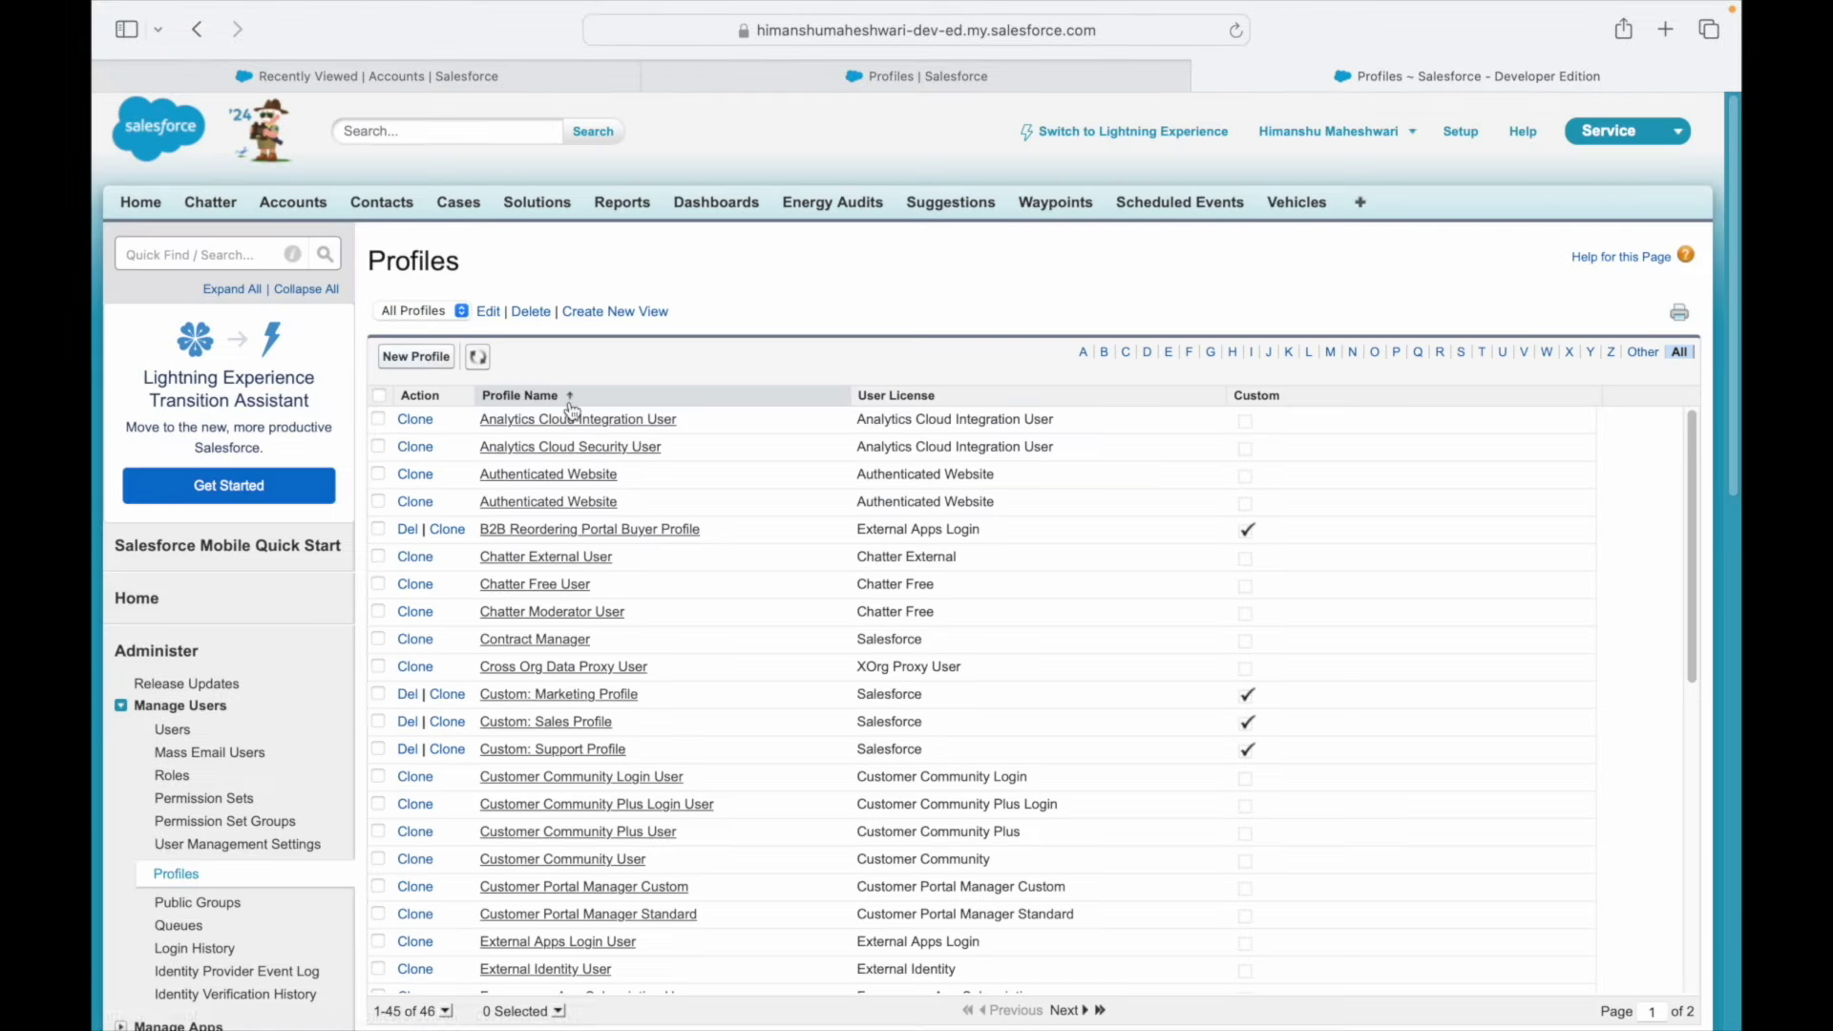
- Open the Custom: Sales Profile's Object Settings and highlight the Accounts permissions (Read, Create, Edit, Delete)
left_click(565, 722)
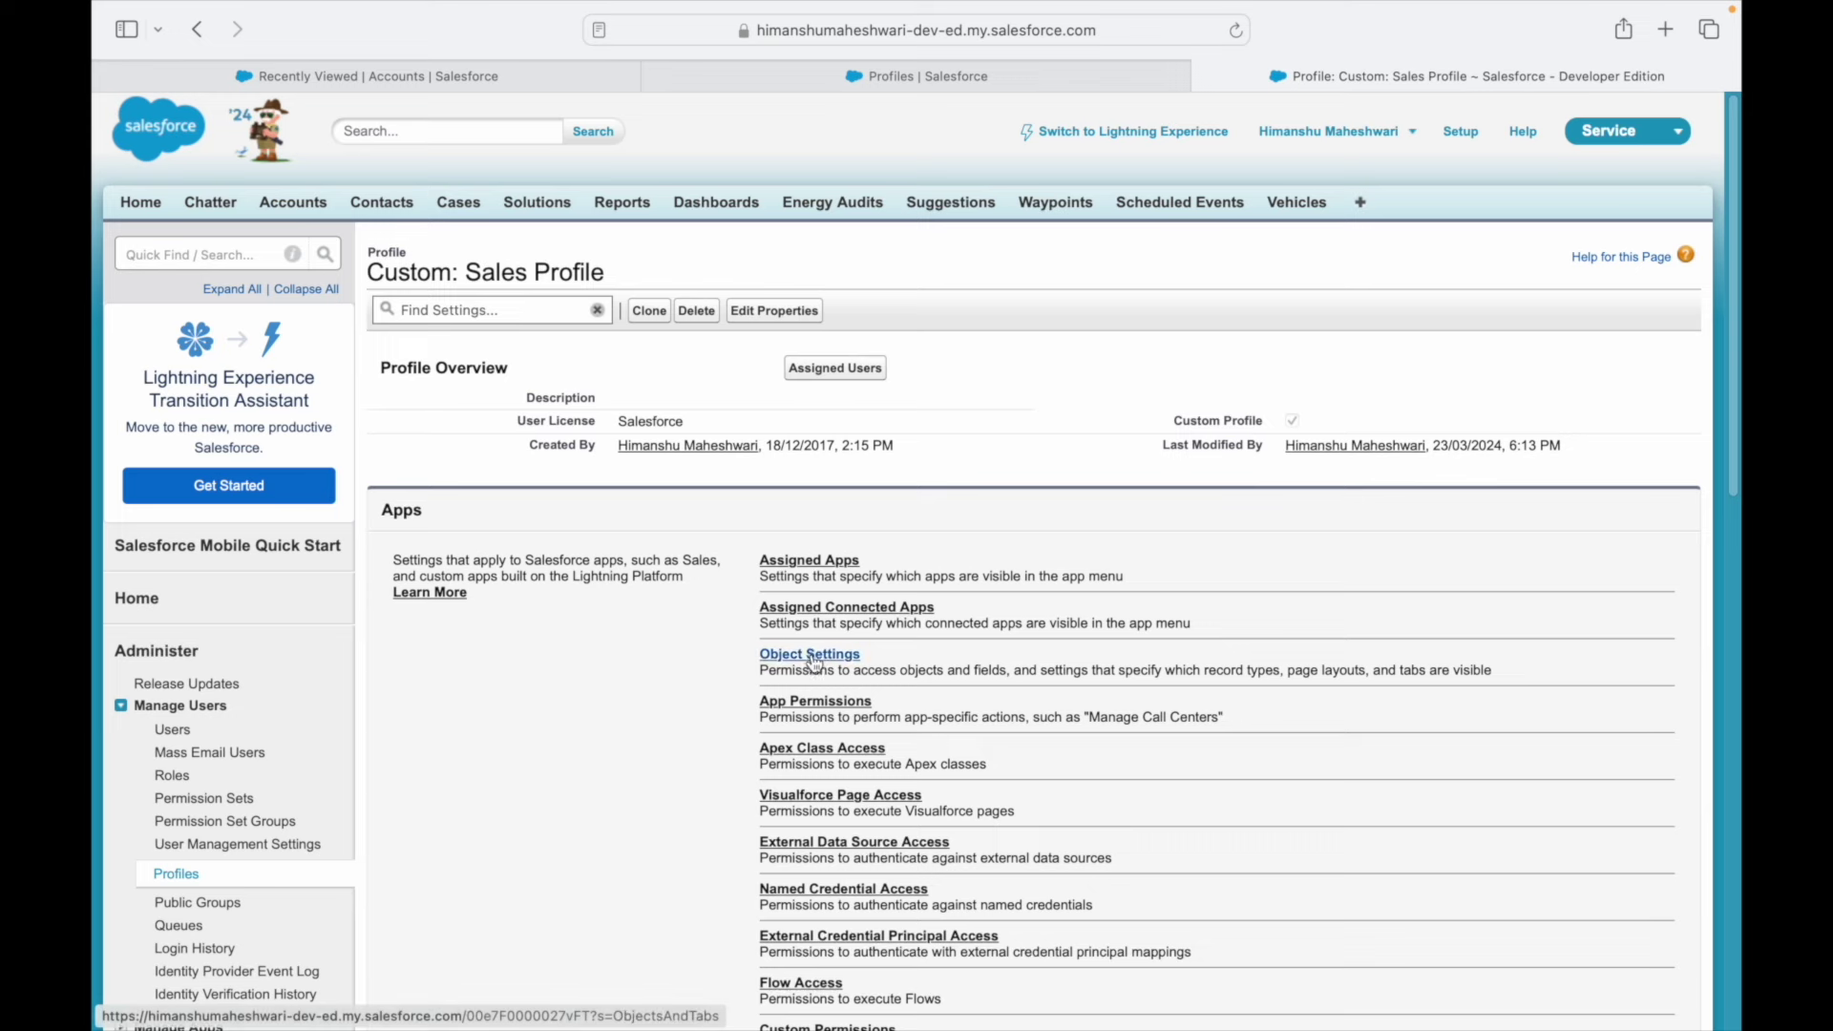
left_click(808, 659)
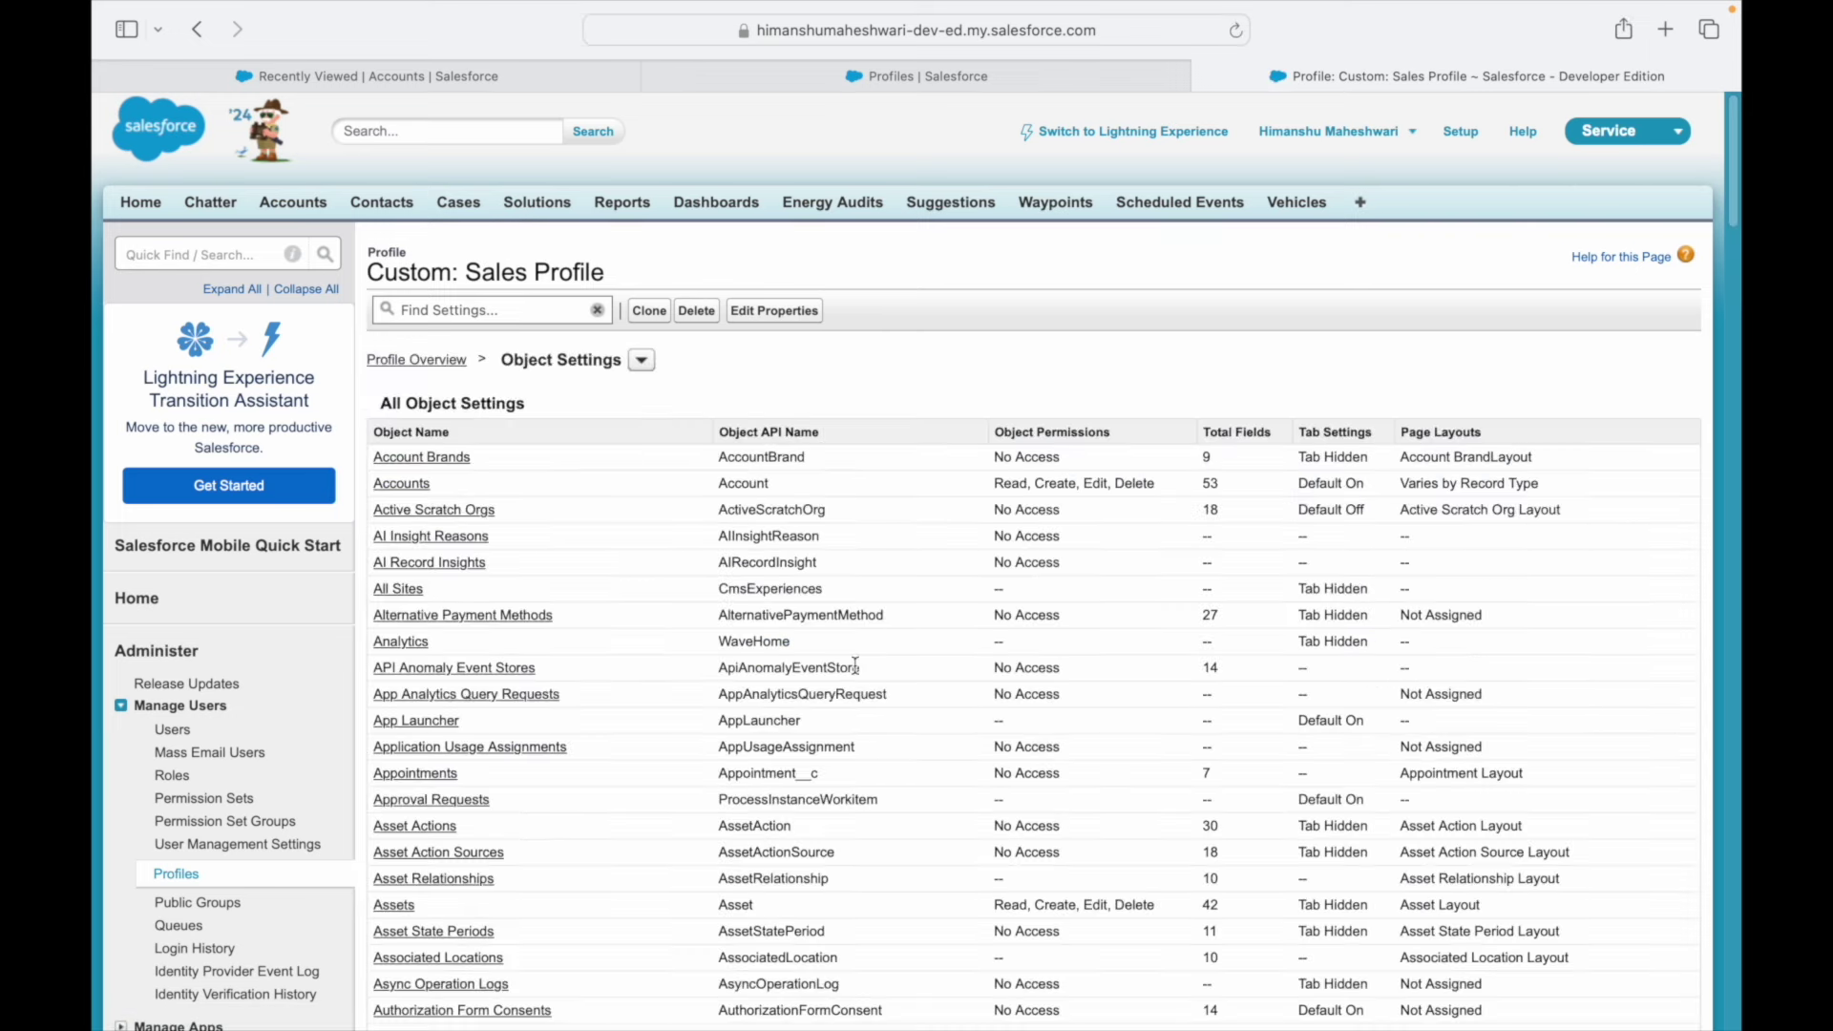
left_click_drag(993, 483, 979, 435)
key("ctrl+Right")
left_click(610, 405)
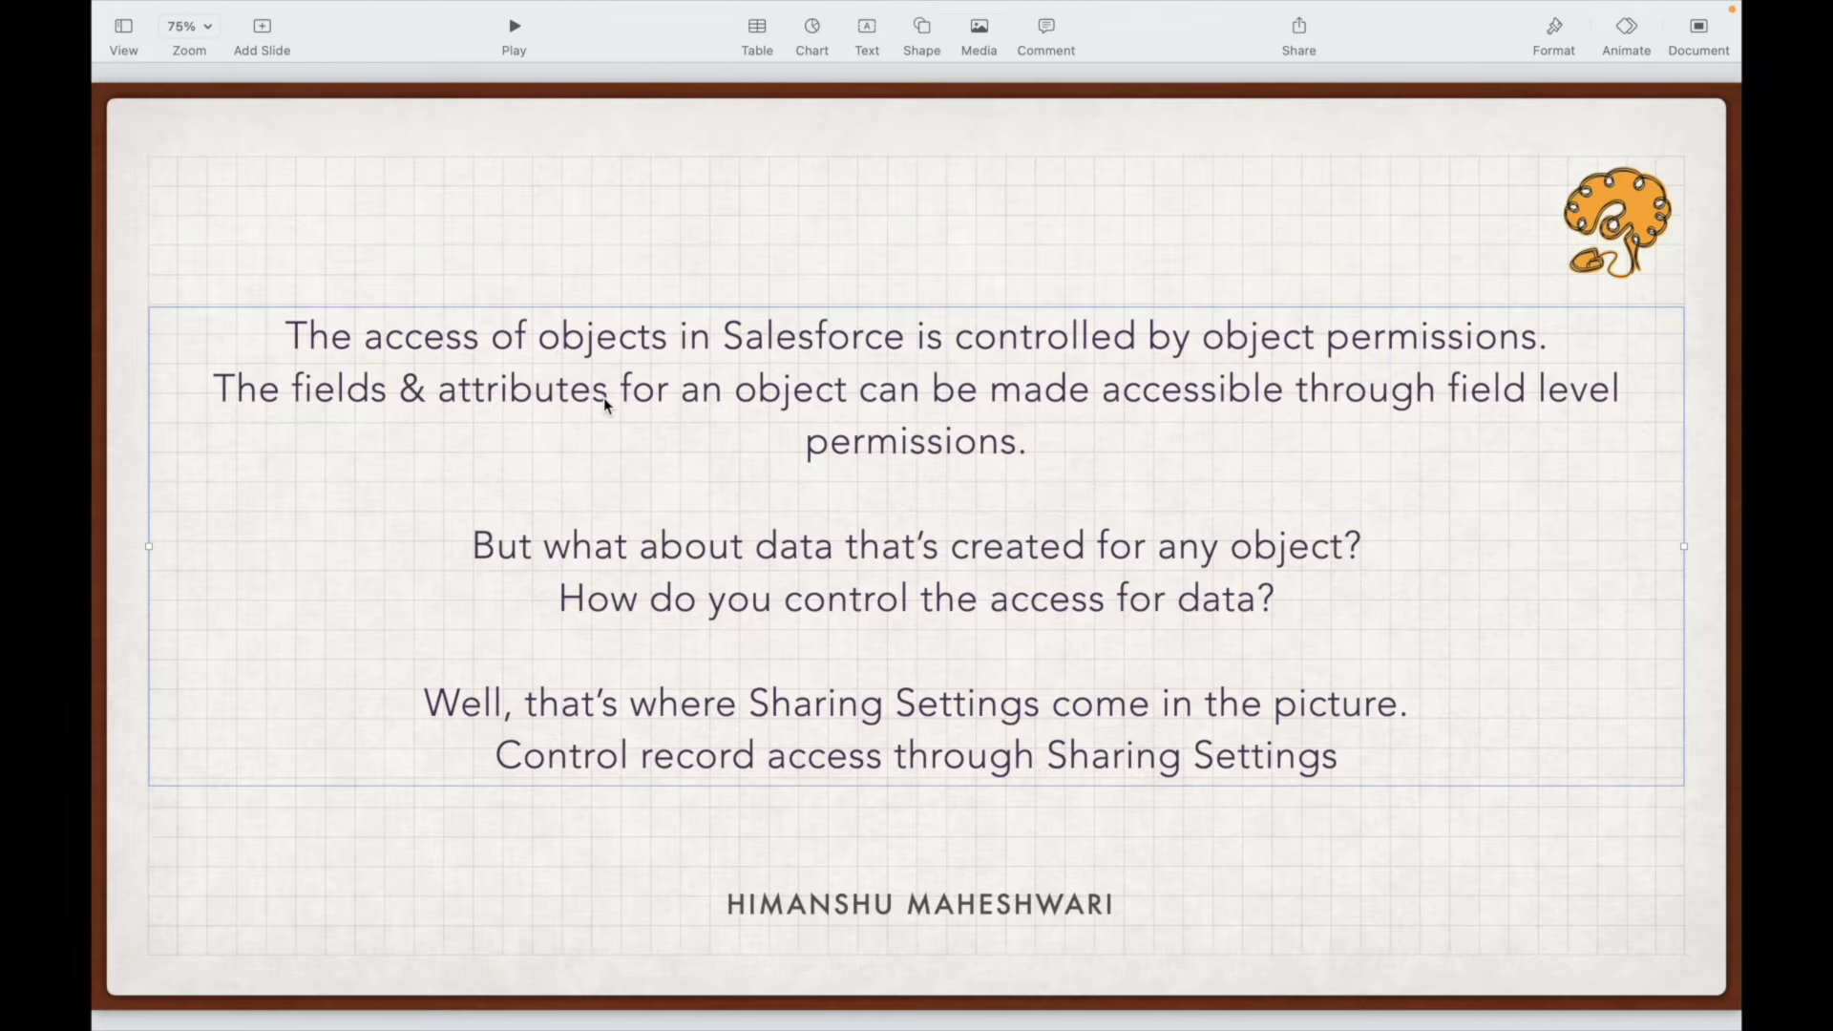
double_click(790, 391)
left_click(985, 390)
double_click(1171, 391)
key("Right")
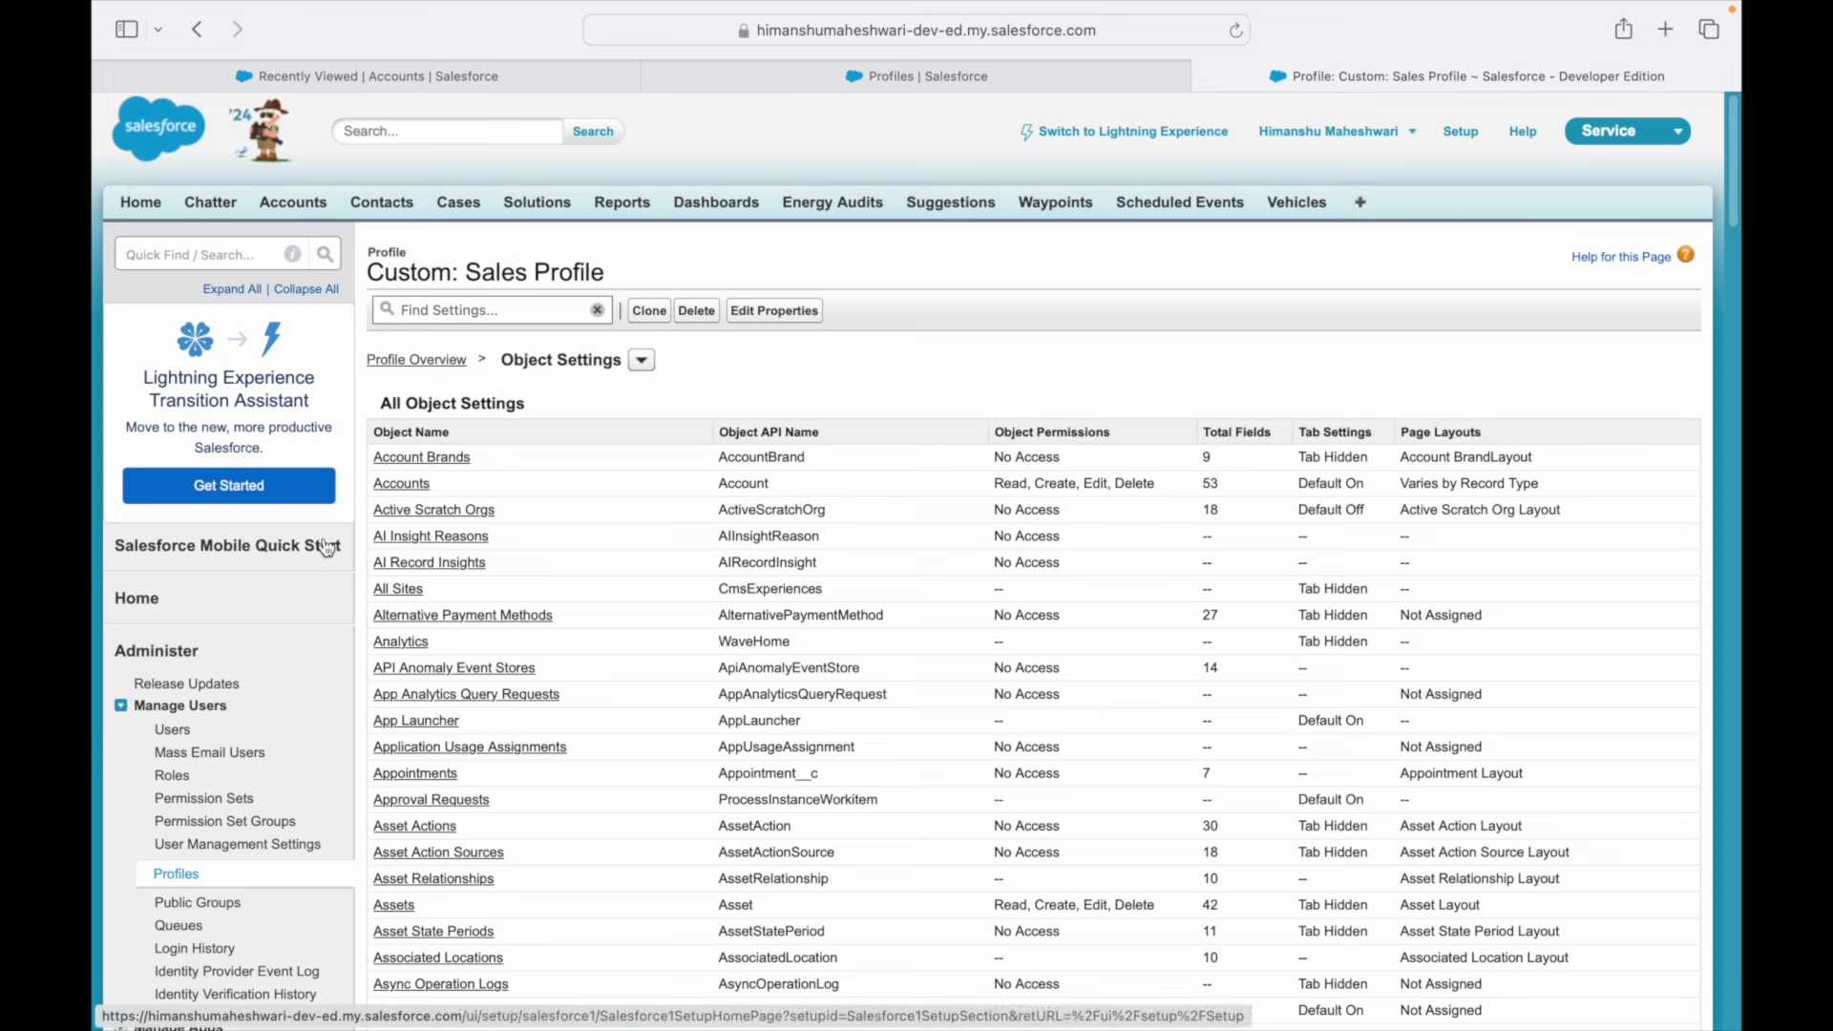
- Open the profile's Accounts settings and scroll through its object and field permissions
left_click(396, 487)
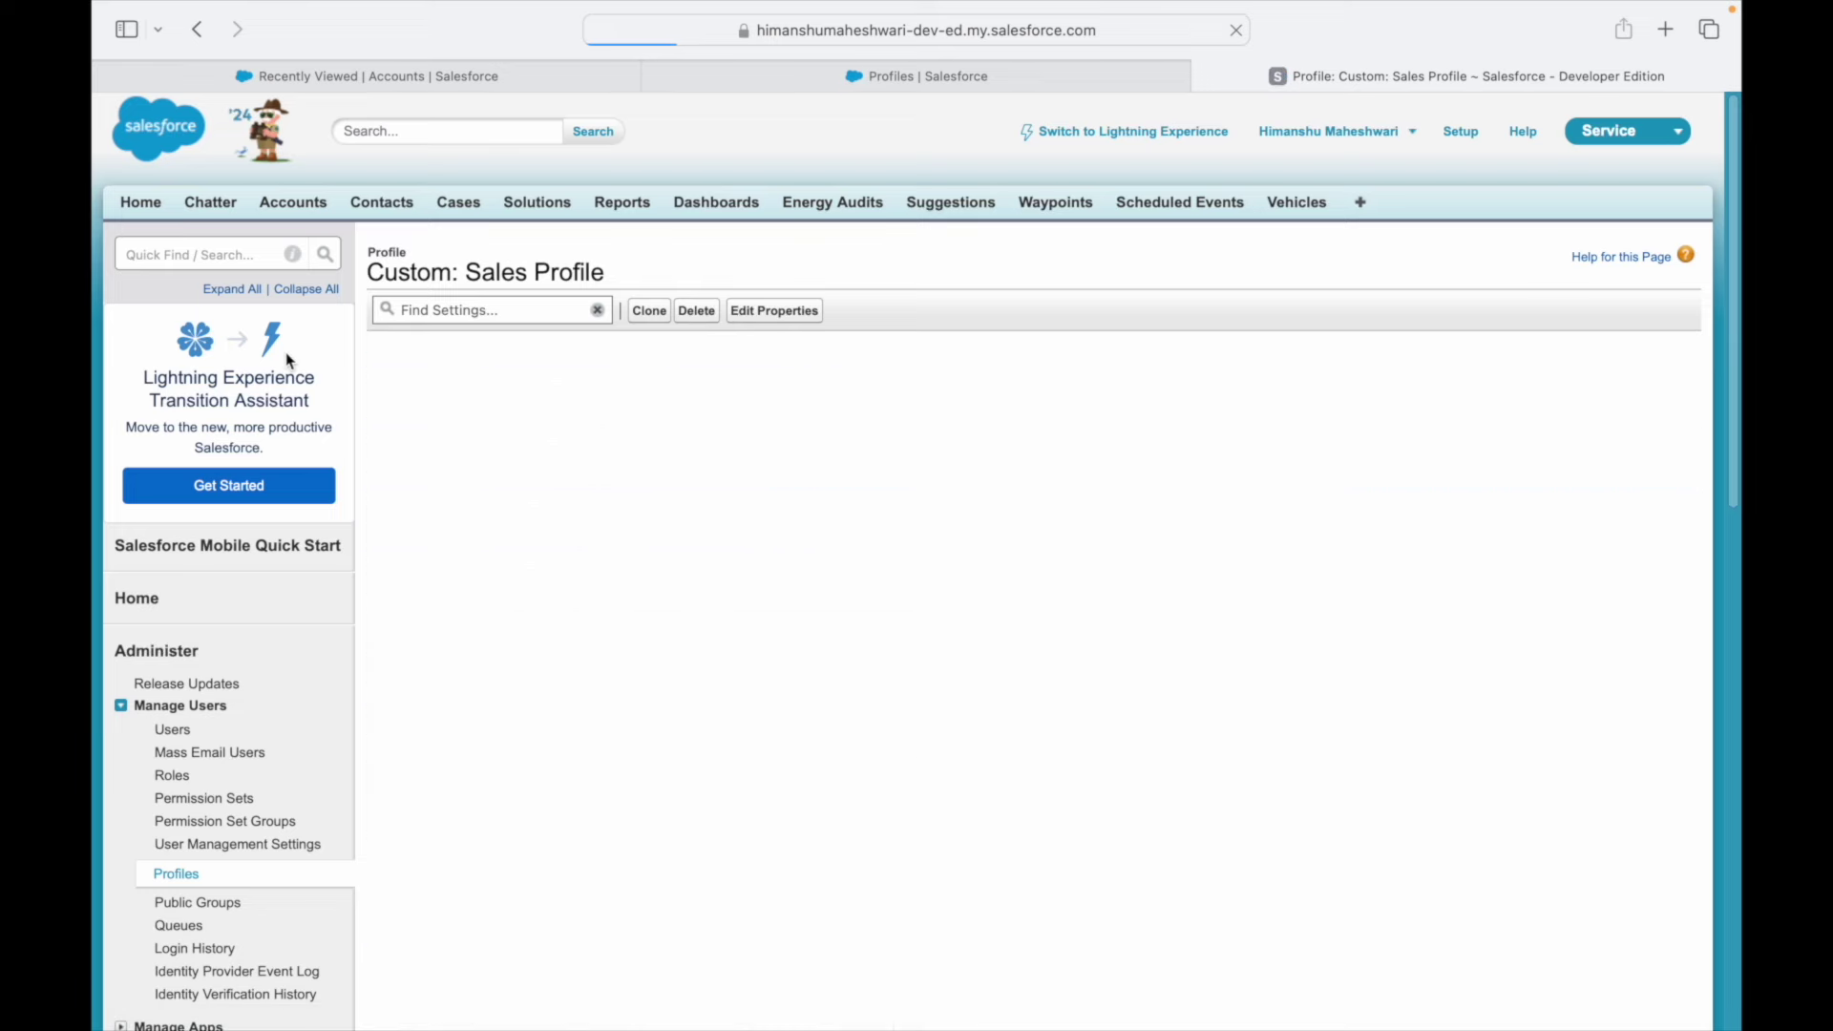
scroll(914, 675, "down", 5)
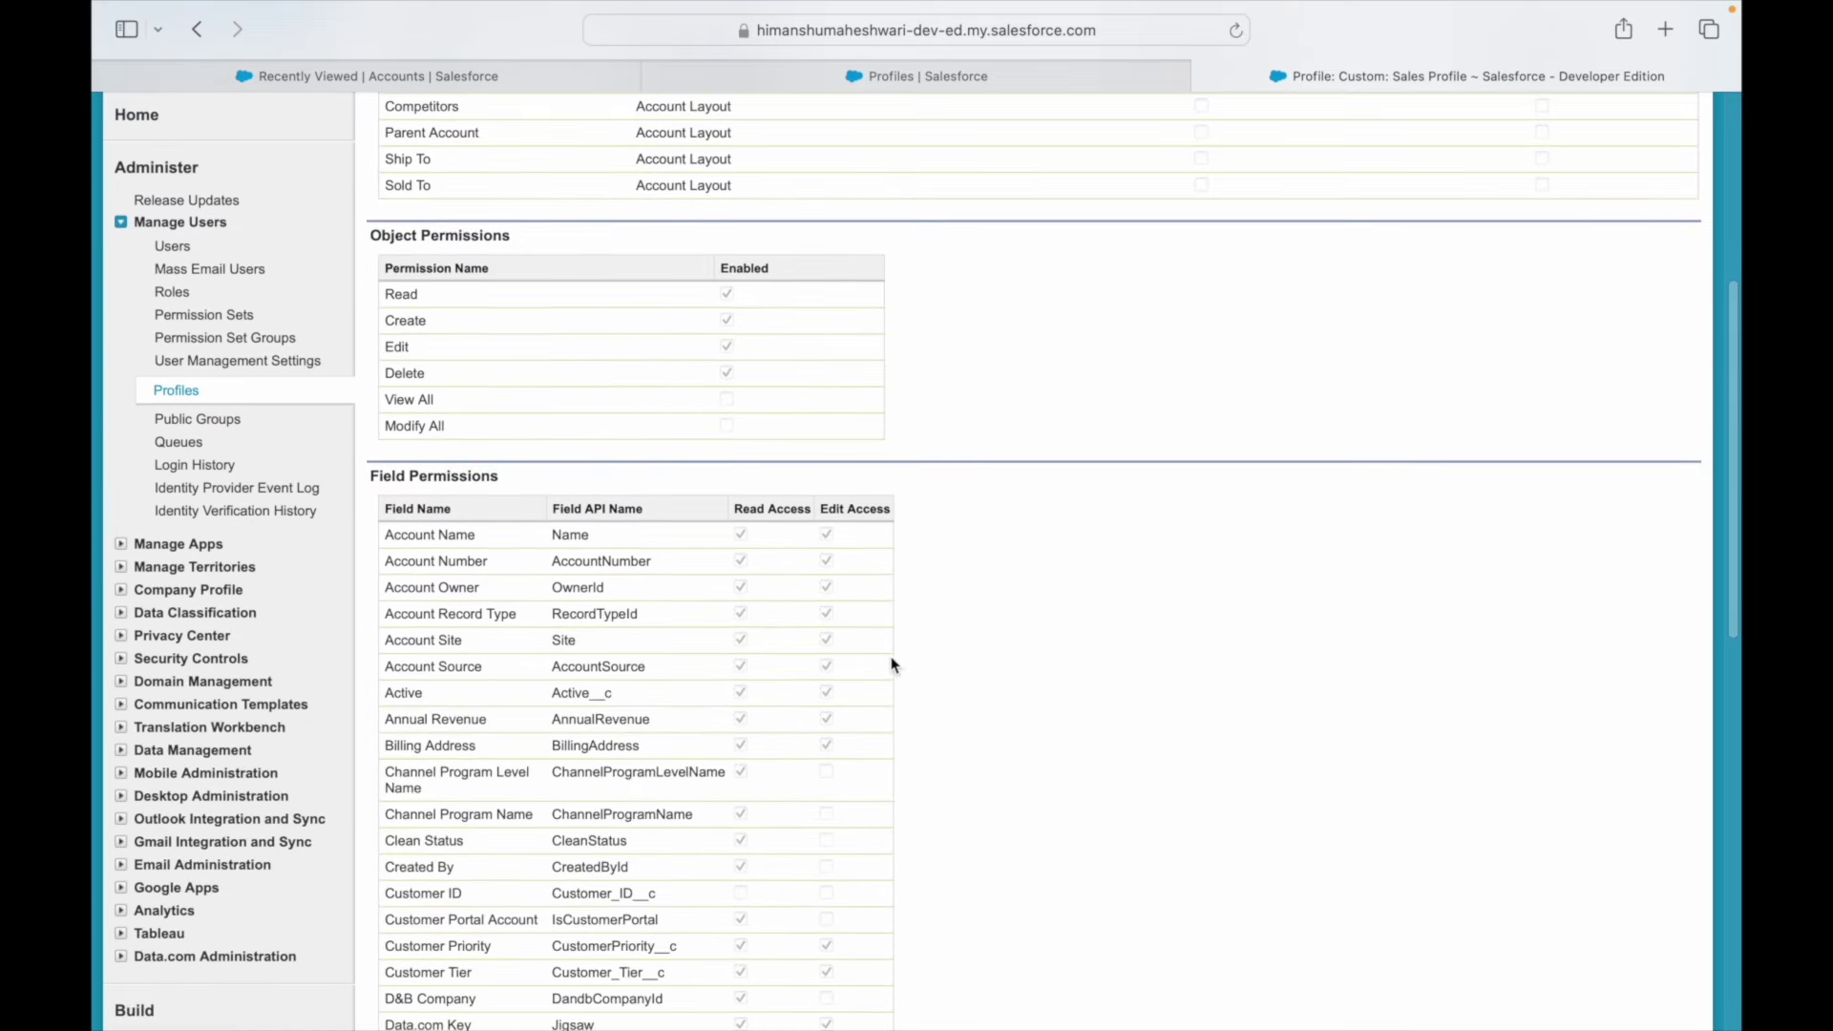
scroll(807, 704, "down", 4)
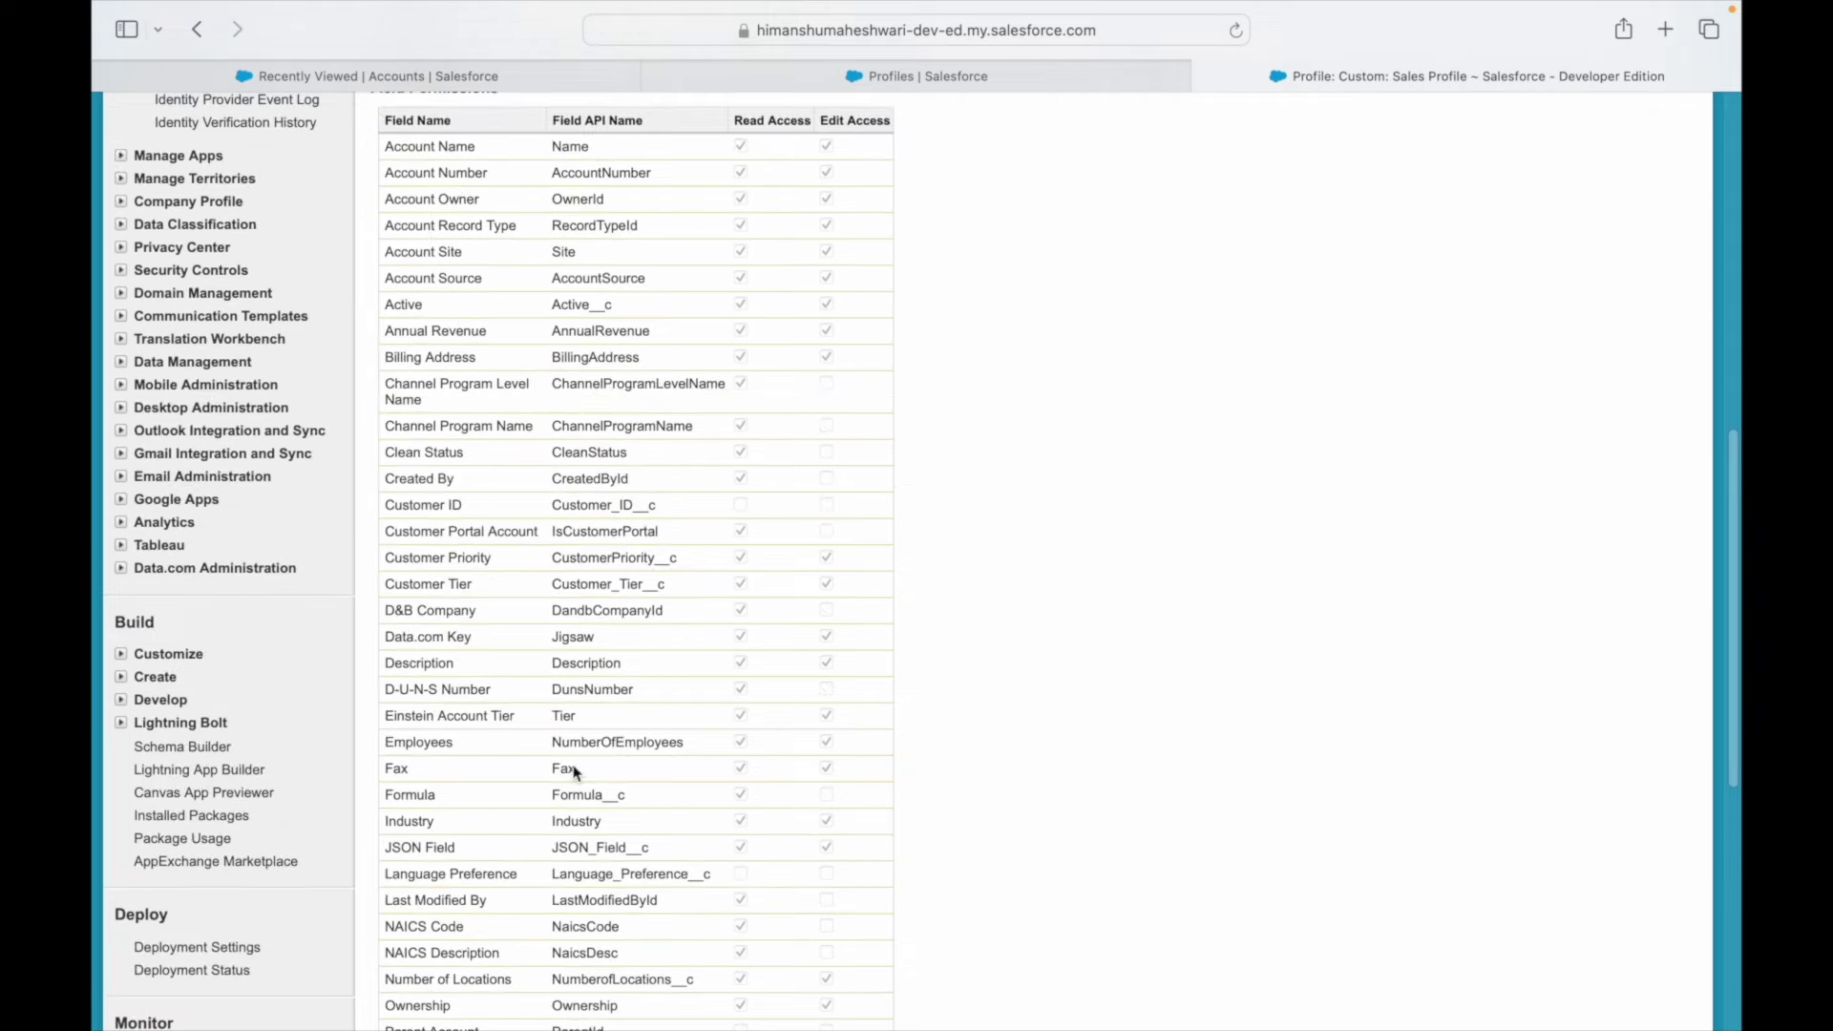
scroll(954, 769, "up", 10)
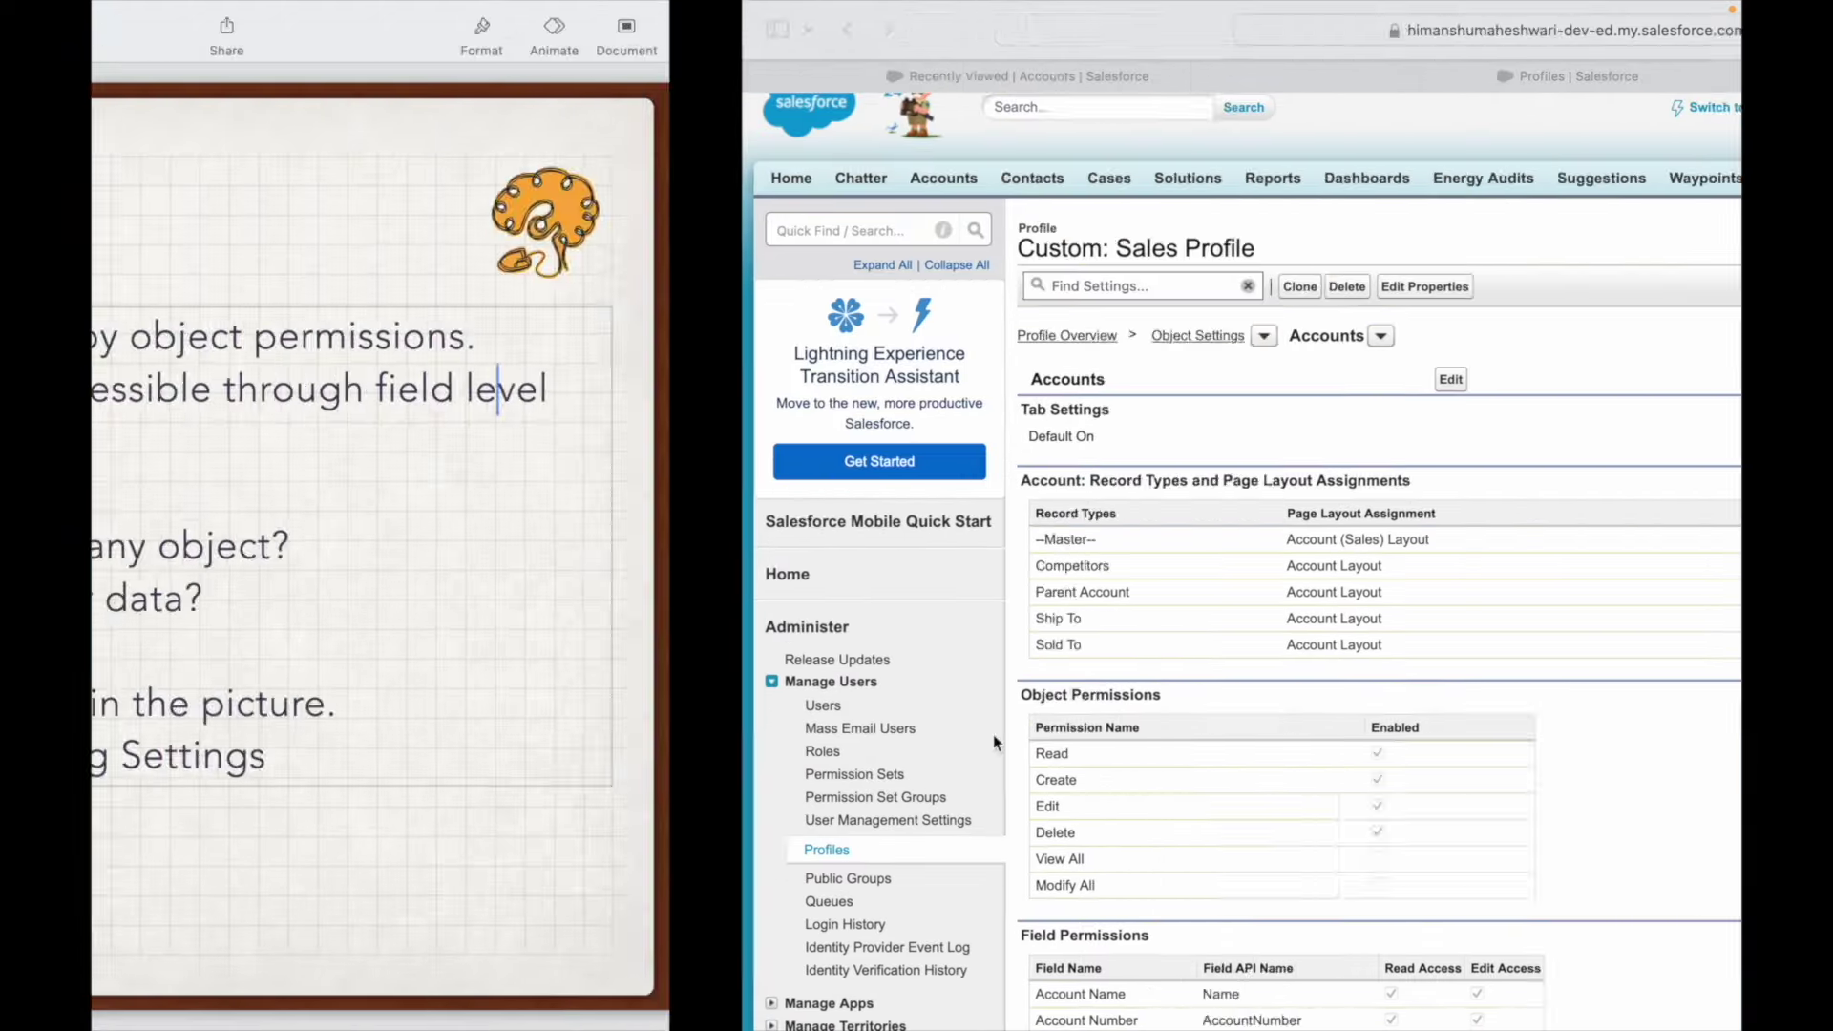
key("ctrl+Left")
left_click_drag(754, 546, 1331, 546)
left_click(1105, 546)
left_click(1344, 546)
left_click_drag(750, 599, 1051, 602)
left_click(1165, 600)
double_click(1205, 599)
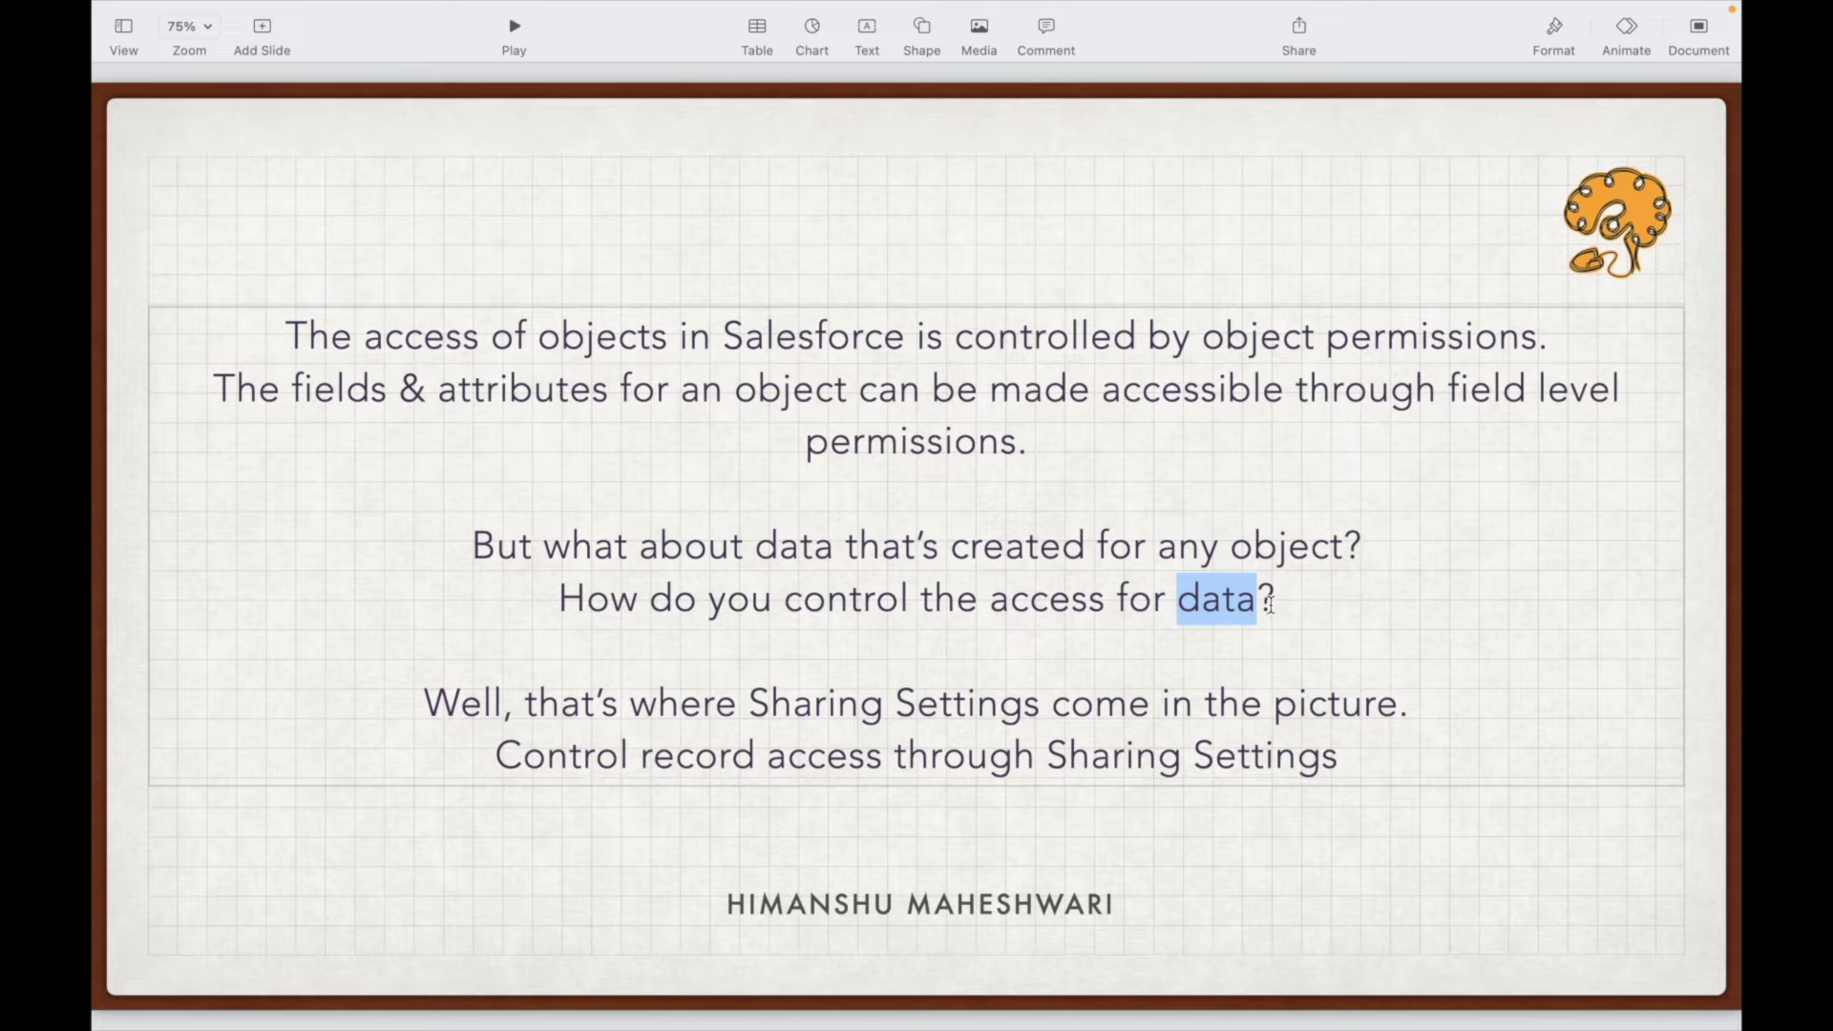
key("ctrl+Right")
left_click(865, 349)
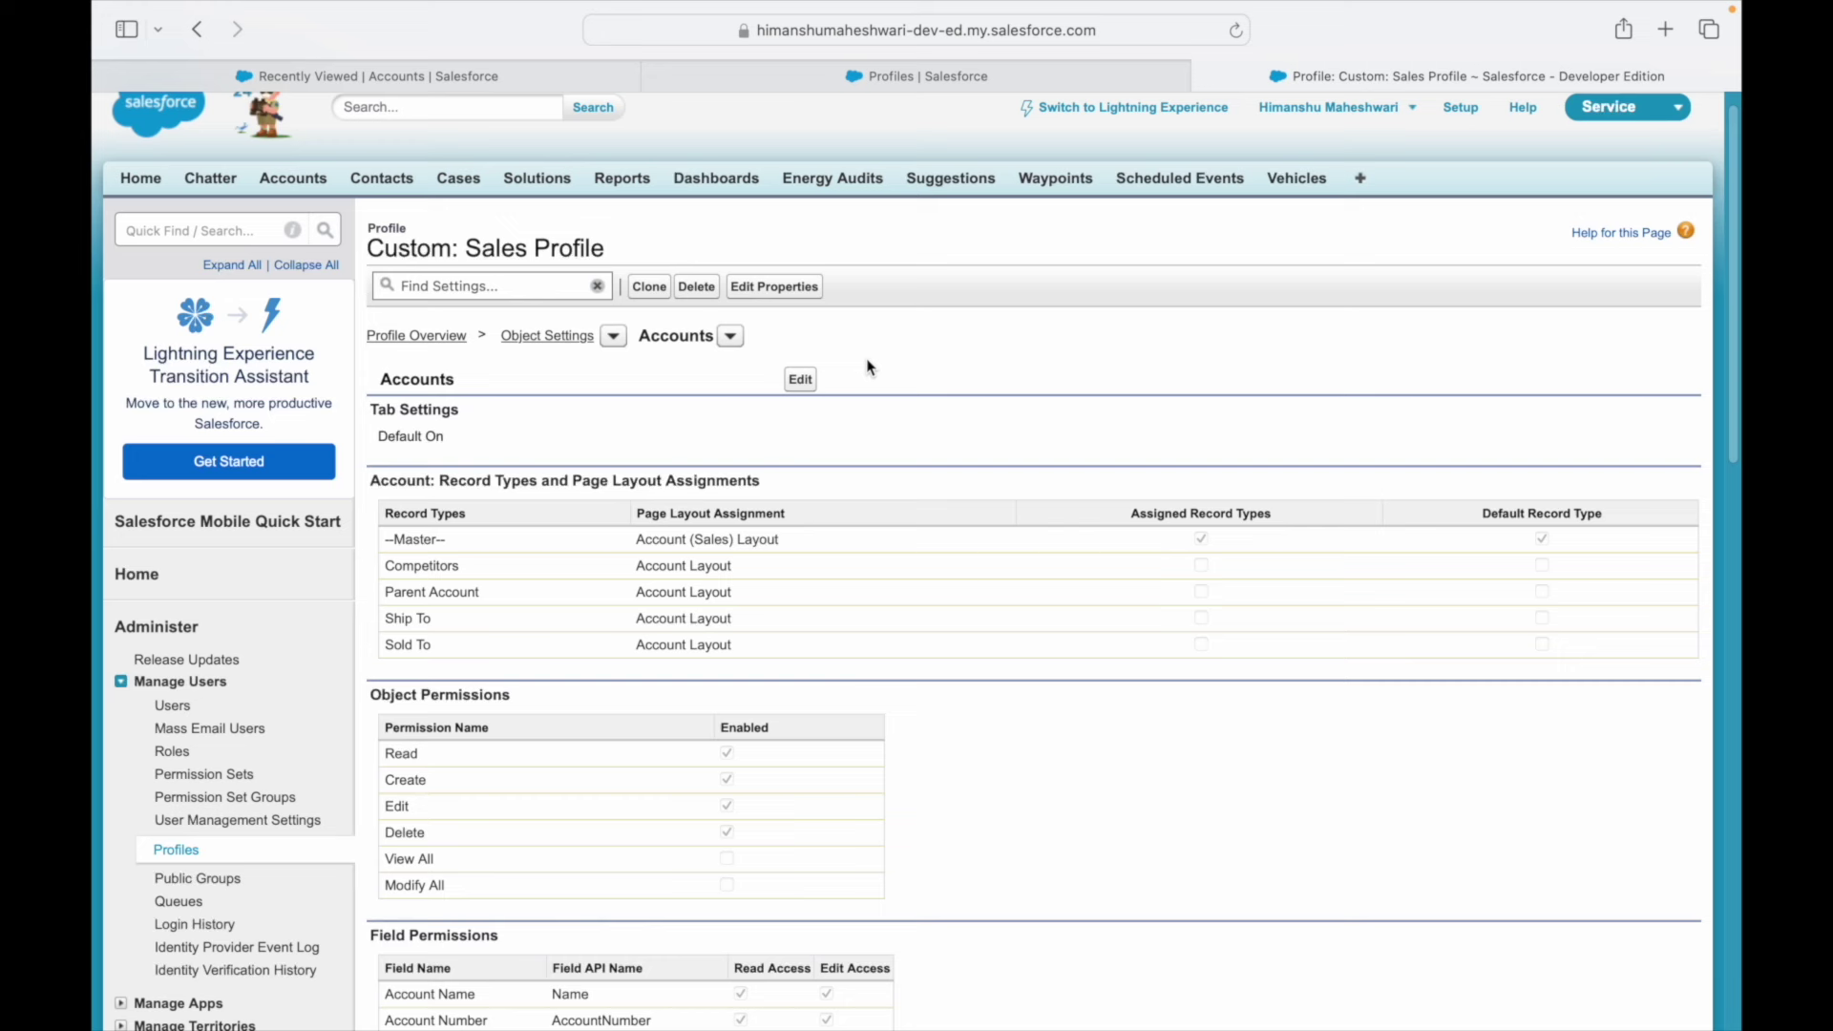
- Switch to the Lightning Accounts list, refresh Recently Viewed, and open the trailhead account
left_click(483, 84)
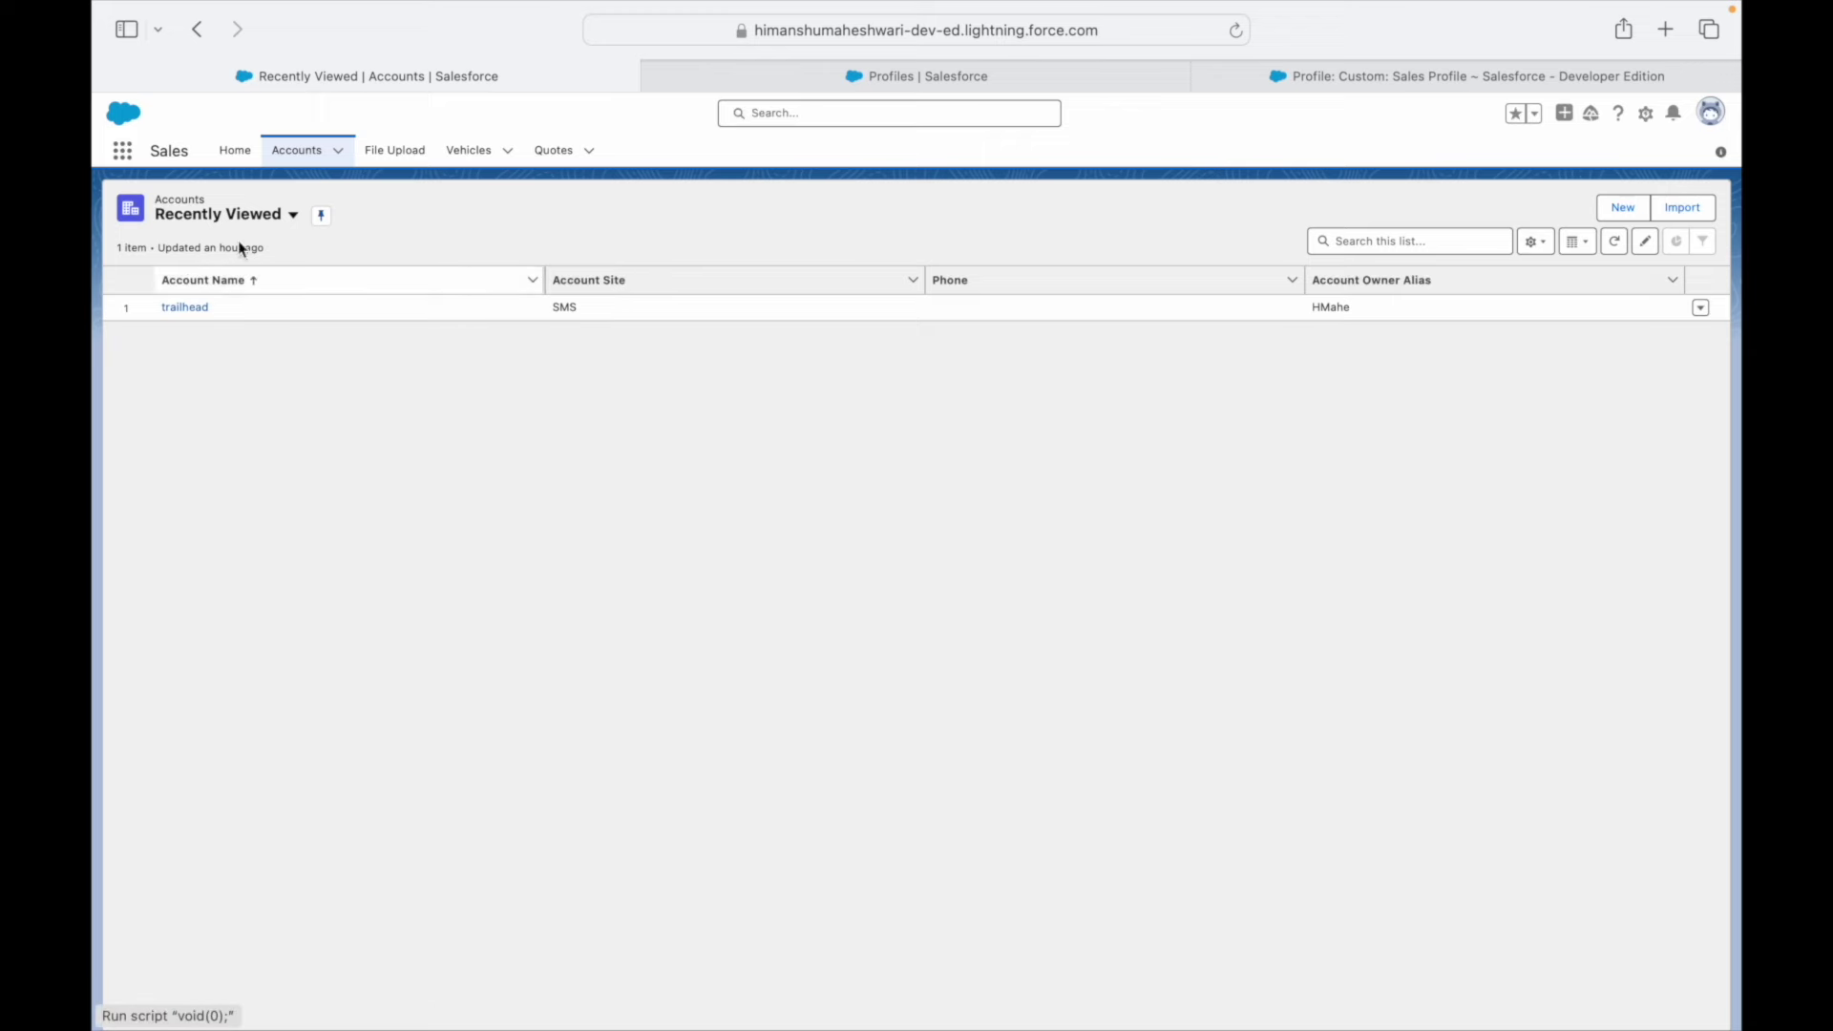
left_click(296, 150)
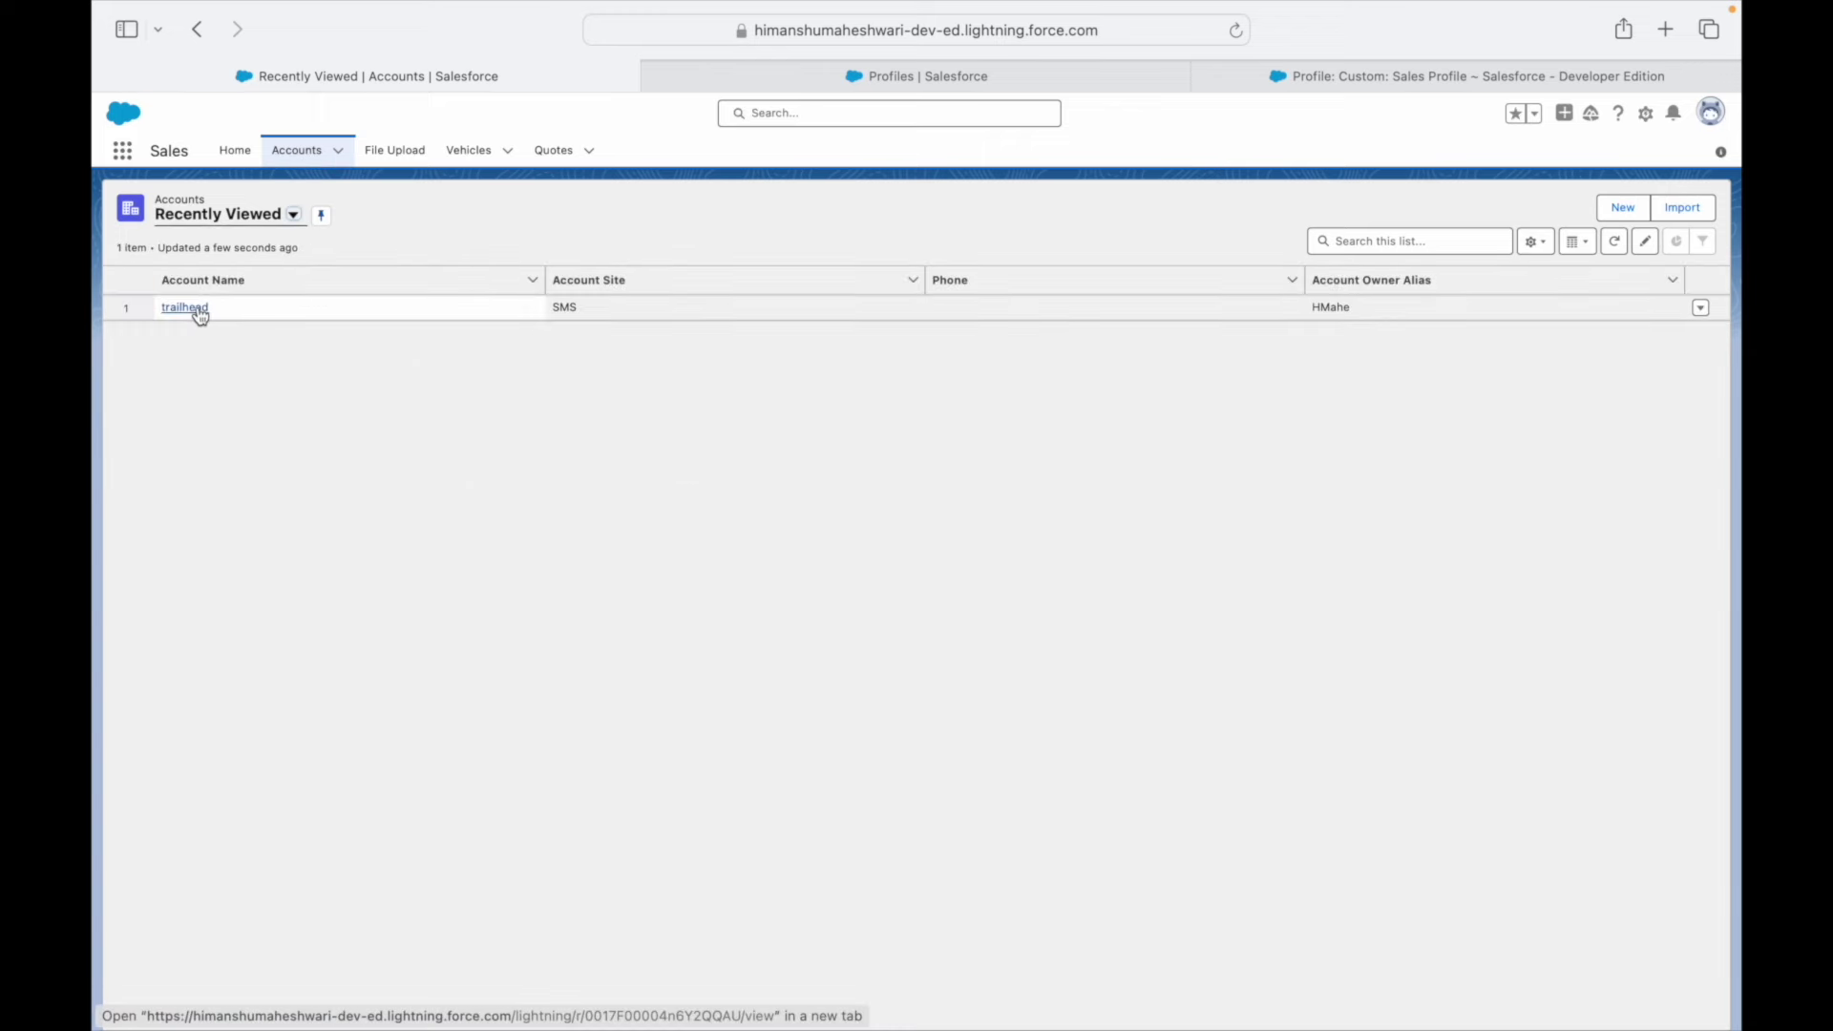
left_click(196, 308)
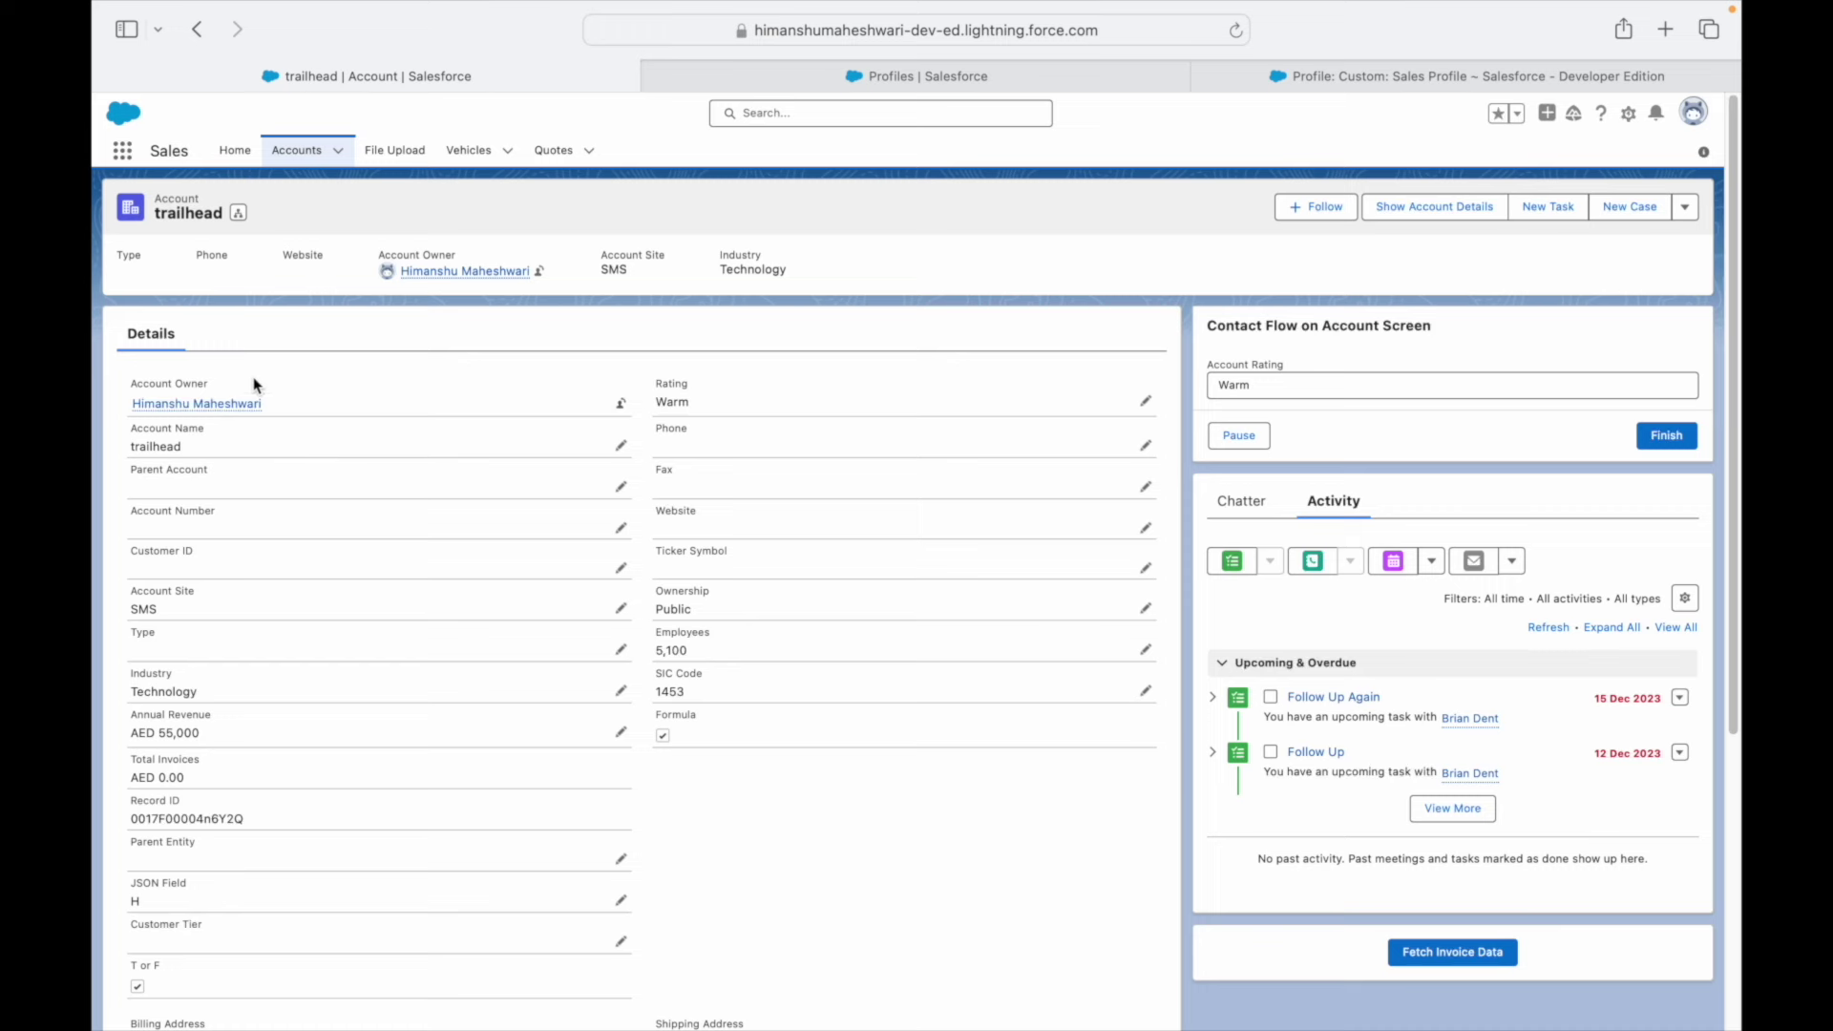
- Return to the Accounts list, then show and dismiss the trailhead row's action menu
left_click(295, 153)
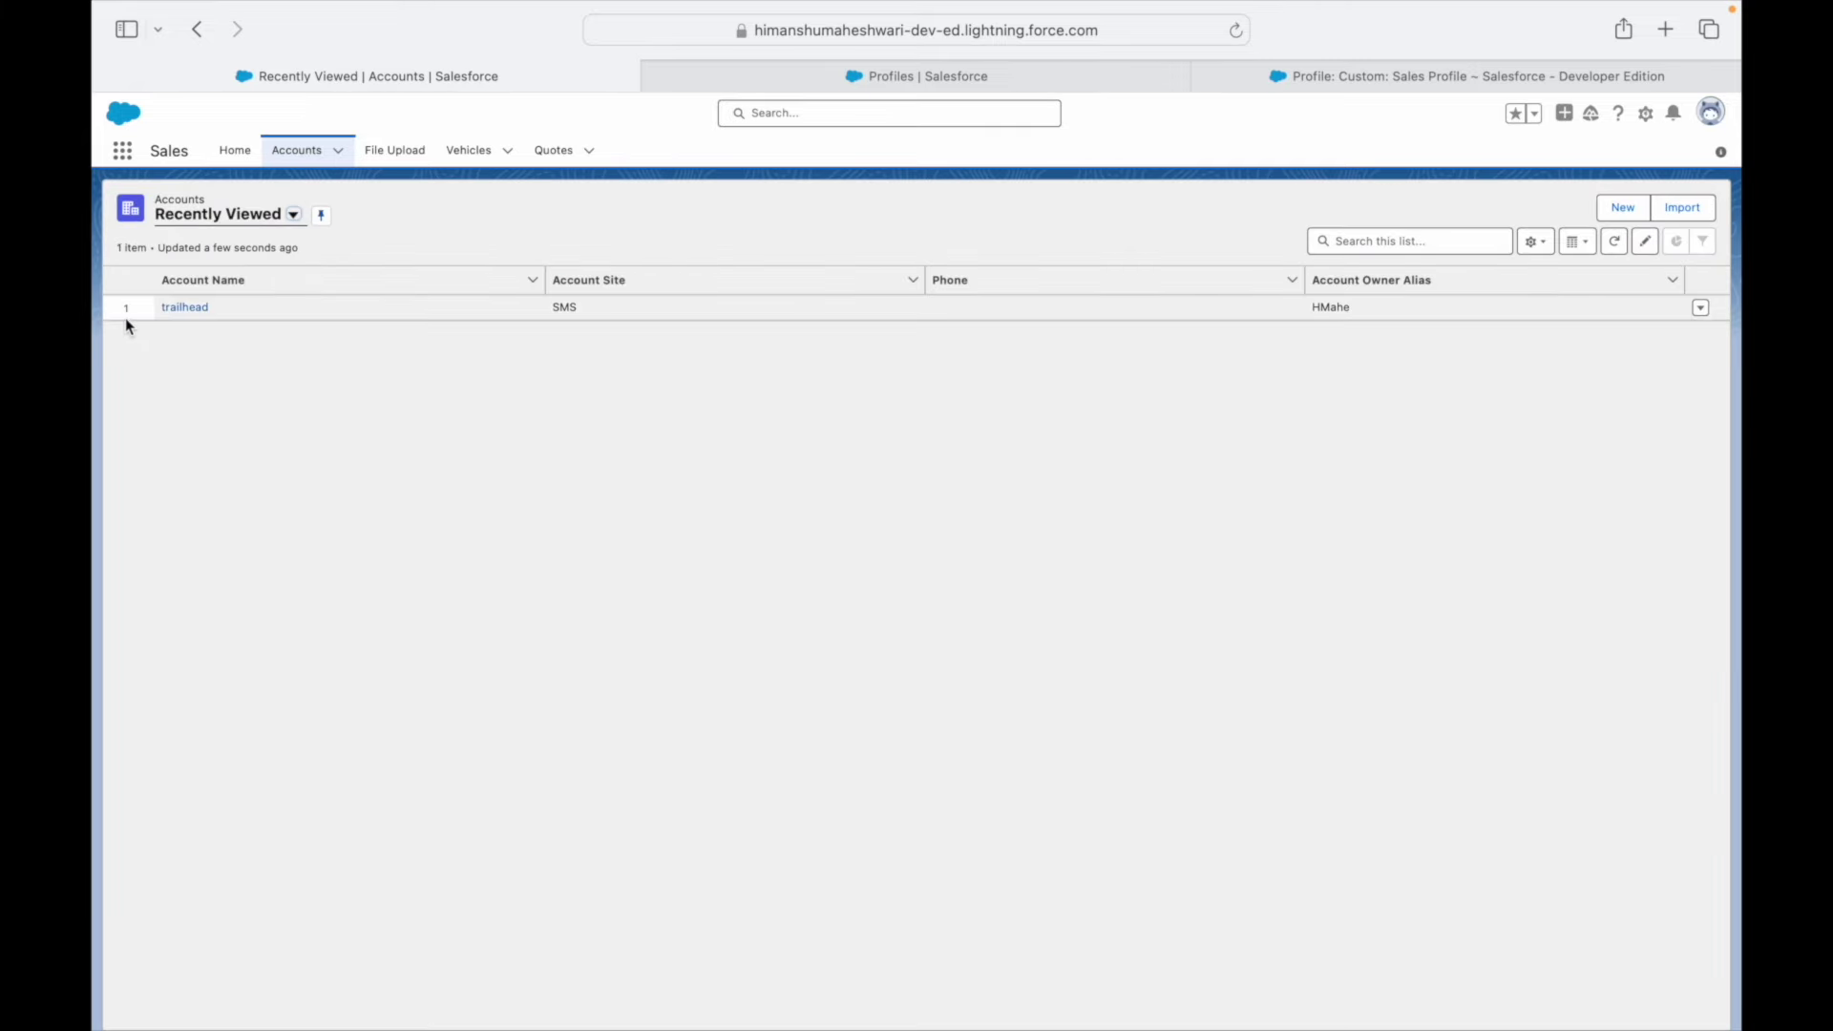
left_click(1700, 307)
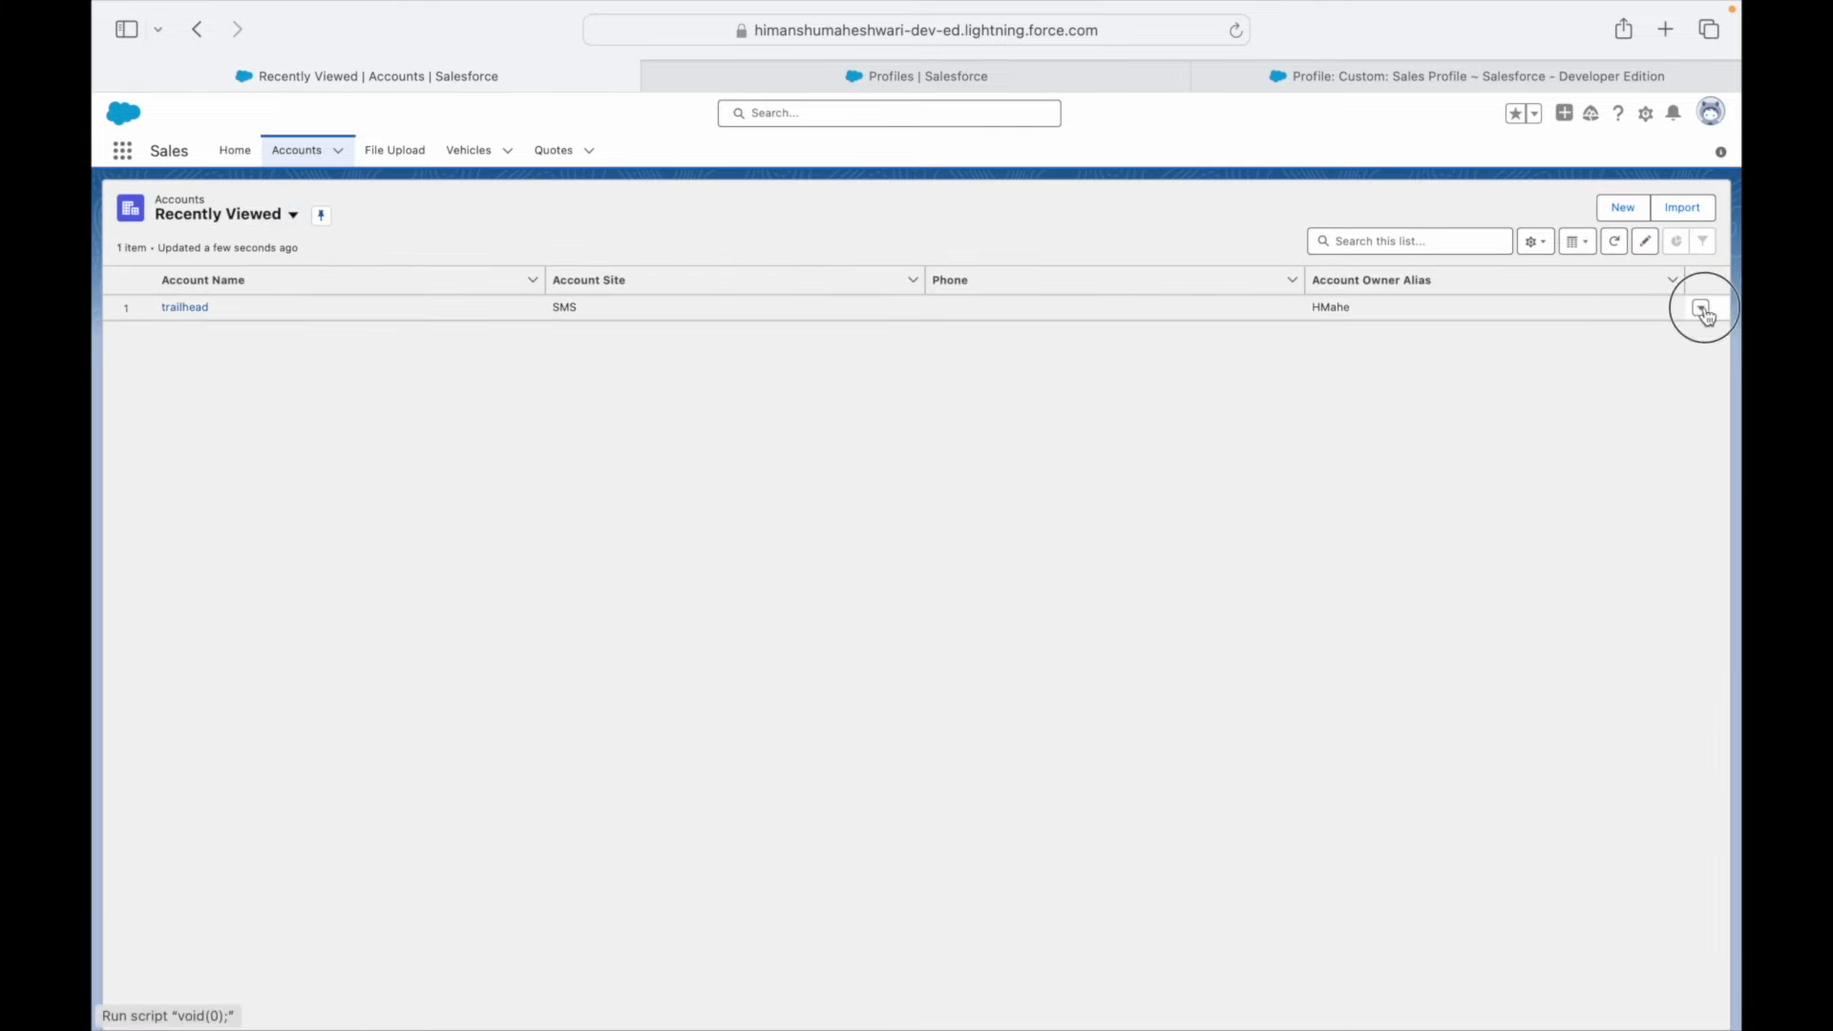
left_click(1189, 229)
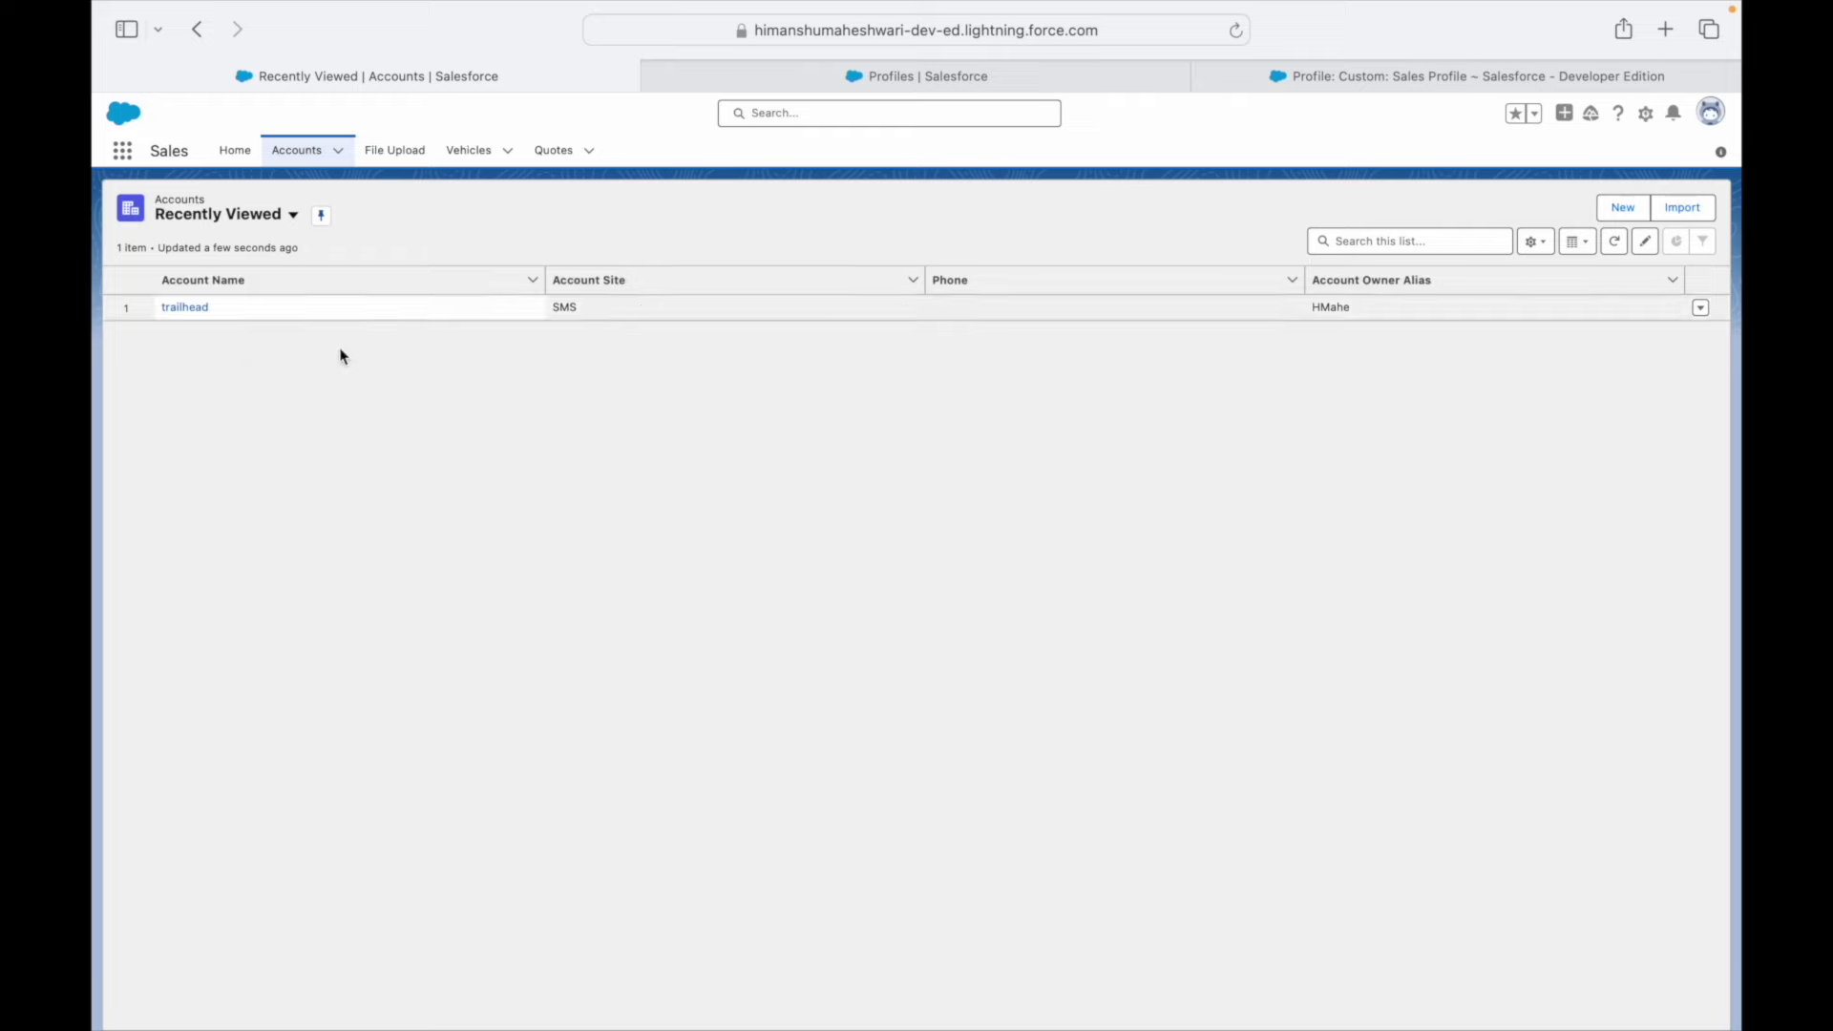
- Open the trailhead account and review details like Industry Technology and Annual Revenue AED 55,000
left_click(191, 307)
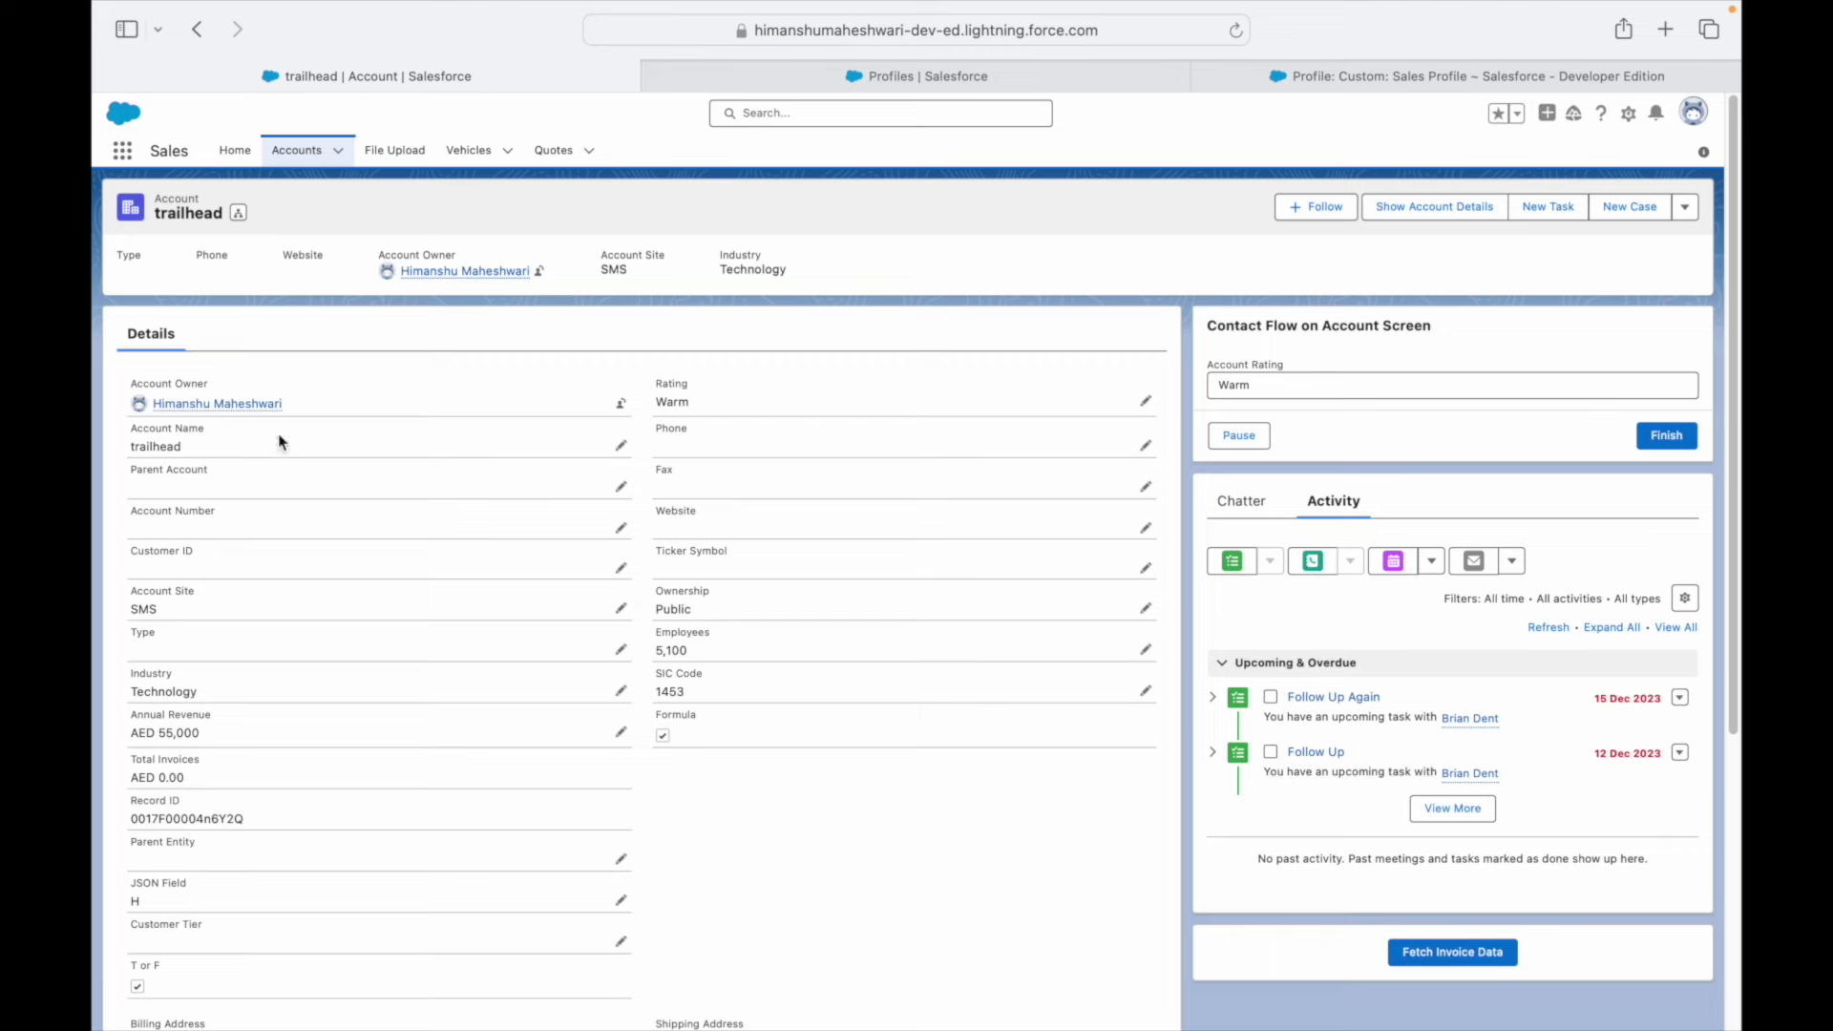
scroll(564, 778, "down", 5)
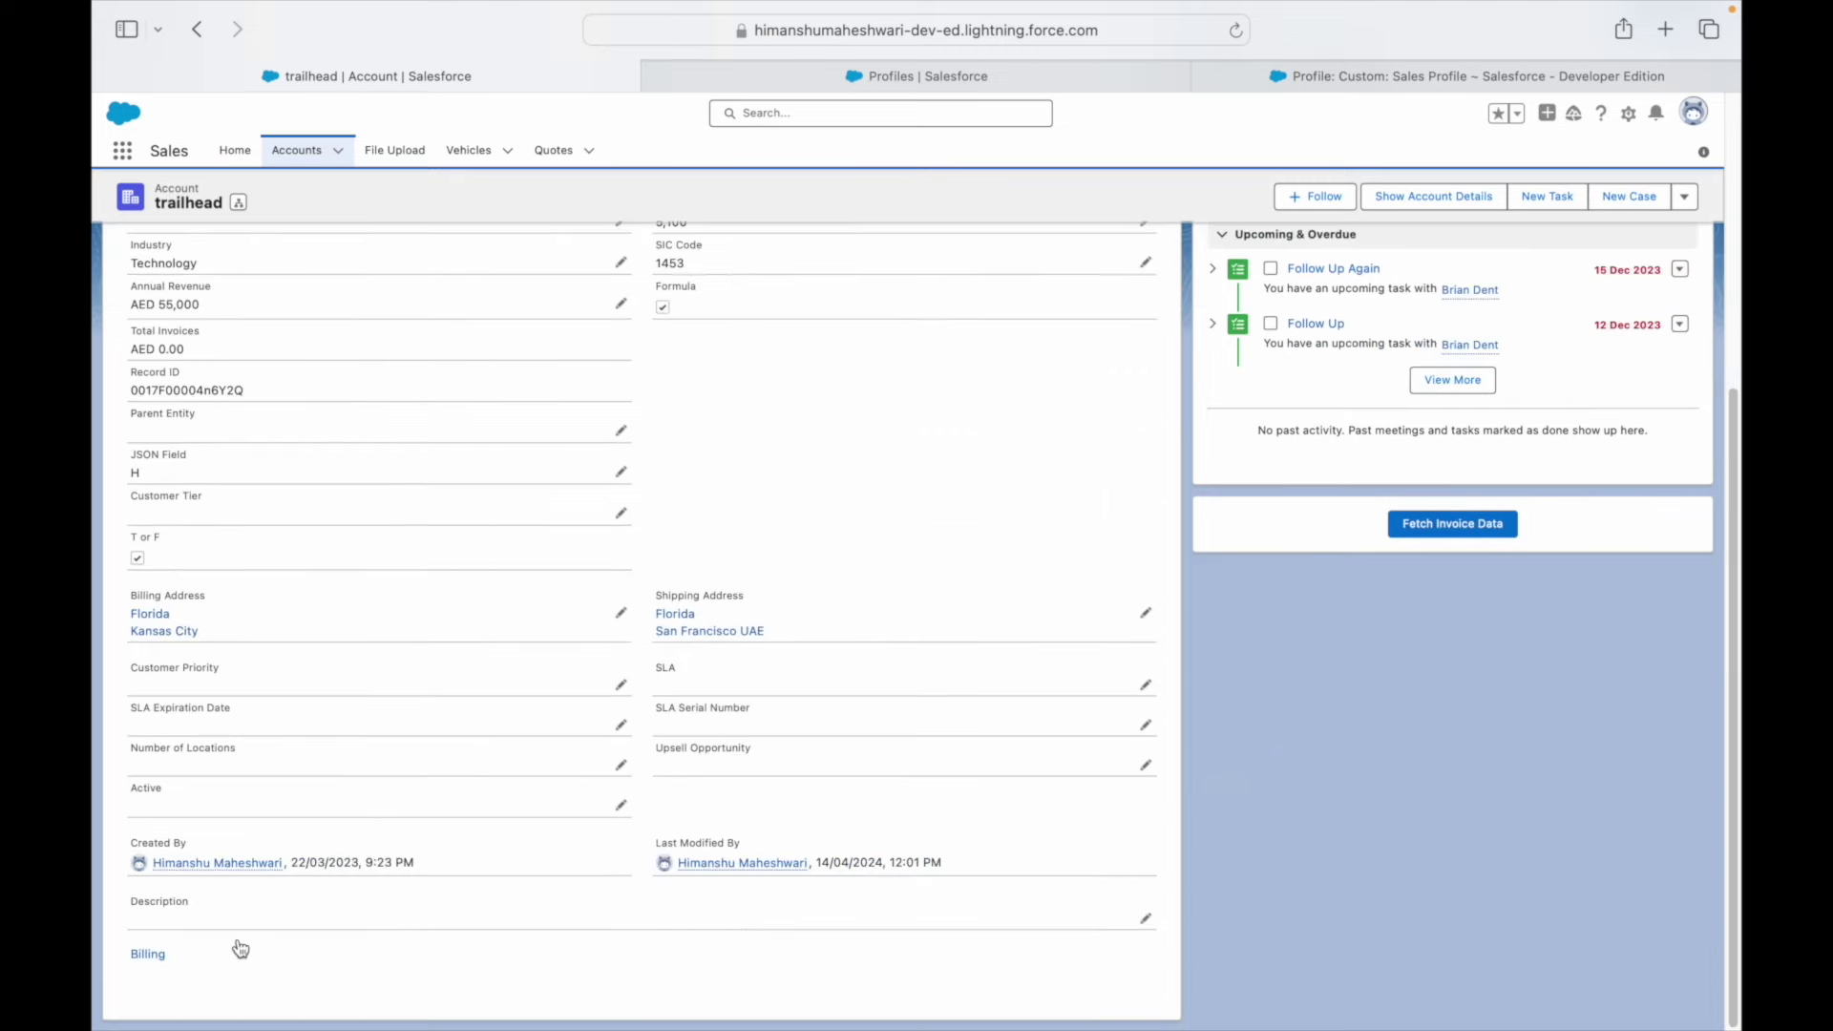
scroll(690, 416, "up", 5)
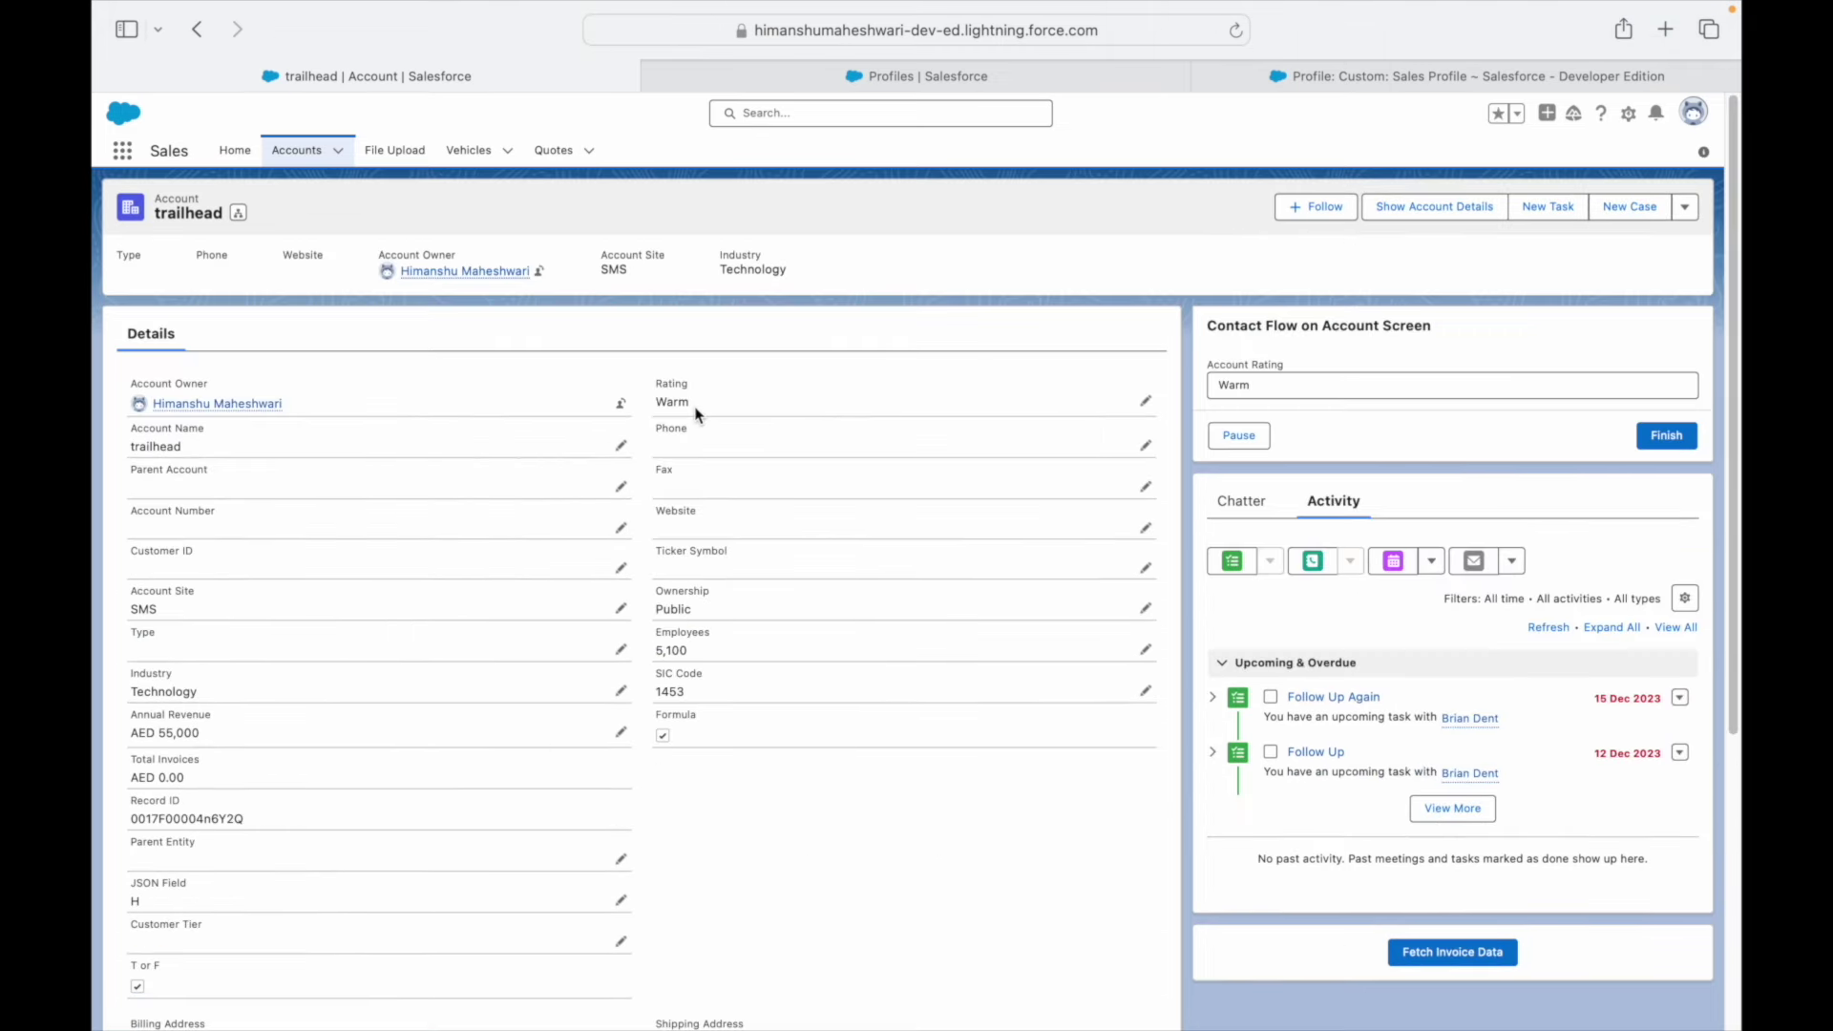
left_click(922, 77)
- In the Accounts settings, highlight the Master record type's page layout and Default Record Type
left_click(1333, 80)
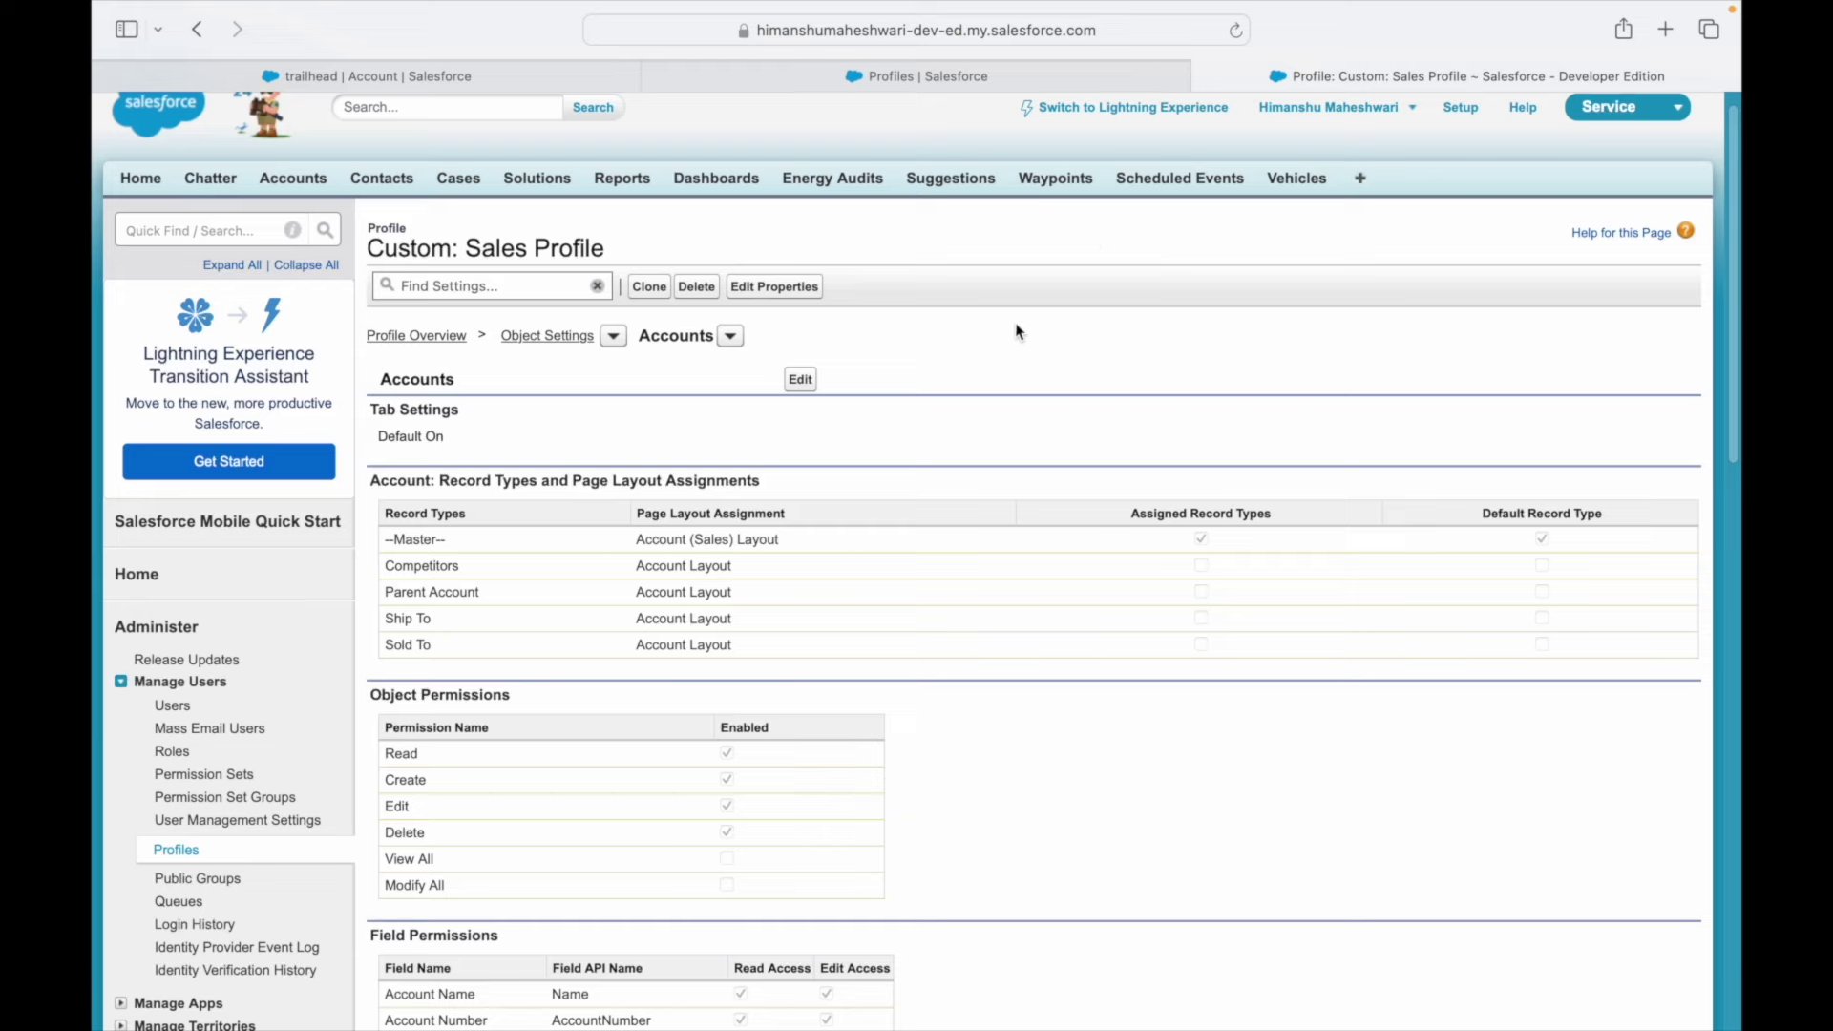
scroll(916, 457, "down", 5)
scroll(914, 454, "up", 5)
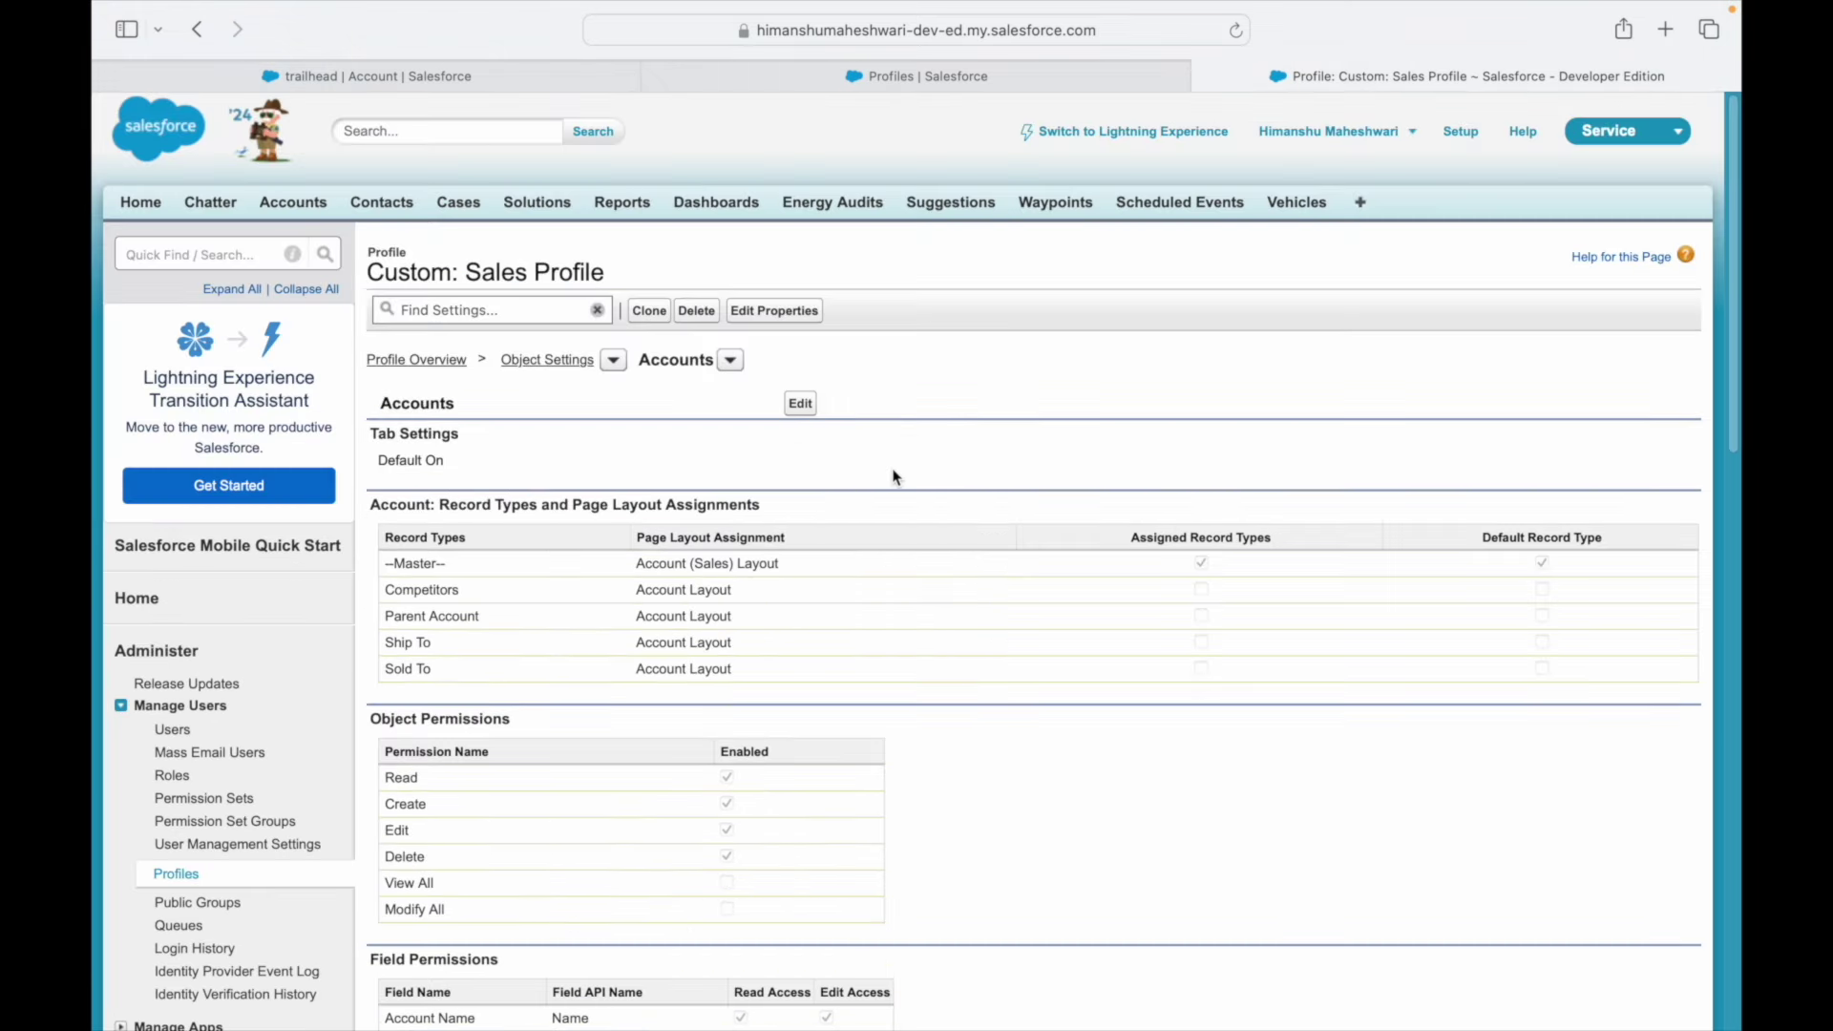
left_click_drag(638, 558, 751, 563)
left_click(698, 590)
triple_click(1466, 544)
left_click(1017, 765)
- Highlight the Accounts object permission rows, including the Modify All permission
scroll(988, 790, "down", 3)
left_click_drag(423, 577, 538, 579)
left_click(539, 579)
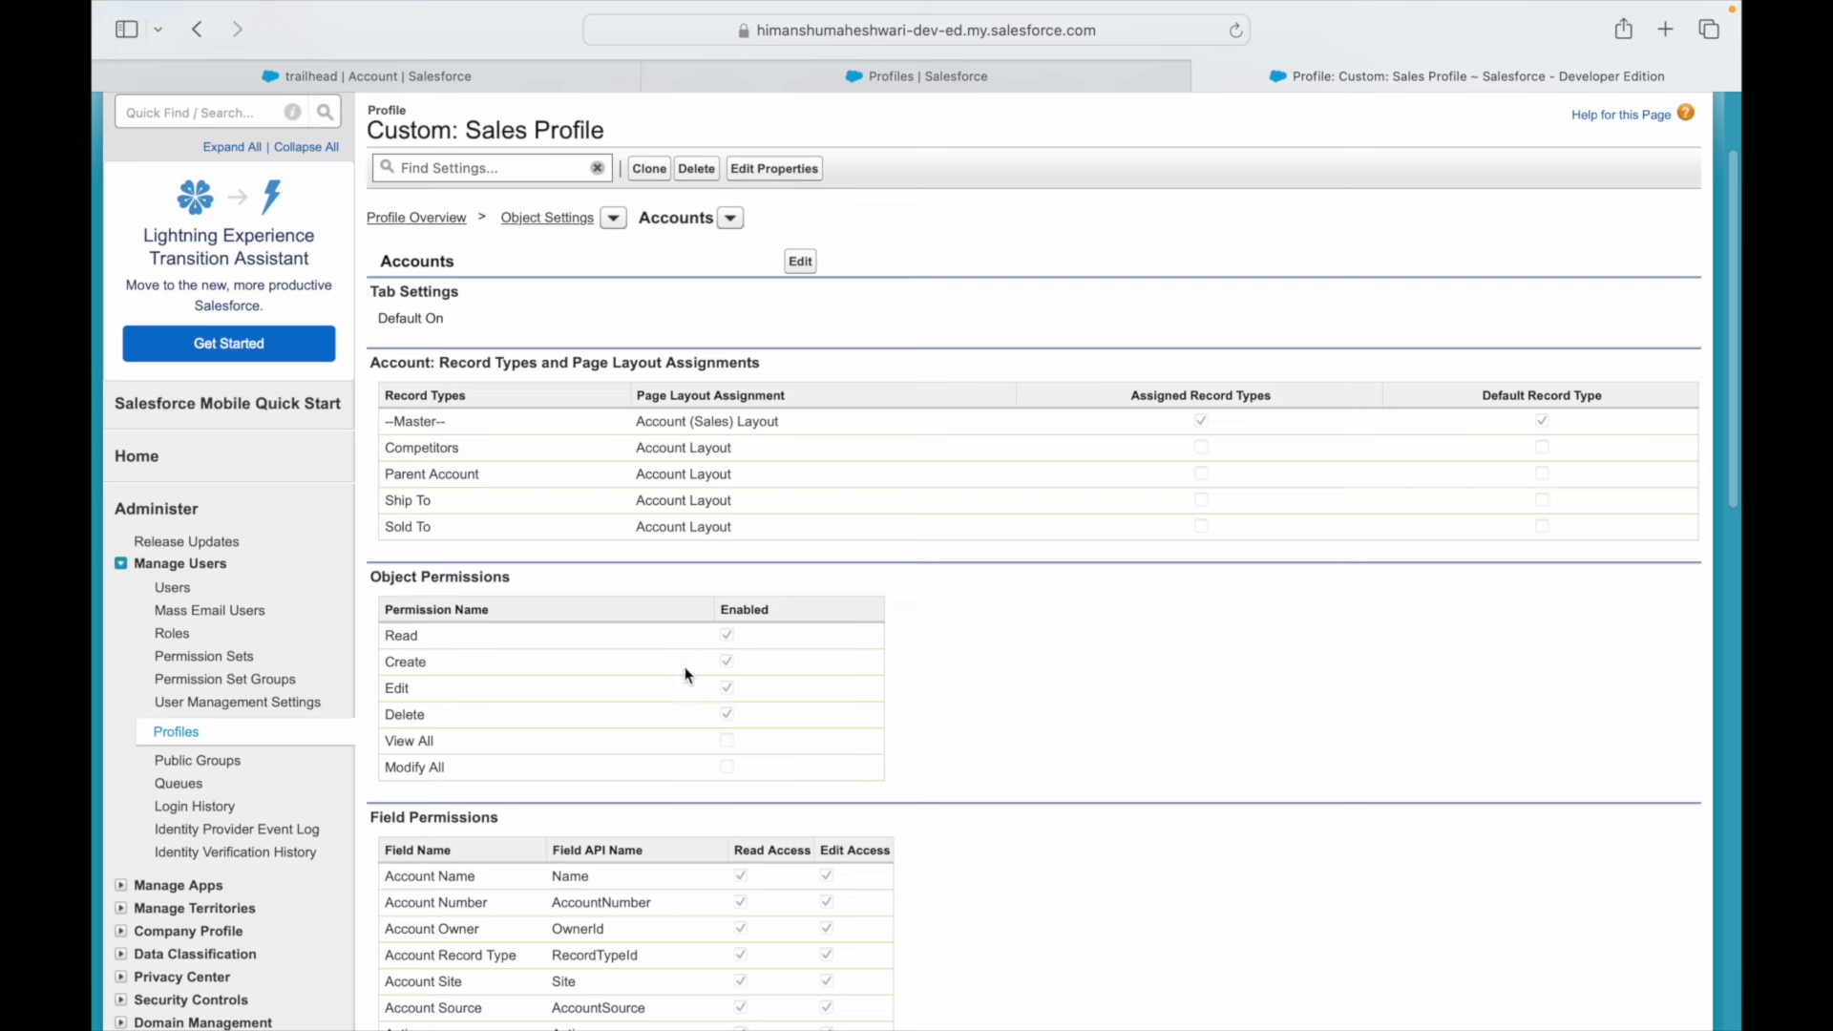
left_click_drag(487, 720, 675, 724)
left_click(749, 727)
left_click_drag(448, 767, 412, 766)
left_click(451, 770)
- Highlight the Channel Program Level Name (ChannelProgramLevelName) and Billing Address field permissions
scroll(718, 779, "down", 5)
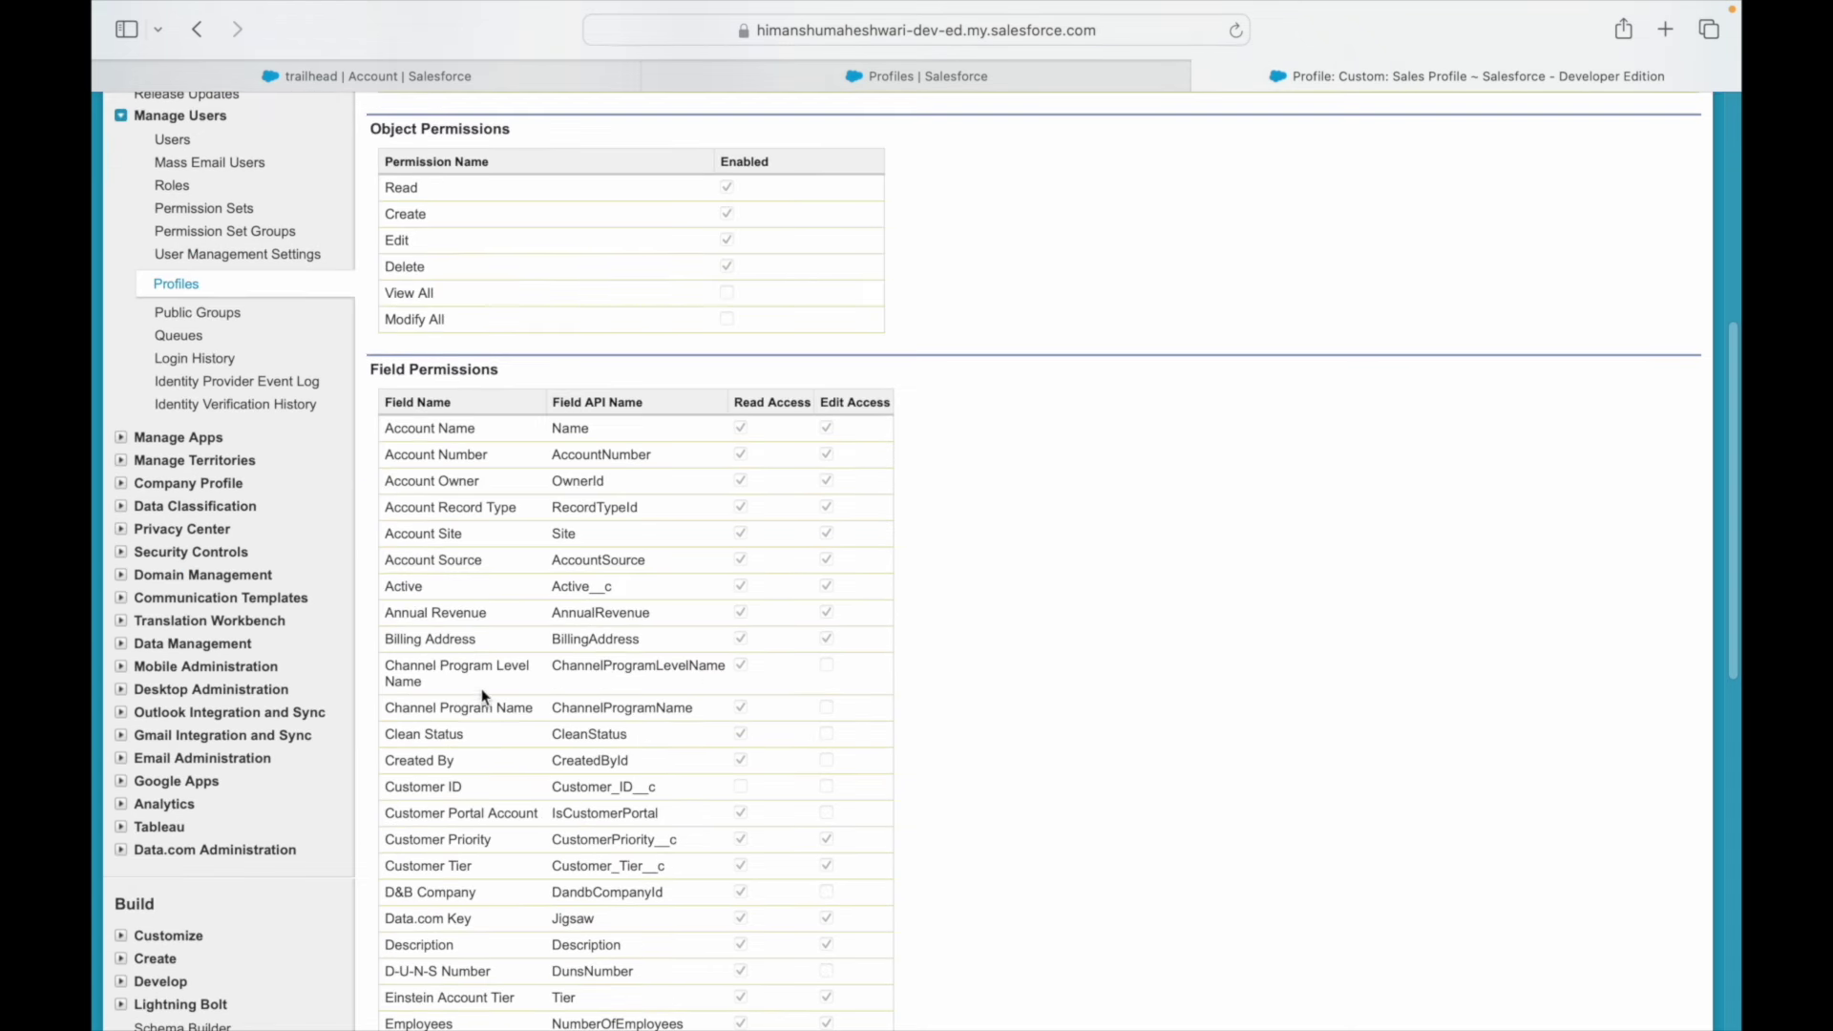
triple_click(401, 674)
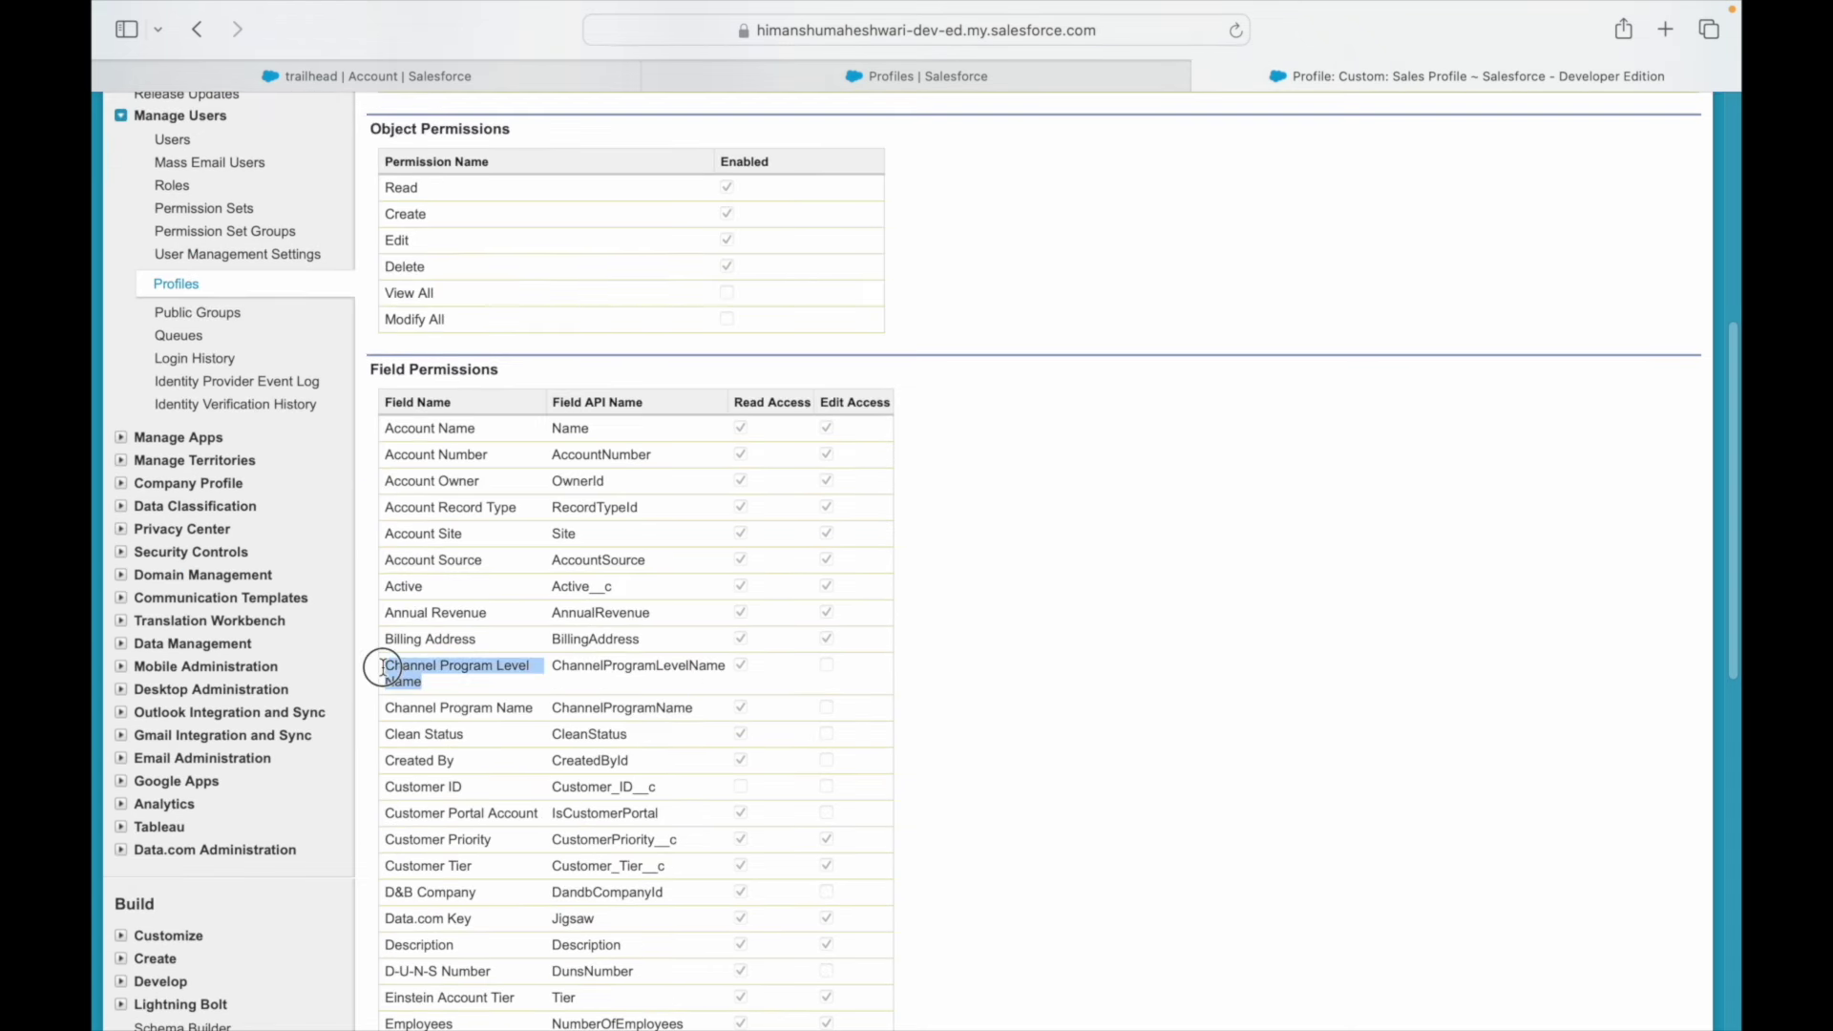
double_click(674, 663)
left_click(736, 670)
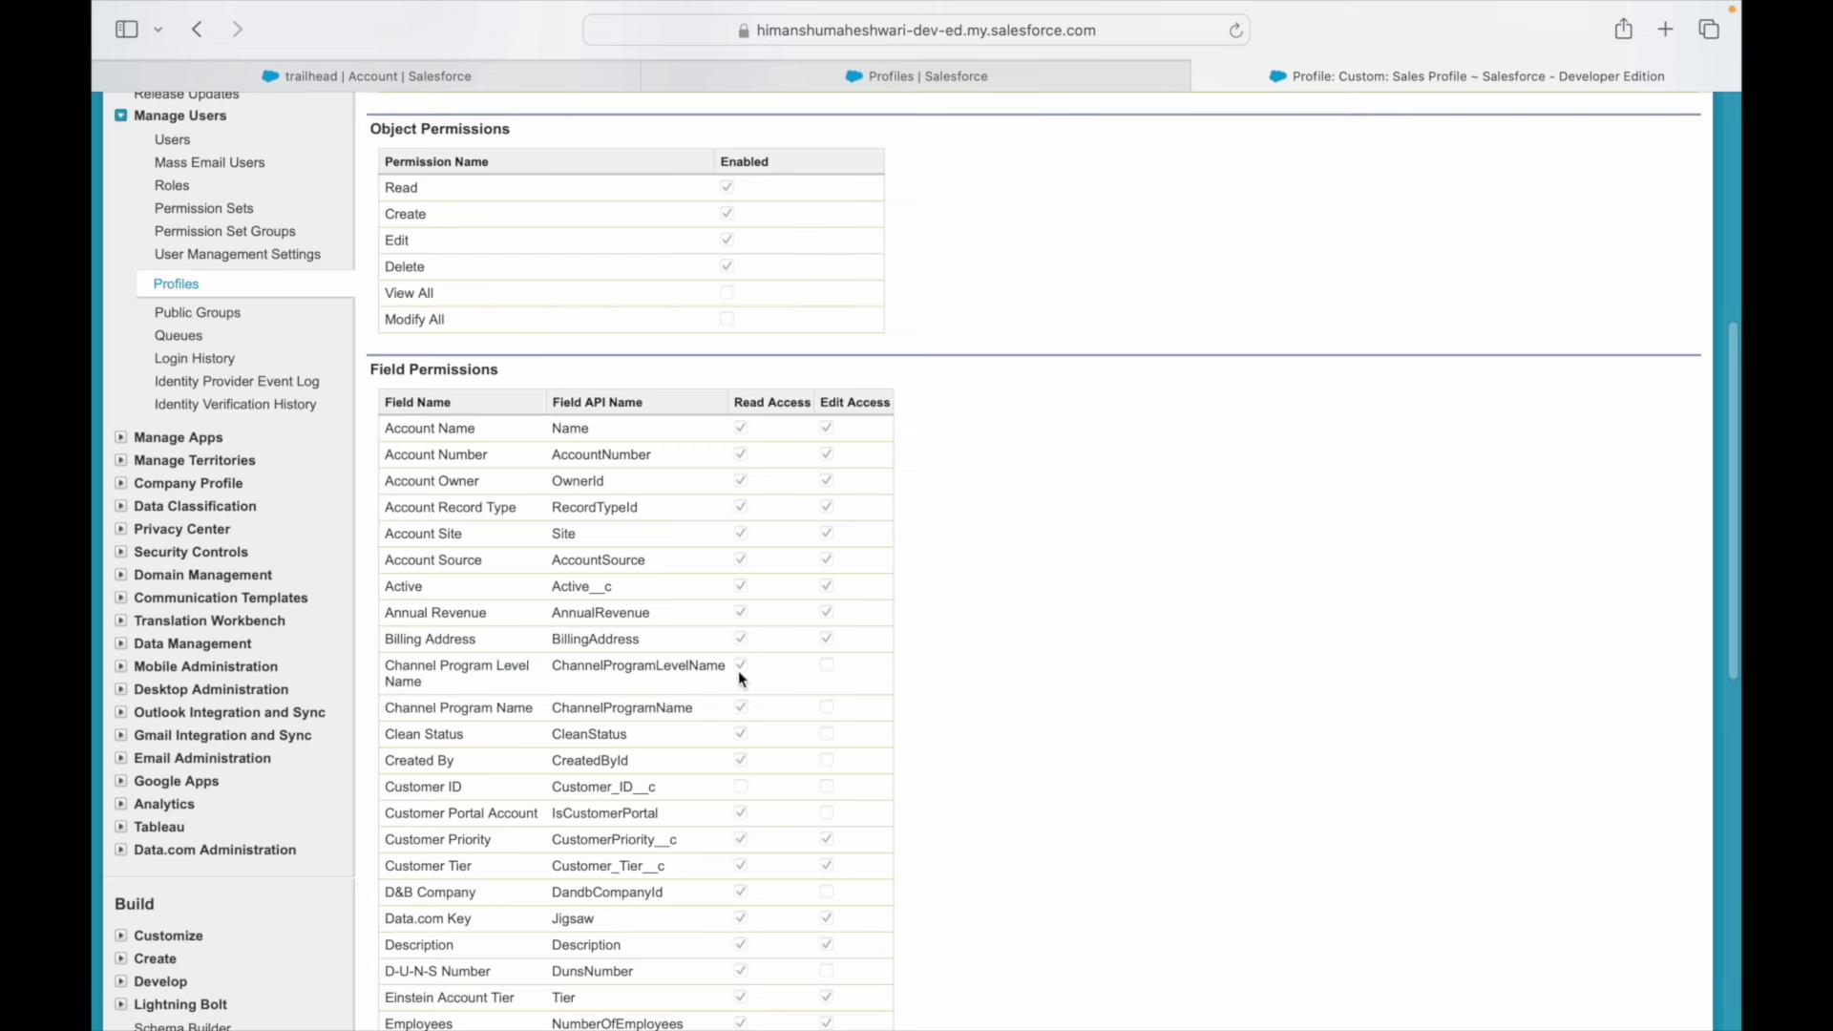
left_click_drag(413, 640, 478, 641)
left_click(838, 654)
- Highlight the Object Permissions and Field Permissions headings, then return to the trailhead record
scroll(1013, 650, "up", 5)
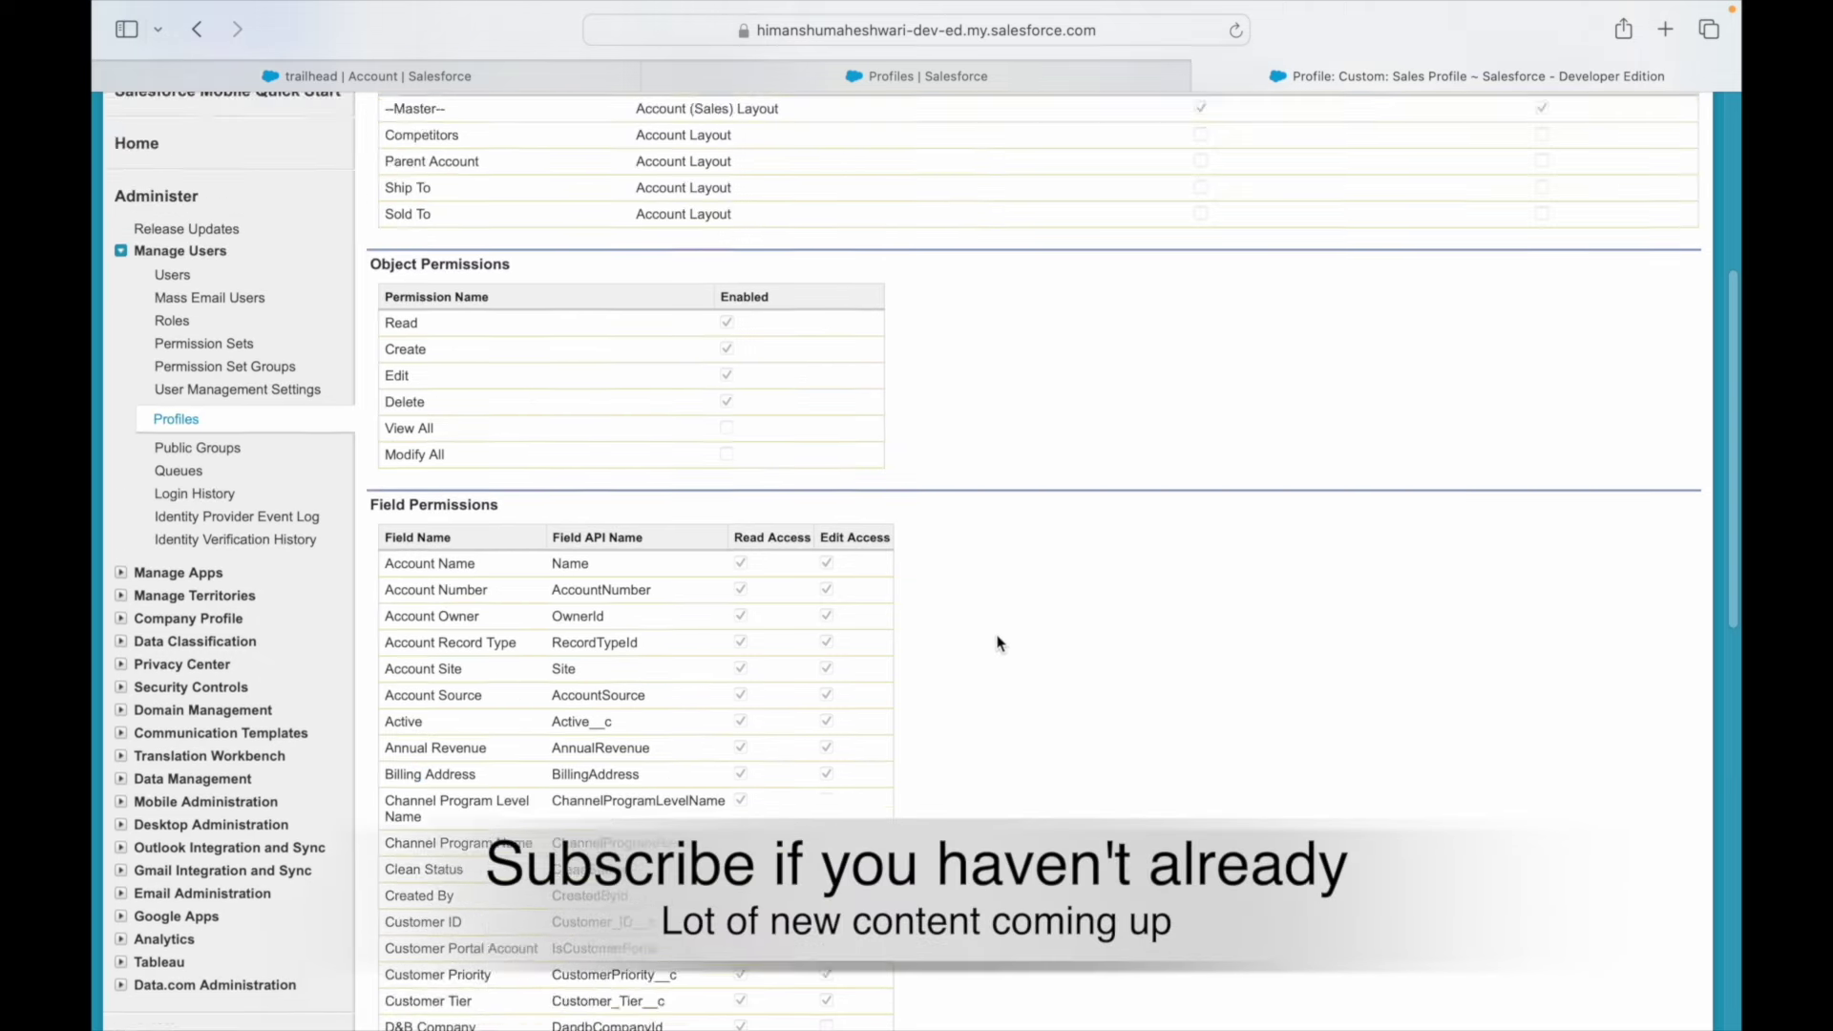
scroll(883, 533, "down", 5)
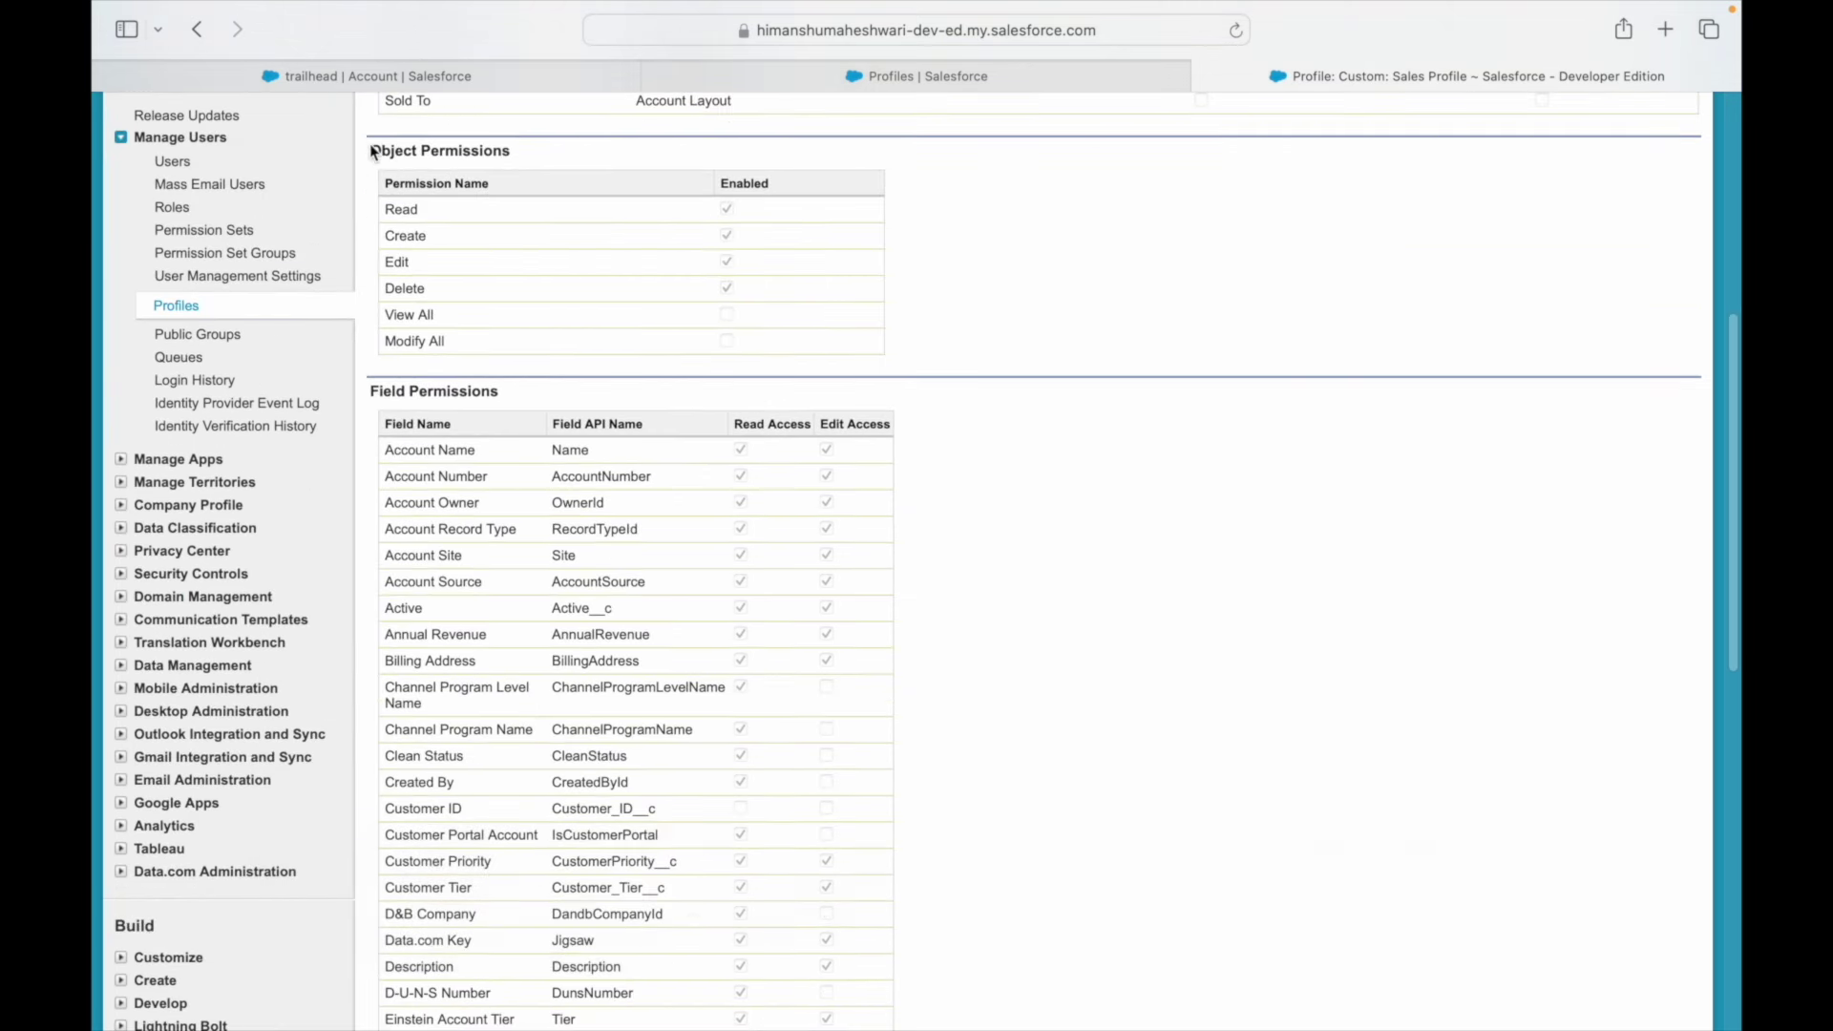
left_click_drag(371, 133, 531, 160)
left_click_drag(371, 392, 475, 391)
left_click(482, 391)
scroll(670, 360, "up", 6)
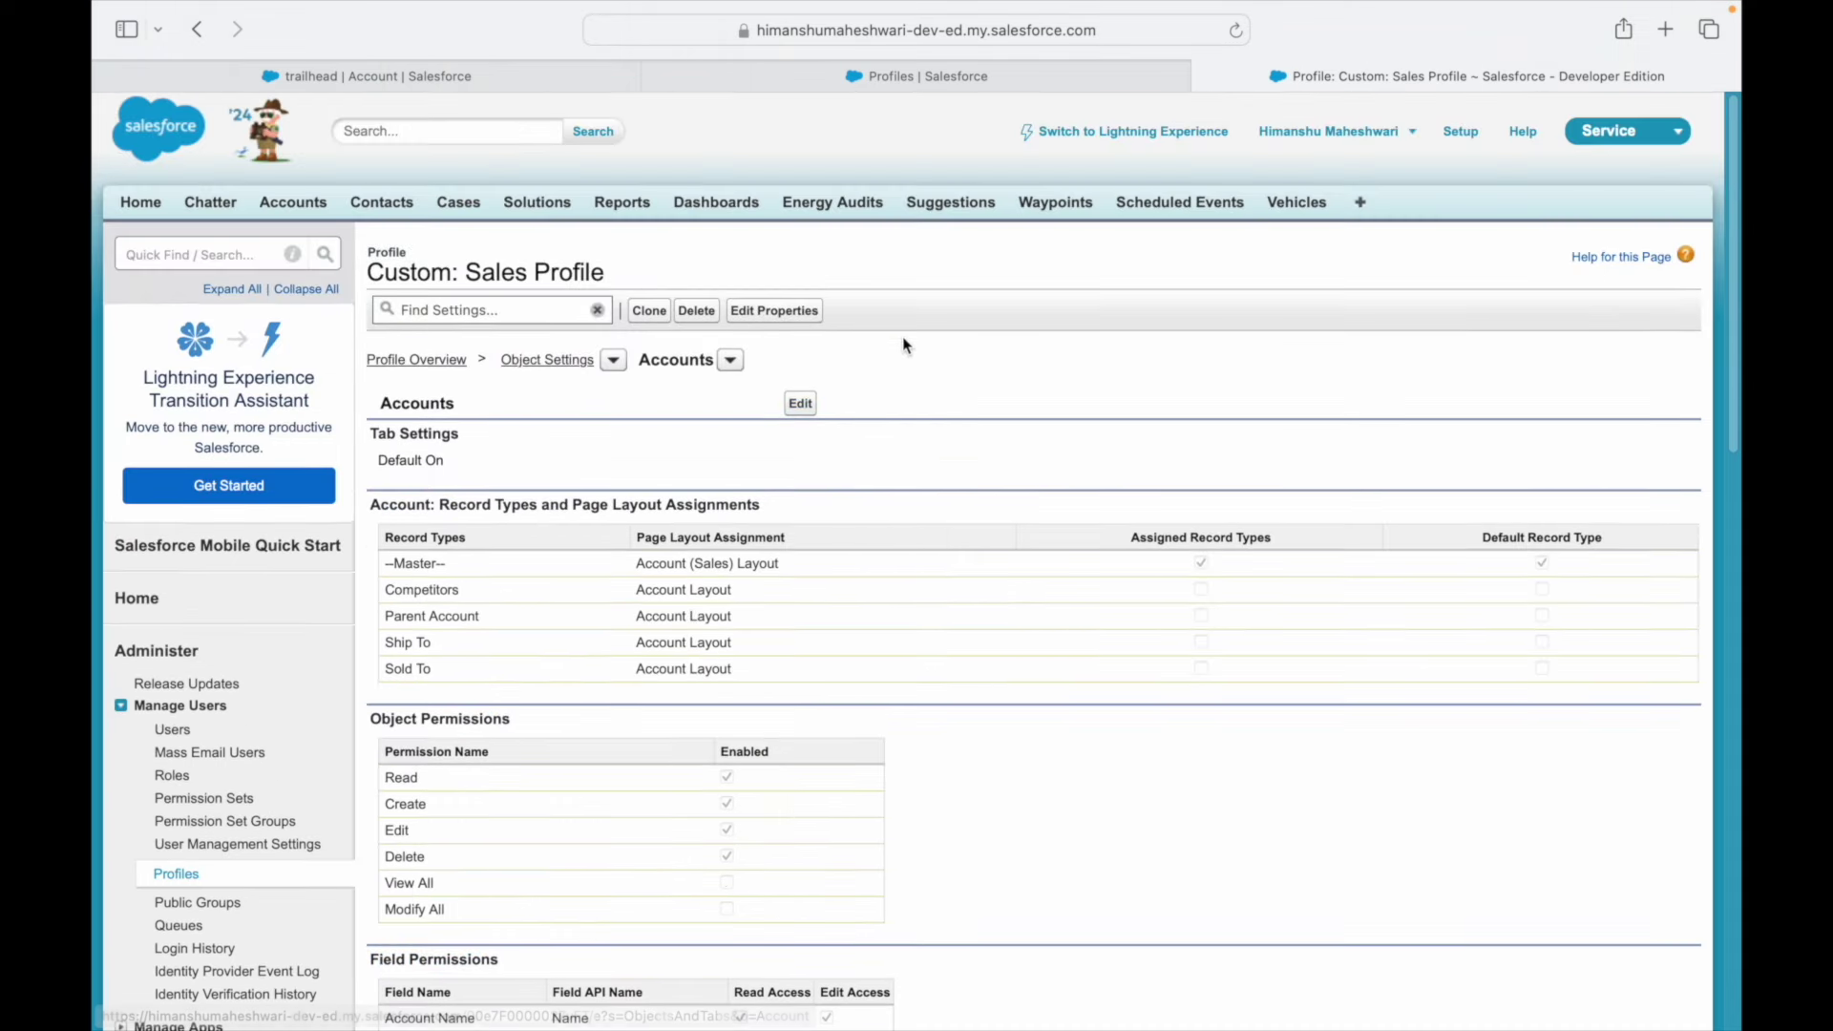
left_click(407, 77)
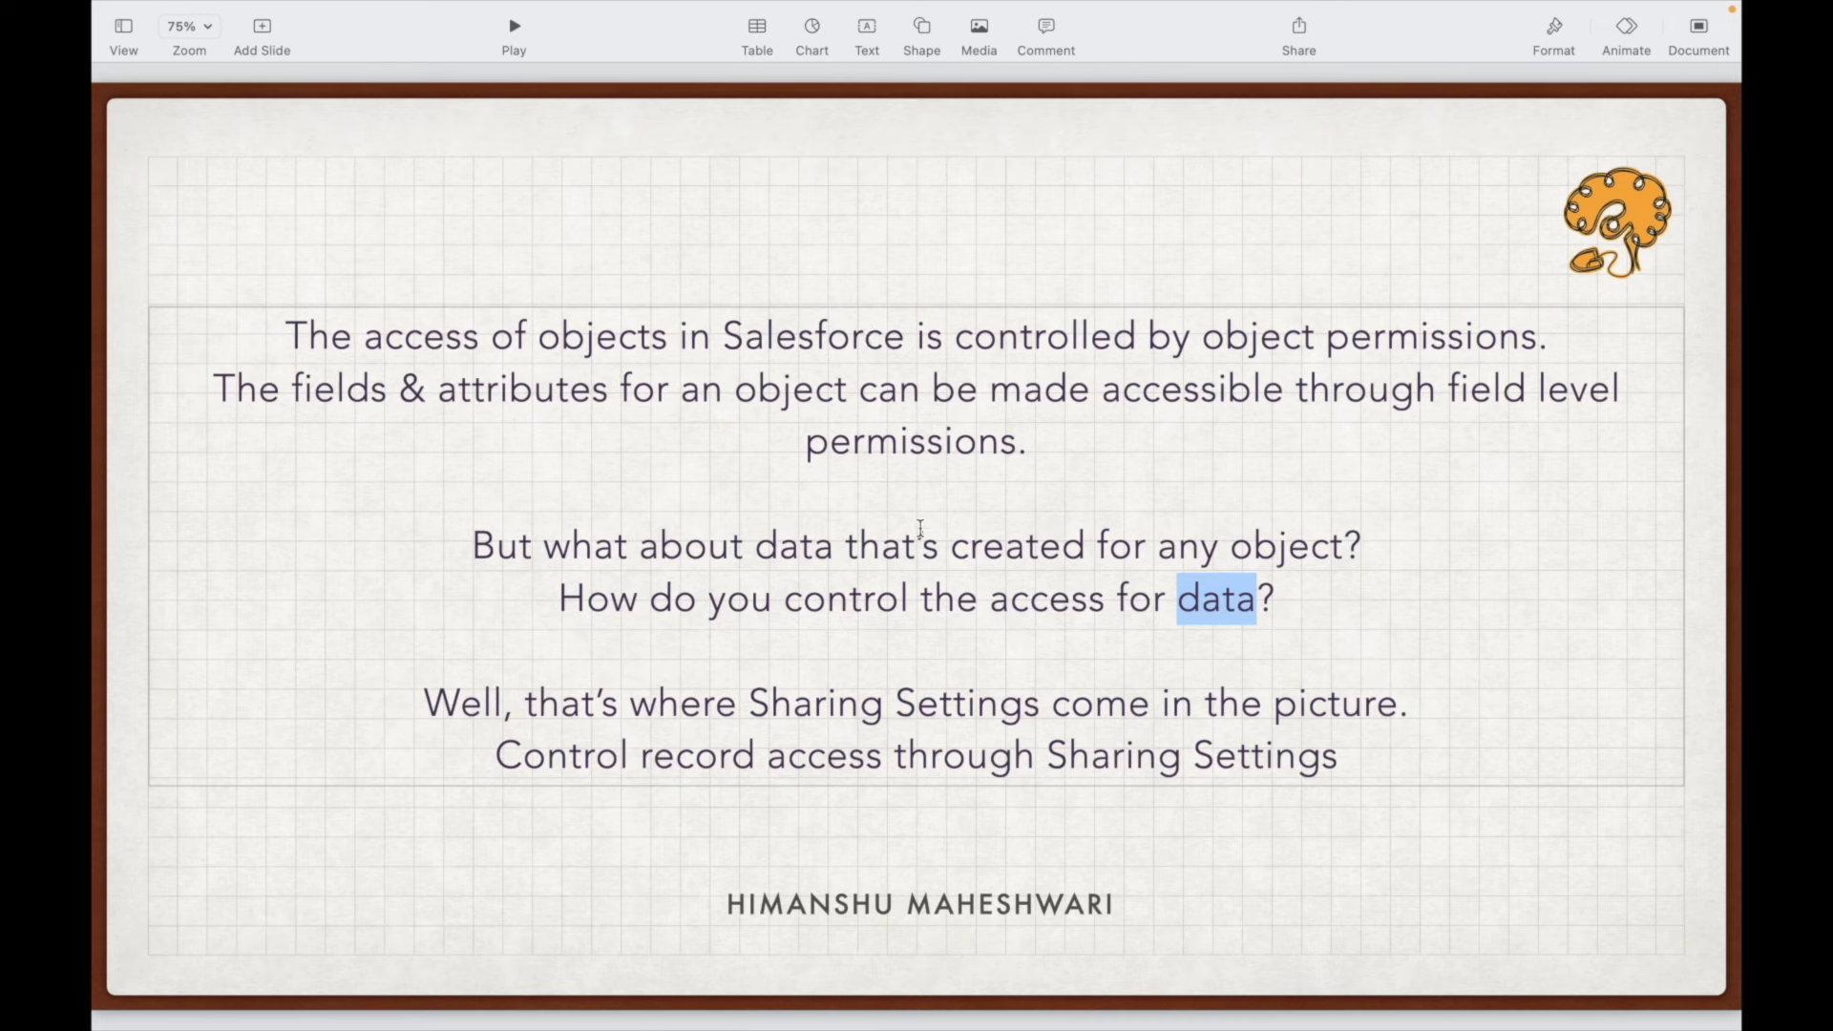
left_click(808, 756)
left_click_drag(571, 546, 936, 549)
double_click(1003, 546)
double_click(1327, 546)
left_click_drag(785, 599, 865, 600)
left_click_drag(988, 599, 1226, 600)
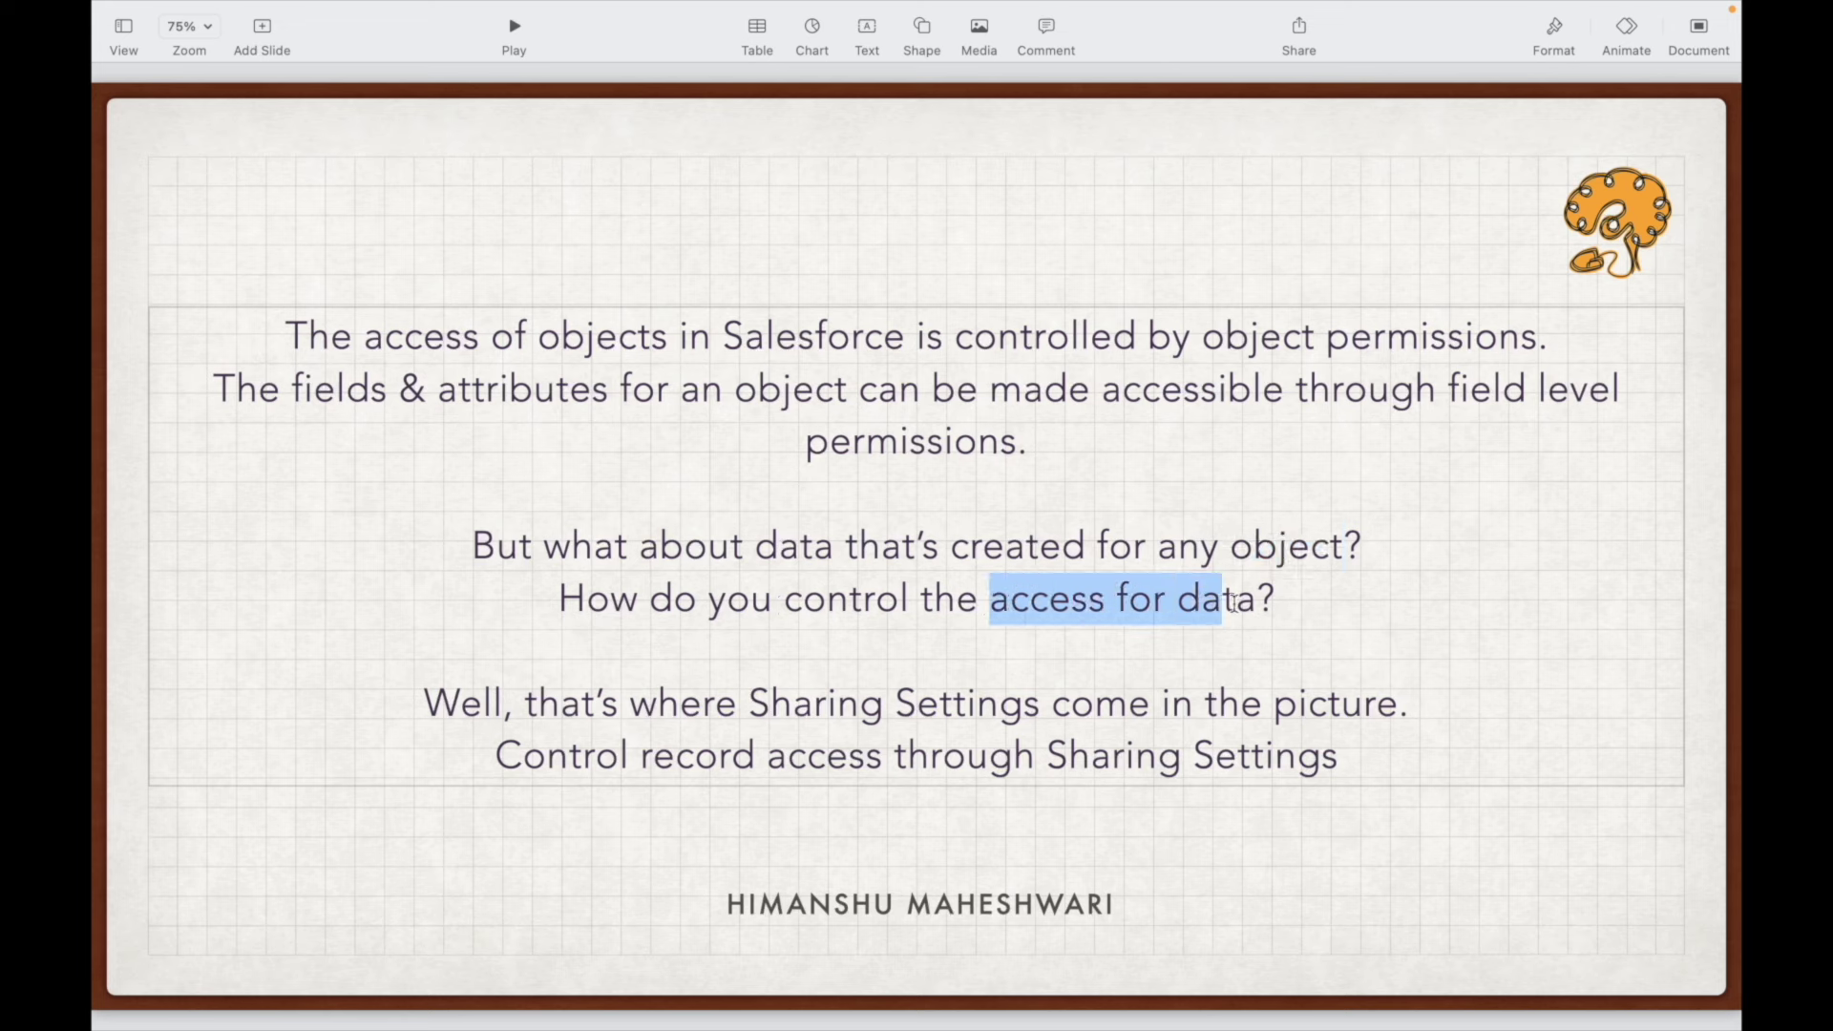
left_click(1236, 600)
left_click_drag(532, 712, 1071, 711)
left_click(1191, 706)
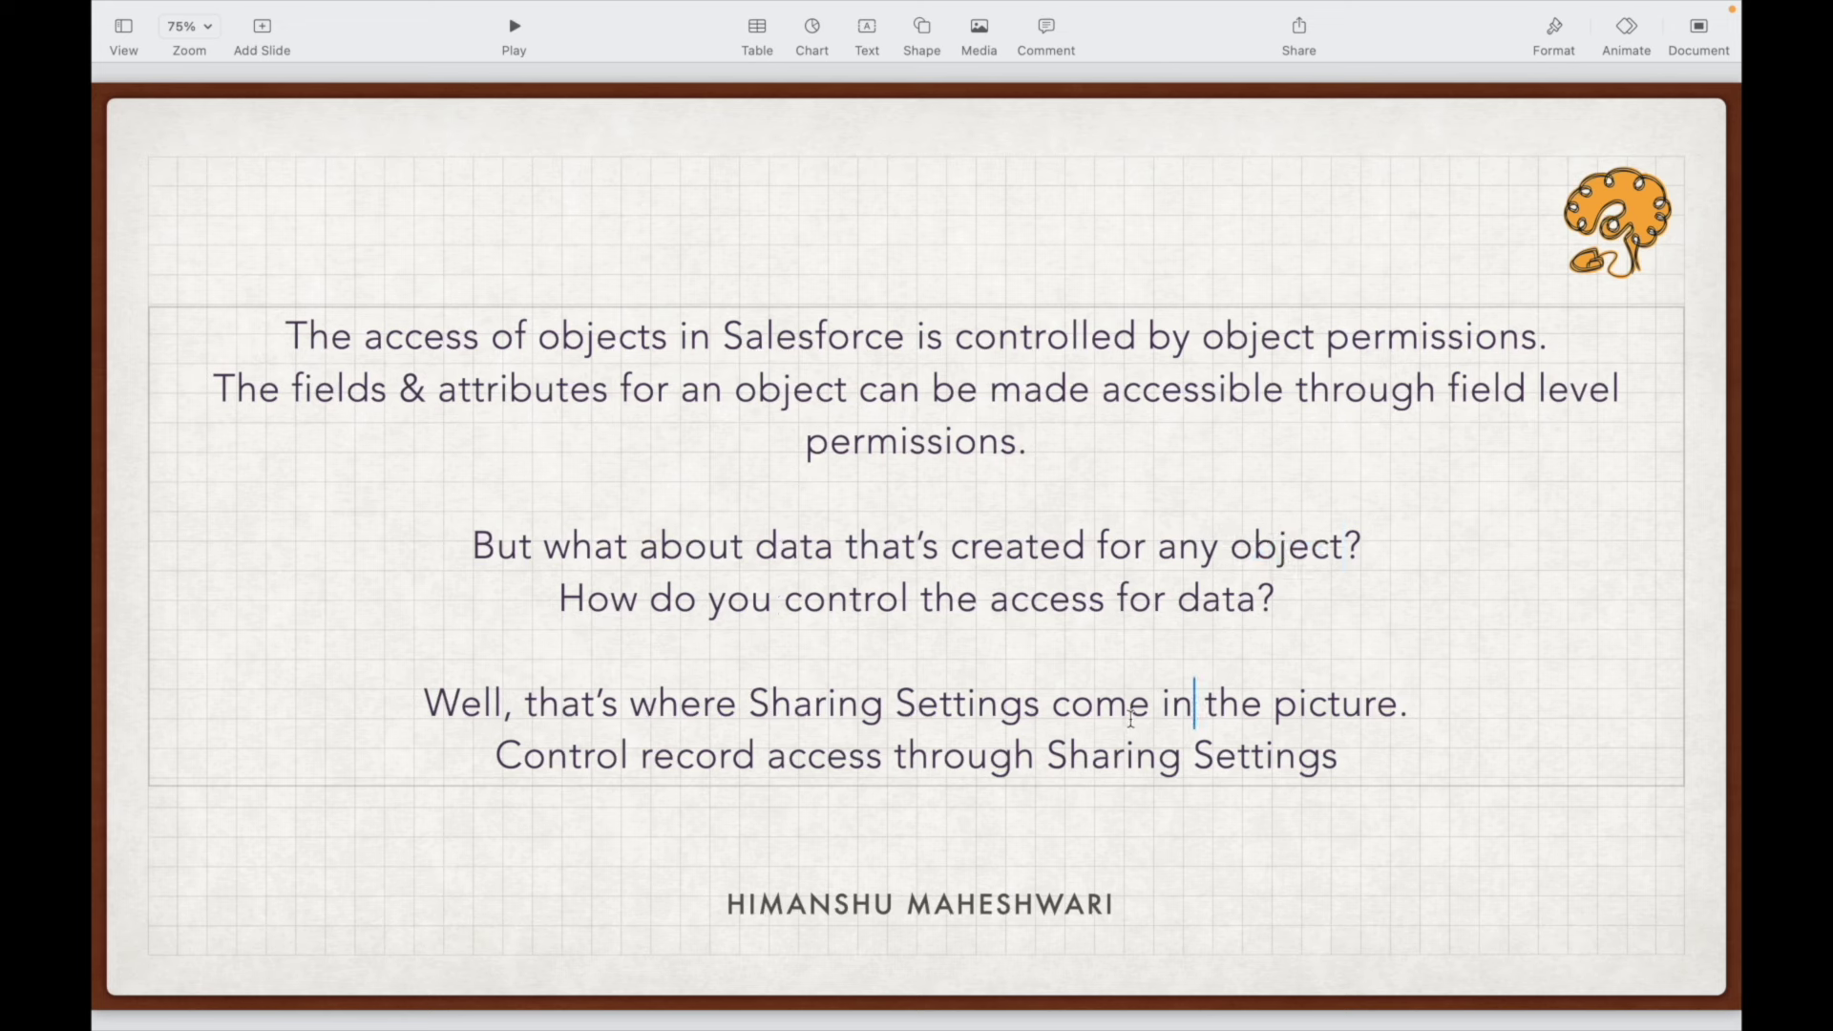
left_click_drag(654, 754, 870, 752)
left_click(1329, 754)
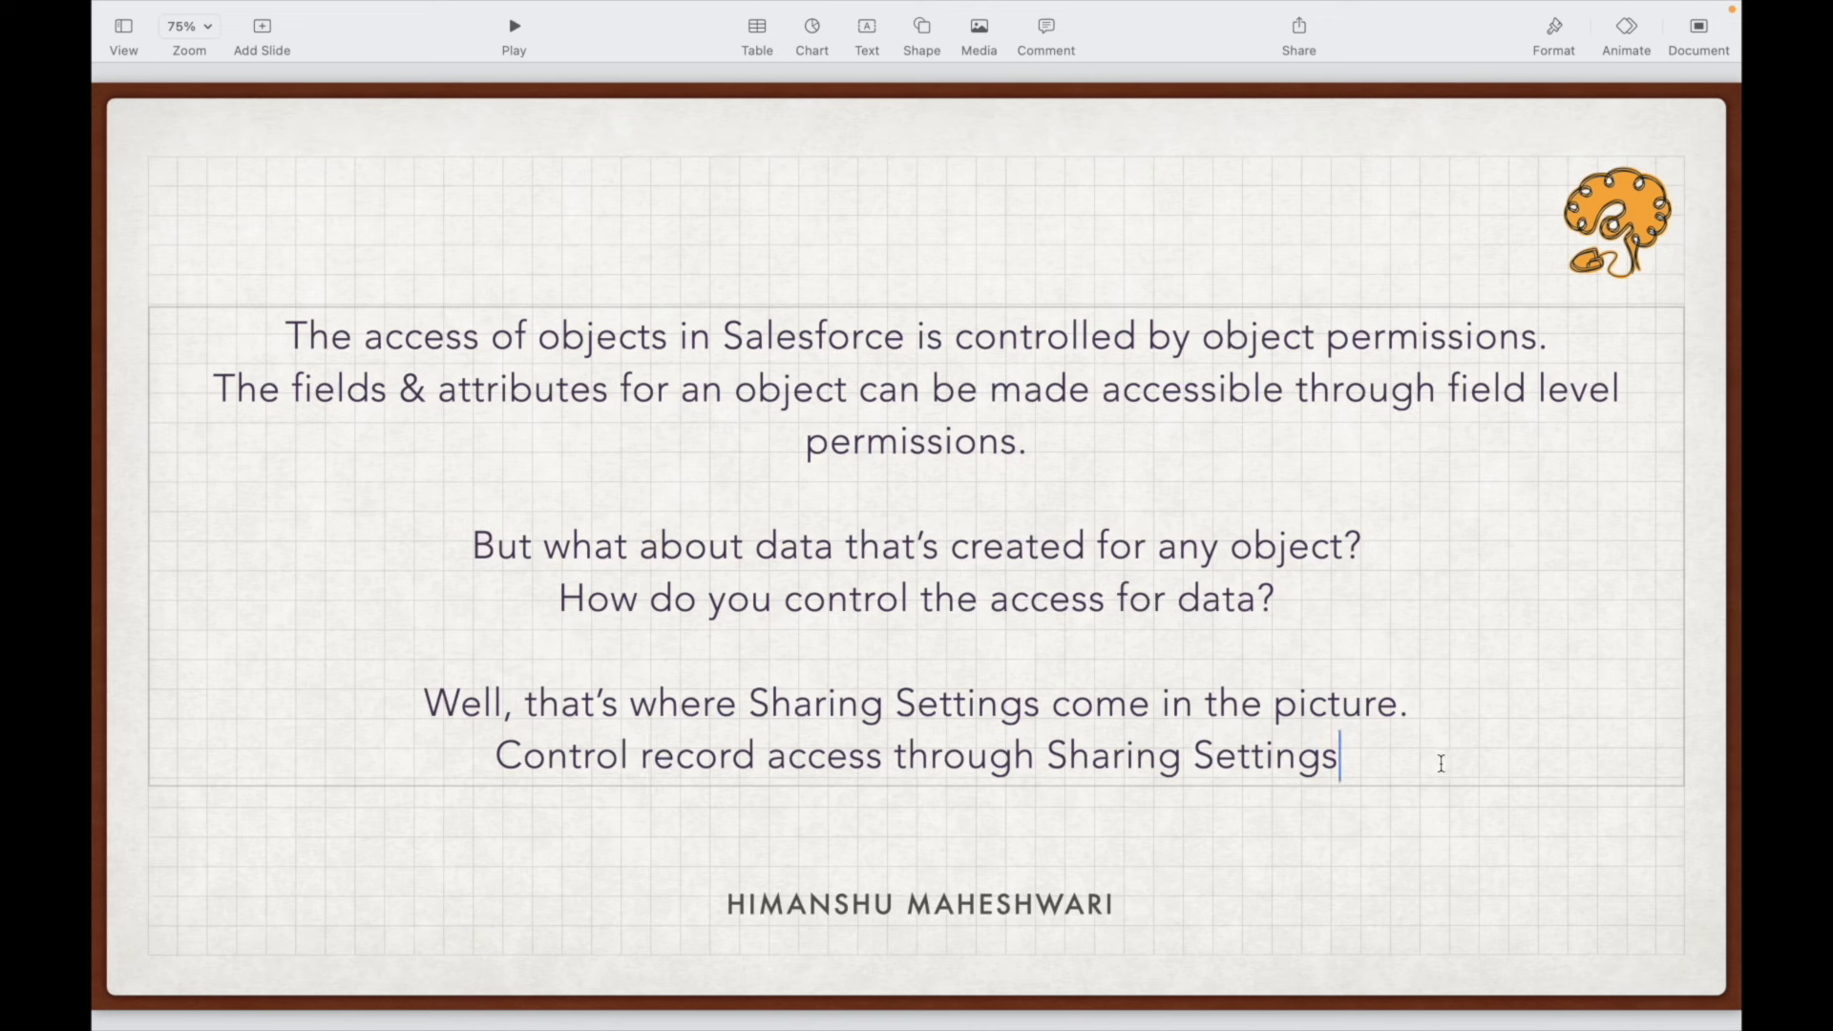
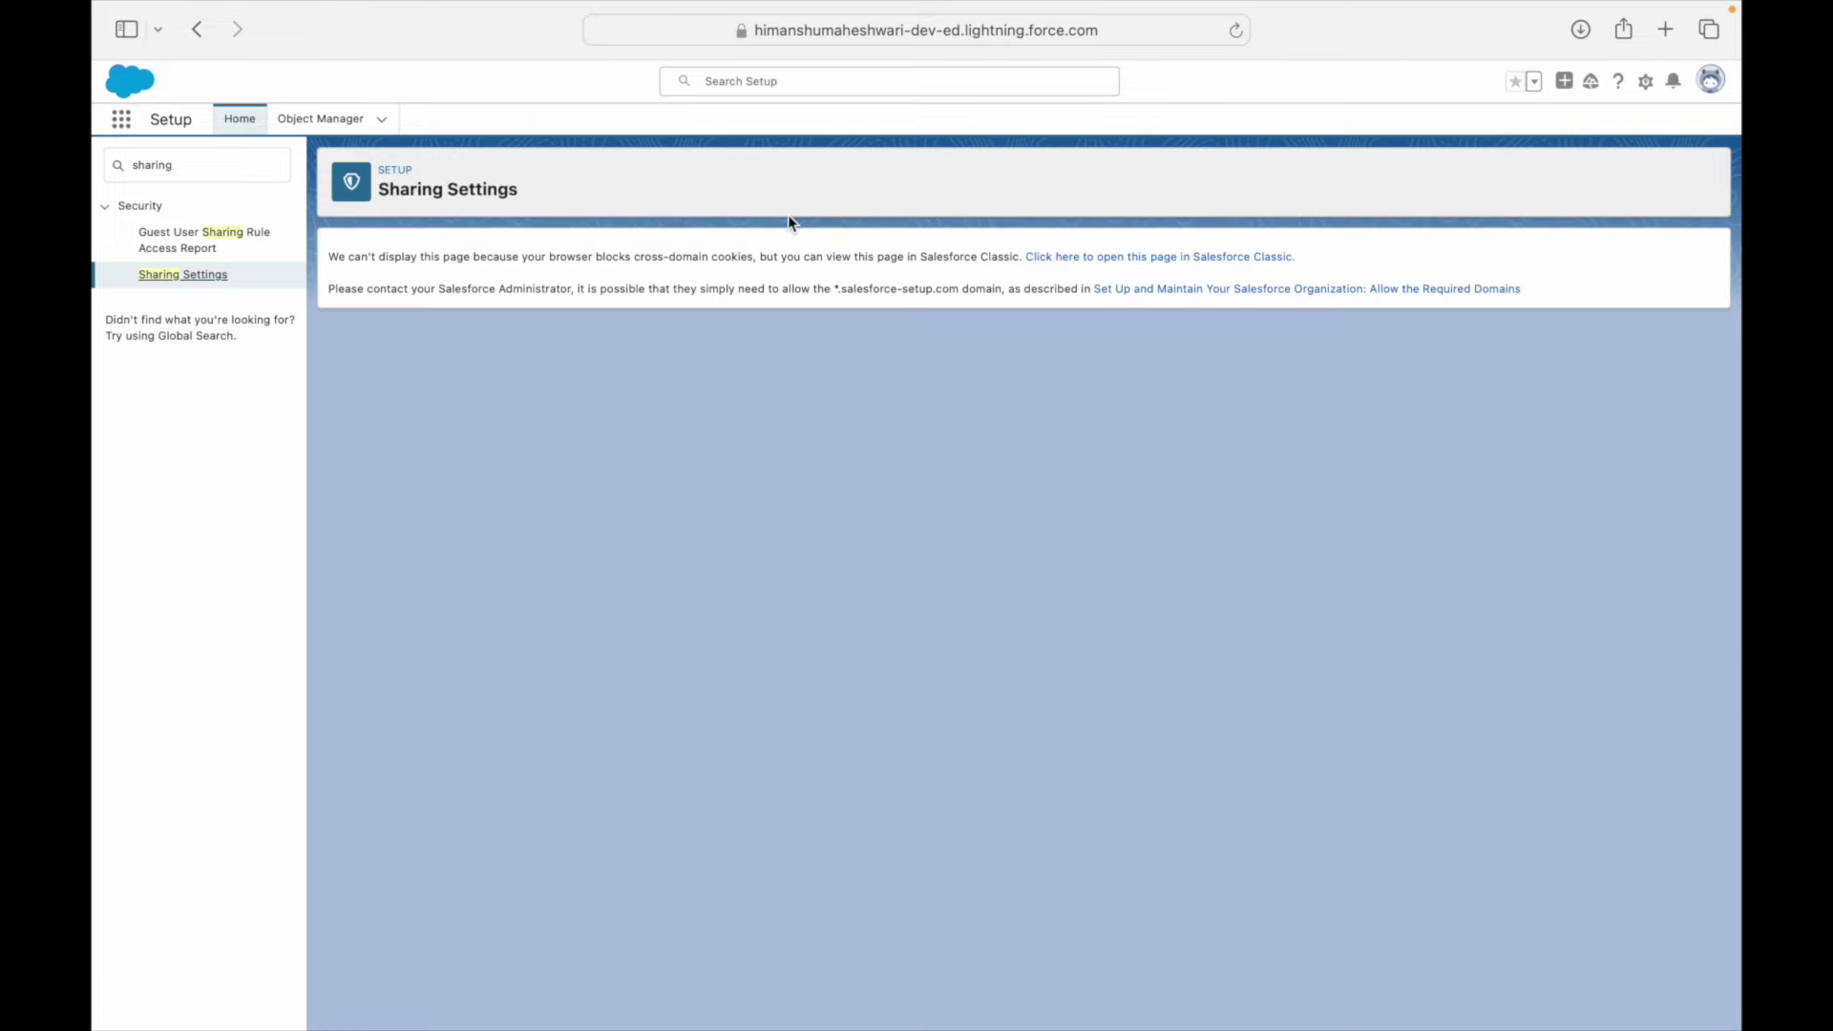
- Open Sharing Settings in Salesforce Classic in a new tab and scroll through the Organization-Wide Defaults table
left_click(1167, 256, "super")
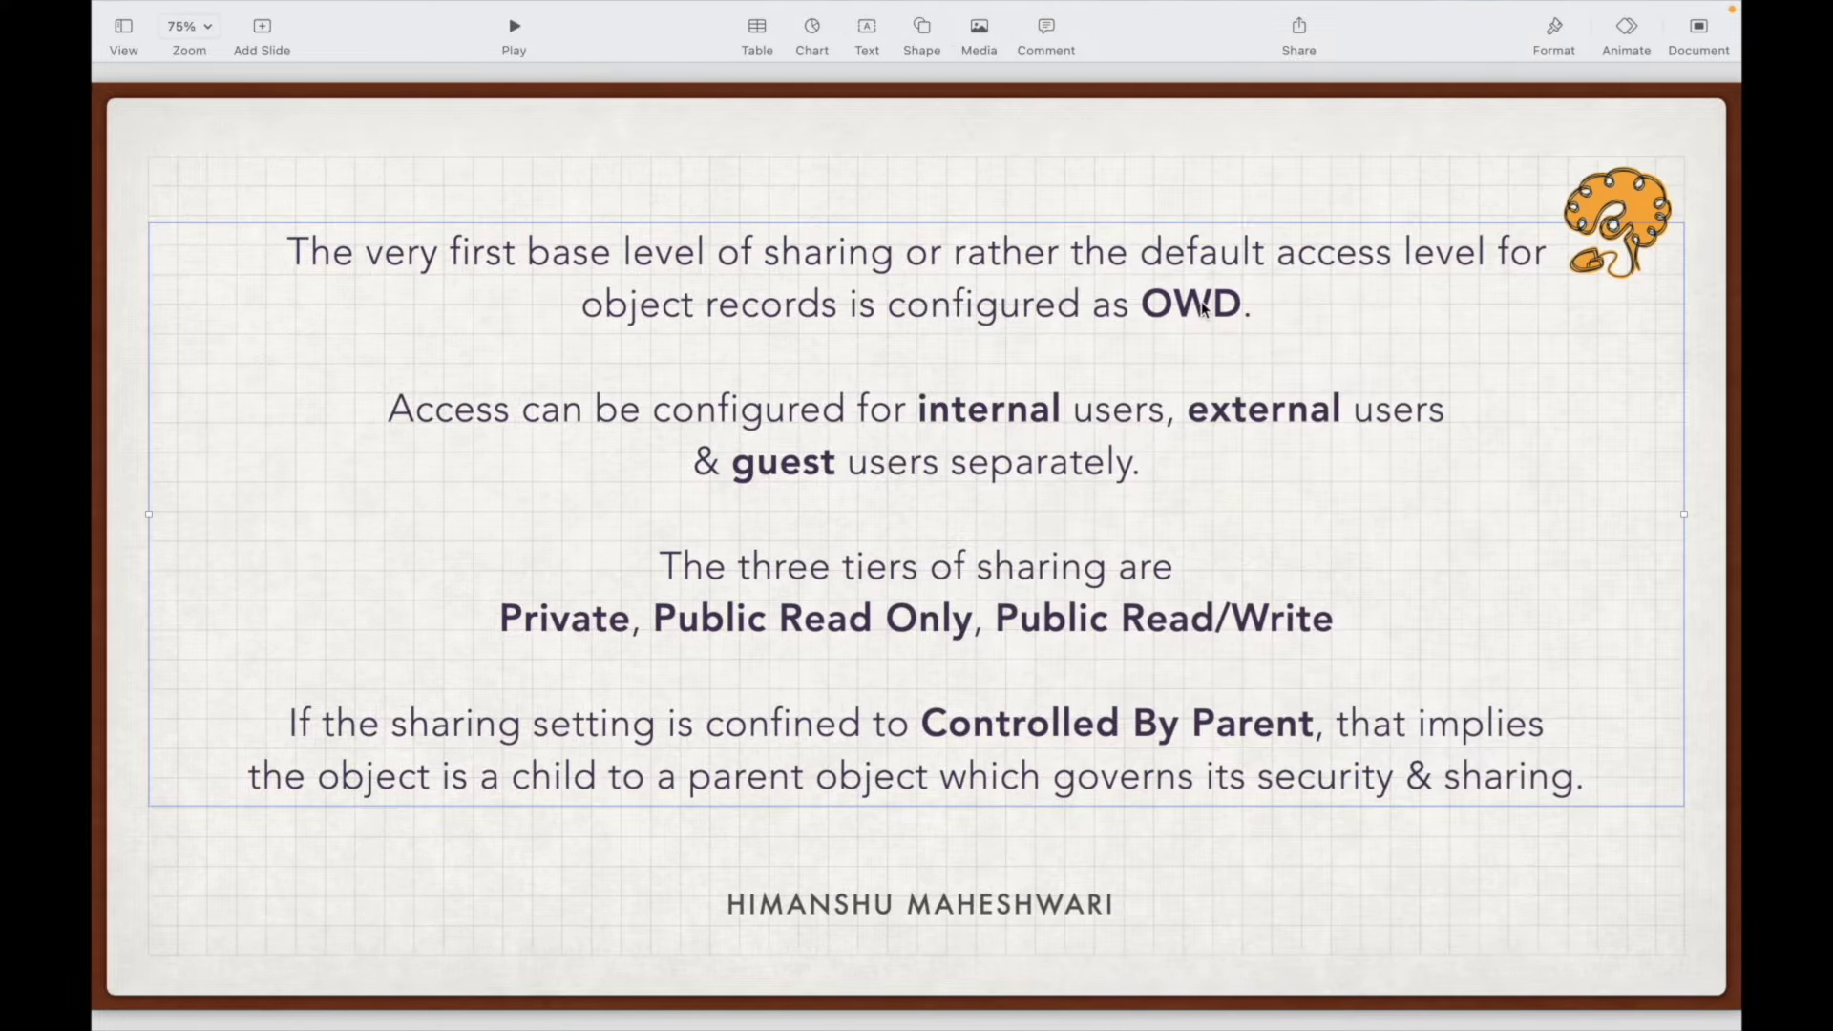
double_click(1193, 304)
left_click(1279, 302)
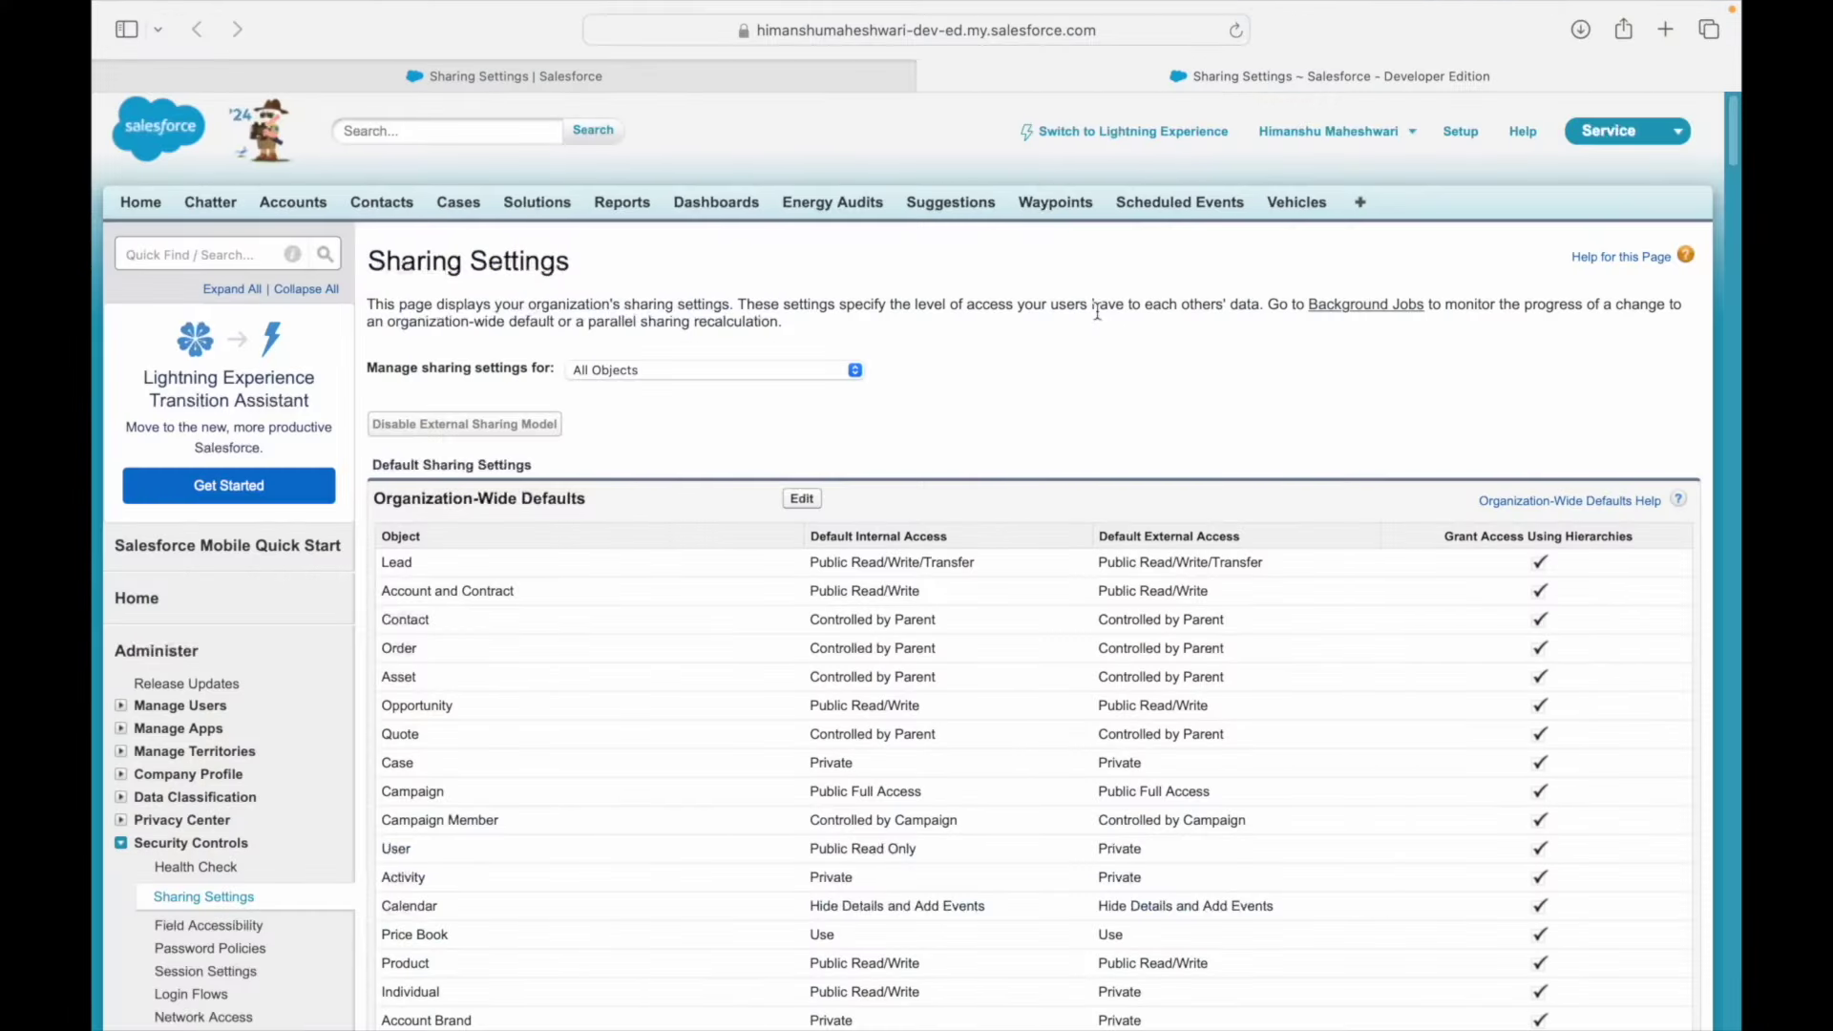
scroll(1064, 420, "down", 5)
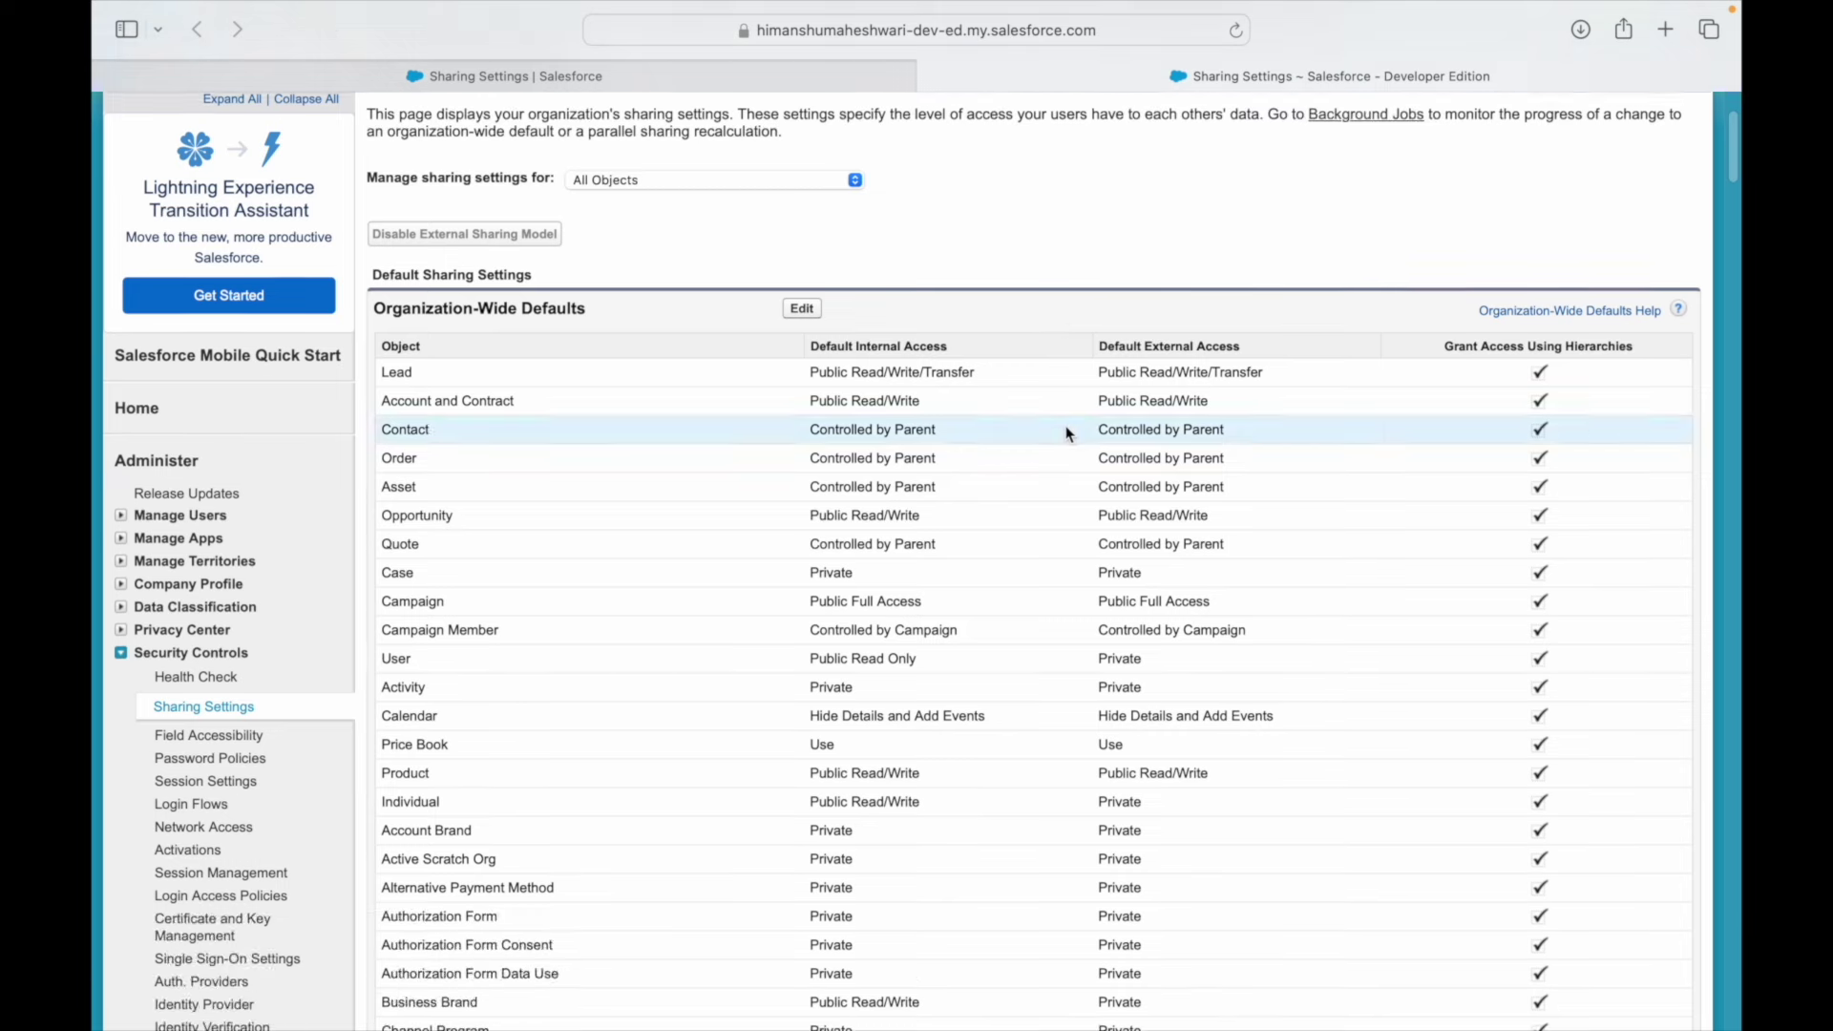
scroll(931, 573, "down", 3)
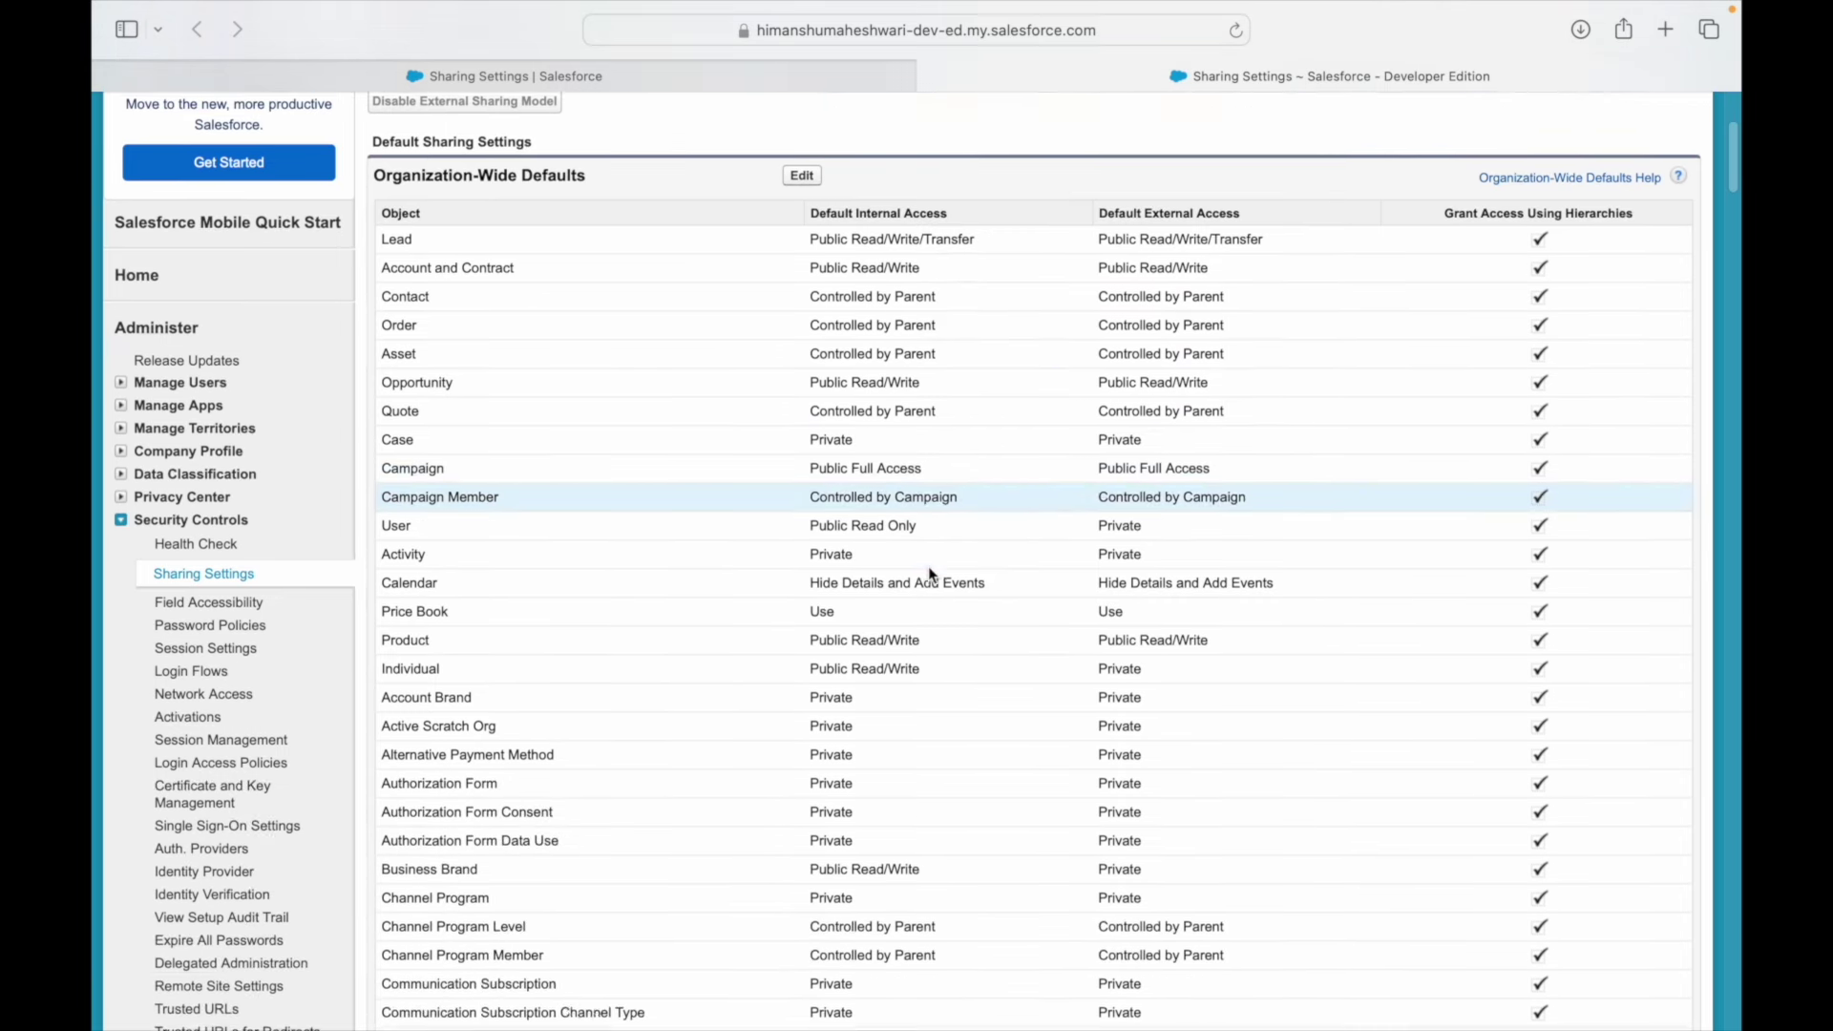
scroll(928, 565, "down", 8)
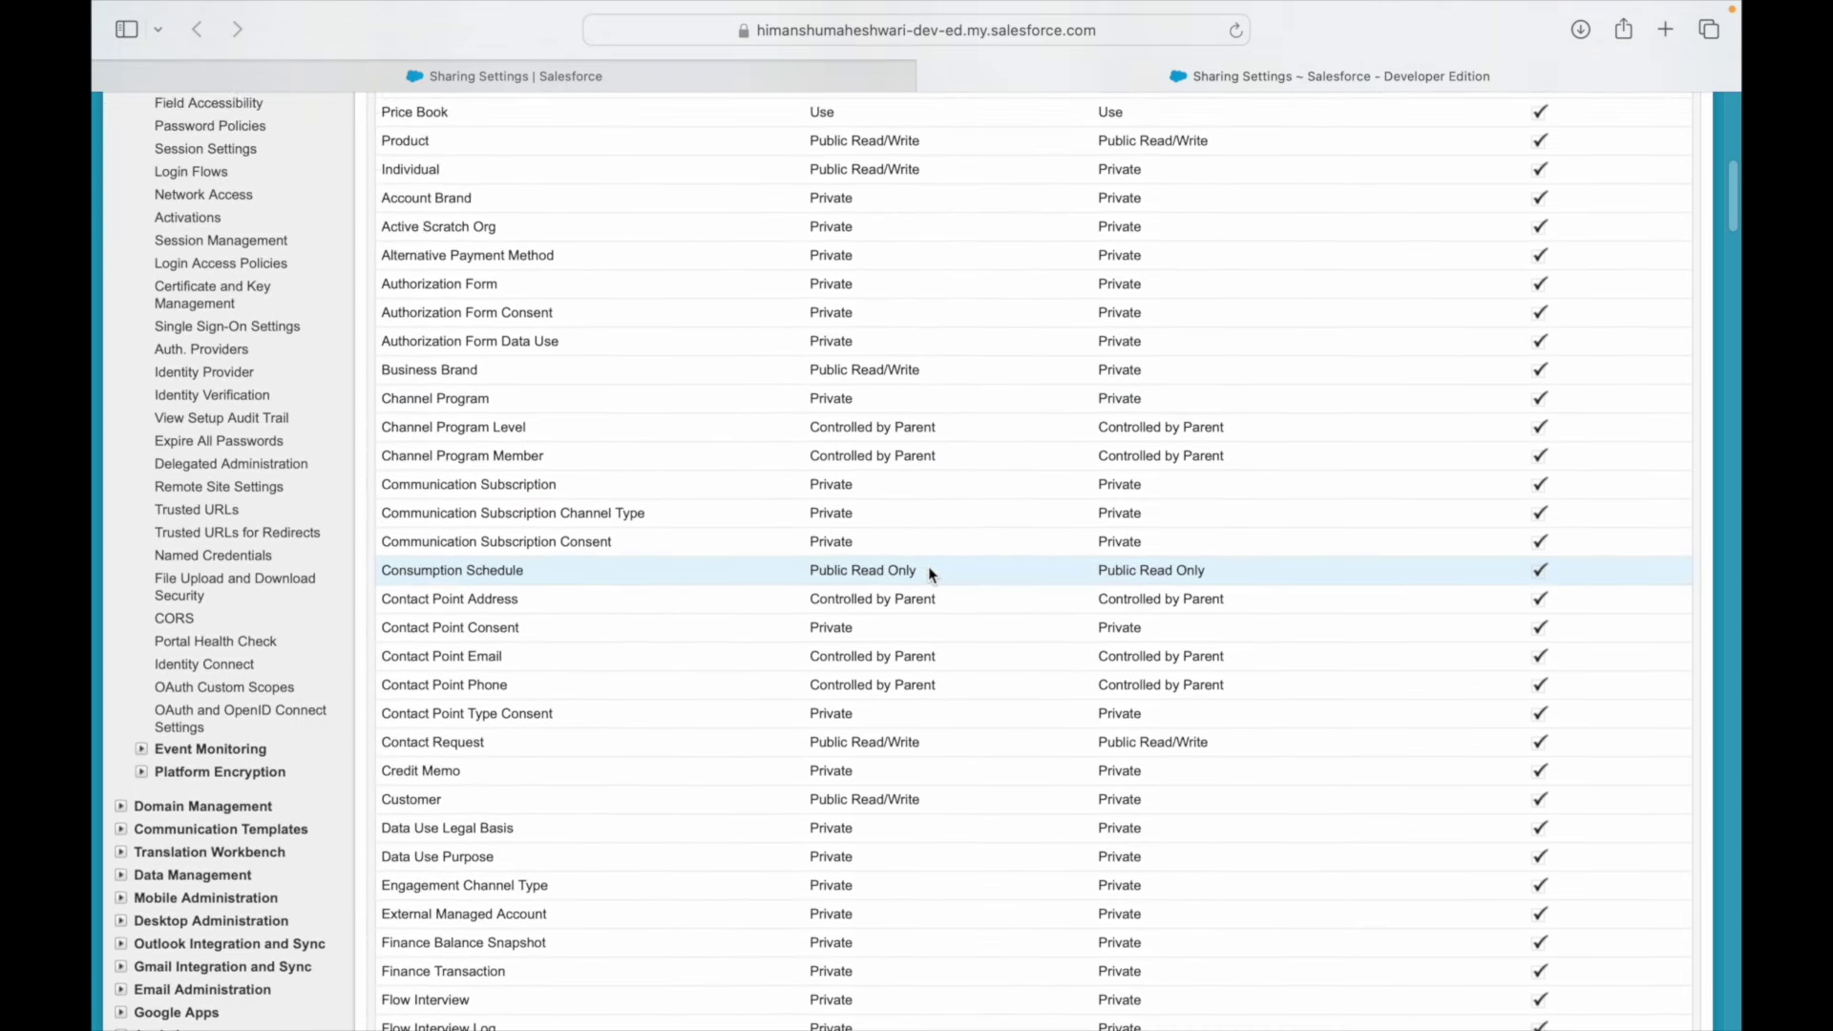
- Find 'Activity' on the page and highlight its Private internal access and the access column headings
key("super+f")
type("Task")
key("super+a")
key("BackSpace")
type("Activity")
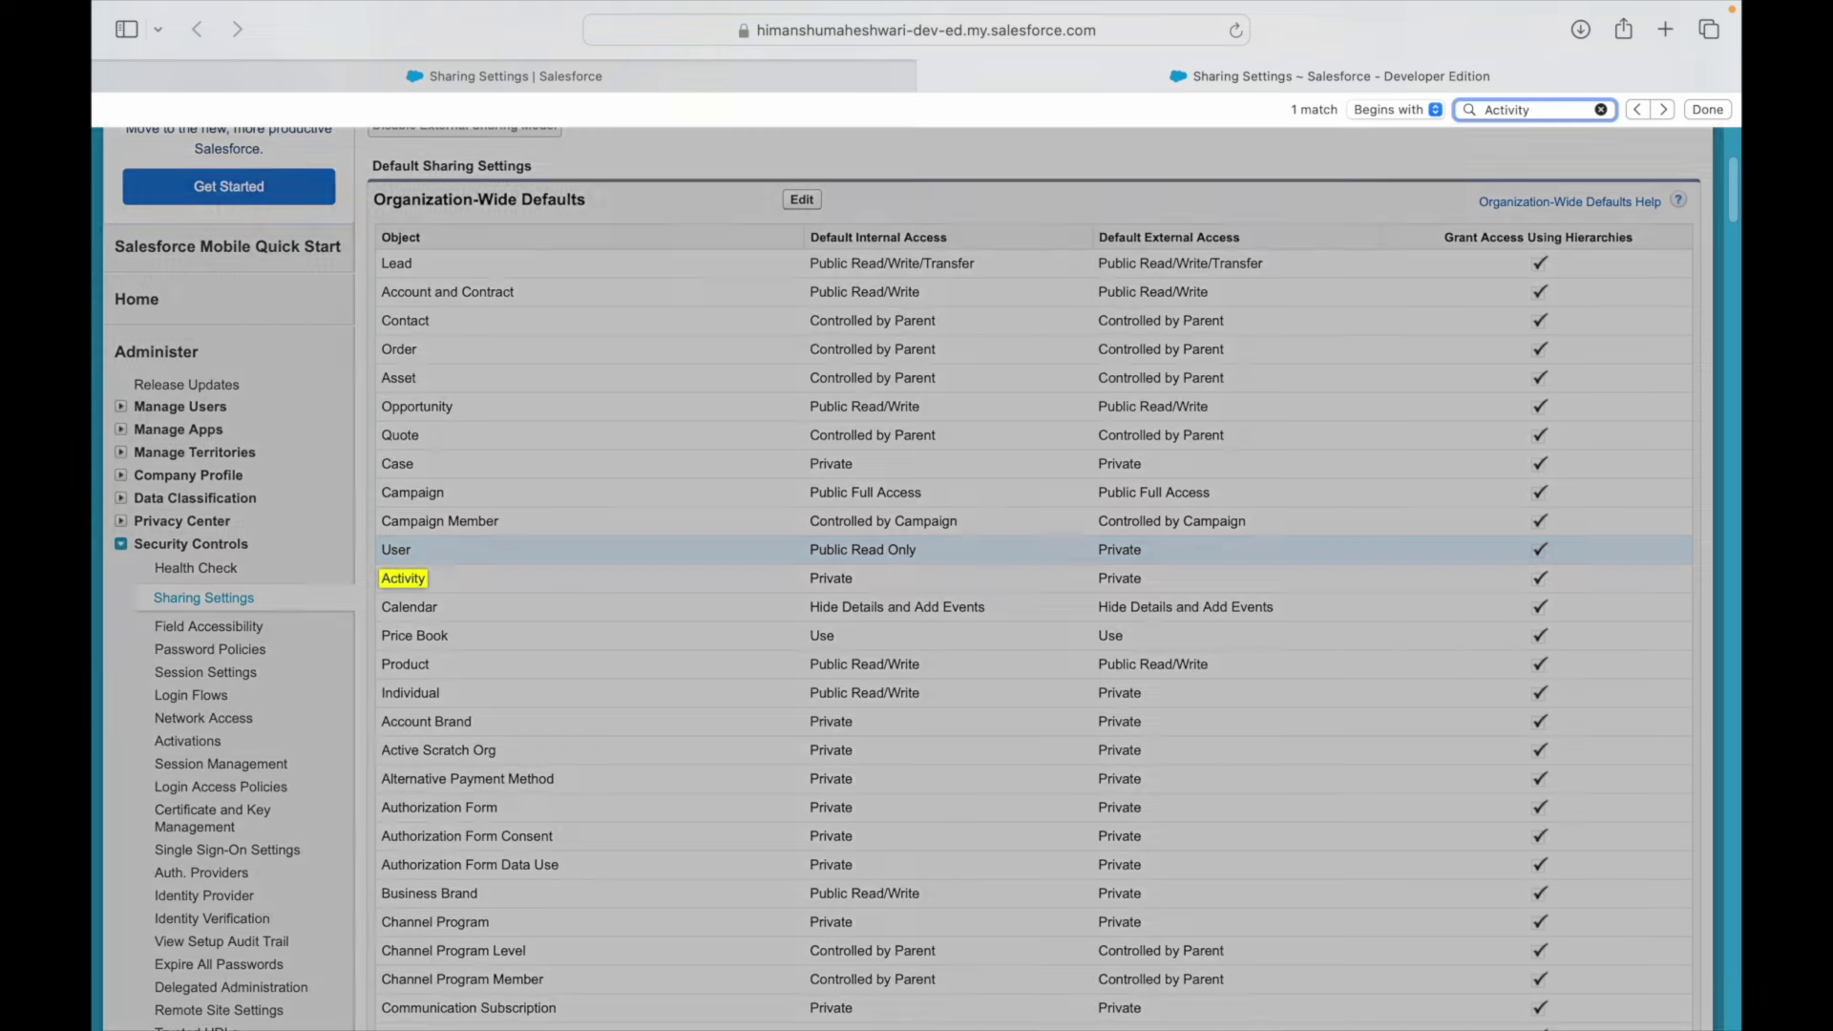
double_click(827, 576)
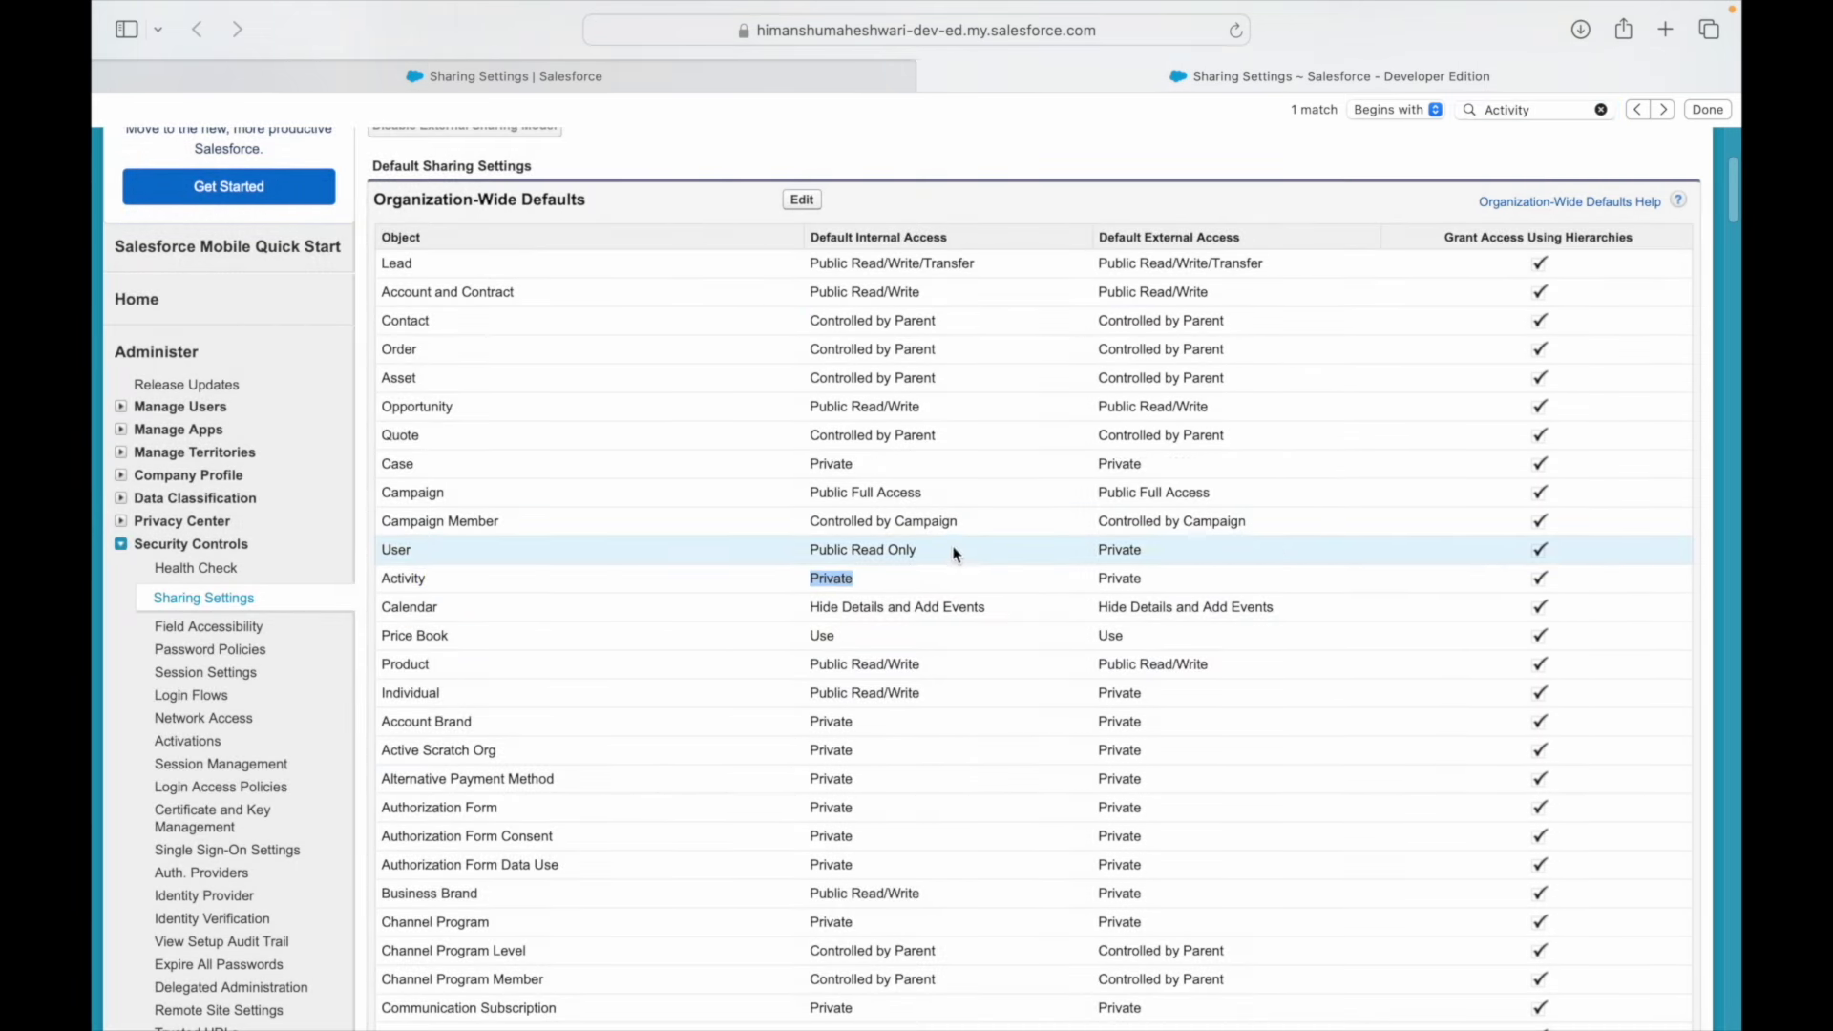
left_click_drag(808, 237, 942, 236)
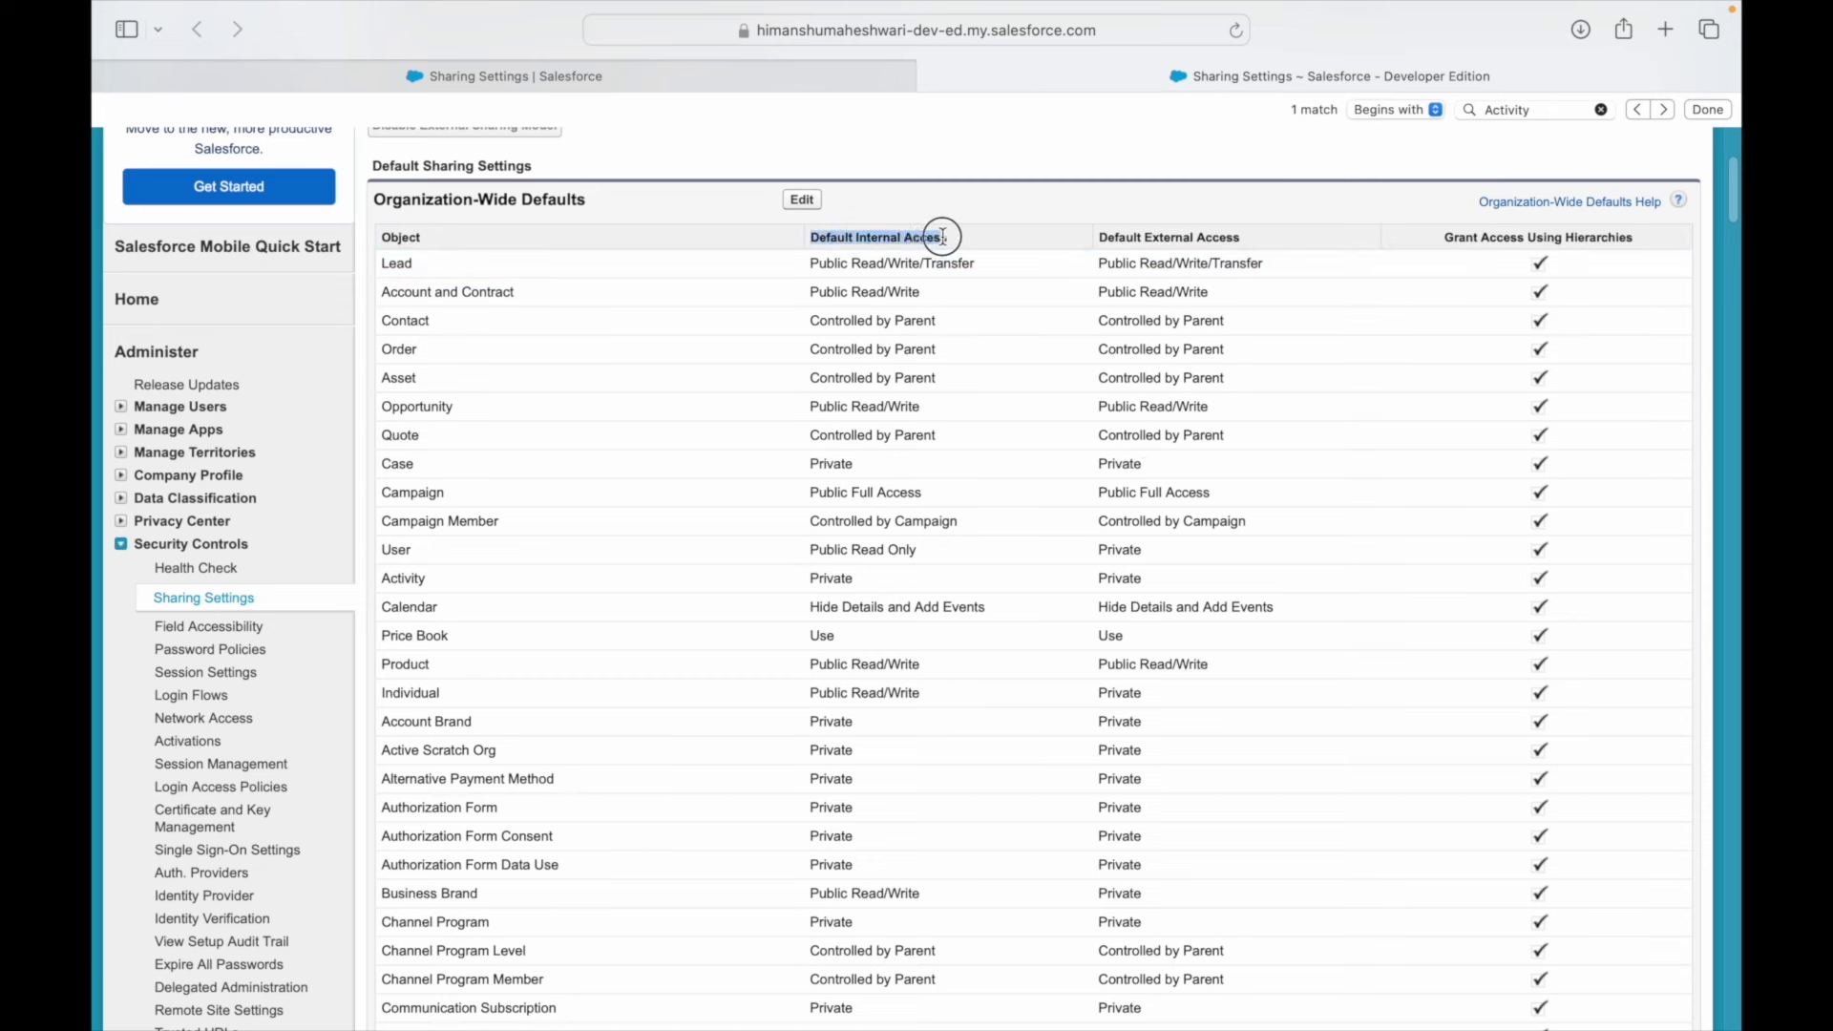
left_click_drag(1096, 236, 1241, 237)
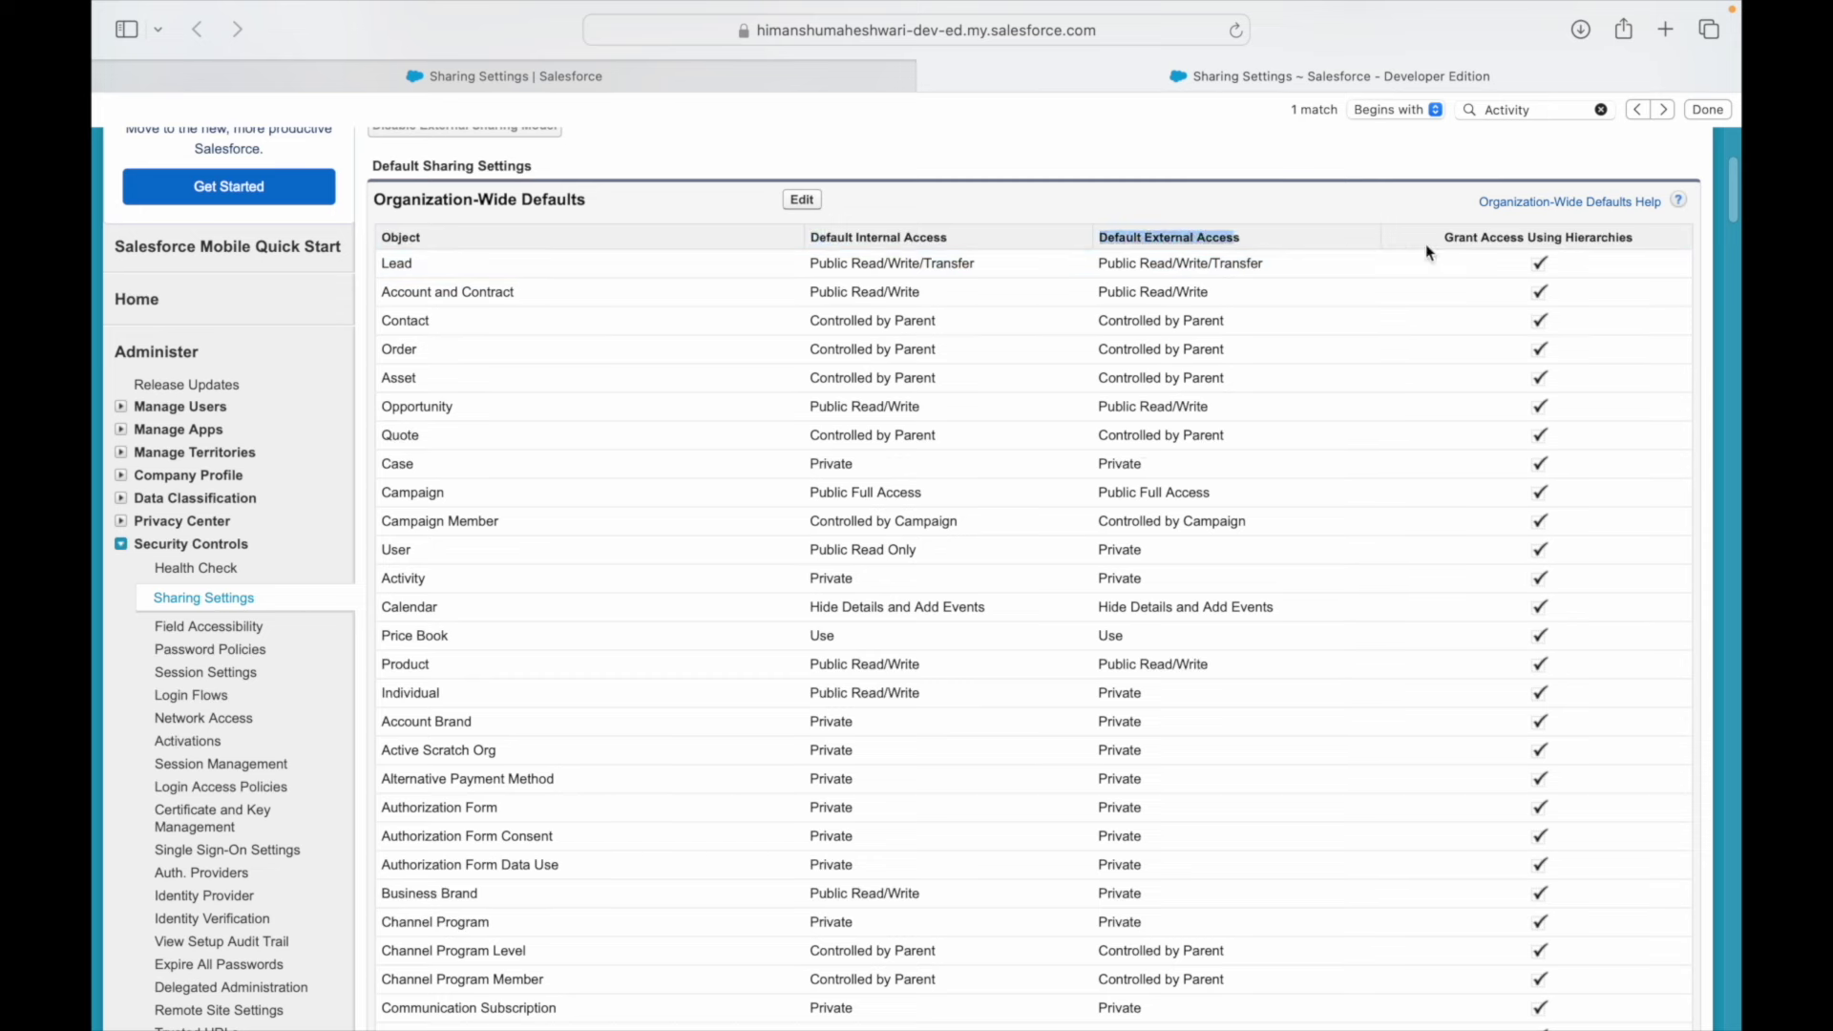
left_click(1441, 243)
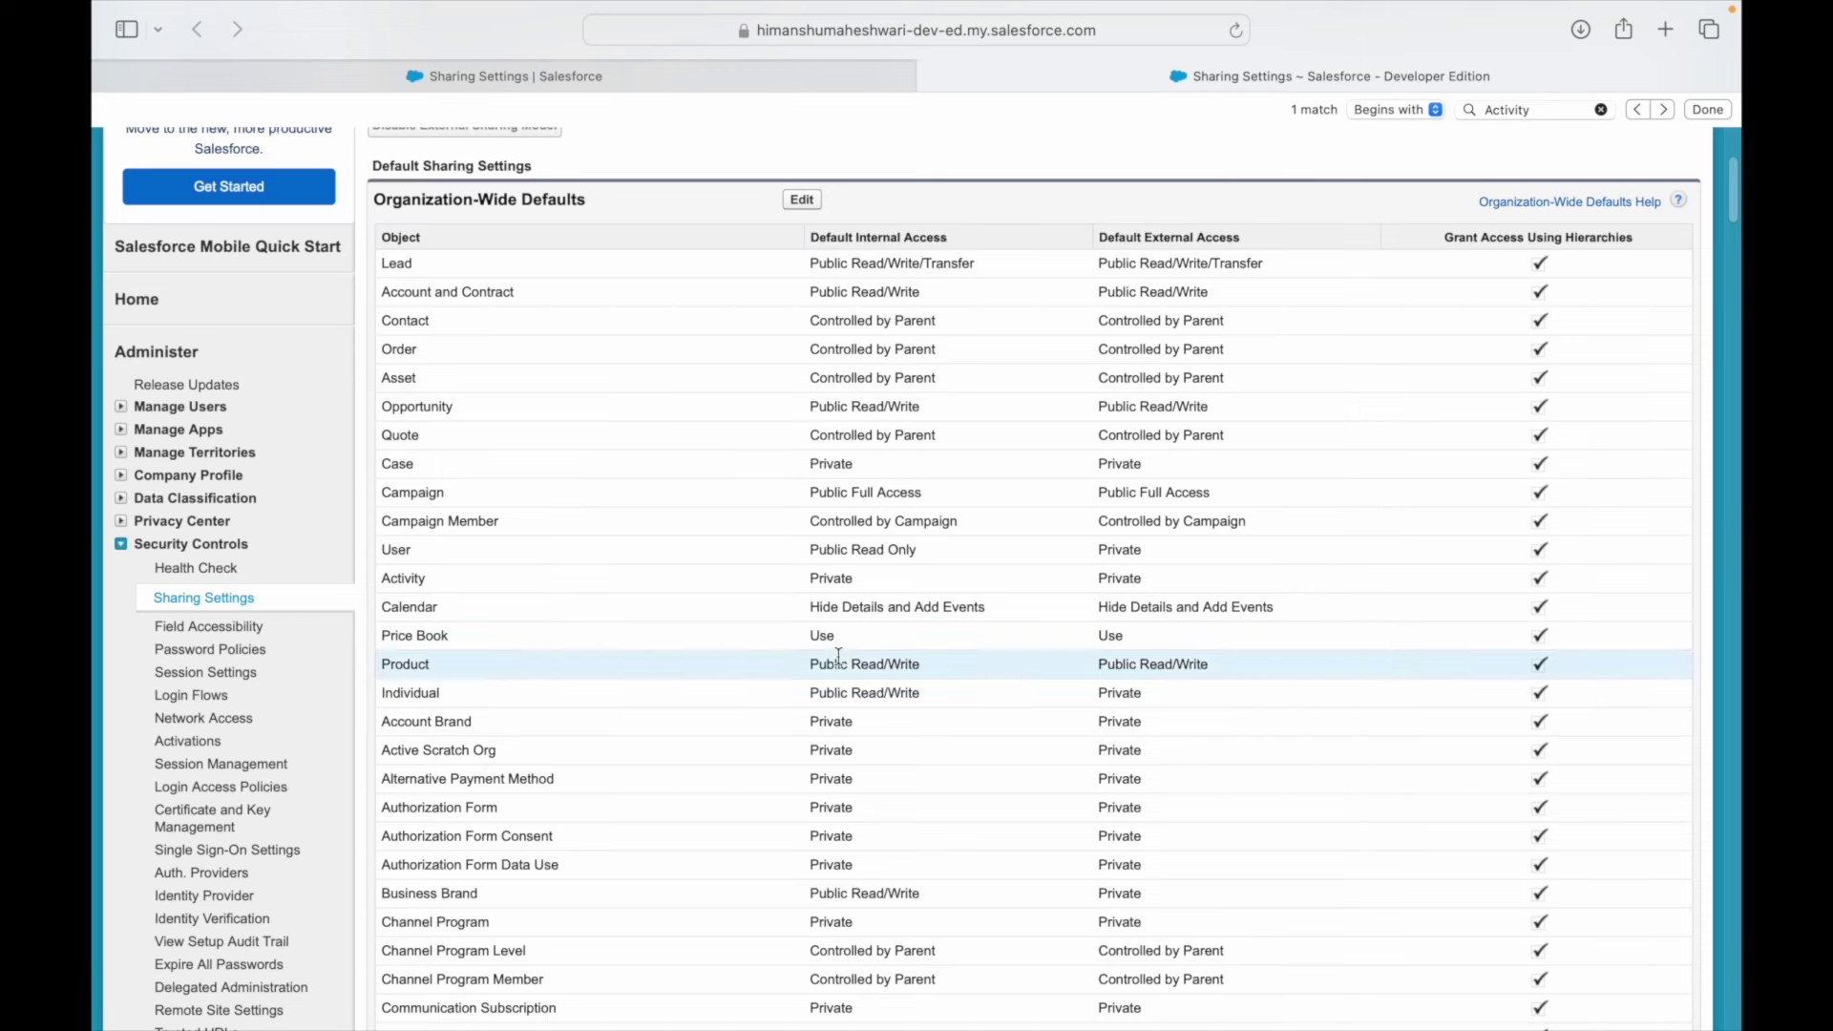
double_click(829, 579)
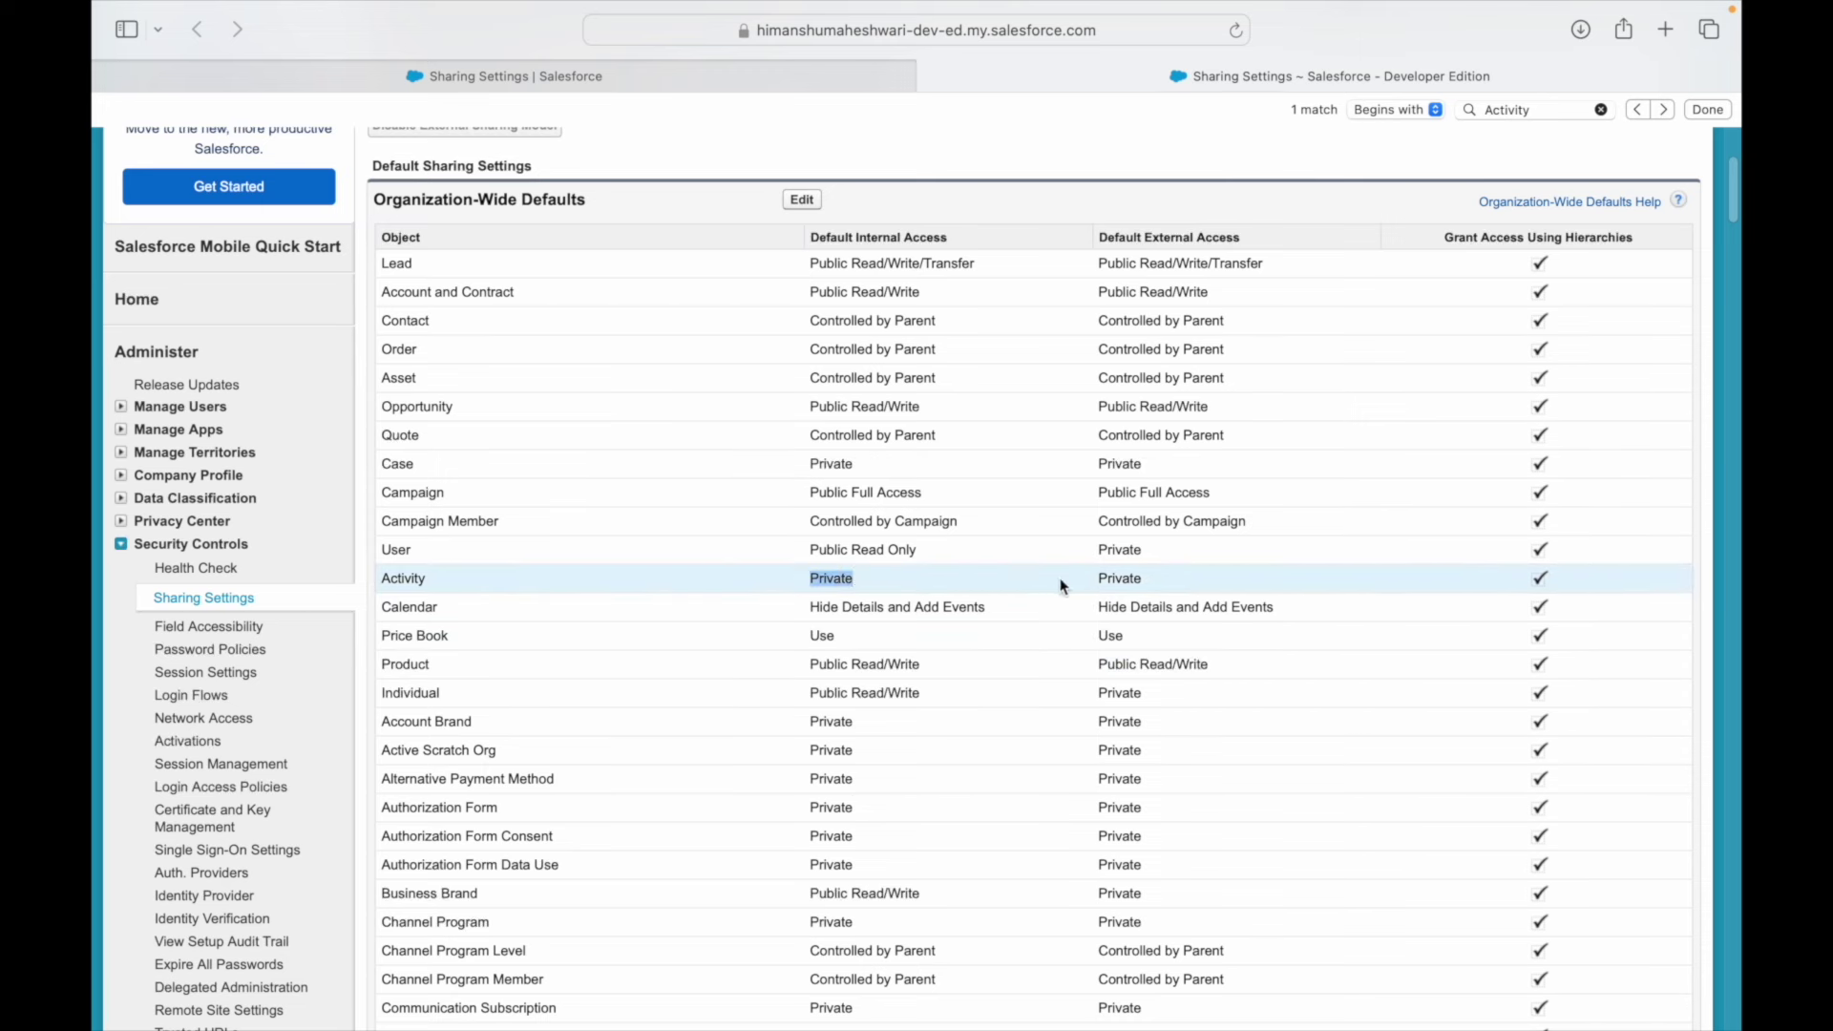
left_click(1099, 579)
- Search for 'Lead', highlight its Public Read/Write/Transfer access values, and close the find bar
key("super+f")
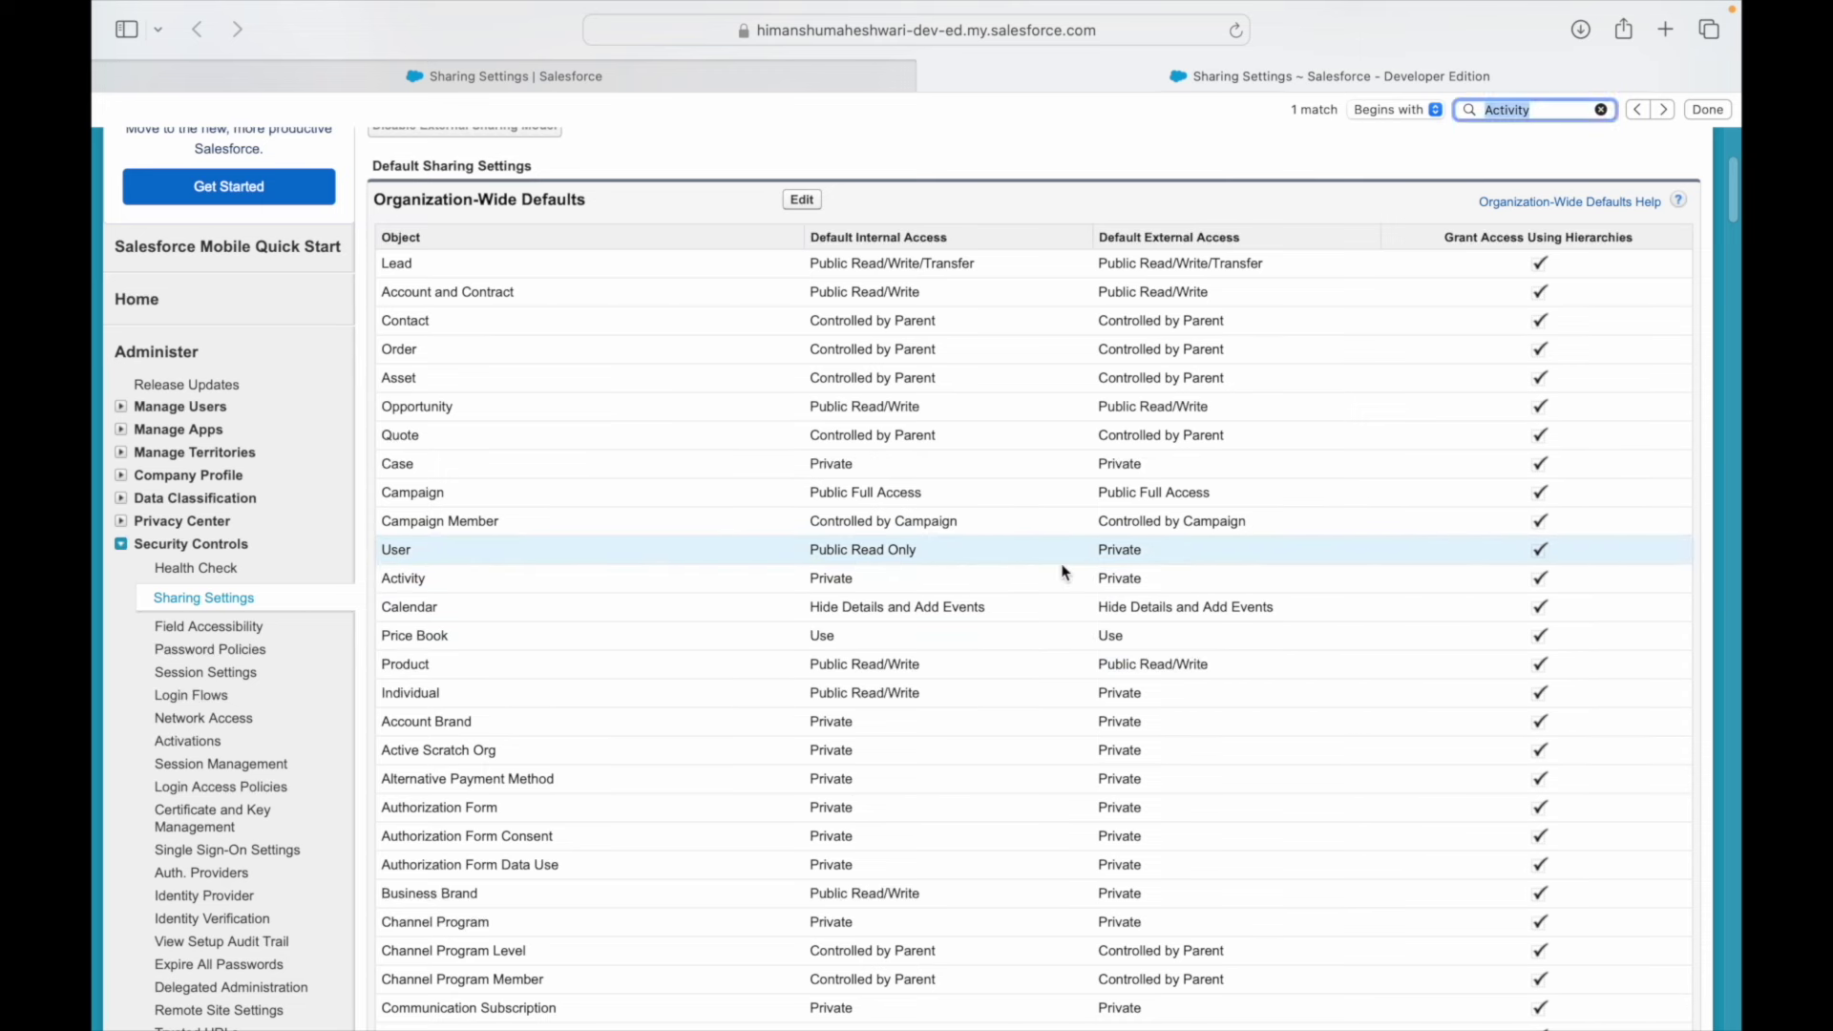
type("Lead")
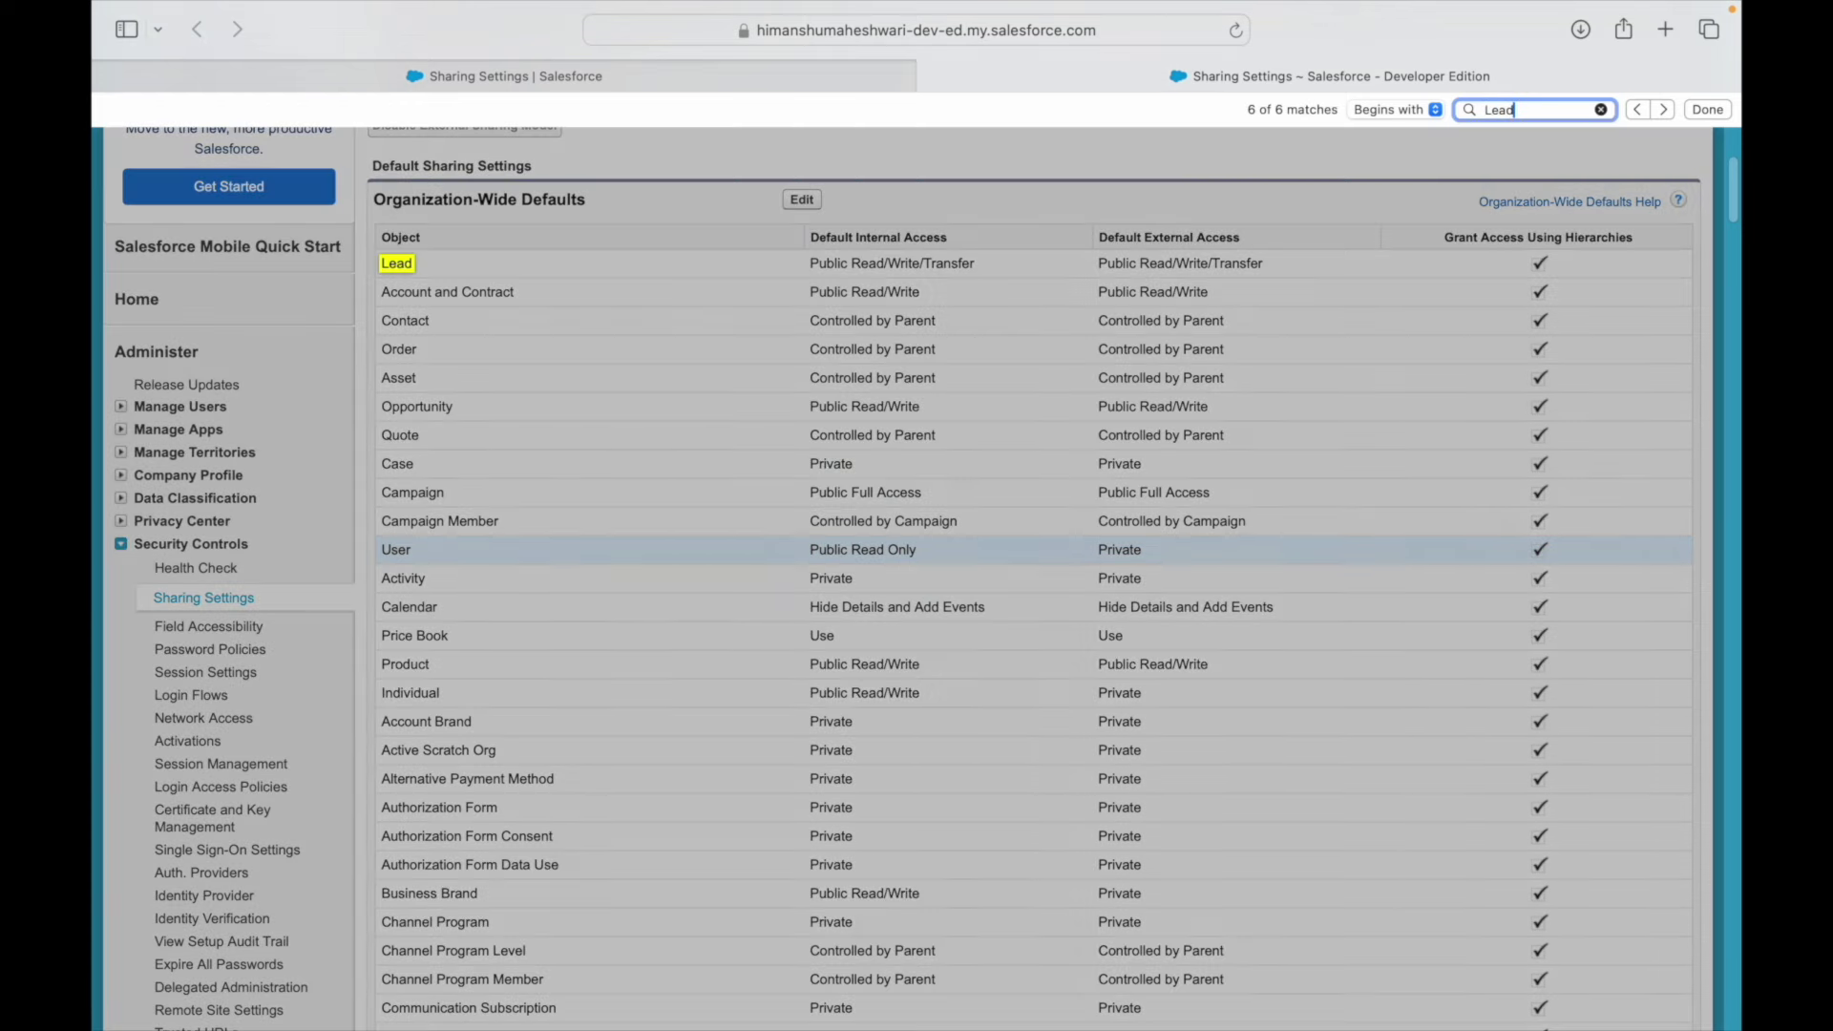
left_click_drag(810, 264, 988, 255)
left_click_drag(1099, 263, 1268, 261)
left_click(1279, 269)
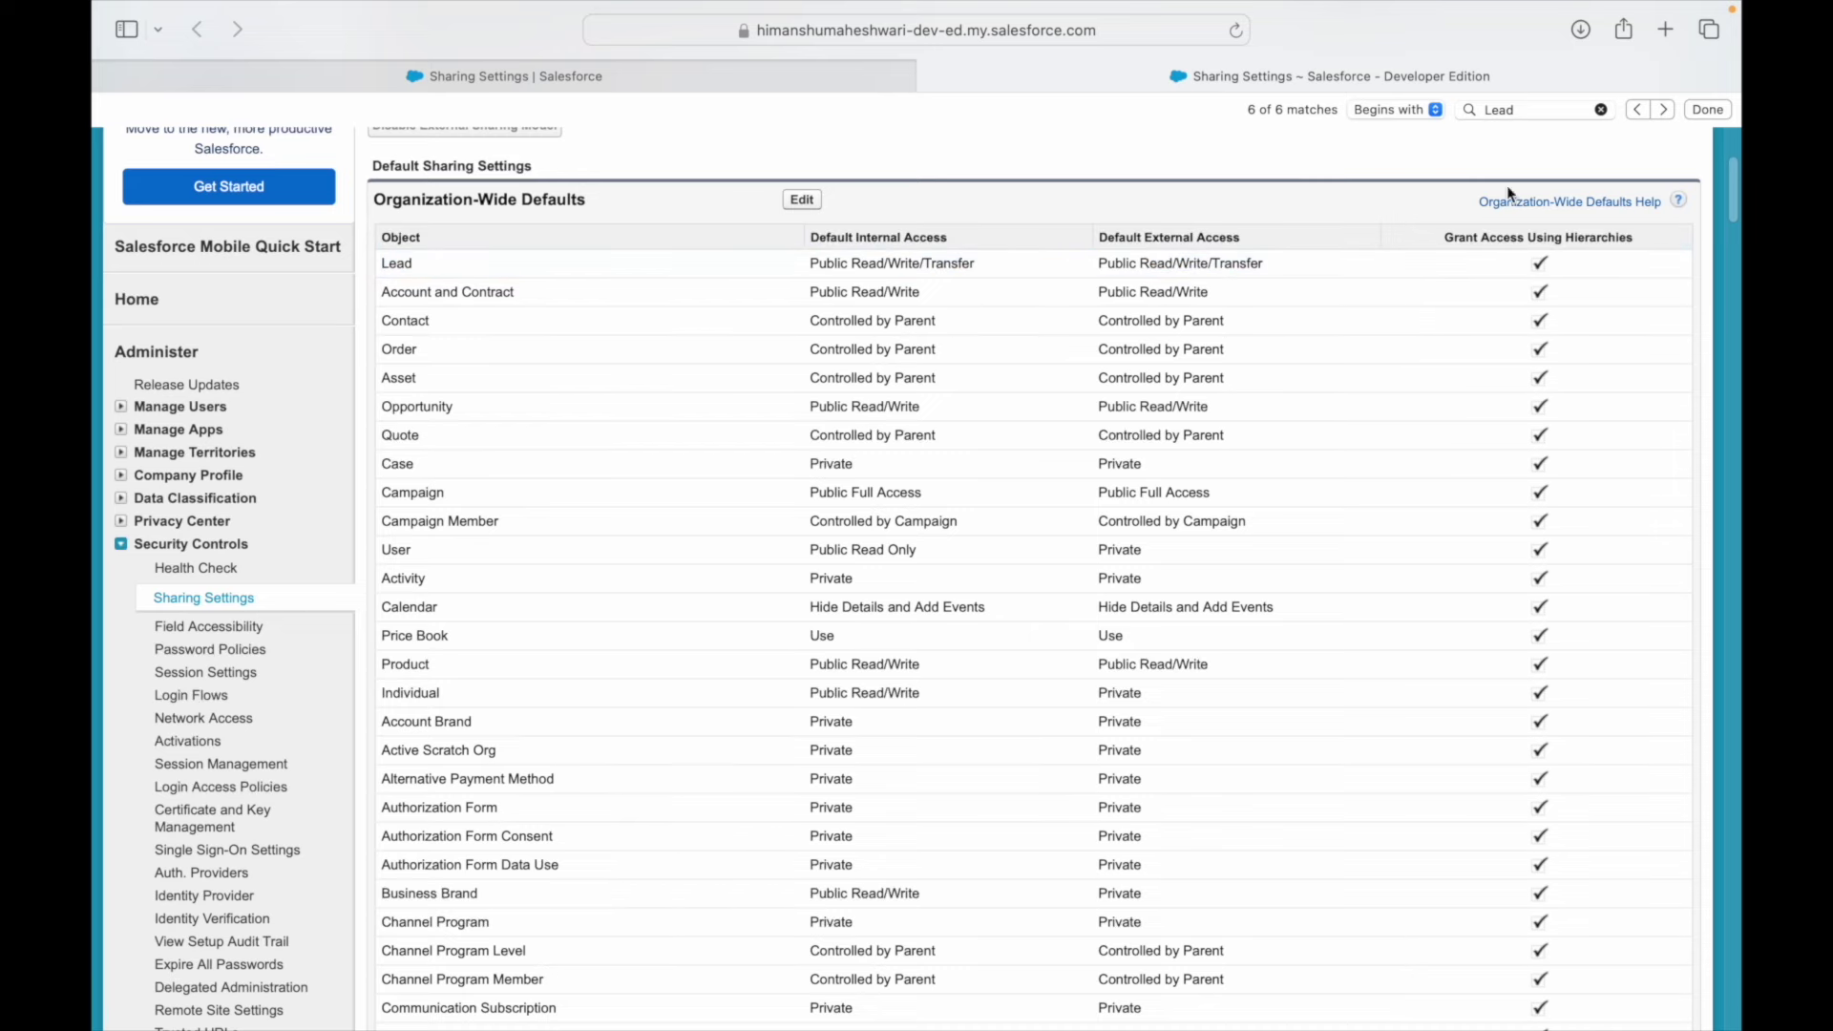
left_click(1687, 112)
- Highlight the Campaign, Campaign Member and User access values, then switch to the Keynote OWD slide
scroll(1083, 306, "up", 5)
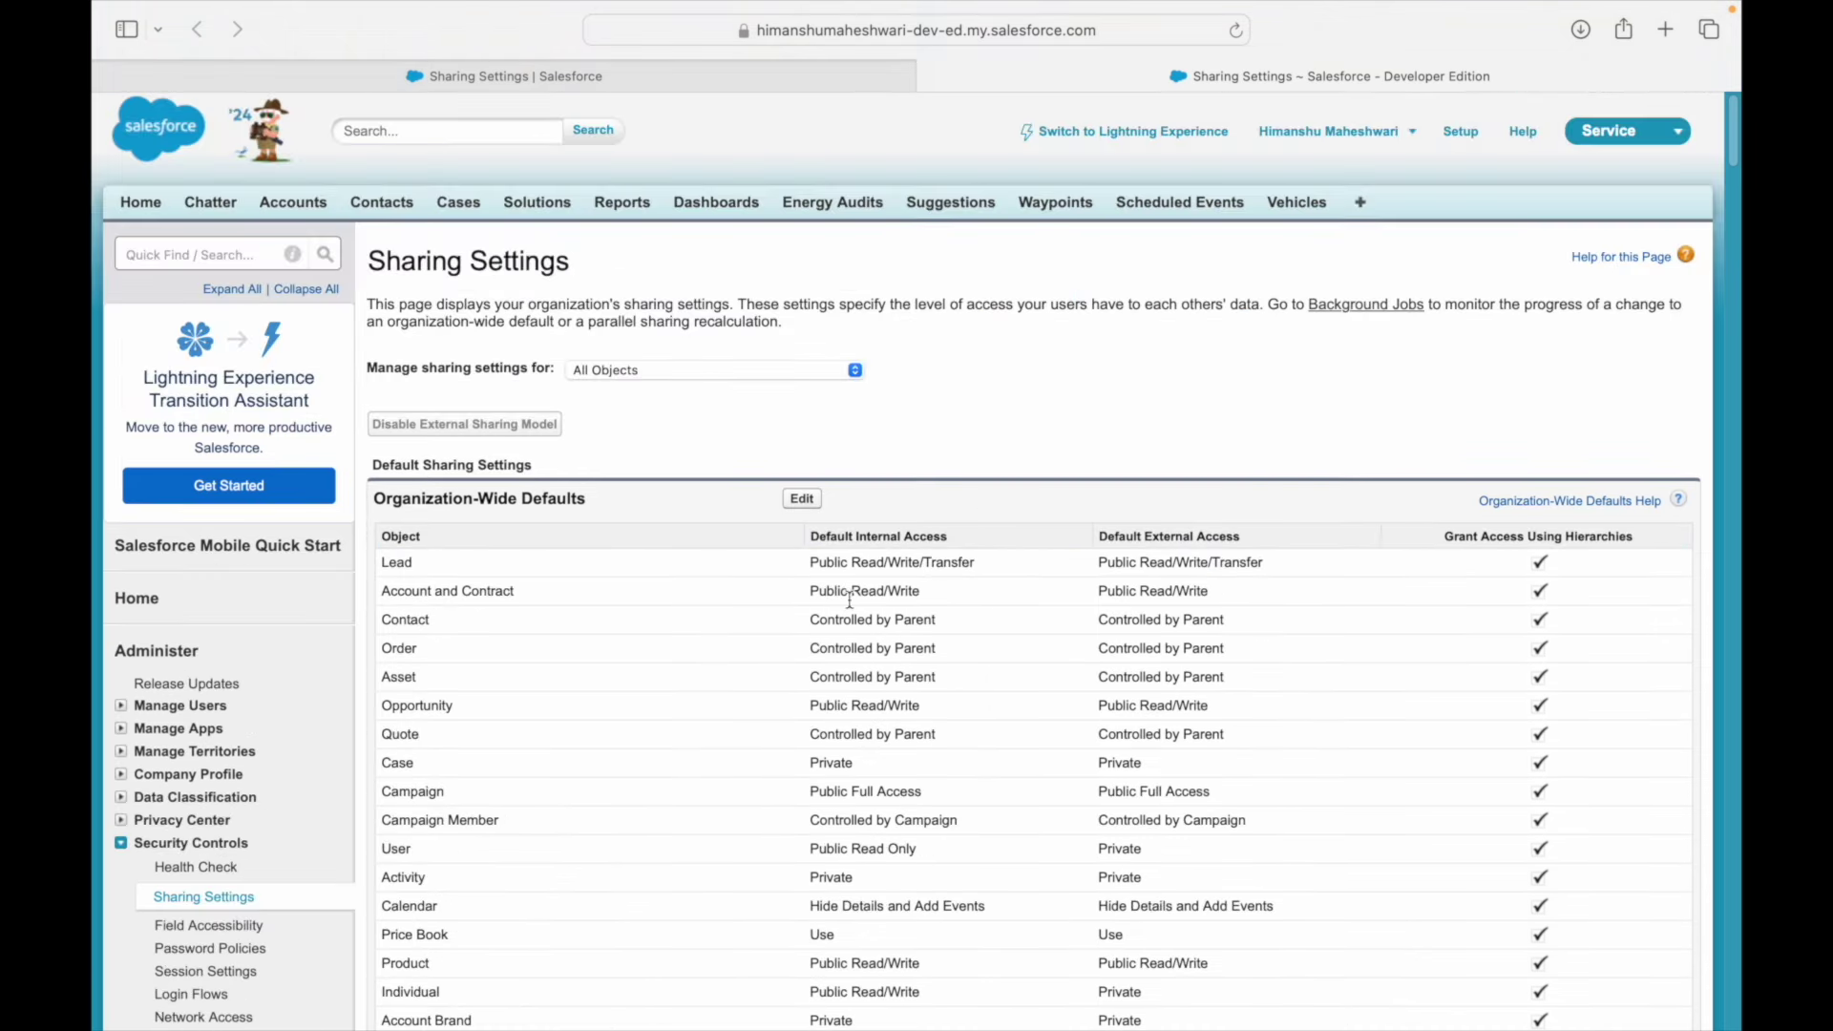
scroll(950, 742, "down", 1)
left_click_drag(874, 711, 823, 702)
left_click_drag(928, 733, 809, 732)
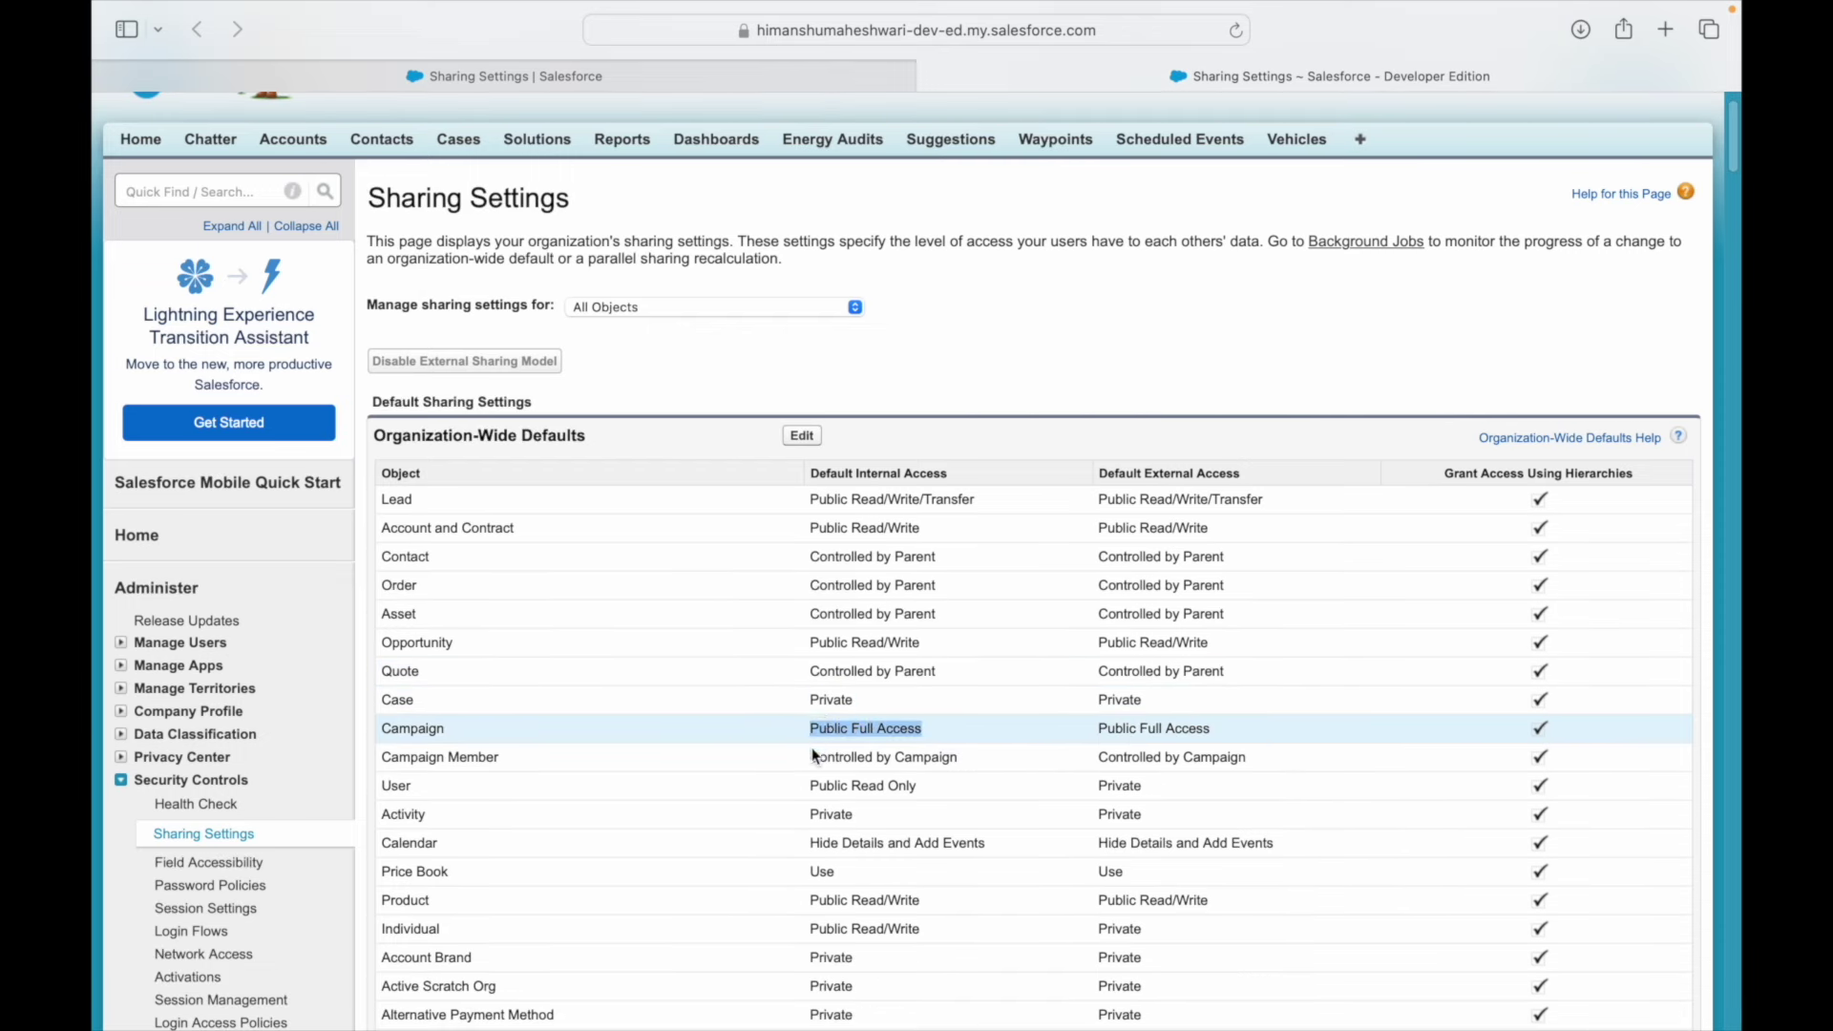
left_click_drag(954, 756, 809, 786)
left_click_drag(975, 500, 810, 528)
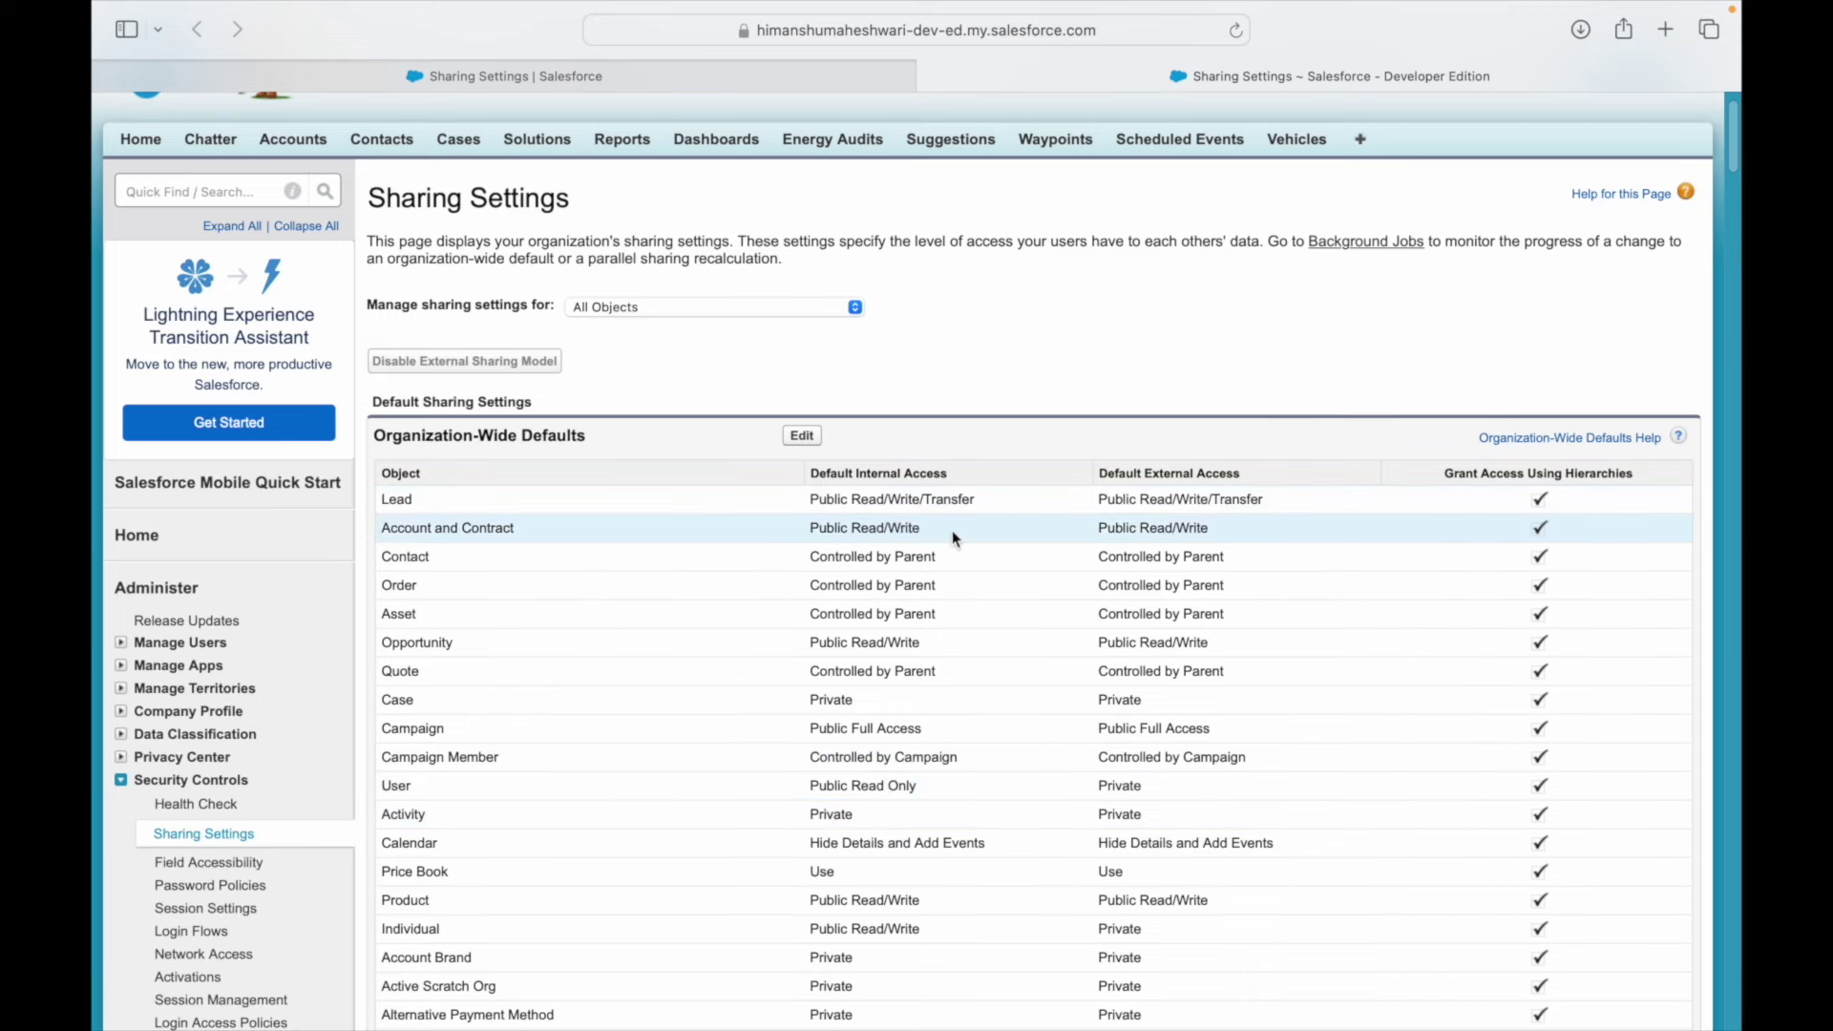
key("ctrl+Right")
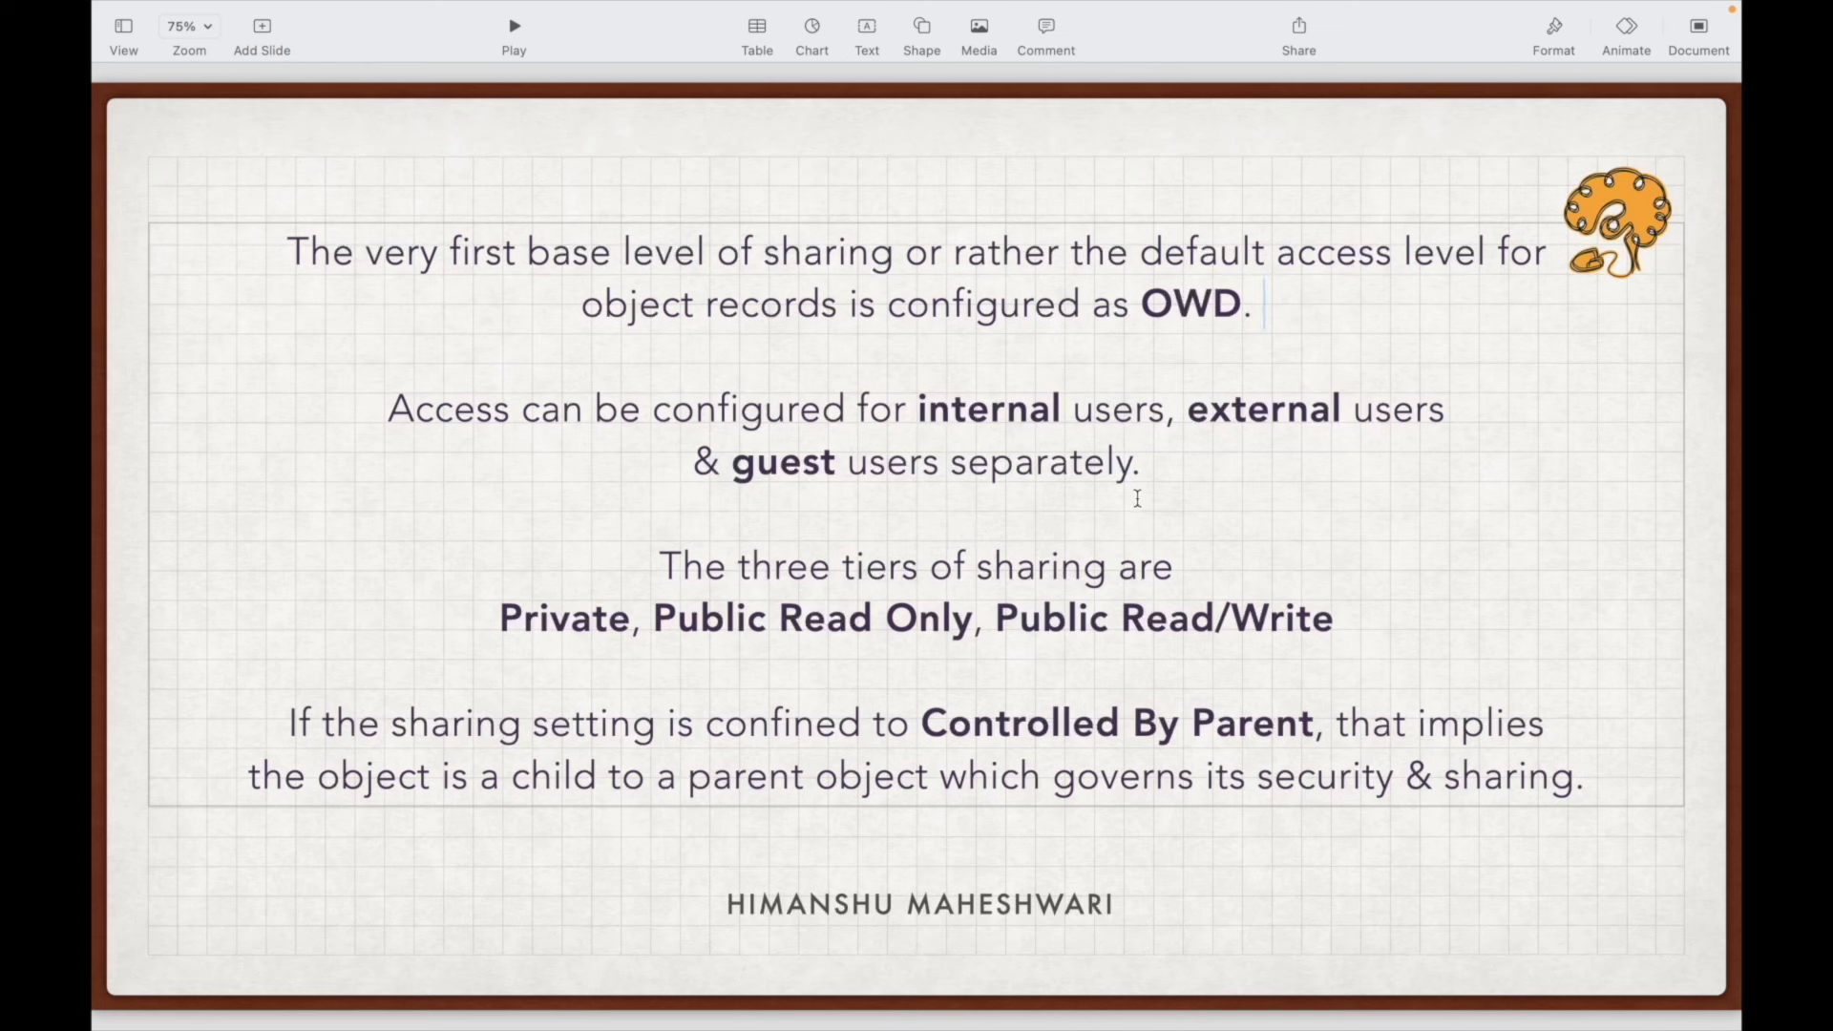
left_click(1001, 420)
key("super+Tab")
- Search 'sites' in Setup Quick Find and open All Sites under Digital Experiences
scroll(1315, 260, "up", 1)
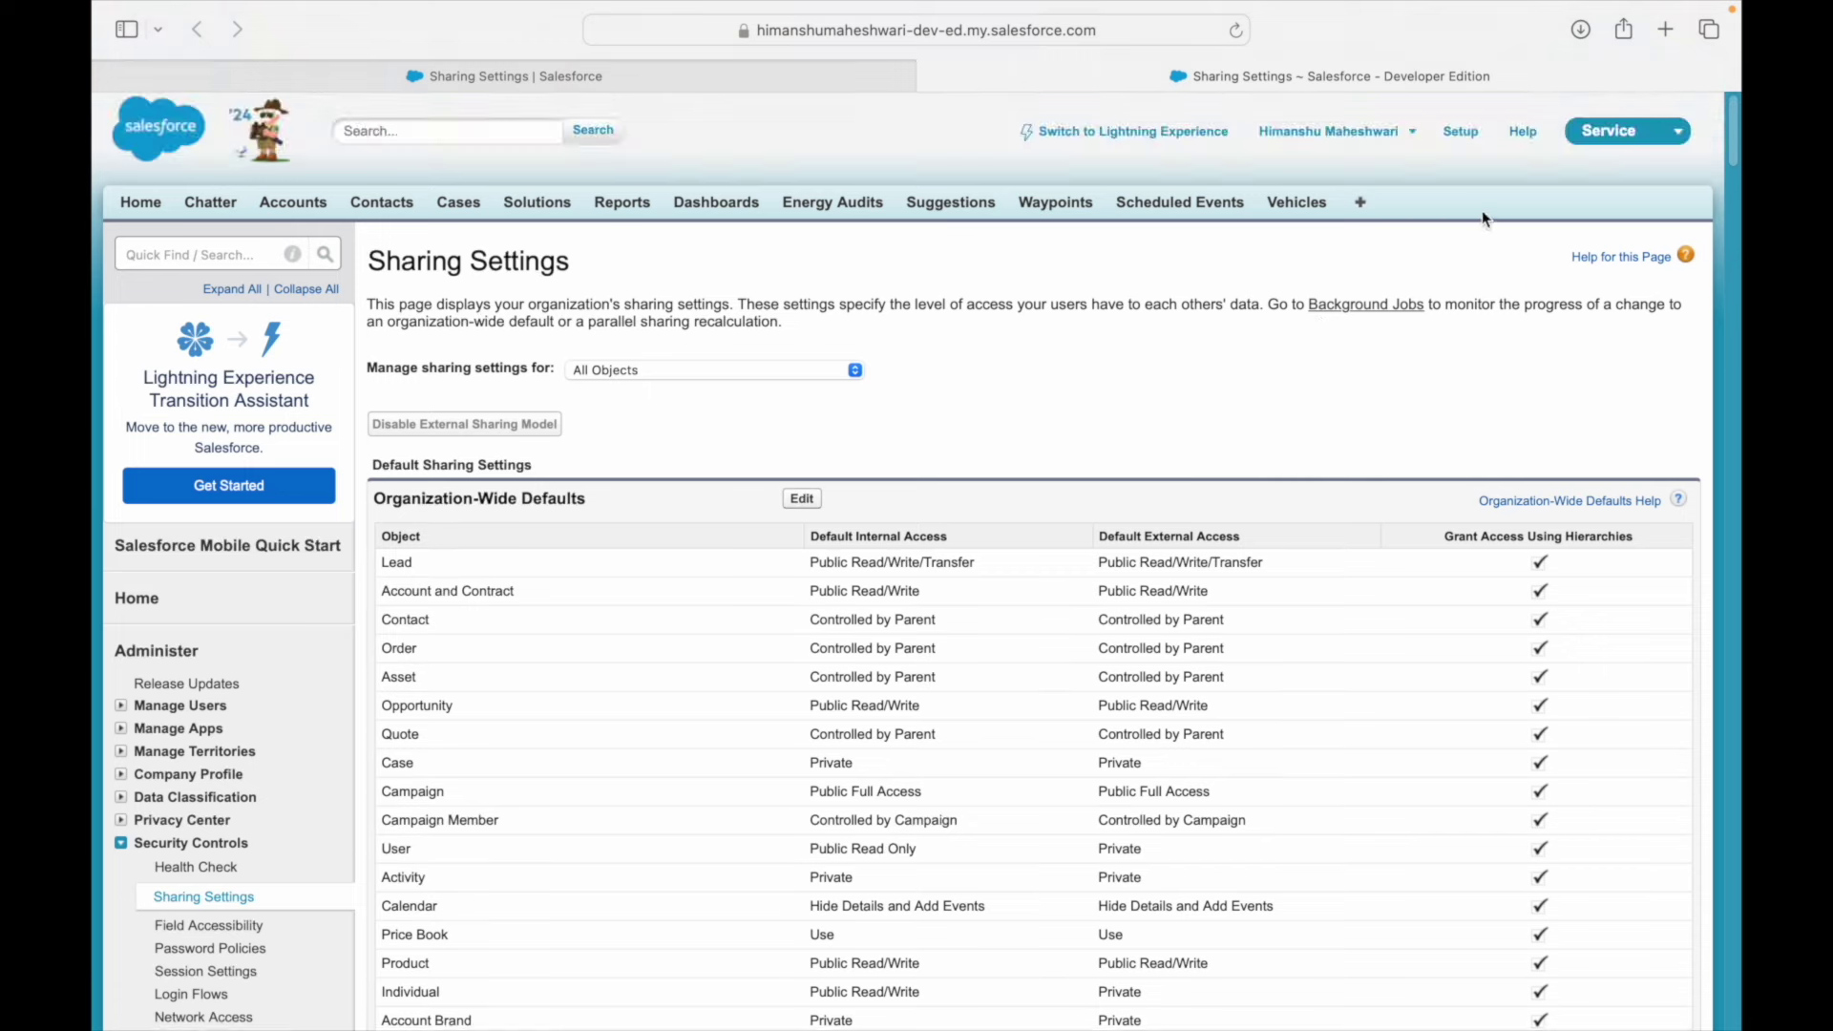
left_click(1356, 131)
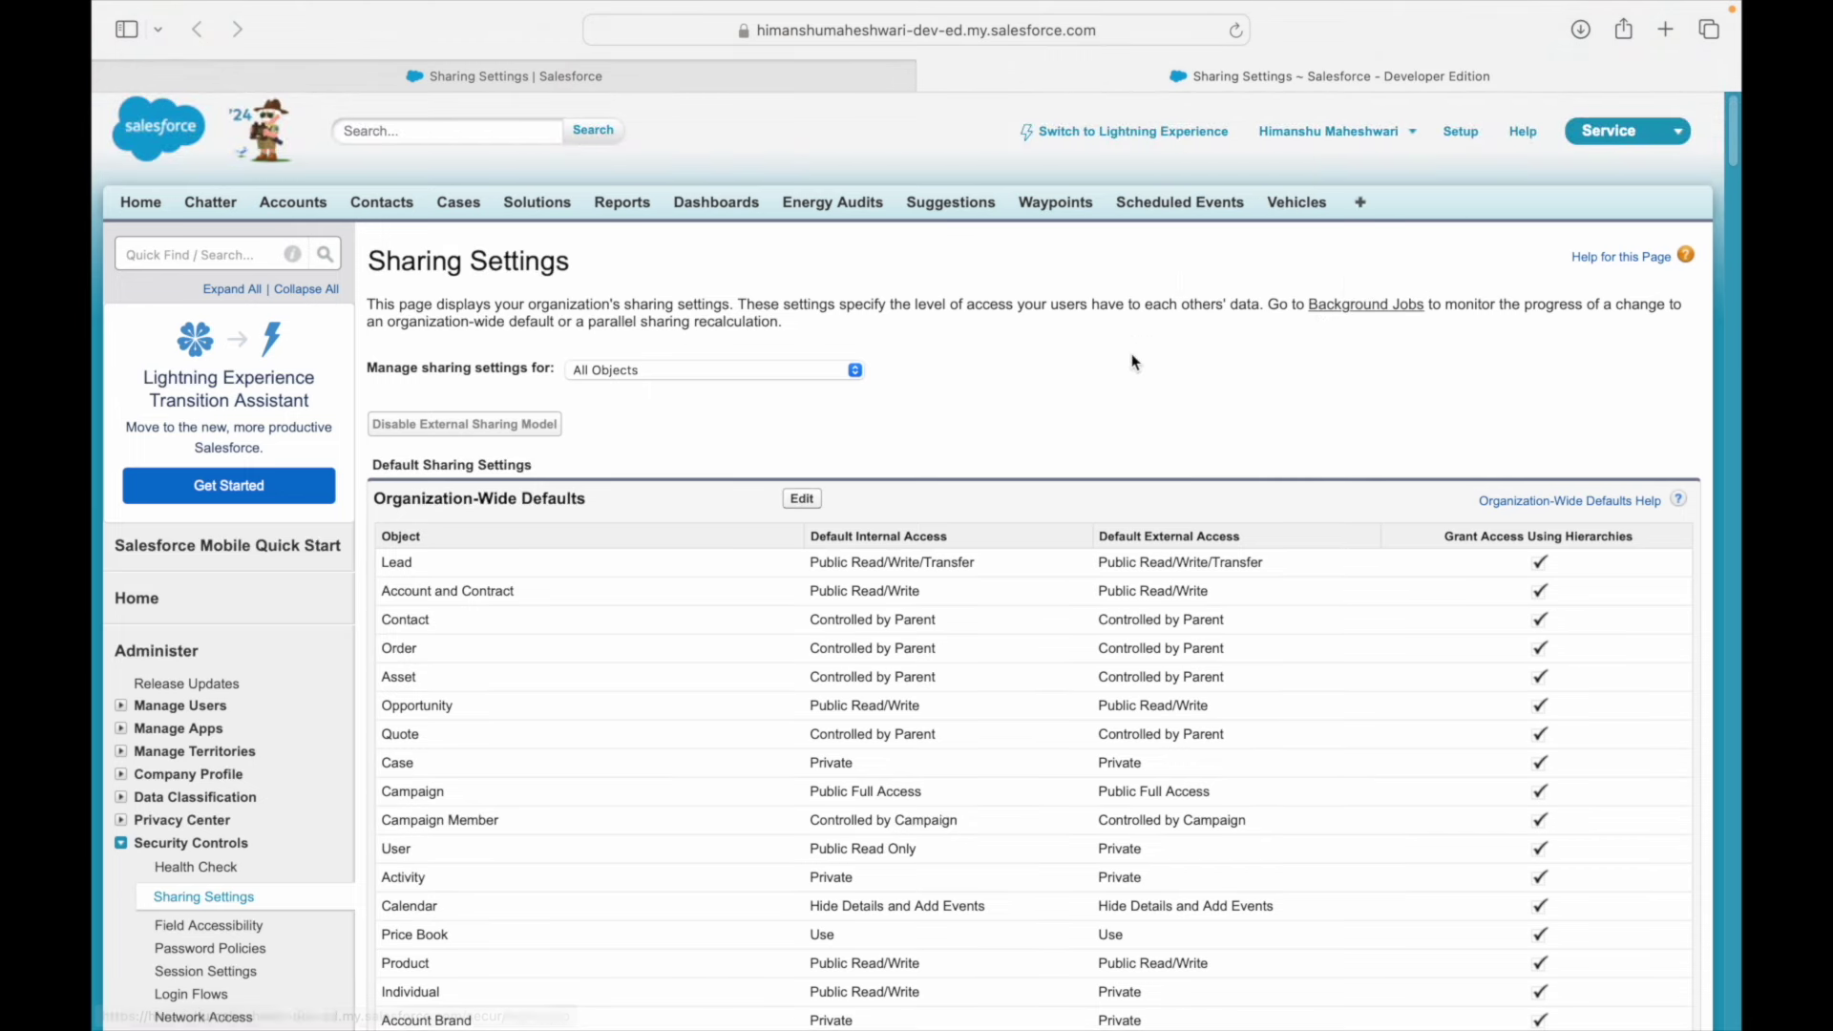
left_click(163, 256)
type("sites")
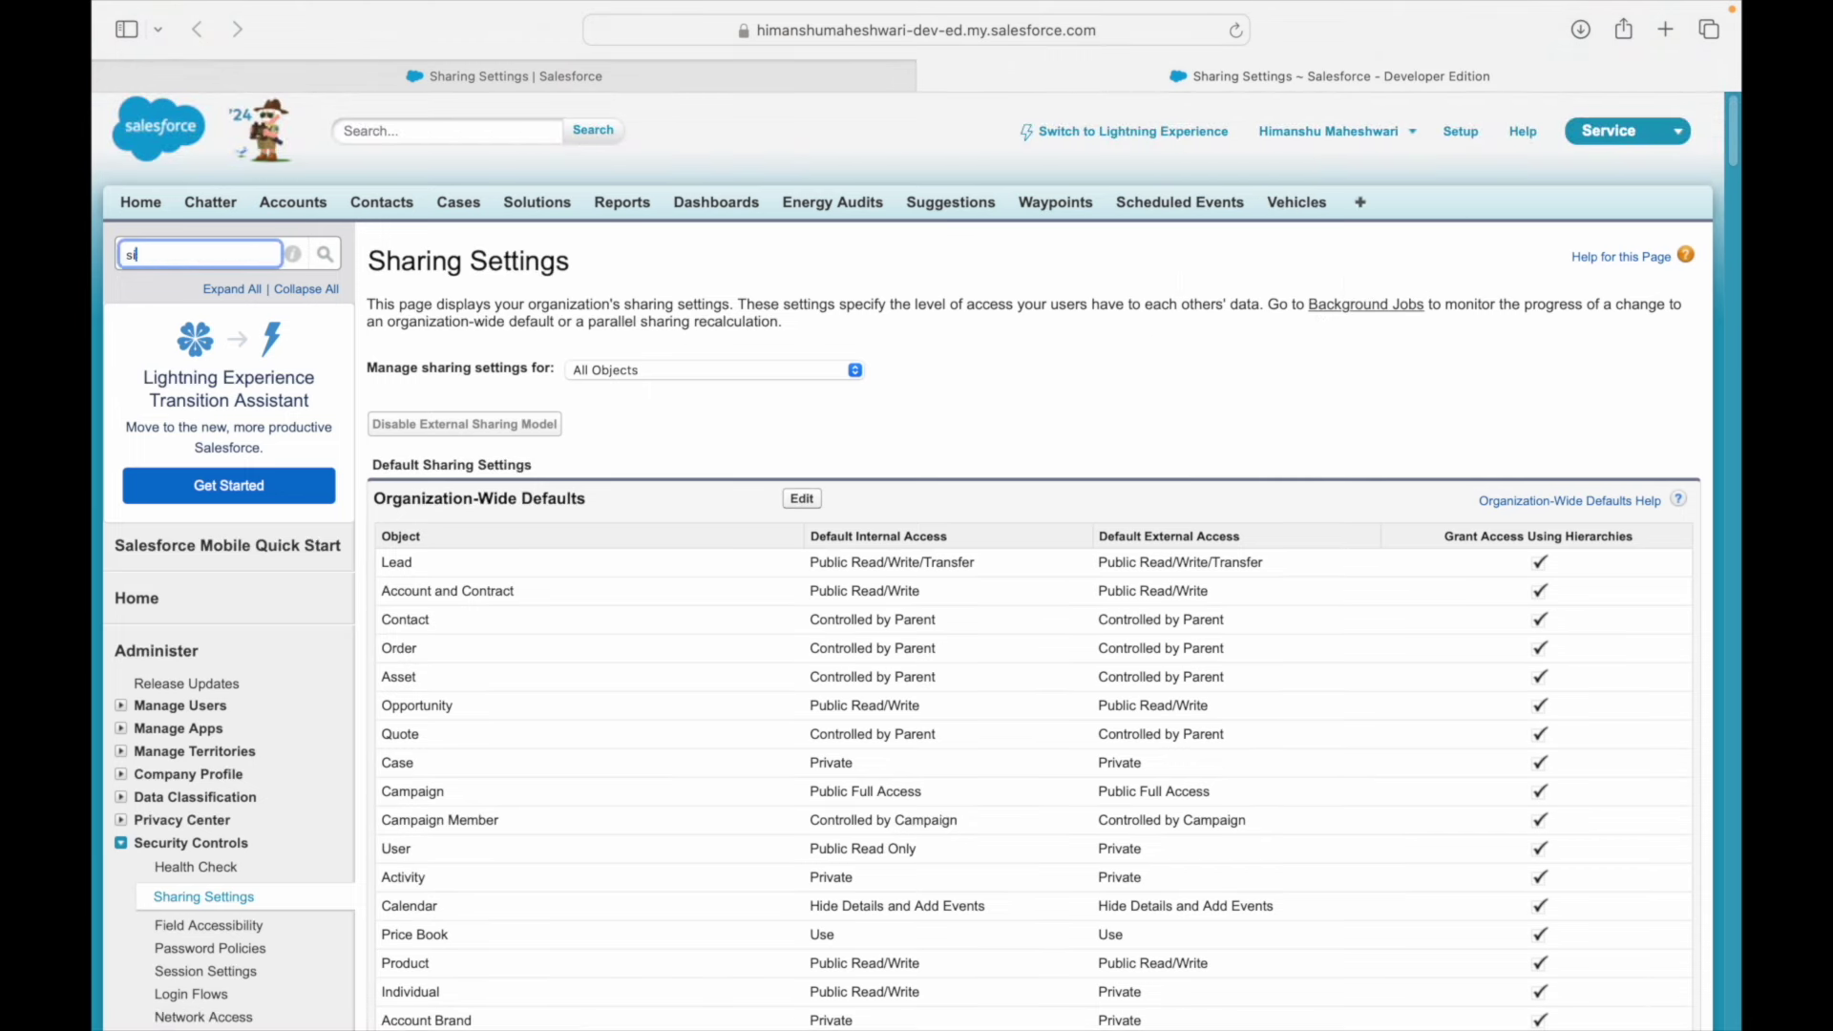
left_click(196, 429)
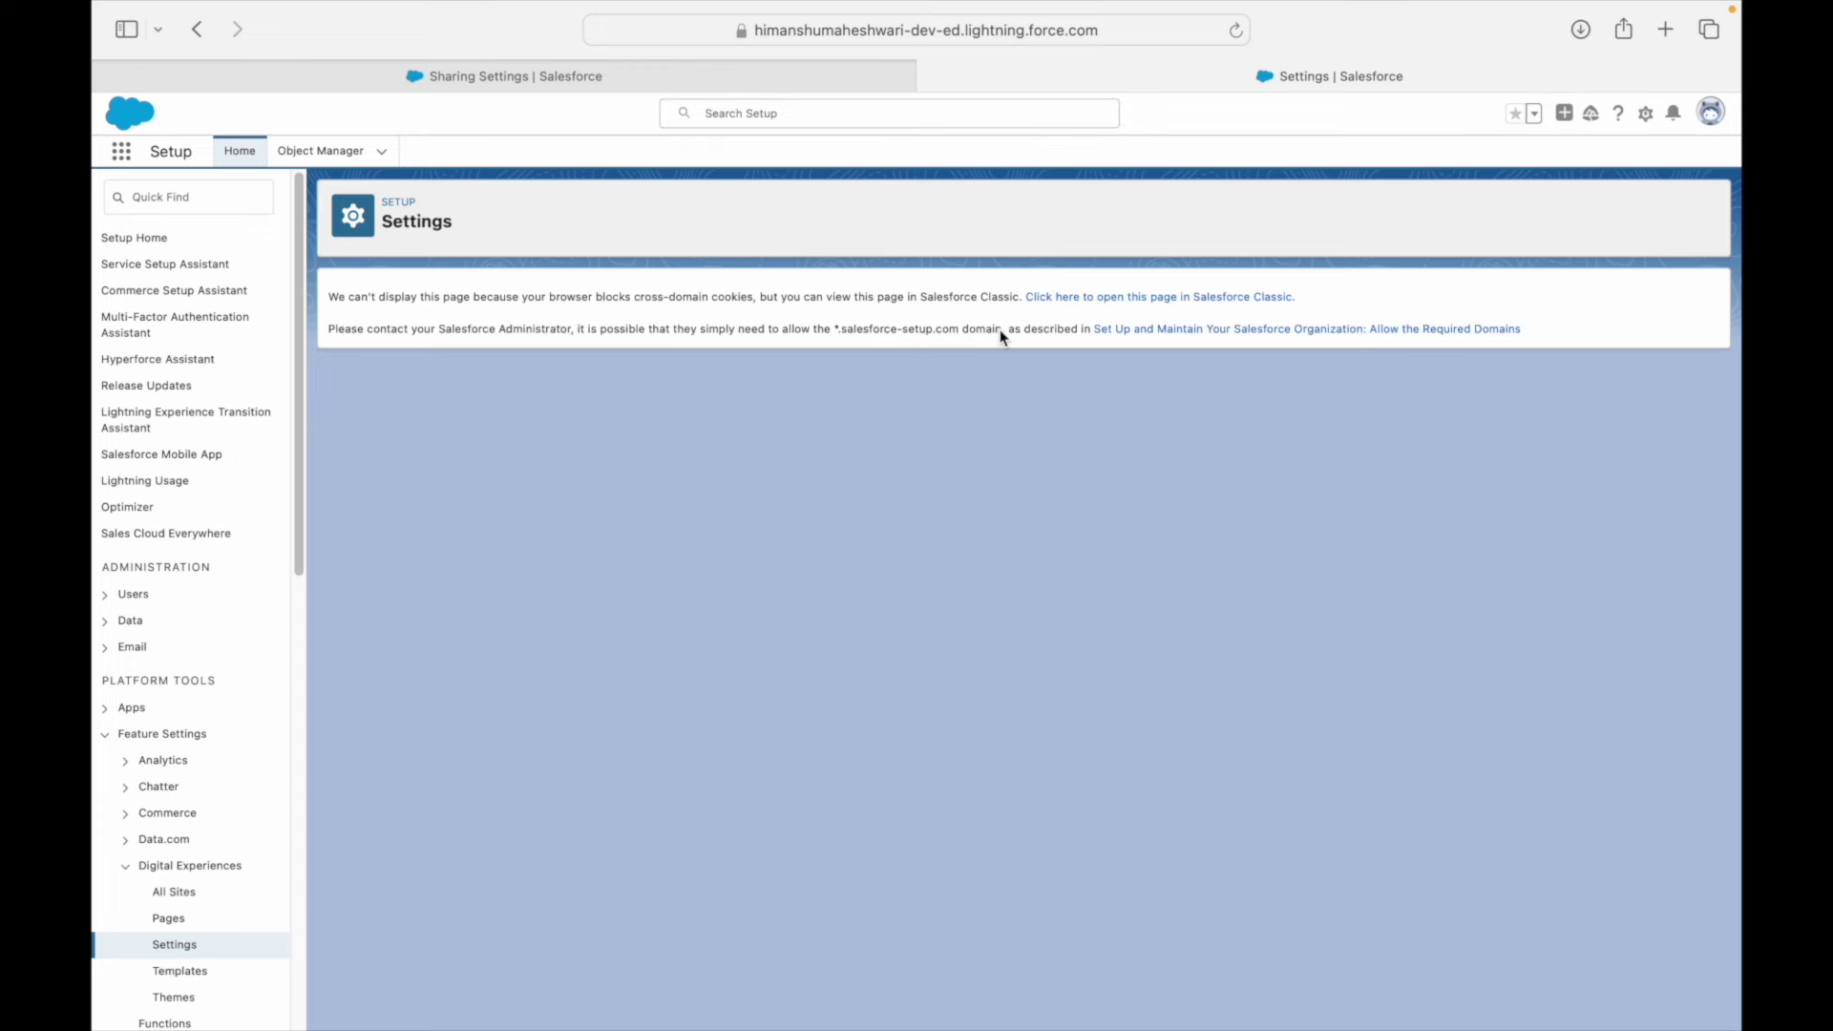
- Load the Digital Experiences page in Salesforce Classic in its own tab
left_click(1062, 297)
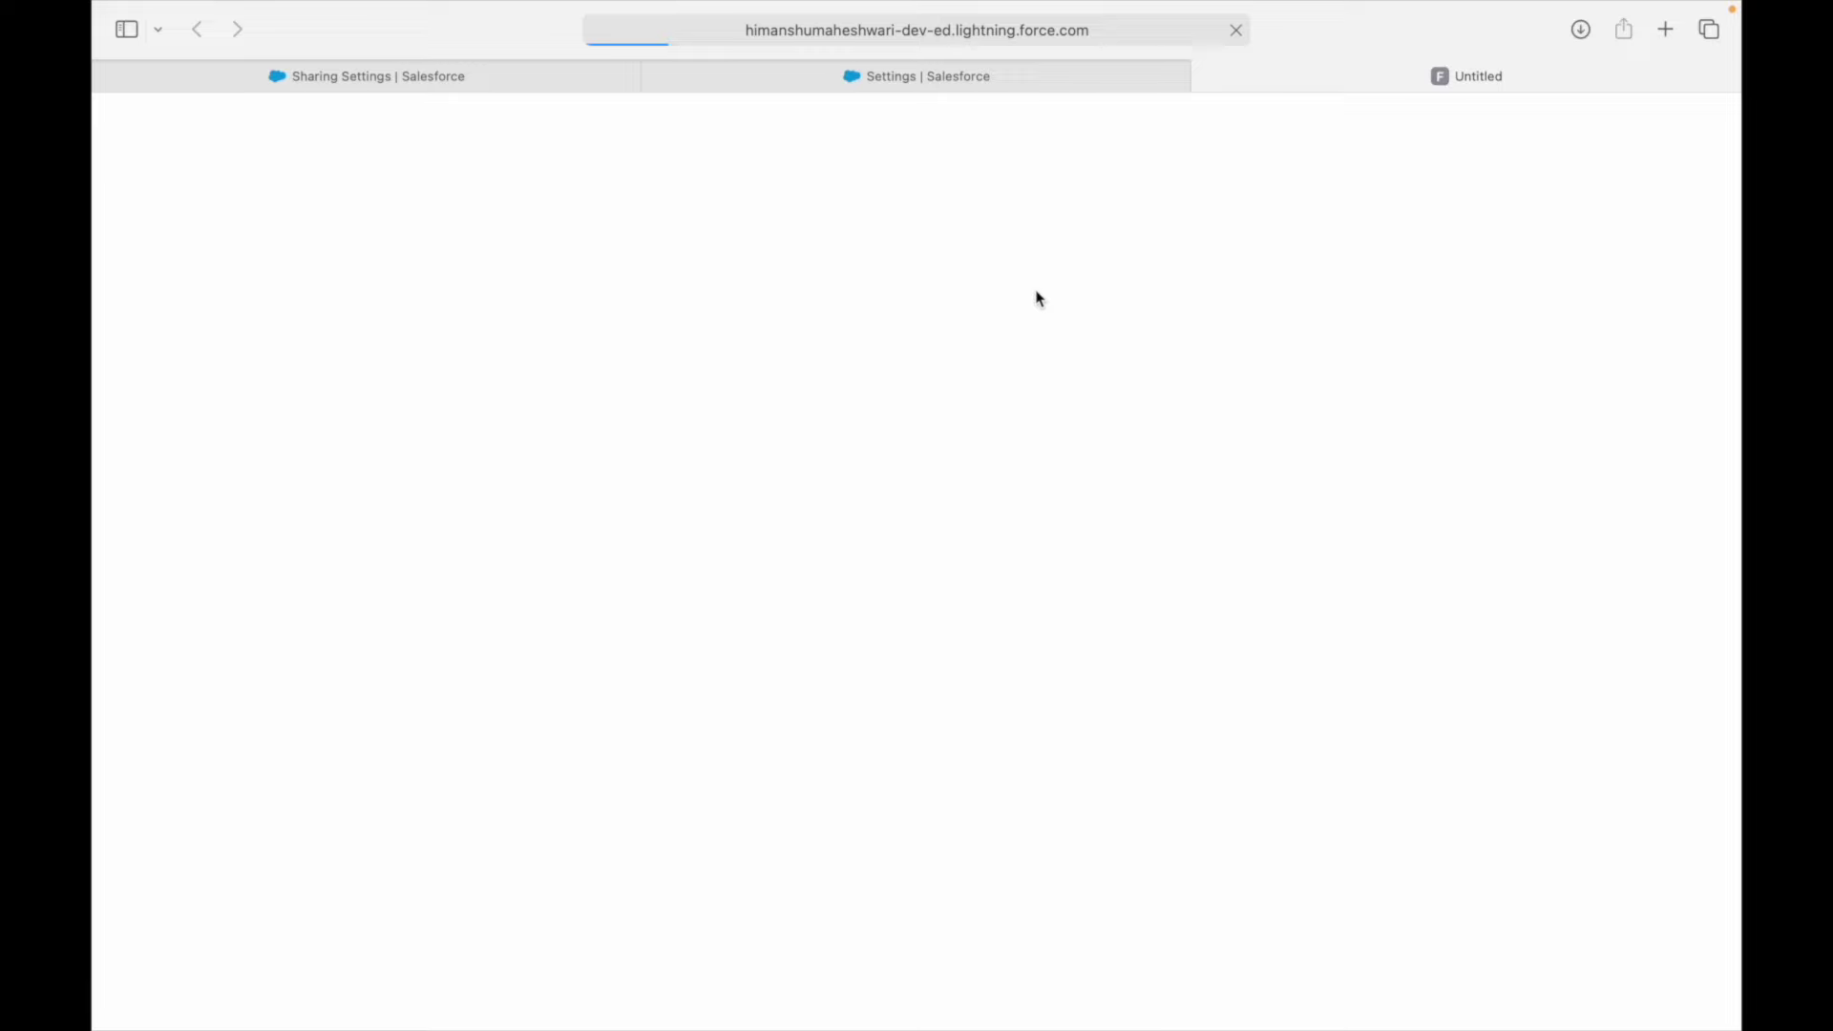
left_click(464, 78)
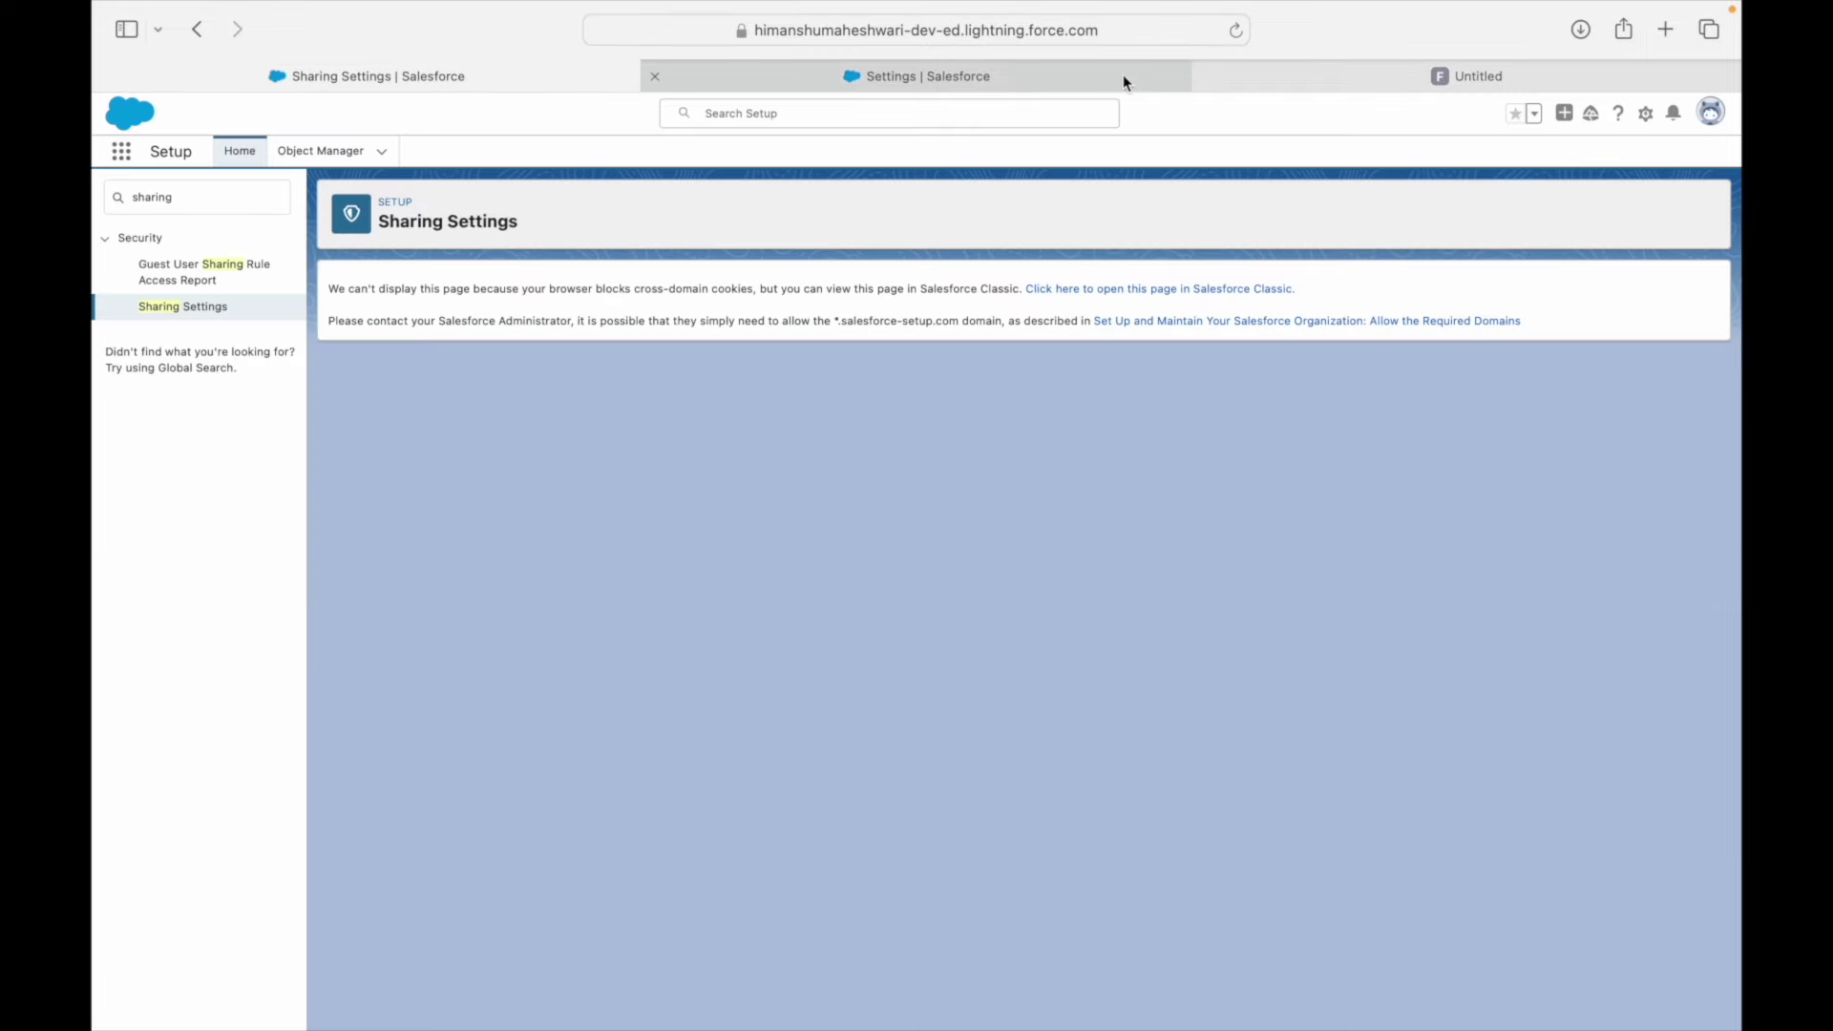
left_click(1260, 77)
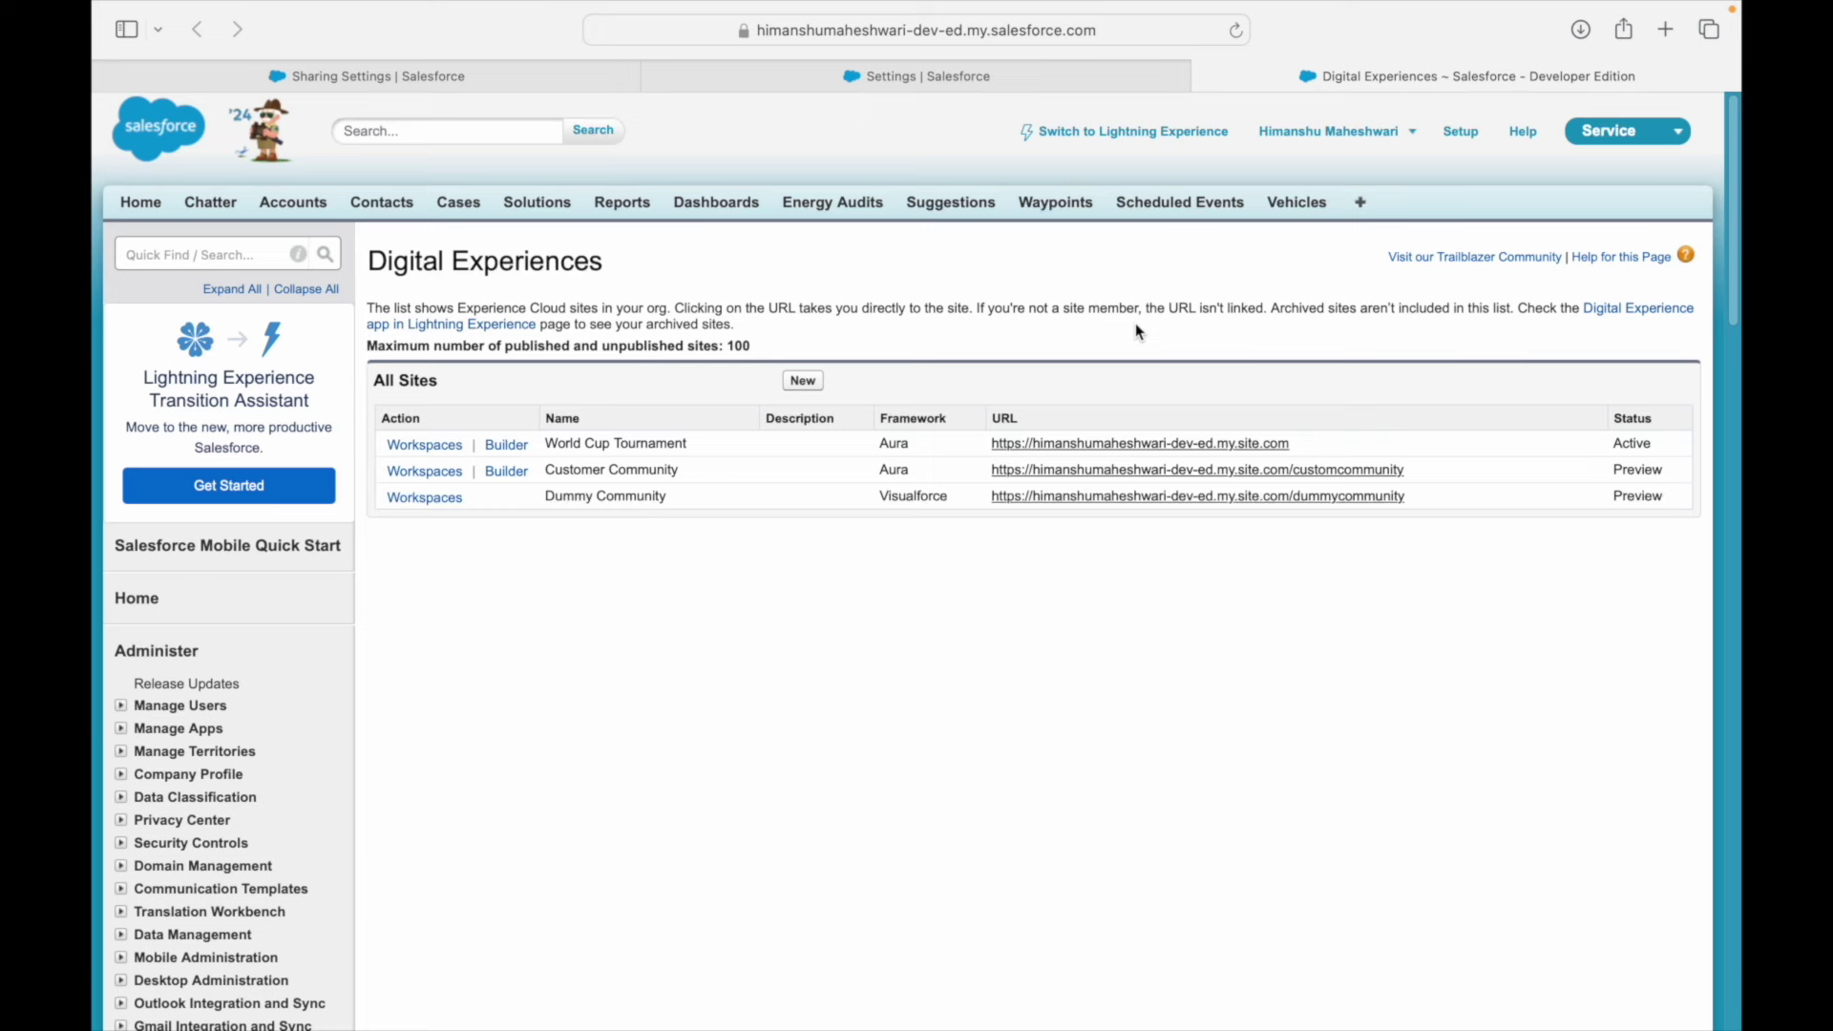
- Highlight the Customer Community URL and the World Cup Tournament site name and URL
left_click_drag(1406, 477, 995, 468)
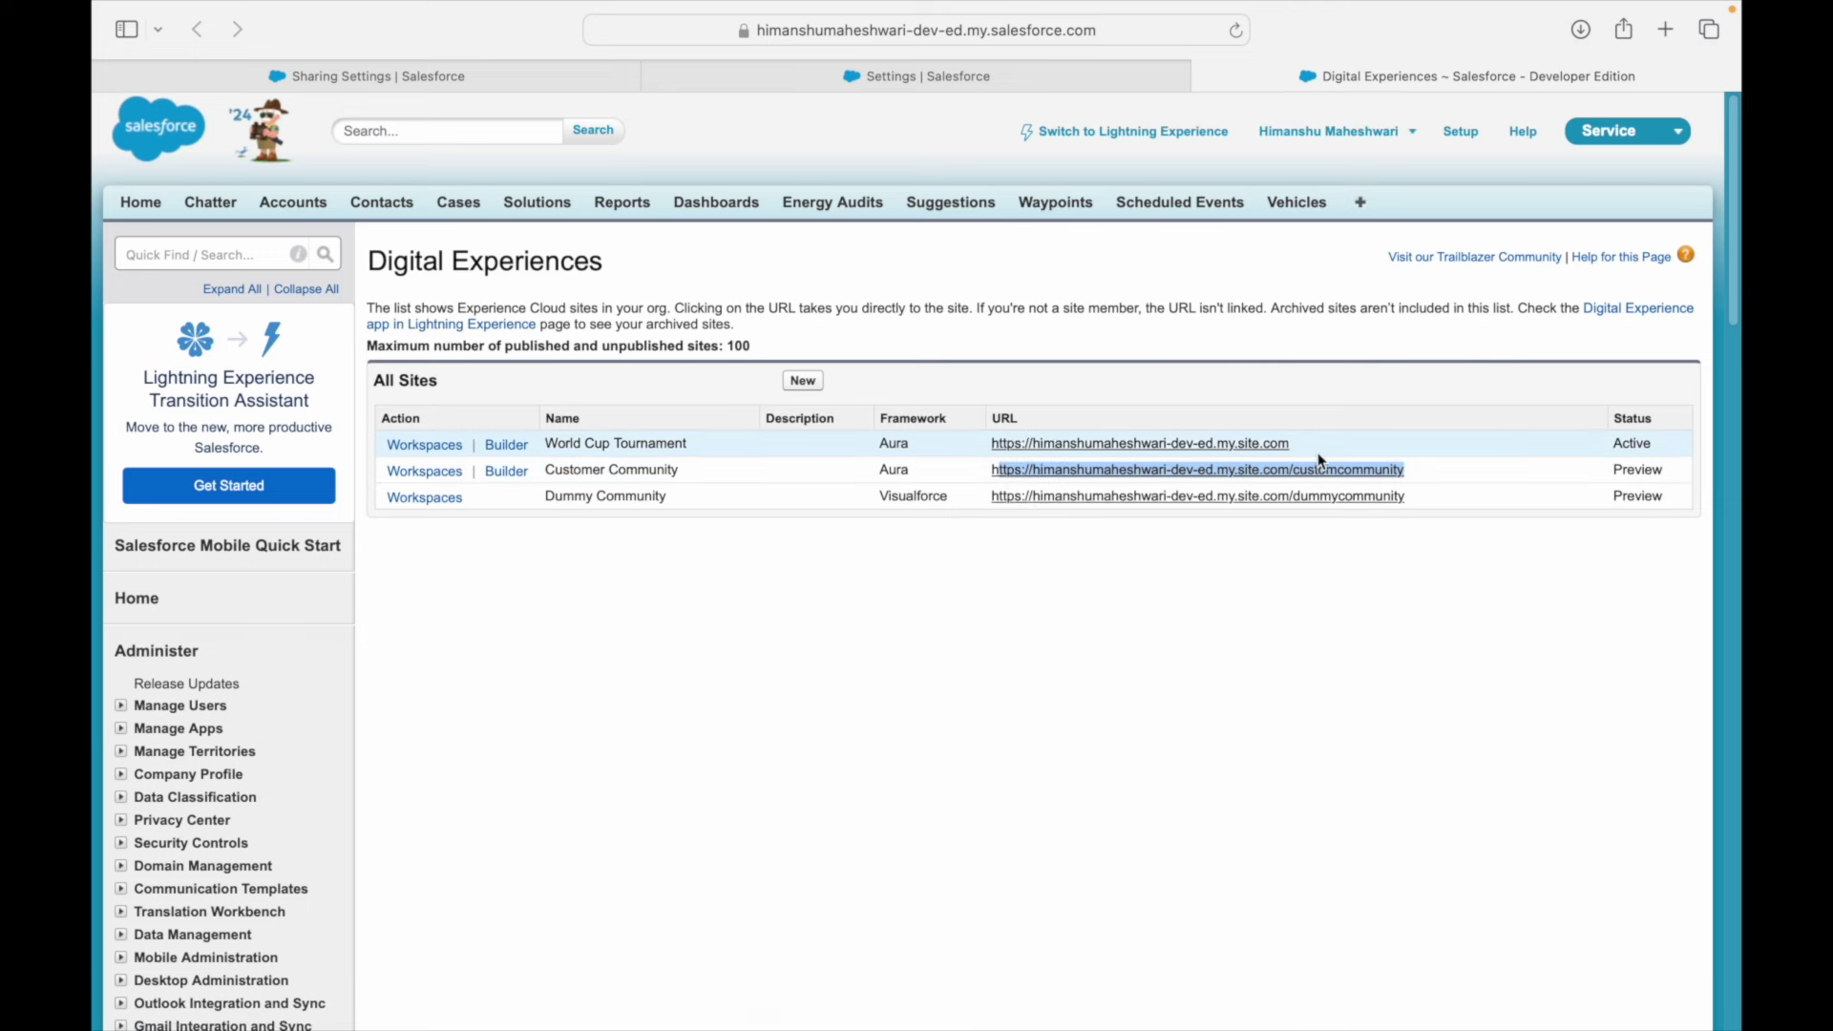
left_click(1043, 453)
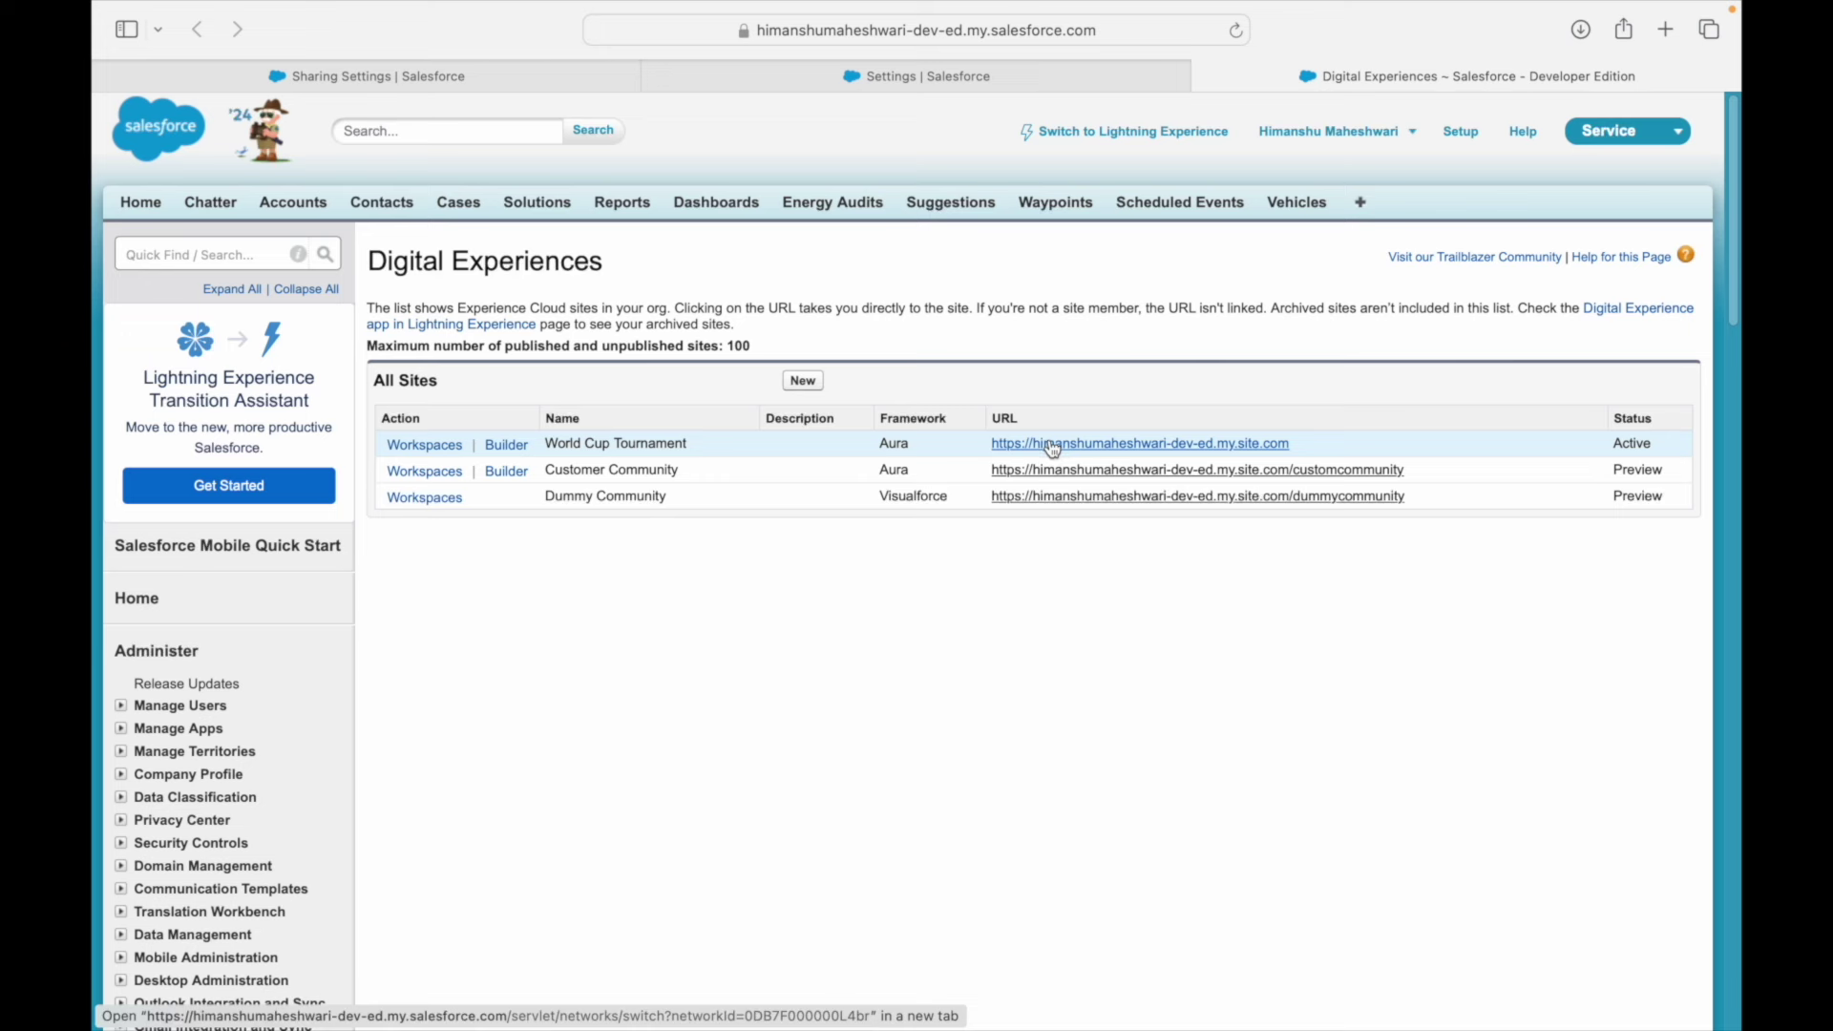
left_click_drag(706, 443, 543, 441)
left_click(673, 635)
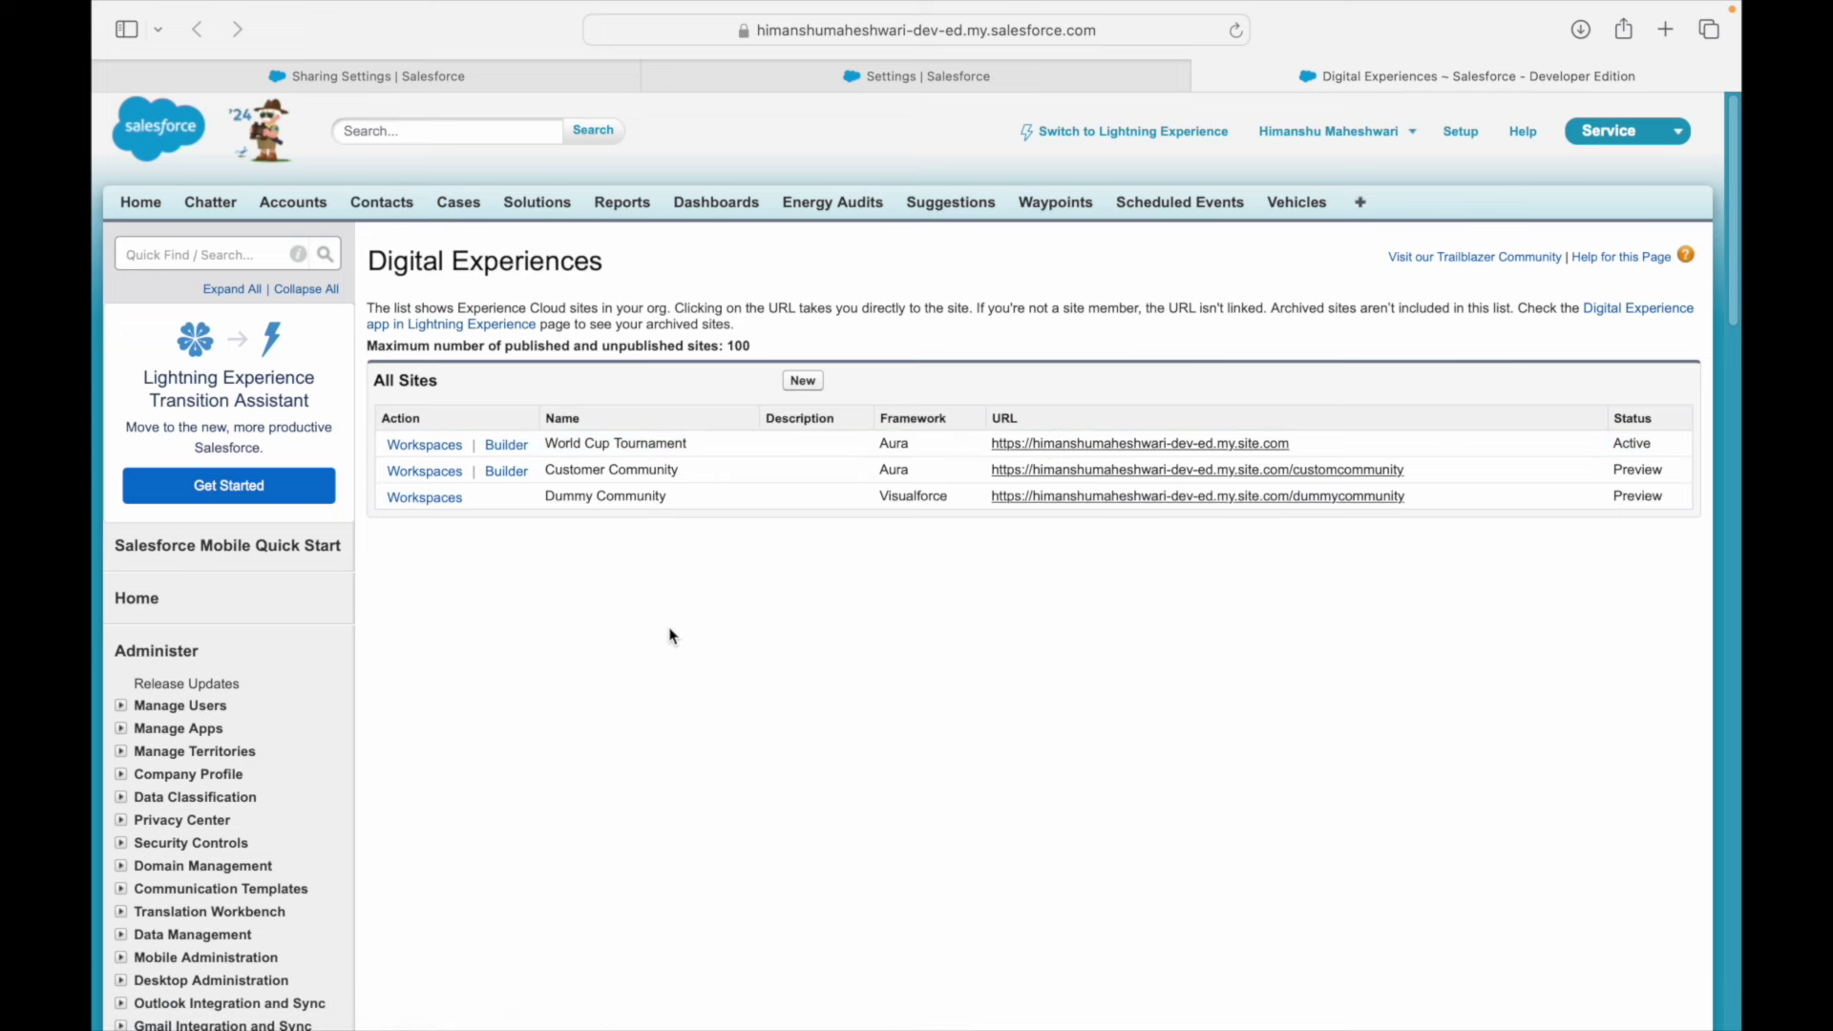
left_click_drag(1307, 443, 997, 446)
left_click(1027, 636)
left_click_drag(1293, 444, 988, 449)
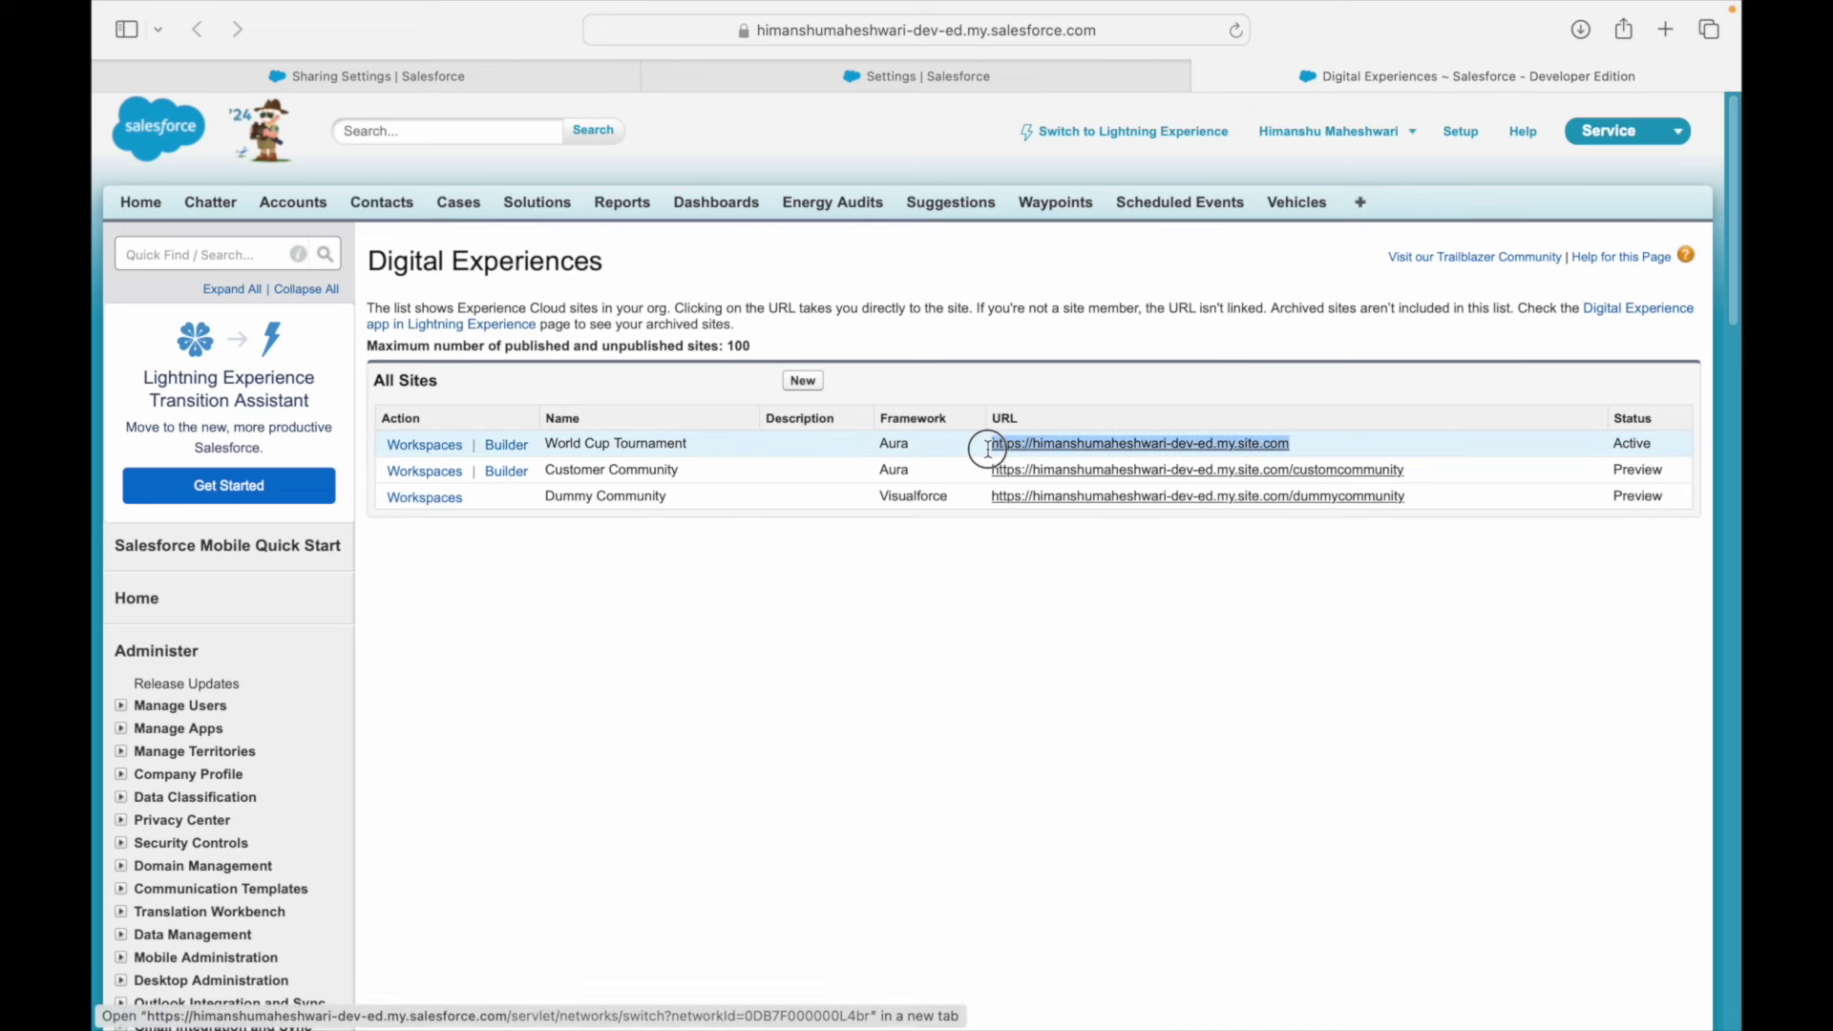
left_click(993, 573)
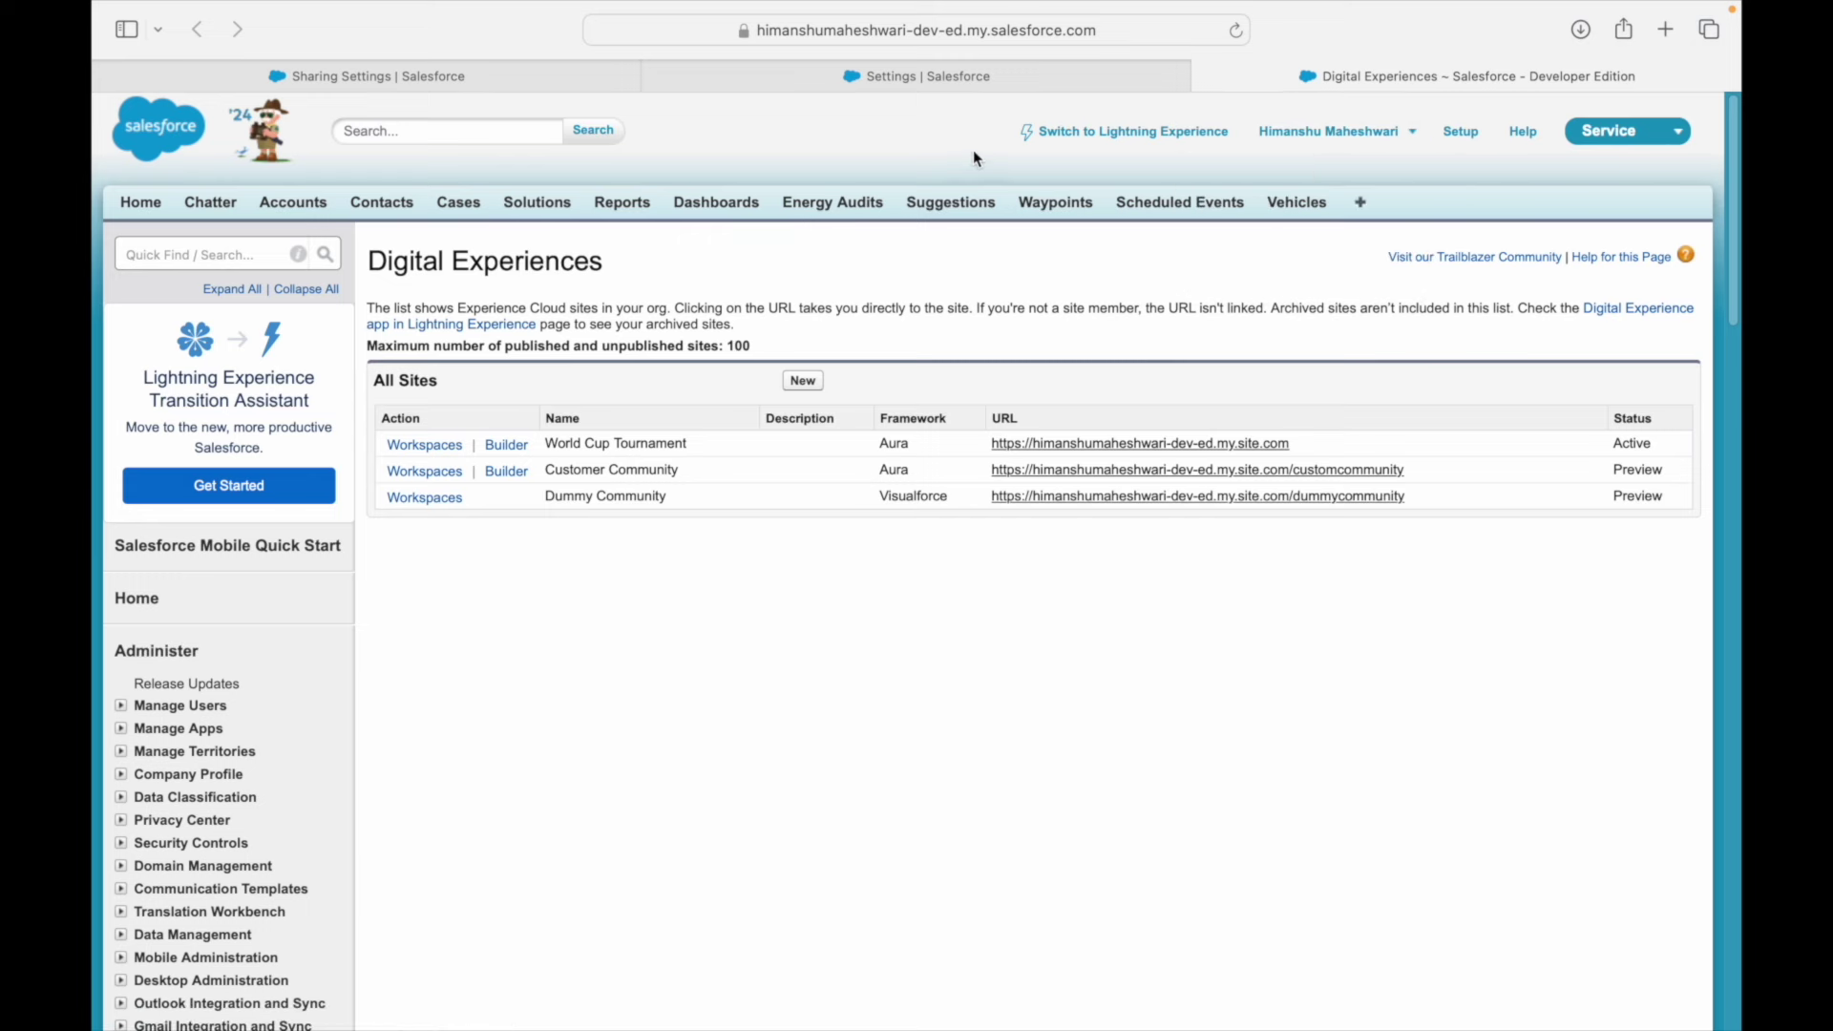
- Close the Settings and Digital Experiences tabs and open Sharing Settings in Salesforce Classic
left_click(960, 80)
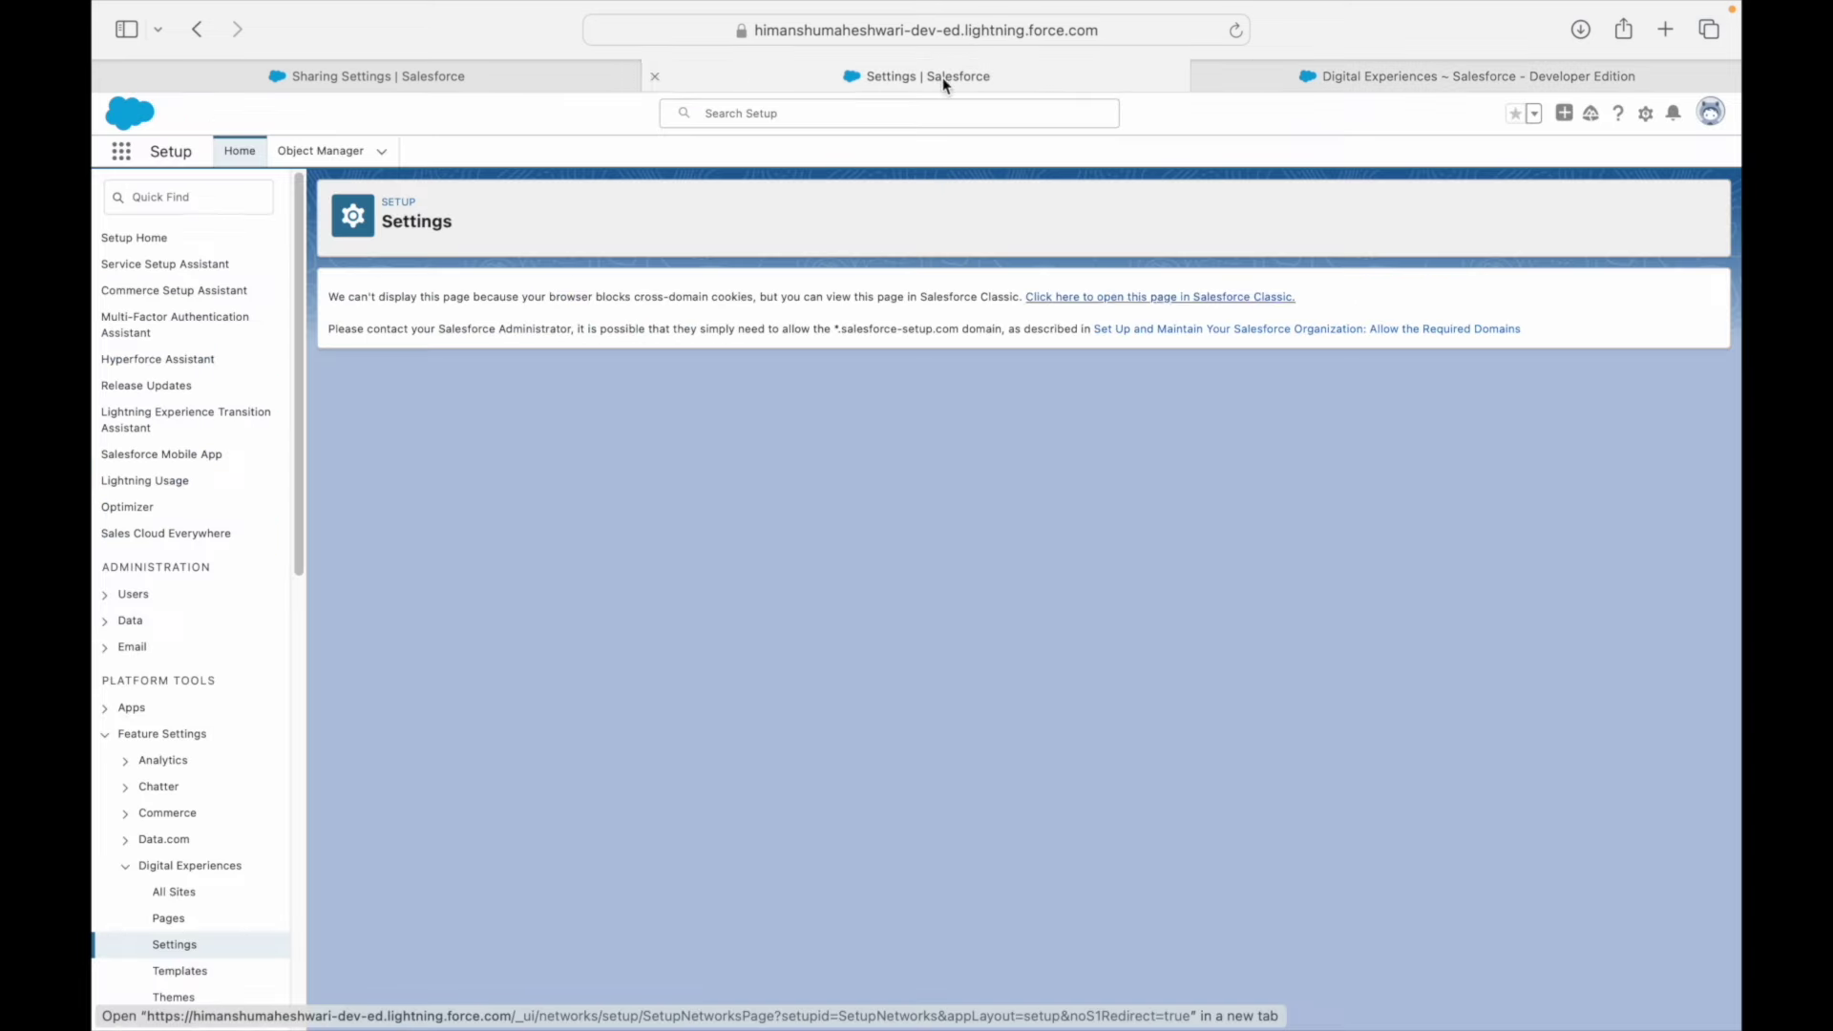
left_click(654, 76)
left_click(426, 80)
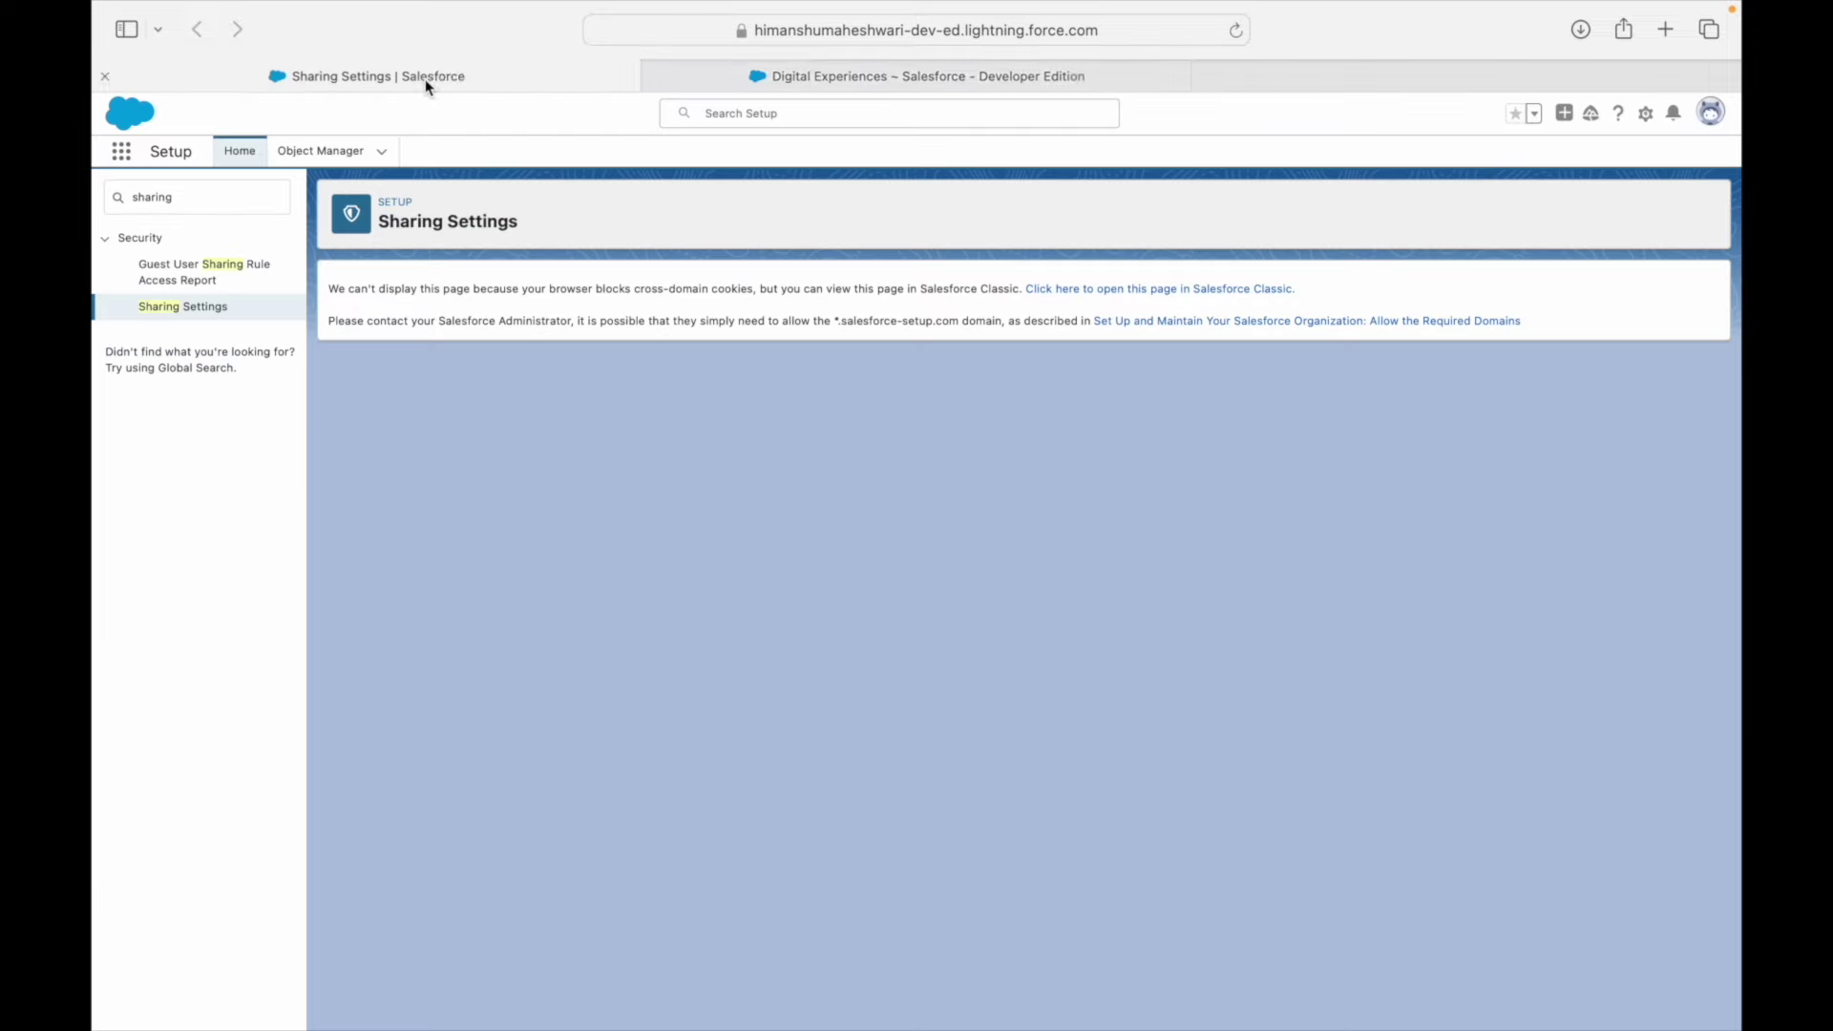
left_click(1084, 289)
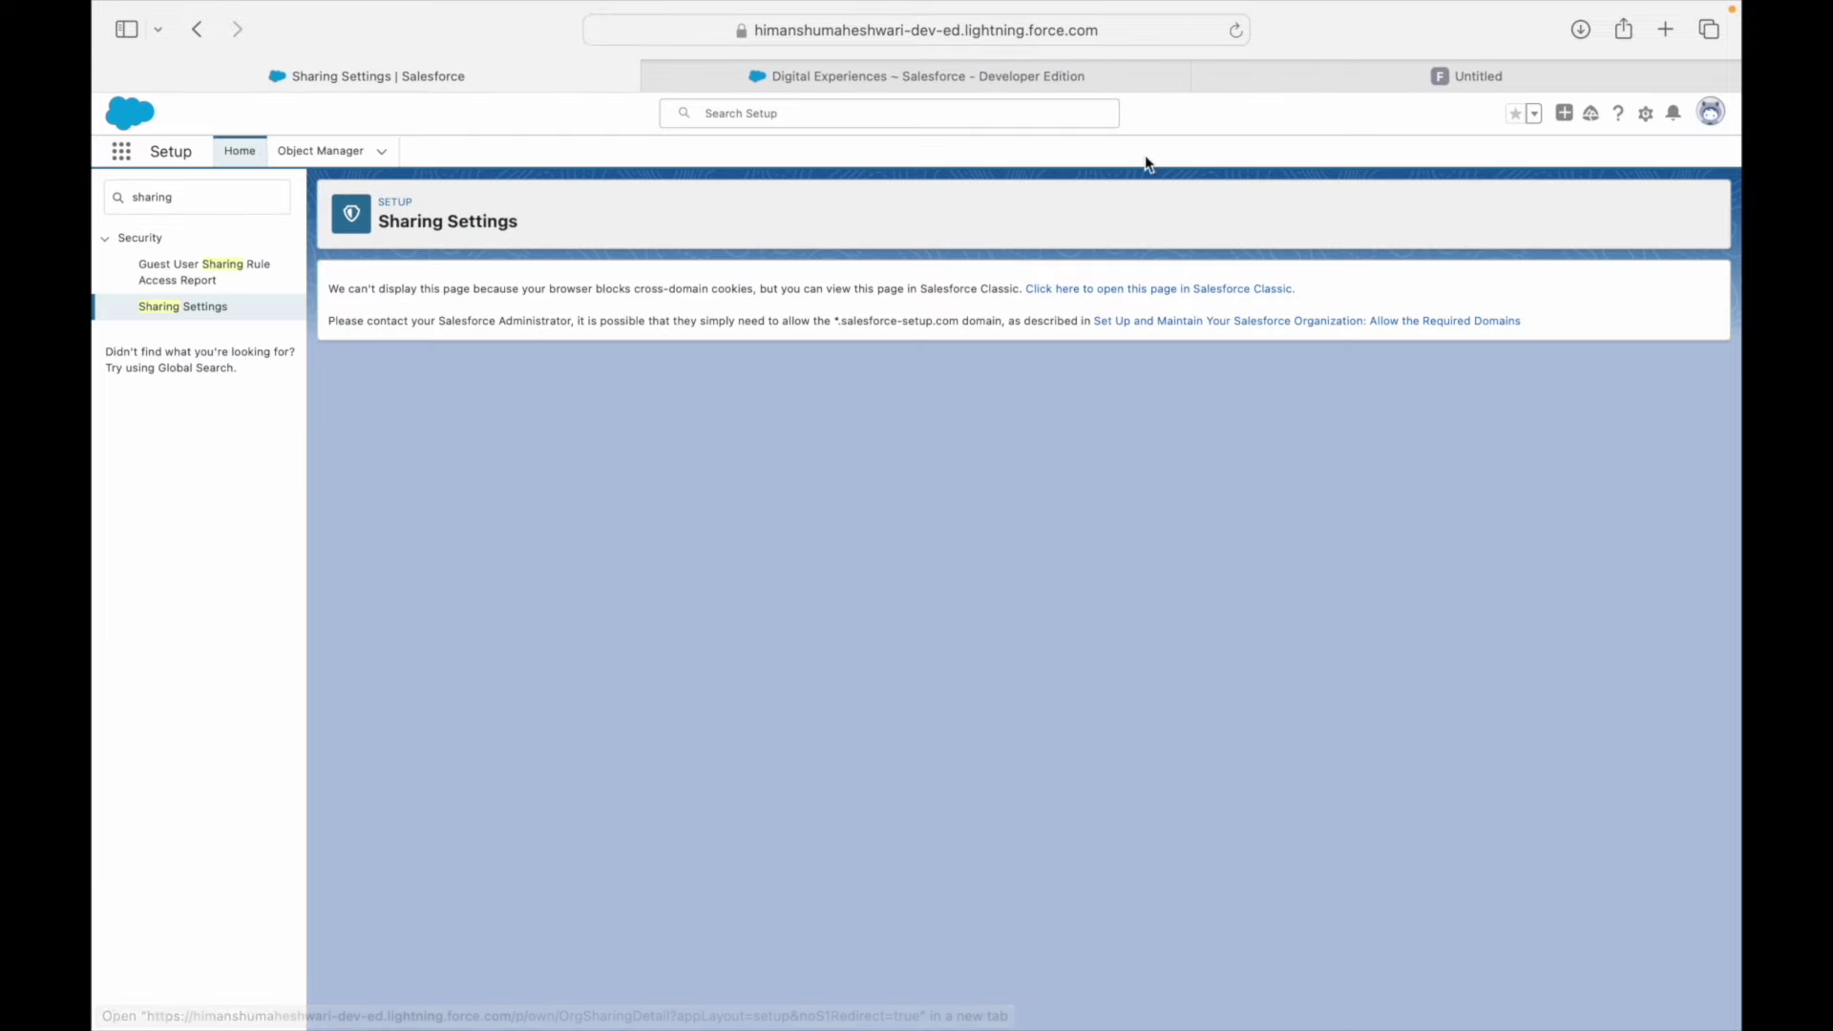
left_click(945, 77)
left_click(655, 76)
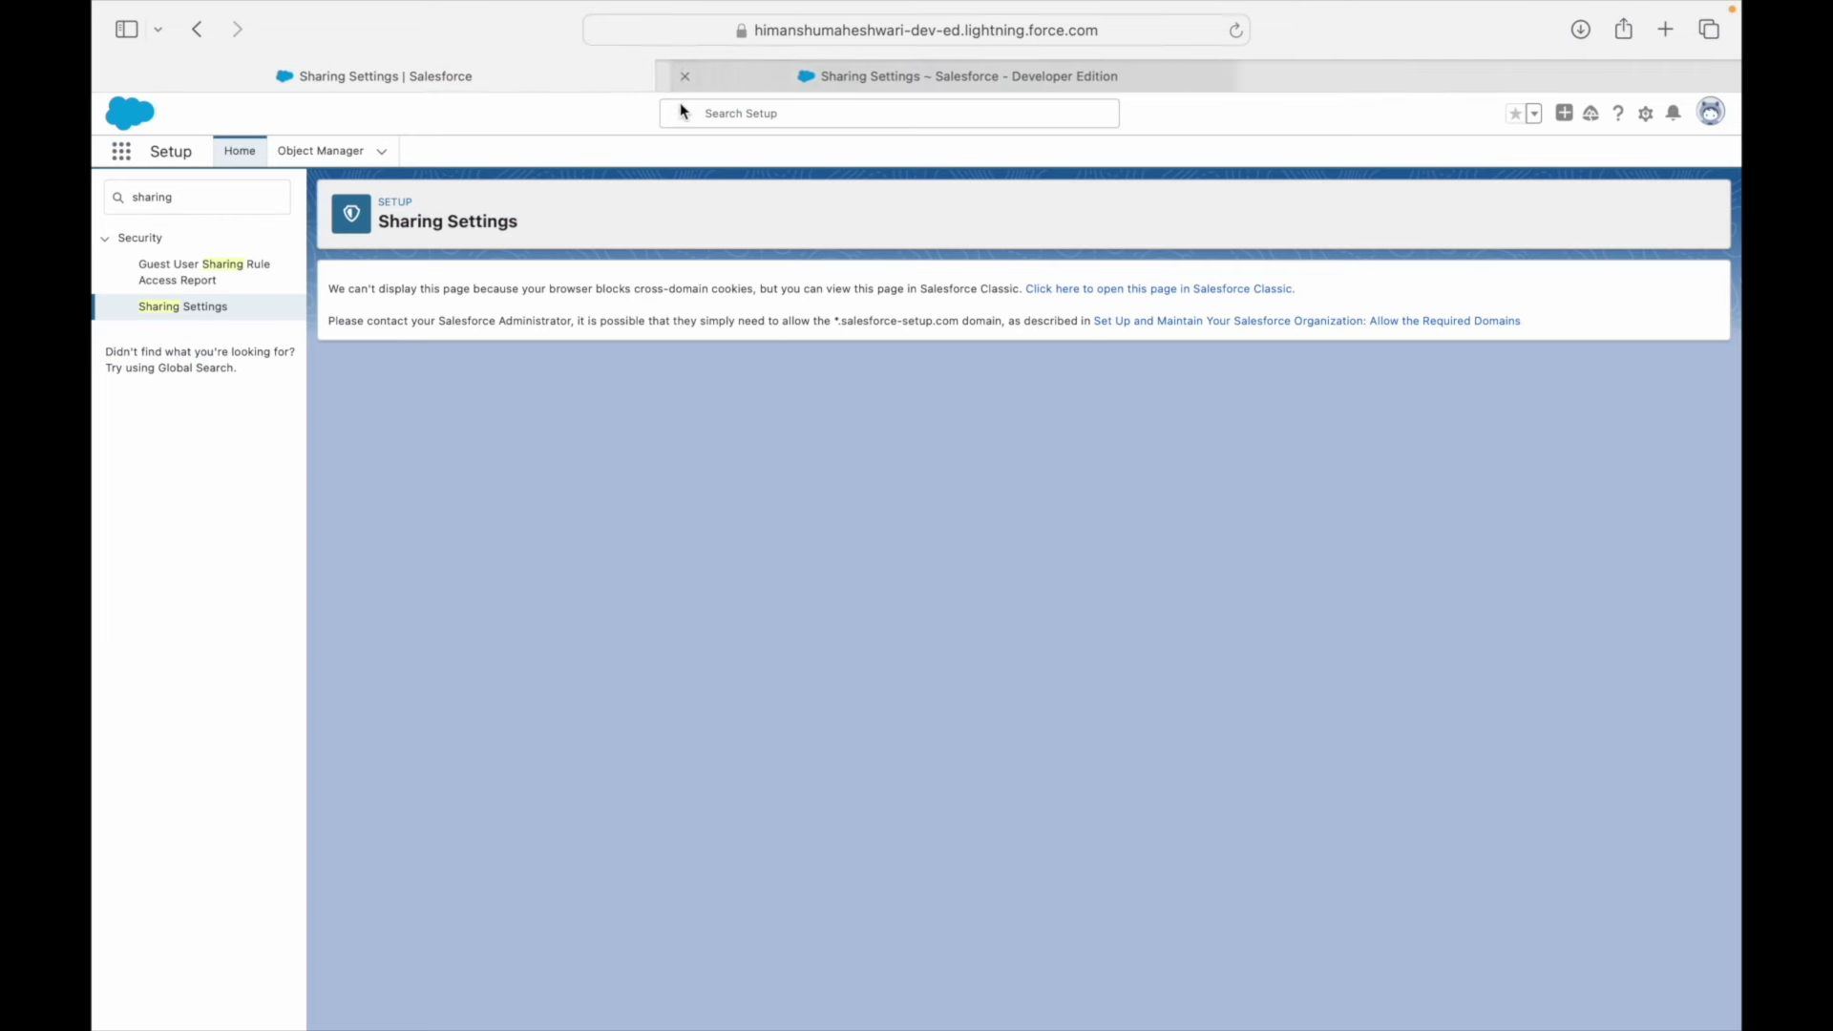
key("ctrl+Tab")
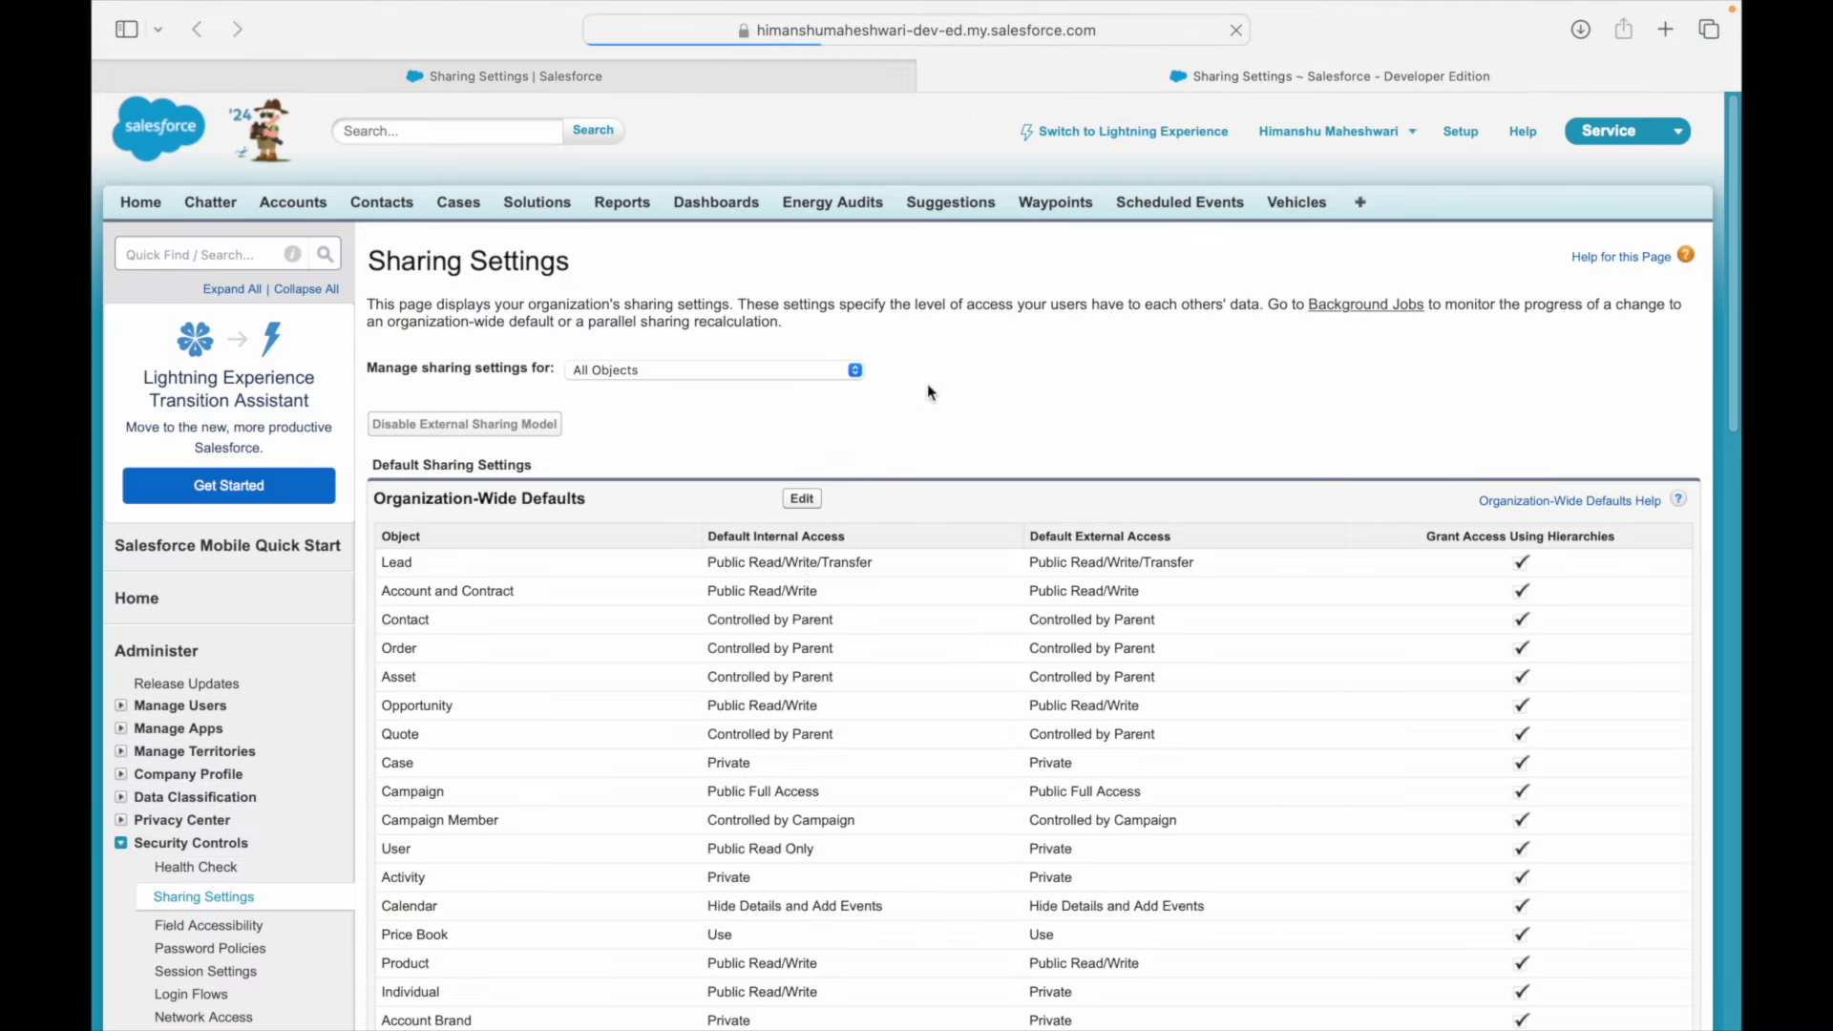
- Highlight the Default Internal Access and Default External Access column headings
left_click_drag(843, 536, 1232, 494)
left_click(1238, 498)
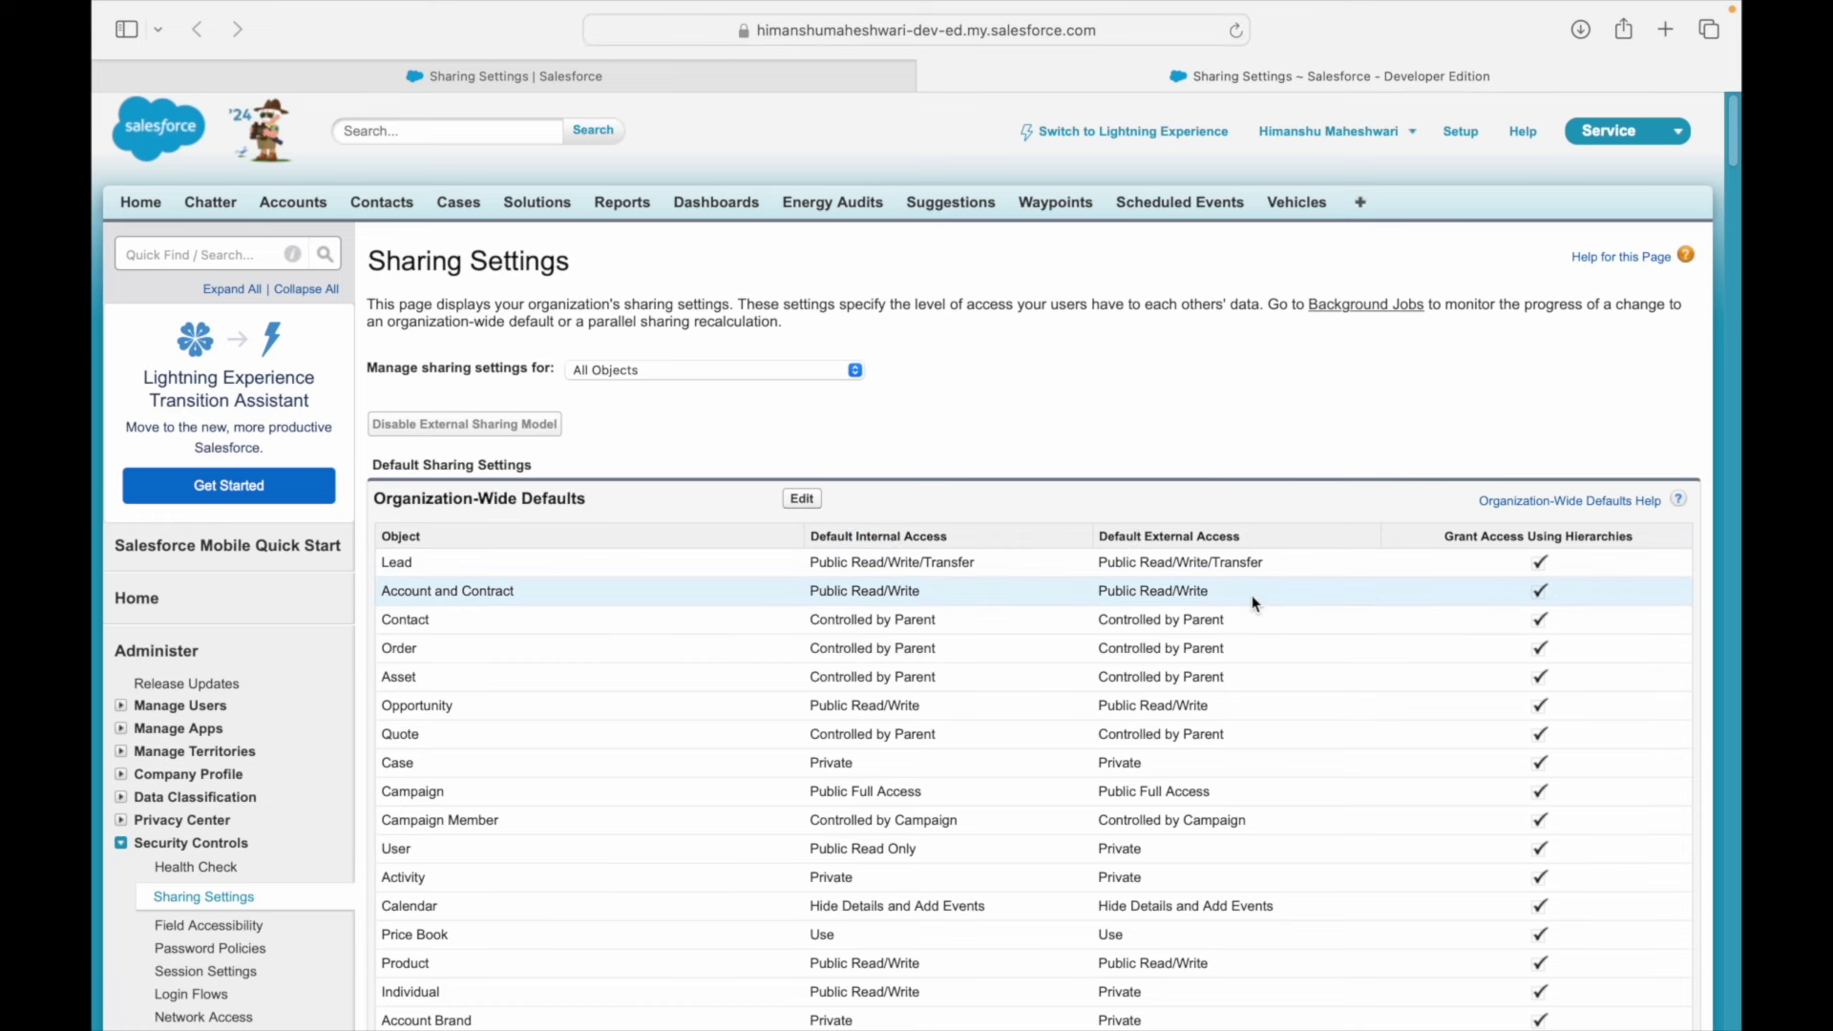
left_click_drag(844, 537, 1104, 531)
left_click(1222, 537)
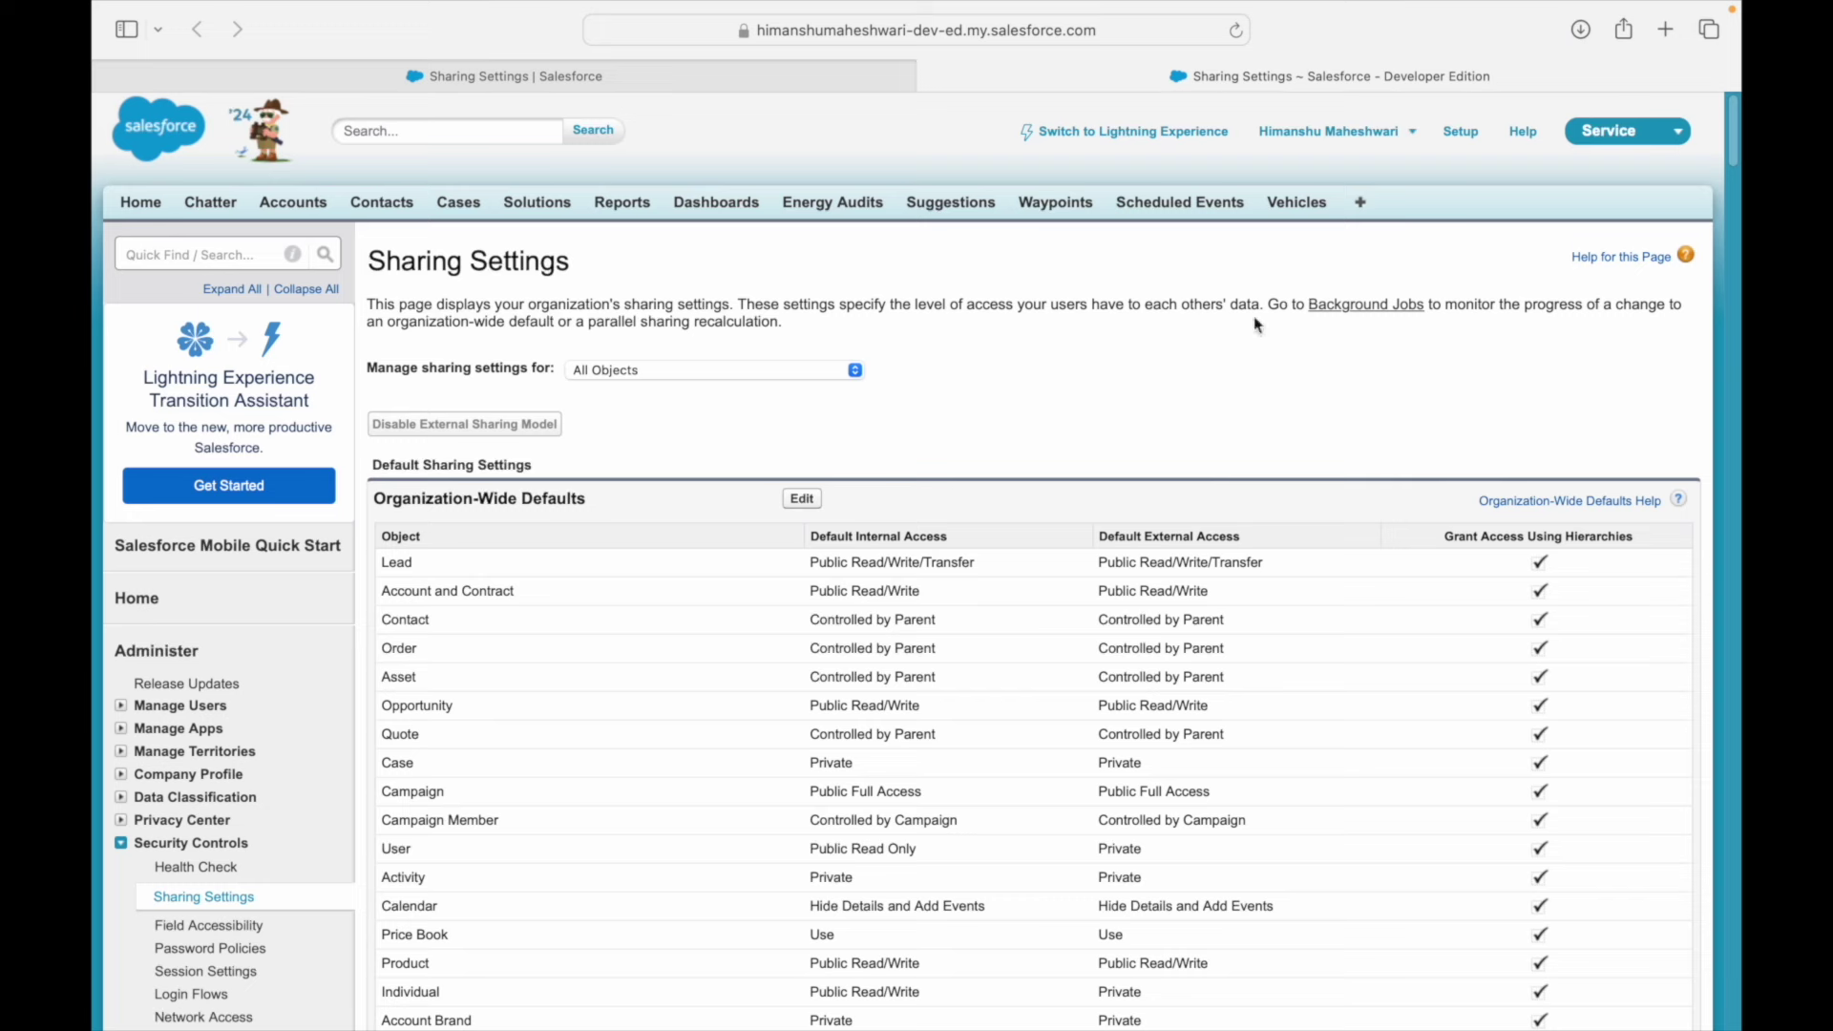
- Highlight Lead's Public Read/Write/Transfer internal access word by word, then its external Read/Write
double_click(394, 568)
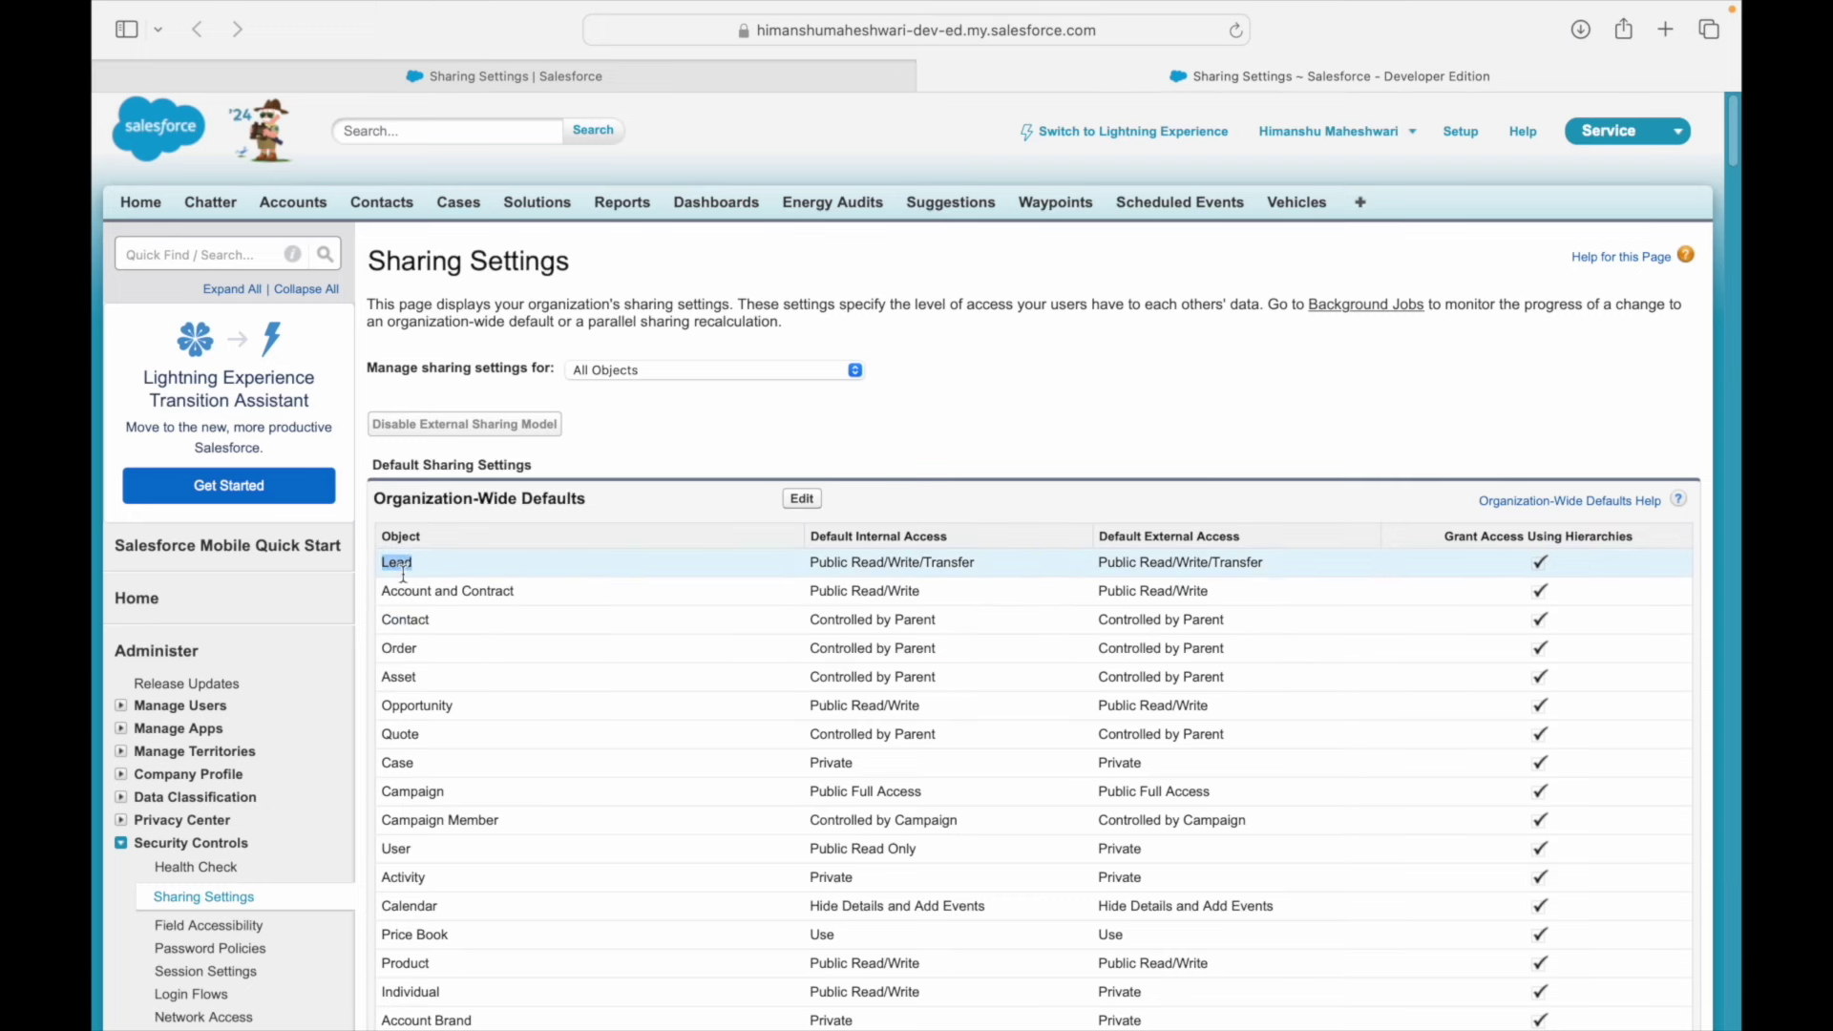
left_click(812, 563)
left_click_drag(811, 563, 982, 562)
double_click(931, 565)
left_click(907, 569)
double_click(860, 563)
double_click(908, 566)
double_click(956, 563)
left_click(911, 568)
left_click_drag(1189, 561, 1226, 562)
left_click(1180, 467)
- Highlight User's Public Read Only internal access and Private external access
scroll(1111, 558, "down", 3)
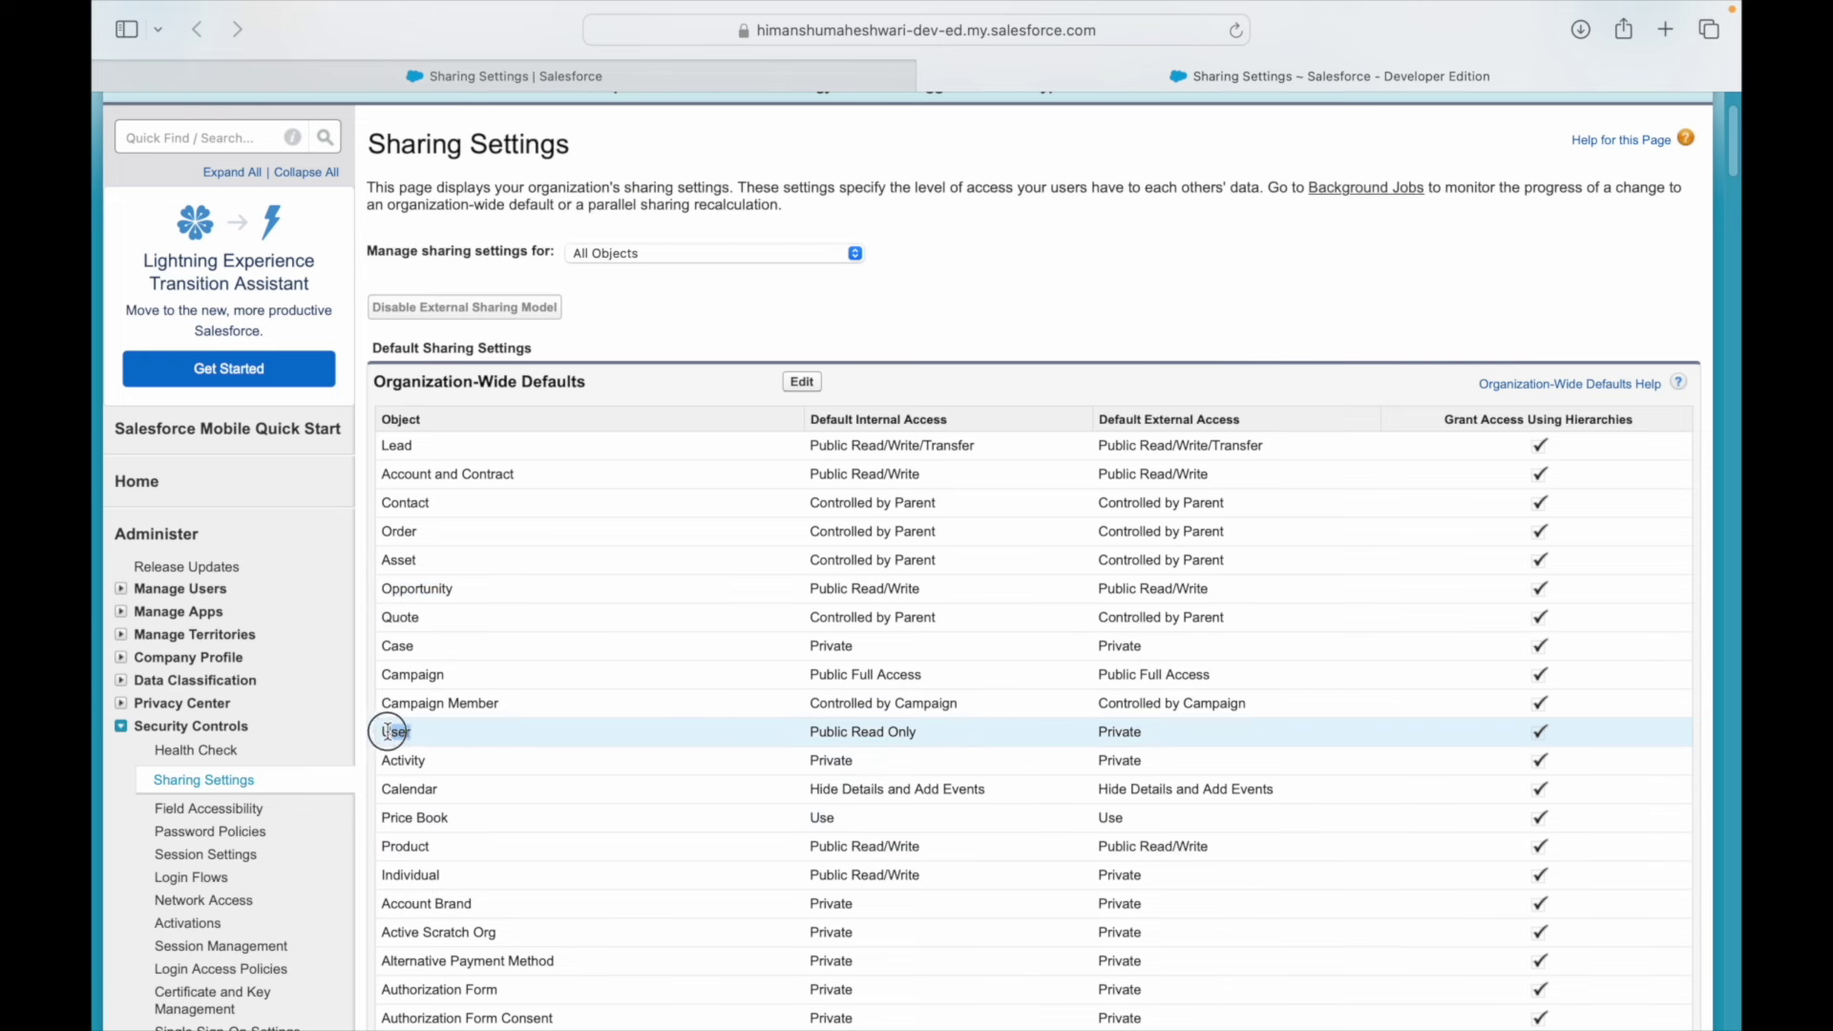
left_click_drag(813, 731, 918, 737)
left_click(922, 743)
left_click(908, 735)
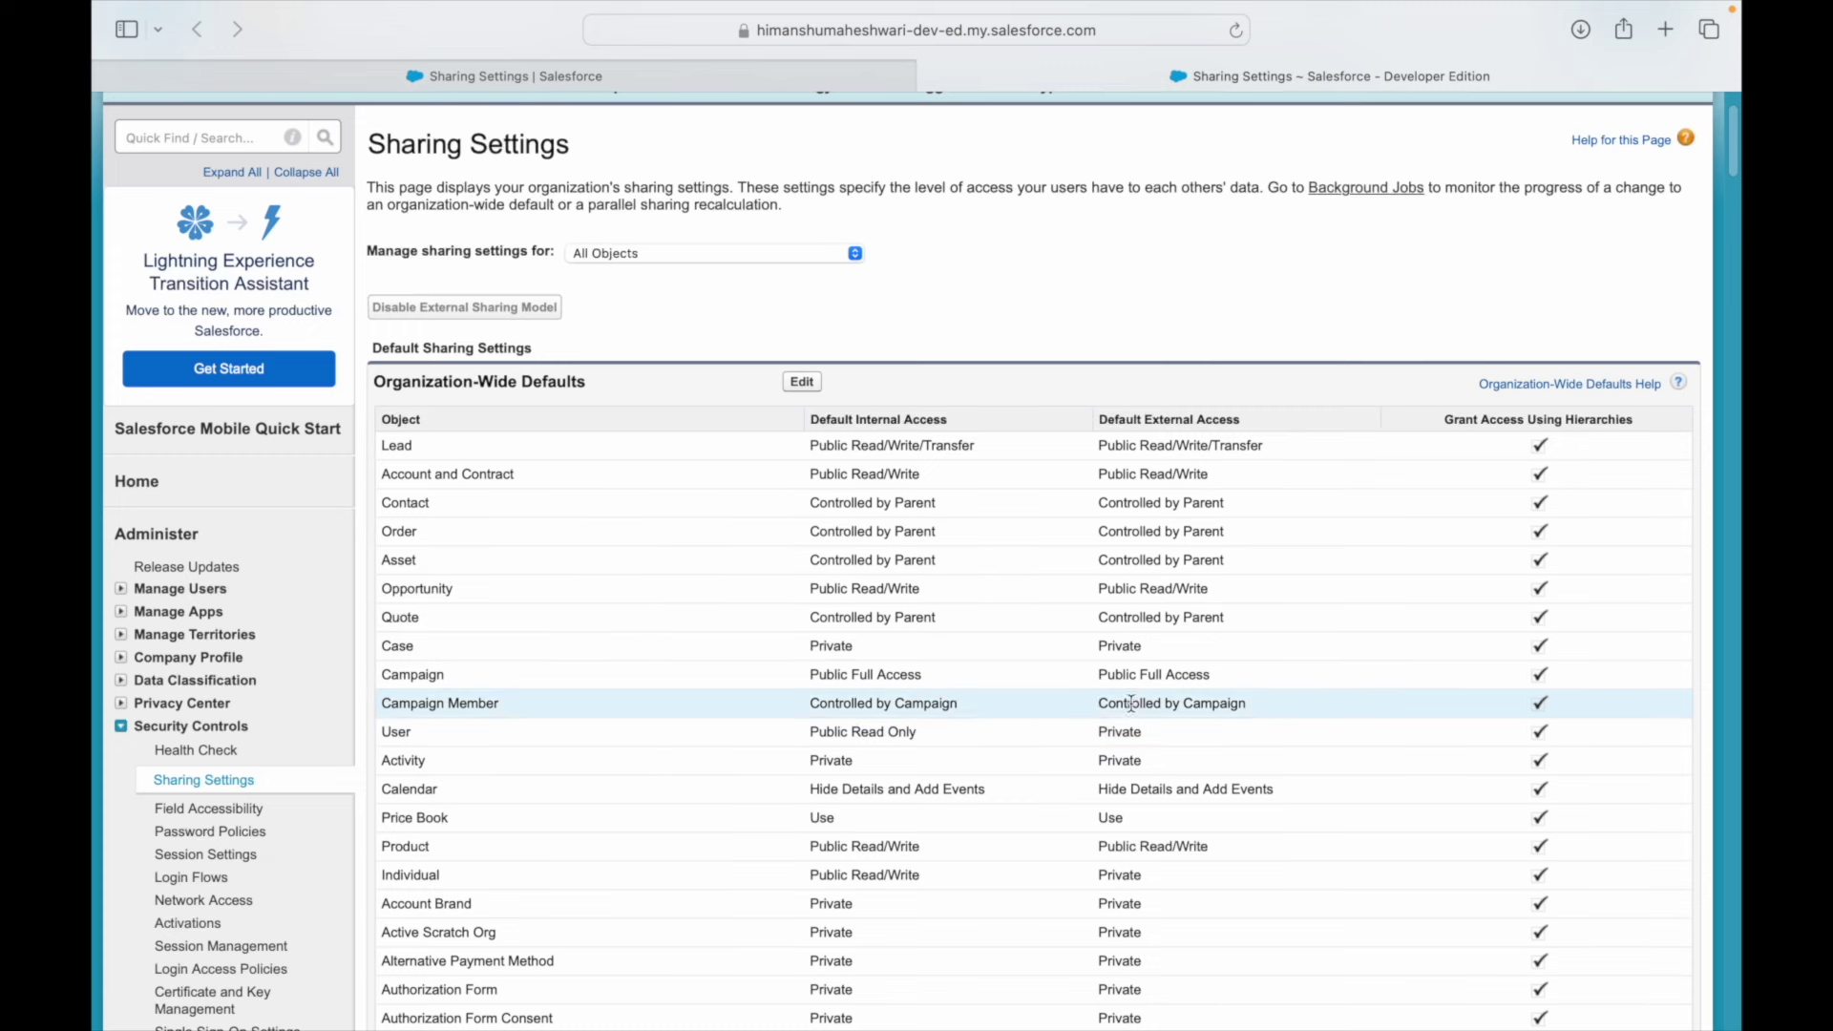
left_click_drag(1153, 735, 1102, 727)
double_click(1166, 733)
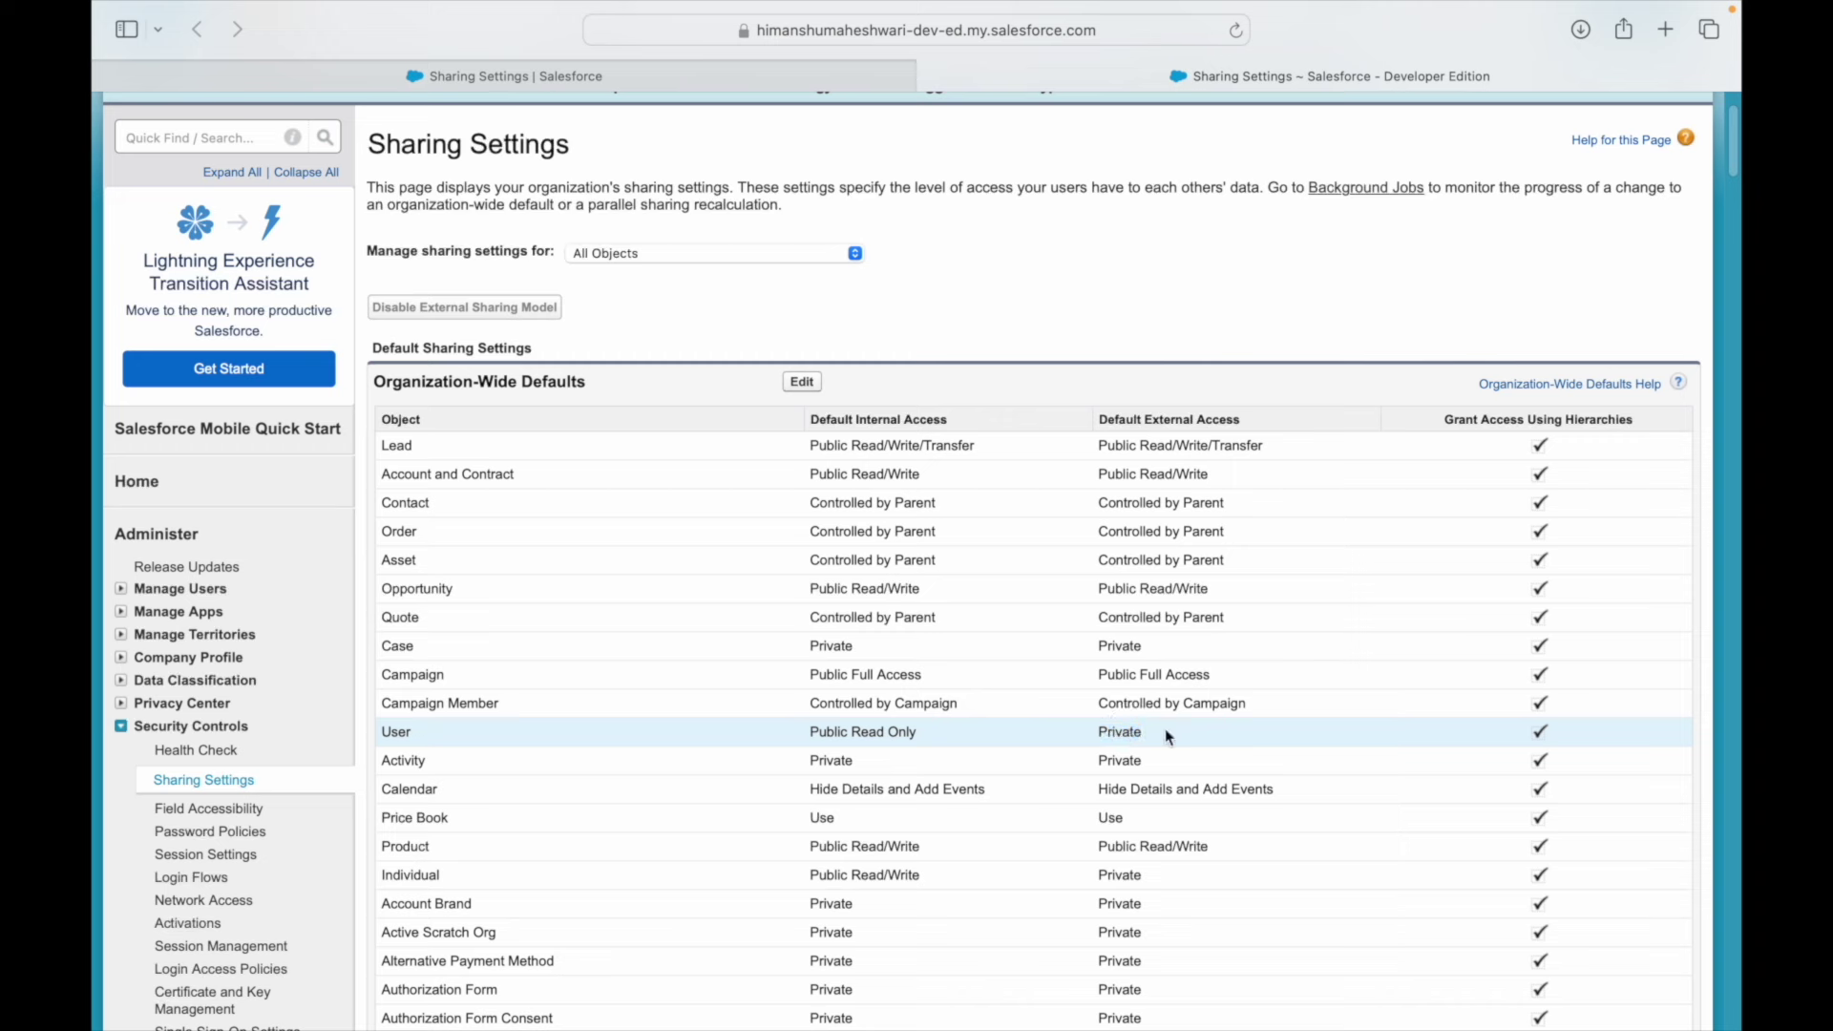
left_click(1147, 731)
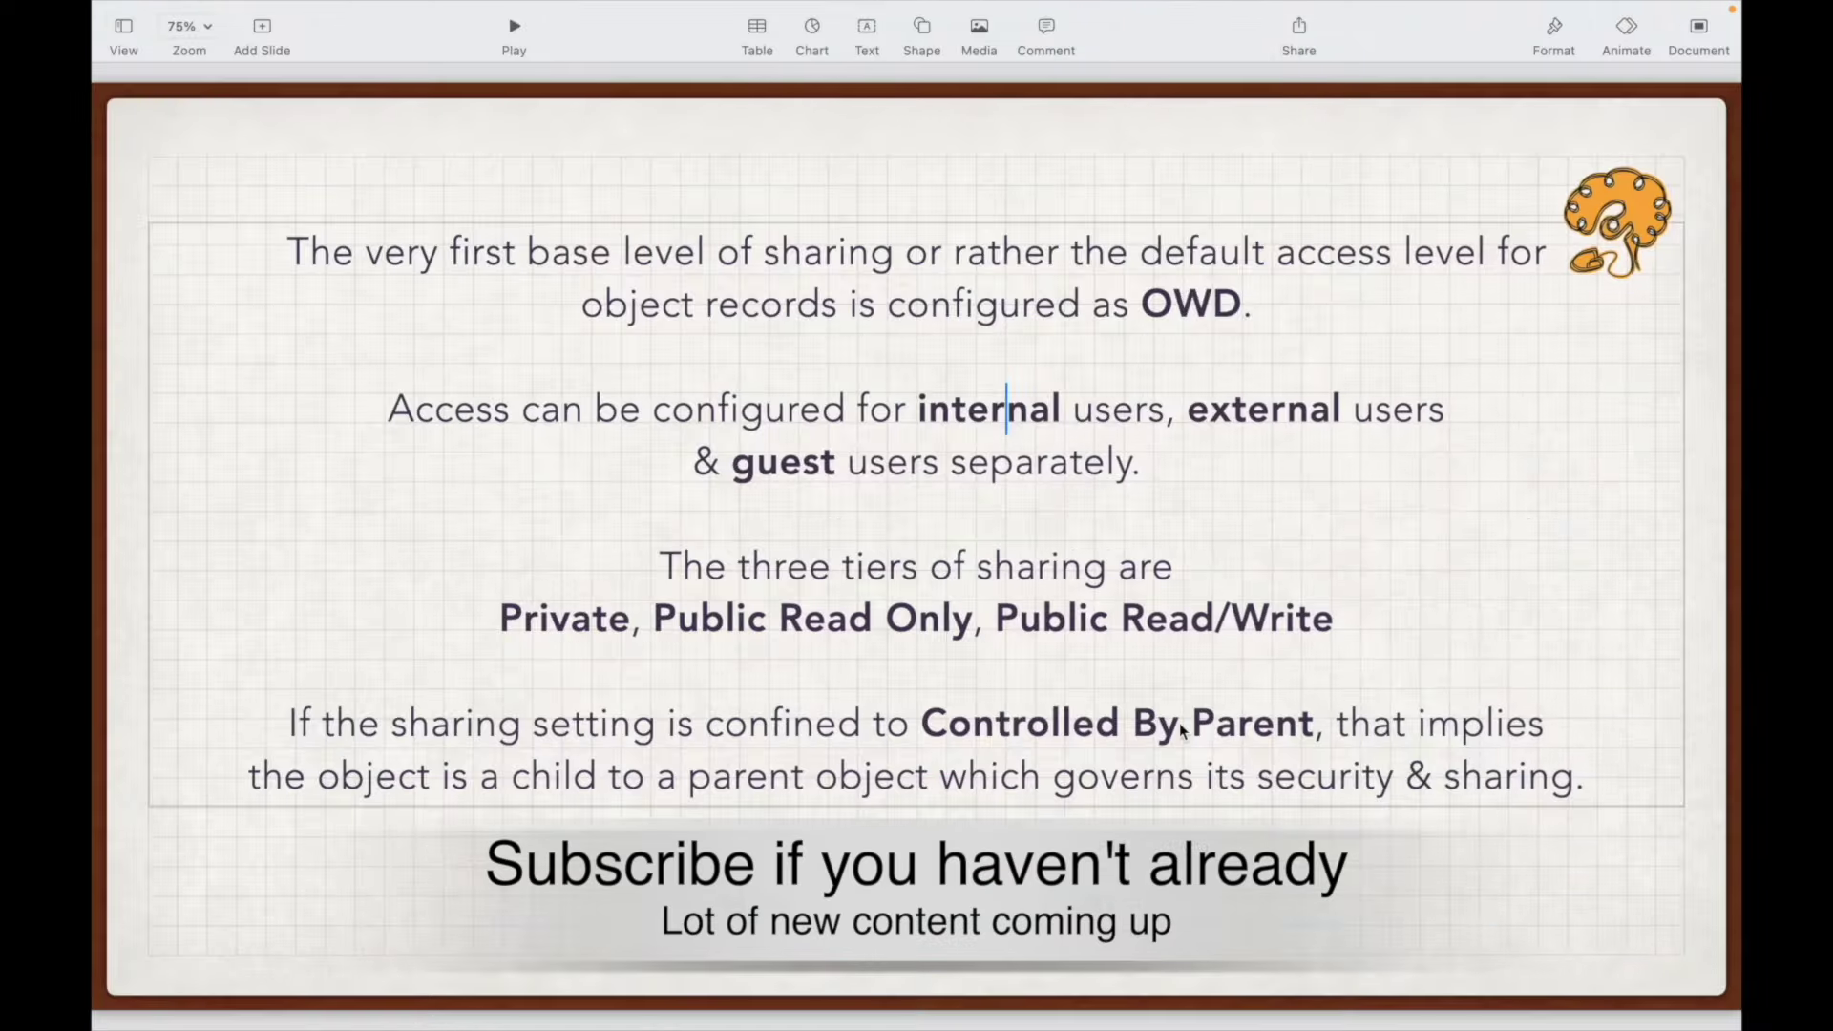
double_click(1003, 565)
double_click(530, 616)
left_click_drag(657, 617, 1439, 630)
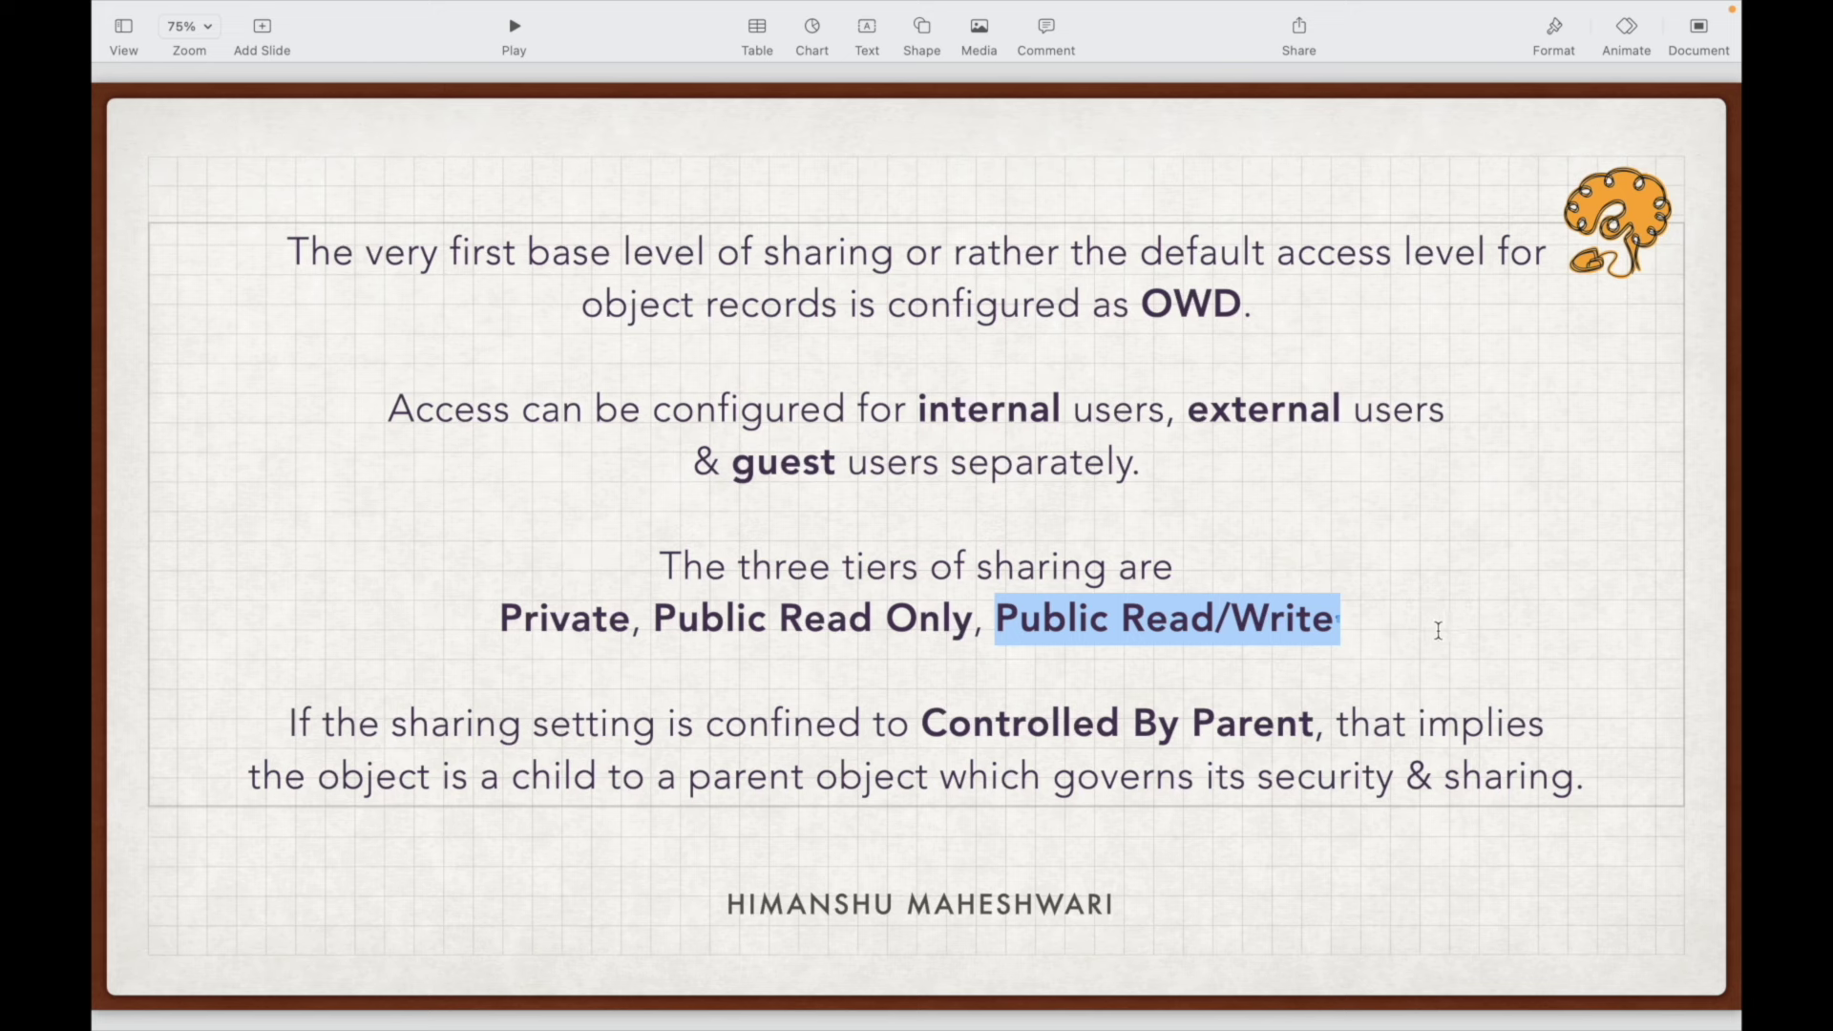
left_click(1431, 626)
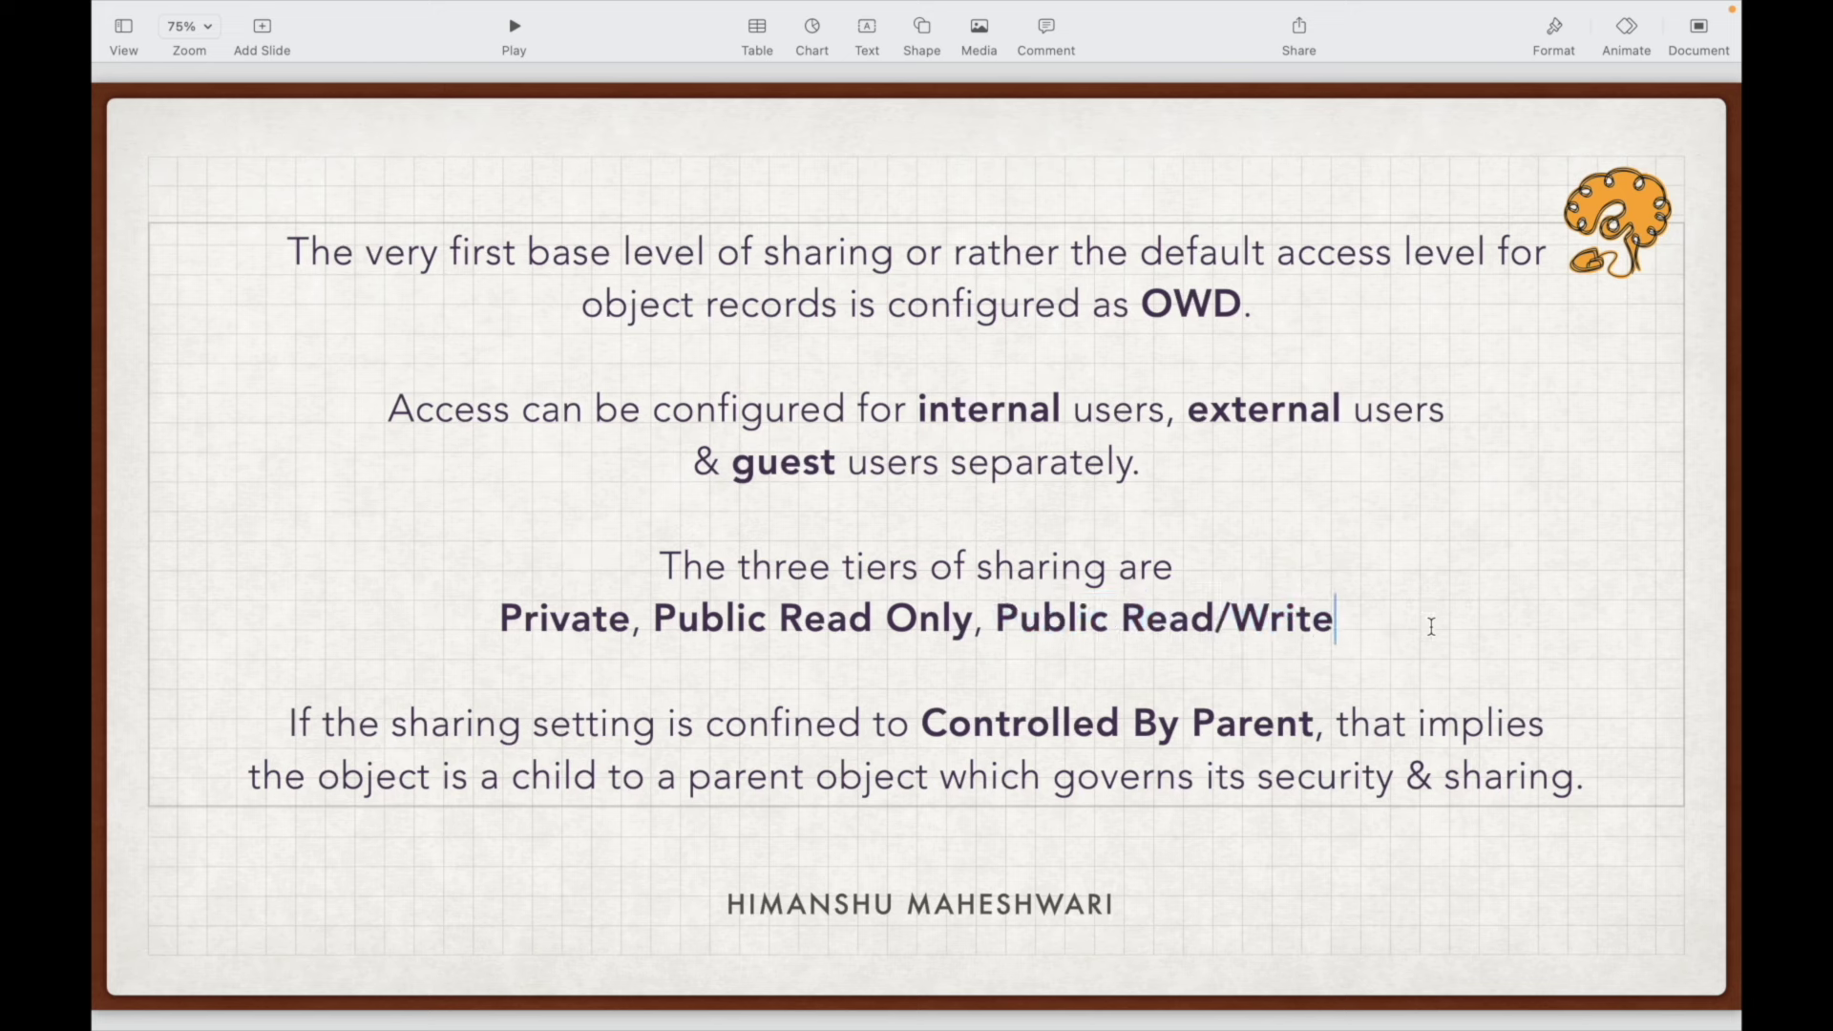
double_click(528, 618)
double_click(711, 619)
double_click(1126, 619)
left_click(1263, 614)
double_click(513, 723)
left_click(608, 727)
left_click_drag(920, 724, 1316, 723)
left_click(1393, 724)
left_click_drag(513, 781, 753, 775)
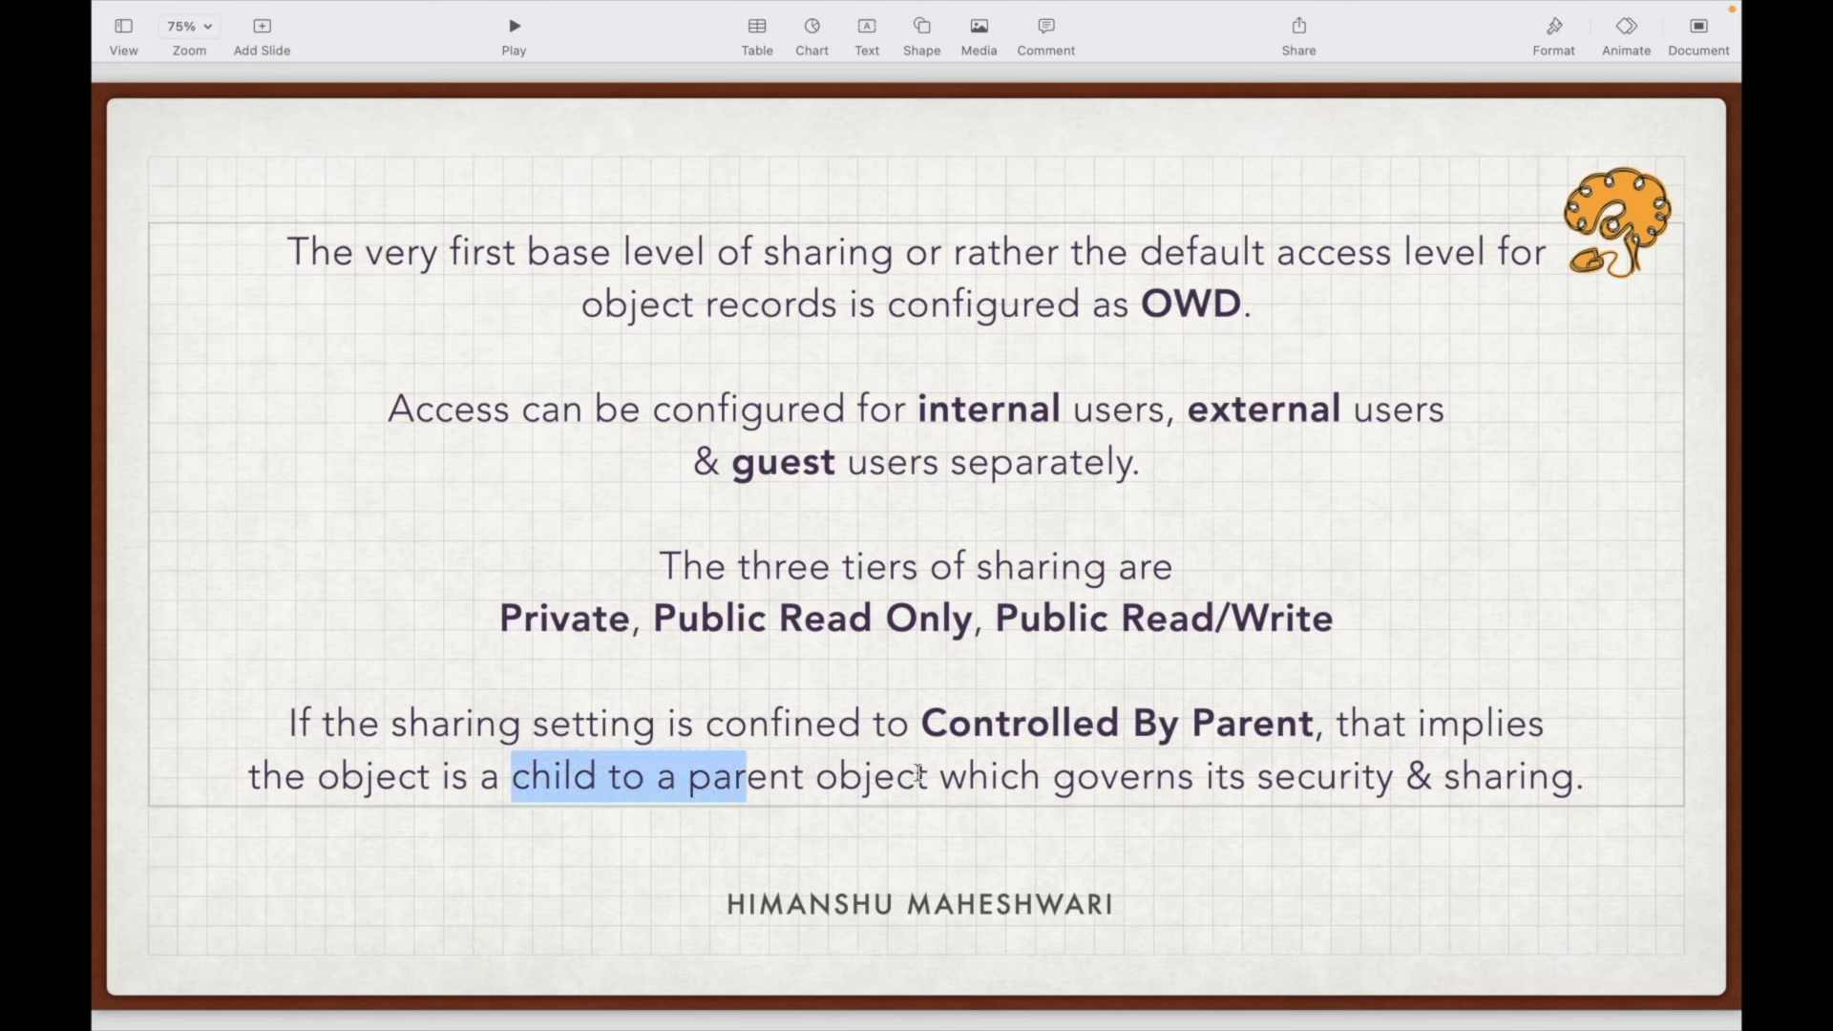
left_click(928, 775)
left_click_drag(989, 778, 1257, 776)
left_click(1460, 775)
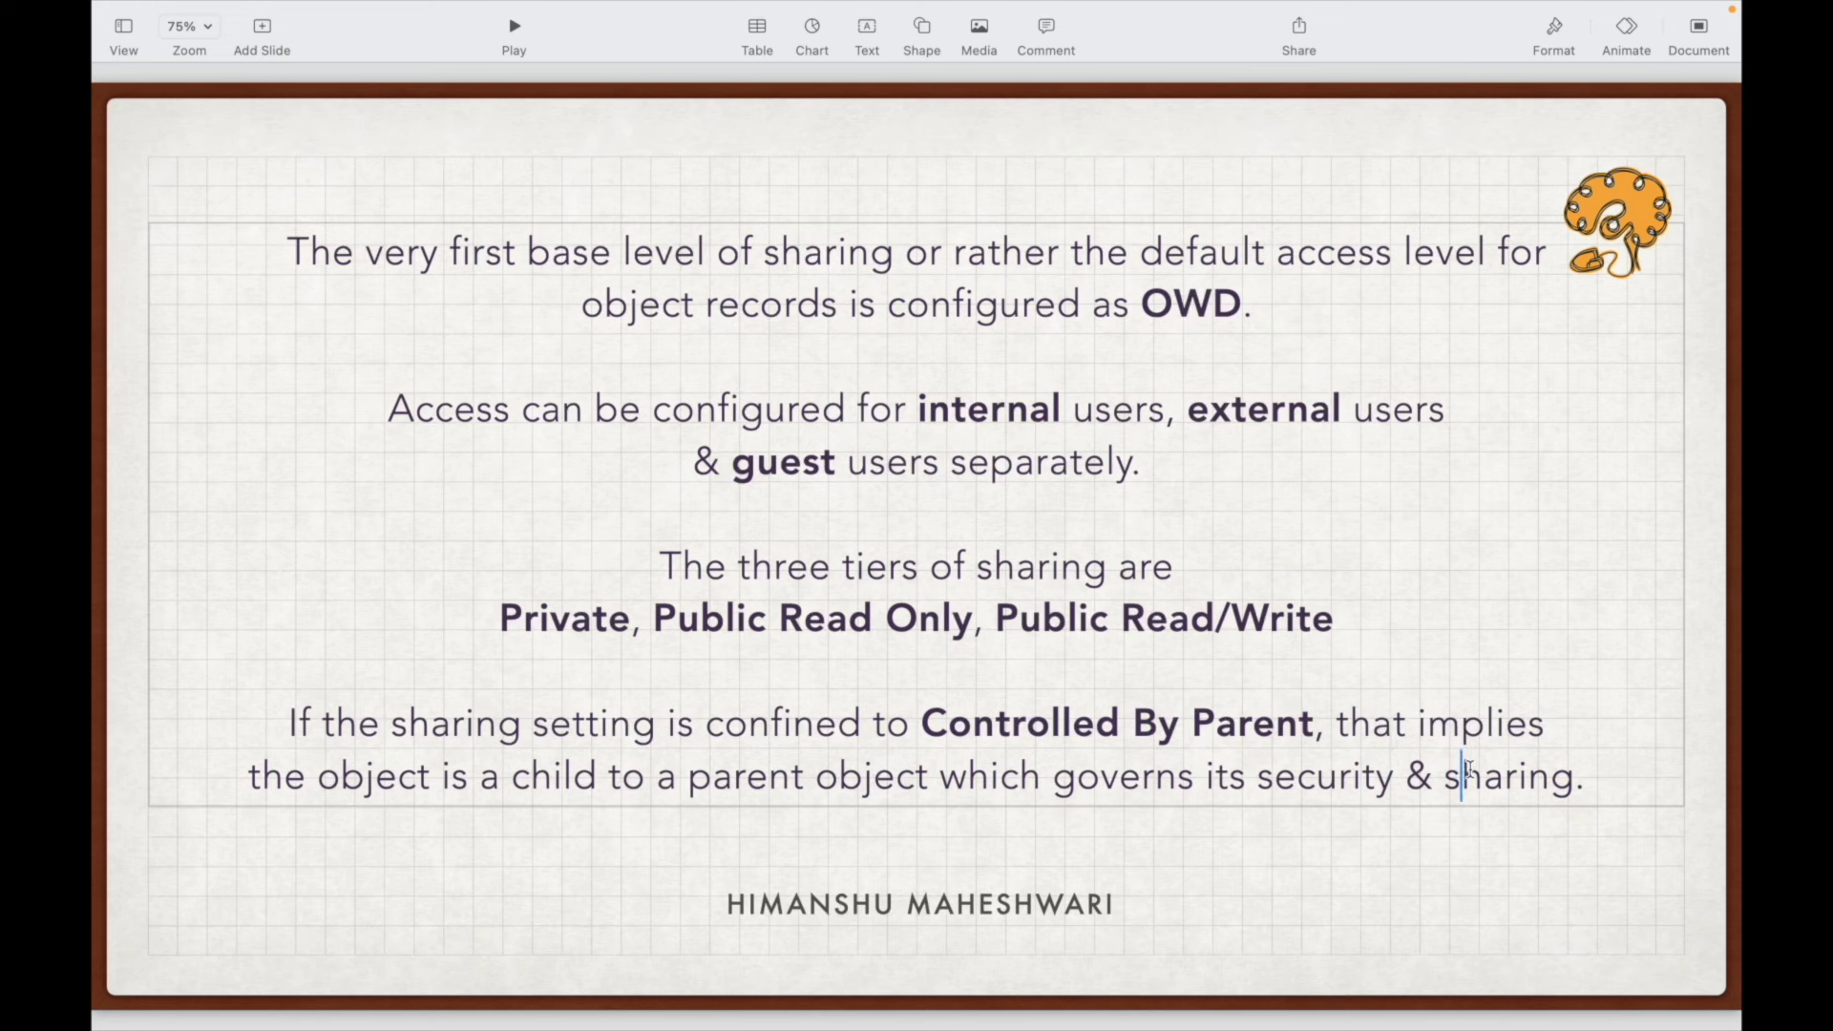
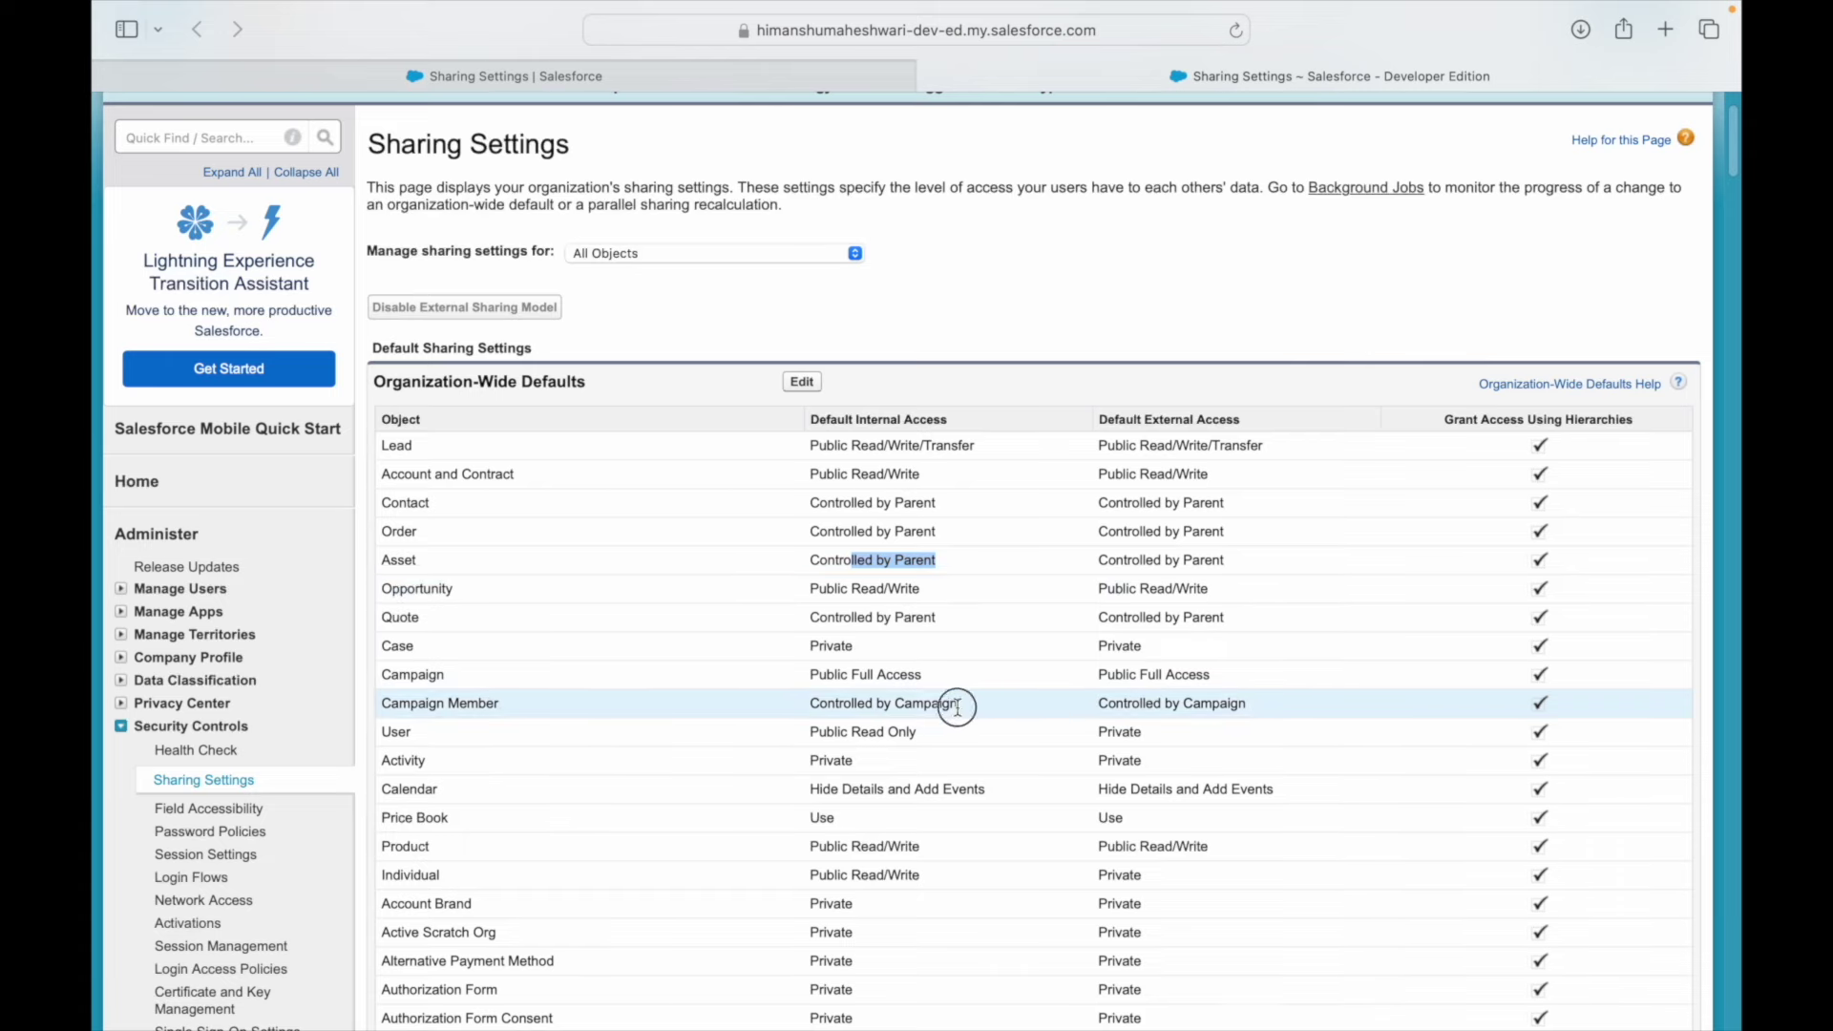
- Highlight the word 'Private' on the Keynote slide
left_click(922, 711)
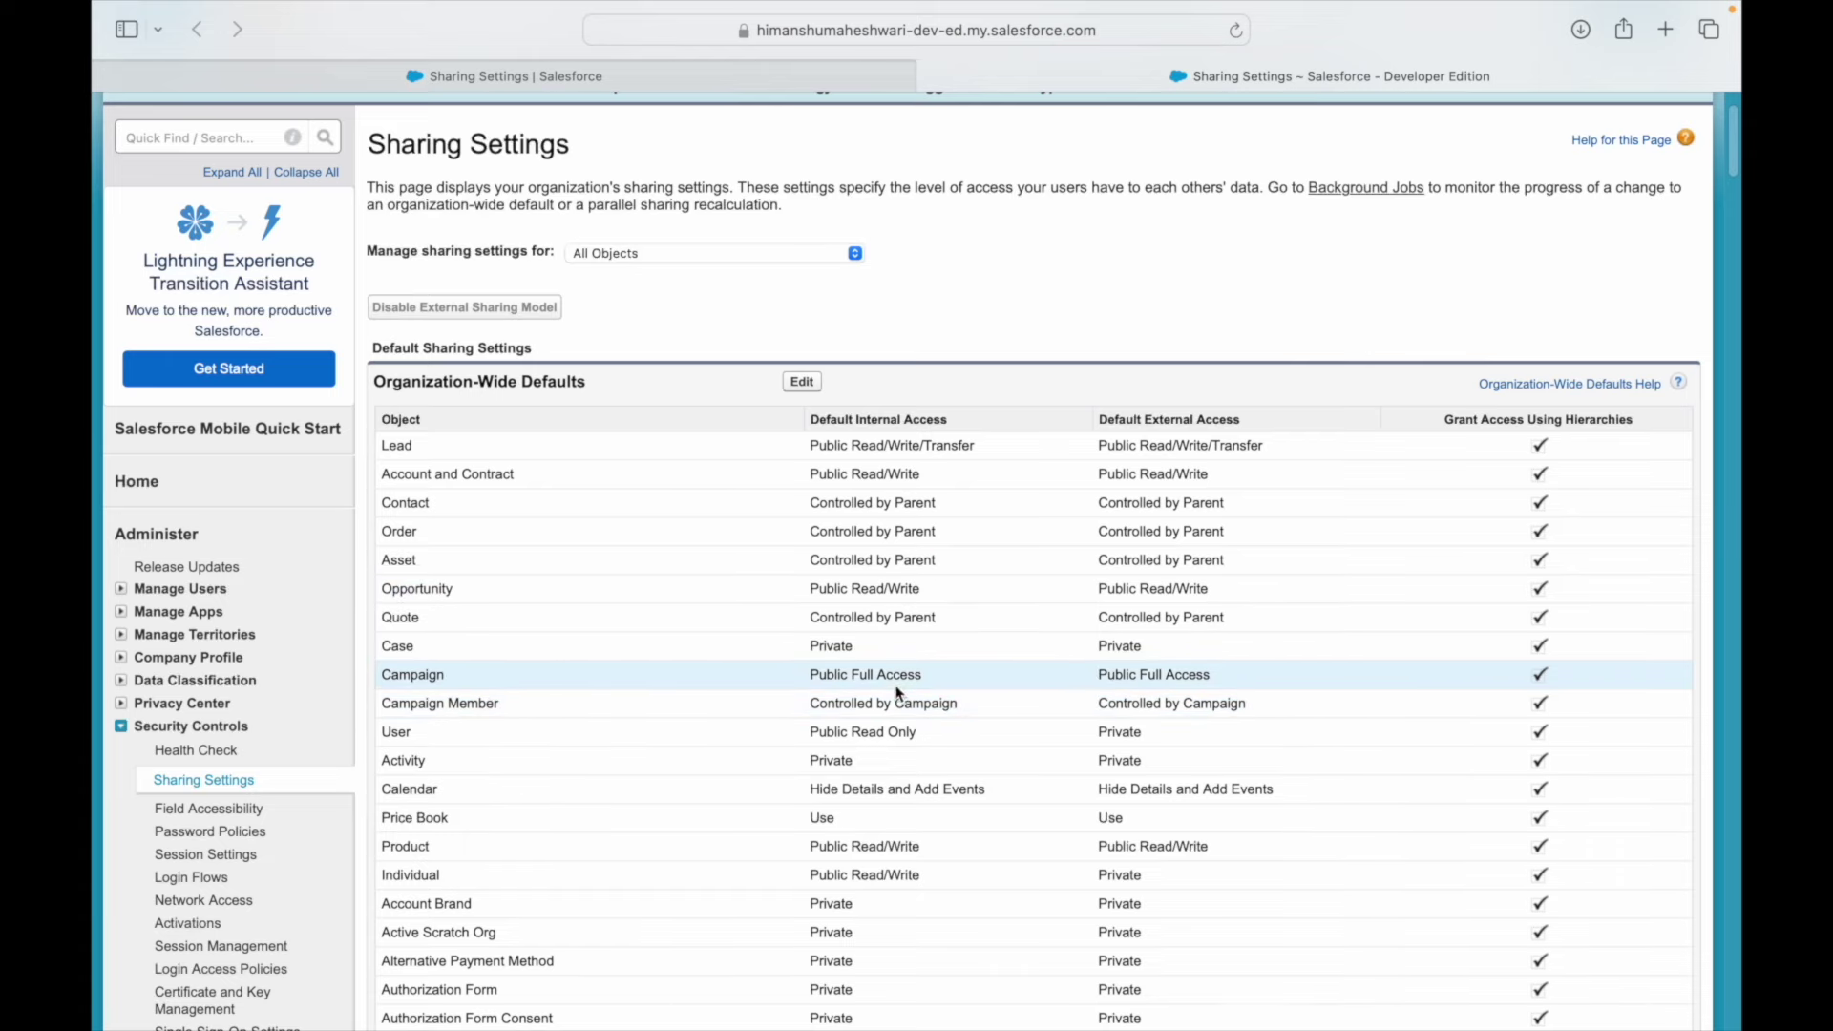
key("cmd+Tab")
left_click(804, 616)
left_click(540, 616)
double_click(540, 616)
left_click(884, 615)
left_click(1269, 616)
- Highlight the Case, User and Product access values, then start editing the organization-wide defaults
key("super+Tab")
double_click(826, 648)
left_click_drag(810, 731, 918, 731)
left_click_drag(806, 847, 931, 848)
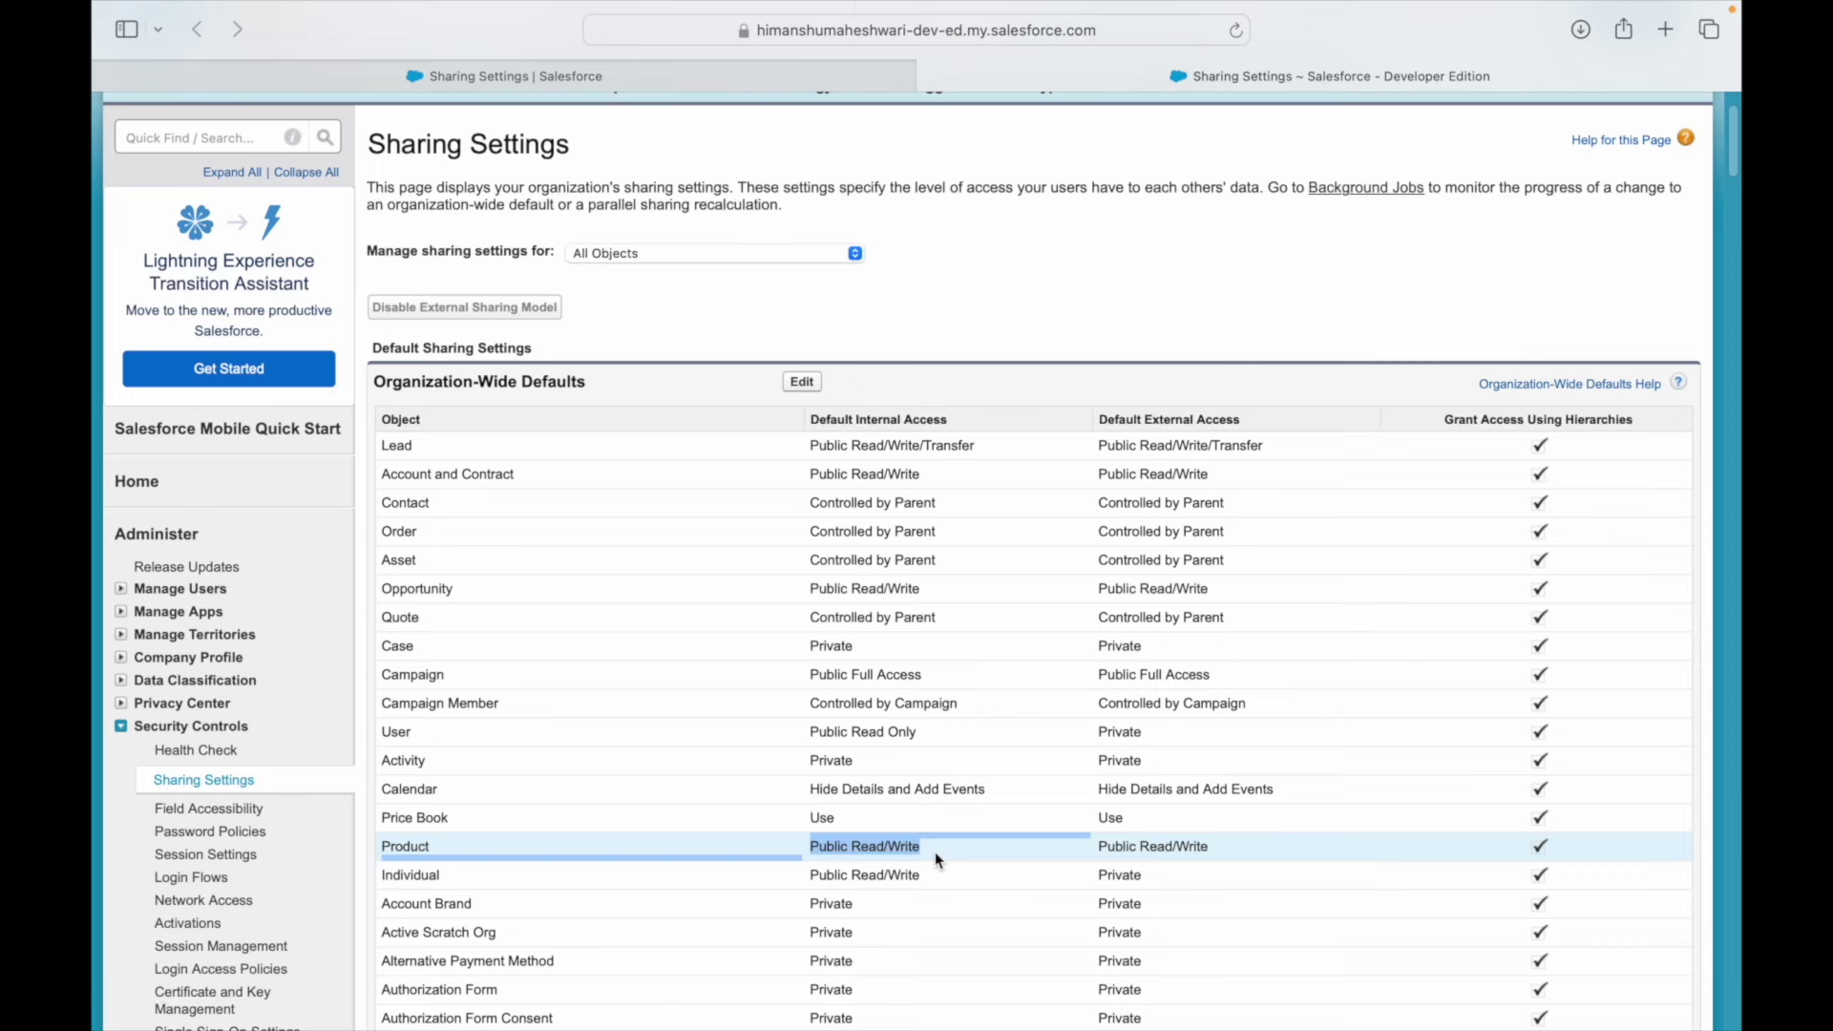
left_click(801, 381)
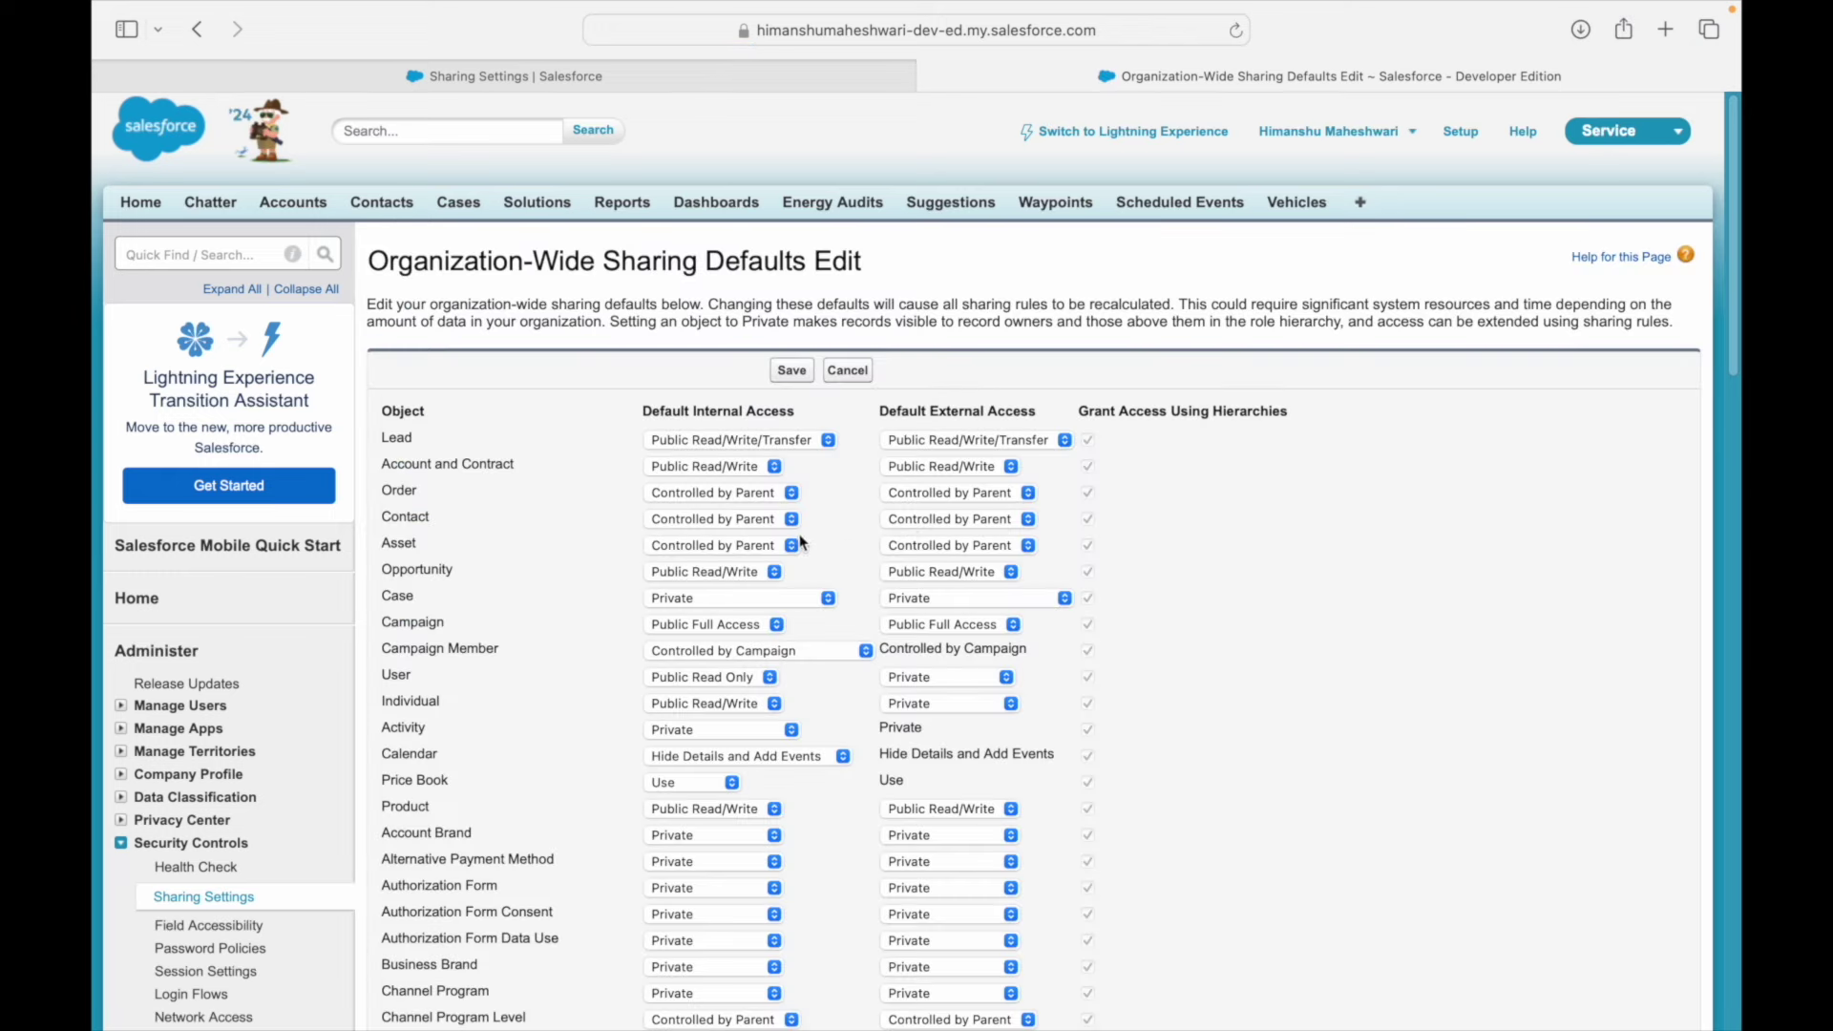
left_click(697, 573)
left_click(702, 570)
left_click(706, 576)
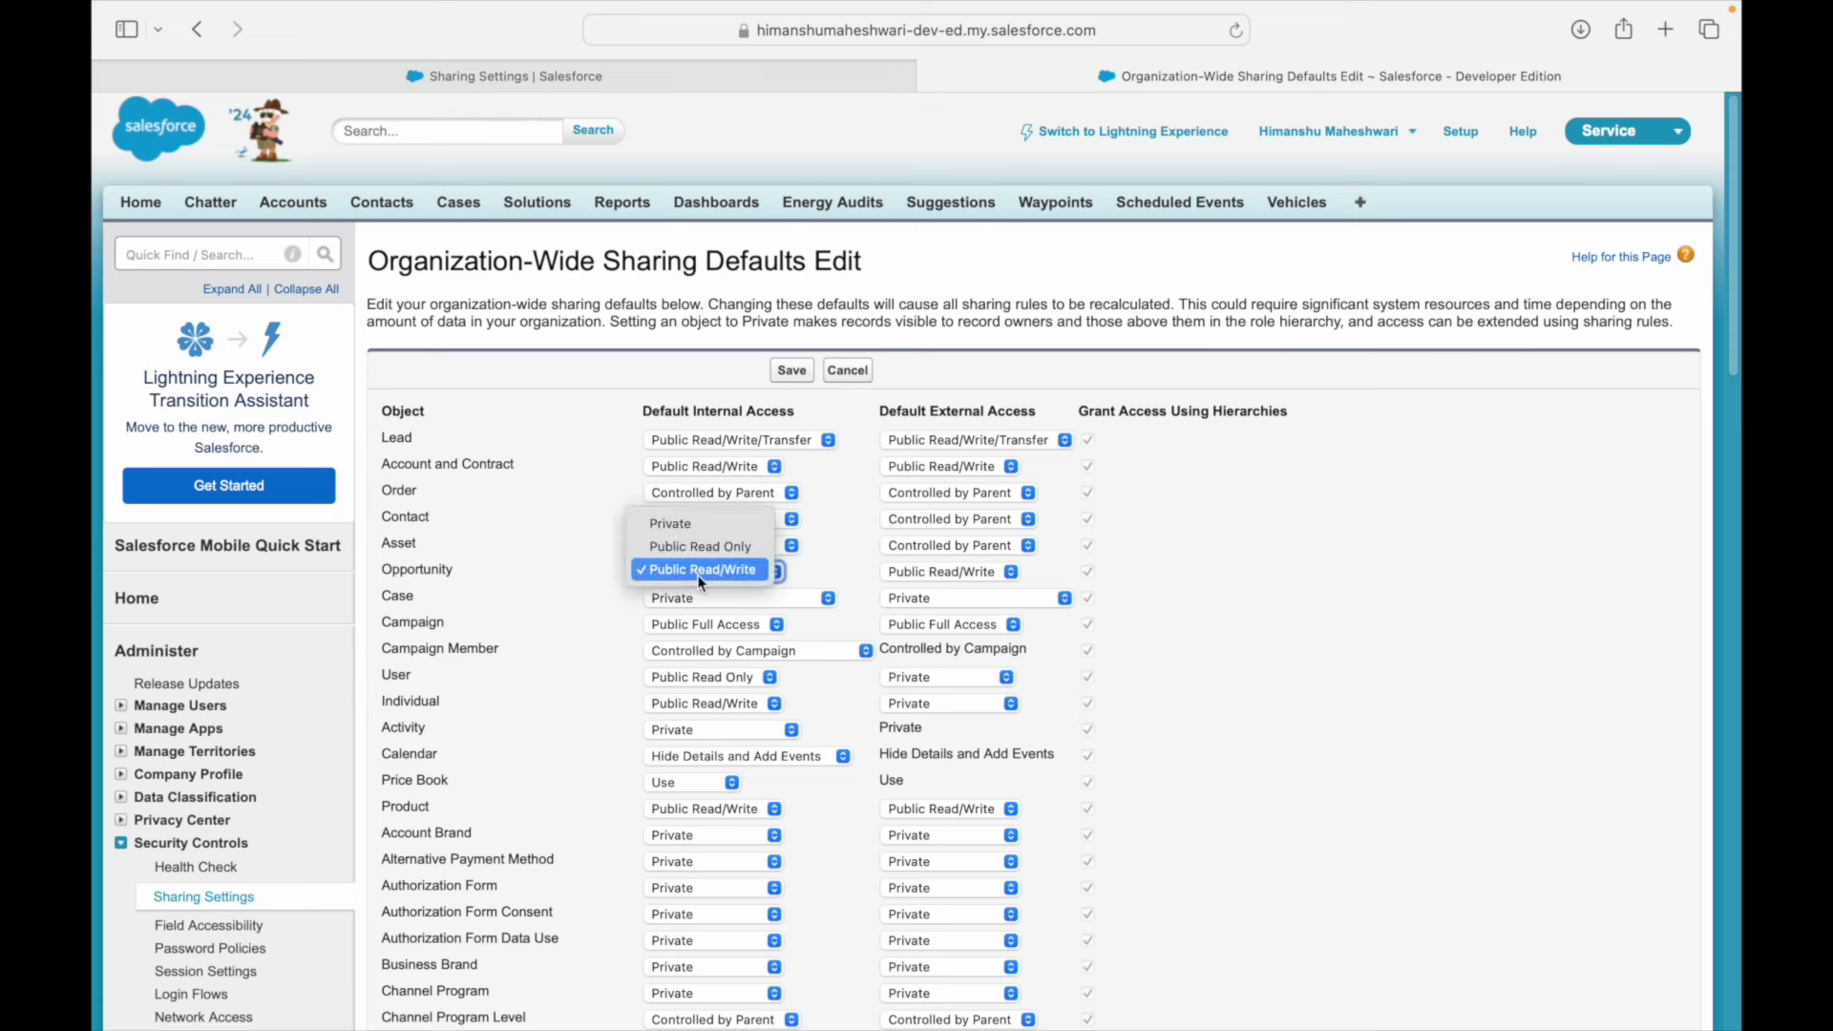
left_click(690, 548)
left_click(701, 570)
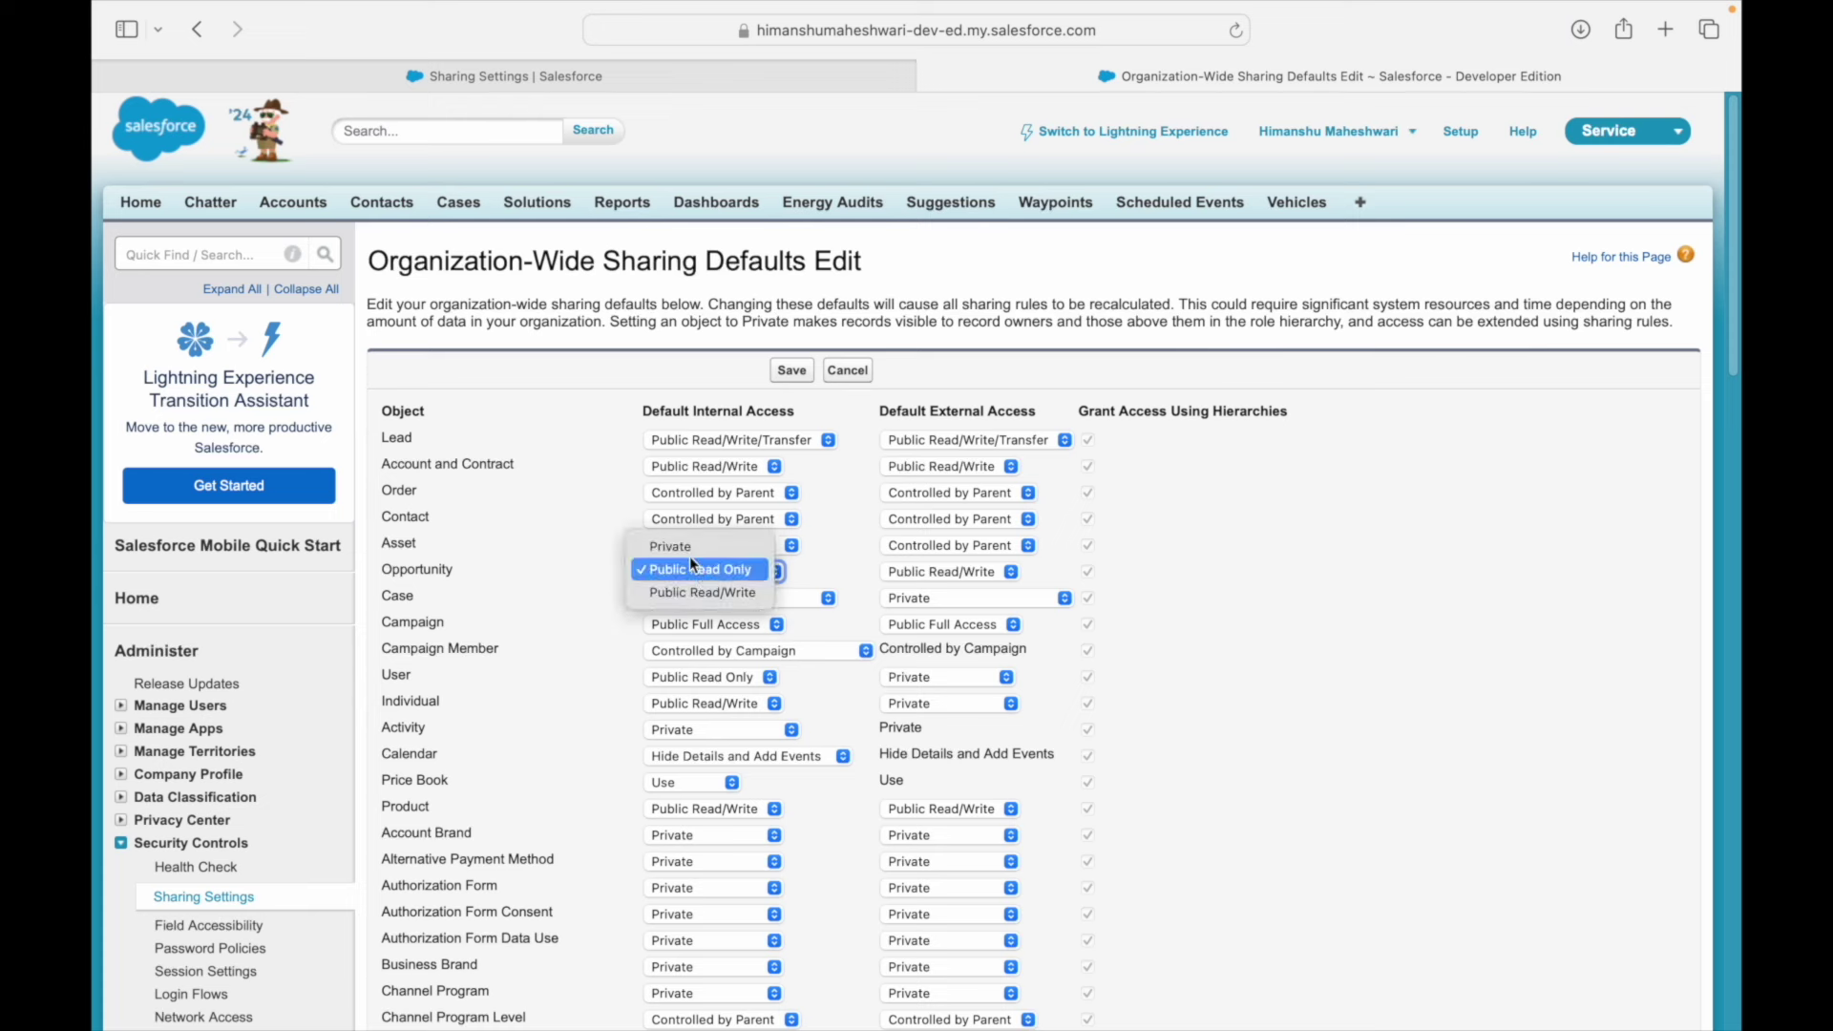
left_click(682, 544)
left_click(696, 578)
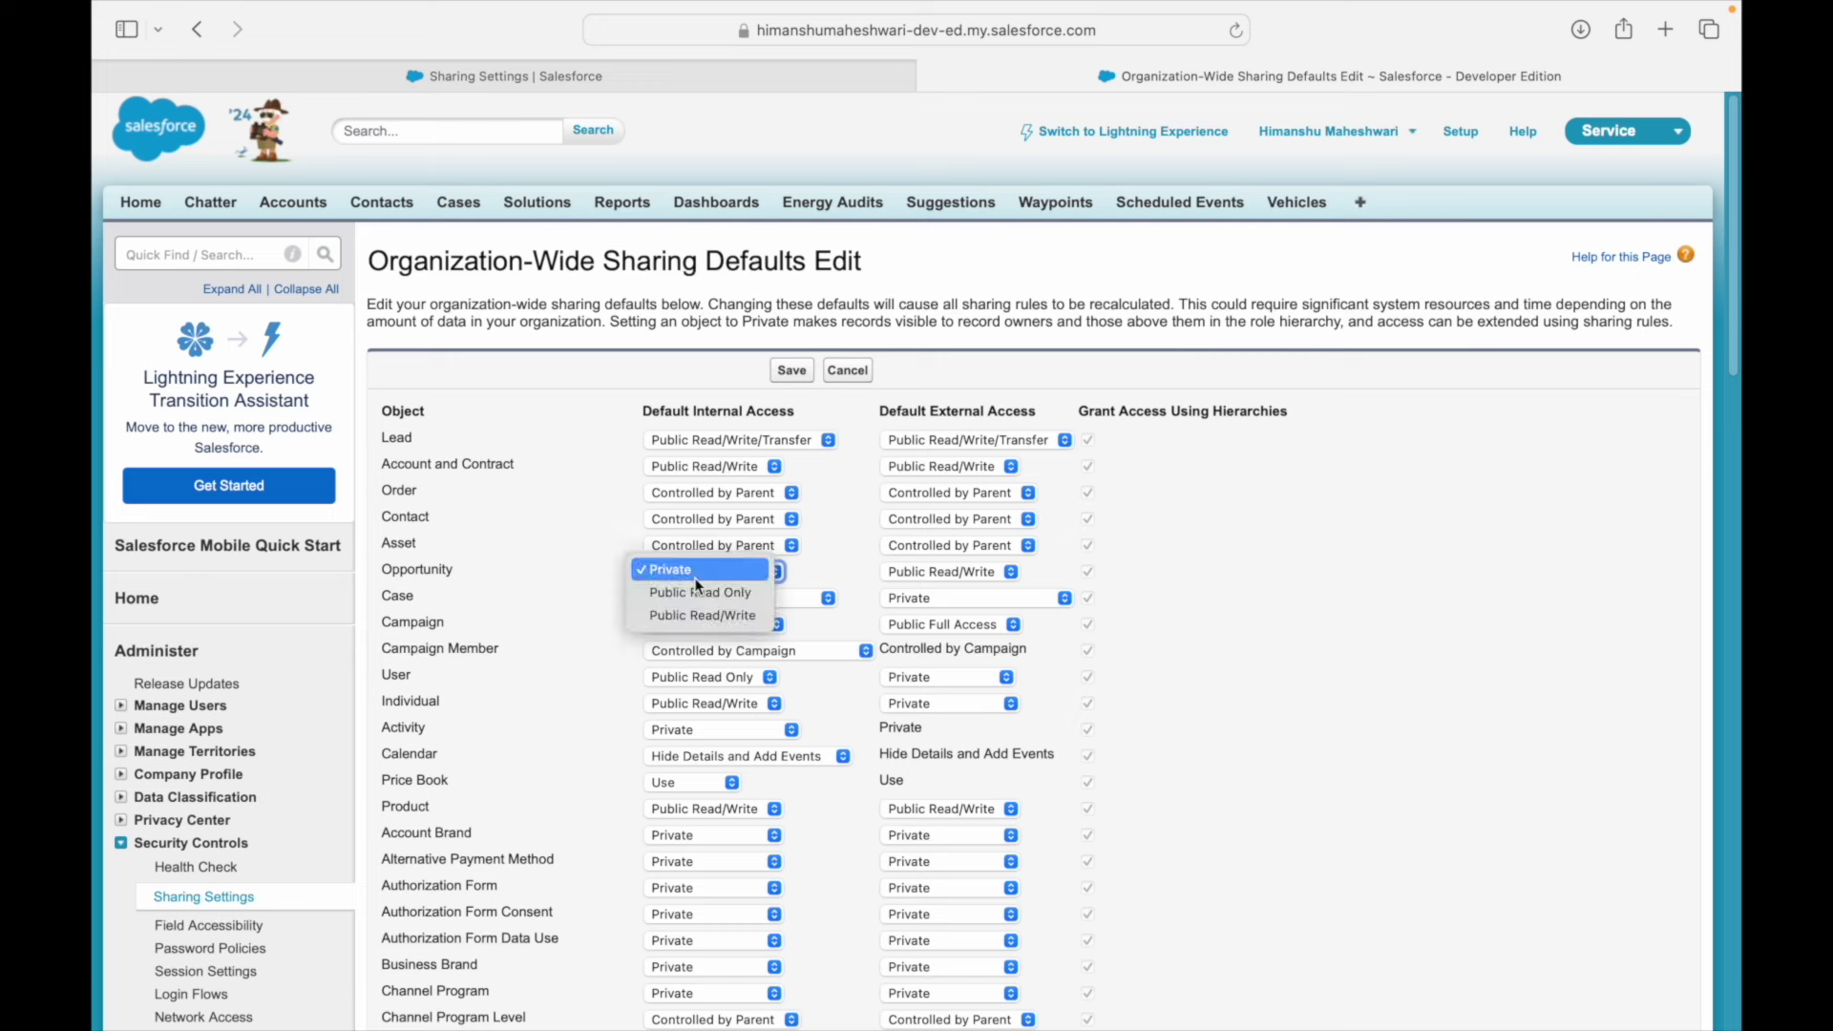
left_click(697, 615)
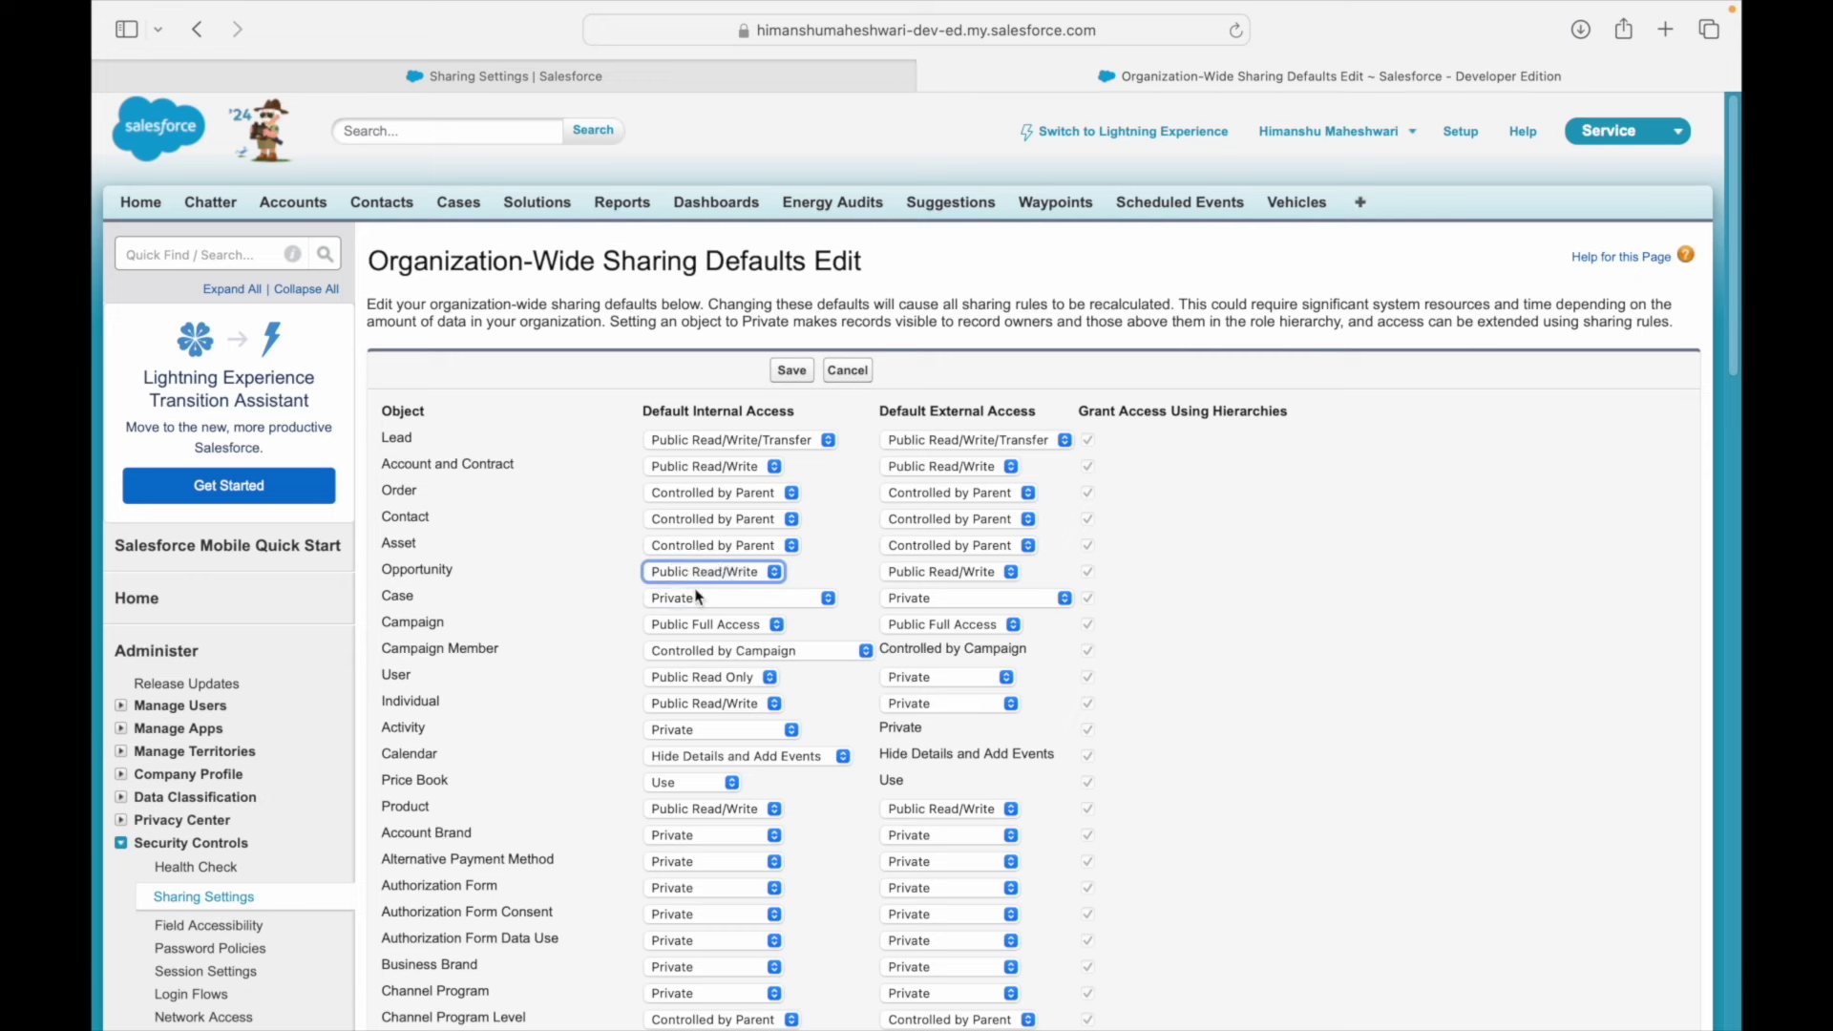
left_click(703, 571)
left_click(704, 571)
left_click(688, 547)
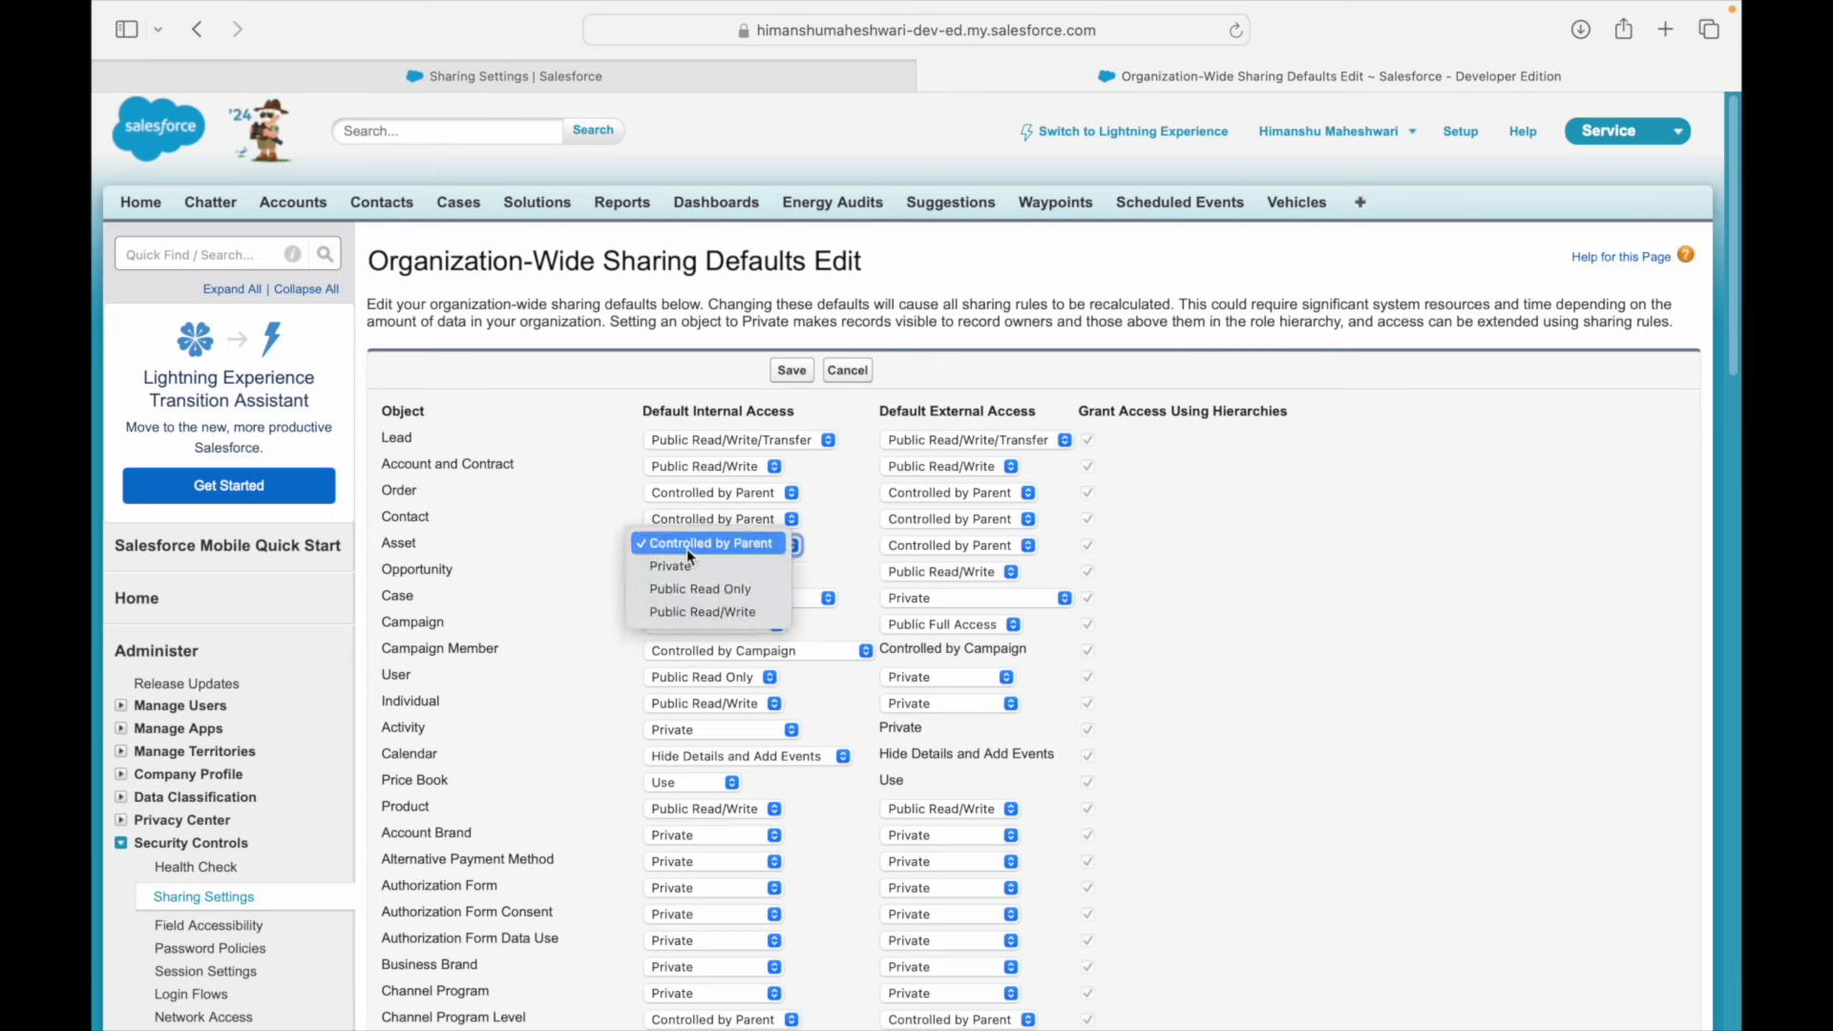
left_click(627, 541)
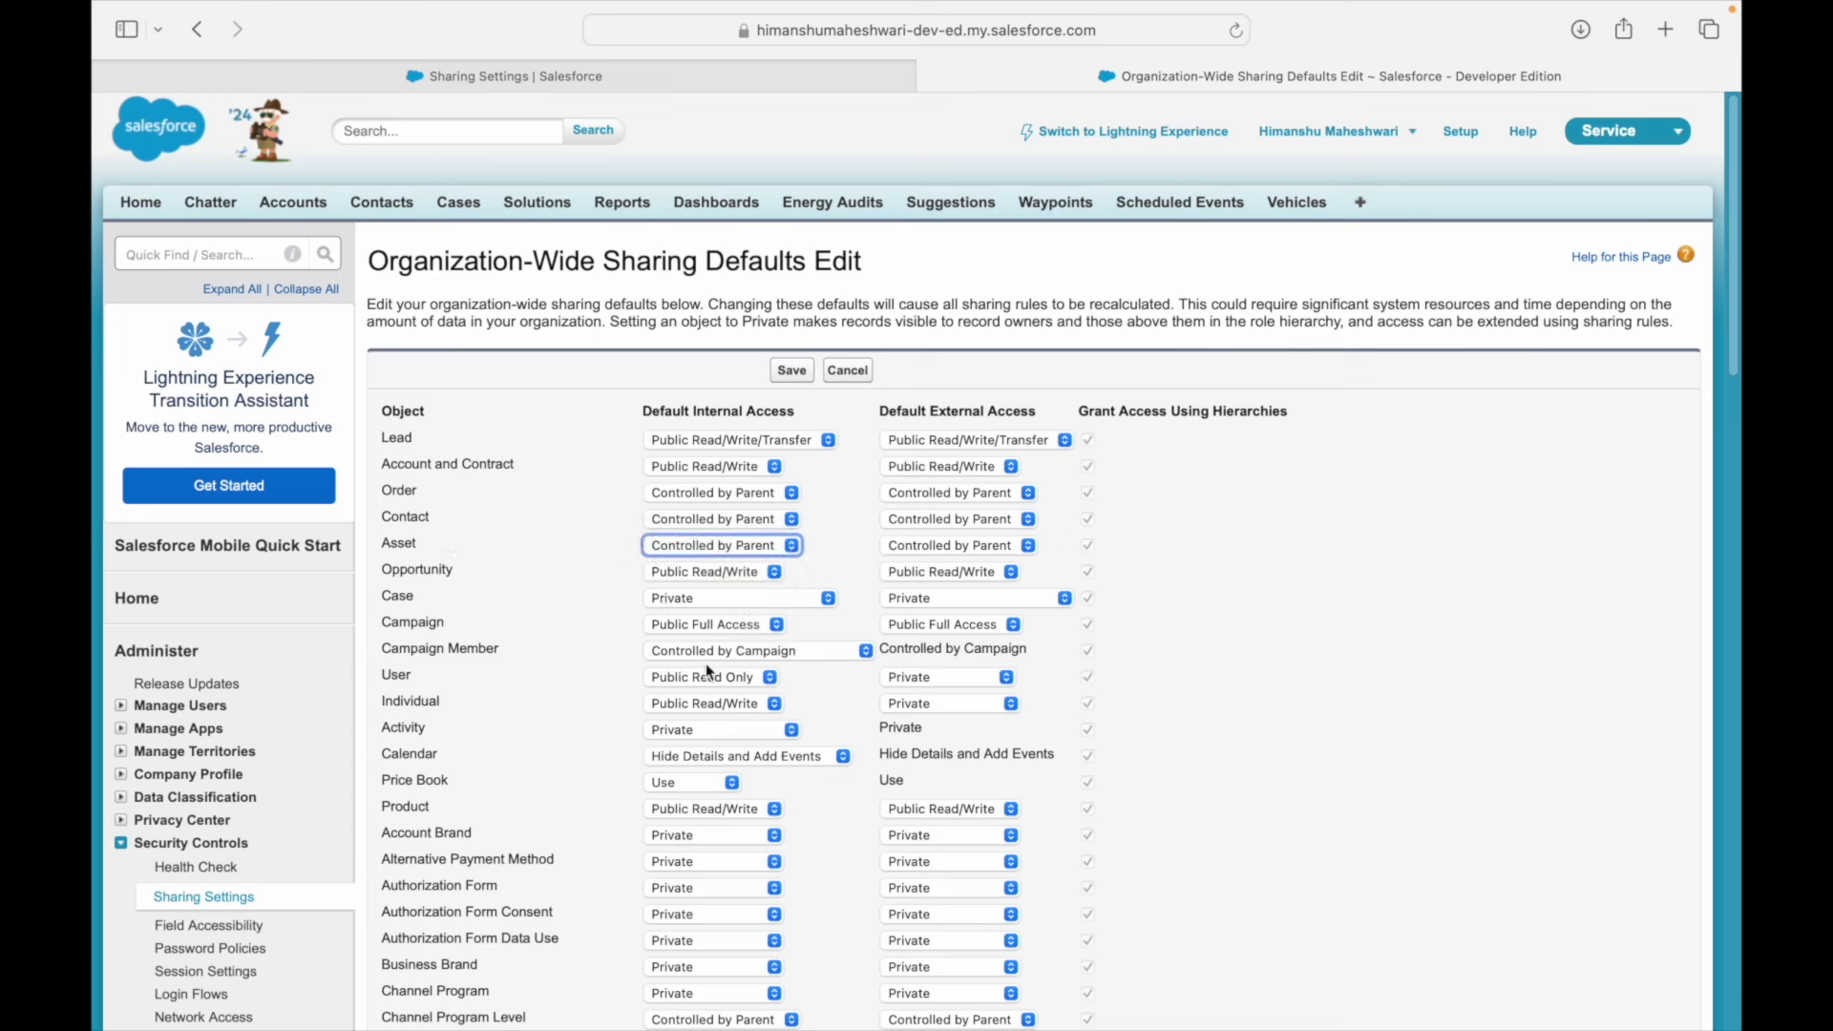
left_click(673, 785)
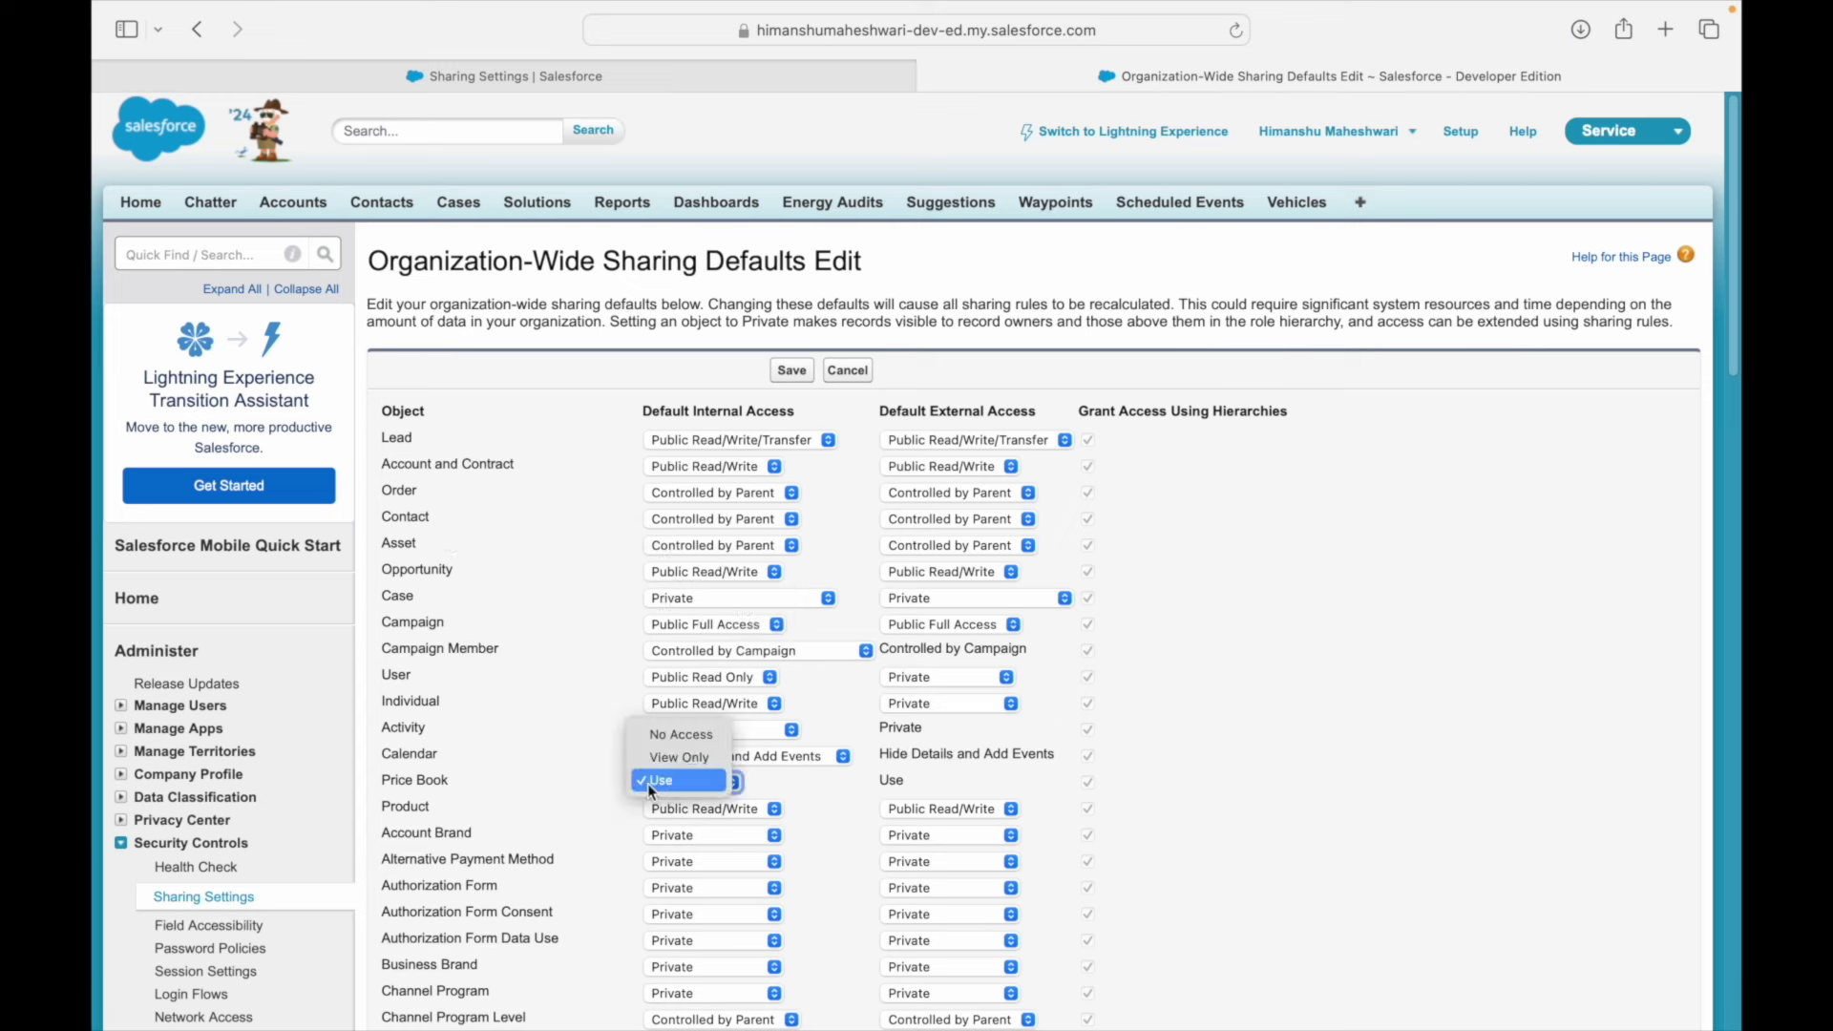
left_click(616, 774)
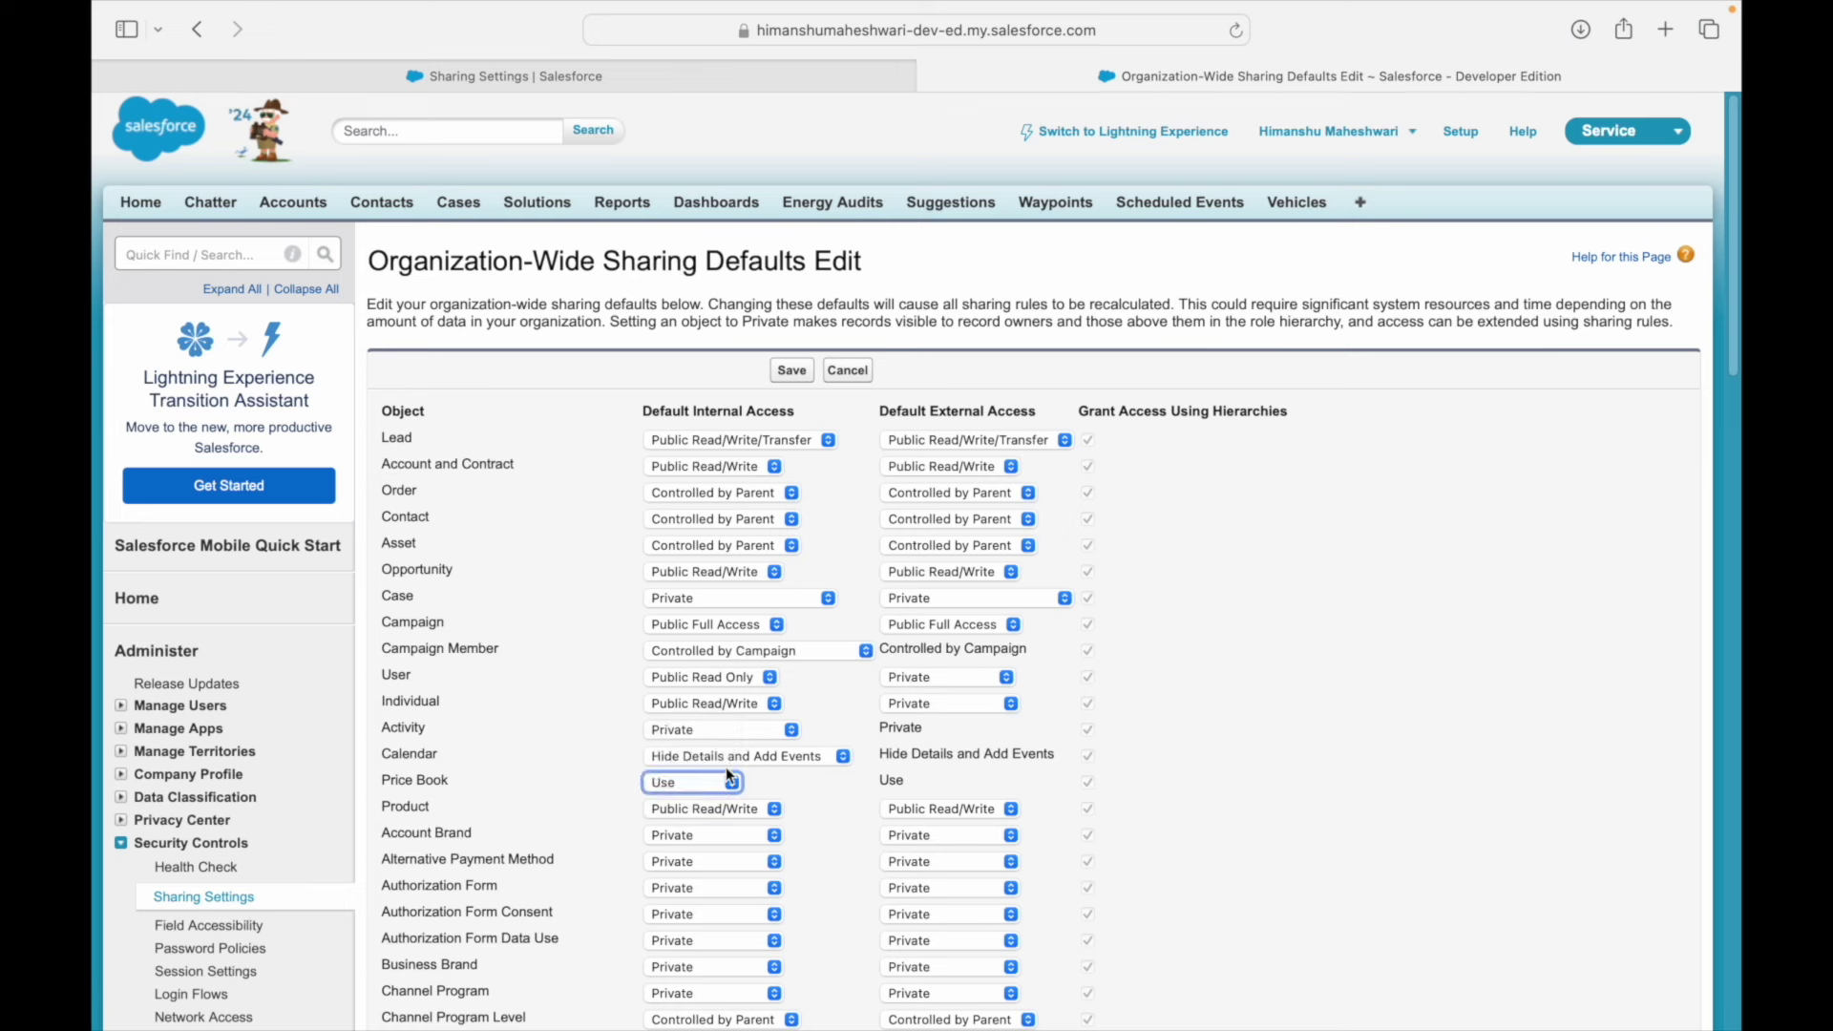
left_click_drag(831, 306, 1049, 306)
left_click(1104, 305)
scroll(972, 701, "down", 3)
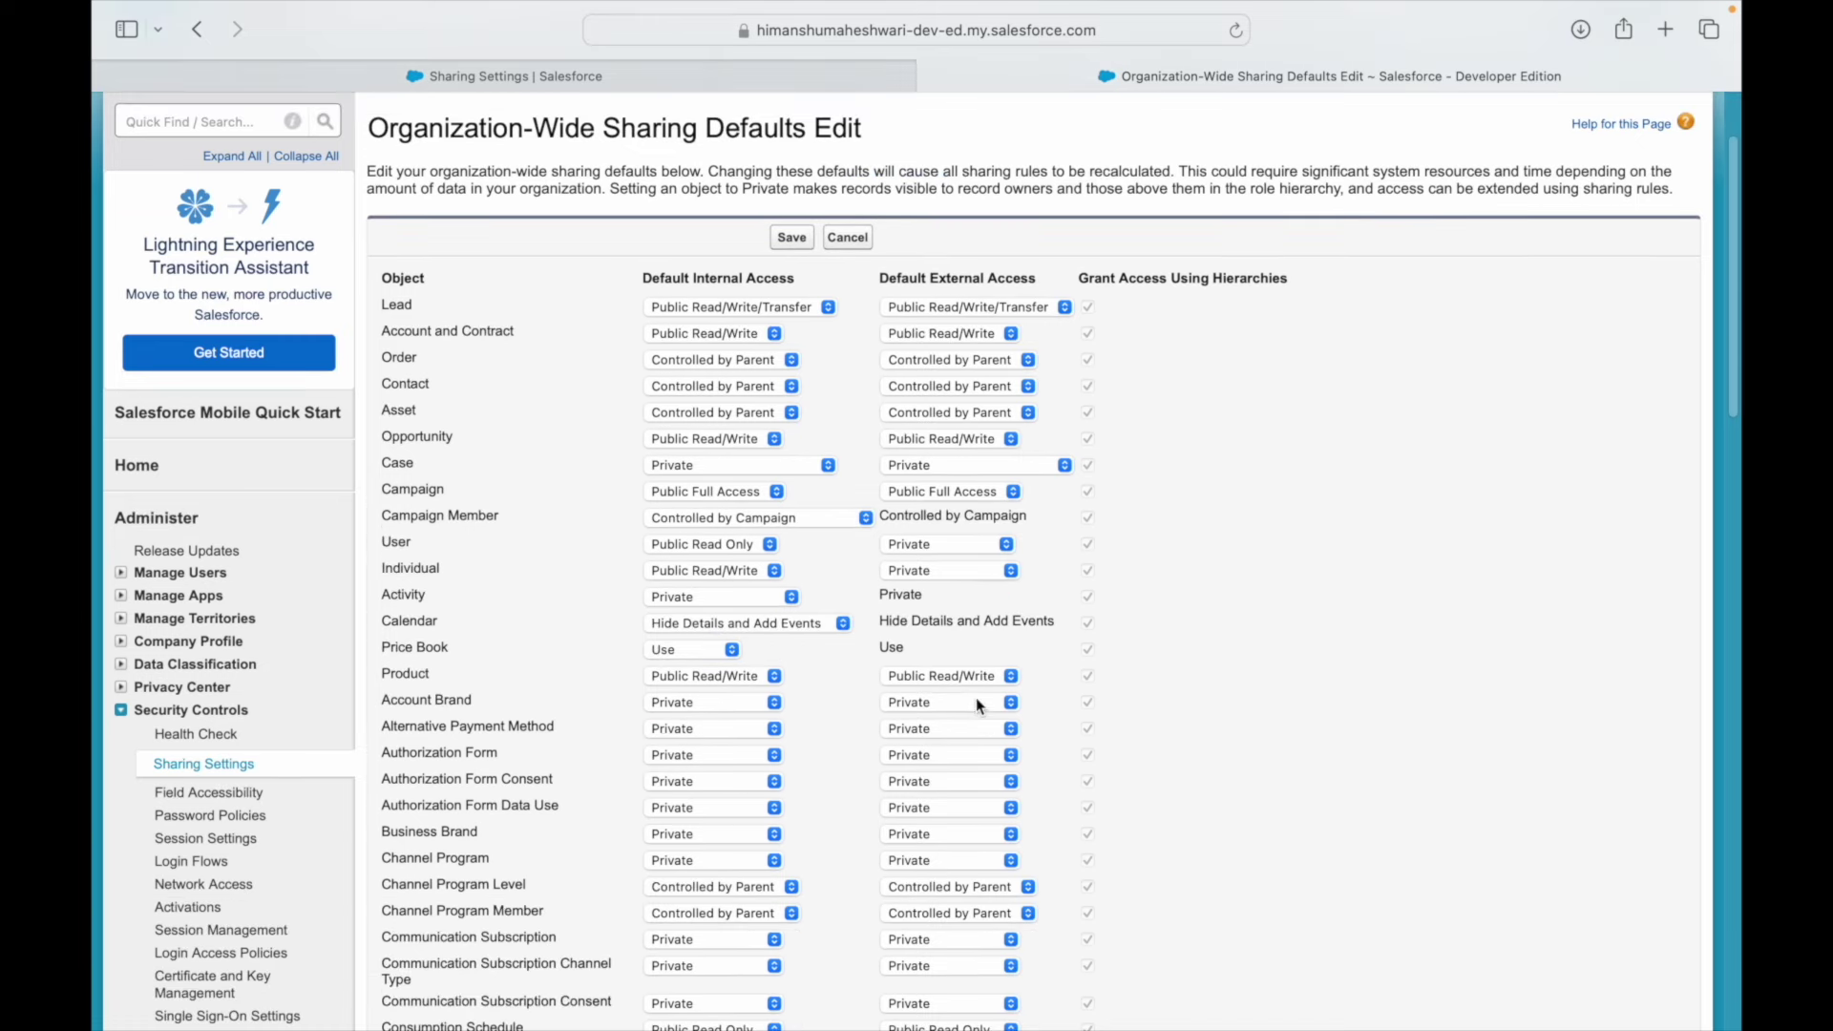
left_click(952, 703)
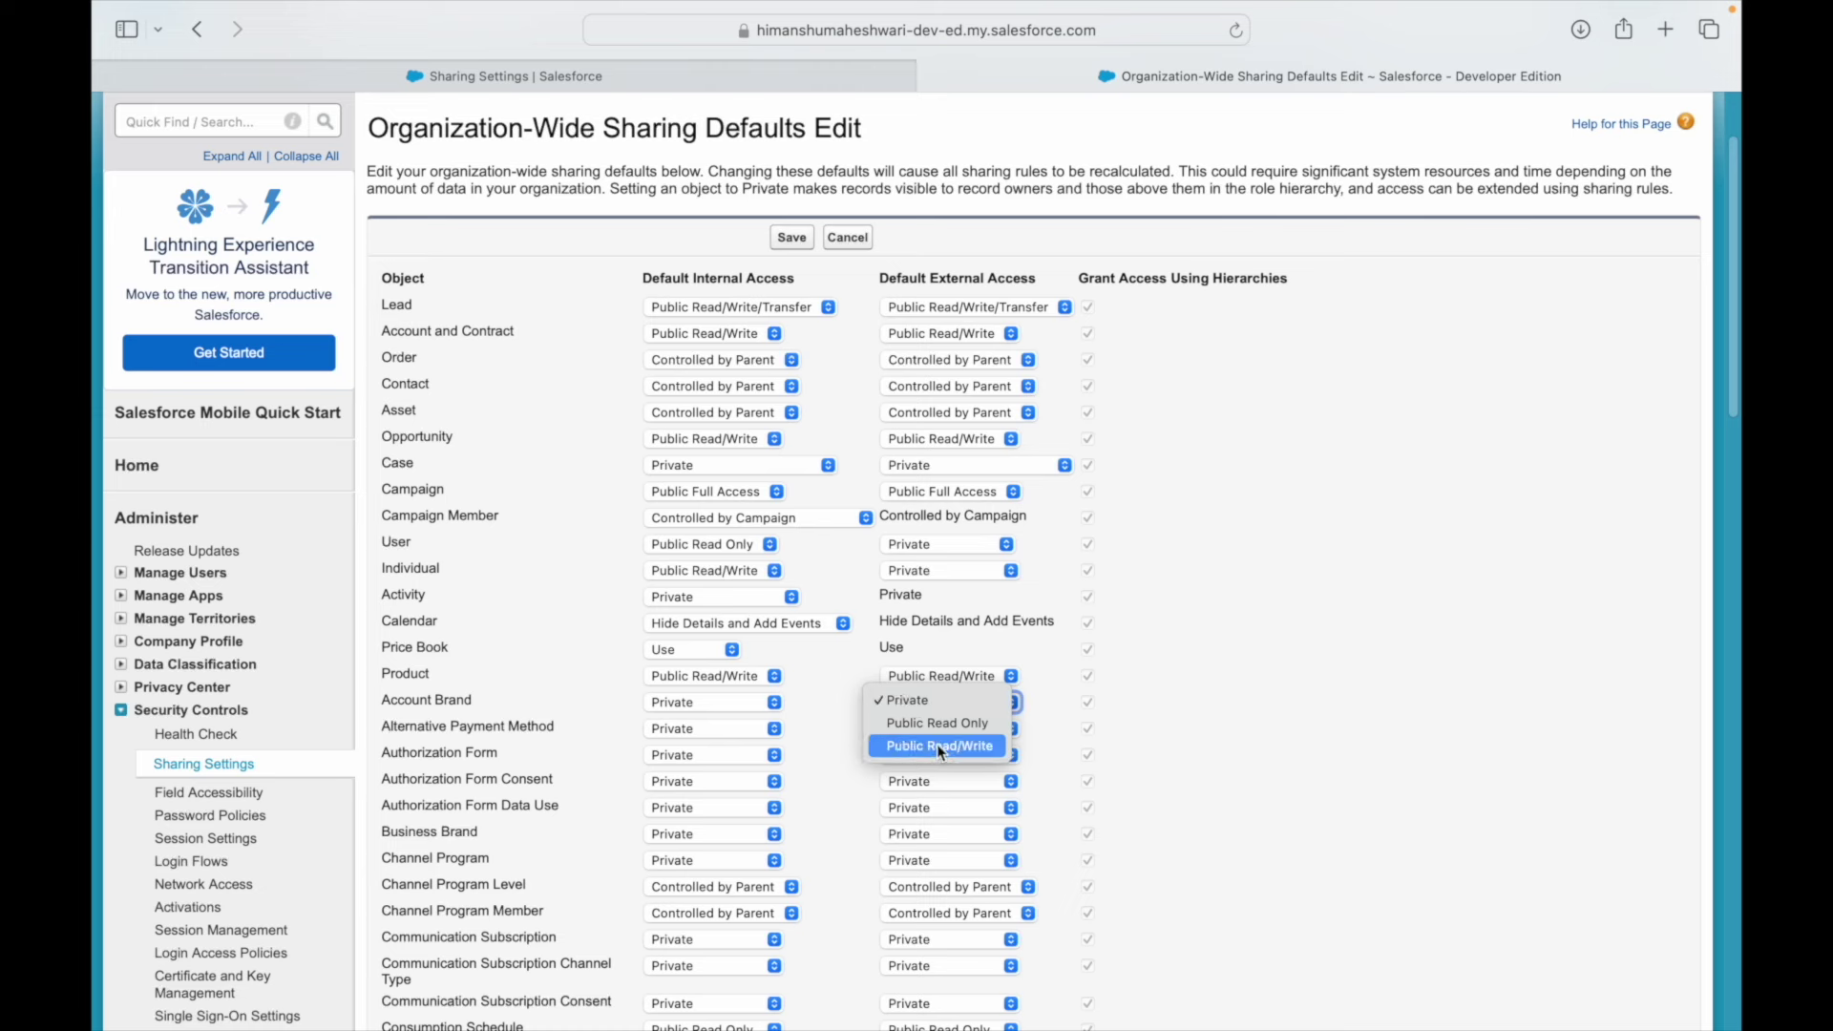
left_click(803, 631)
left_click(731, 650)
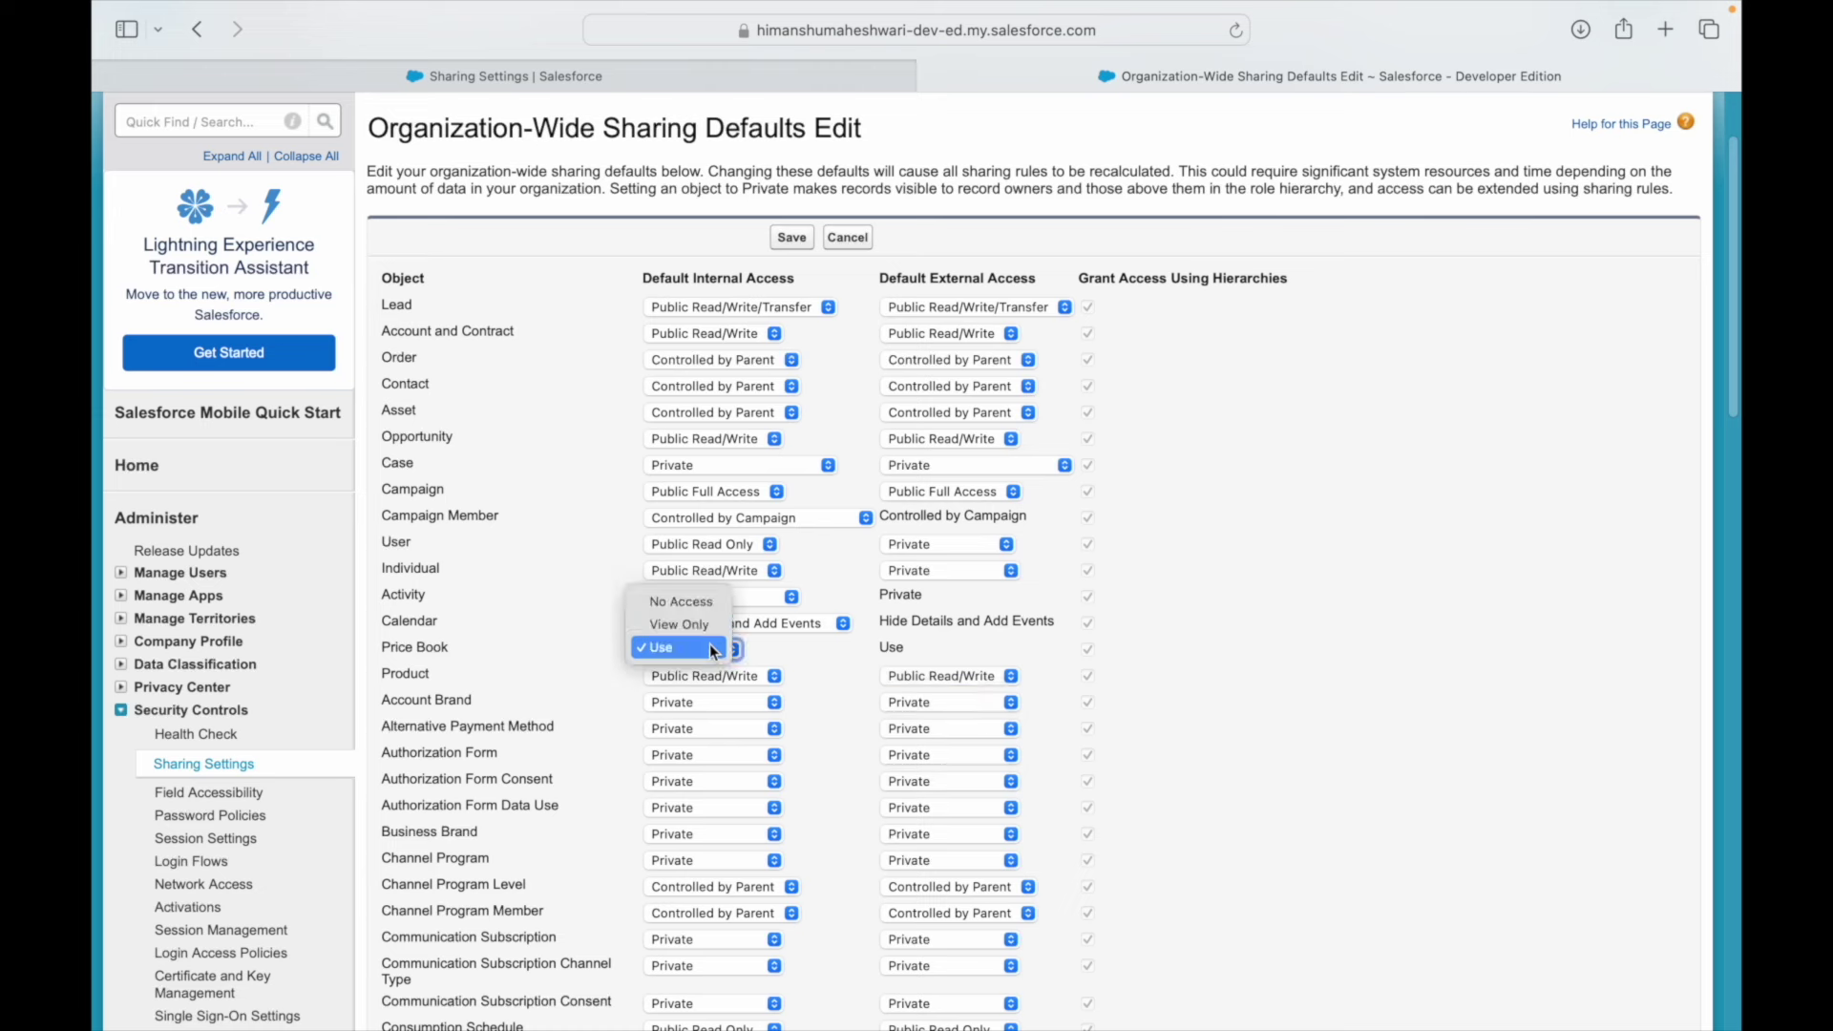
left_click(691, 545)
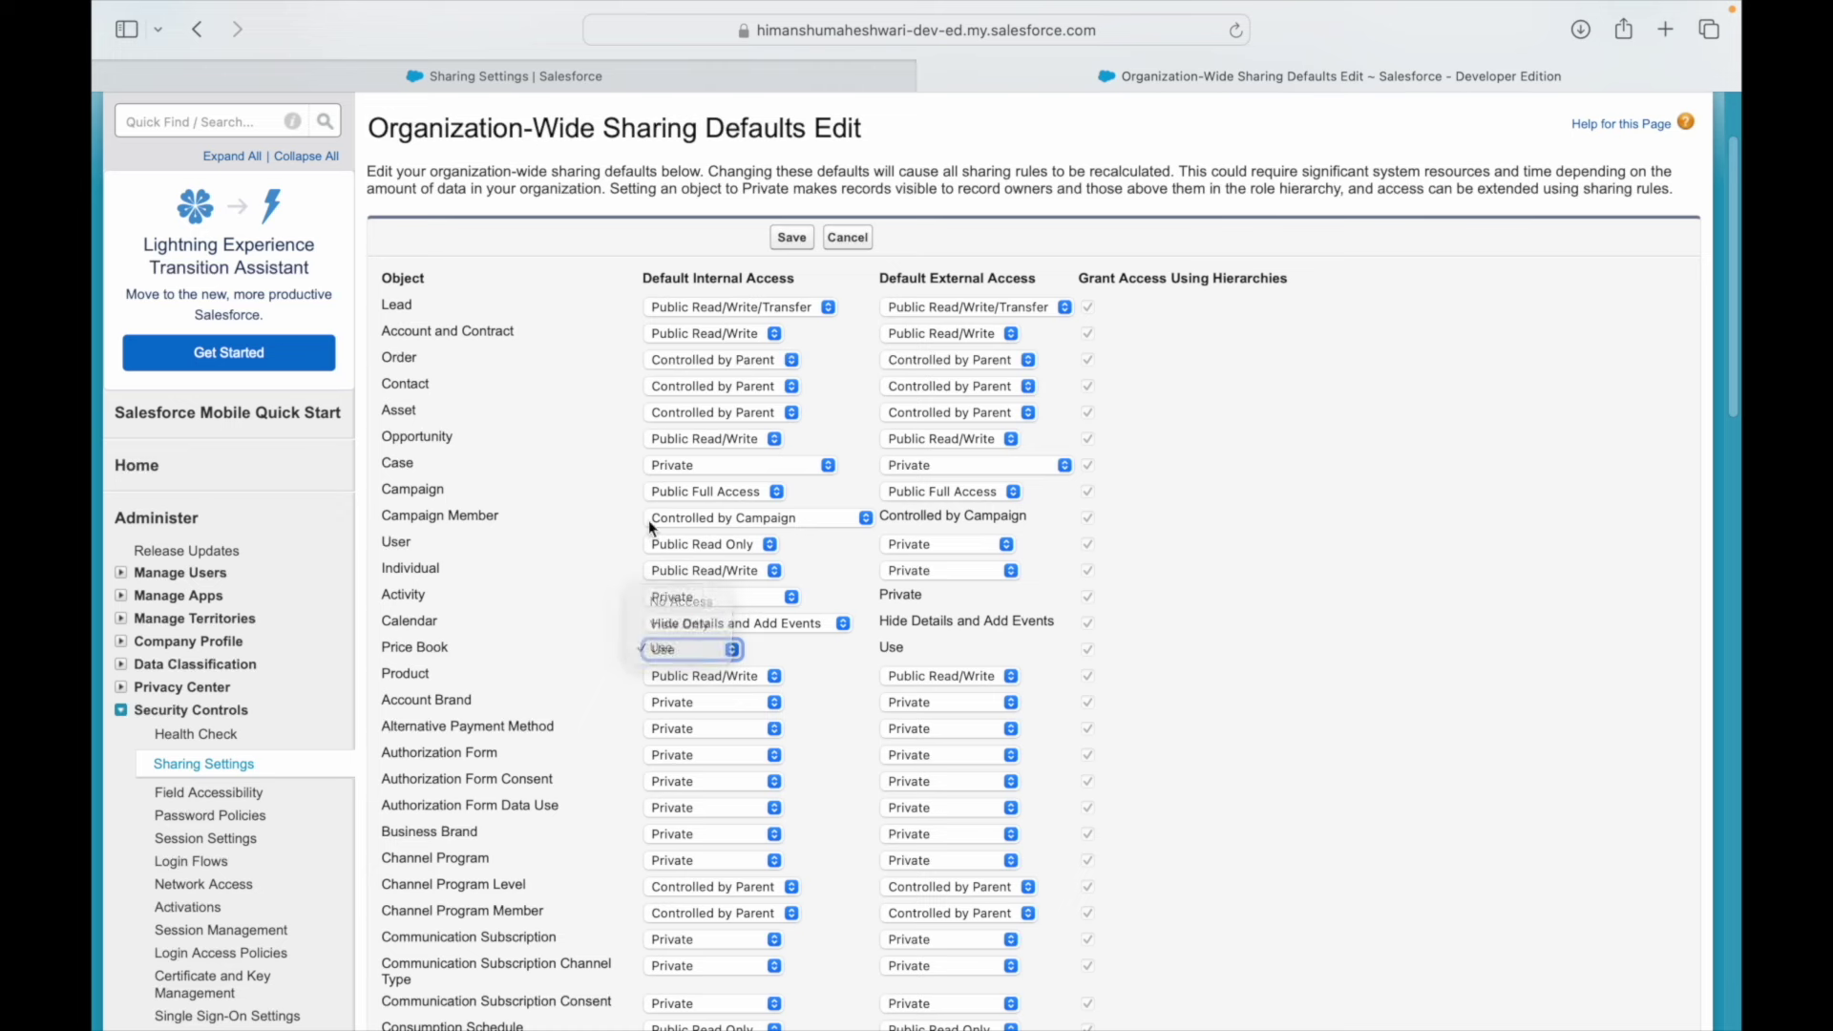
left_click(710, 308)
left_click(731, 305)
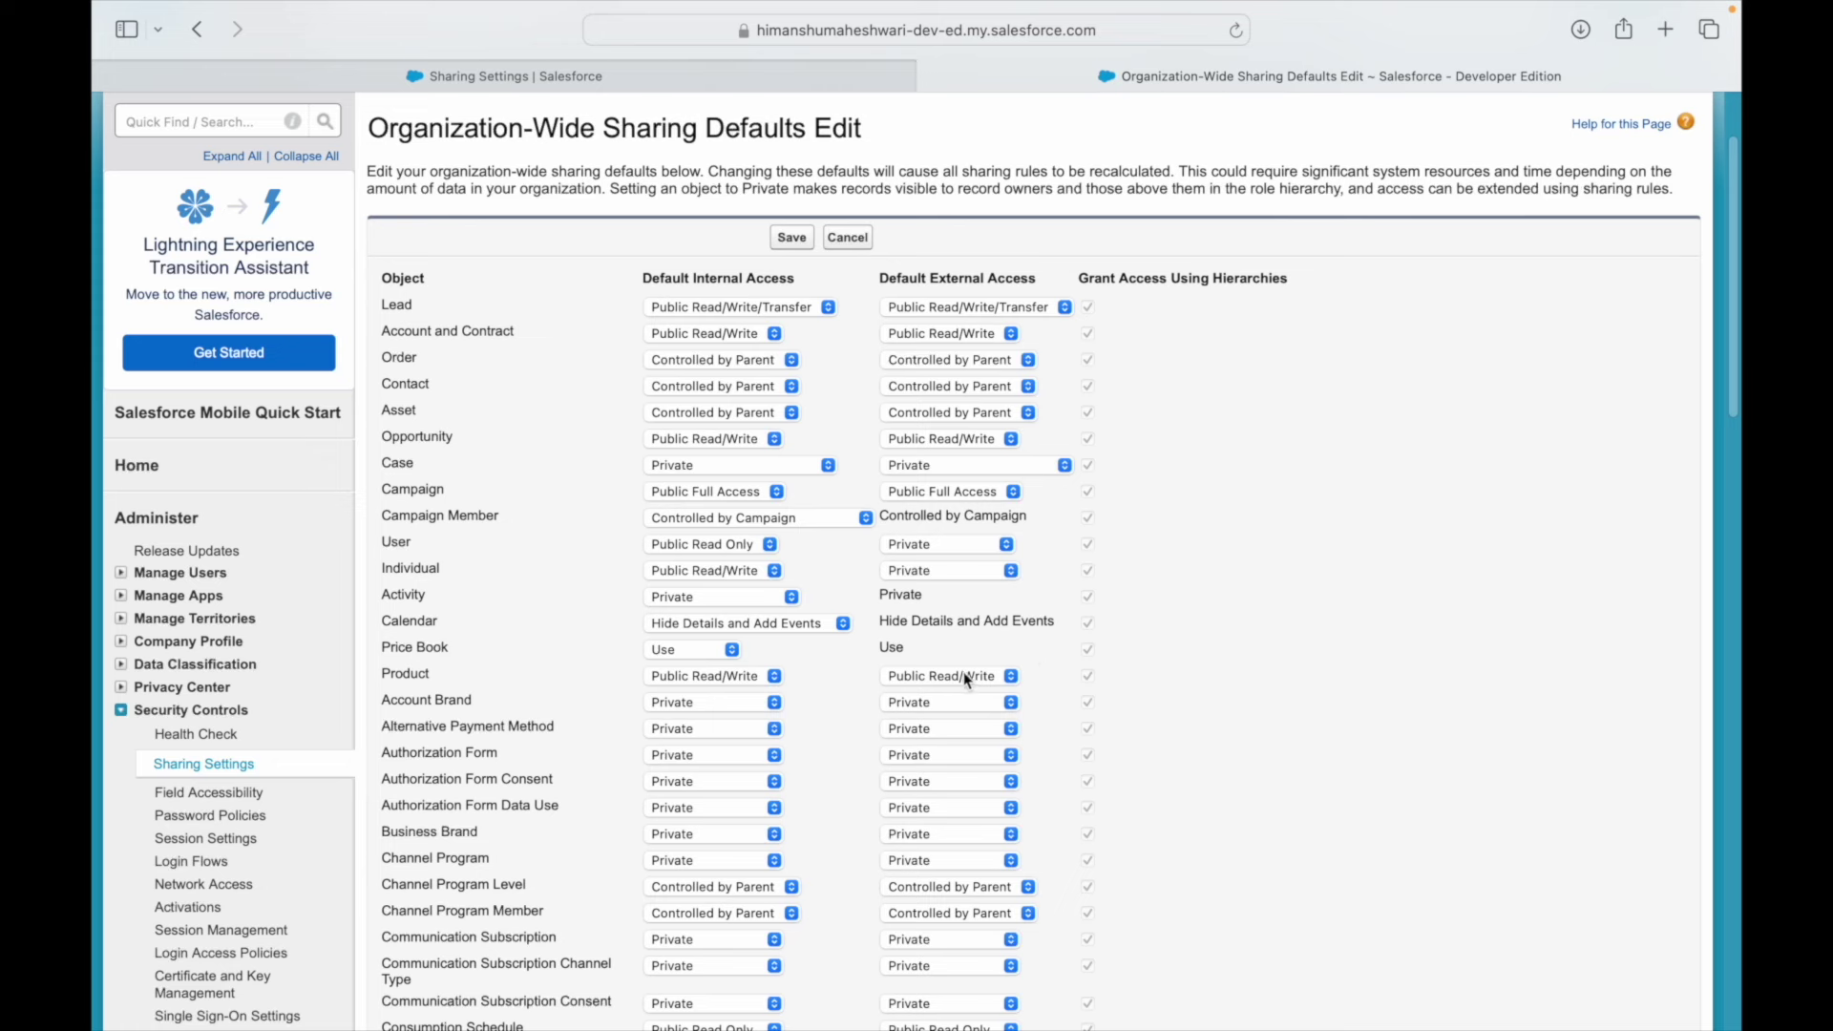
left_click(930, 699)
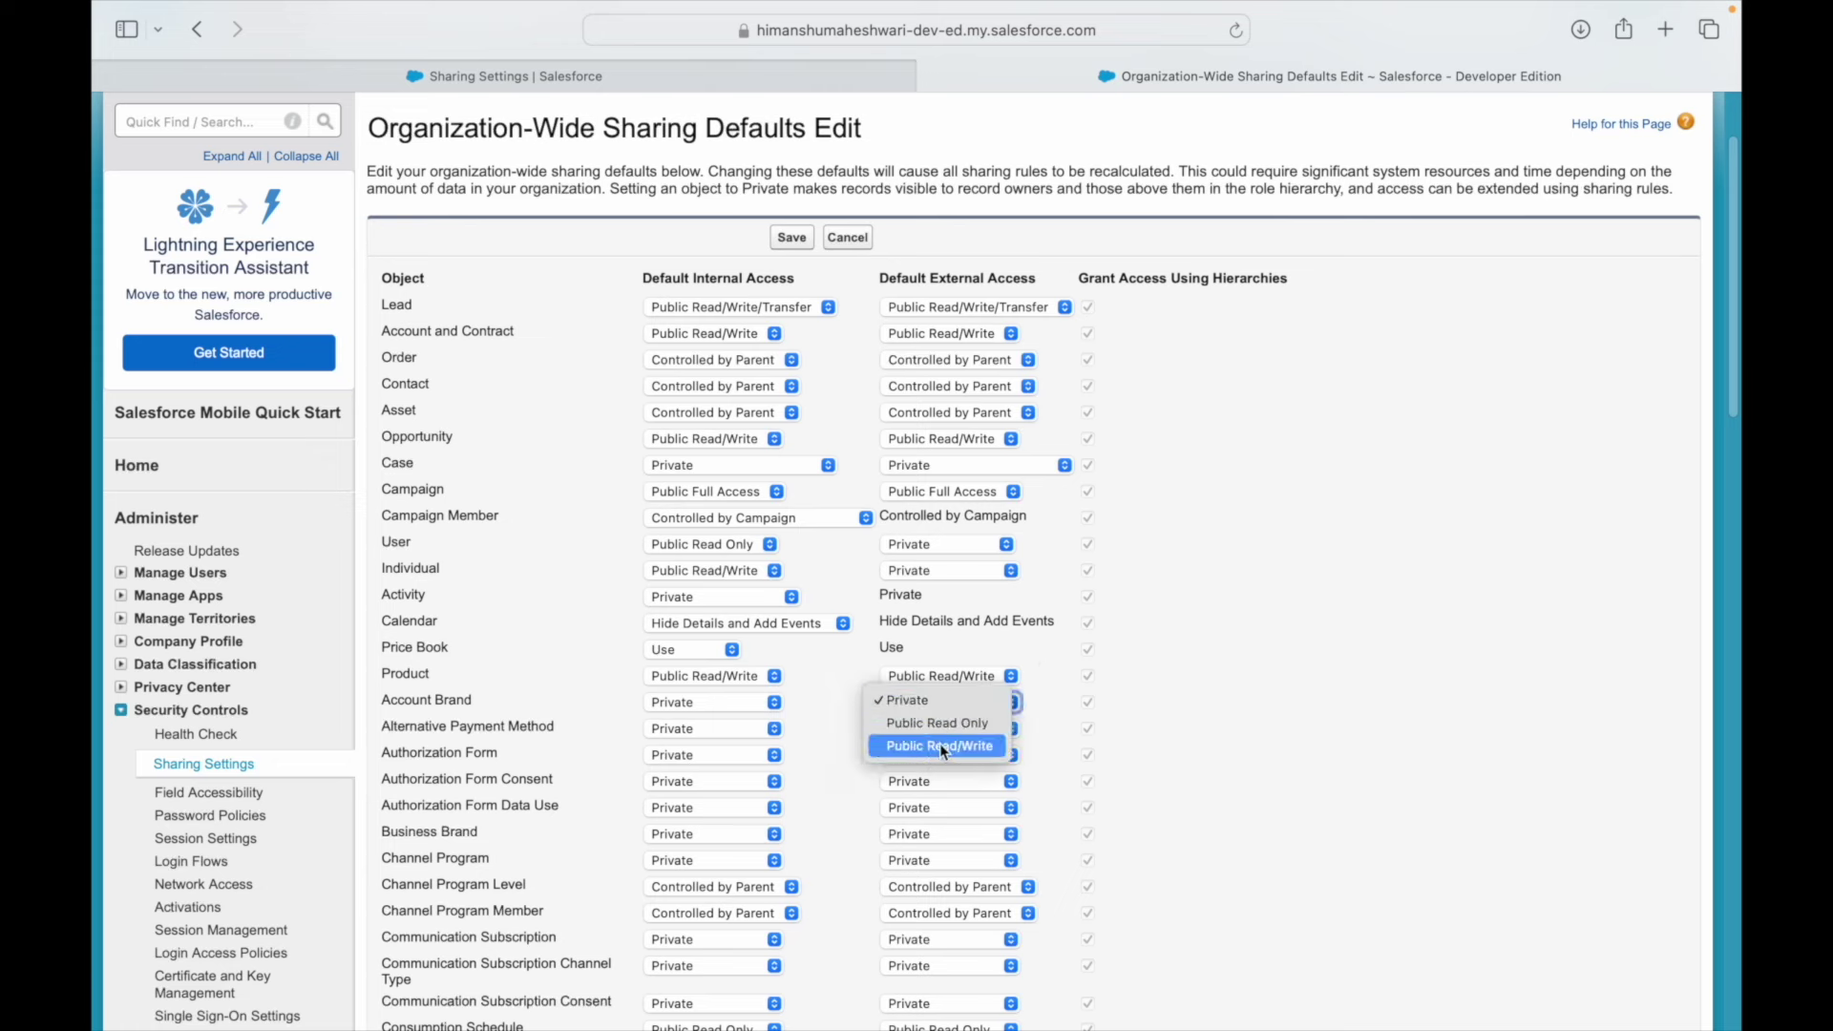
left_click(1095, 730)
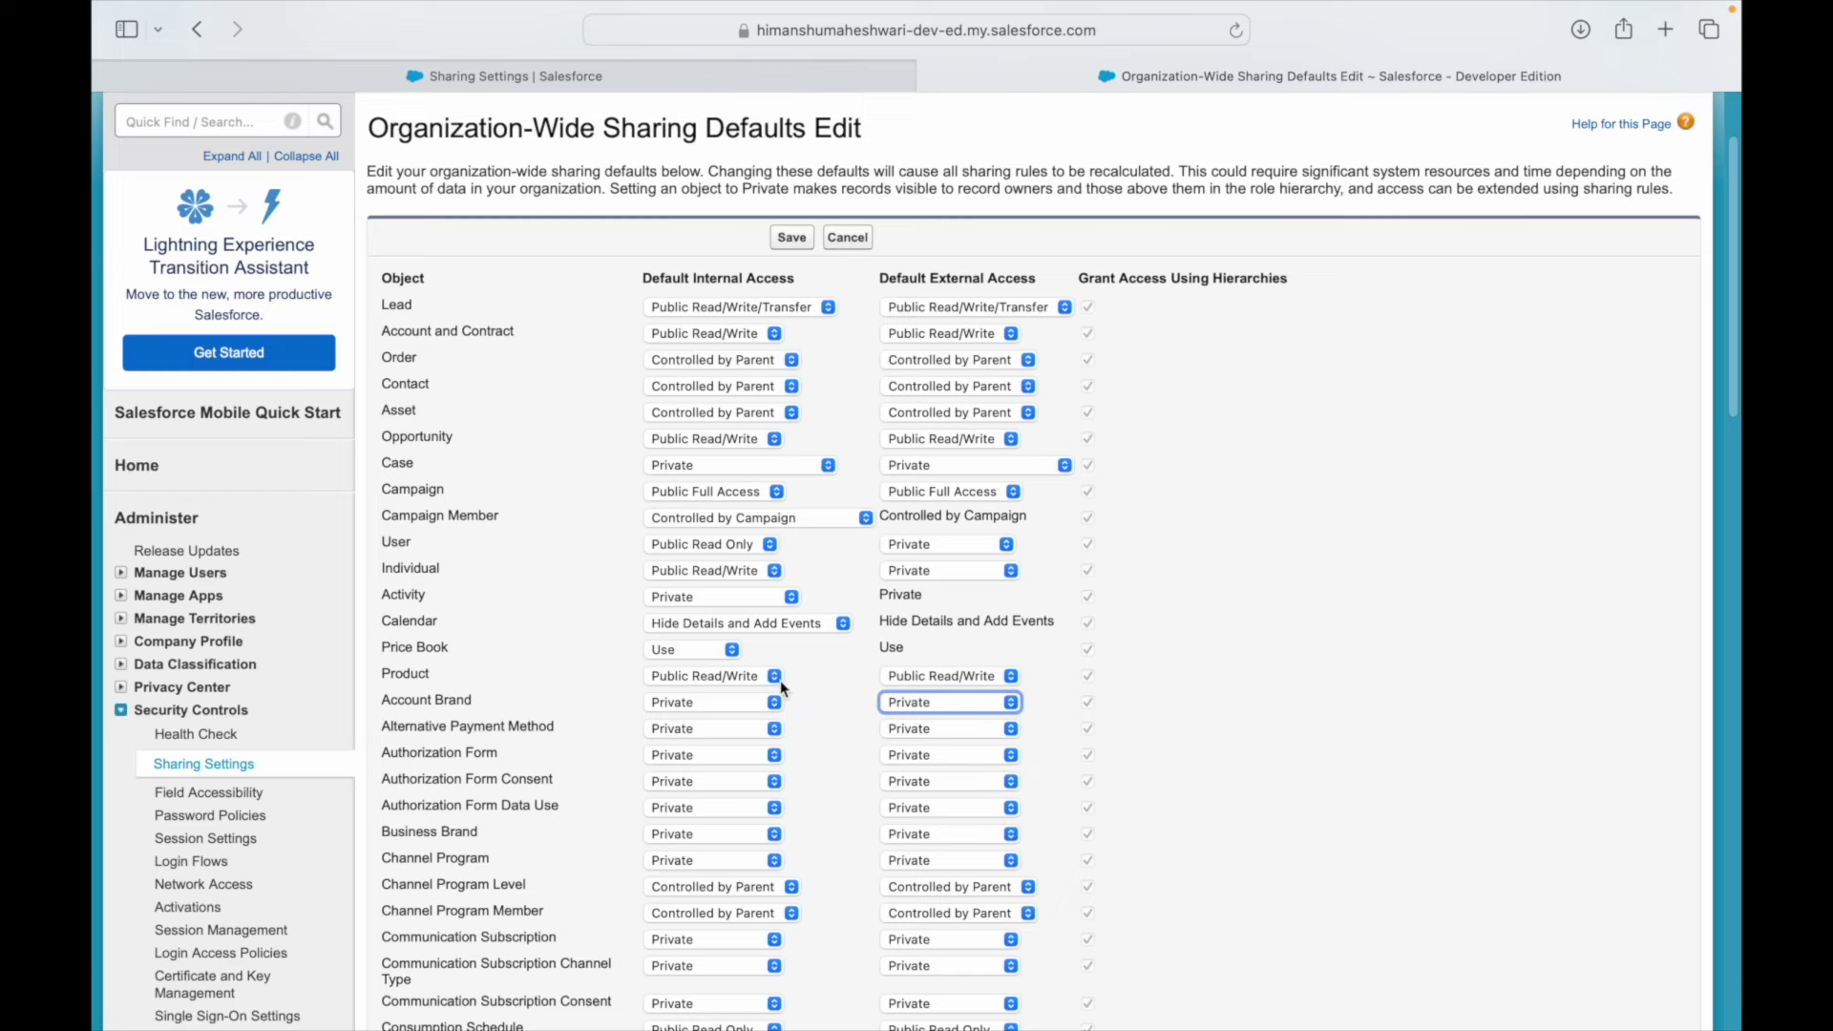
scroll(776, 683, "down", 8)
scroll(776, 683, "down", 1)
left_click(668, 527)
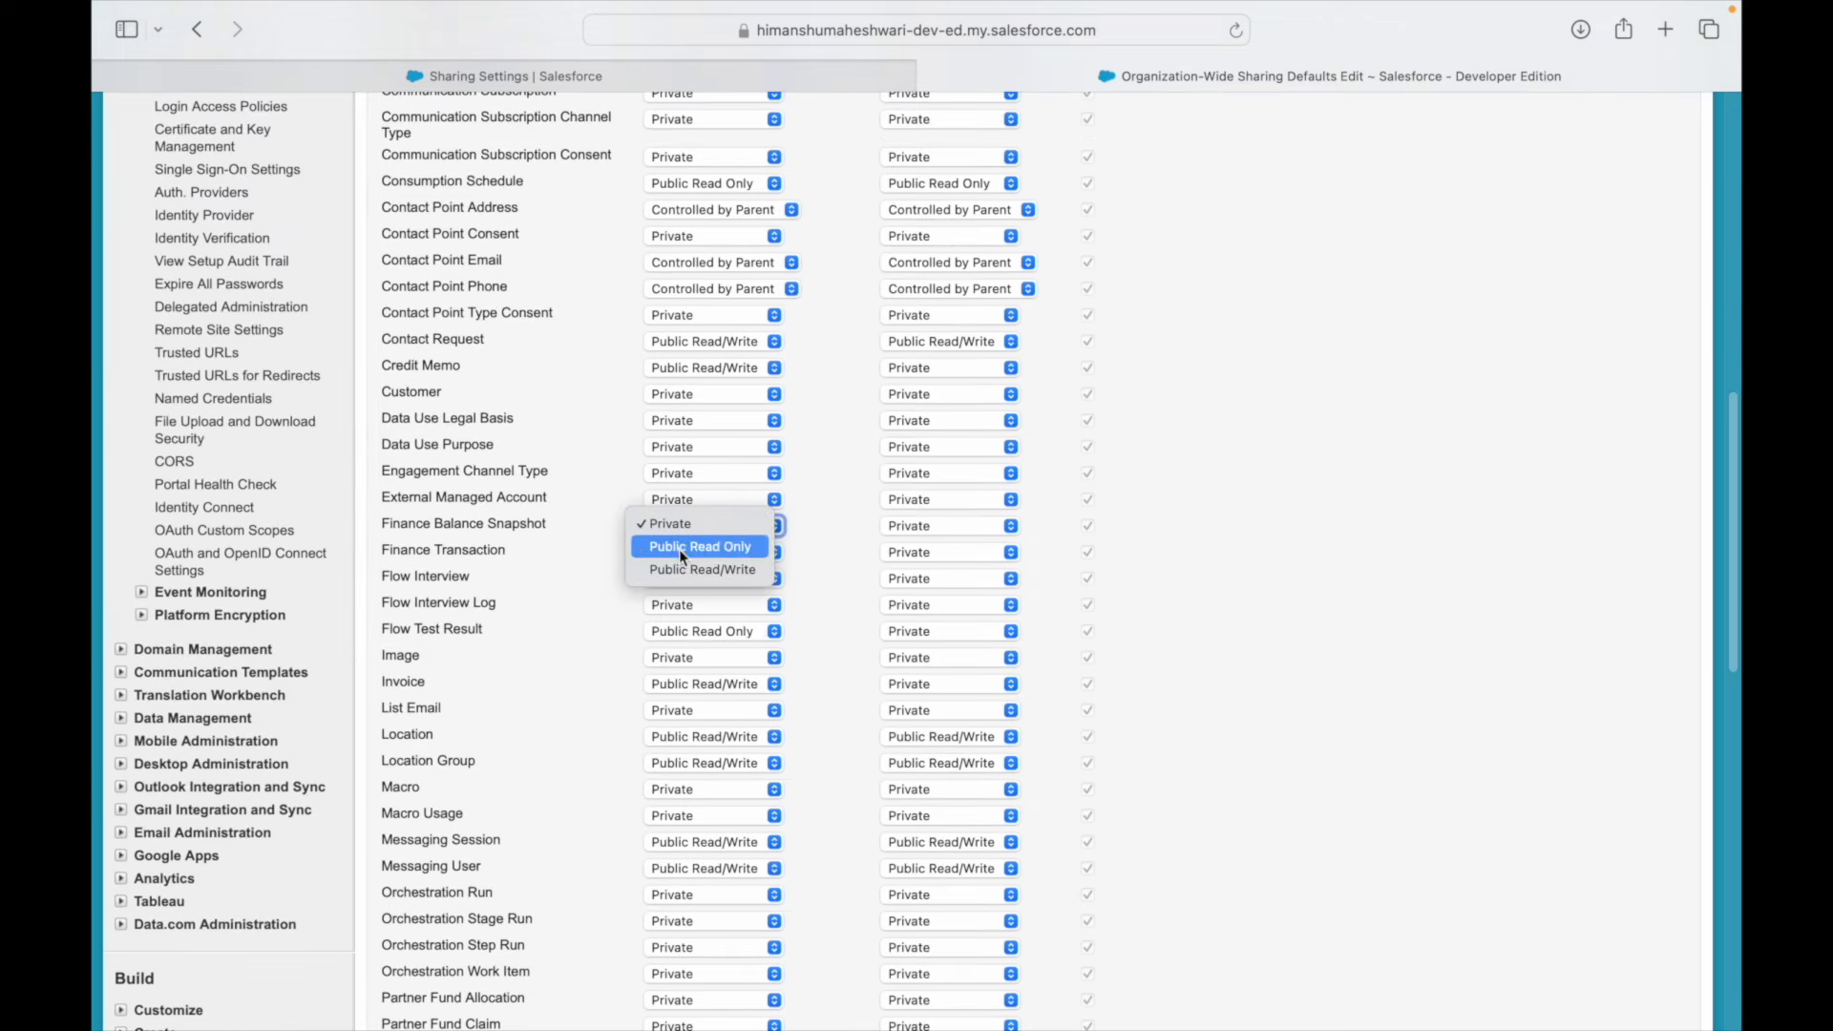
left_click(897, 552)
left_click(912, 529)
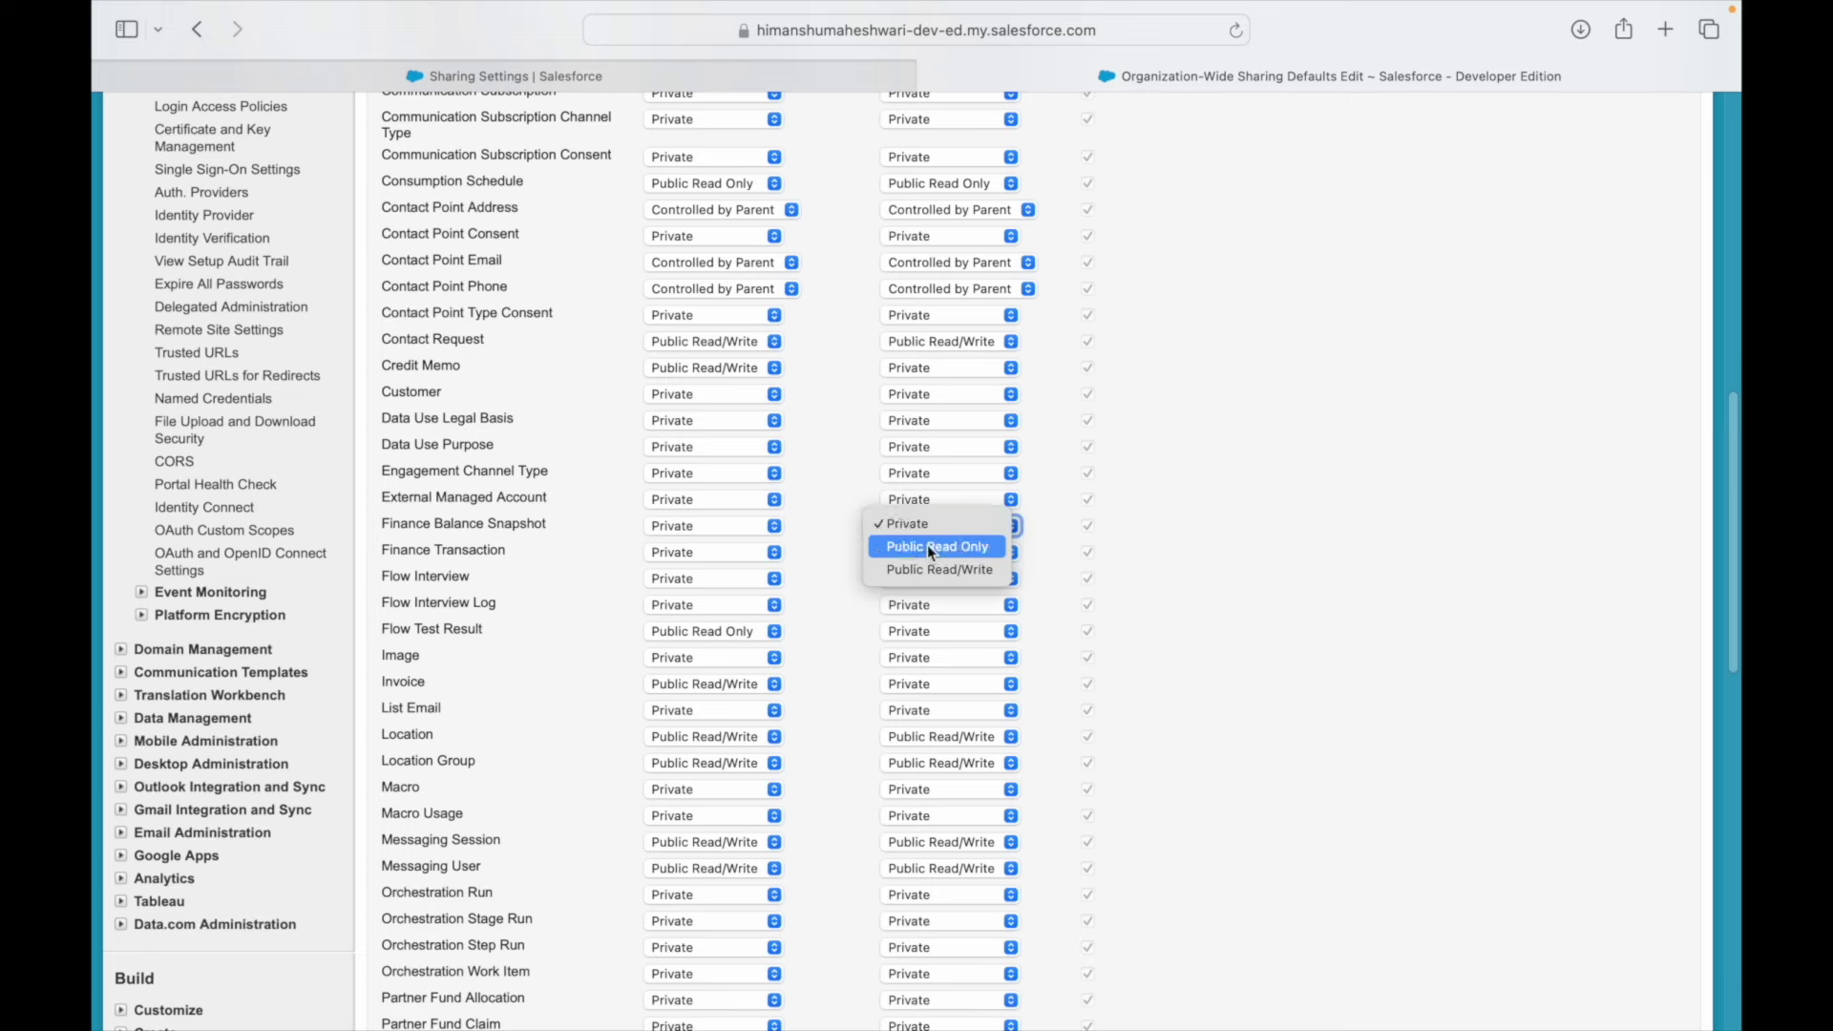
left_click(1018, 655)
left_click(925, 737)
left_click(1112, 733)
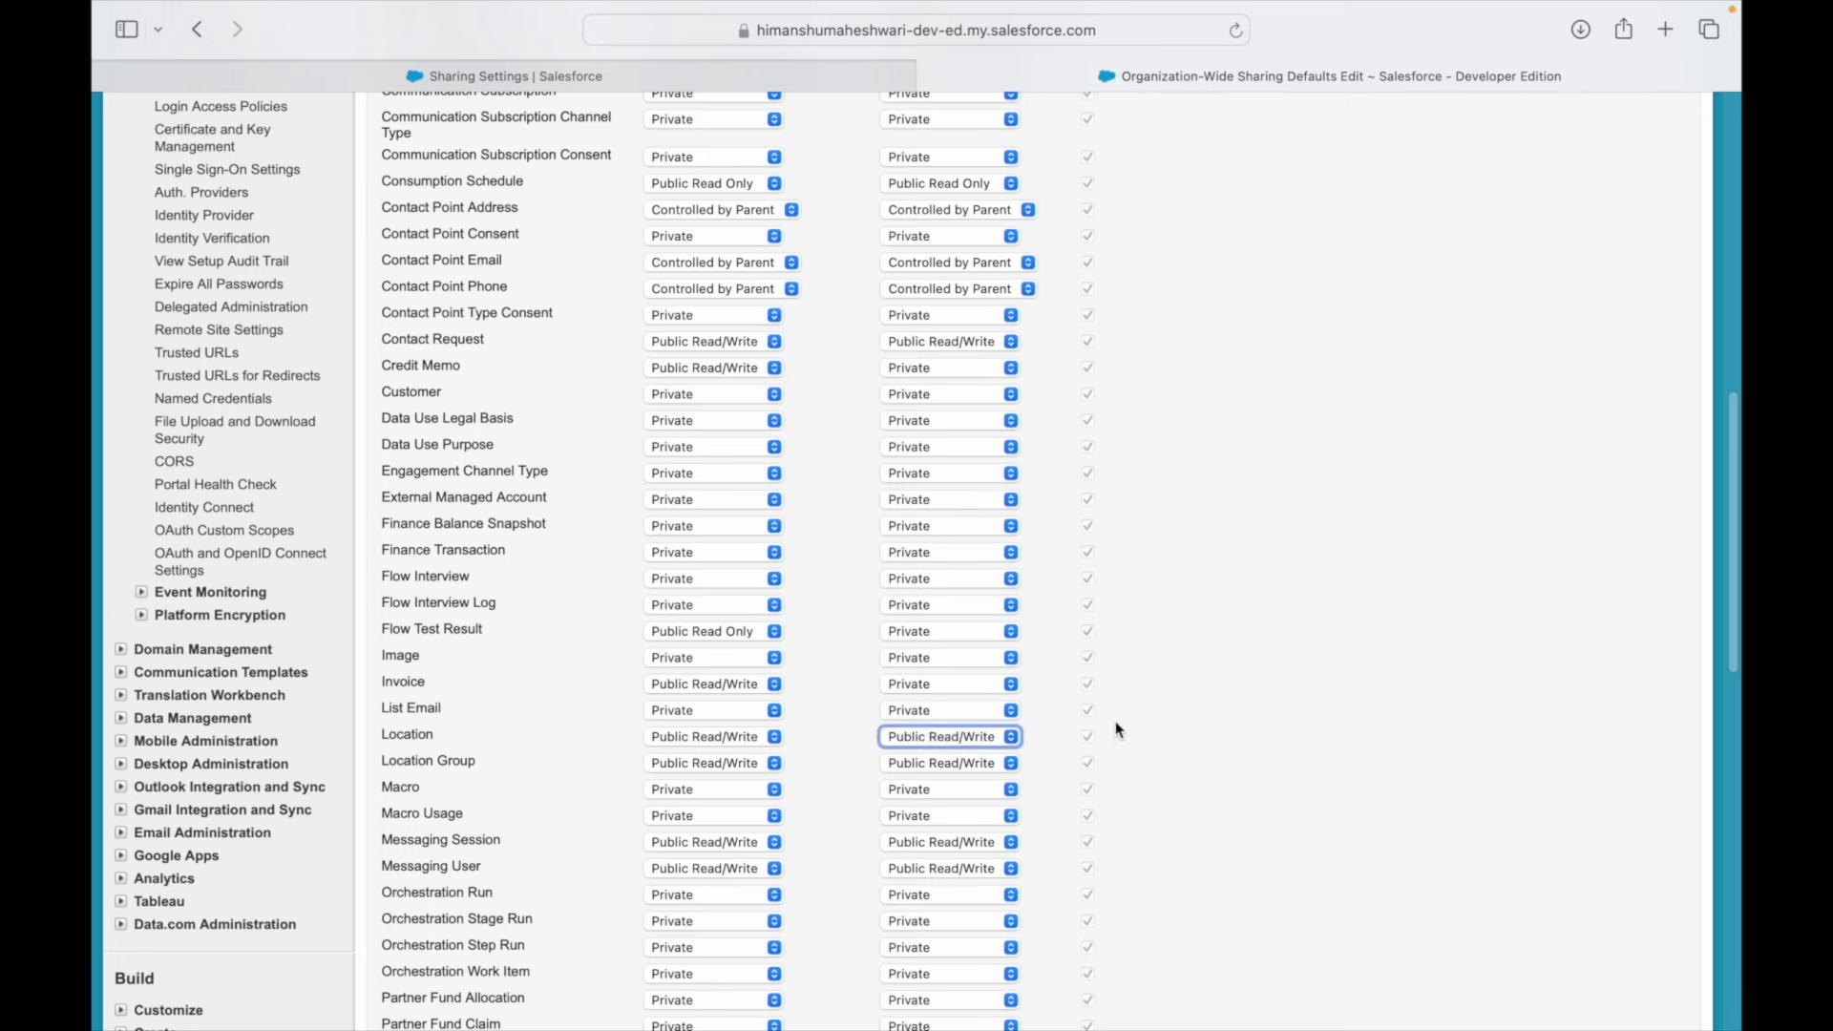
scroll(1107, 717, "up", 15)
left_click(728, 439)
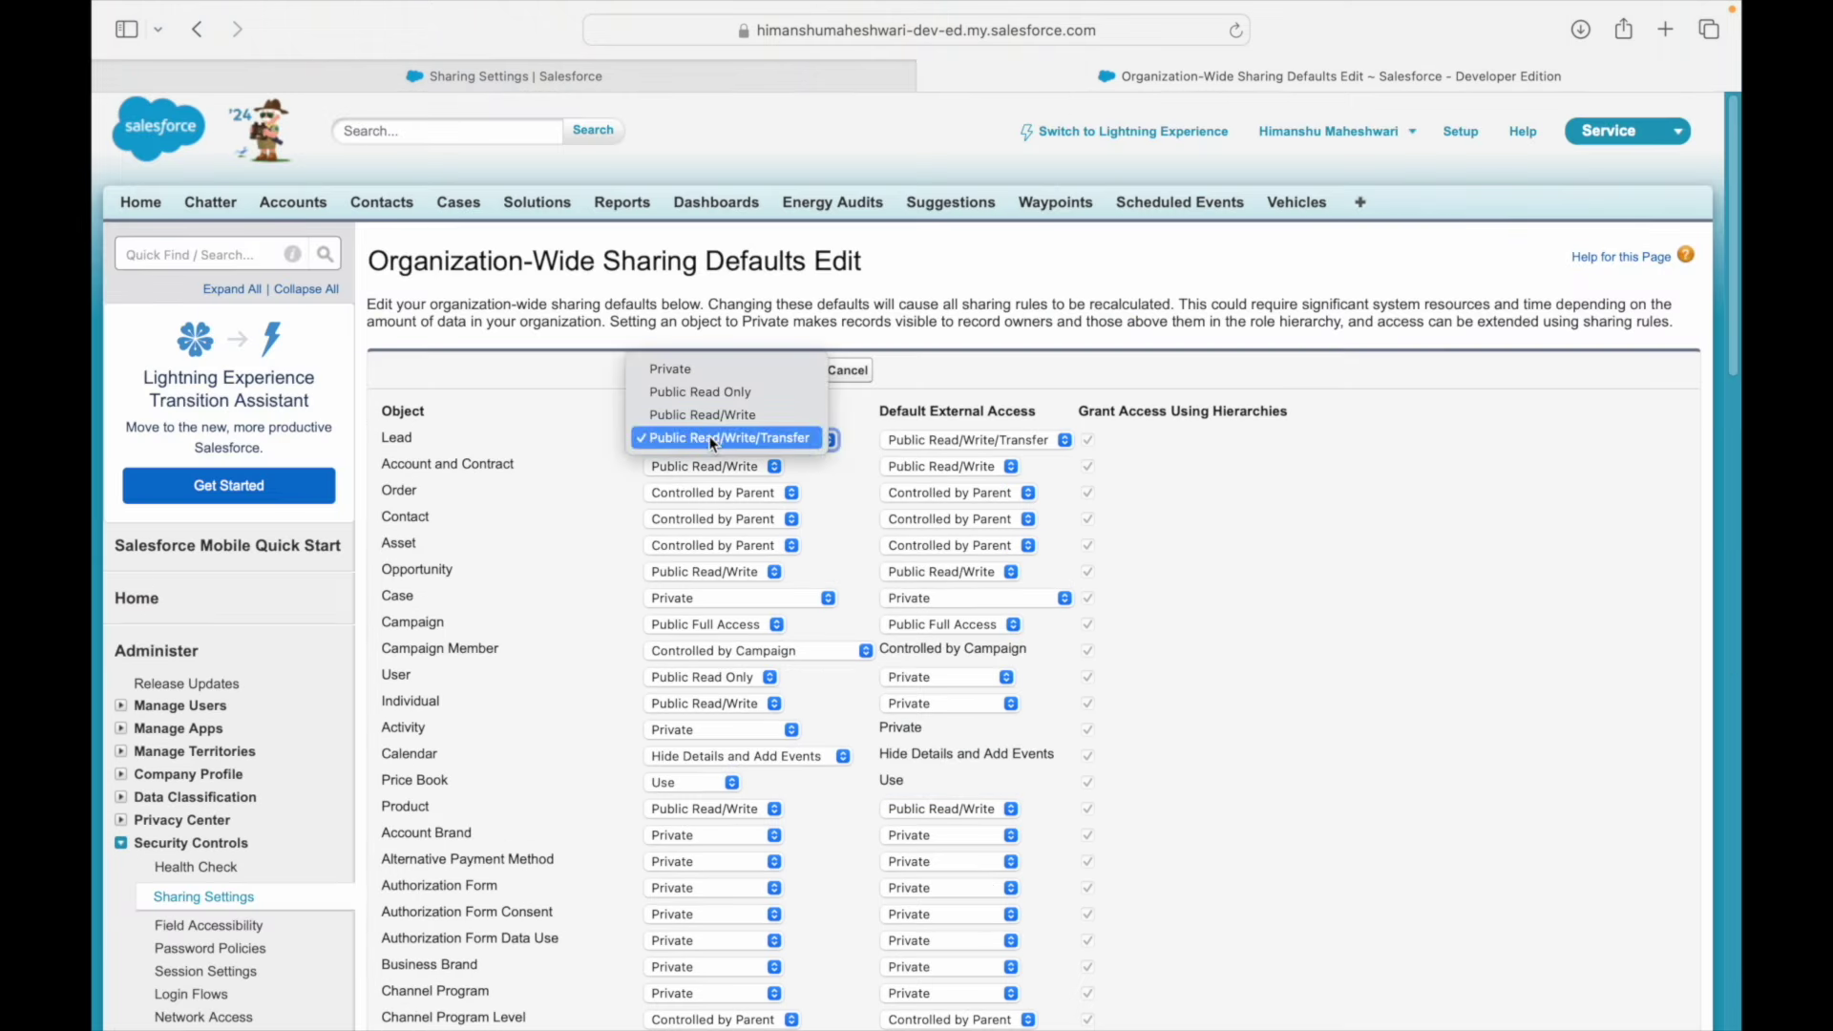
- Review the Lead, Activity and Calendar internal access choices, then cancel without saving
left_click(708, 437)
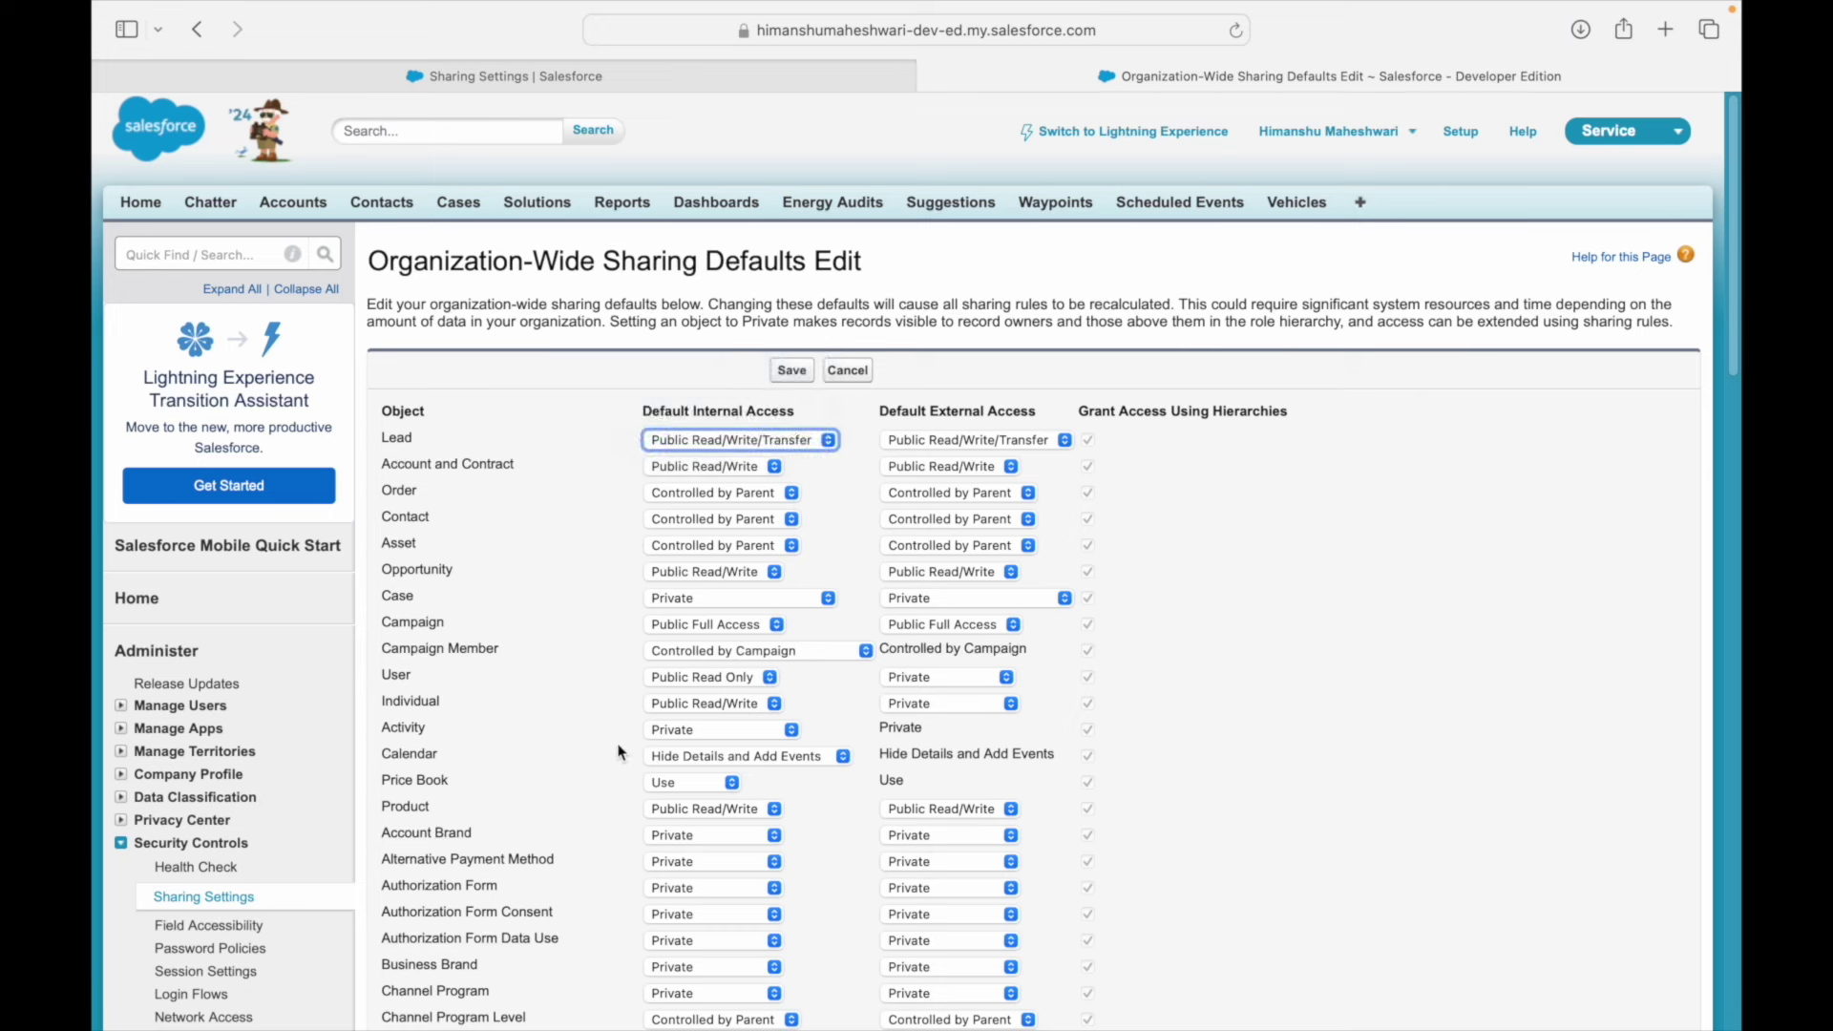
left_click(671, 729)
scroll(649, 742, "down", 1)
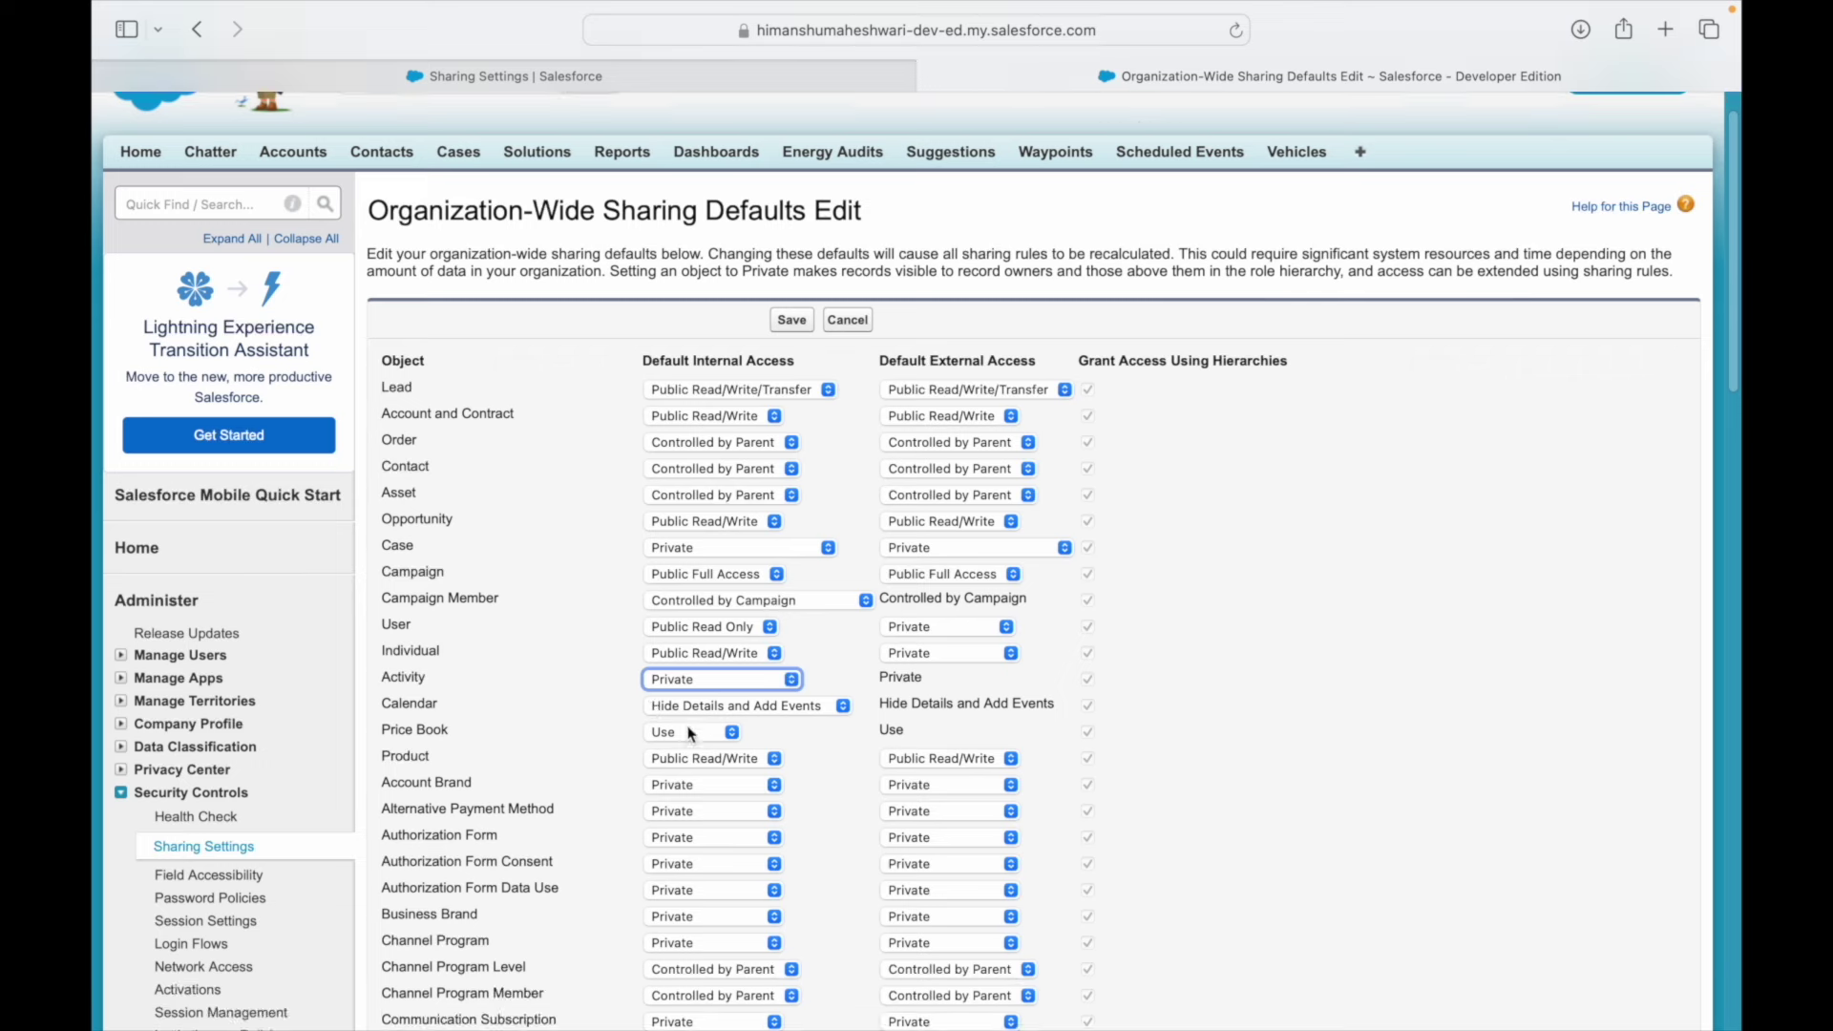
left_click(764, 708)
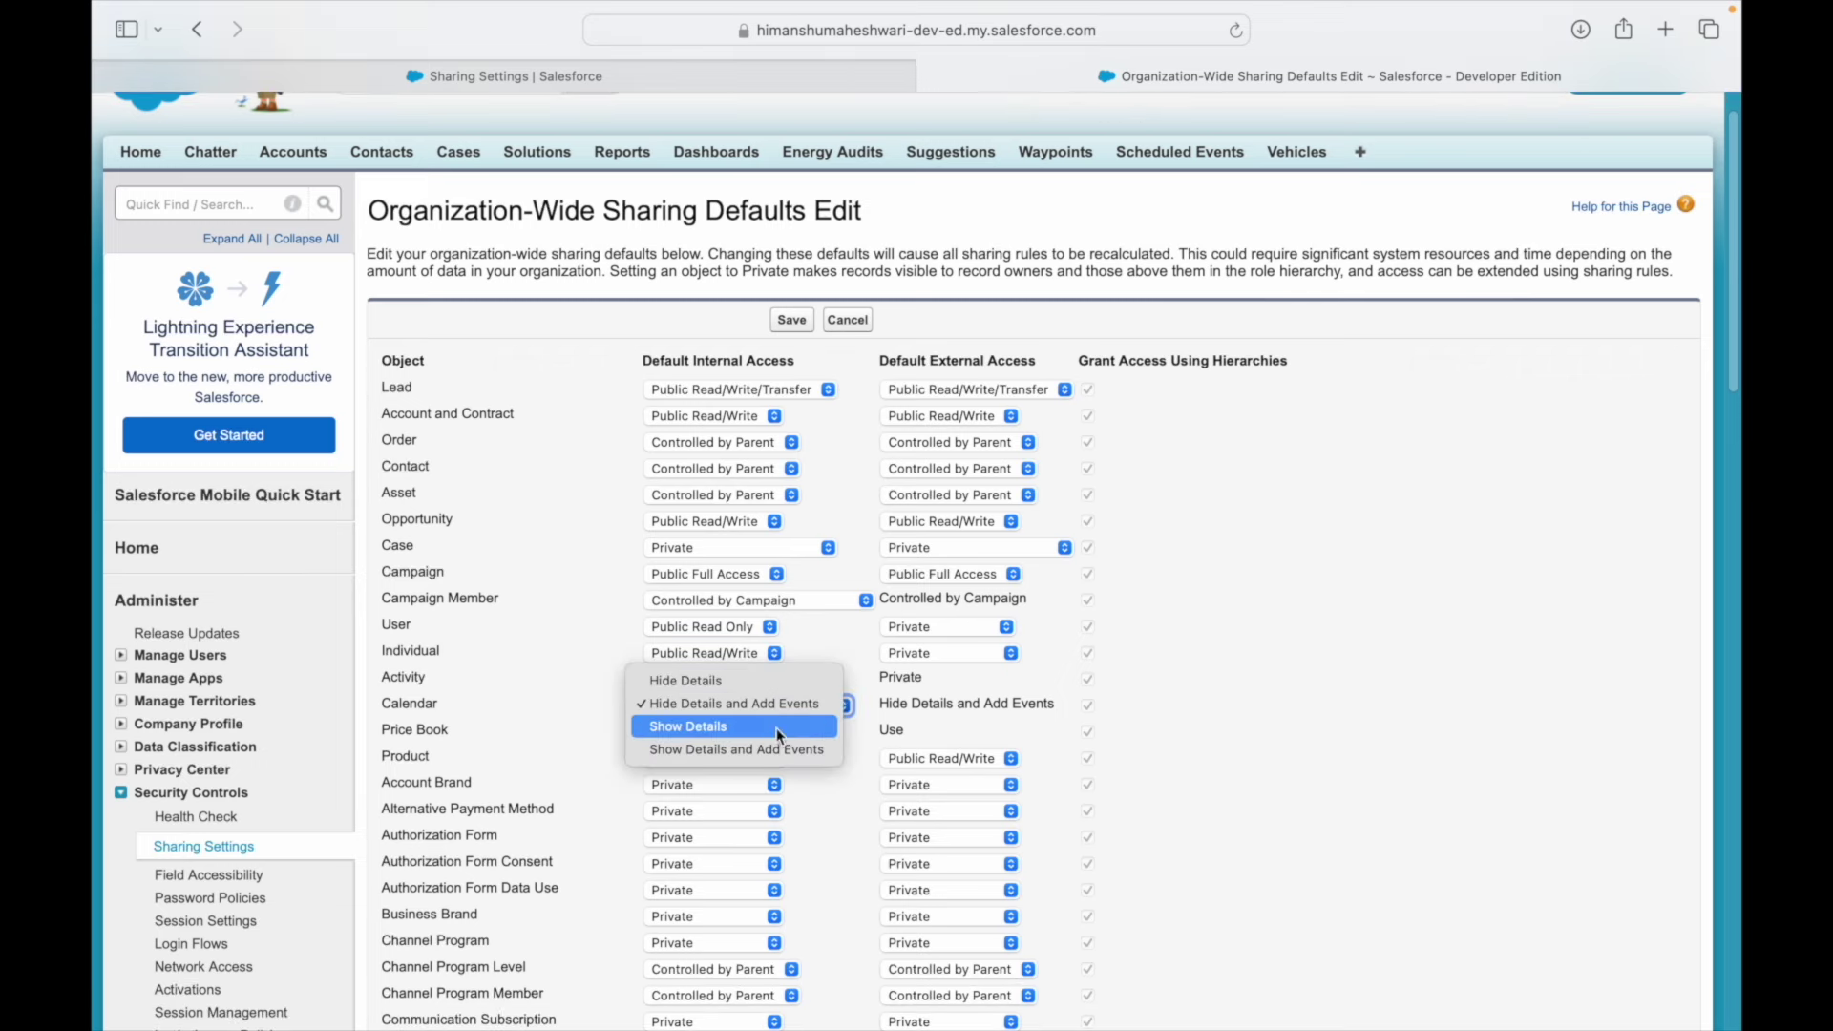
left_click(1437, 697)
left_click(850, 726)
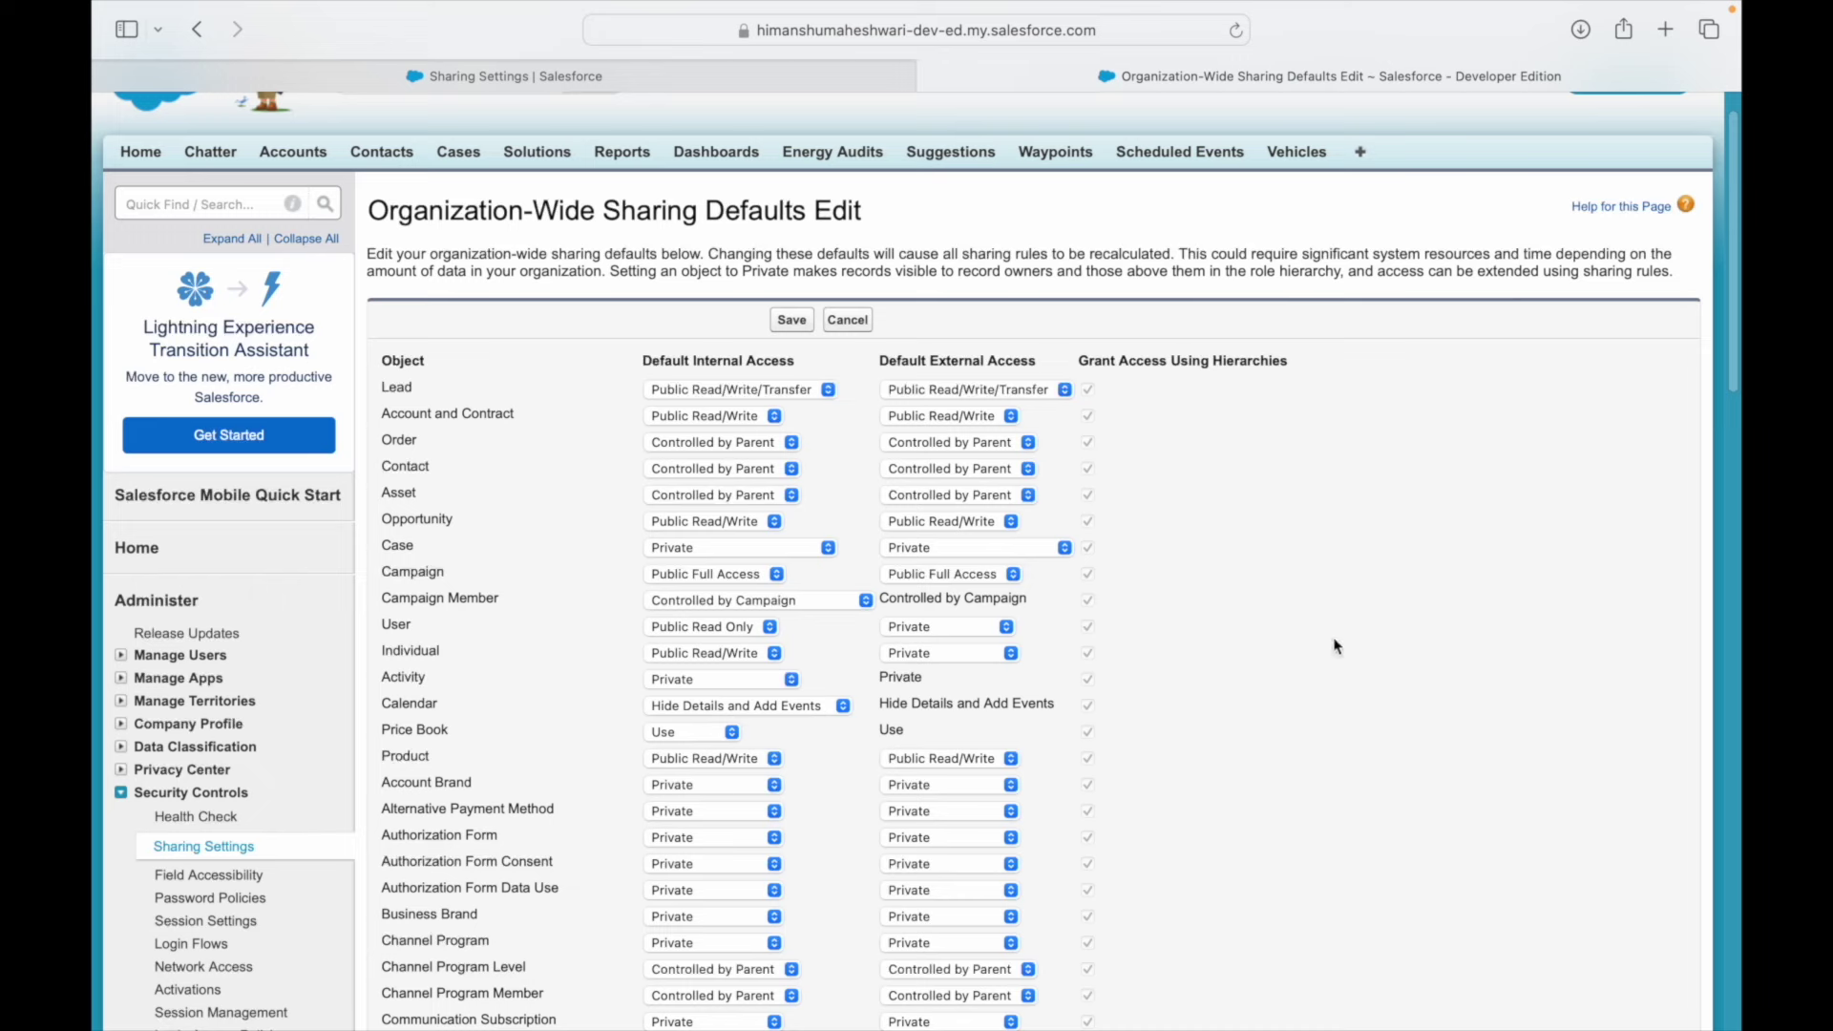
left_click(847, 325)
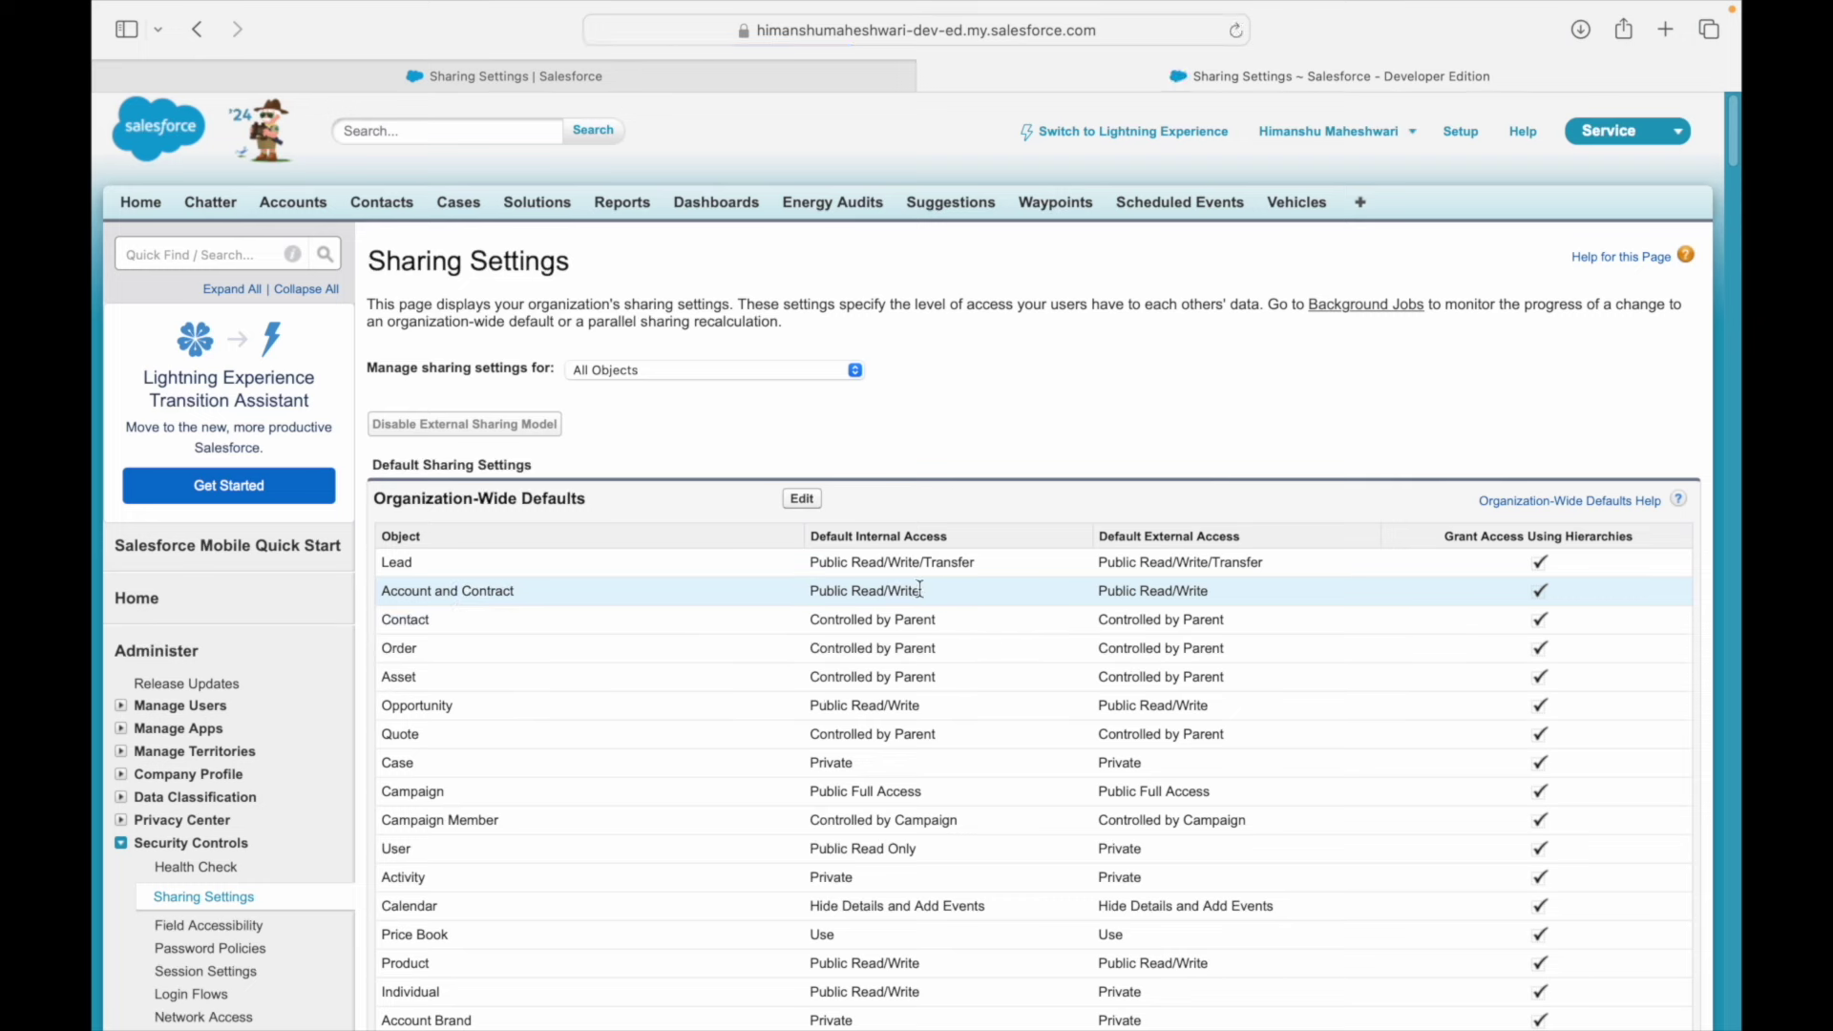
- Point out Account and Contract's Public Read/Write default, then edit the organization-wide defaults
left_click_drag(914, 589, 816, 587)
left_click(816, 587)
left_click(802, 502)
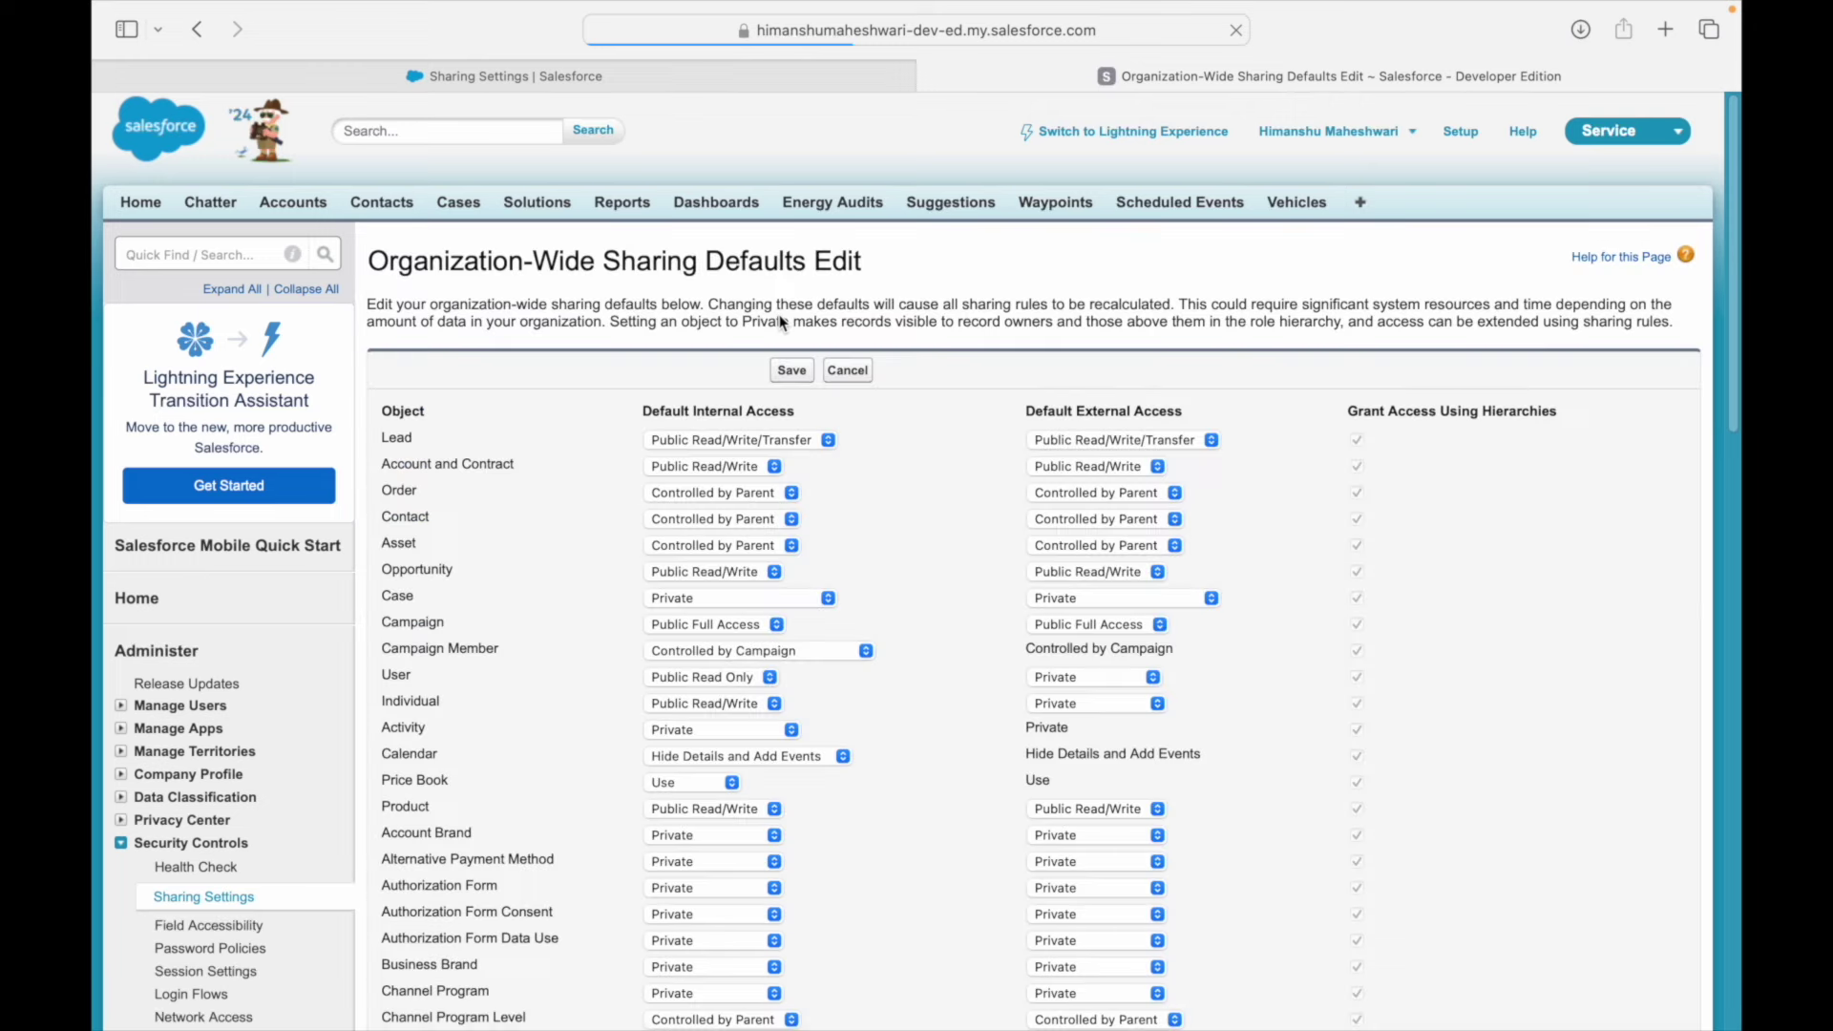
- Set Account and Contract internal access to Private and dismiss the Opportunity-must-be-Private alert
left_click(715, 464)
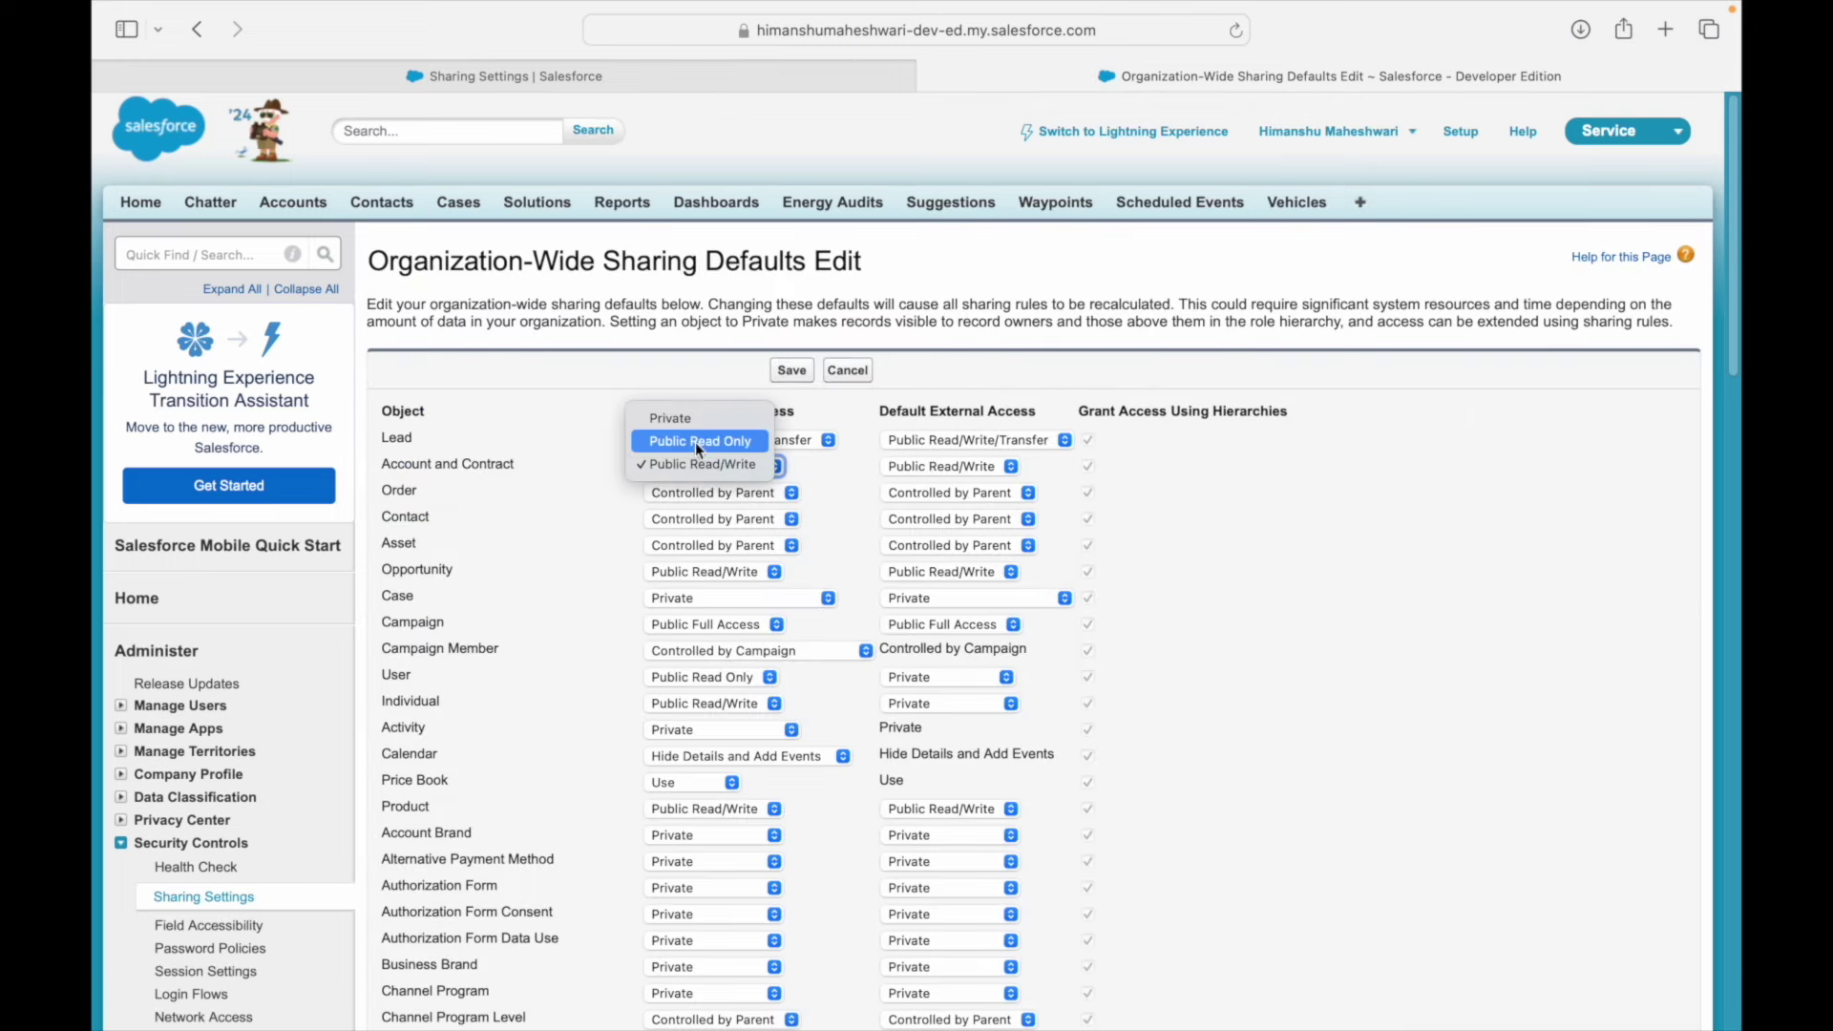
left_click(690, 440)
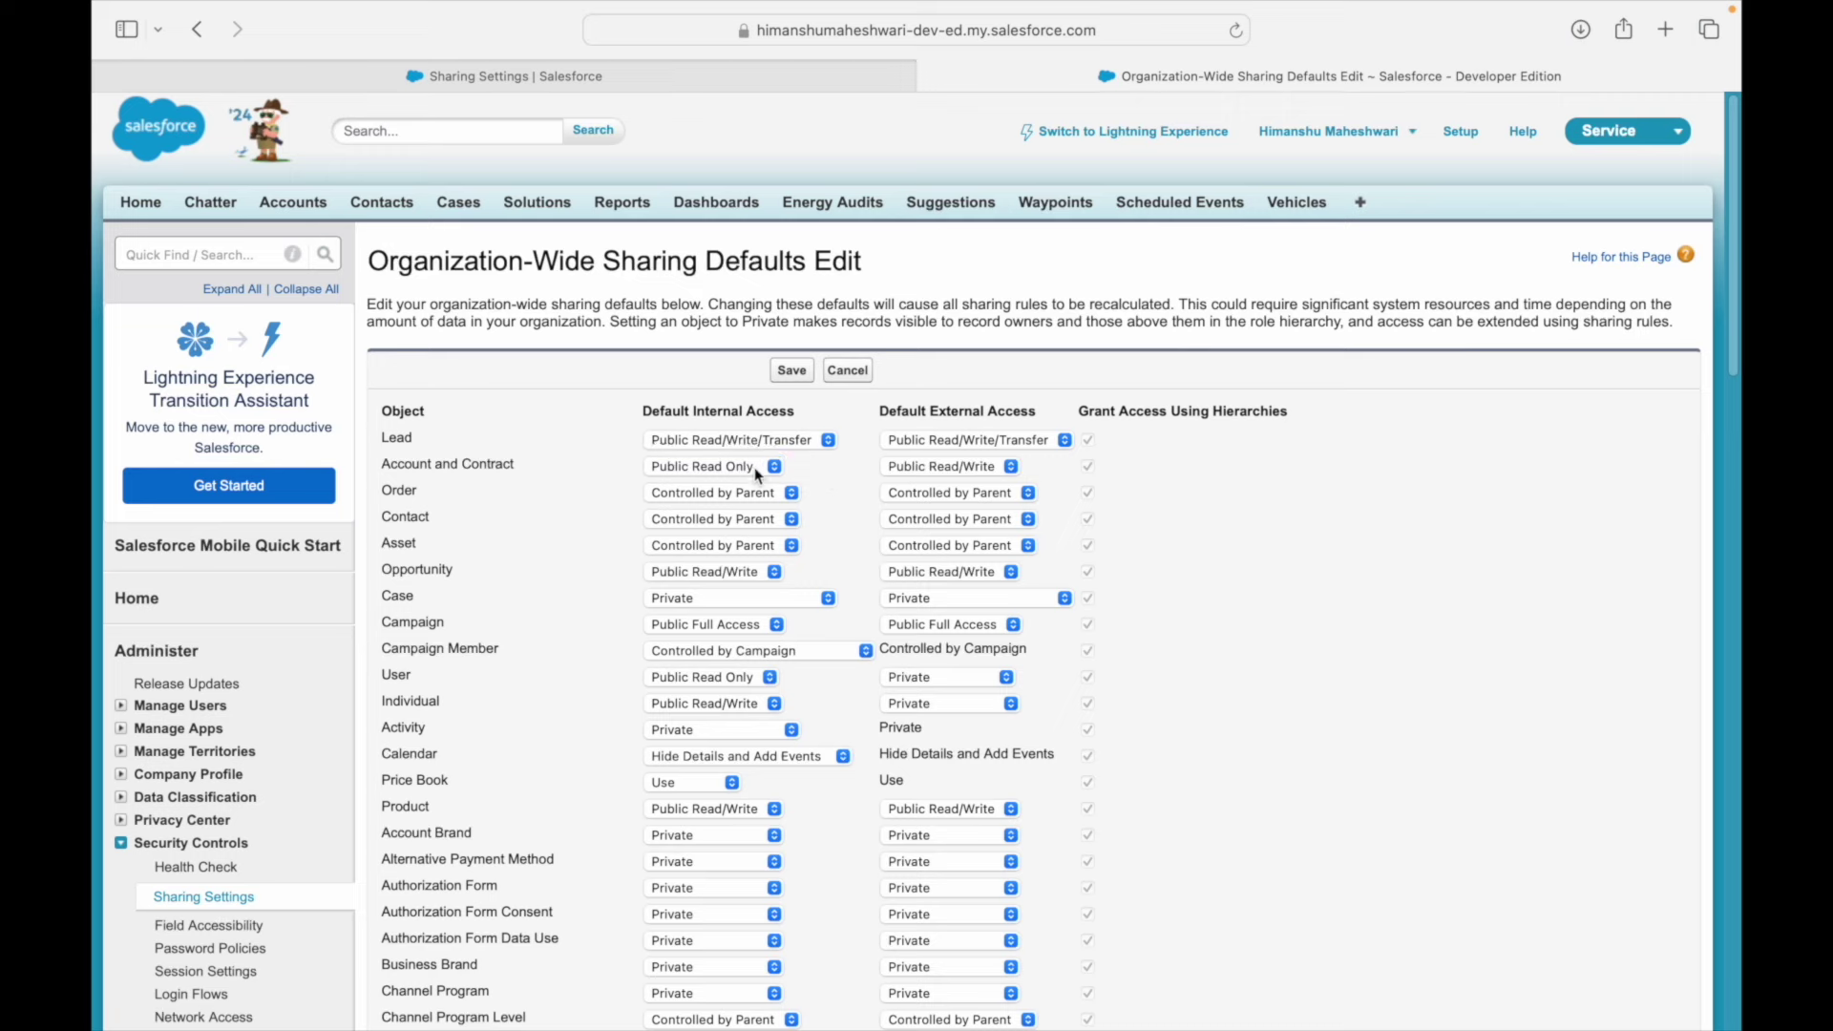
left_click(735, 464)
left_click(718, 464)
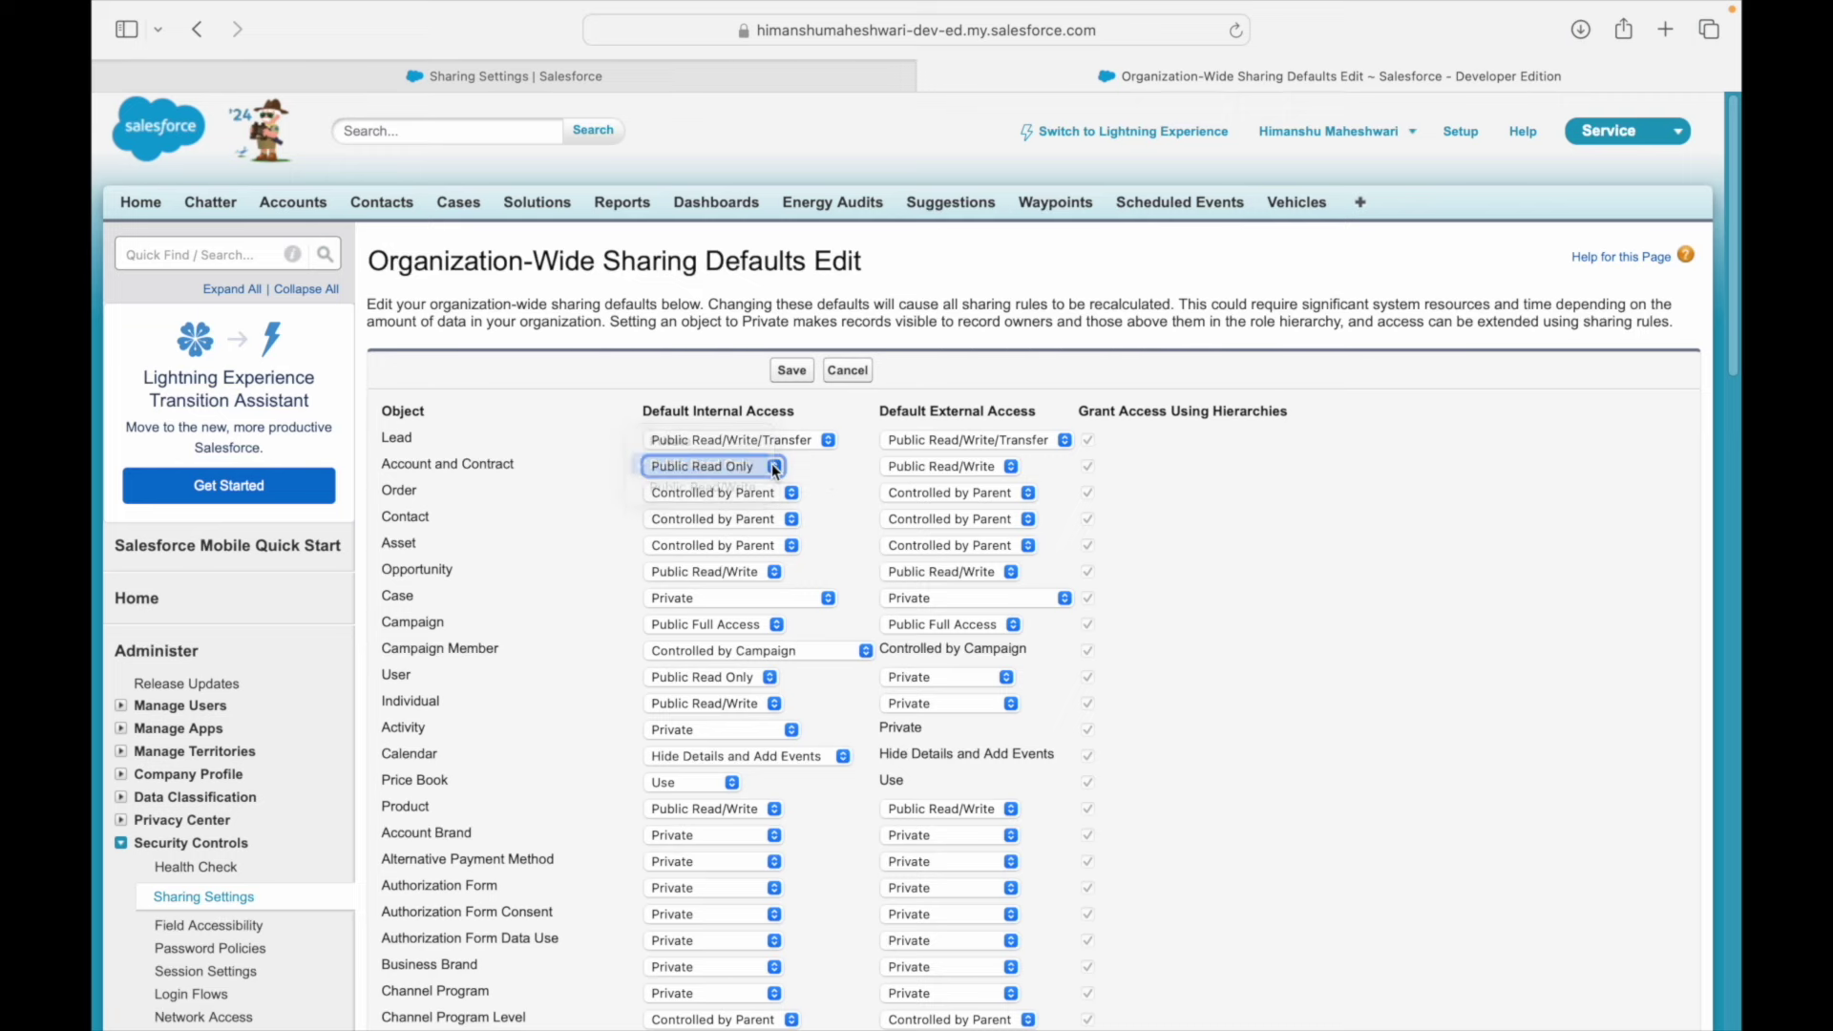
left_click(735, 466)
left_click(695, 444)
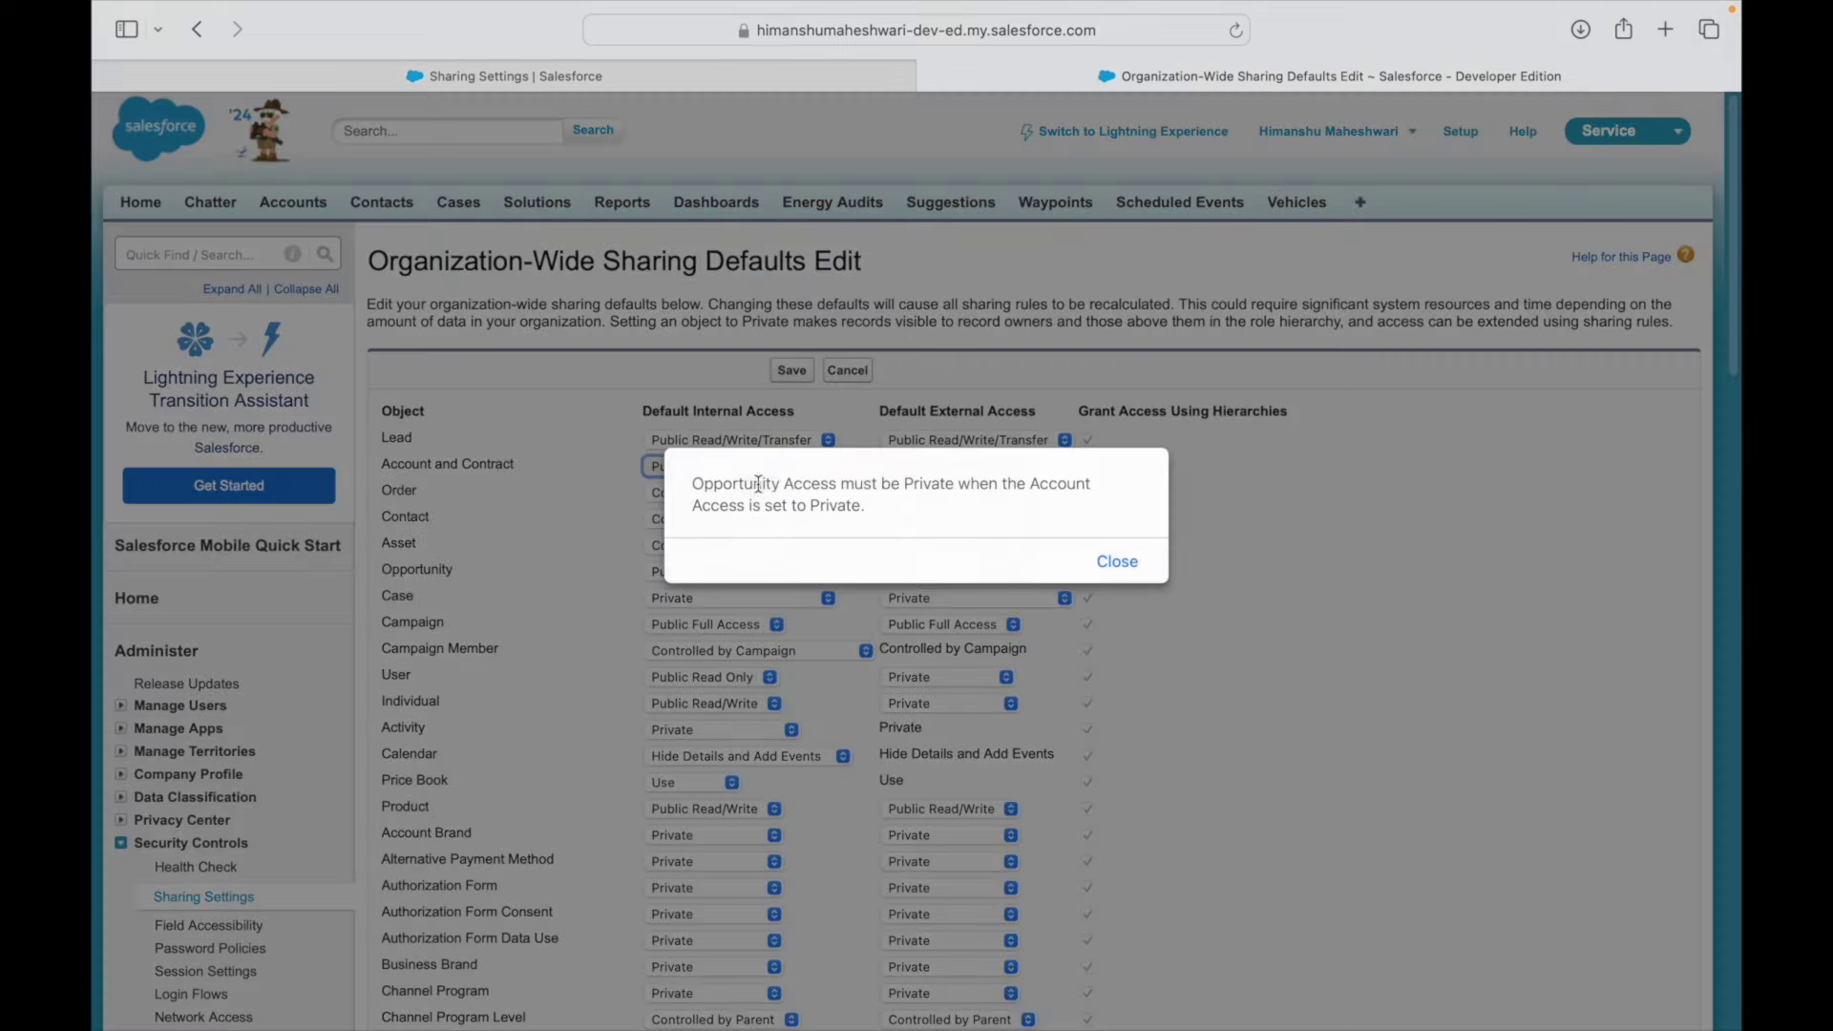
left_click(1113, 563)
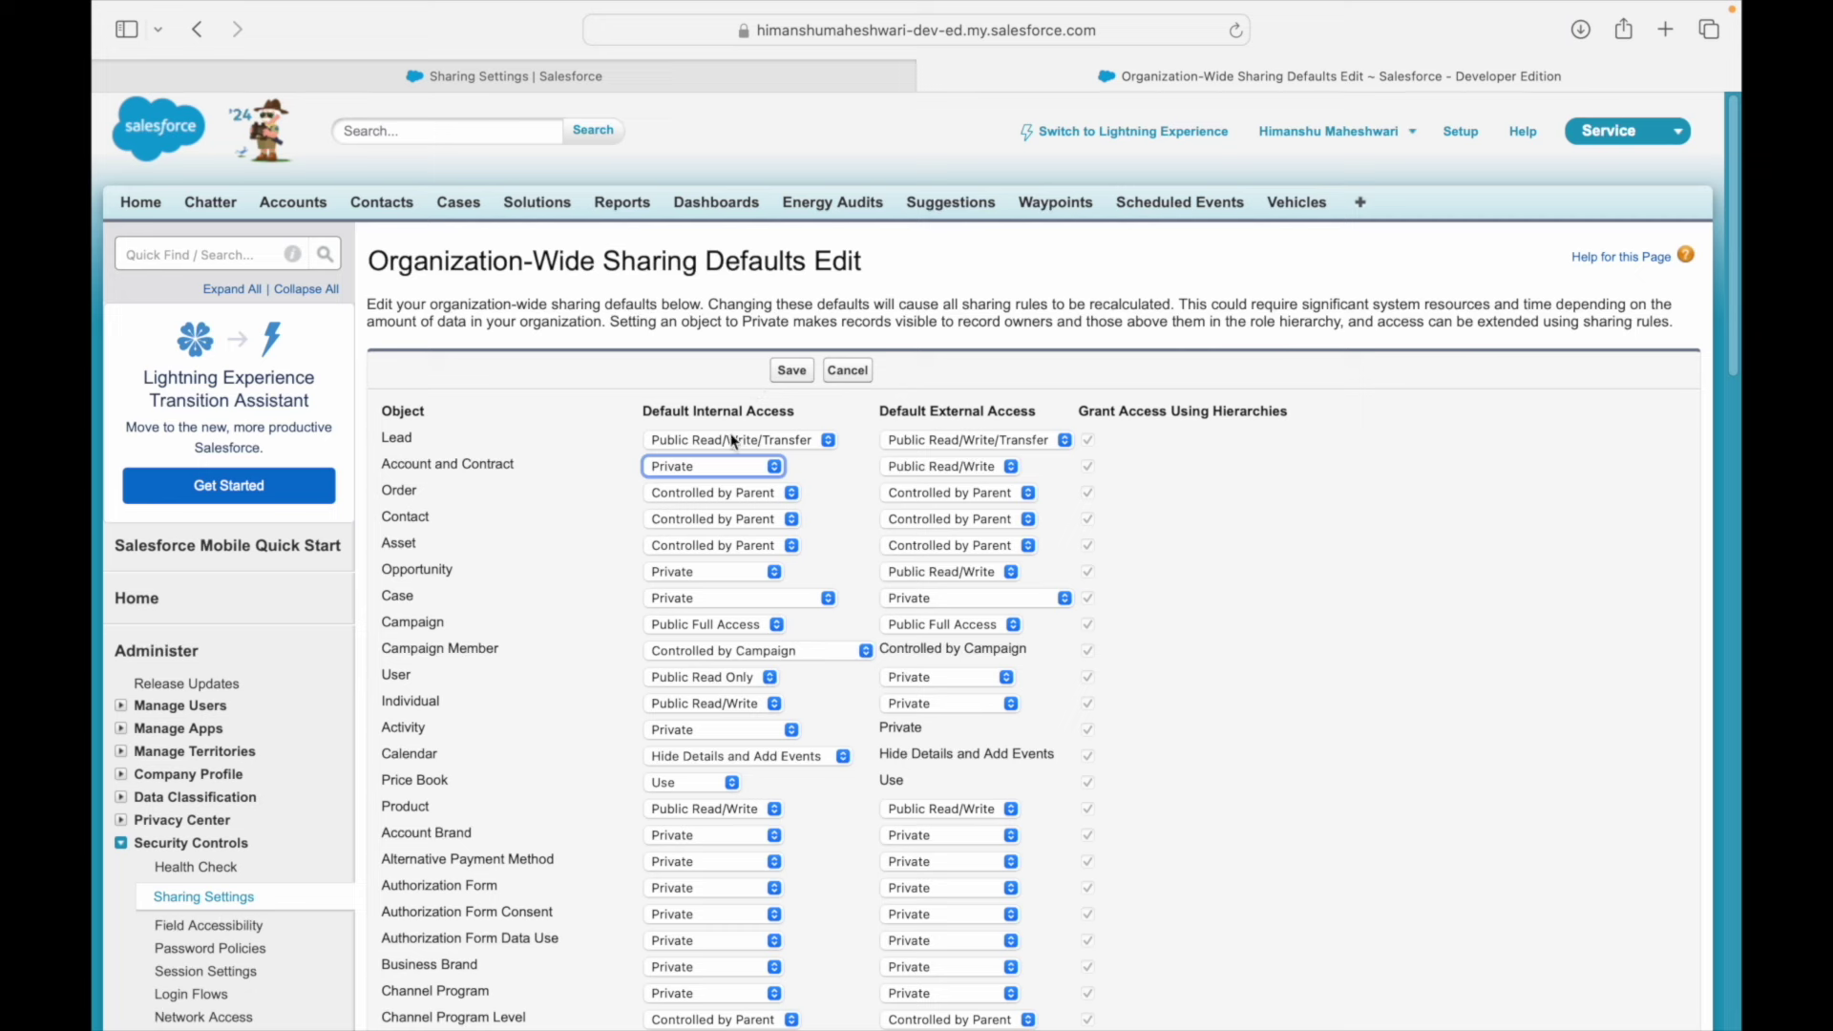
- Confirm Account and Contract internal access remains Private
left_click(482, 464)
double_click(485, 464)
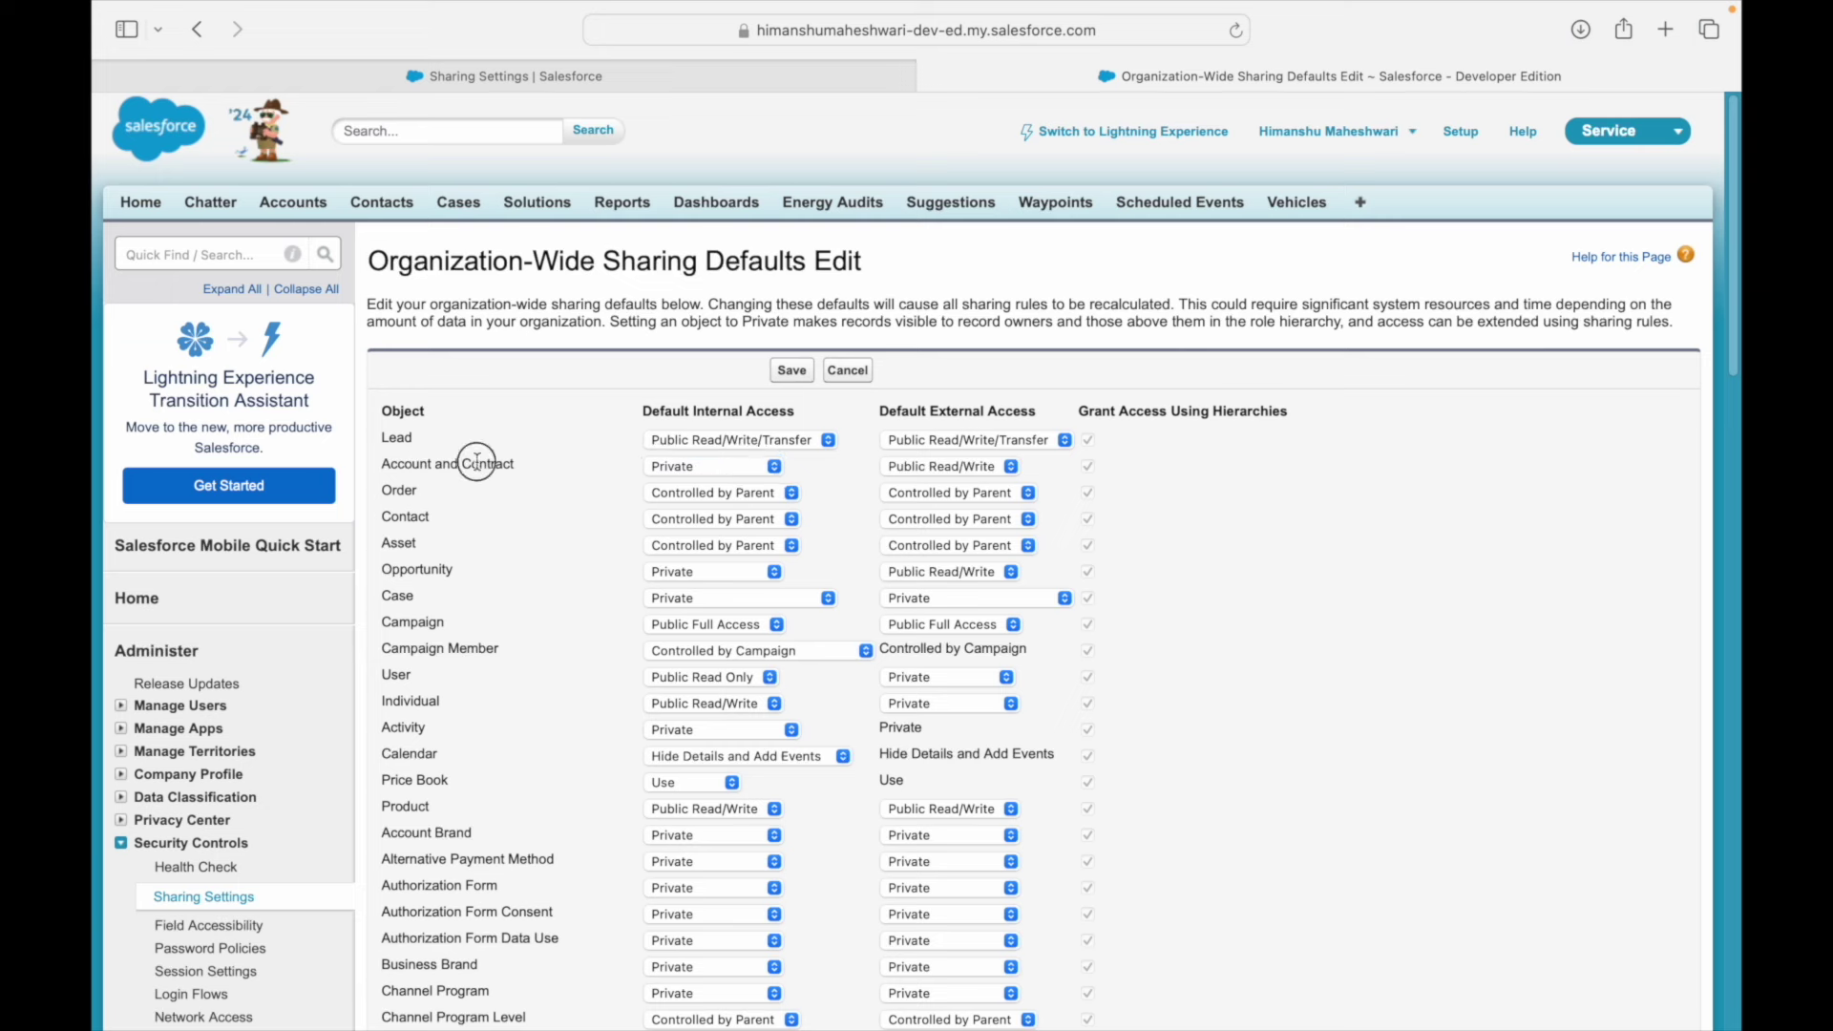
left_click(550, 469)
left_click(709, 464)
left_click(691, 468)
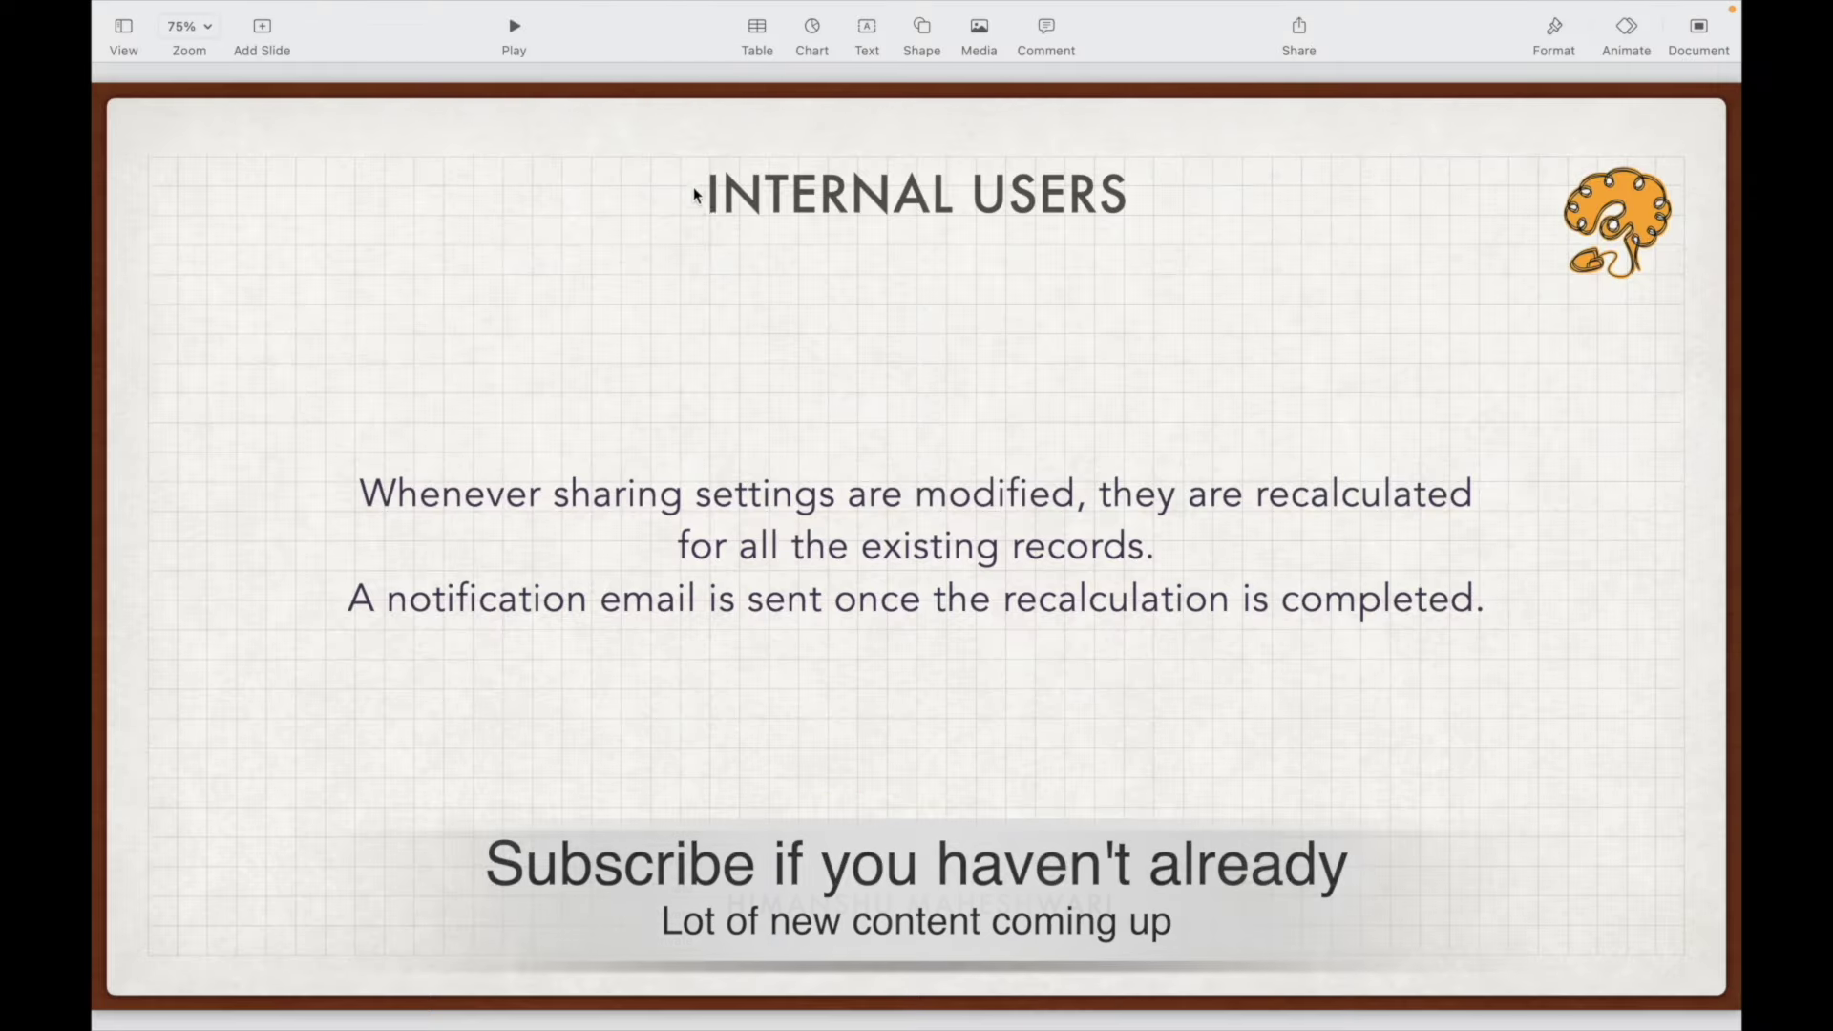
- Highlight 'settings' and 'recalculated' in the Internal Users slide's body text
left_click(763, 494)
double_click(764, 493)
left_click(1390, 494)
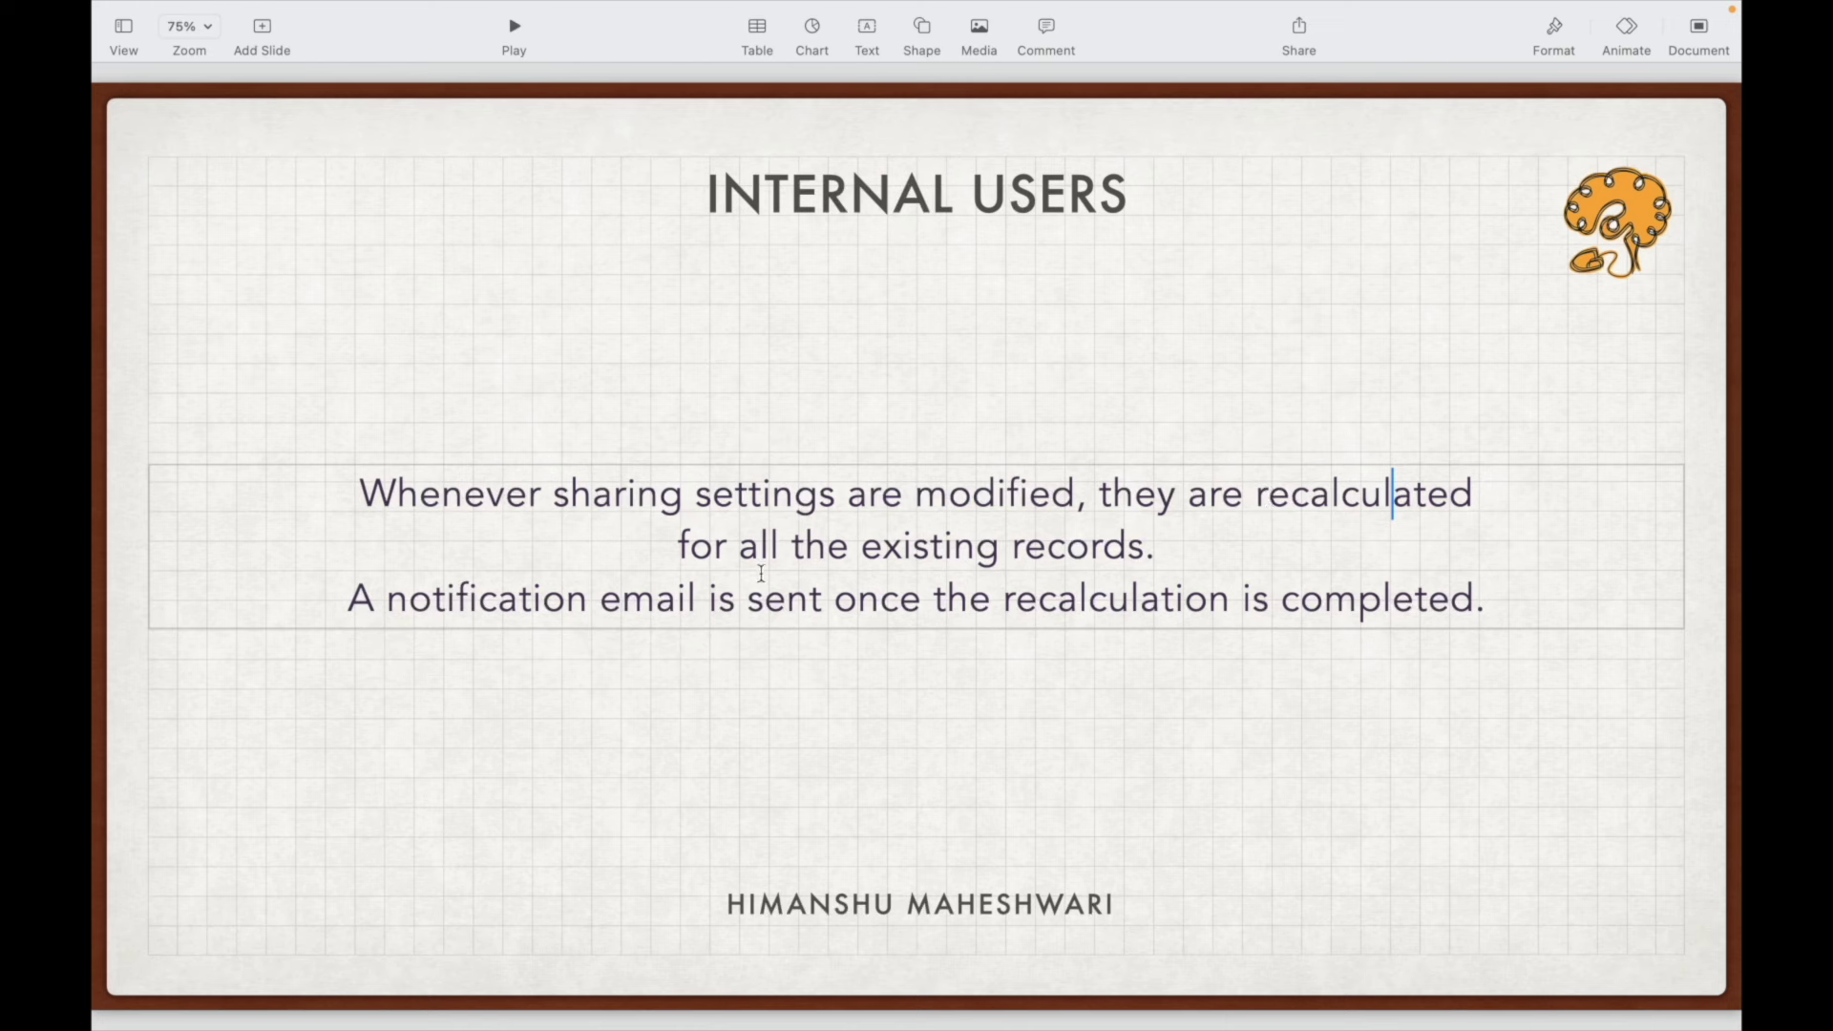
- Highlight 'notification email', 'recalculation' and 'completed' on the slide, then advance to External Users
left_click(1295, 532)
left_click_drag(386, 598, 696, 610)
left_click(783, 614)
left_click_drag(856, 601, 1077, 603)
key("alt+Right")
key("alt+Right")
double_click(1070, 598)
left_click(1620, 598)
double_click(1390, 595)
left_click(1508, 597)
left_click(1387, 682)
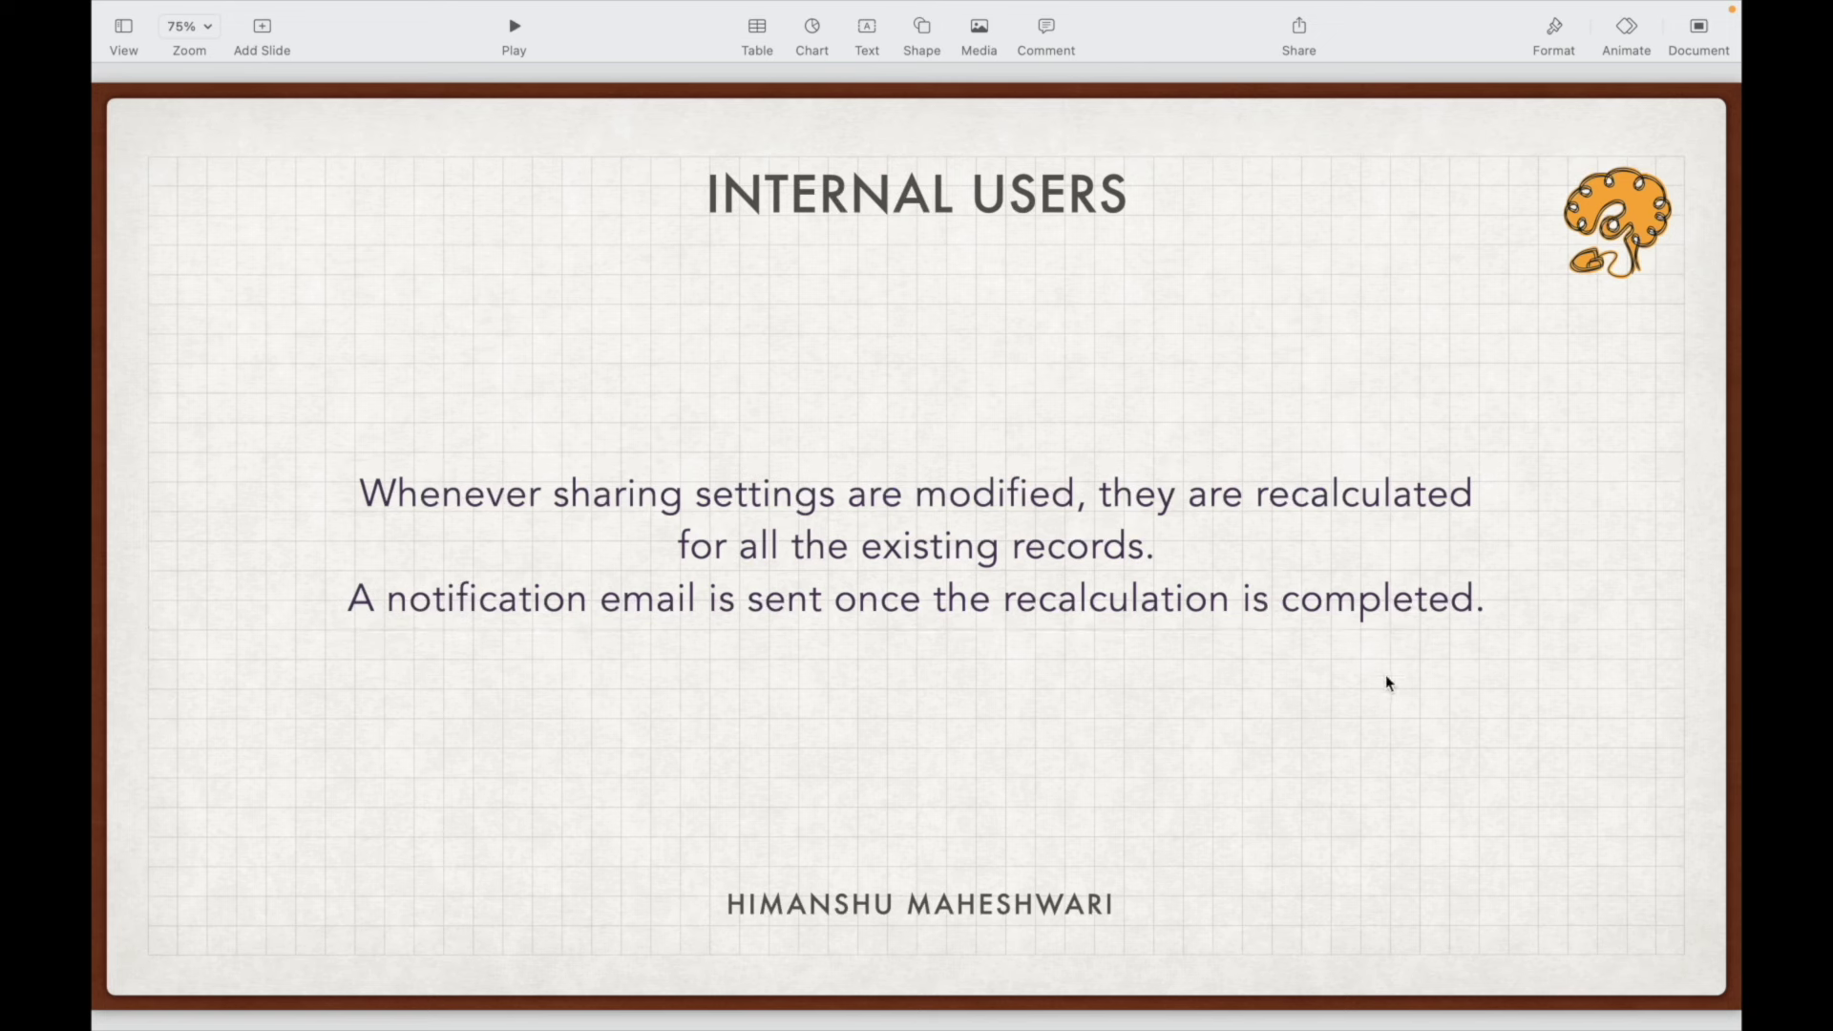
key("Down")
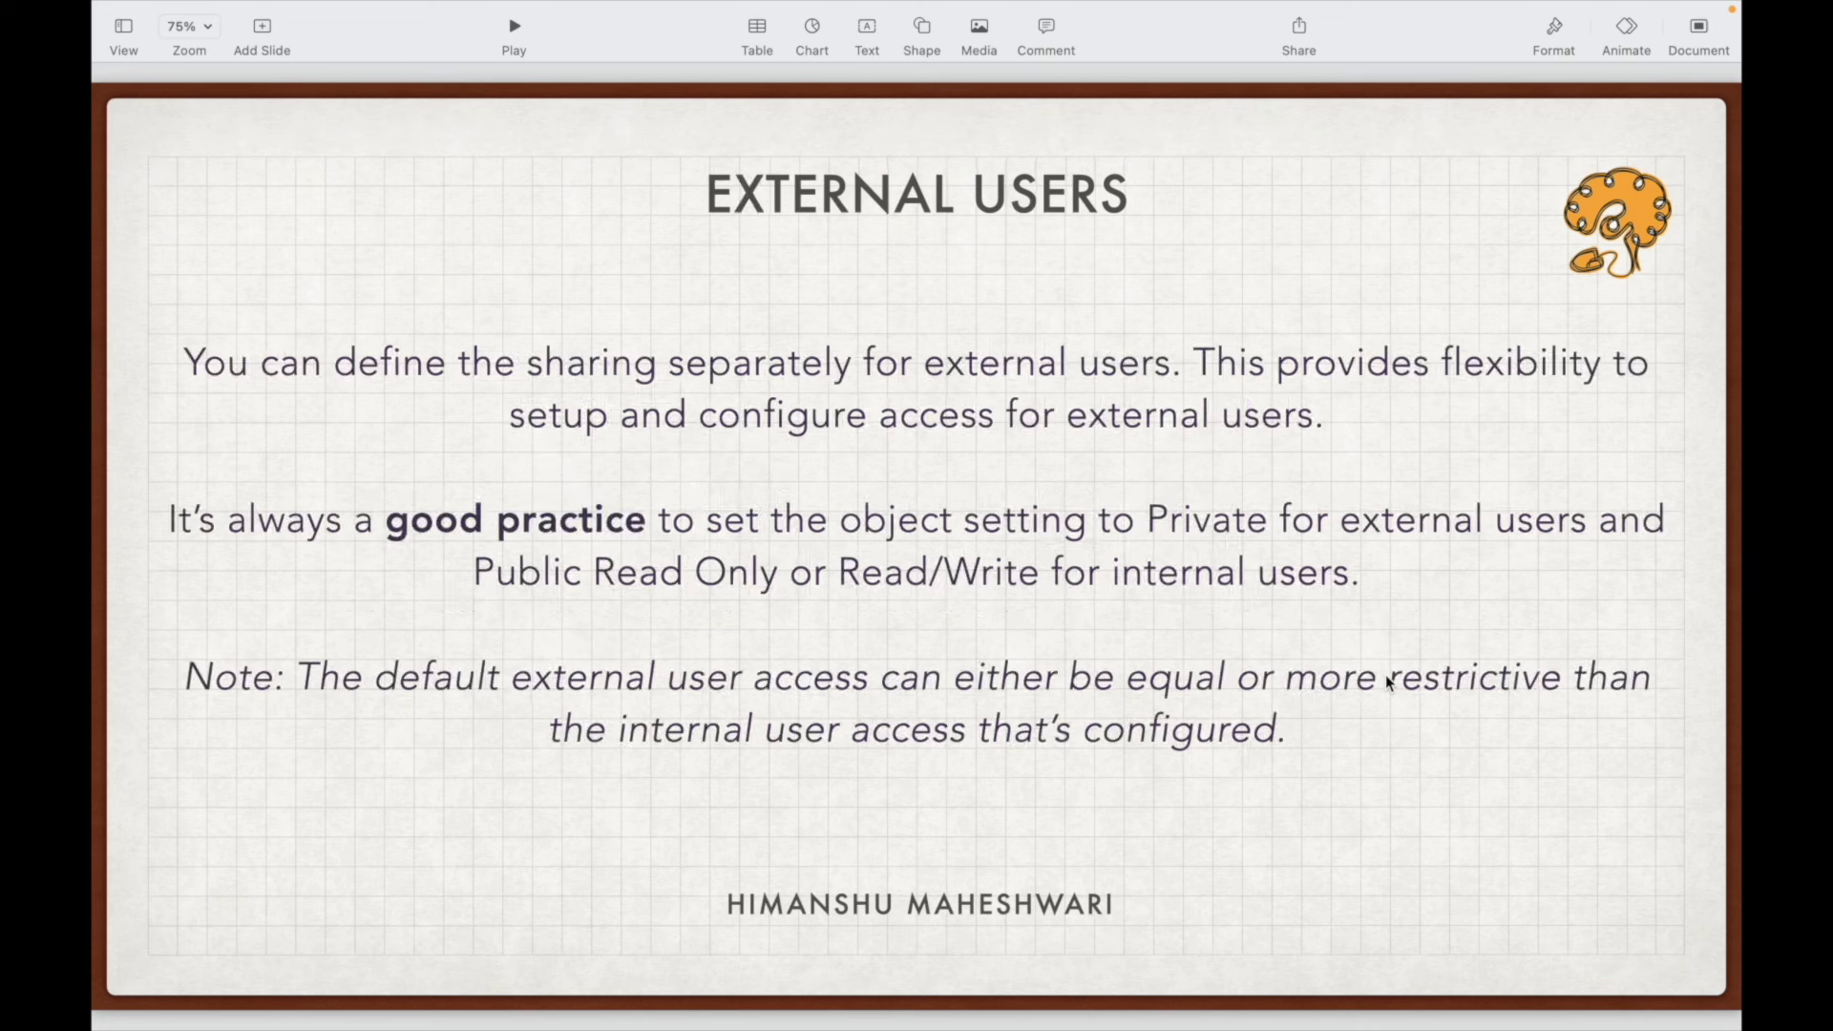
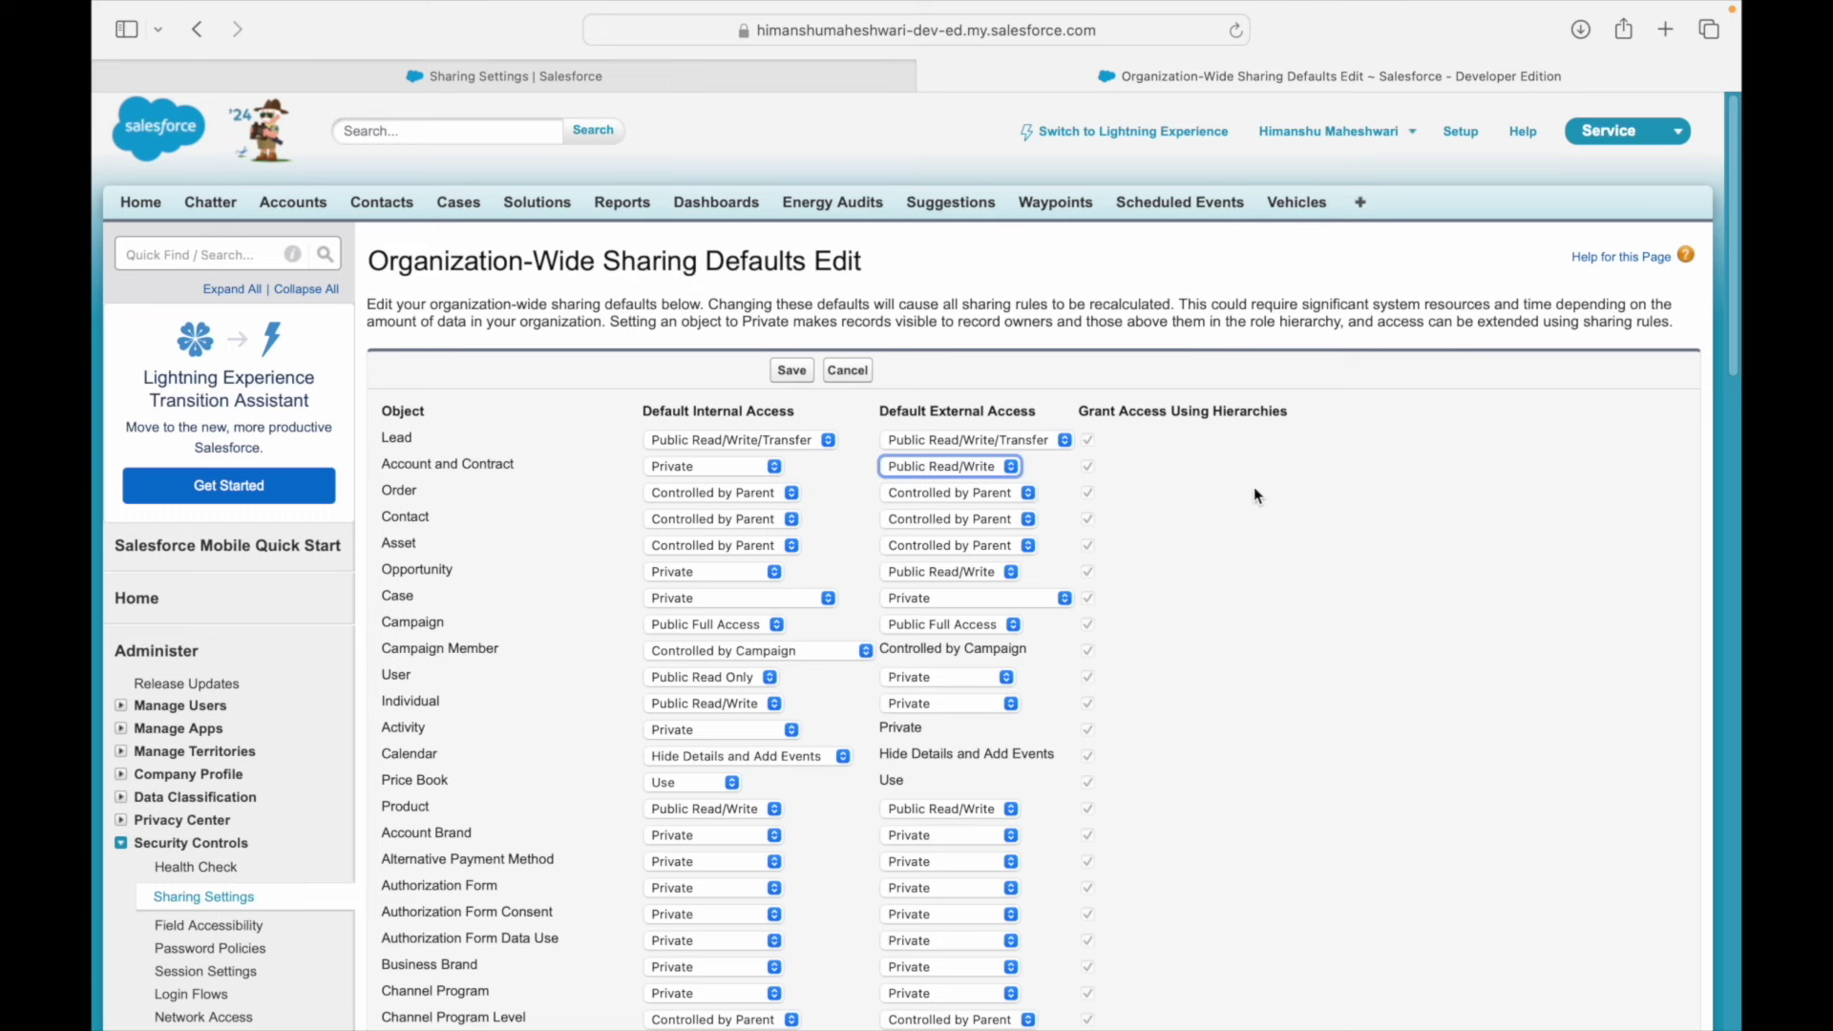
- Give Account and Contract Public Read Only internal access and Private external access, dismissing the Opportunity alert
left_click(687, 462)
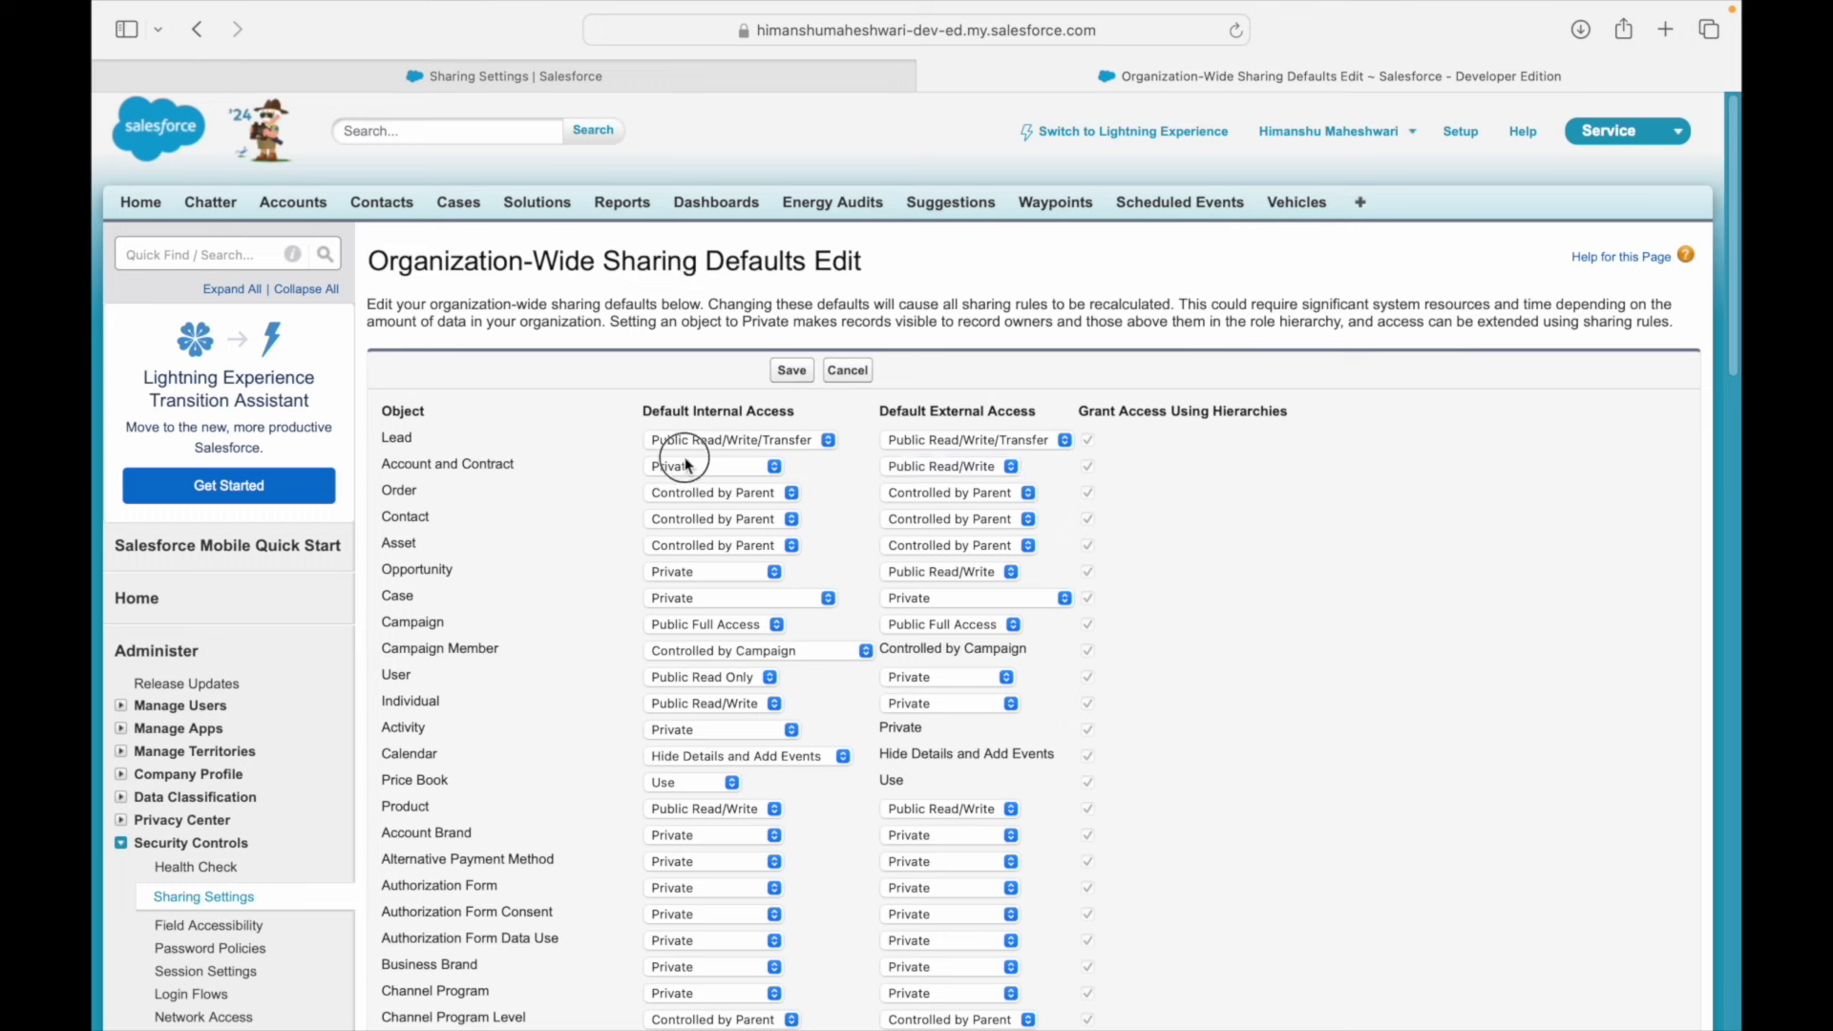
left_click(703, 489)
left_click(945, 465)
left_click(913, 441)
left_click(1124, 556)
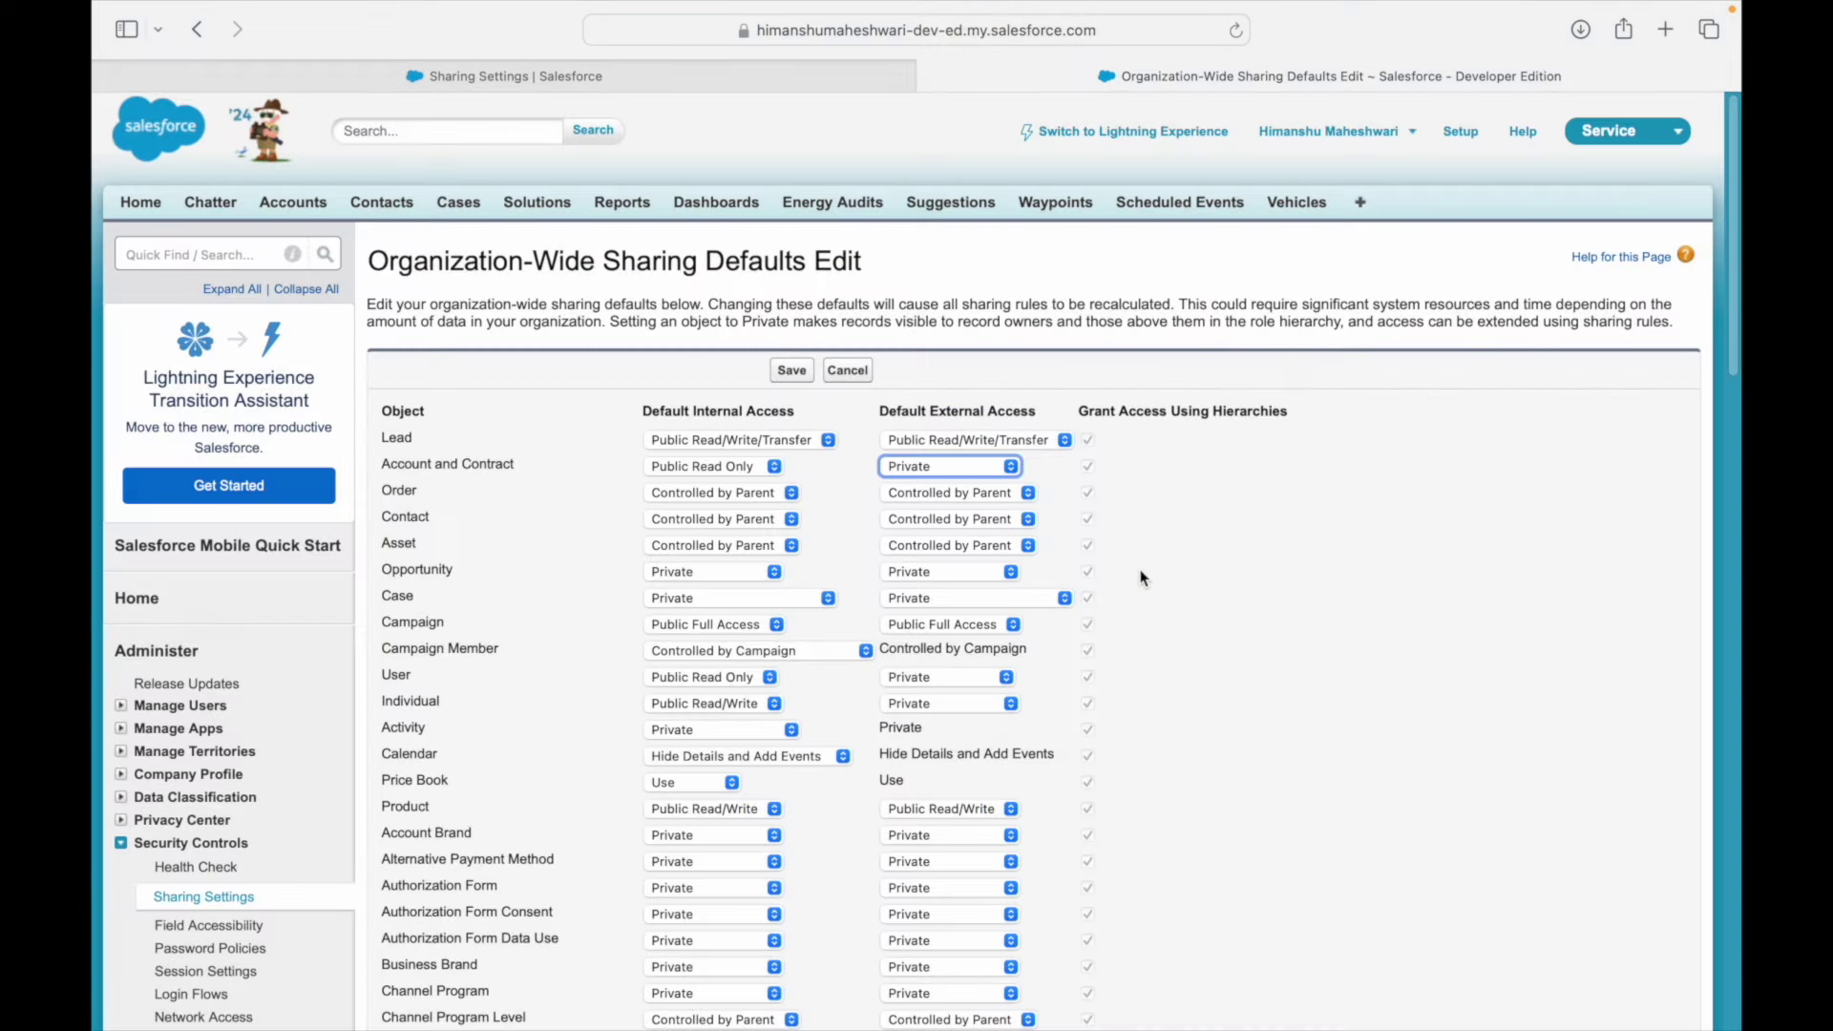
left_click(924, 466)
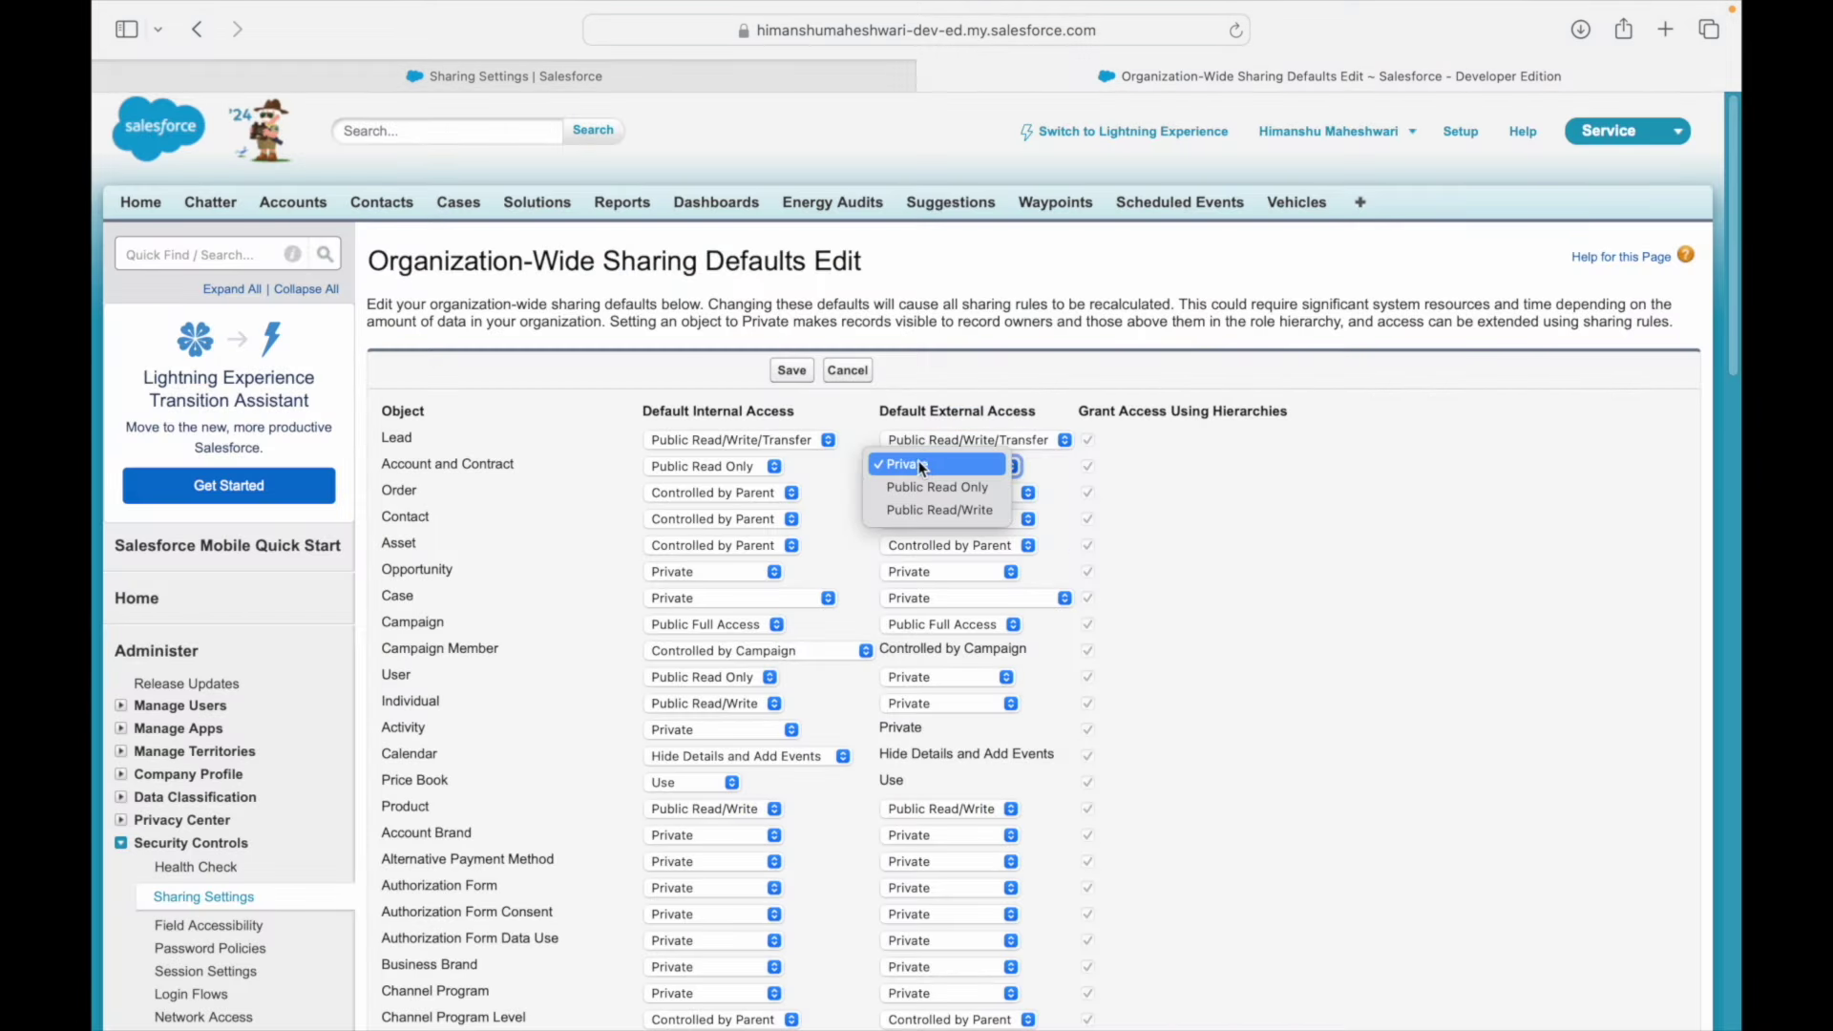
left_click(924, 465)
left_click(744, 470)
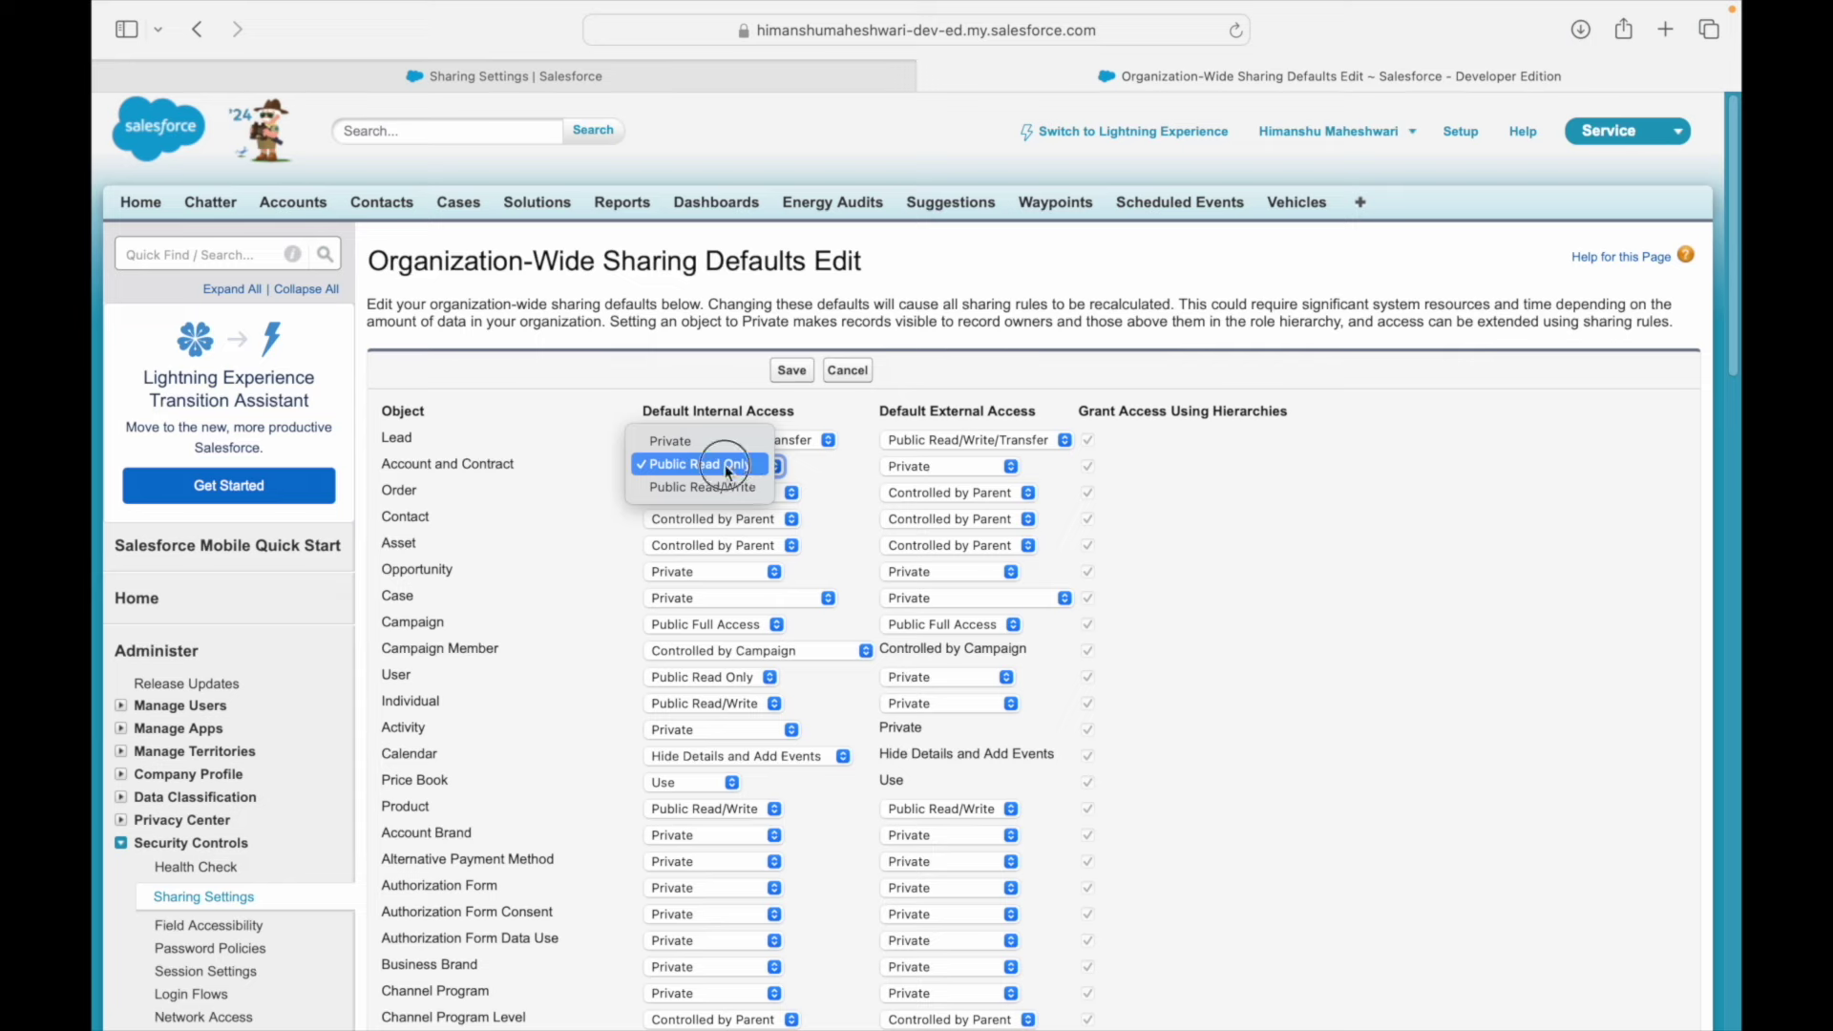
left_click(725, 463)
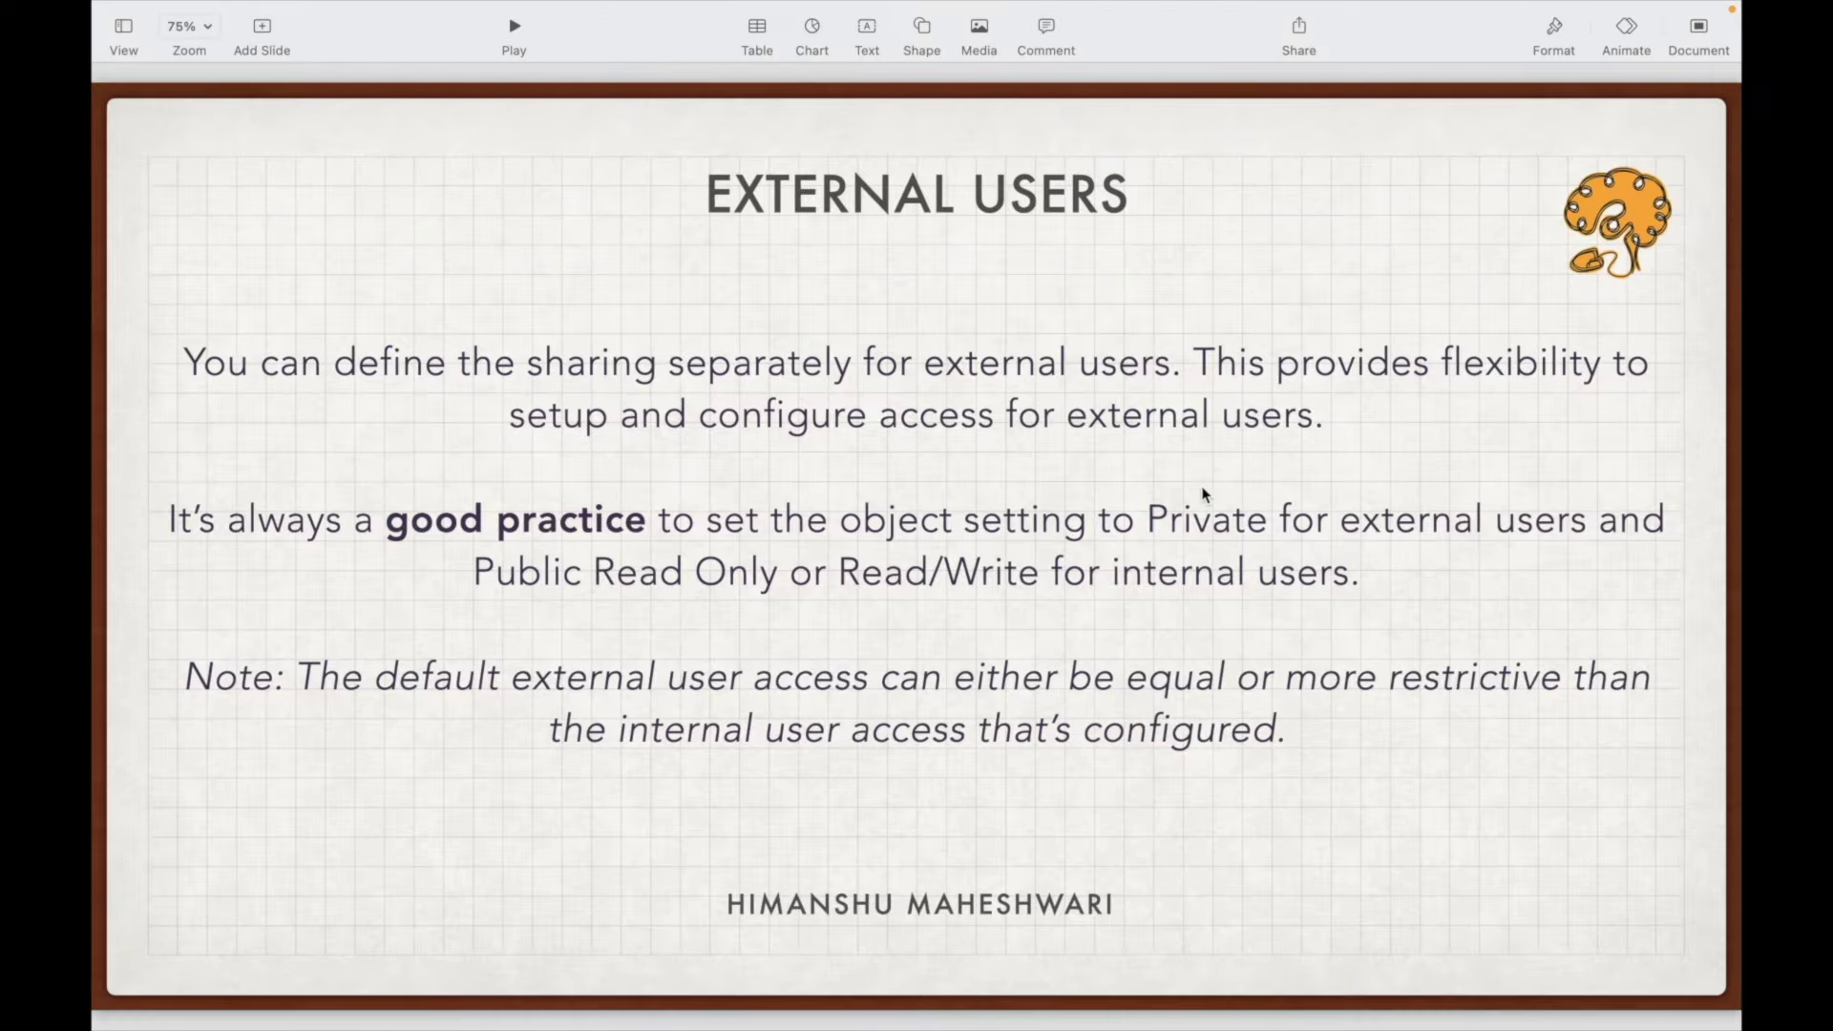
- Highlight 'object', 'Private' and the Read Only or Read/Write phrase on the External Users slide
left_click(971, 525)
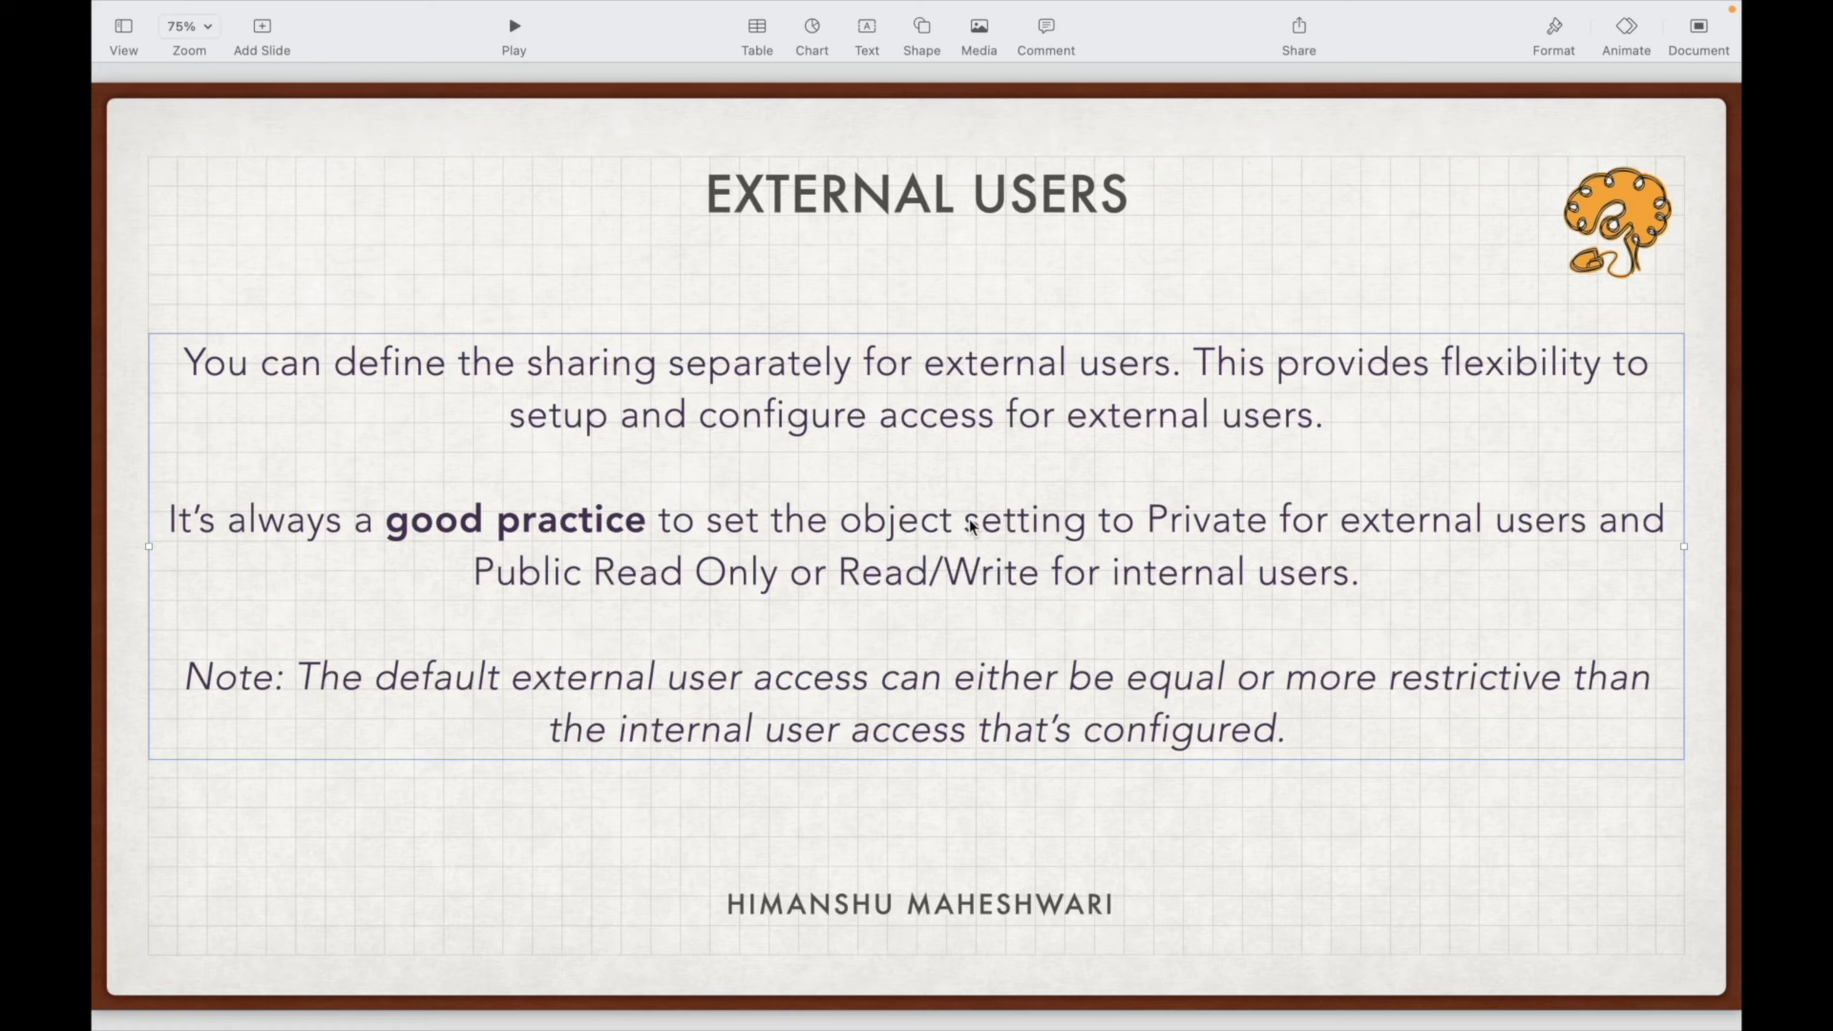
double_click(897, 521)
double_click(1205, 522)
left_click(1361, 523)
left_click_drag(561, 573, 1055, 573)
left_click(1177, 572)
left_click(1279, 573)
left_click(1362, 573)
key("ctrl+Right")
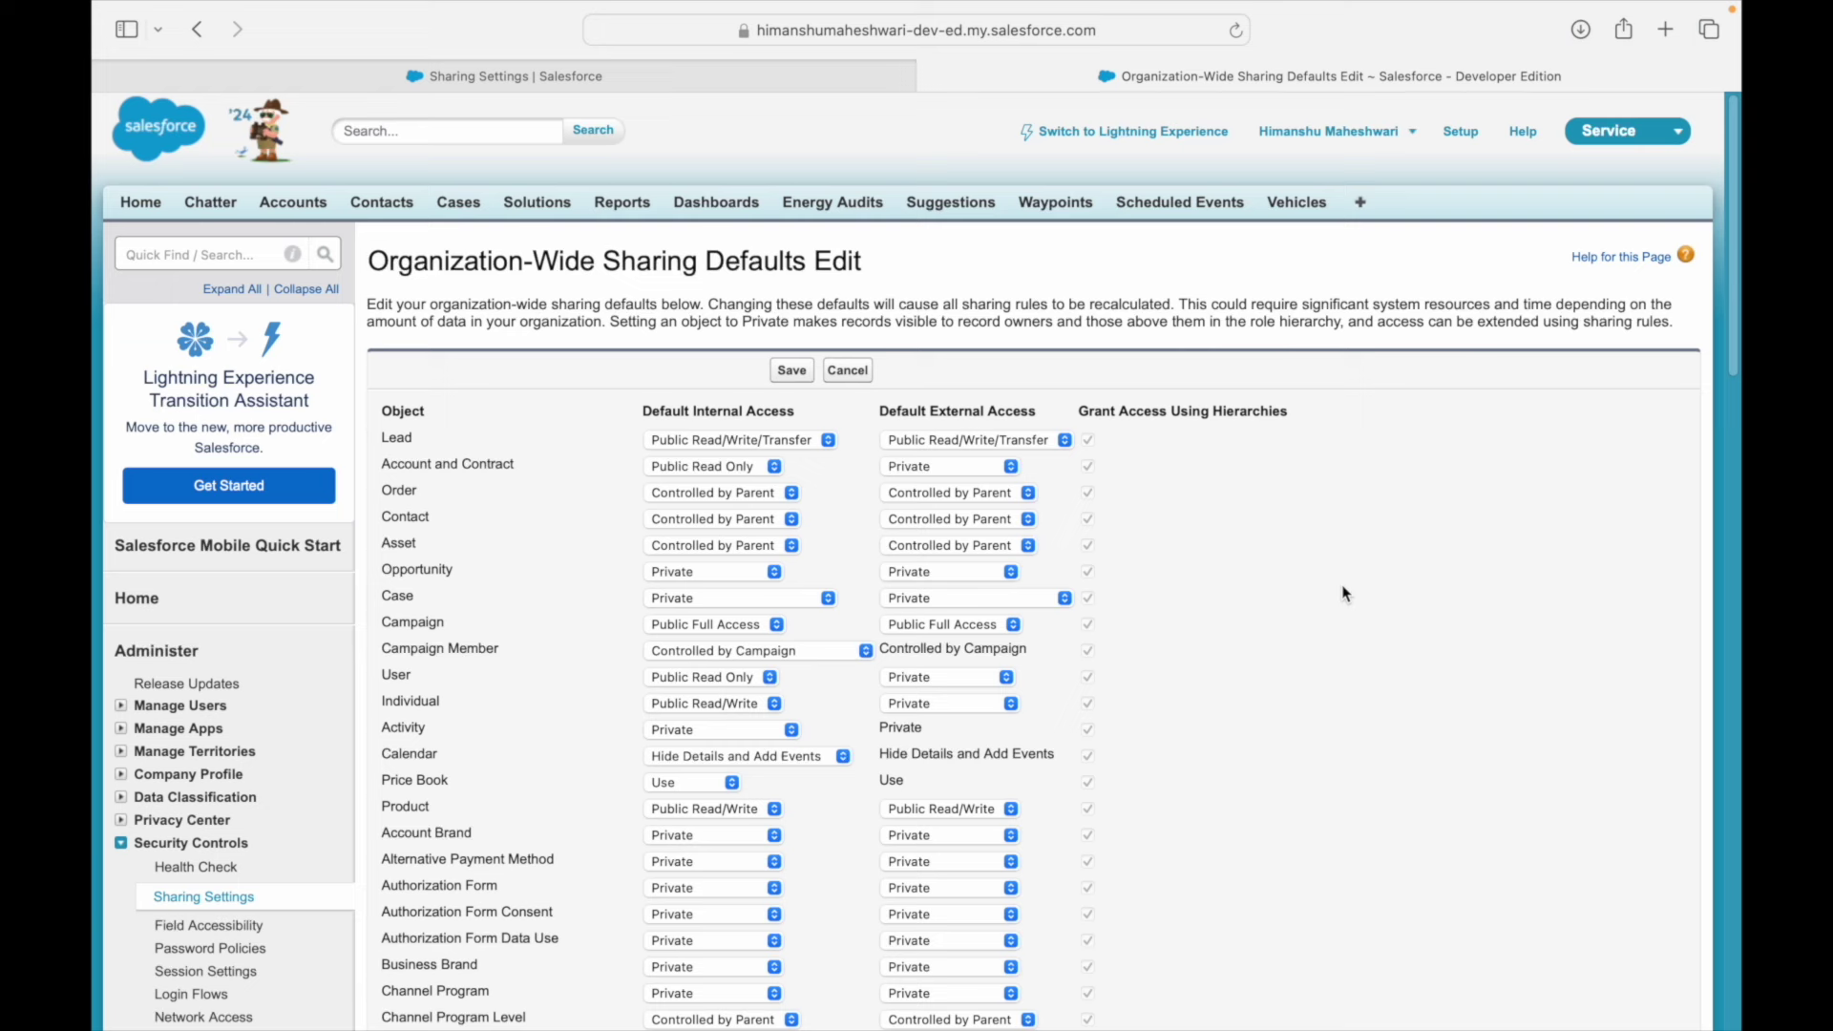
- Confirm Account and Contract and Opportunity external access both stay Private
left_click(933, 468)
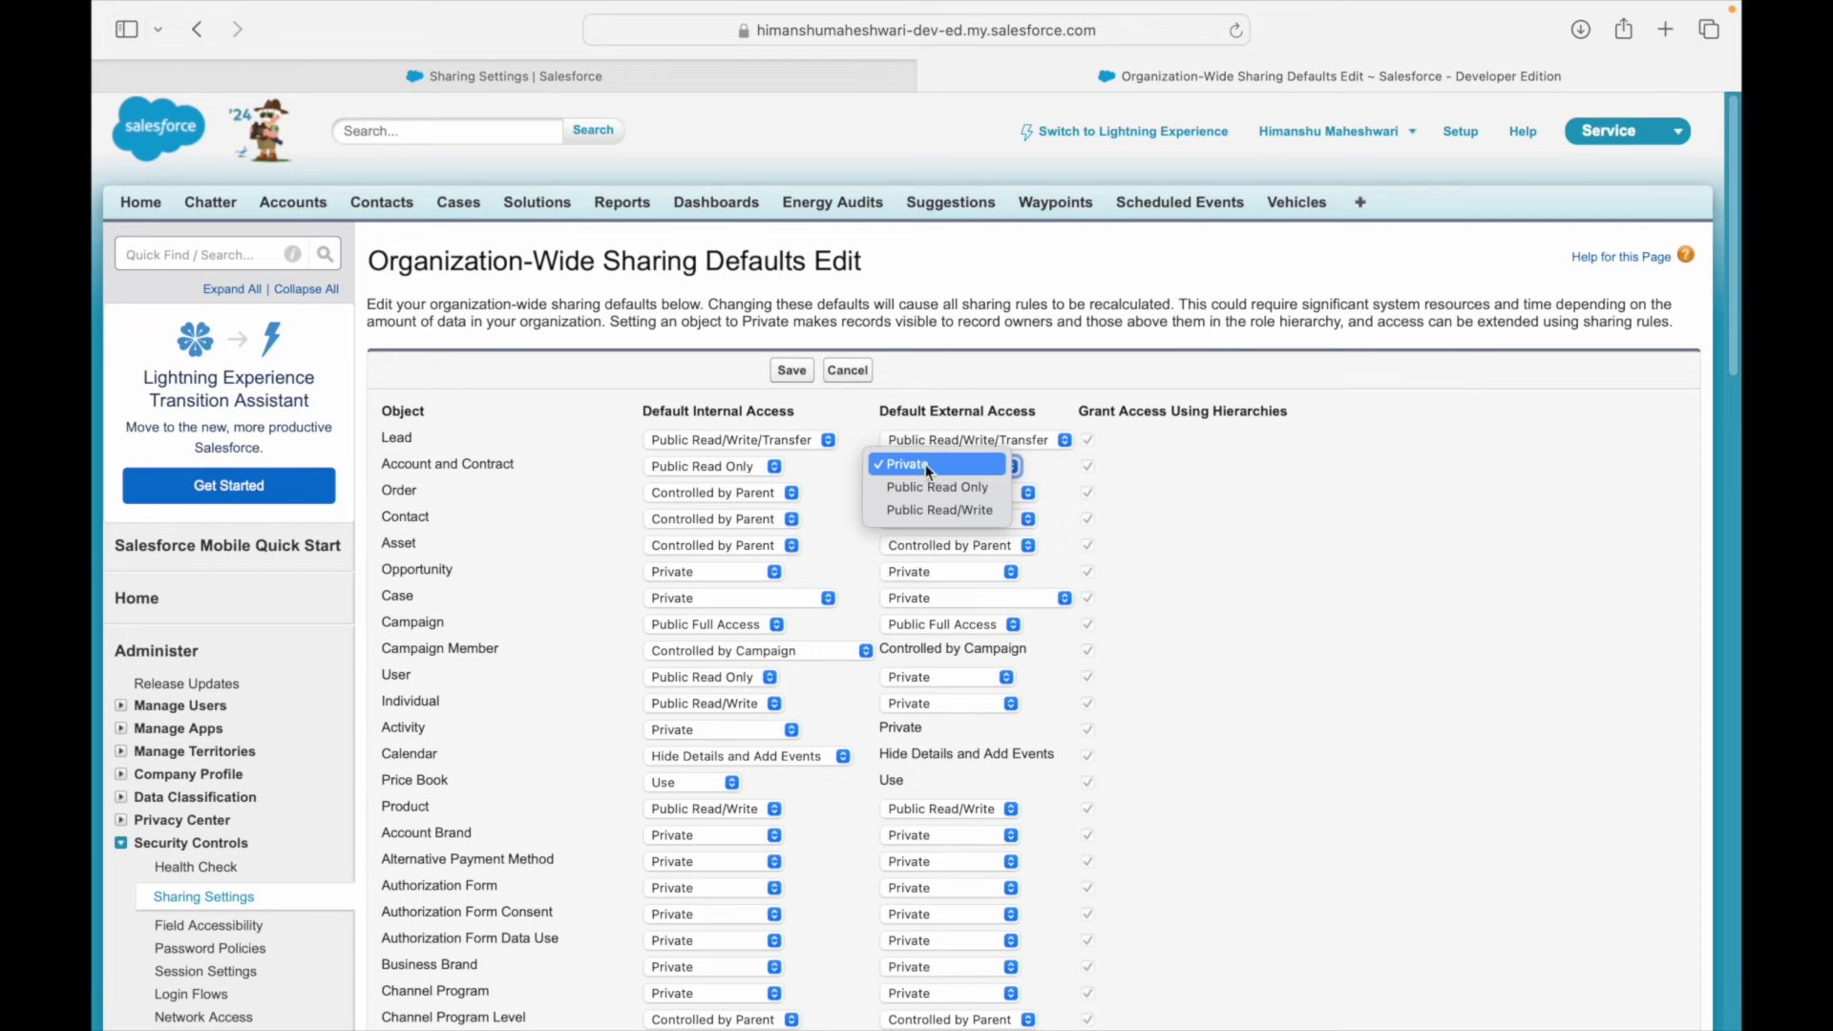
left_click(925, 464)
left_click(940, 574)
left_click(930, 574)
- Set Tableau Host Mapping external access to Private
scroll(978, 701, "down", 2)
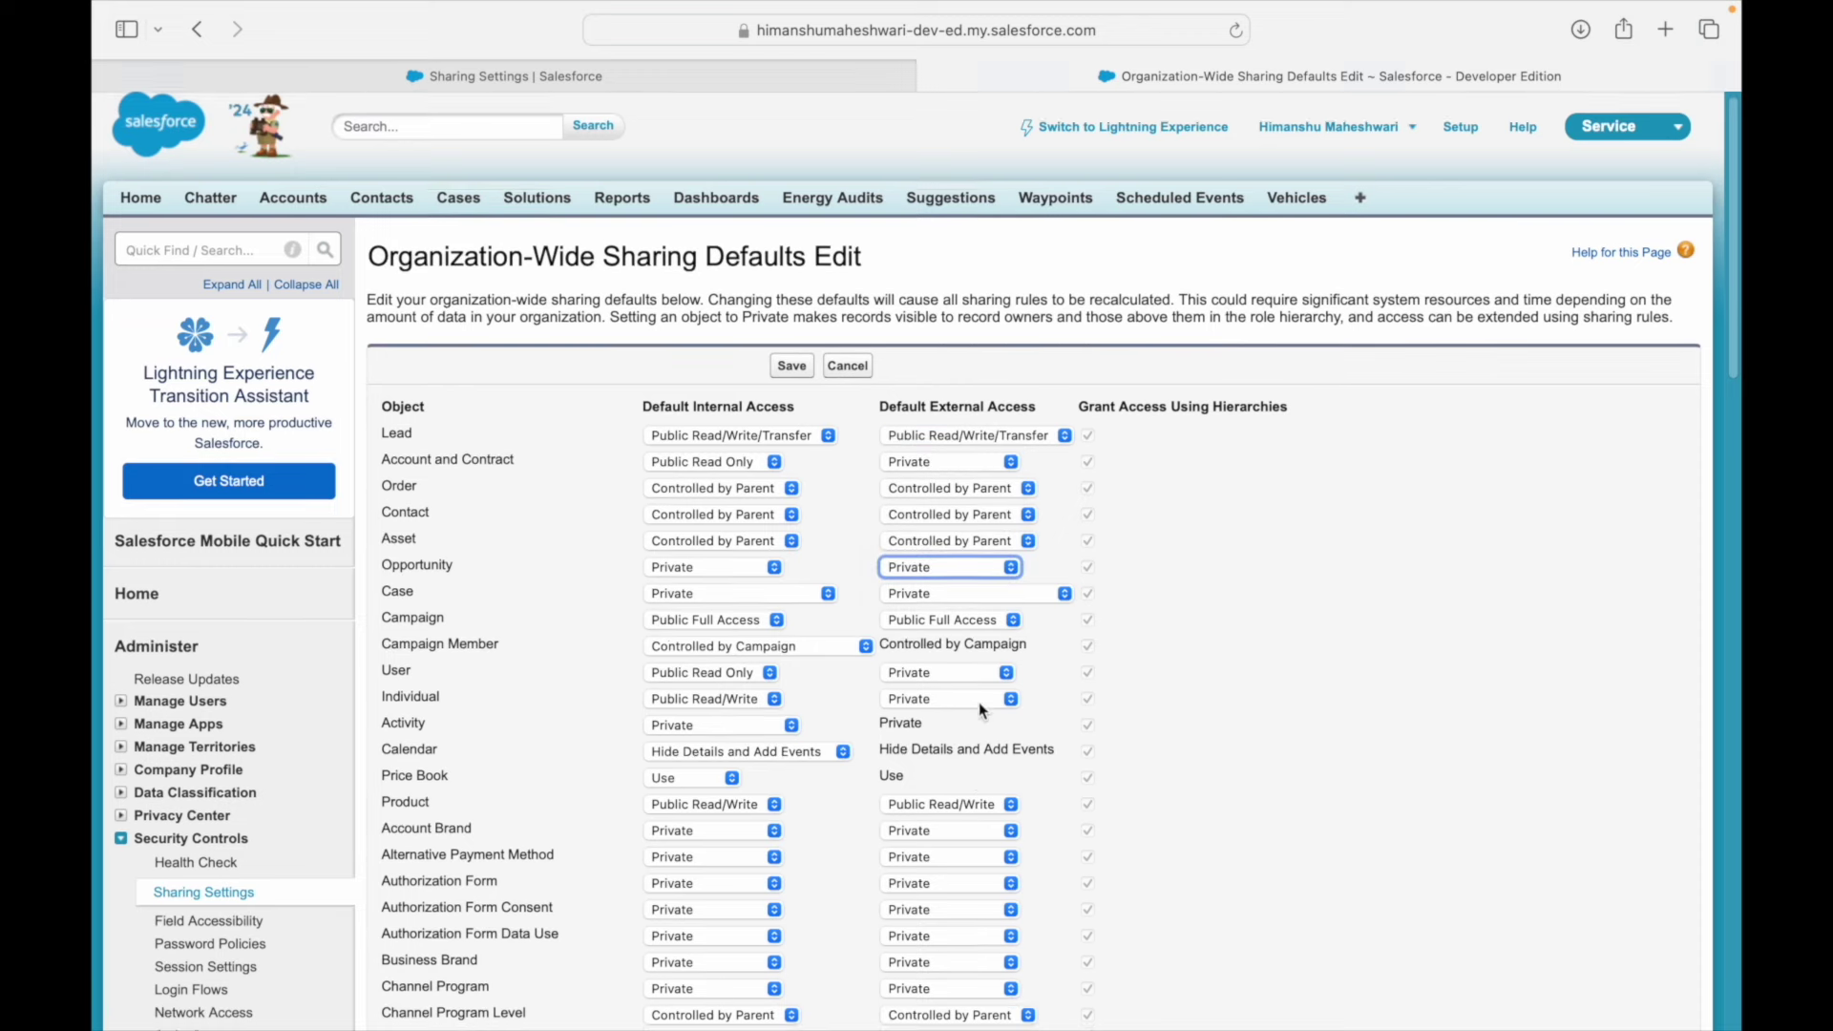
scroll(955, 754, "down", 4)
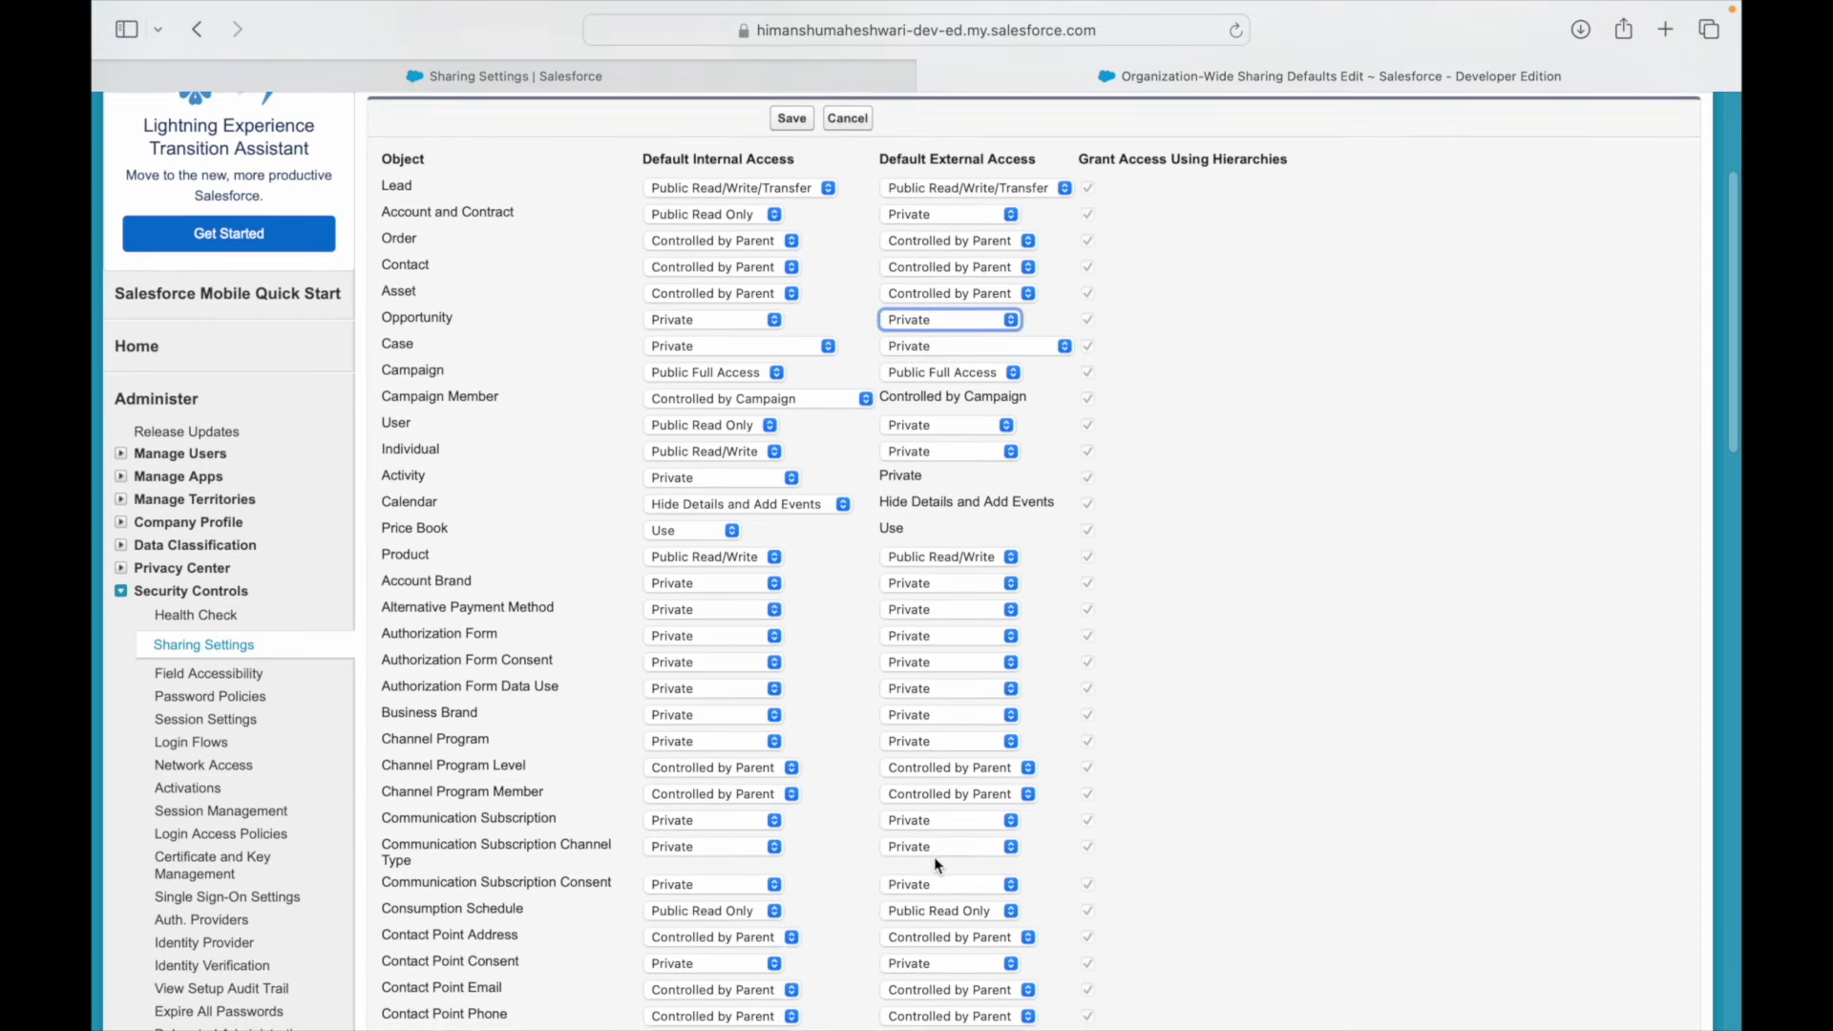
scroll(932, 853, "down", 15)
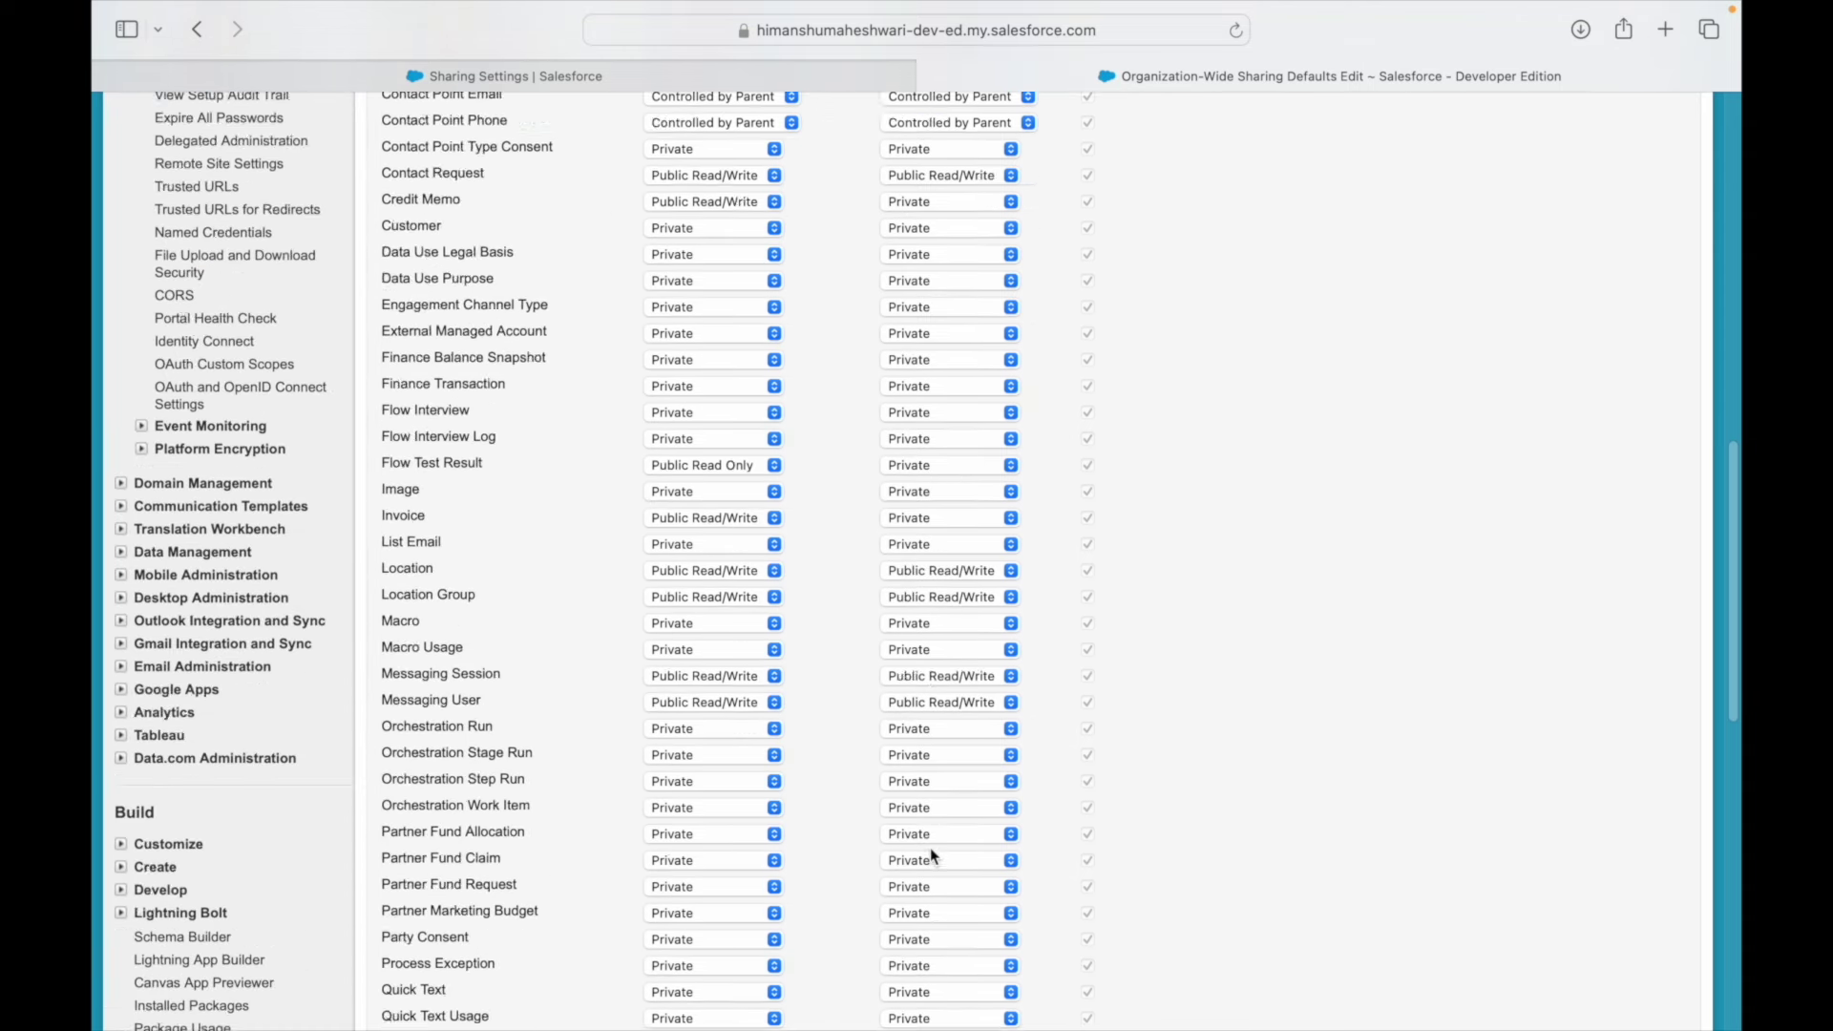
scroll(930, 845, "down", 8)
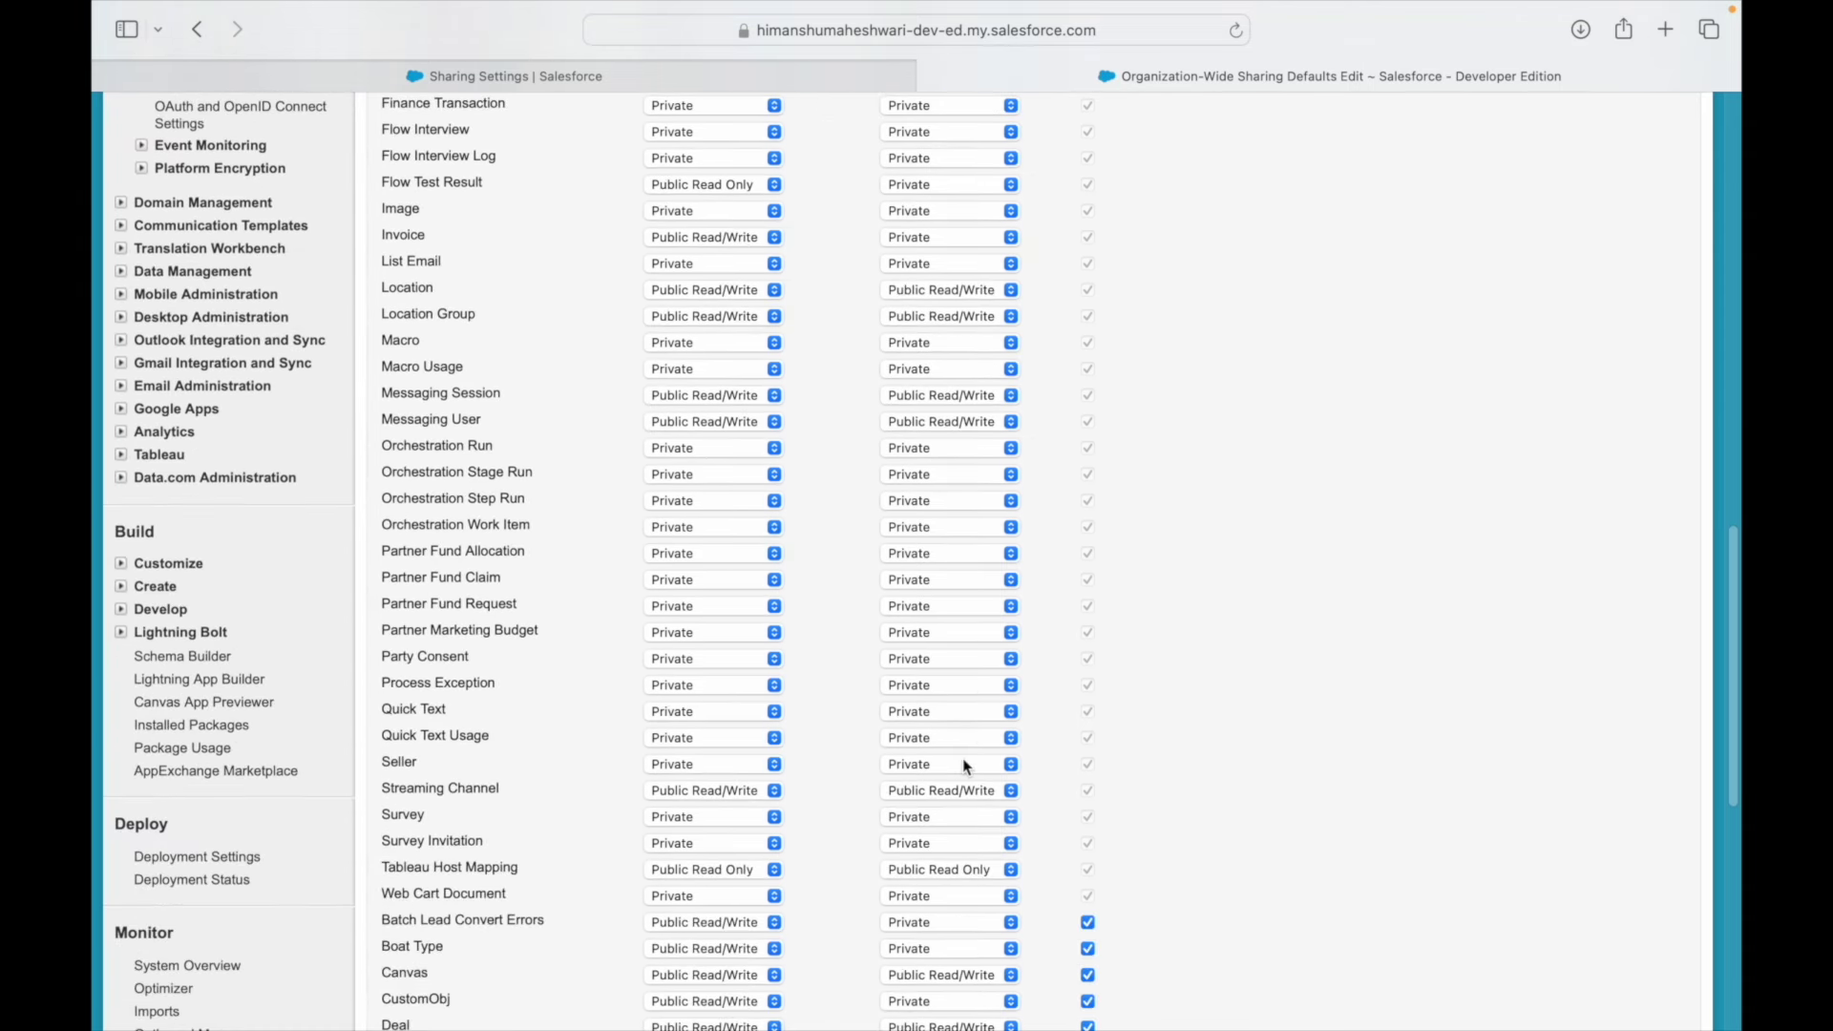
scroll(962, 758, "down", 7)
scroll(966, 767, "up", 6)
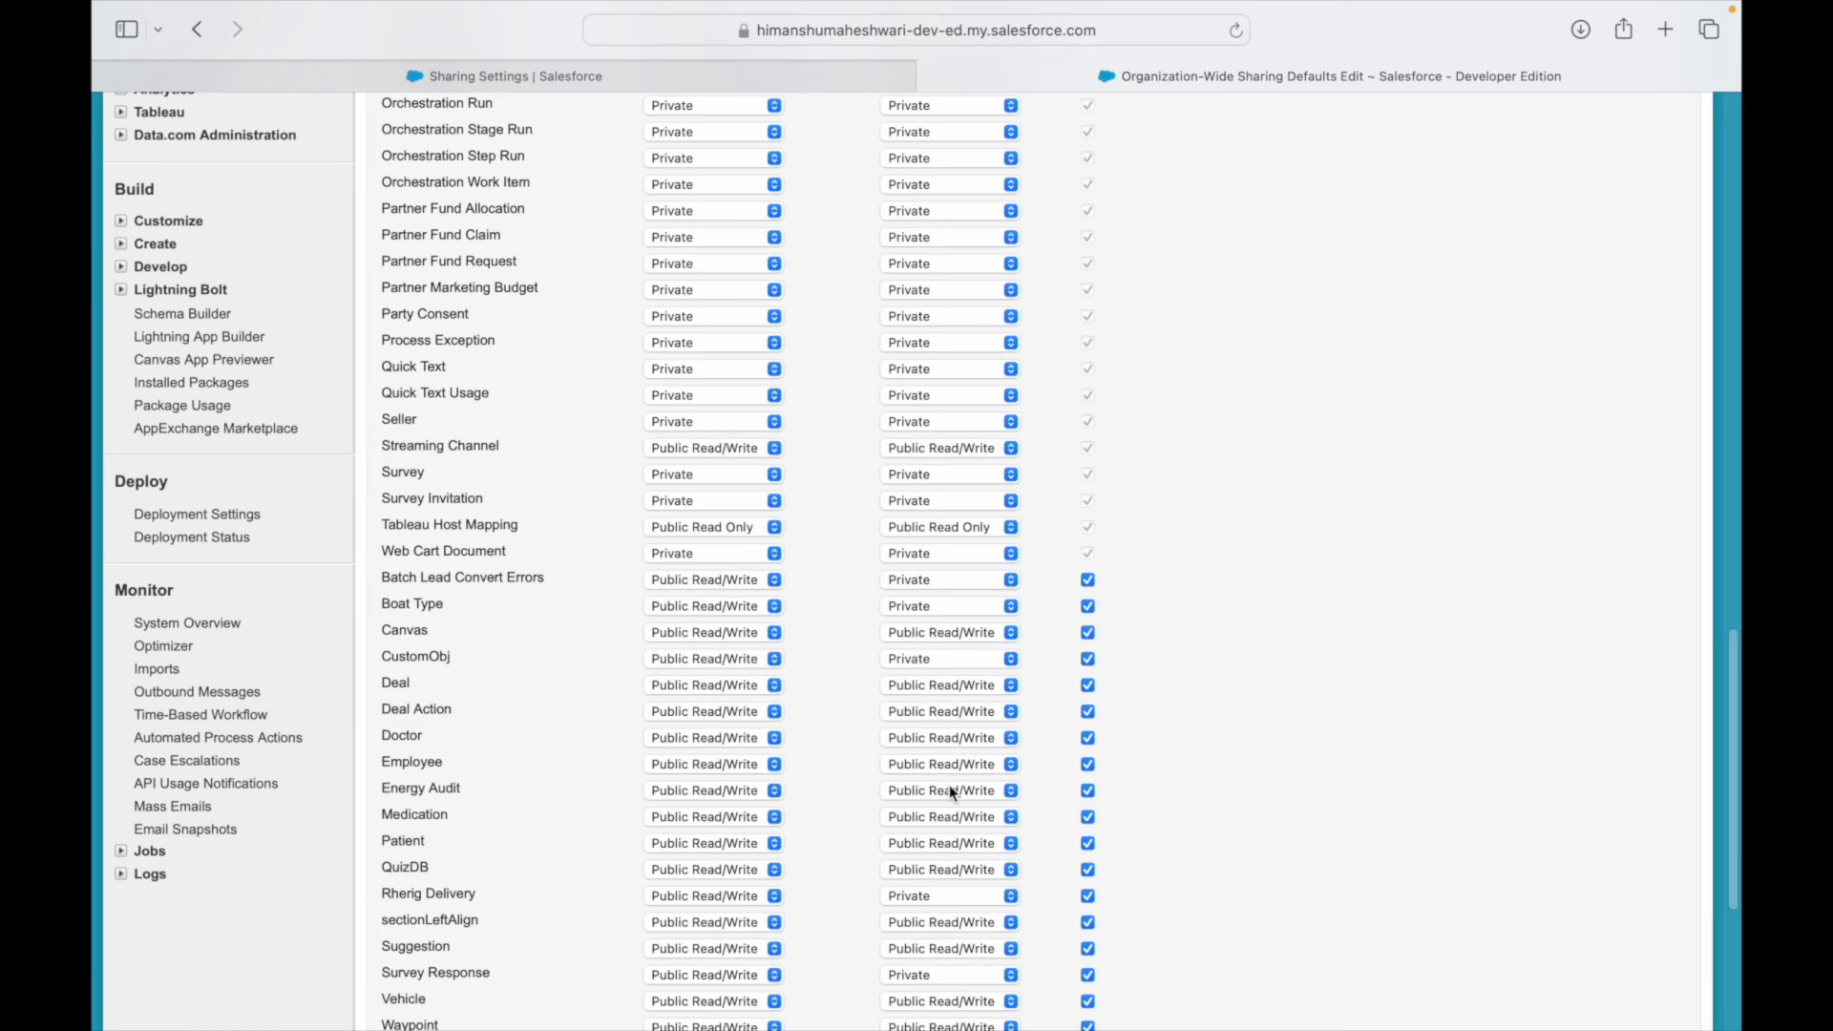
scroll(949, 785, "up", 3)
left_click(936, 656)
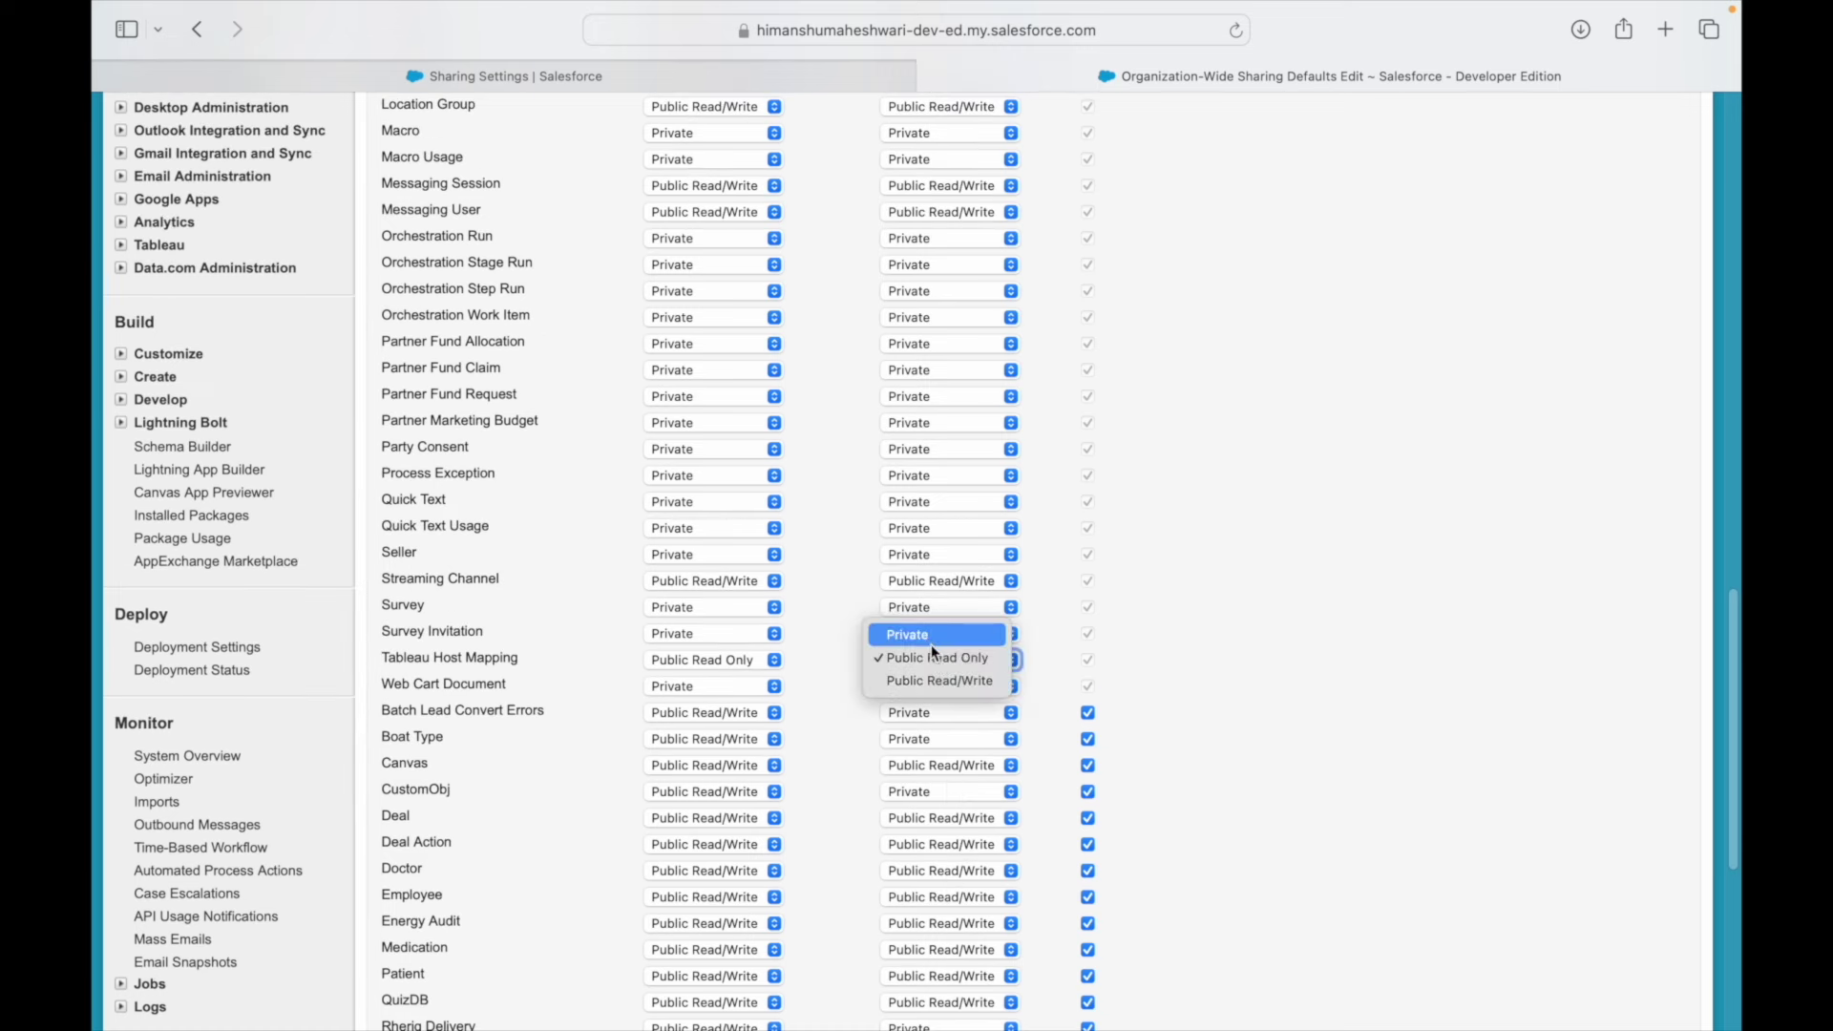
left_click(924, 636)
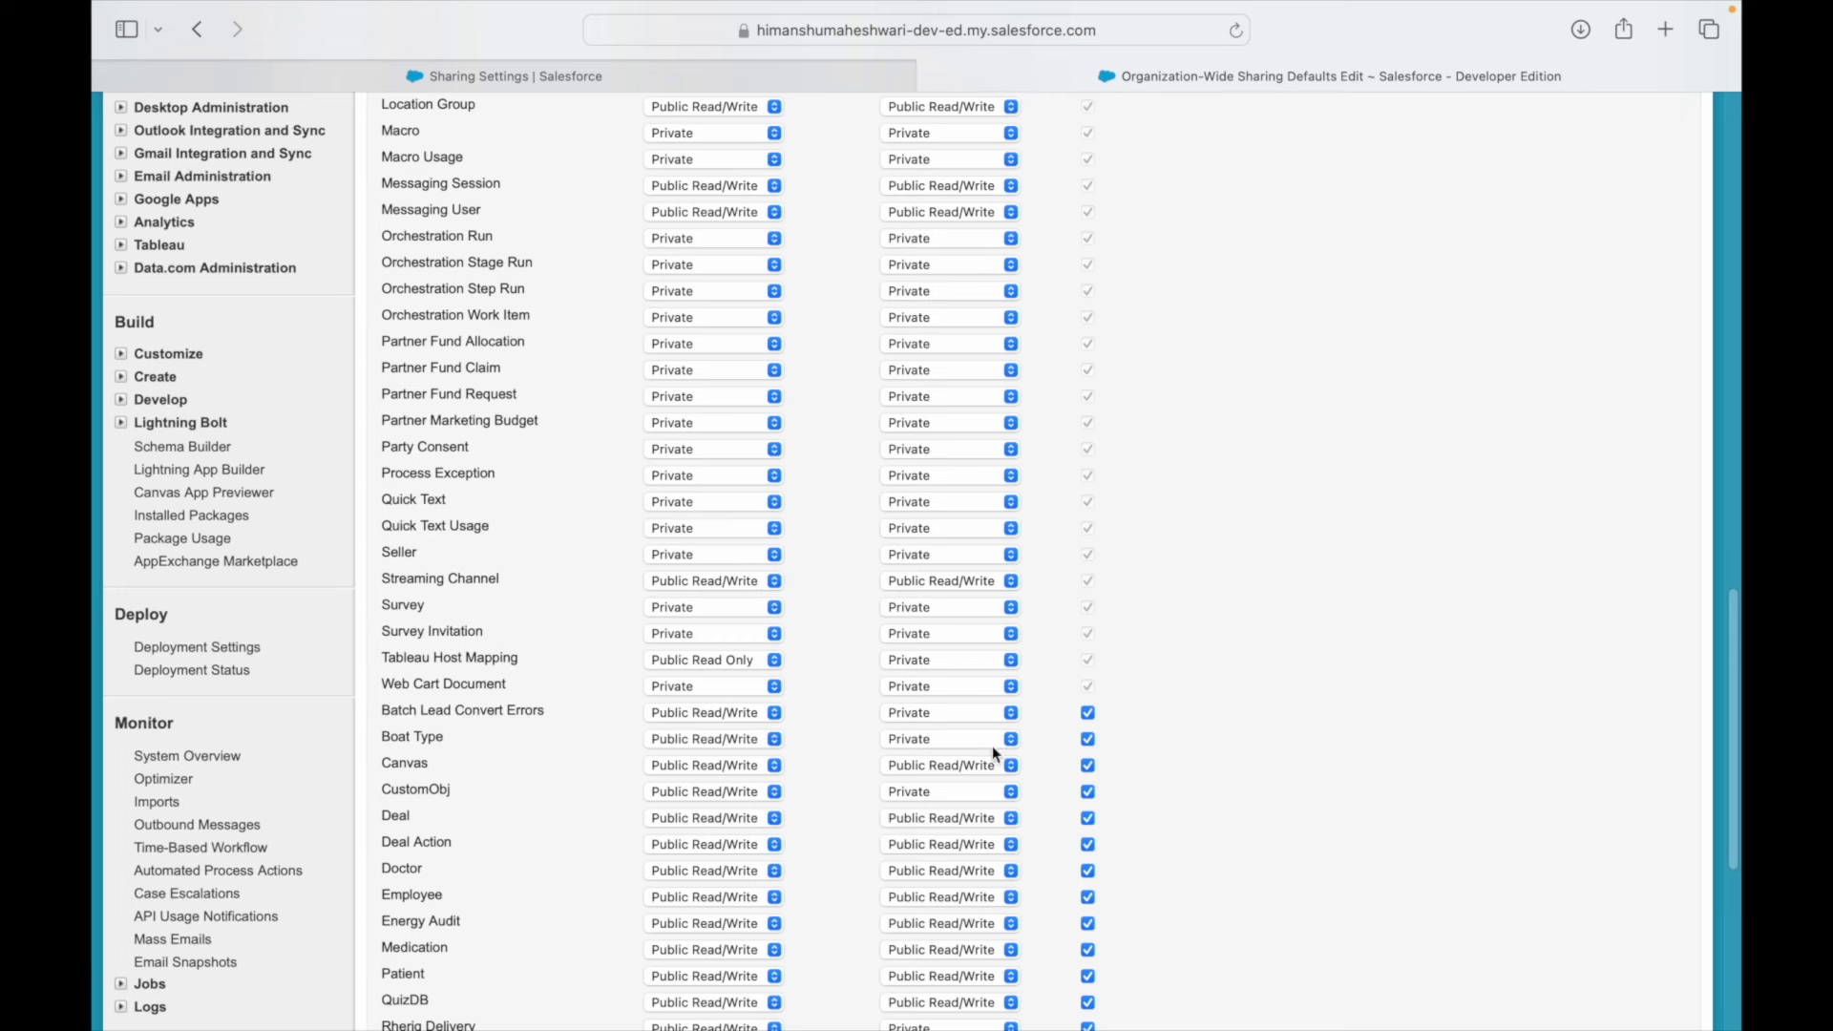
- Set Canvas external access to Private
left_click(944, 760)
left_click(948, 717)
left_click(1217, 699)
scroll(1235, 711, "down", 5)
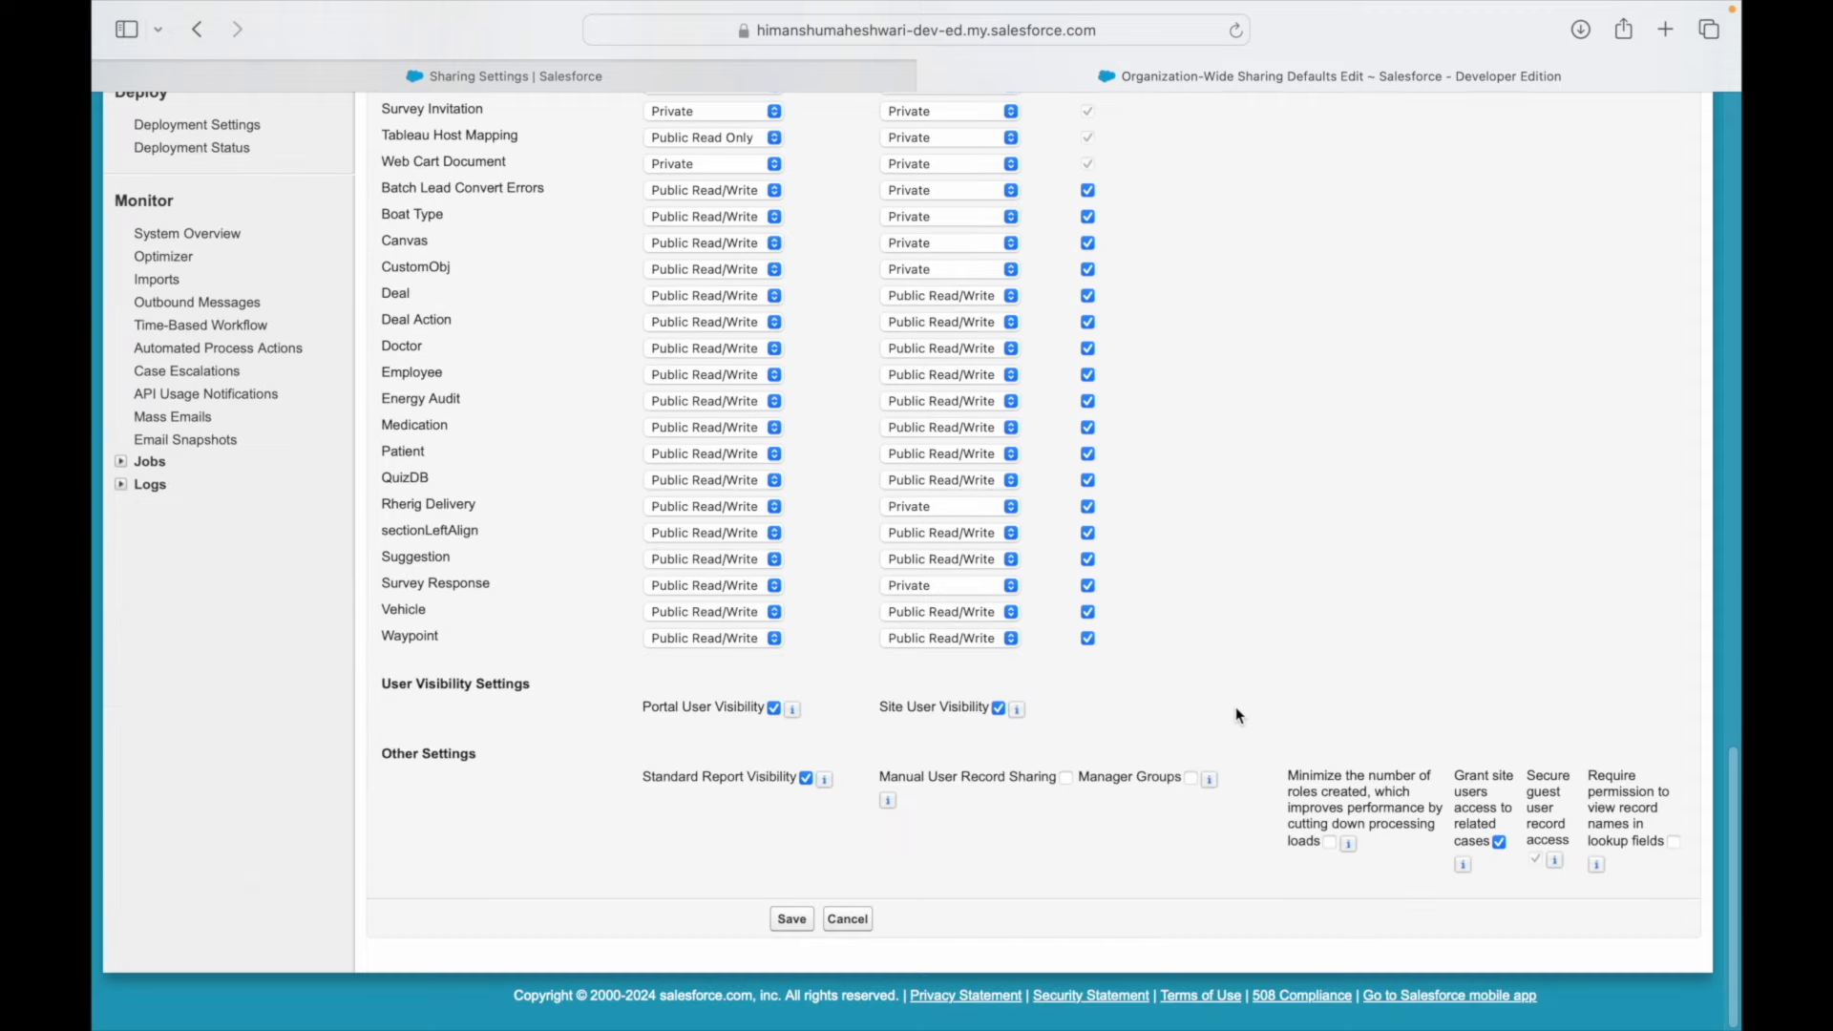
scroll(1142, 751, "up", 2)
scroll(1145, 749, "up", 4)
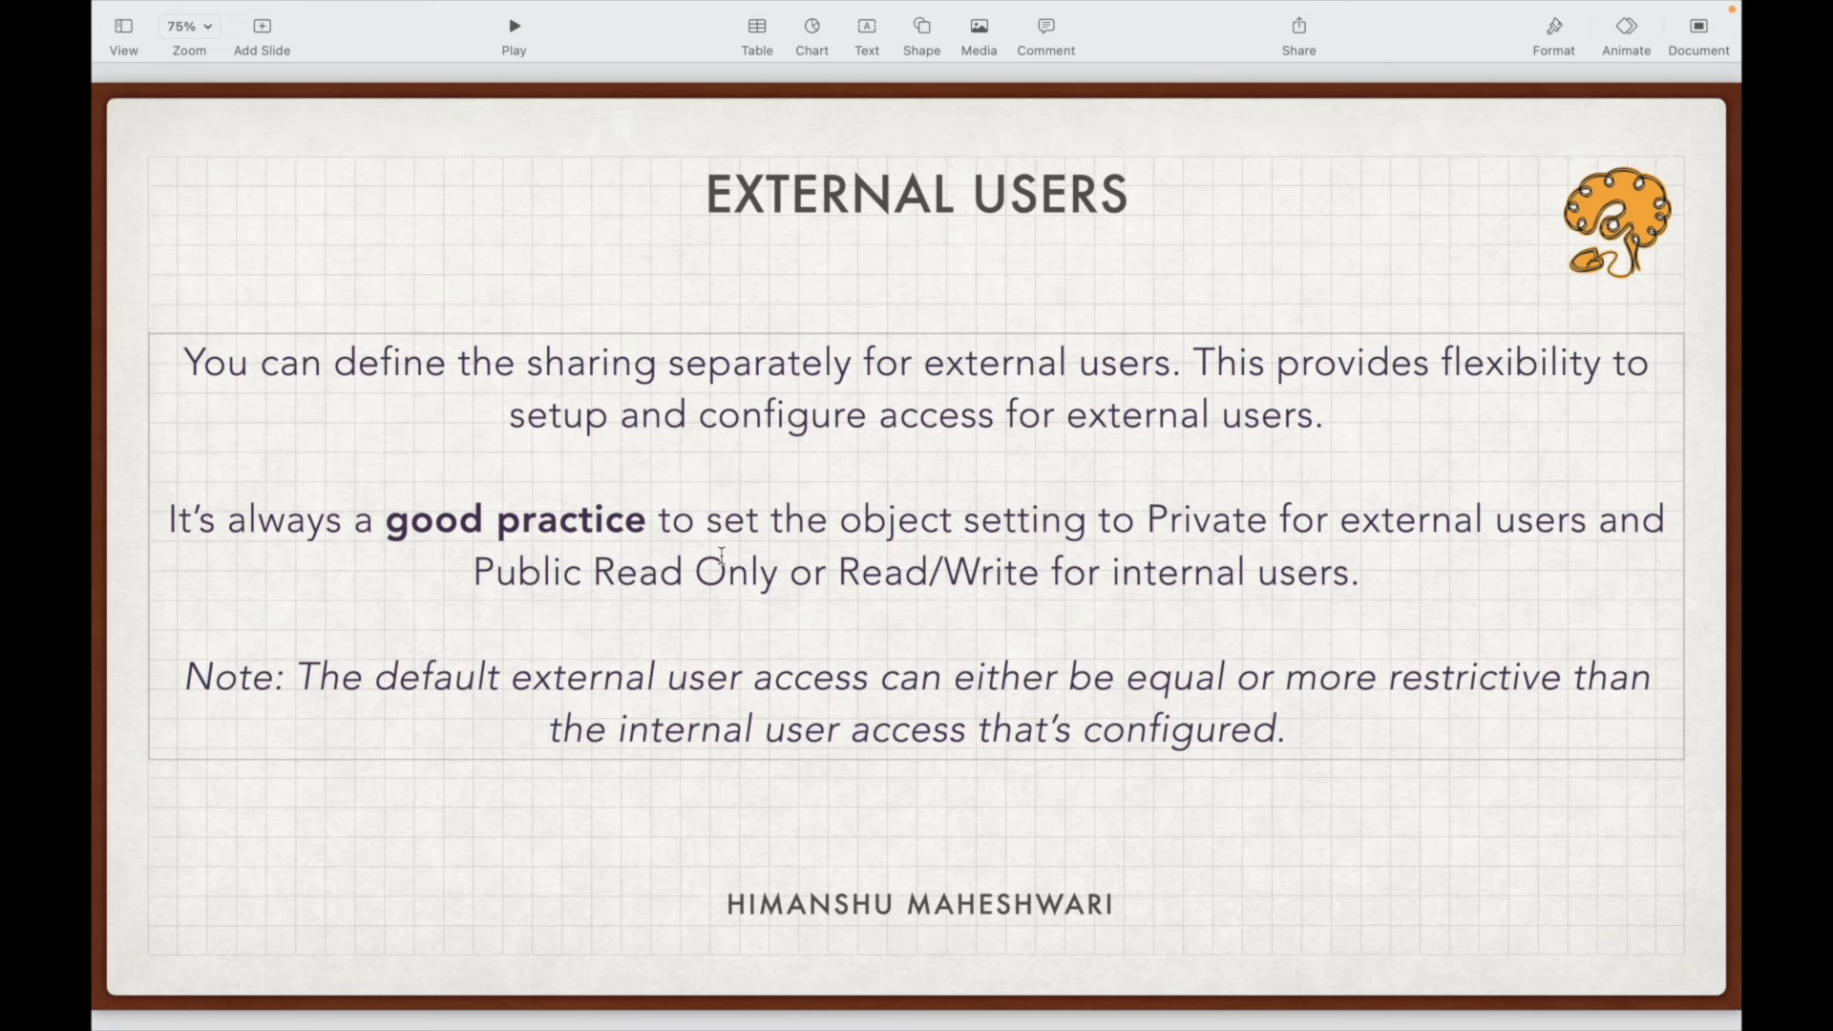
- Highlight 'Read Only' in the slide's second paragraph on good practice
left_click(656, 523)
left_click(961, 530)
left_click_drag(593, 572, 839, 573)
left_click(1063, 574)
left_click(838, 574)
- Highlight the note's phrases: default external user access should be equal or more restrictive
left_click_drag(375, 678, 910, 674)
left_click(912, 675)
left_click_drag(1124, 677, 1286, 680)
left_click_drag(1466, 679, 1539, 679)
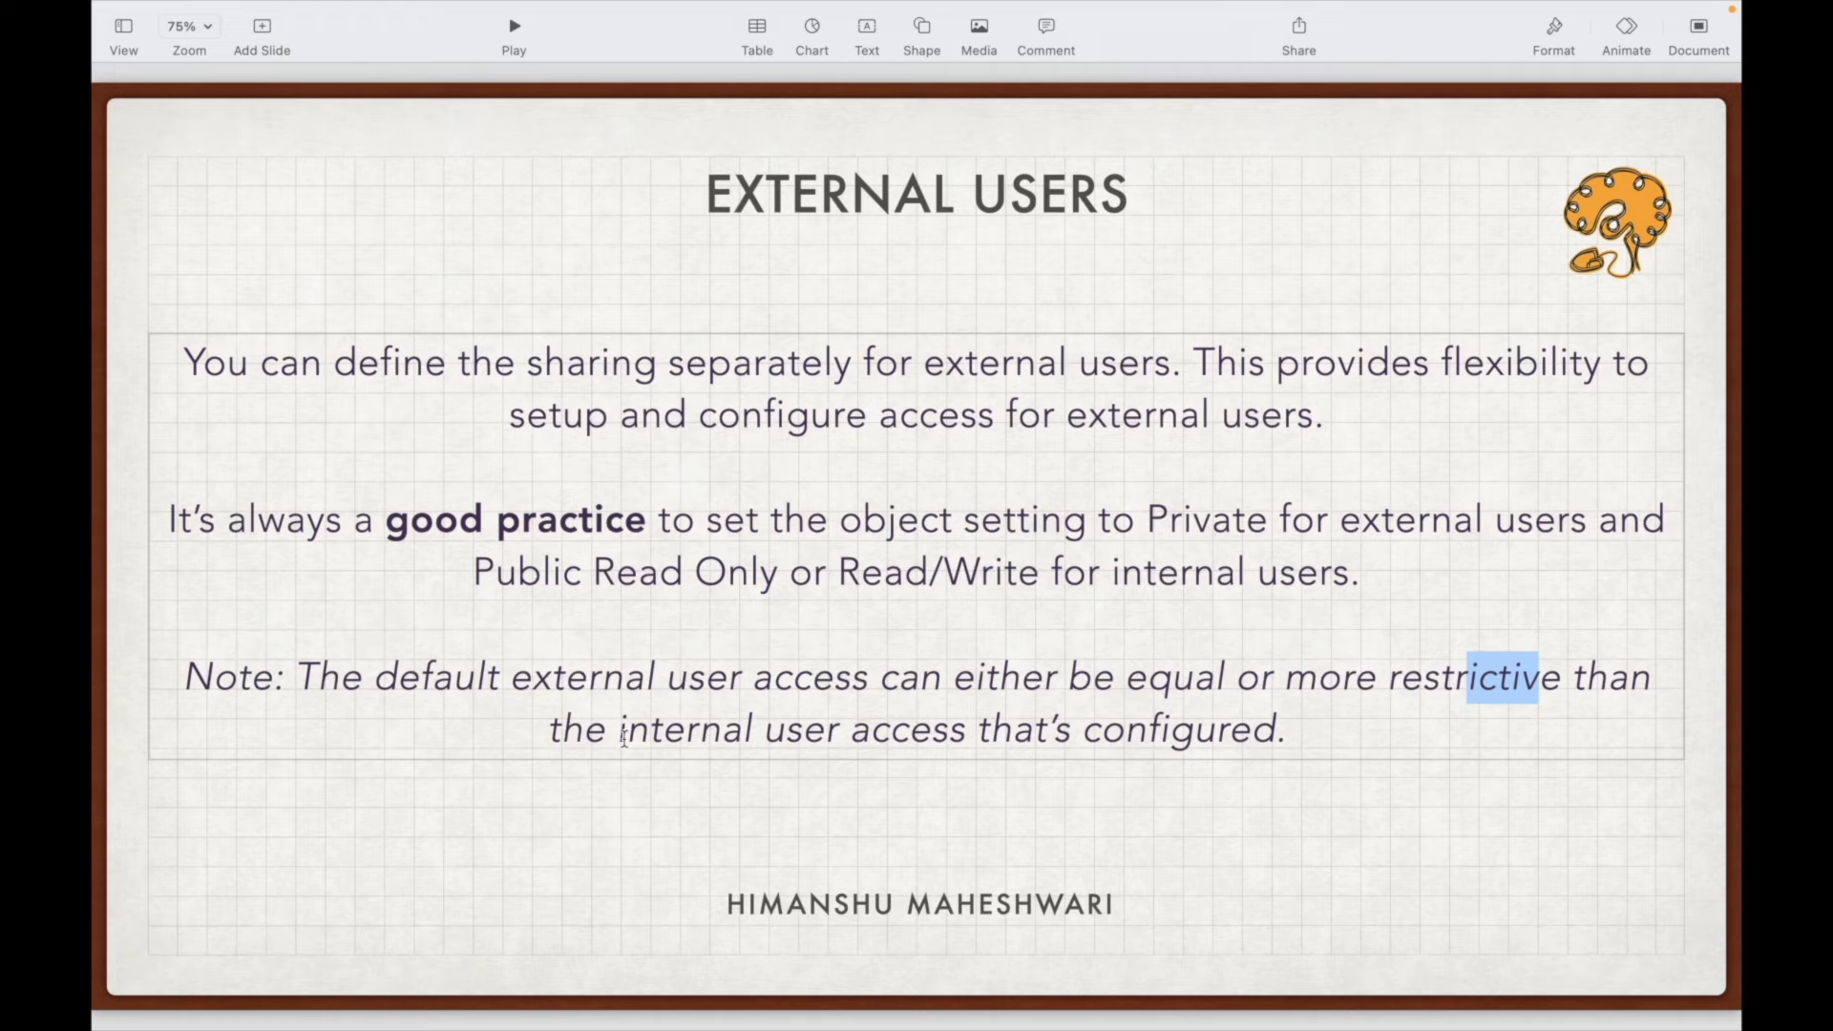
left_click_drag(624, 731, 1071, 730)
left_click(1170, 723)
left_click(1288, 726)
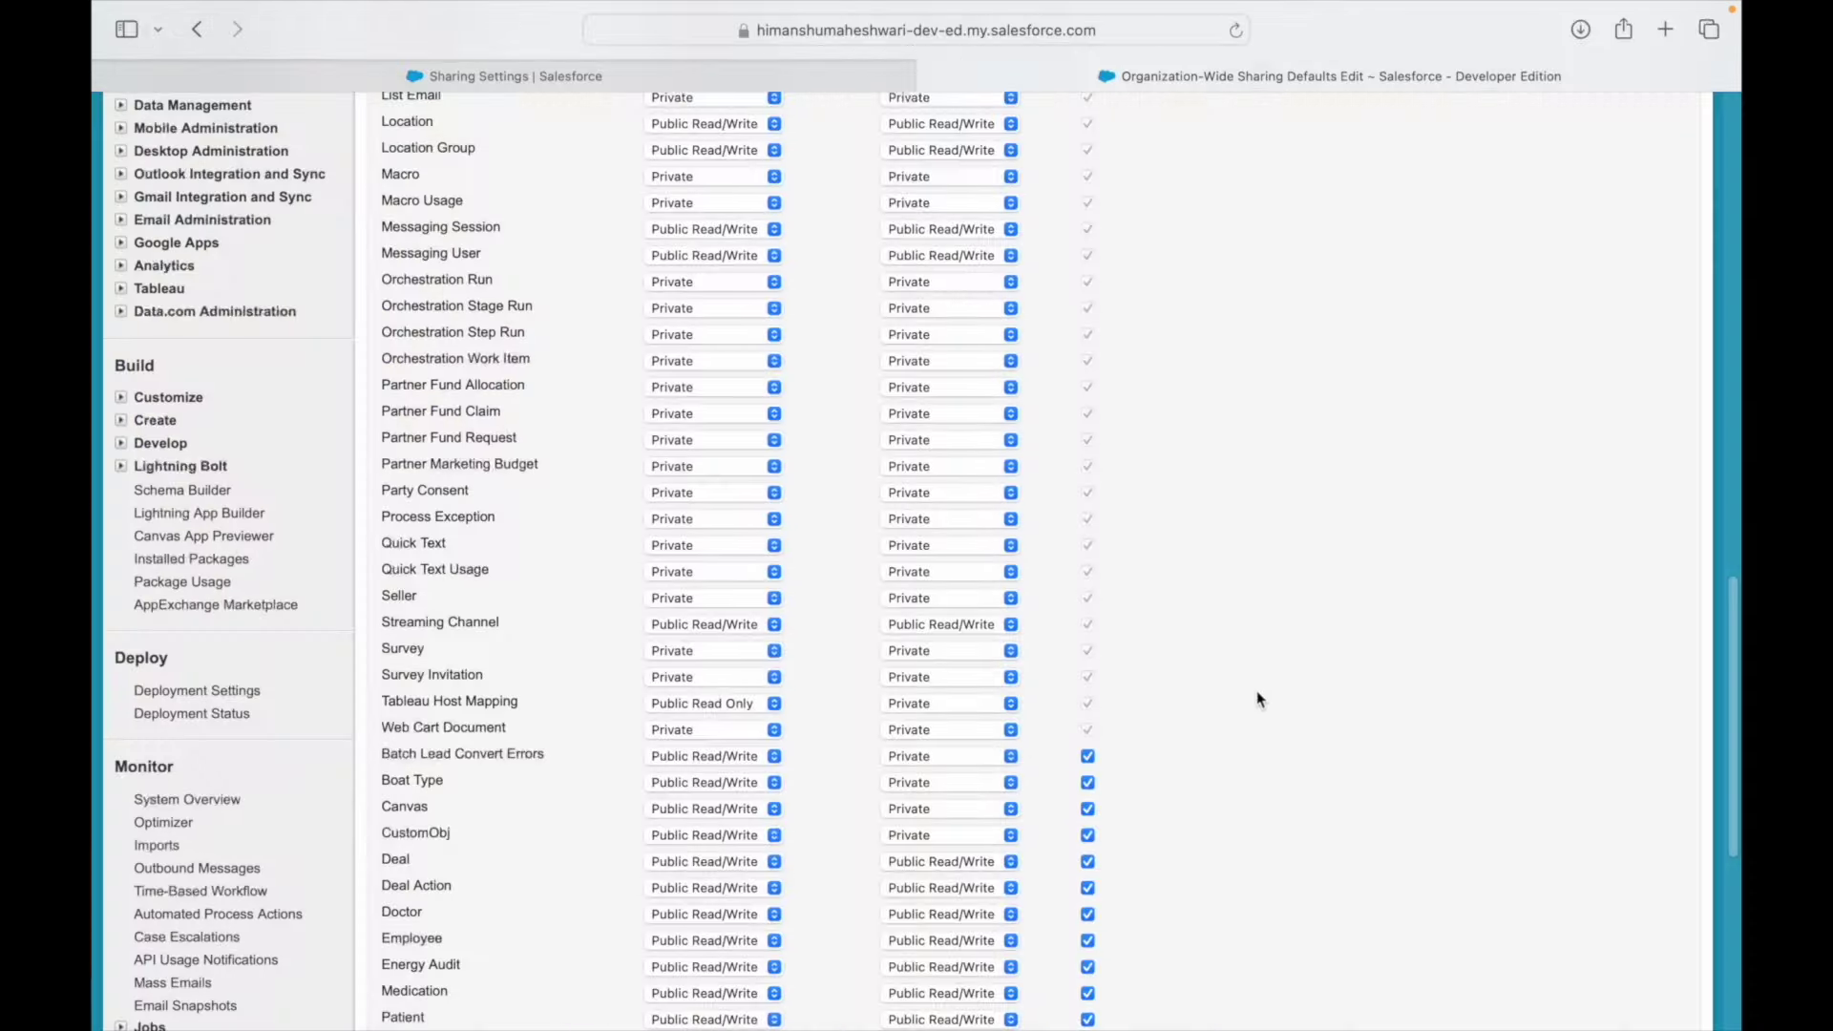
- Set Case internal access to Public Read Only, leaving external access Private
scroll(1126, 655, "up", 3)
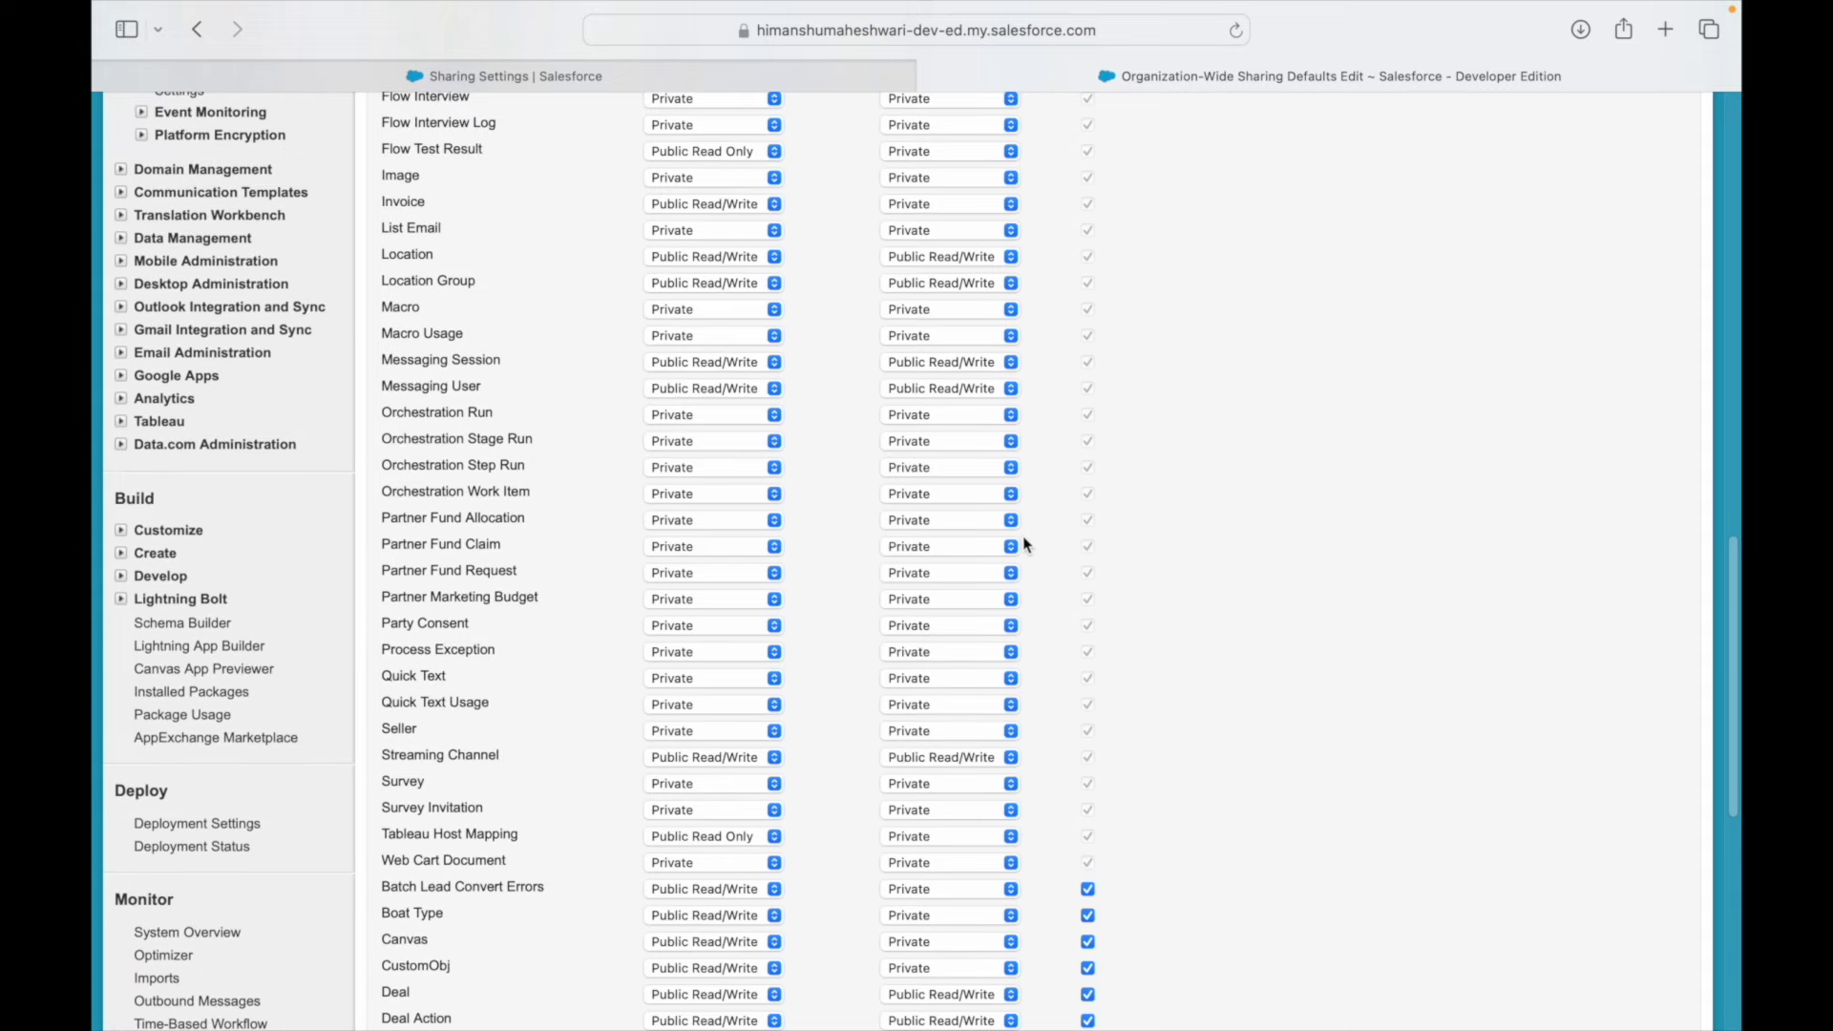
scroll(1023, 536, "up", 8)
scroll(991, 491, "up", 15)
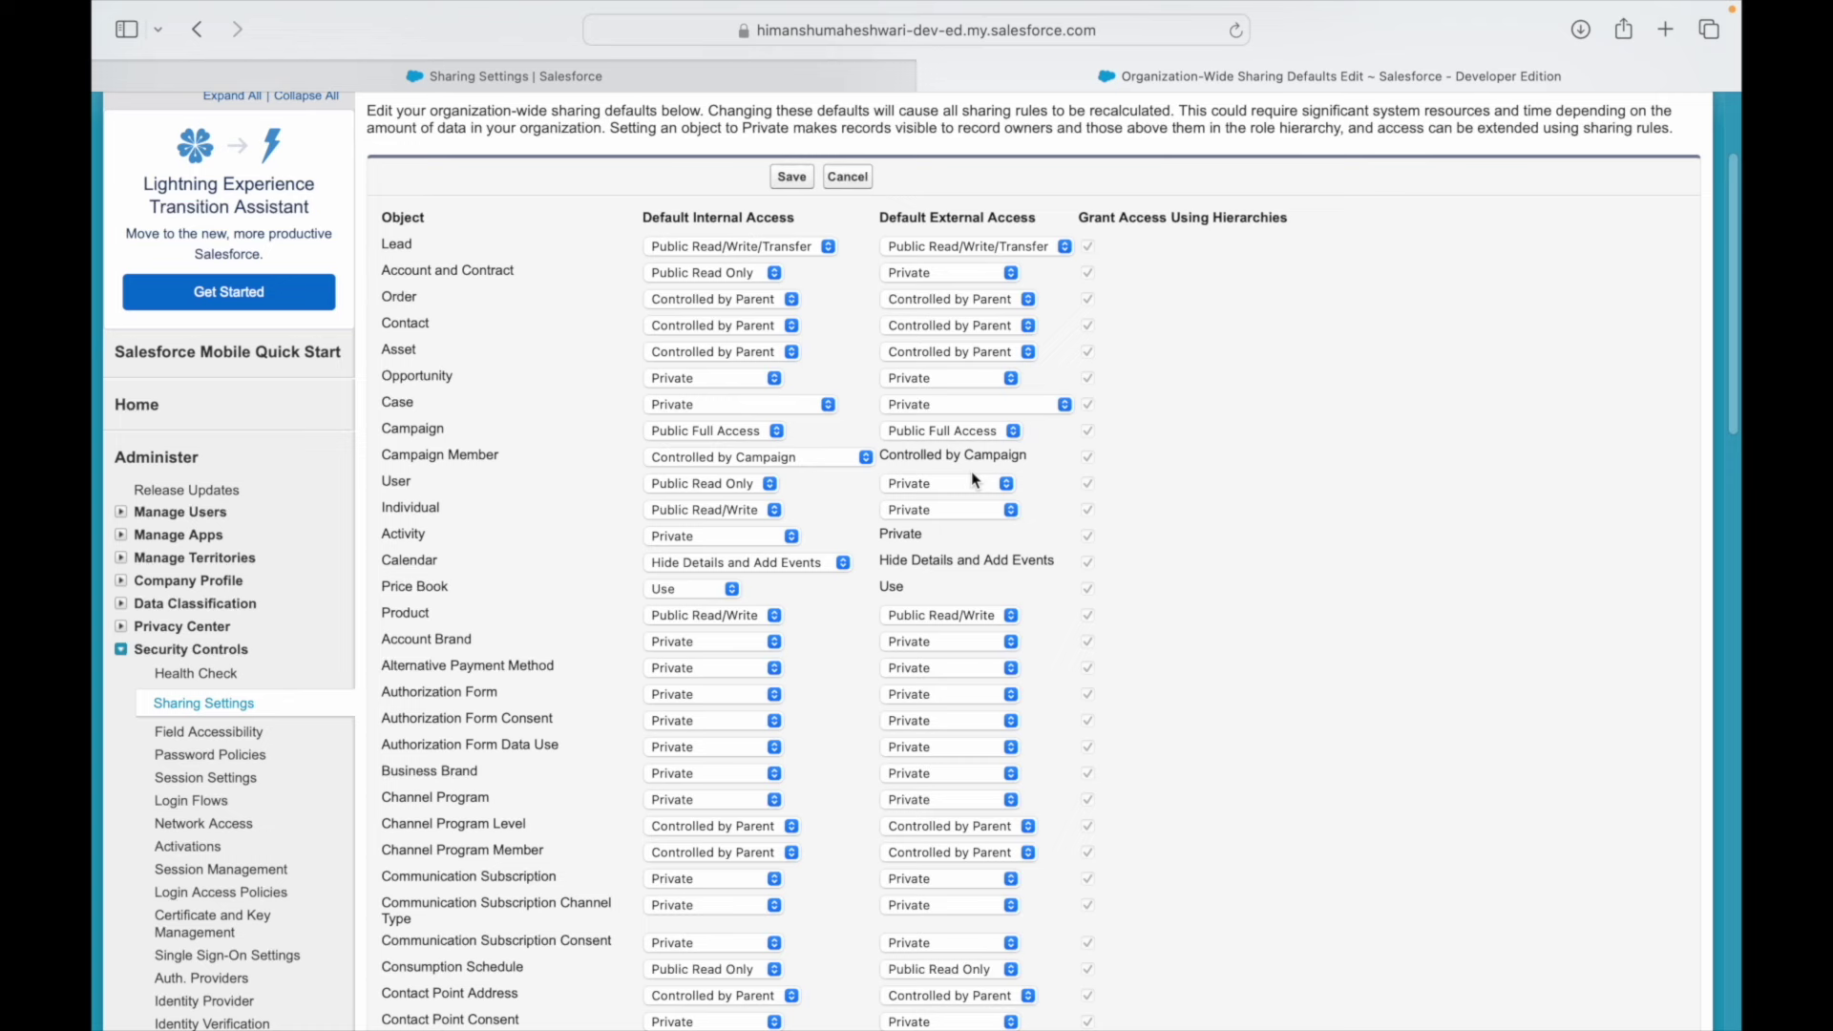
scroll(840, 362, "up", 1)
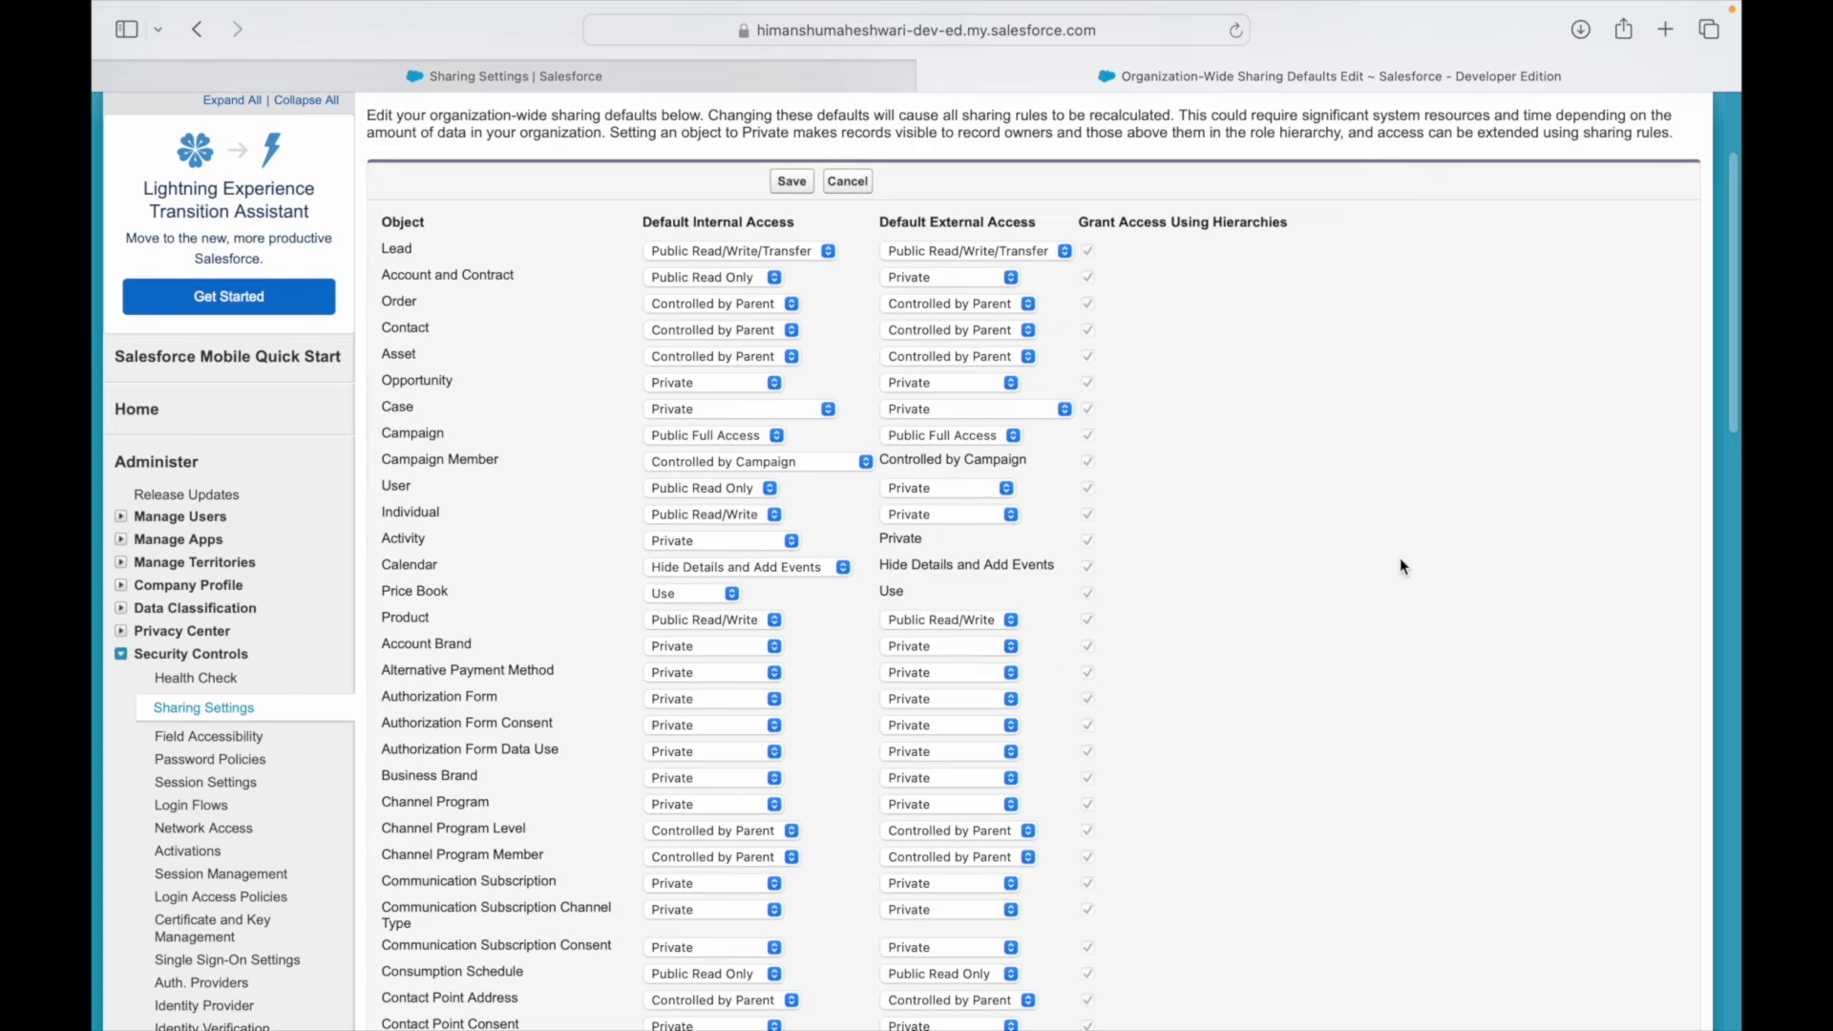
left_click(705, 410)
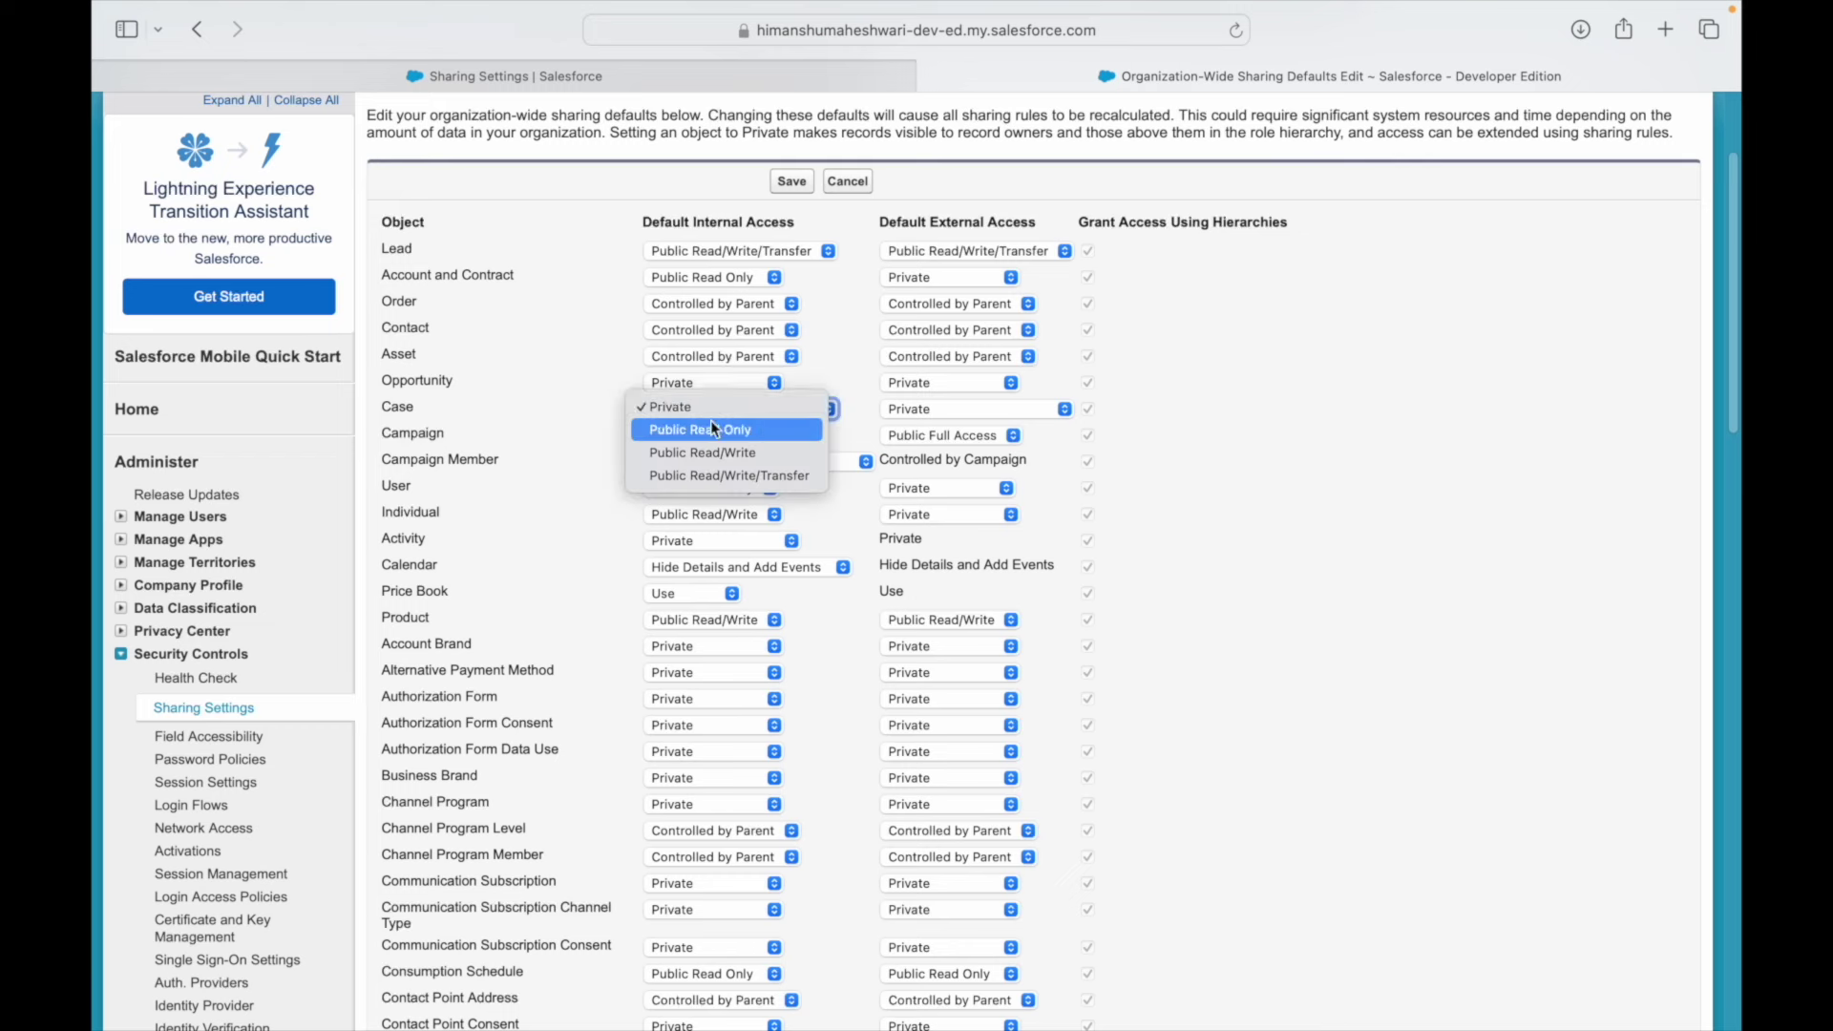
left_click(701, 429)
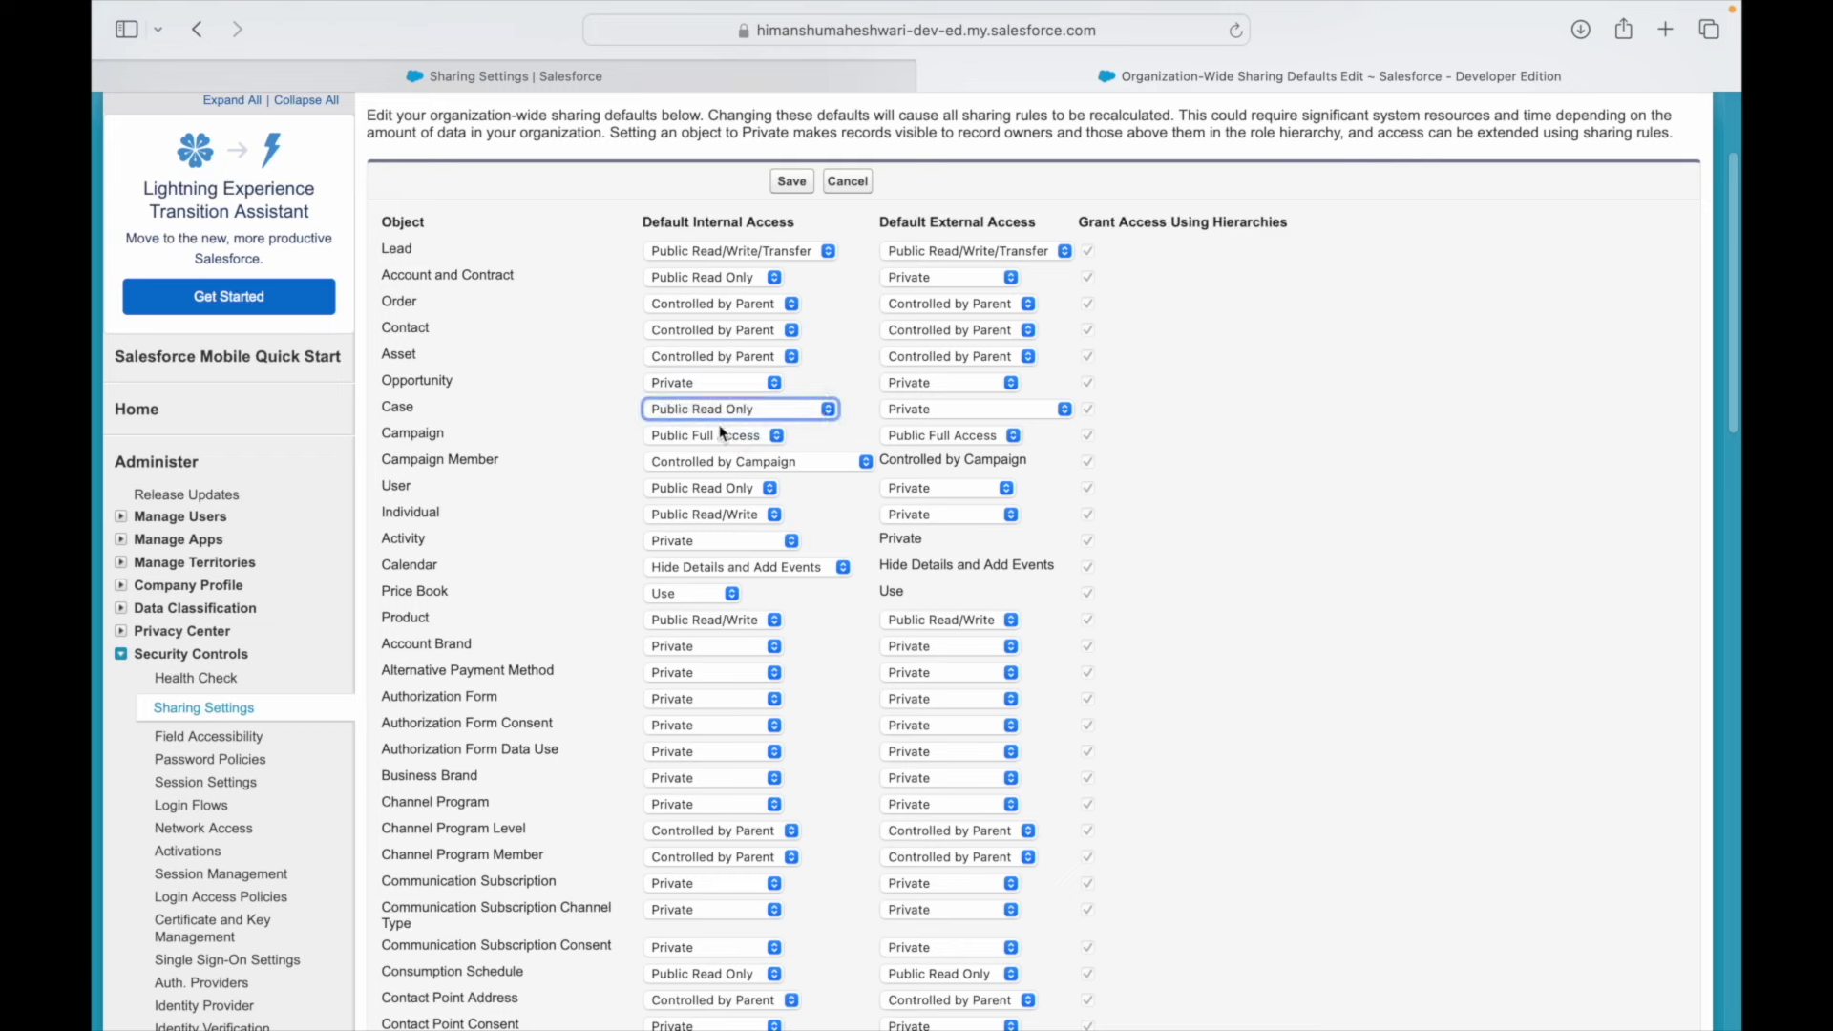
left_click(943, 411)
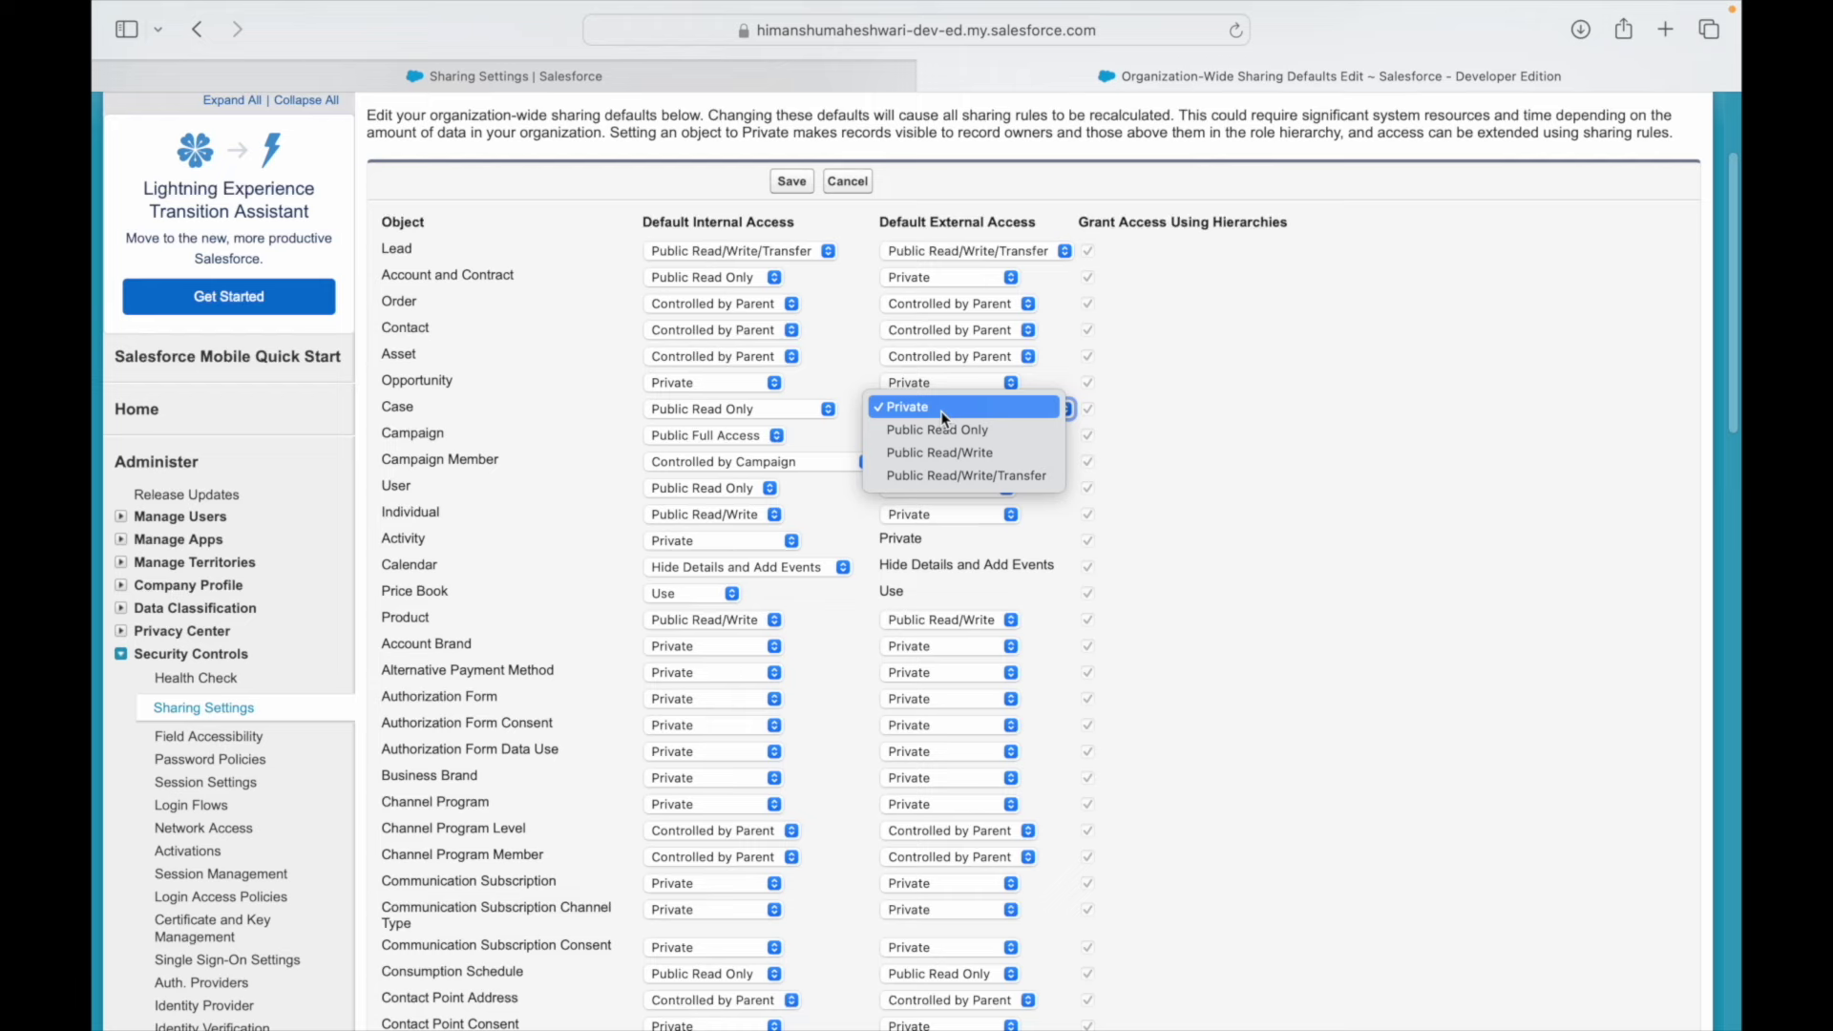
left_click(922, 409)
- Try Public Read/Write for Case external access, then Cancel to discard all unsaved changes
left_click(926, 410)
left_click(936, 432)
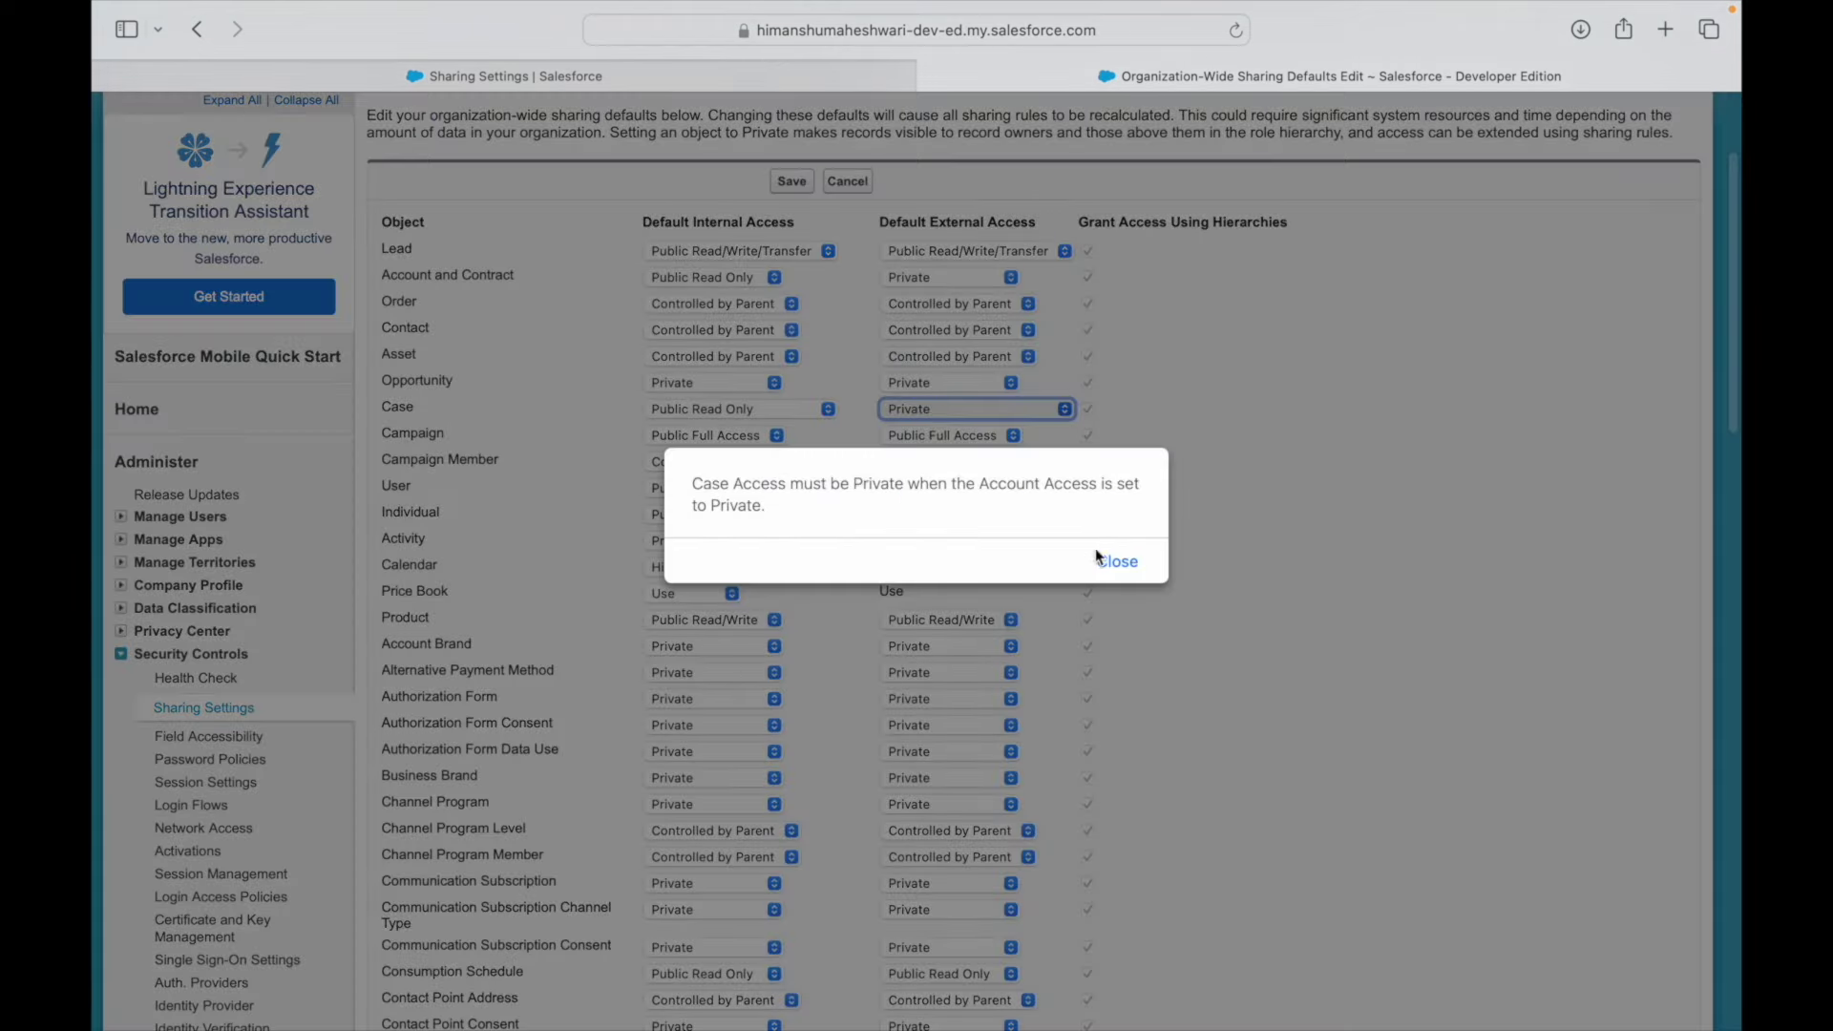
left_click(1108, 556)
left_click(936, 410)
left_click(939, 453)
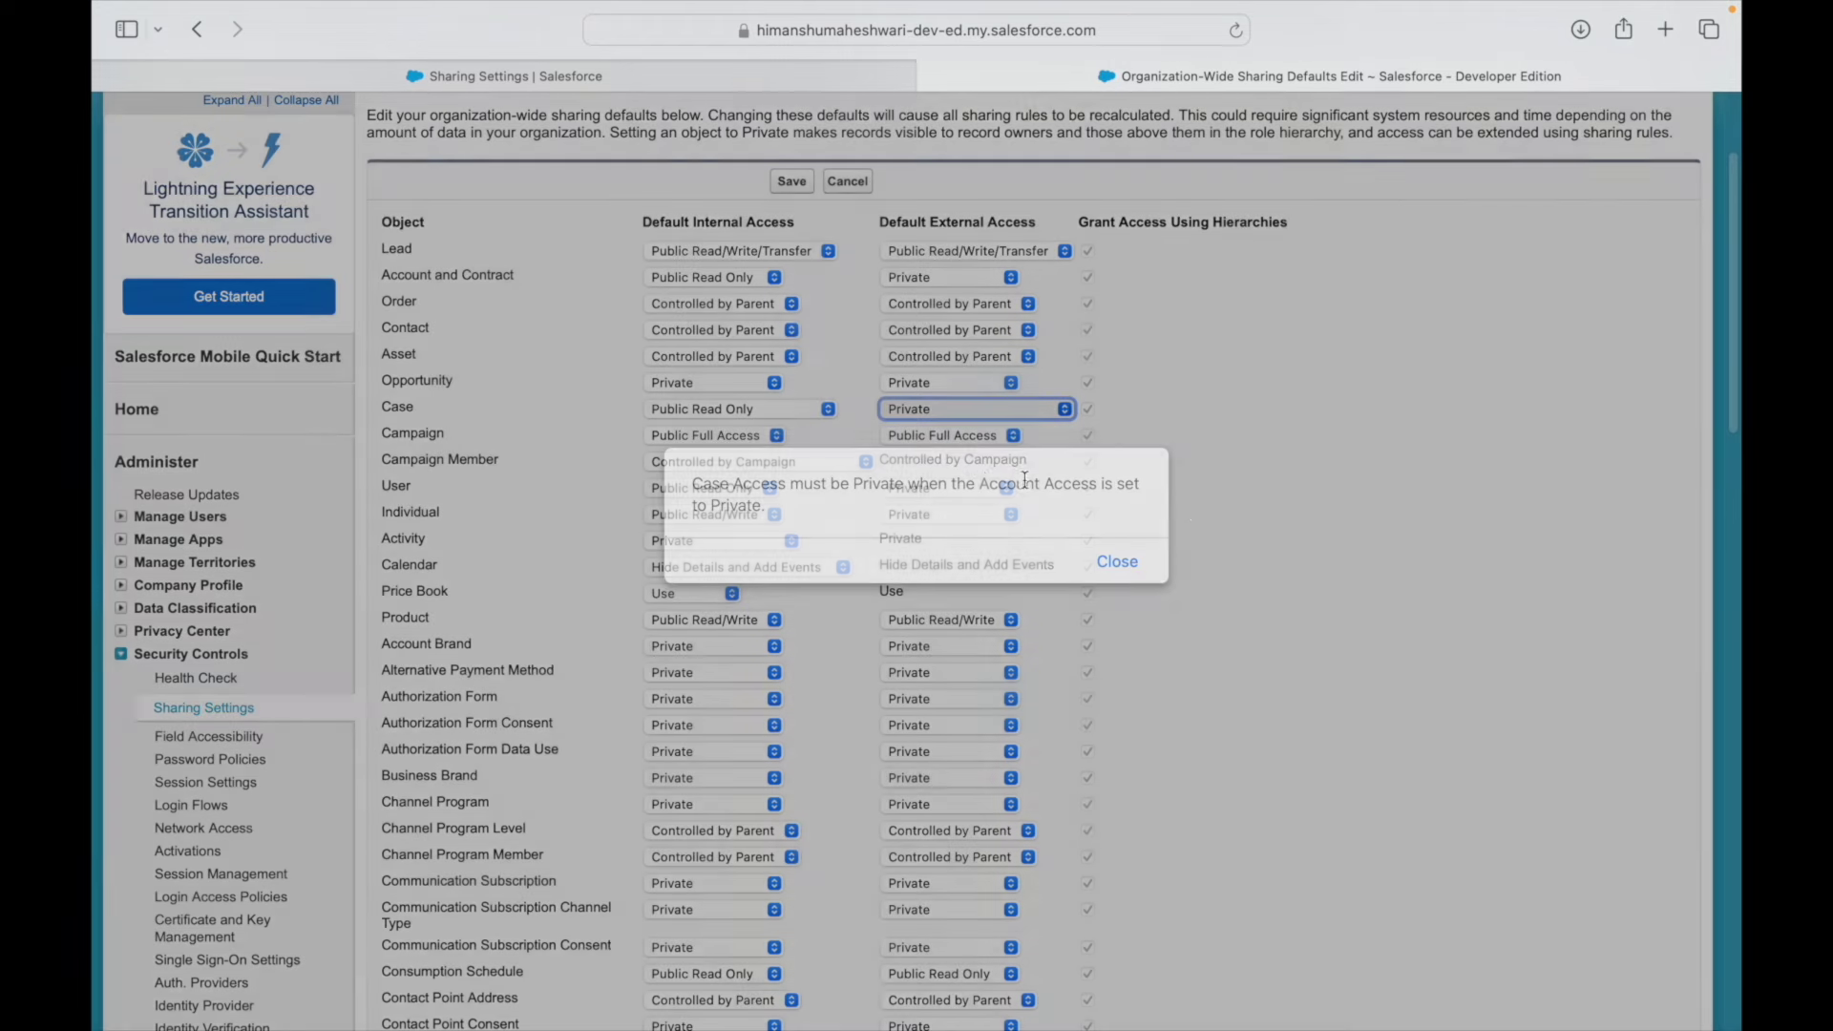
left_click(1119, 562)
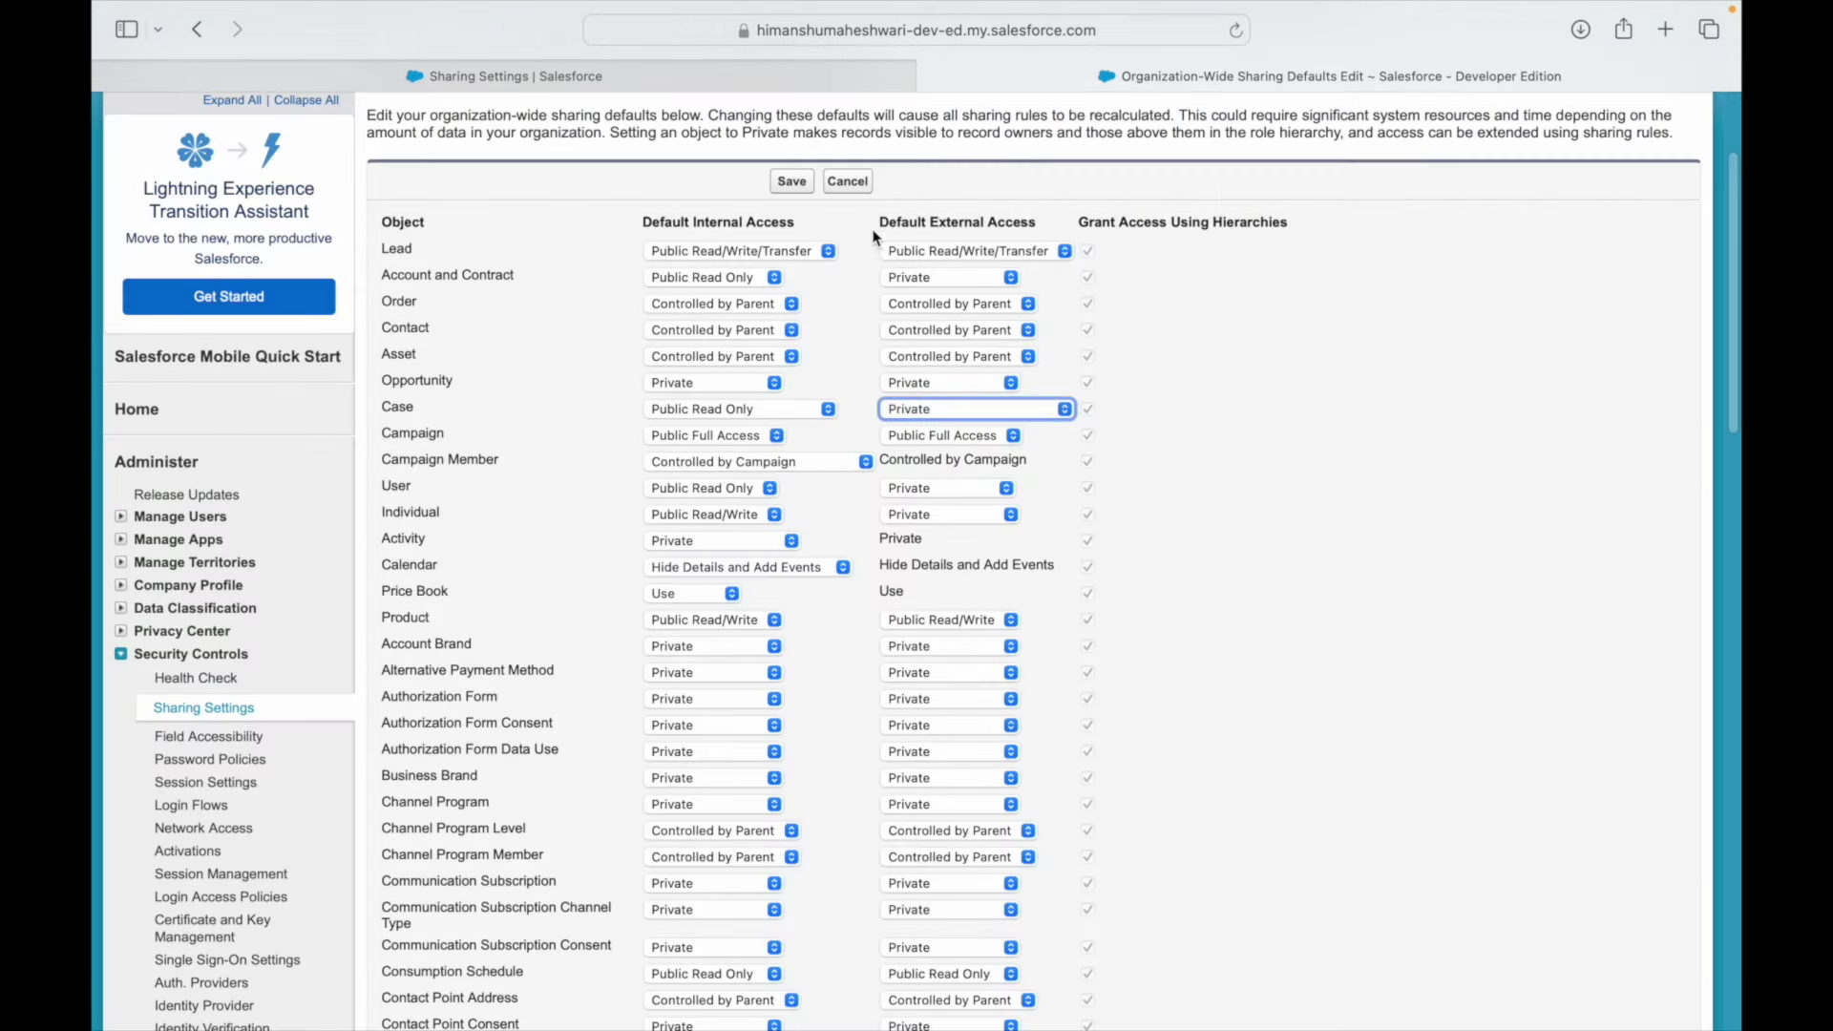
left_click(840, 190)
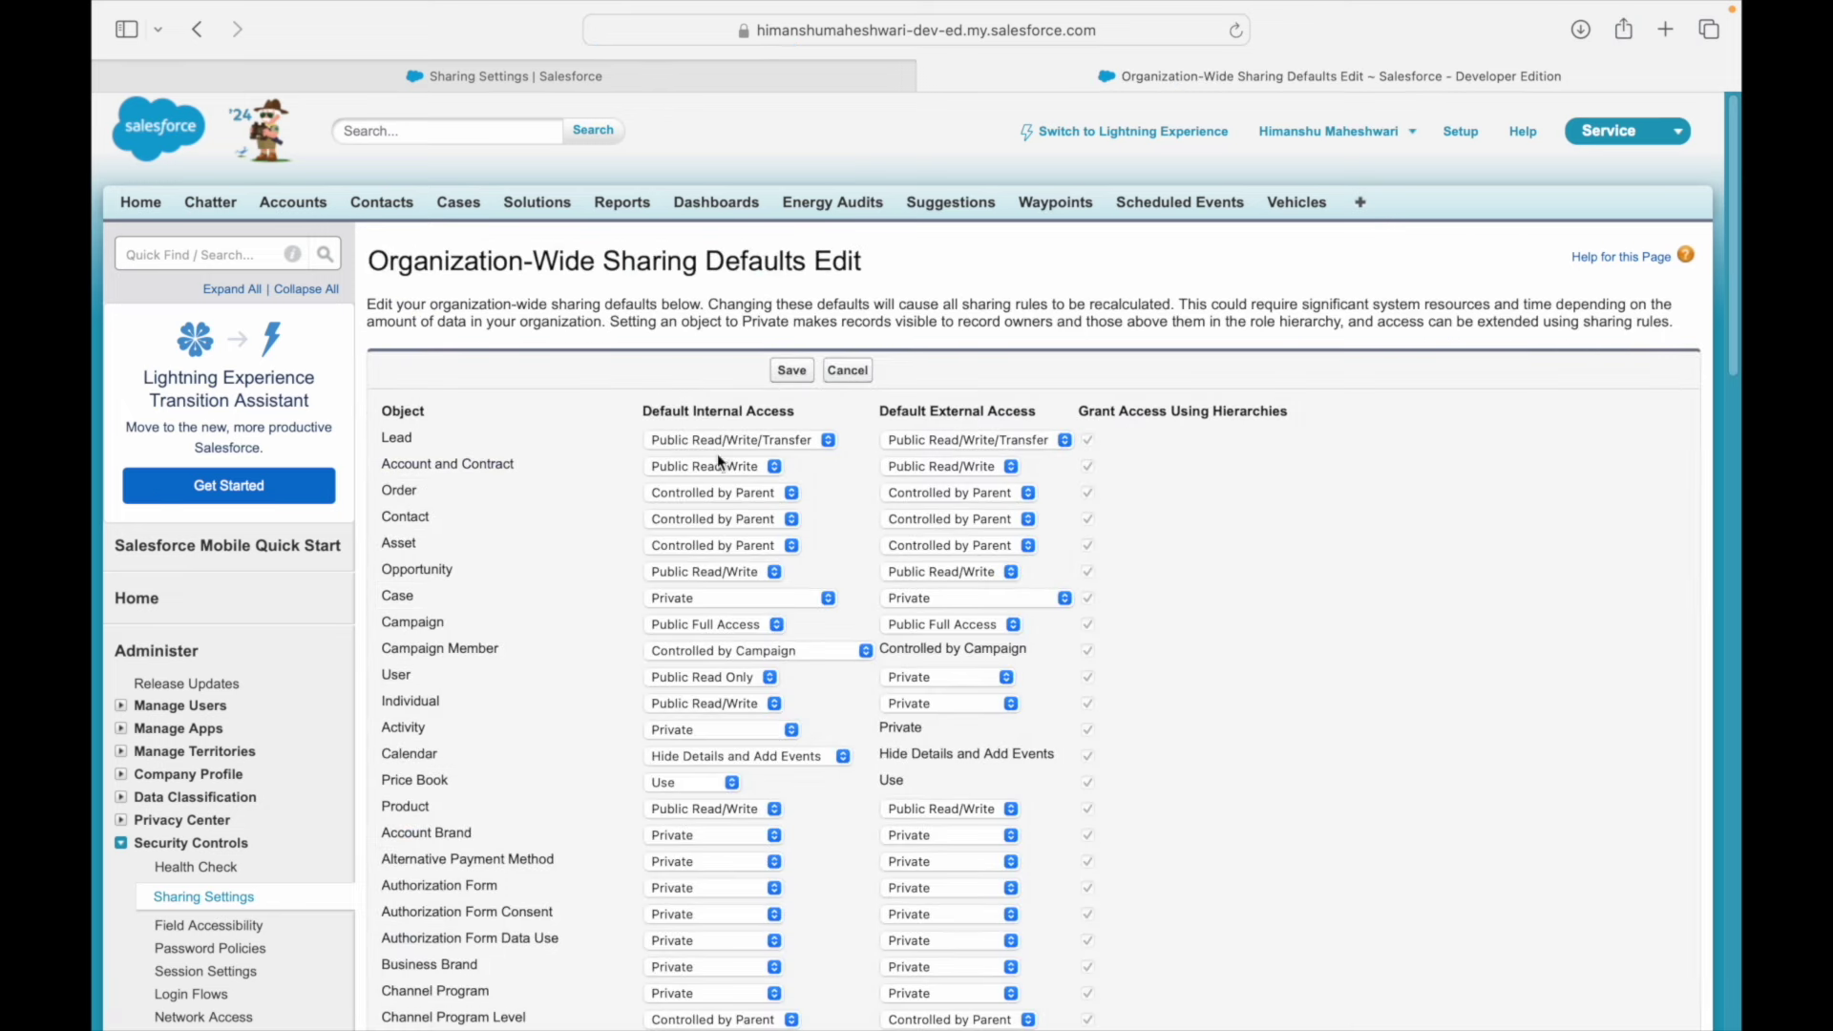
left_click(717, 463)
- Set Account and Contract internal and external access to Public Read Only and save
left_click(680, 440)
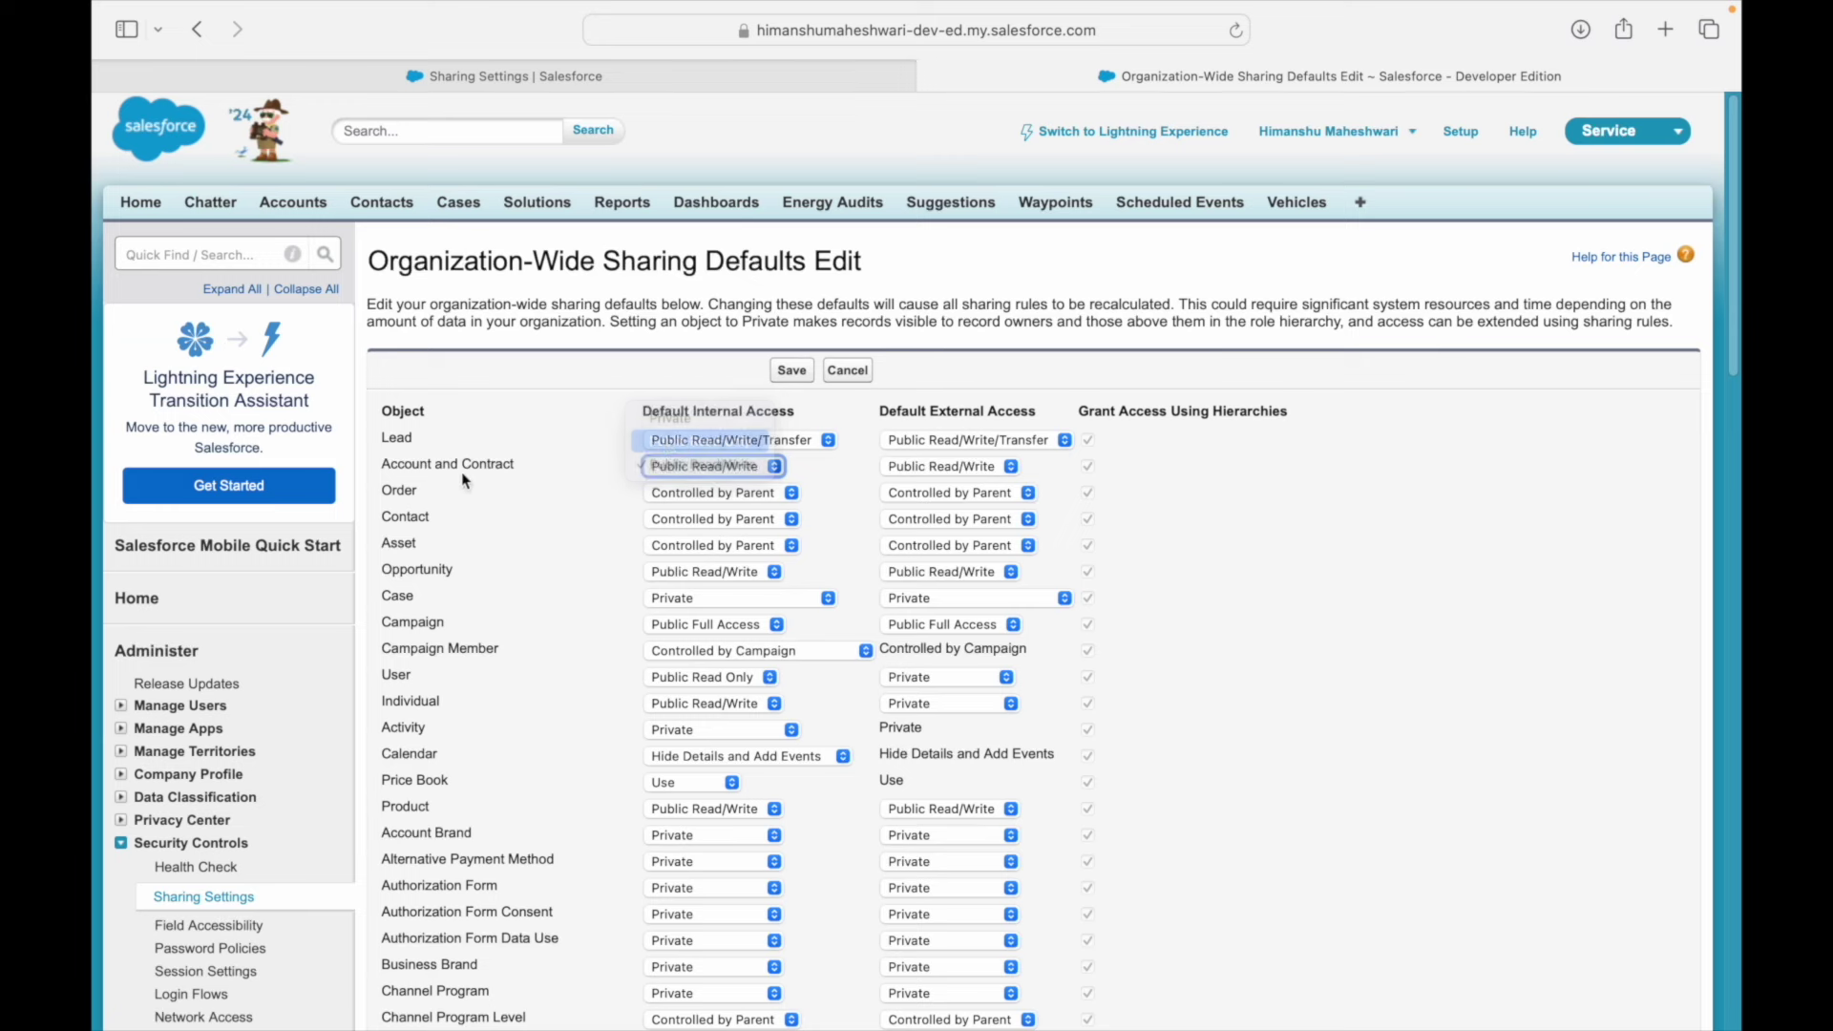
left_click(913, 466)
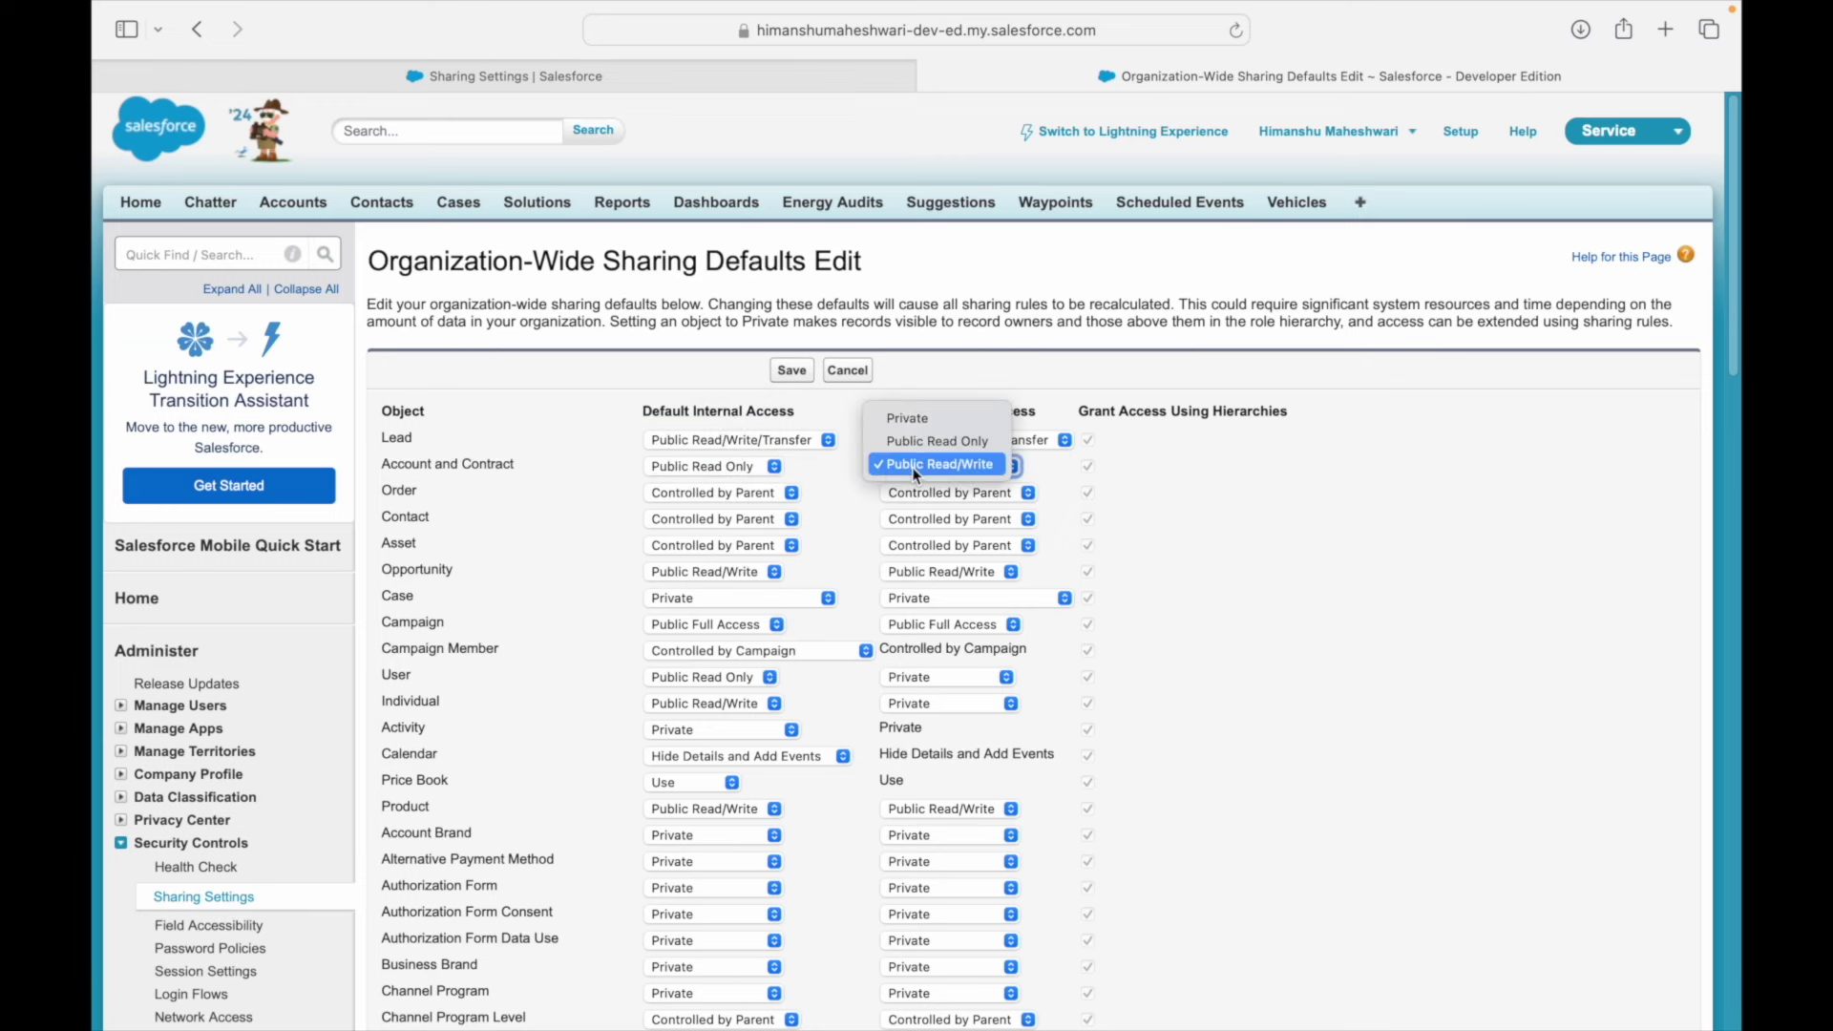
left_click(915, 439)
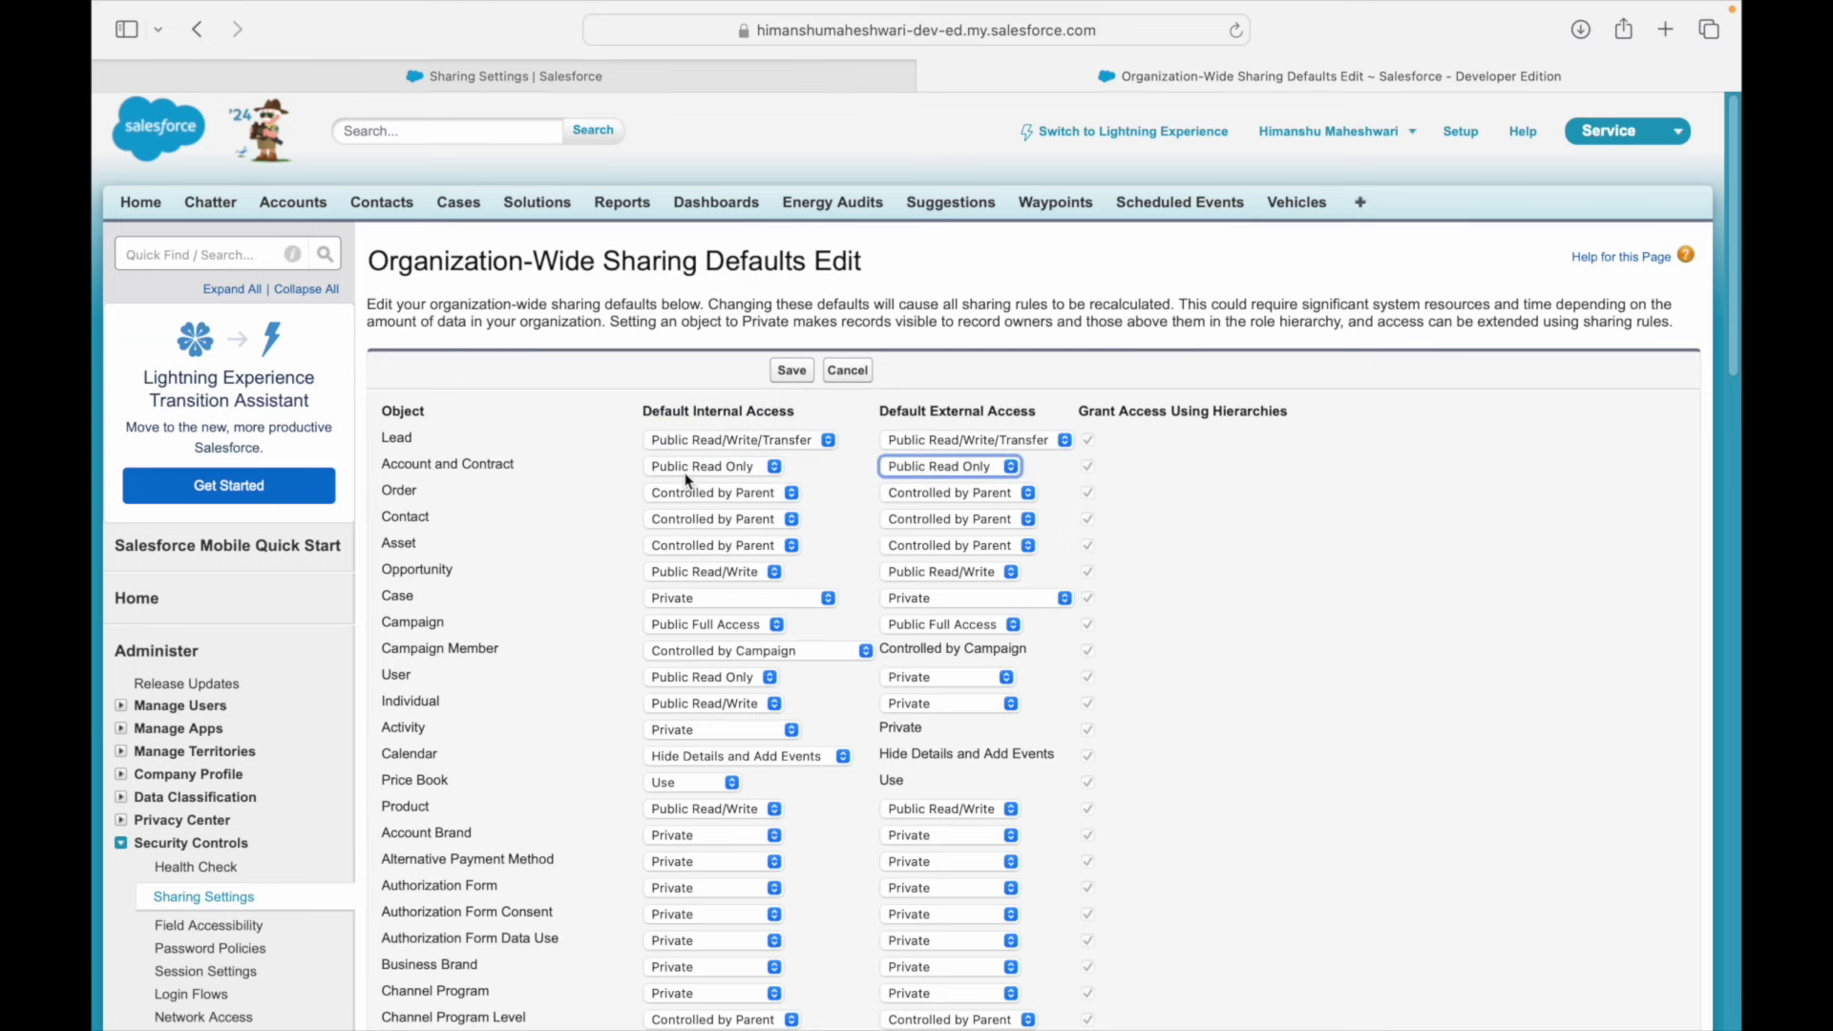
left_click(793, 376)
- Read the recalculation warning about time and email notification, then confirm with OK
left_click_drag(766, 444, 1048, 470)
left_click(998, 466)
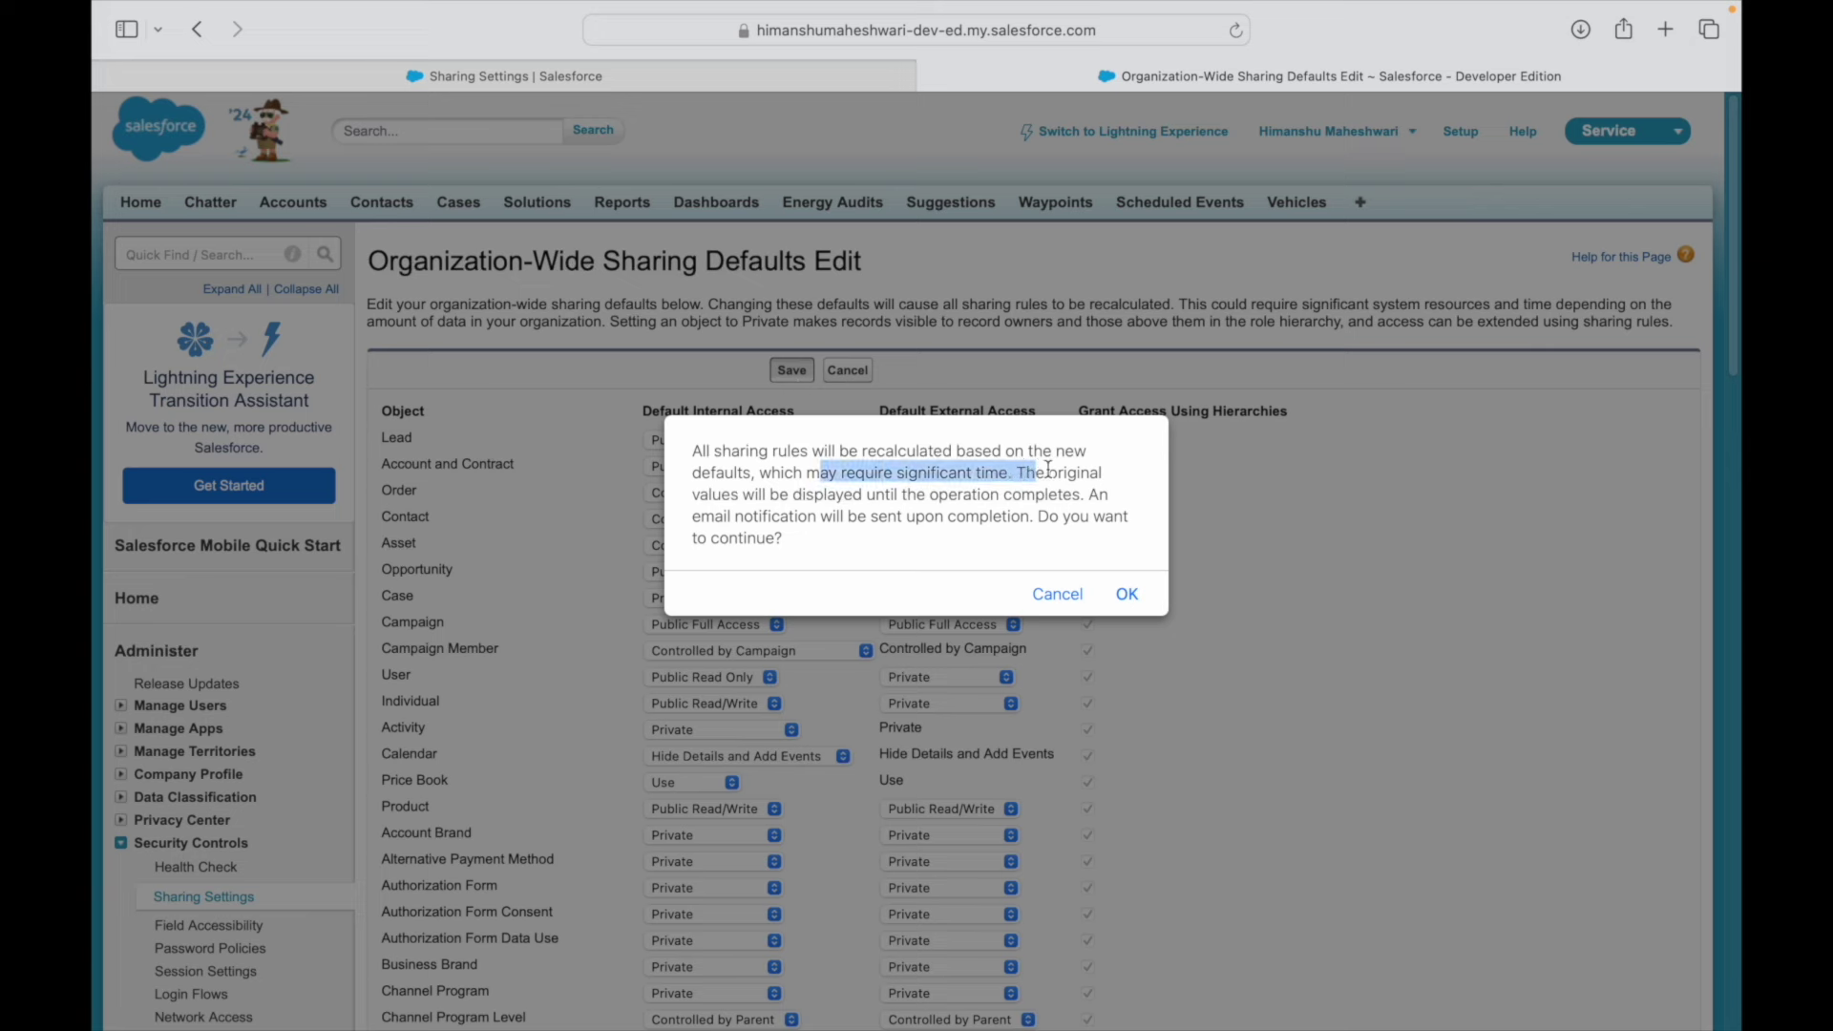
left_click(1048, 470)
left_click_drag(792, 491, 814, 515)
left_click(799, 531)
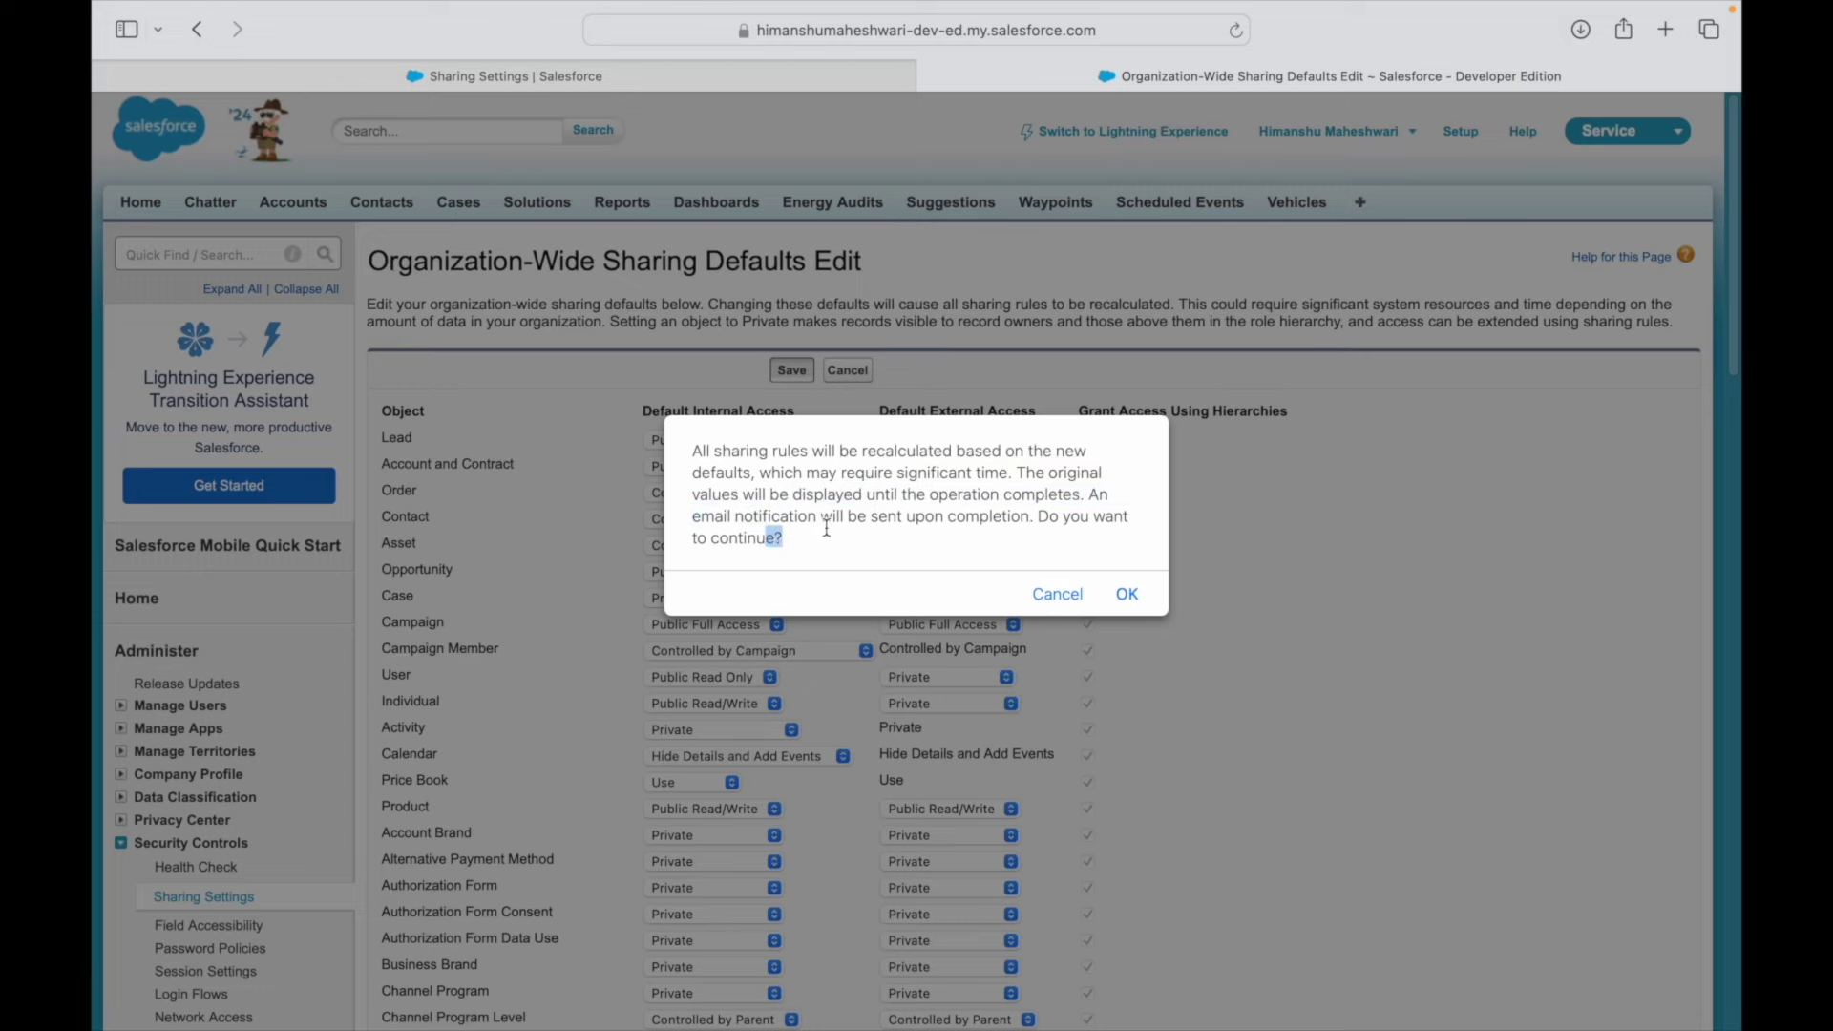
left_click(1126, 593)
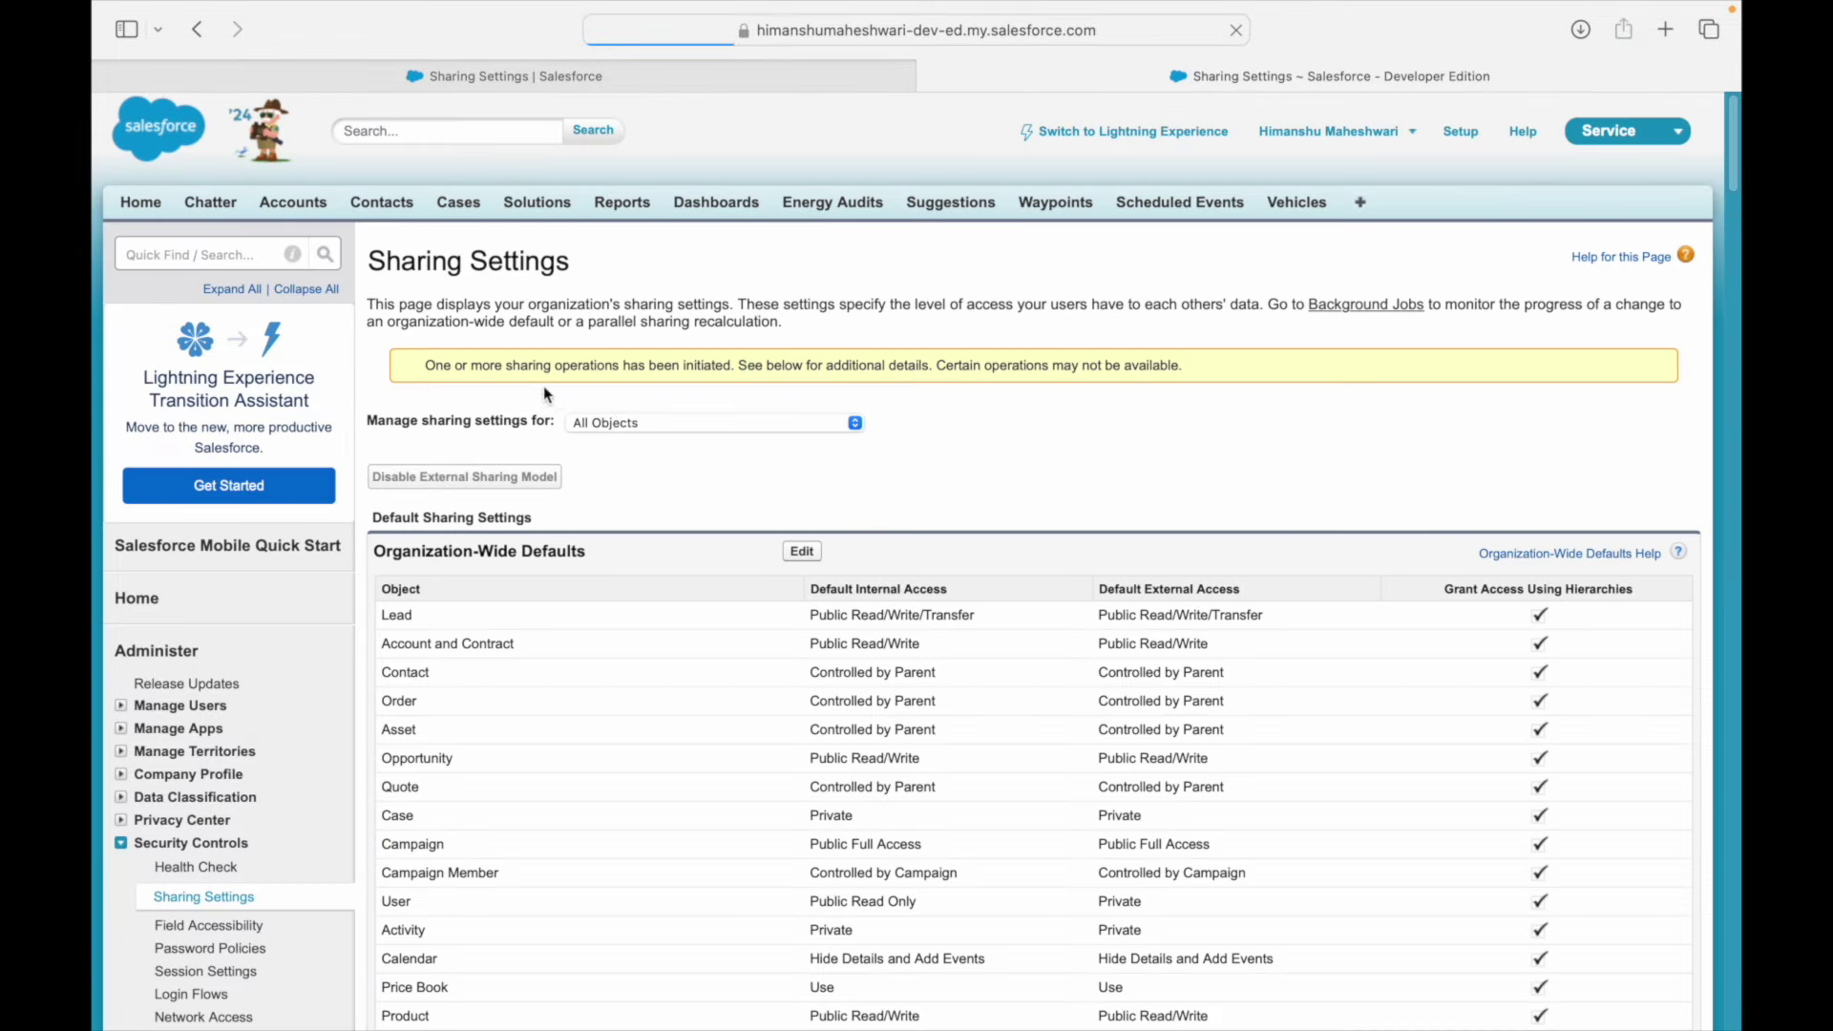
- Review the sharing-operations notice and the Account and Contract access values
left_click_drag(436, 366, 657, 364)
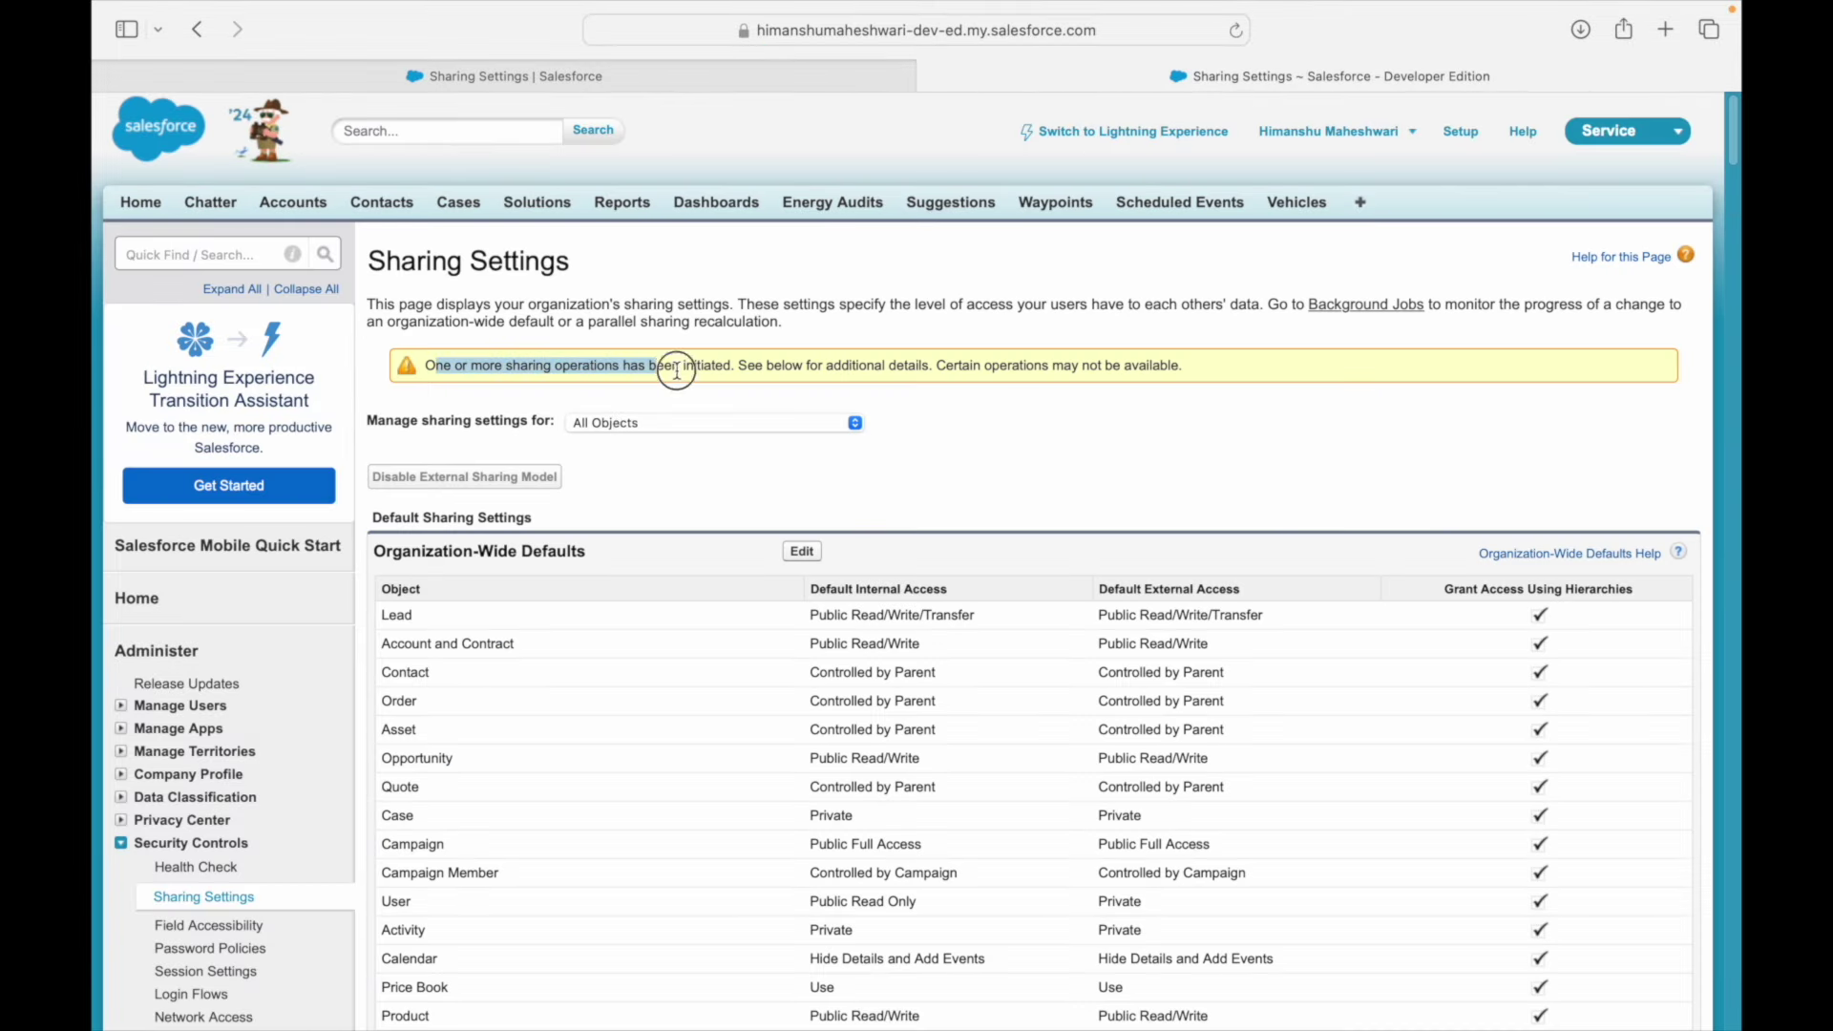
left_click(708, 366)
left_click_drag(807, 366, 1221, 369)
left_click(936, 366)
left_click(1253, 373)
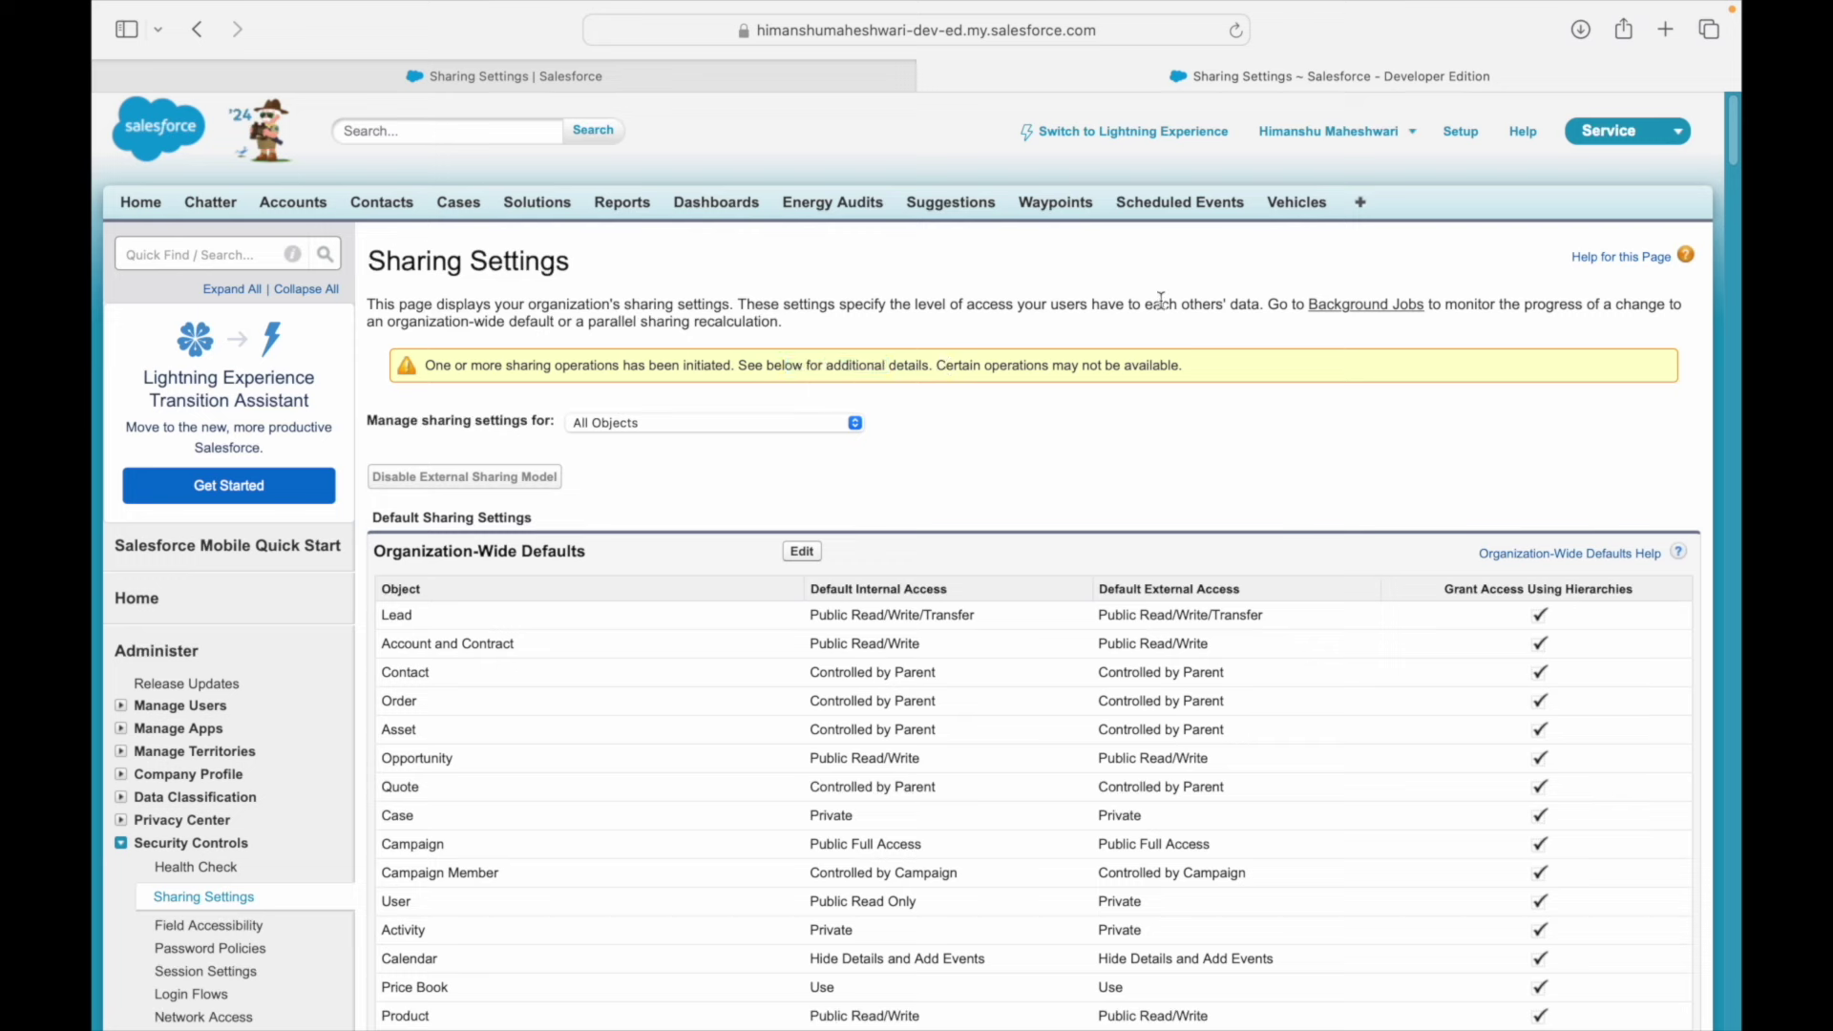
left_click_drag(809, 643, 924, 639)
left_click_drag(1096, 643, 1217, 643)
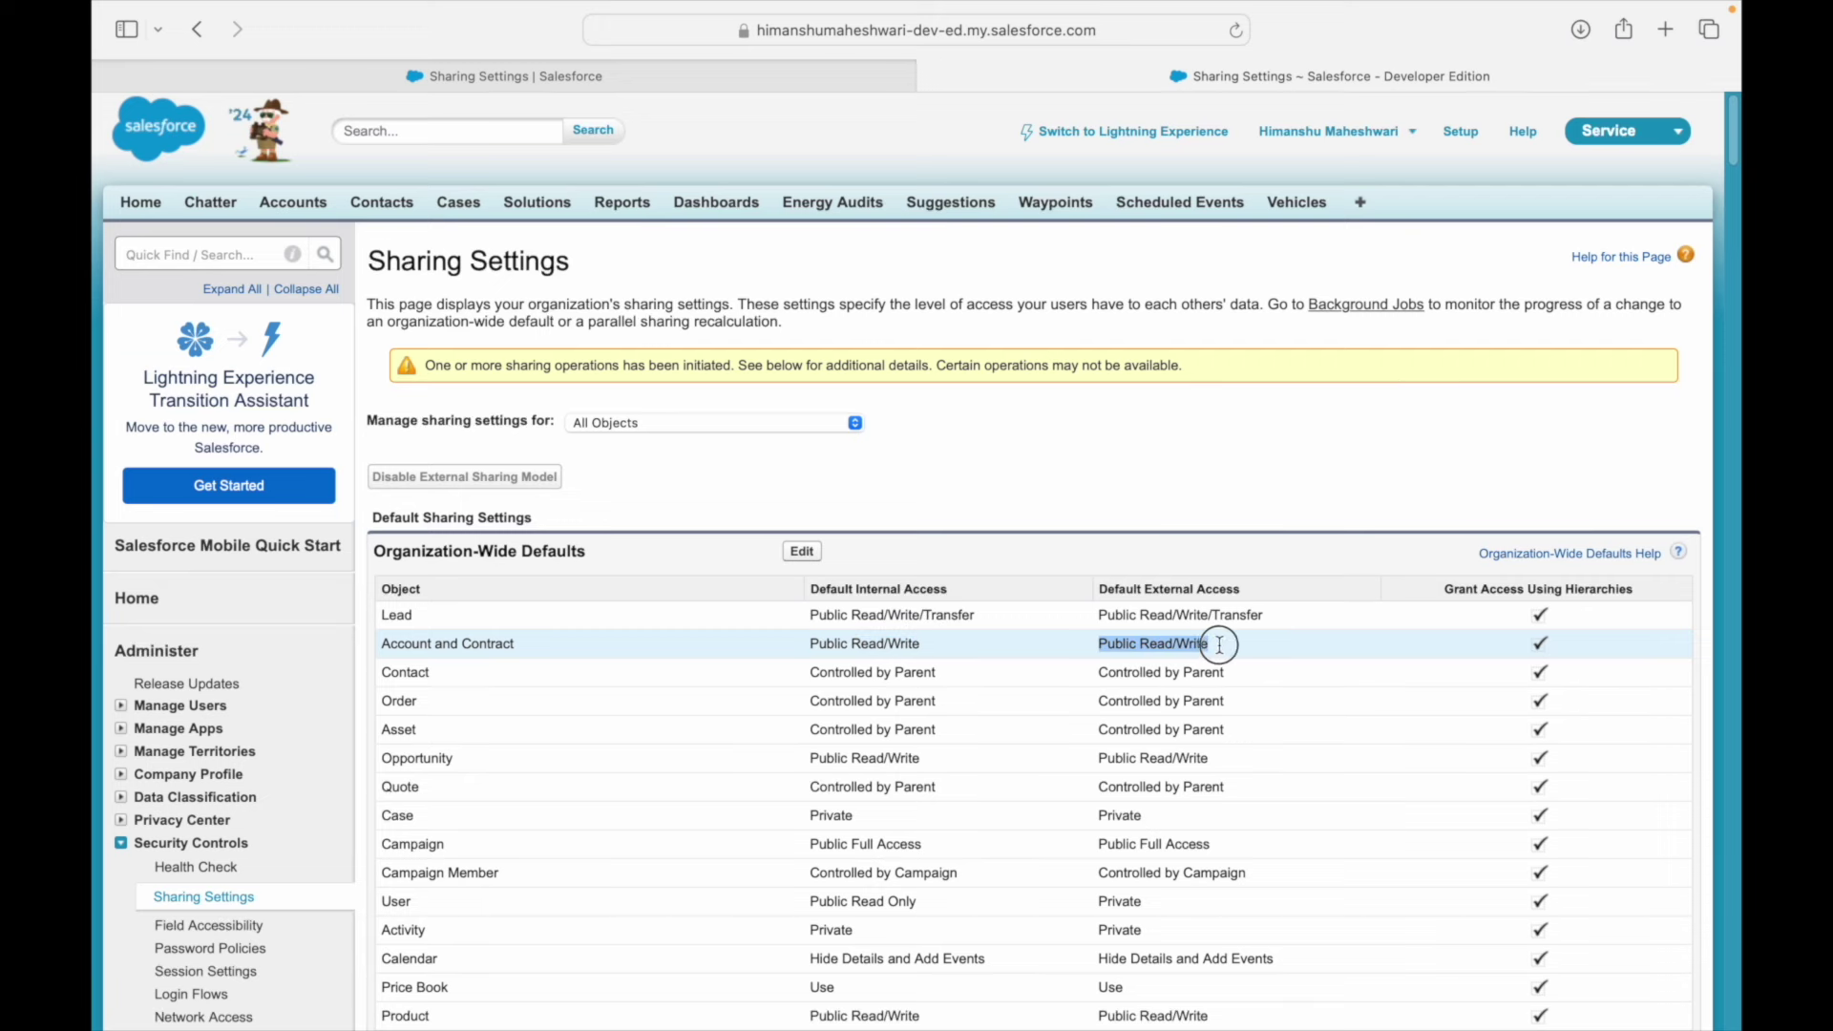
left_click(1094, 468)
- Reload Sharing Settings and verify Account and Contract shows Public Read Only internally and externally
key("super+r")
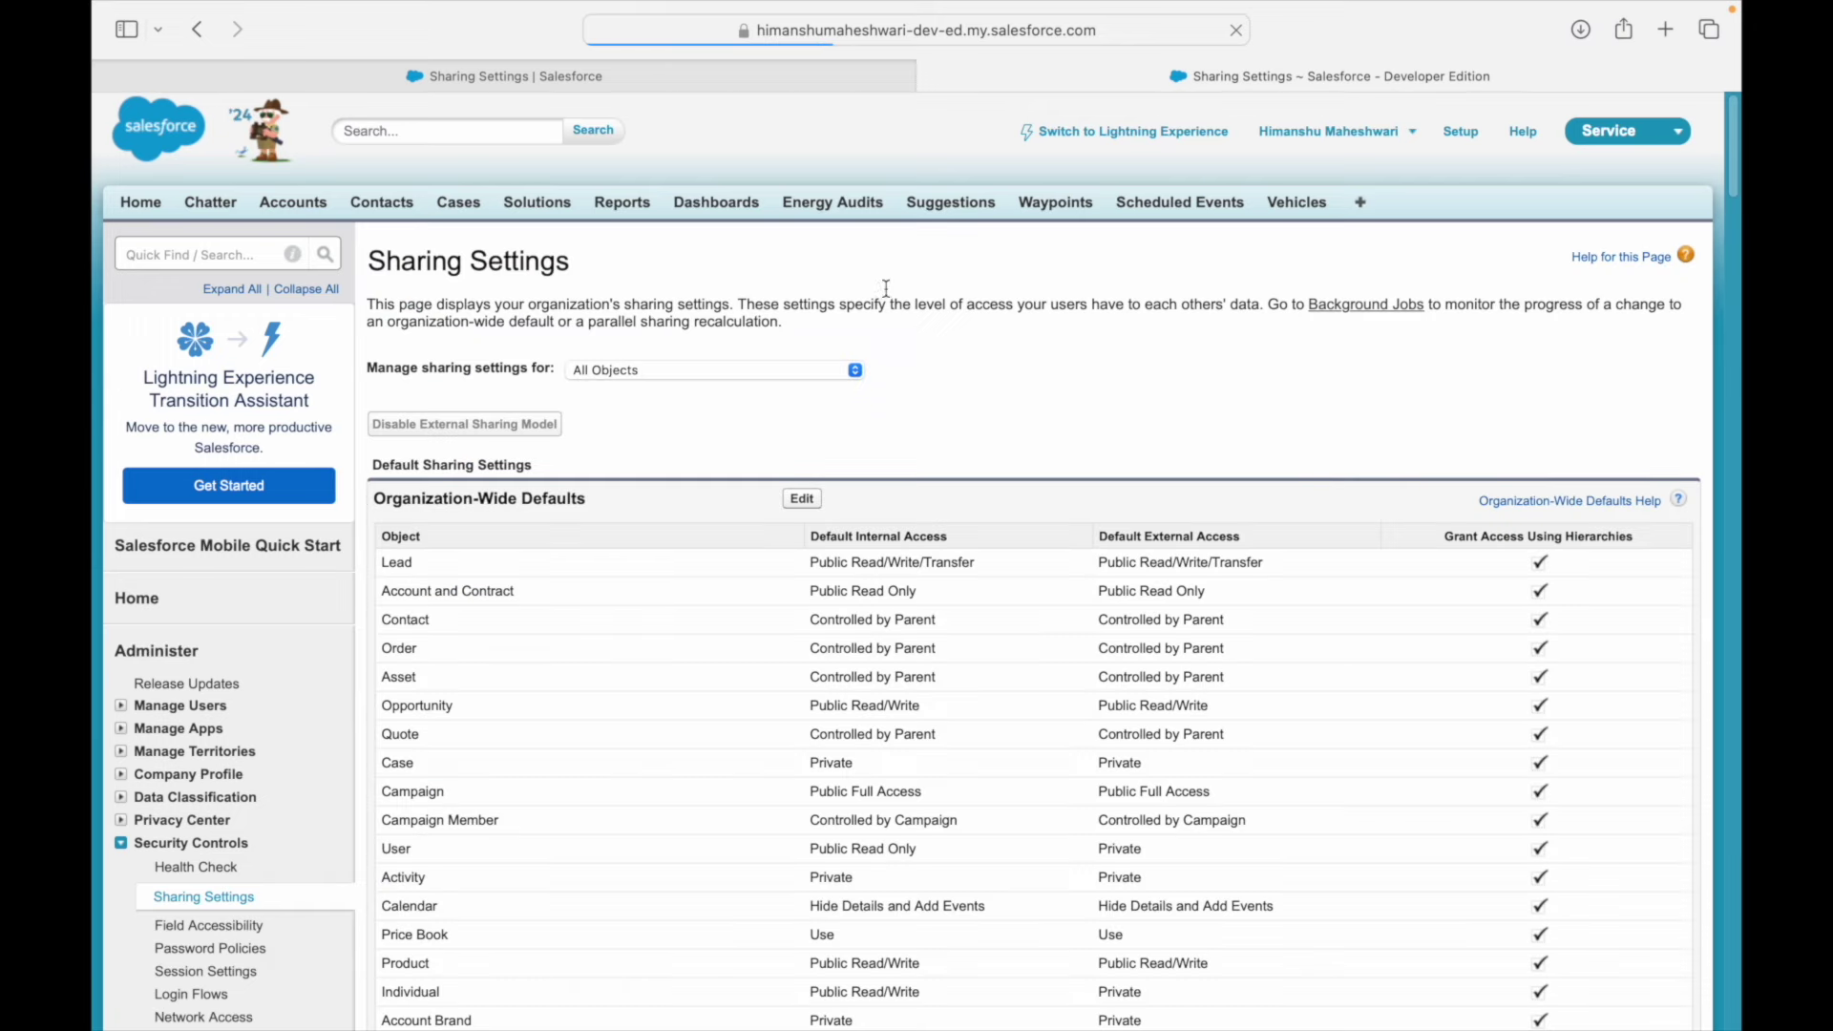
left_click_drag(808, 591, 949, 588)
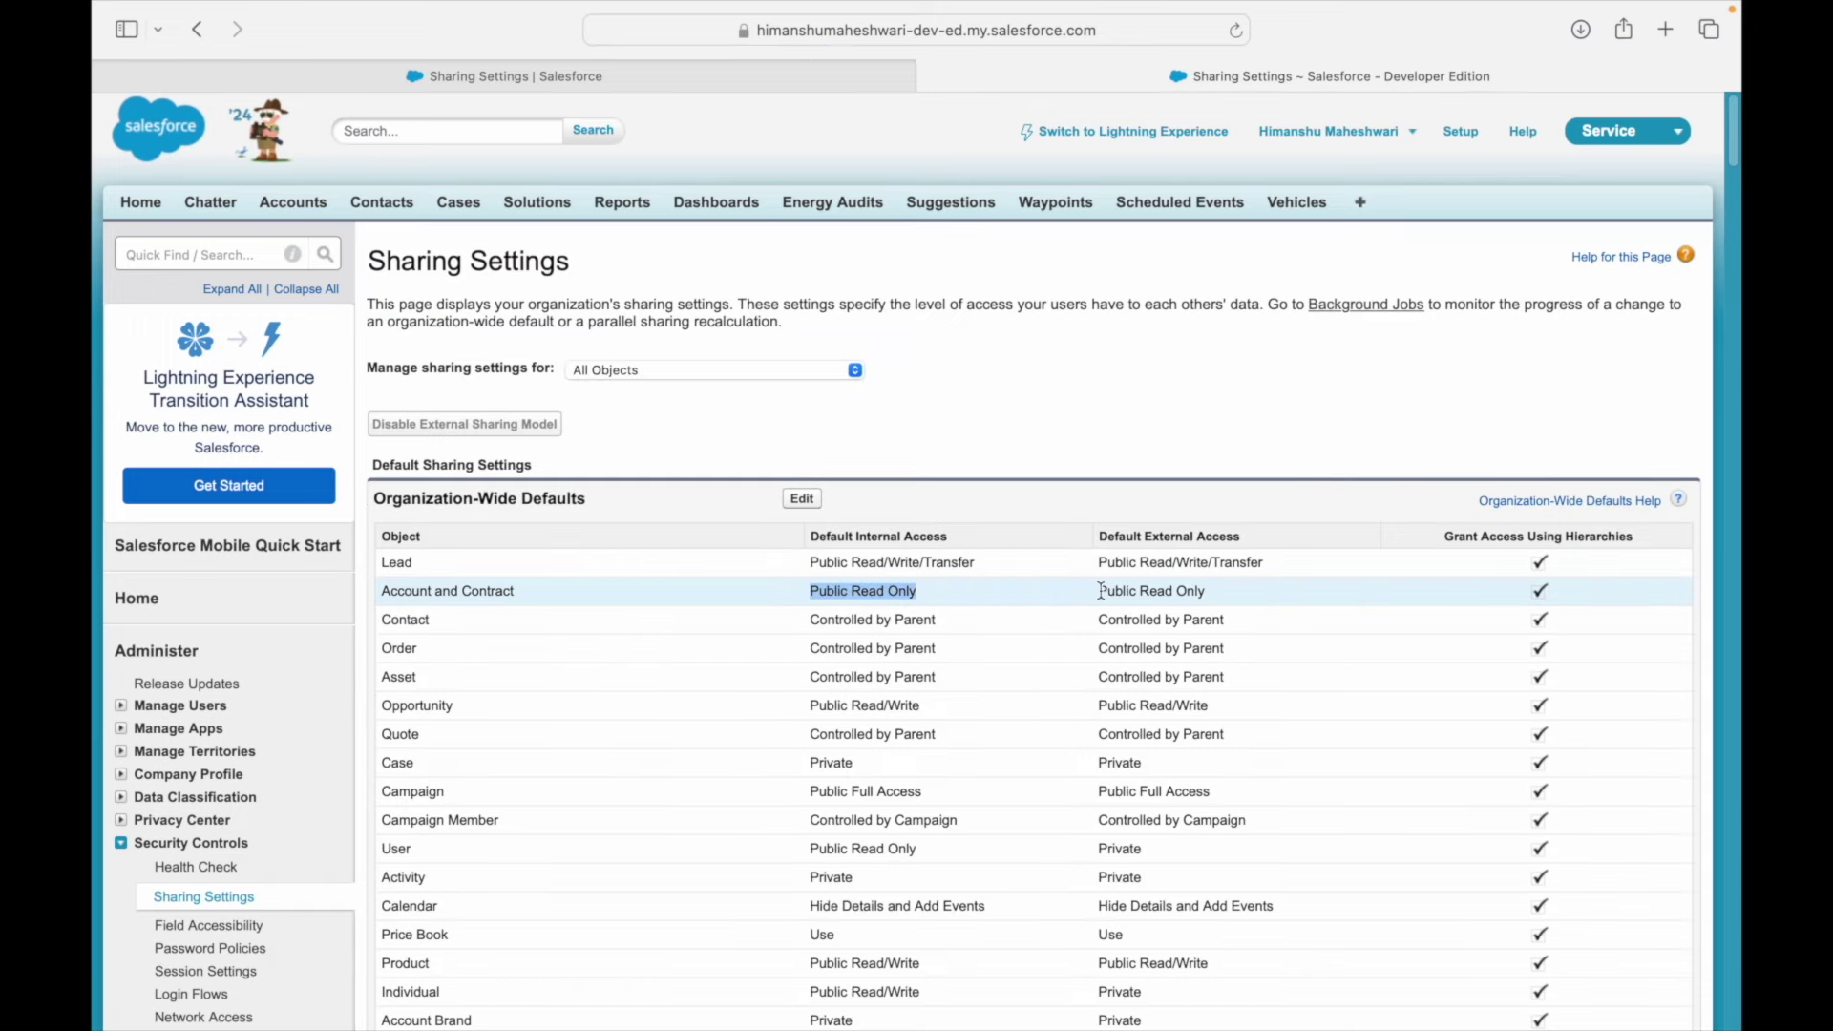
left_click_drag(1096, 591, 1247, 594)
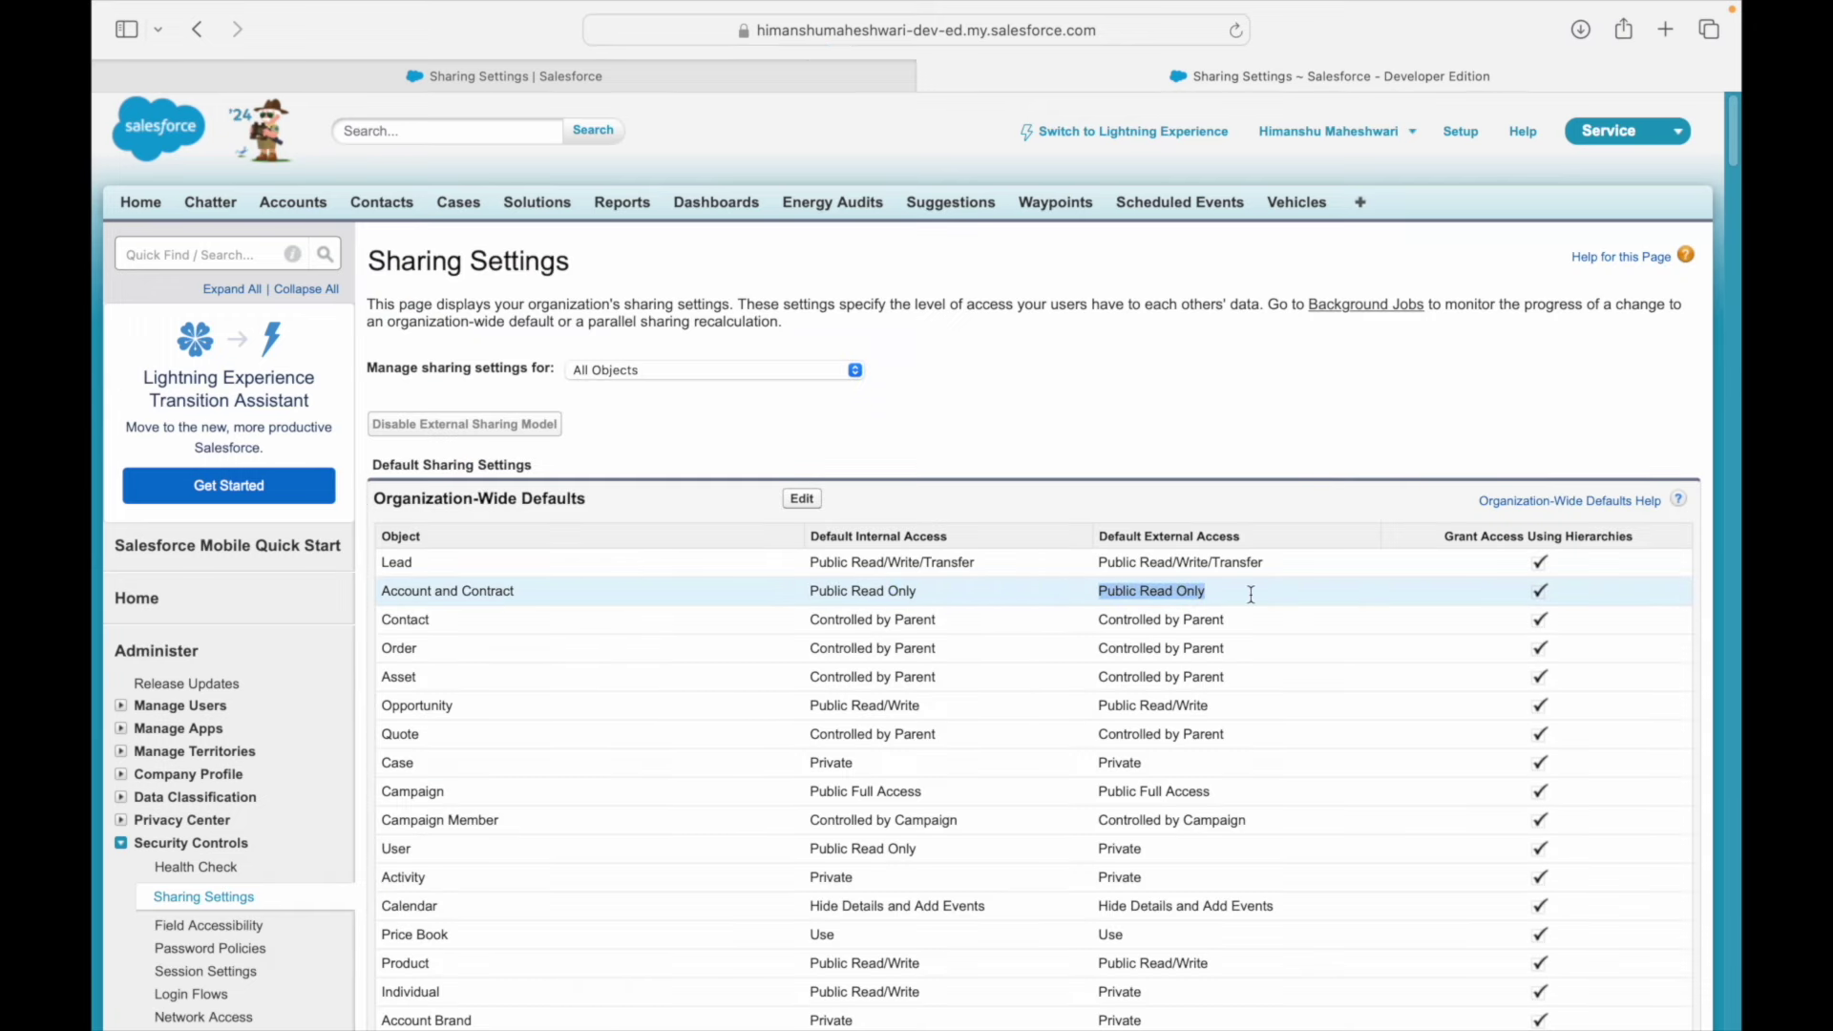
left_click(863, 343)
left_click_drag(851, 590, 925, 598)
left_click(925, 599)
left_click_drag(835, 586, 928, 593)
left_click(923, 596)
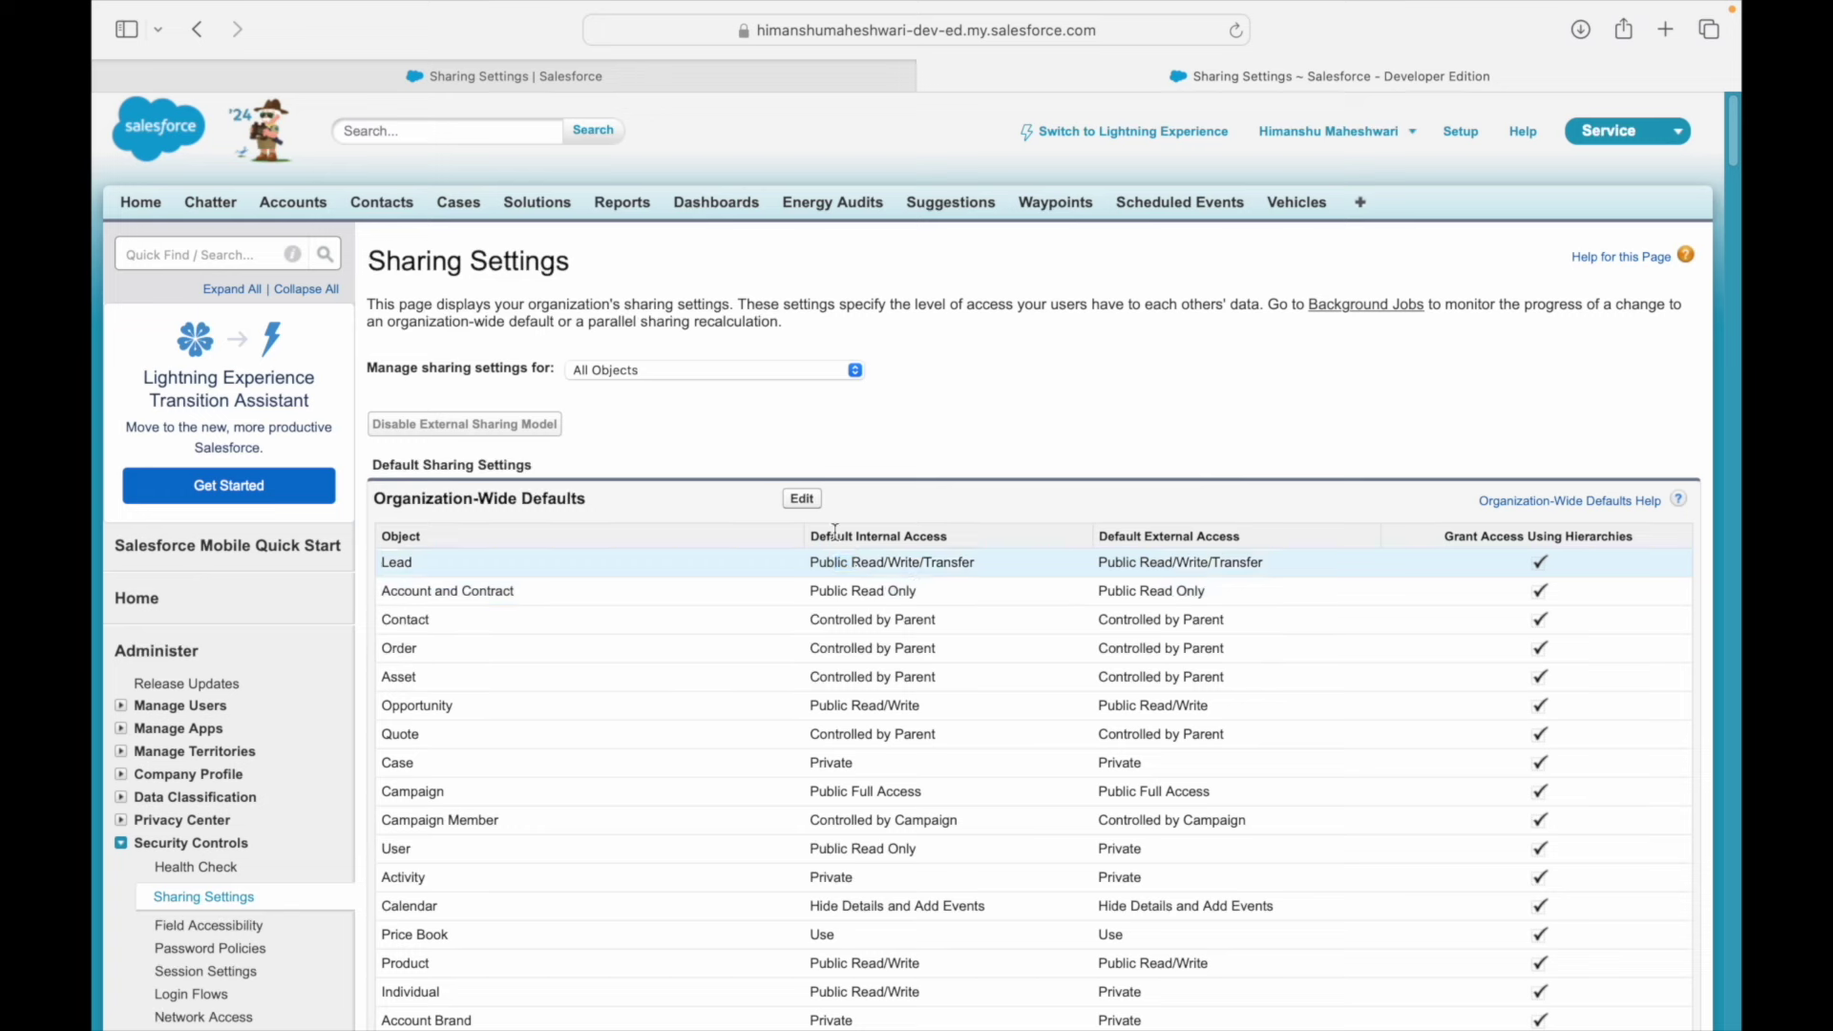
left_click(807, 502)
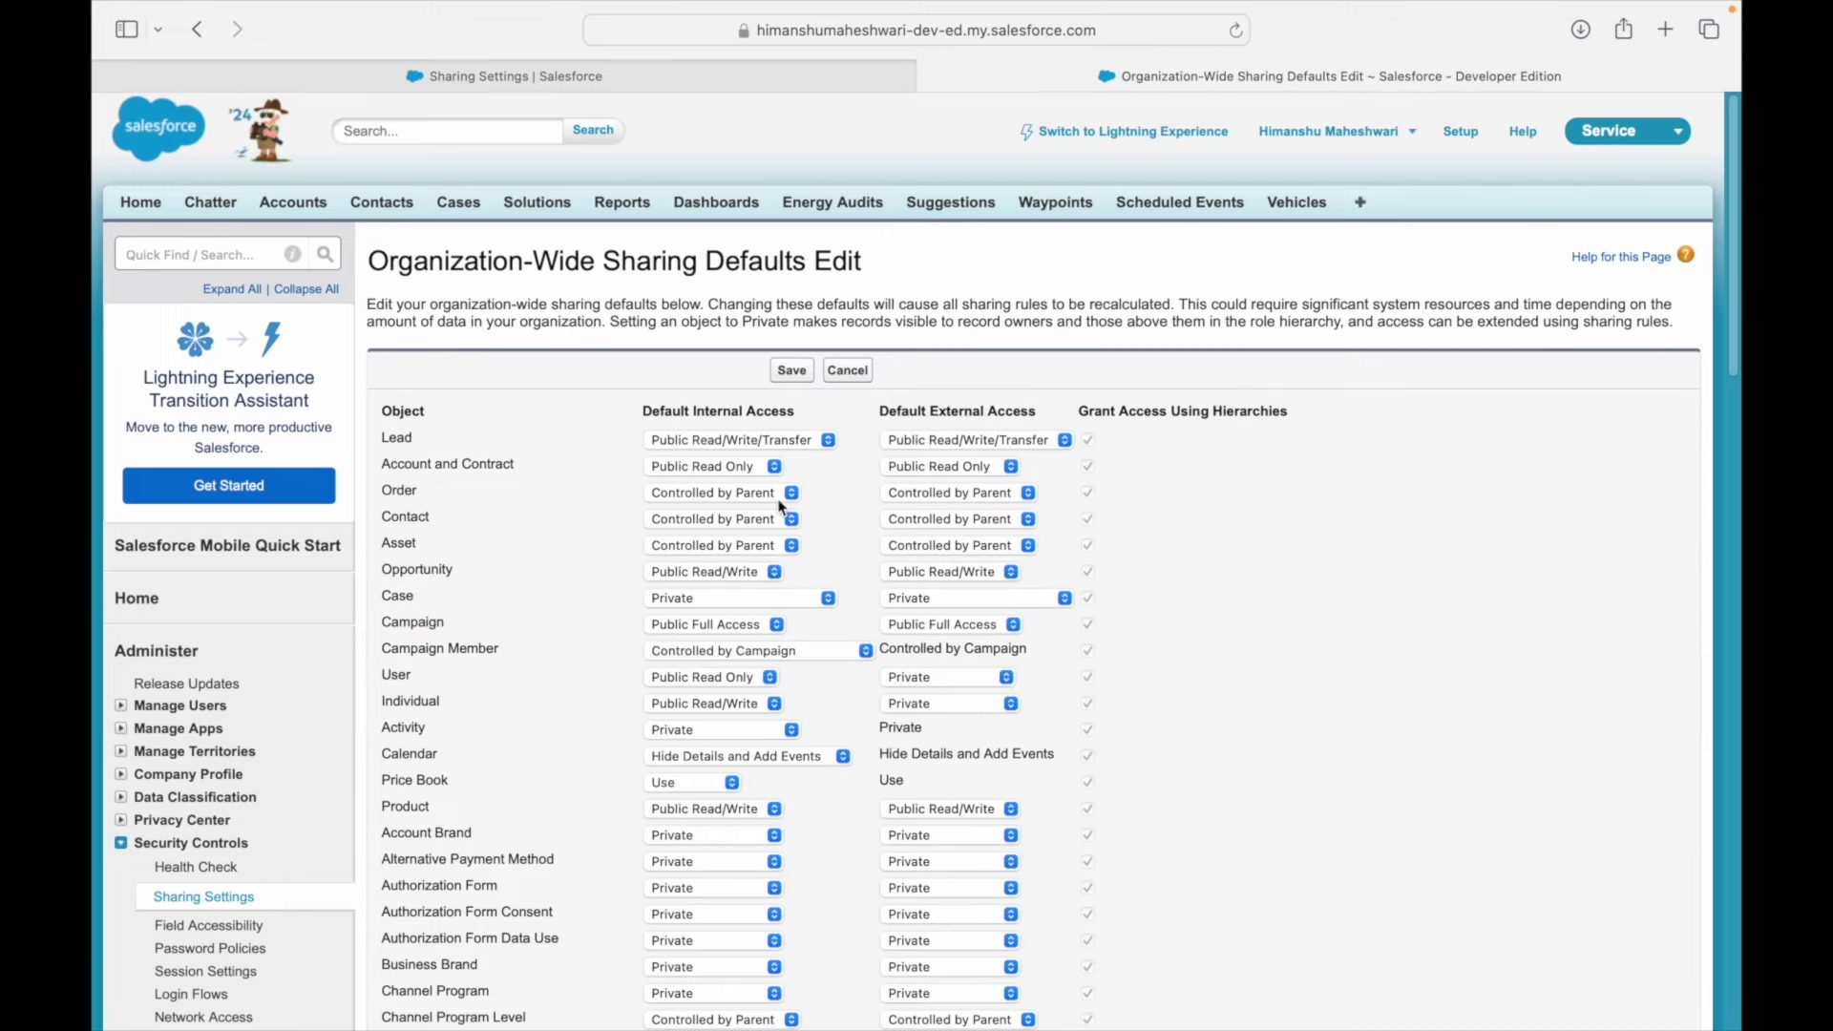
- Change Account and Contract external access to Public Read/Write, keep internal Public Read Only, and save
left_click(735, 469)
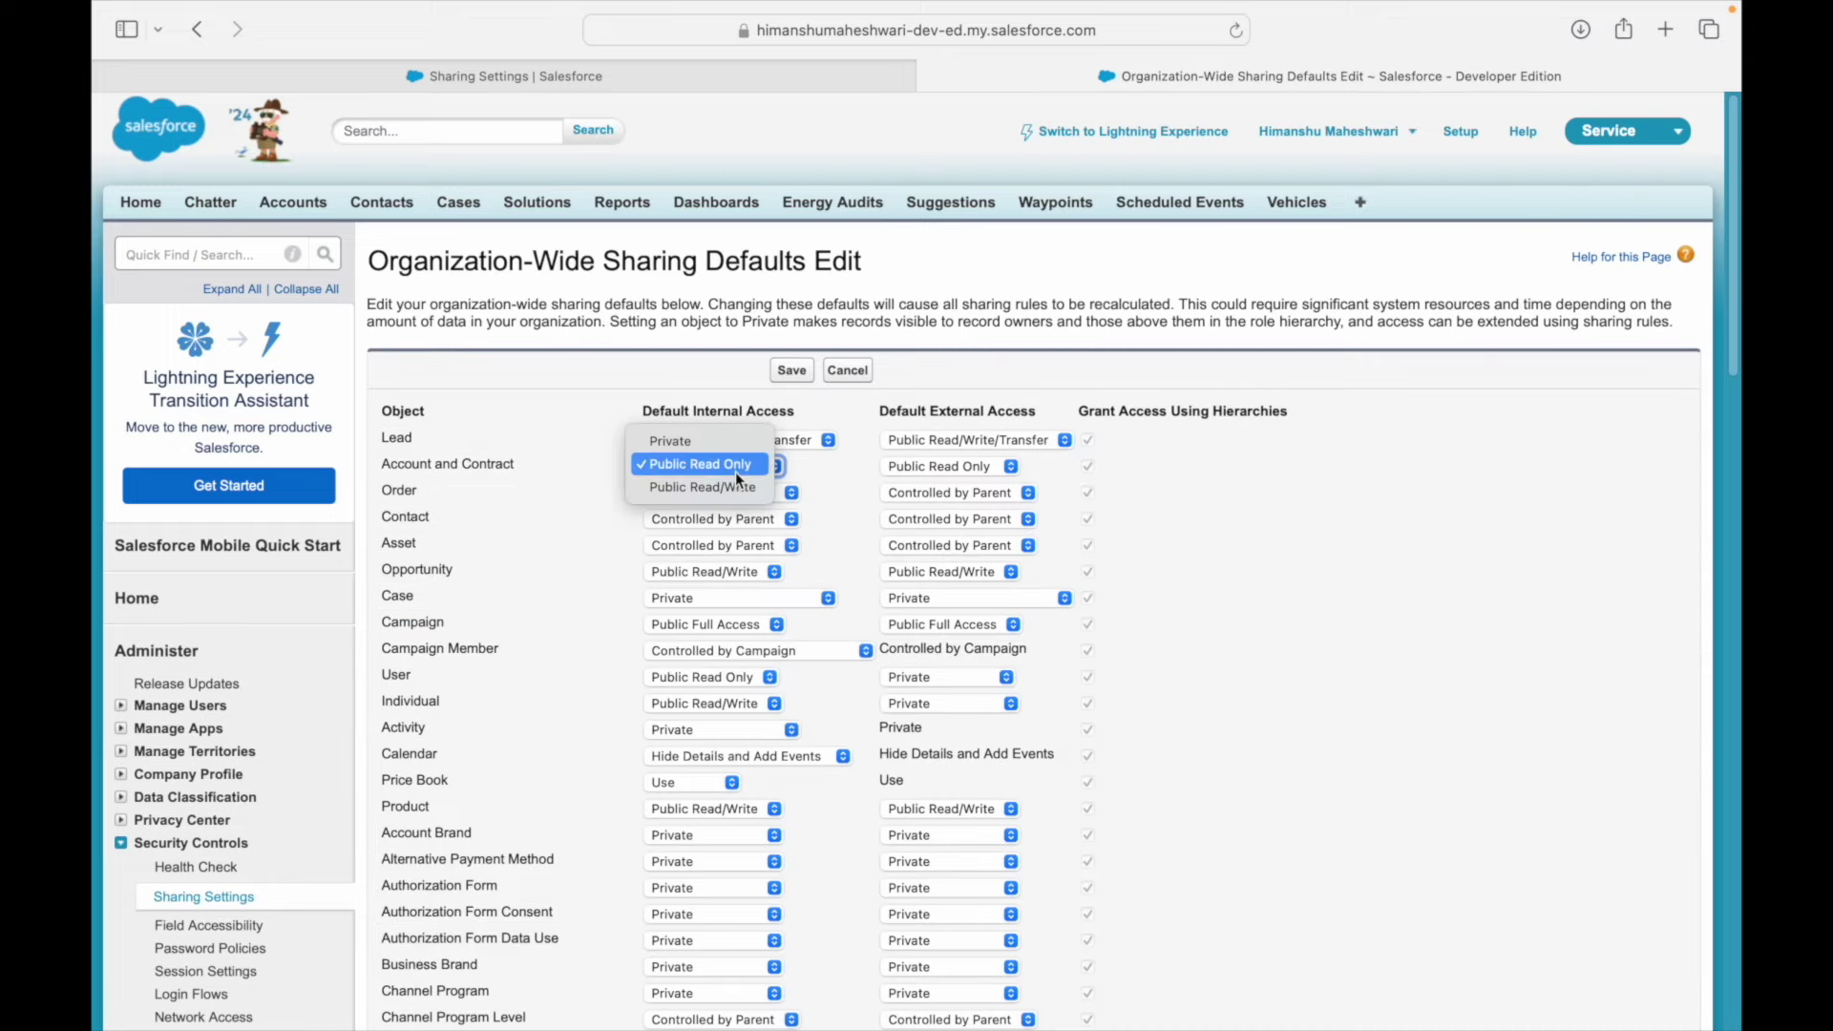
left_click(725, 464)
left_click(957, 467)
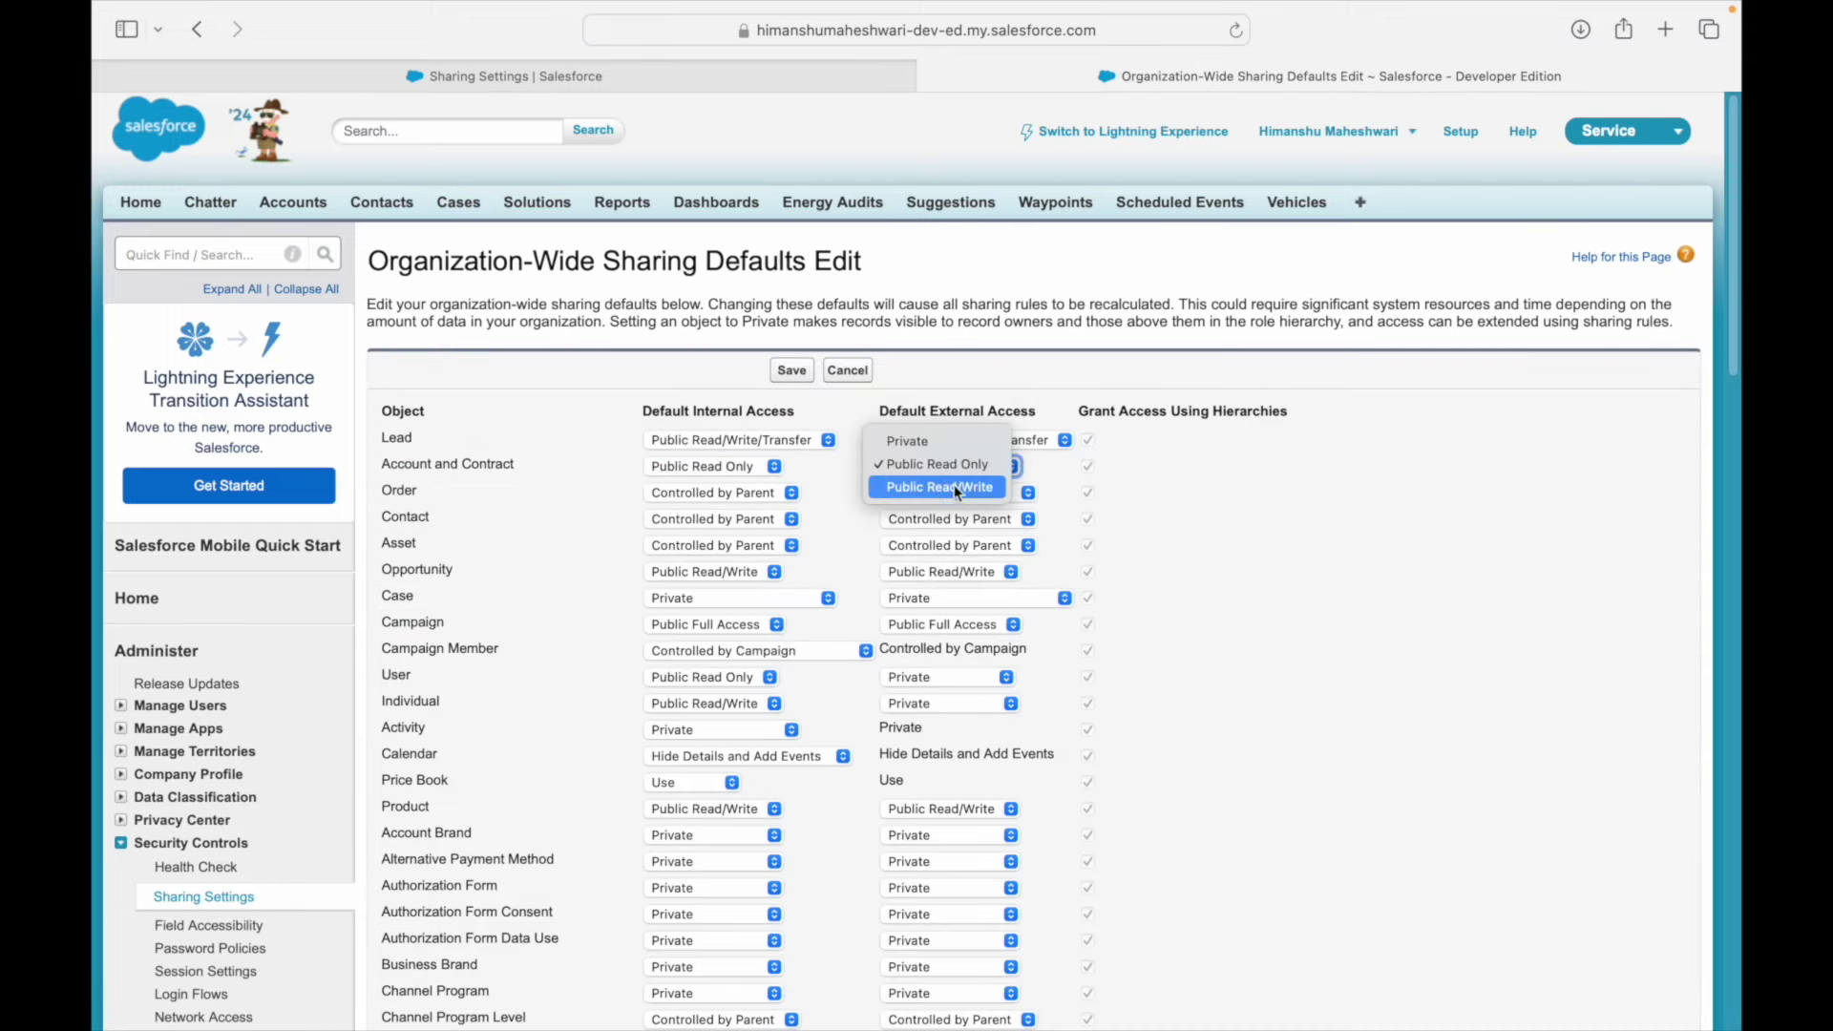
left_click(958, 488)
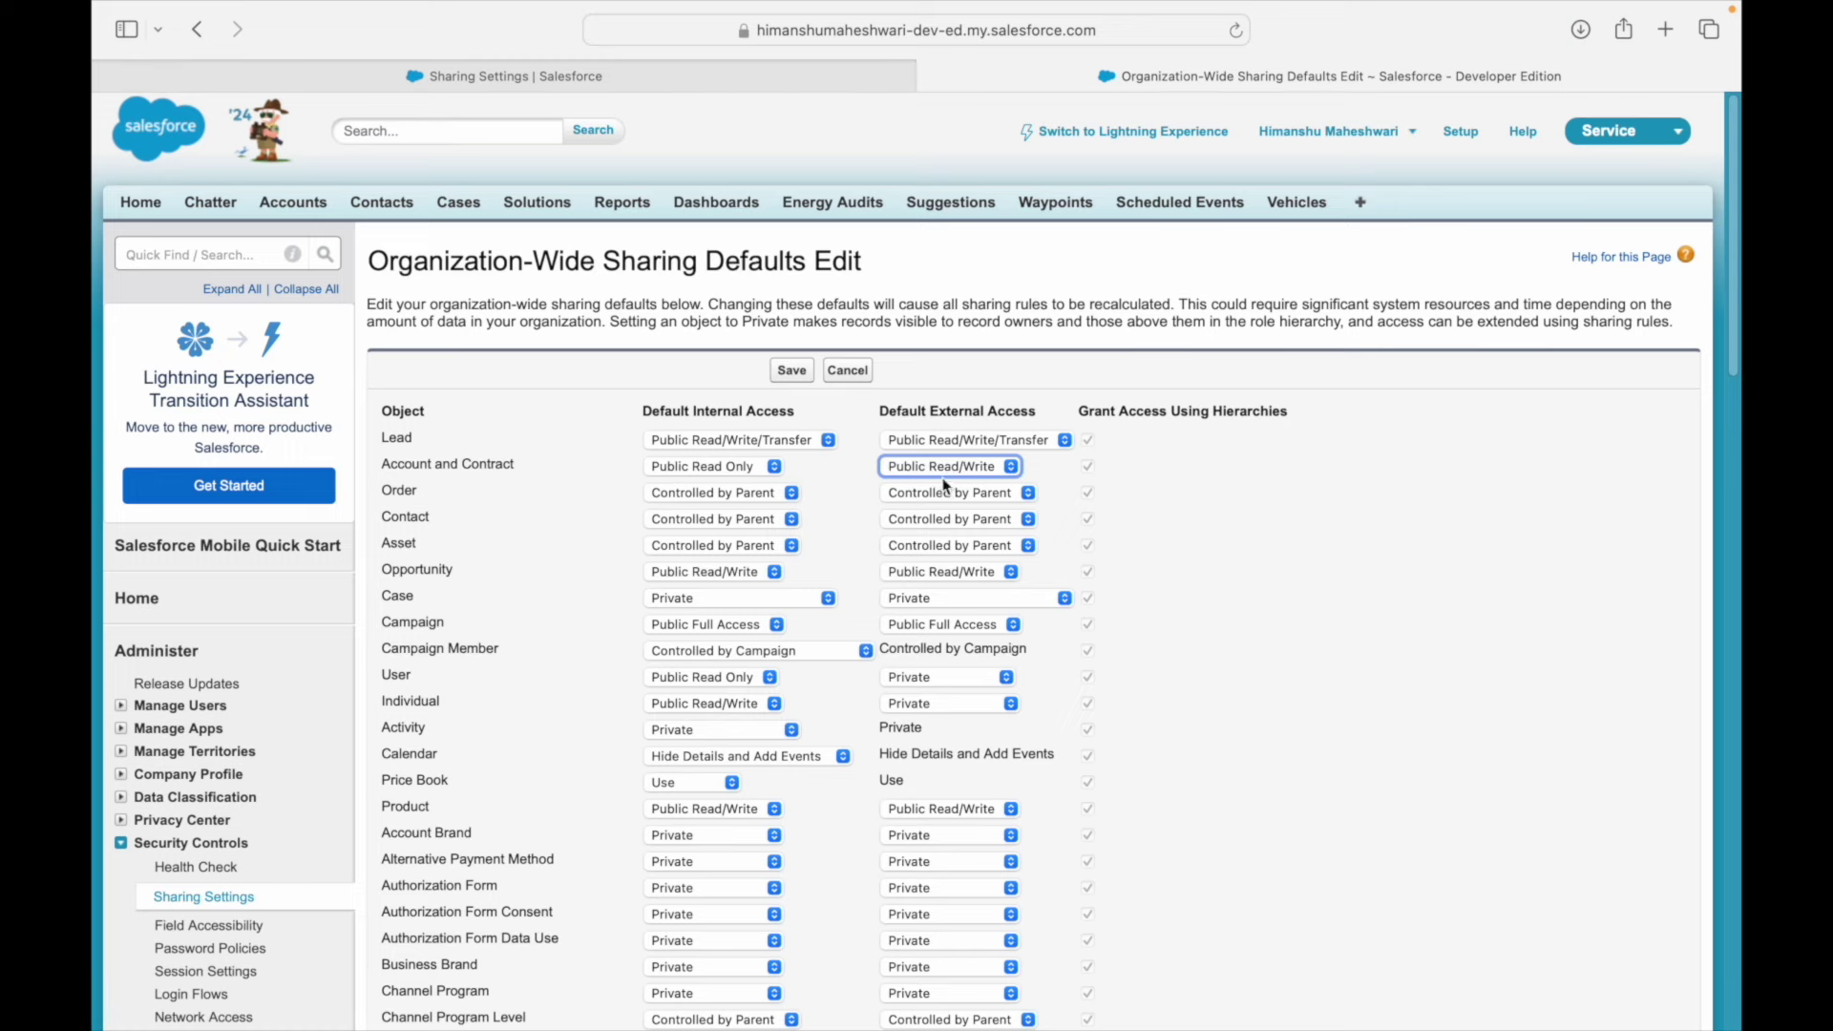
left_click(684, 472)
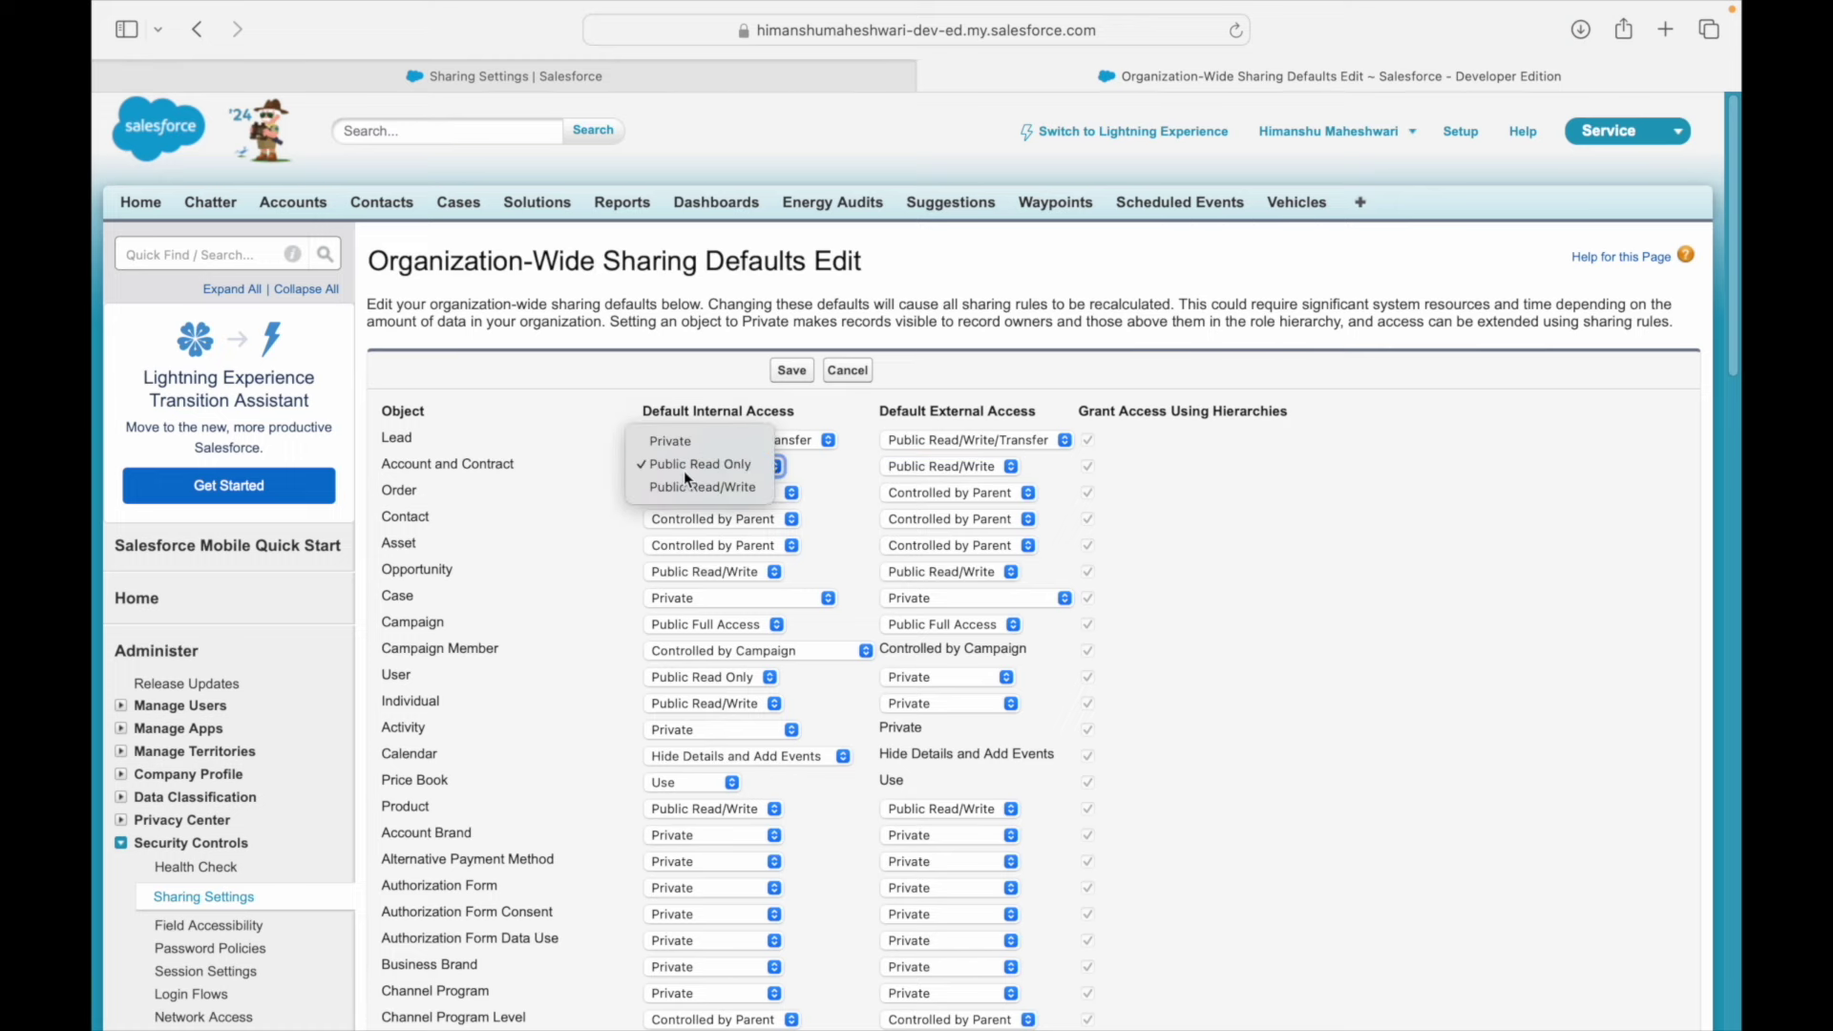
left_click(684, 472)
left_click(797, 374)
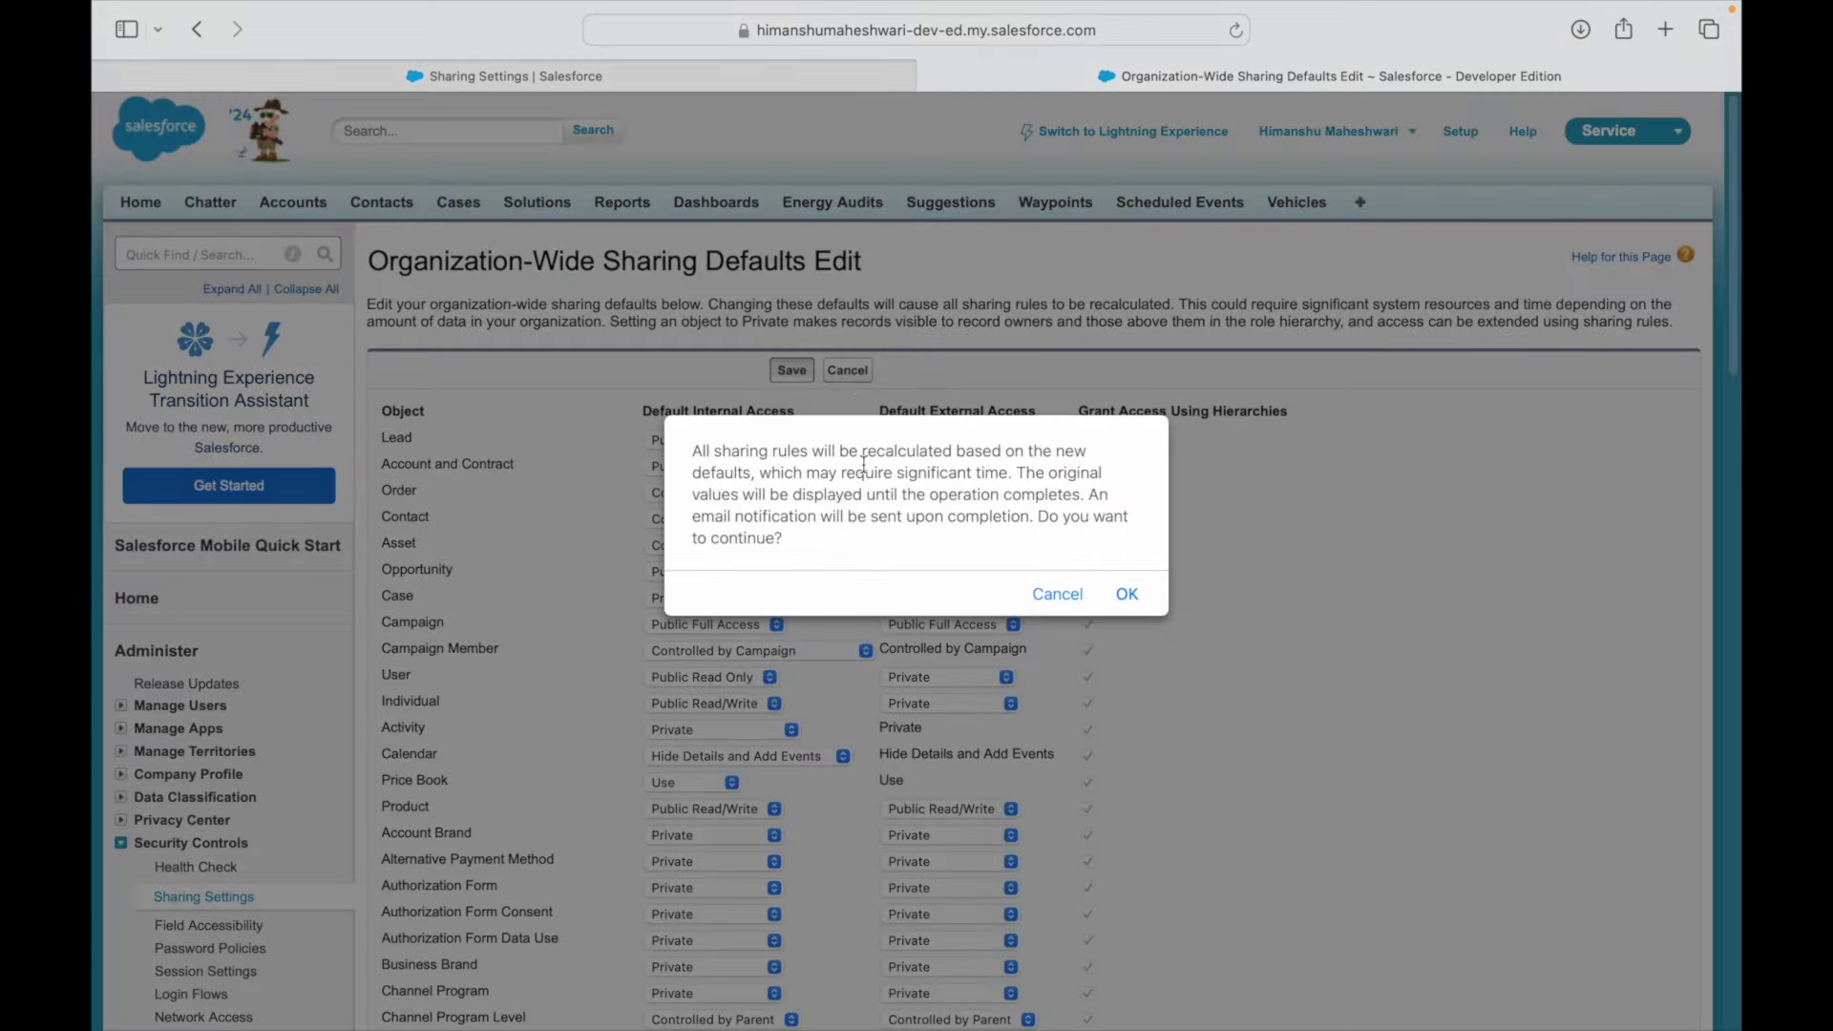
left_click(1119, 595)
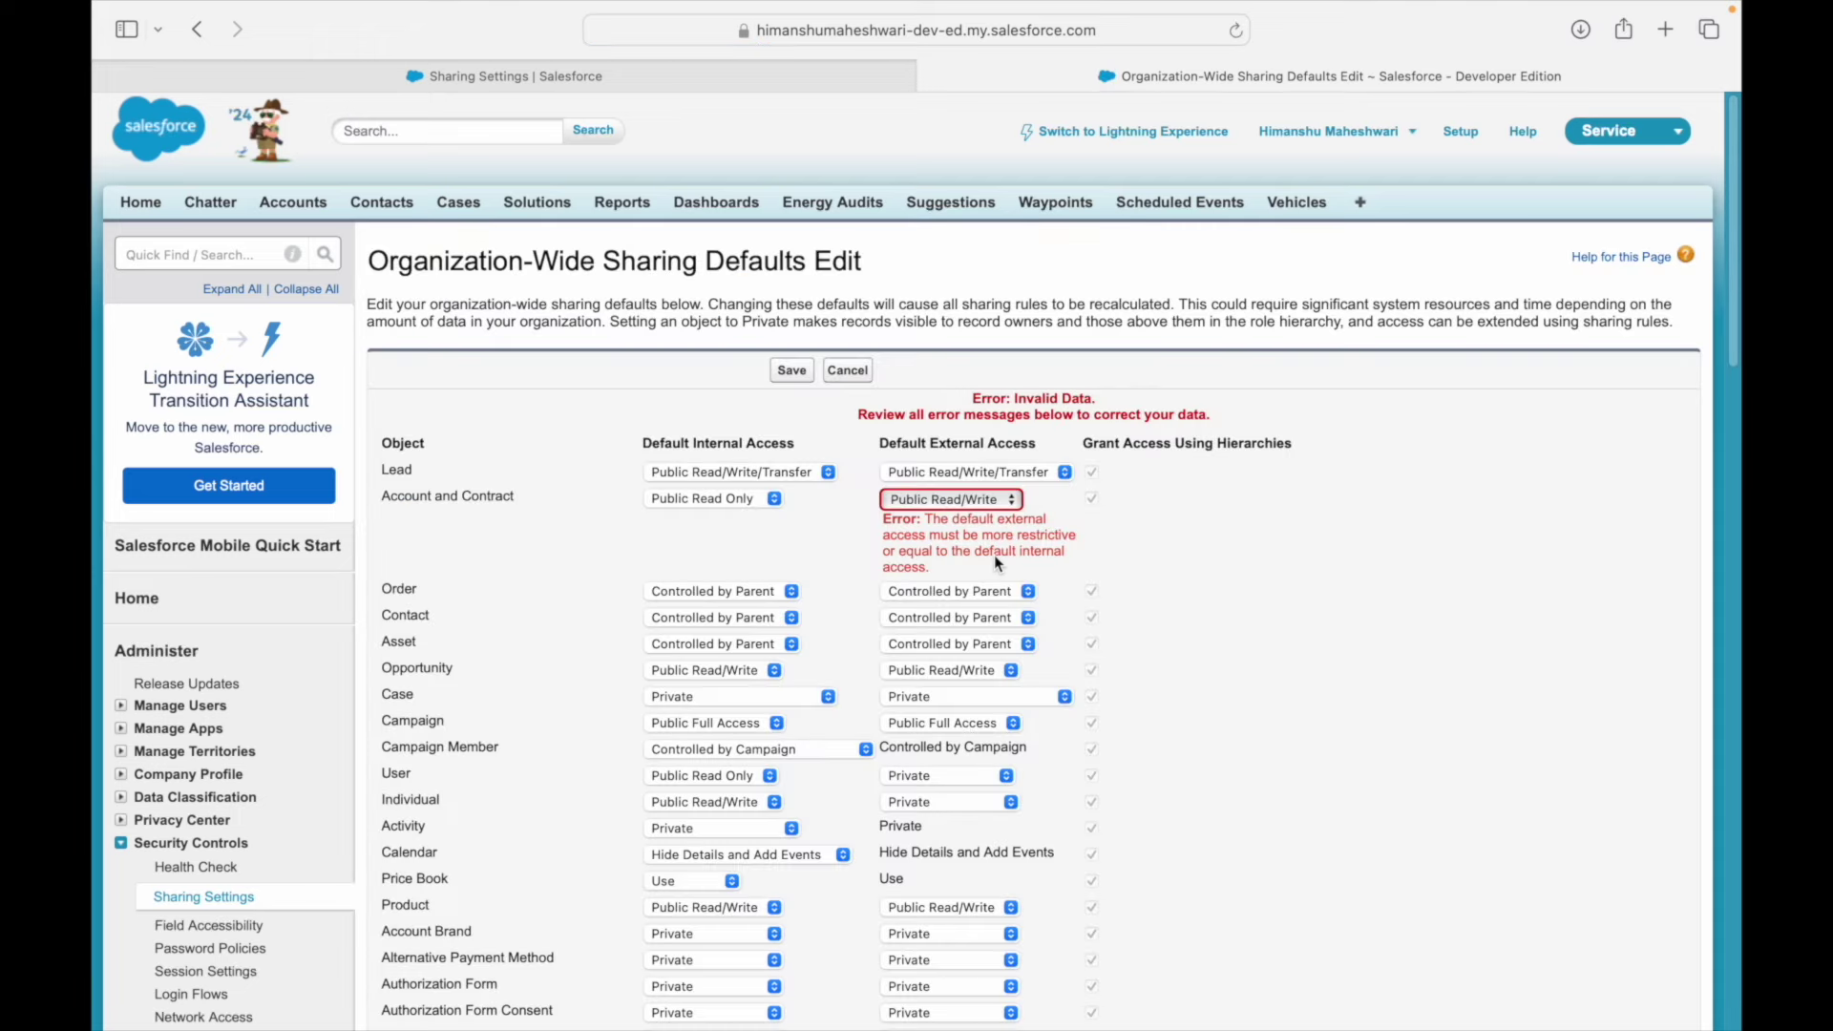
- Set Account and Contract external access to Private, dismiss the Opportunity alert, and save with OK
left_click_drag(926, 518, 1041, 559)
left_click(1165, 544)
left_click(913, 504)
left_click(922, 478)
left_click(931, 501)
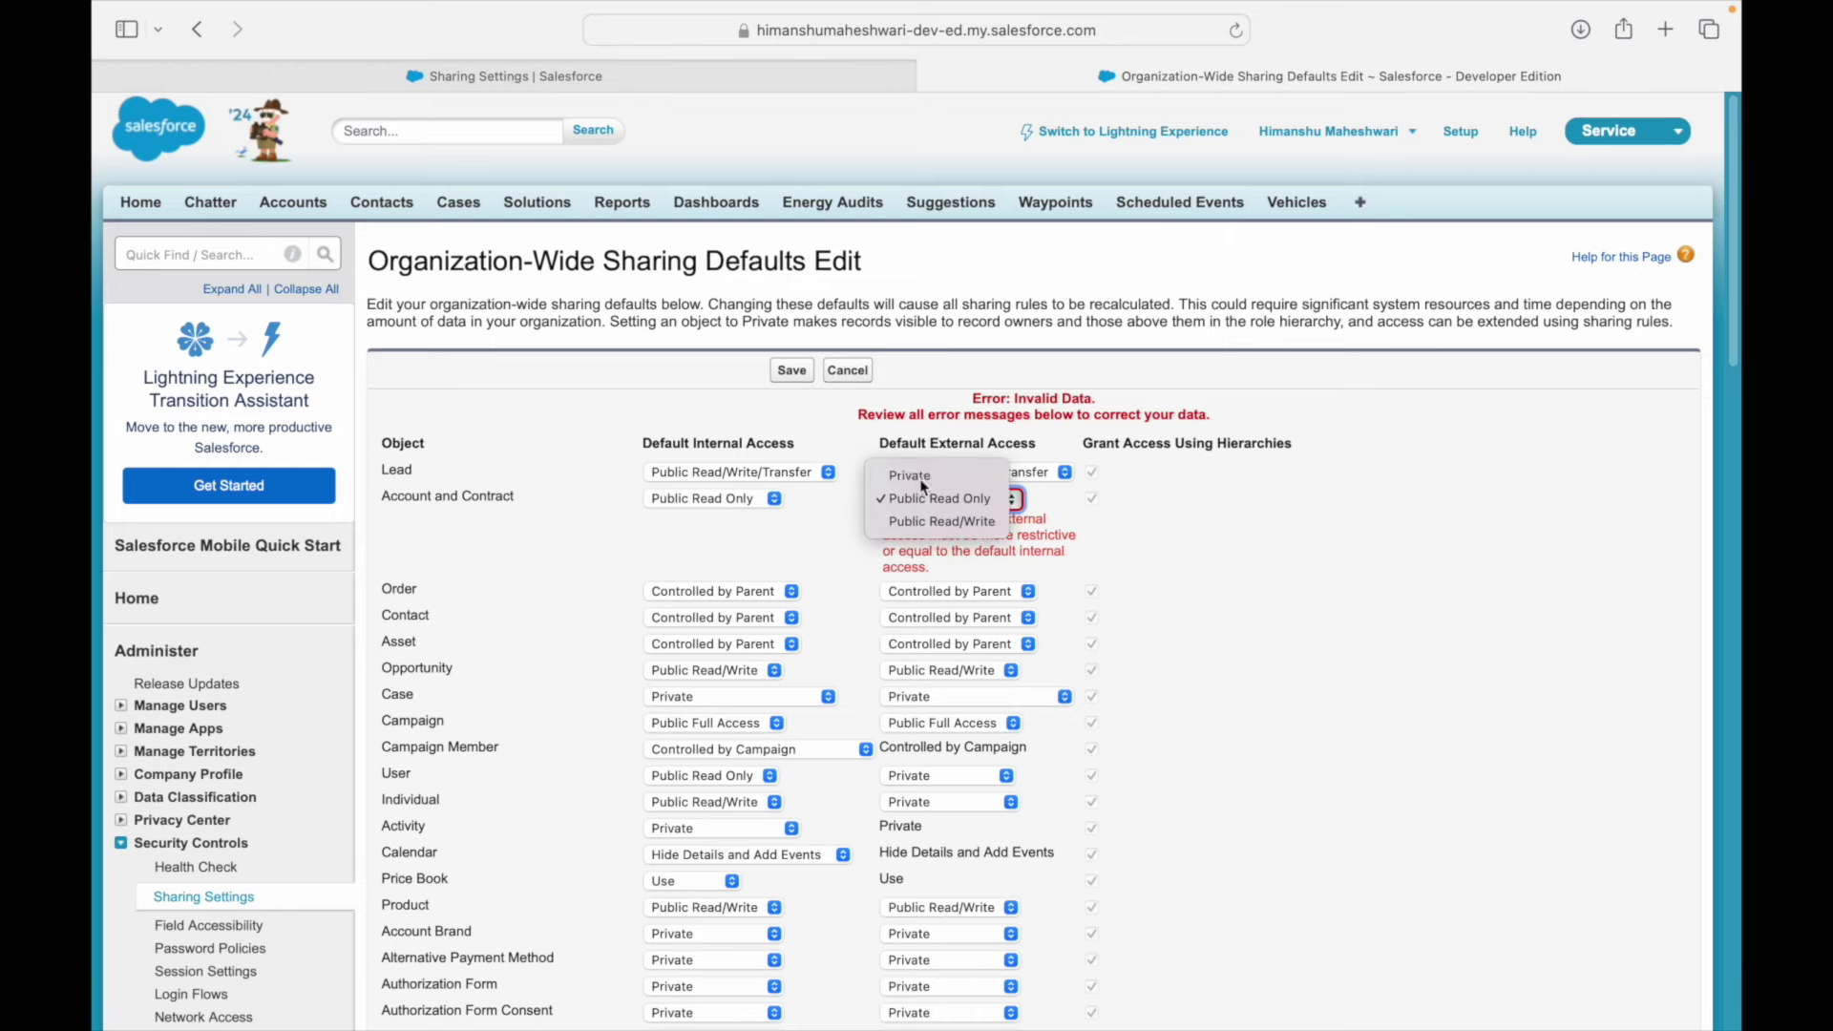
left_click(919, 476)
left_click(1108, 563)
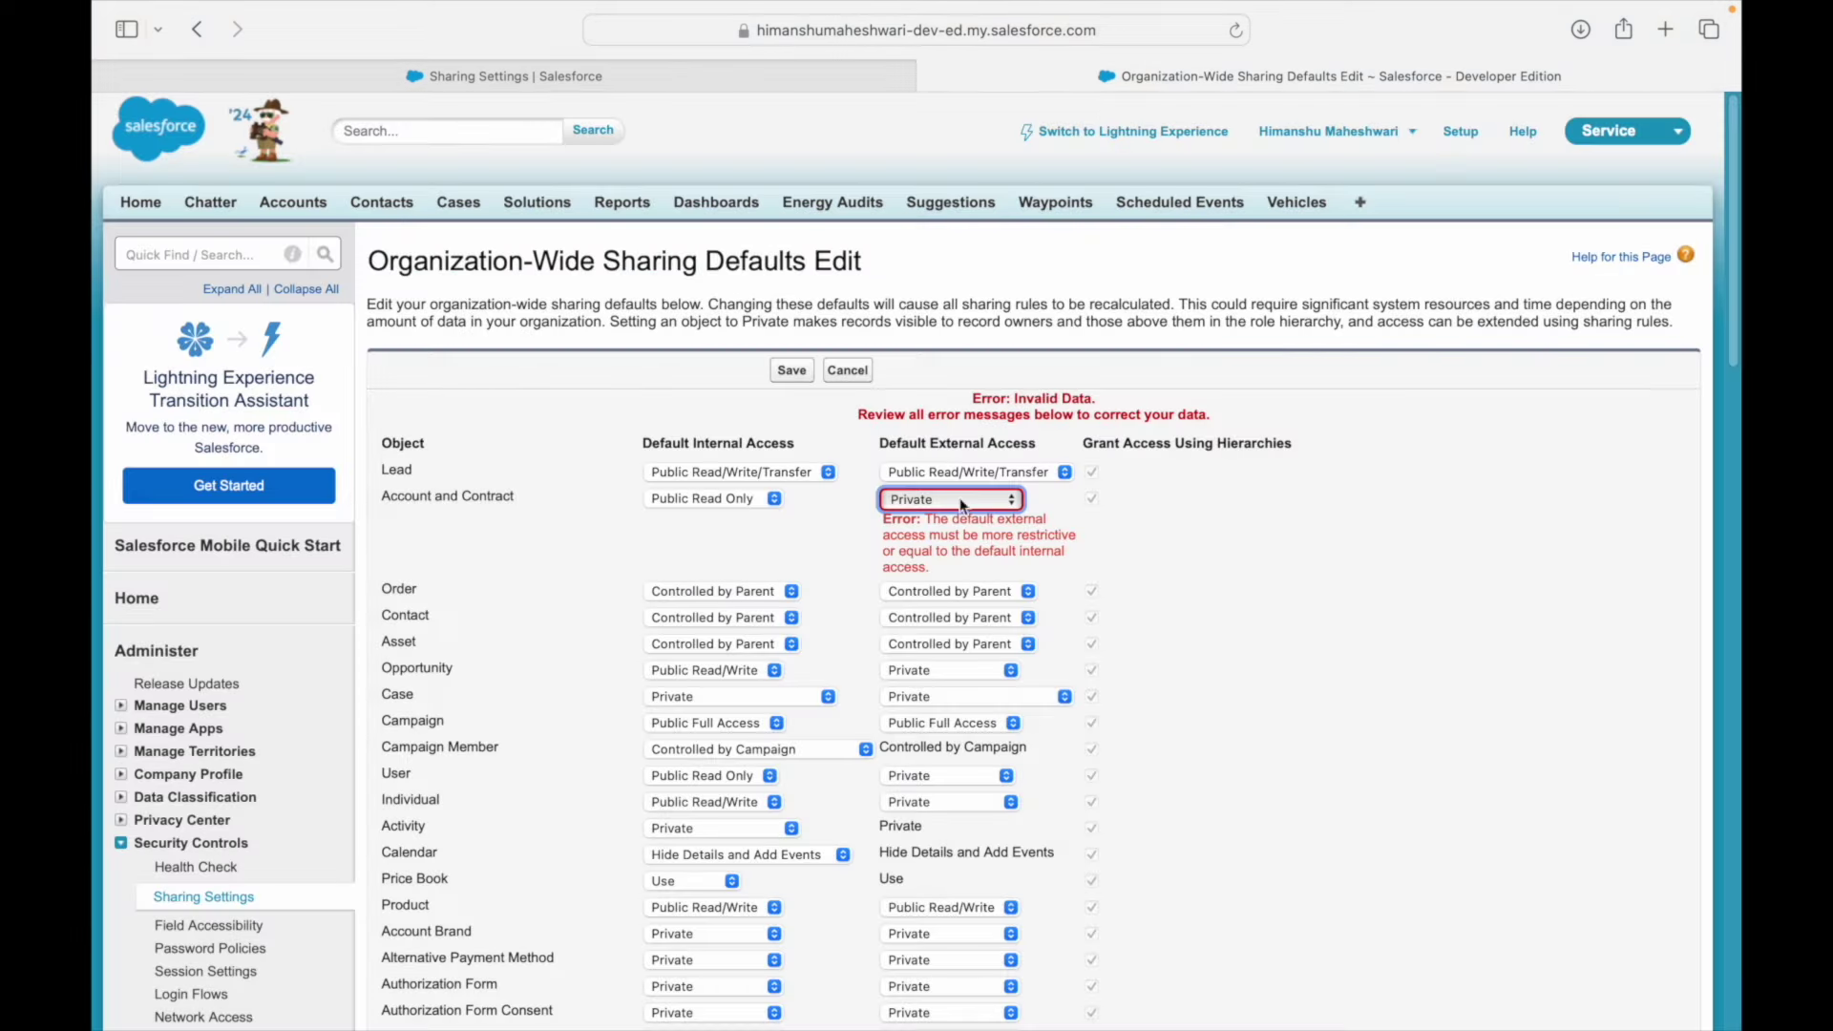
left_click(792, 372)
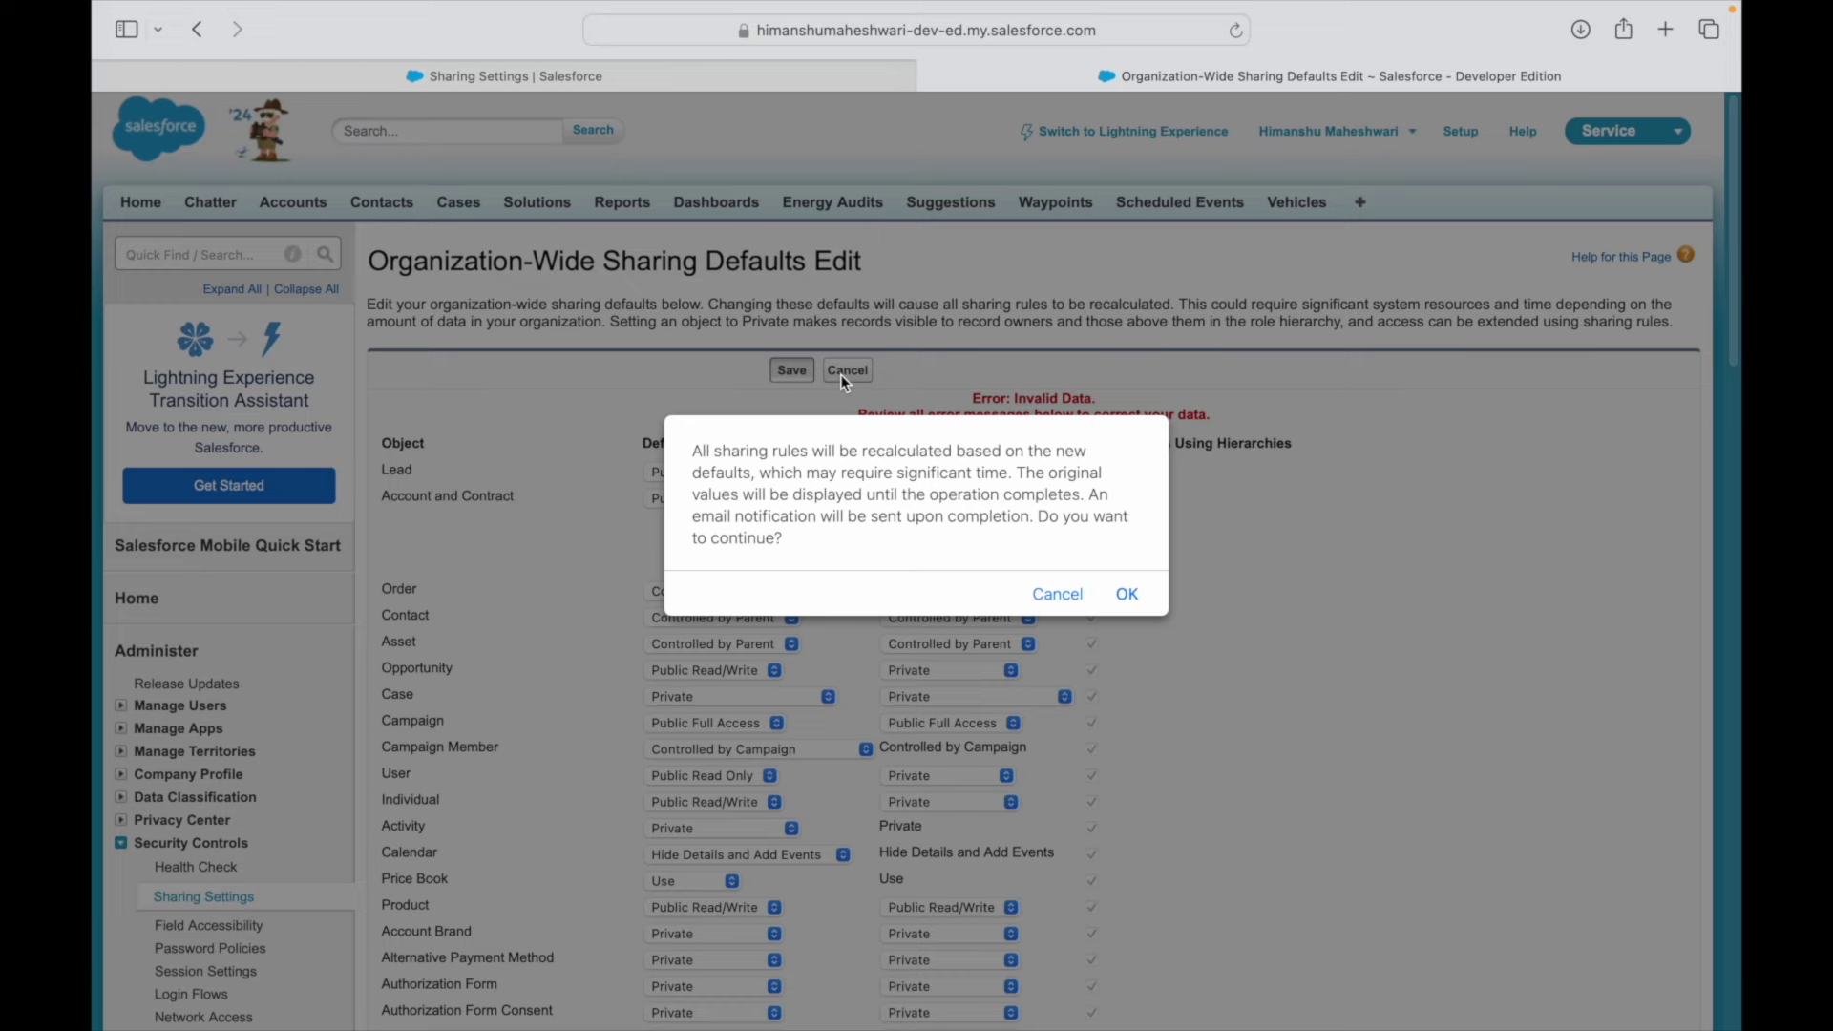
left_click(1118, 594)
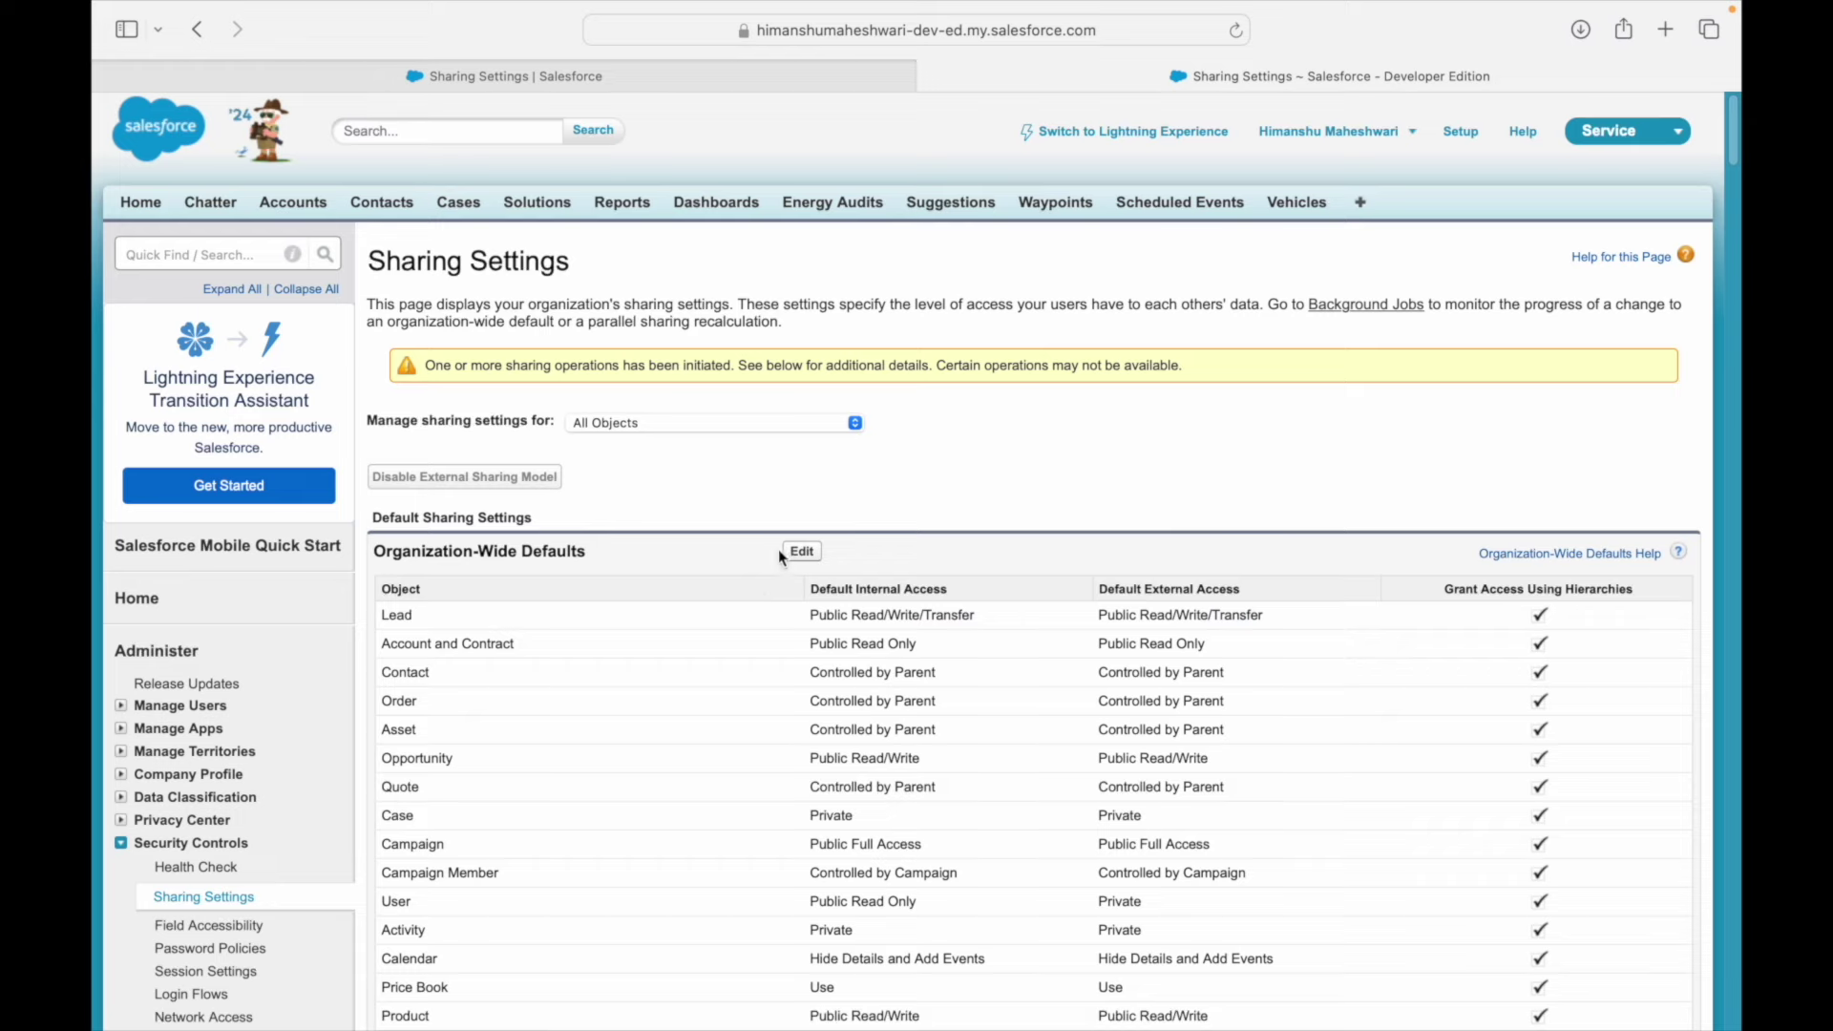
- Back on the External Users slide, highlight 'default' in the note
key("ctrl+Left")
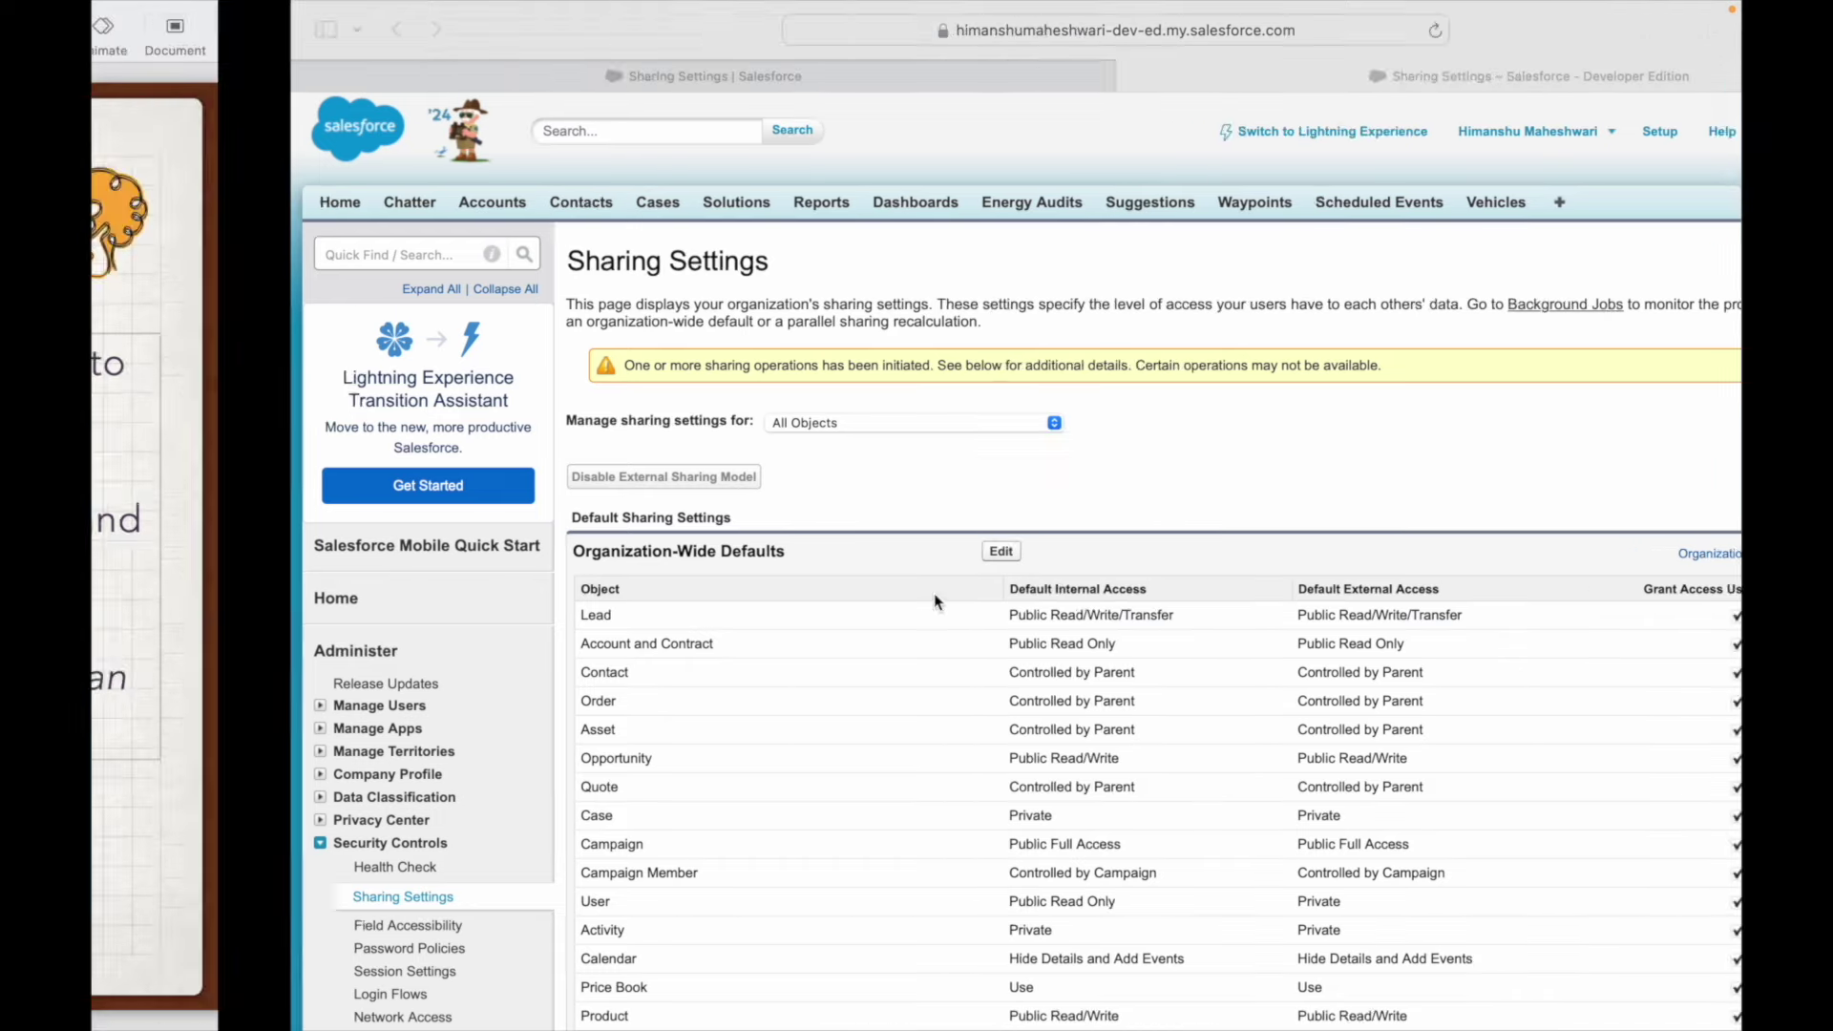
left_click(884, 792)
double_click(470, 673)
left_click(523, 680)
left_click(663, 708)
left_click(634, 523)
left_click(691, 523)
left_click_drag(828, 521, 1010, 524)
left_click(1138, 524)
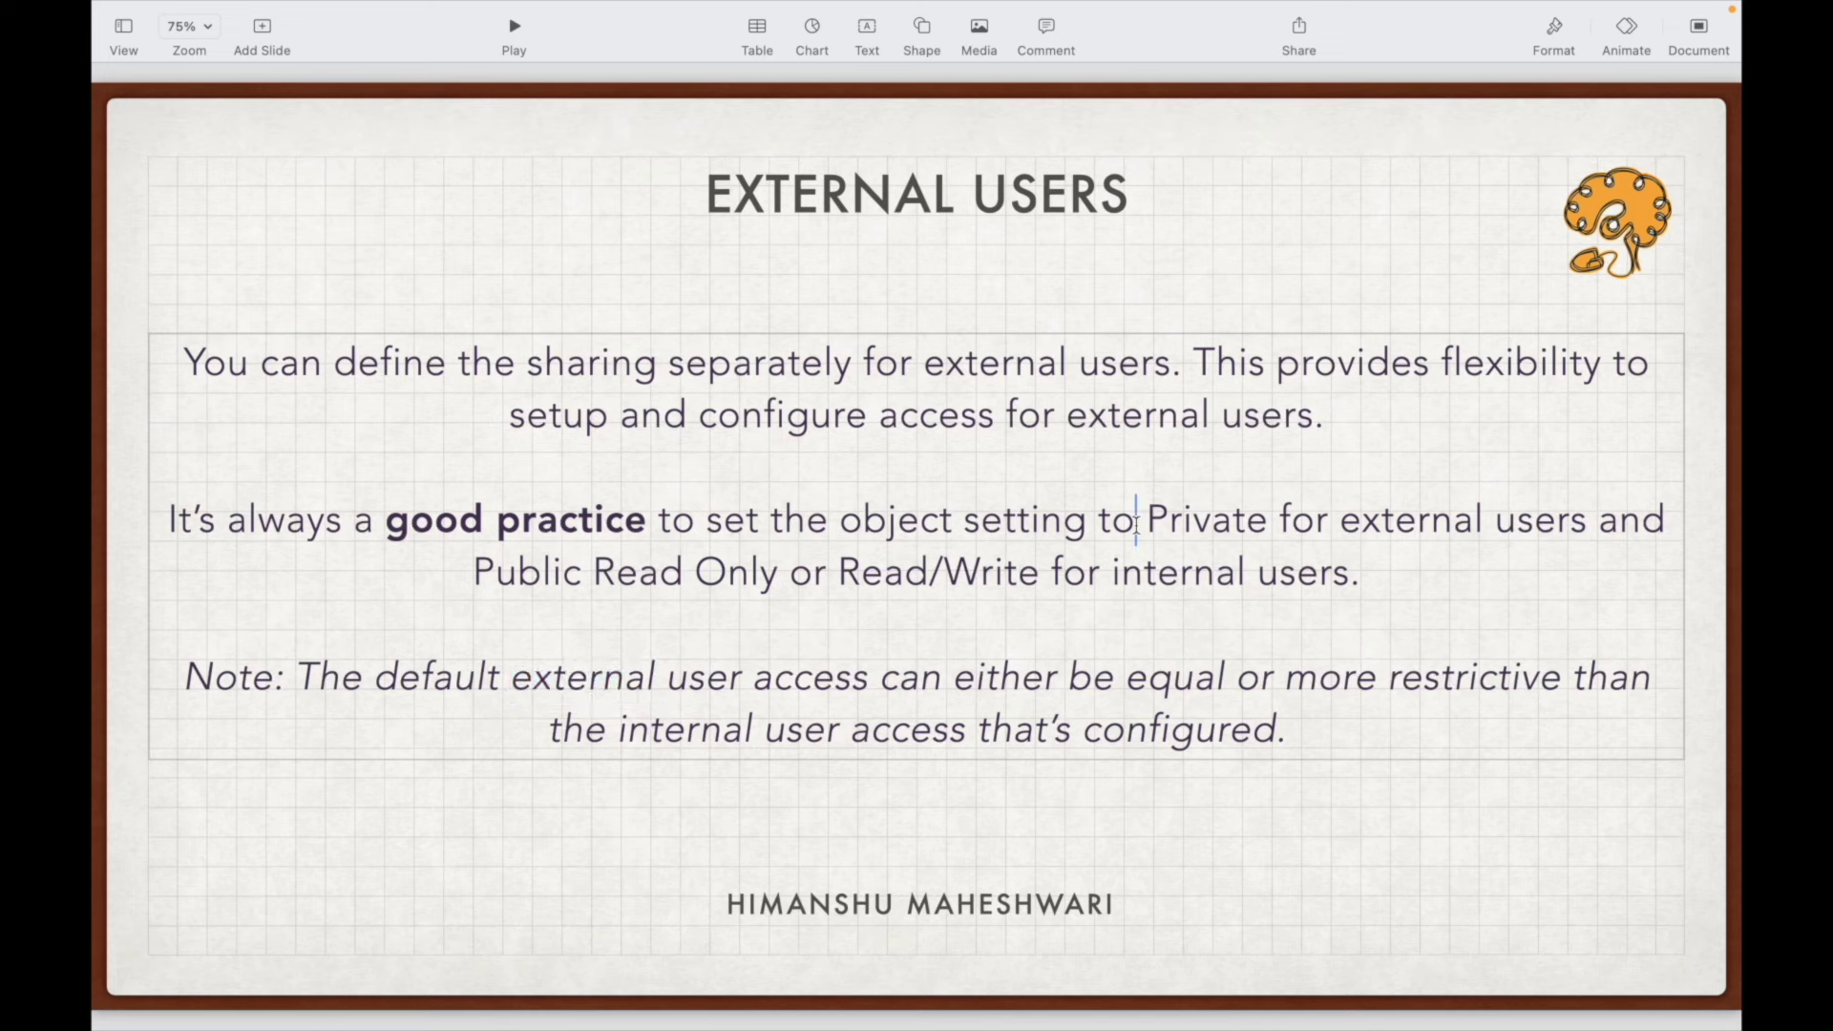
double_click(1172, 523)
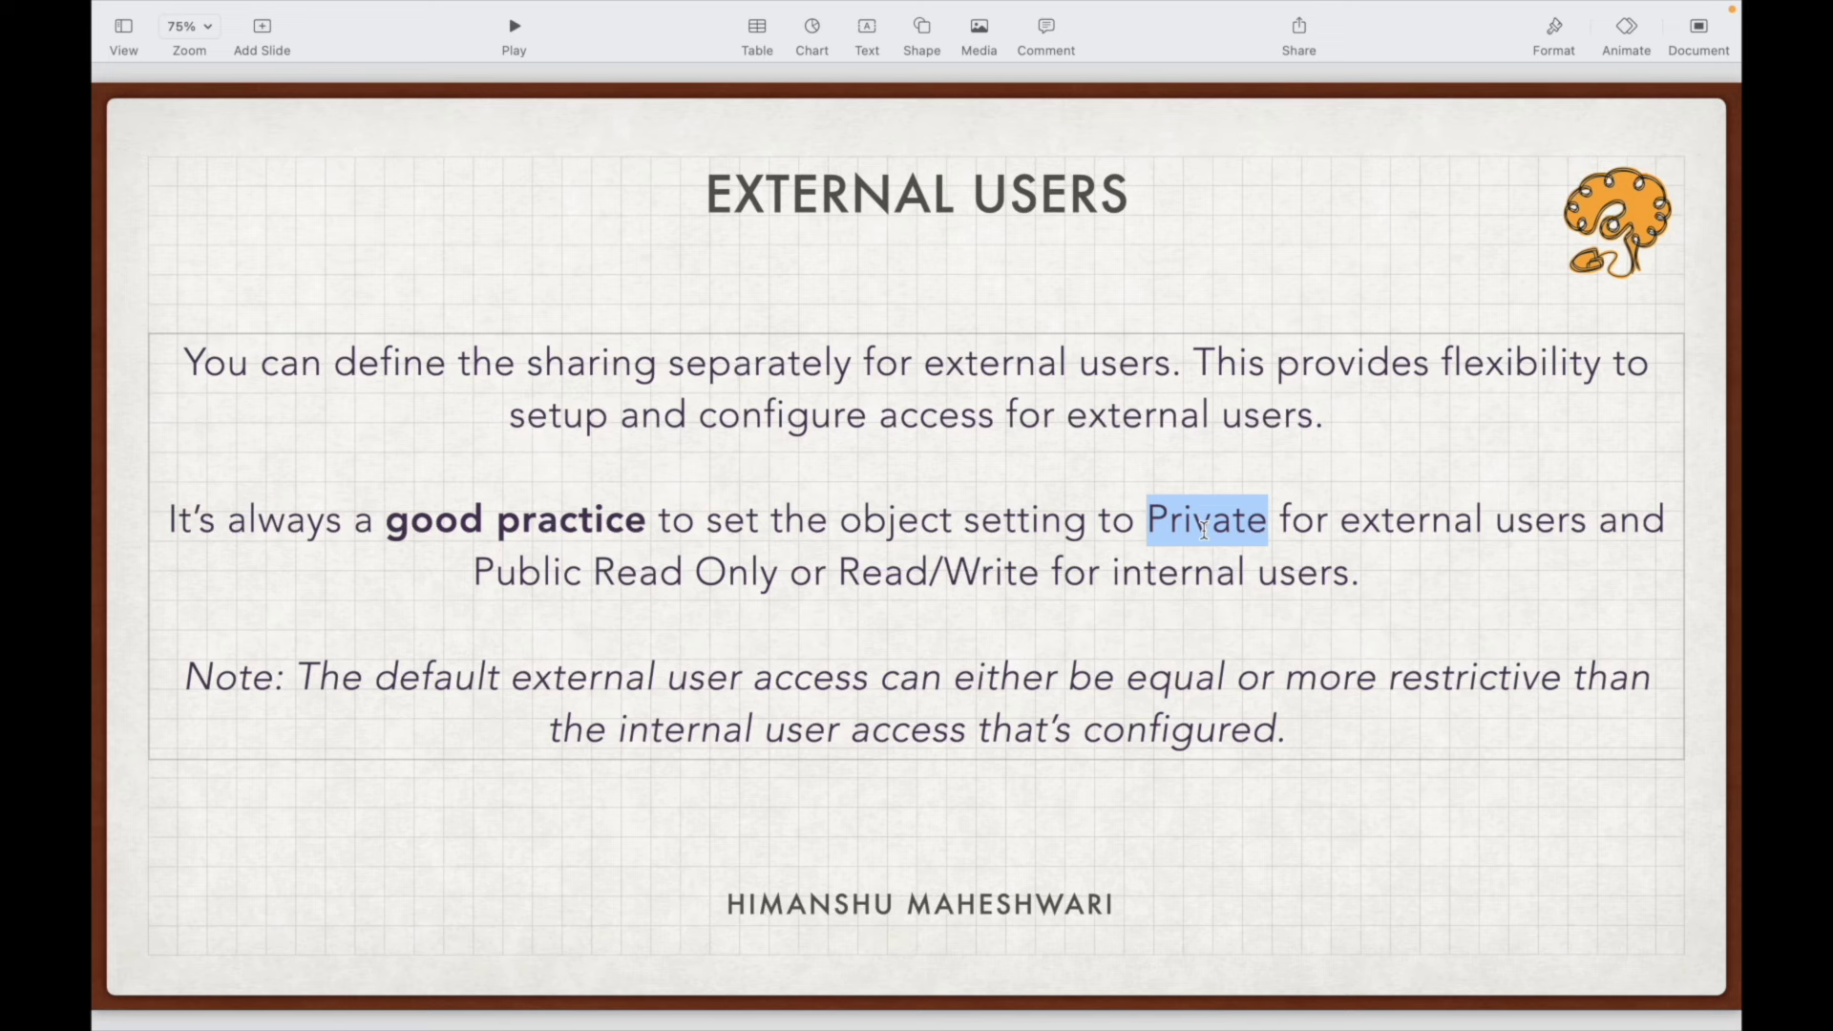
left_click(1193, 575)
left_click_drag(607, 544, 1172, 539)
left_click(1311, 542)
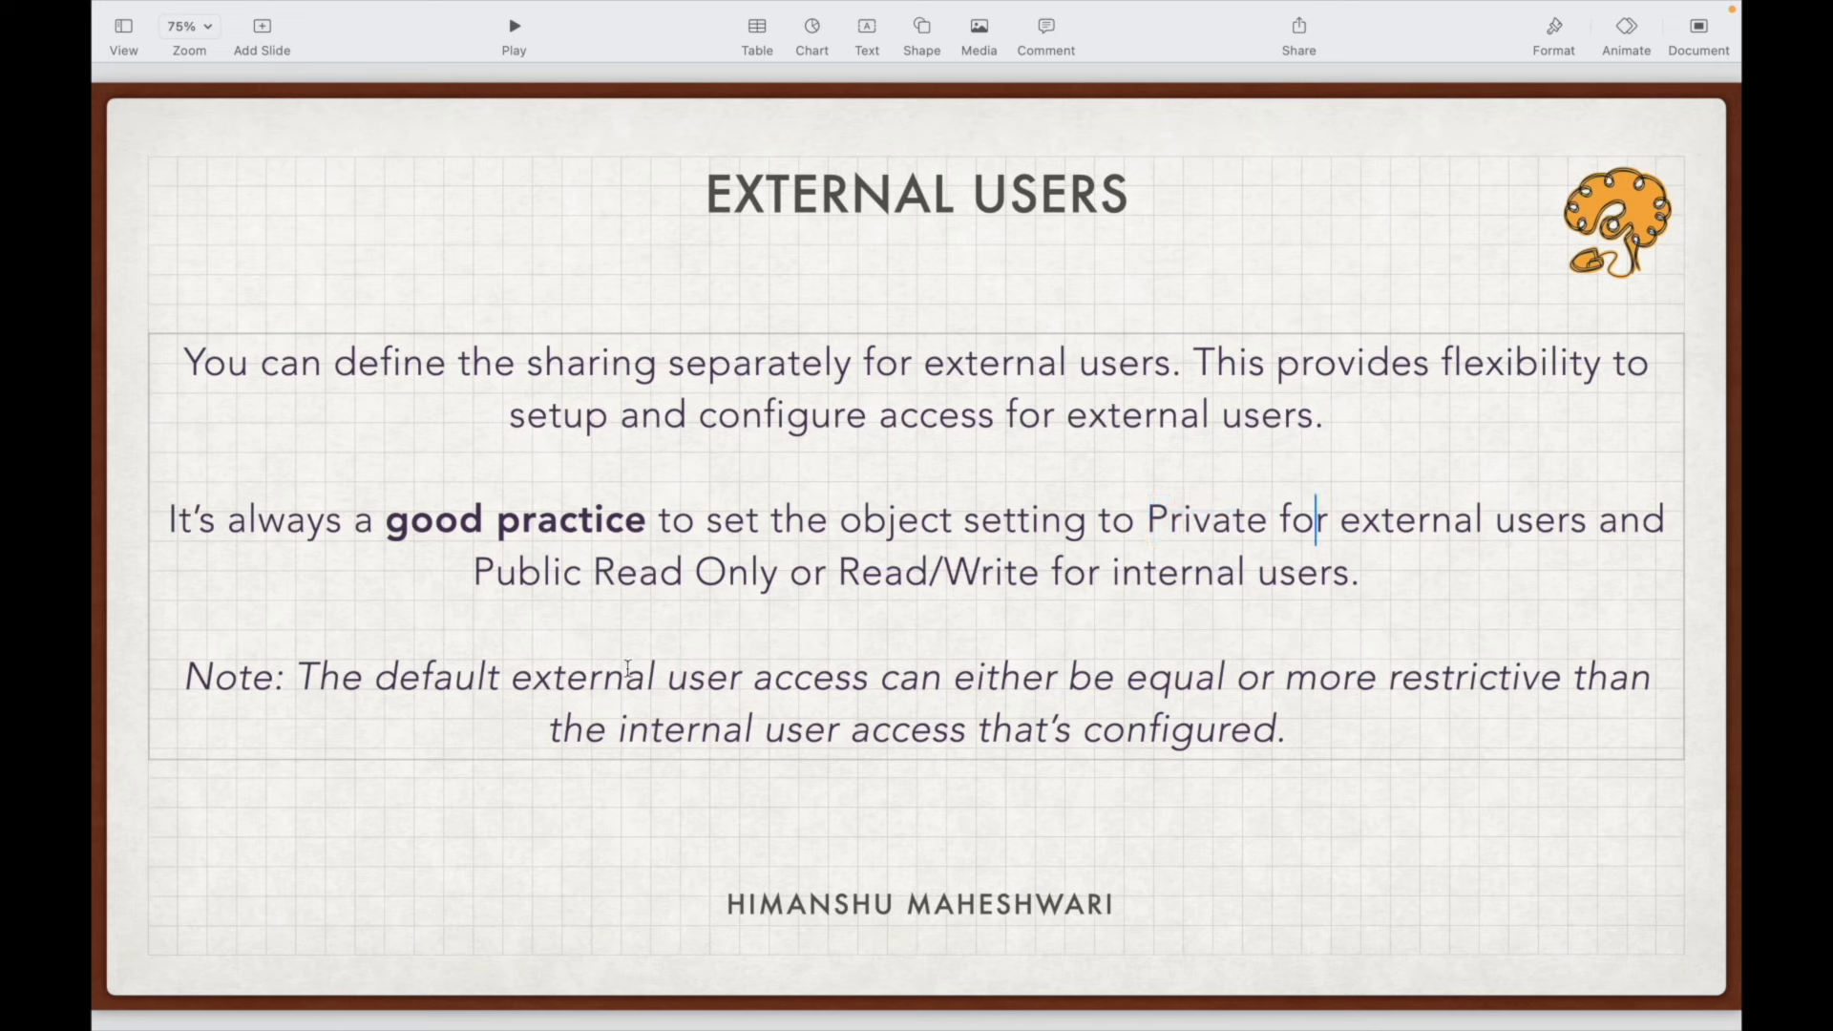
left_click_drag(391, 665, 732, 667)
left_click(810, 665)
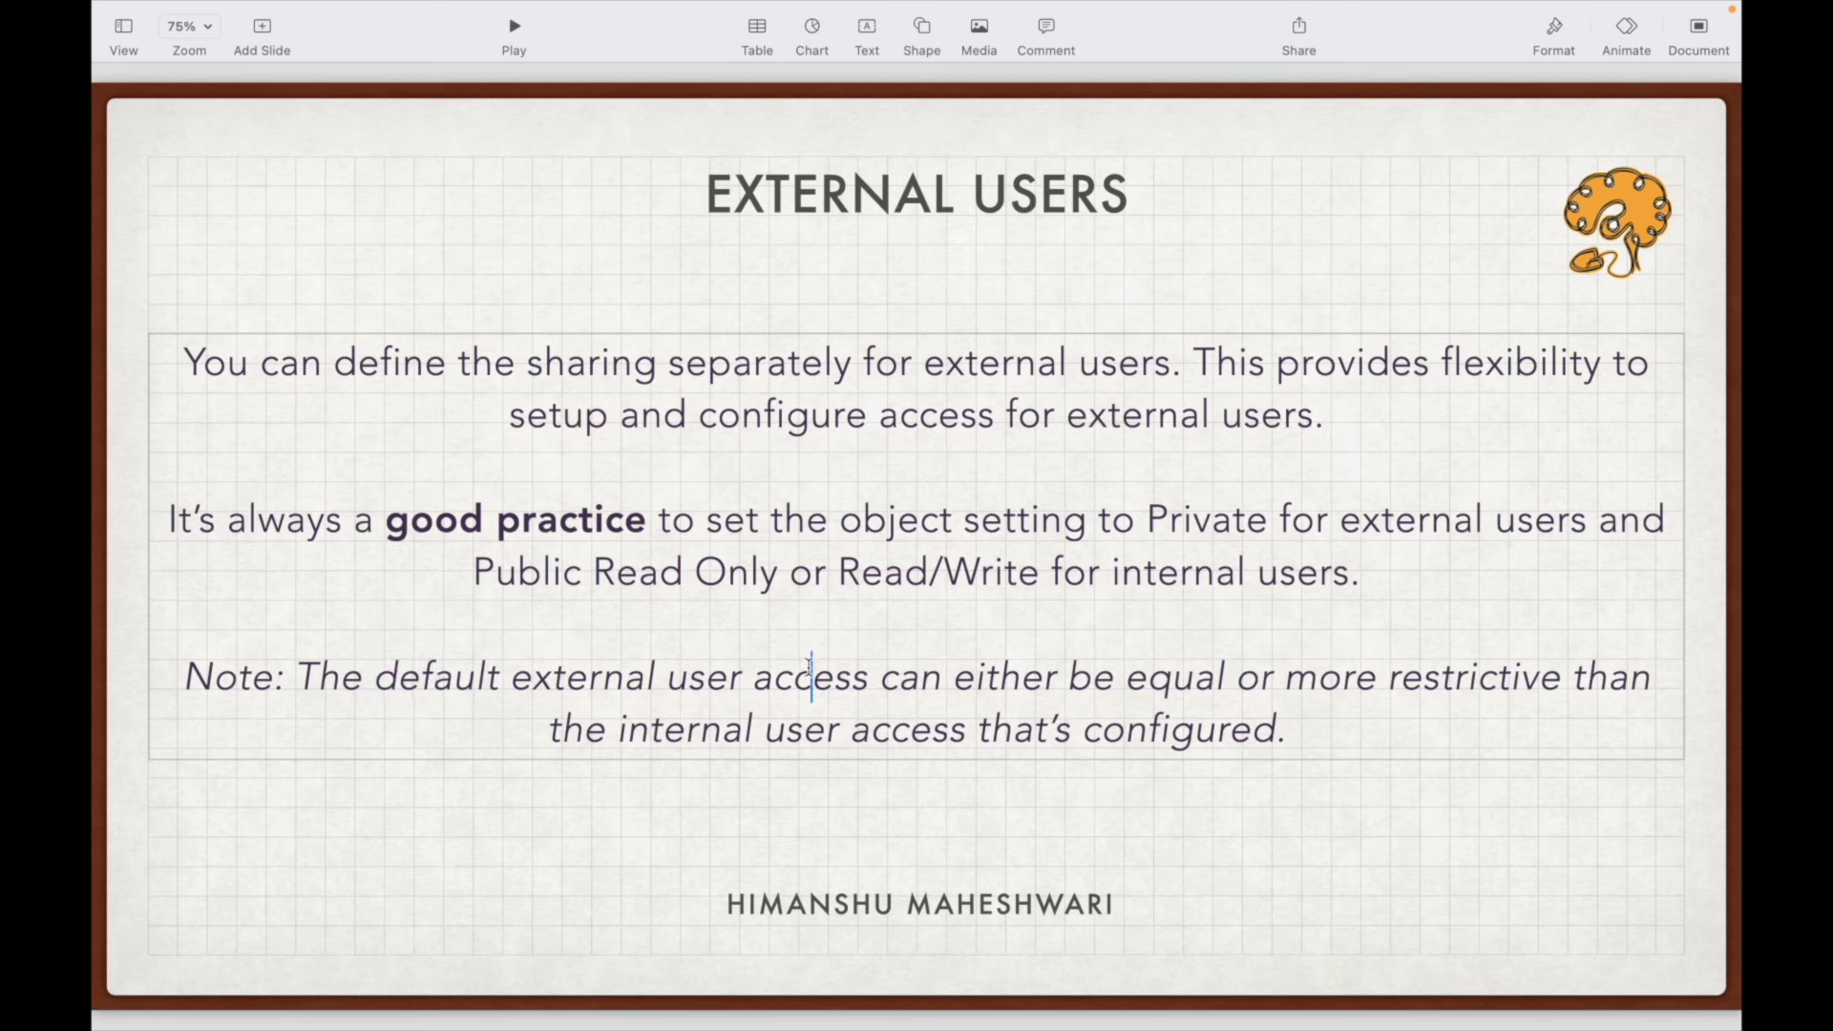
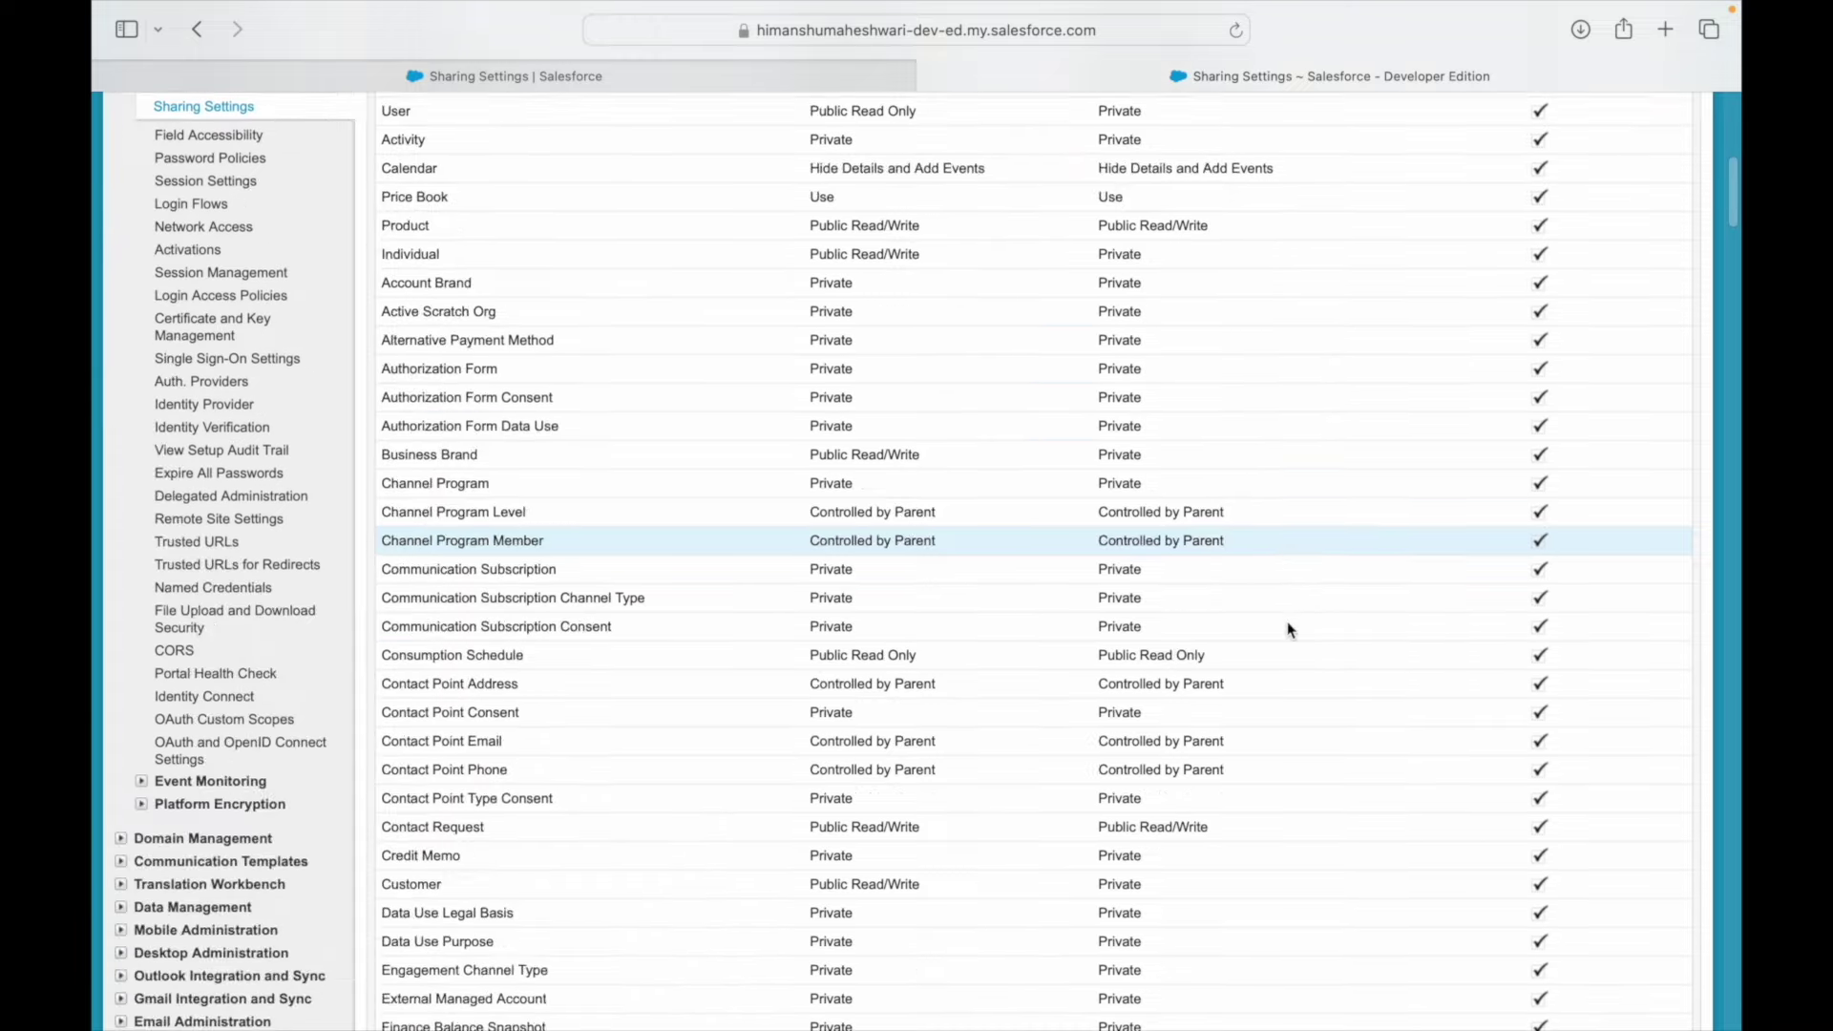
- Scroll through User Visibility and Other Settings, then bring up the Keynote Guest Users slide
scroll(1283, 627, "up", 5)
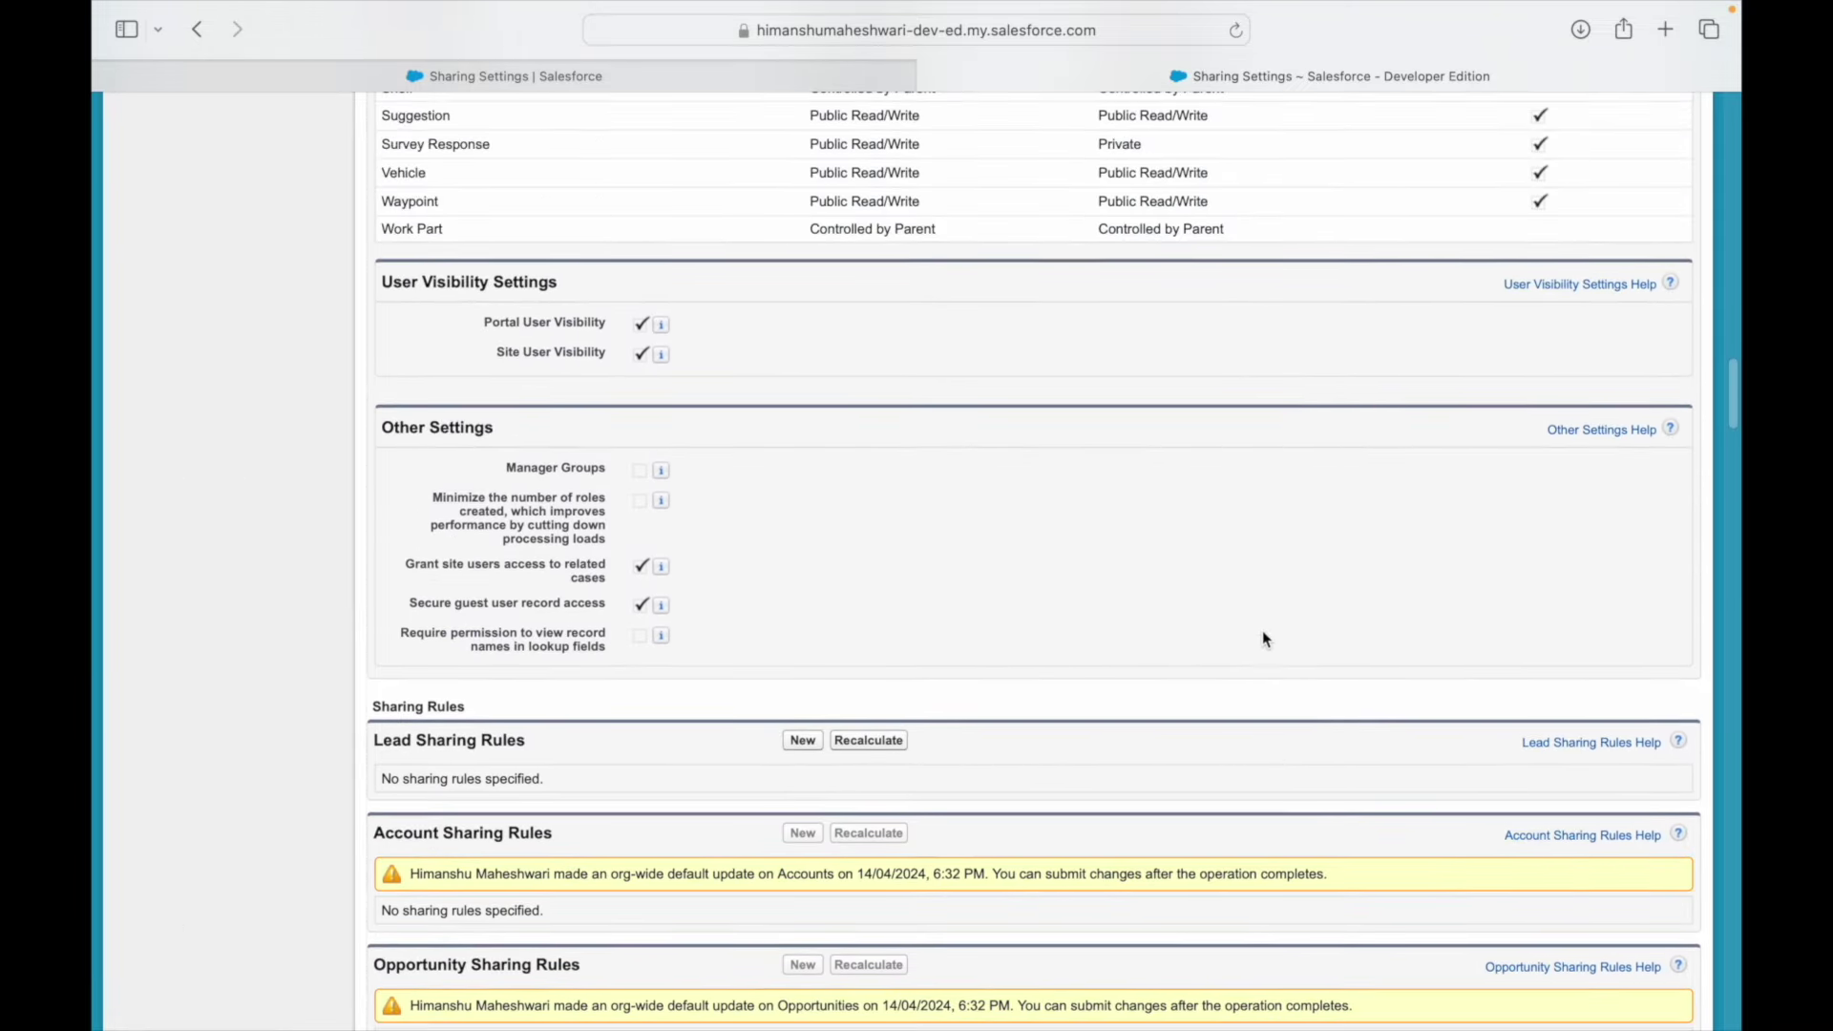
key("super+Tab")
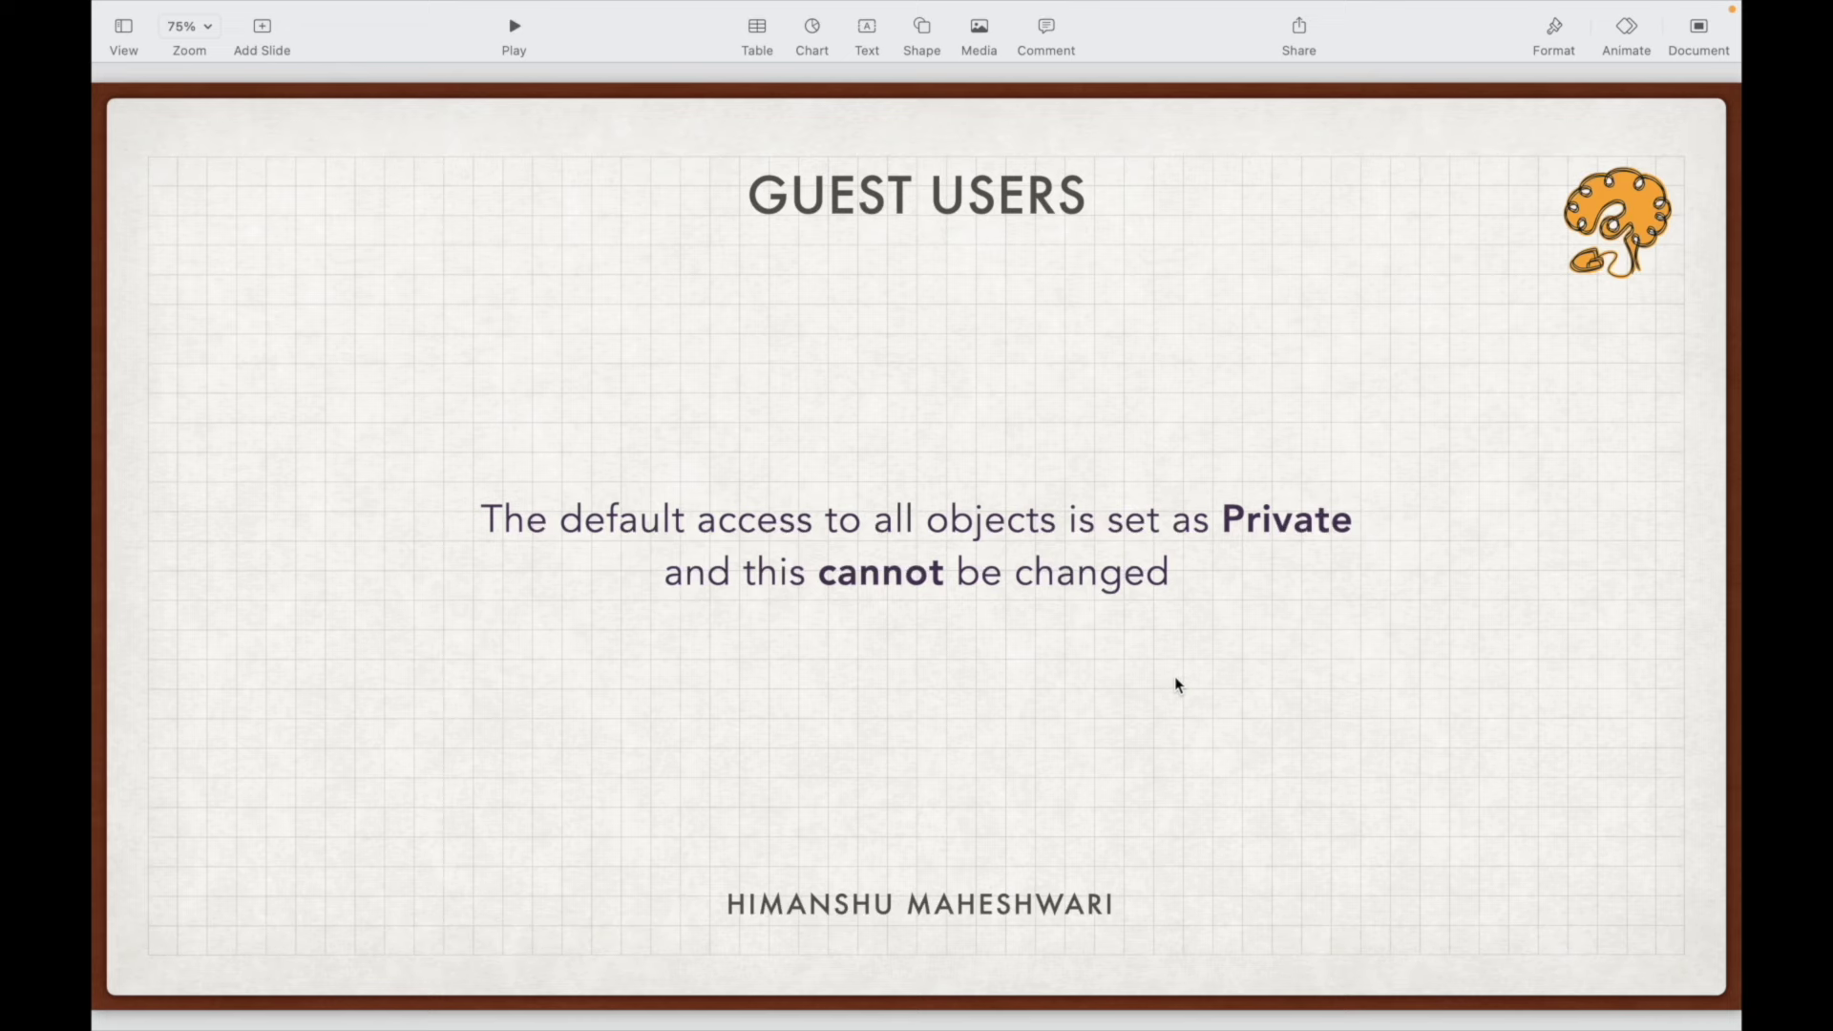
- Show the Different Access Levels slide and highlight Private in Salesforce's Business Brand row
key("Down")
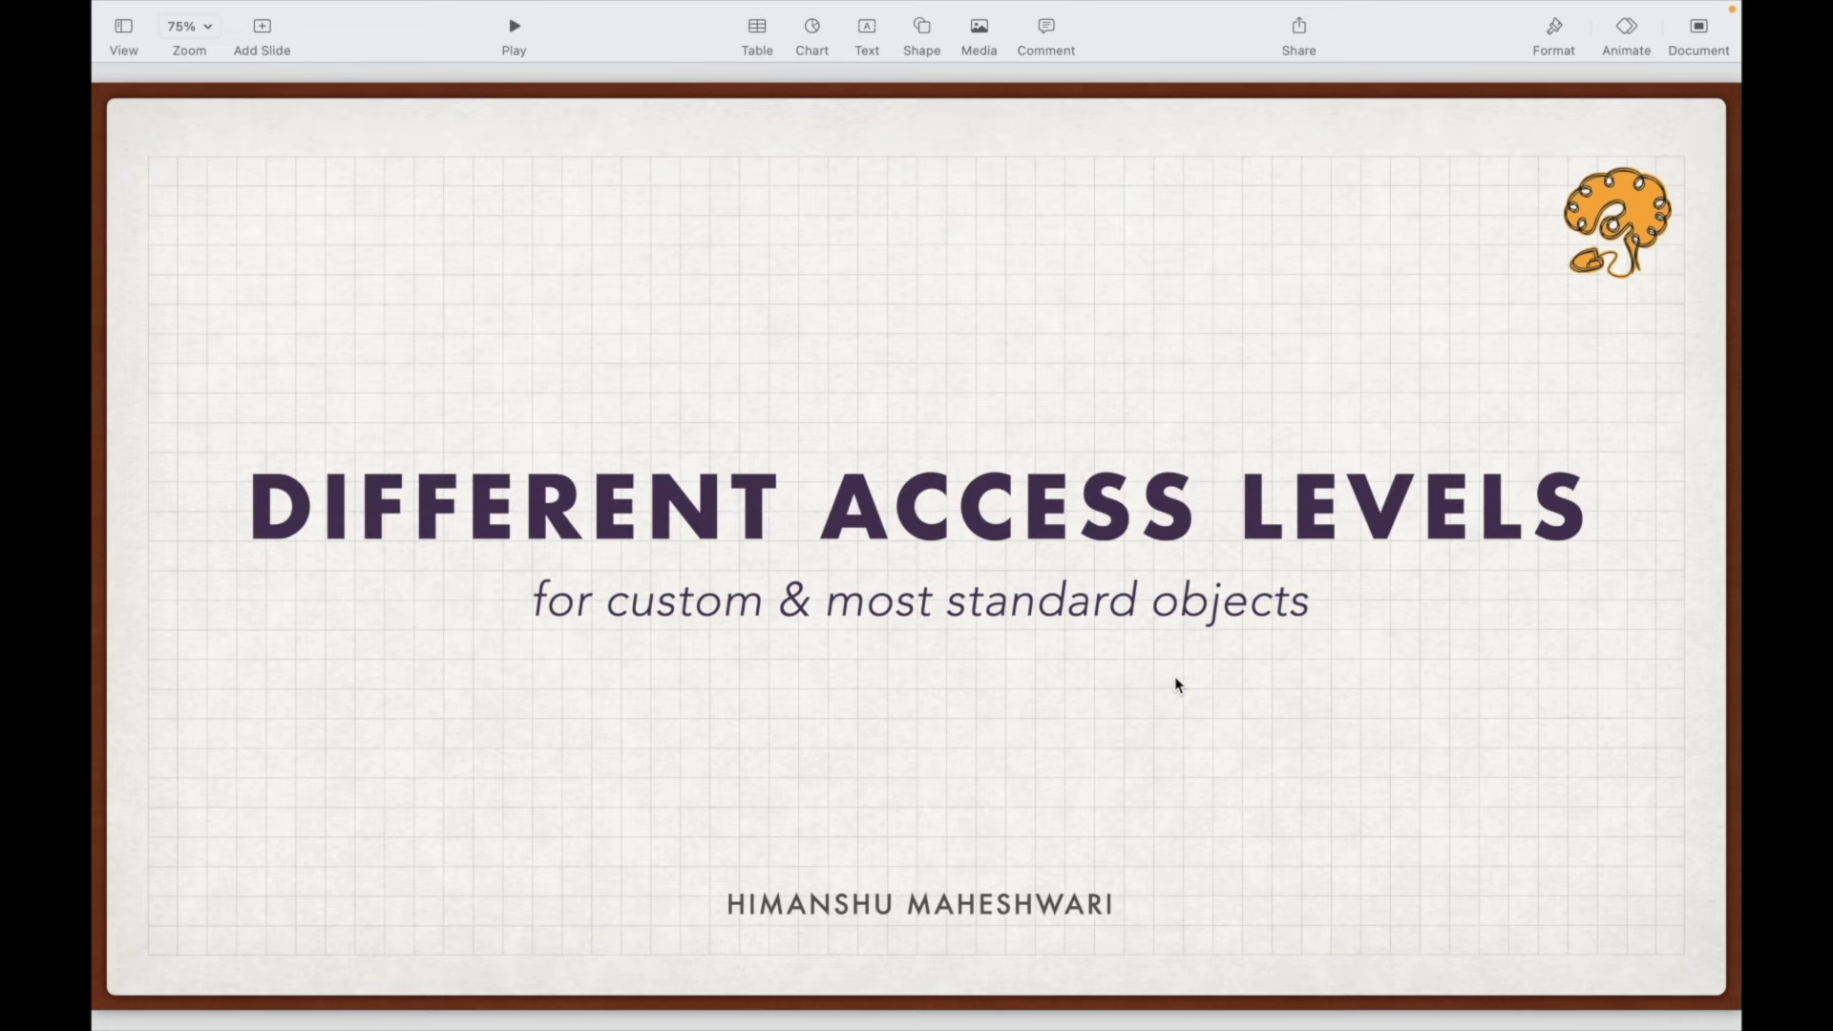
key("ctrl+Right")
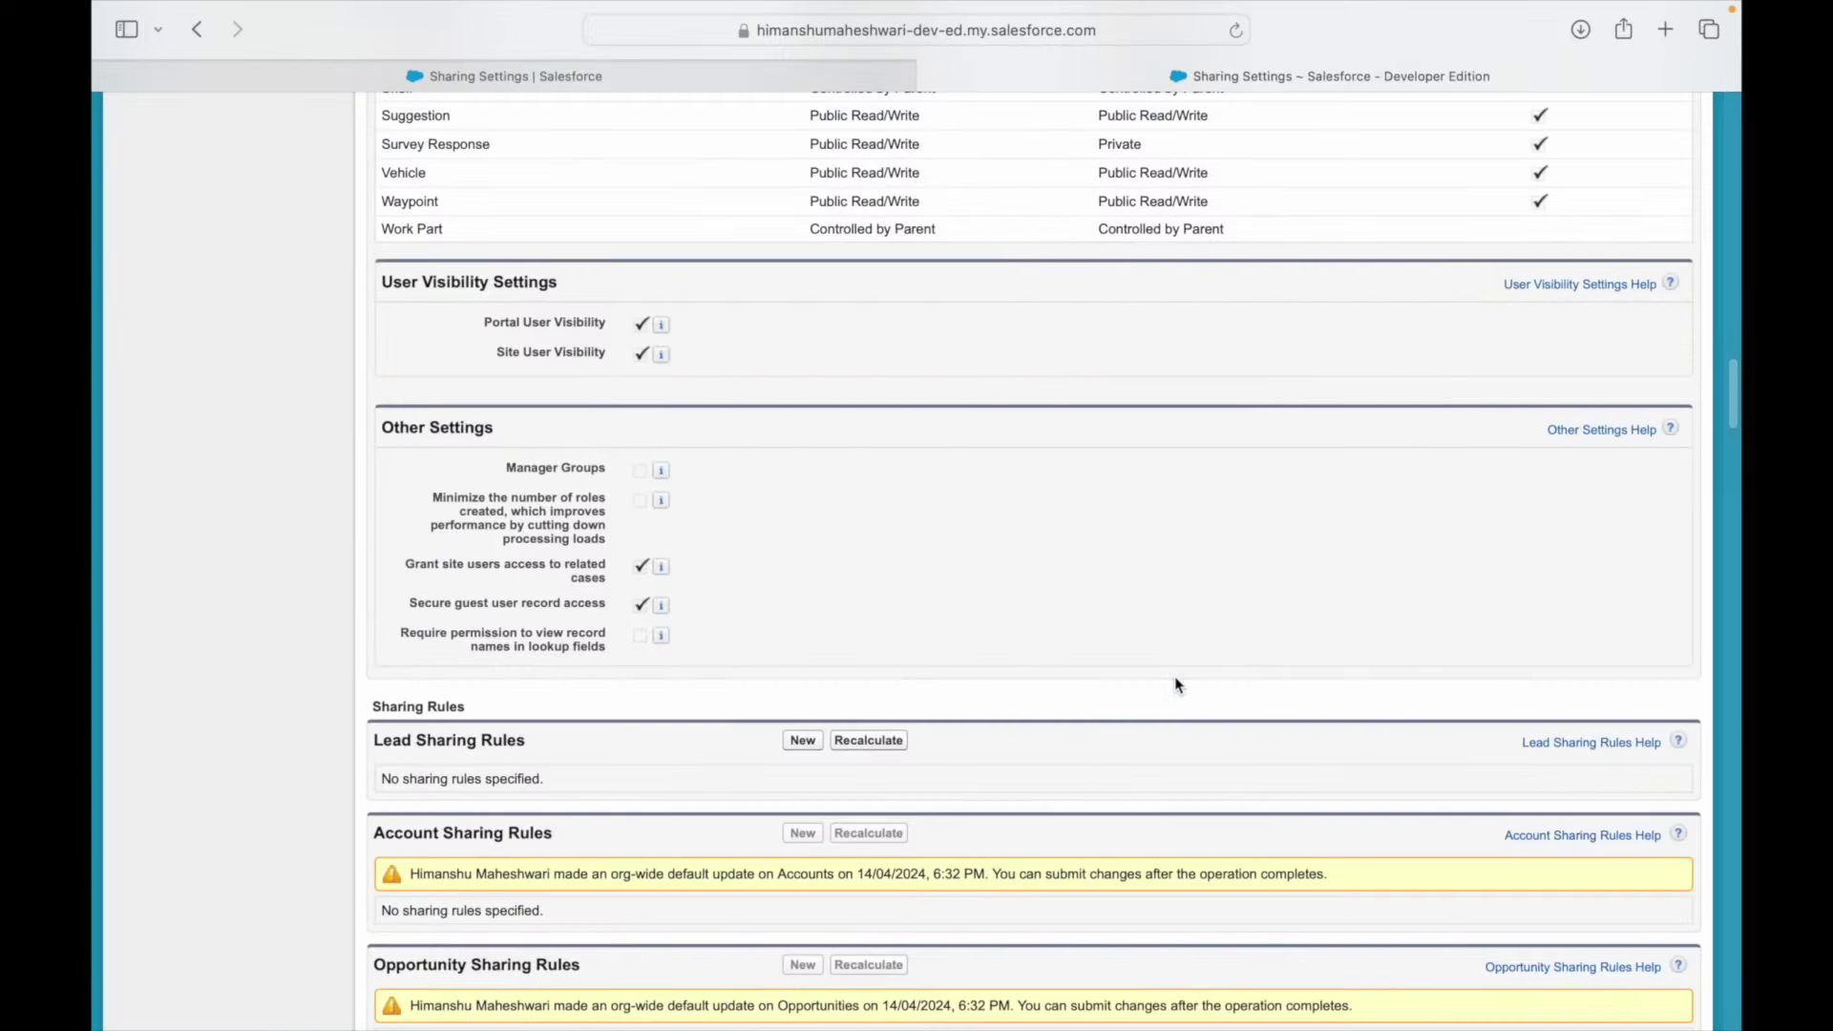
scroll(1175, 655, "up", 10)
scroll(1176, 655, "up", 10)
double_click(1127, 548)
left_click_drag(1132, 750, 1197, 751)
left_click(1197, 751)
scroll(1188, 744, "up", 10)
key("ctrl+Left")
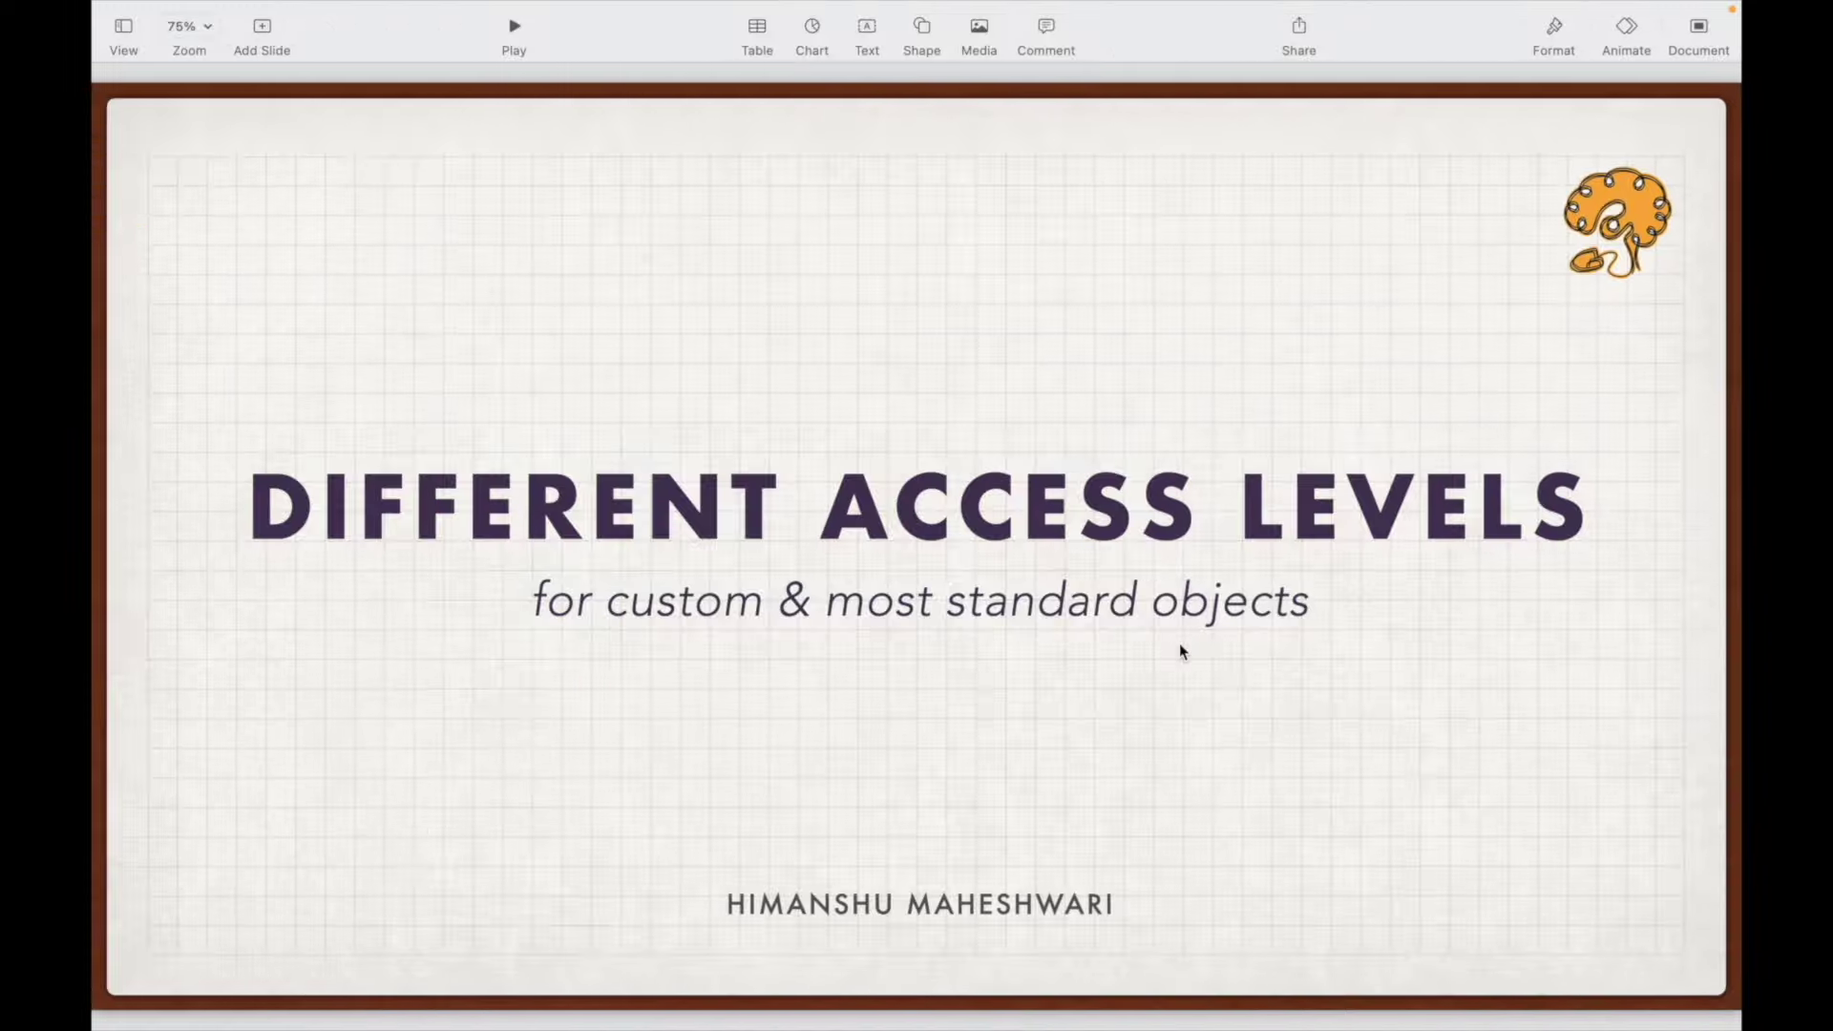
key("ctrl+Right")
key("ctrl+Left")
- Present the Private, Public Read/Write/Transfer, campaigns and leads & cases notes, then edit organization-wide defaults
key("Down")
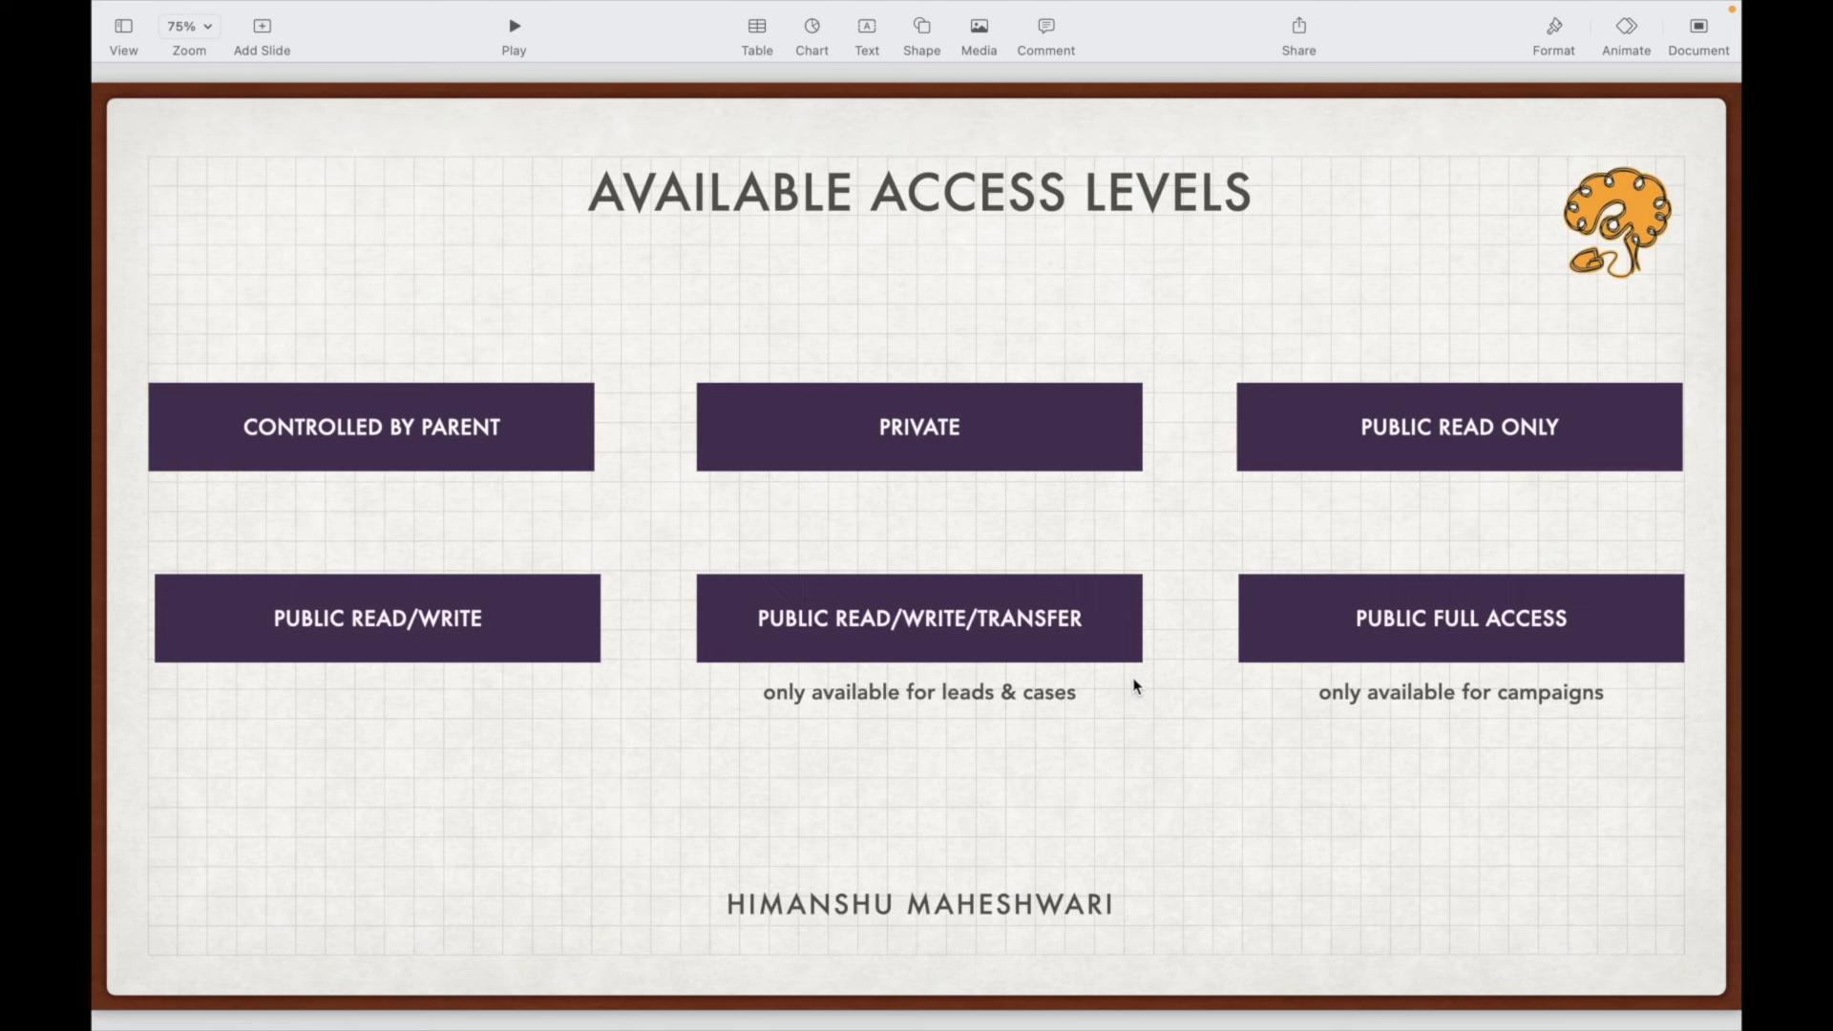
left_click(995, 441)
left_click(592, 754)
left_click(886, 628)
left_click(1520, 697)
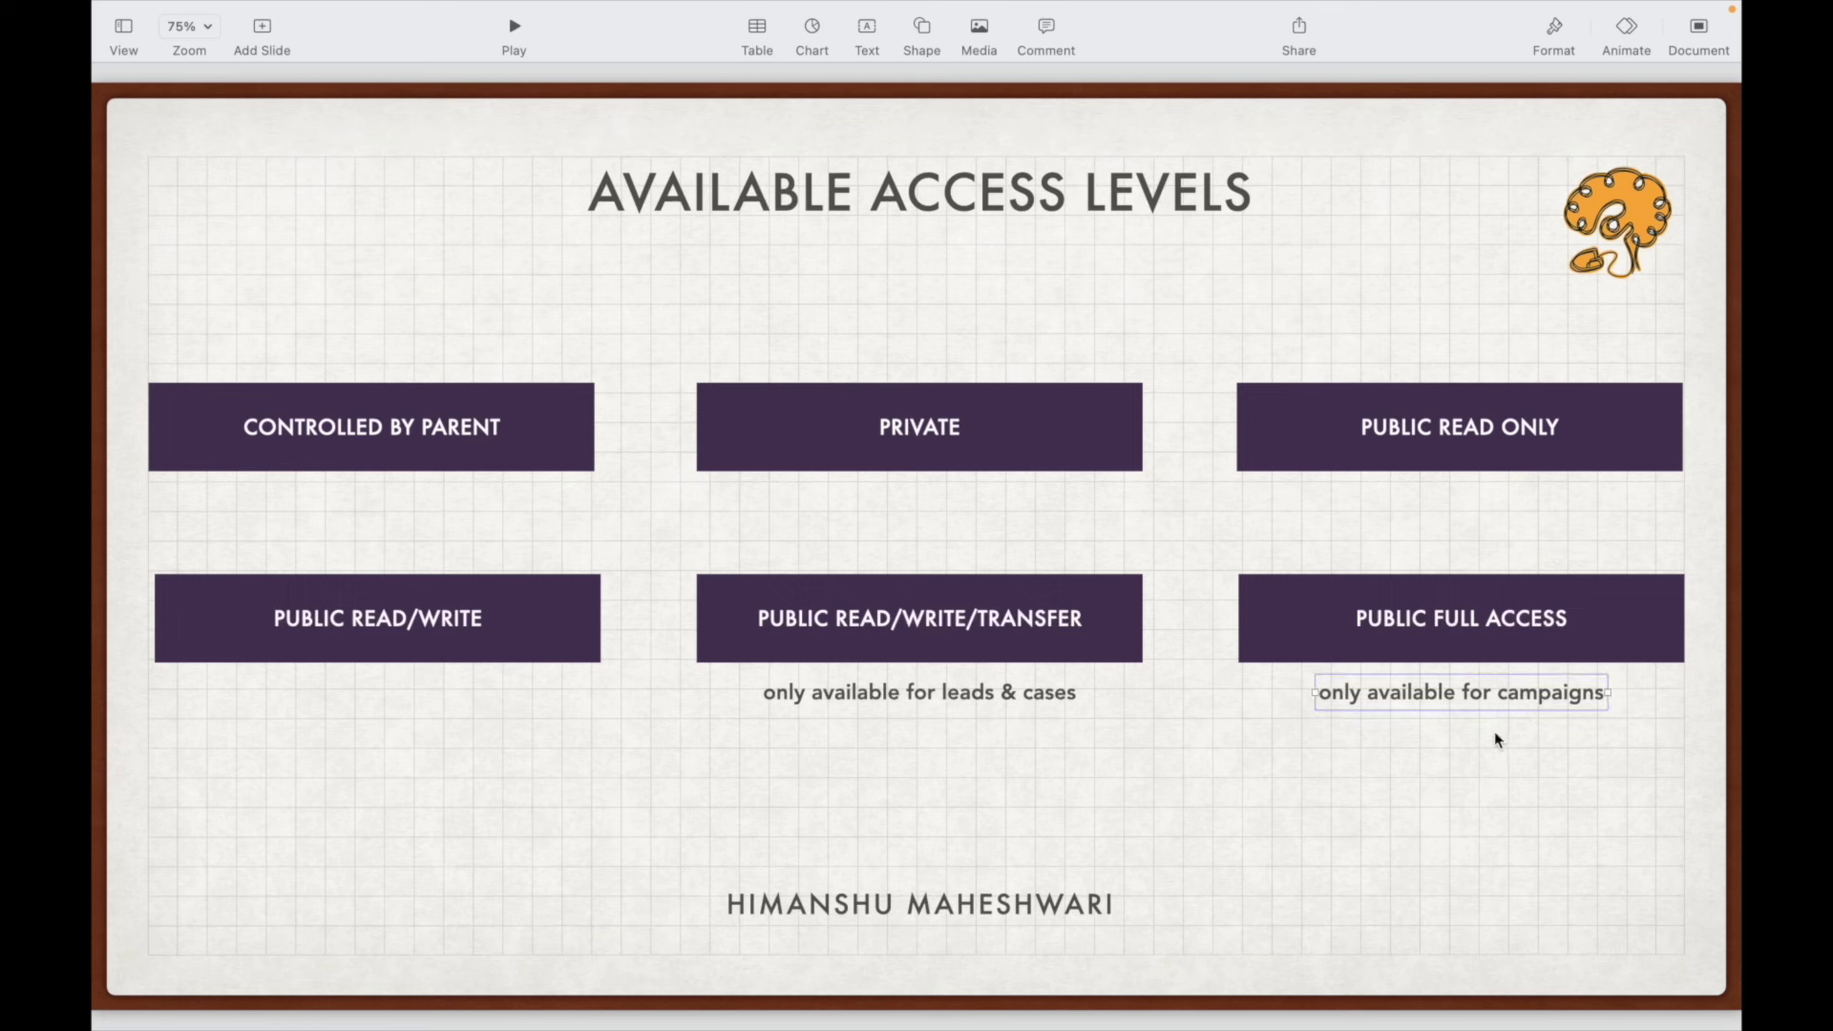
left_click(792, 599)
left_click(934, 698)
left_click(980, 740)
left_click(969, 707)
left_click(966, 745)
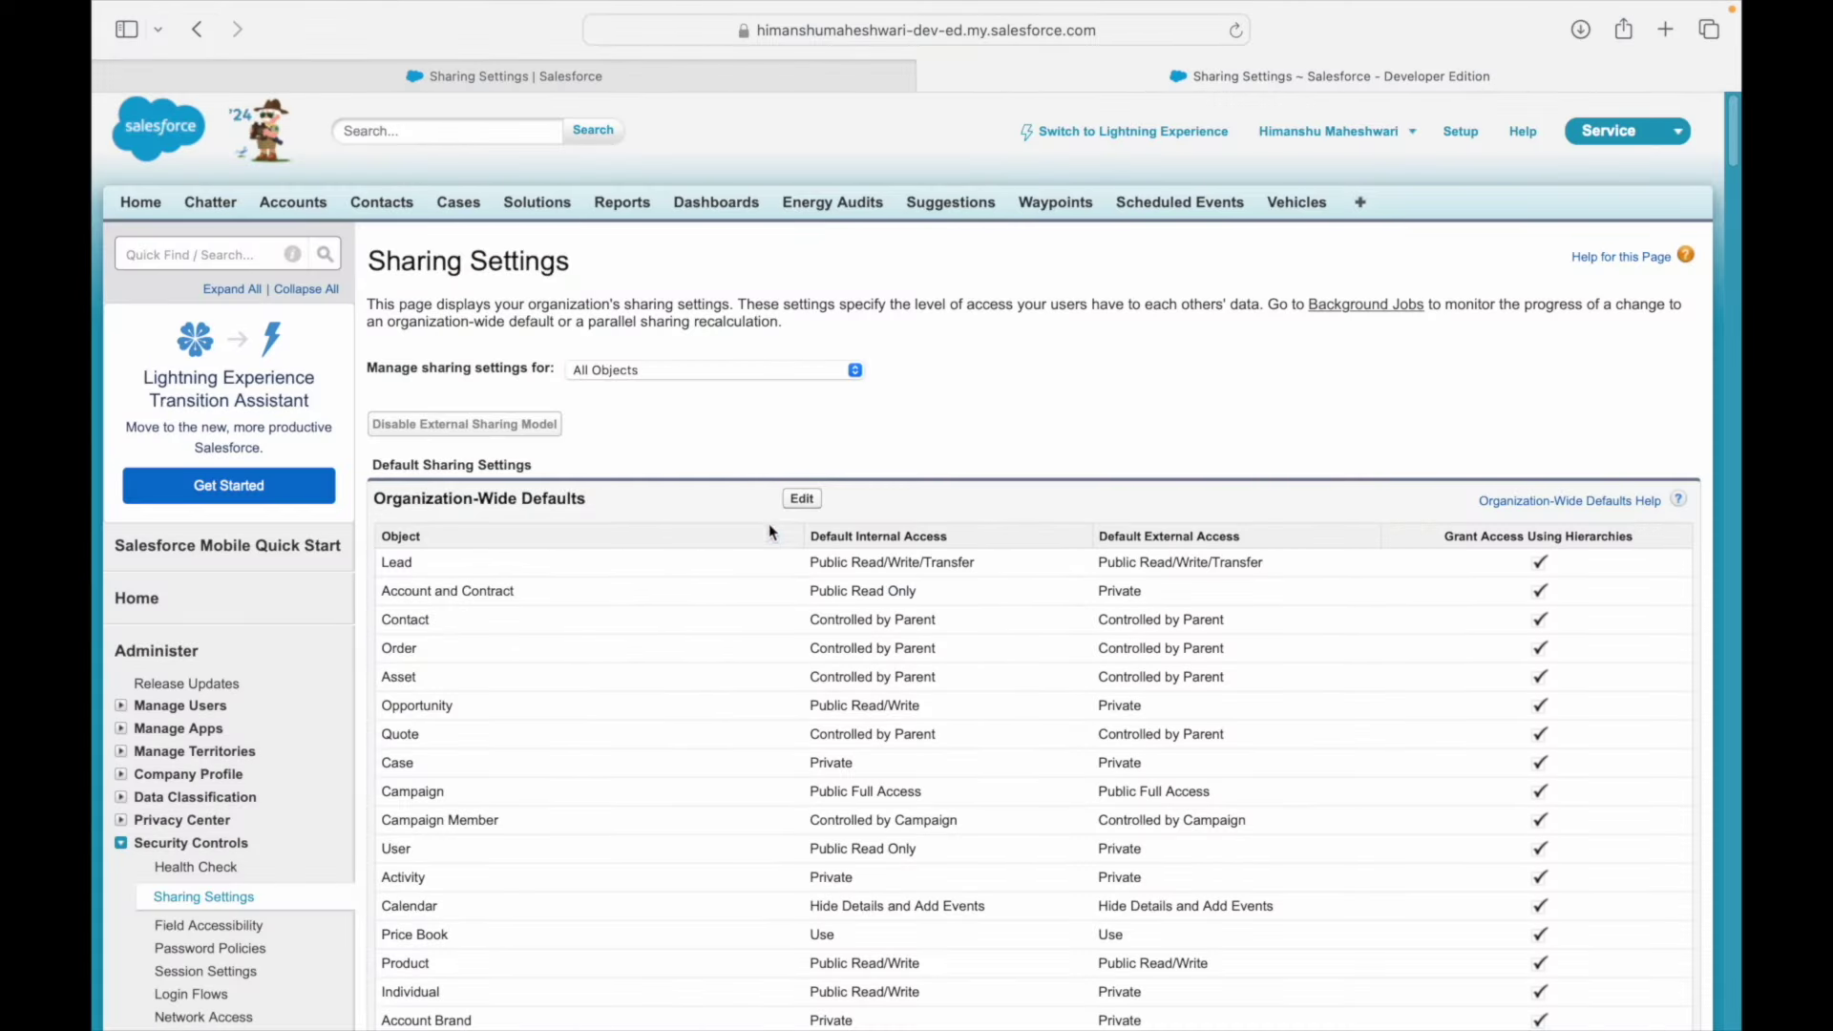
left_click(802, 498)
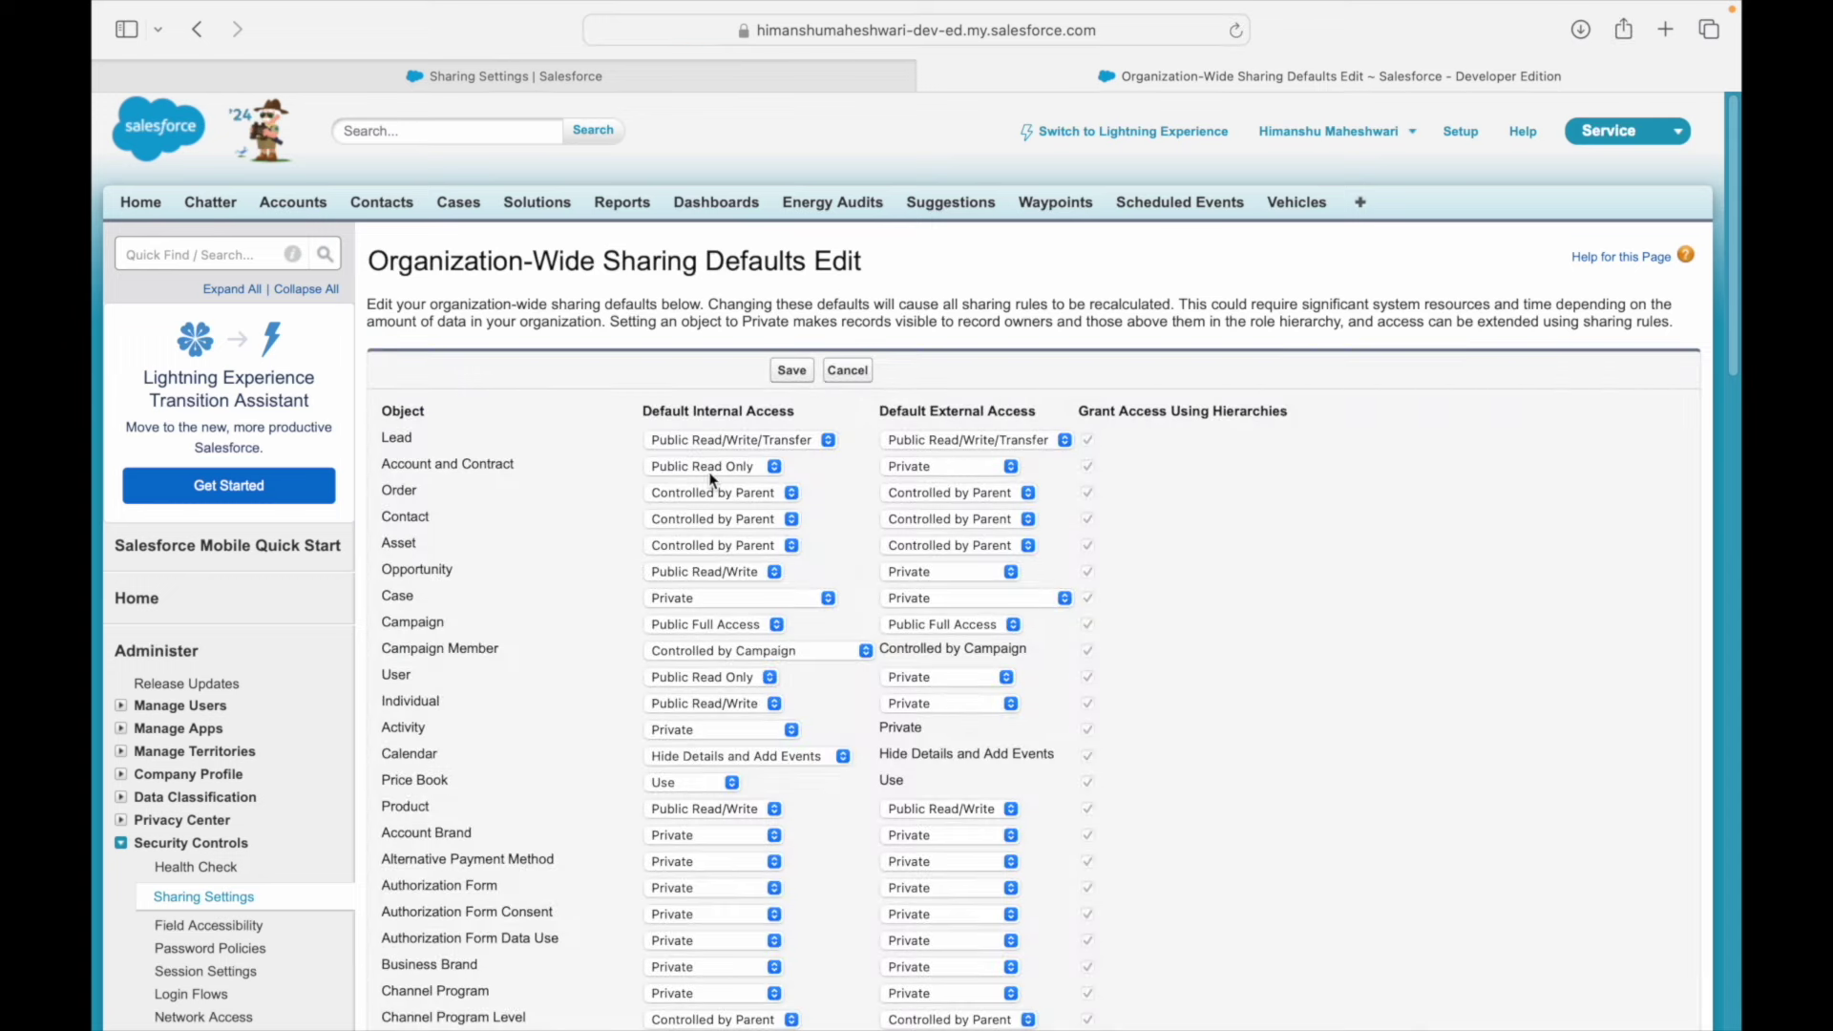
- Make Account and Contract internal access Private, dismiss the warning, and confirm Opportunity shows Private
left_click(707, 468)
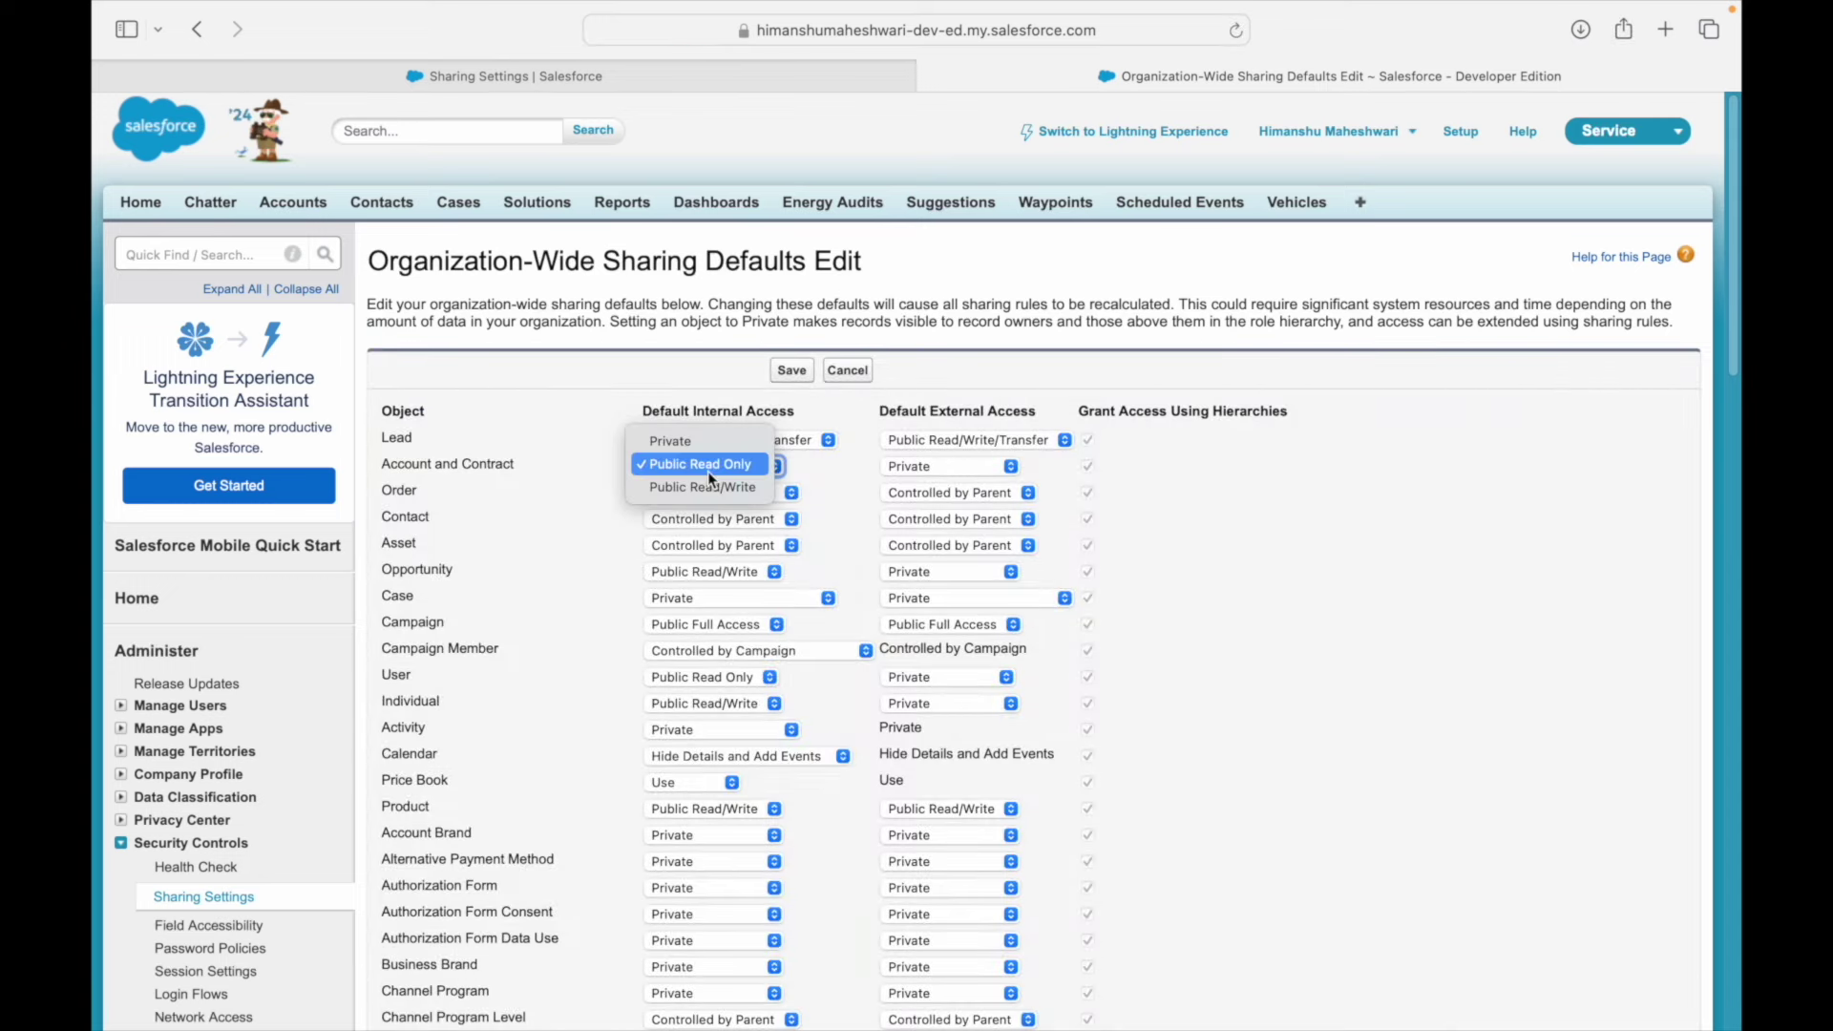
left_click(683, 441)
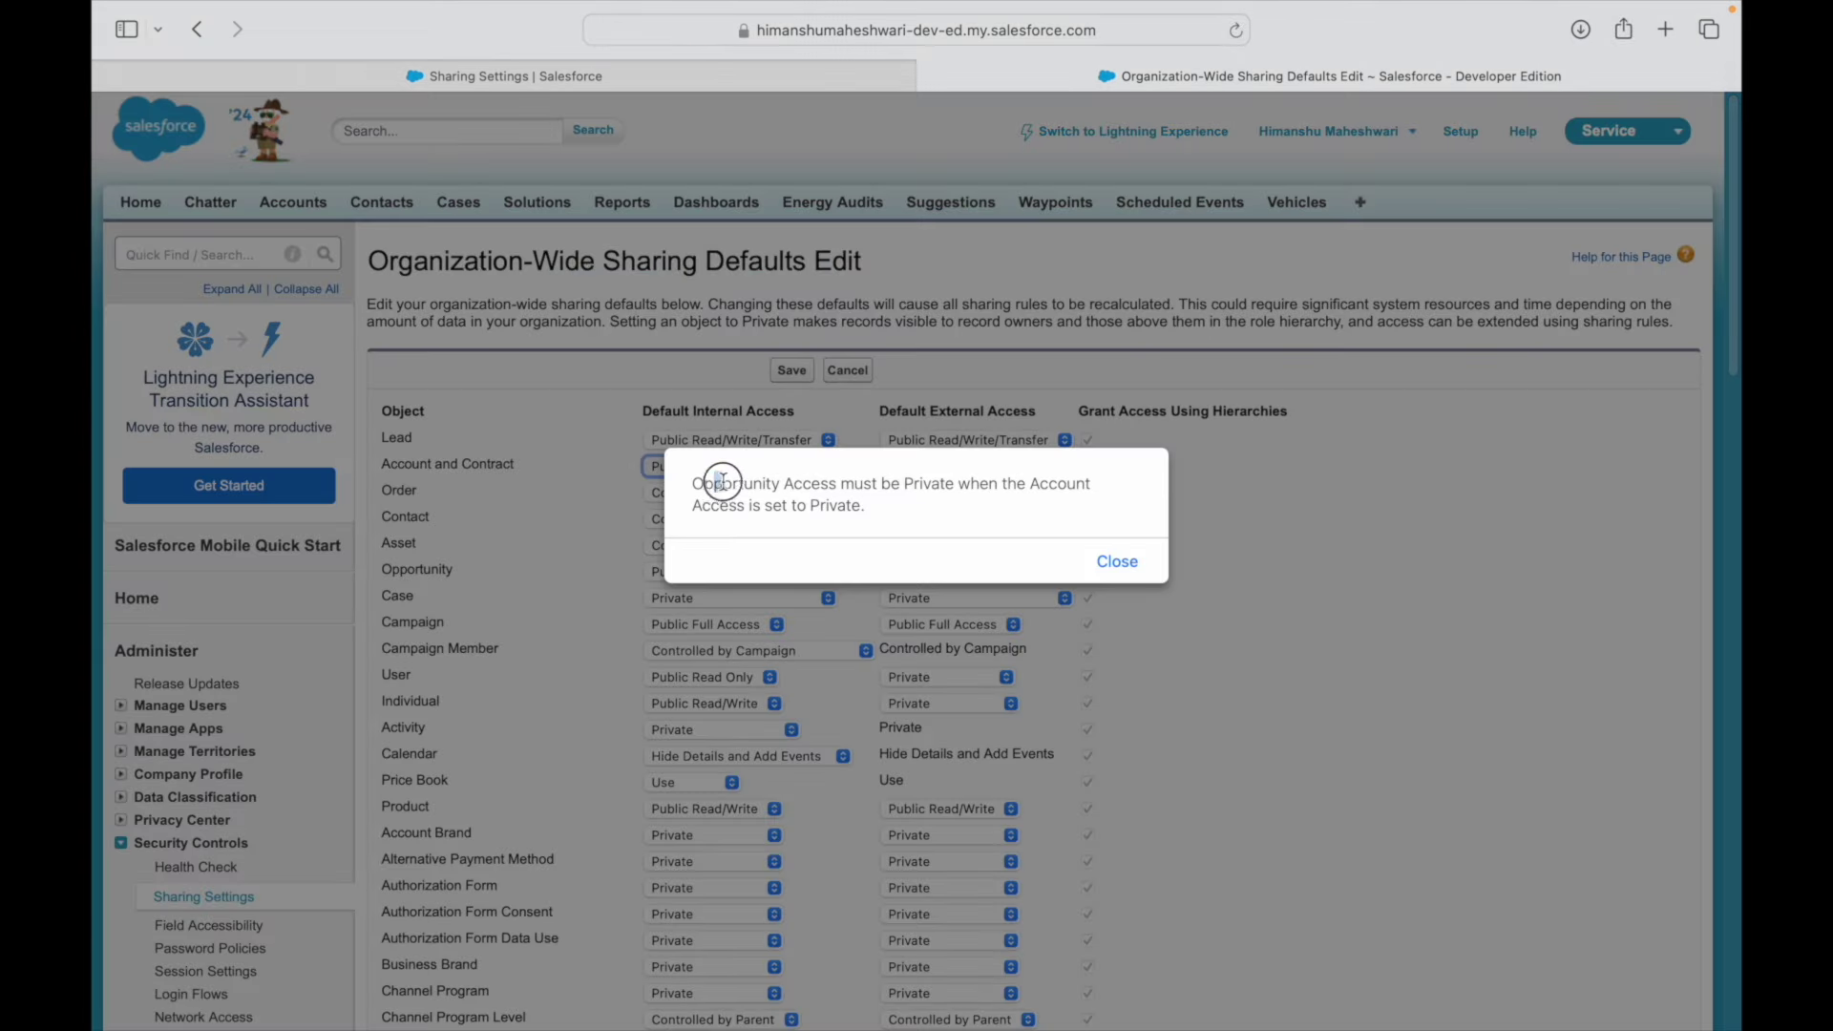
left_click_drag(718, 482, 836, 483)
left_click(932, 484)
left_click_drag(1004, 483, 1090, 483)
left_click_drag(741, 505, 807, 505)
left_click(846, 504)
left_click(1138, 568)
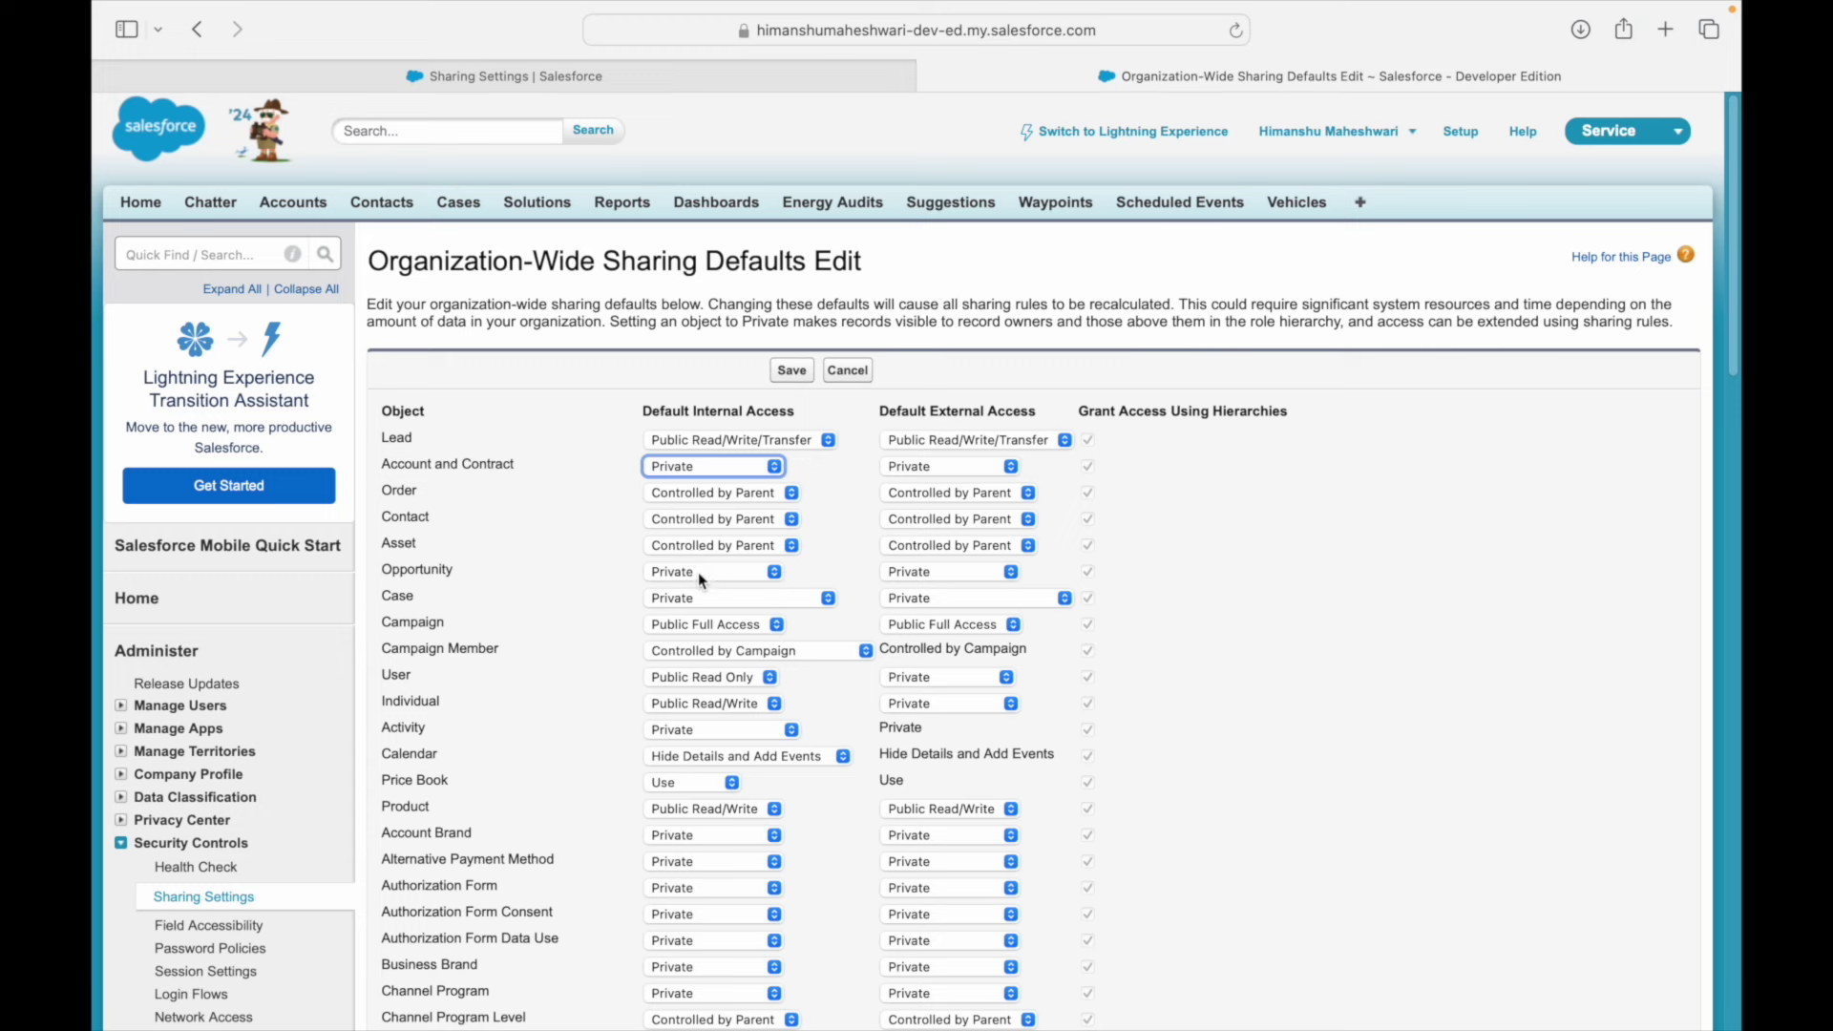
left_click(697, 571)
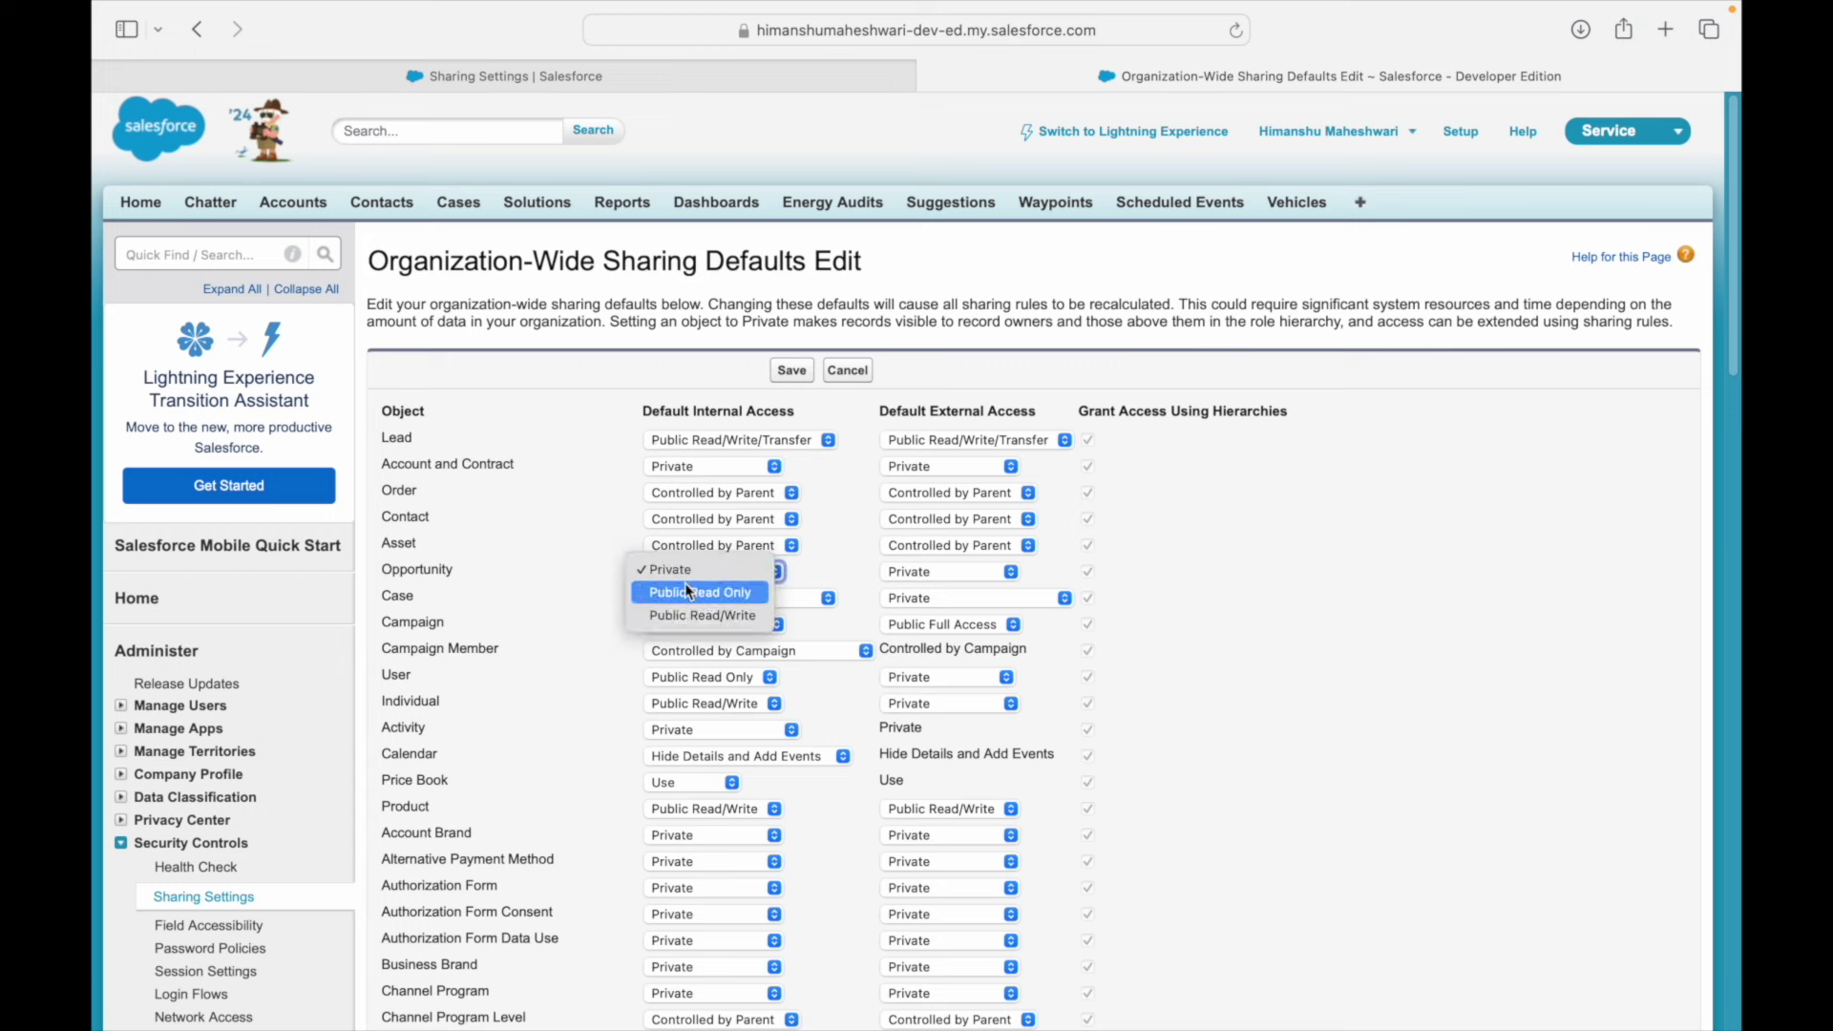
left_click(639, 571)
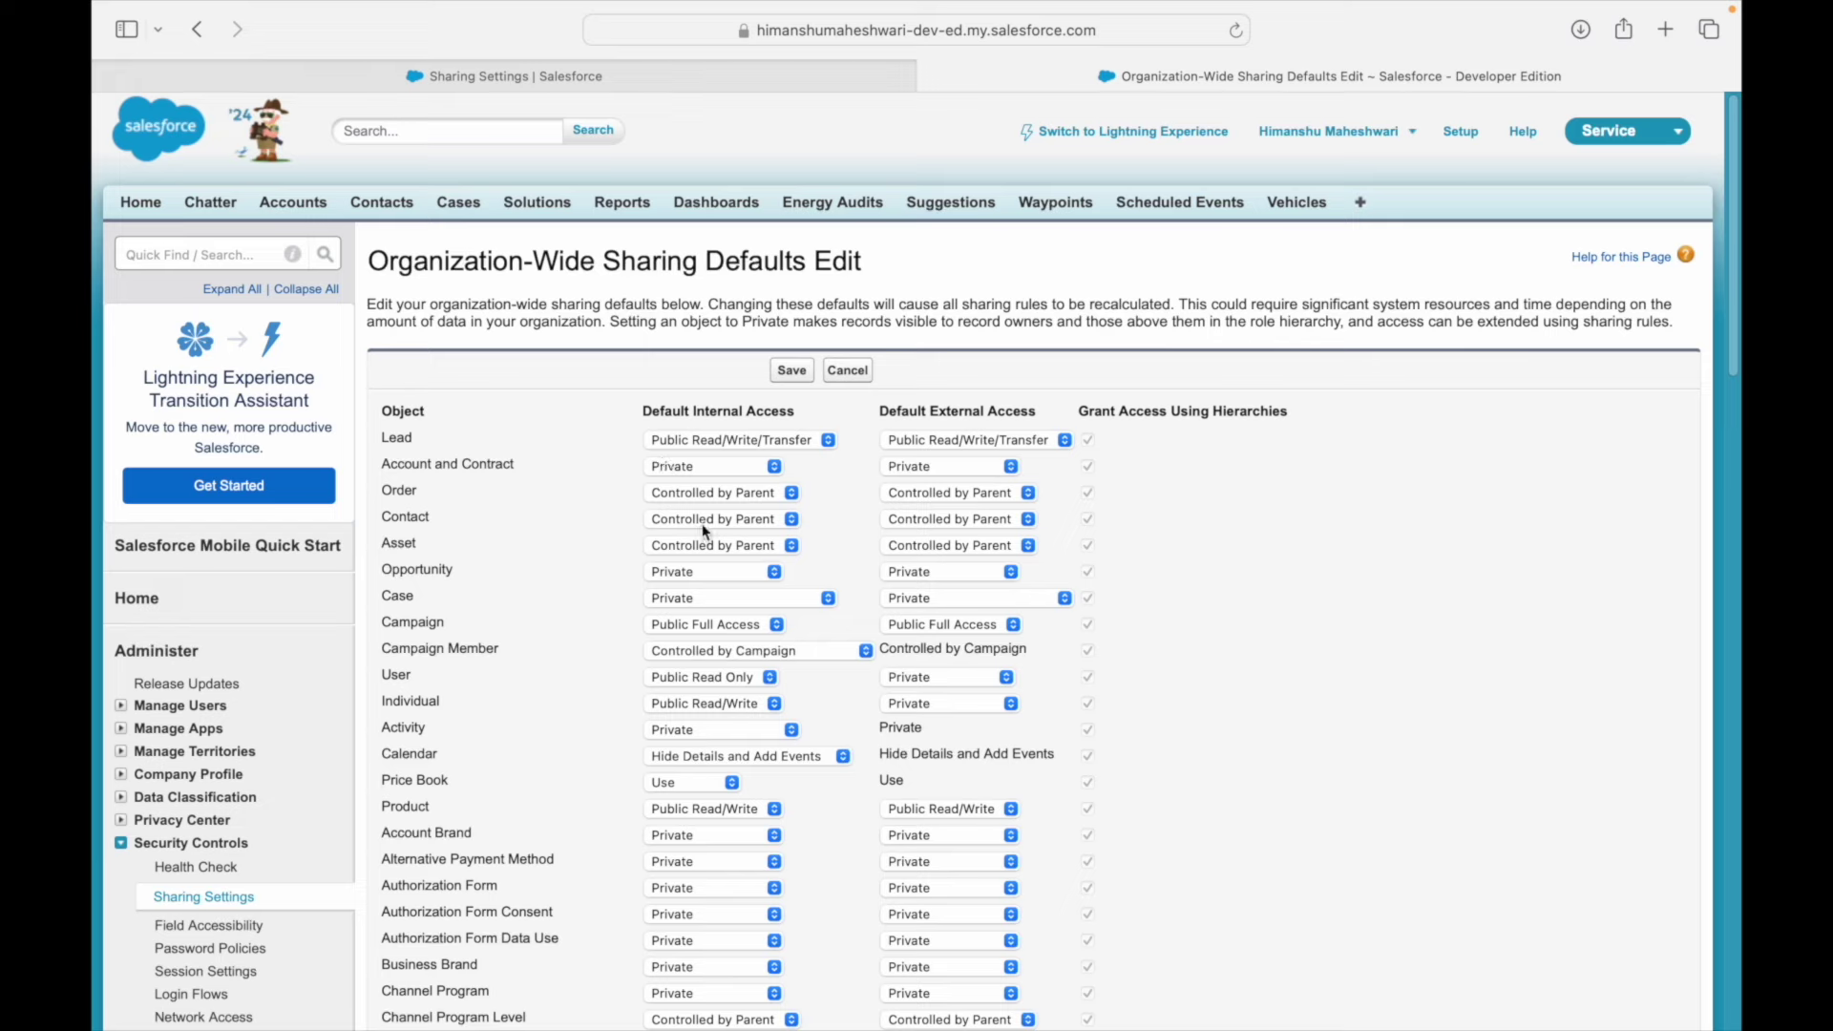
scroll(726, 688, "down", 10)
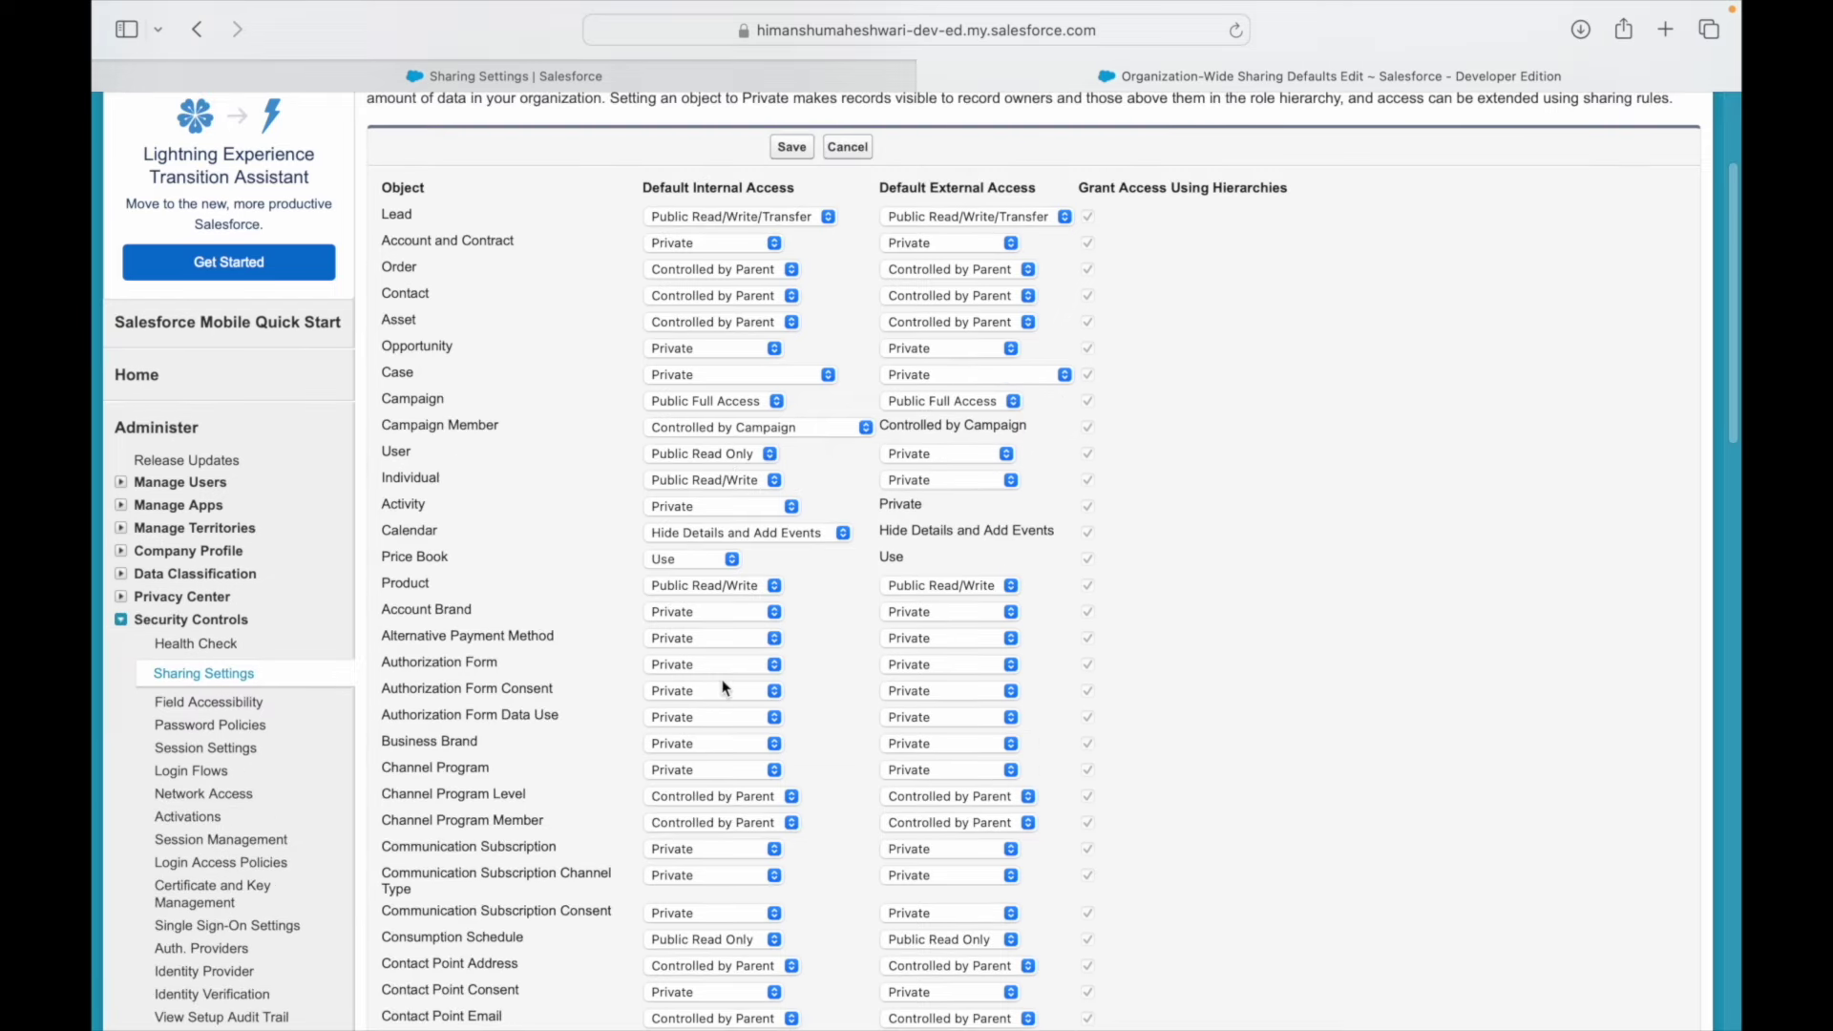
scroll(722, 684, "down", 1)
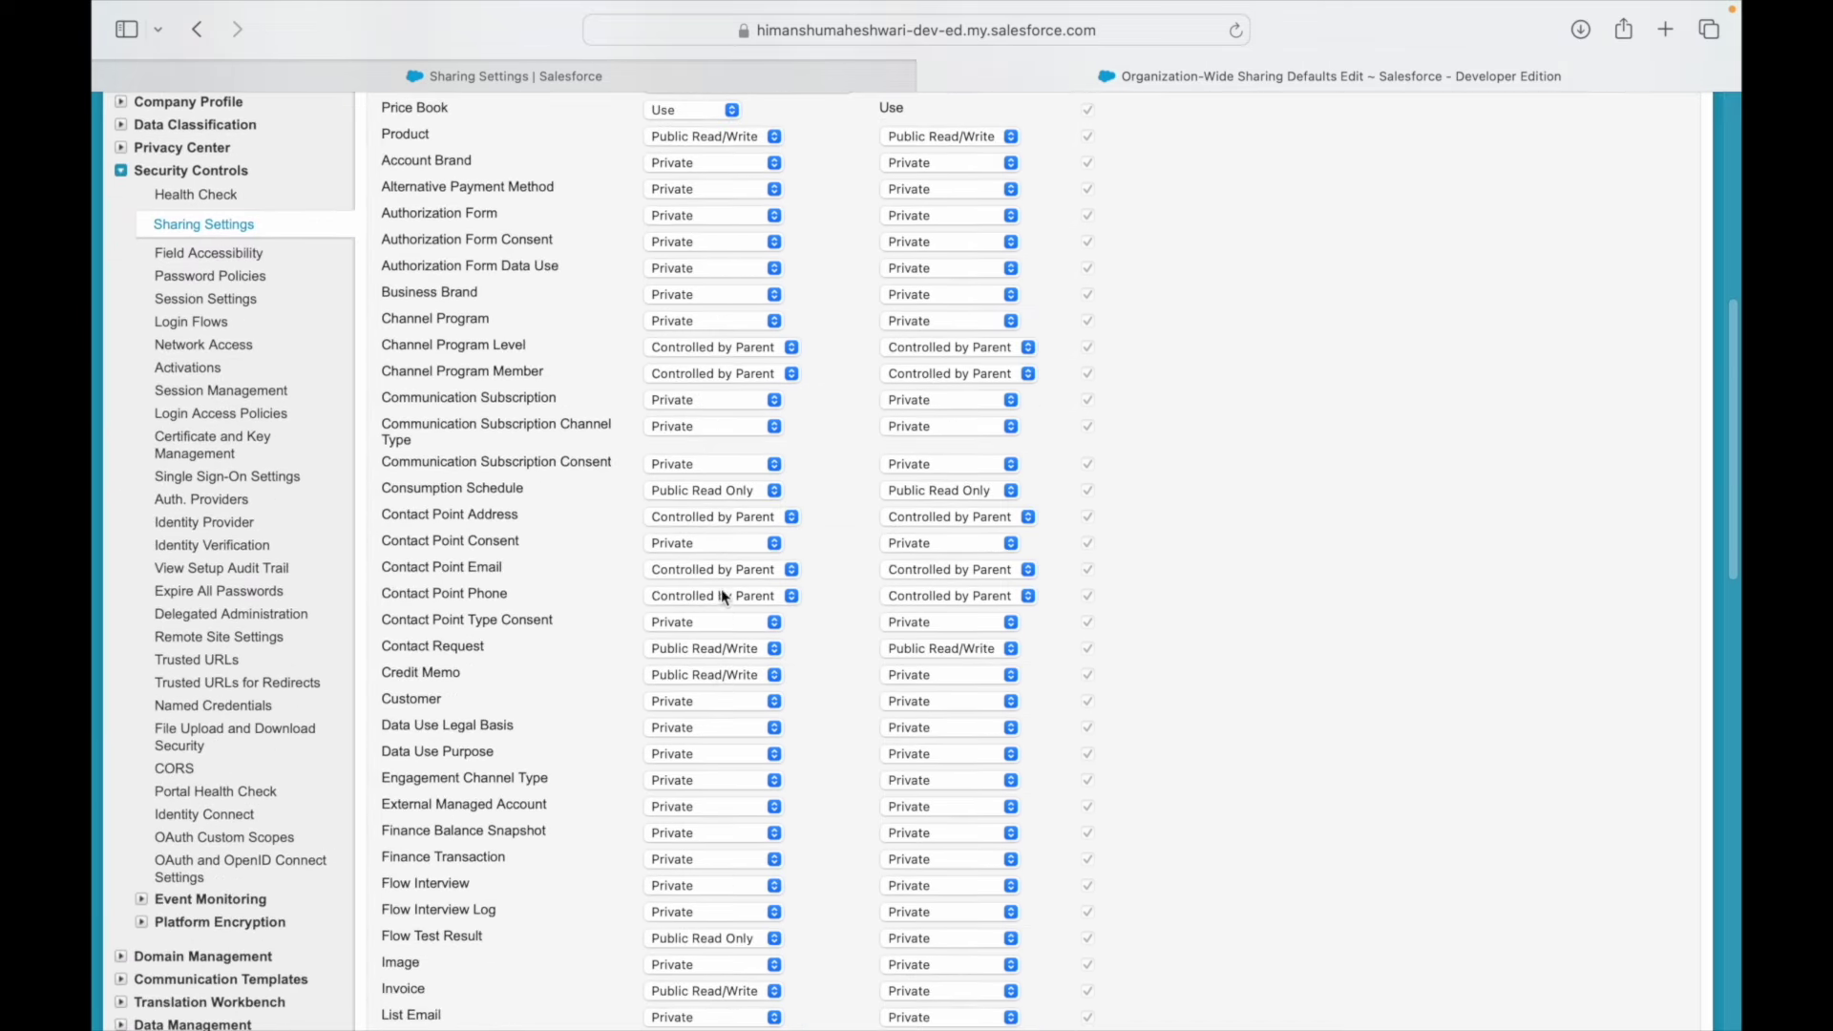
scroll(726, 685, "down", 17)
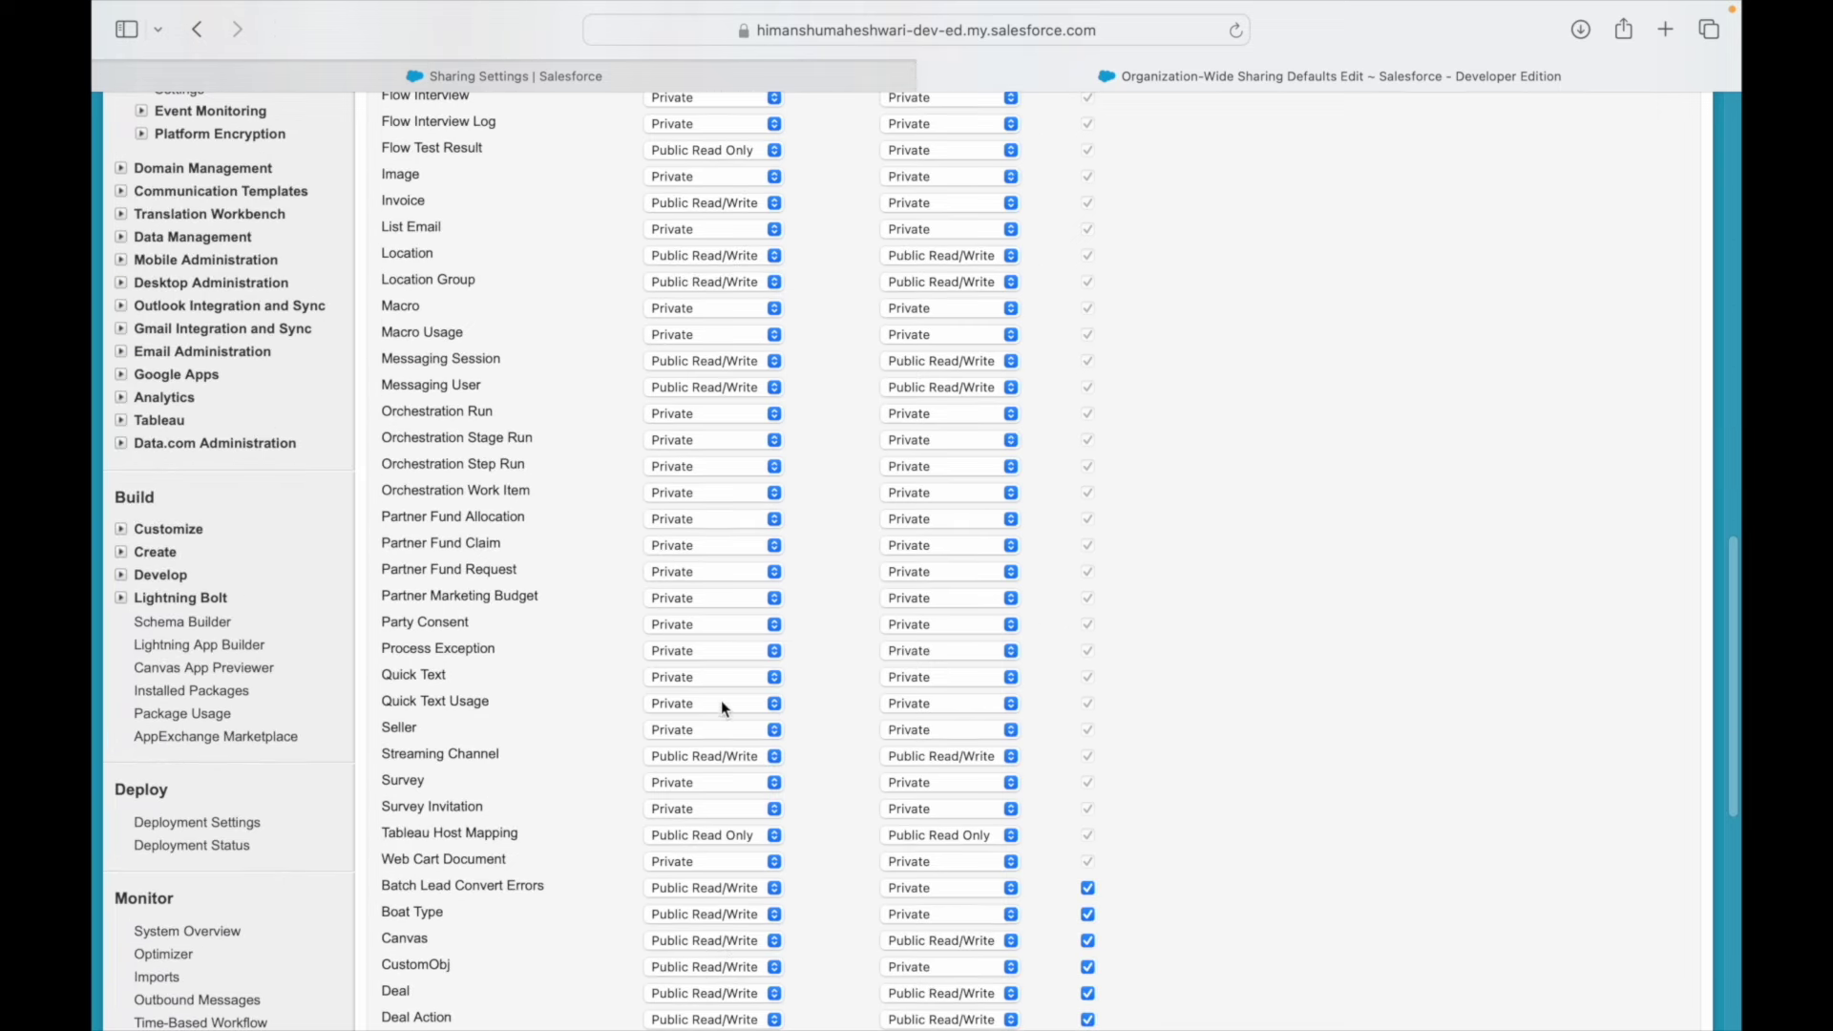
left_click(734, 733)
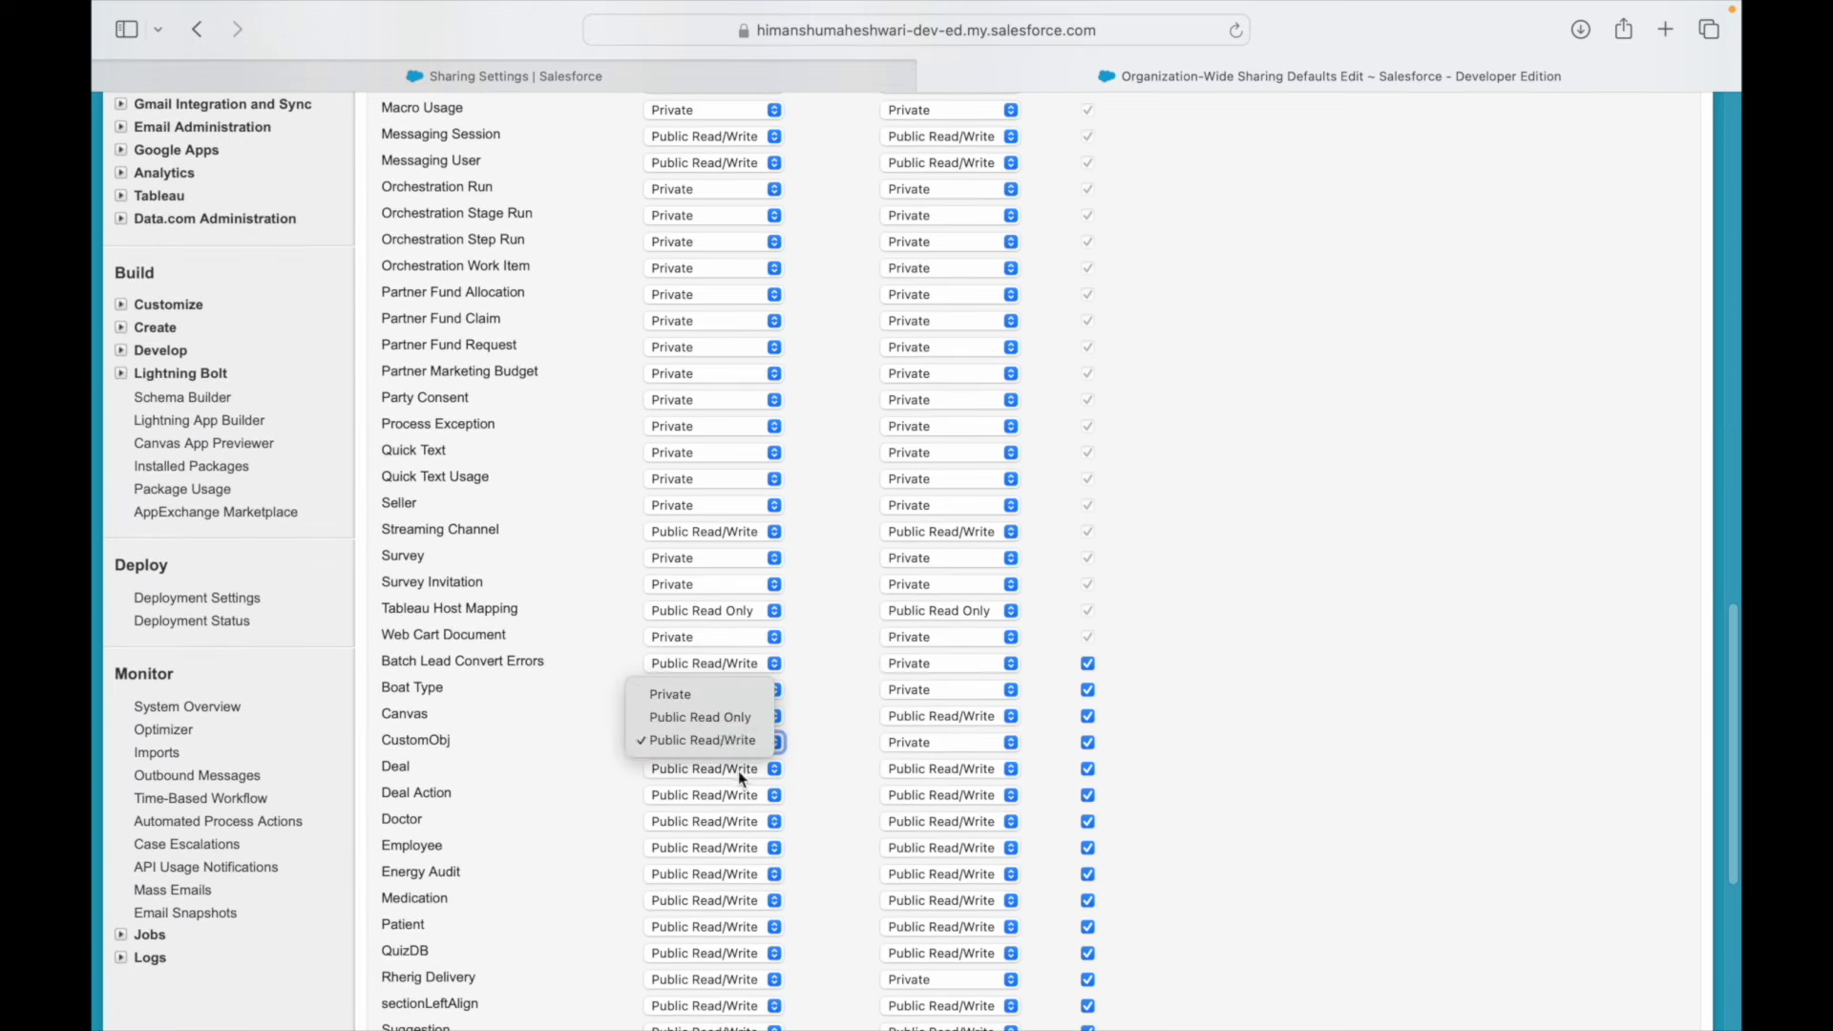
left_click(737, 771)
left_click(727, 769)
left_click(575, 852)
scroll(577, 854, "down", 2)
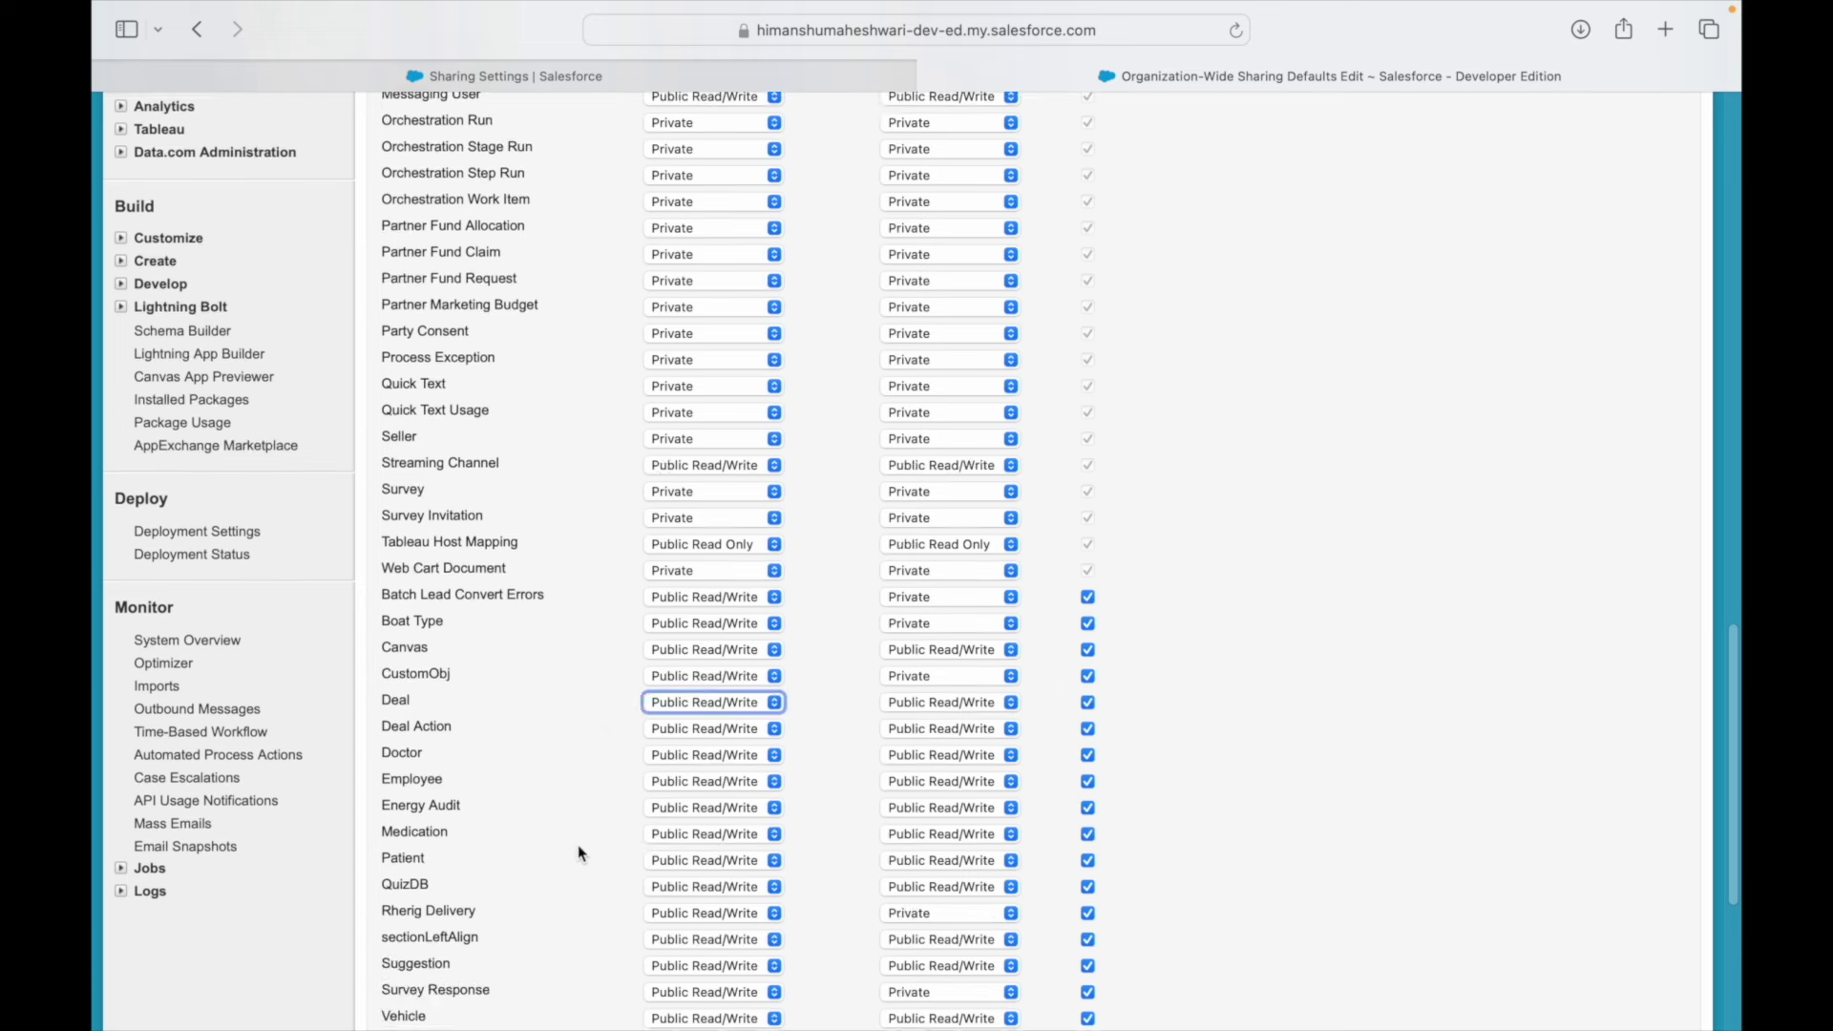
left_click(674, 891)
left_click(687, 829)
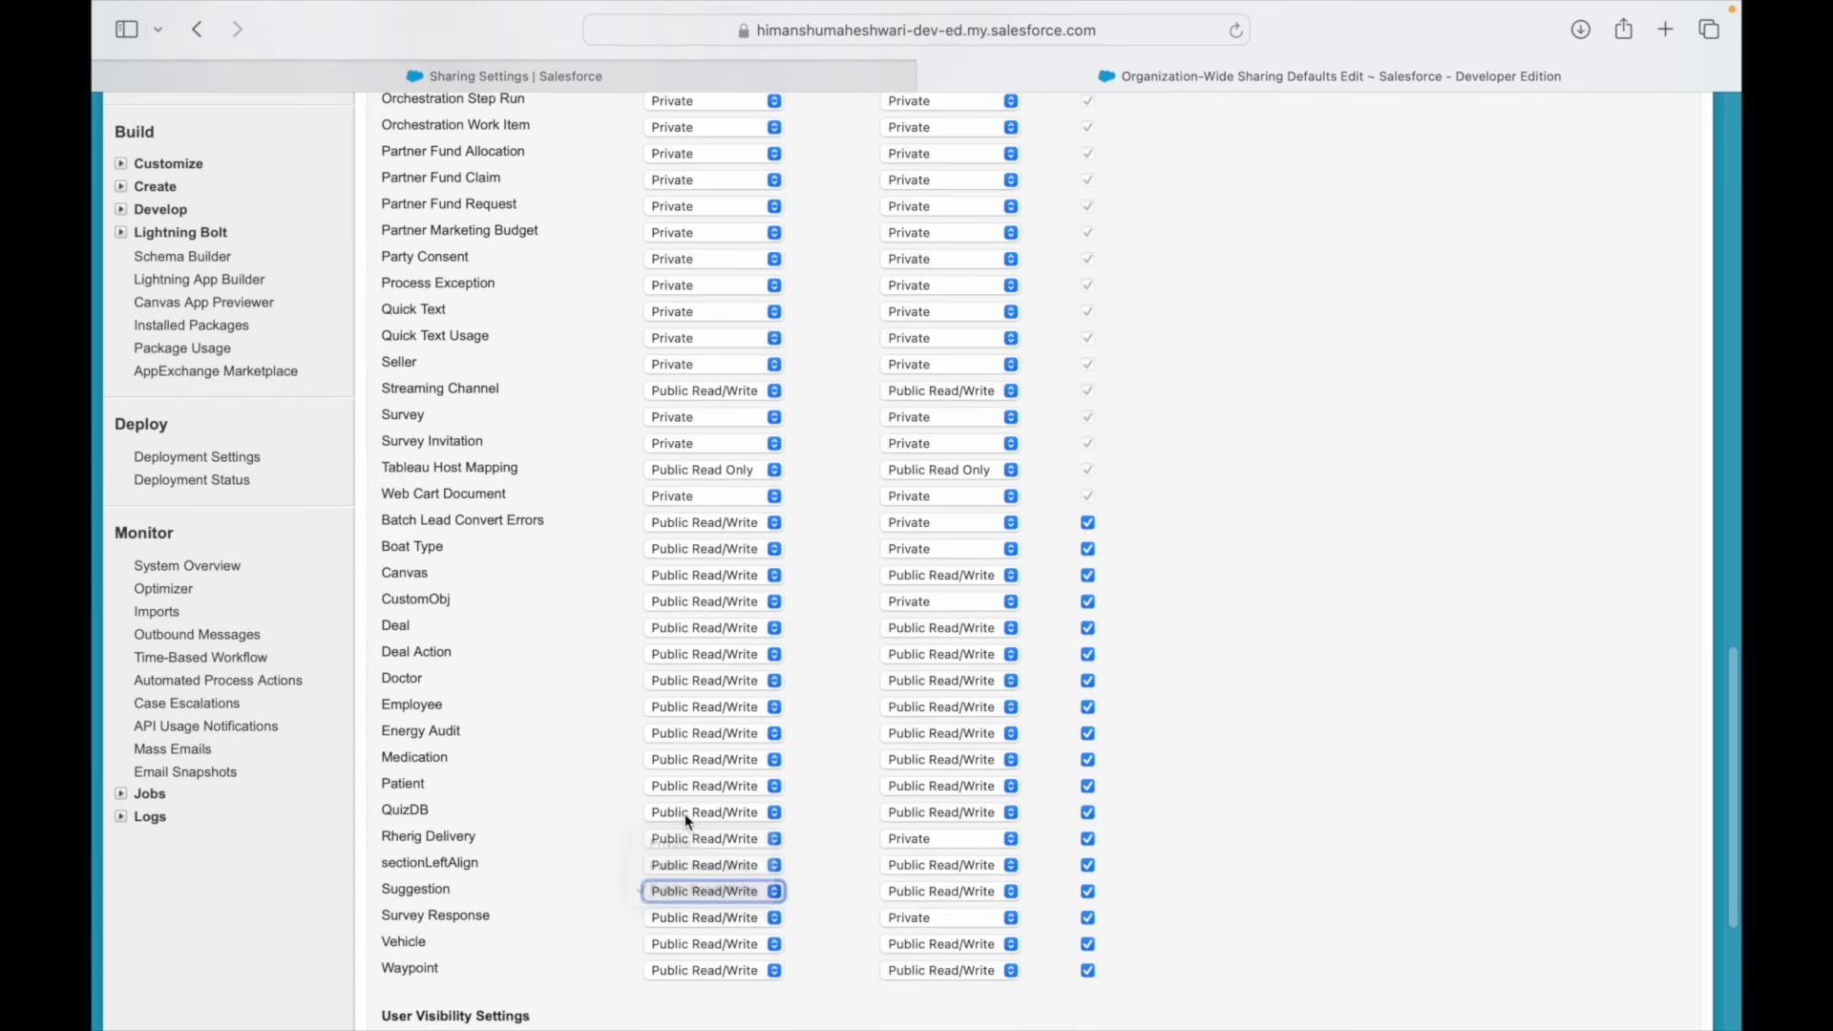
left_click(697, 812)
left_click(681, 741)
left_click(678, 735)
left_click(689, 685)
left_click(697, 657)
left_click(697, 653)
left_click(702, 523)
left_click(680, 524)
scroll(640, 563, "up", 2)
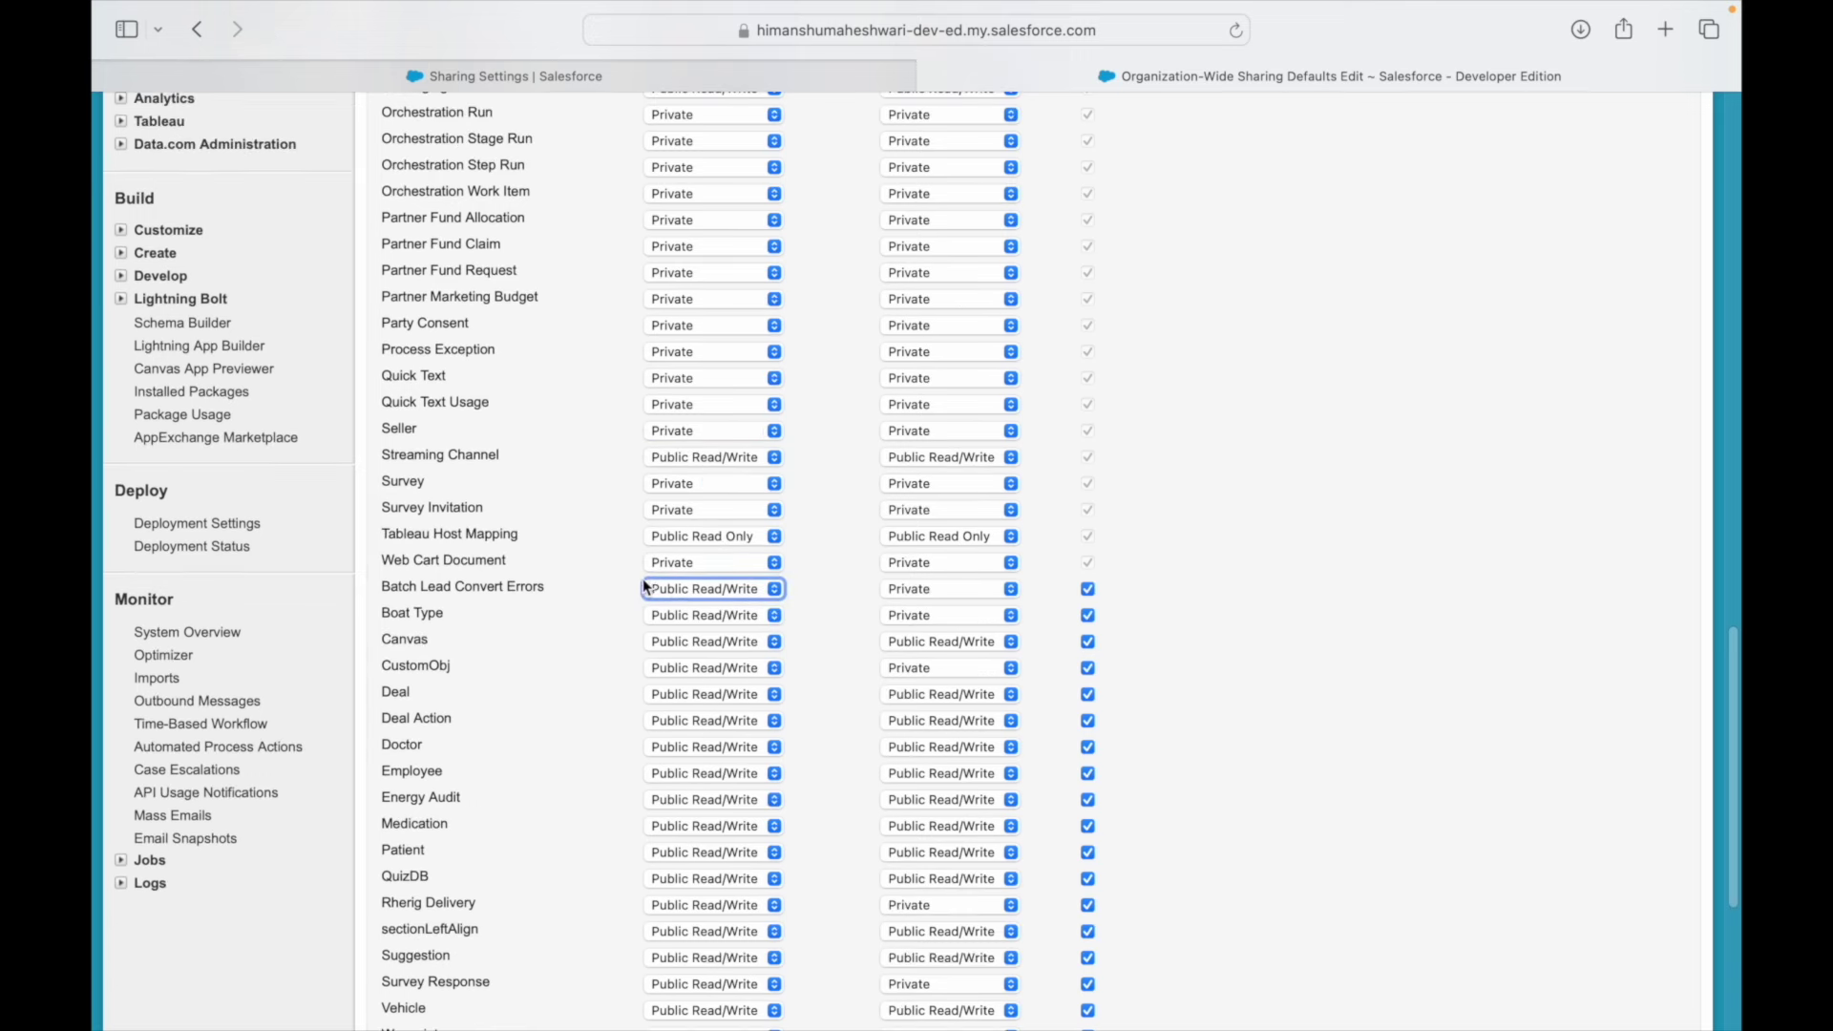
left_click(668, 536)
left_click(657, 542)
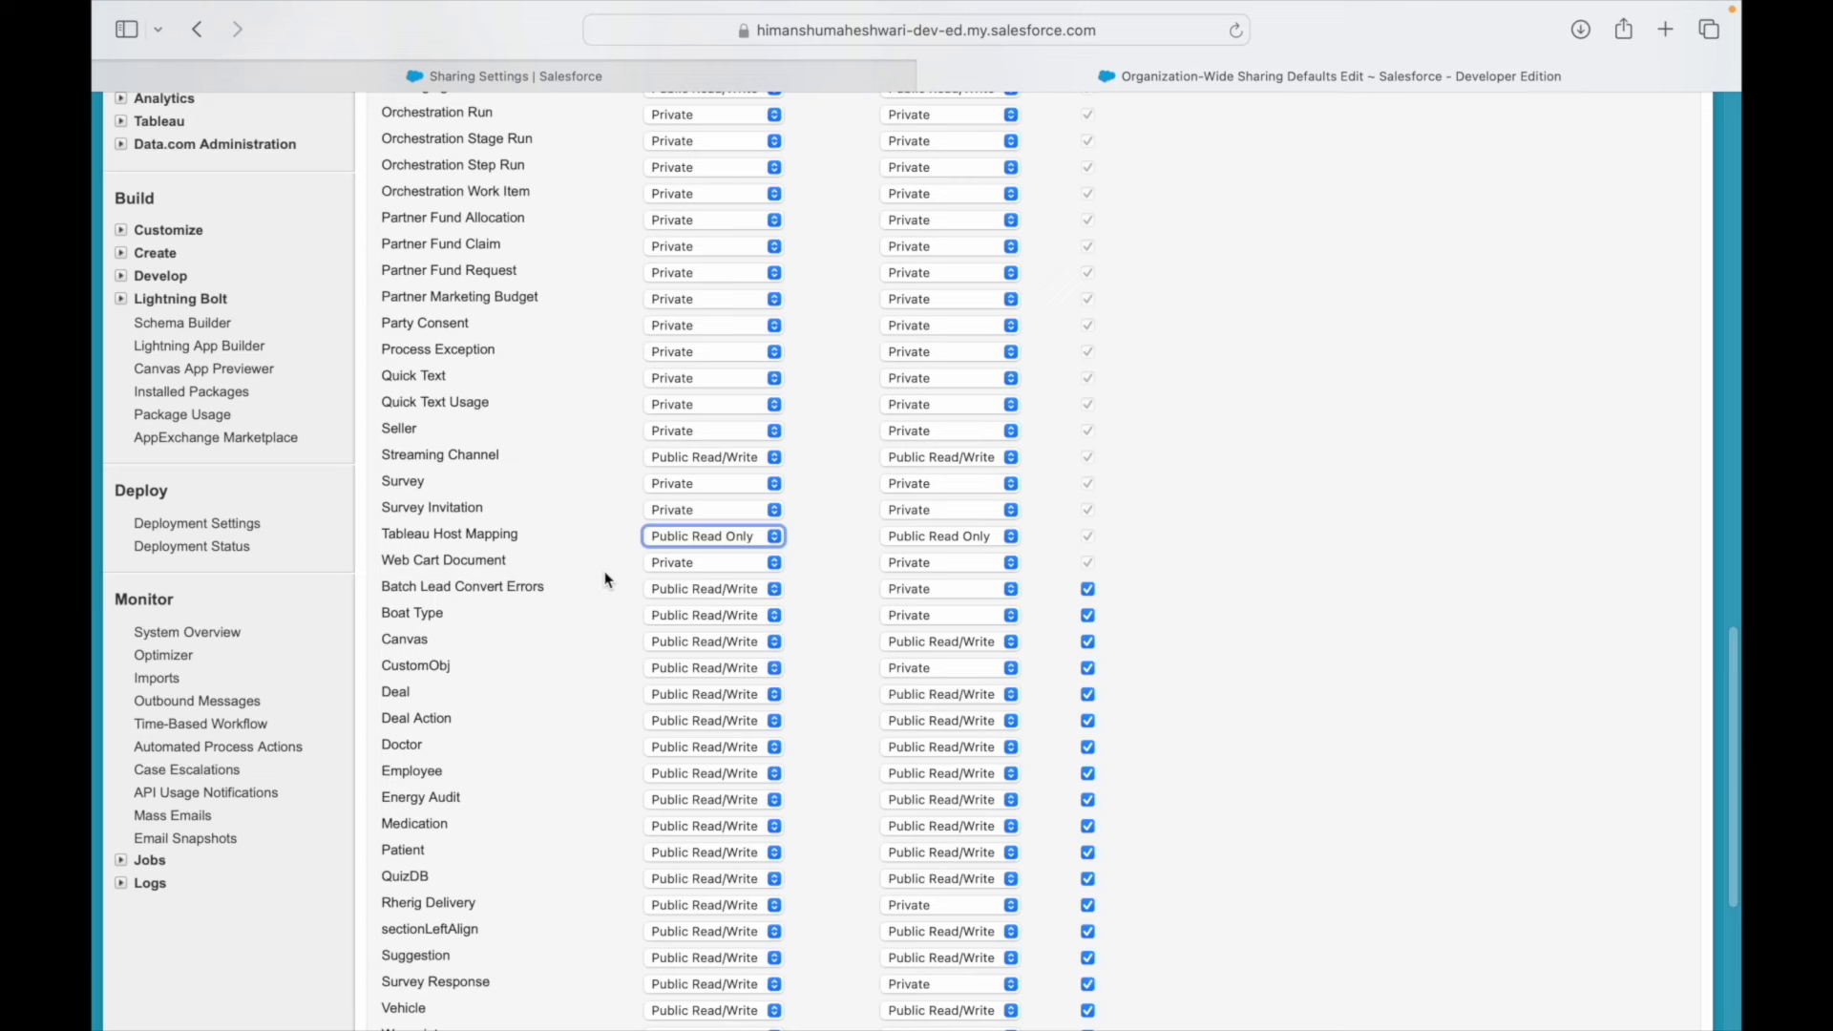
left_click(611, 575)
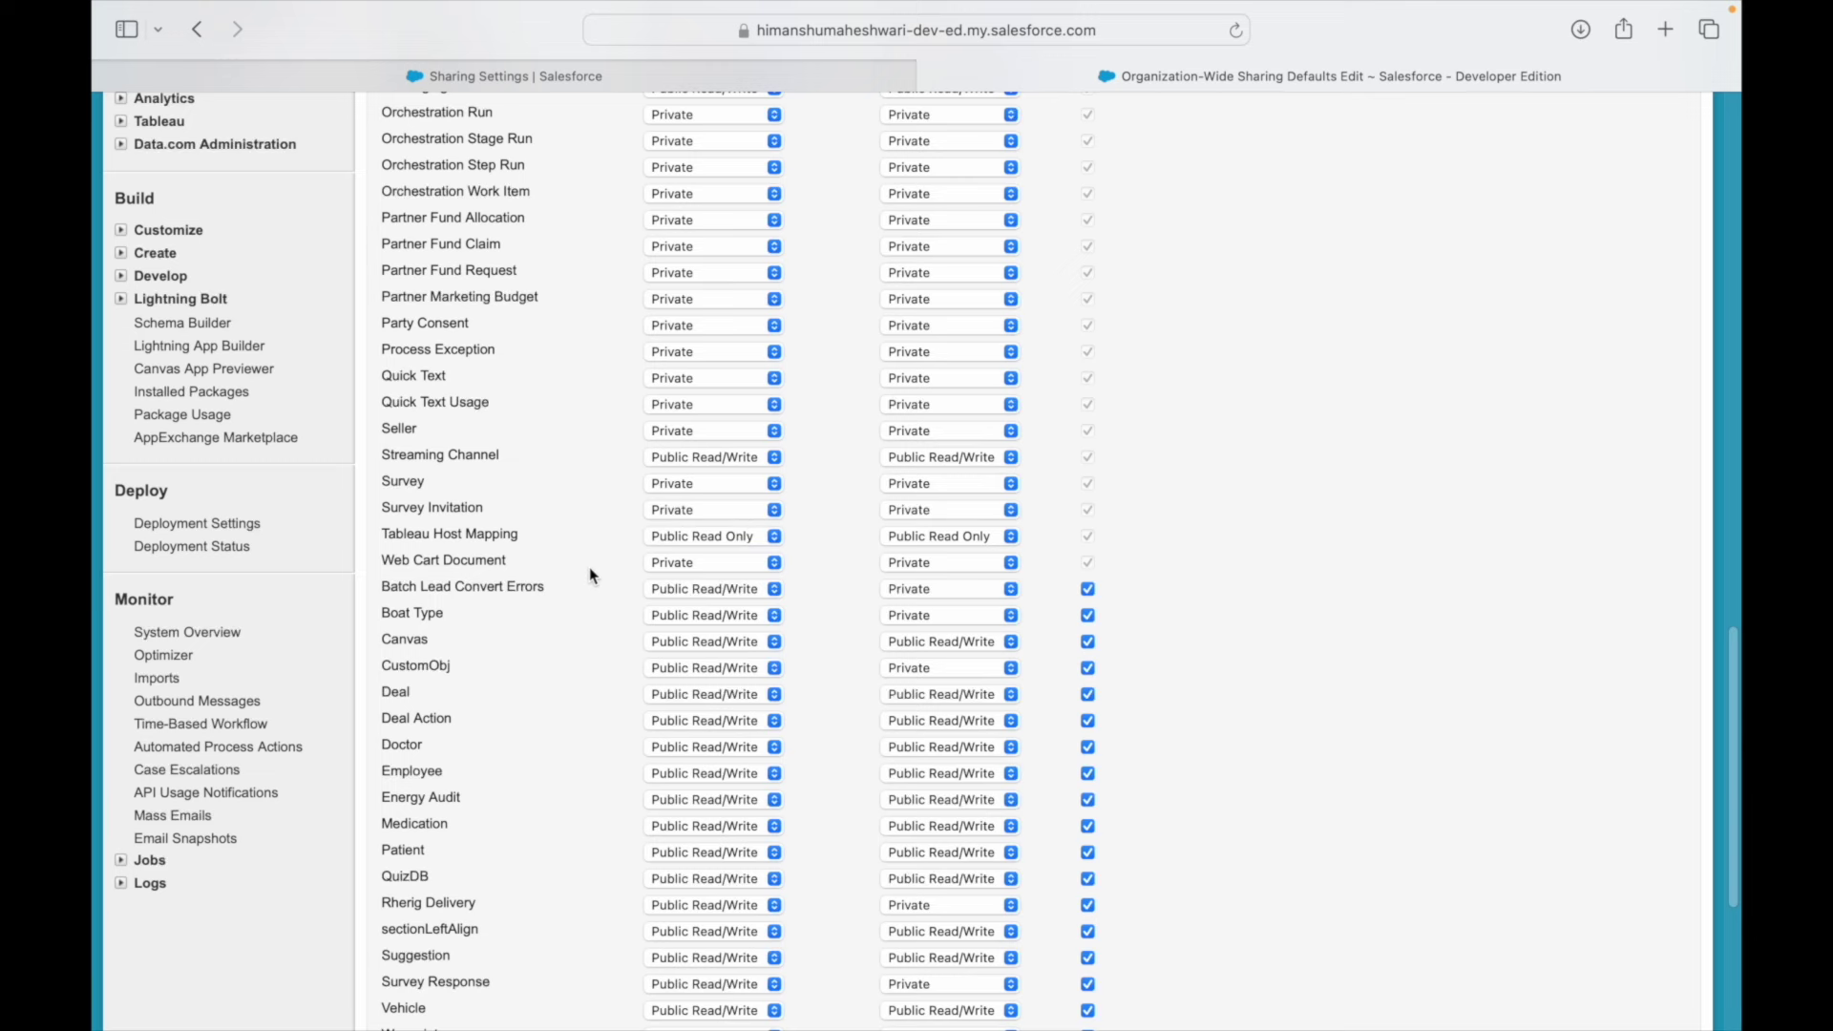
scroll(601, 578, "up", 5)
left_click(685, 665)
left_click(571, 701)
scroll(571, 701, "up", 2)
left_click(702, 521)
left_click(586, 565)
scroll(586, 565, "up", 10)
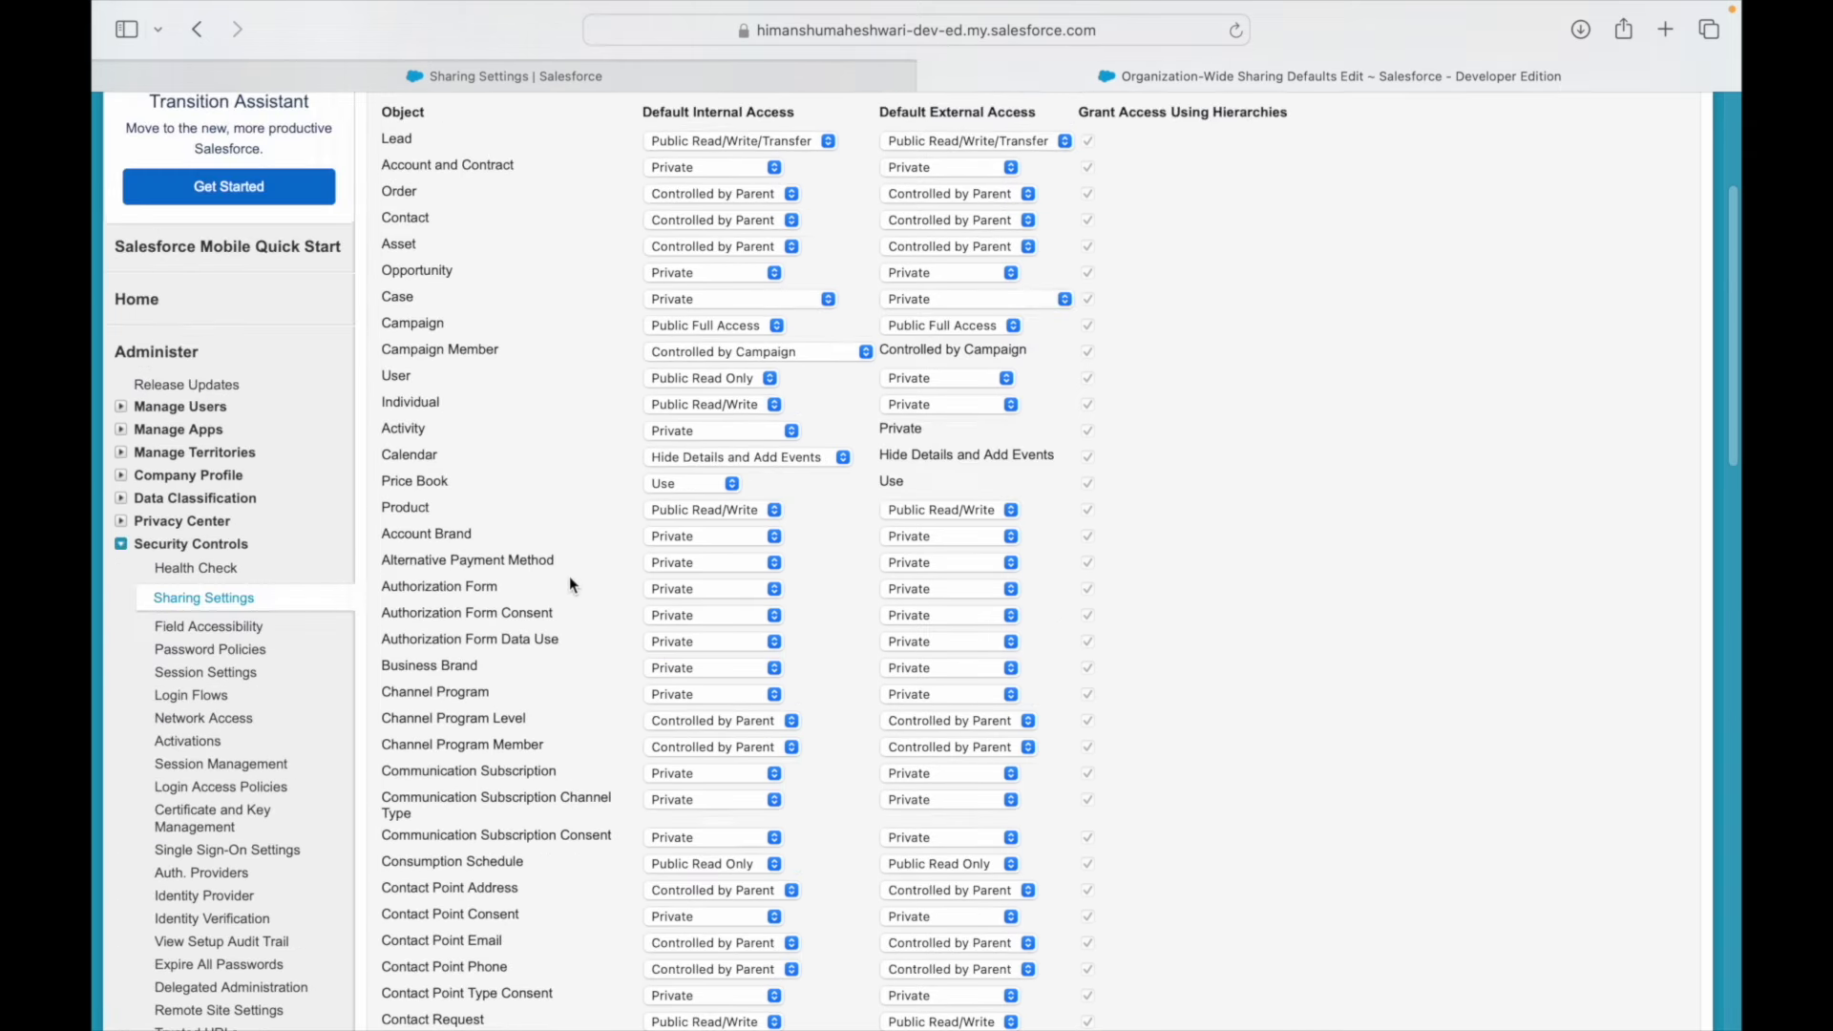
- Leave Channel Program Level access at Controlled by Parent, highlighting the Channel Program row labels
left_click(679, 722)
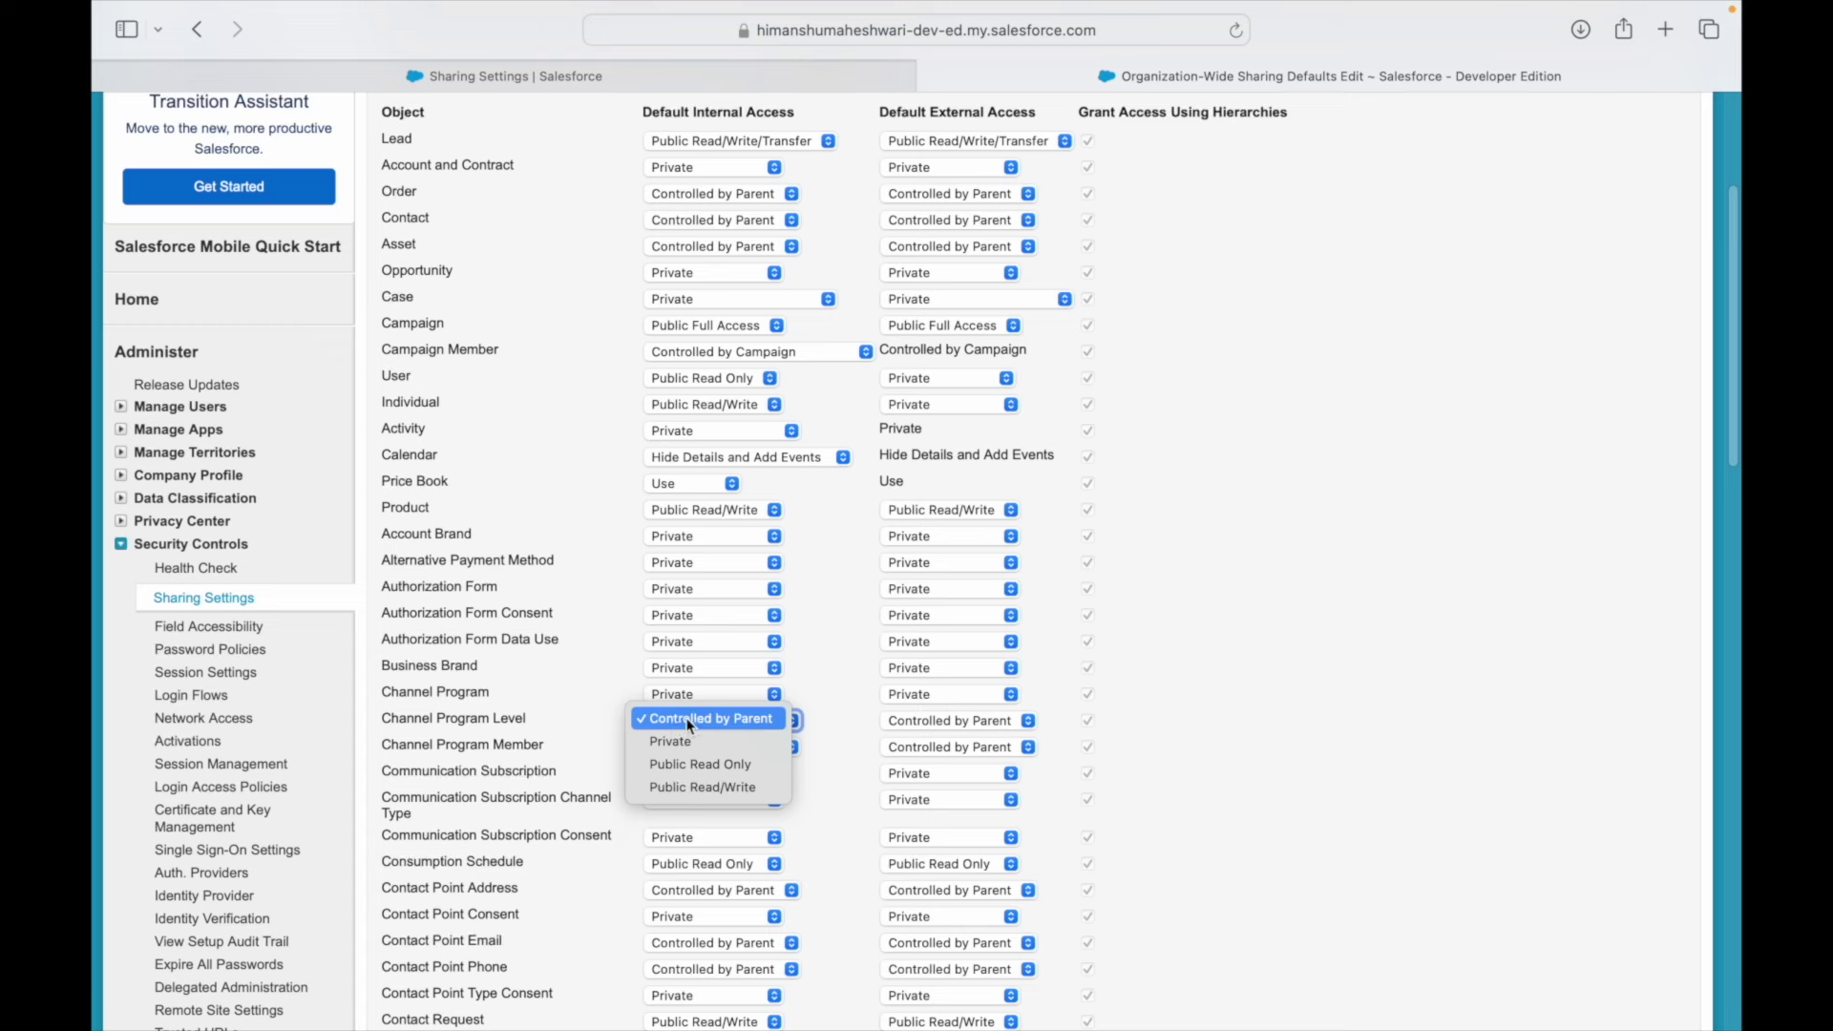
left_click(564, 695)
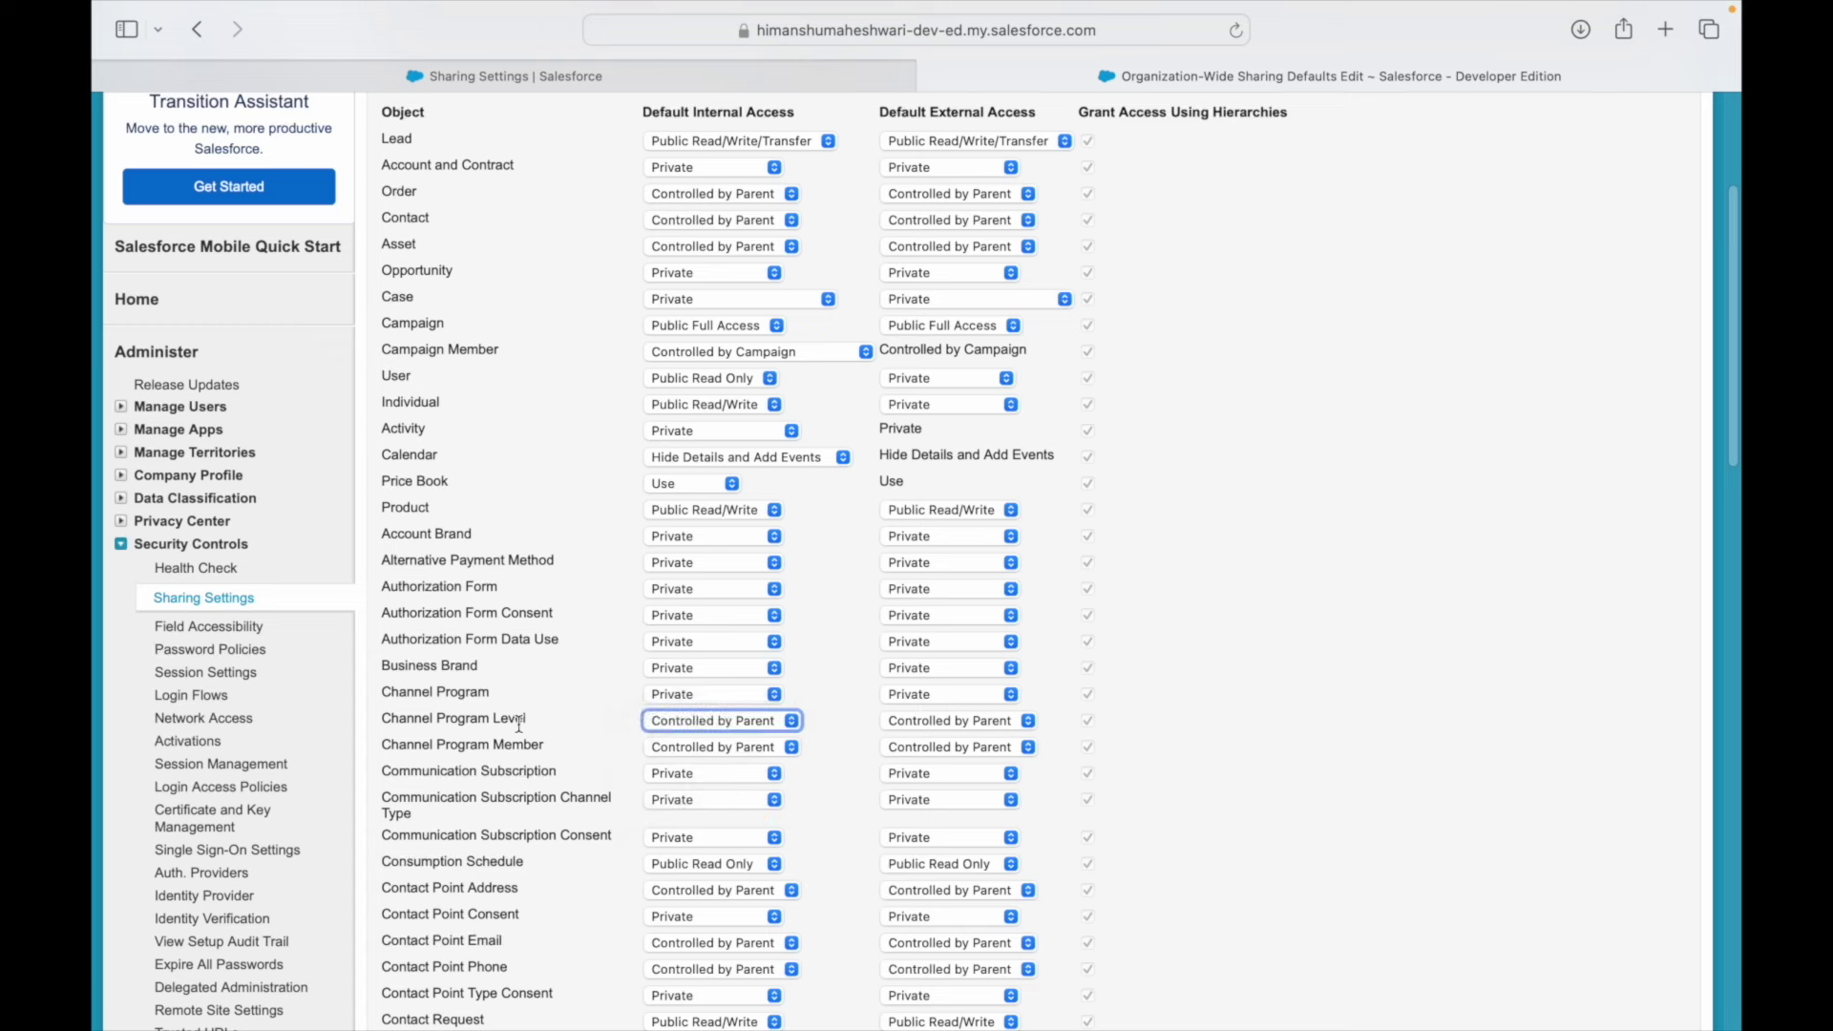
triple_click(453, 719)
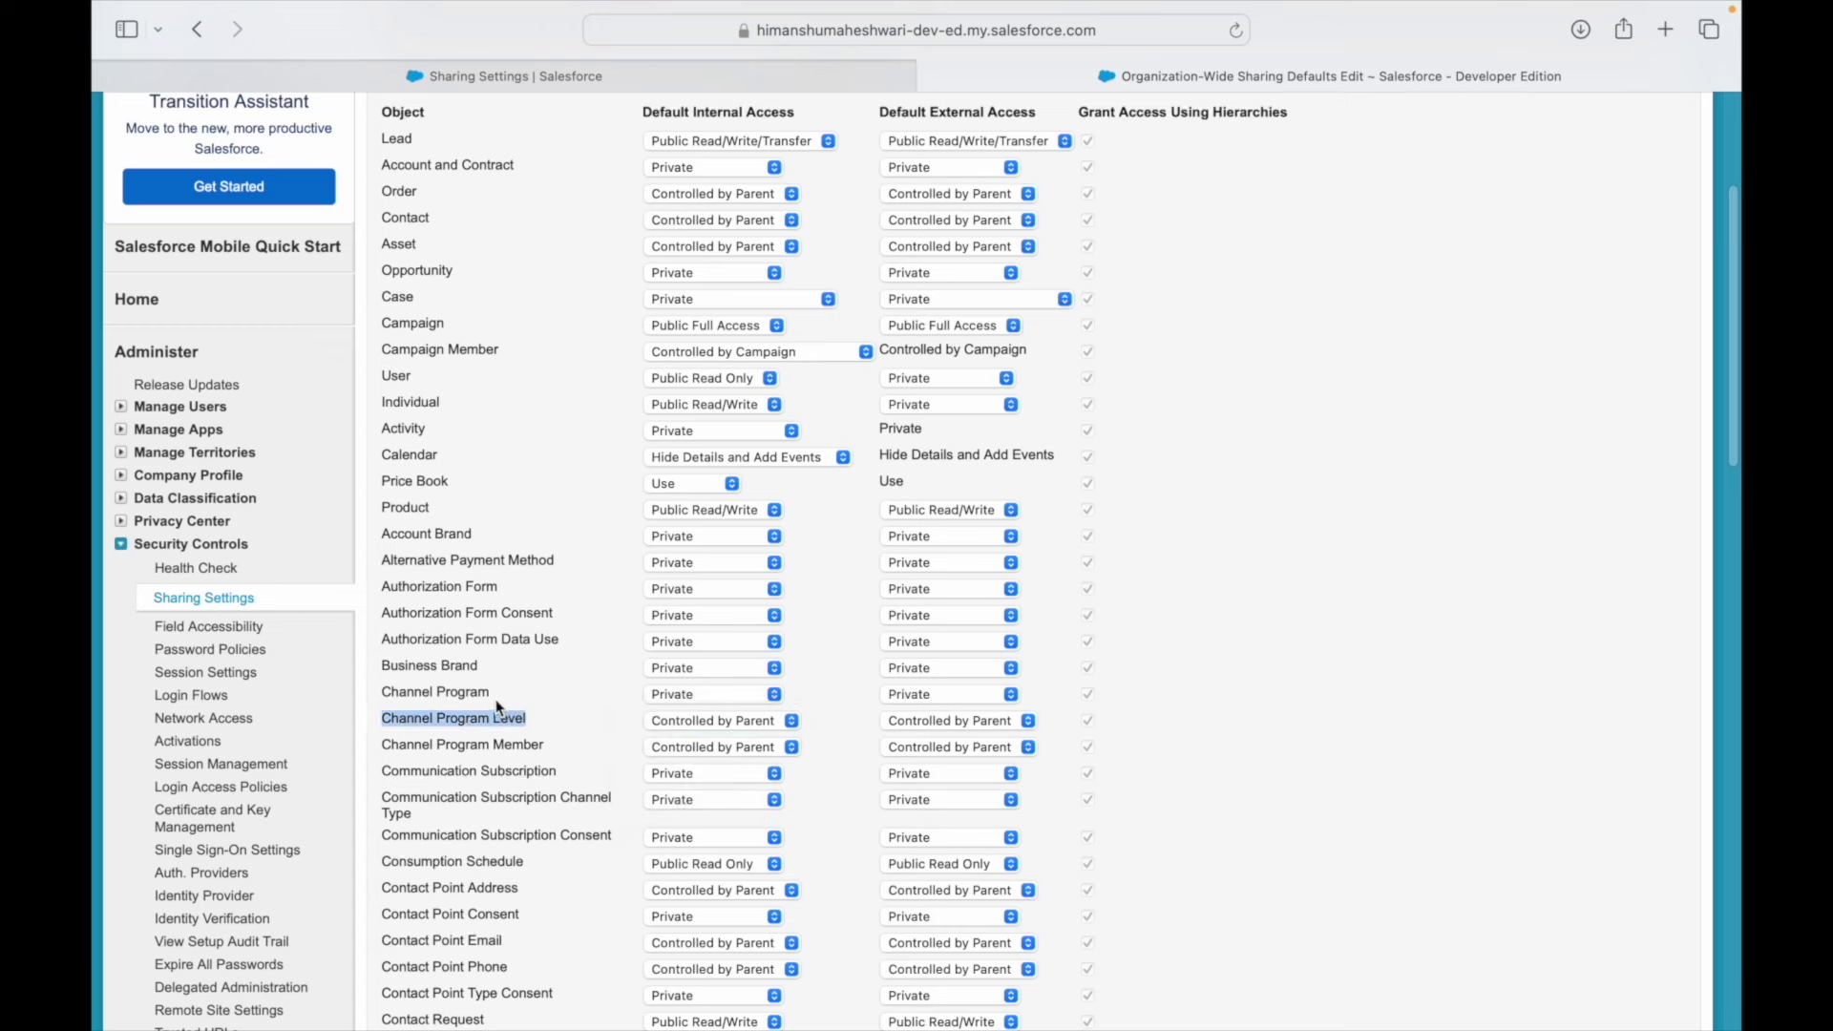
left_click_drag(549, 746, 391, 694)
left_click(704, 722)
left_click(716, 725)
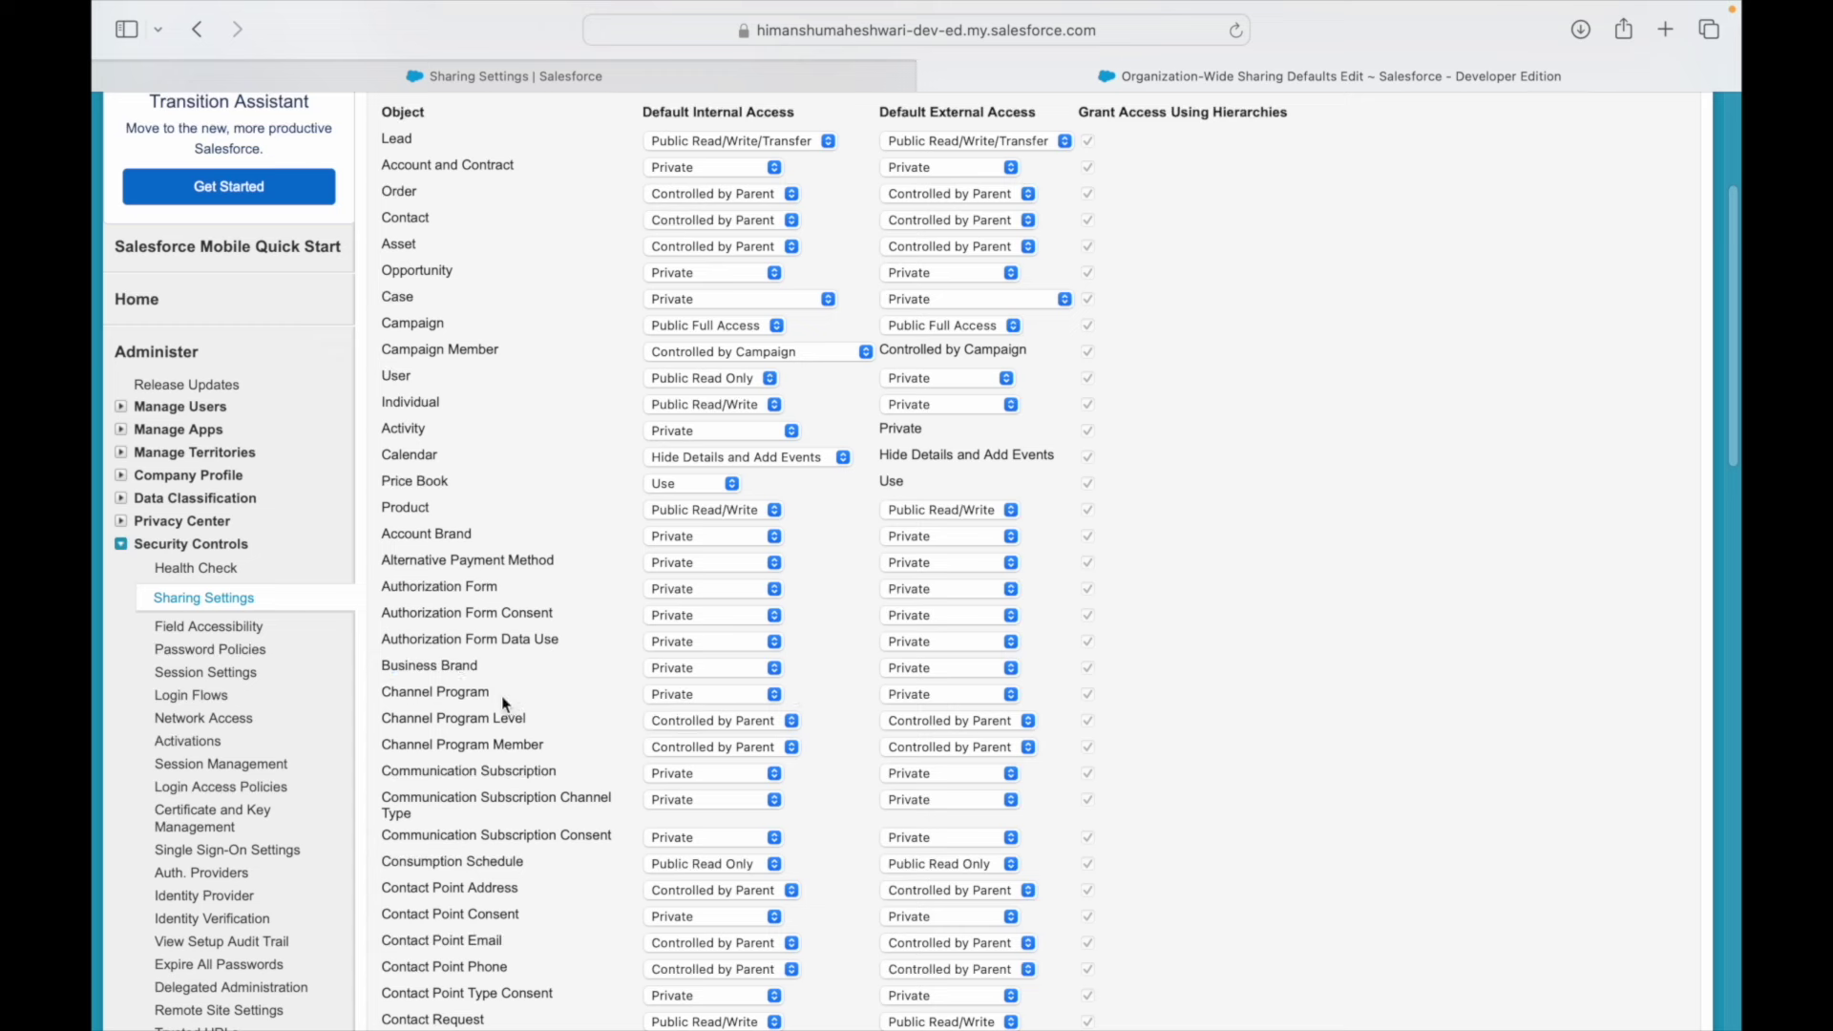
- Keep Channel Program access at Private and switch to the Available Access Levels slide
left_click(721, 694)
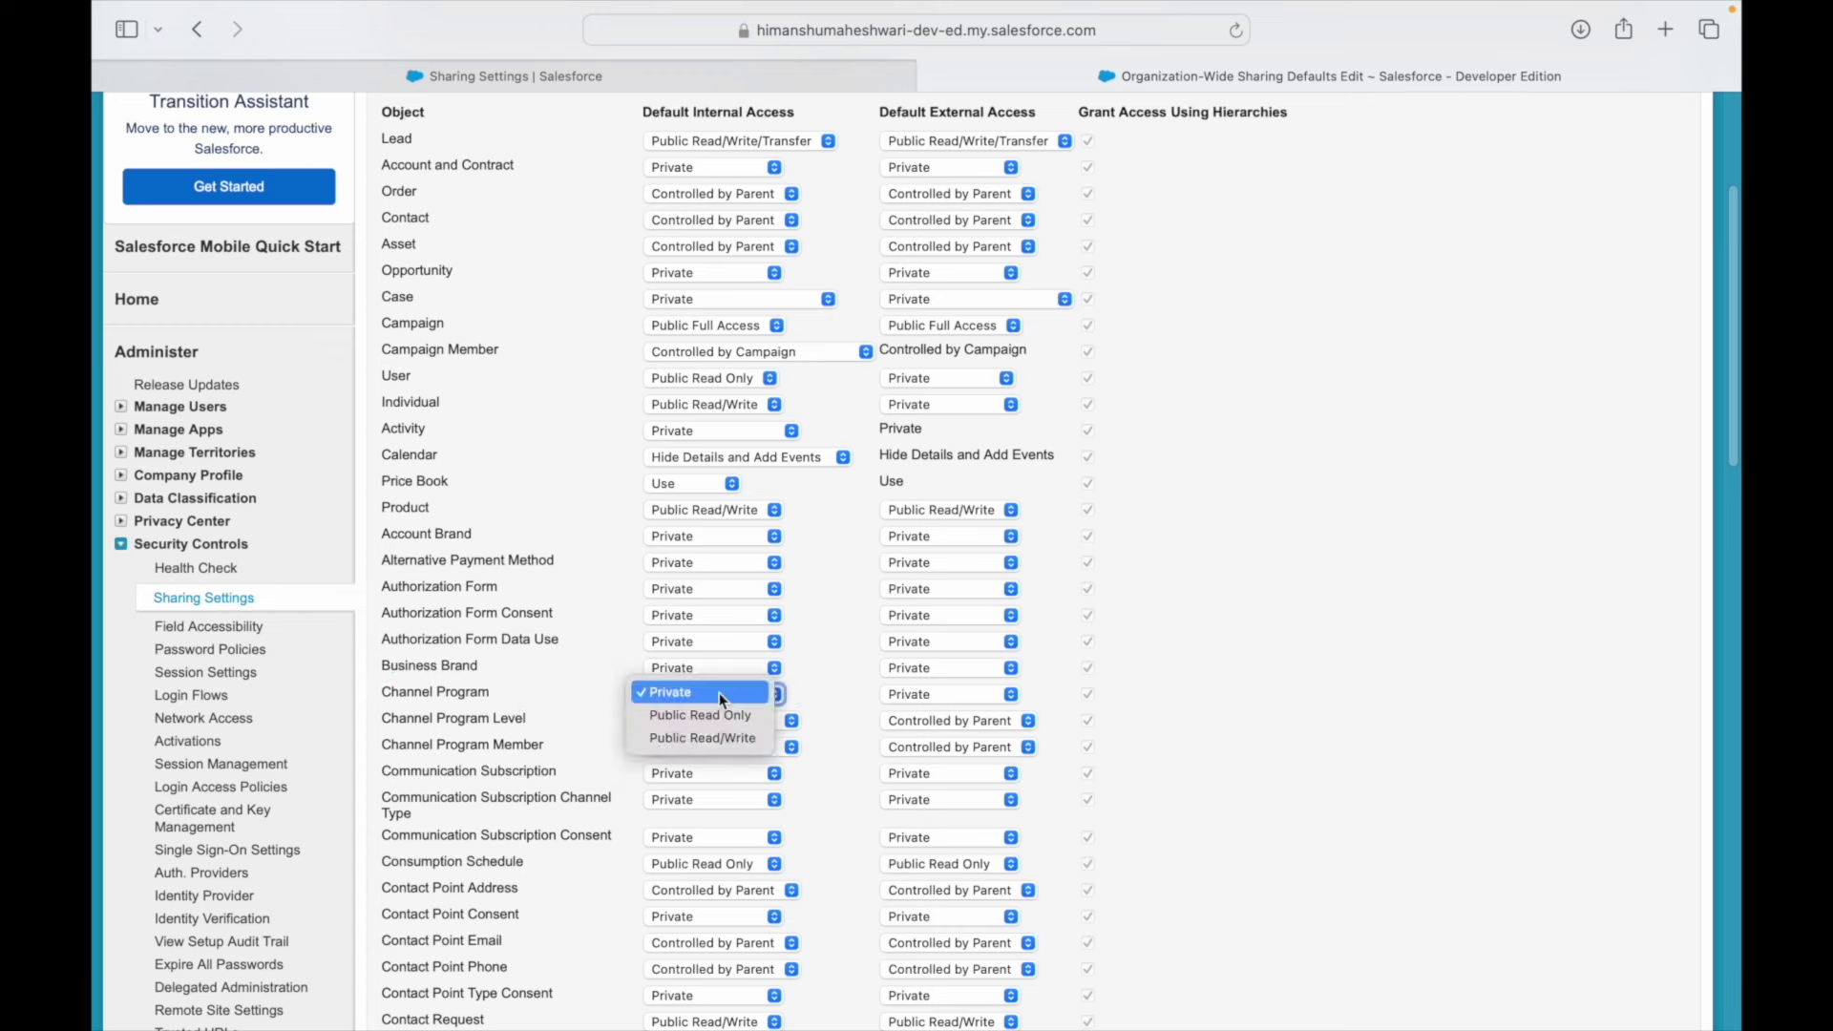
left_click(580, 693)
left_click_drag(550, 748, 458, 746)
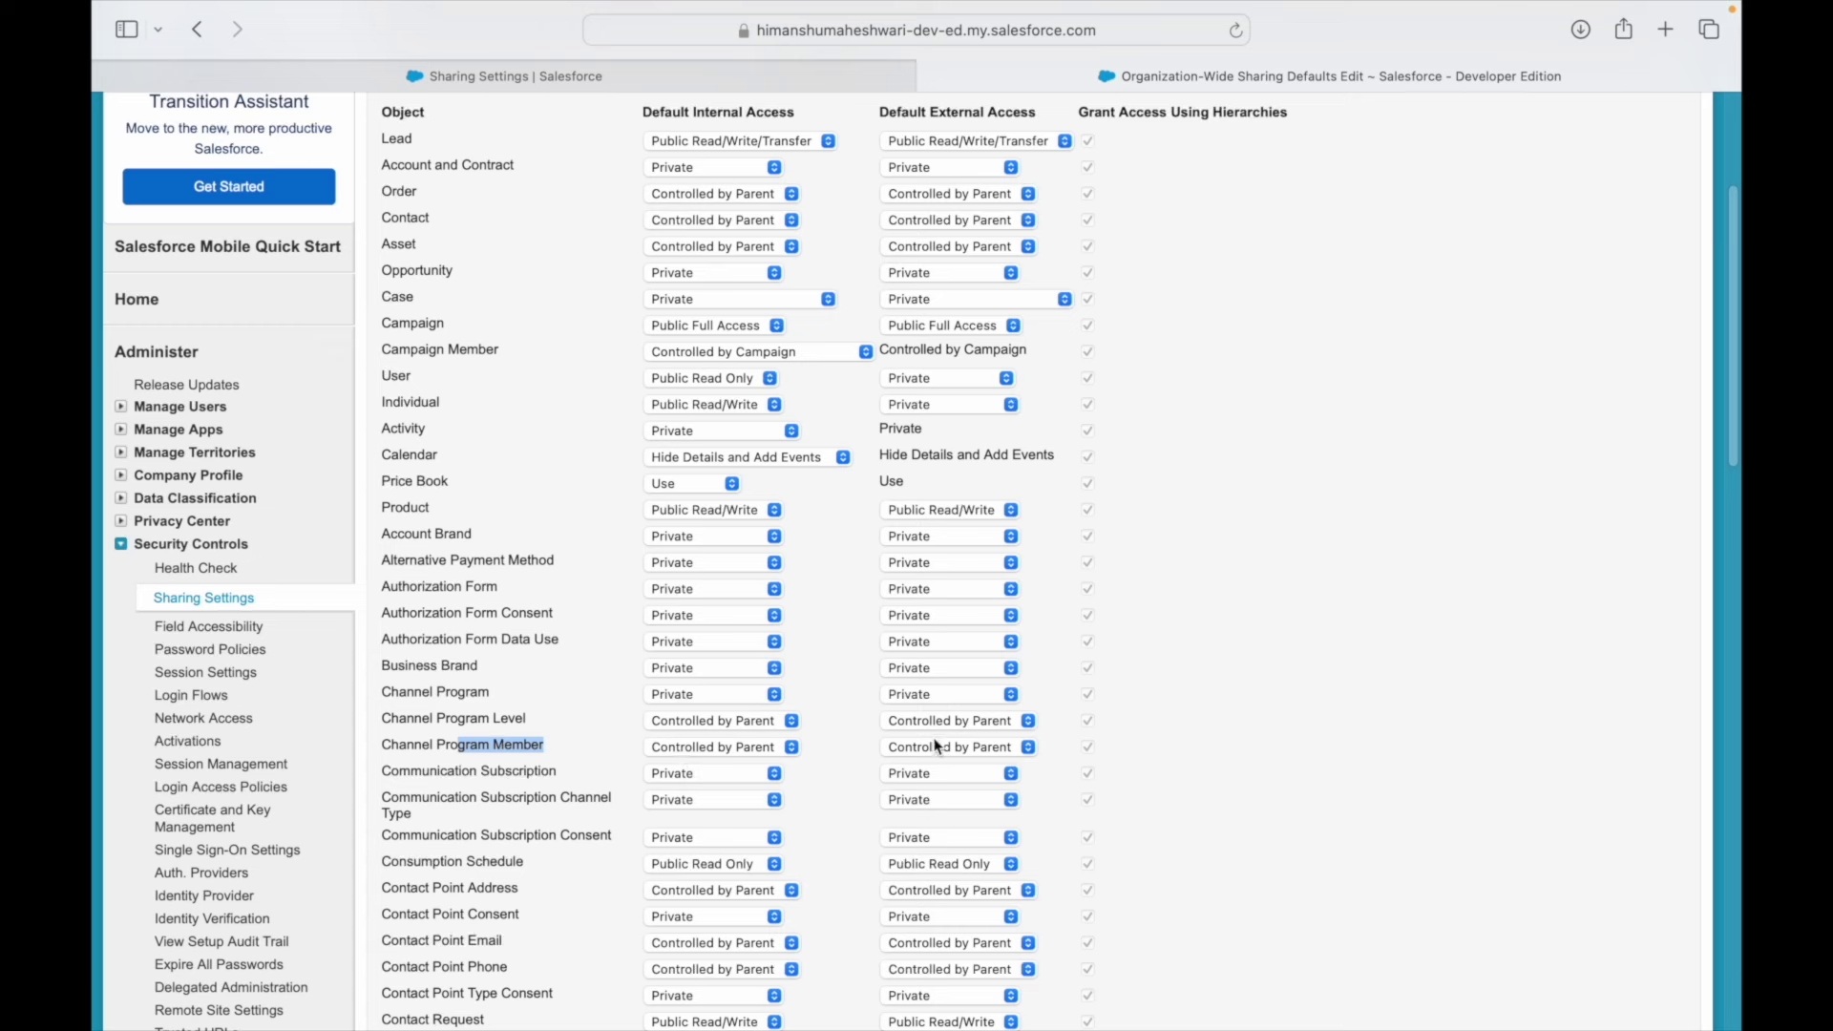
key("ctrl+Right")
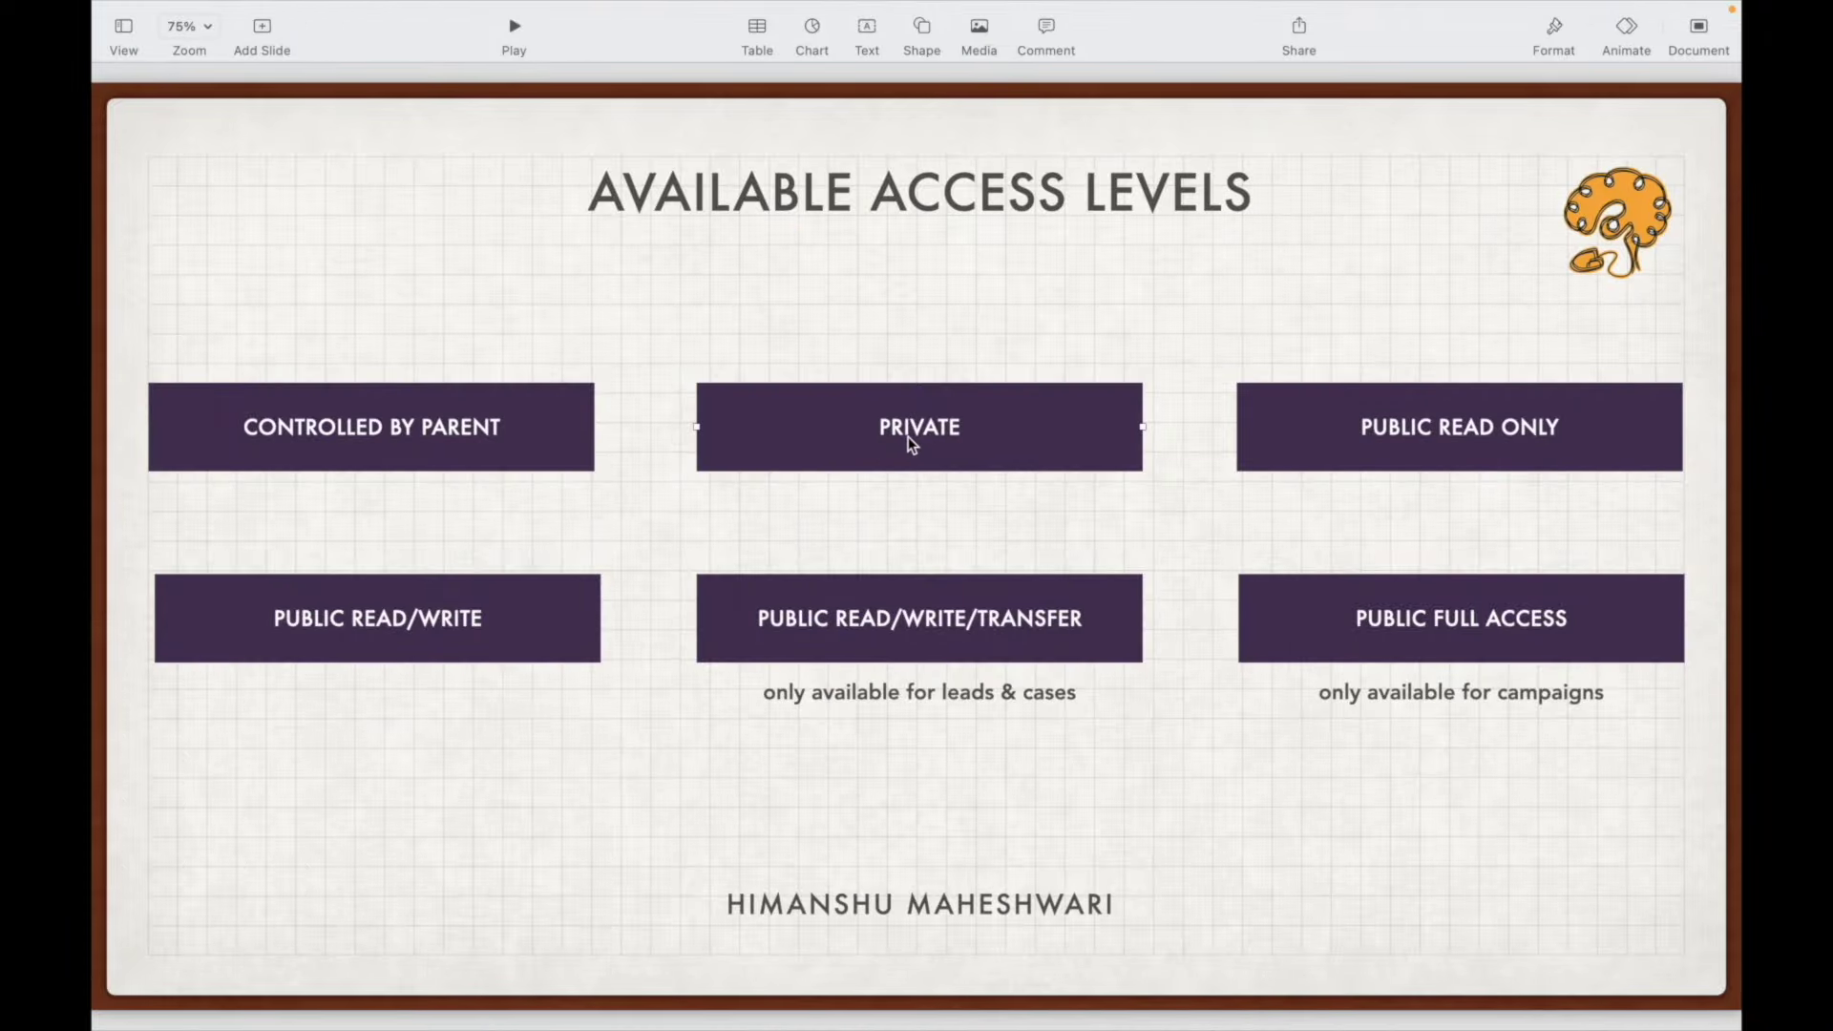
- Flip to the ROLES slide and back, then return to the Salesforce sharing defaults Edit page
key("ctrl+Left")
key("ctrl+Right")
key("Down")
key("Up")
key("ctrl+Right")
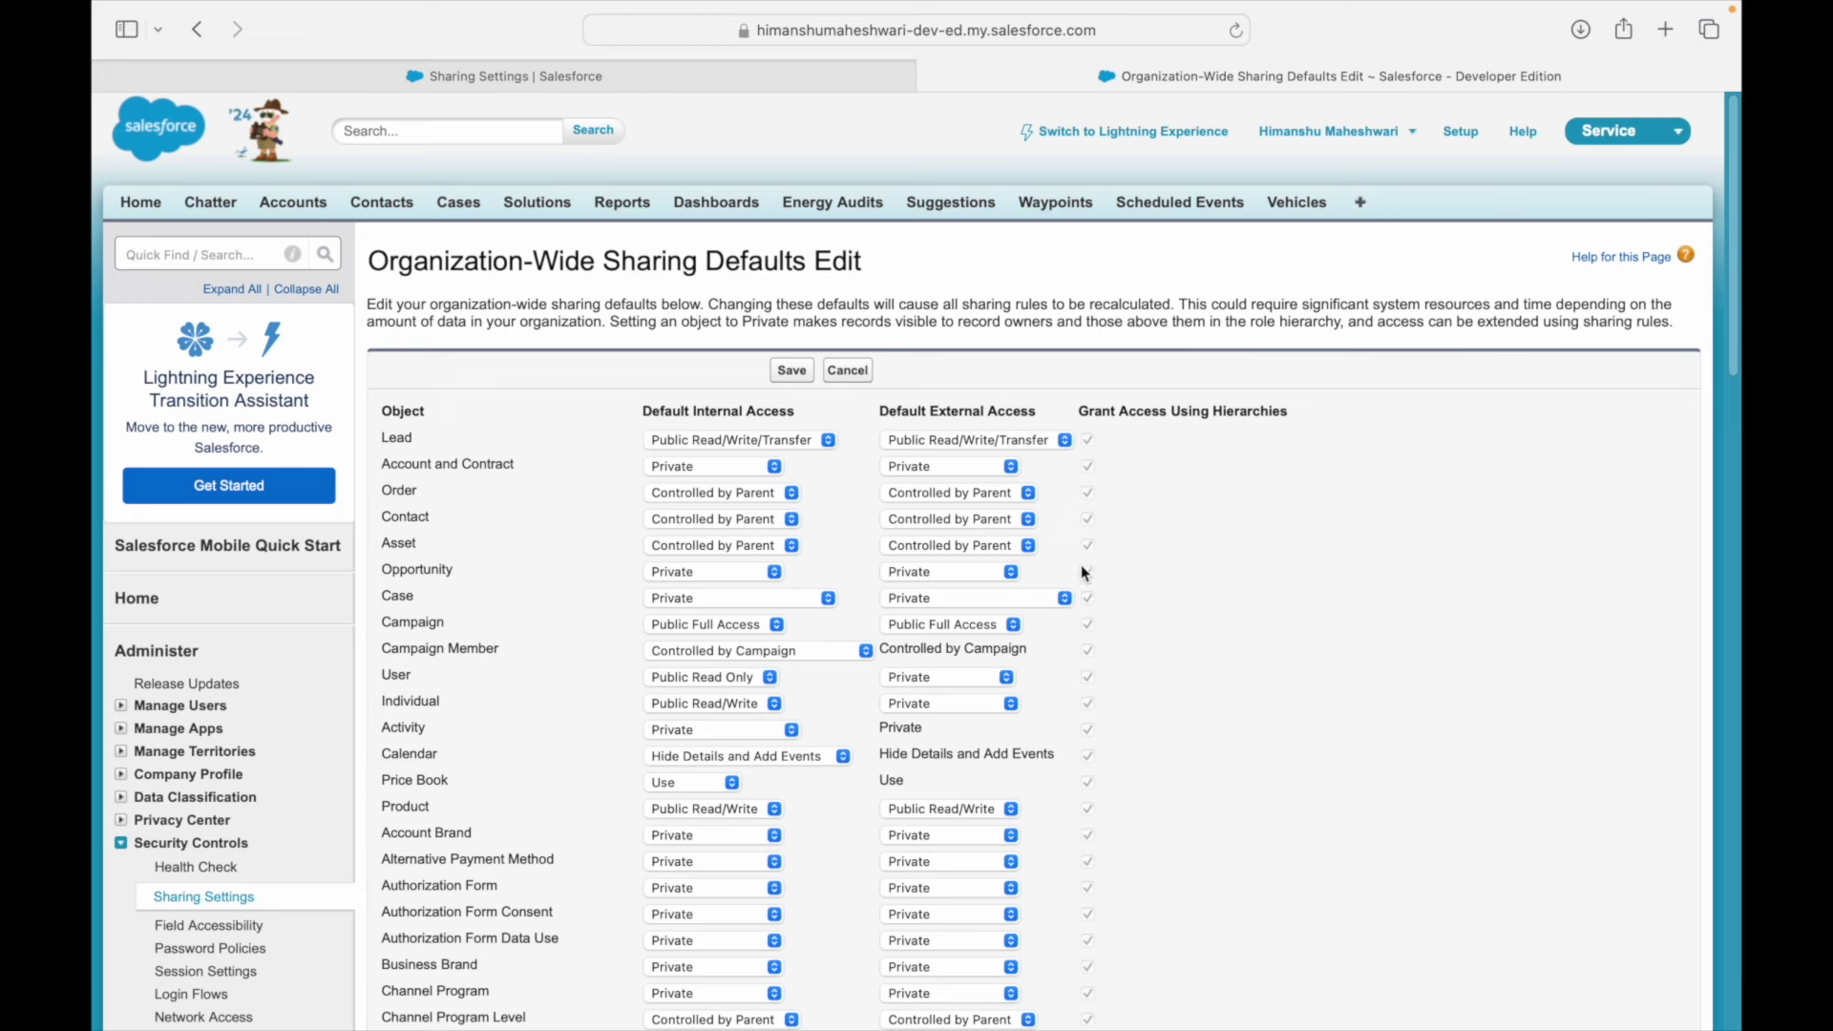
- Check Account and Contract external access, leaving it at Private
left_click(964, 468)
left_click(1193, 457)
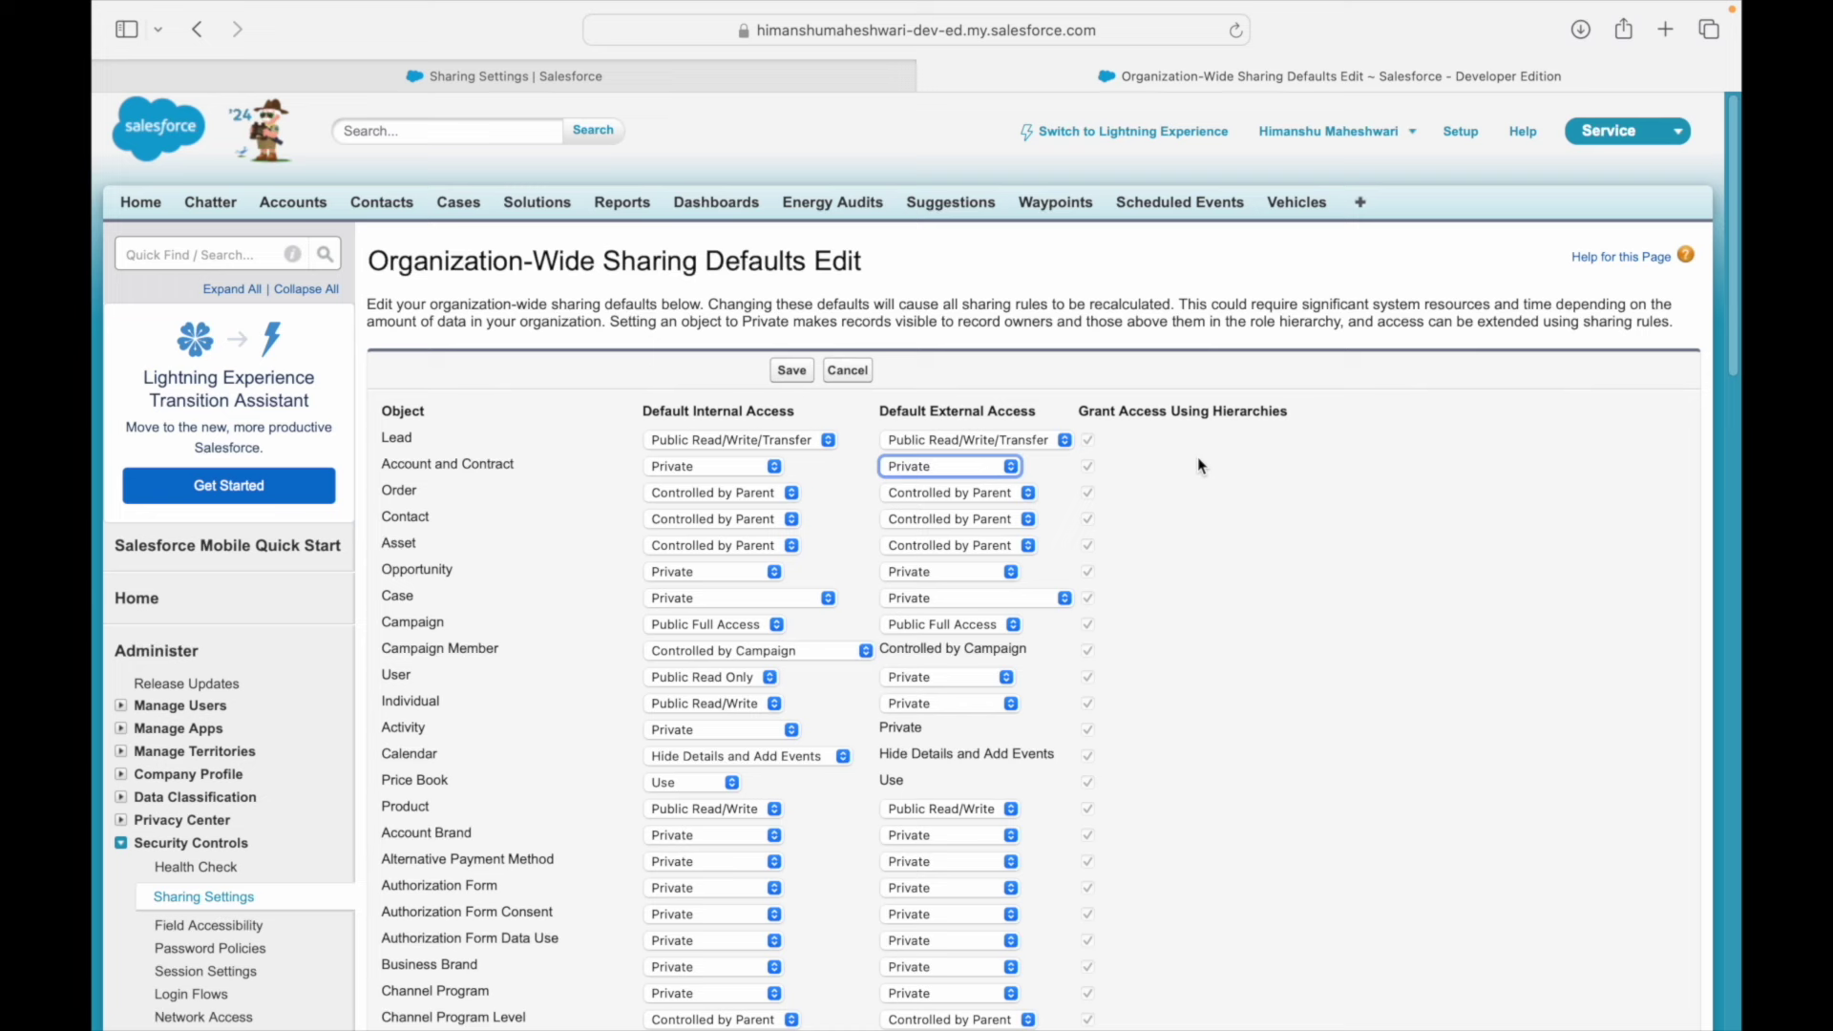
left_click(1192, 499)
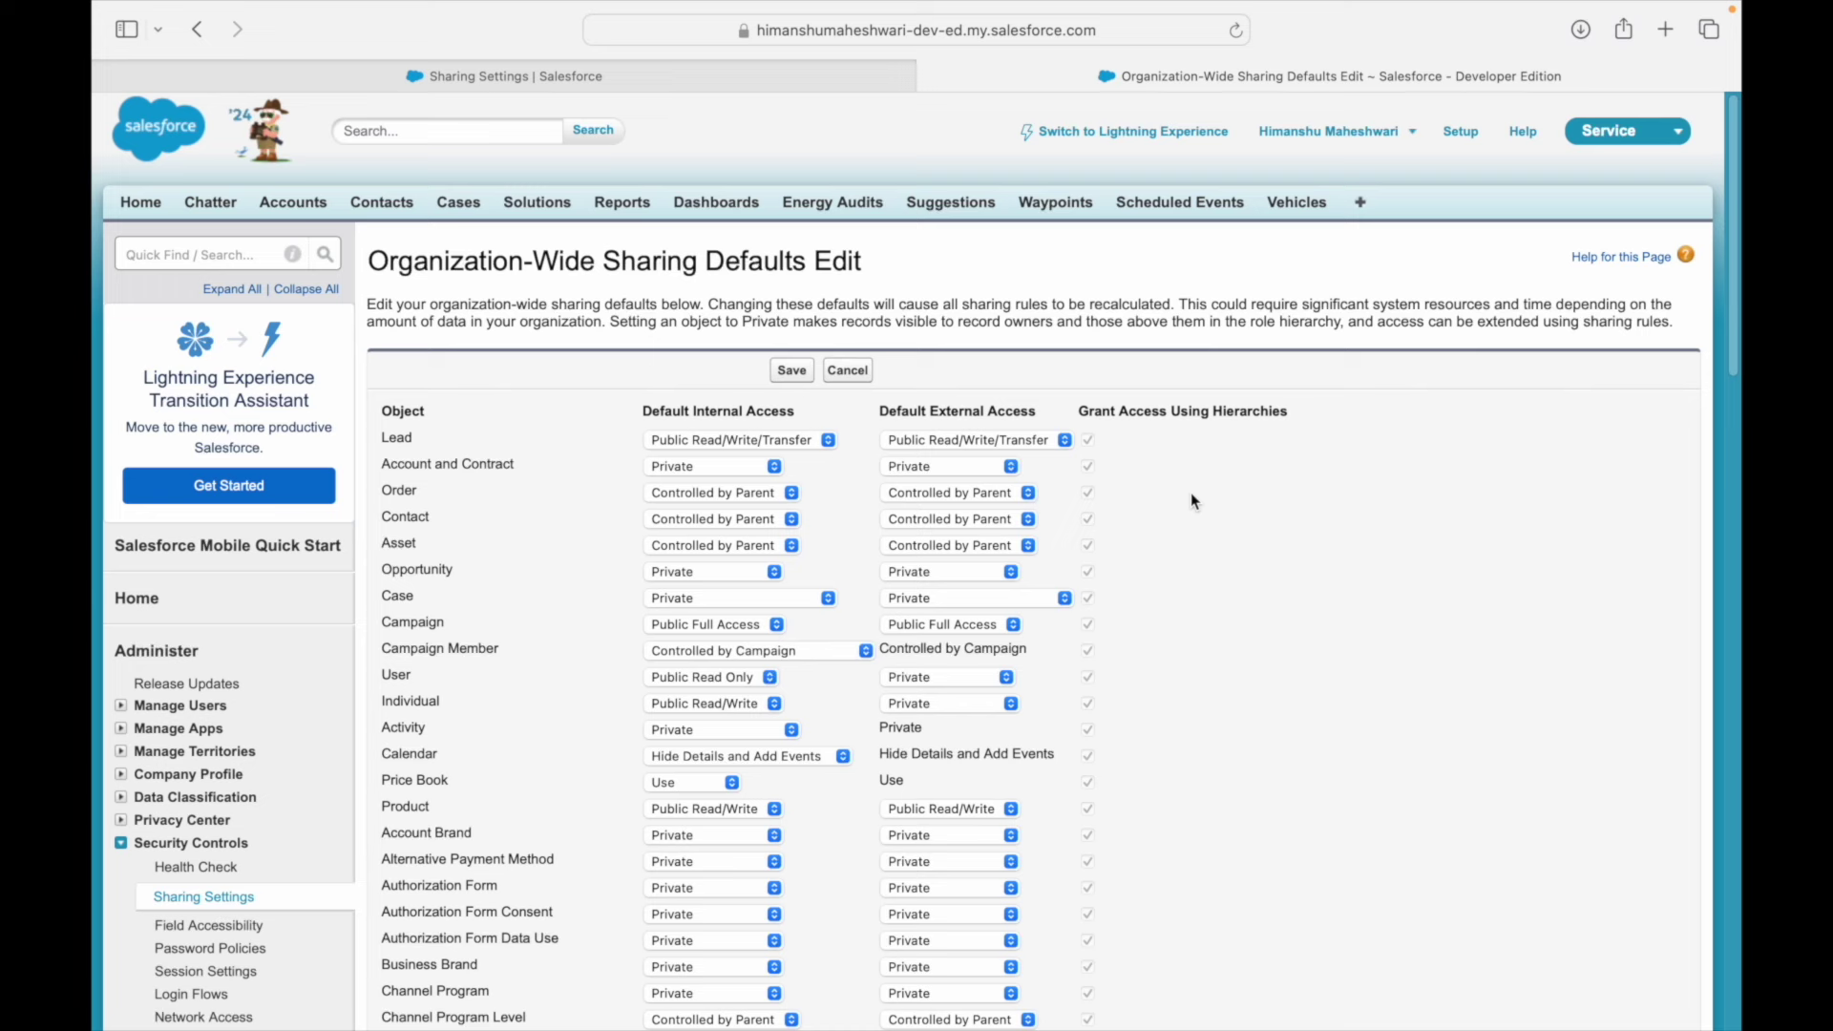
- Check Account and Contract internal access stays Private, then return to the Available Access Levels slide
left_click(706, 465)
left_click(681, 468)
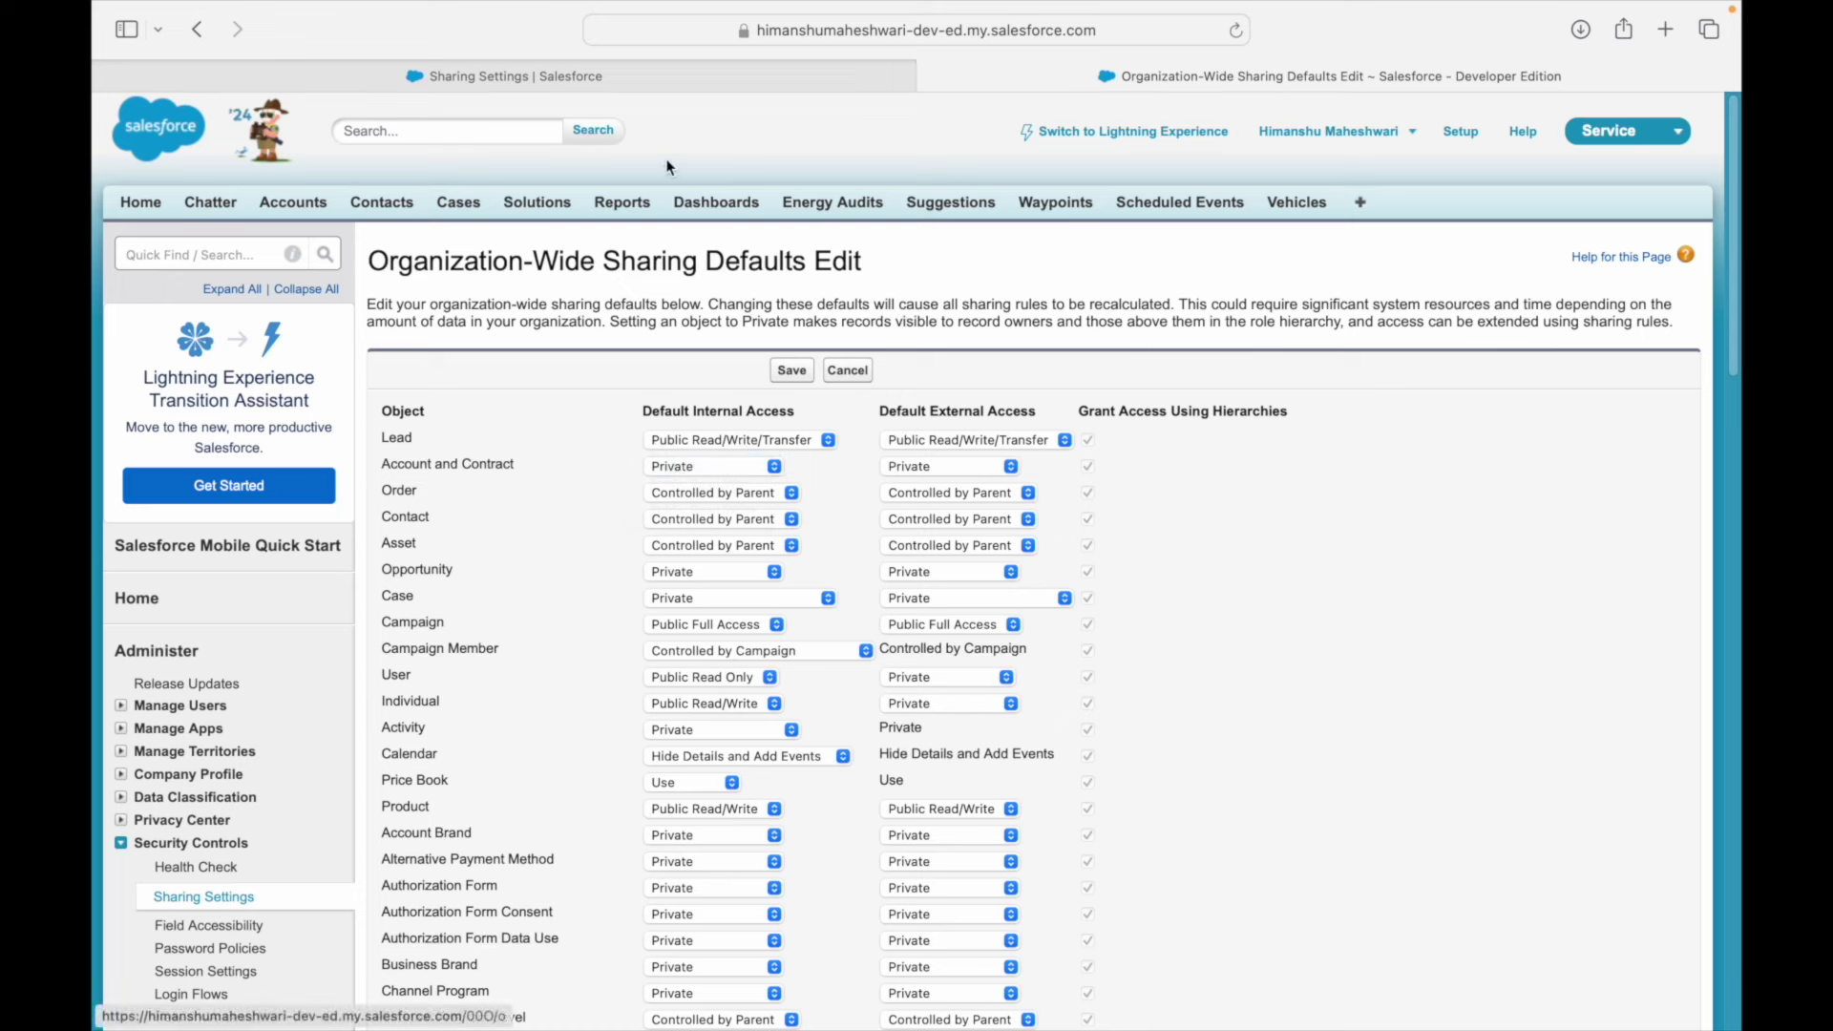
left_click(689, 471)
left_click(690, 472)
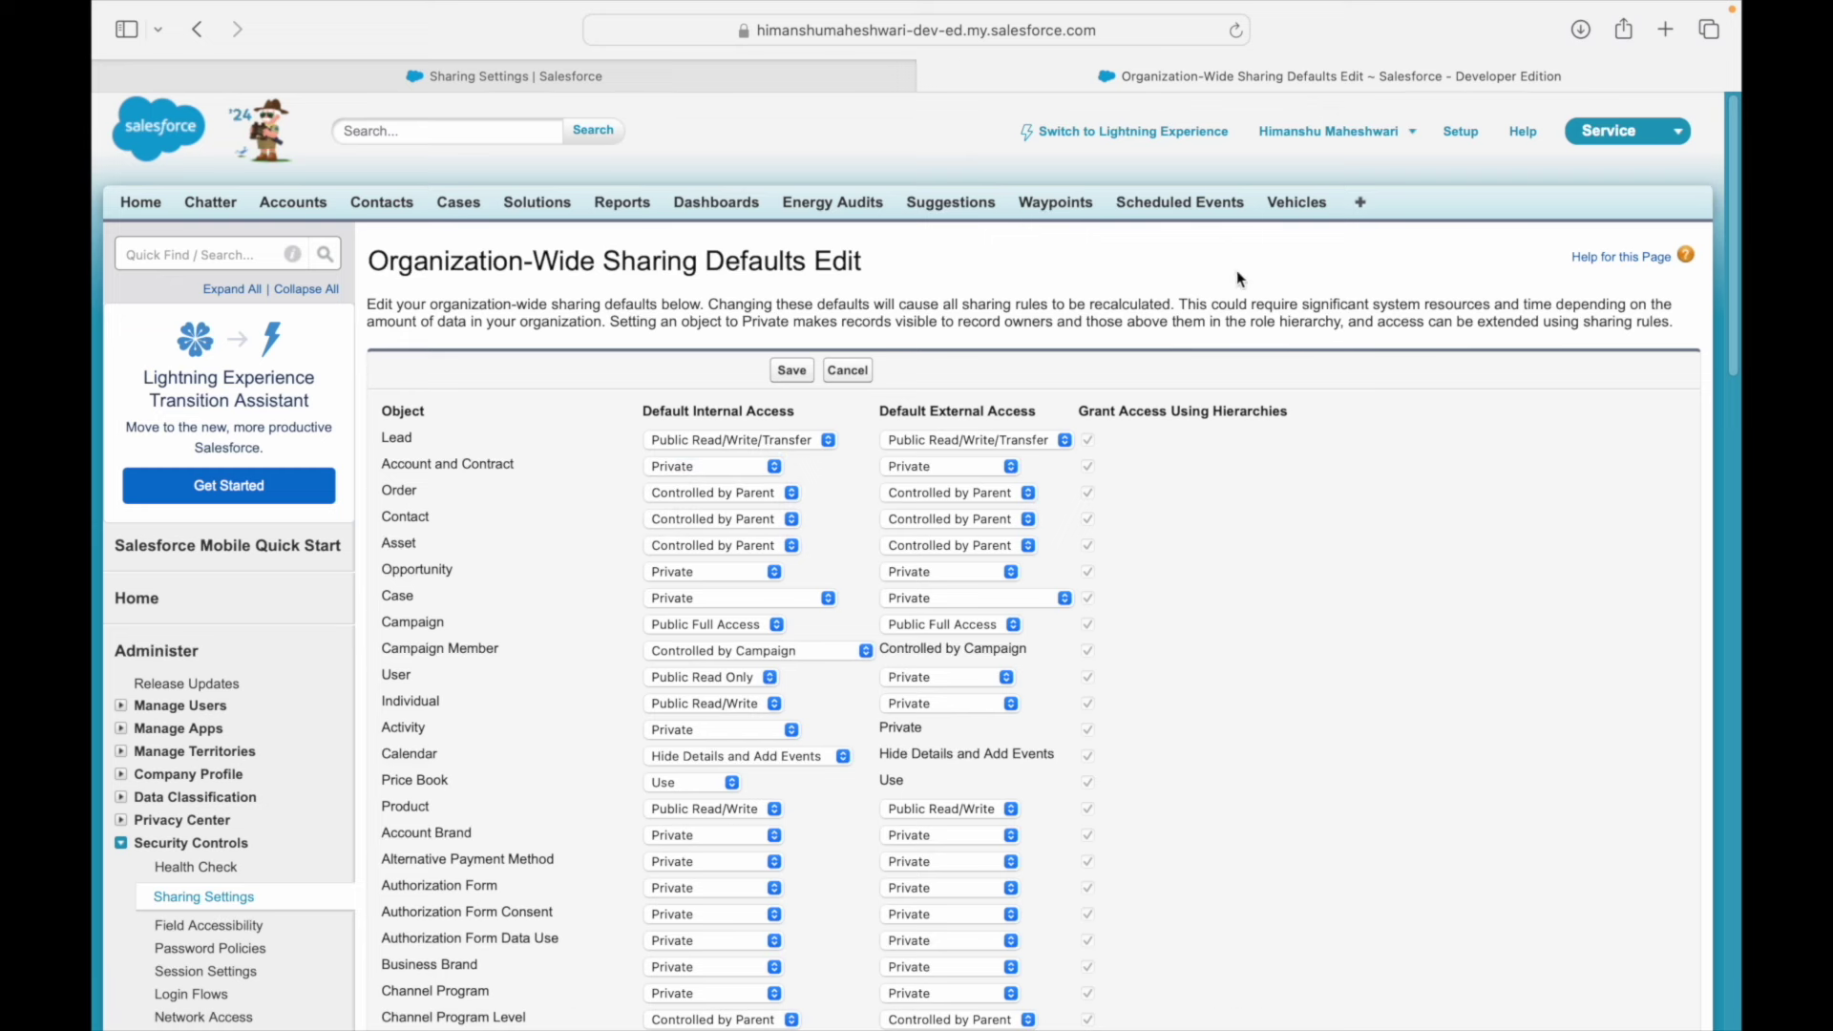
double_click(413, 463)
left_click(485, 462)
key("super+Tab")
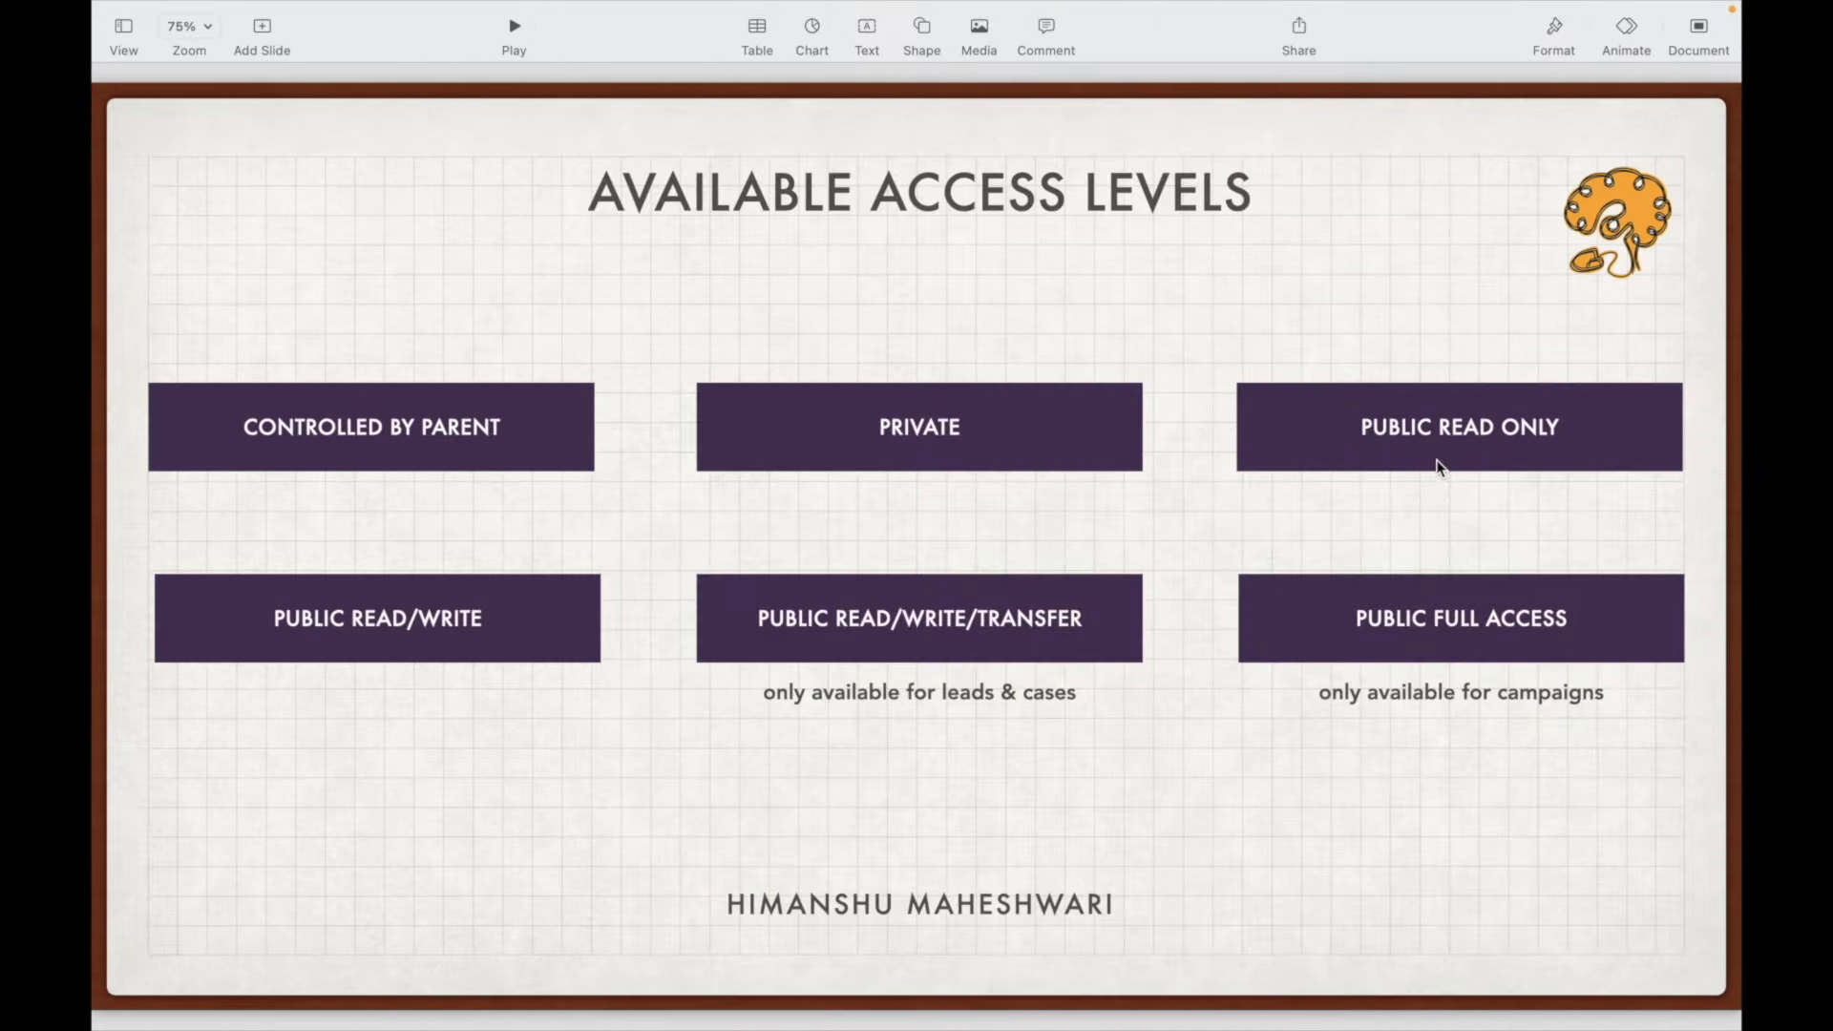
double_click(1401, 428)
left_click(1518, 426)
key("super+Tab")
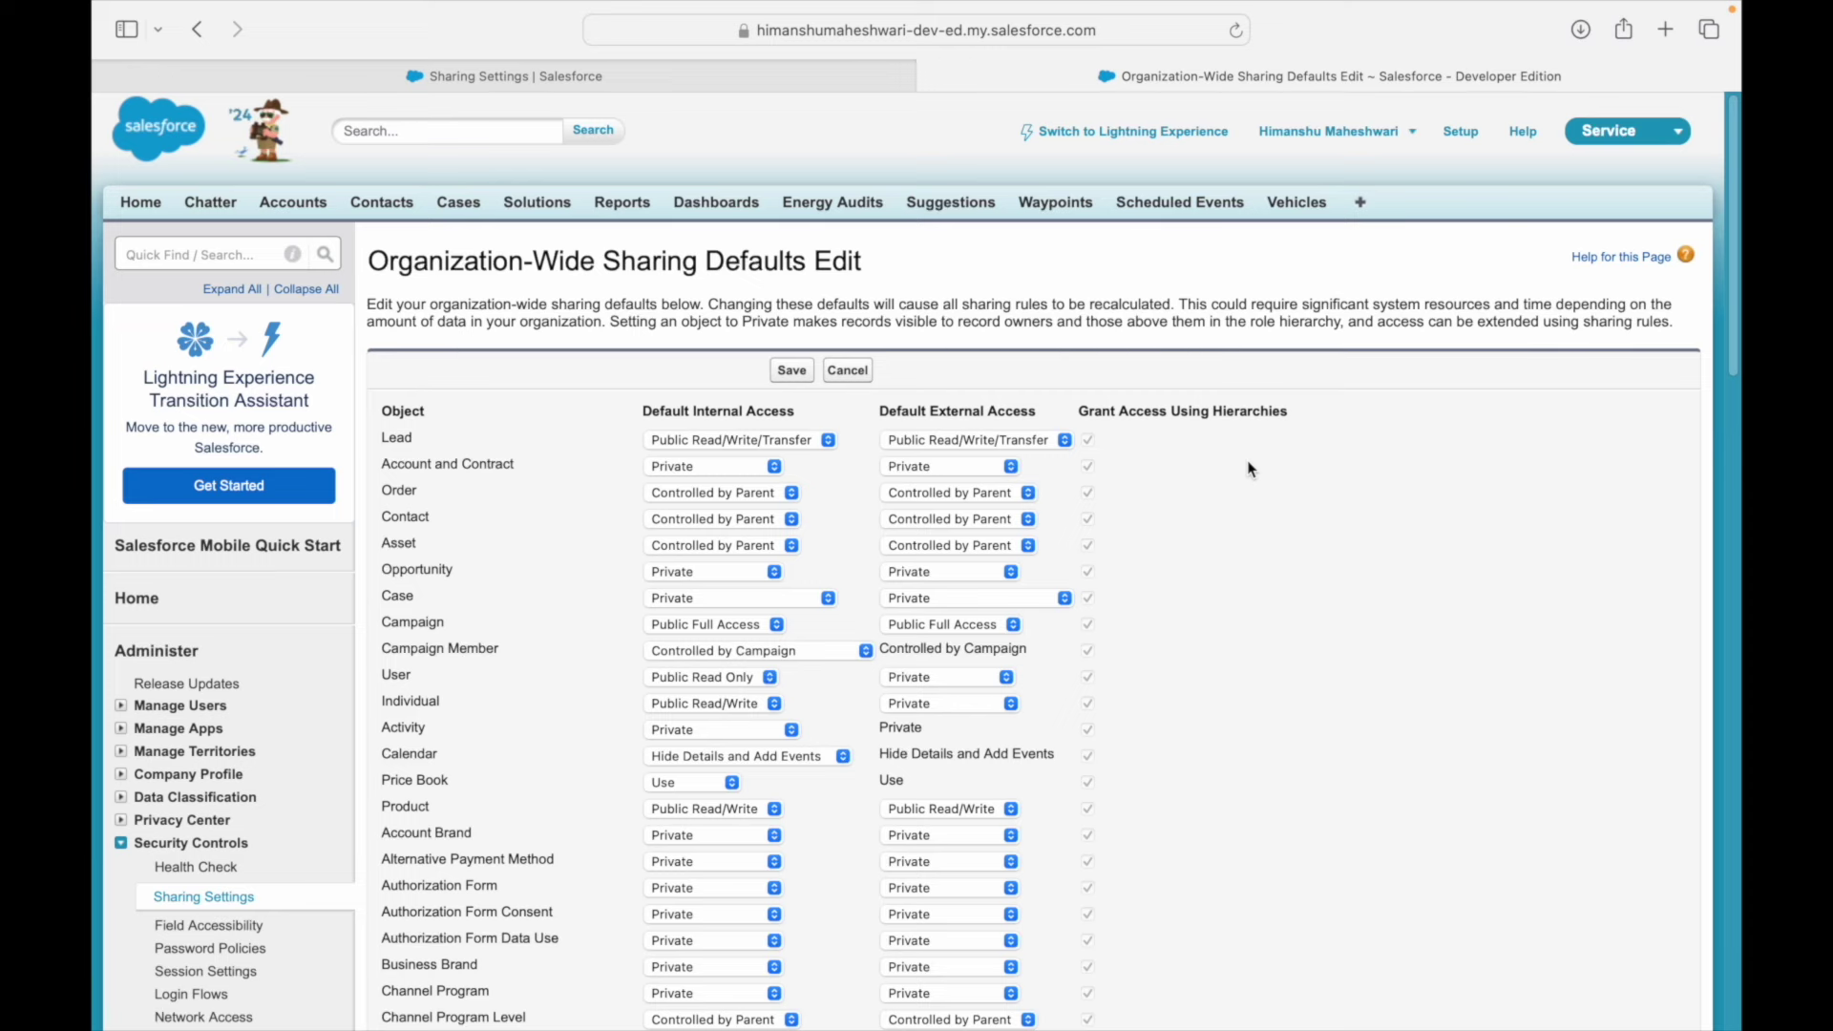
key("super+Tab")
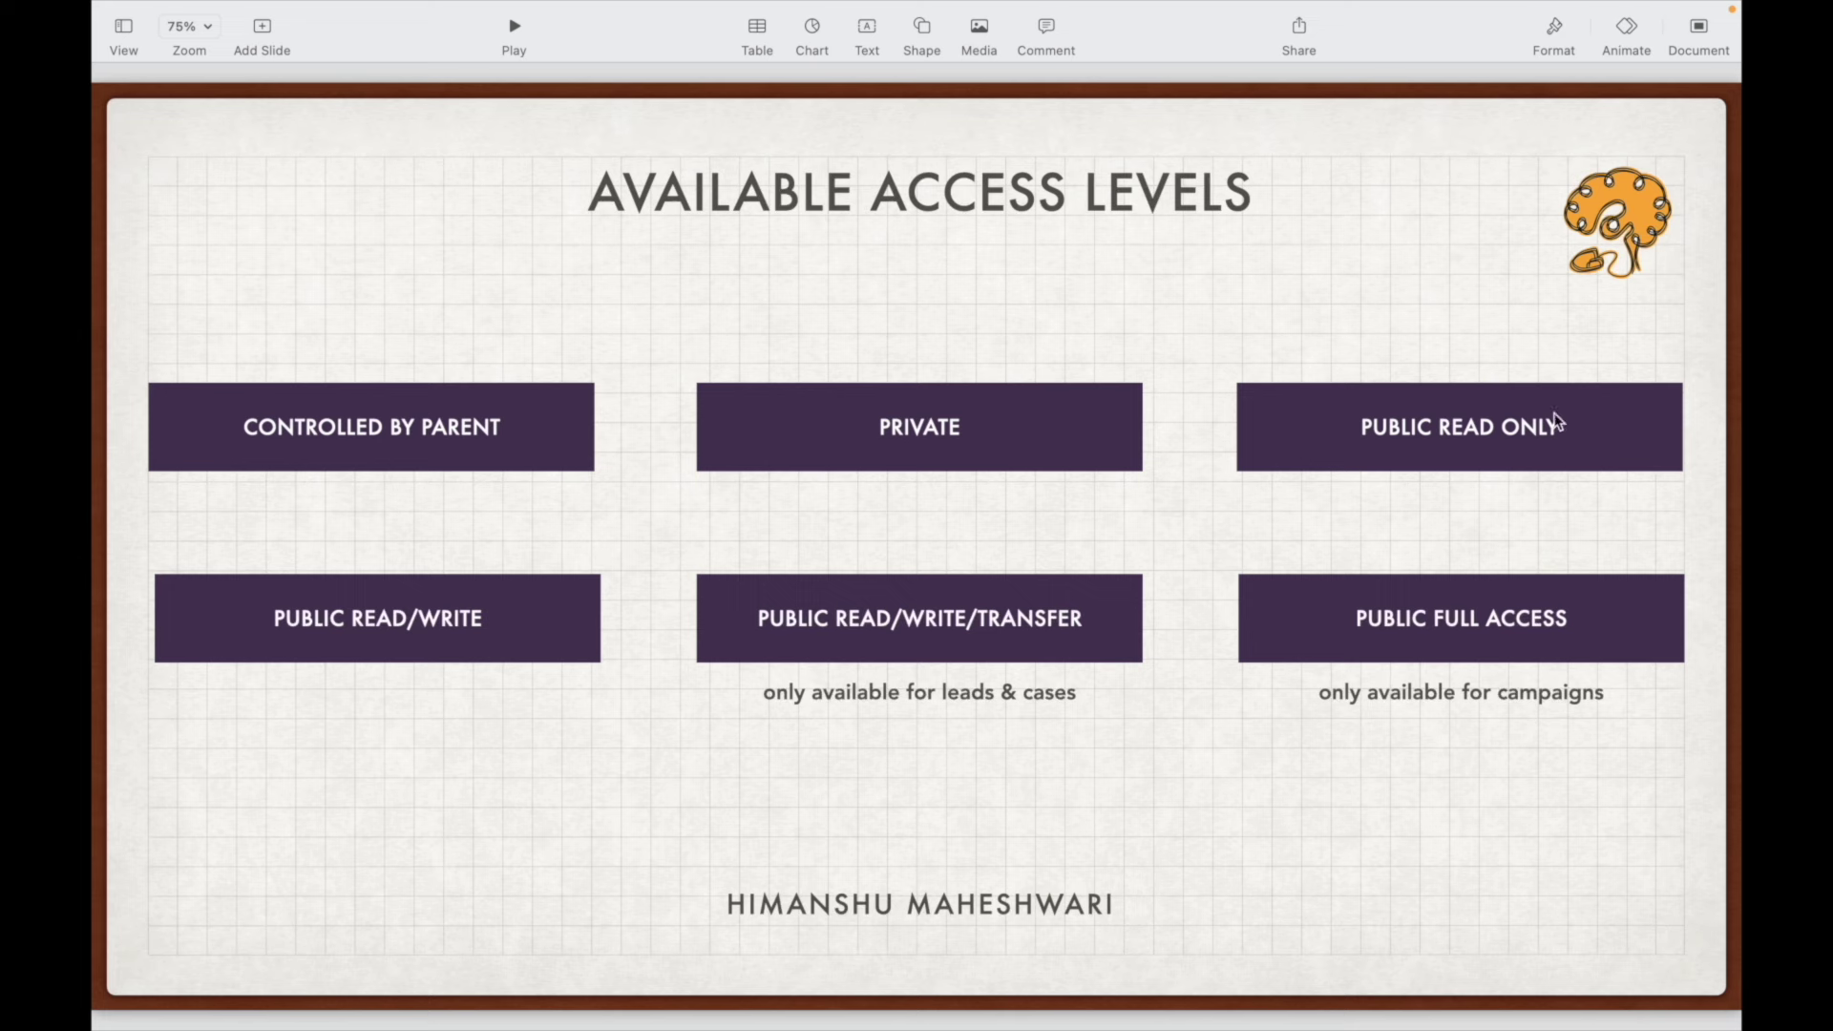
double_click(1399, 428)
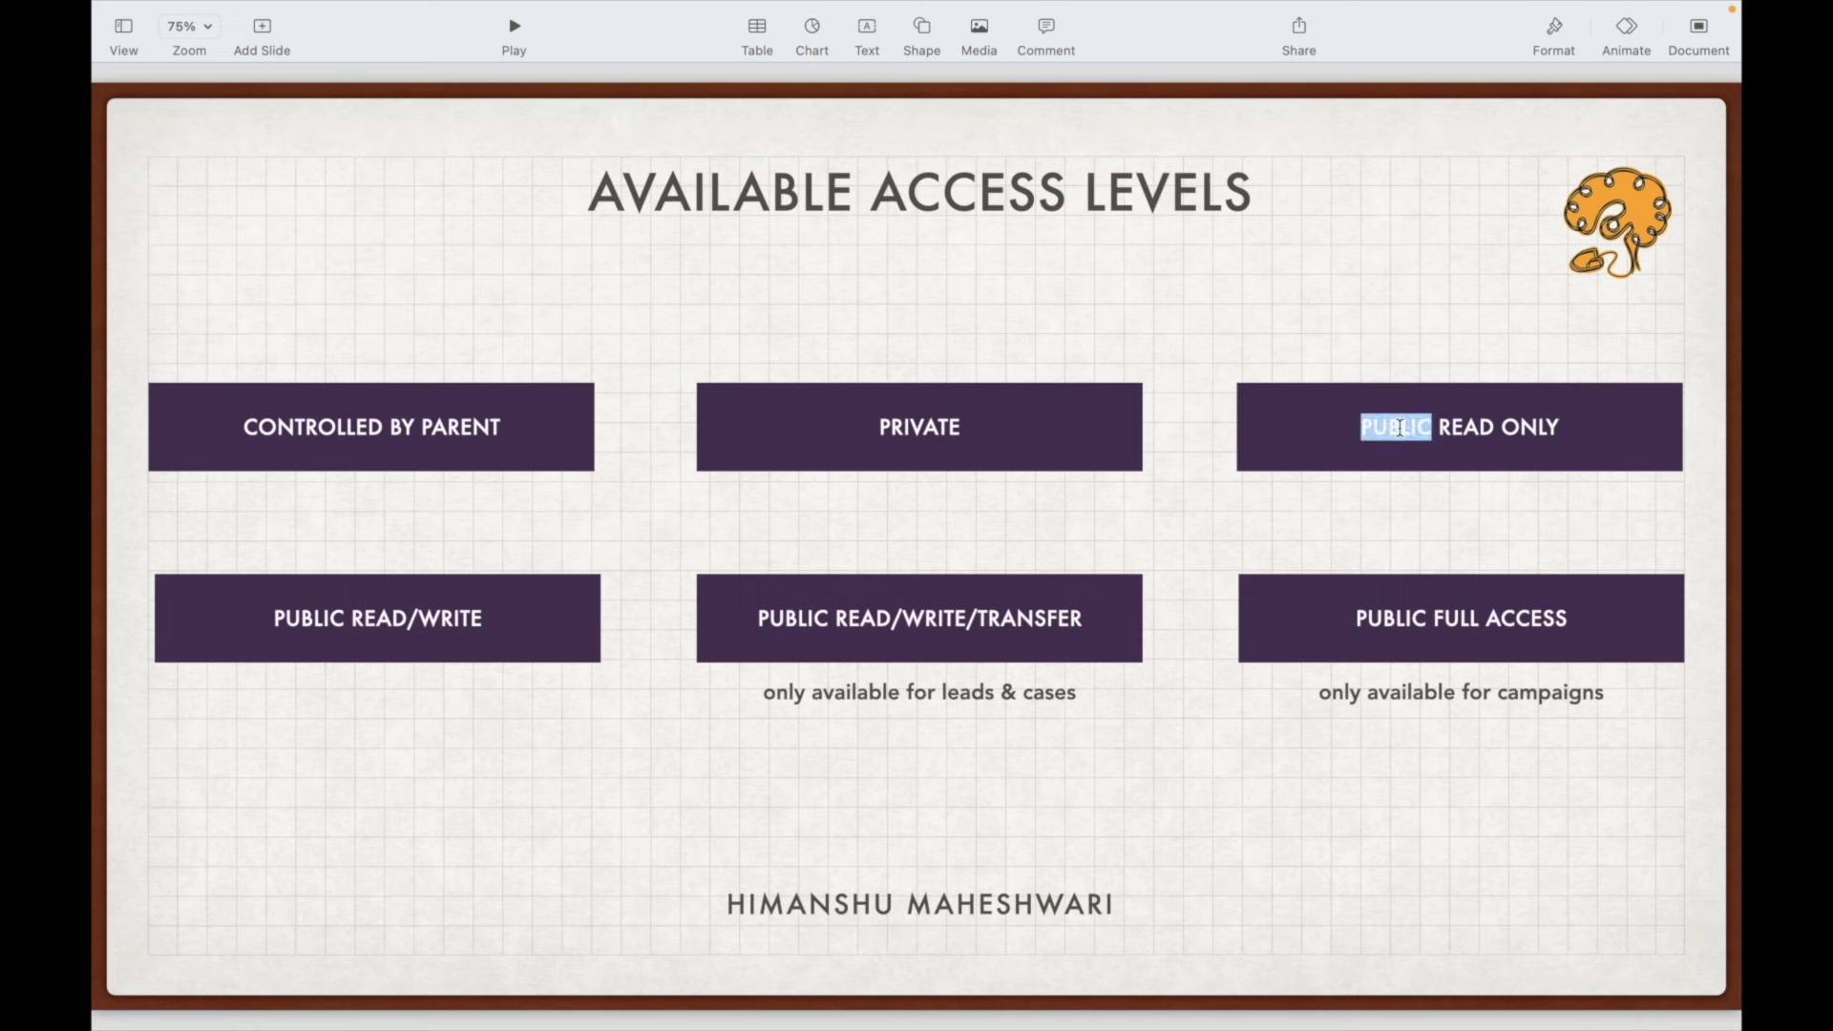
left_click(1472, 427)
double_click(1470, 427)
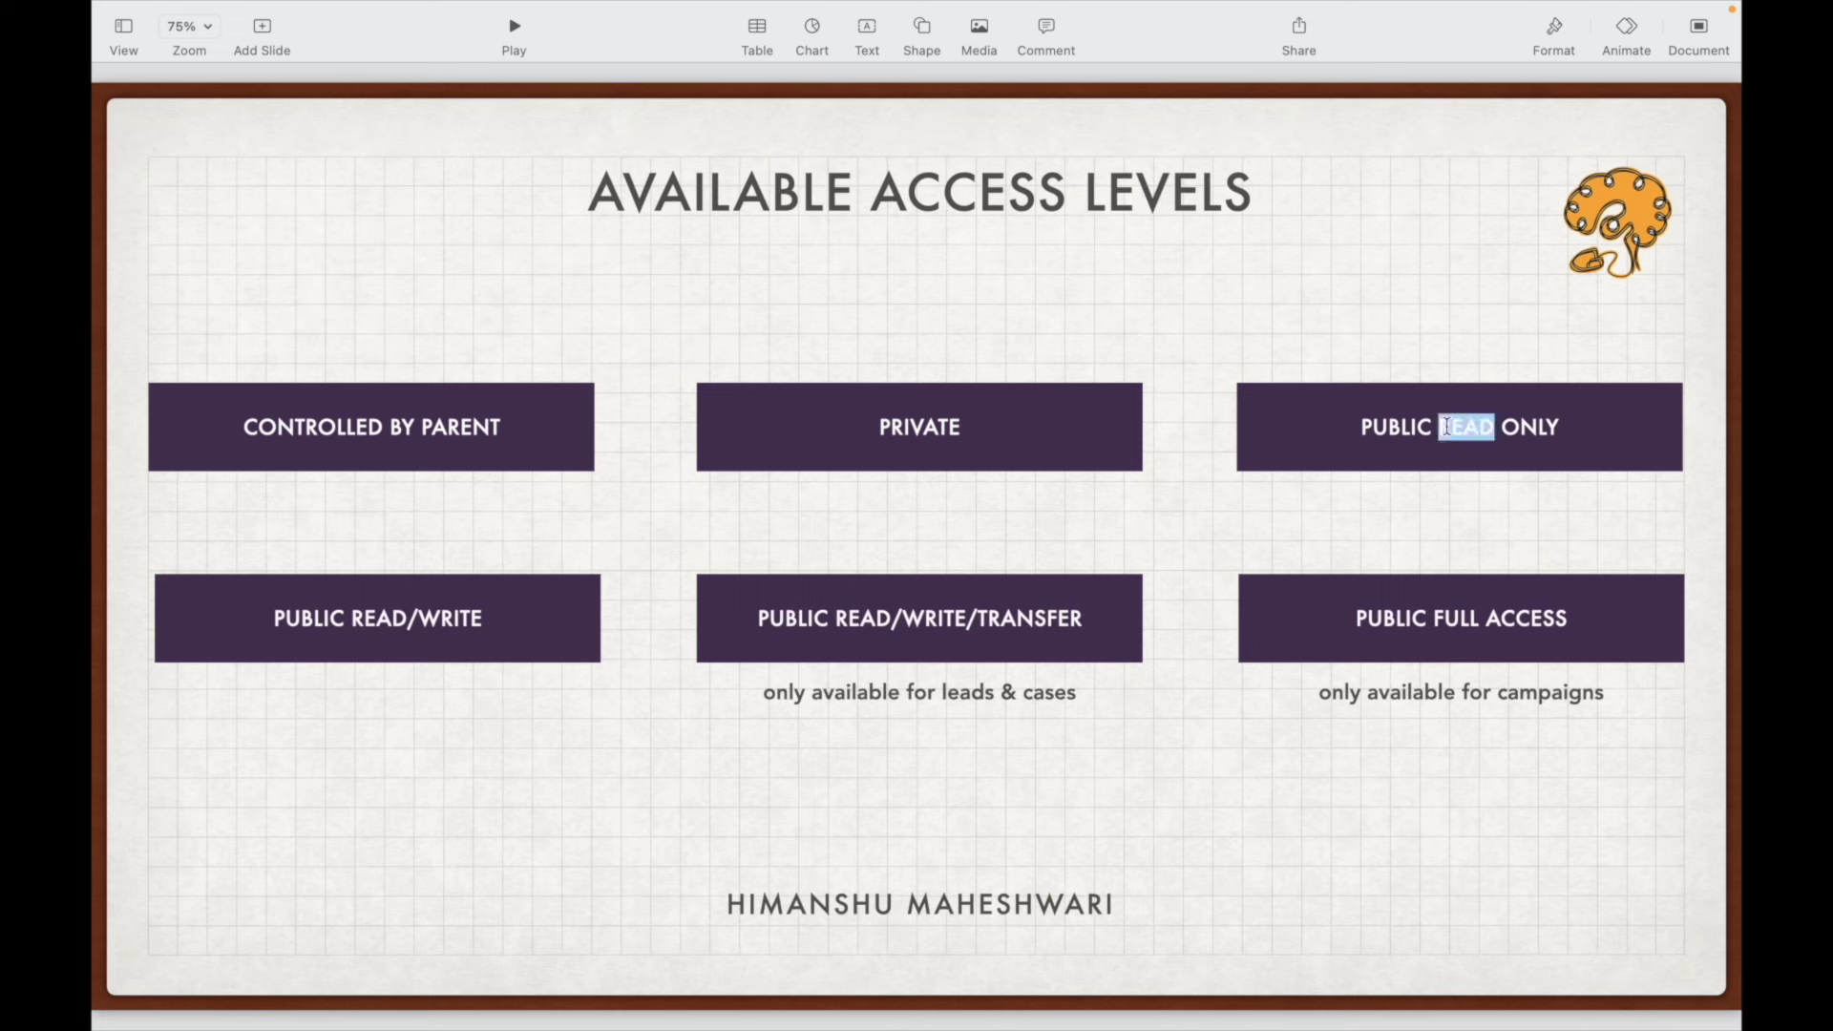
left_click(876, 441)
double_click(907, 427)
left_click(912, 427)
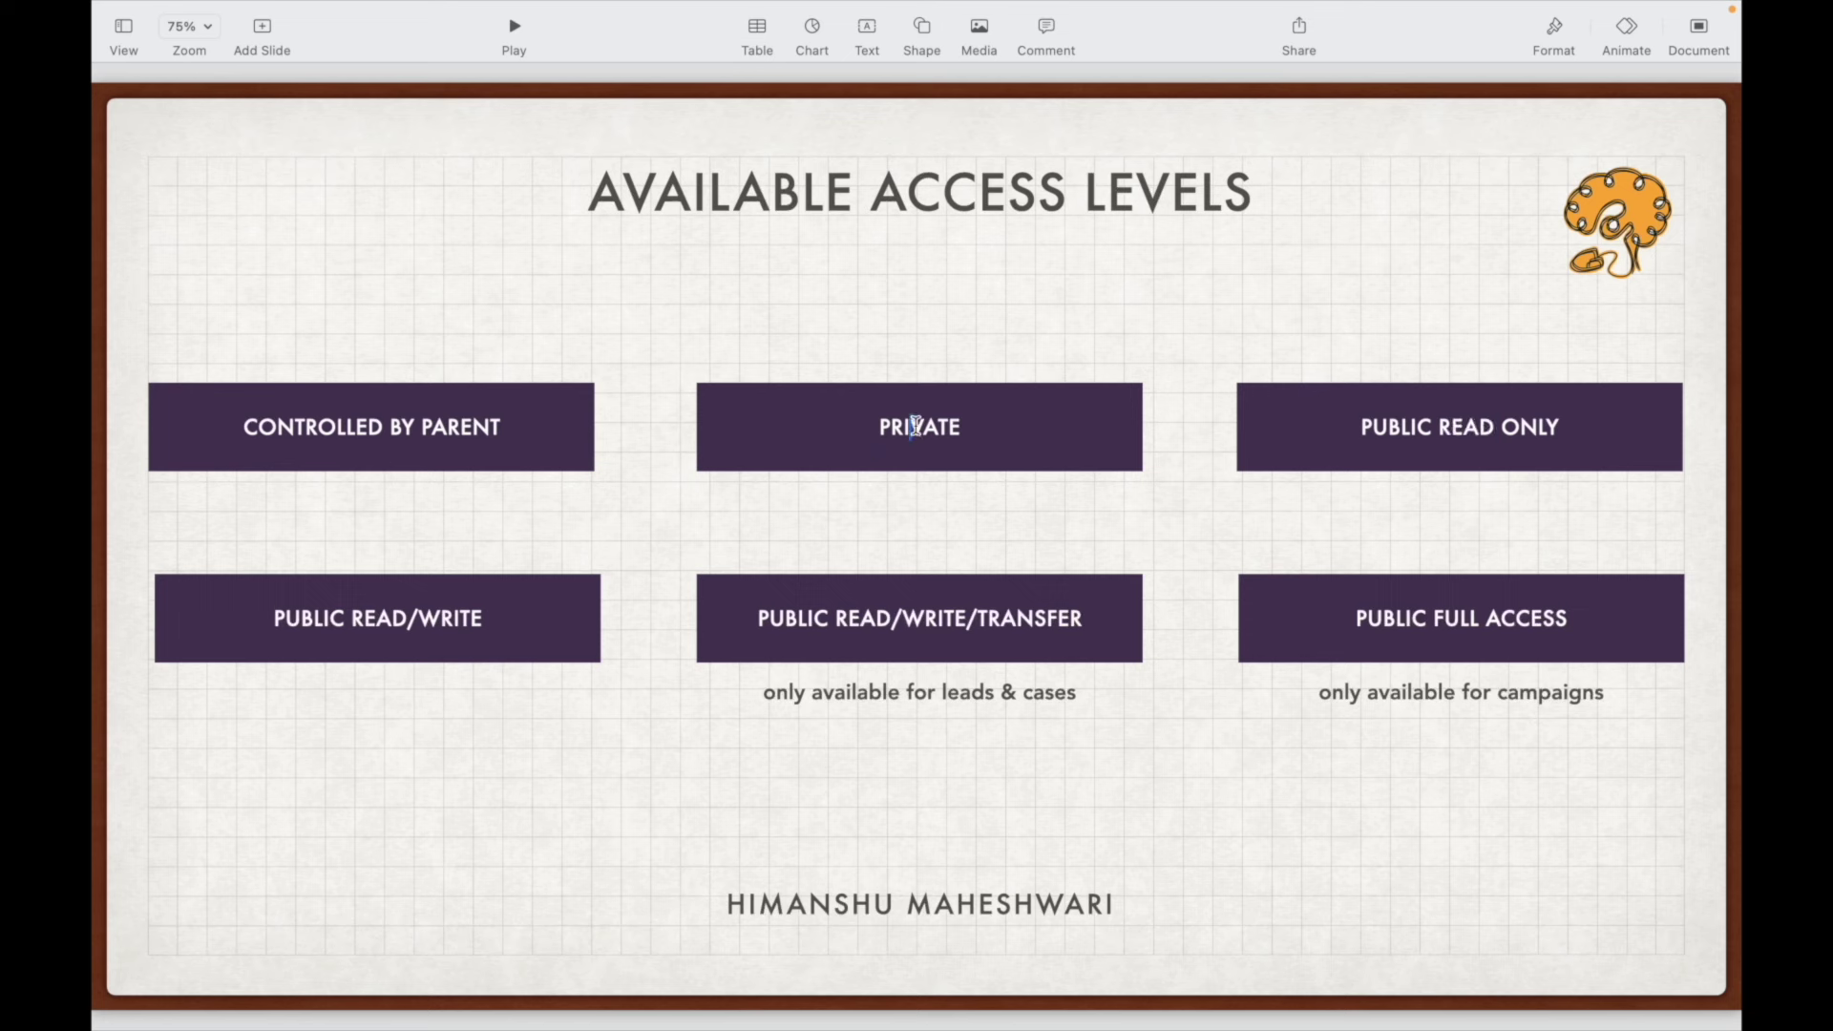
double_click(1419, 427)
left_click(1435, 427)
left_click(393, 628)
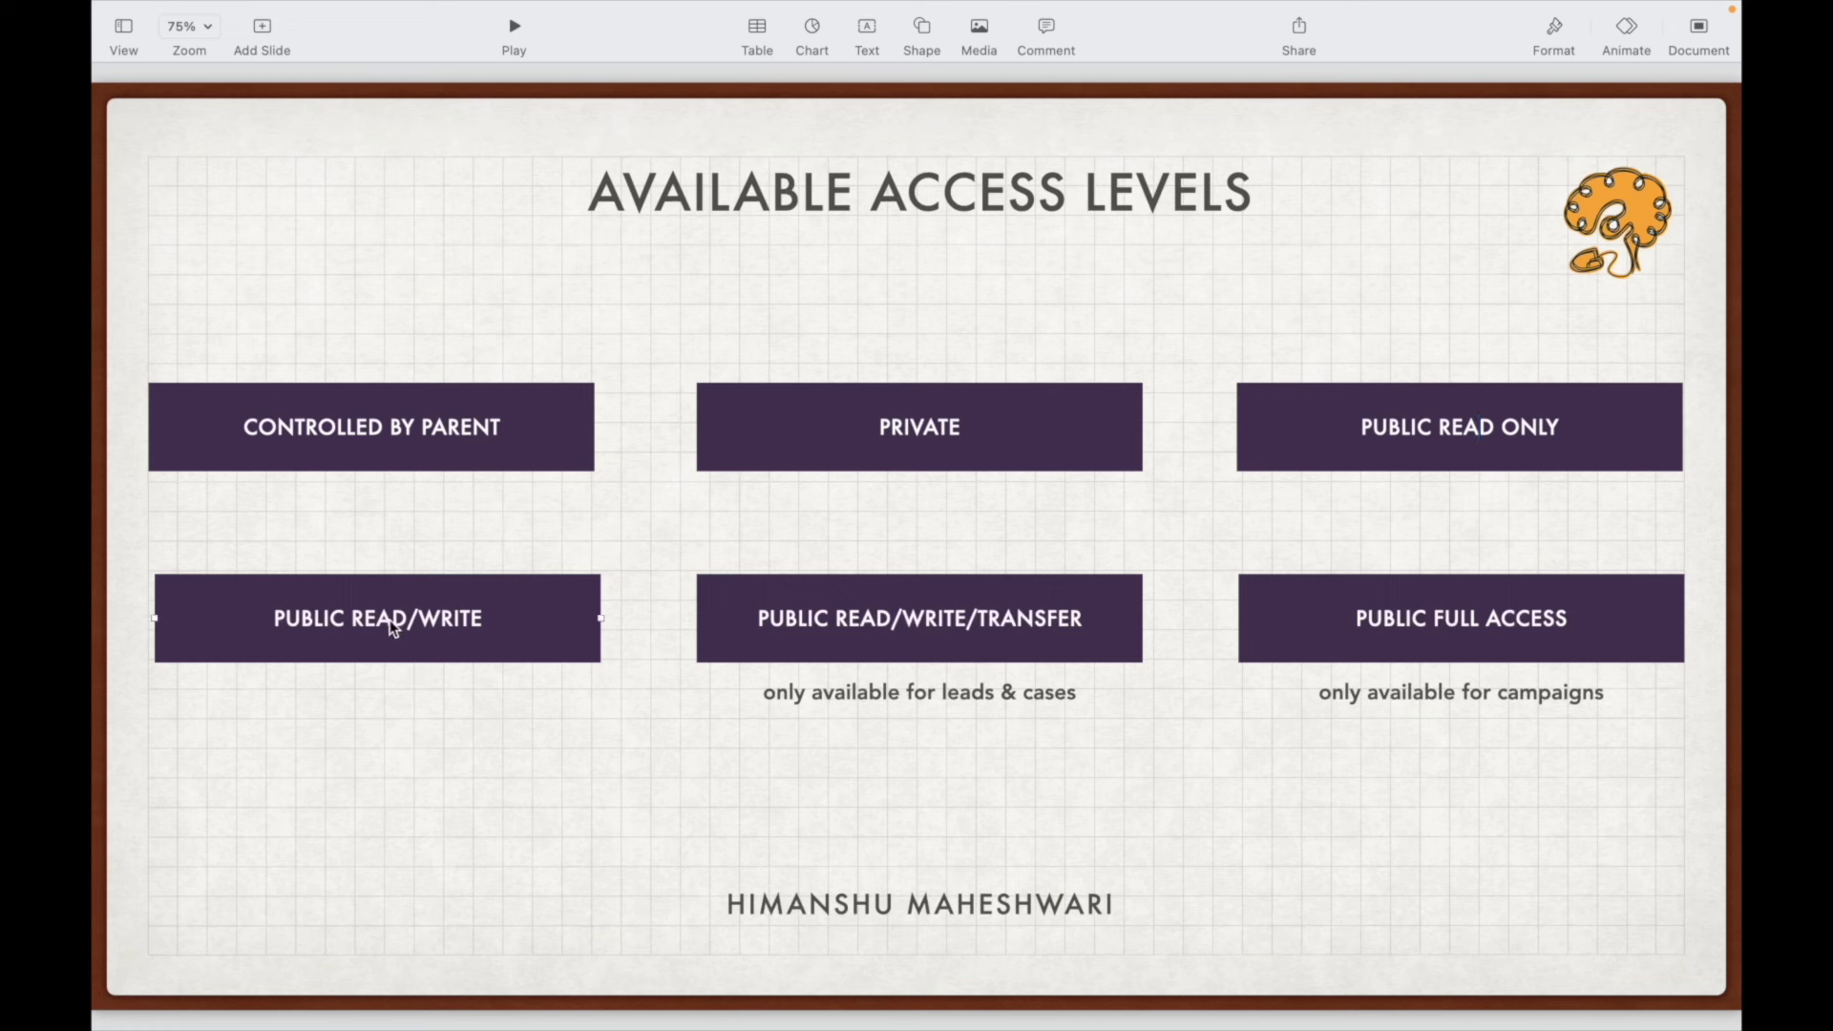
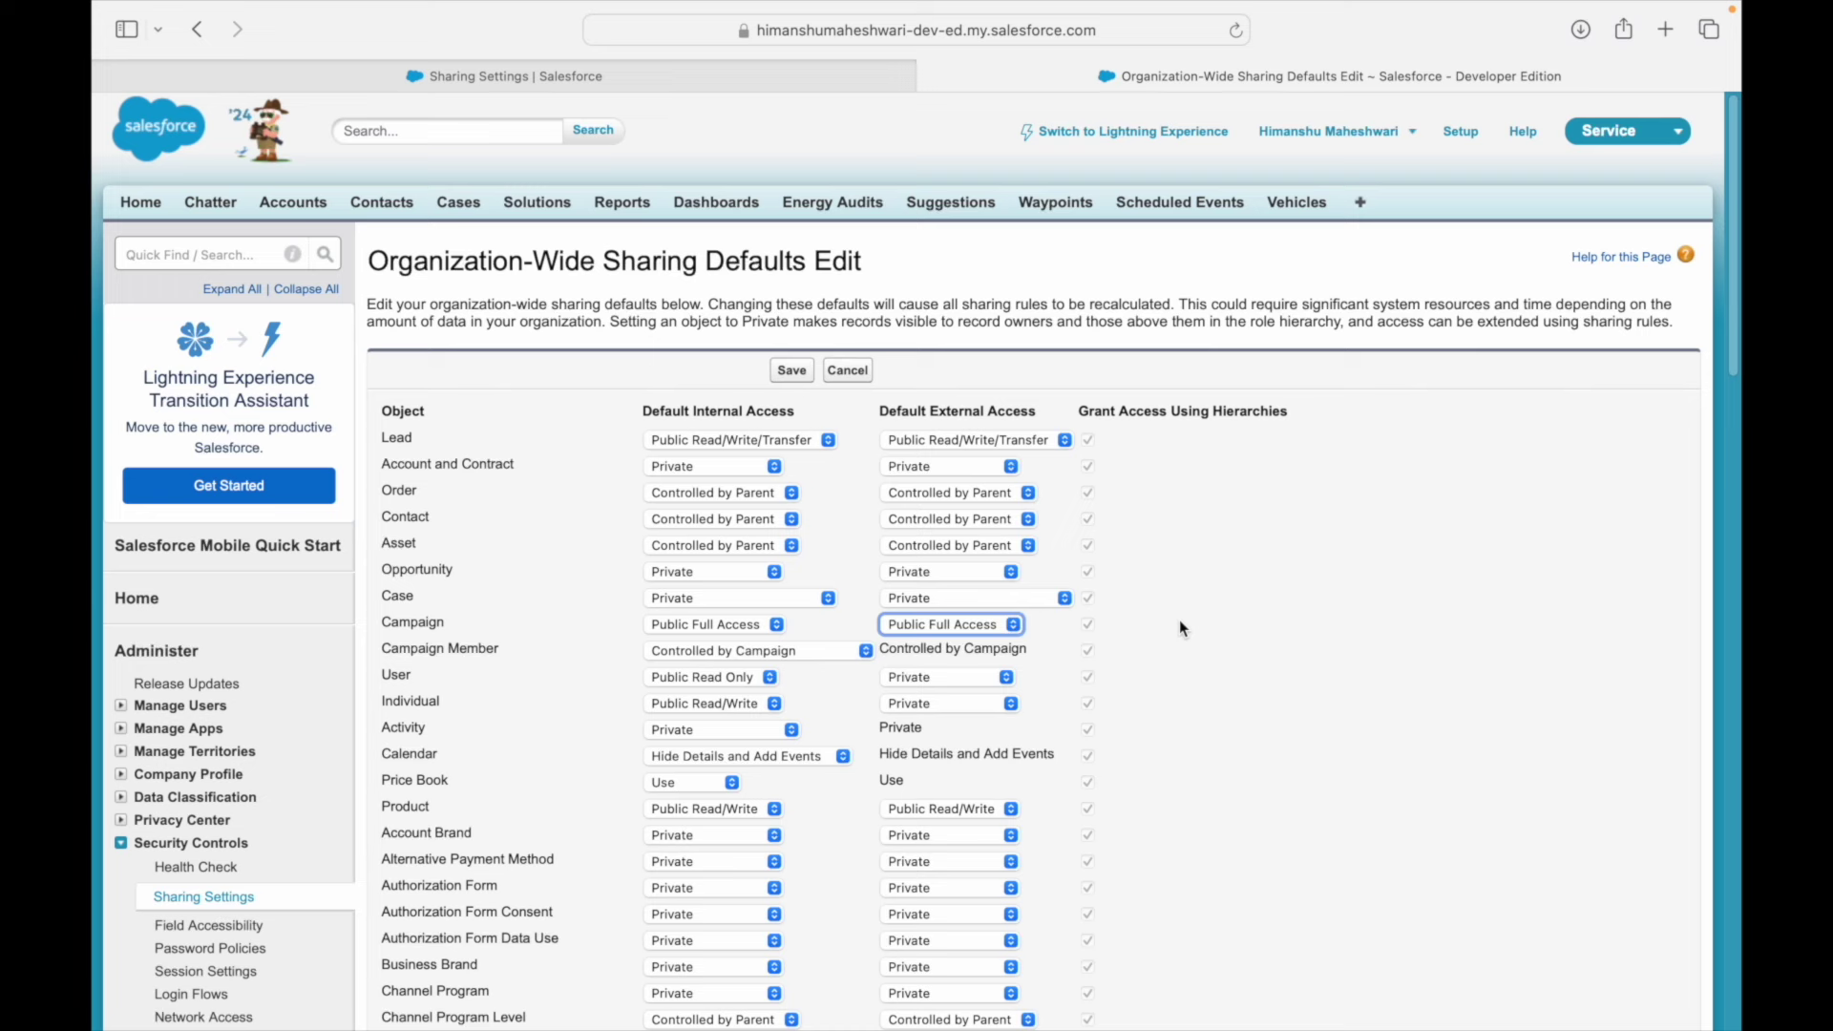
left_click(1180, 628)
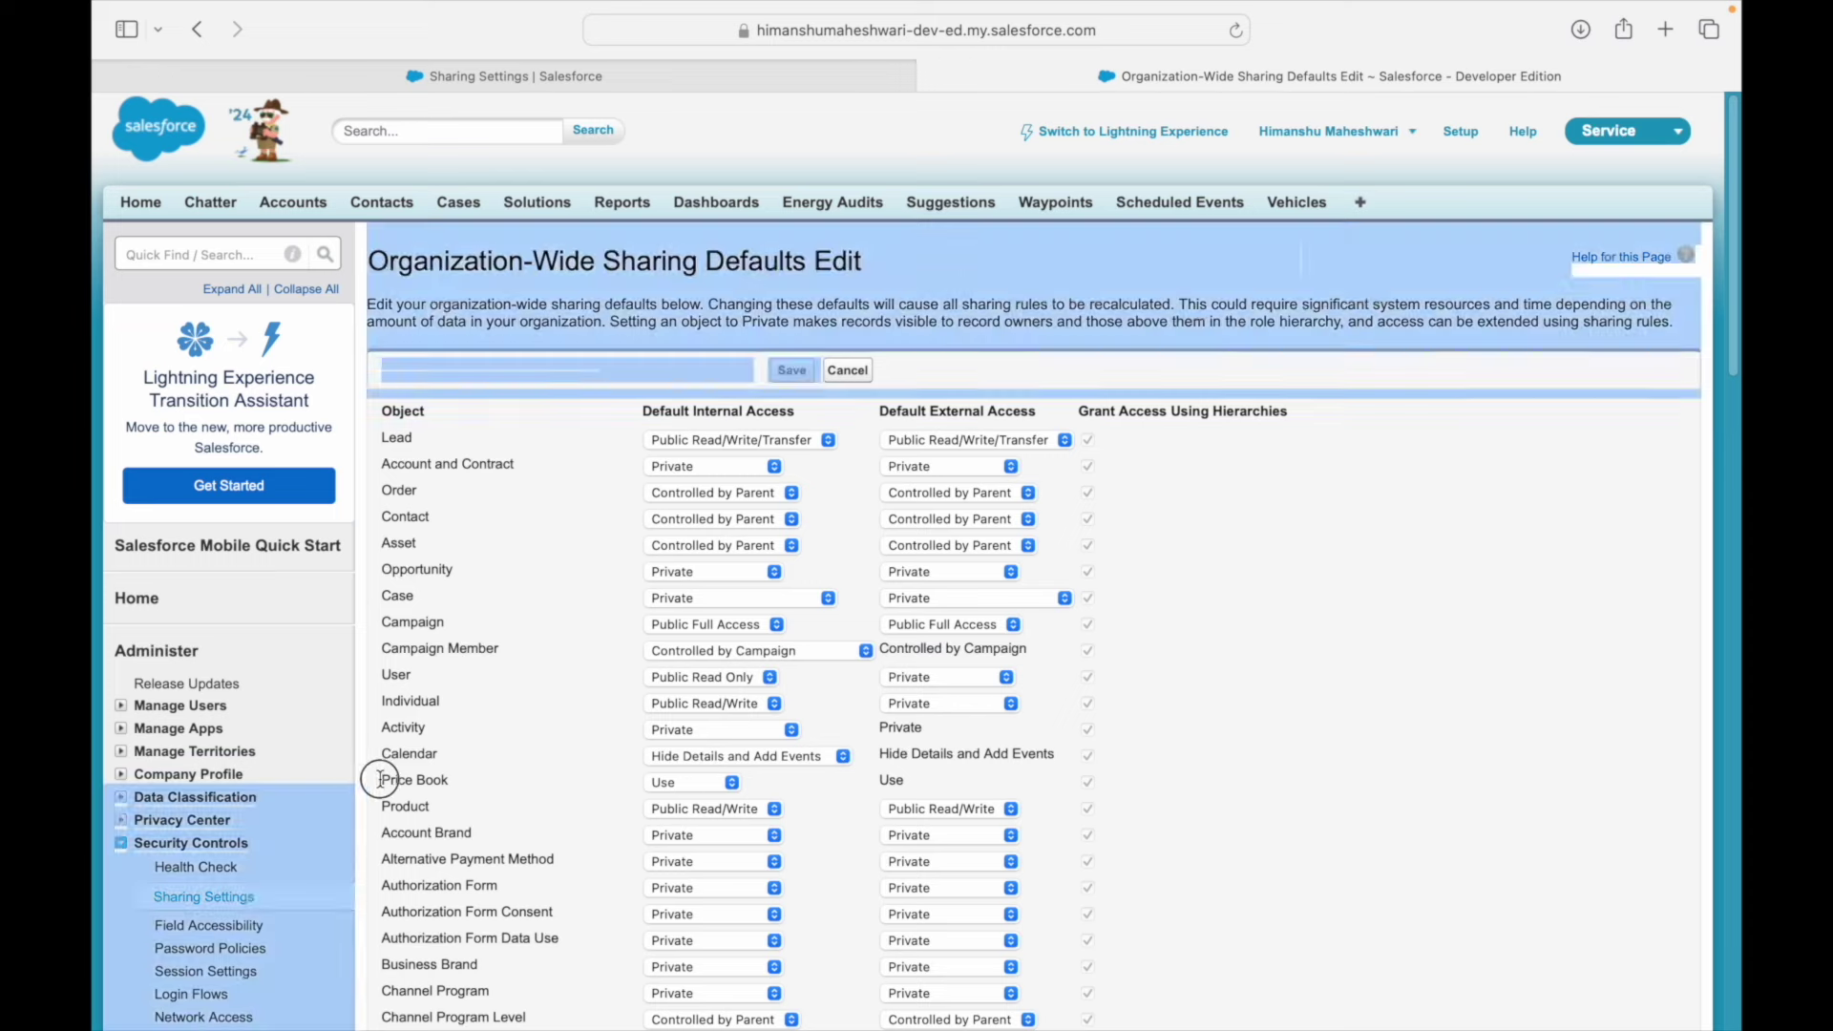
left_click(663, 783)
left_click(668, 778)
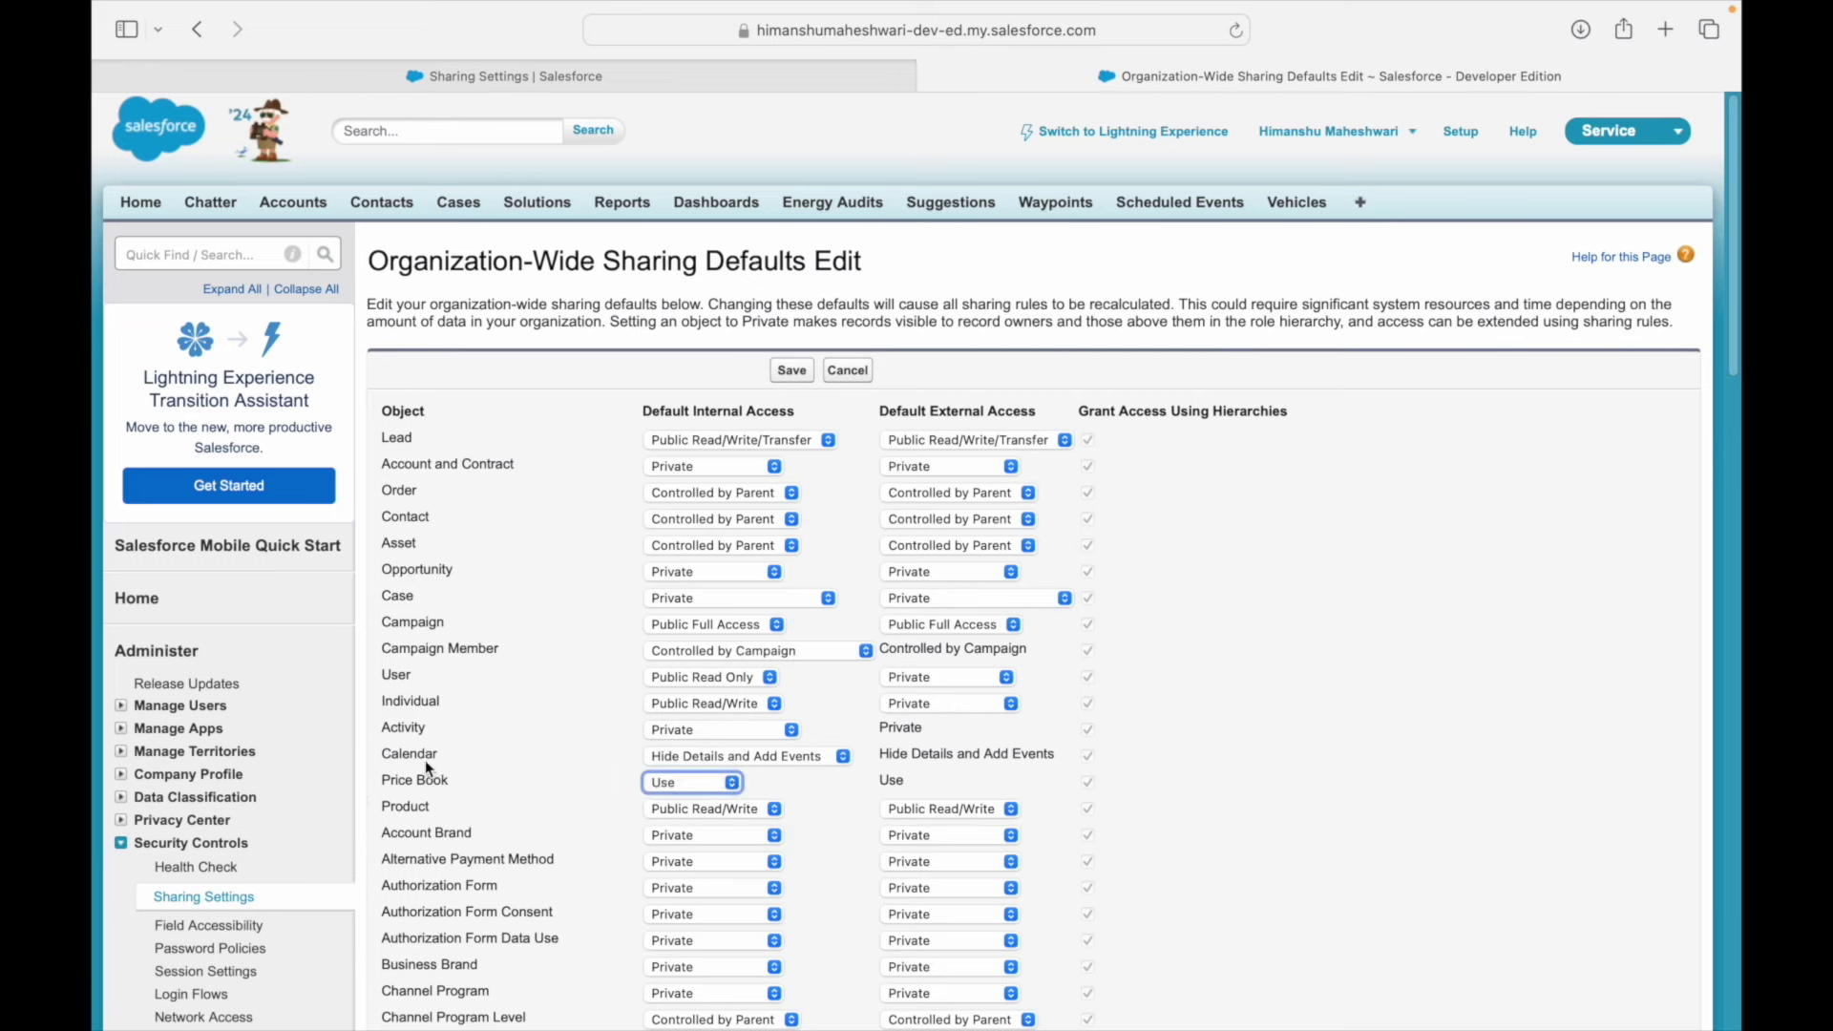
left_click(701, 767)
left_click(702, 766)
scroll(674, 894, "down", 3)
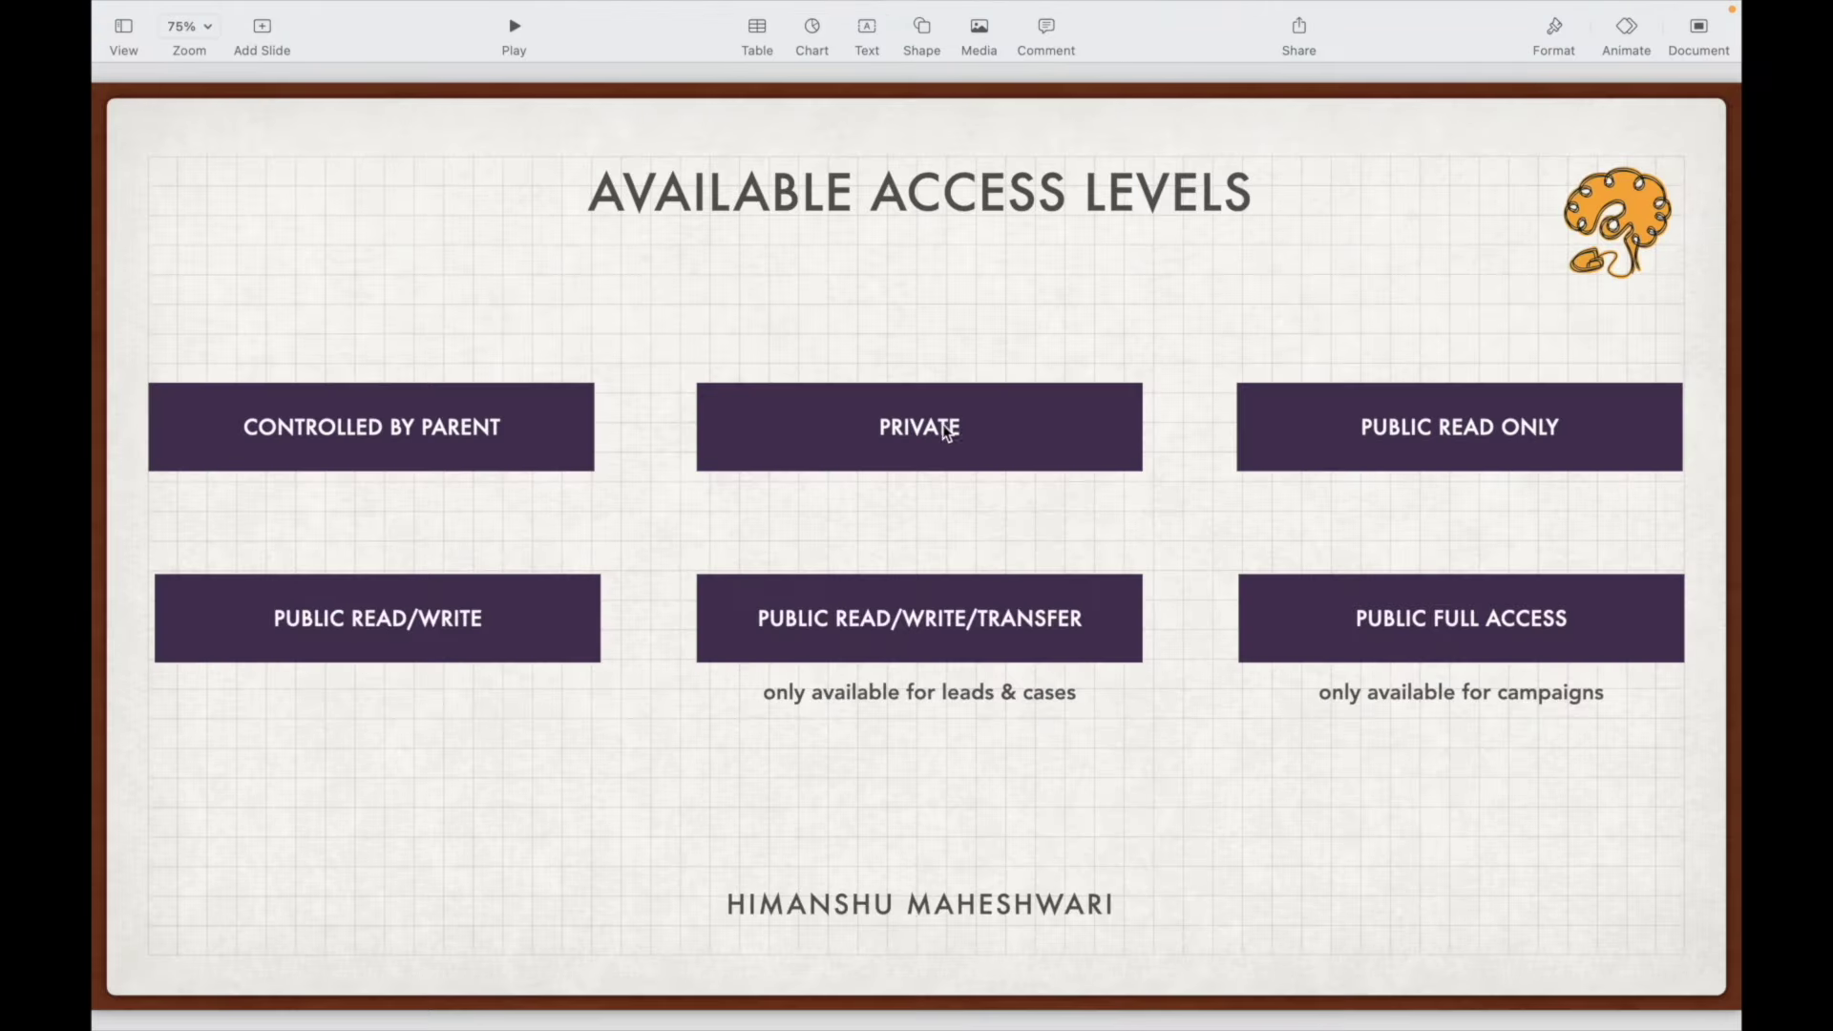
- Highlight the CONTROLLED BY PARENT and PUBLIC READ/WRITE boxes on the slide, then deselect them
left_click(540, 433)
left_click(477, 620, "shift")
left_click(436, 451, "shift")
left_click(512, 739)
- Advance past the ROLES title to the hierarchy-access slide, then return to Salesforce Sharing Settings
key("Down")
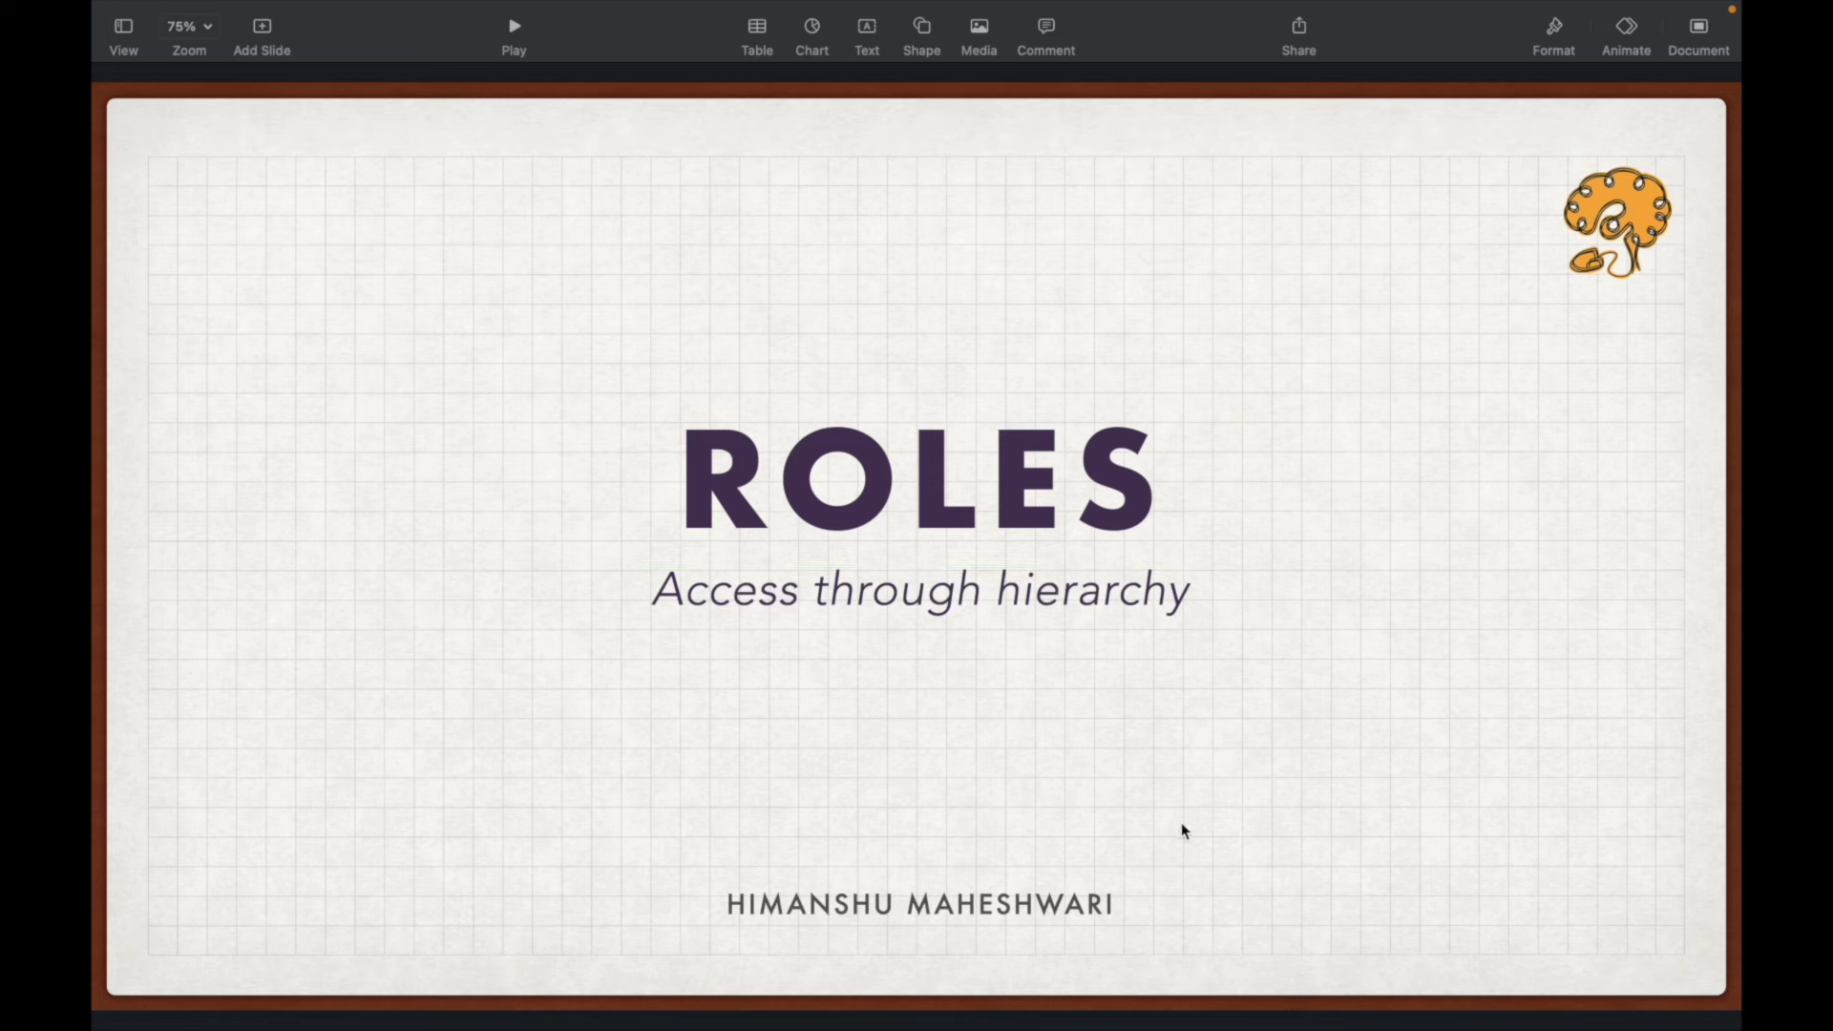
key("Down")
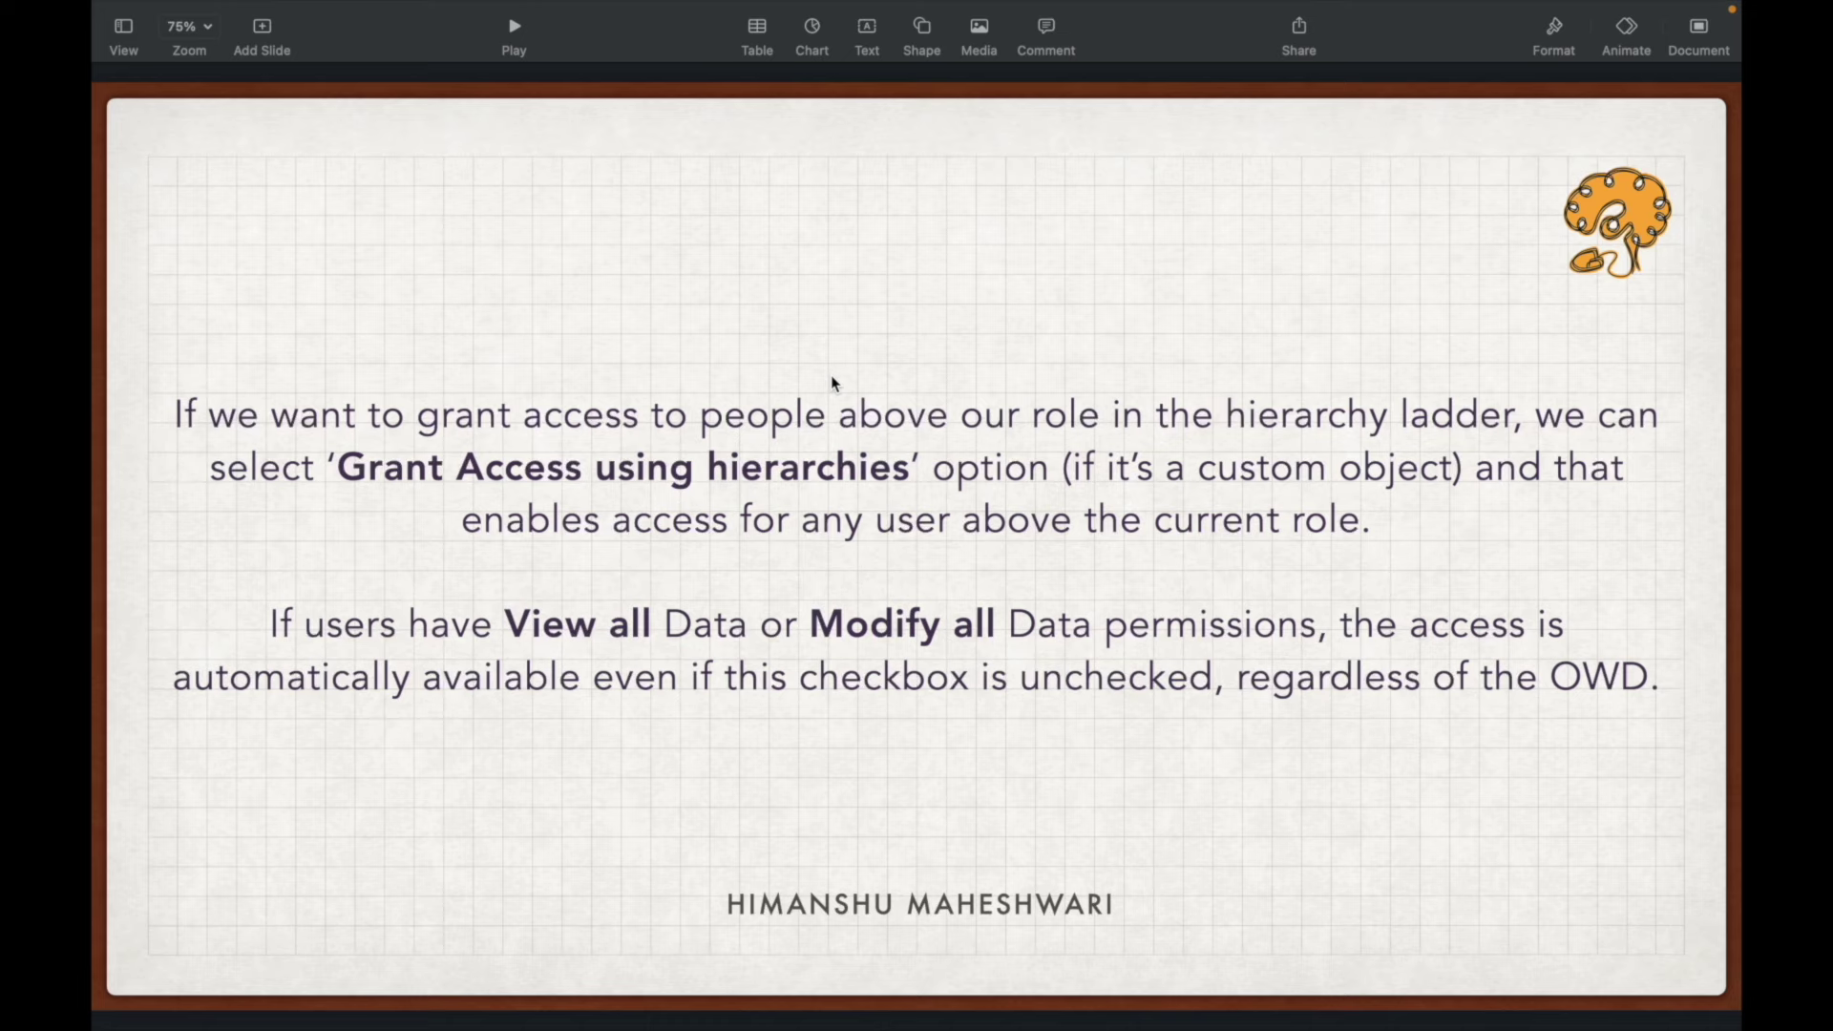
key("ctrl+Left")
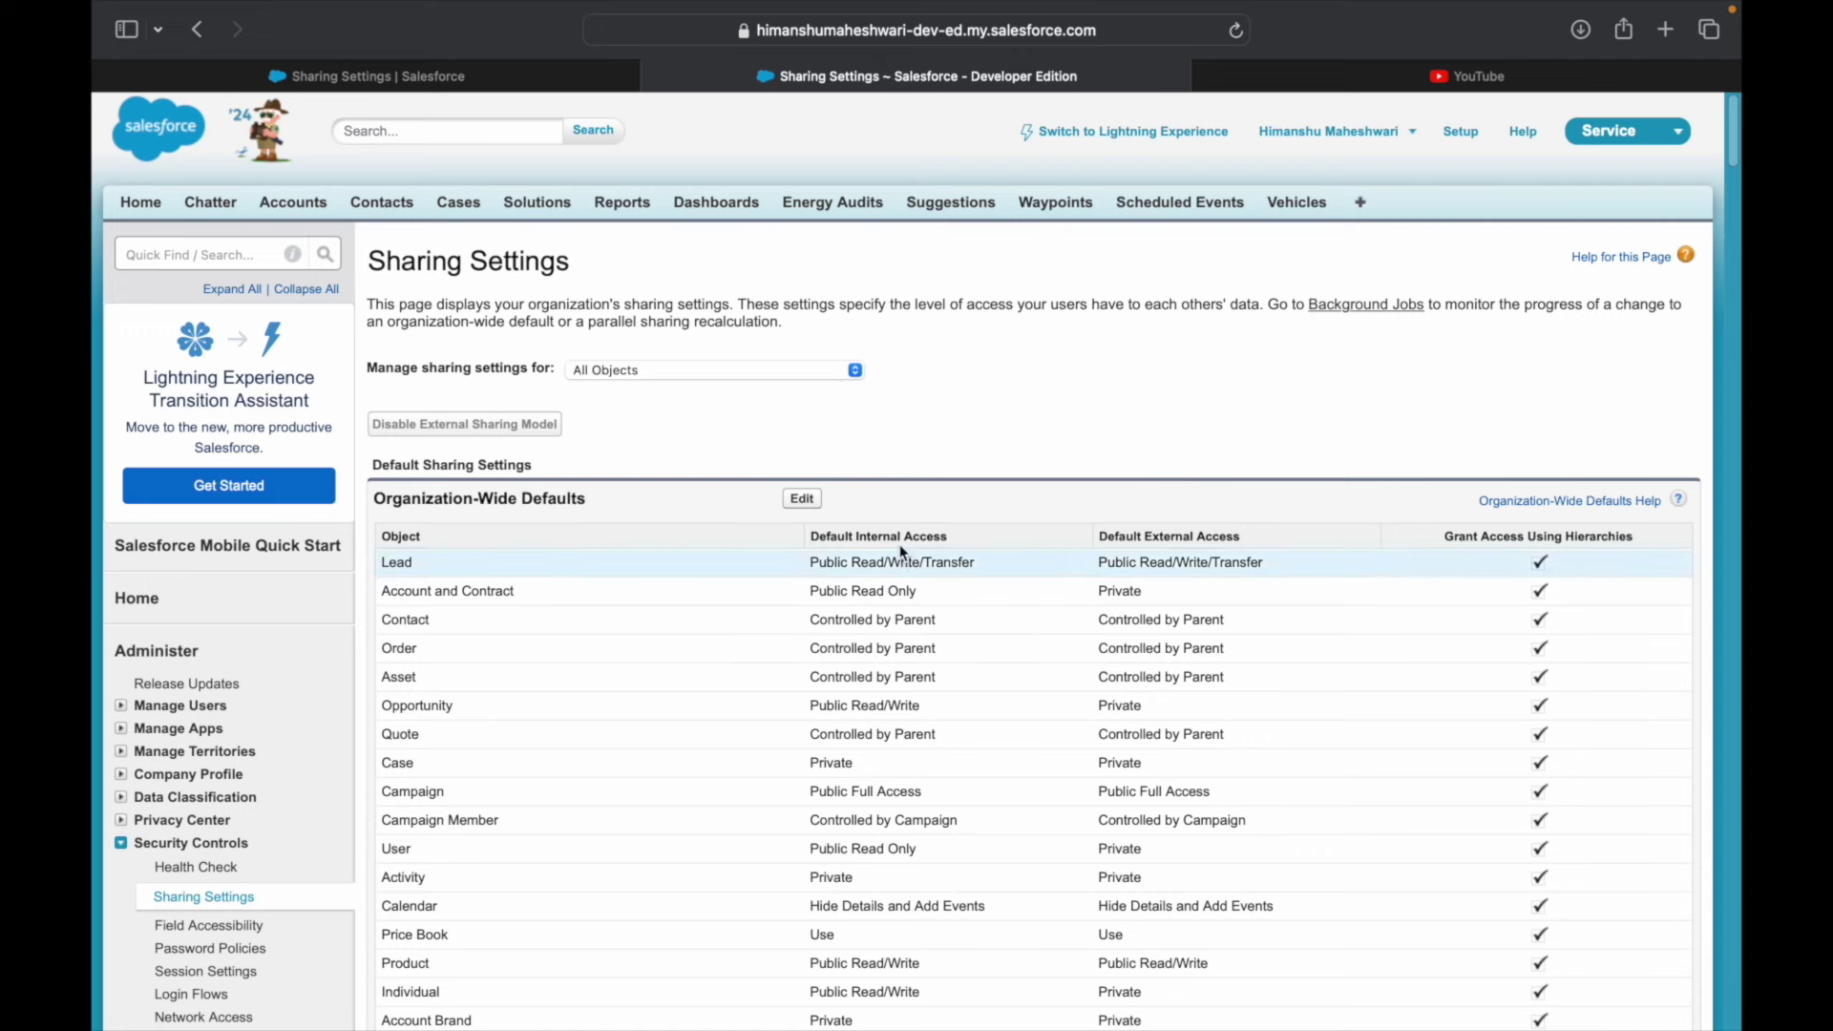
left_click_drag(903, 537, 917, 537)
mouse_move(1181, 536)
left_mouse_down()
mouse_move(1156, 536)
mouse_move(1201, 534)
left_mouse_up()
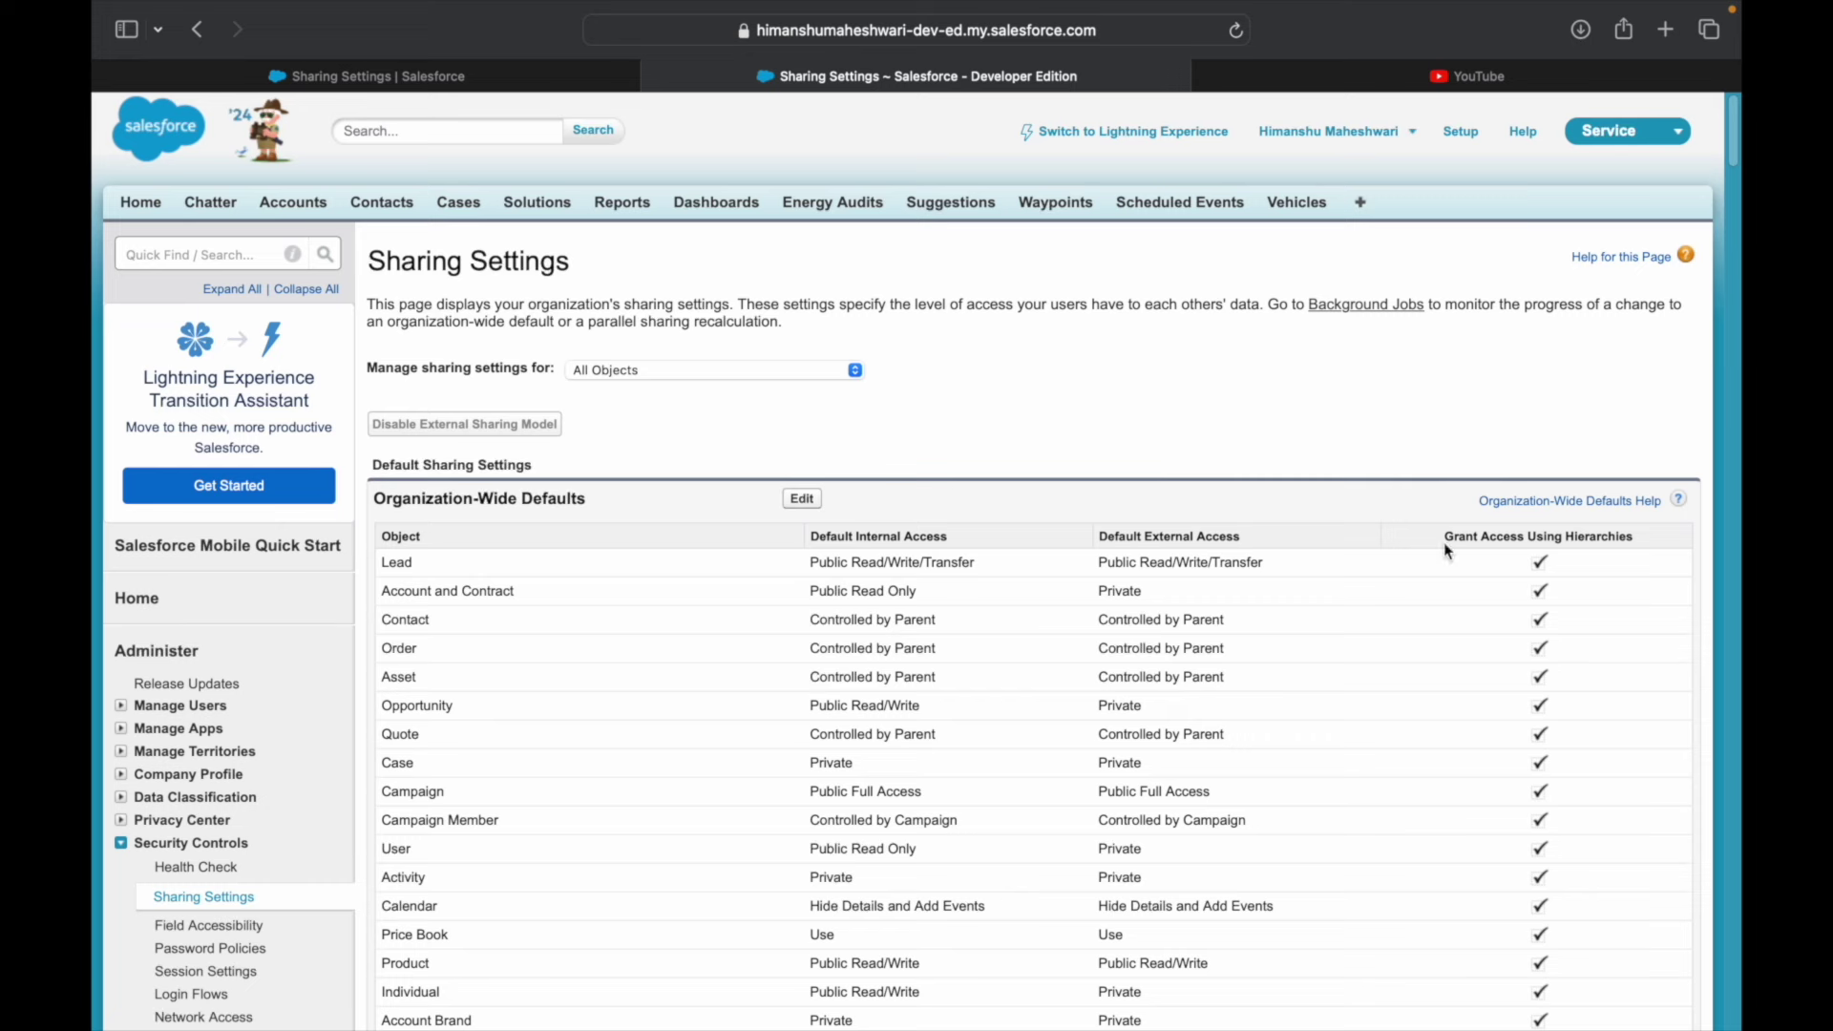
left_click_drag(1446, 540, 1634, 536)
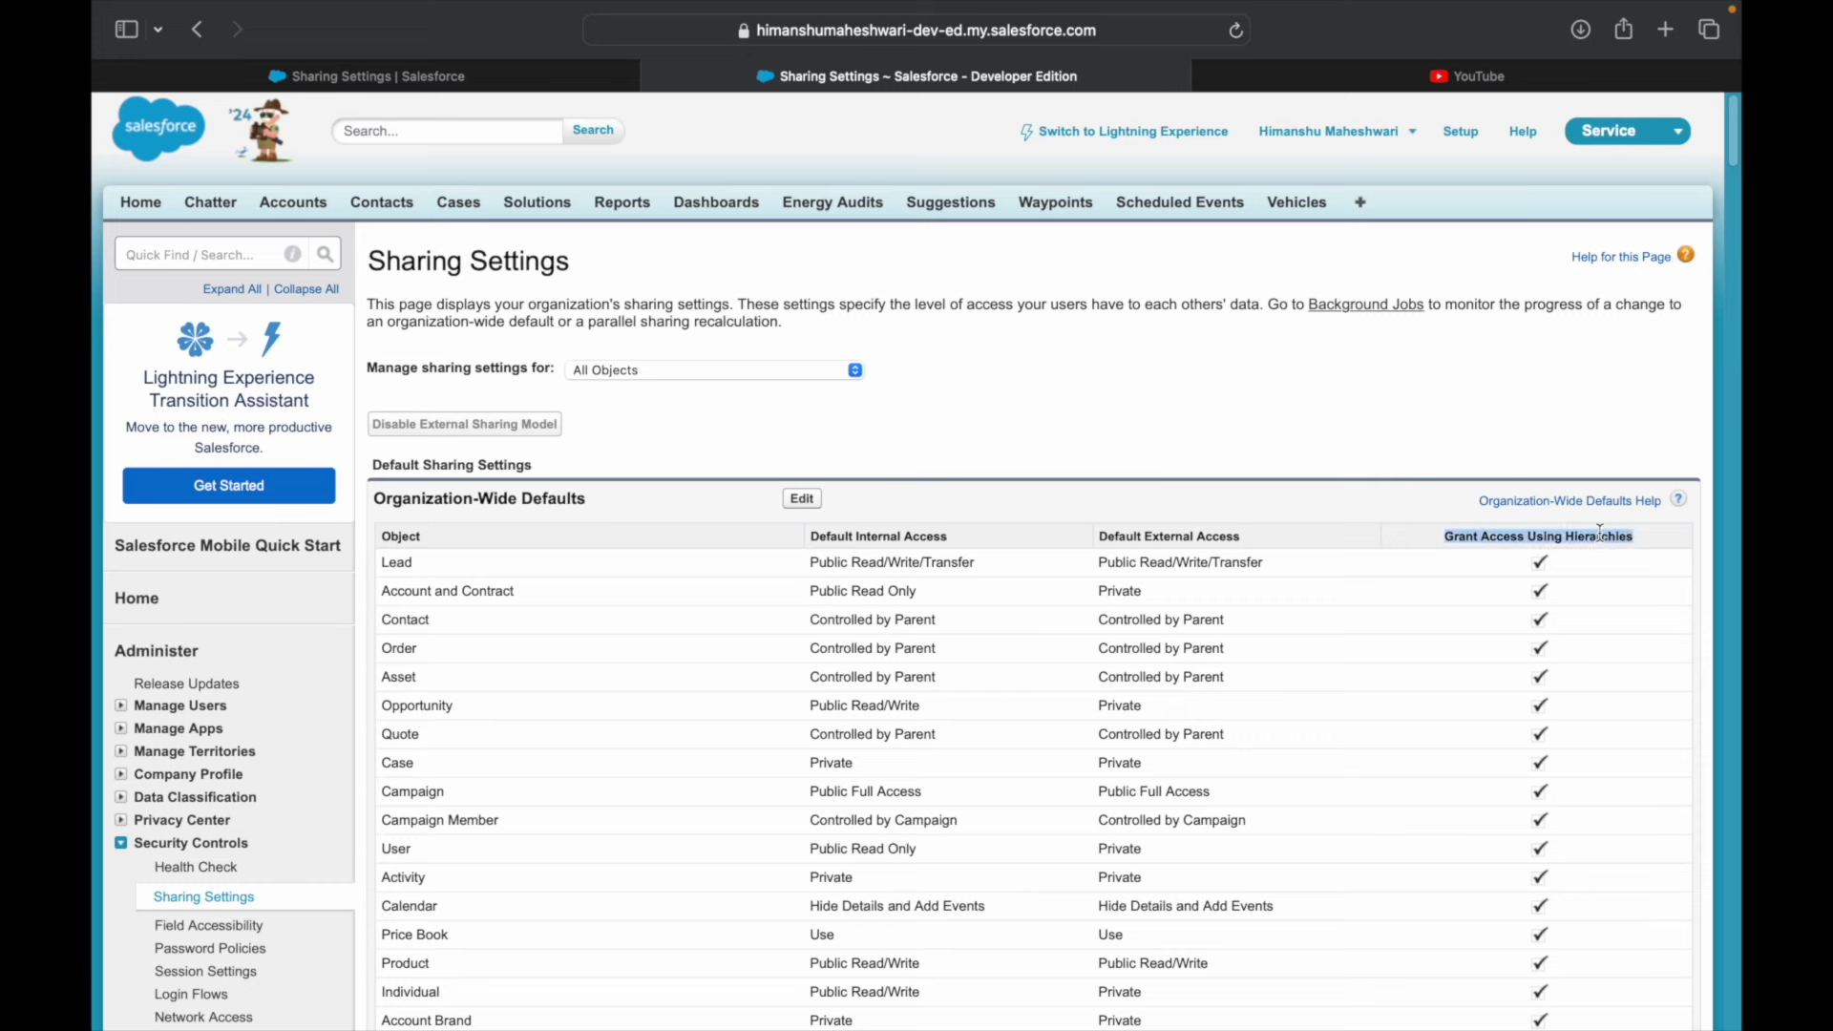
left_click(1319, 425)
left_click_drag(1436, 535, 1634, 535)
left_click(1375, 454)
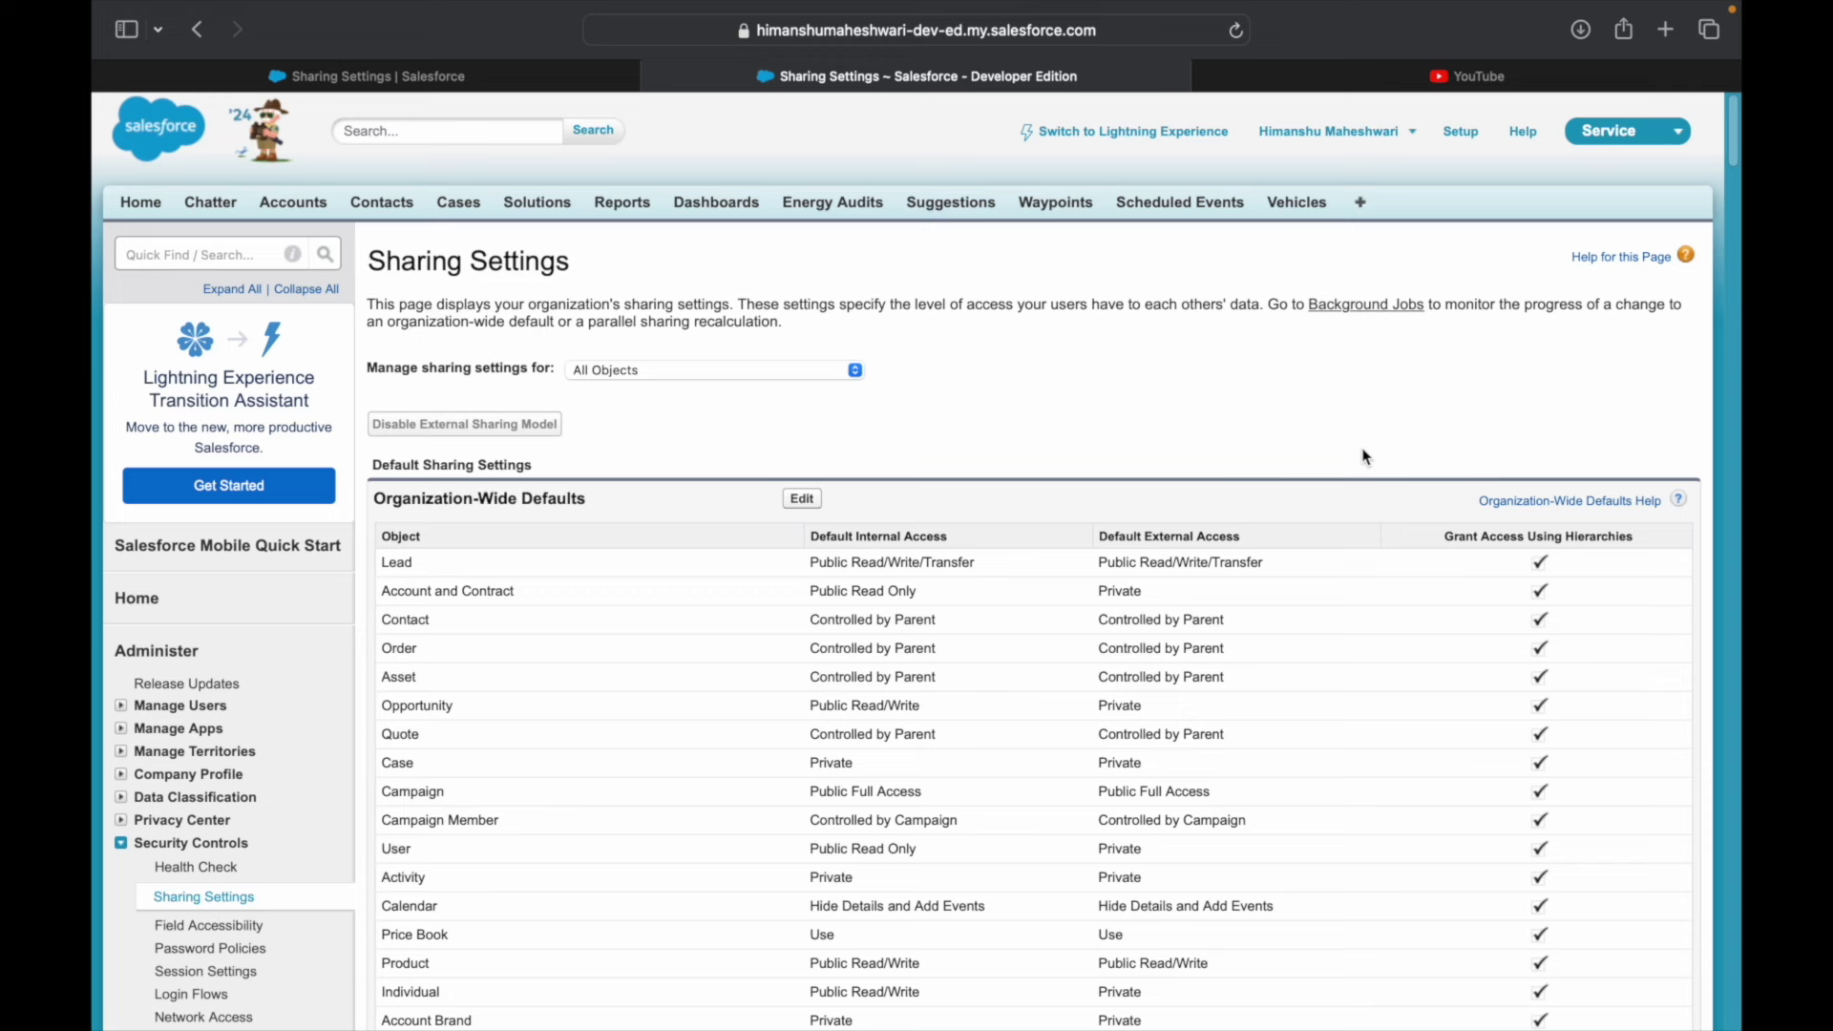
scroll(1348, 594, "down", 2)
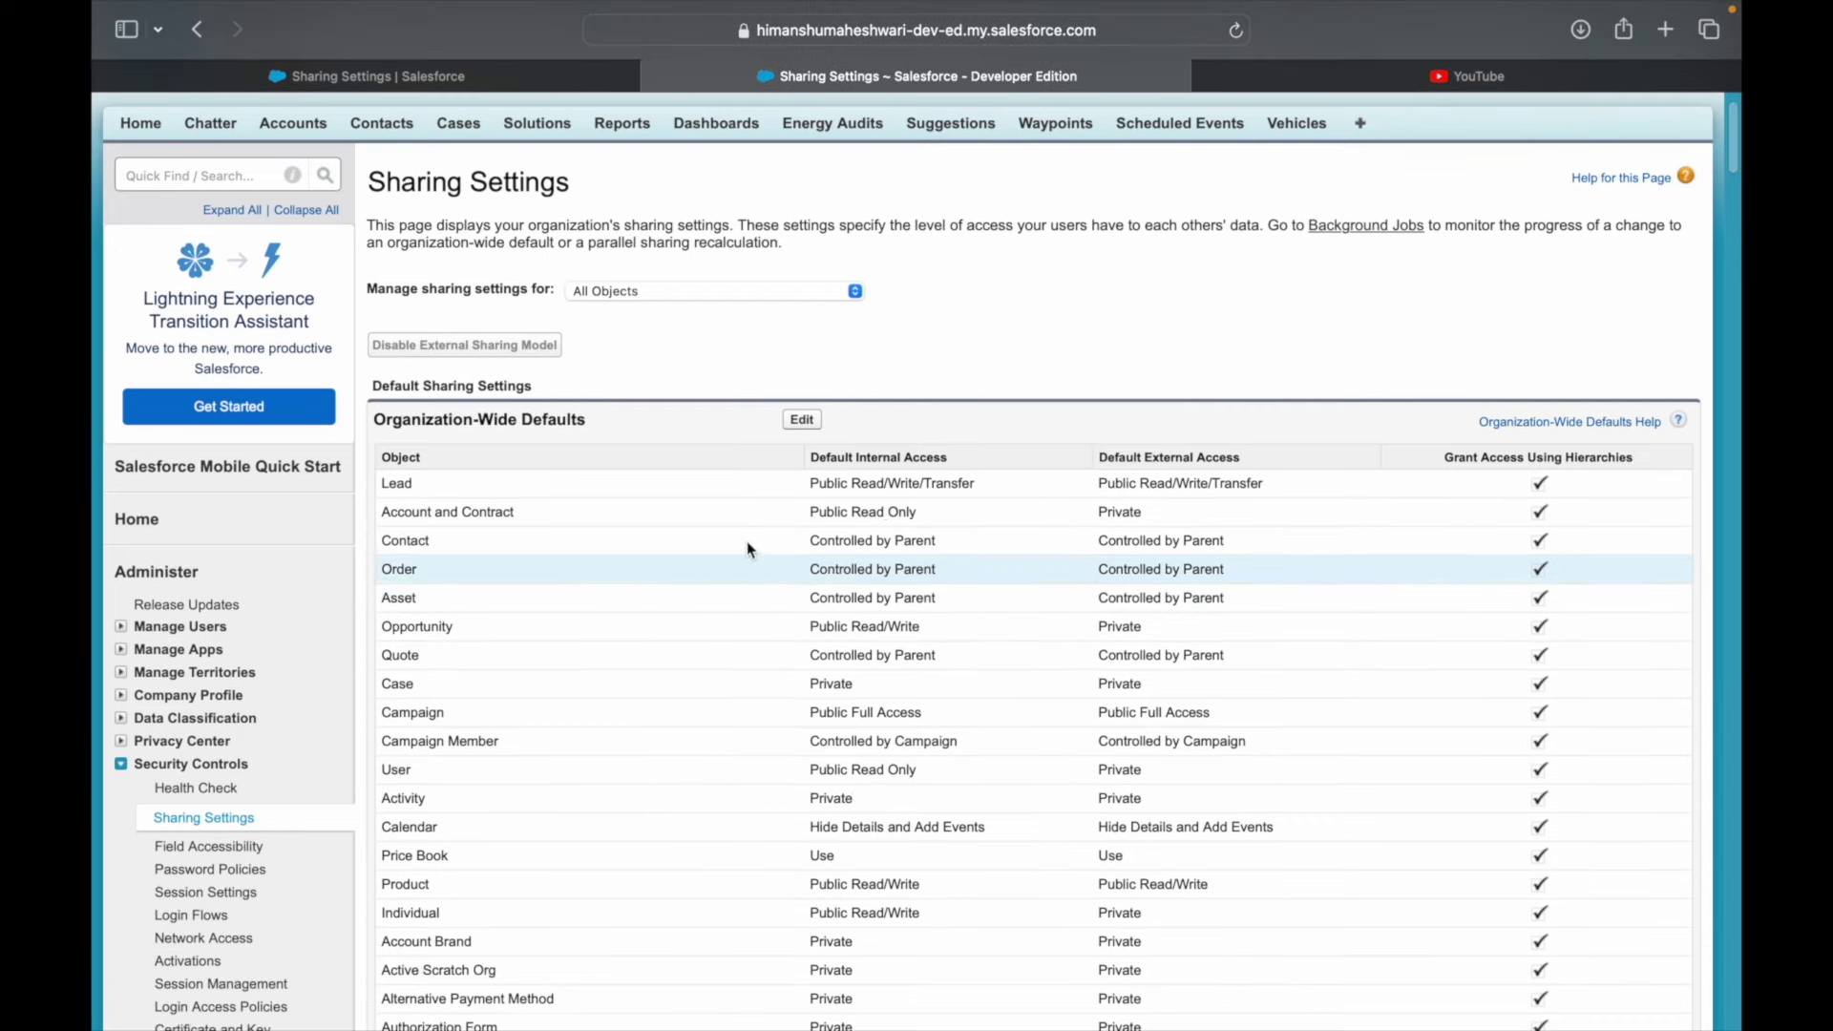
- Edit the org-wide defaults, toggling Batch Lead Convert Errors' Grant Access Using Hierarchies off and back on
left_click(816, 422)
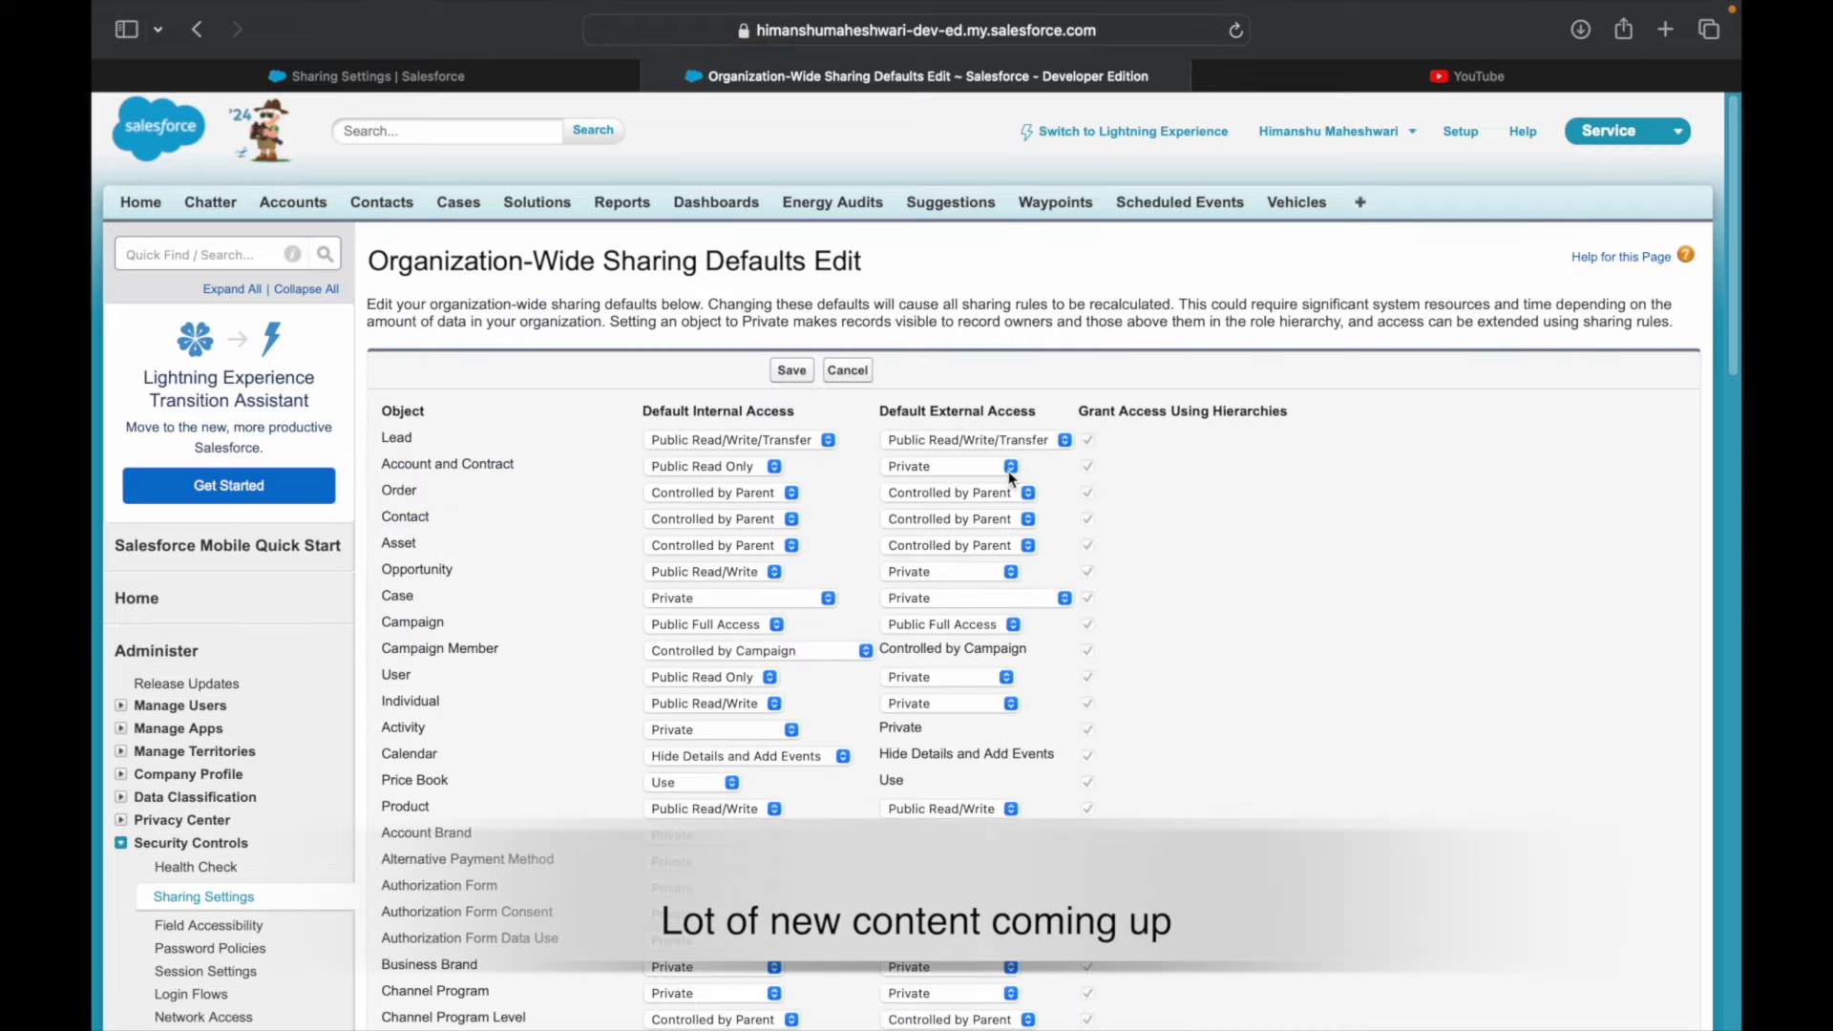
scroll(1097, 724, "down", 3)
scroll(1096, 724, "down", 20)
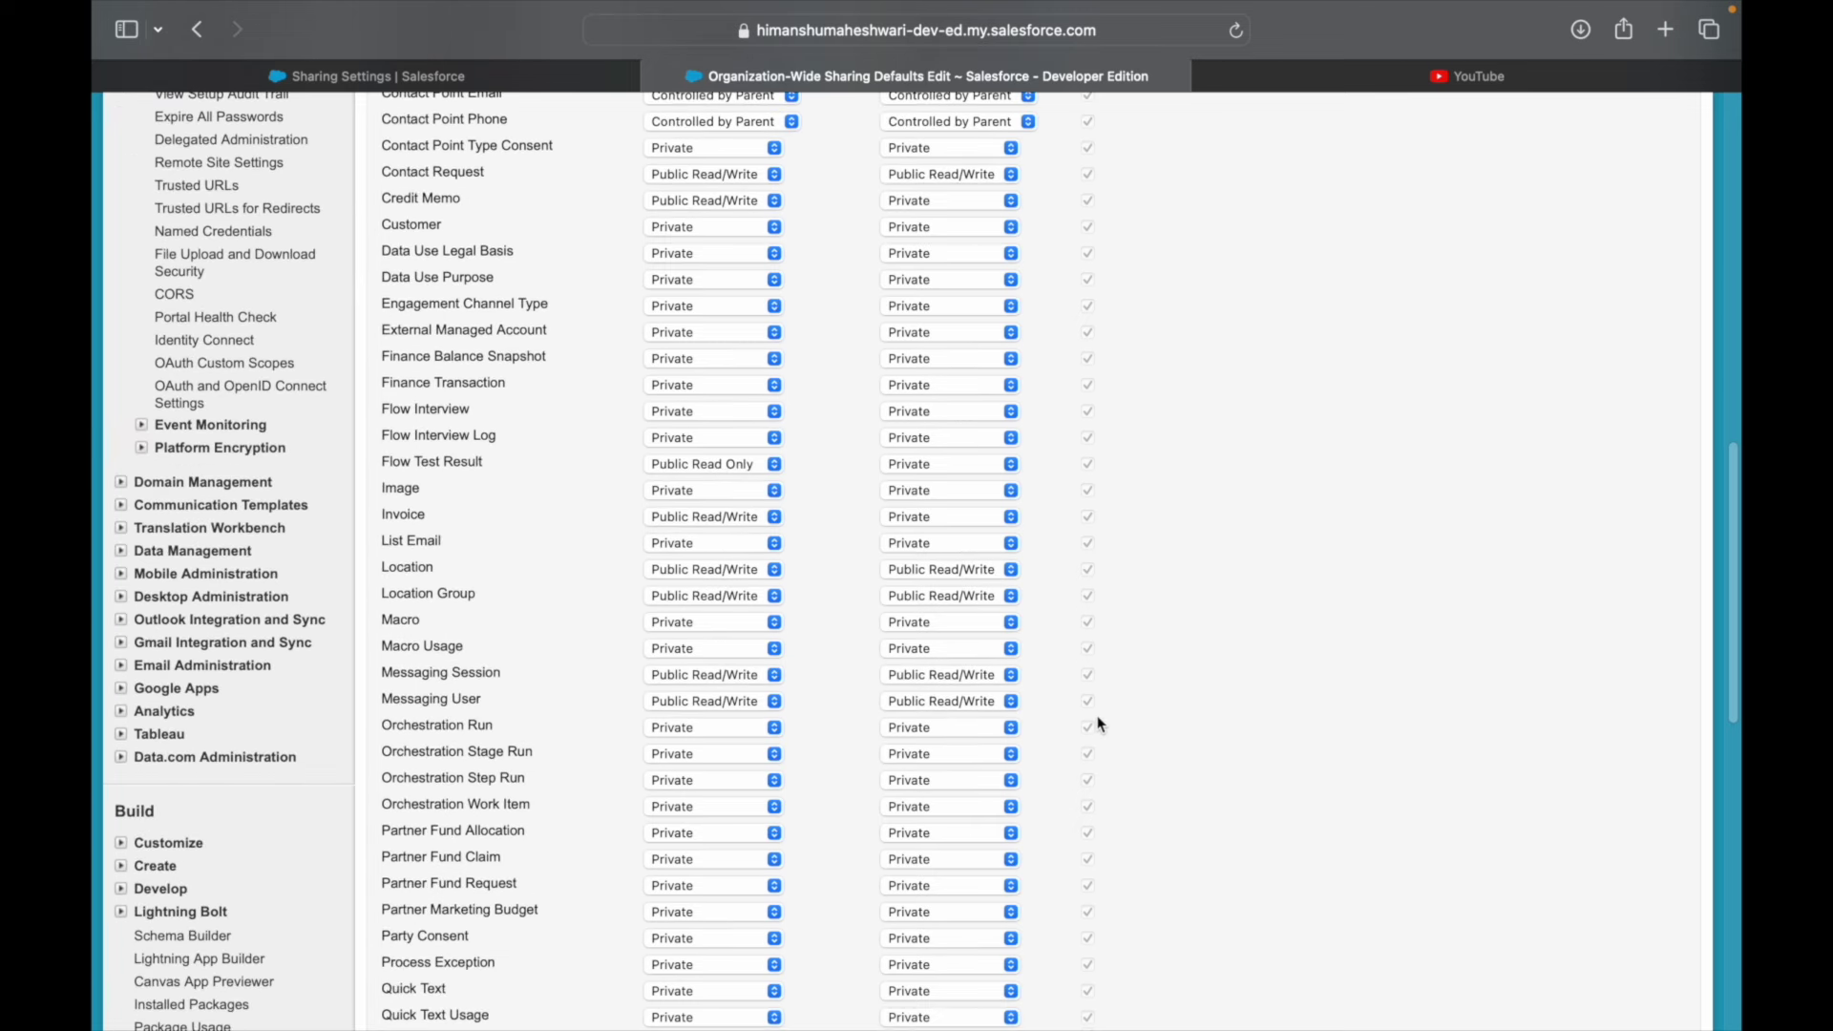
scroll(1097, 659, "down", 11)
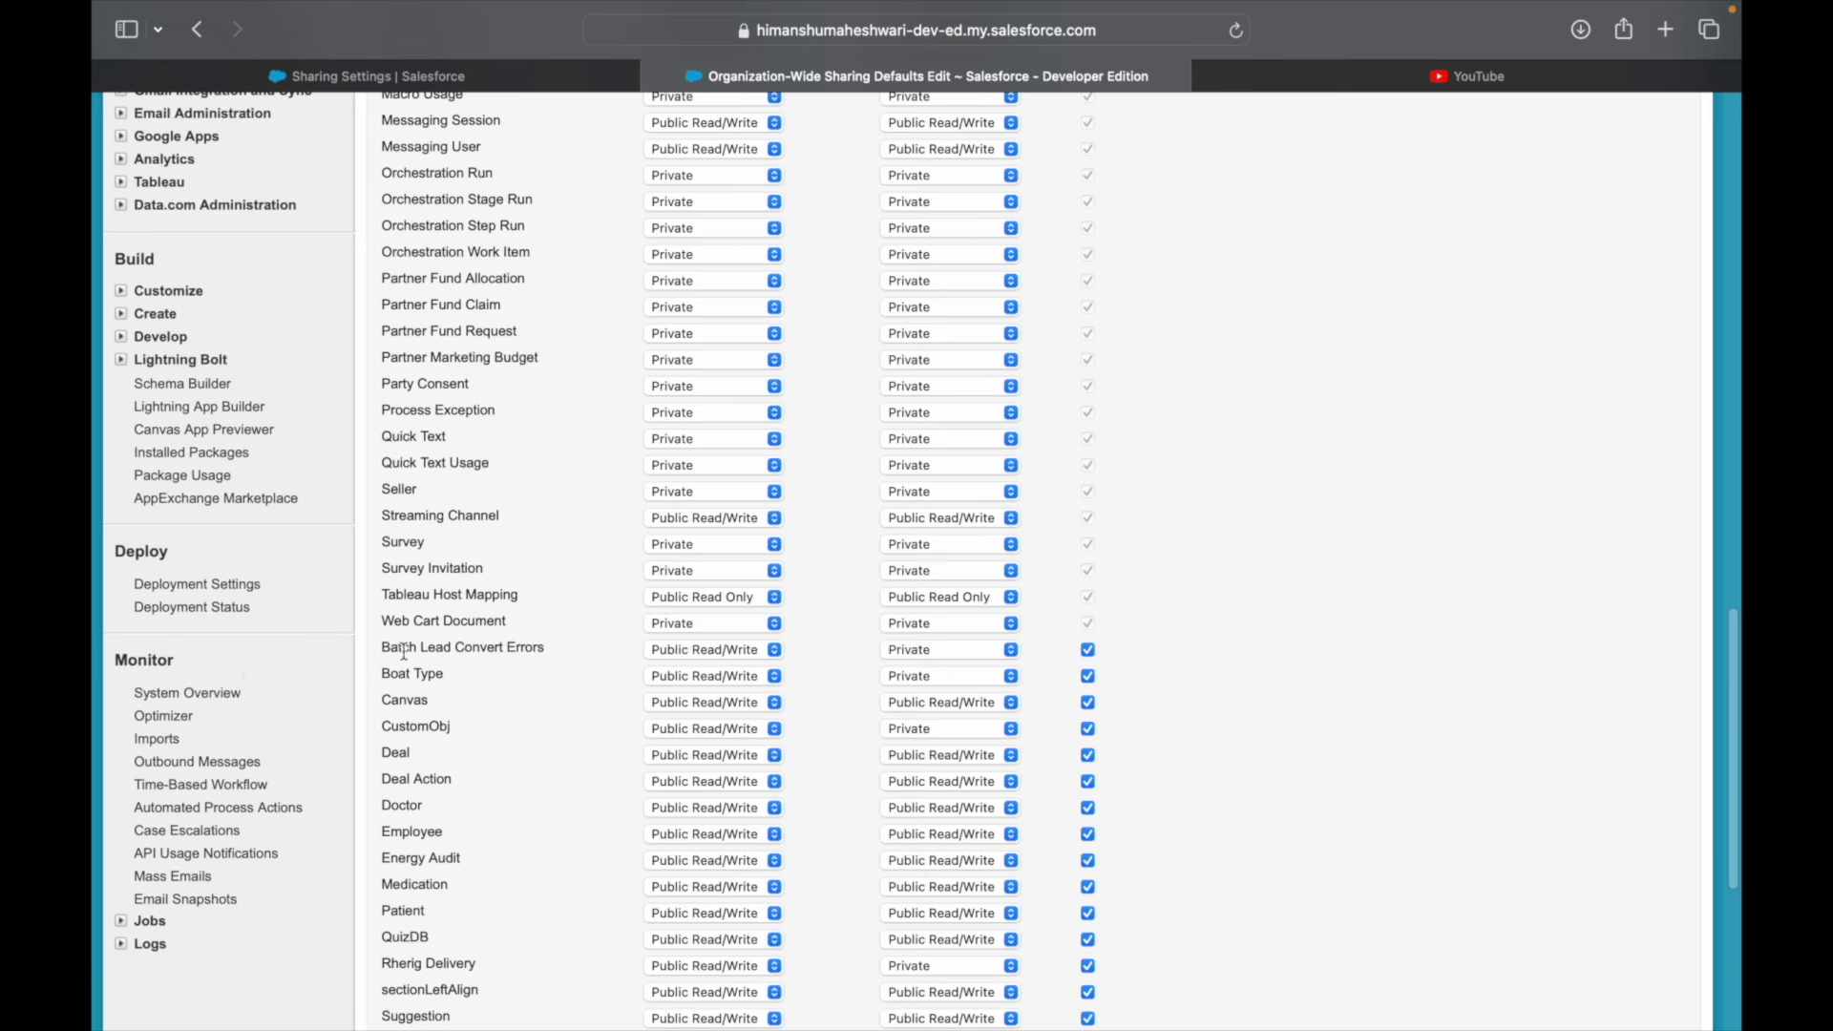
left_click(1089, 651)
left_click(1087, 649)
scroll(1182, 783, "down", 5)
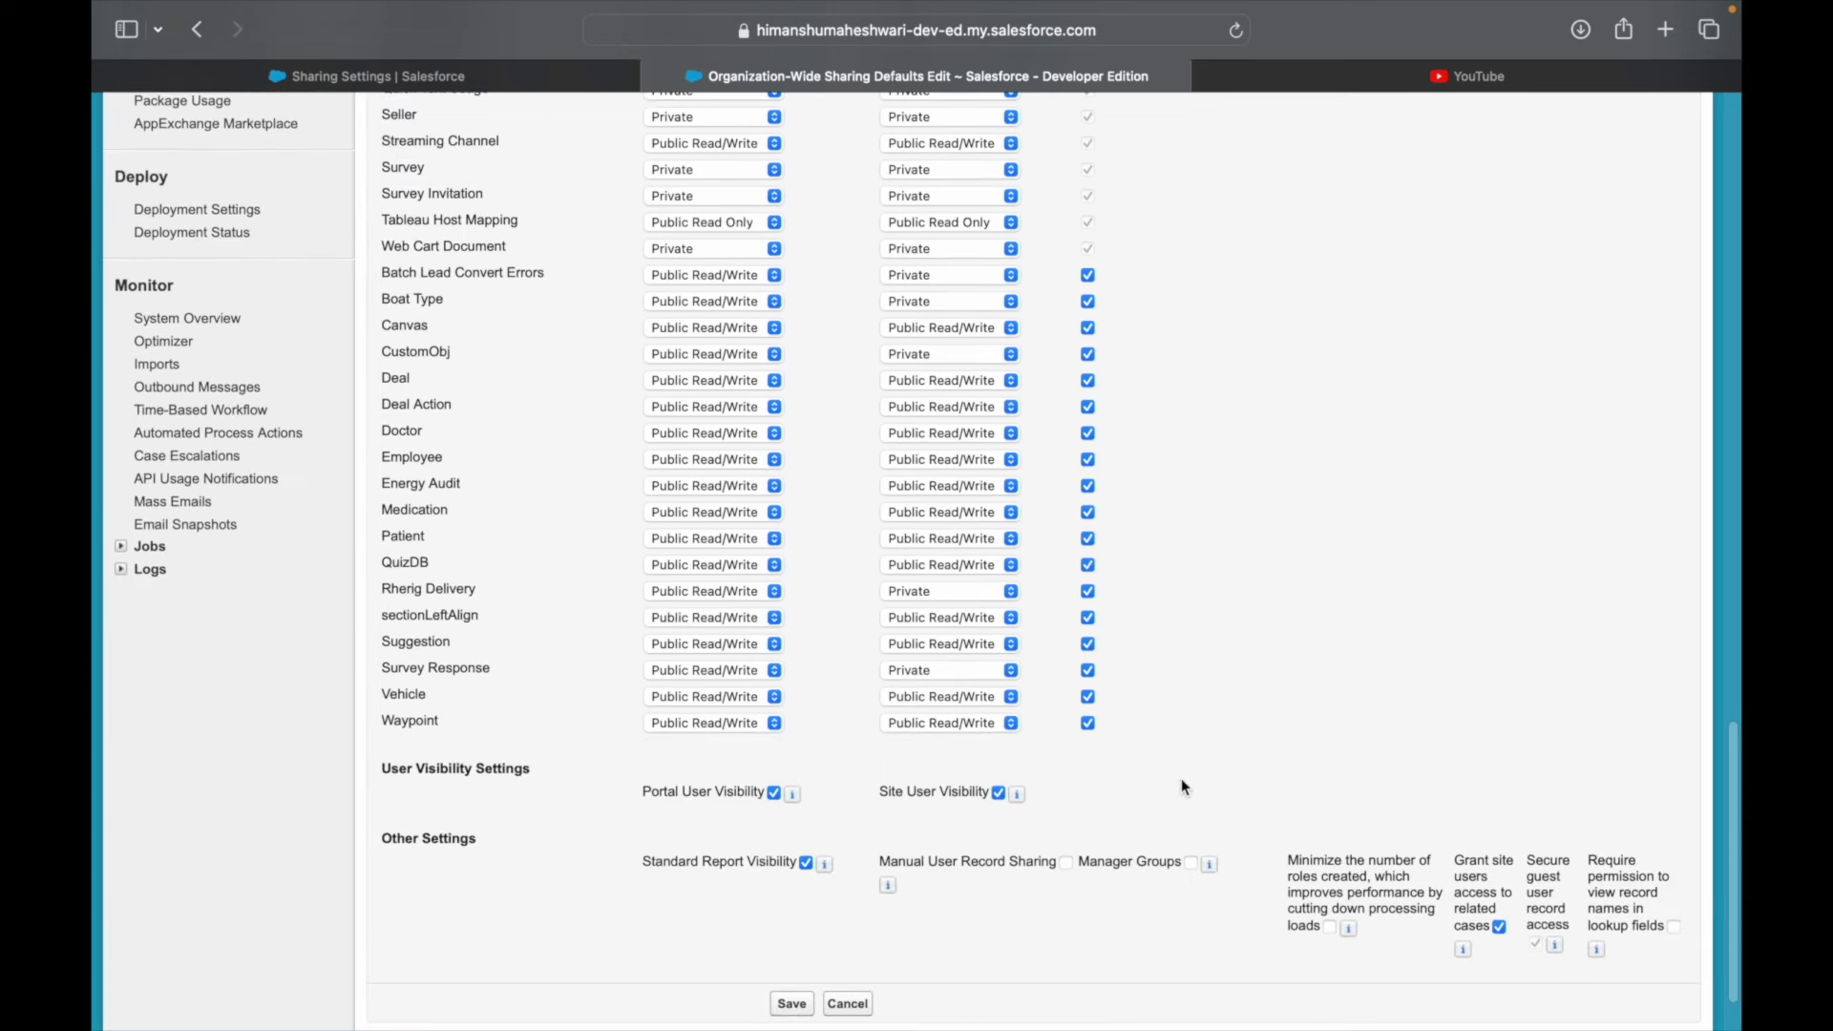
scroll(1207, 649, "up", 15)
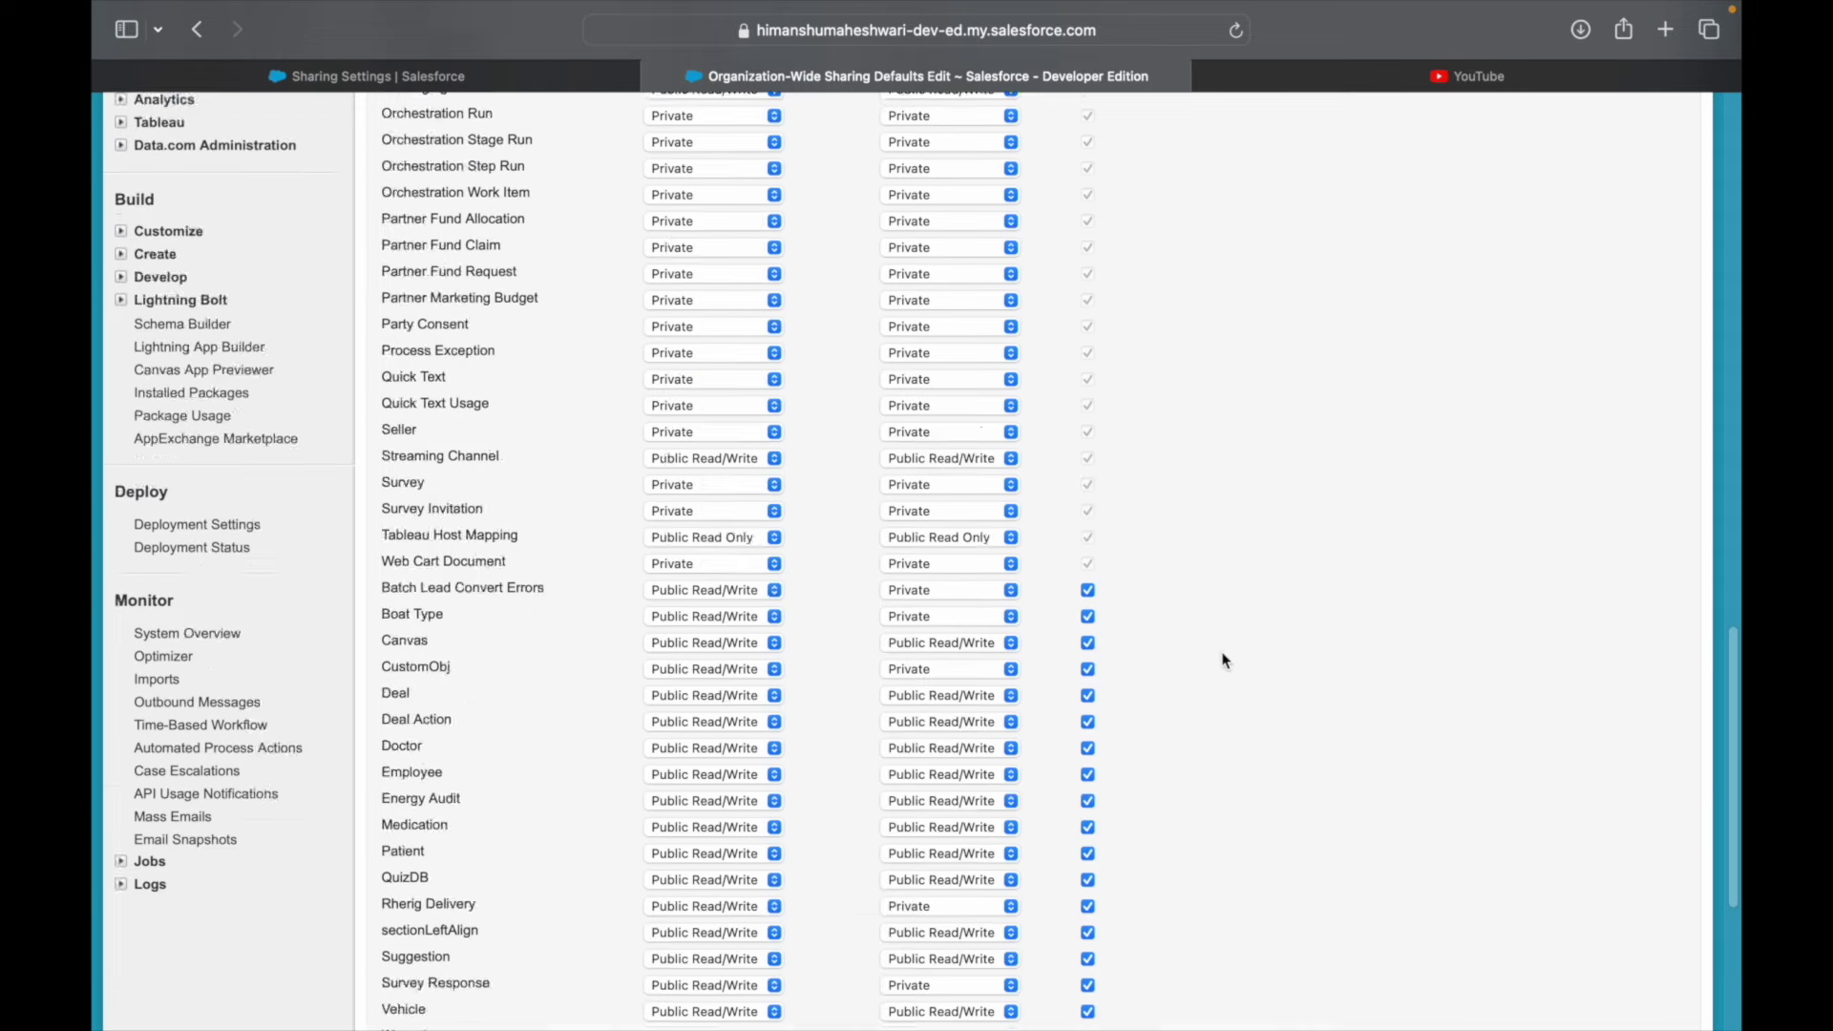
scroll(1201, 392, "up", 10)
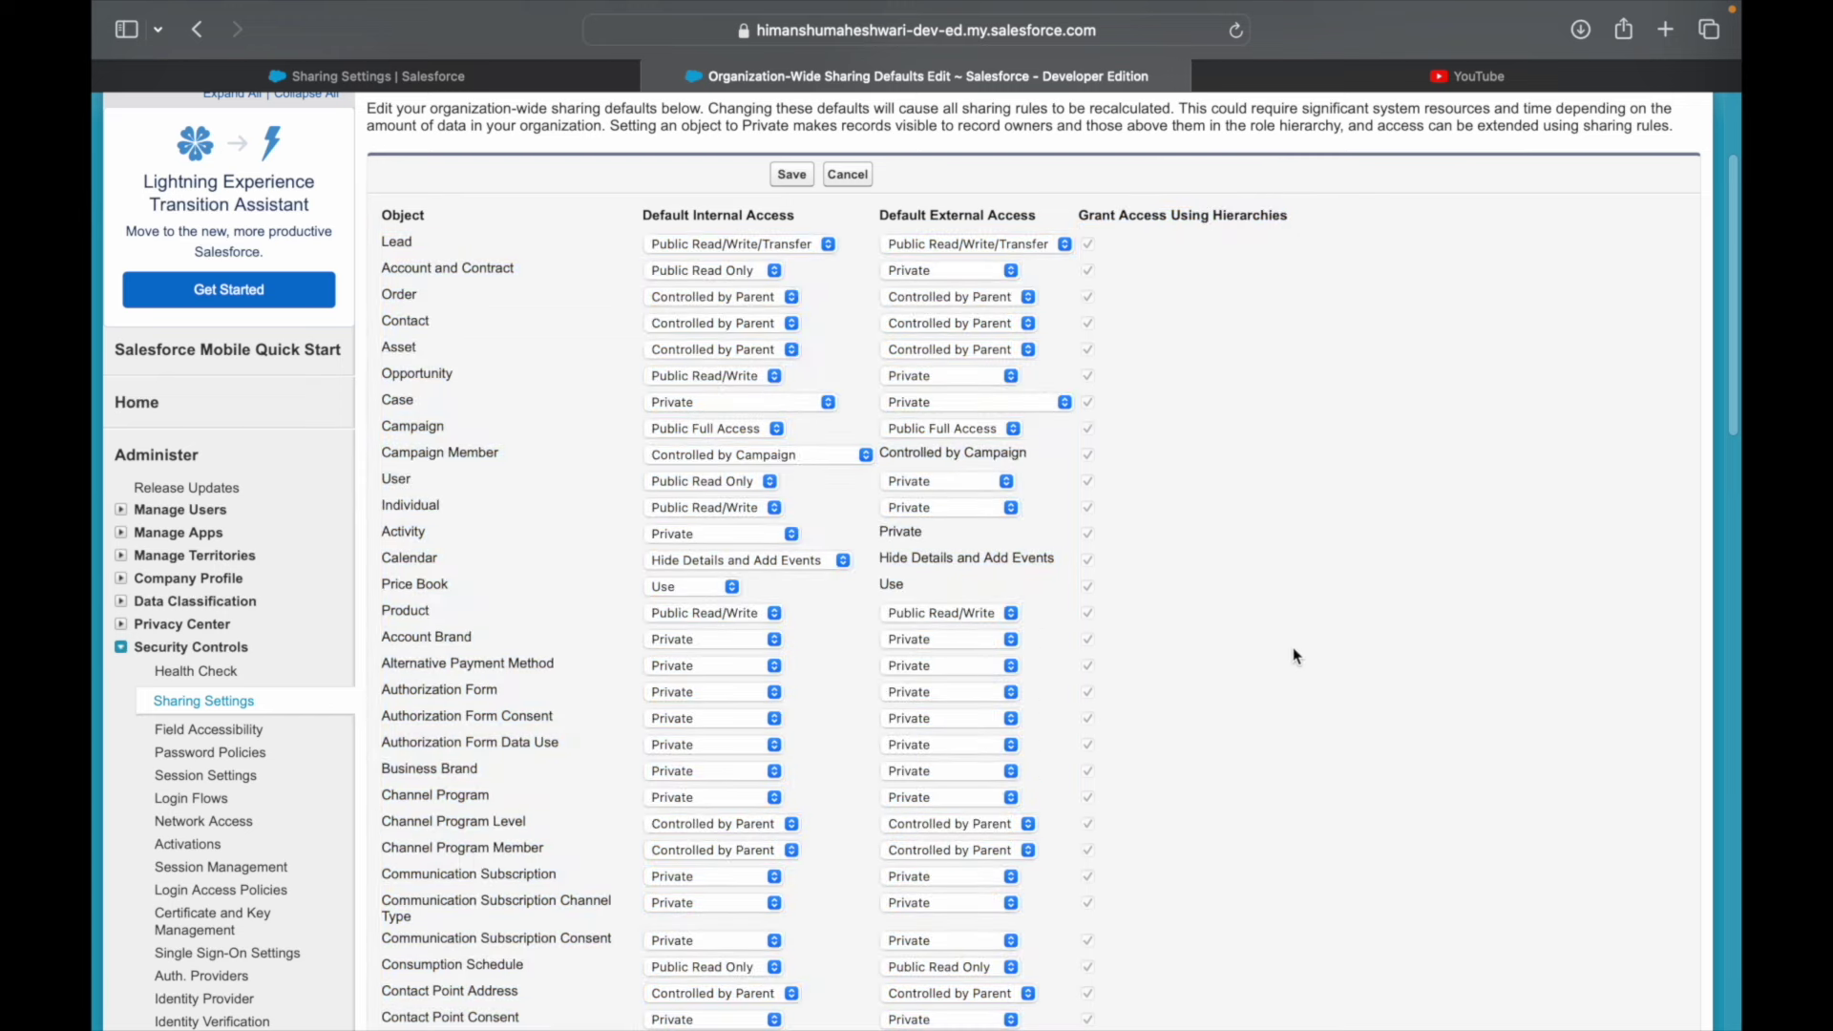
- Back in Keynote, highlight the custom-object condition on the hierarchy-access slide
key("ctrl+Right")
left_click(1079, 470)
left_click(1079, 471)
left_click_drag(1078, 471, 1470, 472)
- Highlight the sentence about granting hierarchy access, clear it, and return to Salesforce's sharing defaults
left_click(1396, 501)
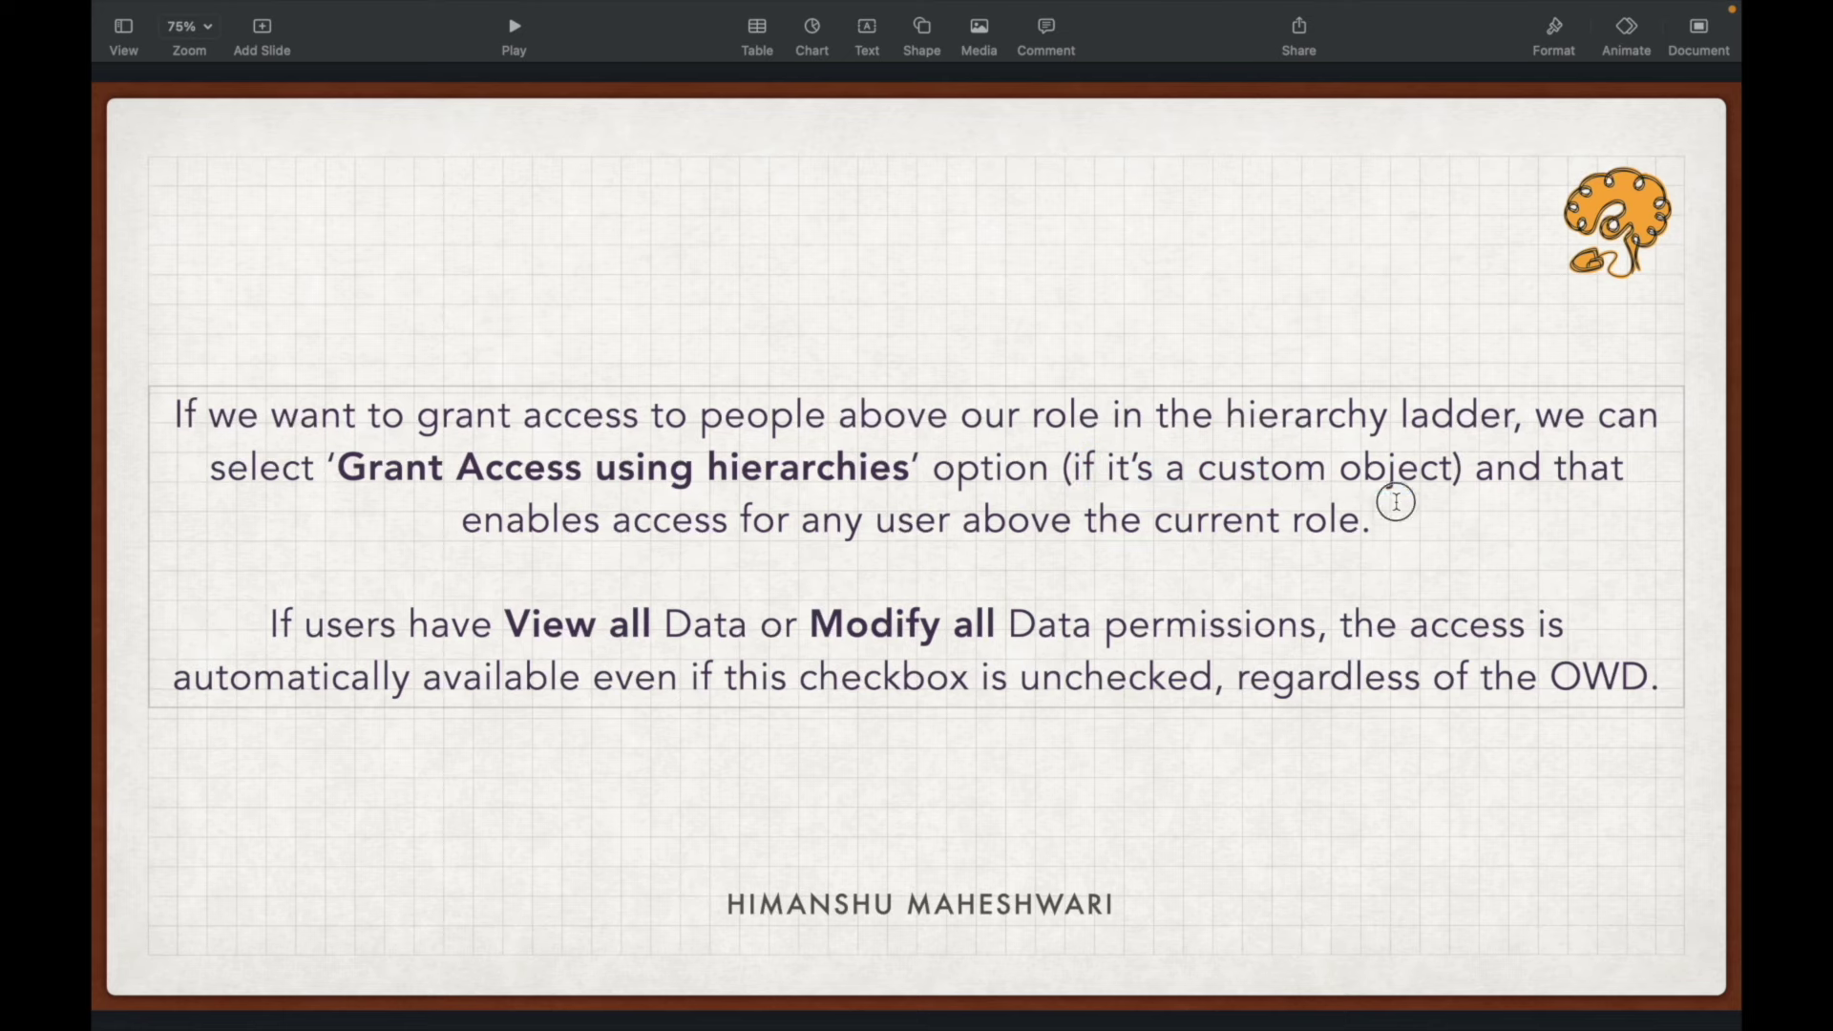
left_click_drag(1189, 473, 1451, 442)
left_click(1451, 442)
key("ctrl+Left")
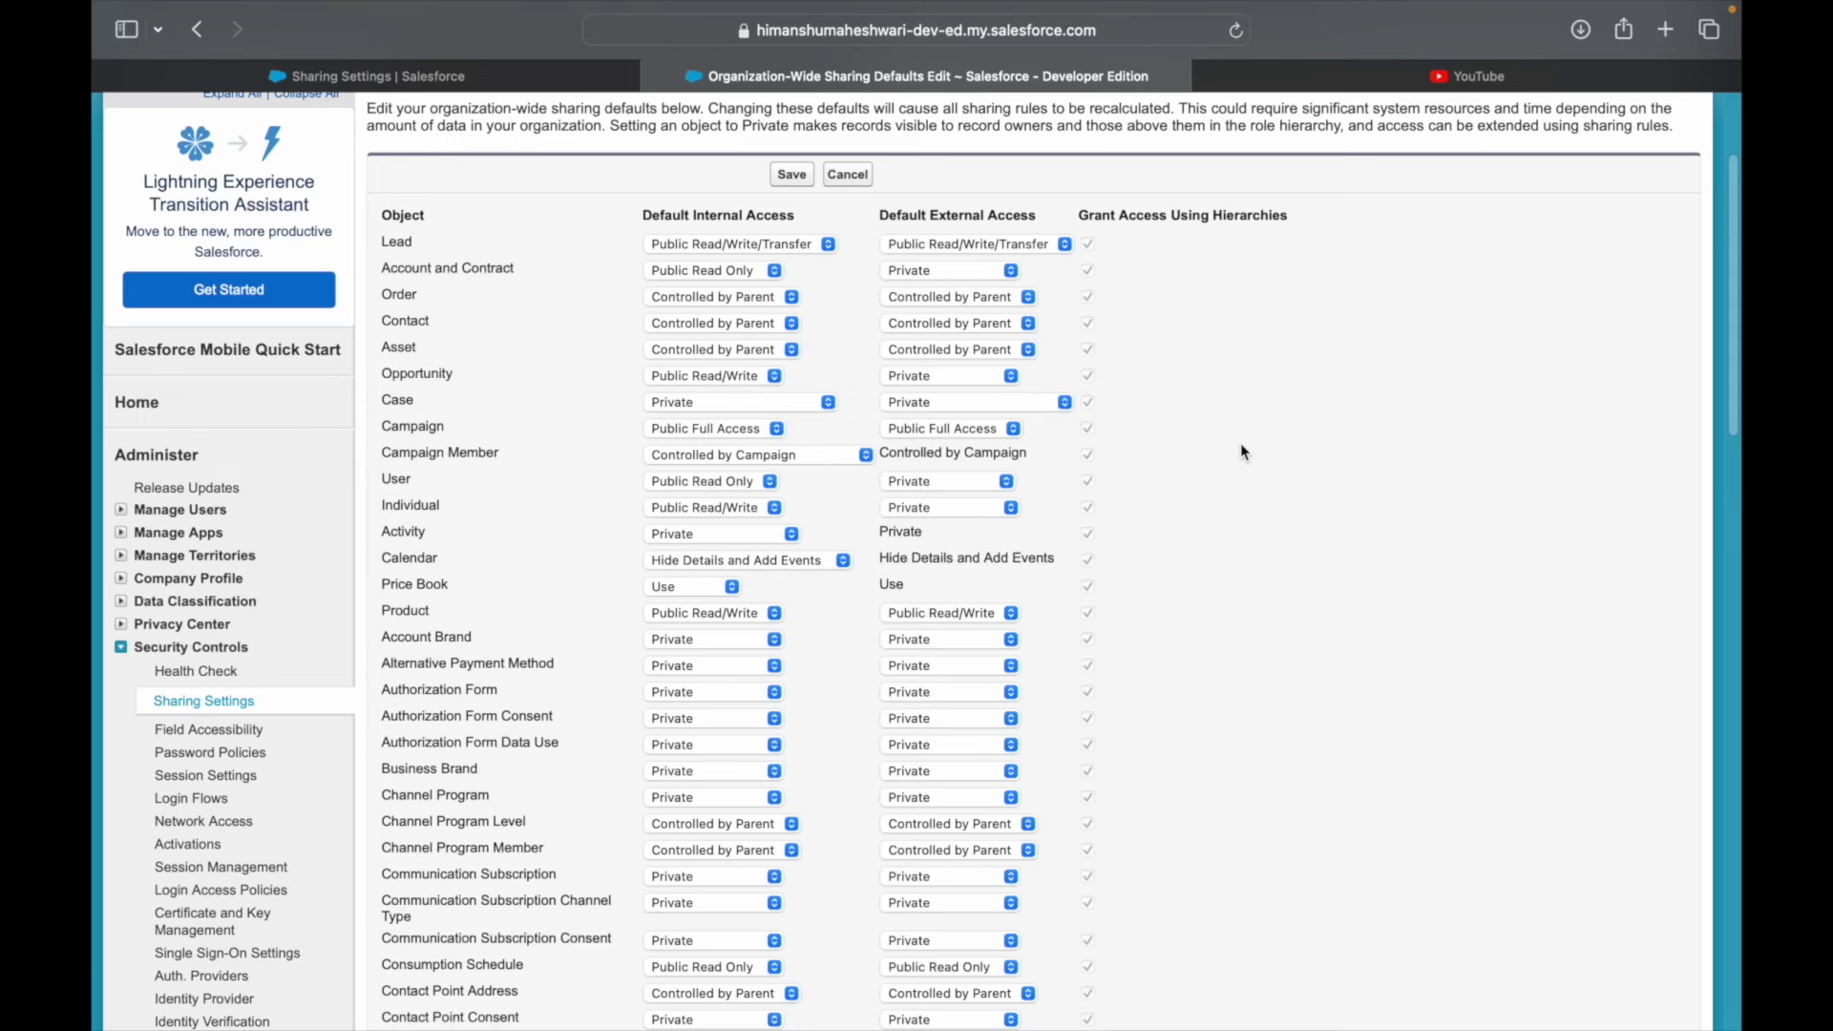
- Search Setup for 'role' and open the organization's role hierarchy setup from Roles
scroll(1189, 521, "up", 2)
left_click(173, 138)
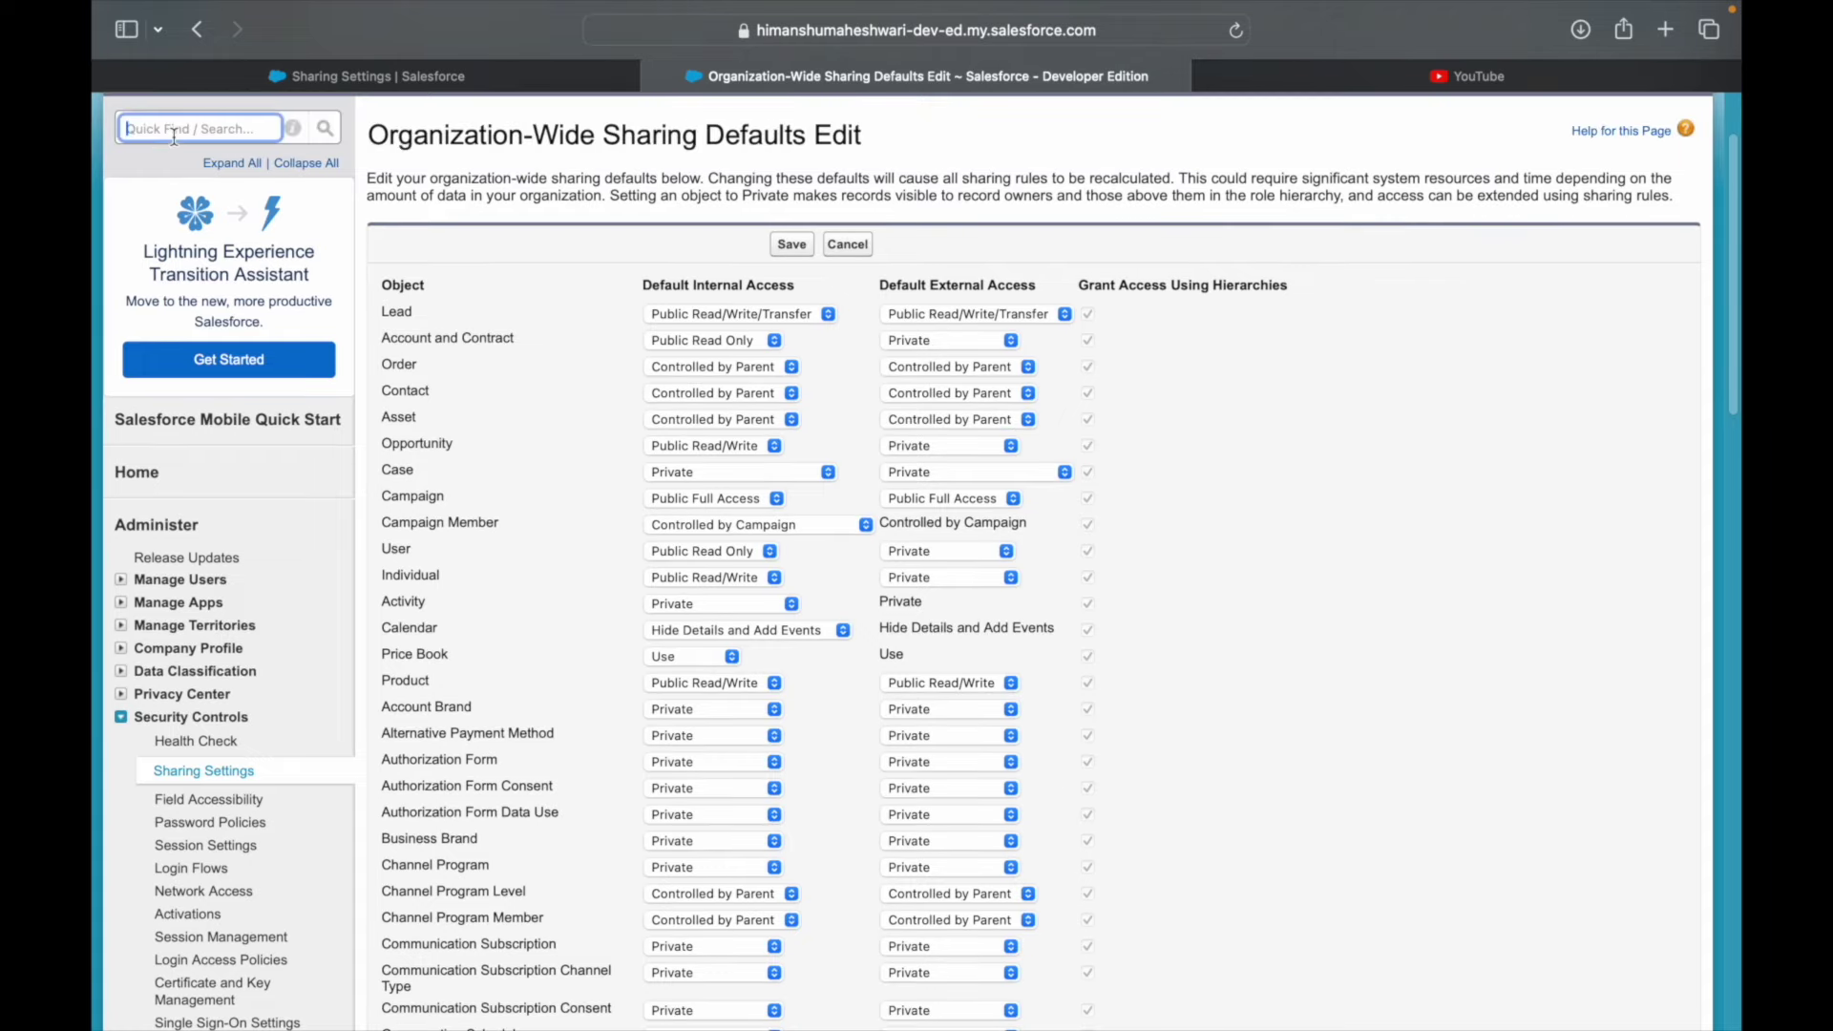
type("role")
left_click(174, 279)
scroll(918, 473, "down", 2)
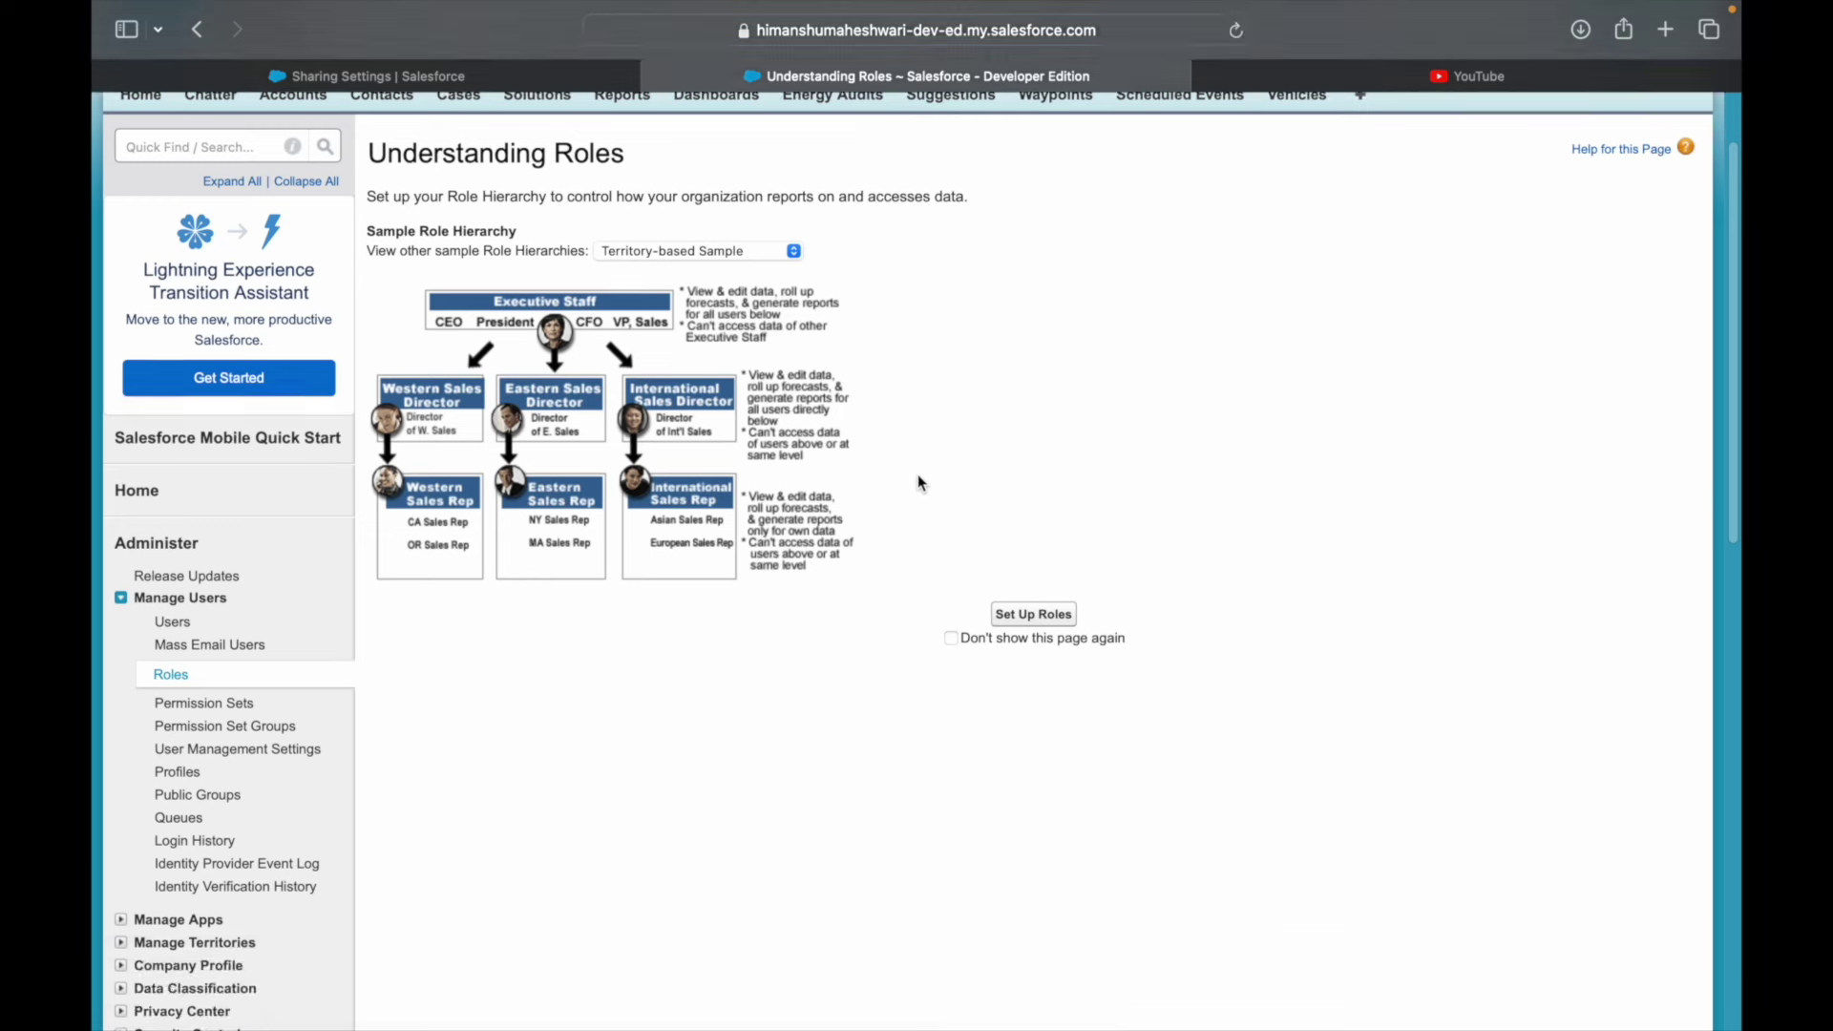
left_click(1062, 618)
- Keep the hierarchy in tree view and expand all roles from CEO down to the sales teams
scroll(818, 632, "down", 5)
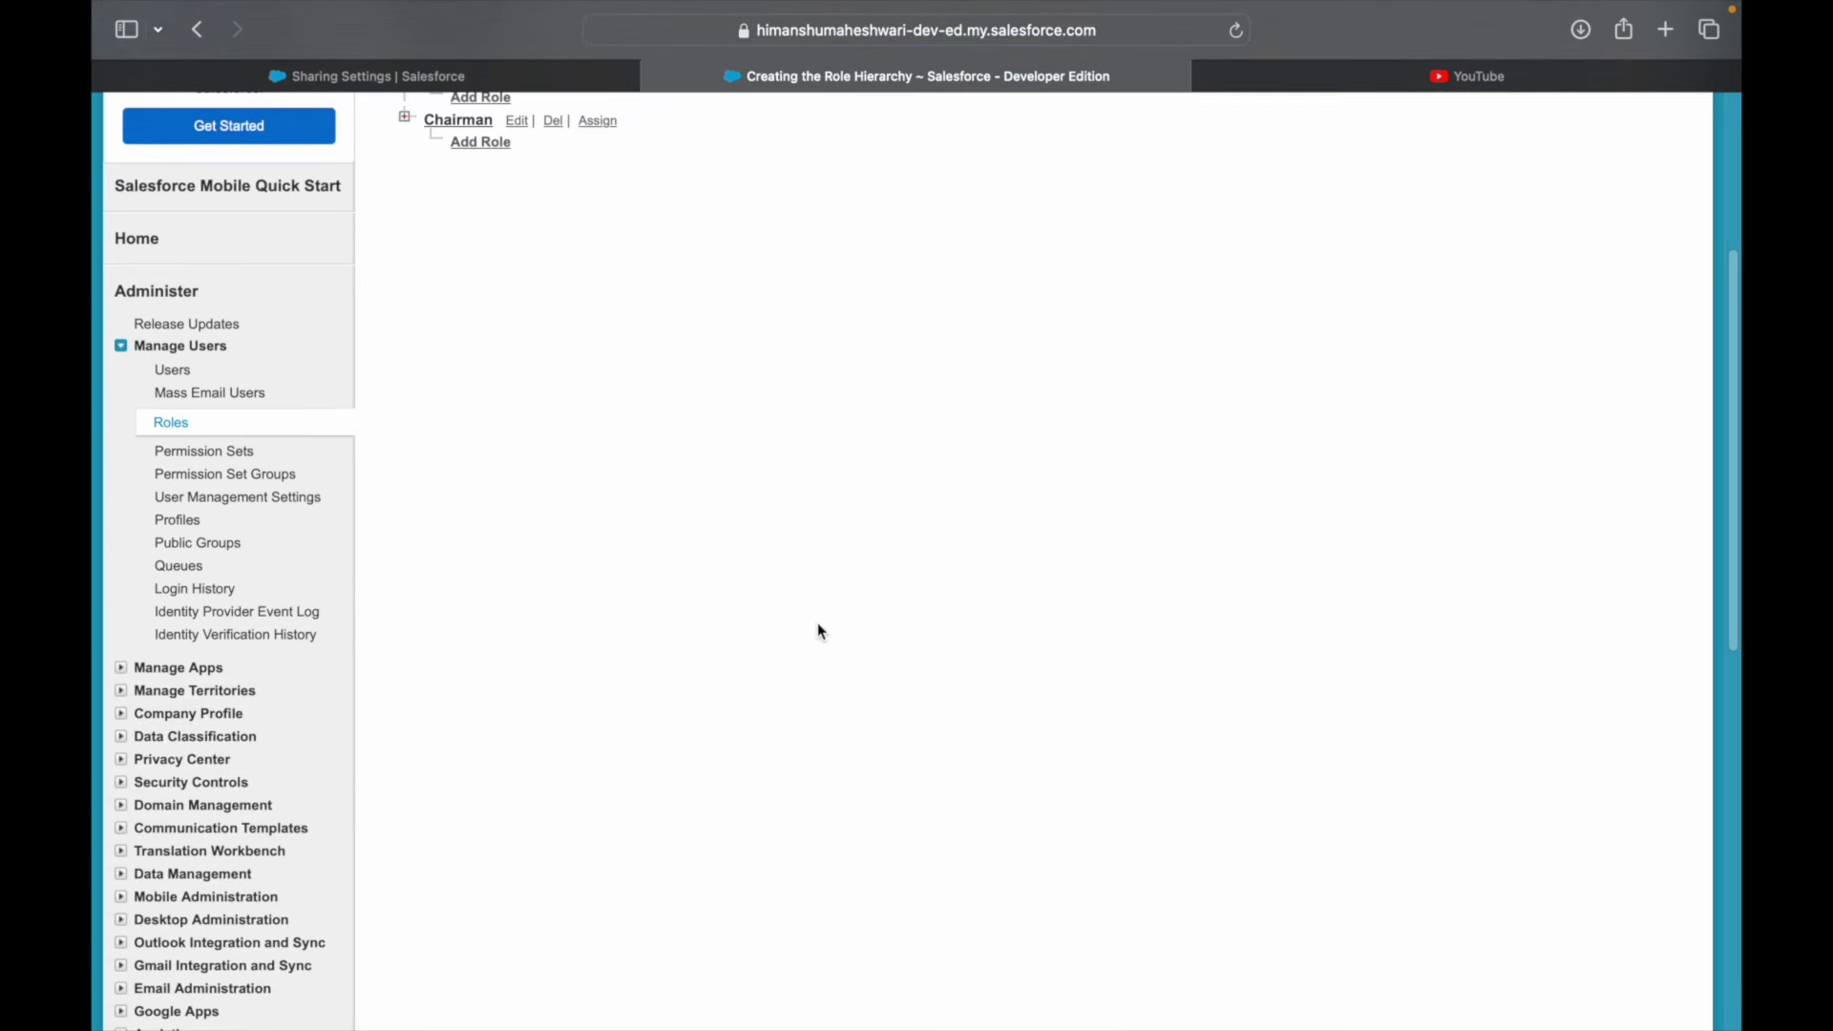
scroll(1359, 271, "up", 5)
left_click(1600, 341)
left_click(1600, 342)
left_click(487, 370)
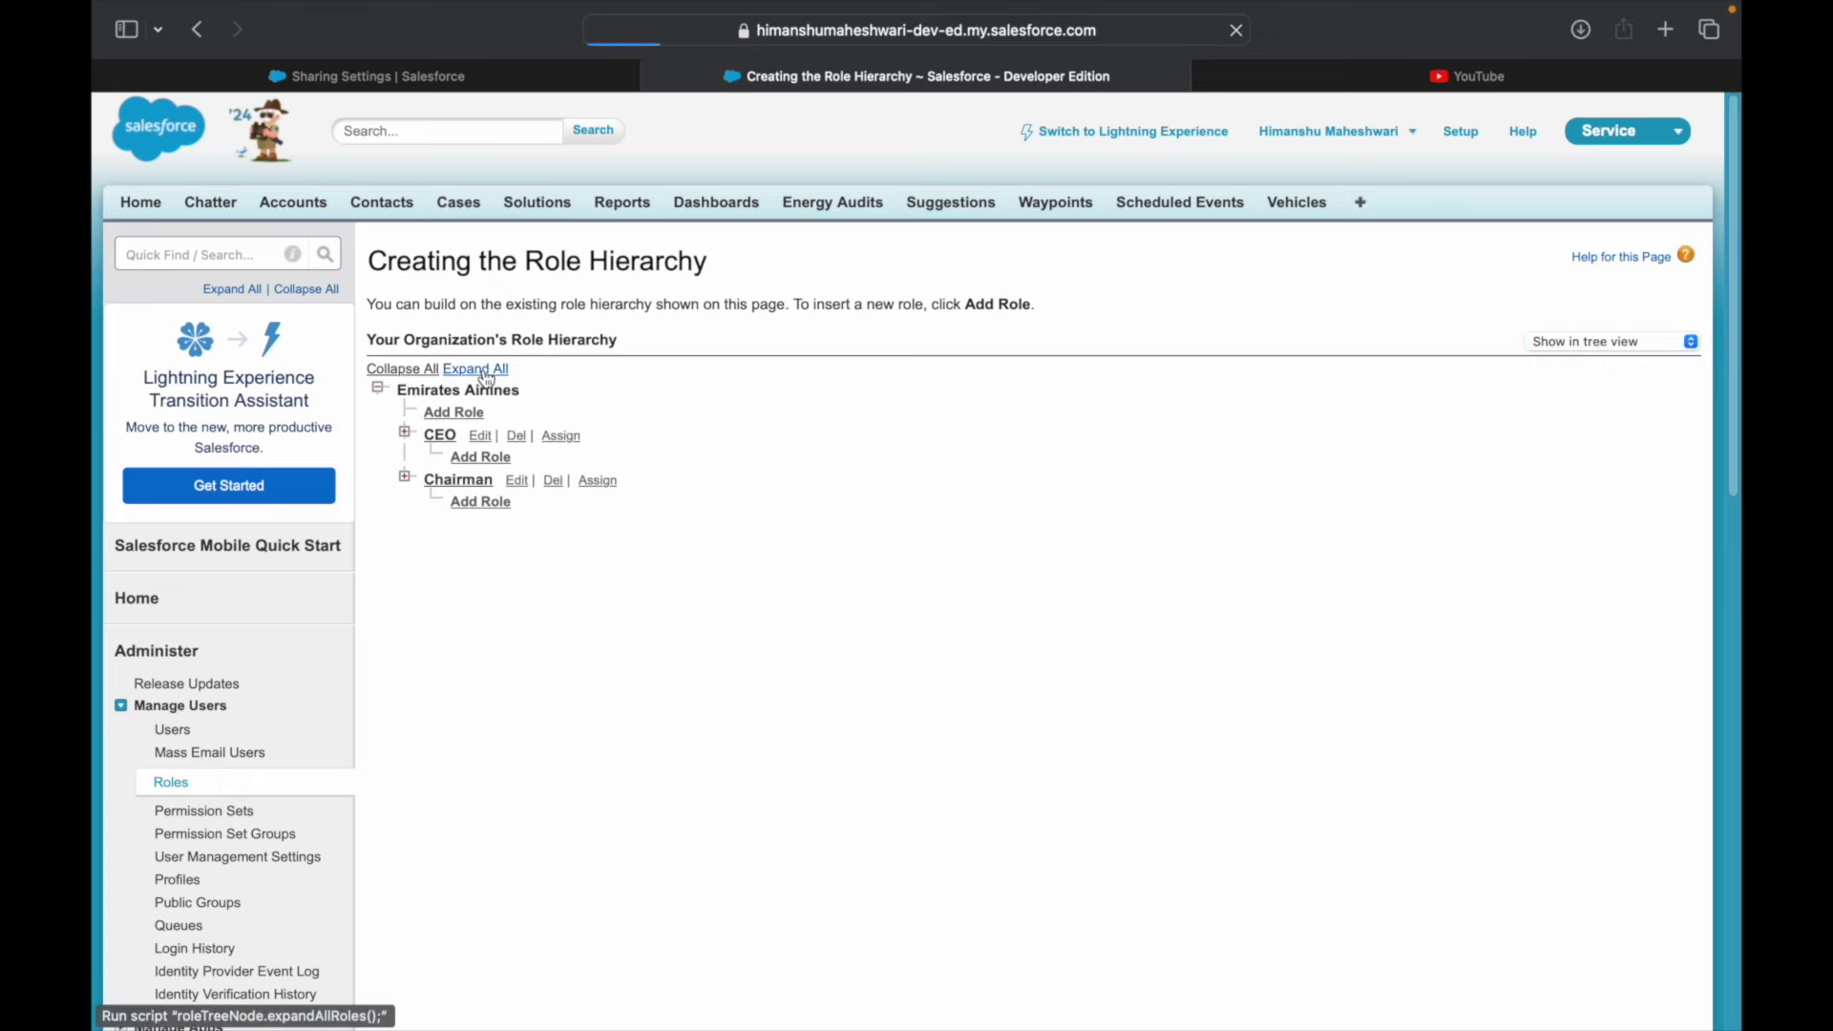
scroll(628, 520, "down", 1)
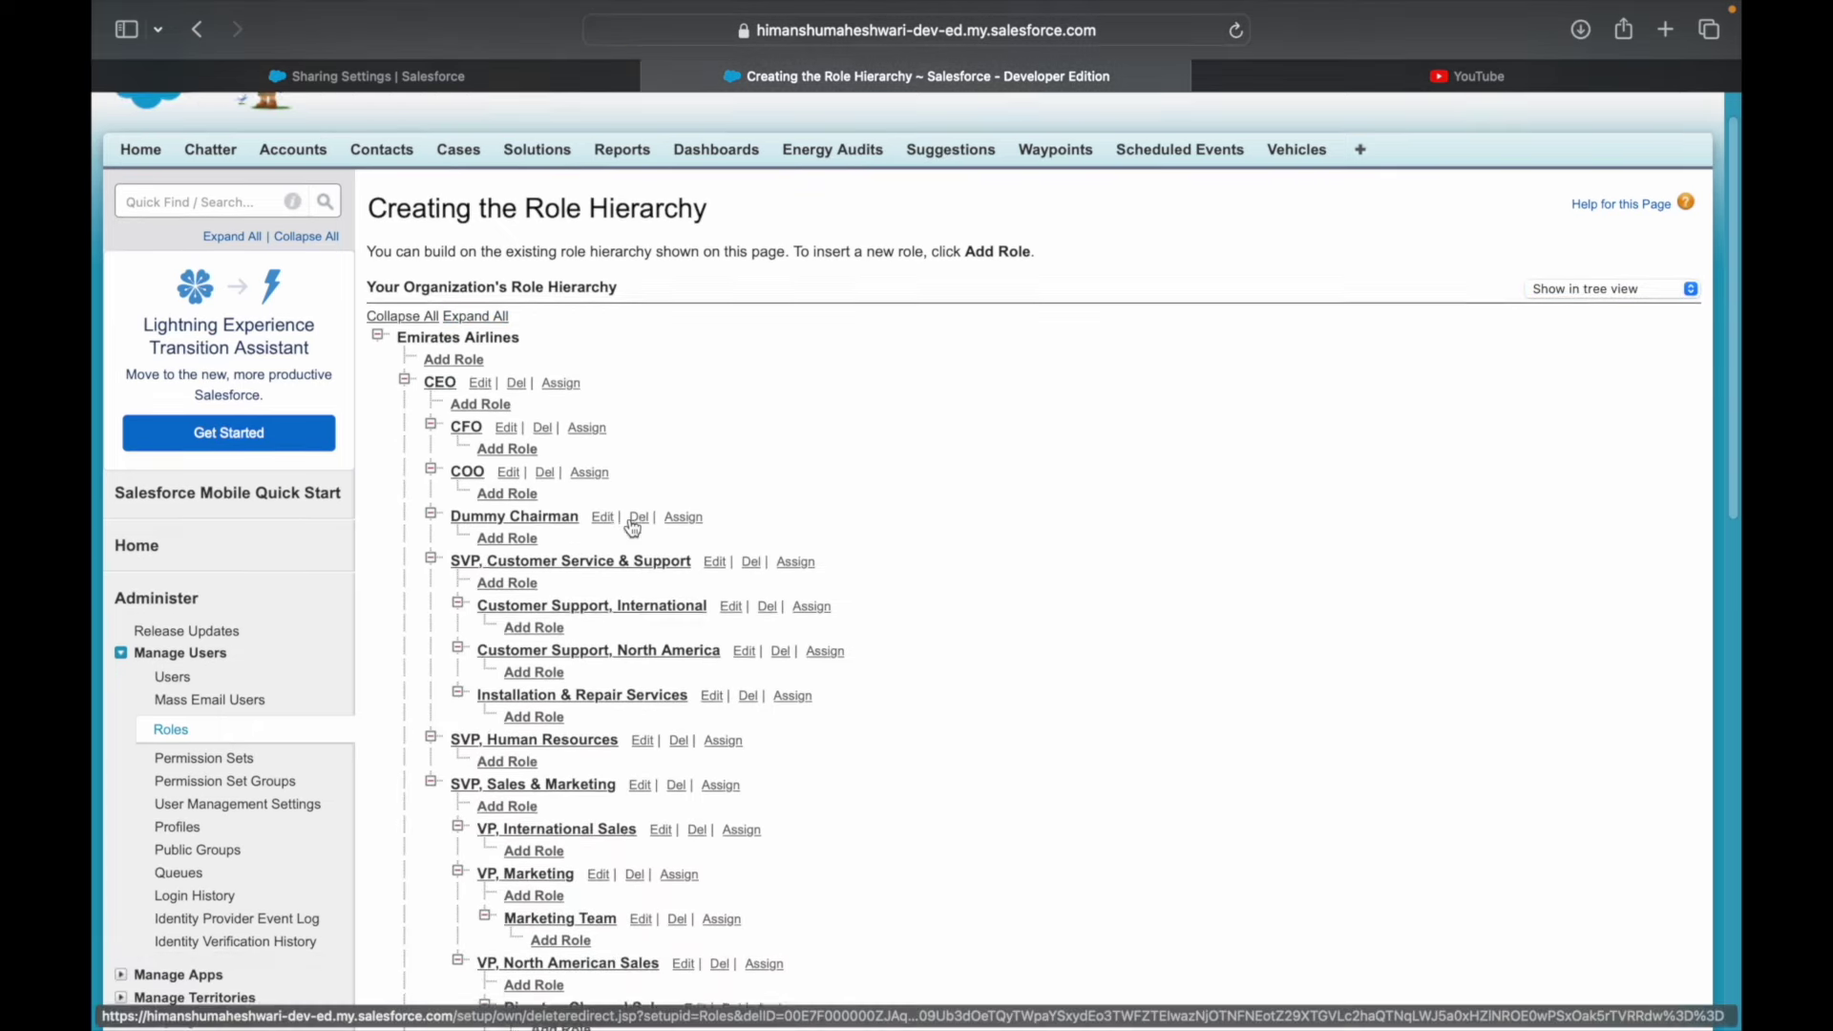
scroll(632, 527, "down", 1)
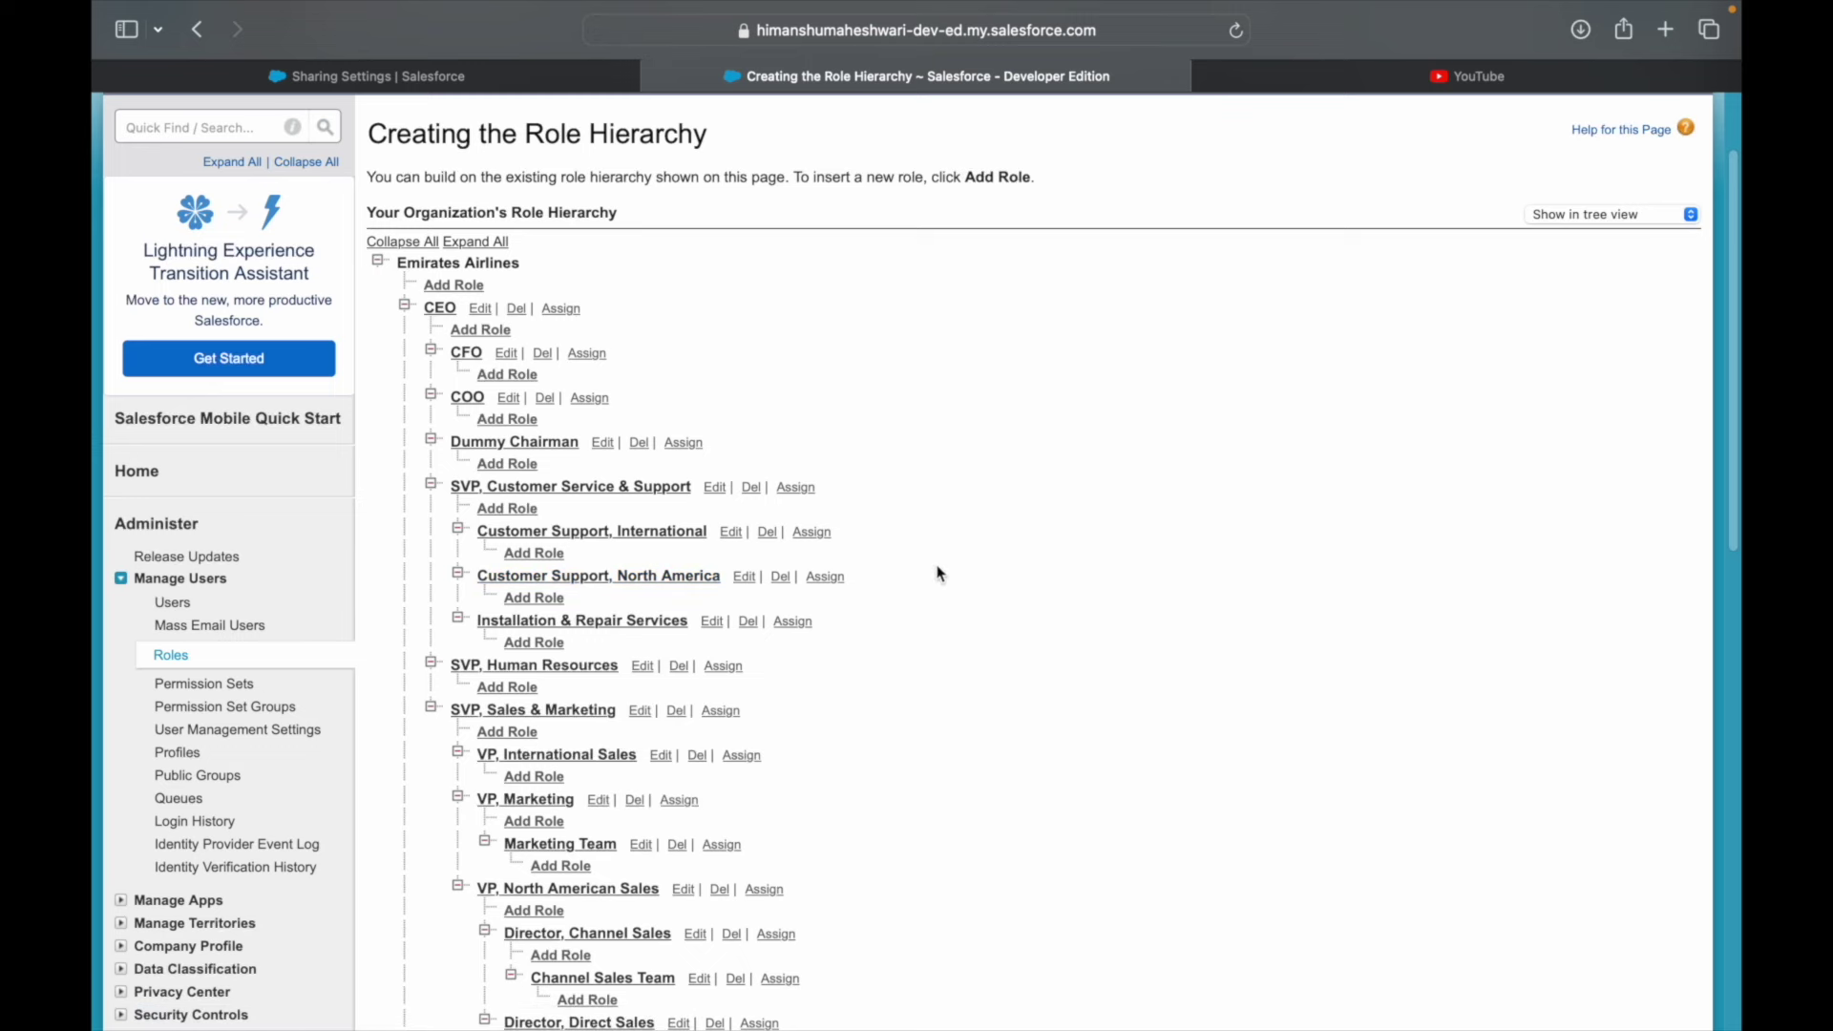
scroll(938, 574, "up", 2)
left_click(198, 254)
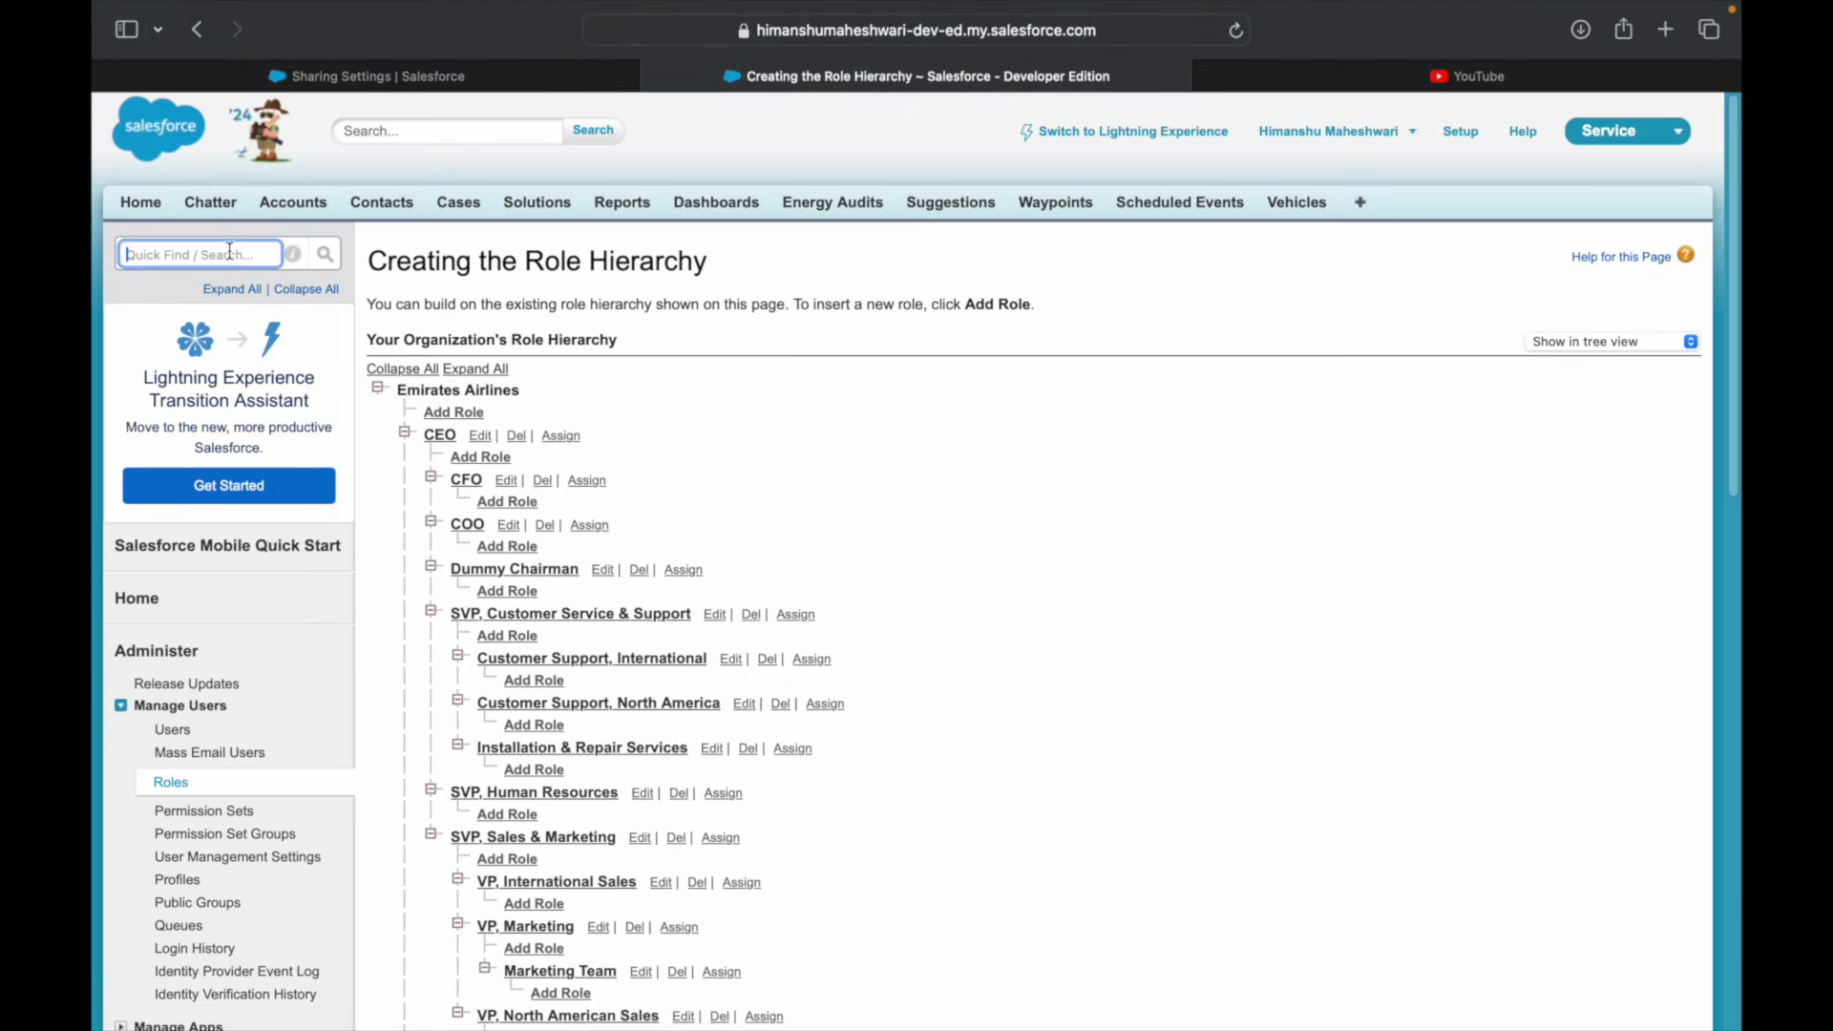
- Review the administrator's Role picklist in Users, leaving it as Chairman, then go back to Roles
type("users")
left_click(181, 406)
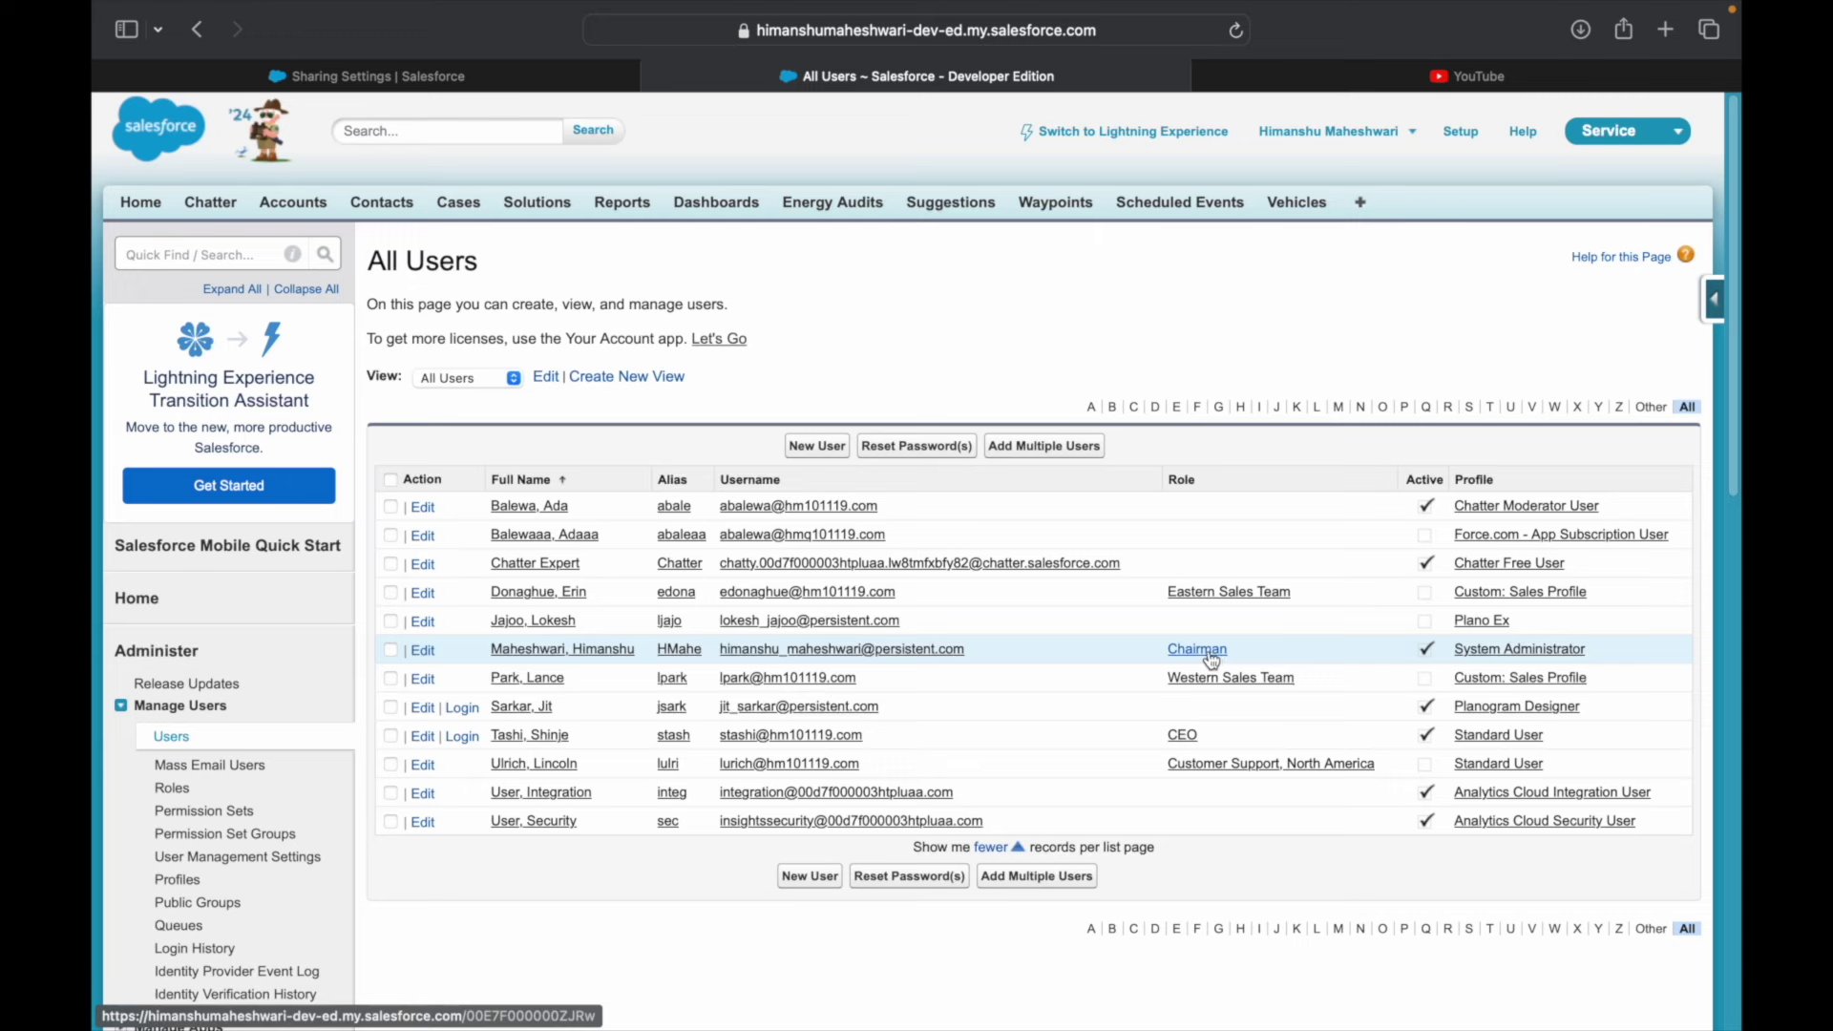
left_click(423, 650)
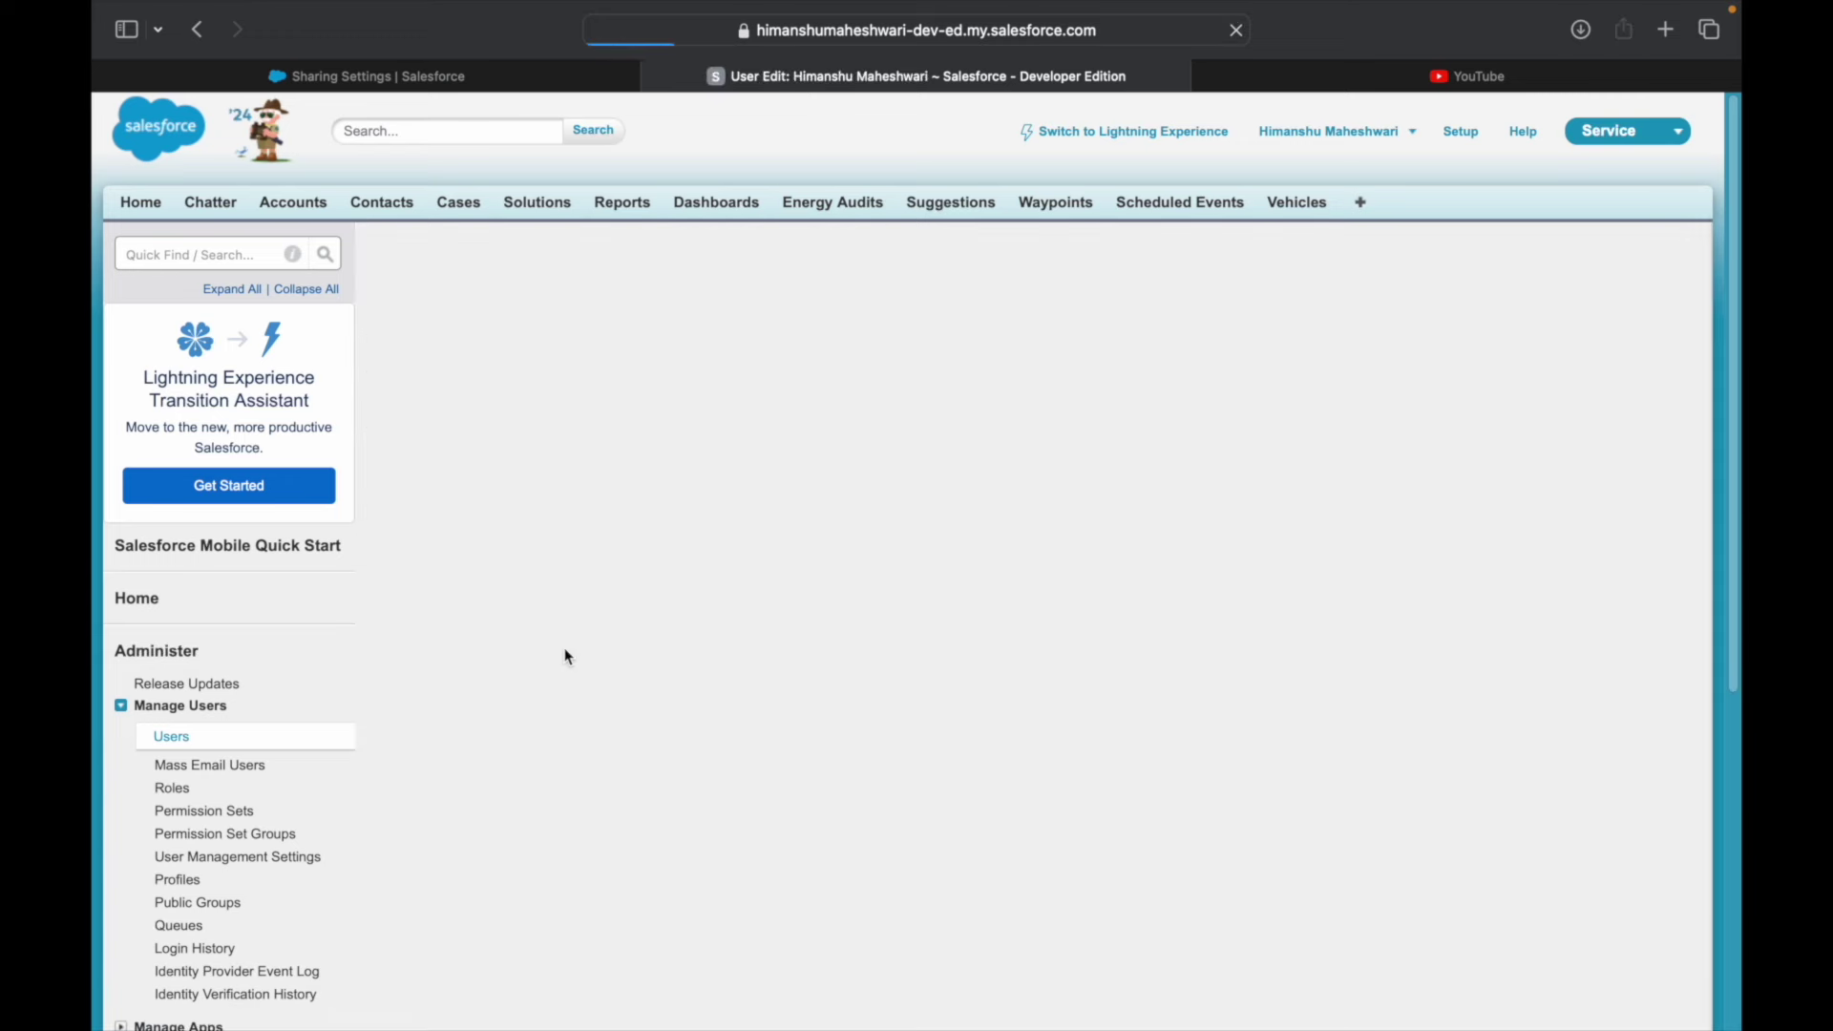
left_click(1370, 396)
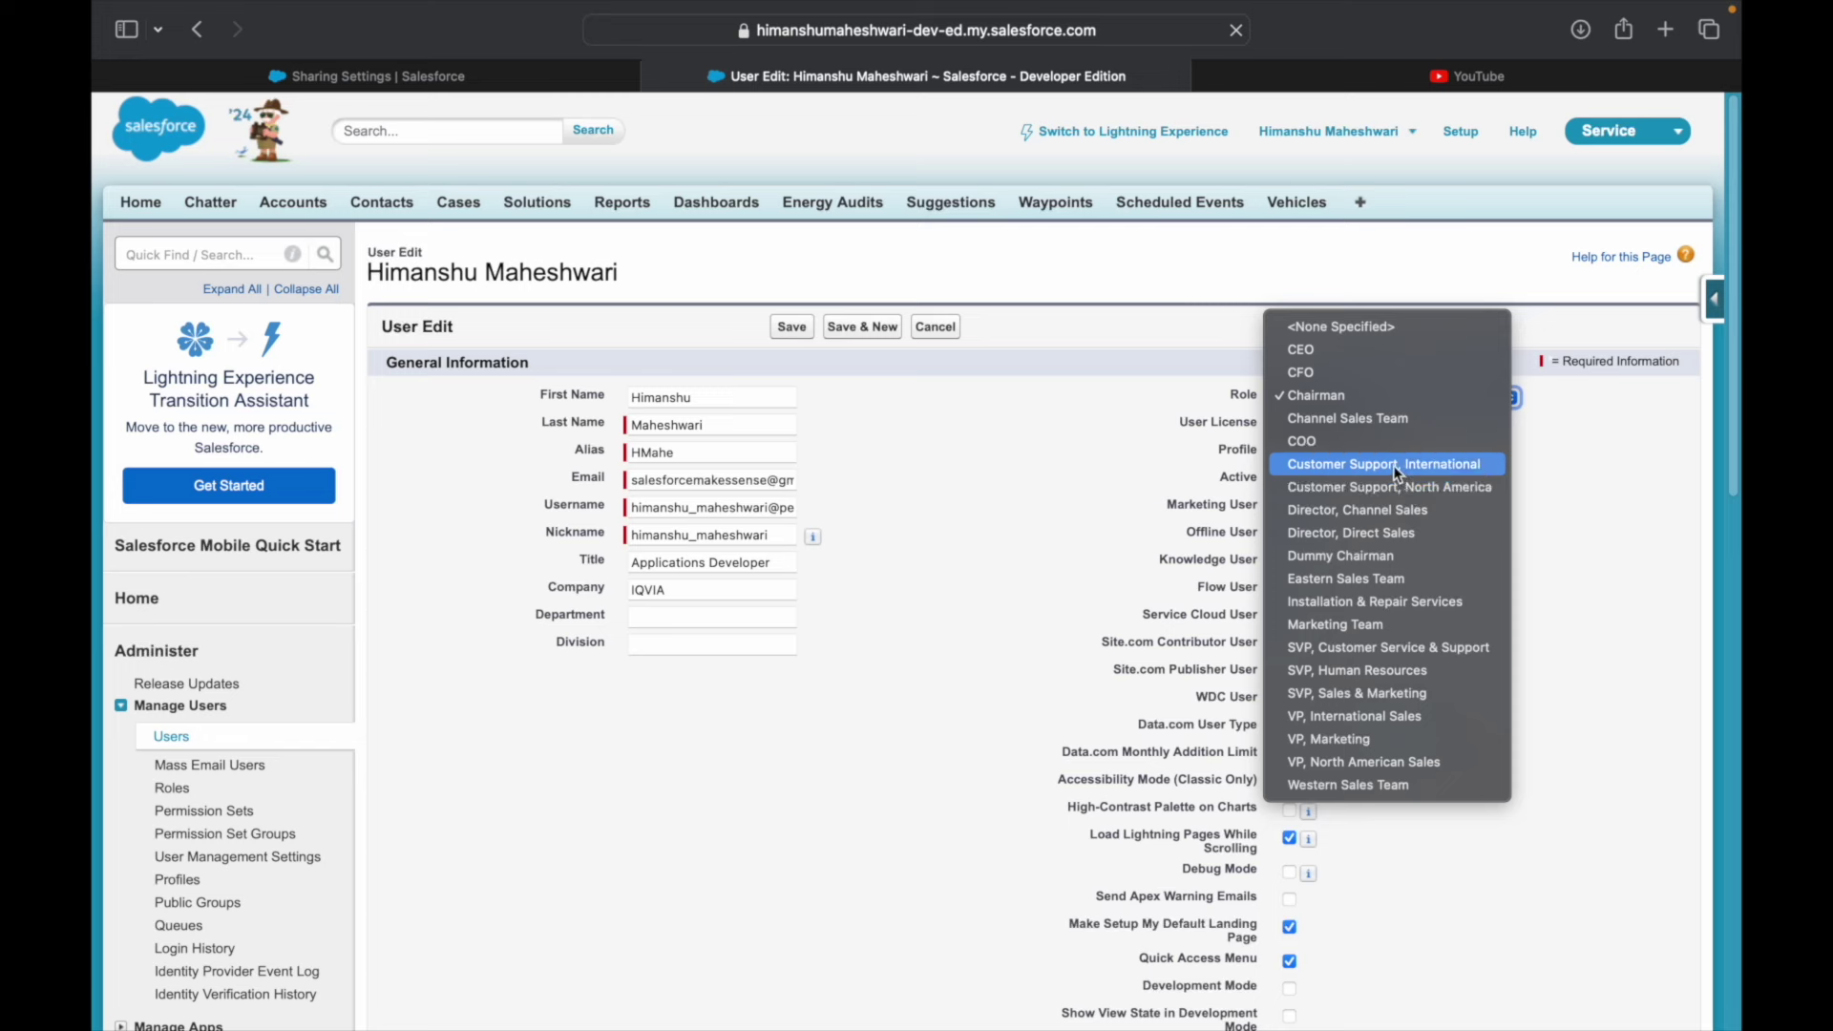
key("Escape")
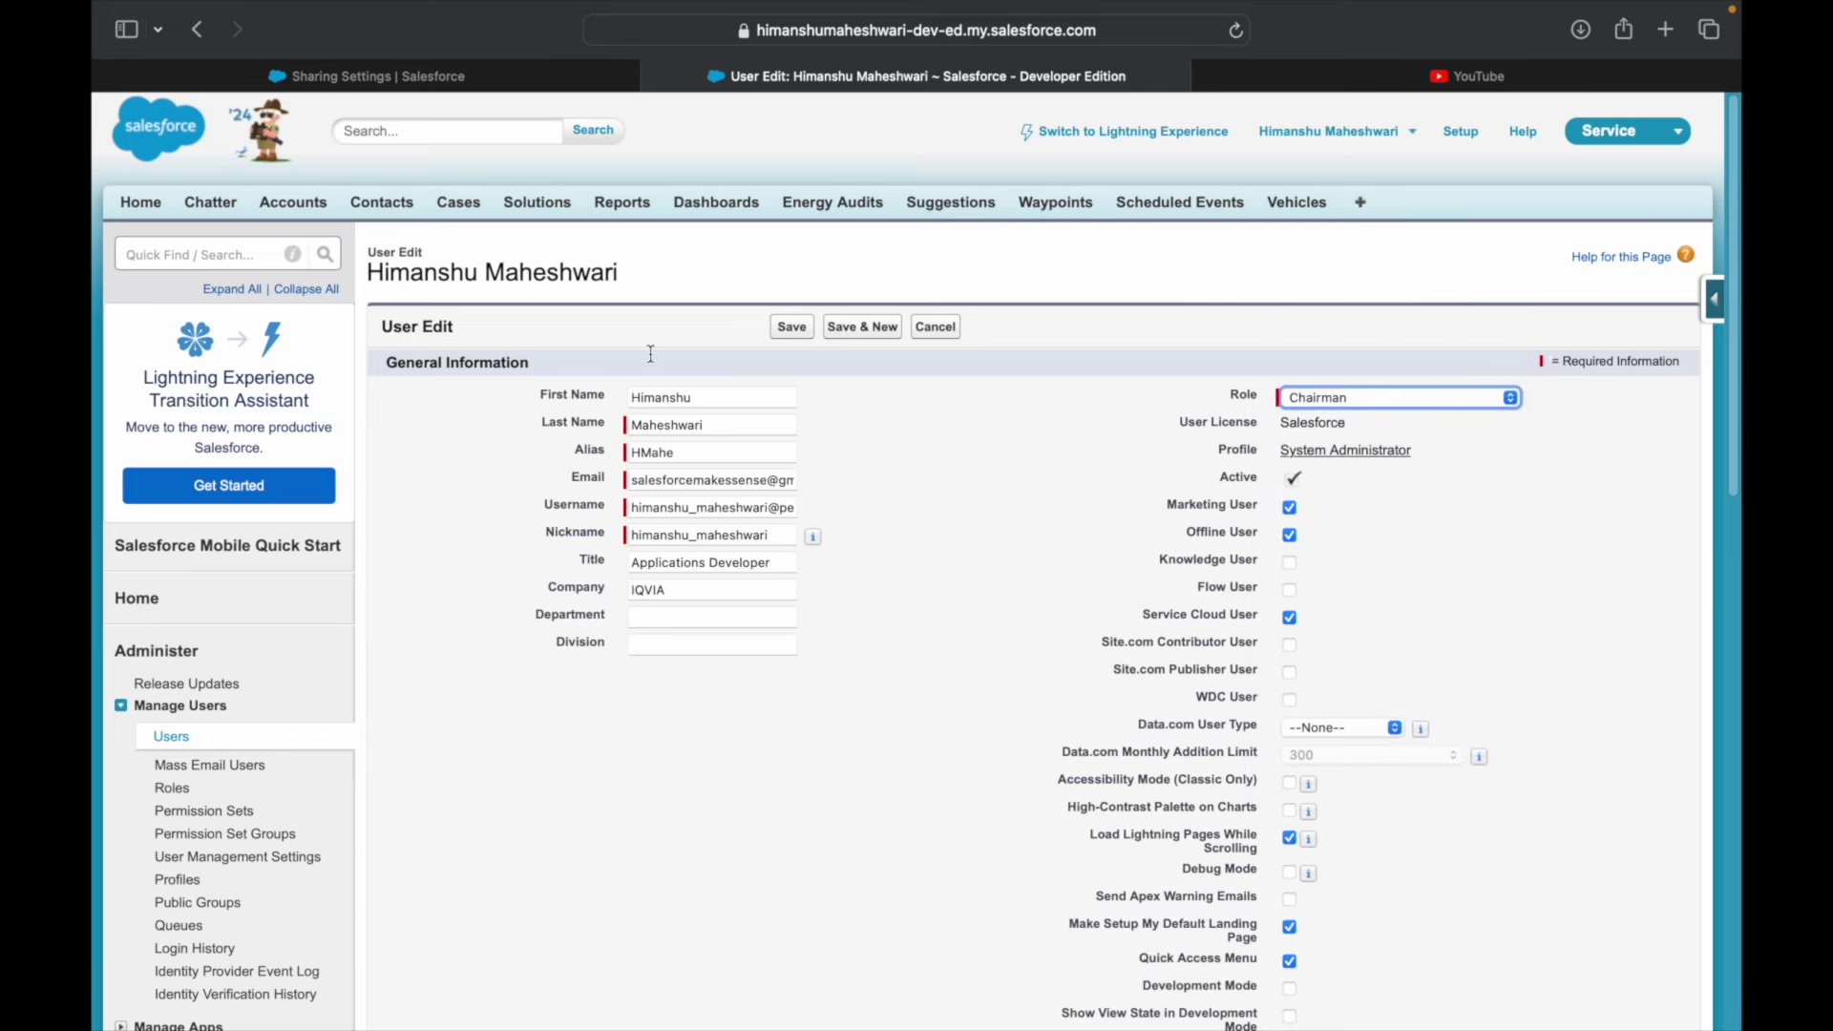
left_click(172, 788)
- Open the role hierarchy tree, glancing at the Sharing Settings tab before returning
left_click(1034, 722)
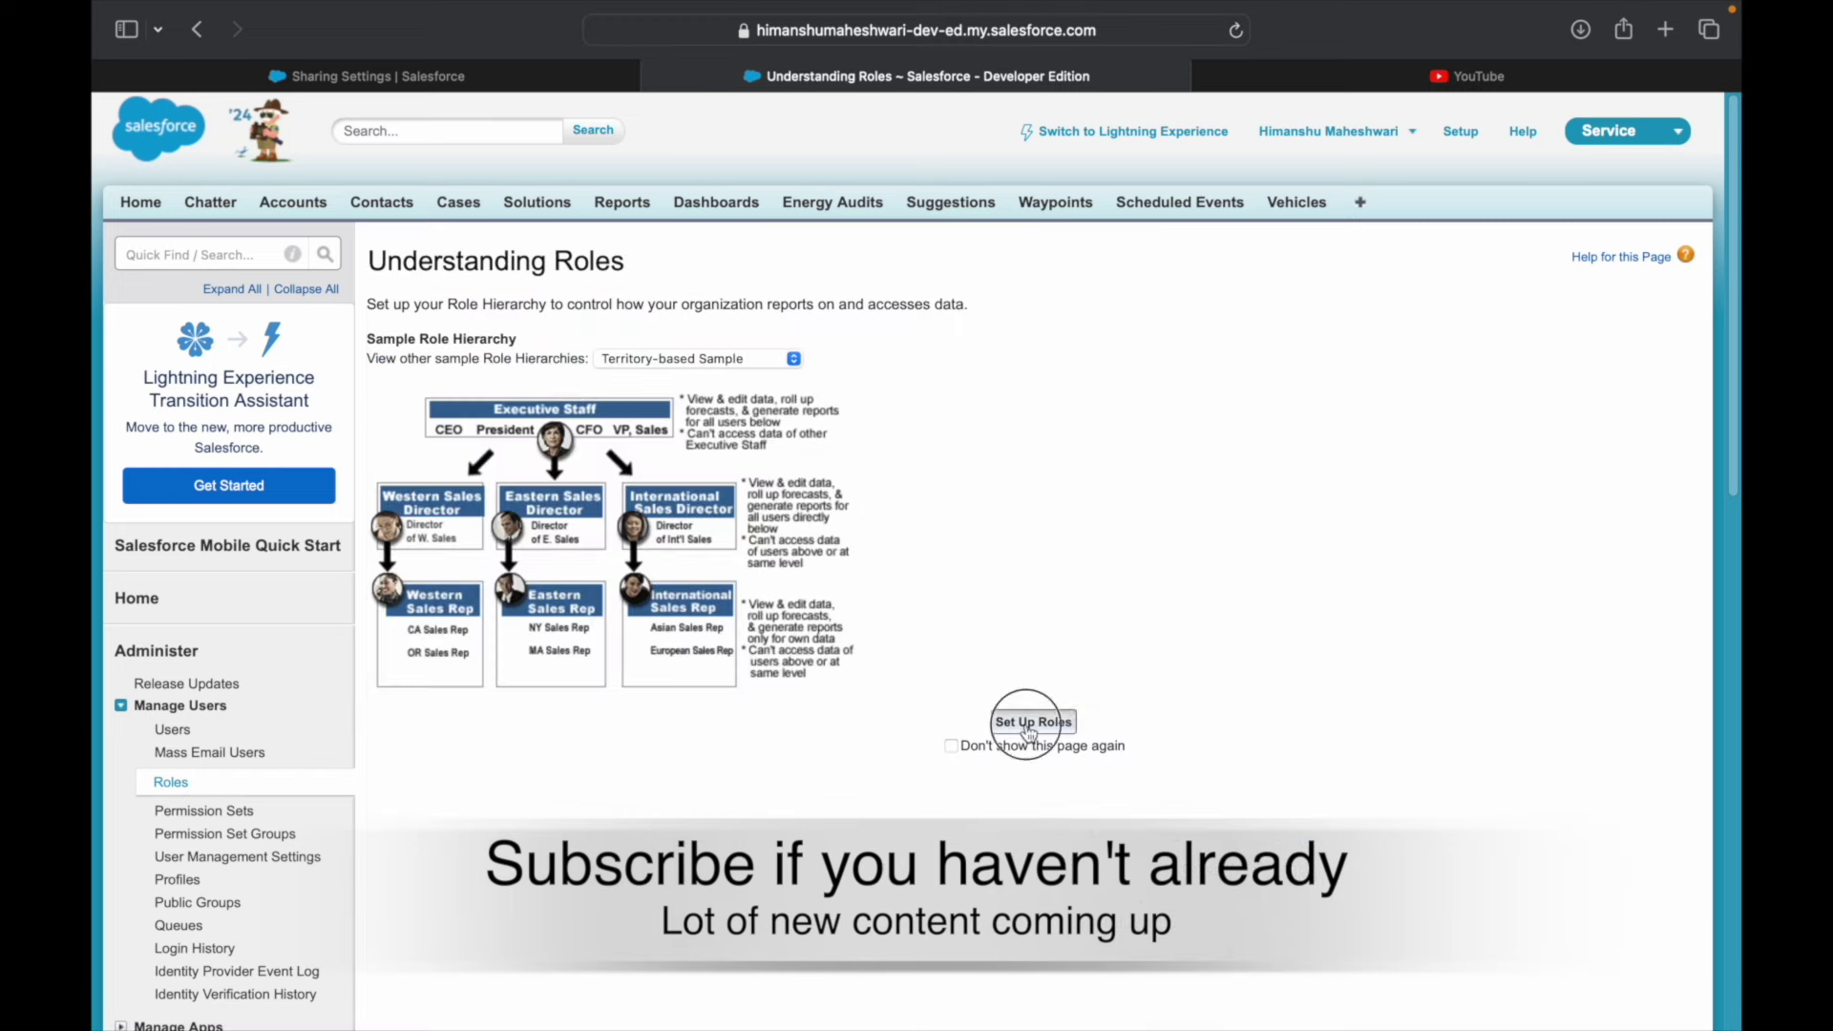
scroll(594, 499, "down", 2)
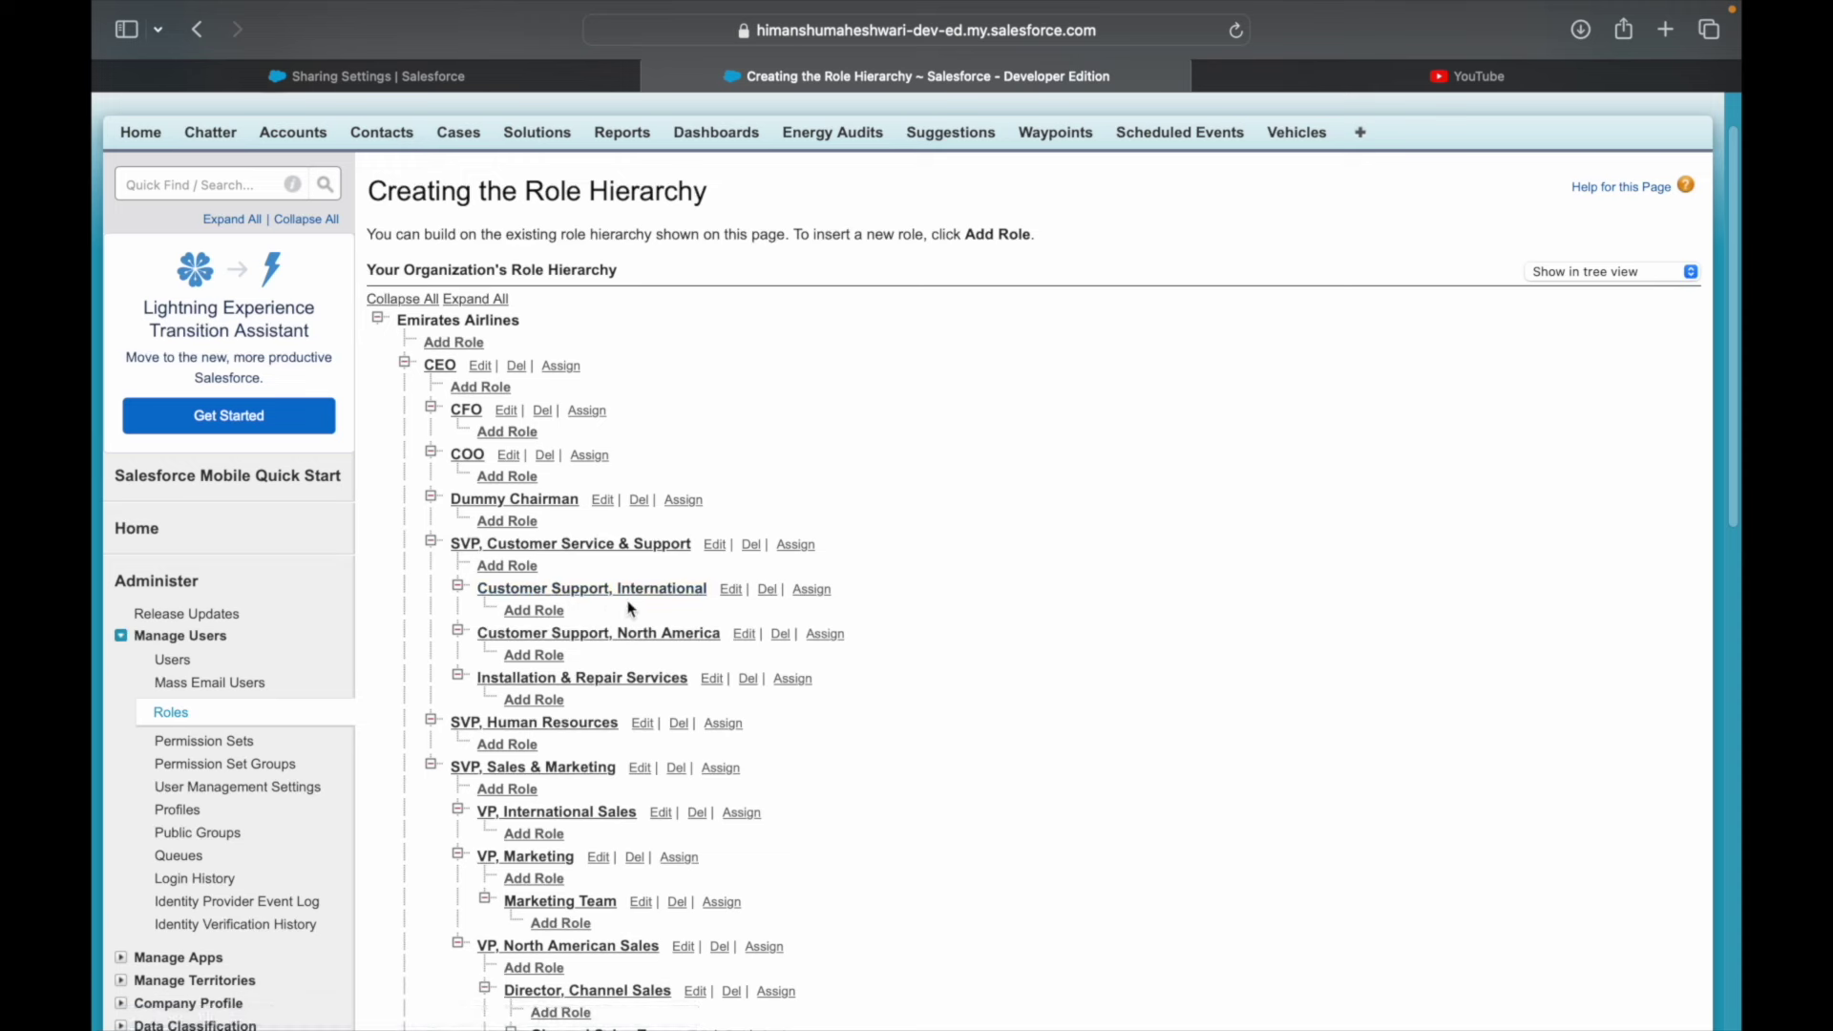
left_click(471, 75)
left_click(879, 77)
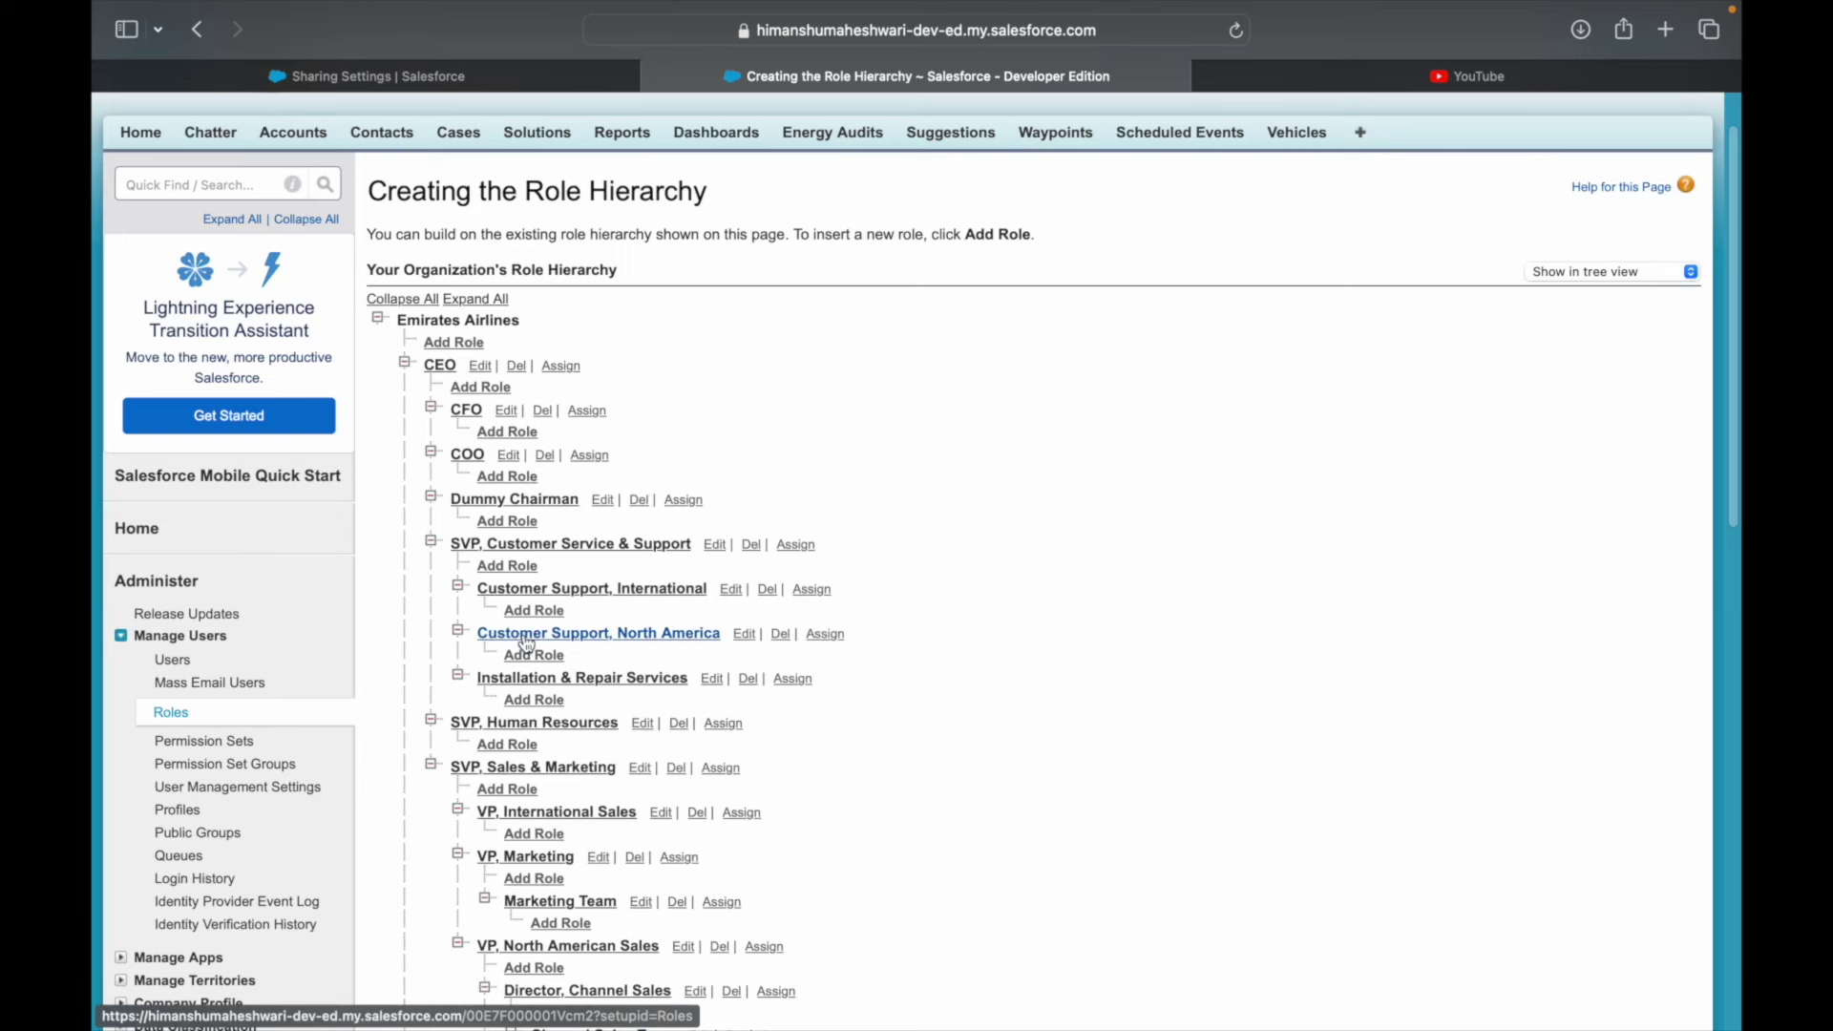
- Collapse and re-expand the SVP, Sales & Marketing branch to show its sales teams
scroll(557, 773, "down", 5)
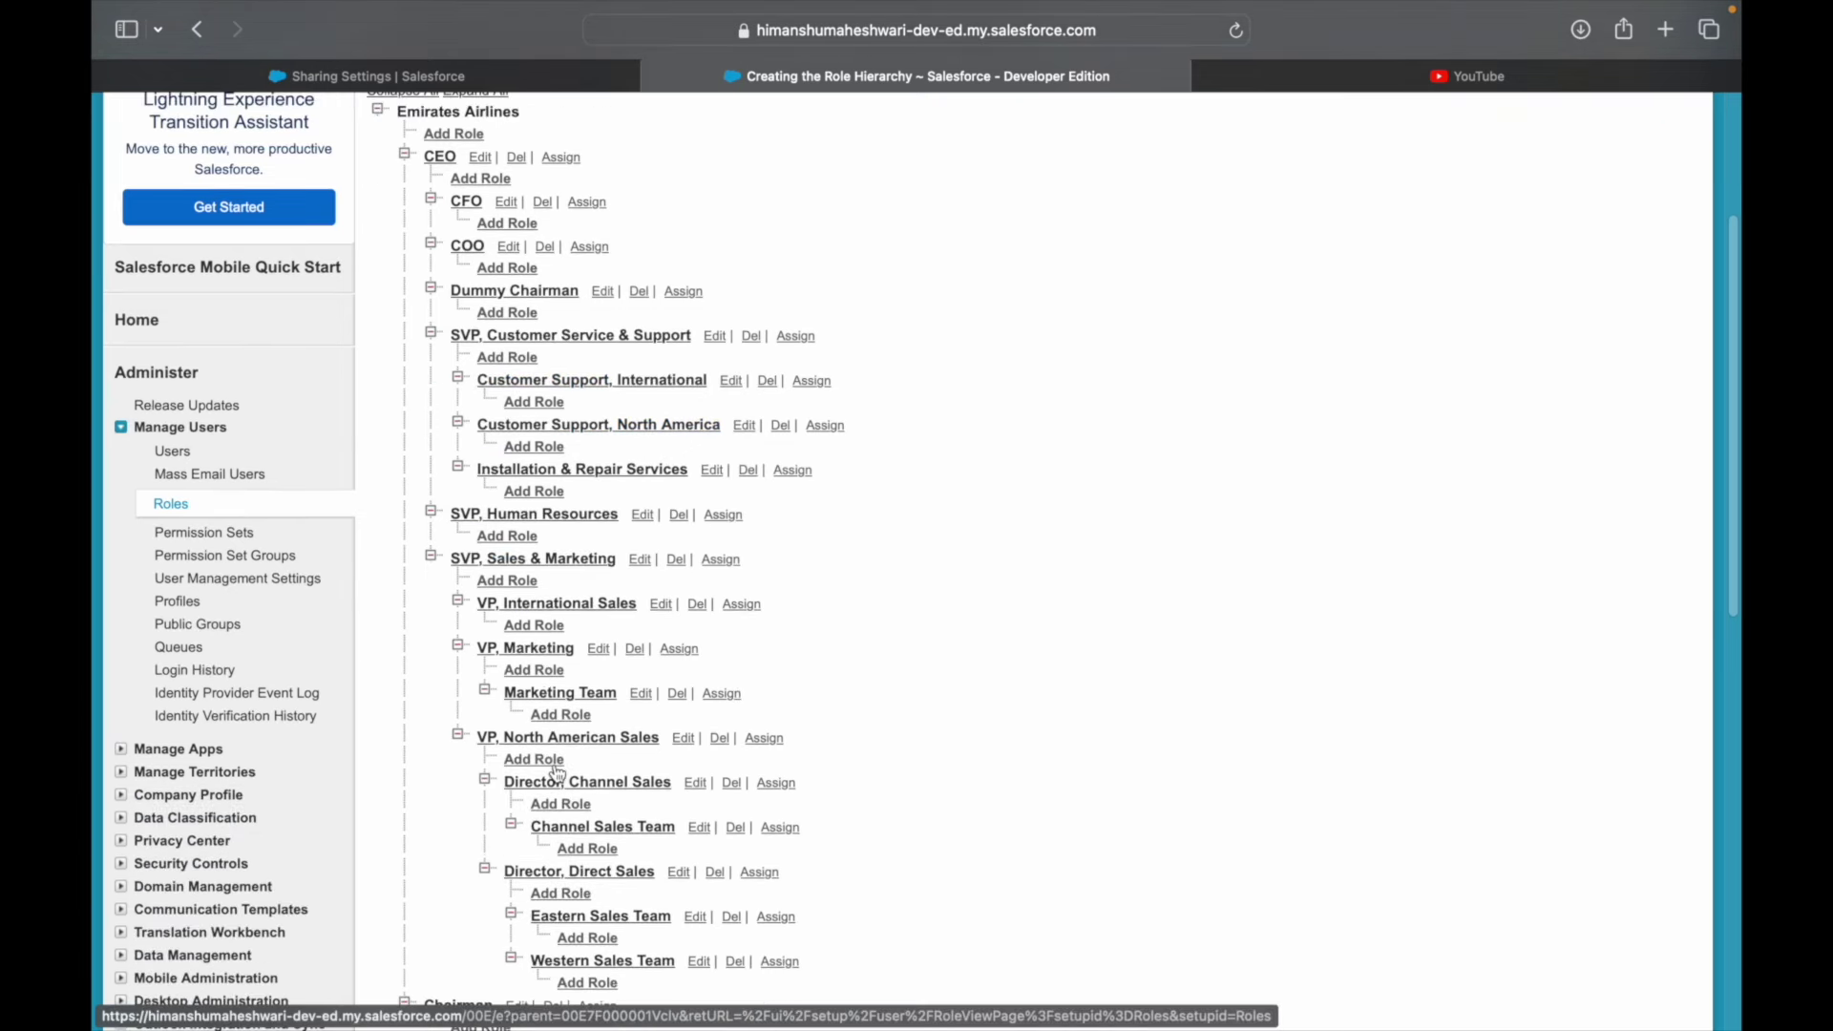
left_click(431, 556)
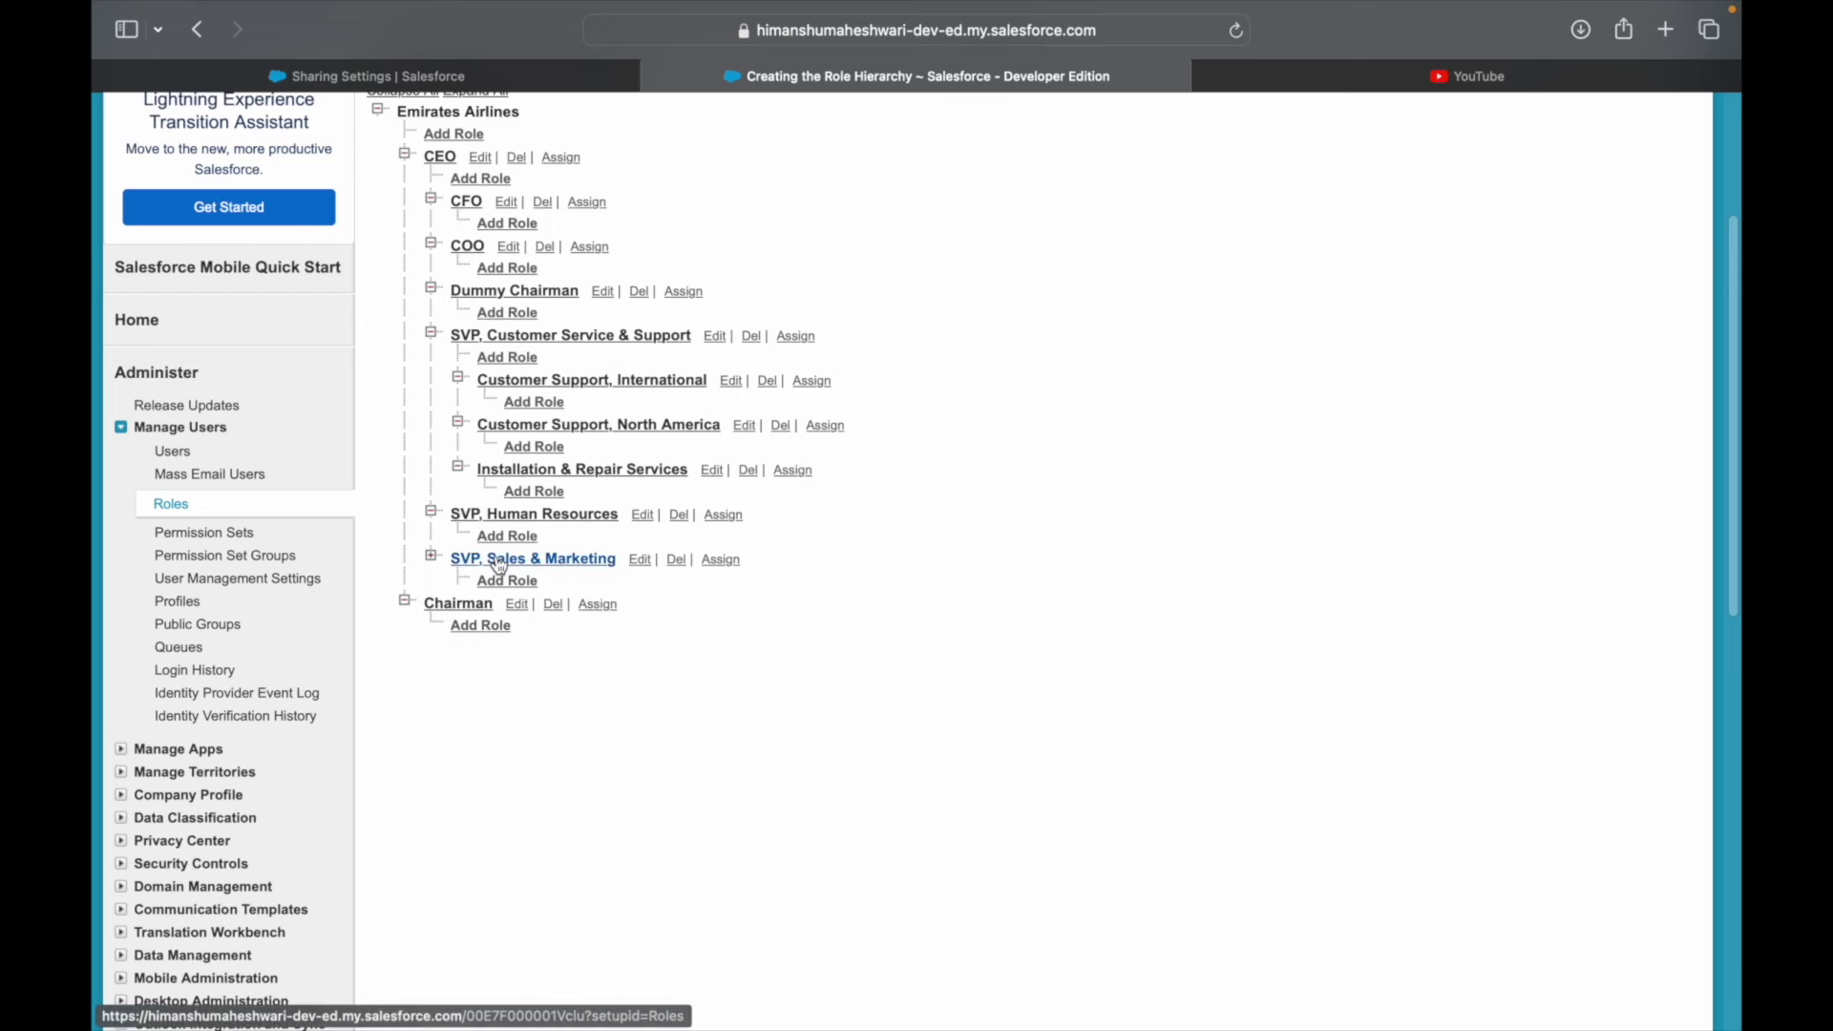
left_click(431, 556)
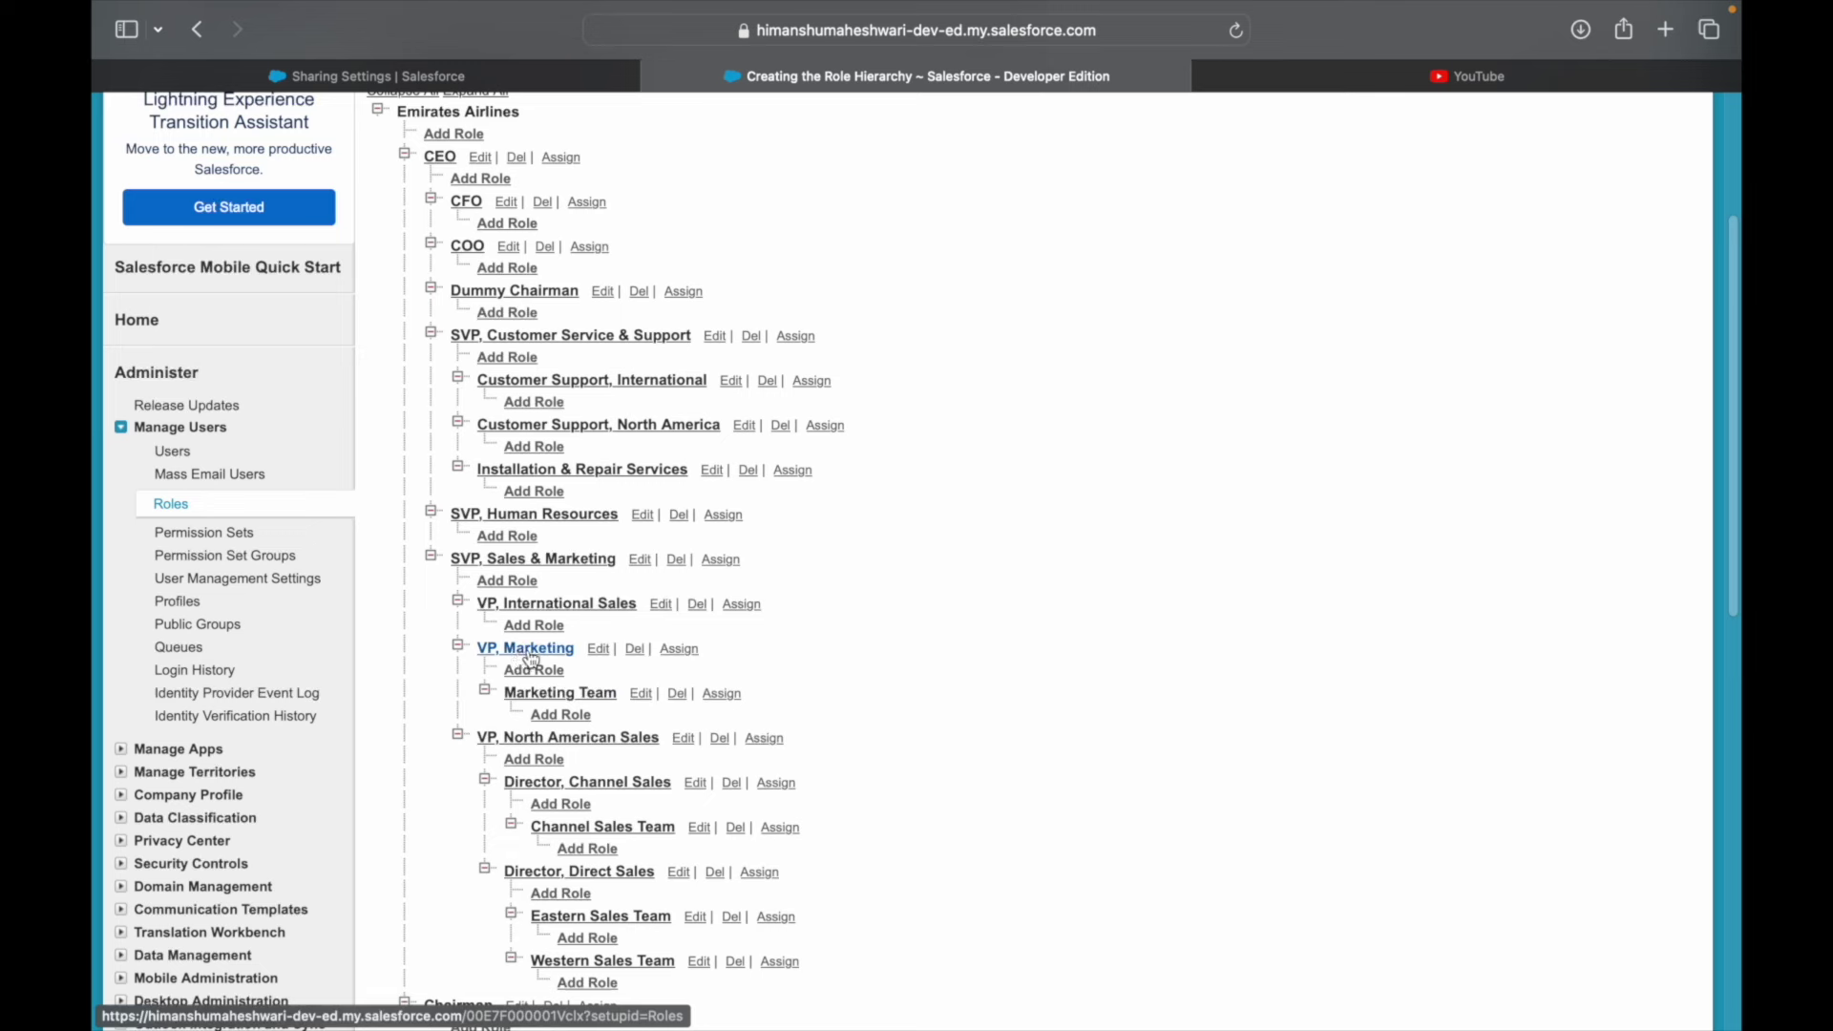
scroll(590, 745, "down", 1)
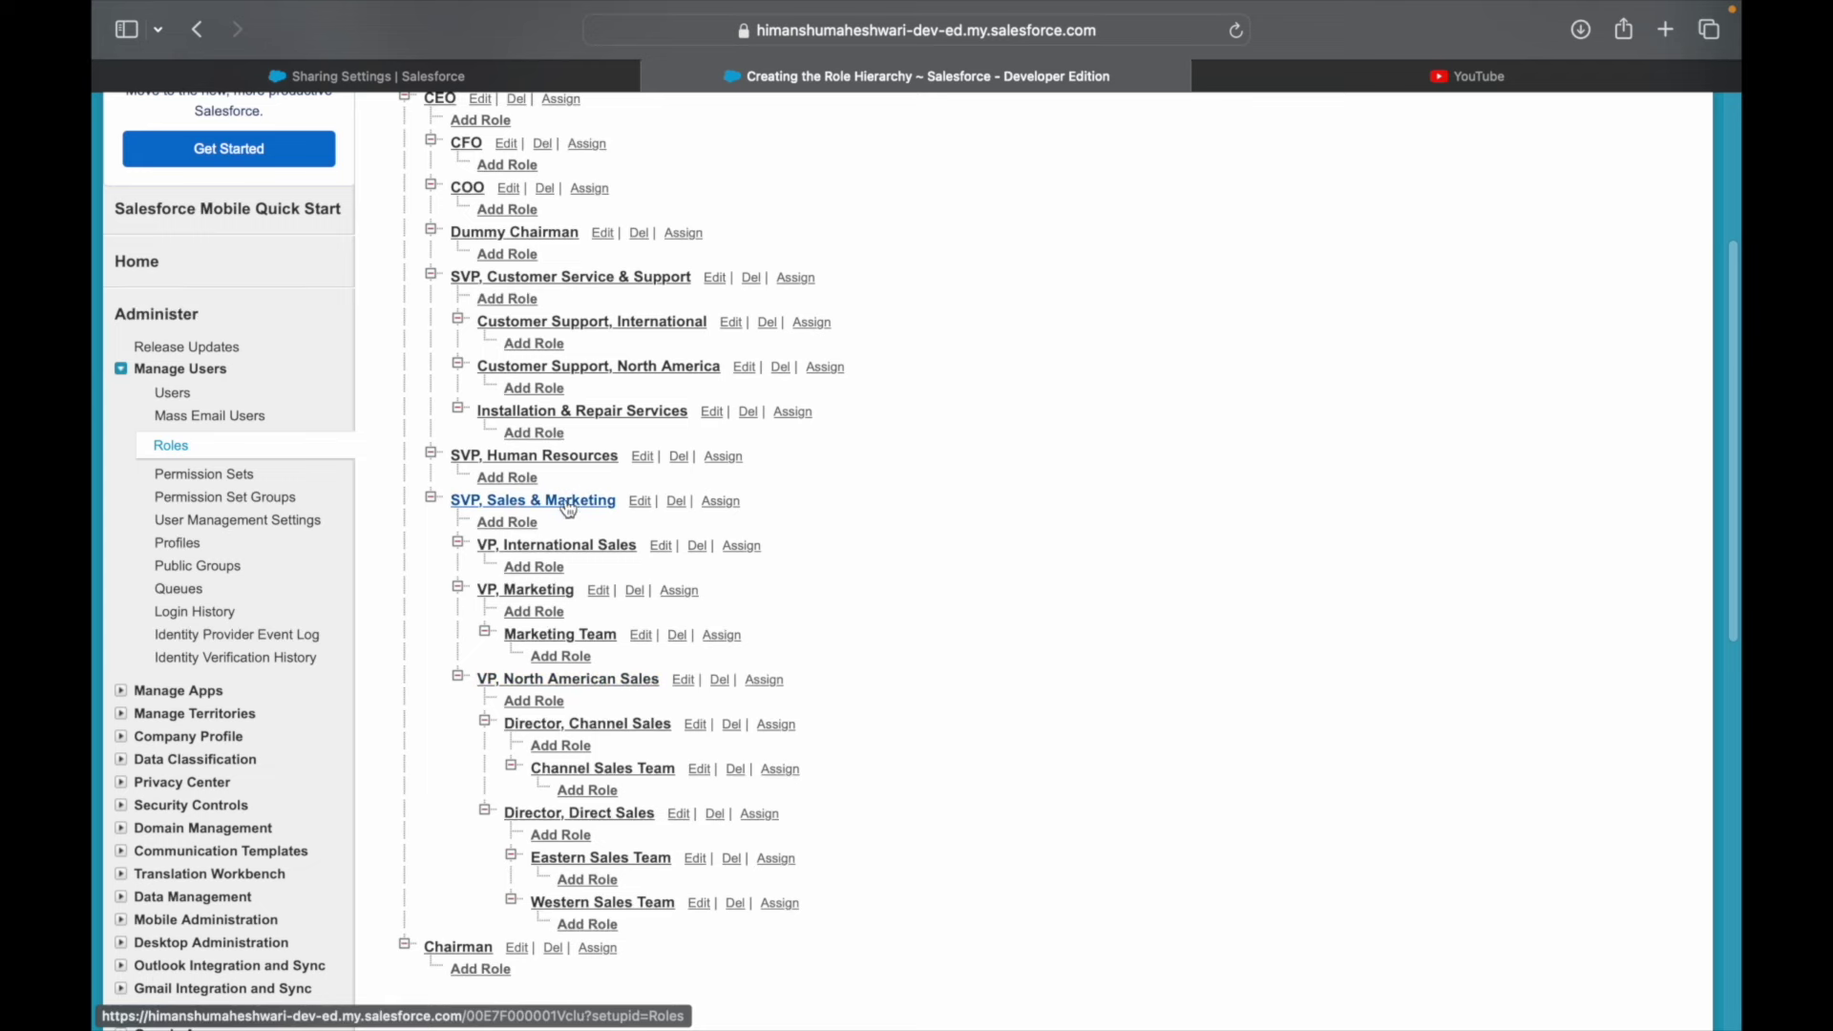
scroll(586, 504, "up", 2)
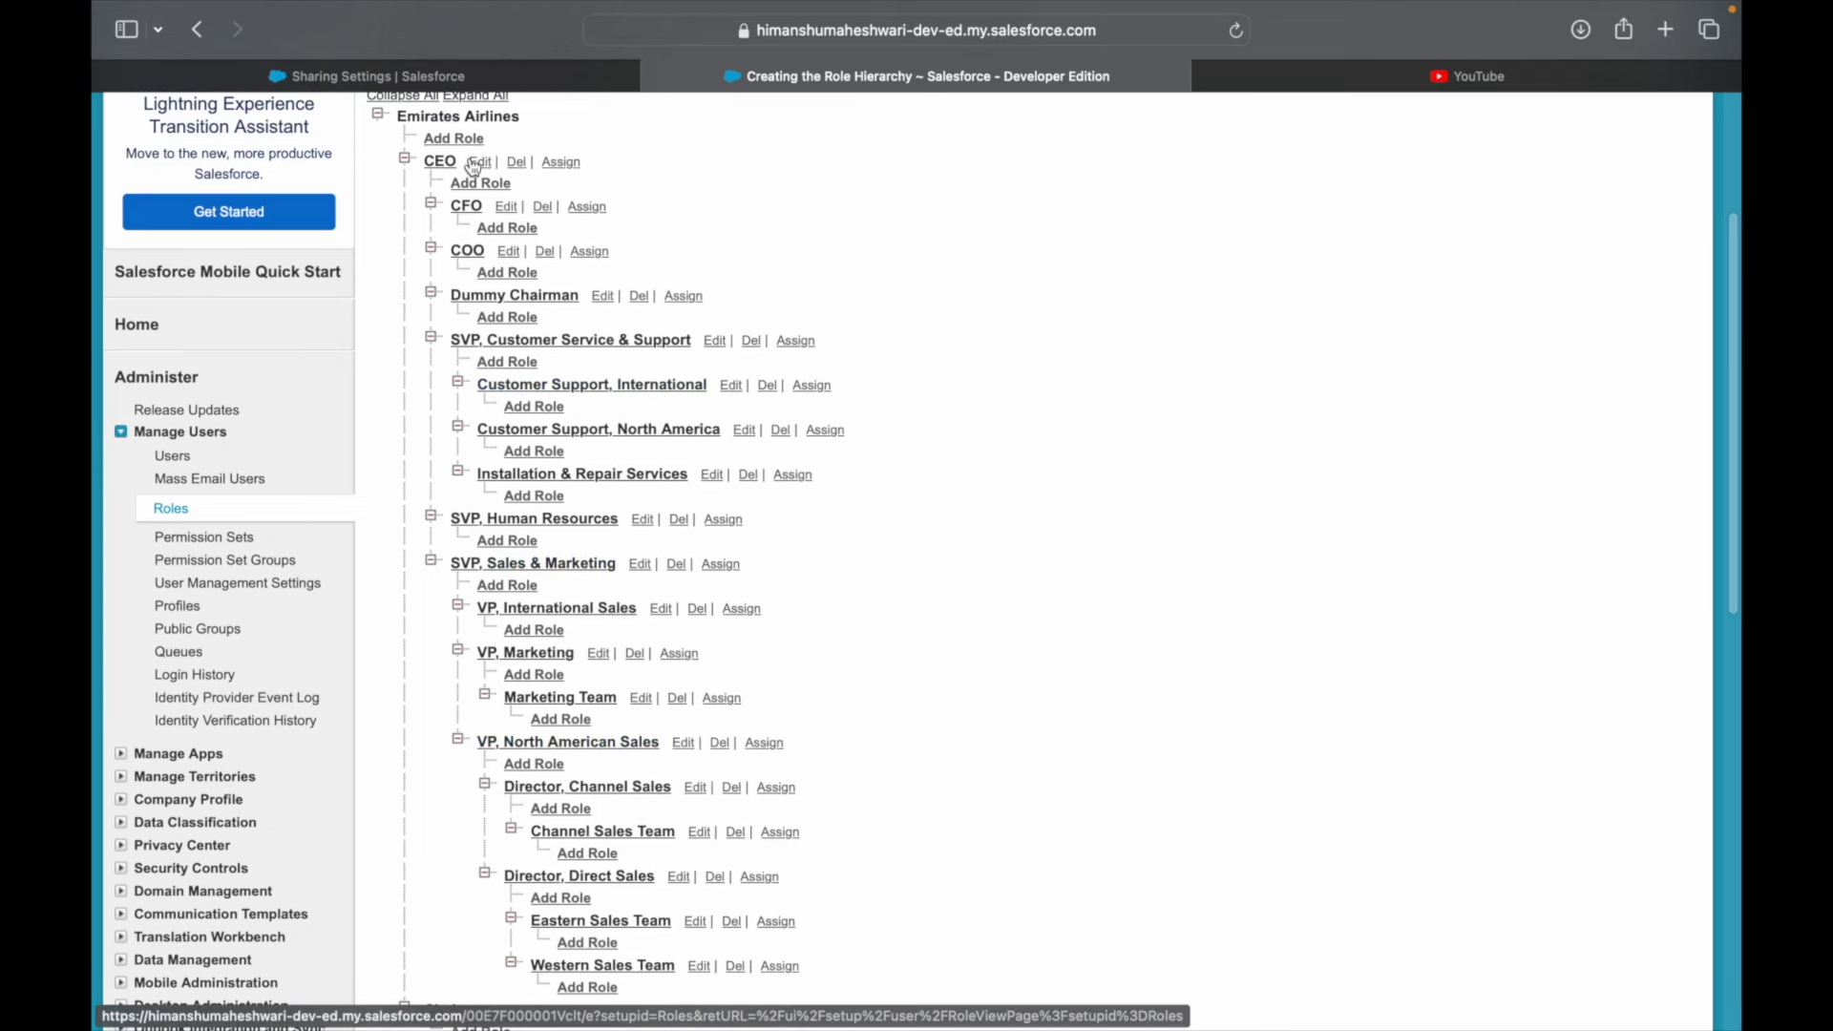
scroll(586, 601, "down", 3)
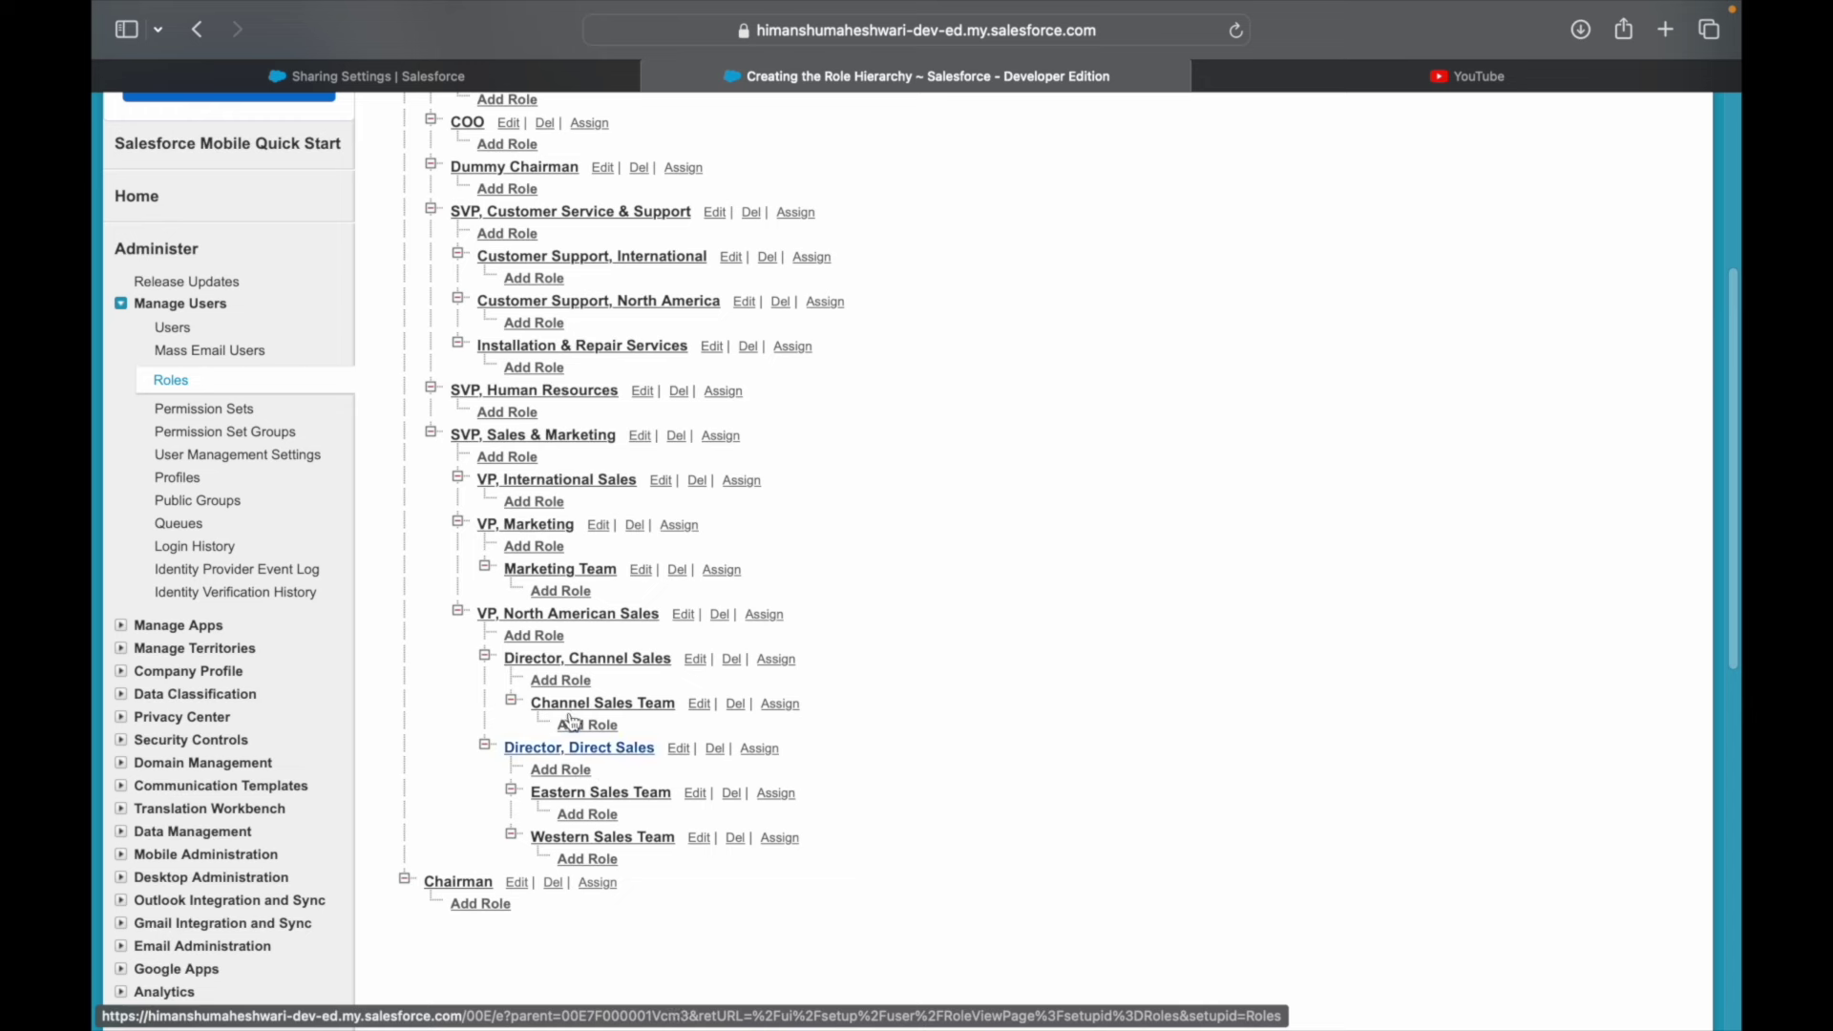
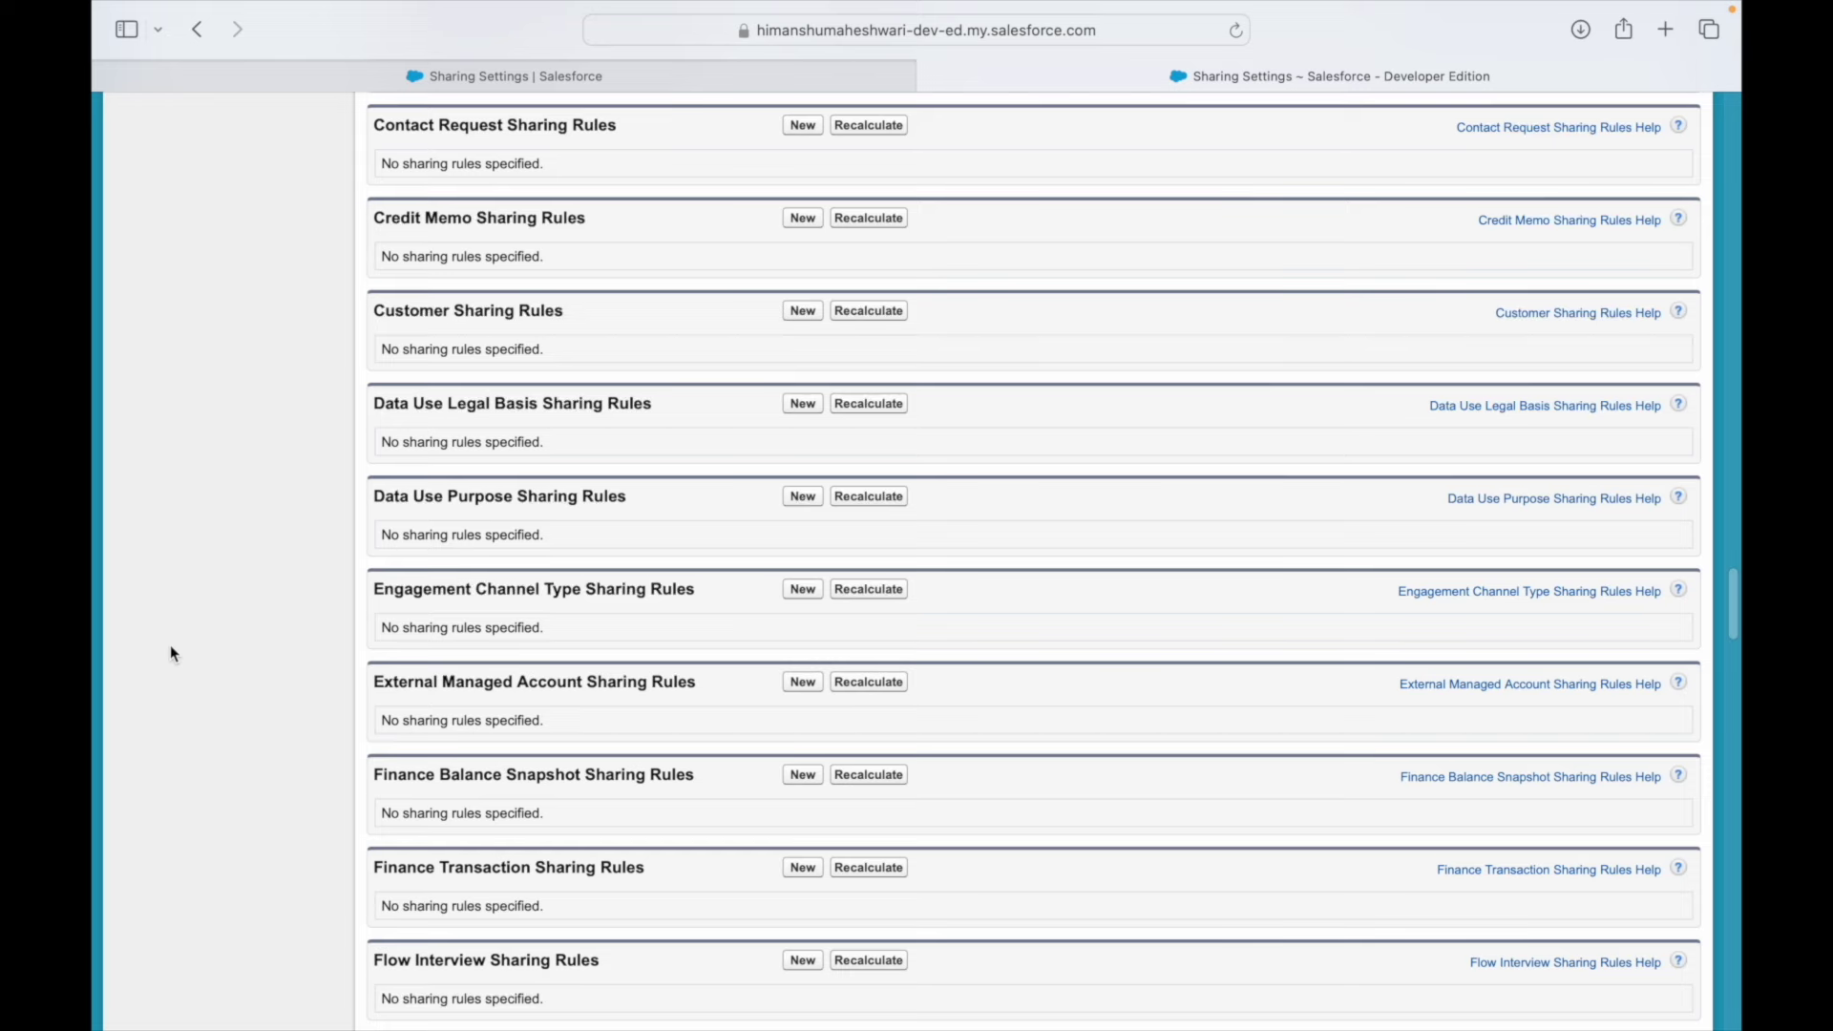
scroll(408, 754, "down", 10)
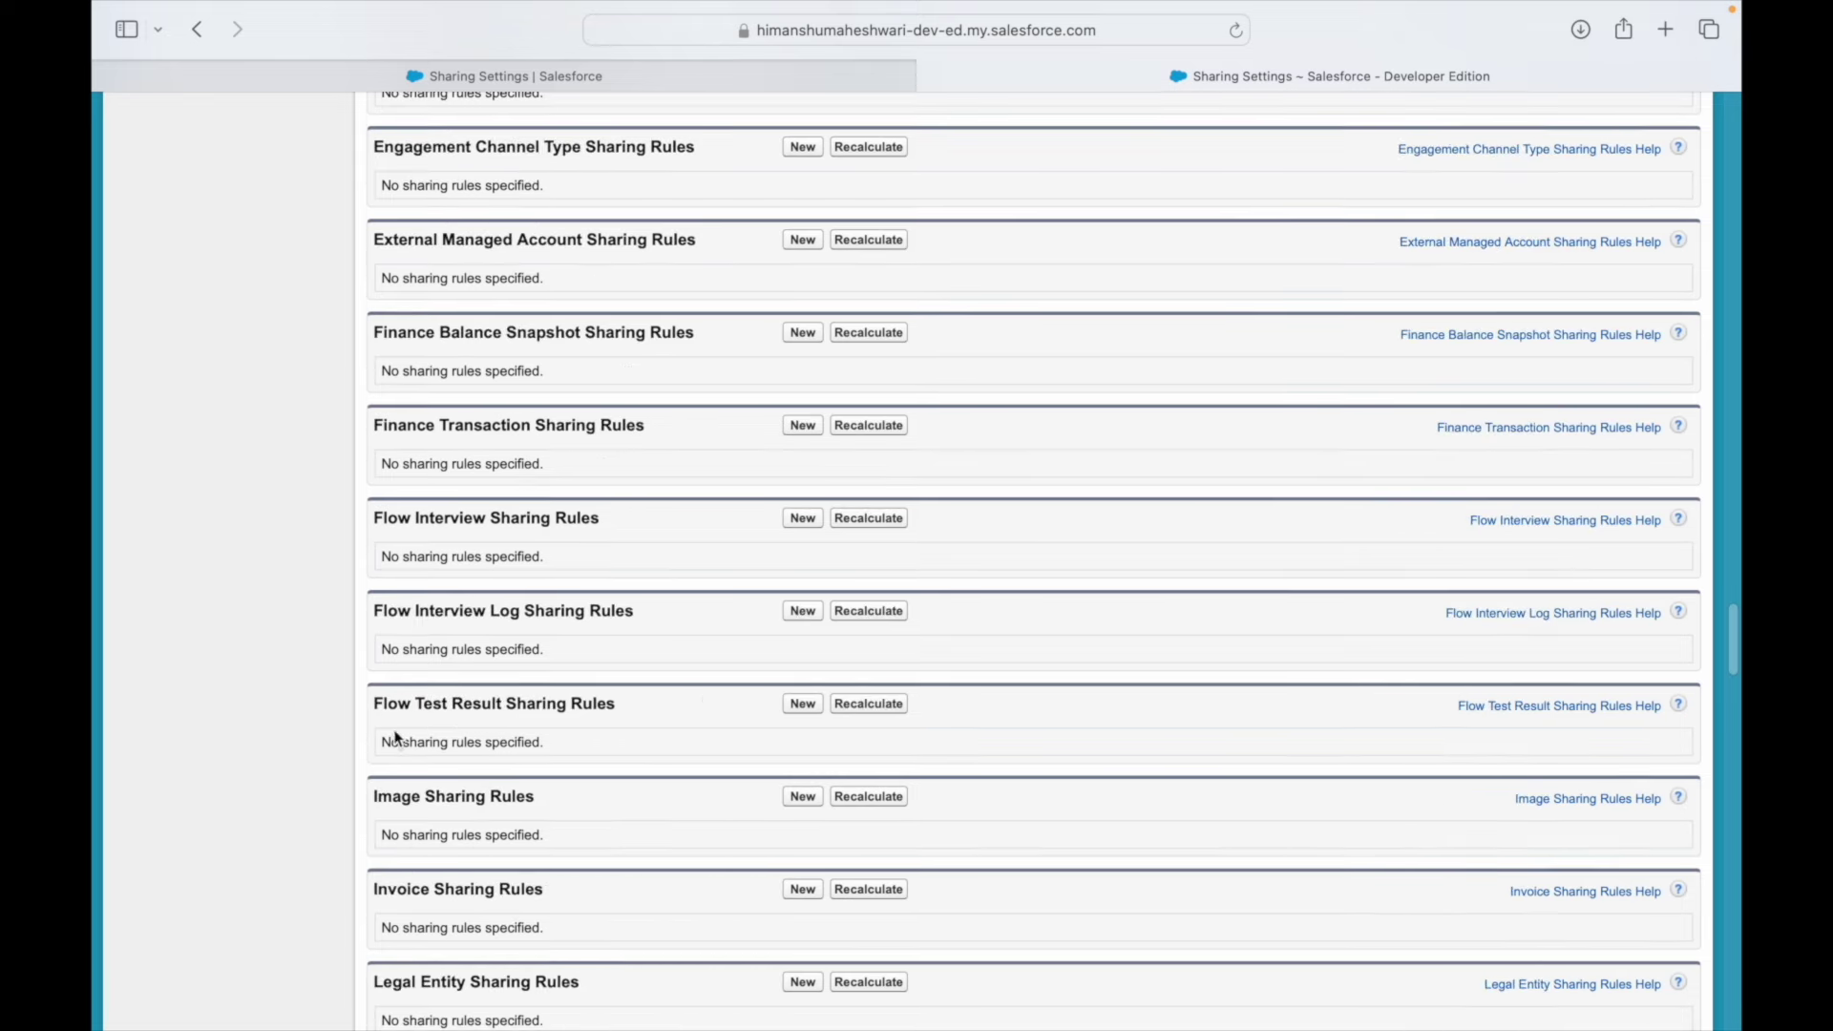
scroll(387, 722, "down", 4)
scroll(357, 708, "down", 3)
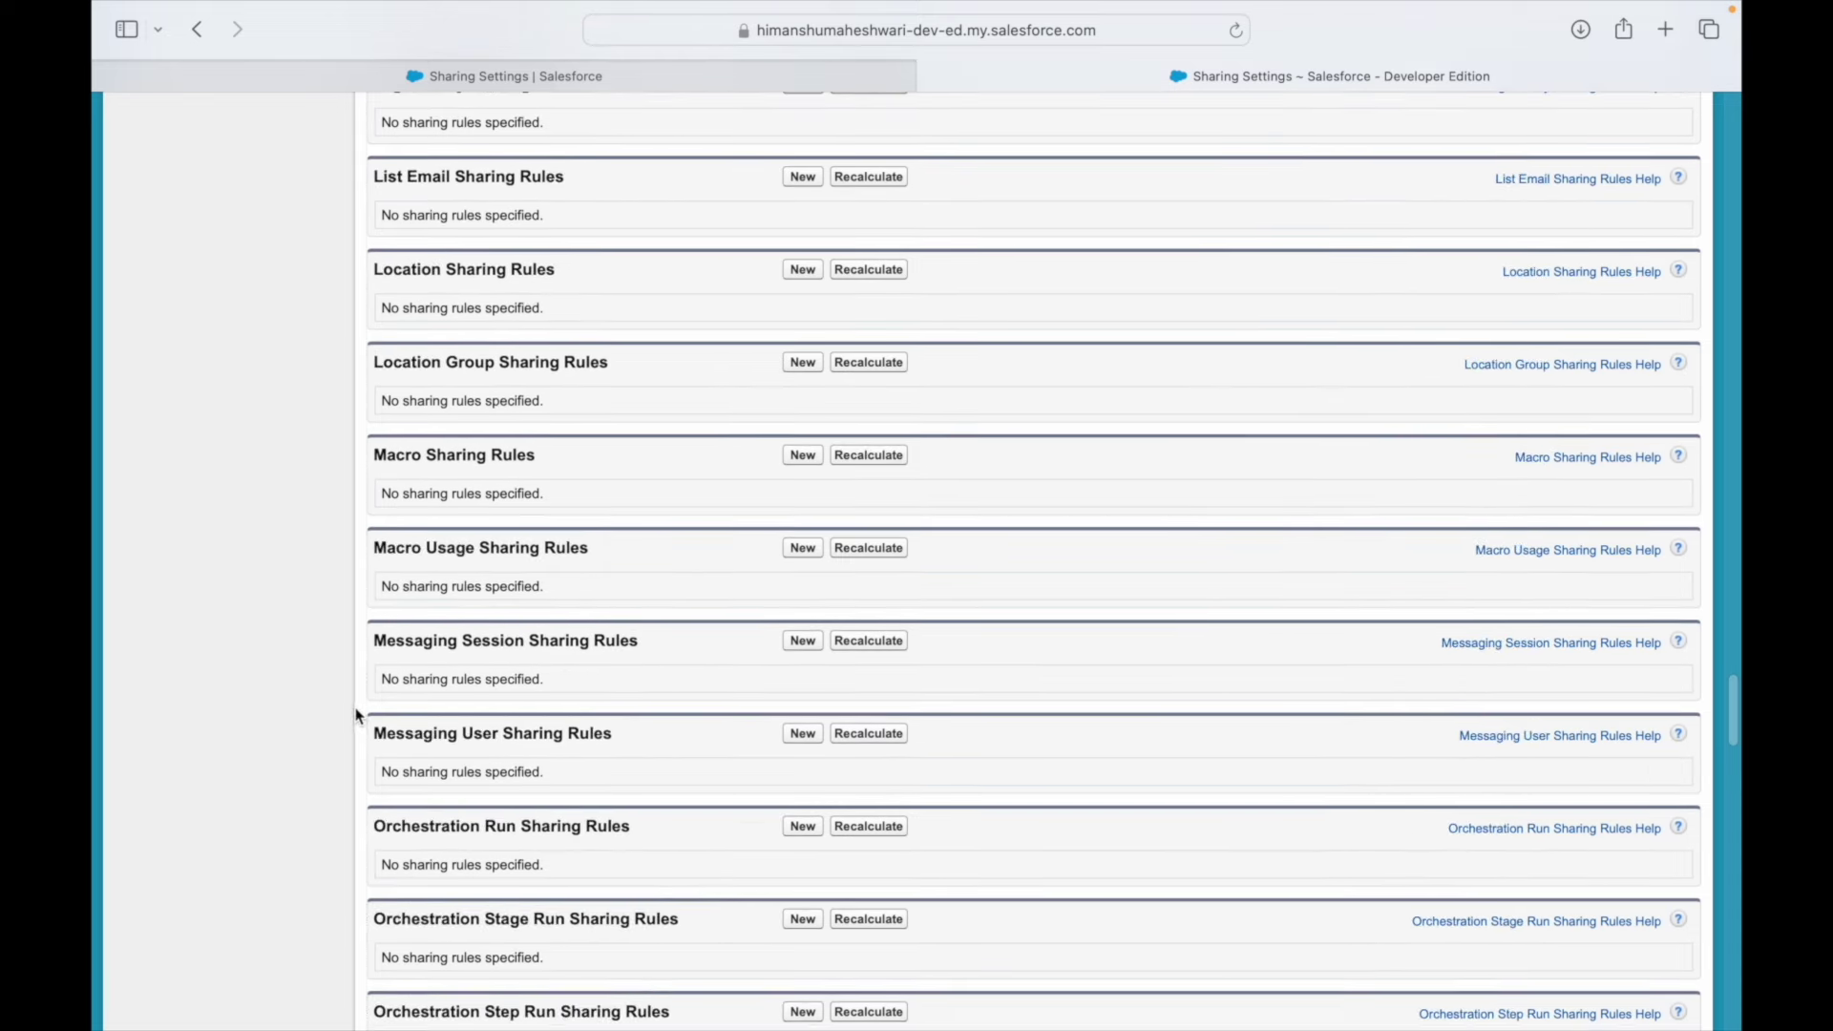
scroll(349, 709, "down", 16)
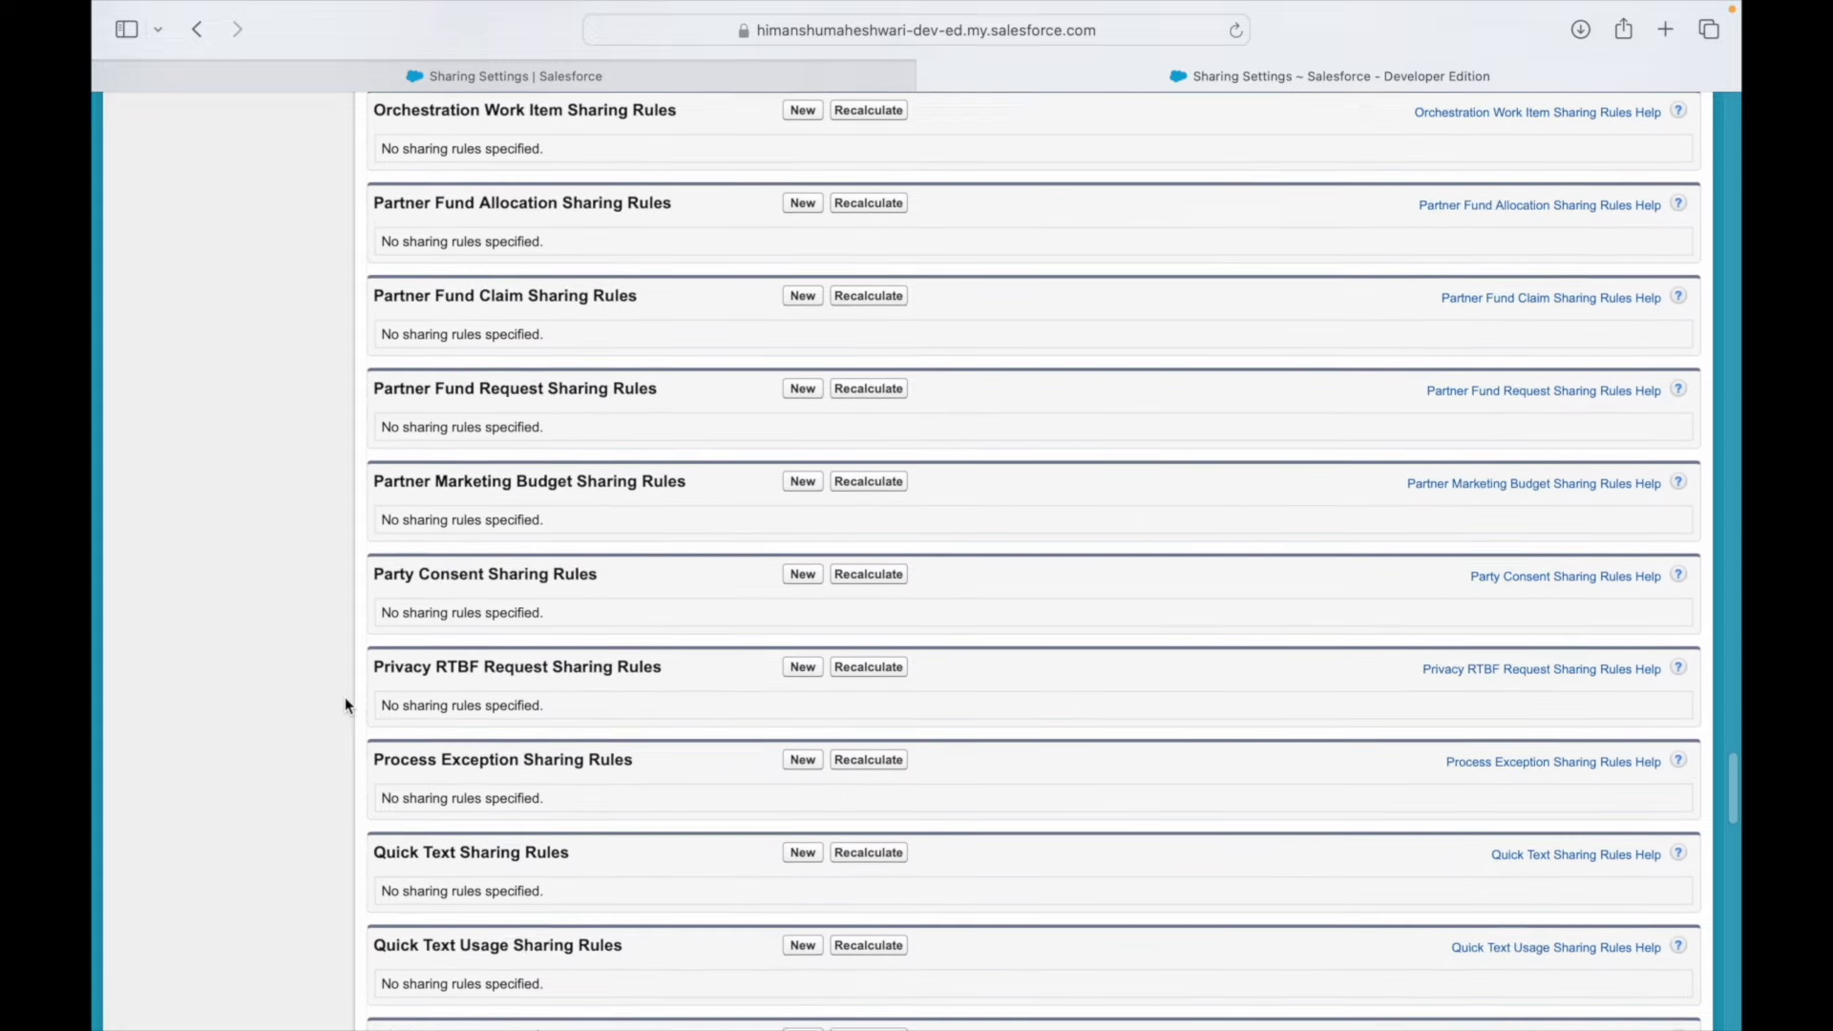
left_click_drag(435, 750, 394, 756)
left_click(394, 756)
scroll(506, 750, "down", 10)
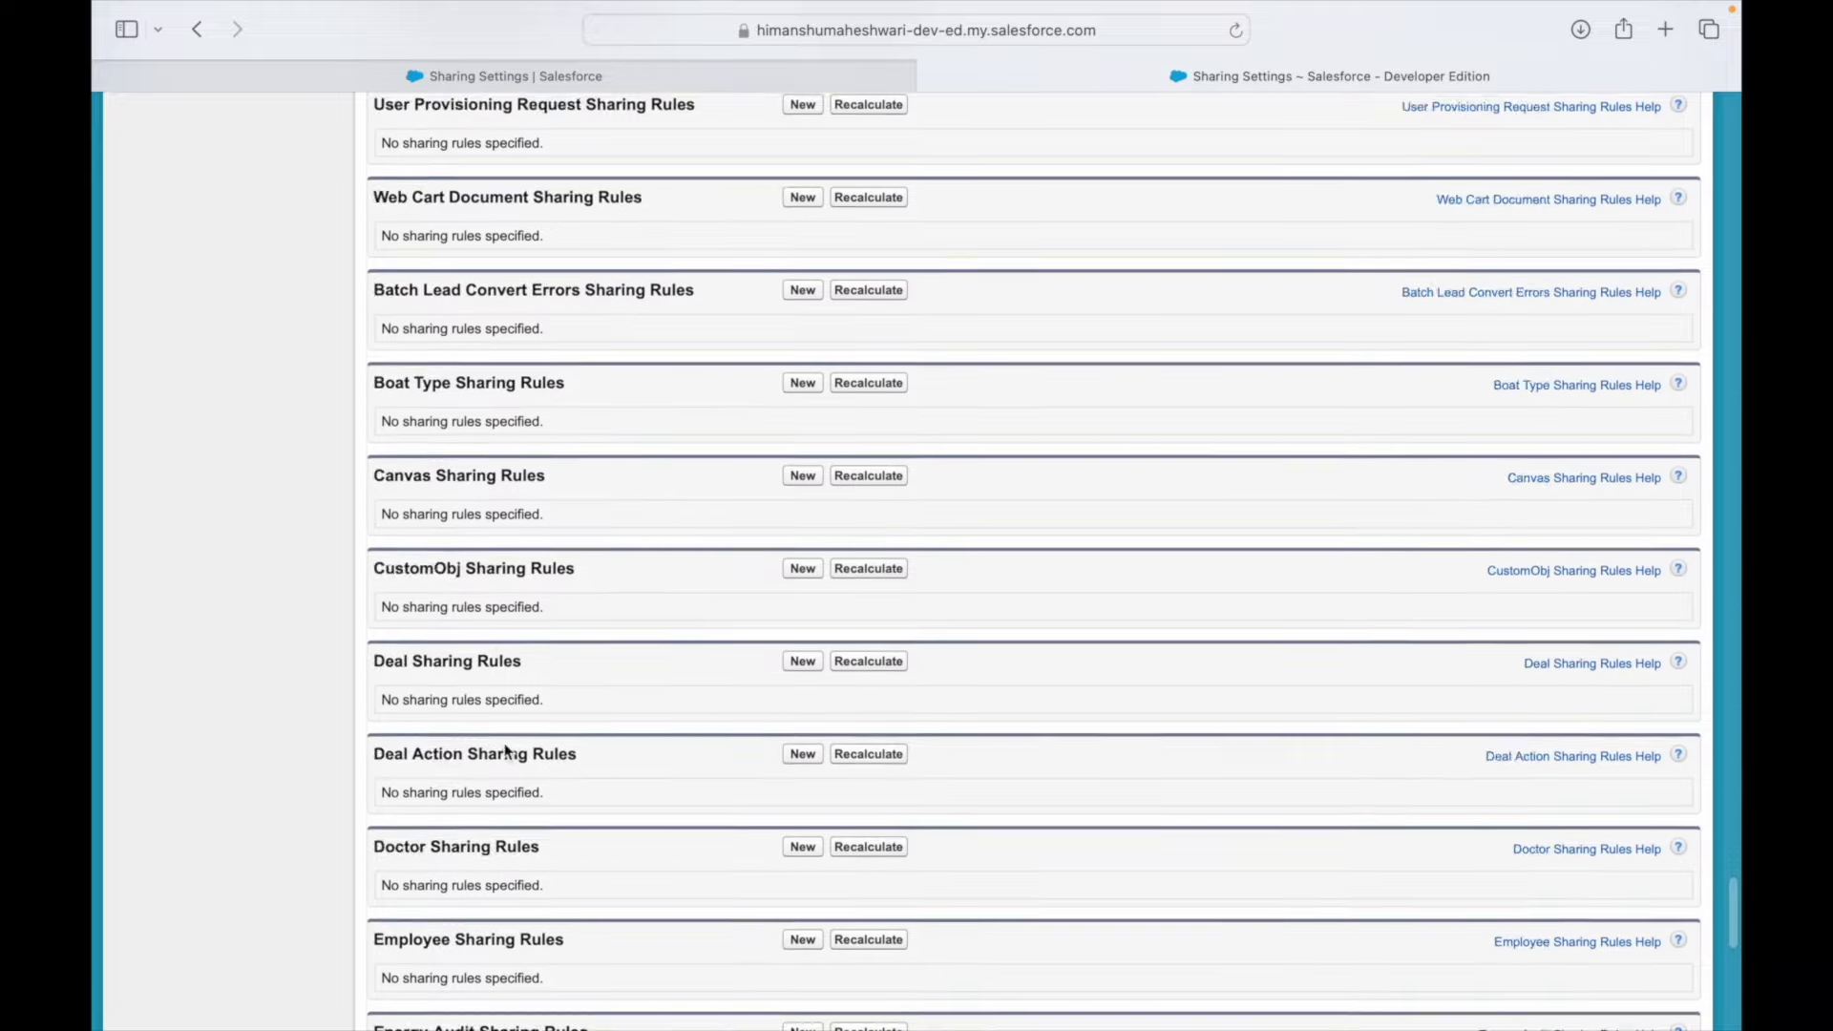
scroll(506, 751, "down", 9)
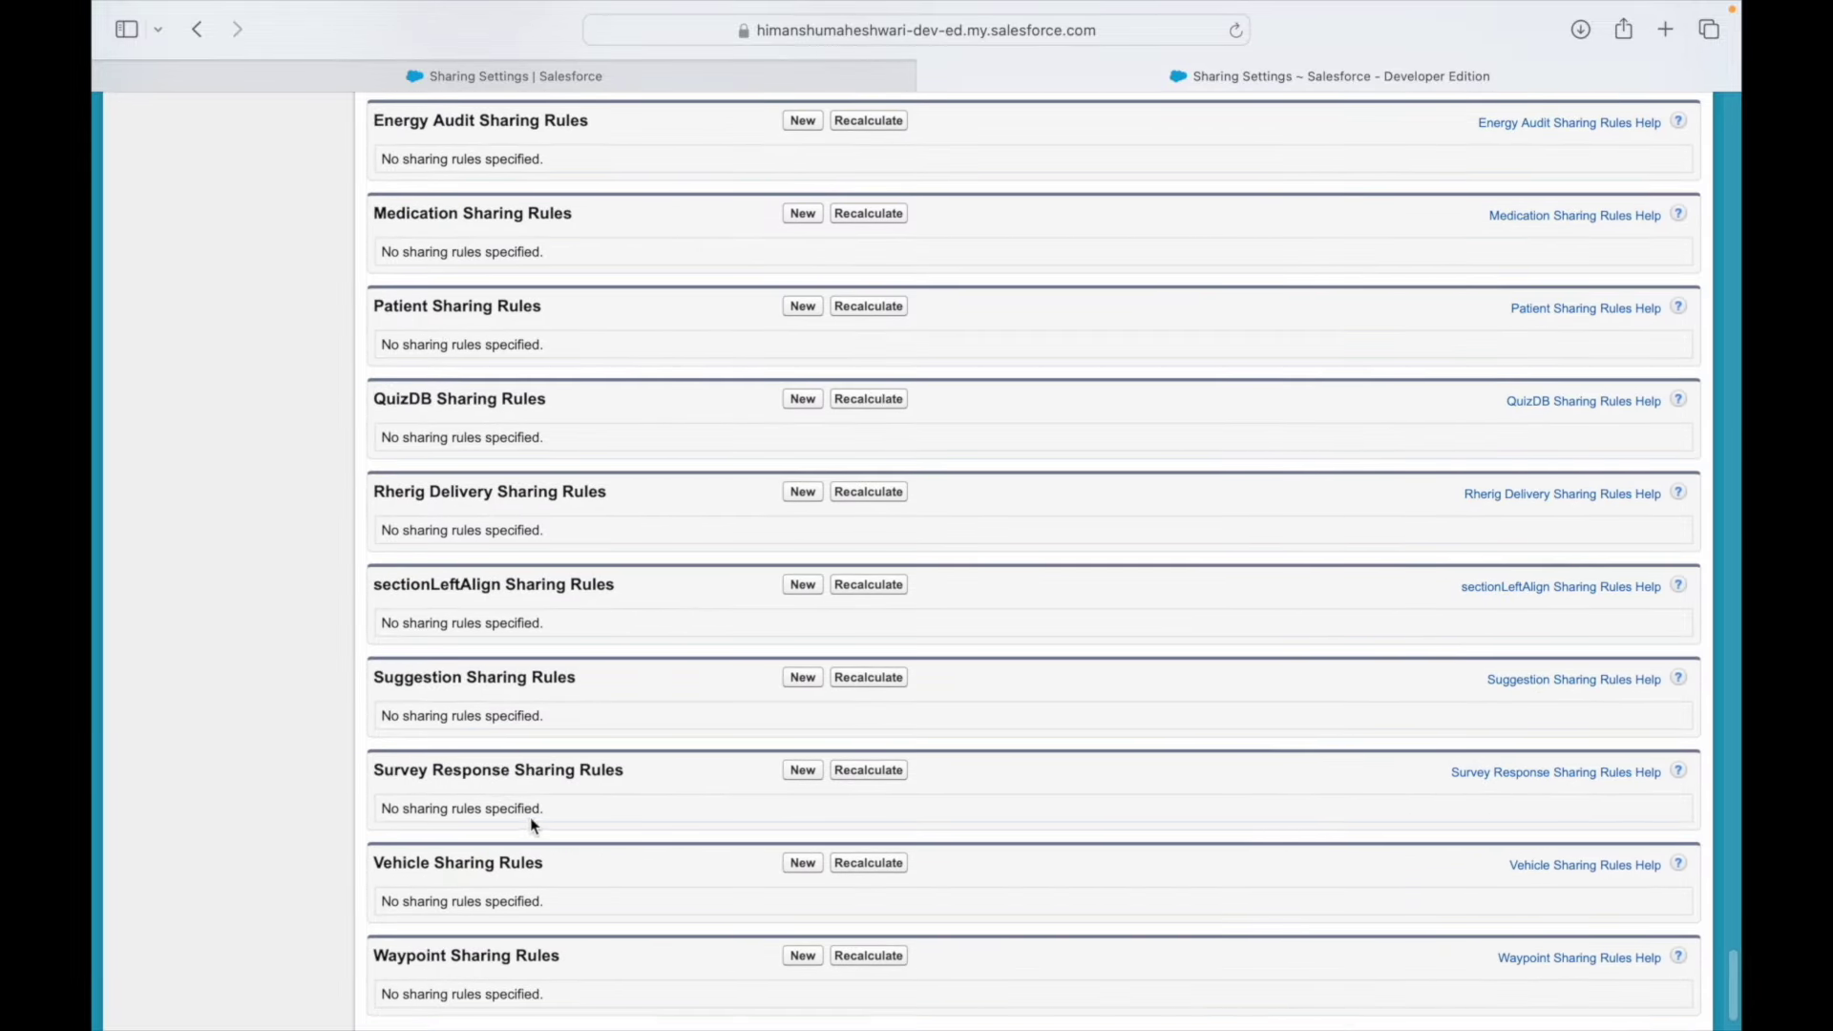
double_click(386, 861)
left_click(390, 856)
left_click_drag(391, 856, 221, 869)
left_click(569, 867)
left_click(221, 868)
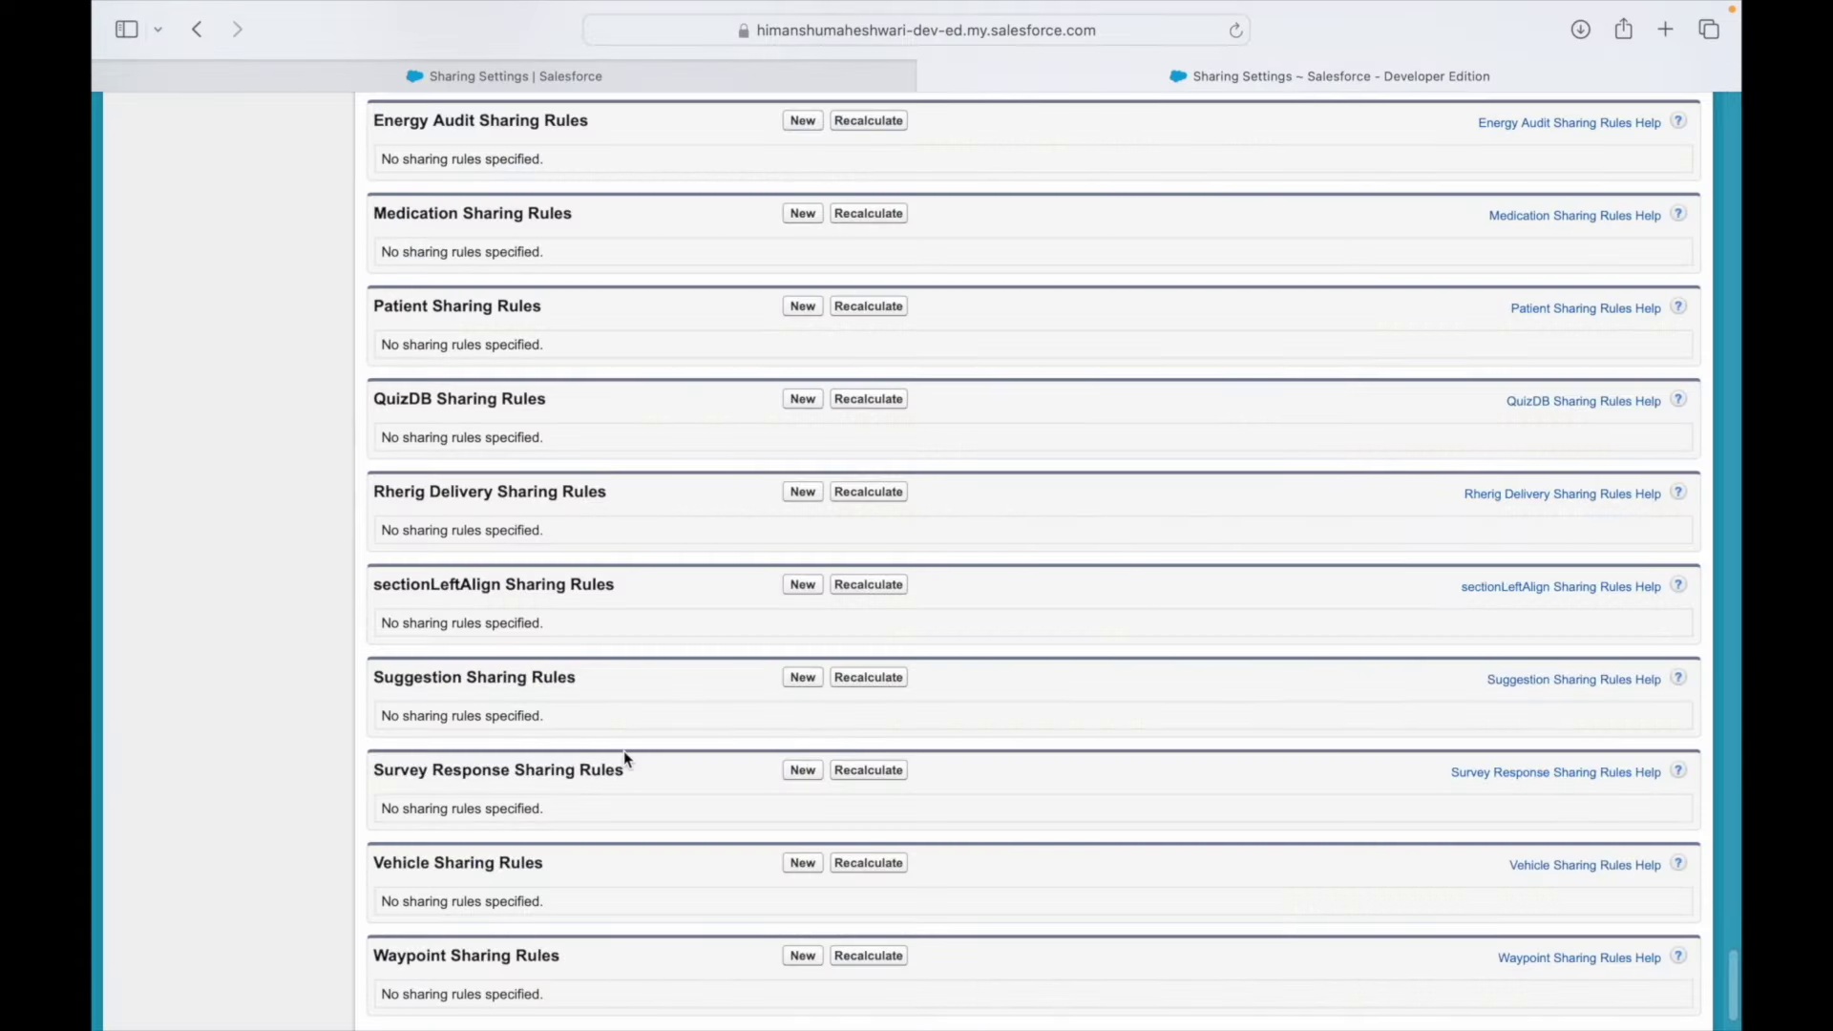
scroll(622, 750, "up", 20)
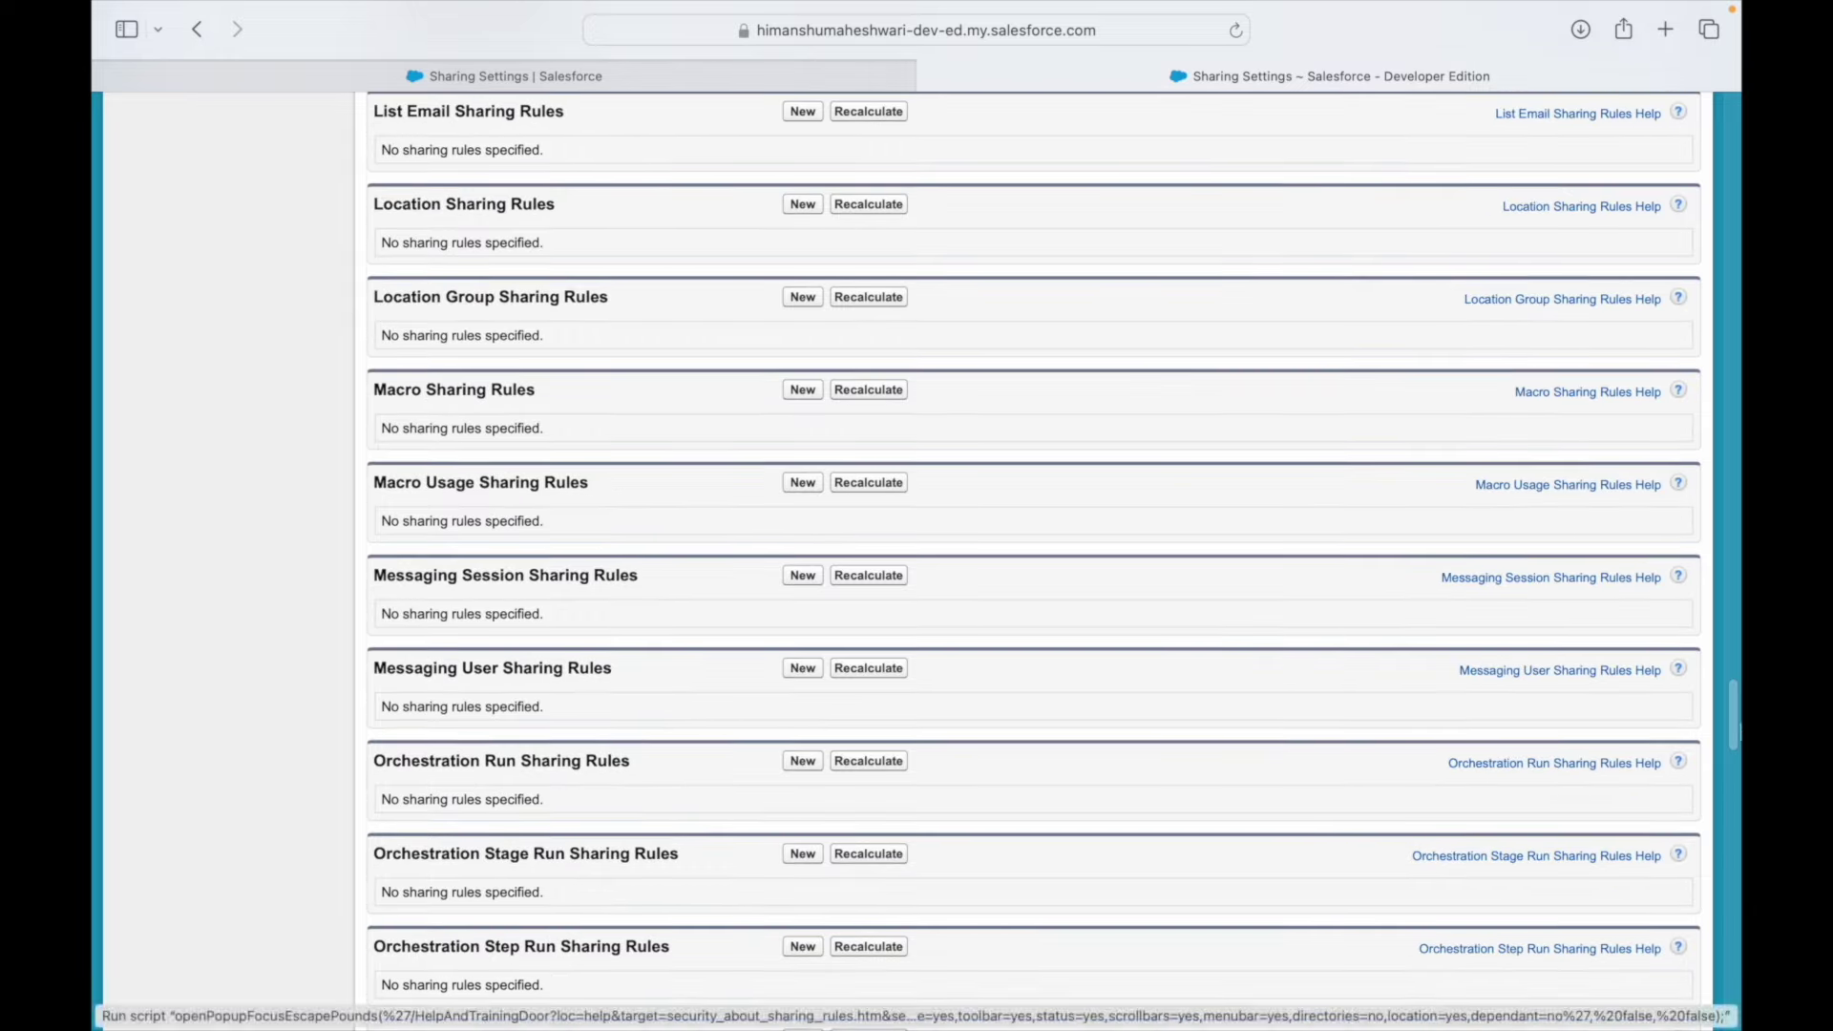
- Highlight Opportunity and its Public Read/Write default access in the Organization-Wide Defaults table
scroll(786, 714, "up", 20)
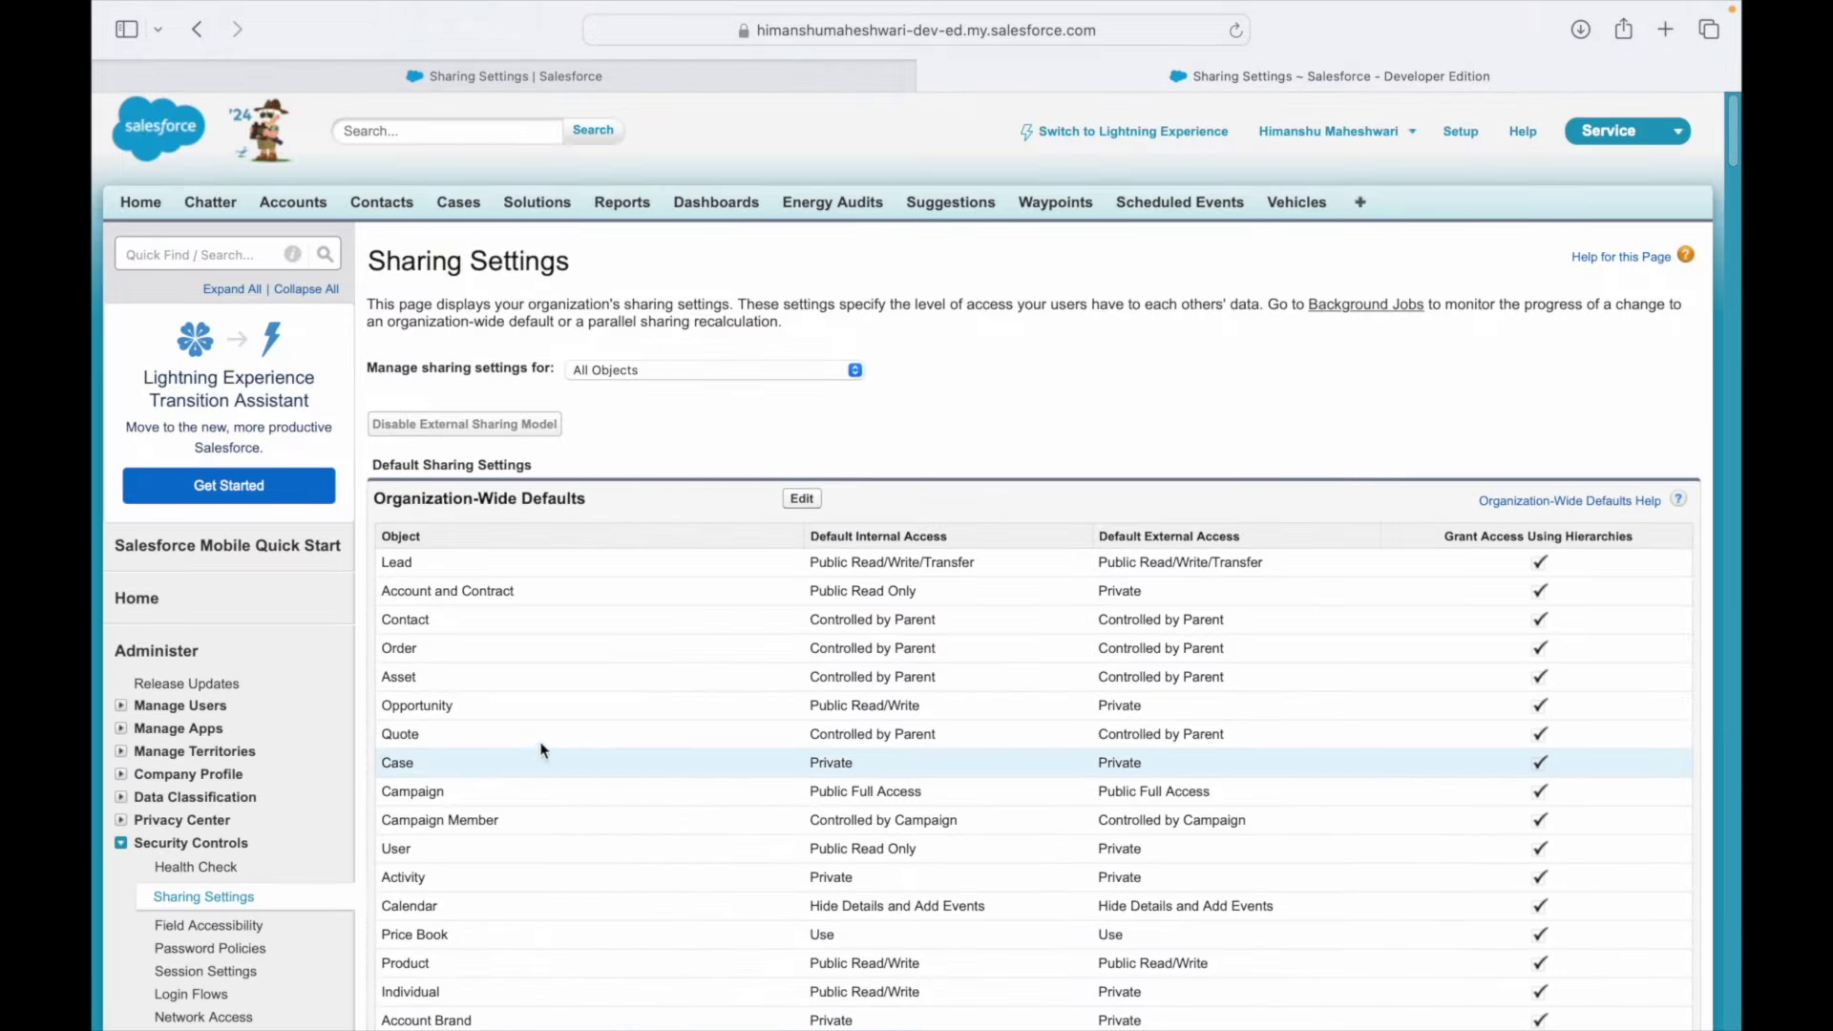
double_click(410, 704)
left_click_drag(810, 705, 922, 704)
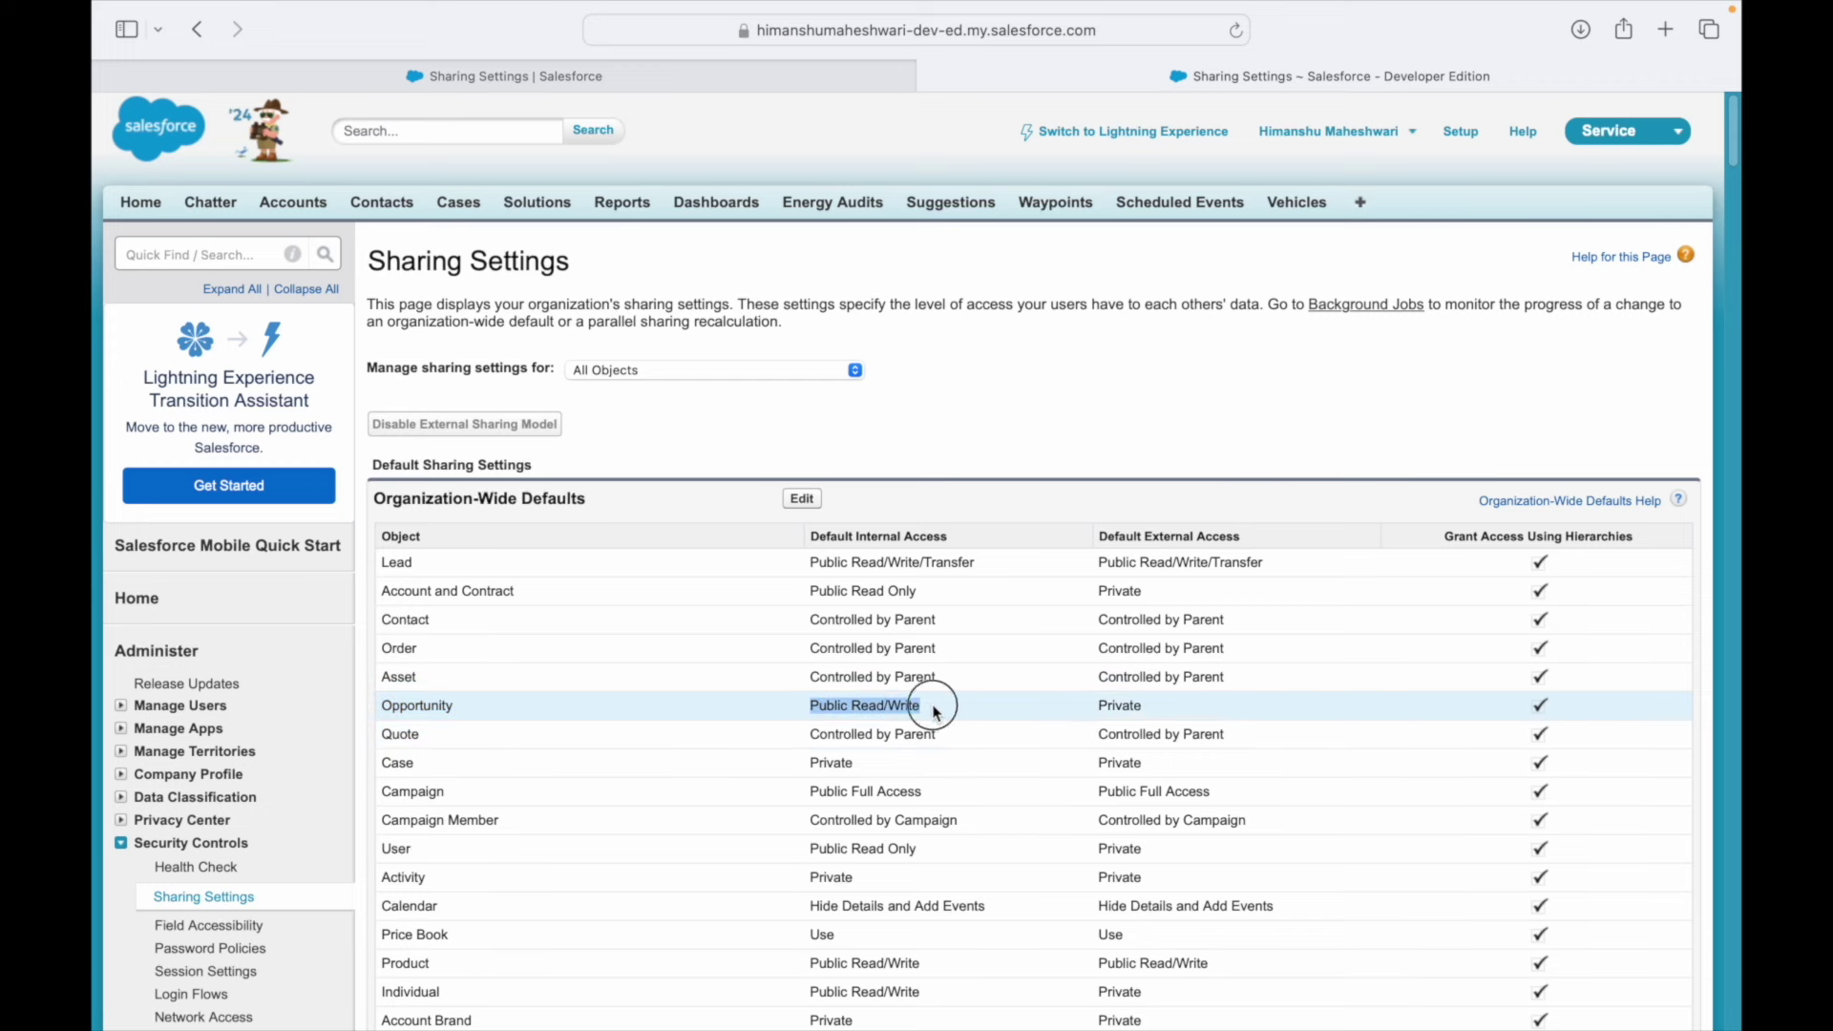
left_click(931, 703)
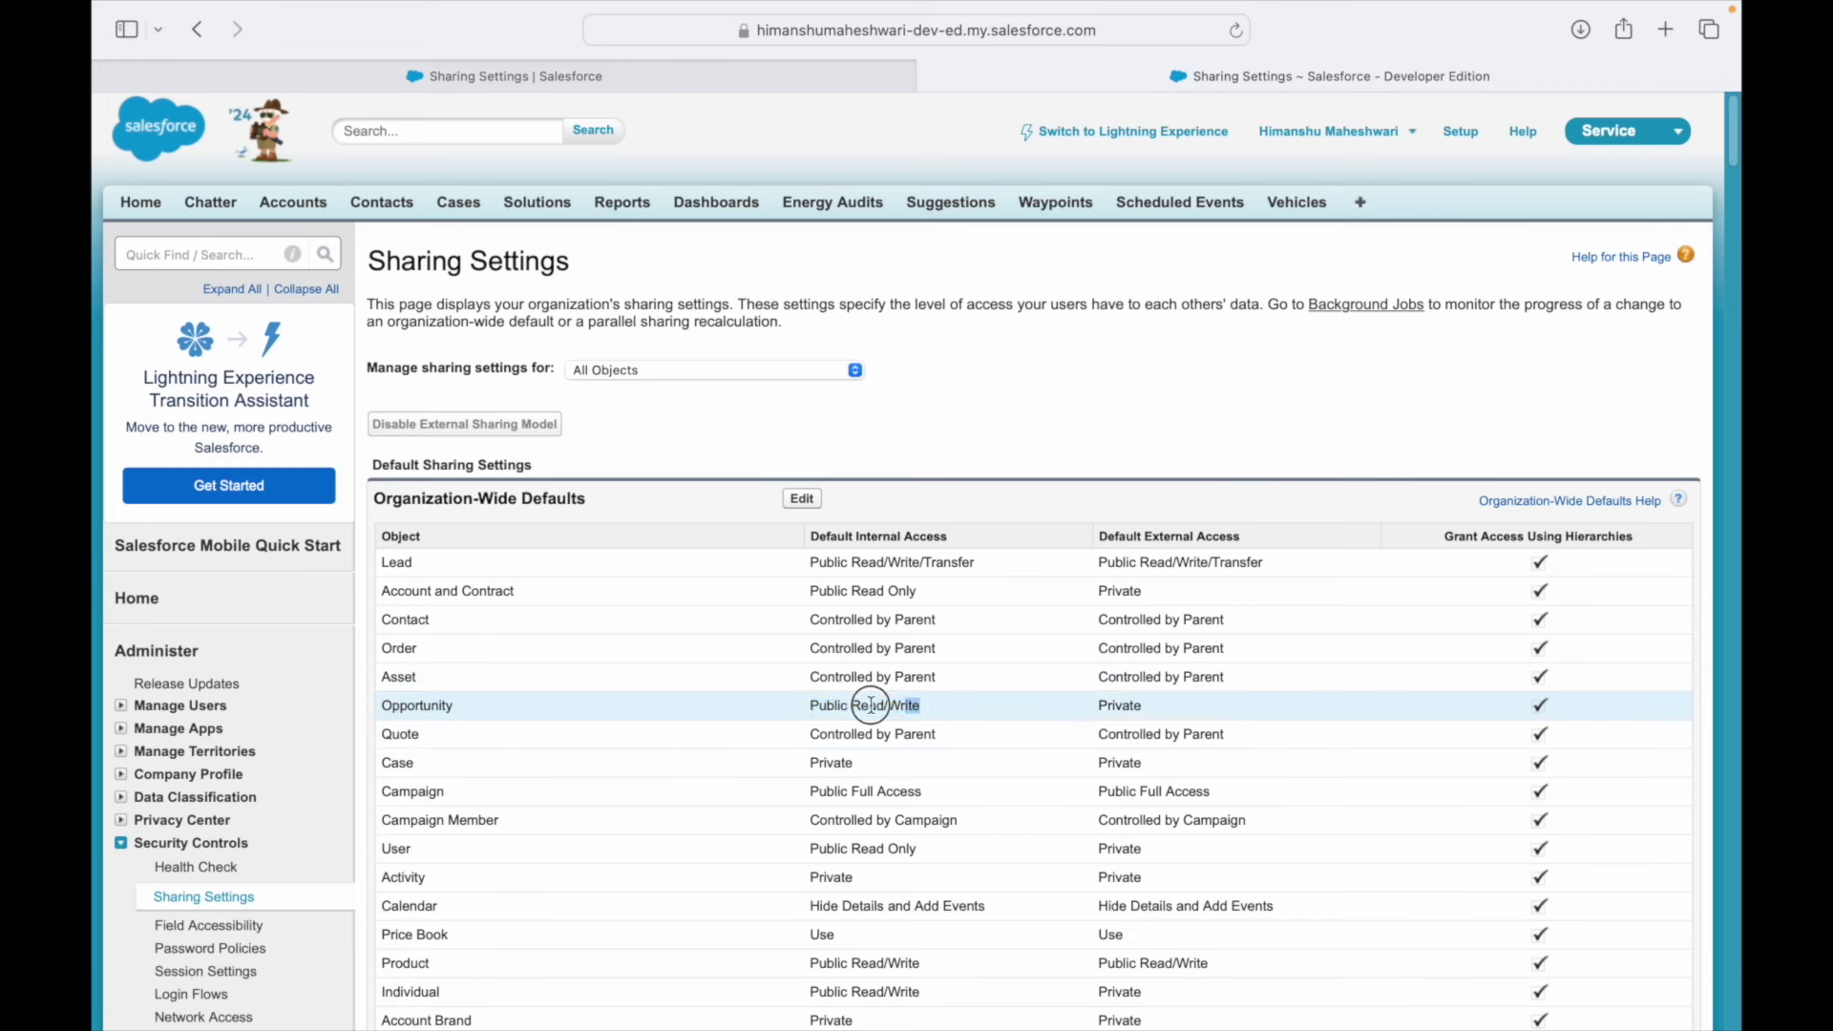
left_click_drag(818, 704, 933, 716)
left_click(934, 716)
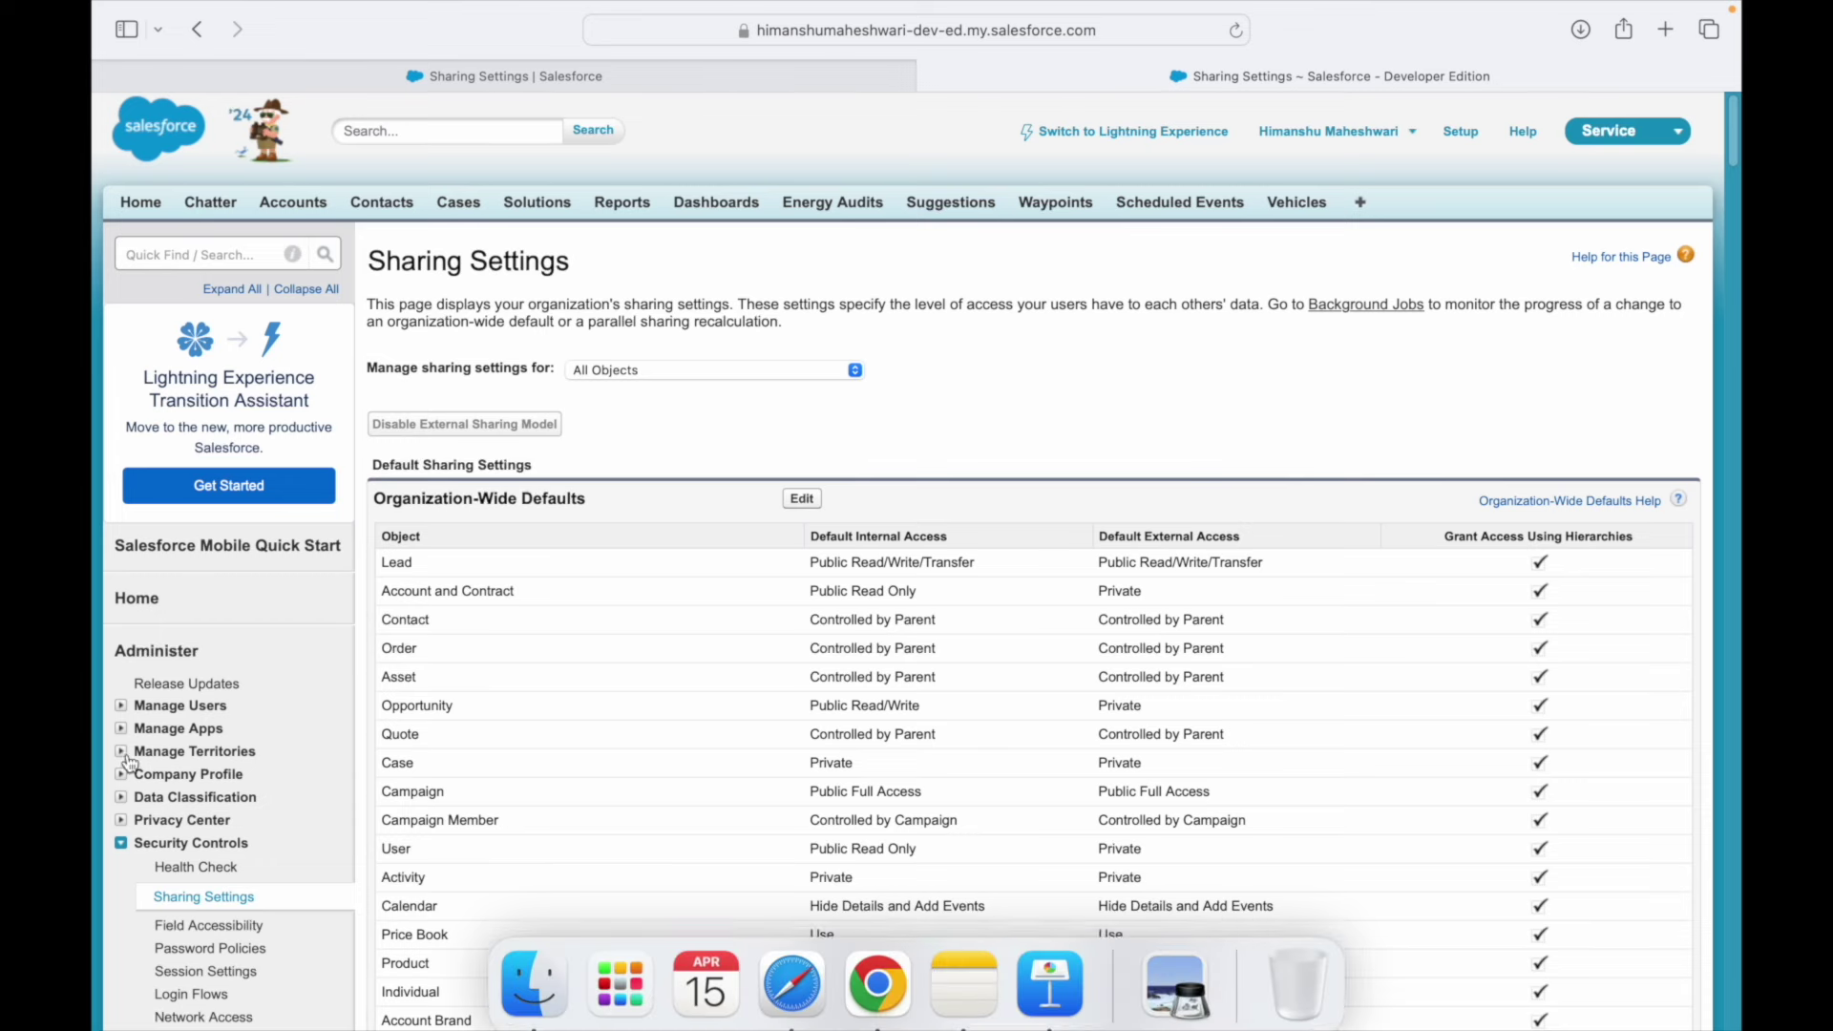
- Highlight Case's Private default, then find 'Case Sharing' to show the empty Case Sharing Rules
double_click(397, 762)
left_click_drag(810, 764, 908, 756)
key("super+f")
type("Case Sharing")
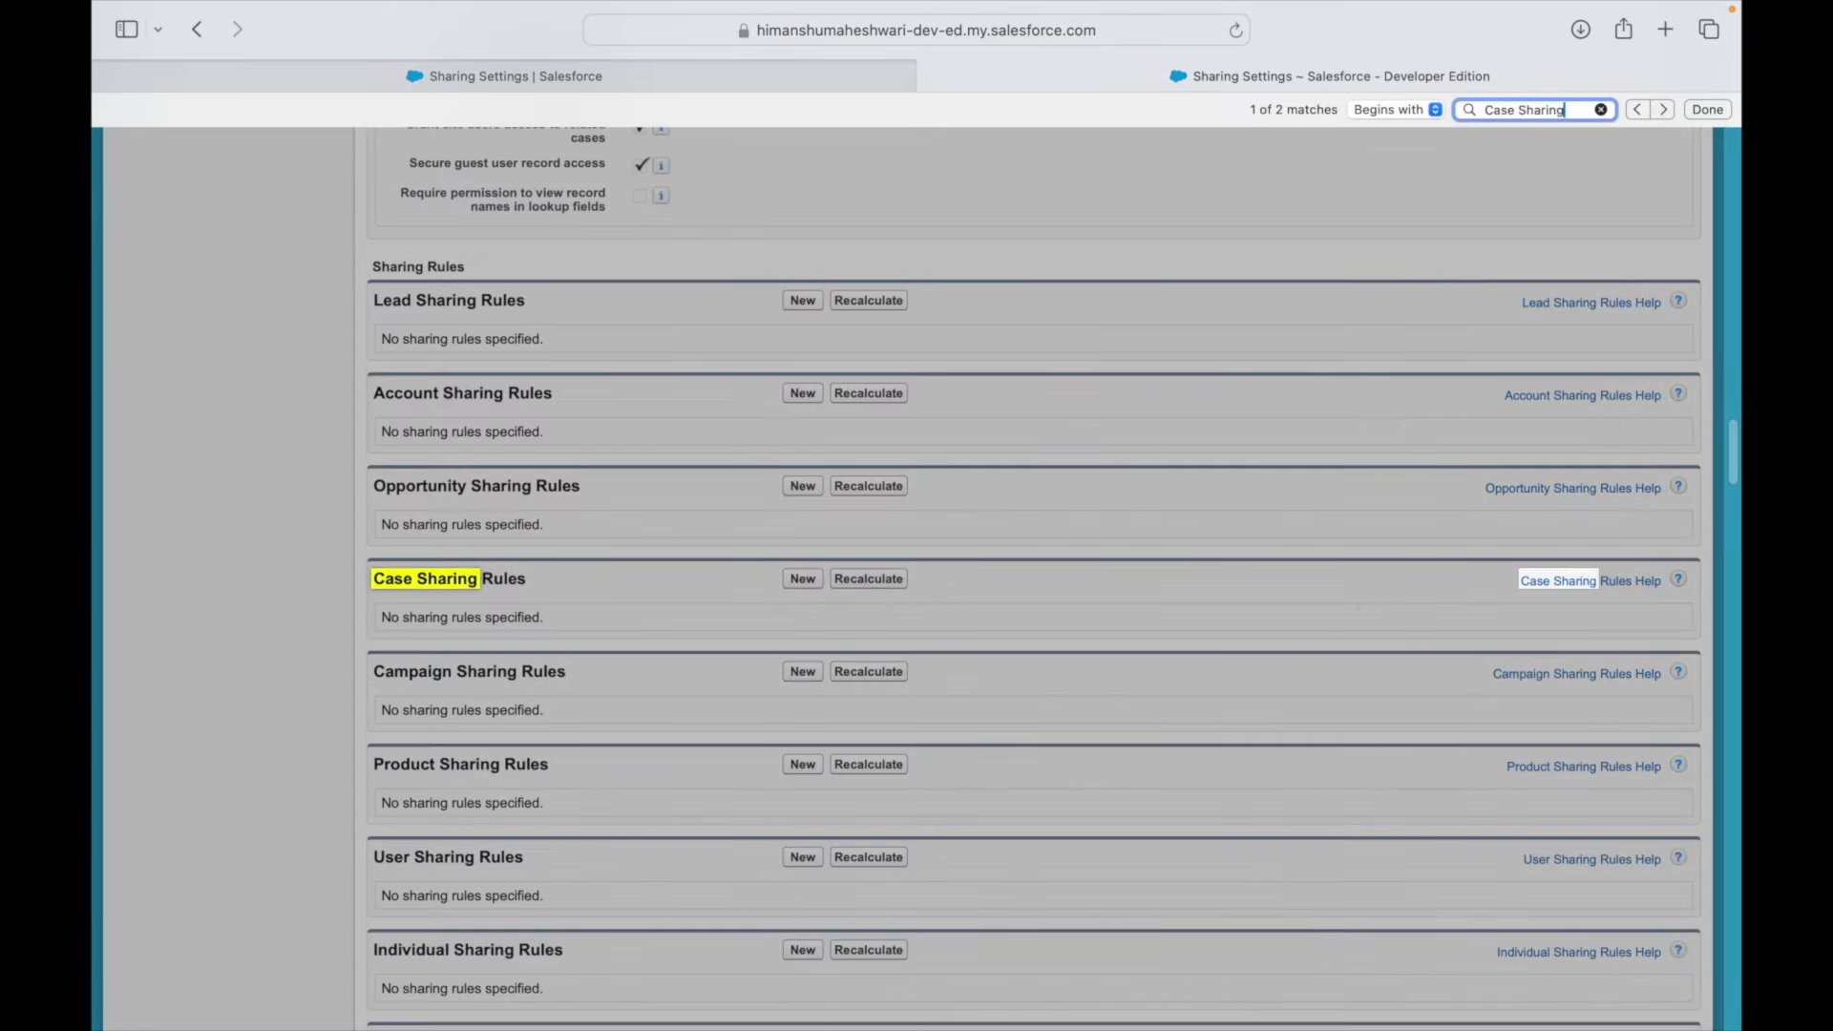
left_click(580, 582)
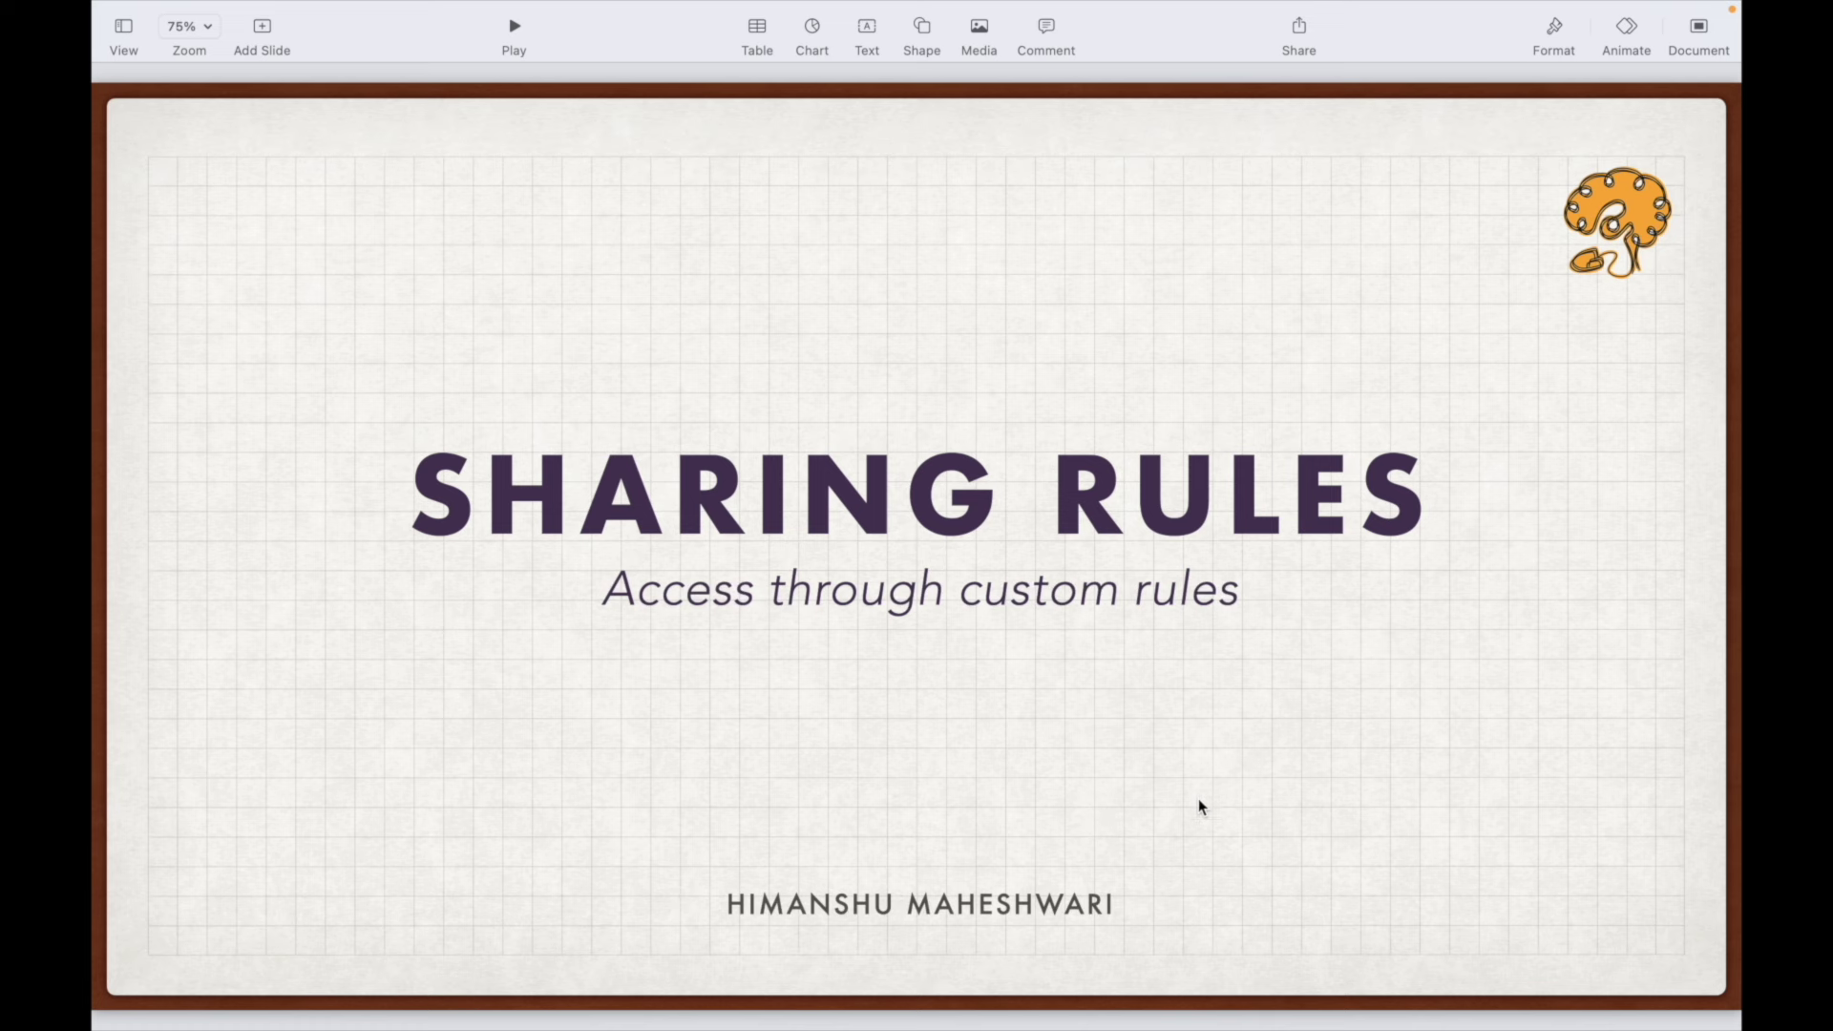
- Advance Keynote to the slide on sharing rules as automatic exceptions to org-wide defaults
key("Down")
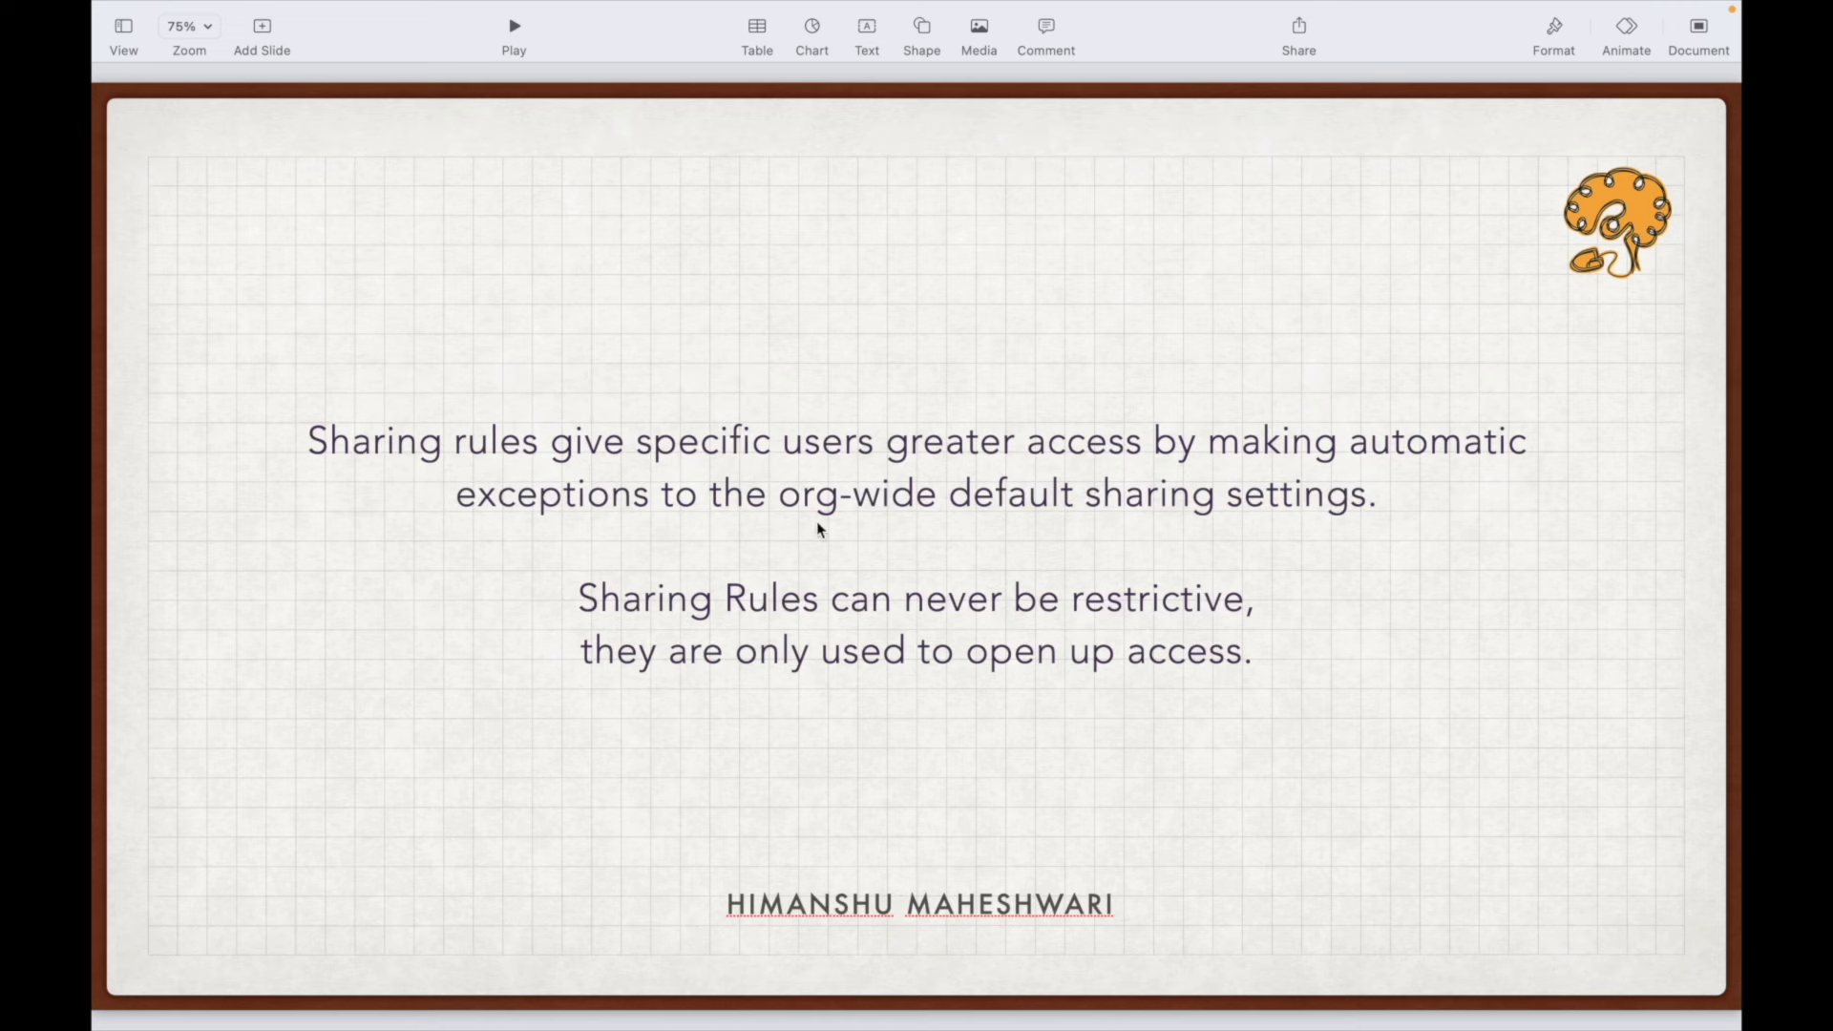
left_click(729, 449)
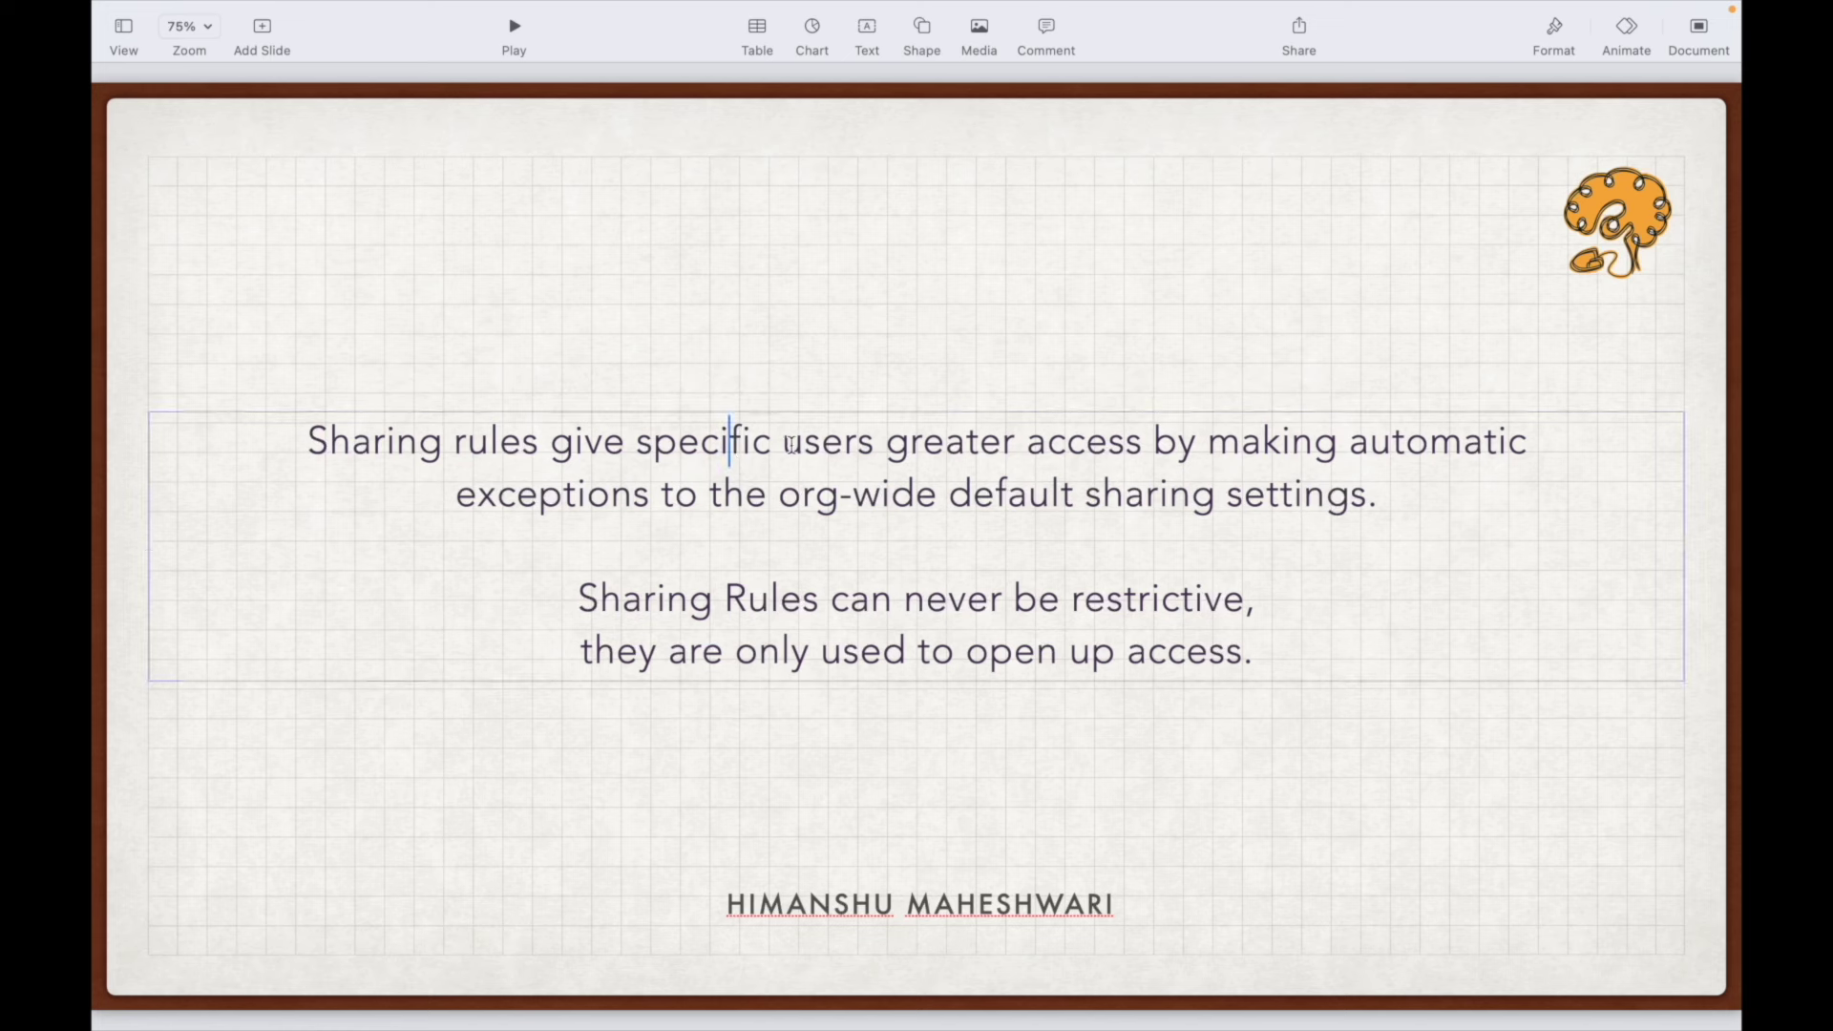
double_click(731, 441)
left_click_drag(731, 441, 870, 446)
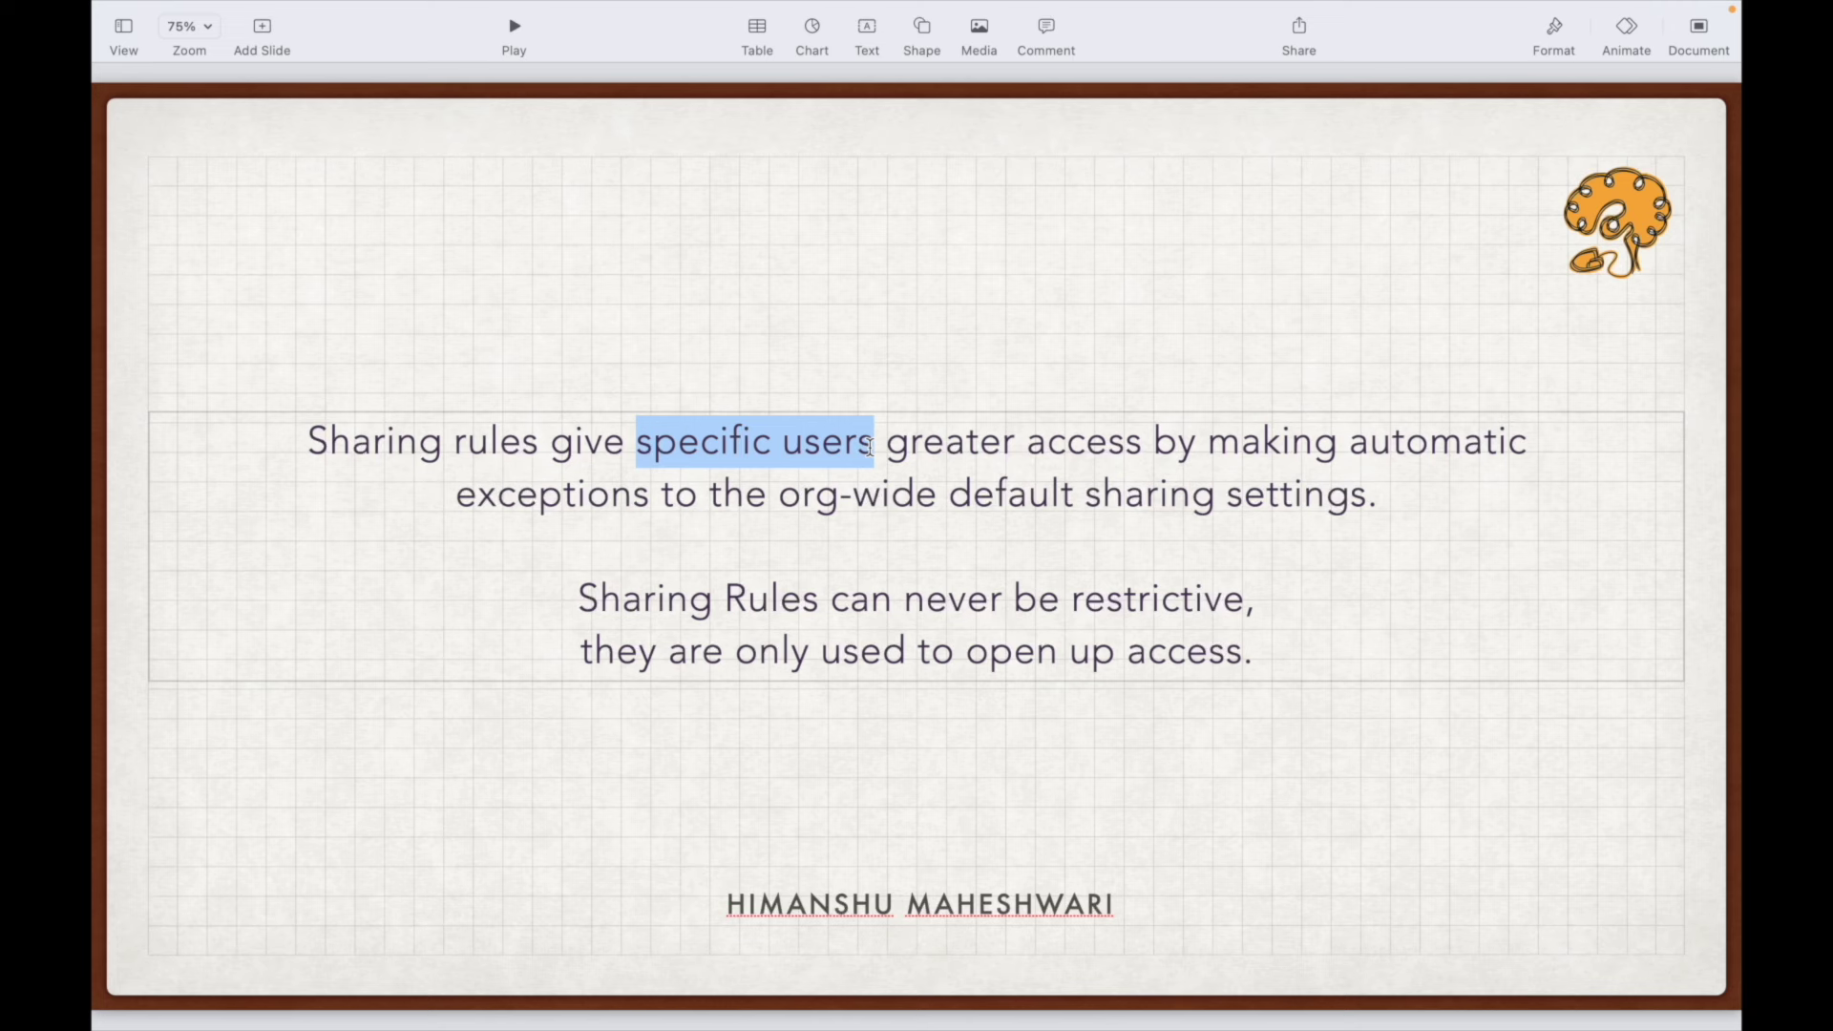
left_click_drag(887, 446, 649, 494)
left_click(1177, 442)
left_click(651, 493)
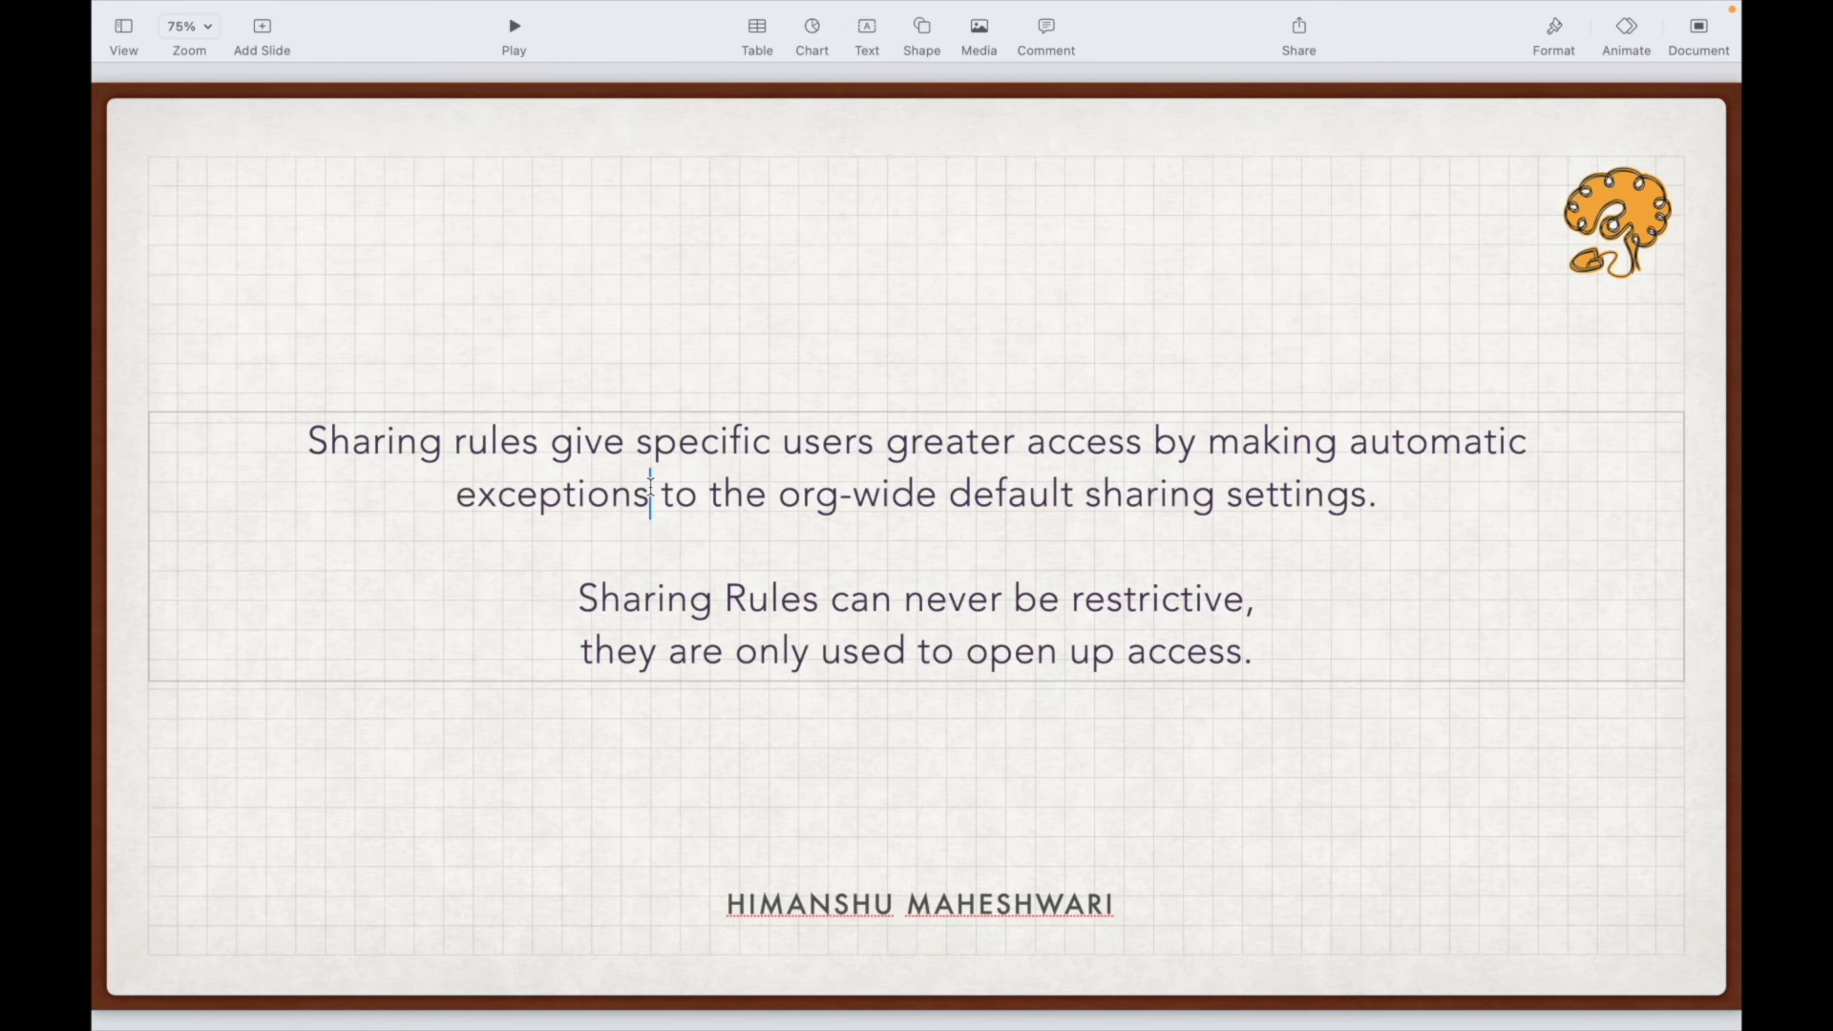
left_click_drag(1346, 441, 626, 499)
left_click(671, 495)
left_click_drag(778, 493, 1363, 496)
left_click(1366, 496)
left_click_drag(598, 612, 1117, 584)
double_click(1136, 593)
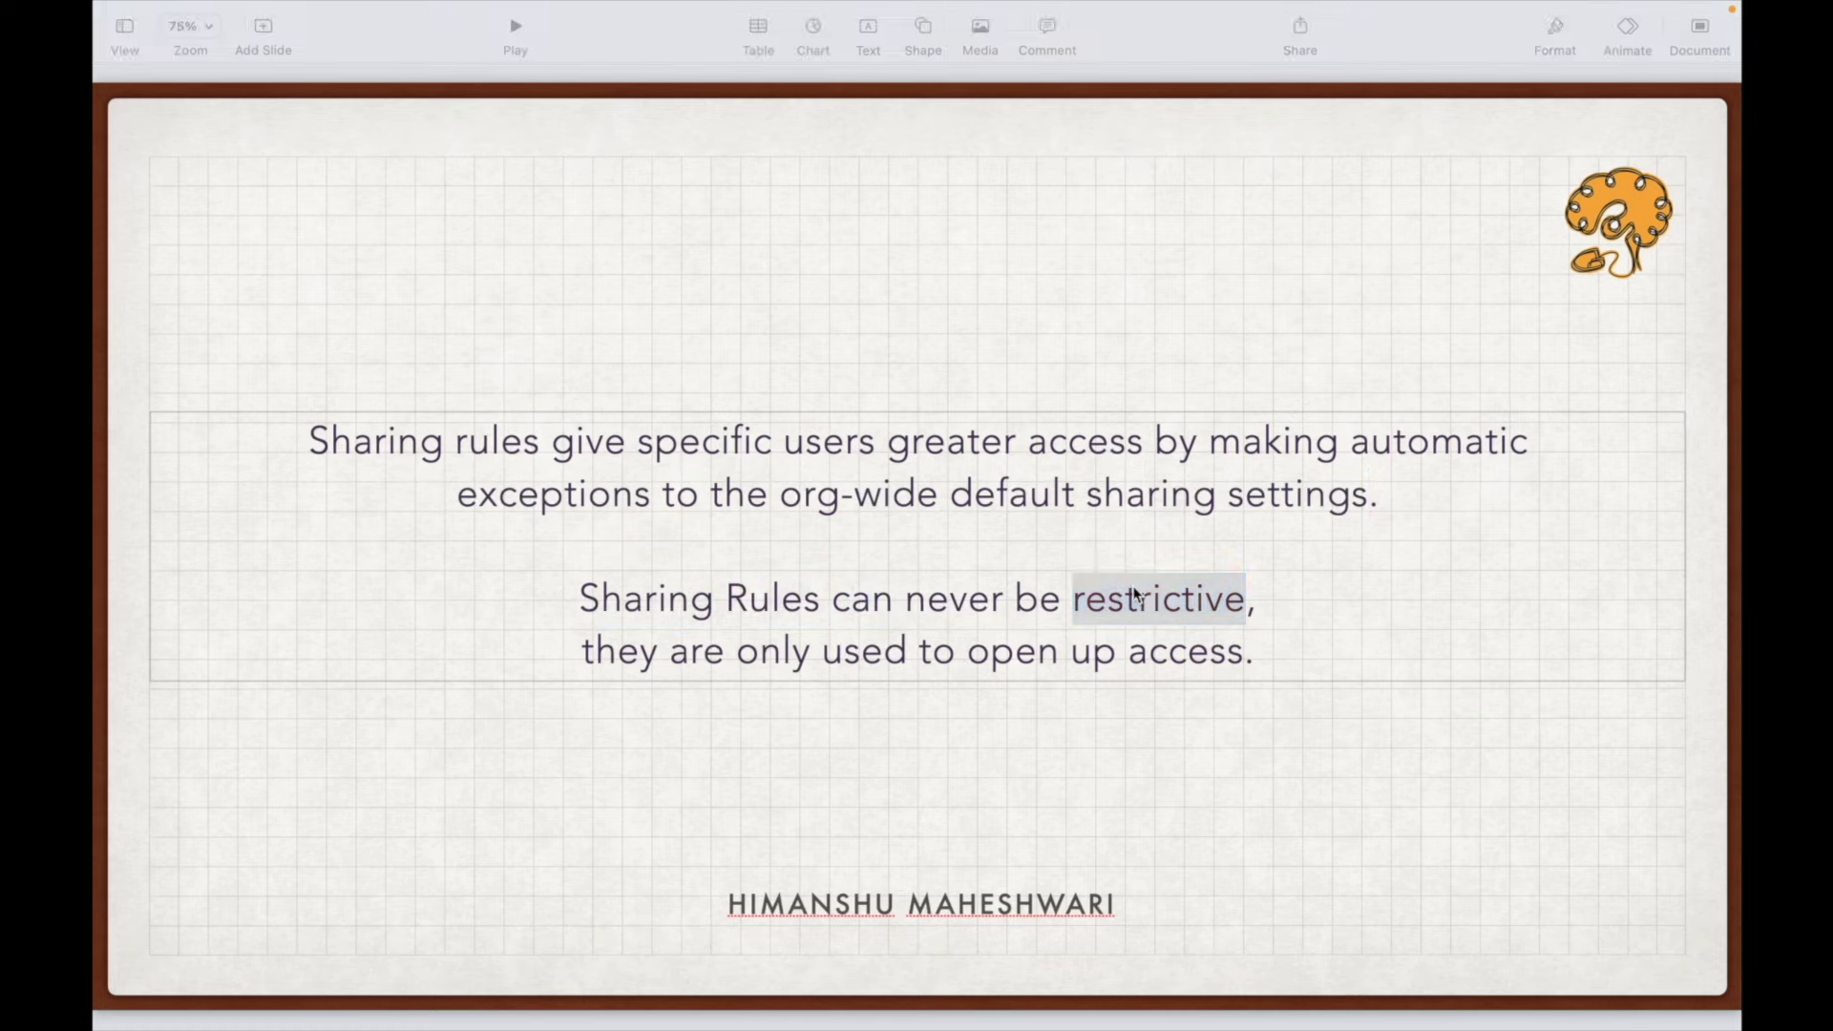
key("super+Tab")
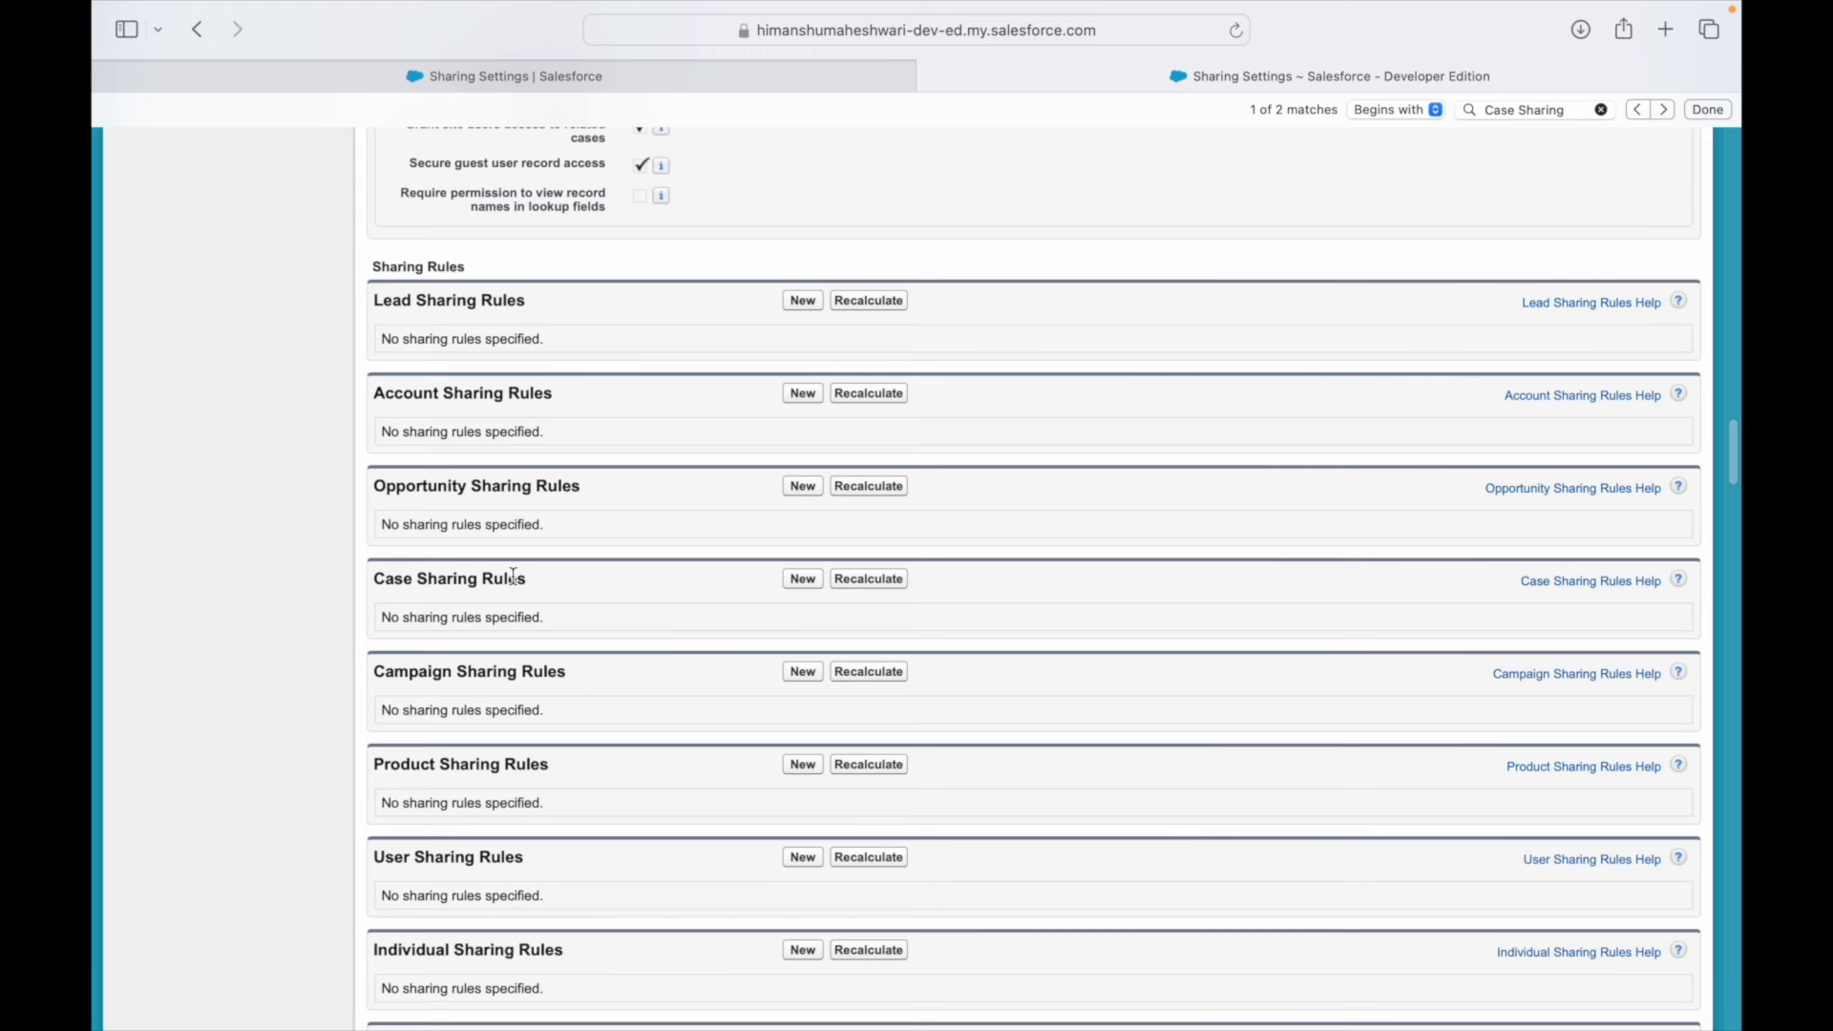
key("ctrl+Right")
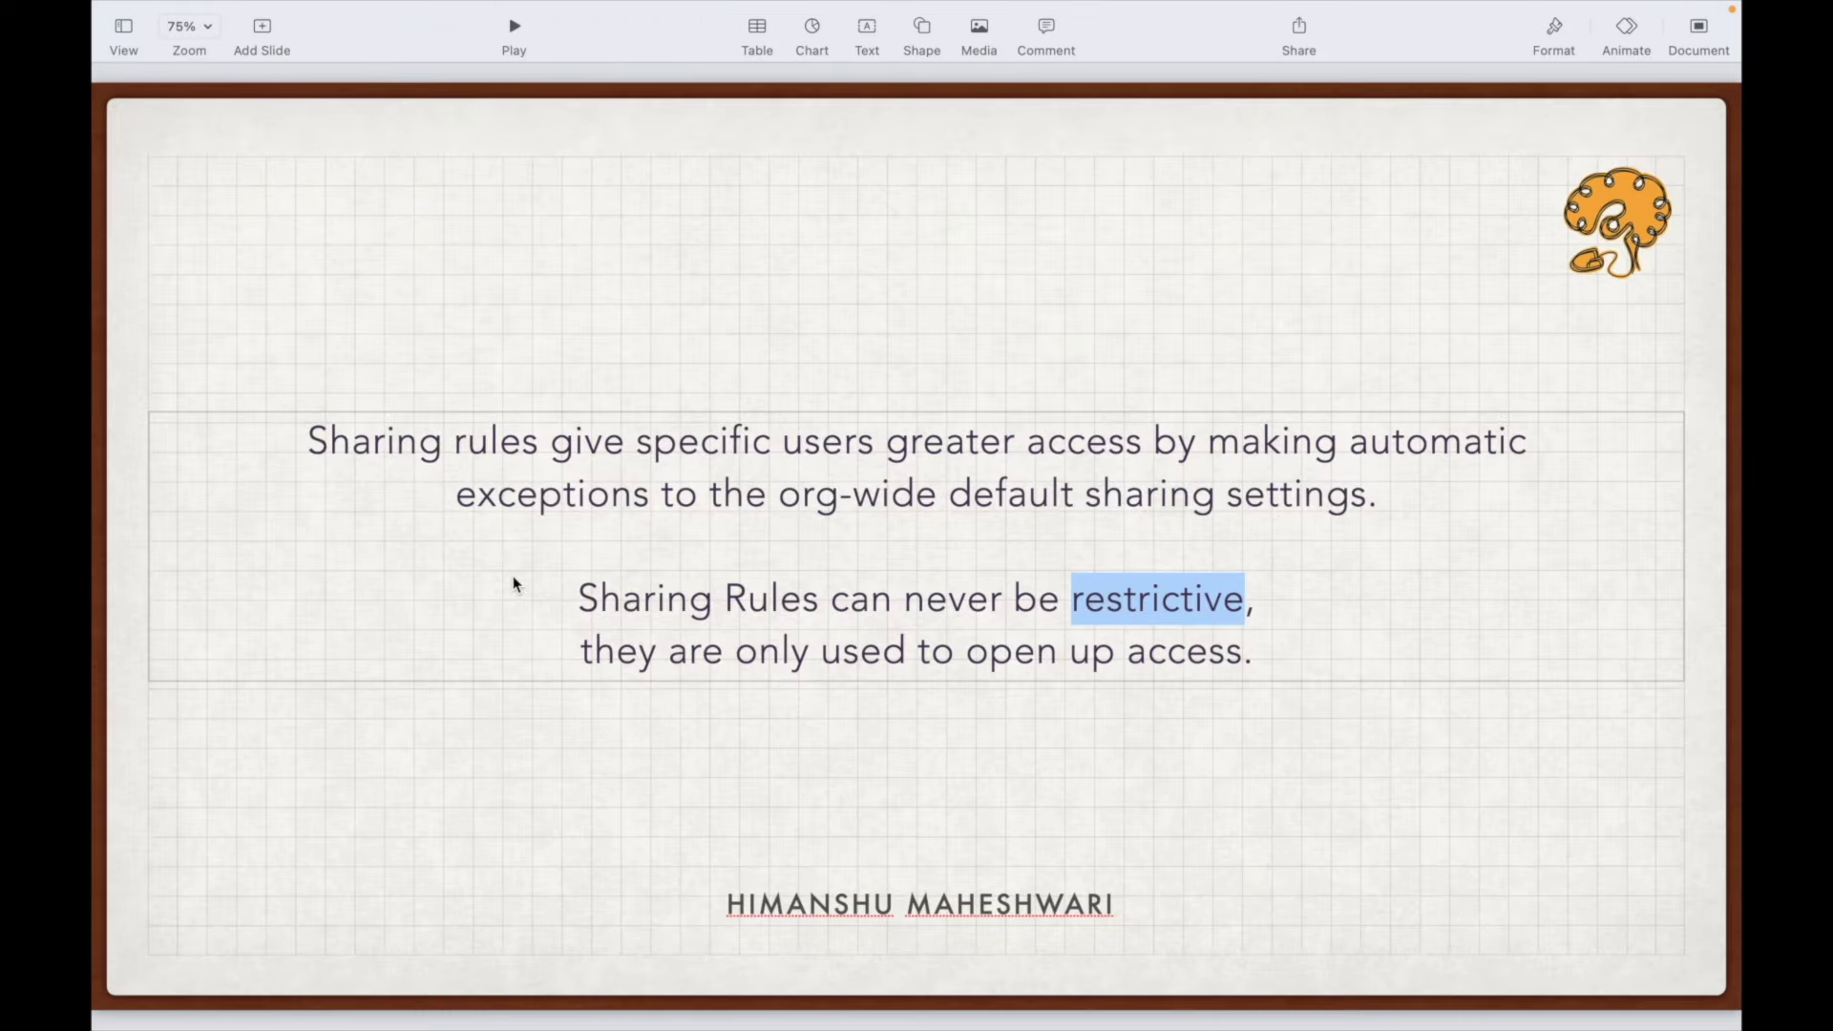
- Emphasize 'are only used to open up access', then advance to the Sharing Rule Types slide
left_click(601, 599)
left_click_drag(668, 650, 1276, 650)
left_click(1276, 650)
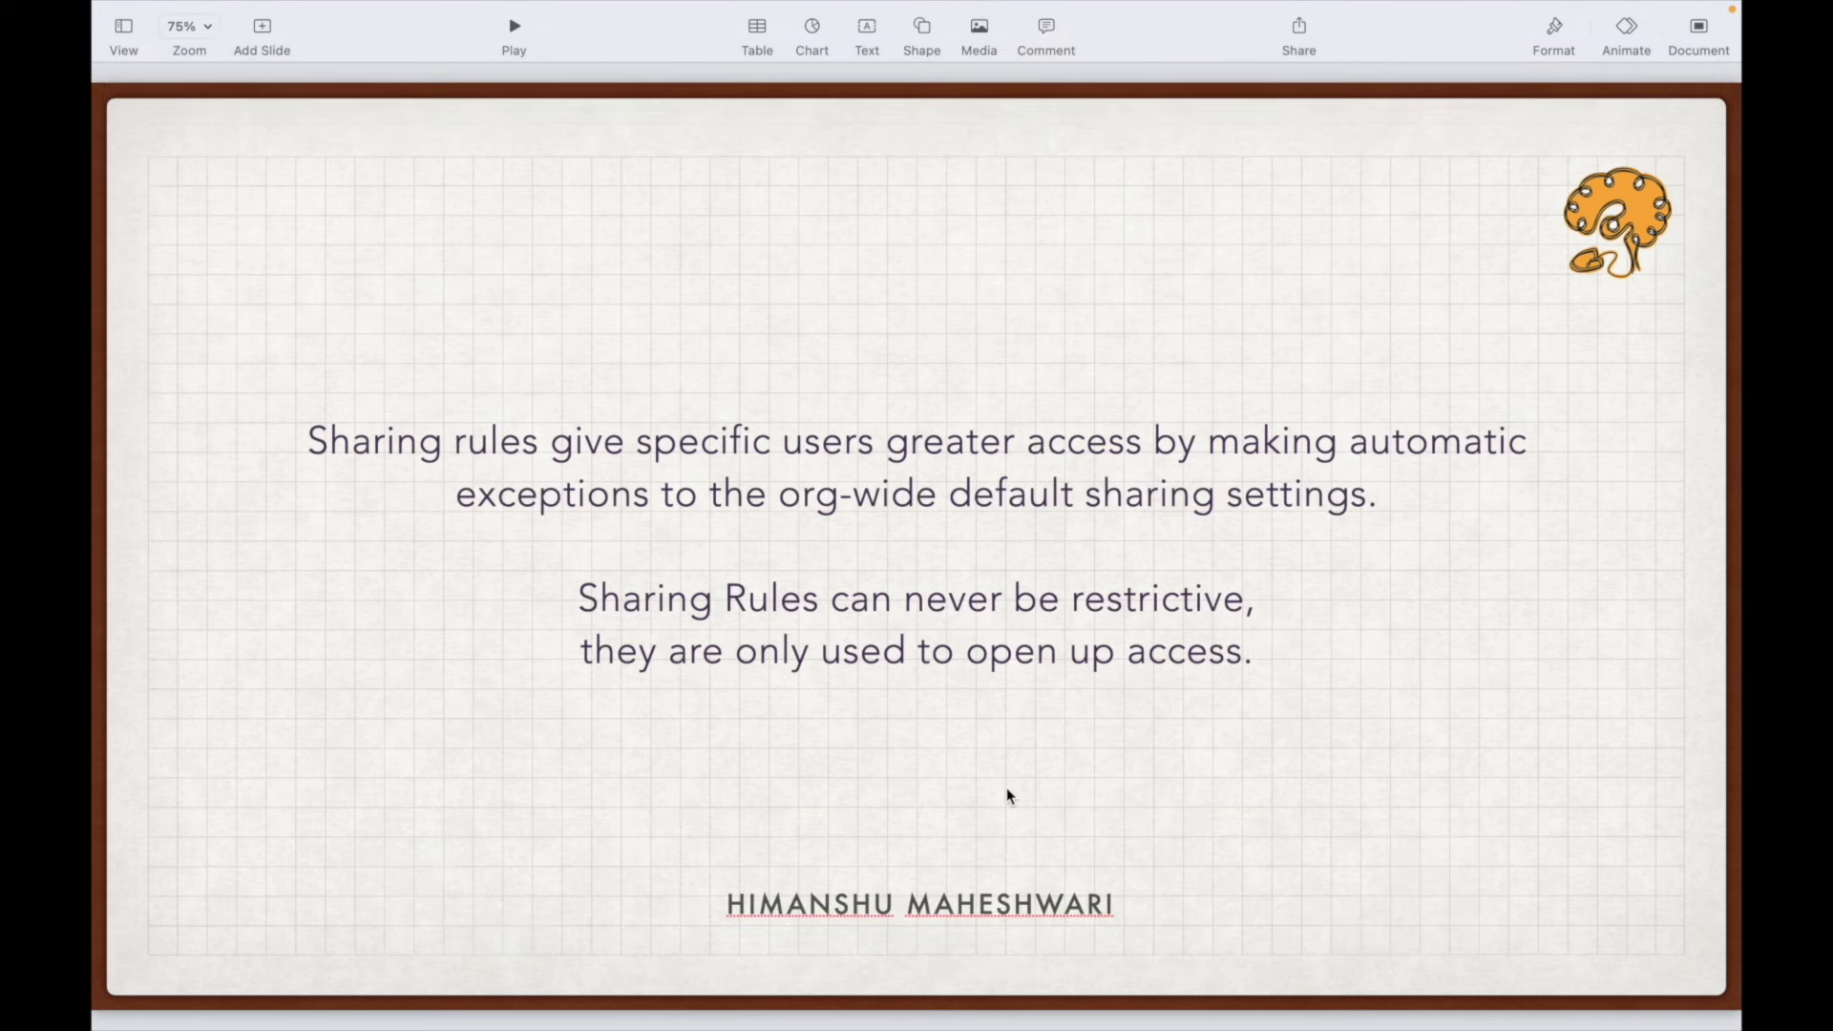
key("Down")
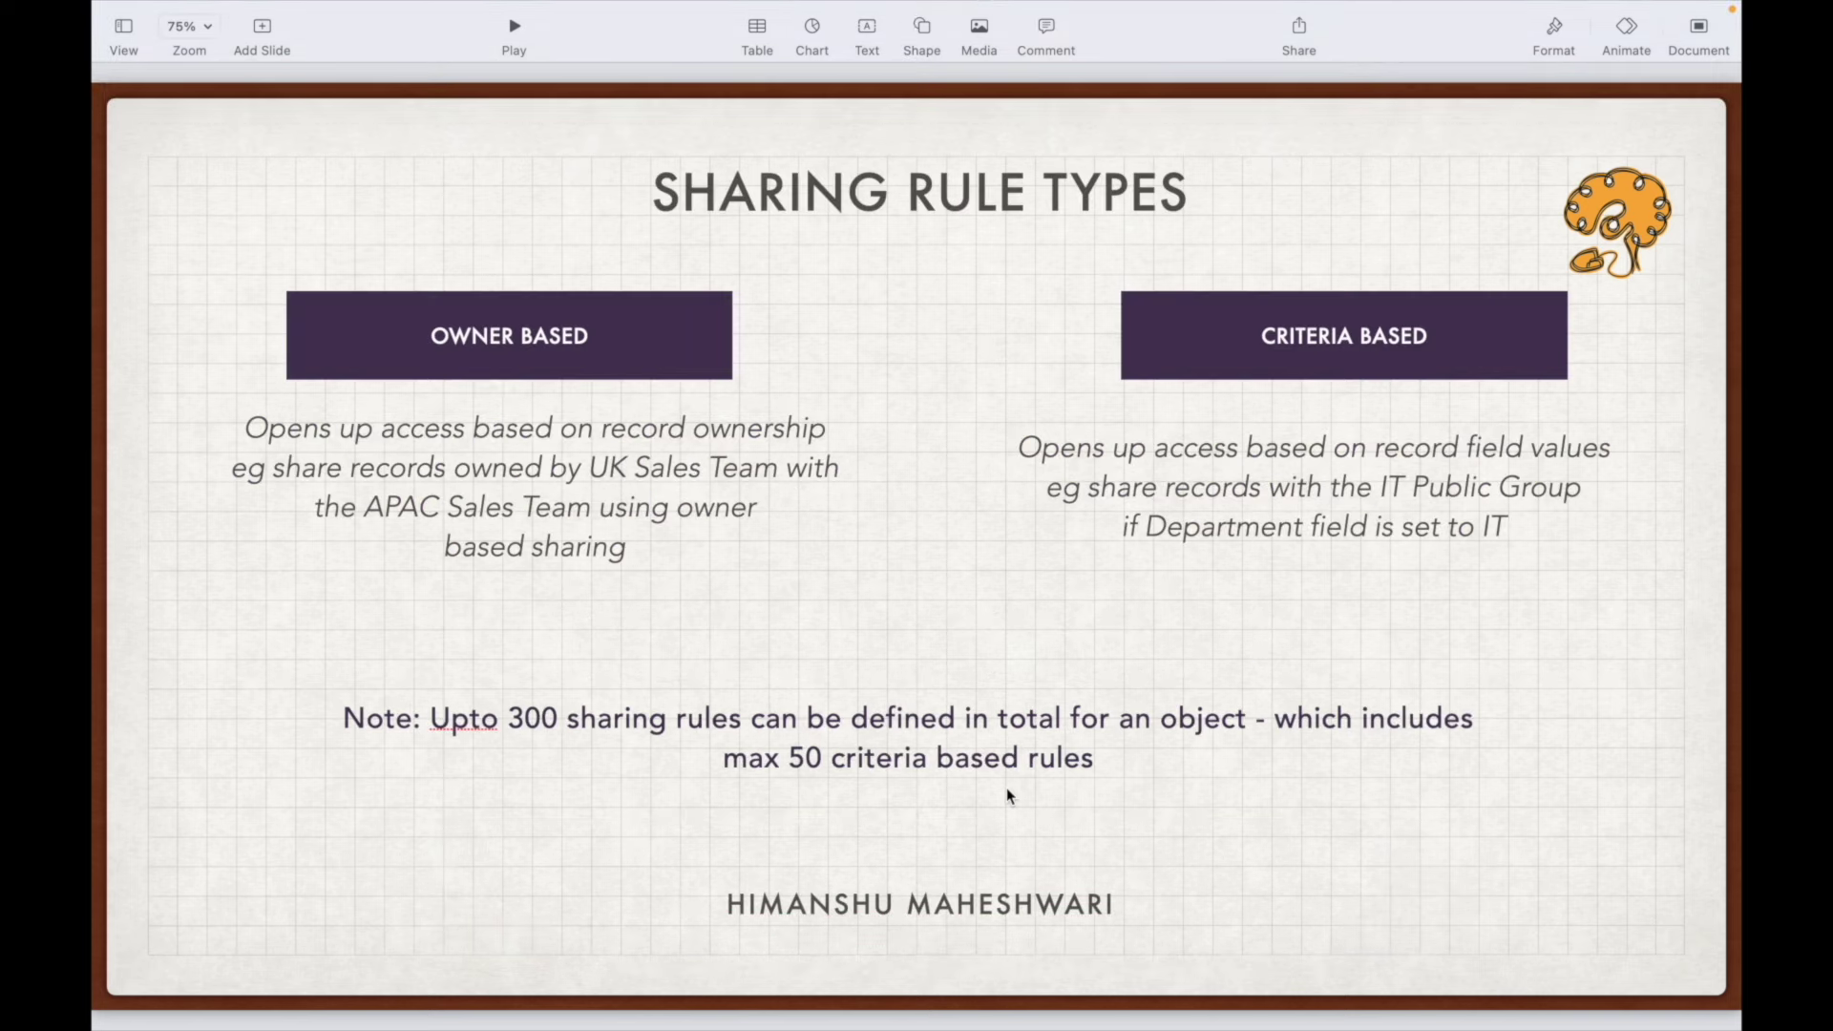
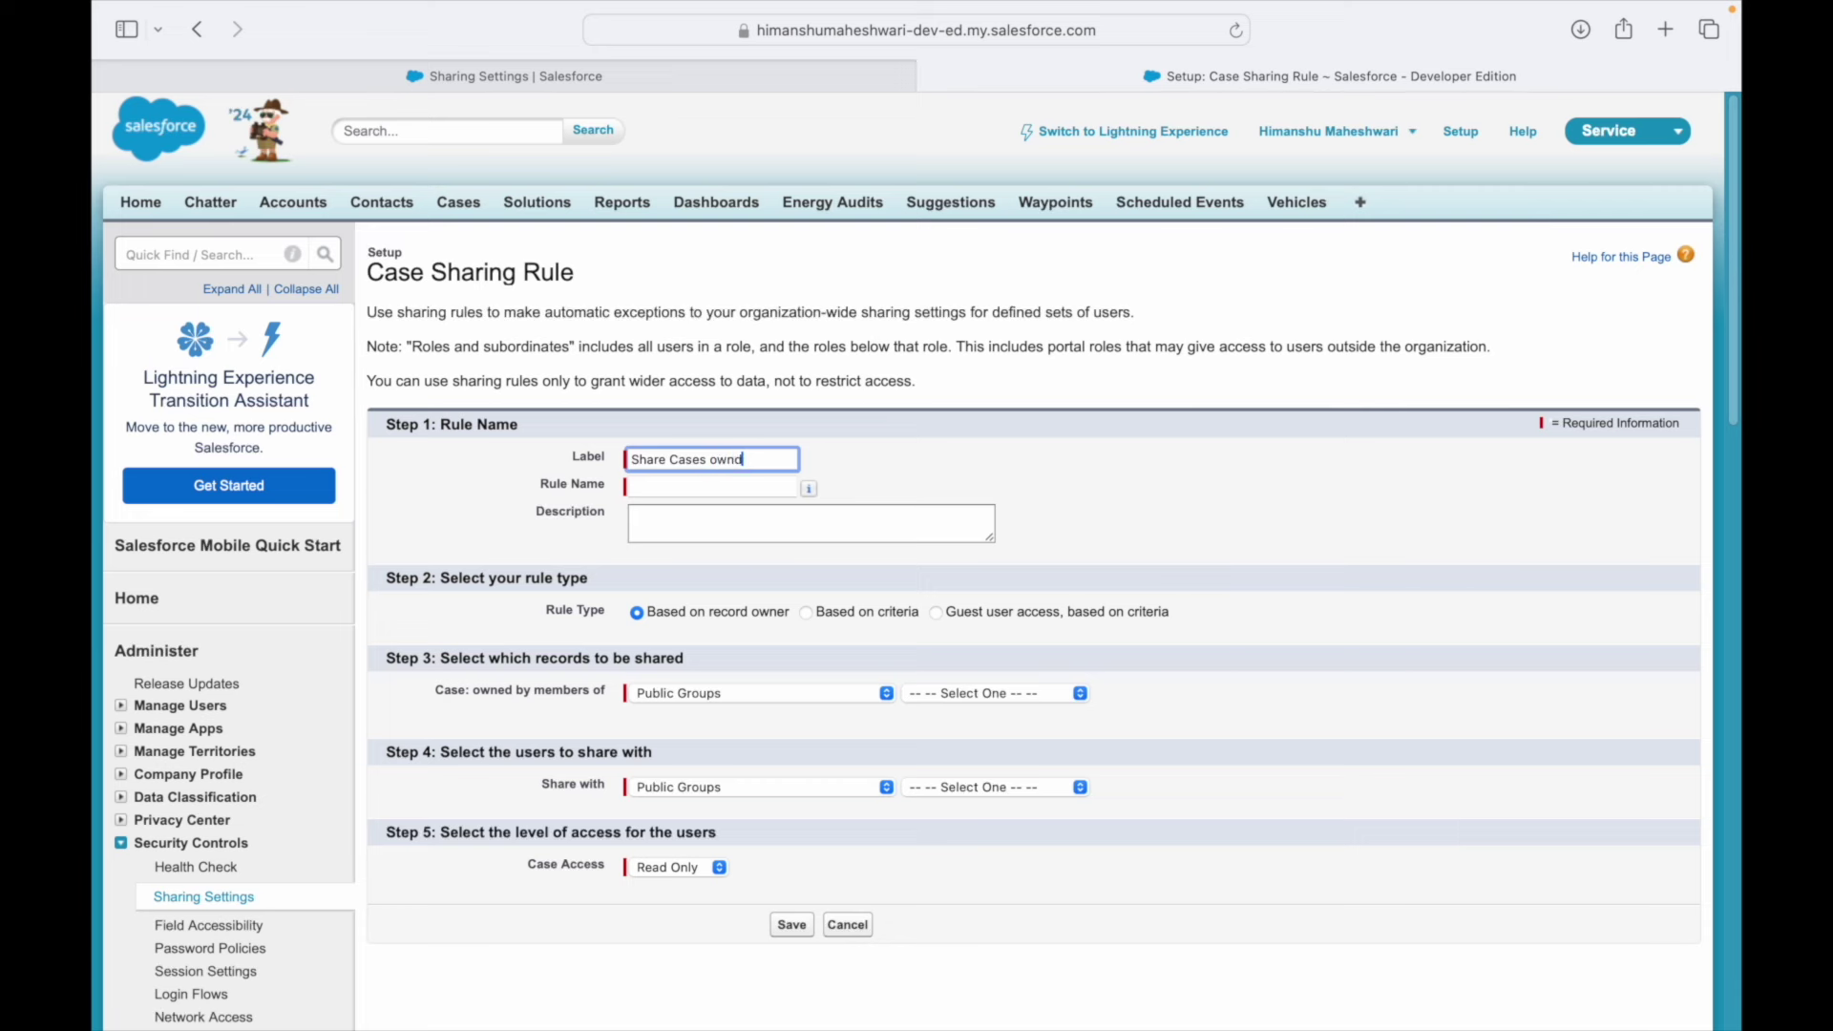
- Correct the 'Share Cases owned by me' label and keep the rule owner-based
key("BackSpace")
left_click(912, 469)
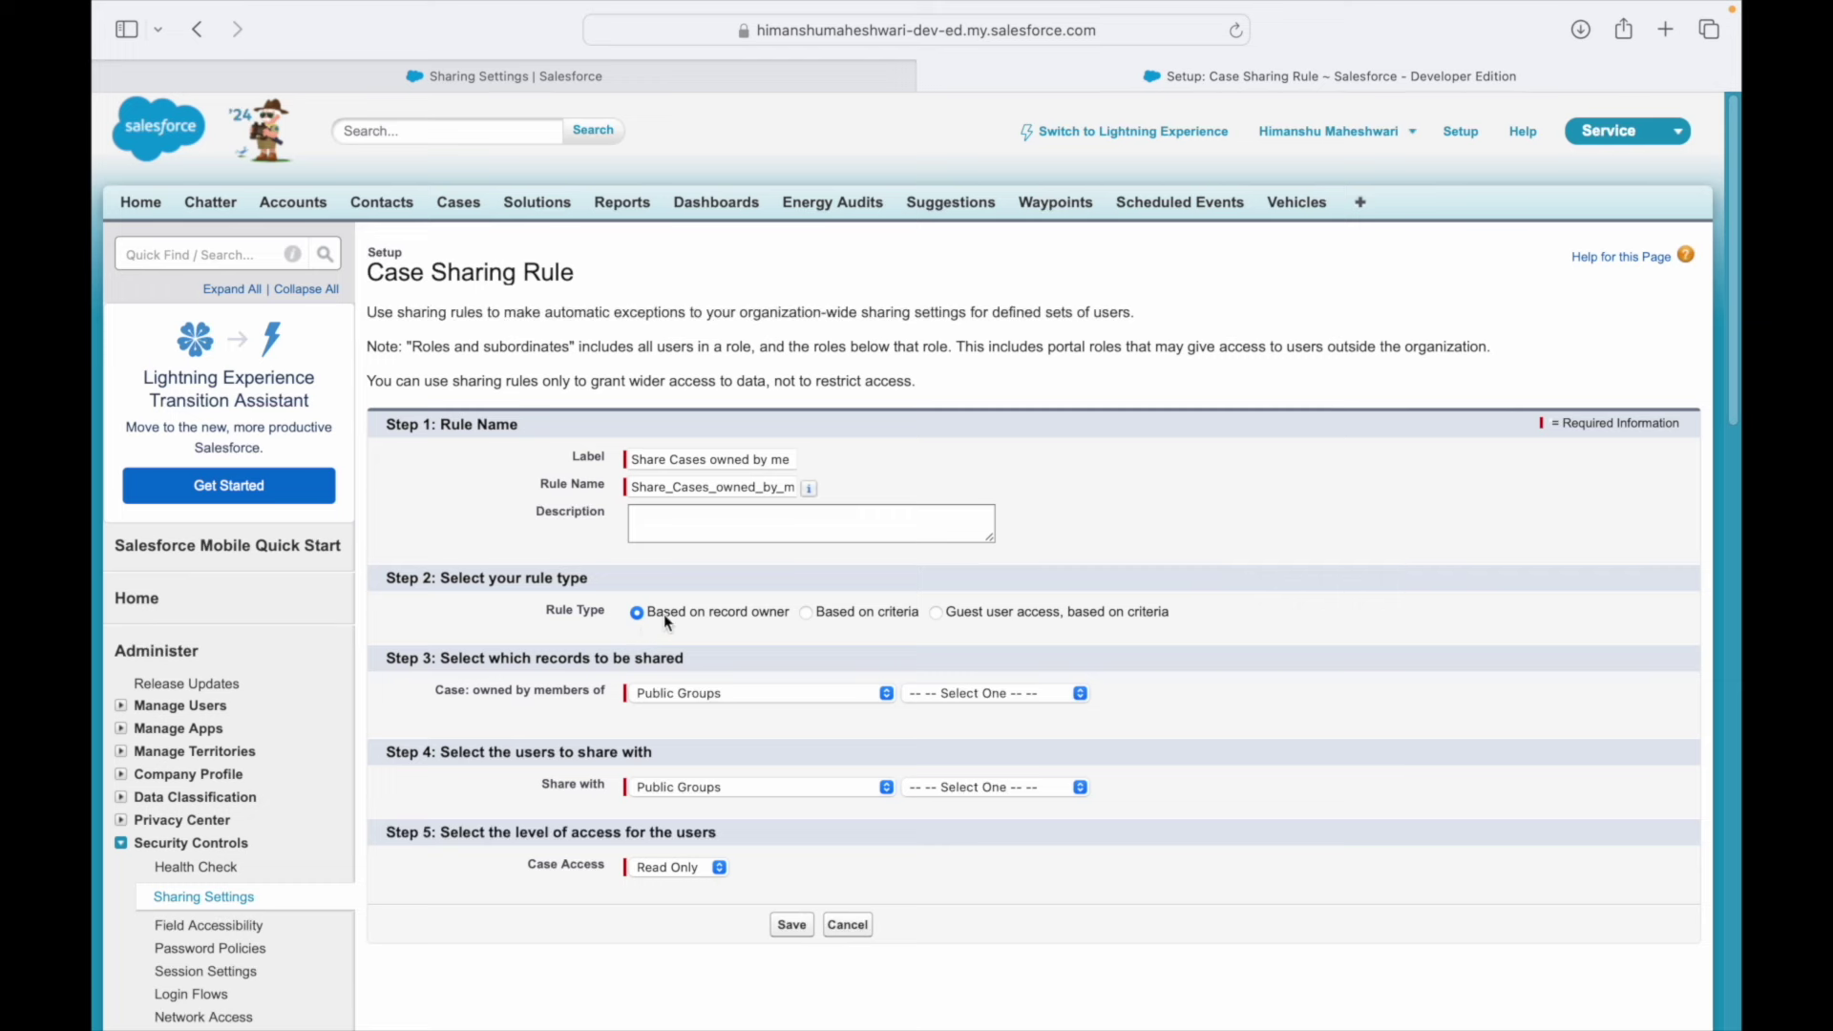
left_click_drag(654, 616, 875, 618)
left_click(875, 618)
left_click(636, 612)
- Compare the sharing rule types on the slide, then settle on owner-based sharing
key("ctrl+Right")
left_click(644, 333)
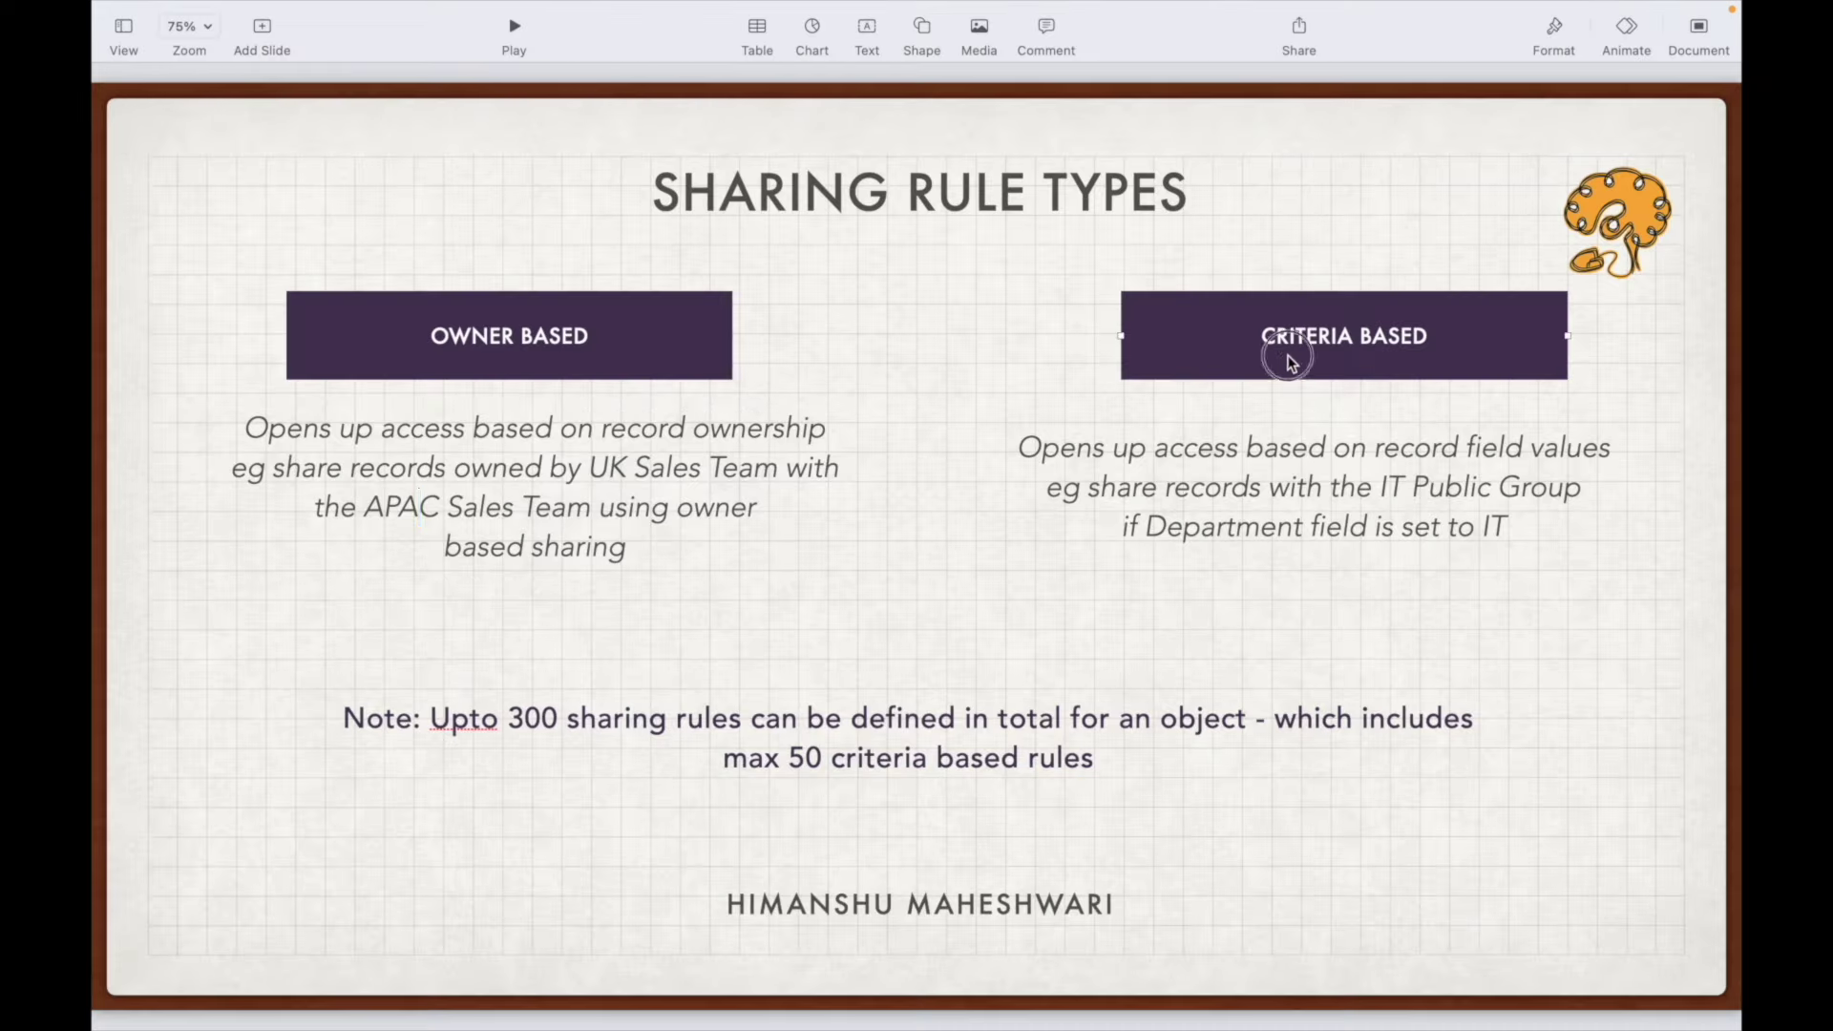
left_click(882, 660)
key("ctrl+Left")
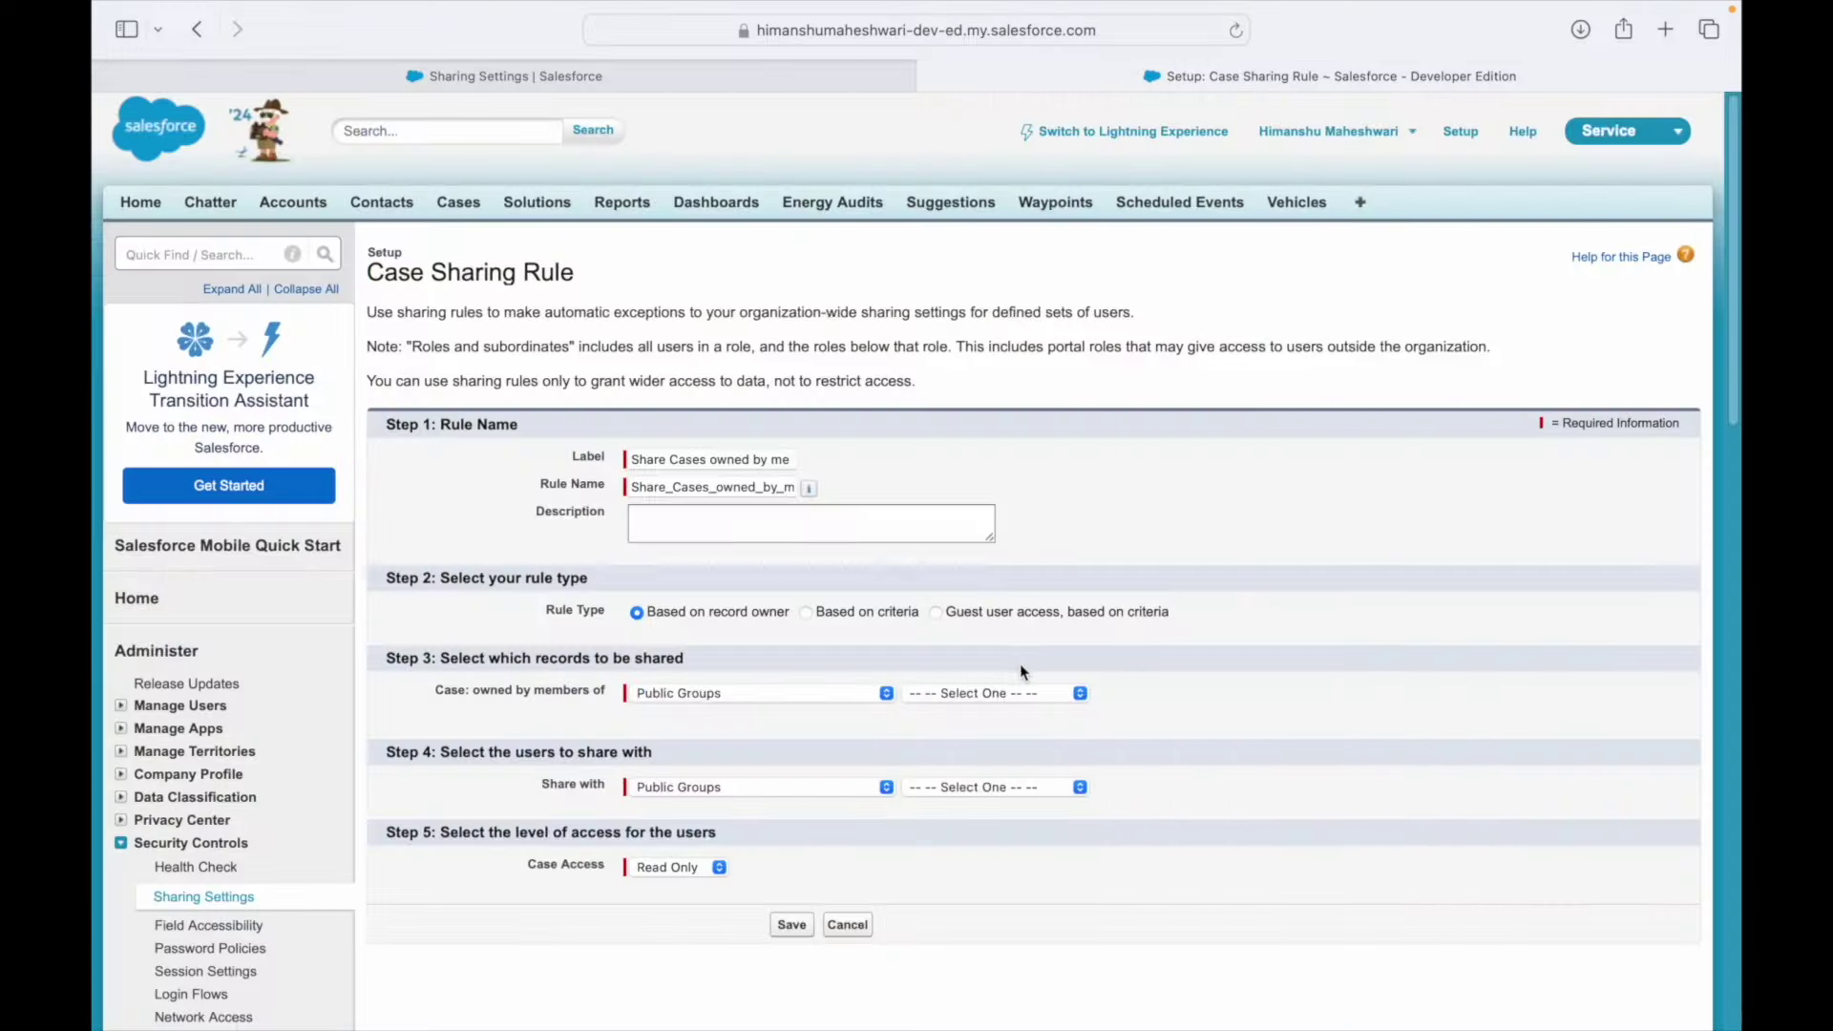
left_click(980, 617)
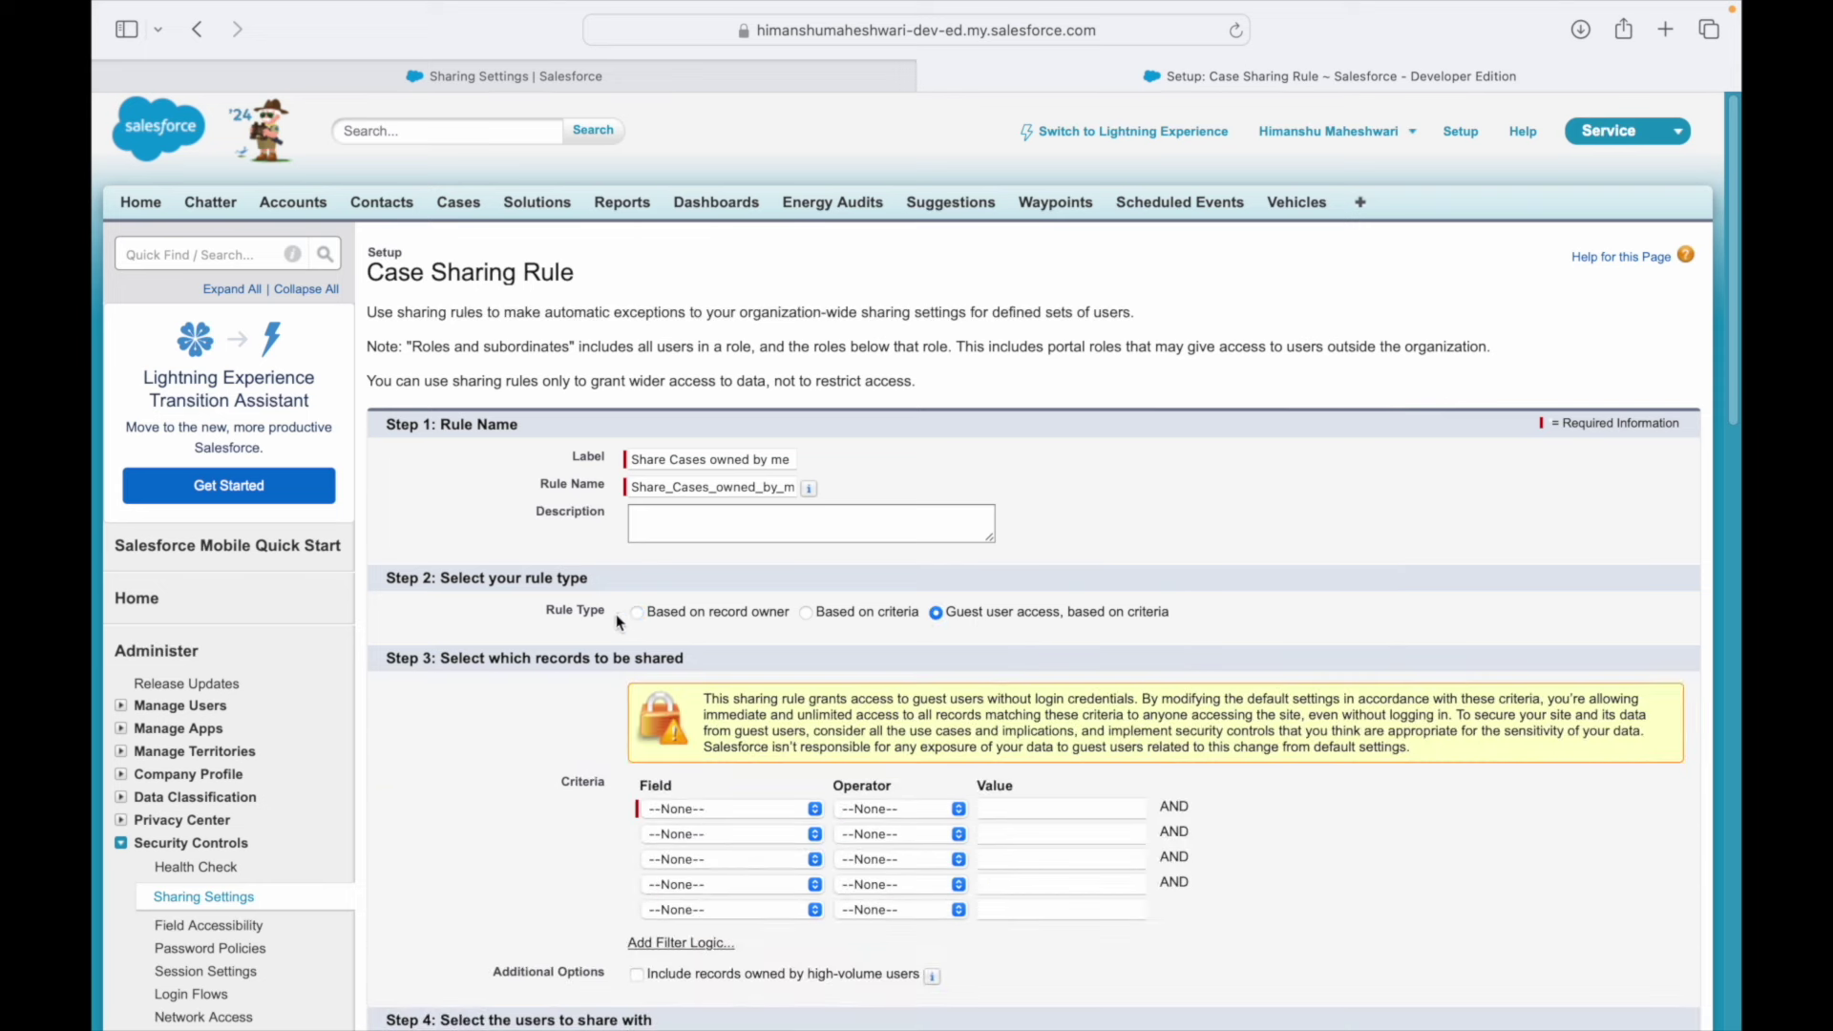
left_click(637, 614)
left_click(804, 614)
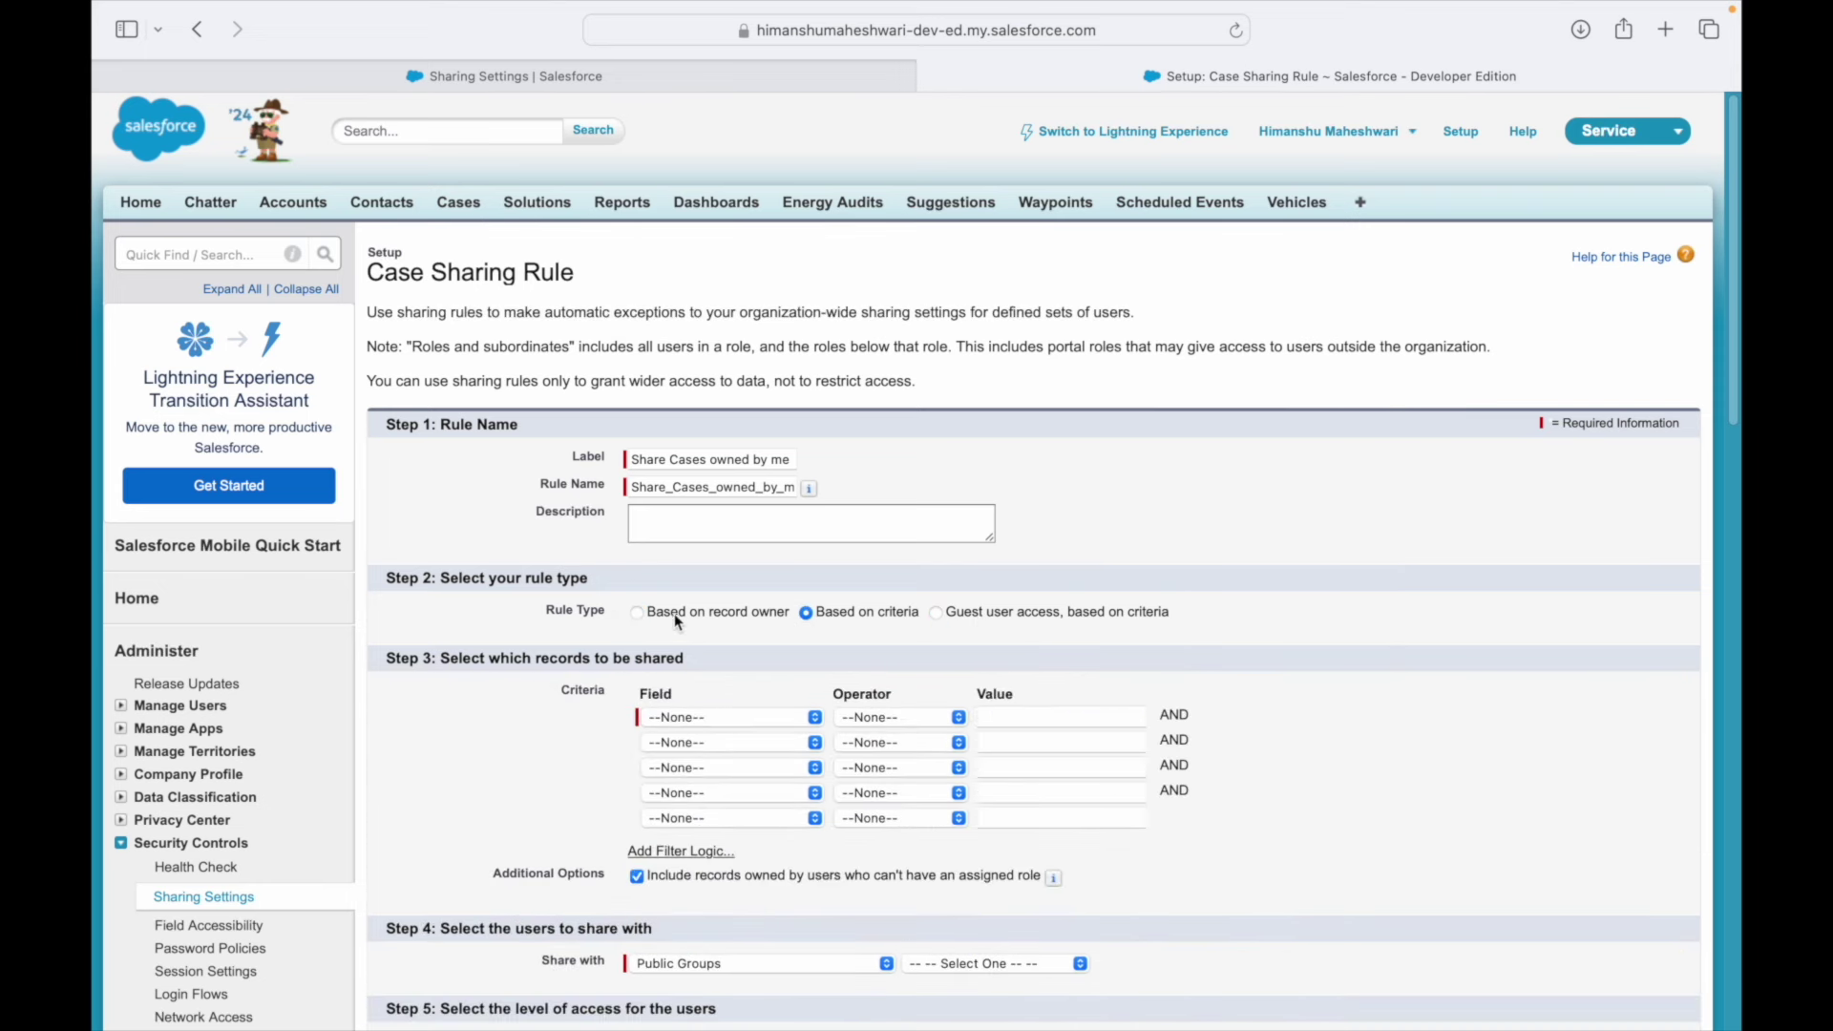
left_click(636, 614)
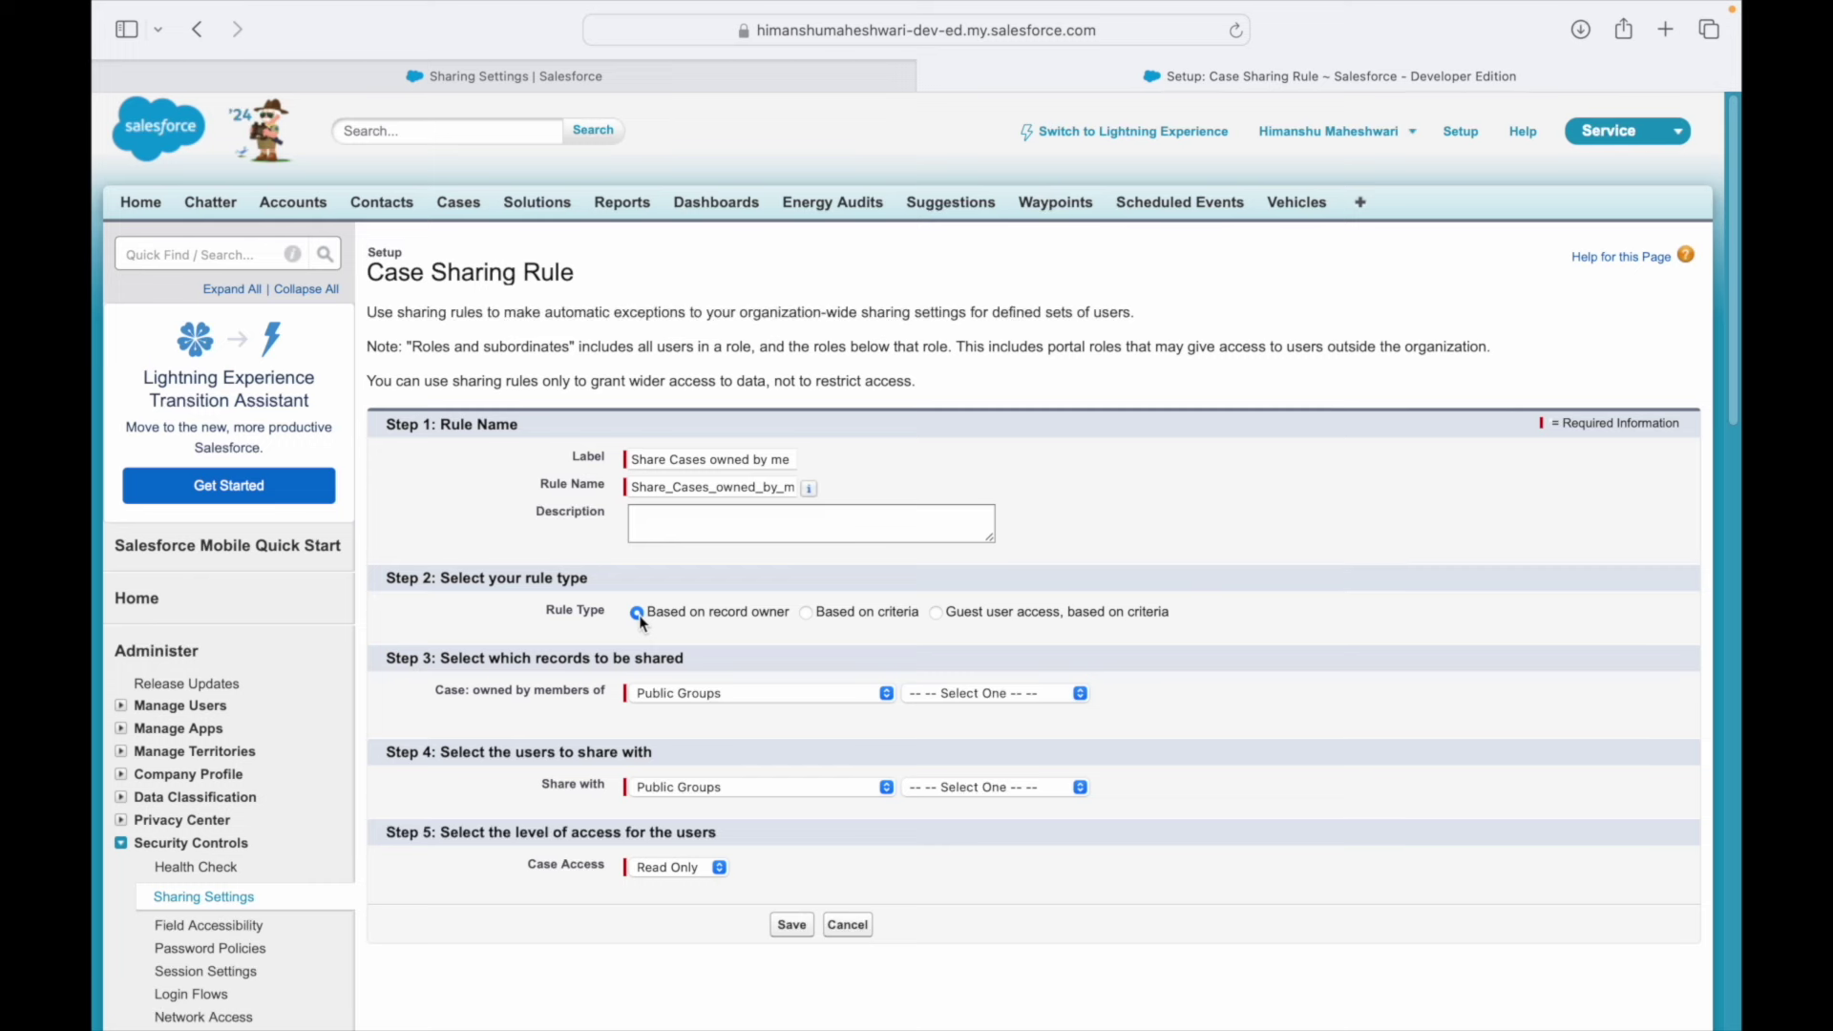
- Review the Step 3 owner type options and heading without changing anything
left_click(673, 695)
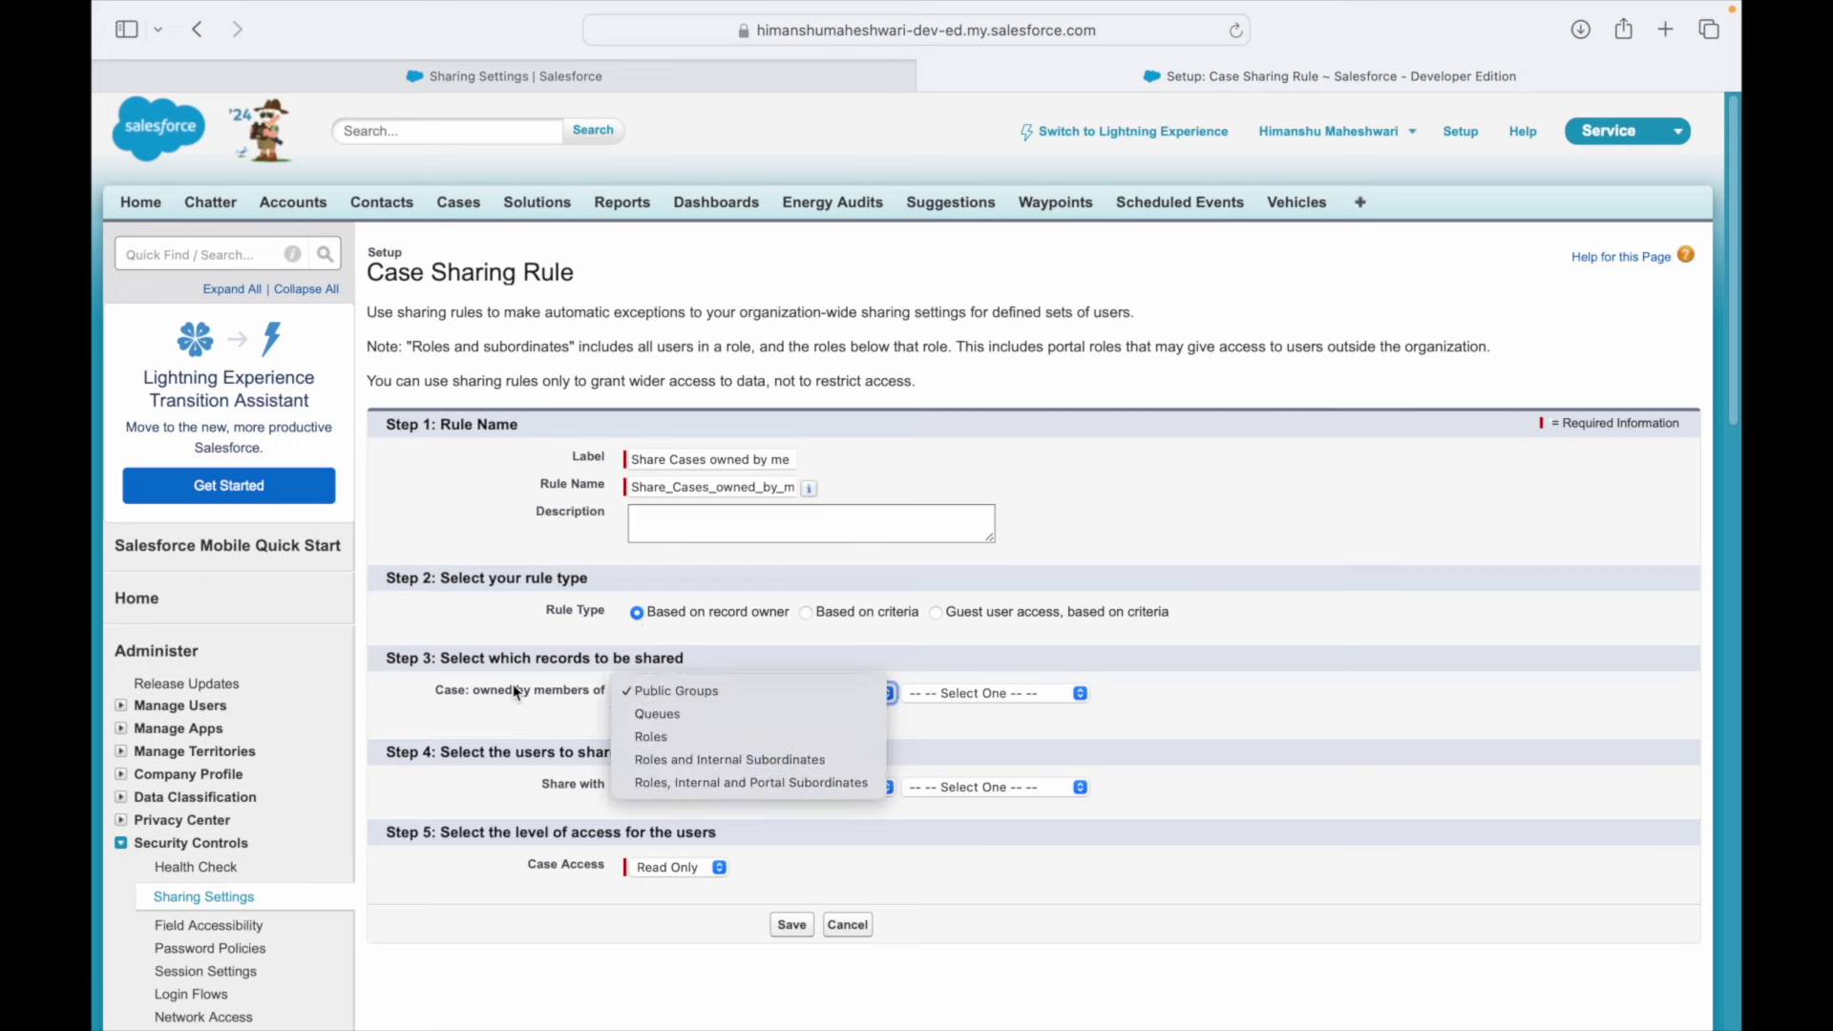
left_click(491, 661)
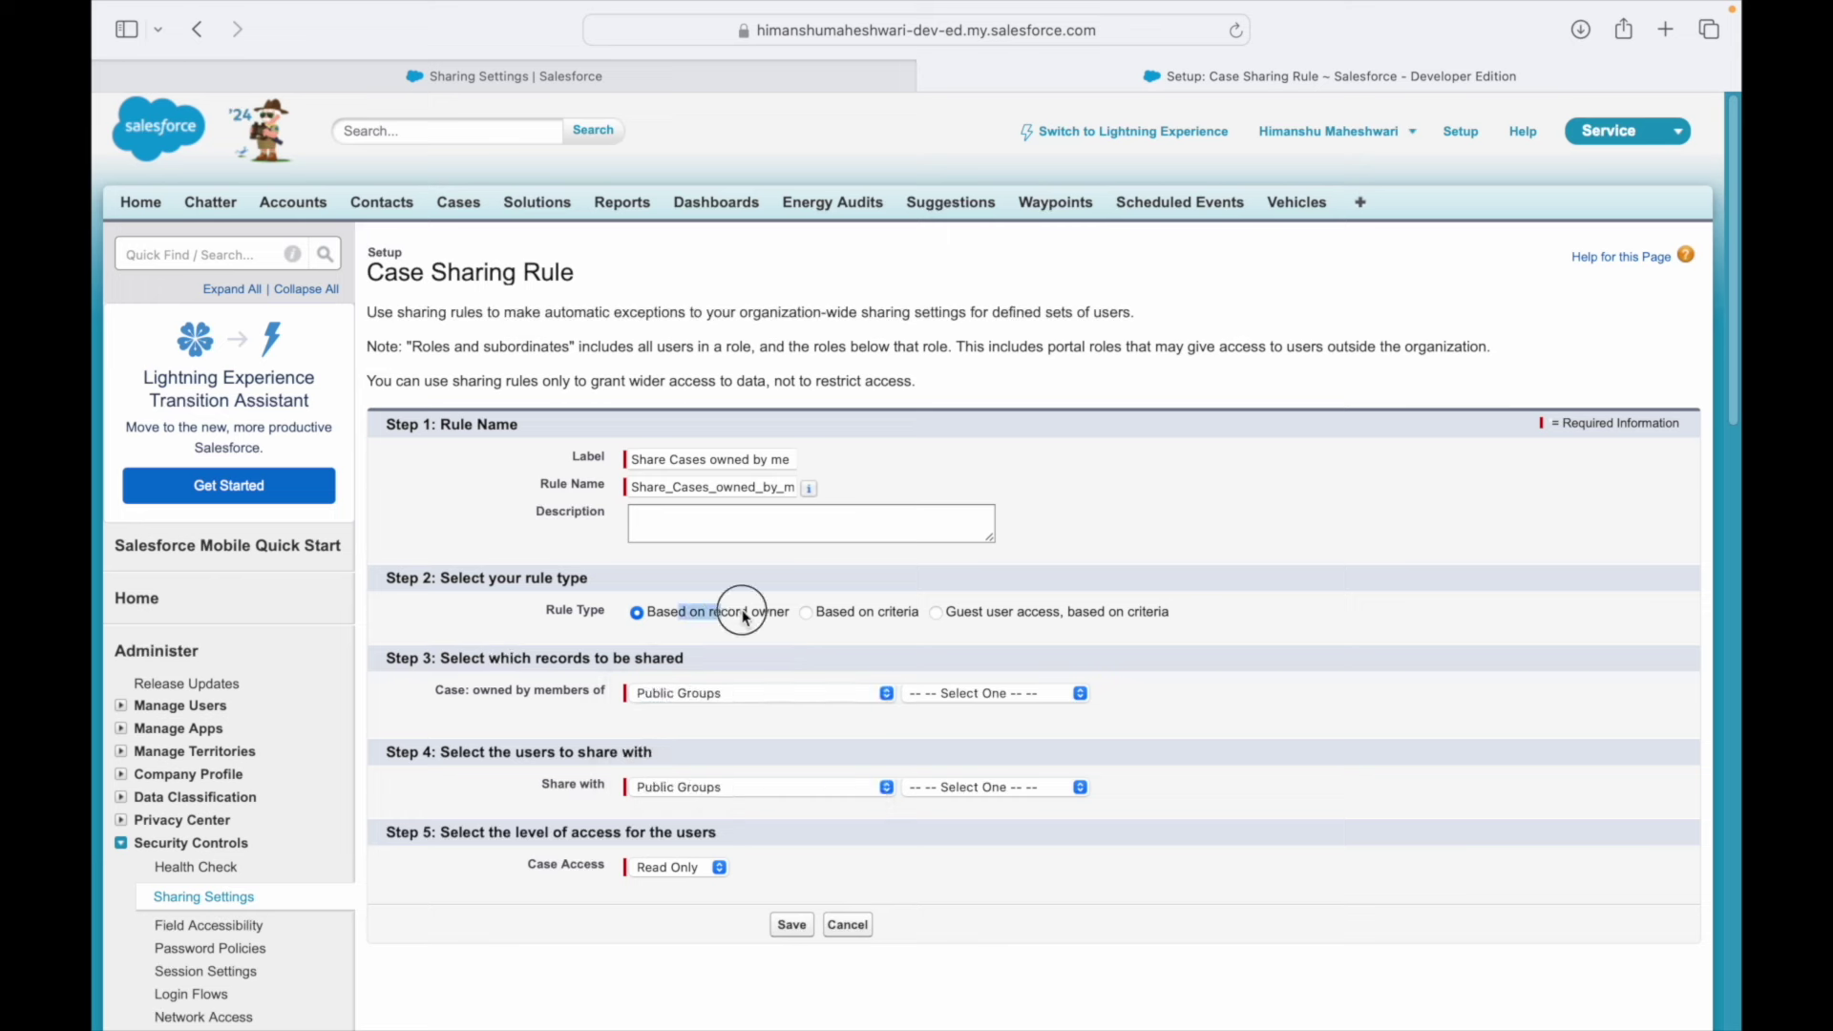
left_click_drag(506, 661, 675, 660)
left_click(675, 661)
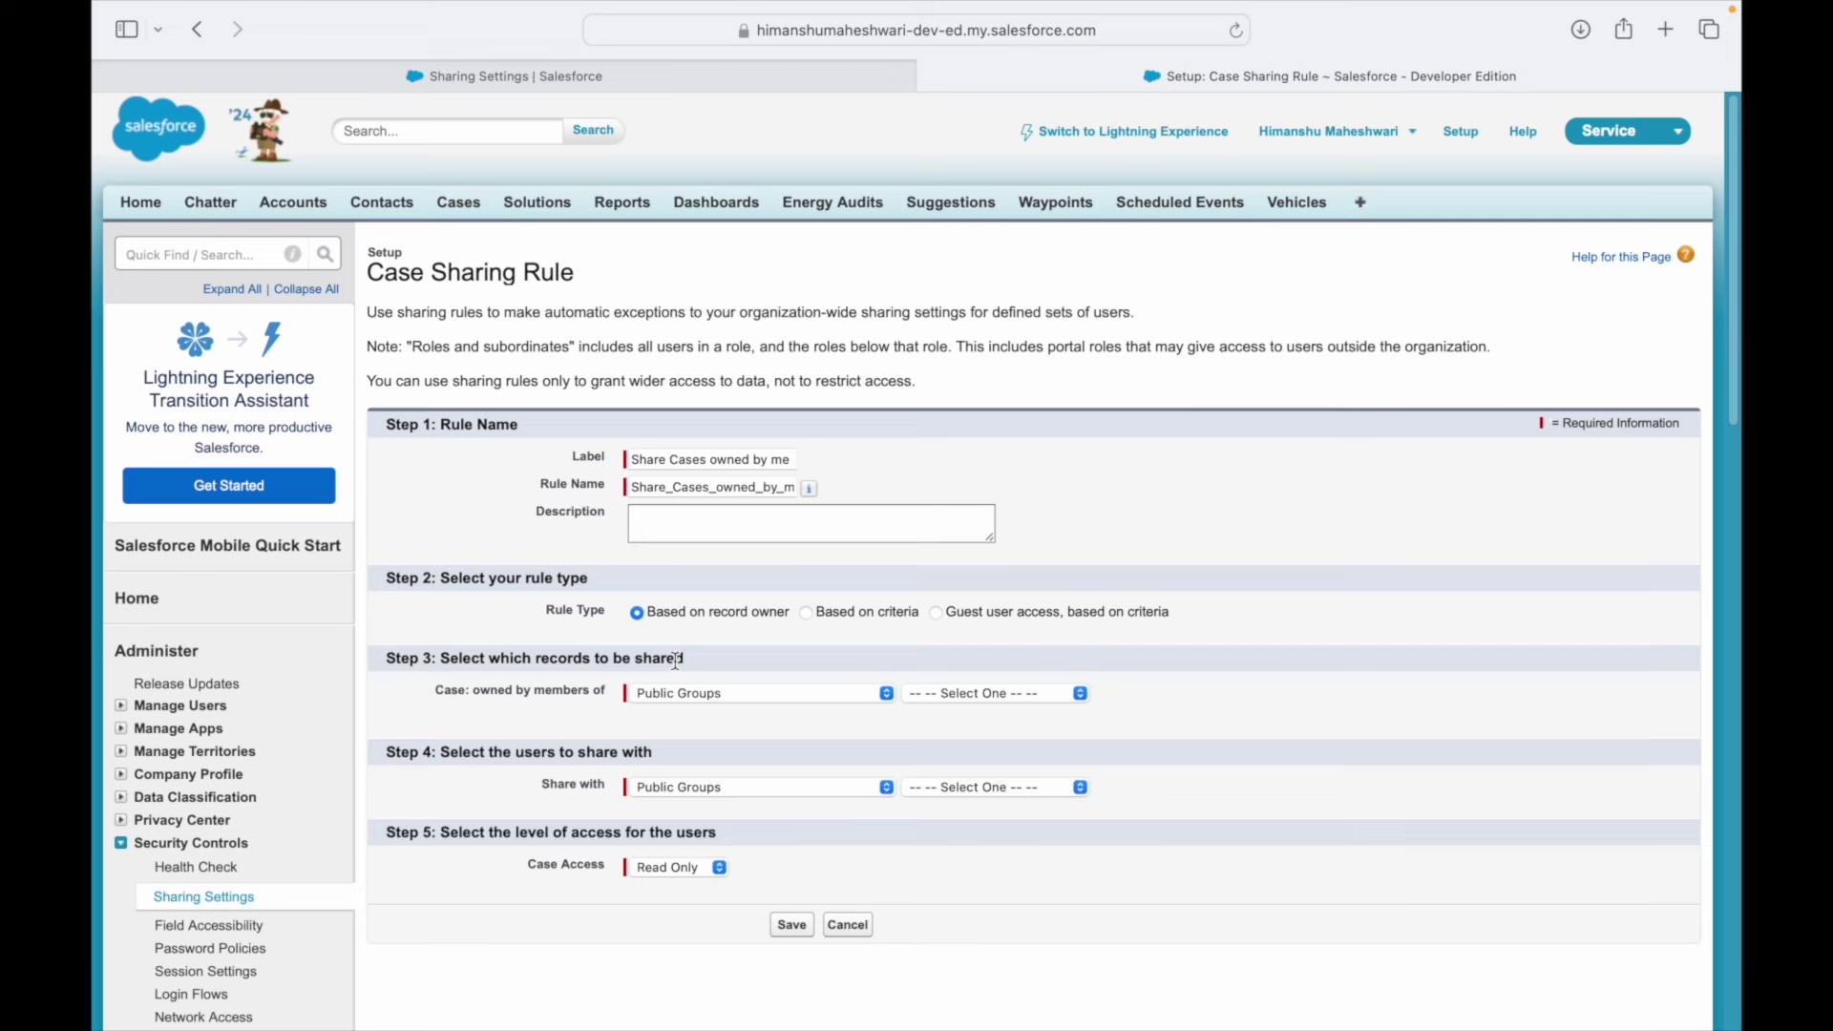
triple_click(682, 649)
left_click(698, 668)
left_click_drag(479, 691, 531, 691)
- Set Case owned by members of to Queues > Case Assignment Queue
left_click(663, 693)
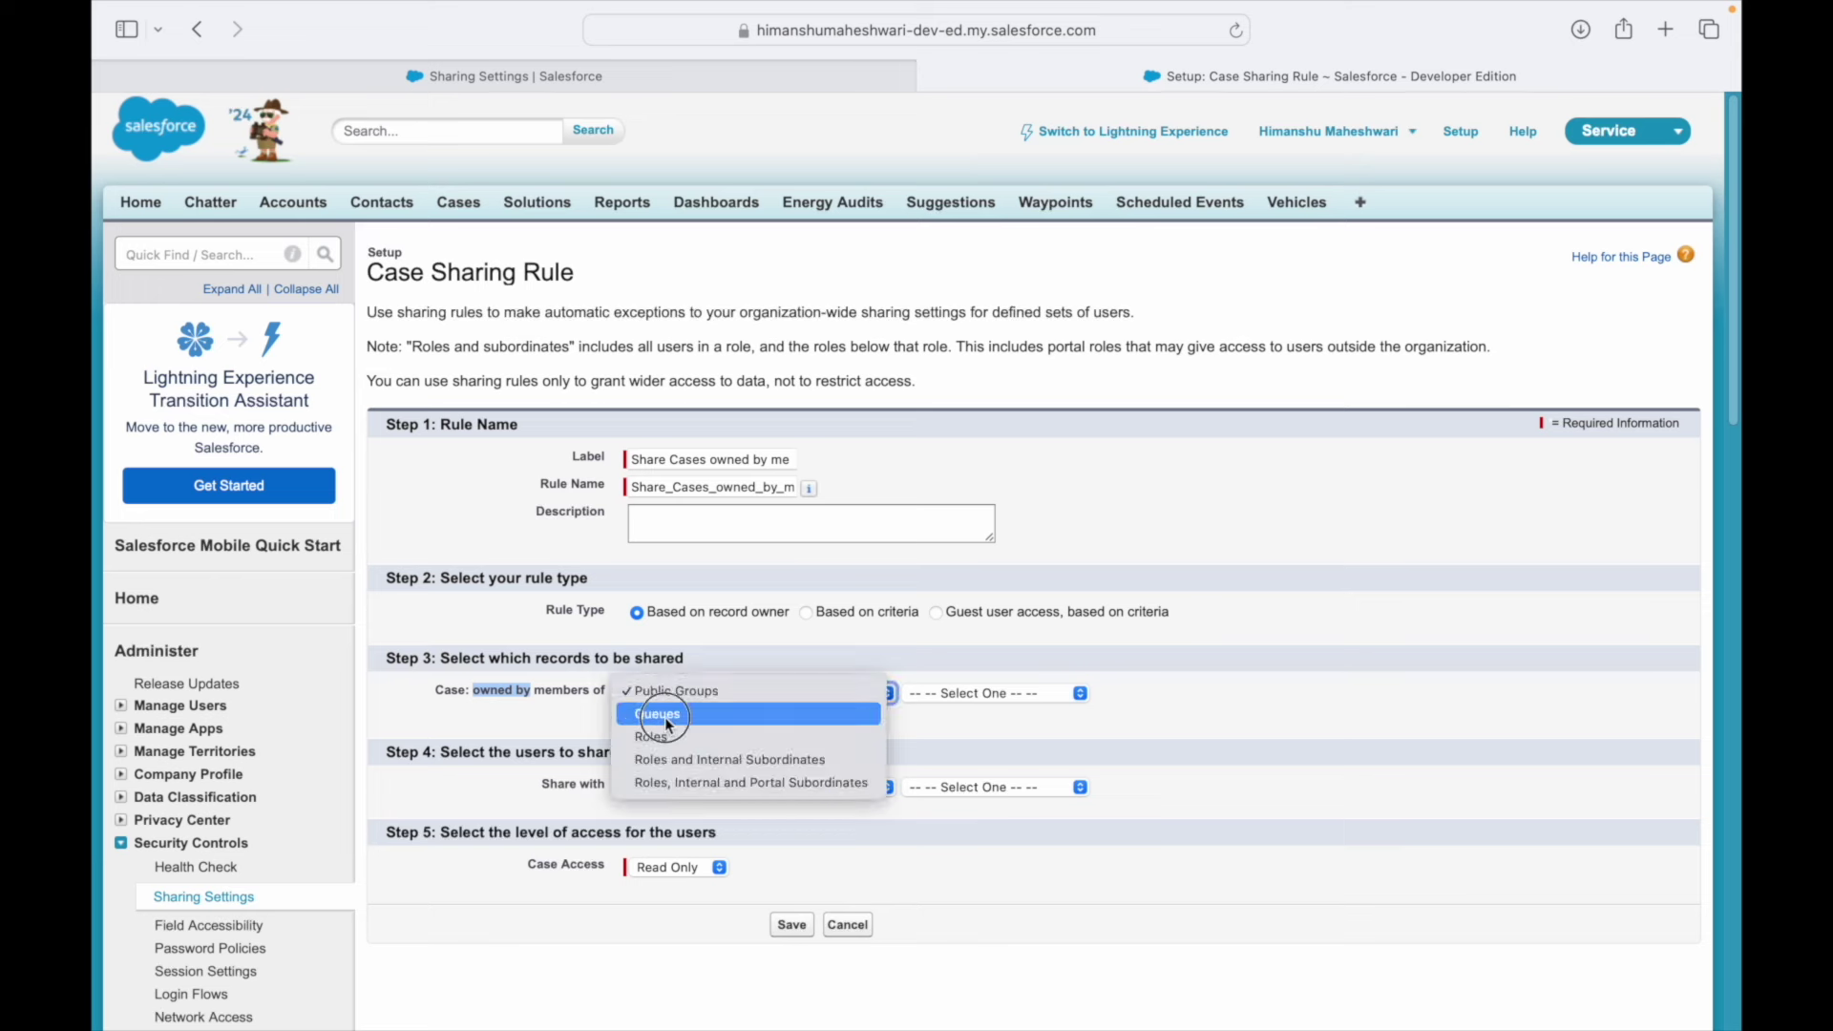
left_click(701, 712)
left_click(943, 694)
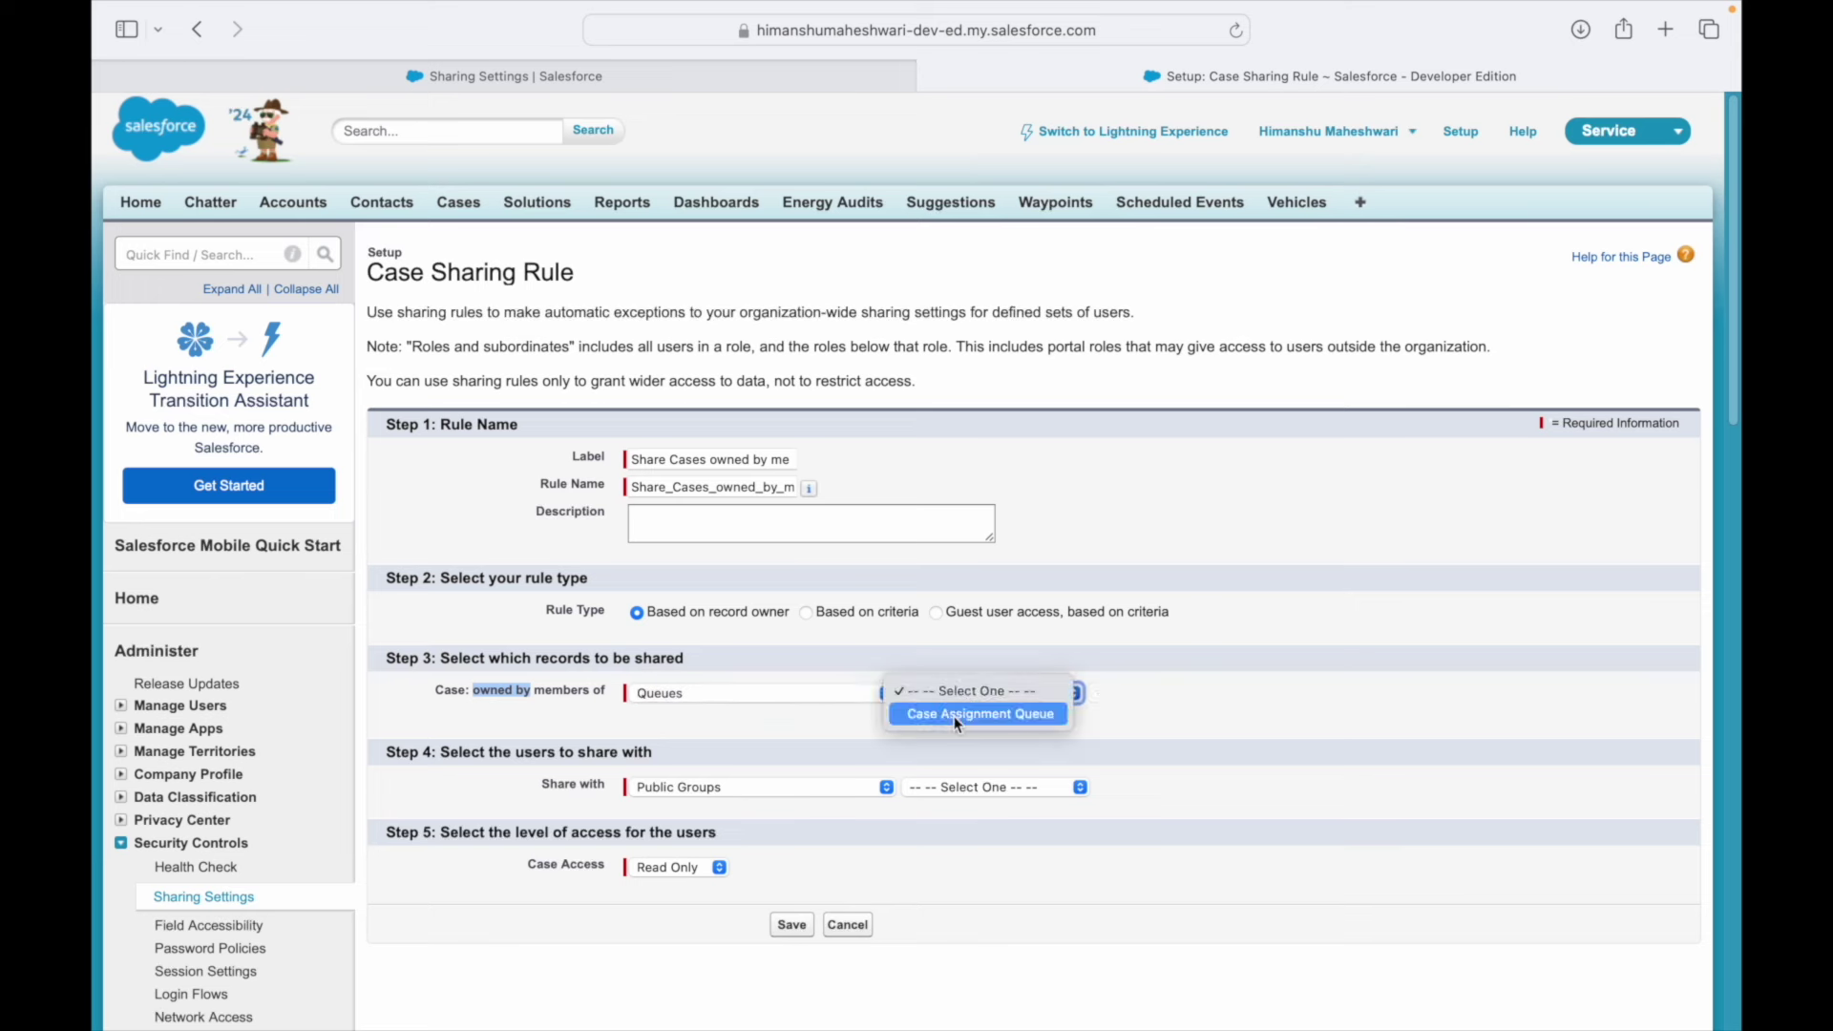
left_click(953, 716)
left_click(1136, 714)
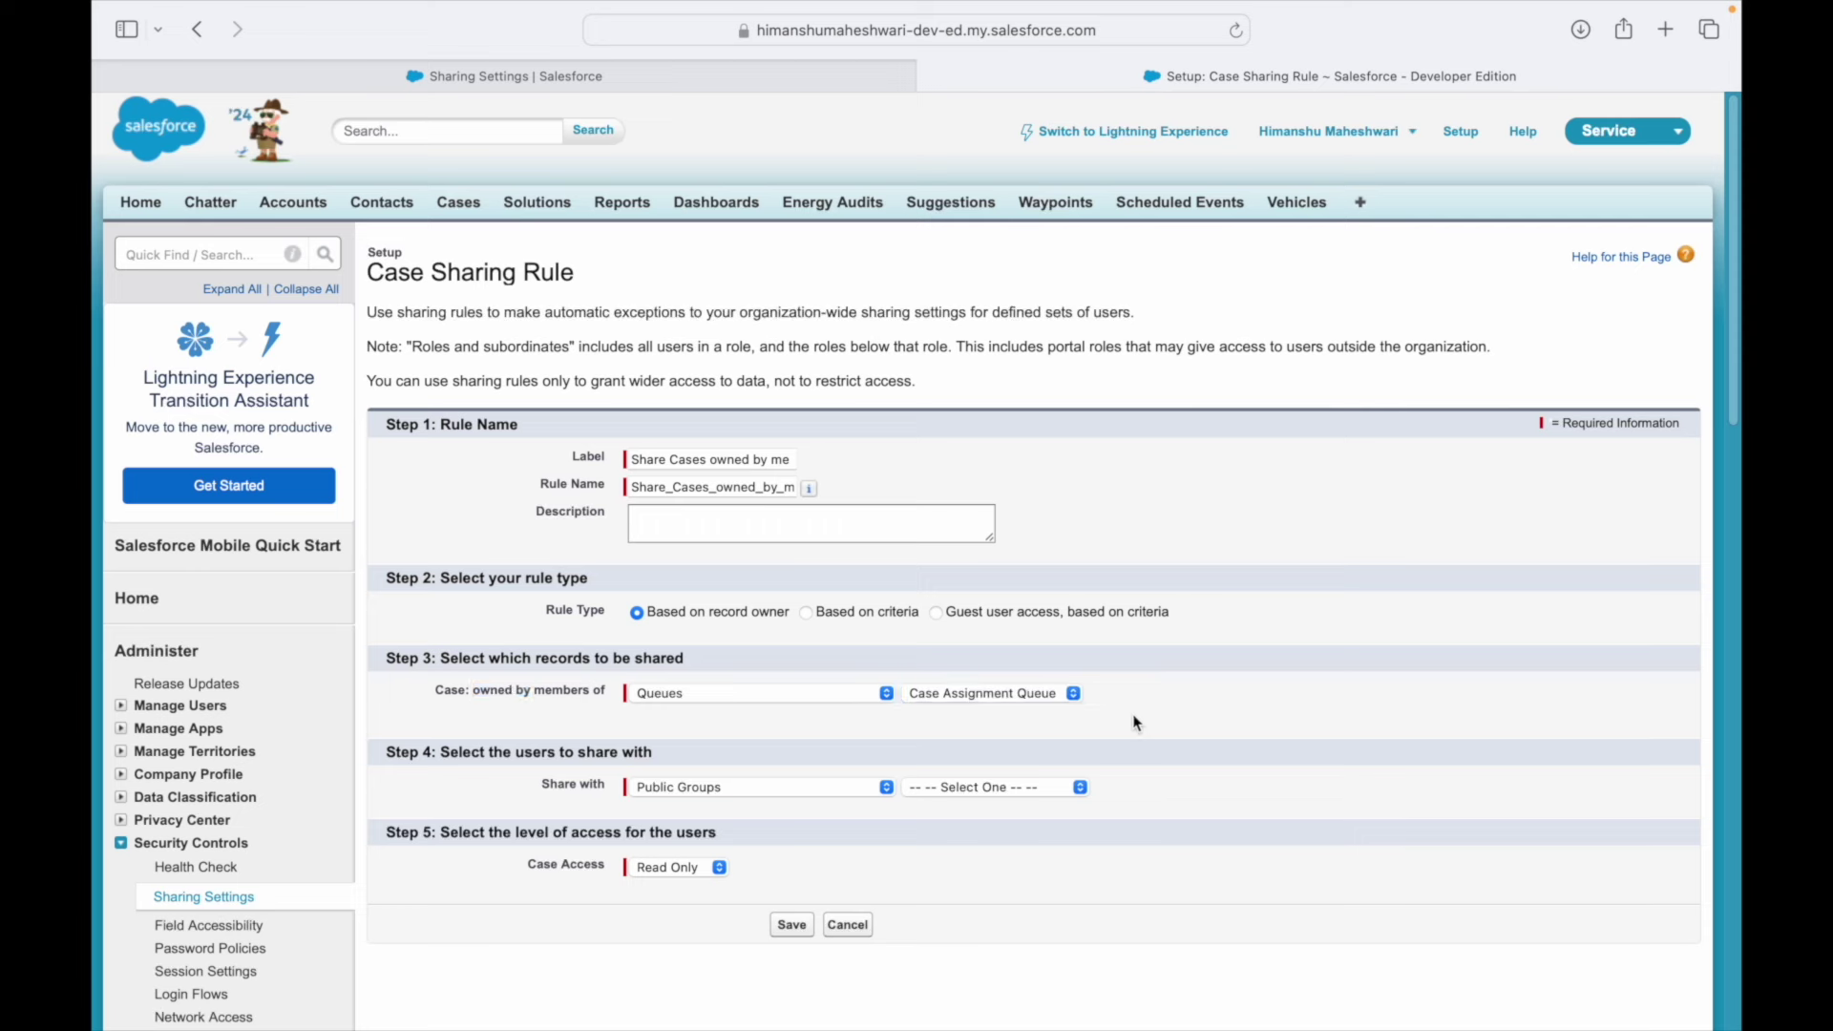
triple_click(447, 695)
left_click(479, 708)
- Share the cases with Public Groups > Accounting Team - TMP
left_click_drag(441, 754, 644, 754)
left_click(713, 785)
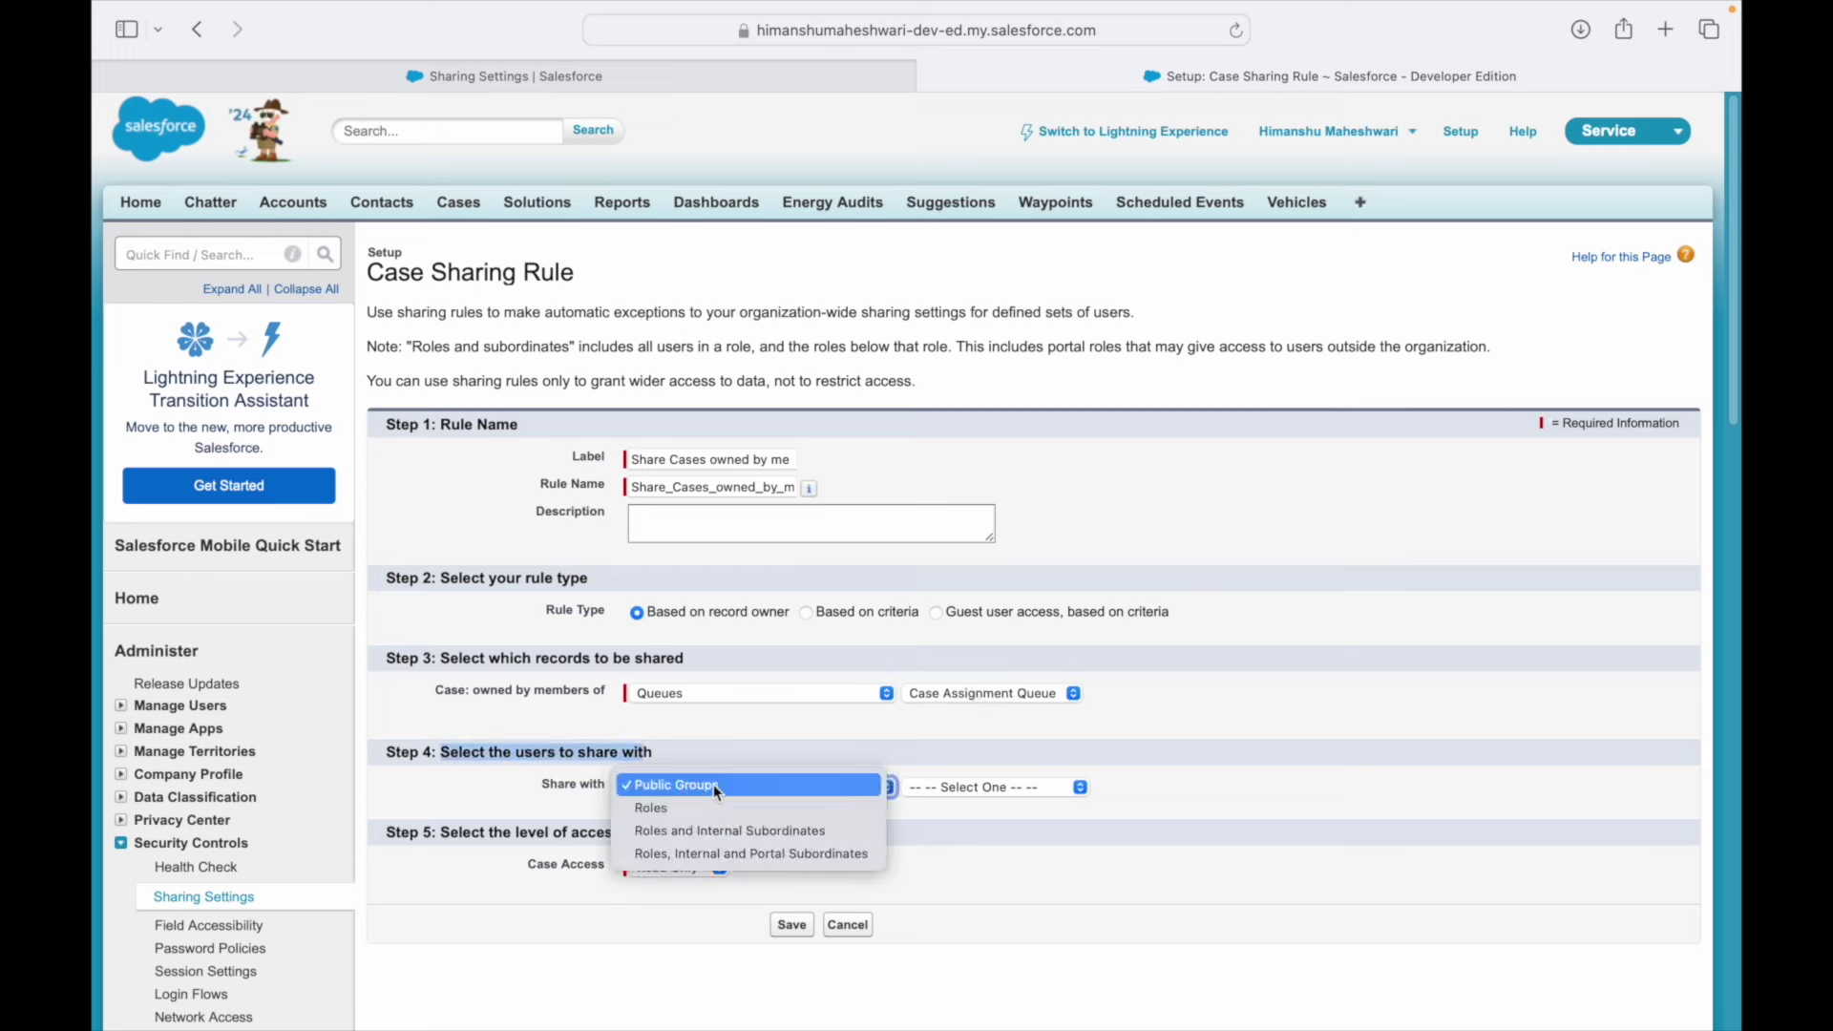
left_click(697, 789)
left_click(926, 785)
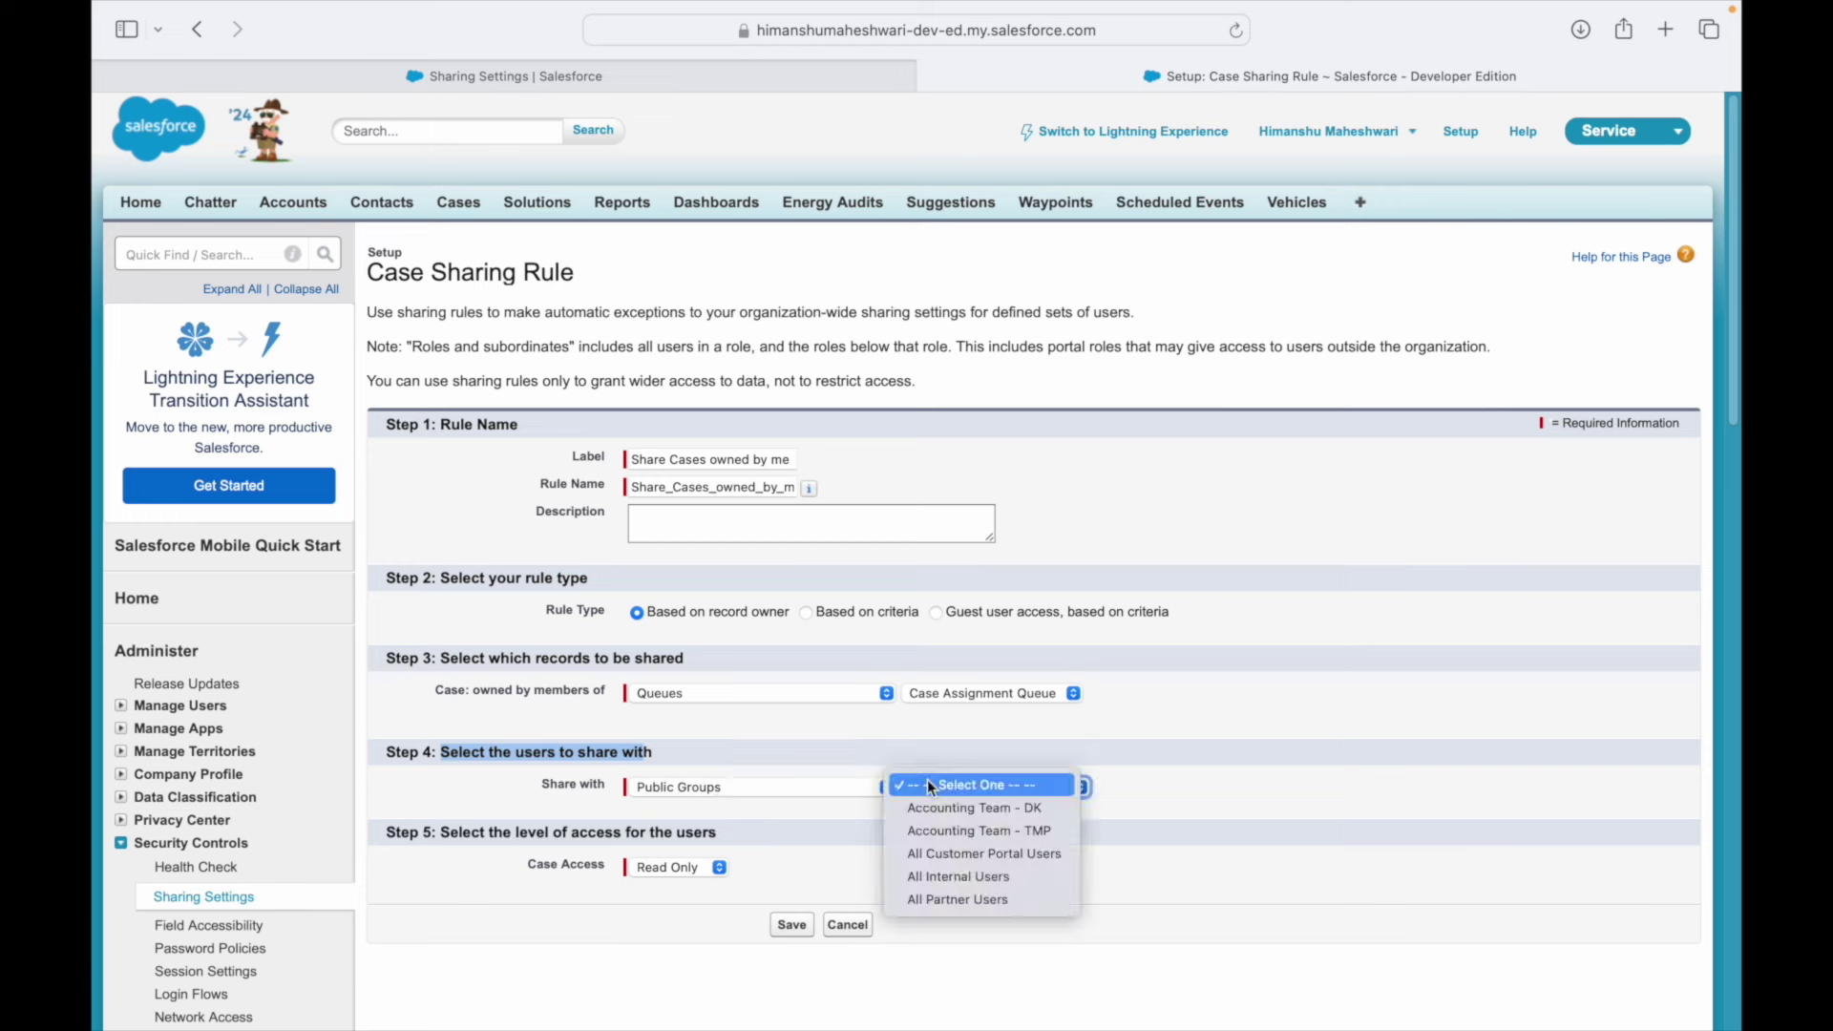
left_click(945, 833)
left_click(1180, 792)
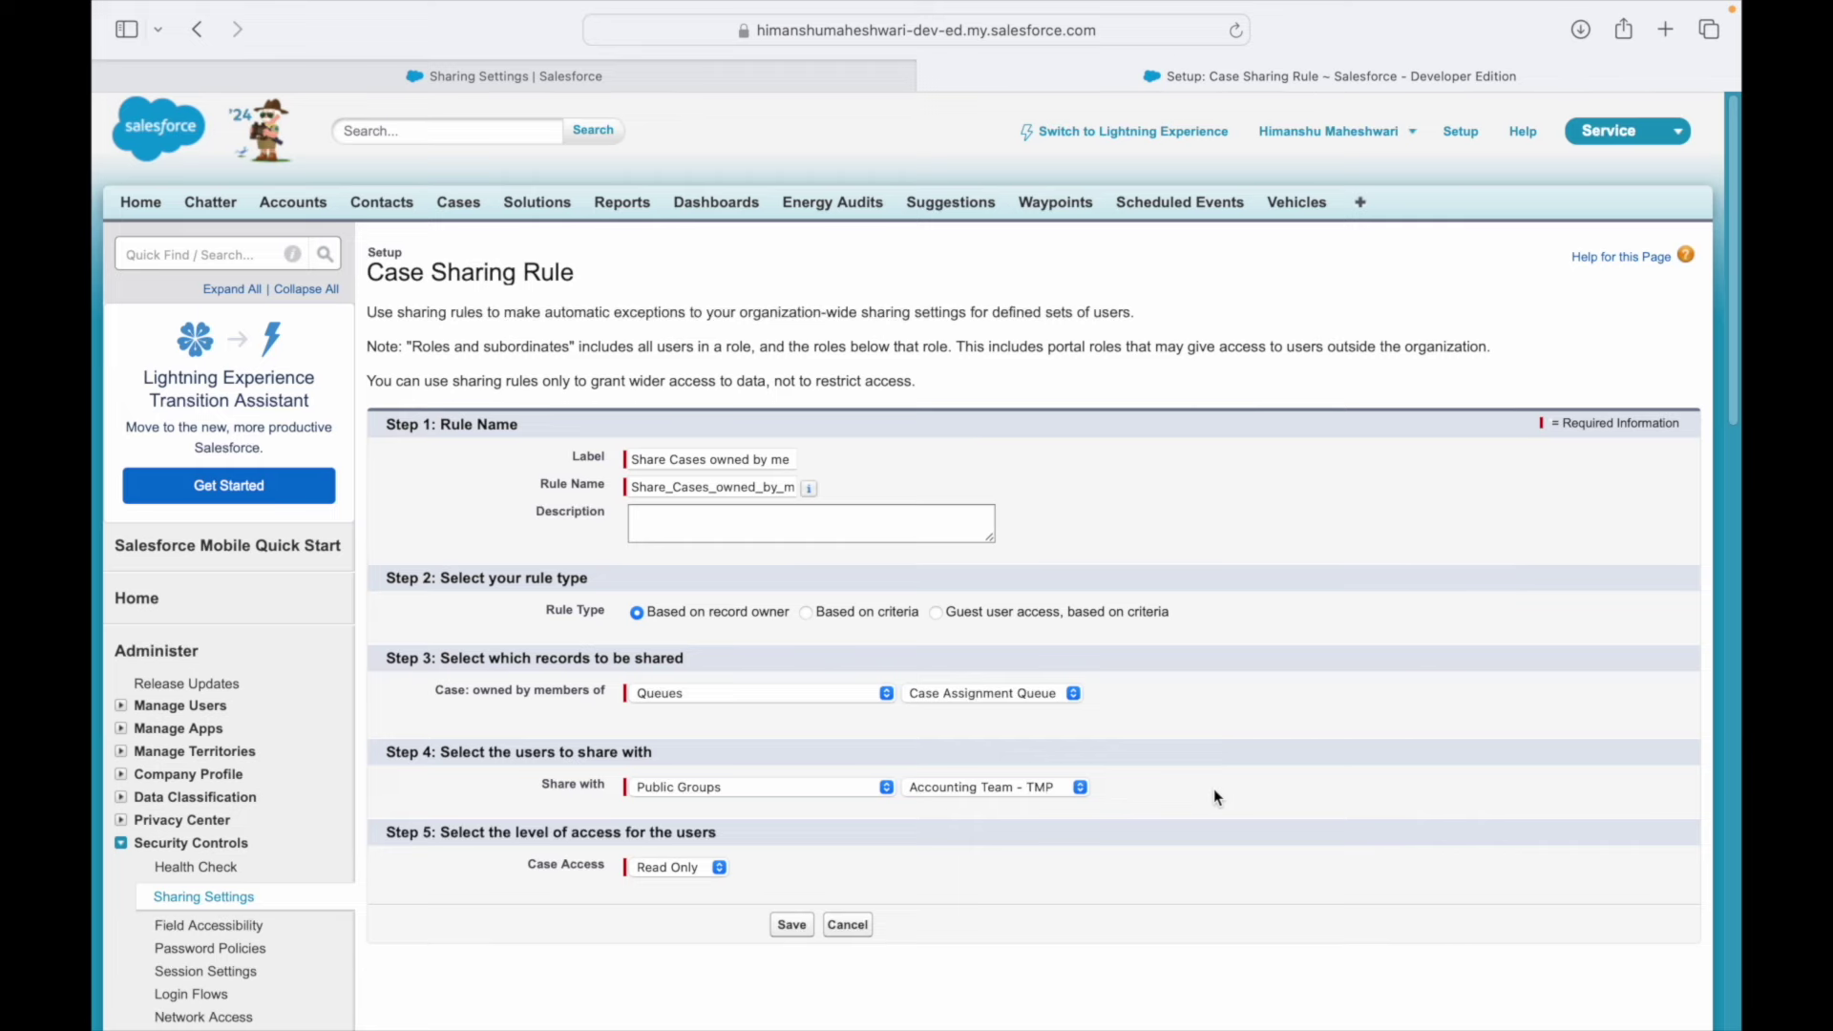
key("ctrl+Right")
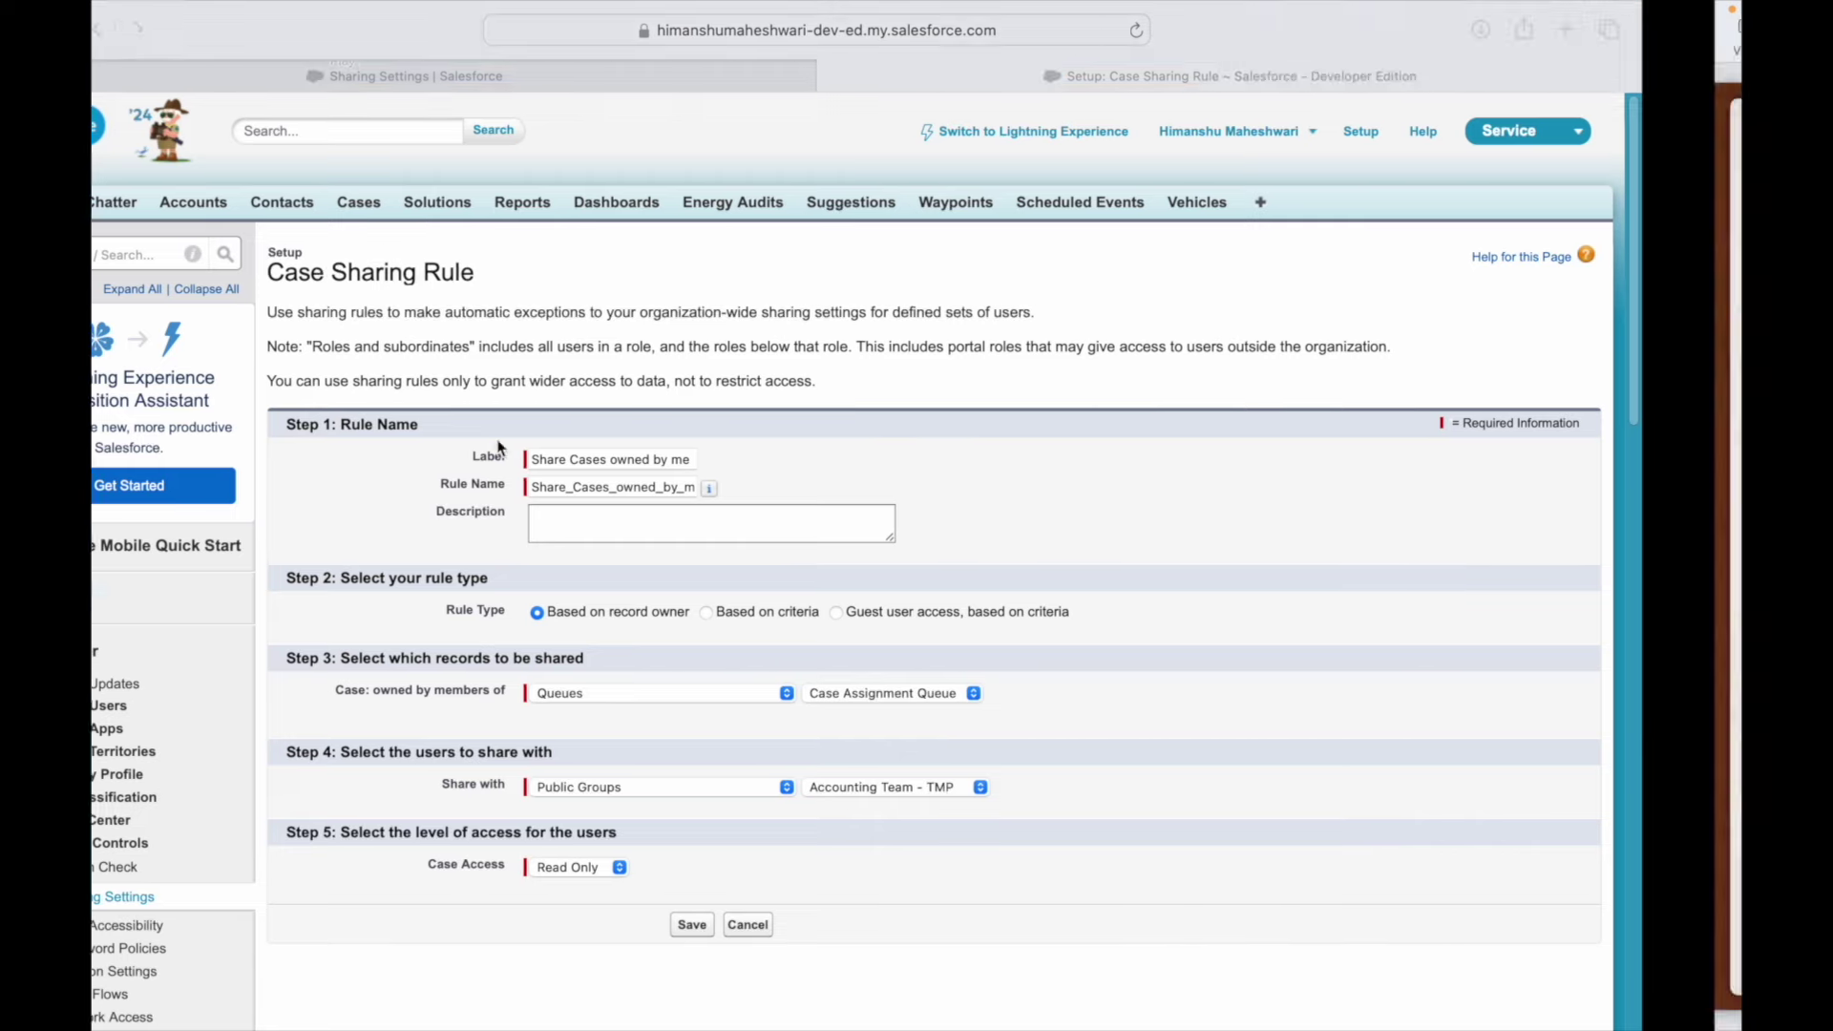
- Note the UK Sales Team name on the slide and open Queues setup in a new tab
left_click(605, 463)
triple_click(800, 467)
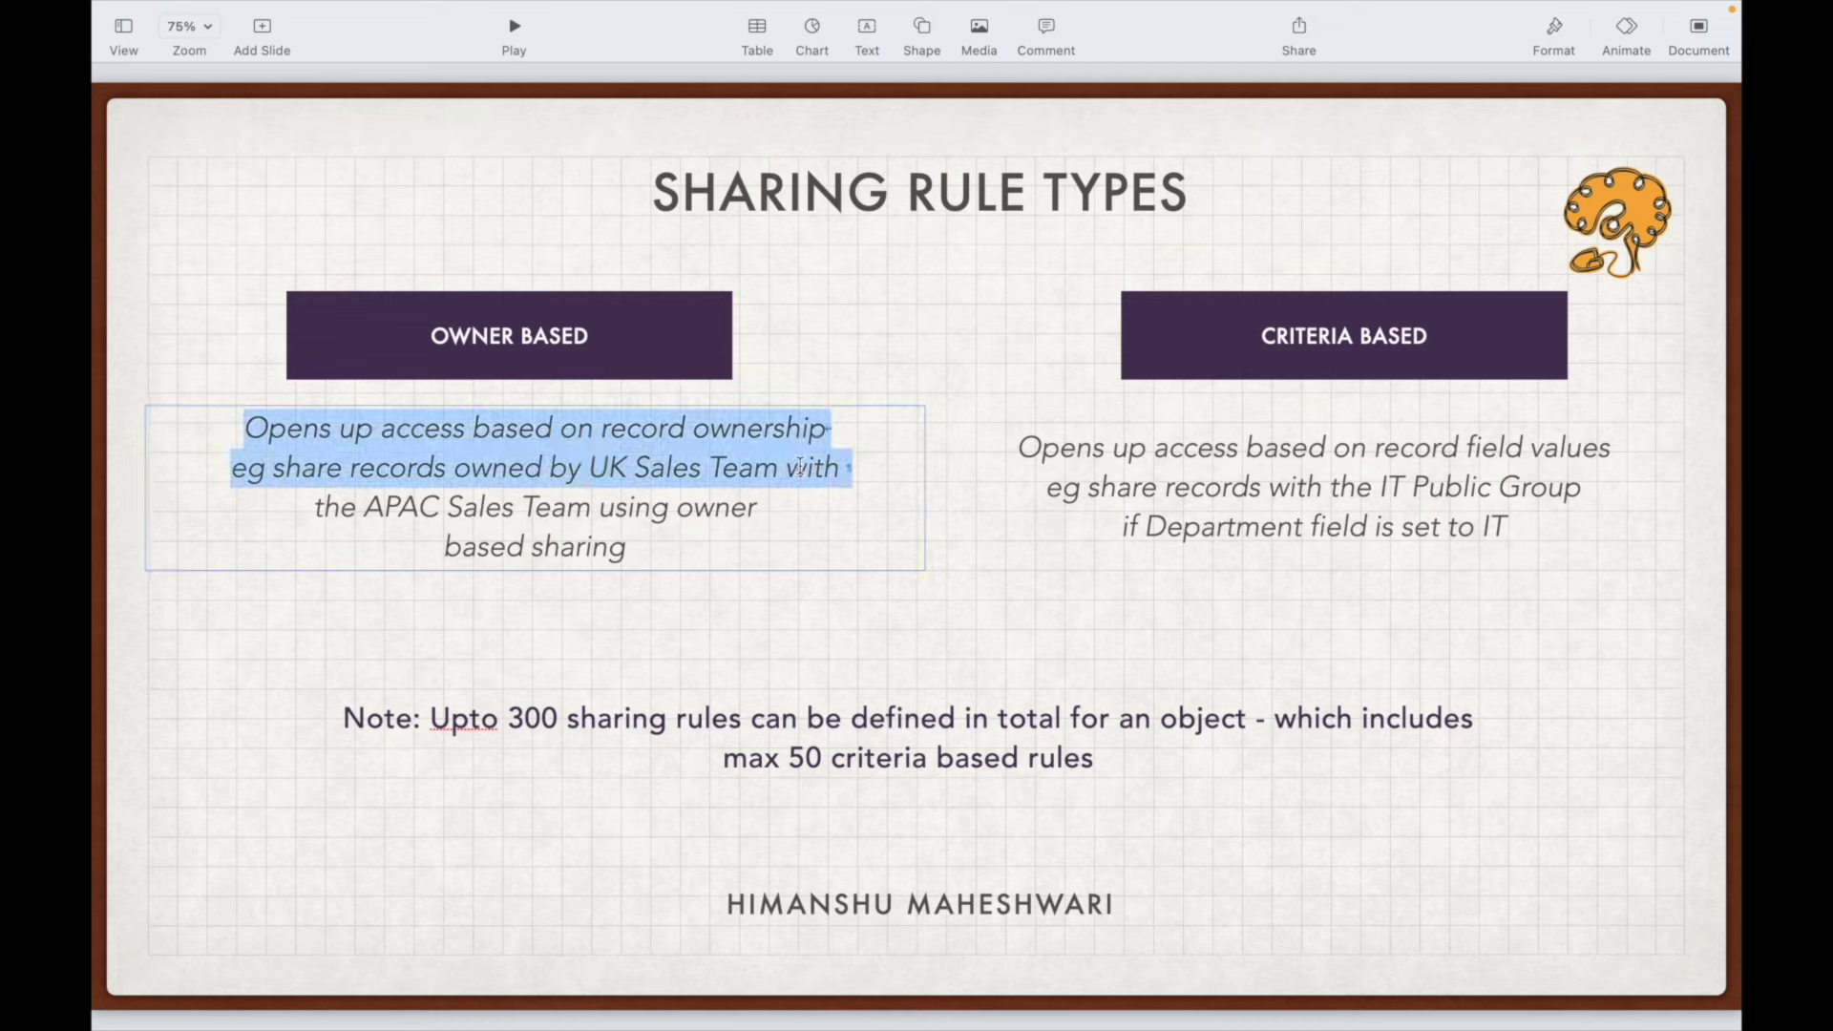
left_click(784, 469)
left_click_drag(778, 467, 609, 470)
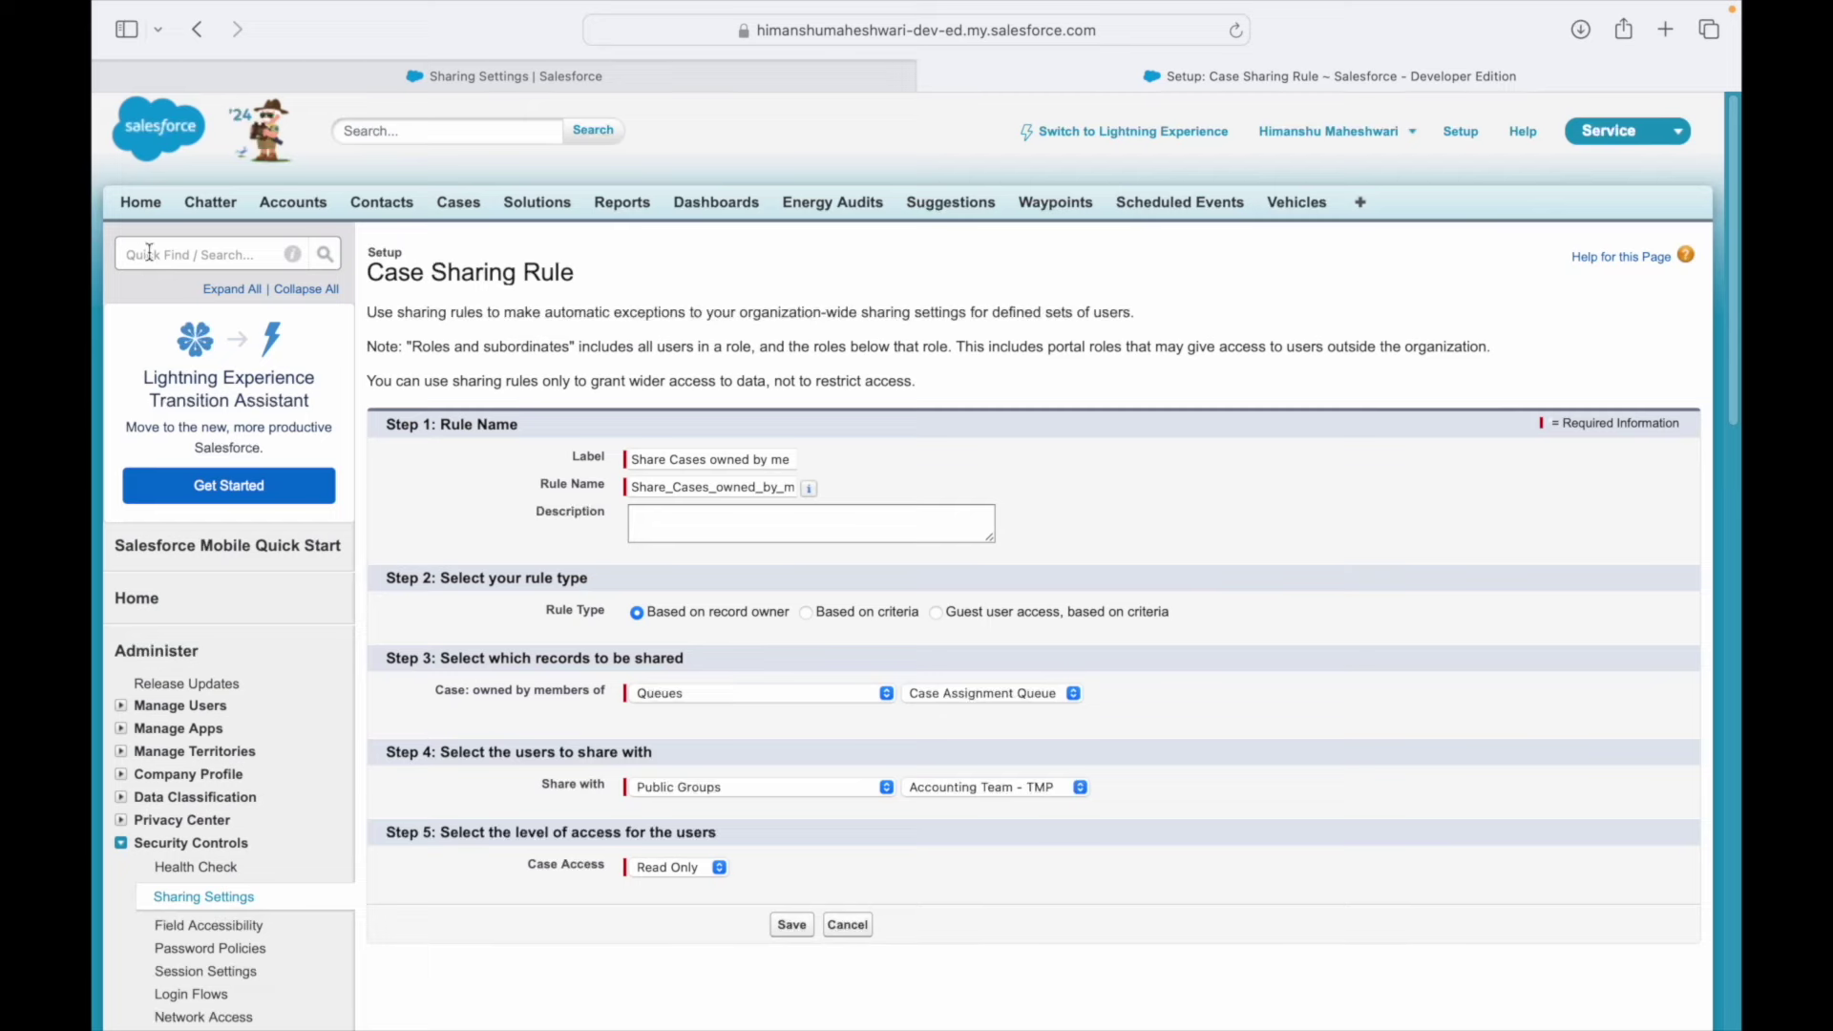
left_click(149, 252)
type("queue")
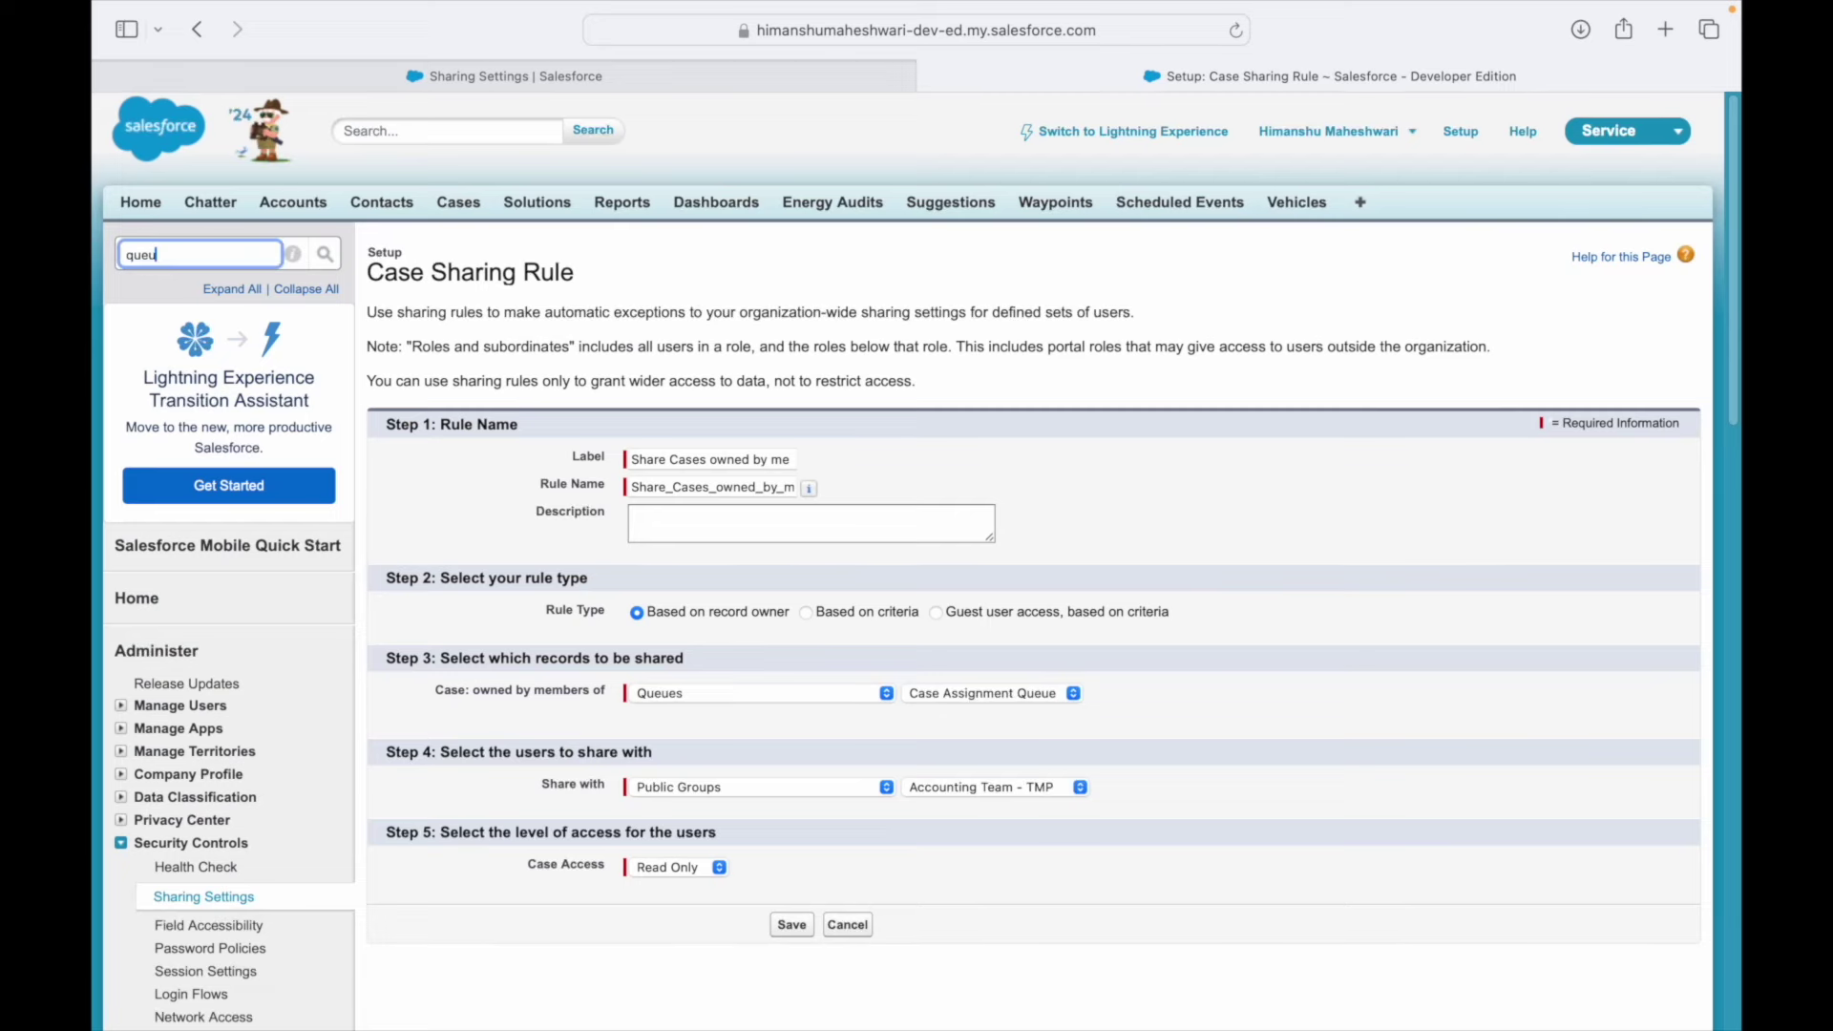
left_click(195, 405, "super")
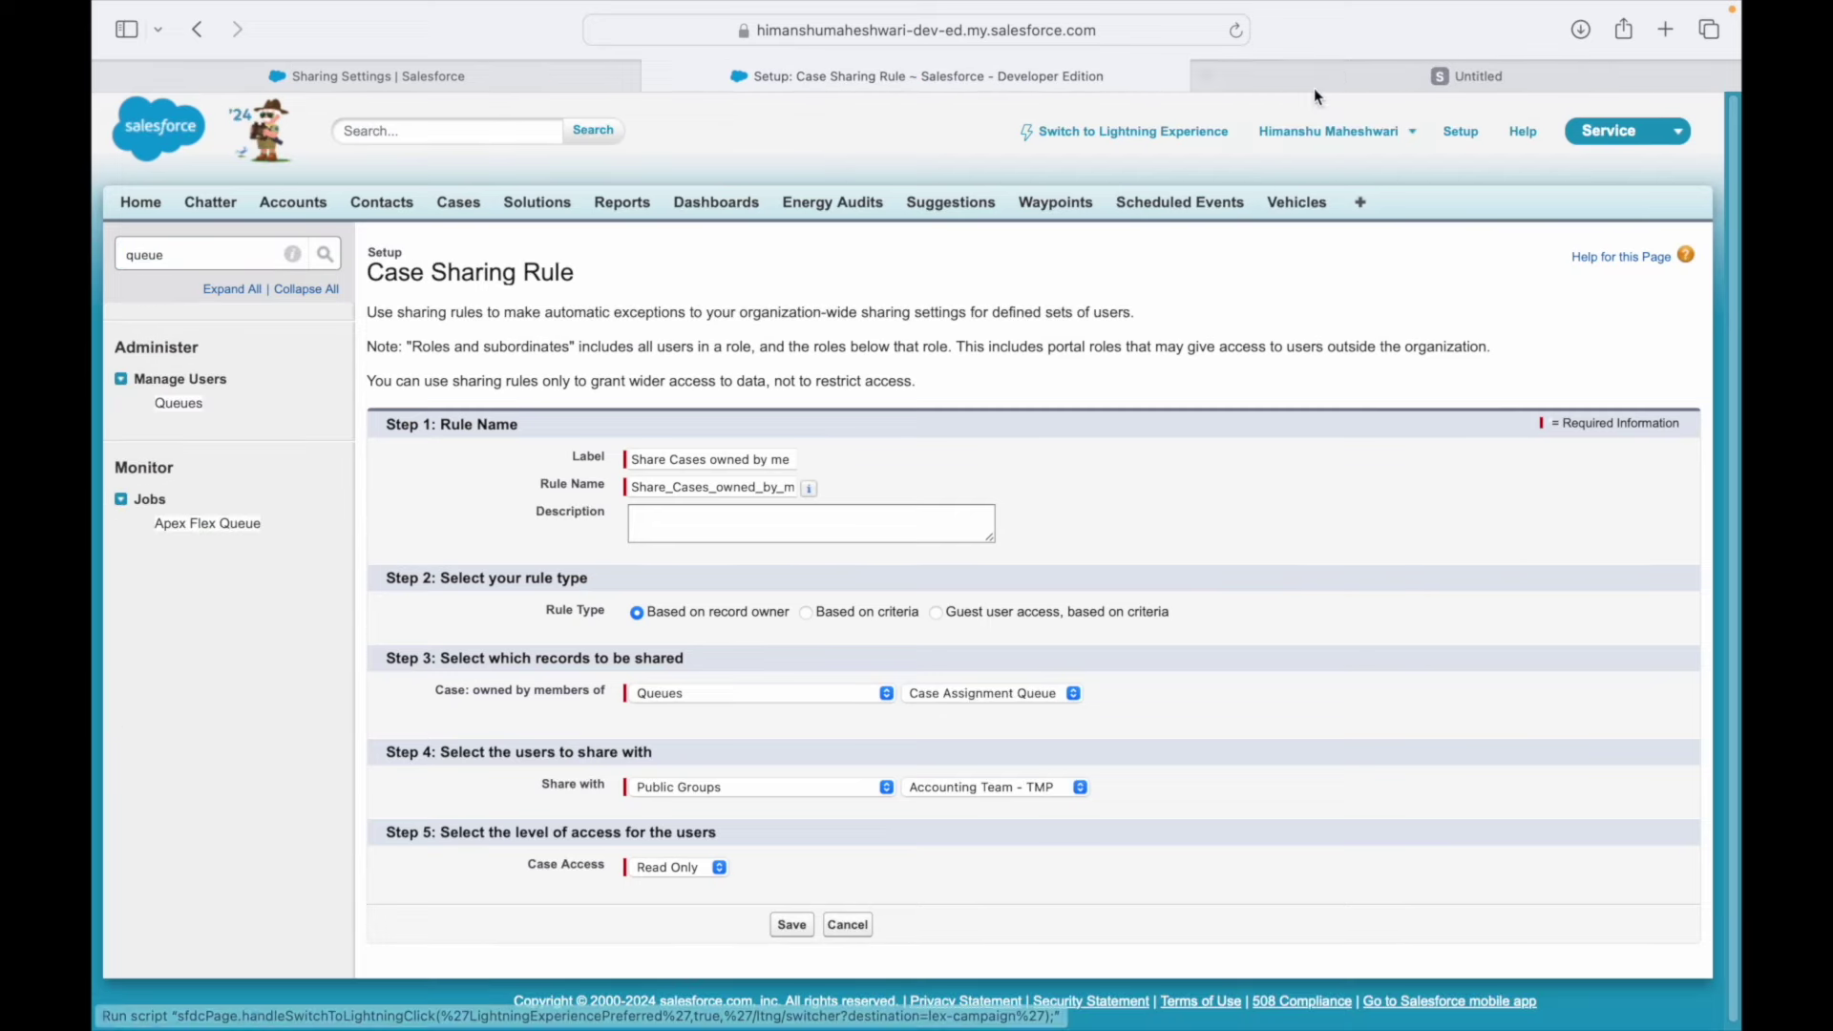
left_click(1390, 65)
- Start a new queue labelled 'UK Sales Team' with its name auto-filled
left_click(1034, 440)
left_click(692, 445)
type("UK Sales Team")
left_click(778, 475)
left_click(894, 539)
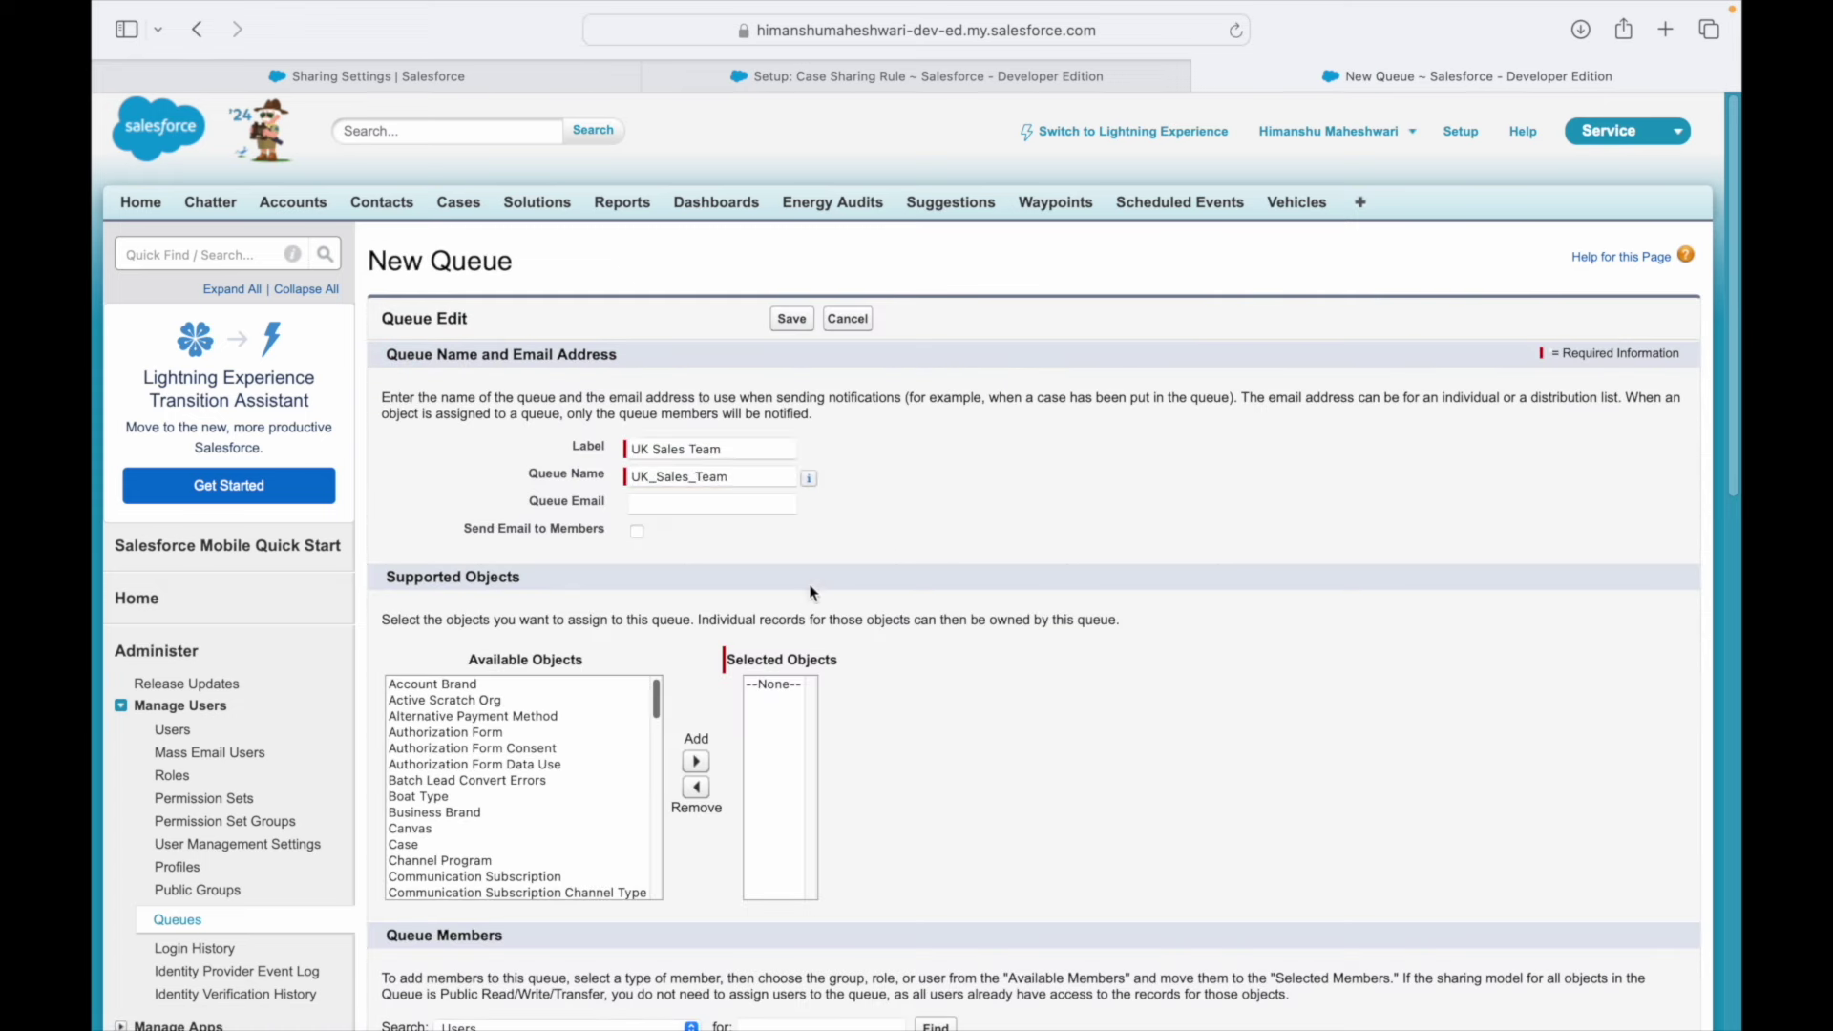
- Add Case as a supported object and one user member, then save the queue
left_click(403, 844)
left_click(696, 761)
scroll(983, 725, "down", 5)
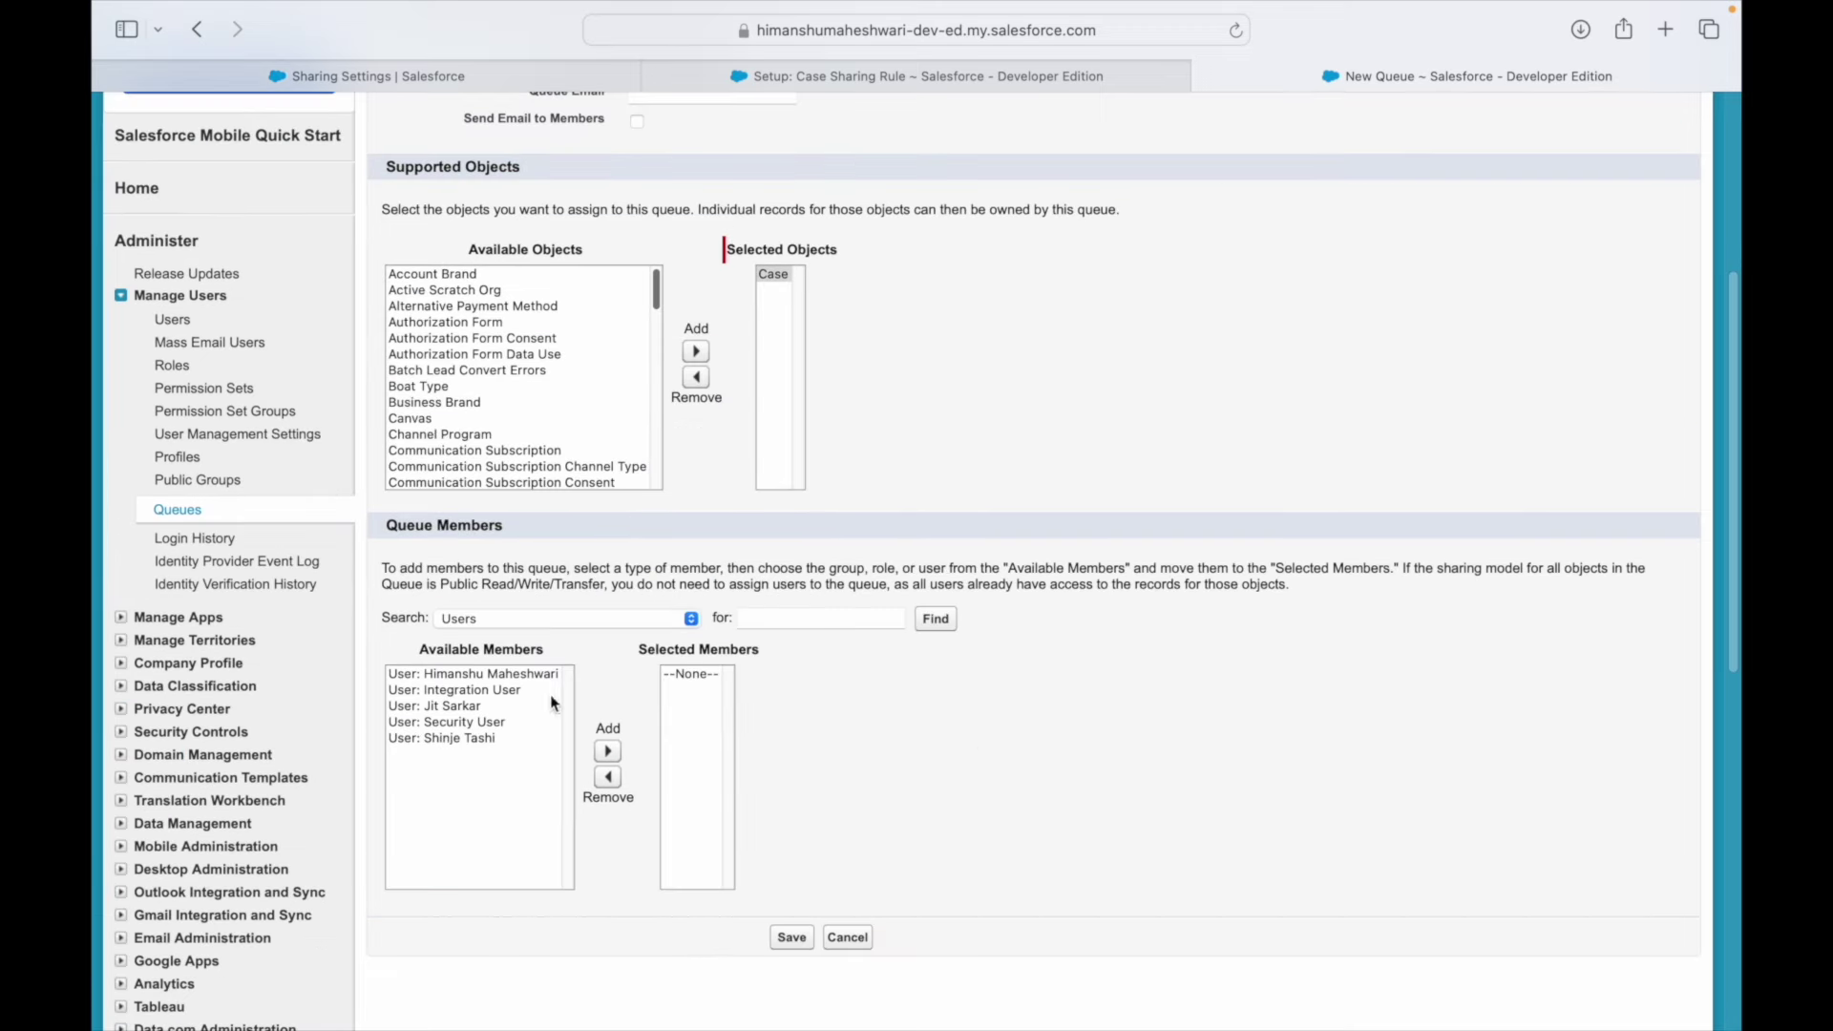
left_click(508, 681)
left_click(607, 751)
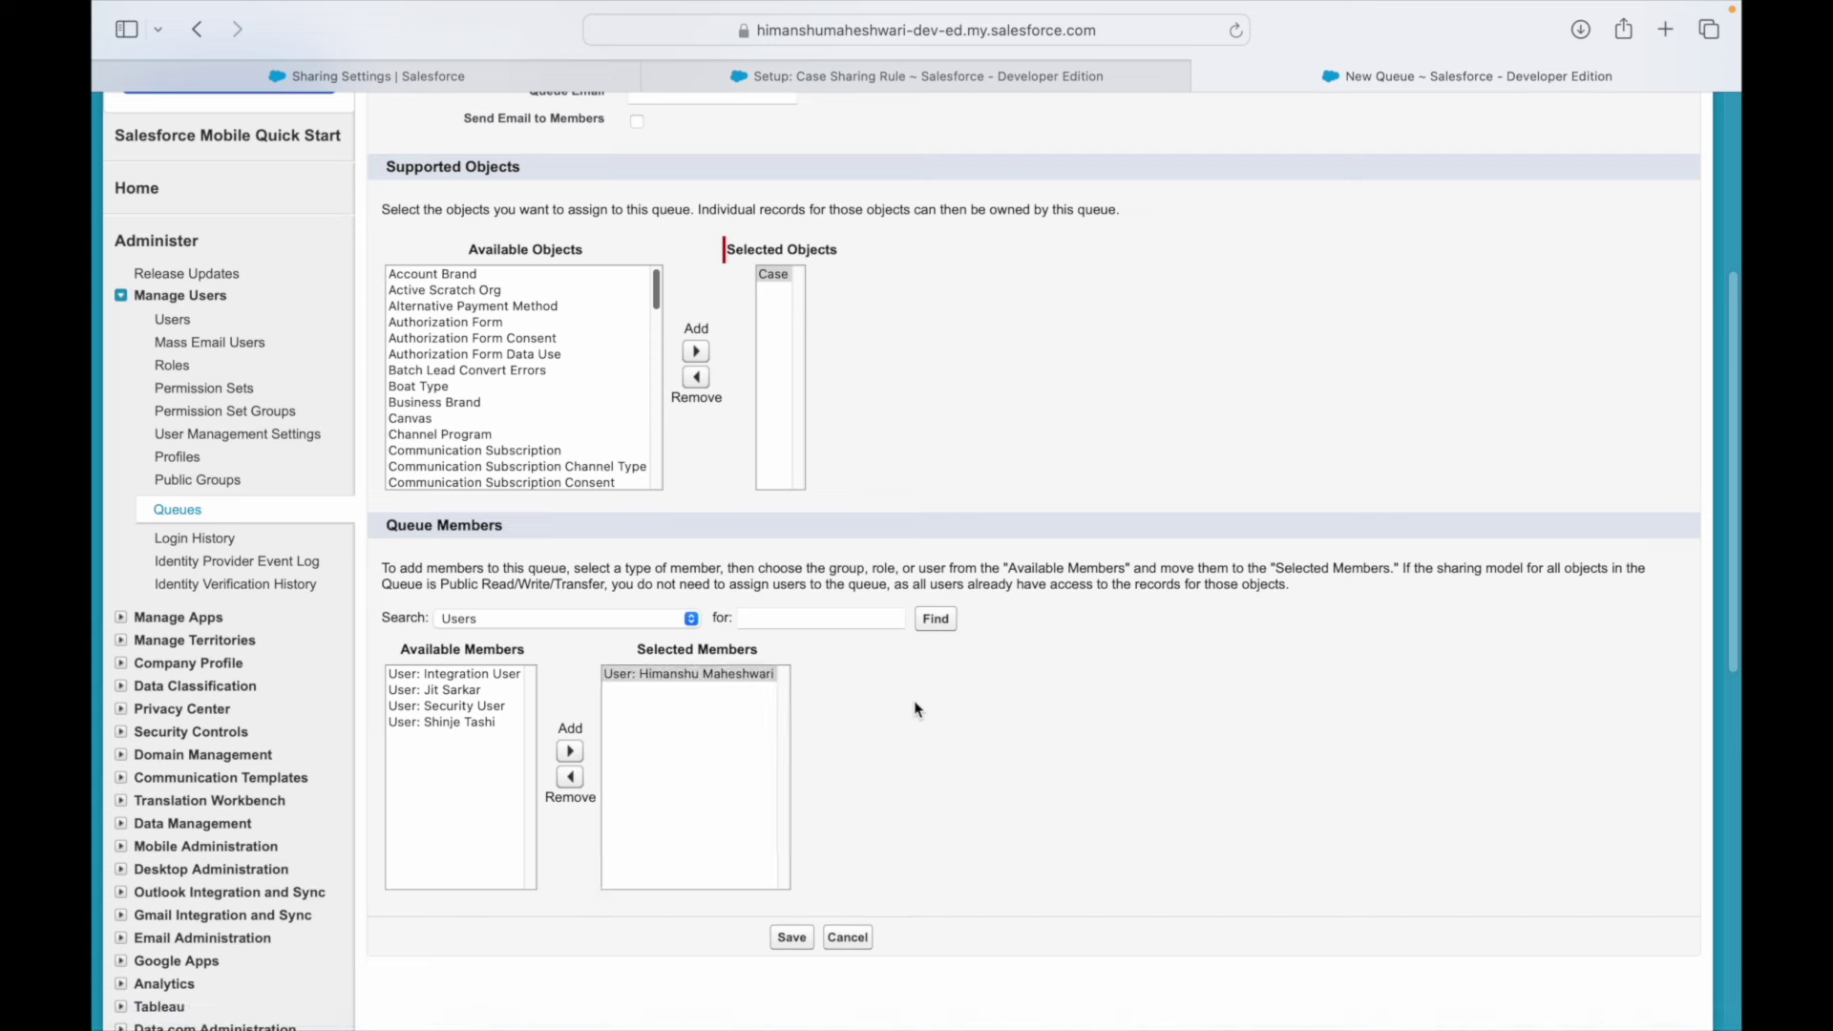
left_click(805, 942)
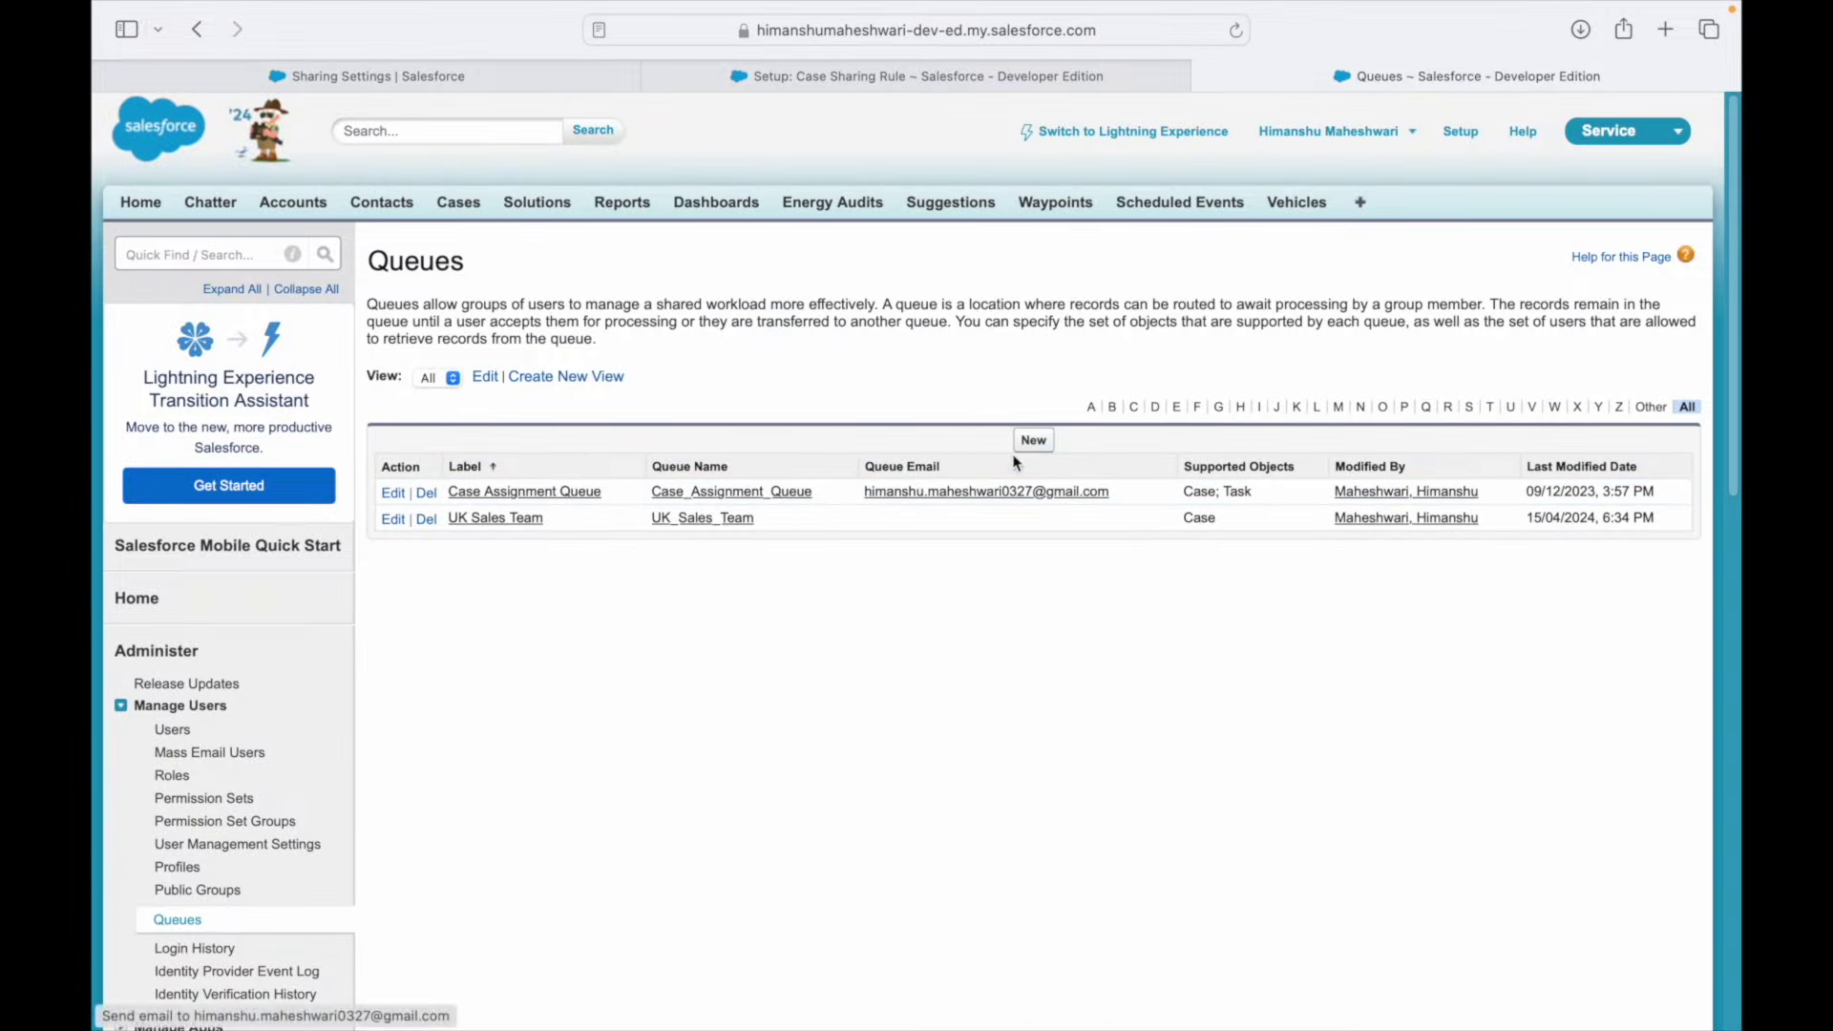
key("ctrl+Right")
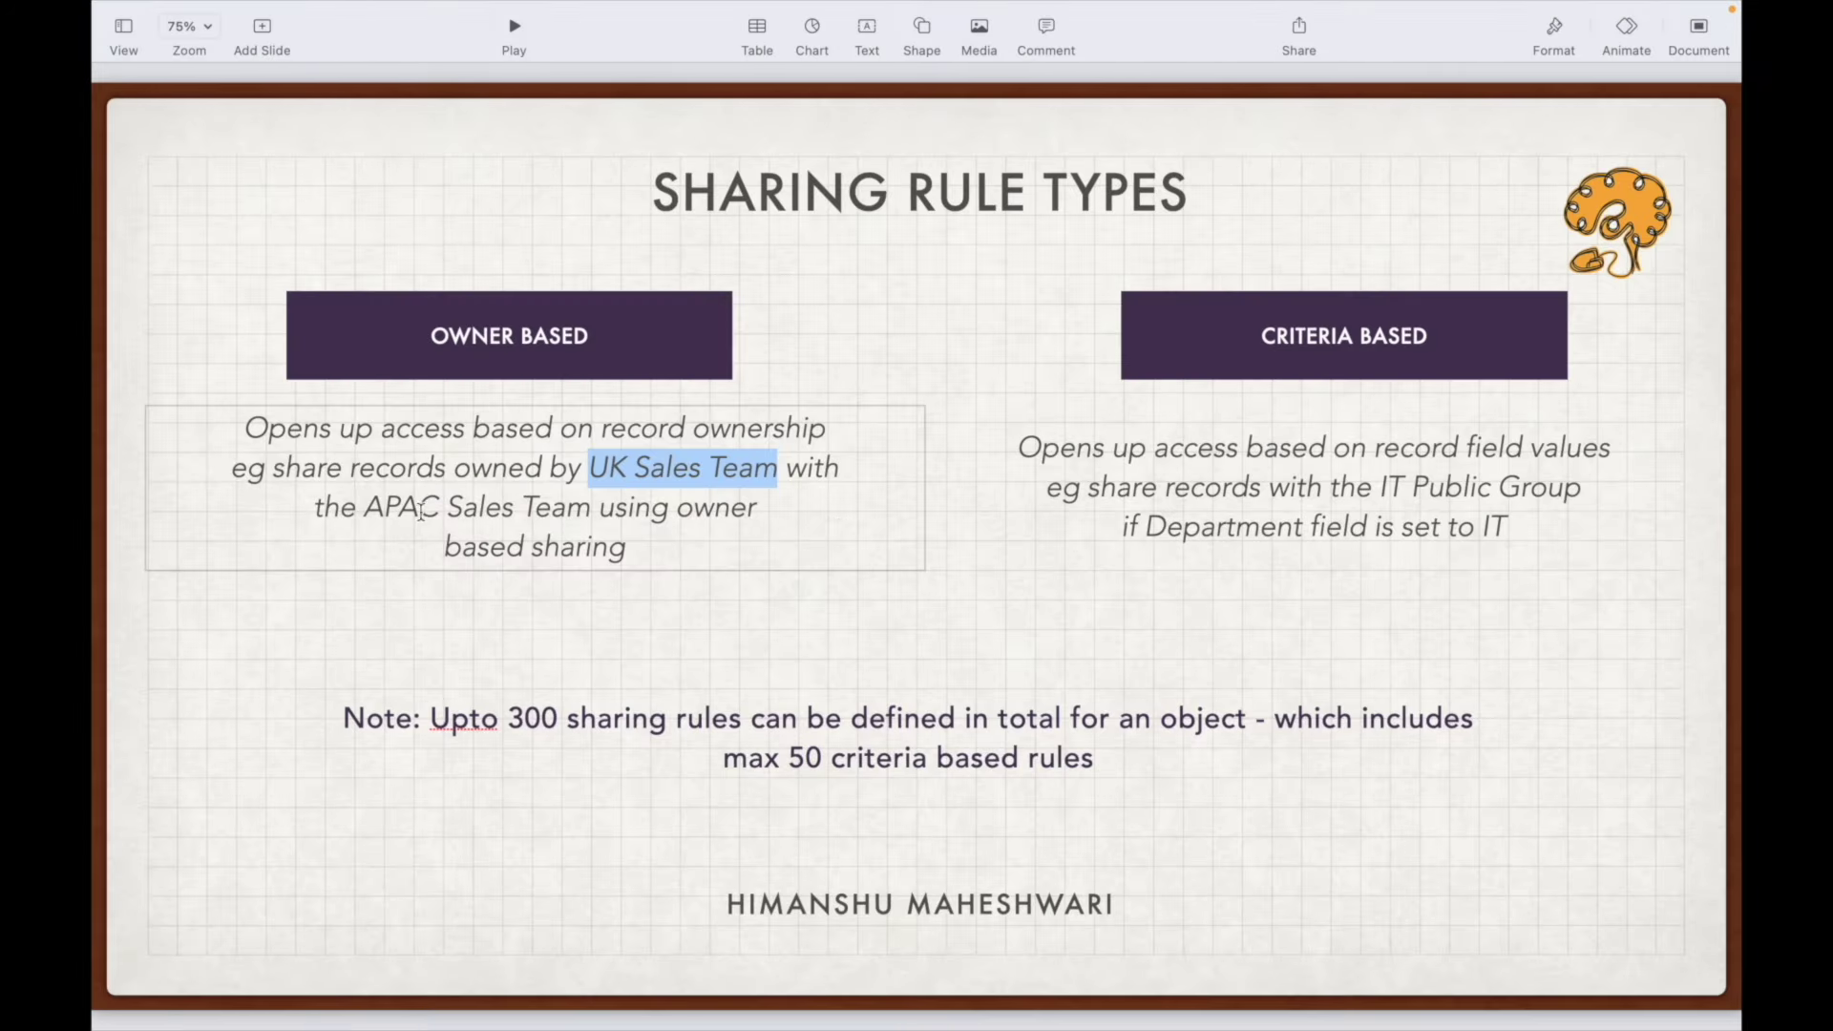
- Paste 'APAC Sales Team' as the new queue's label so the name auto-fills
left_click_drag(363, 507, 594, 510)
key("super+c")
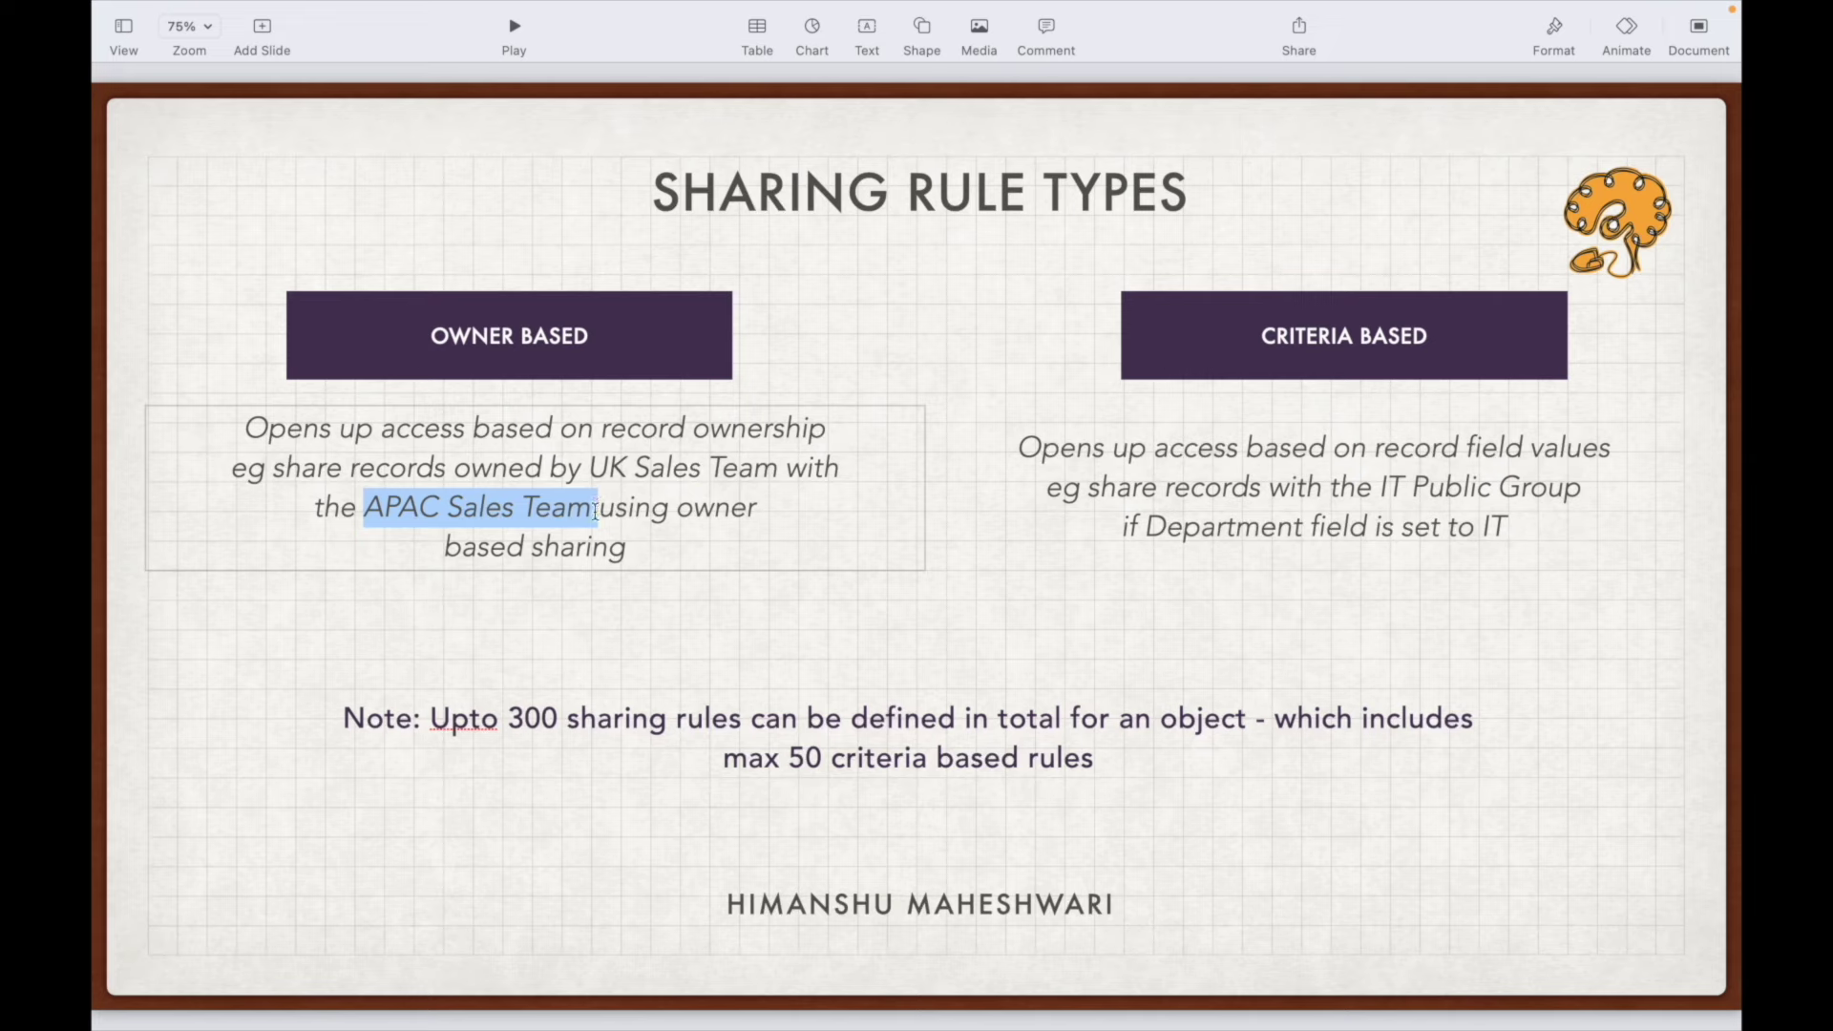
key("ctrl+Left")
left_click(682, 451)
key("super+v")
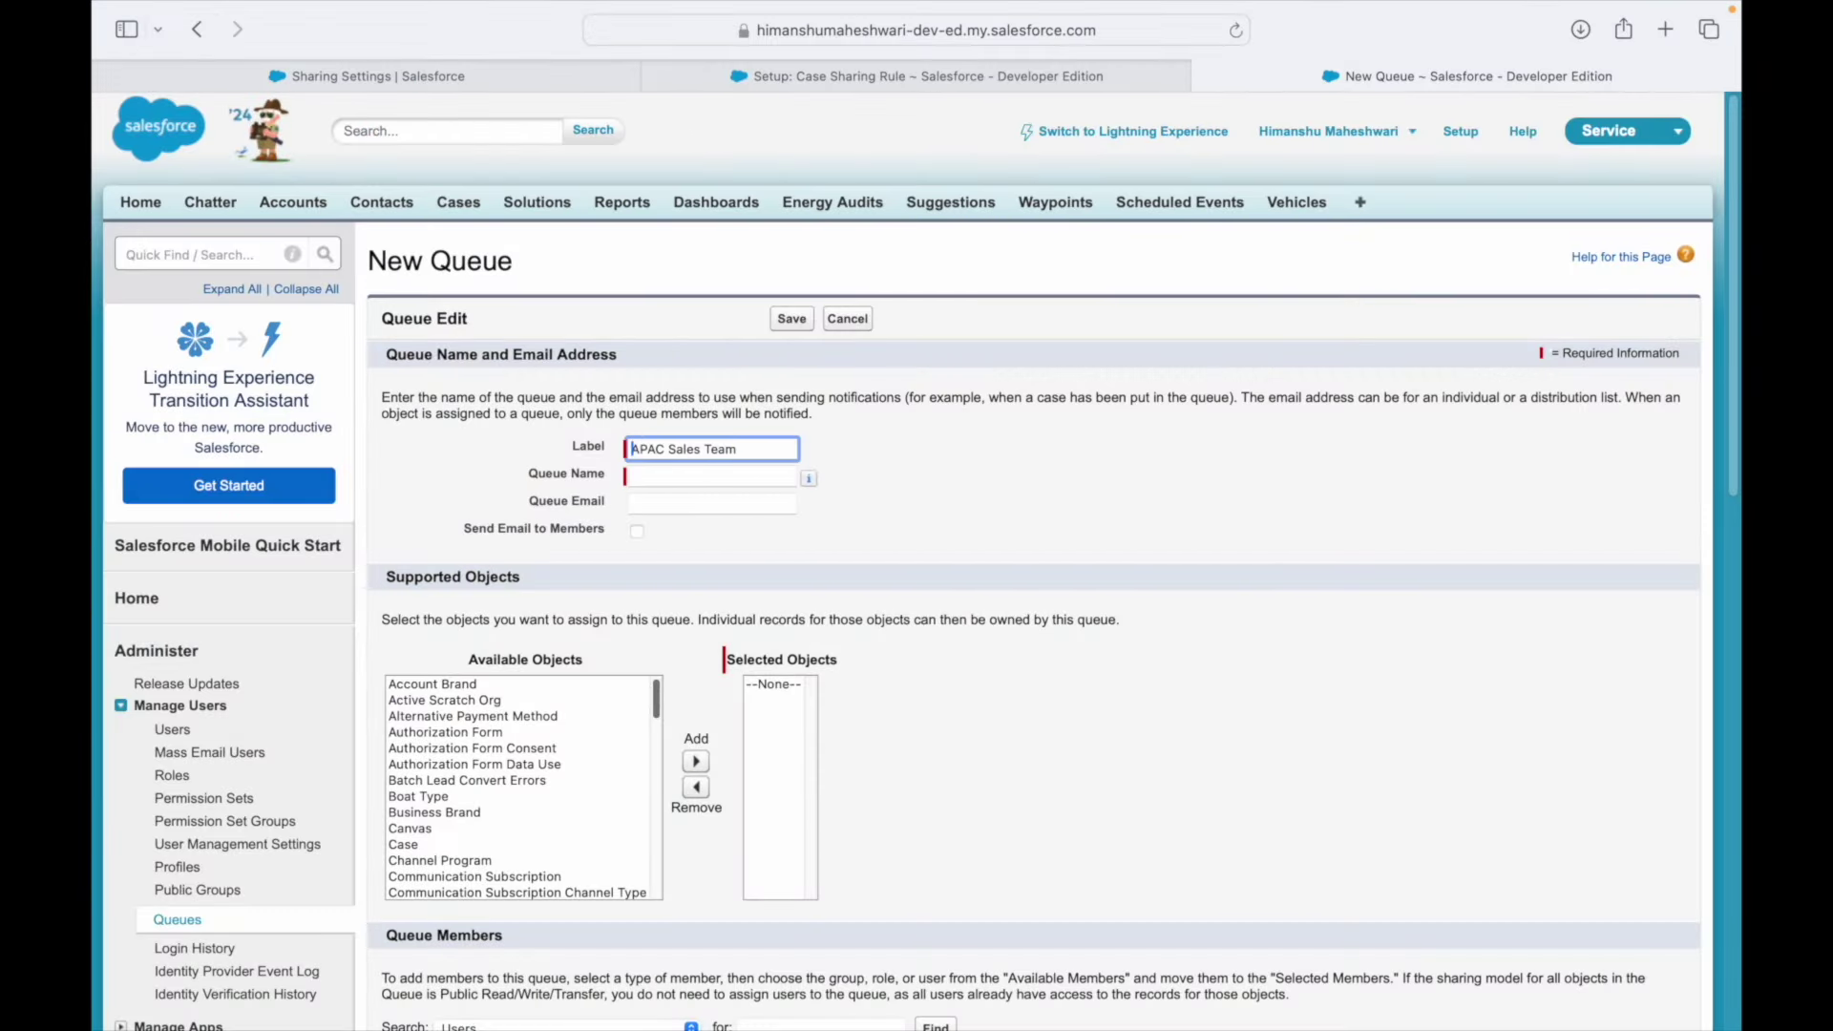
key("Tab")
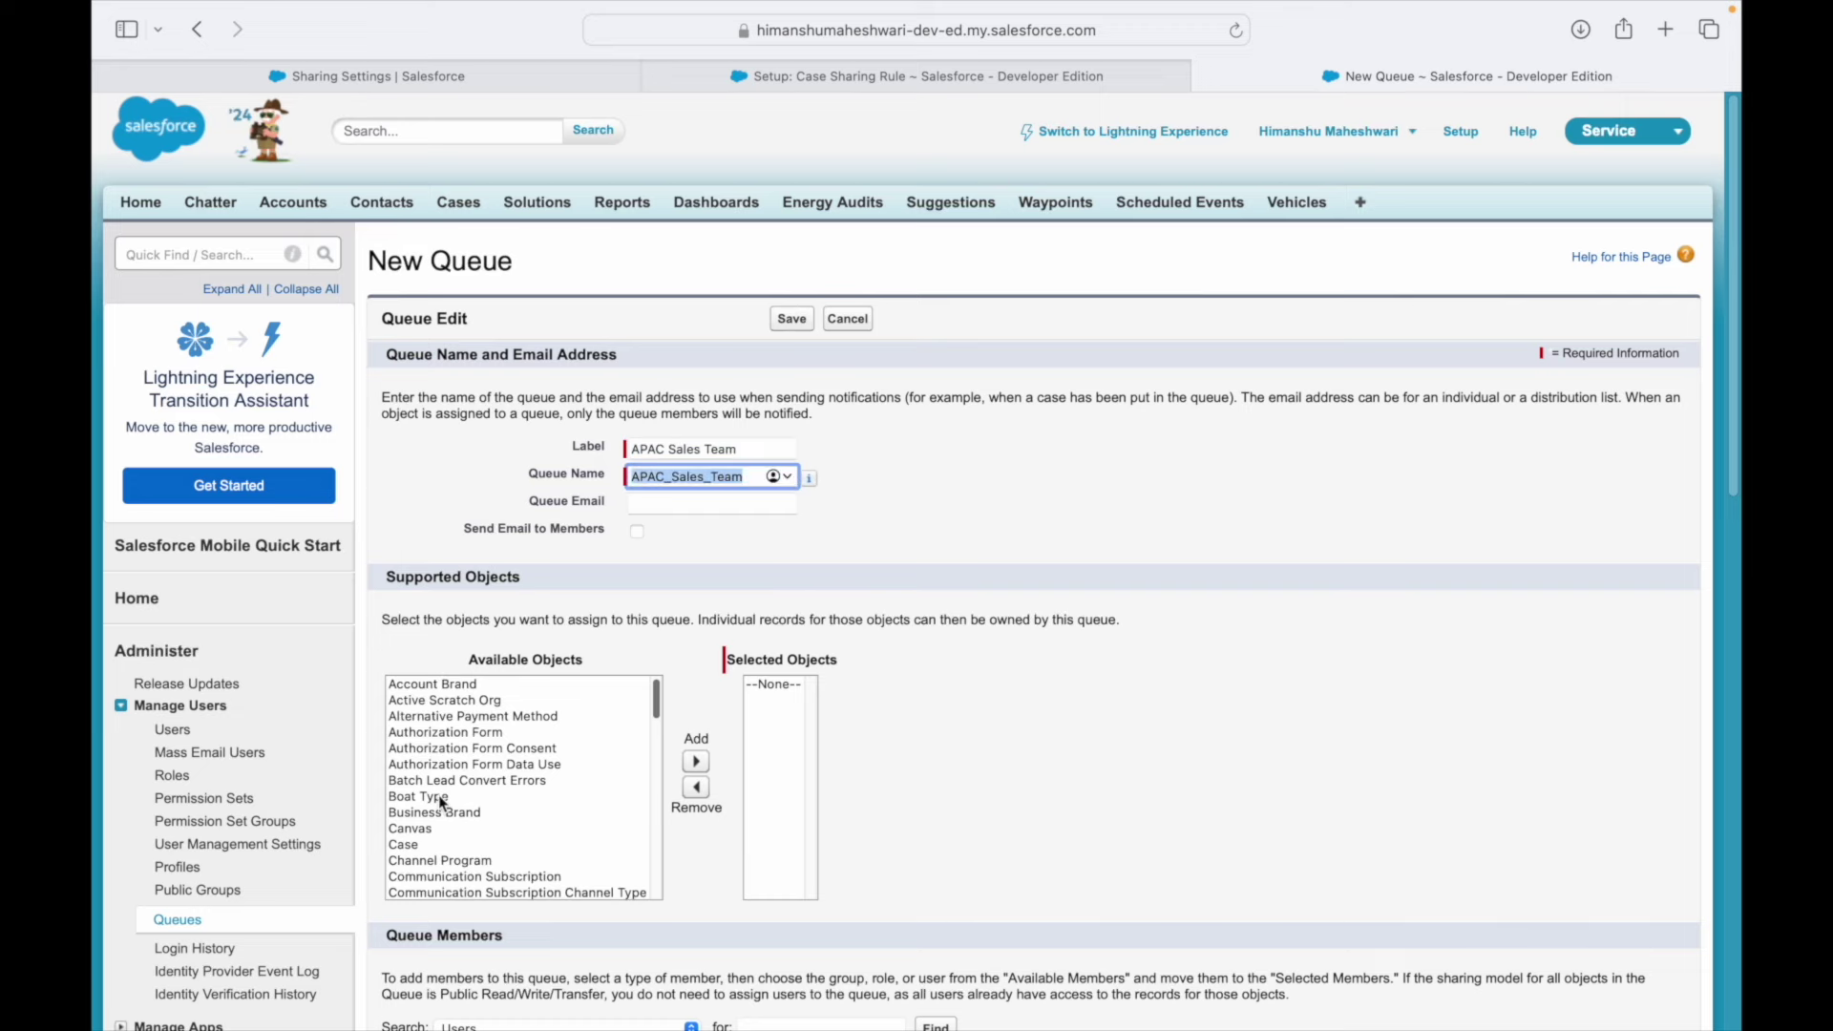
- Add Case and one user member to the APAC Sales Team queue and save it
left_click(417, 847)
left_click(695, 760)
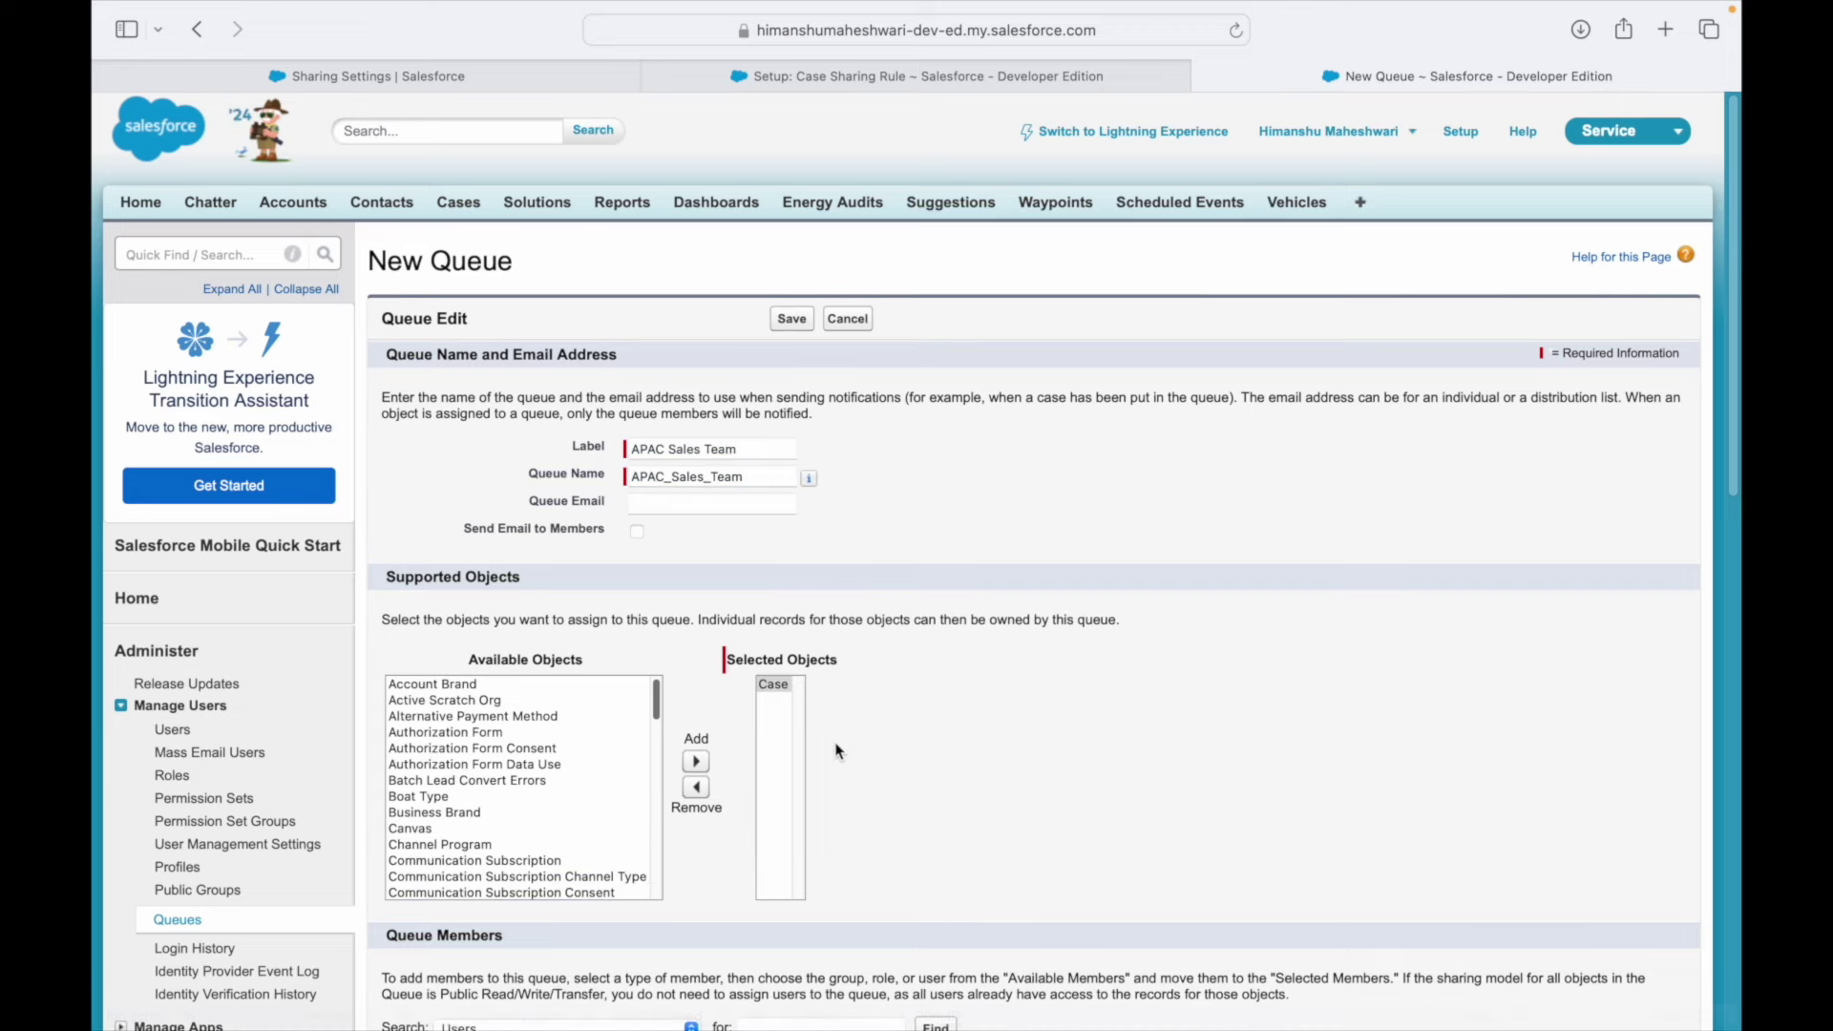
scroll(839, 748, "down", 4)
left_click(441, 720)
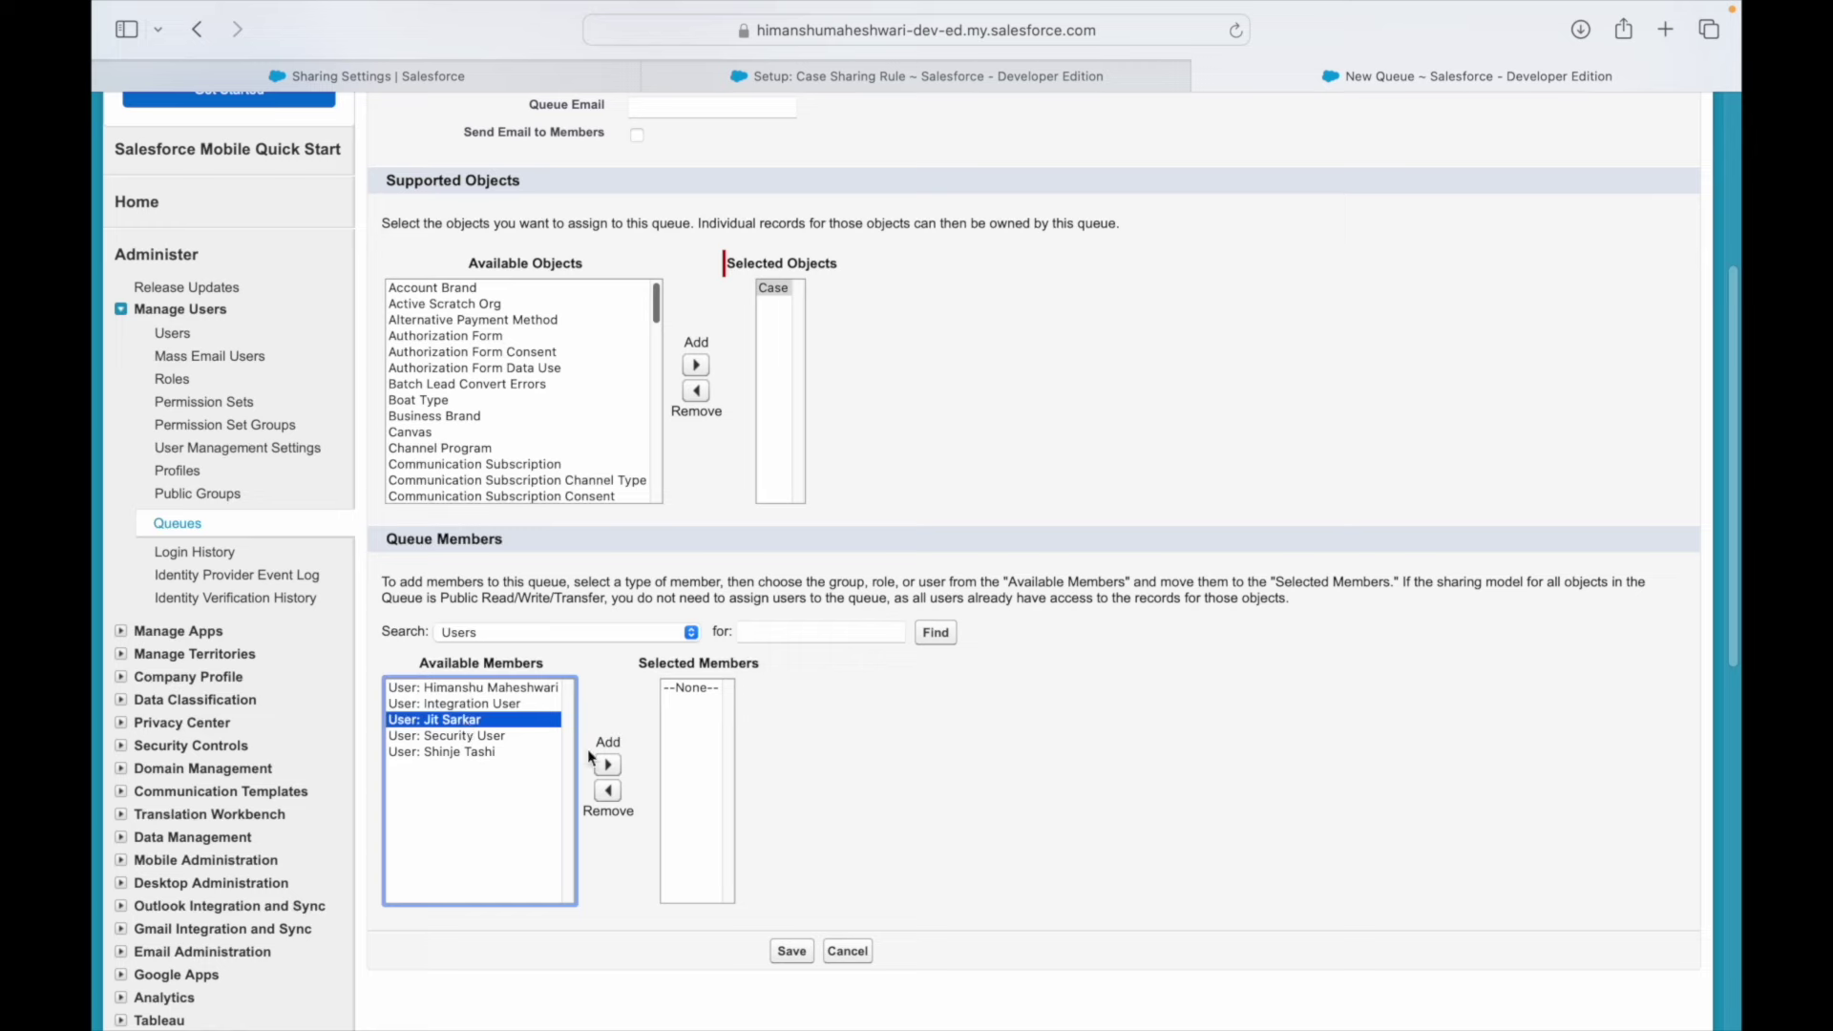
left_click(608, 764)
left_click(791, 951)
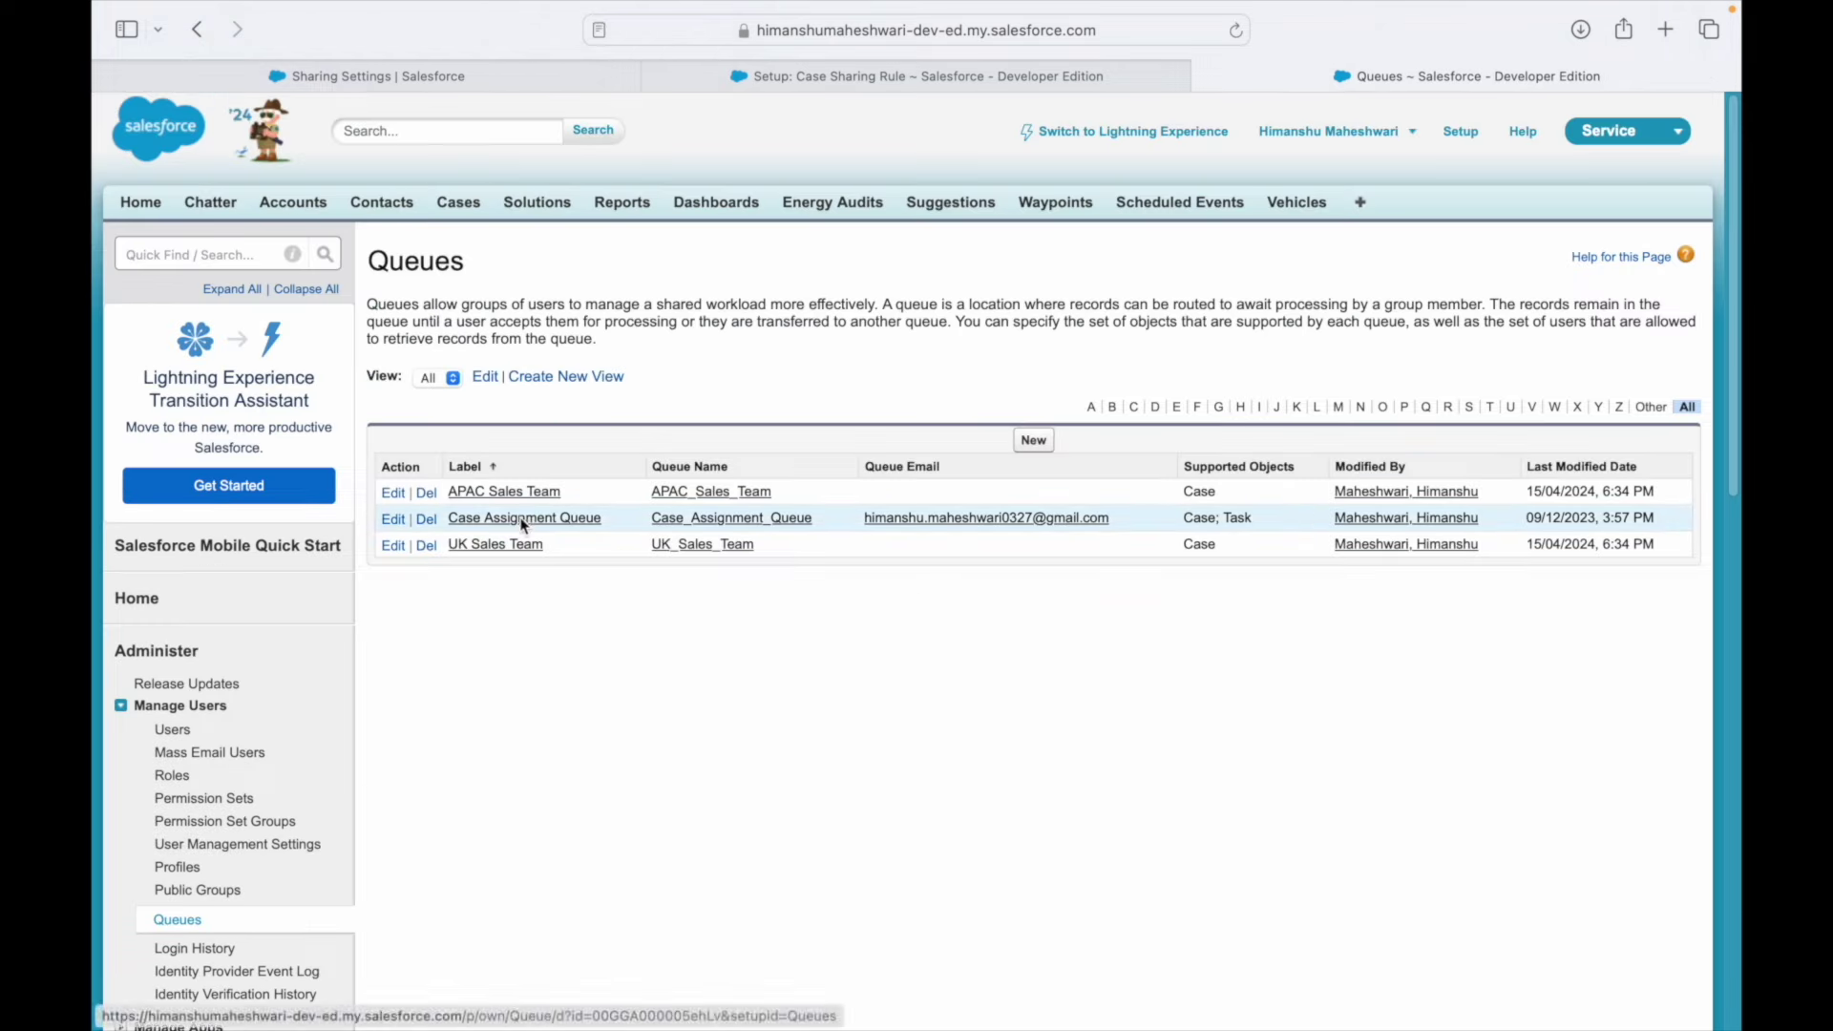
- Return to the Case Sharing Rule page and reload it
left_click(156, 245)
left_click(1027, 78)
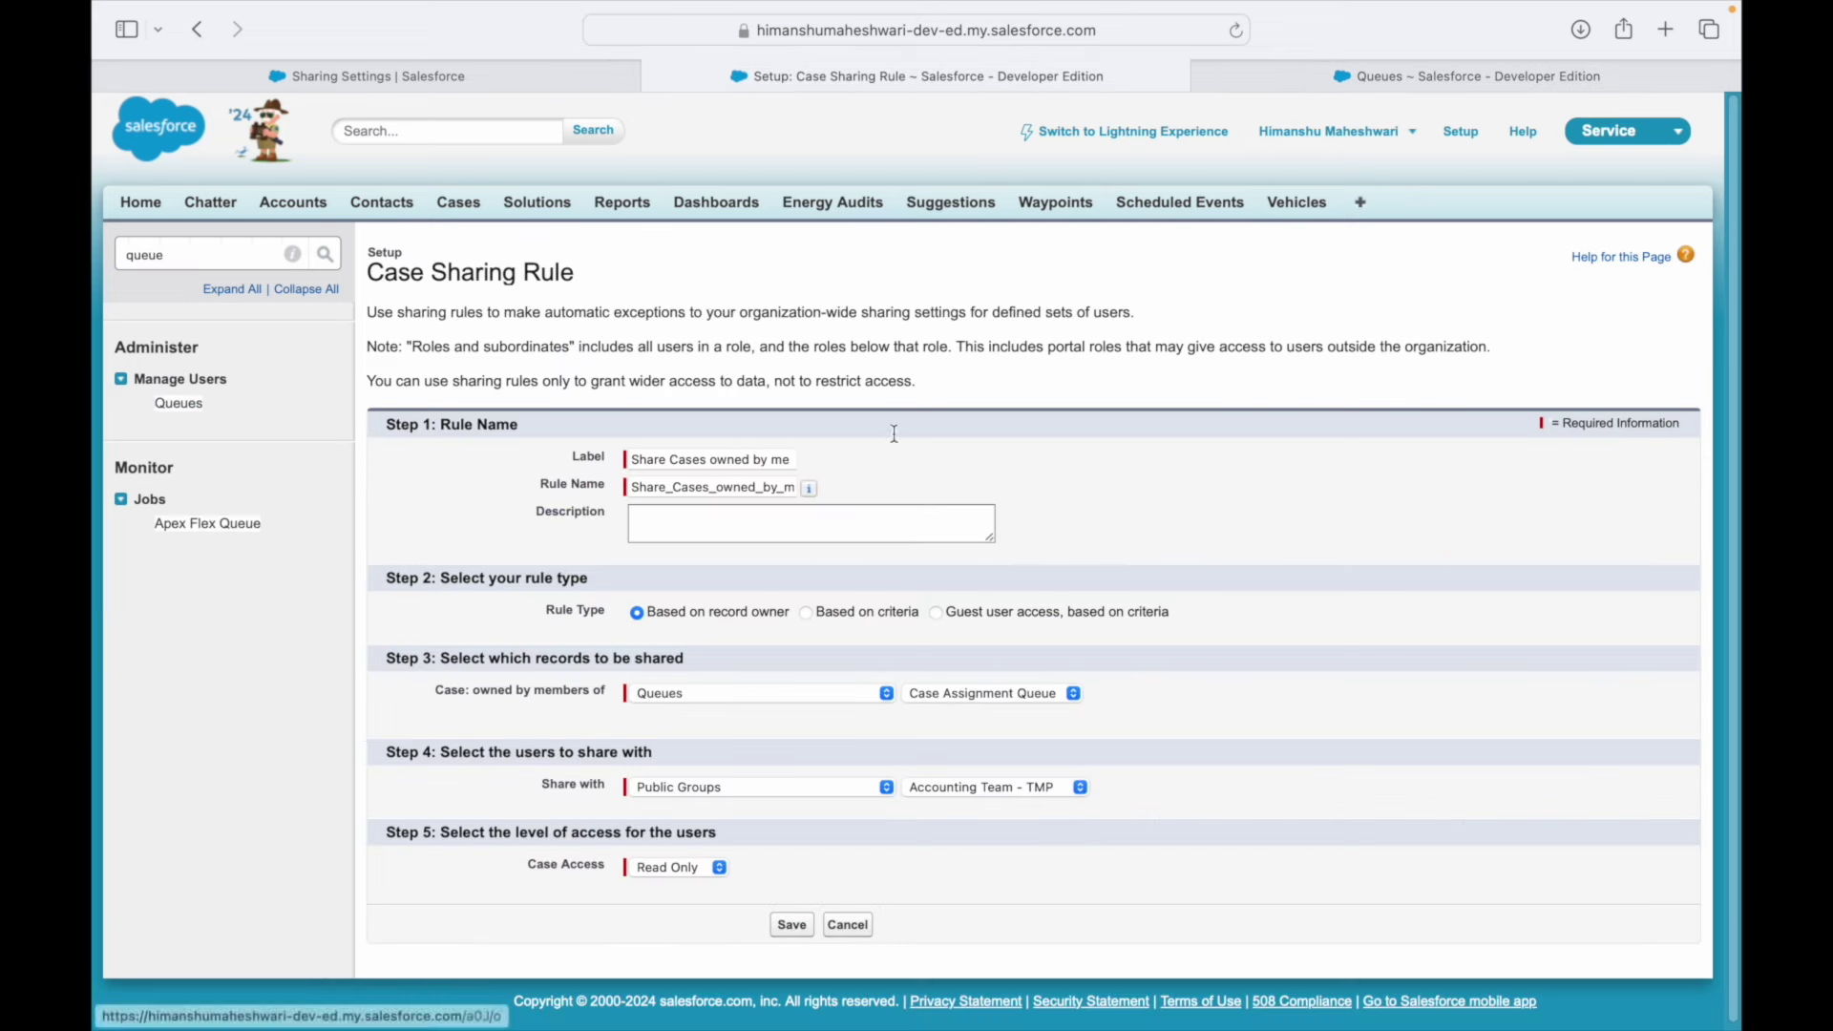
triple_click(717, 461)
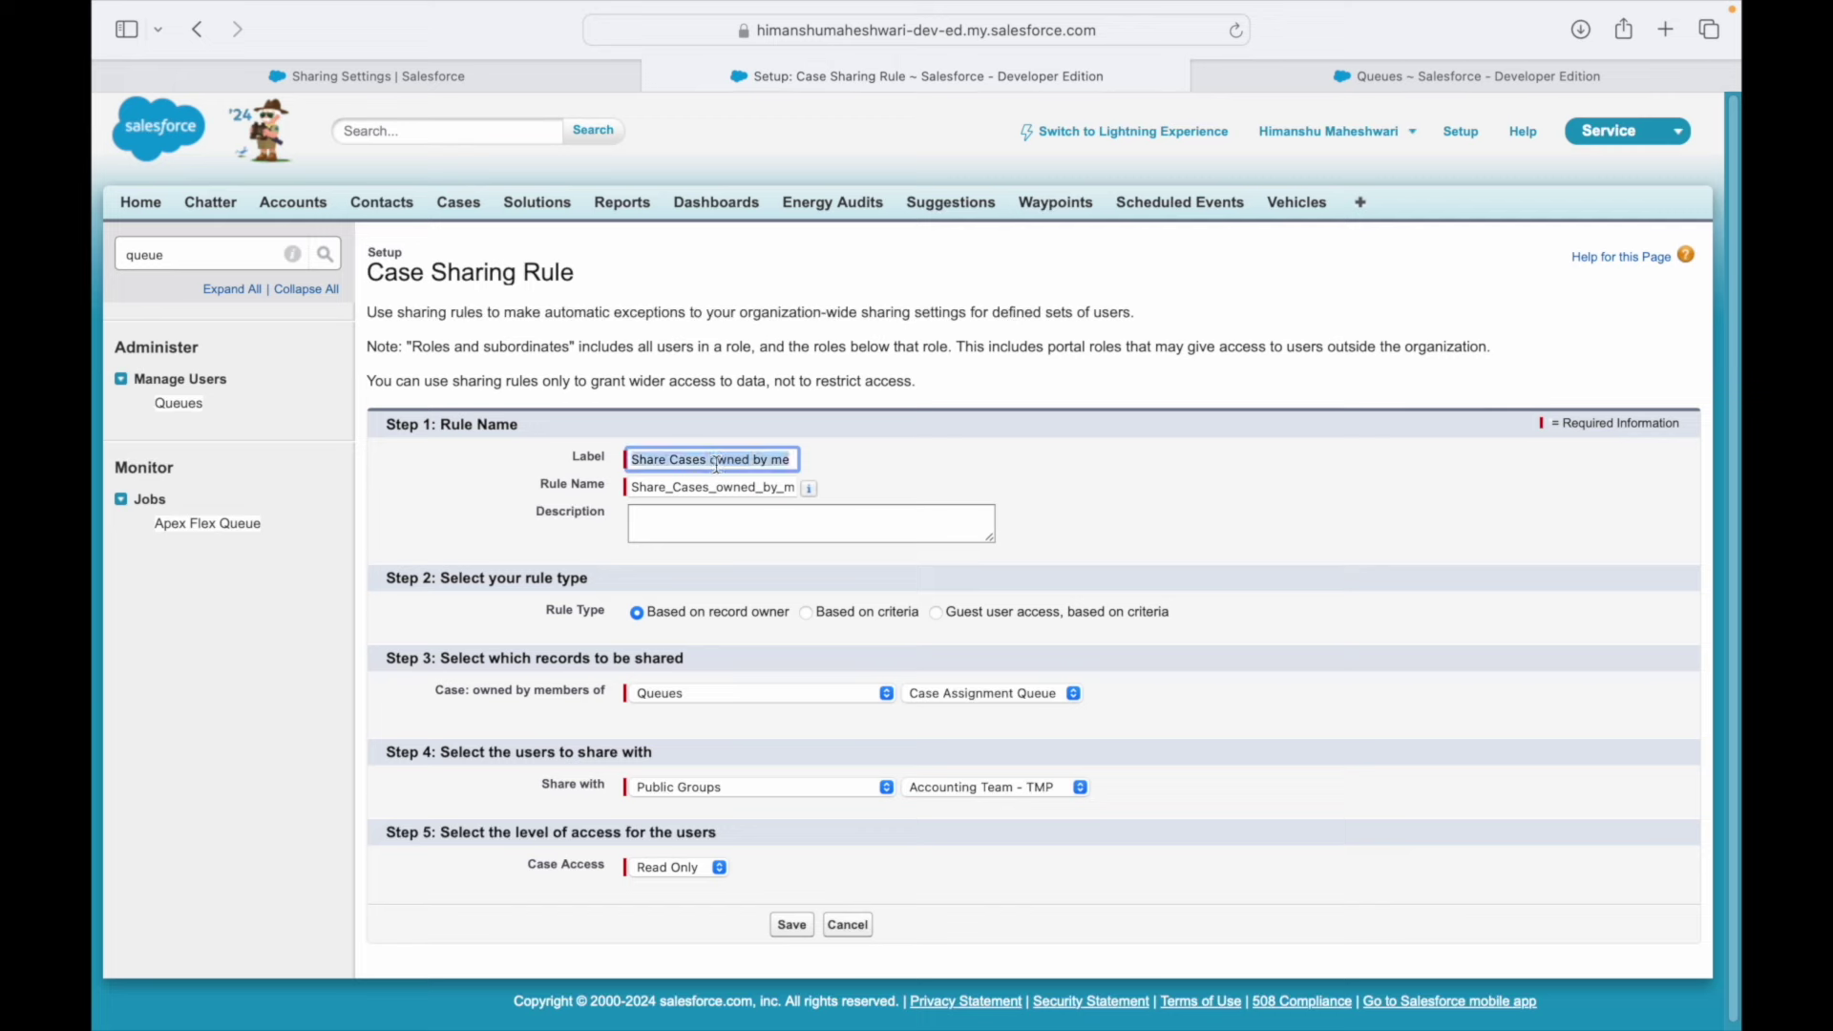
key("super+r")
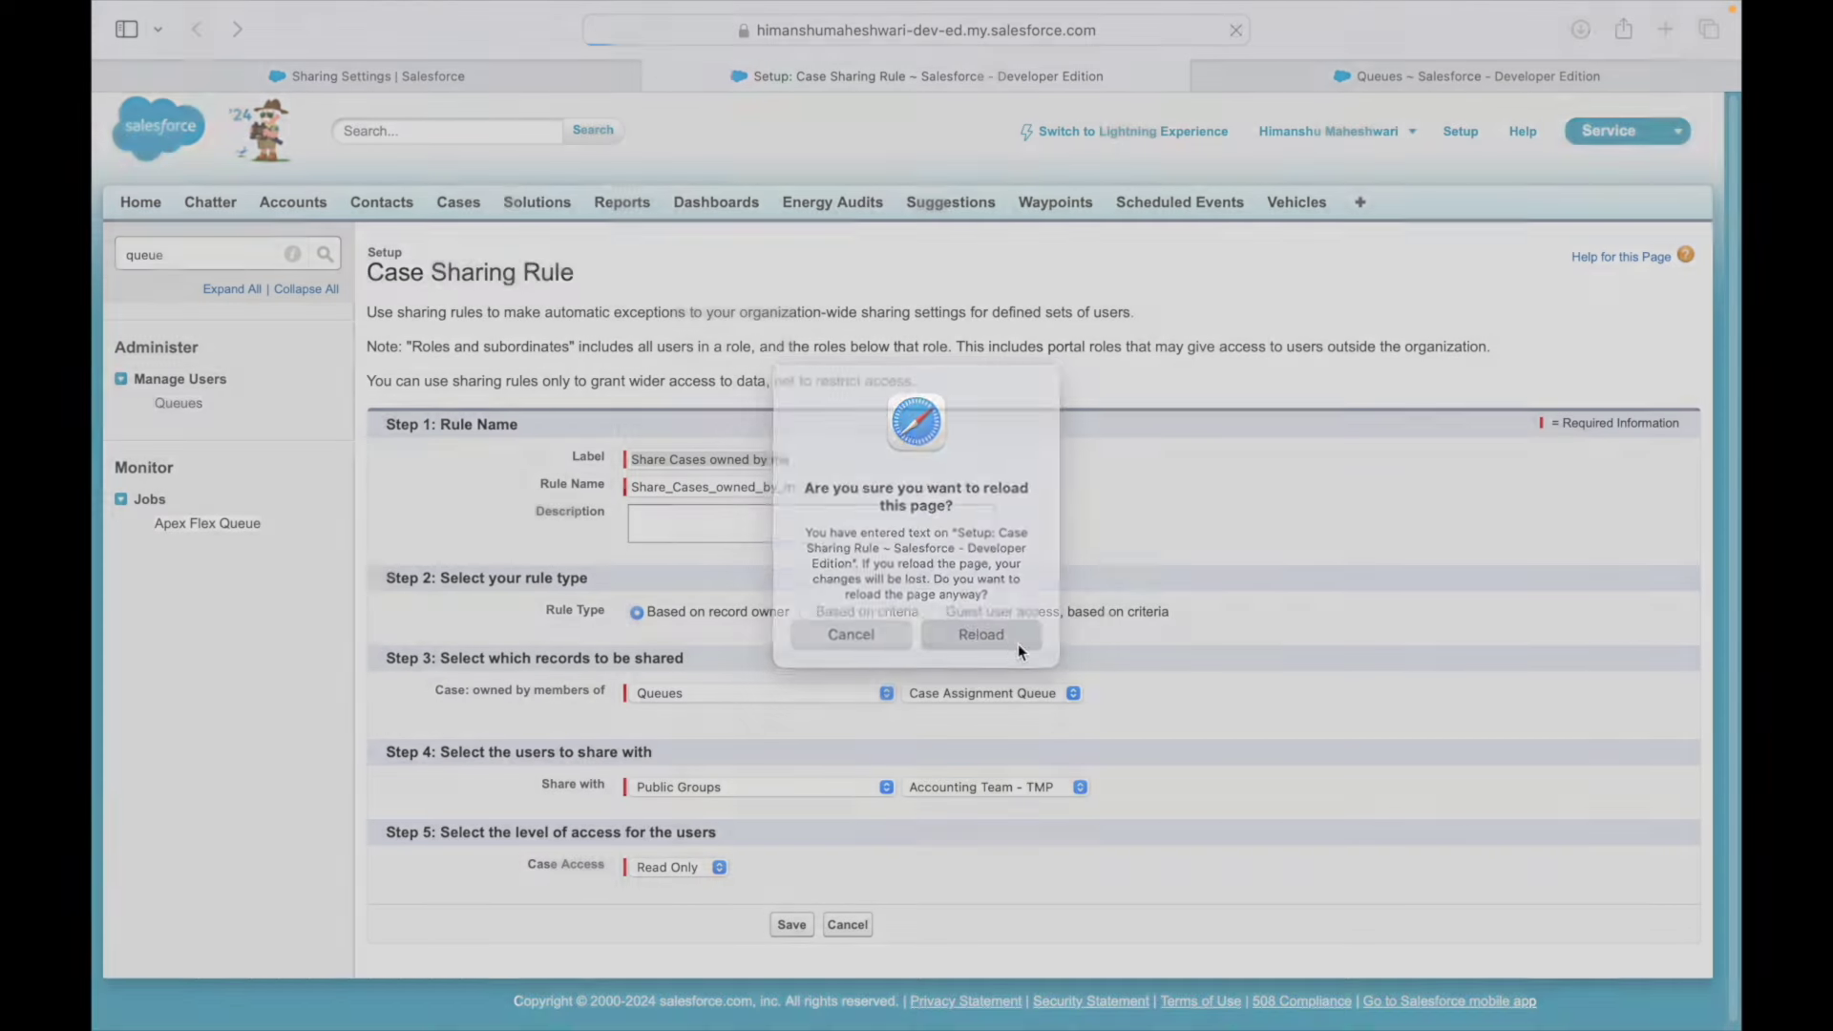
- Confirm the reload and label the rule 'UK Sales Team Case Sharing'
left_click(1011, 645)
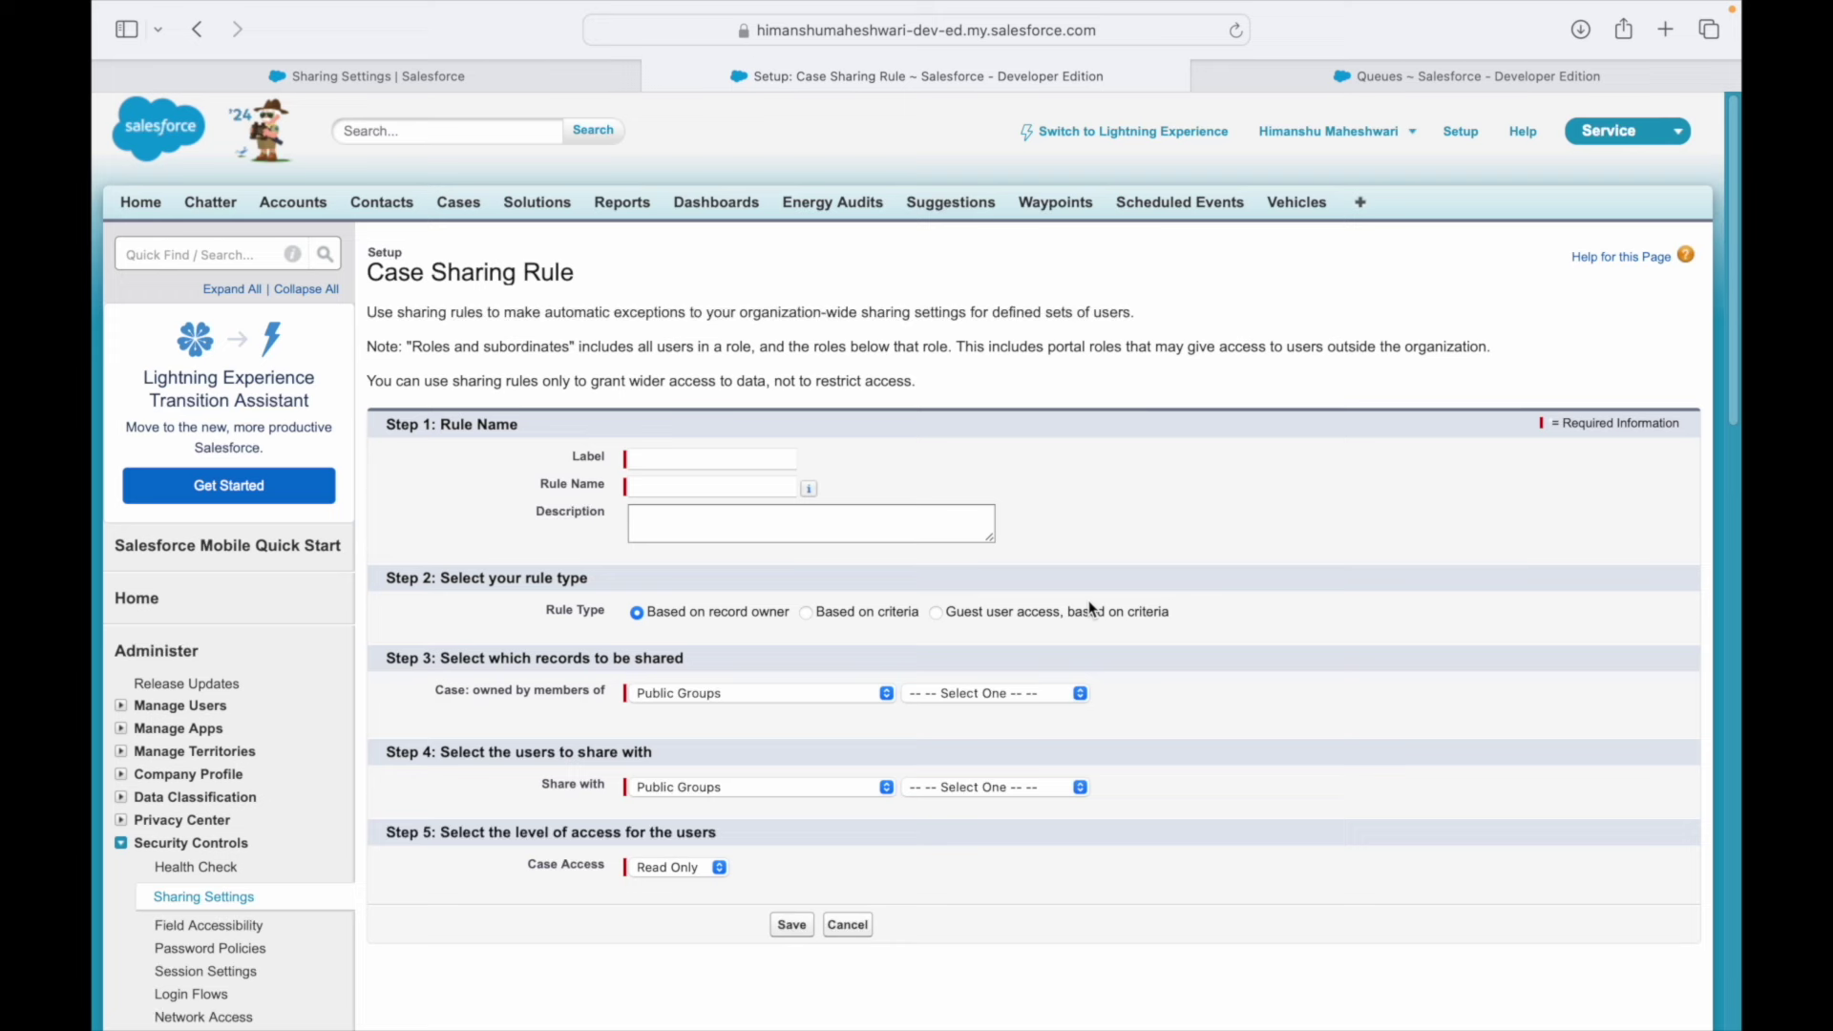
left_click(643, 461)
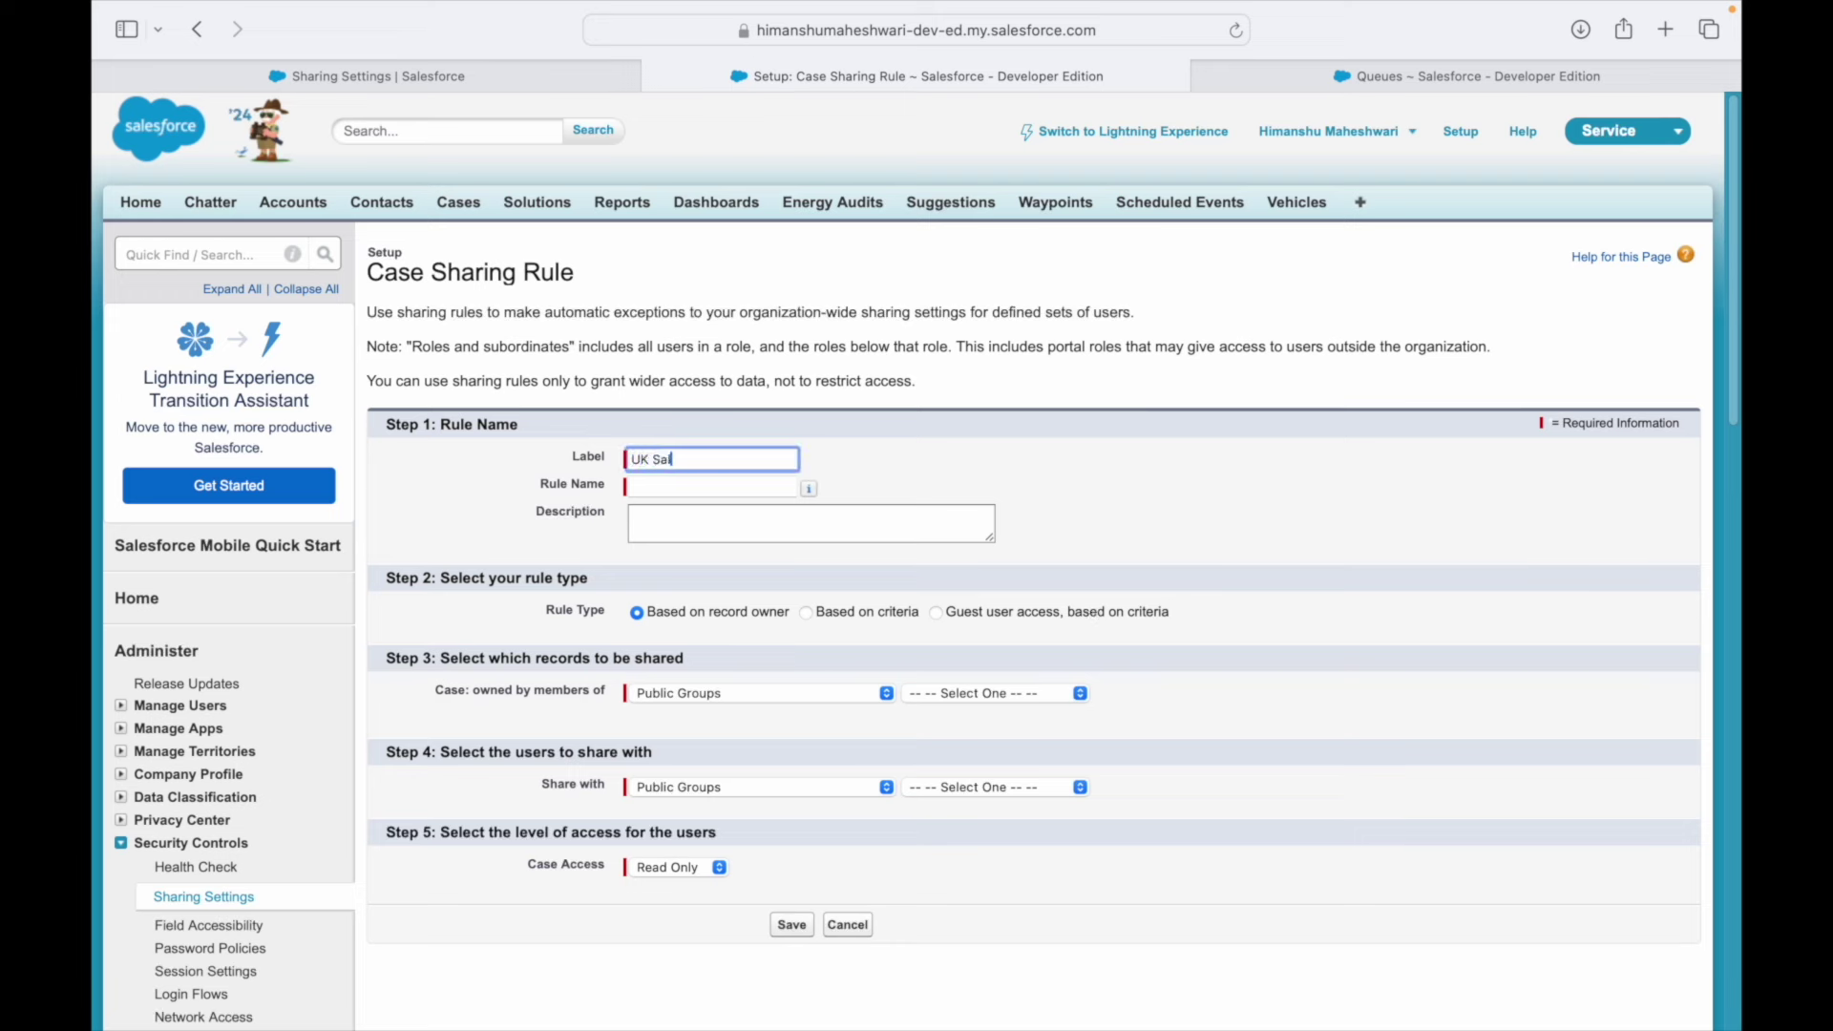
type("UK Sales Team Case Sharing")
key("Tab")
left_click(840, 506)
scroll(648, 565, "down", 2)
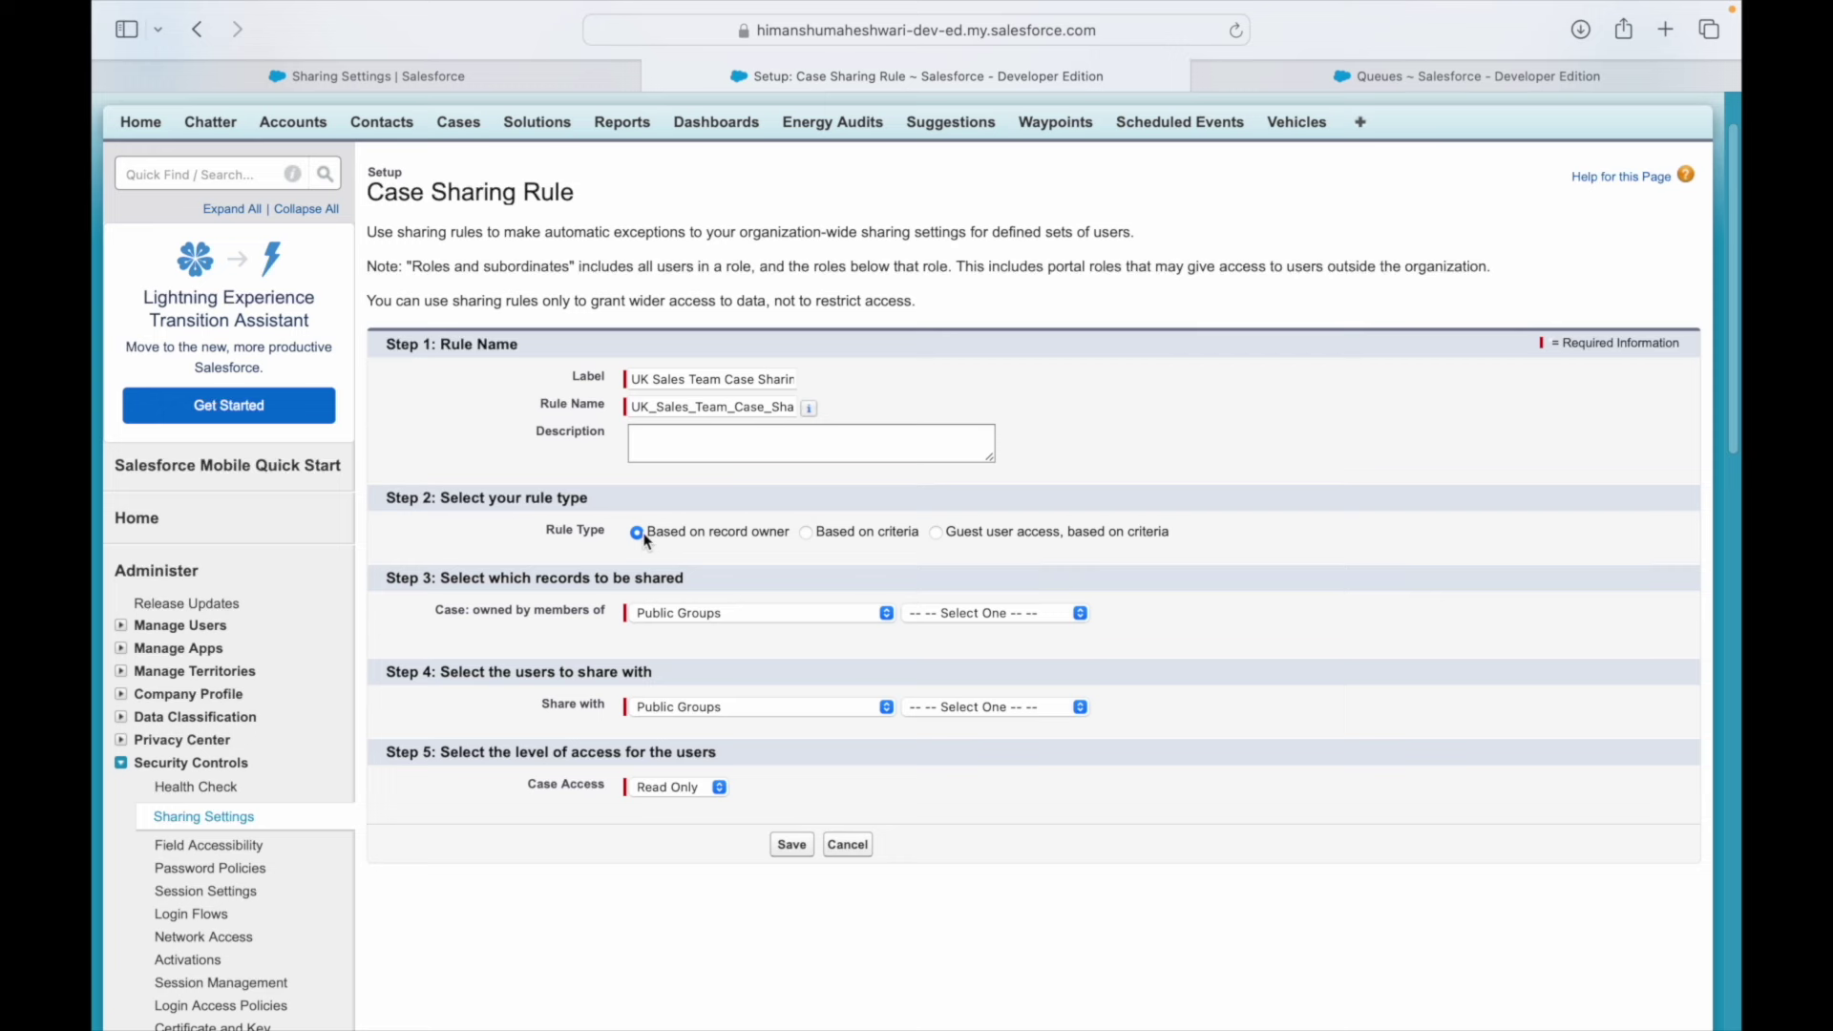
- Set the rule to cases owned by Queues > UK Sales Team
left_click(698, 618)
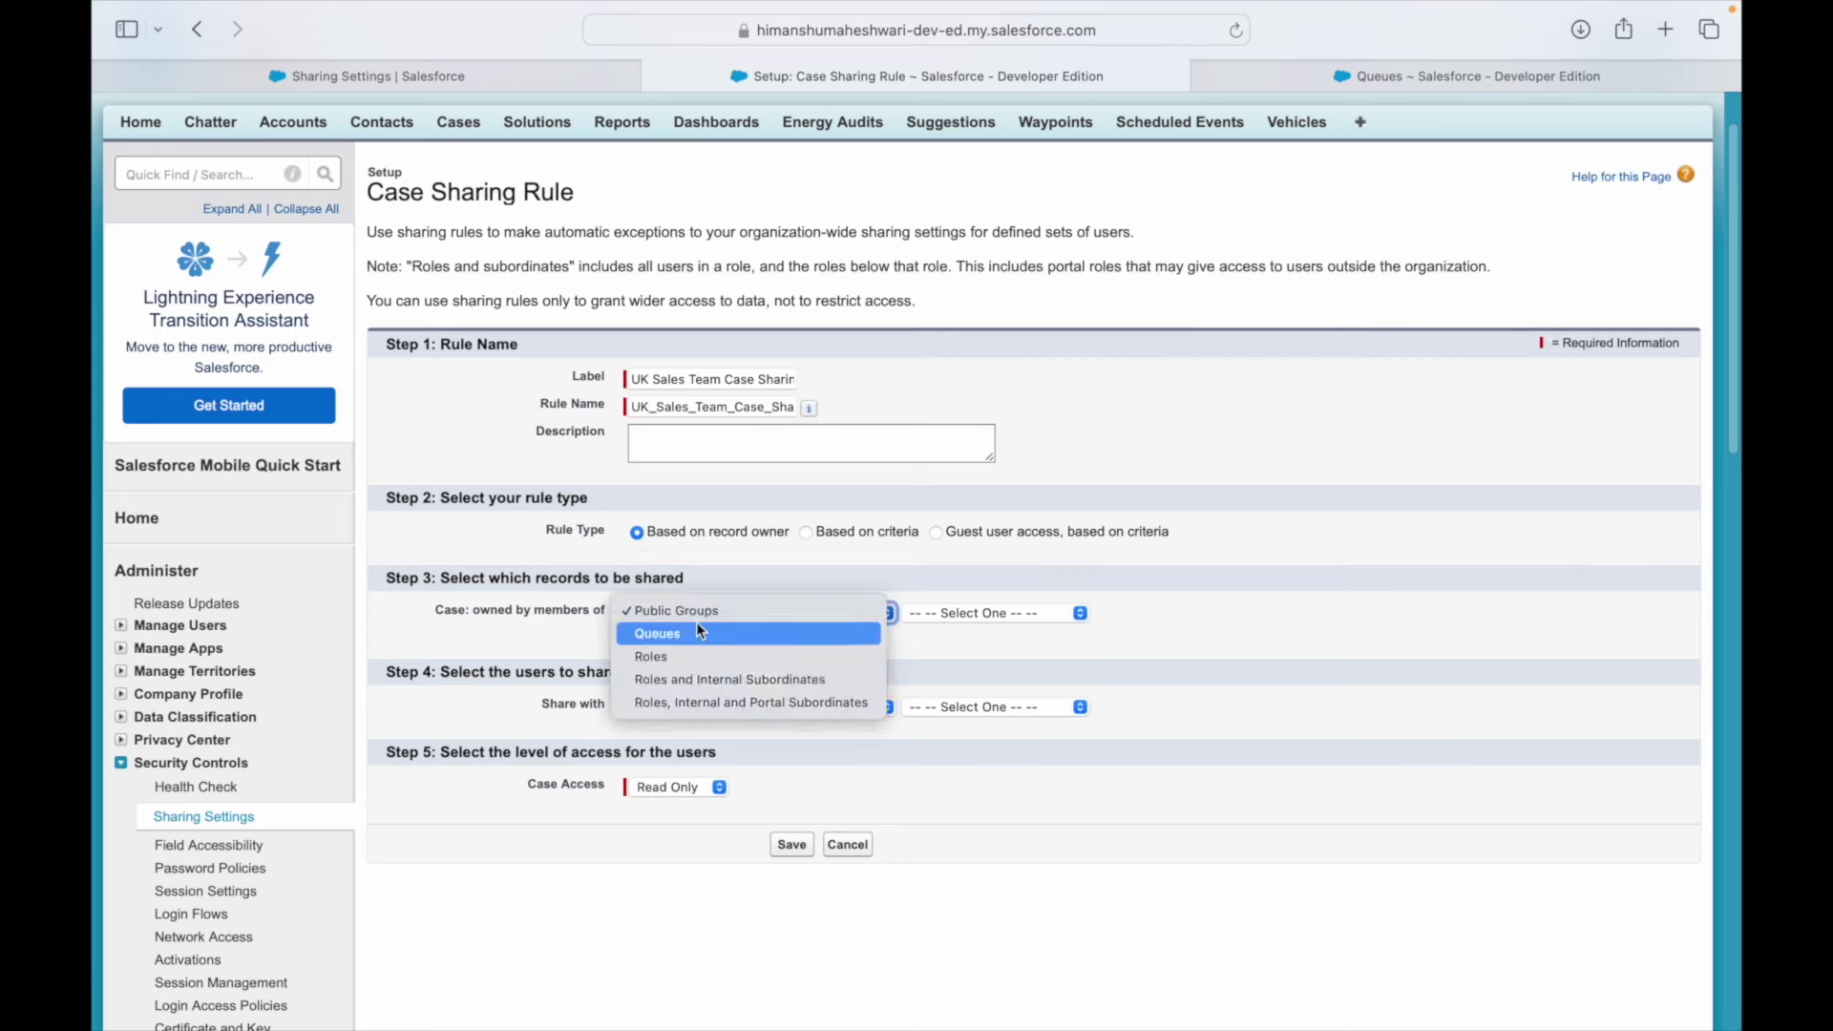
left_click(686, 638)
left_click(945, 613)
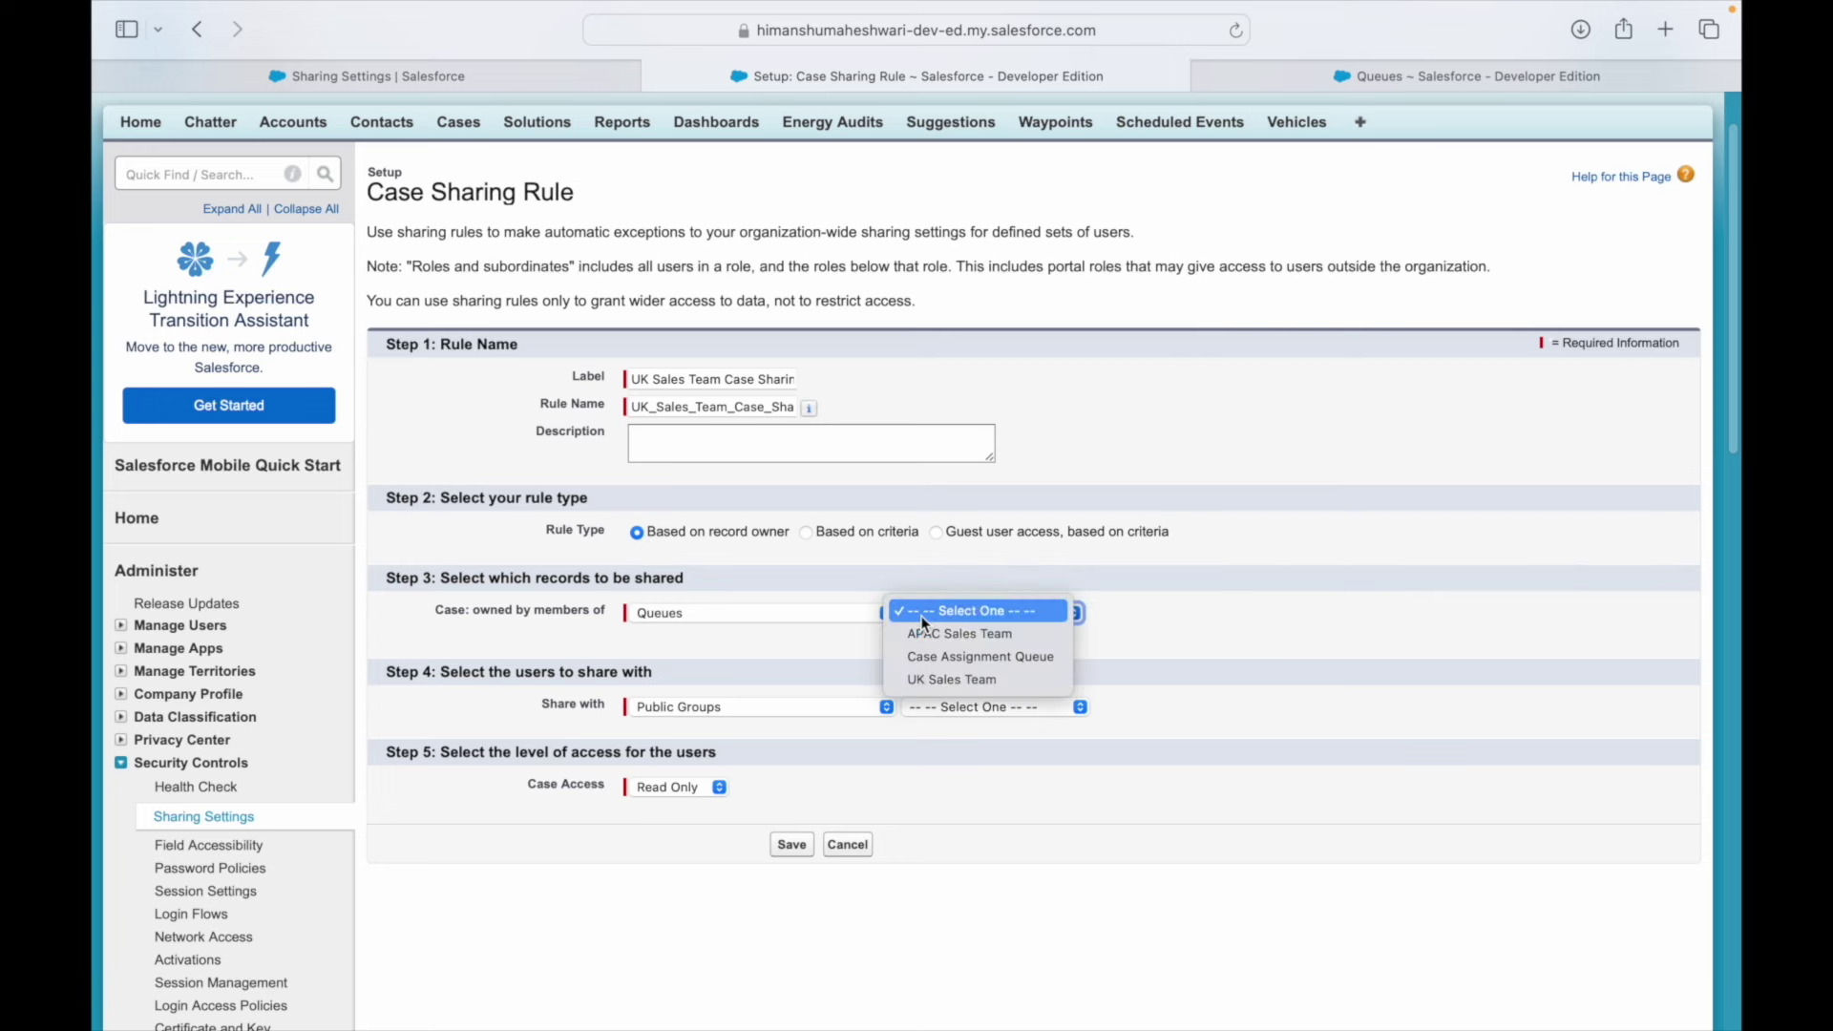
left_click(940, 678)
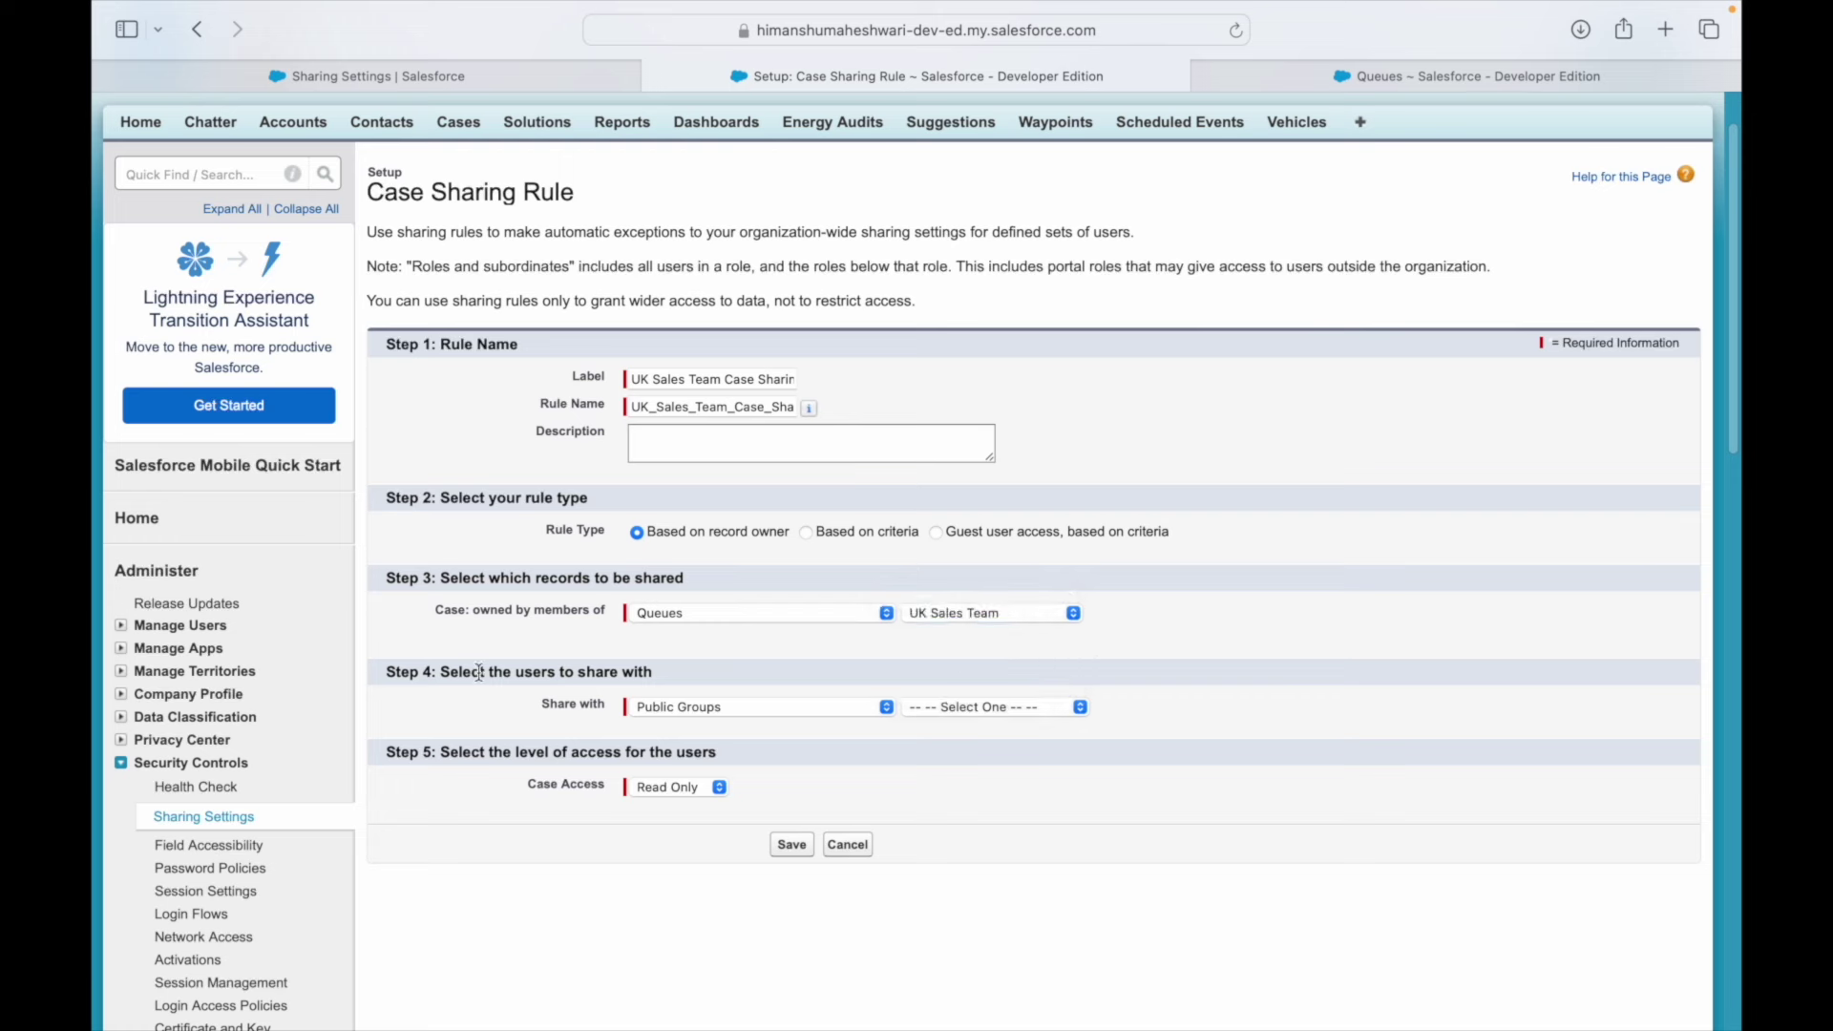
left_click_drag(481, 674, 660, 672)
- Change the Share with type from Public Groups to Roles
left_click(668, 708)
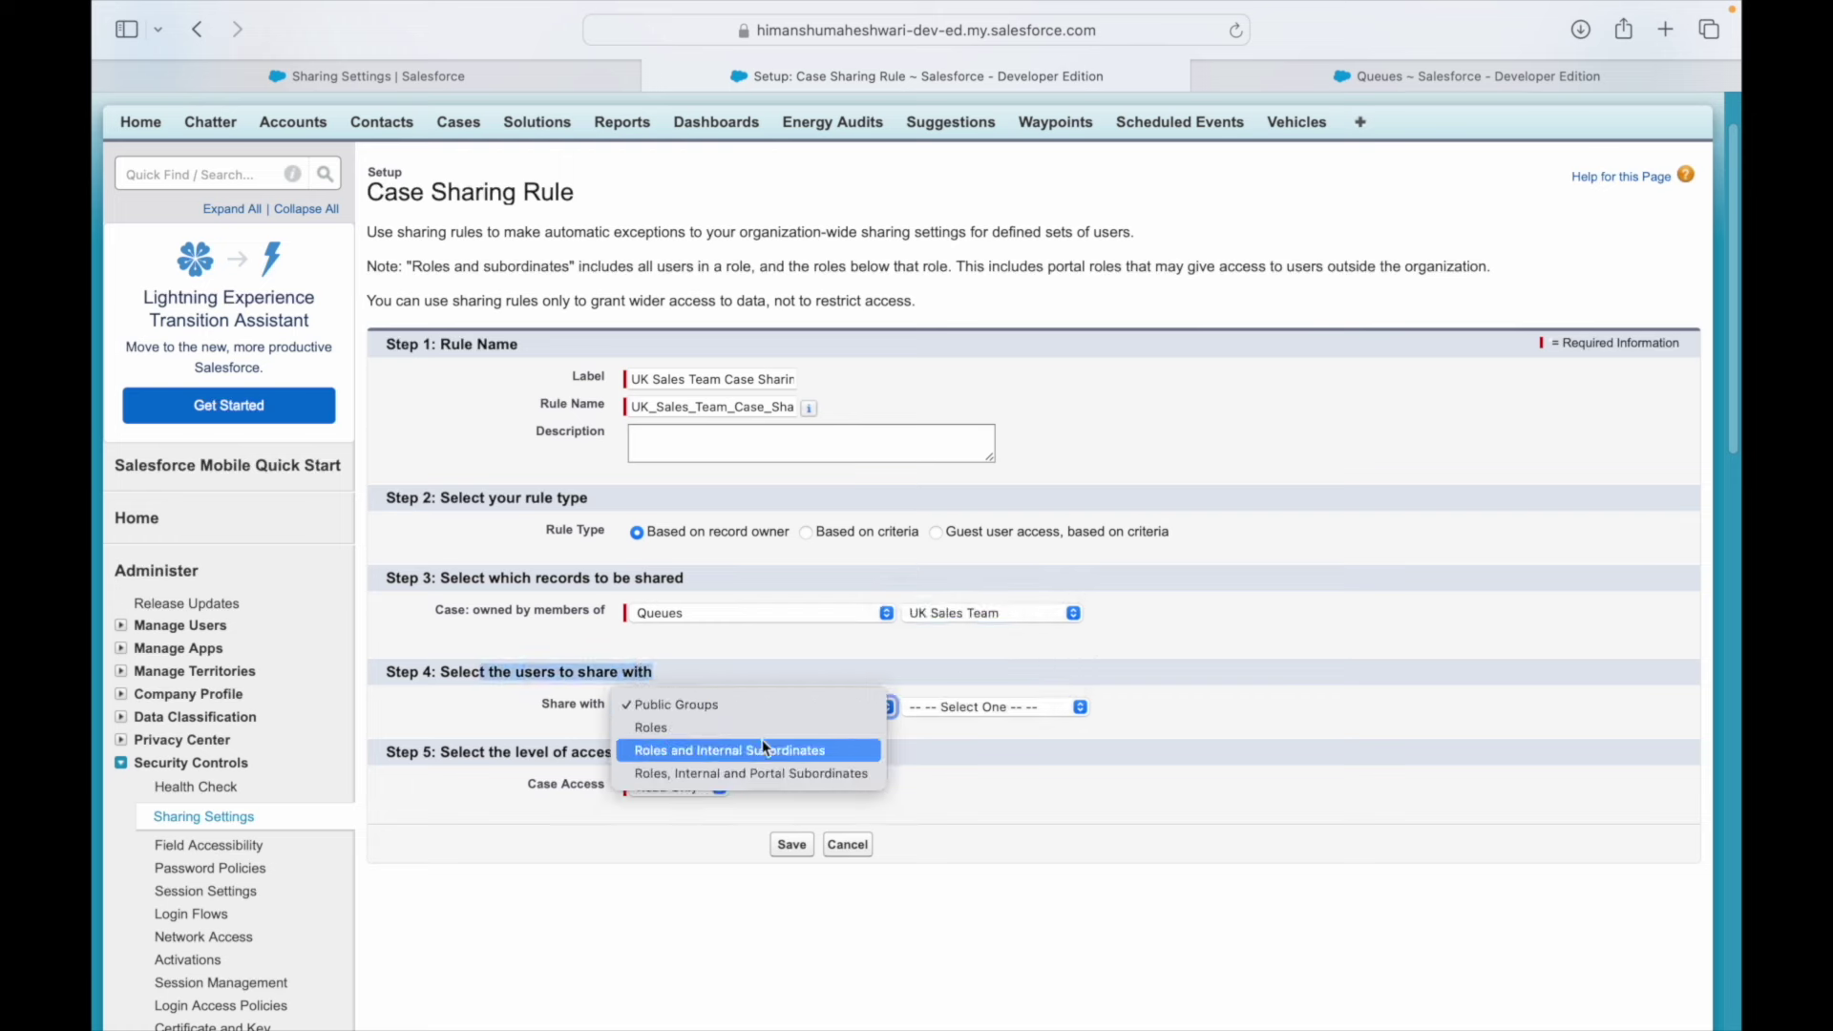
left_click(1193, 721)
left_click(654, 710)
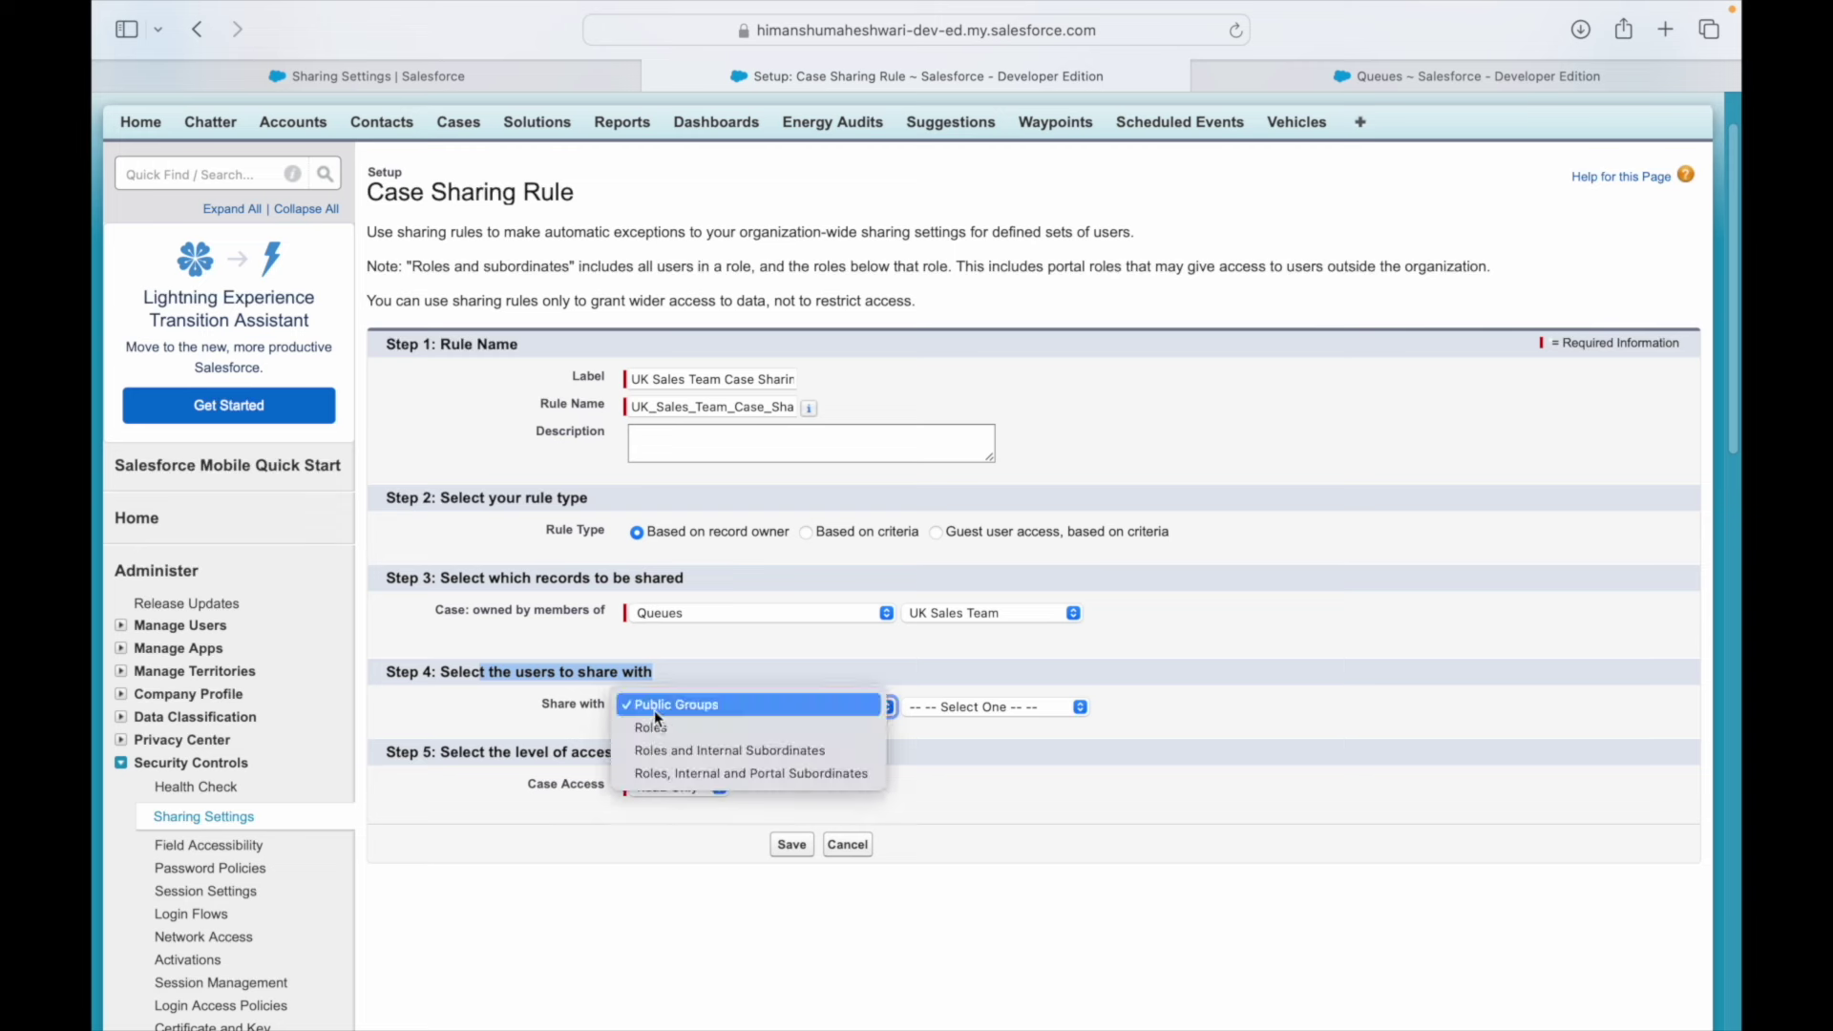
left_click(661, 730)
left_click(1038, 707)
left_click(1032, 708)
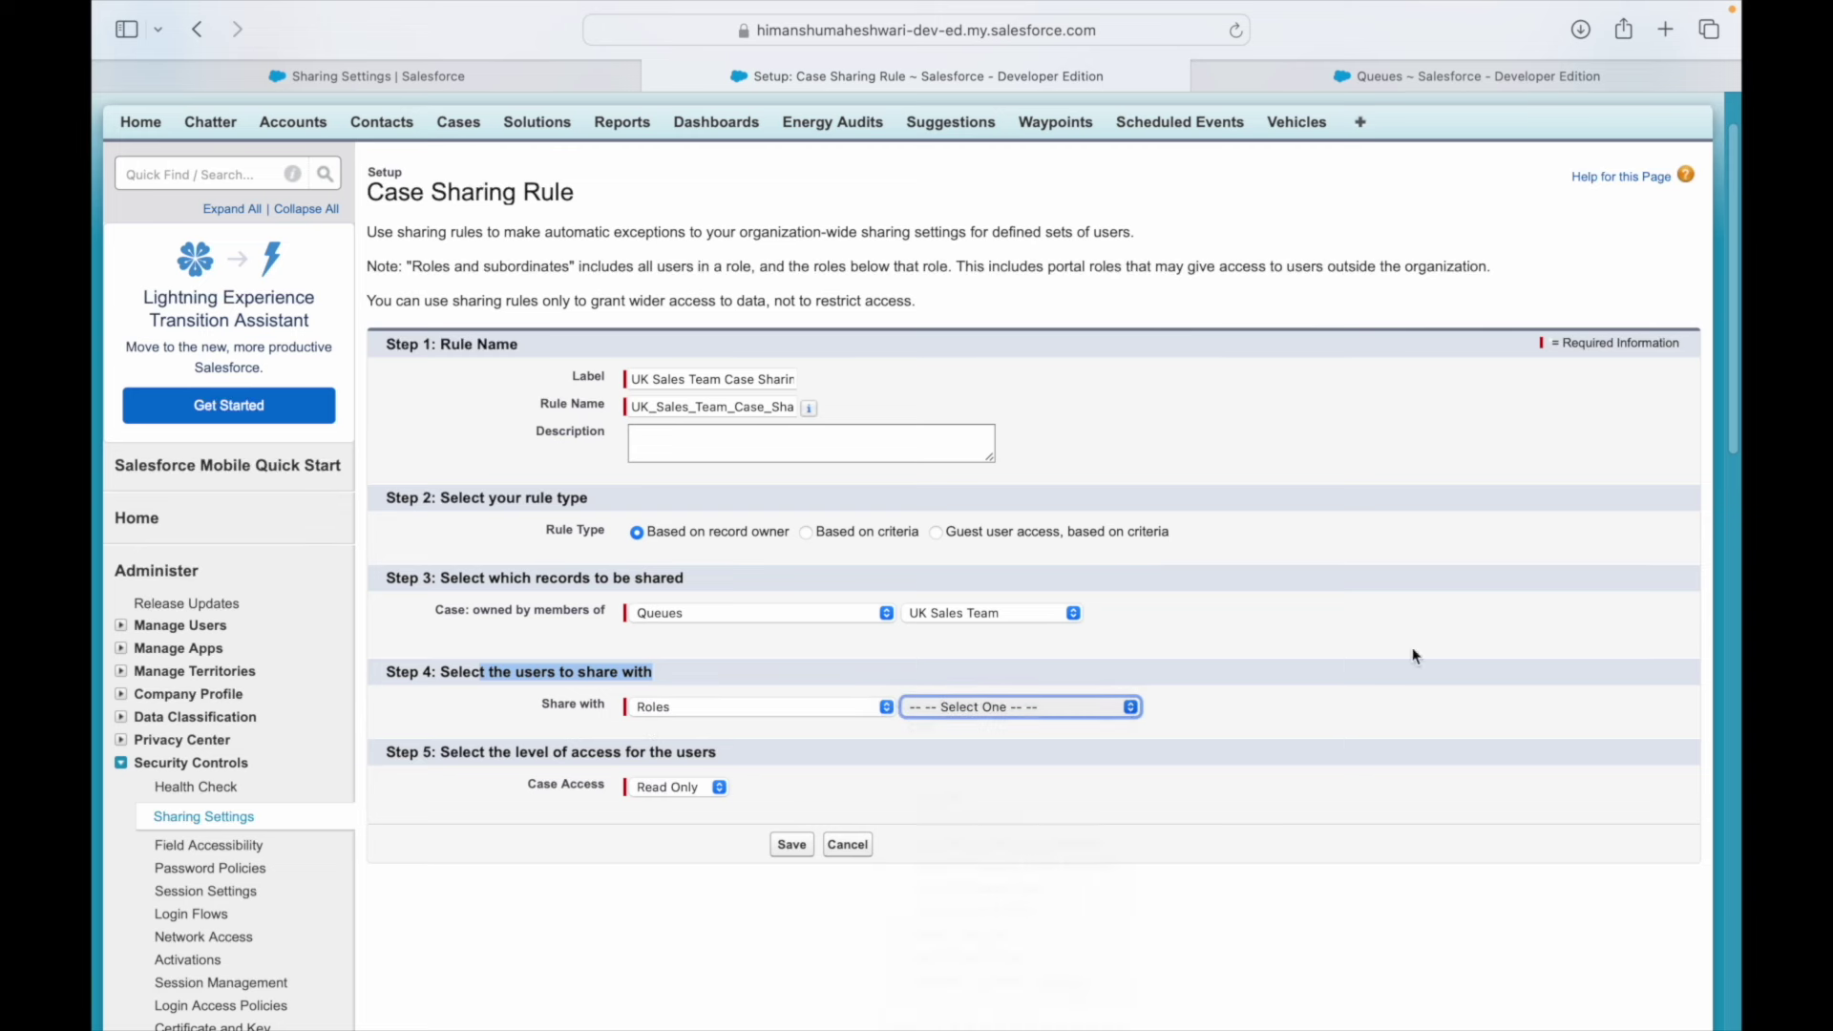
left_click(708, 707)
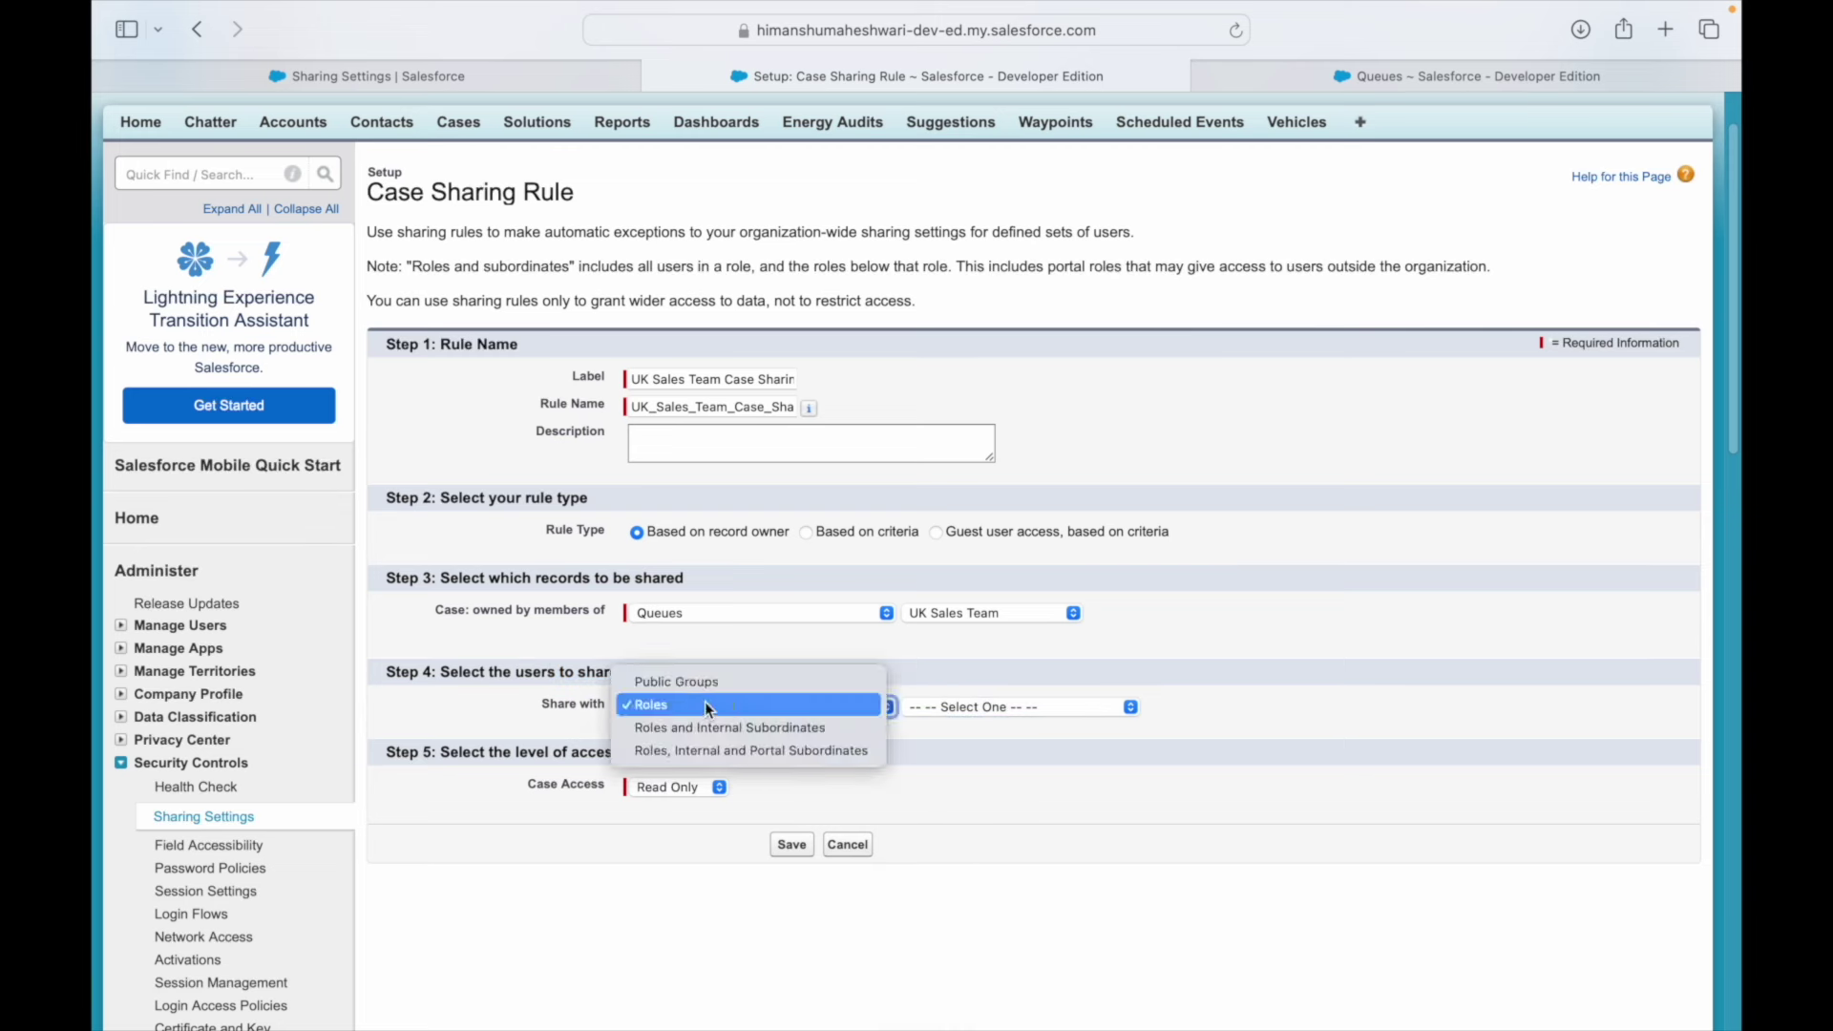
left_click(718, 705)
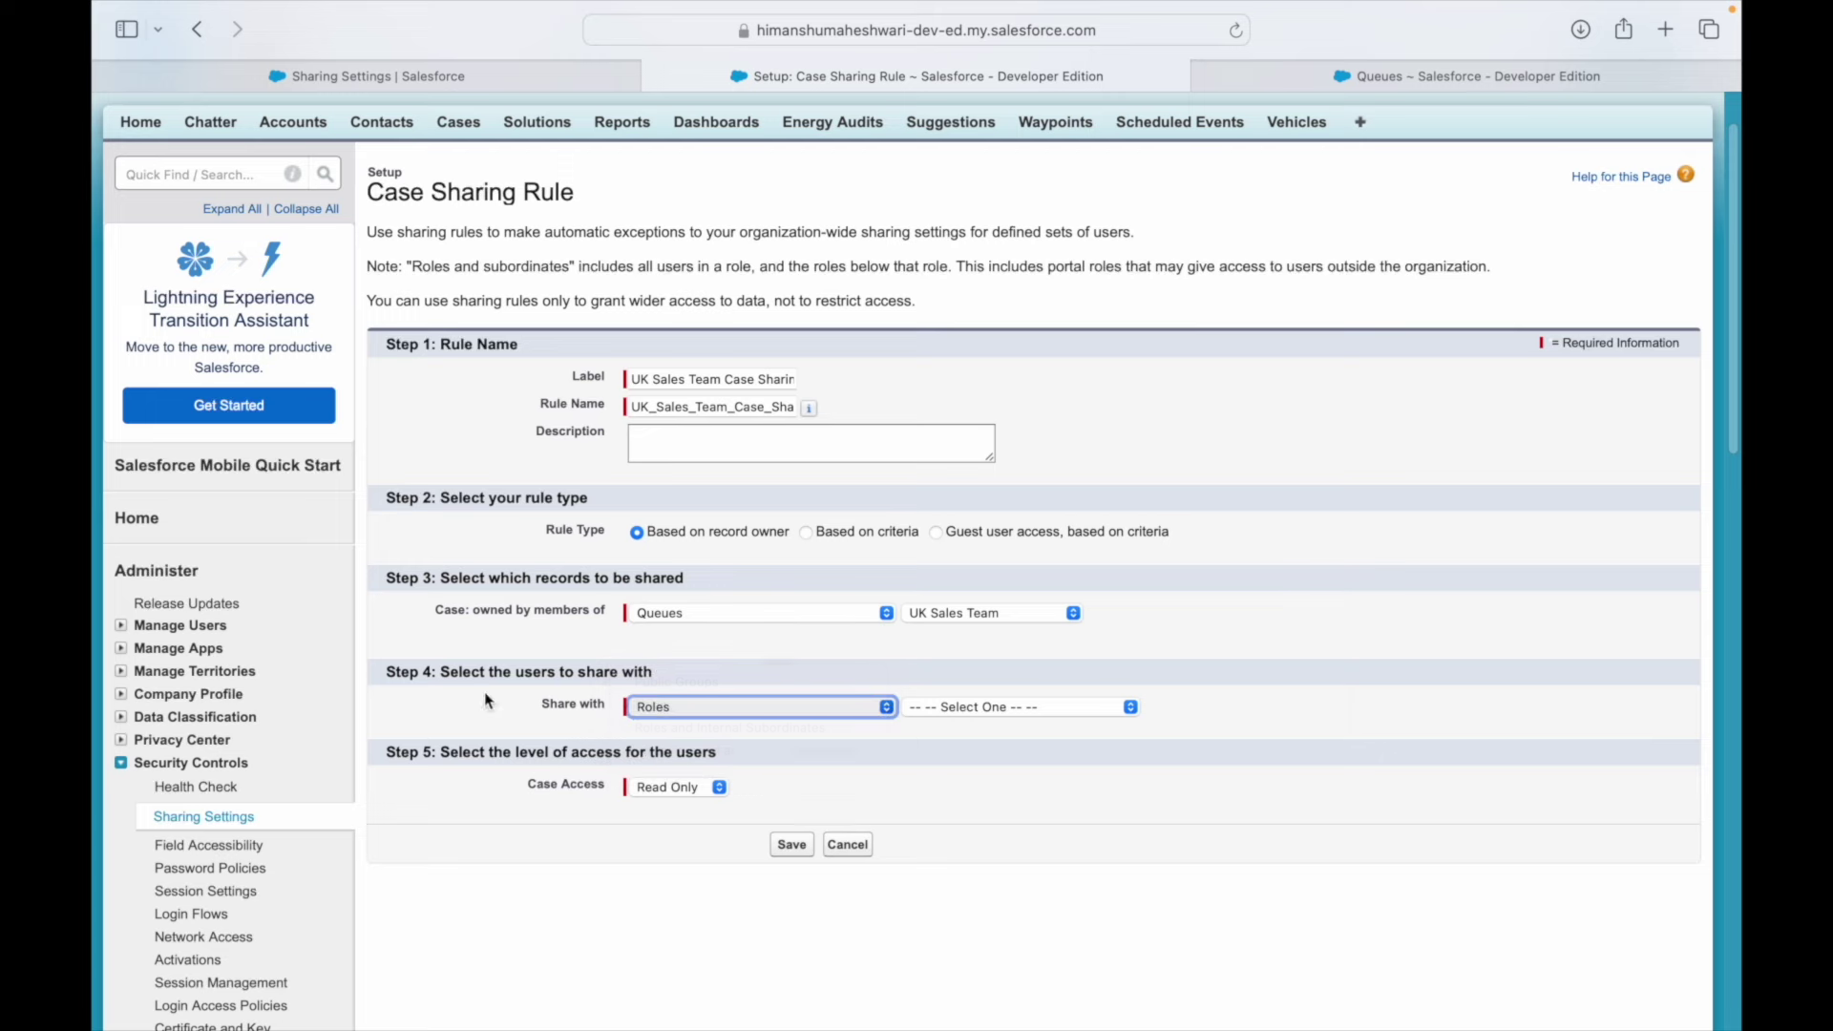
left_click(721, 706)
left_click(1431, 138)
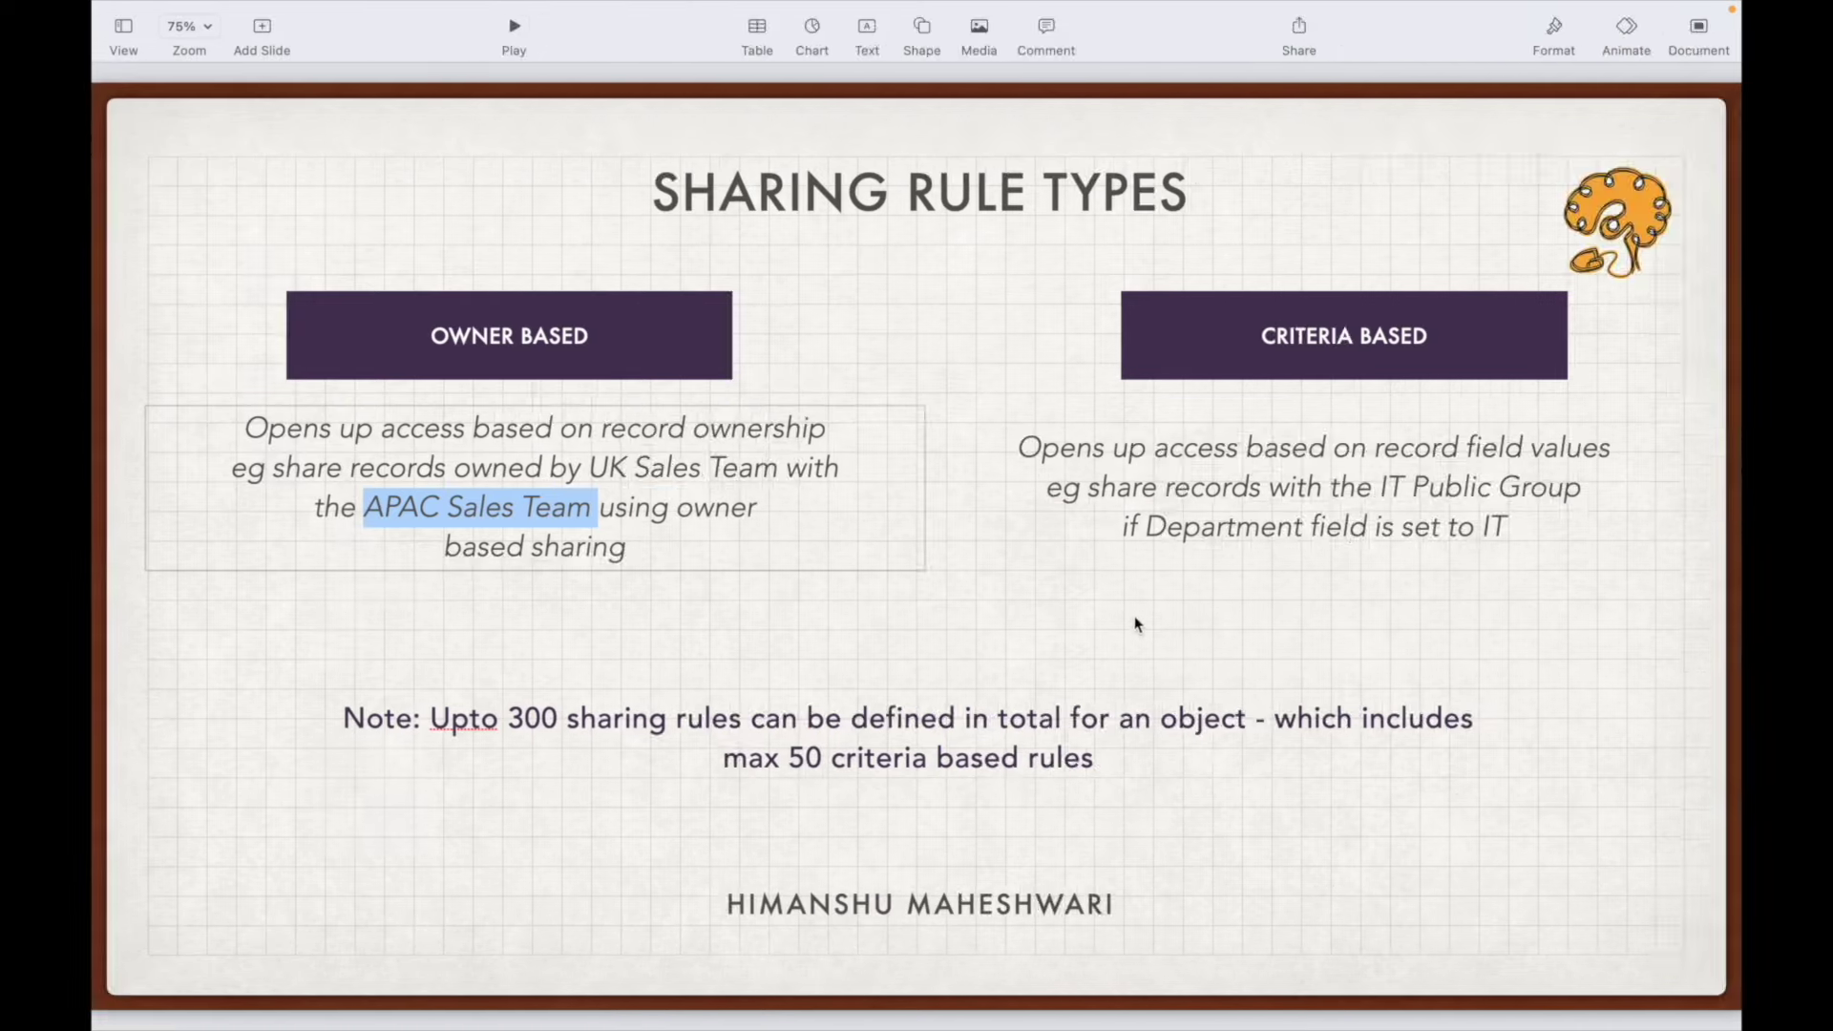
- Open Public Groups setup in a new tab via a 'grou' Quick Find search
key("ctrl+Left")
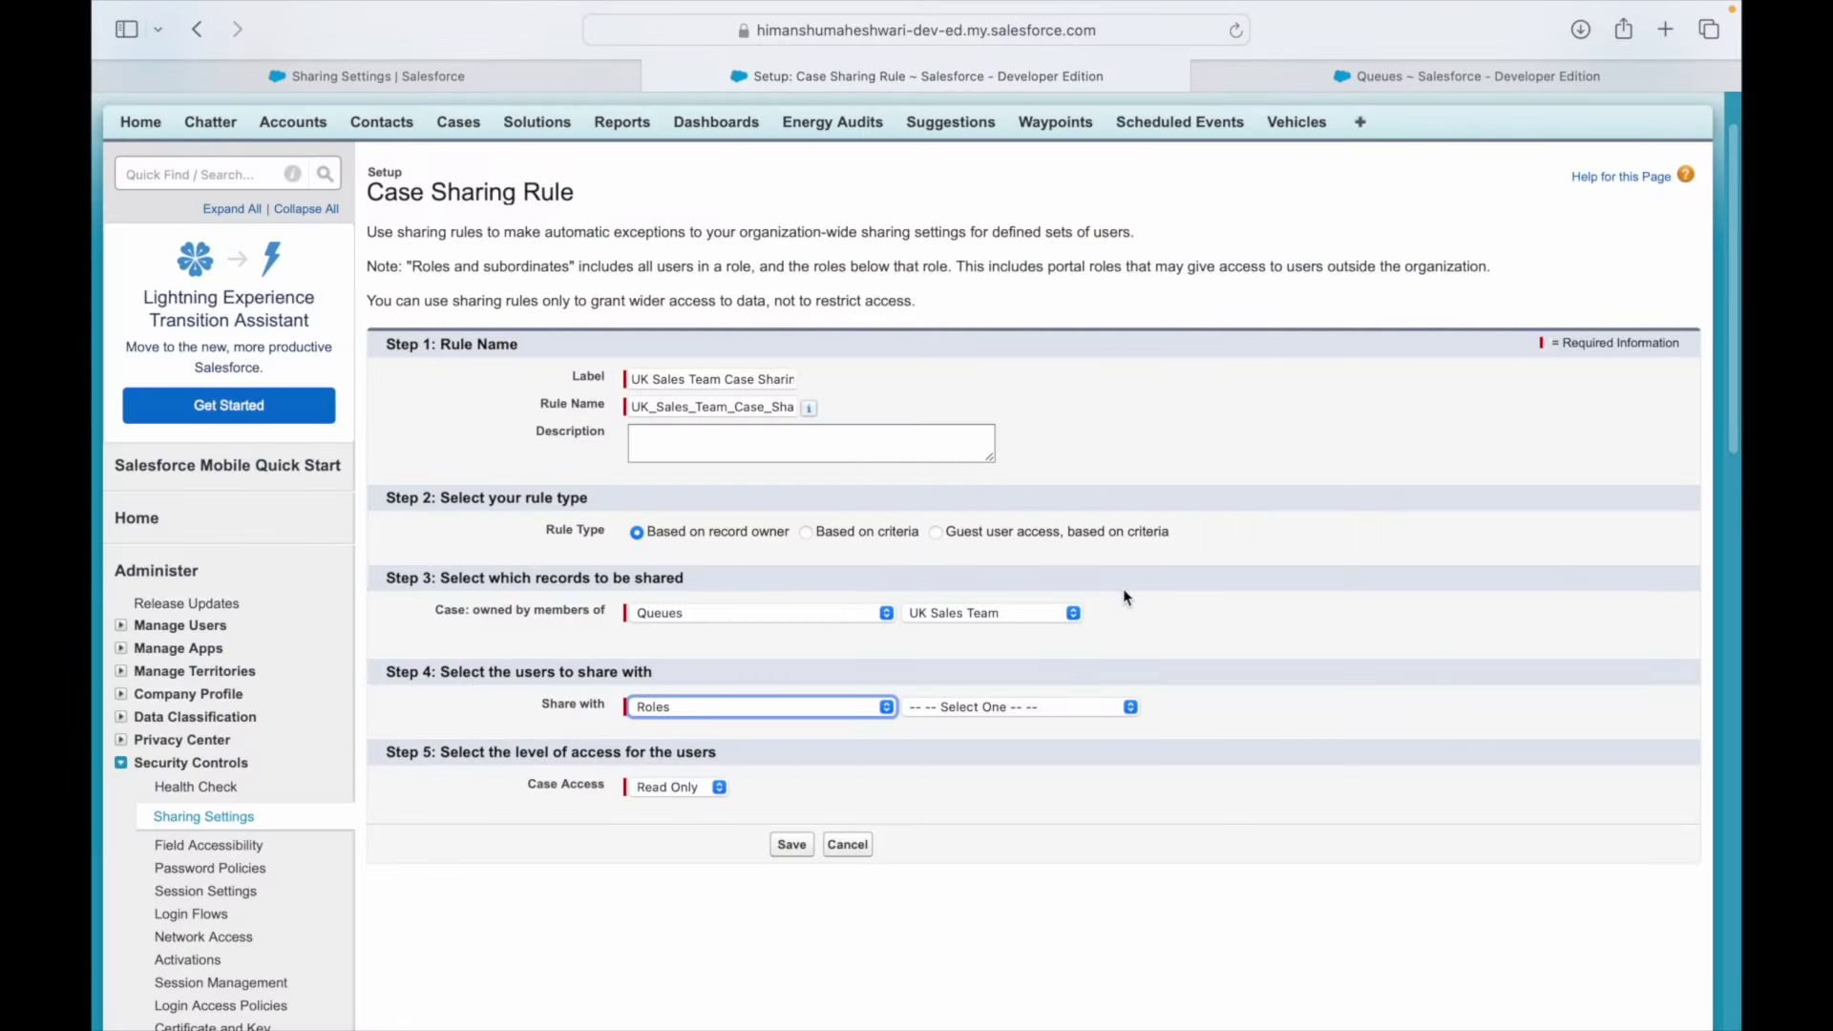
left_click(653, 616)
key("Escape")
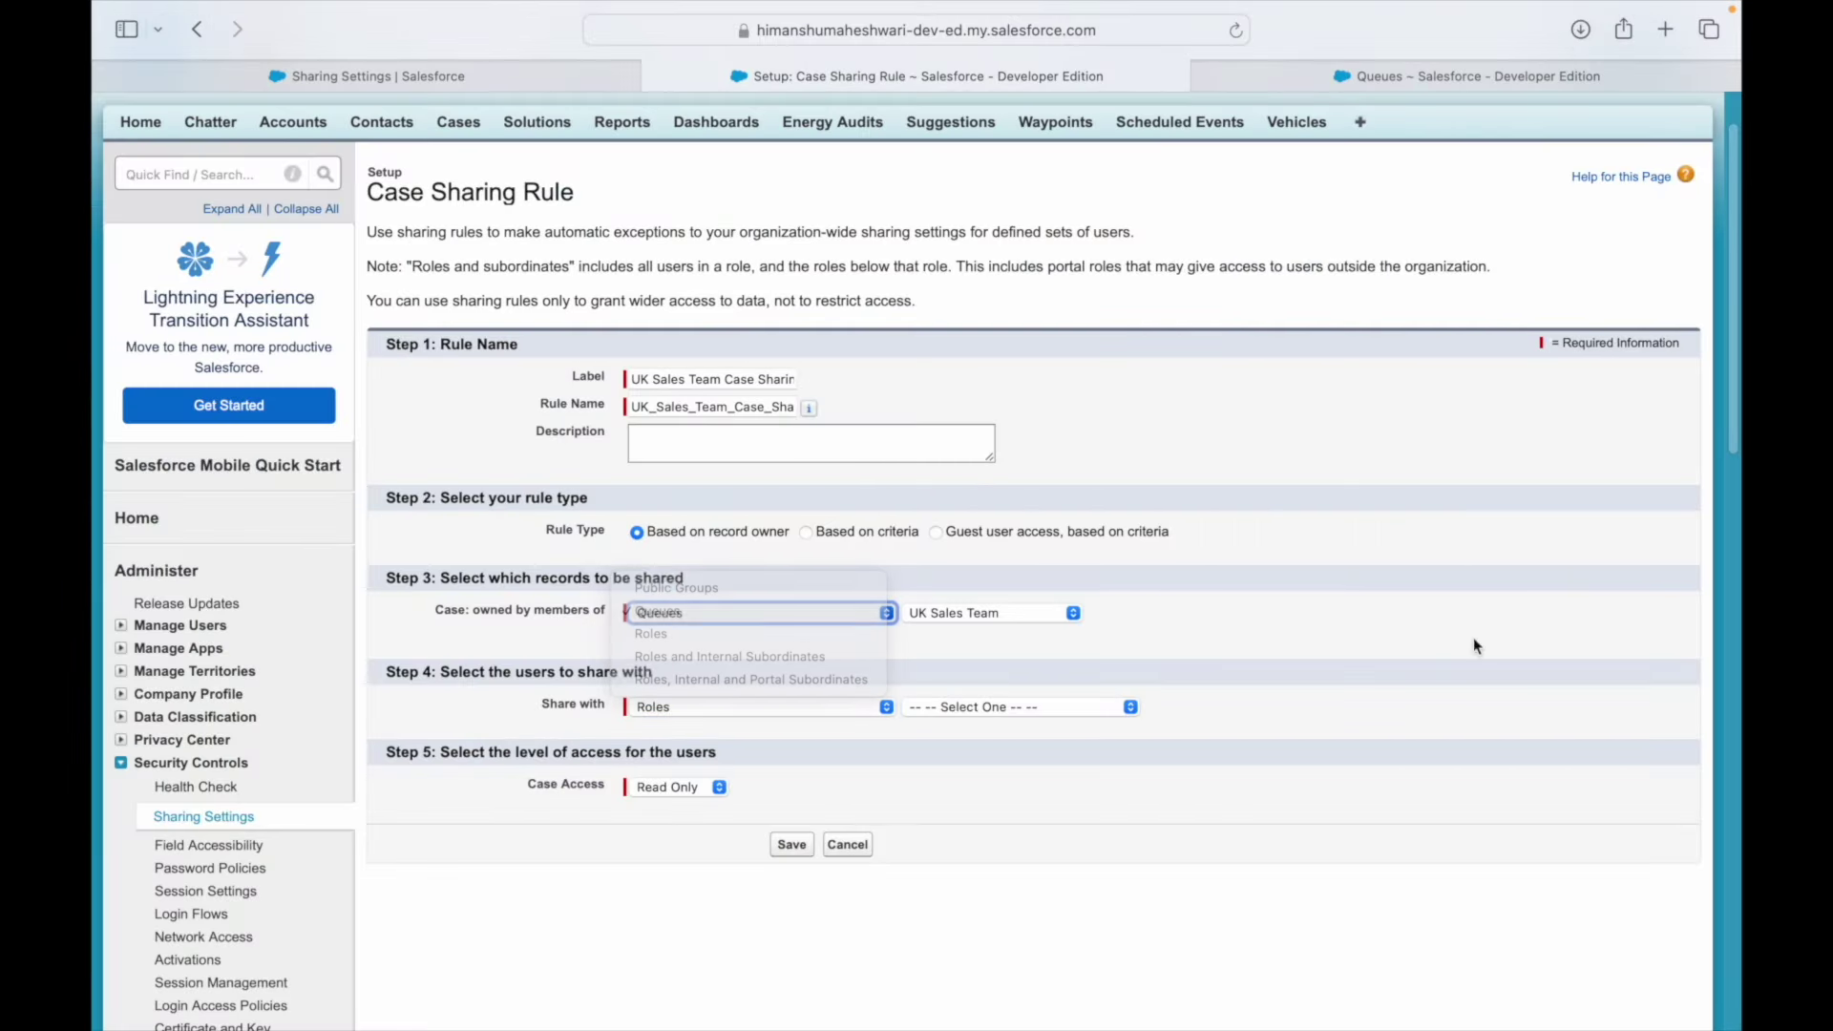
left_click(200, 174)
type("group")
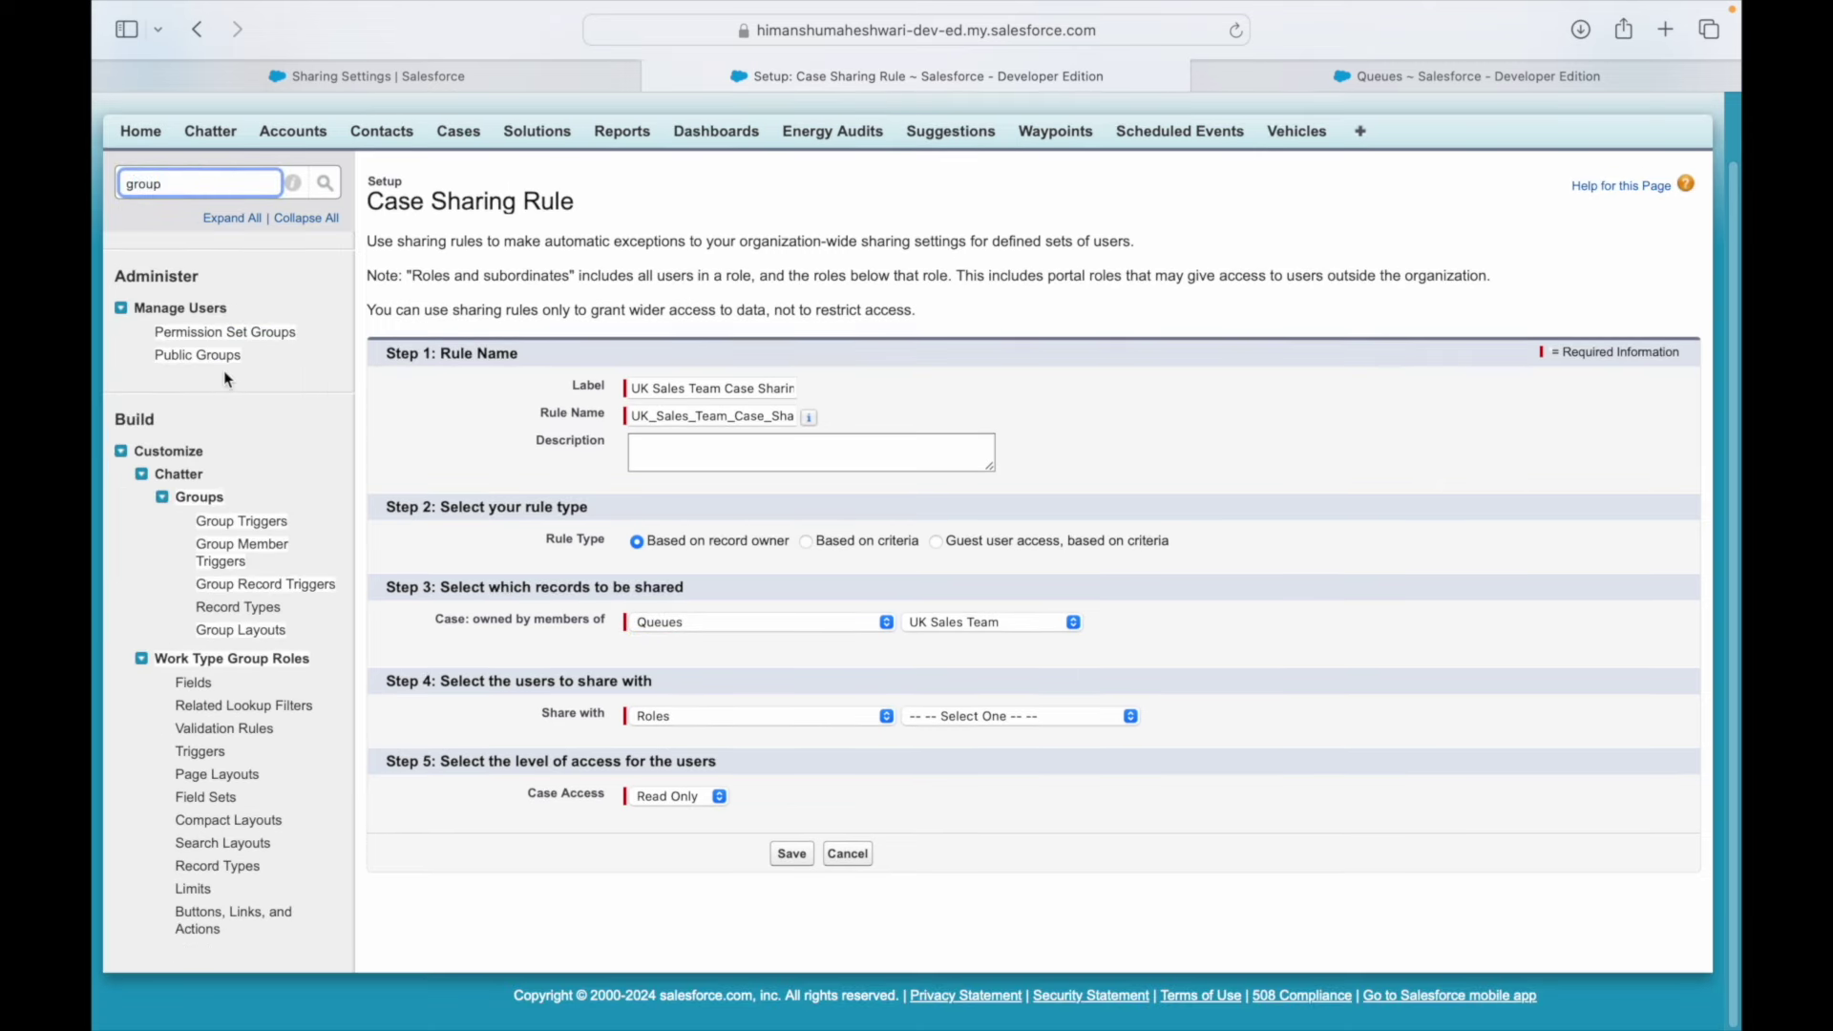
left_click(197, 355, "super")
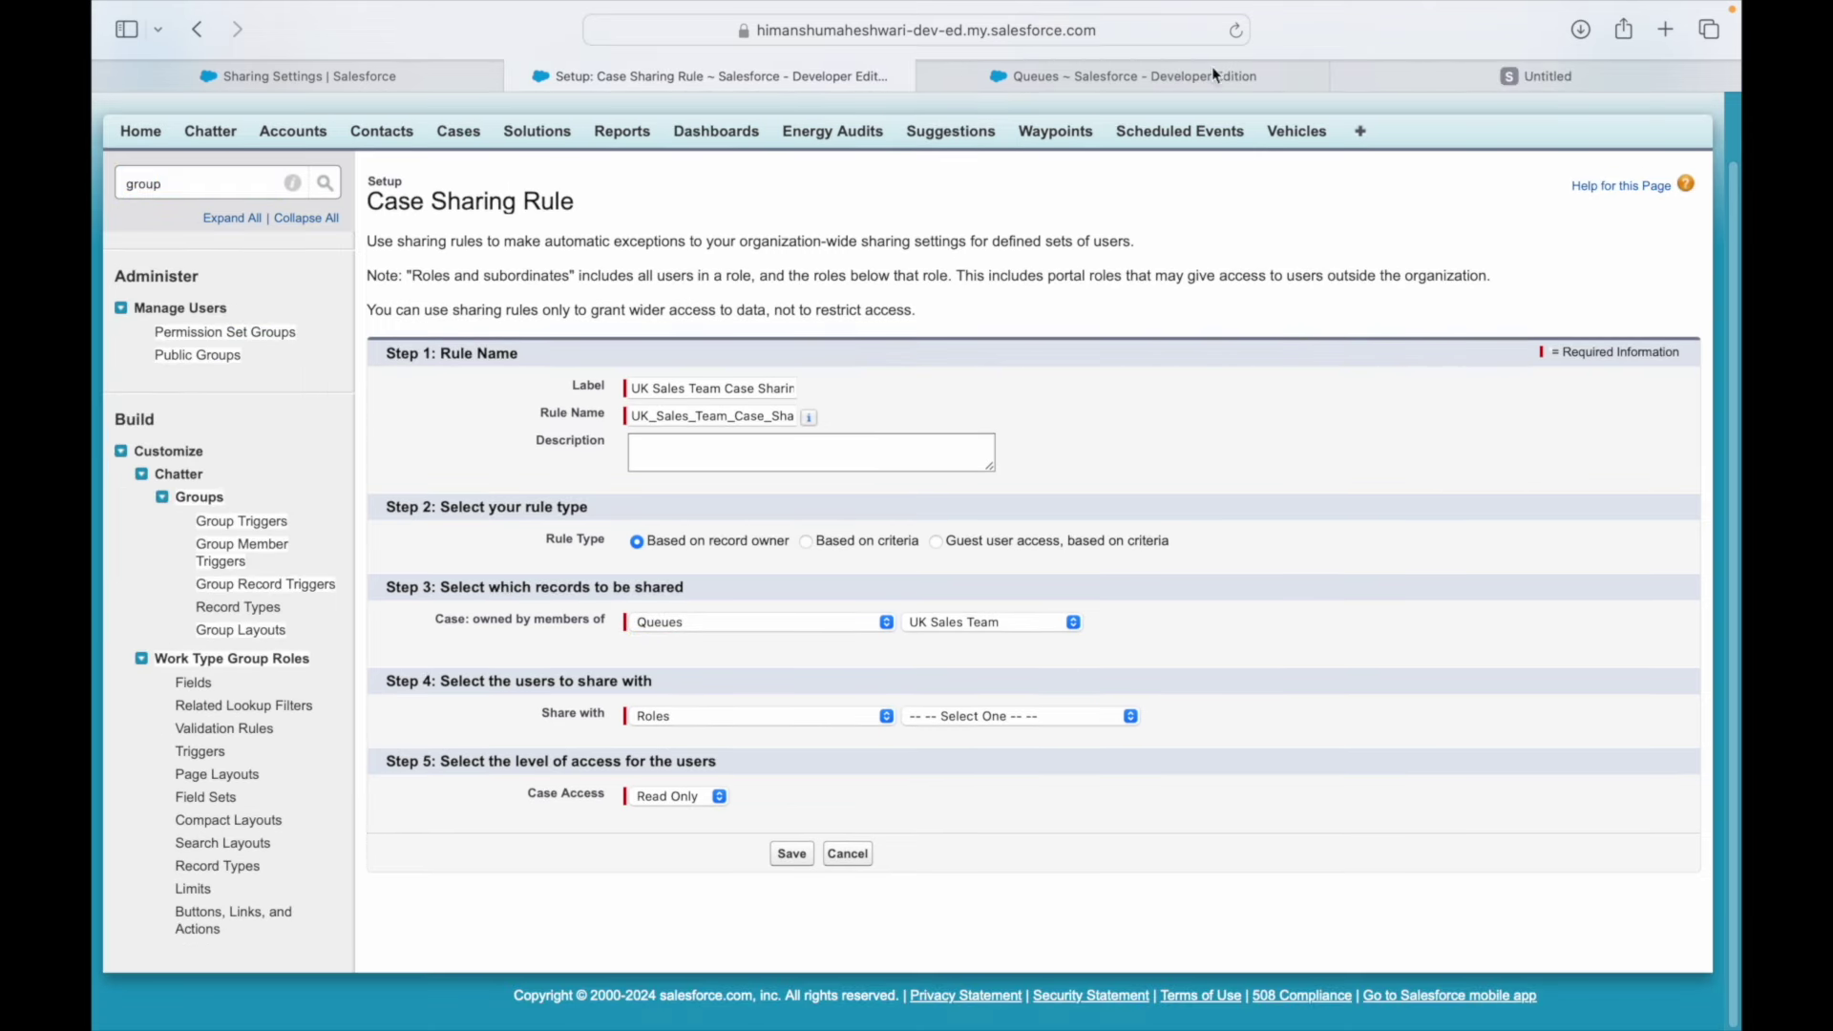
left_click(1400, 84)
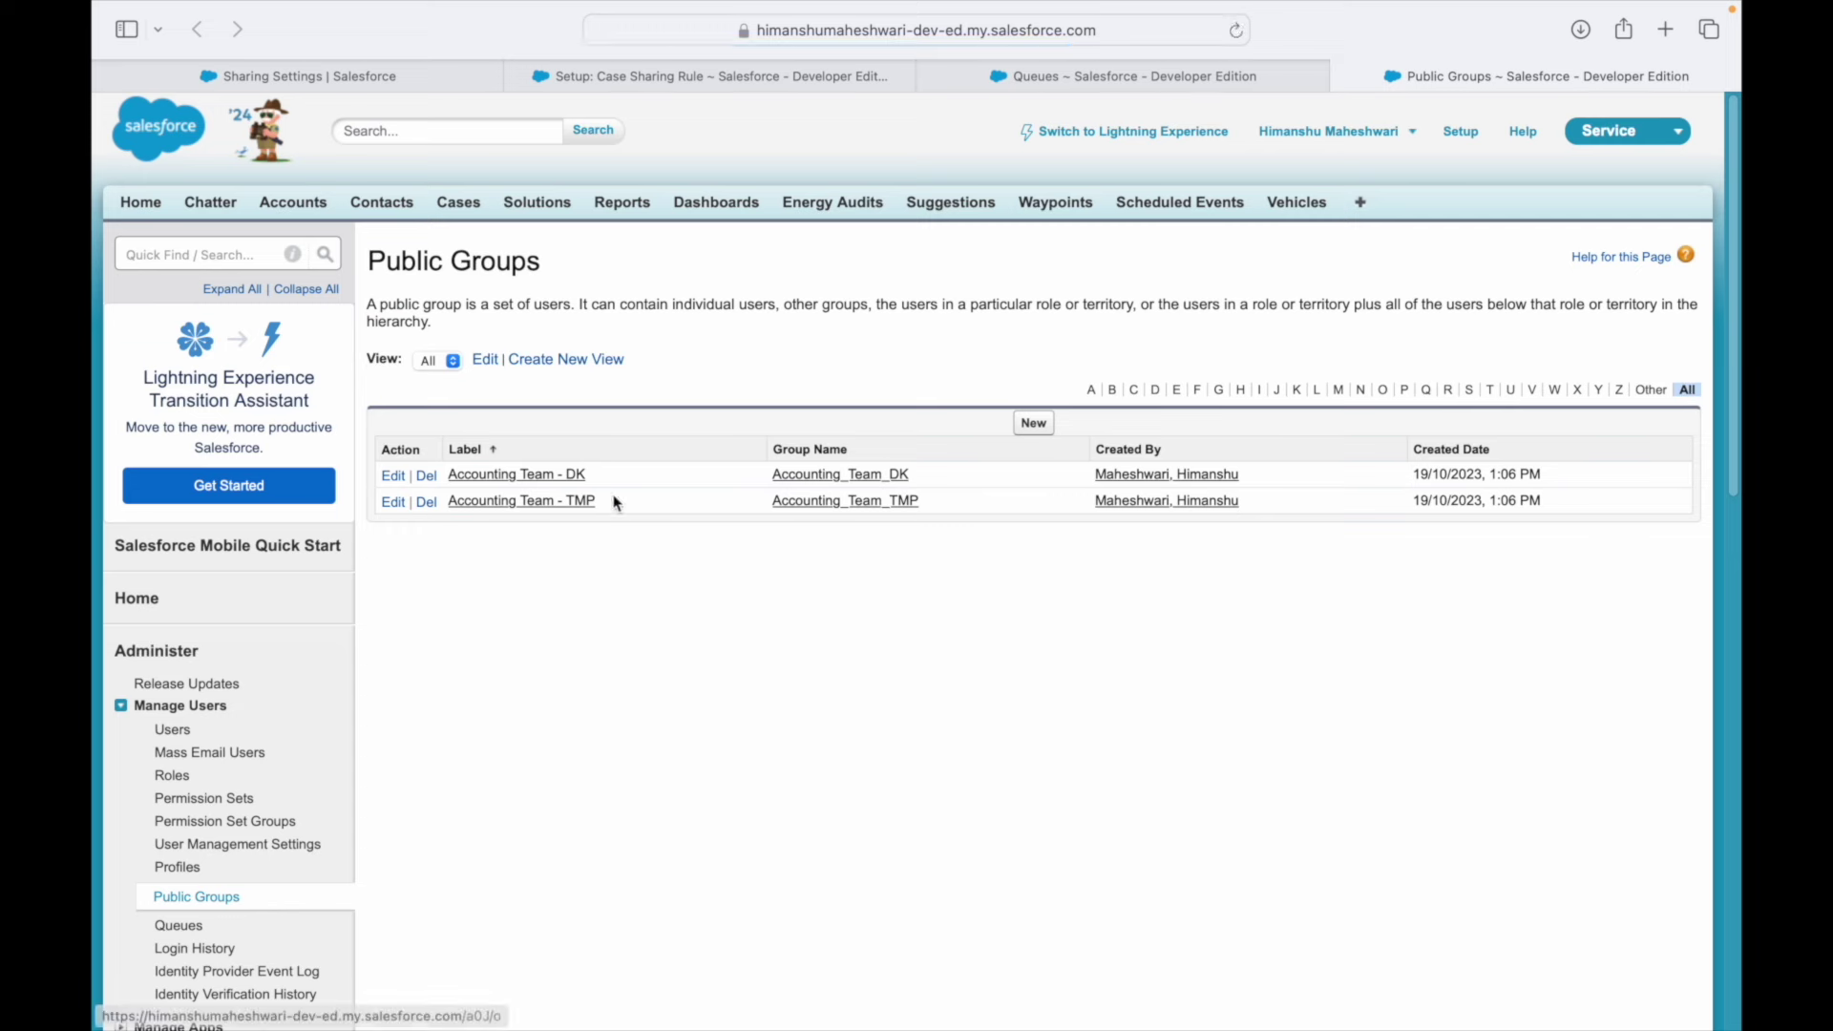
- Create a public group labelled 'APAC Sales team' with one user member
left_click(1033, 423)
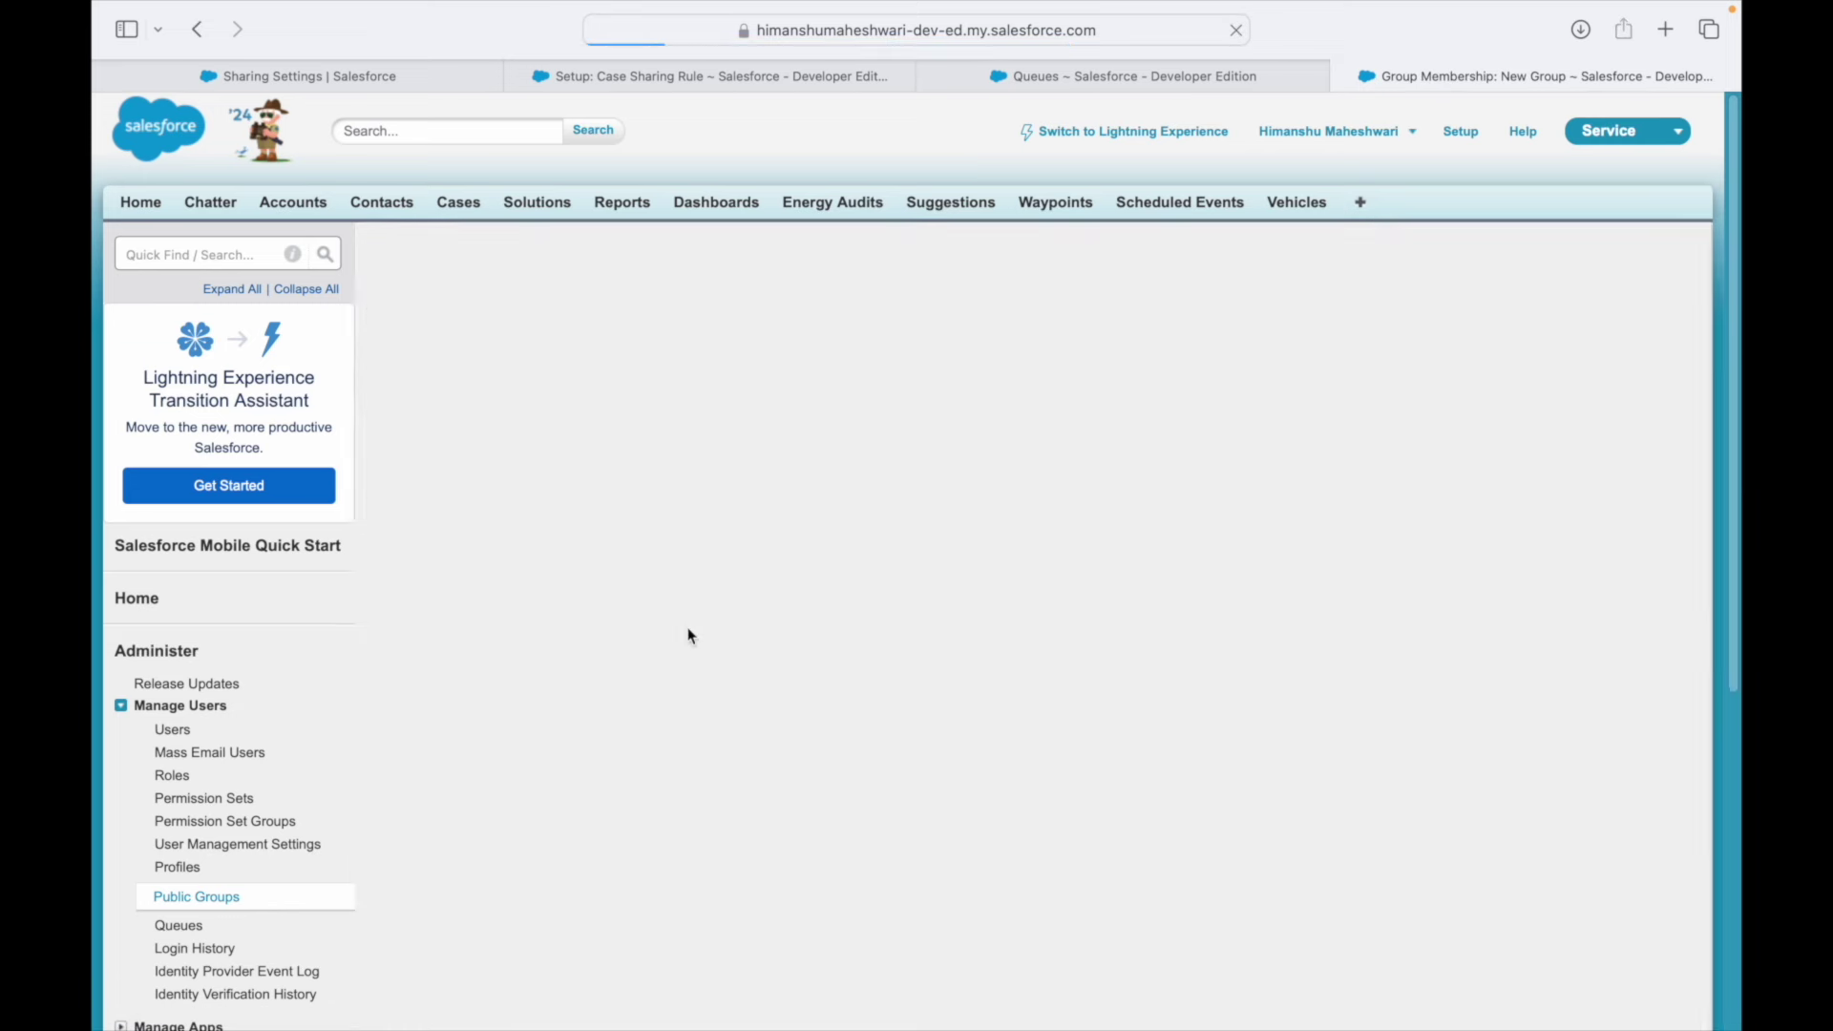
left_click(663, 399)
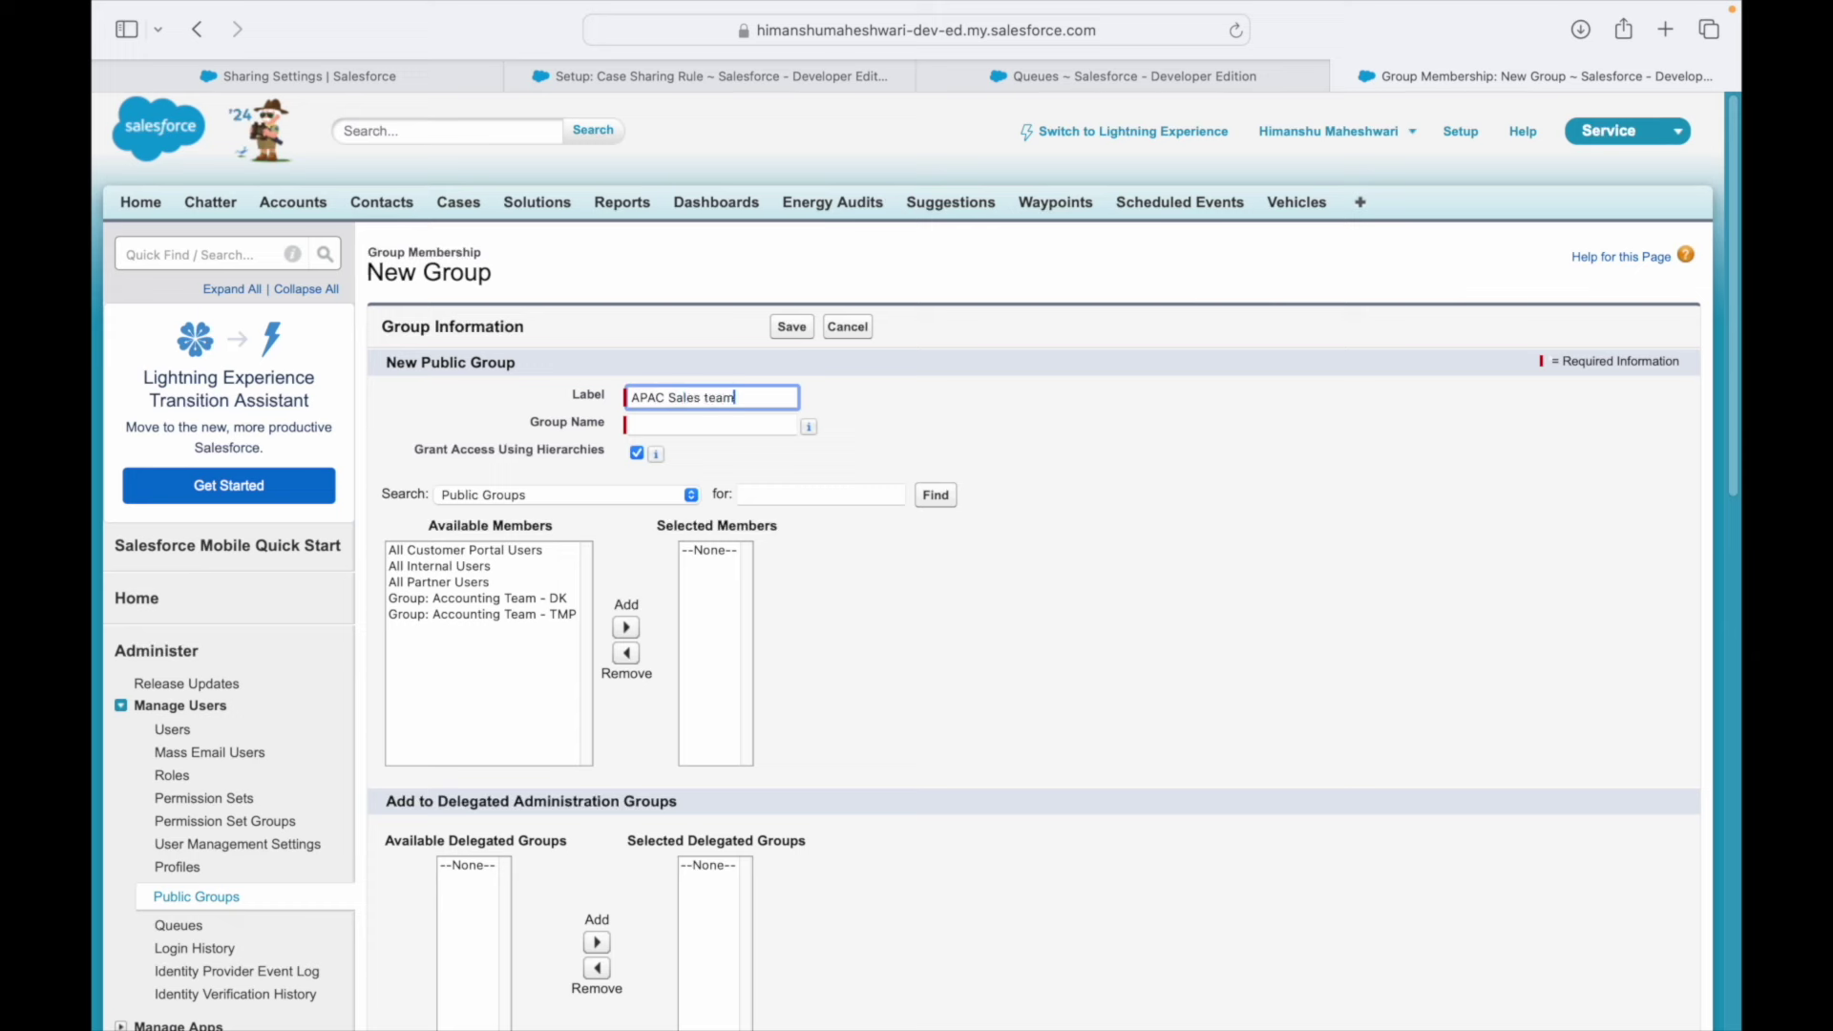
type("APAC Sales team")
key("Tab")
left_click(569, 497)
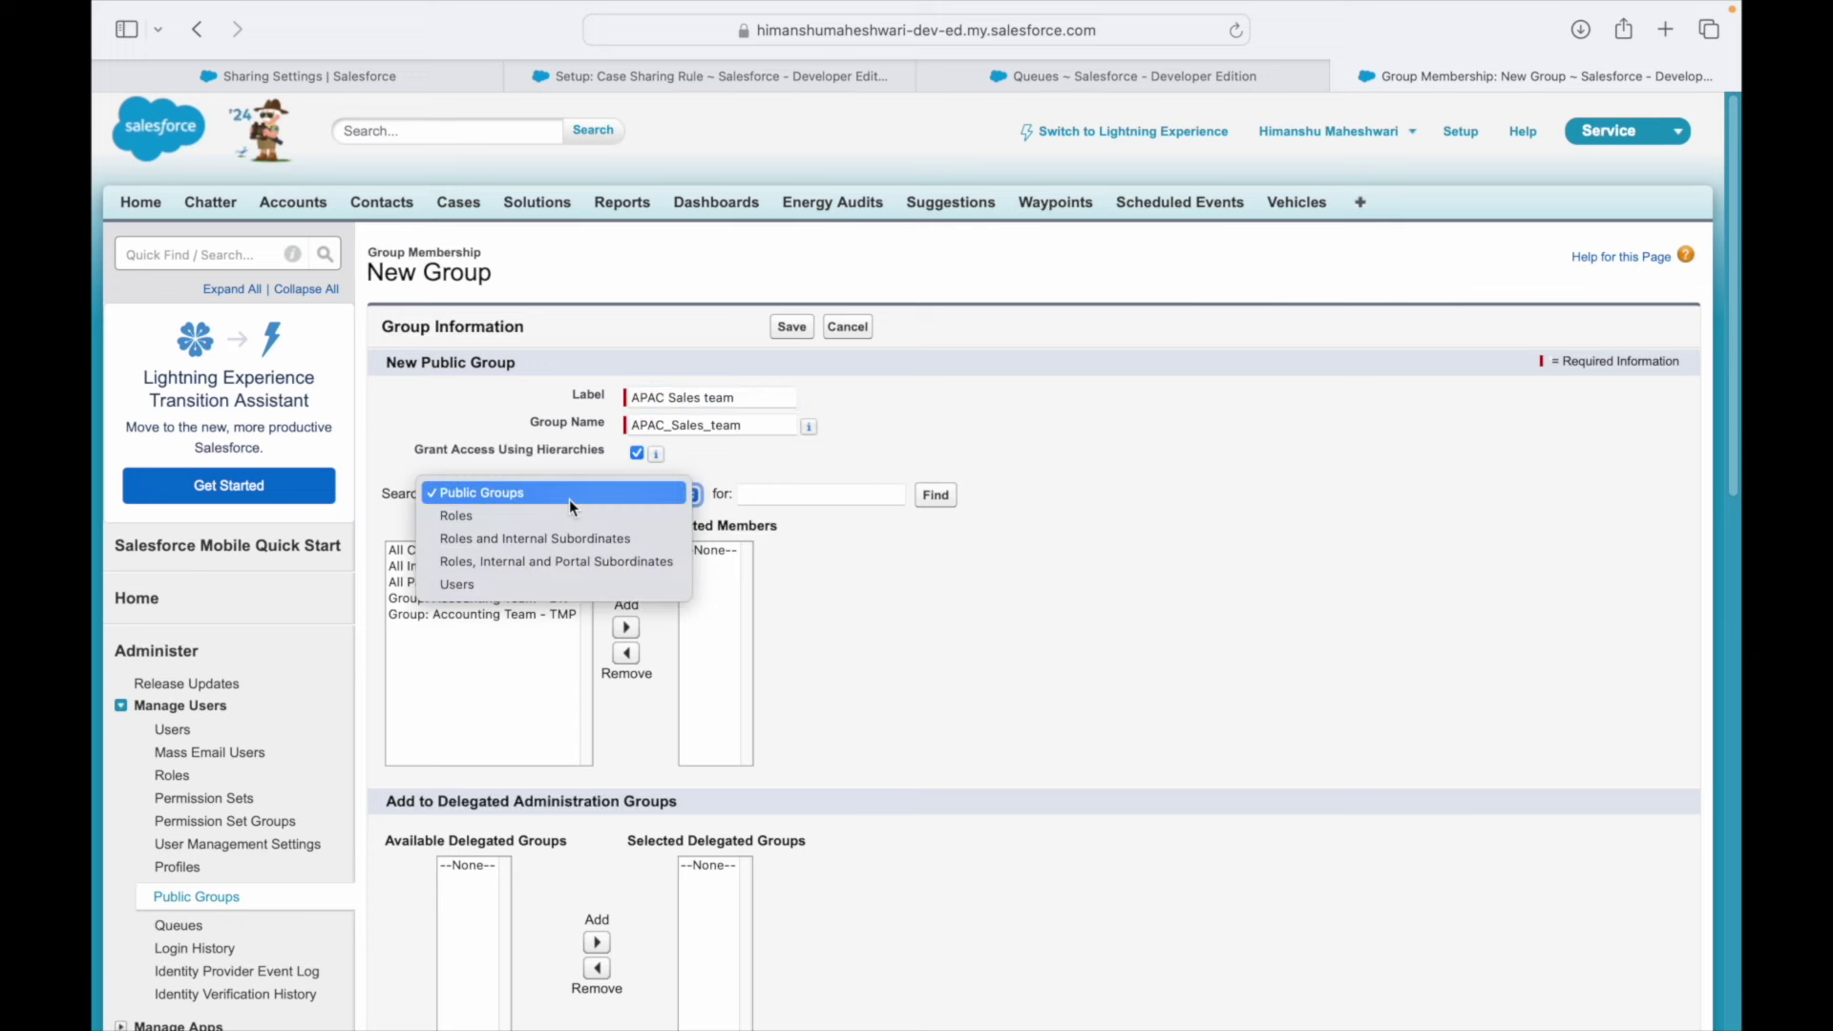
left_click(479, 584)
left_click(457, 583)
left_click(608, 627)
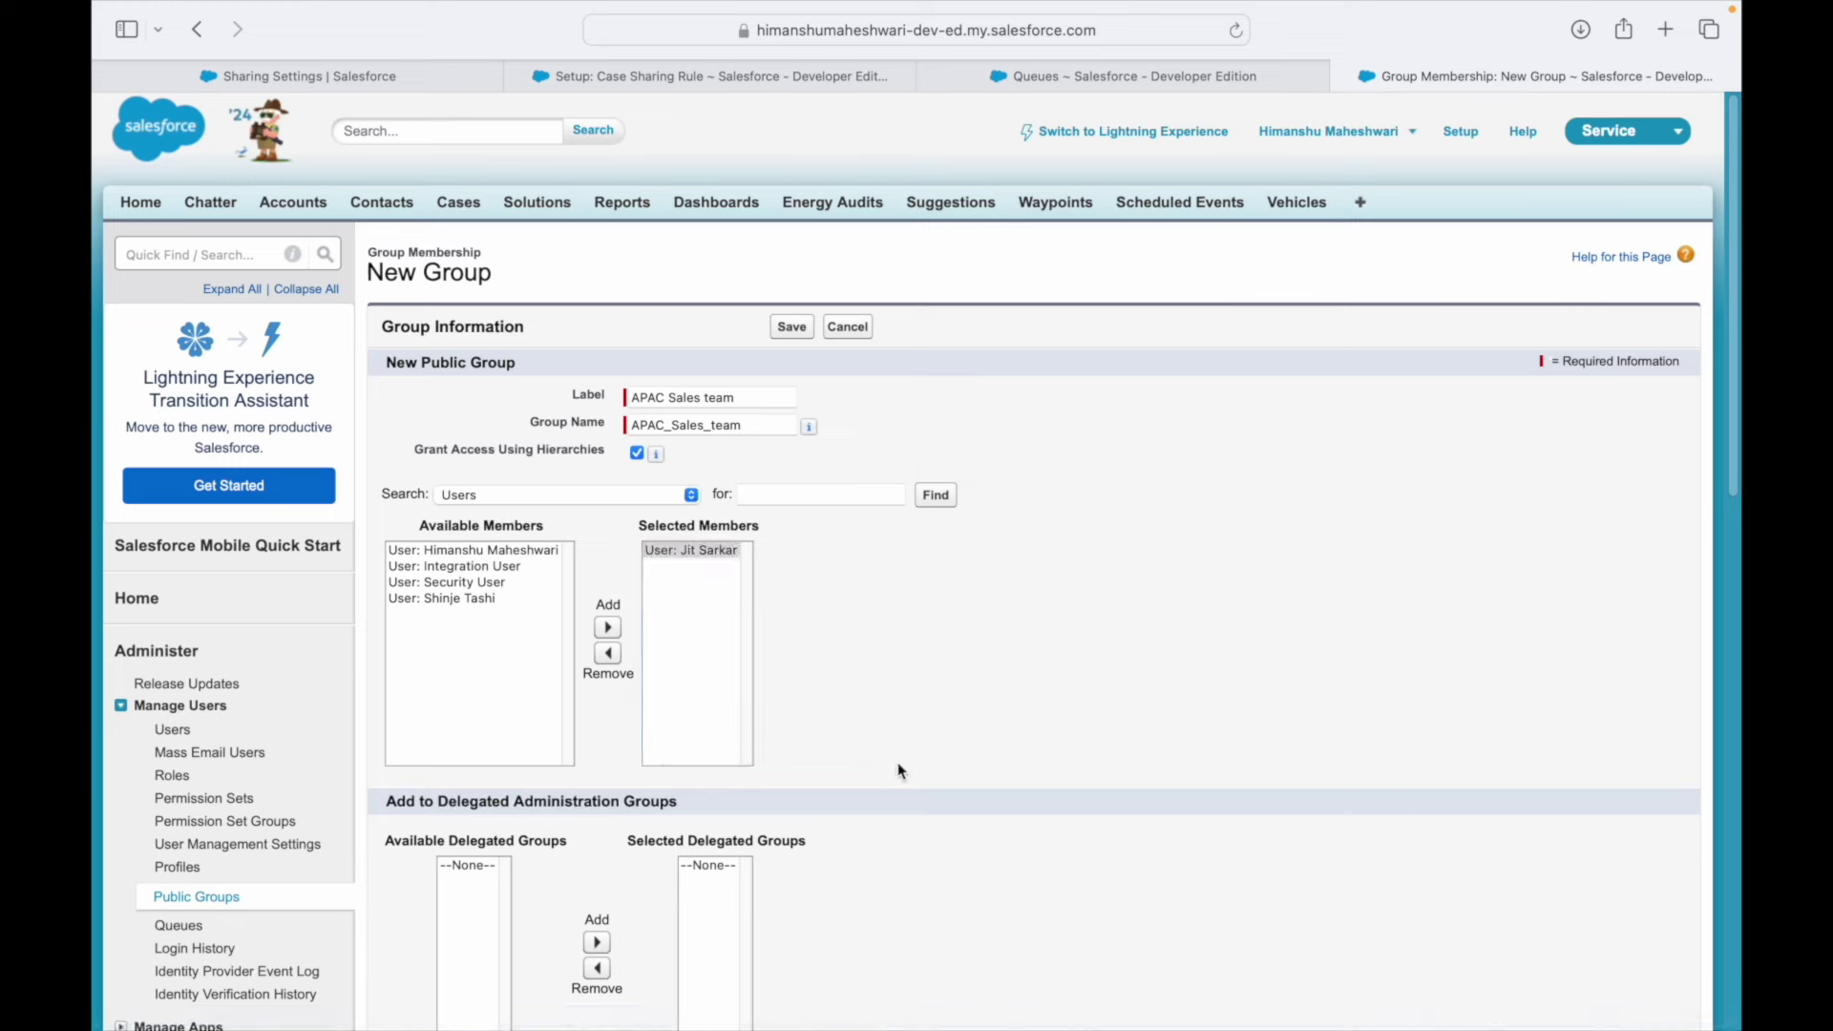
scroll(897, 771, "down", 5)
left_click(859, 758)
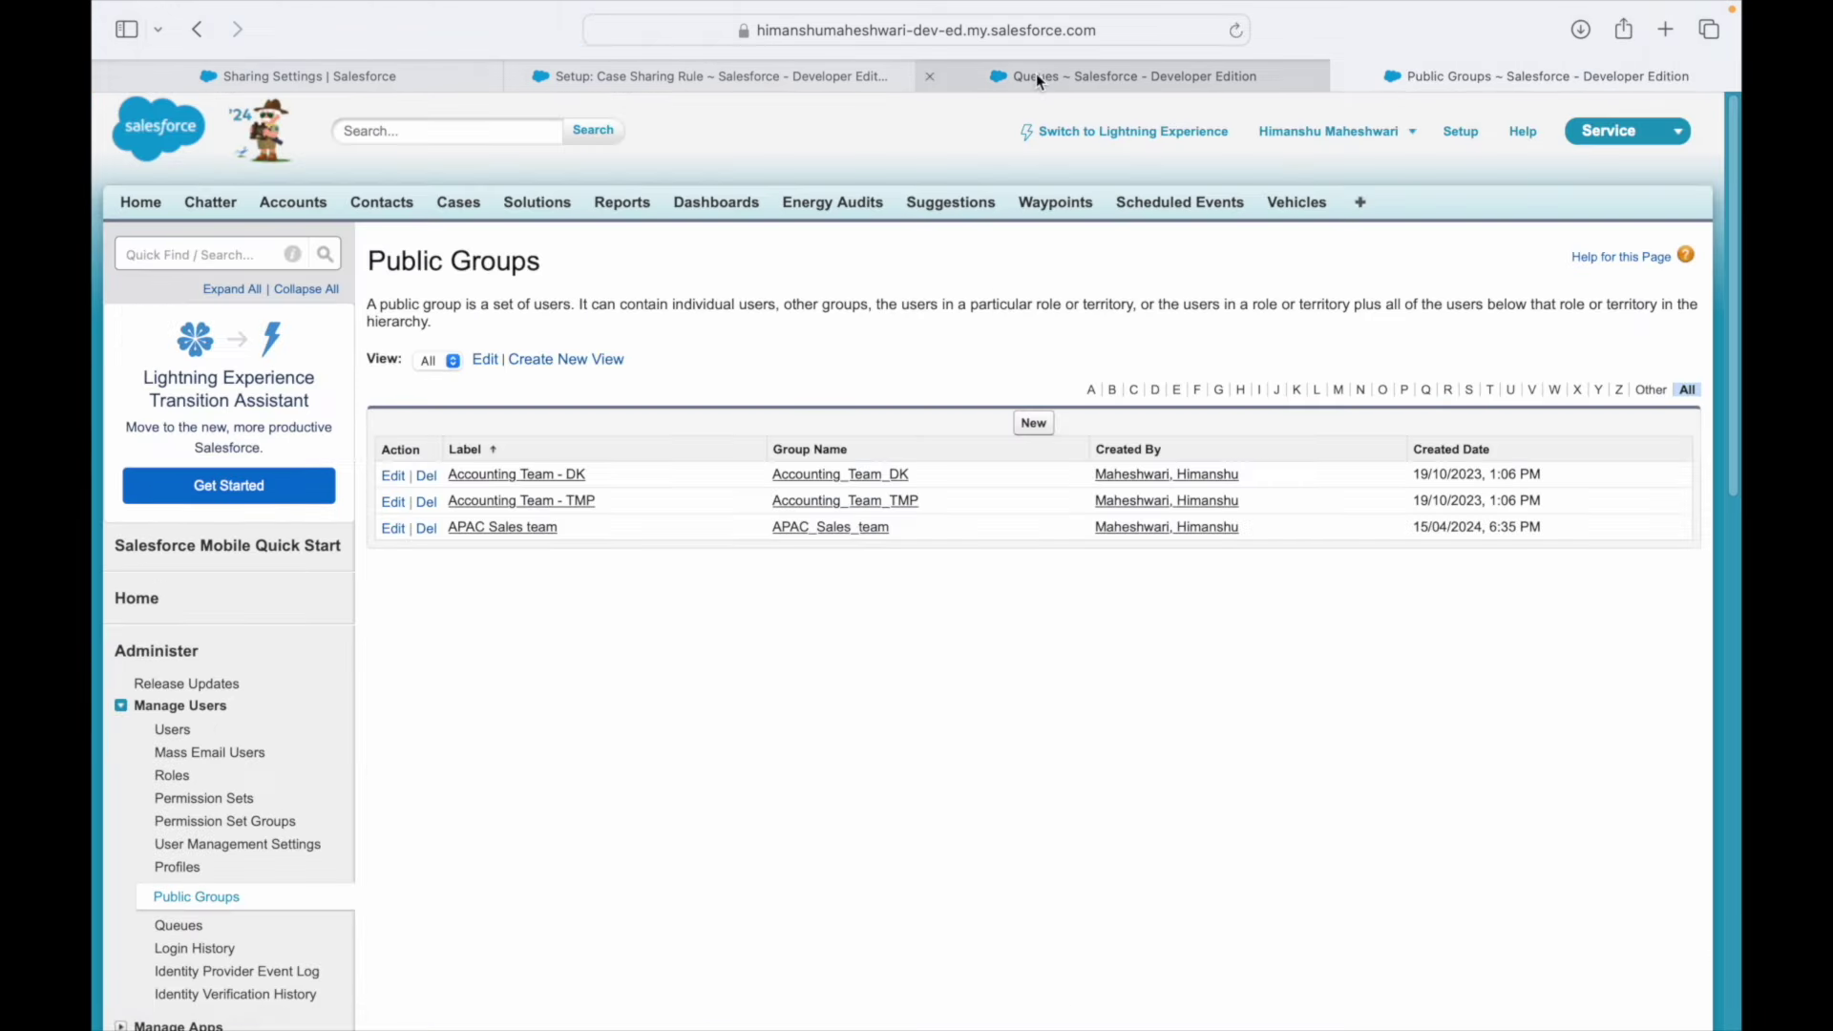
- Back on the sharing rule form, choose Public Groups as the share-with type
left_click(1037, 76)
left_click(861, 74)
left_click(666, 718)
left_click(665, 713)
left_click(670, 717)
left_click(675, 690)
left_click(954, 717)
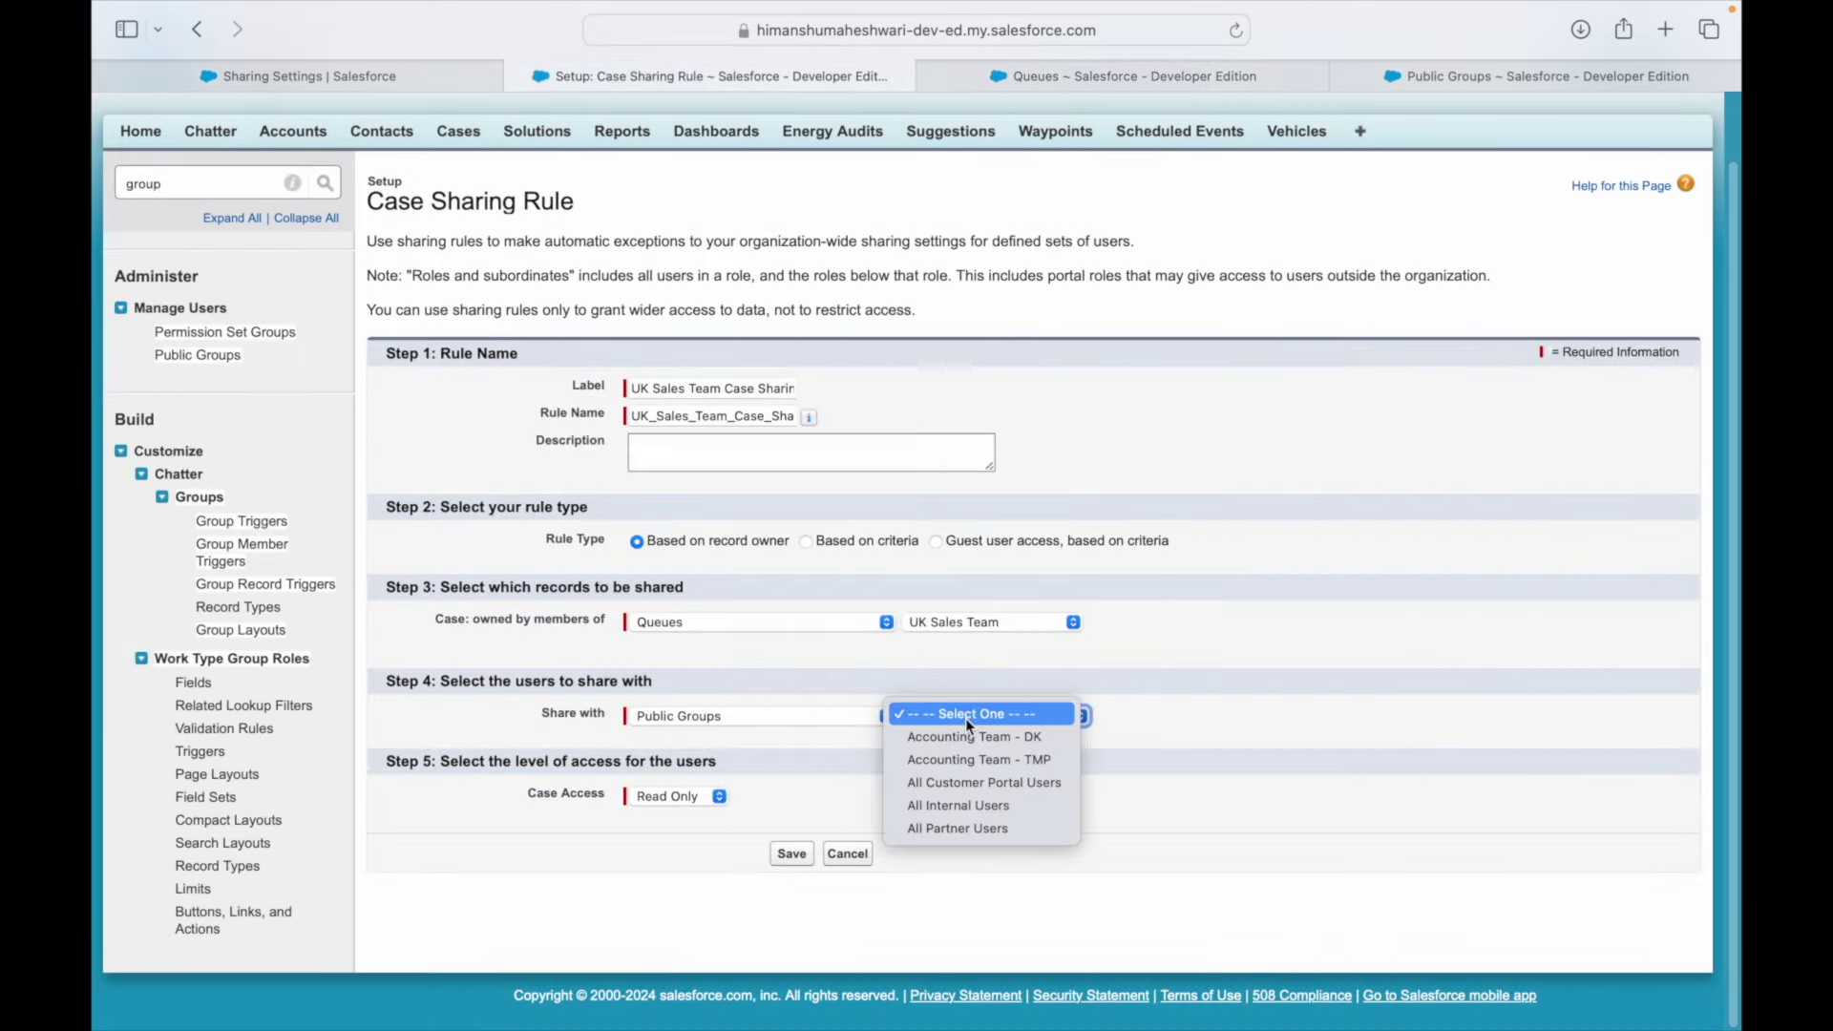
- Reload the rule form and paste the rule label back in
left_click(1201, 721)
triple_click(689, 389)
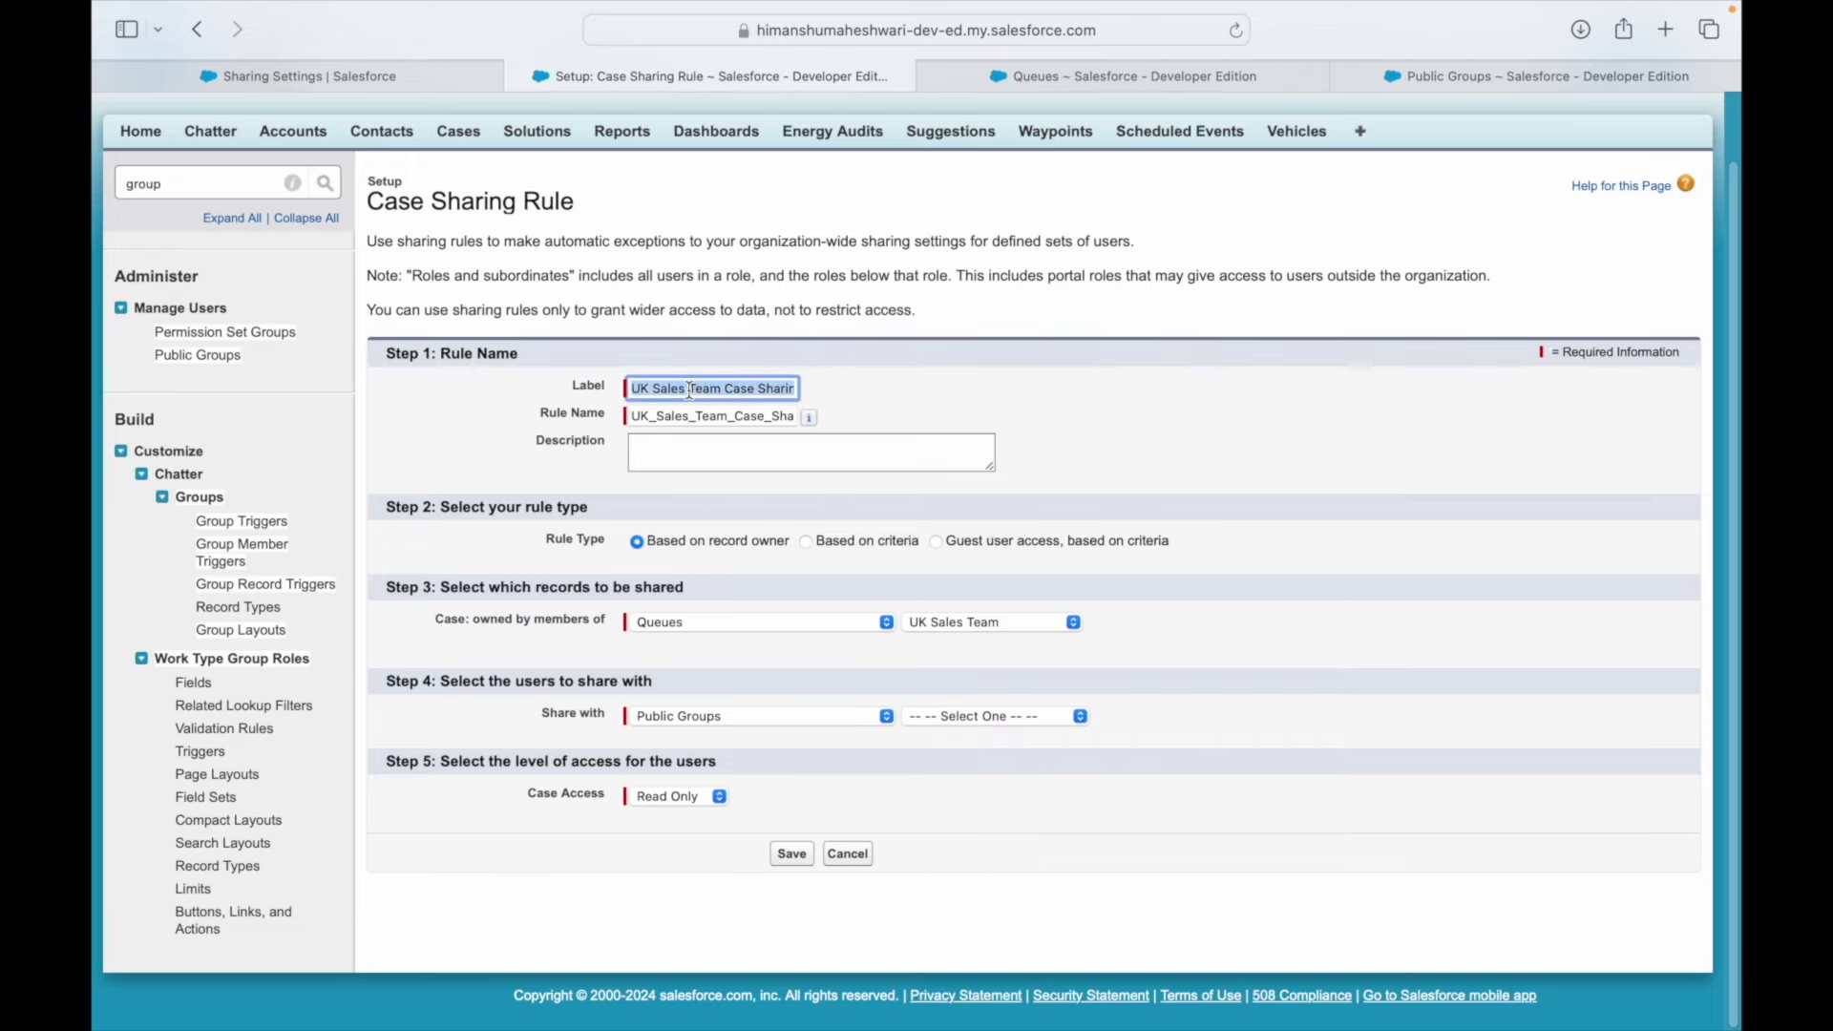
key("super+r")
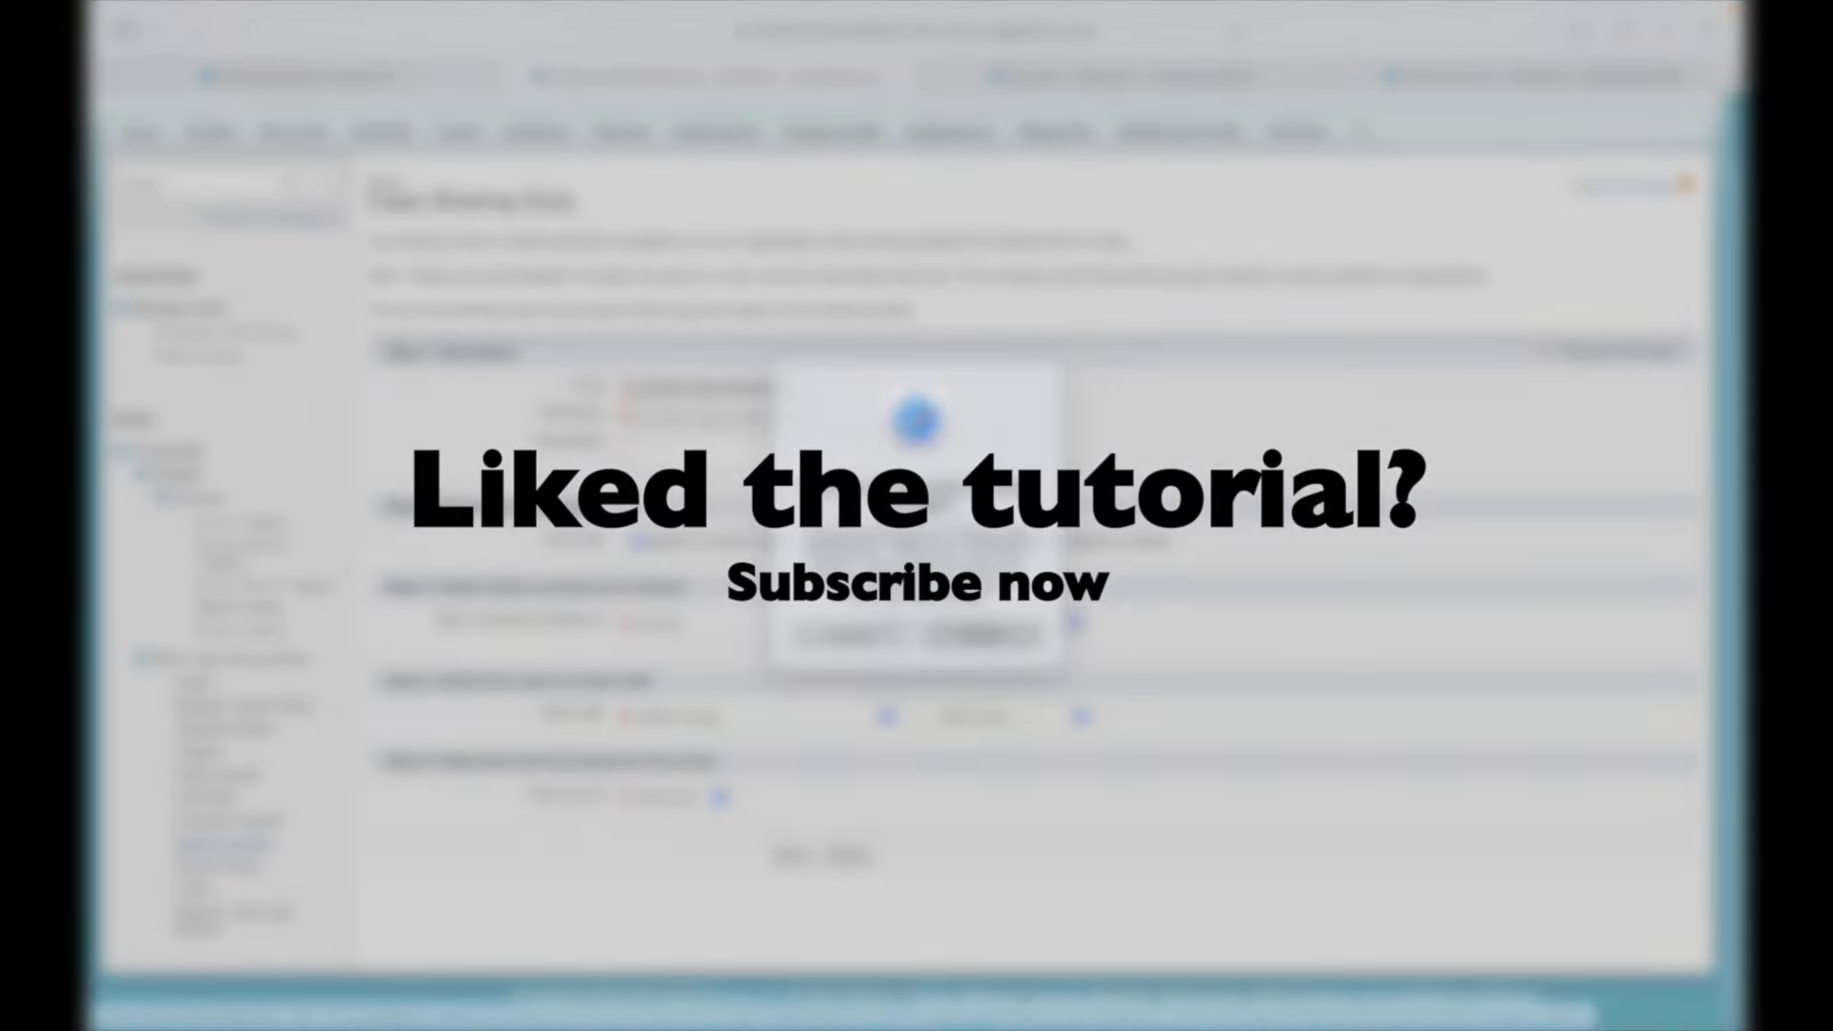
left_click(982, 632)
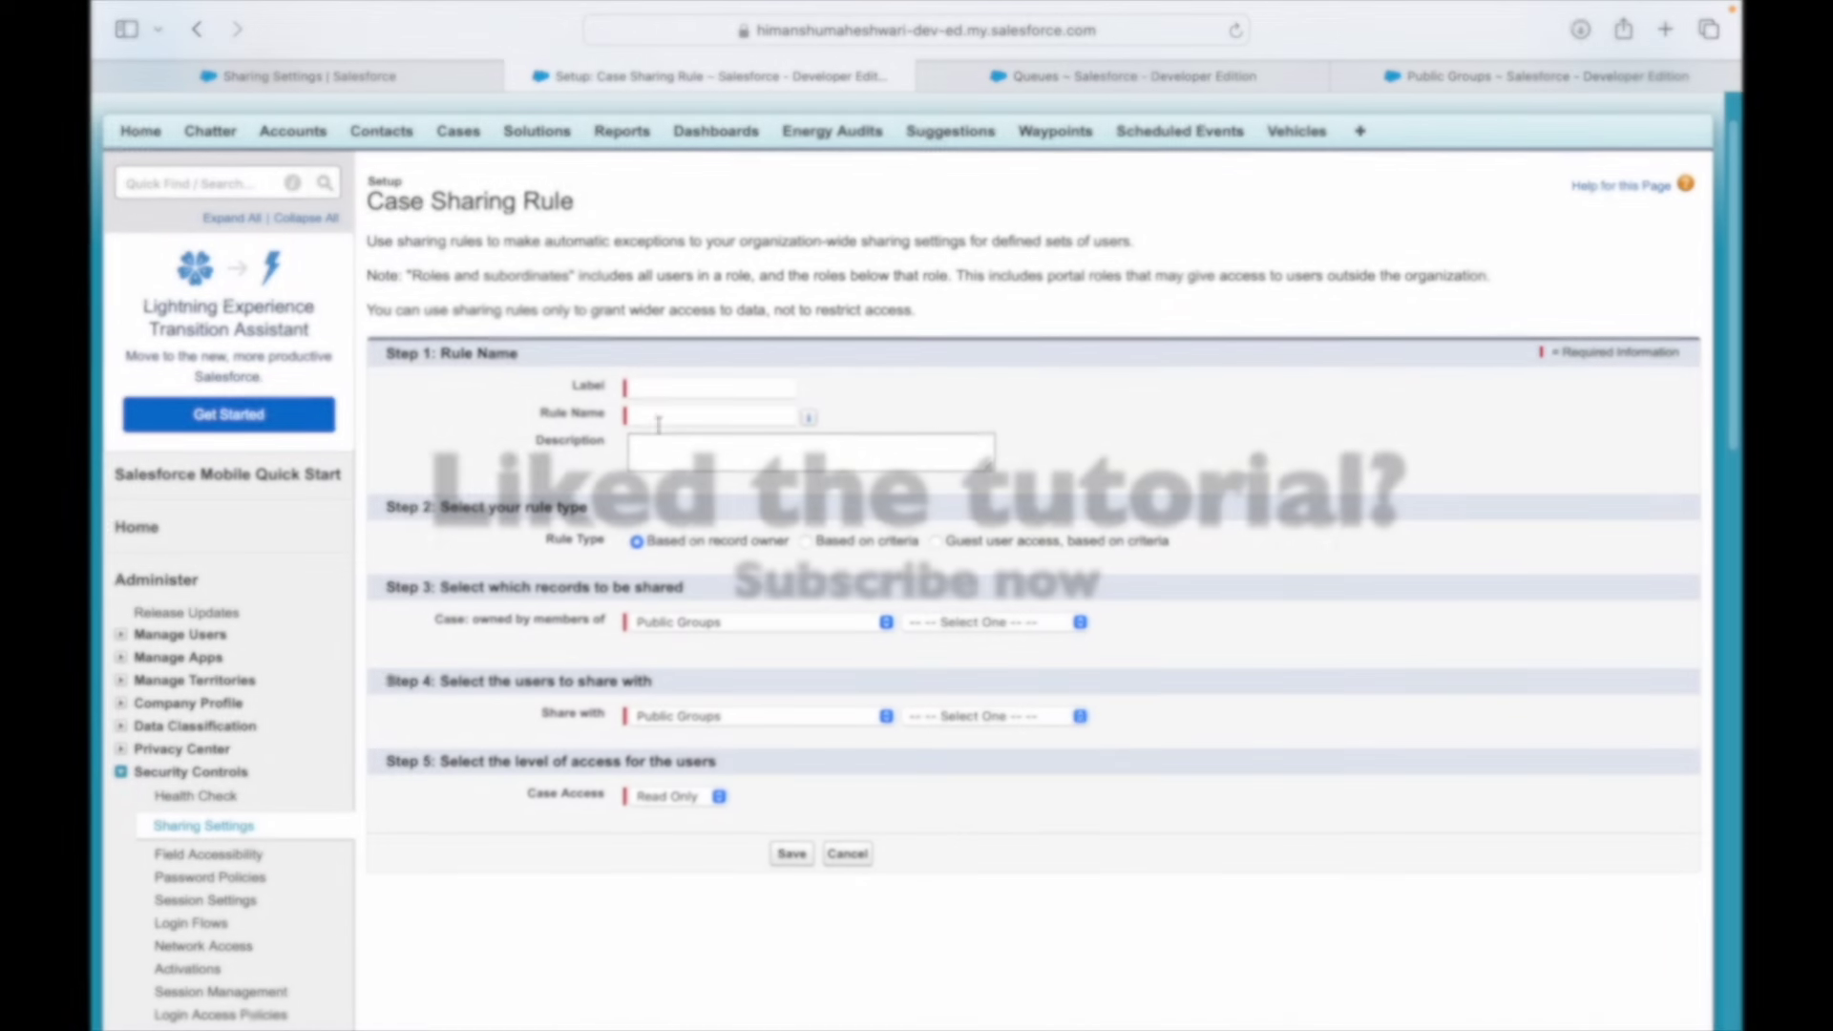
left_click(663, 391)
type("Sales Team Case Sharing")
key("Tab")
- Set owner to Queues > UK Sales Team and share with Public Groups > APAC Sales team
left_click(690, 619)
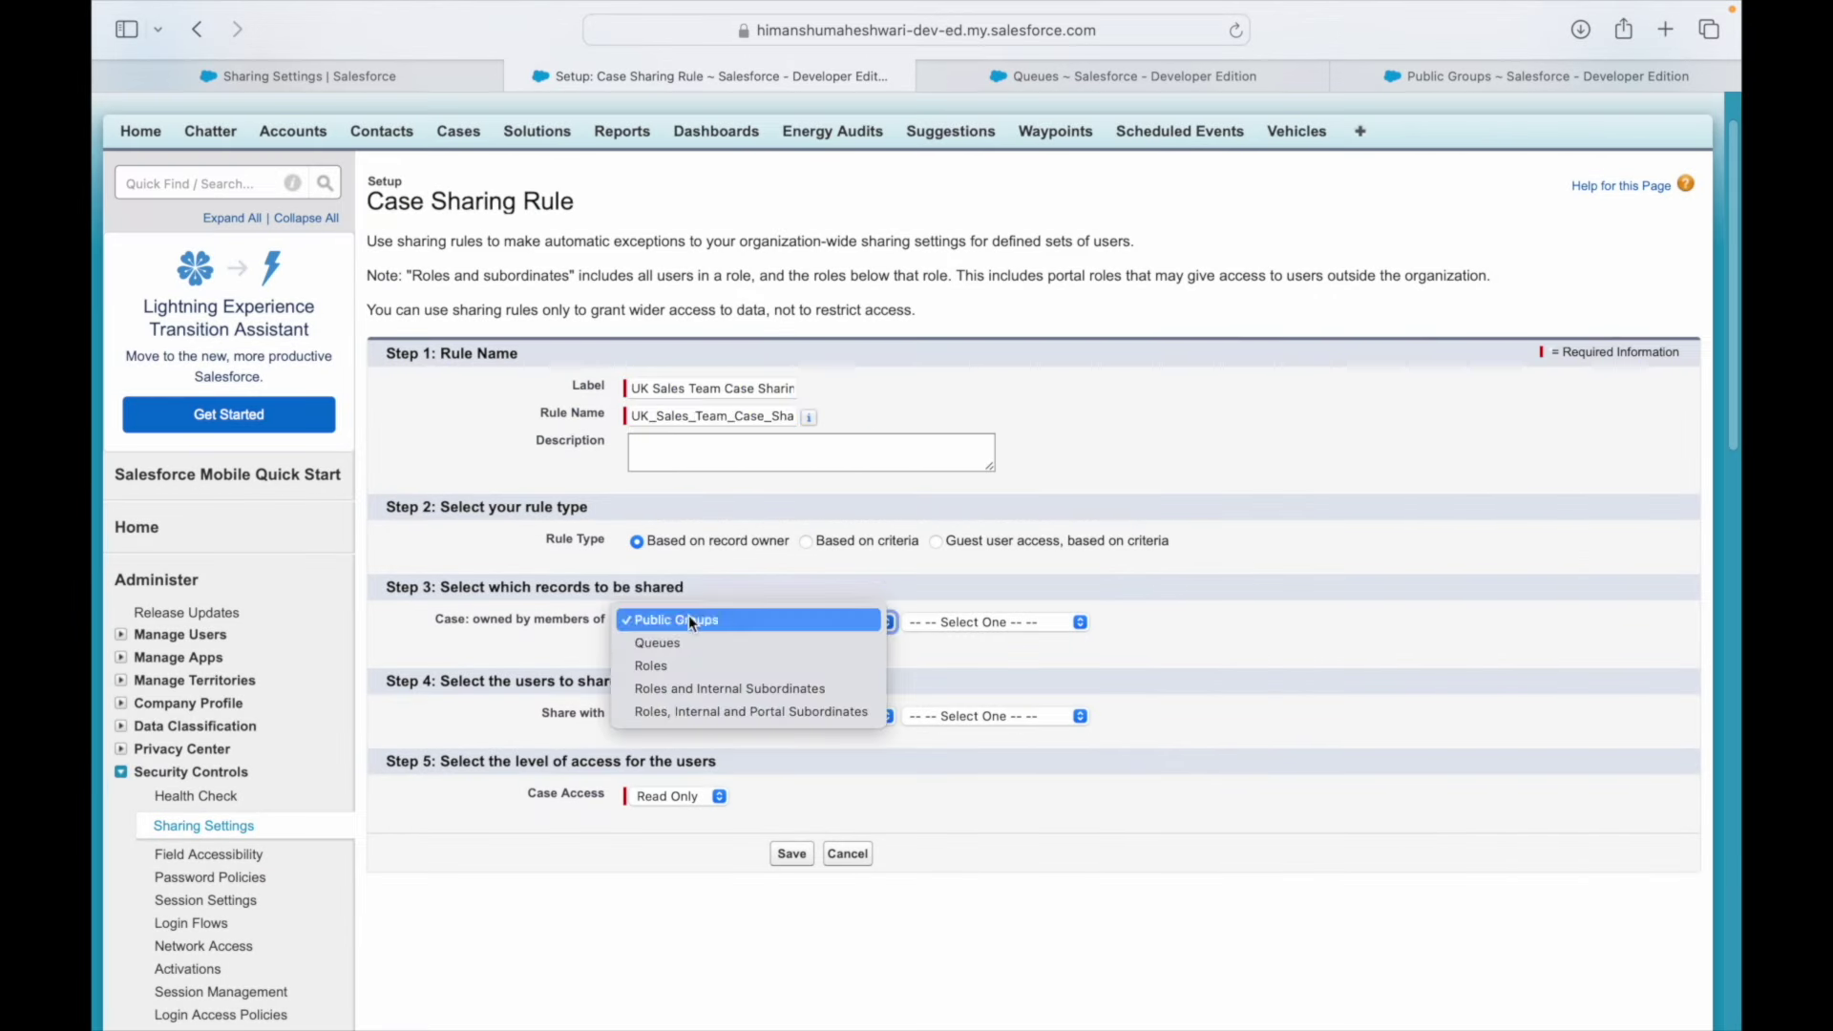
left_click(687, 622)
left_click(679, 718)
left_click(576, 656)
left_click(706, 621)
left_click(787, 642)
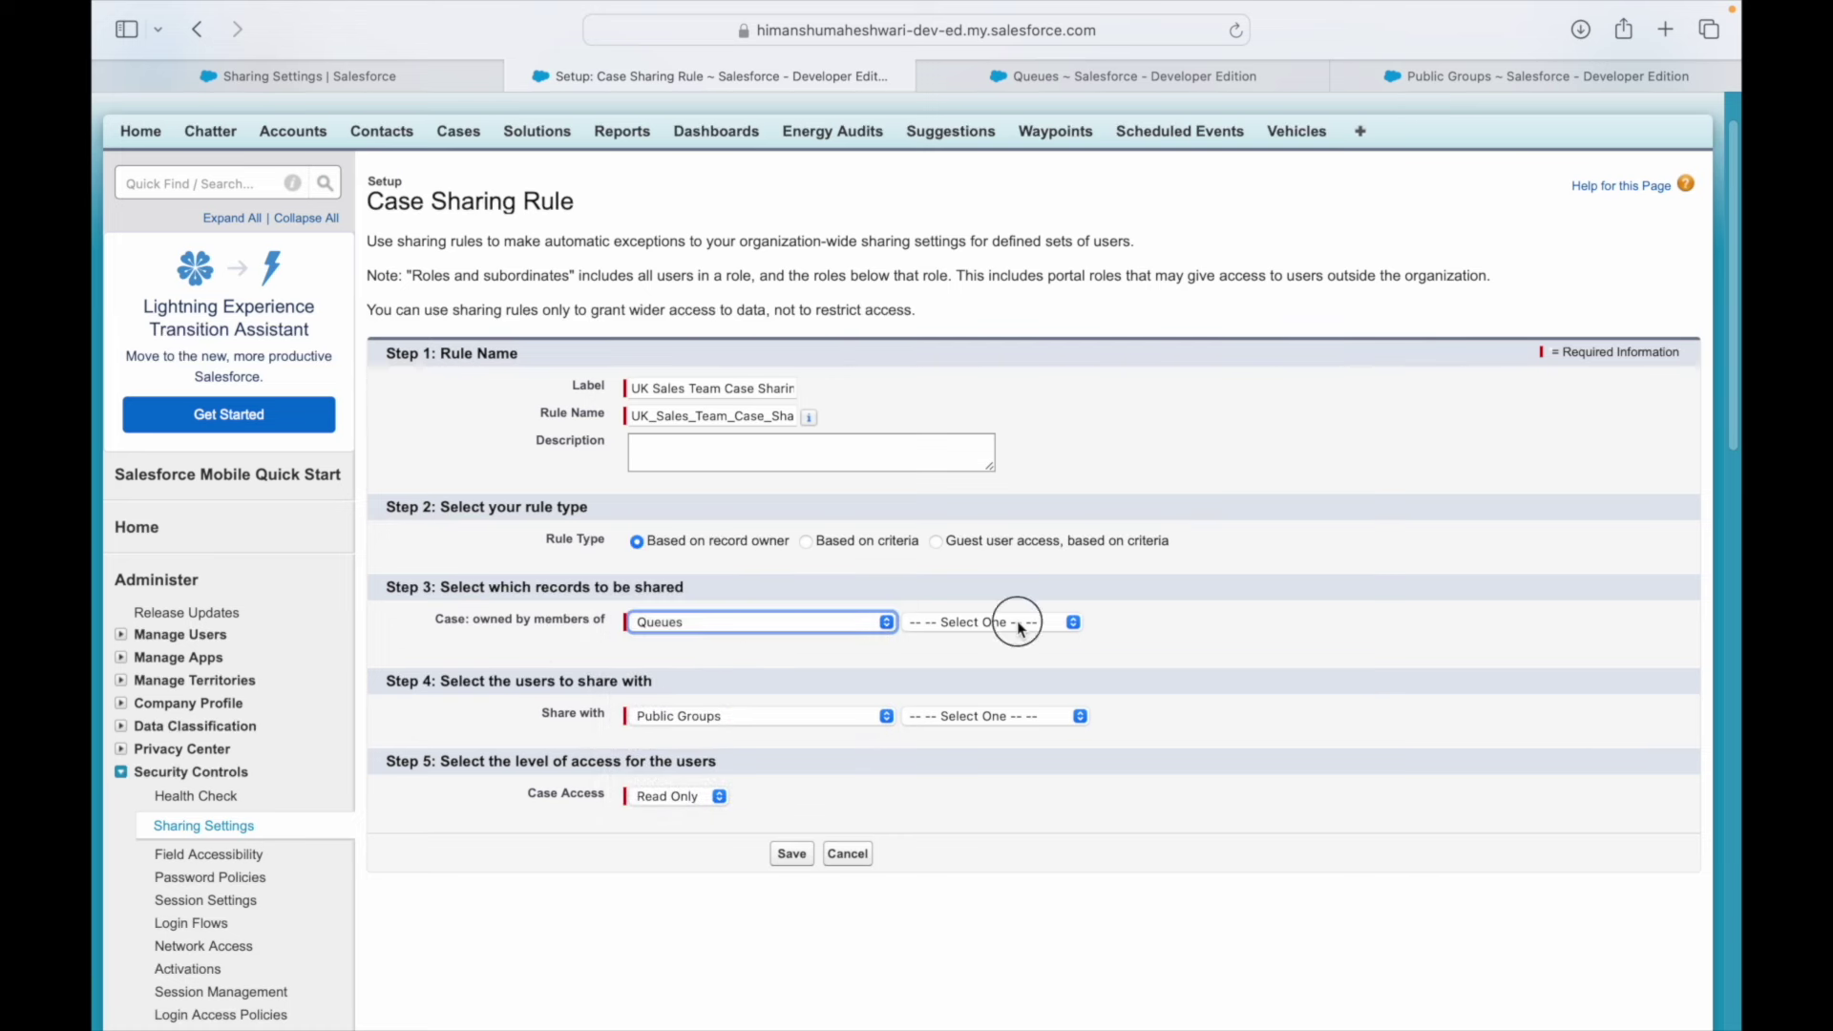
left_click(1015, 622)
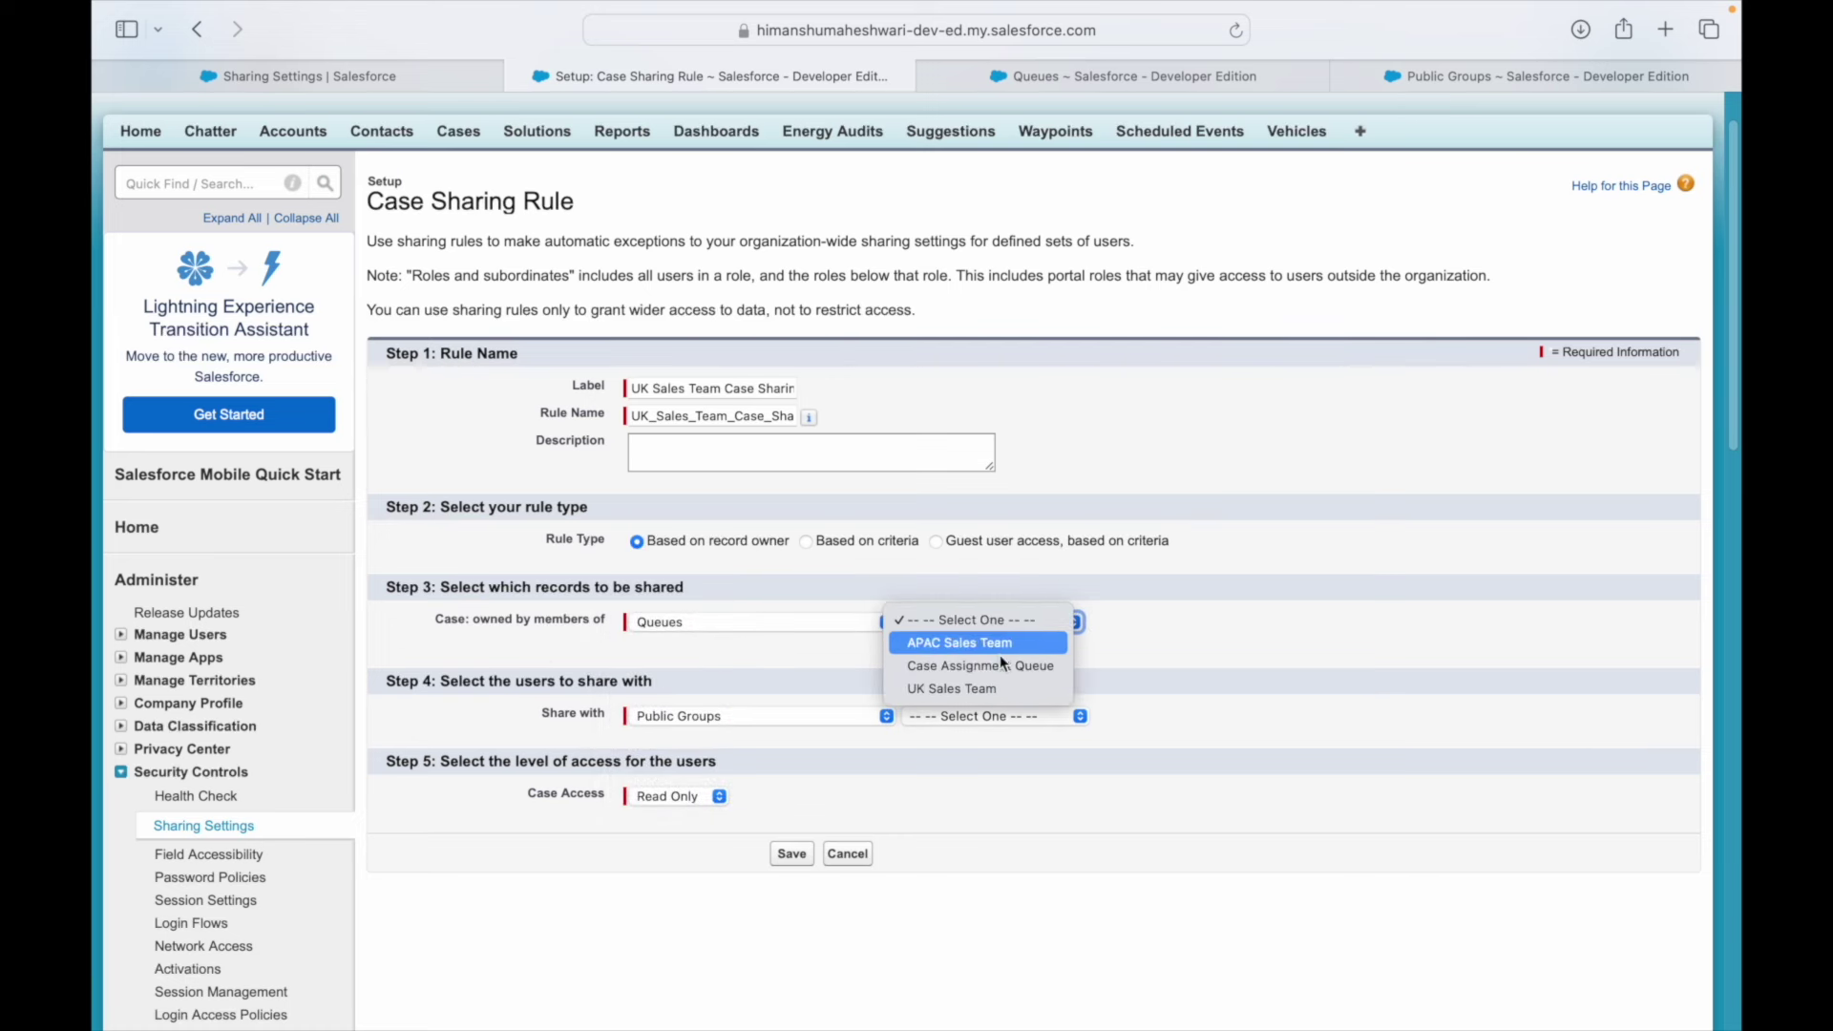
left_click(656, 718)
left_click(674, 718)
left_click(1000, 716)
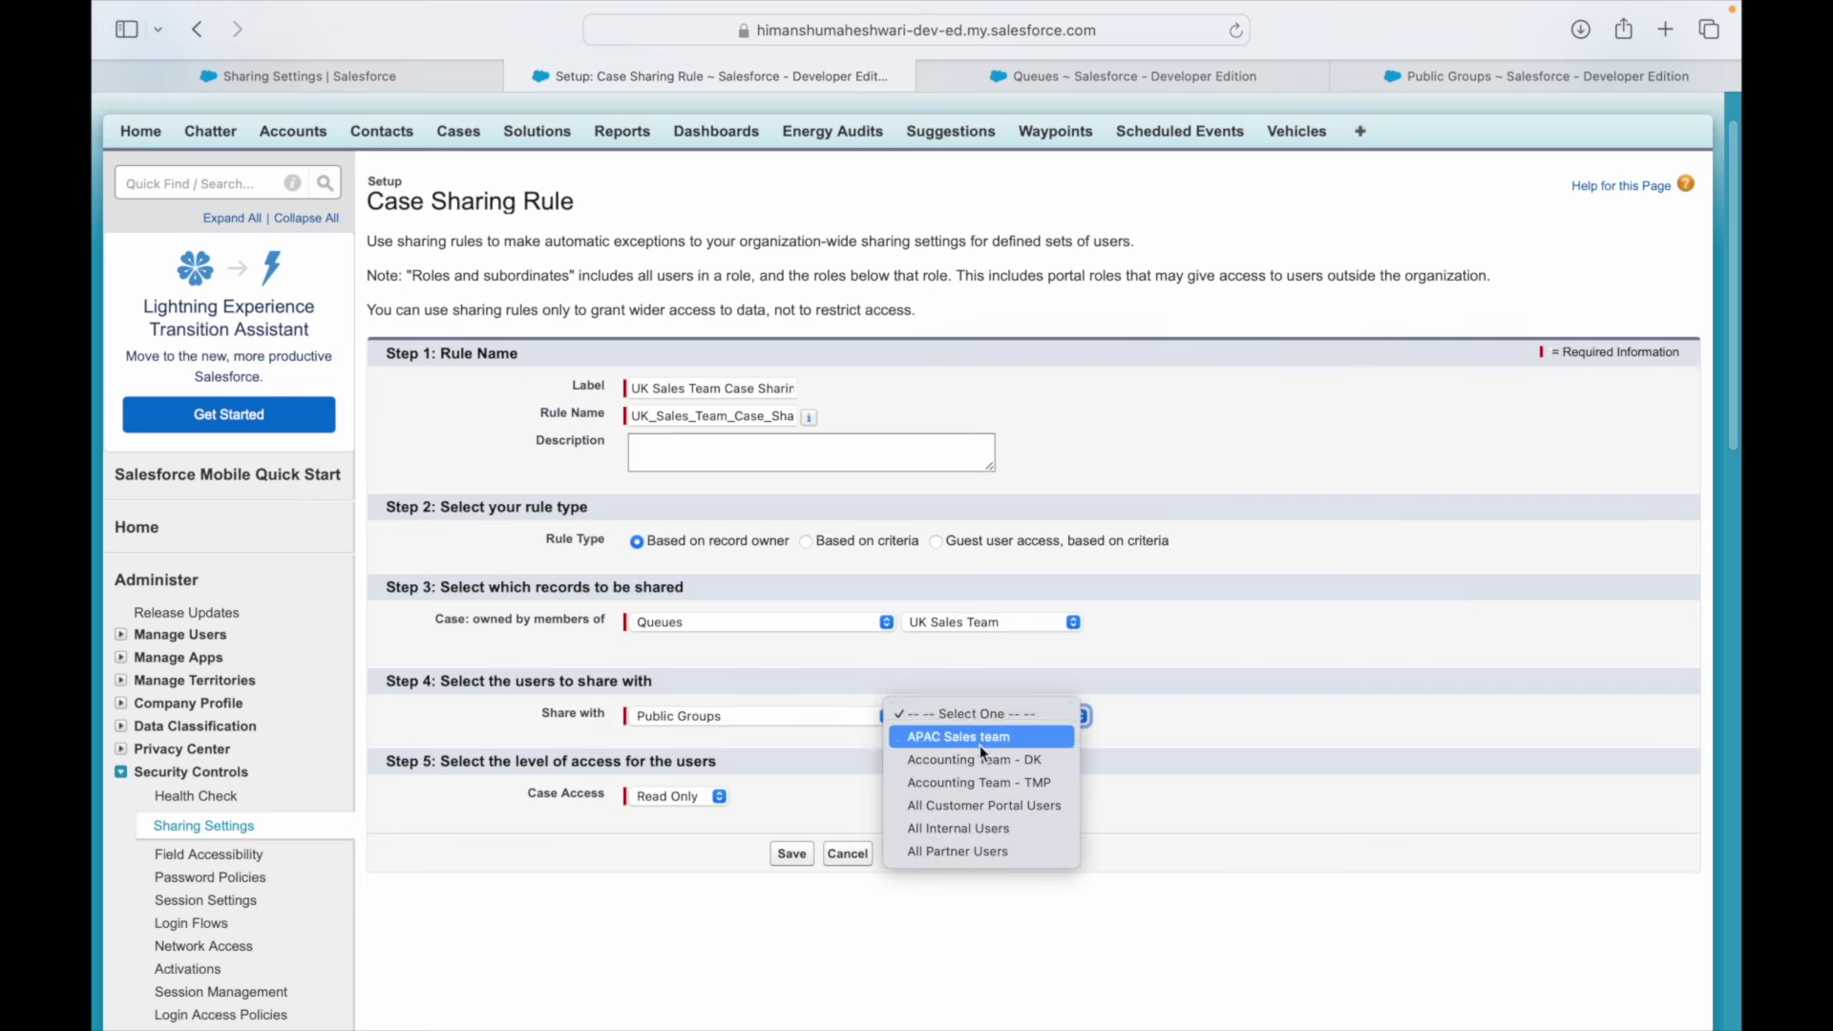
left_click(964, 737)
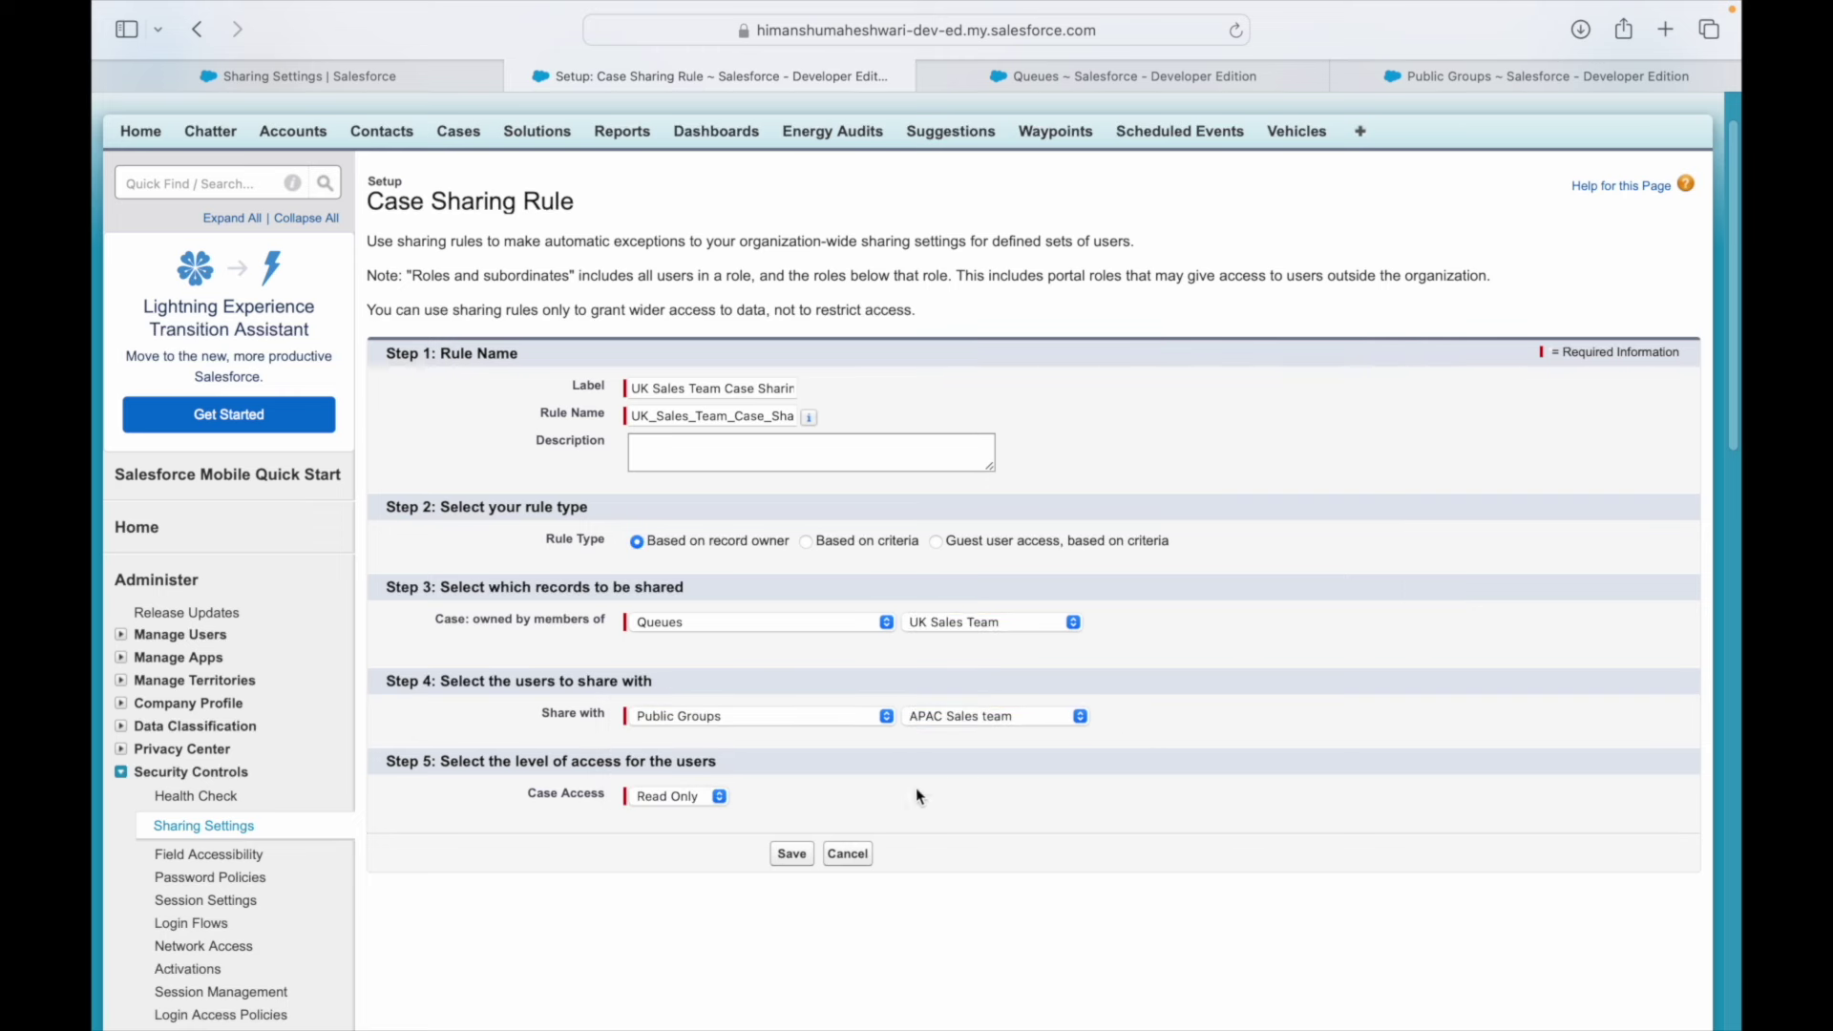
- Set case access to Read Only, save the rule and confirm the recalculation
left_click(664, 798)
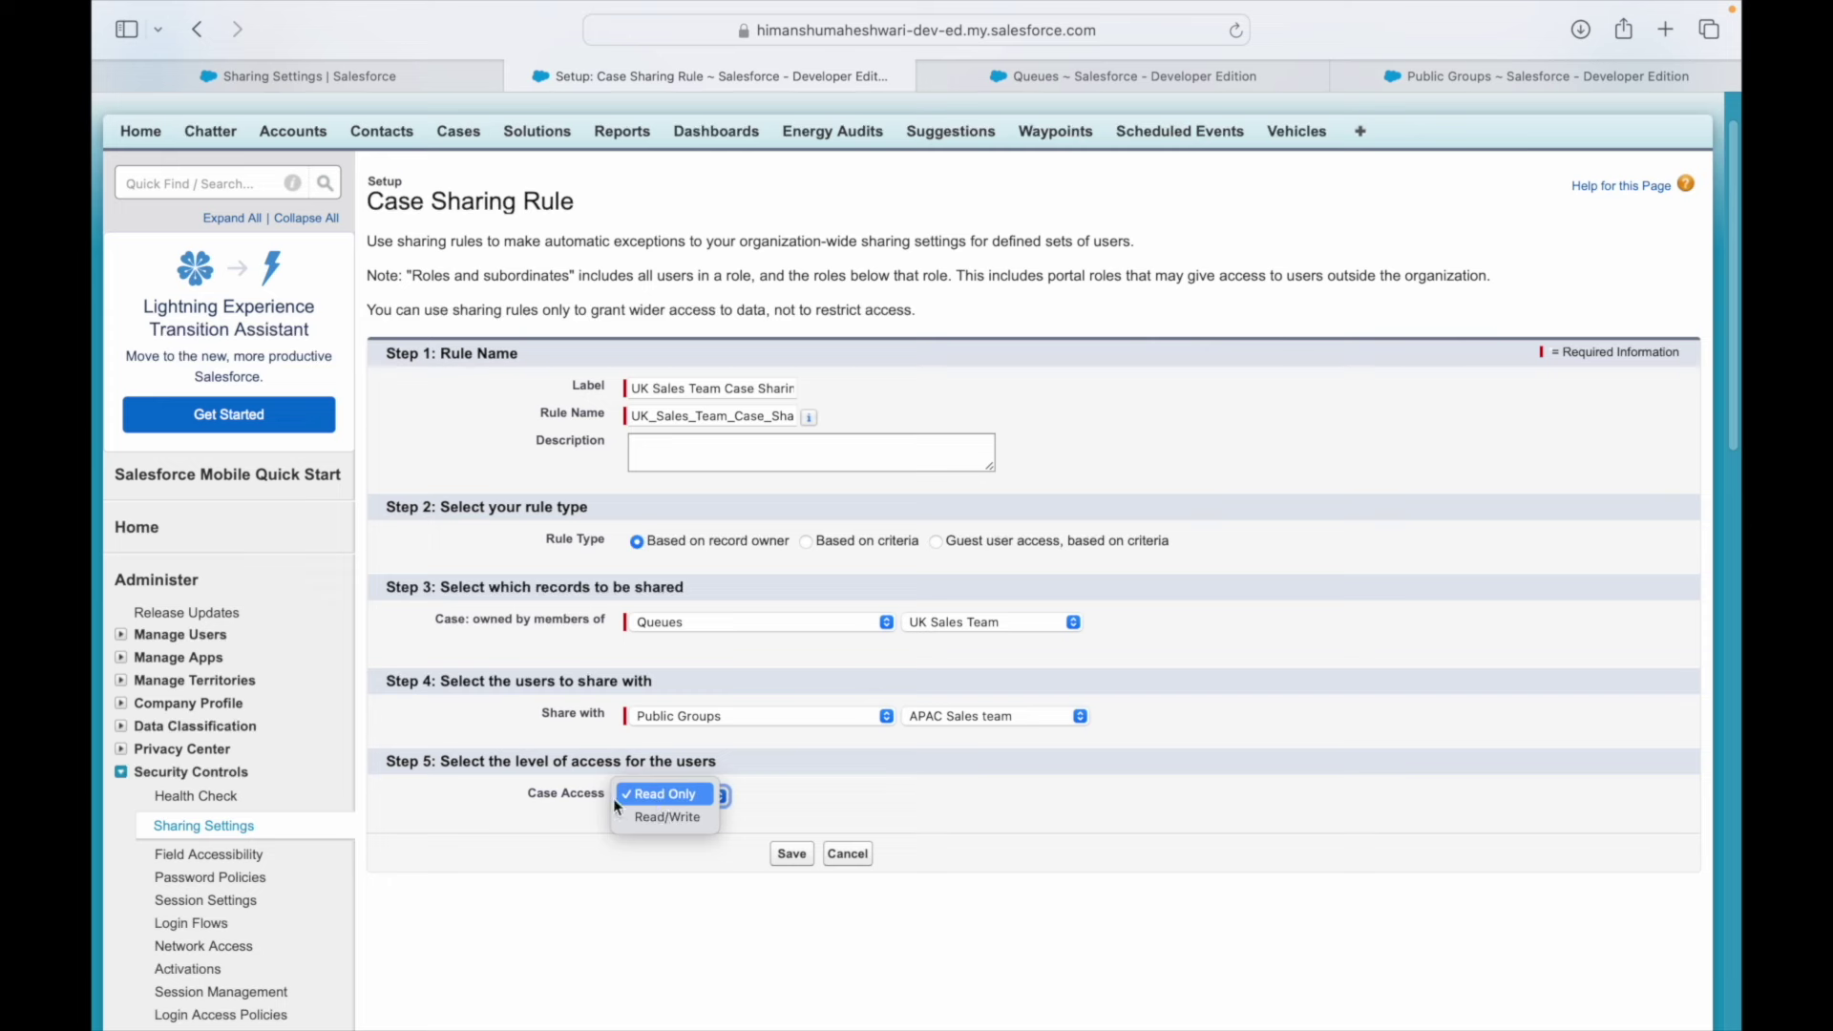
left_click(658, 795)
left_click(650, 802)
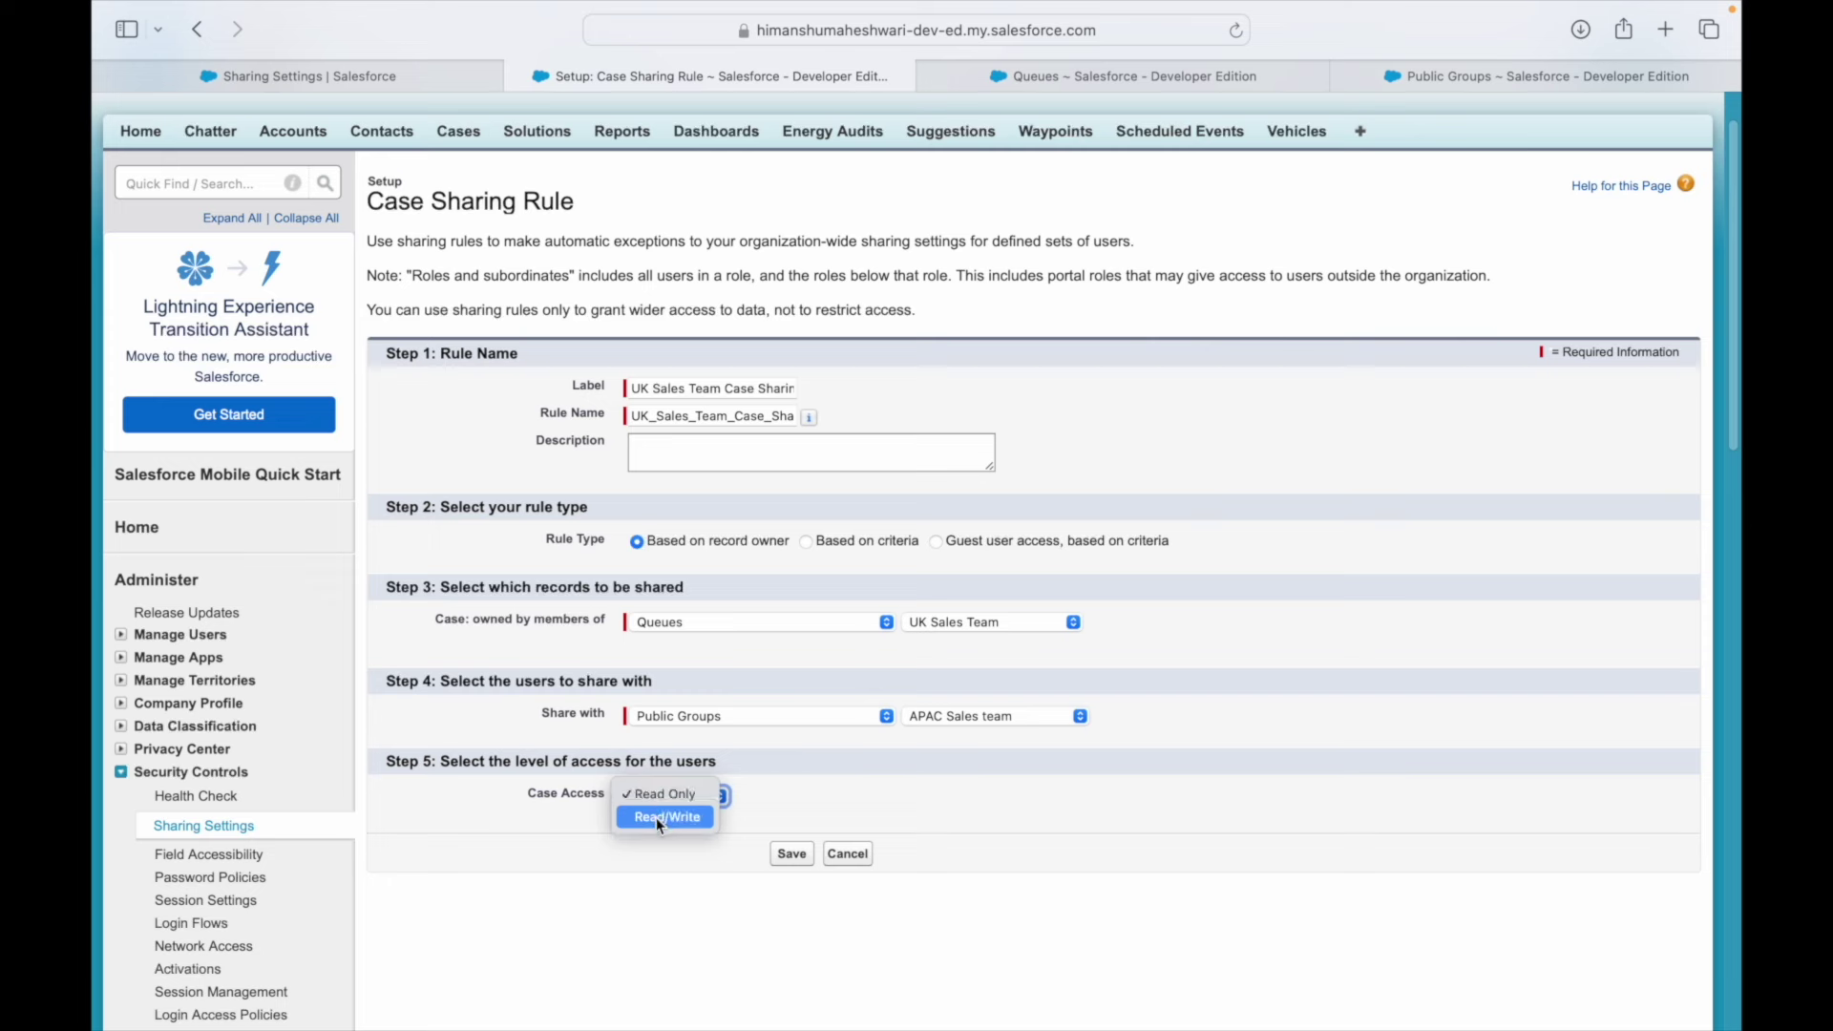
left_click(656, 817)
left_click(687, 802)
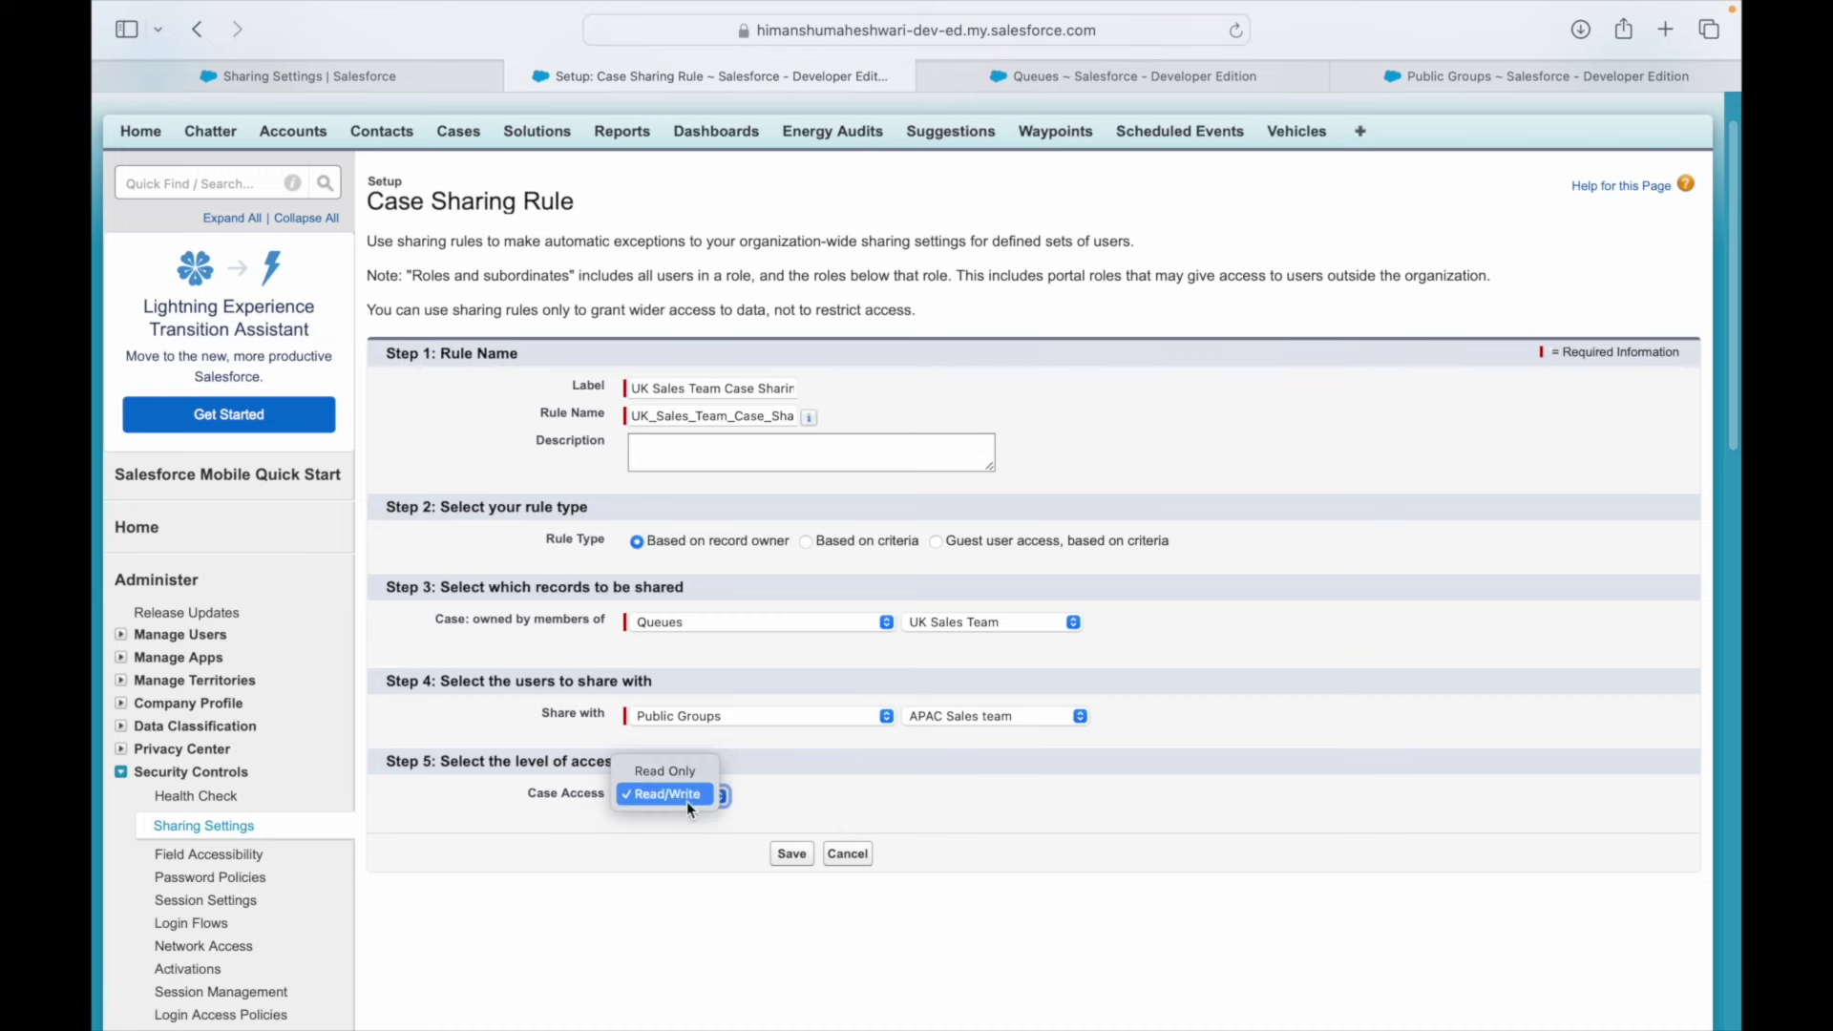
left_click(661, 769)
left_click(791, 854)
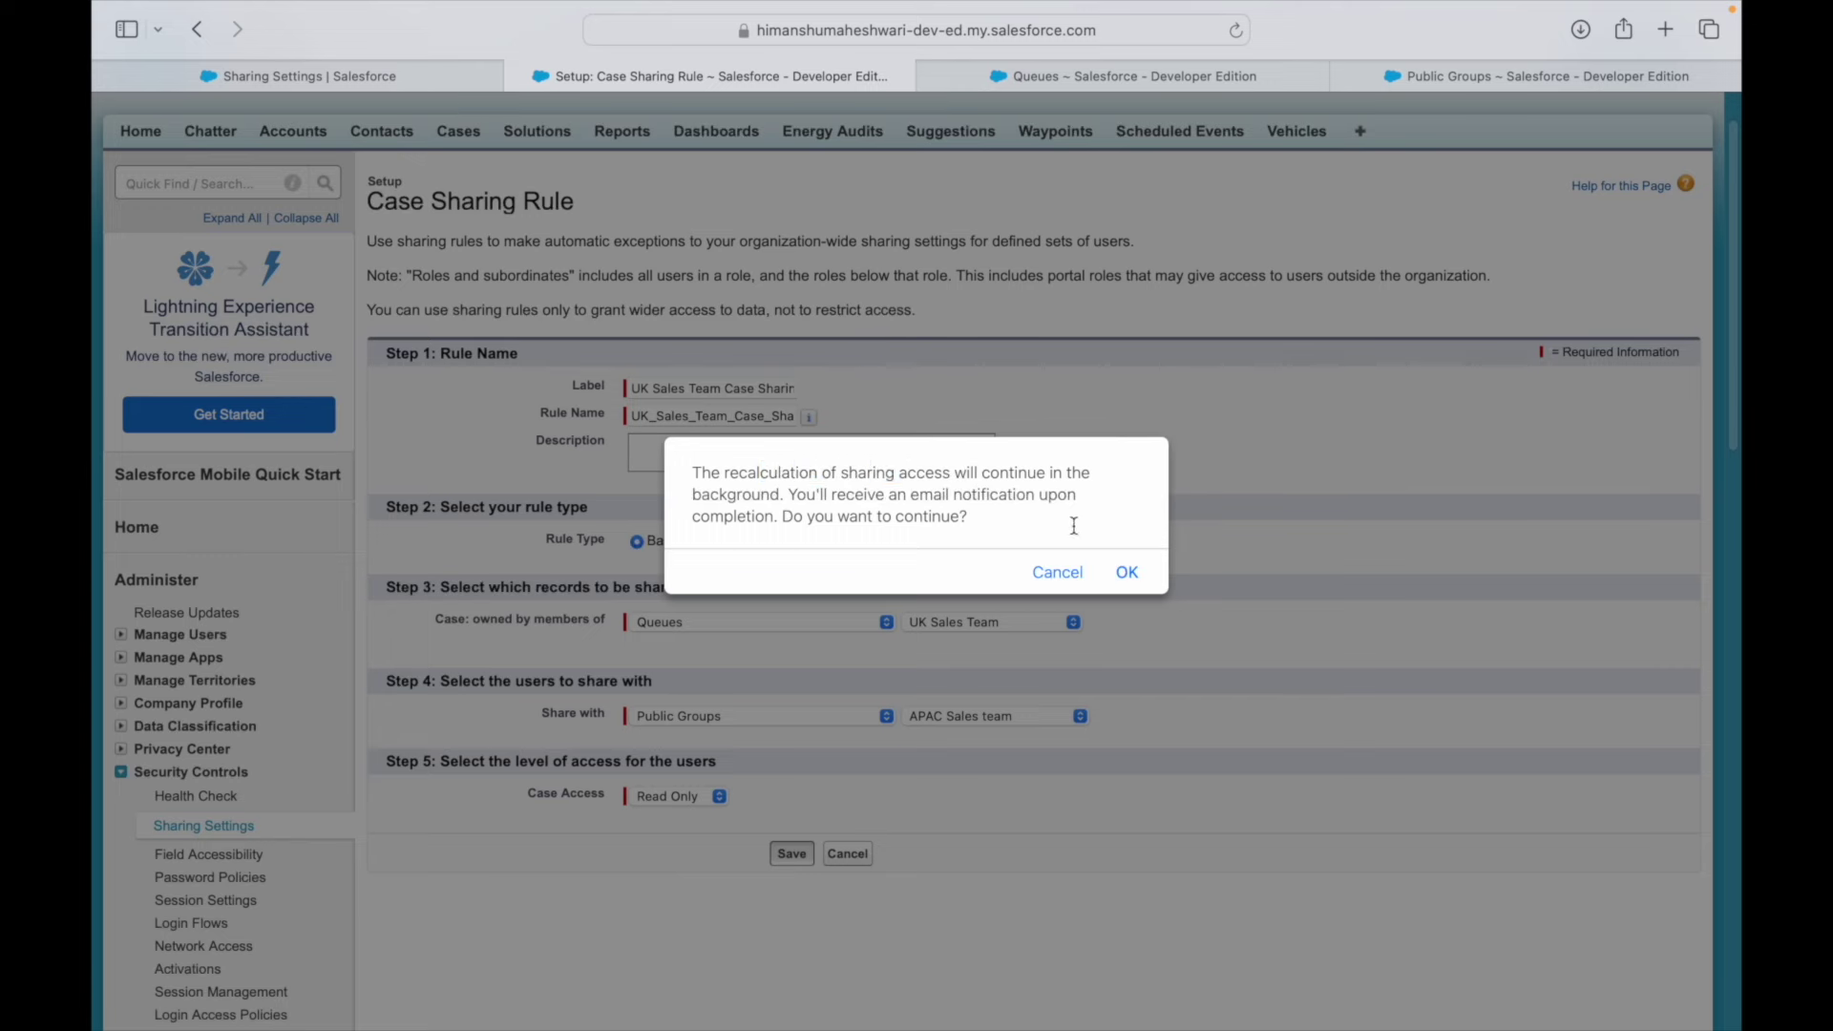
left_click(1123, 572)
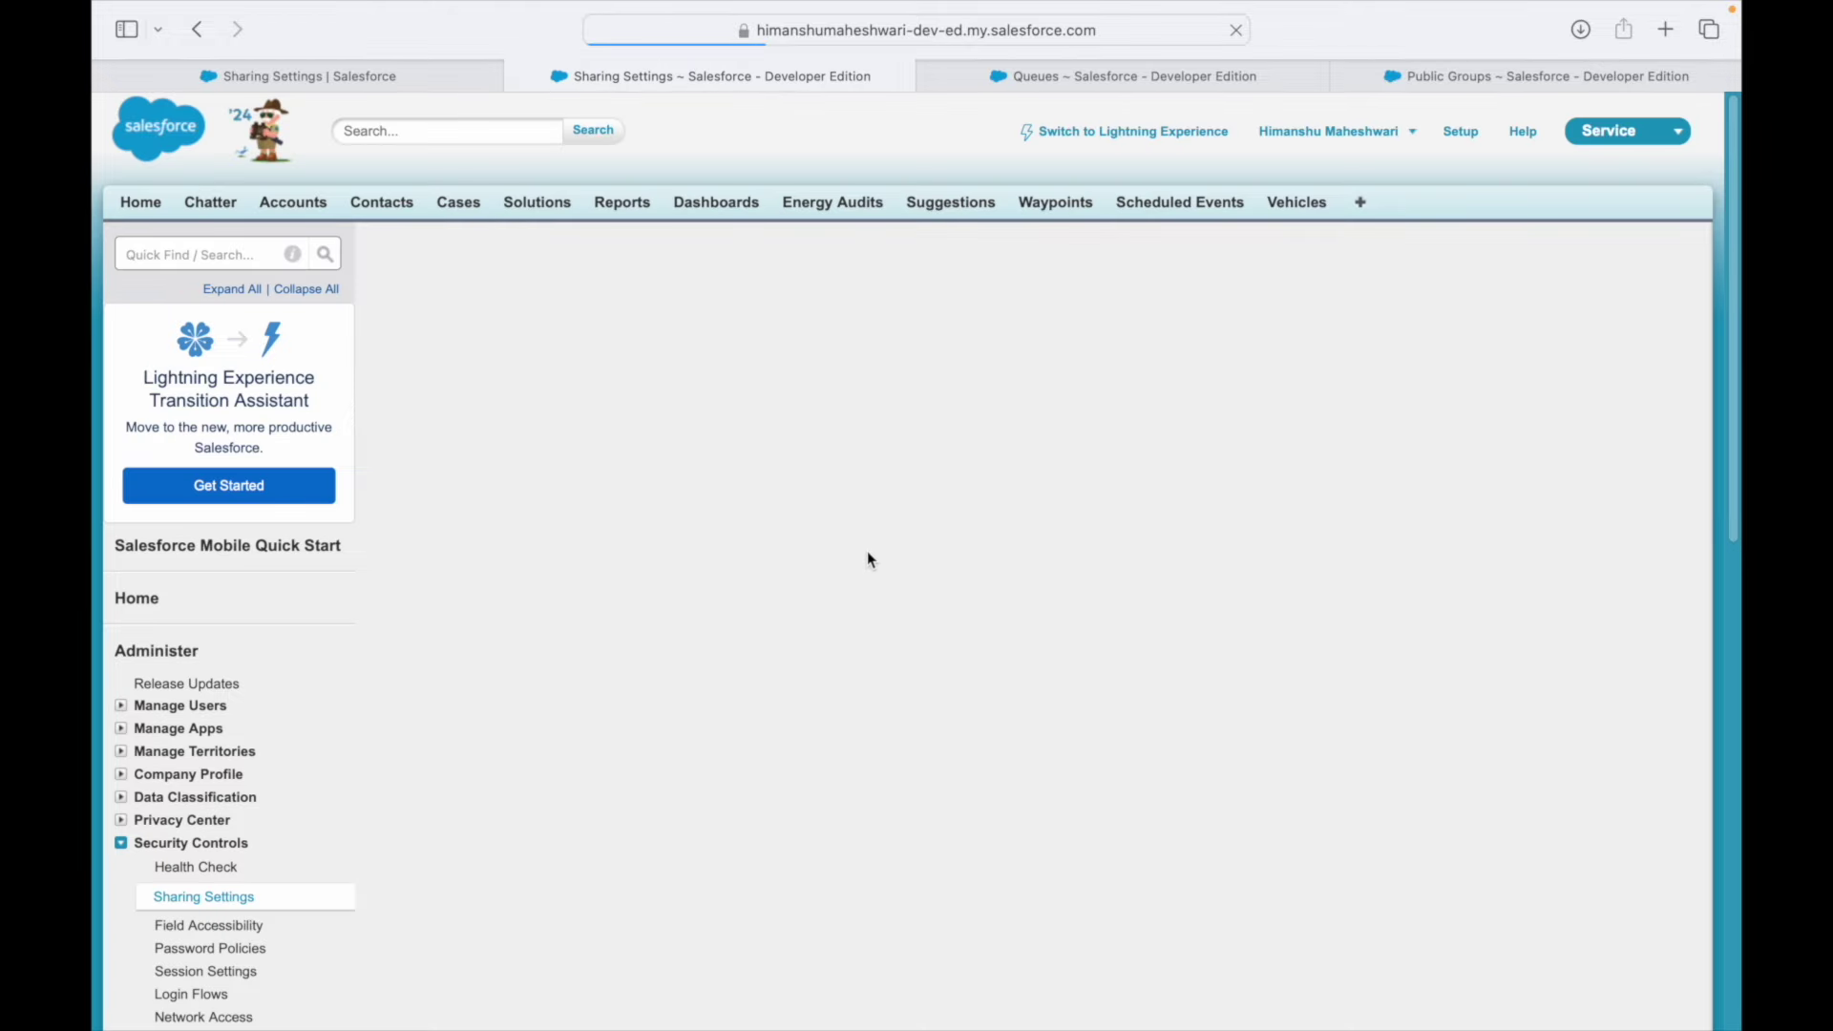
scroll(1108, 668, "down", 2)
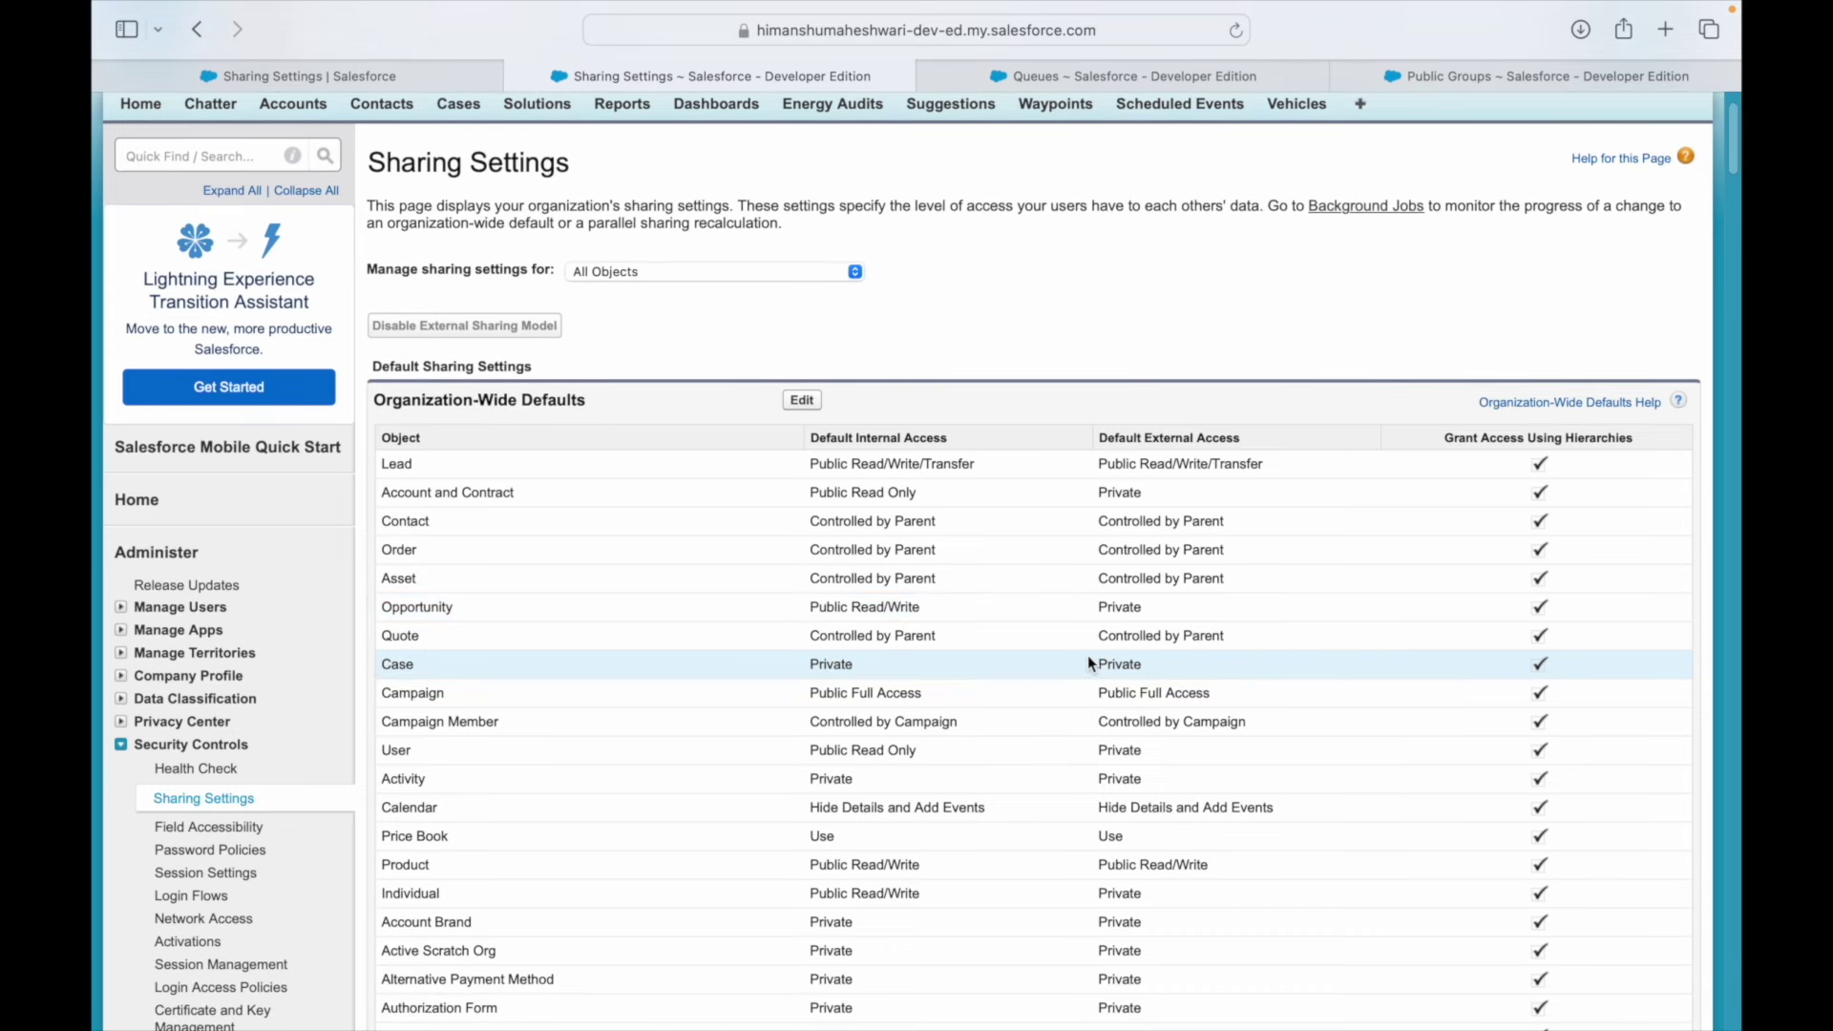
left_click_drag(382, 667, 418, 668)
left_click(424, 670)
left_click_drag(380, 668, 412, 671)
double_click(822, 662)
scroll(891, 668, "down", 20)
scroll(895, 668, "down", 15)
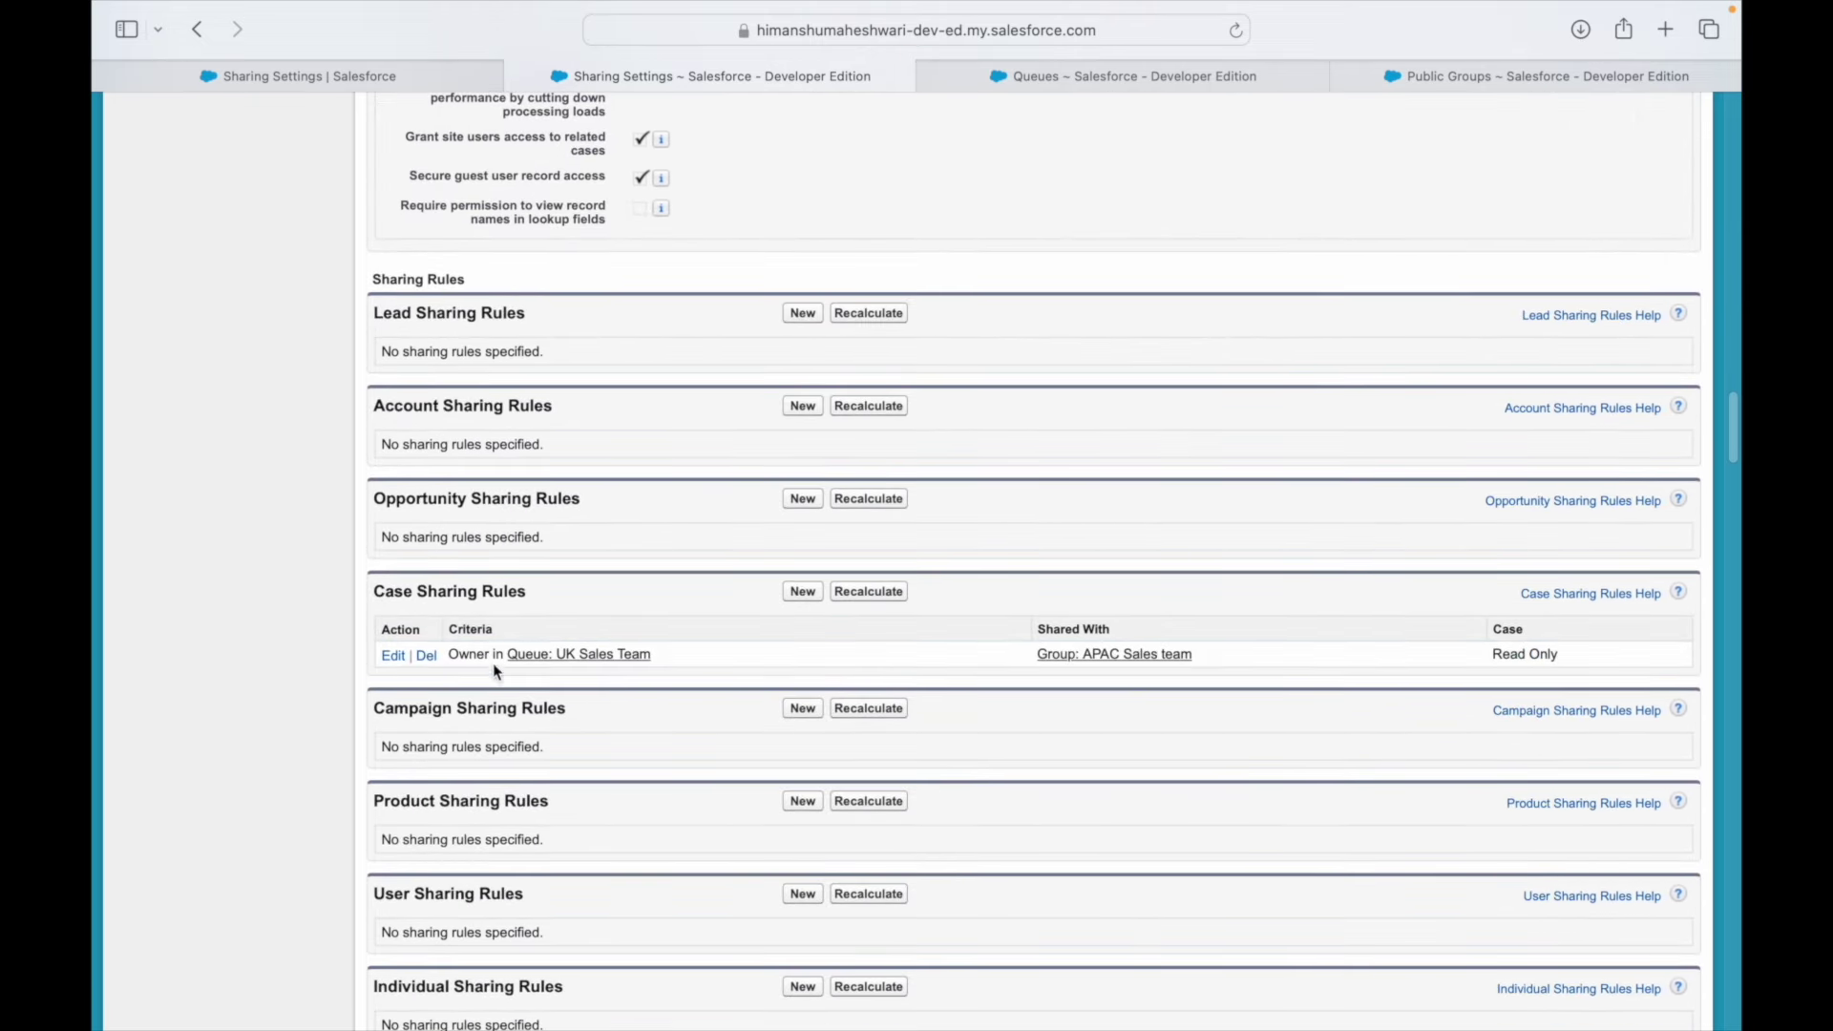
left_click_drag(468, 654, 491, 654)
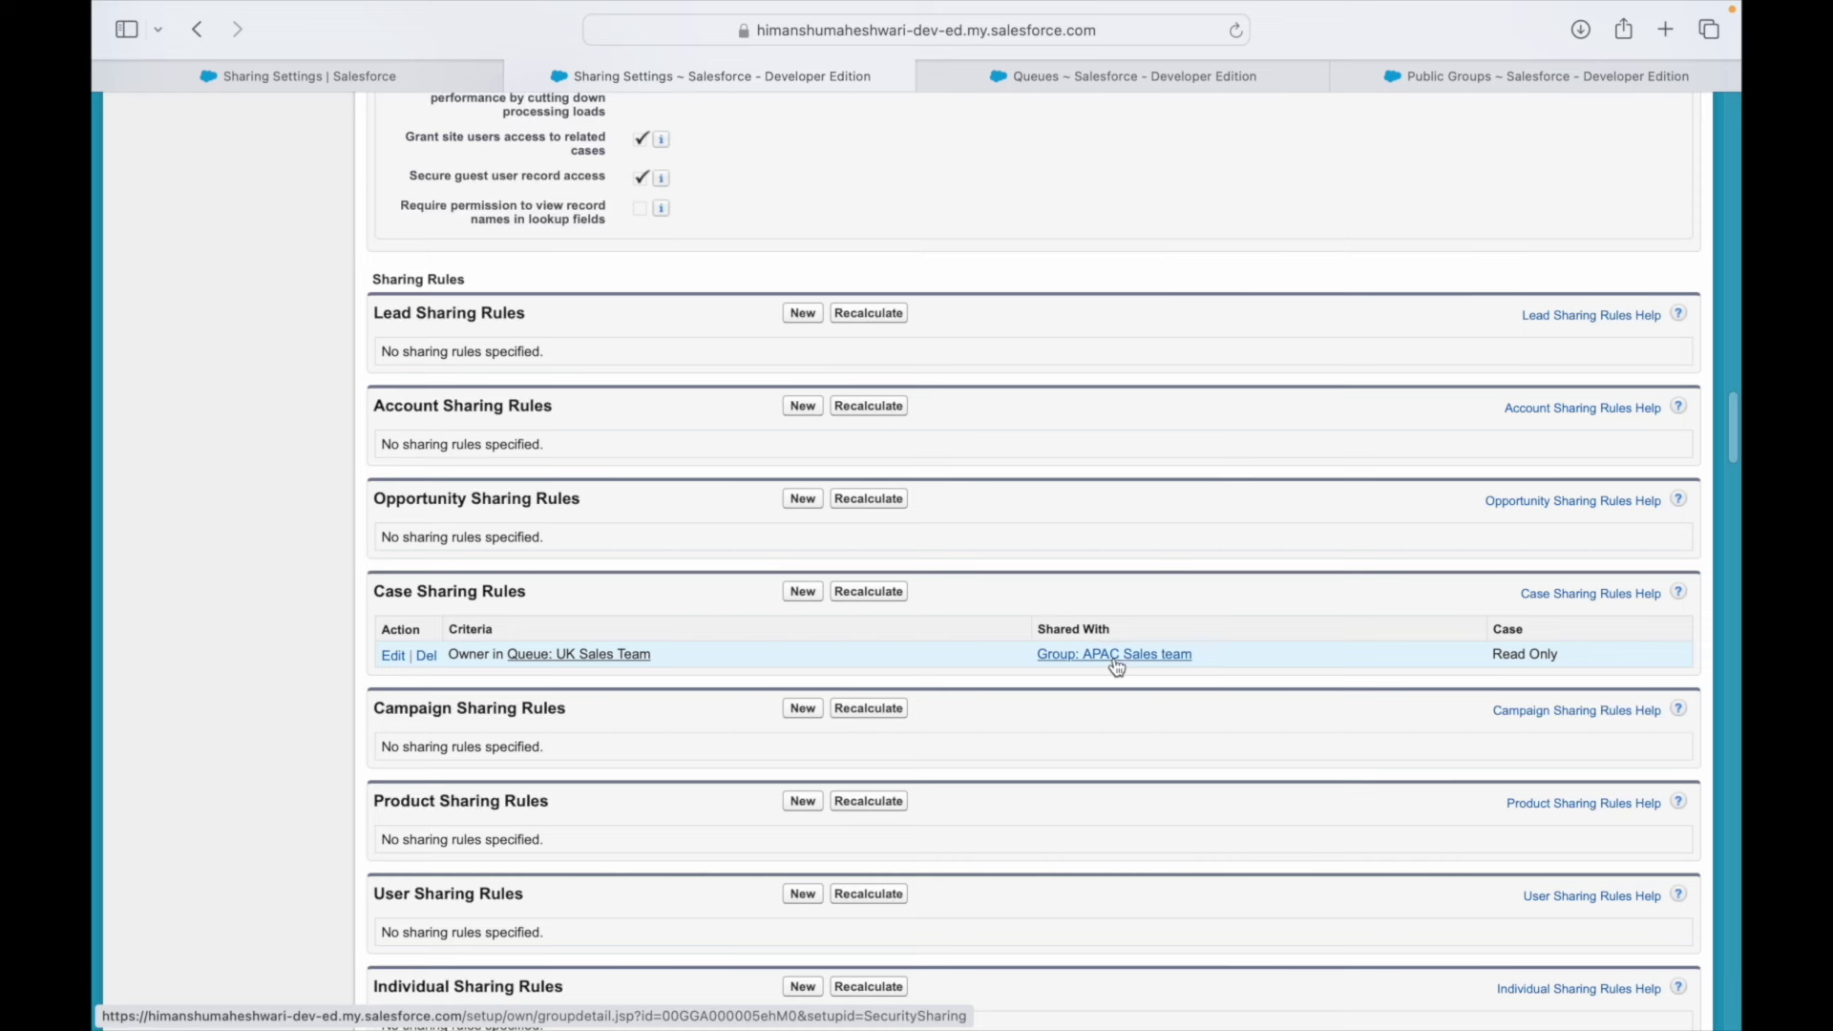
left_click_drag(1562, 655, 1497, 652)
left_click(1464, 620)
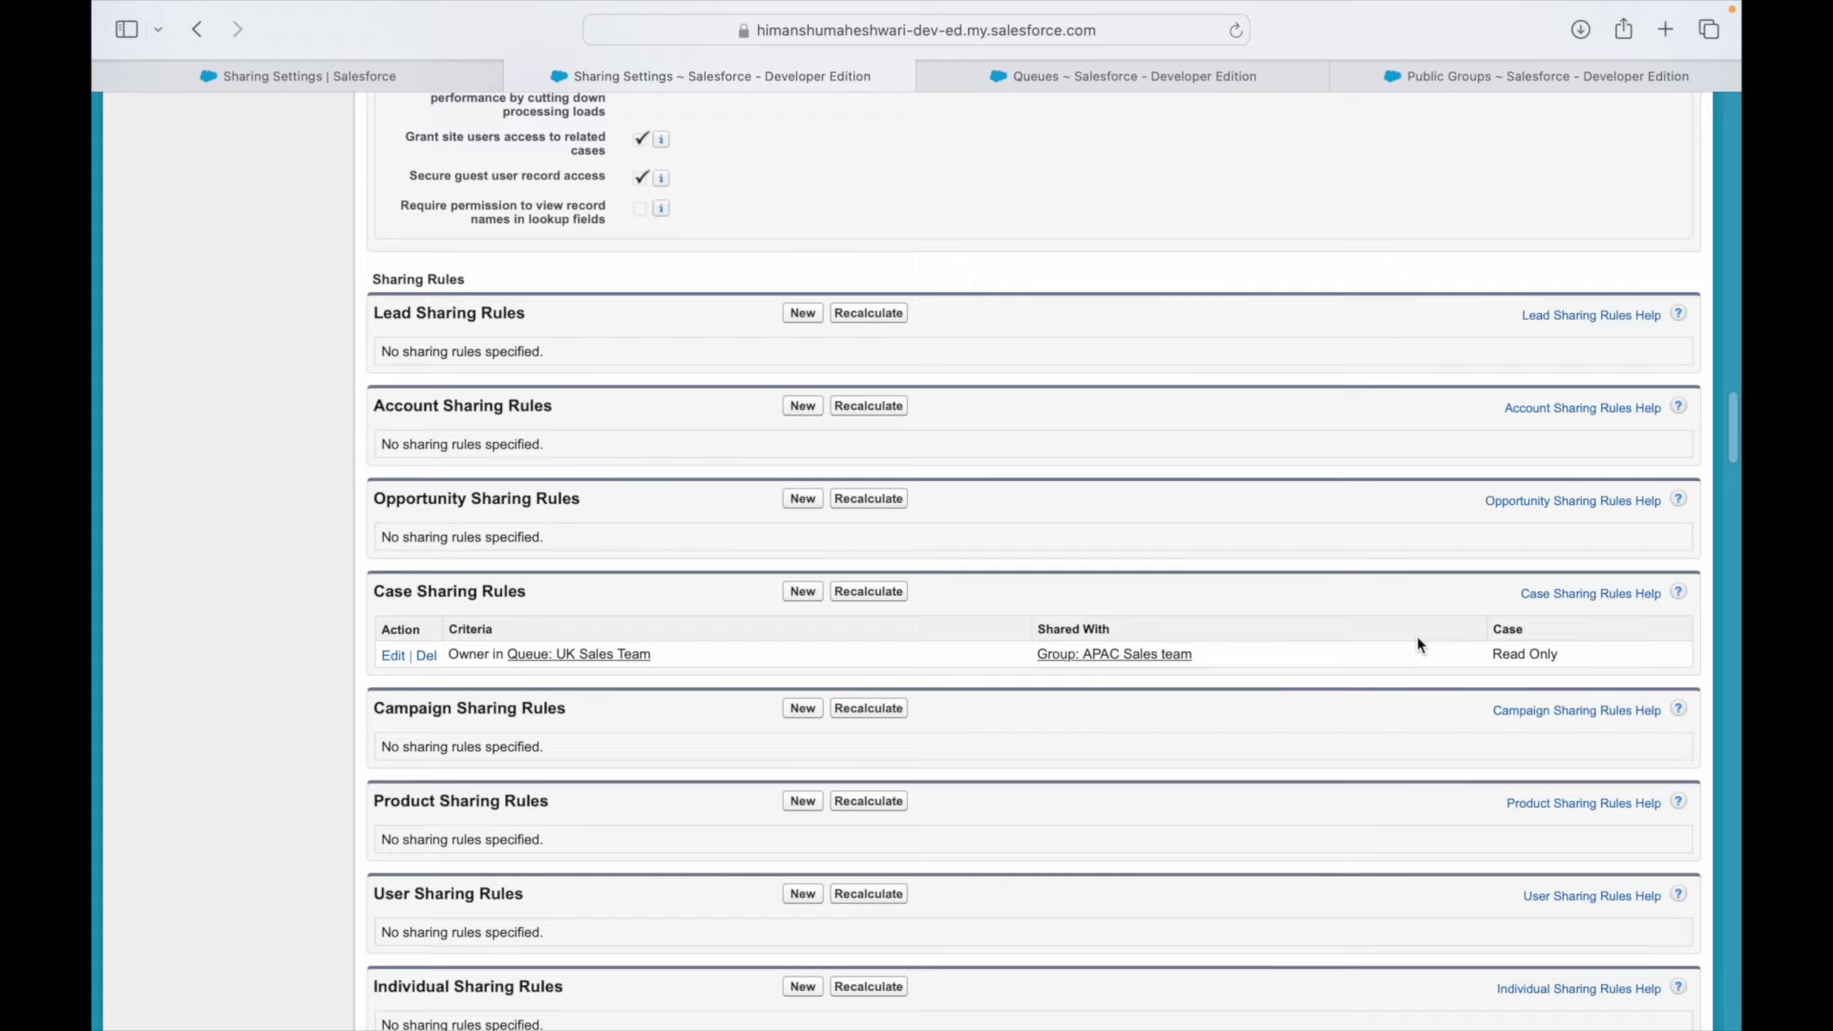
scroll(1417, 636, "up", 20)
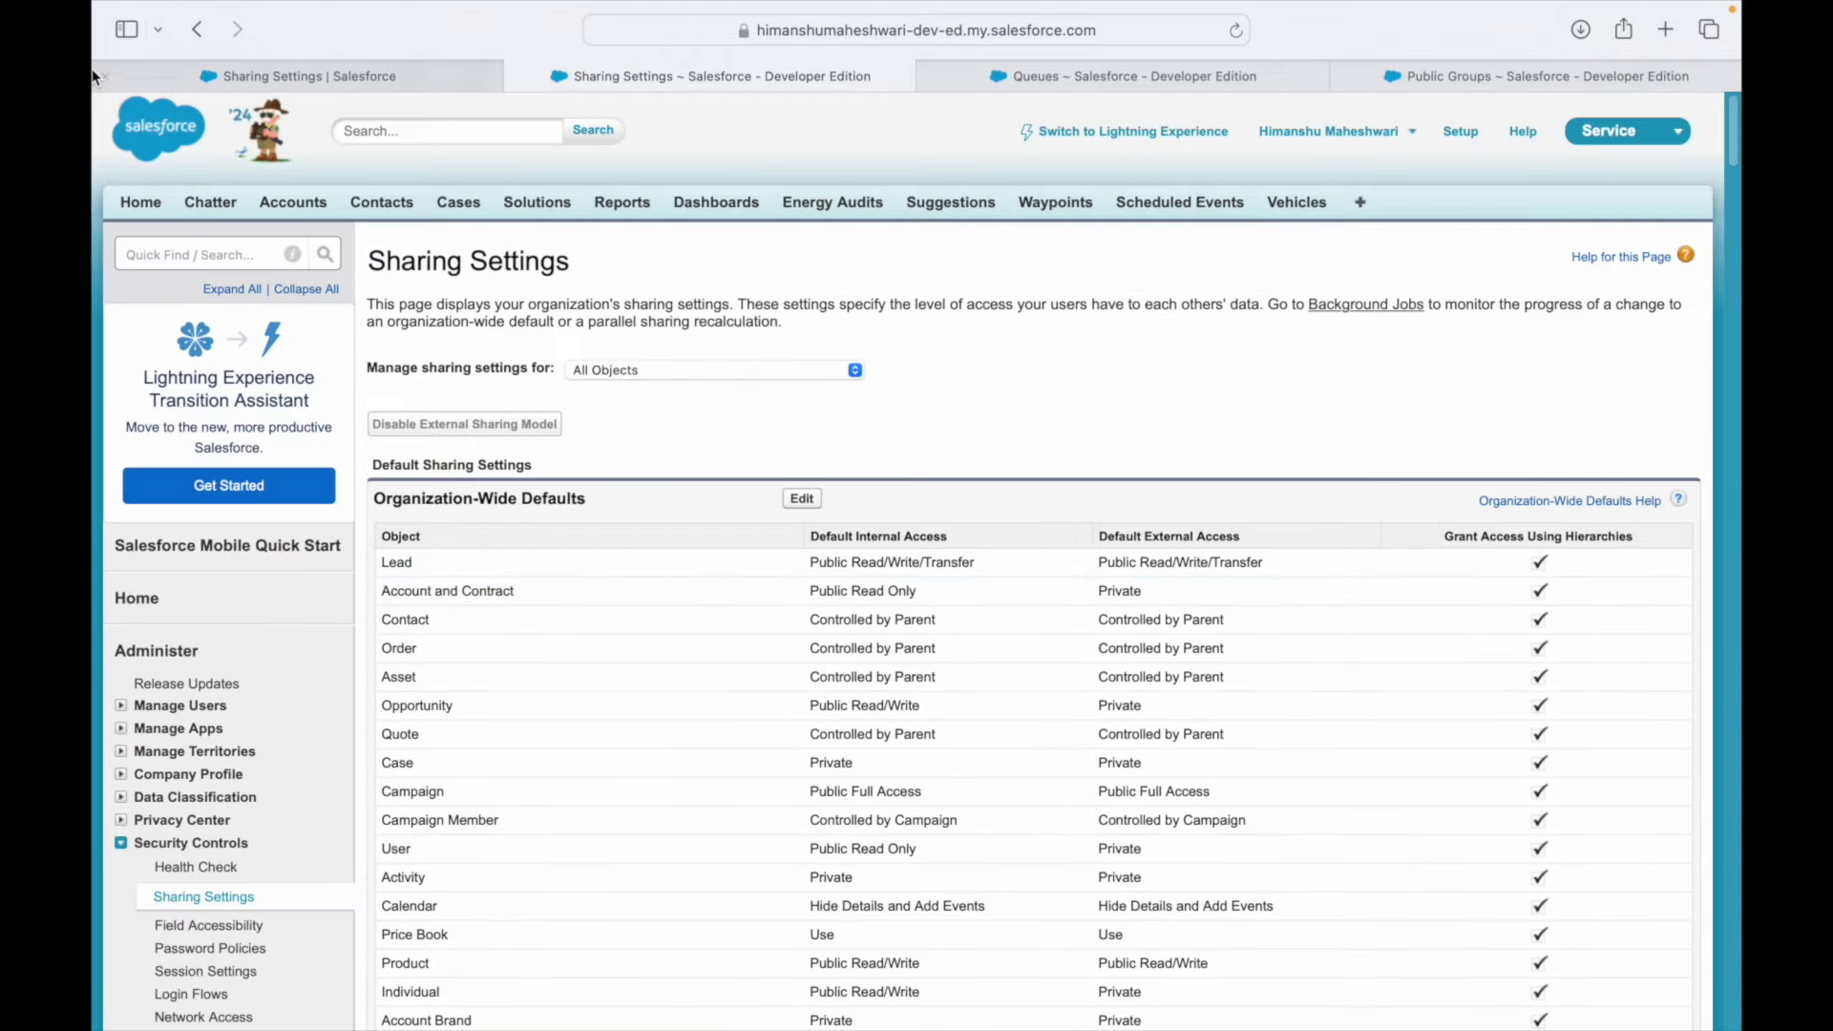
- Find Queues via Quick Find 'queue' and open the UK Sales Team queue details
left_click(177, 253)
type("queue")
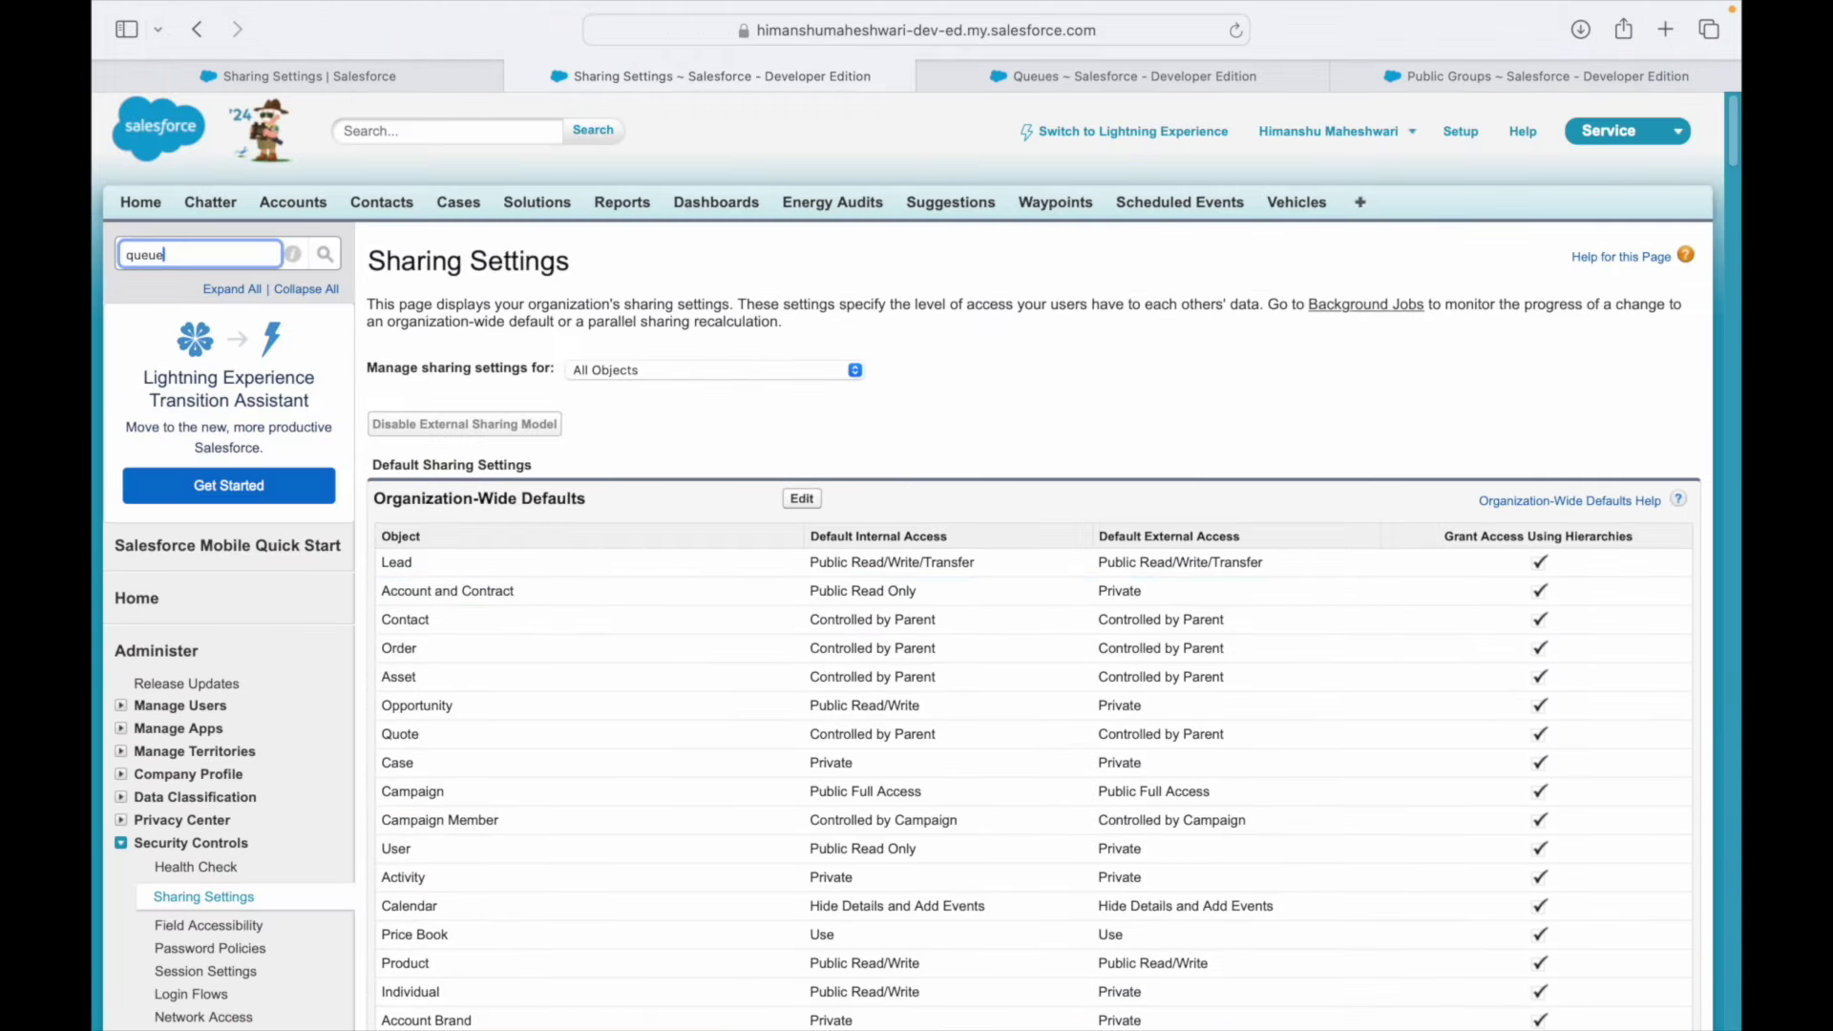
left_click(176, 409)
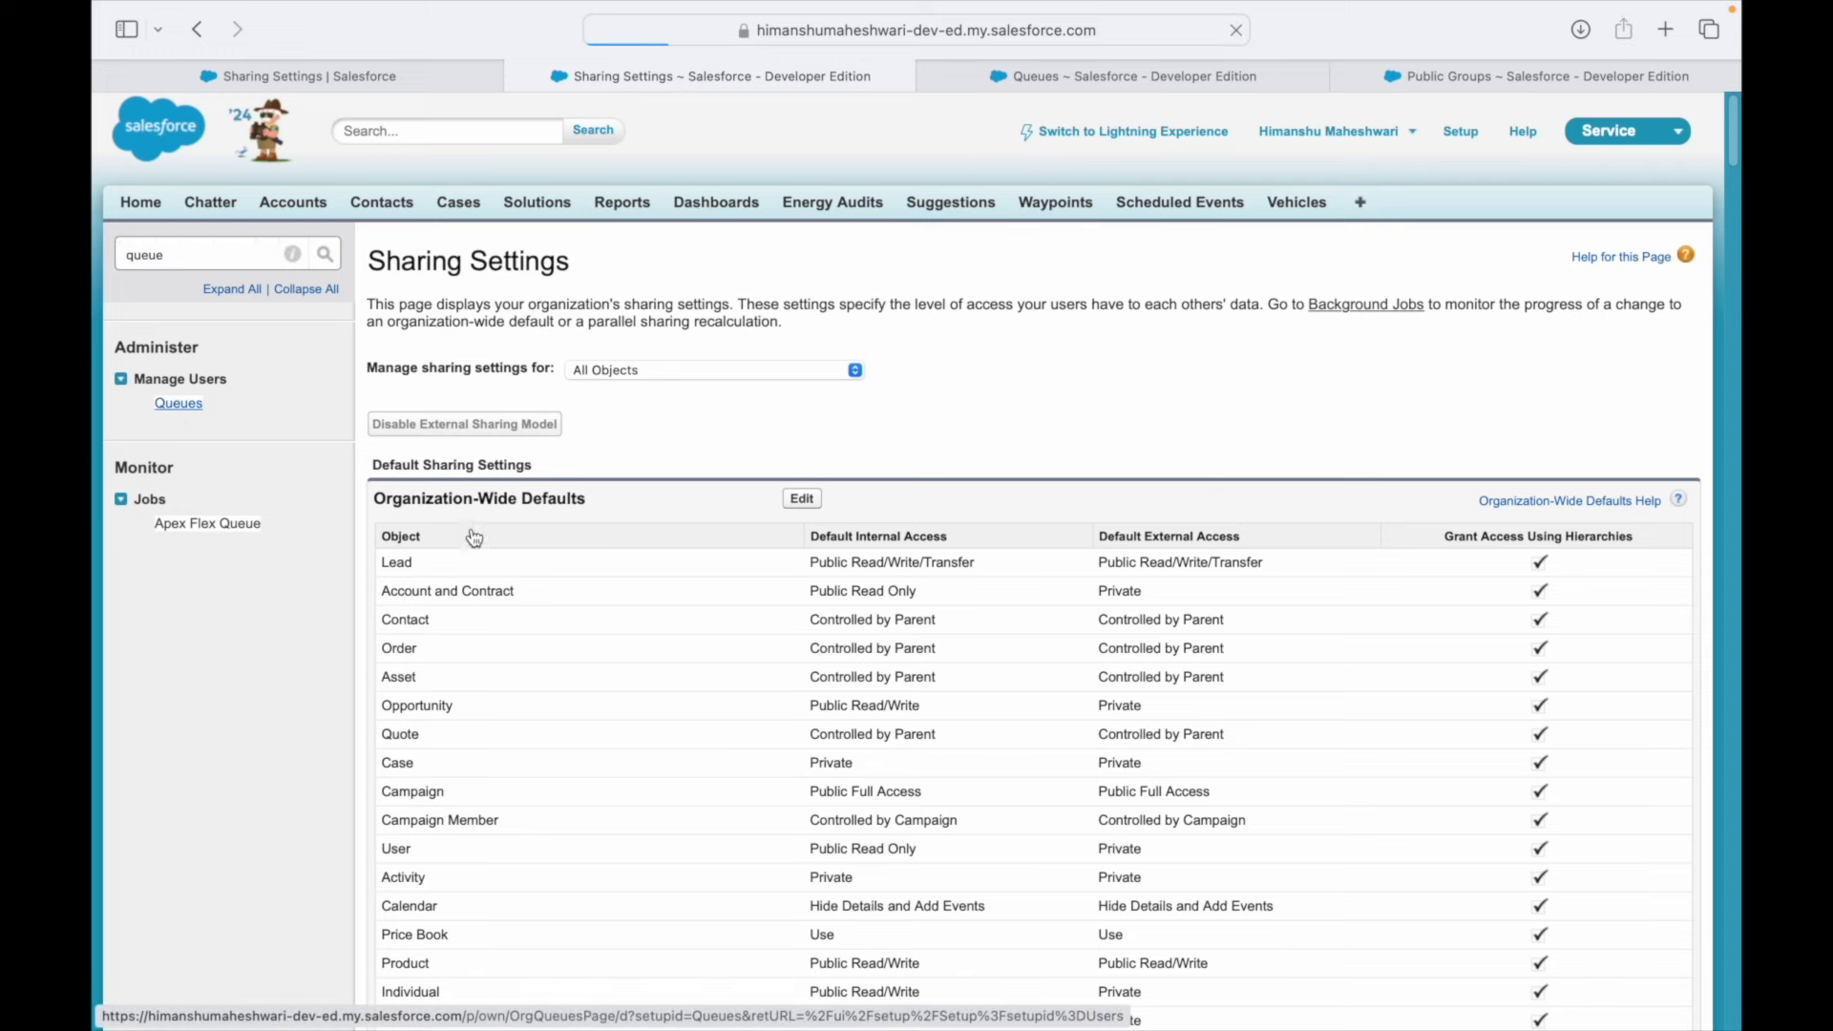
left_click(501, 552)
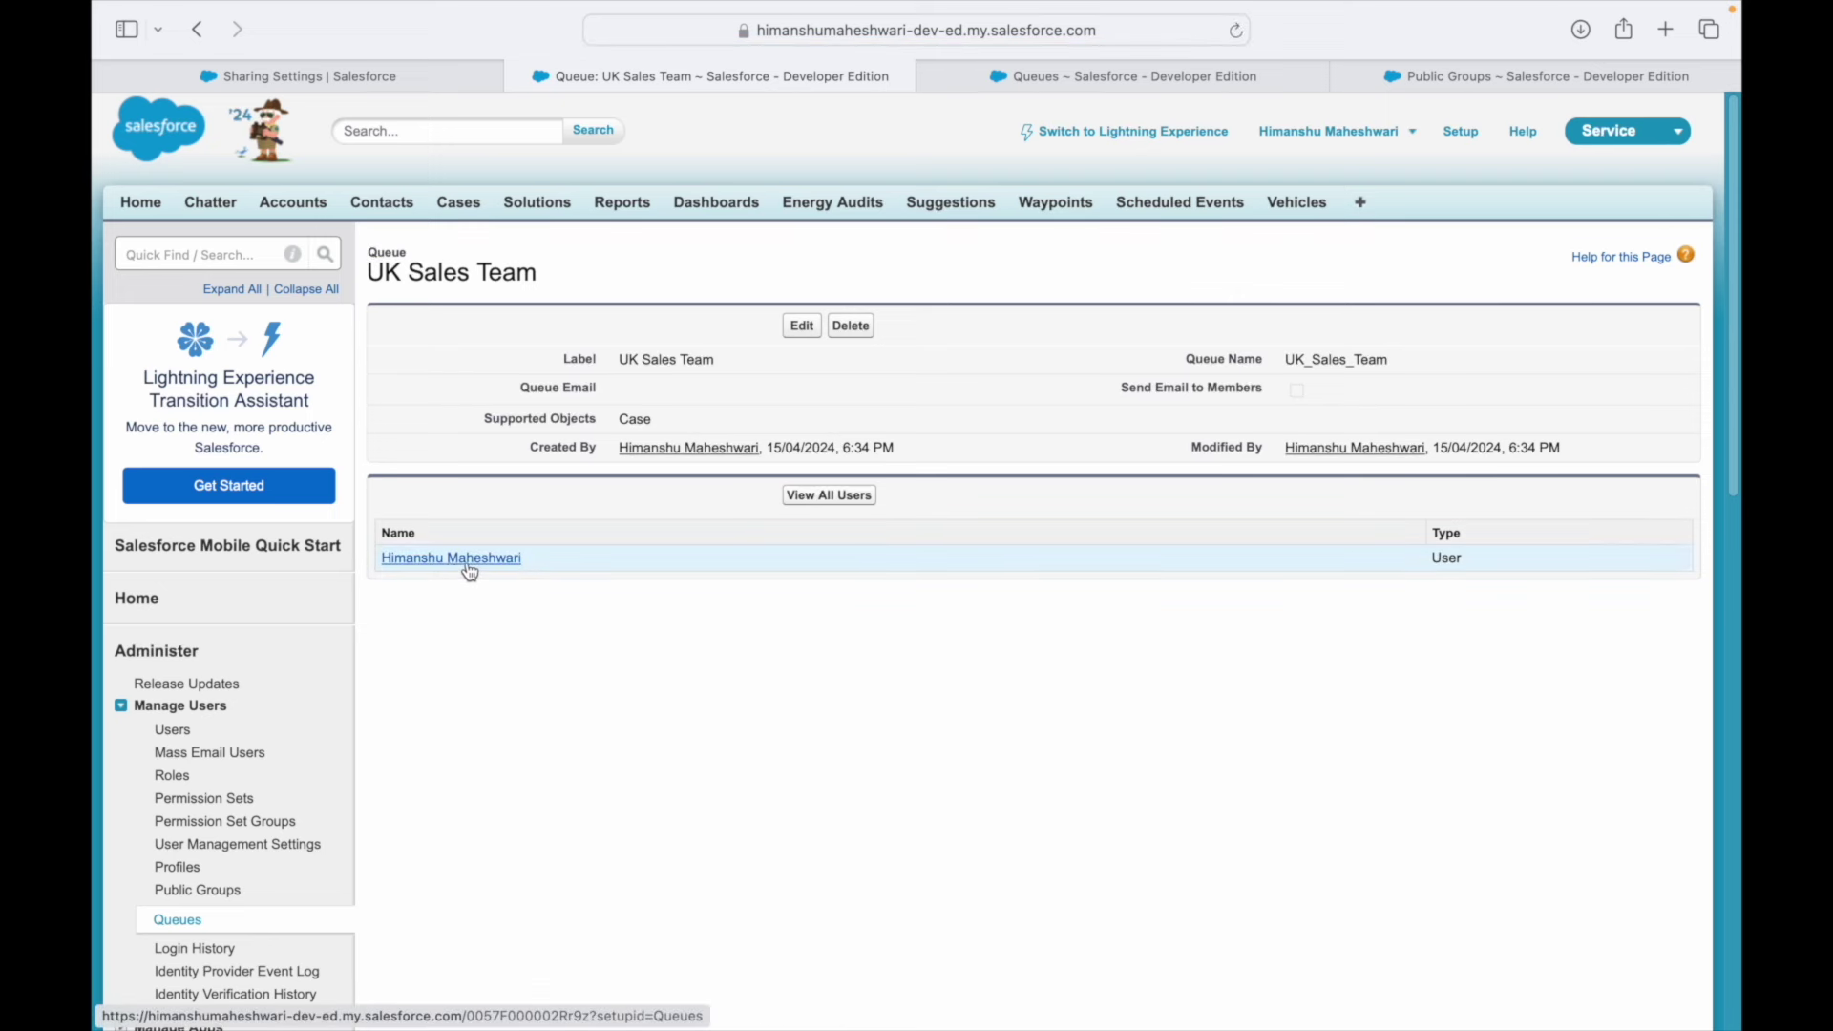
- Search 'group', open Public Groups, and go to the APAC Sales team member's user page
left_click(207, 257)
type("group")
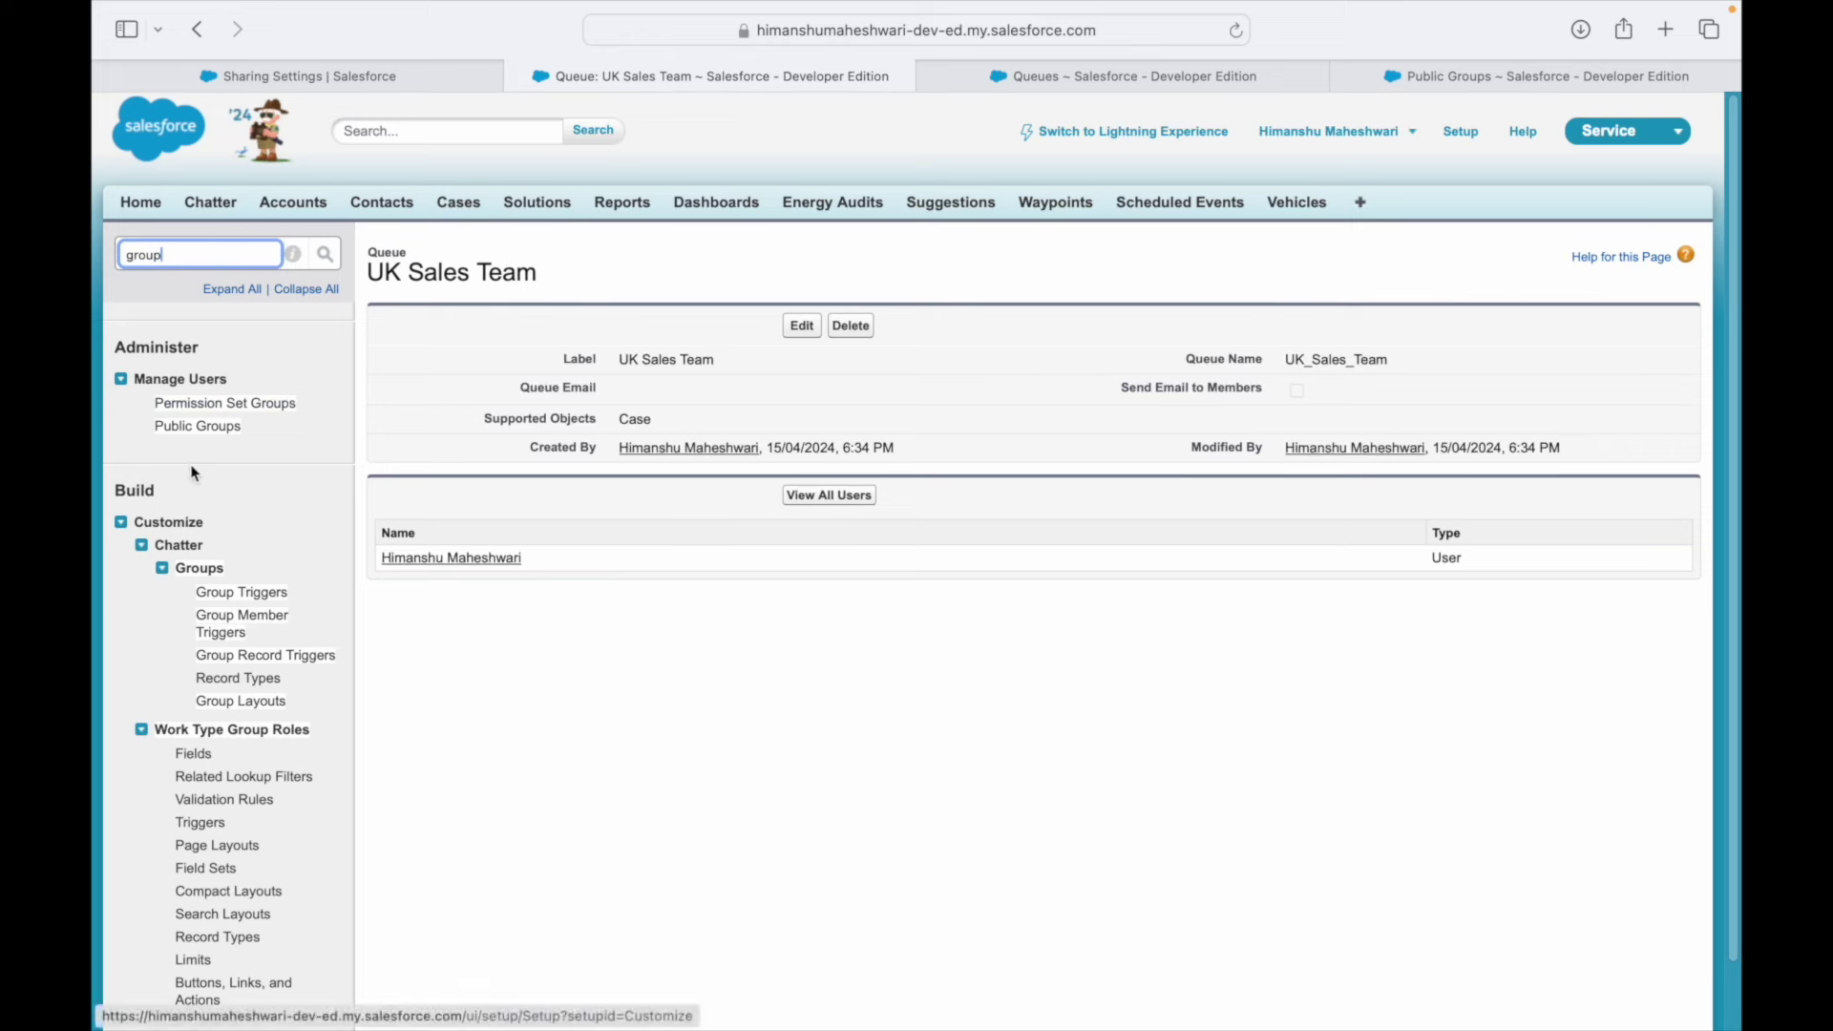
left_click(195, 426)
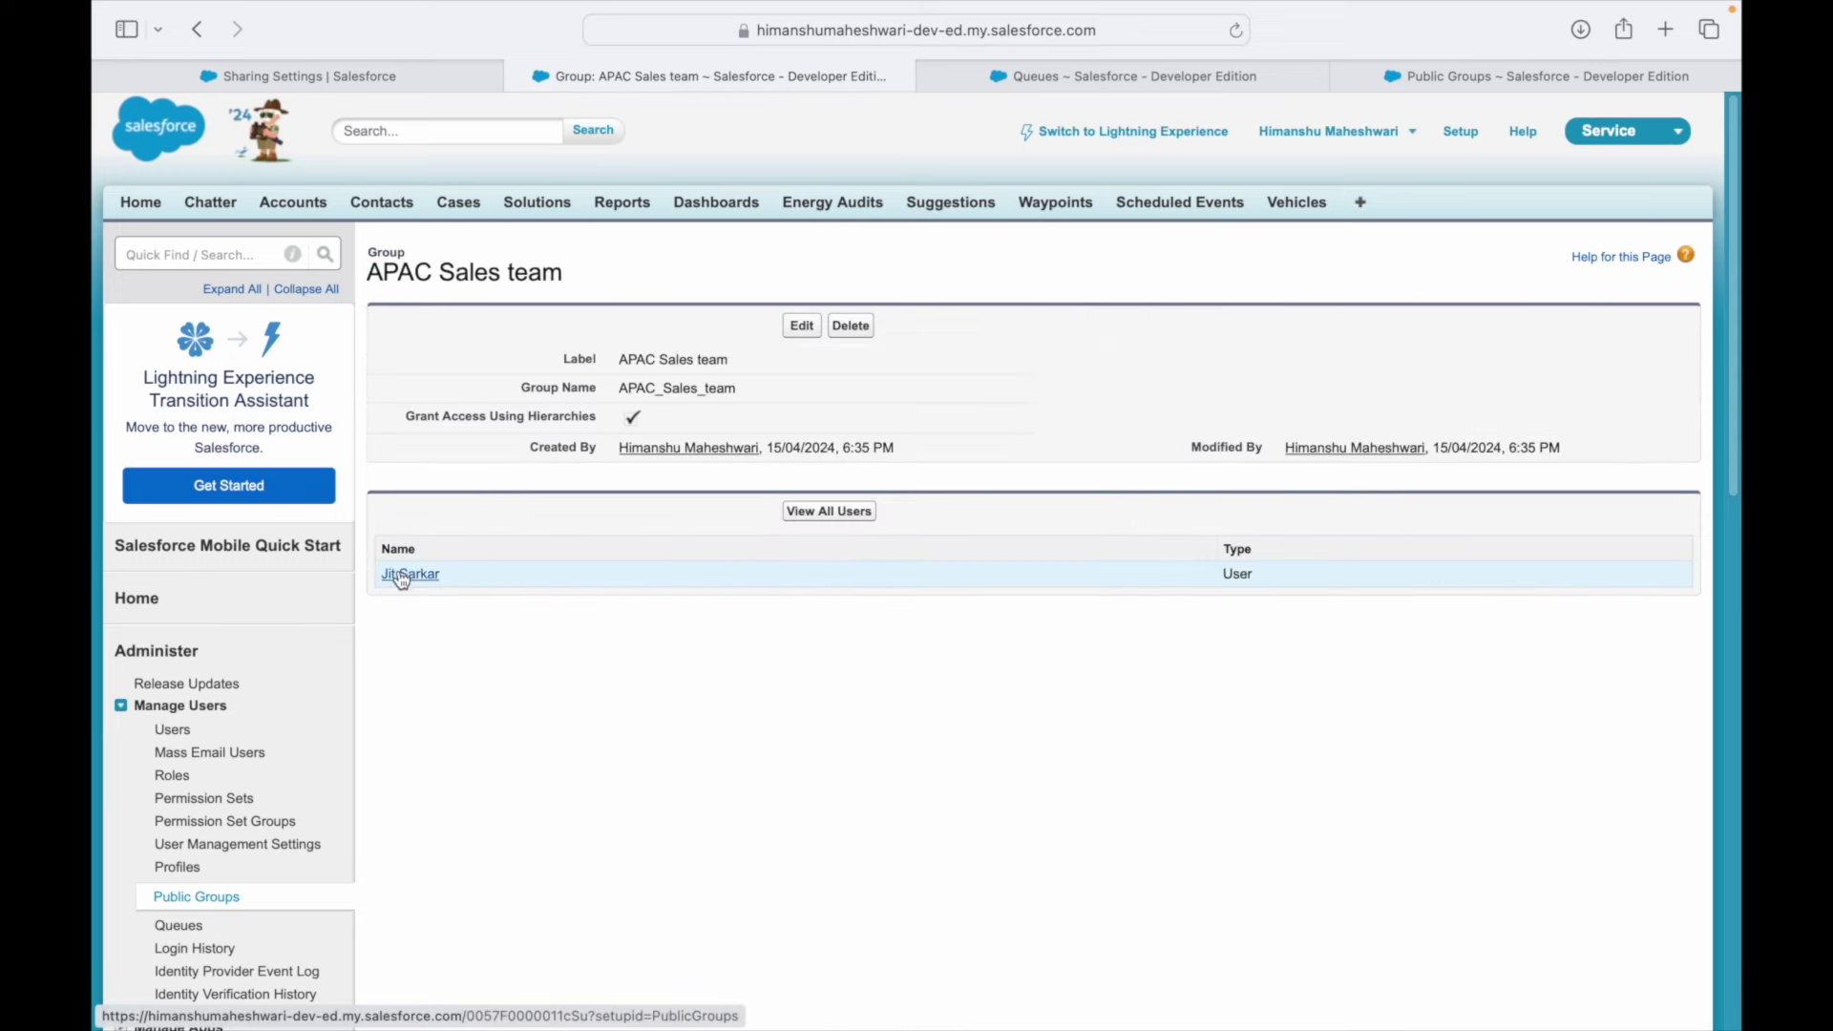
left_click(402, 576)
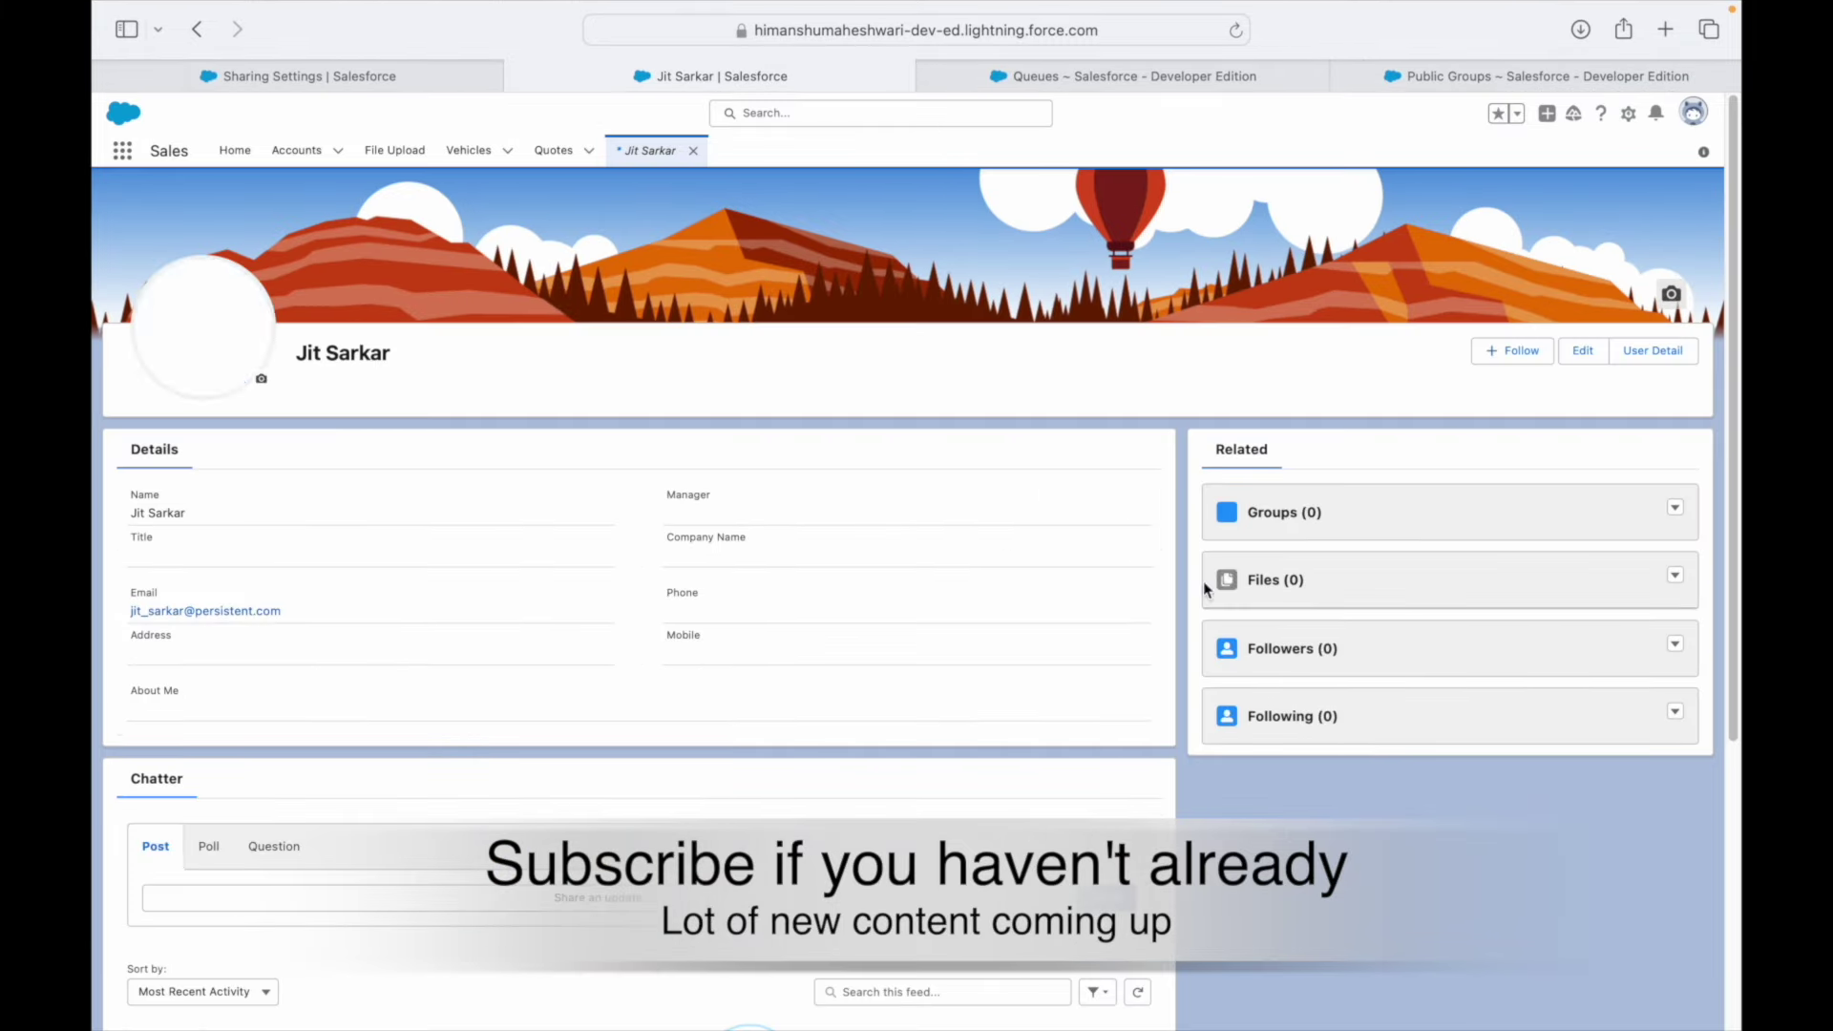
- Open the member's full user details in Classic view, then return to the Sharing Settings tab
left_click(1652, 350)
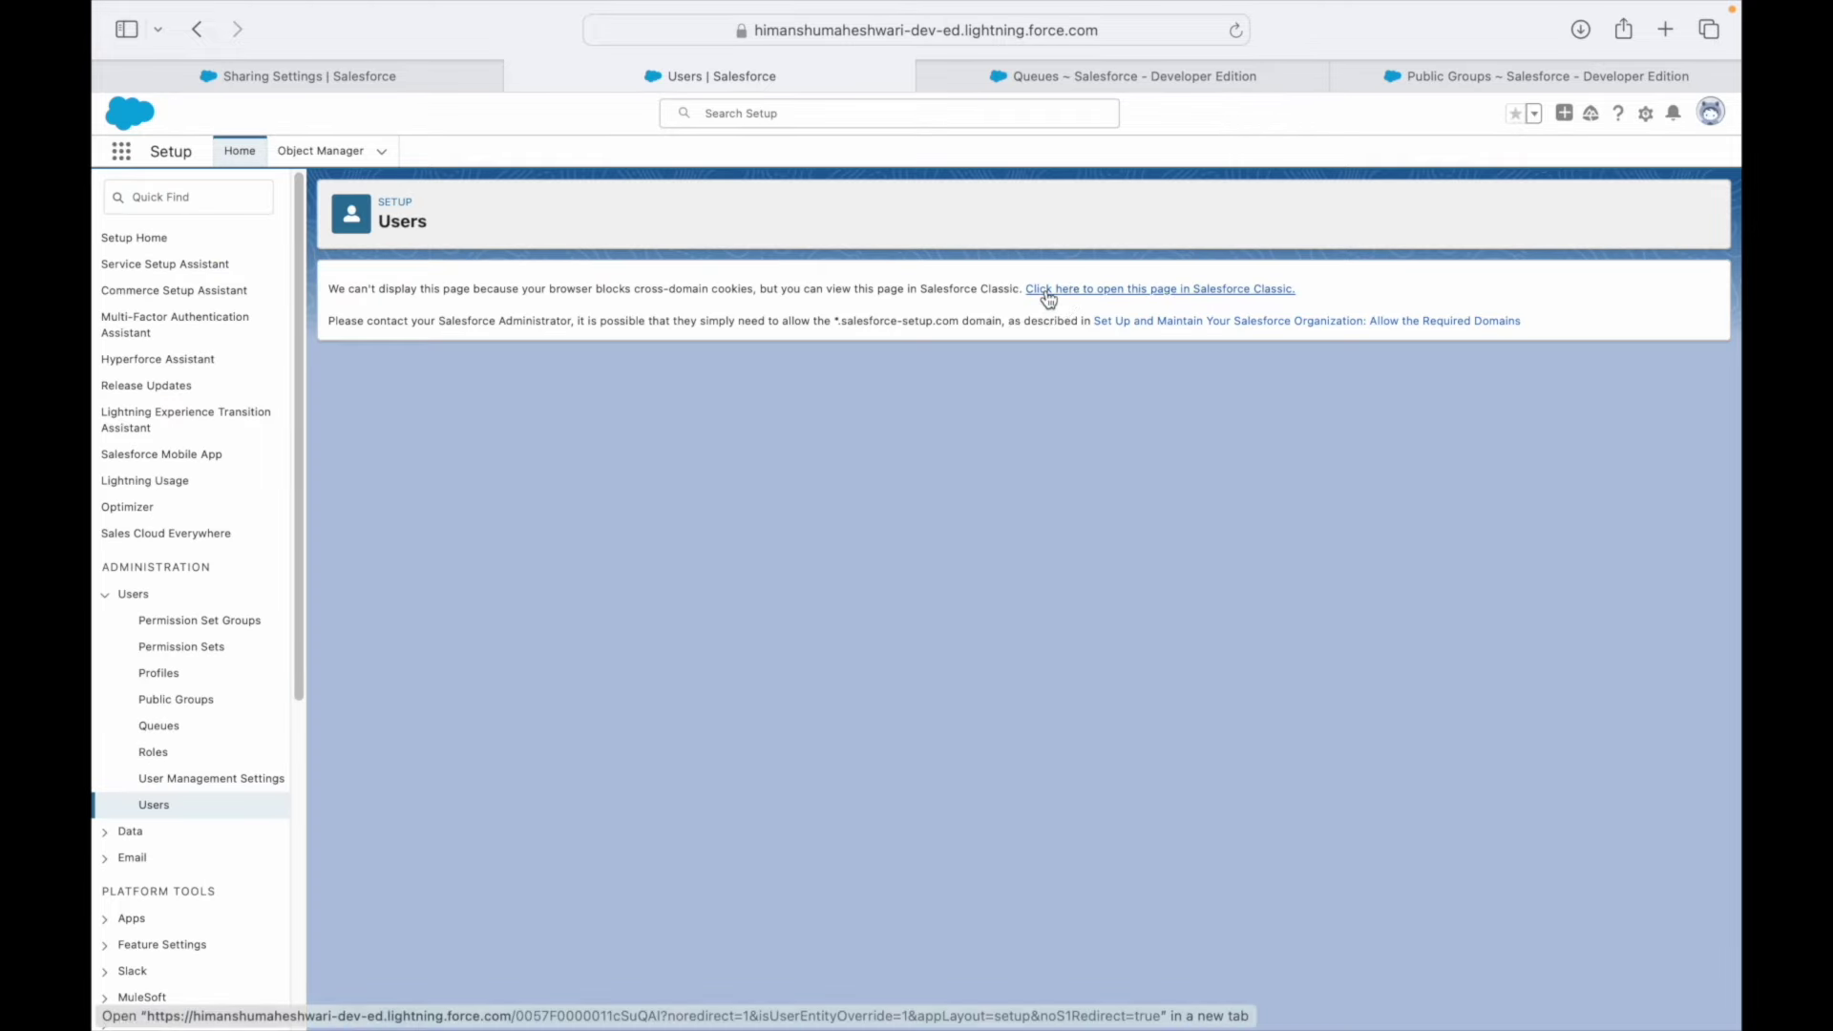
left_click(1048, 292)
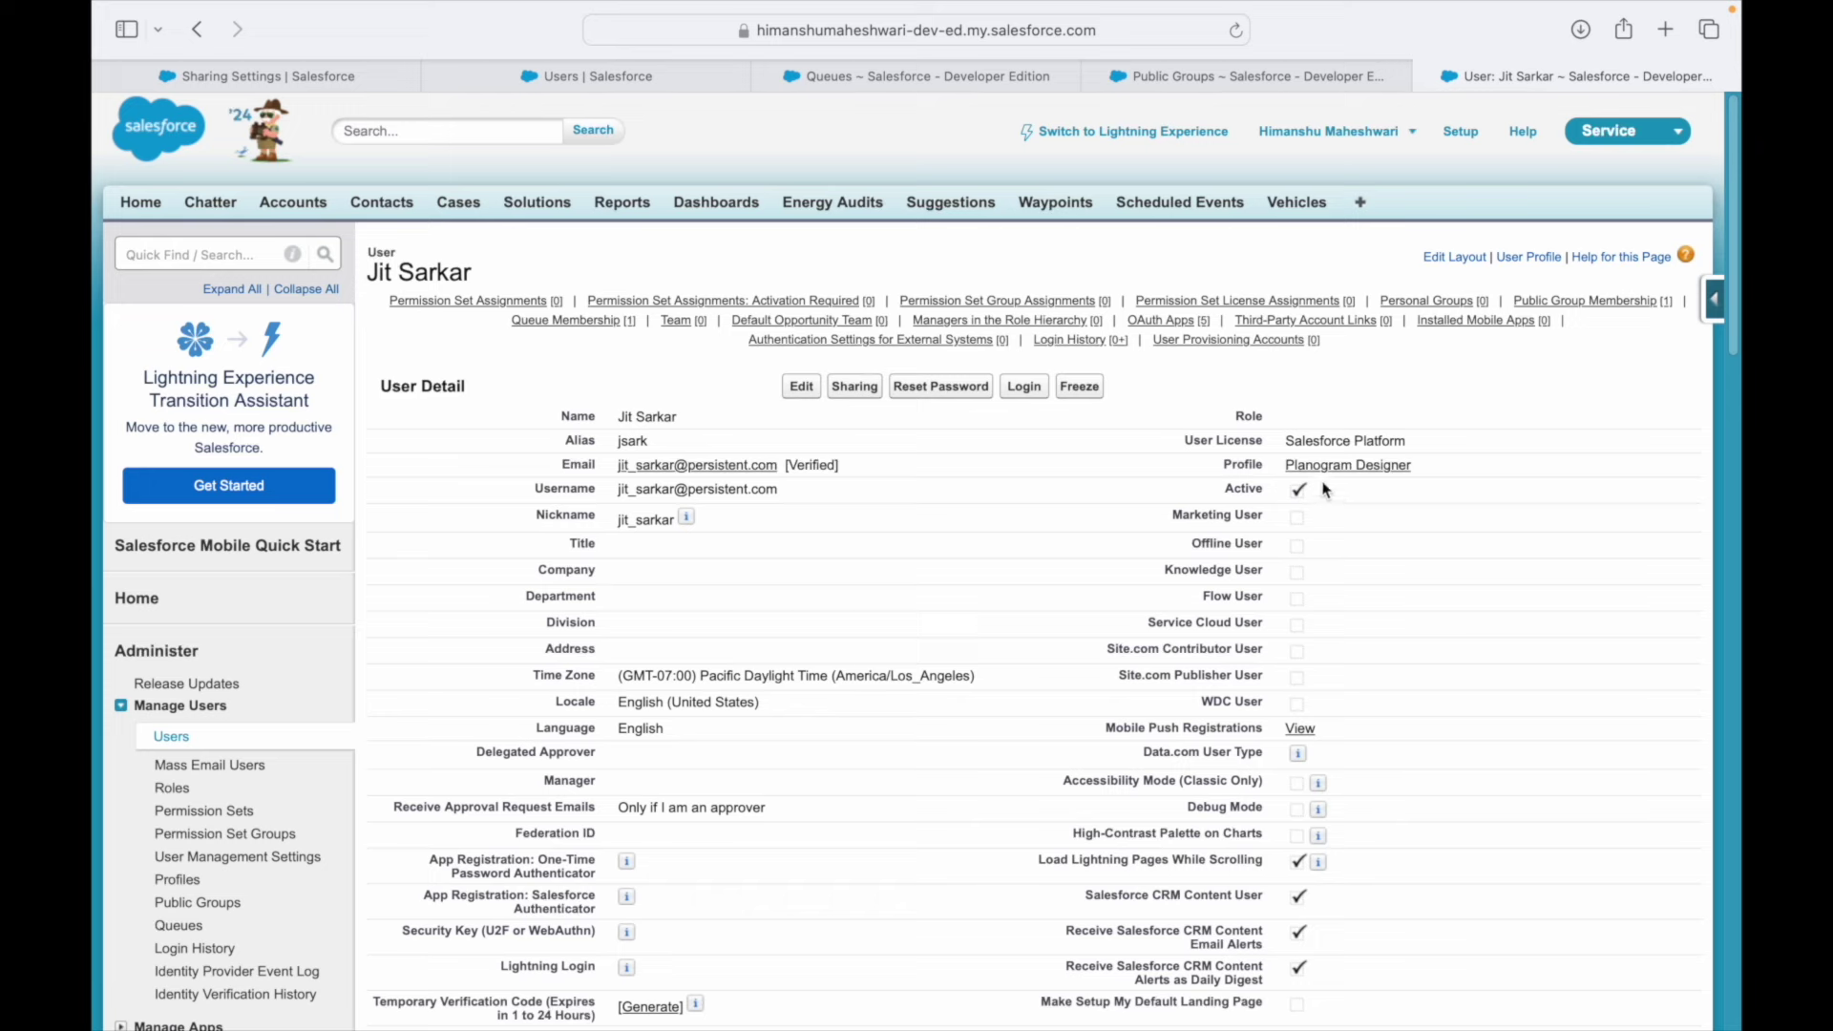
left_click(1126, 76)
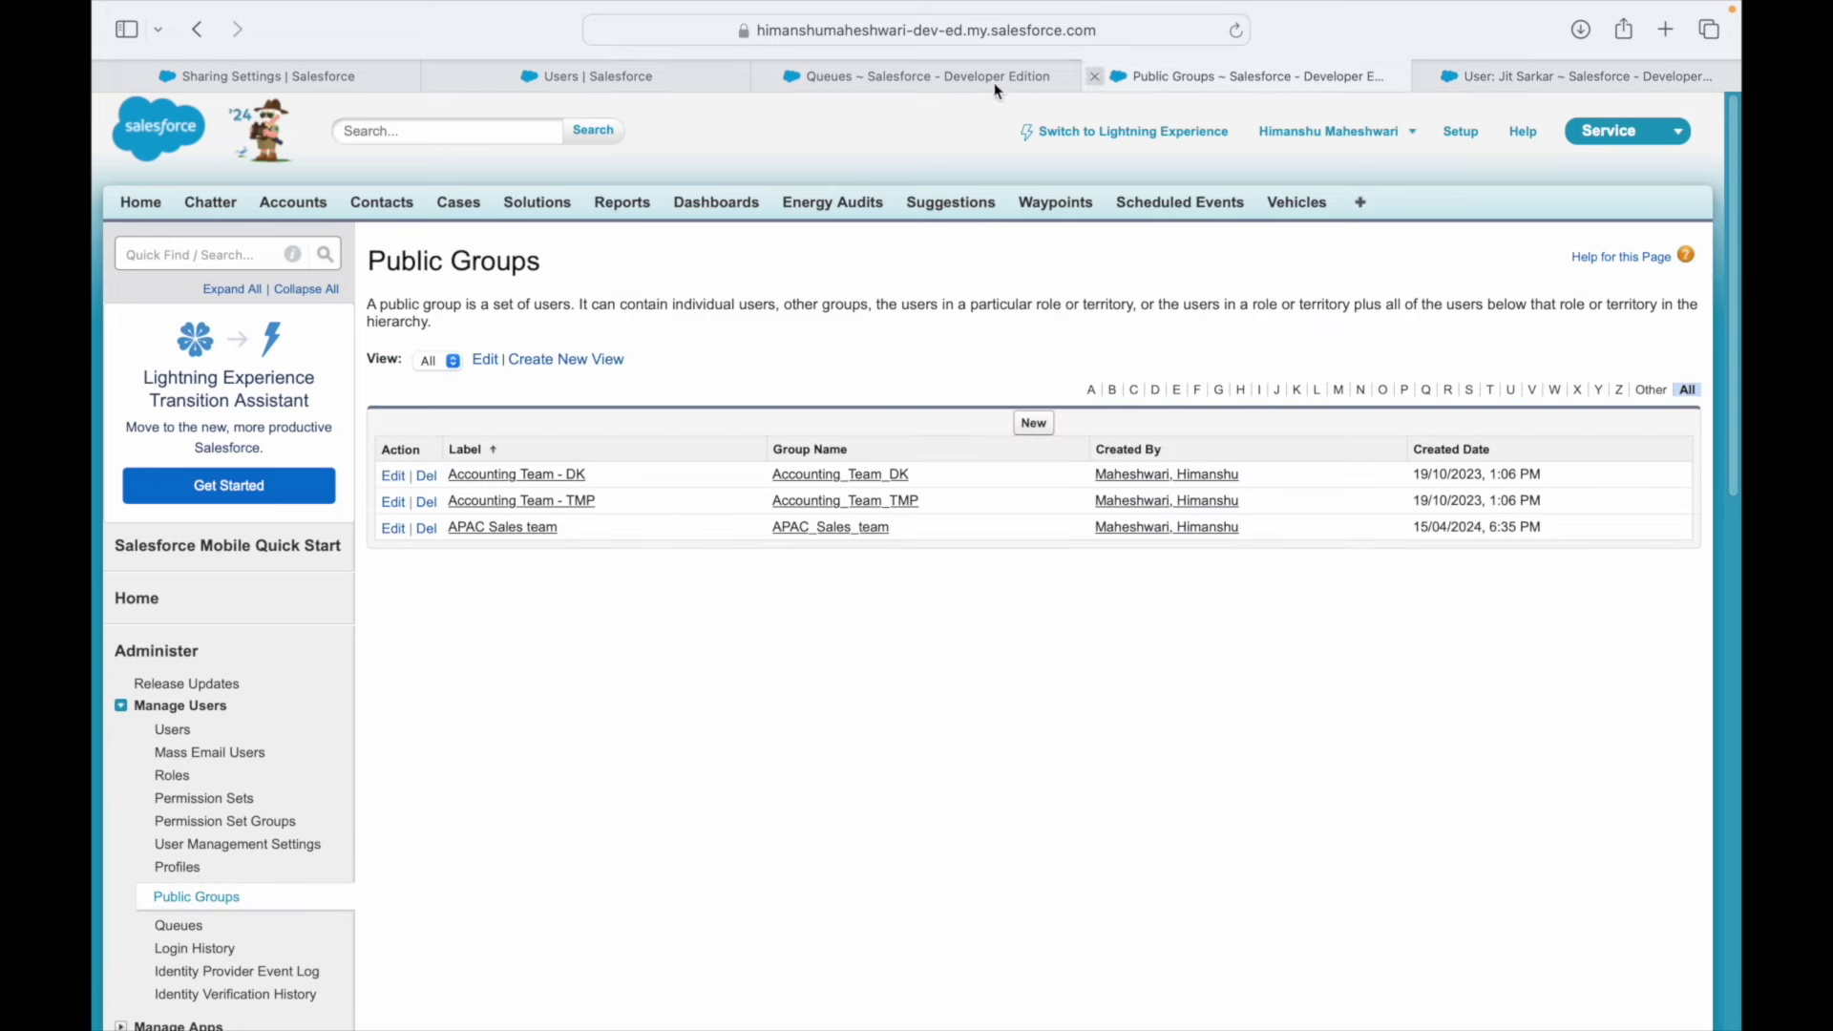
left_click(857, 77)
left_click(551, 89)
left_click(335, 78)
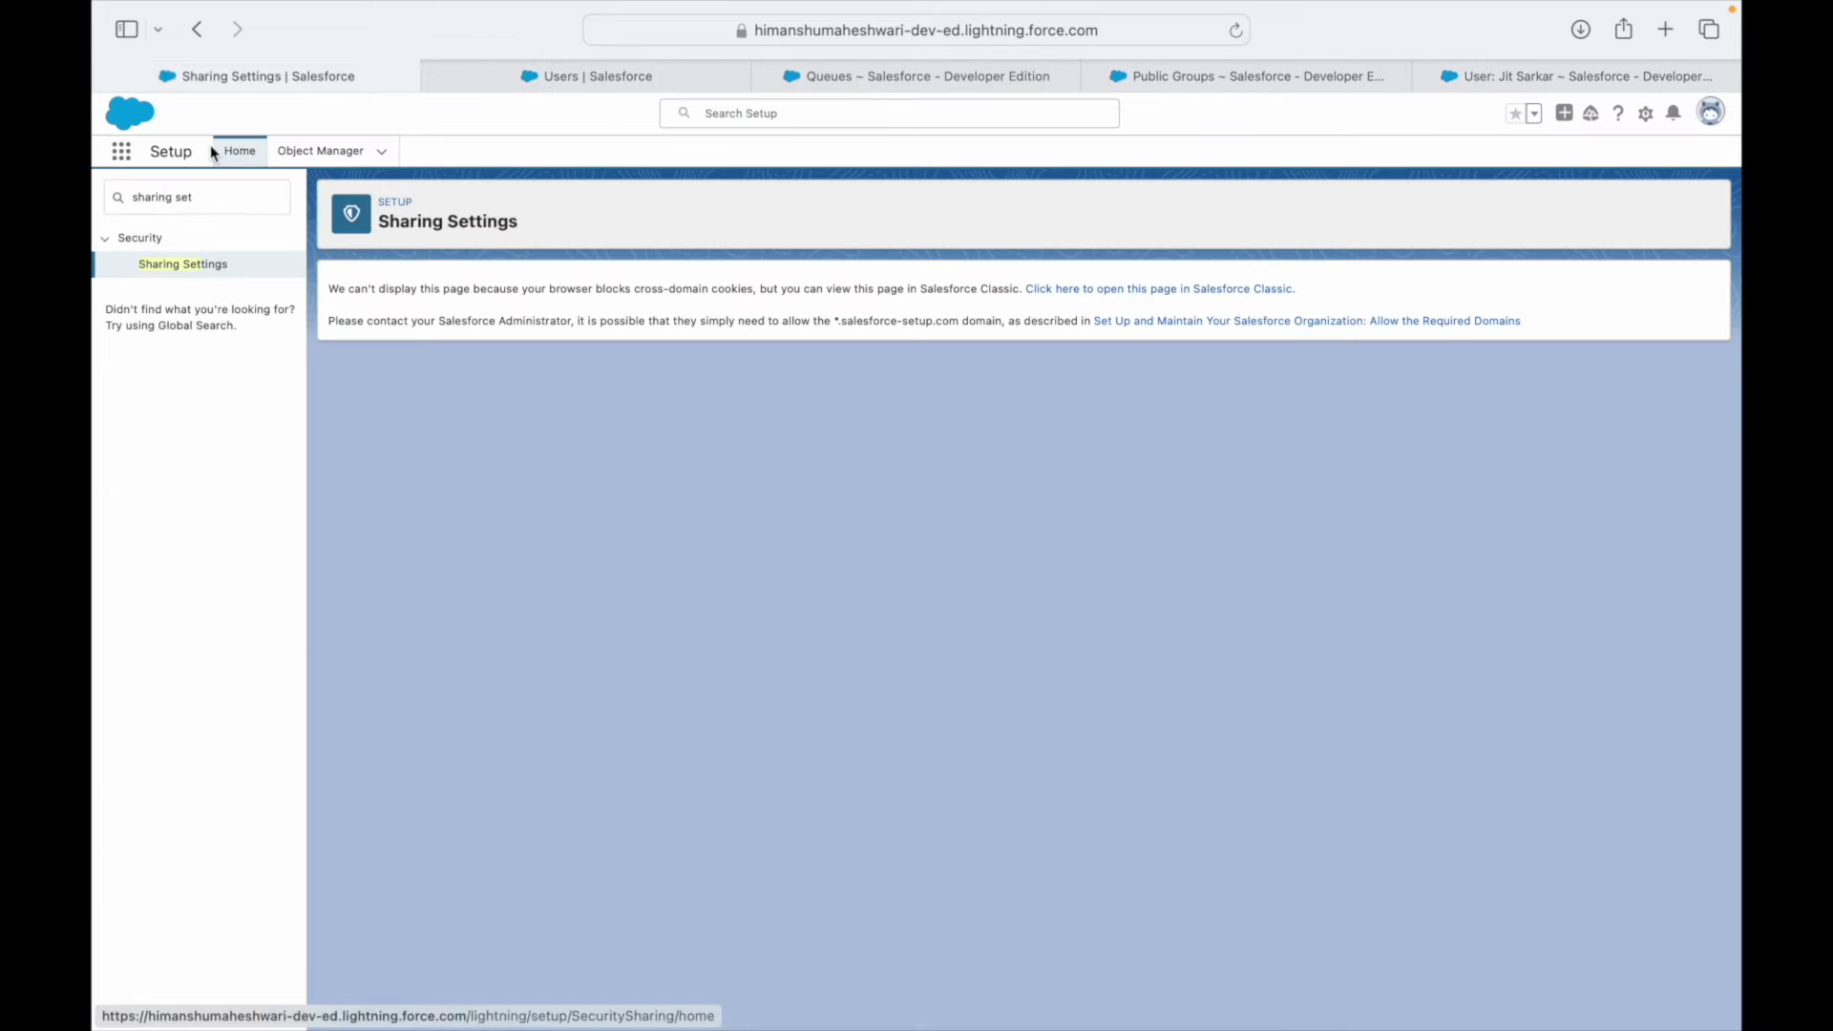
- Open the Cases list by searching 'Case' in the App Launcher
left_click(129, 160)
type("Case")
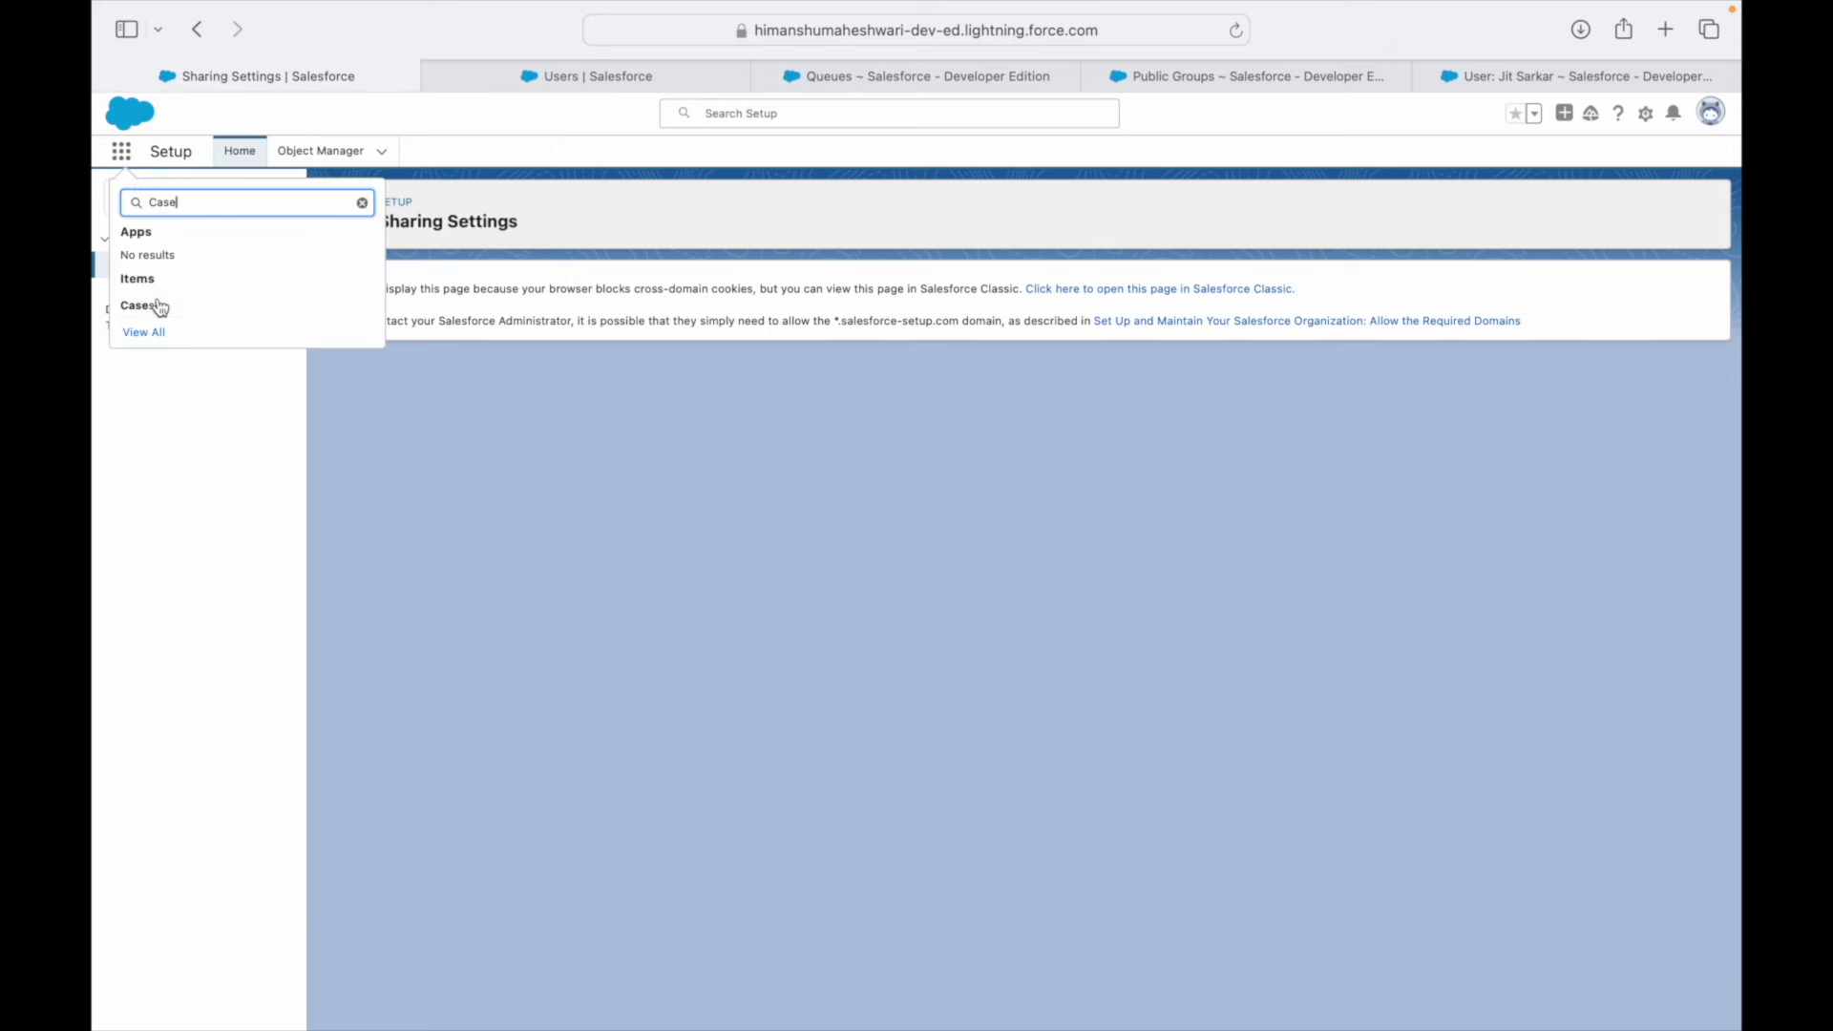
left_click(138, 305)
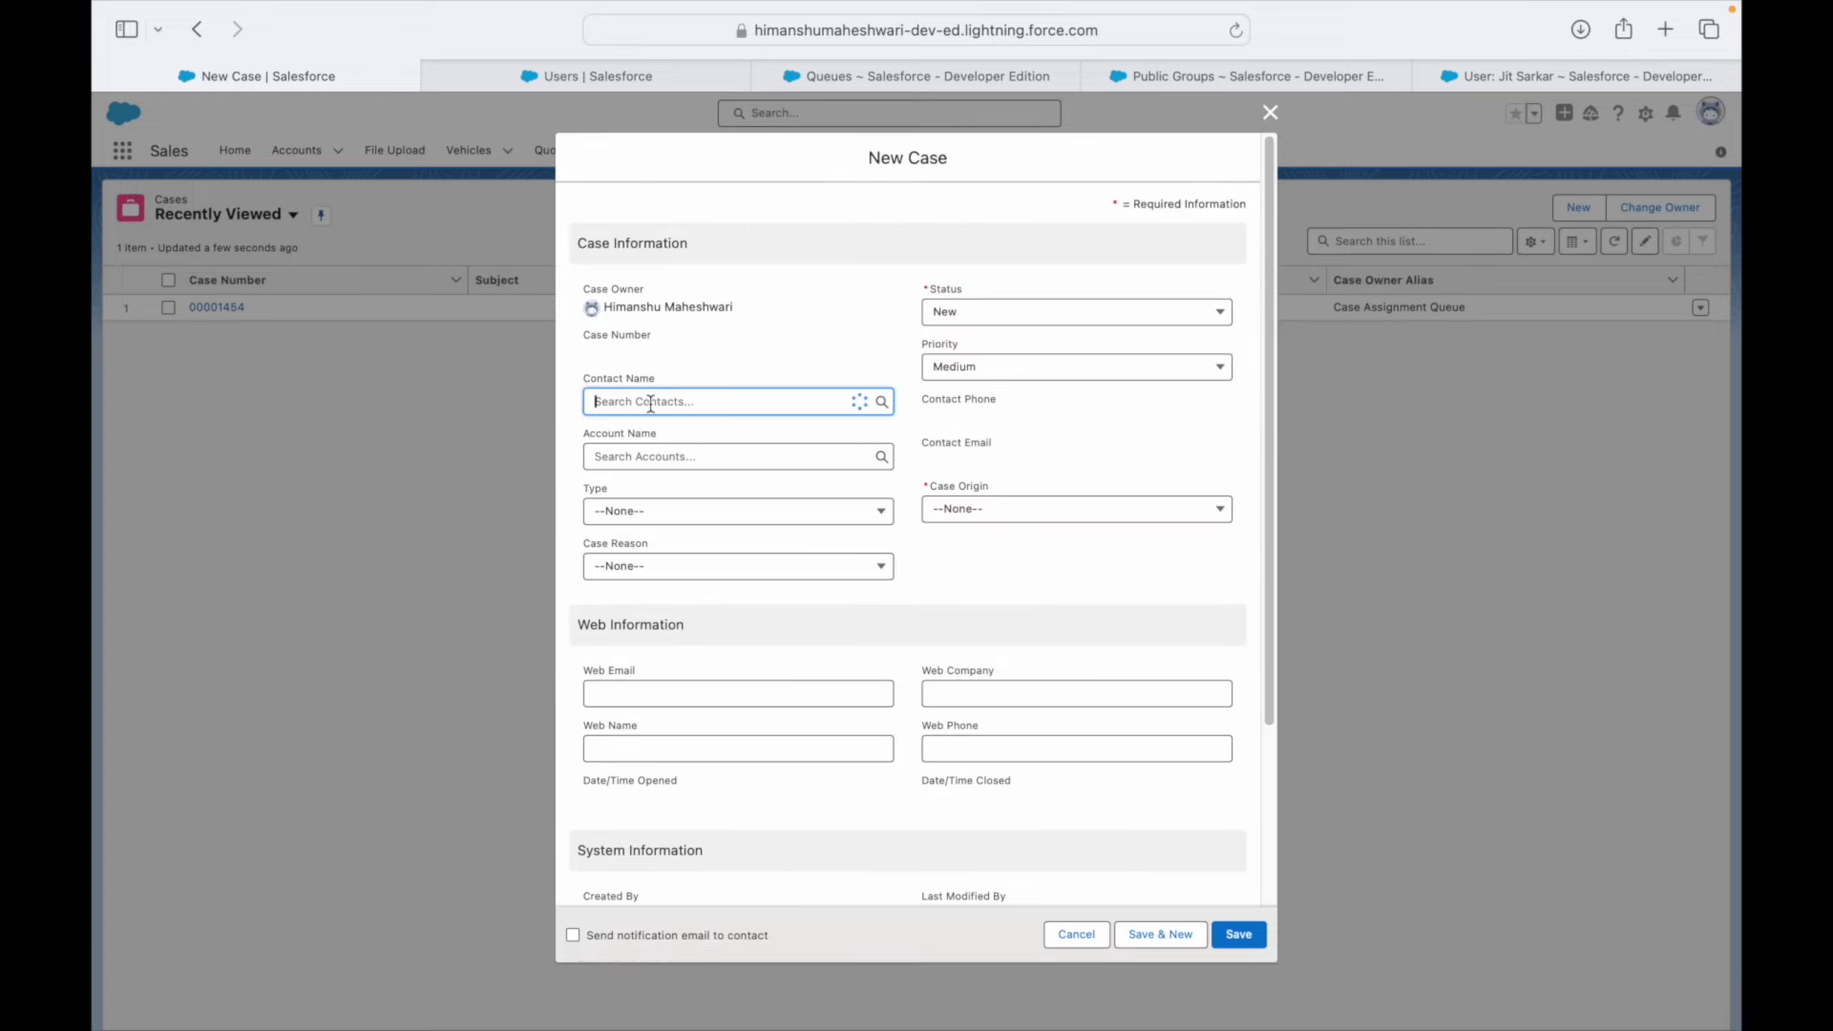
- Fill the new case's contact, account trailhead, Status New and Priority Medium
left_click(670, 462)
left_click(668, 460)
left_click(660, 515)
left_click(978, 313)
left_click(969, 380)
left_click(964, 370)
left_click(964, 464)
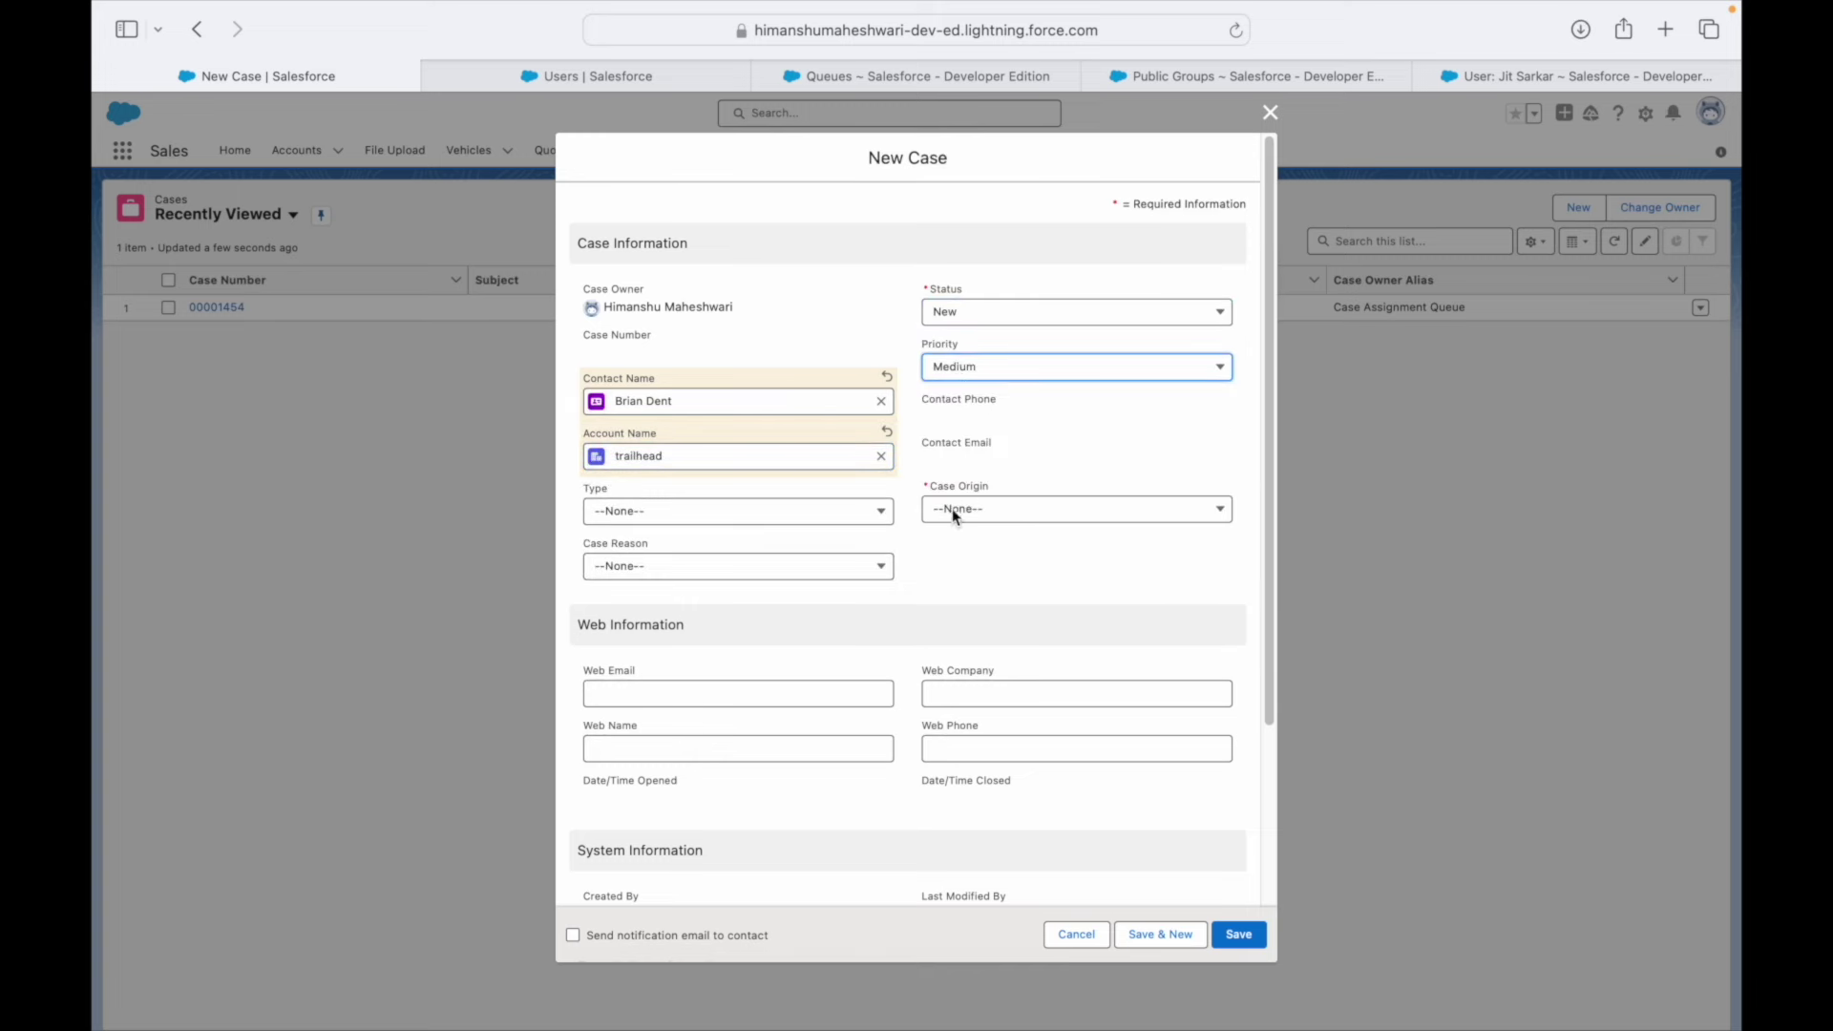
- Set Case Reason to Performance, Type to Electronic and Case Origin to Phone
left_click(631, 564)
left_click(655, 690)
left_click(649, 532)
left_click(645, 637)
left_click(1051, 509)
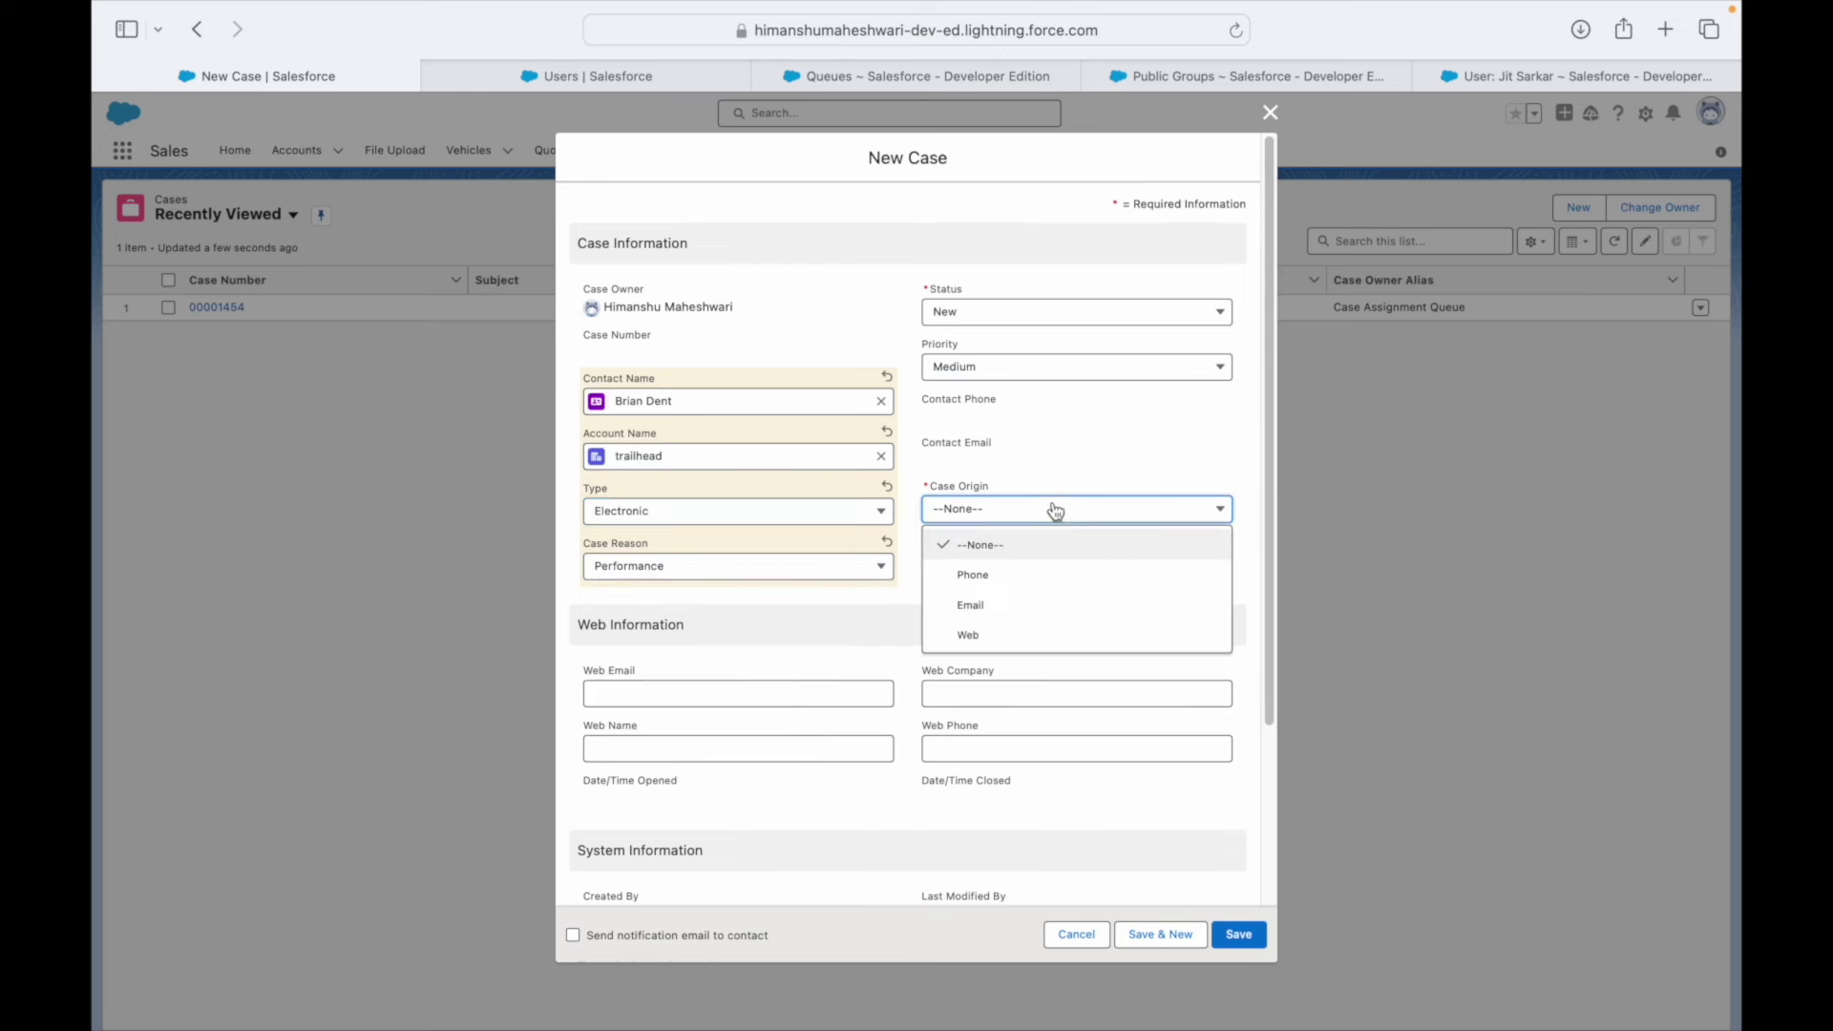
left_click(994, 577)
- Try saving the test case, then dismiss the storage limit error and discard it
scroll(974, 733, "down", 4)
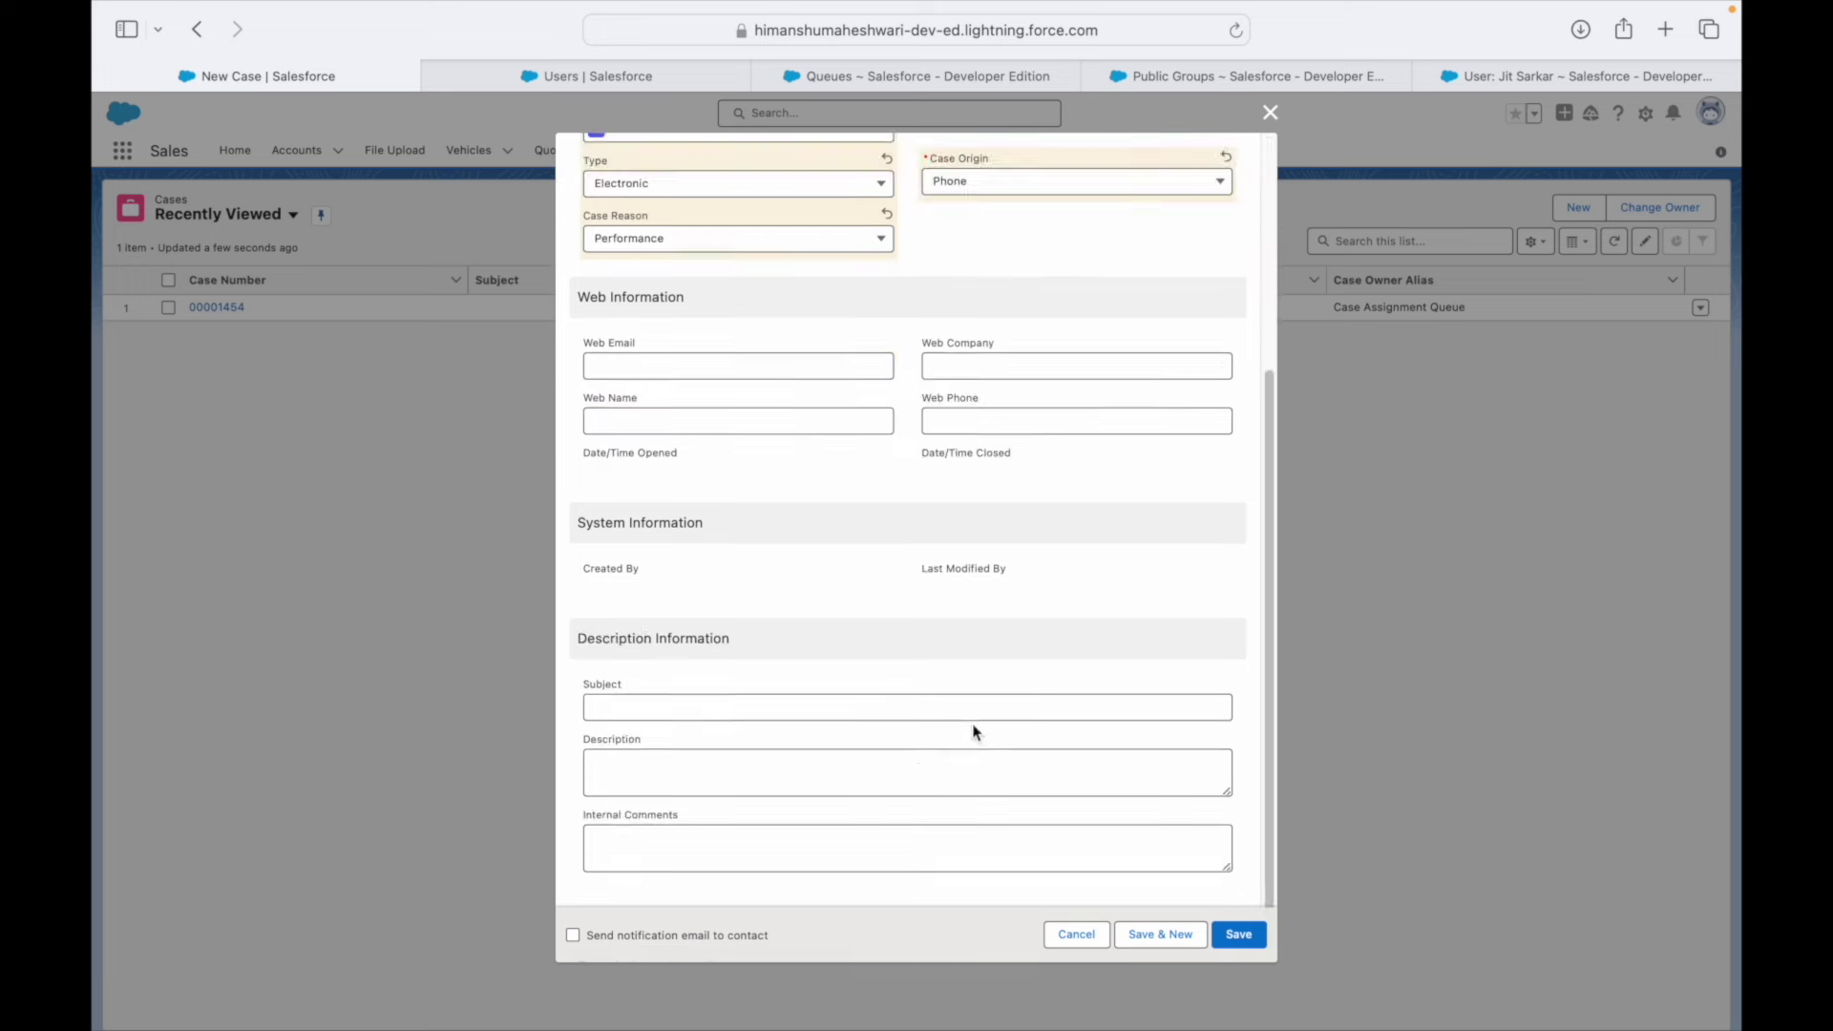
left_click(1237, 933)
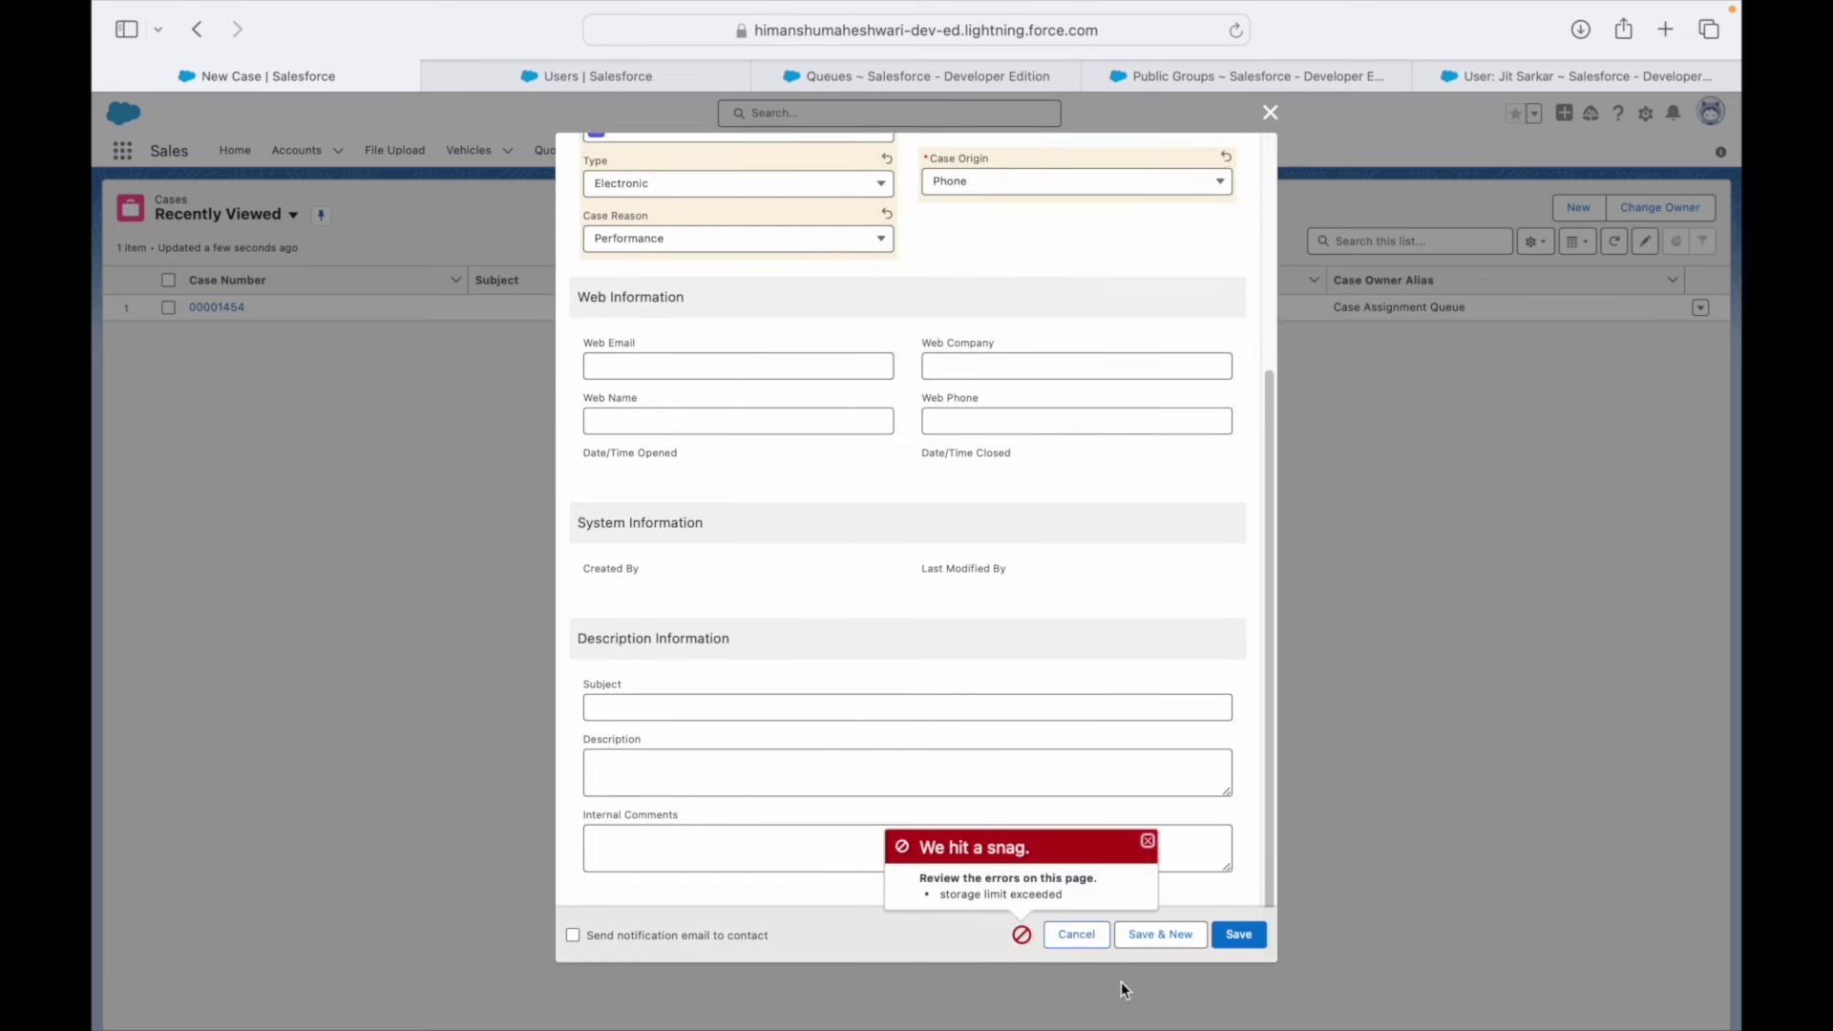
left_click(1147, 842)
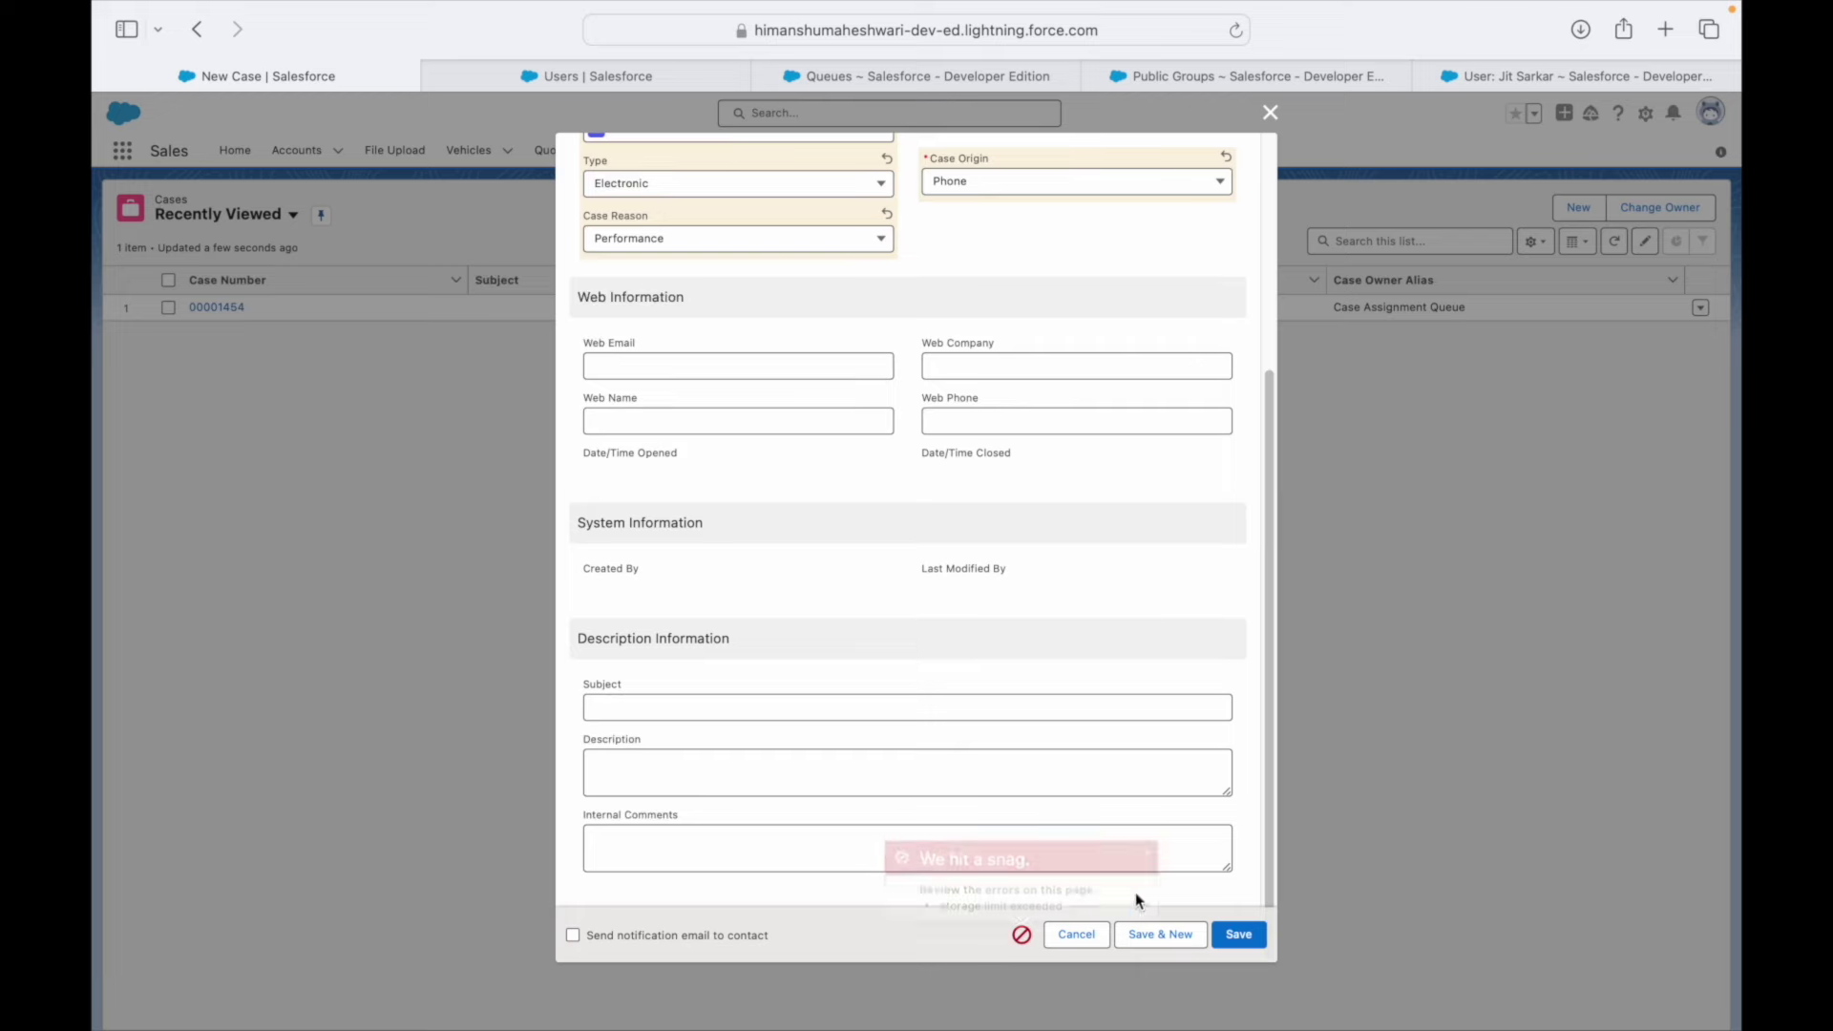
left_click(1076, 934)
- Delete case 00001454 from its row actions menu and confirm
left_click(1699, 307)
left_click(1663, 372)
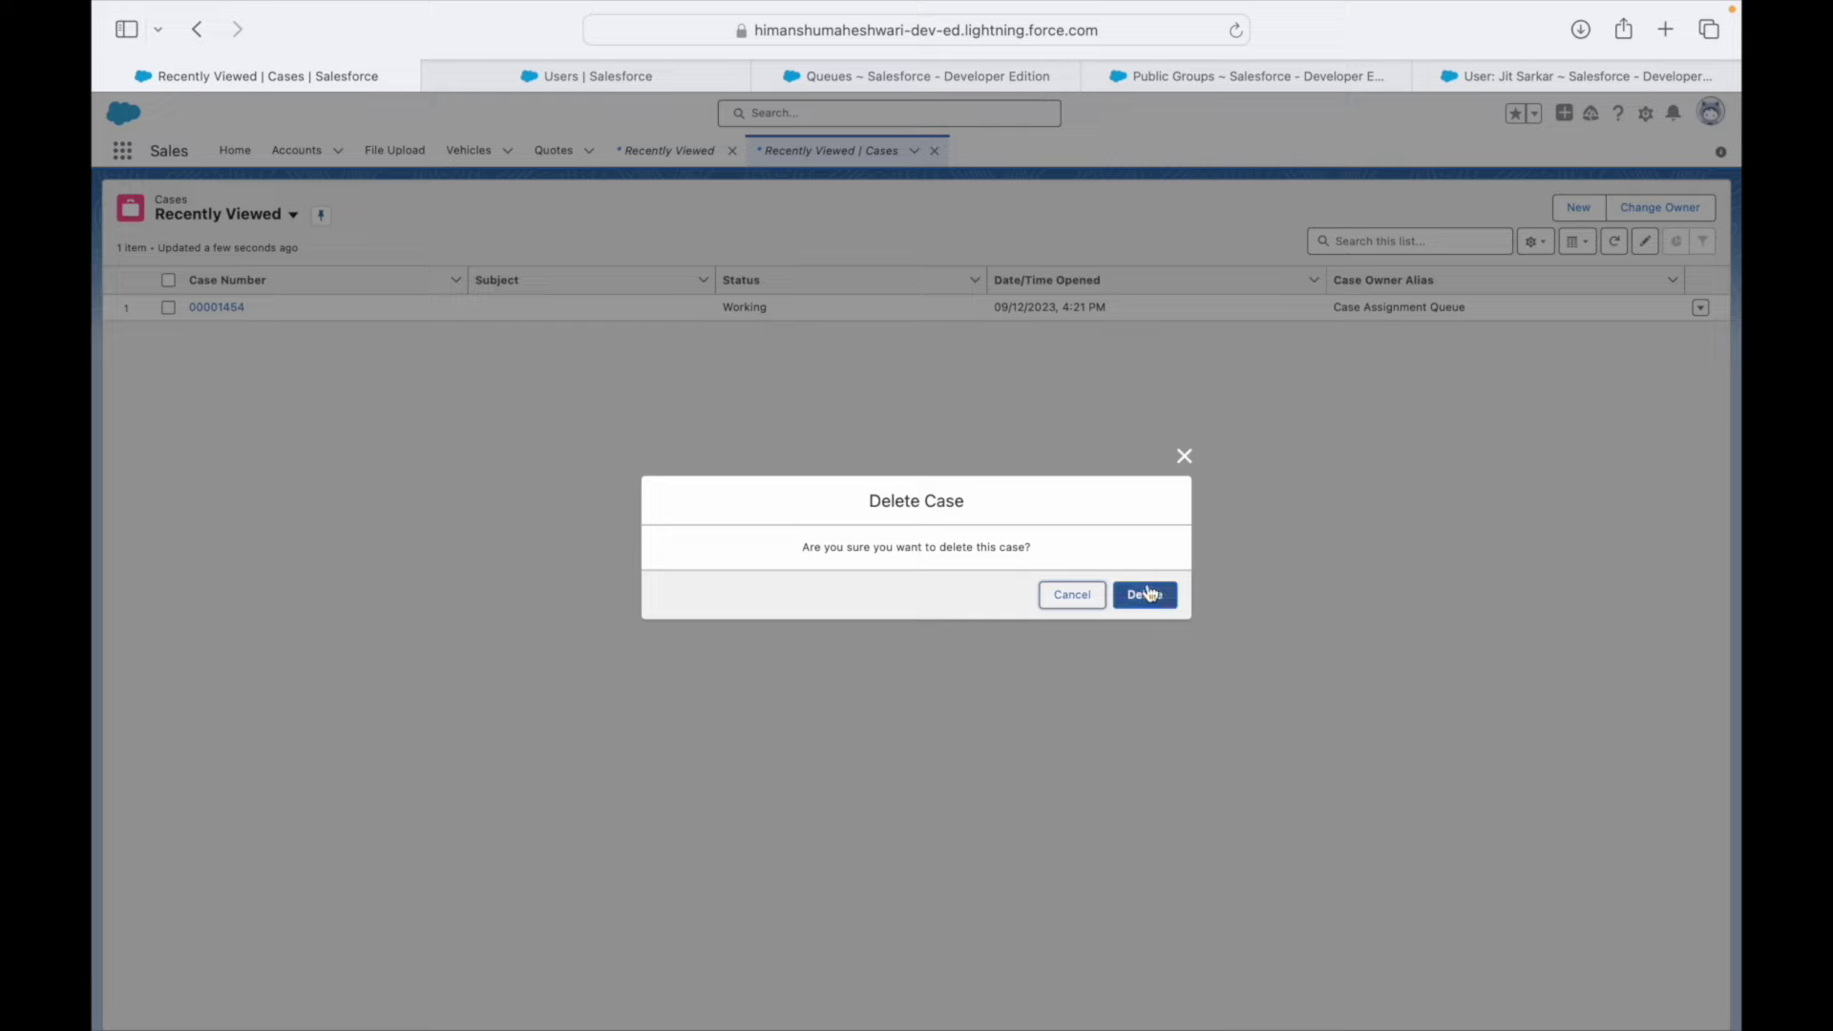
left_click(1146, 595)
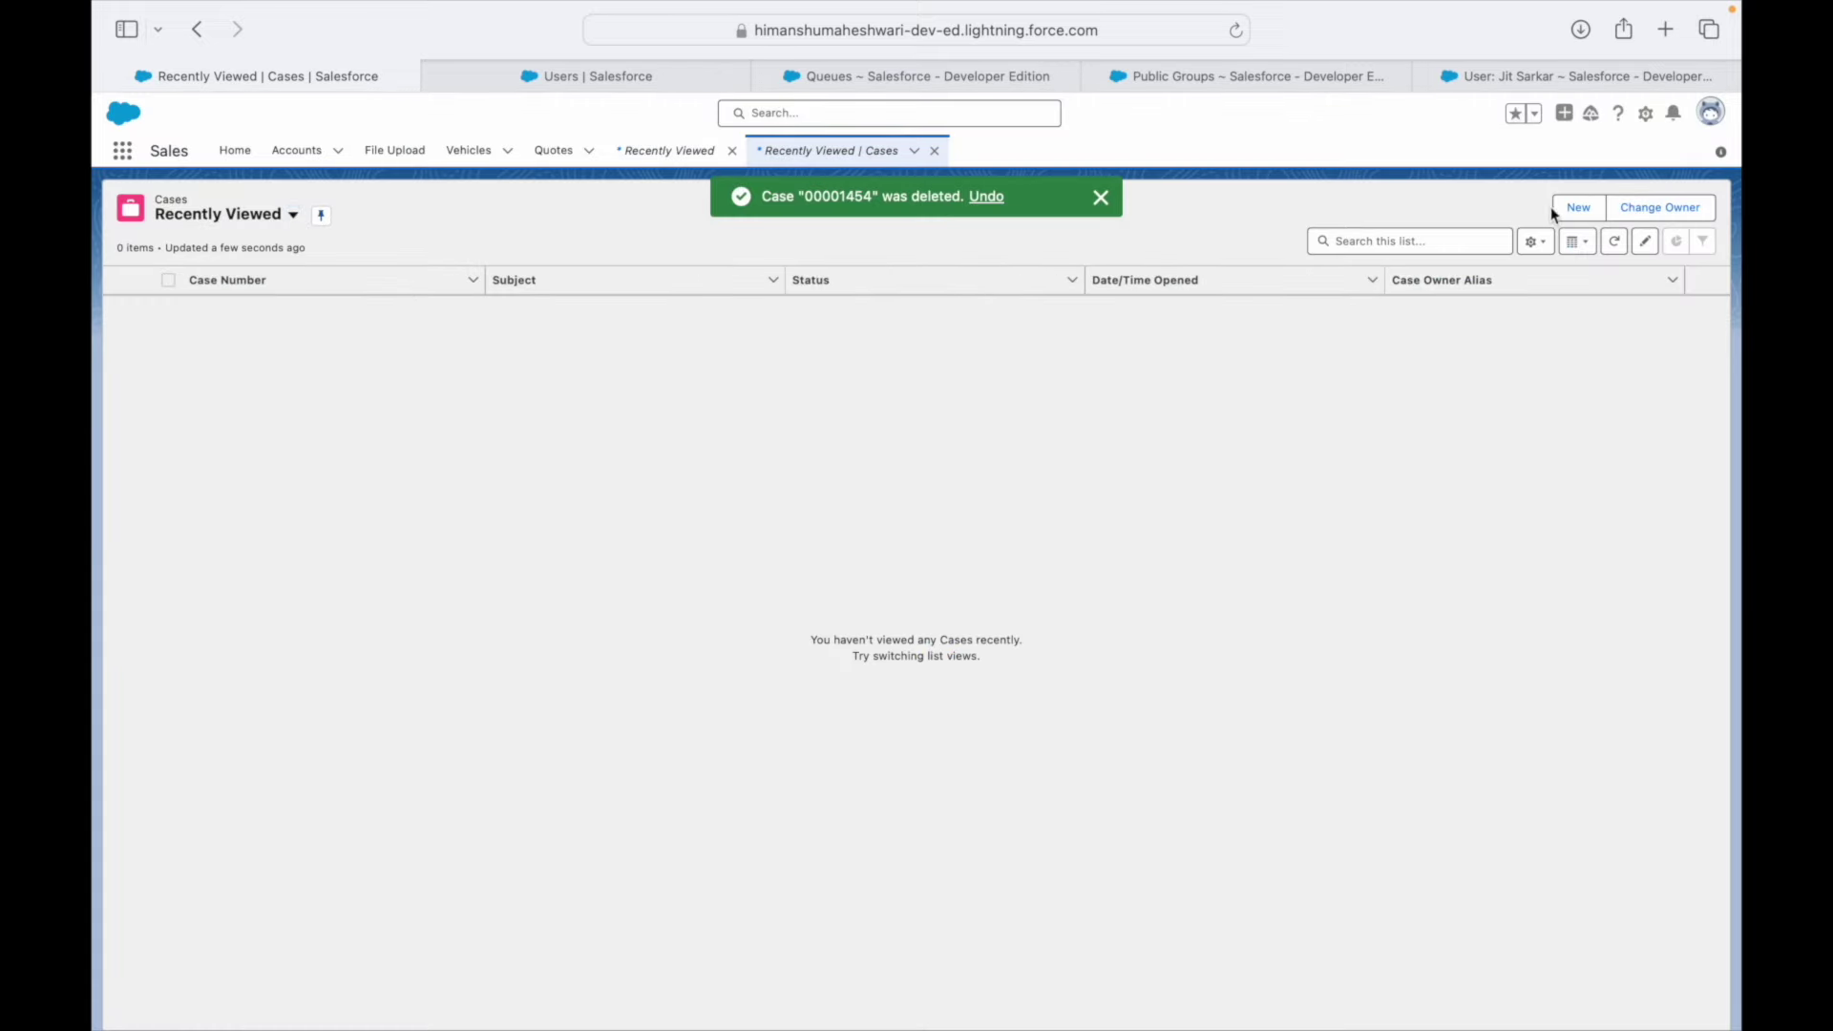
- Start a new case with the contact, account trailhead, Origin Phone and Type Mechanical
left_click(1577, 207)
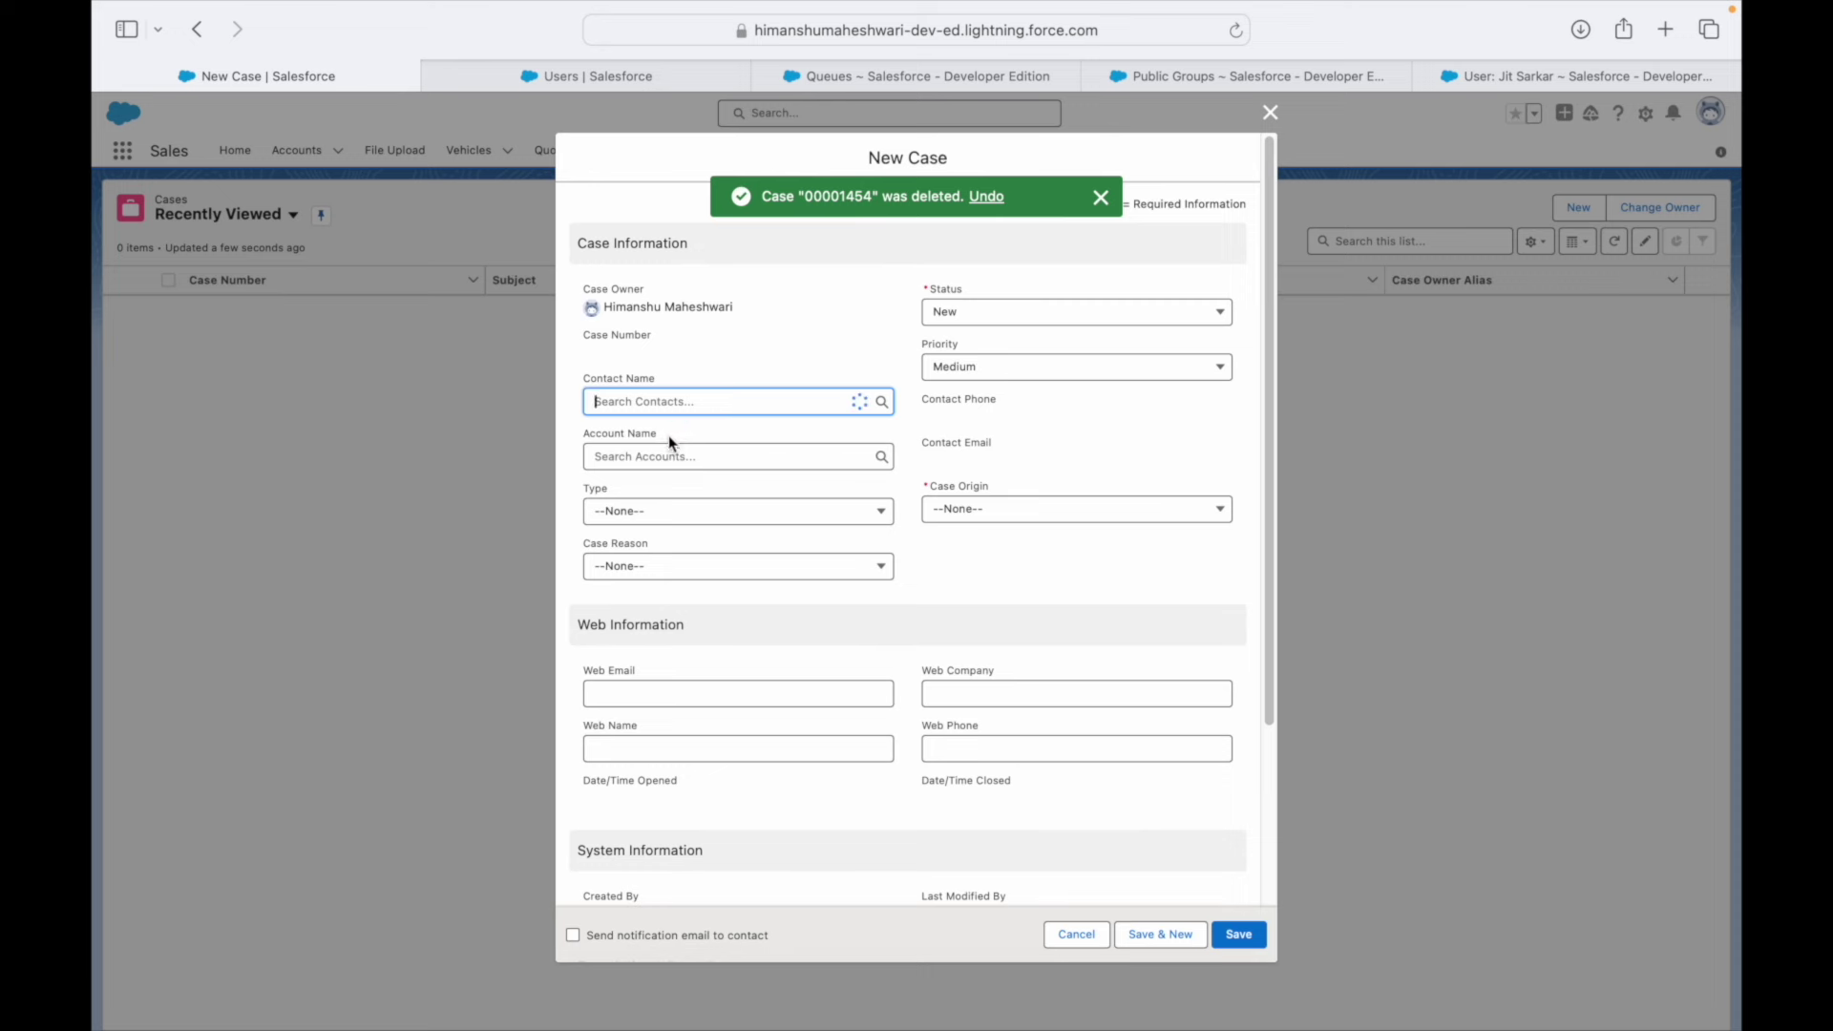
left_click(655, 467)
left_click(659, 458)
left_click(668, 517)
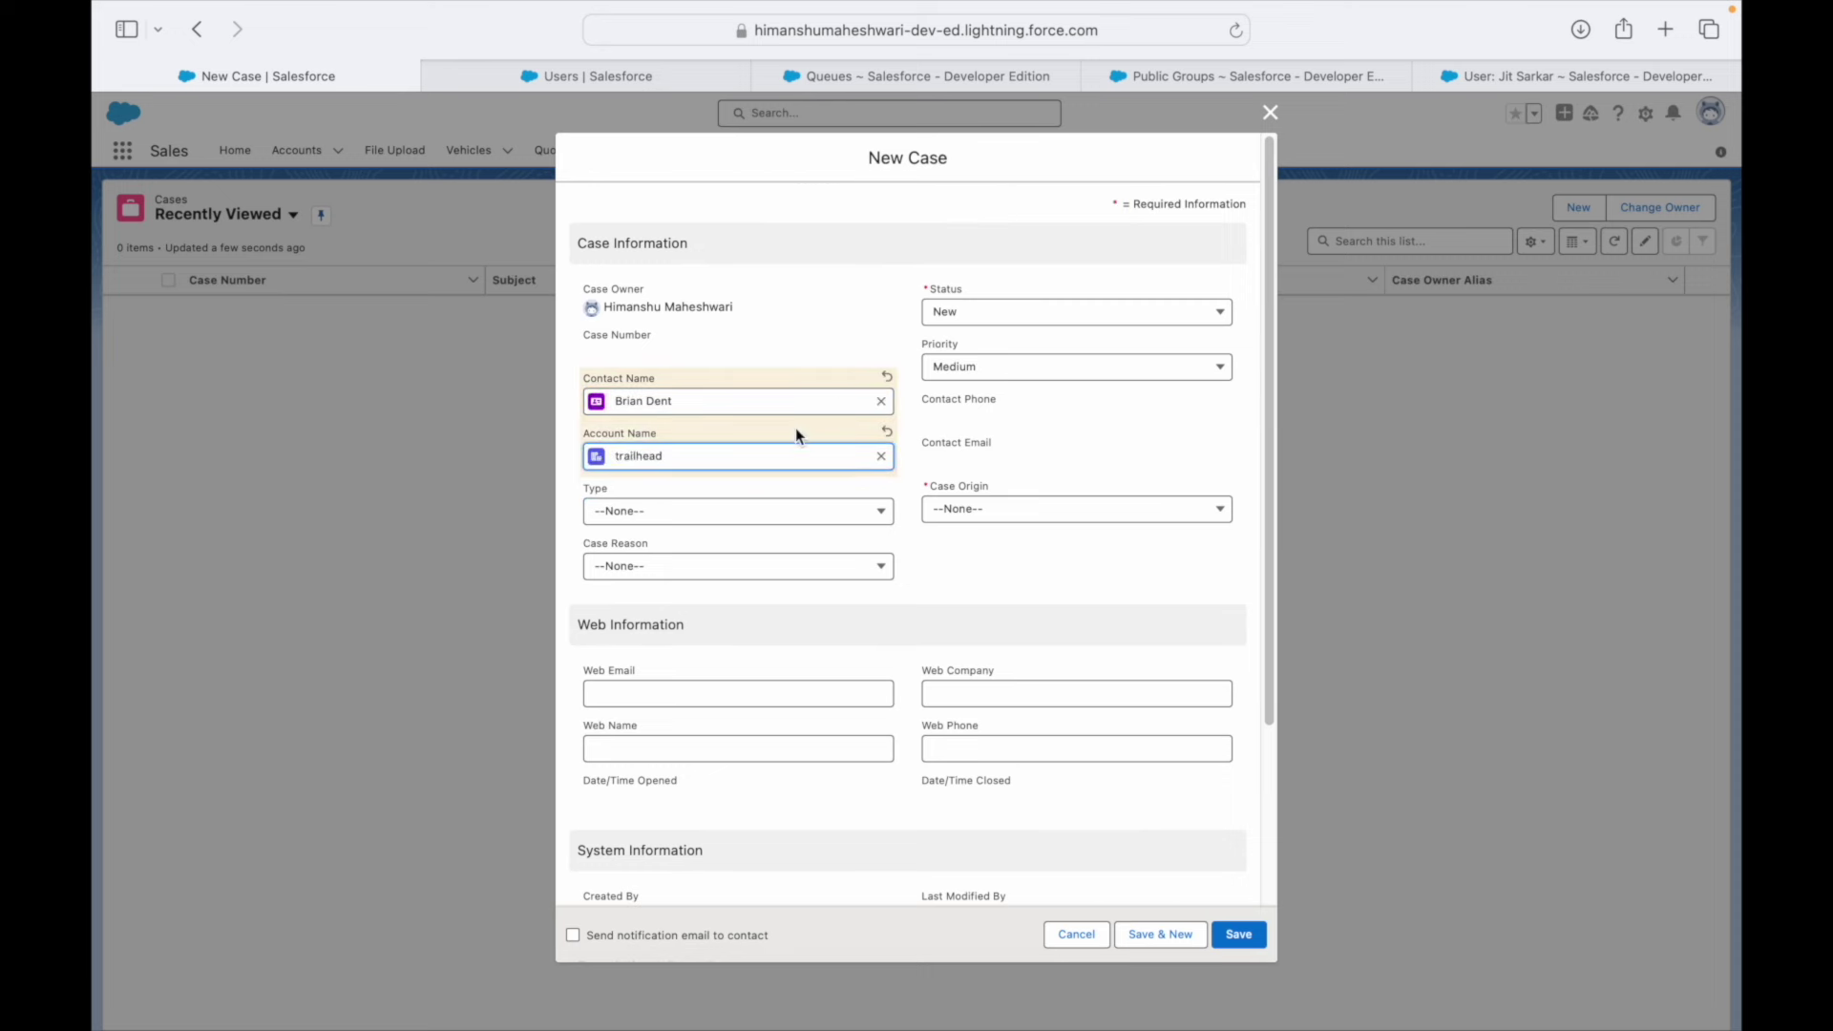
left_click(955, 513)
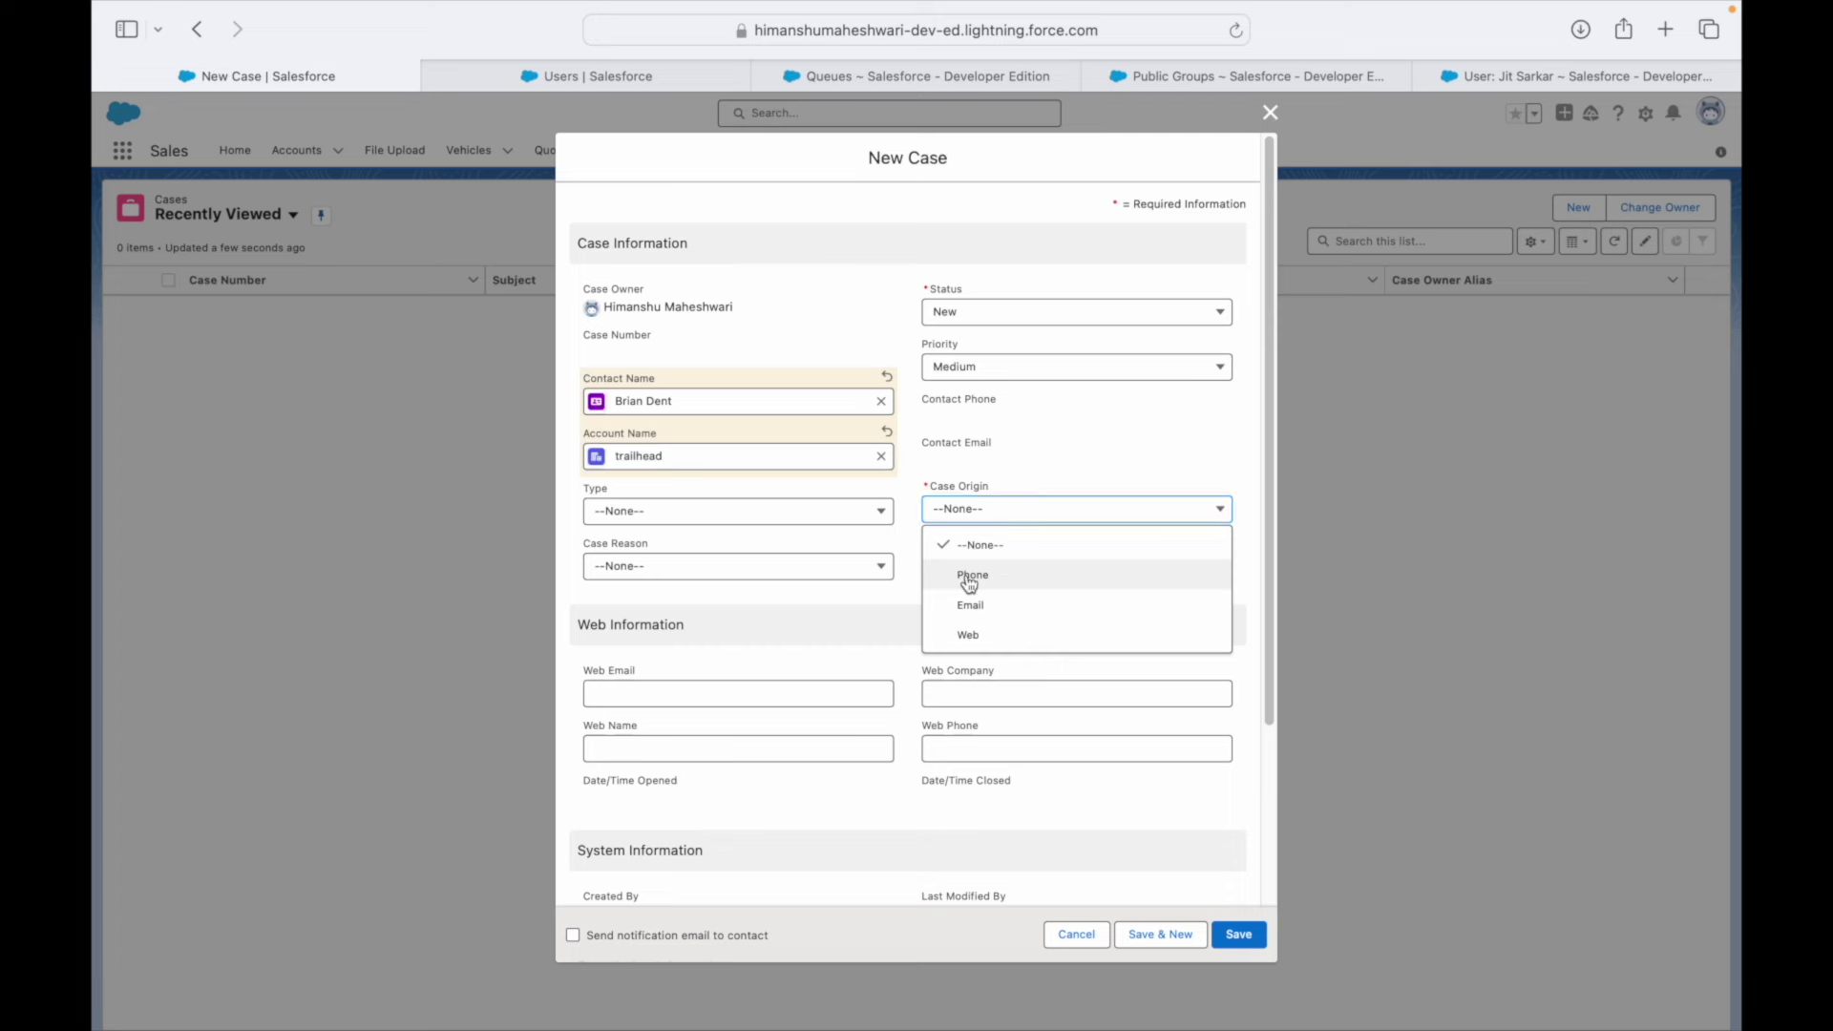
left_click(955, 577)
left_click(634, 514)
left_click(641, 578)
- Set Case Reason to Performance, retry saving, close the form, and show All Open Cases
left_click(639, 566)
left_click(683, 690)
left_click(1217, 937)
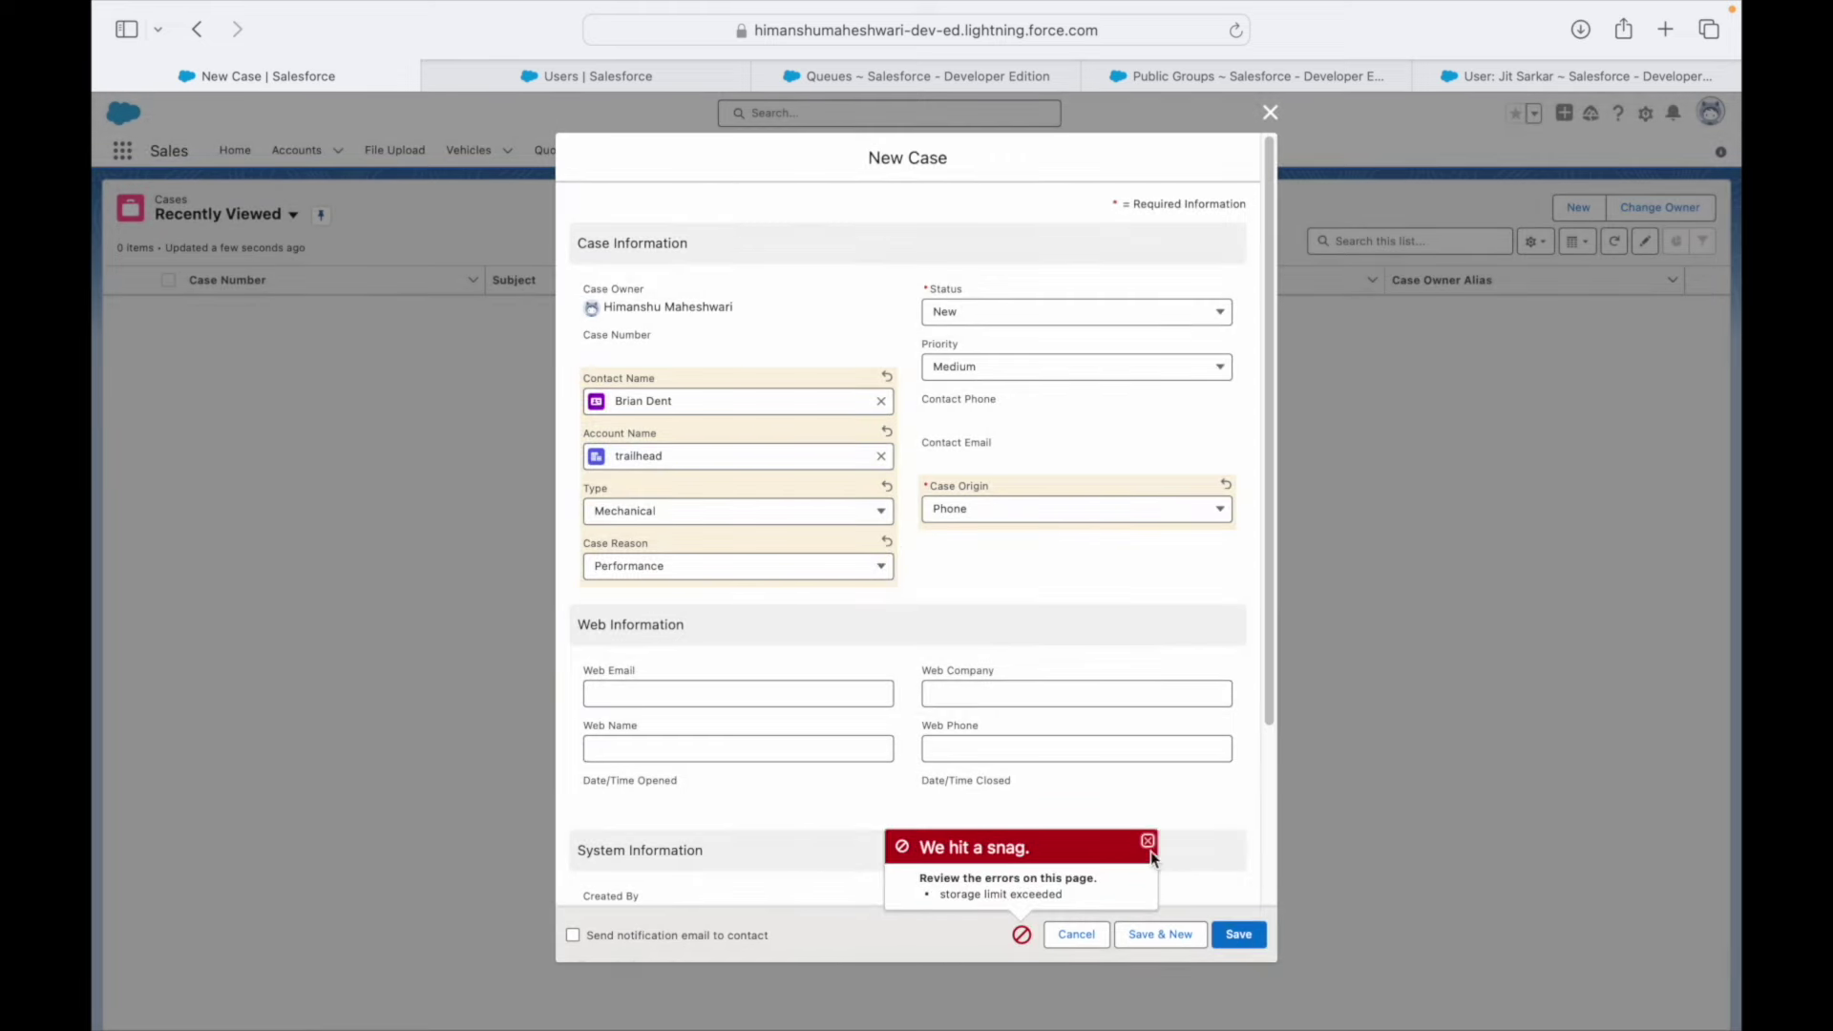
left_click(1270, 114)
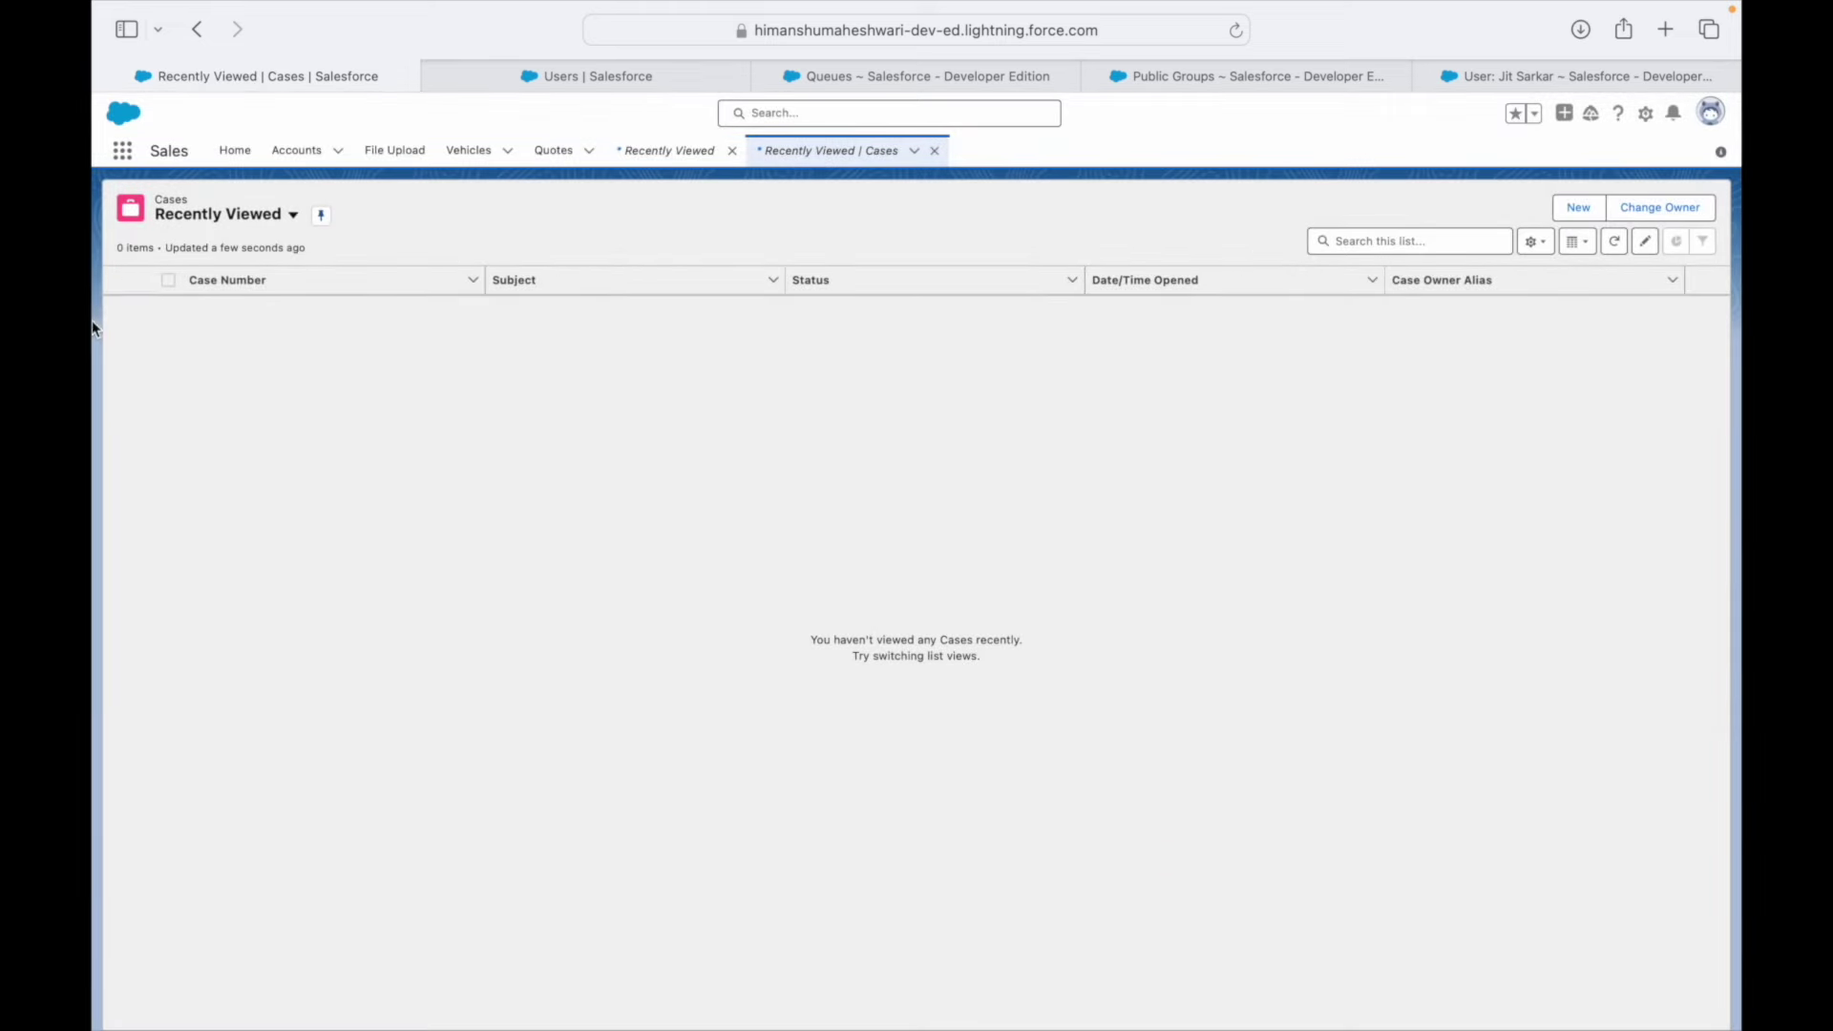
left_click(170, 220)
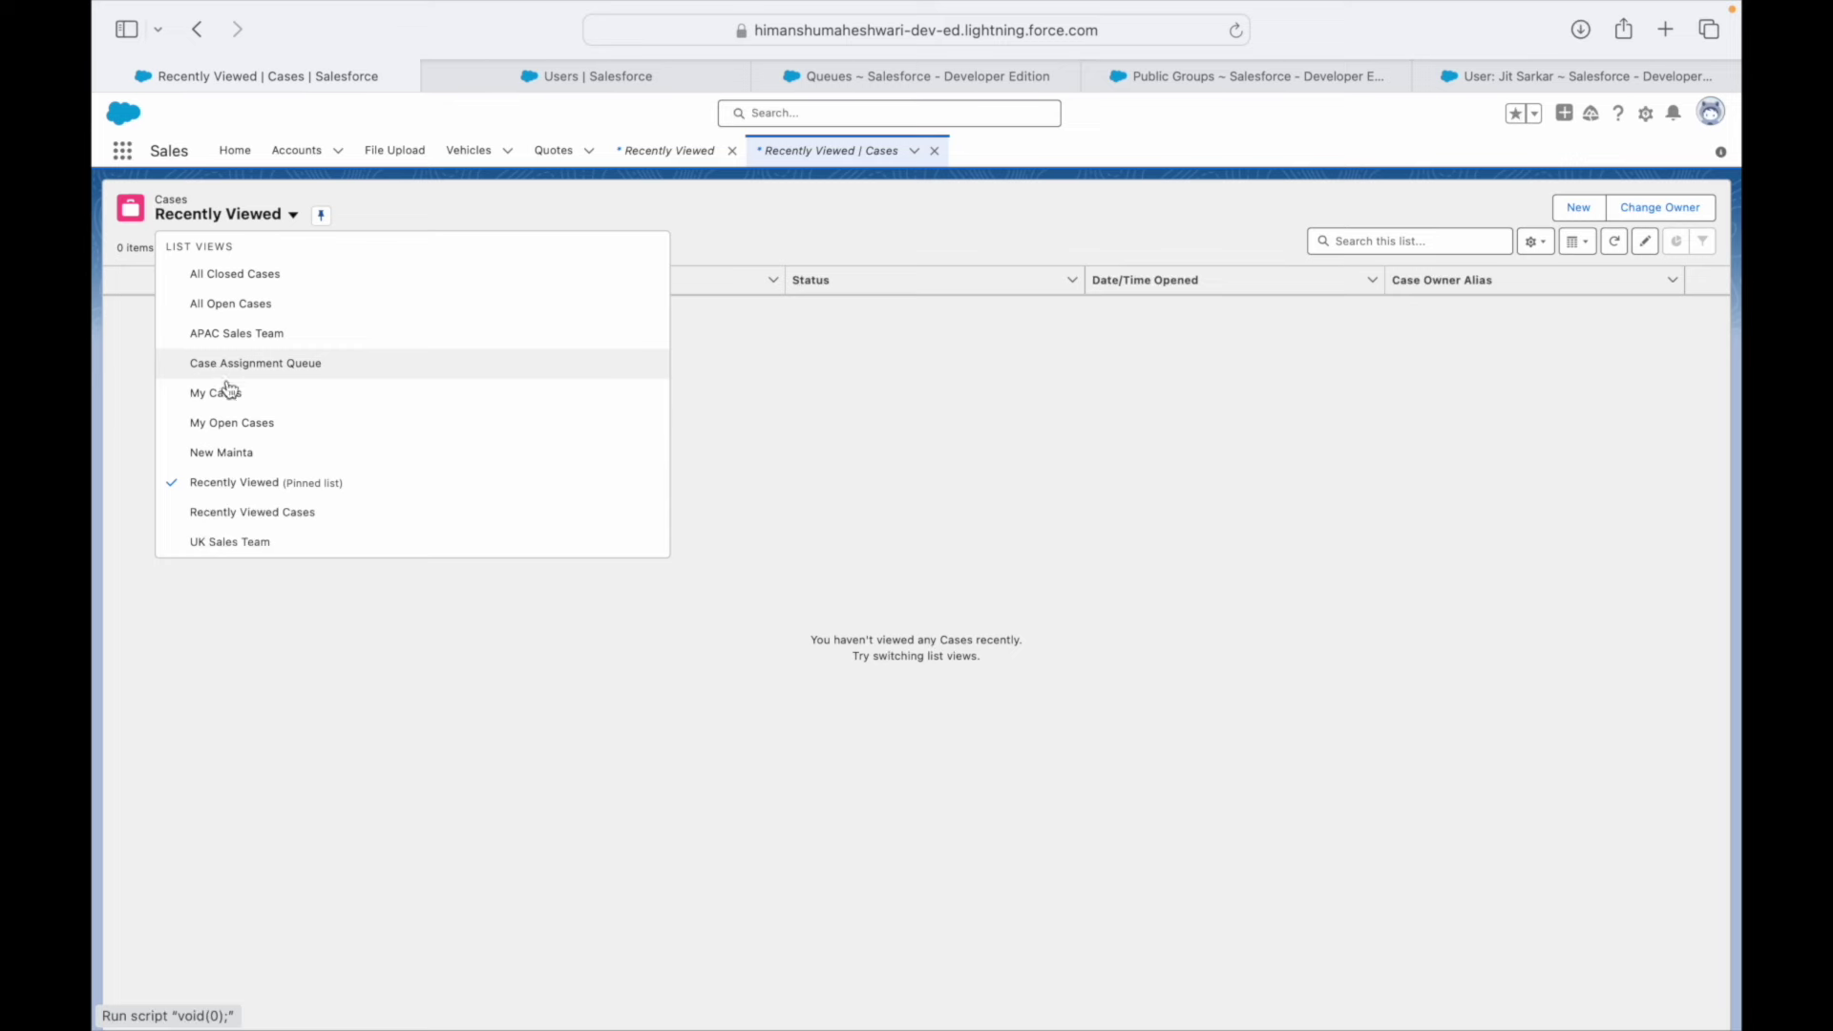
left_click(239, 304)
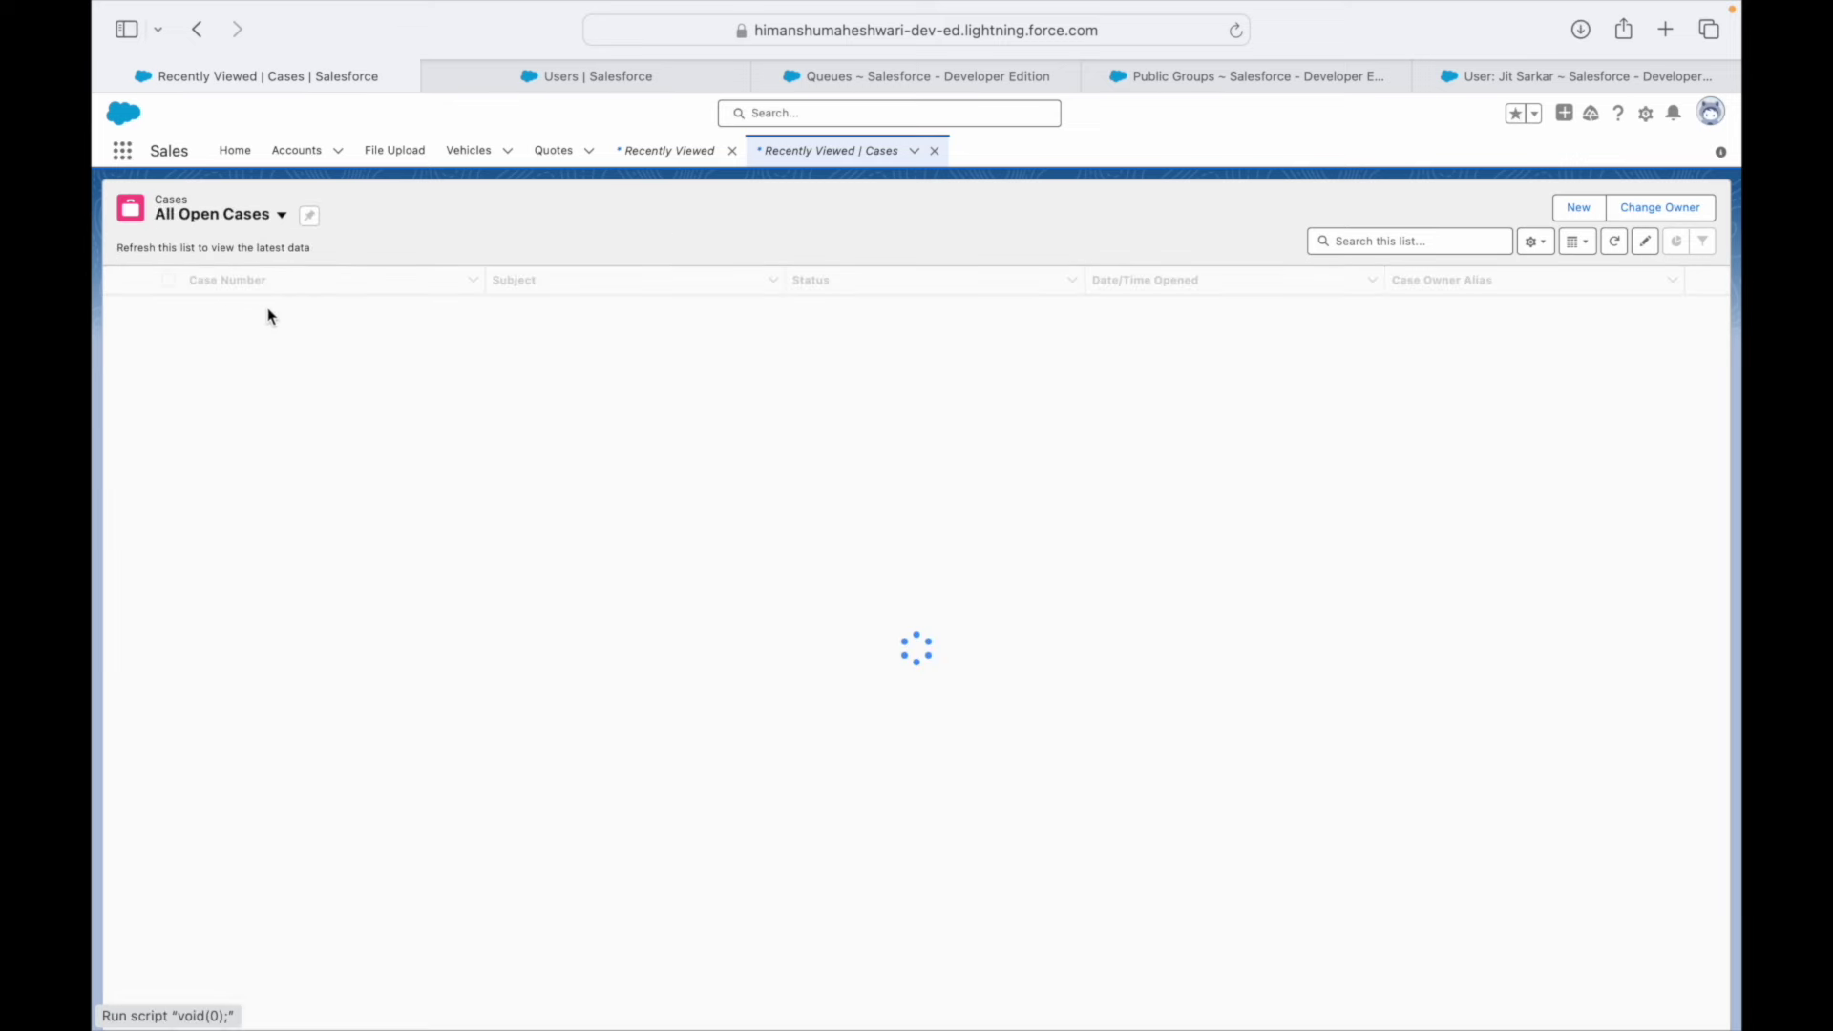
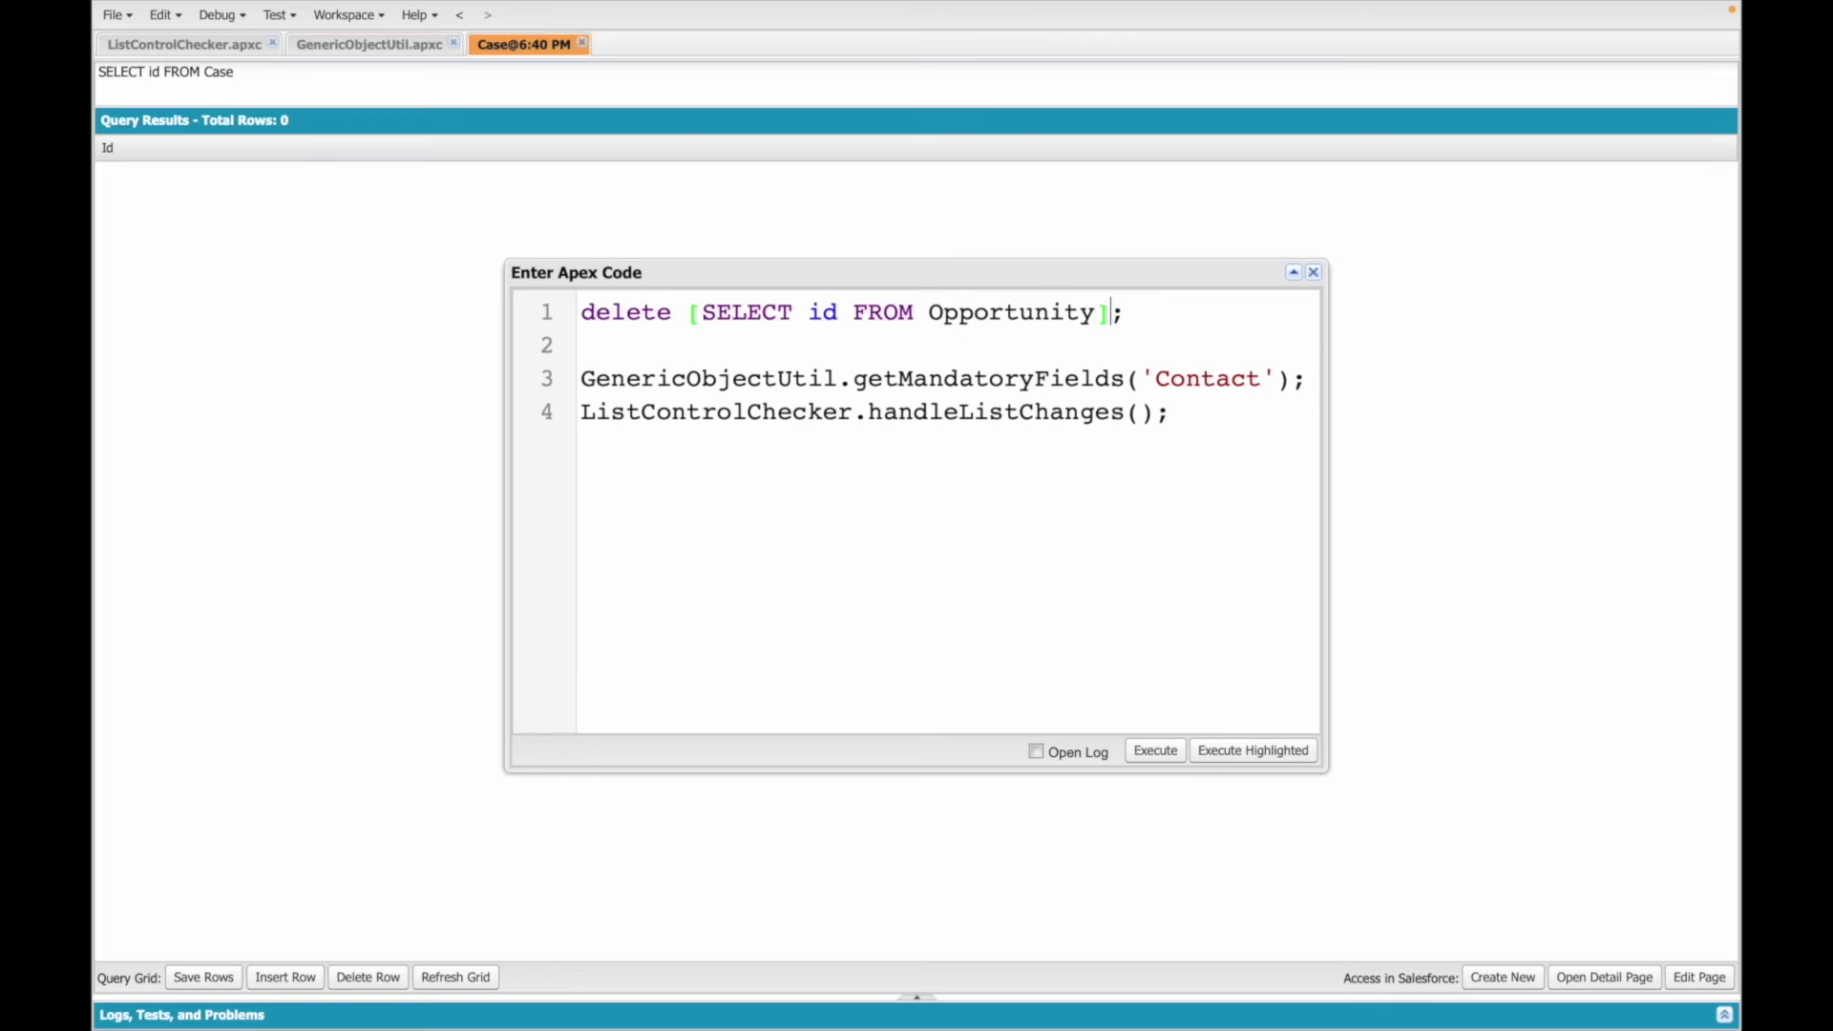
- Run the Opportunity deletion code, then return to the Salesforce browser window
left_click(1231, 764)
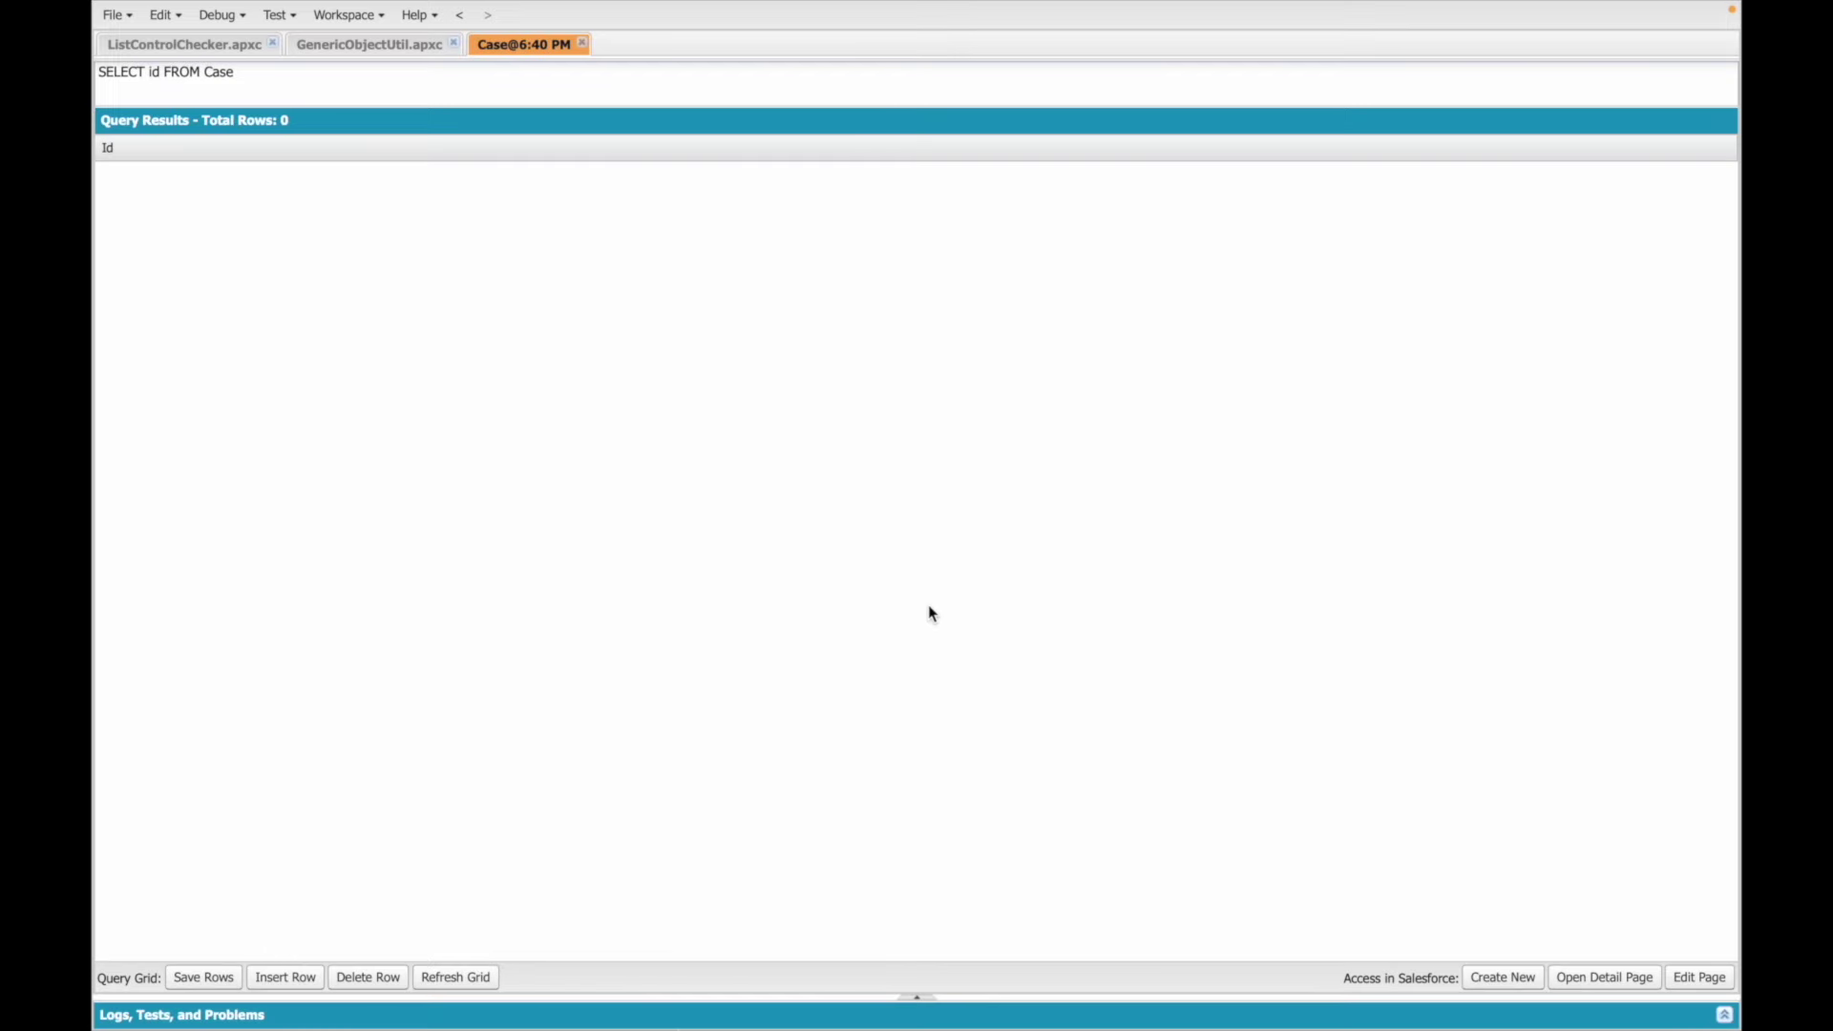
mouse_move(267, 7)
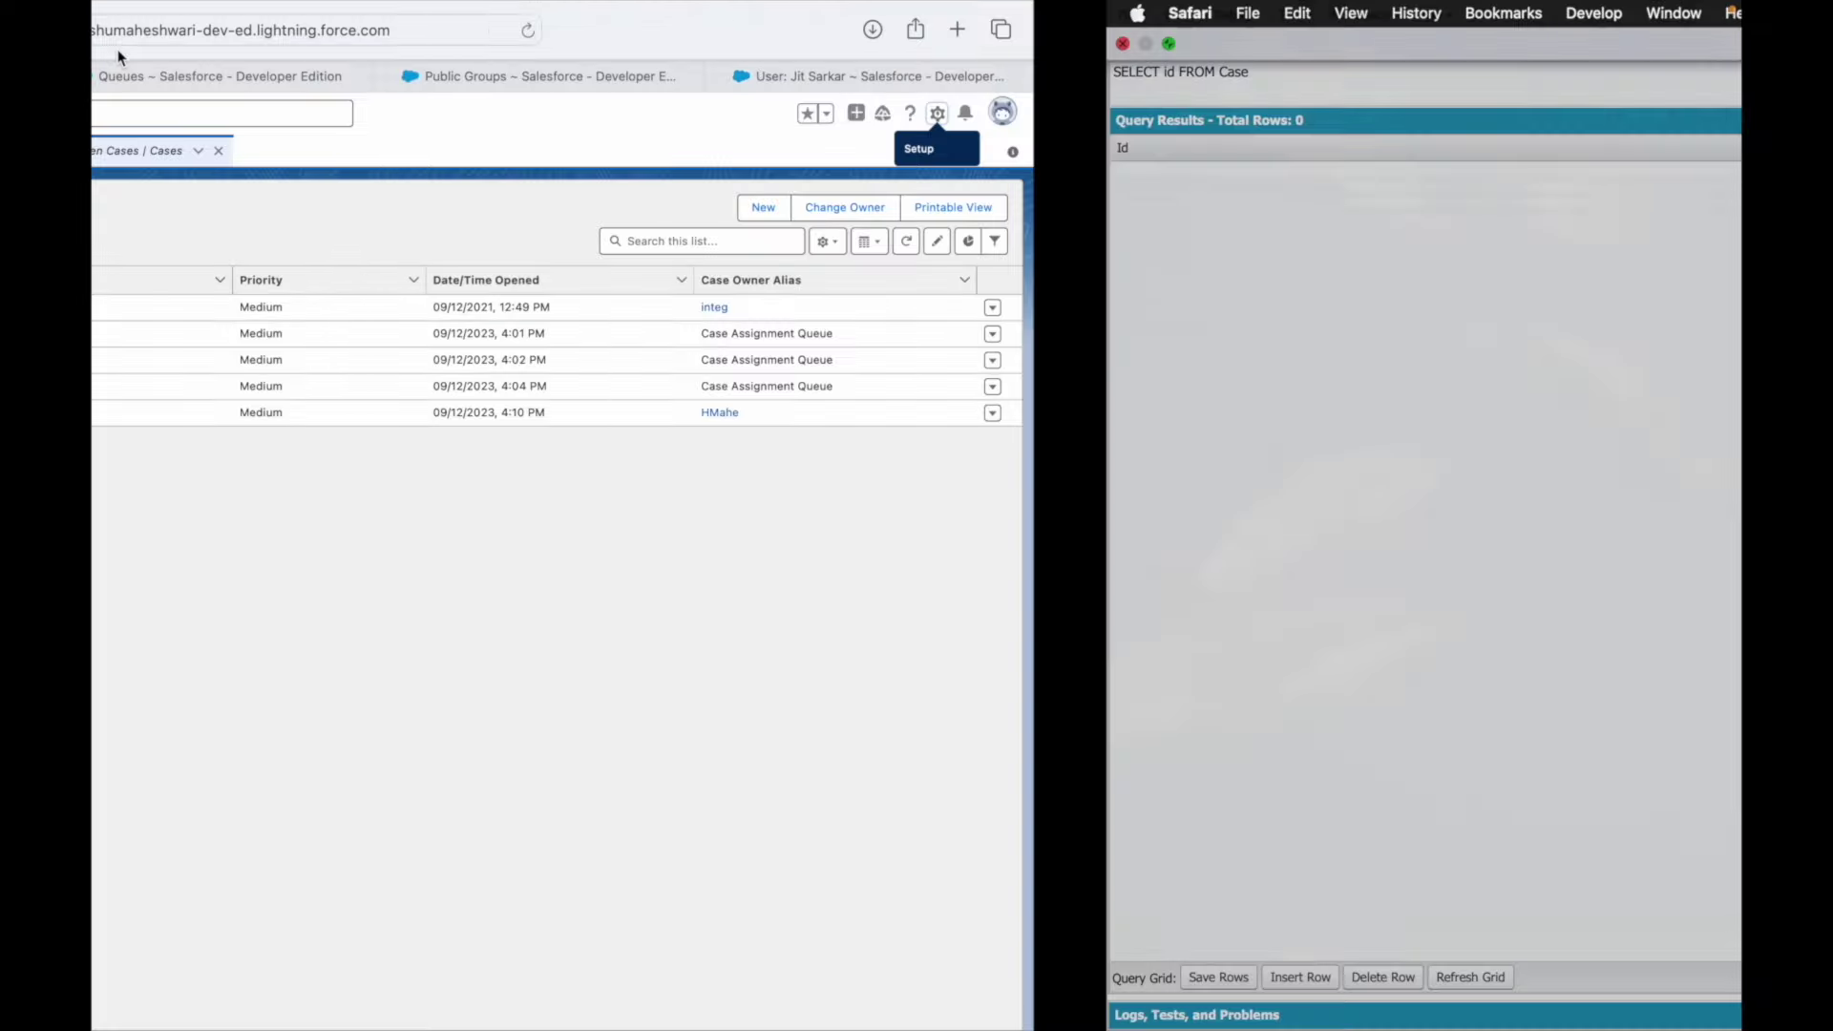
key("ctrl+Left")
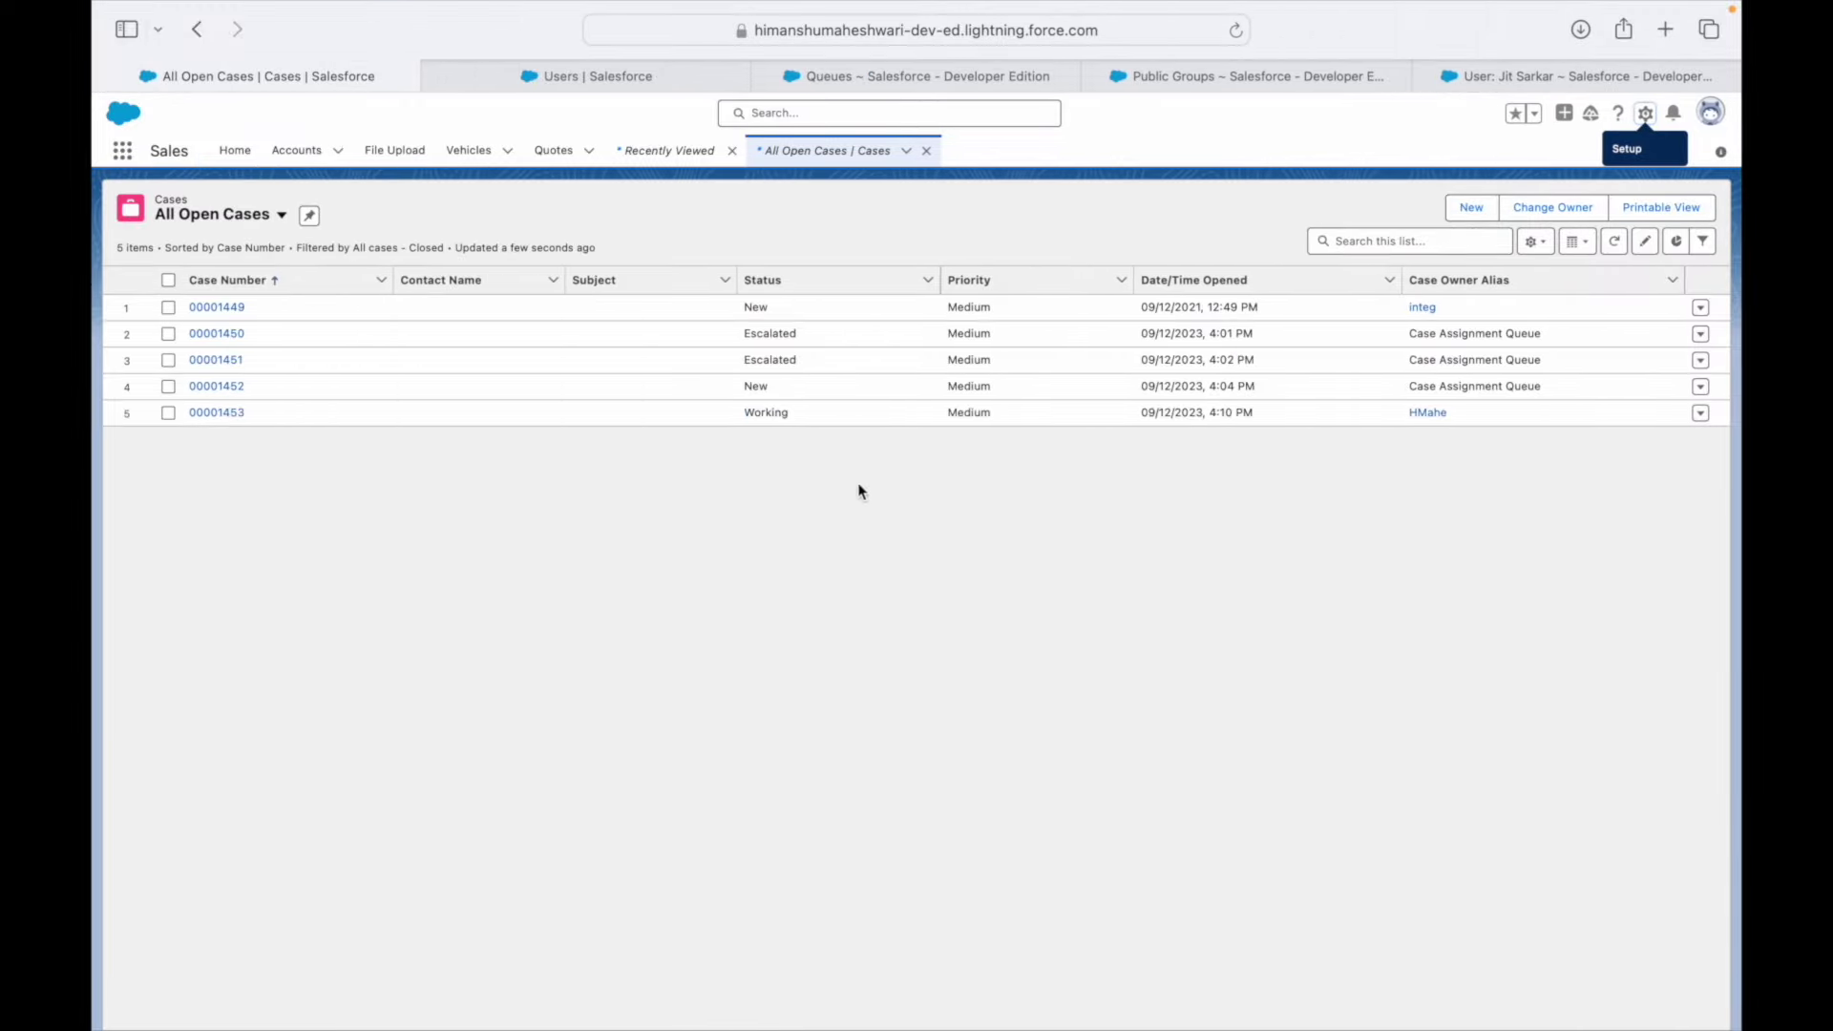
- Save a new case with the trailhead account, origin Phone, type Electrical, reason Installation
left_click(1459, 212)
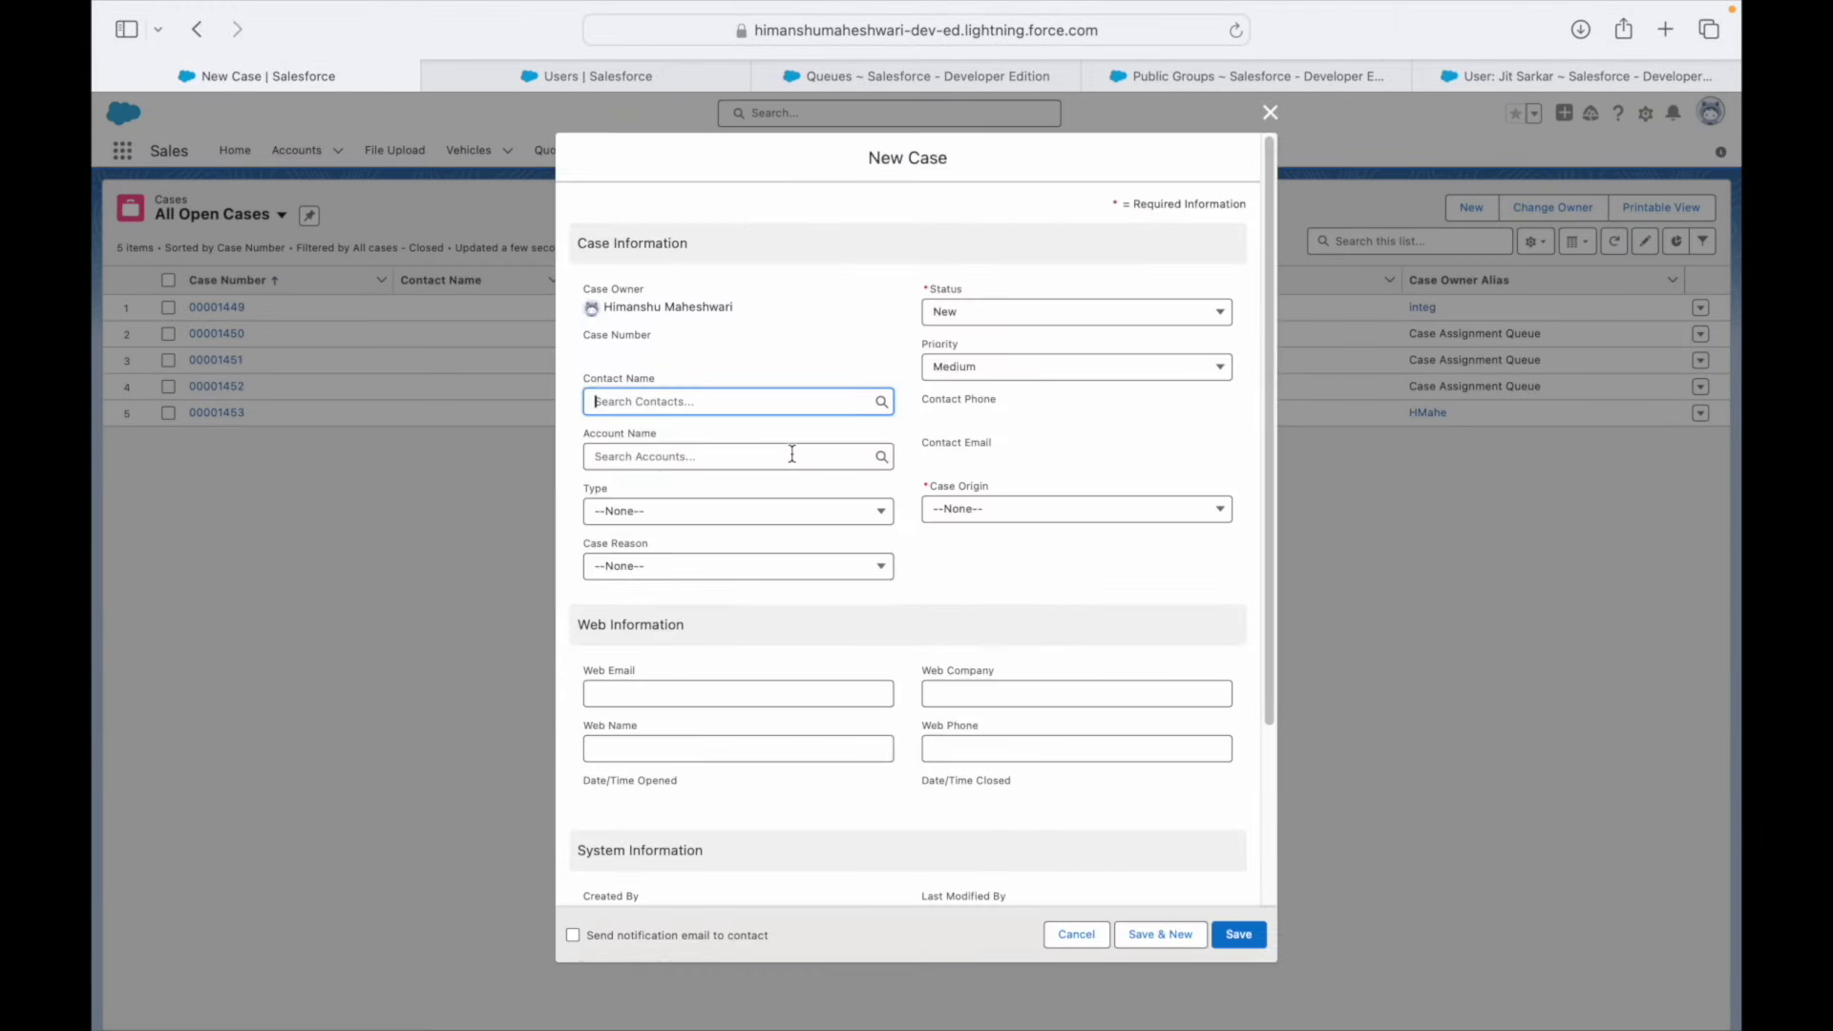
left_click(637, 468)
left_click(649, 457)
left_click(649, 520)
left_click(955, 507)
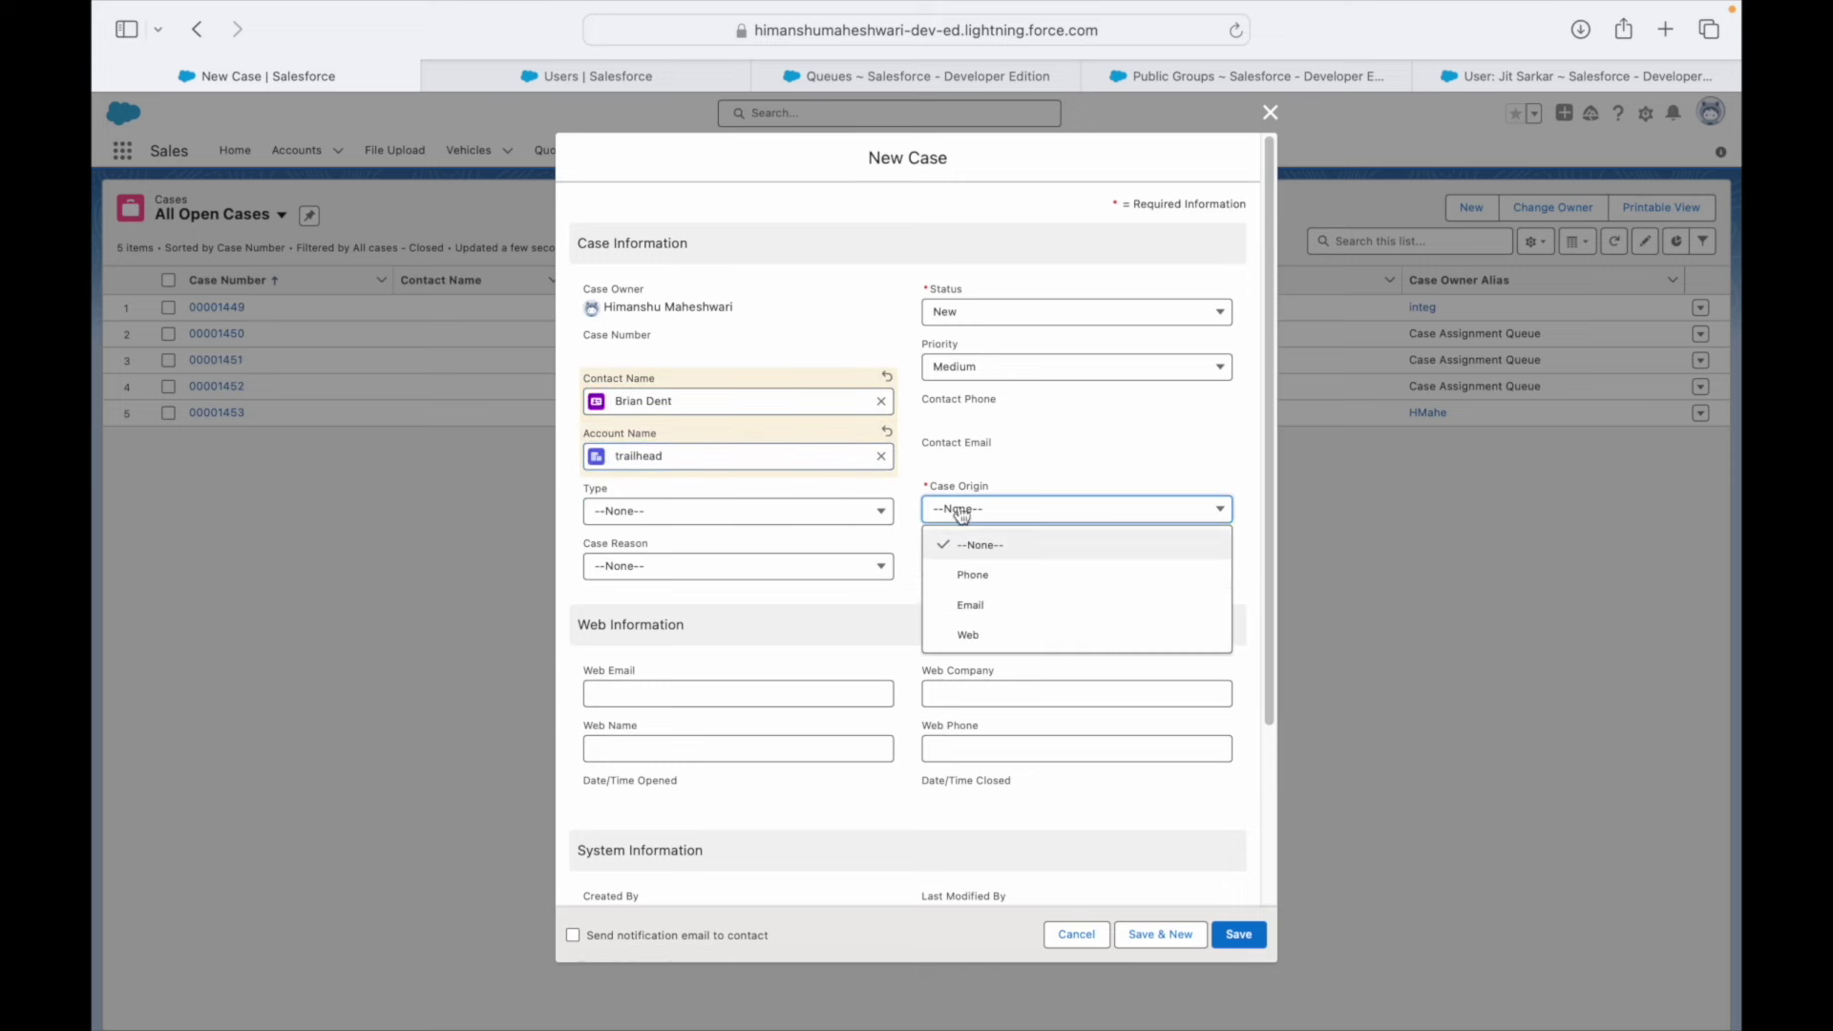
left_click(966, 570)
left_click(657, 523)
left_click(638, 605)
left_click(634, 566)
left_click(632, 632)
left_click(1222, 936)
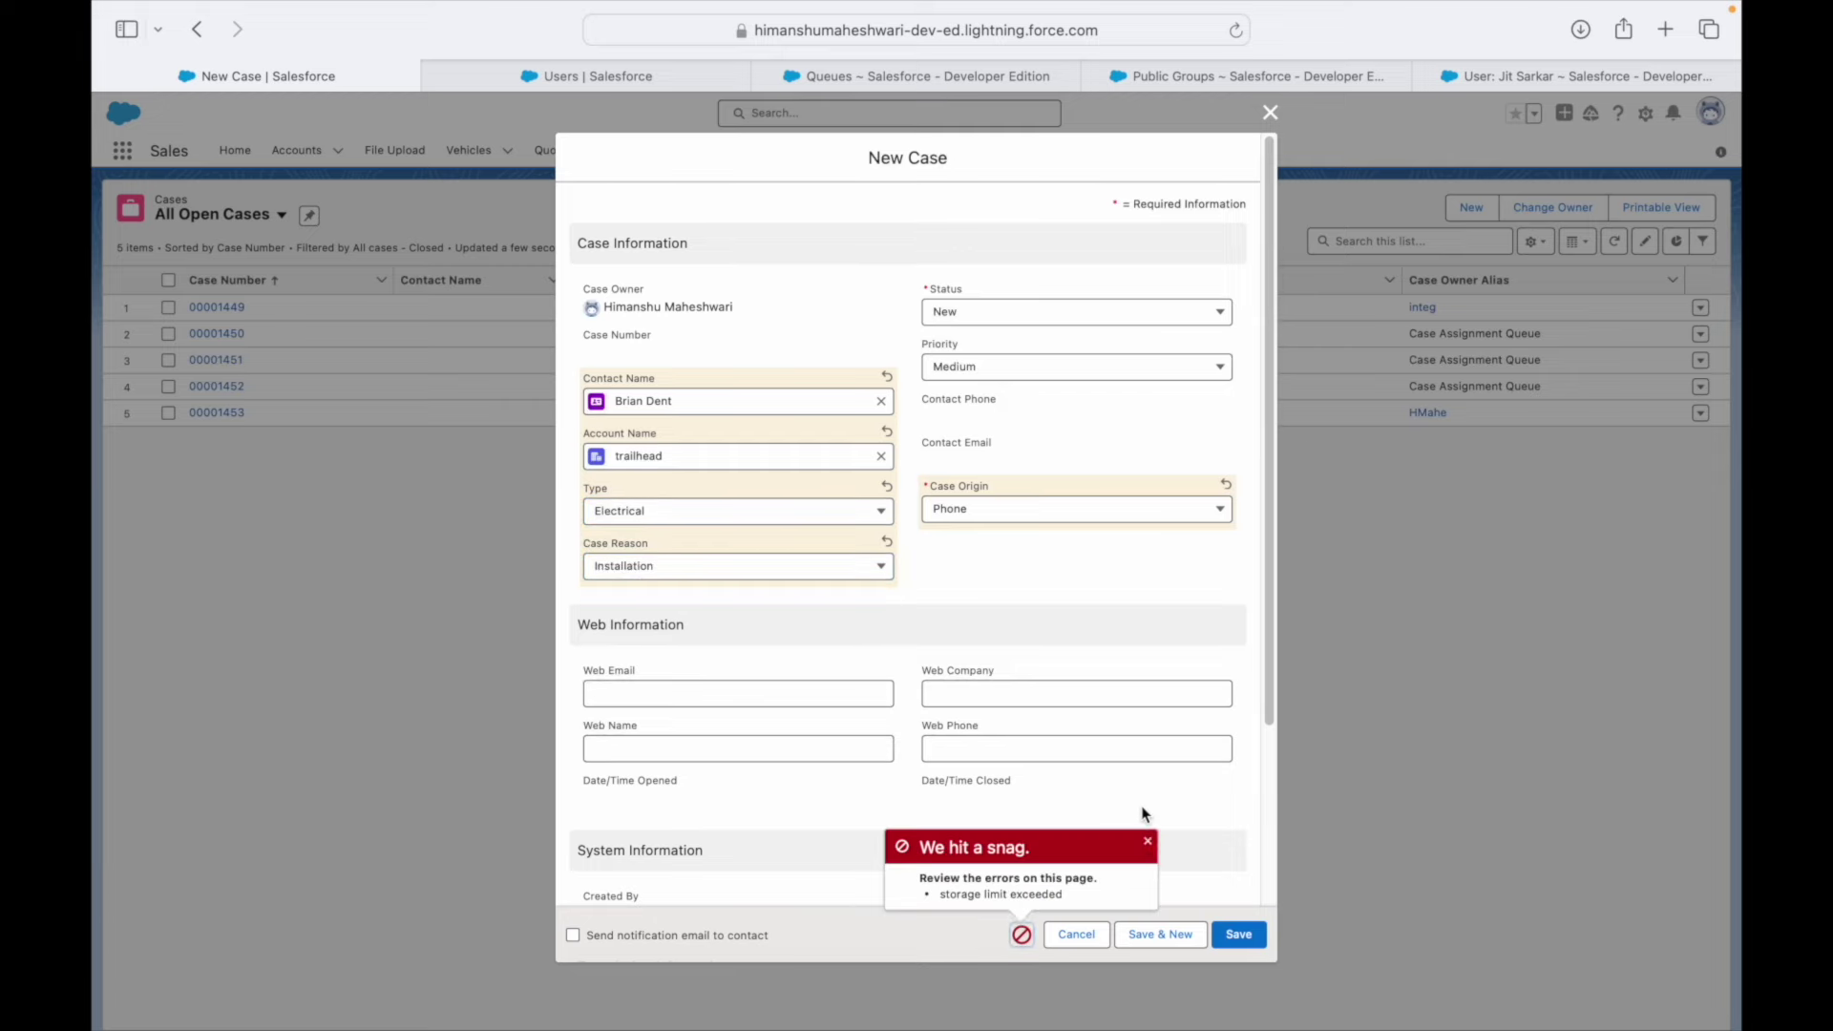
- Close the unsaved case form after the storage error and open Setup in a new tab
left_click(1269, 112)
left_click(1644, 112)
left_click(1573, 194)
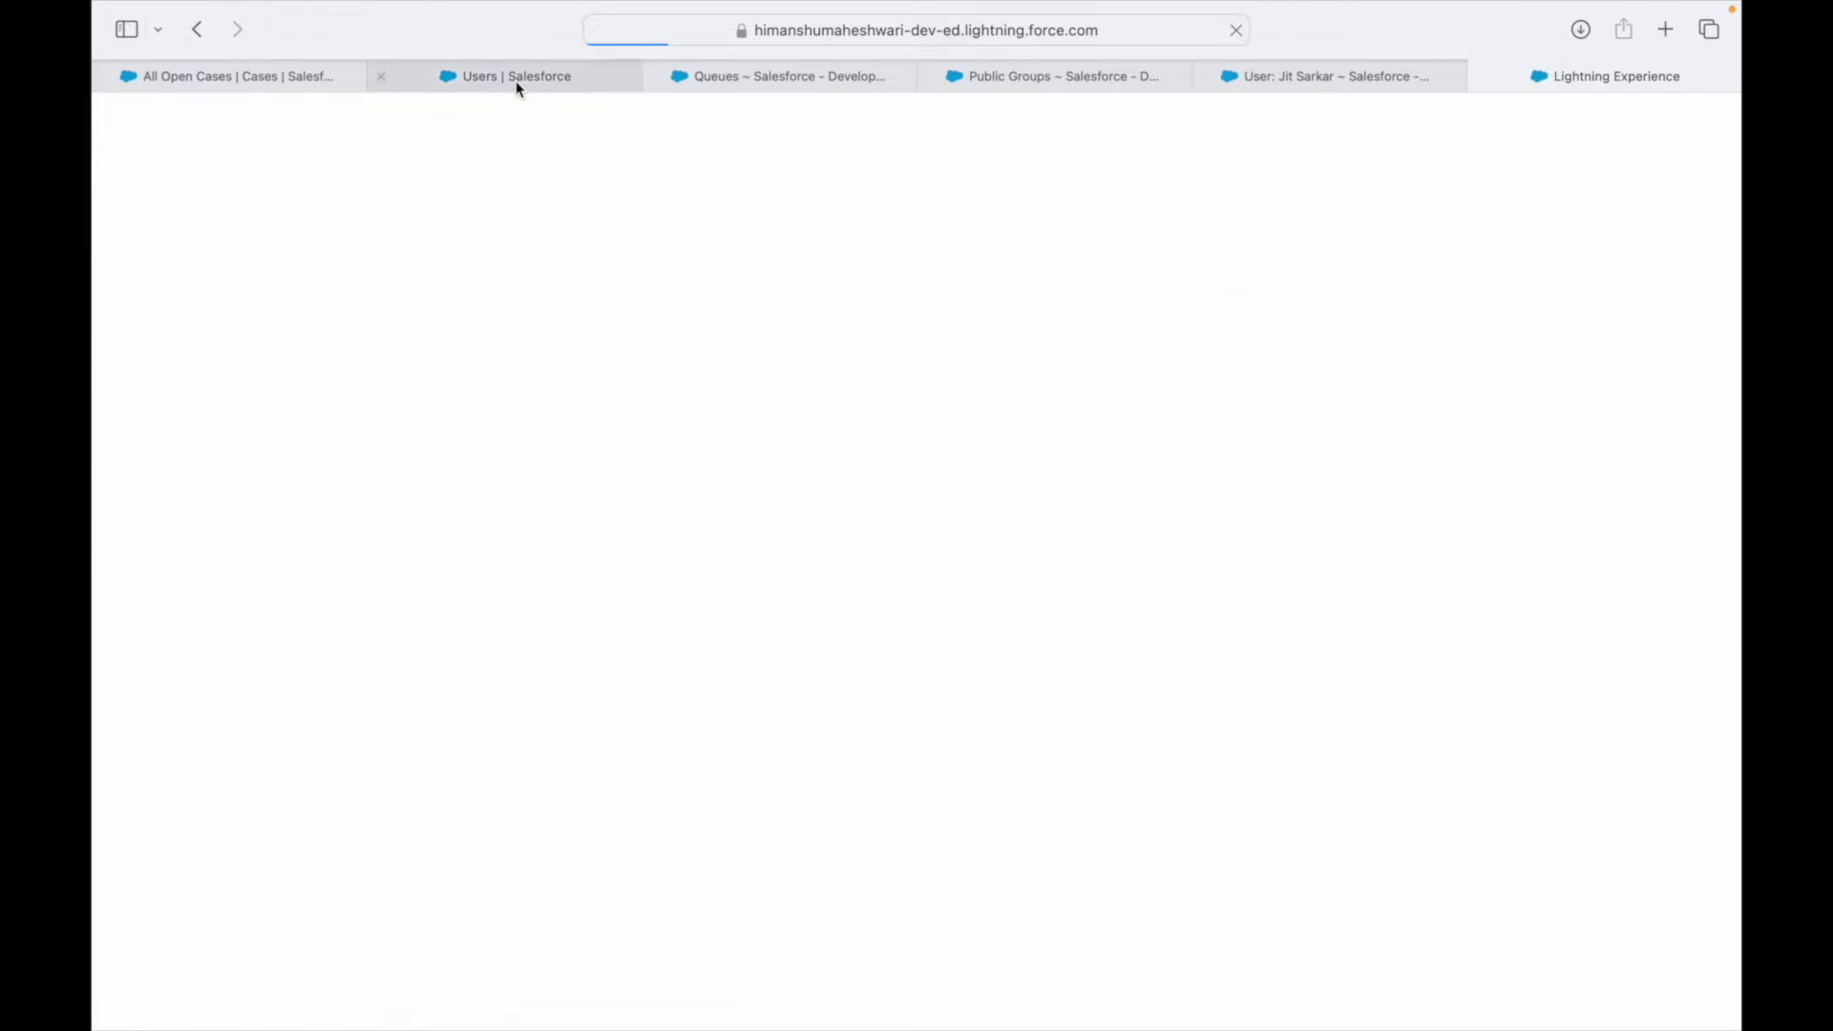
- Look up Storage Usage and note the 23.5 MB of file storage used
left_click(516, 80)
left_click(733, 81)
type("storage")
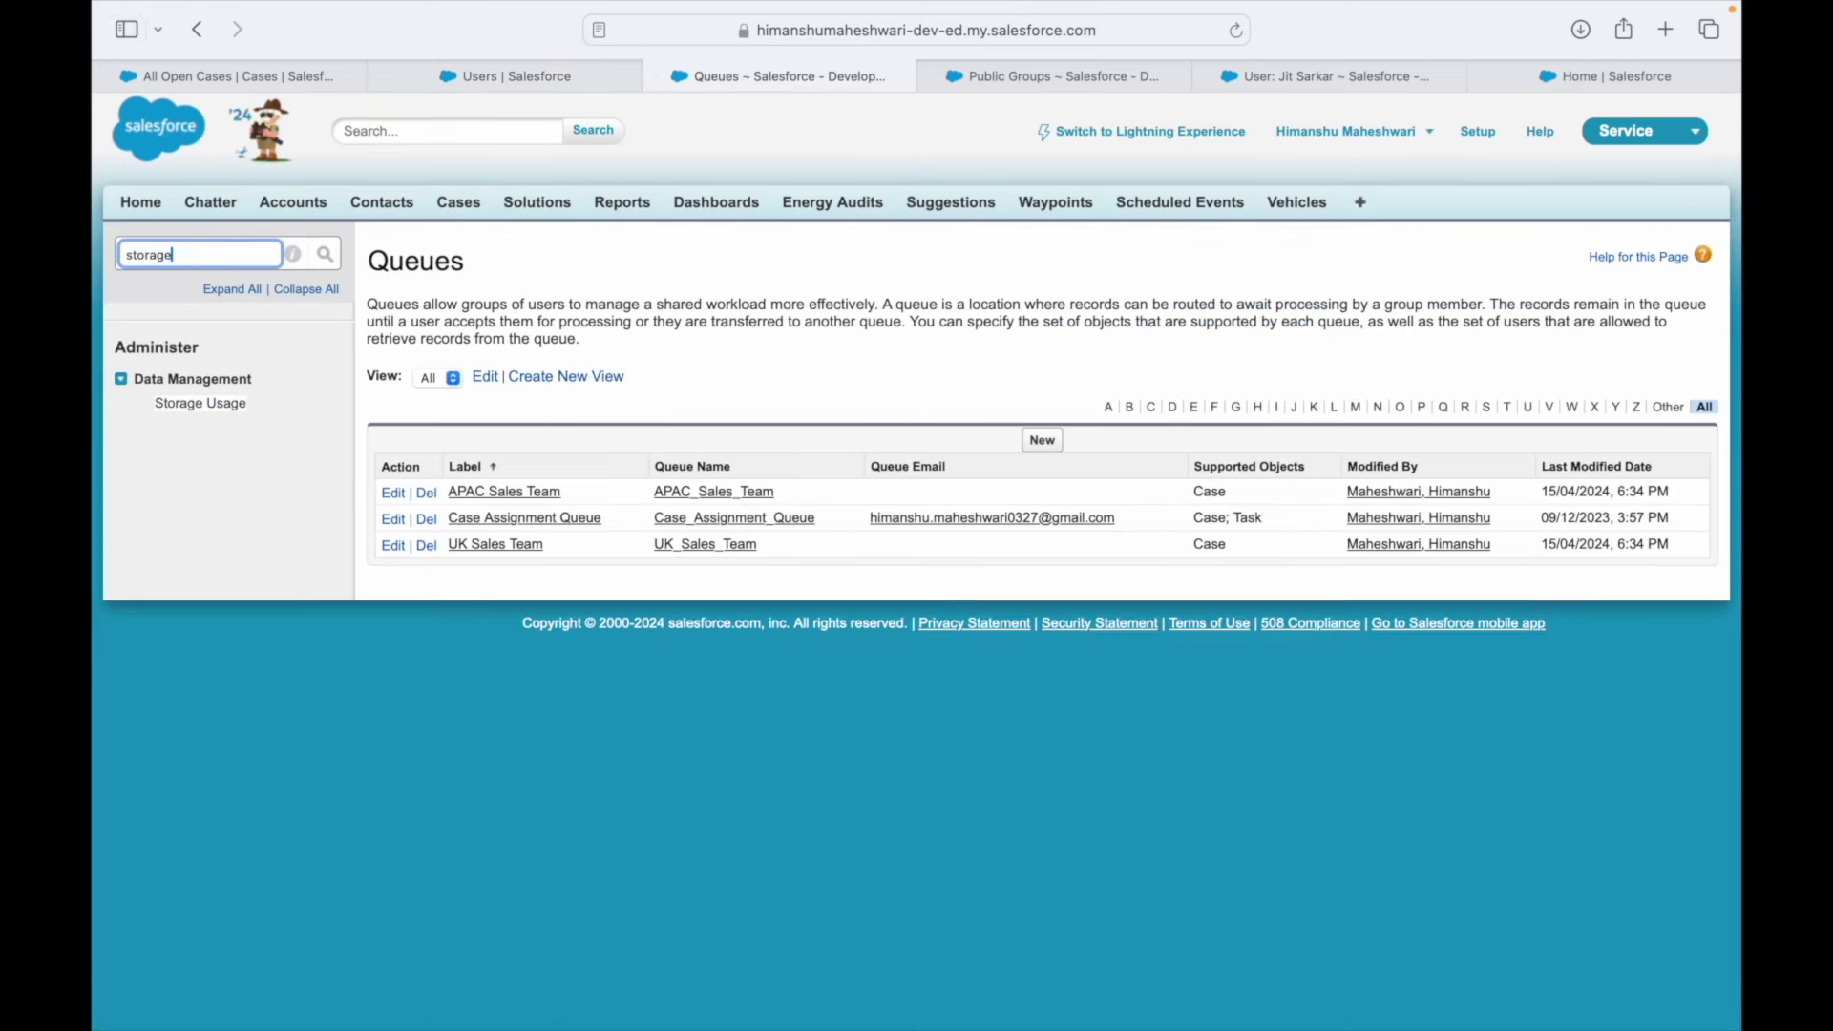
left_click(208, 403)
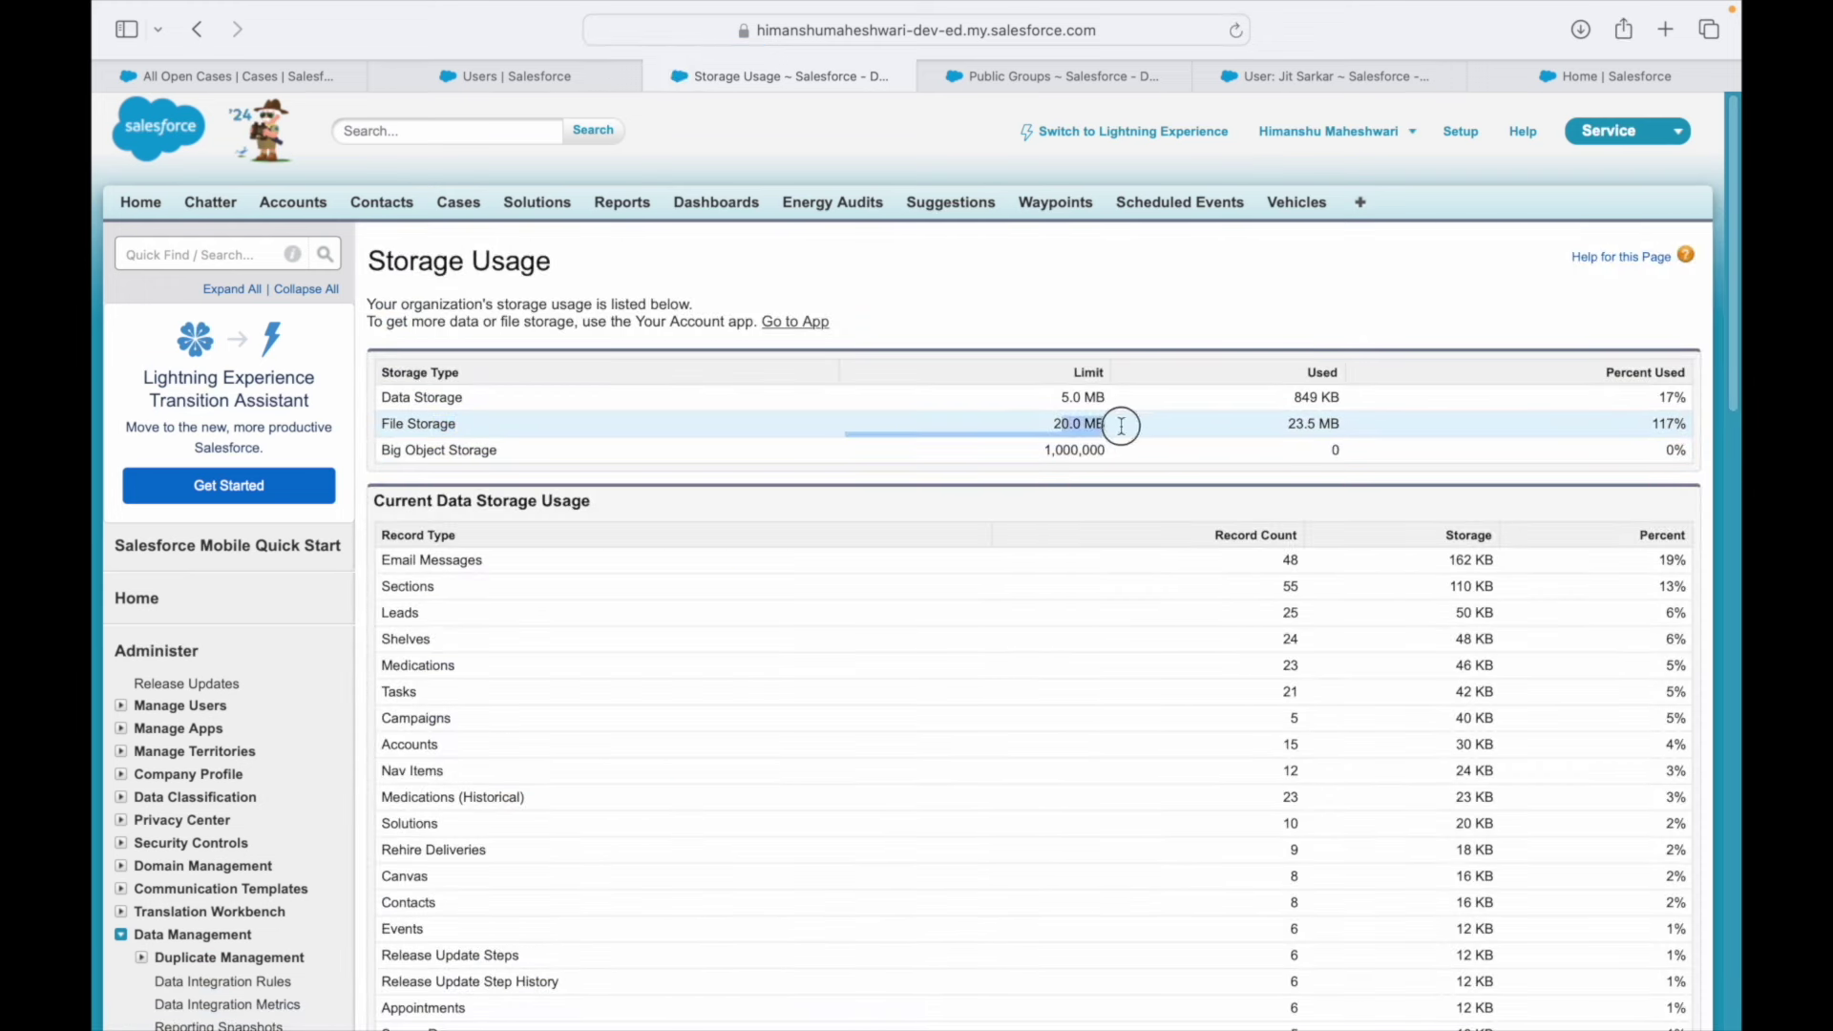
left_click_drag(1253, 426, 1340, 426)
left_click(1485, 416)
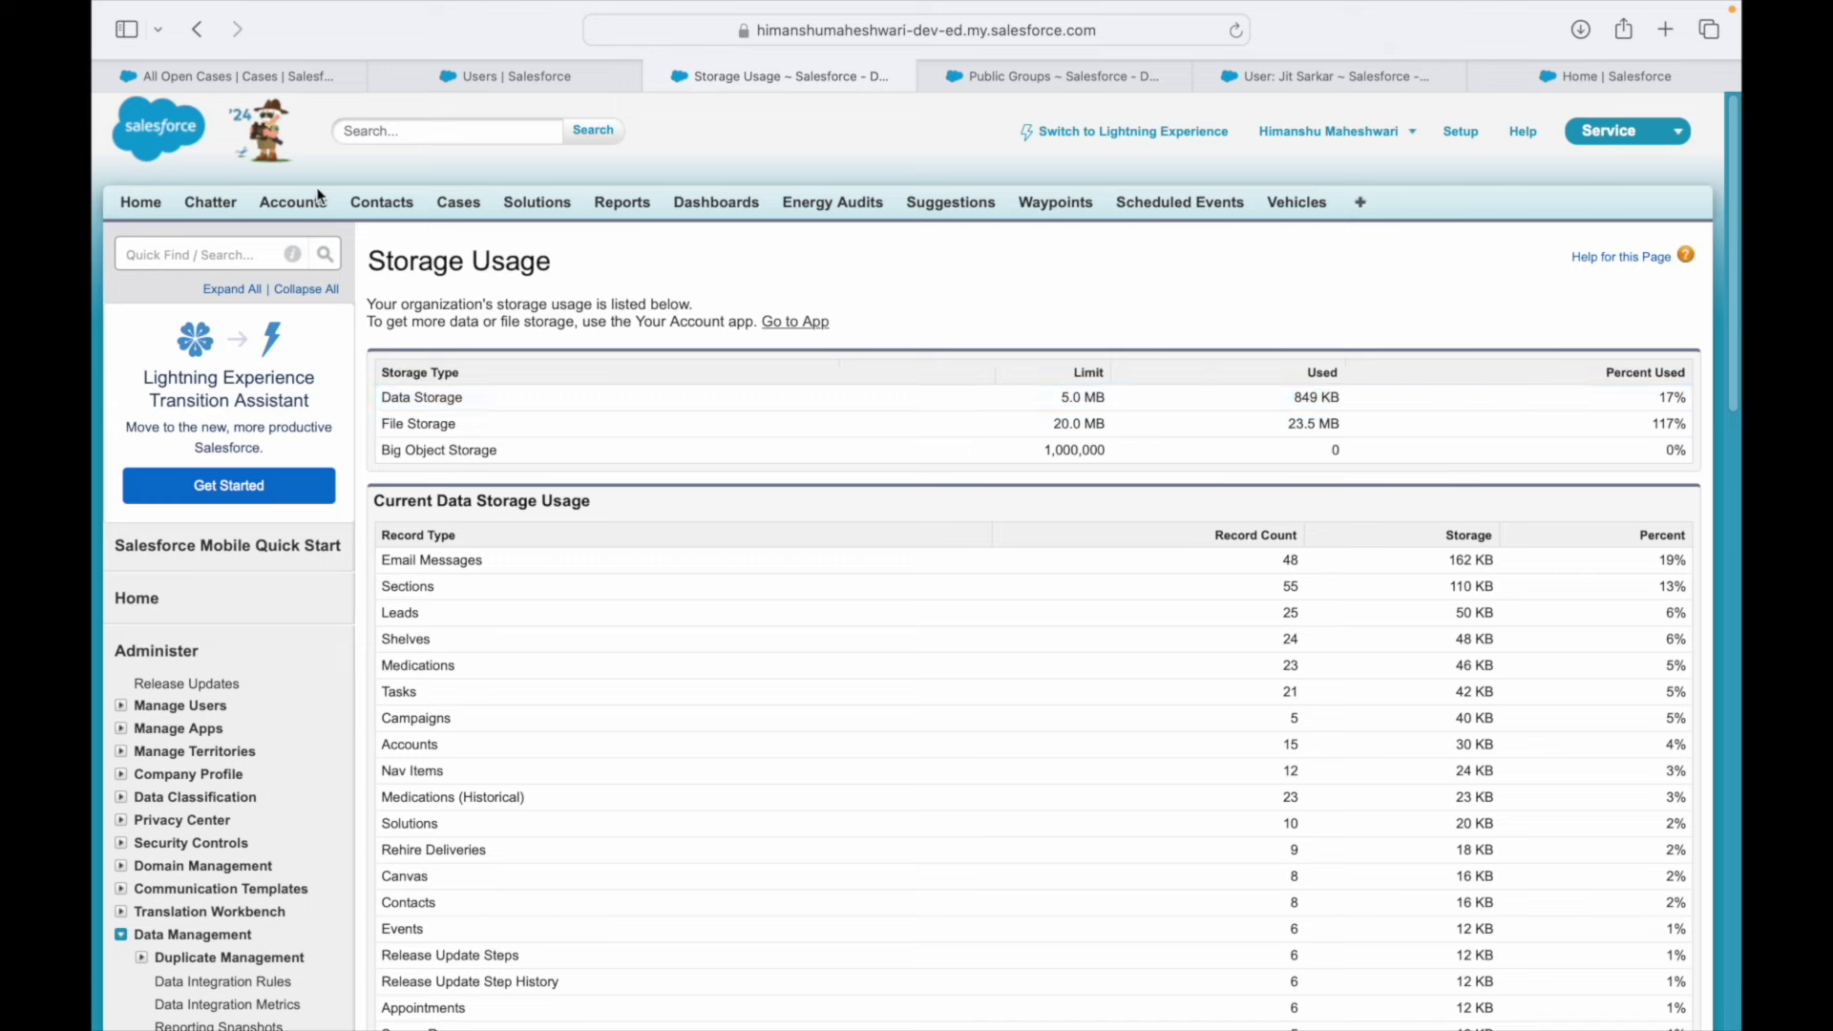
- Open the Files list and delete LinkedIn Banner 2
left_click(222, 78)
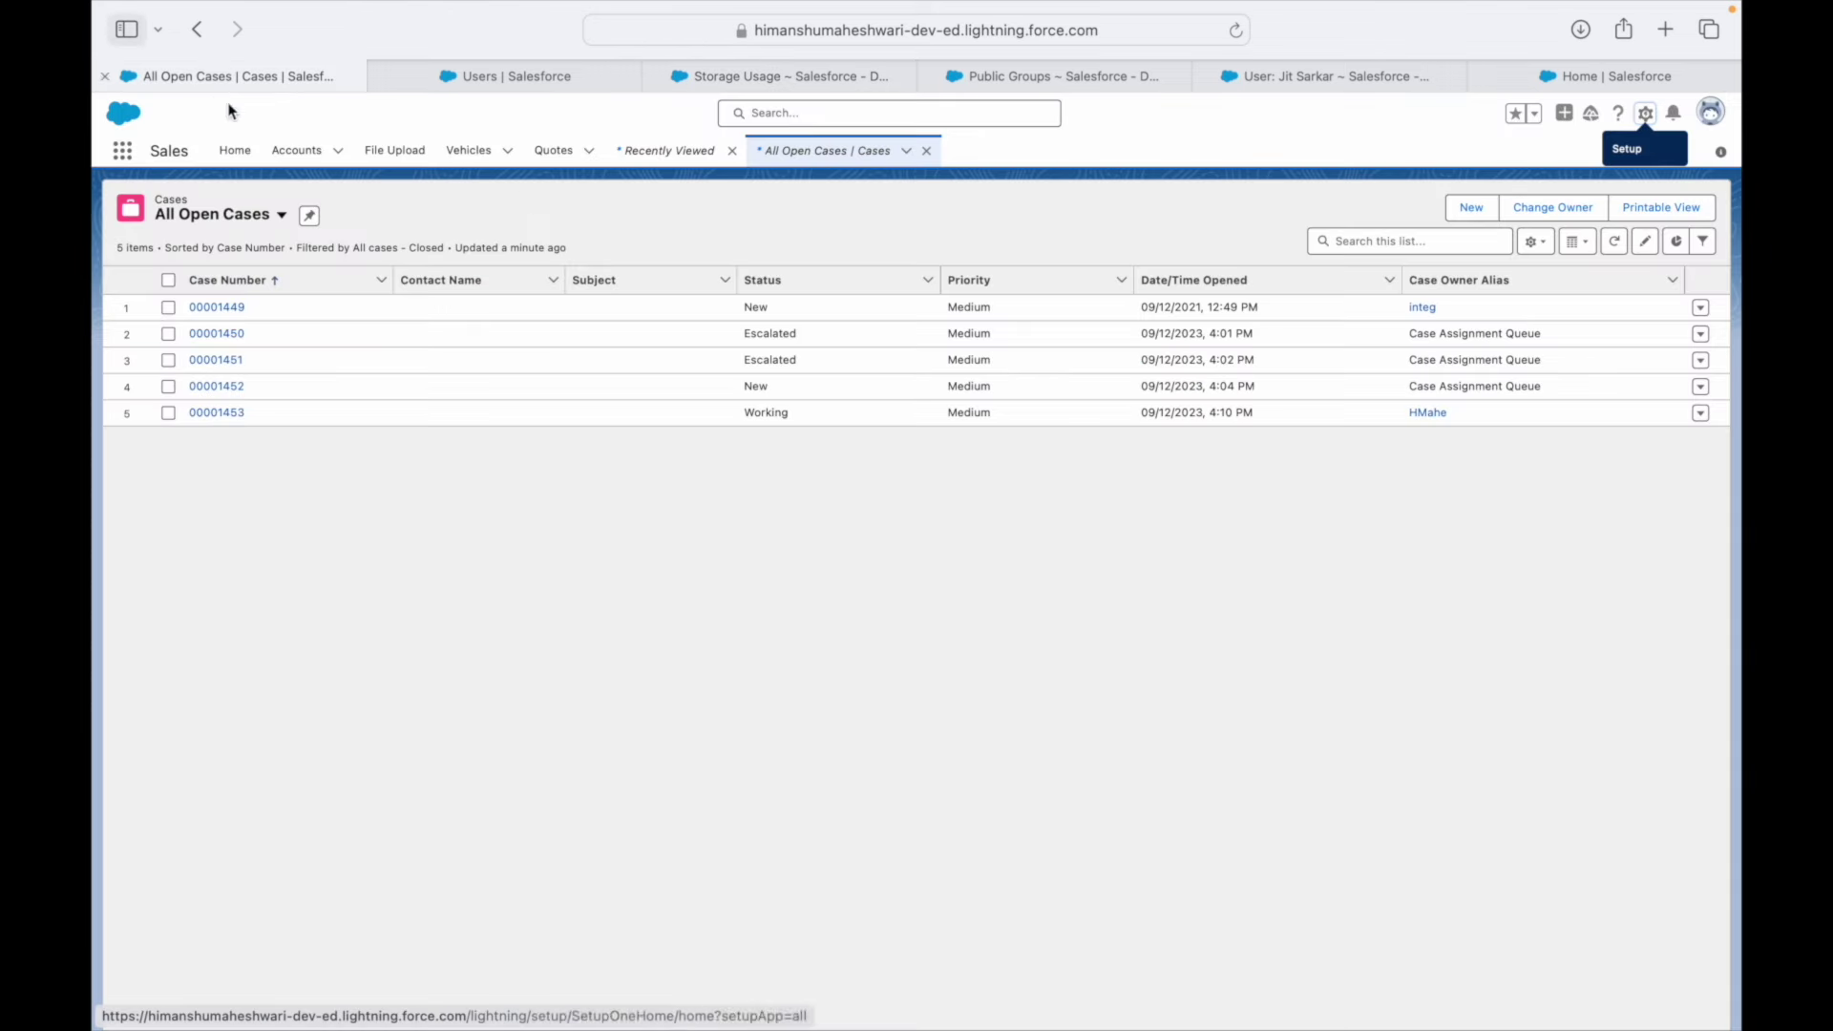
left_click(123, 159)
type("Files")
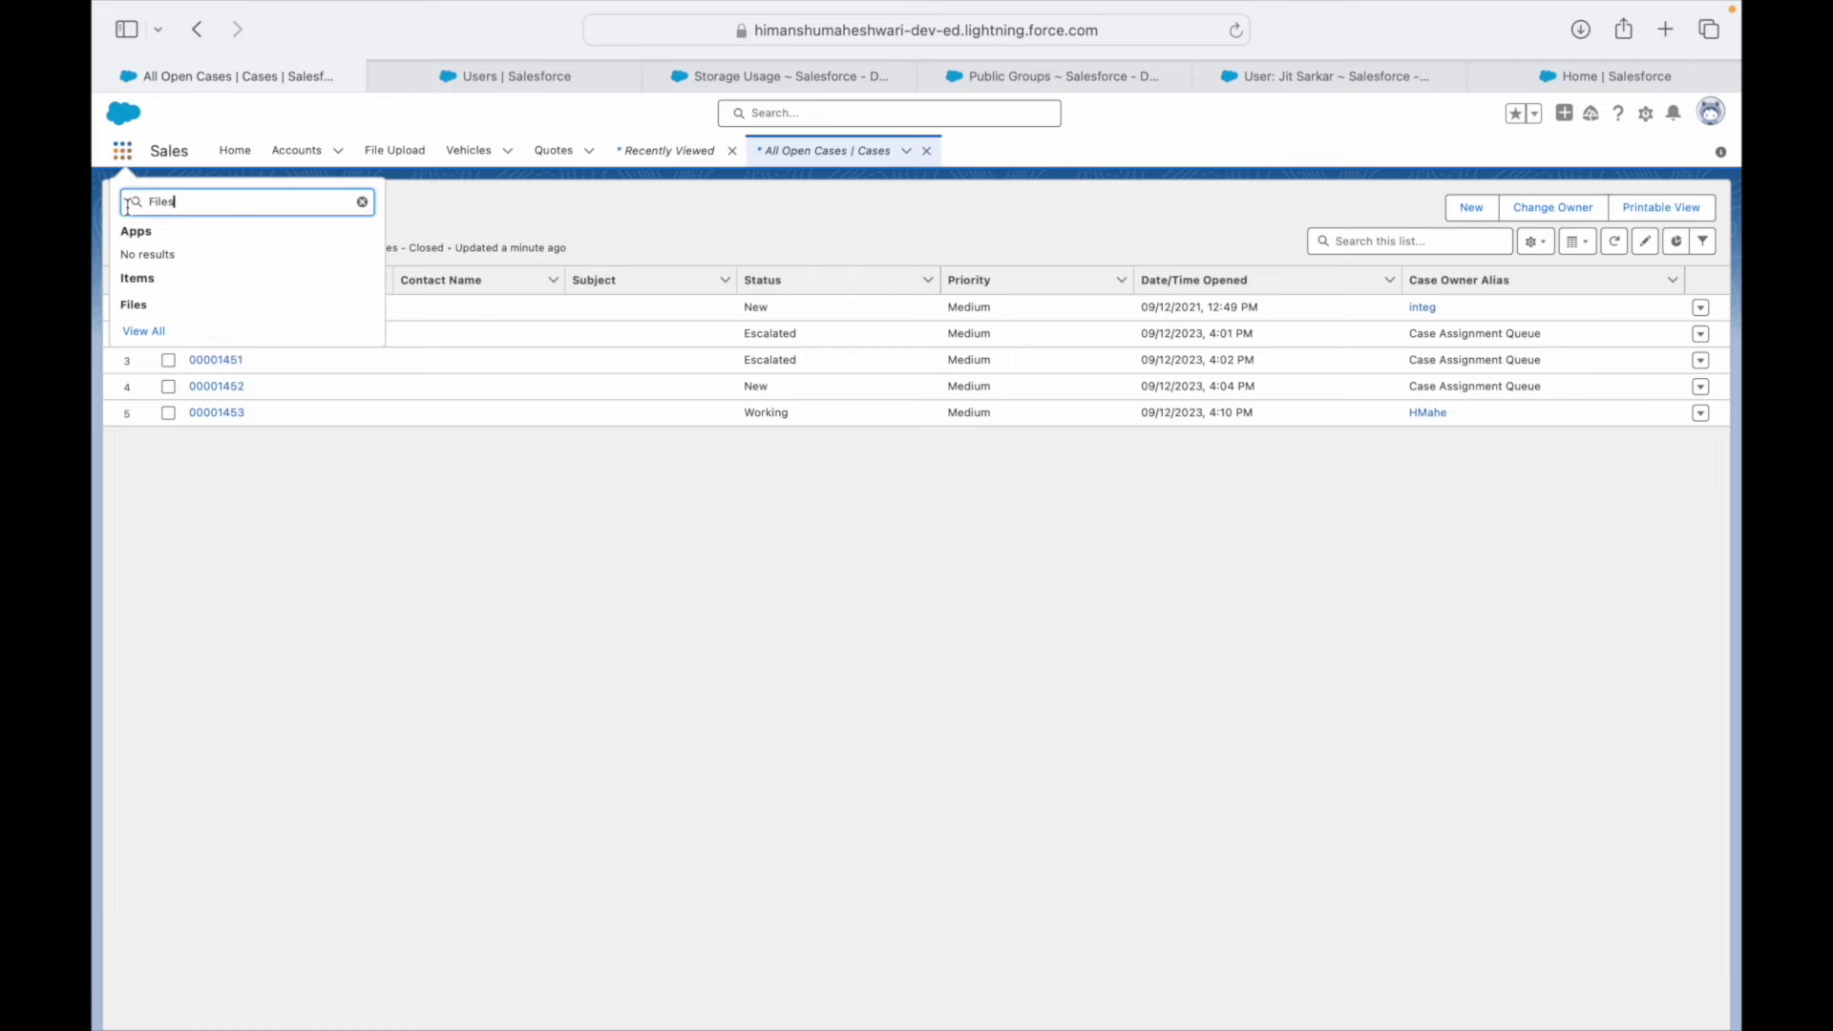
left_click(148, 309)
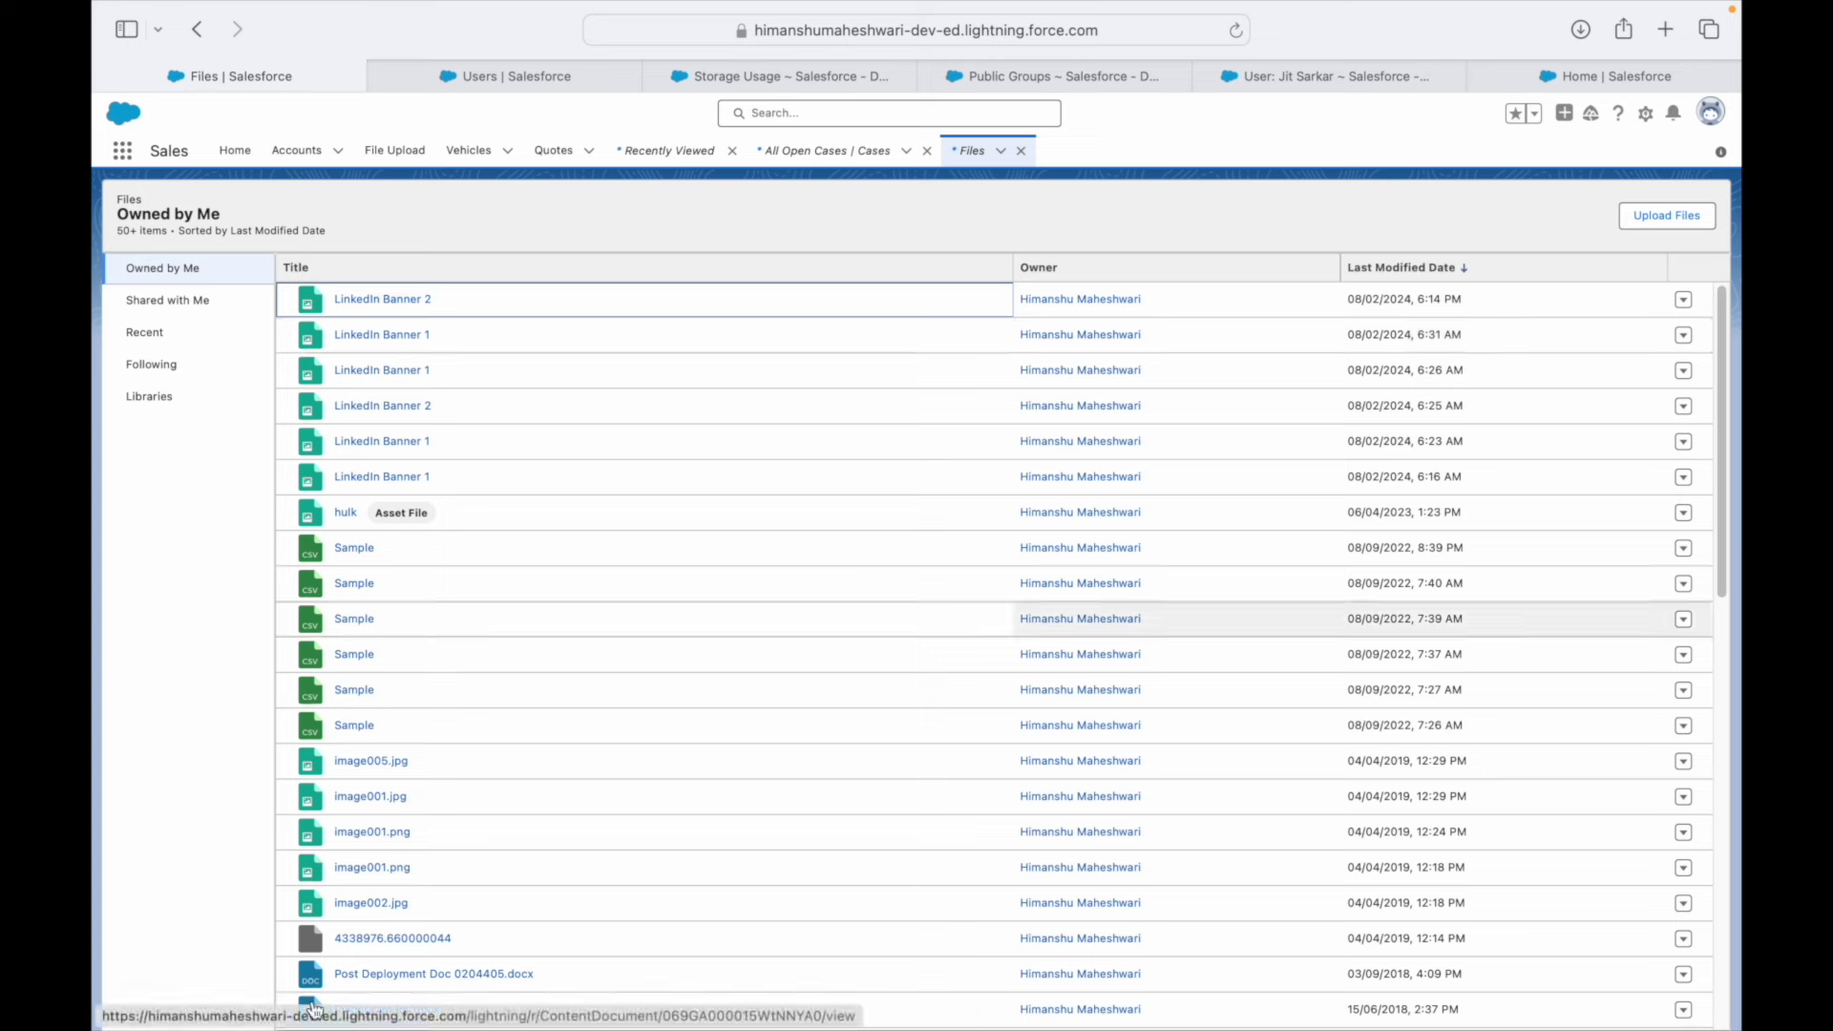
left_click(1683, 300)
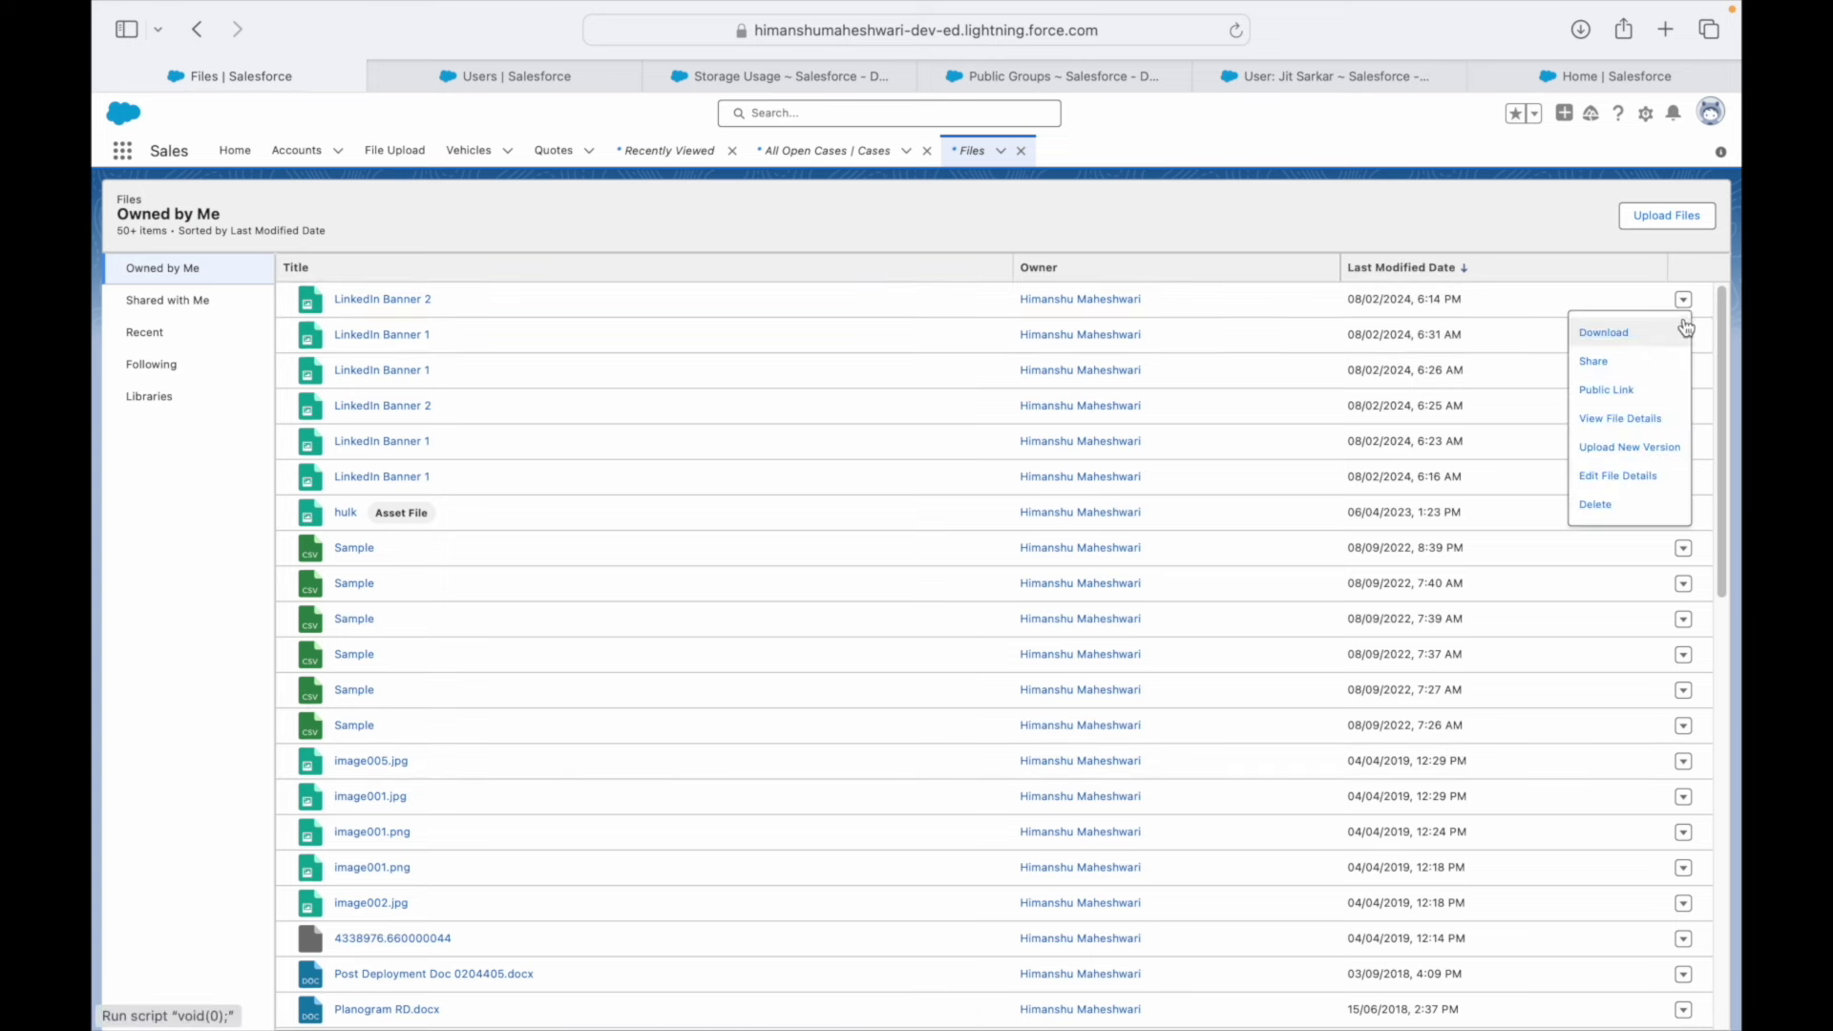
left_click(1597, 502)
left_click(1143, 600)
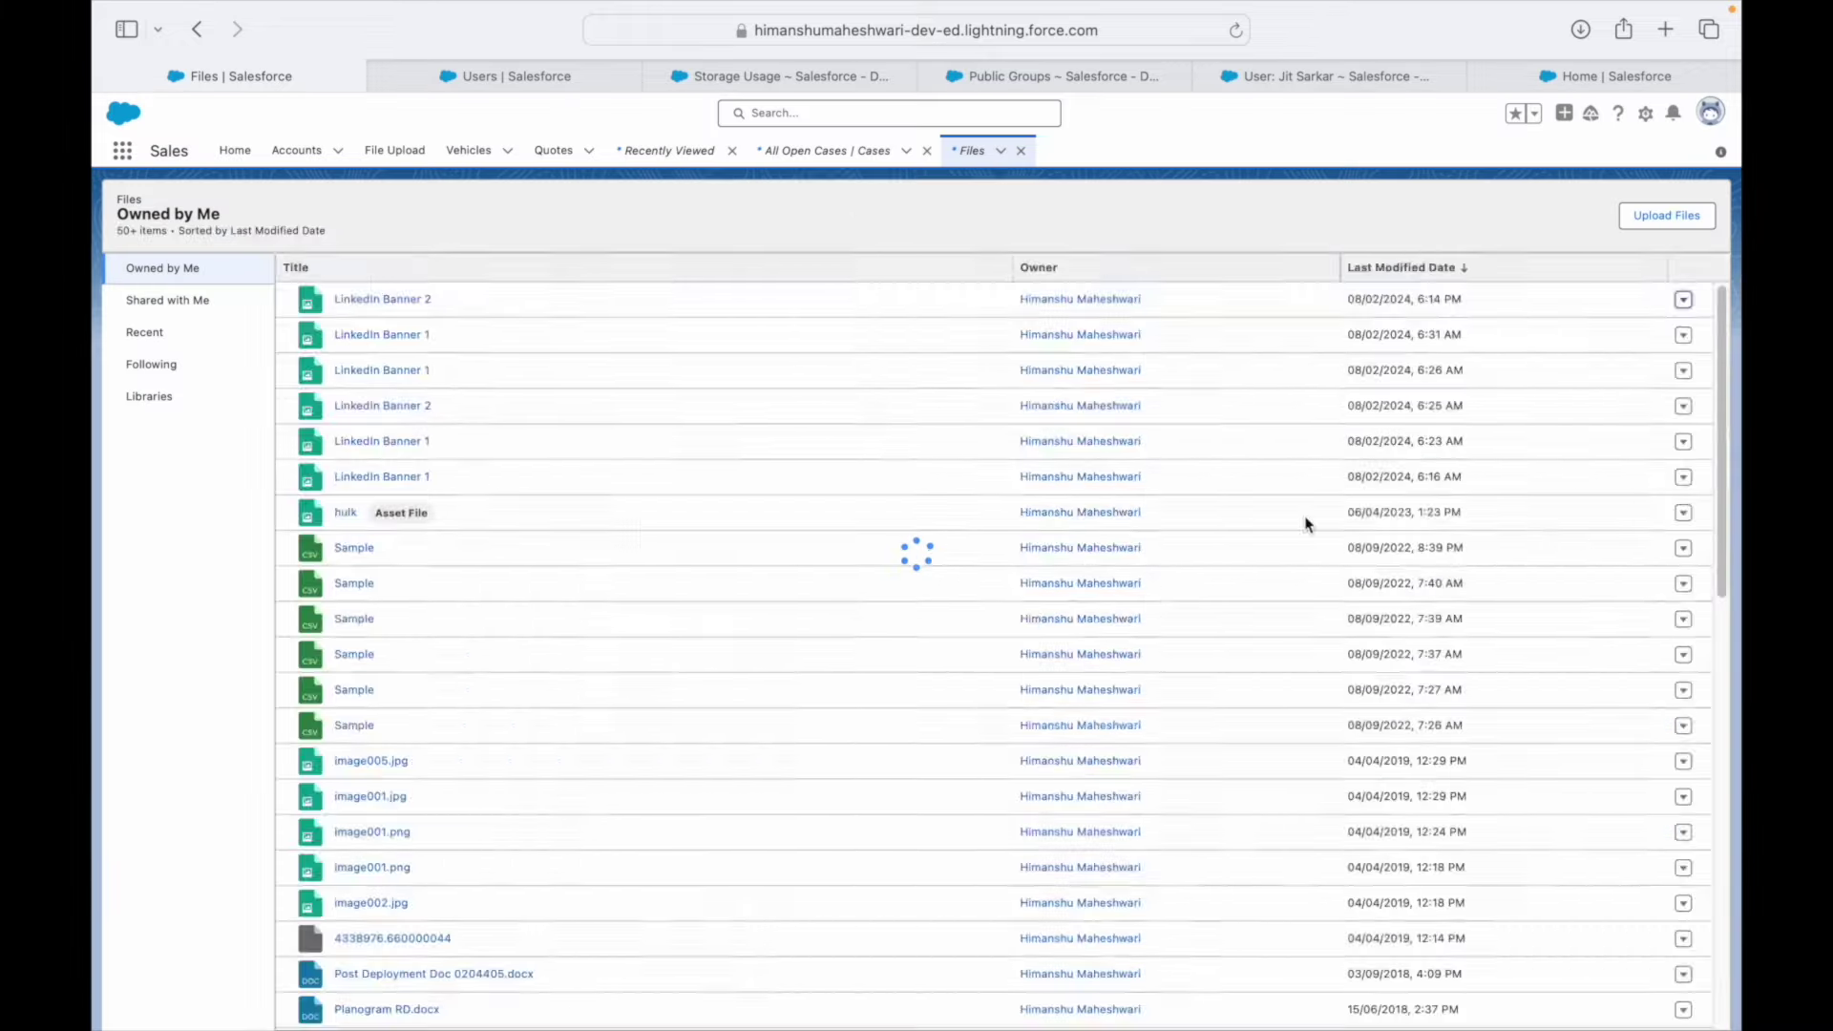
- Delete LinkedIn Banner 1 and the next file at the top of the Files list
left_click(1683, 299)
left_click(1597, 502)
left_click(1140, 593)
left_click(1682, 300)
left_click(1597, 502)
left_click(1141, 594)
- Empty the org recycle bin and reload Storage Usage to refresh the figures
left_click(805, 76)
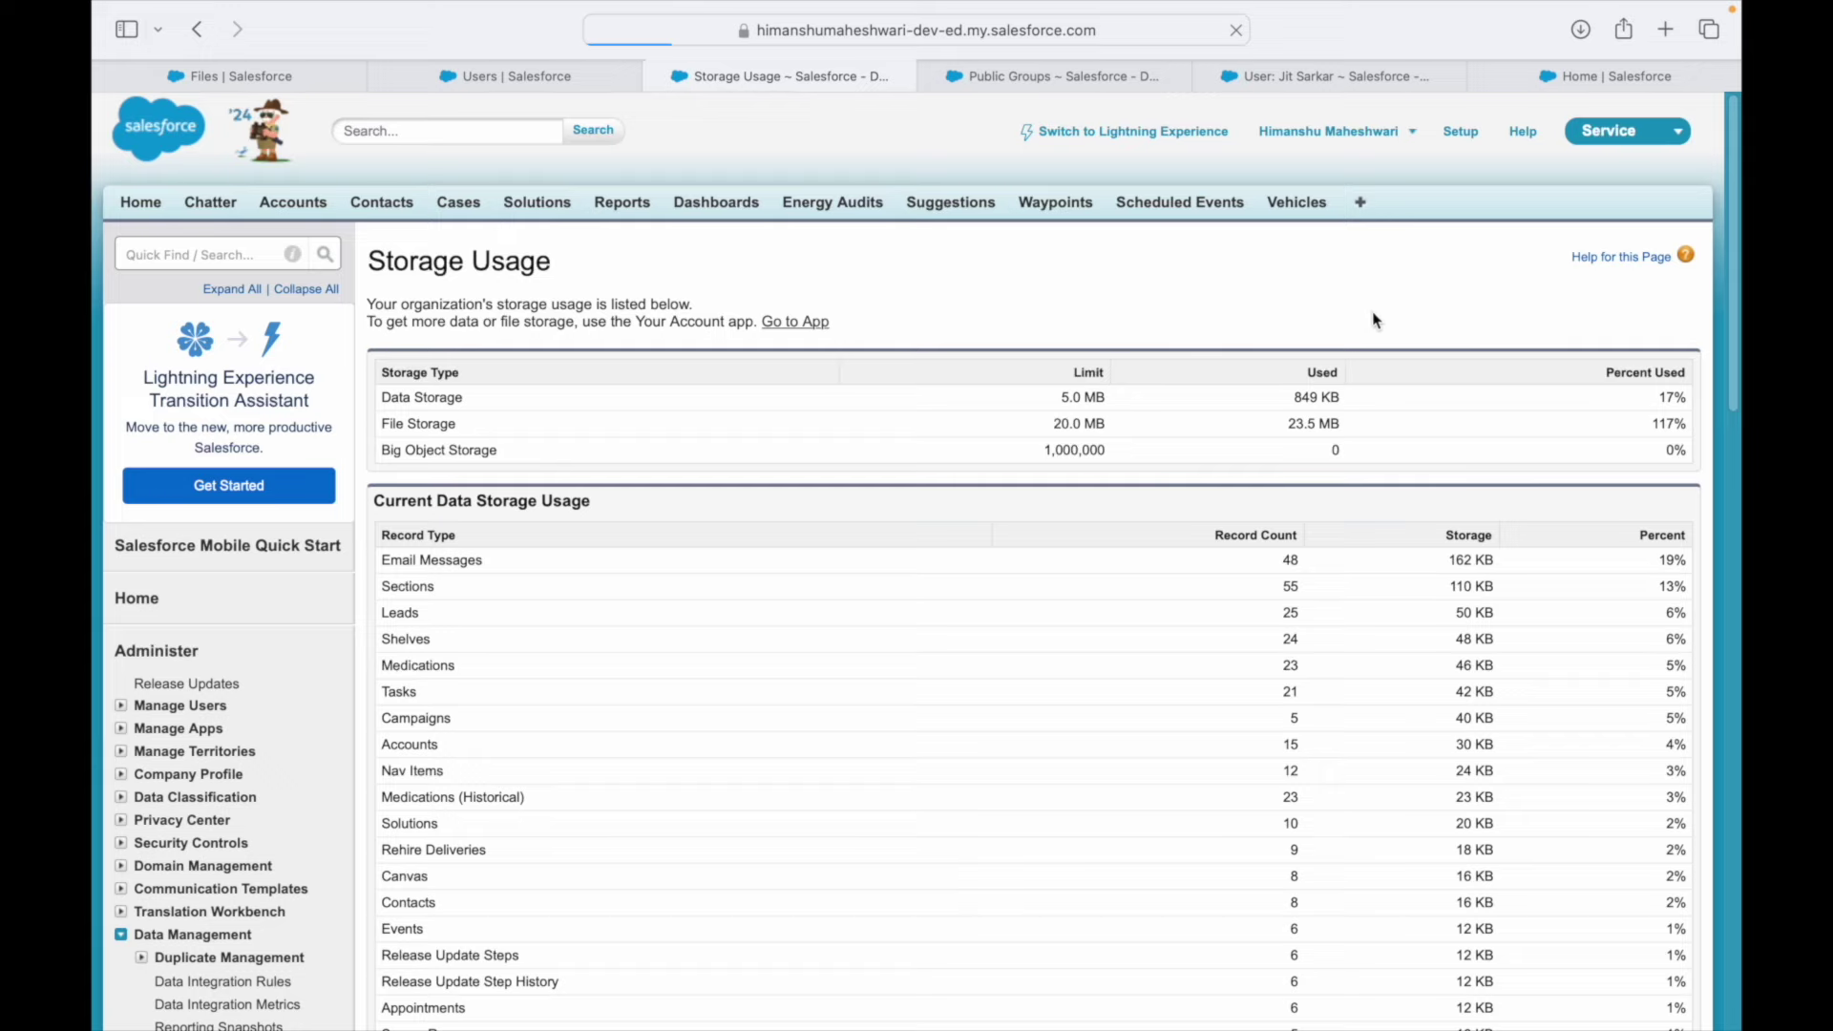
left_click(229, 76)
left_click(122, 150)
type("recy")
left_click(153, 311)
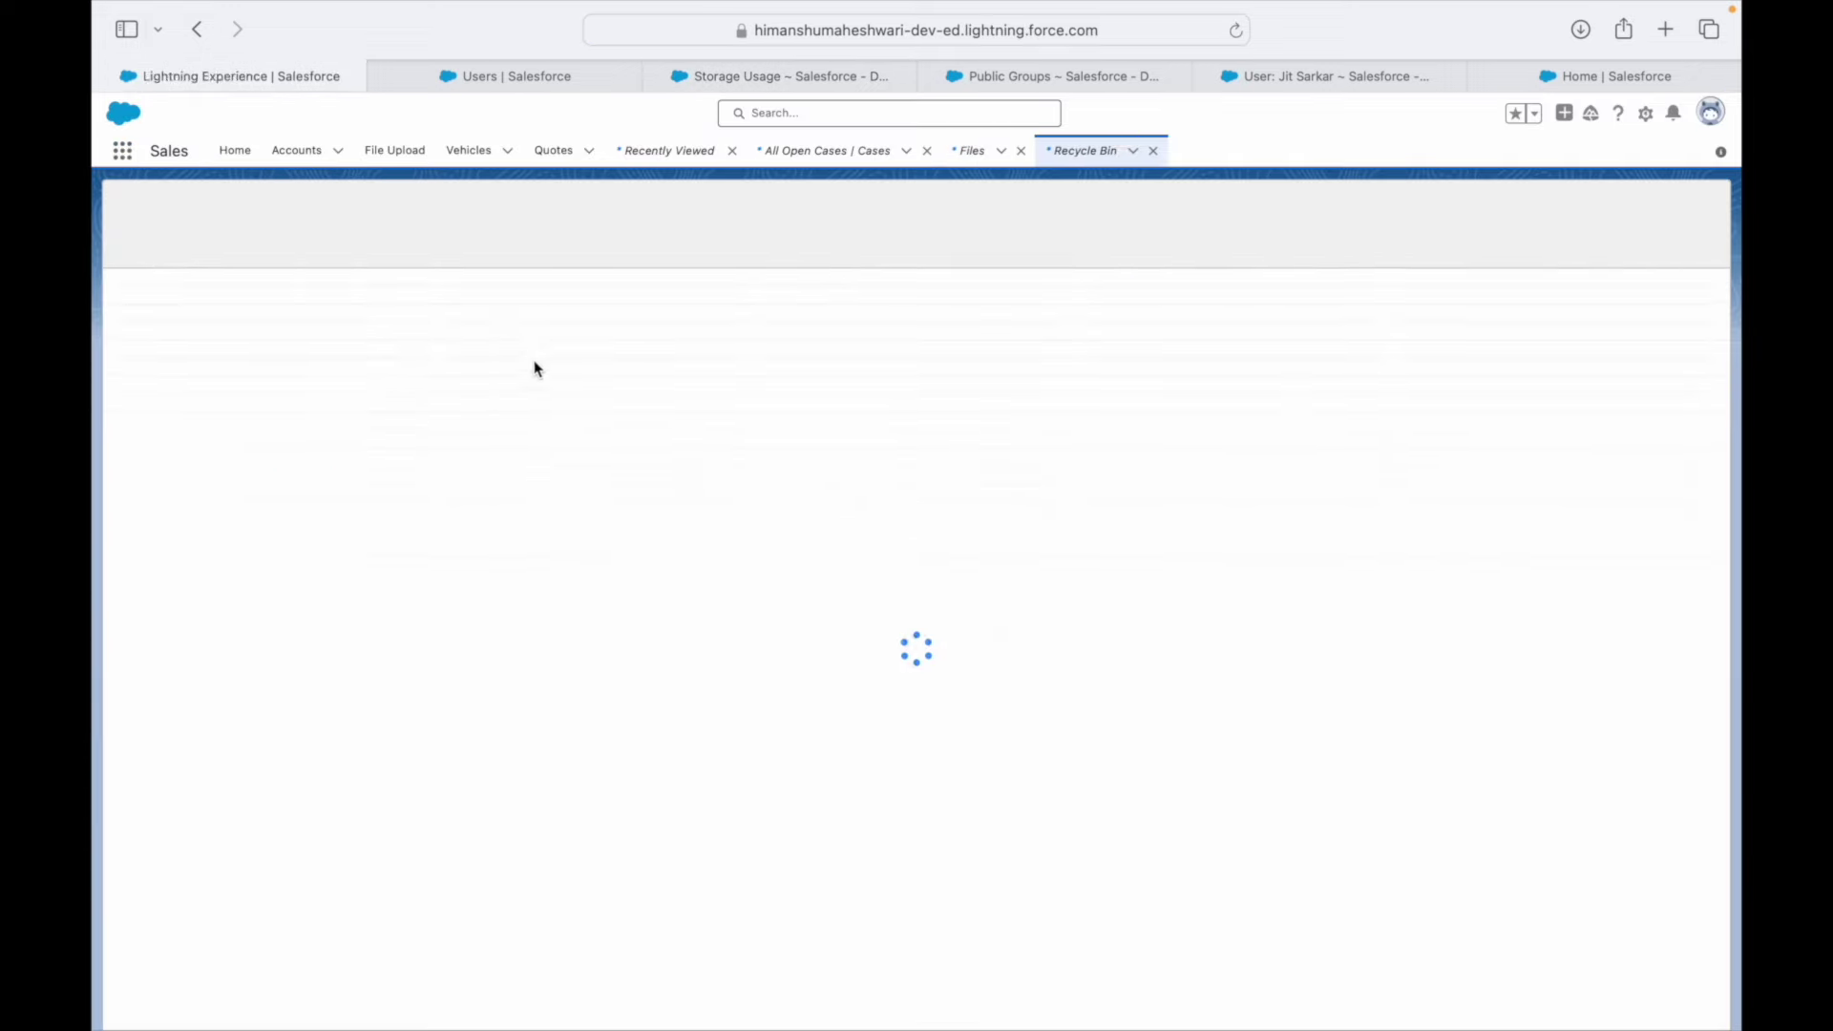
left_click(1636, 204)
left_click(1141, 599)
left_click(781, 75)
key("super+r")
- Delete image005.jpg and image002.jpg from the Files list
left_click(230, 76)
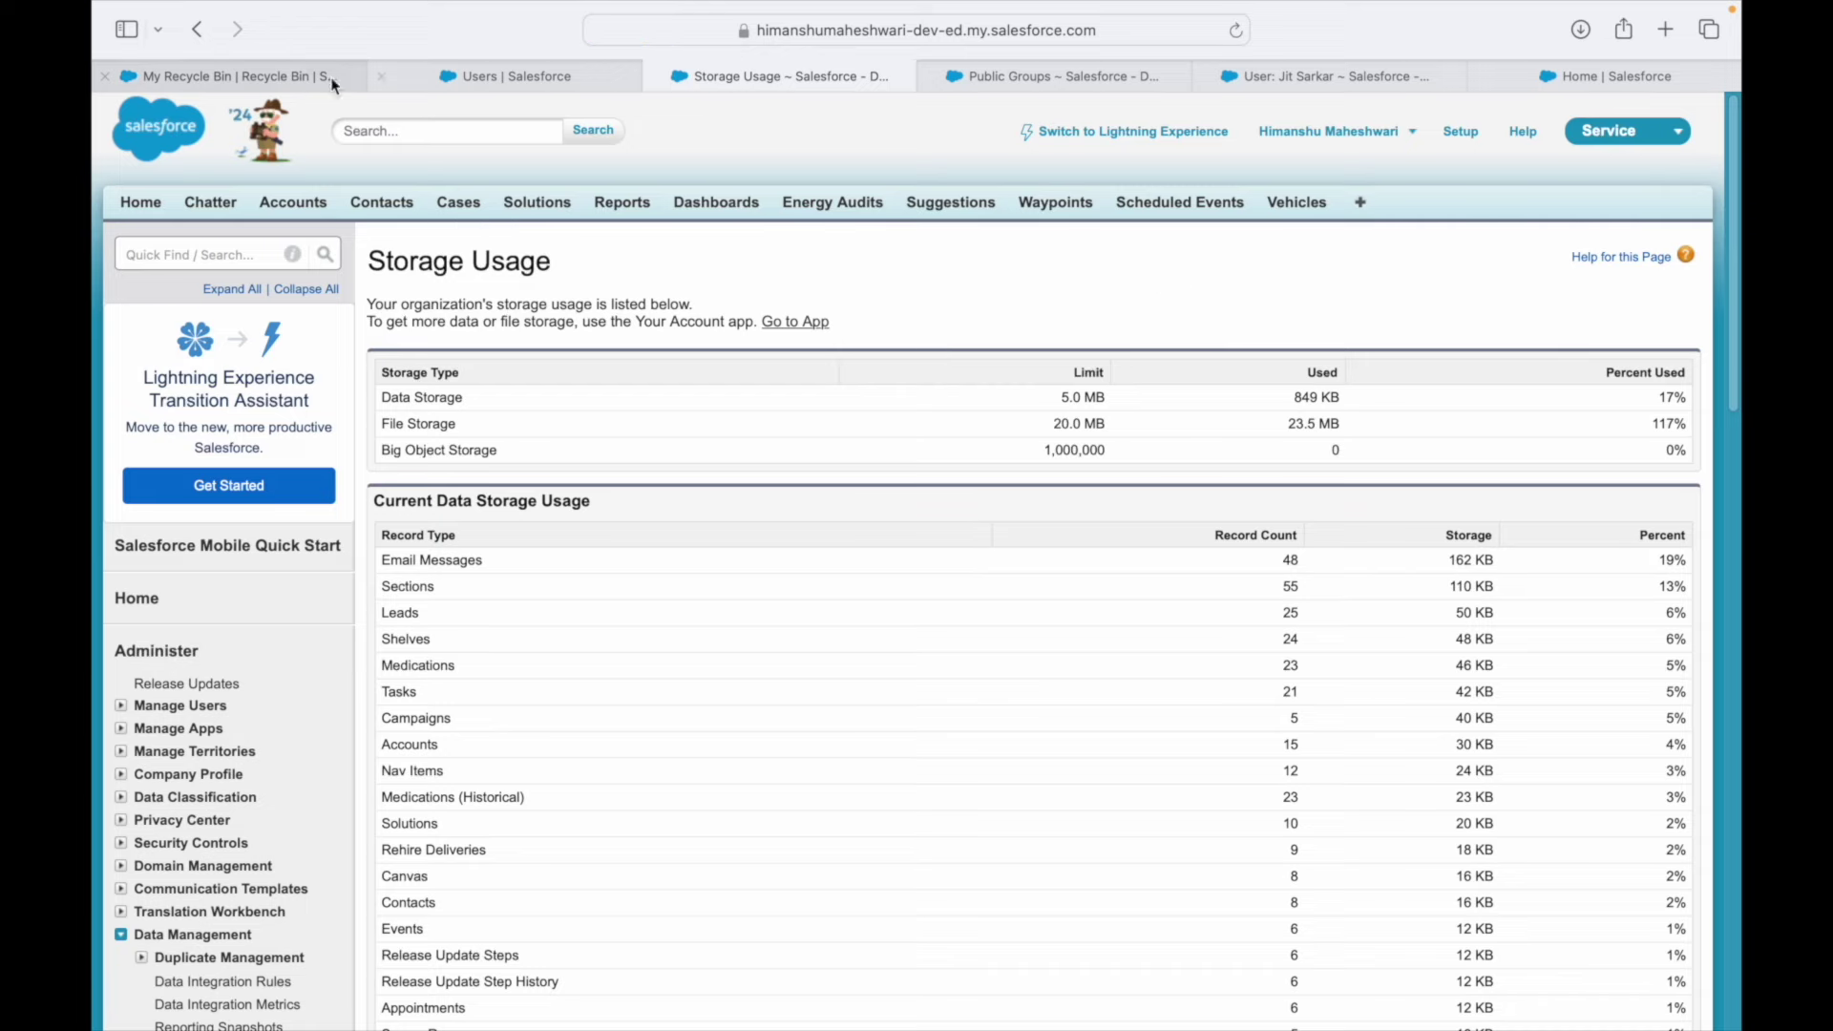
scroll(868, 702, "down", 5)
scroll(868, 711, "up", 5)
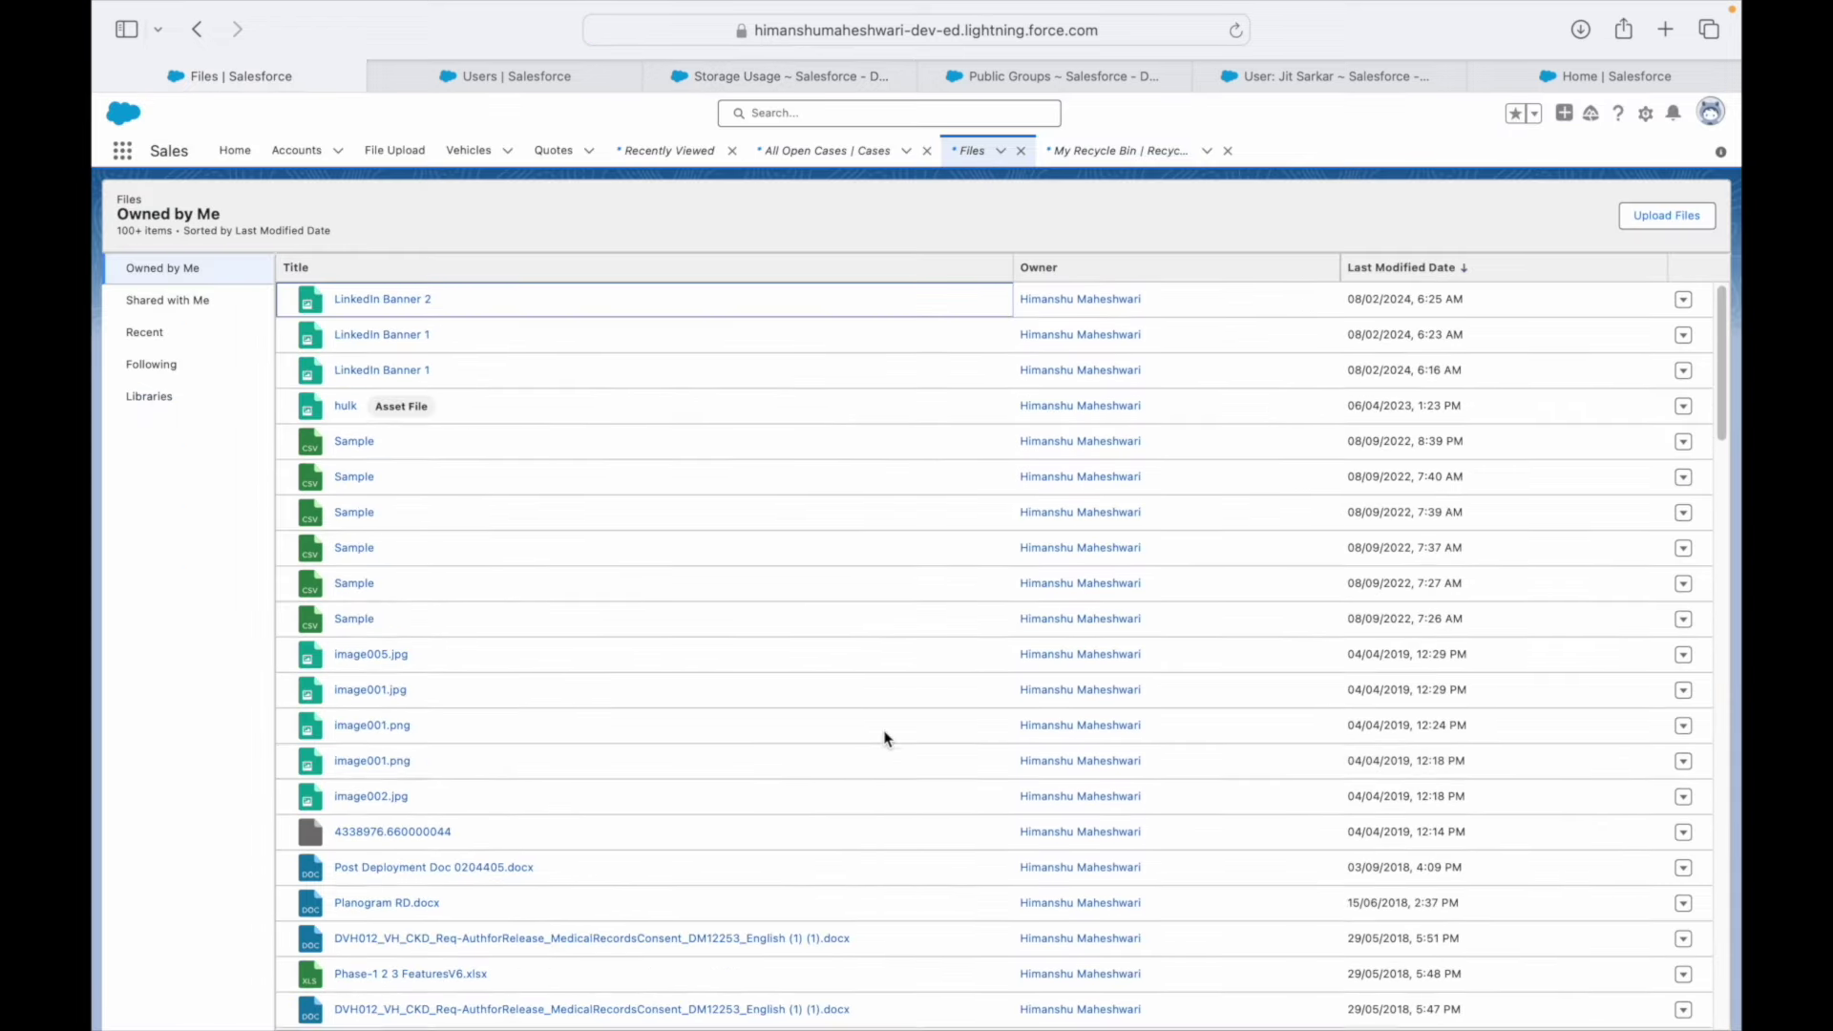
left_click(1683, 654)
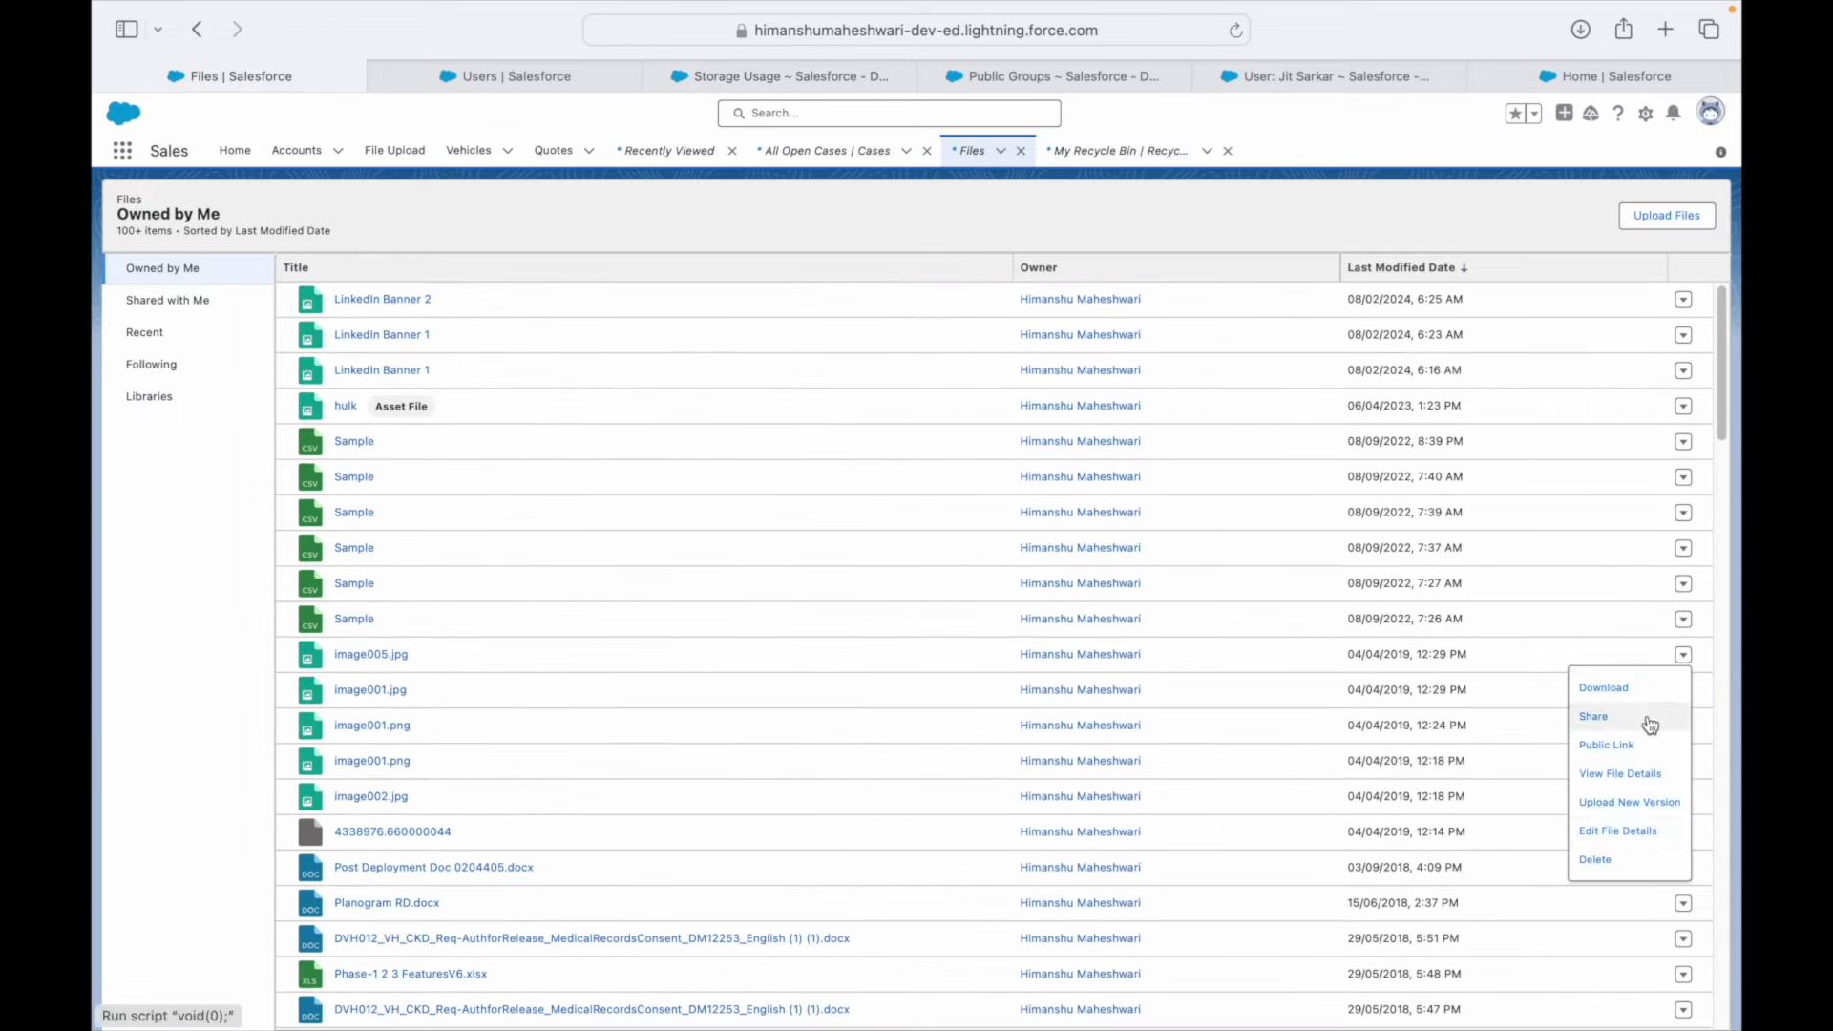
left_click(1613, 861)
left_click(1683, 761)
left_click(1623, 936)
left_click(1143, 592)
left_click(1050, 76)
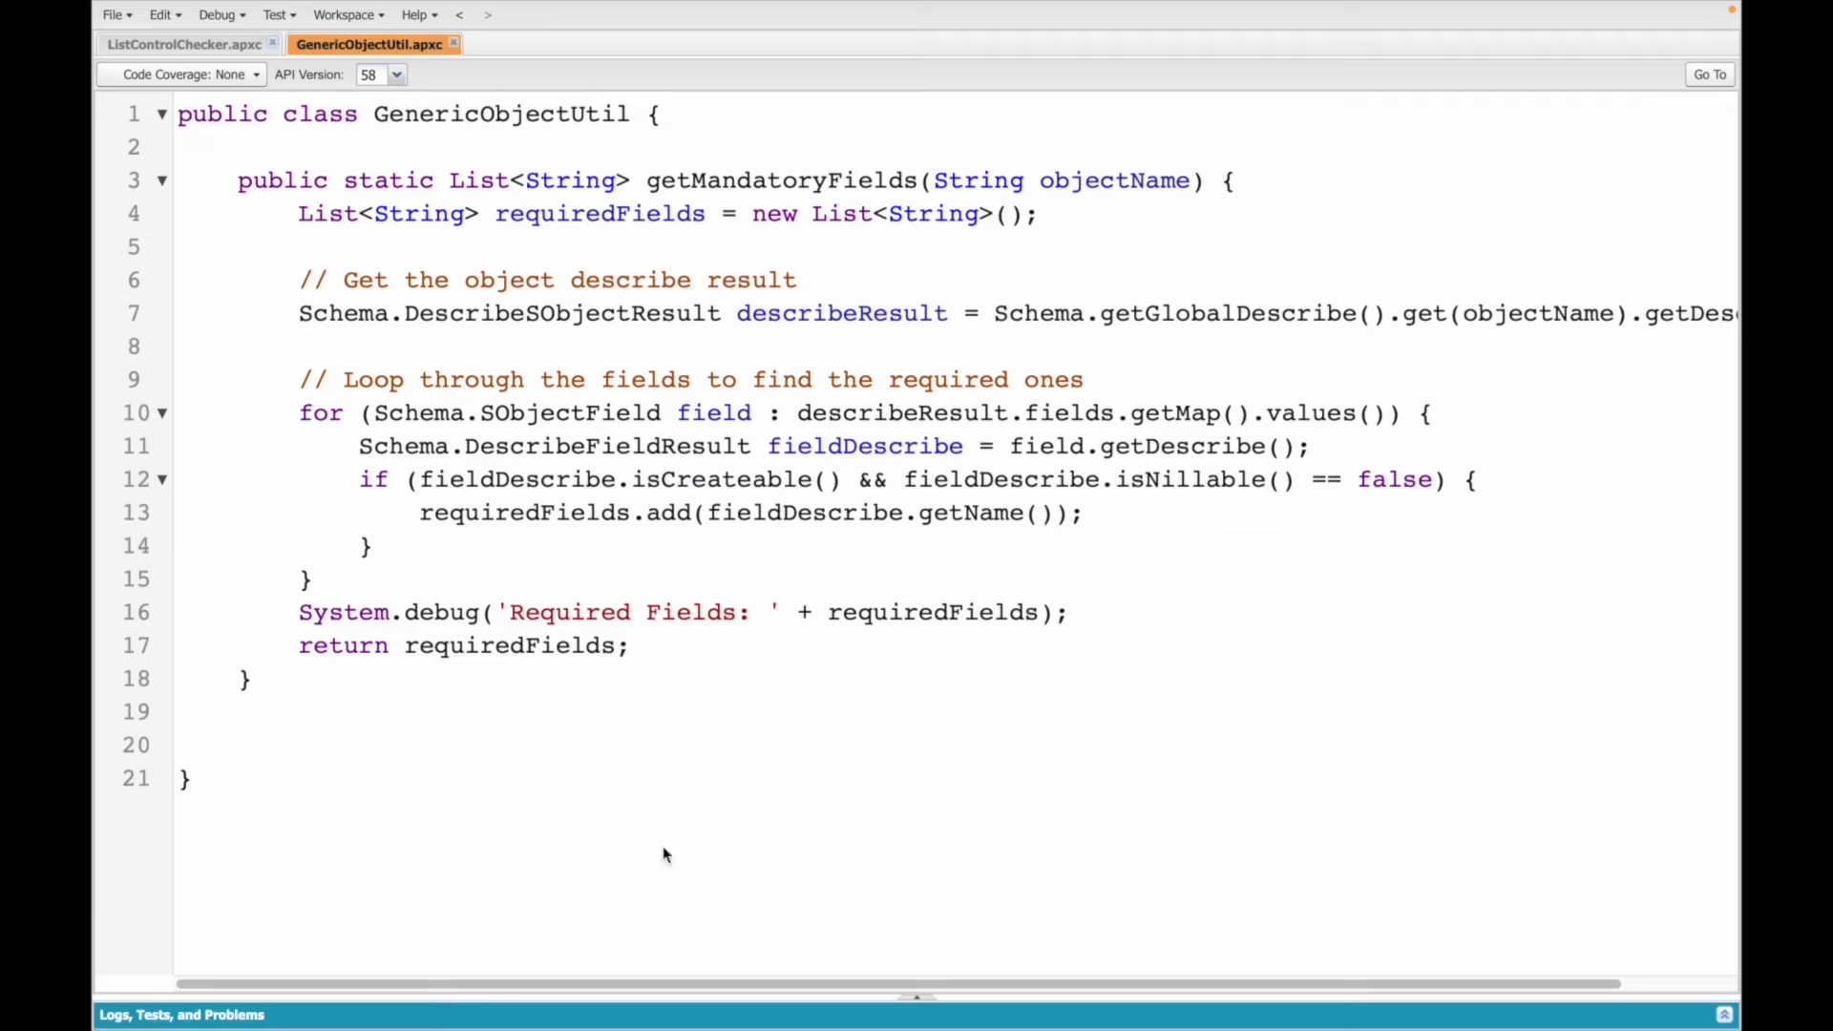
left_click(542, 1017)
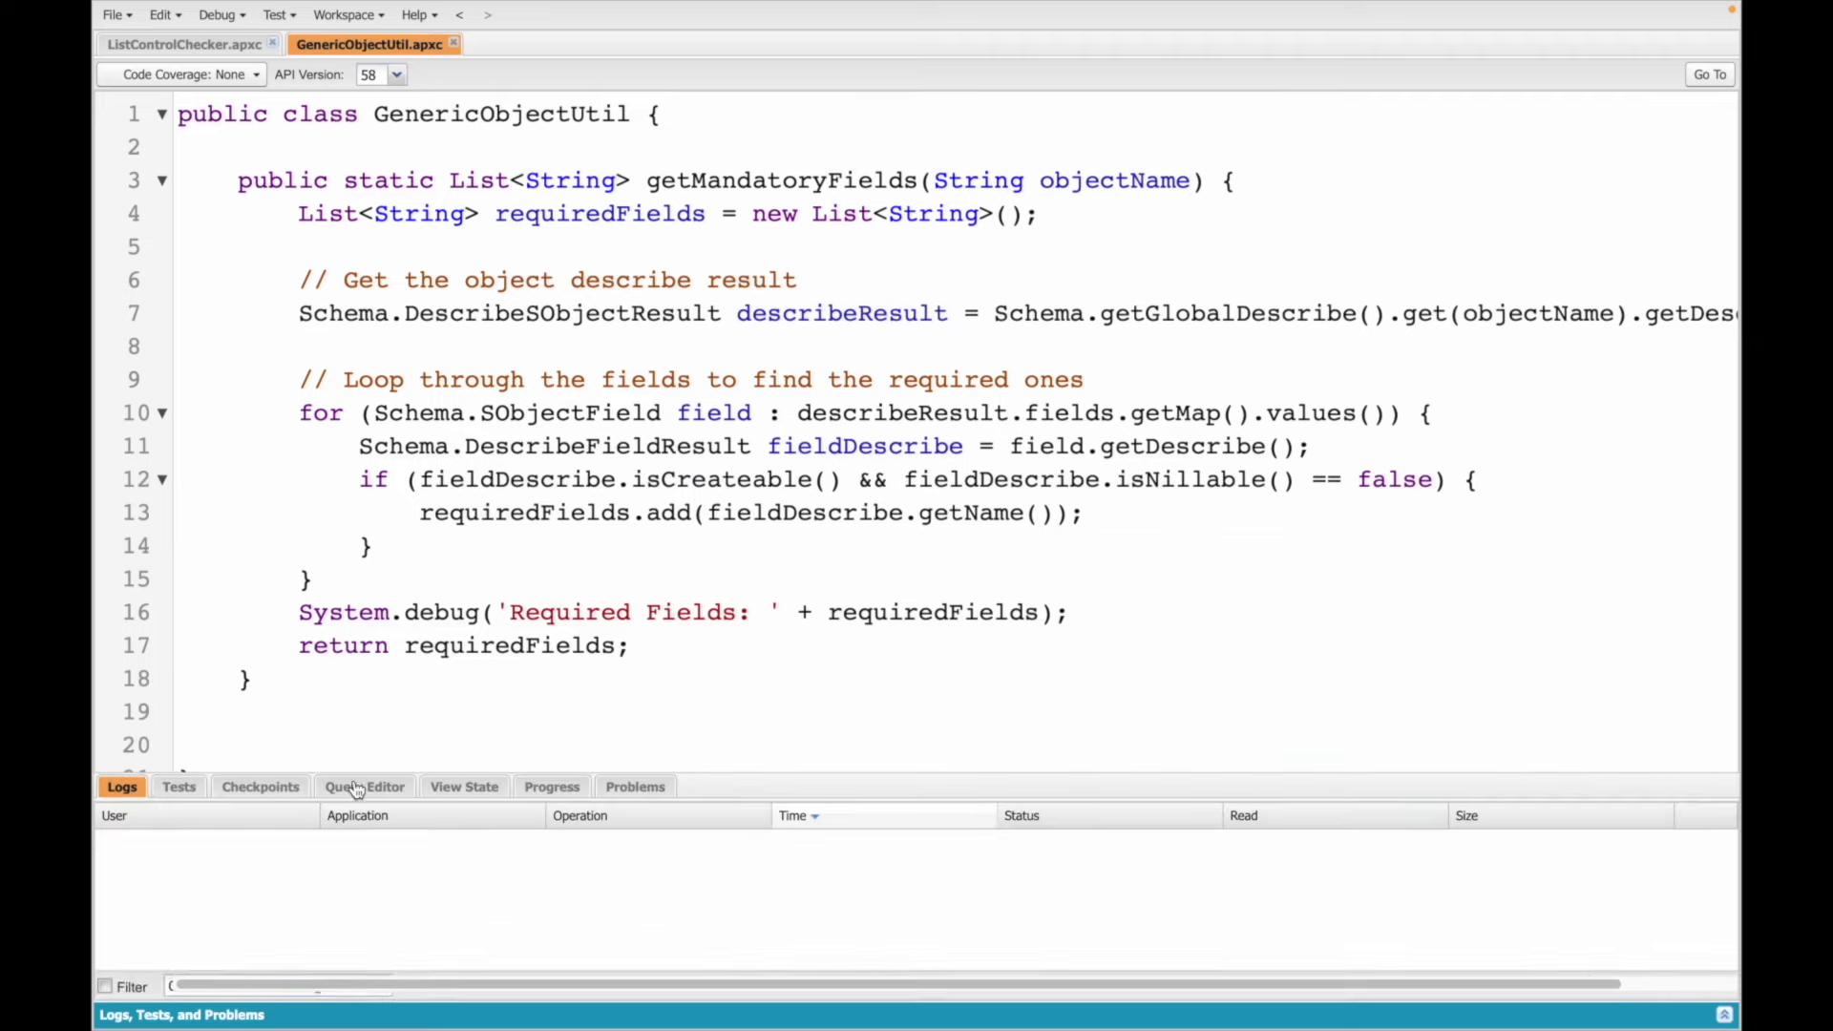
- Run anonymous Apex 'delete [SELECT id FROm ContentDocument];' and dismiss the resulting error
left_click(366, 789)
type("SELECT id FROm ContentDocument")
key("ctrl+a")
key("ctrl+c")
key("ctrl+e")
key("Return")
key("Return")
key("Up")
key("Up")
type("delete [")
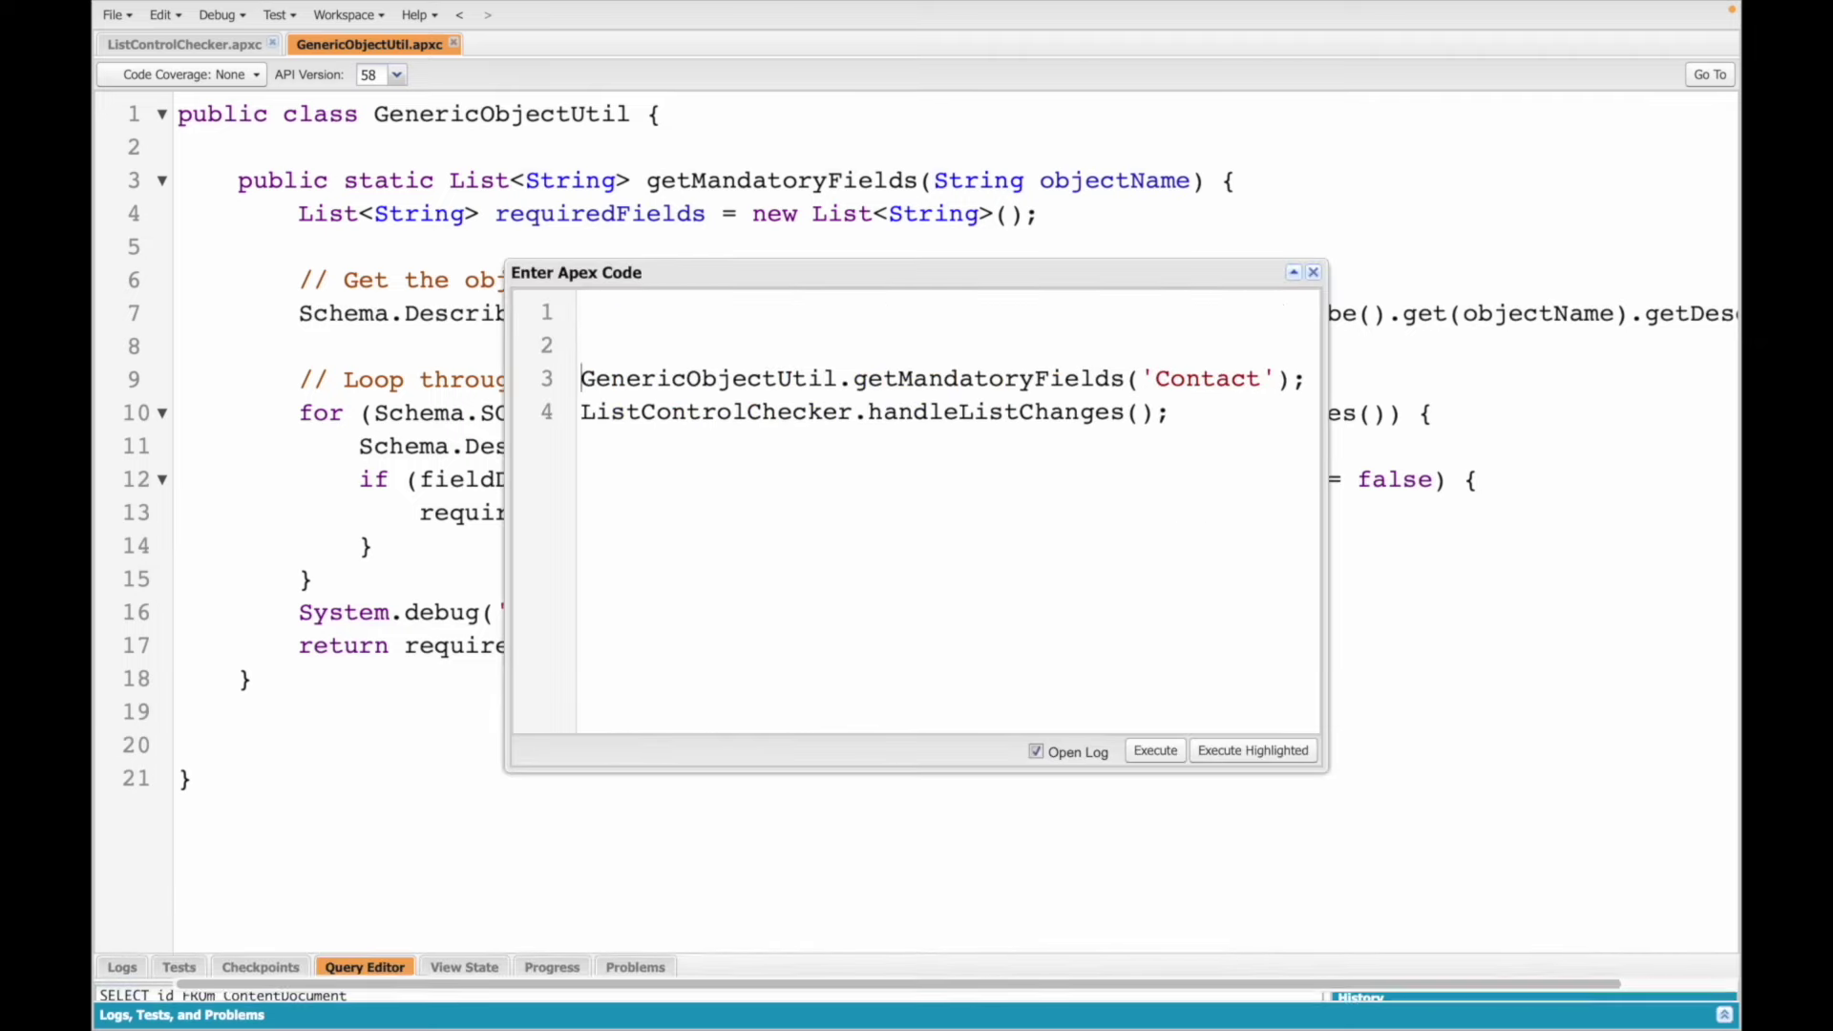
key("ctrl+v")
type("];")
key("shift+Home")
left_click(1231, 752)
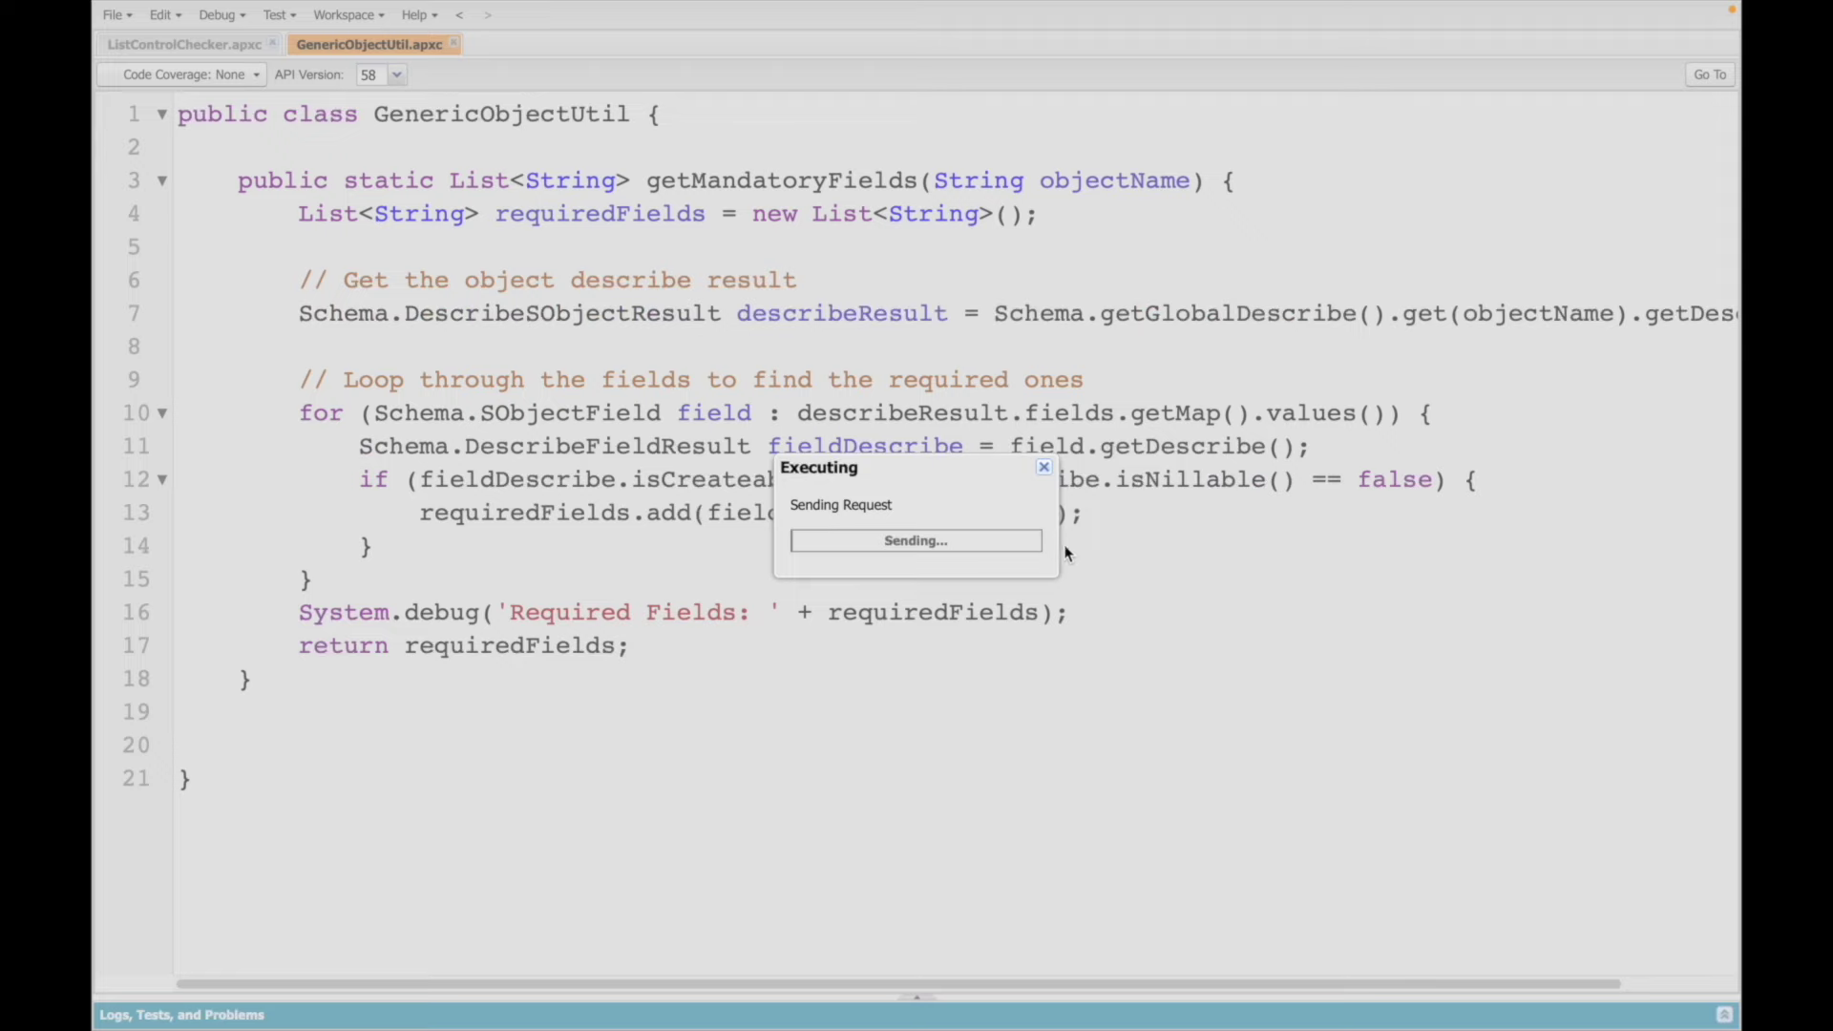
left_click(922, 585)
- Retry the ContentDocument delete with LIMIT 5 and dismiss the deletion error
key("End")
key("Left")
key("Left")
type("LIMIT 5")
key("End")
key("shift+Home")
left_click(1234, 752)
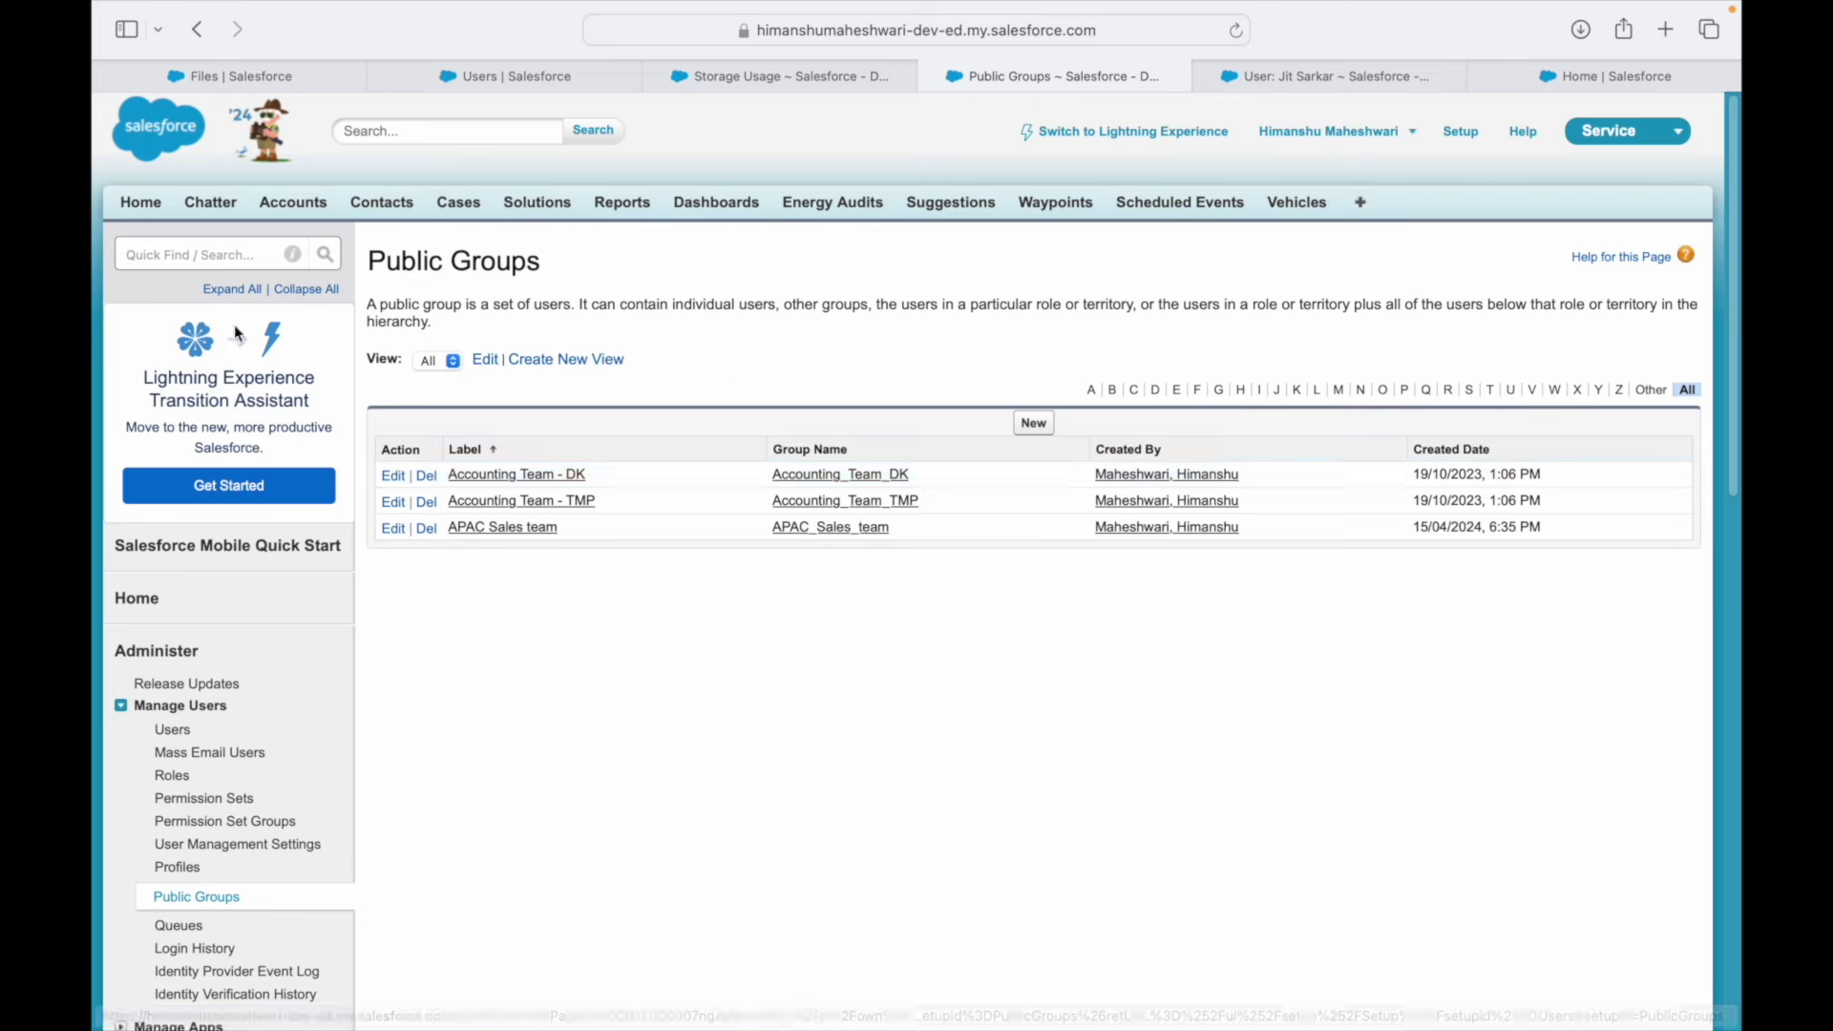
left_click(185, 254)
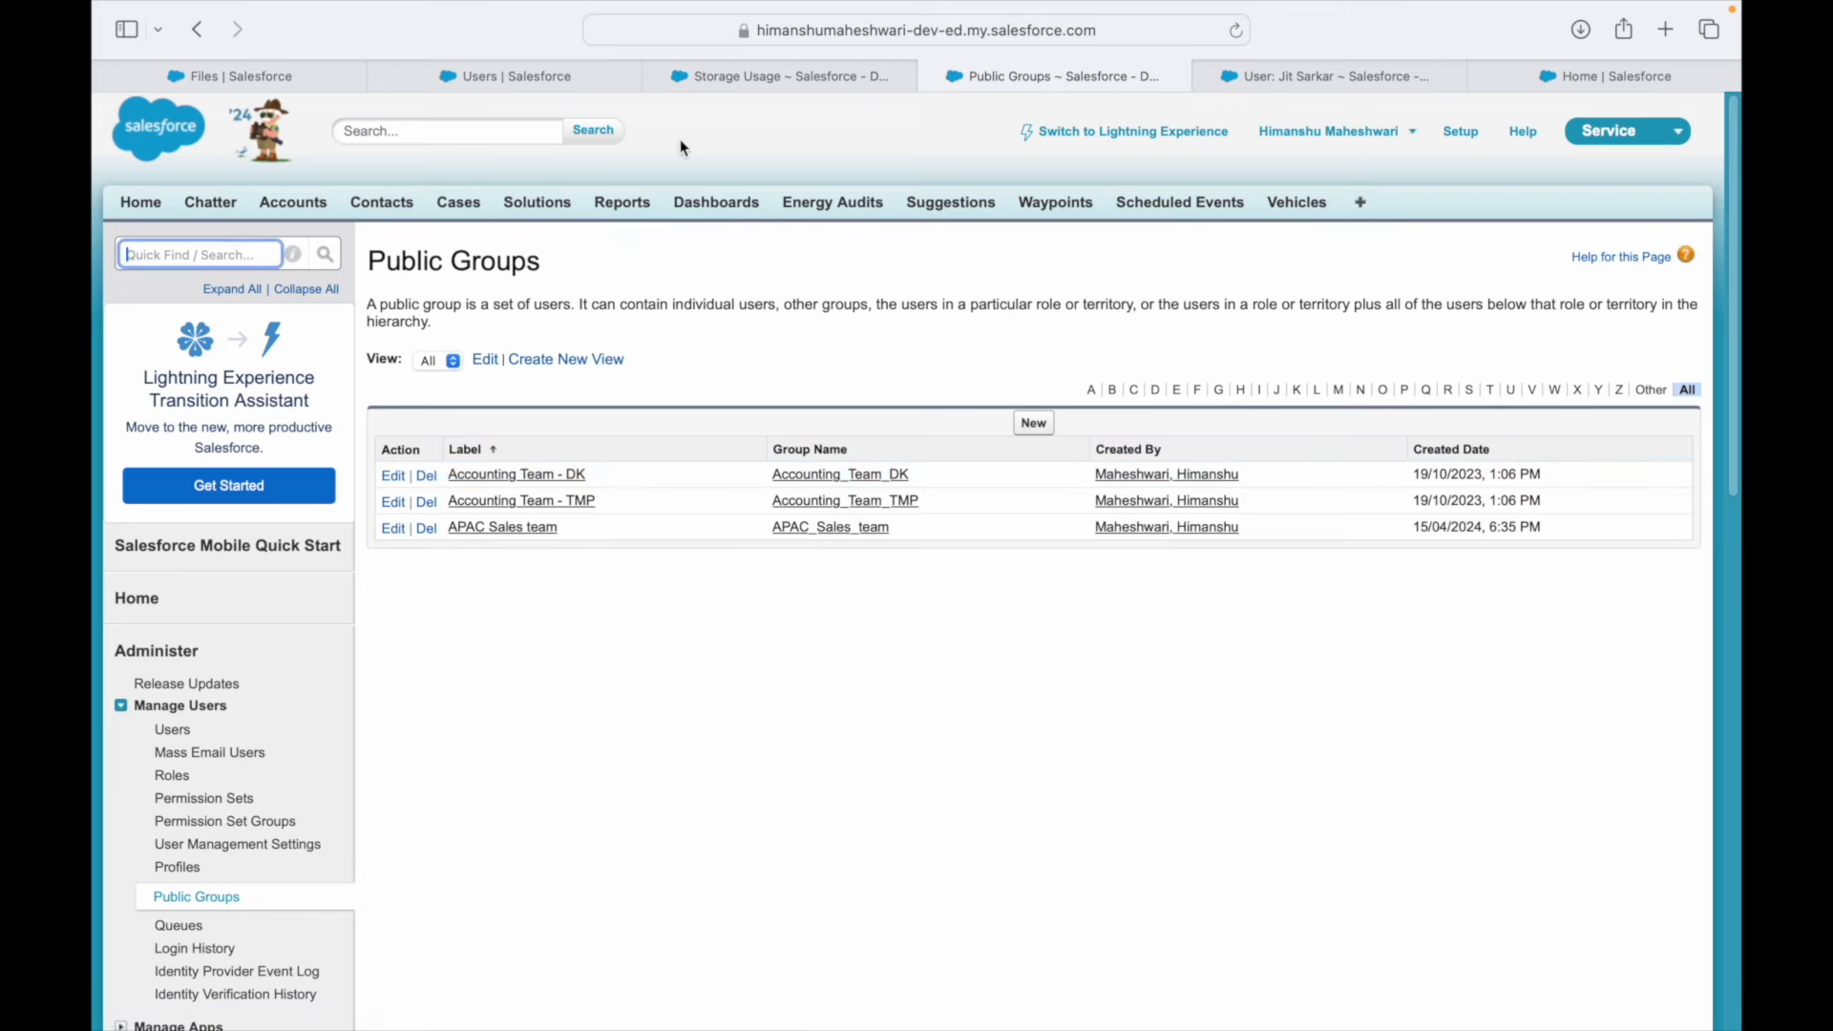
- Confirm file storage at 83%, then close the Storage Usage and Files tabs
left_click(761, 96)
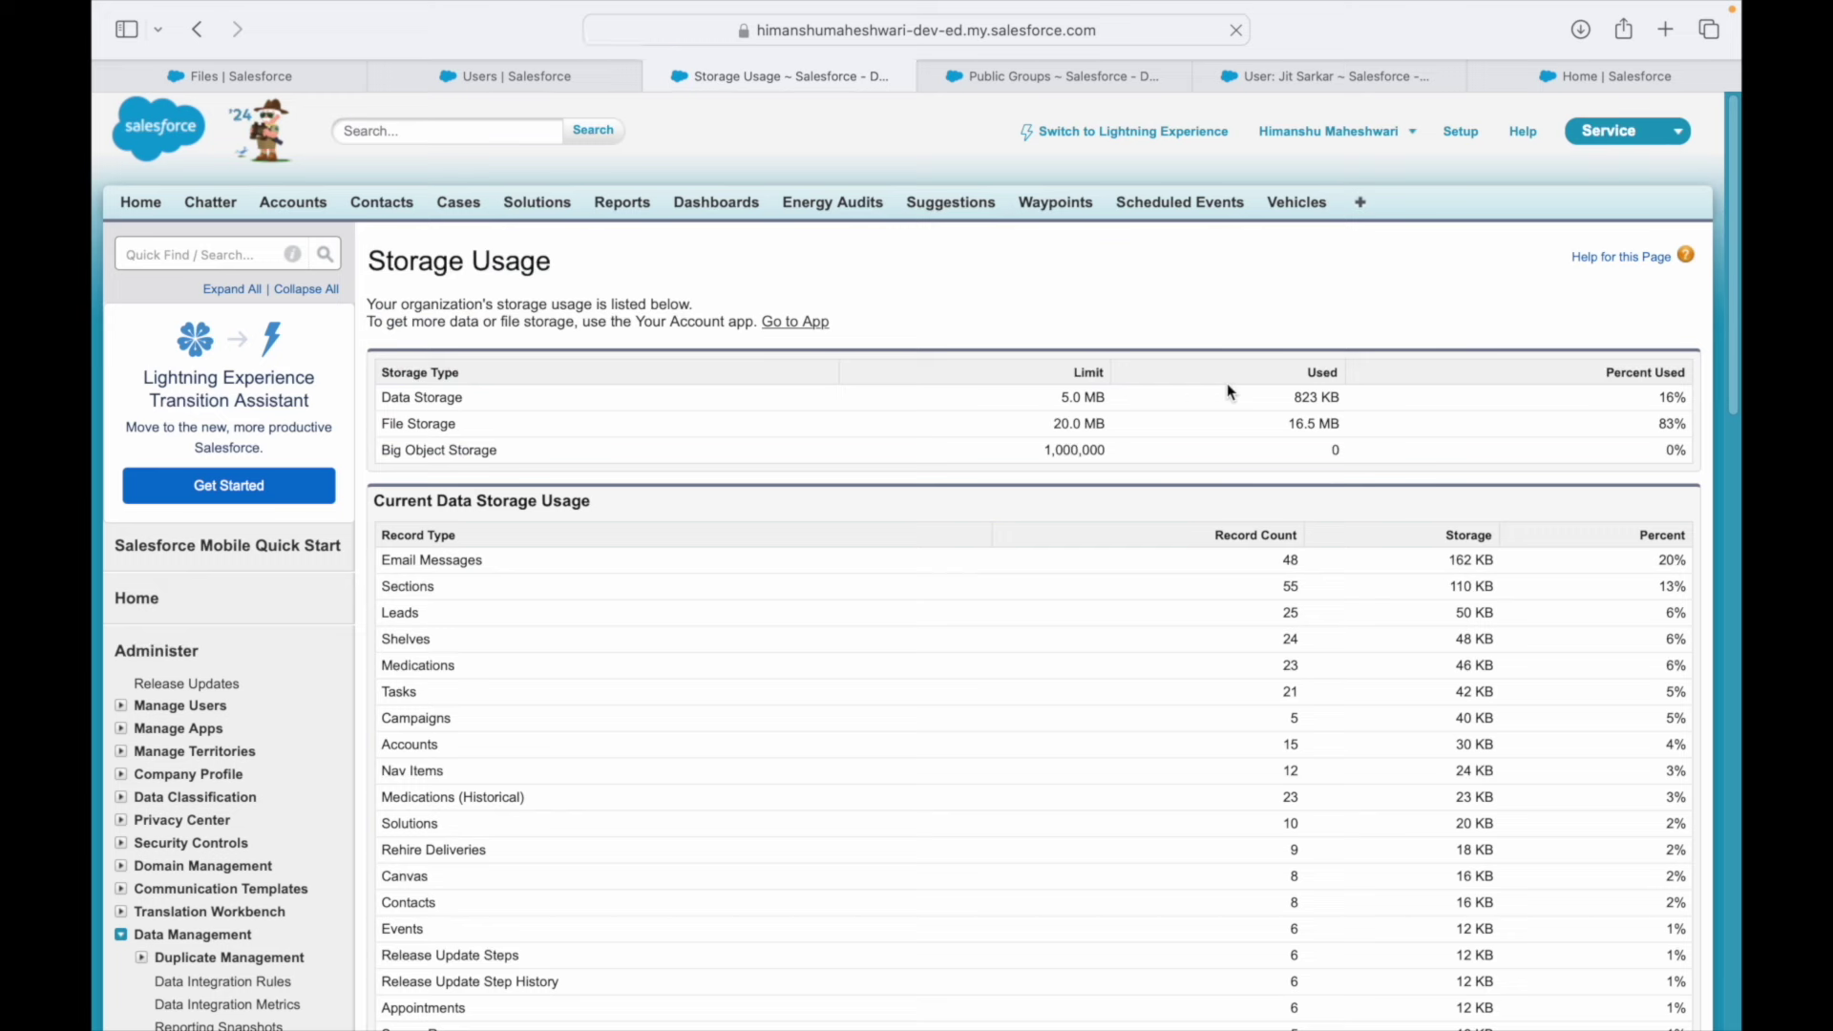
double_click(1651, 425)
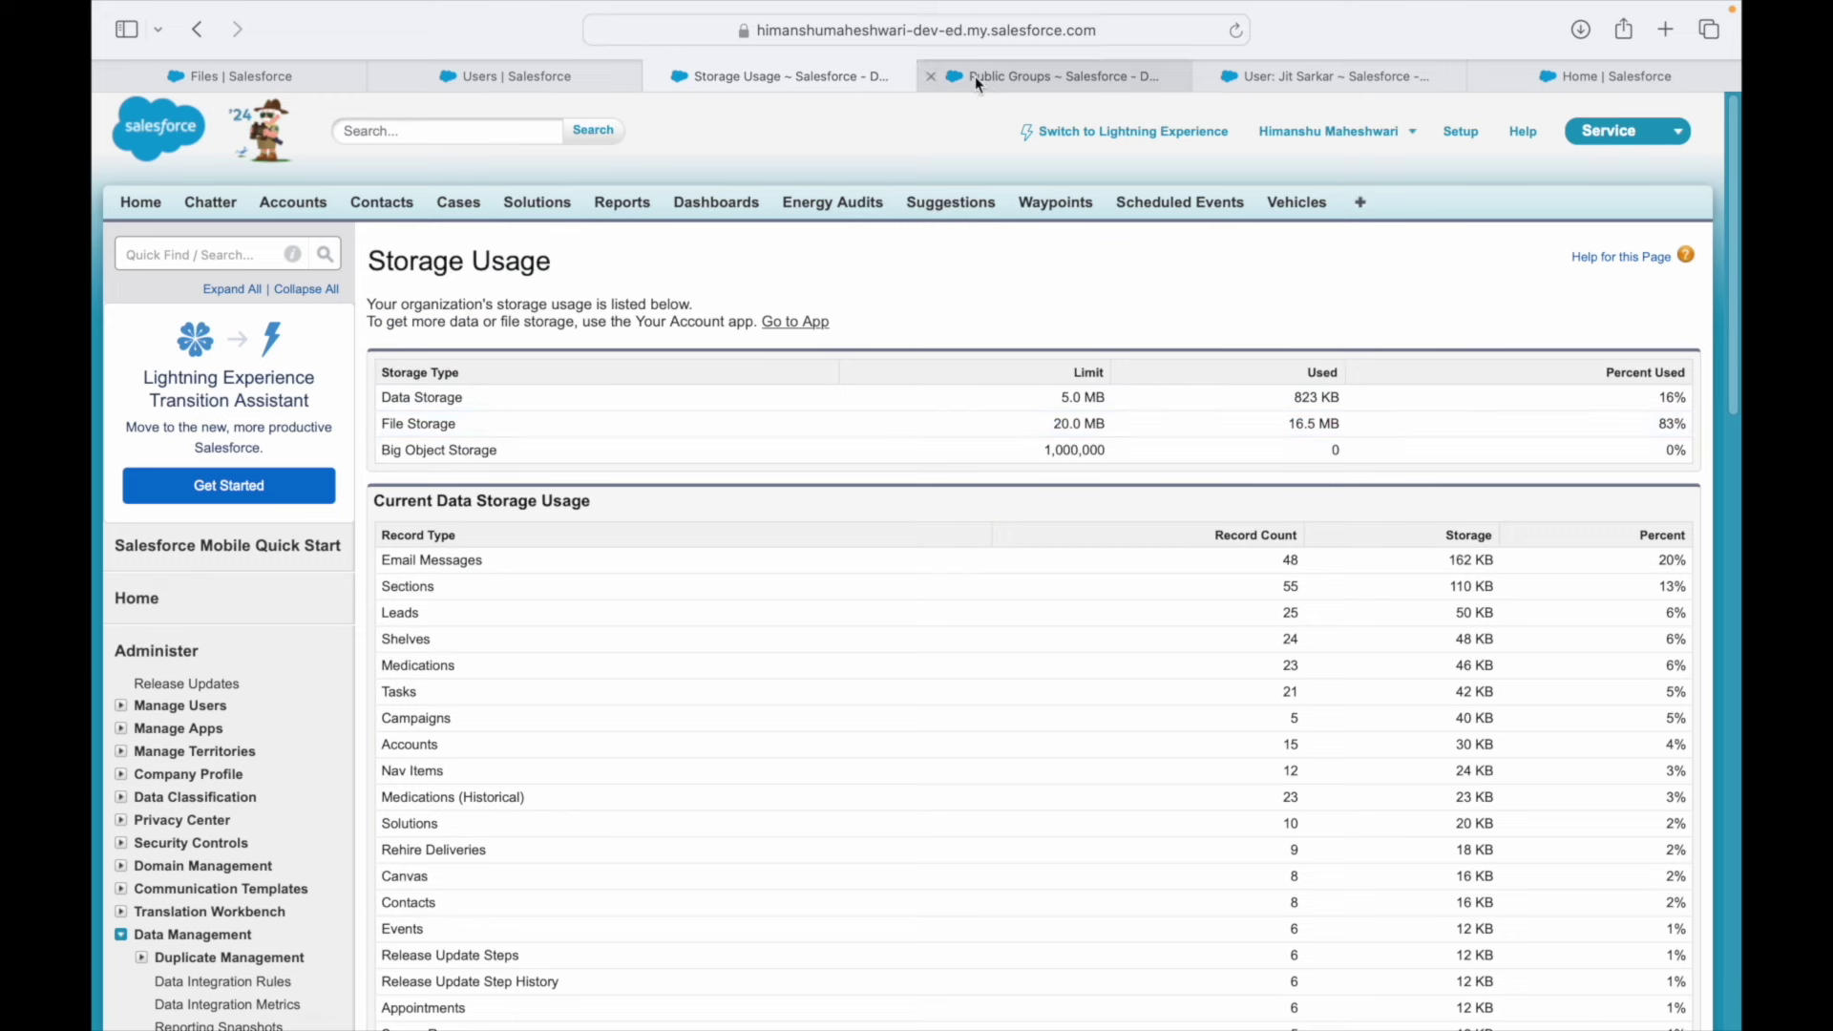
left_click(656, 77)
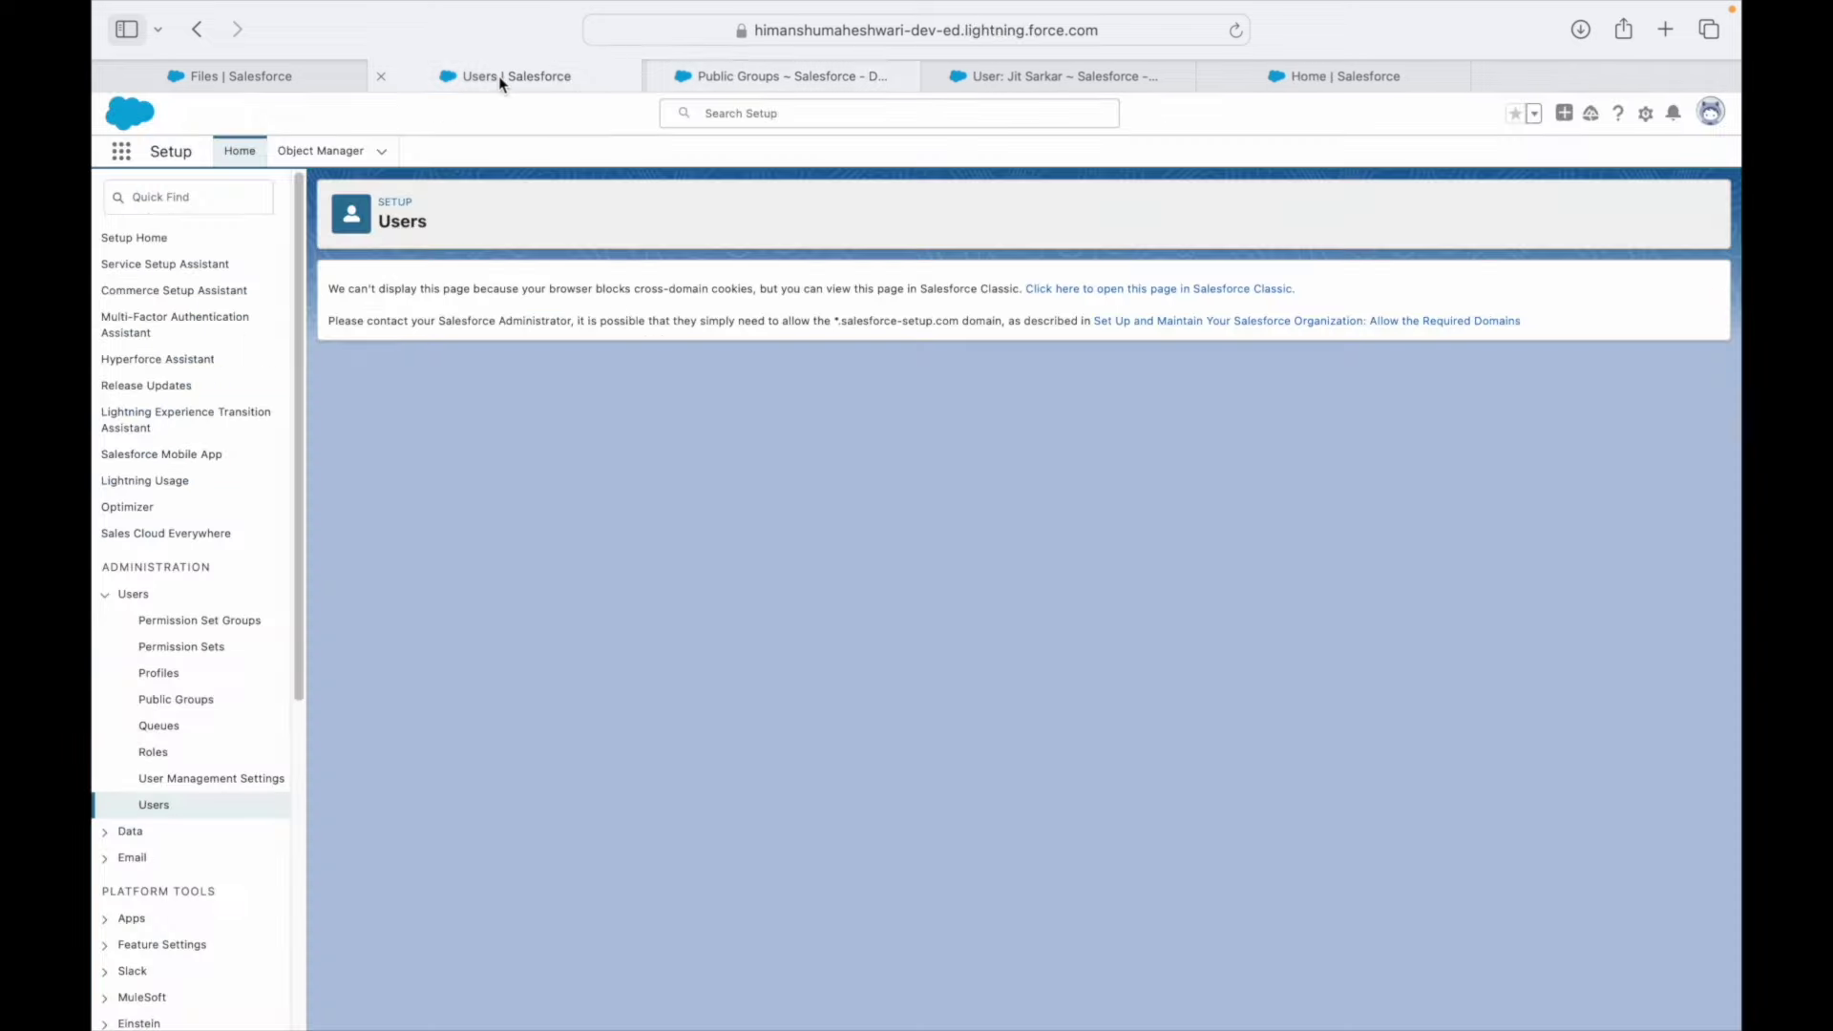
left_click(332, 89)
left_click(1020, 151)
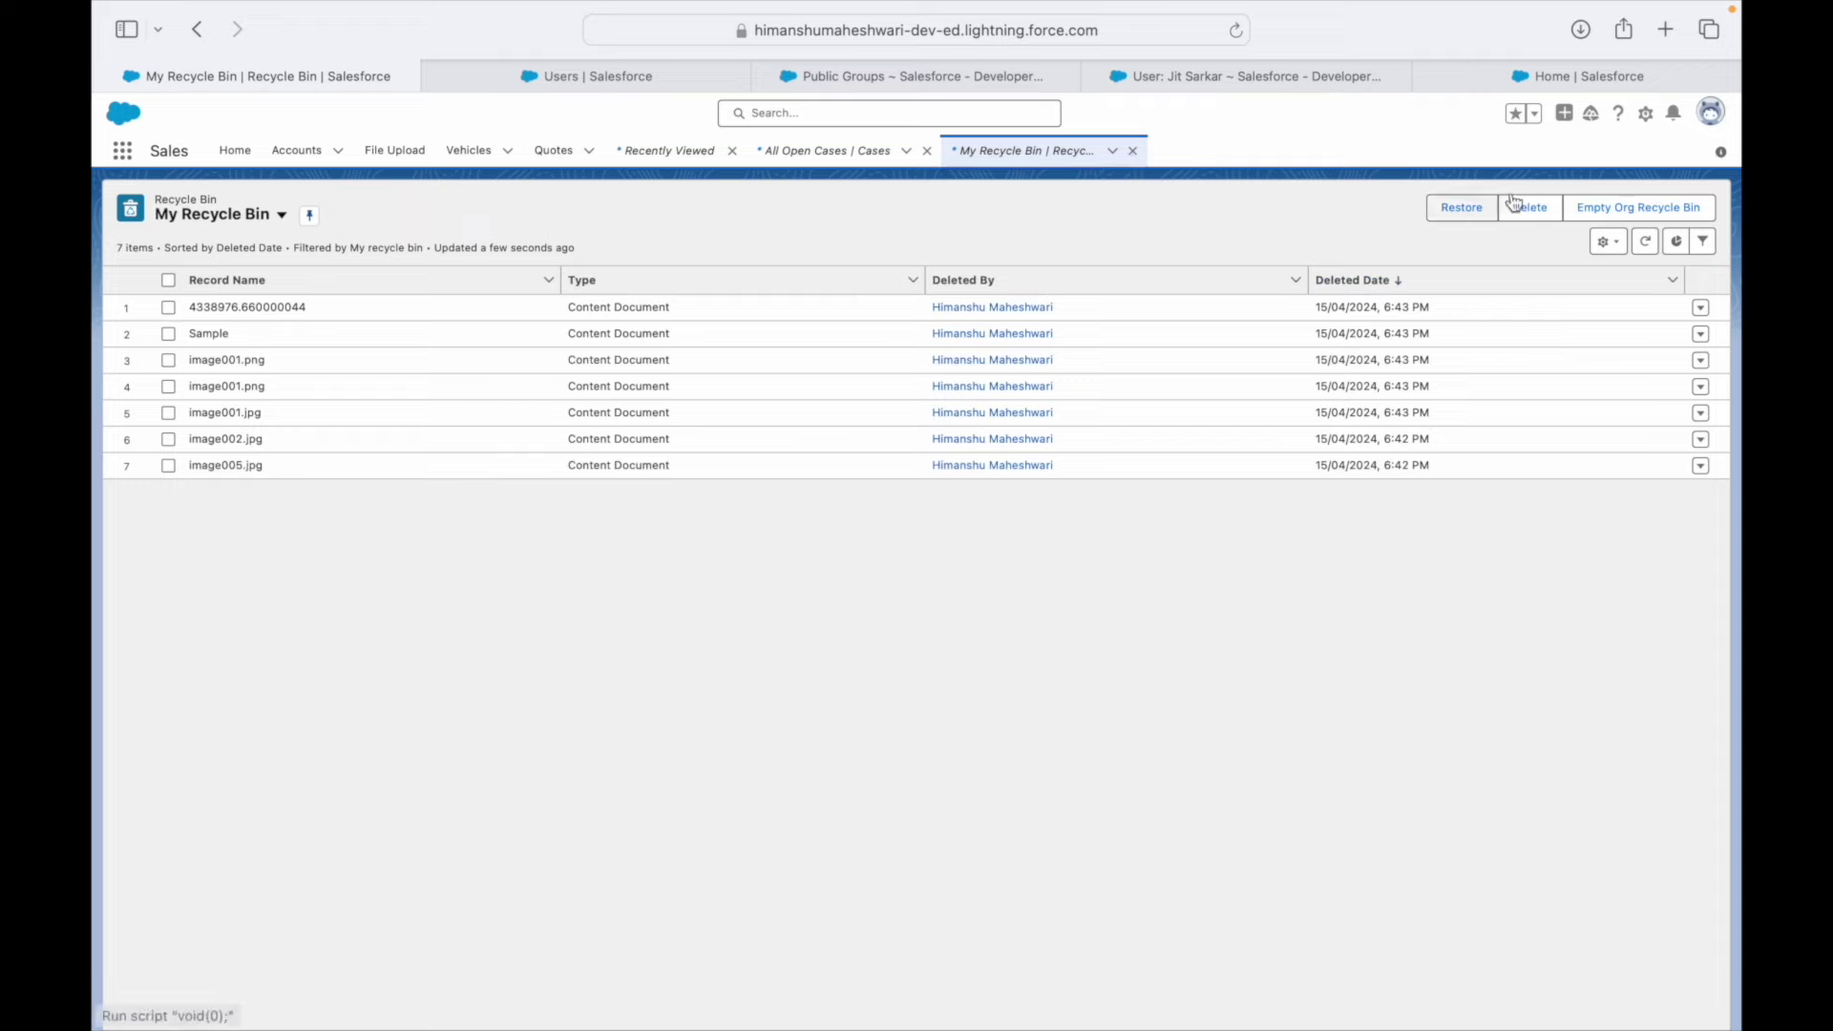
- Permanently empty the org recycle bin and close the Recycle Bin tab
left_click(1602, 214)
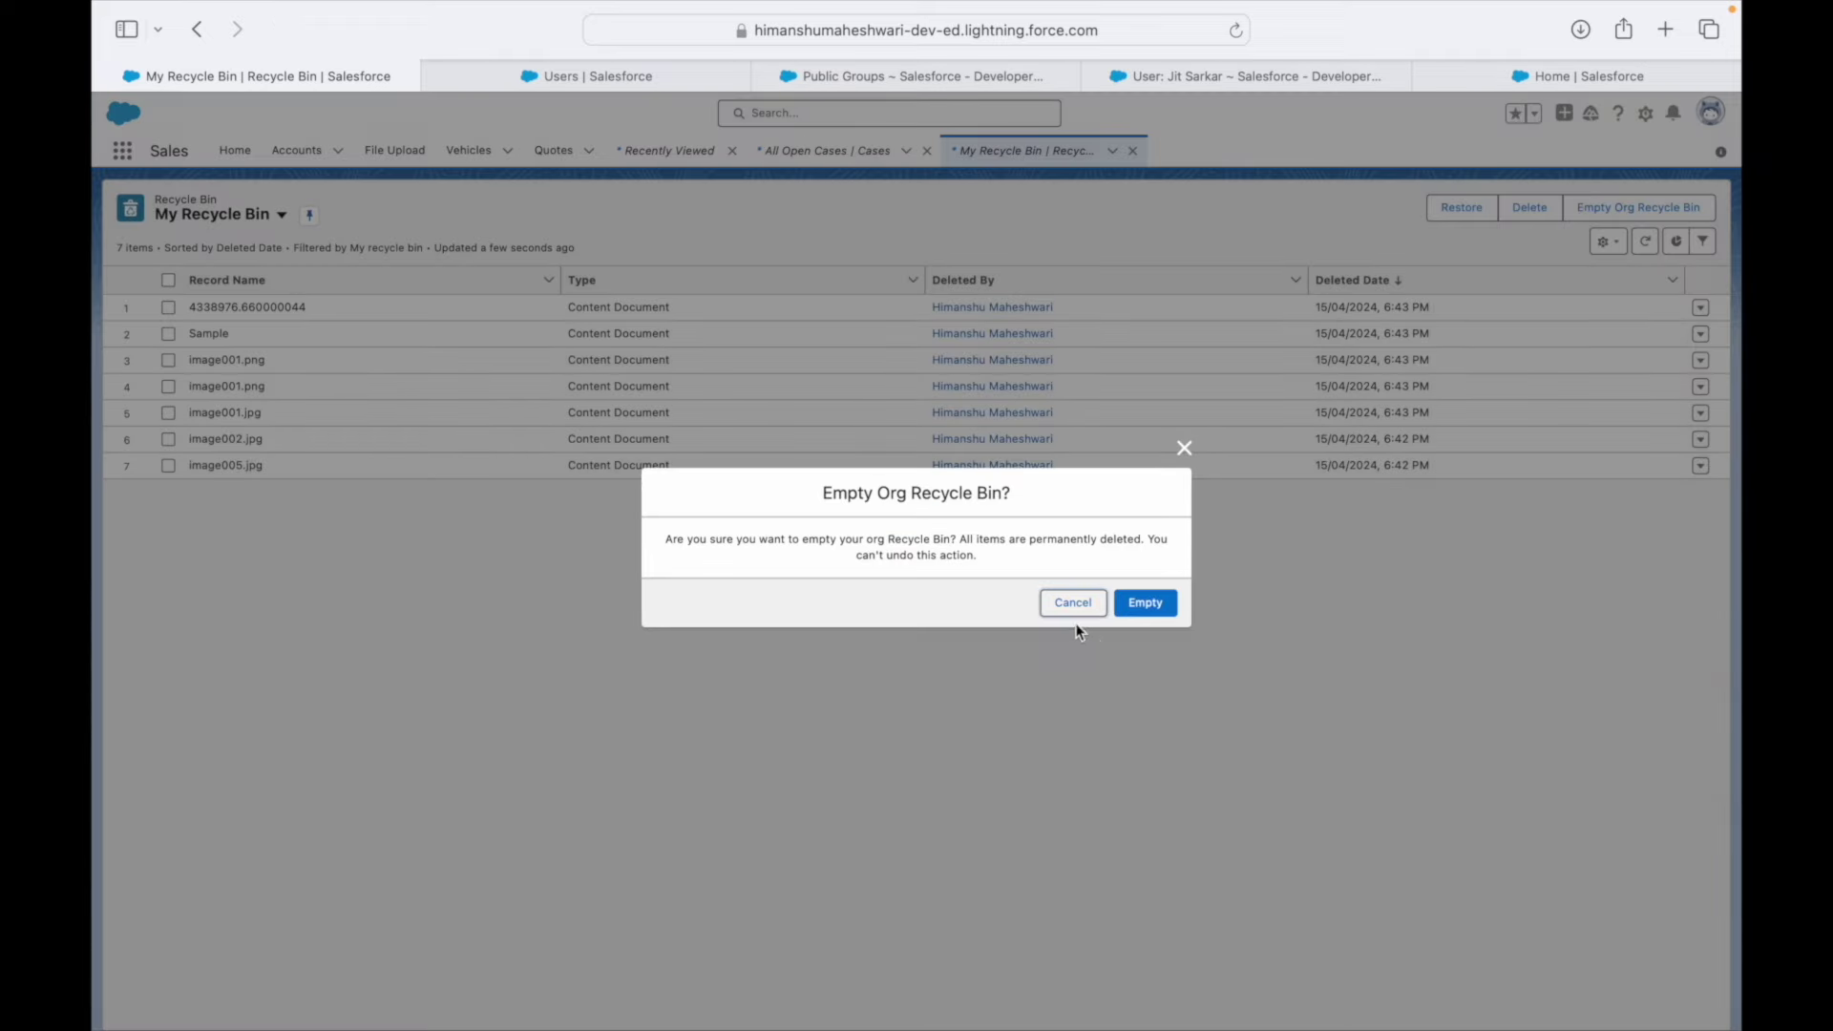
left_click(1152, 603)
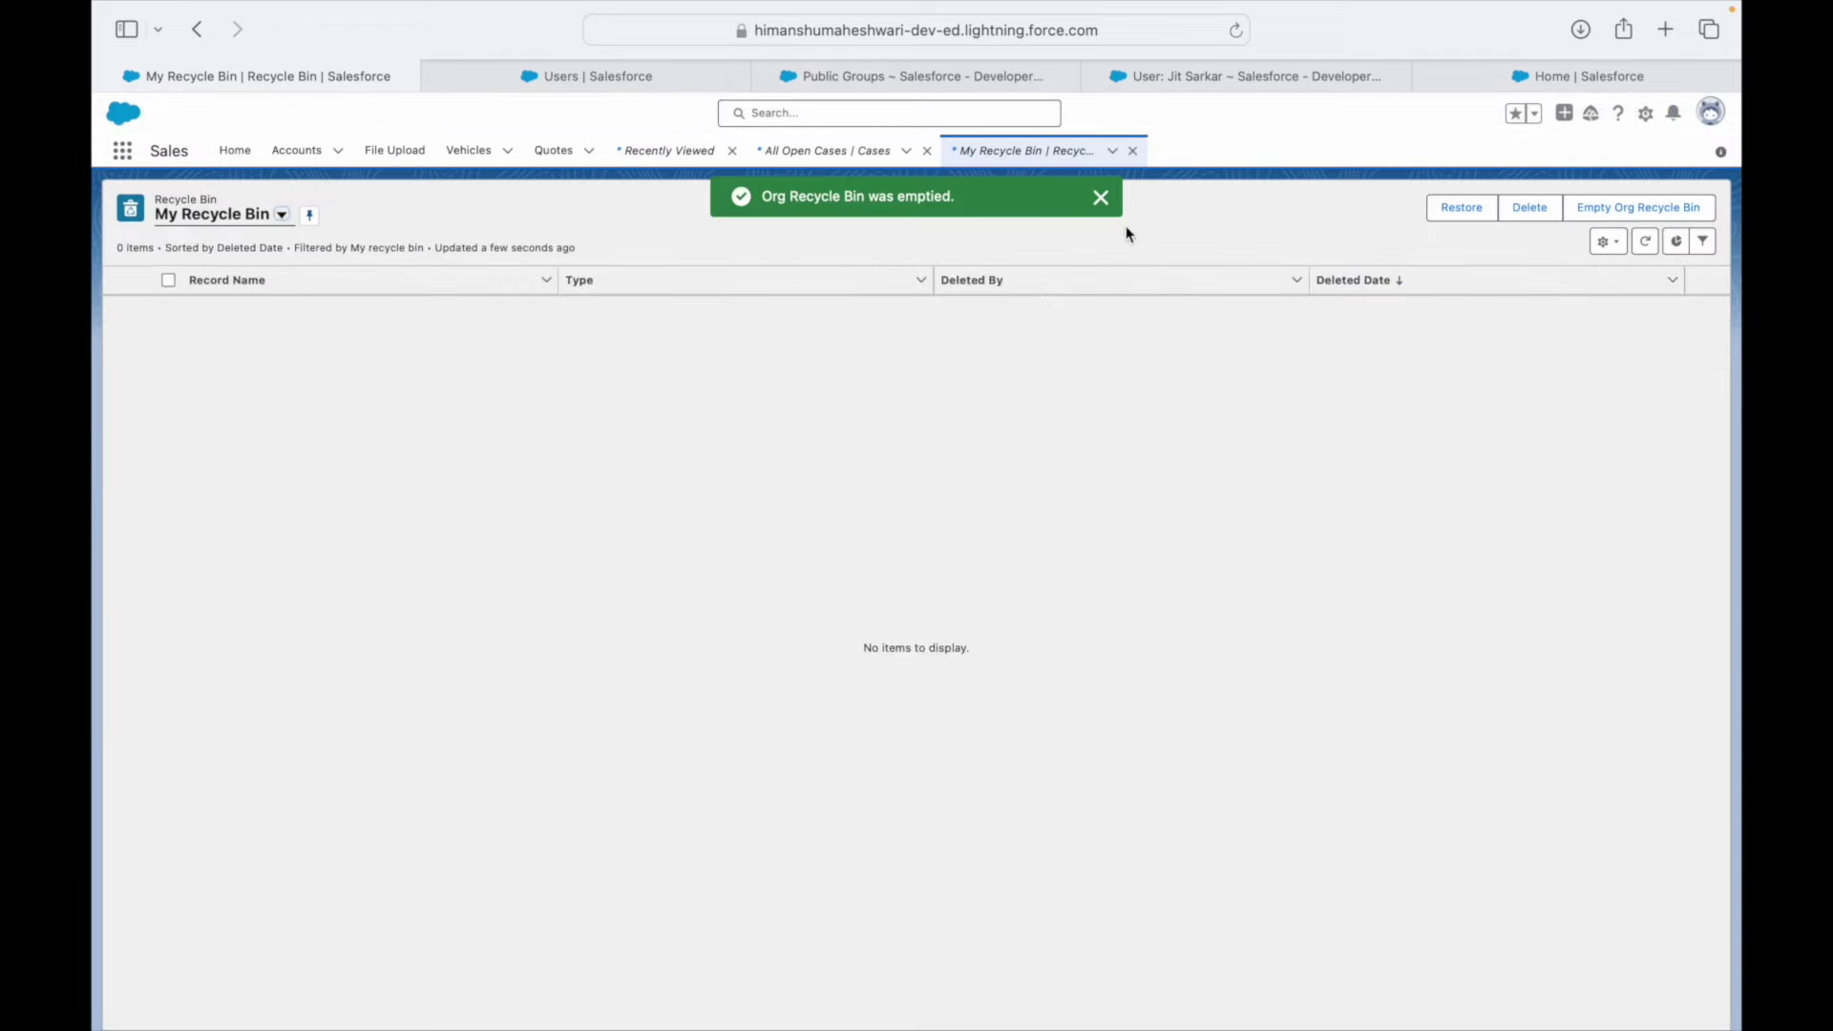
left_click(1132, 151)
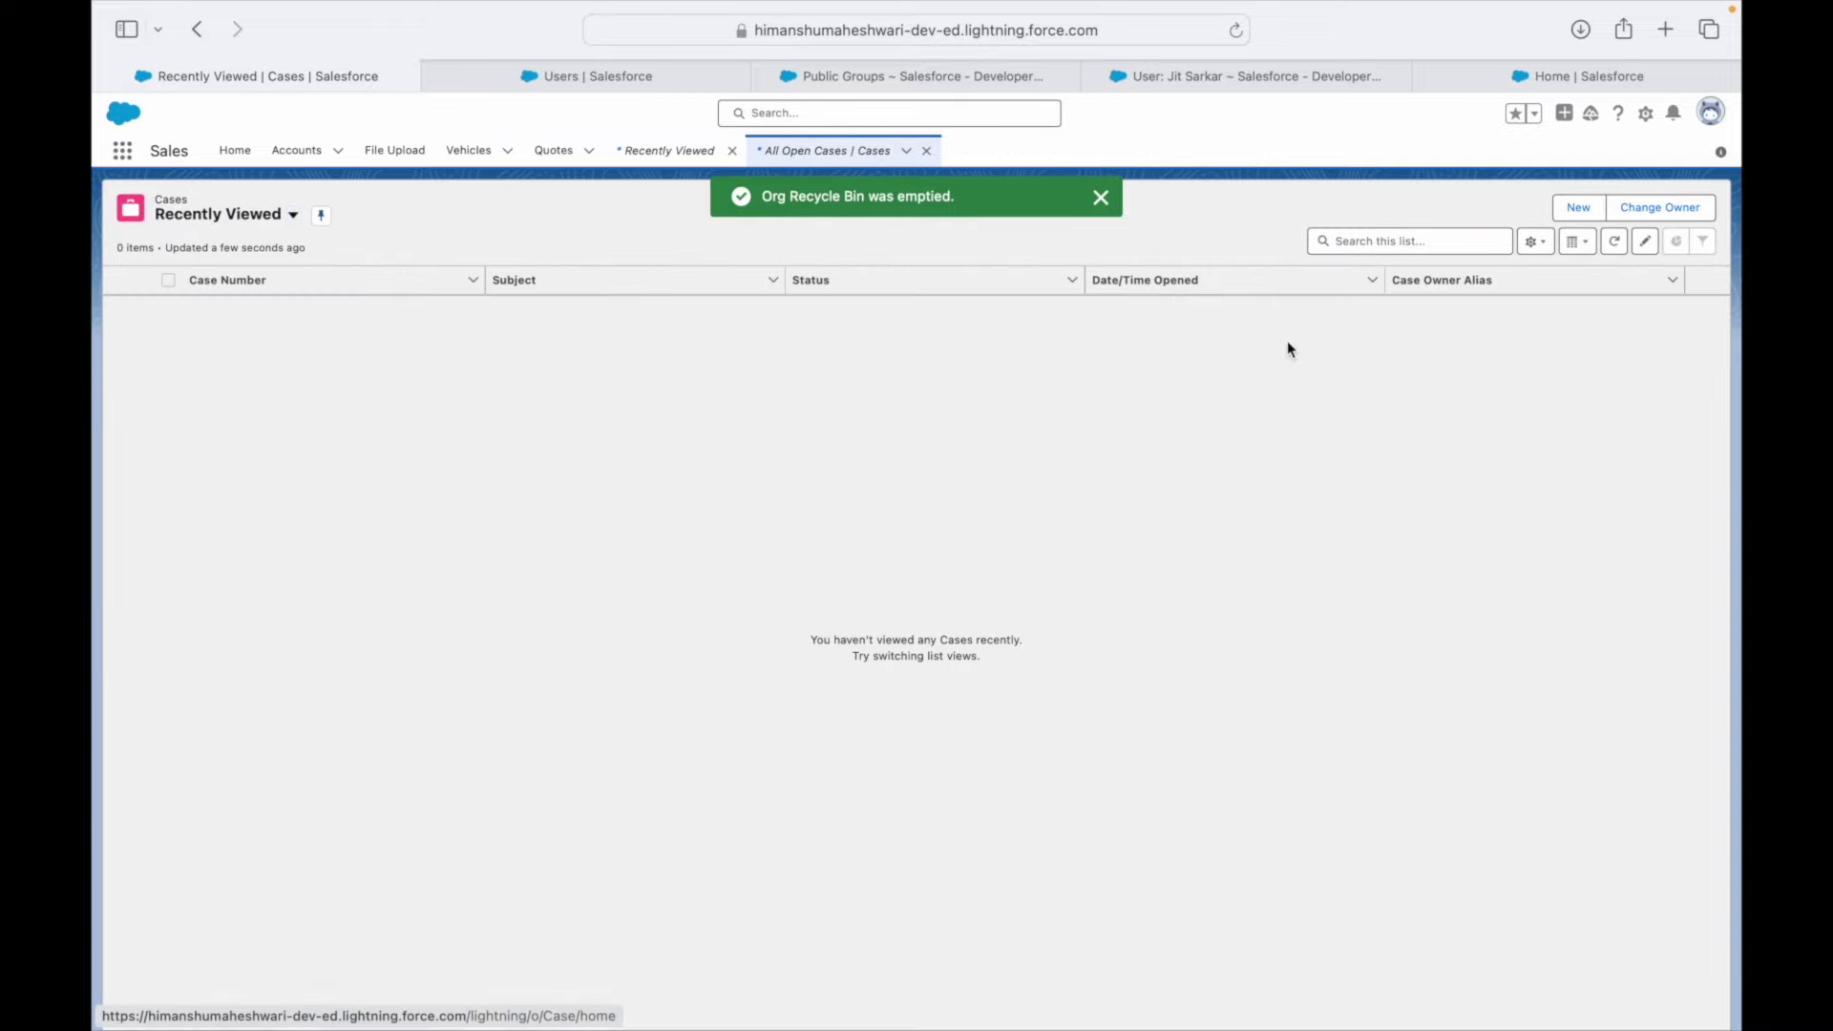
- Save a new case for the trailhead account: type Electrical, reason Performance, origin Email
left_click(1577, 207)
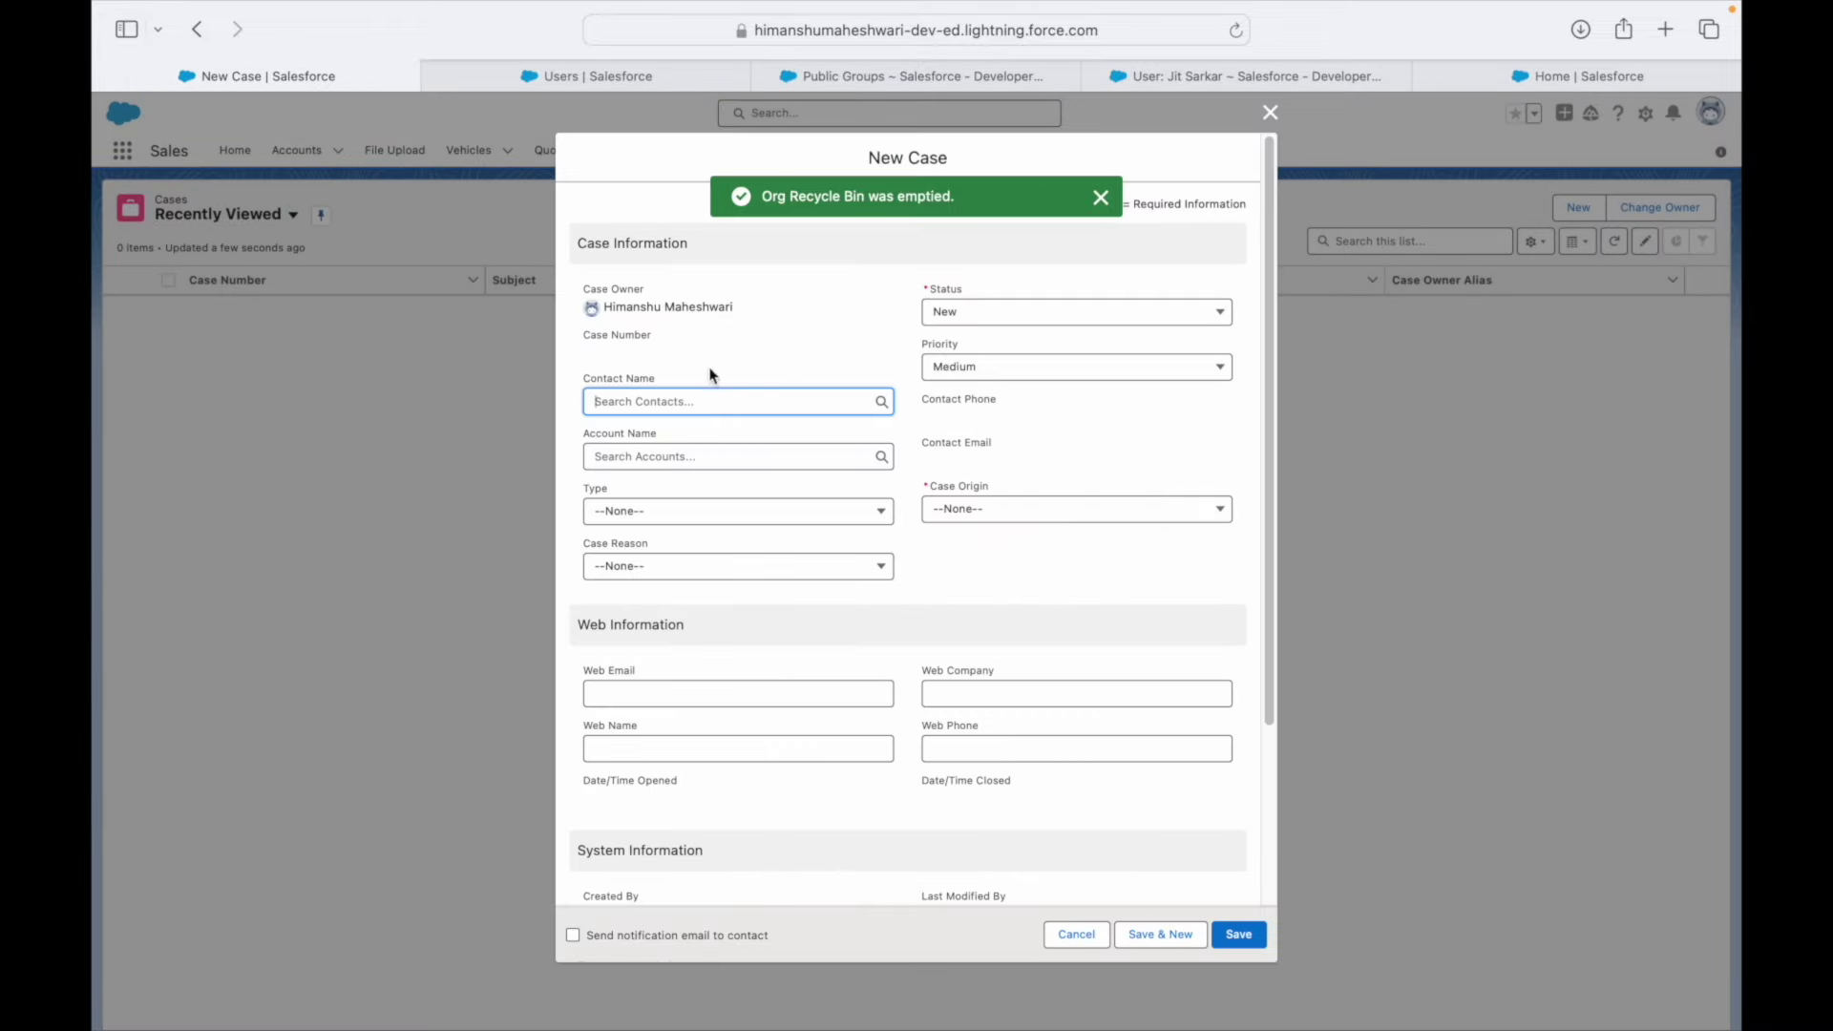
left_click(672, 393)
left_click(666, 465)
left_click(673, 457)
left_click(639, 516)
left_click(644, 520)
left_click(649, 603)
left_click(642, 579)
left_click(653, 689)
left_click(1022, 517)
left_click(1003, 603)
left_click(1236, 937)
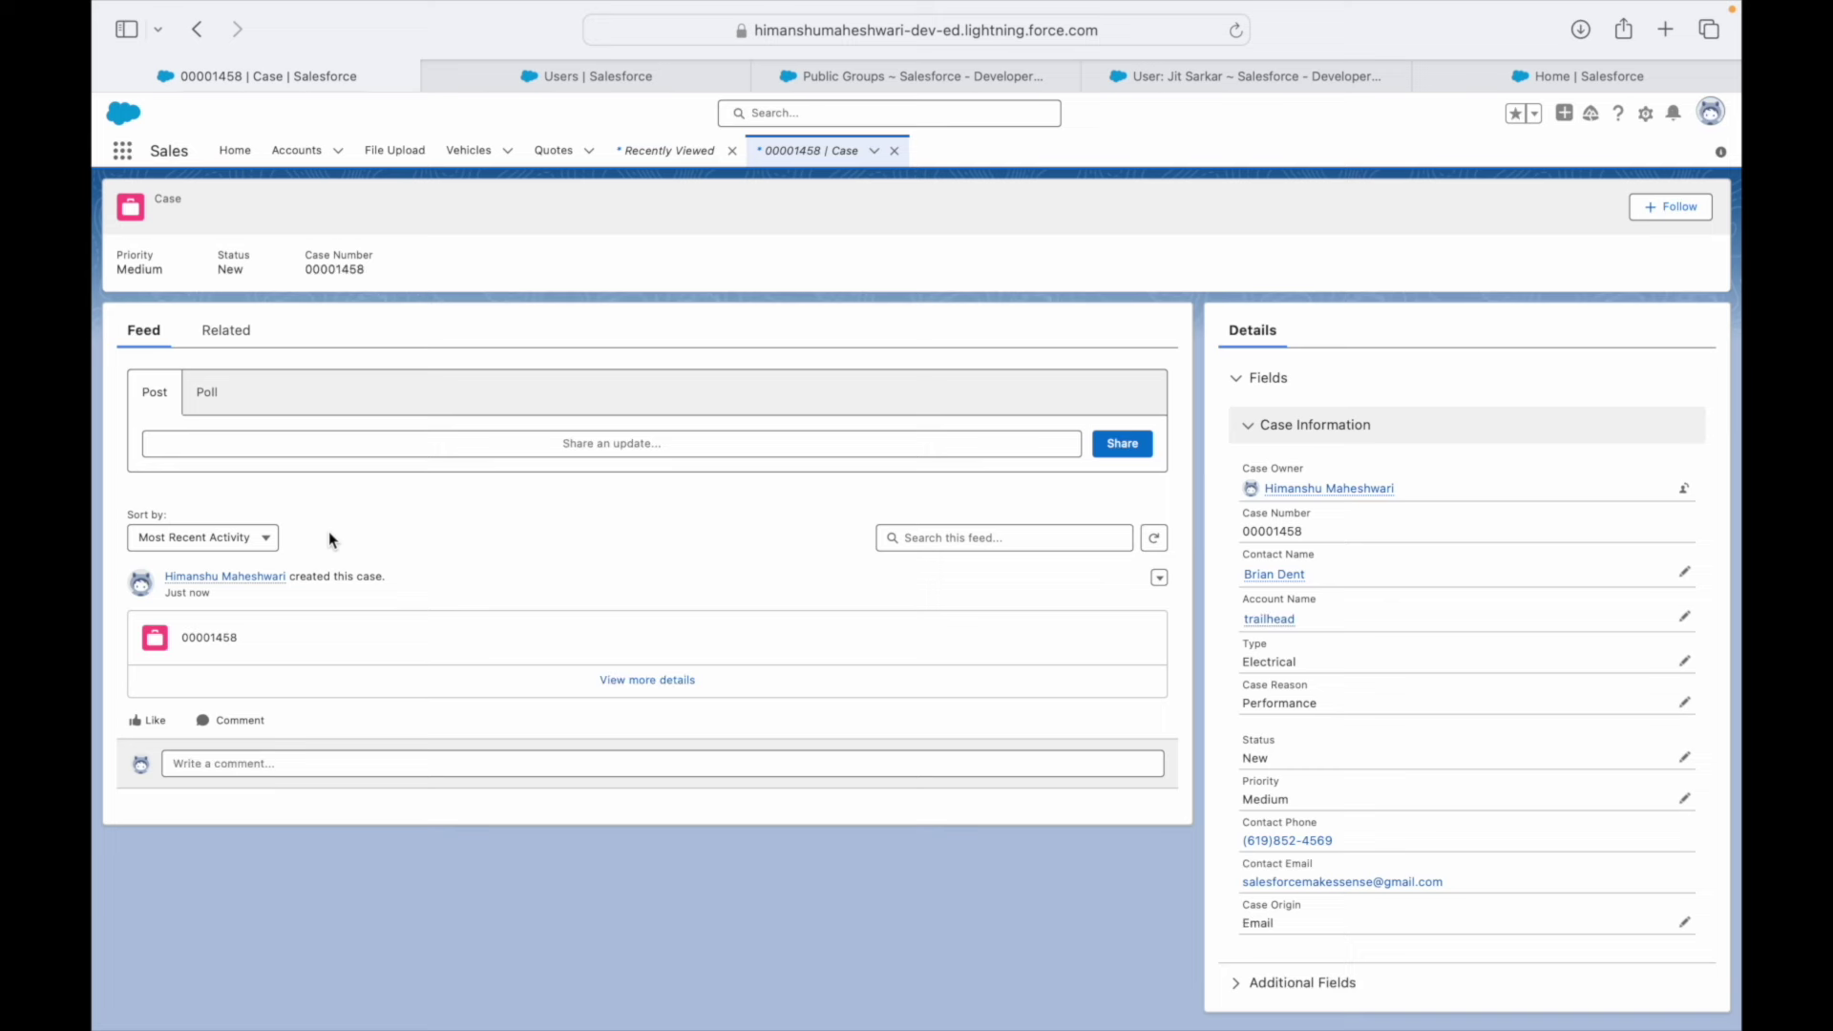
- Reopen the new case and transfer its ownership to the UK Sales Team queue
left_click(273, 343)
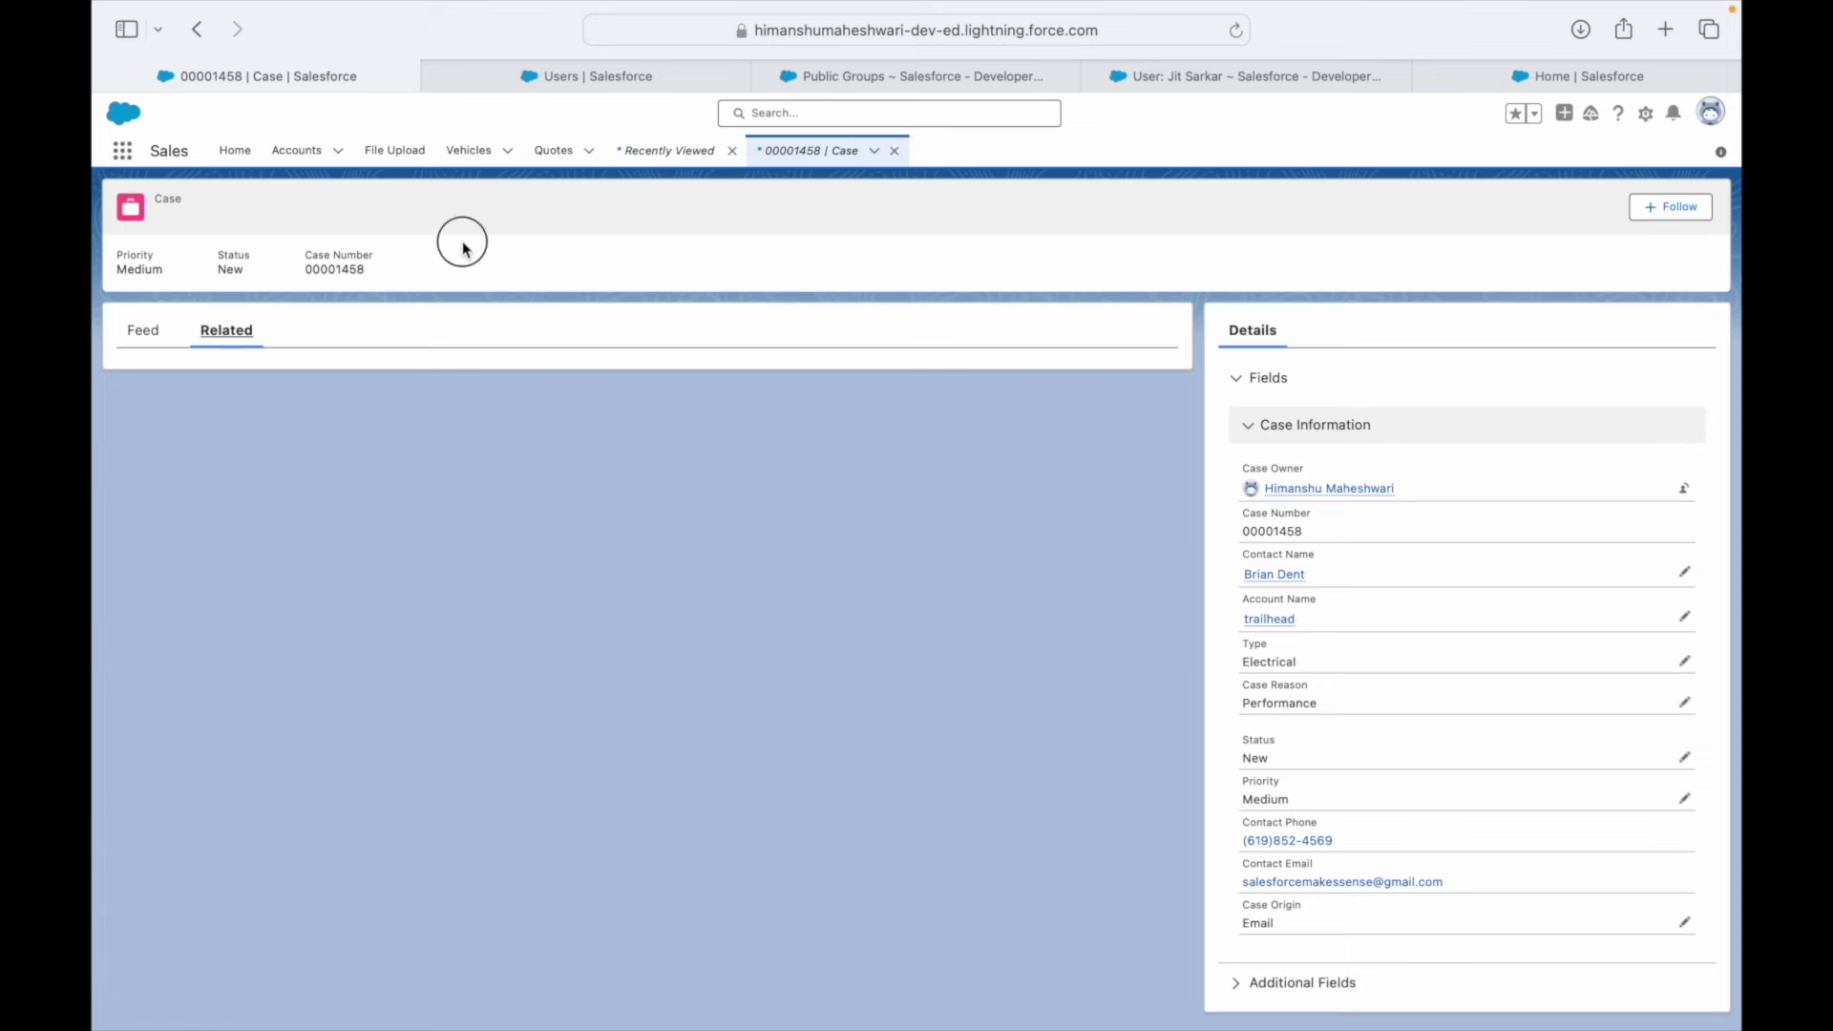
left_click(825, 156)
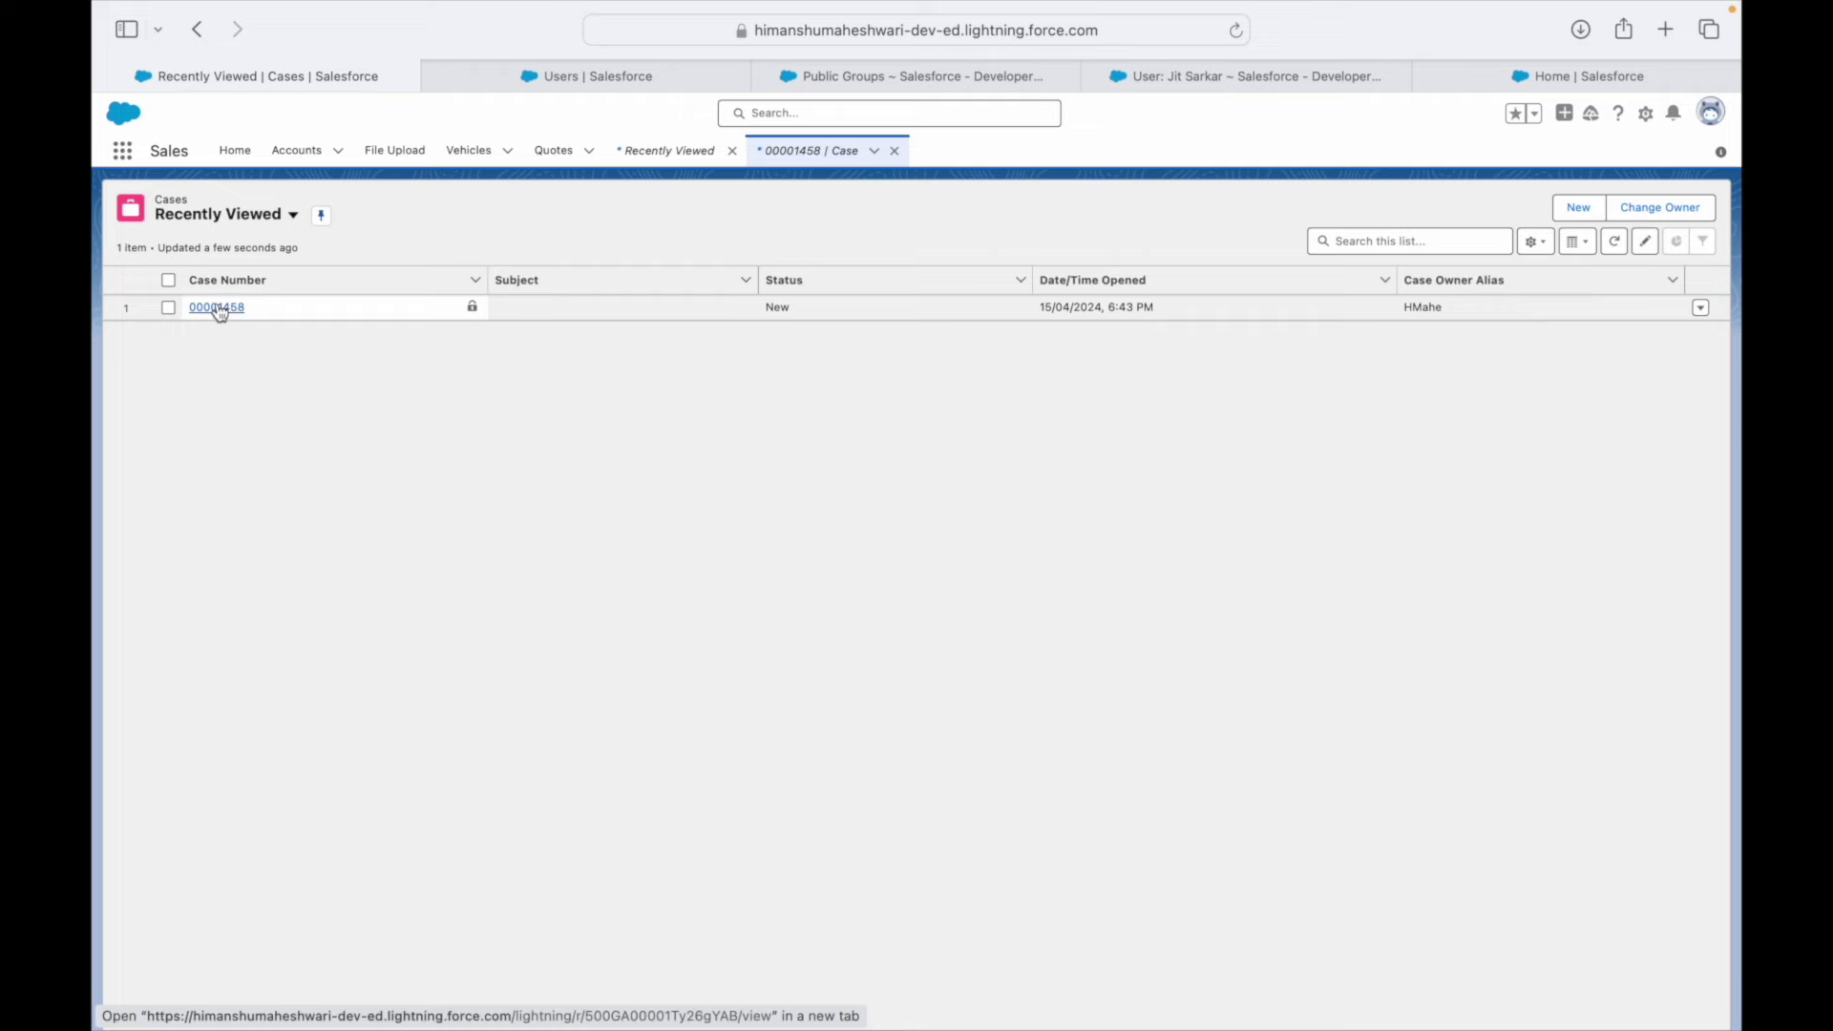
left_click(218, 307)
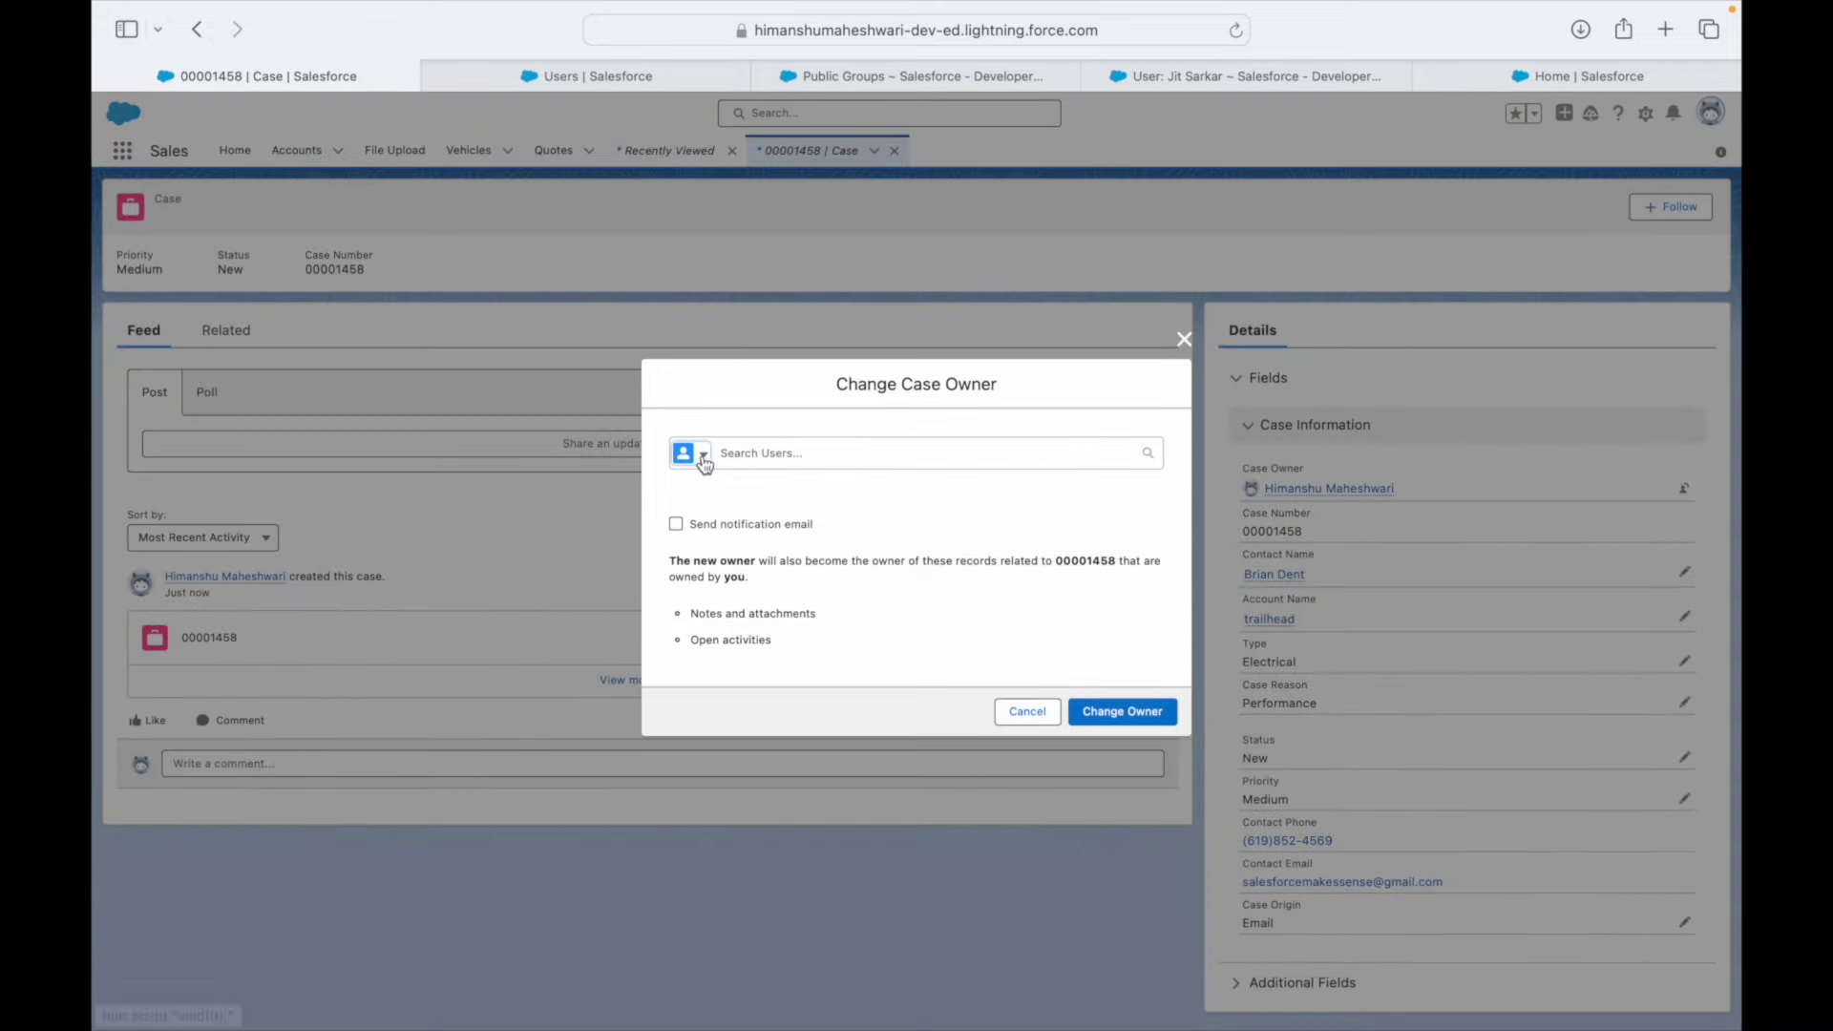
left_click(697, 456)
left_click(733, 592)
left_click(750, 453)
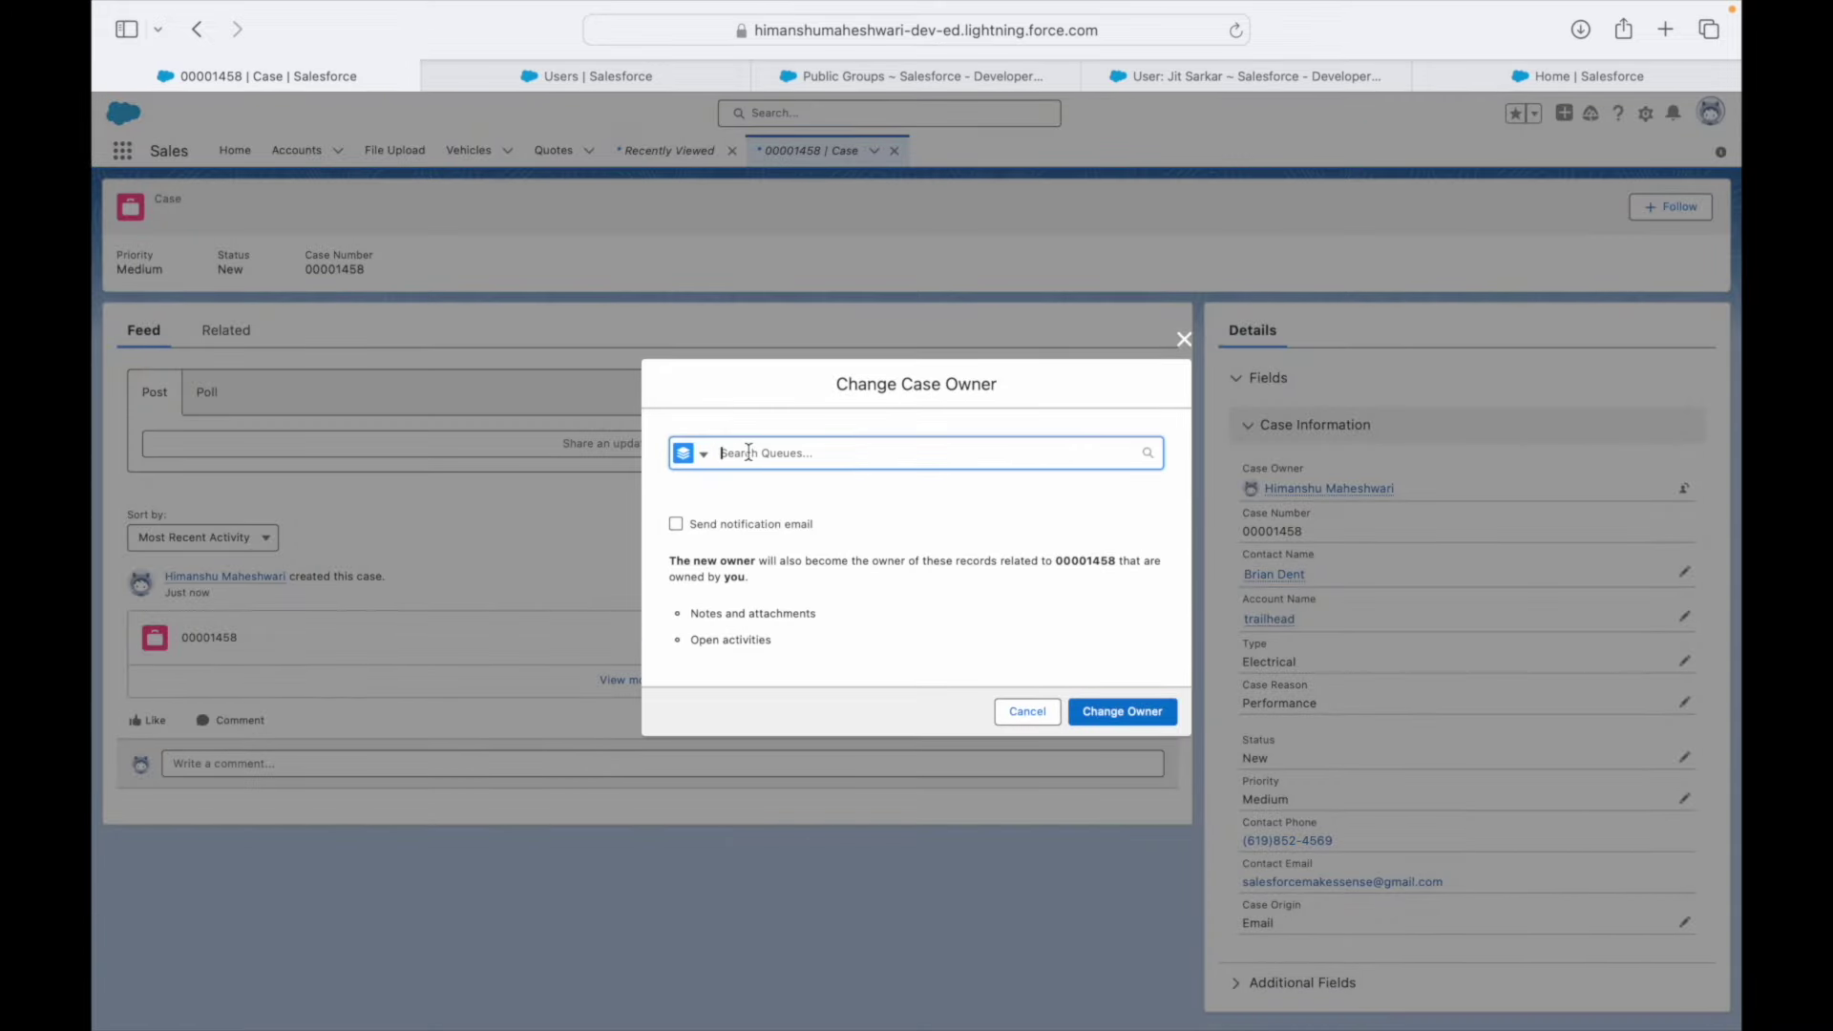
type("UK Sa")
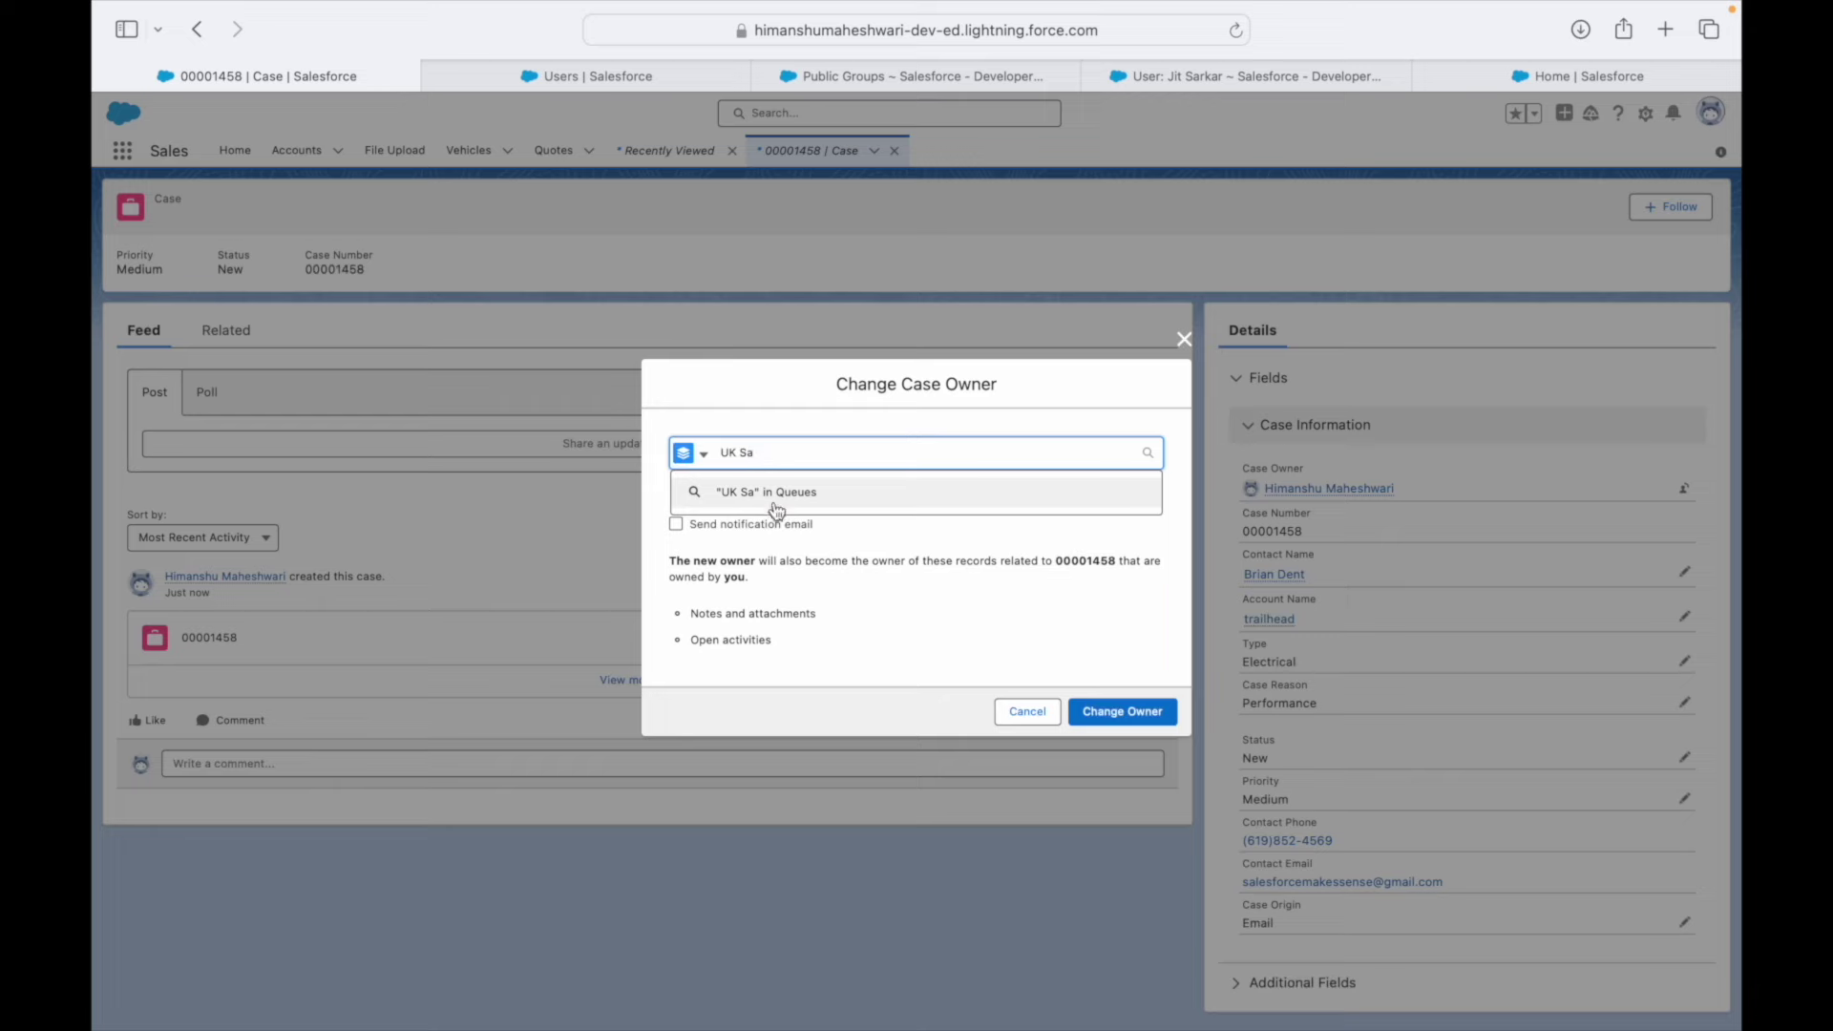
left_click(775, 525)
left_click(1103, 721)
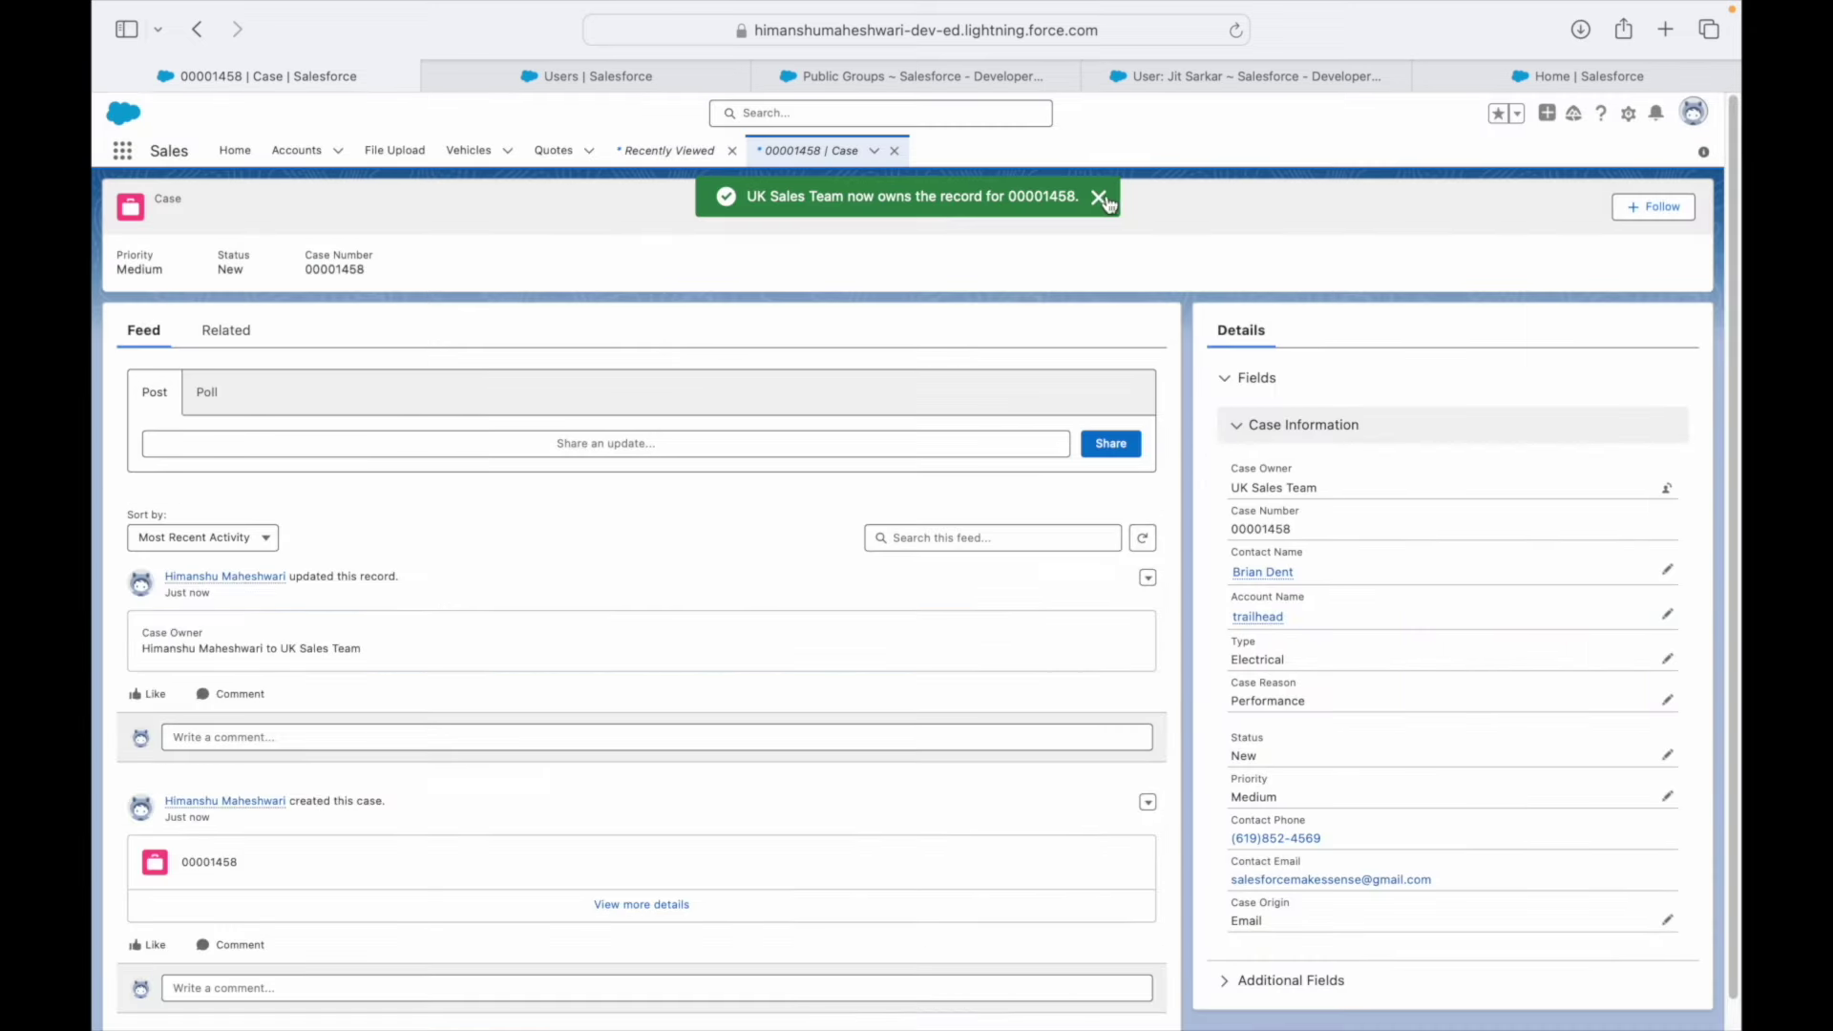
left_click(1099, 198)
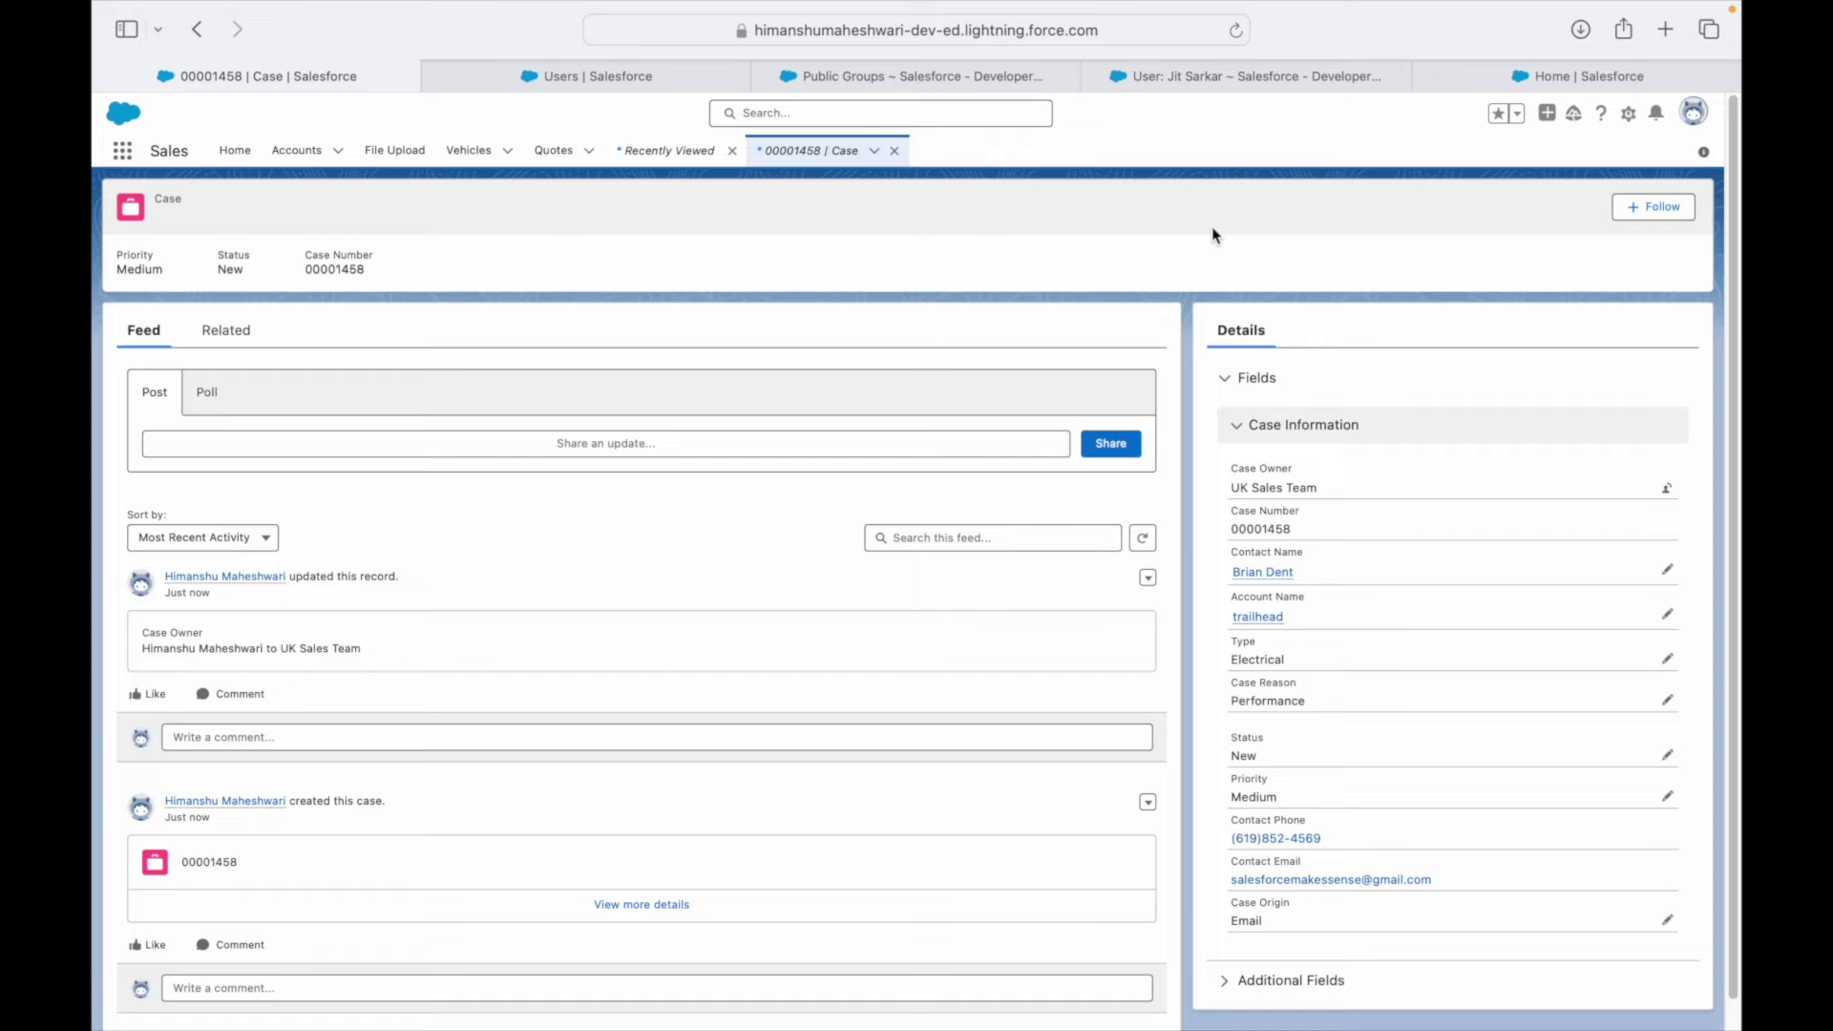
left_click(589, 75)
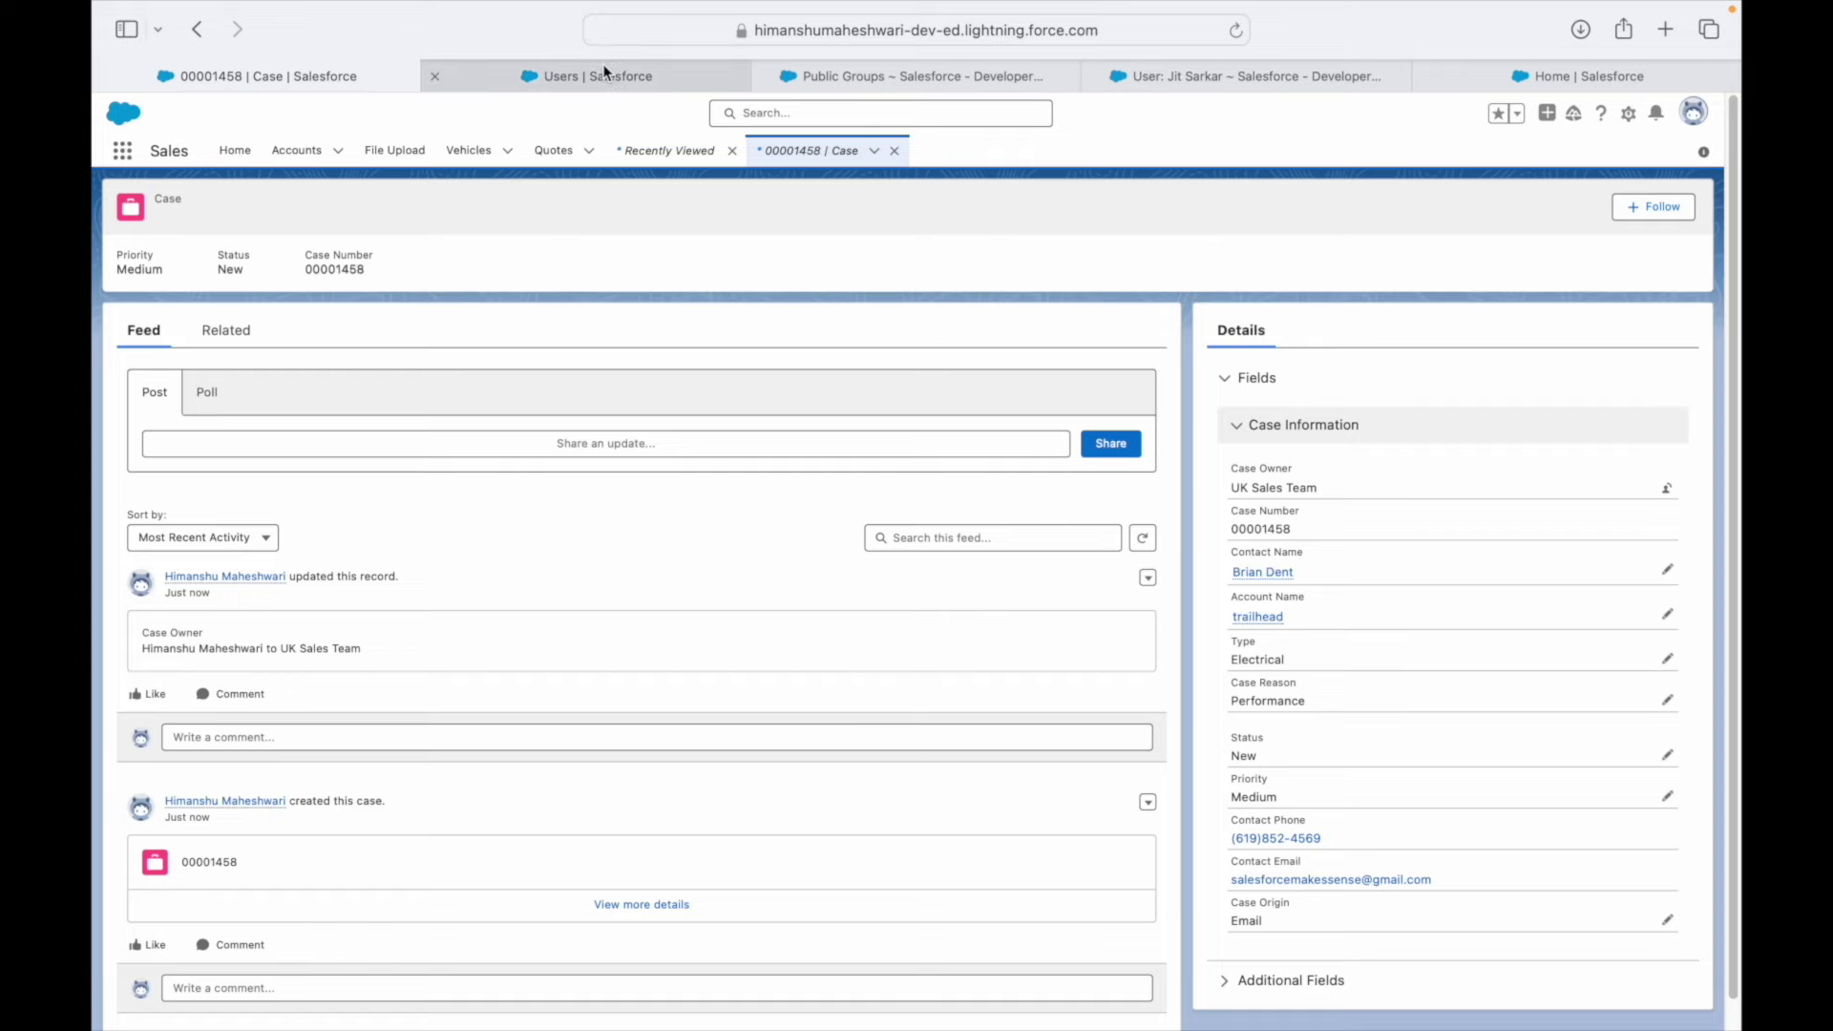
- Check the new case's number and review the user and public groups setup pages
left_click(1291, 86)
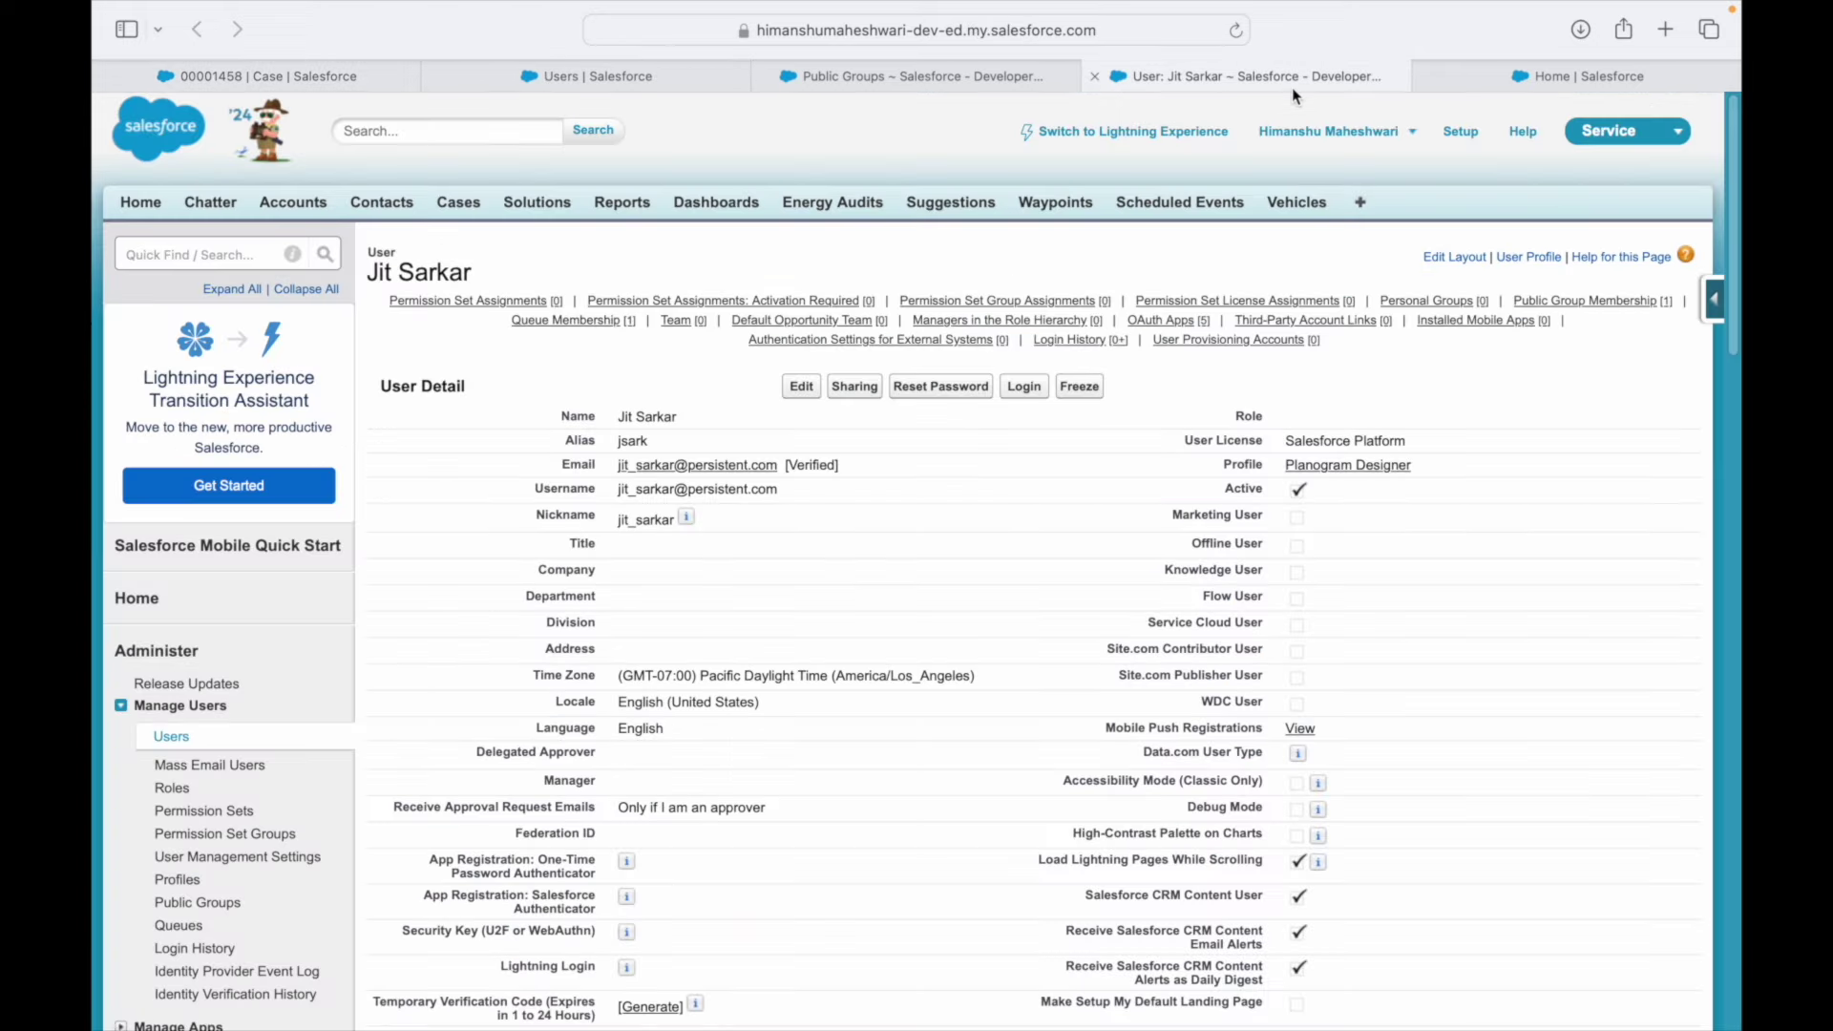
left_click(306, 77)
double_click(330, 271)
left_click(541, 275)
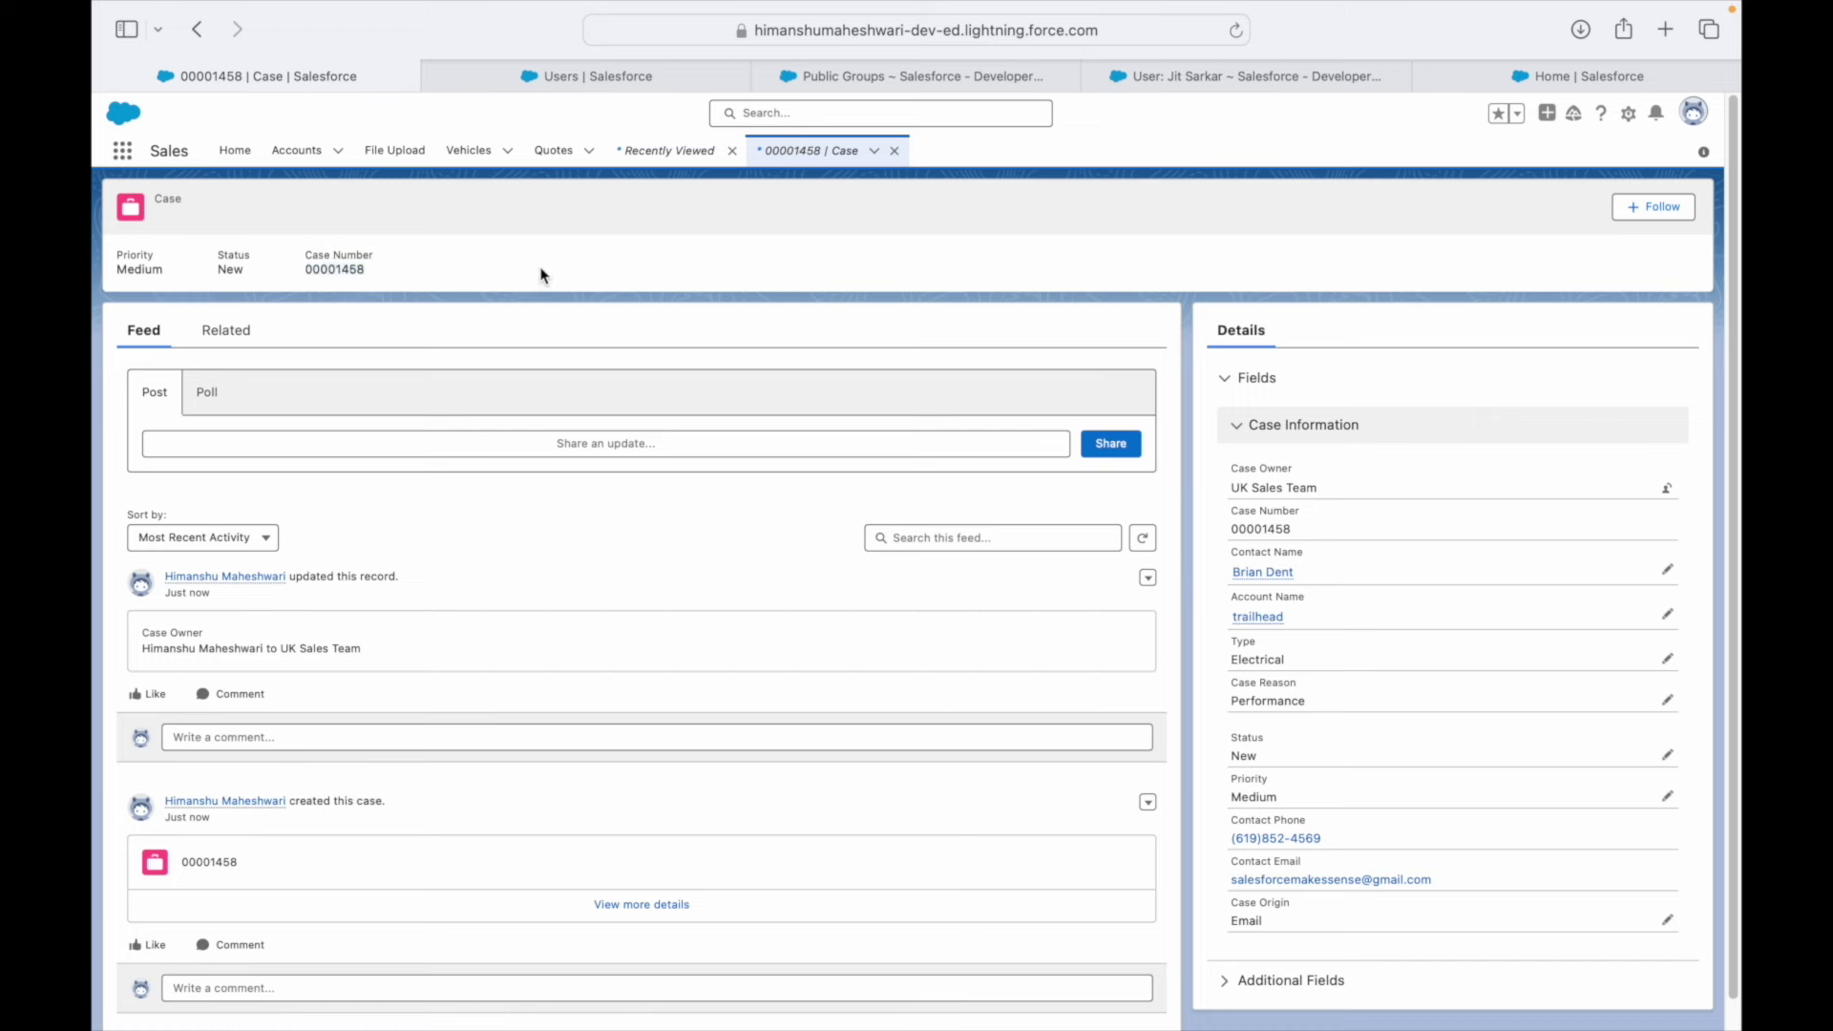
left_click(1192, 81)
left_click(918, 76)
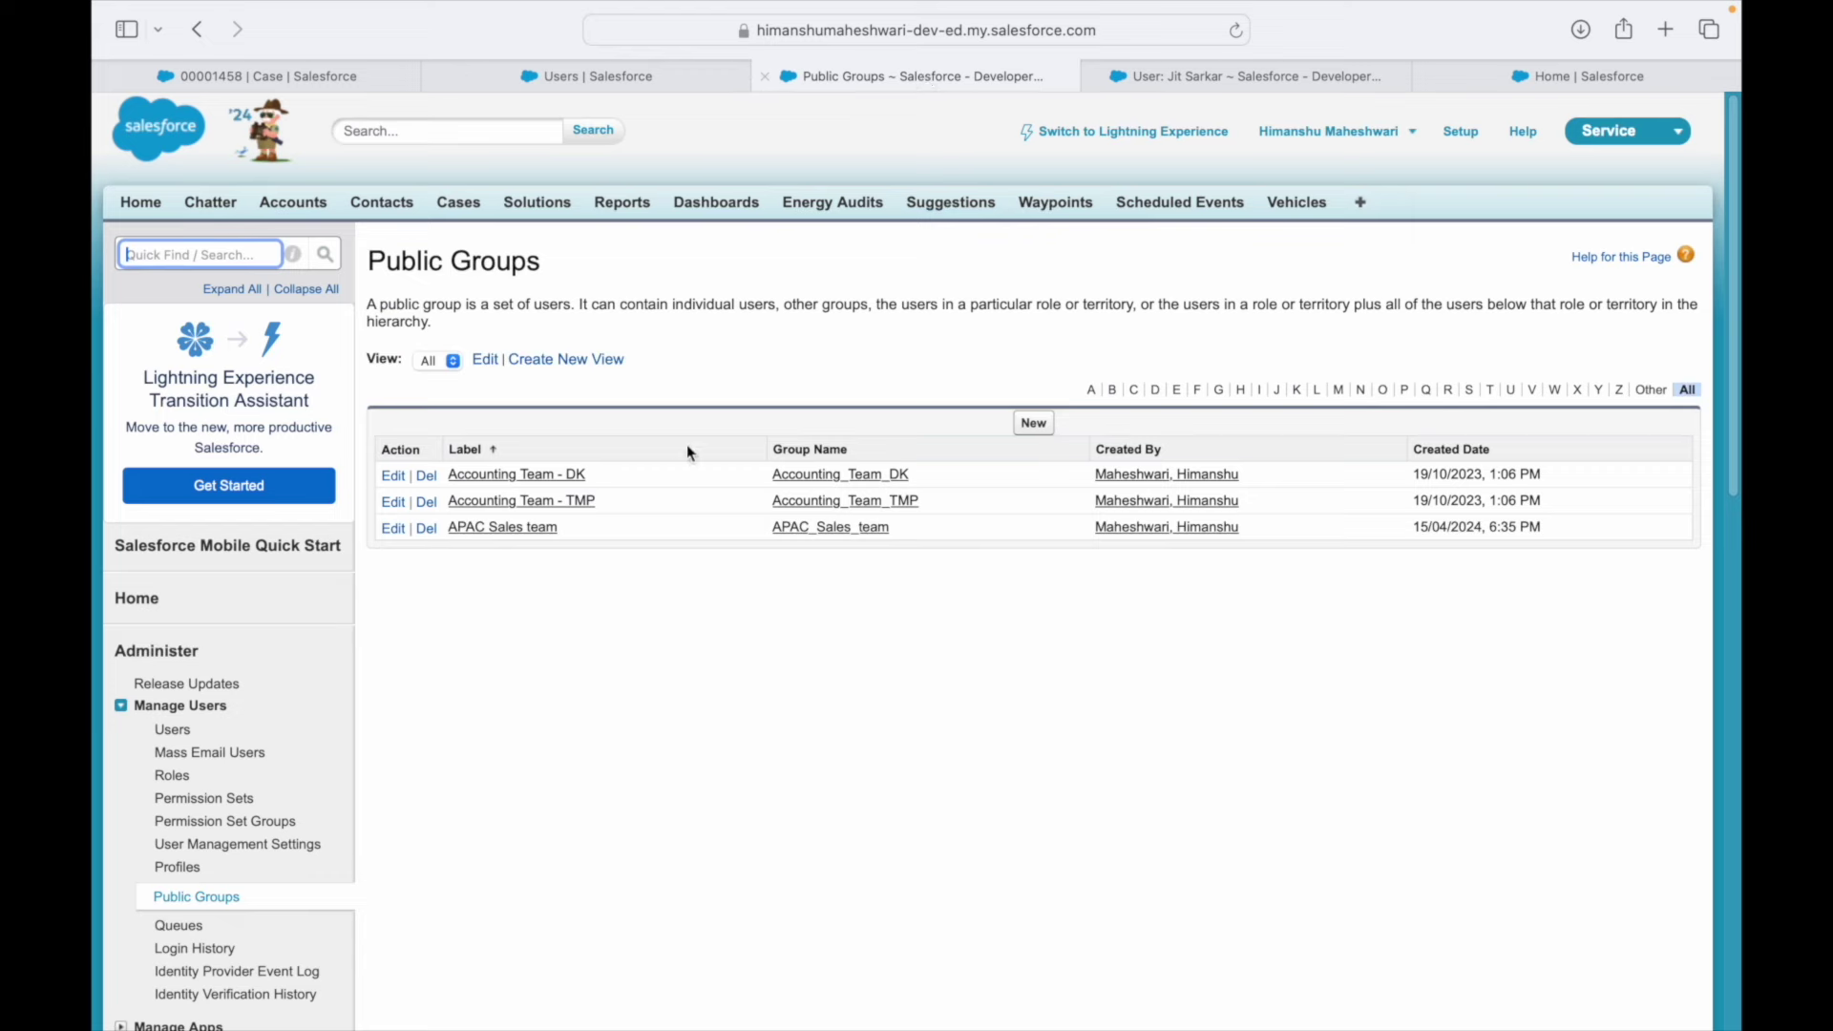
left_click(623, 76)
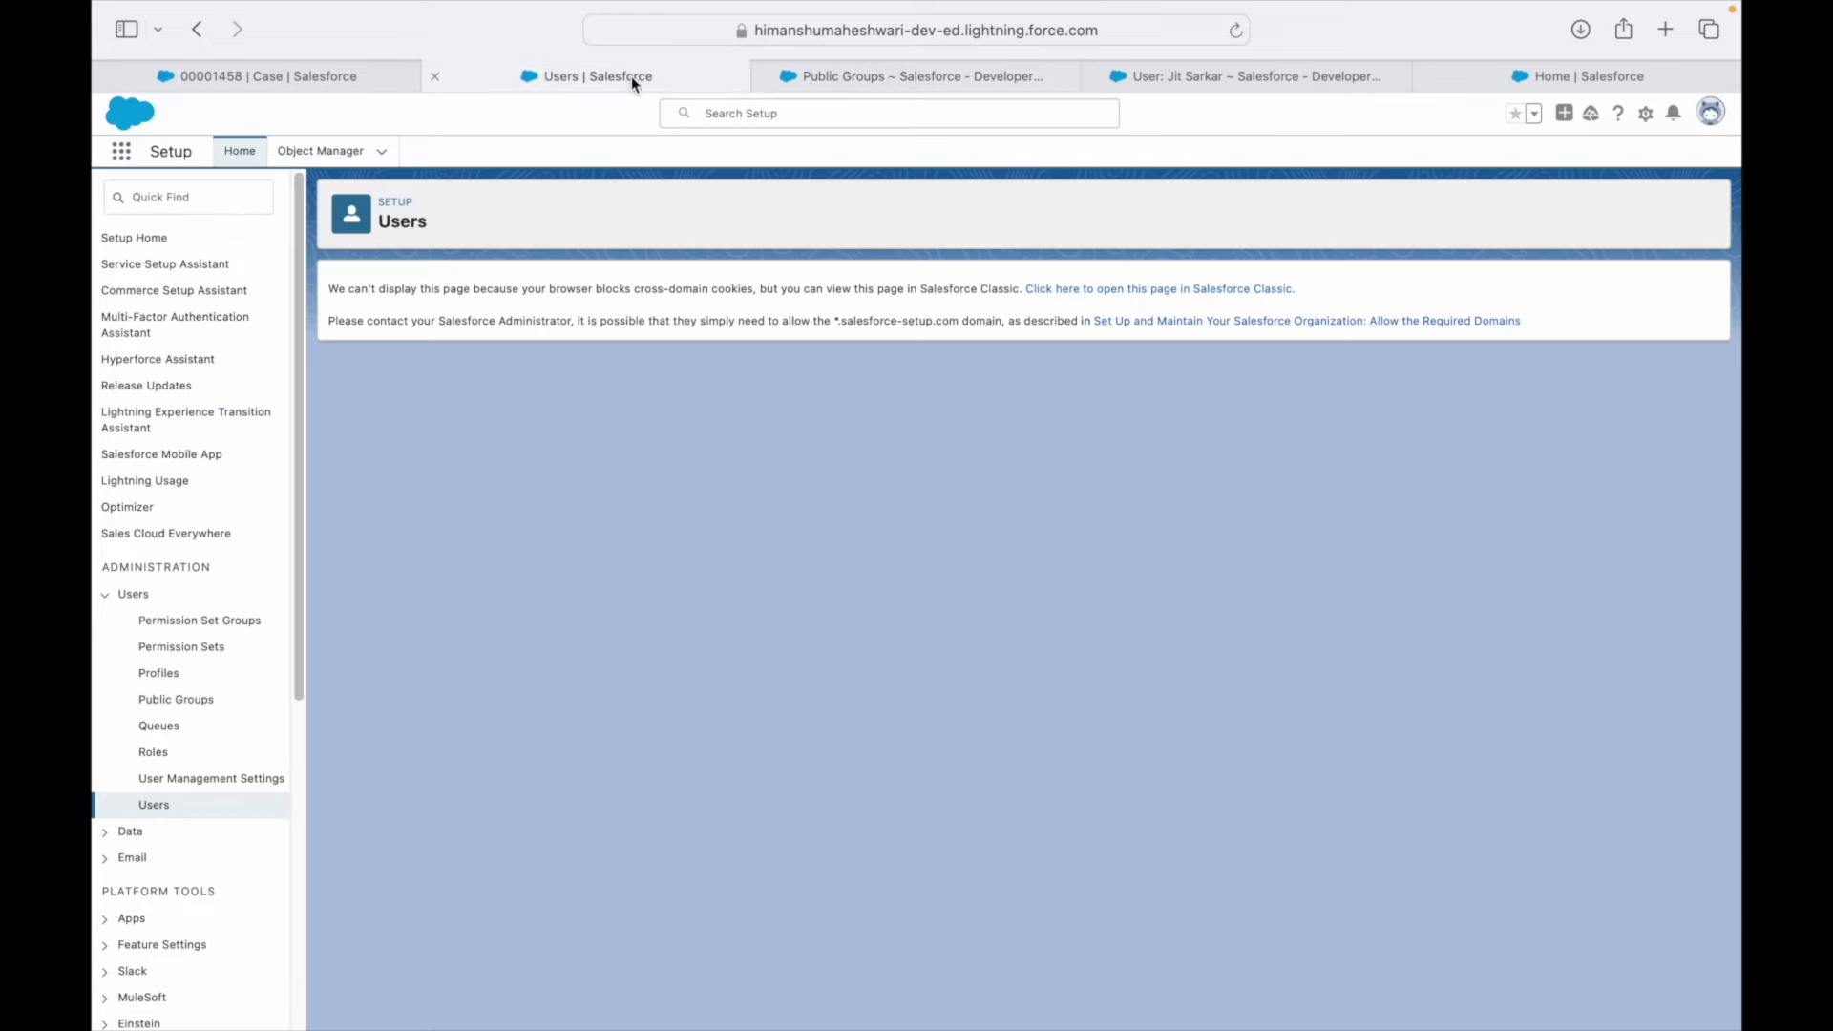
left_click(798, 82)
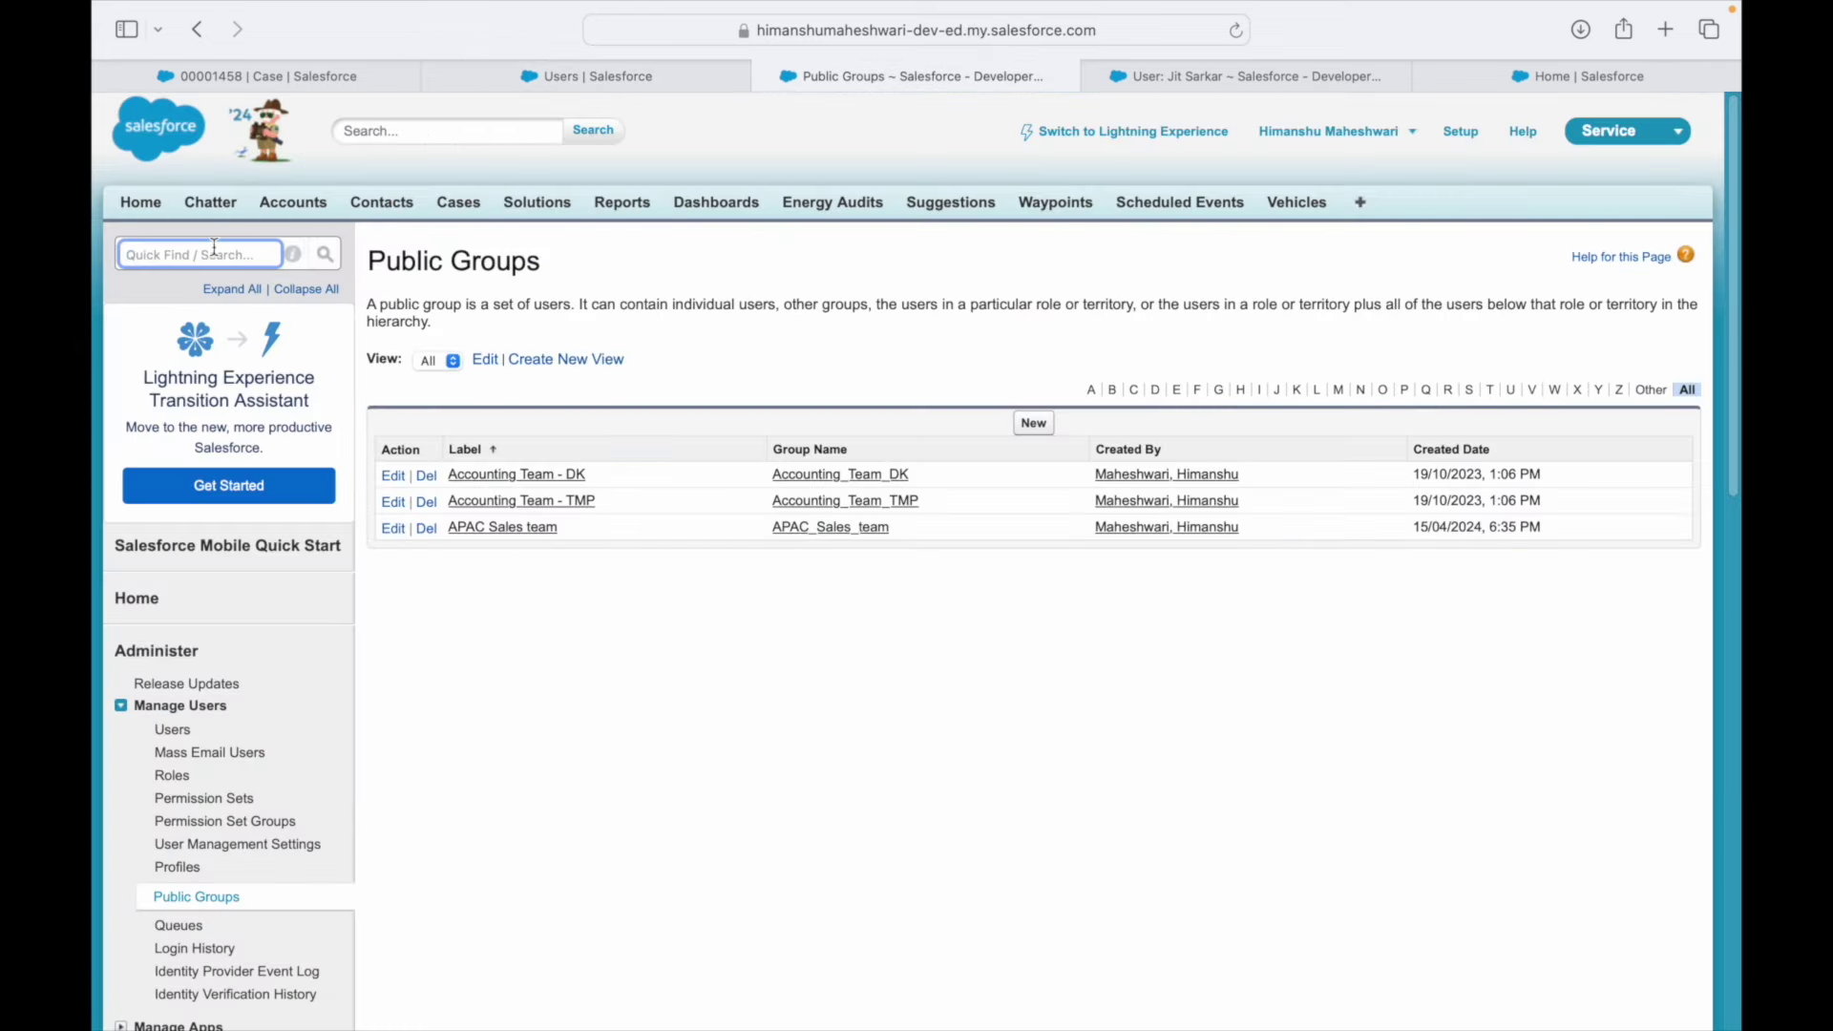
- Open Sharing Settings filtered to Cases and save the organization-wide defaults
type("sharing set")
left_click(254, 403)
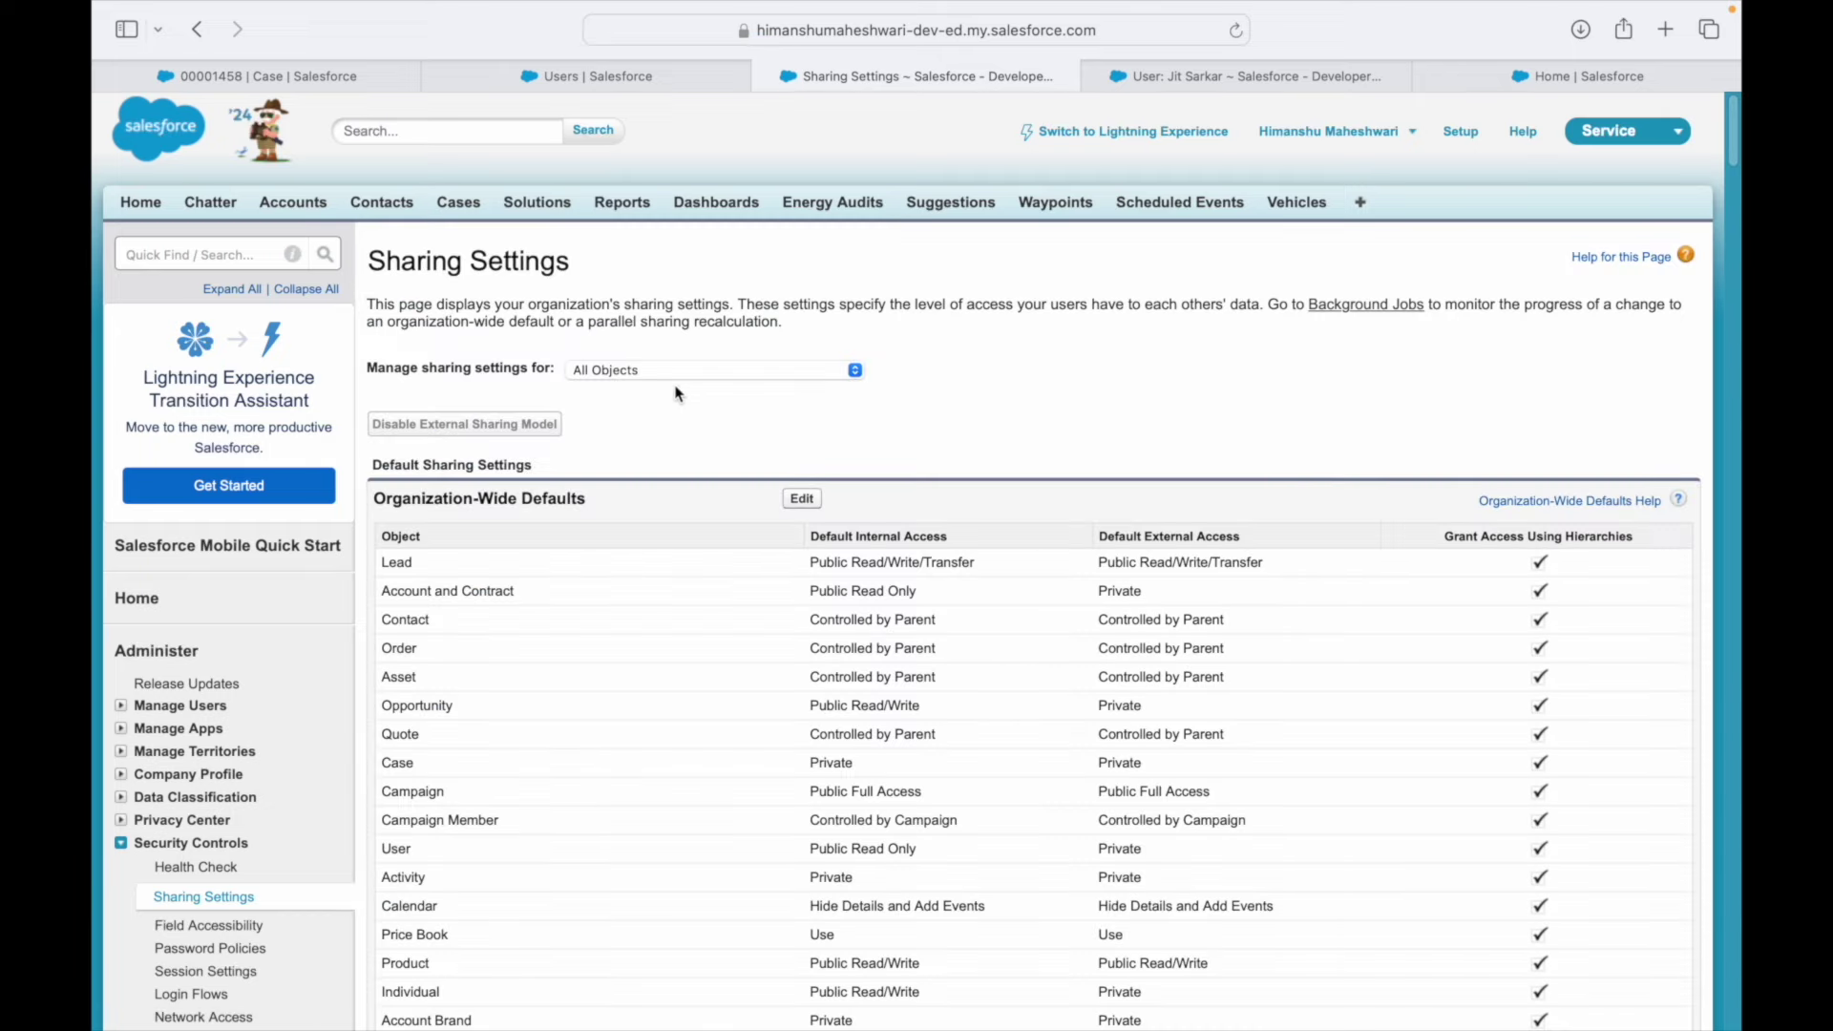
left_click(666, 371)
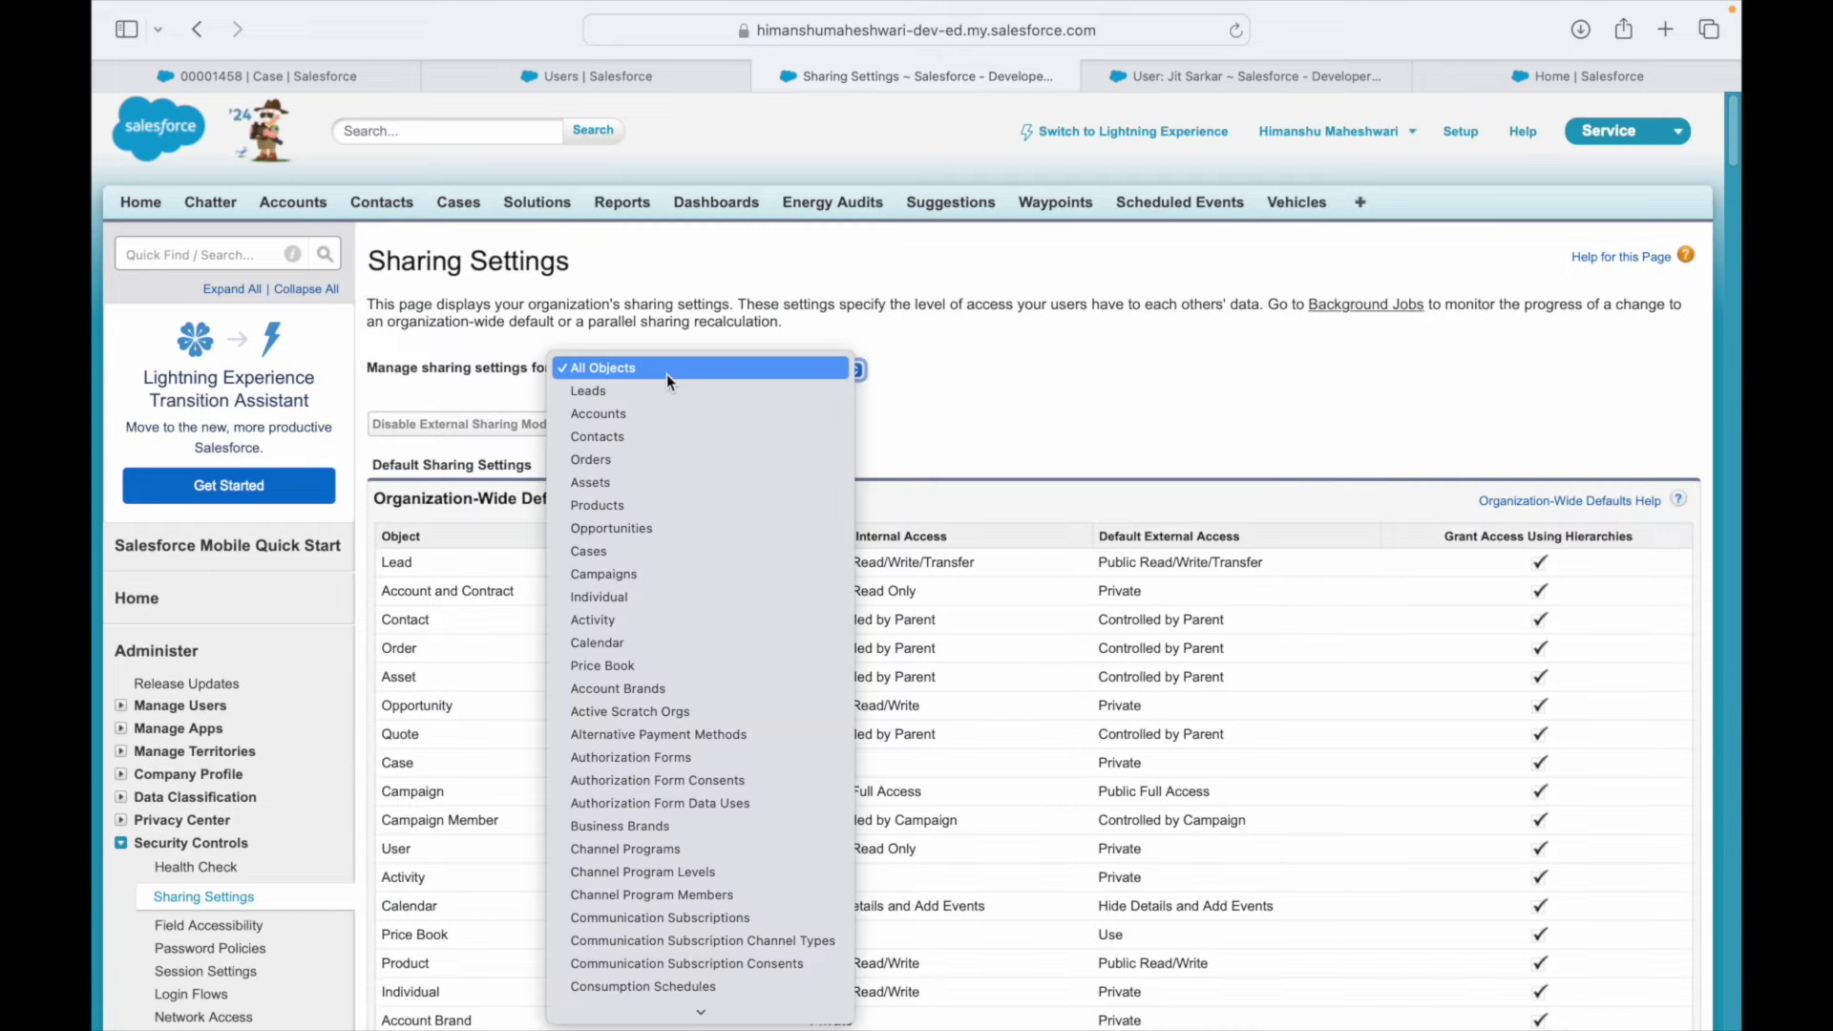
key("Escape")
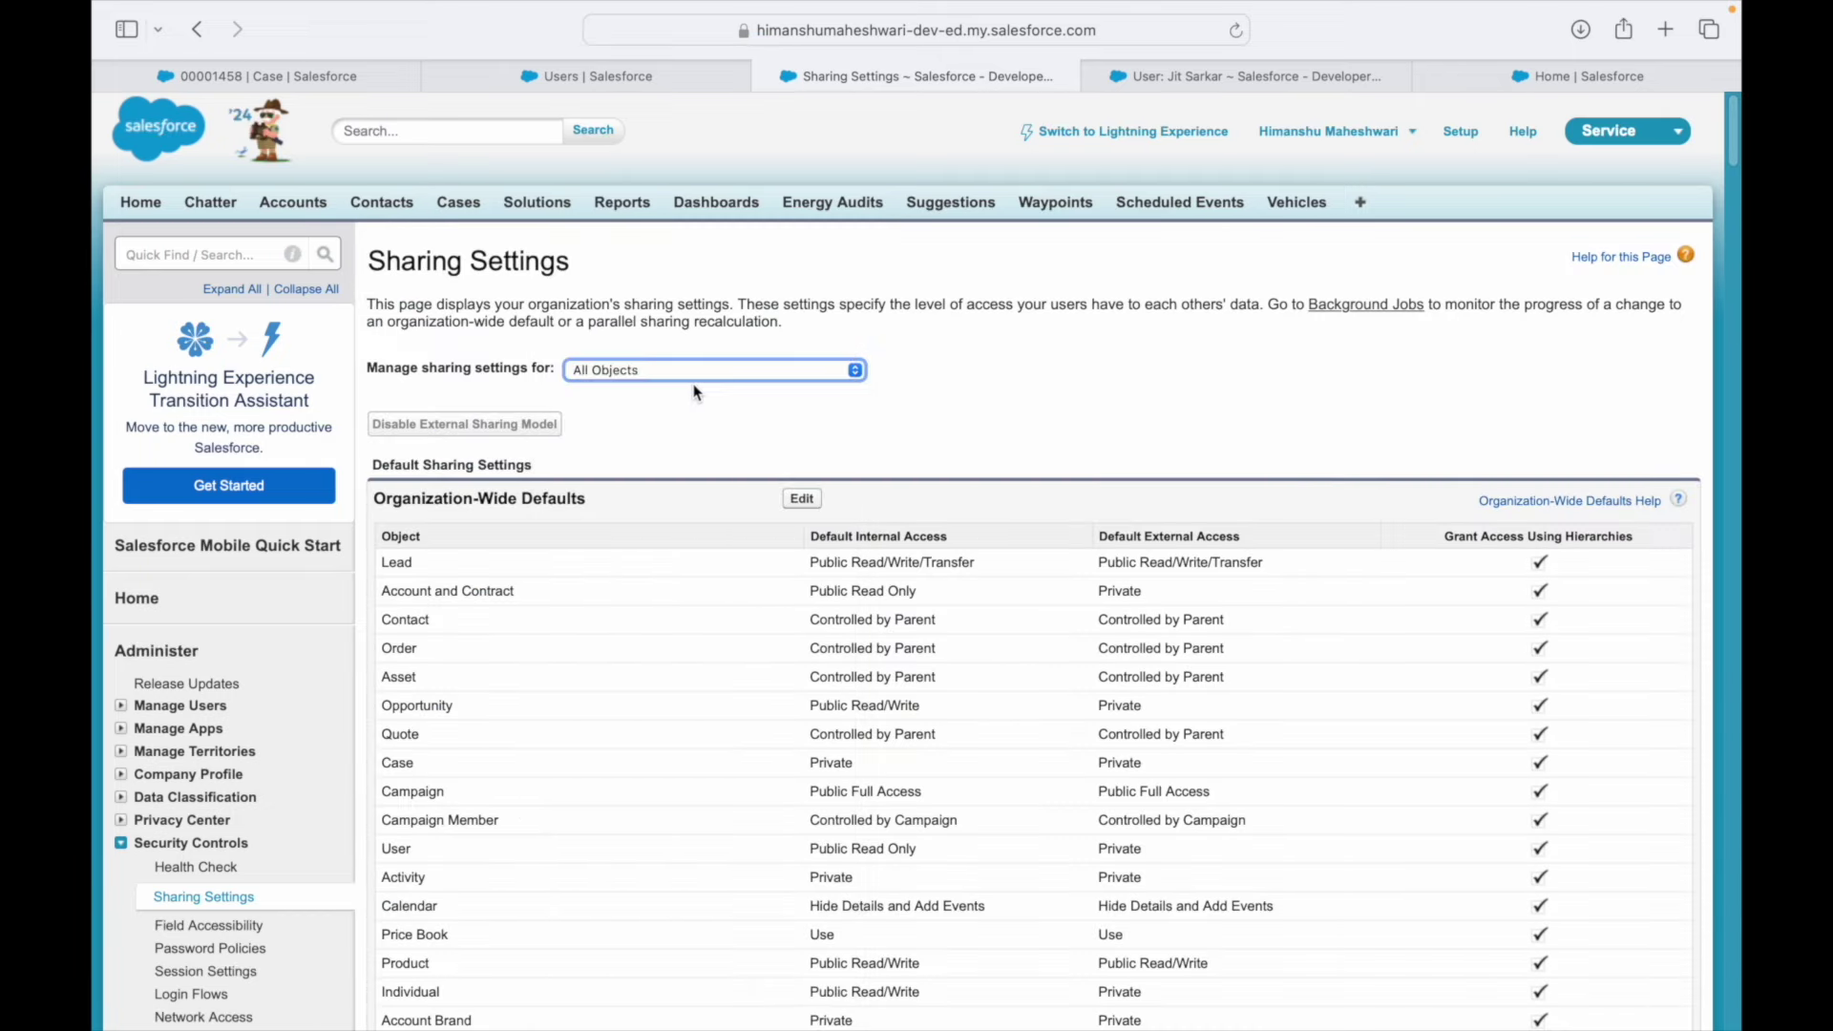
left_click(691, 369)
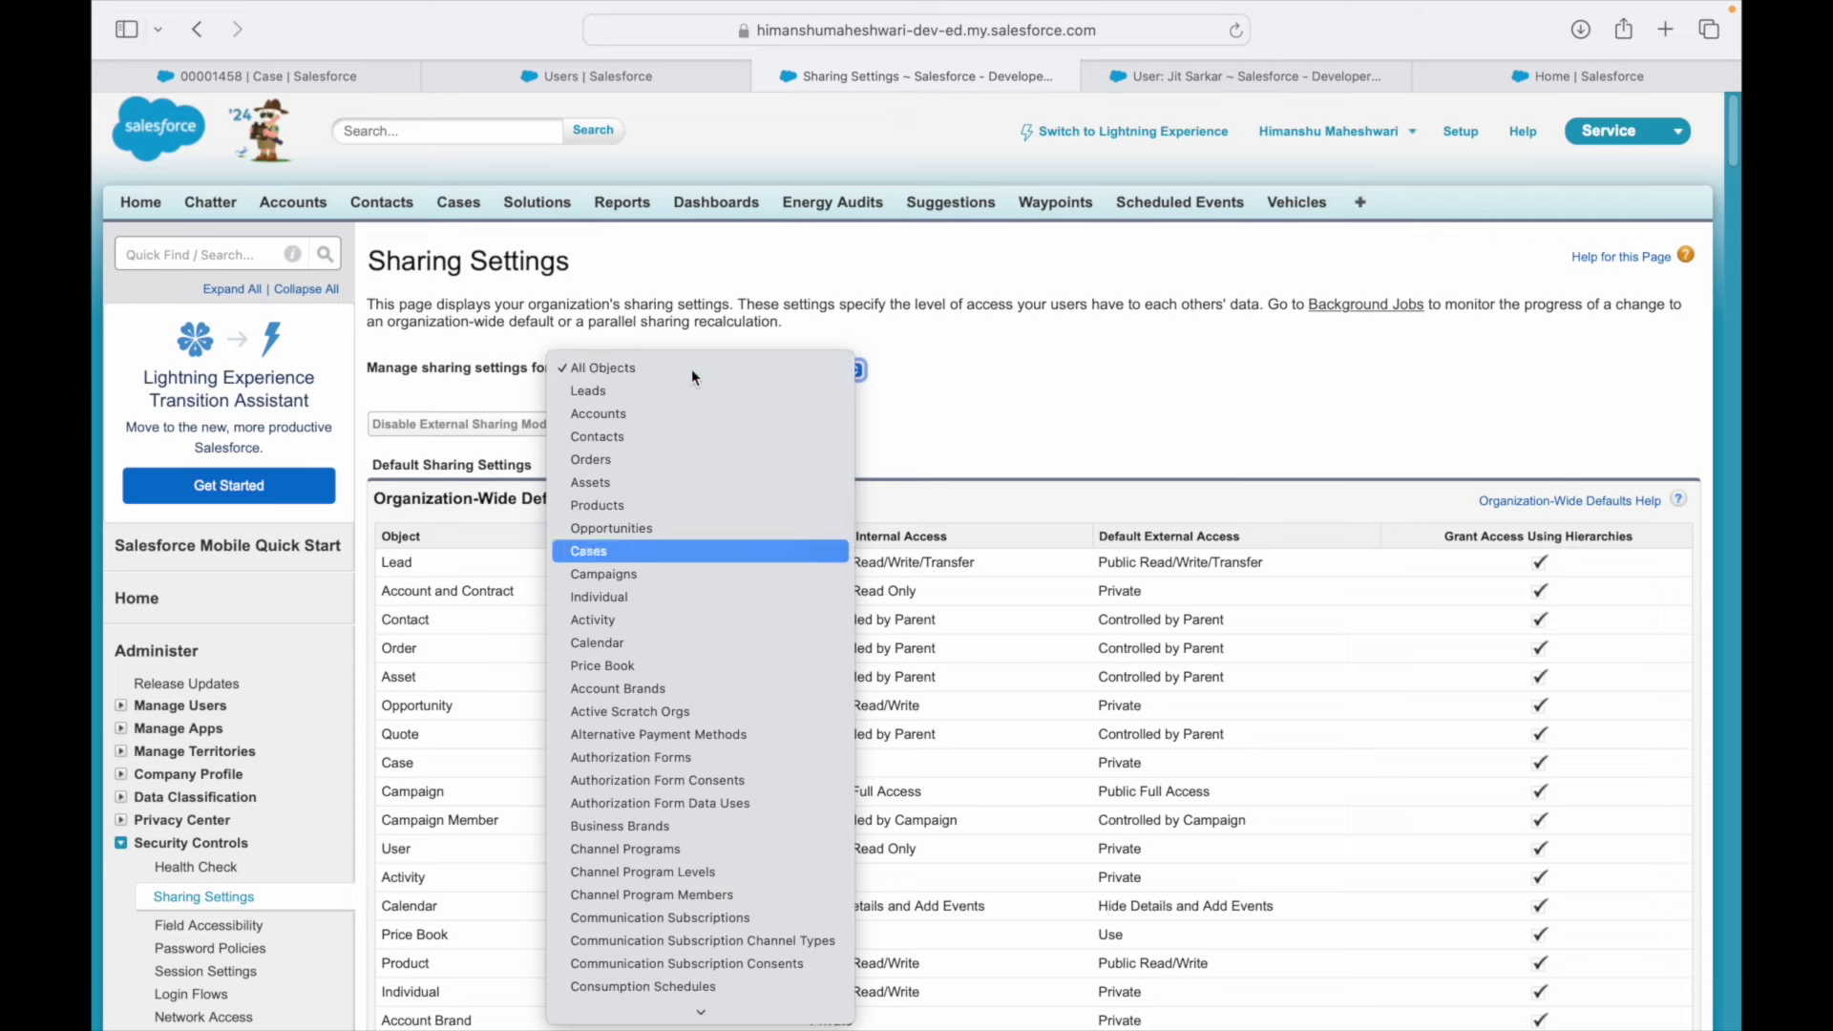
left_click(615, 554)
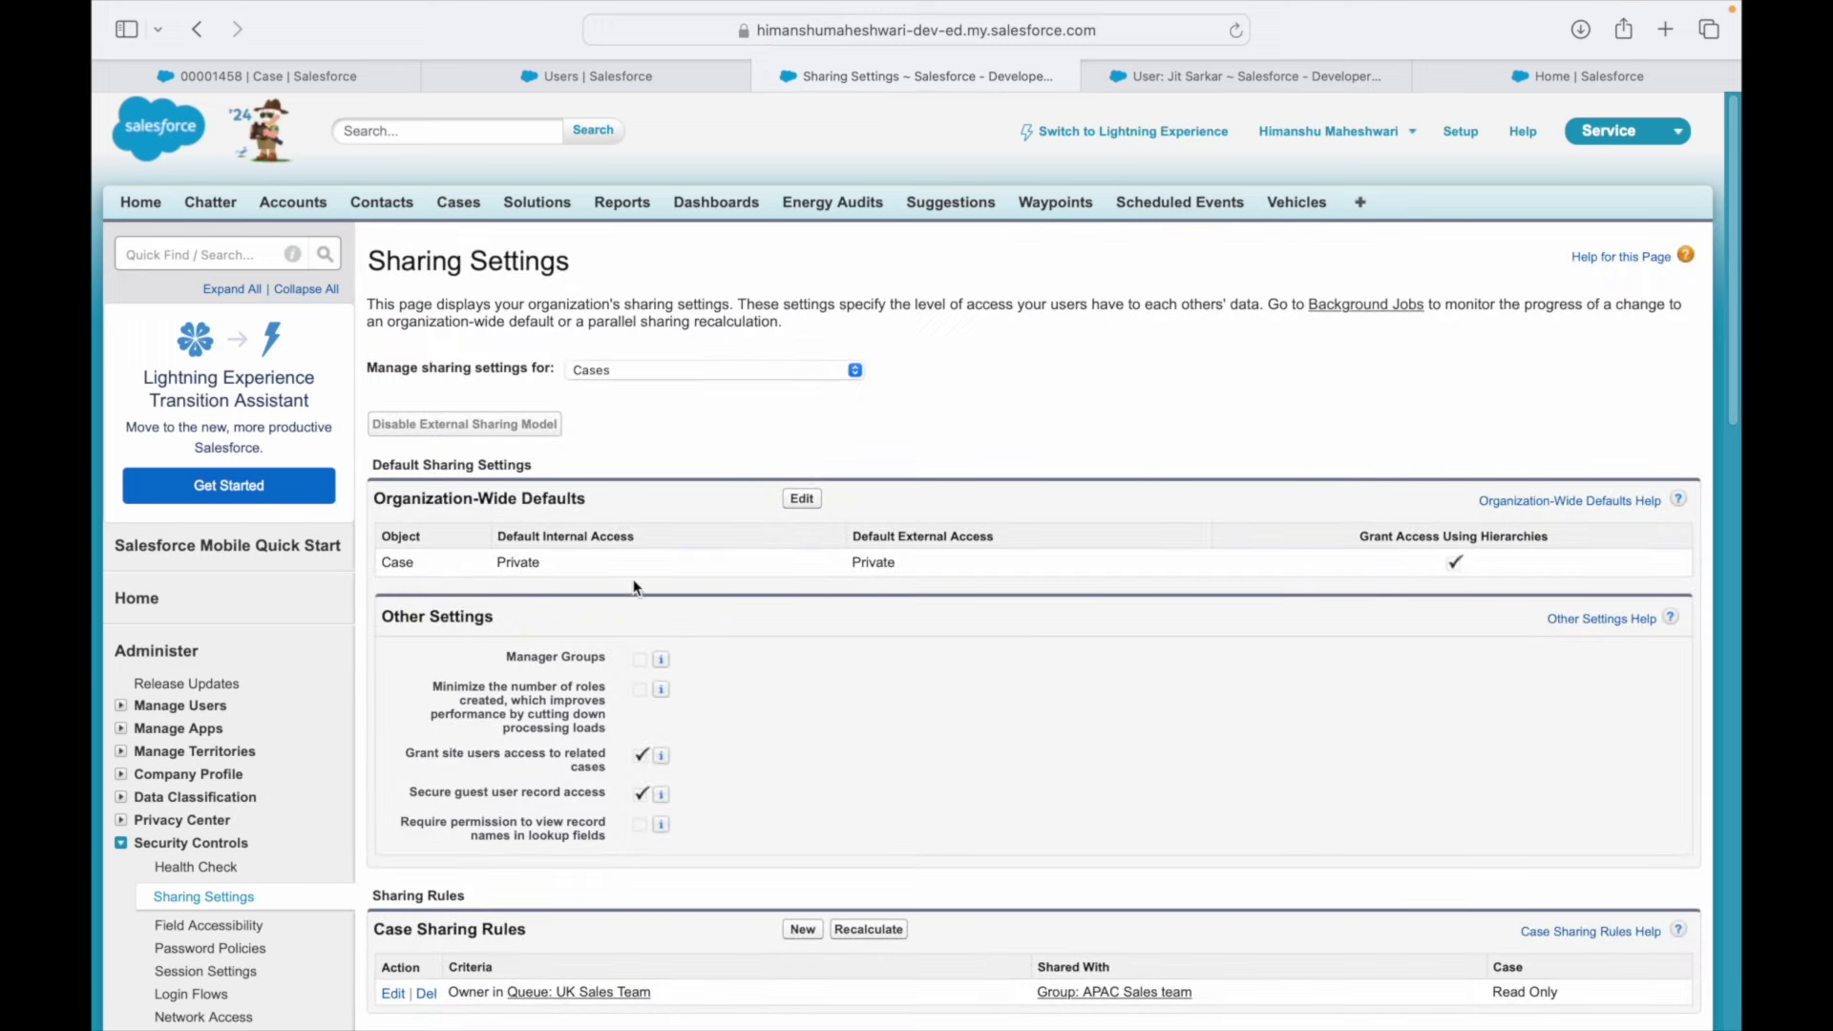
left_click(800, 500)
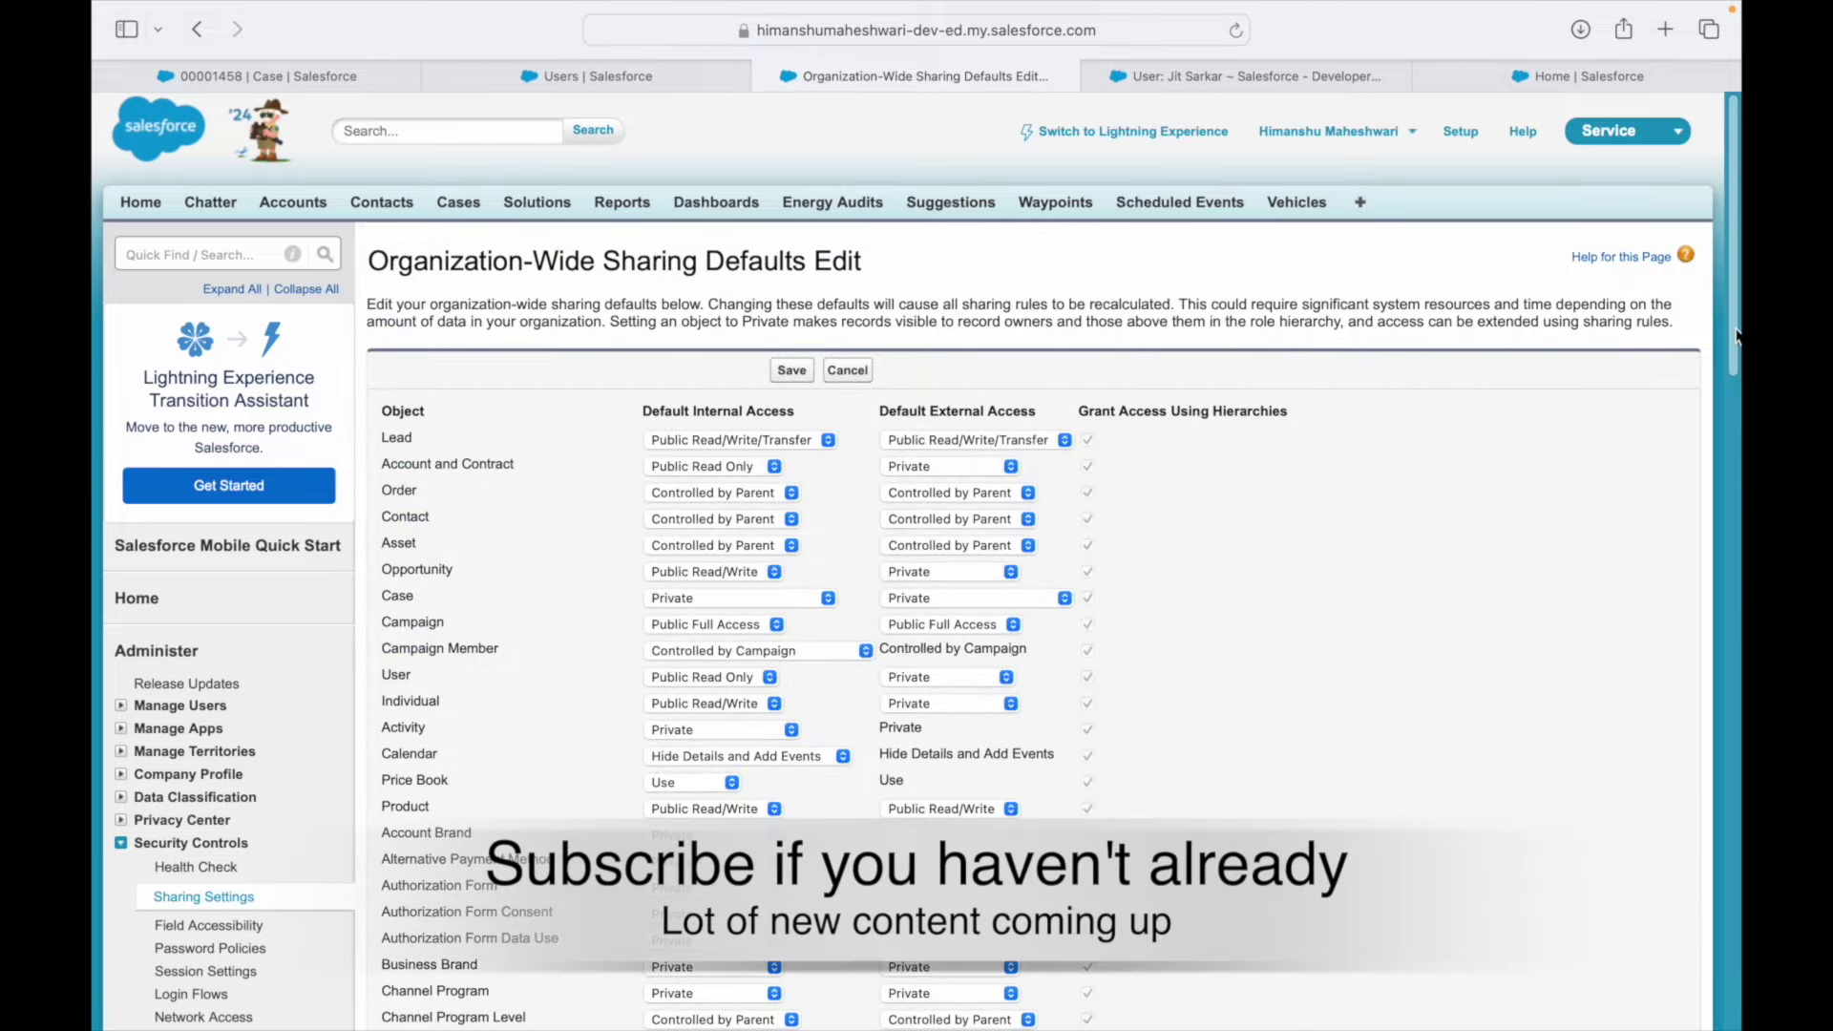
scroll(935, 535, "down", 15)
left_click(912, 916)
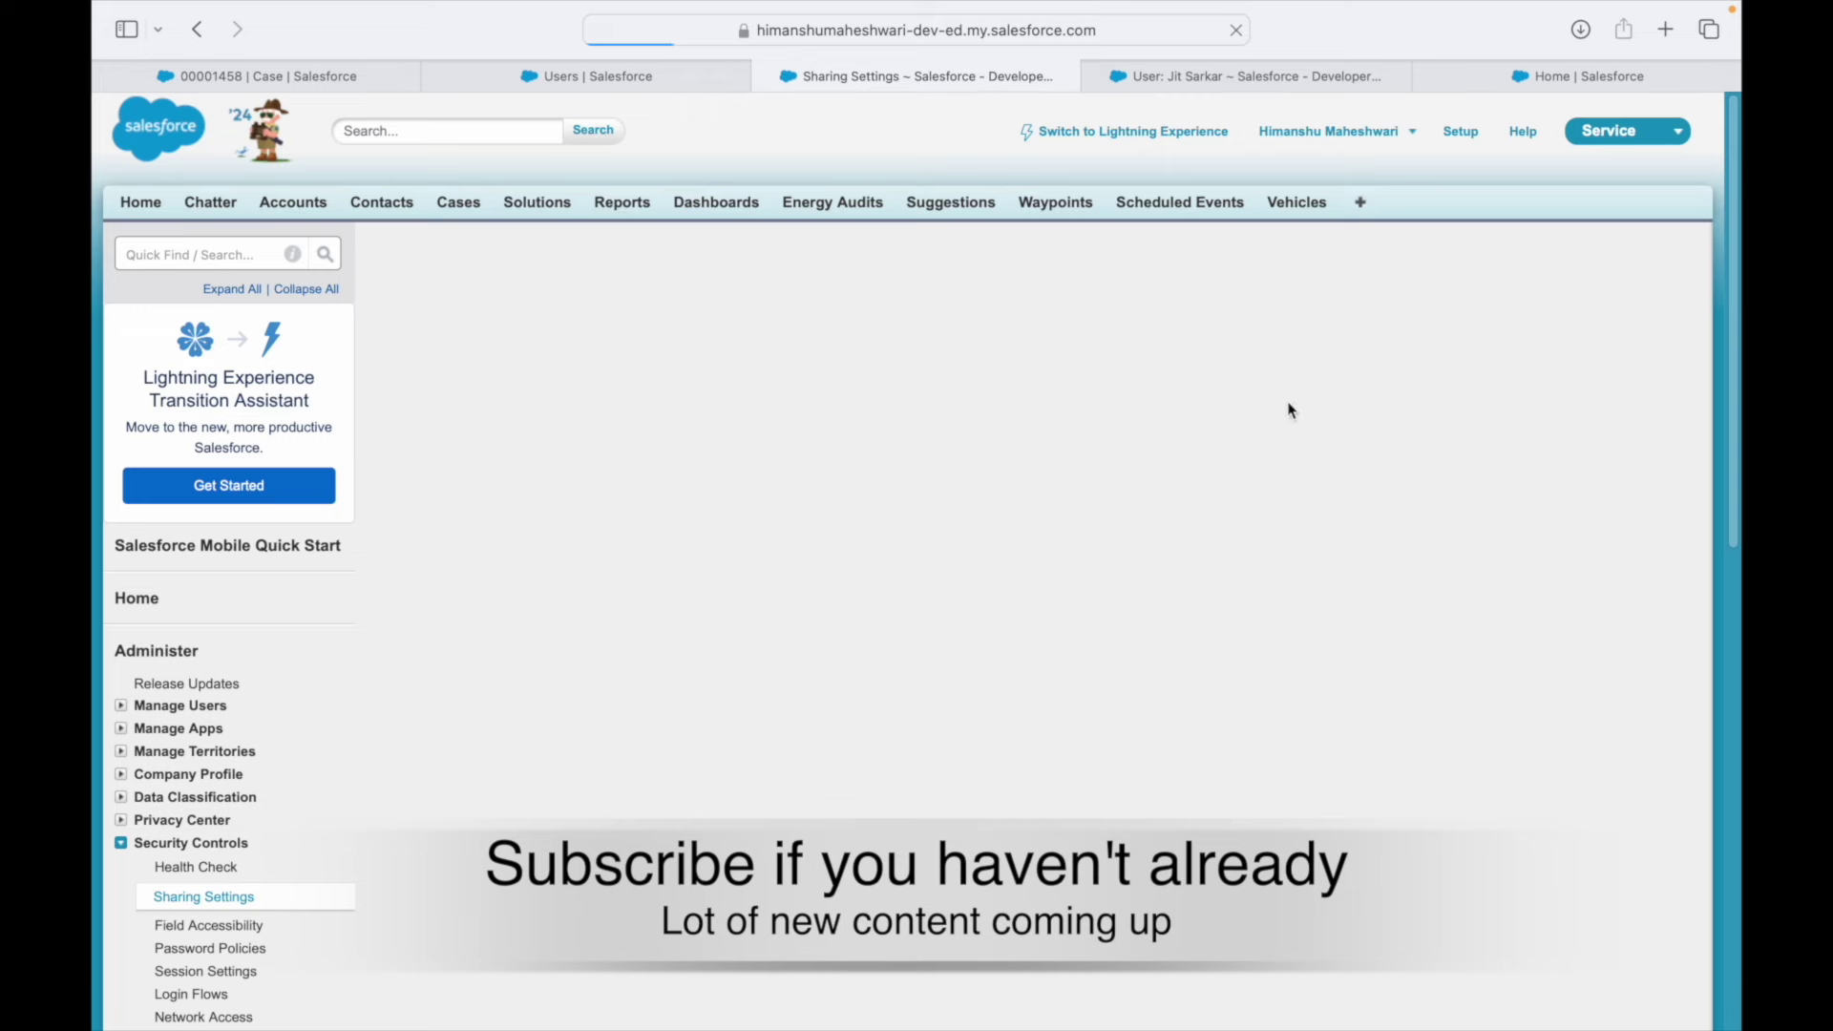
- Delete the existing Case sharing rule and confirm the sharing recalculation
key("super+f")
type("Ca")
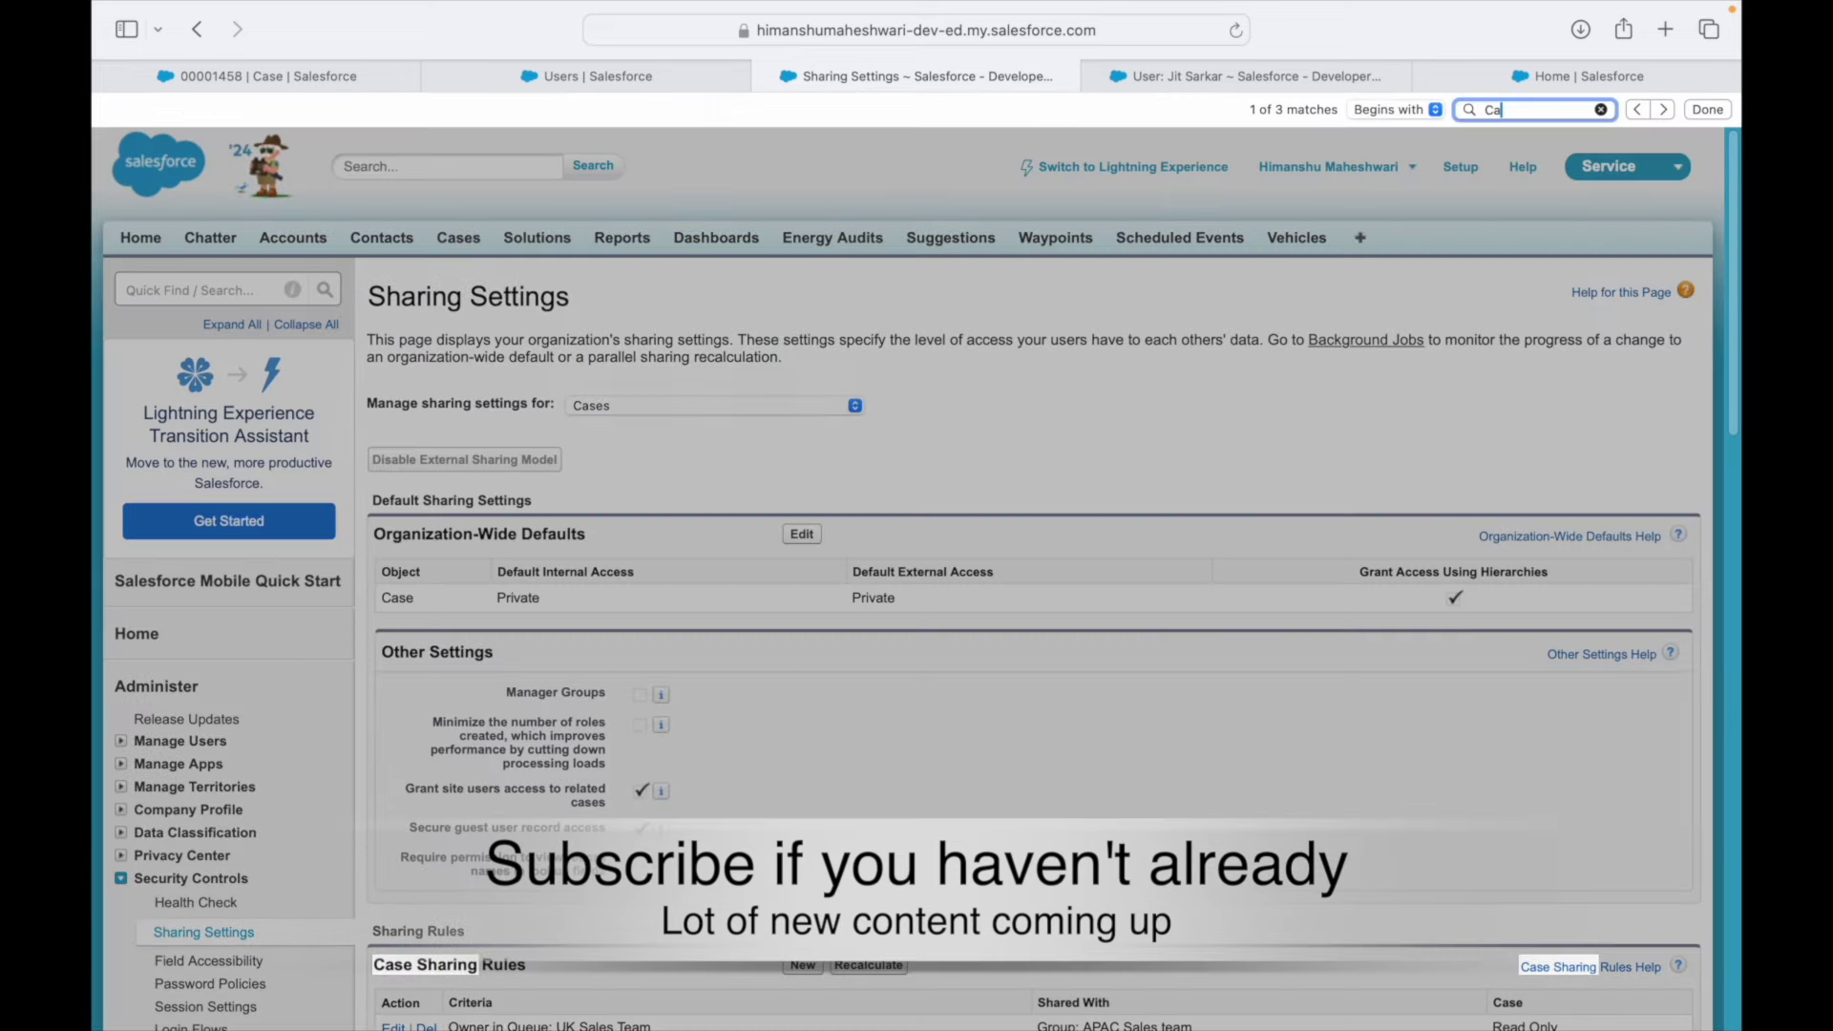
type("se Shari")
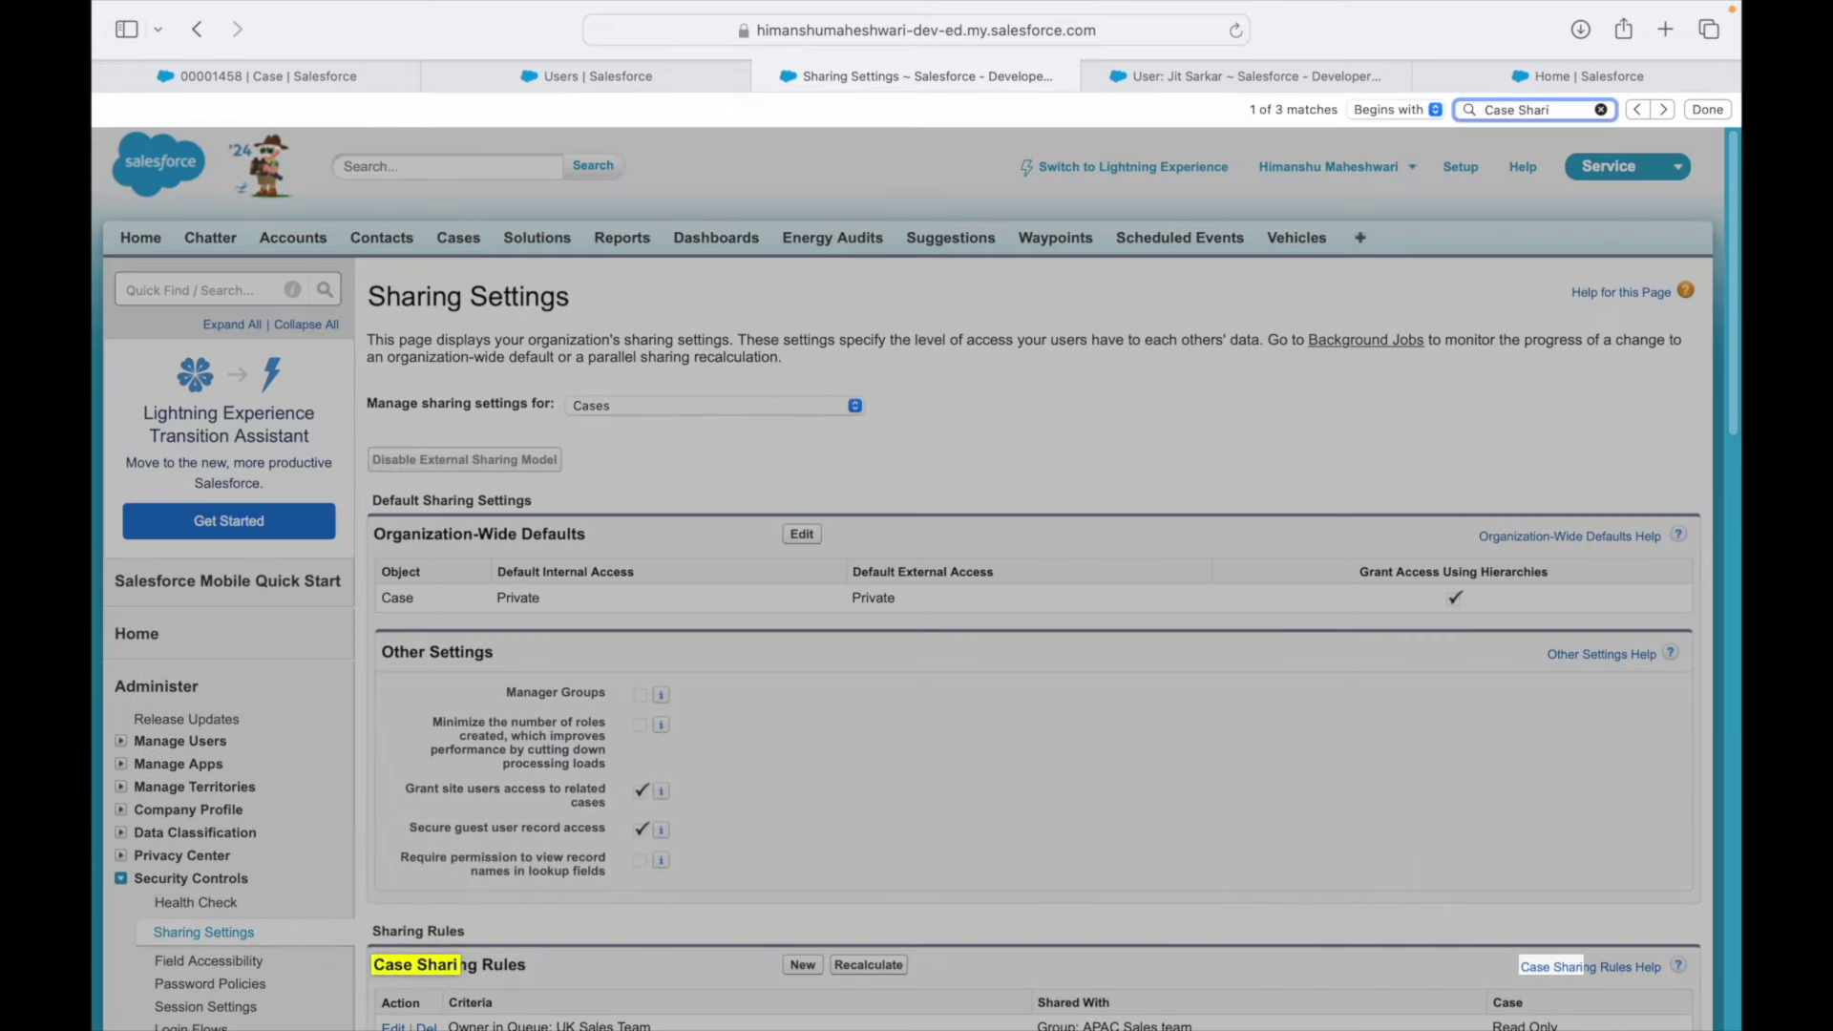
scroll(1246, 655, "down", 5)
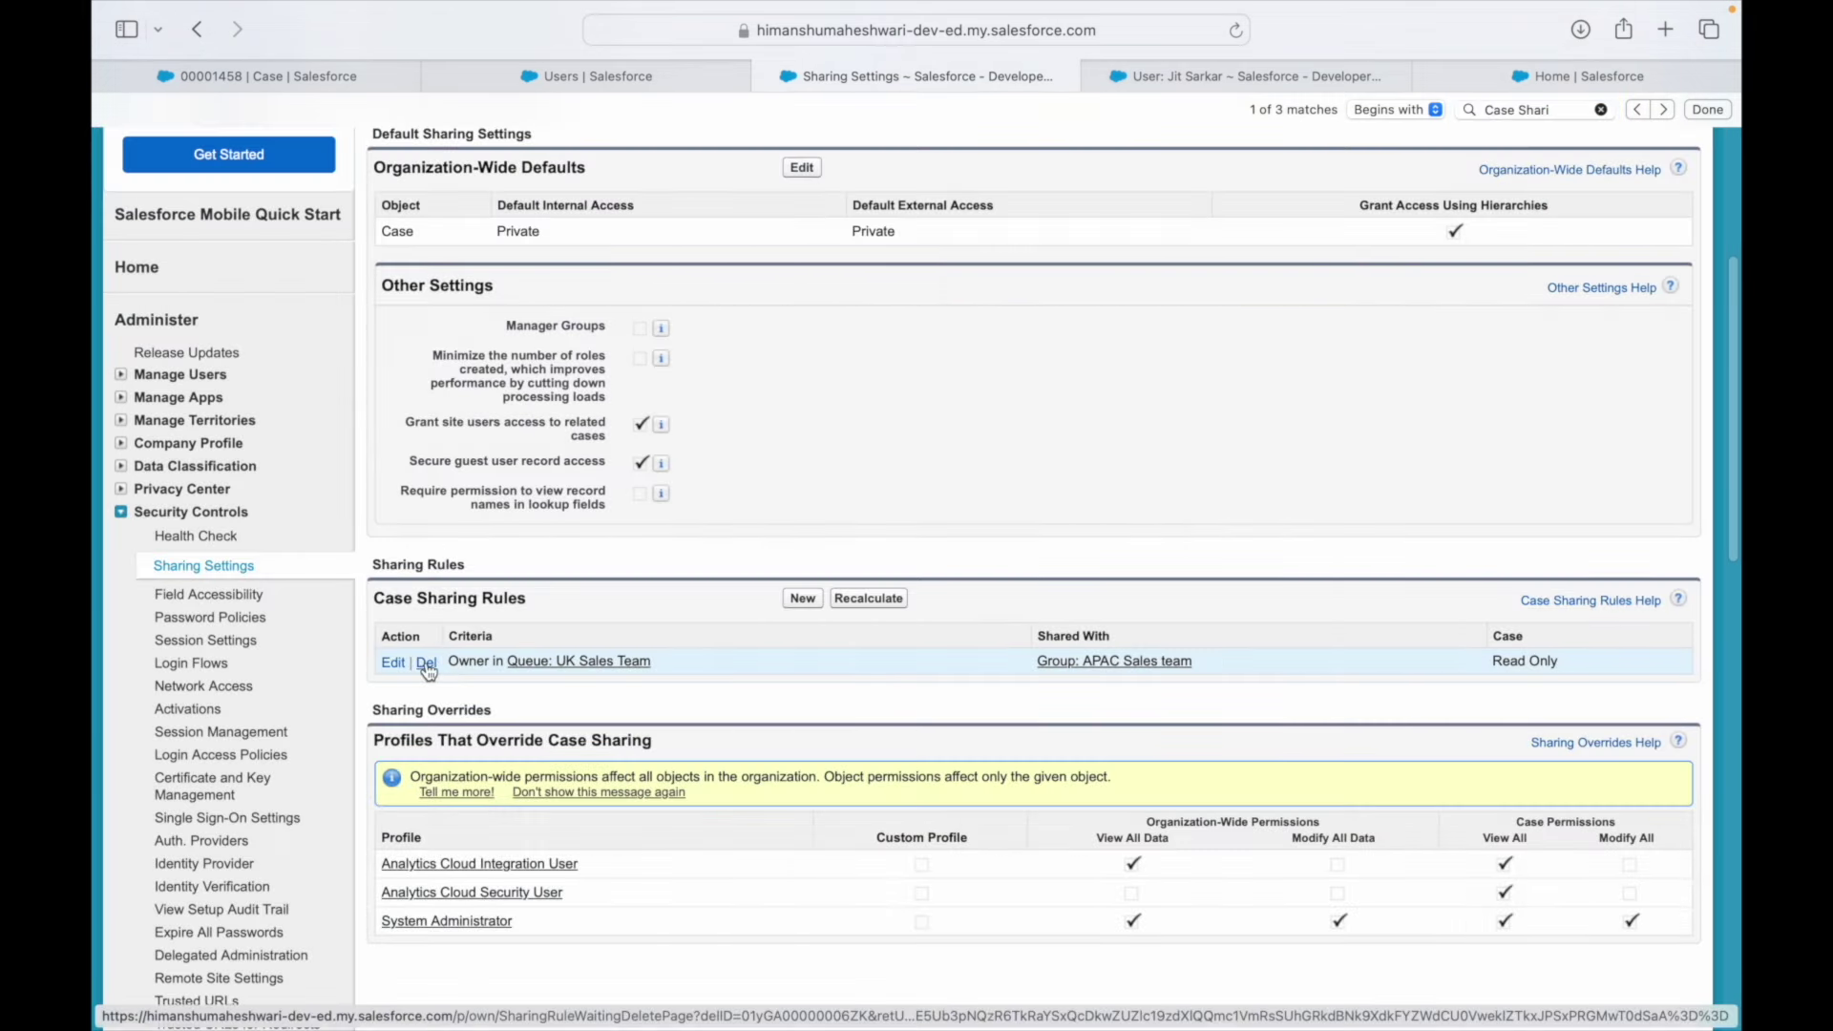
left_click(426, 663)
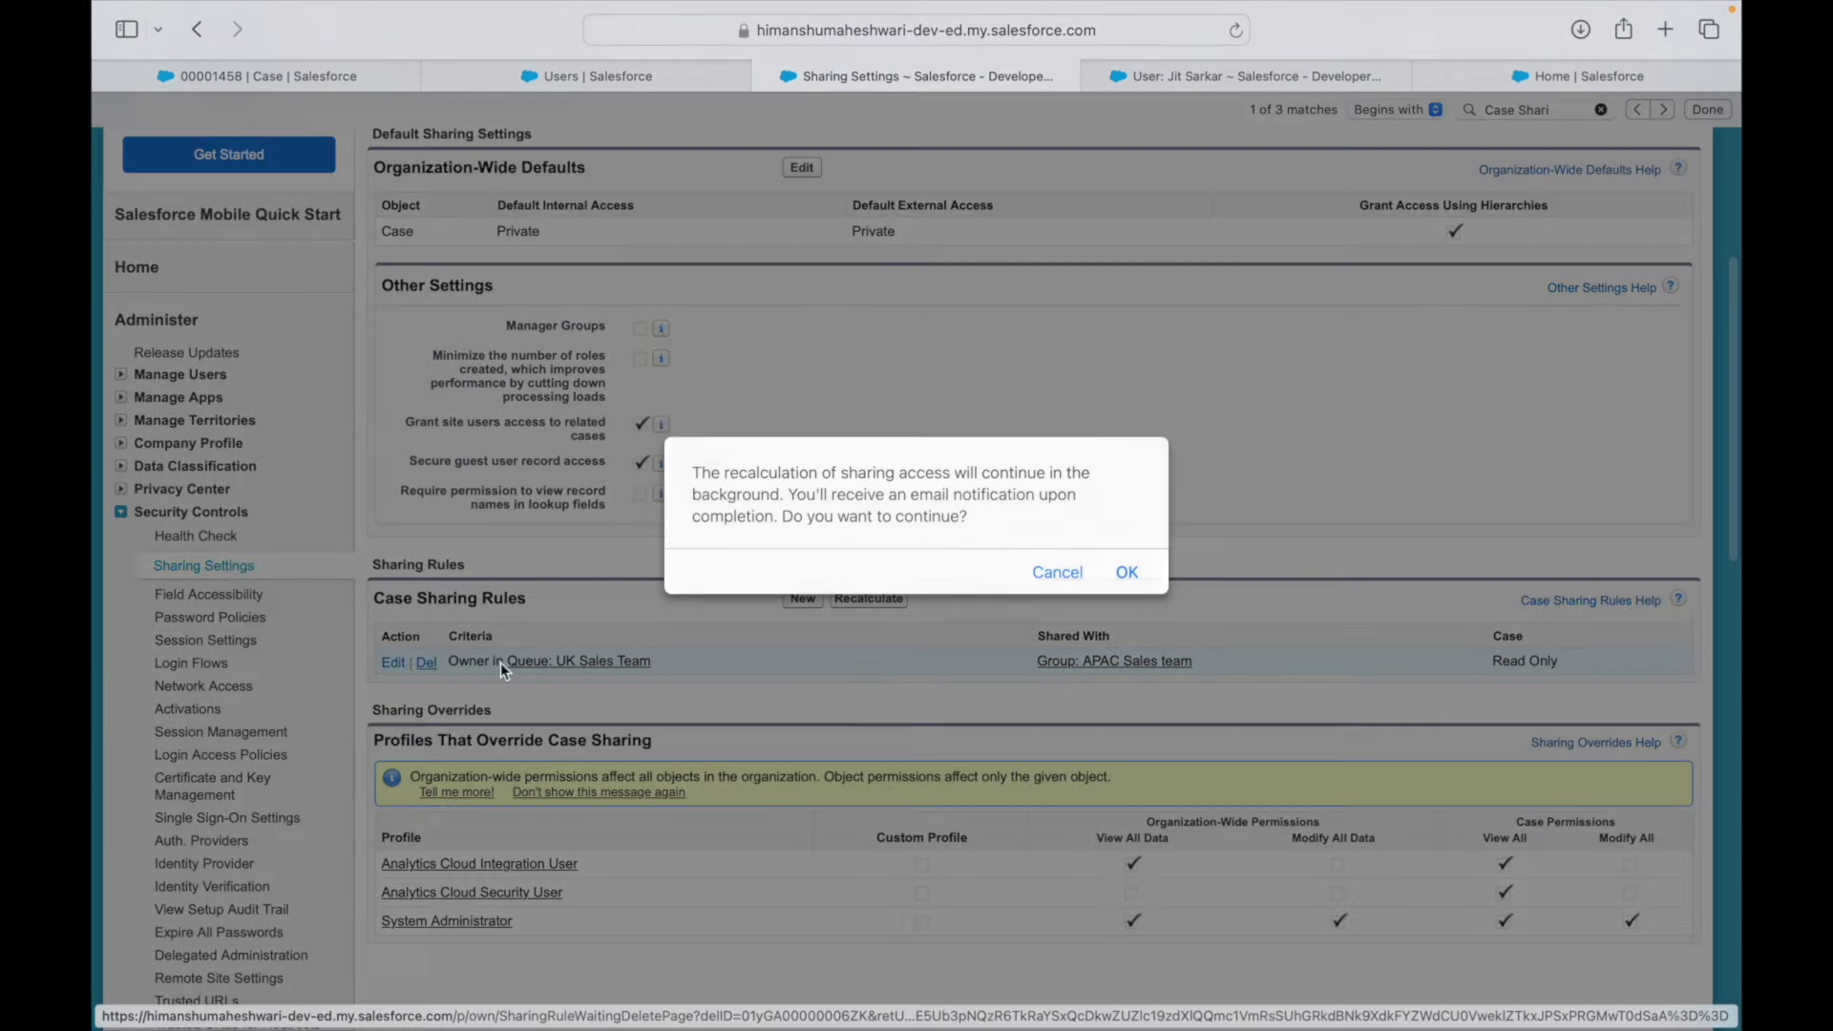
left_click(1126, 574)
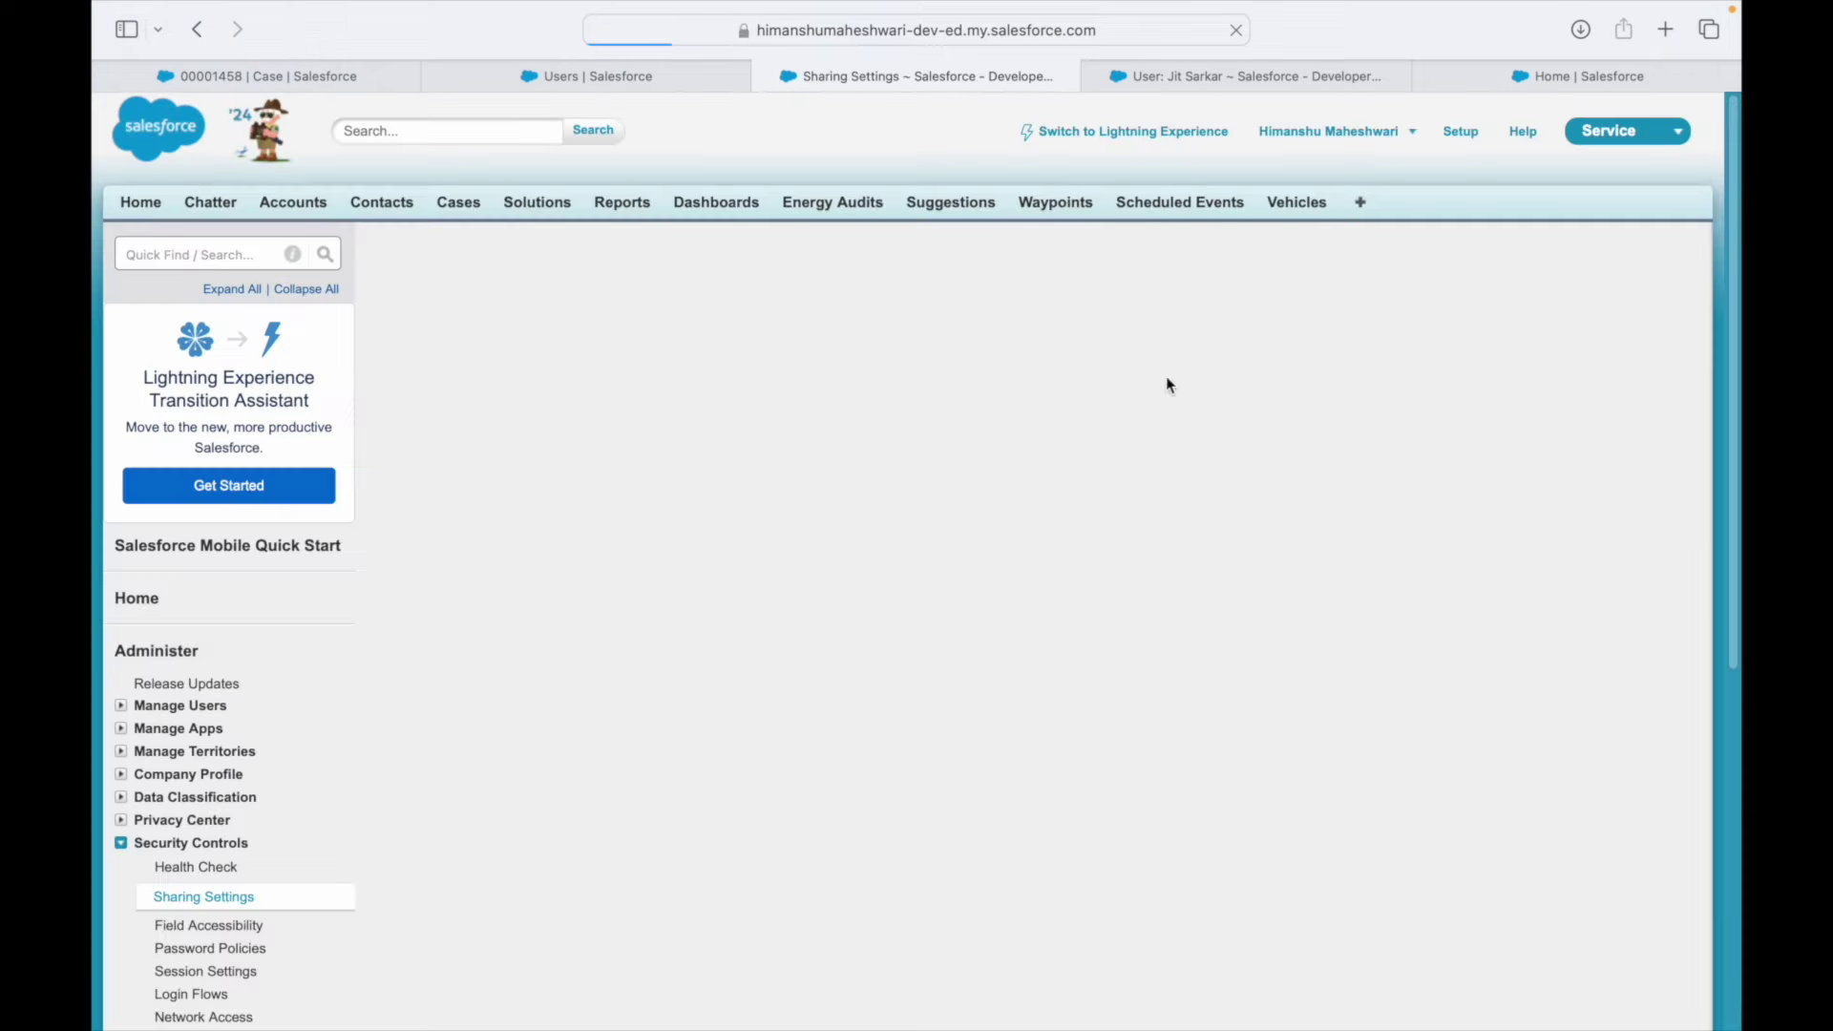
mouse_move(1190, 84)
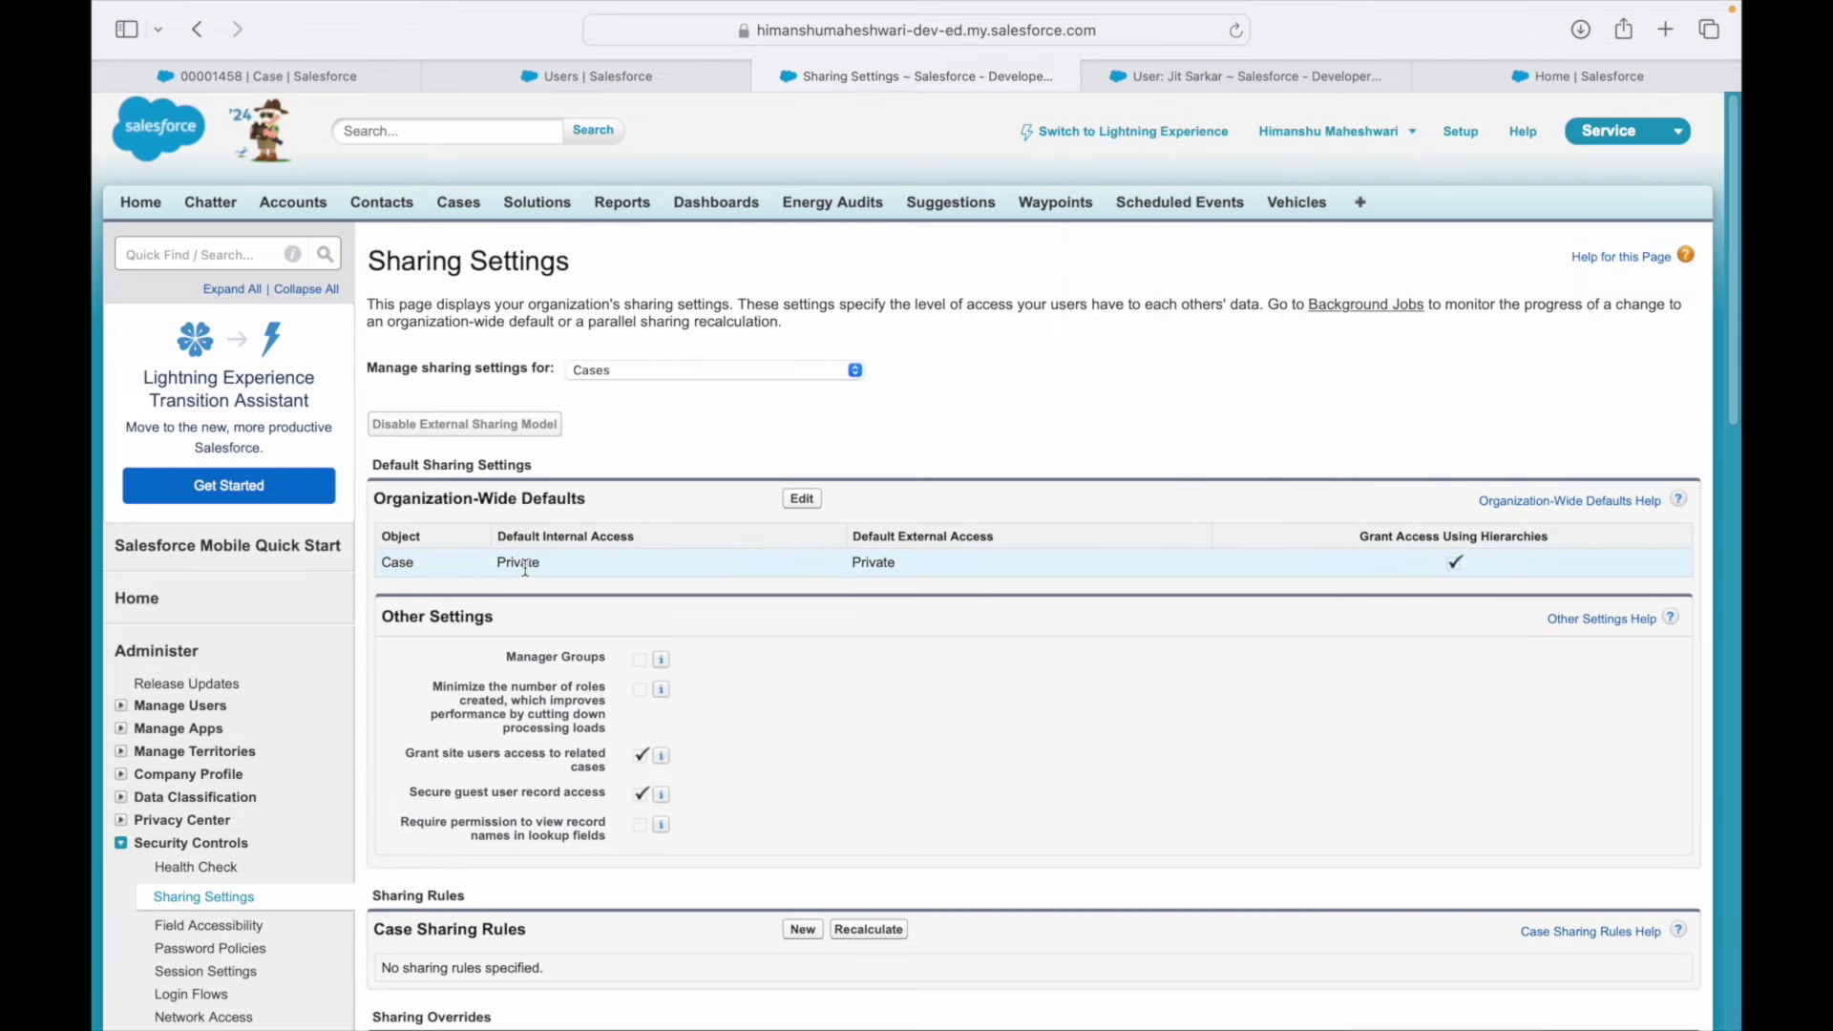
left_click(1188, 76)
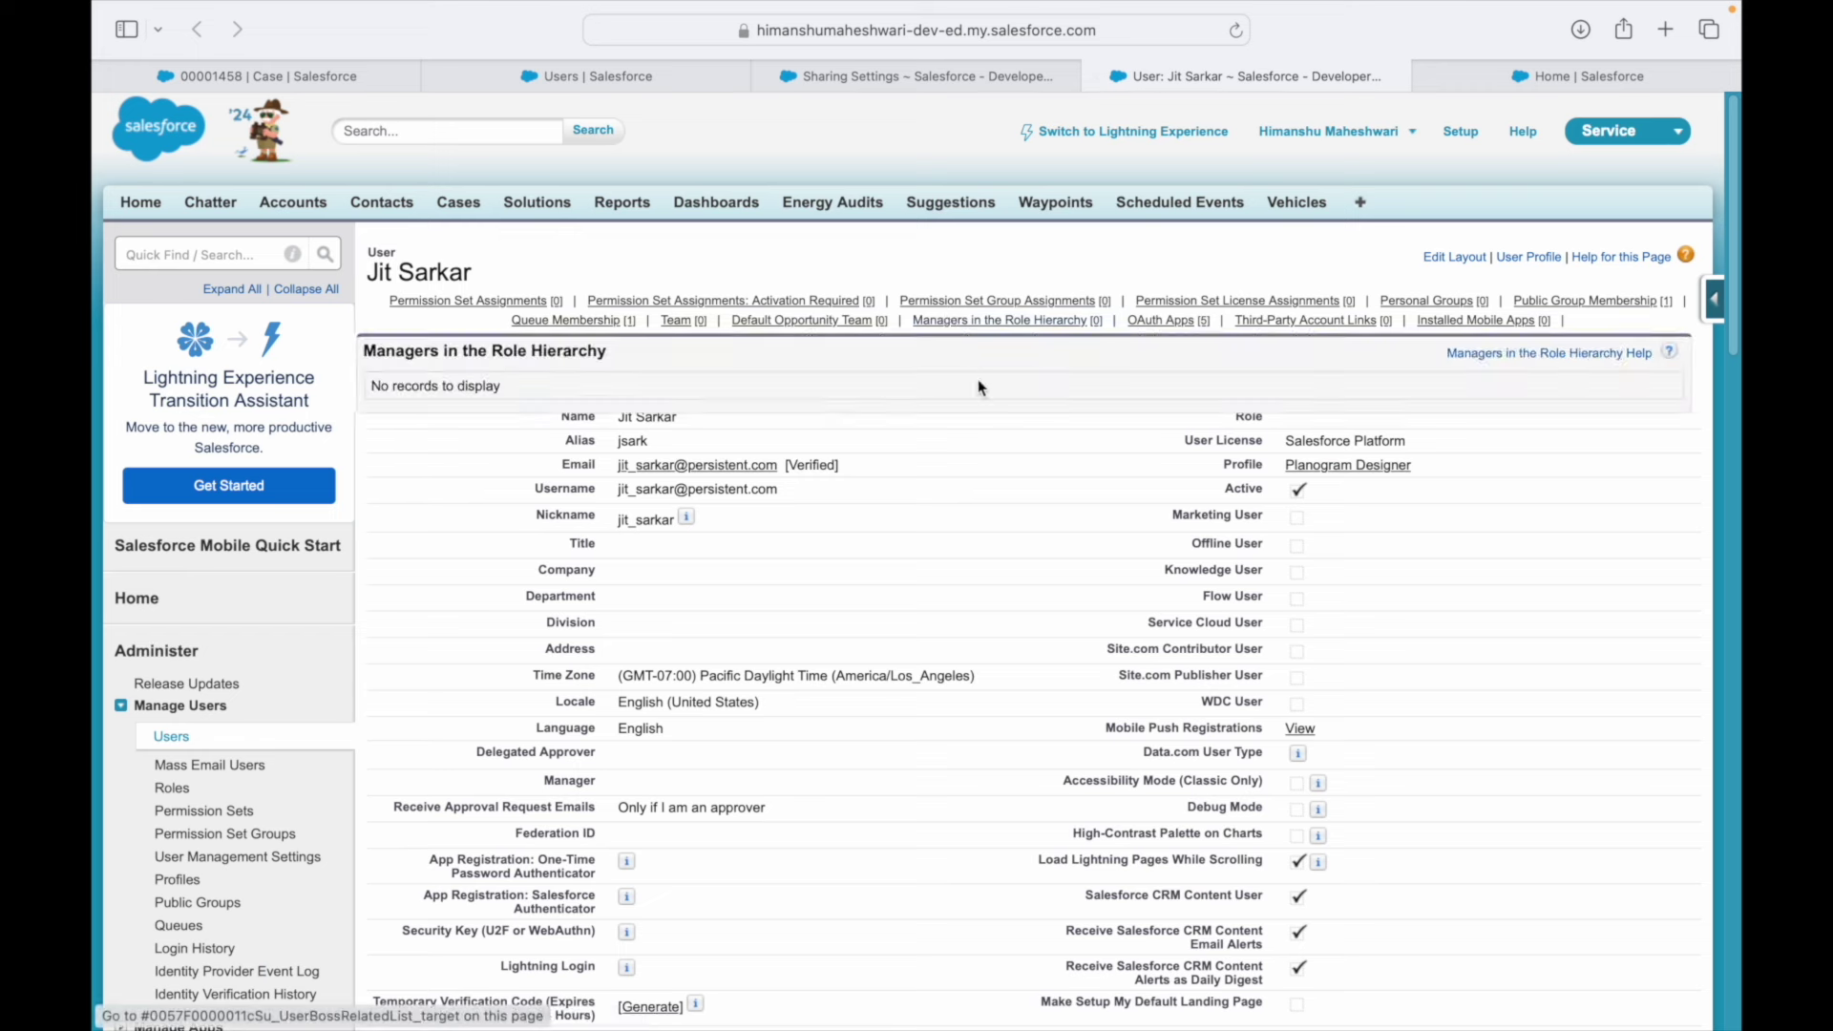
left_click(1023, 387)
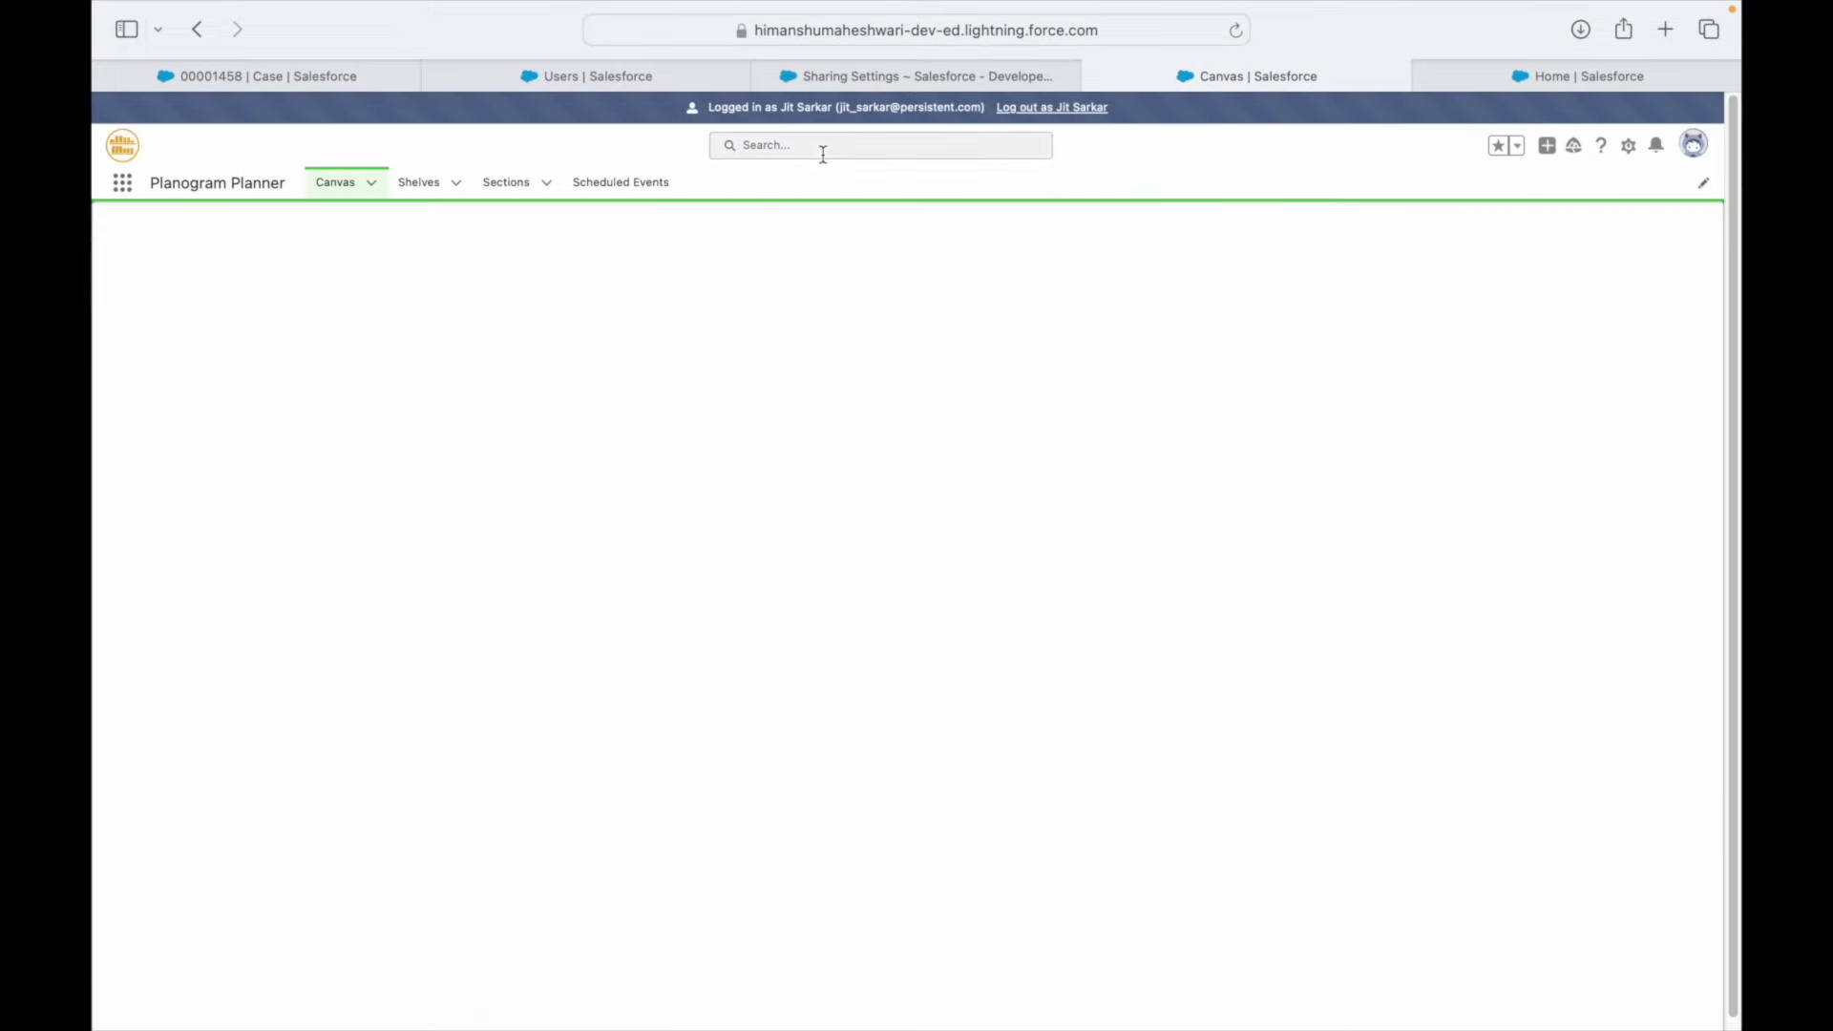
left_click(819, 150)
type("00001458")
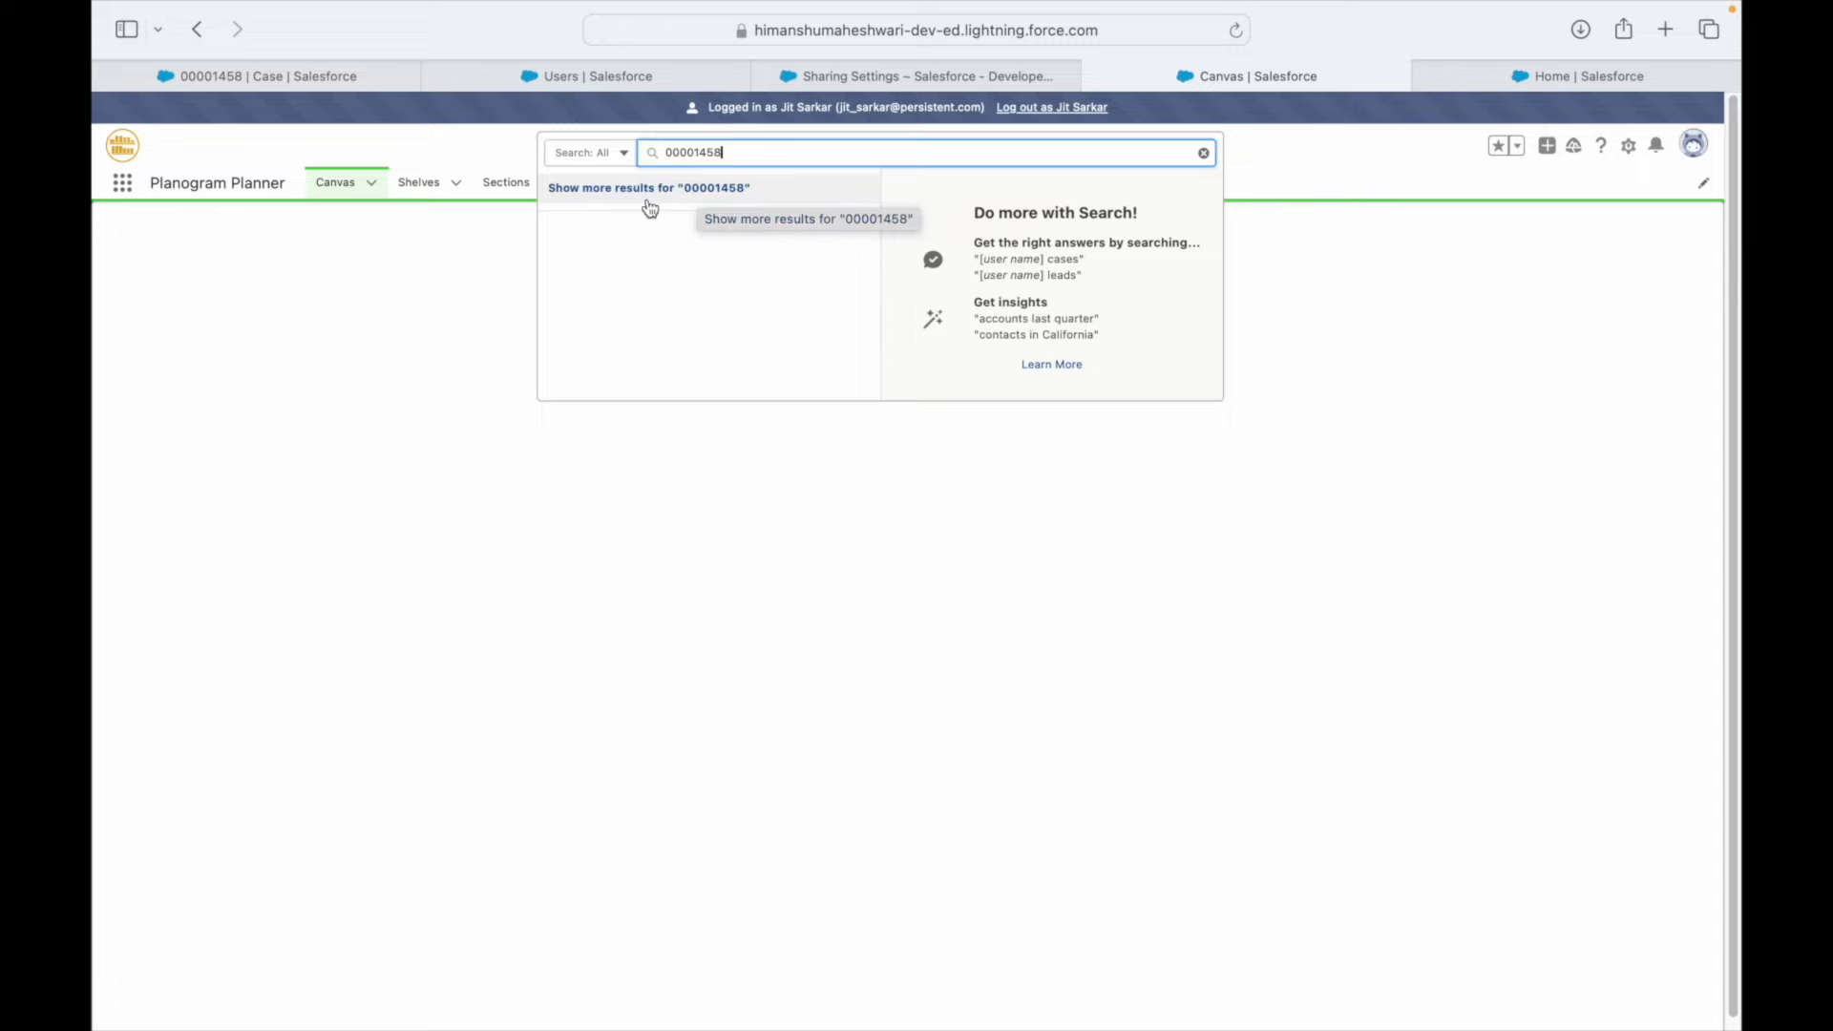
left_click(1312, 183)
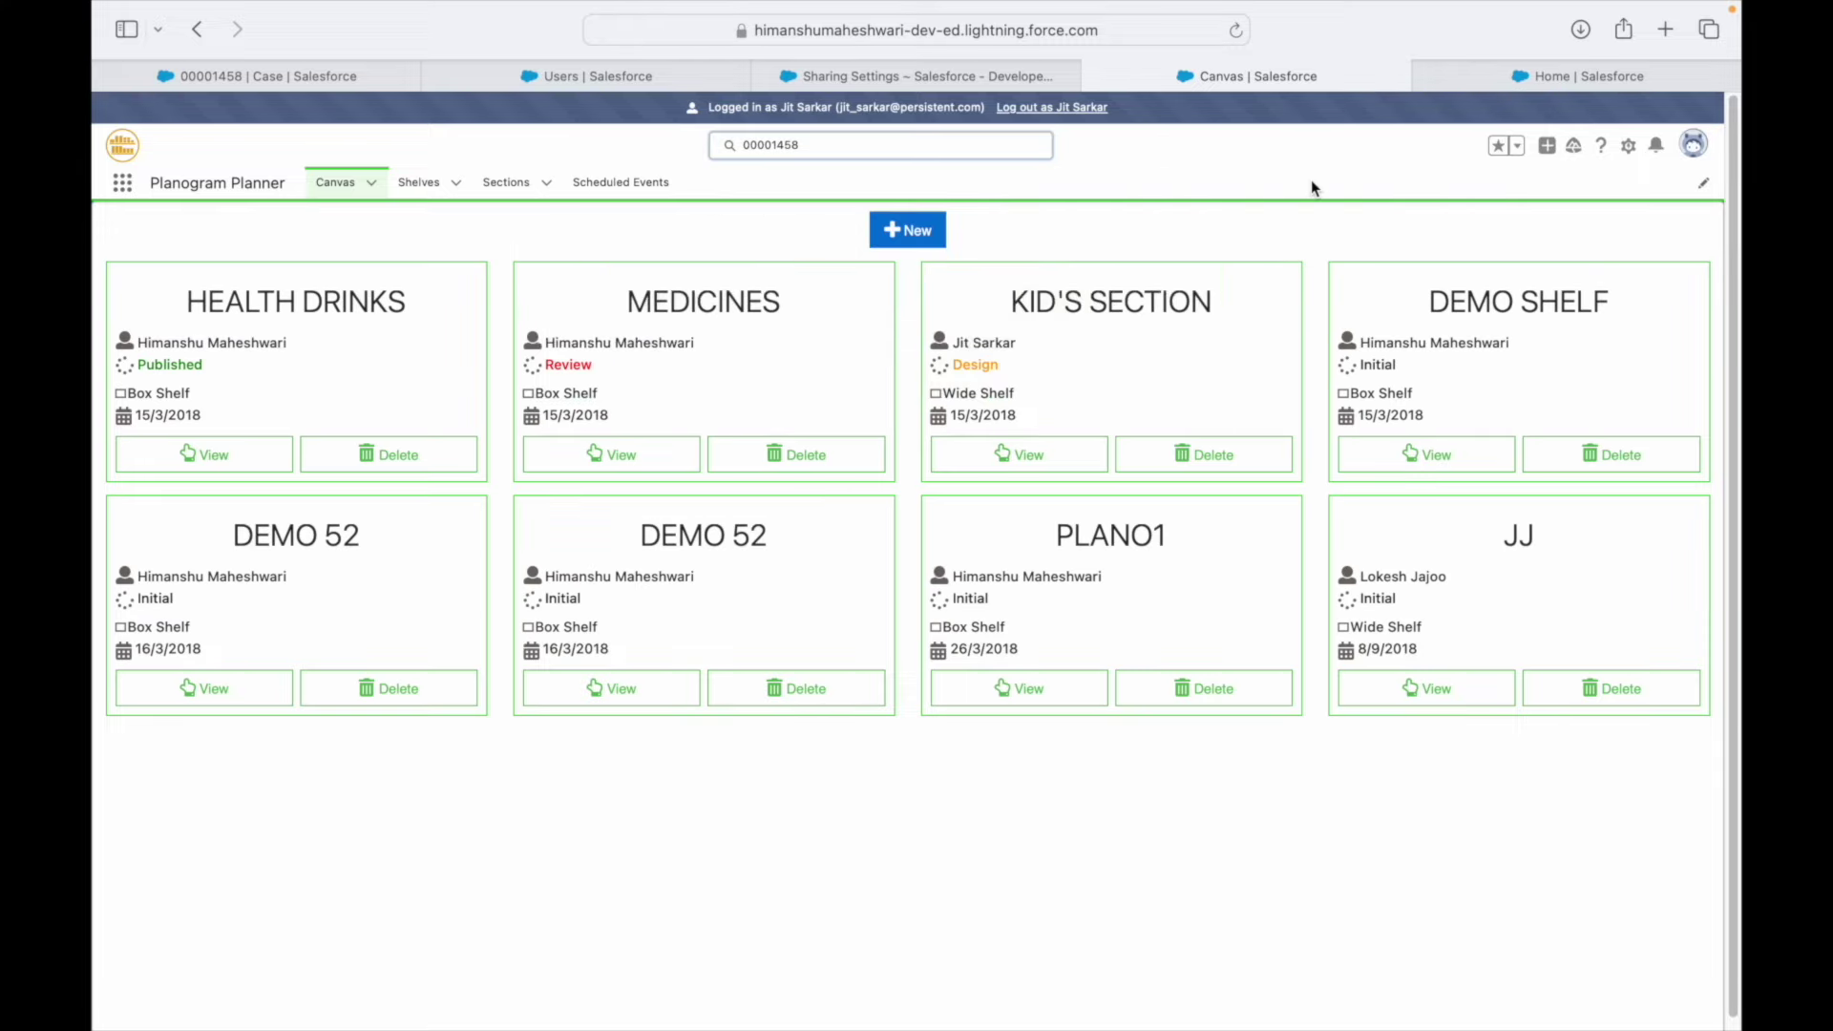
left_click(955, 79)
left_click(1093, 79)
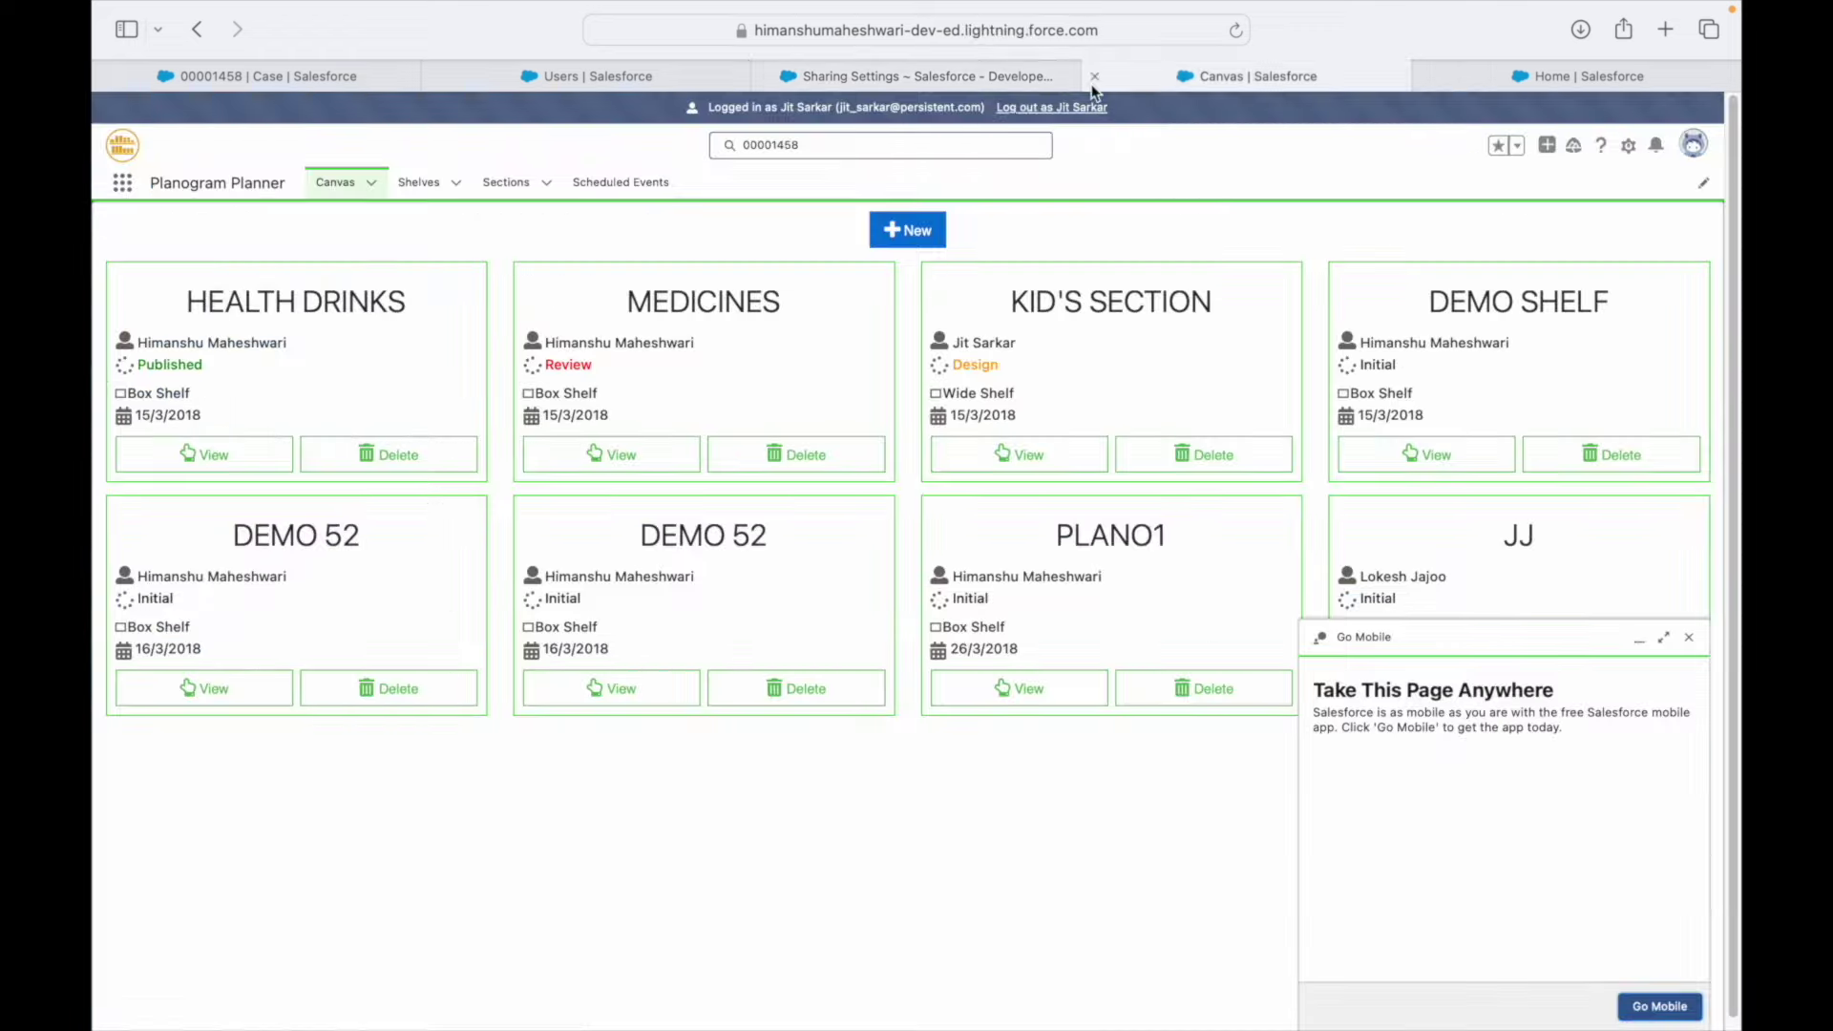
left_click(1033, 107)
mouse_move(941, 77)
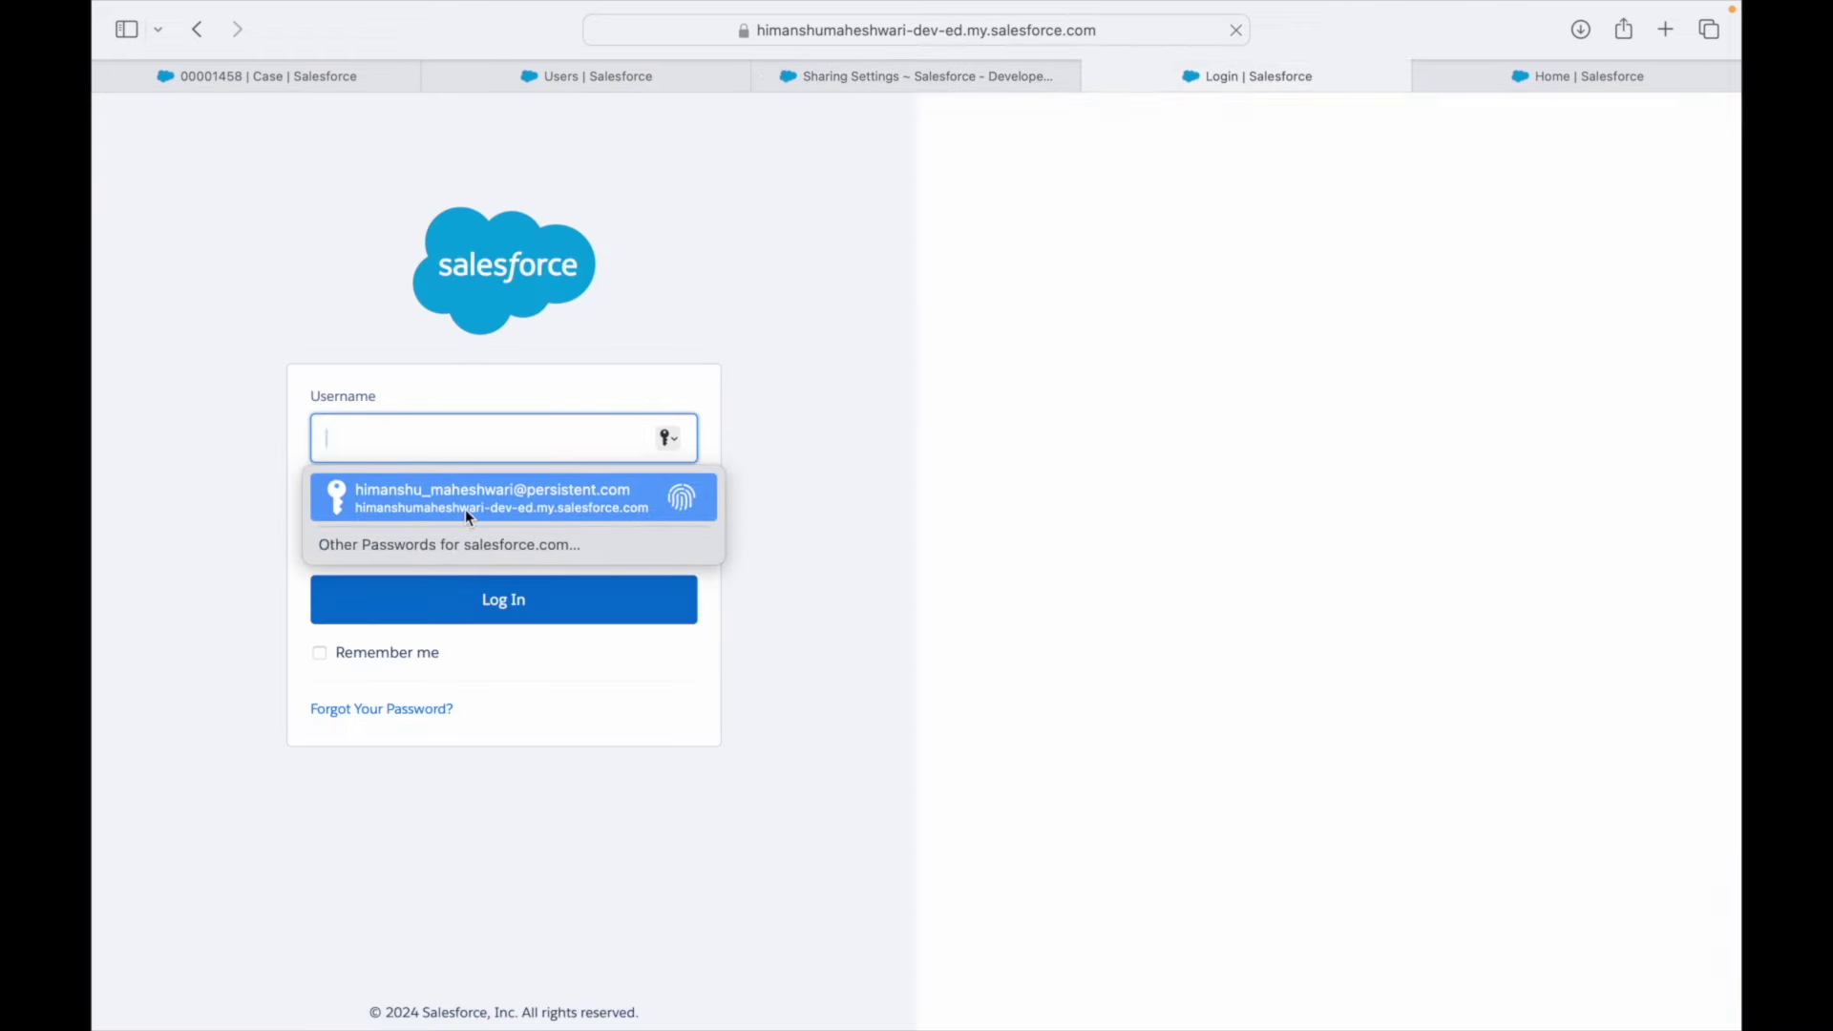
left_click(466, 508)
left_click(864, 74)
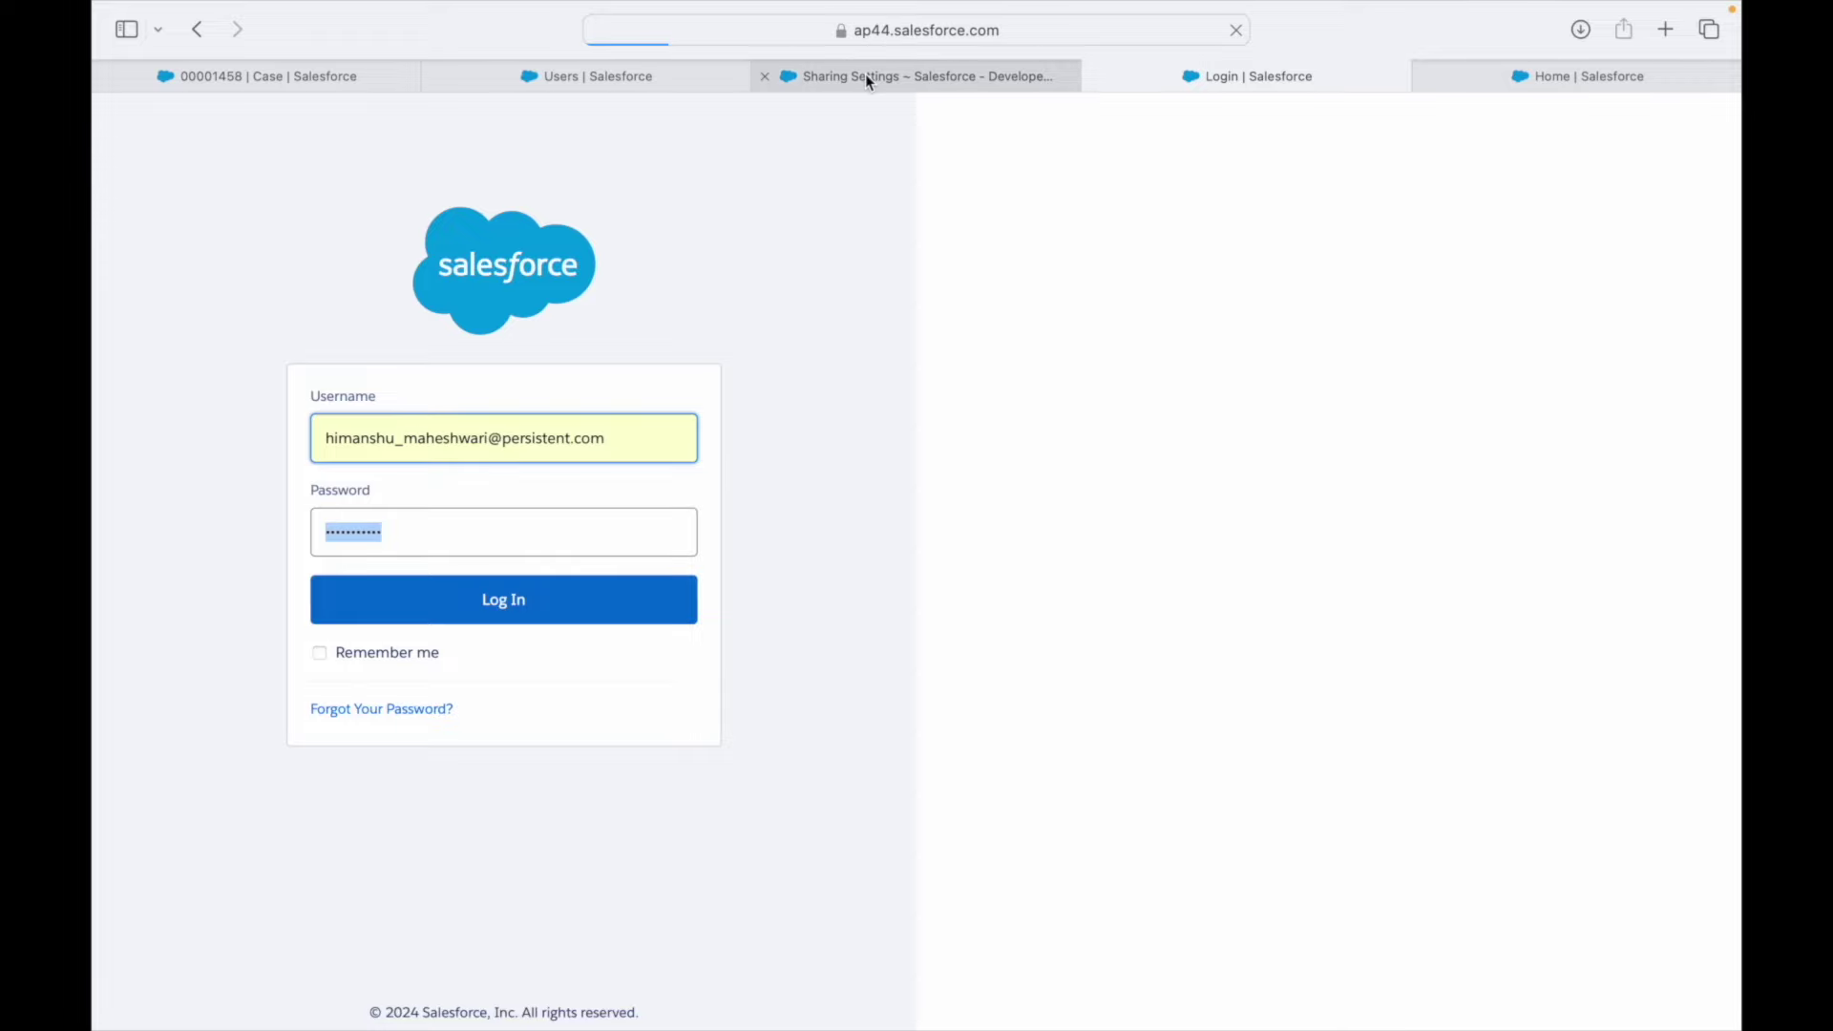
scroll(708, 659, "down", 1)
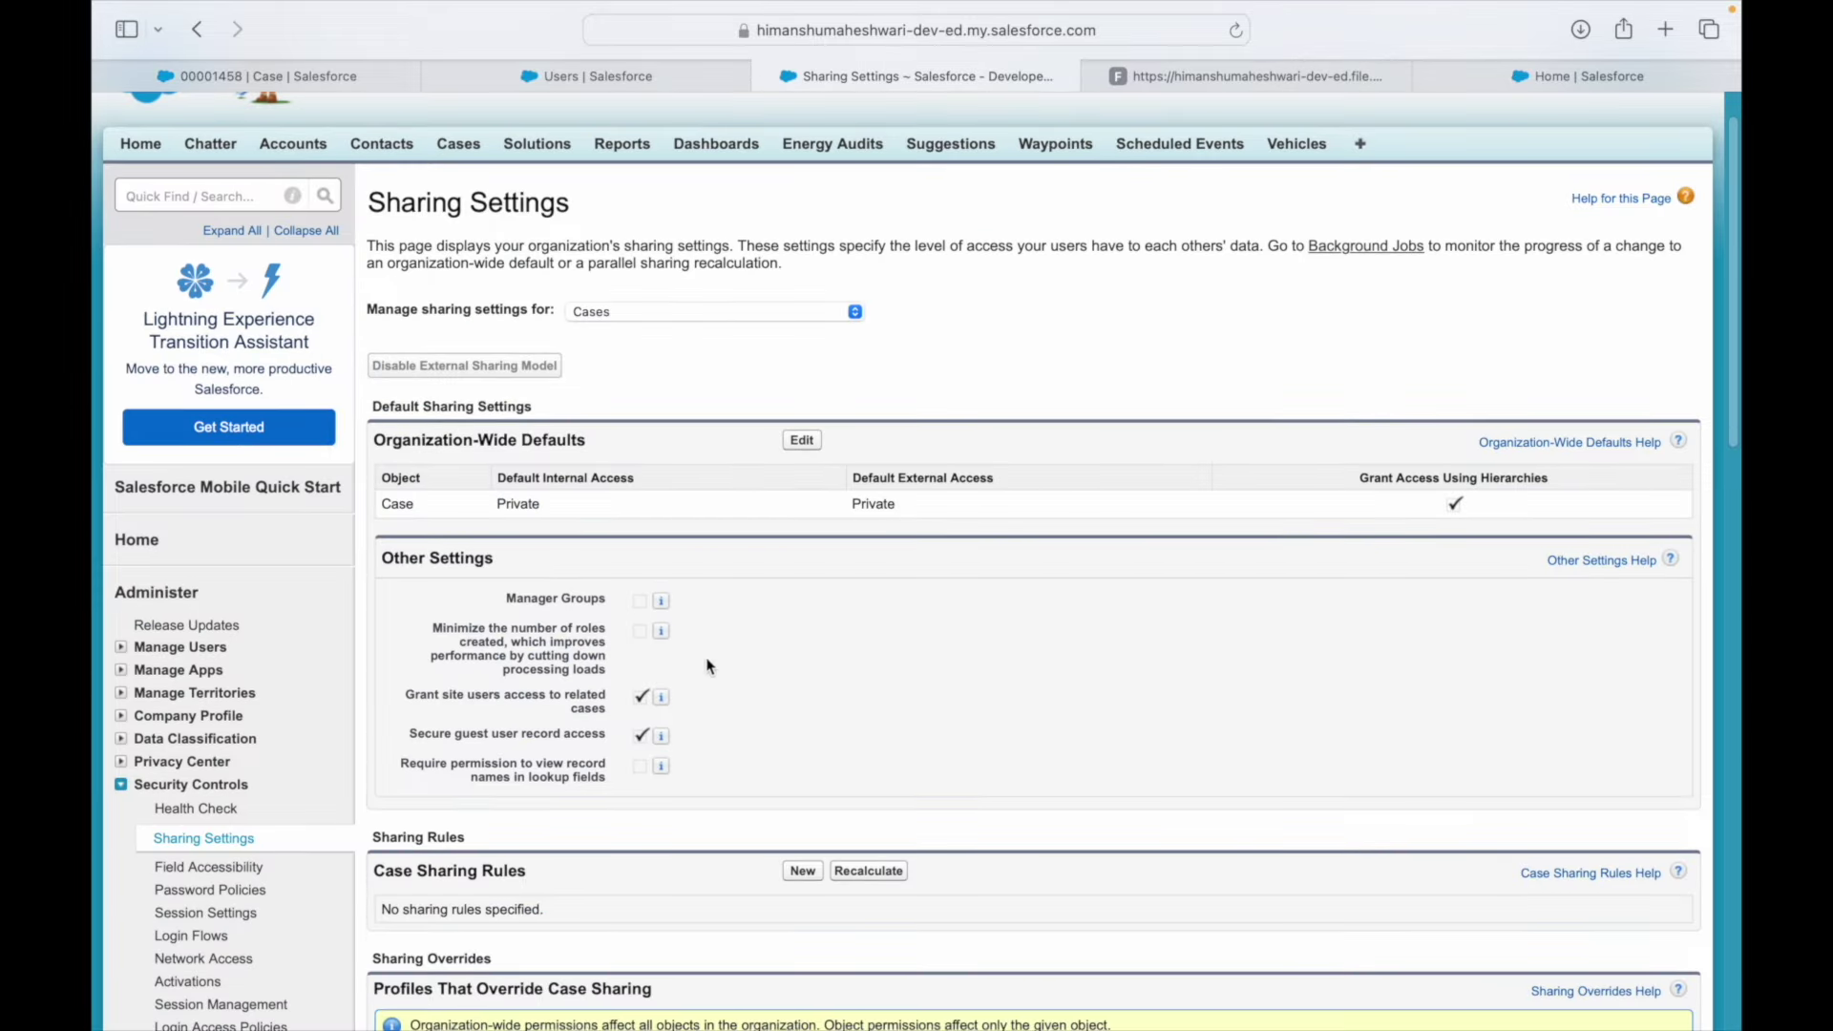
- Fill a new case sharing rule 'UK Sales team Sharing': UK Sales Team queue cases shared with APAC Sales team group
left_click(800, 872)
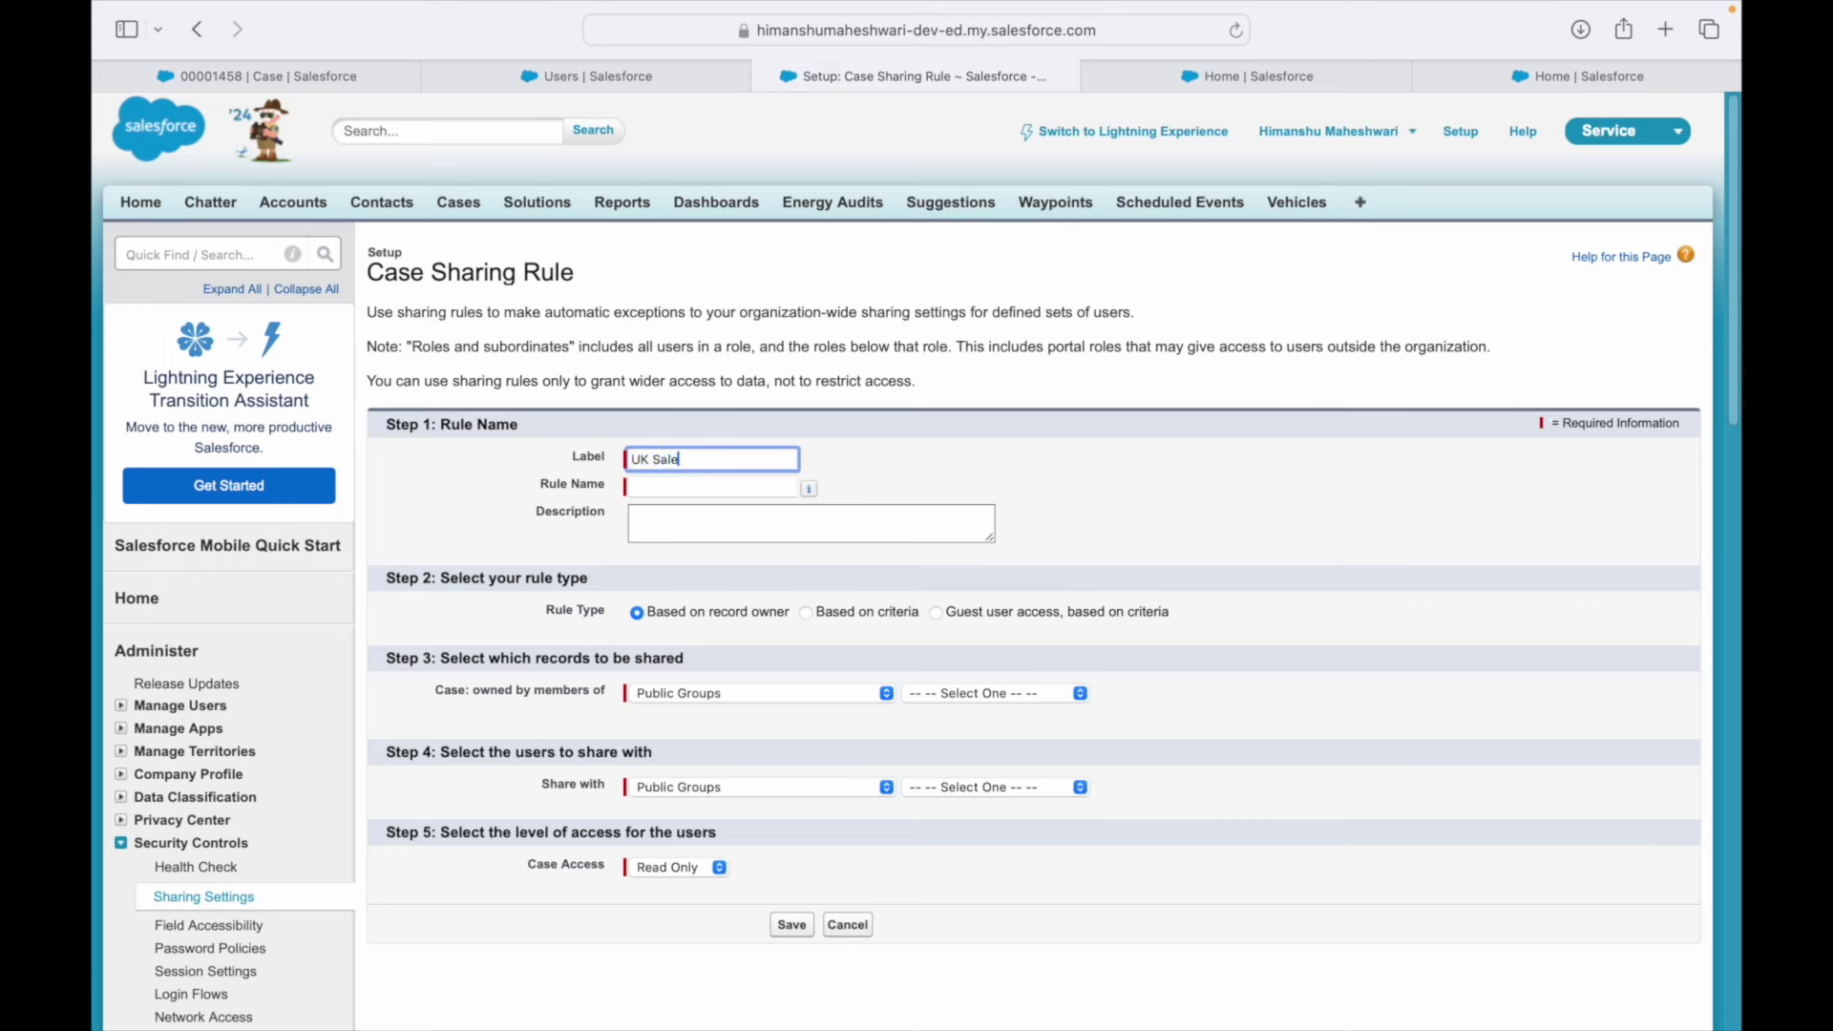
type("ng")
key("Tab")
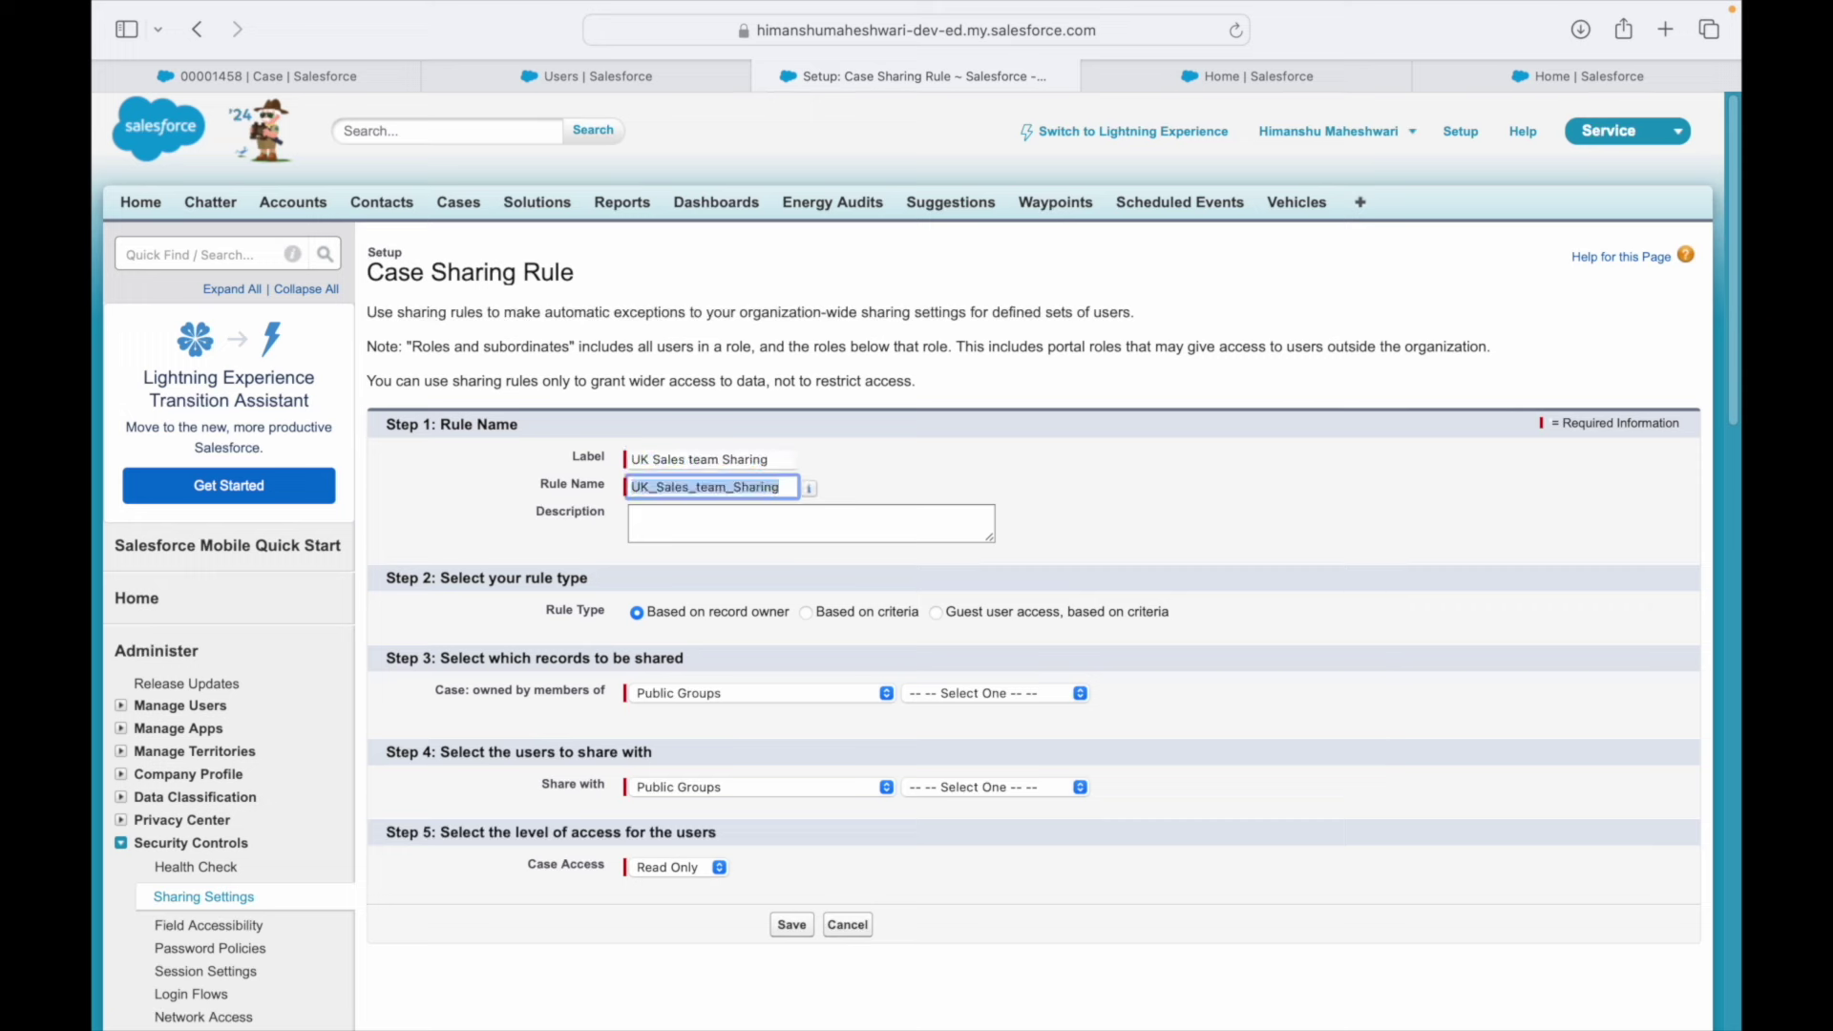
left_click(694, 699)
left_click(781, 713)
left_click(940, 694)
left_click(952, 759)
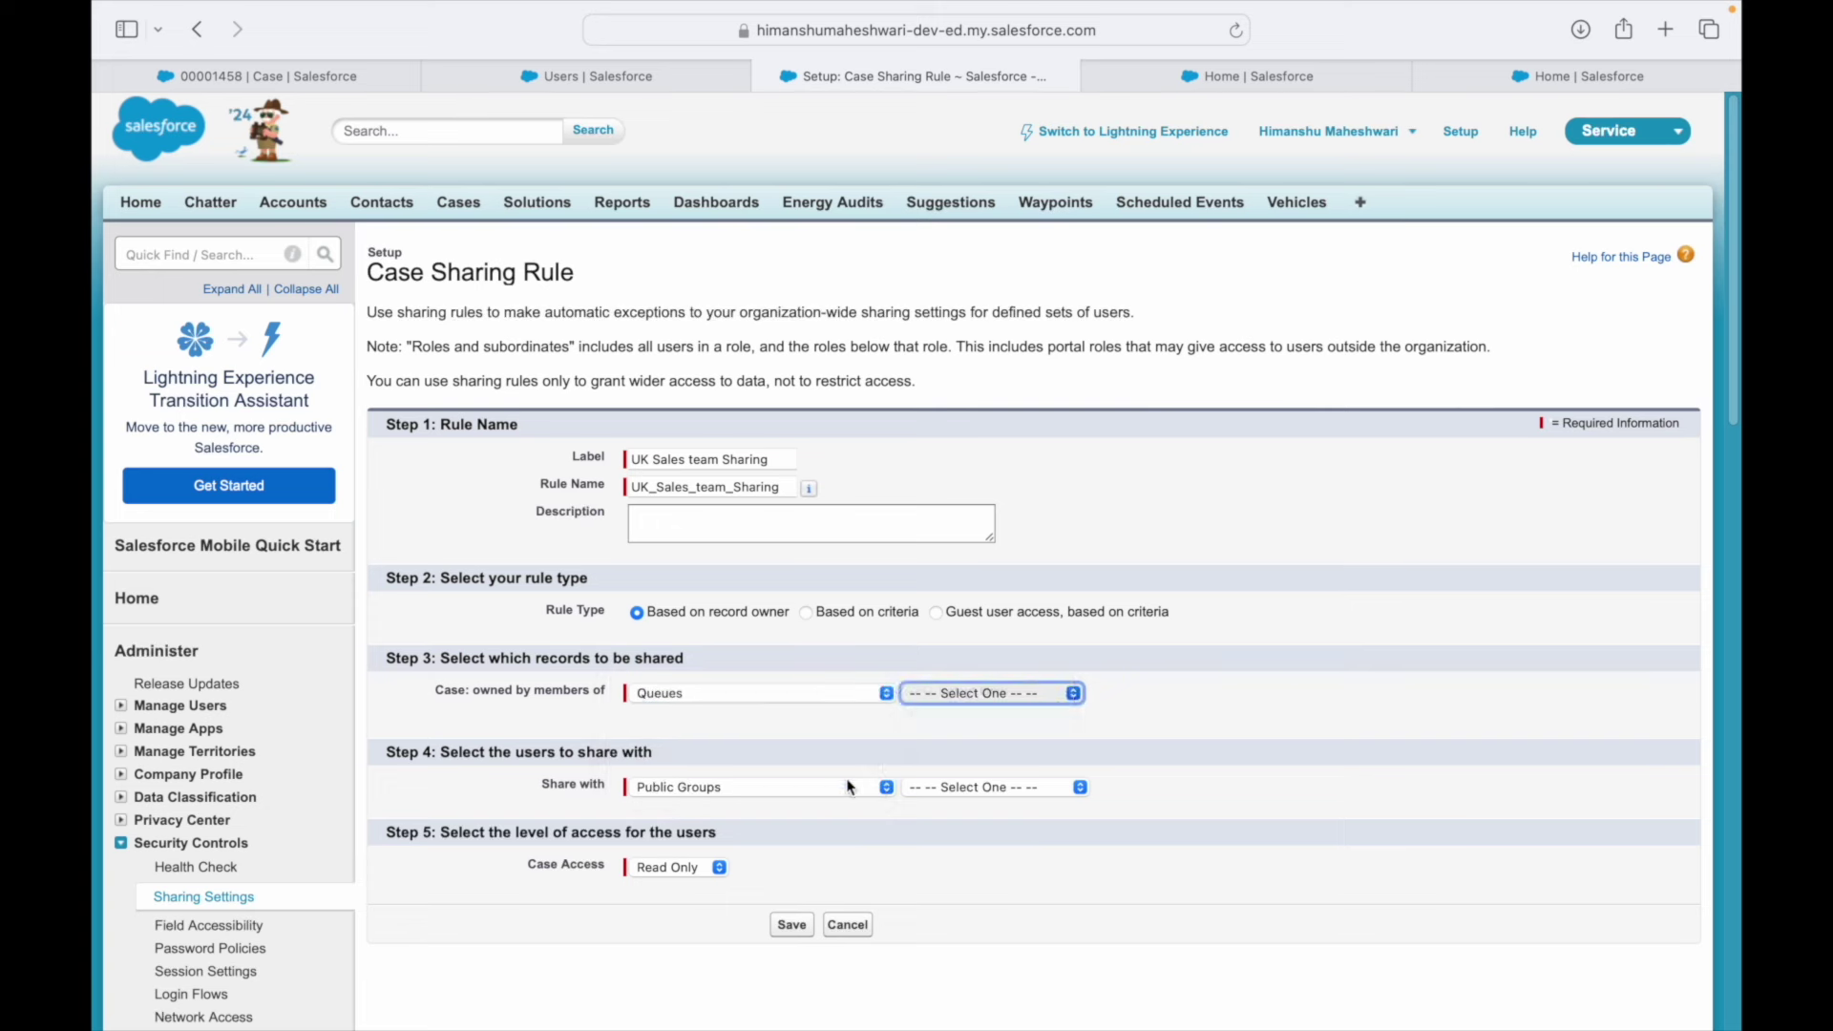
left_click(975, 786)
left_click(958, 807)
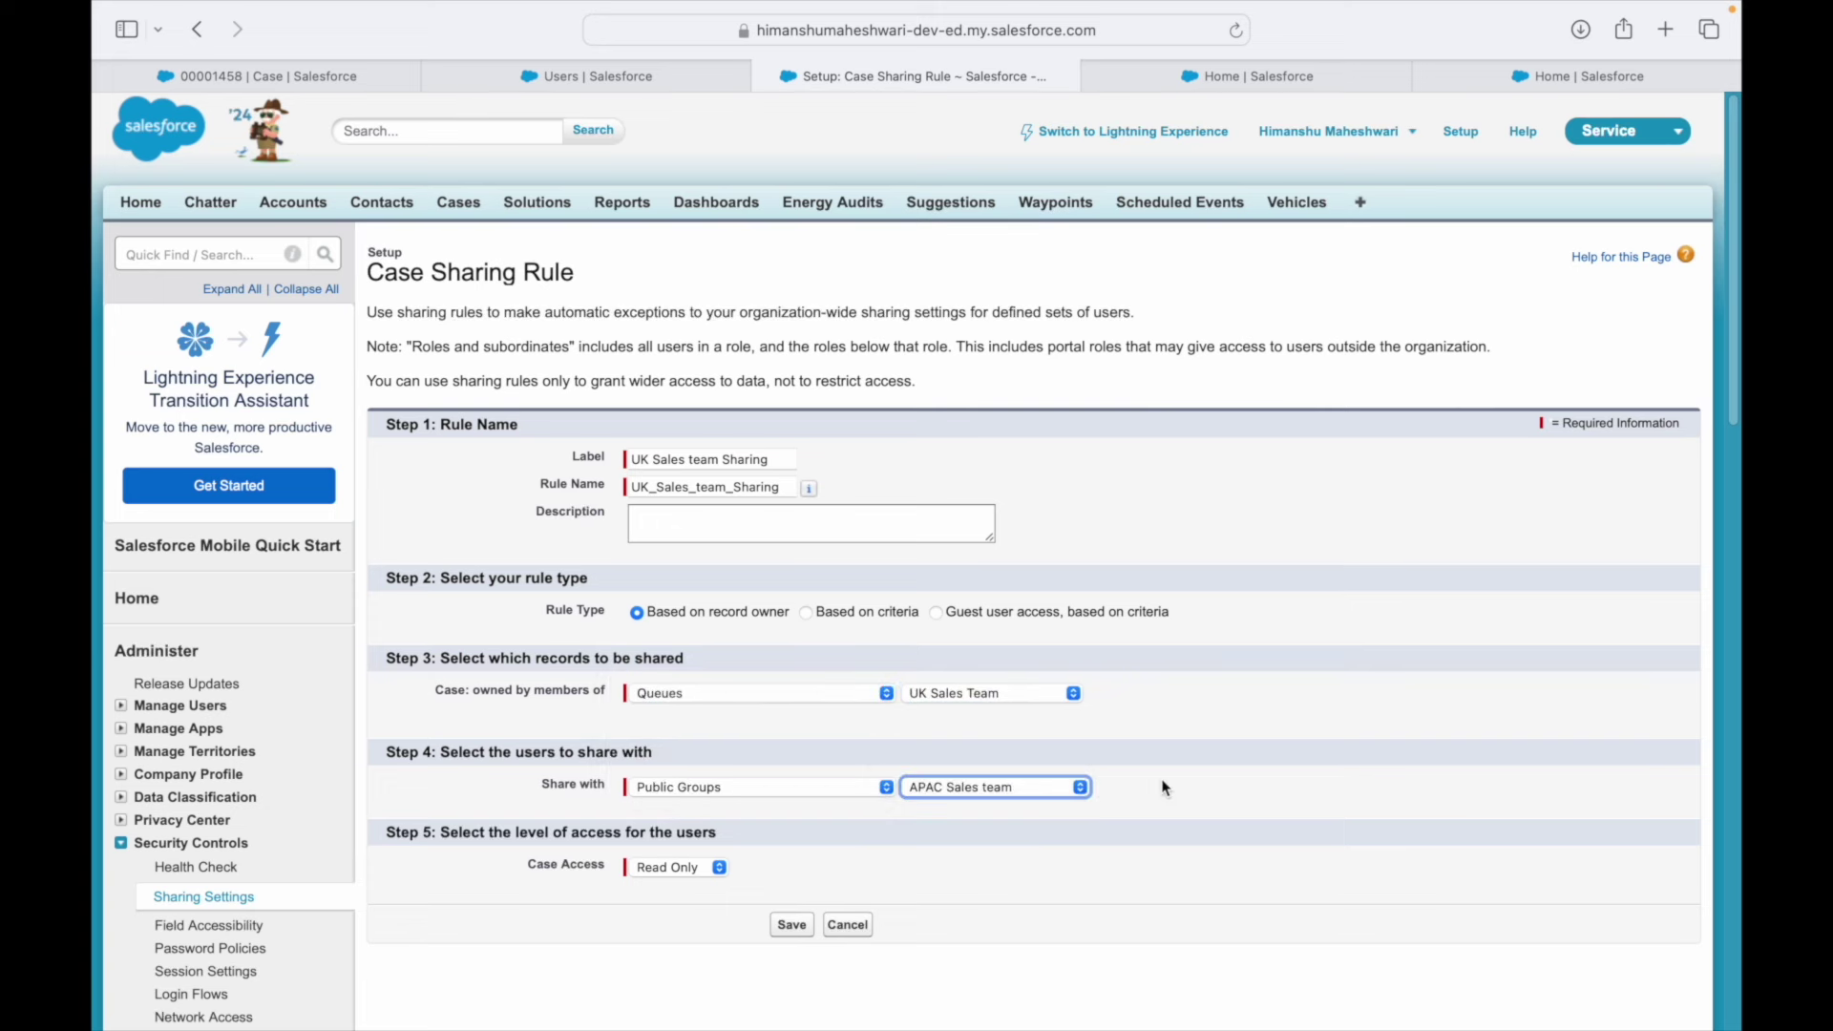
- Save the sharing rule and confirm the sharing recalculation
left_click(789, 925)
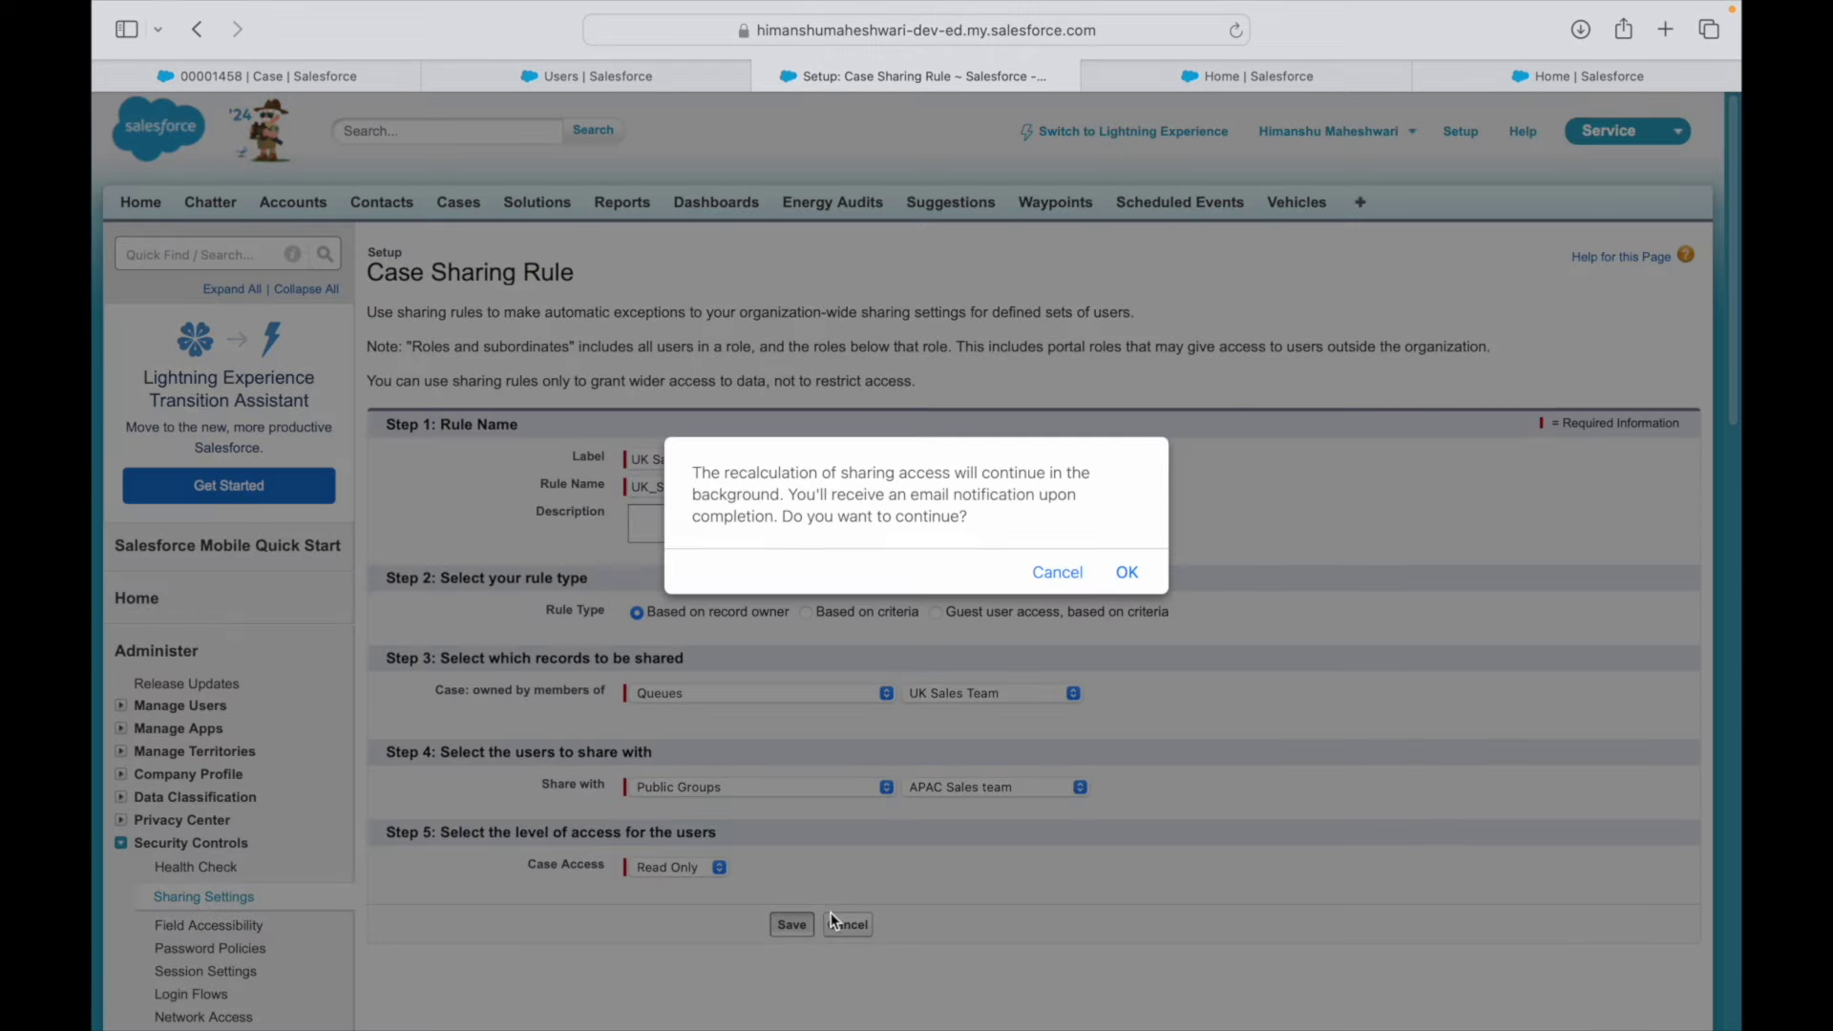
left_click(1125, 573)
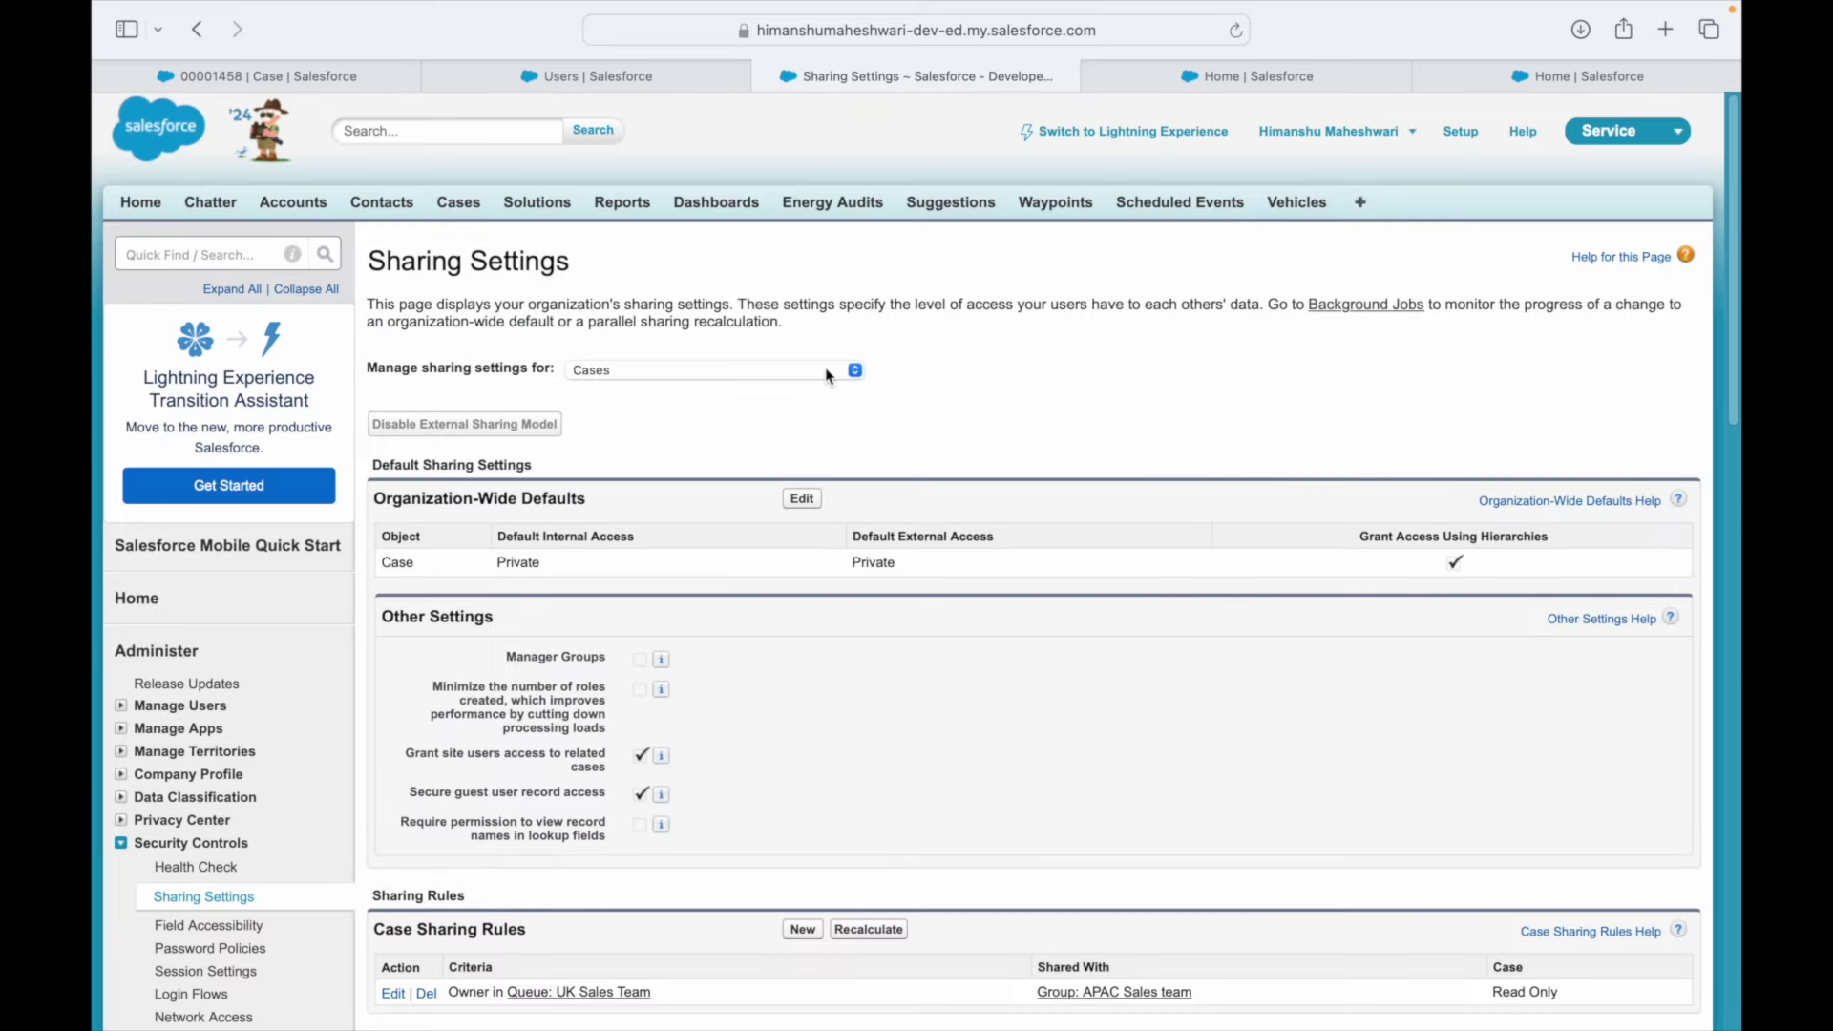
scroll(844, 697, "down", 4)
scroll(844, 702, "up", 4)
- Go to Lightning Setup Home, search Setup for the test user by name, and open their record
left_click(1241, 75)
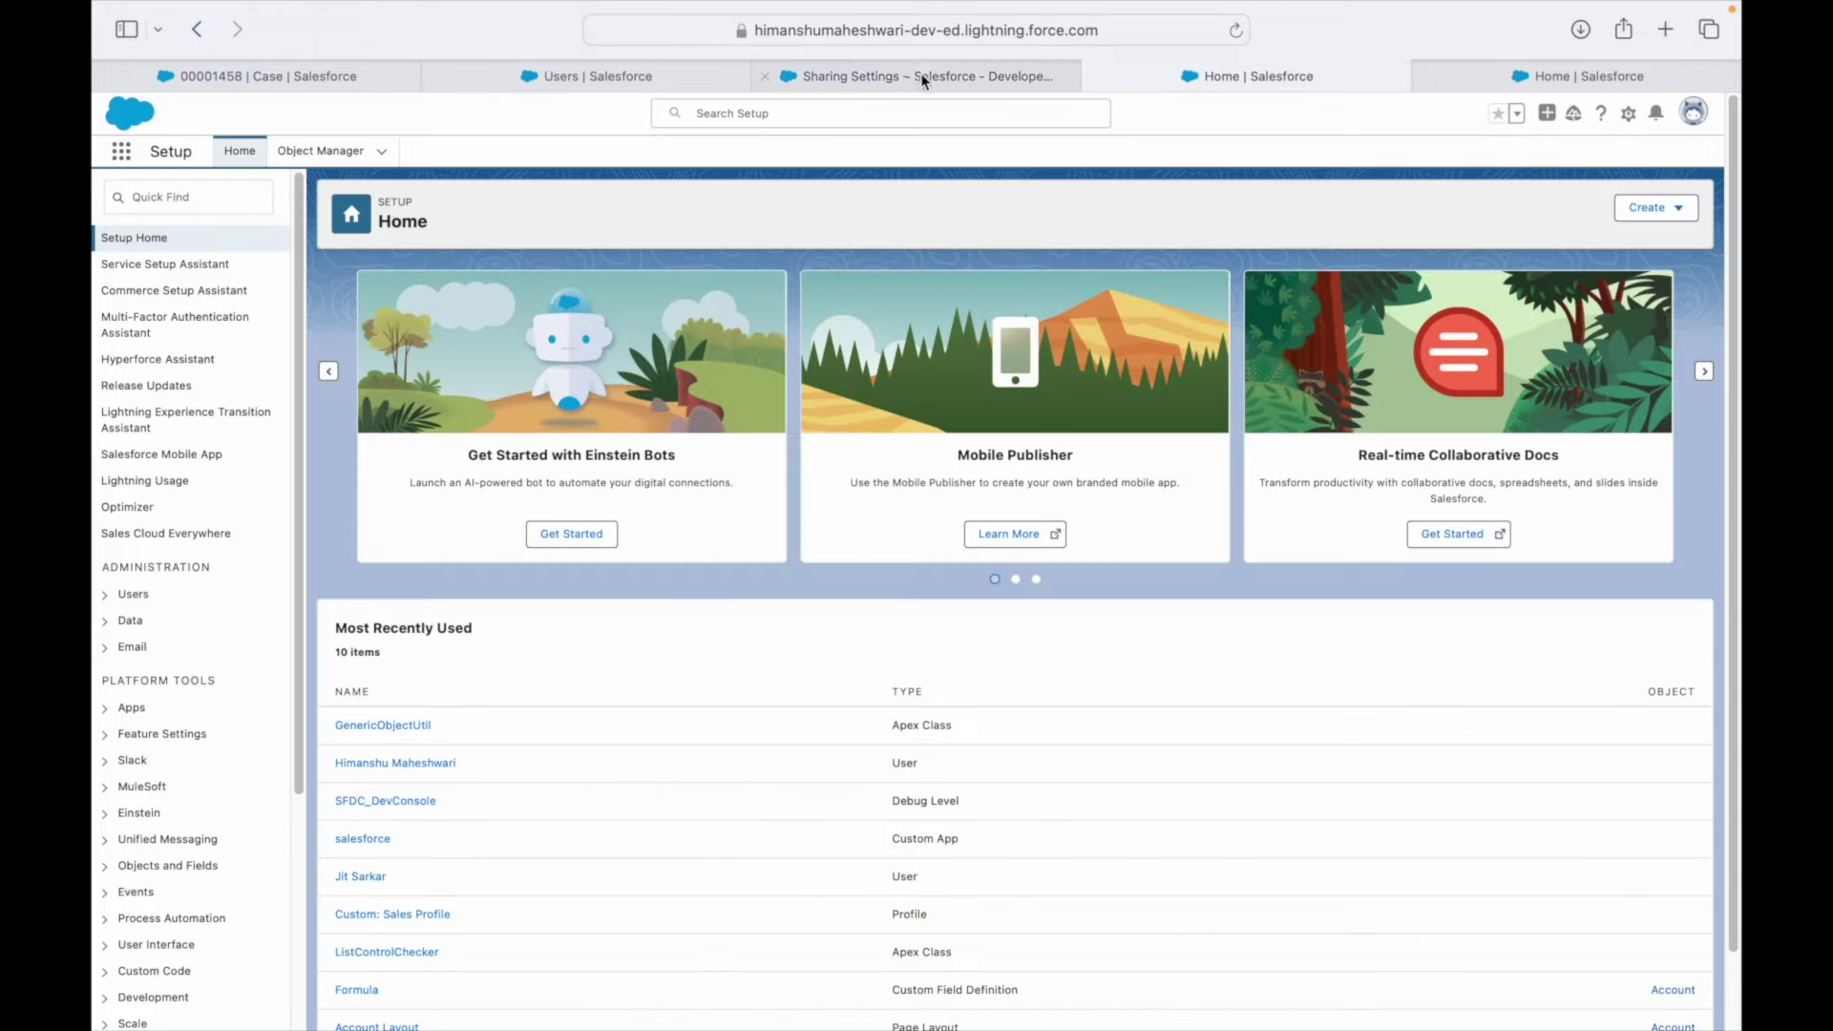
left_click(931, 75)
left_click(1241, 77)
left_click(871, 112)
type("Jit Sark")
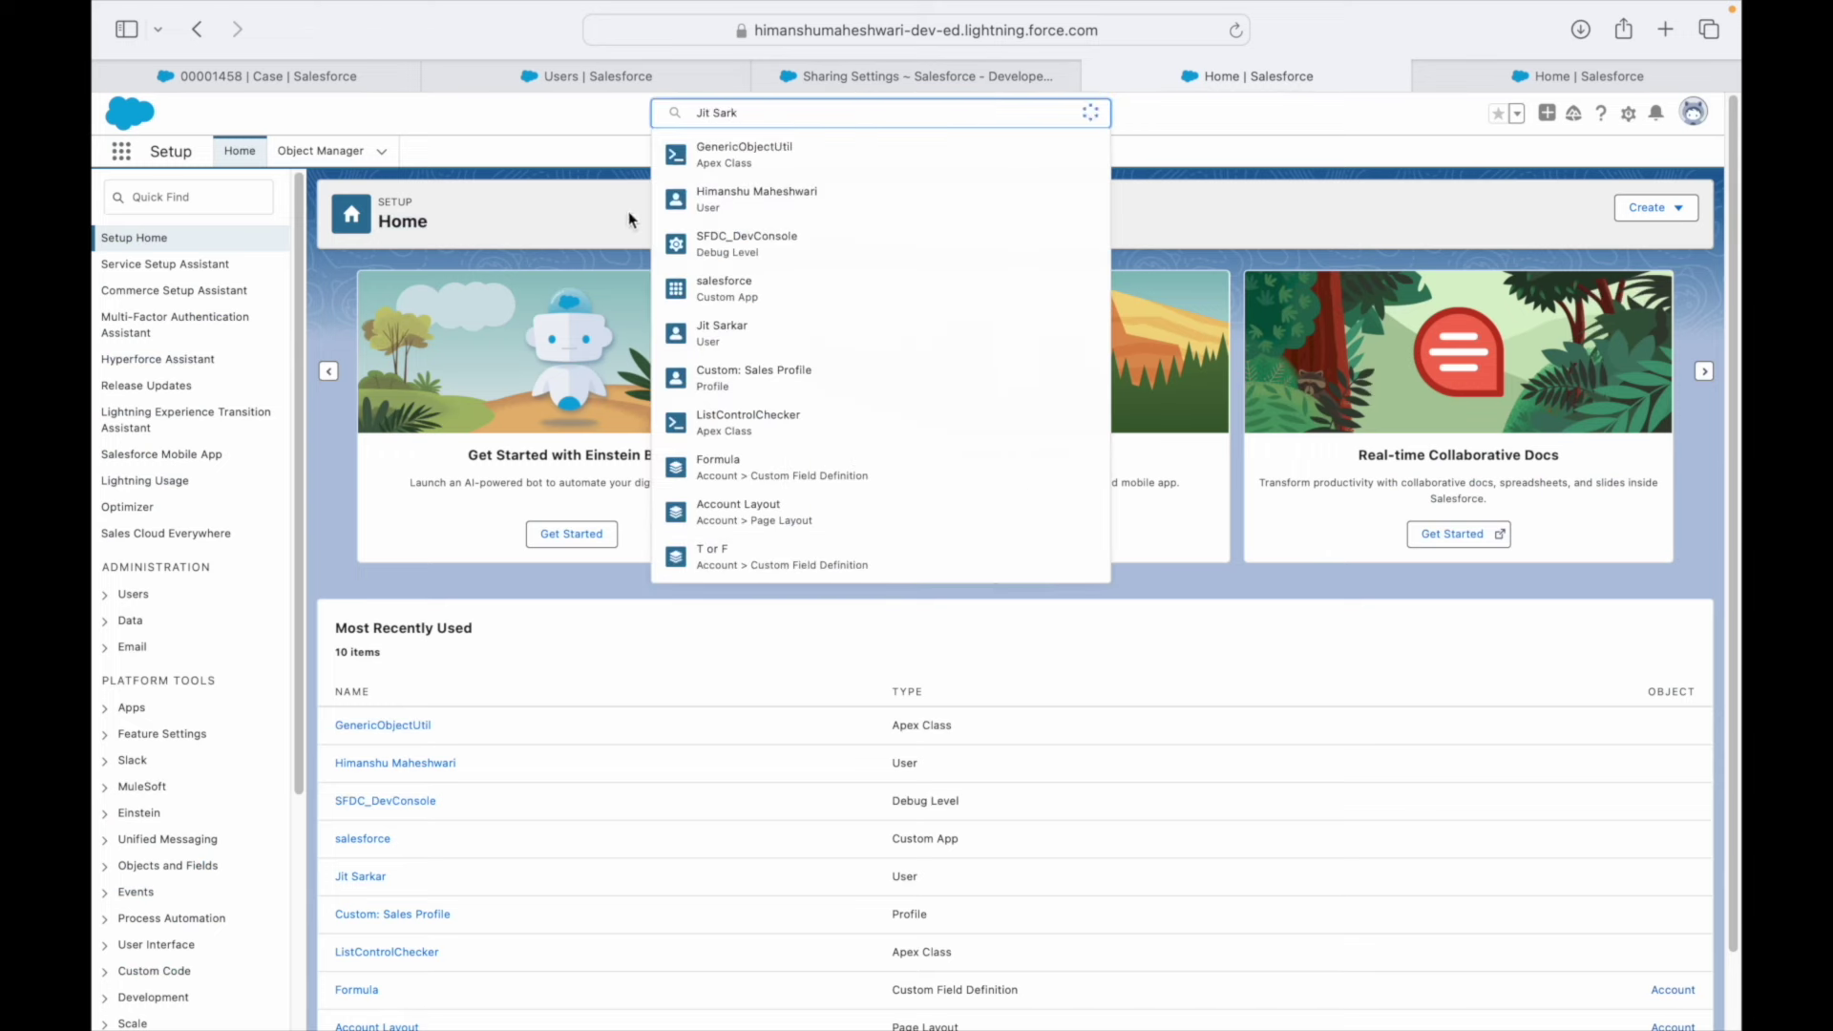
left_click(371, 879)
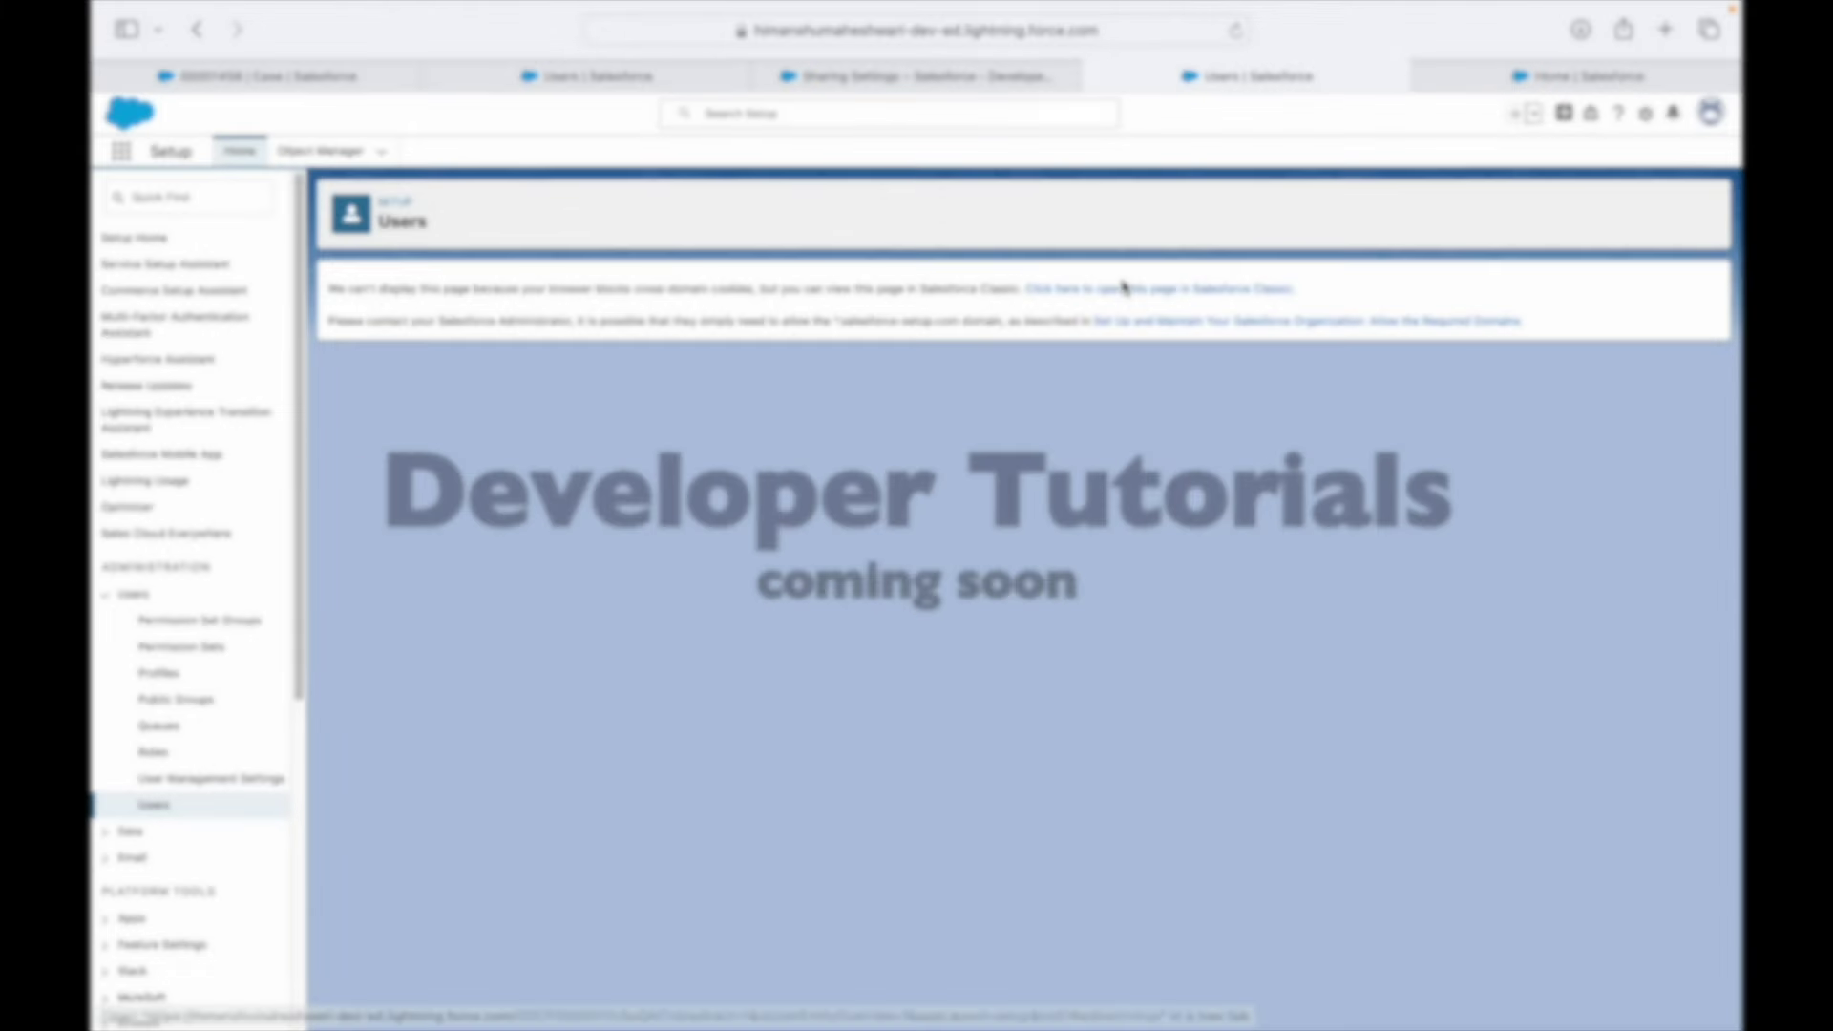
- Log in as the test user and run a global search for the copied case number
left_click(1127, 258)
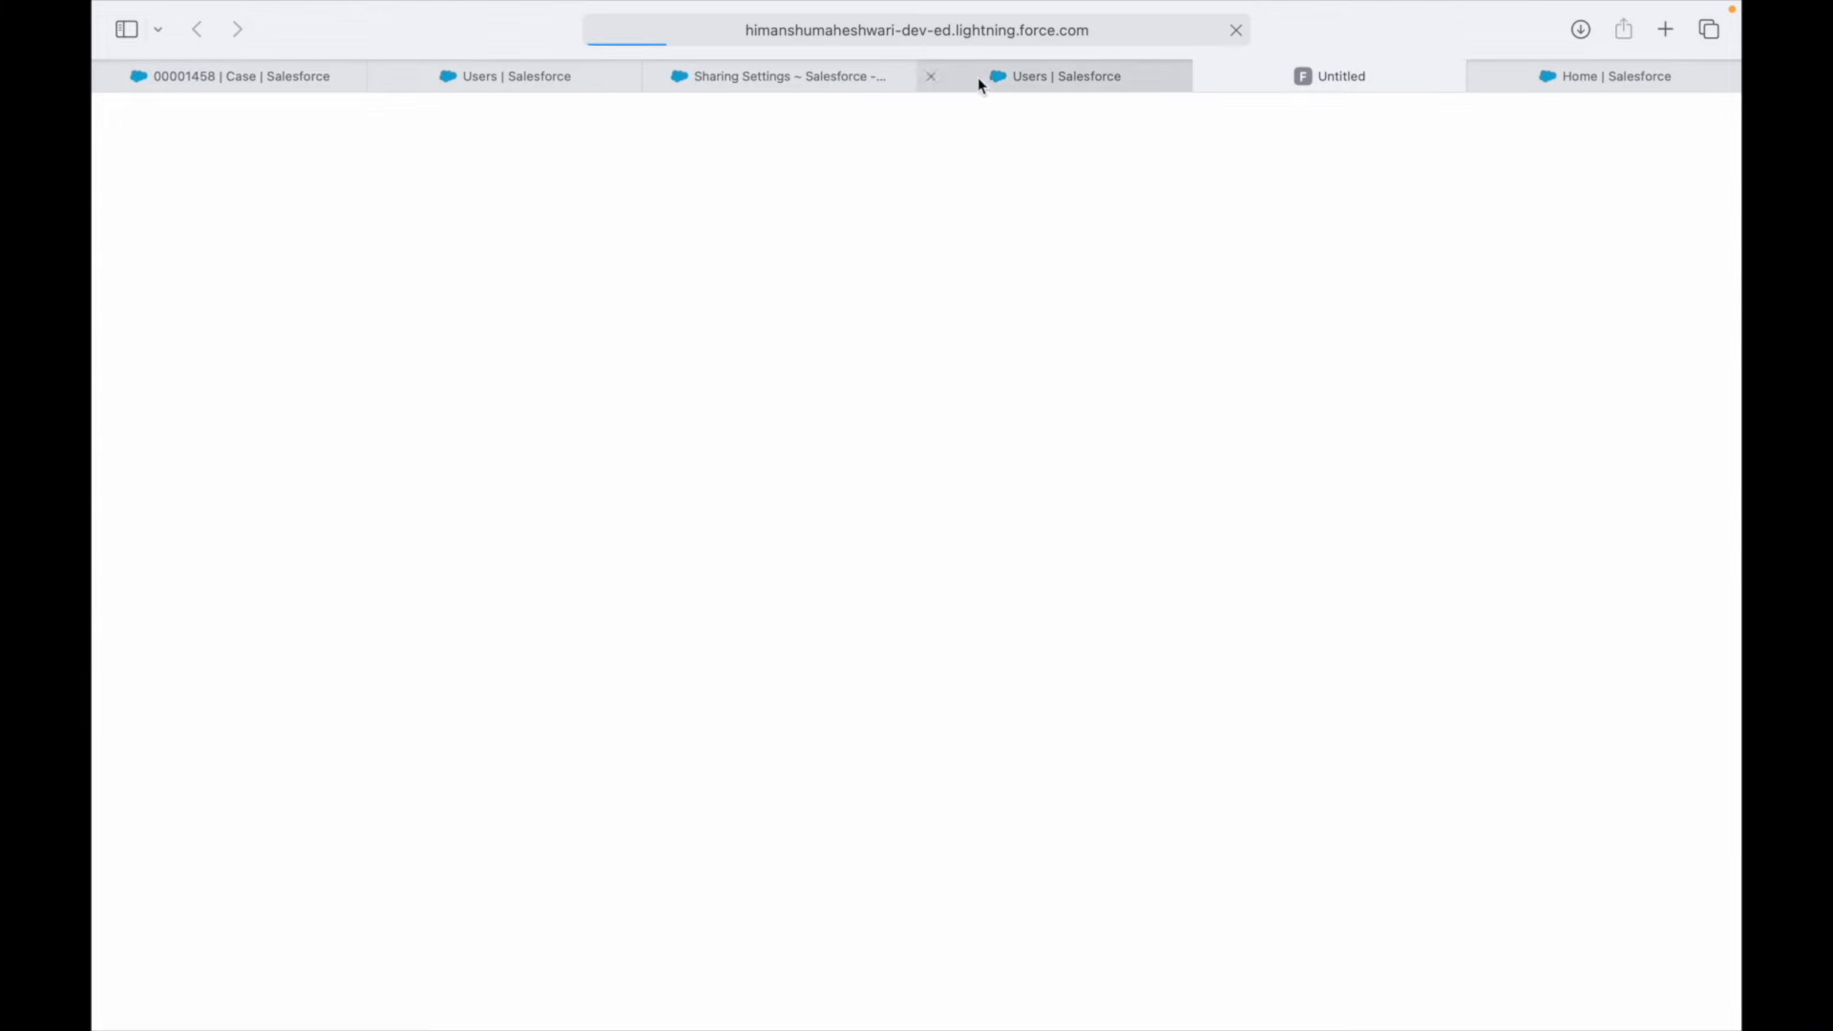
left_click(945, 76)
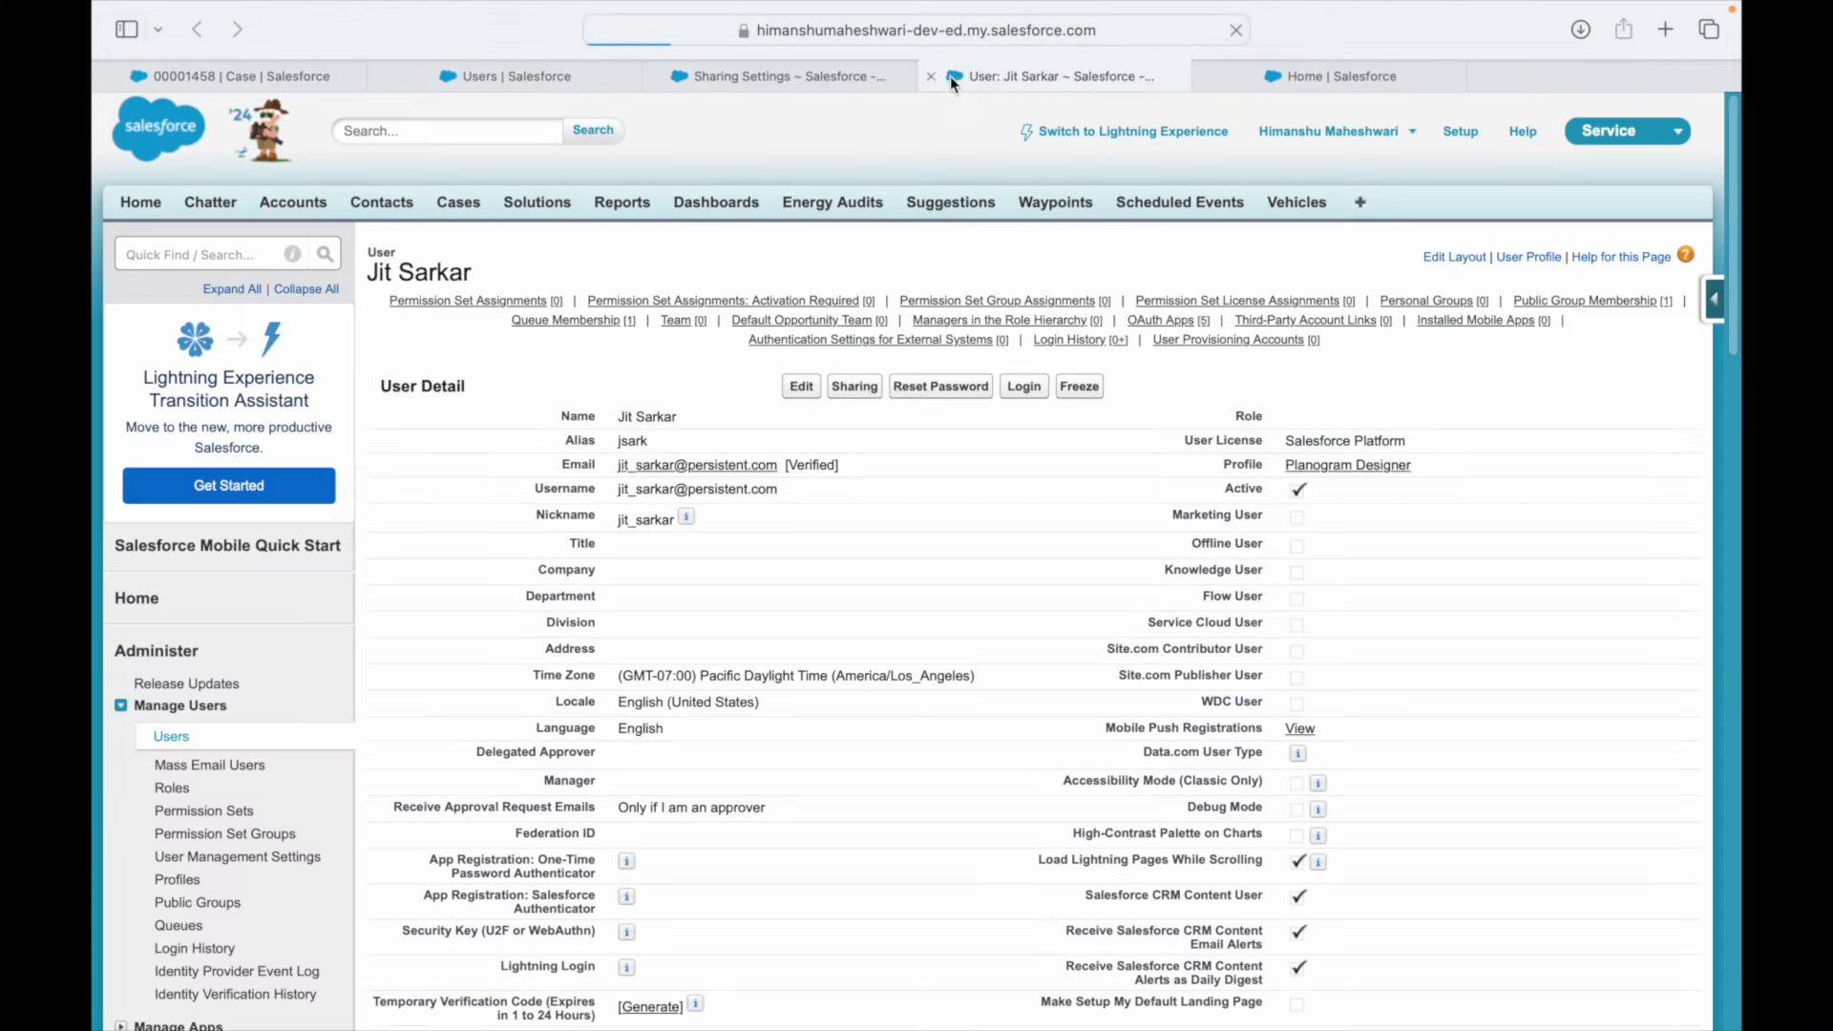
left_click(1023, 388)
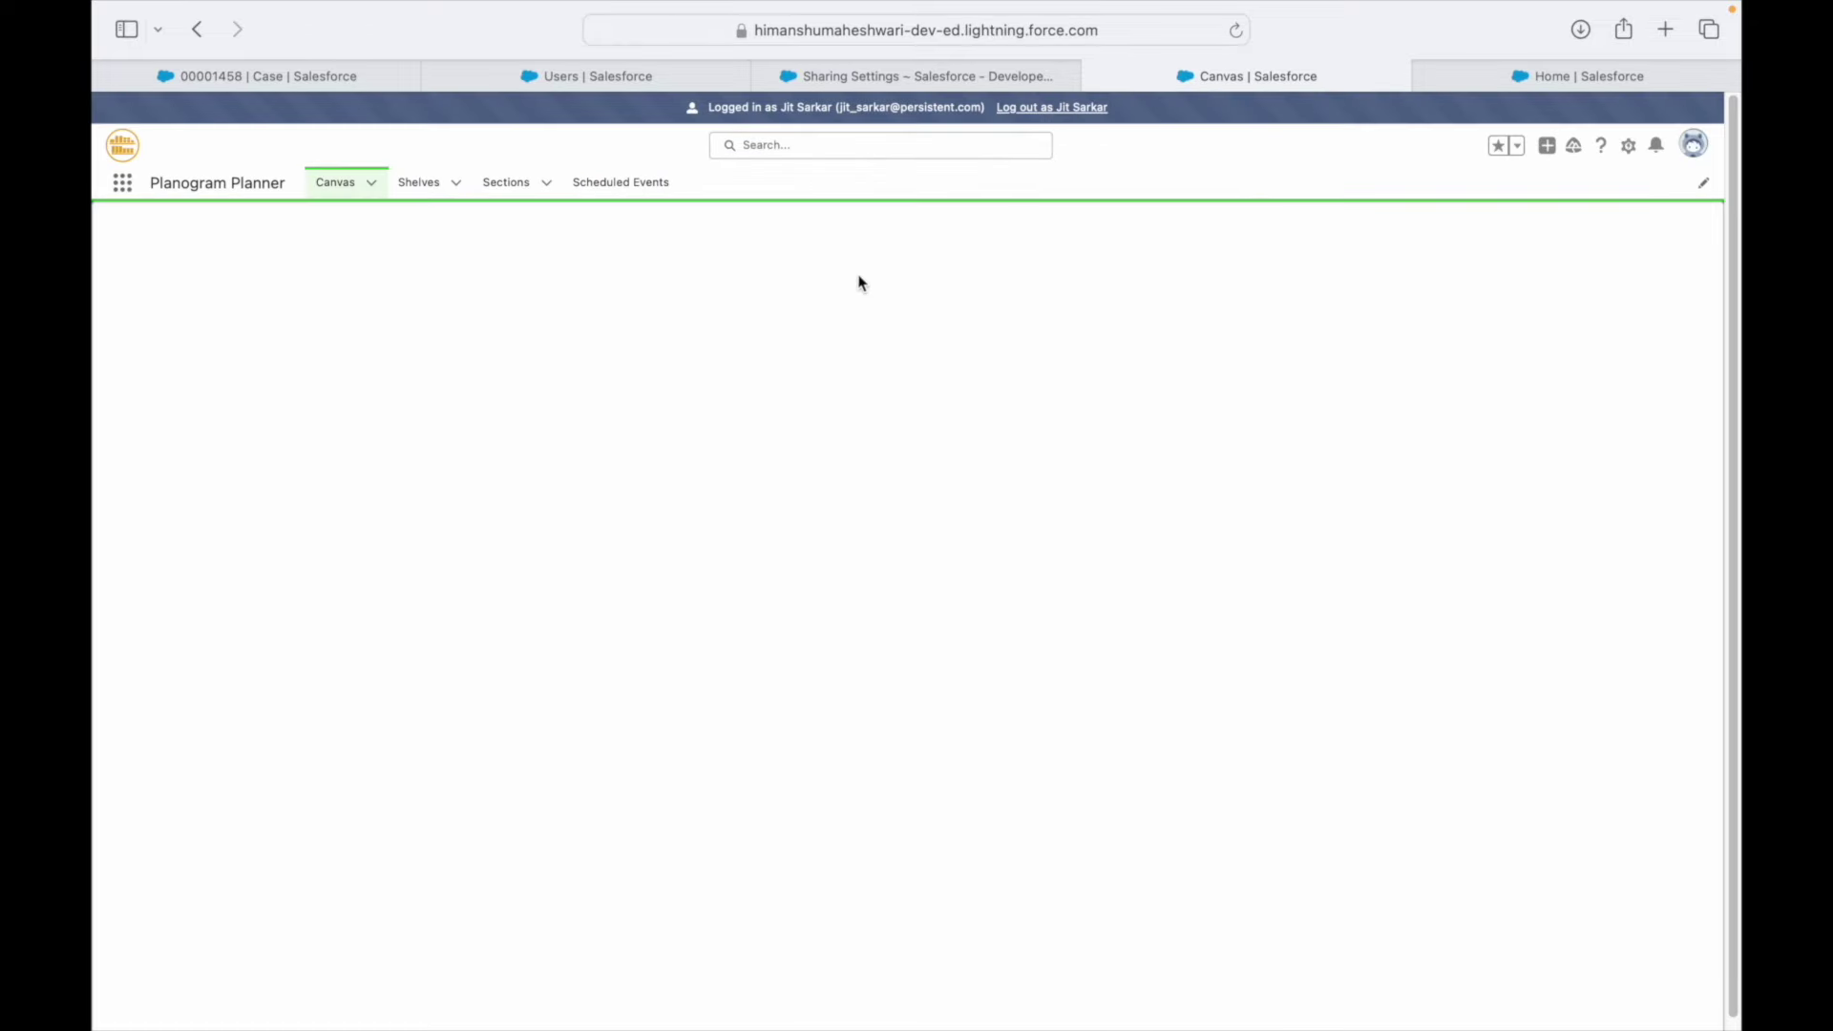
left_click(836, 156)
type("00001458")
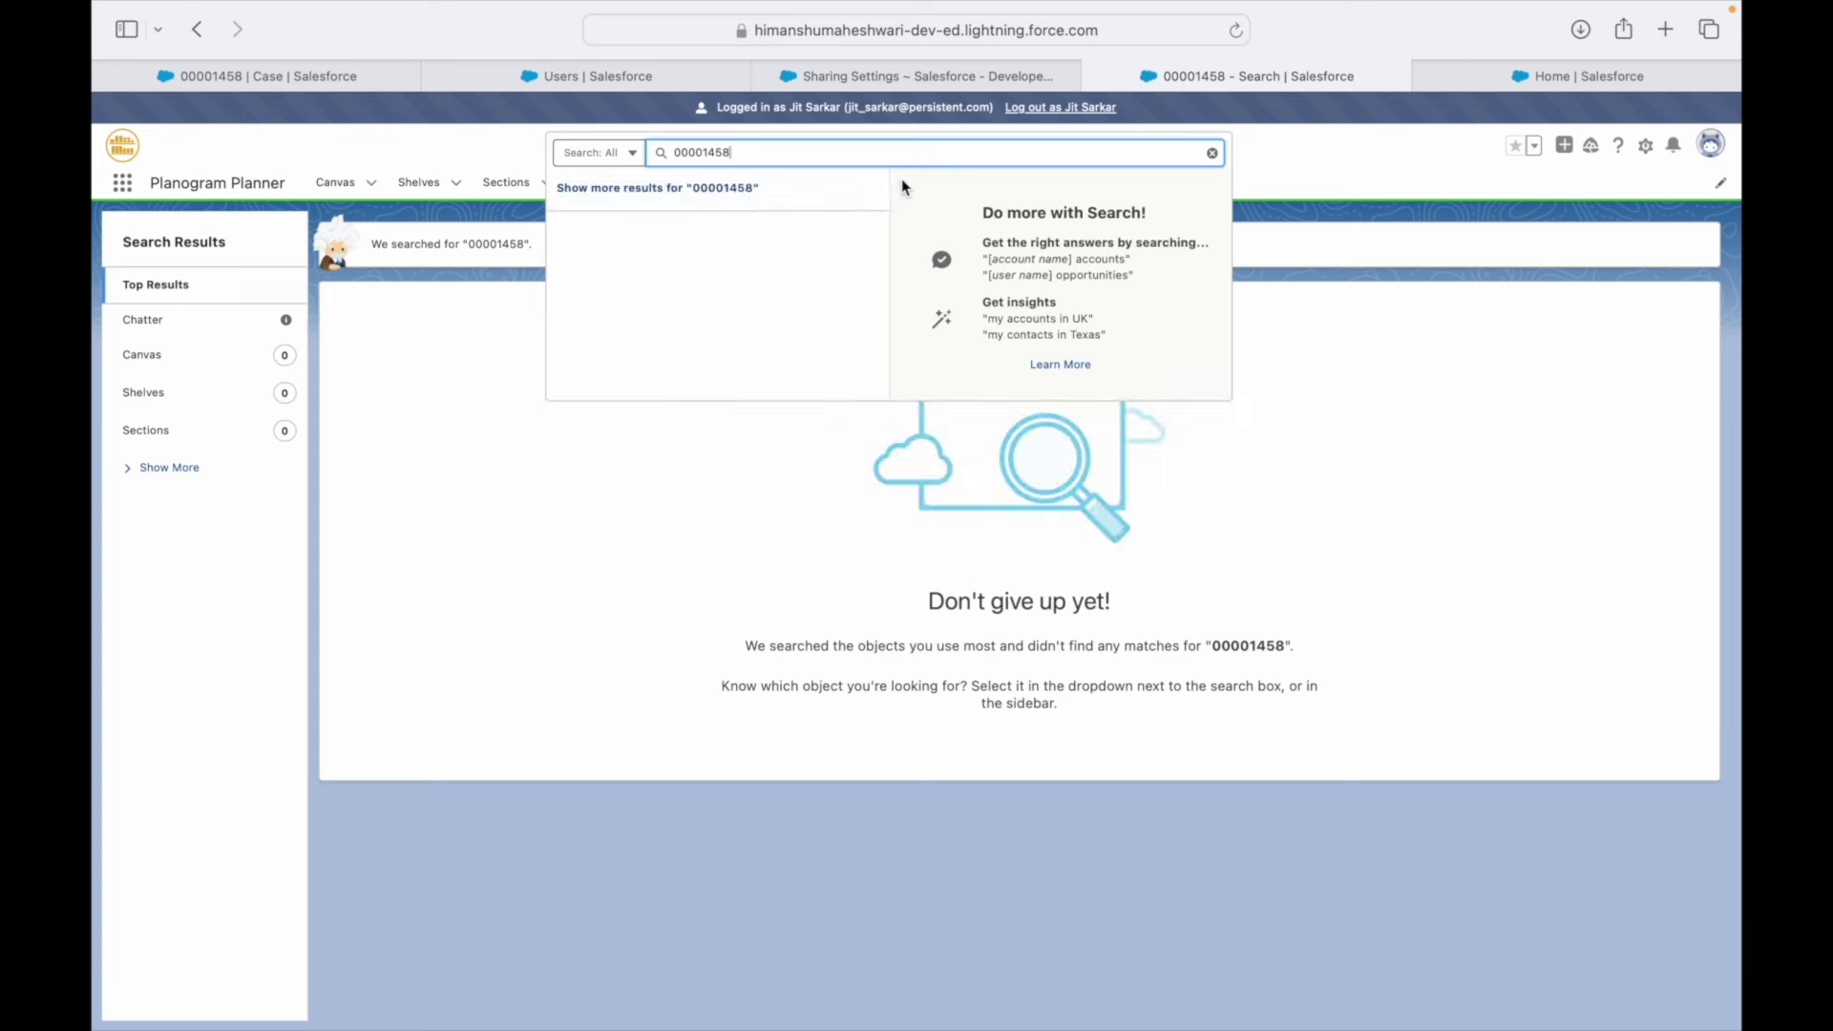
left_click(1290, 168)
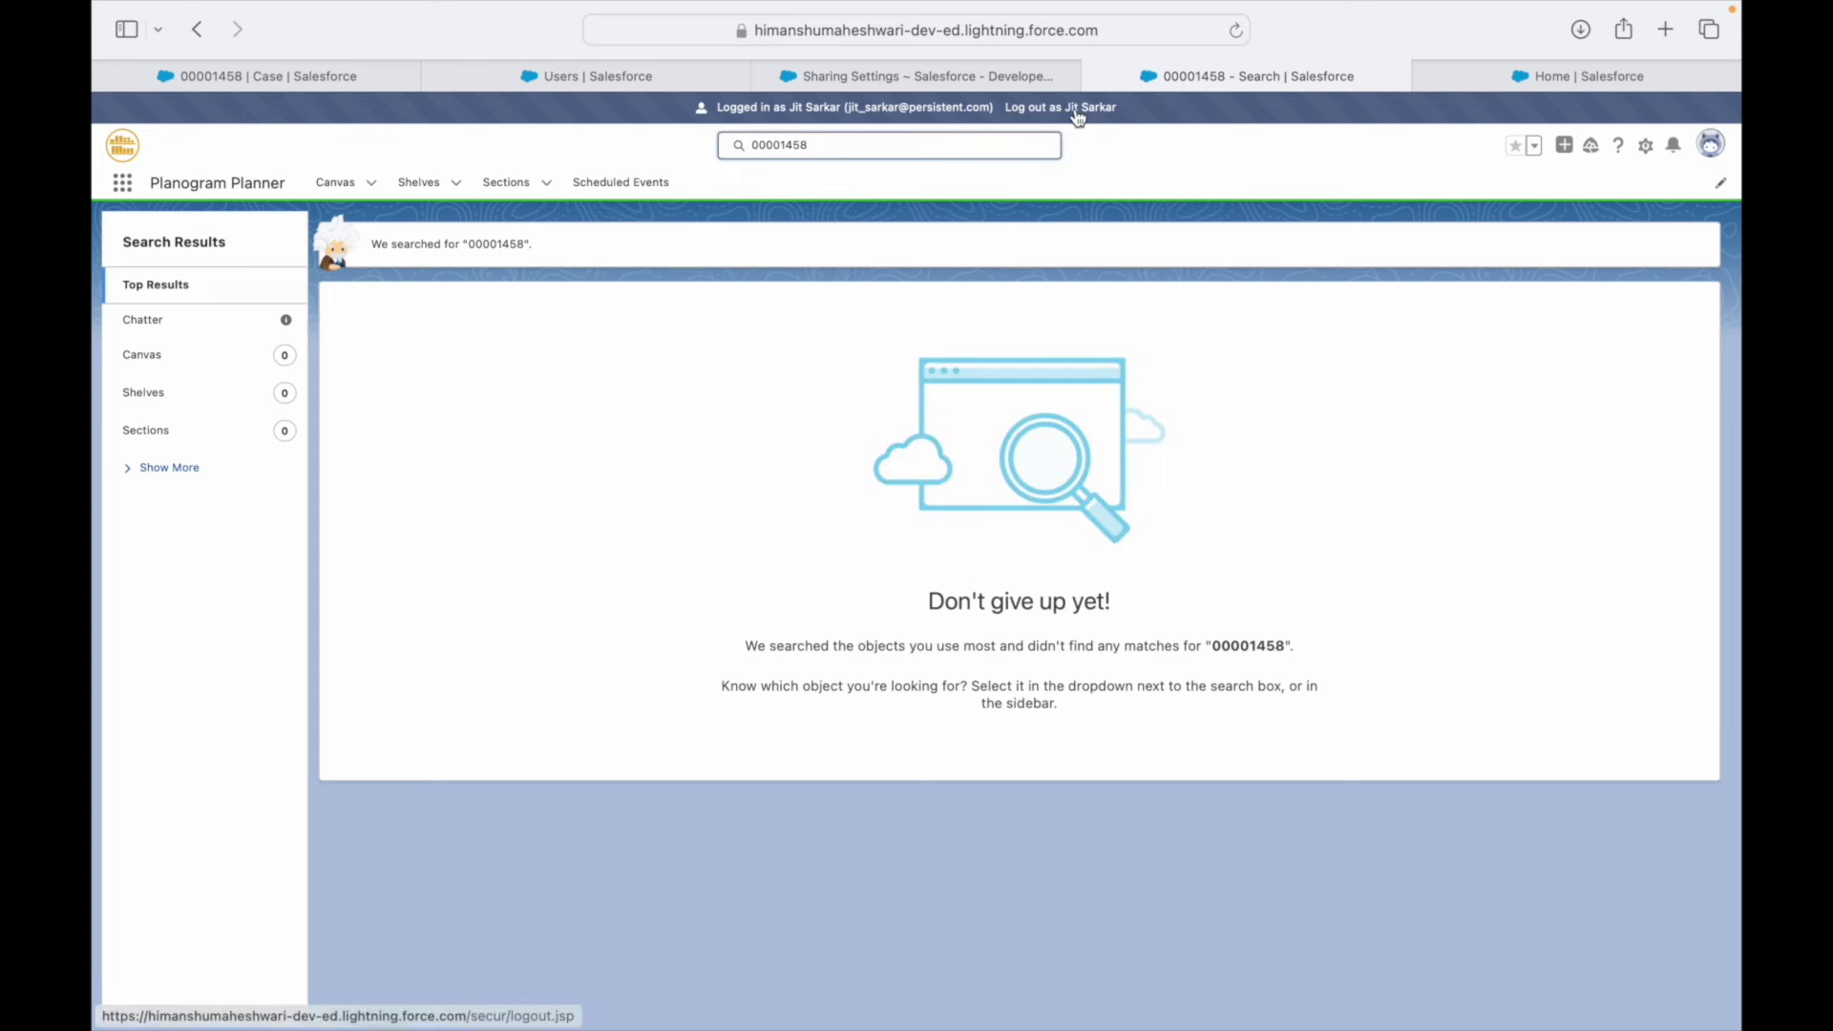
- Log out and sign back into the org with the saved credentials
left_click(1017, 108)
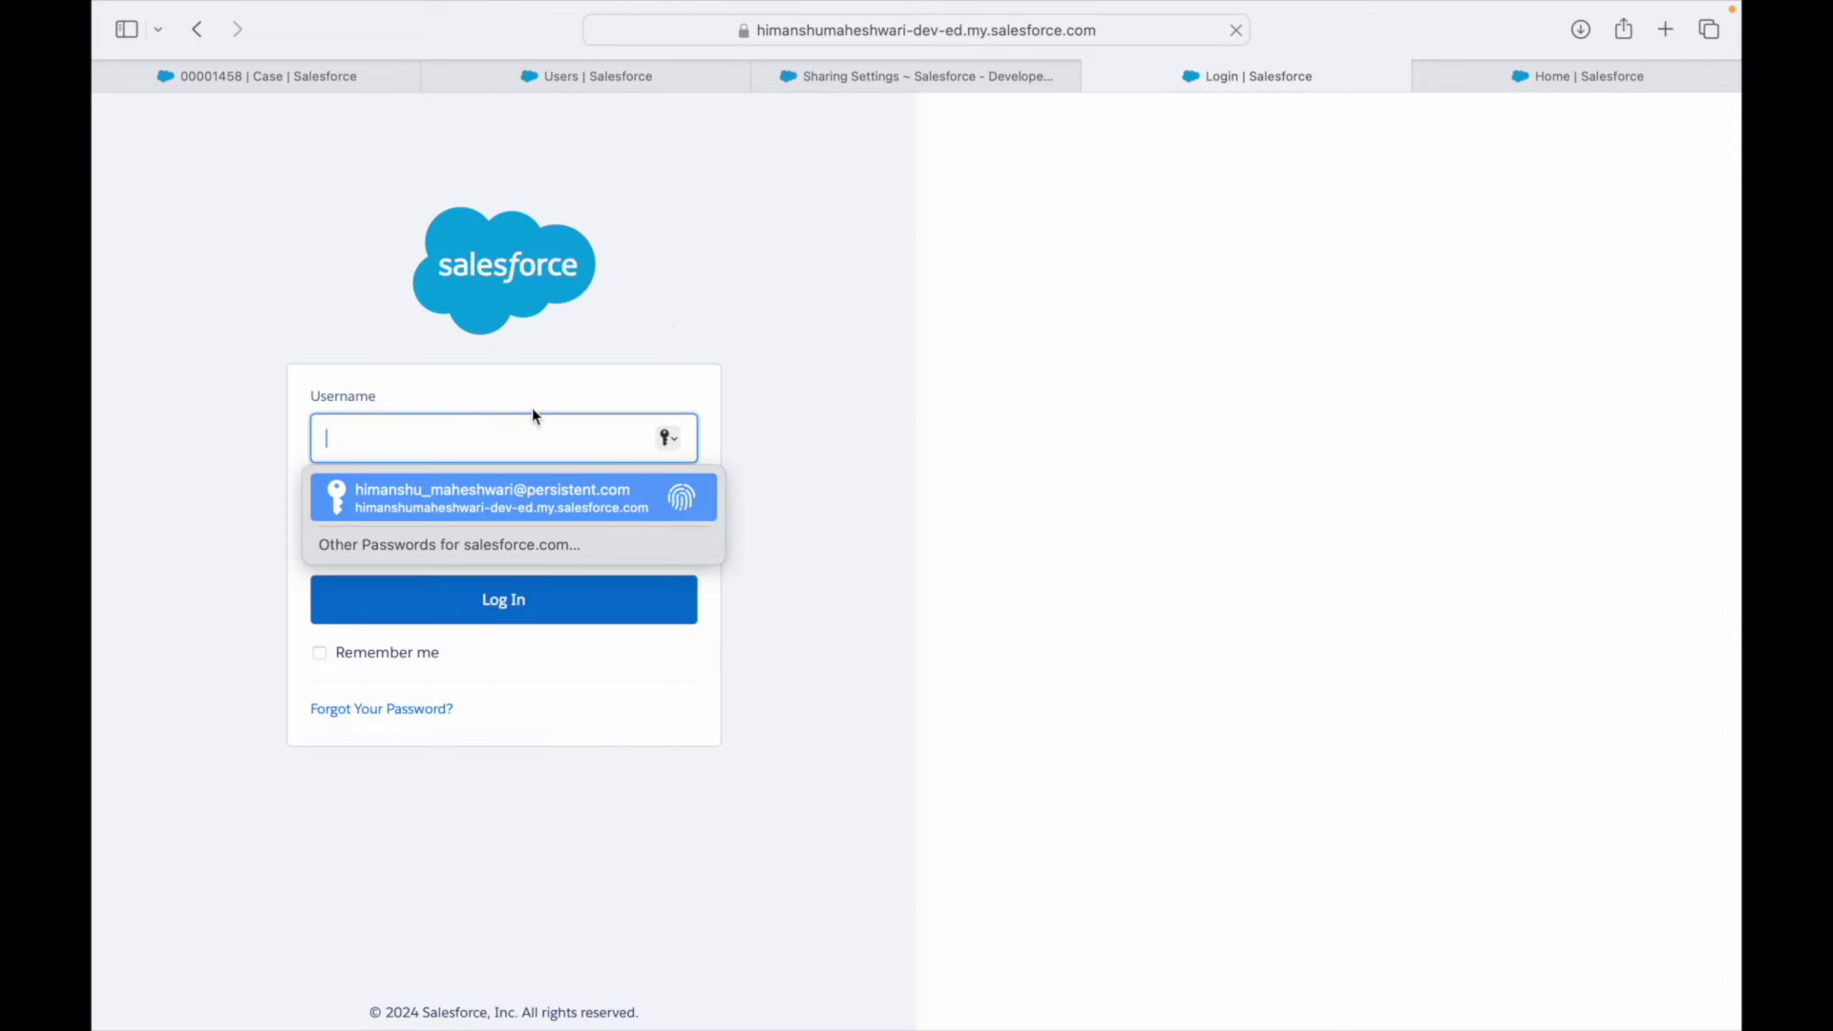
key("Return")
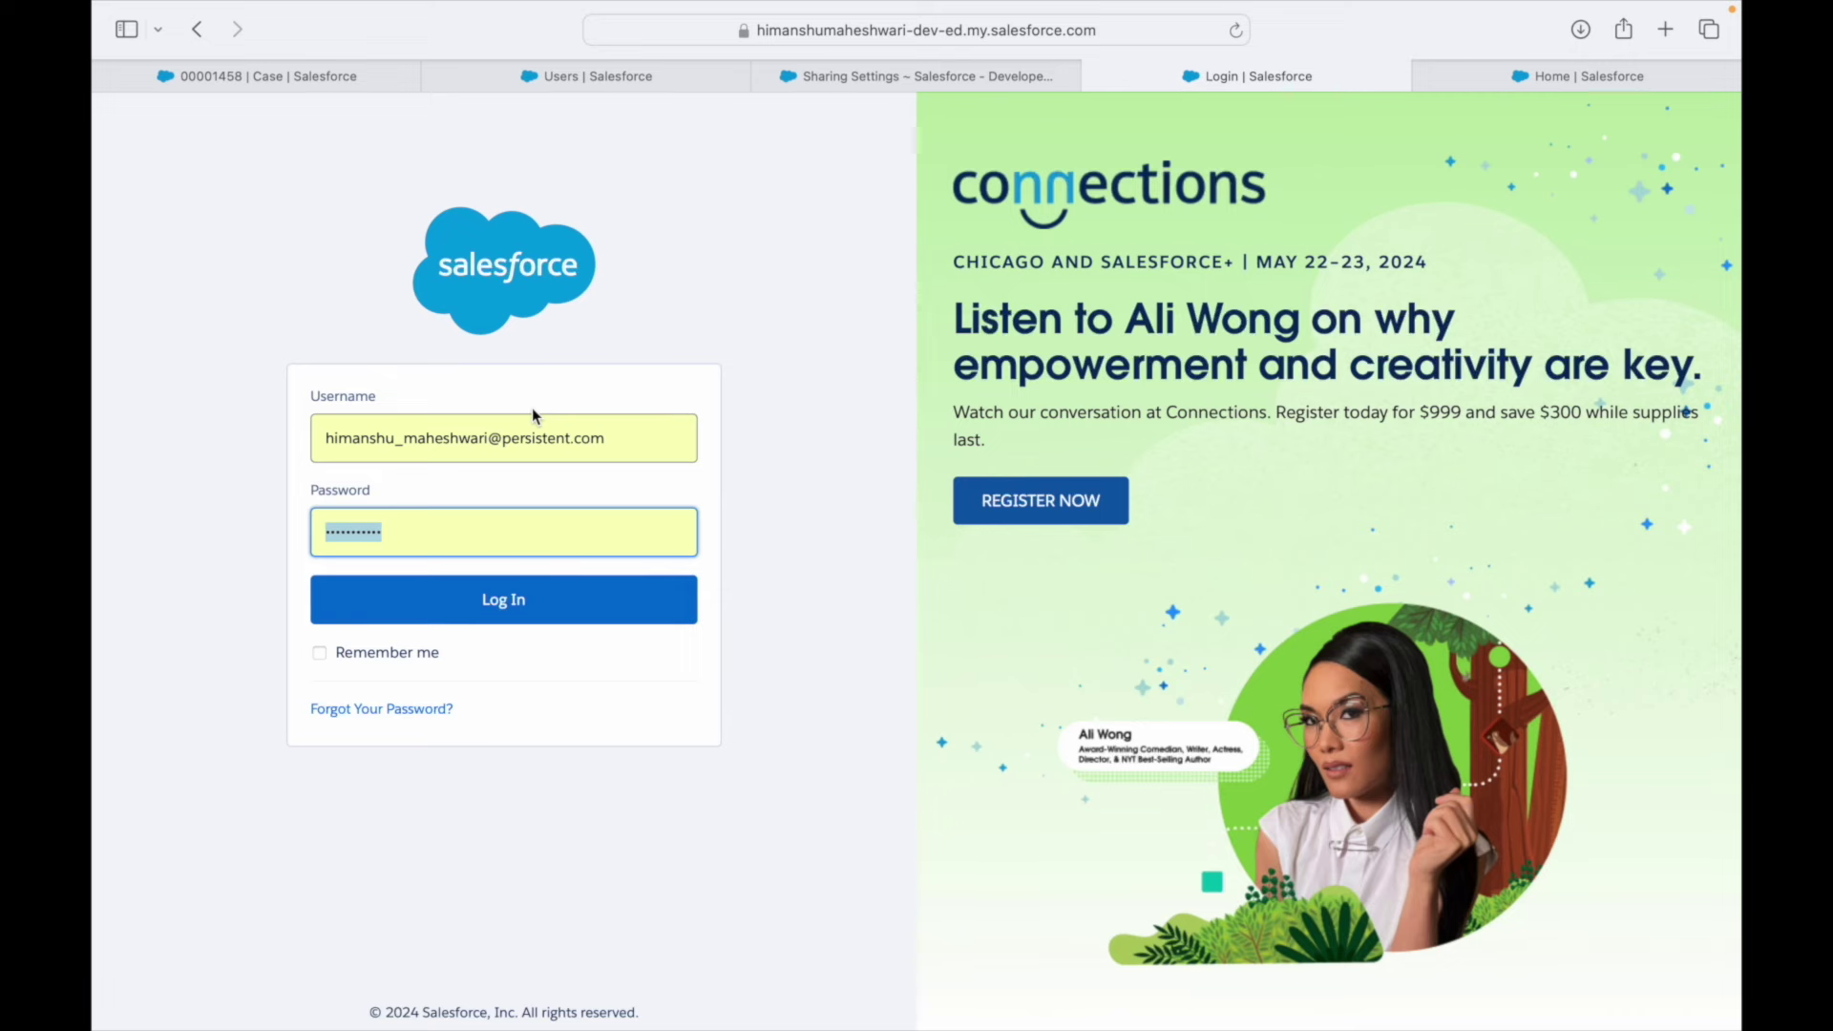
left_click(496, 614)
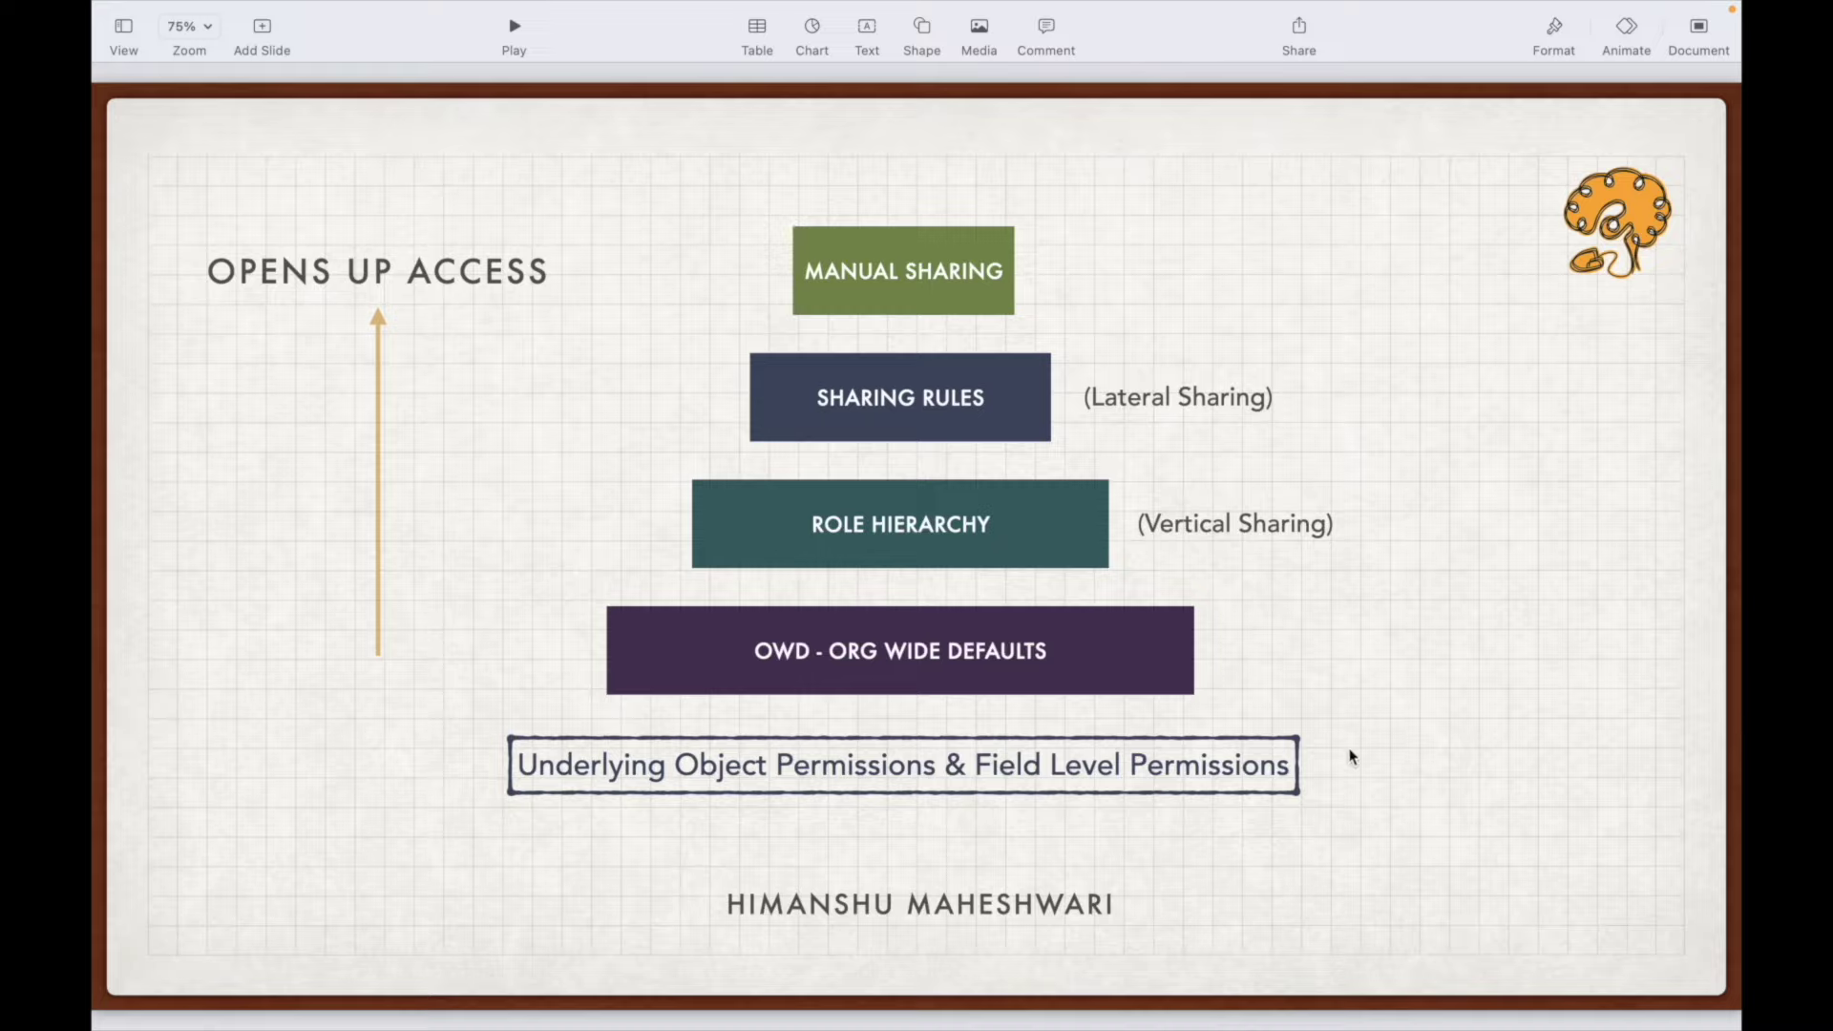
- Return from the Keynote slides to Salesforce and search Setup Quick Find for 'profile'
key("ctrl+Left")
left_click(177, 191)
type("profile")
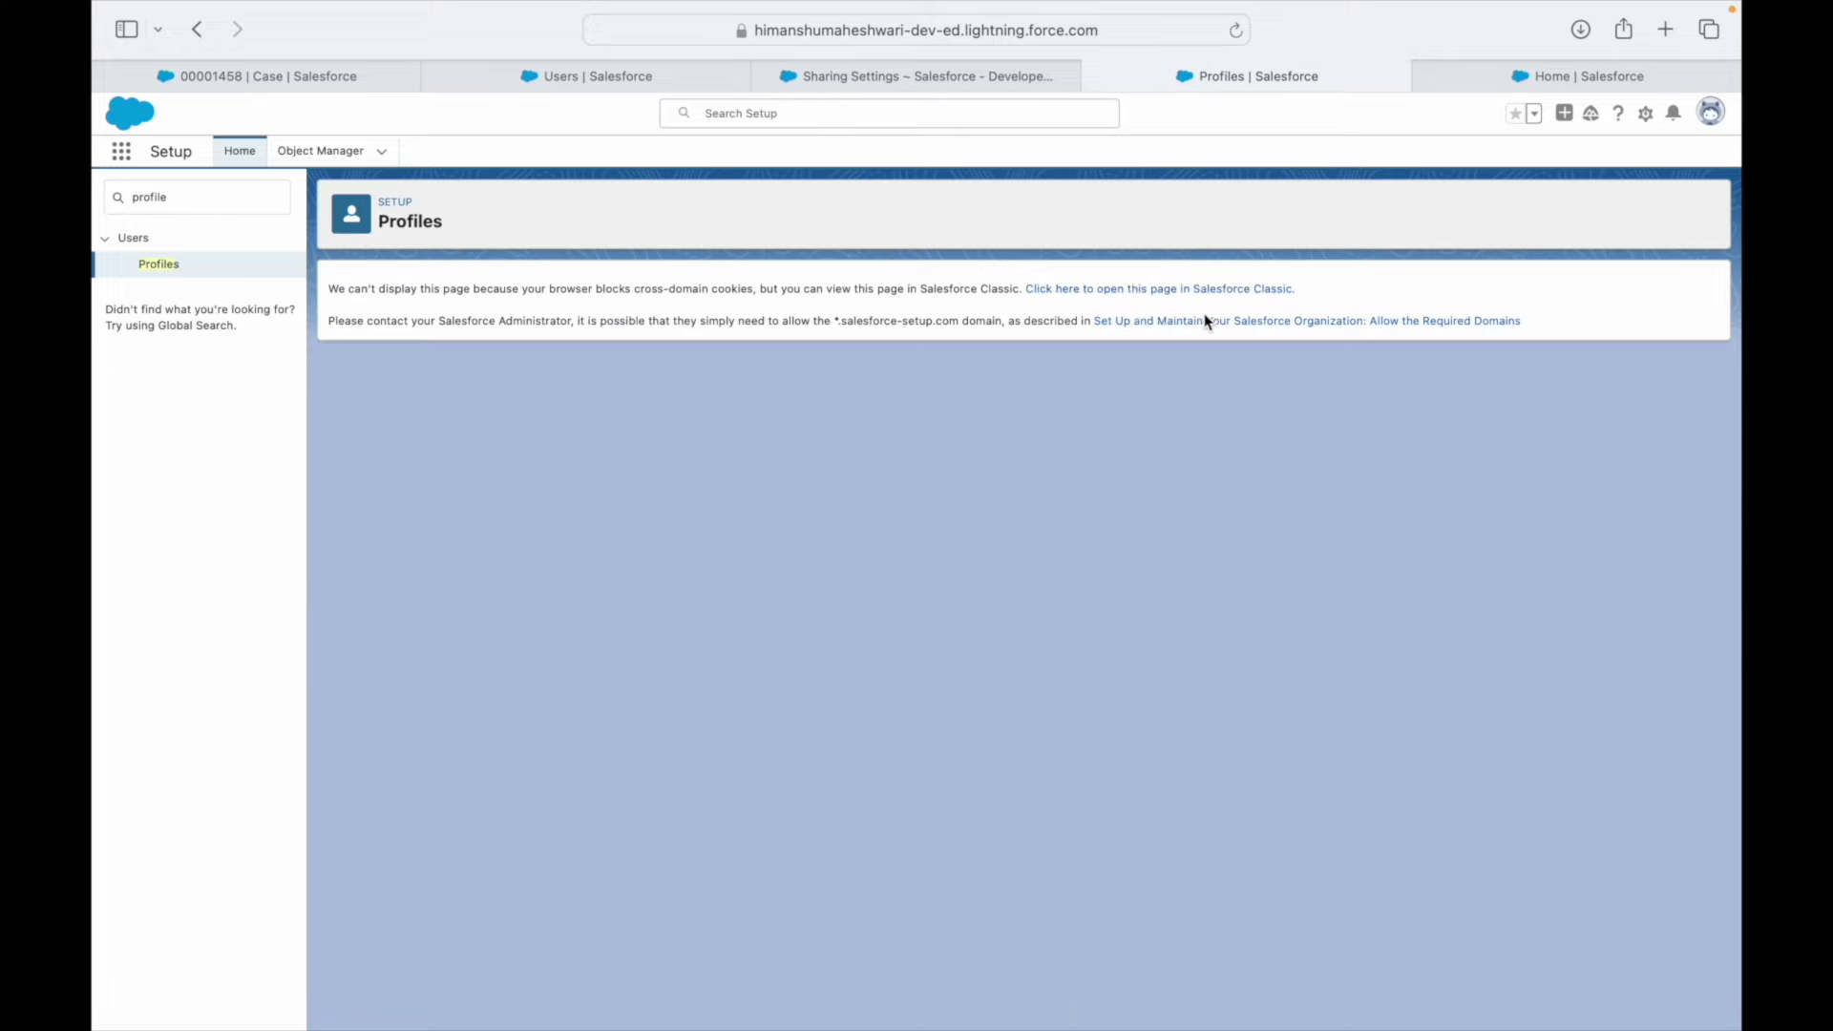
- Open Profiles in Classic and view the users assigned to the Planogram Designer profile
left_click(1145, 288)
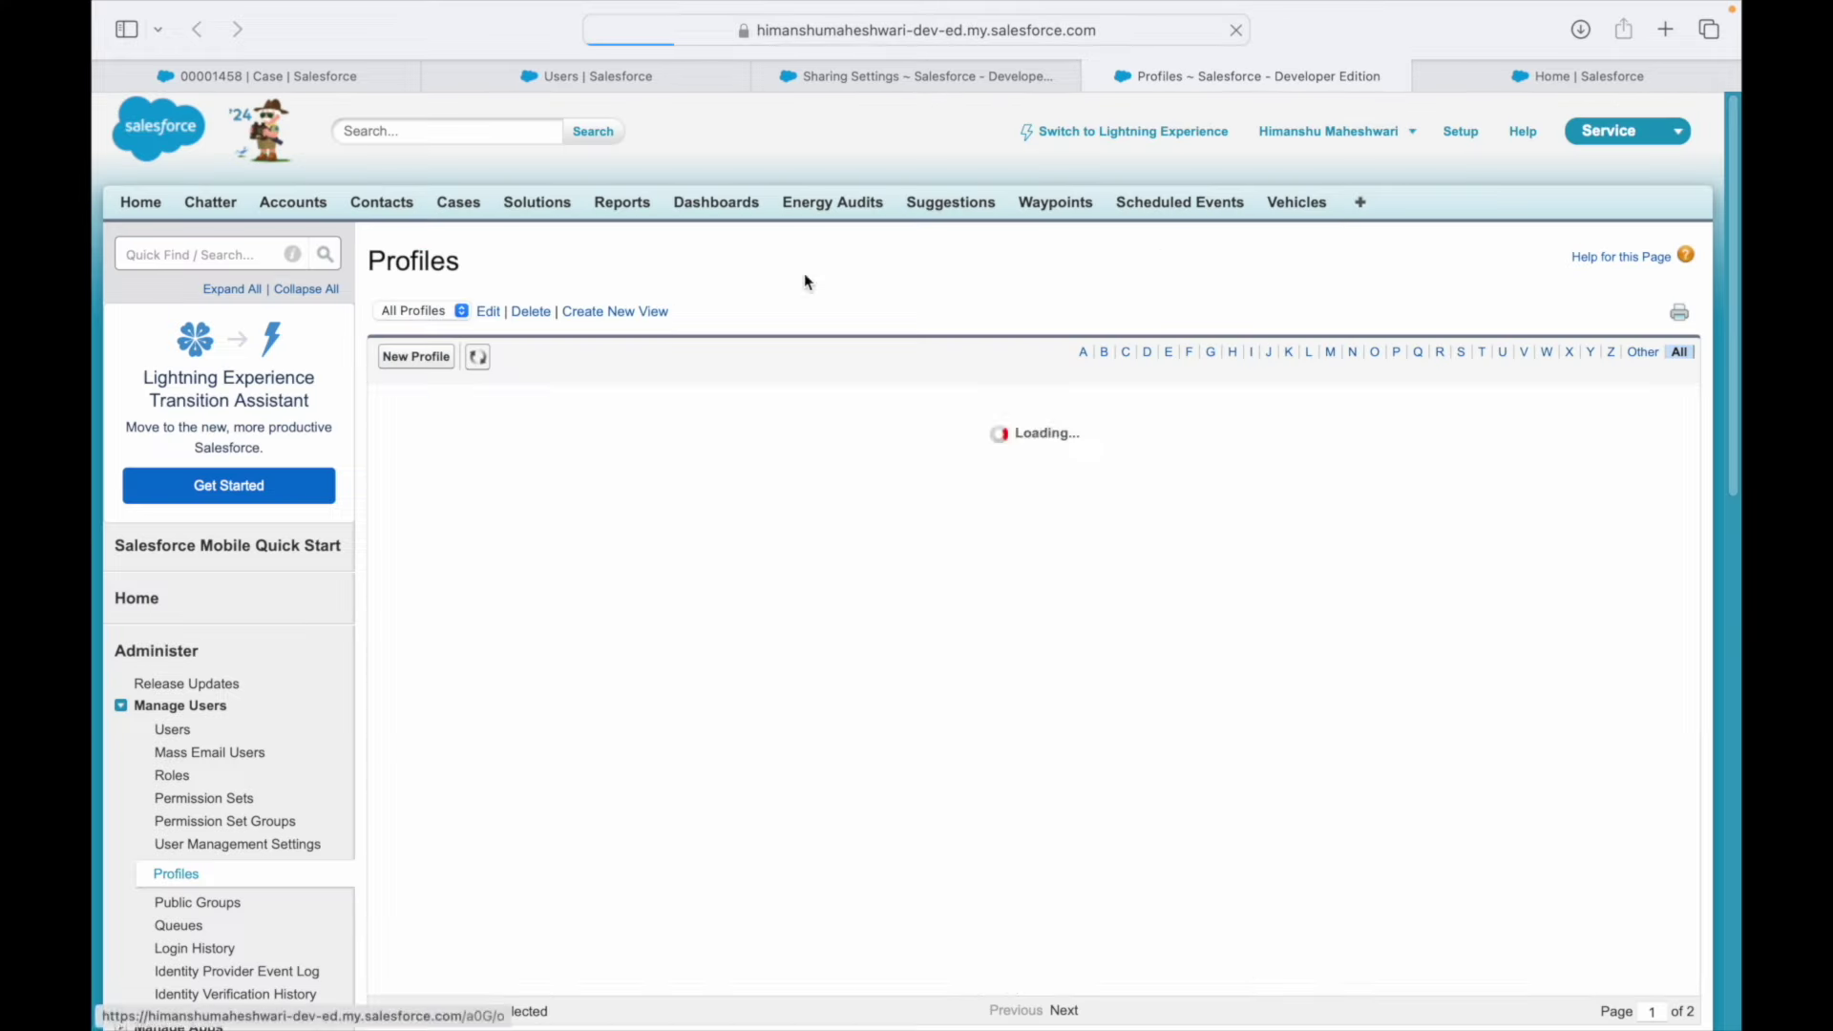
scroll(573, 764, "down", 5)
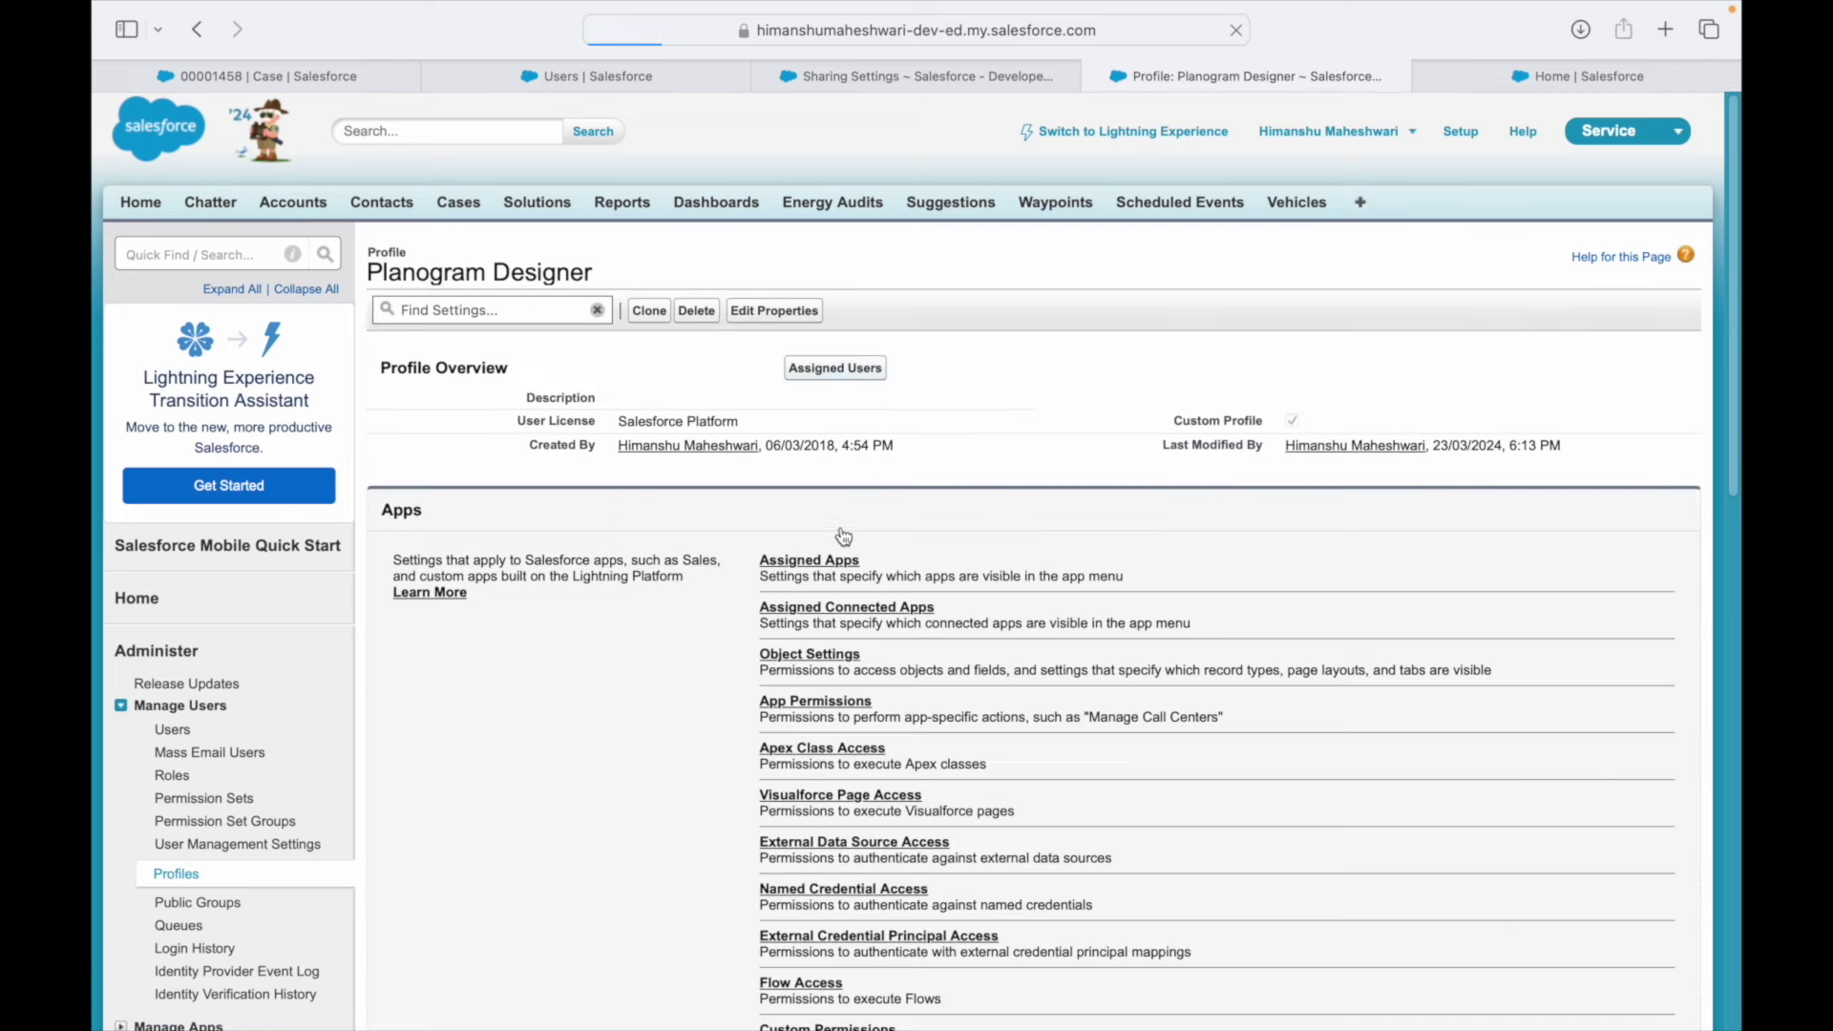
left_click(856, 538)
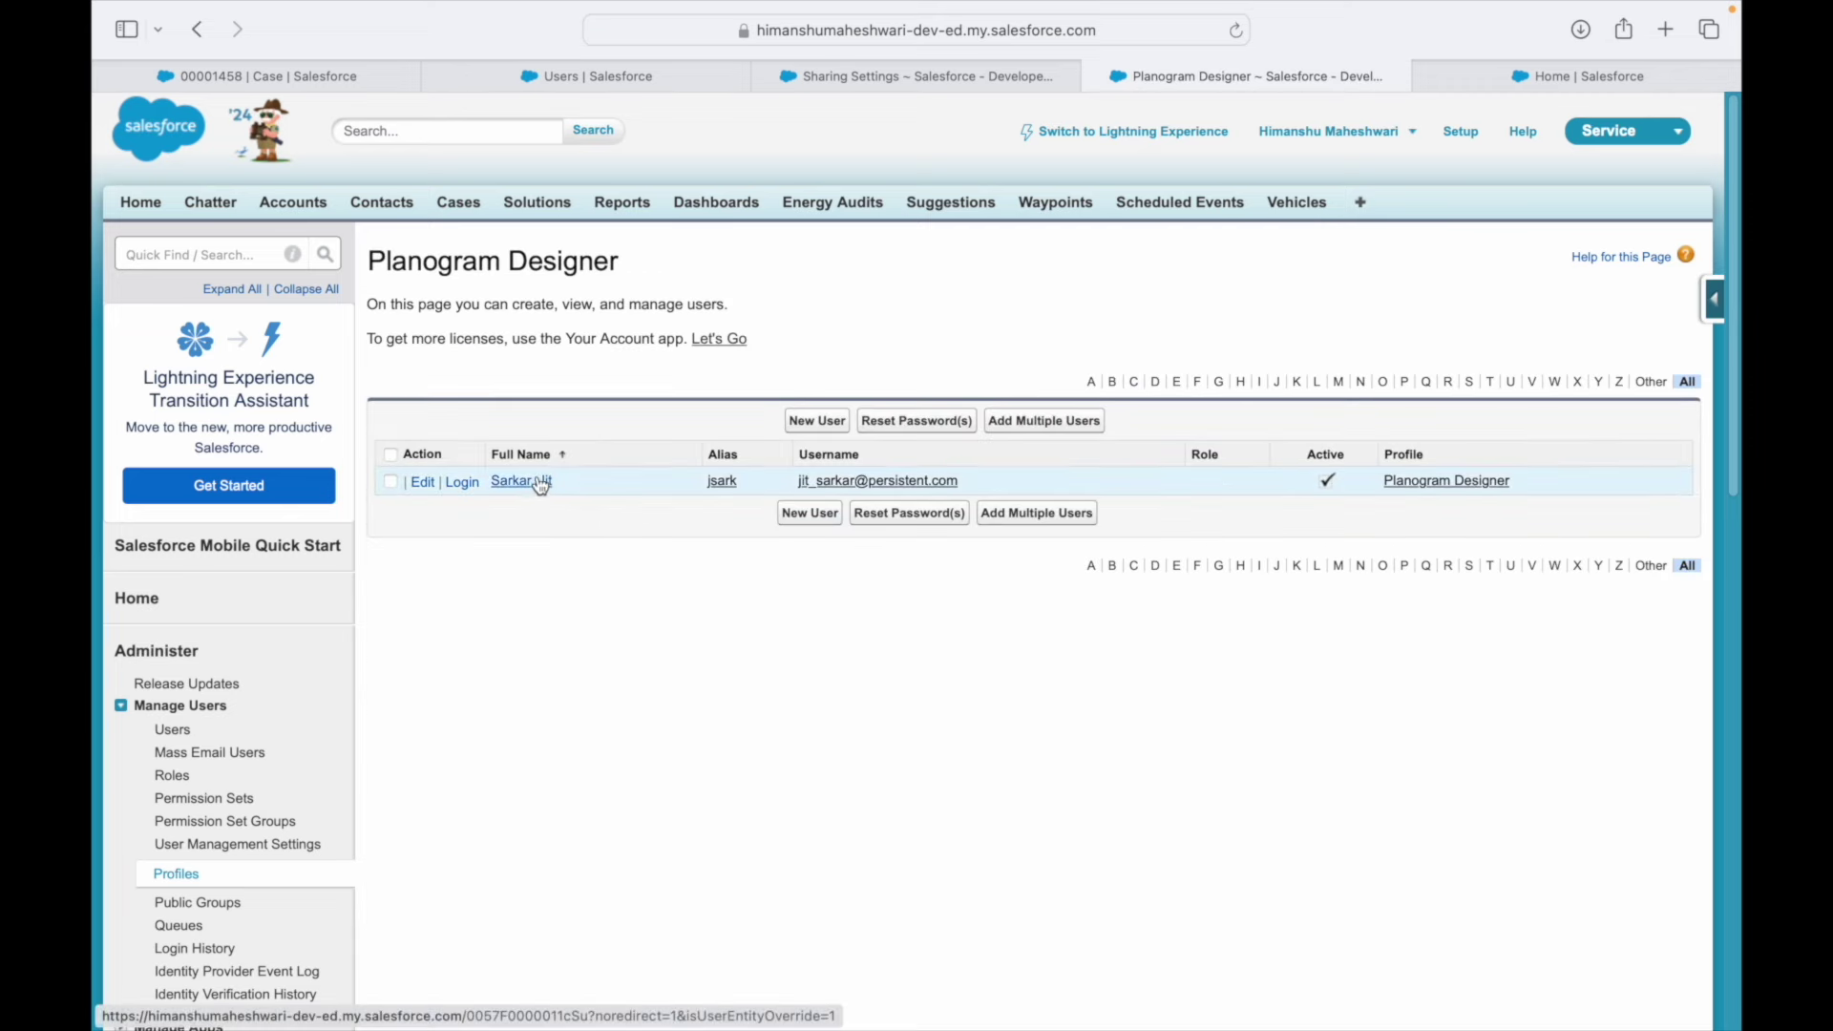
left_click(1433, 488)
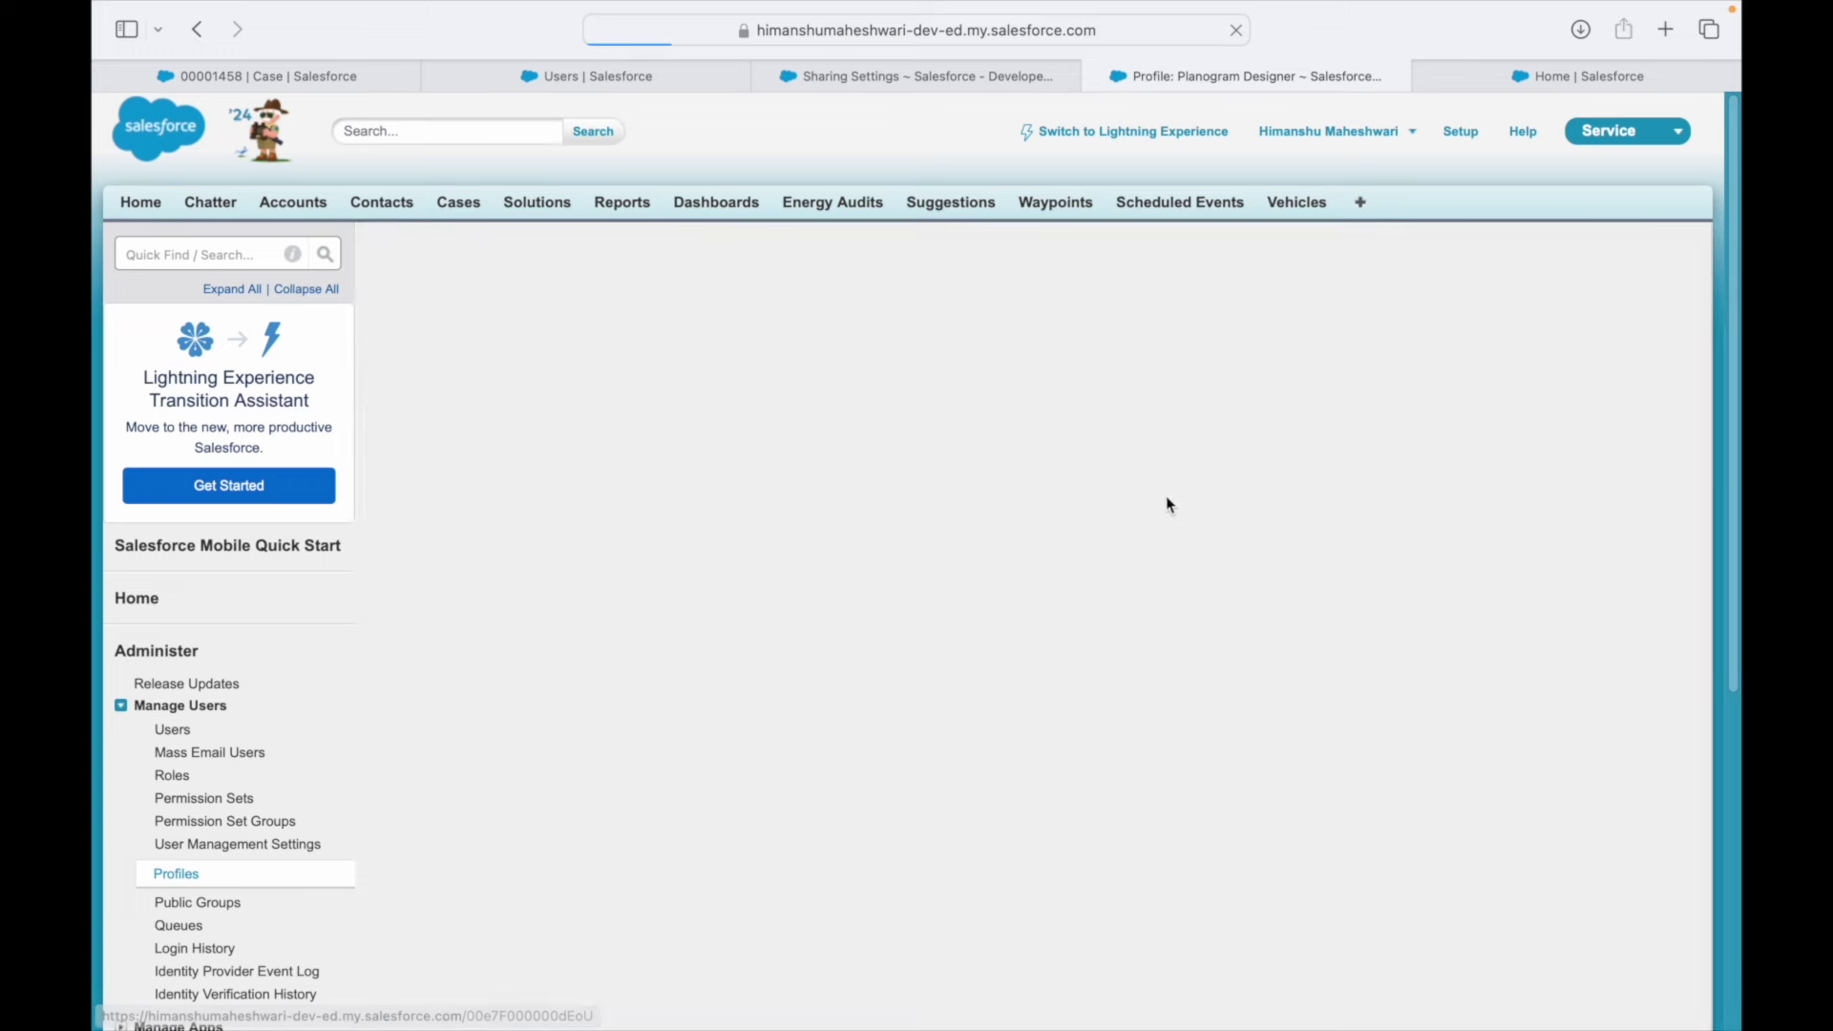
- Open Planogram Designer's Object Settings and look up the Case object's permissions
left_click(802, 659)
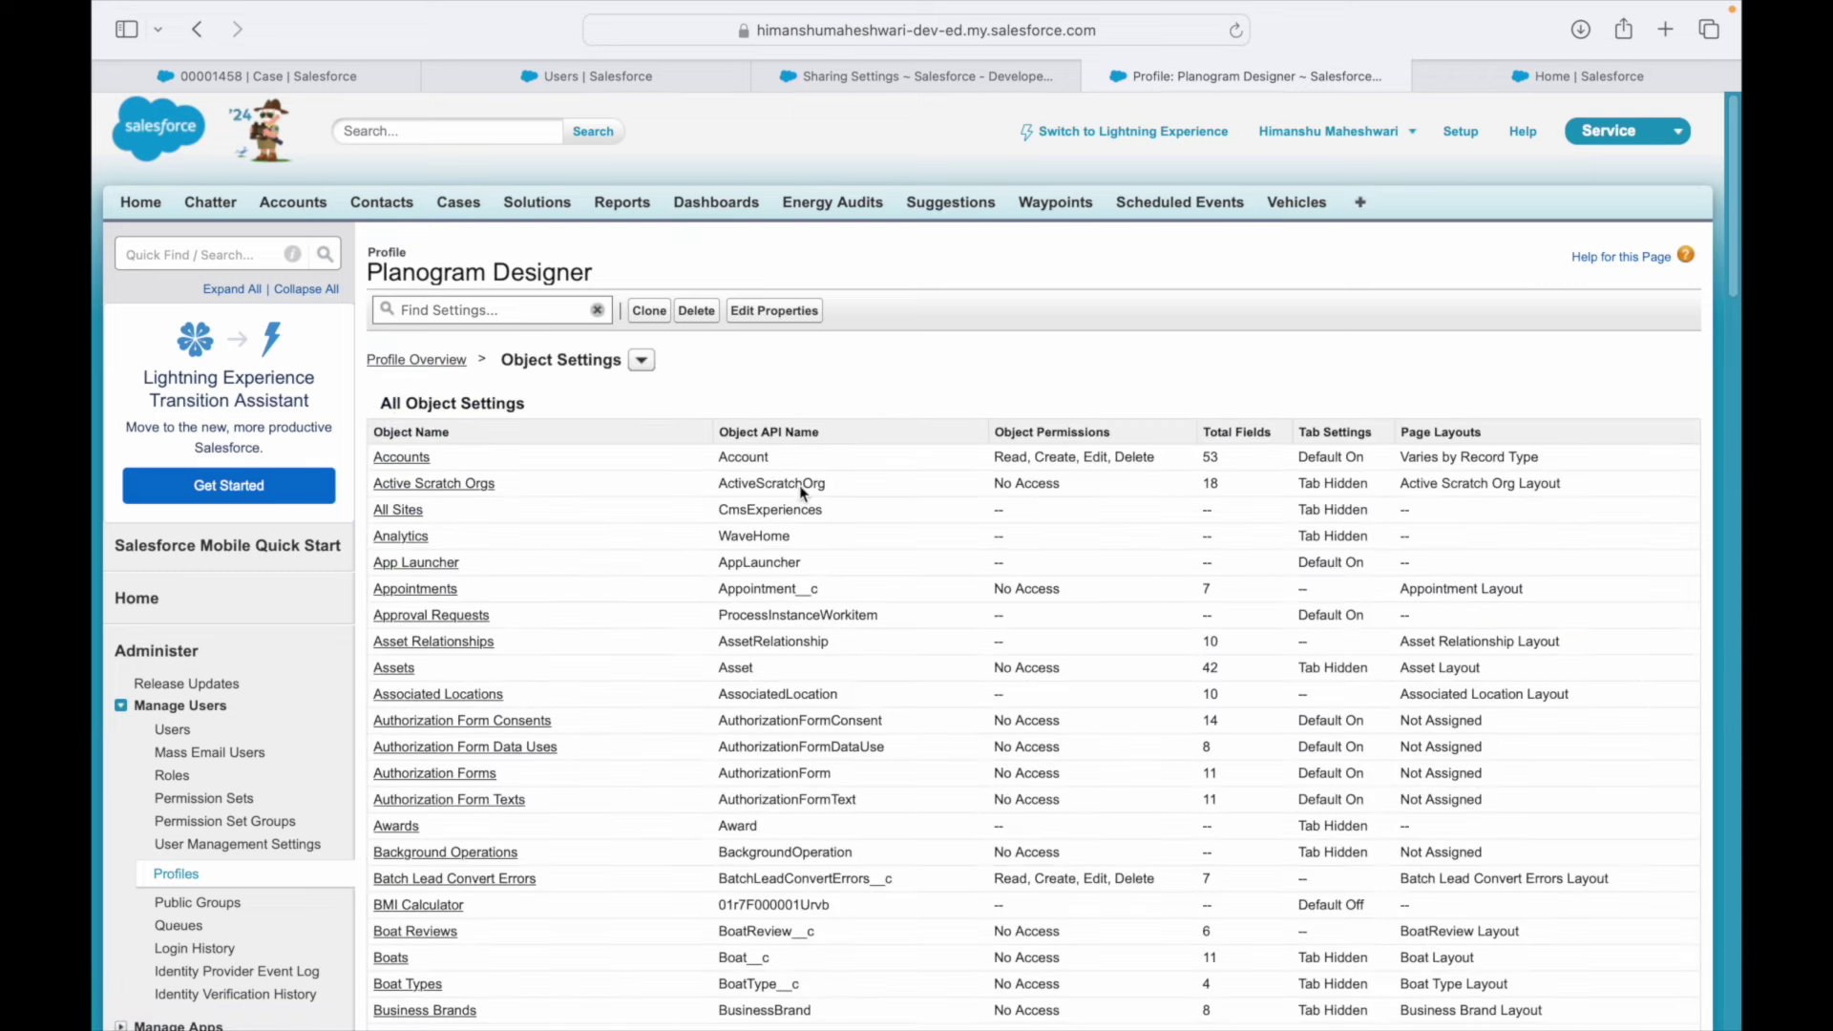
scroll(678, 761, "down", 5)
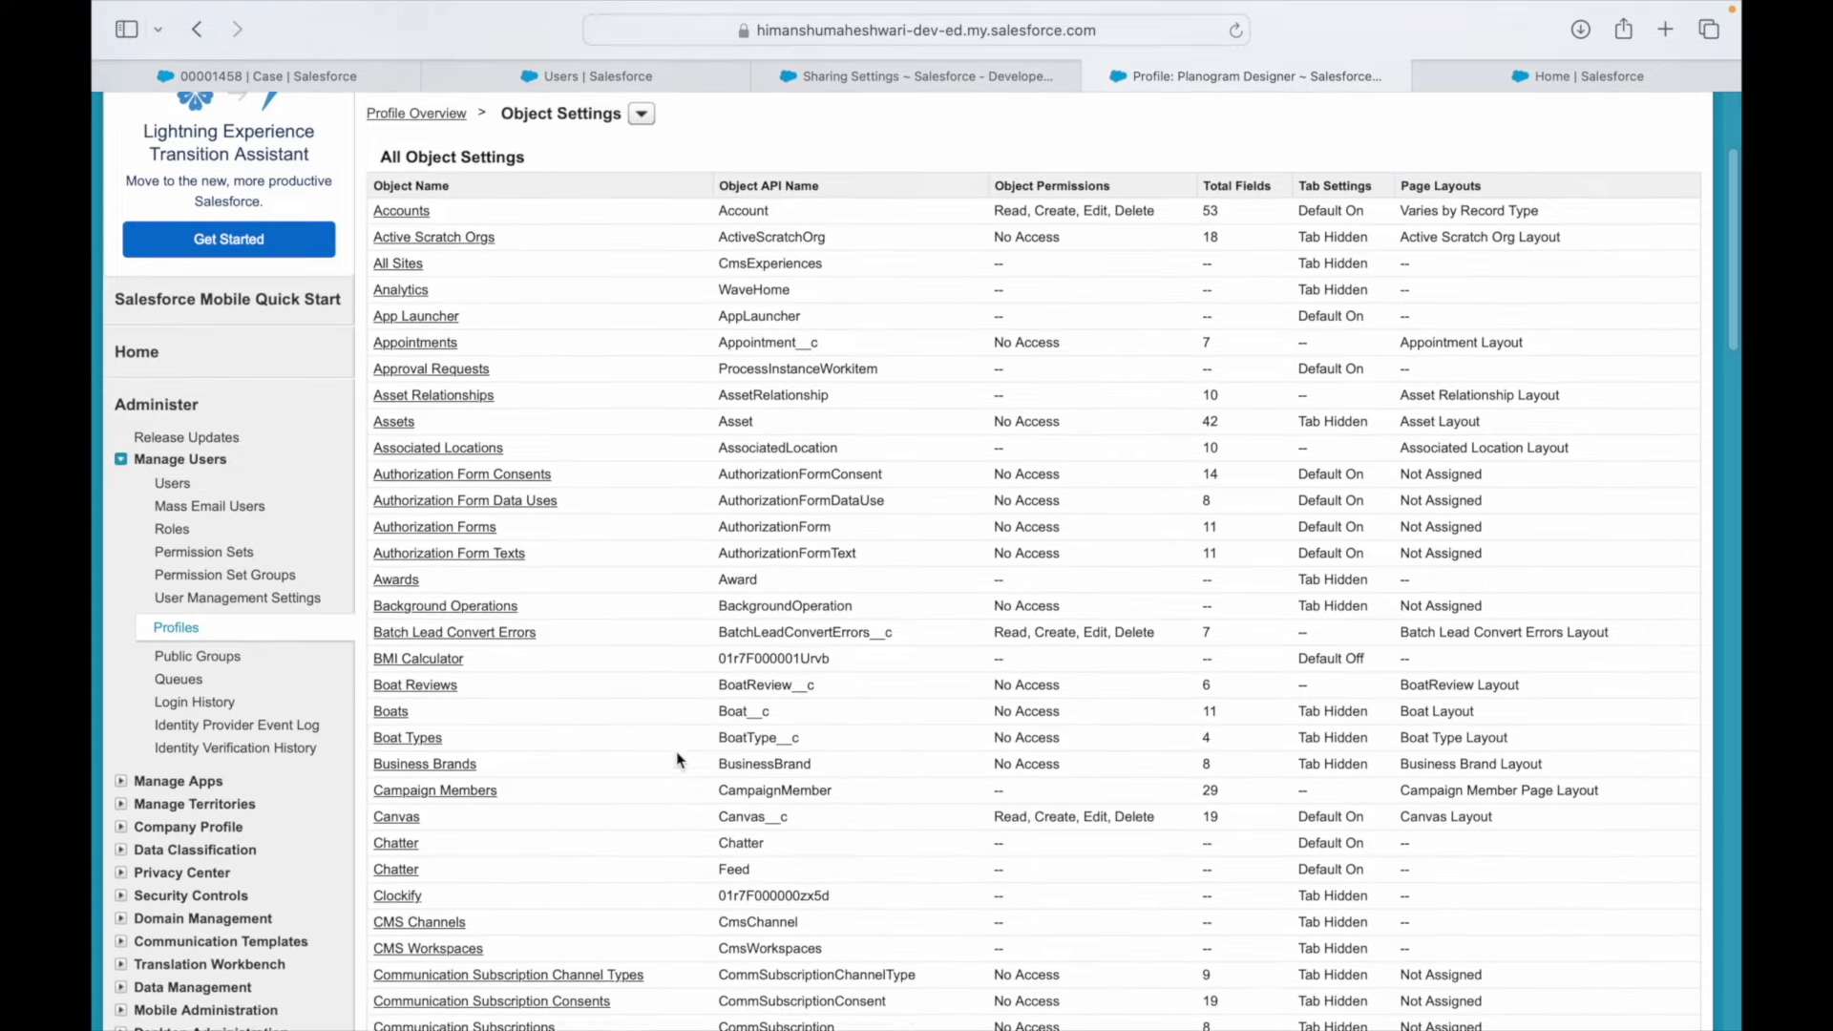
key("super+f")
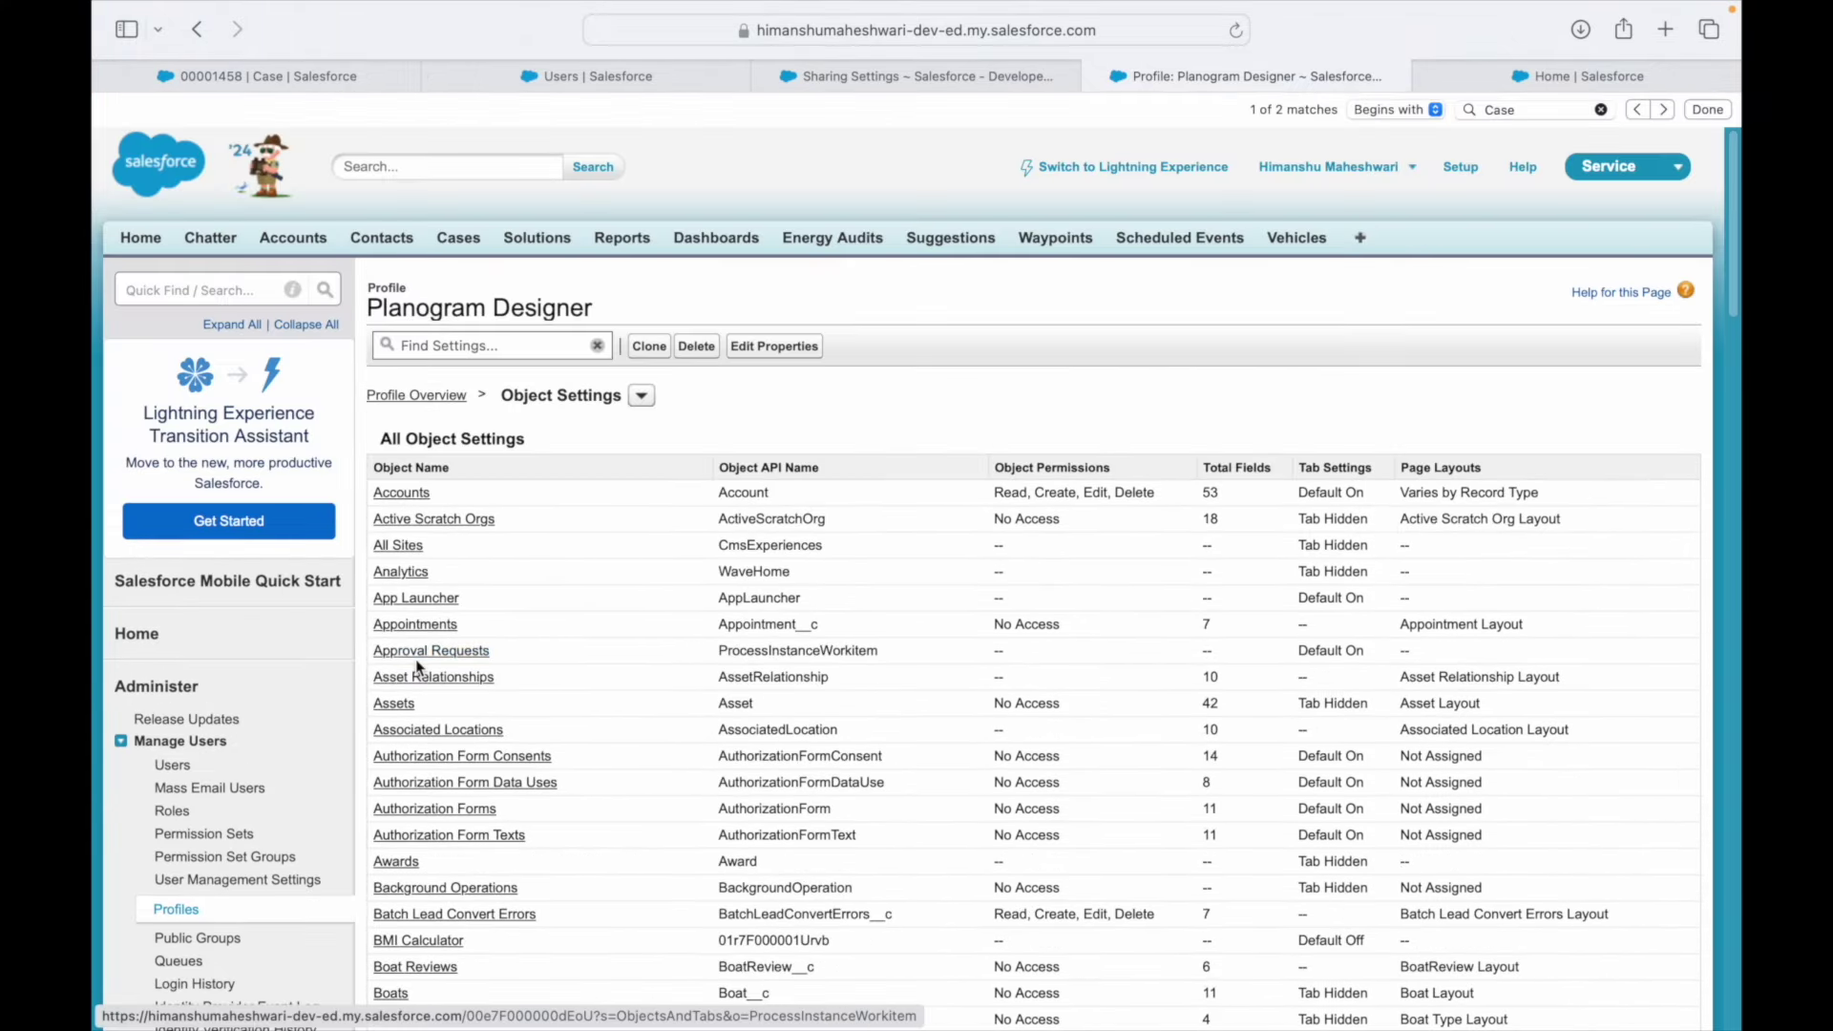
scroll(478, 742, "down", 2)
scroll(479, 750, "down", 1)
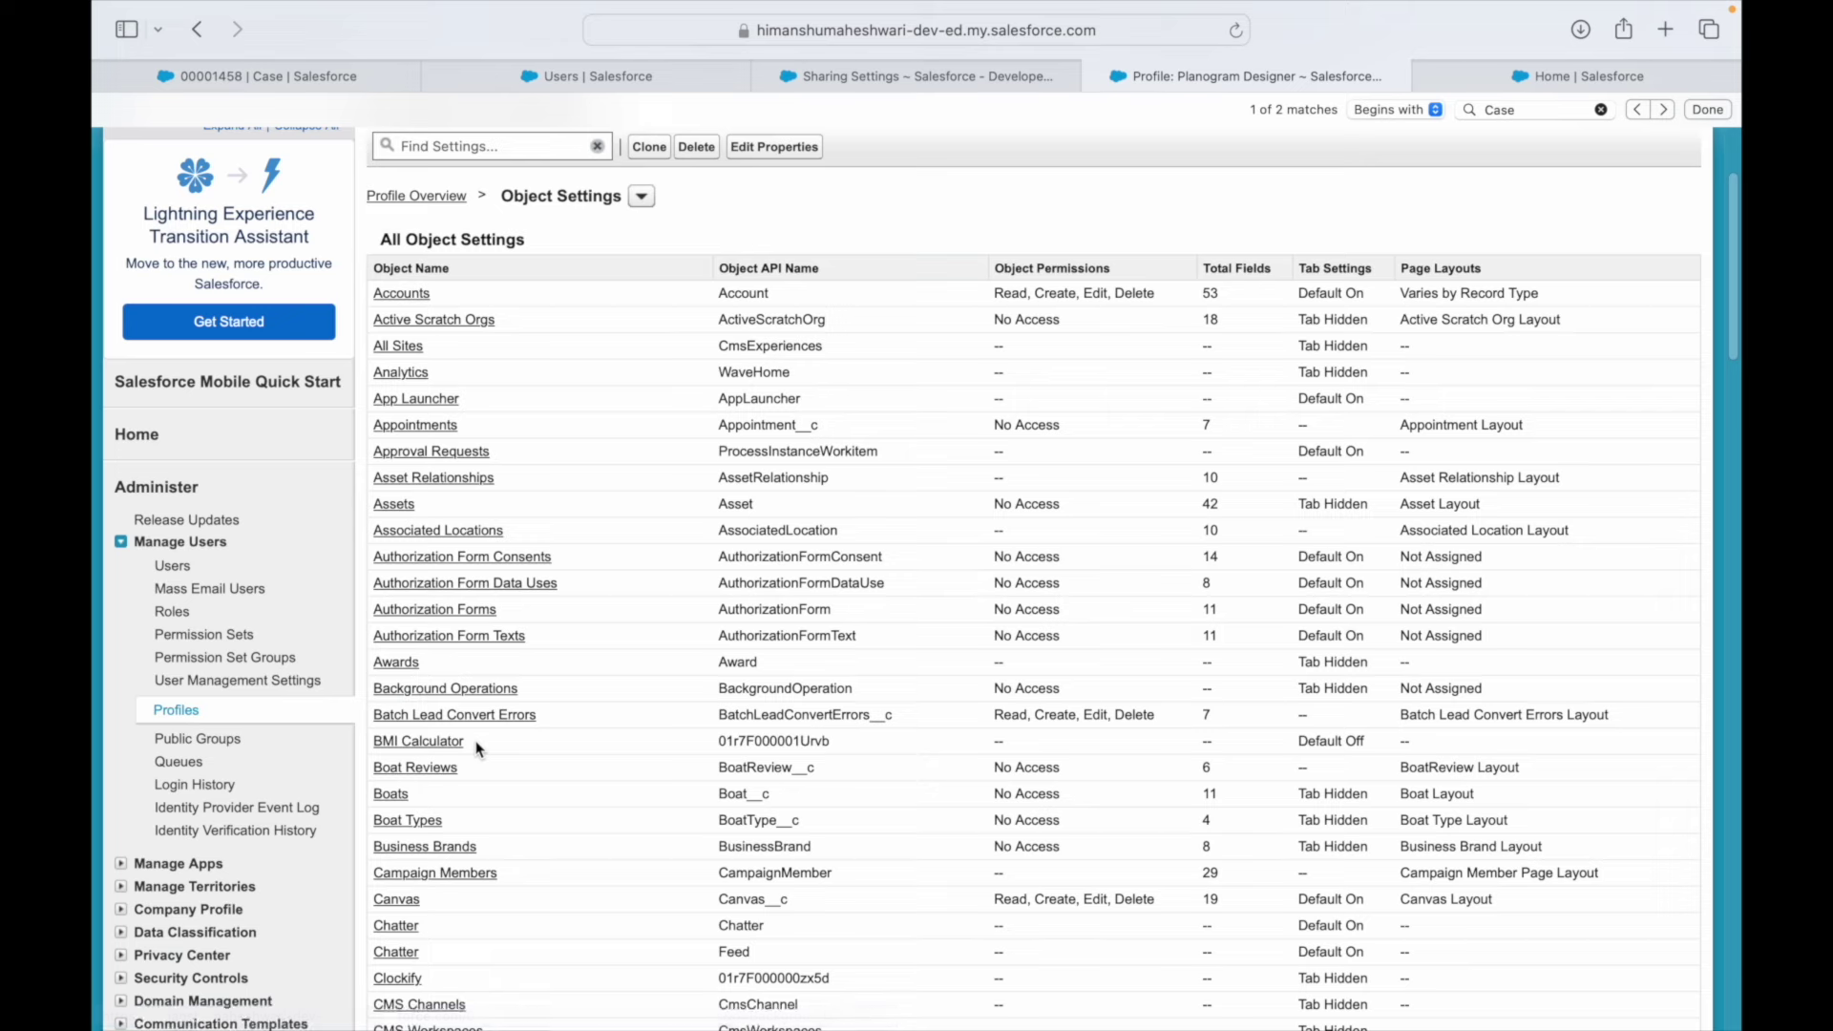
scroll(473, 739, "up", 3)
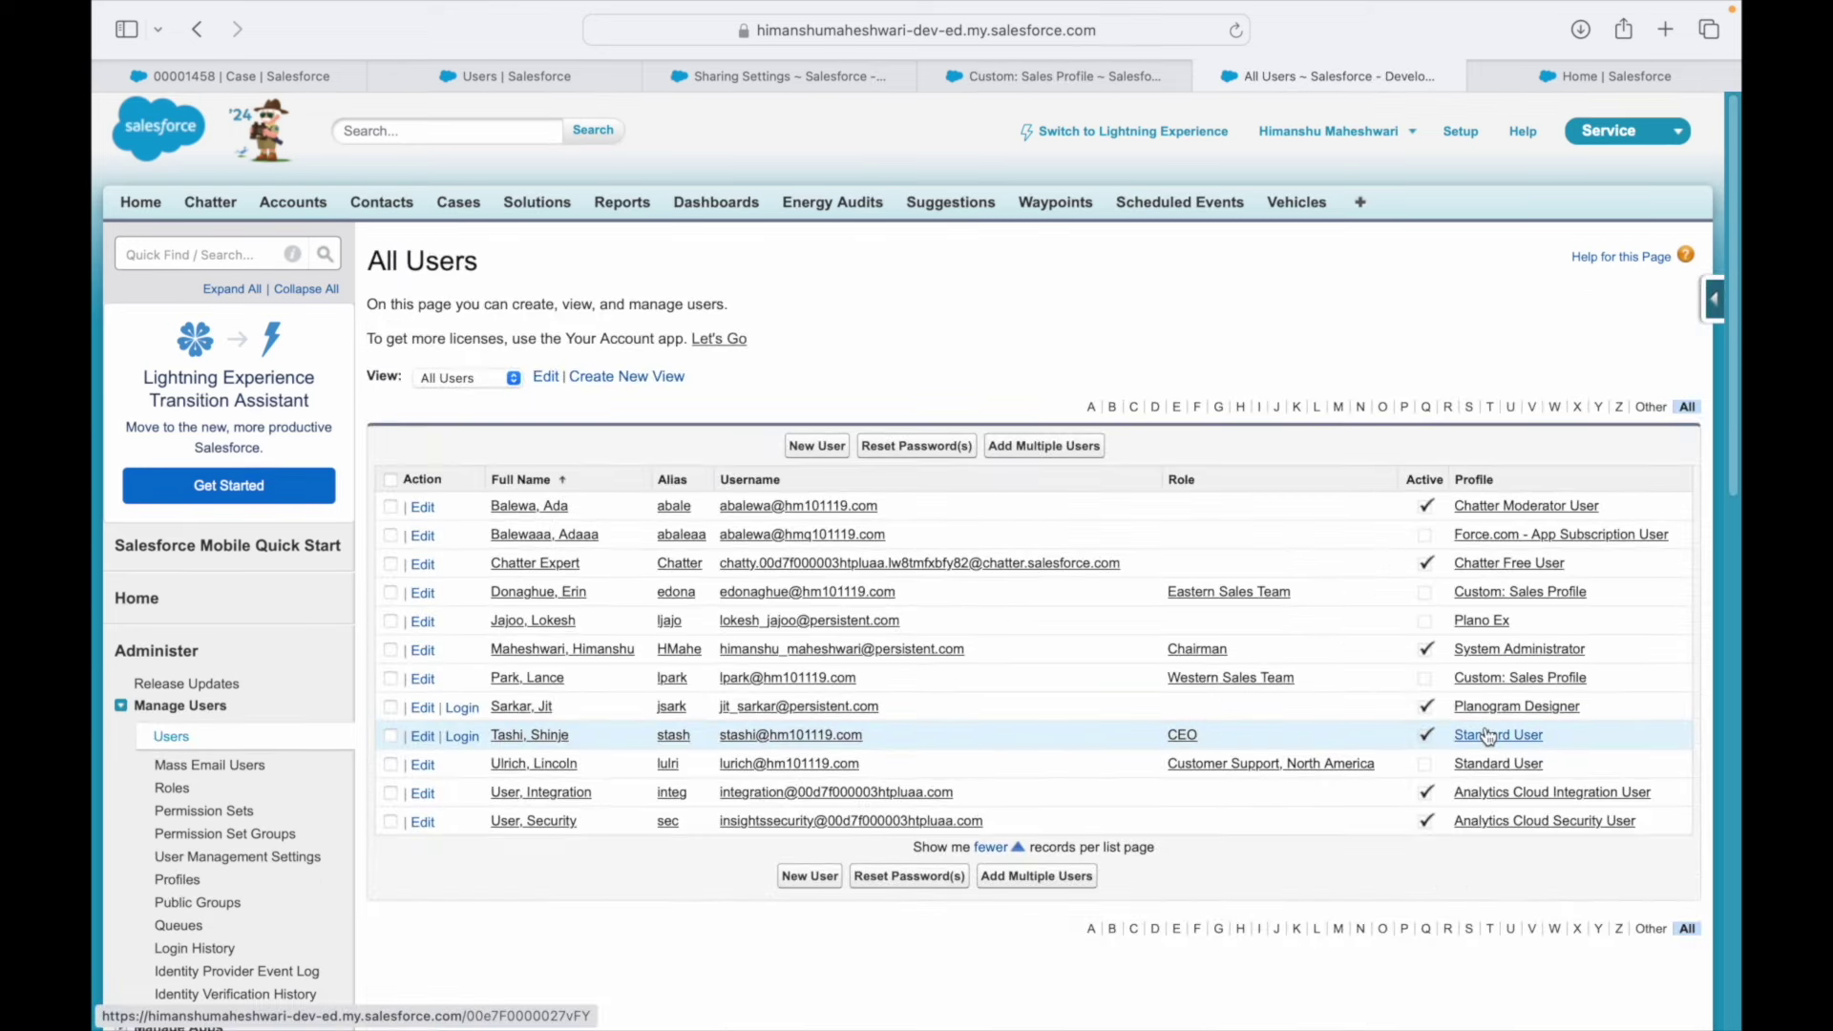
- Check that the CEO user's profile is Standard User, cancelling the edit without saving
left_click(421, 737, "super")
left_click(1321, 82)
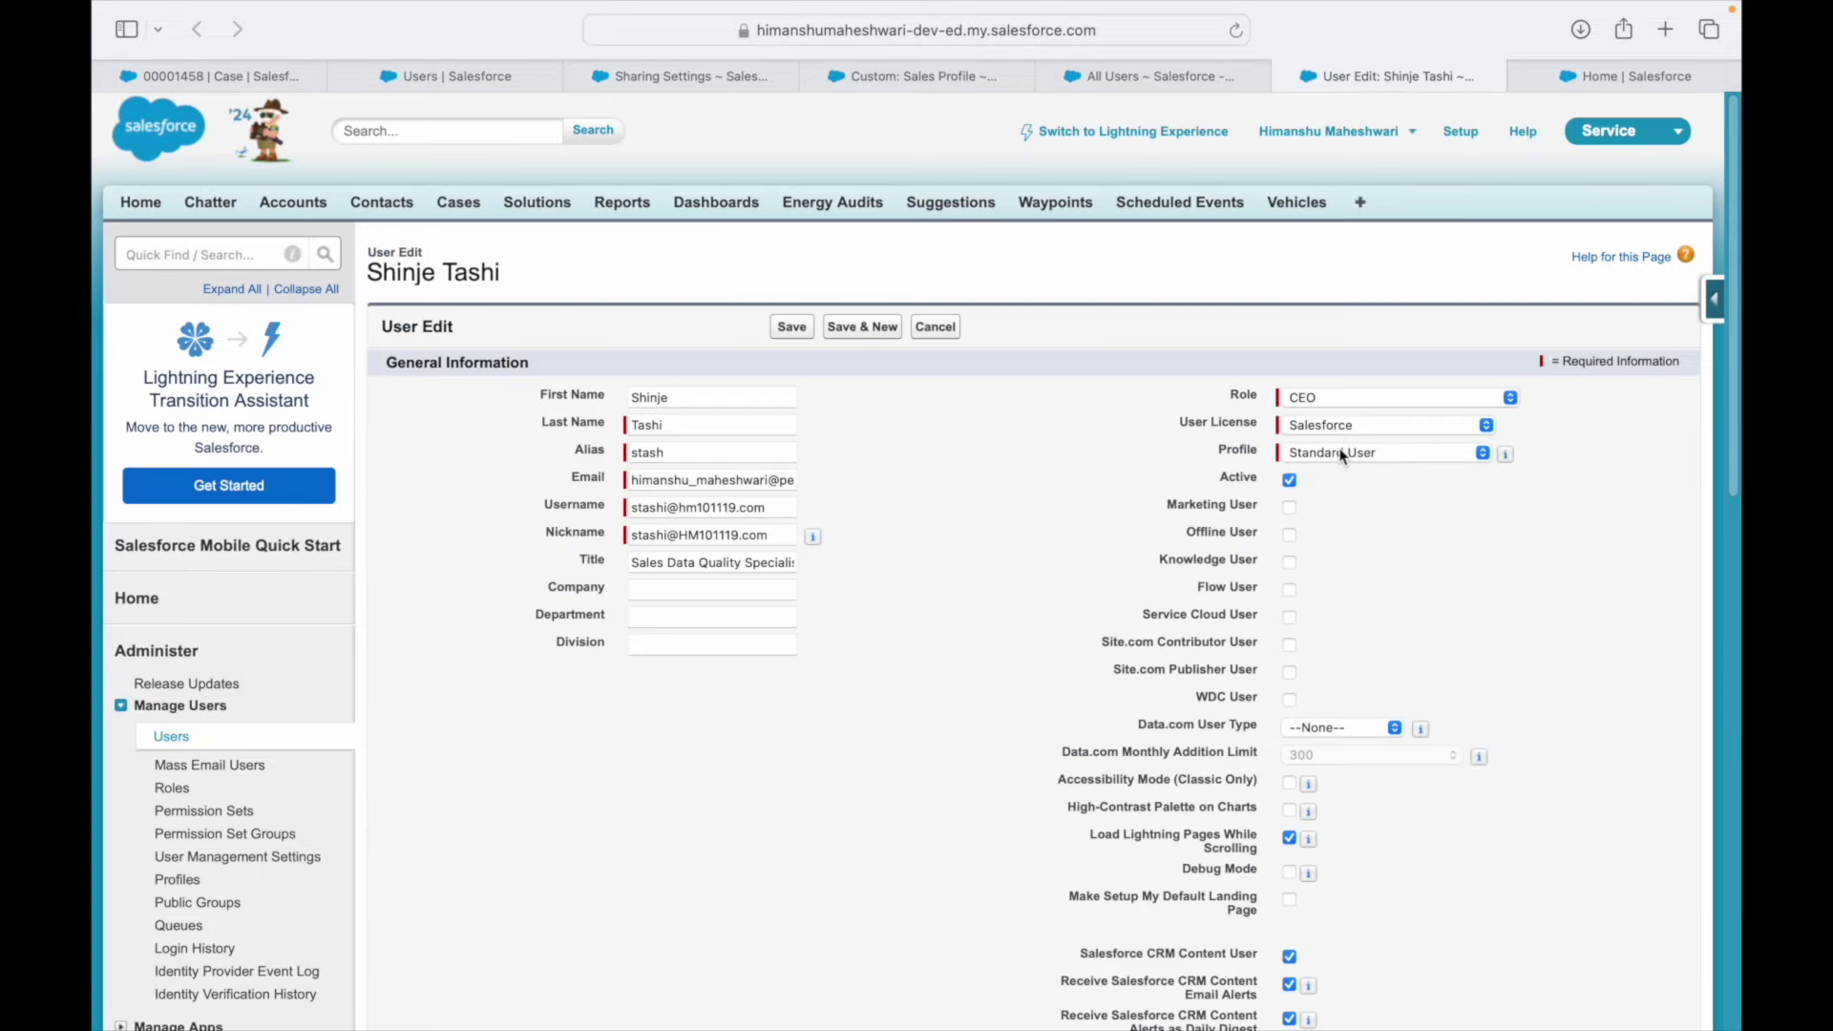
left_click(1337, 450)
left_click(1336, 451)
left_click(1335, 449)
left_click(1334, 449)
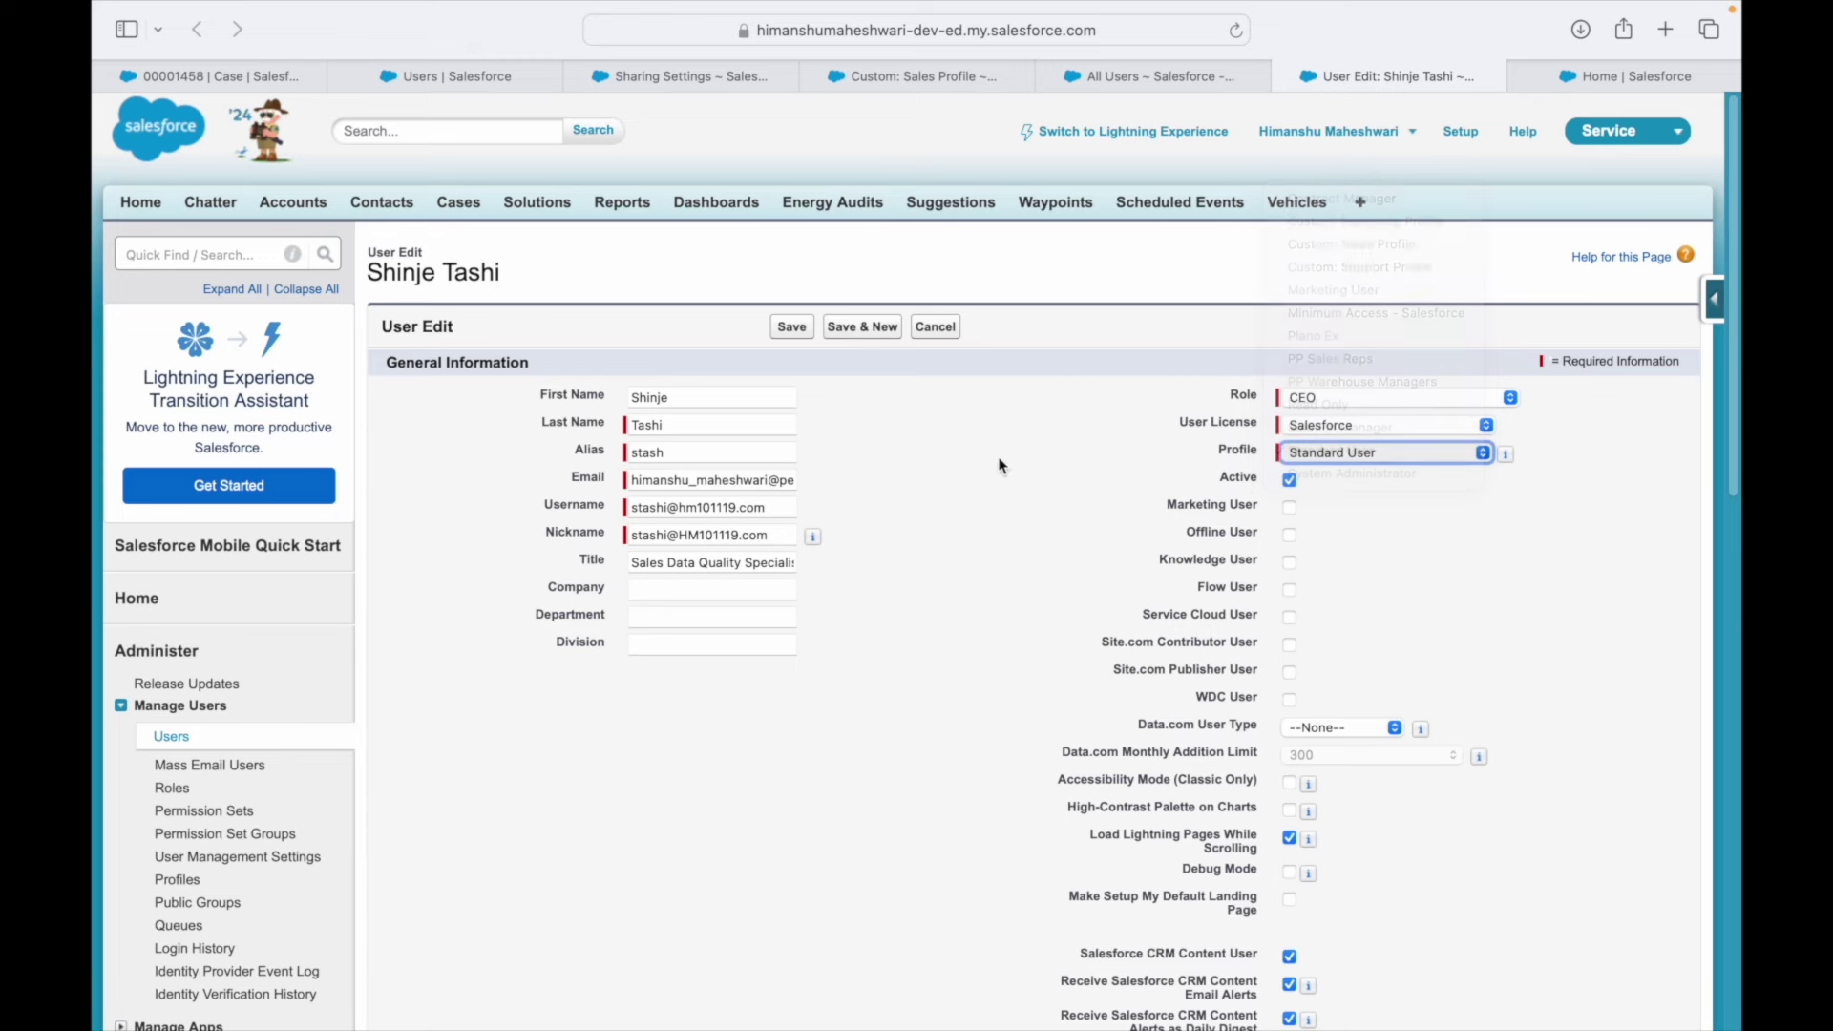
left_click(940, 326)
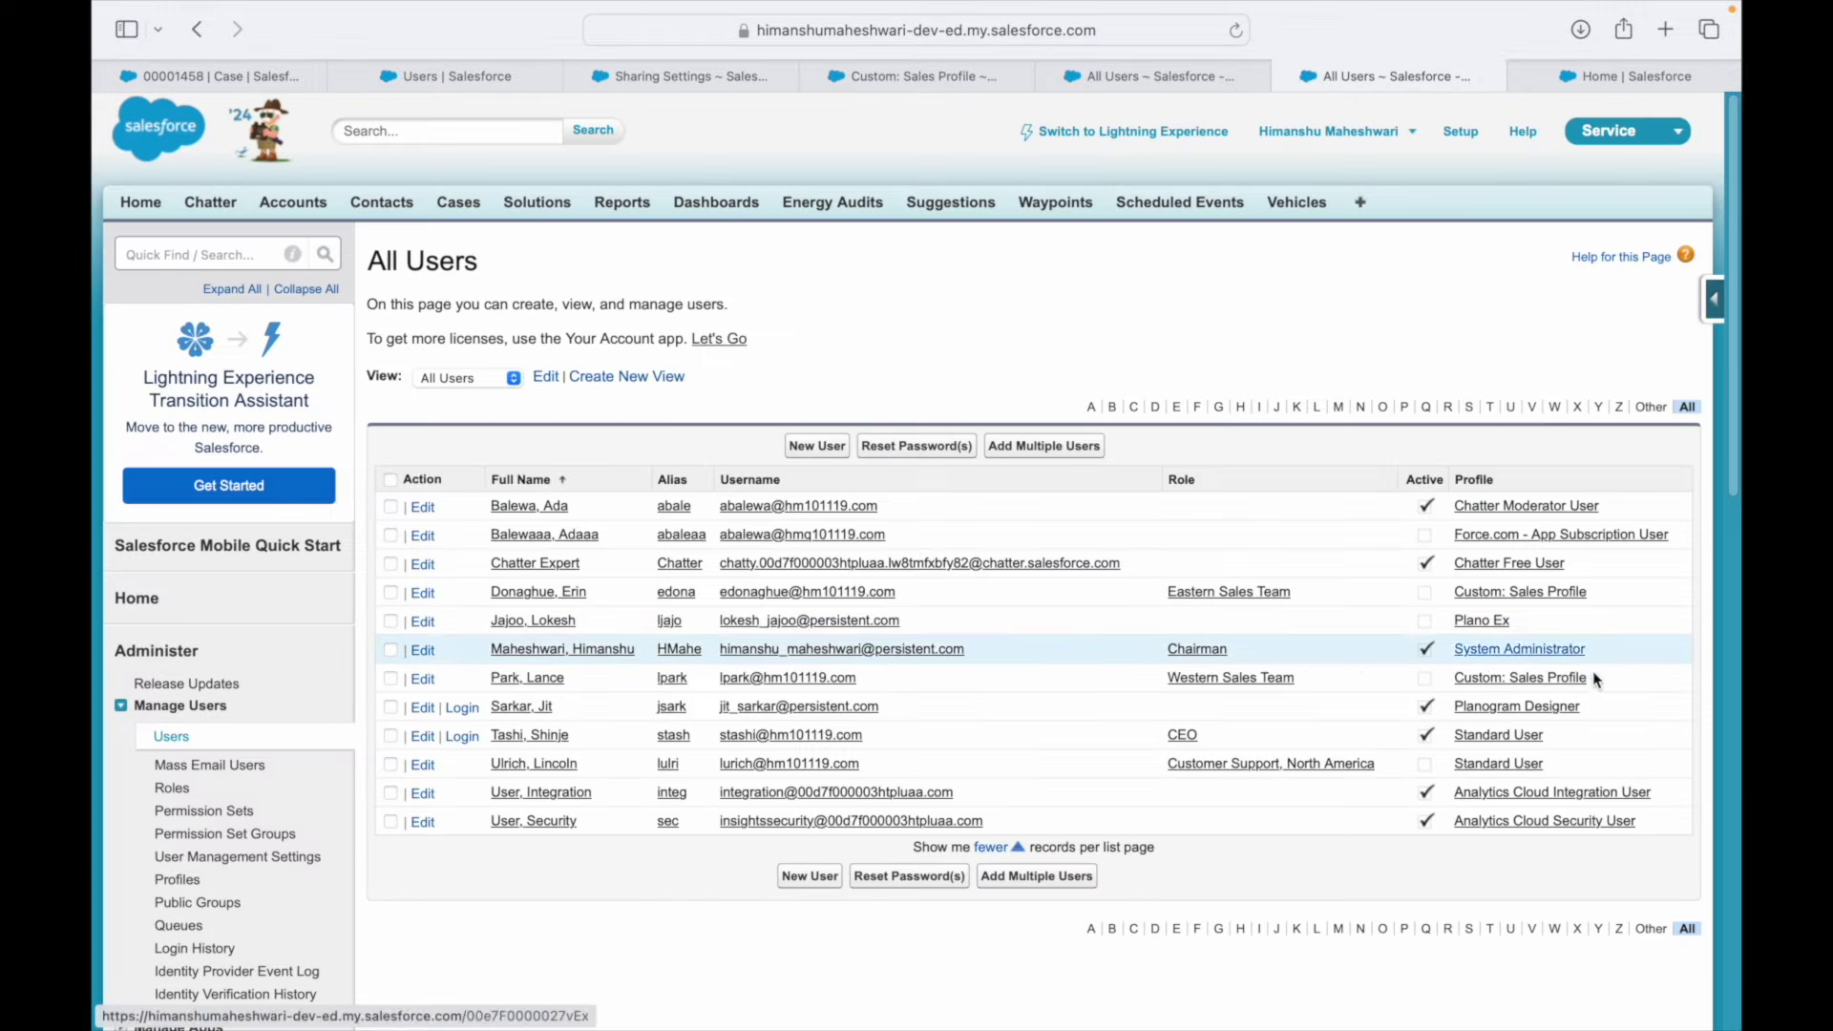
- Confirm the Standard User profile's Object Settings give Cases Read, Create, Edit
left_click(1489, 741, "super")
left_click(1384, 77)
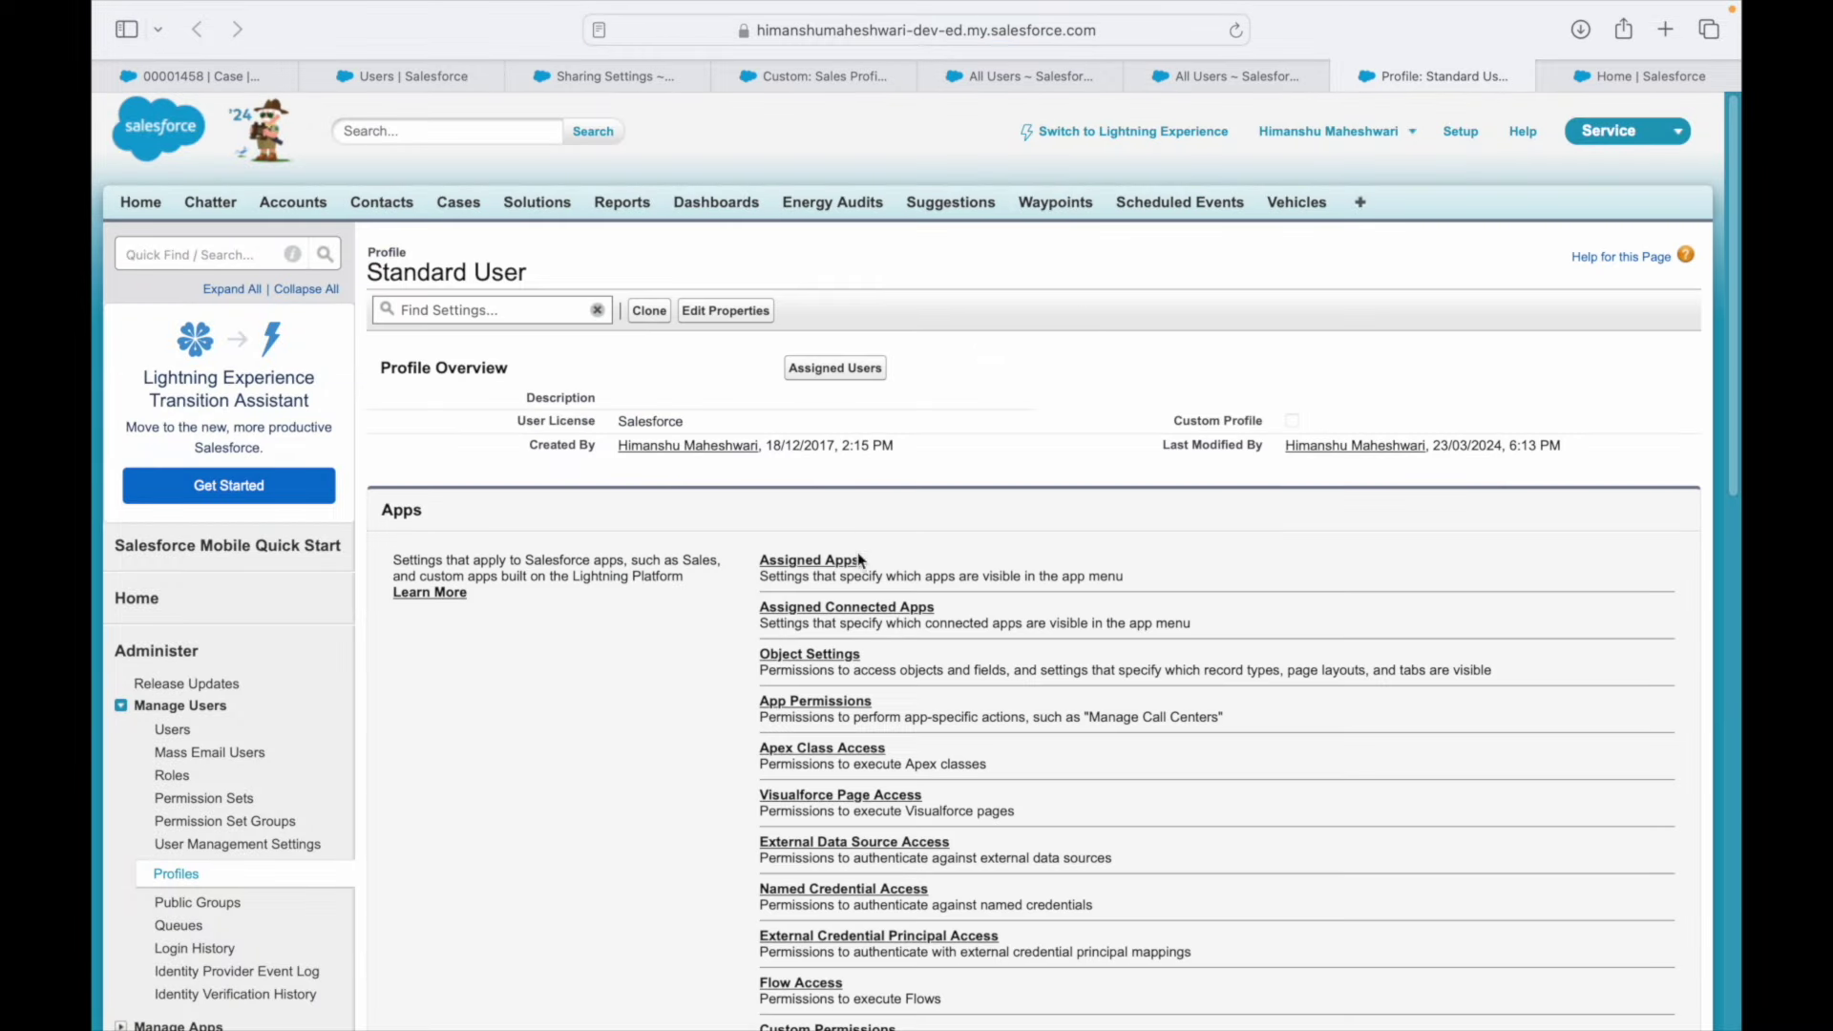
left_click(810, 656)
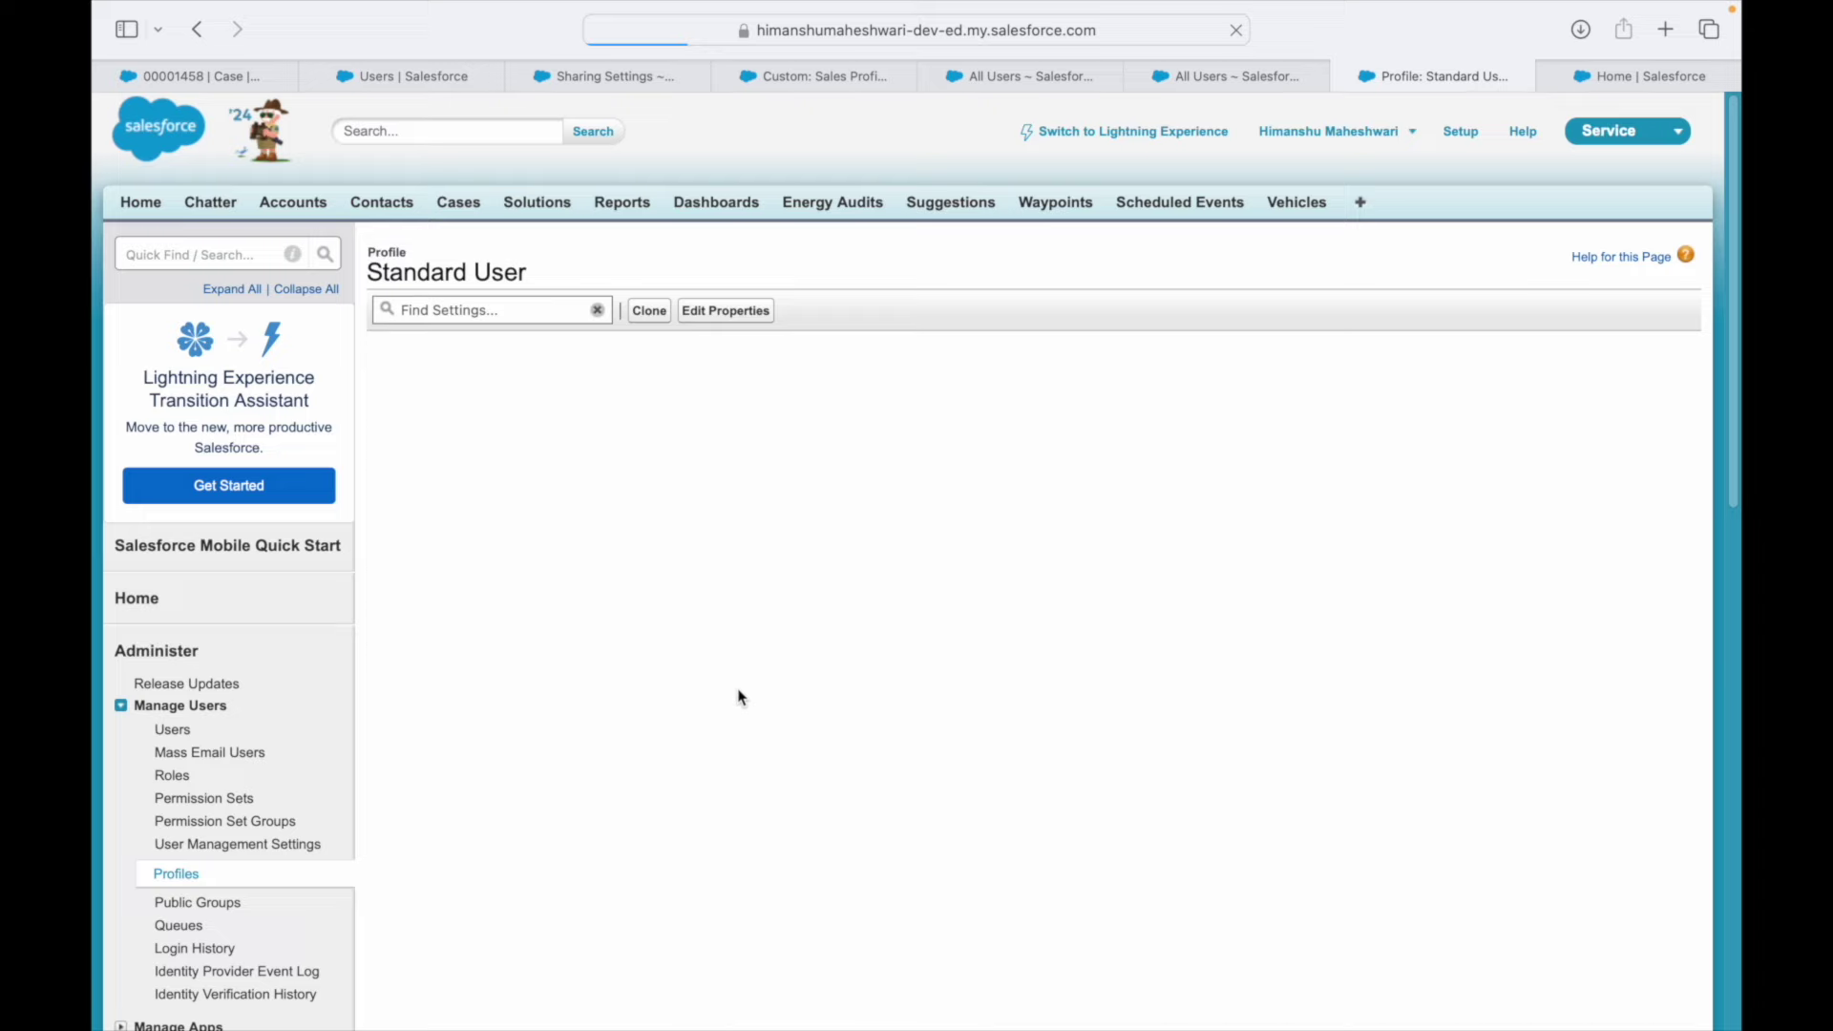
scroll(611, 754, "down", 6)
scroll(587, 758, "down", 1)
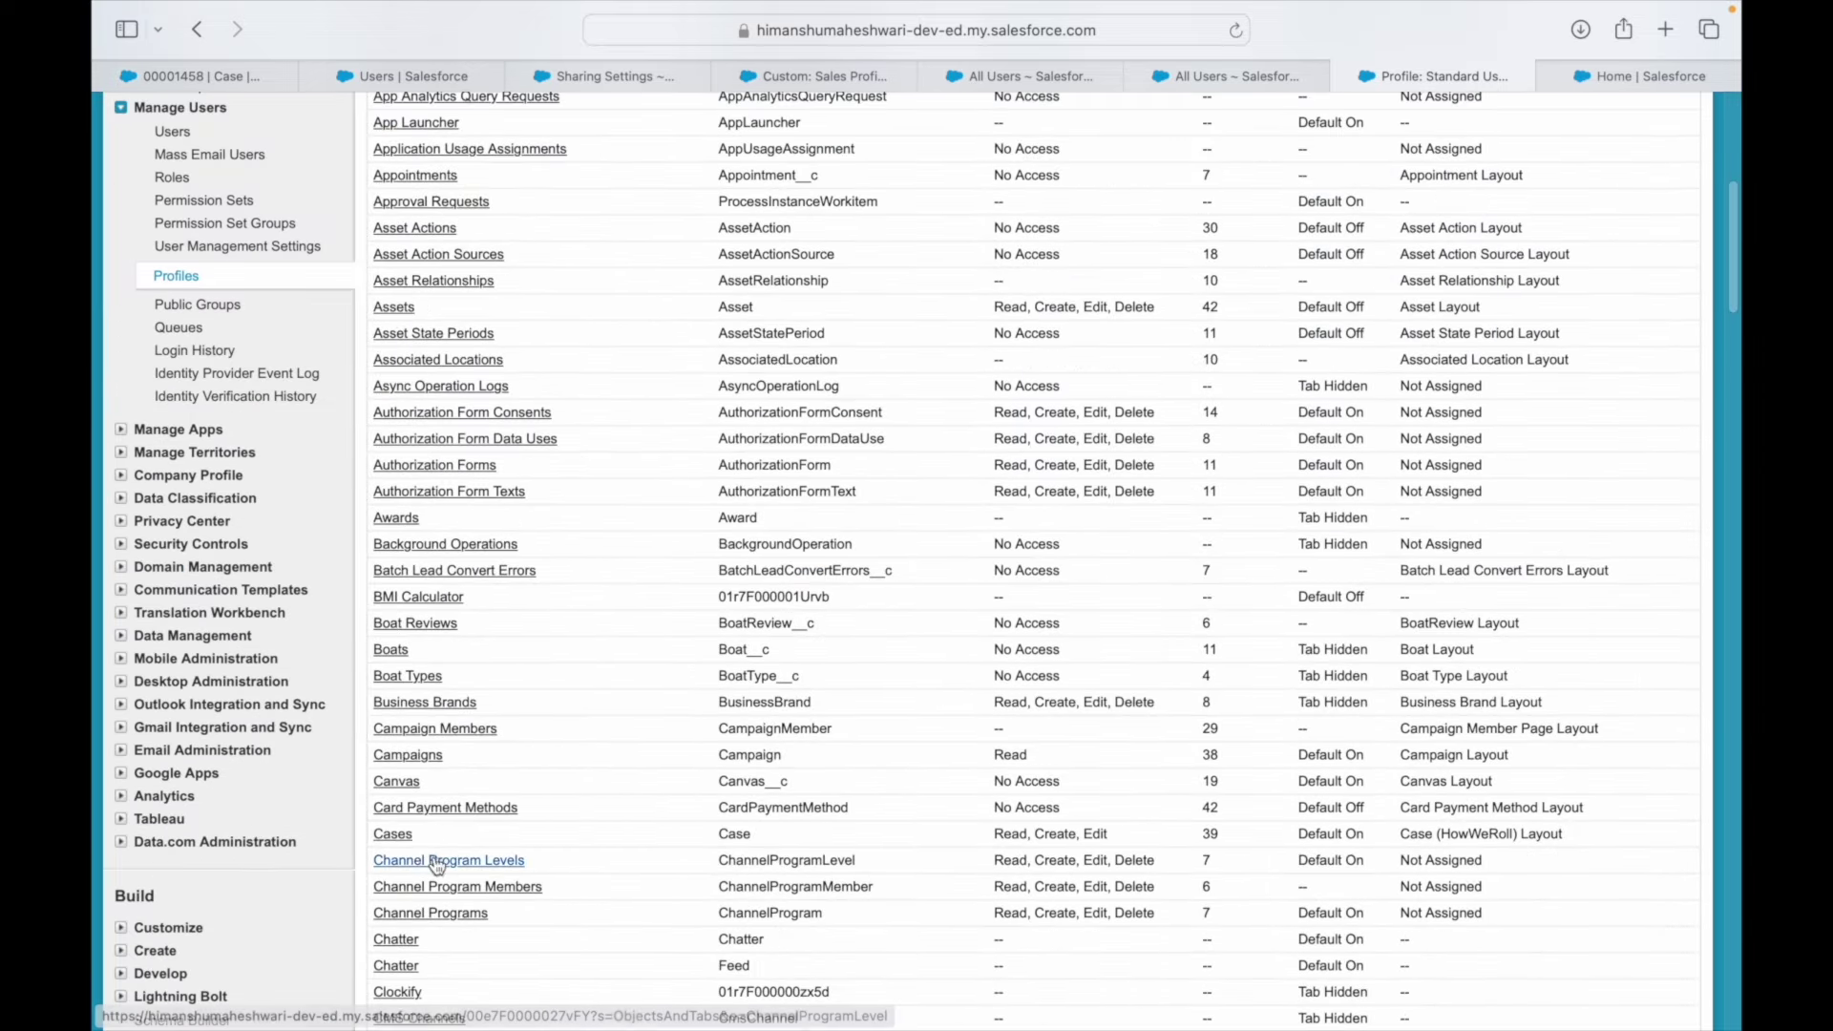
left_click_drag(992, 844, 1132, 844)
left_click(1129, 844)
scroll(1123, 844, "up", 7)
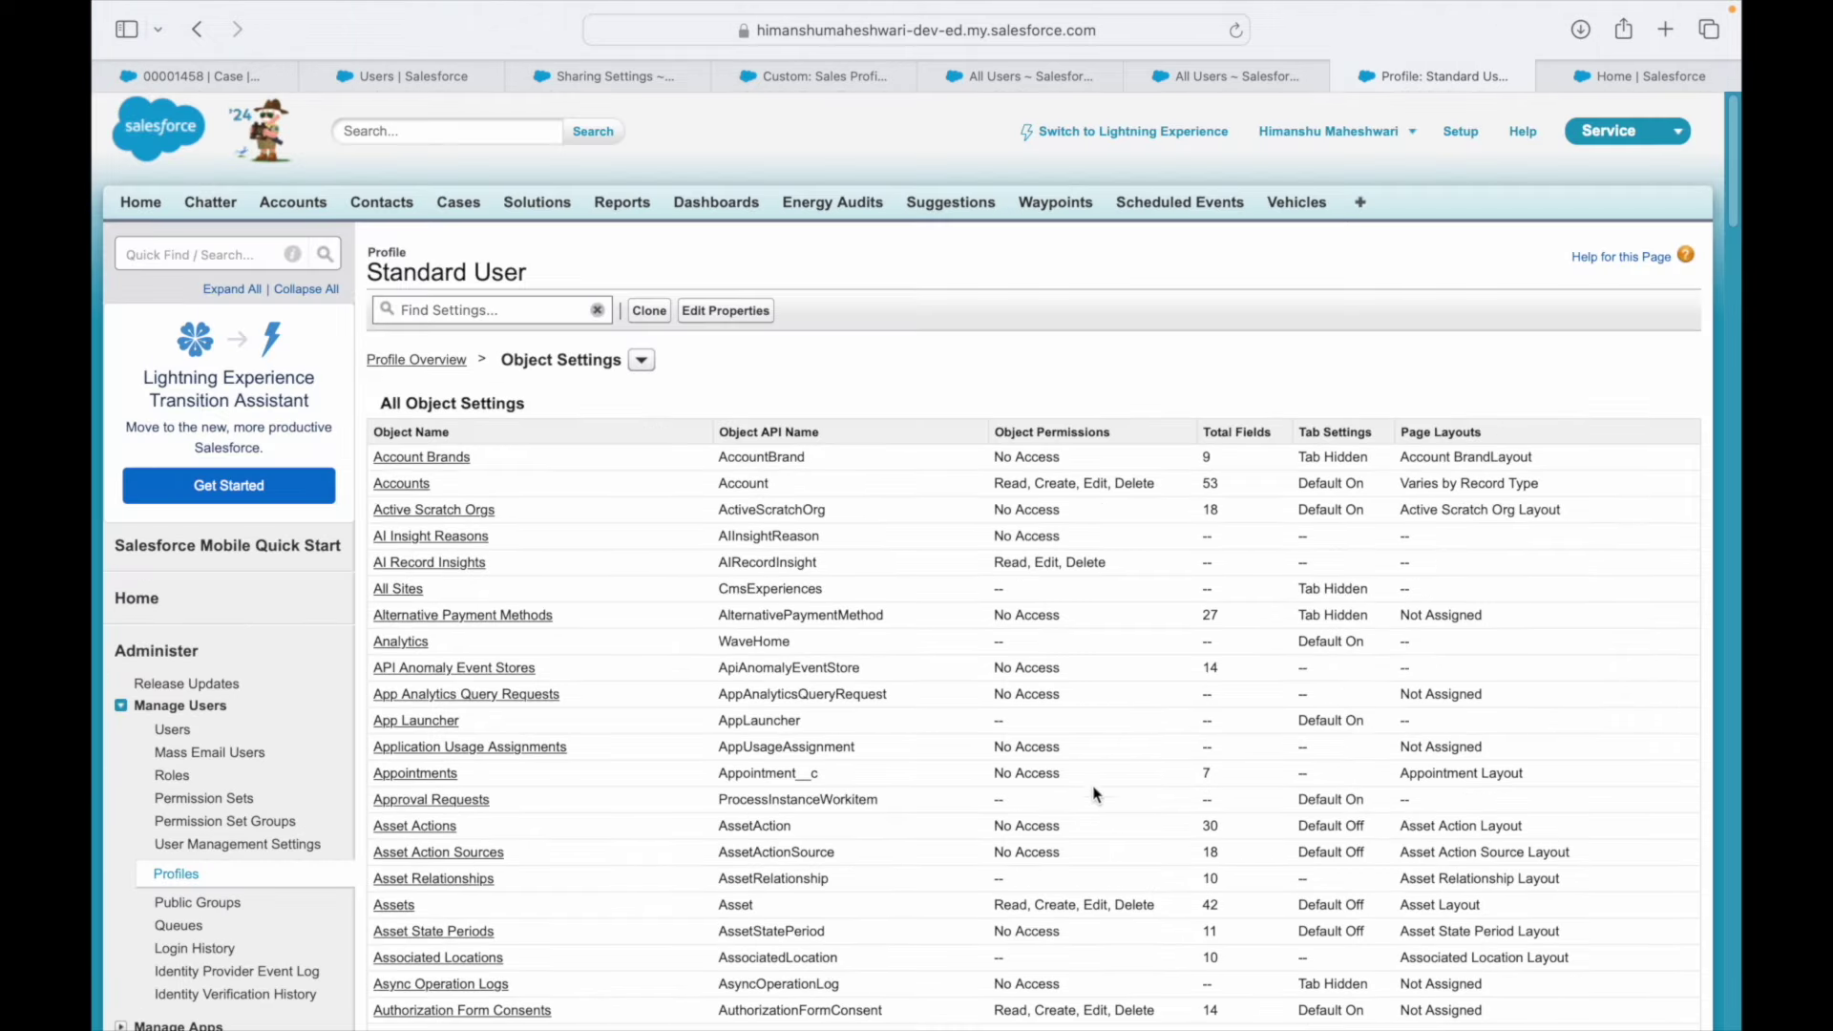
- Search Setup for 'public grou' and open Public Groups in a new tab
left_click(225, 255)
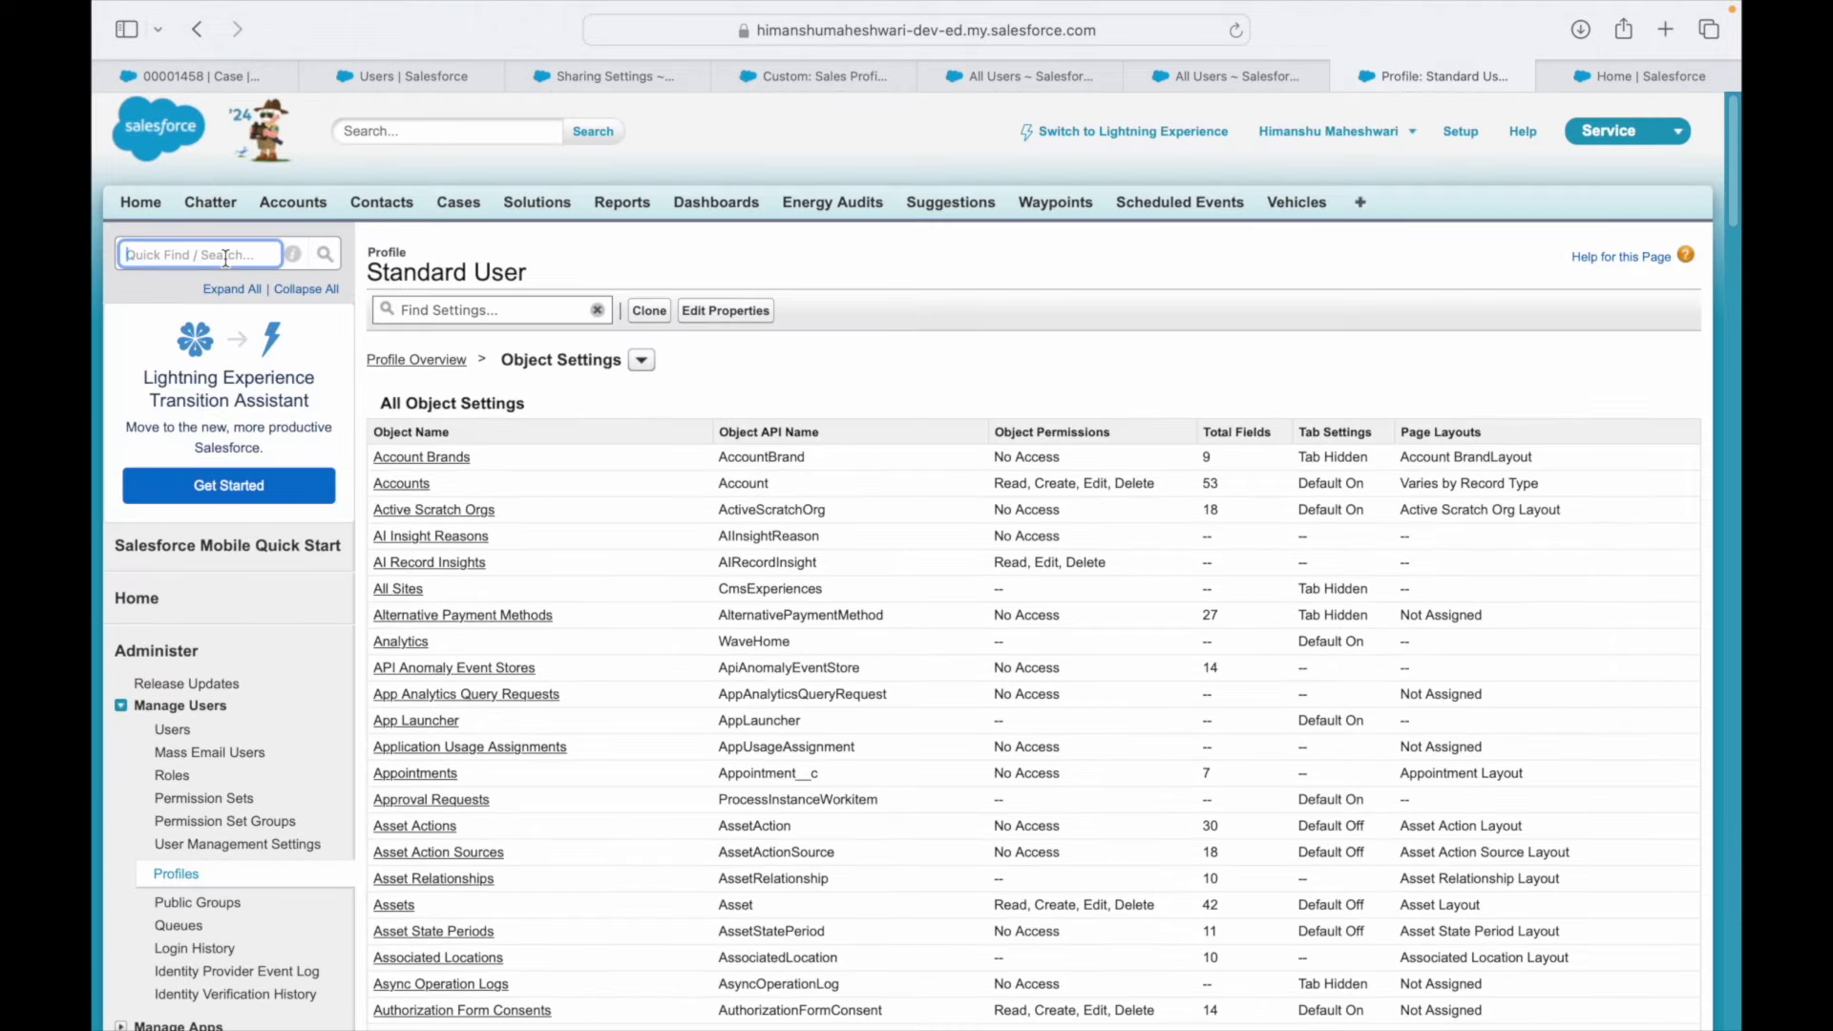
type("public grou")
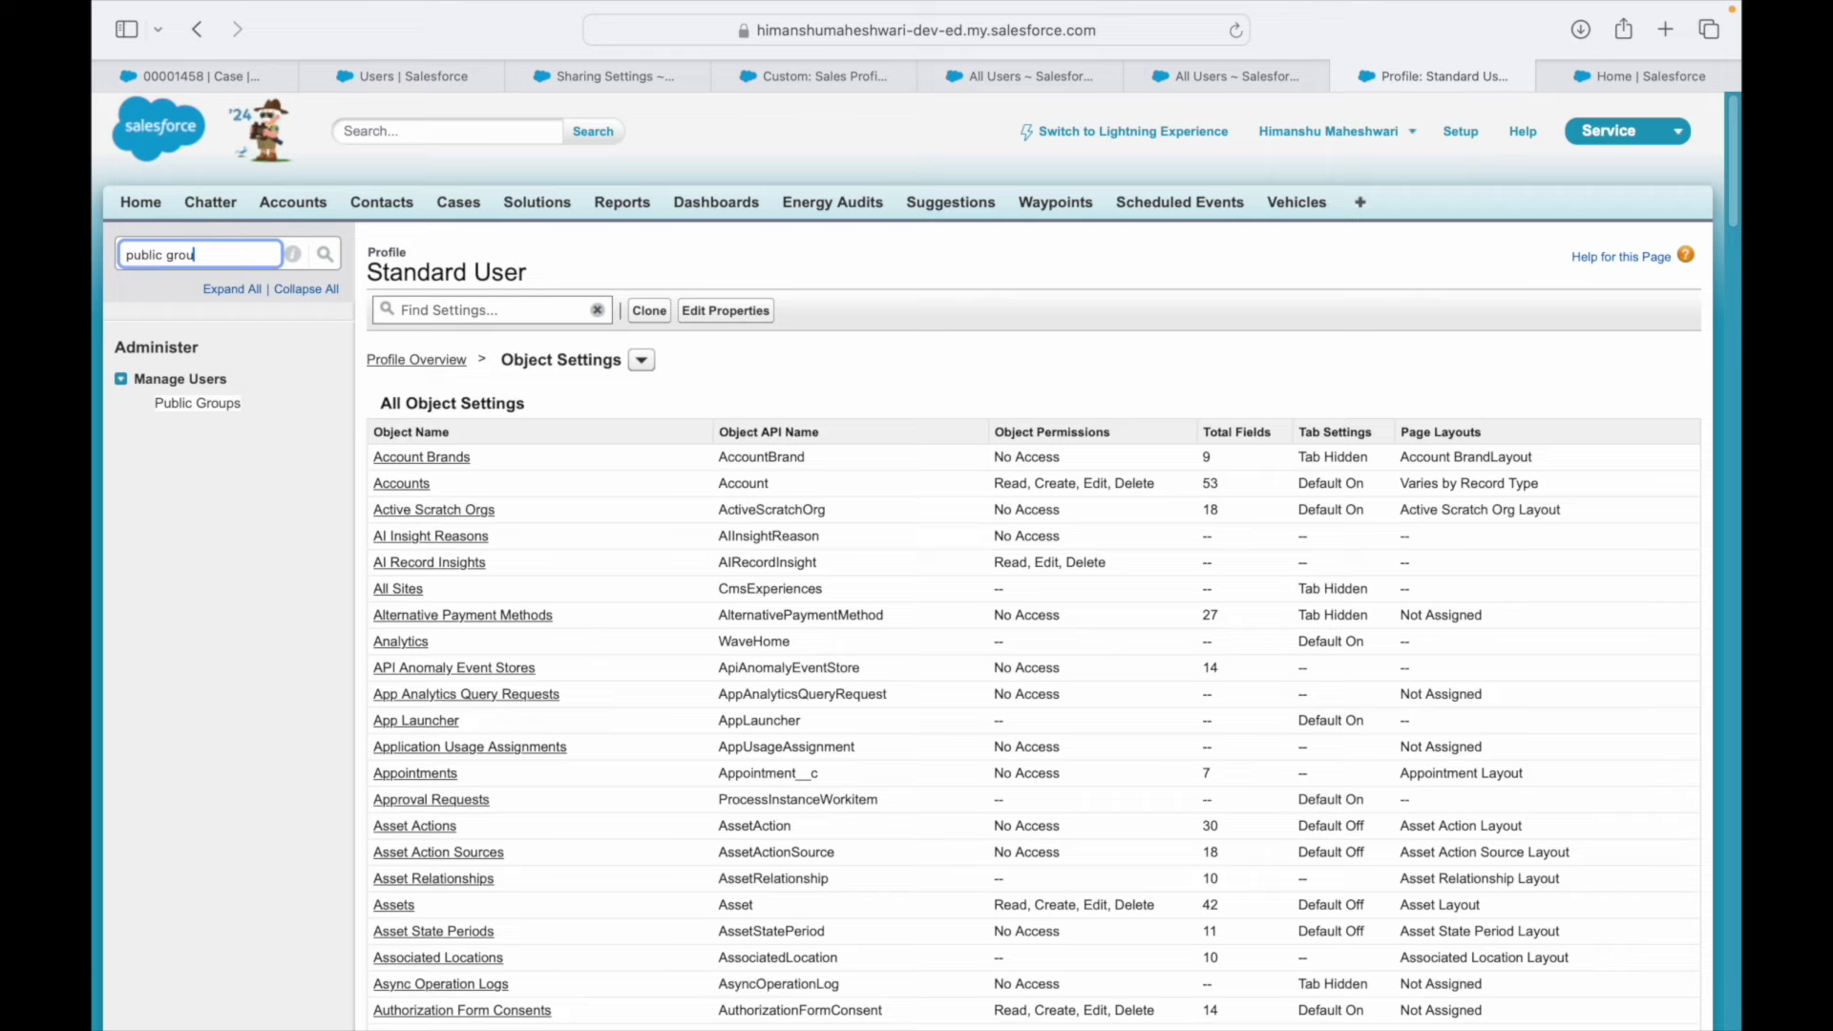
left_click(200, 405, "super")
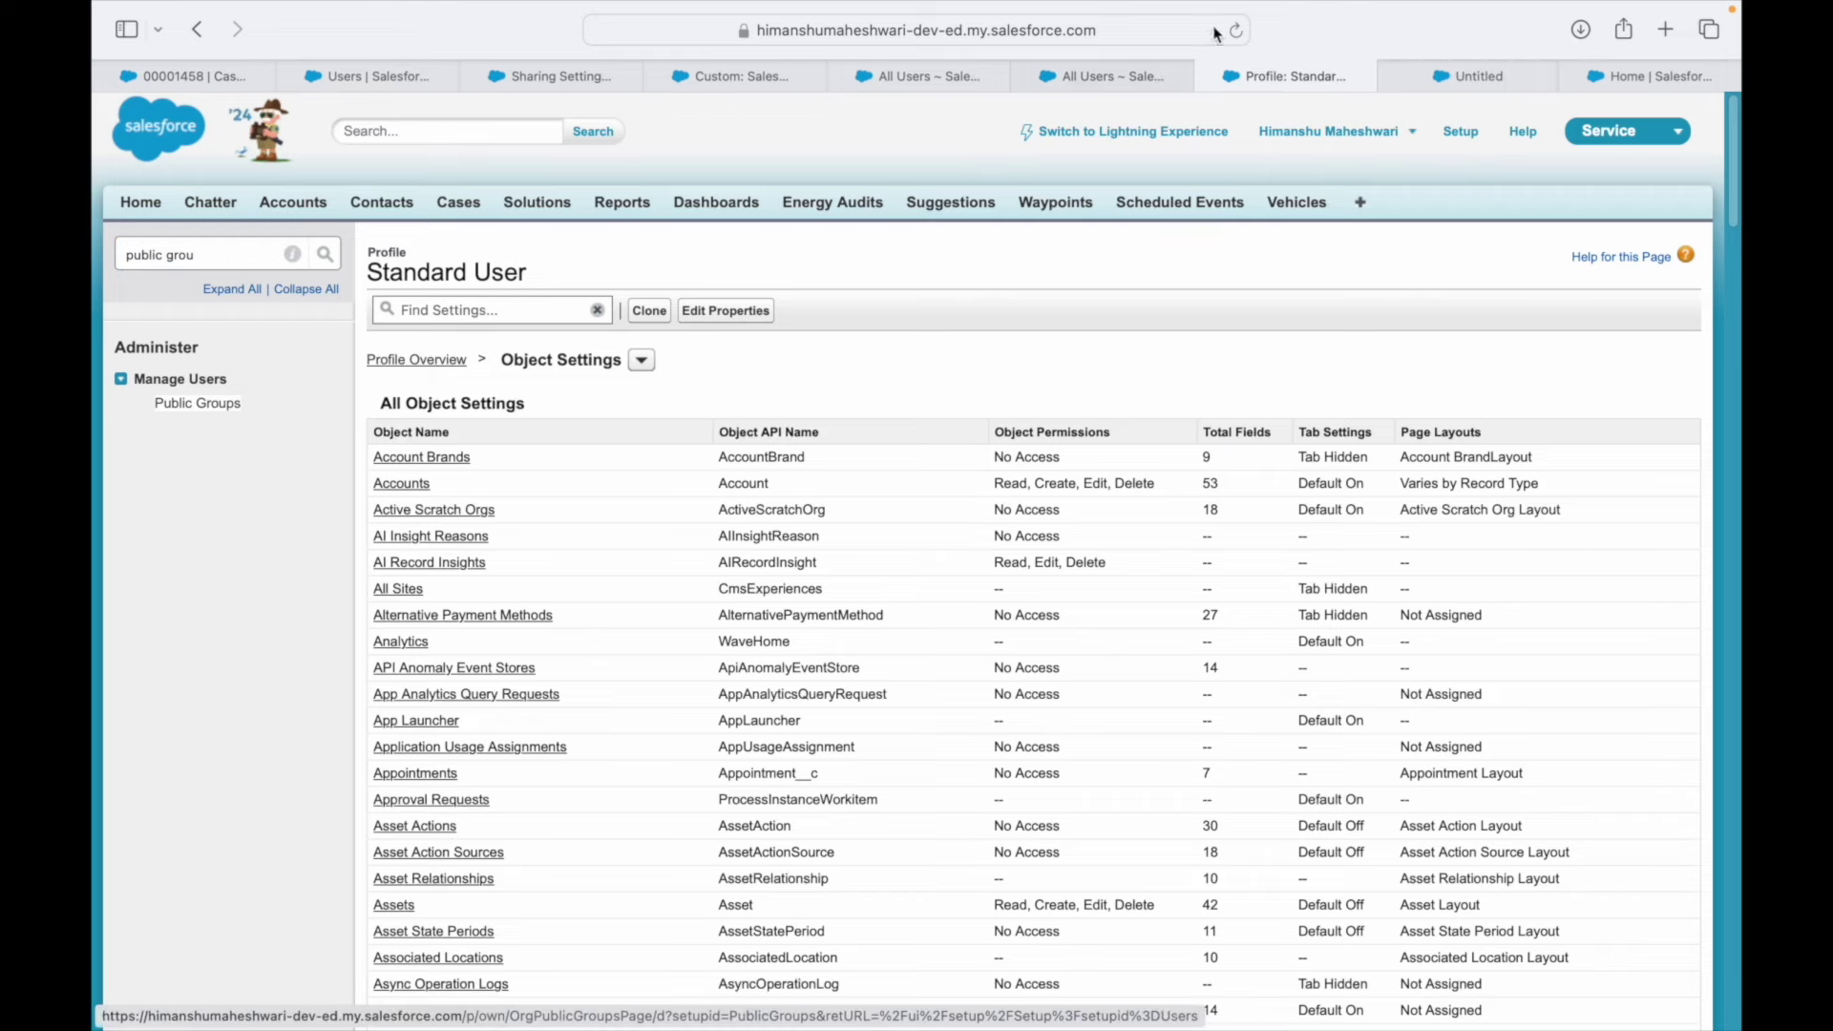
- Add a user from the Users list to APAC Sales team membership, save, and open that member
left_click(1430, 76)
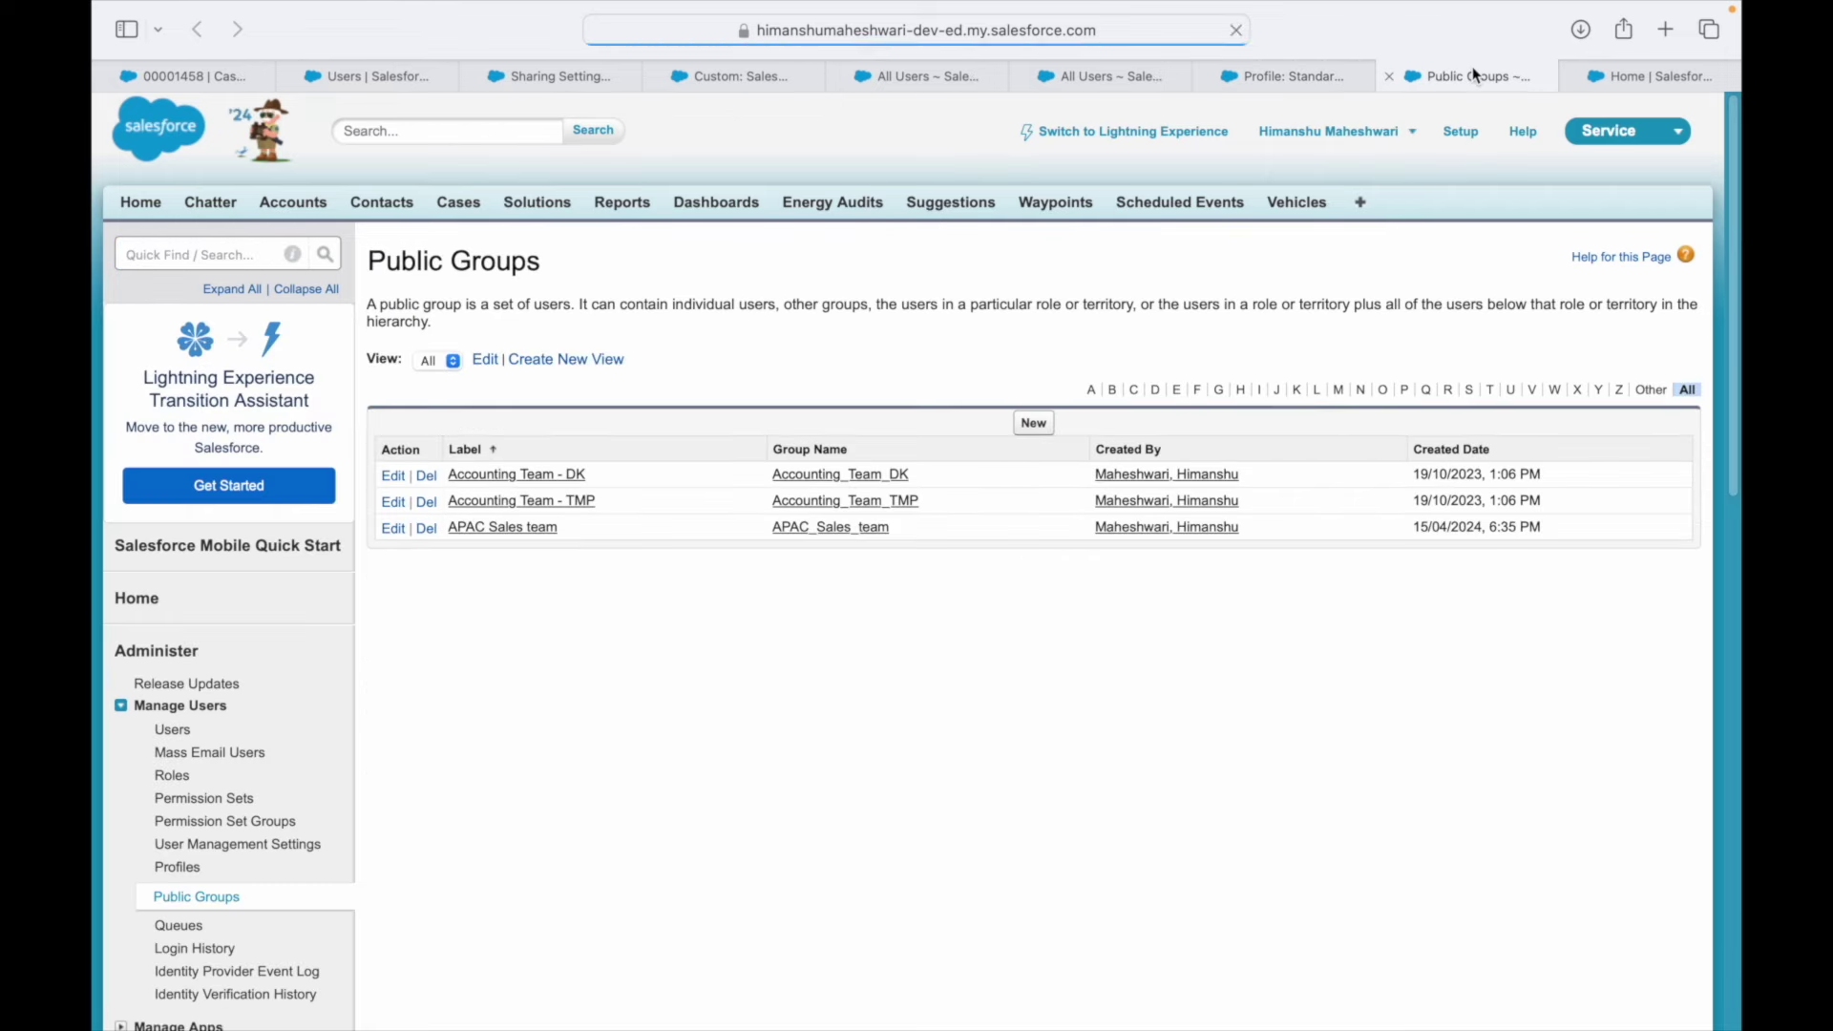
left_click(492, 530)
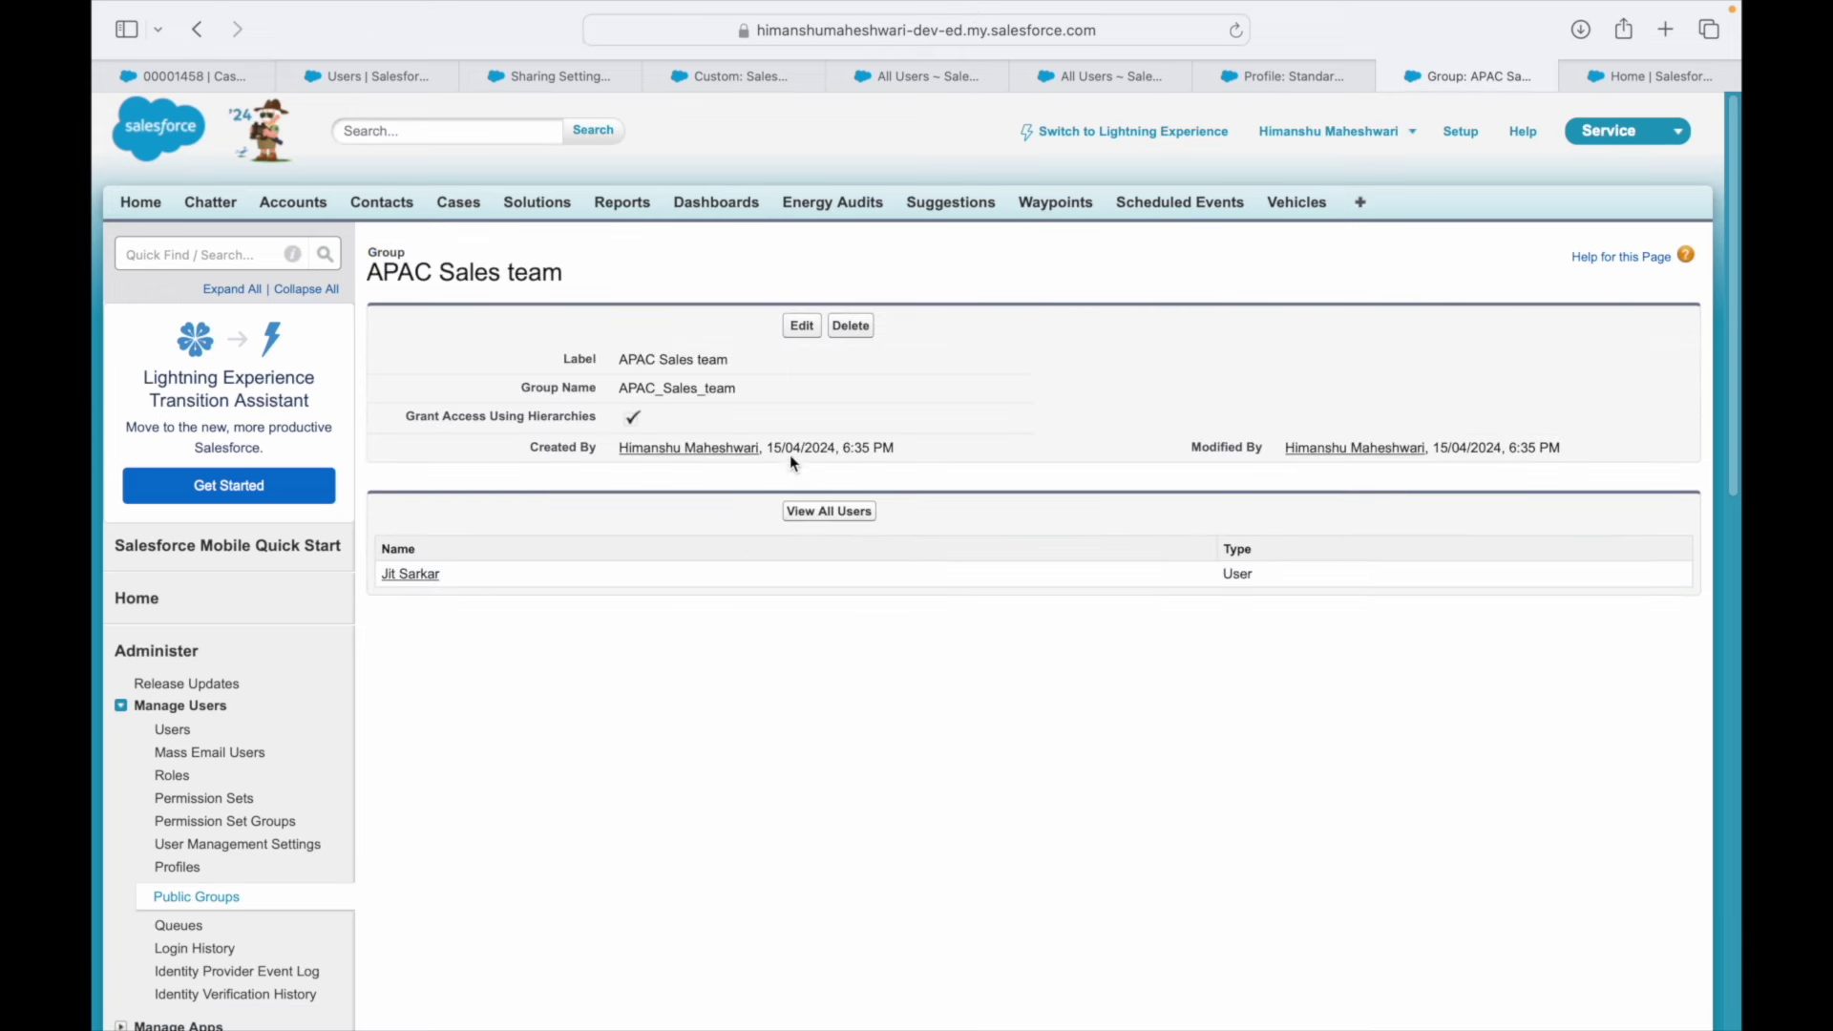
left_click(802, 326)
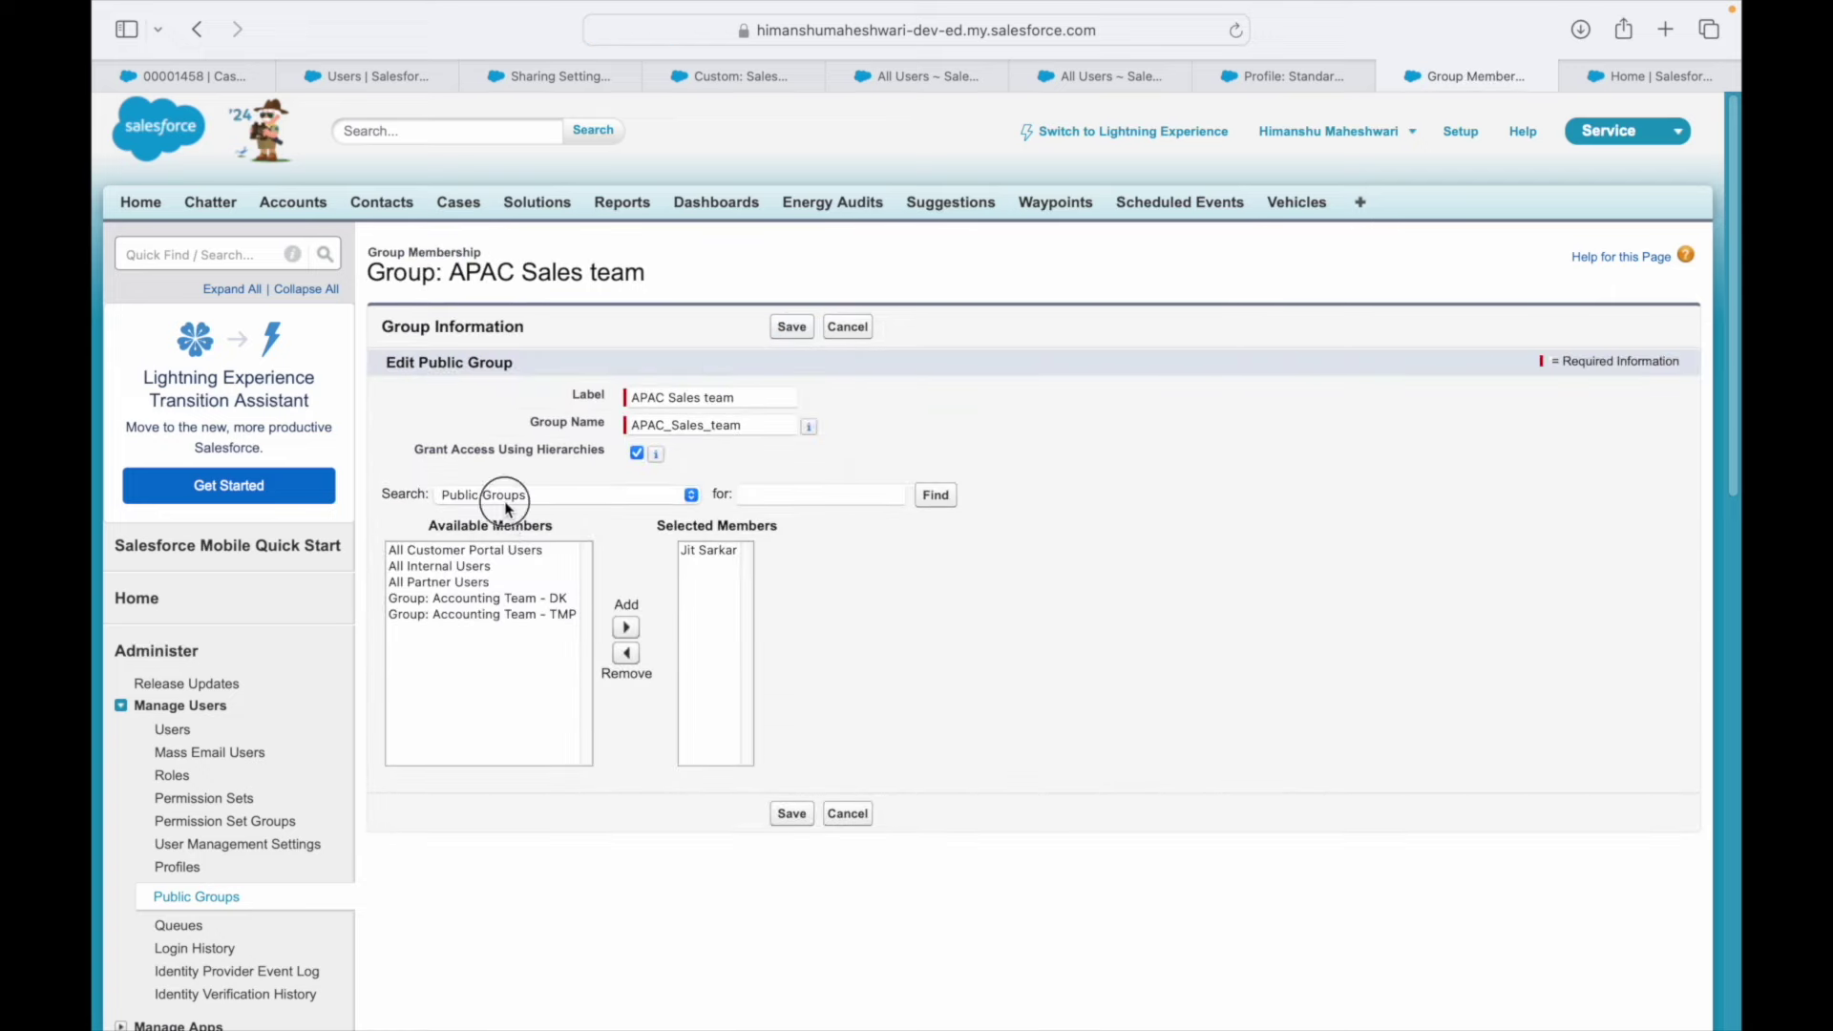
left_click(506, 495)
left_click(484, 584)
left_click(516, 600)
left_click(607, 627)
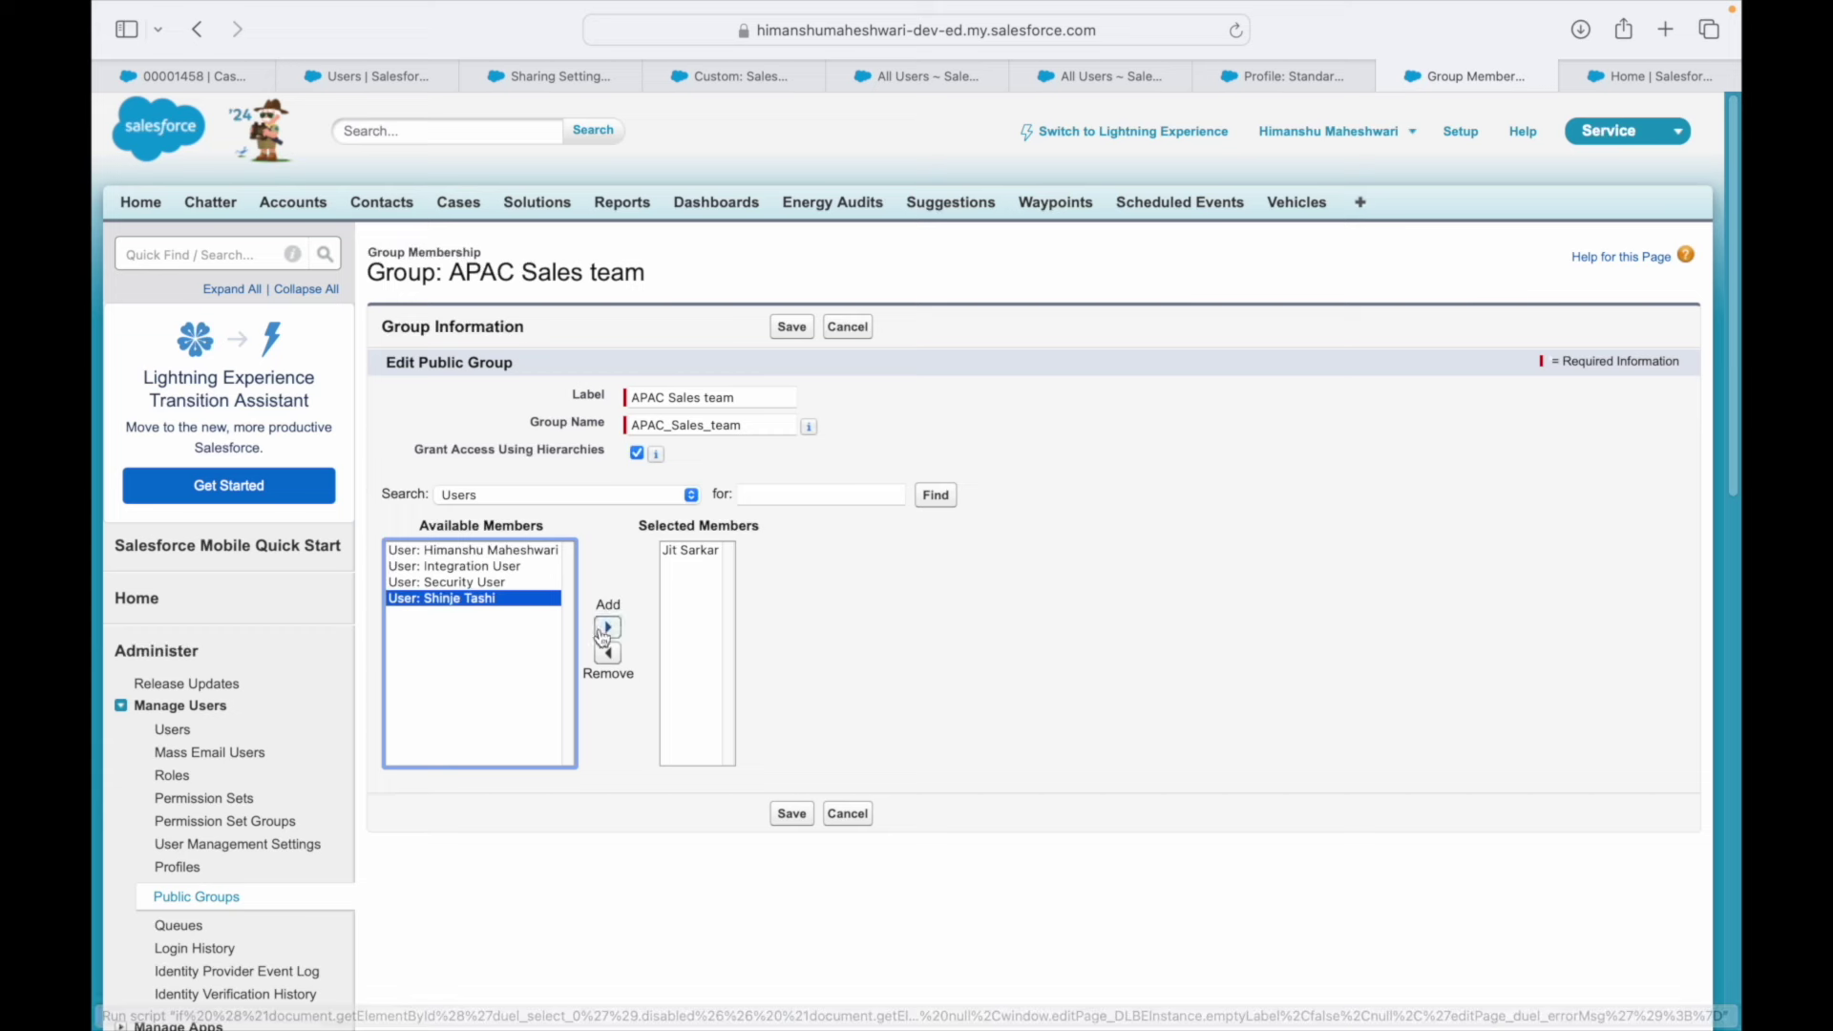
left_click(790, 327)
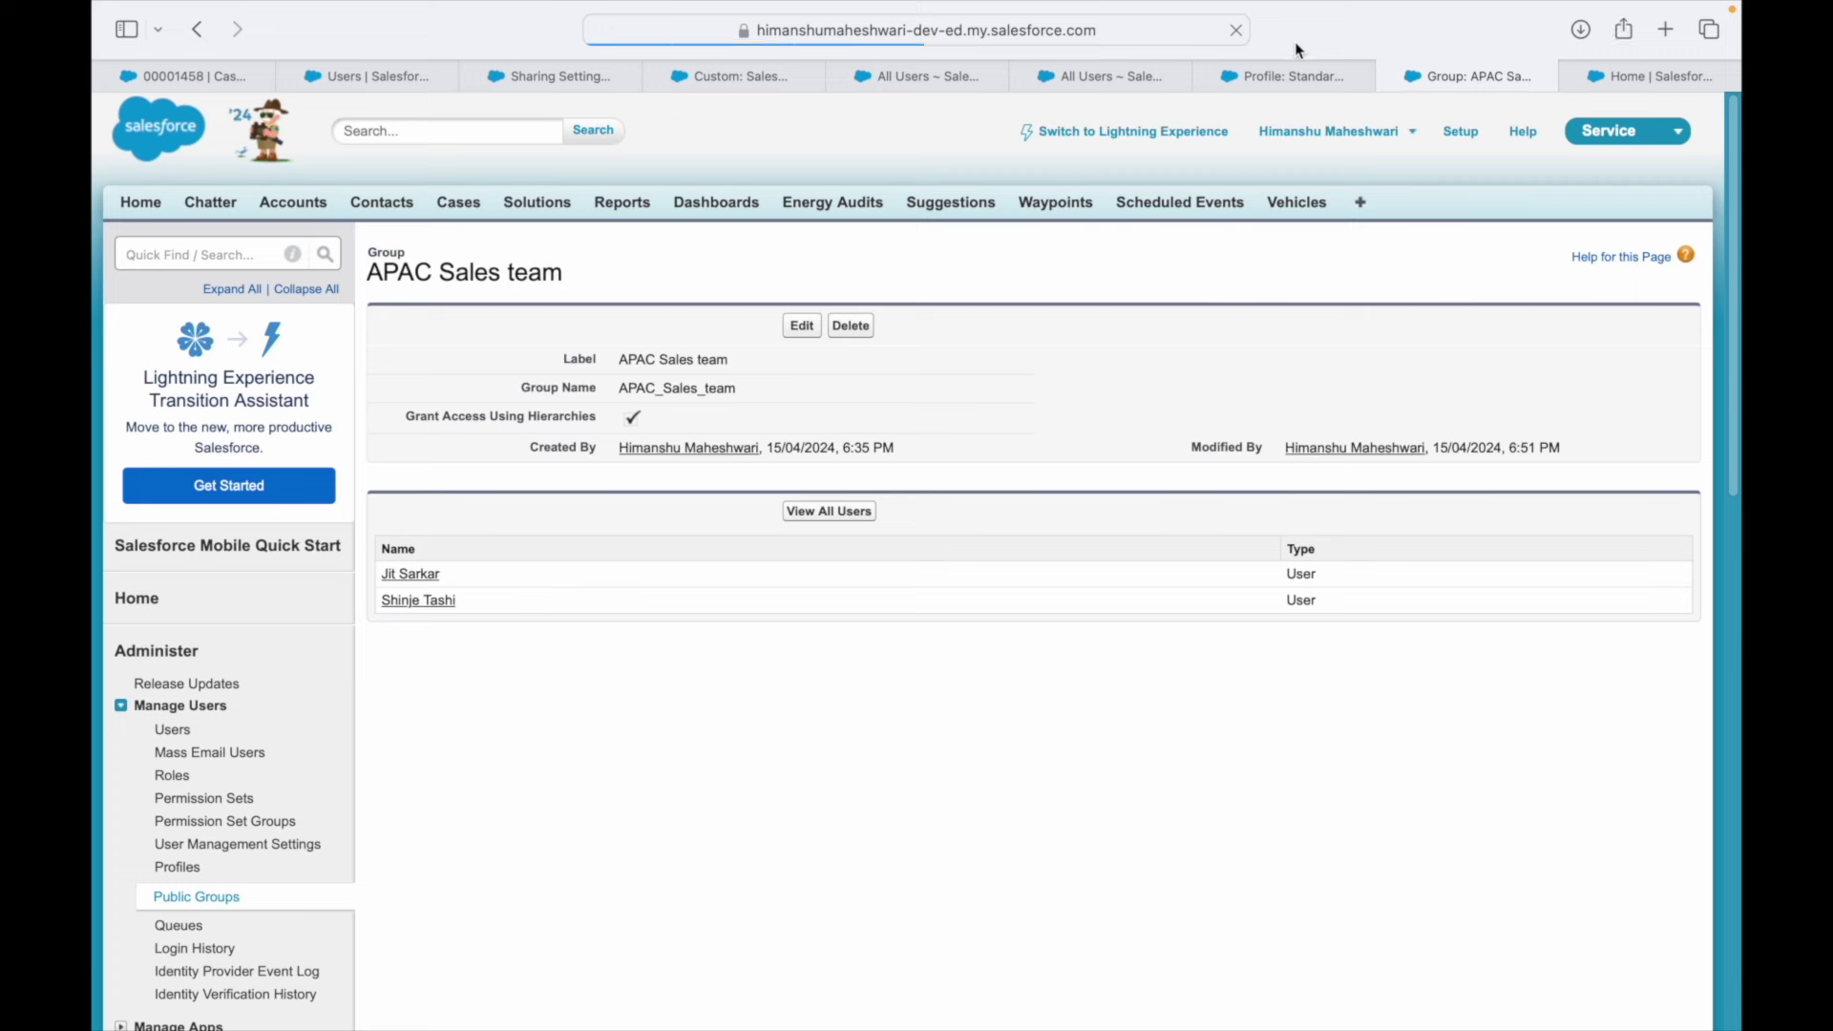
left_click(396, 602)
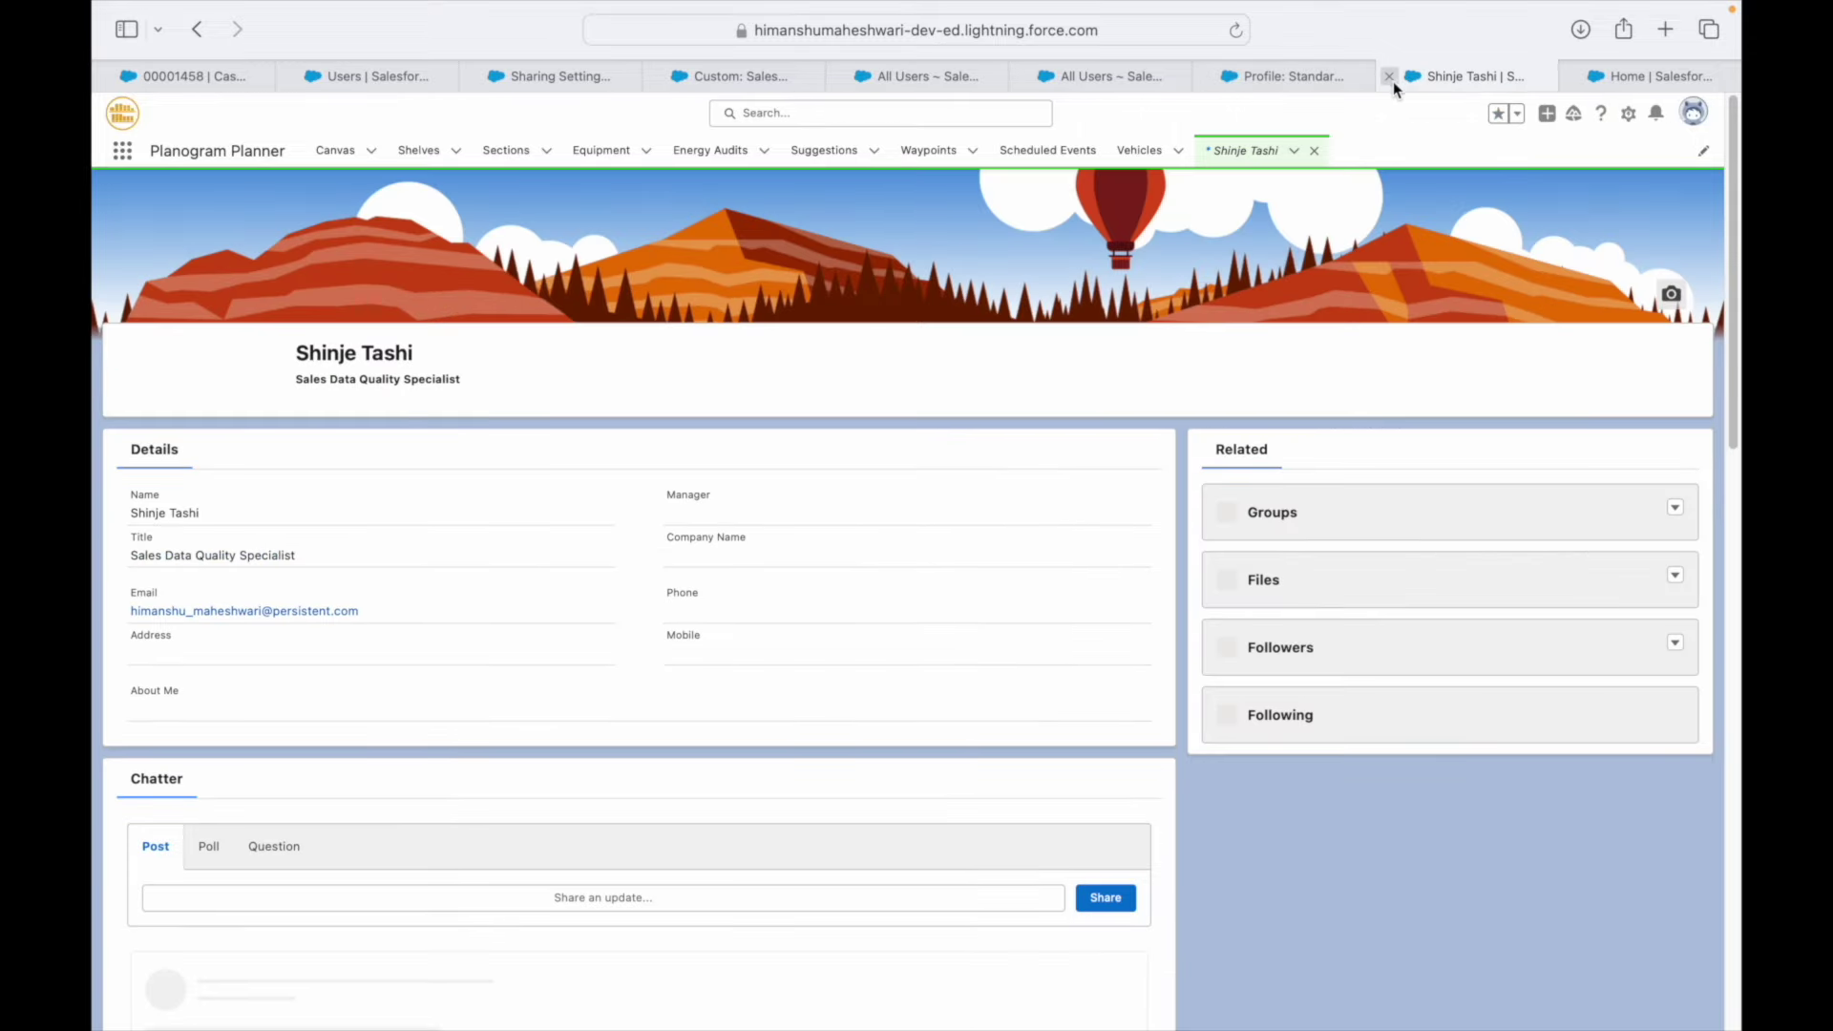
- Open the user's page in Salesforce Classic and log in as that user
left_click(1648, 355)
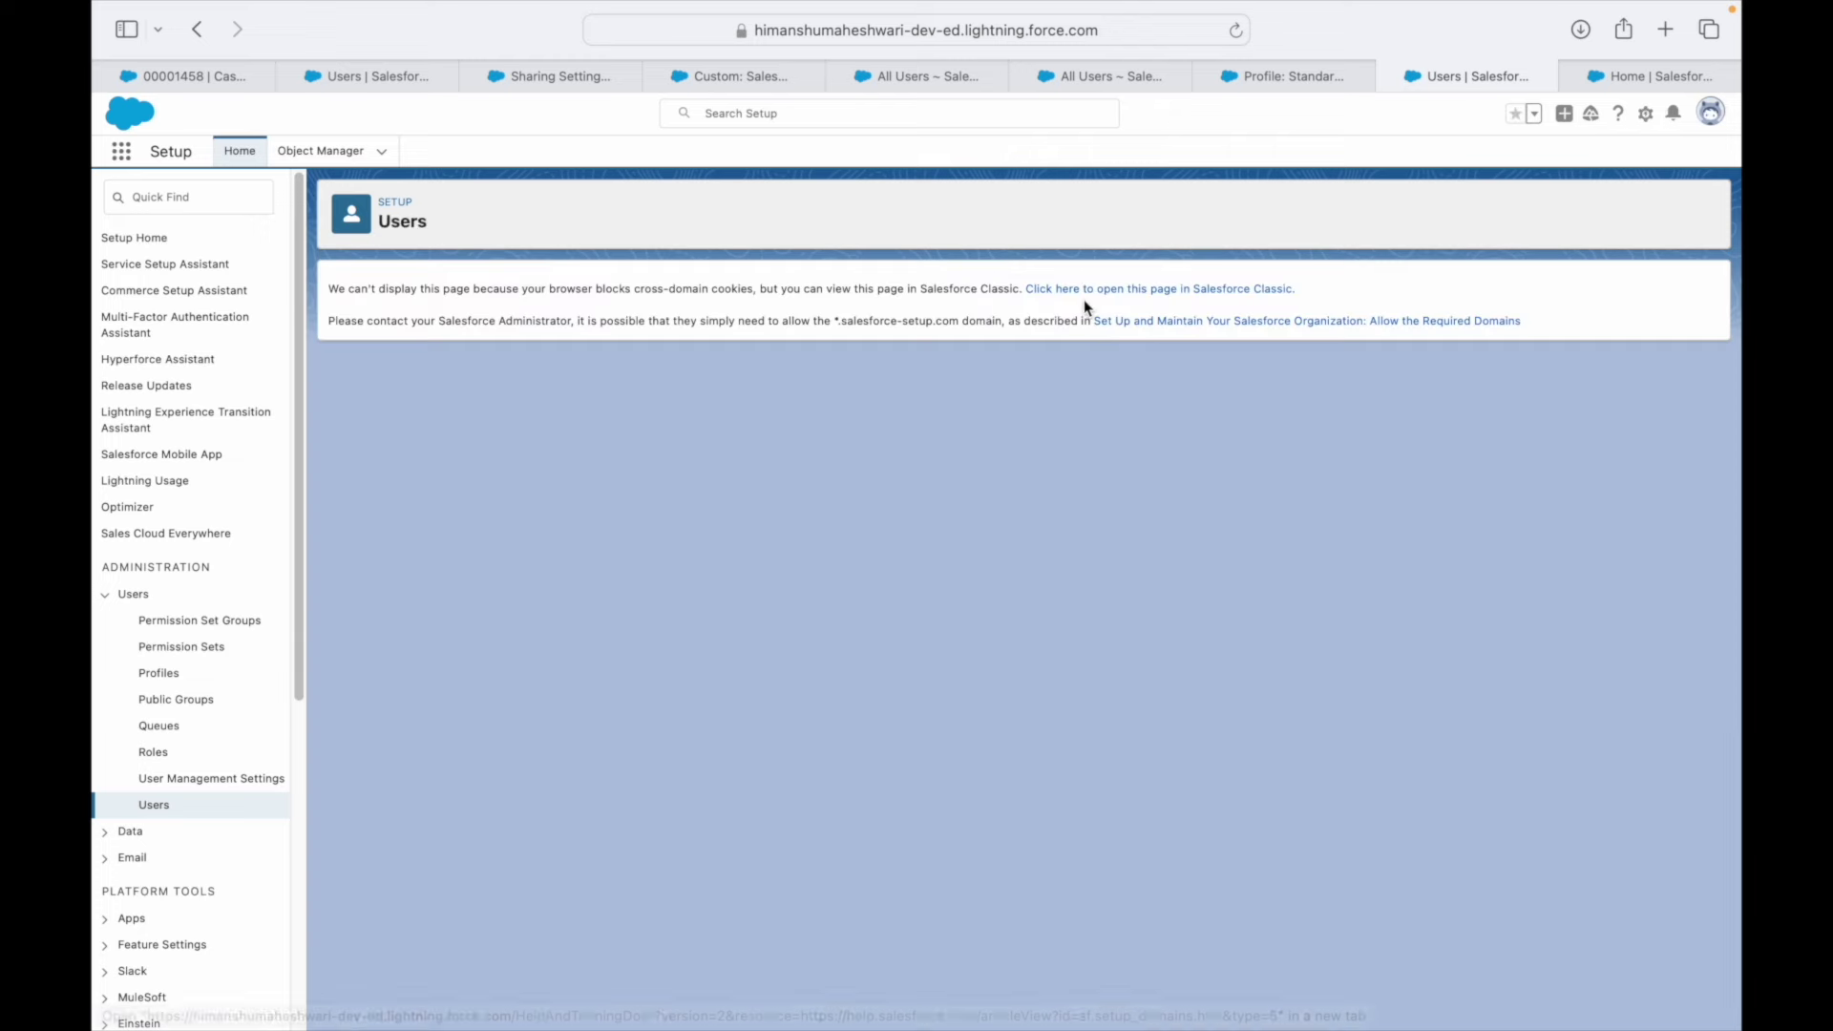
left_click(1086, 287)
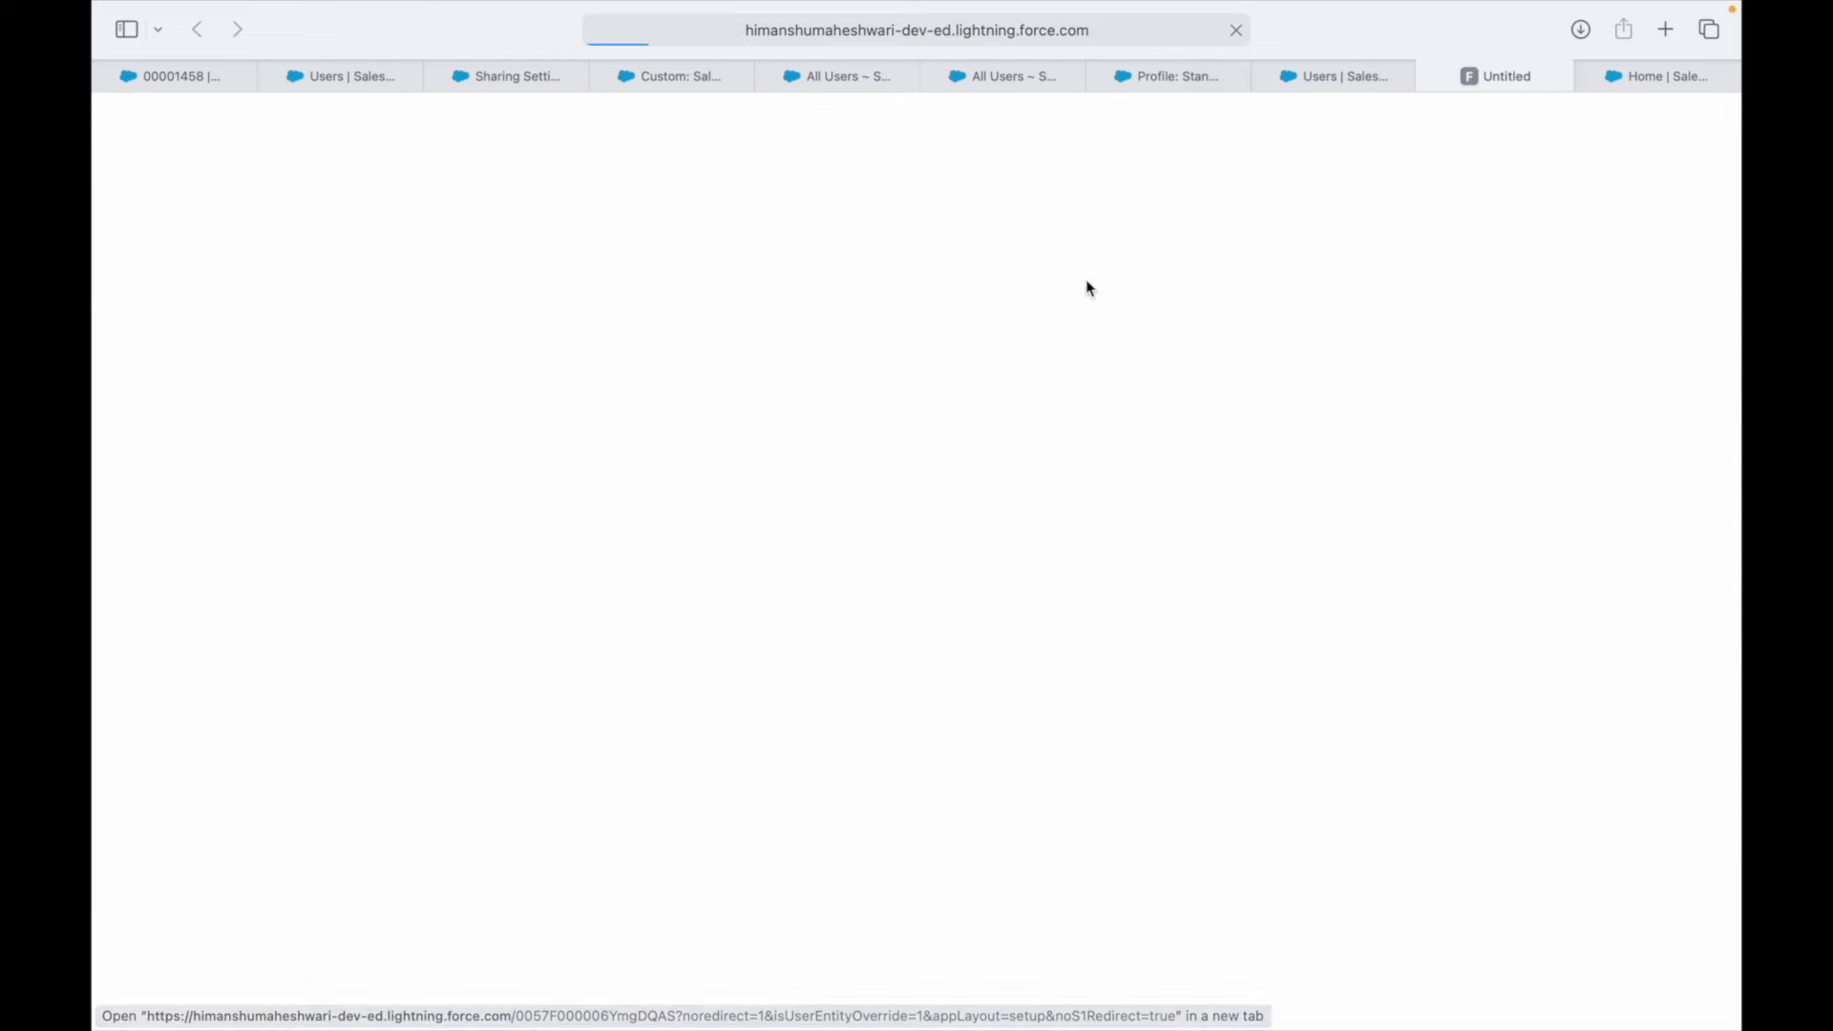
left_click(1095, 77)
left_click(930, 75)
left_click(766, 76)
left_click(1021, 387)
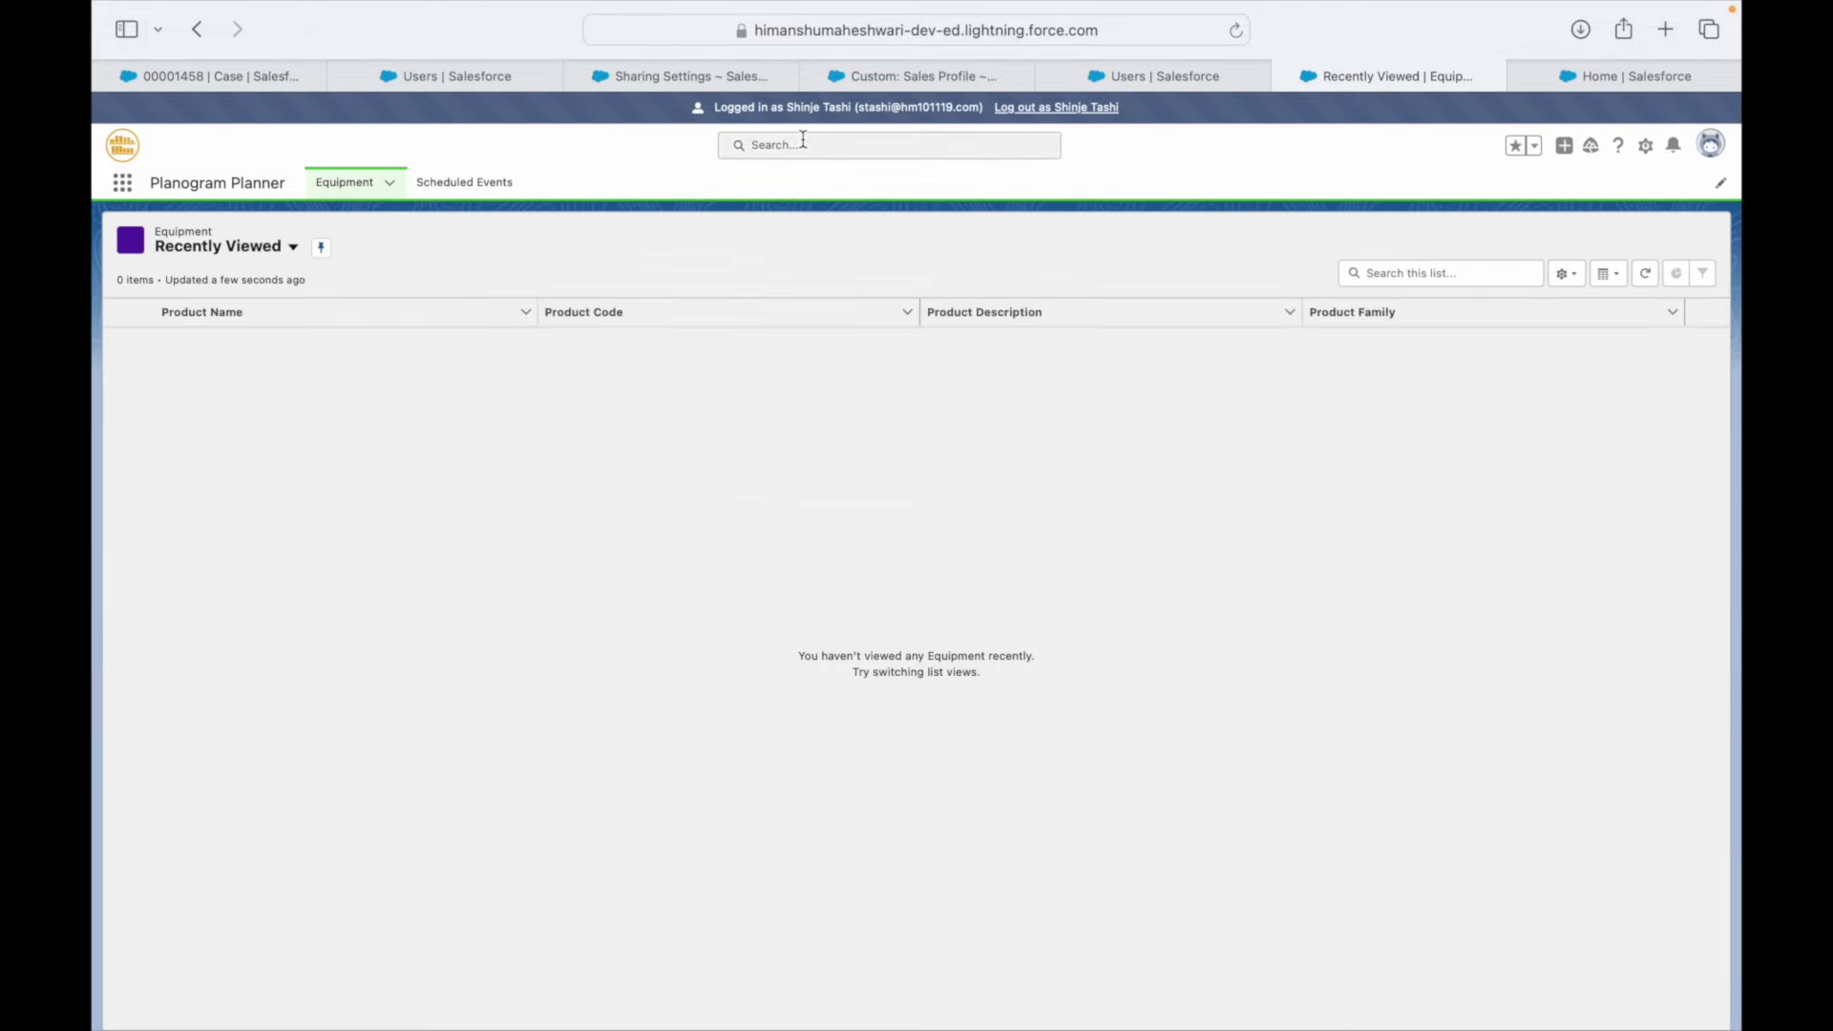
- Search for case 00001458 and open the matching case record
left_click(801, 146)
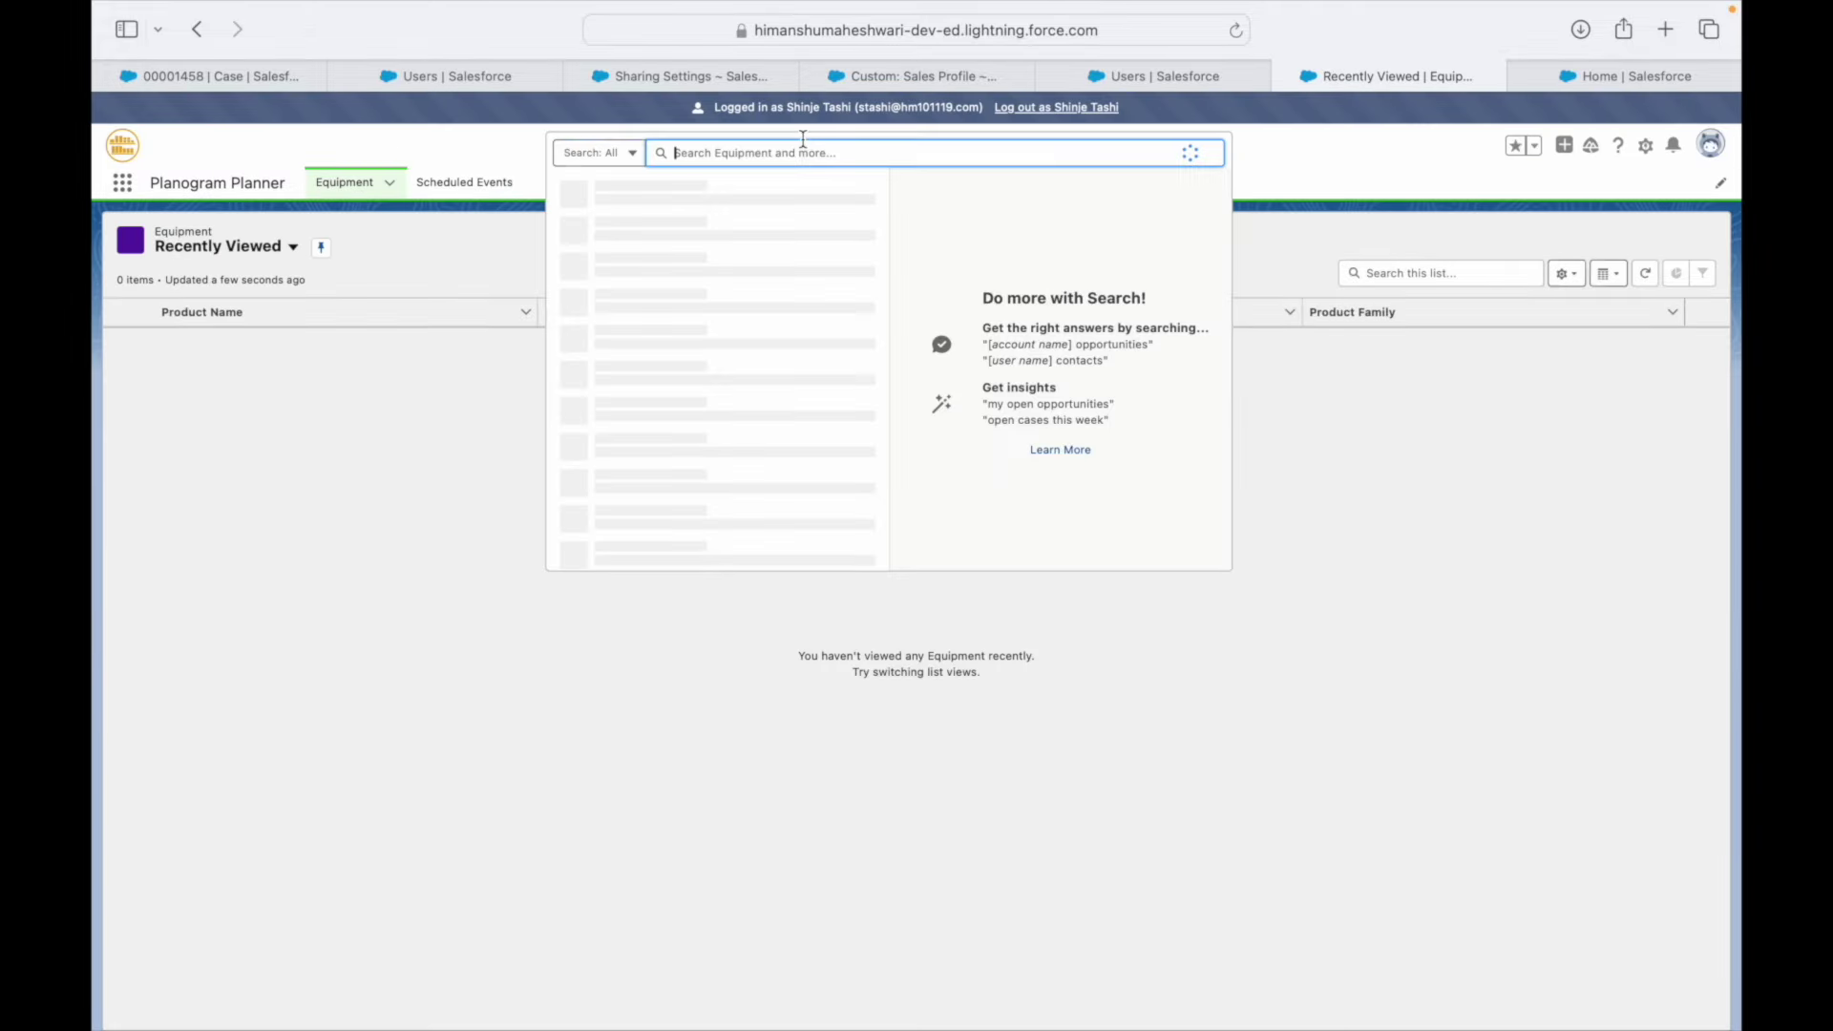
type("00001458")
left_click(677, 200)
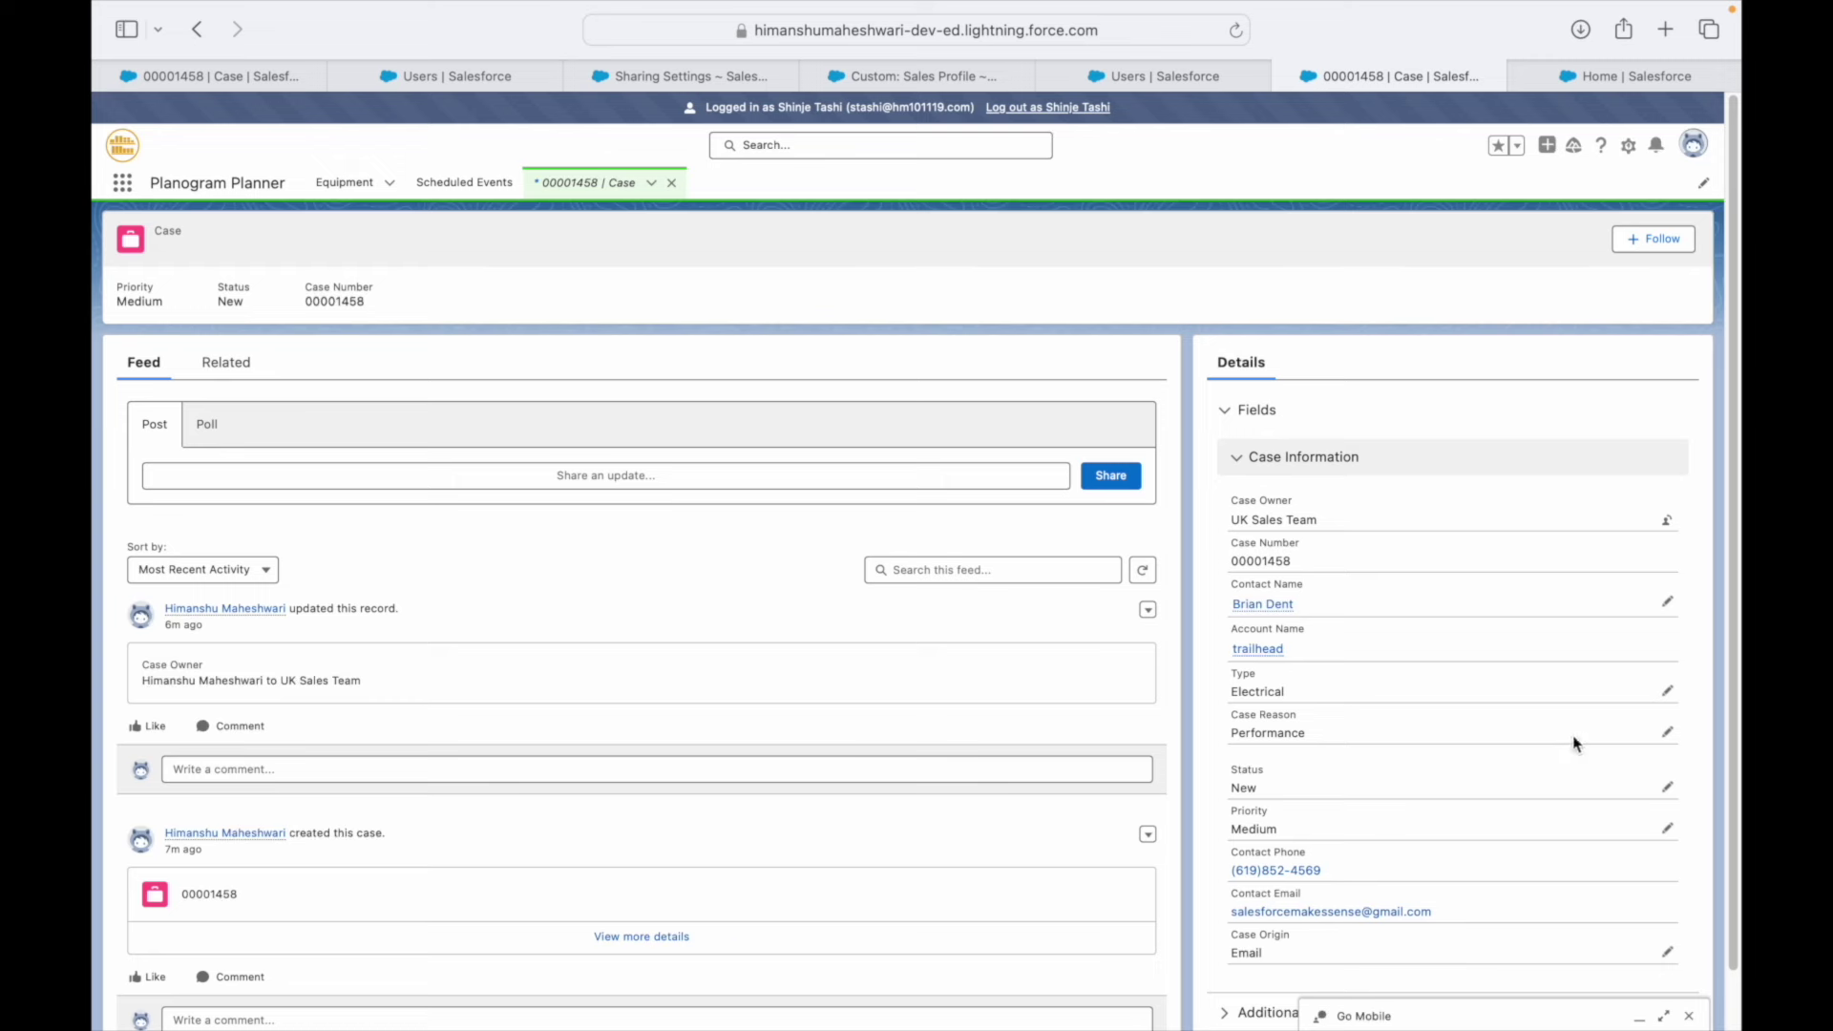
left_click(1665, 691)
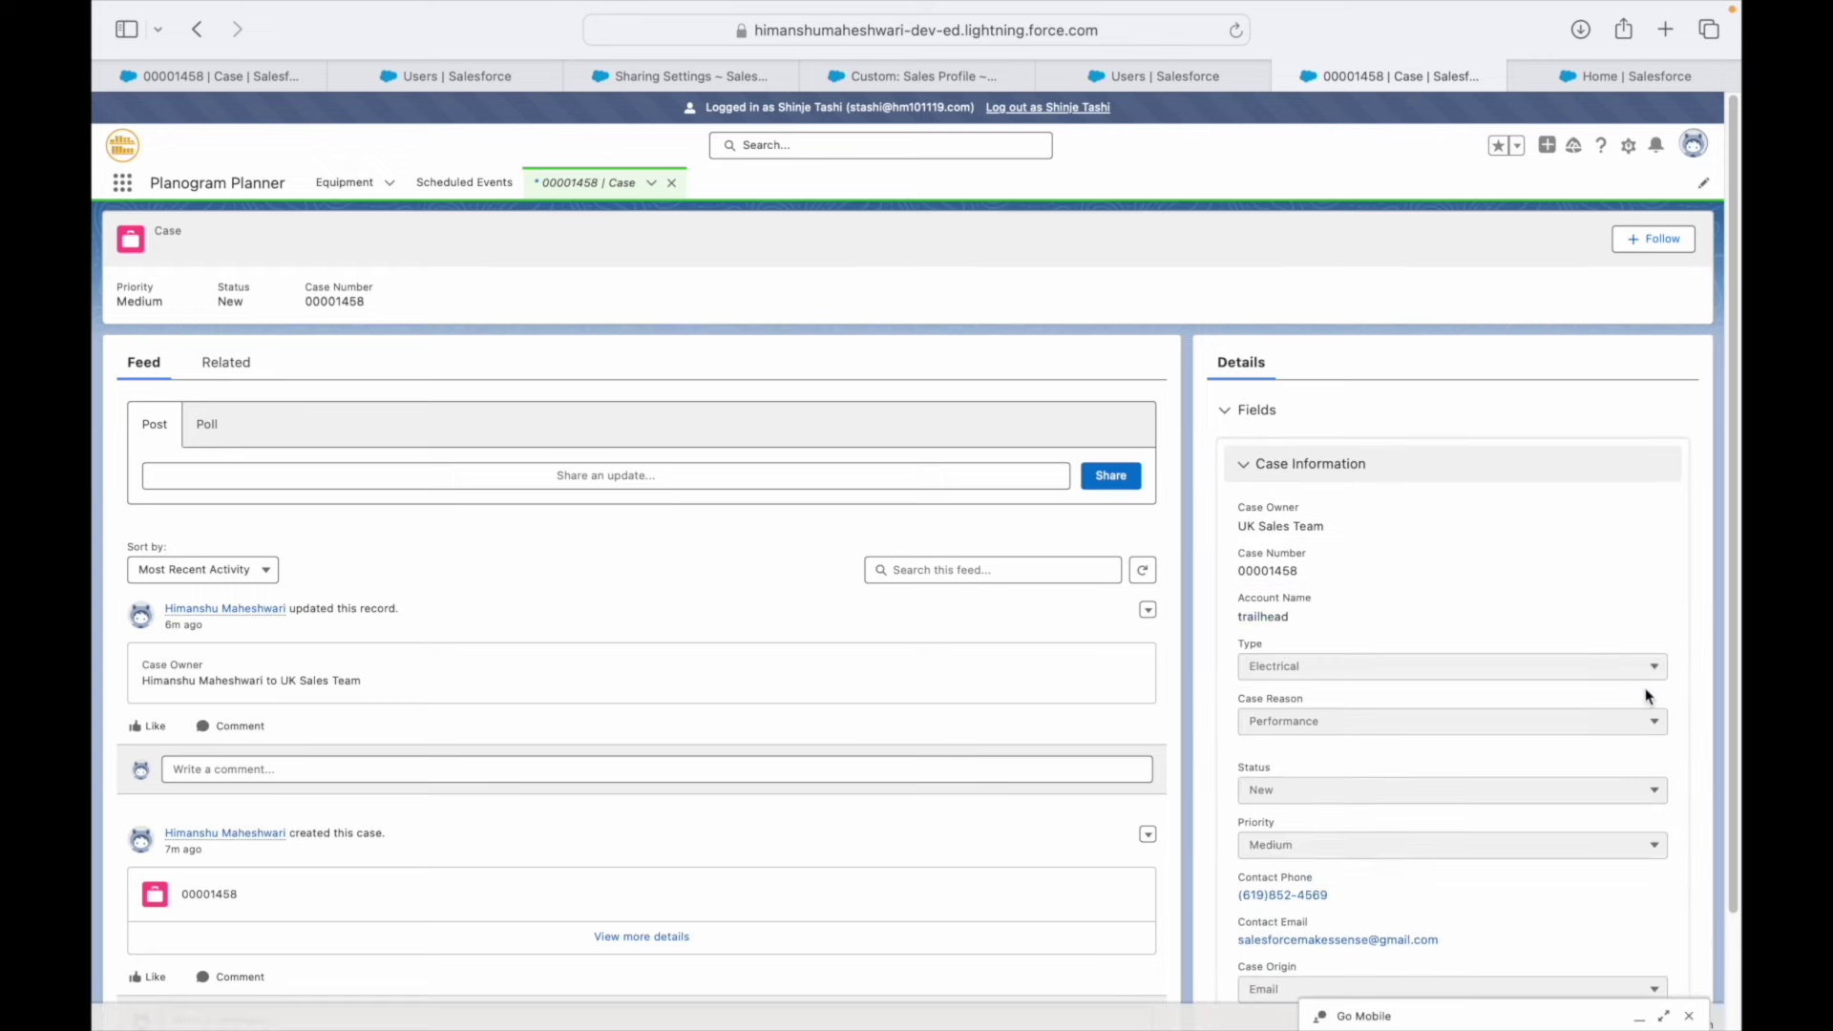
left_click(1321, 722)
left_click(1316, 763)
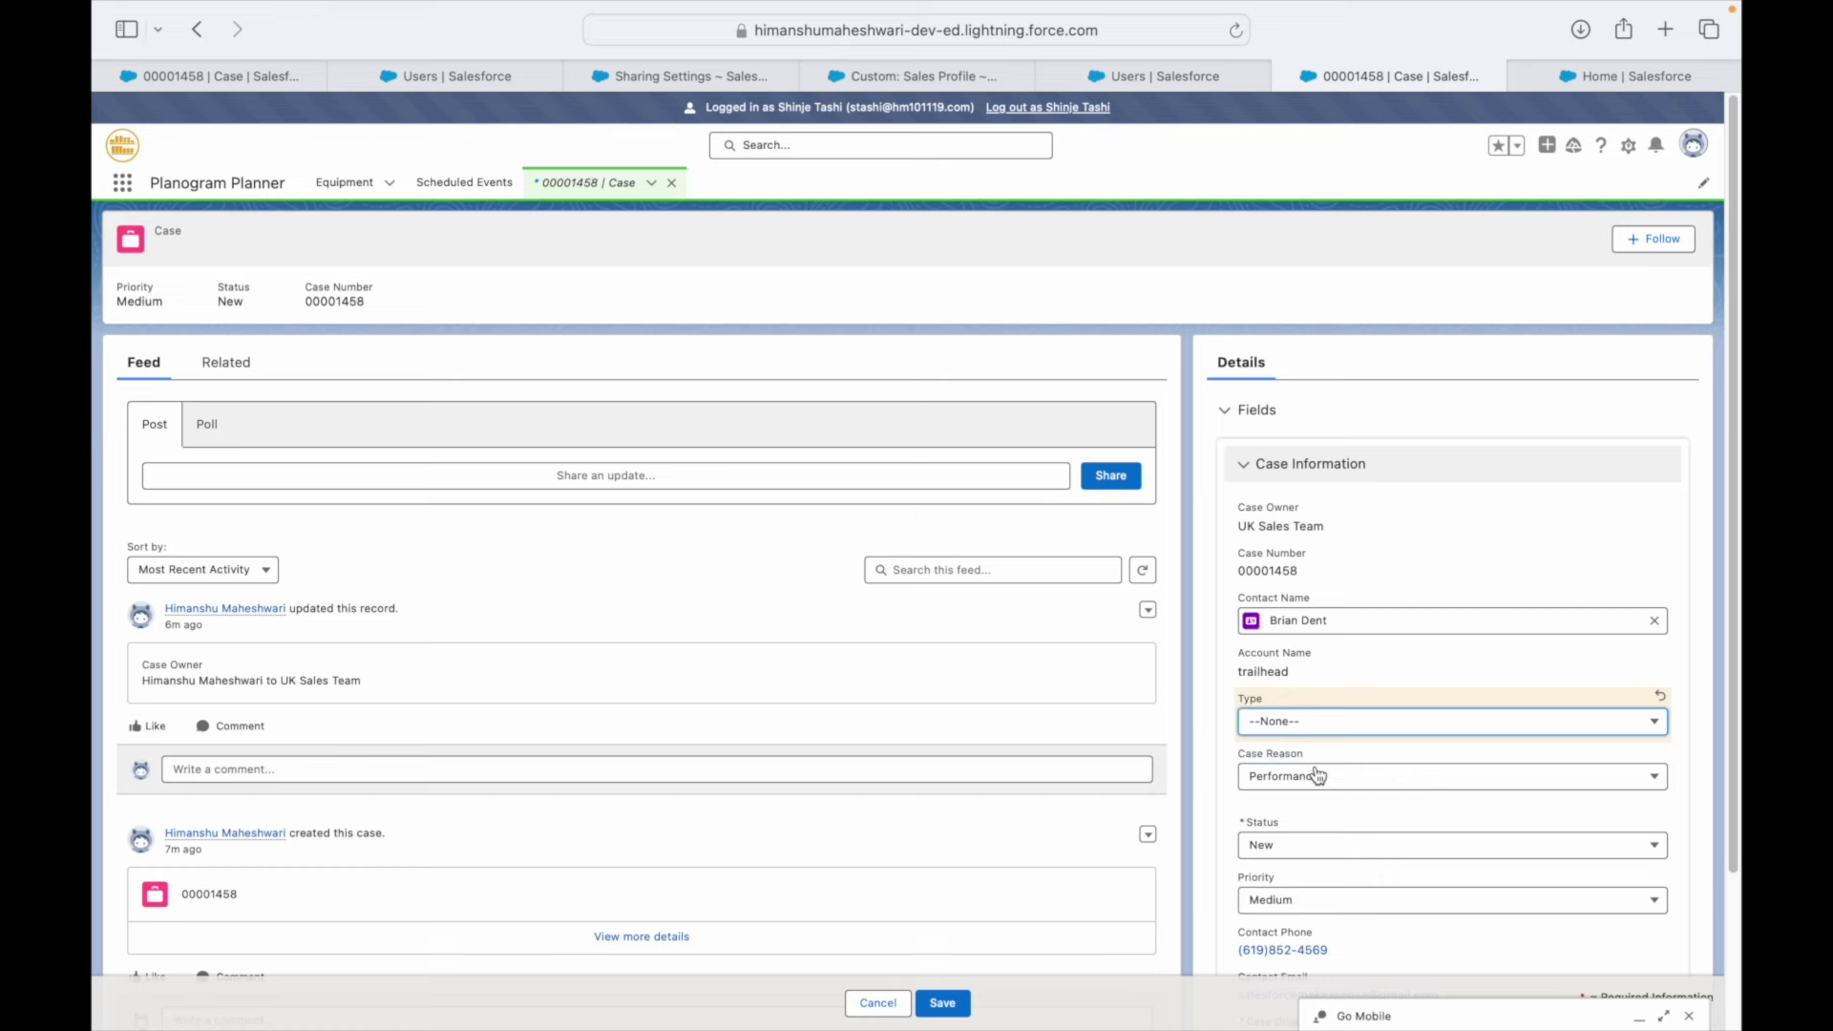
left_click(1317, 777)
left_click(1321, 716)
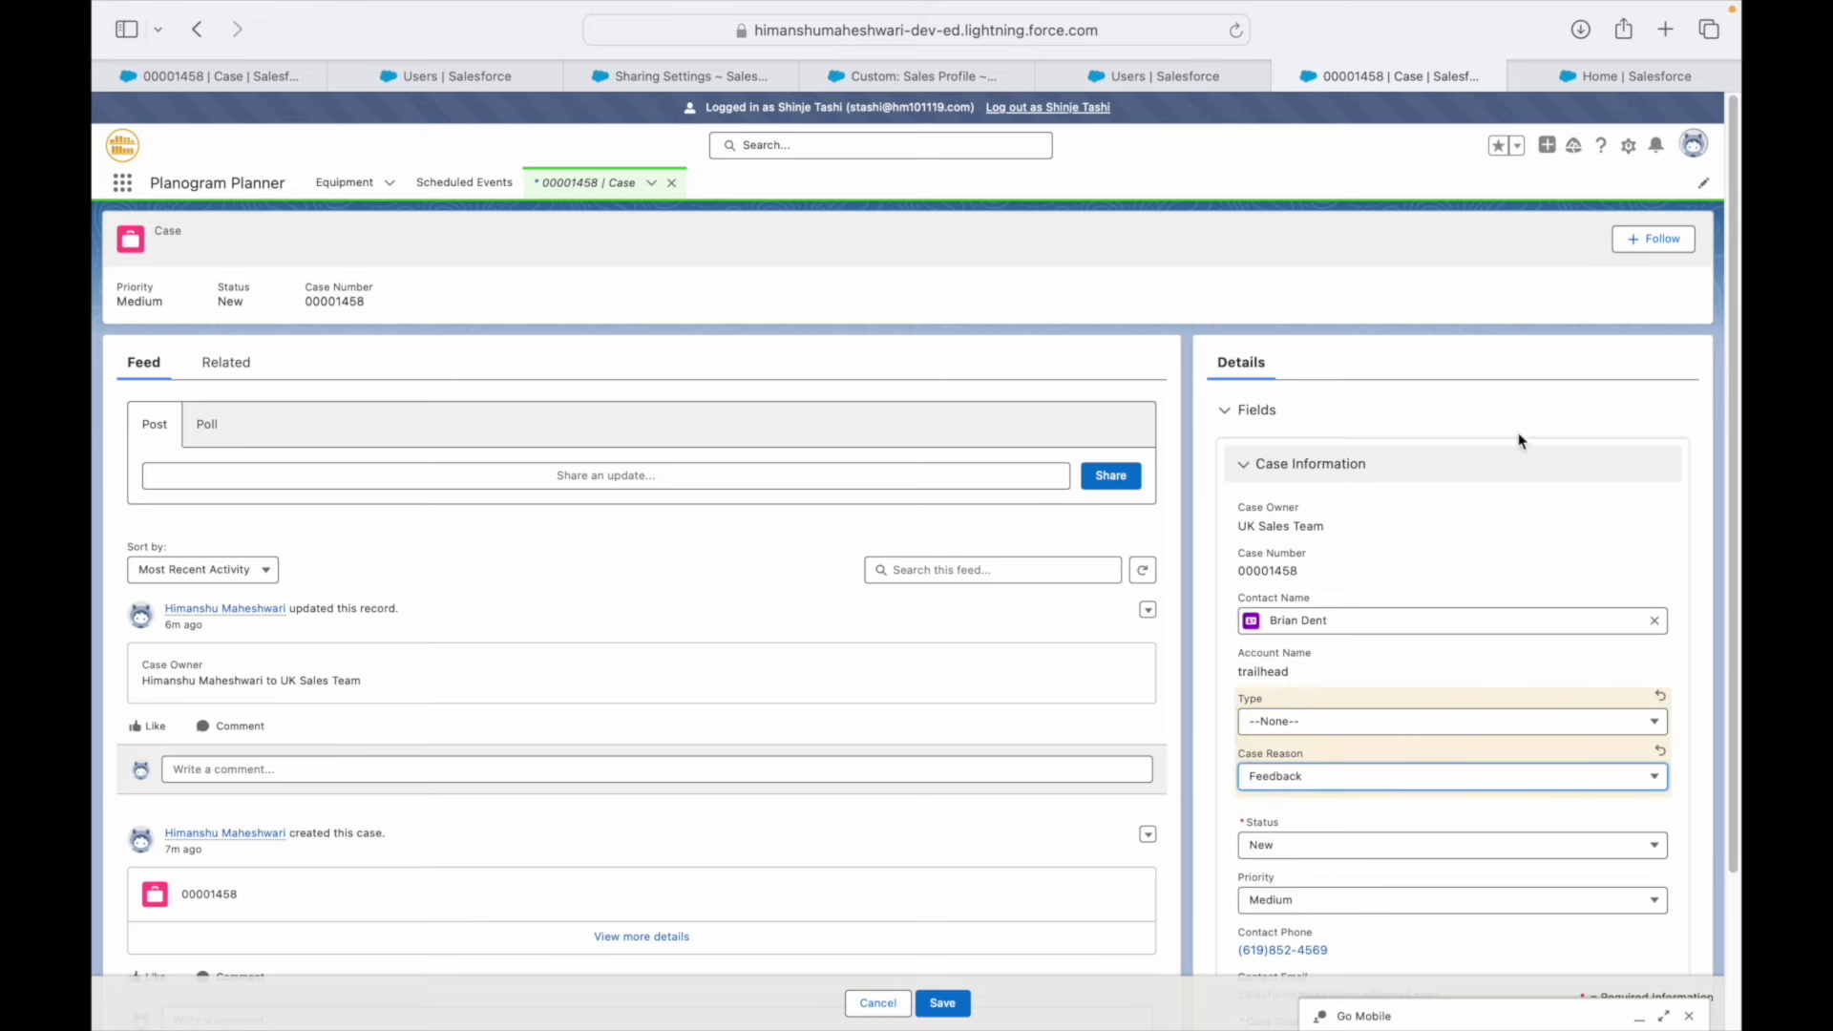
scroll(1486, 749, "down", 5)
scroll(1451, 774, "up", 5)
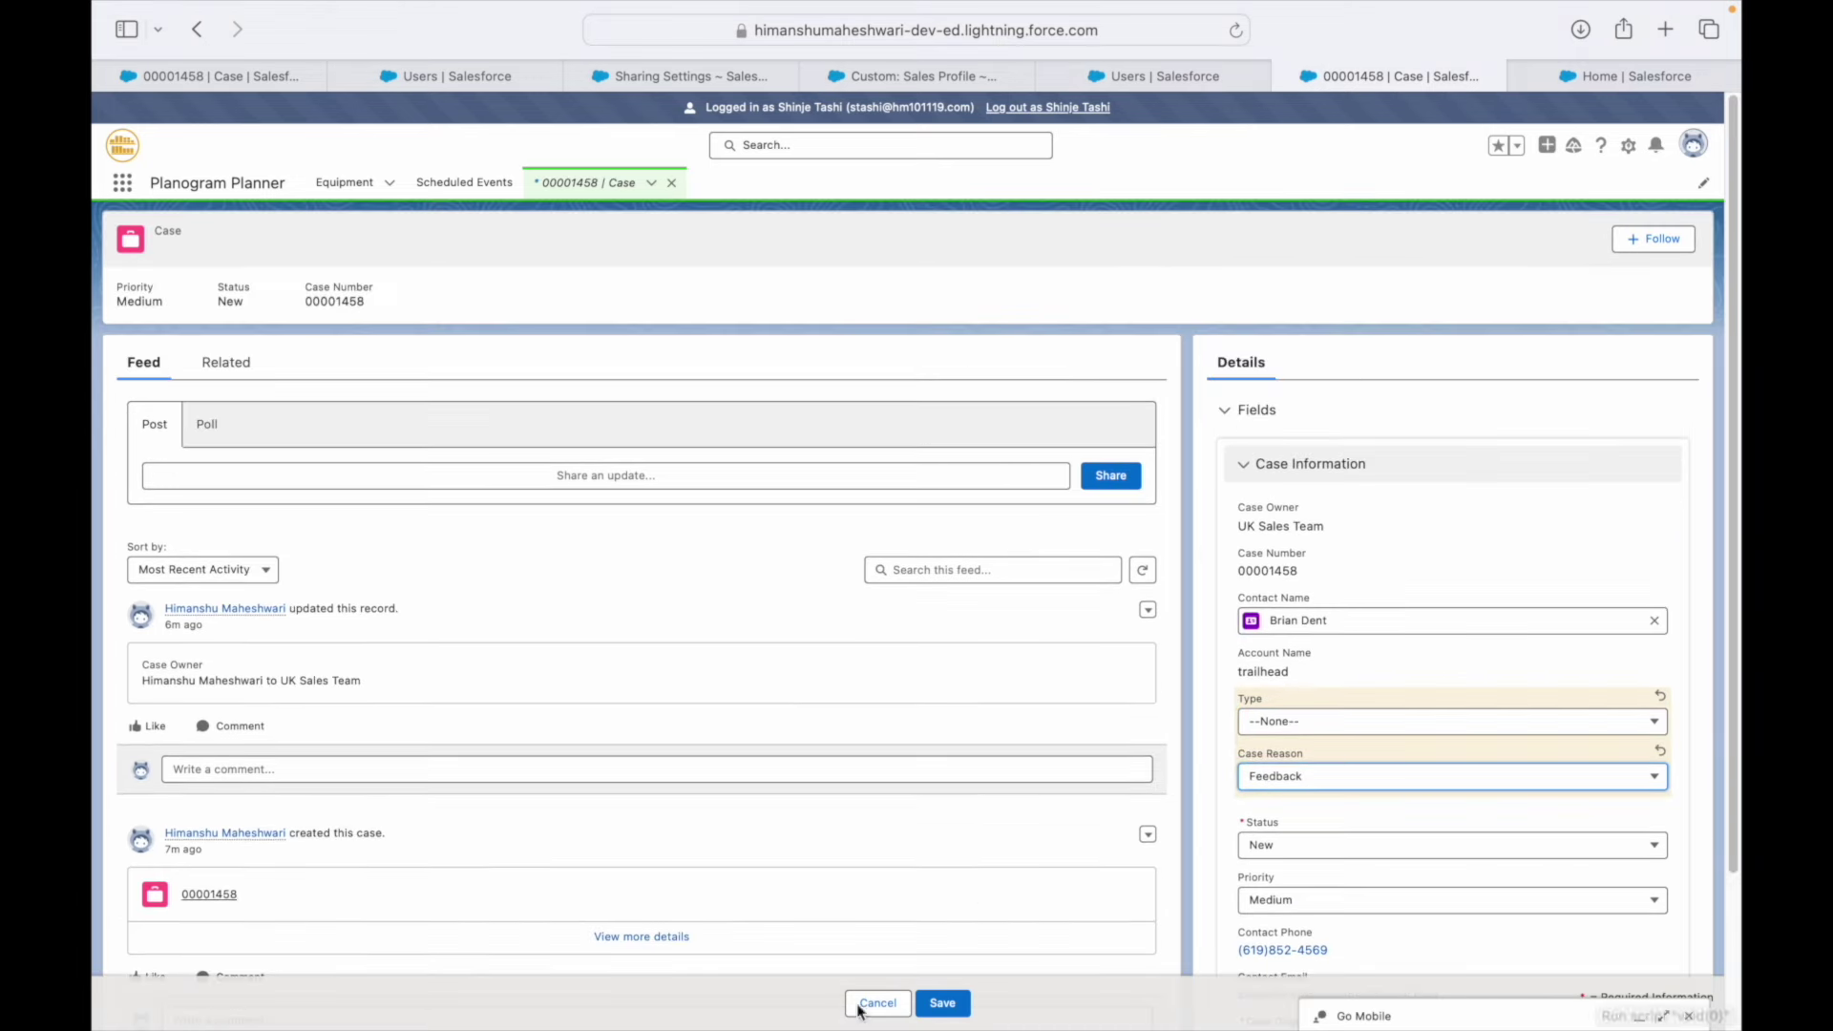
left_click(941, 1002)
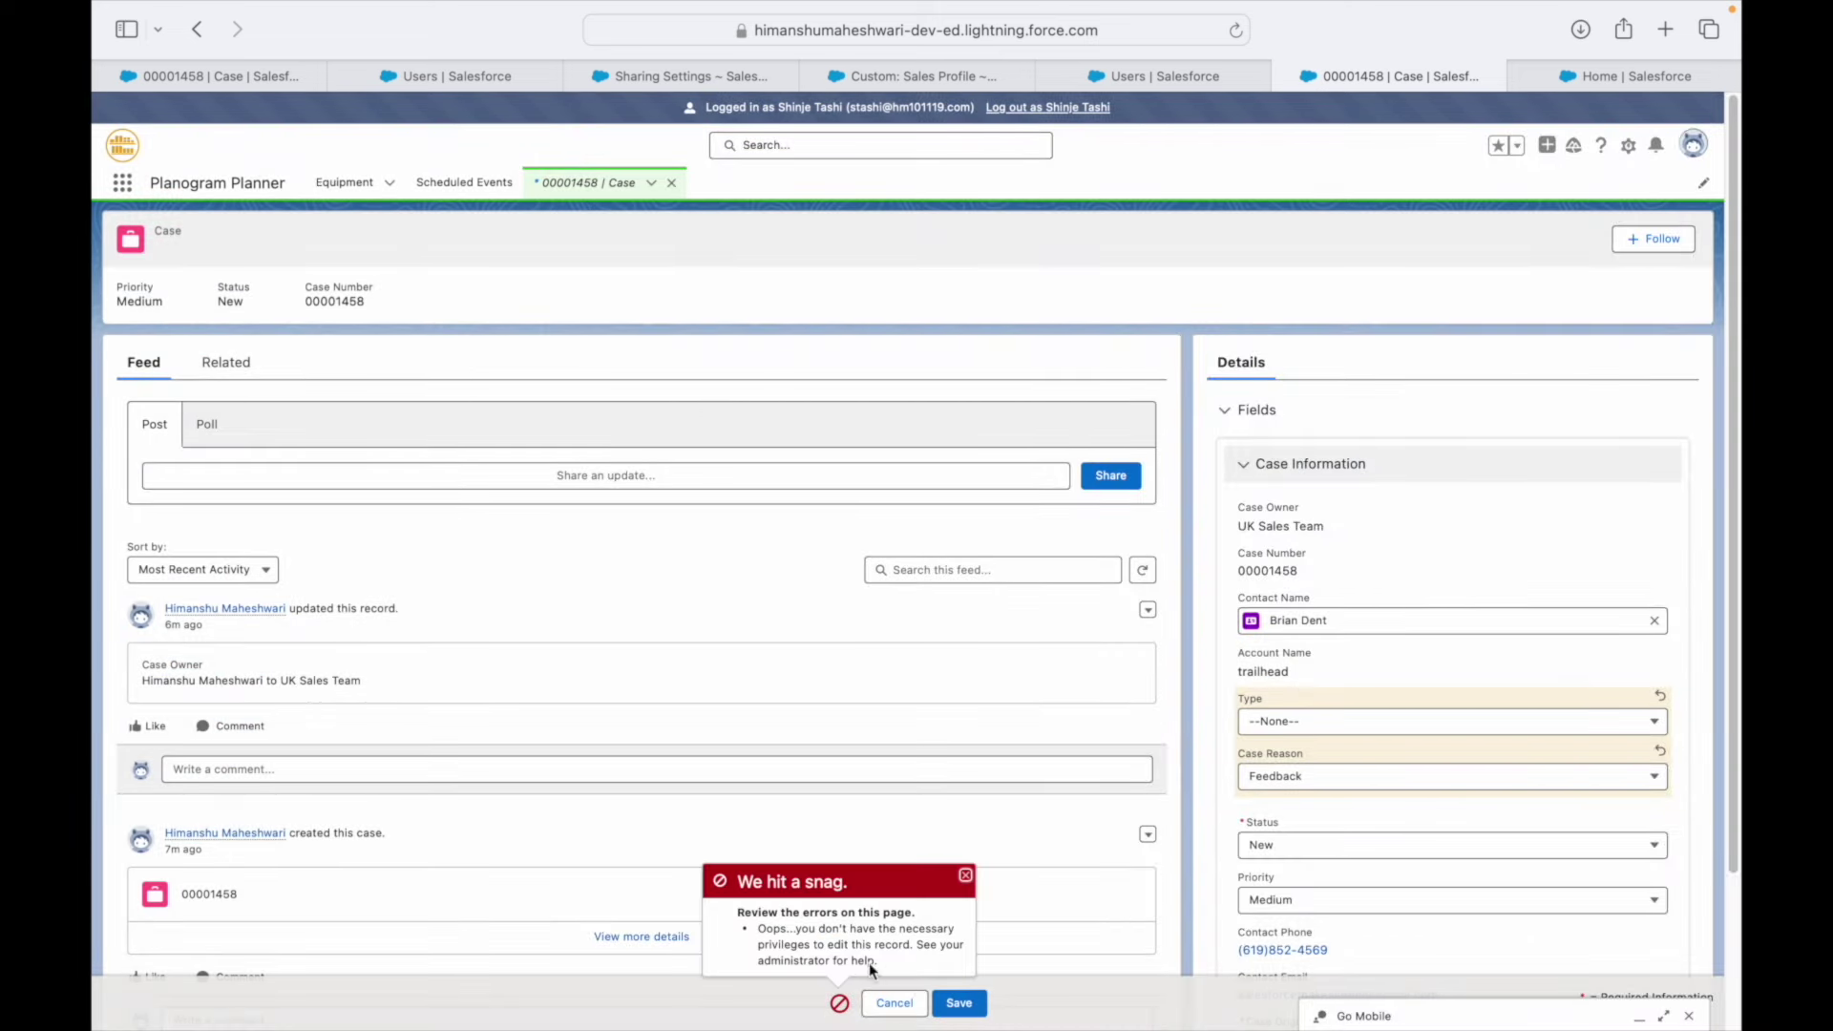
left_click_drag(795, 928, 861, 944)
left_click(864, 943)
left_click(965, 875)
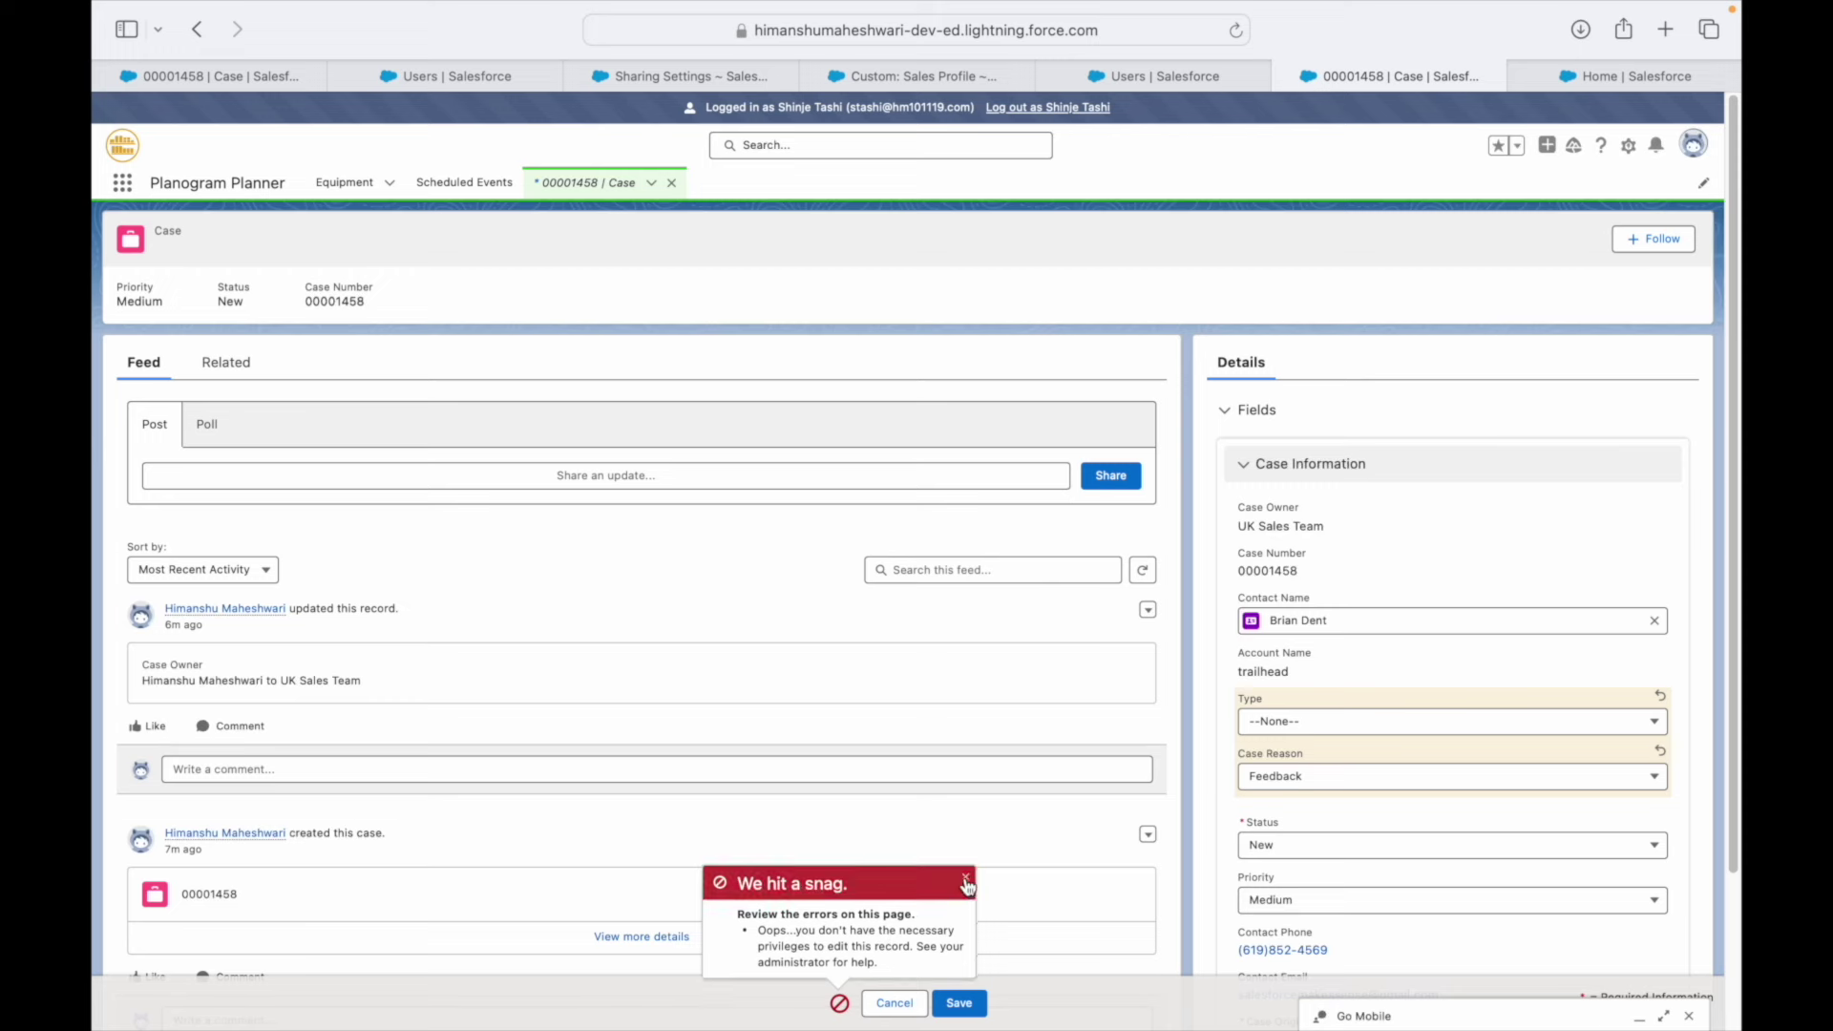
left_click(894, 1005)
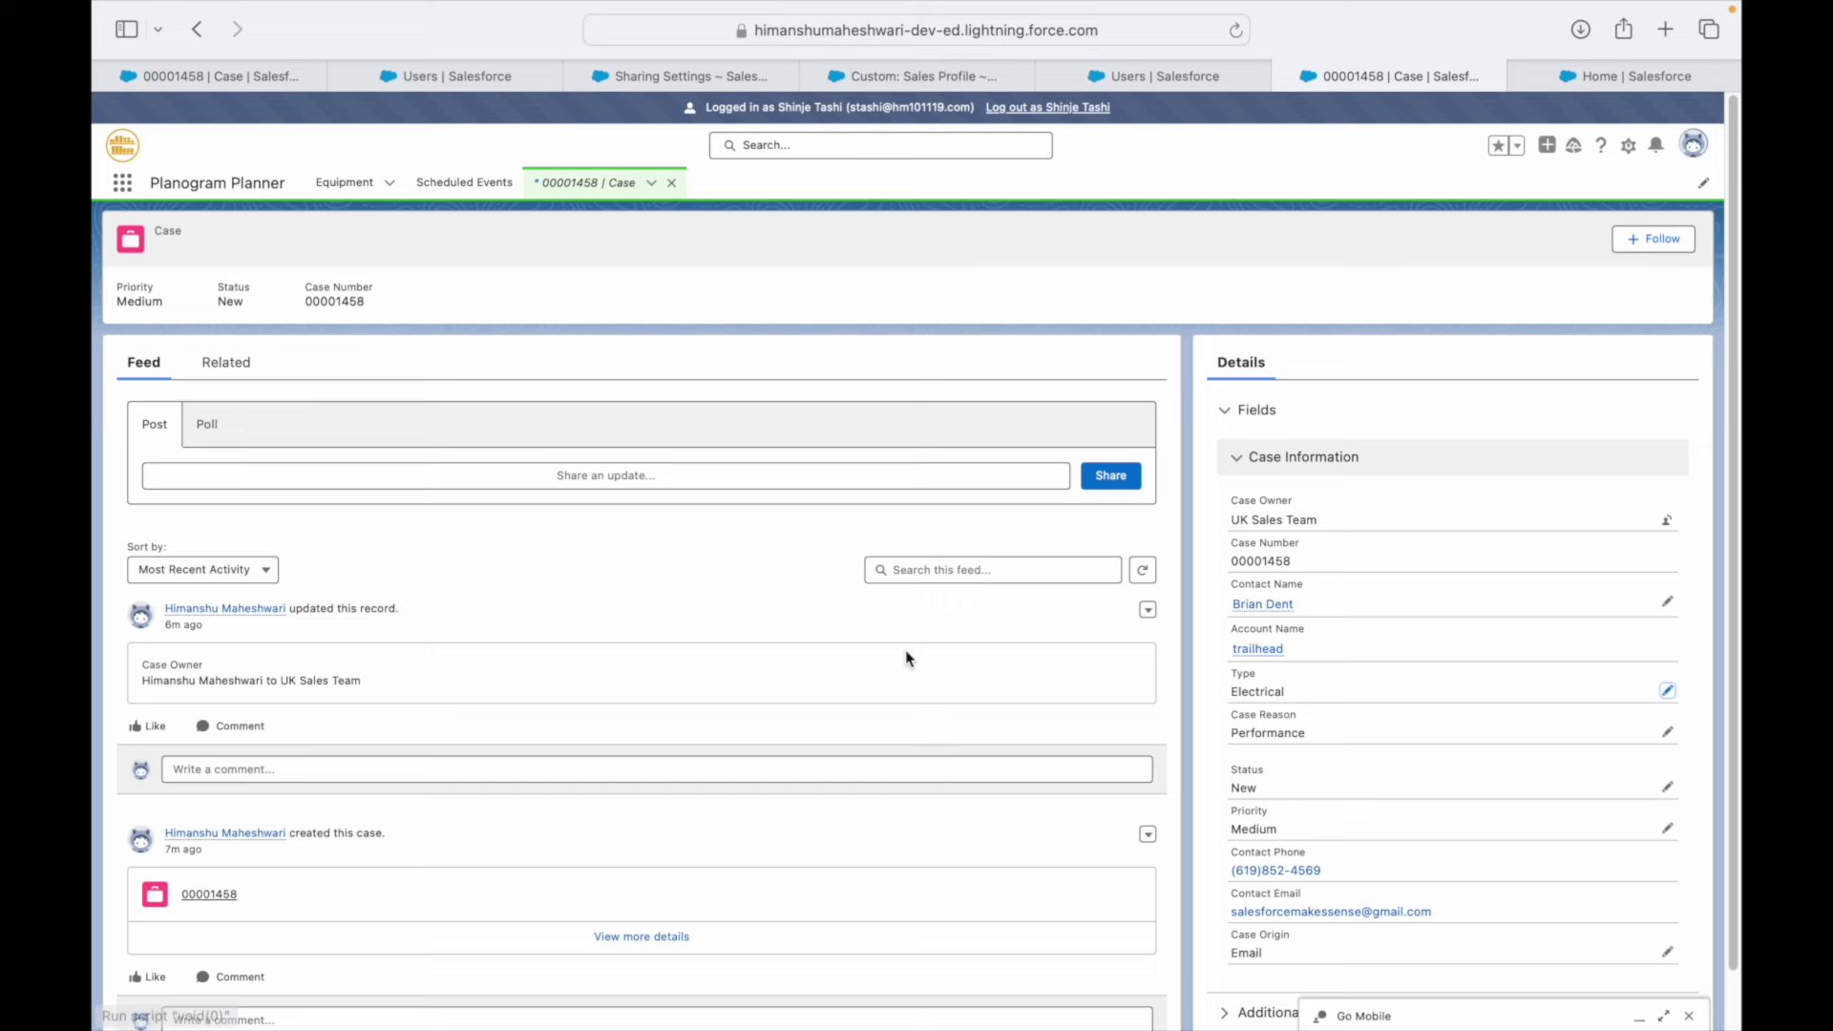
- Close the case tab, log out of the sales user, and sign back in as admin
left_click(672, 182)
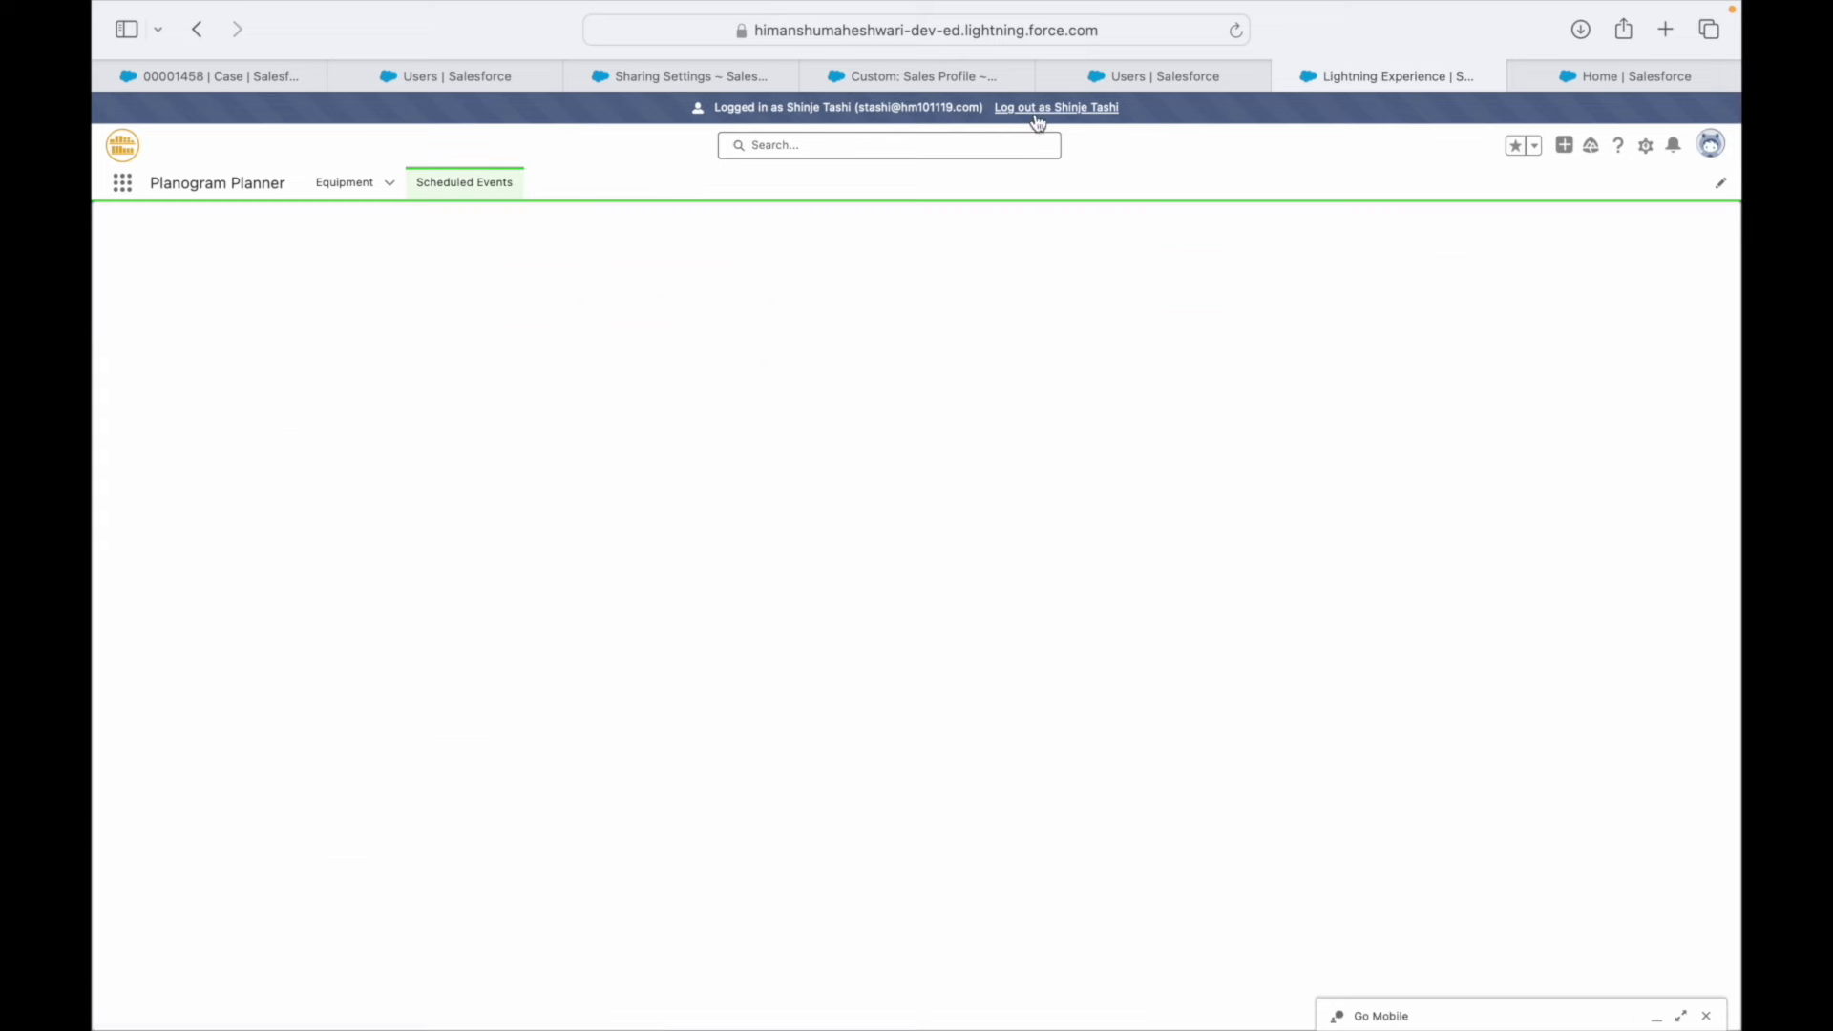
left_click(1021, 113)
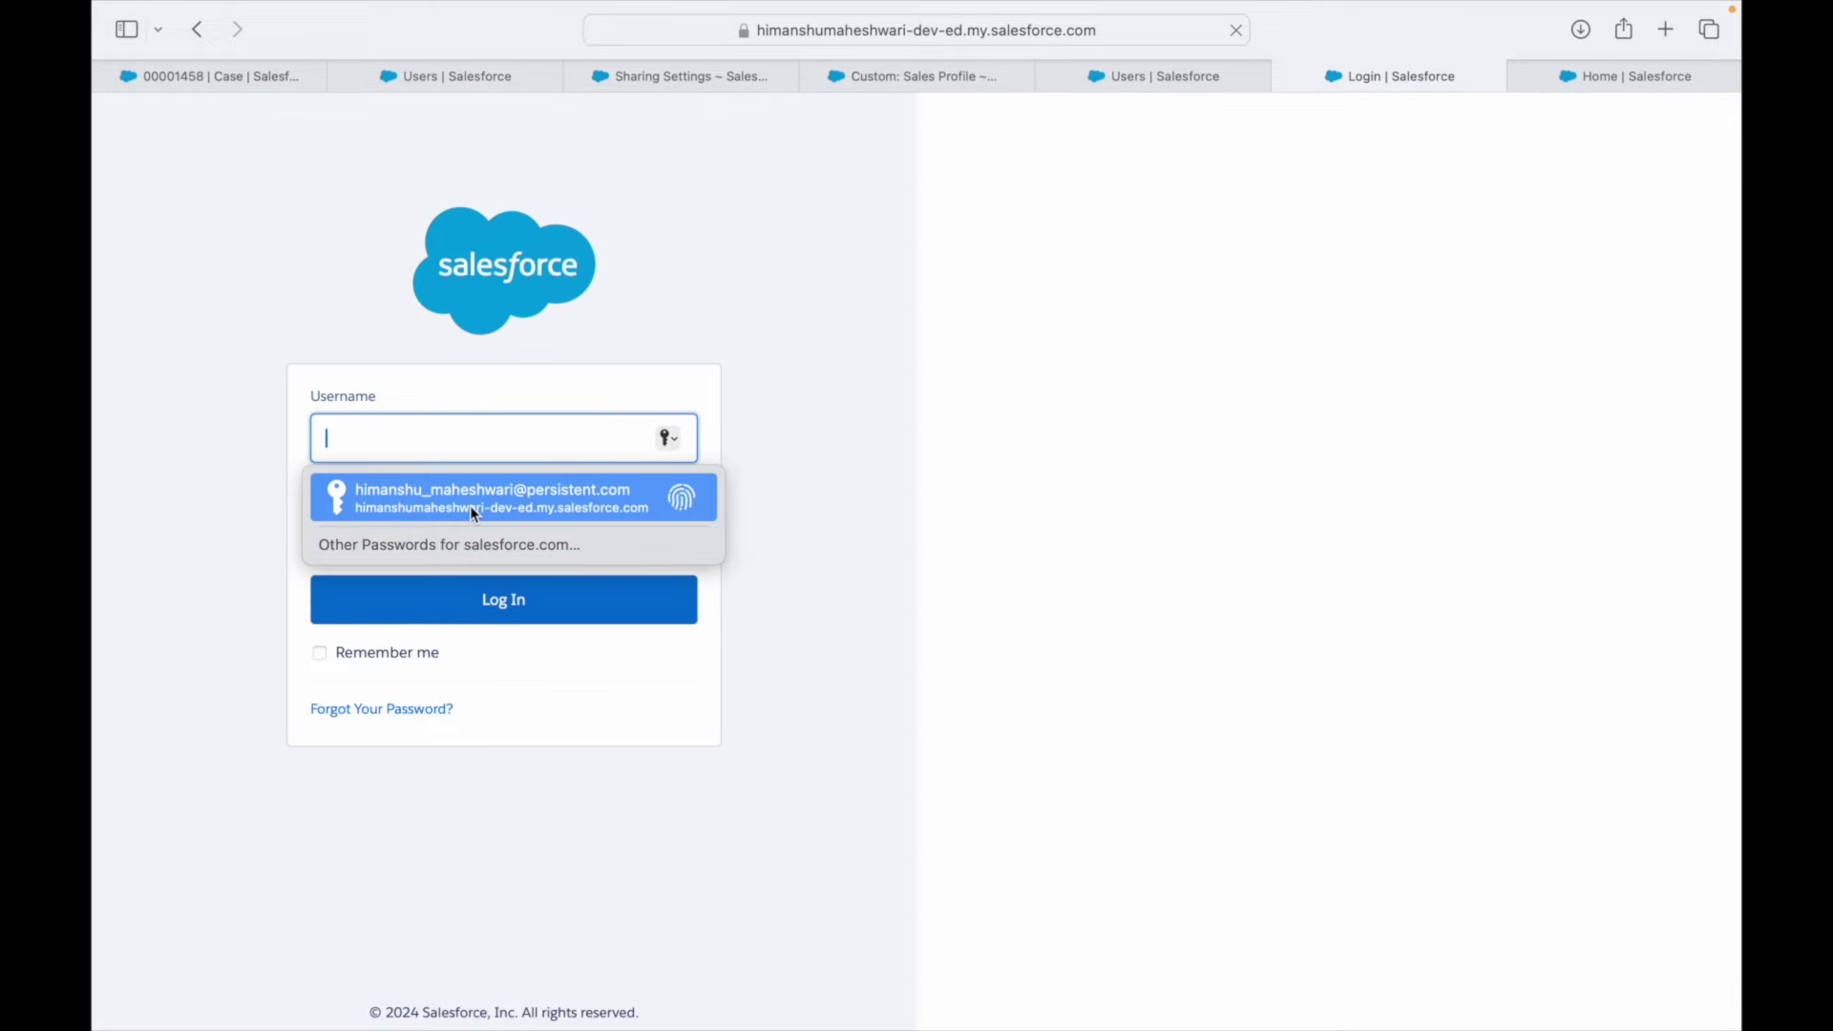
left_click(470, 506)
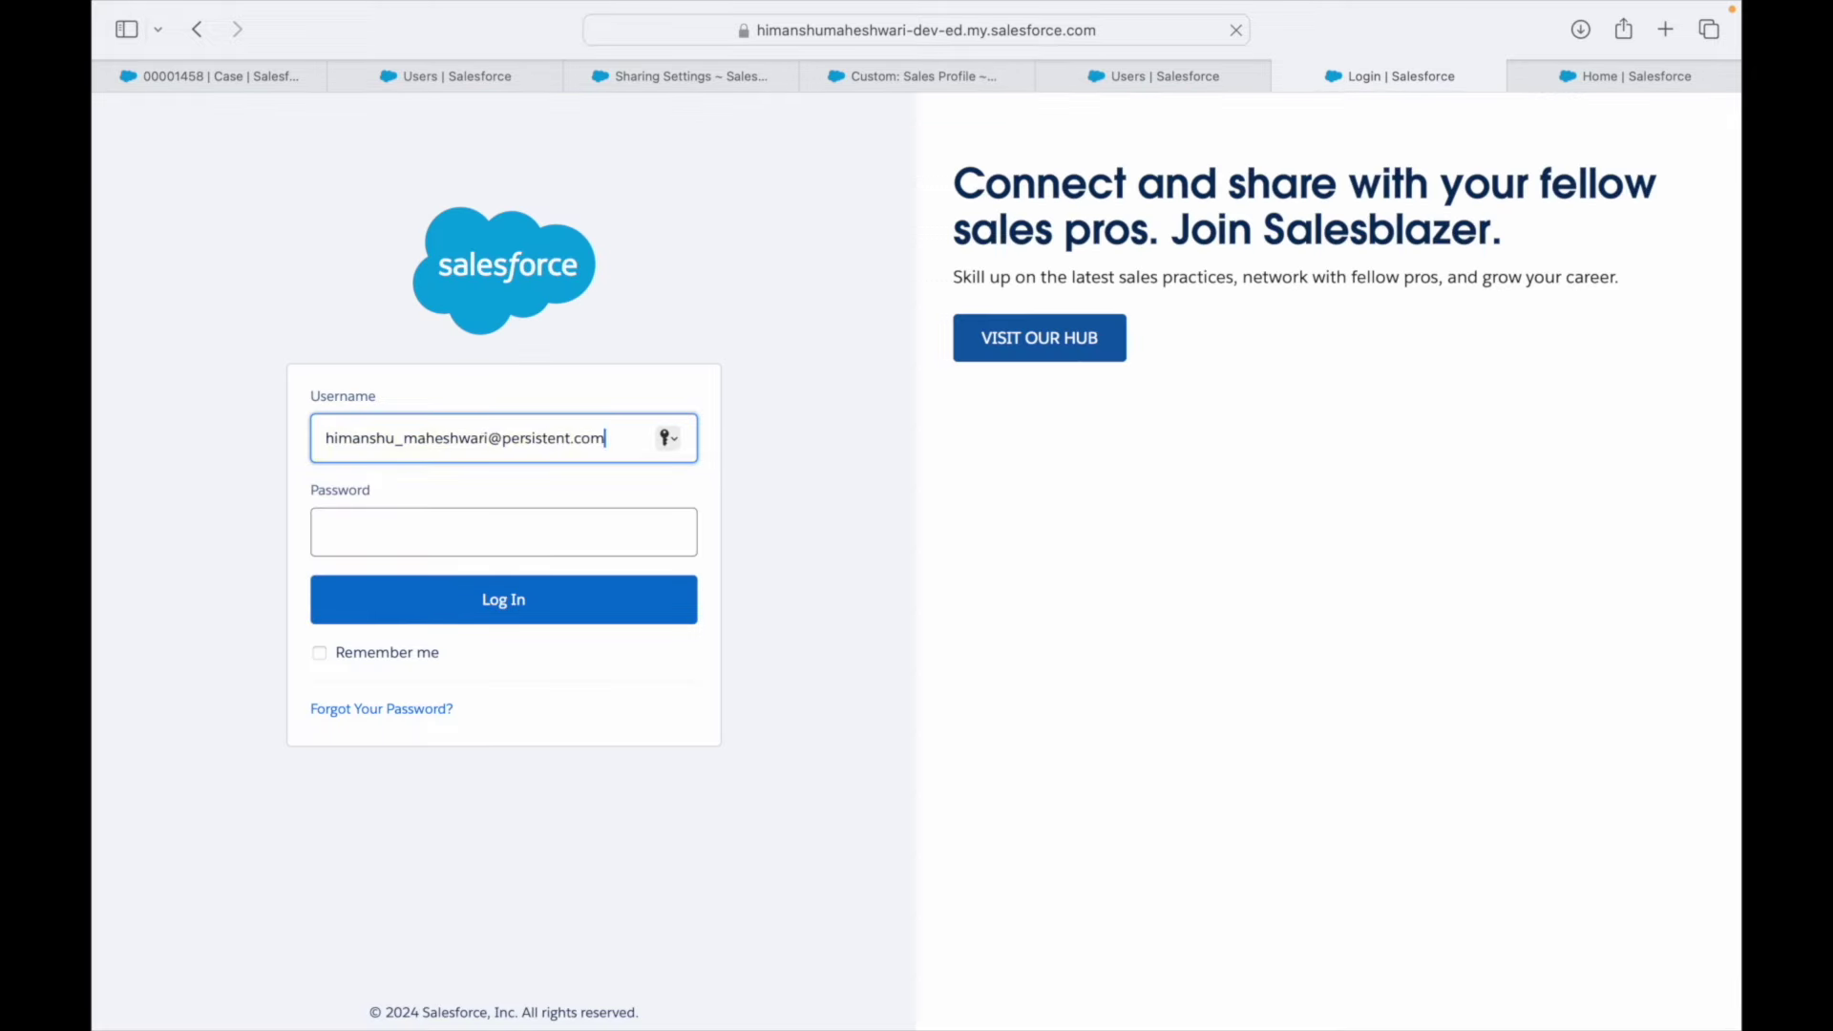
- Delete the UK Sales Team case sharing rule, then bring up the Users setup page
mouse_move(1118, 77)
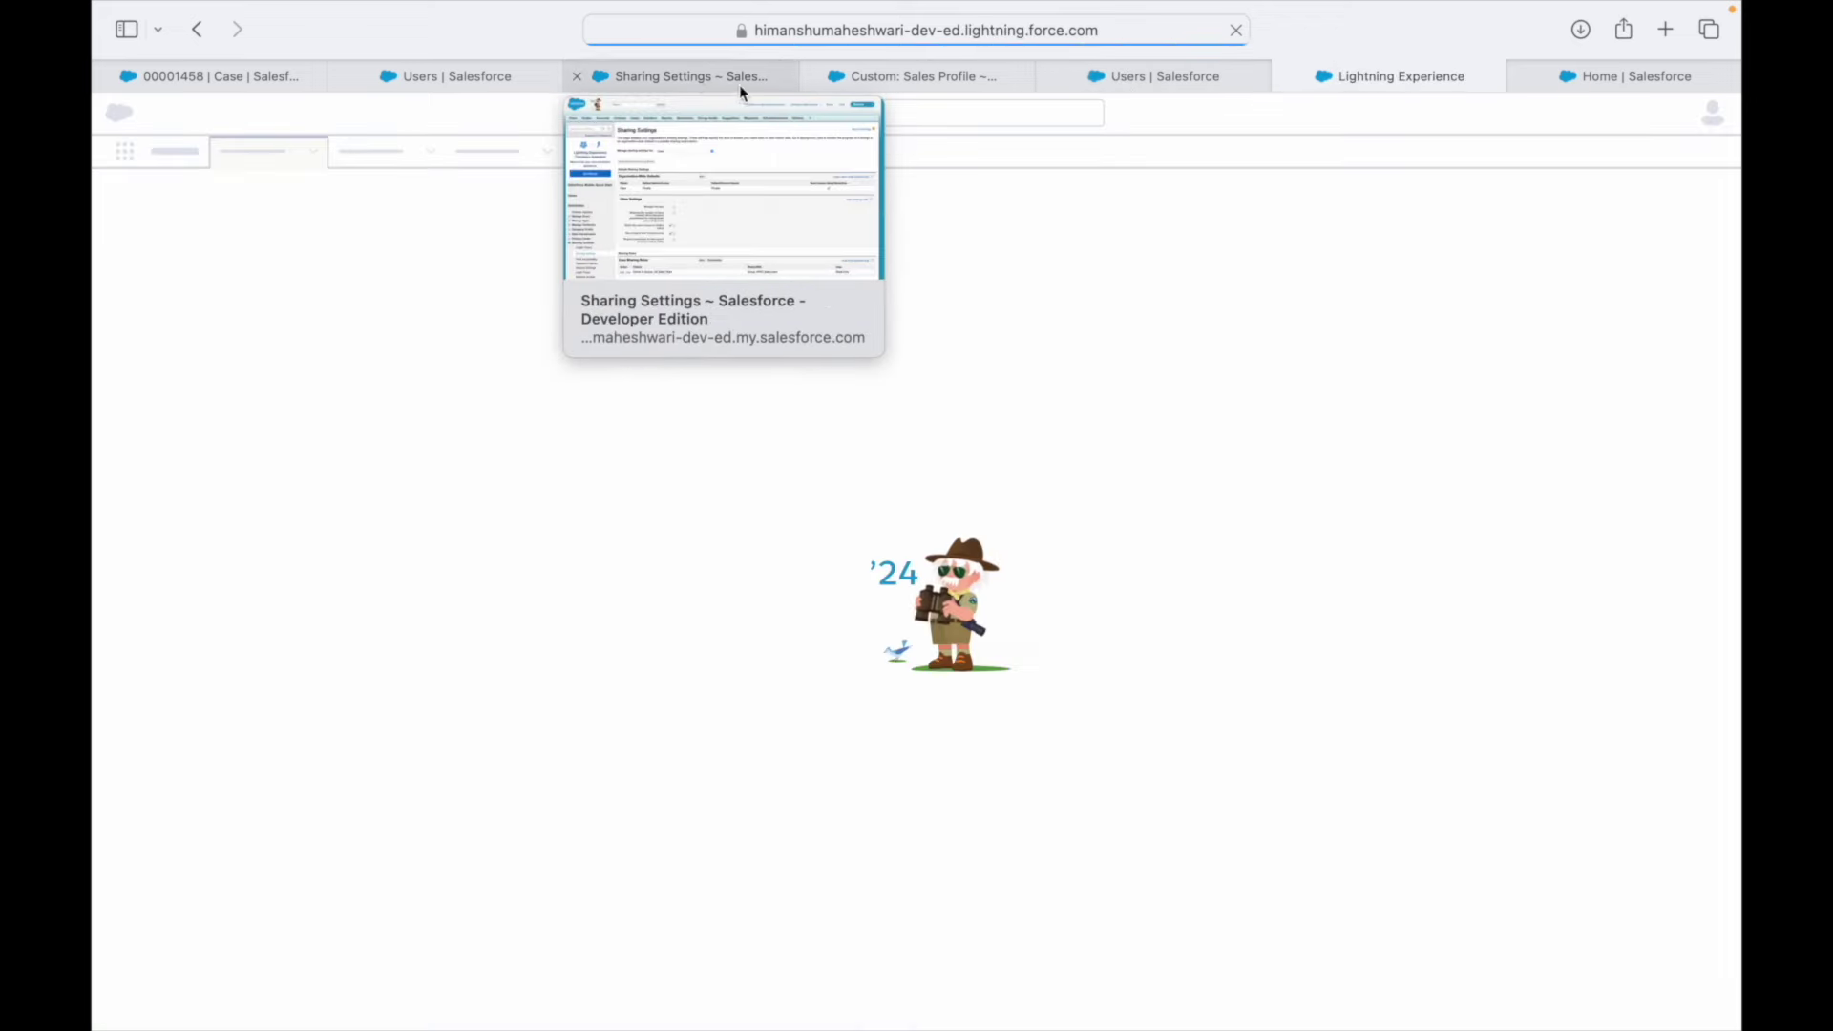
left_click(735, 78)
scroll(597, 851, "down", 3)
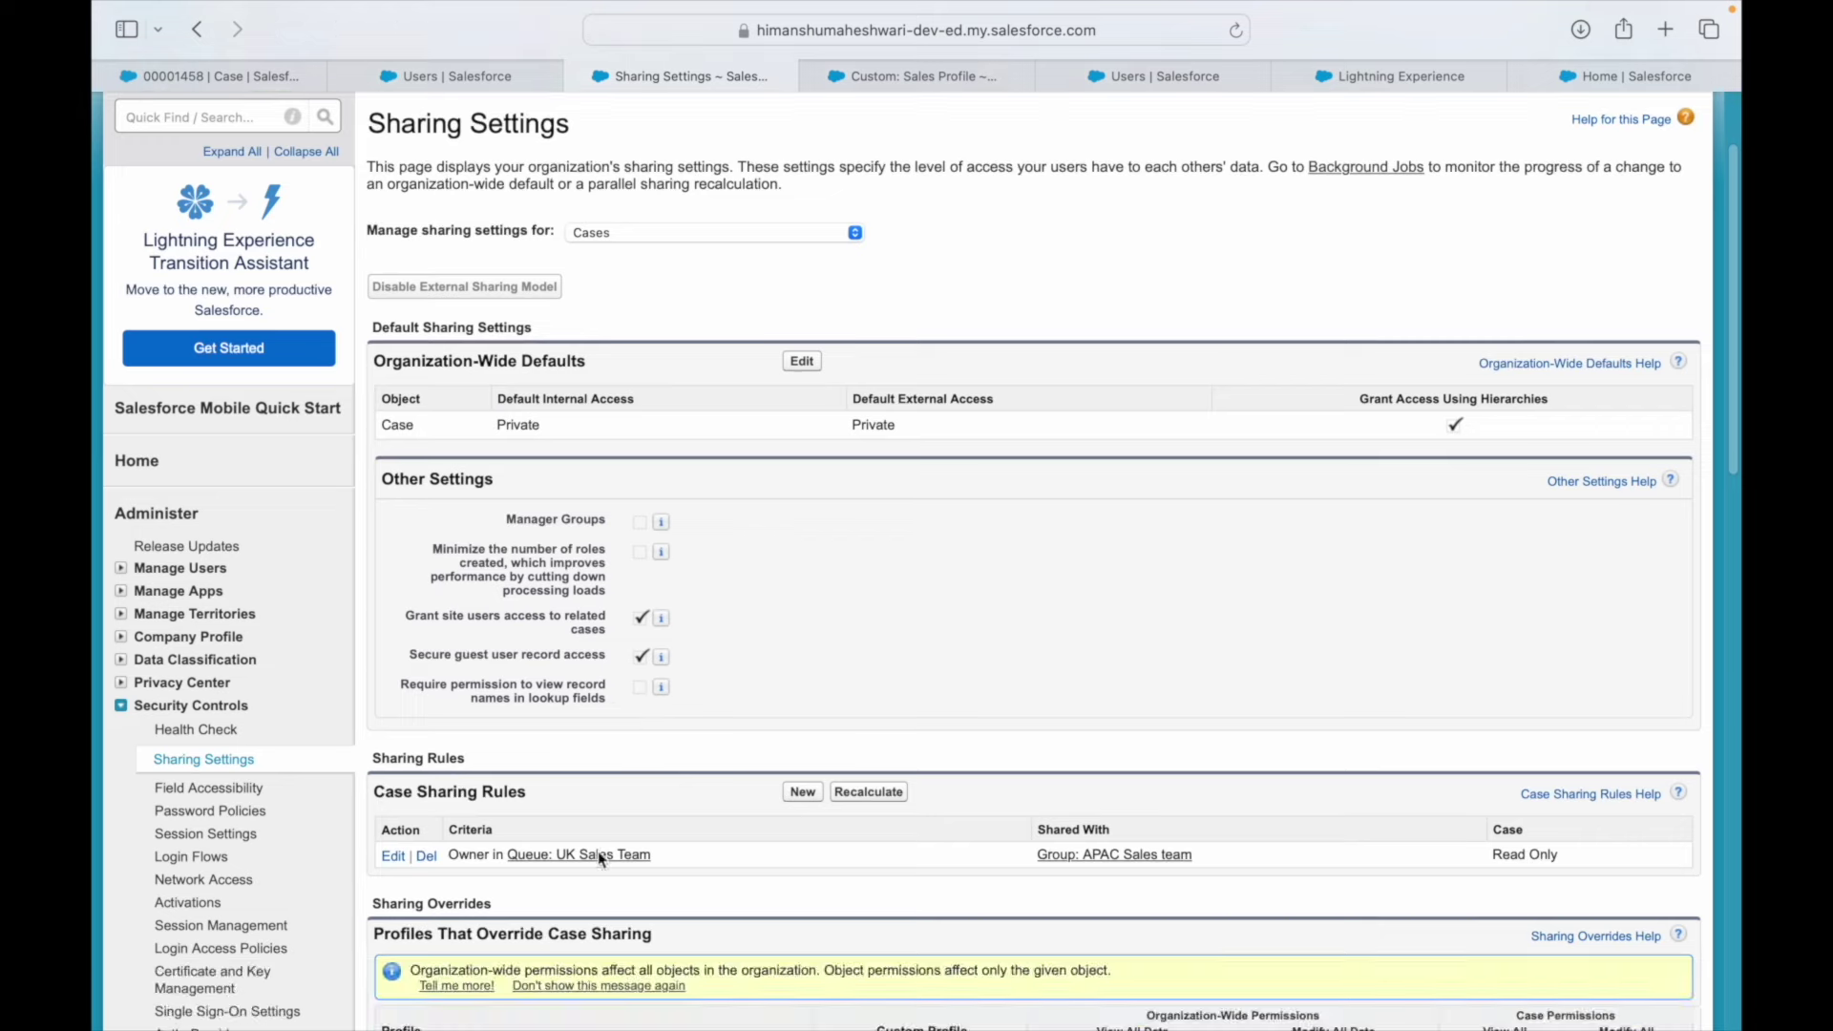
left_click(425, 855)
left_click(1125, 572)
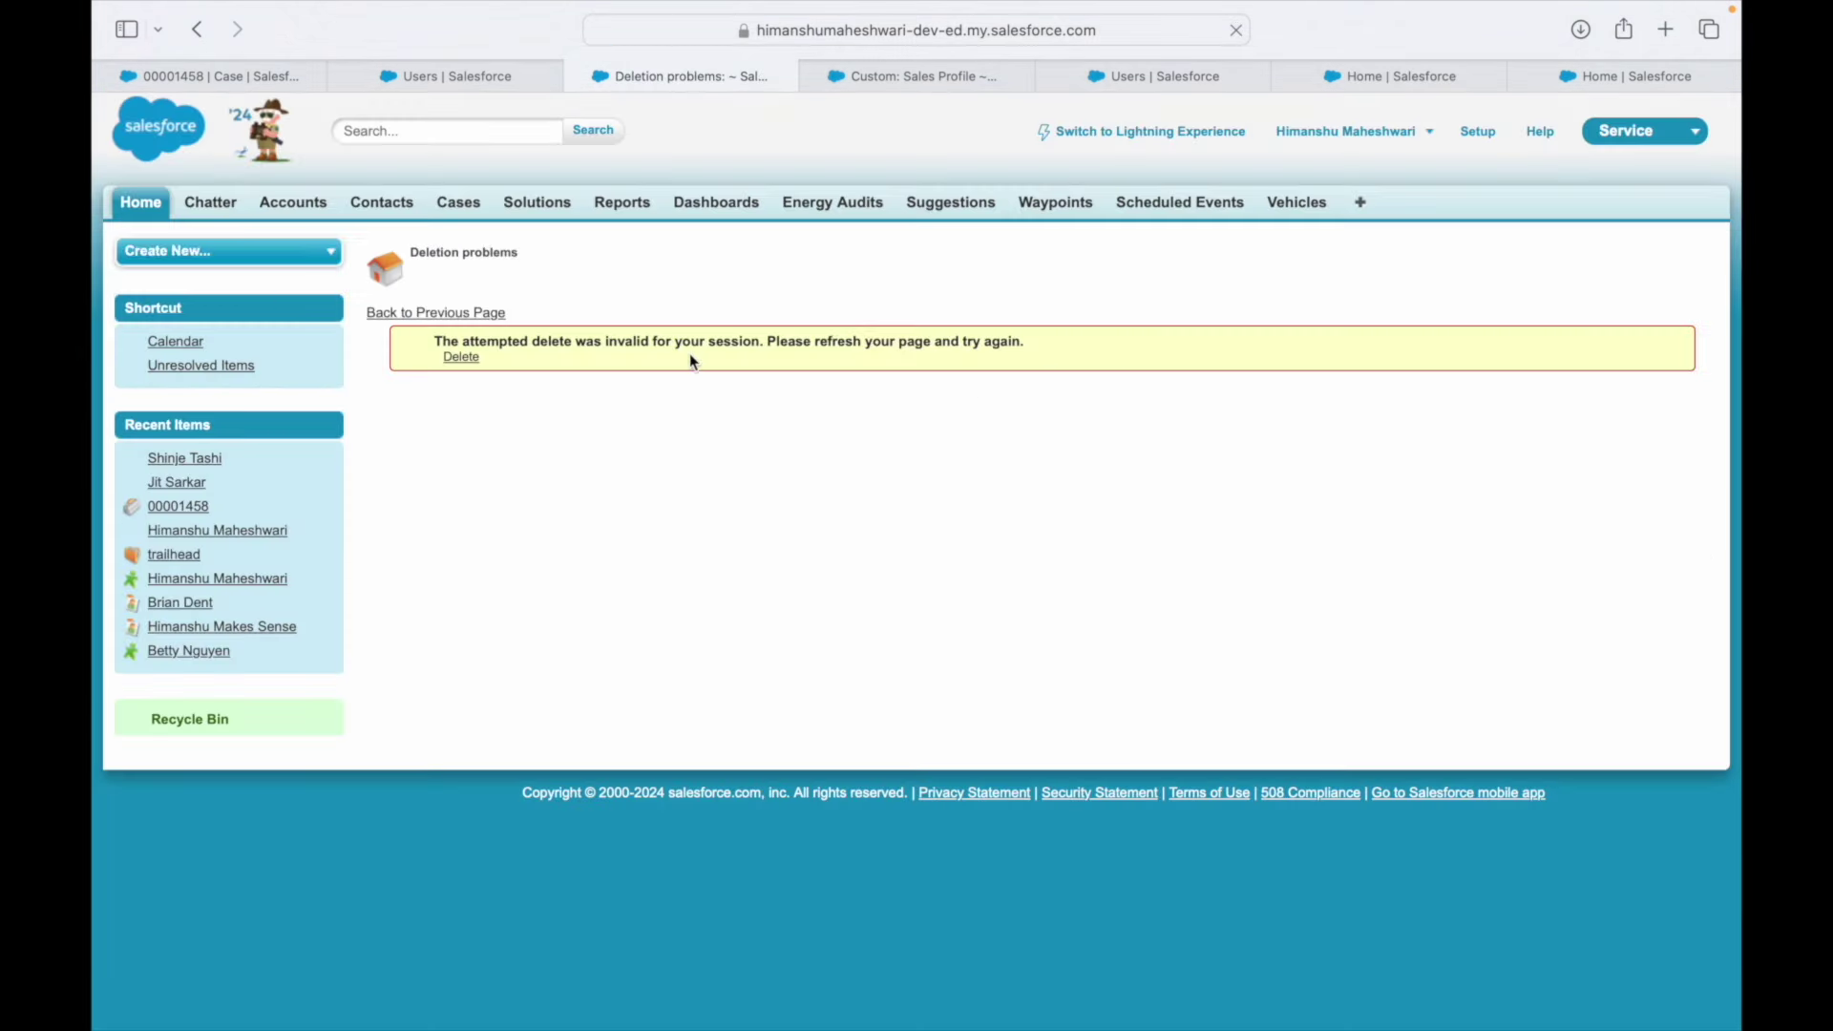
left_click(457, 359)
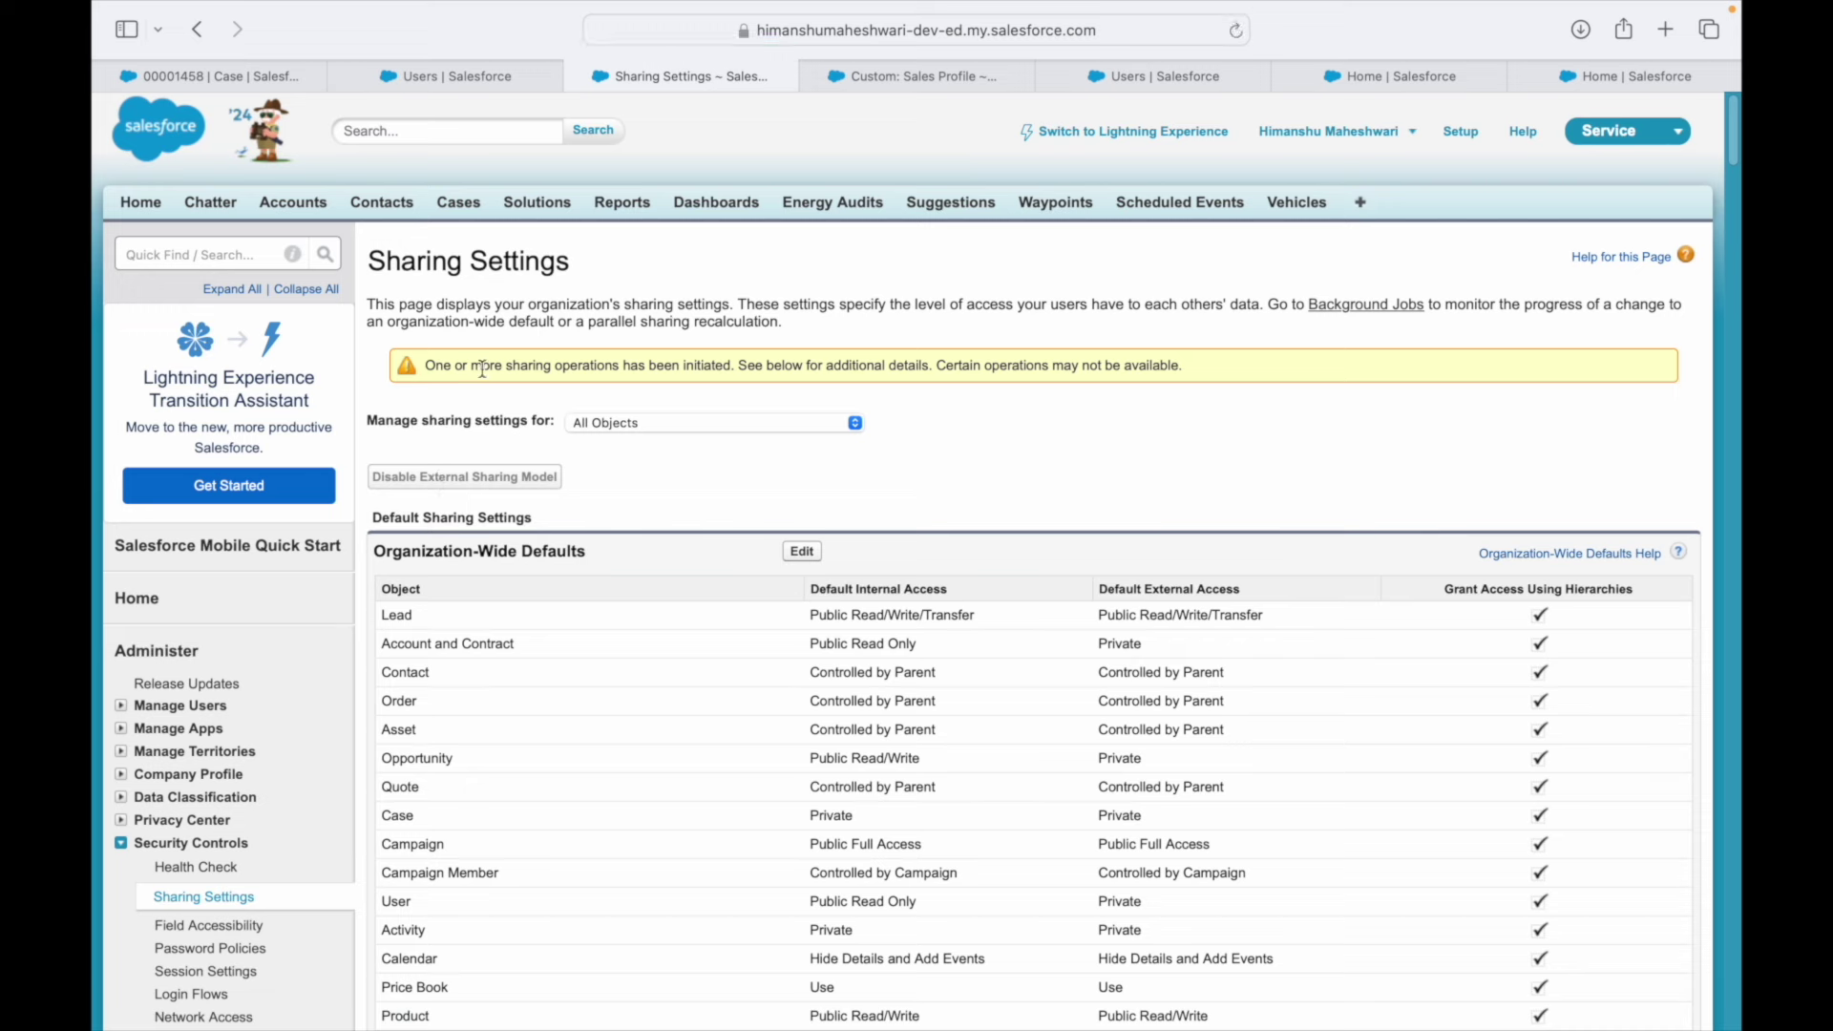
left_click_drag(425, 366, 916, 366)
left_click(917, 365)
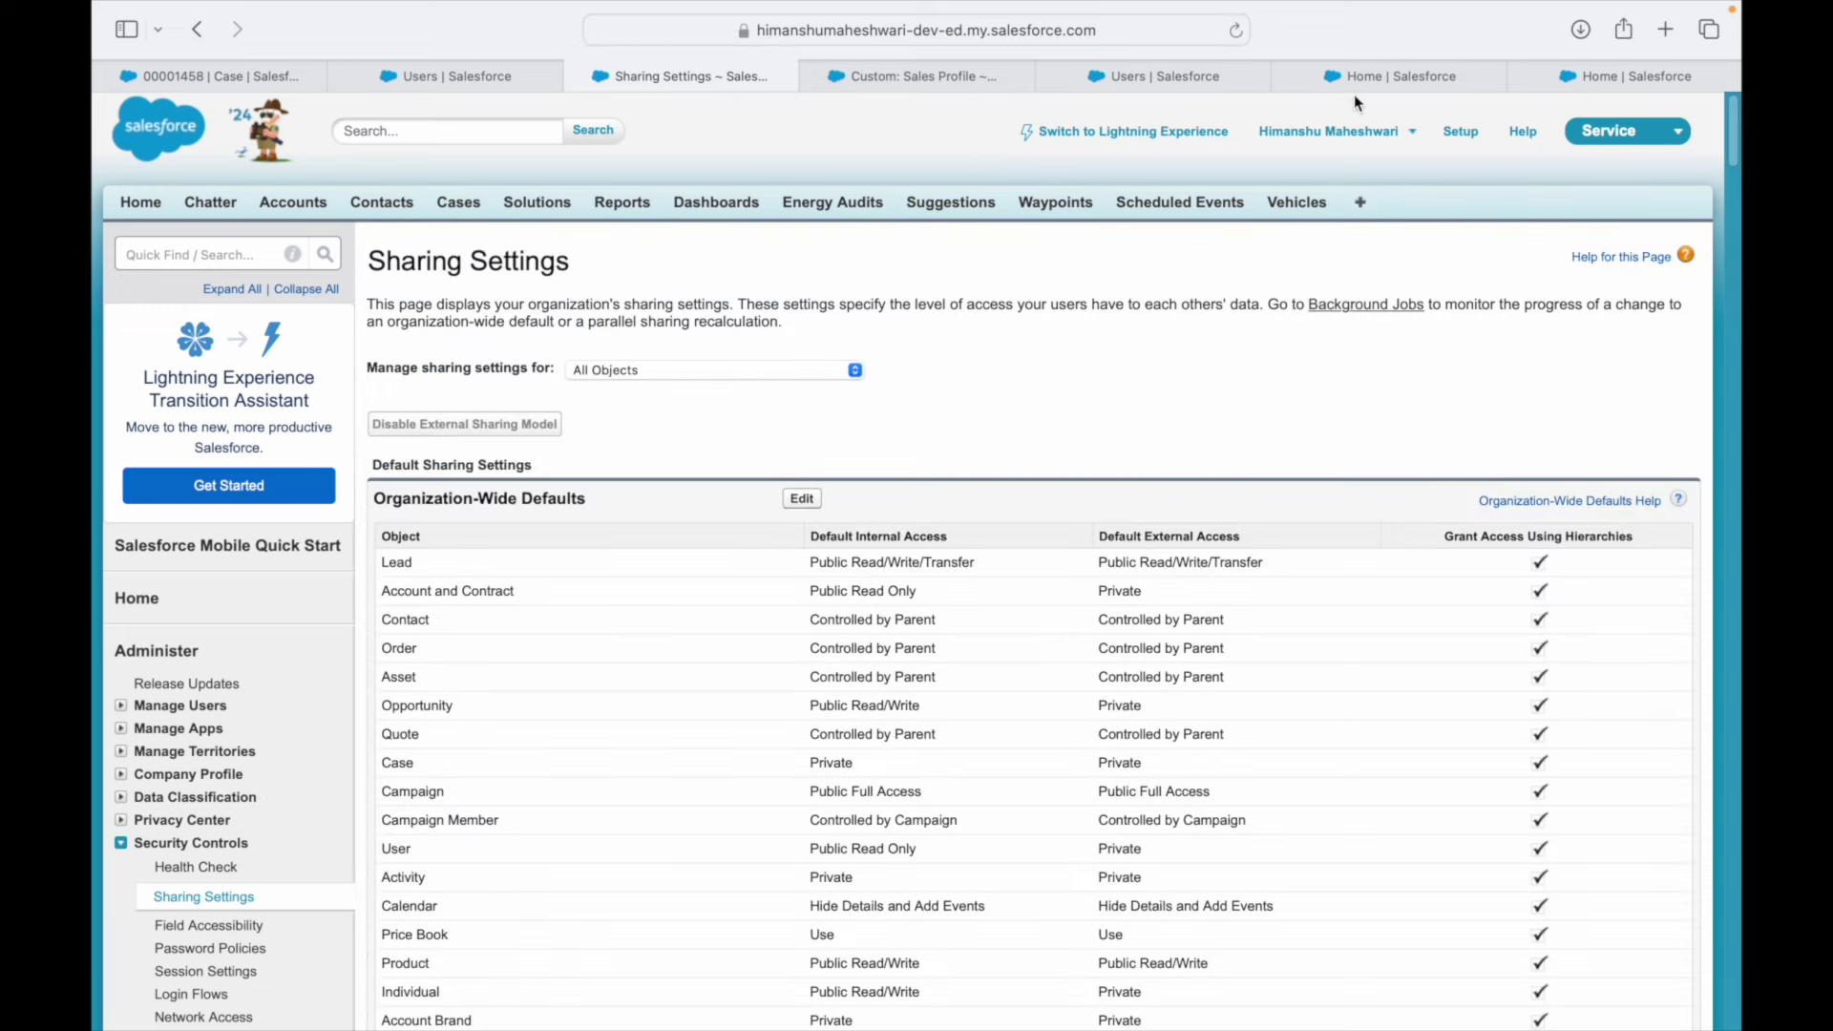
left_click(1379, 77)
left_click(1183, 78)
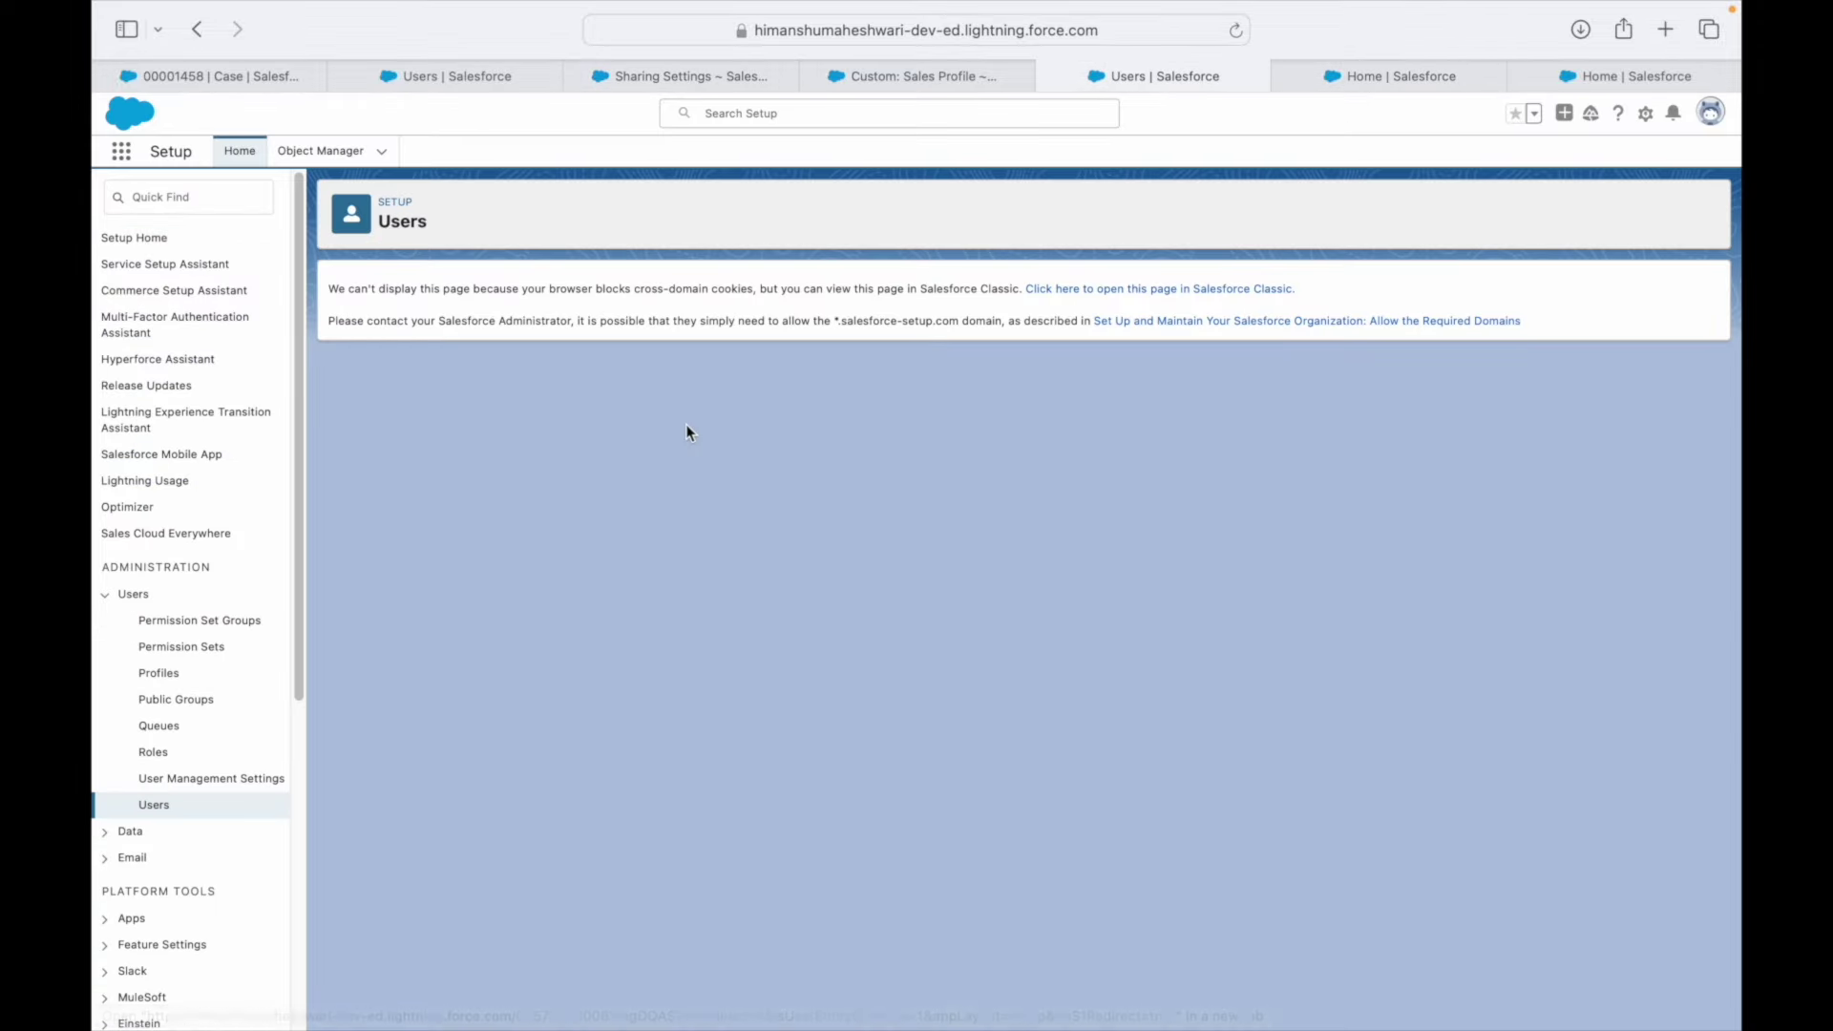
- Open the user's page in Classic and log in as that user again
left_click(1139, 290)
left_click(1140, 76)
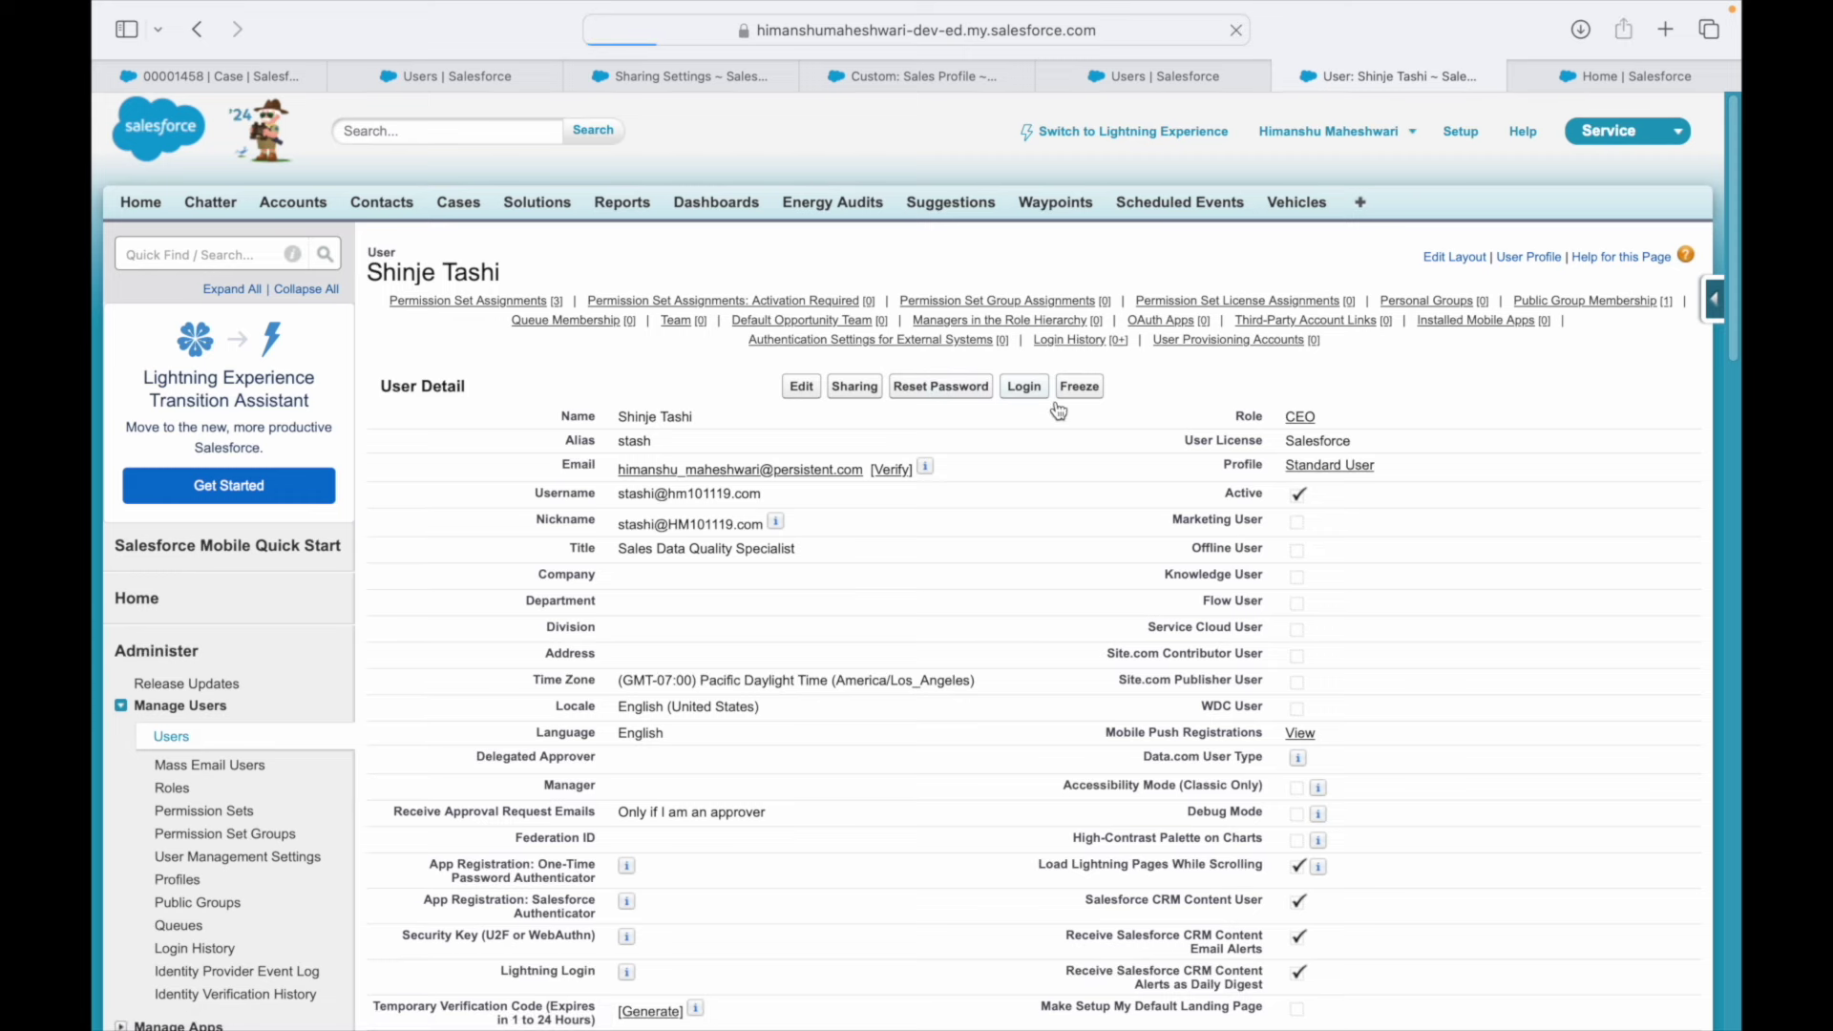
left_click(1023, 386)
left_click(1600, 91)
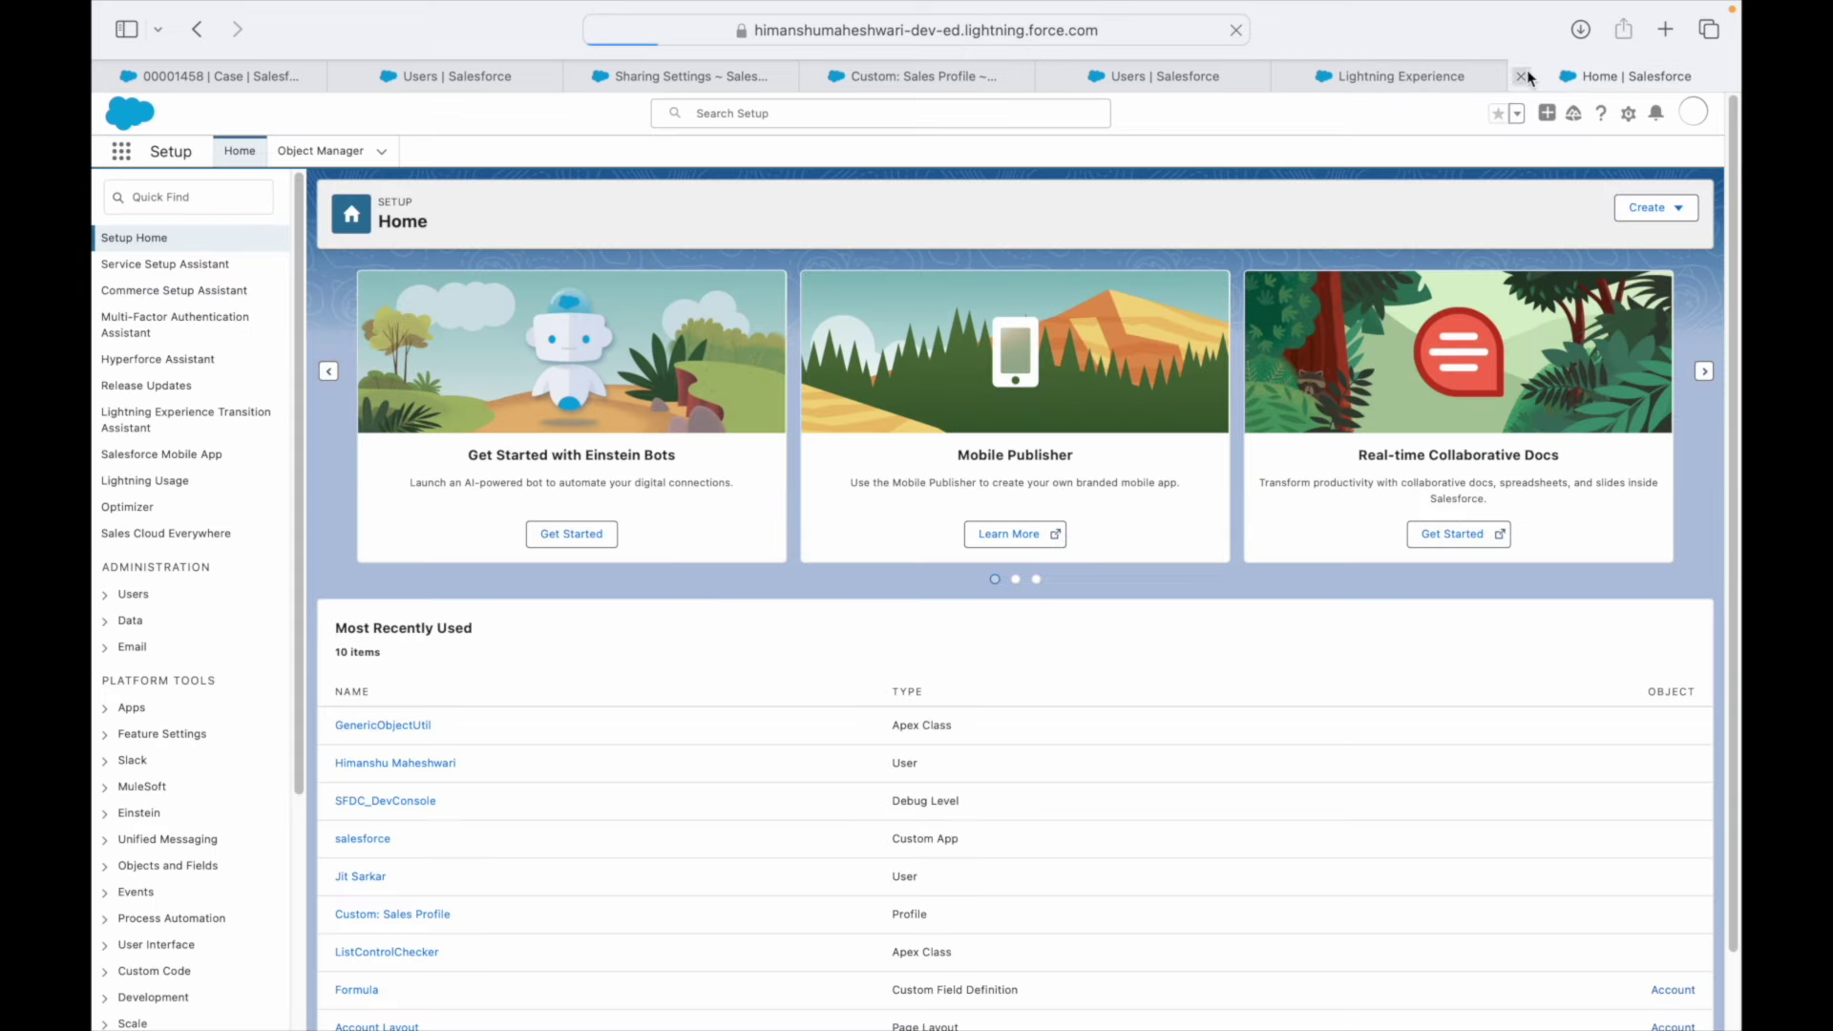
left_click(1522, 76)
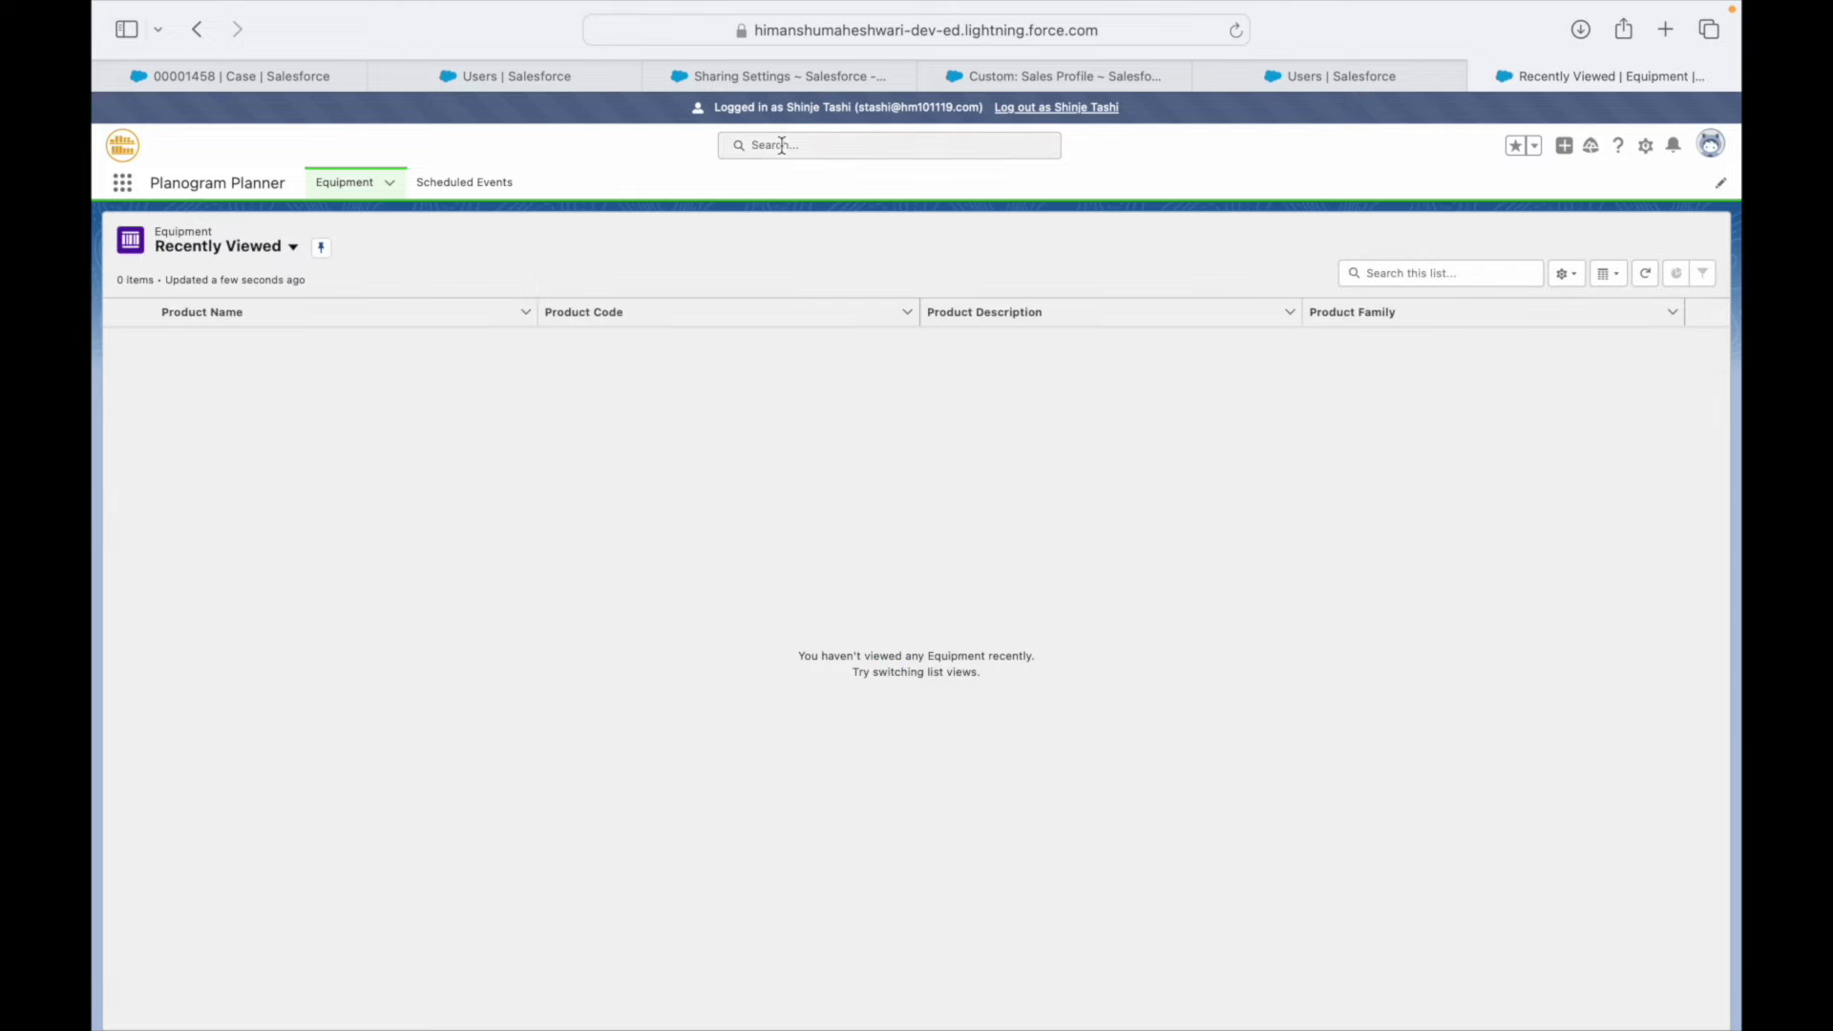
- Search 00001458, filter the results to Cases, then log out of the user's session
left_click(781, 145)
type("00001458")
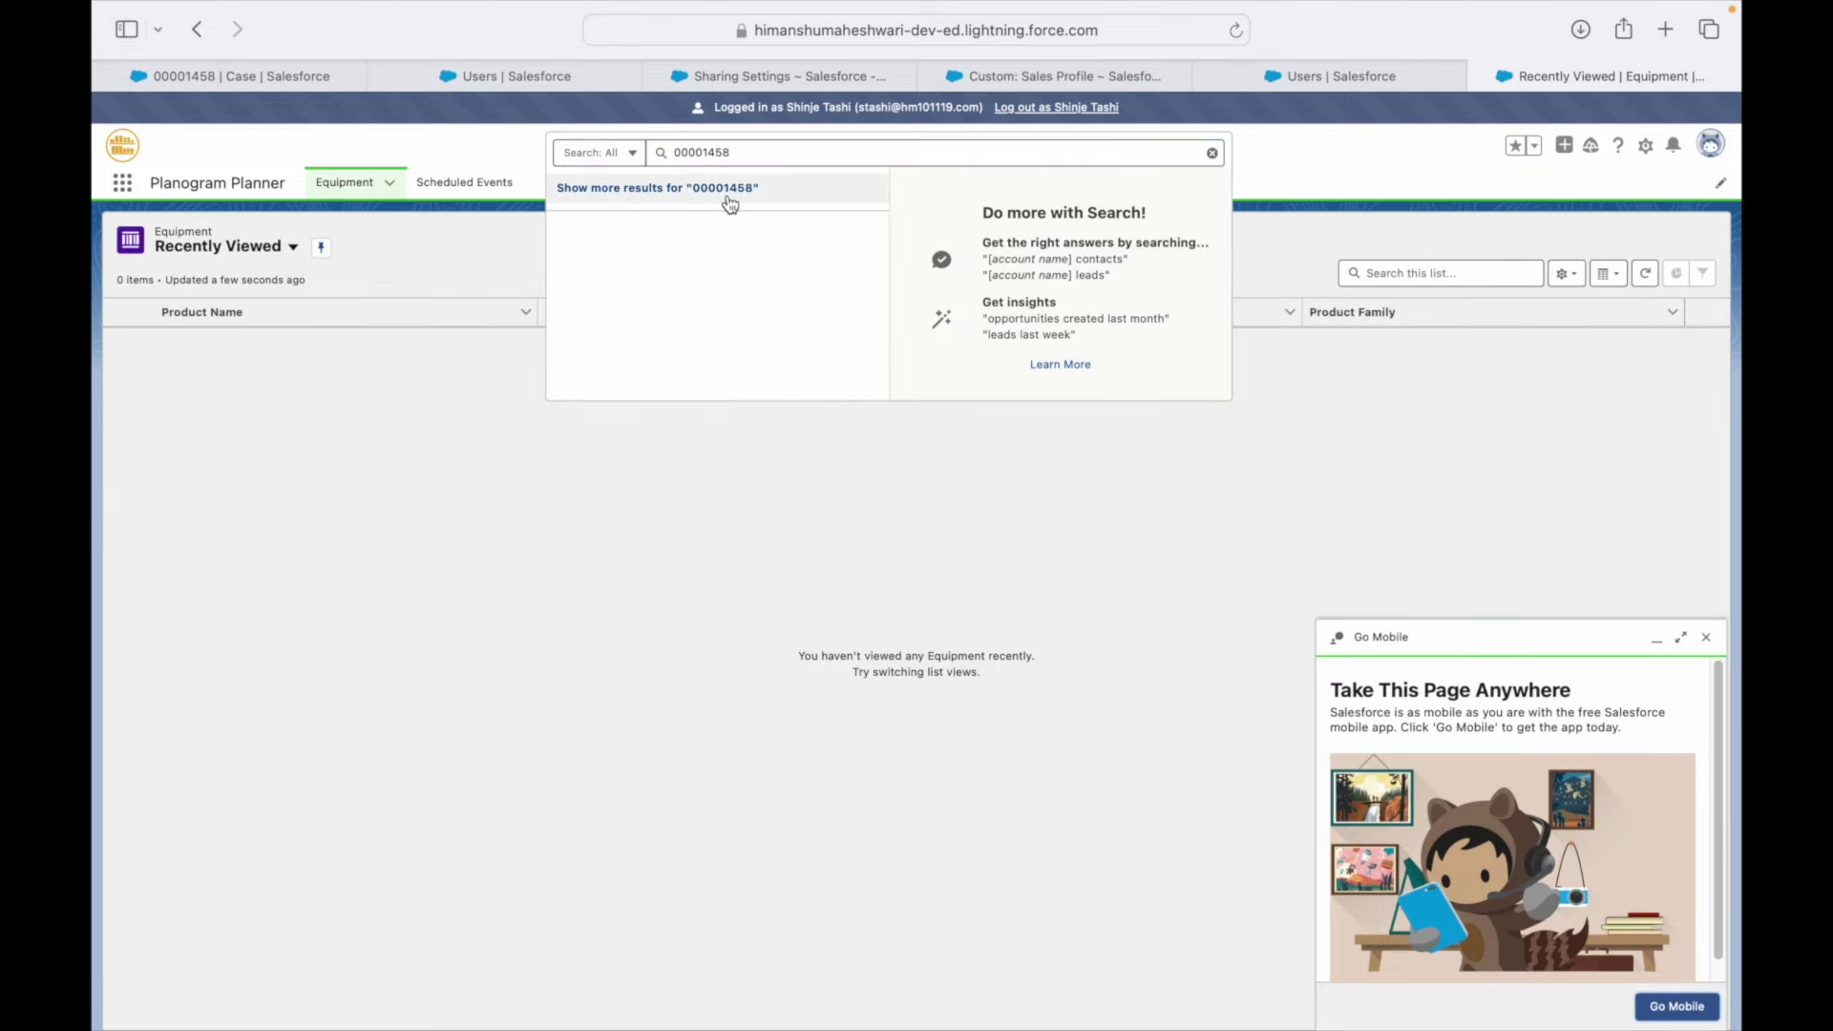
left_click(711, 201)
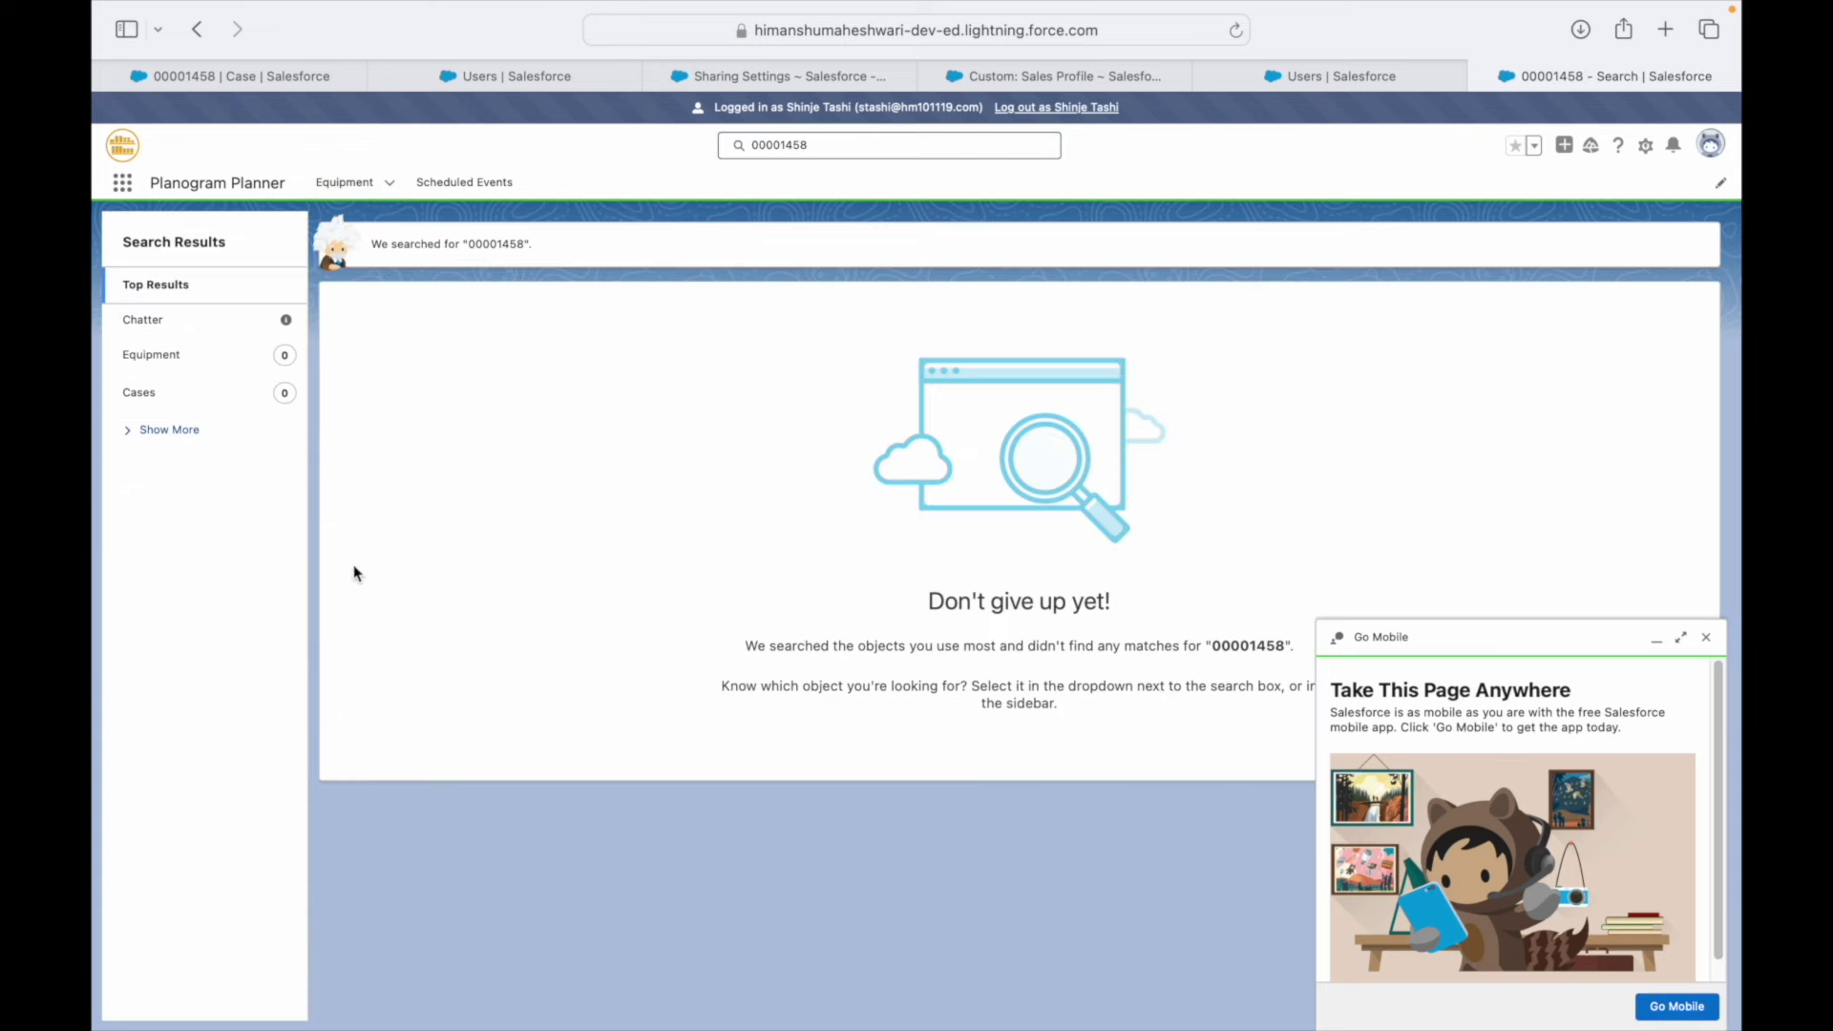
left_click(151, 393)
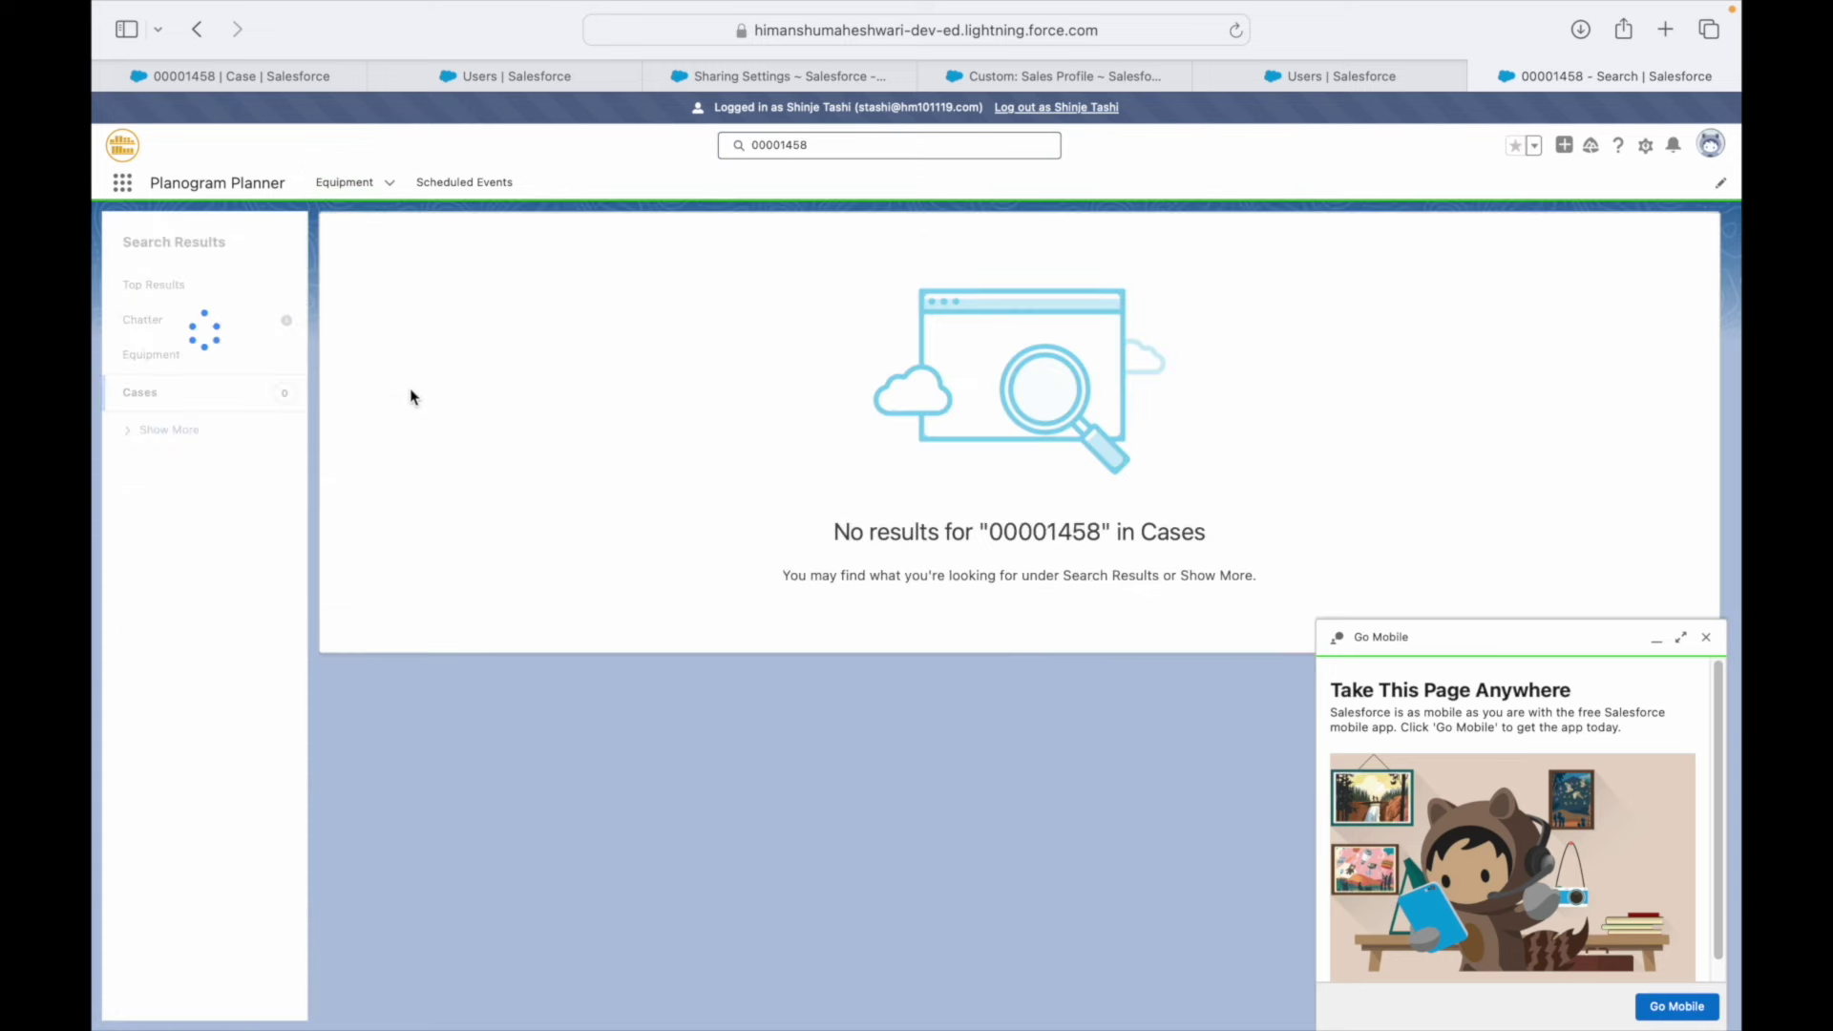
left_click(1082, 111)
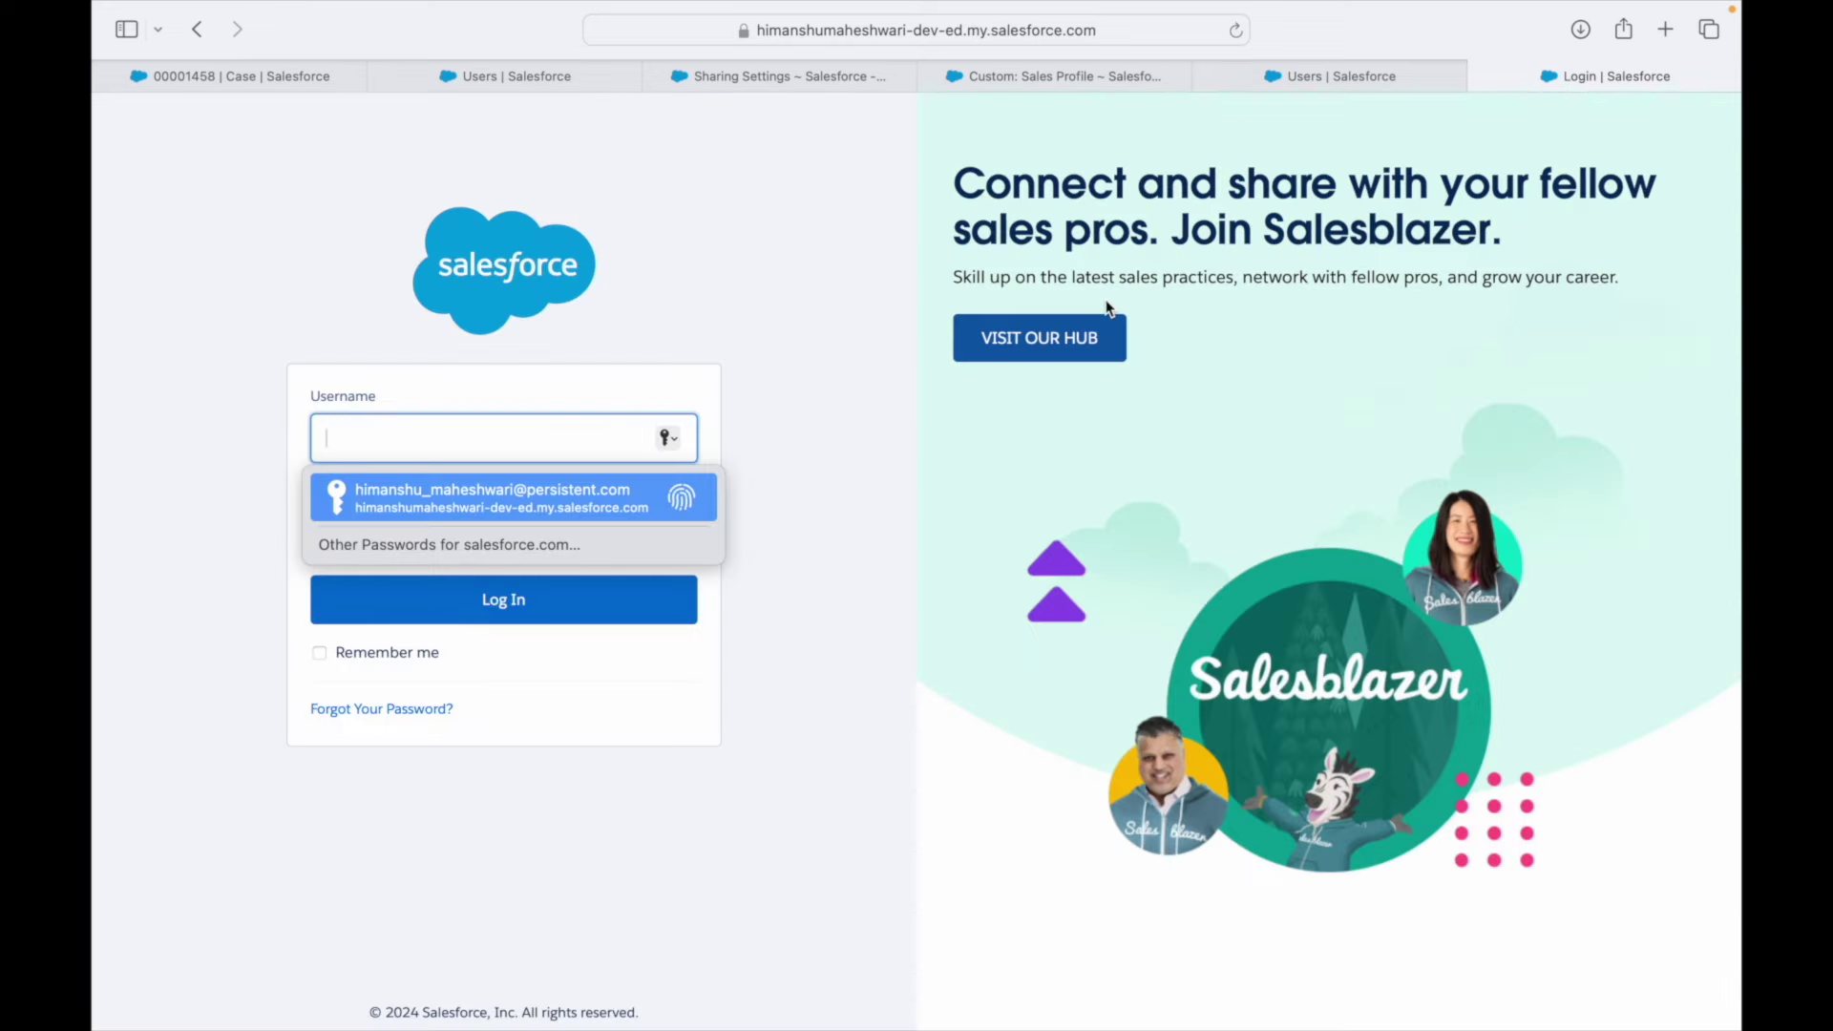
- Autofill the saved credentials and log in to the Salesforce developer org
key("Return")
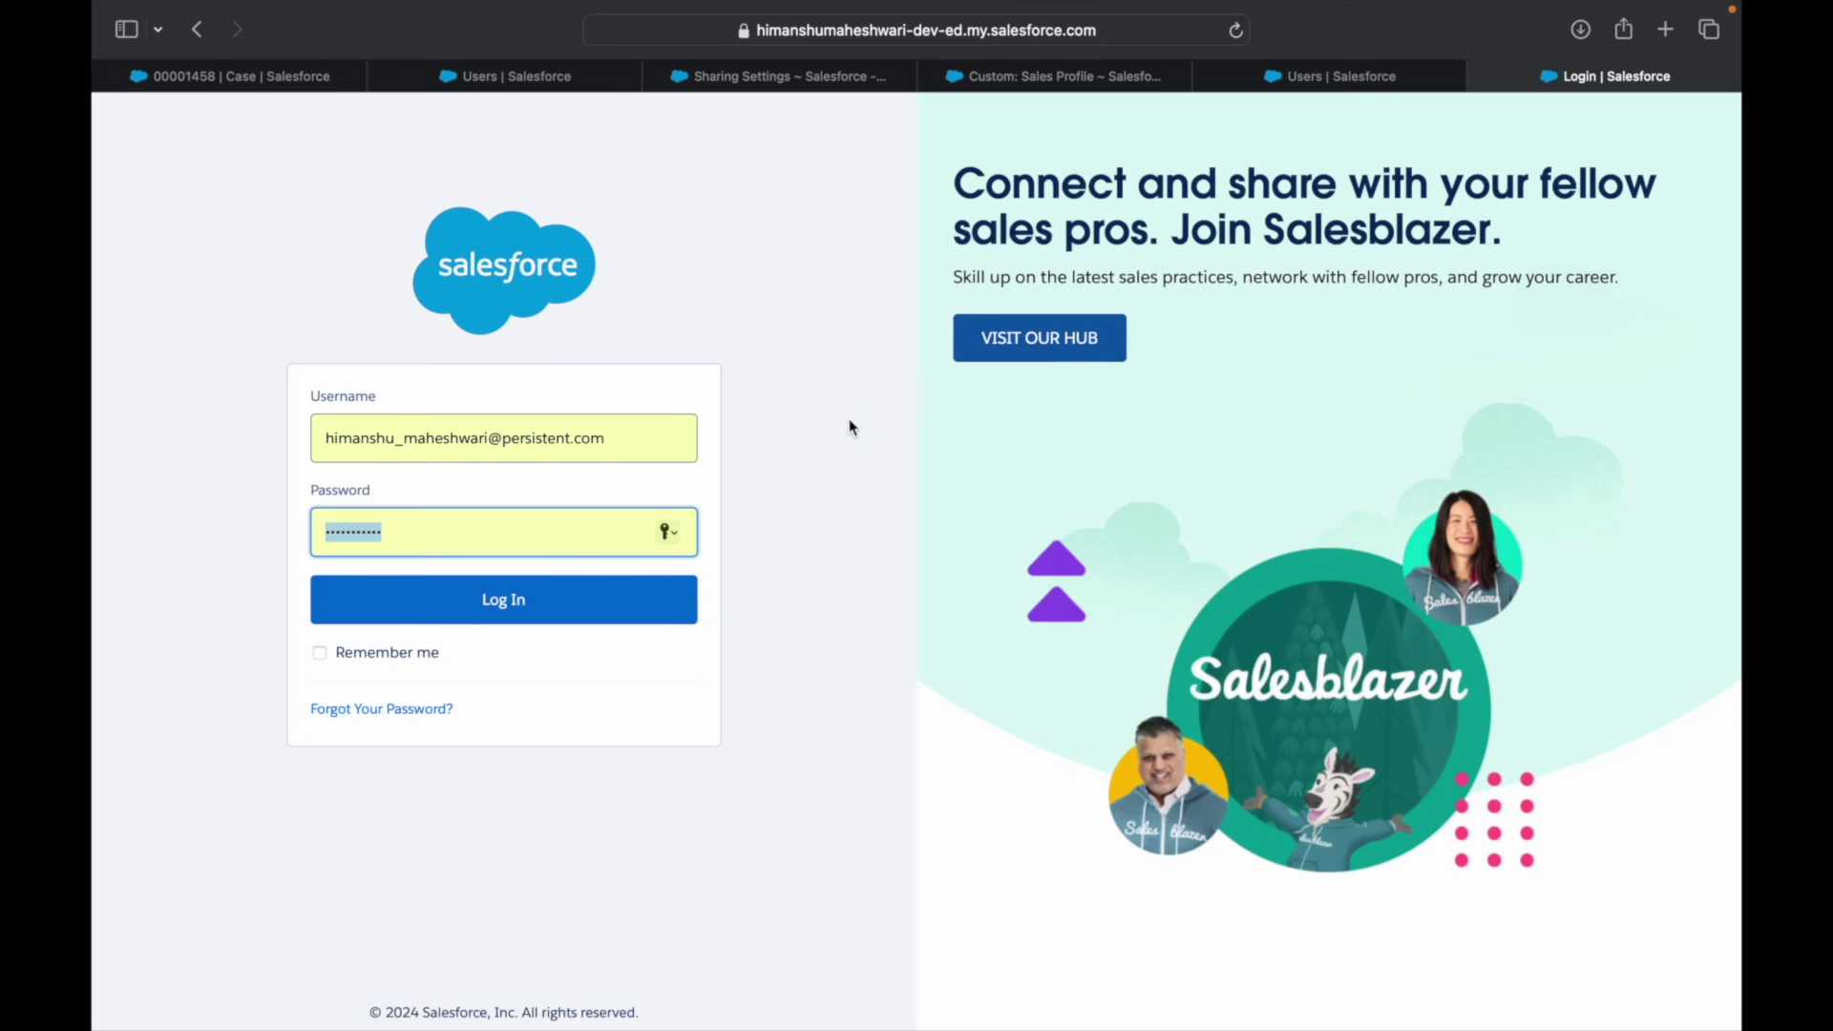
left_click(599, 599)
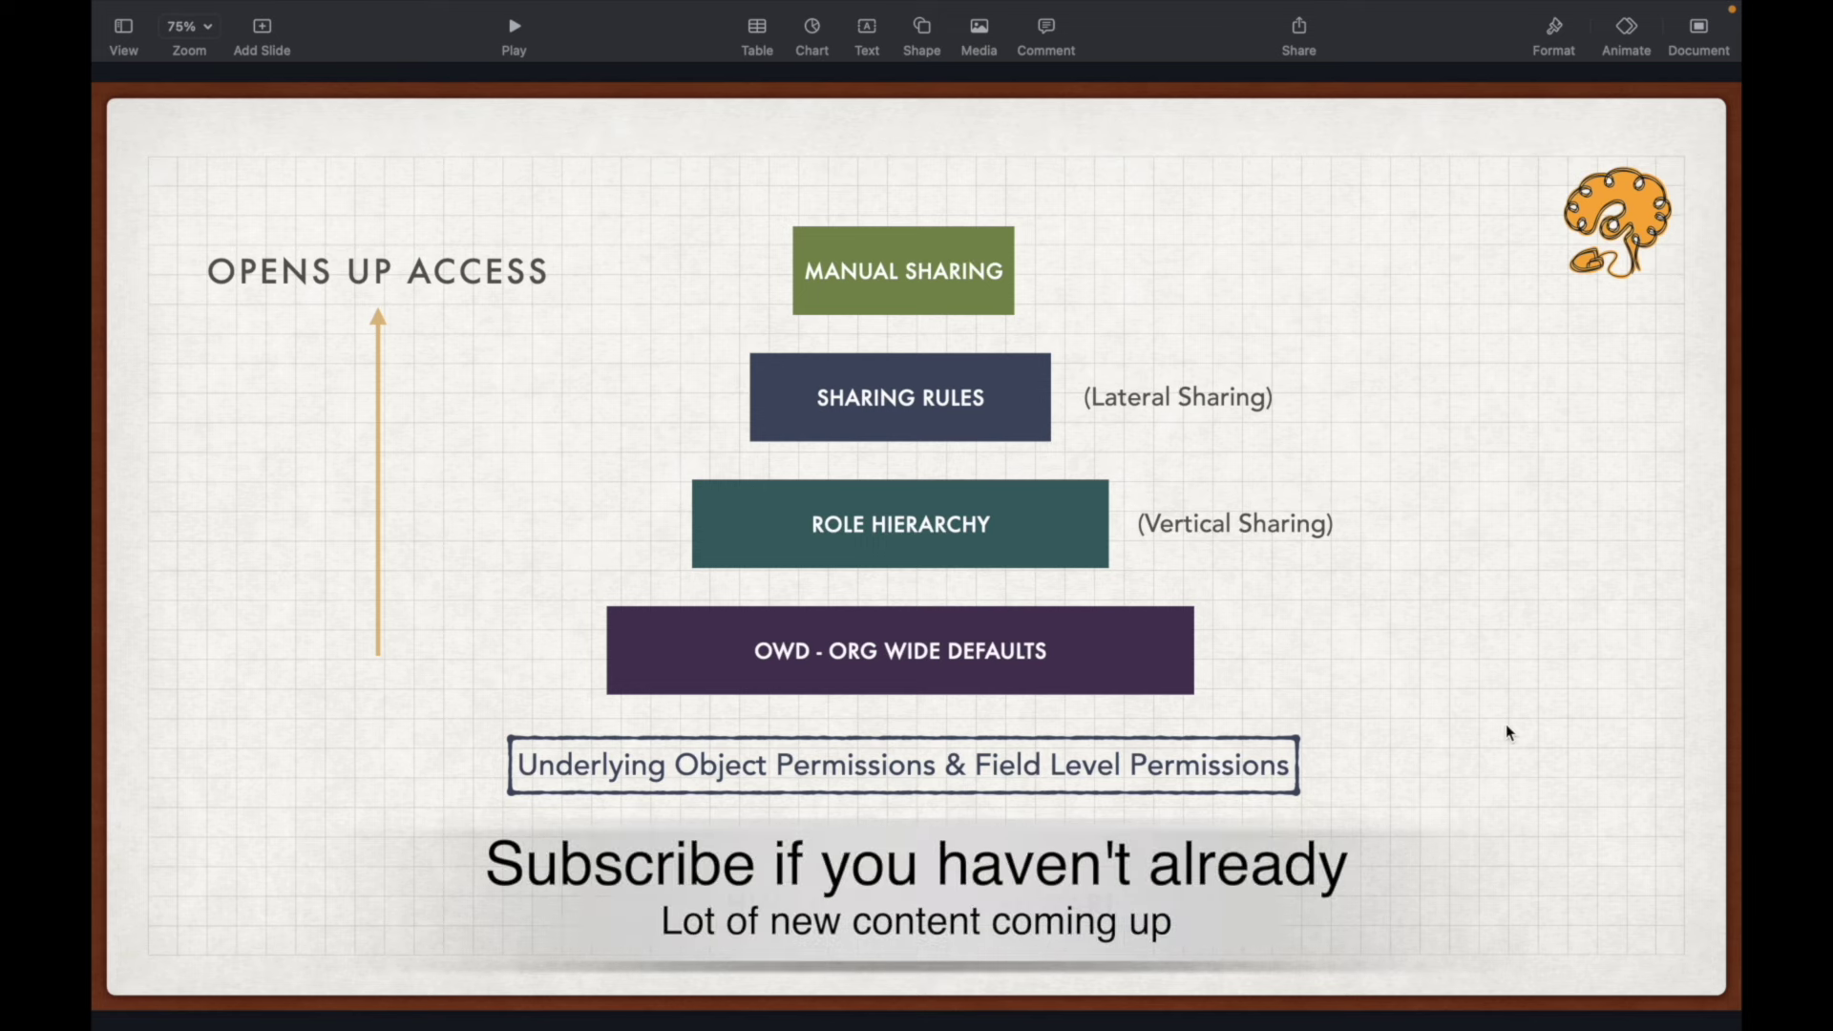
- Move the Keynote slides to Sharing Rule Types, then switch back to Salesforce
key("Down")
key("Down")
key("Down")
key("Down")
key("Down")
key("Down")
key("Down")
key("Down")
key("Down")
key("Down")
key("Up")
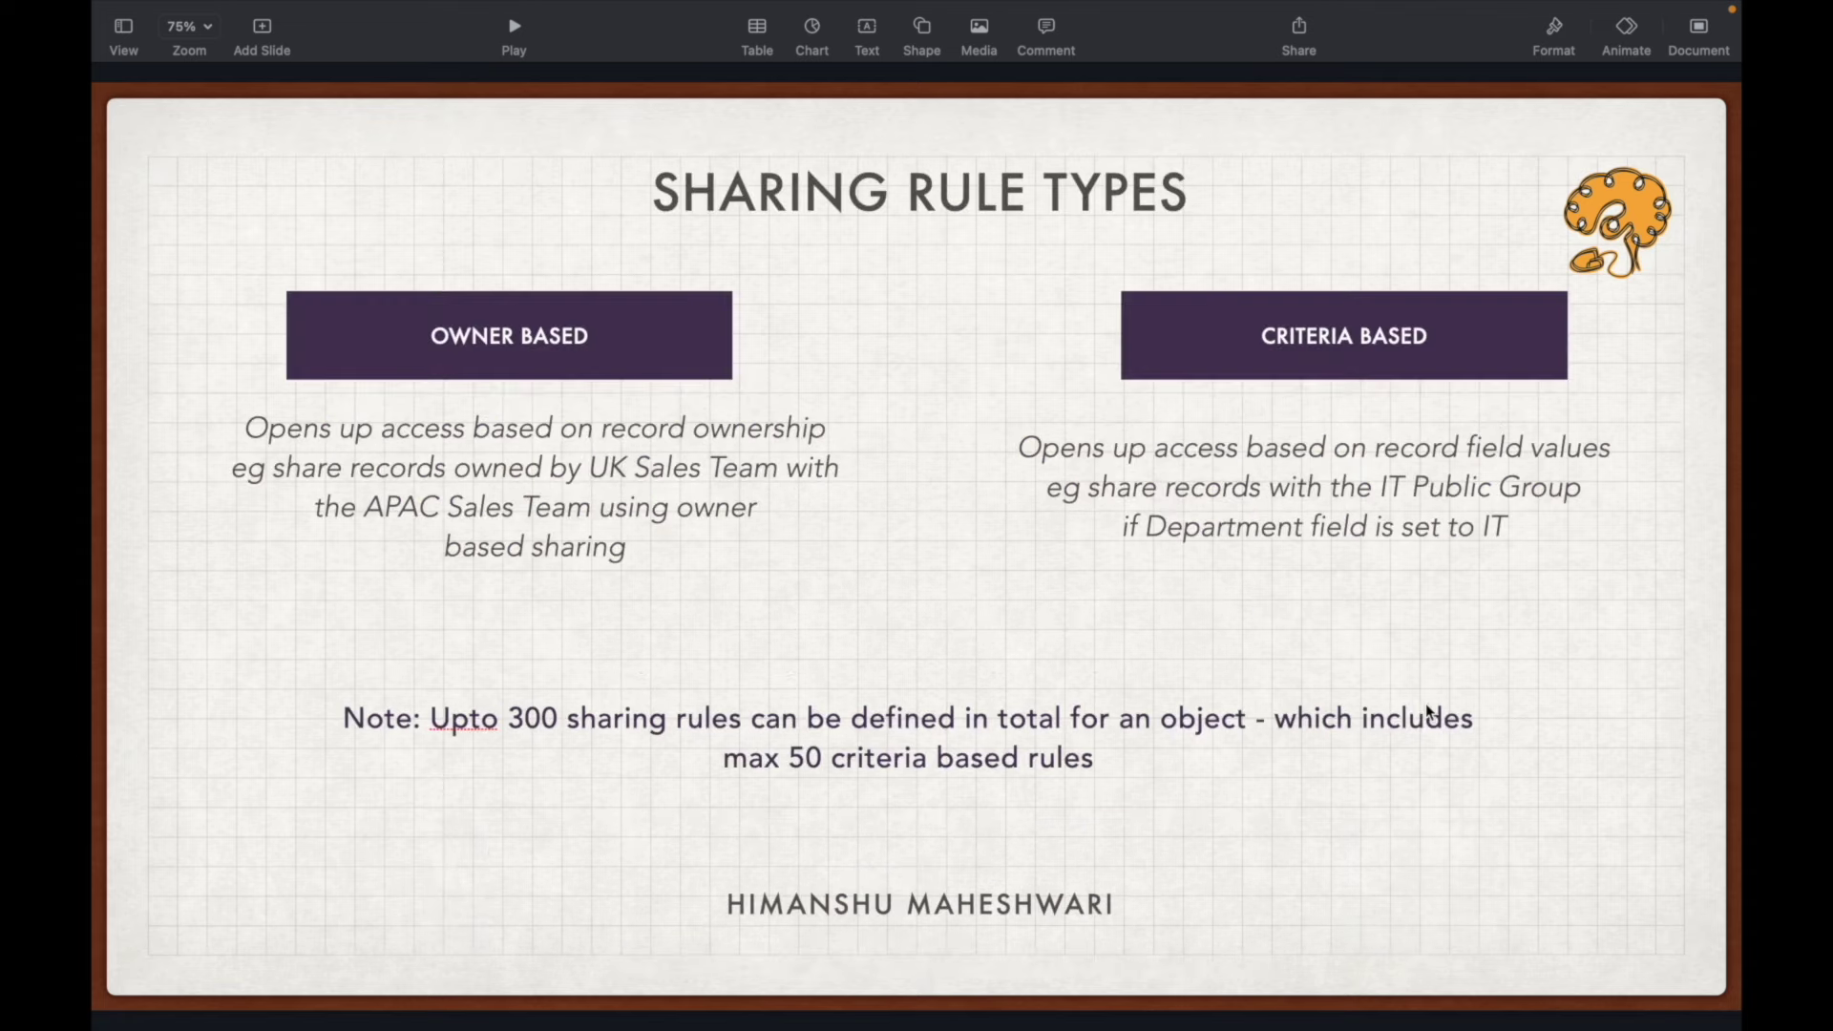
key("super+Tab")
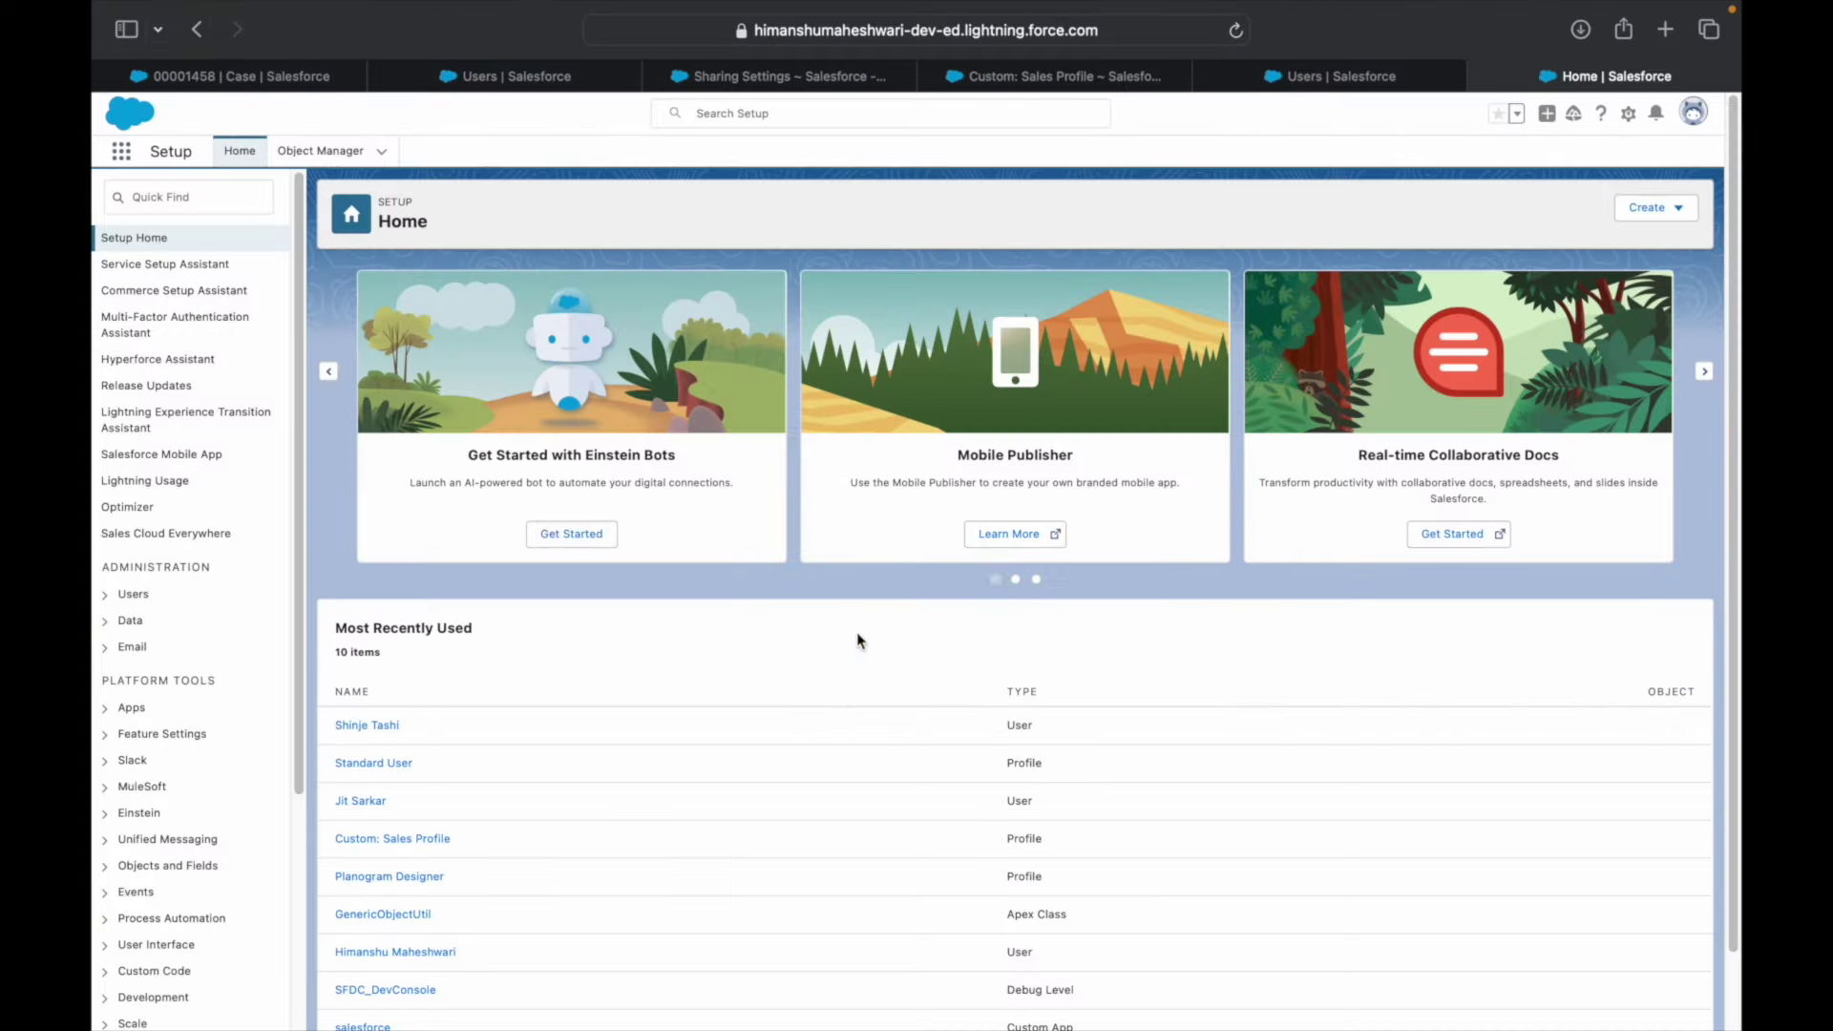
- Close the unneeded browser tabs and reload the Sharing Settings page
left_click(964, 77)
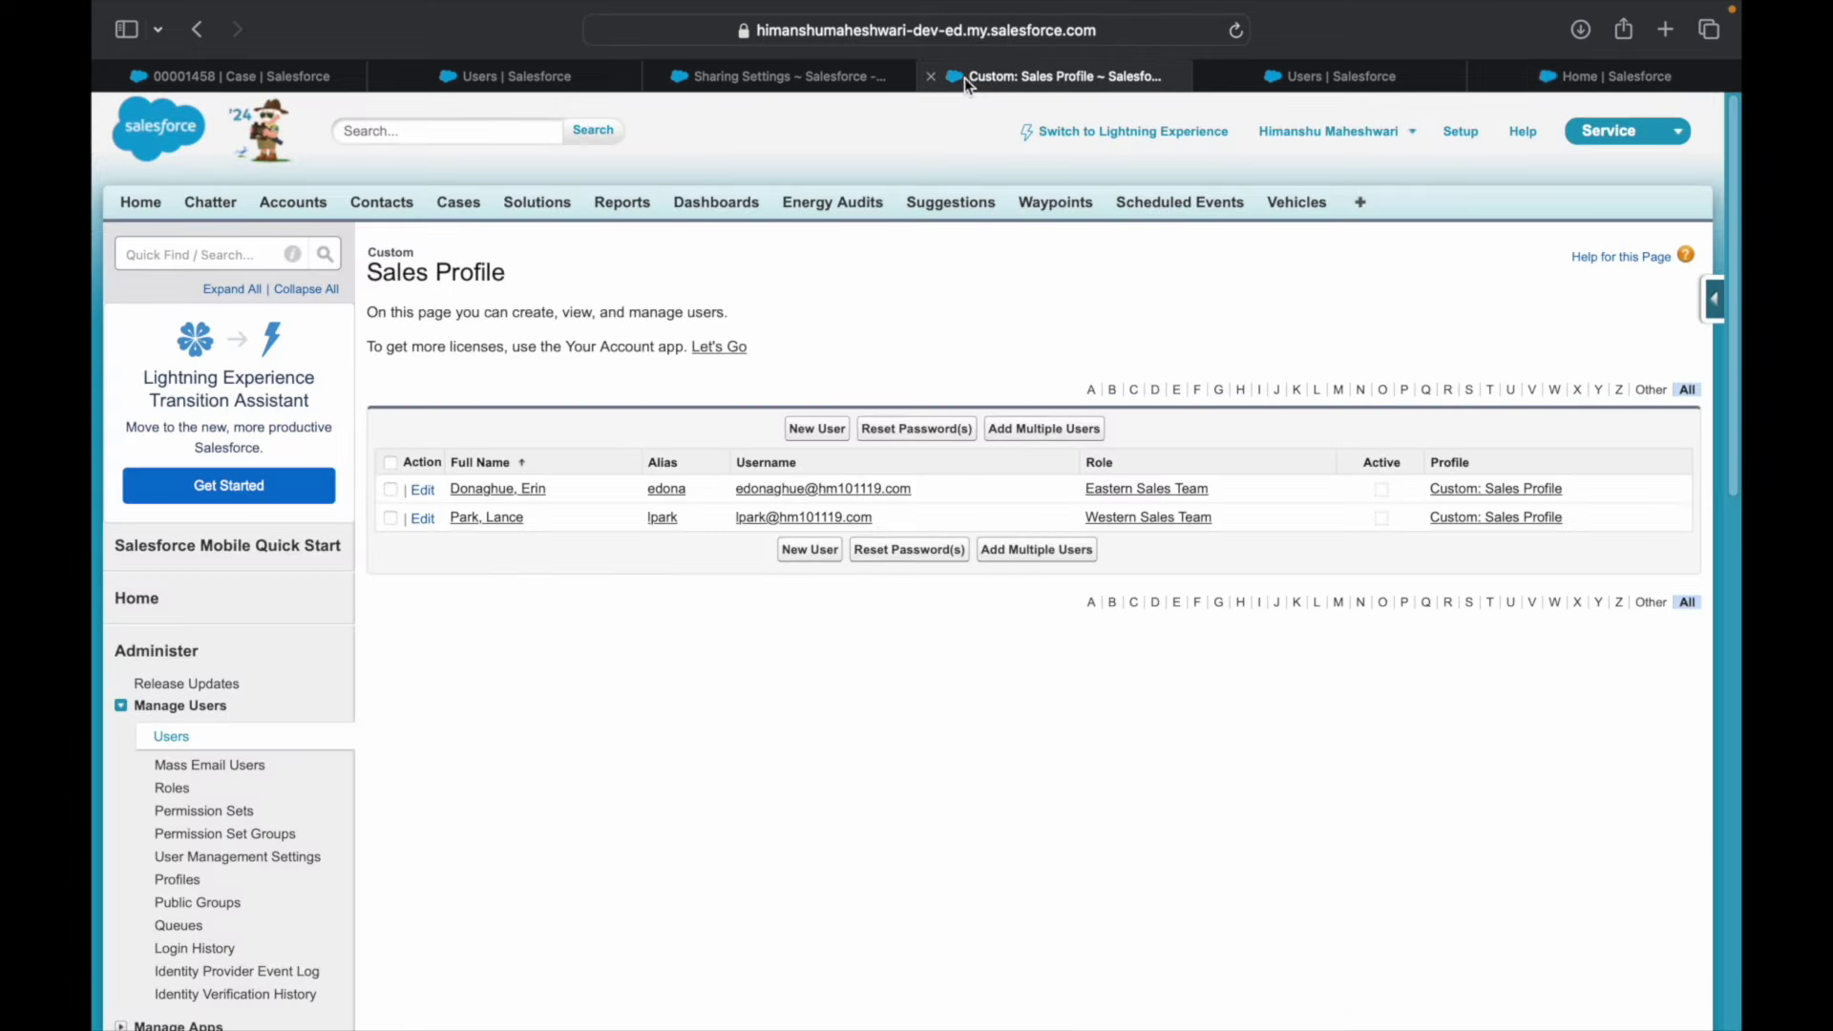
left_click(938, 79)
left_click(937, 79)
left_click(937, 79)
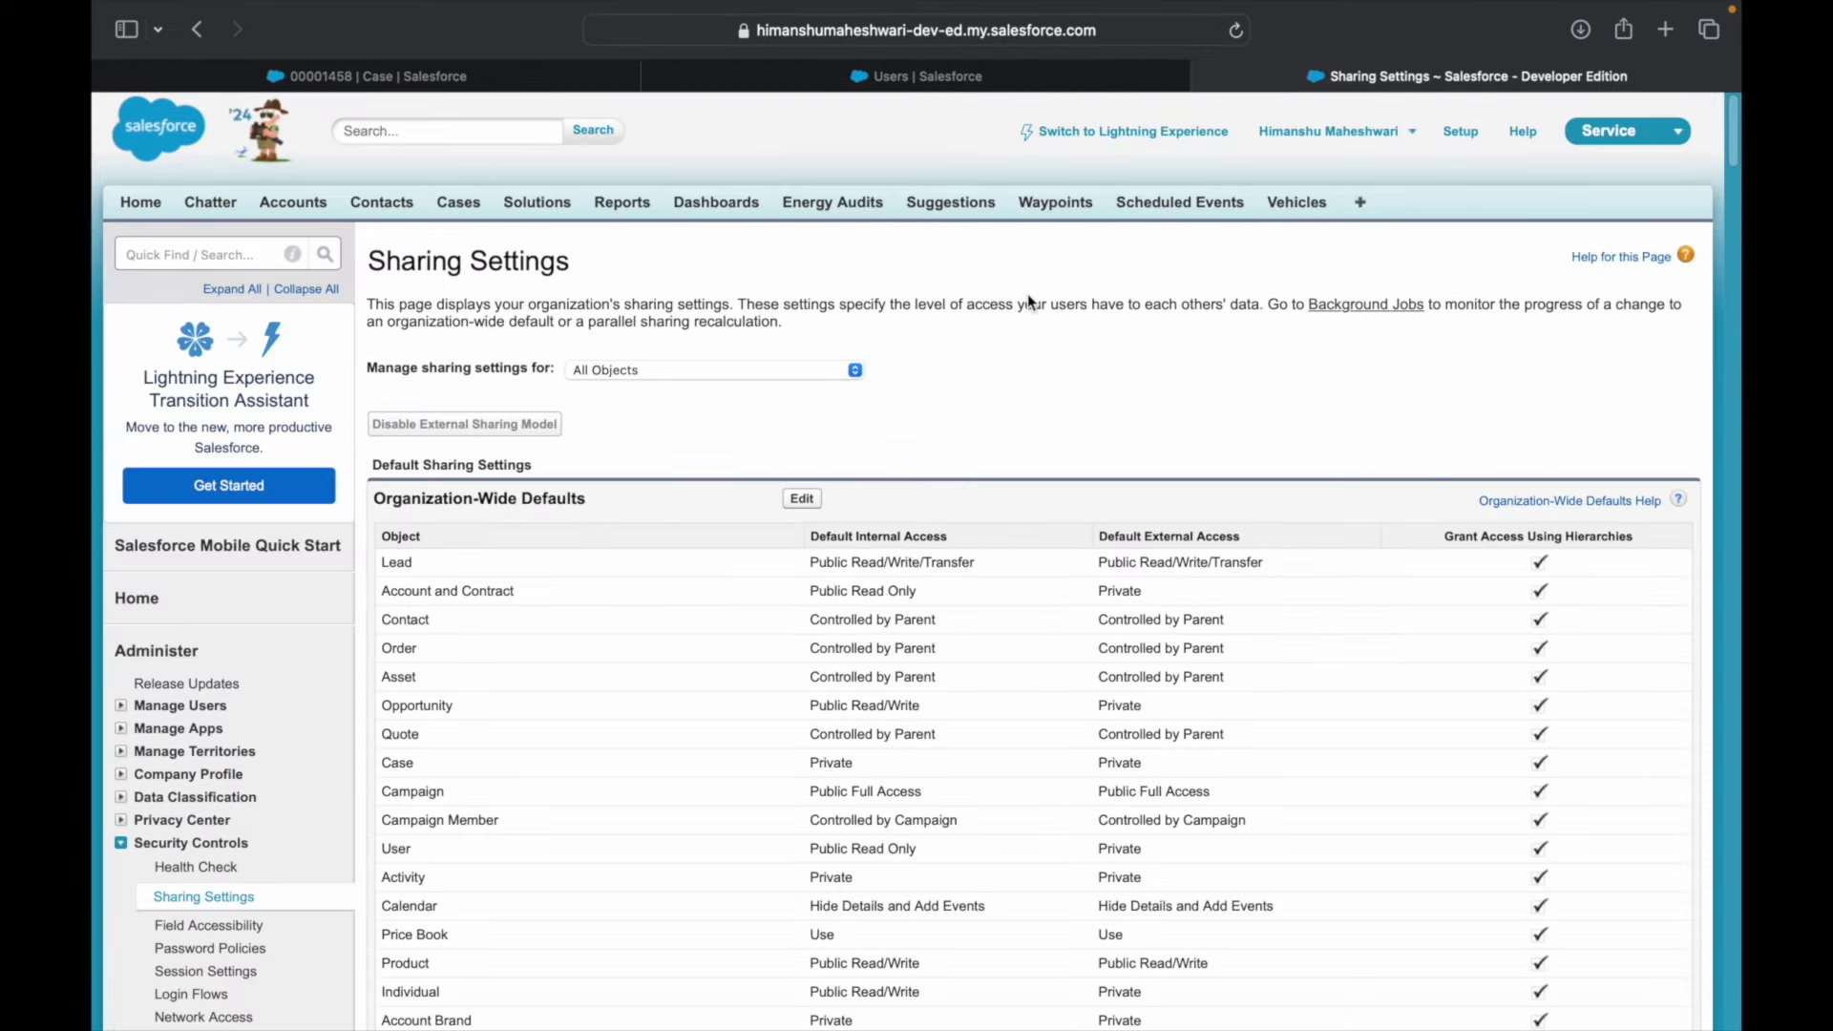
key("super+r")
left_click_drag(1737, 176, 1737, 424)
- Start a new Case sharing rule and set the case owner type to Queues
left_click(801, 776)
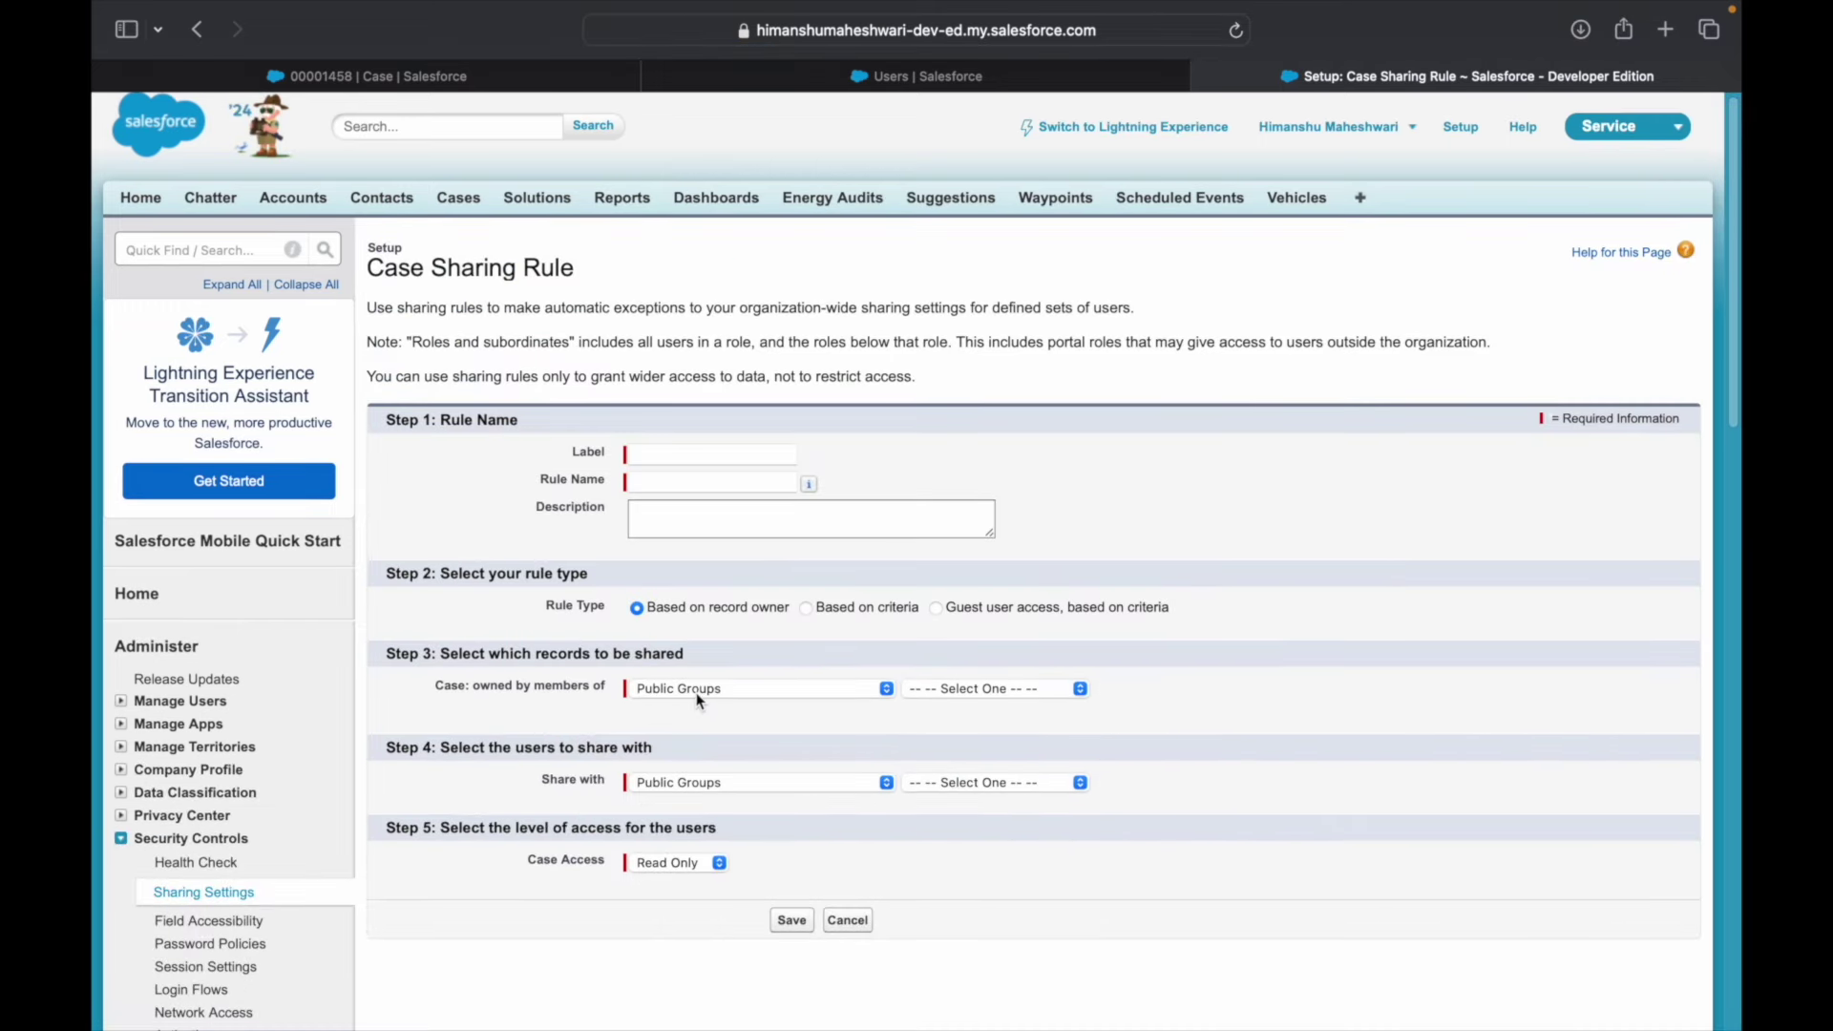
left_click(689, 689)
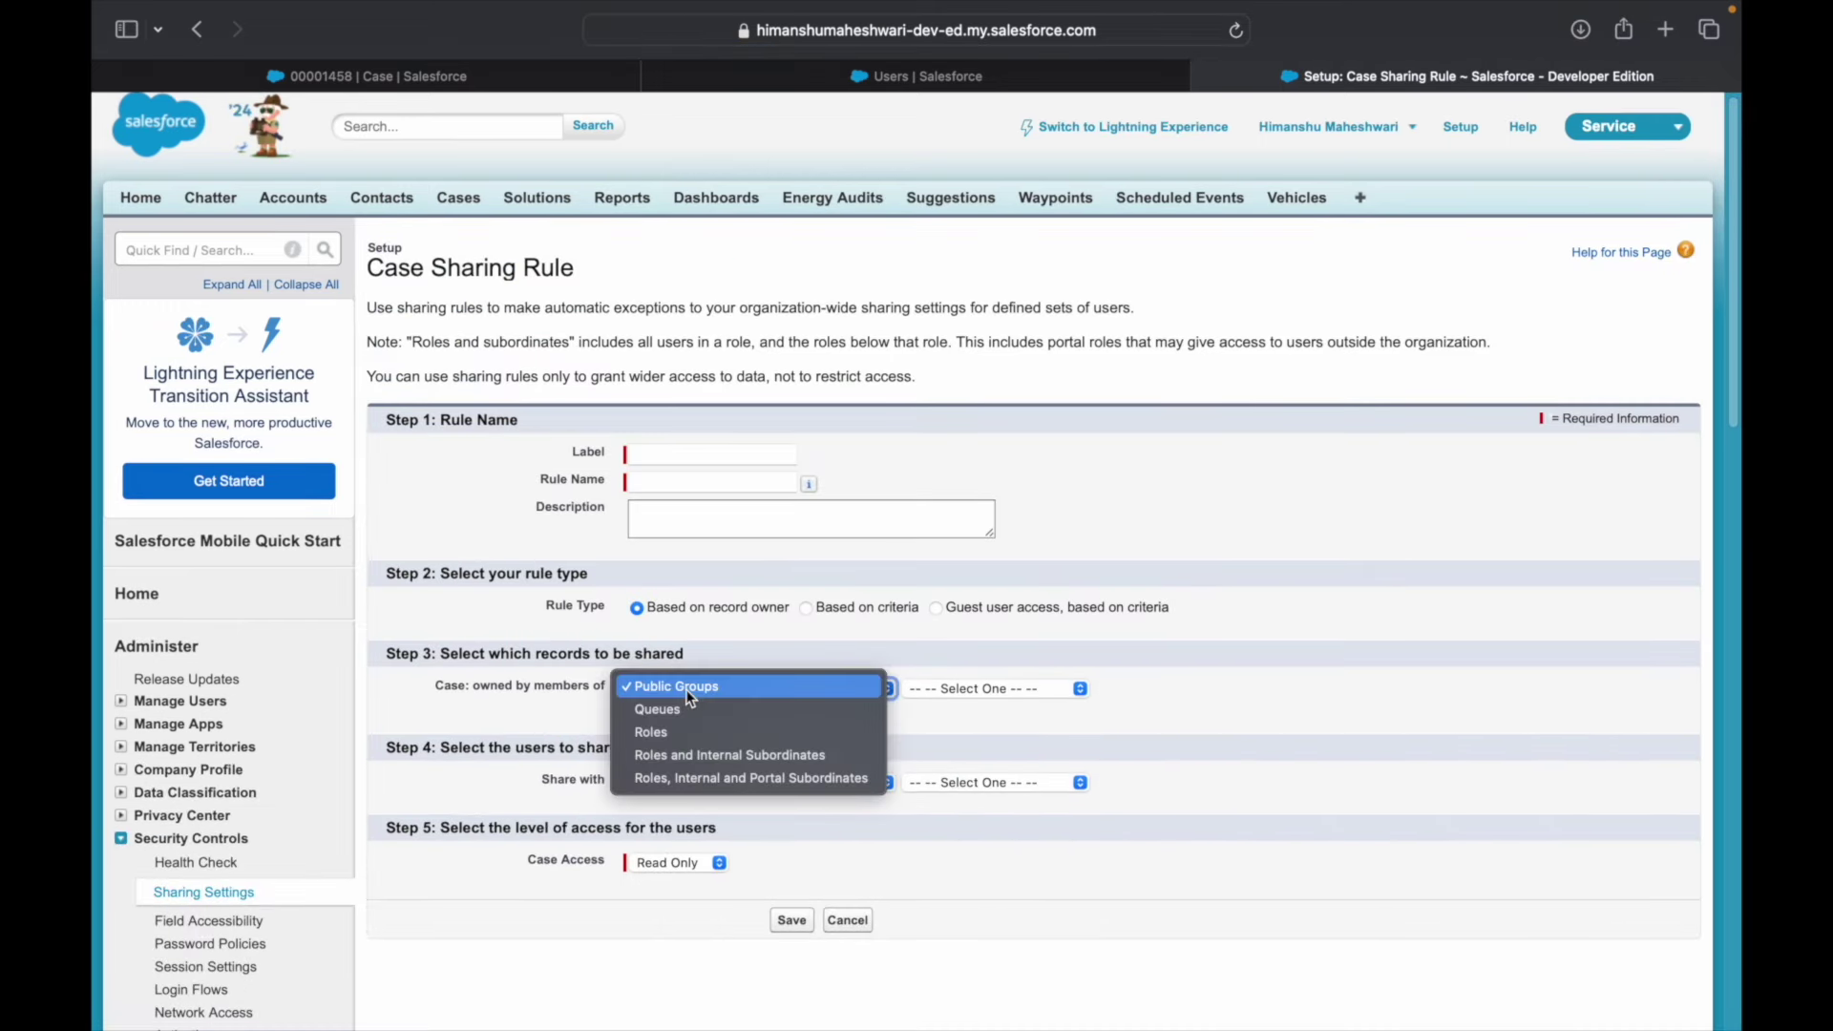
left_click(676, 687)
left_click(674, 687)
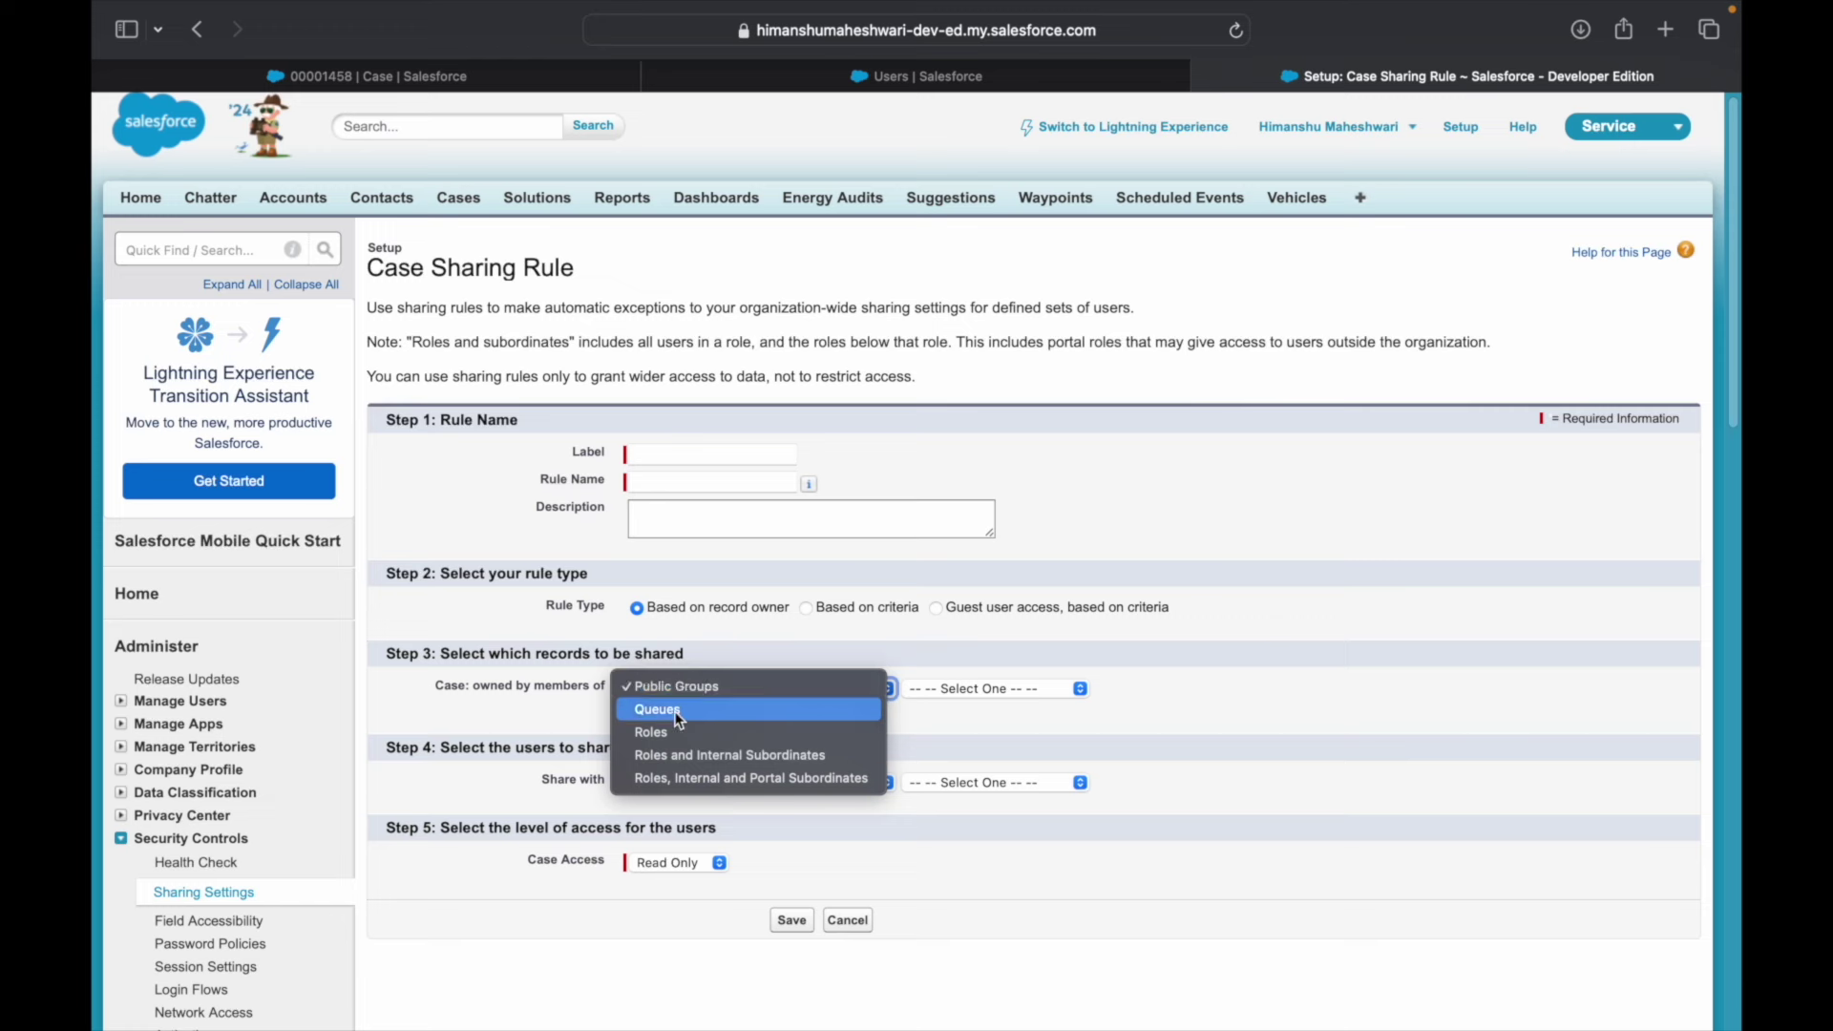
left_click(701, 779)
left_click(1002, 691)
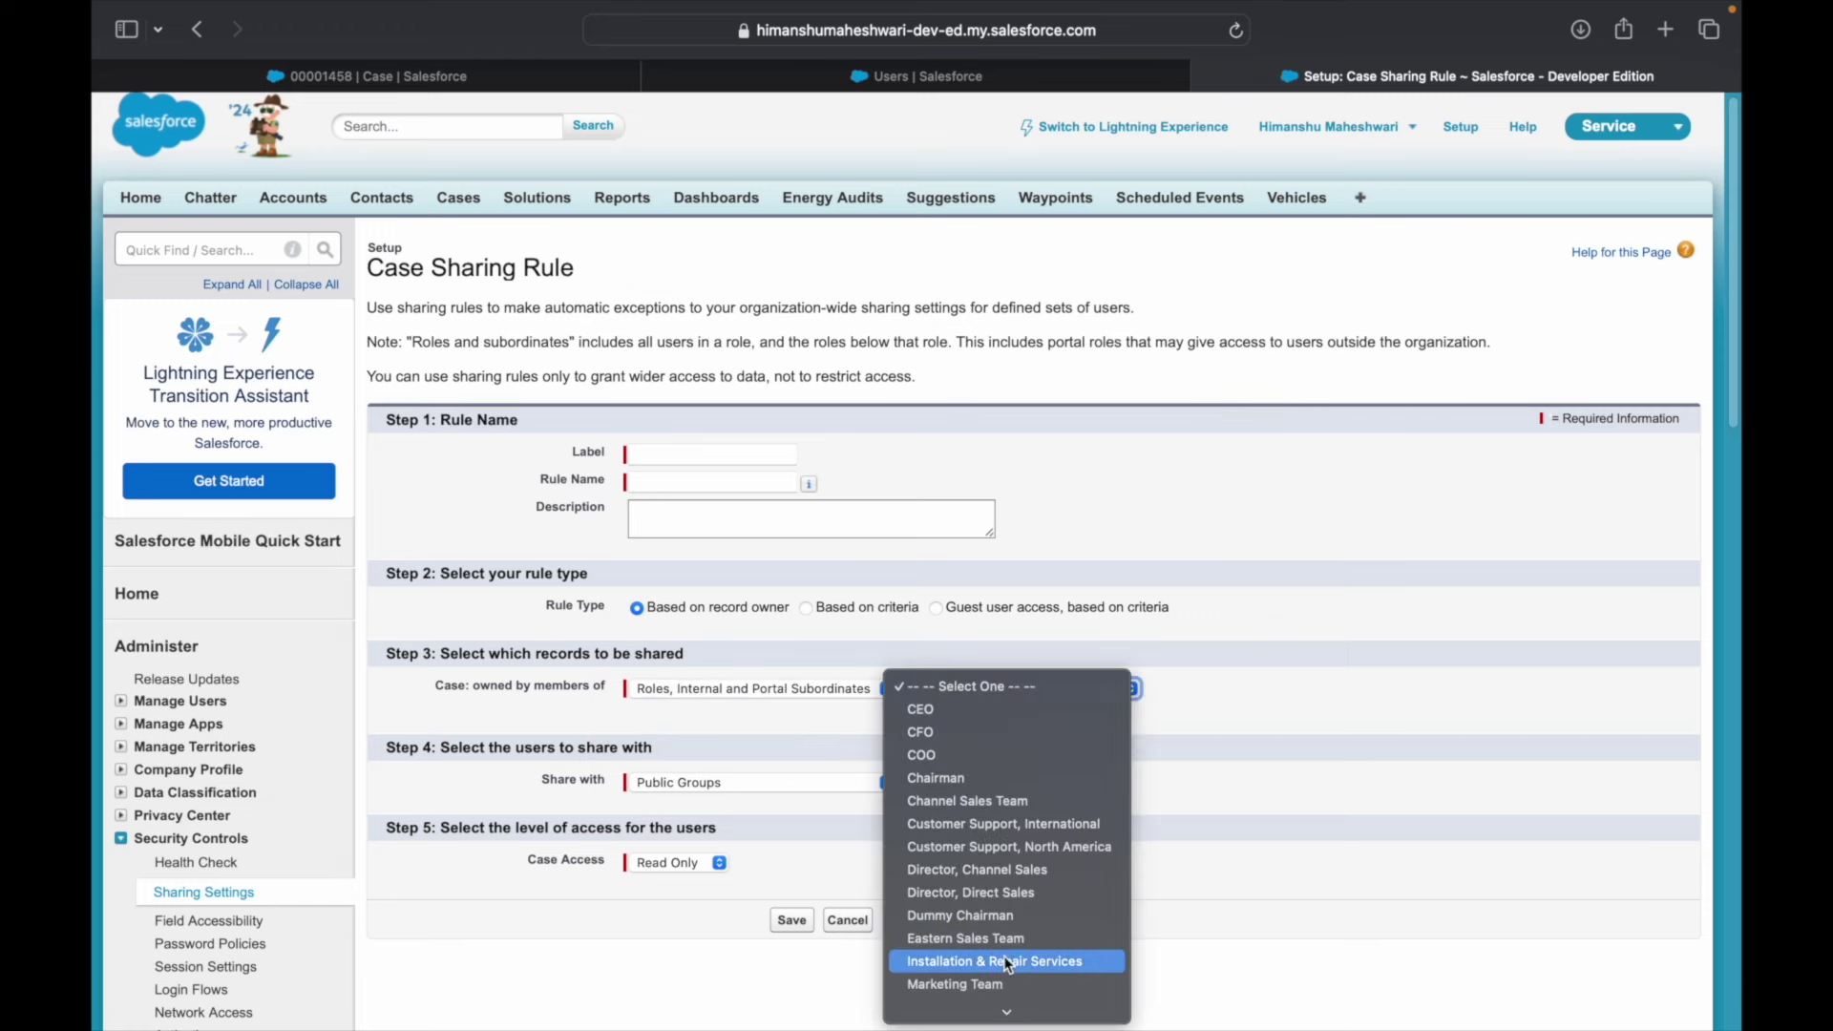
scroll(1004, 961, "down", 3)
left_click(1176, 657)
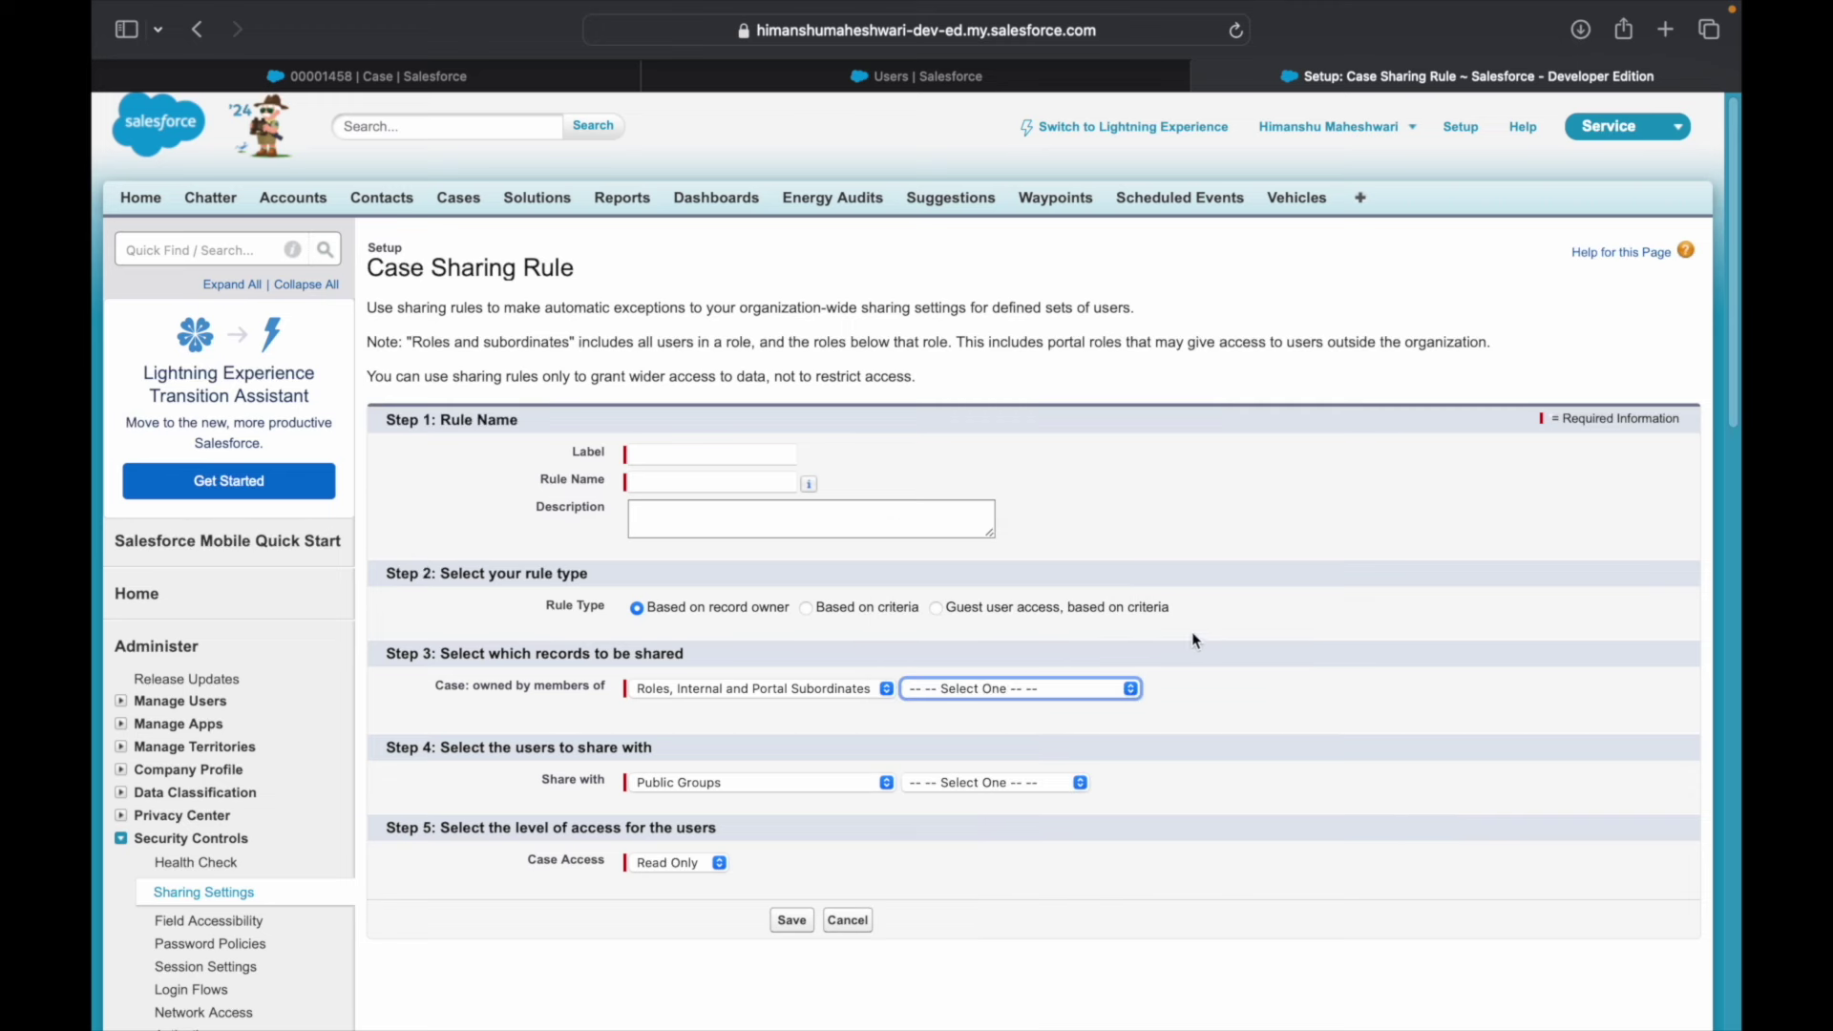
left_click(838, 691)
left_click(737, 616)
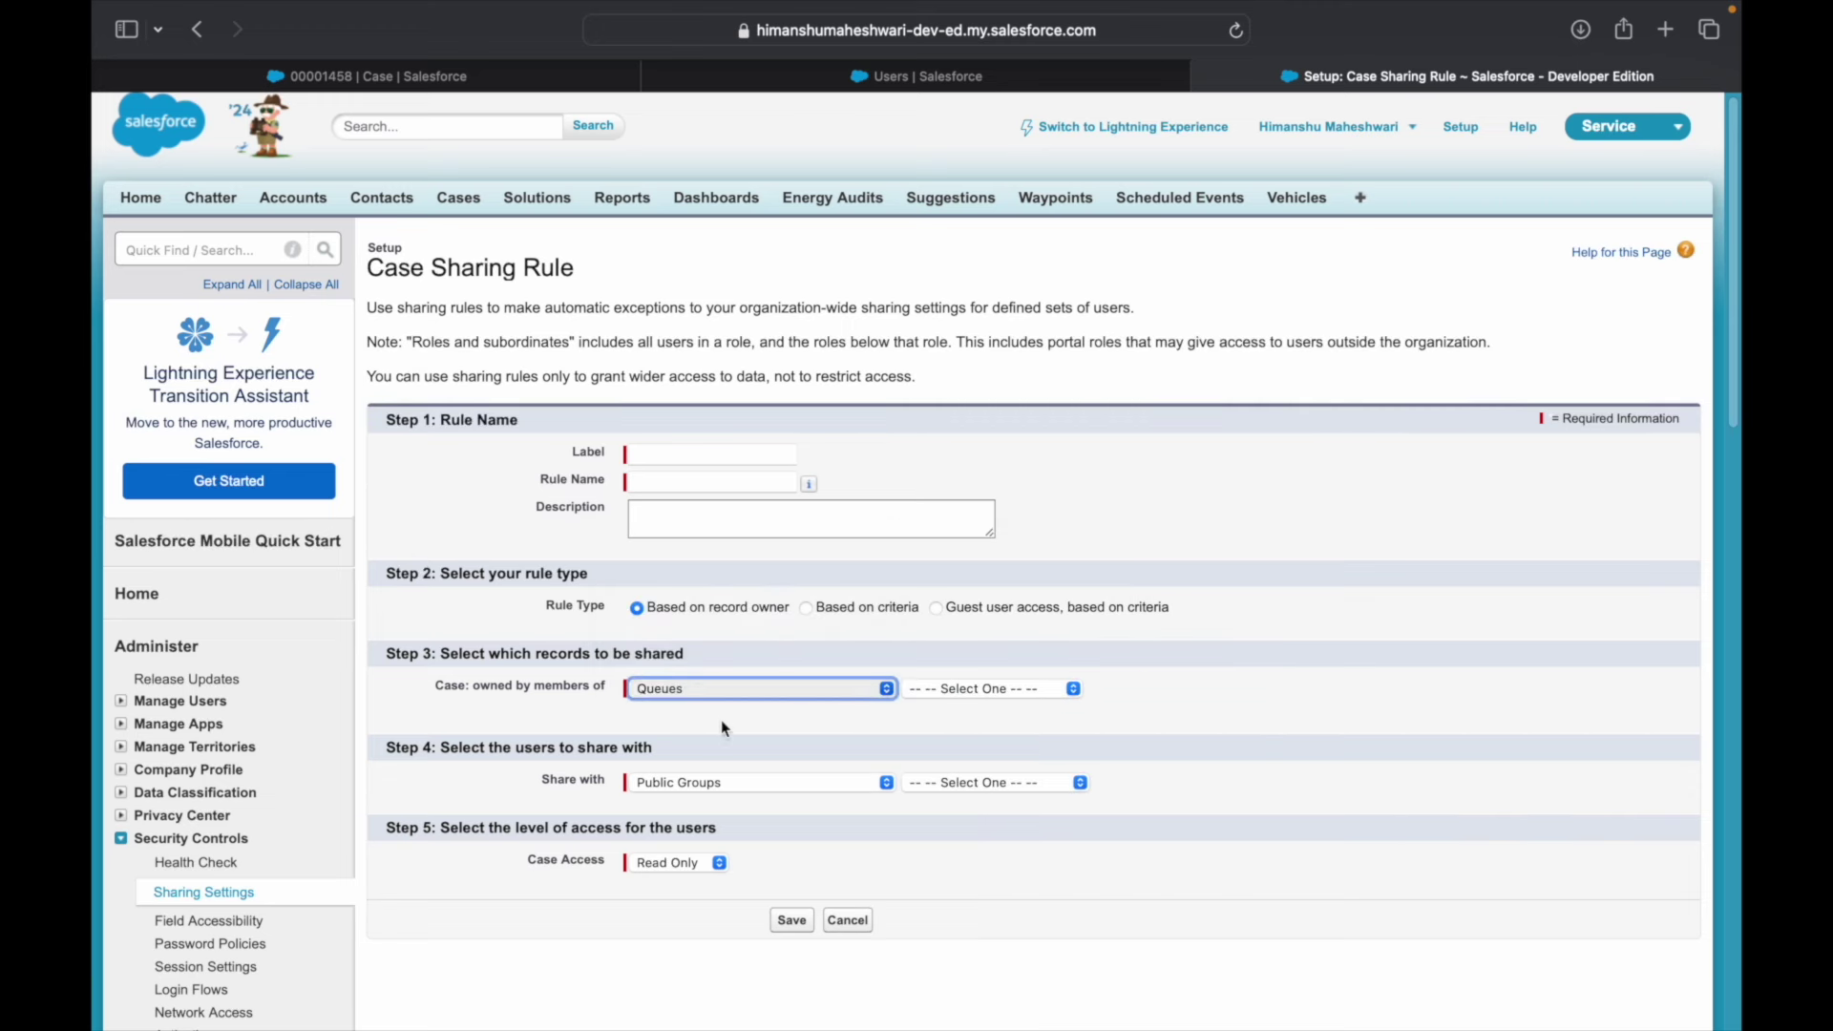
- Set the rule to share the cases with Roles
left_click(717, 787)
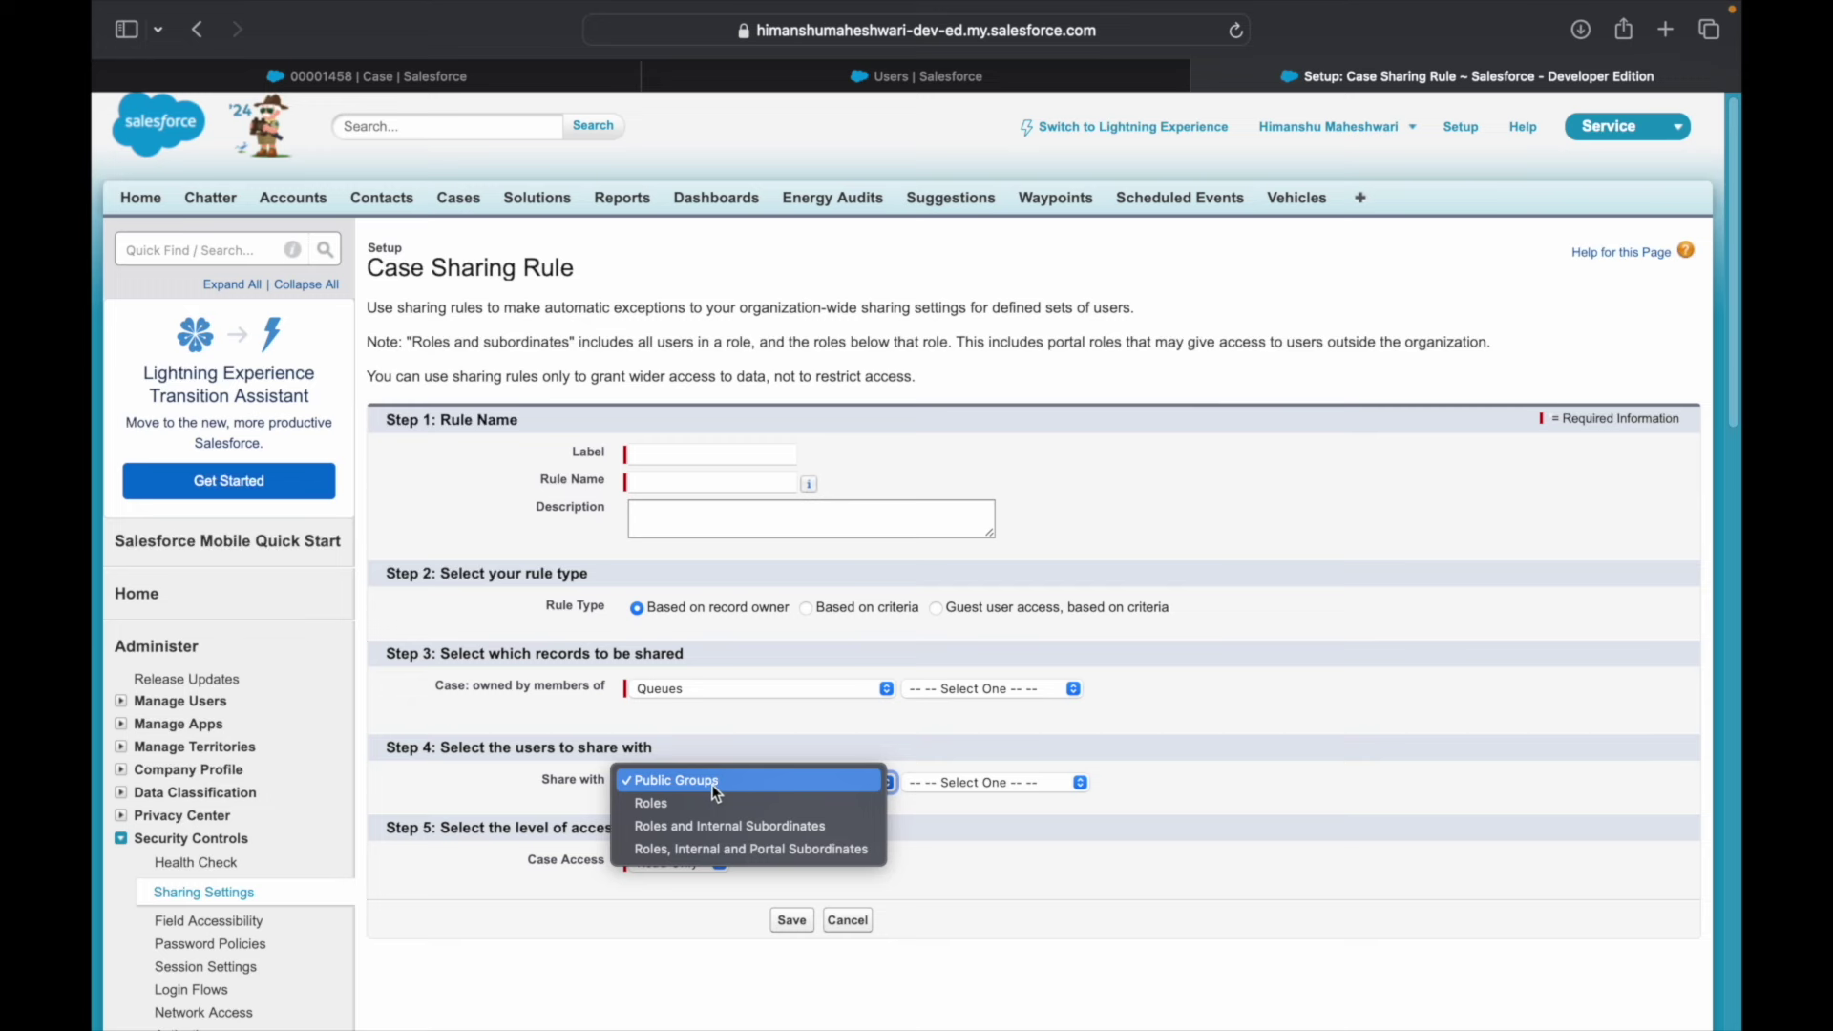
left_click(712, 781)
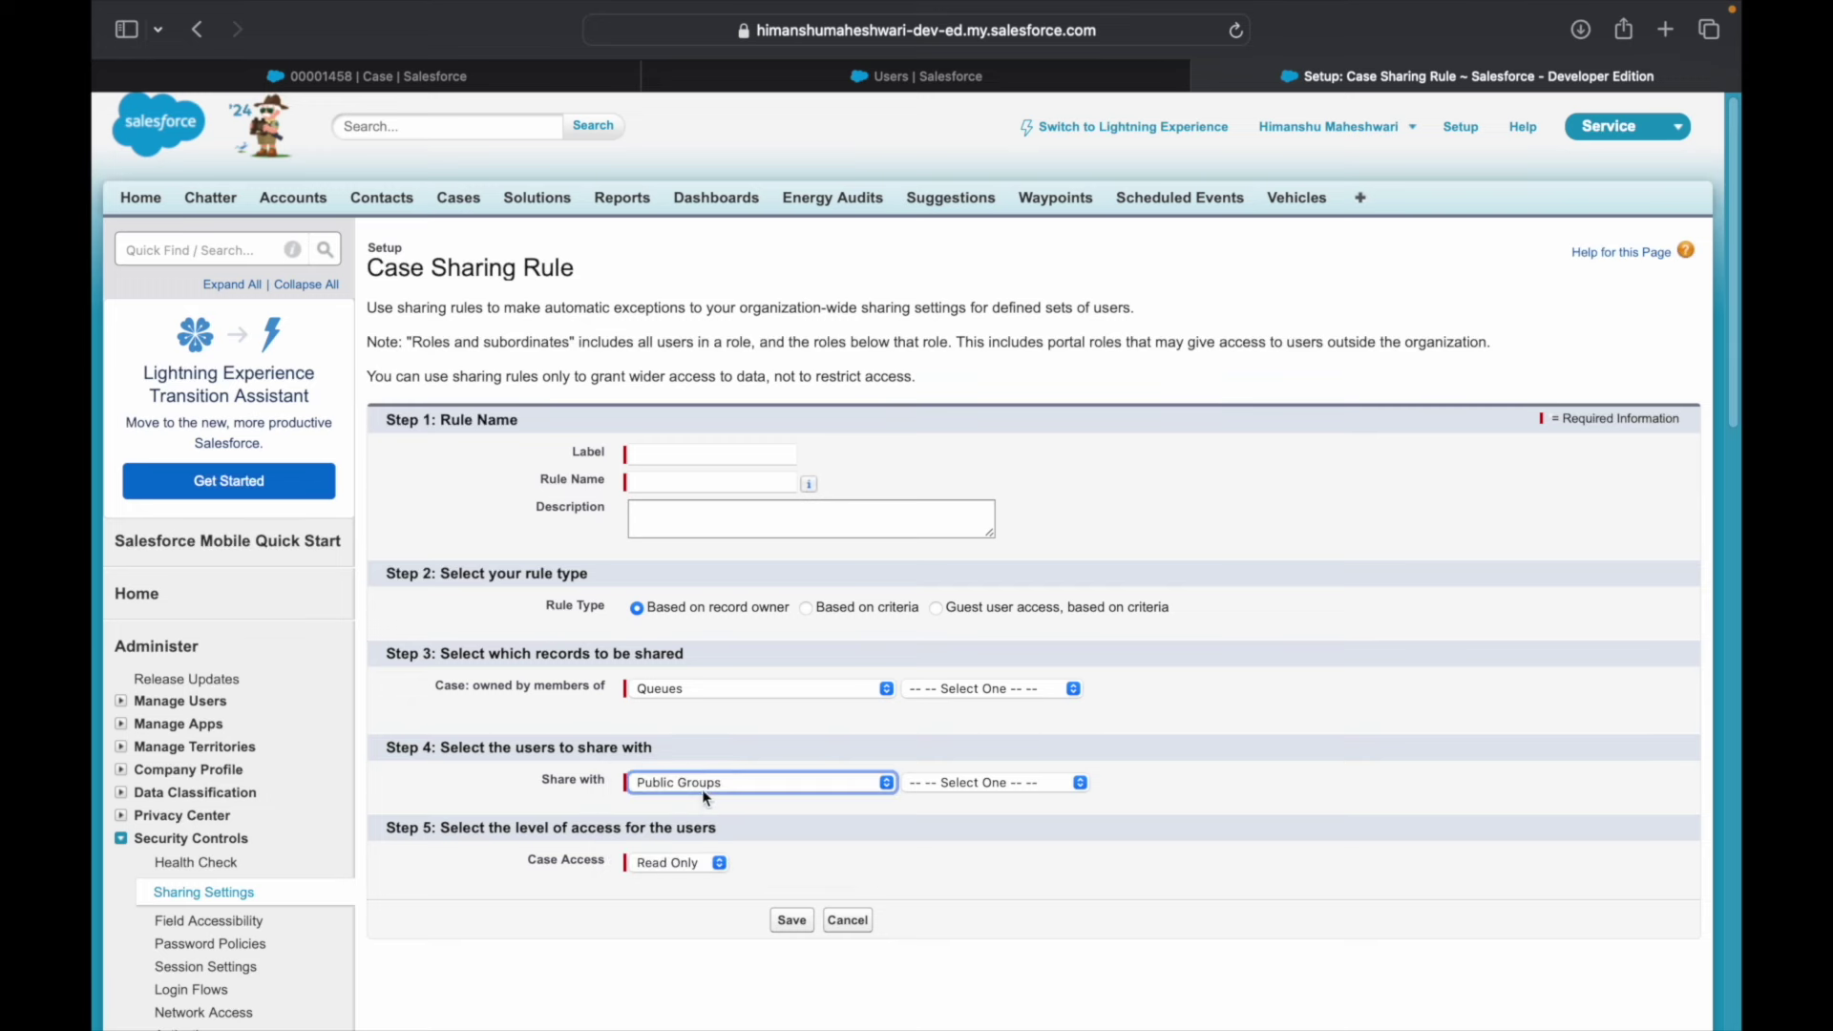
left_click(701, 788)
left_click(669, 689)
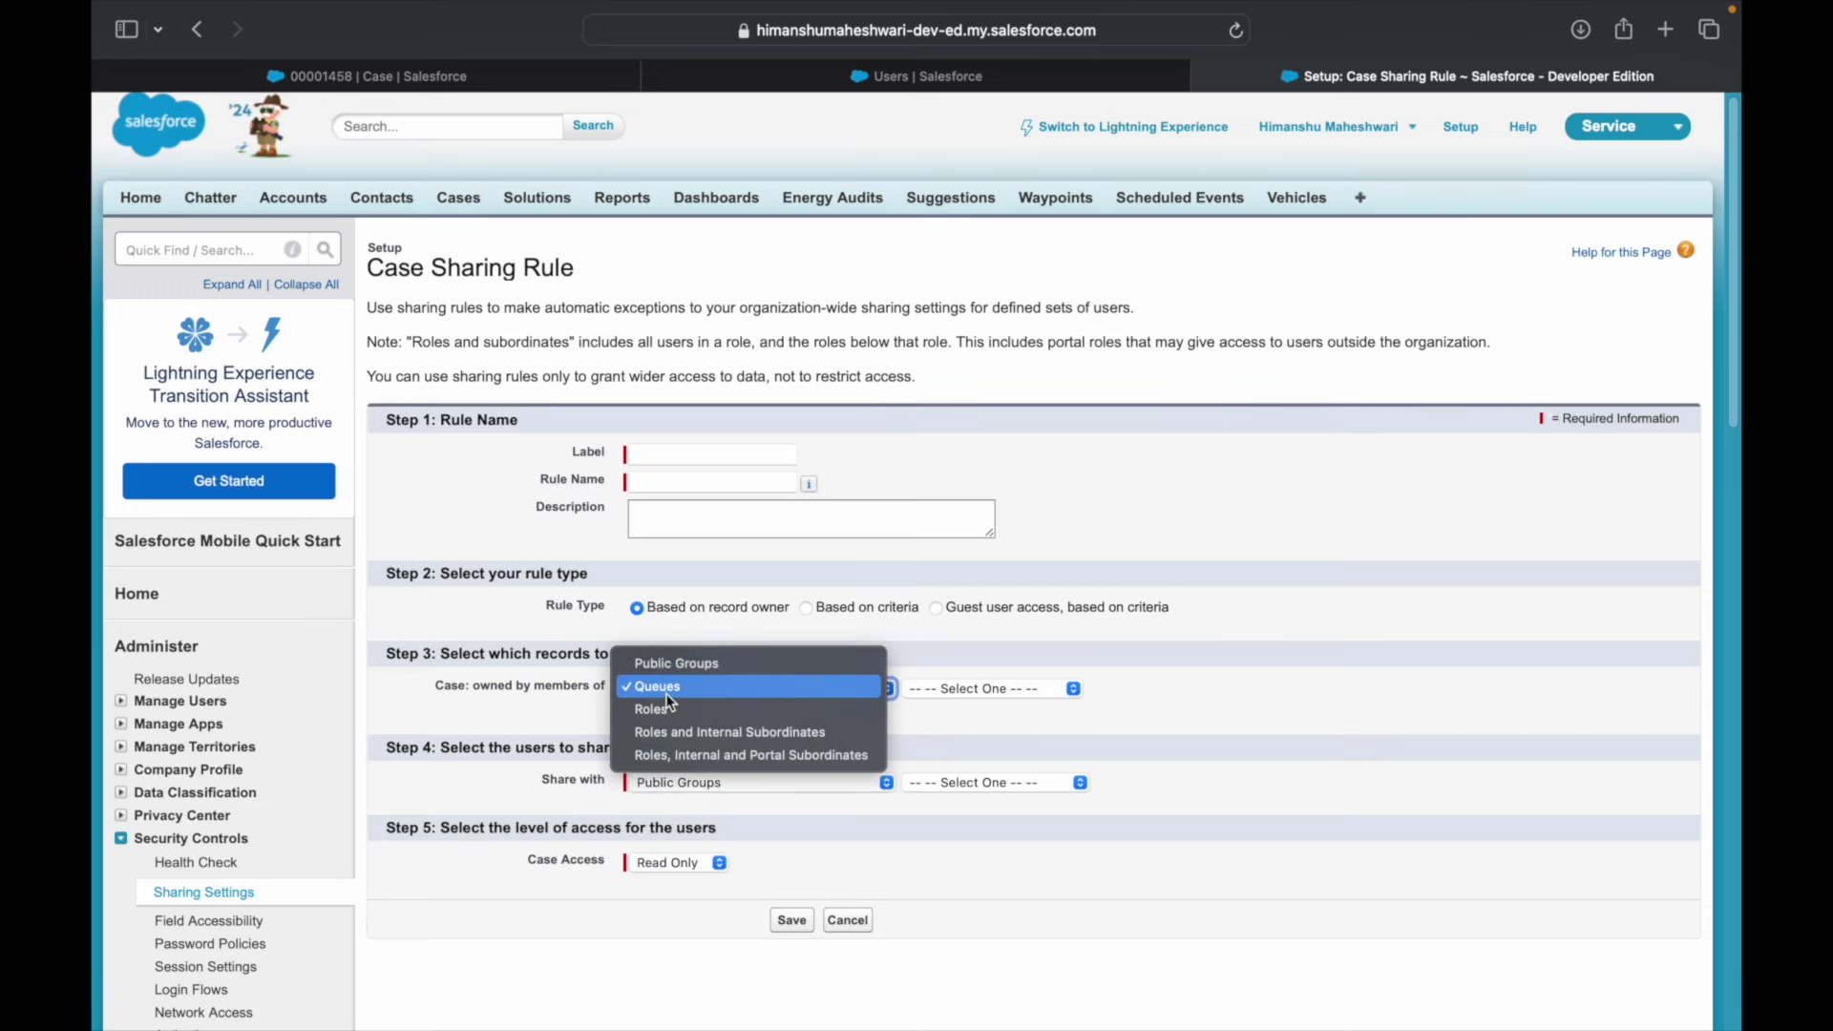
left_click(540, 761)
left_click(700, 779)
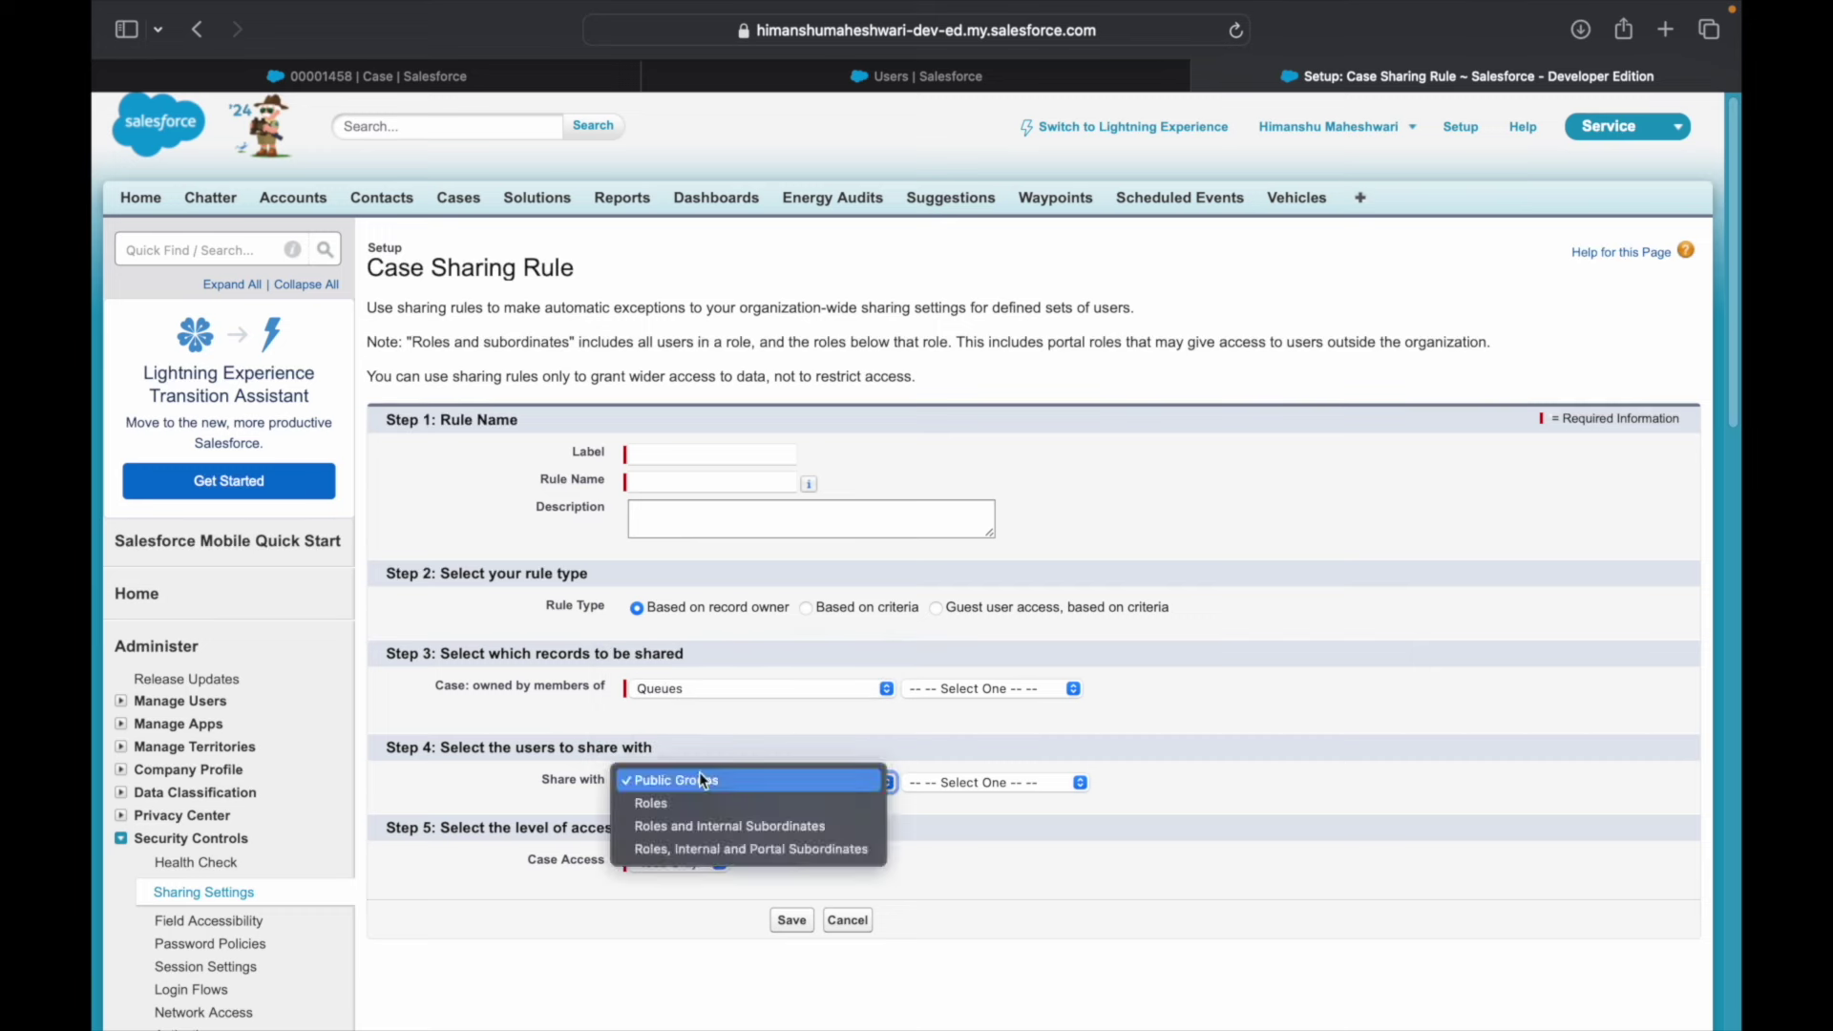
left_click(707, 780)
left_click(645, 785)
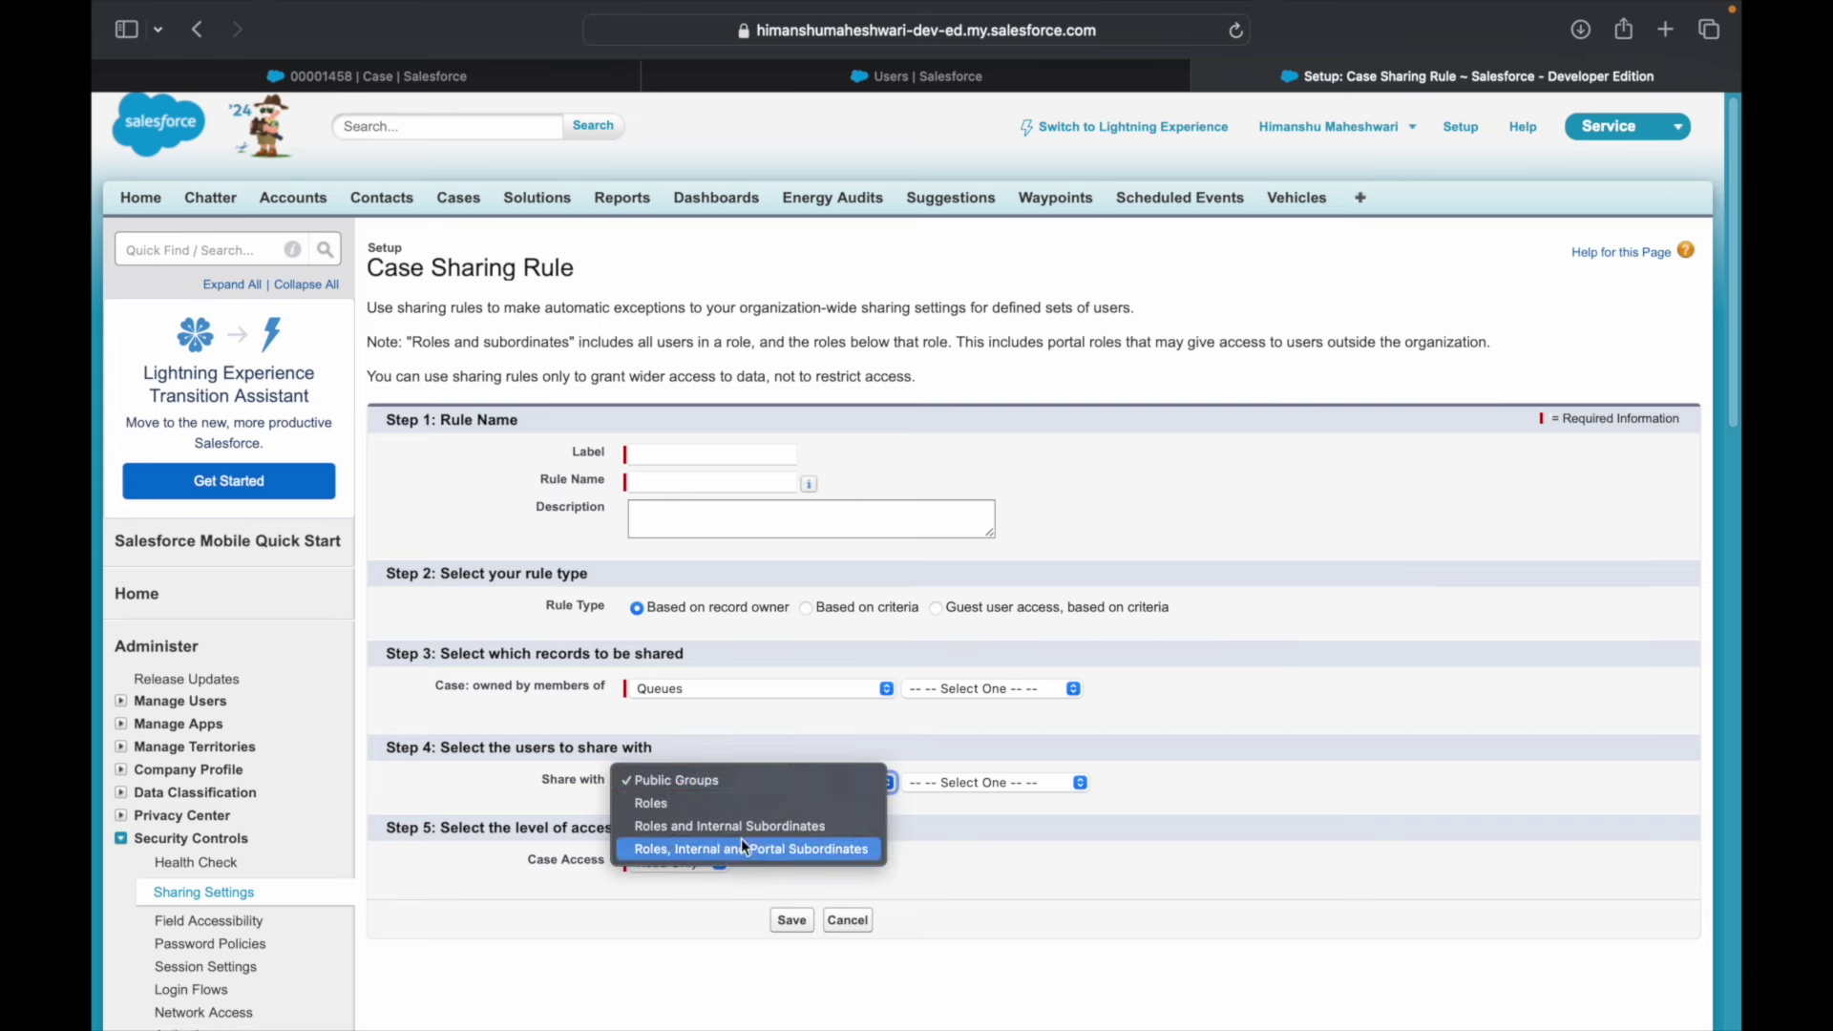
left_click(694, 800)
left_click(924, 782)
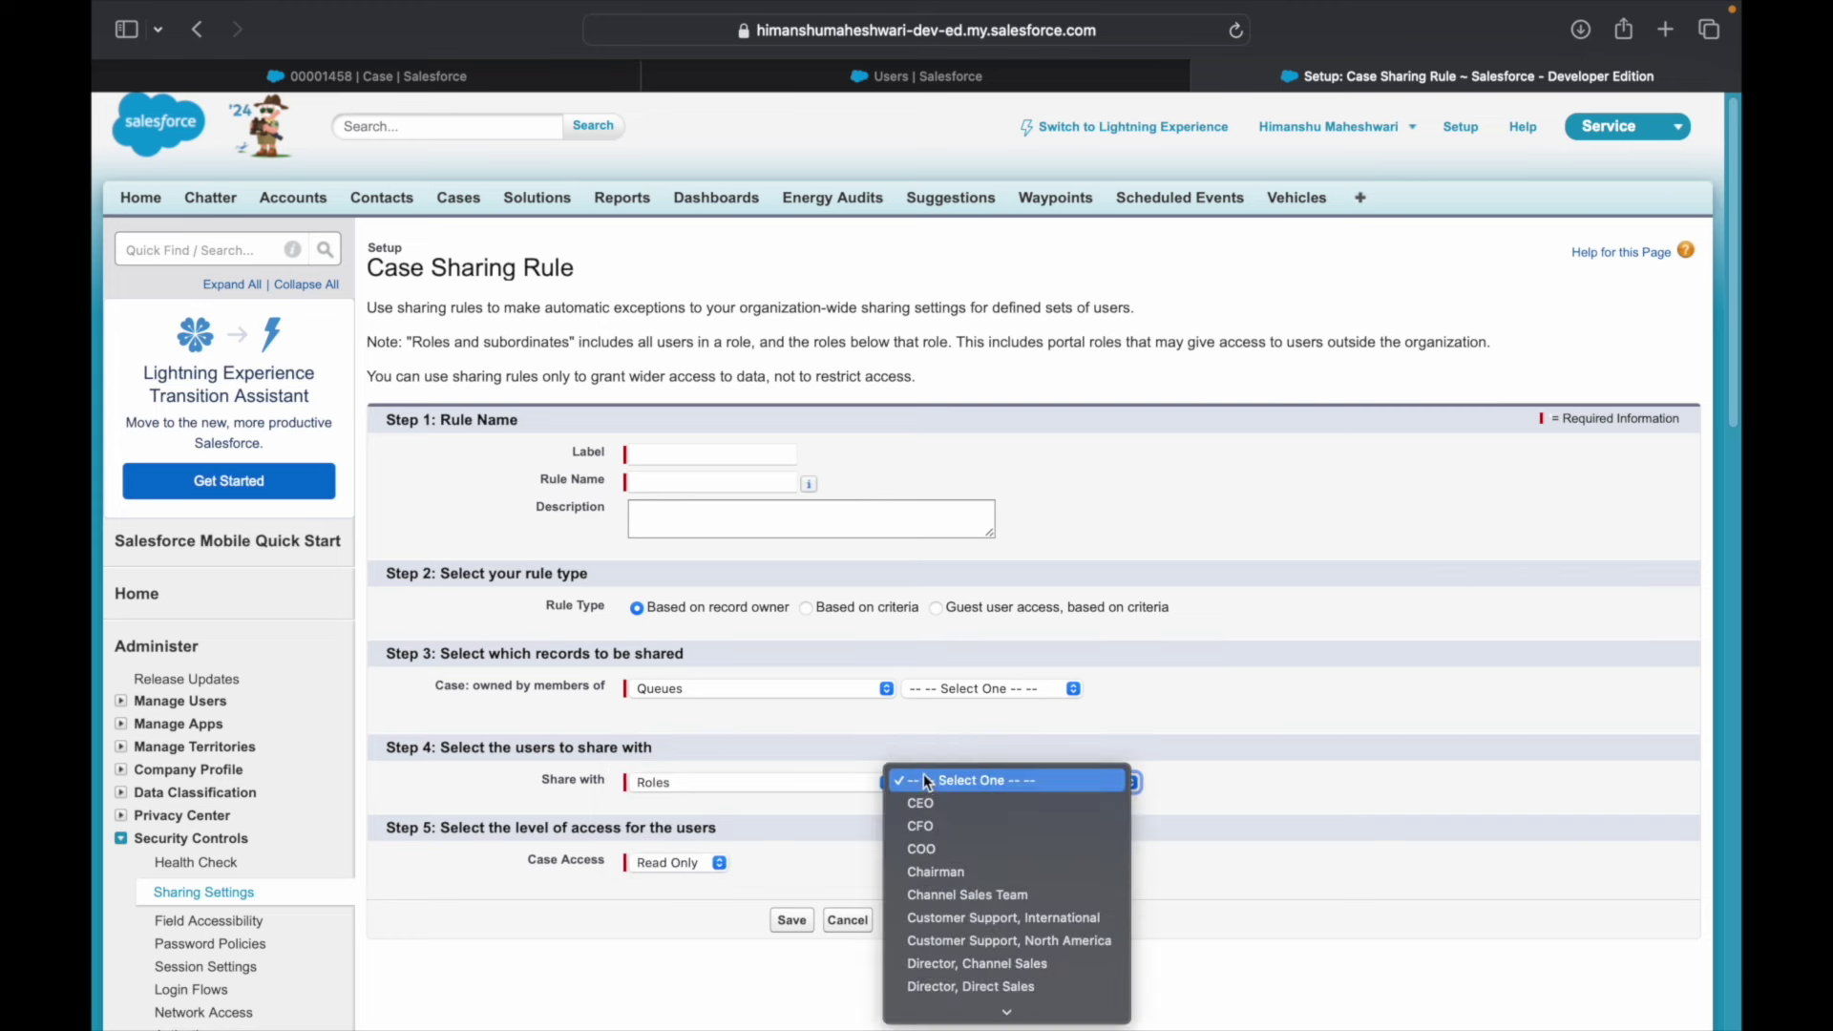
left_click(1183, 797)
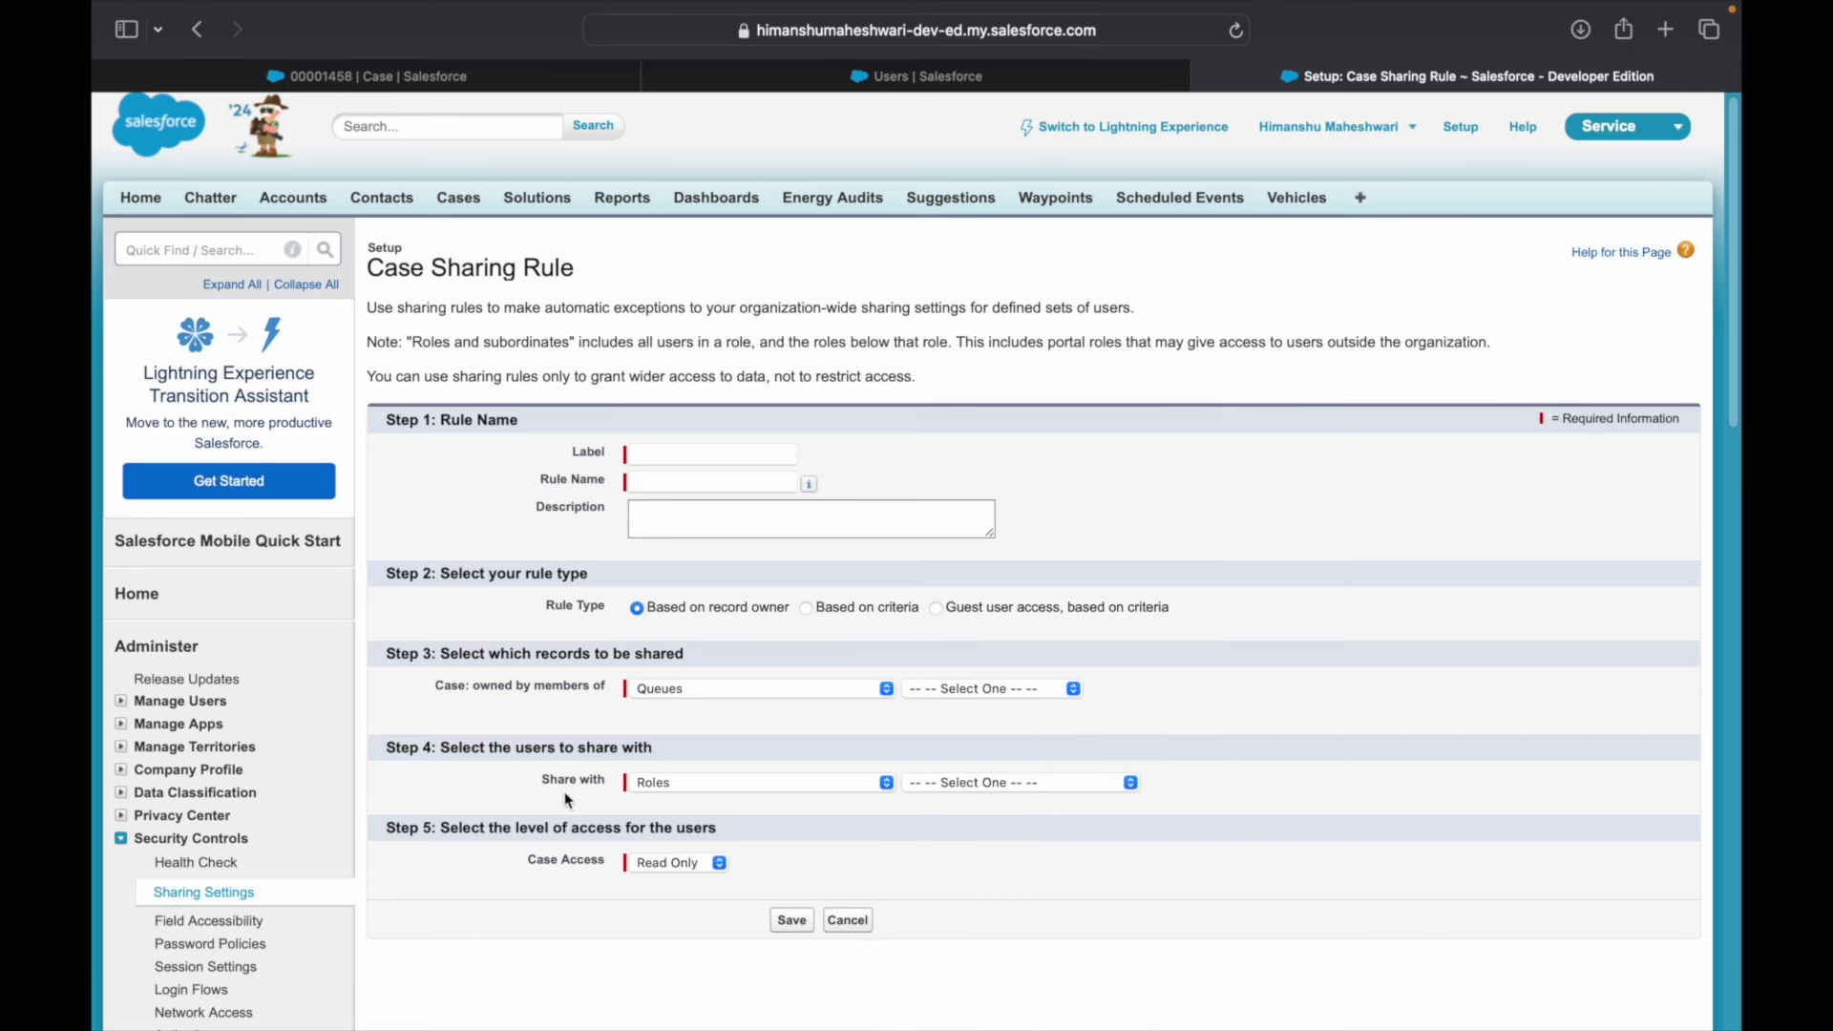
- Keep case access at Read Only and switch the rule type to Based on criteria
left_click(669, 860)
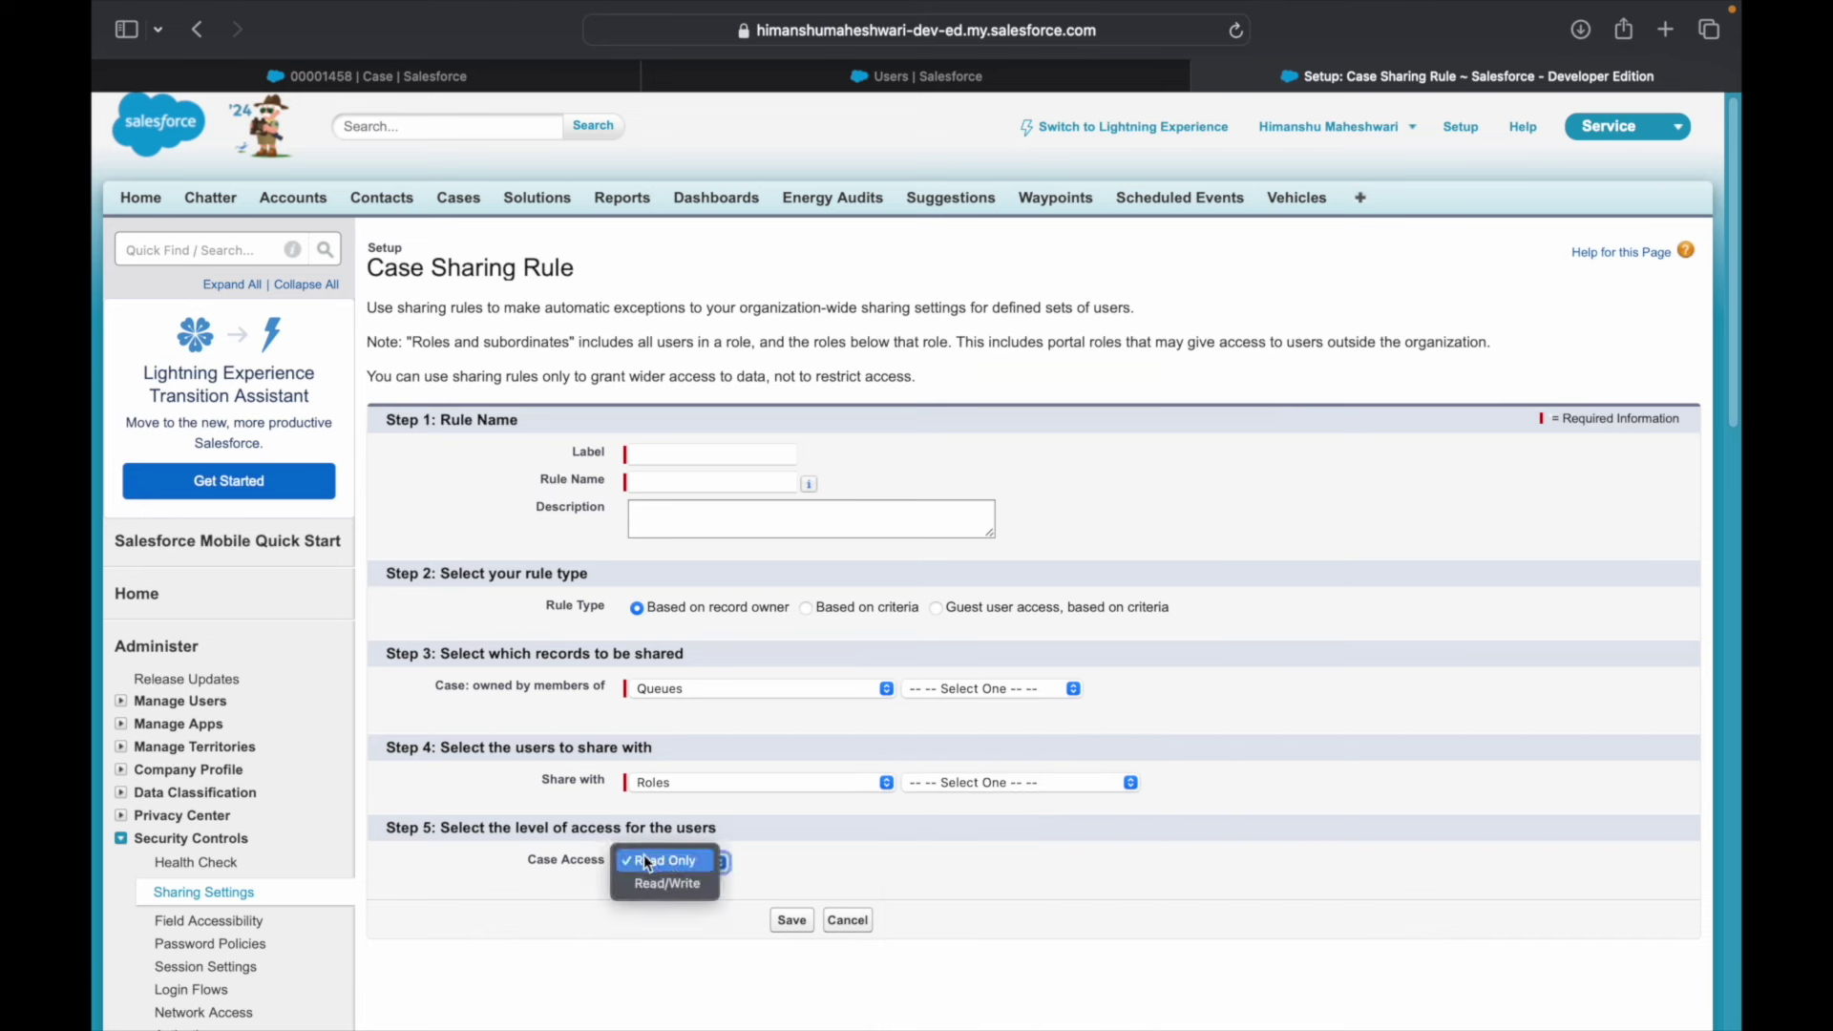
left_click(736, 865)
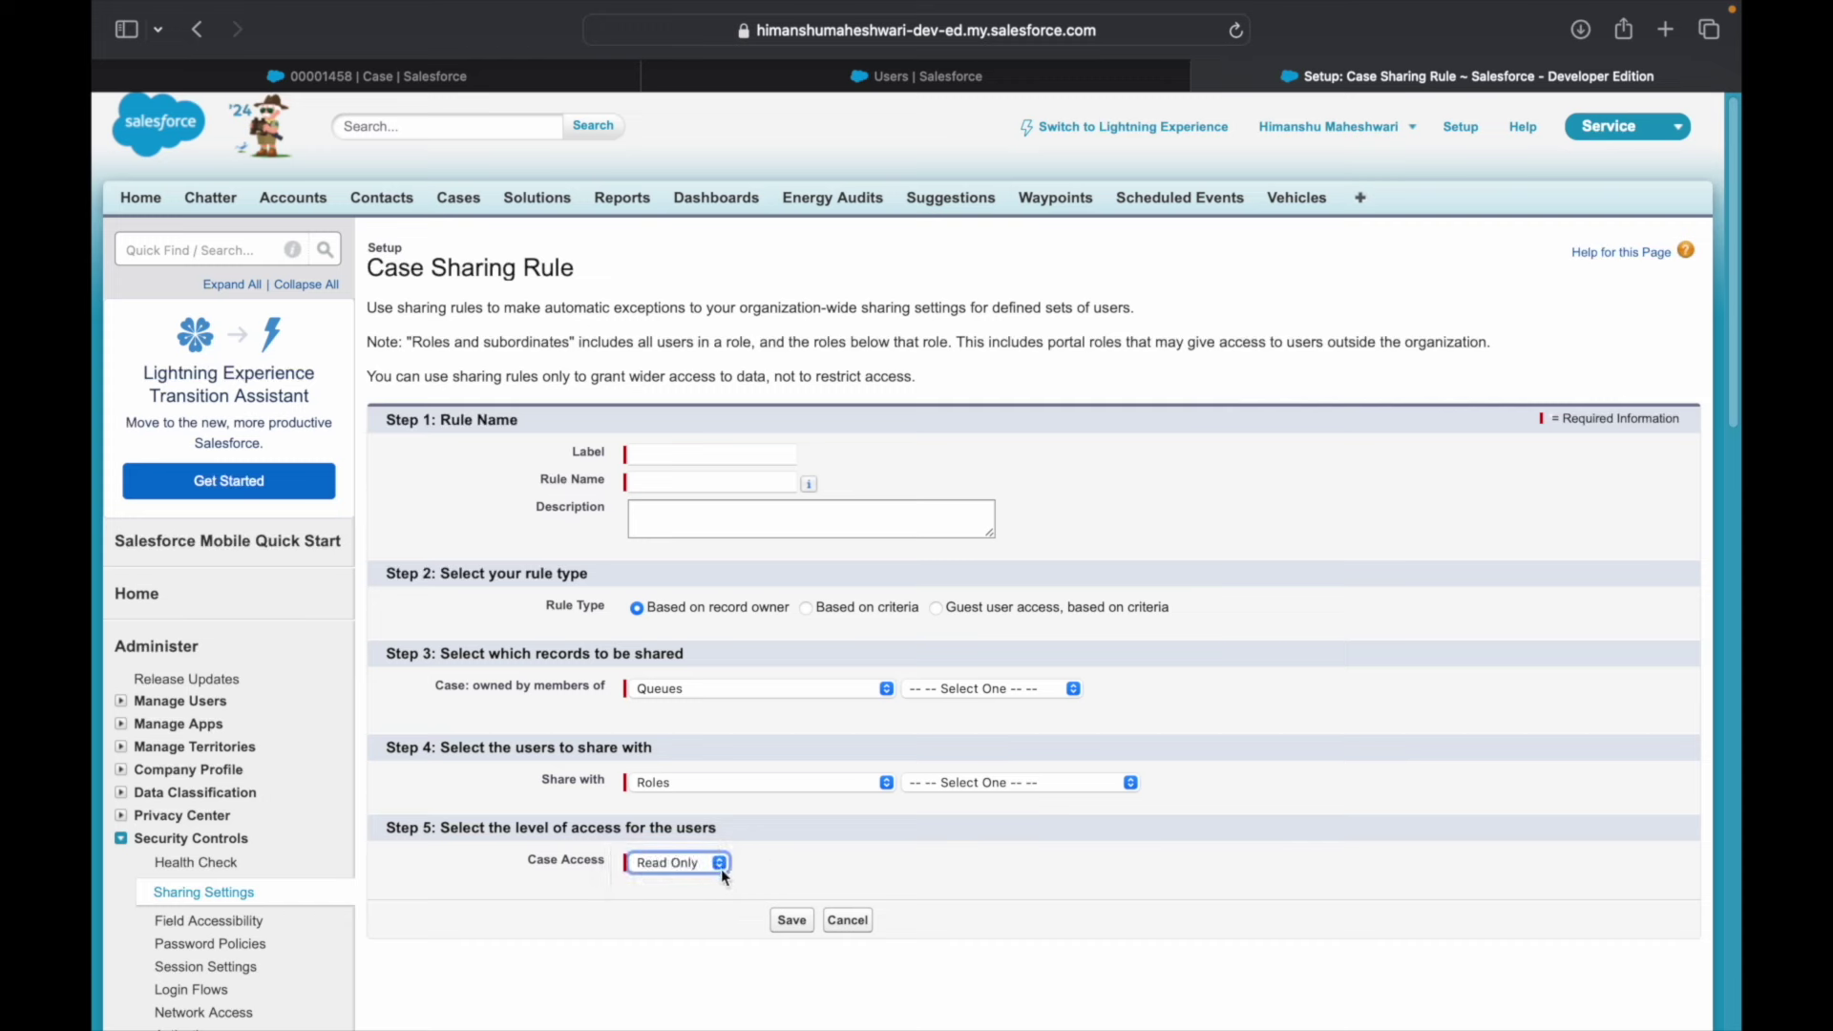
left_click(739, 607)
left_click(806, 608)
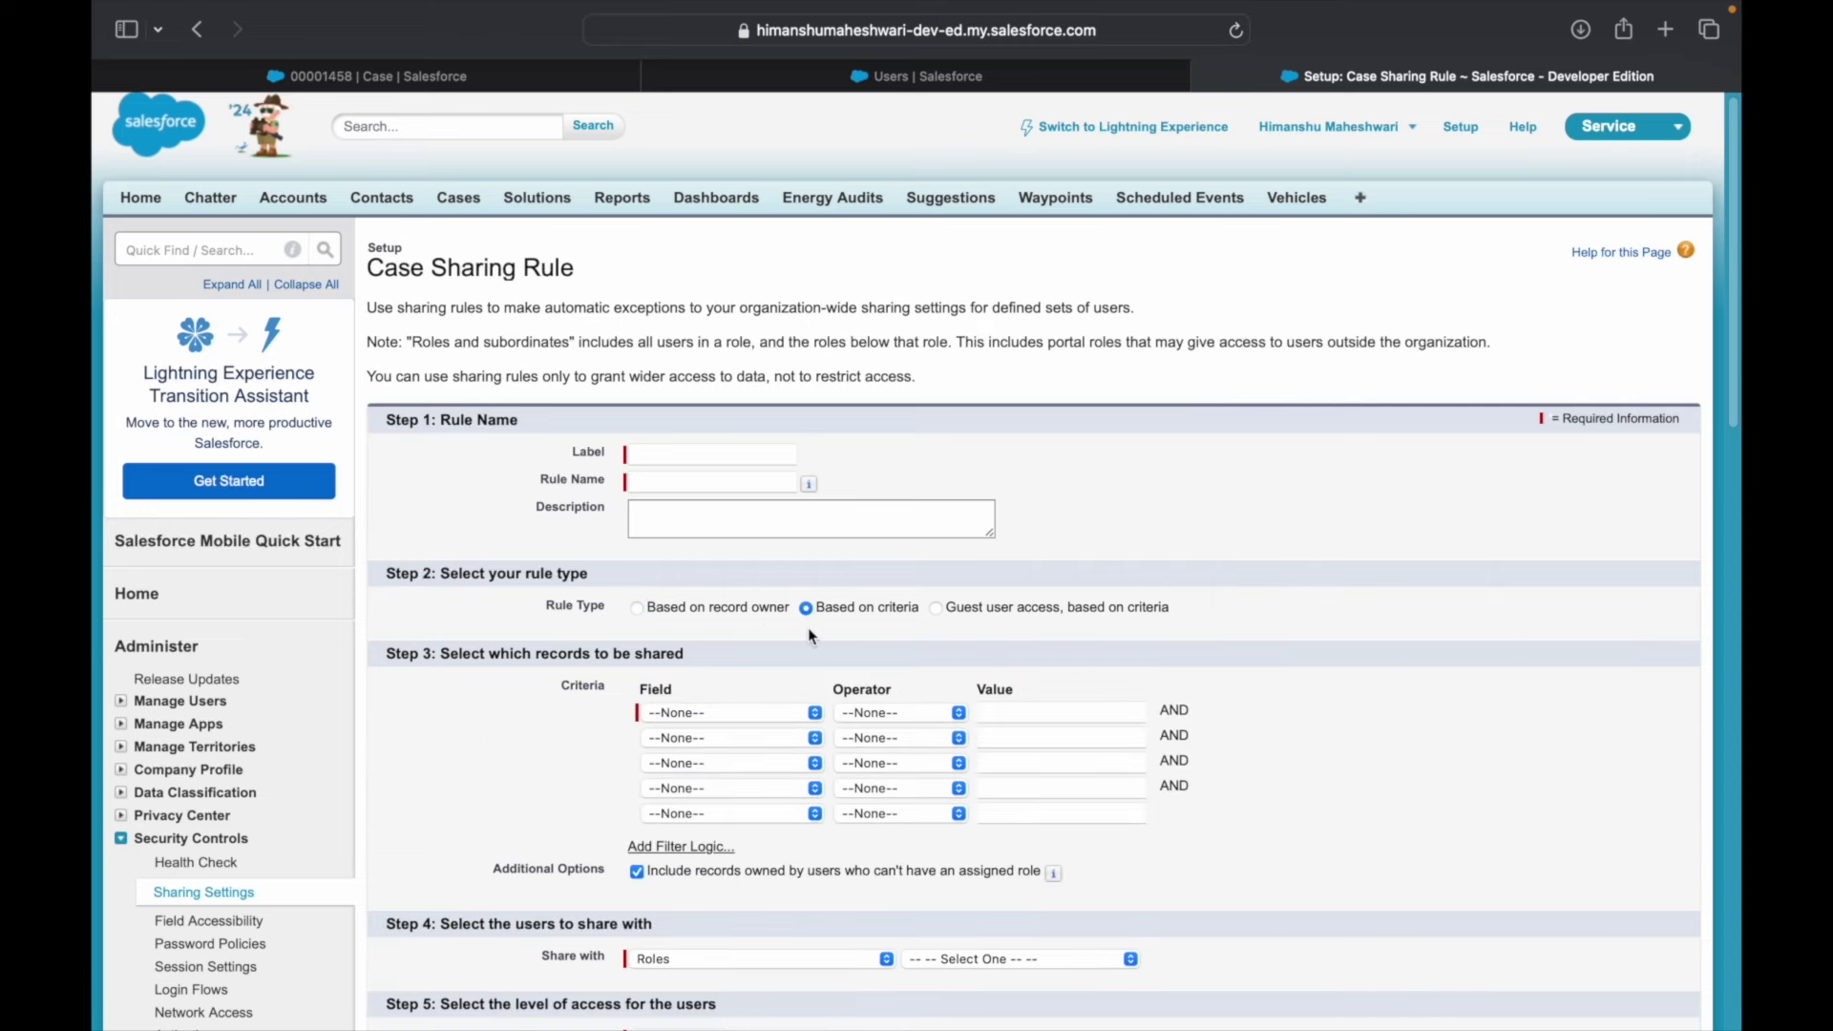
- Check the Field, Share with (Roles) and Case Access (Read Only) lists unchanged, then move to Keynote
scroll(807, 627, "down", 3)
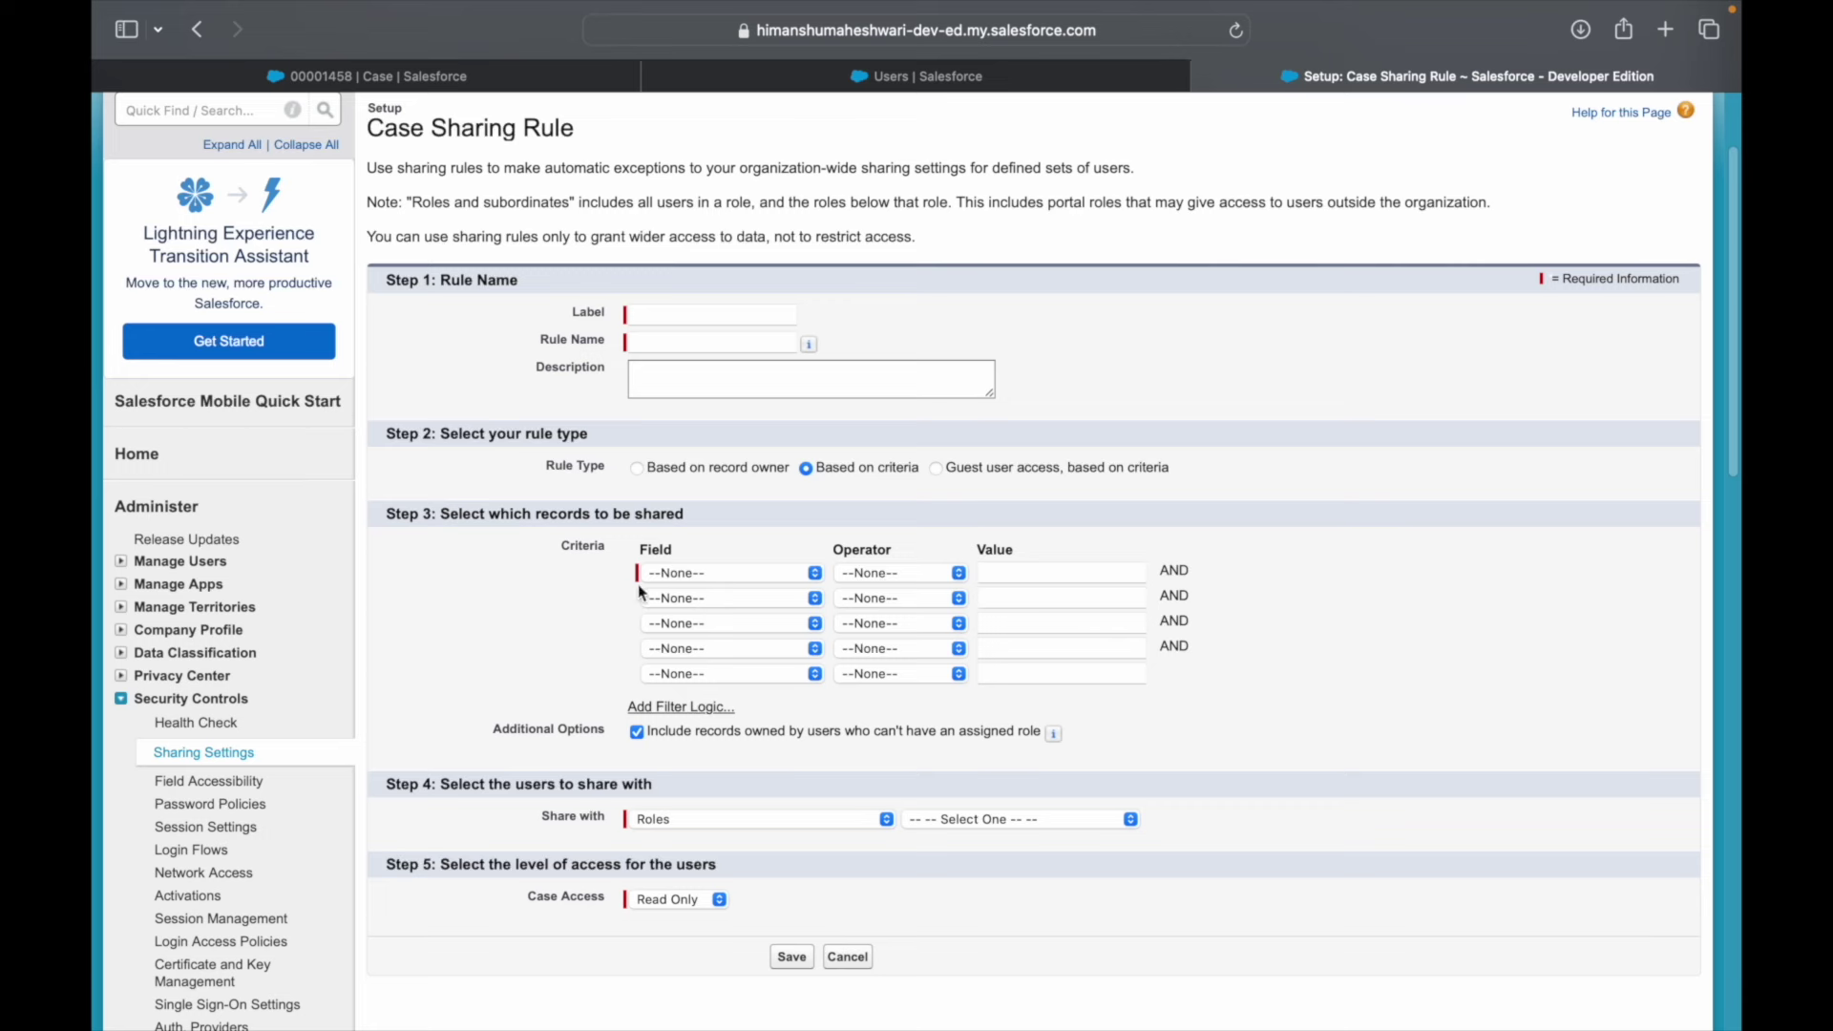
left_click(702, 576)
left_click(574, 616)
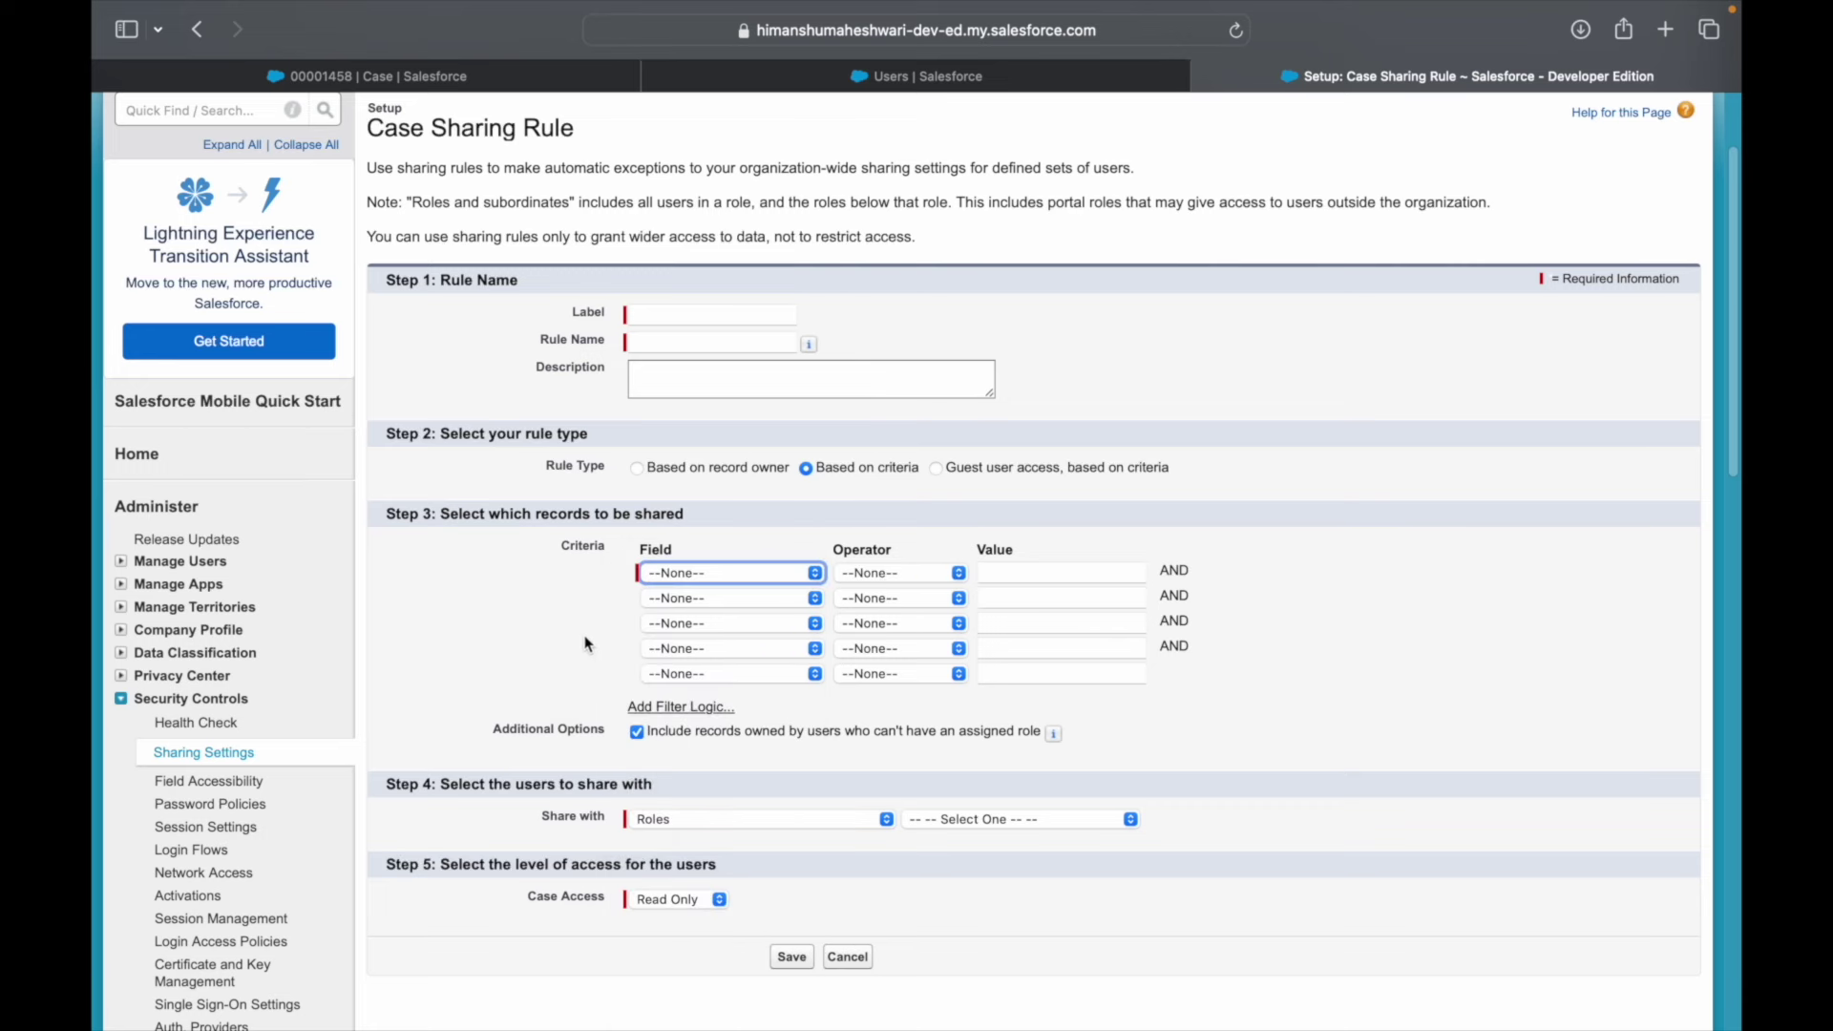
left_click(666, 818)
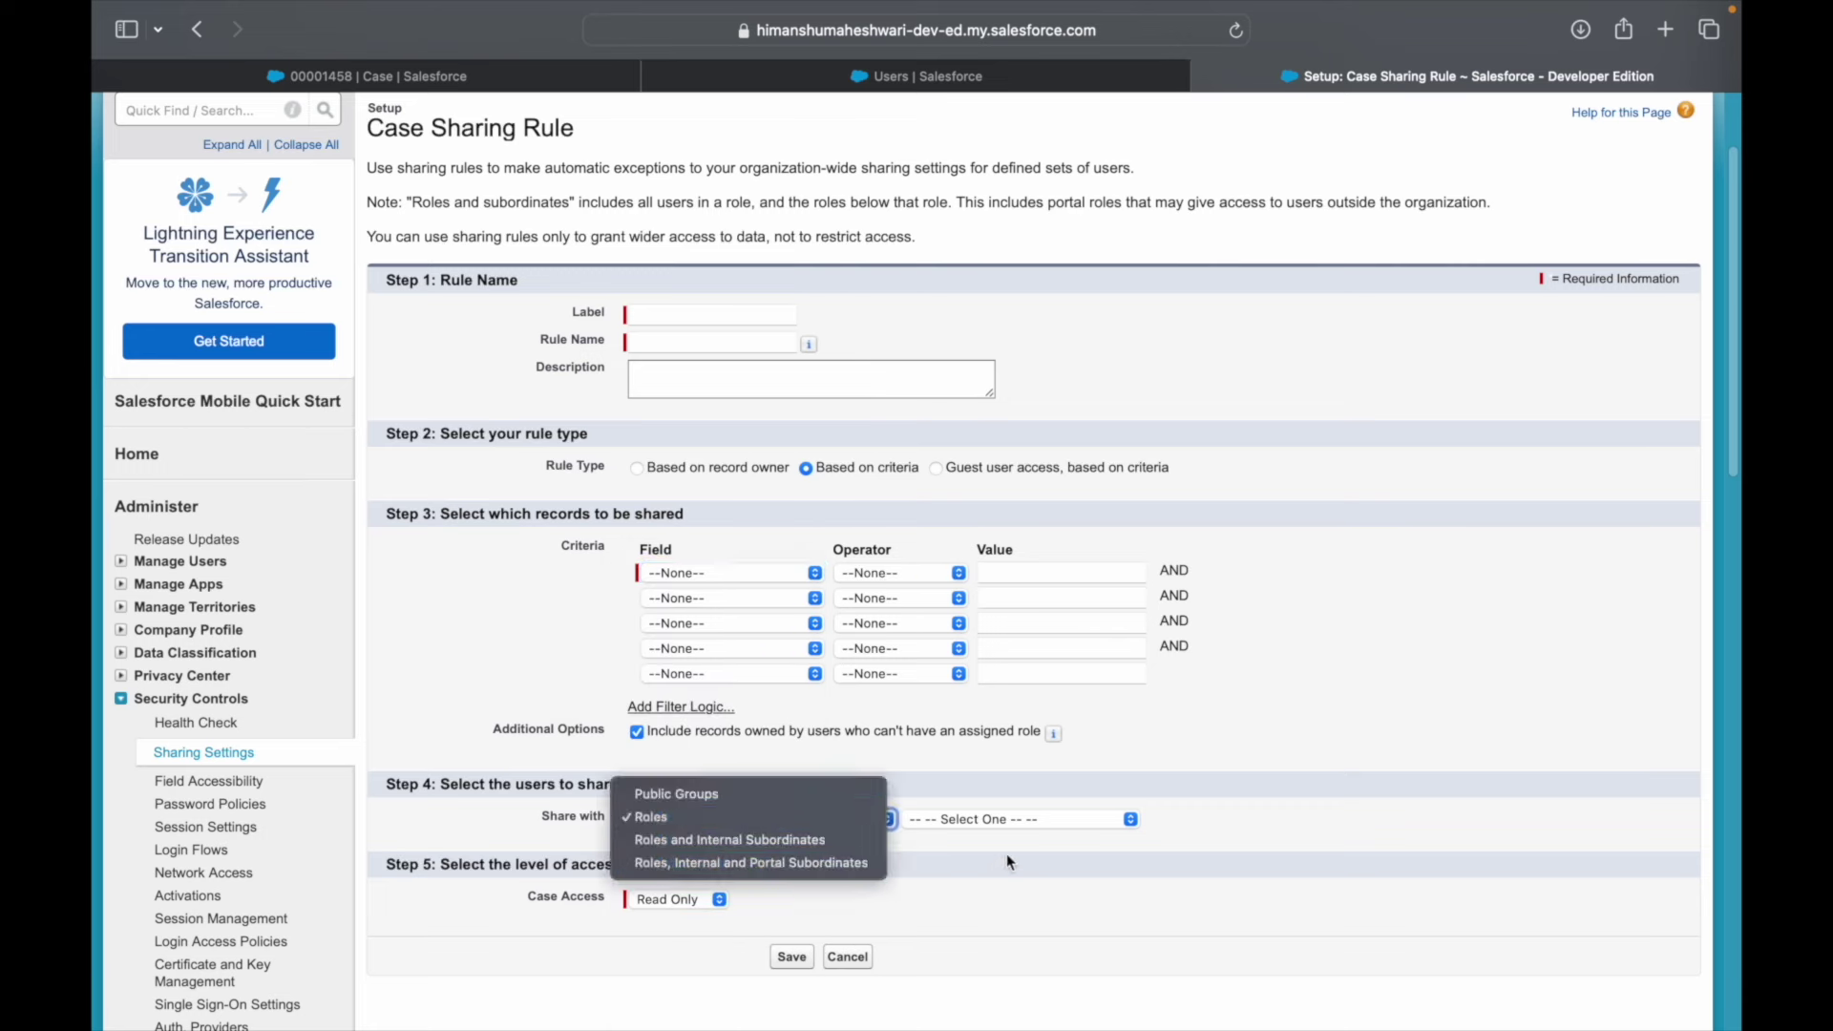
left_click(750, 916)
left_click(702, 897)
left_click(773, 902)
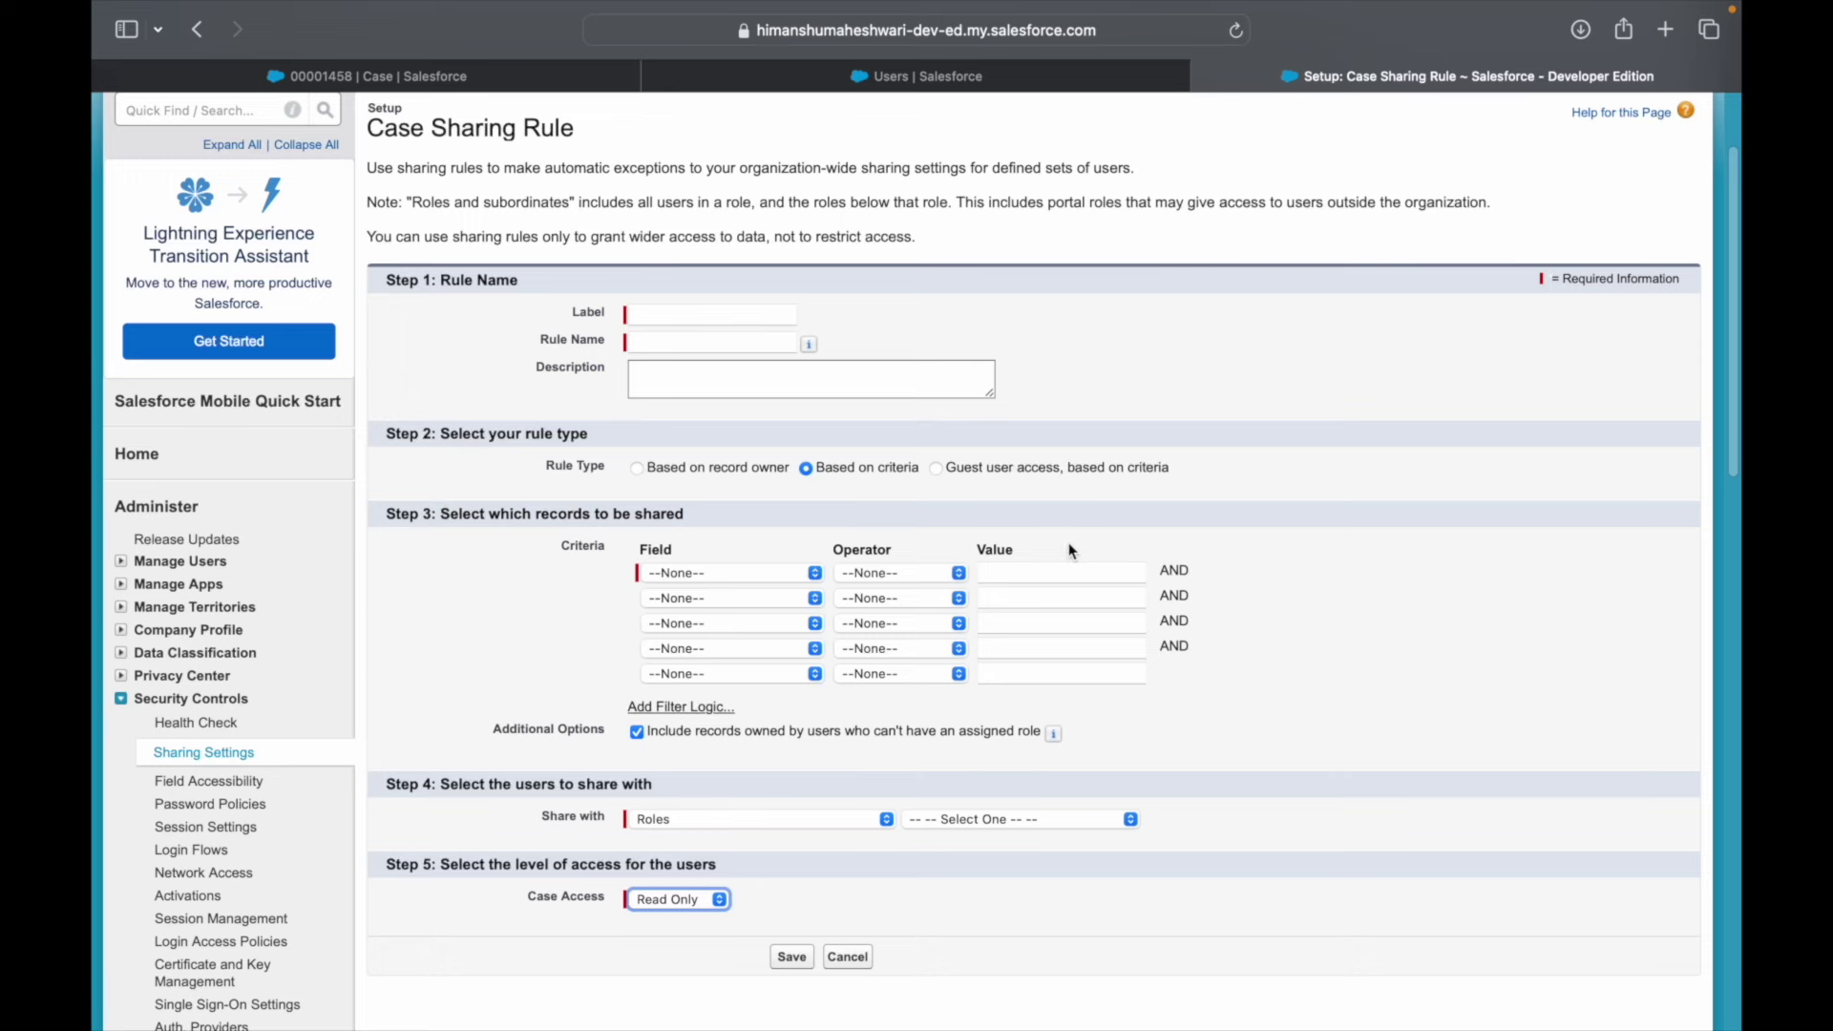
key("ctrl+Right")
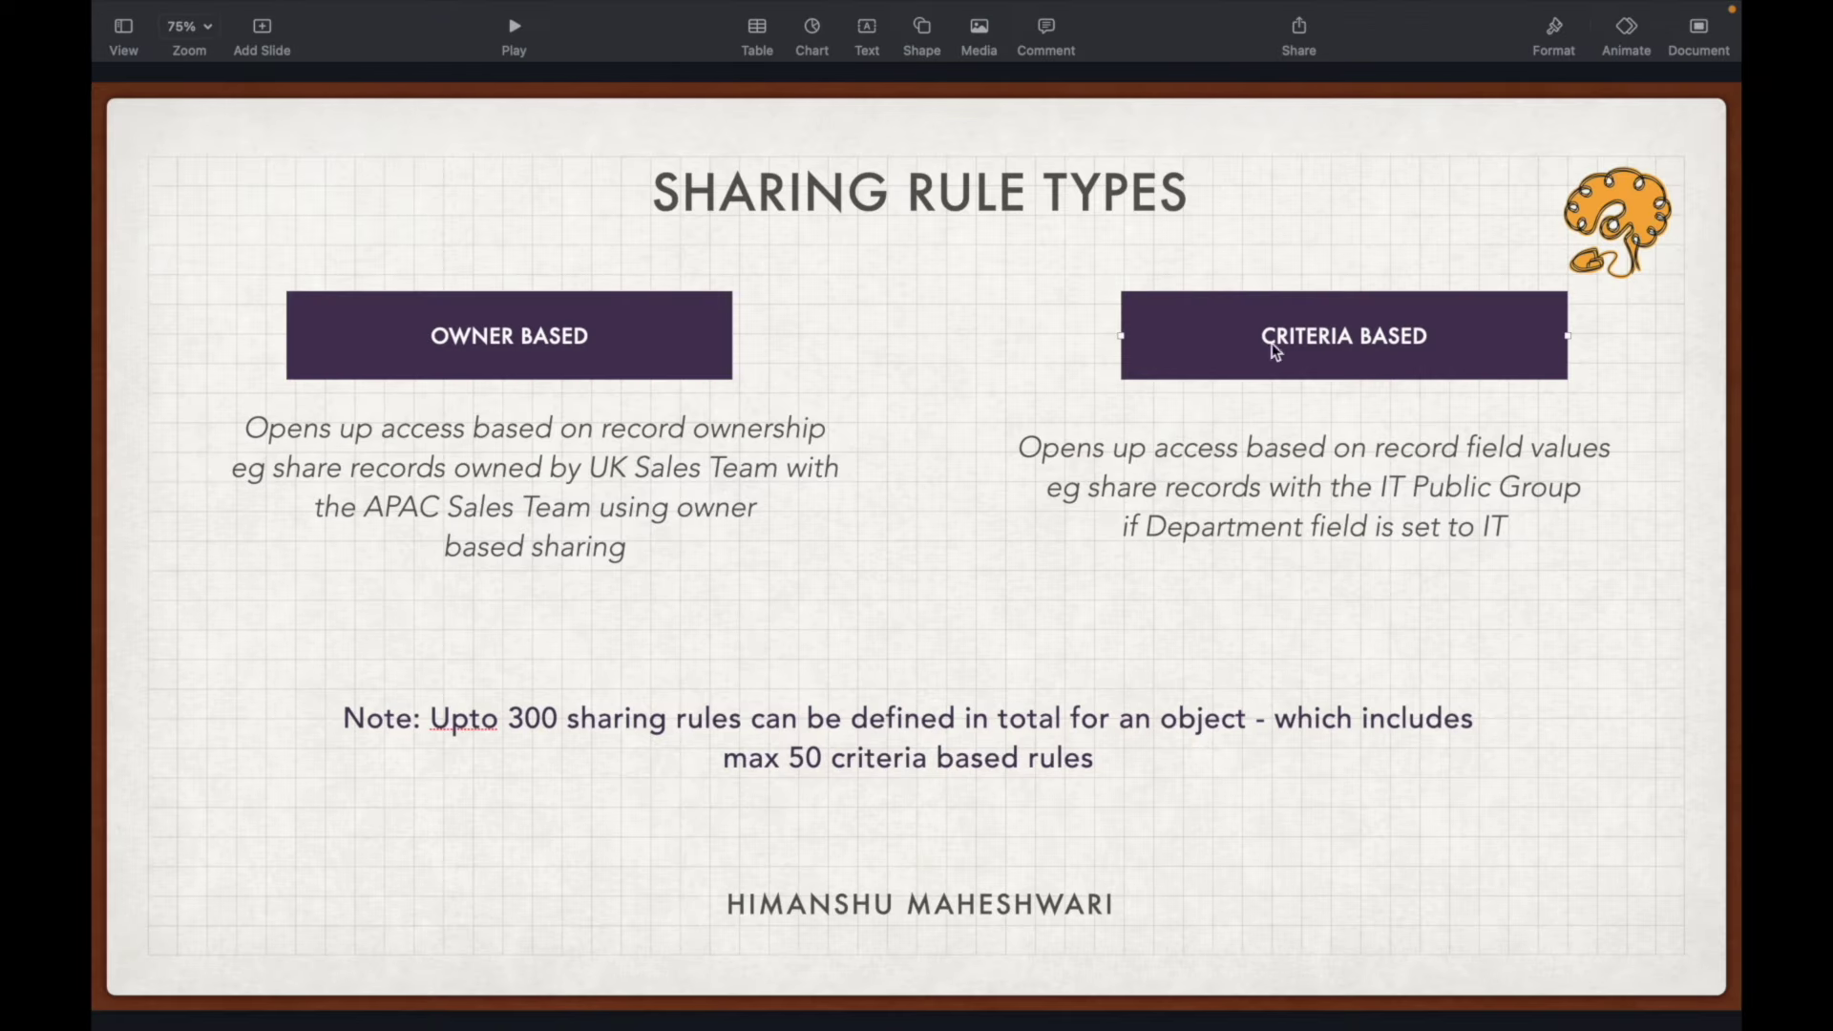
- Highlight the words share, records, the IT, Group, field and IT in the Criteria Based example
left_click(1111, 456)
left_click(1022, 394)
left_click(1180, 488)
double_click(1144, 488)
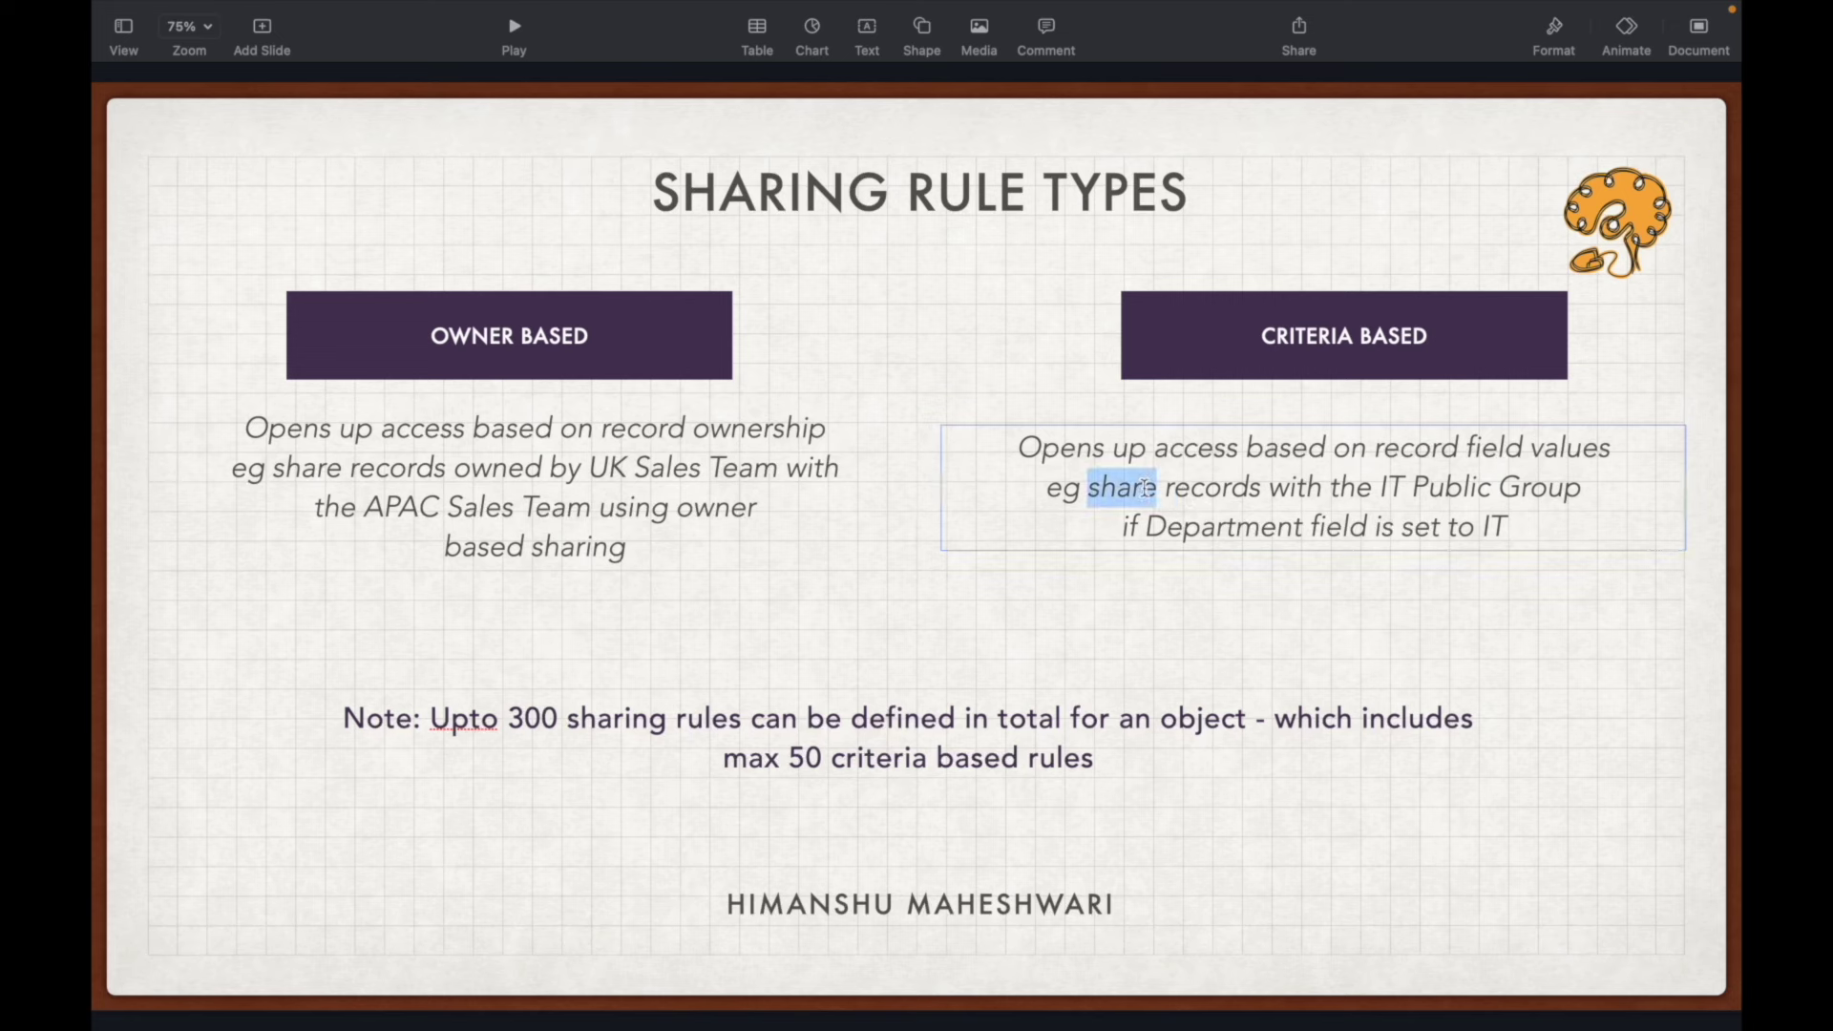
double_click(1231, 487)
left_click_drag(1330, 488, 1405, 488)
left_click(1493, 487)
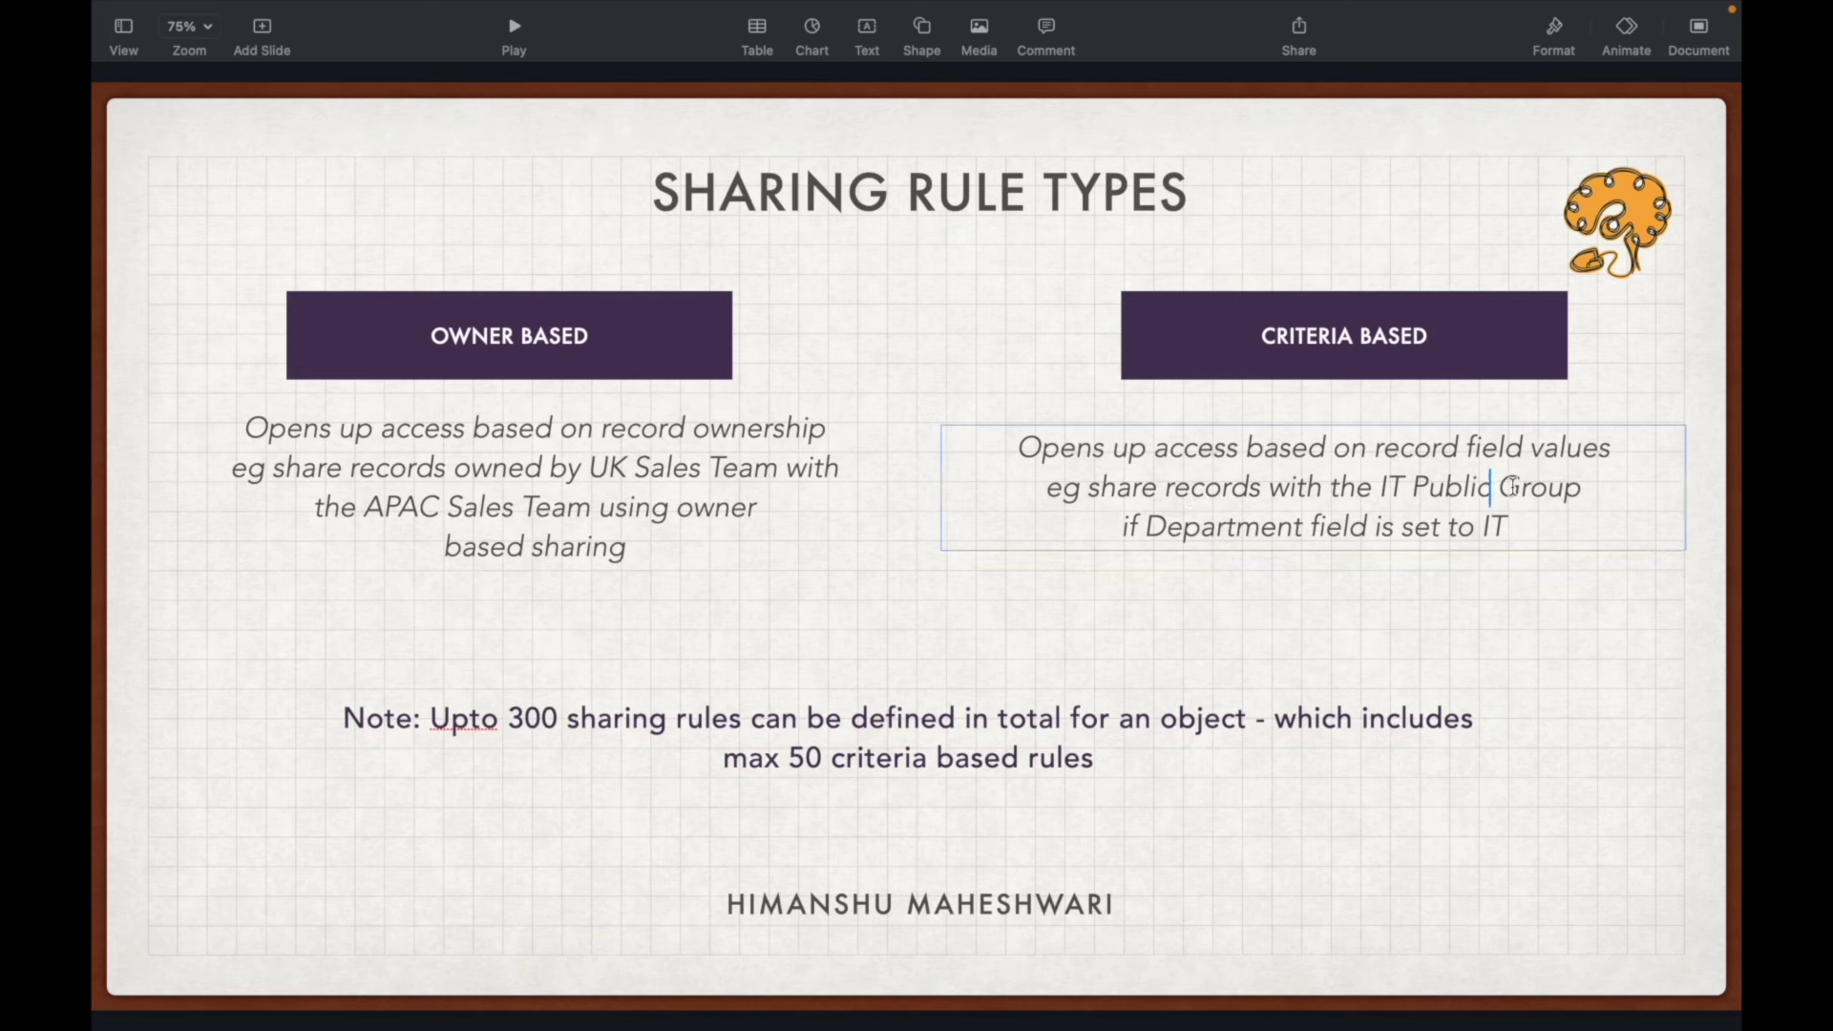
double_click(1515, 487)
left_click(1238, 527)
double_click(1327, 528)
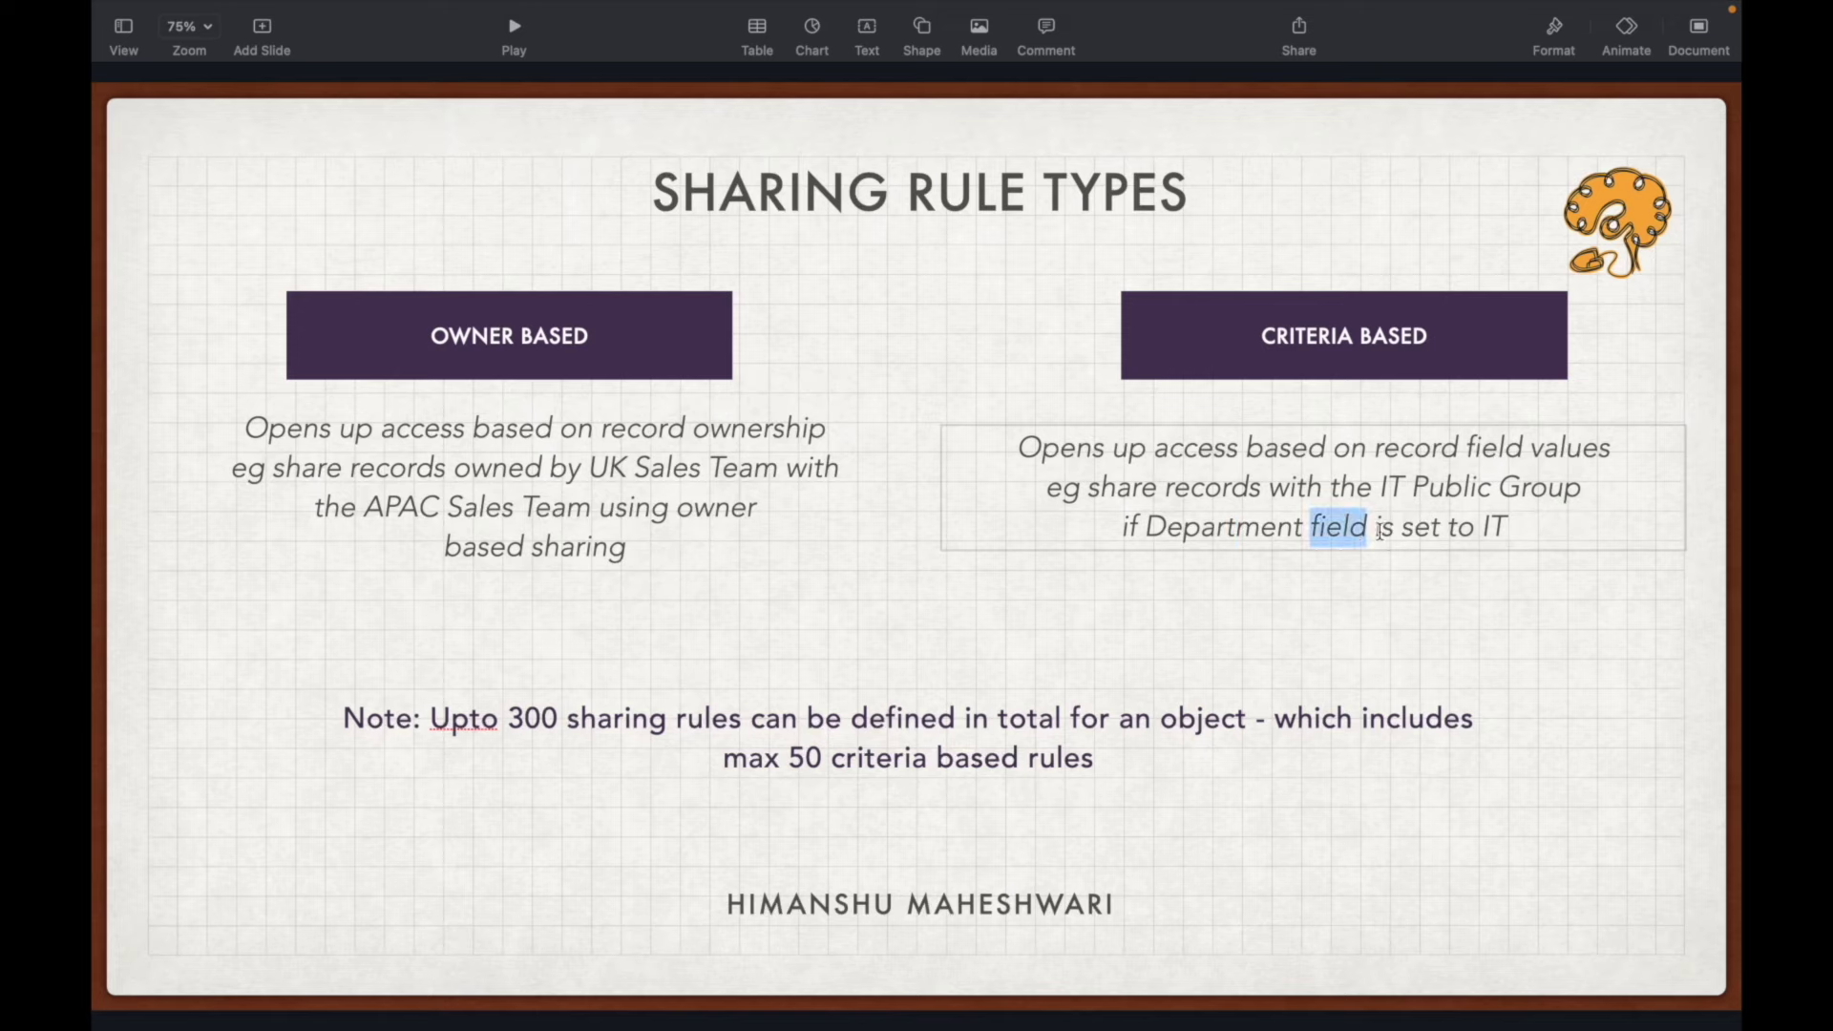
left_click(1385, 526)
double_click(1491, 527)
left_click(1548, 527)
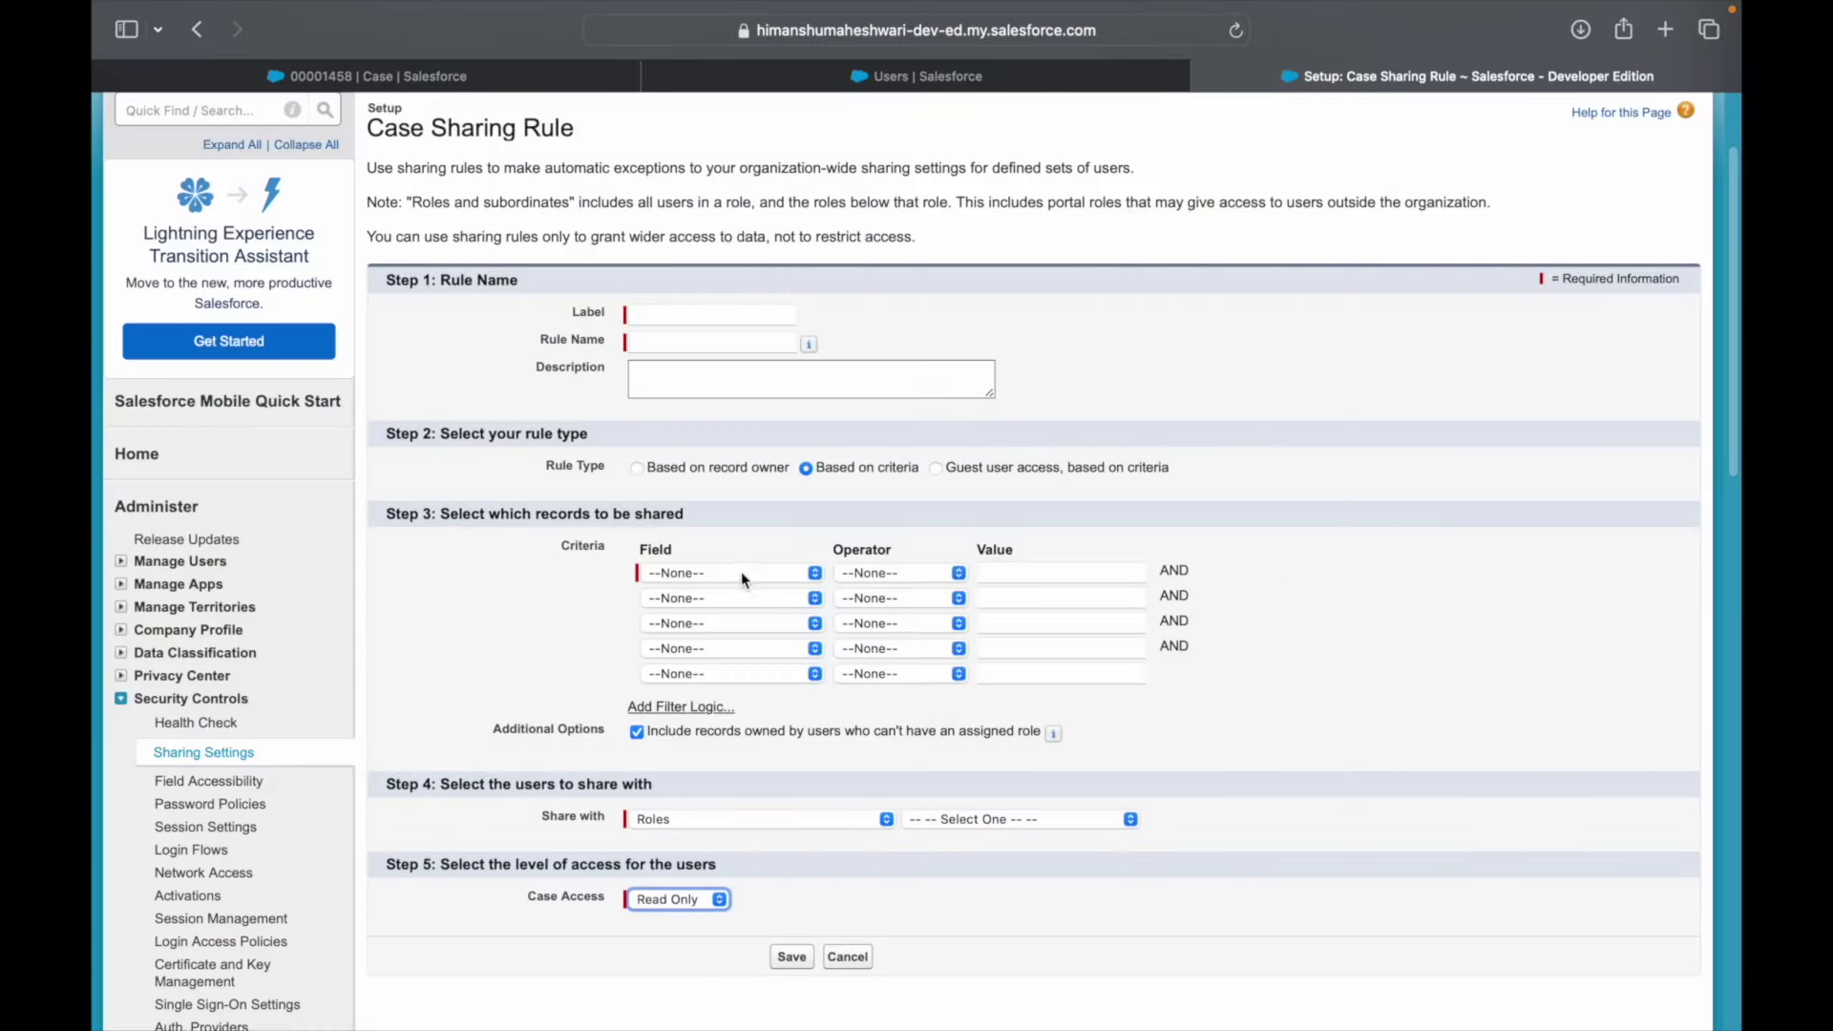
- Set the first criterion to Web Company equals IT
left_click(743, 579)
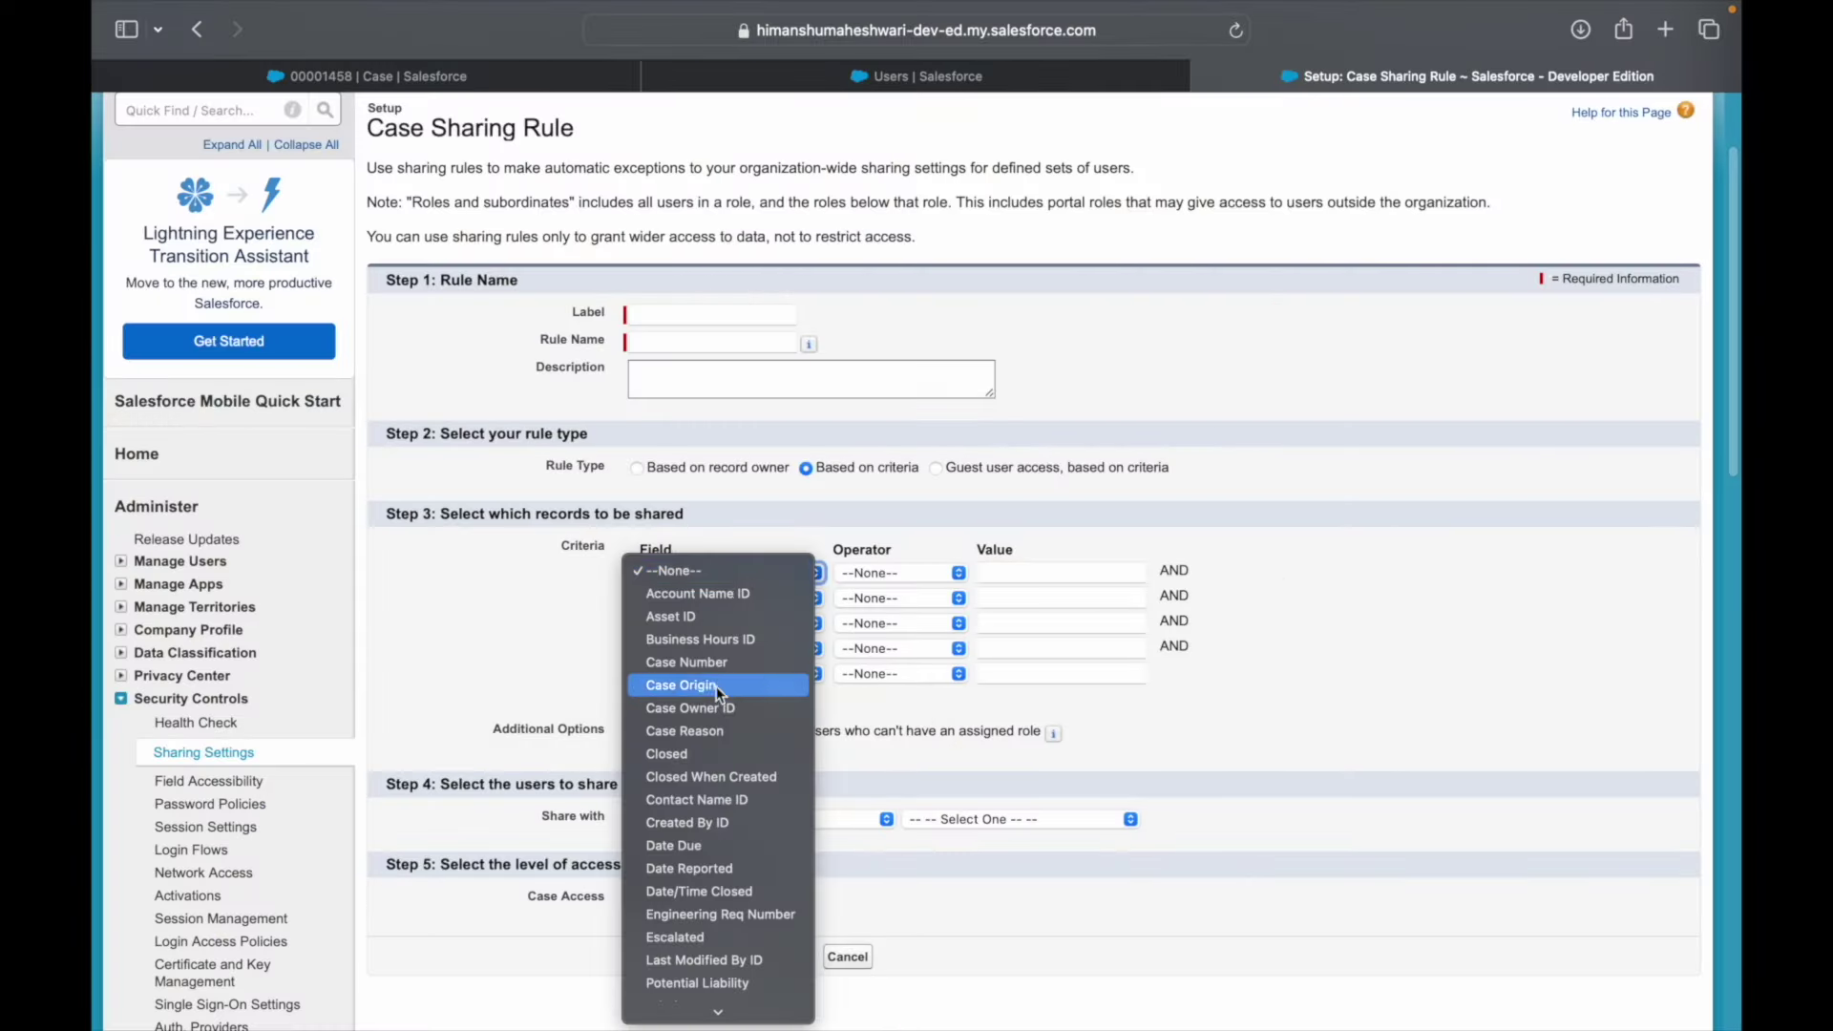
left_click(696, 918)
left_click(735, 573)
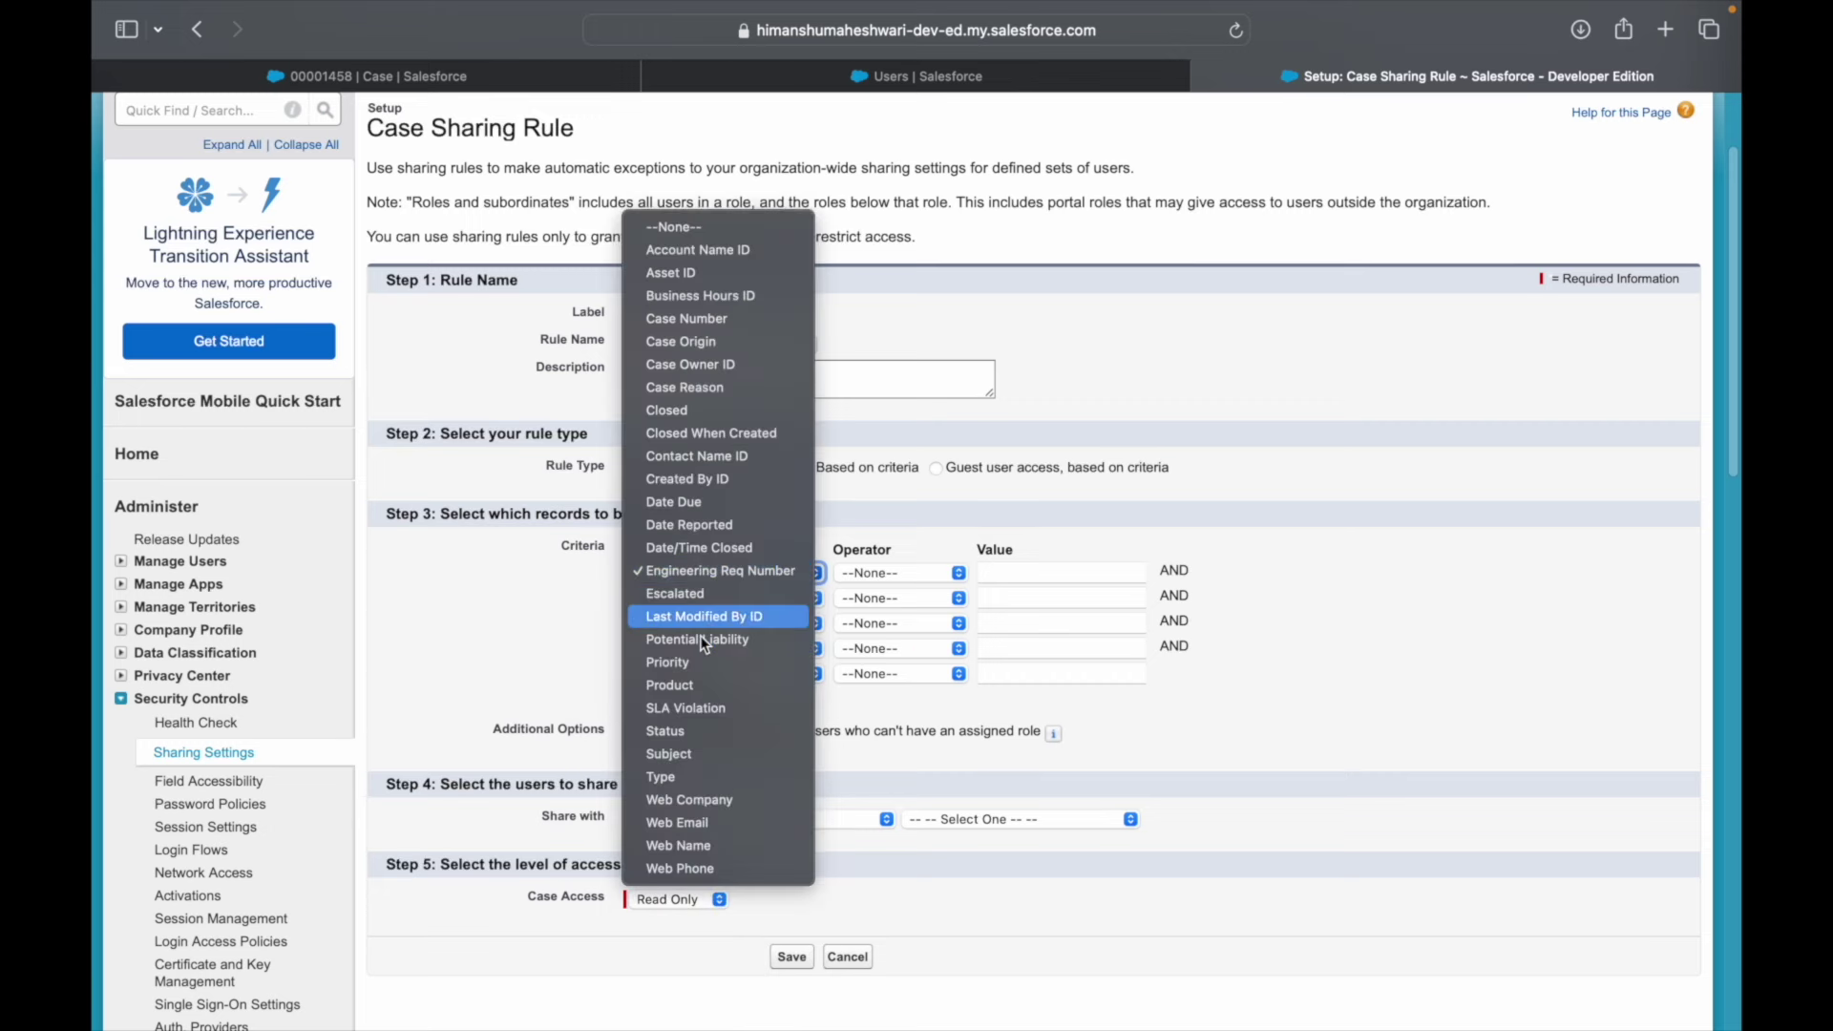
left_click(687, 797)
left_click(901, 573)
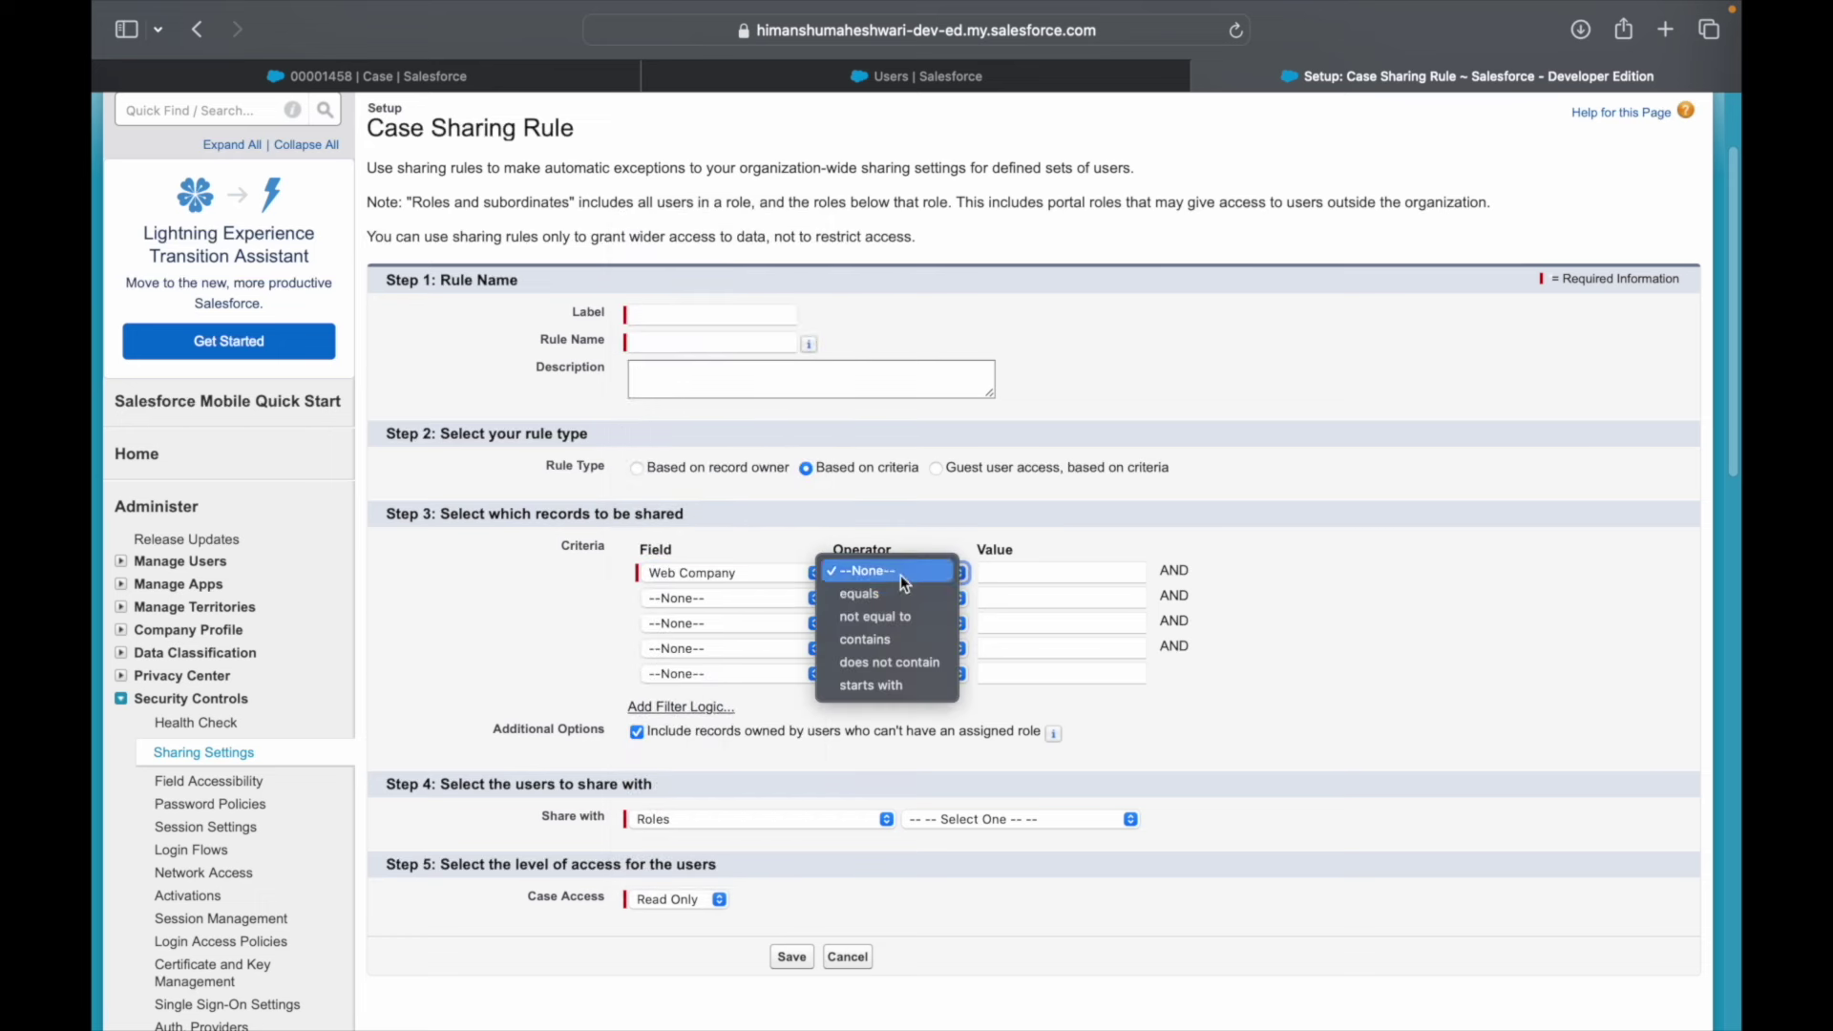
left_click(899, 590)
left_click(978, 579)
type("IT")
left_click(551, 698)
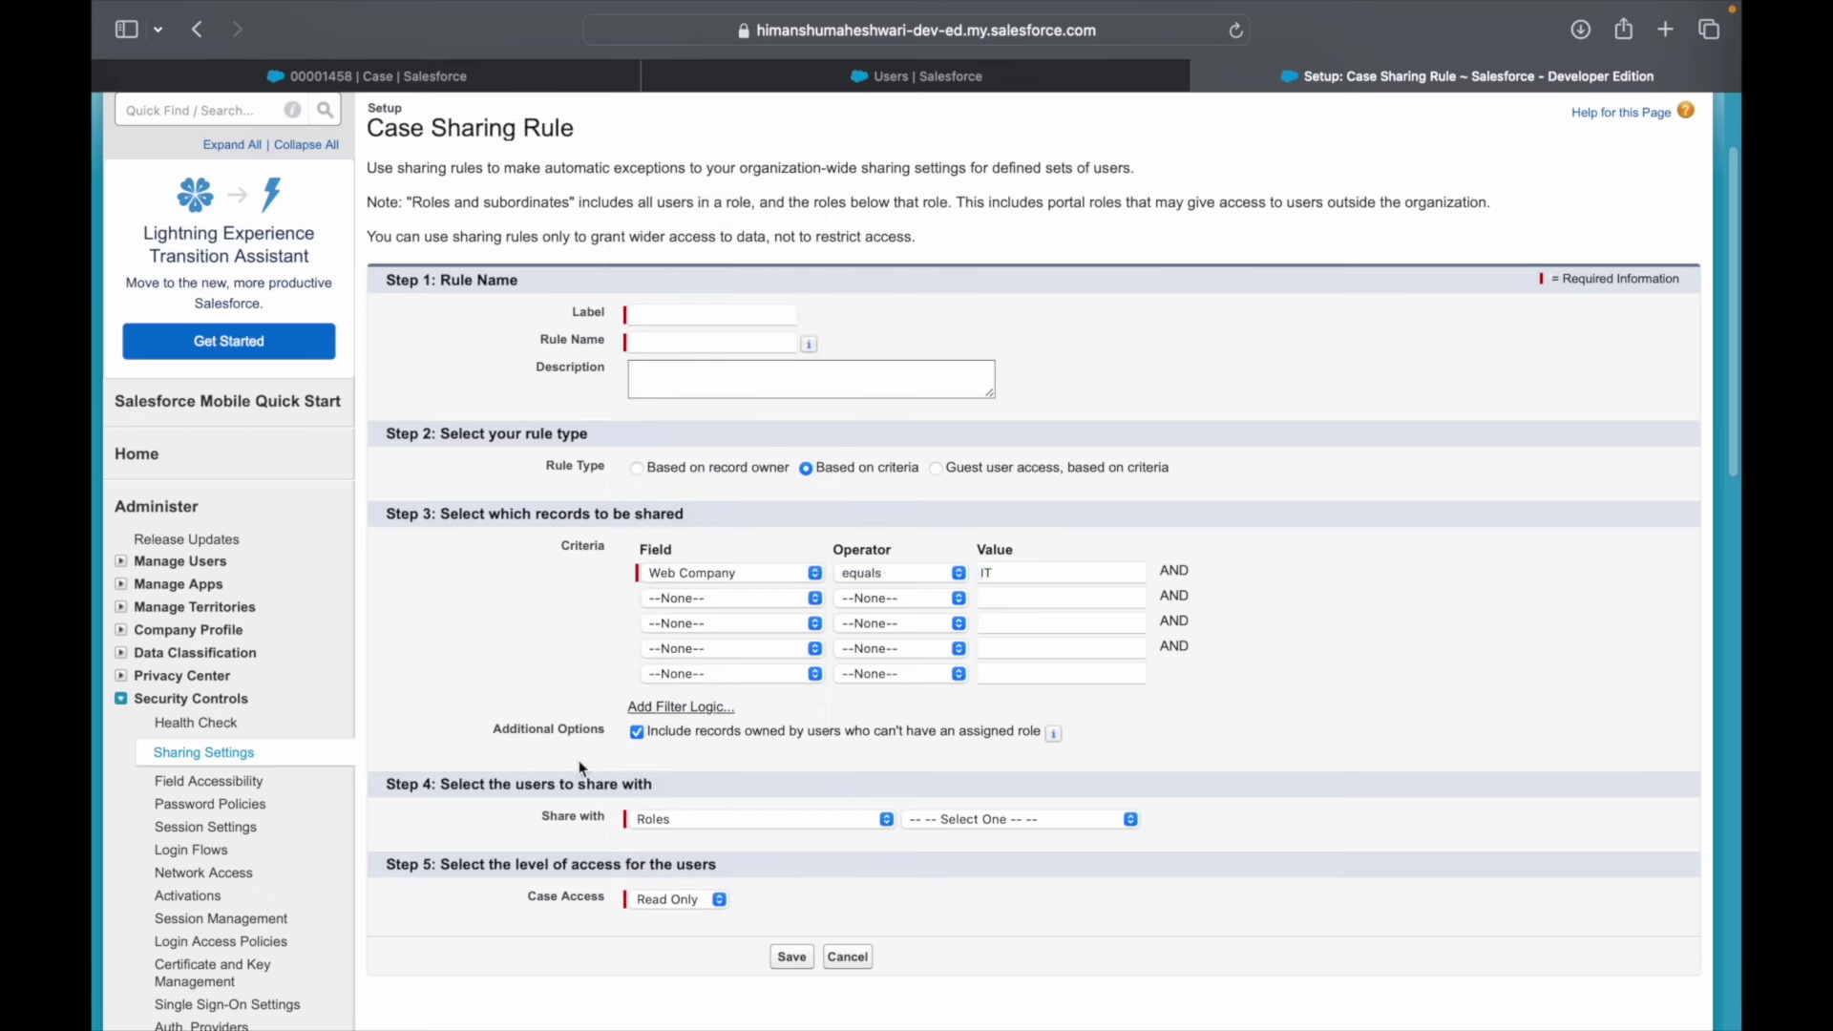
- Set the share-with target to the APAC Sales team public group
left_click(661, 818)
left_click(677, 794)
left_click(1022, 819)
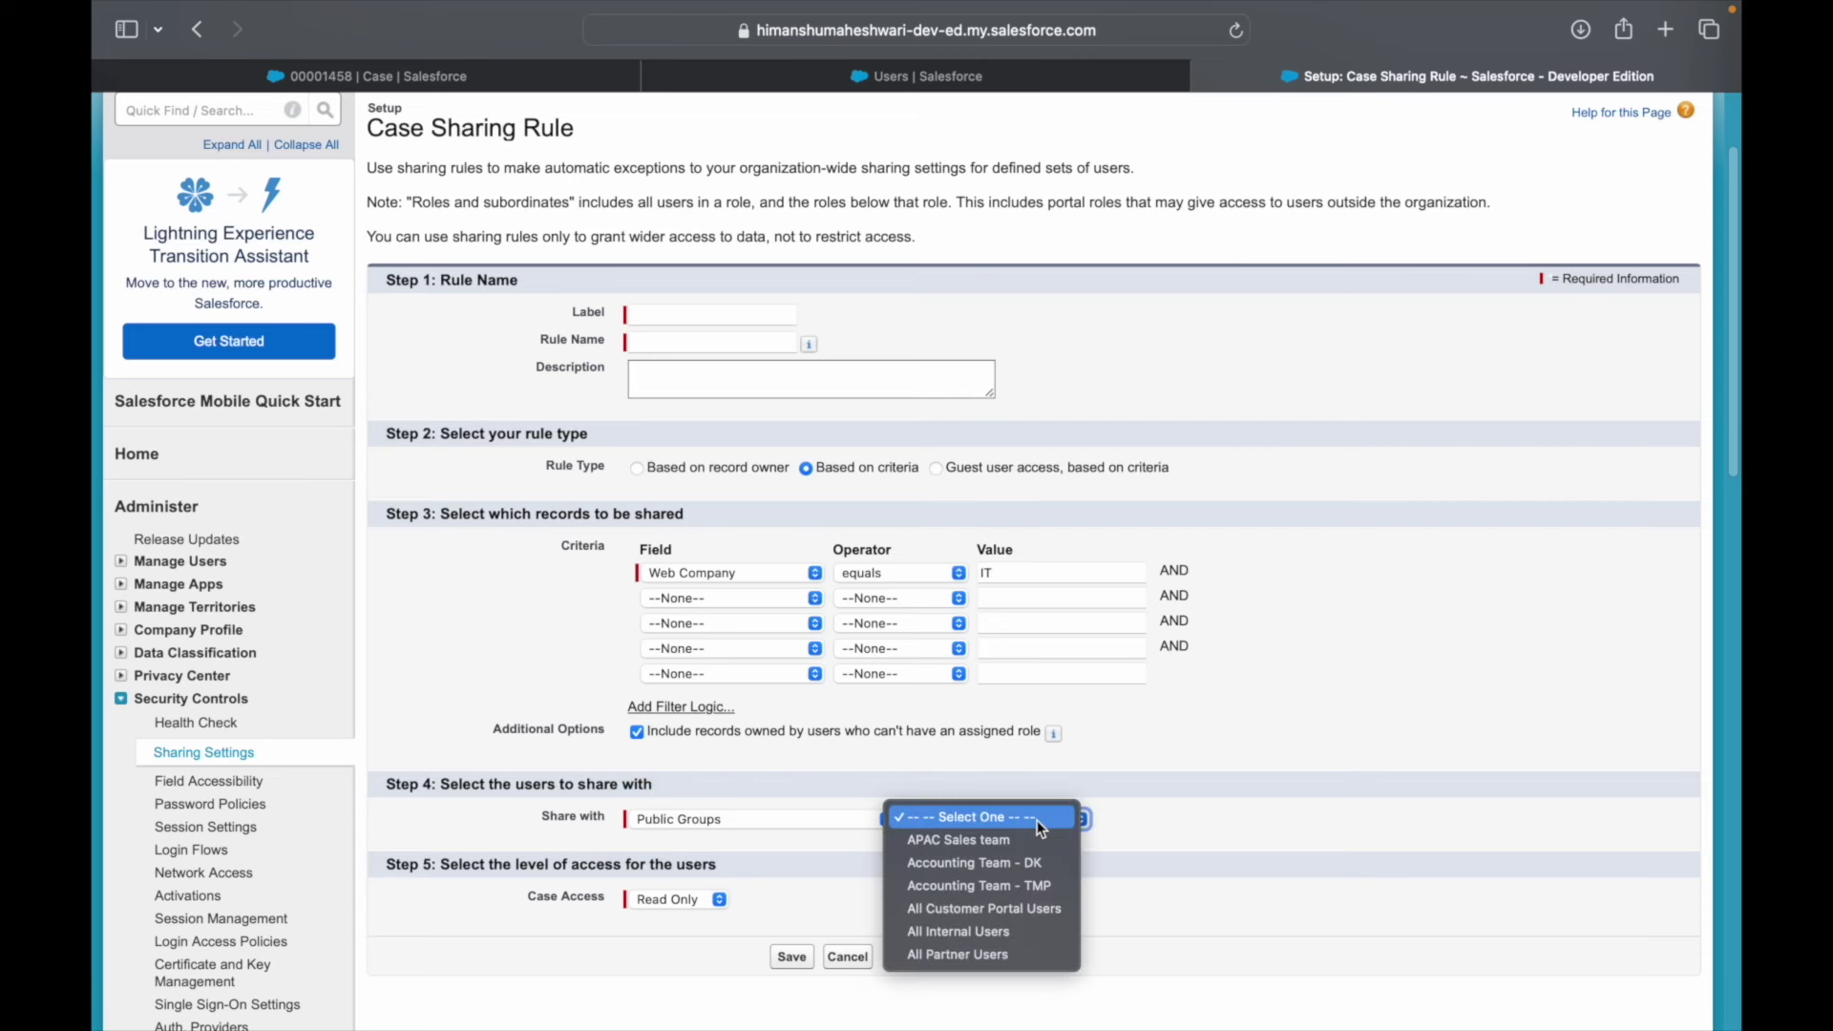
left_click(1209, 849)
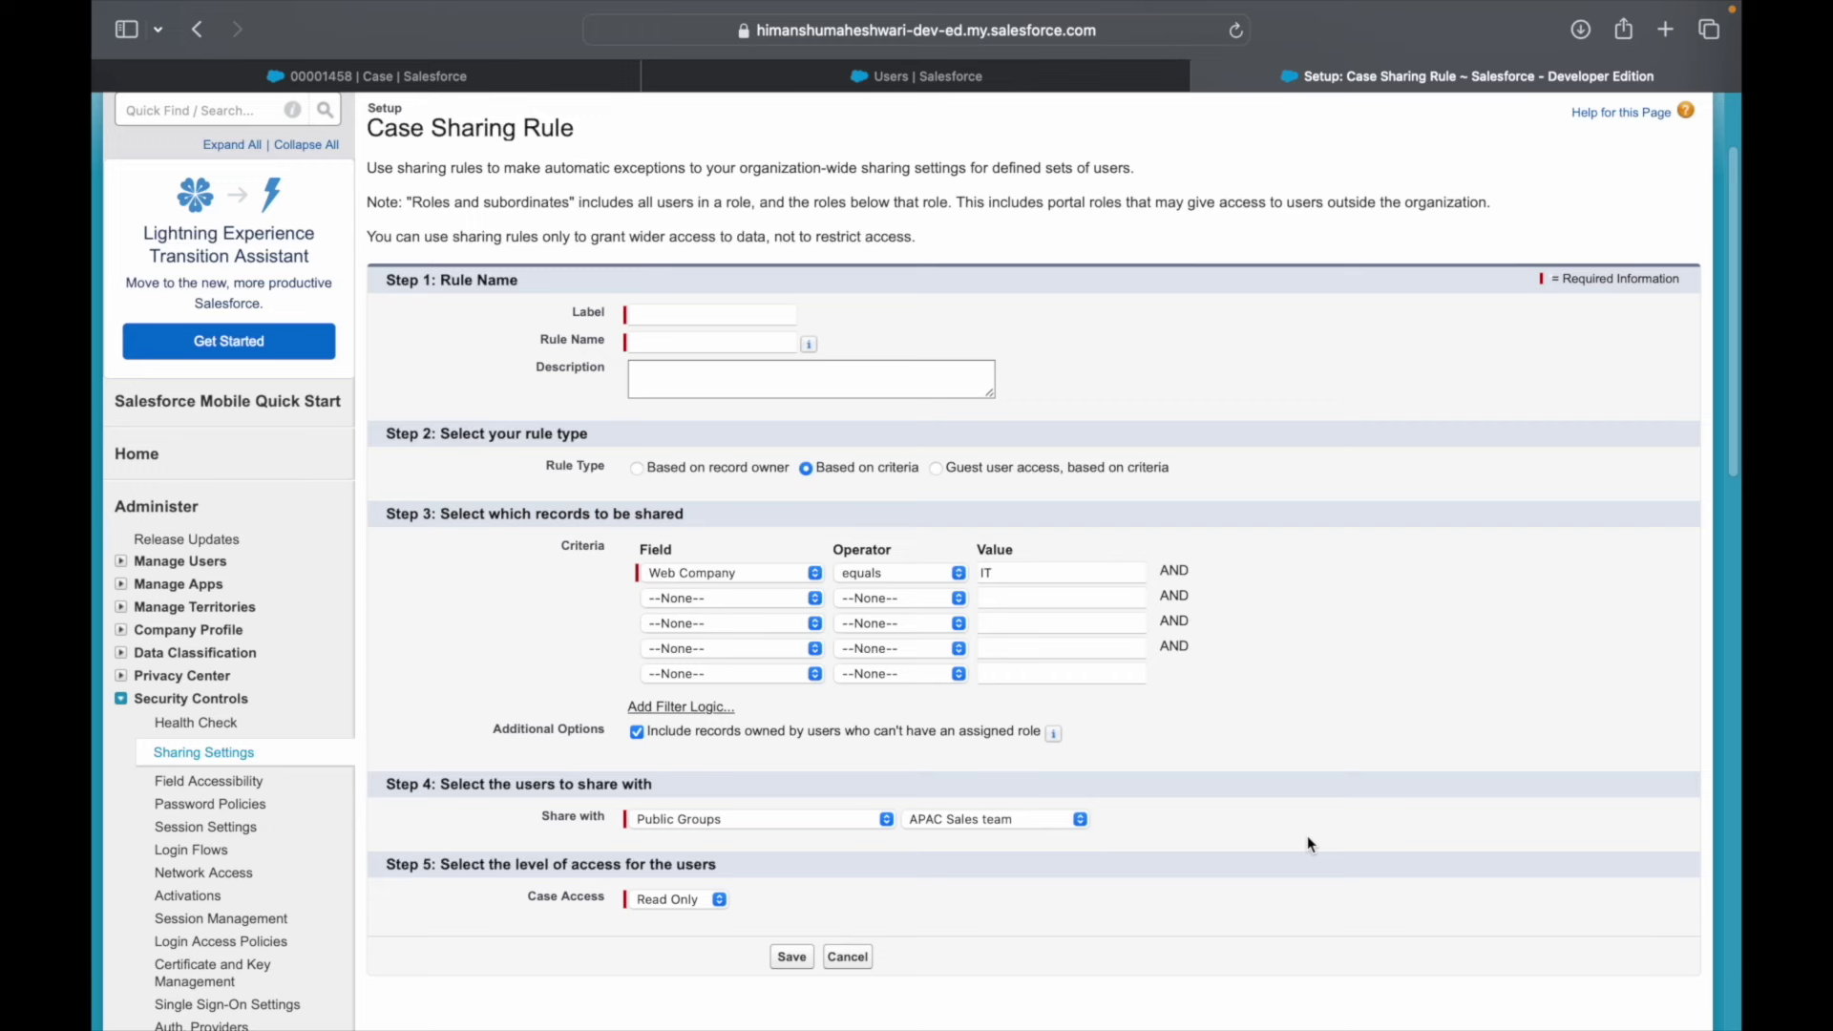
- Set the second criterion to Case Origin equals Phone, Email via the value lookup
left_click(666, 594)
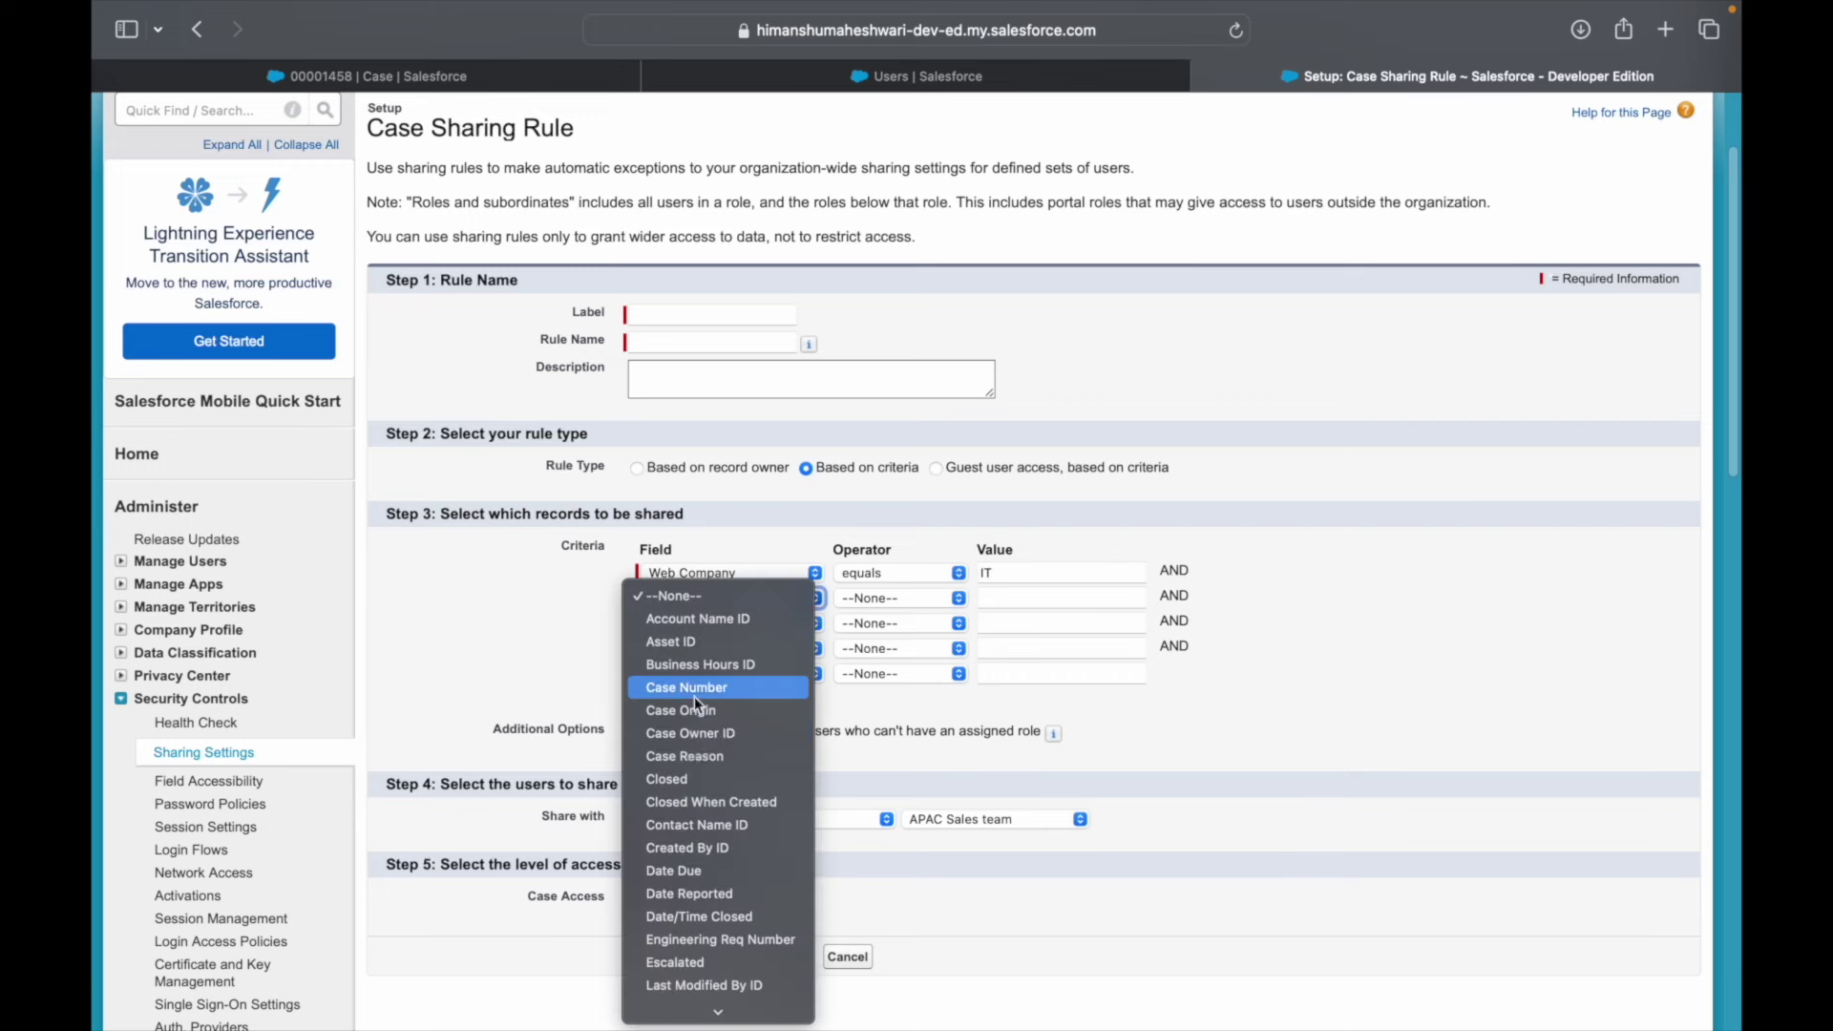
left_click(833, 632)
left_click(851, 592)
left_click(872, 617)
left_click(1134, 598)
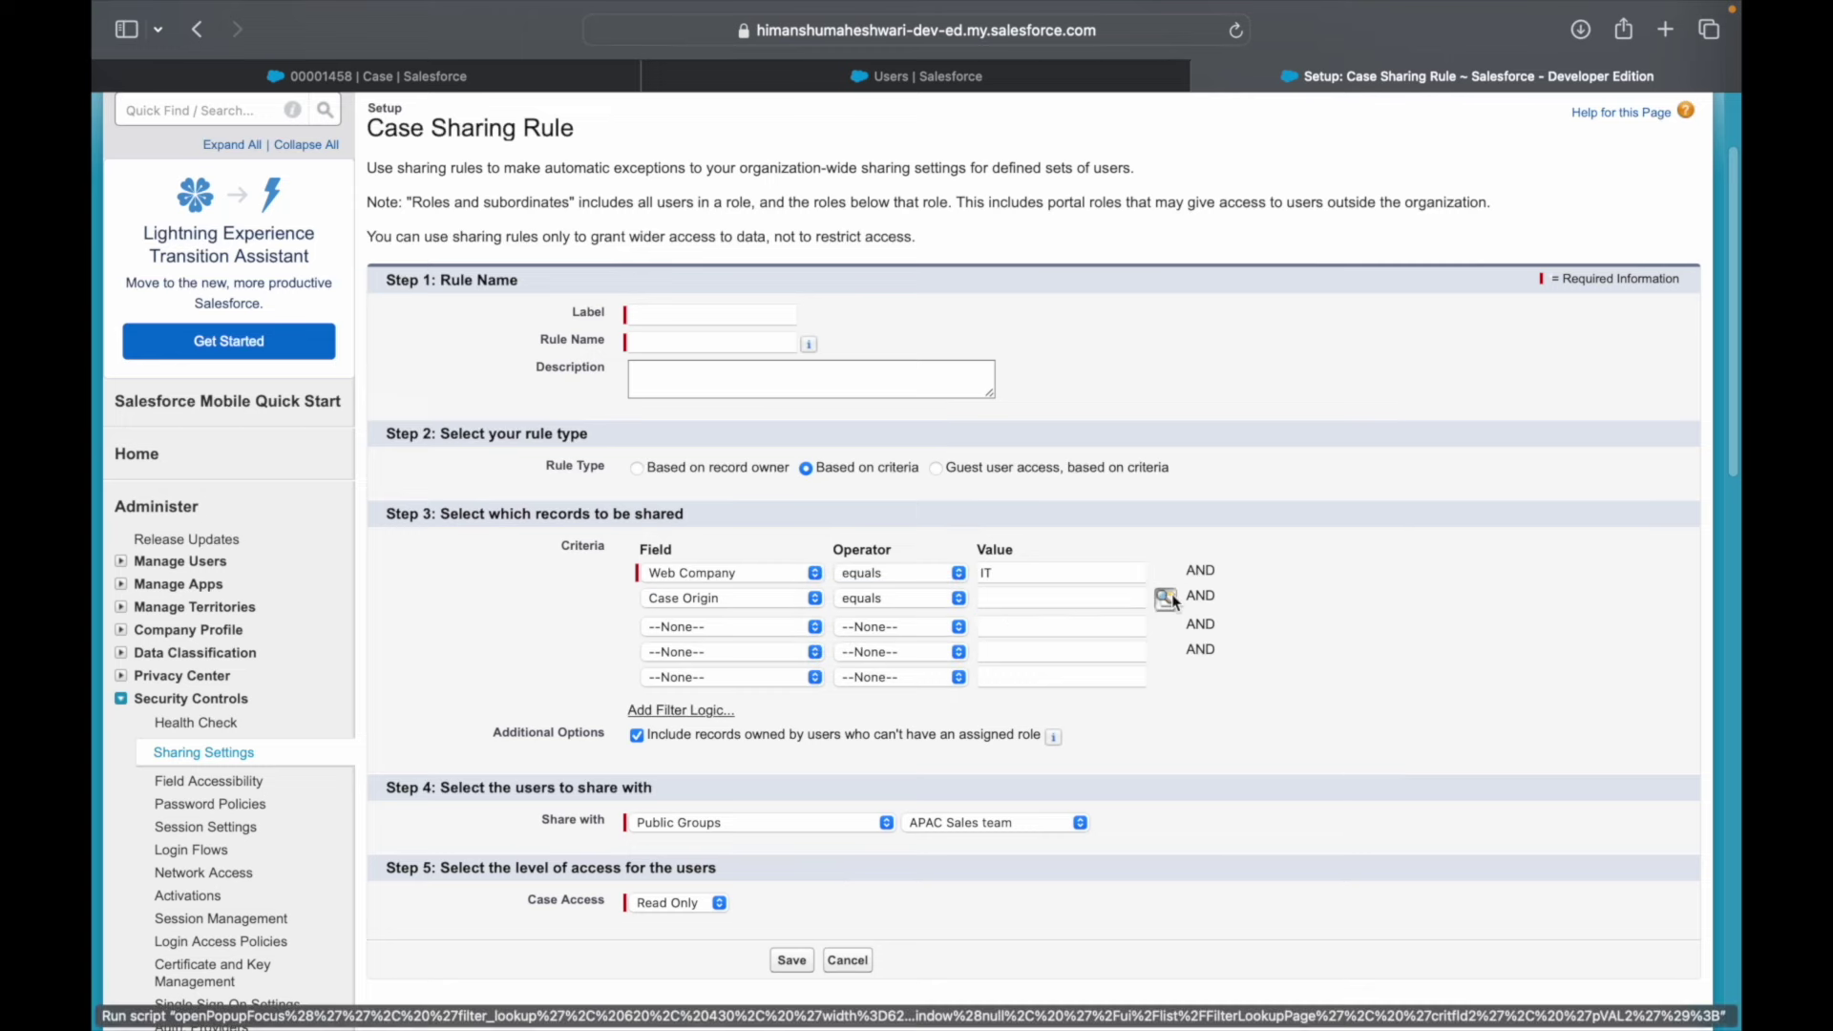
left_click(1166, 596)
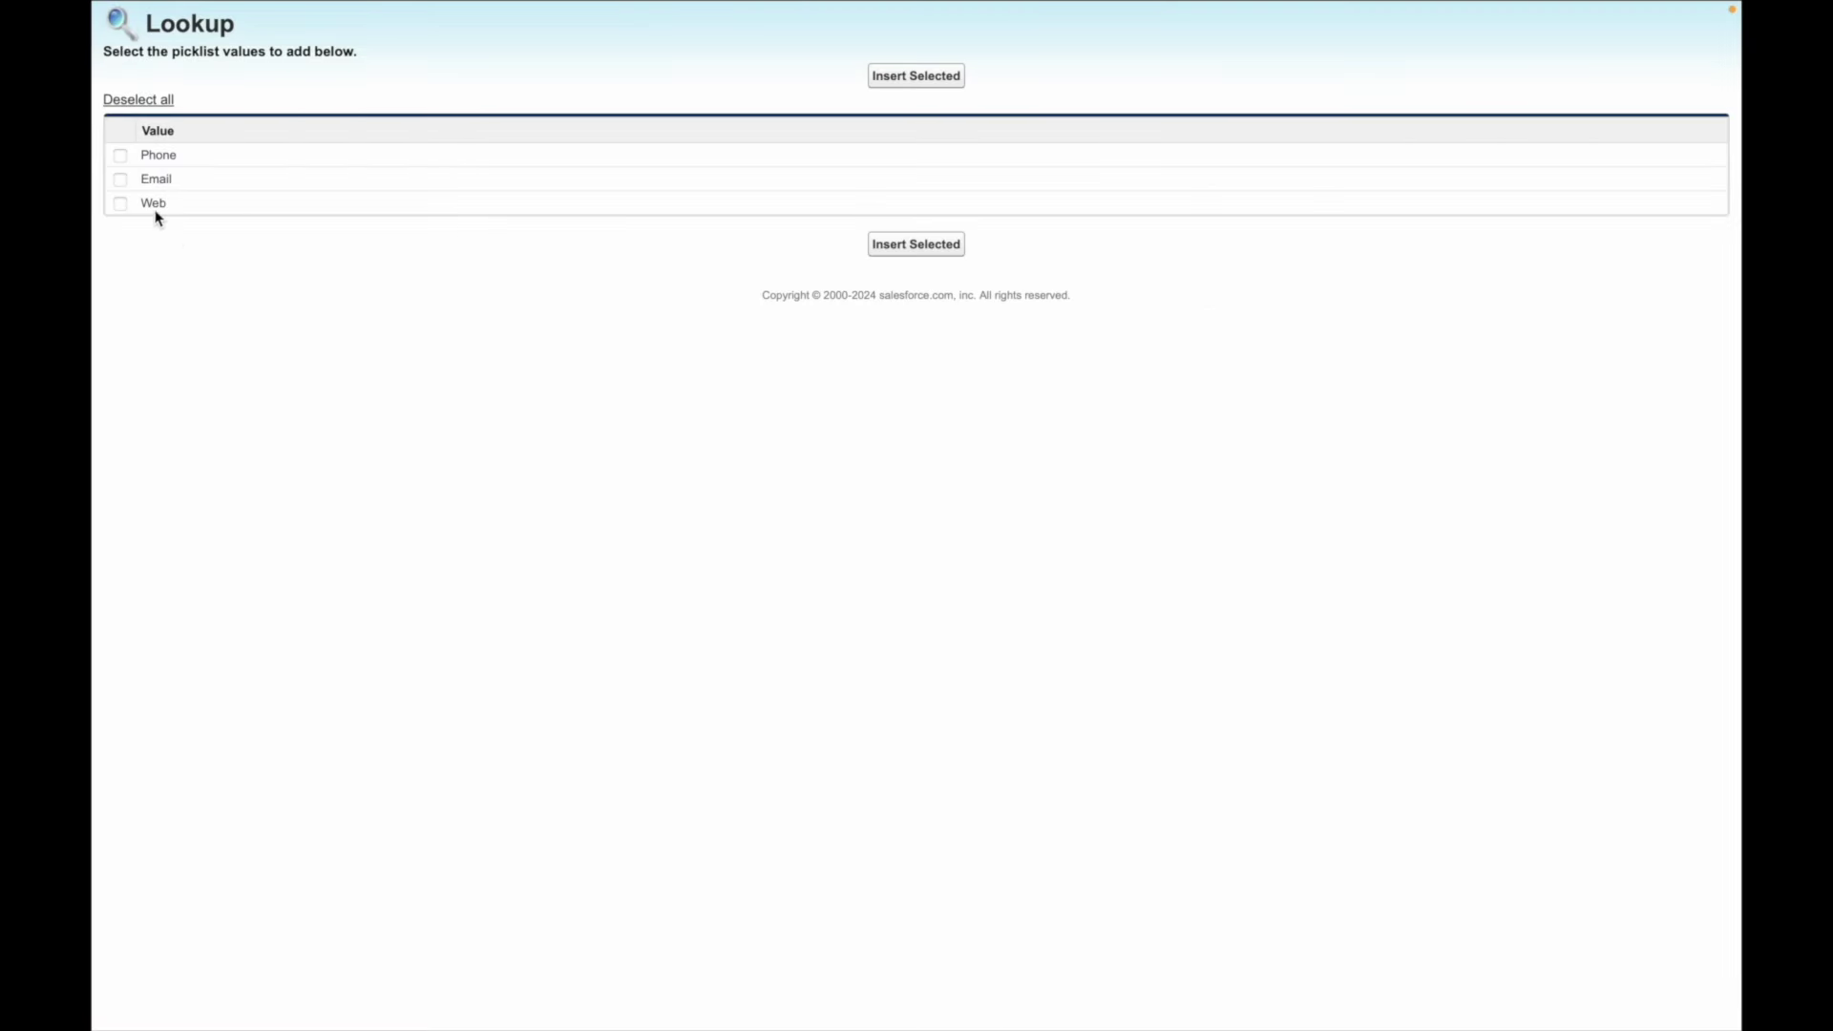
left_click(120, 156)
left_click(121, 180)
left_click(931, 245)
- Share the cases with the Chairman role and turn on custom filter logic
left_click(859, 819)
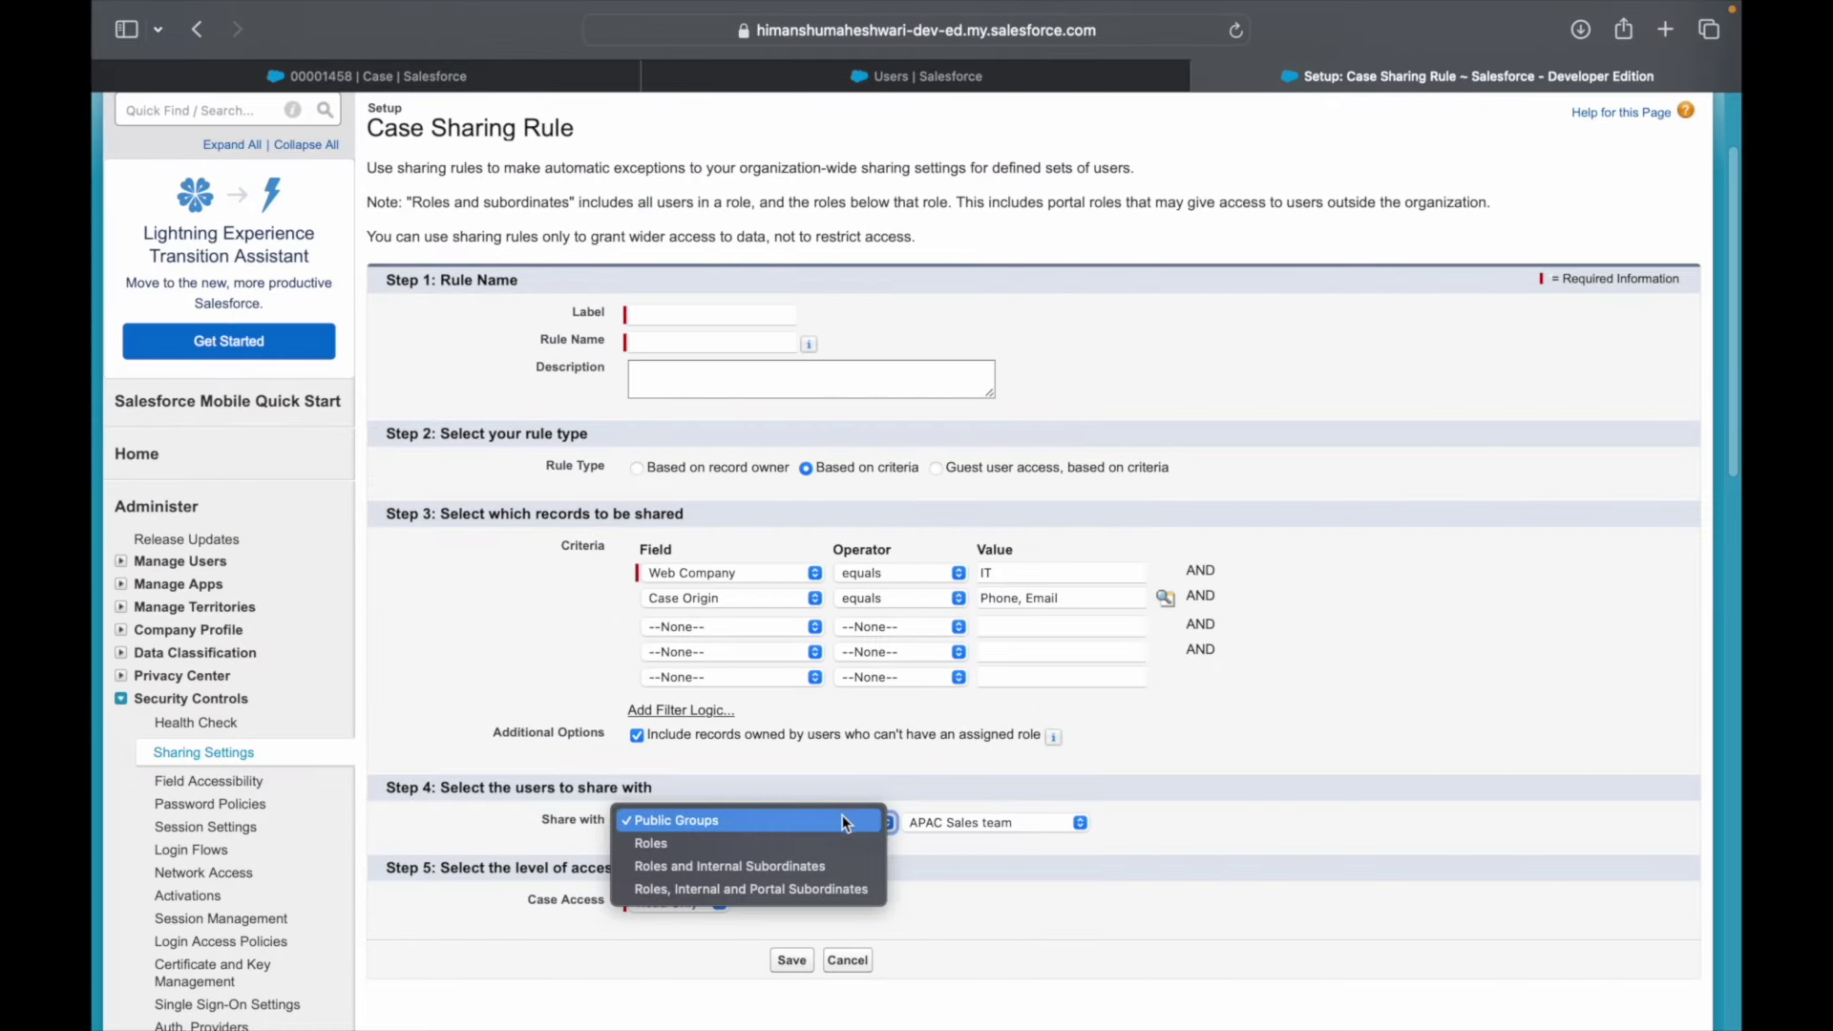
left_click(920, 819)
left_click(971, 821)
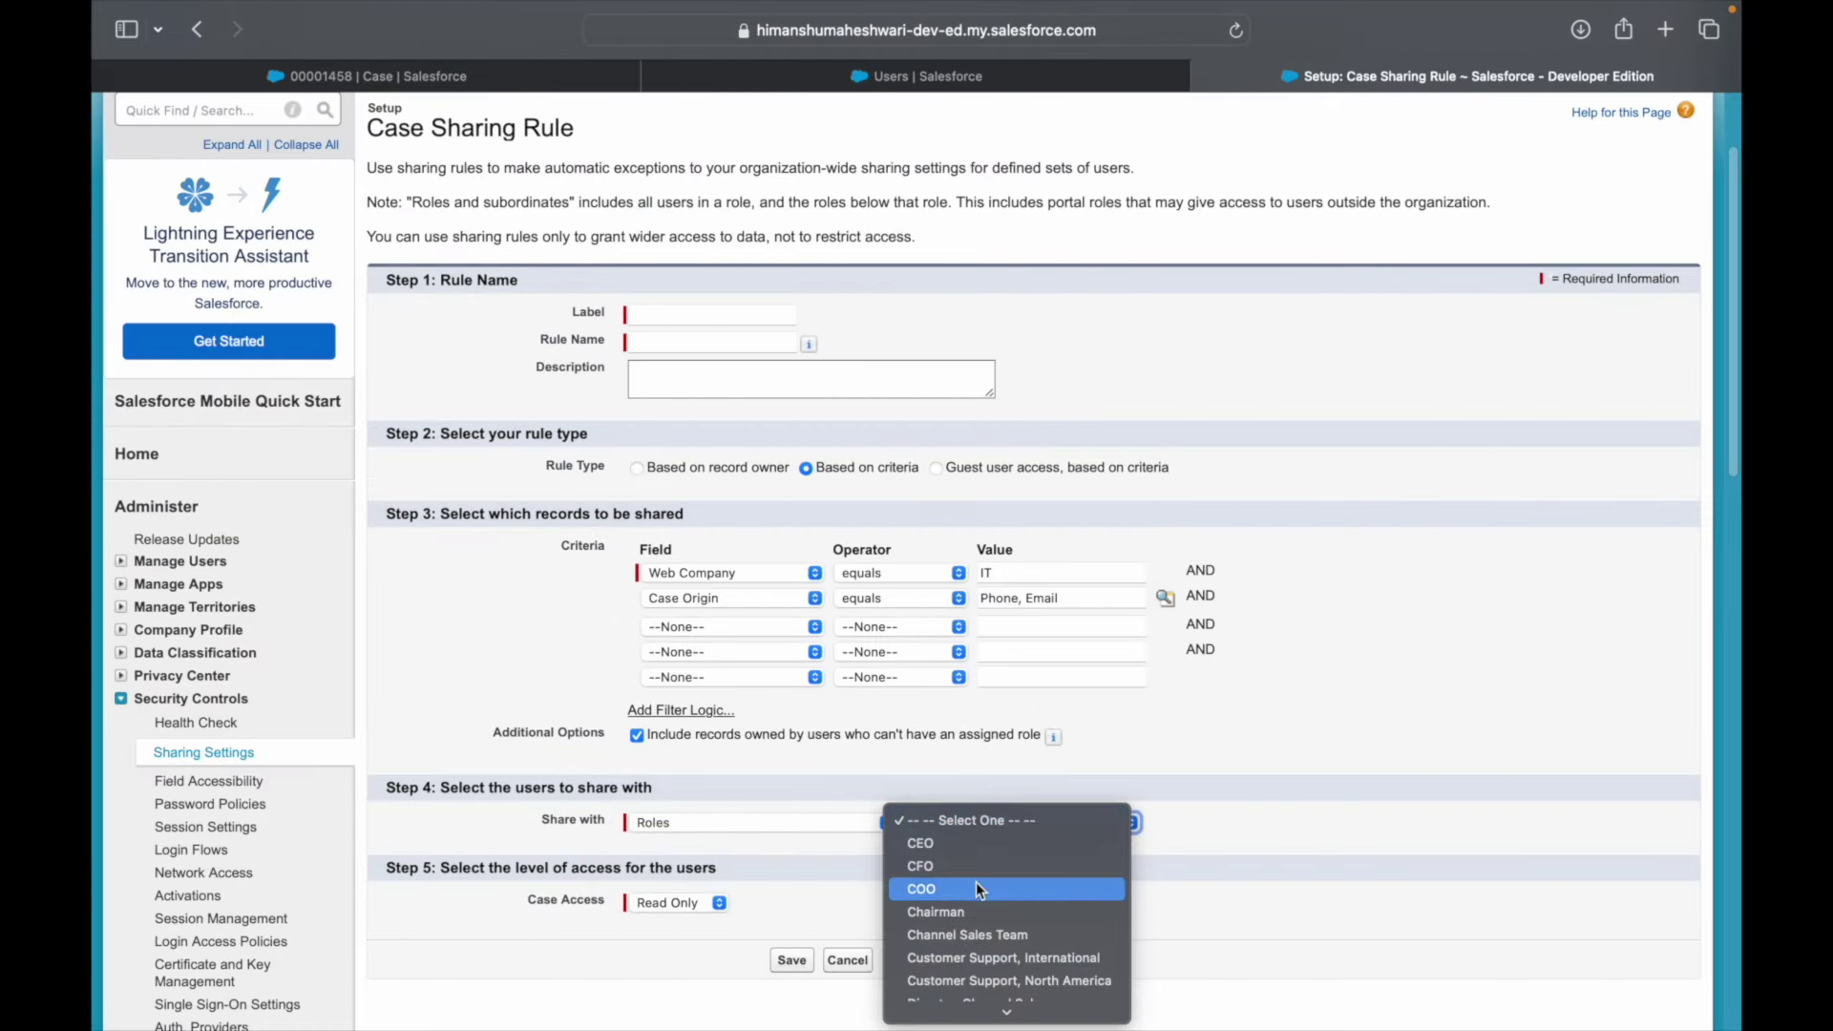
left_click(943, 909)
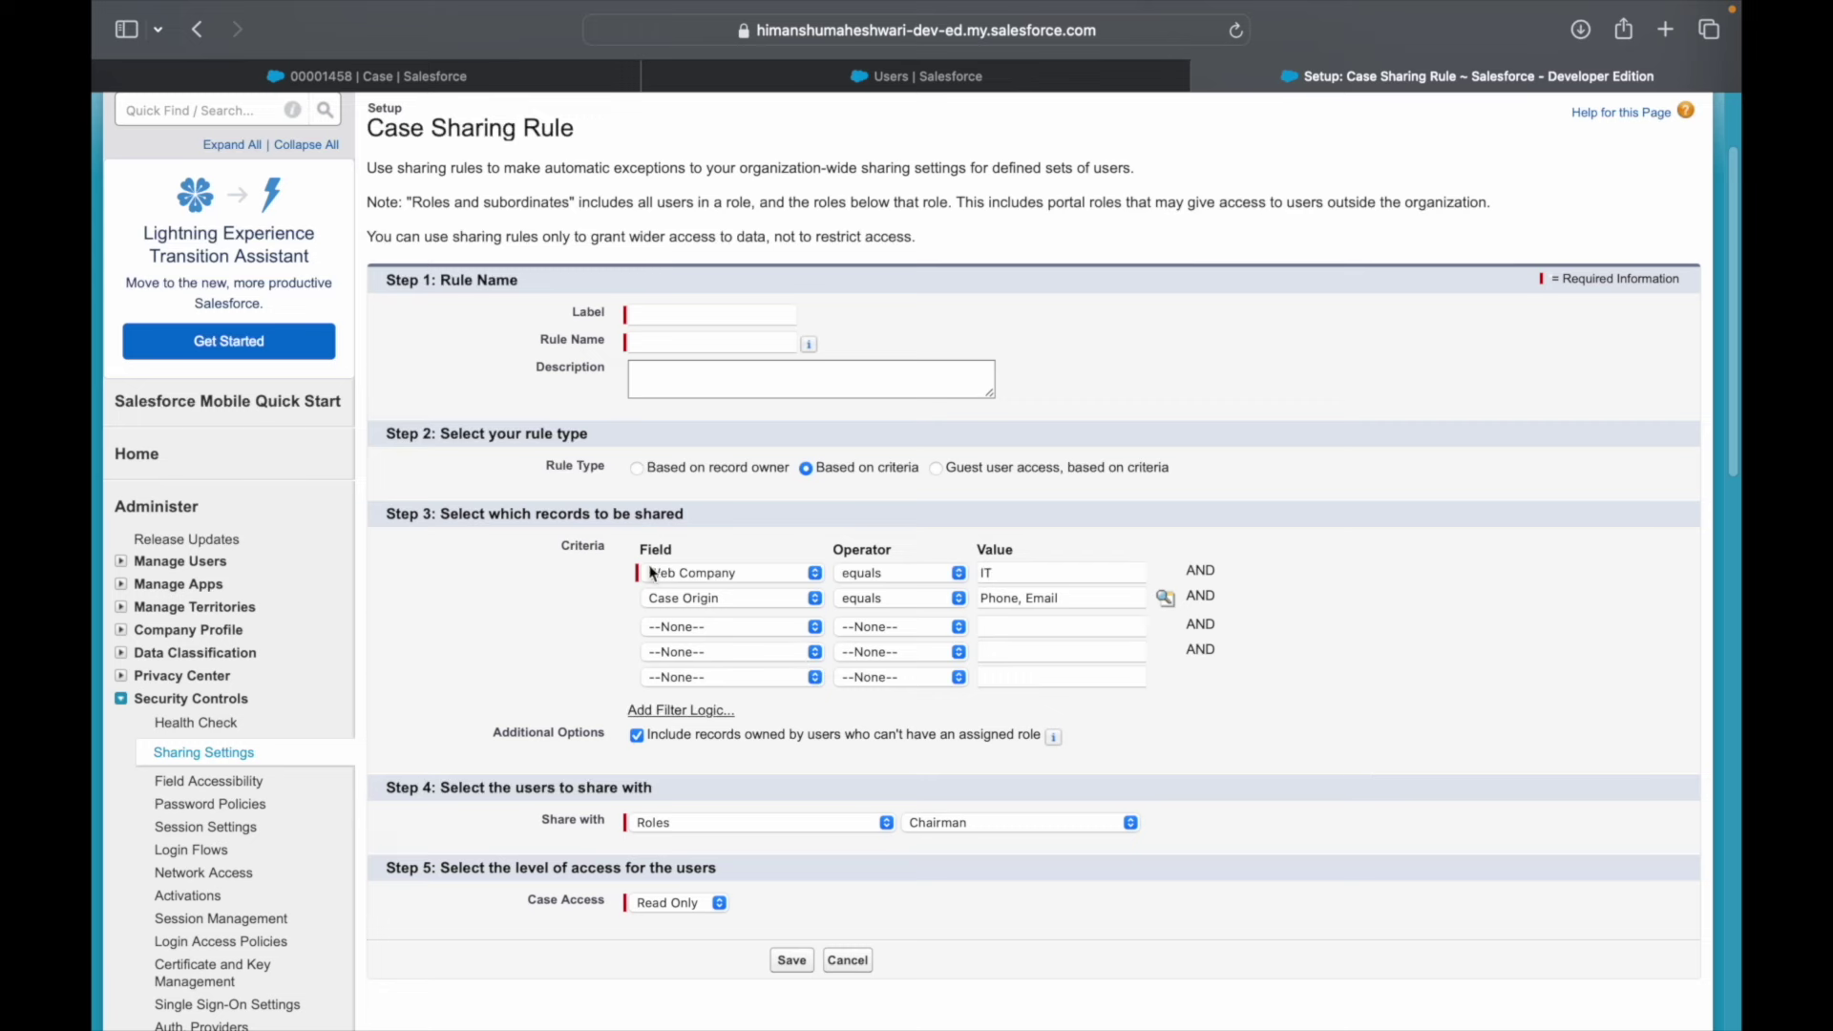
double_click(1212, 596)
left_click(681, 711)
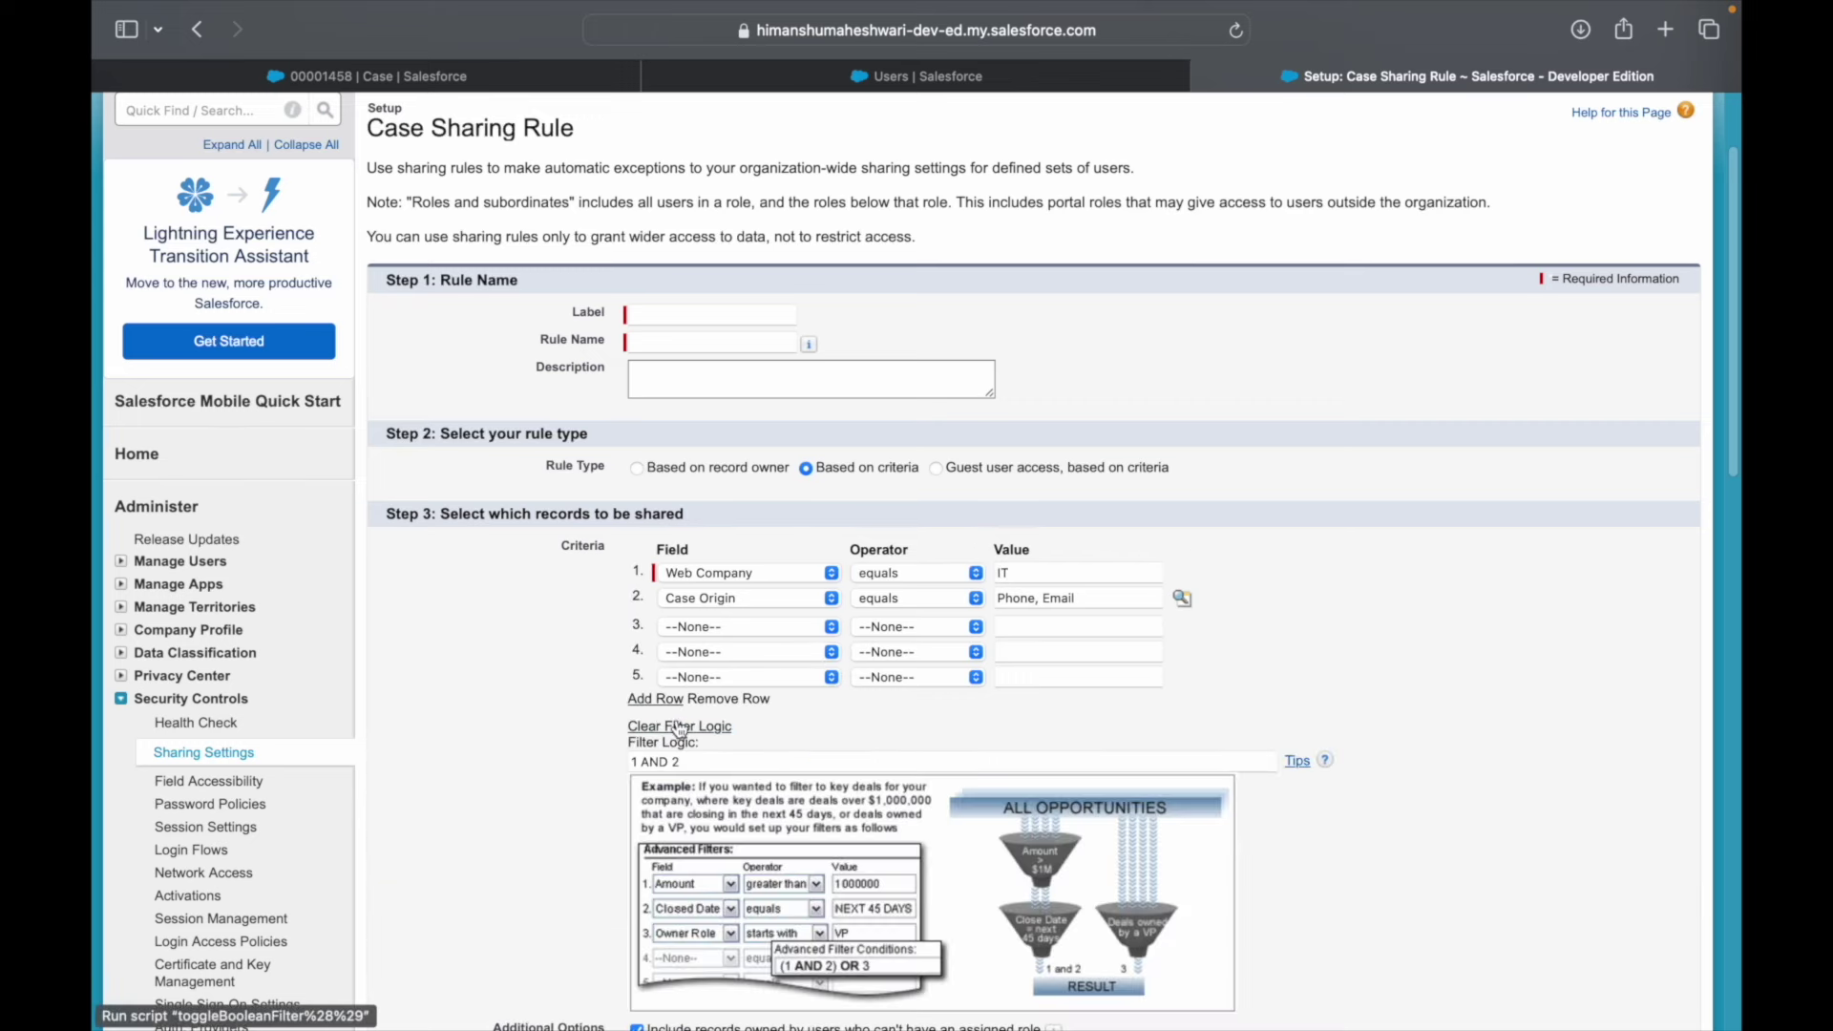
- Change the filter logic from 1 AND 2 to 1 OR 2
double_click(660, 760)
type("OR")
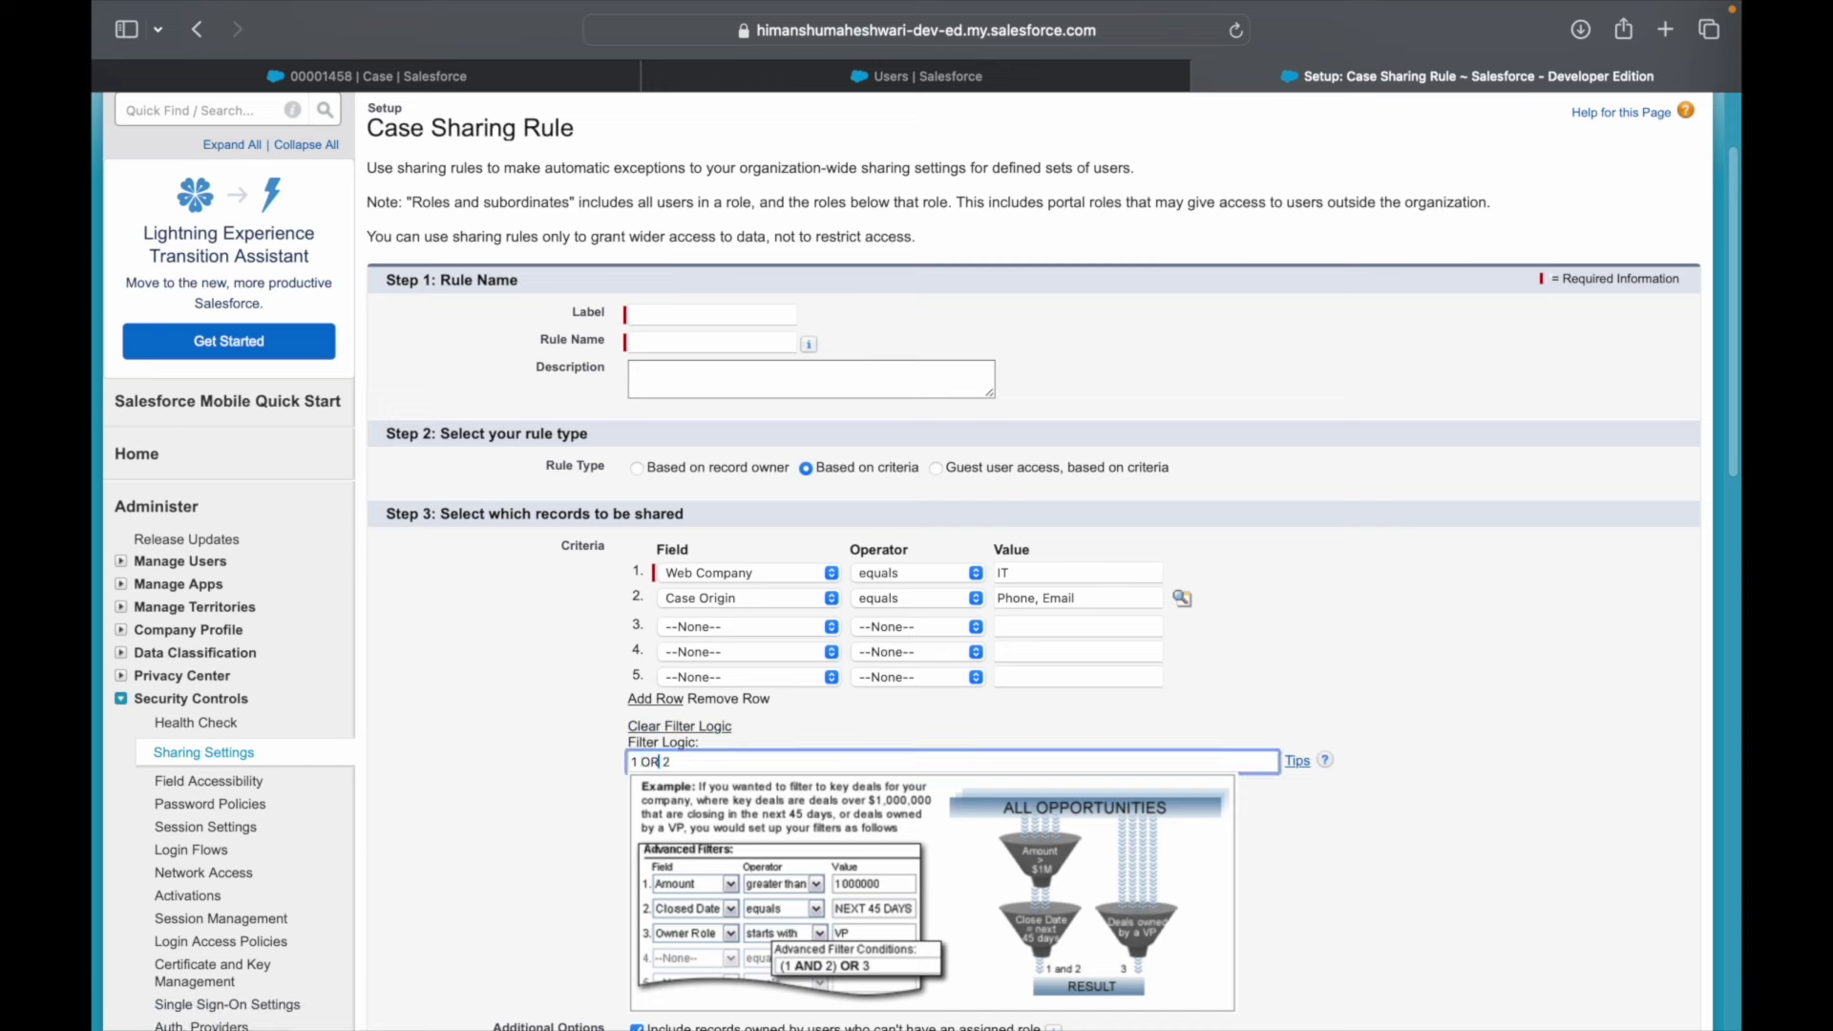
left_click_drag(674, 761, 638, 754)
left_click(575, 753)
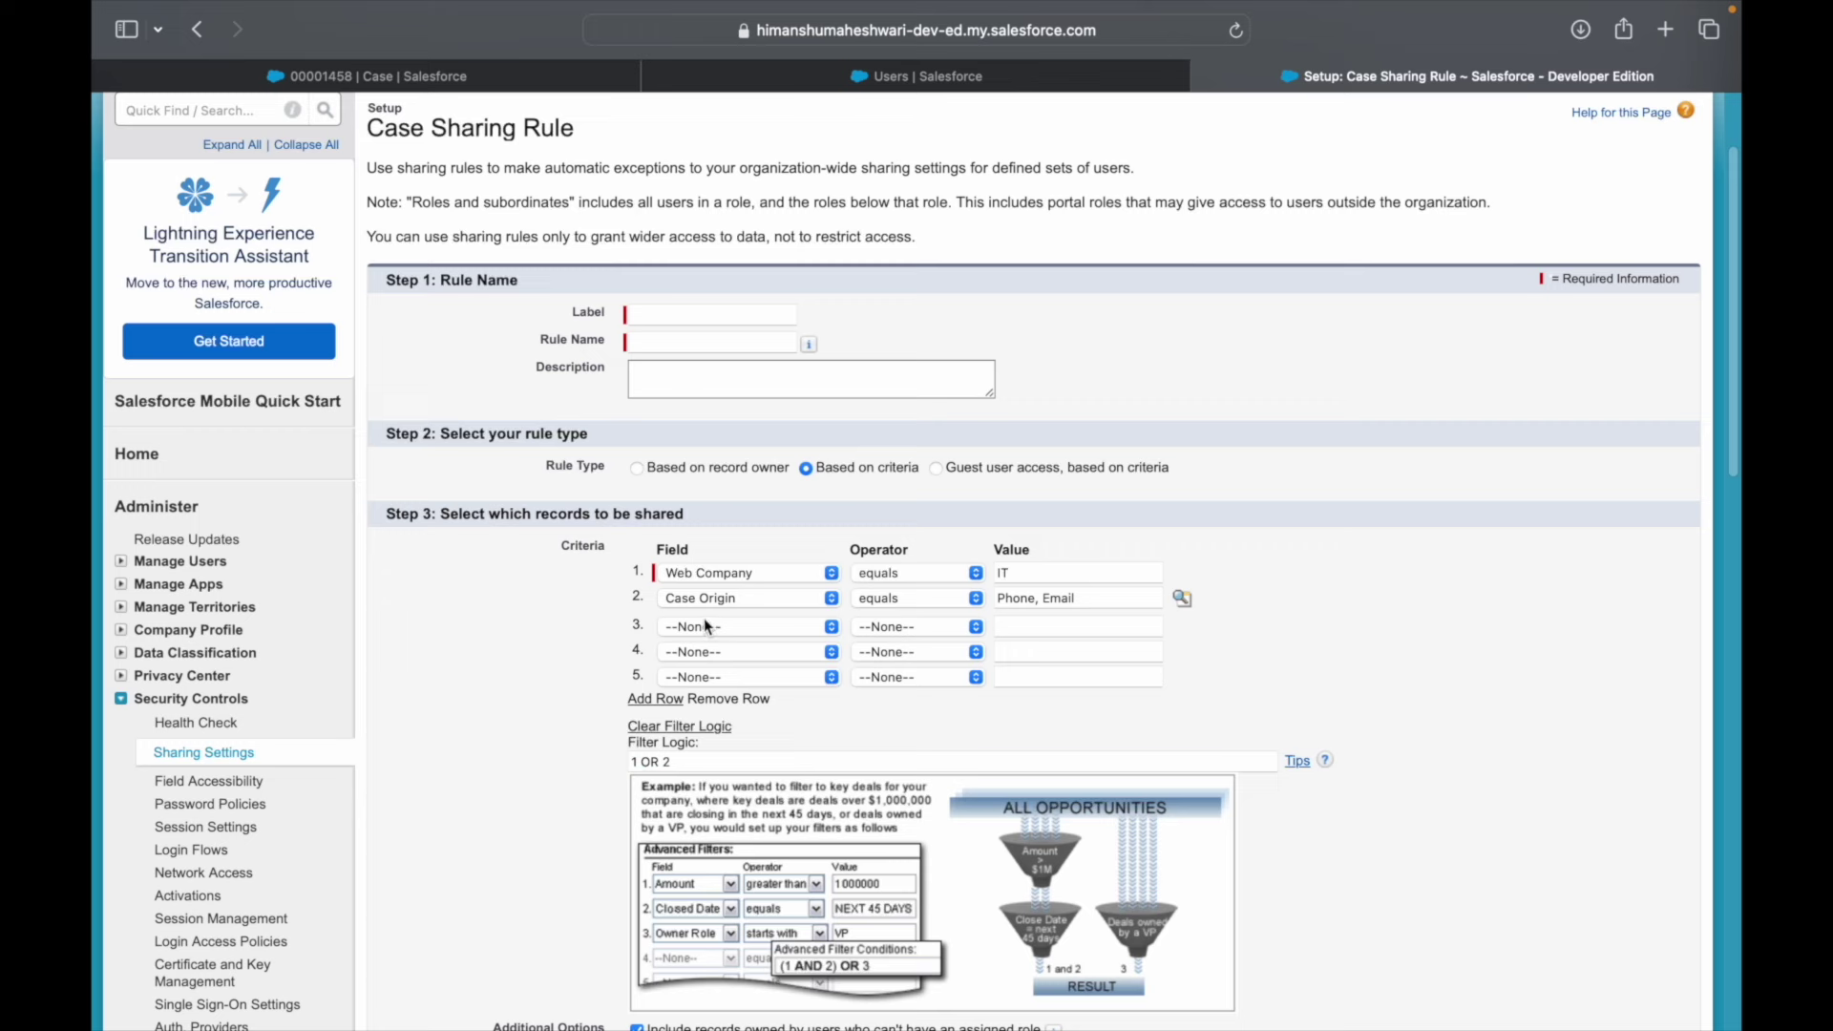
- Add a sixth criteria row, then return to the Keynote Sharing Rule Types slide
left_click(657, 699)
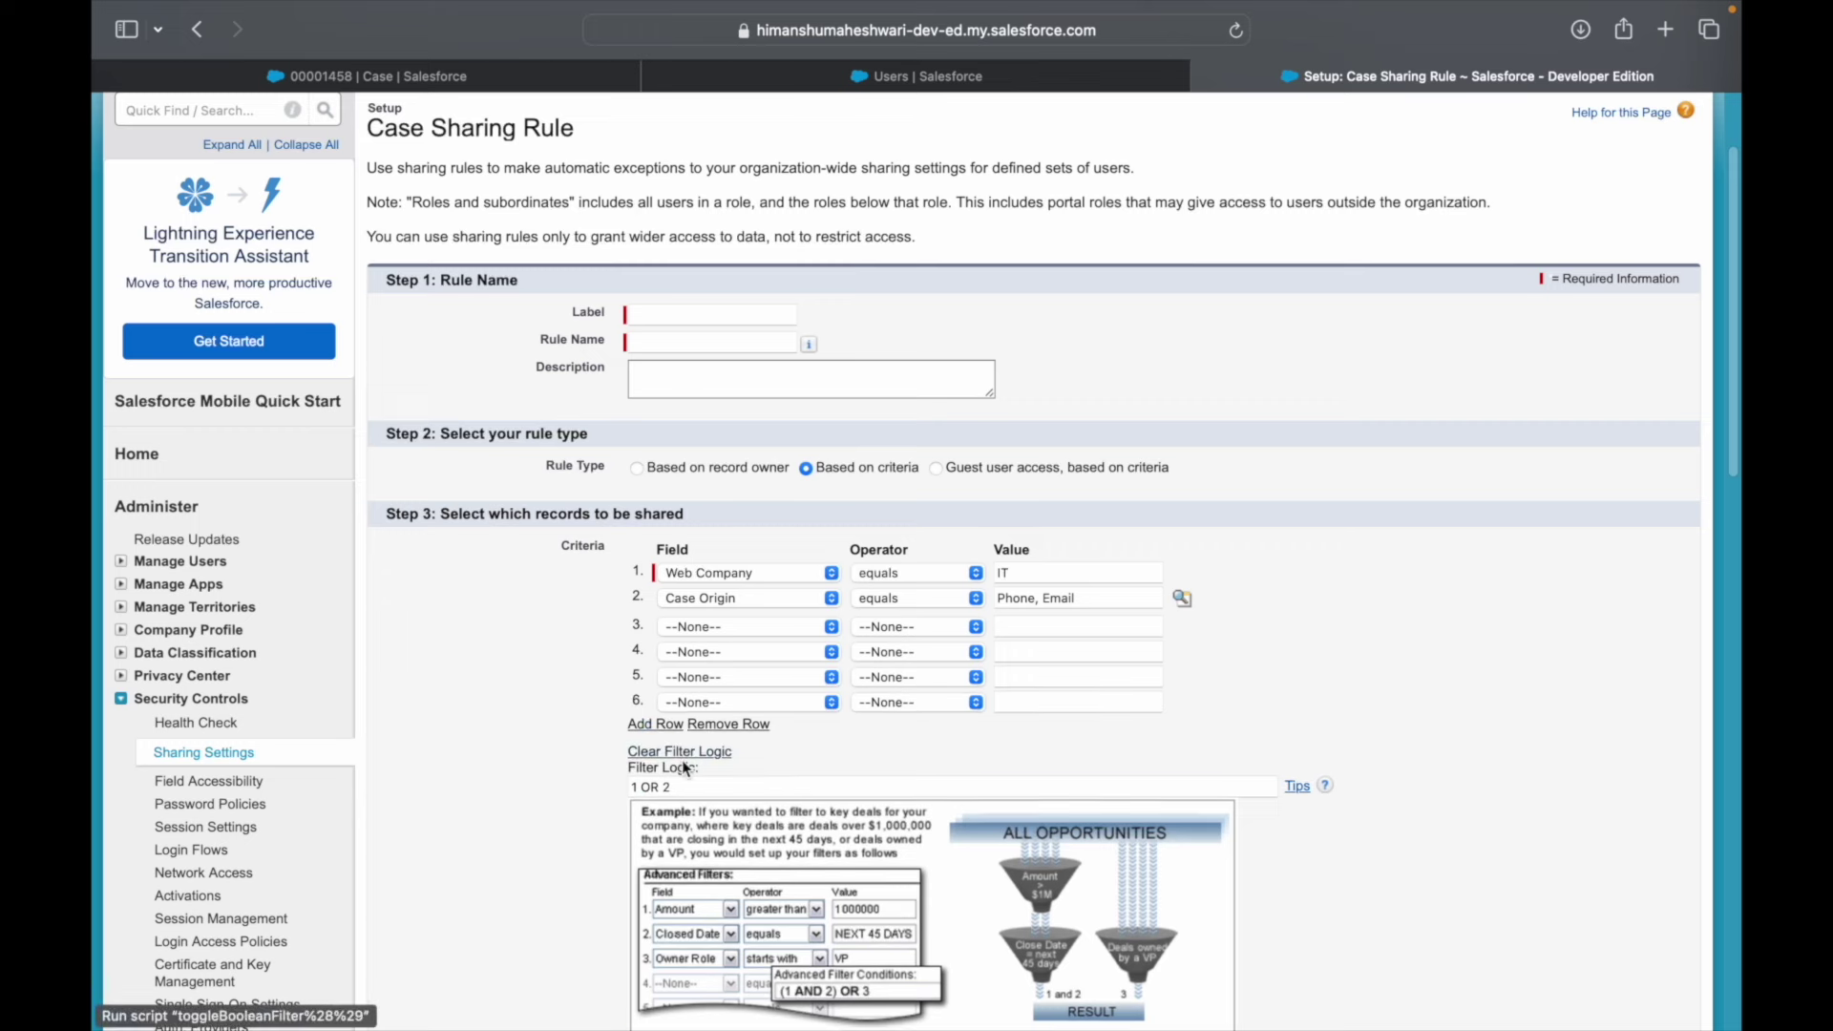
left_click(684, 787)
left_click(570, 802)
scroll(570, 798, "down", 5)
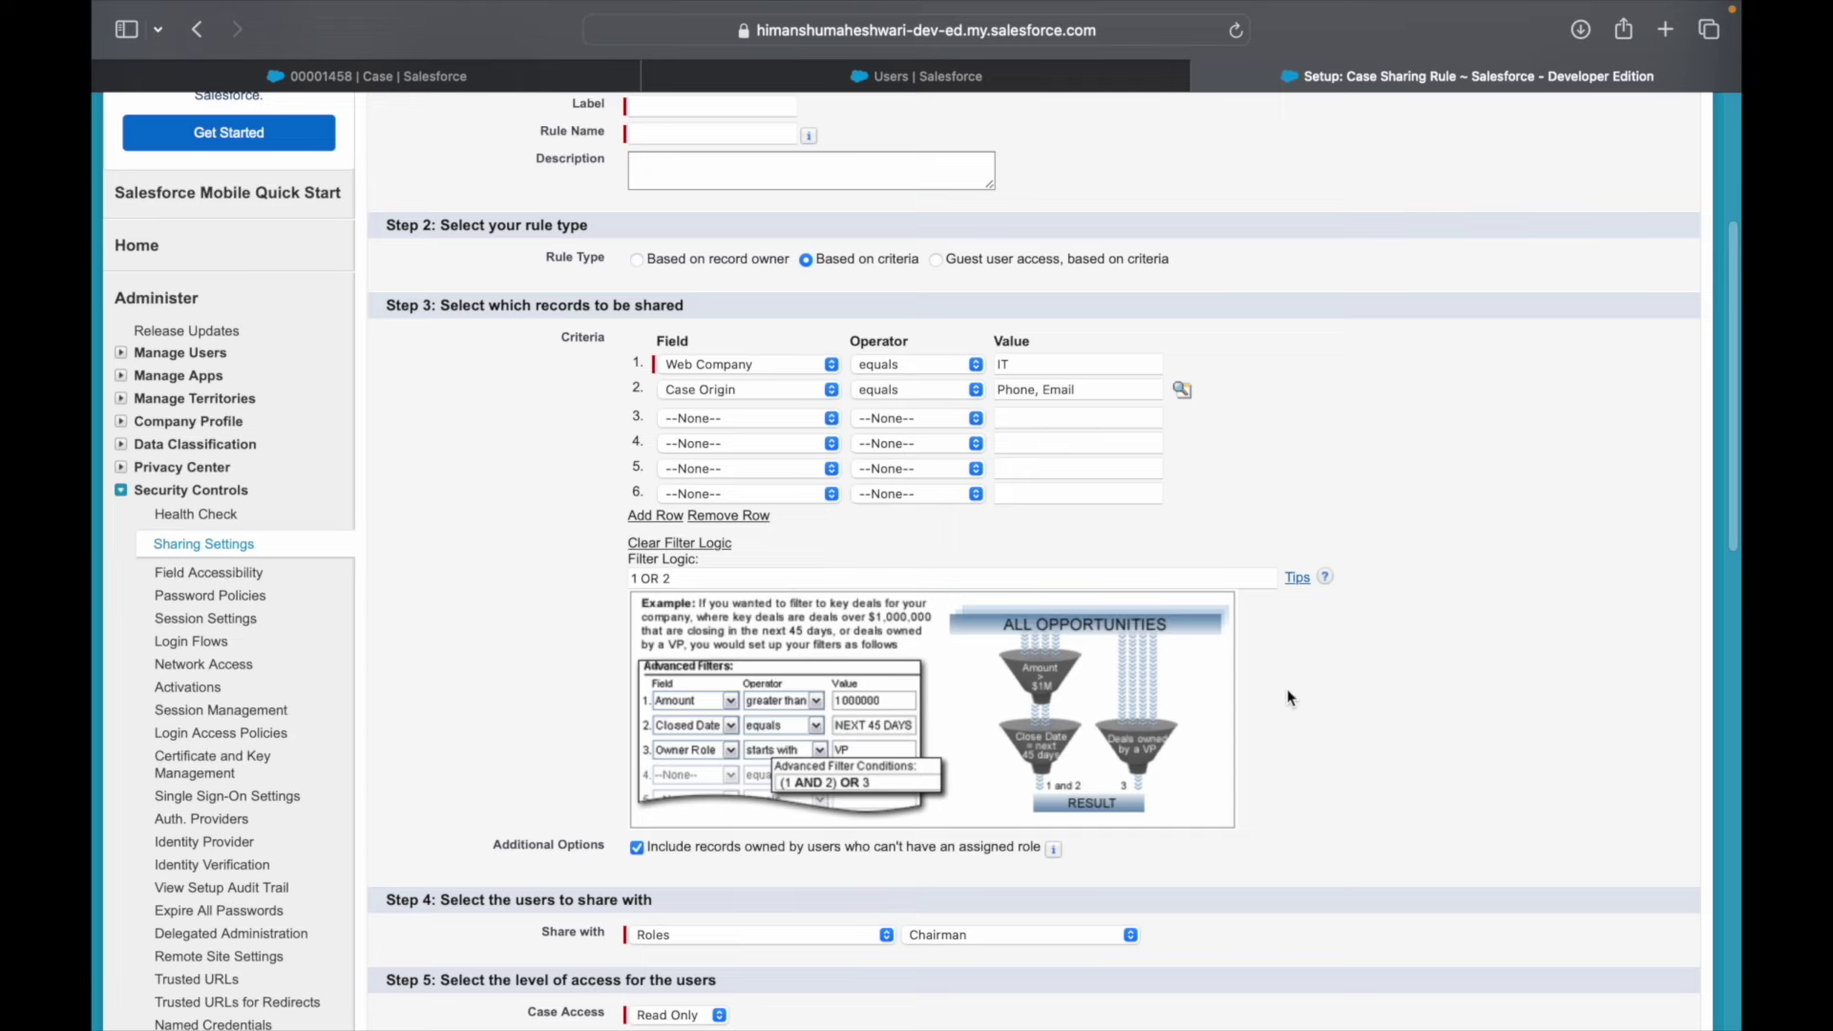
scroll(1288, 698, "up", 3)
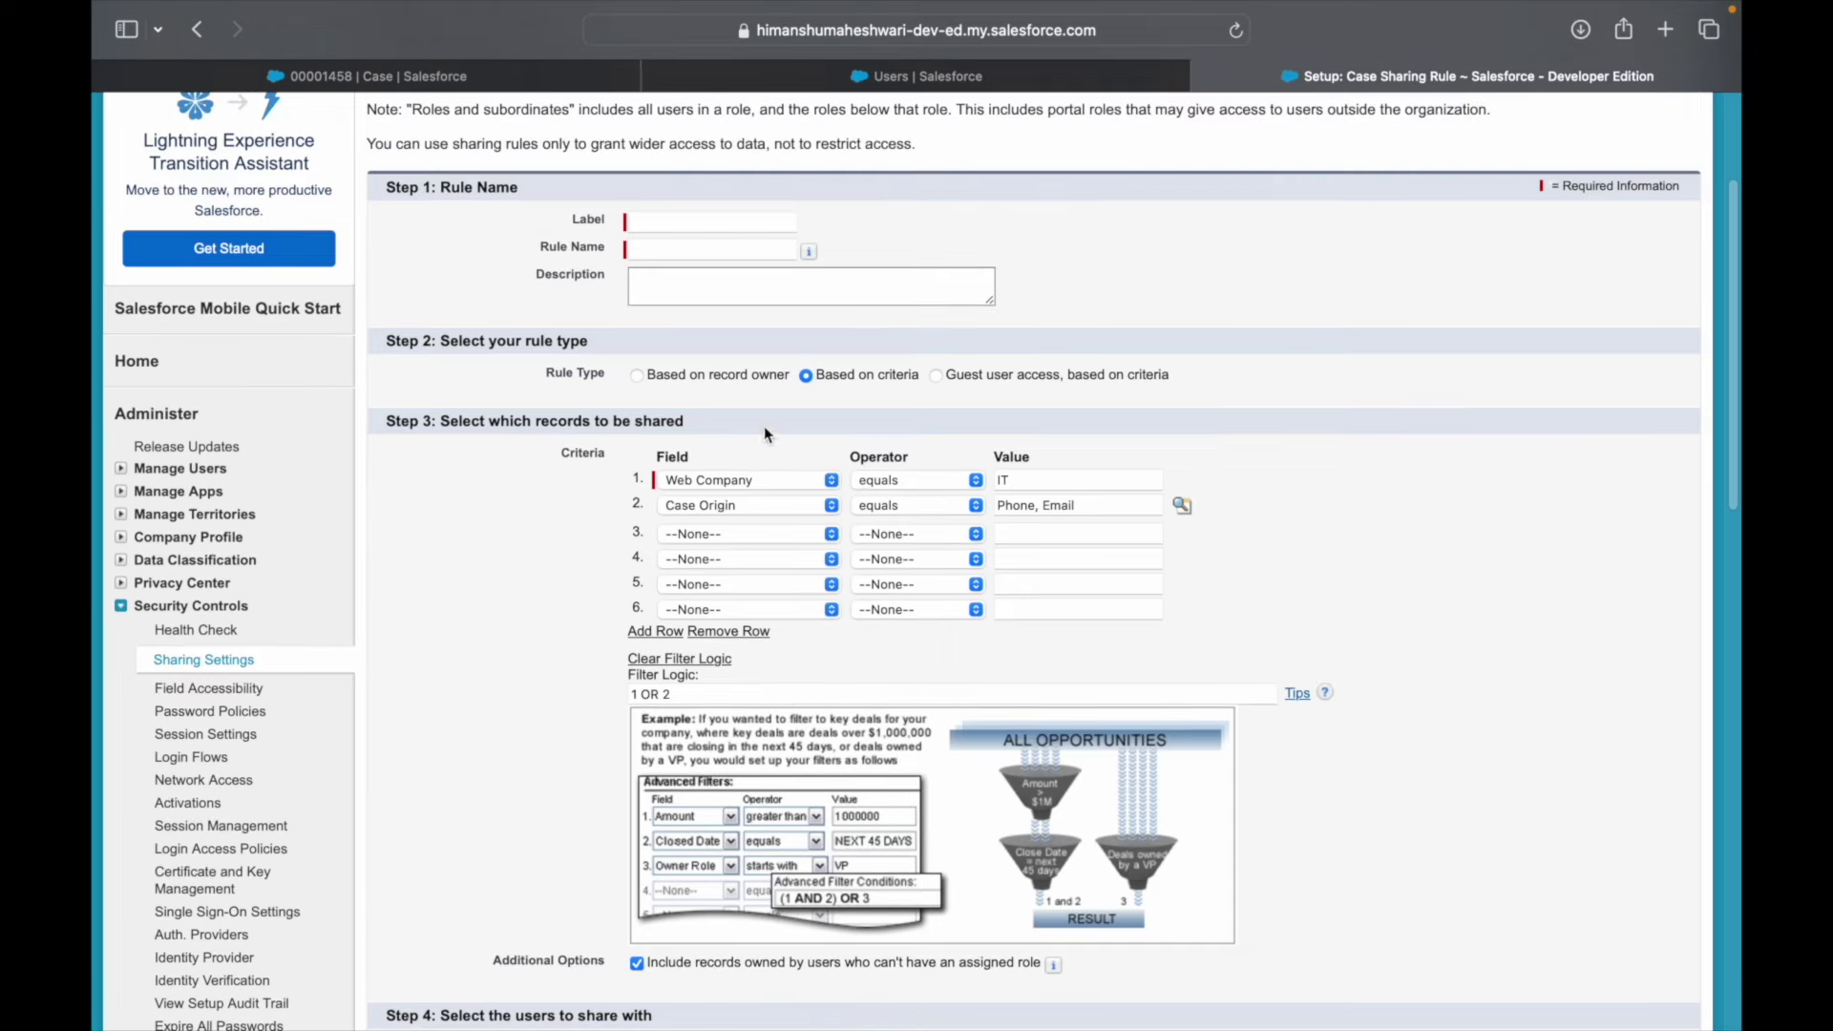
key("super+Tab")
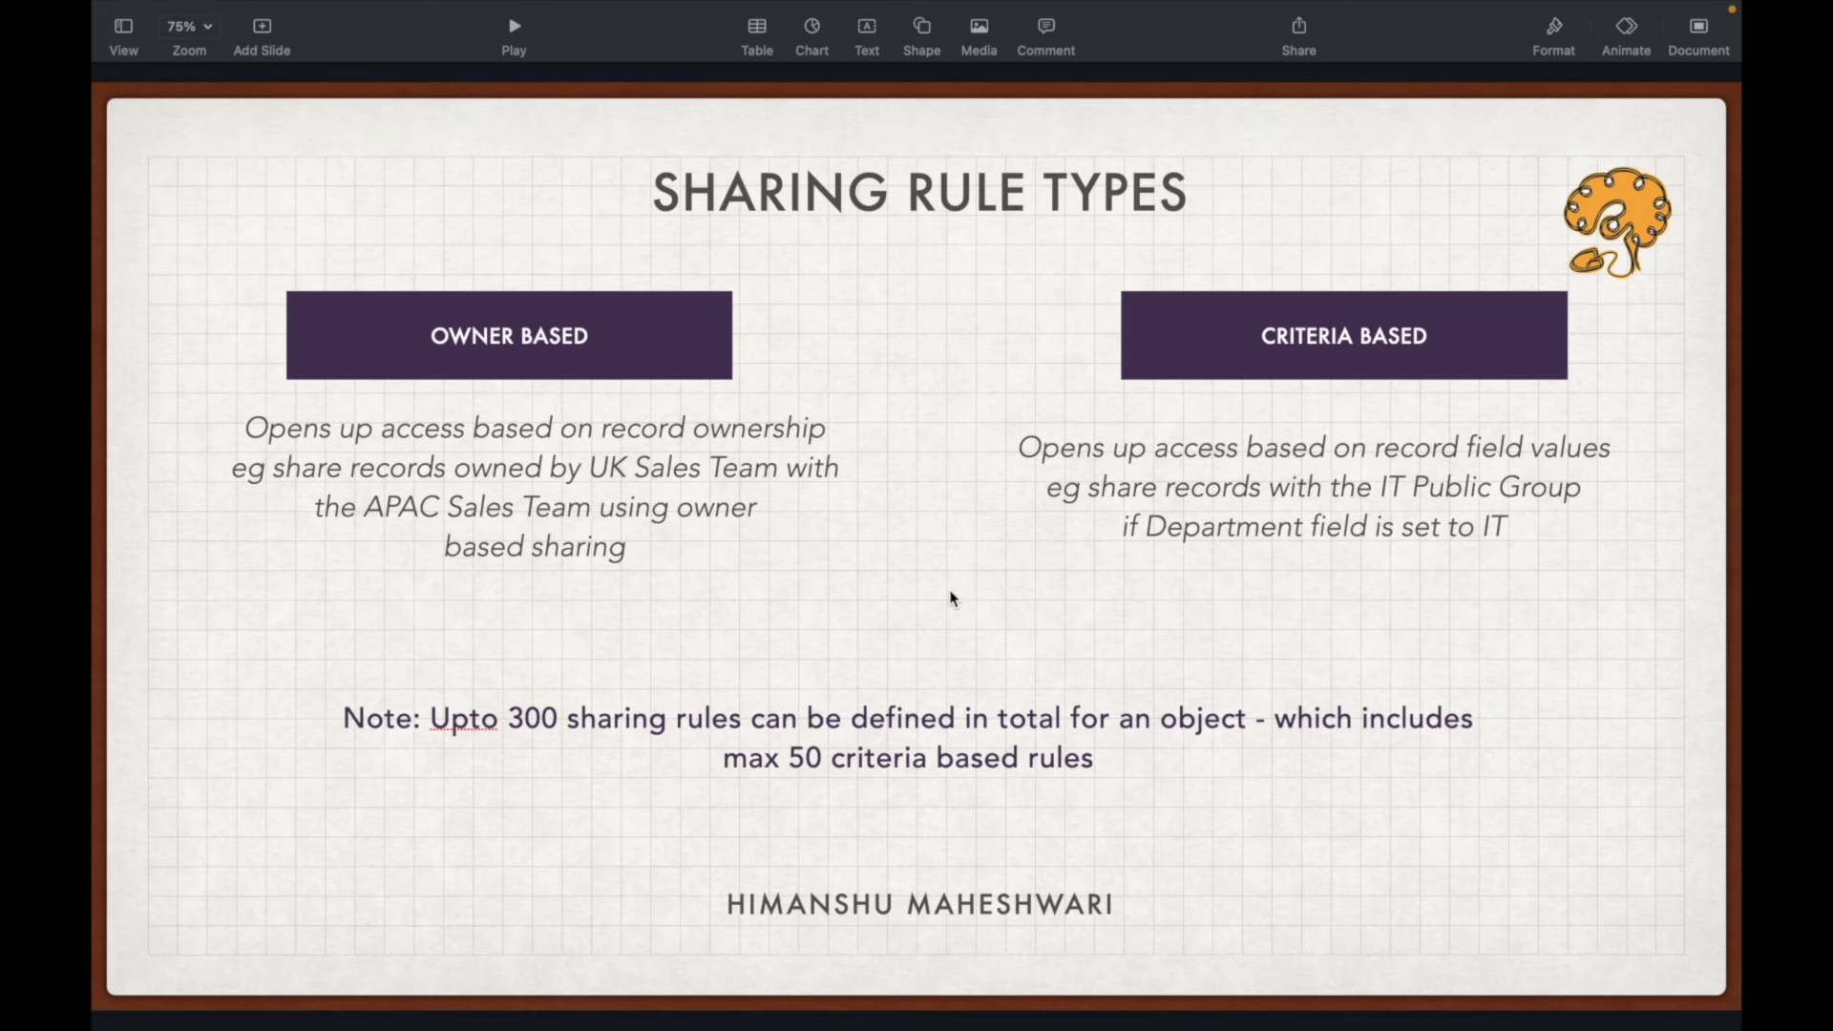
left_click(1267, 484)
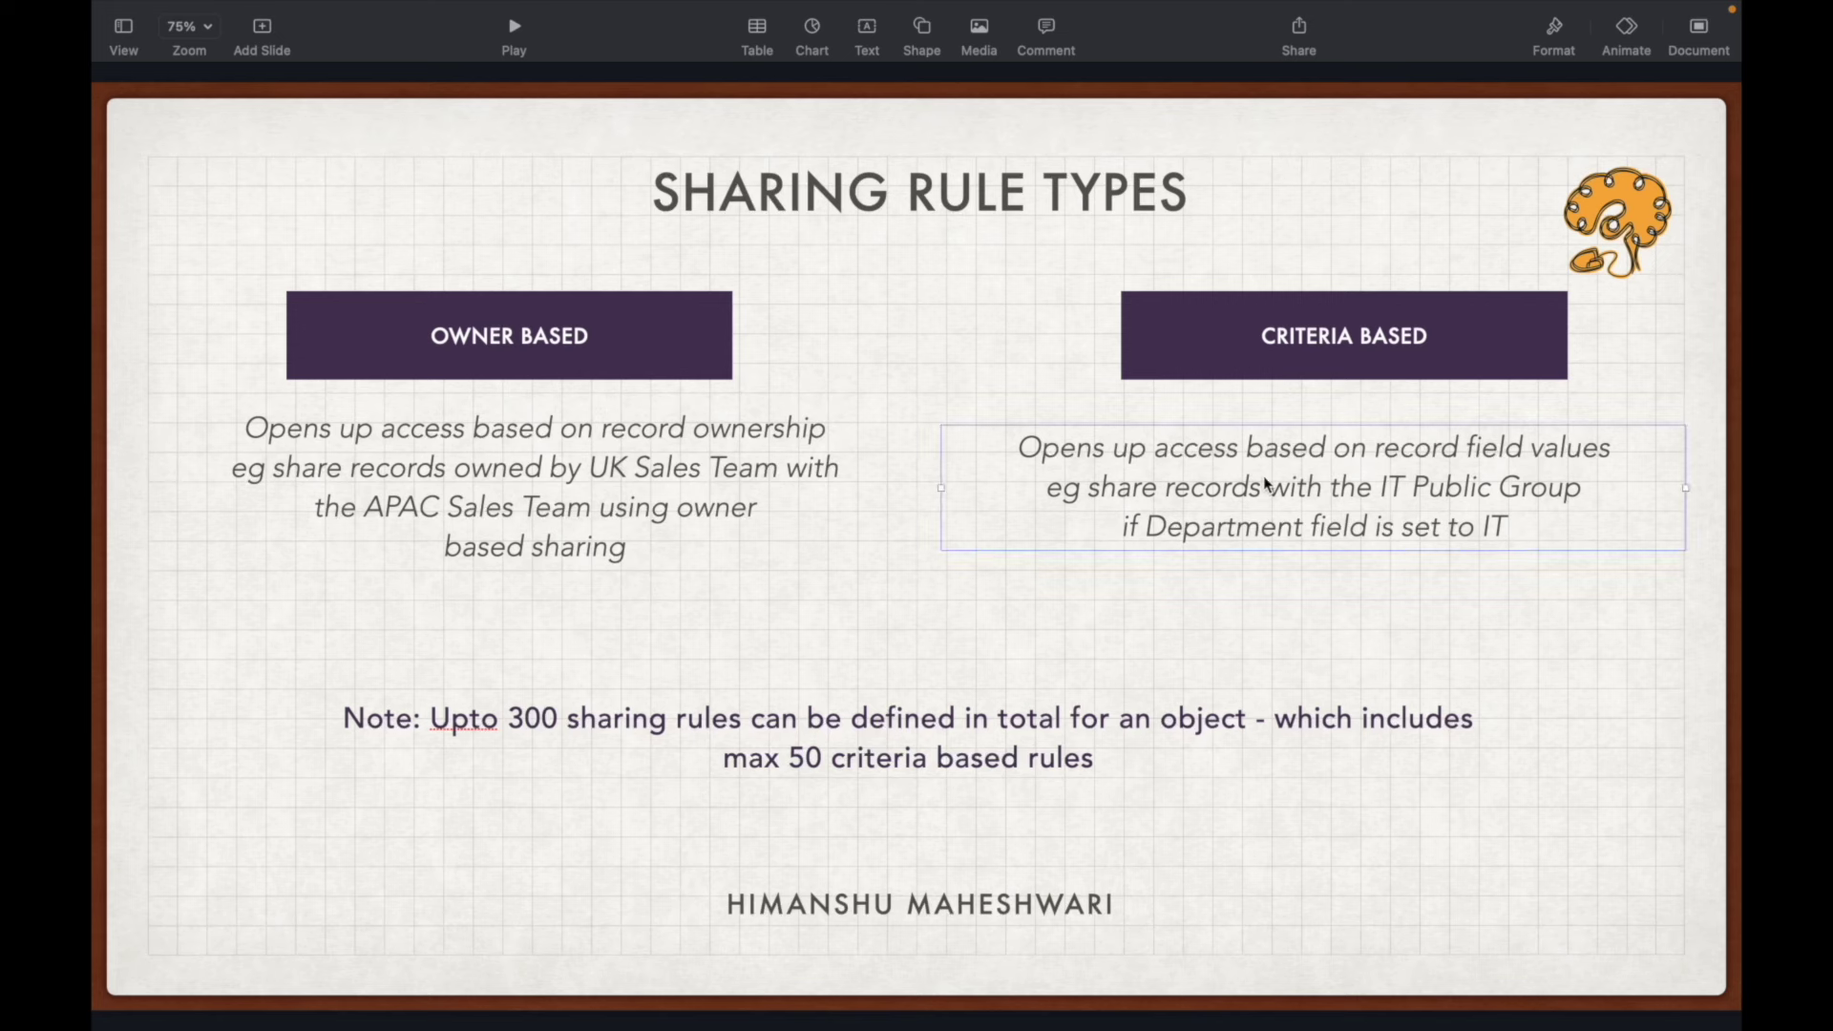
left_click(1304, 348)
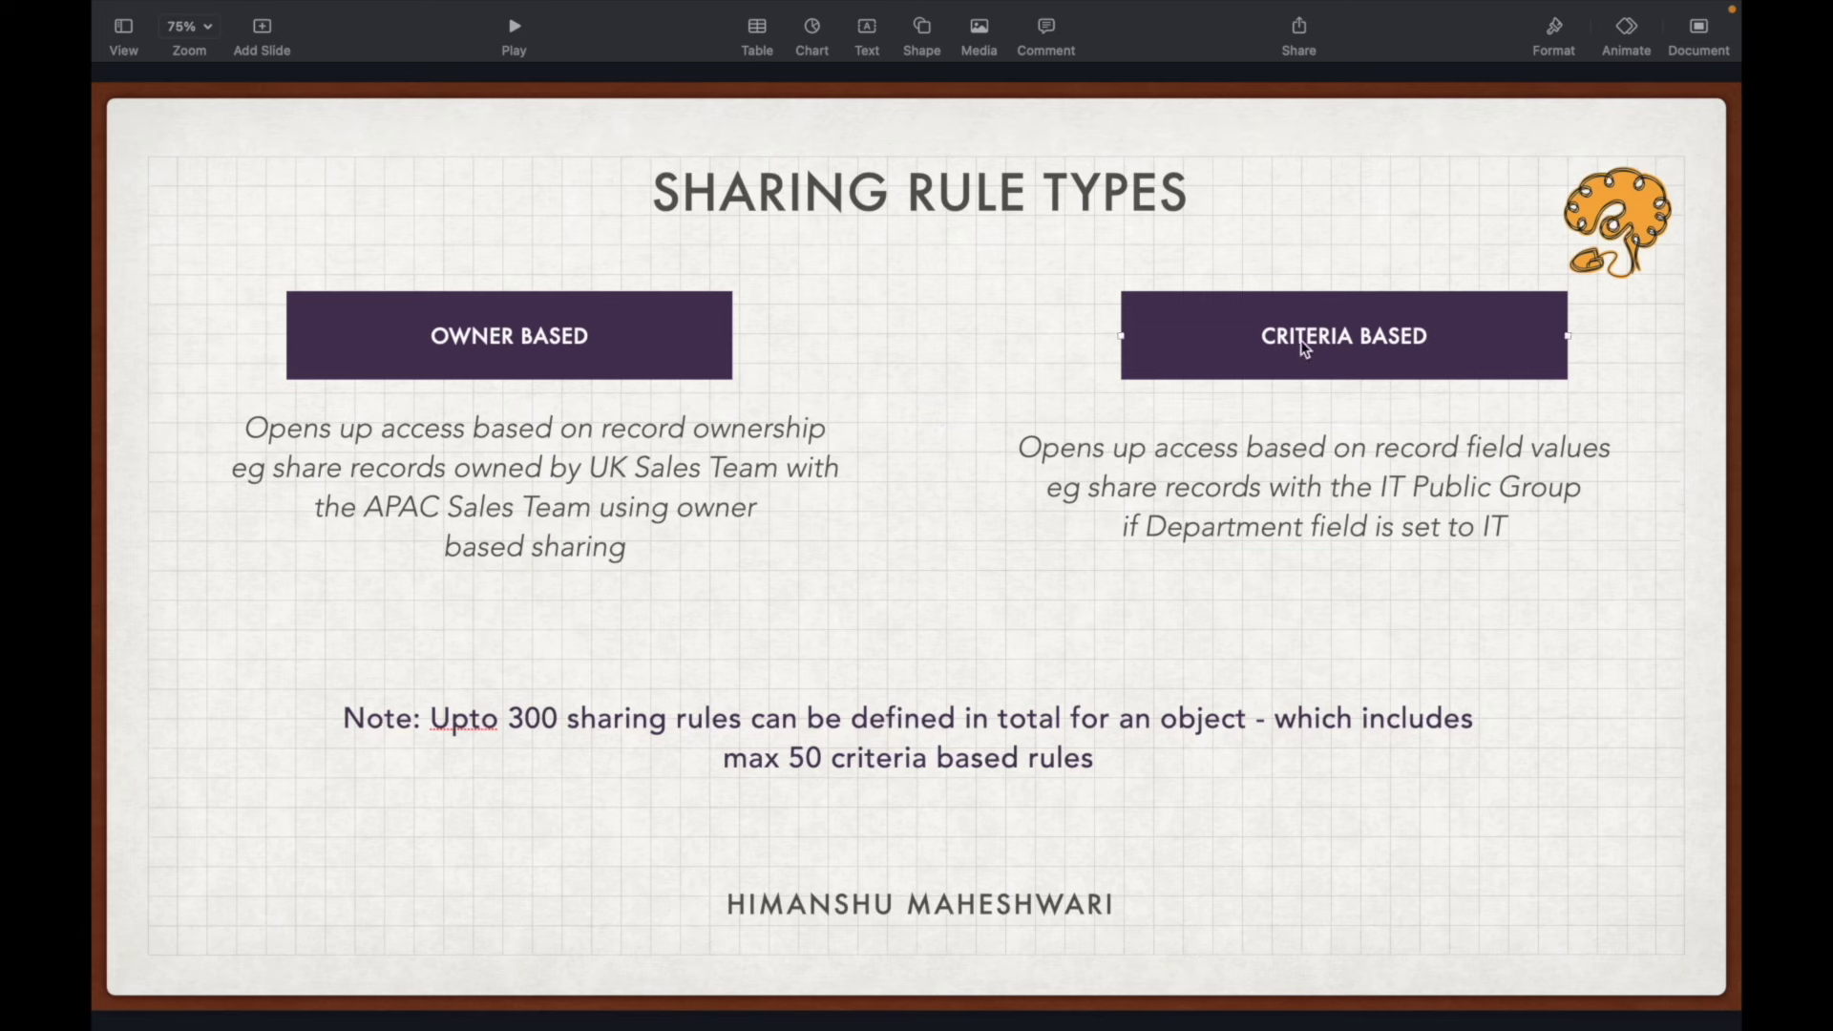
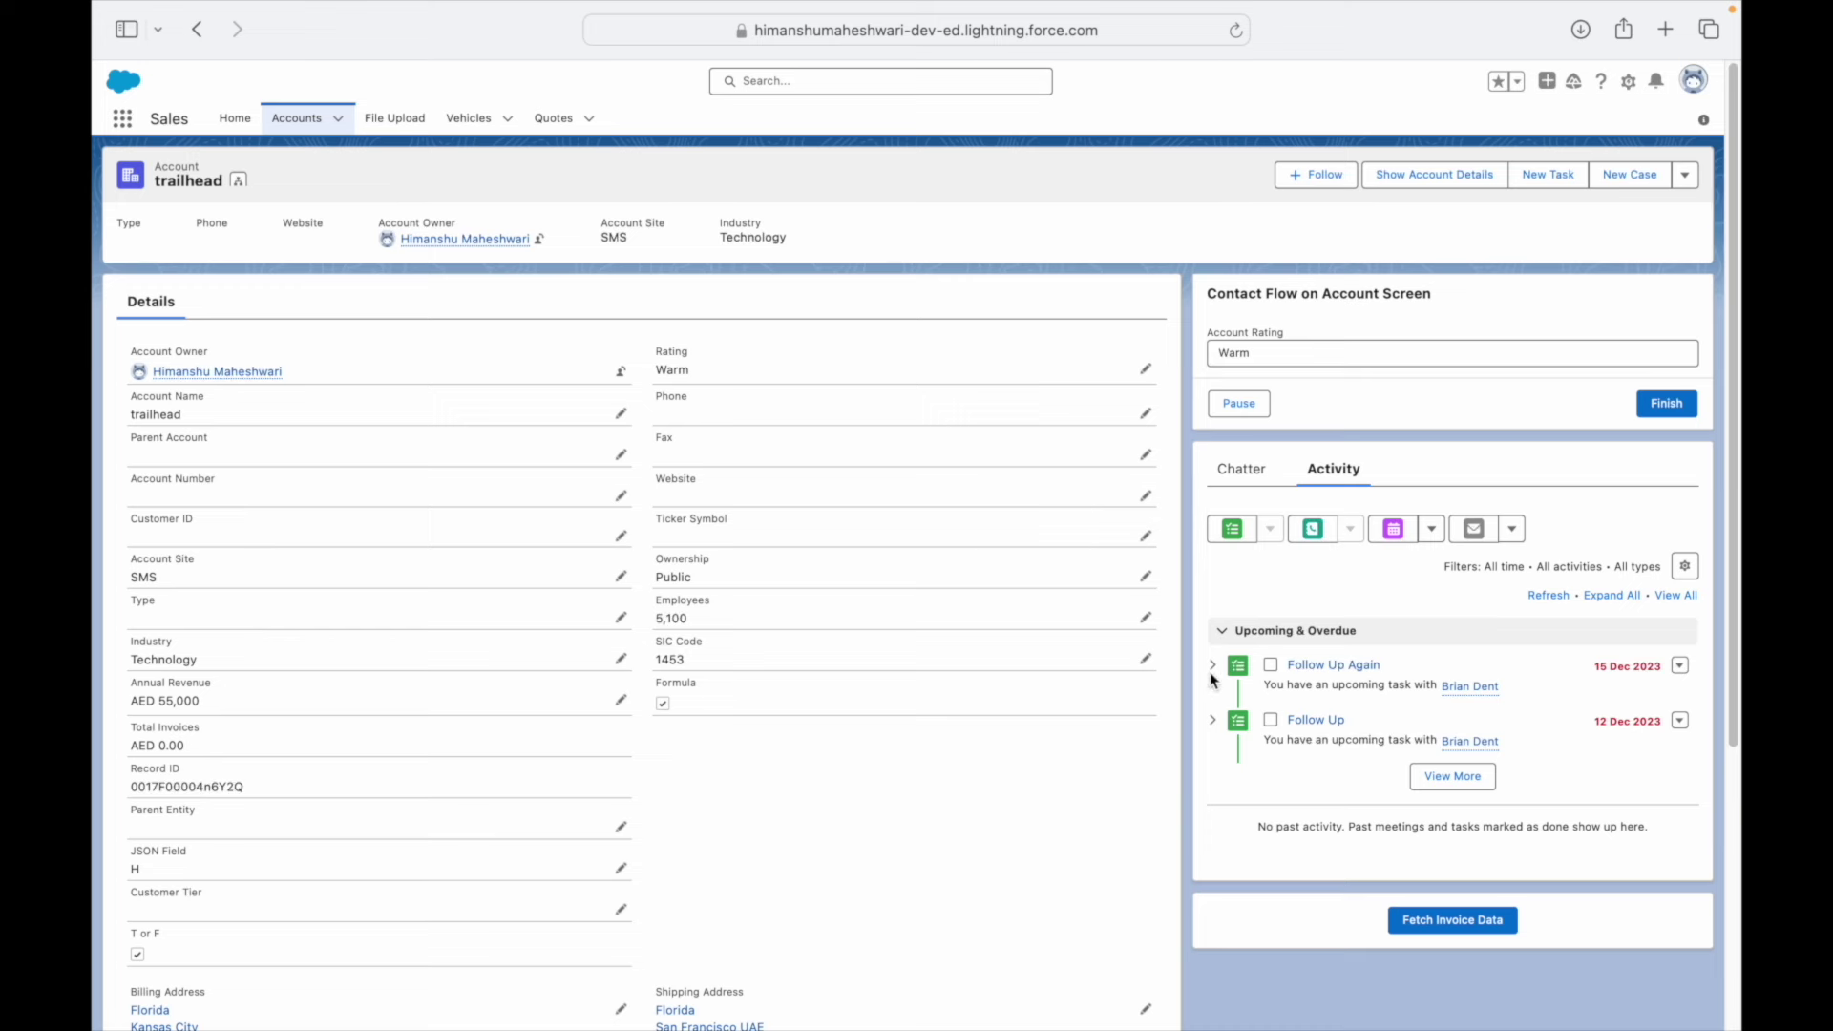
- Open the account's Sharing dialog and search recipients, briefly trying the APAC Sales public group
left_click(1684, 177)
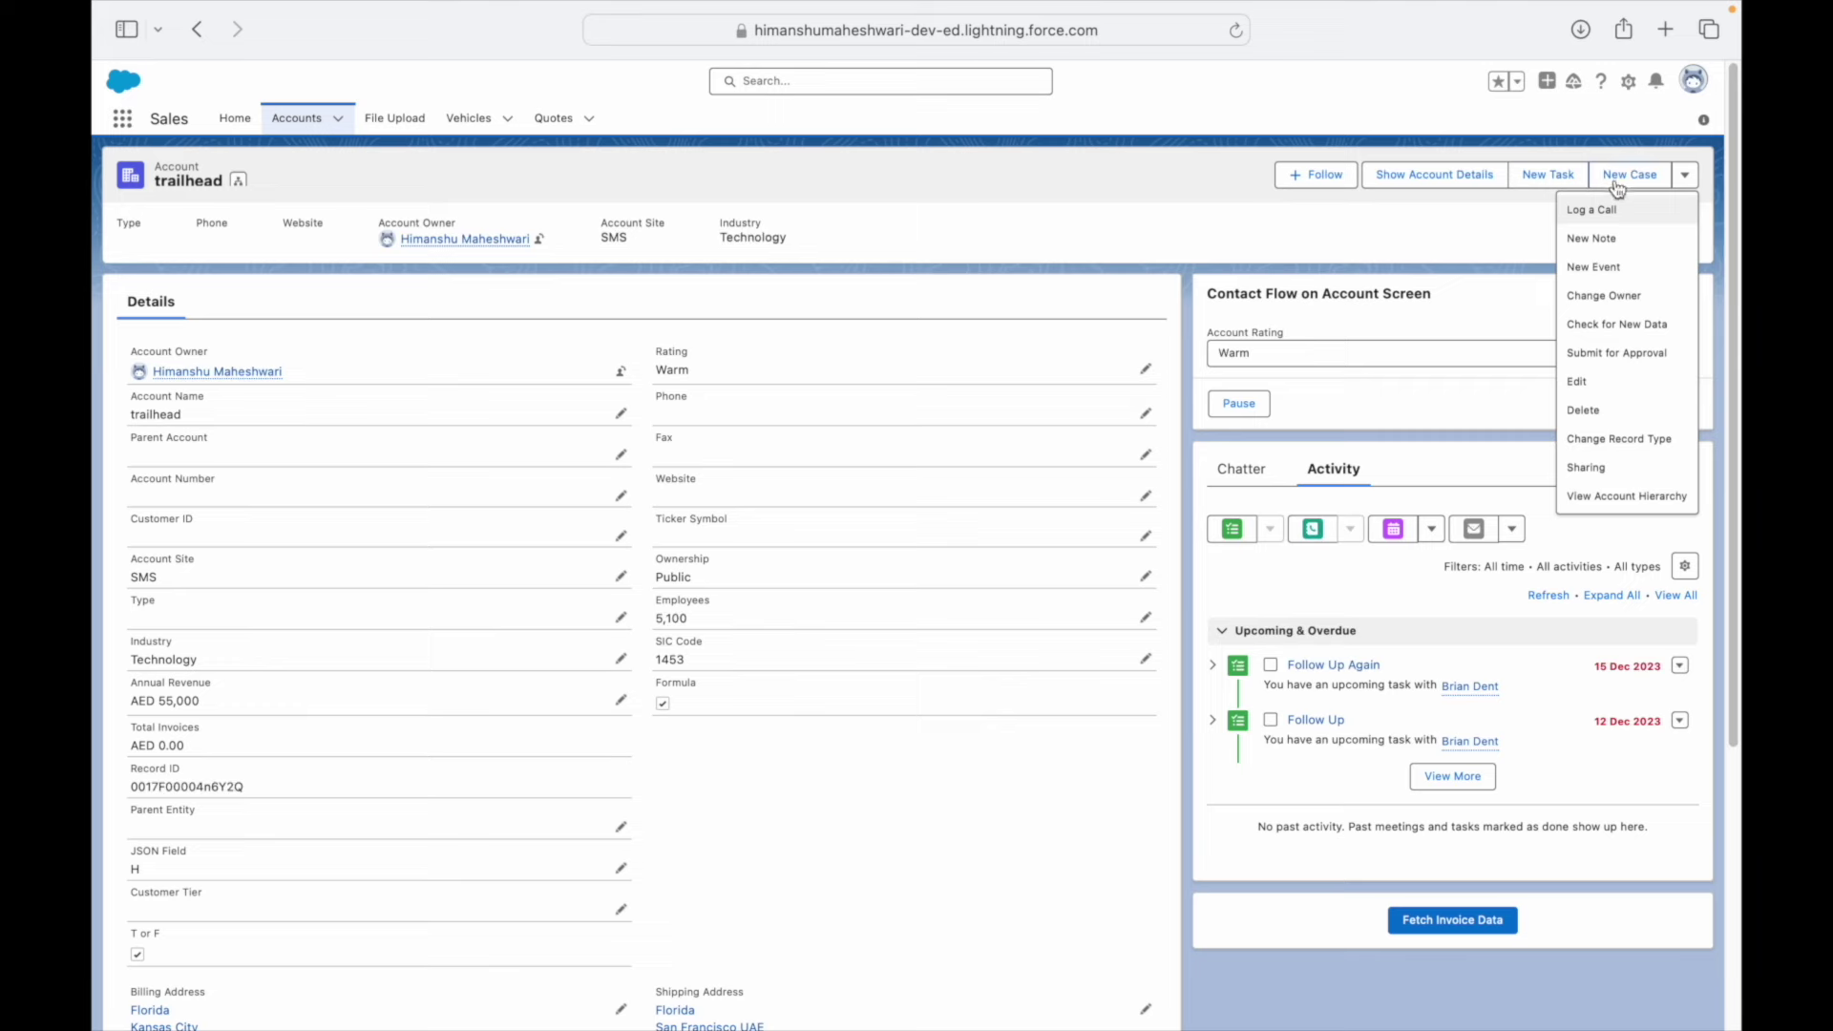
left_click(1600, 467)
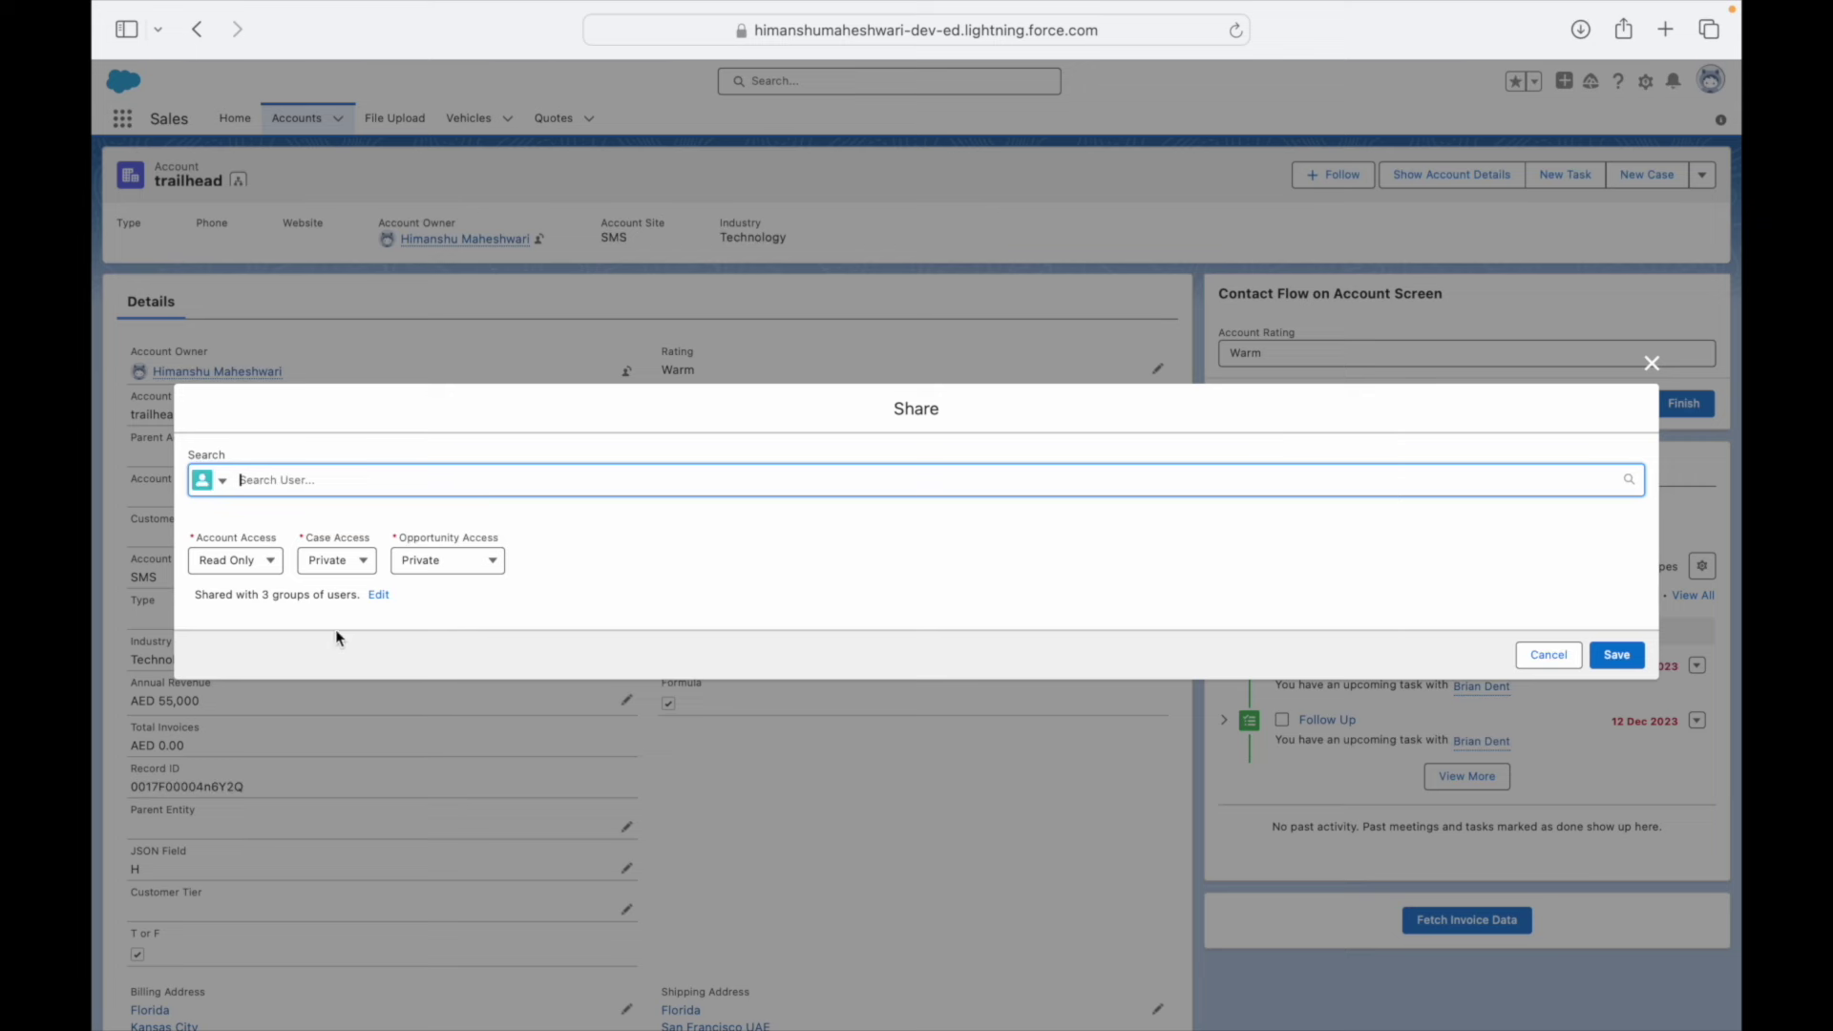
type("Shi")
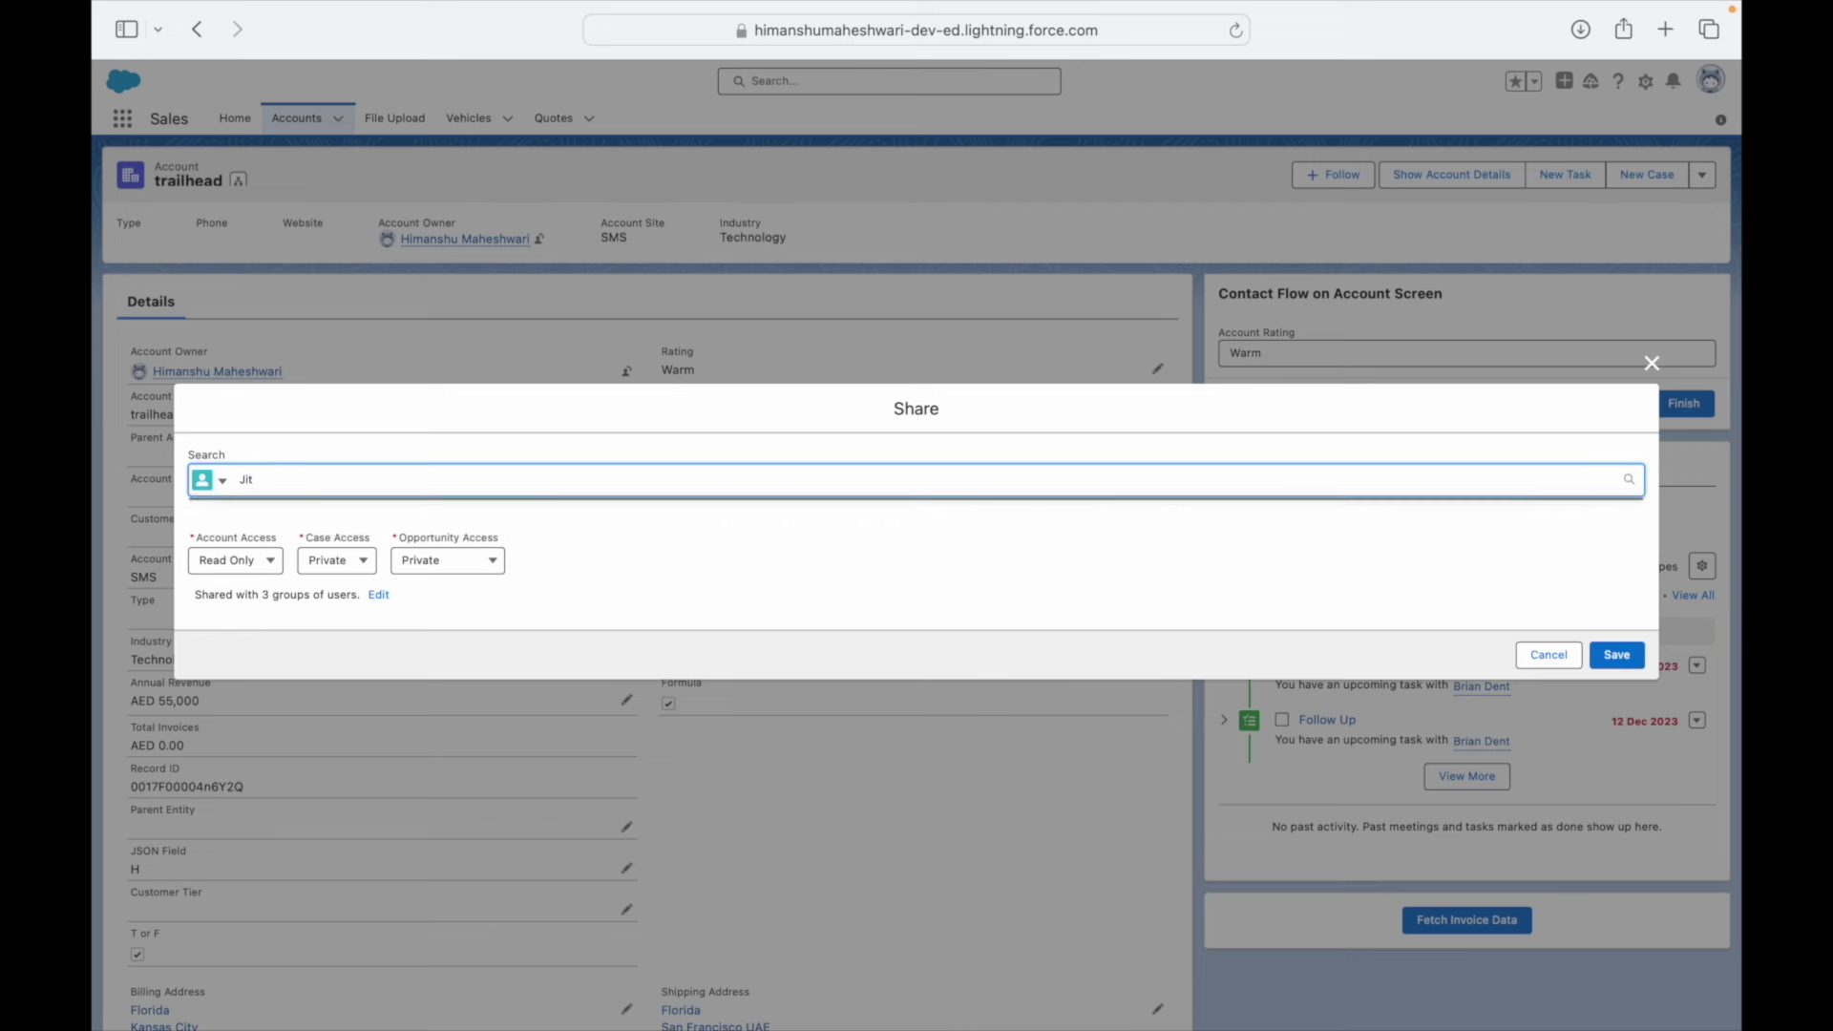
key("Return")
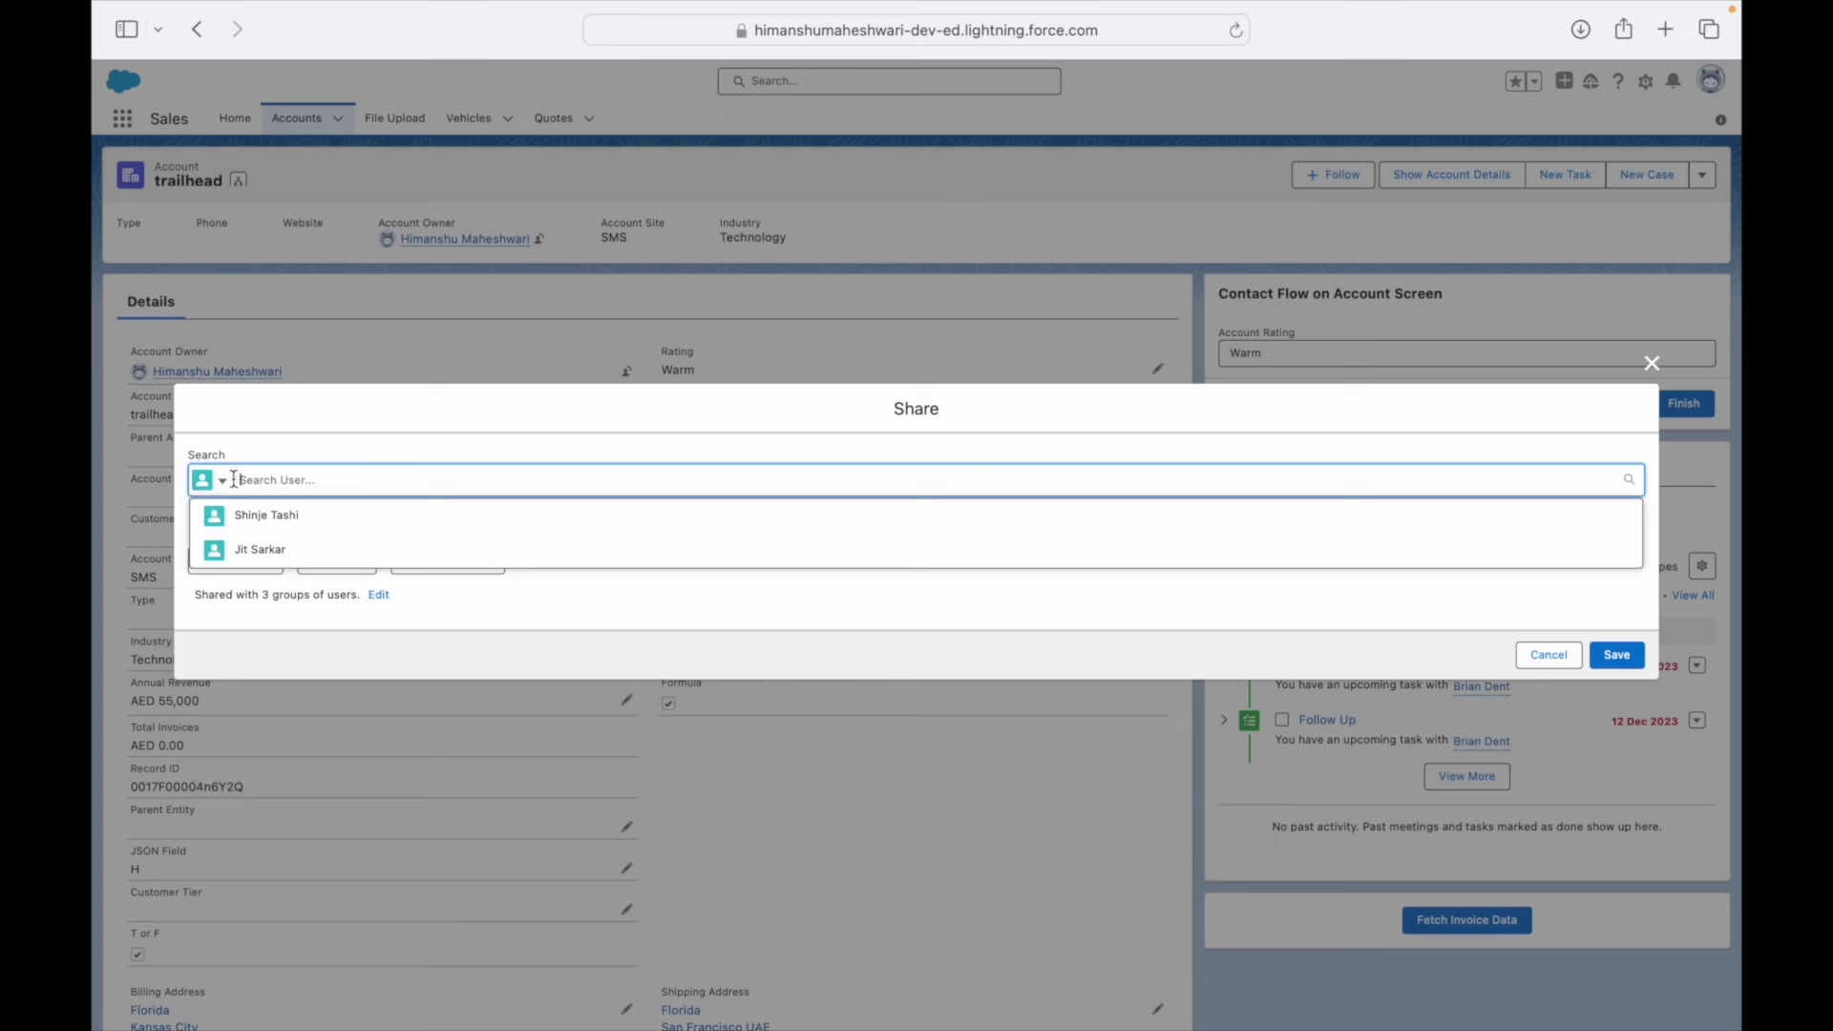
left_click(204, 480)
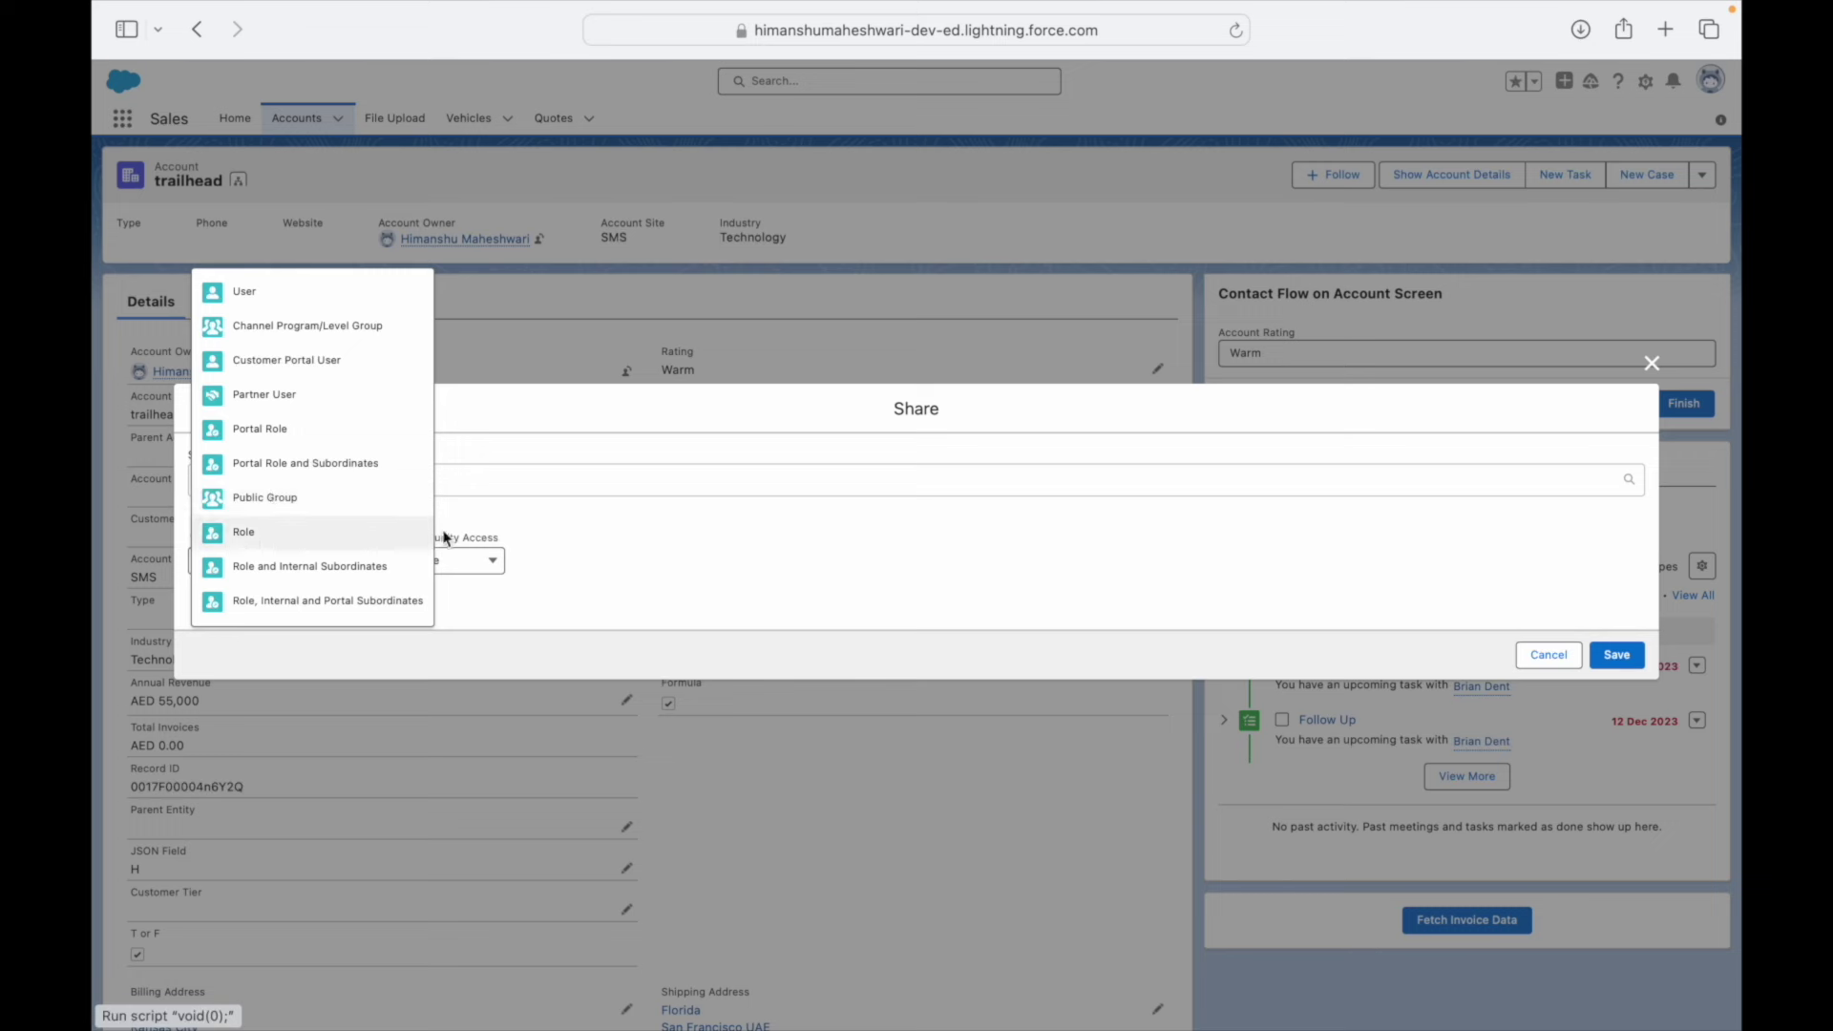
left_click(301, 512)
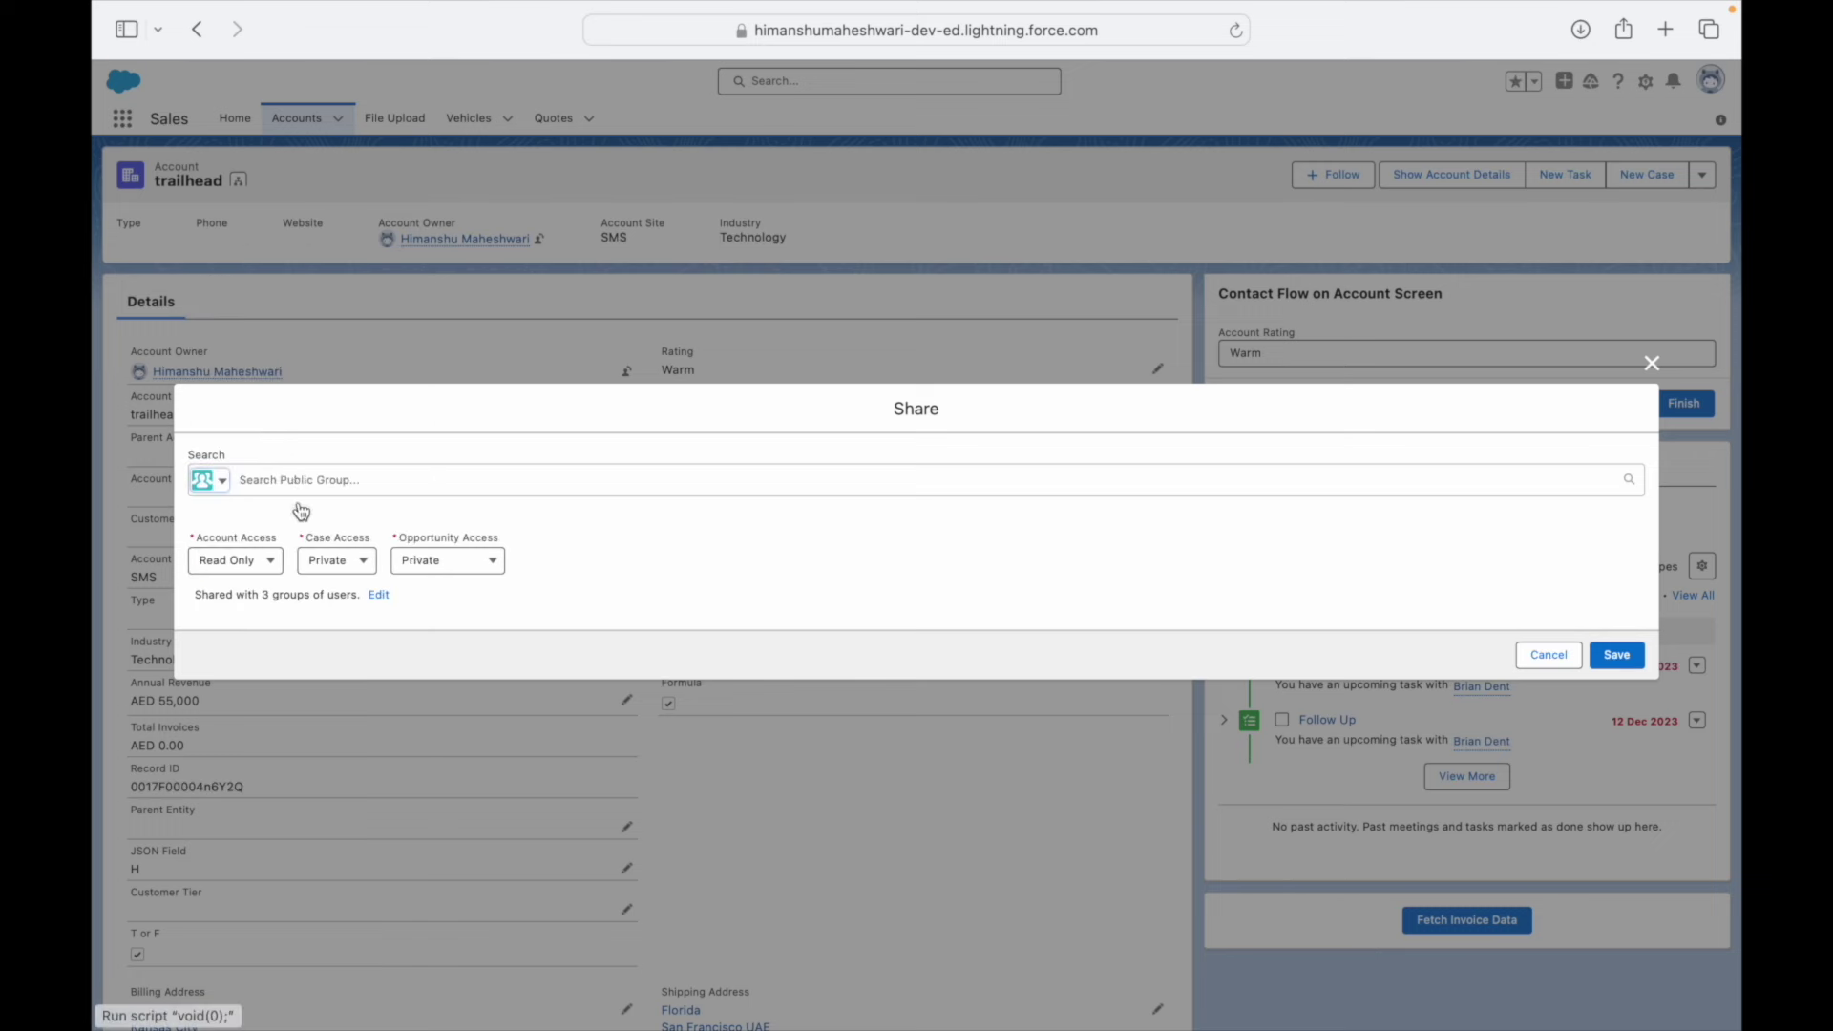
type("APAC")
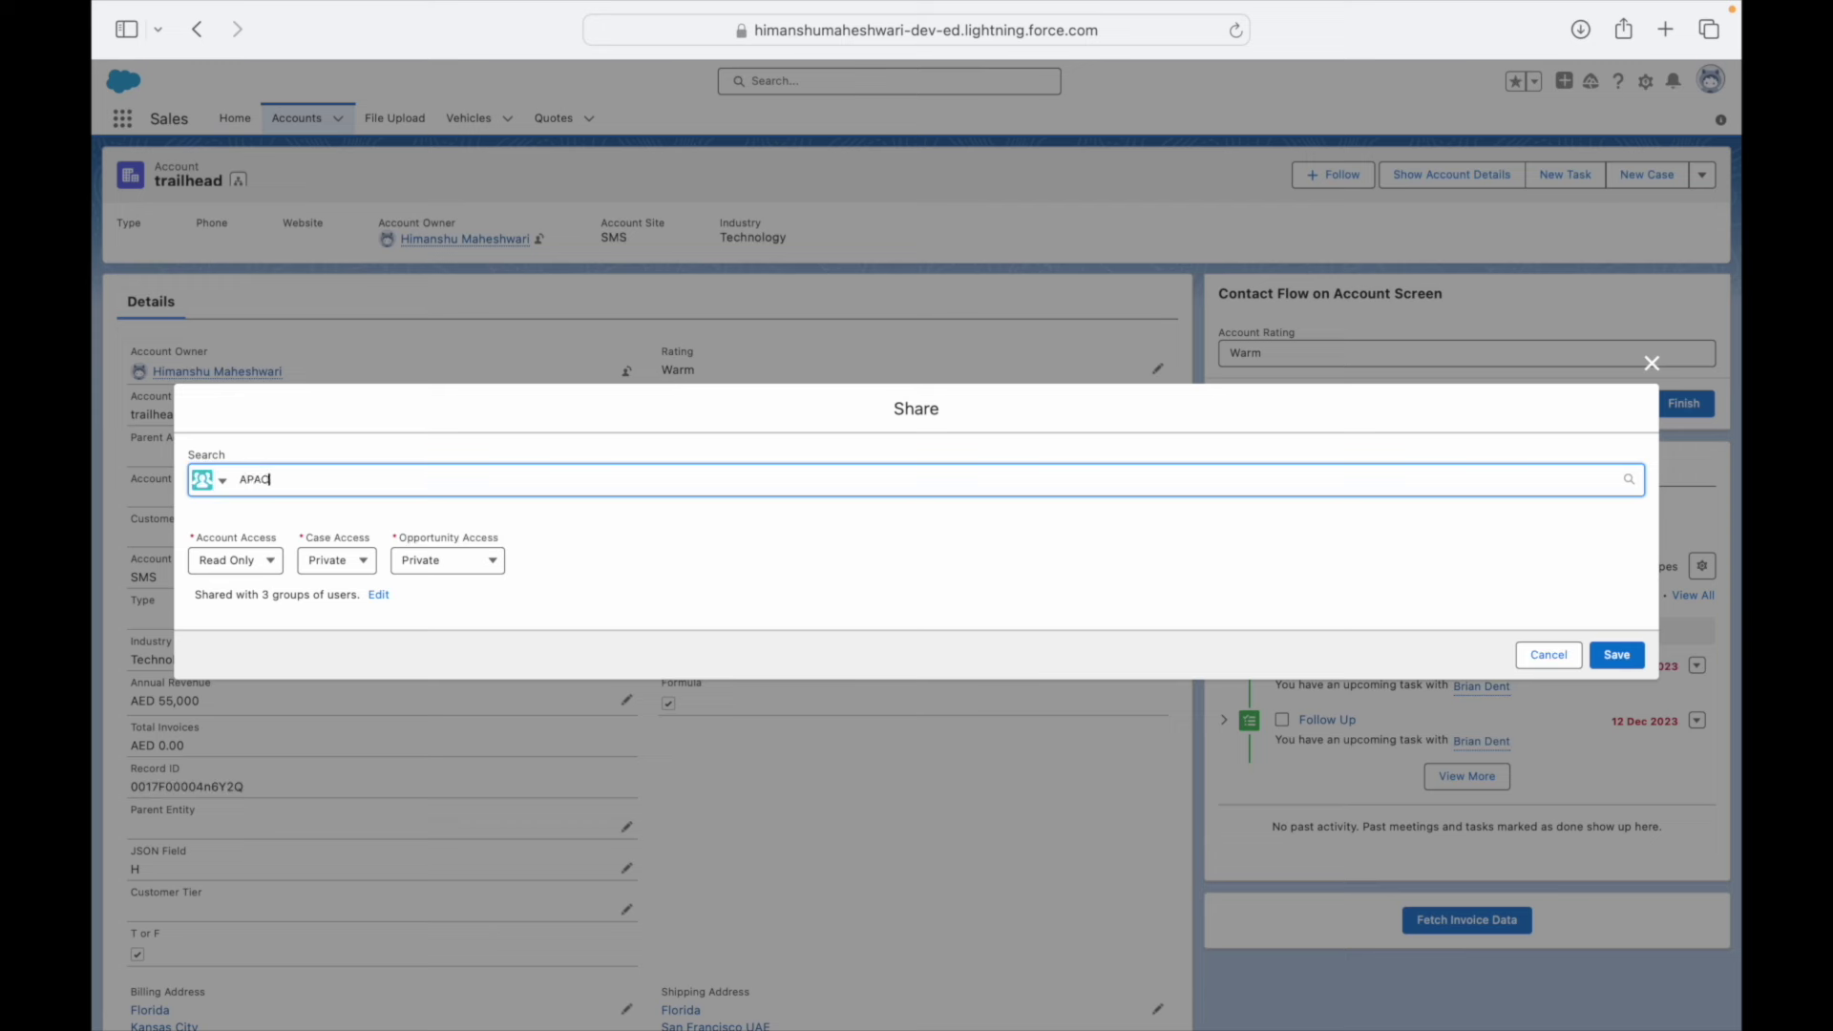
left_click(304, 514)
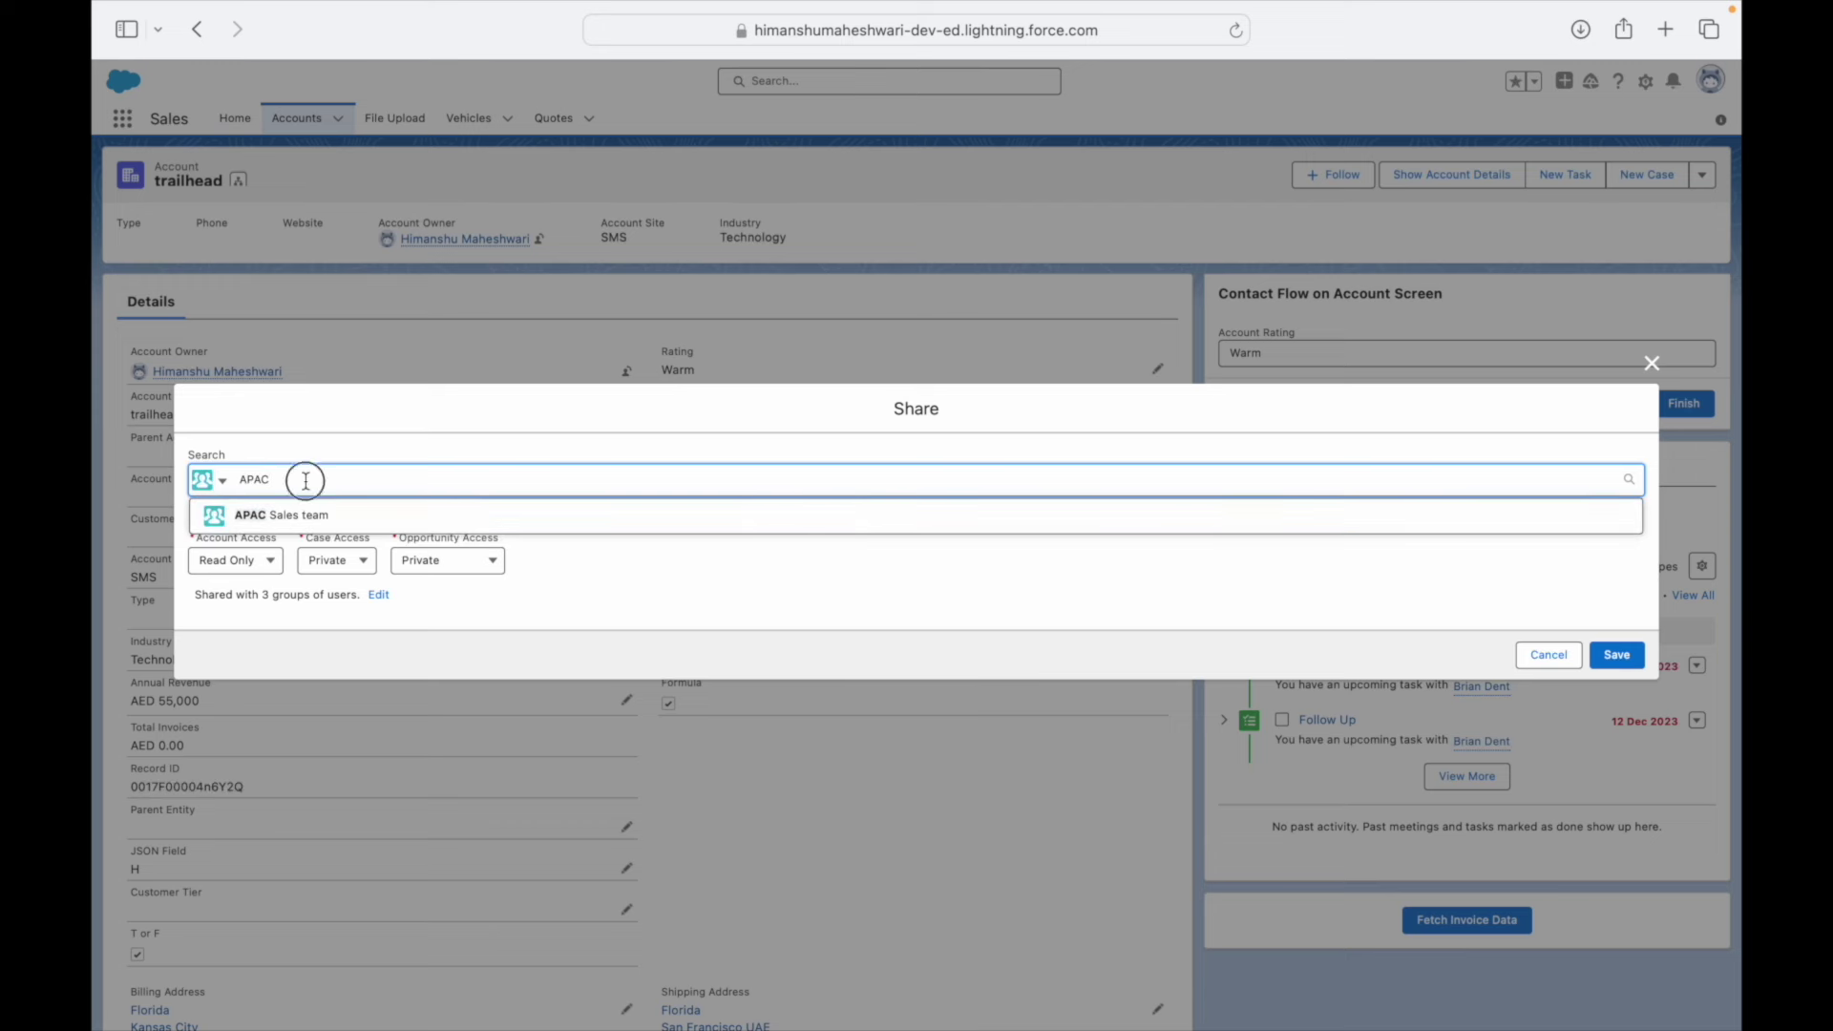
left_click(355, 456)
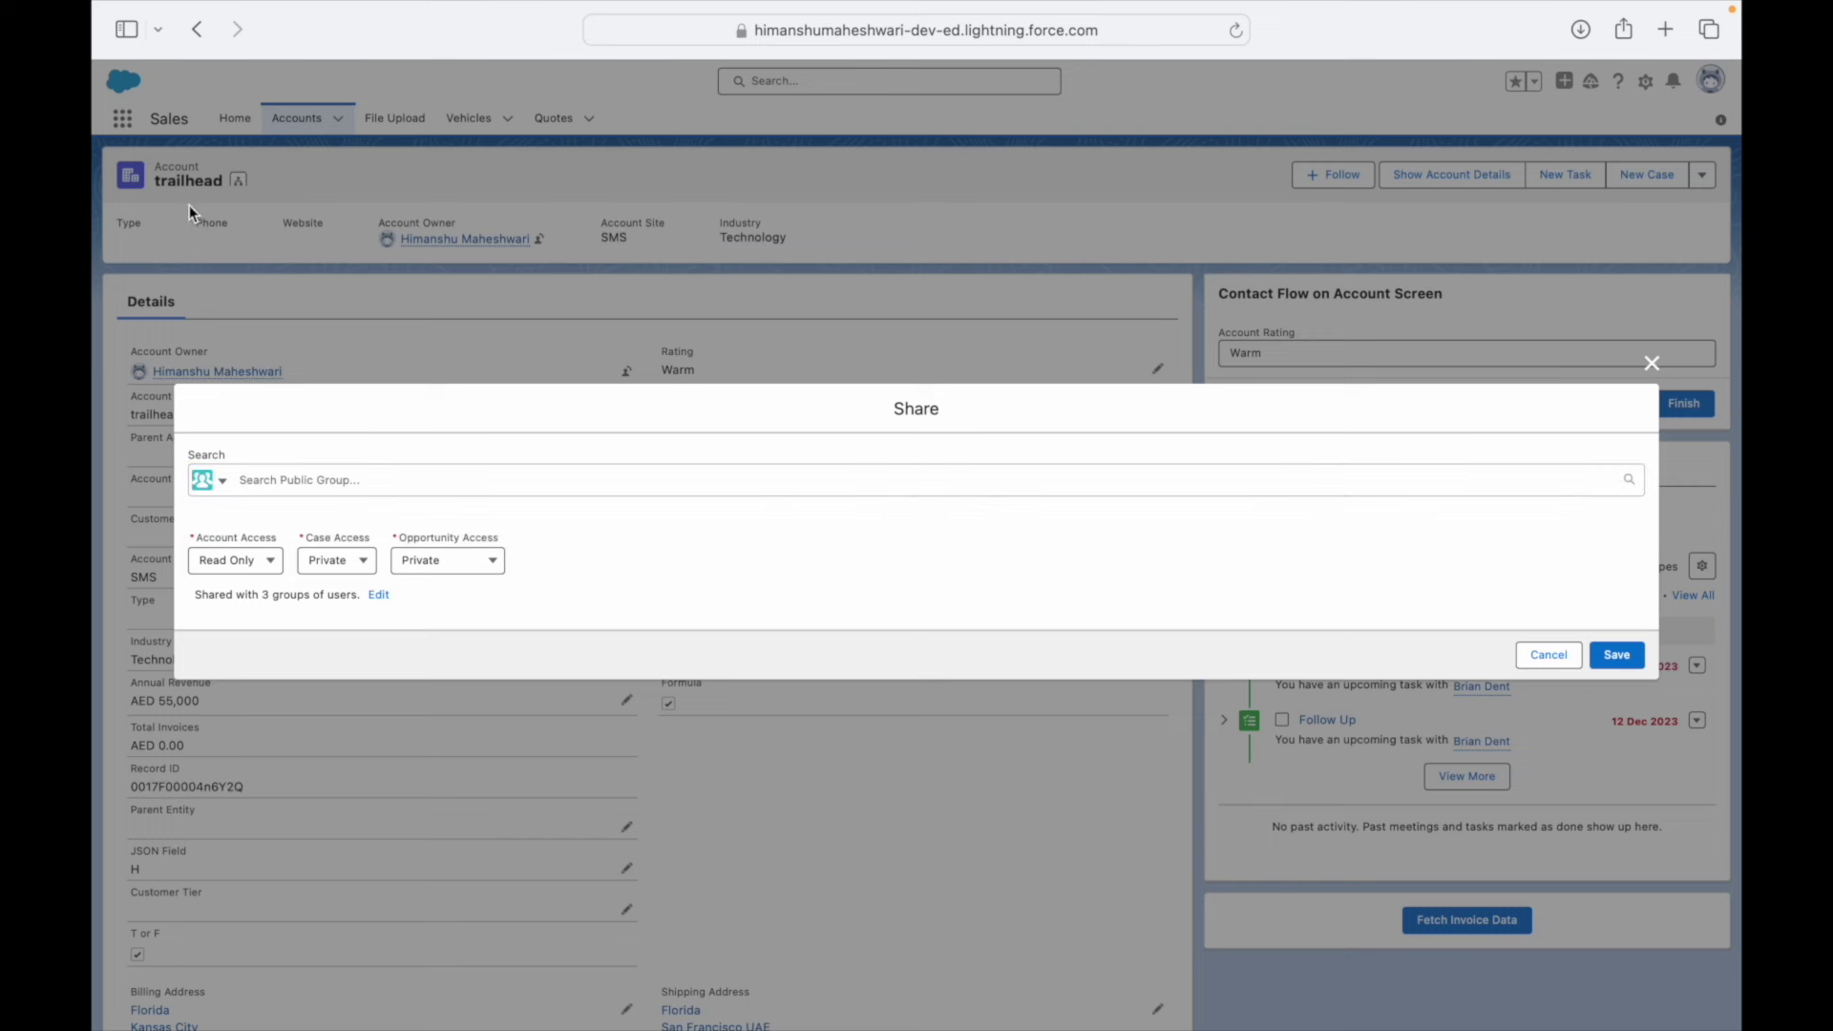
- Switch the recipient type back to Users and add the matching user to the share
left_click(220, 481)
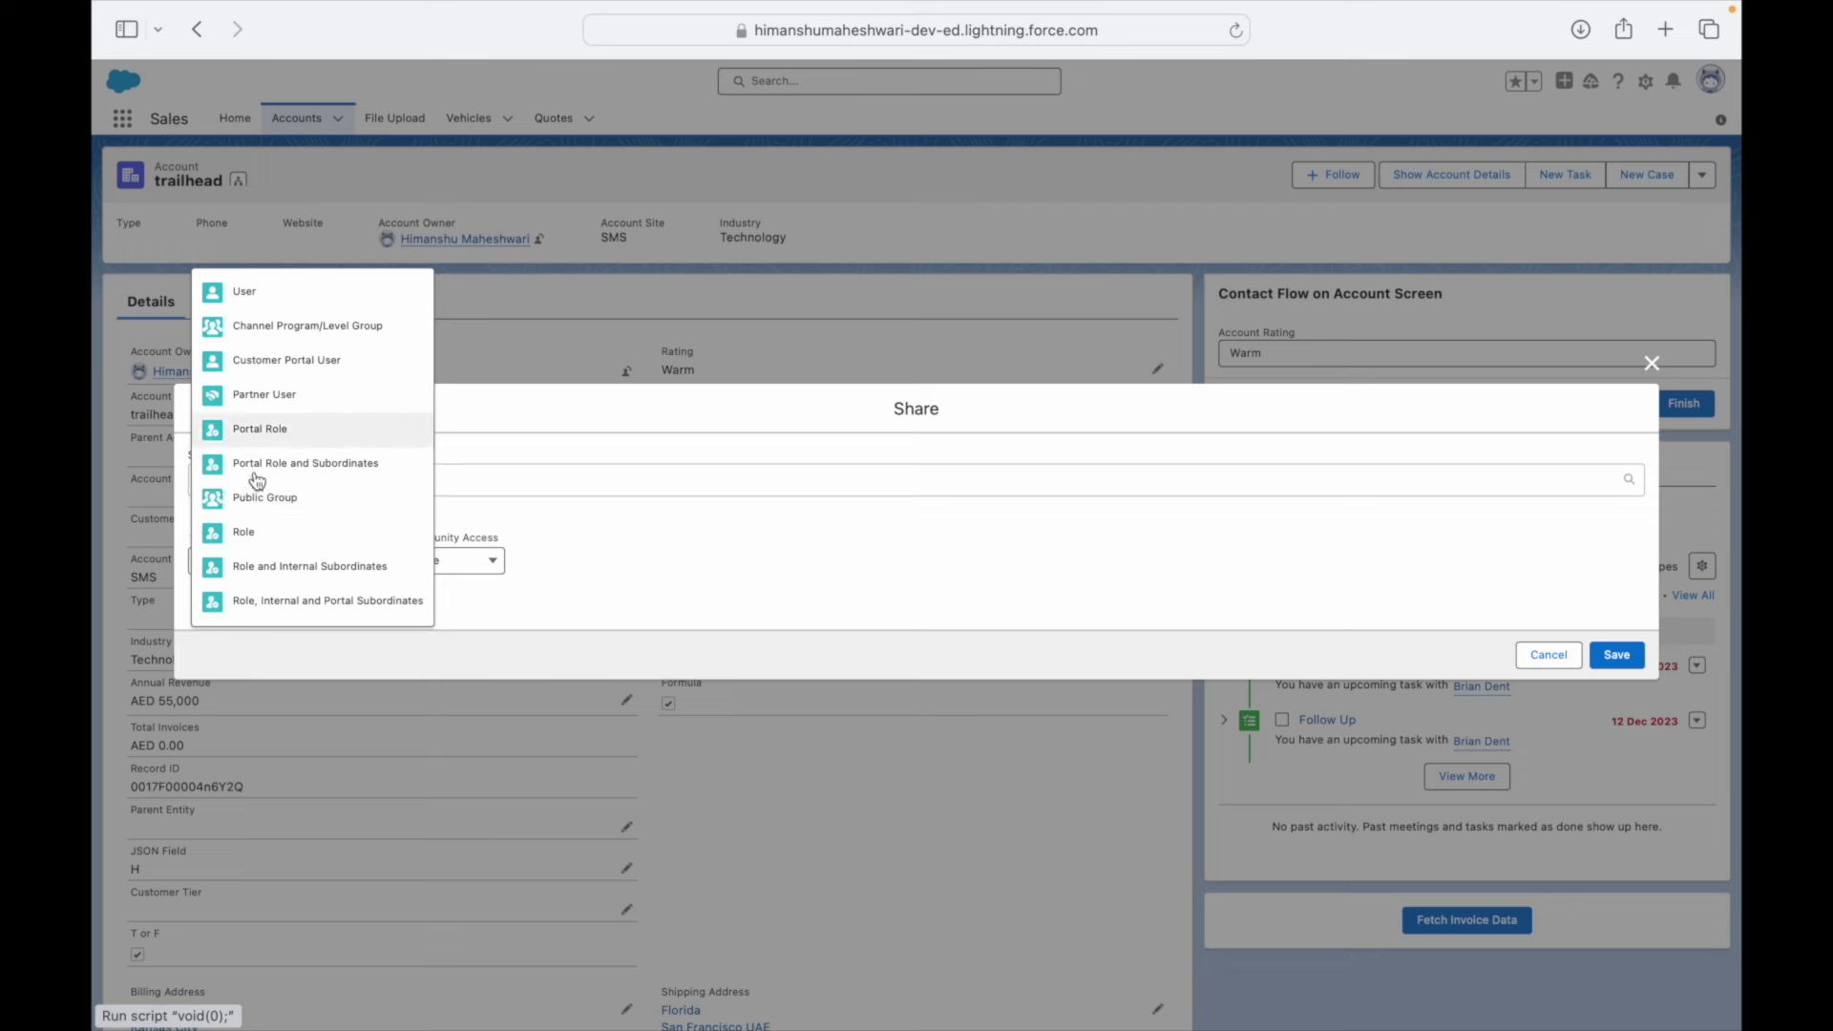
left_click(260, 290)
left_click(324, 481)
type("Shinje")
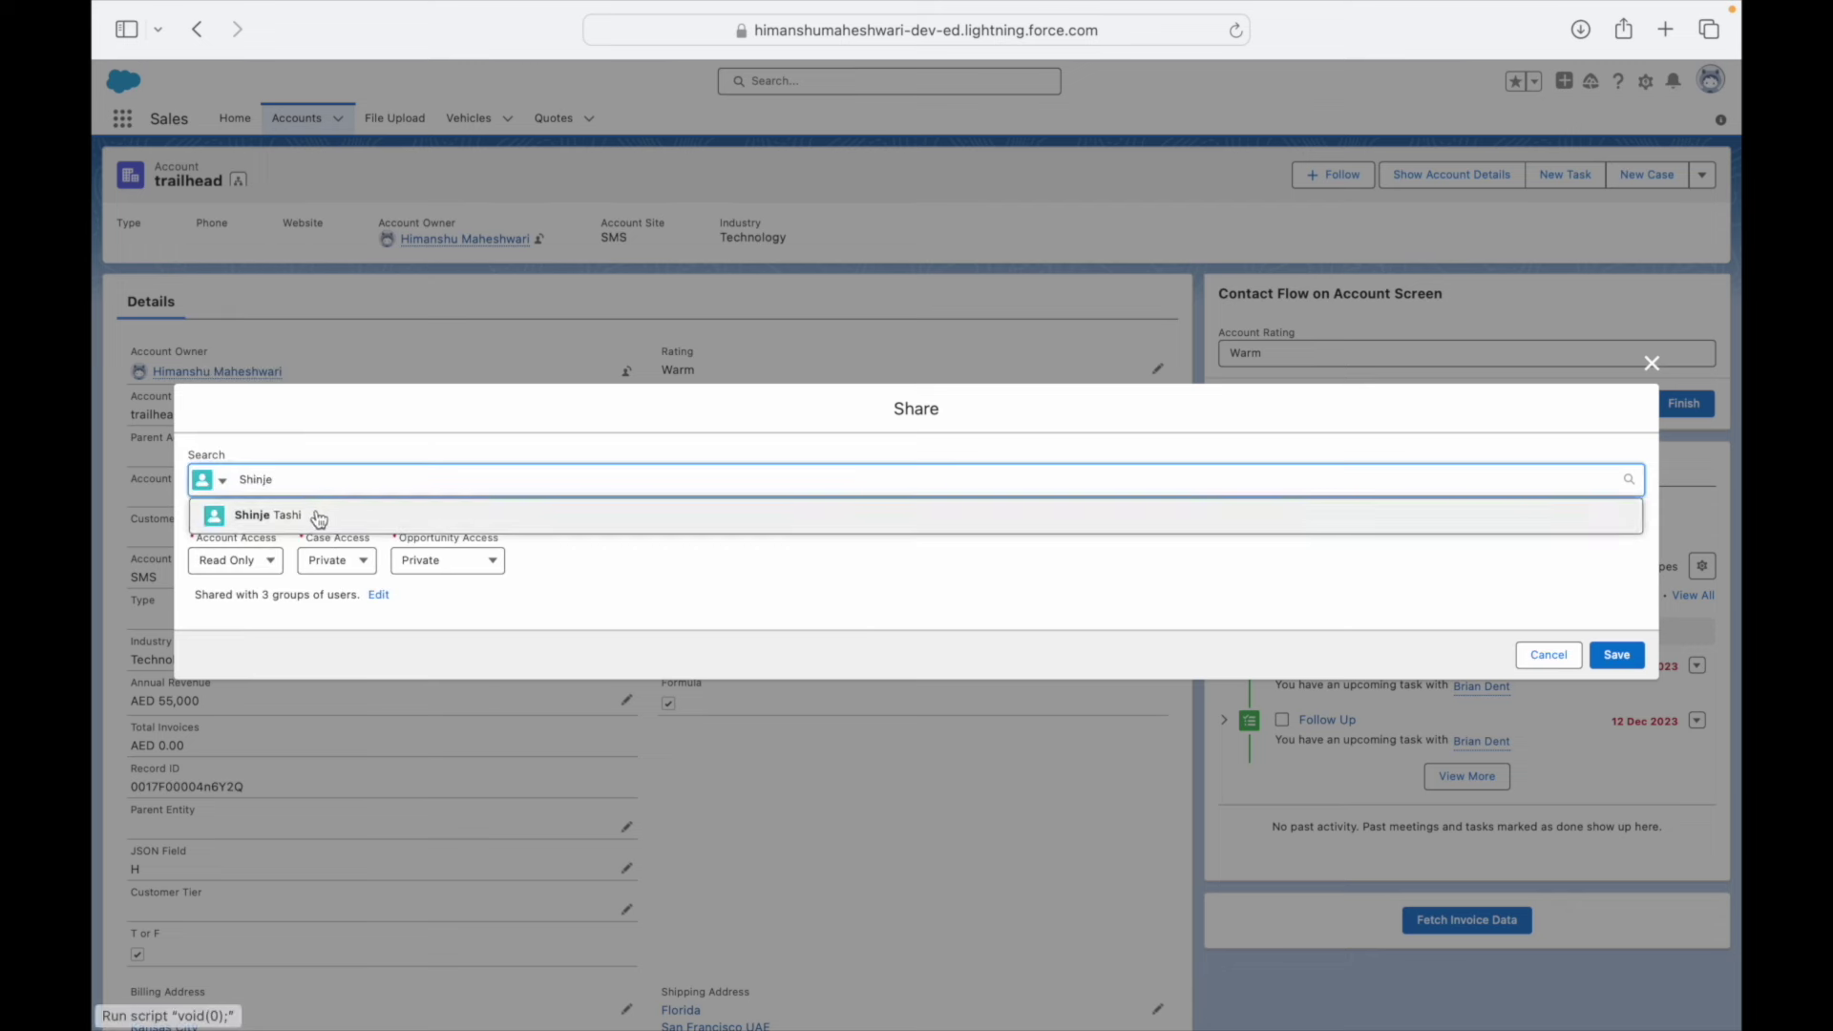
left_click(324, 512)
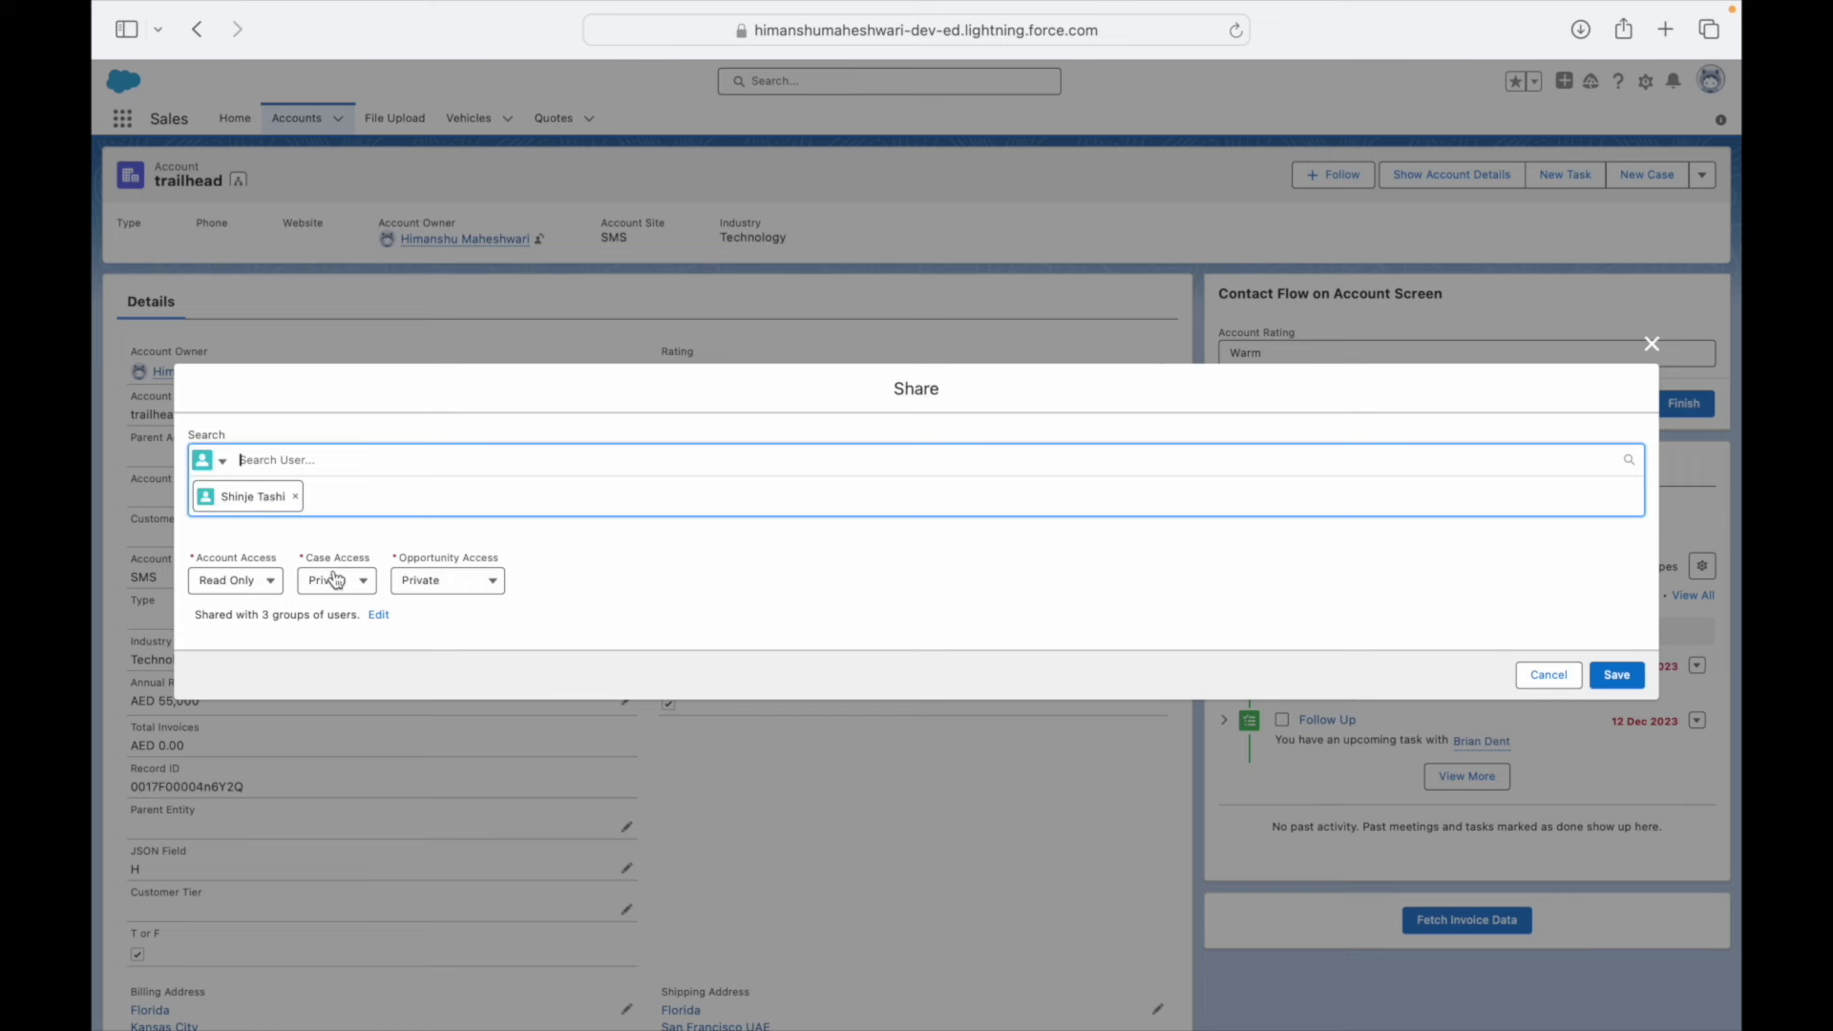
- Grant Account Read/Write, Case Read Only and Opportunity Read/Write access, then save the share
left_click(281, 587)
left_click(282, 587)
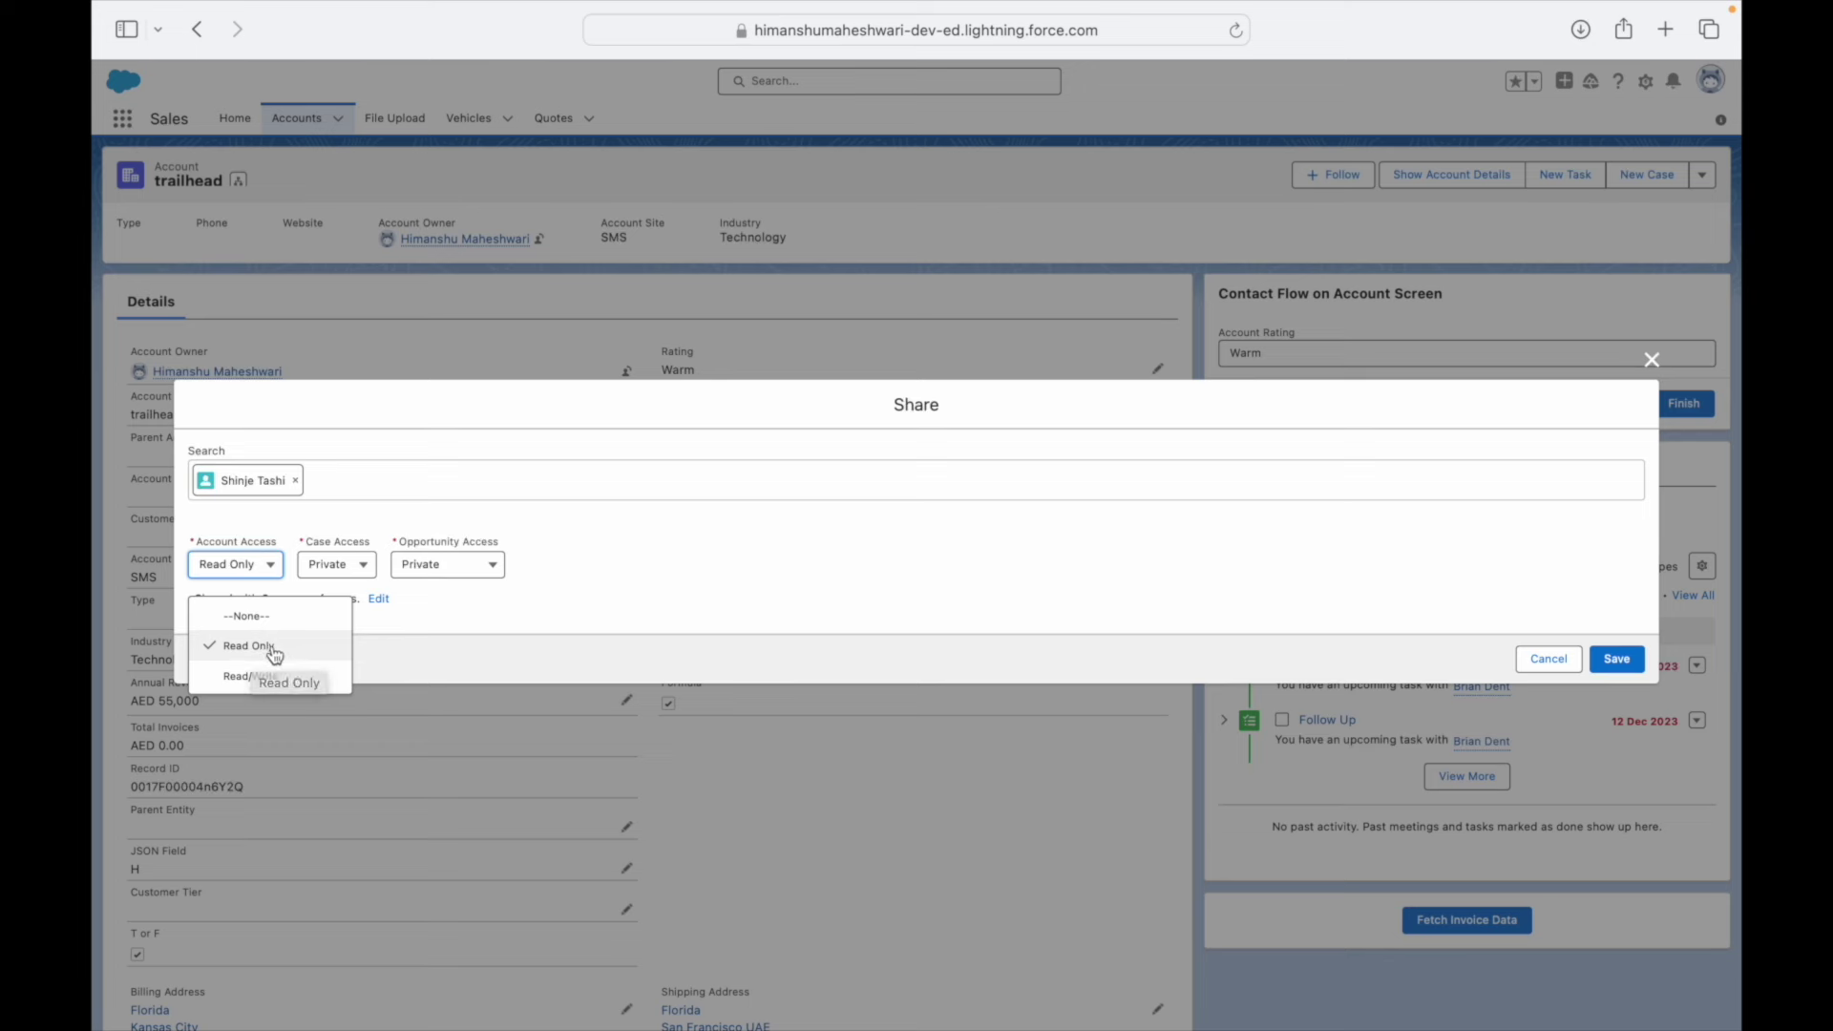
left_click(260, 674)
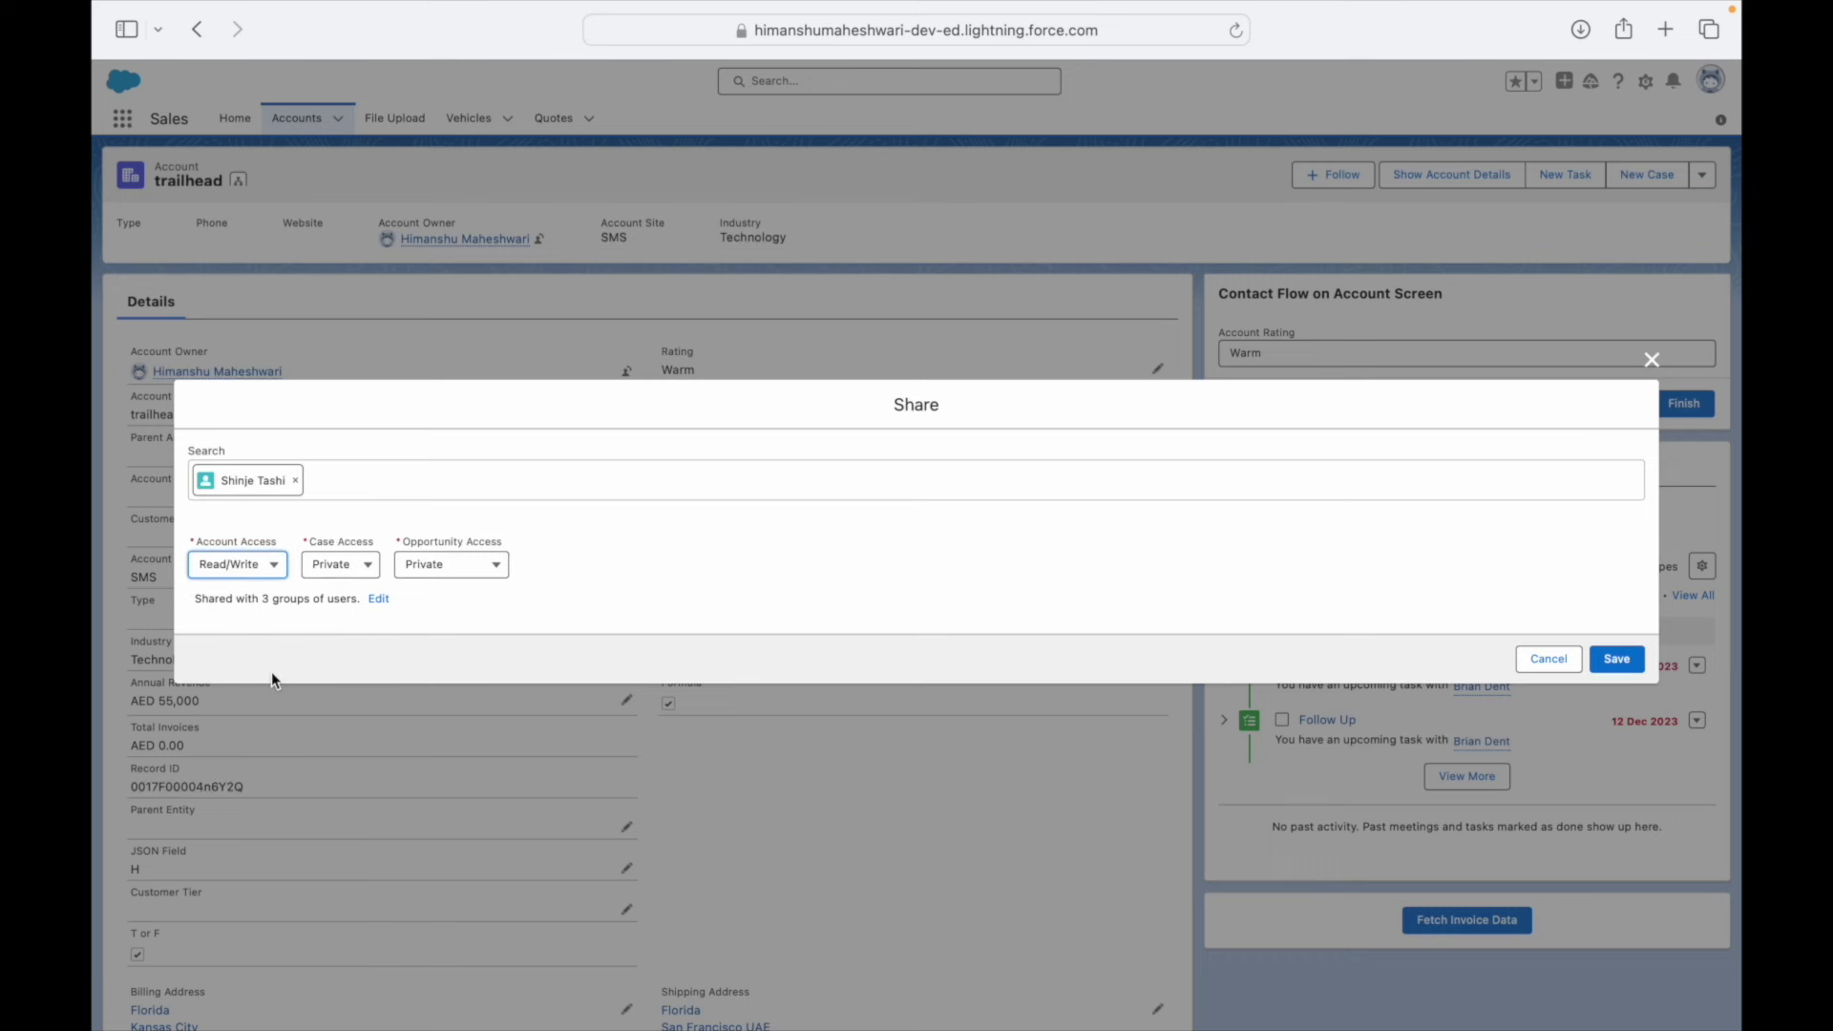
left_click(334, 568)
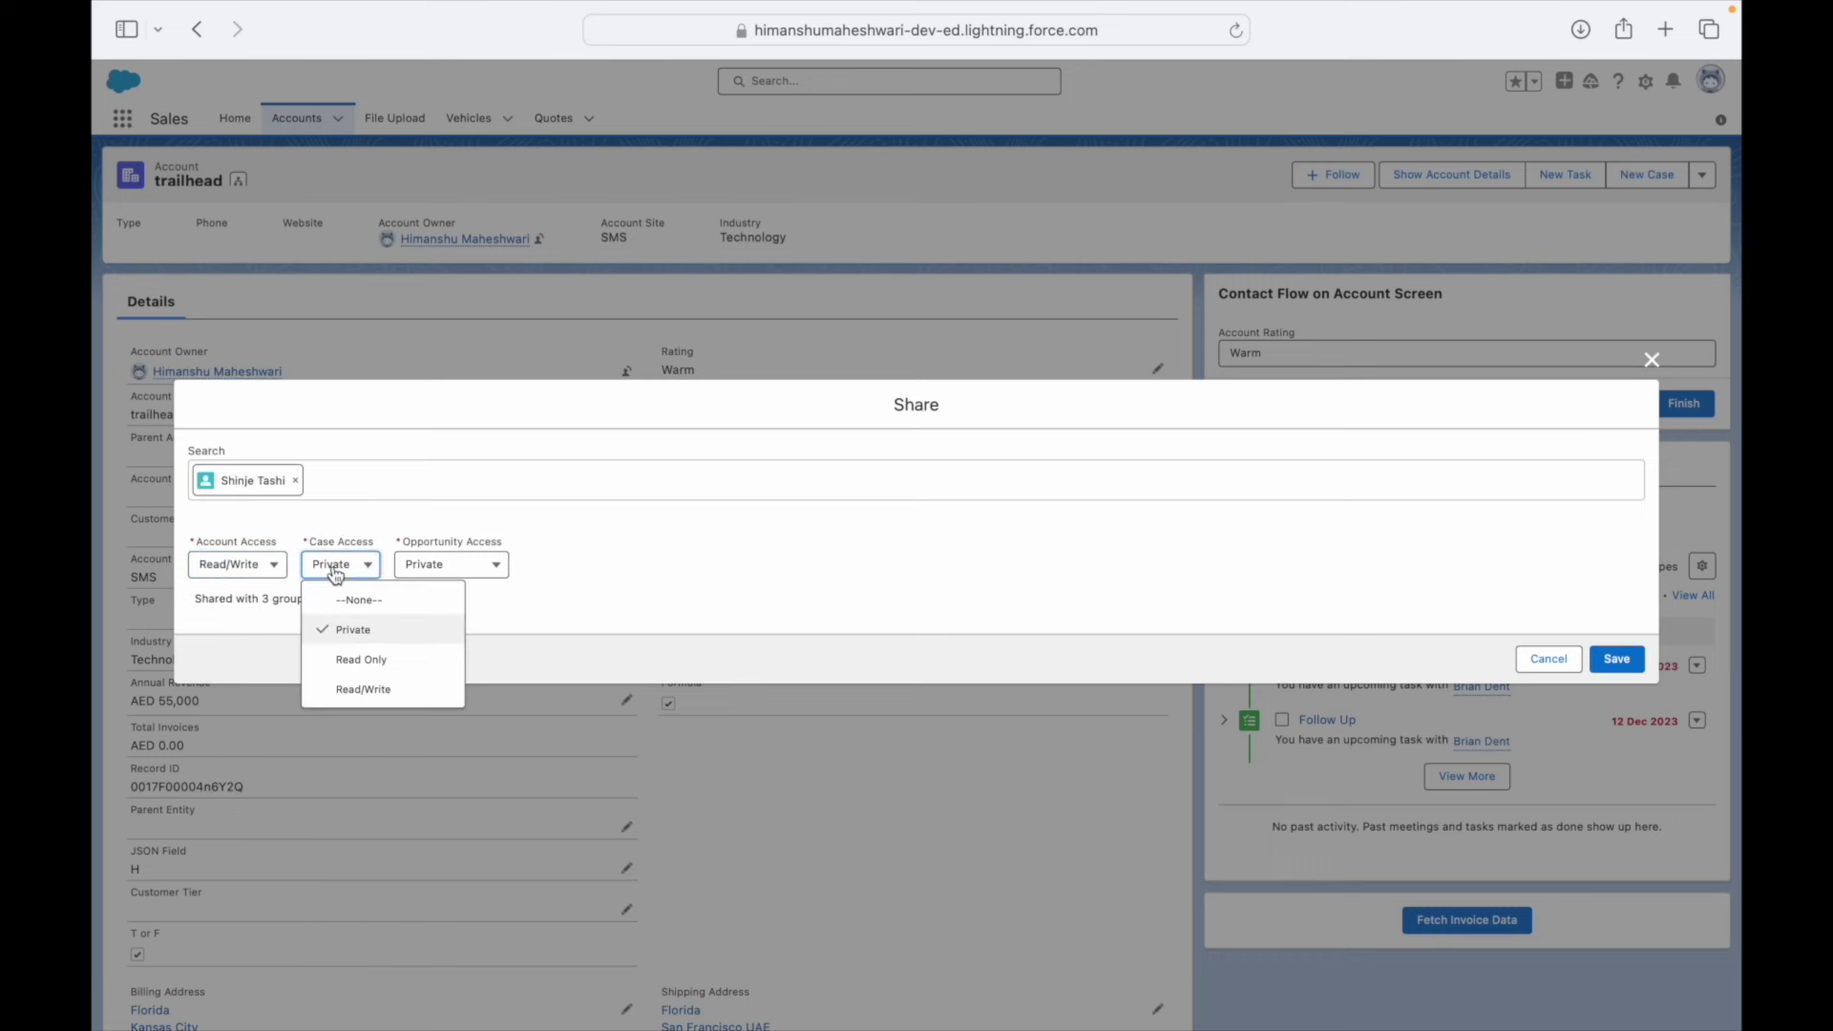
left_click(363, 660)
left_click(439, 578)
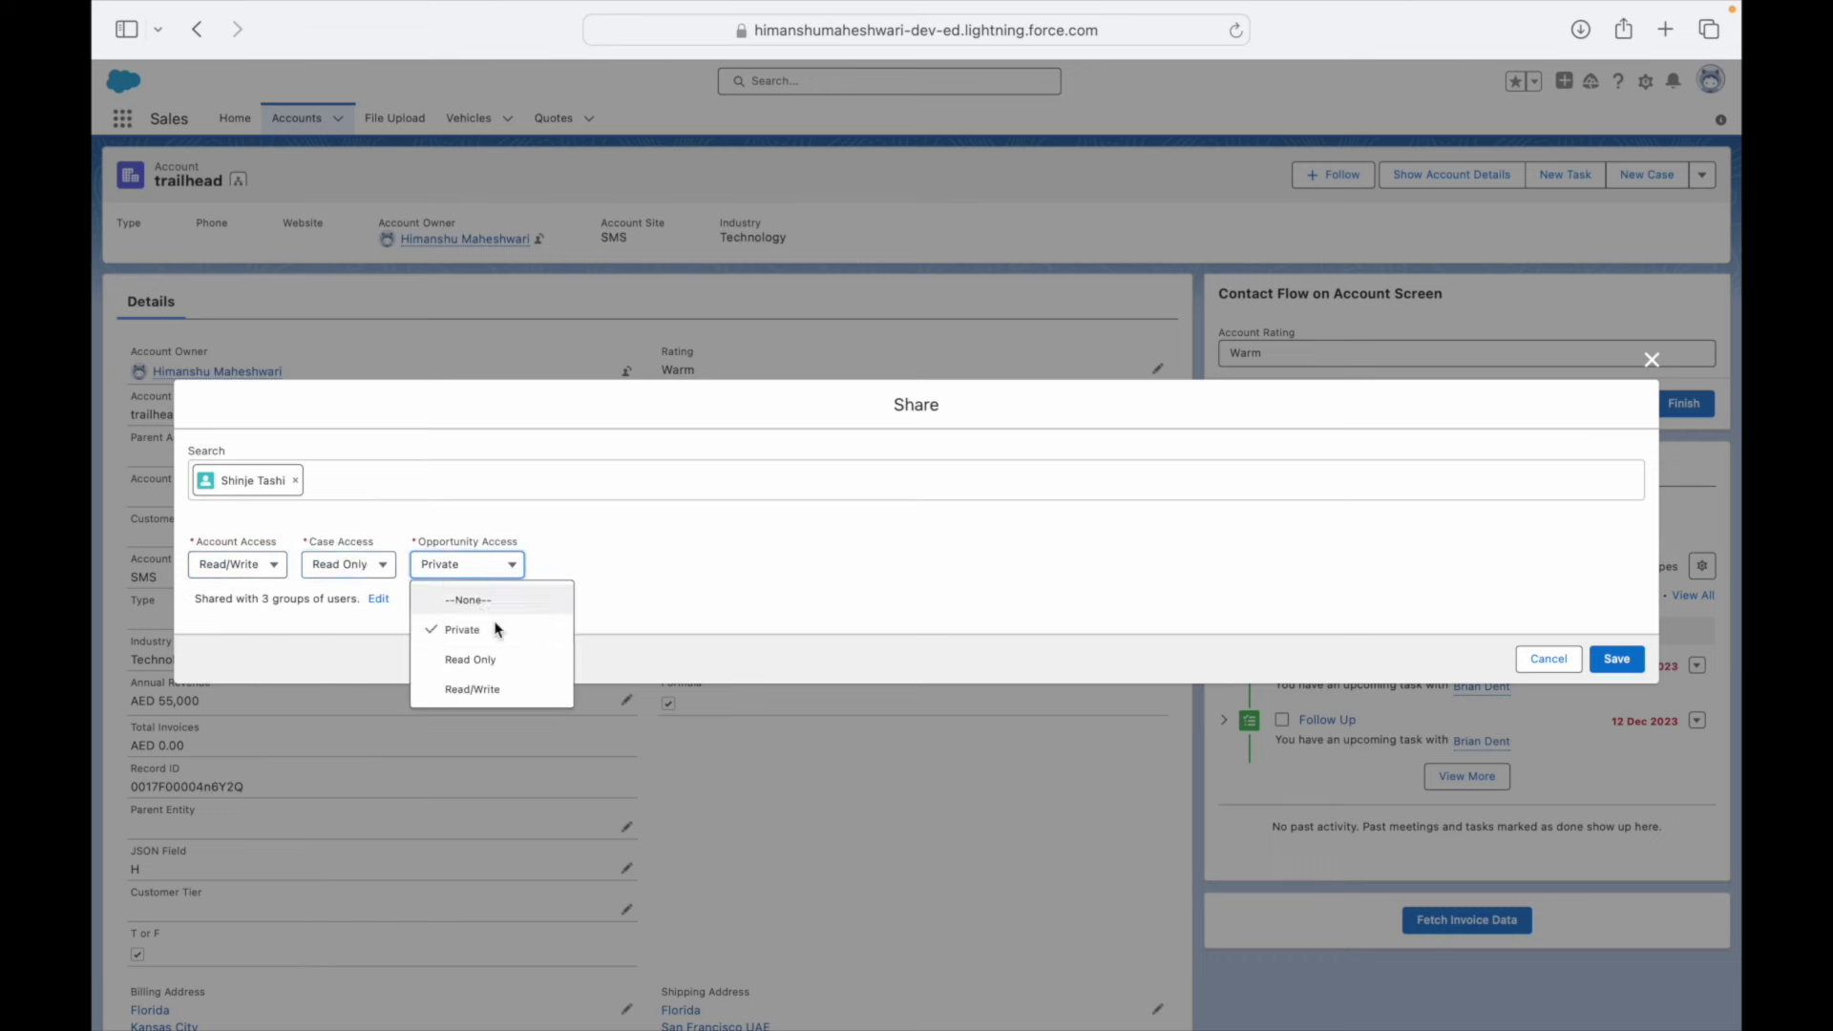
left_click(472, 689)
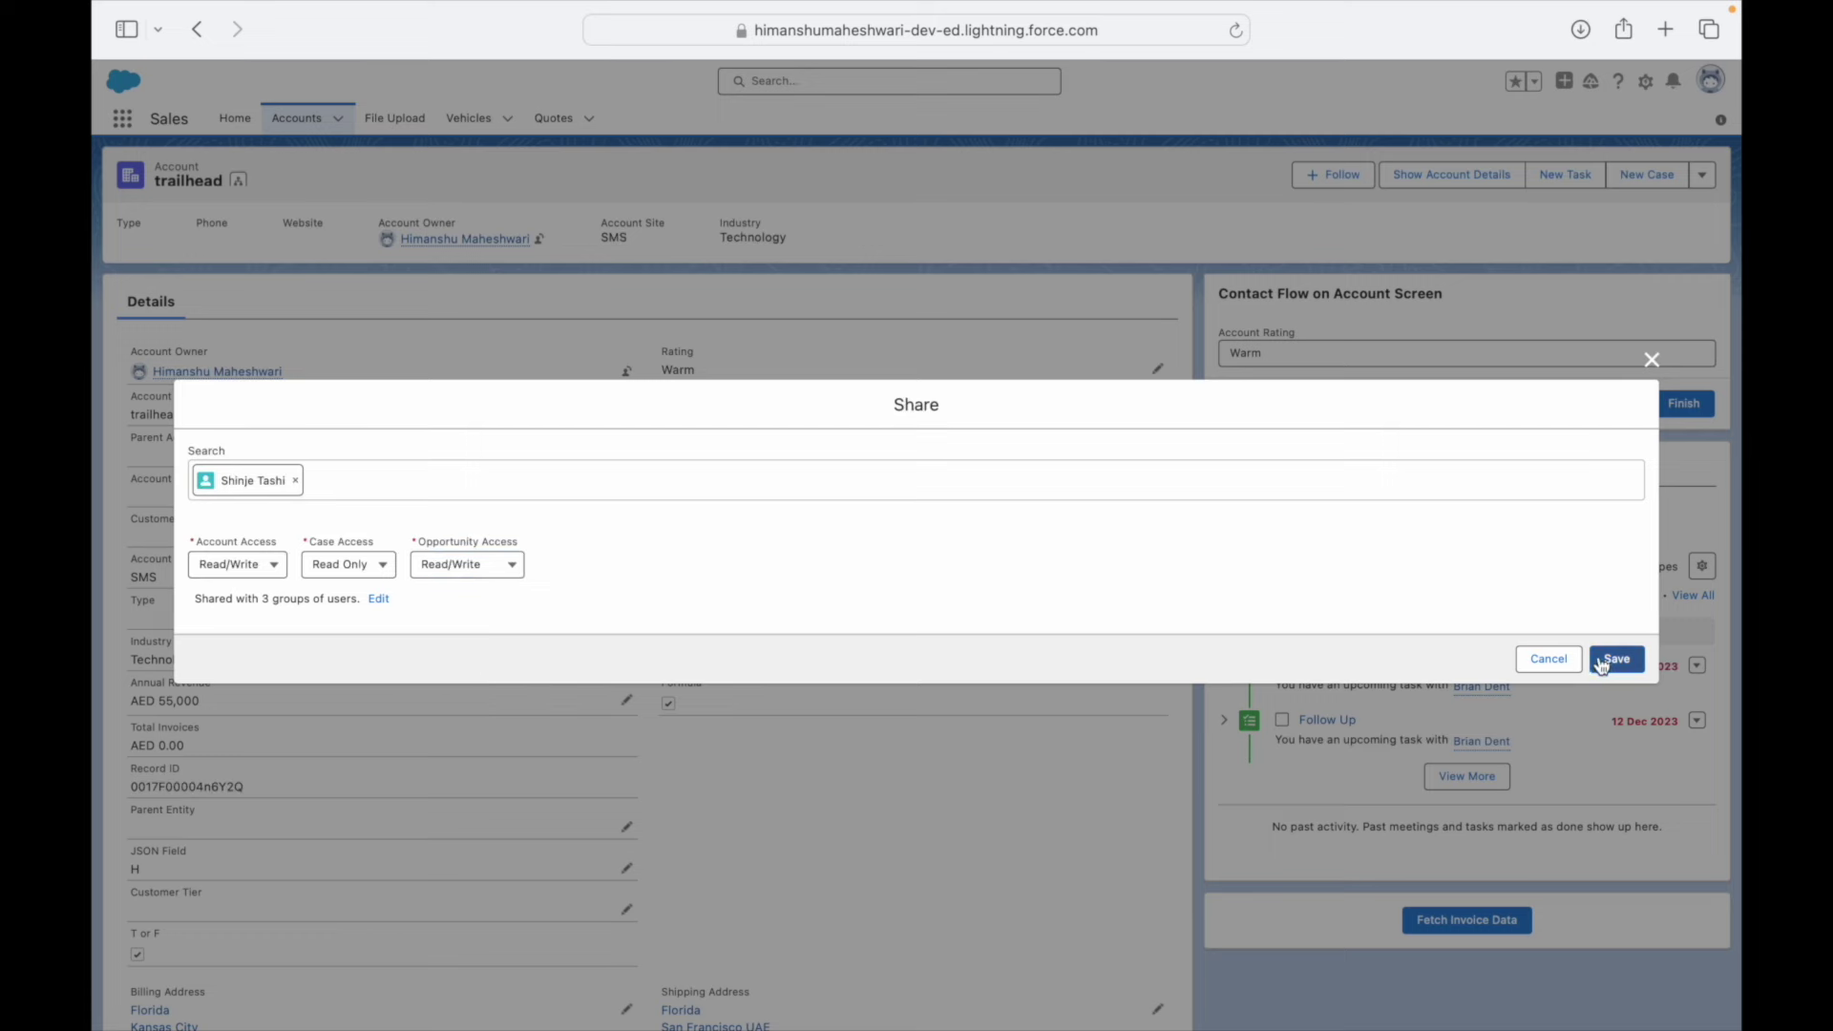
left_click(1602, 664)
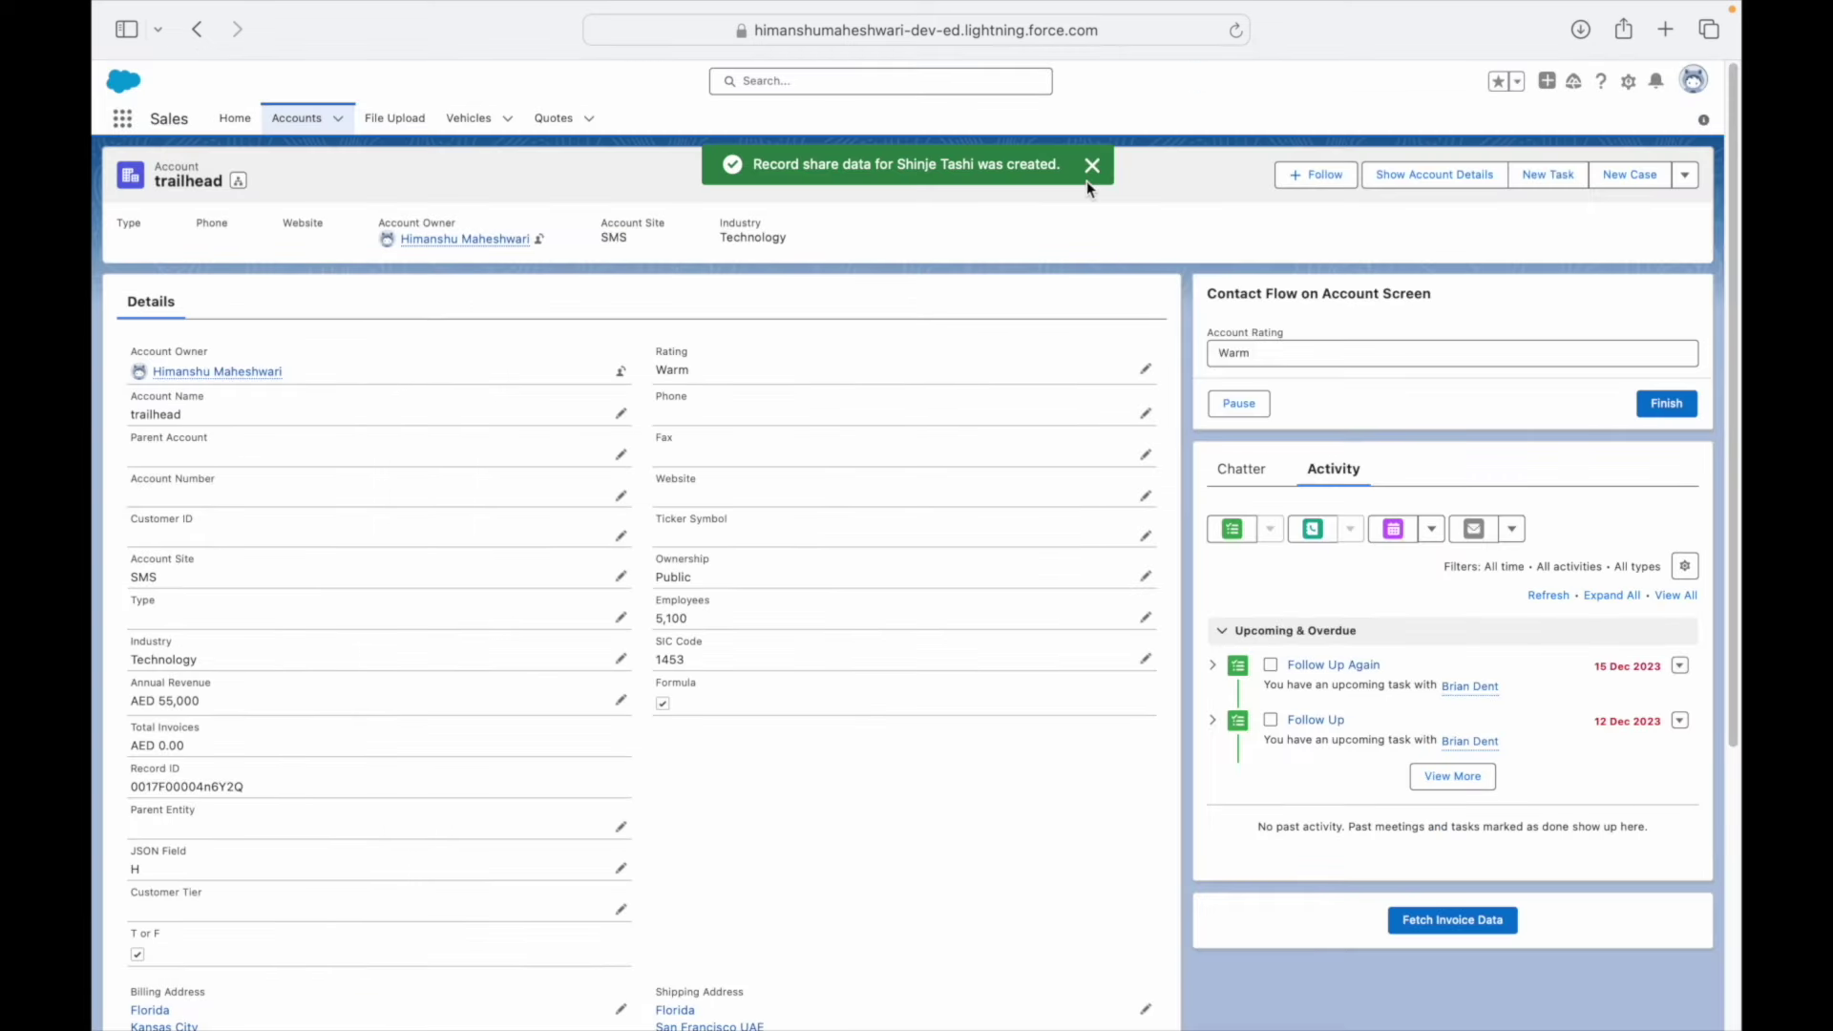
- Dismiss the share confirmation and view the full list of all Quotes
left_click(1093, 172)
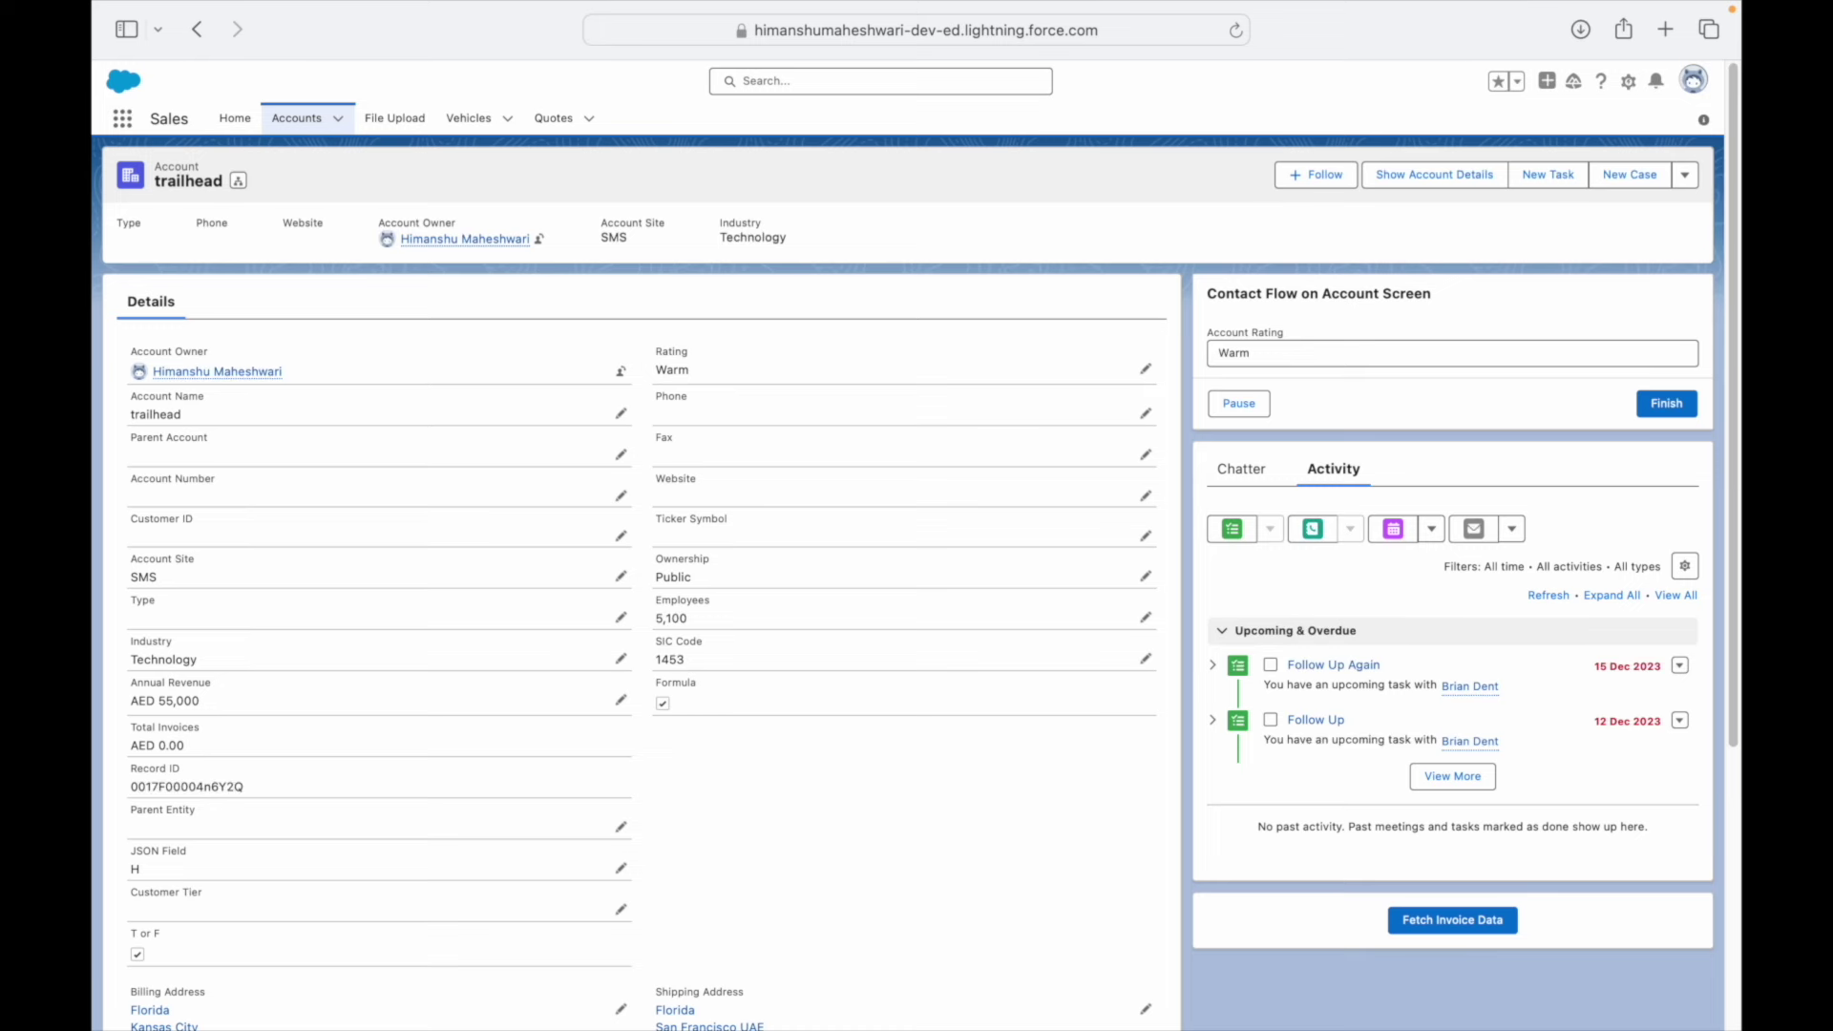
left_click(1685, 175)
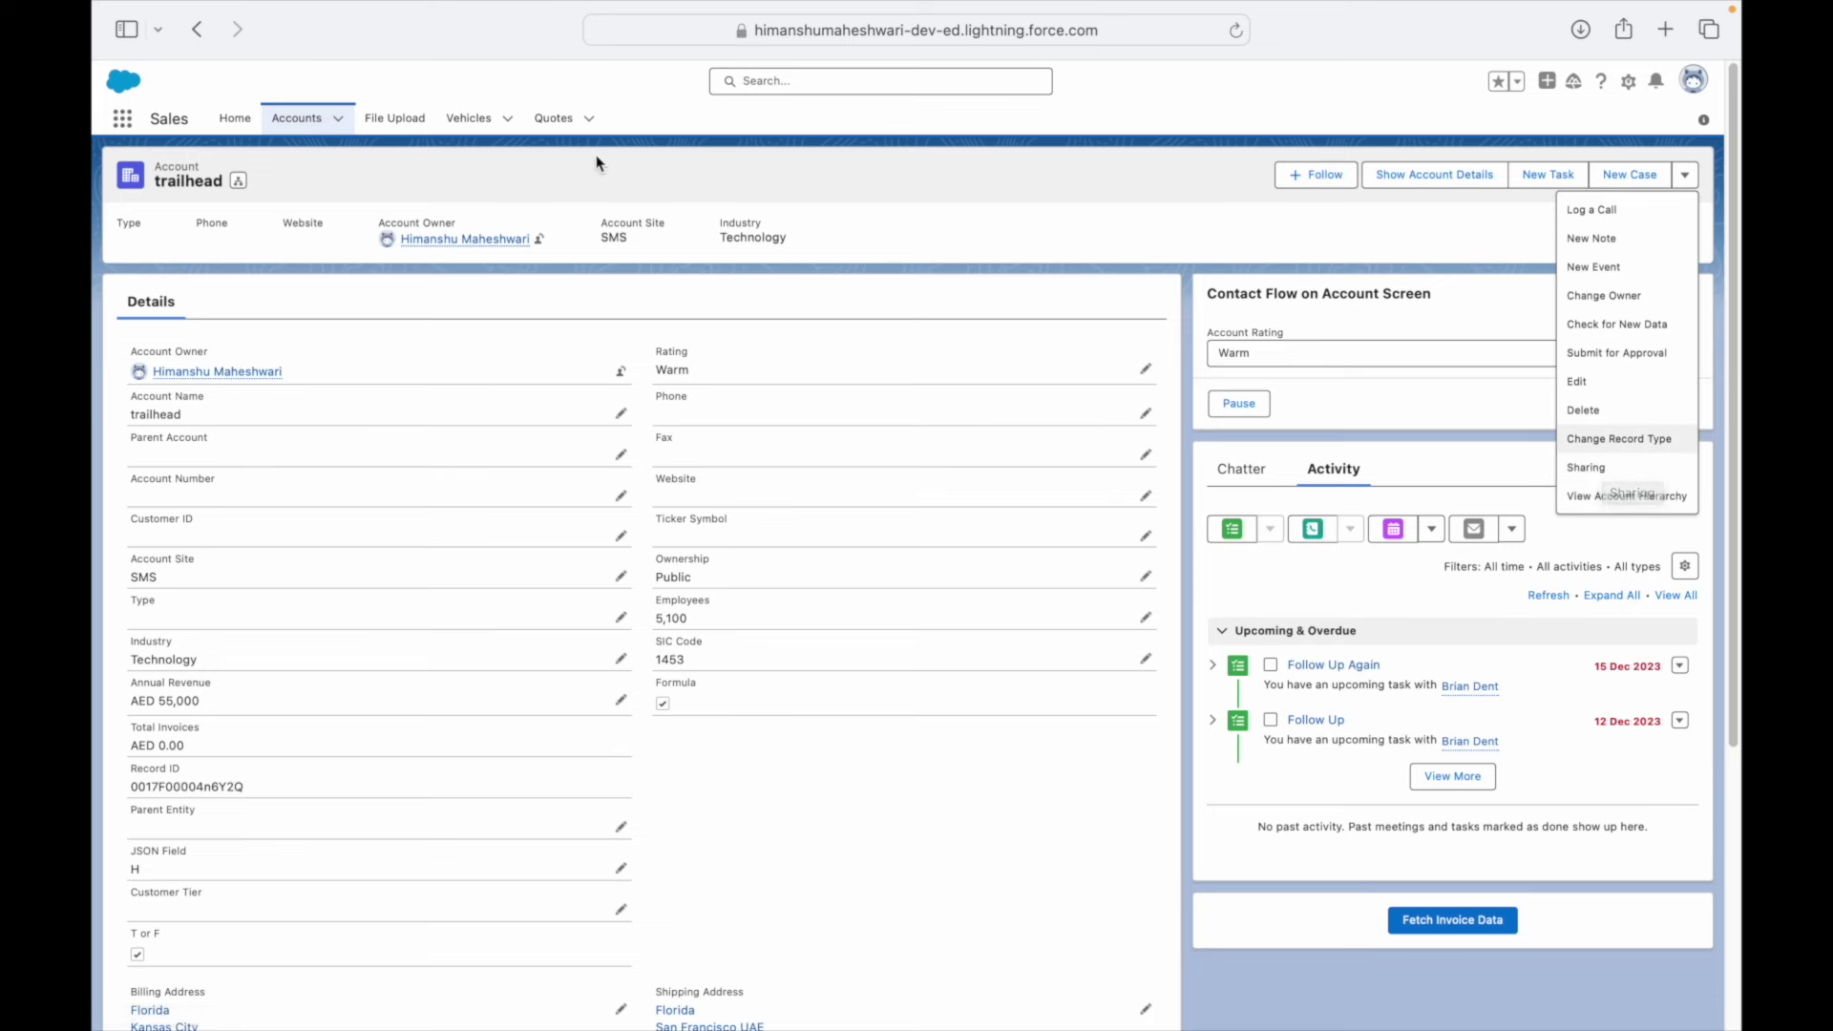
left_click(553, 119)
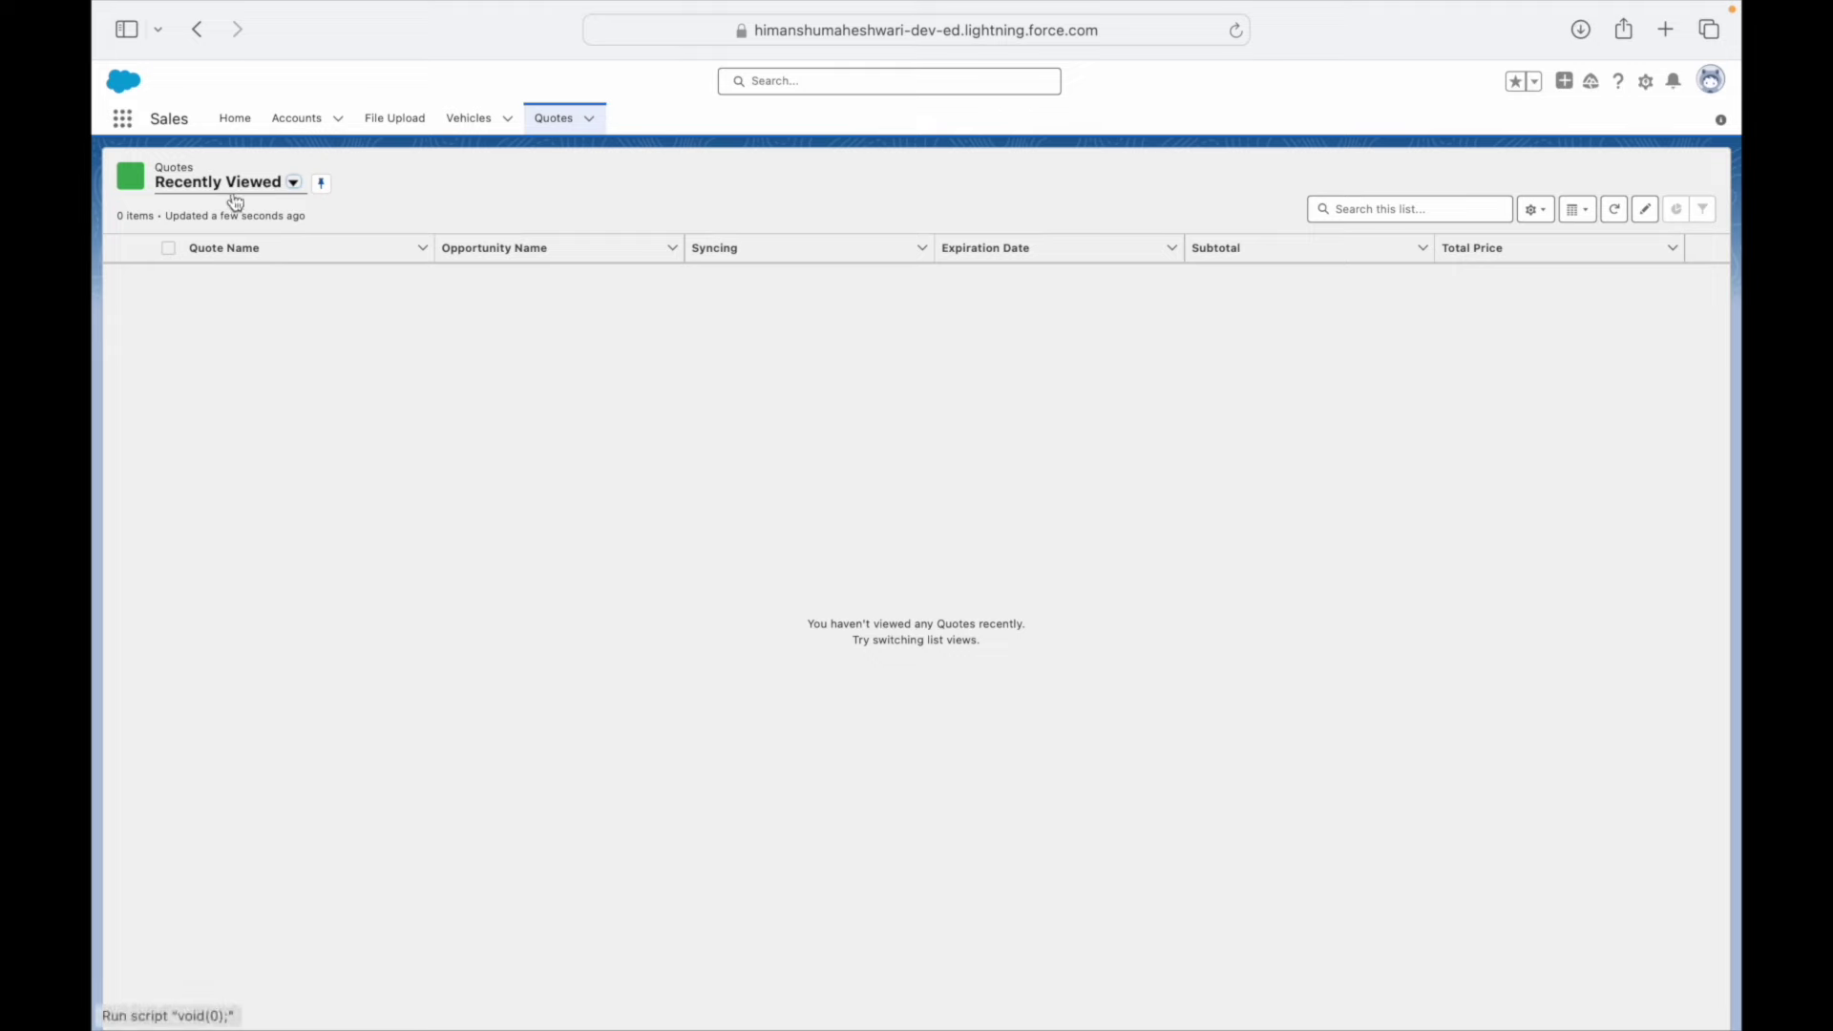
left_click(218, 250)
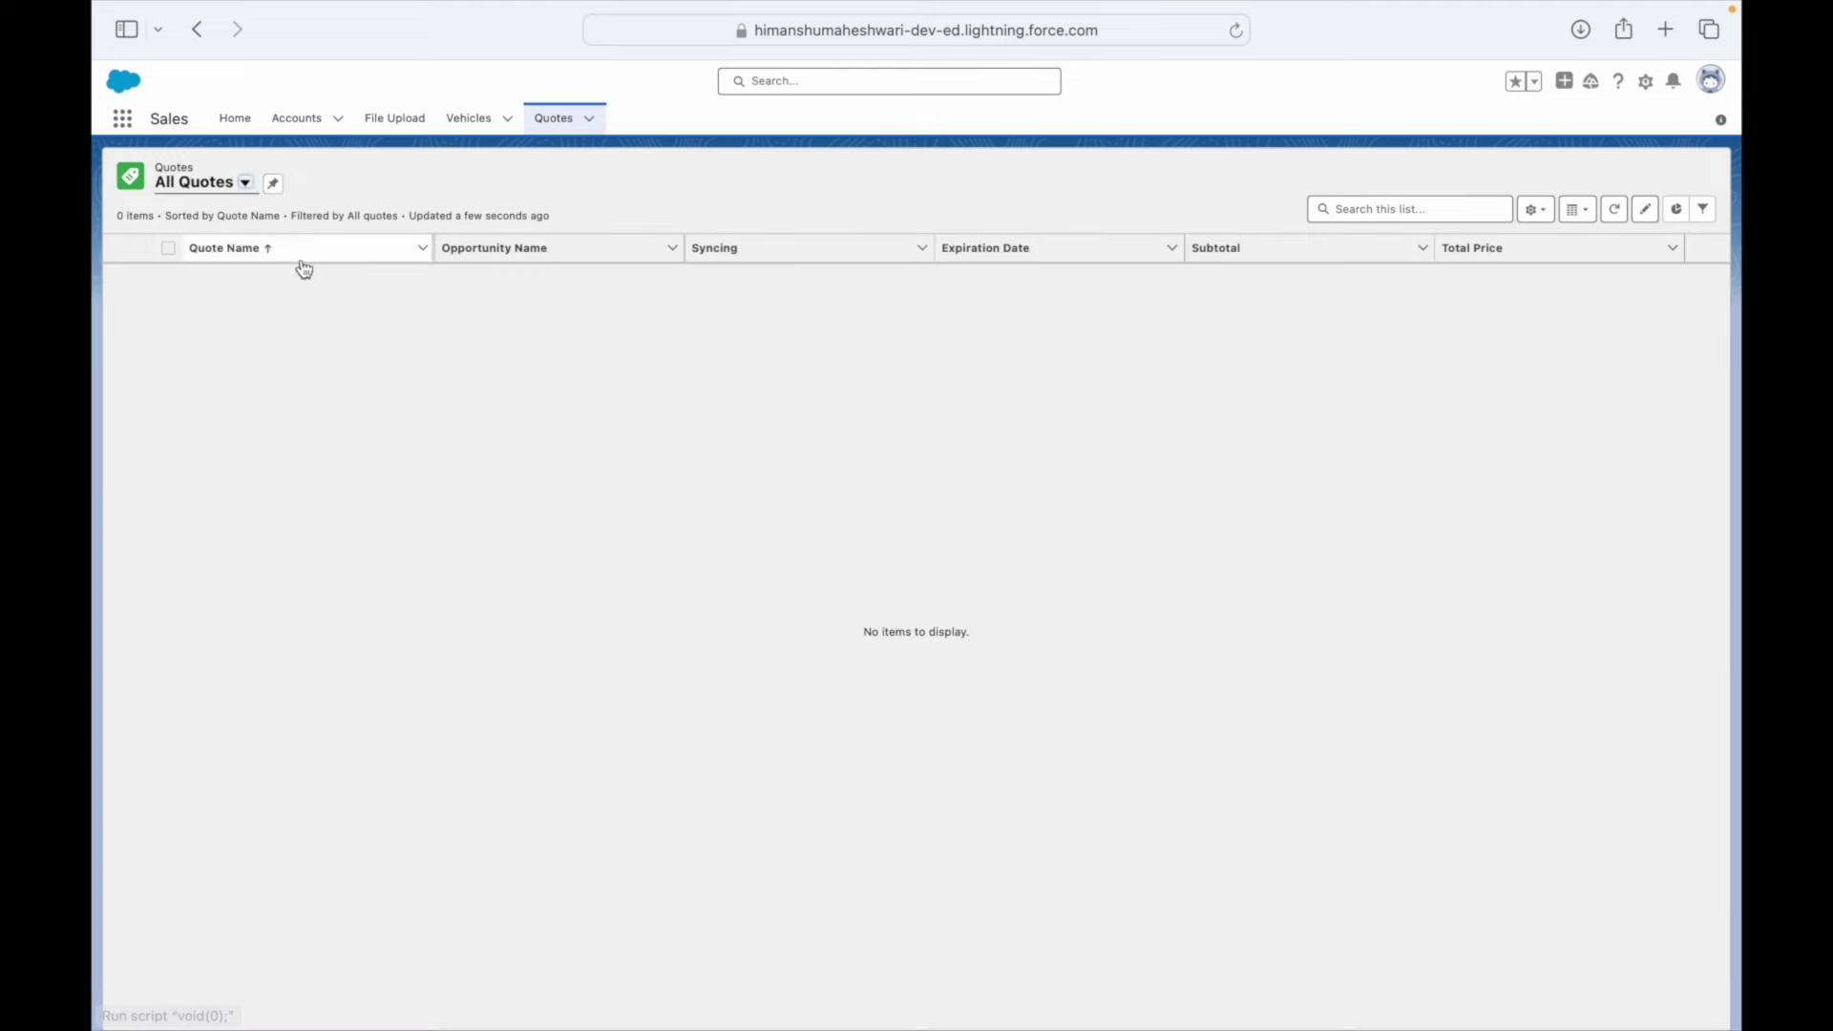
- Find Cases through the App Launcher, open case 00001458, and open its object settings in Setup
left_click(123, 123)
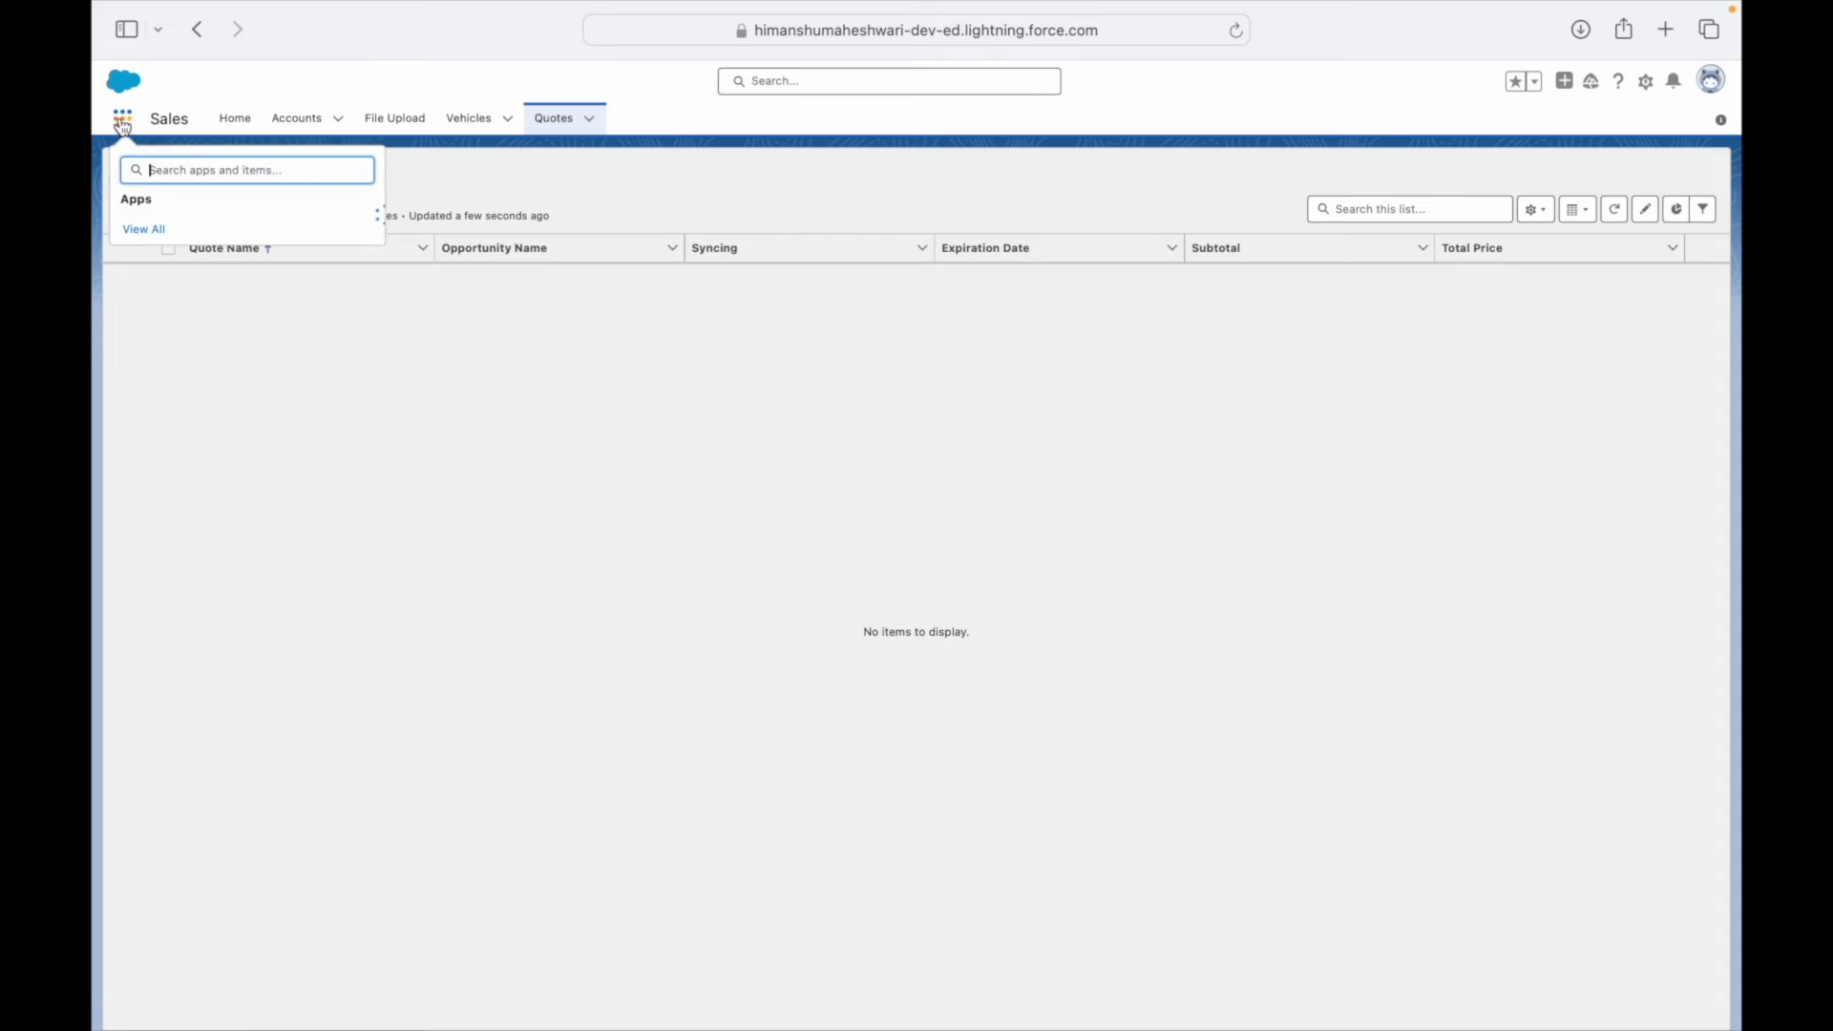
type("Cases")
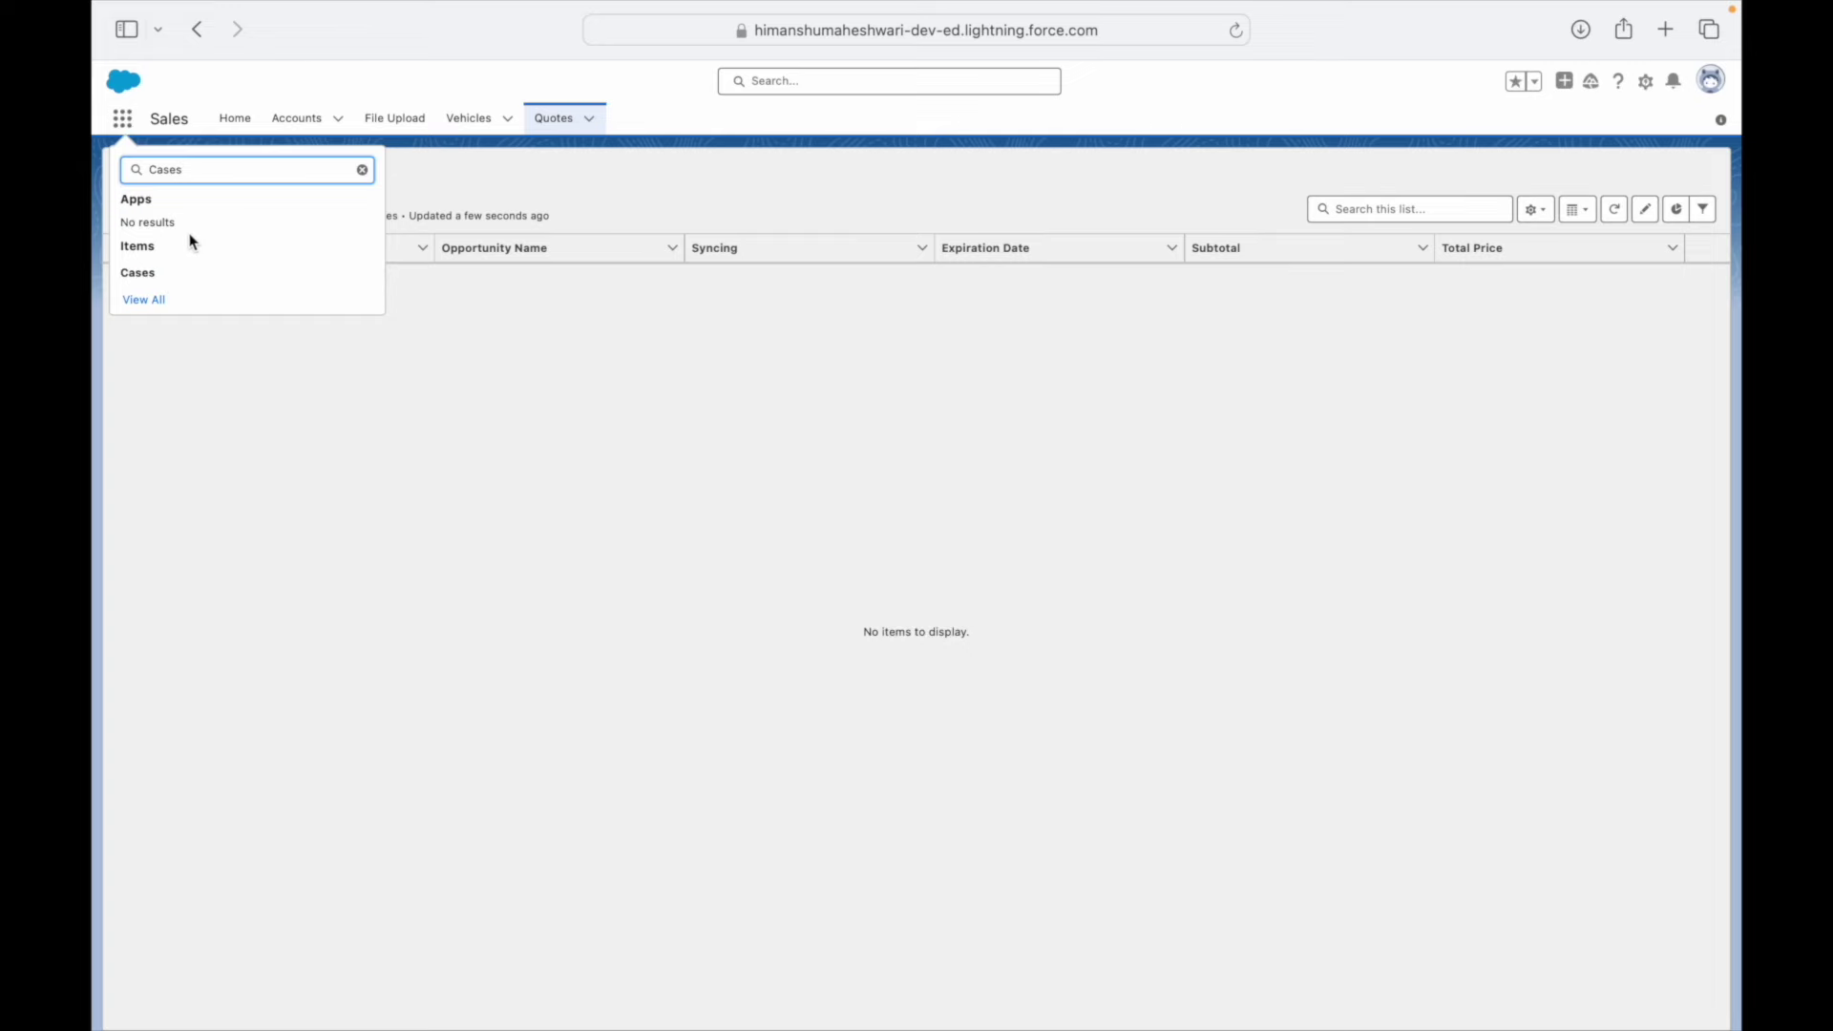
left_click(151, 272)
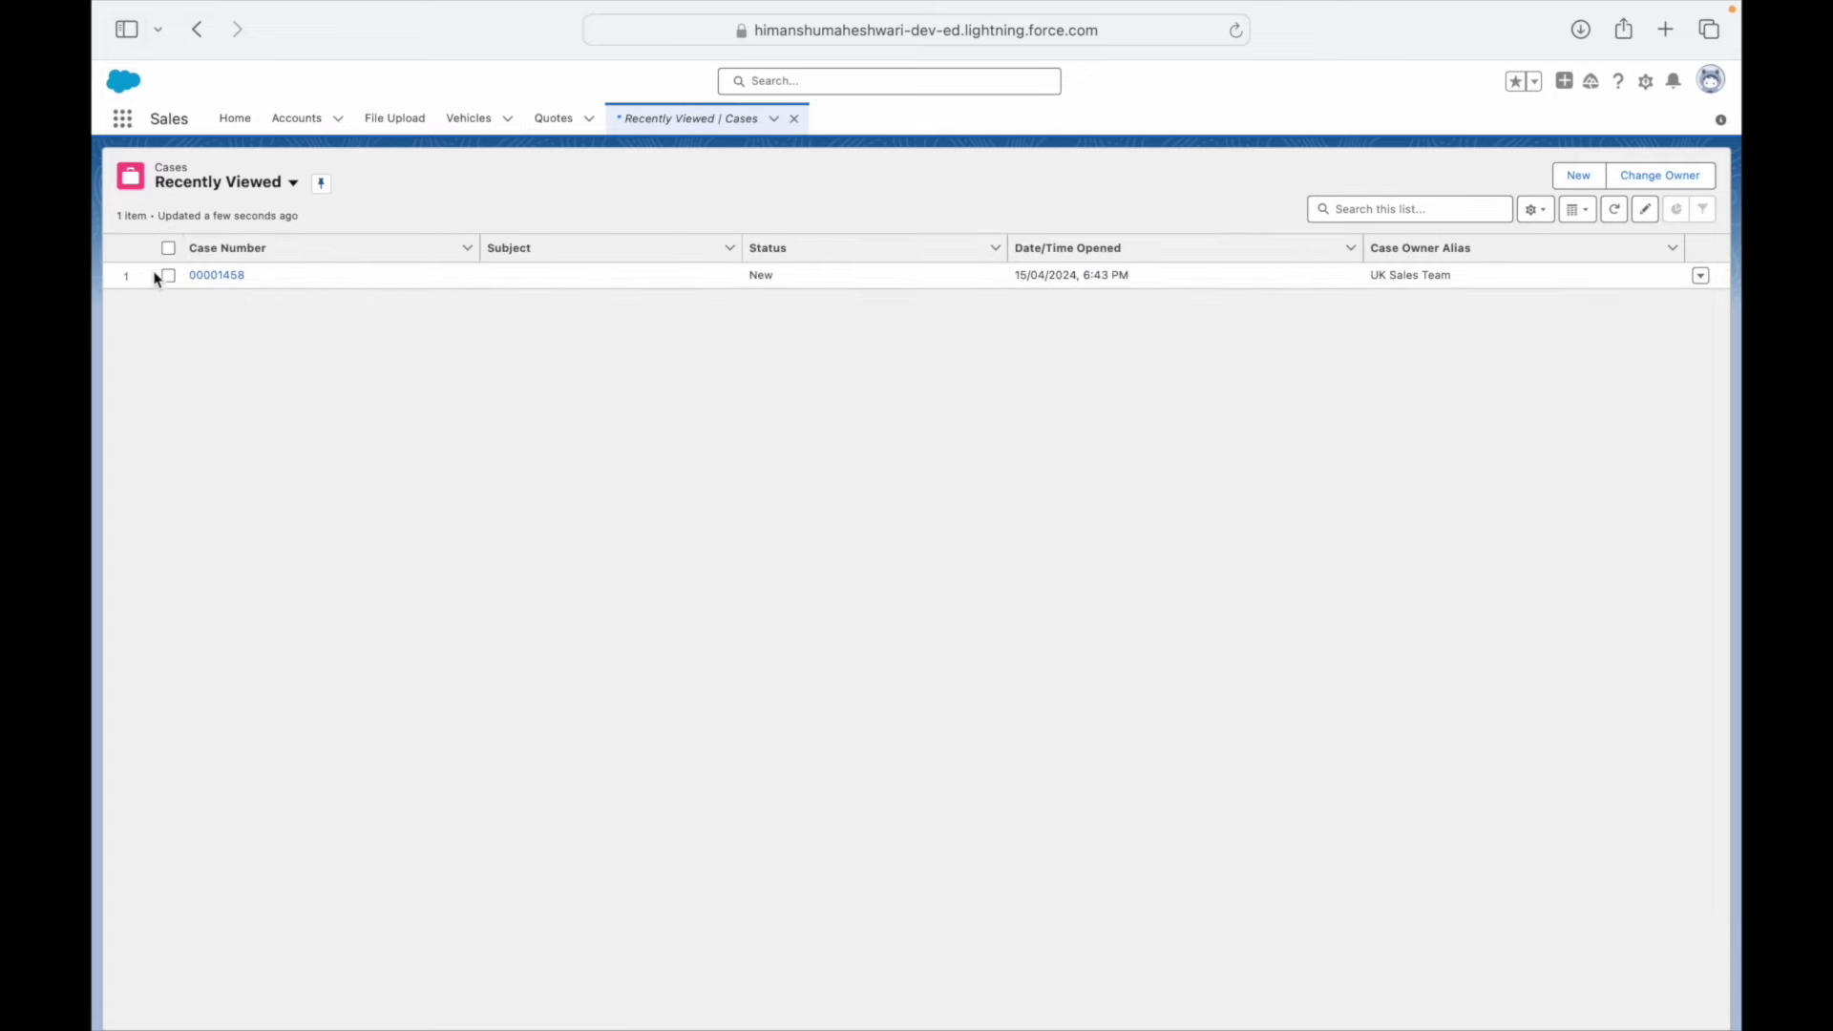
left_click(201, 284)
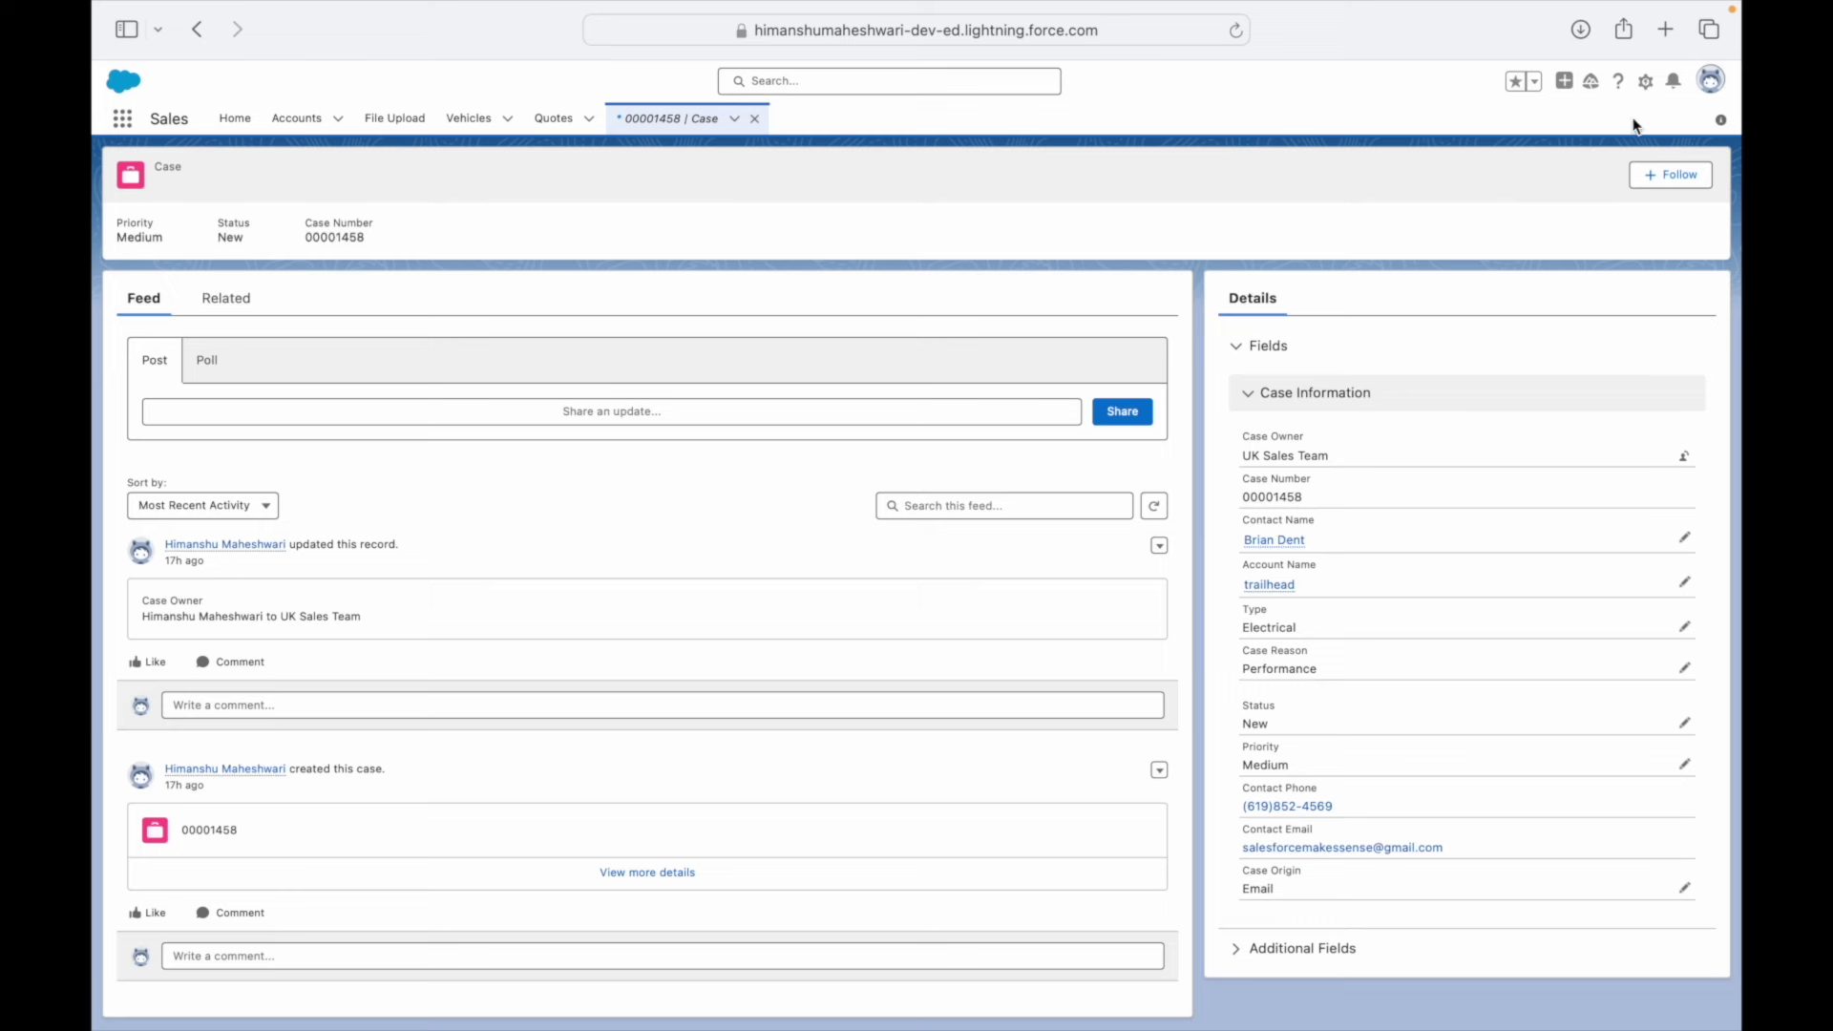
left_click(1643, 81)
- Go to Case Page Layouts in Object Manager and open Case Layout in Salesforce Classic
left_click(1558, 313)
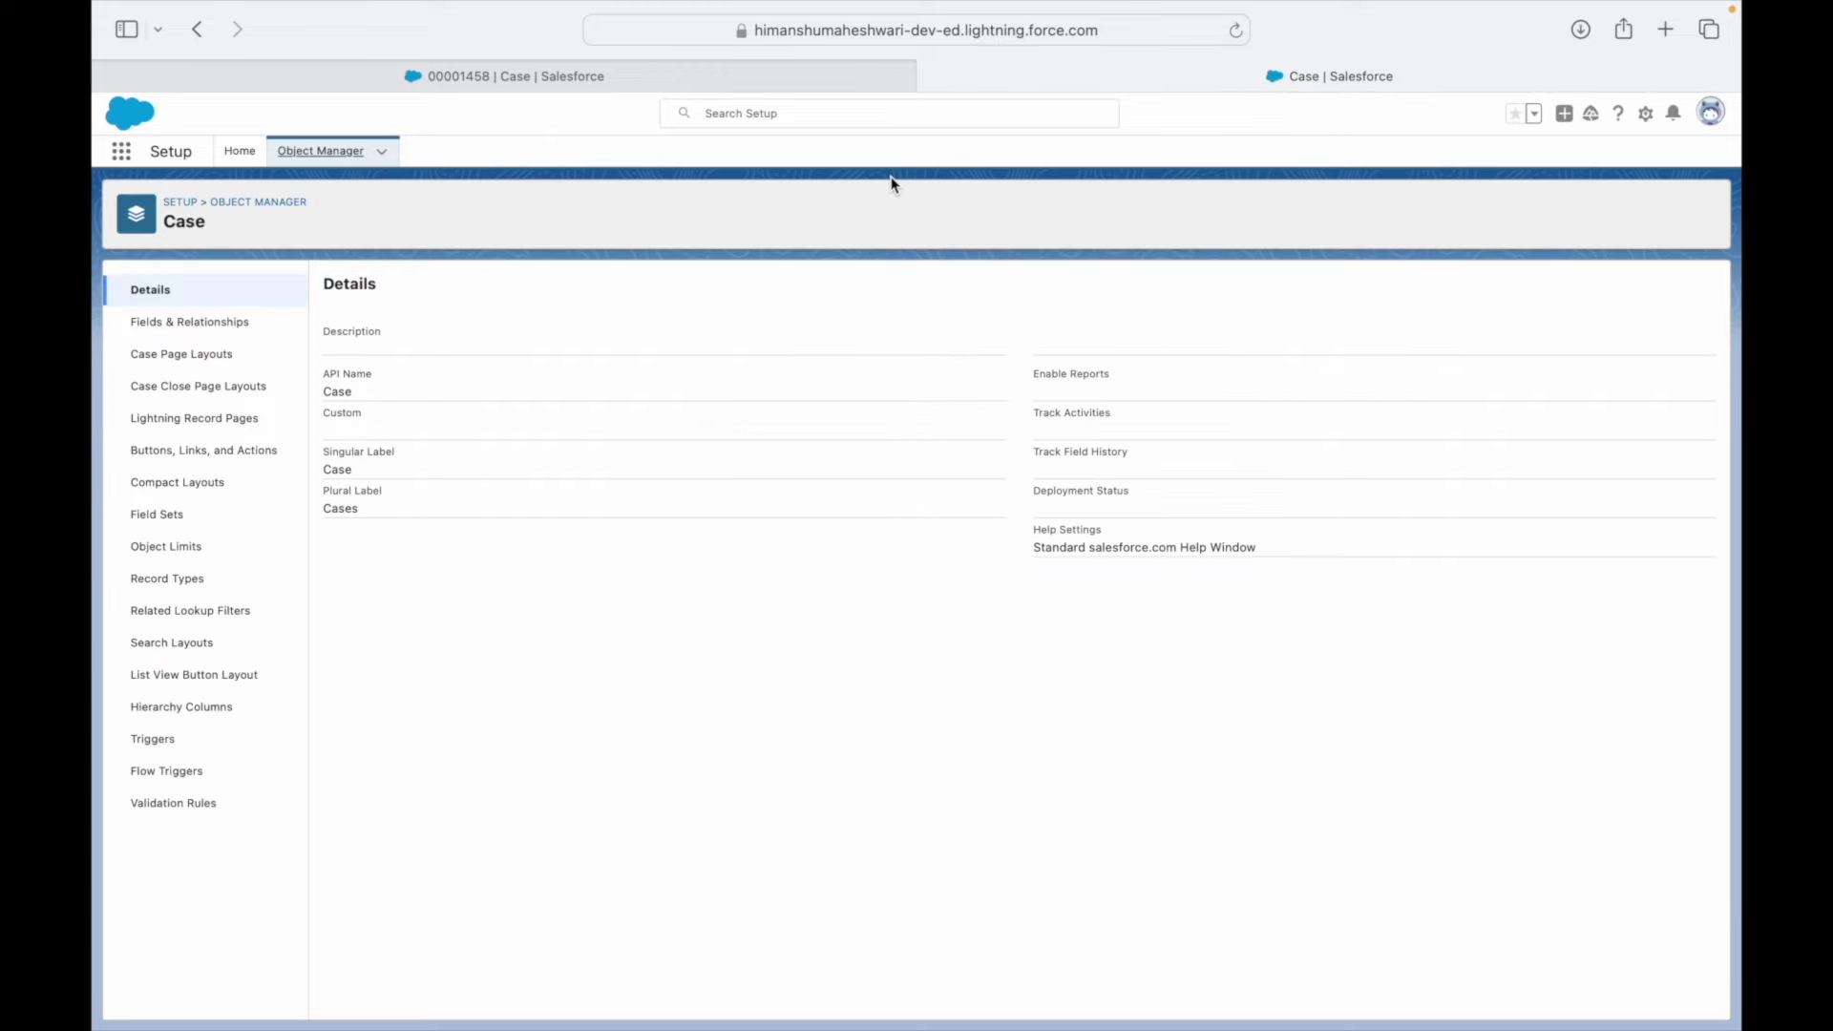
left_click(222, 330)
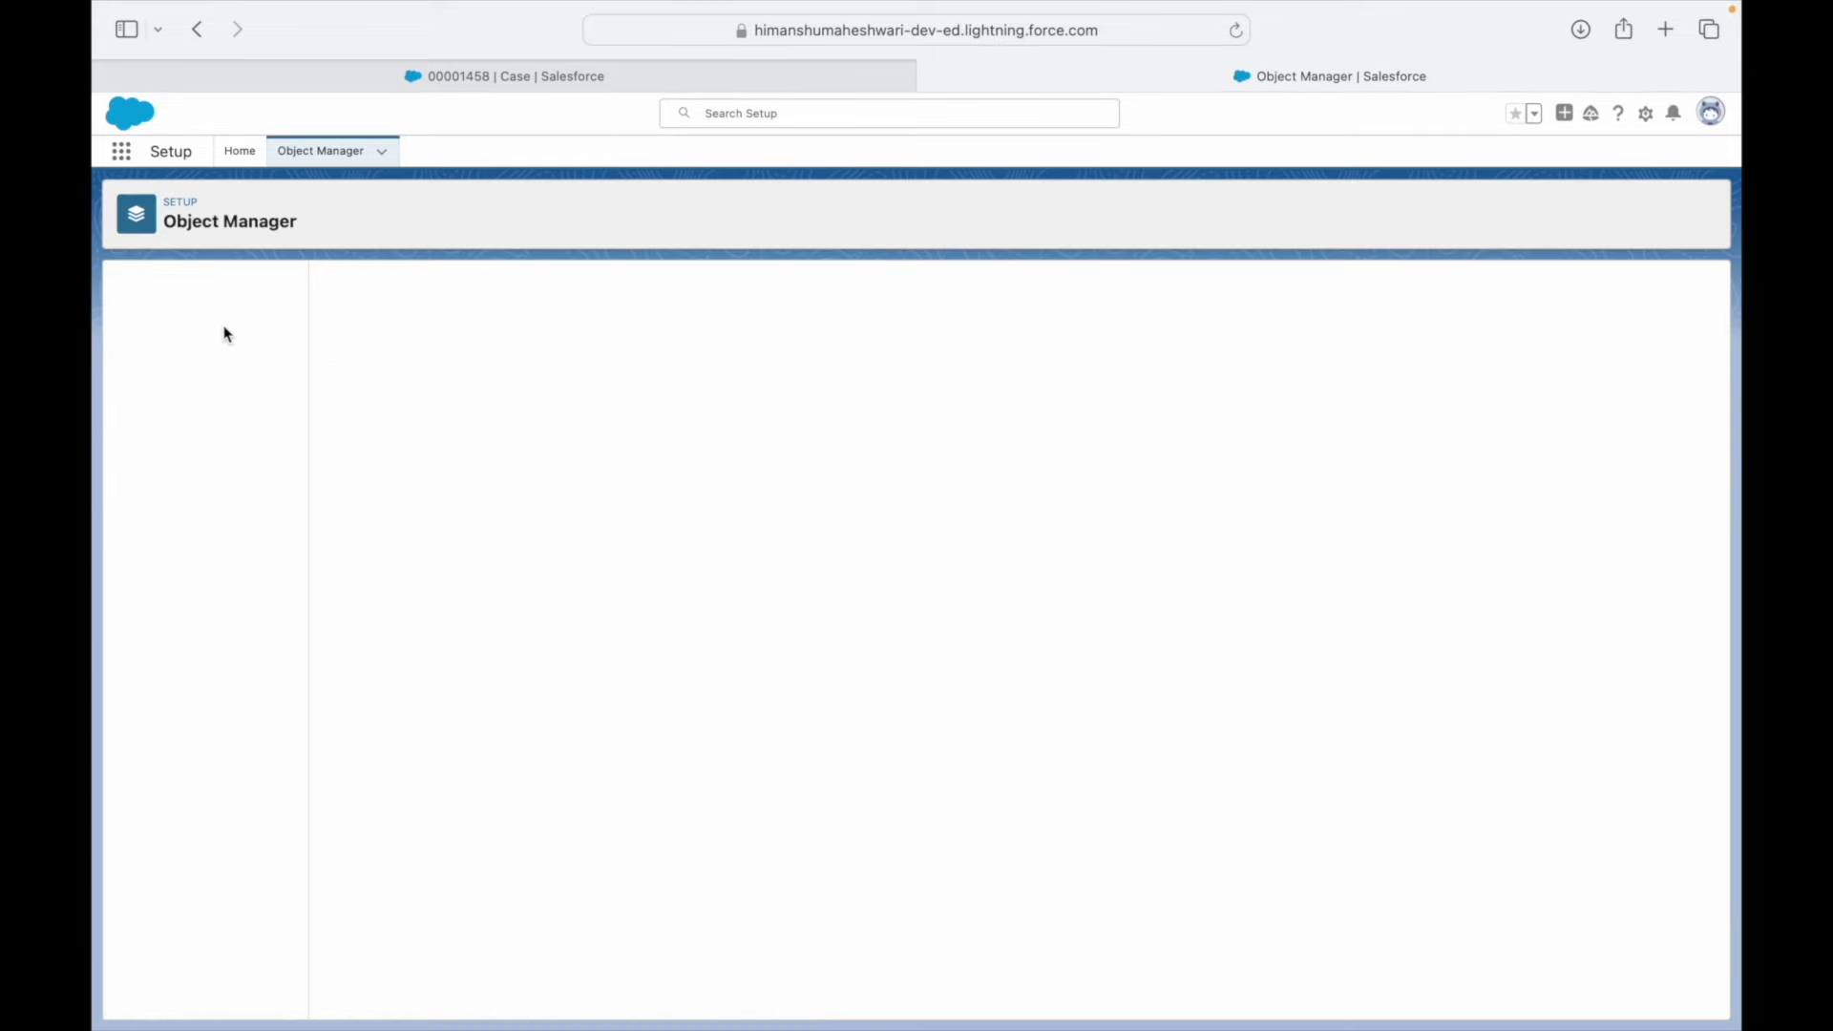
left_click(191, 358)
left_click(350, 532)
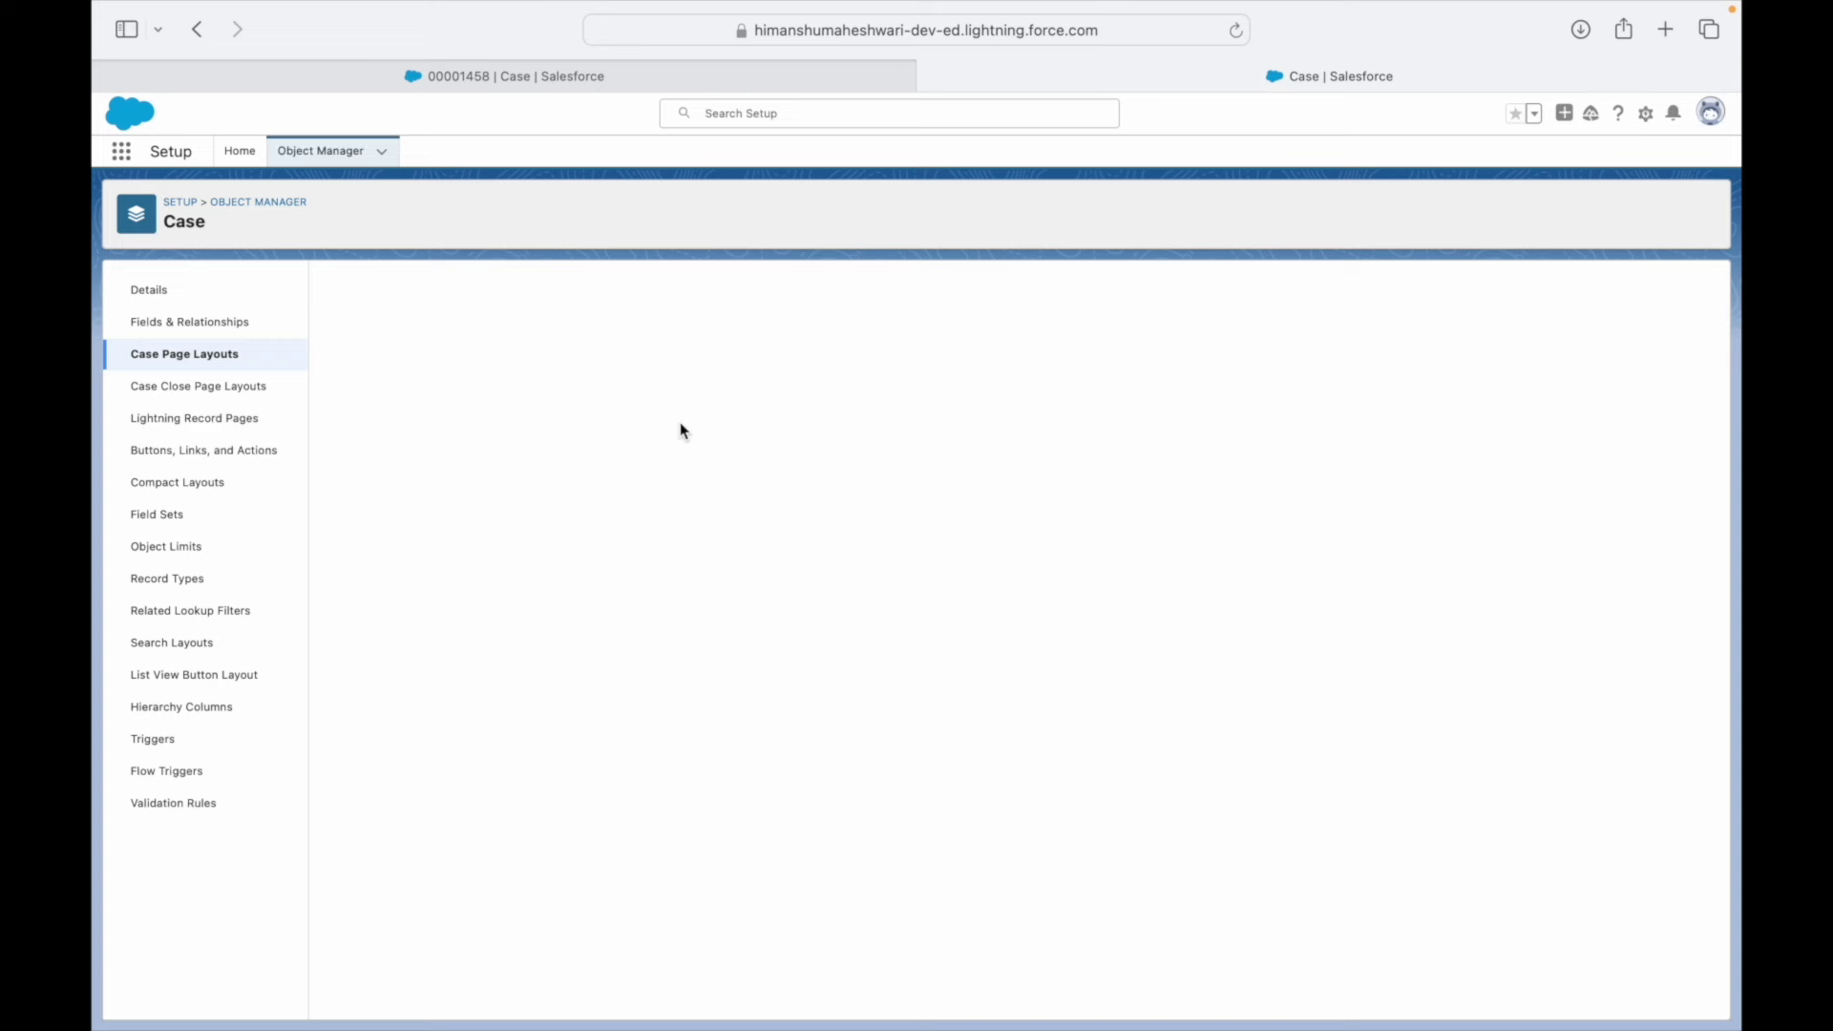
left_click(1255, 288)
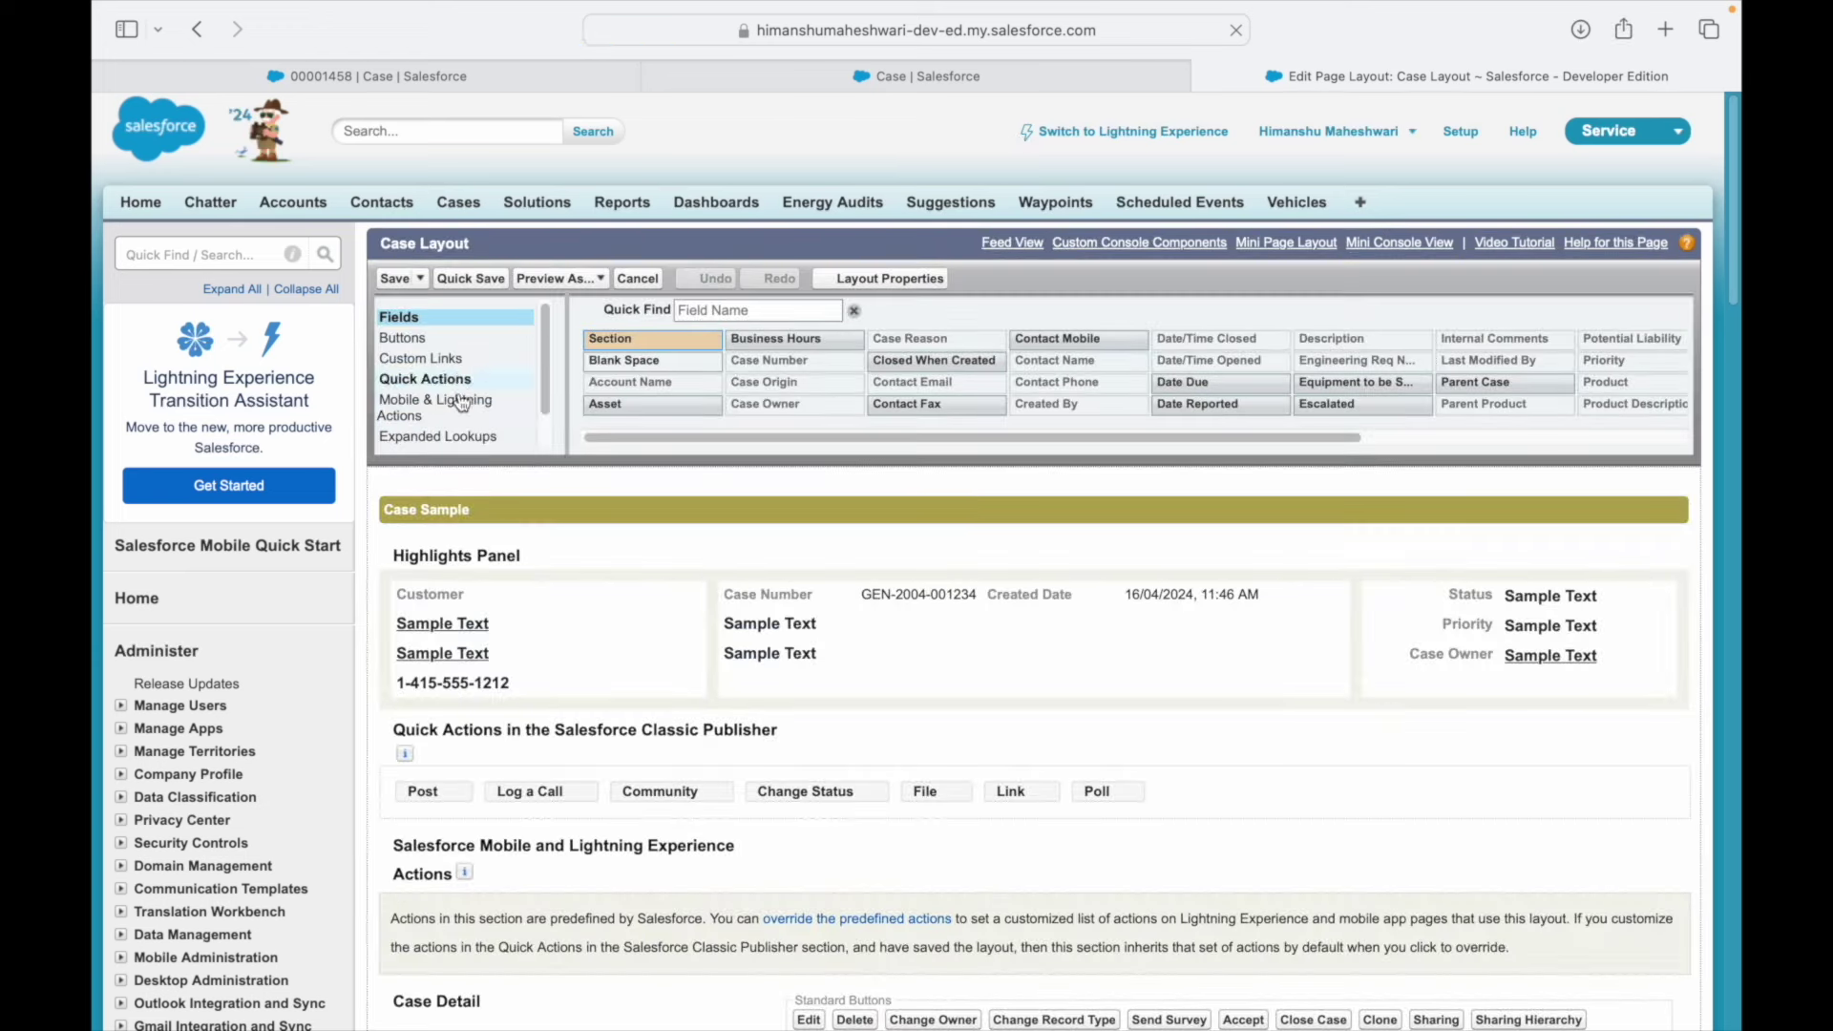
- Override the predefined Lightning actions, drag Sharing into Case Layout's actions, and save the layout
left_click(412, 413)
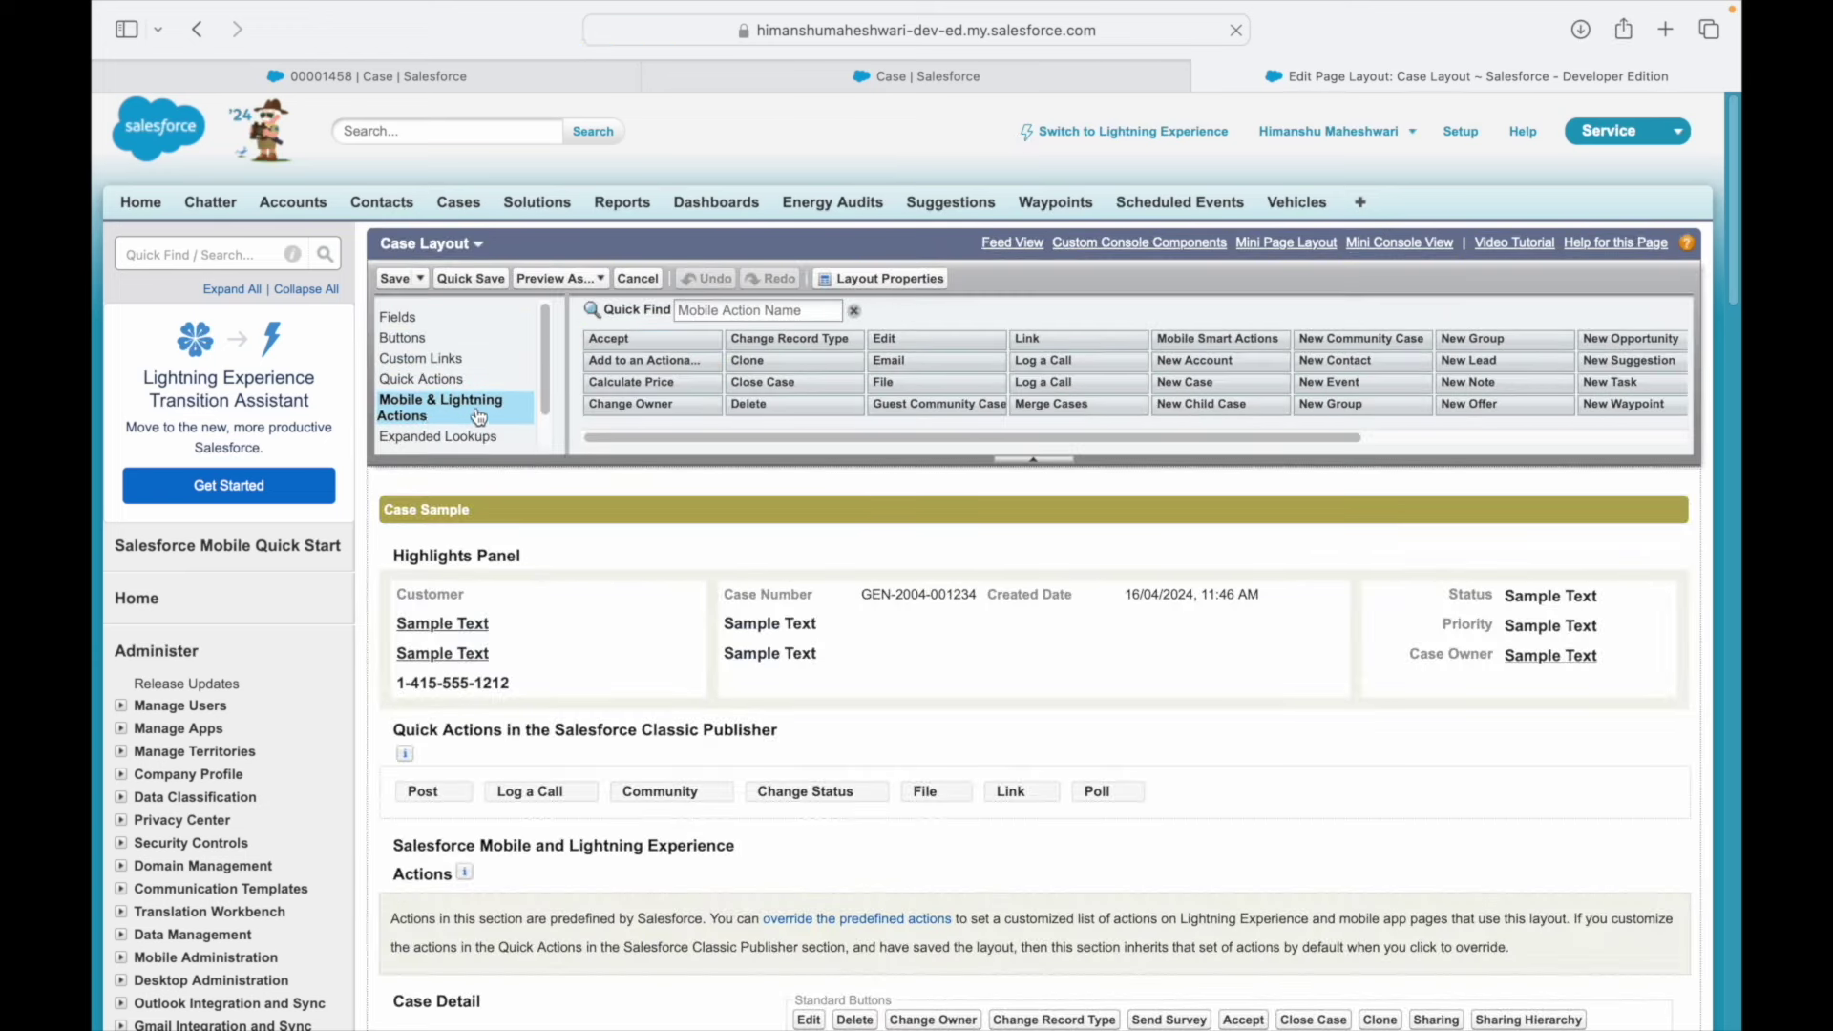
left_click_drag(819, 439, 1512, 450)
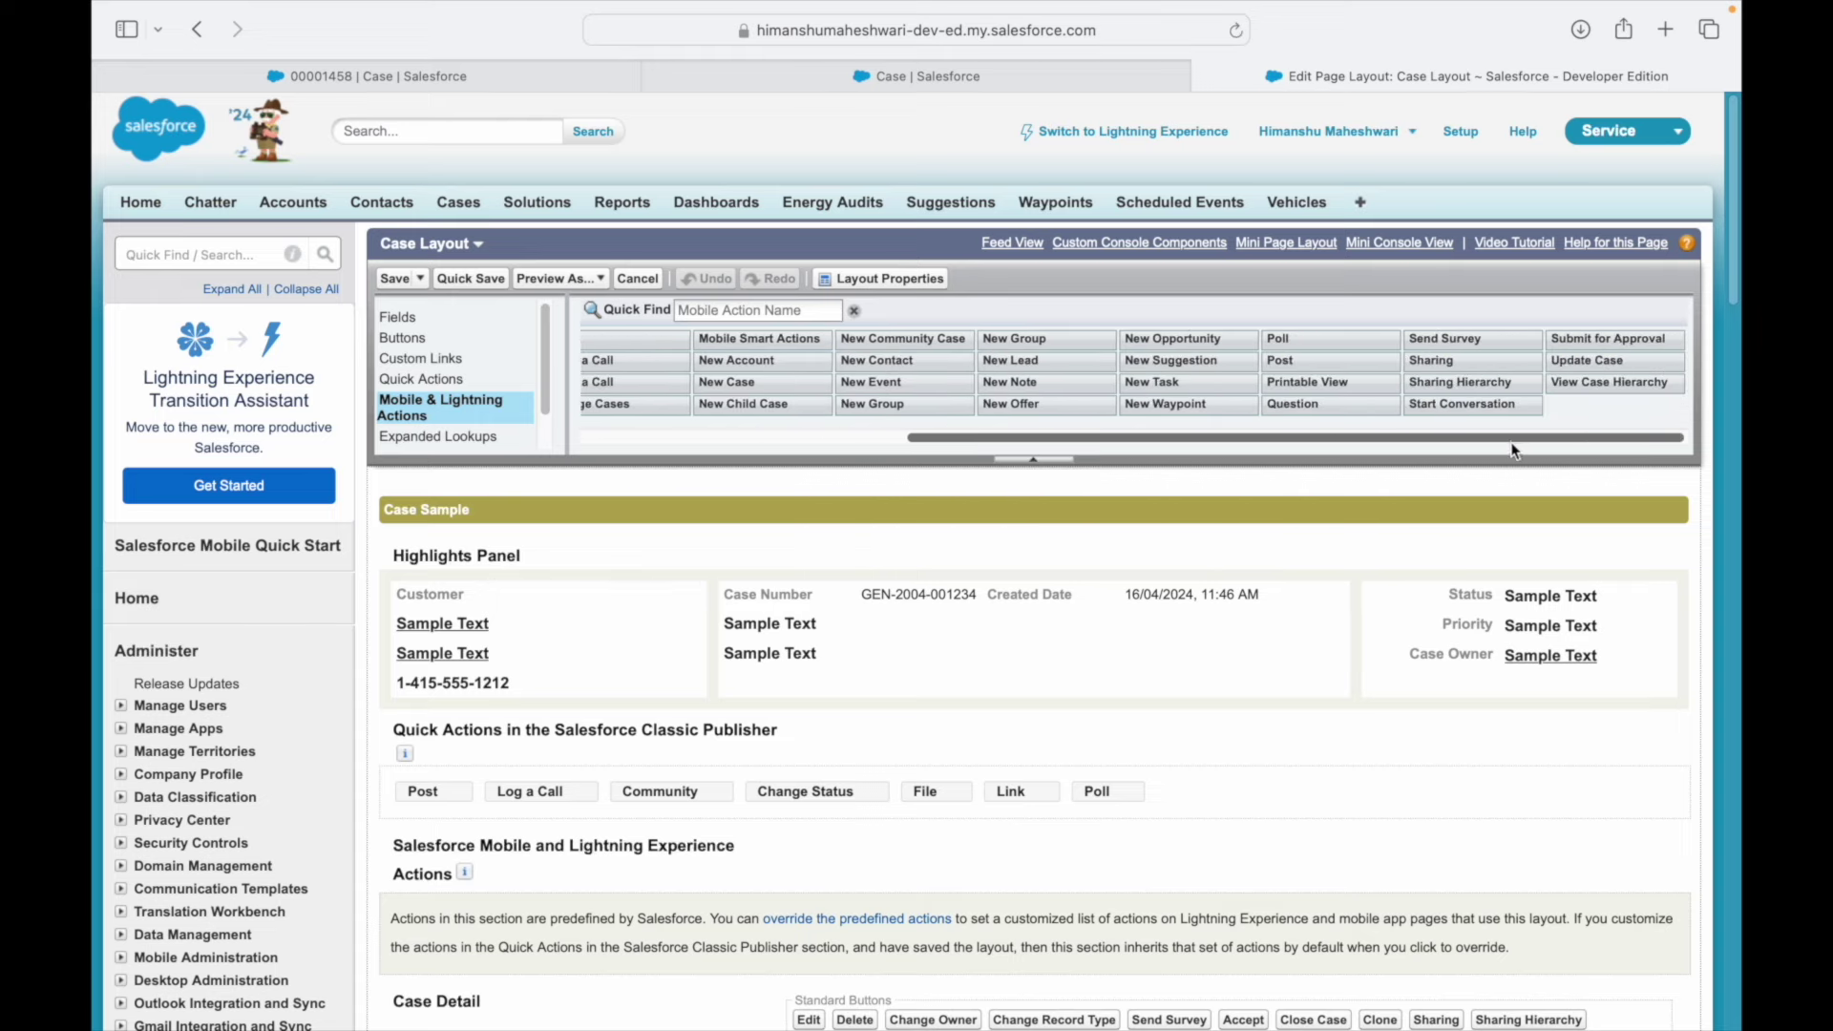
left_click_drag(1432, 360, 592, 923)
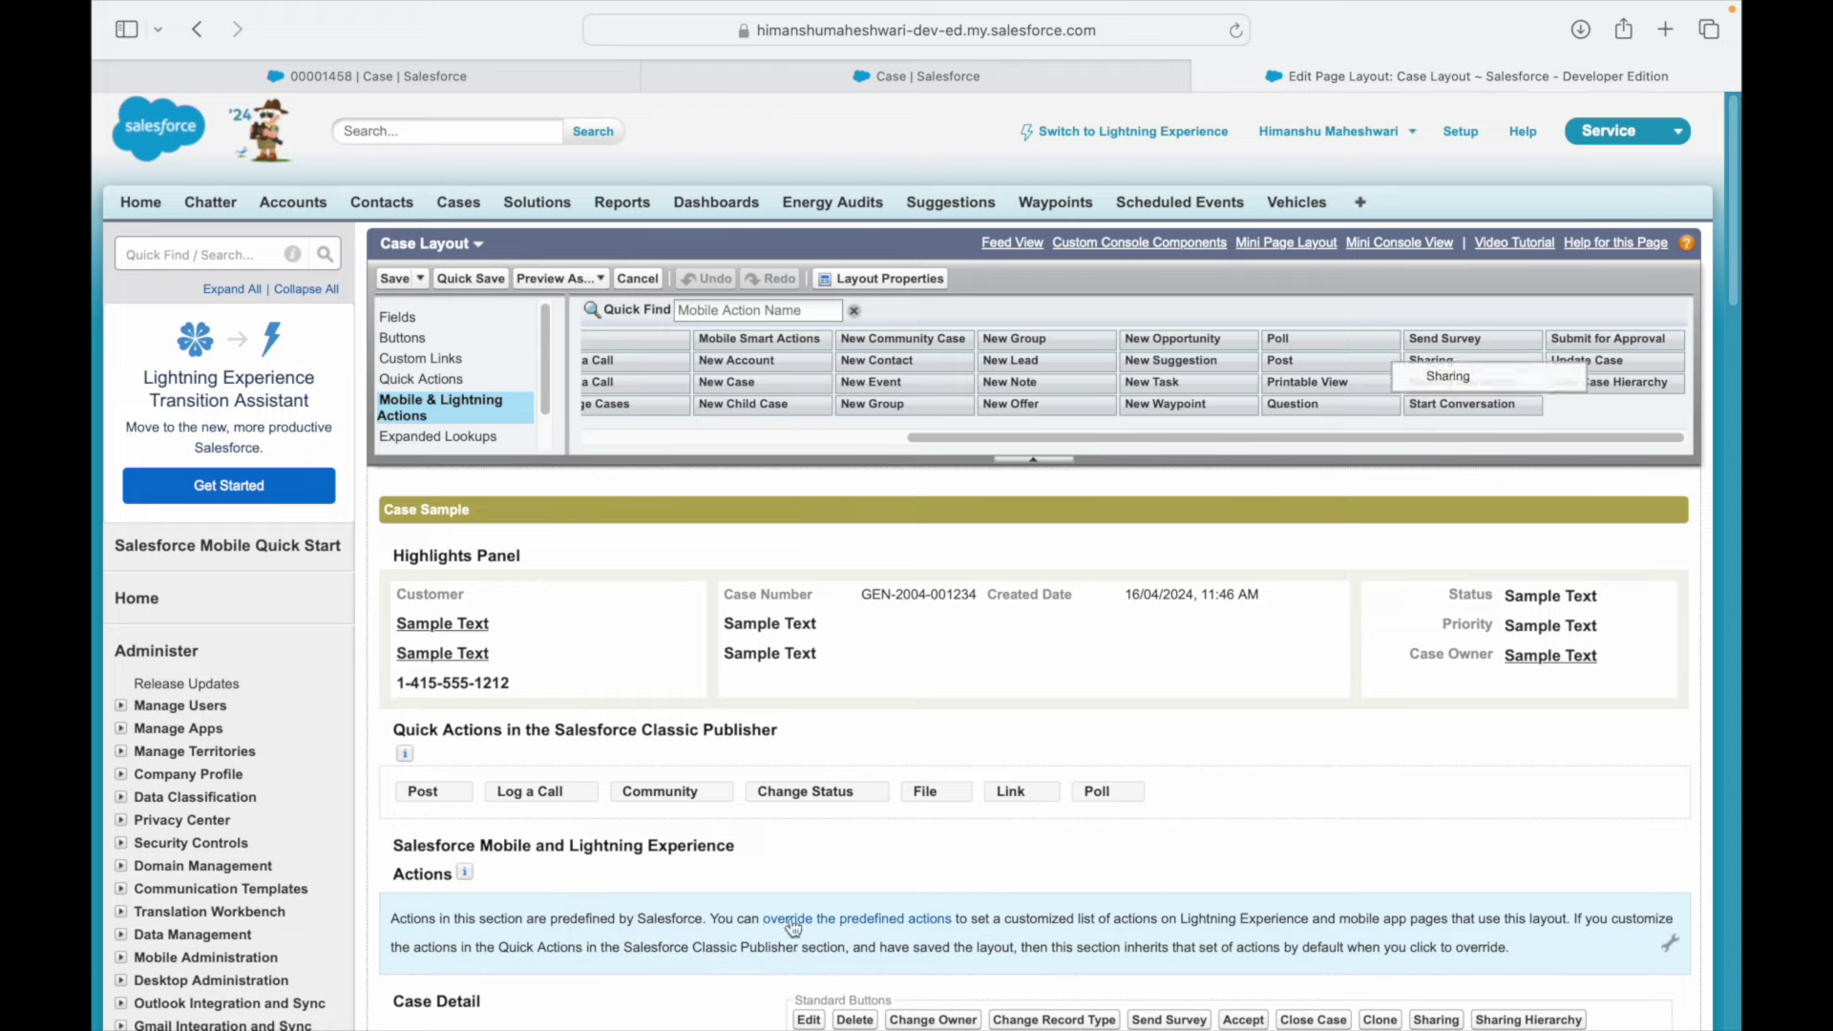
left_click(819, 924)
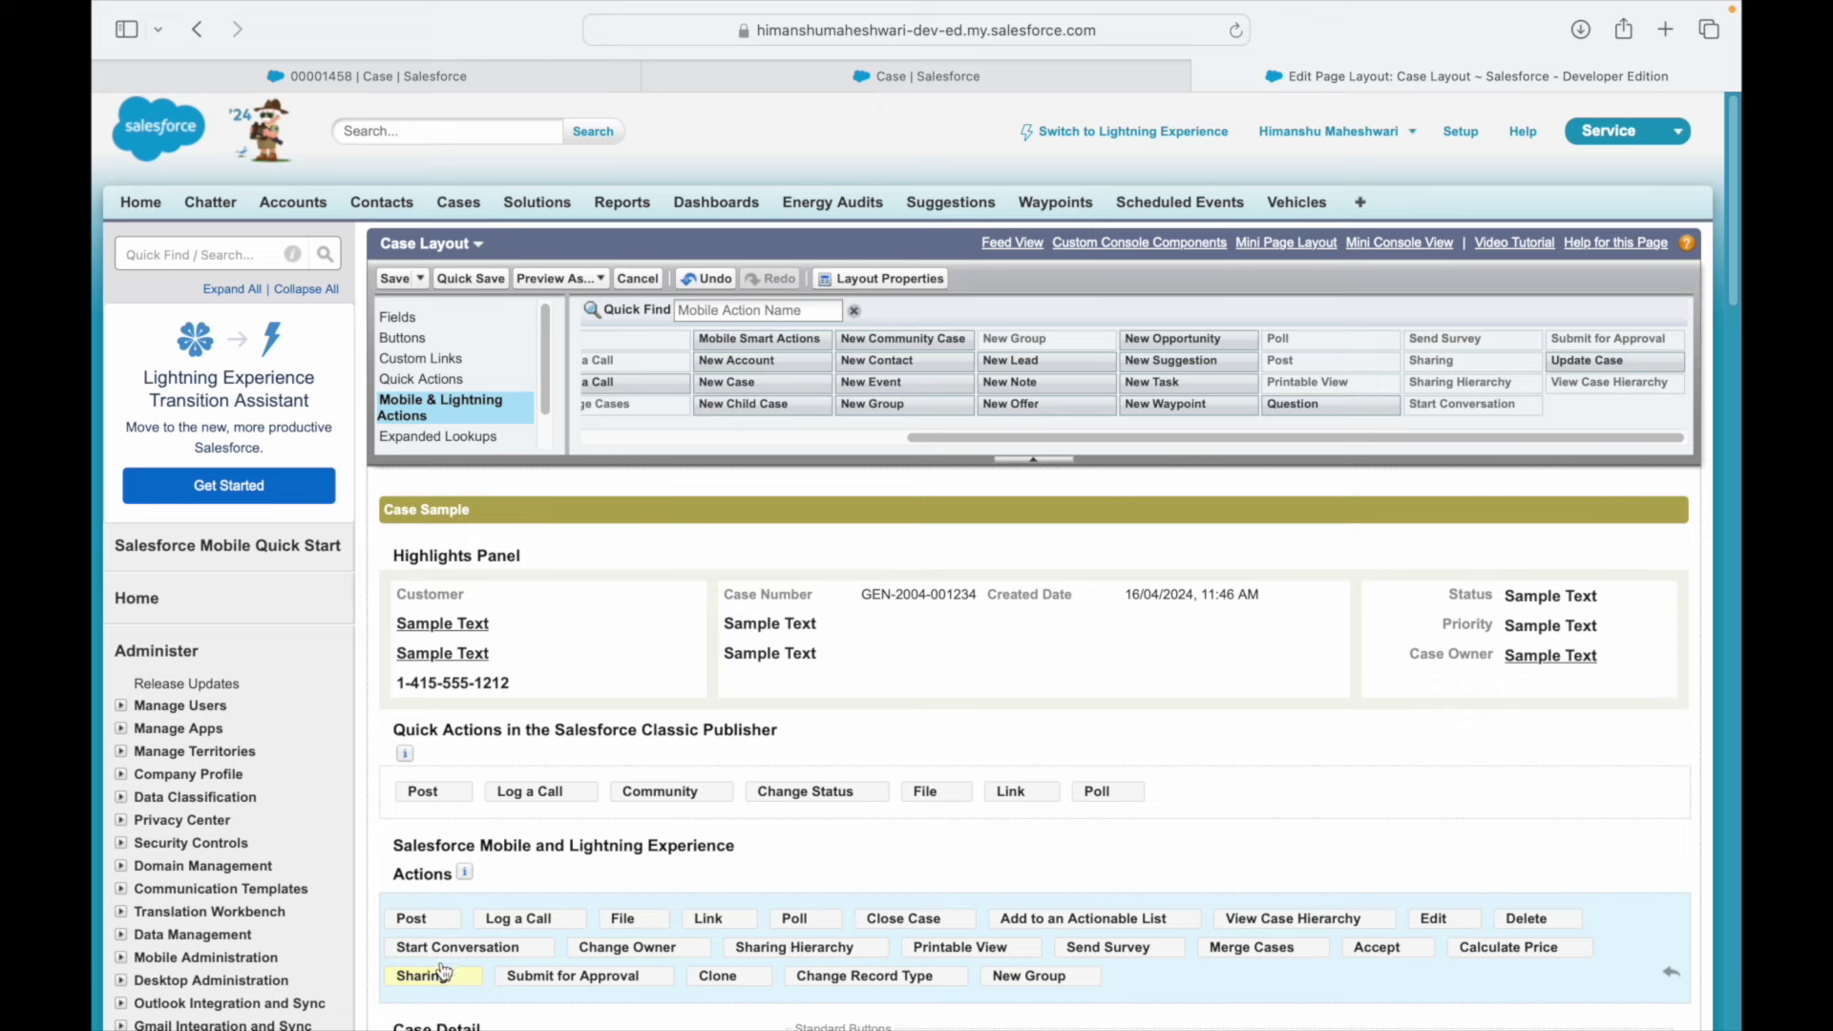
left_click(393, 278)
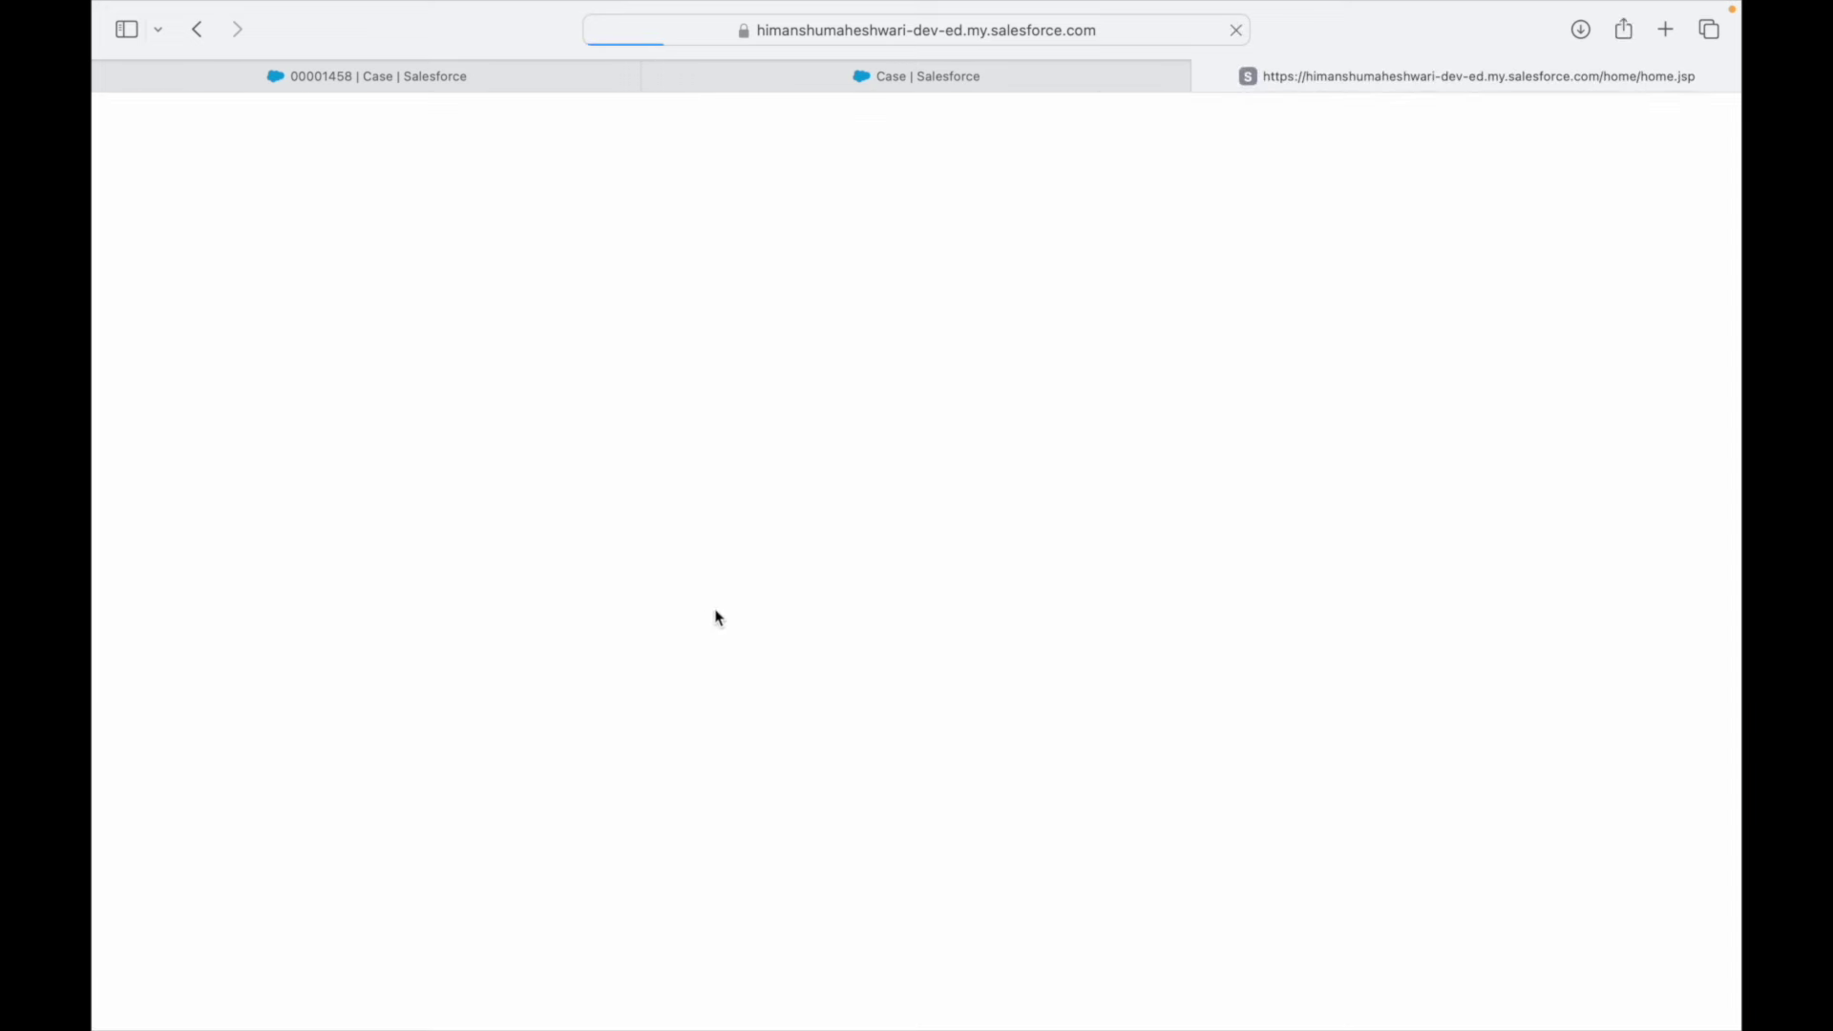
- Reopen Setup from the Sales home page and bring Case Layout up again in Salesforce Classic
left_click(959, 76)
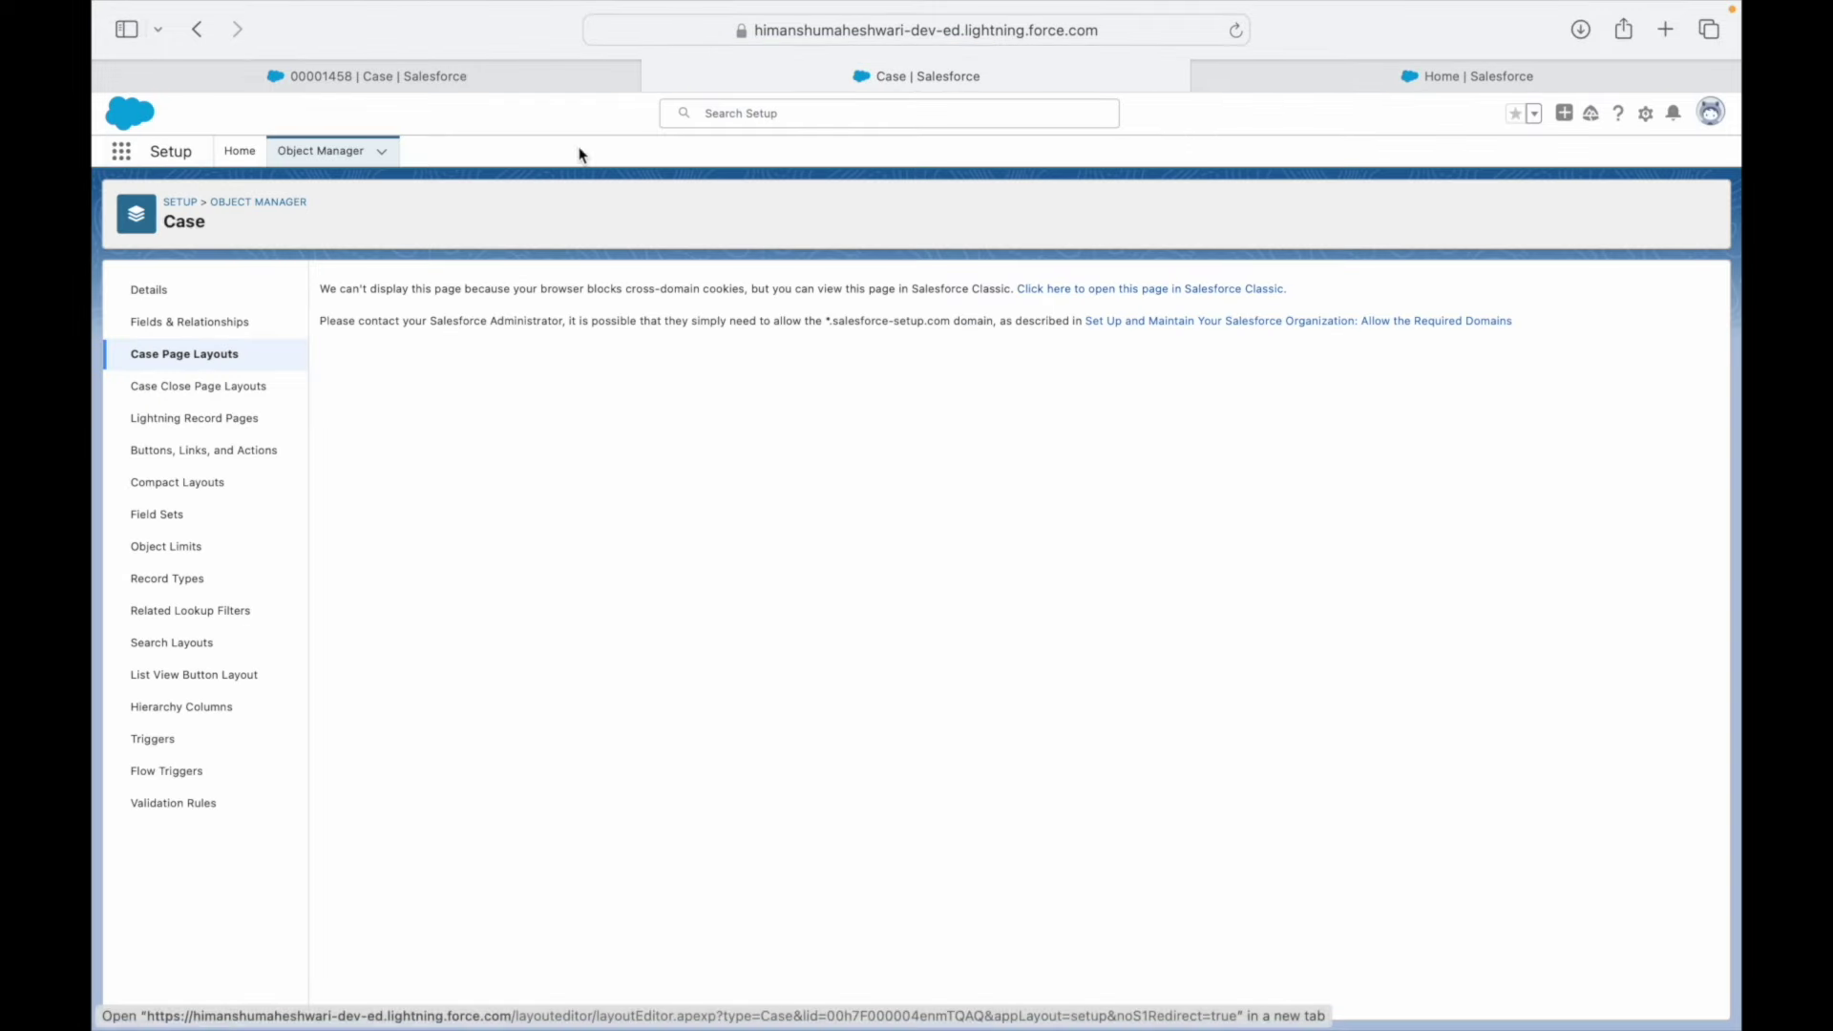
left_click(424, 79)
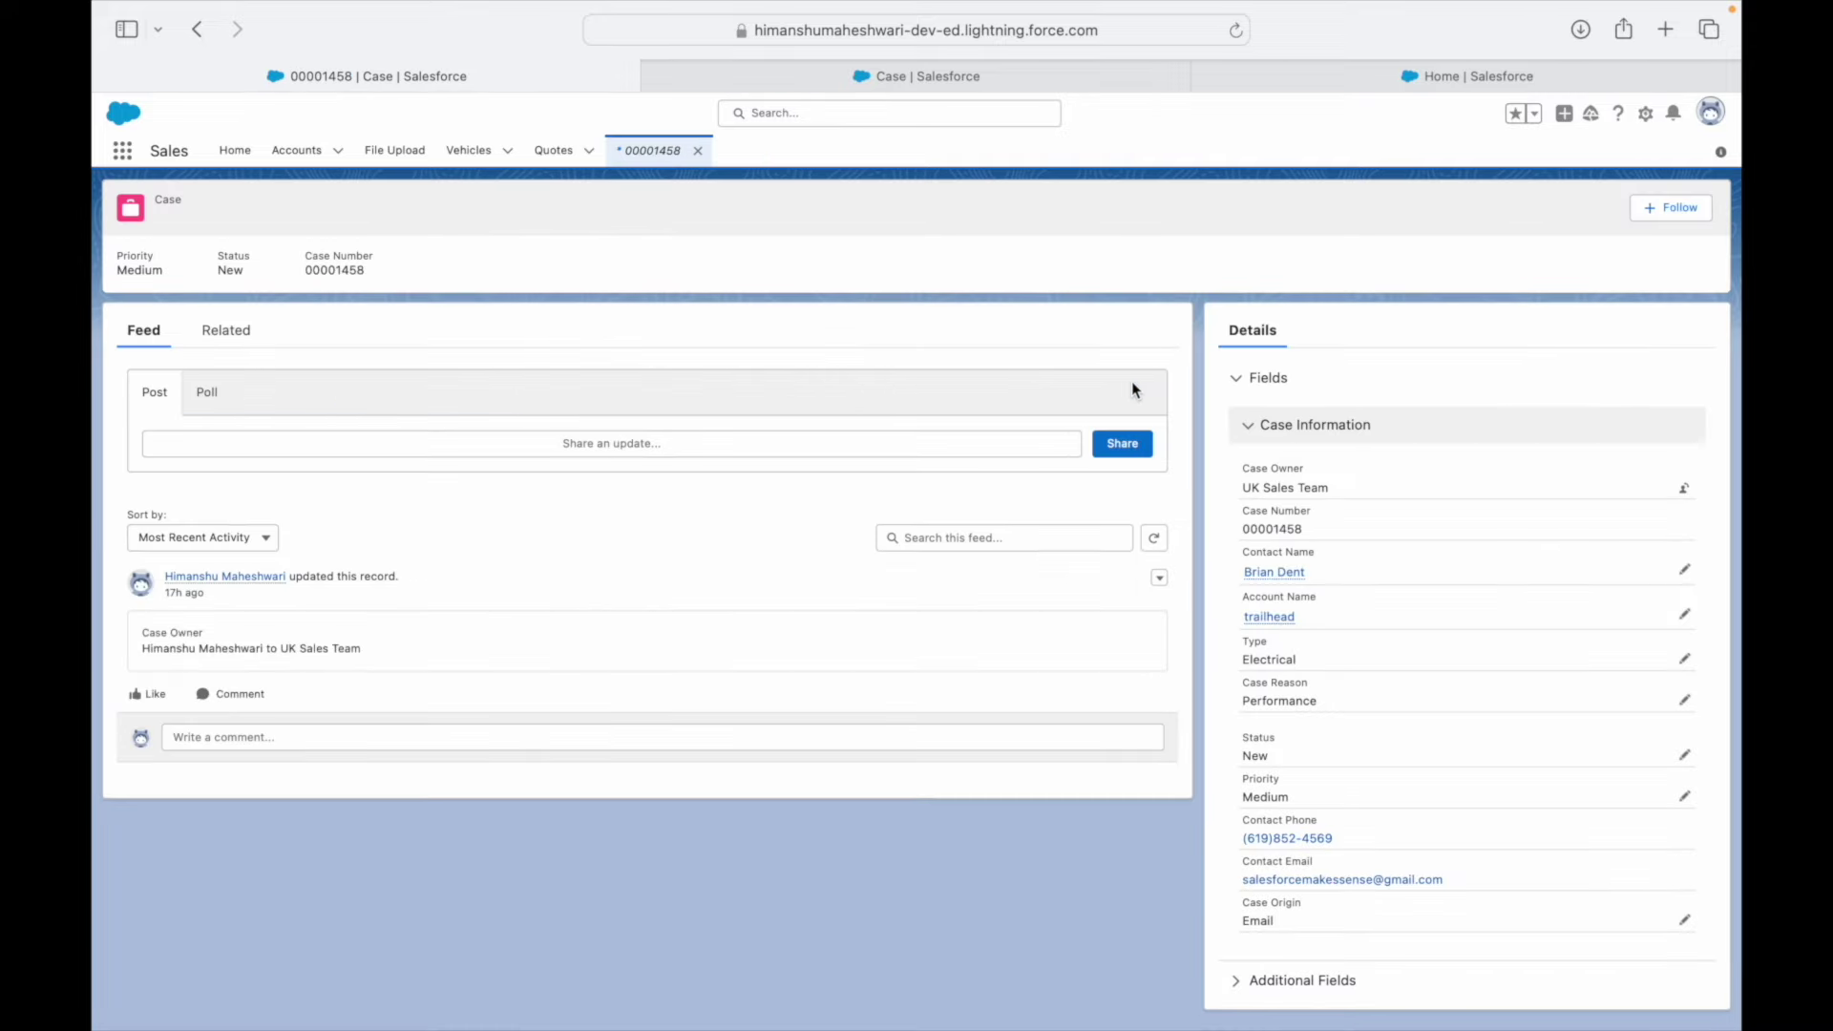
left_click(1503, 76)
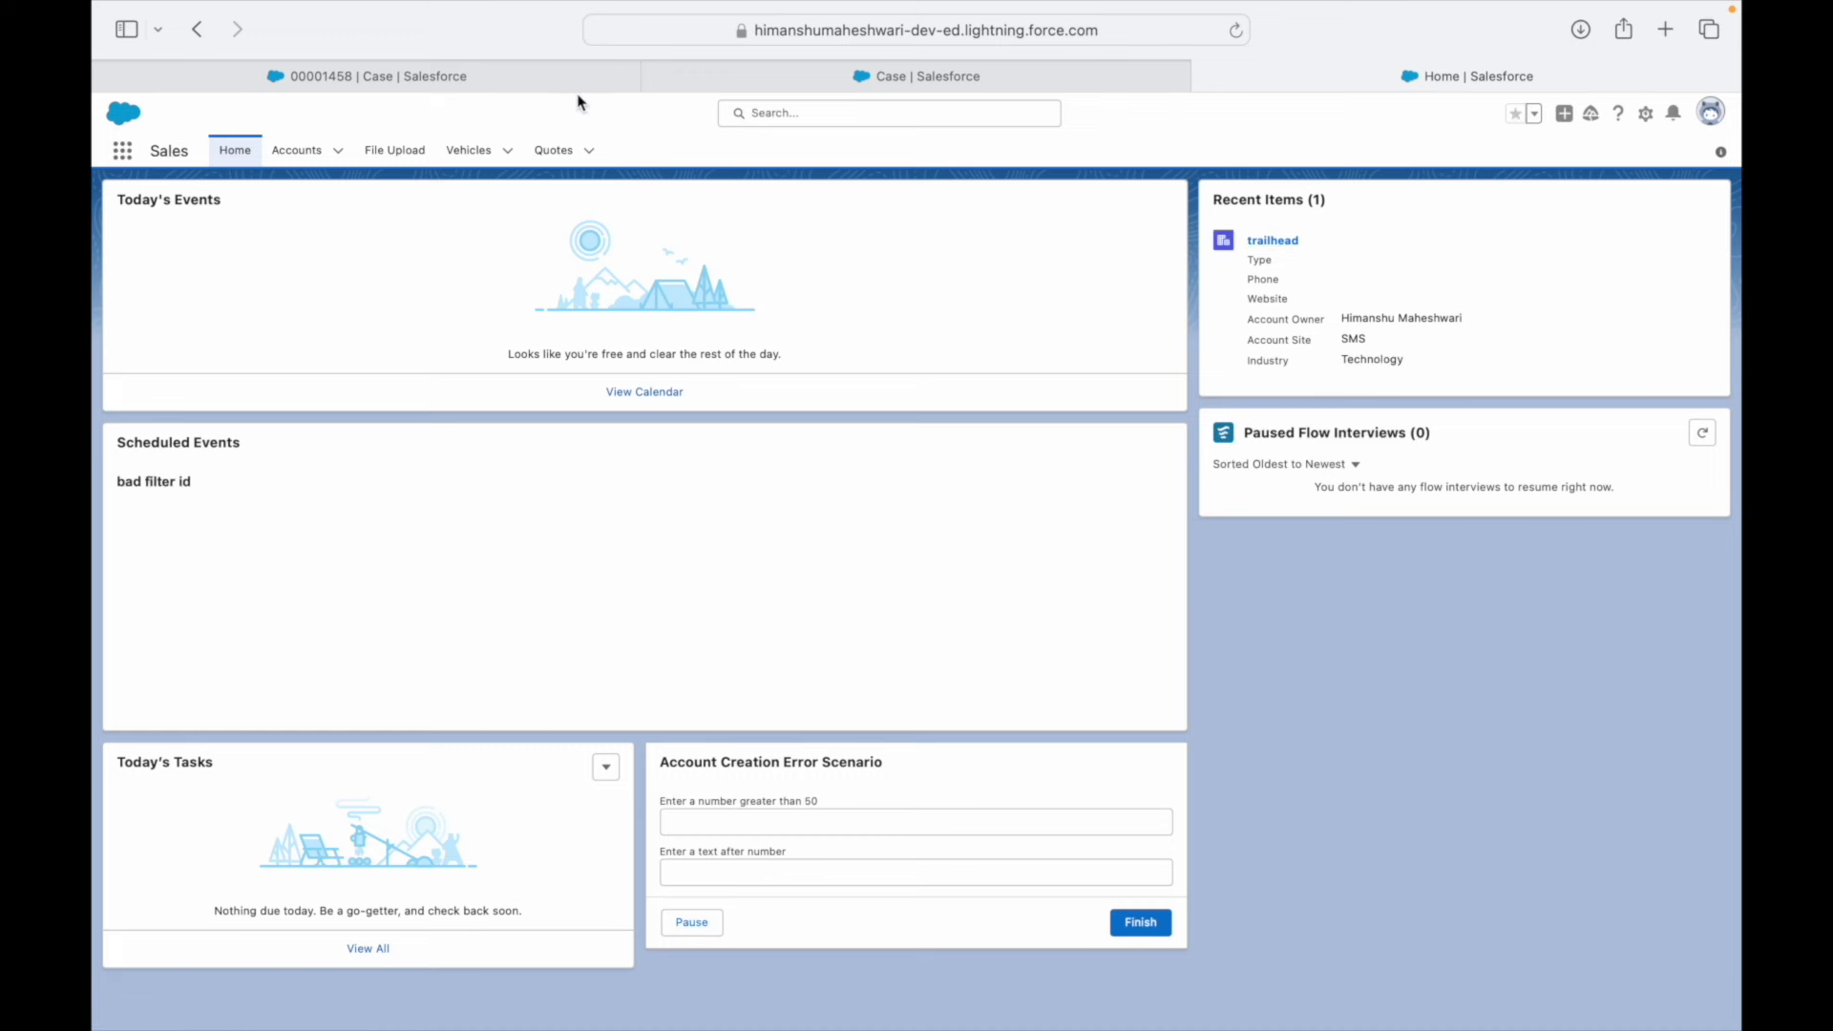
left_click(1644, 113)
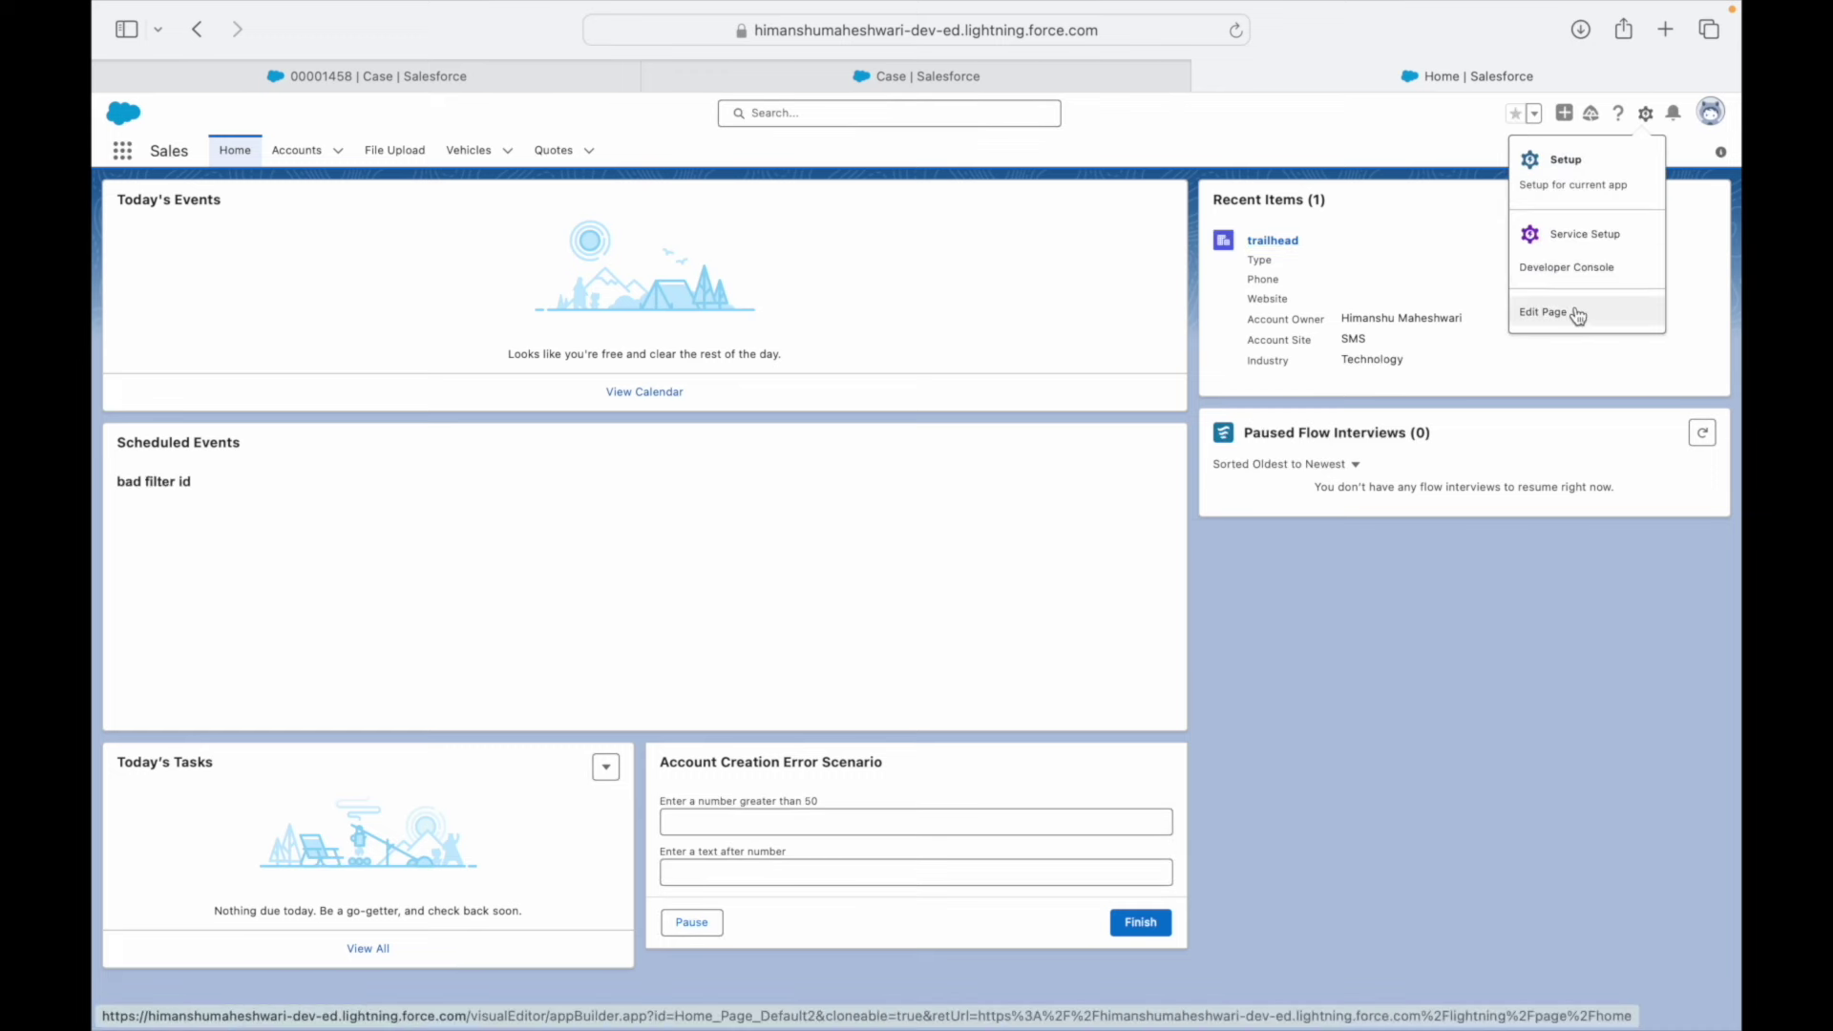
left_click(1527, 177)
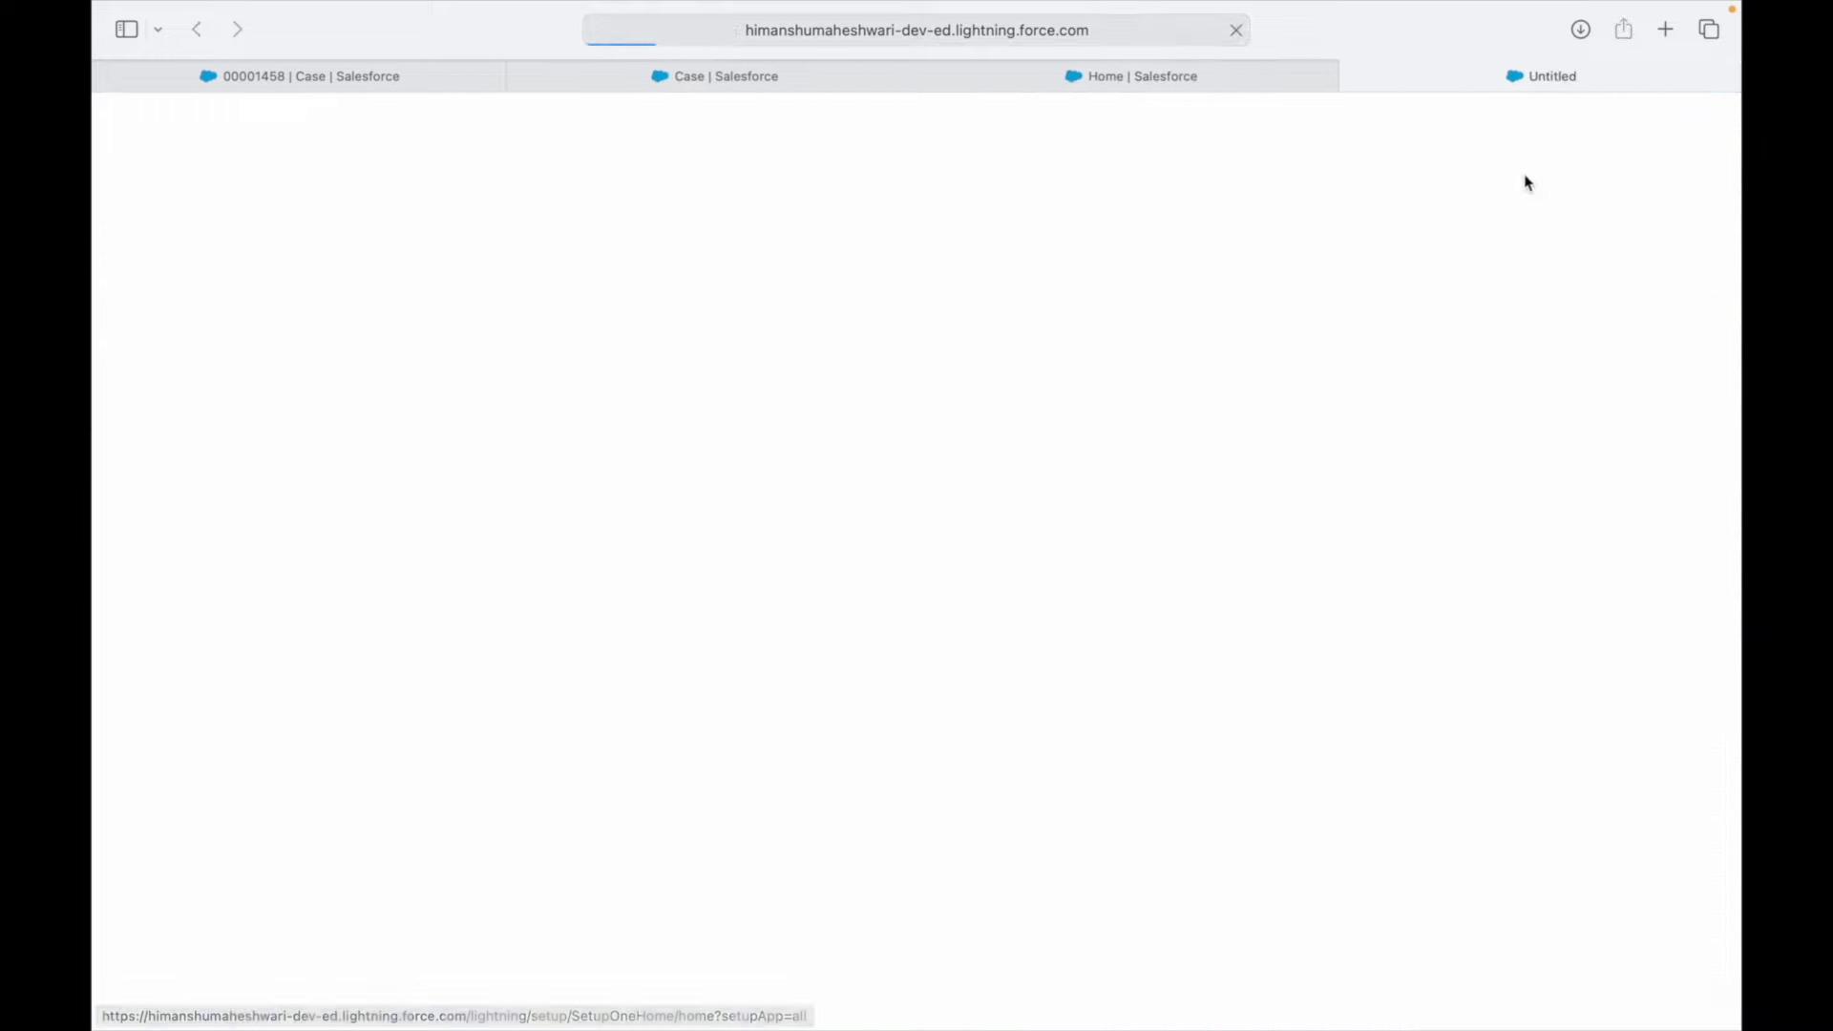
left_click(768, 78)
left_click(1089, 286)
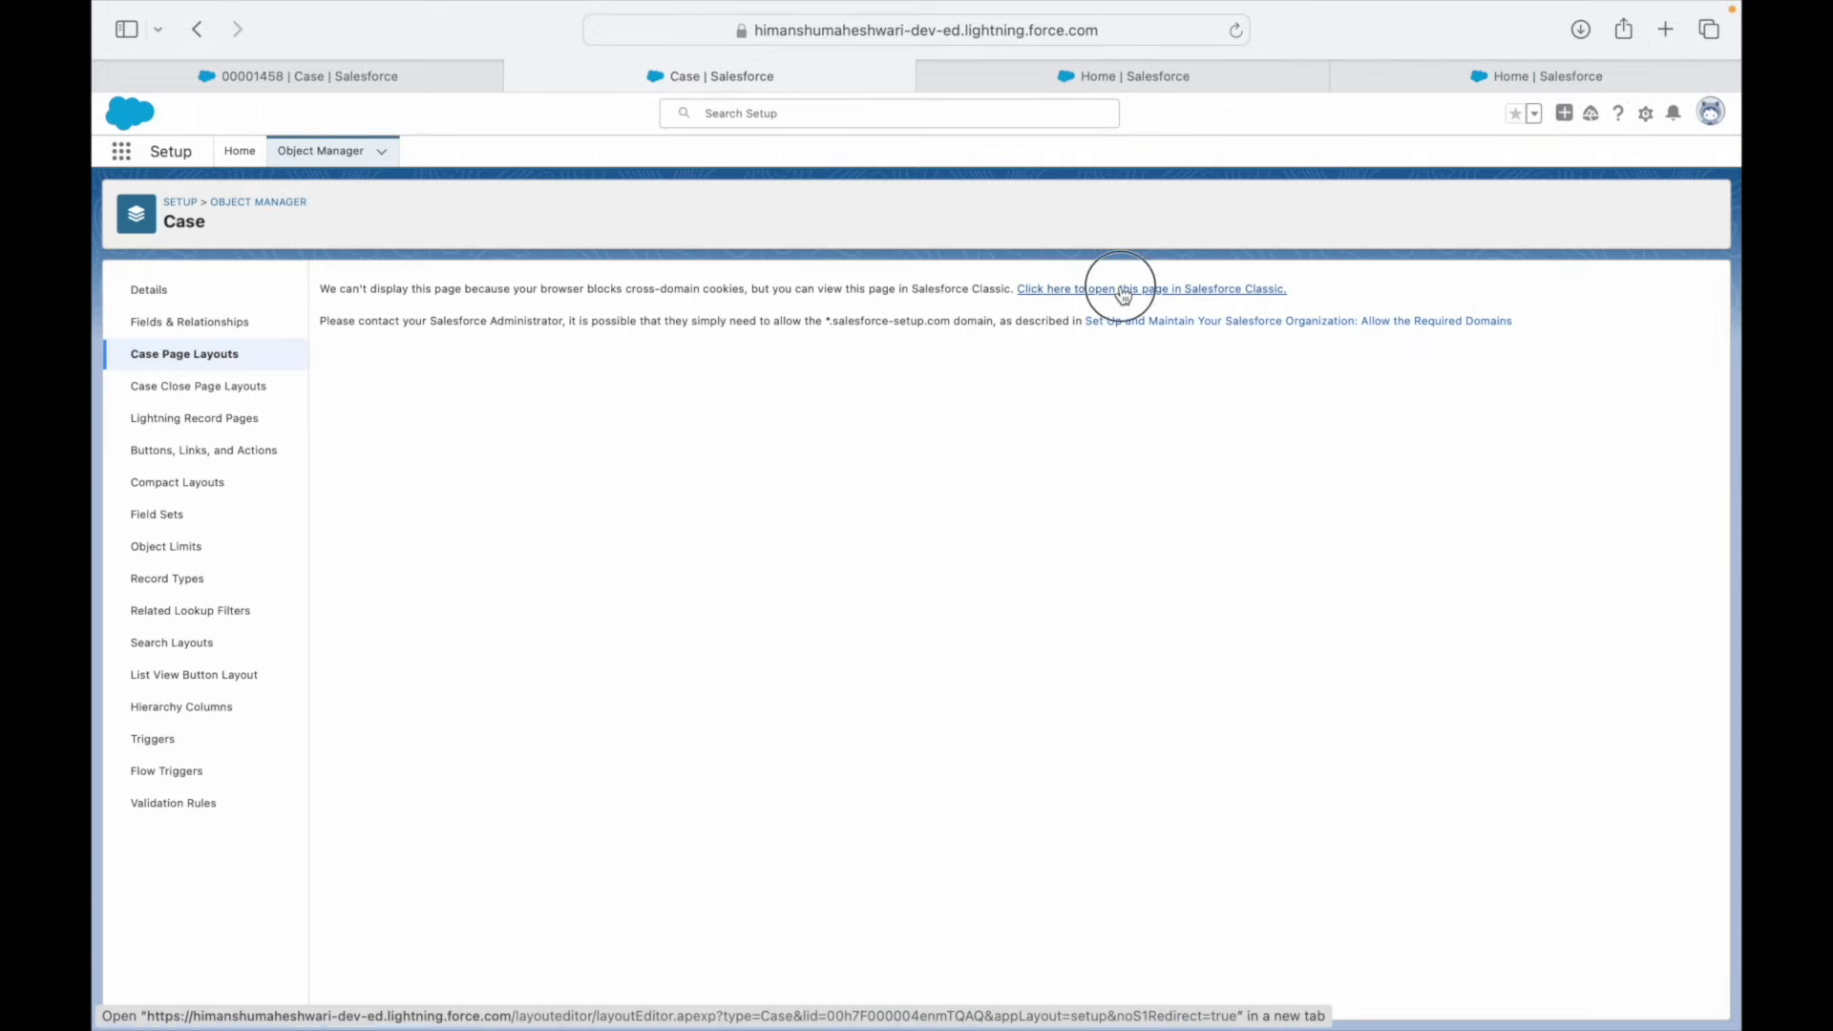
left_click(1096, 76)
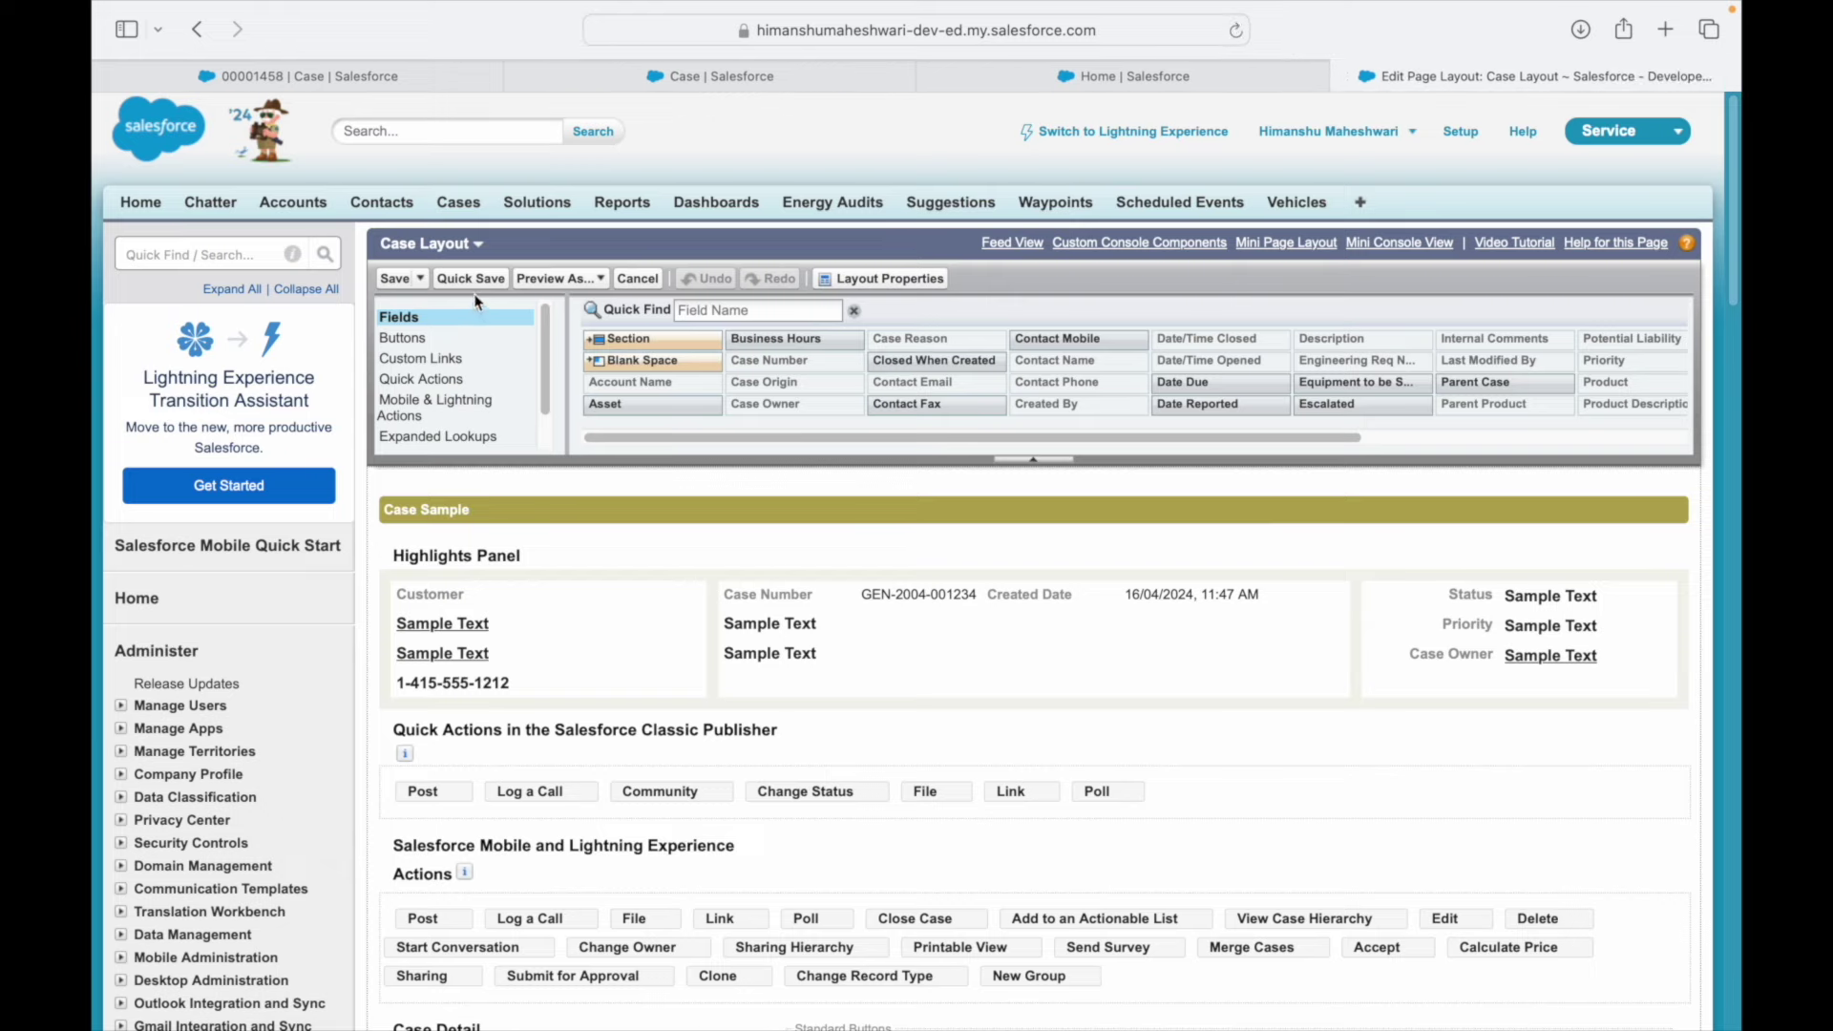
- Open Case Page Layout Assignment in Salesforce Classic, close the extra tabs, and start Edit Assignment
left_click(798, 84)
left_click(250, 361)
left_click(1581, 292)
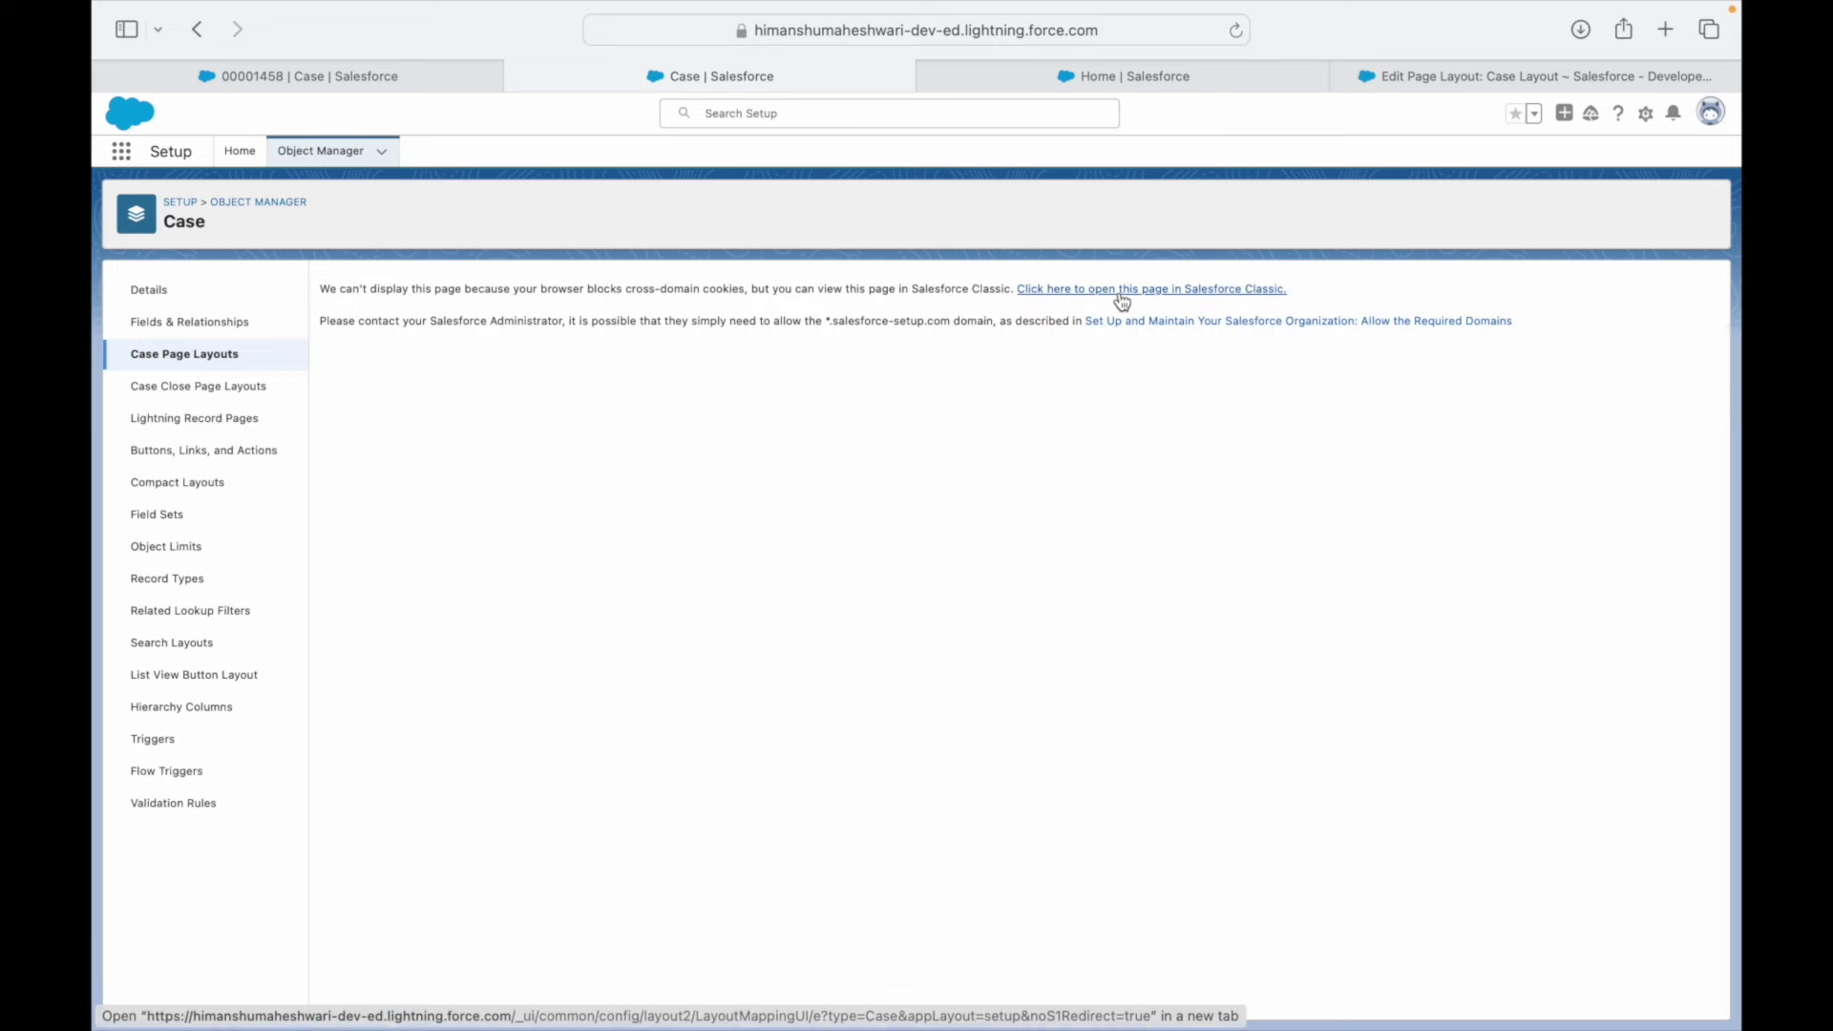
left_click(1120, 288)
left_click(767, 77)
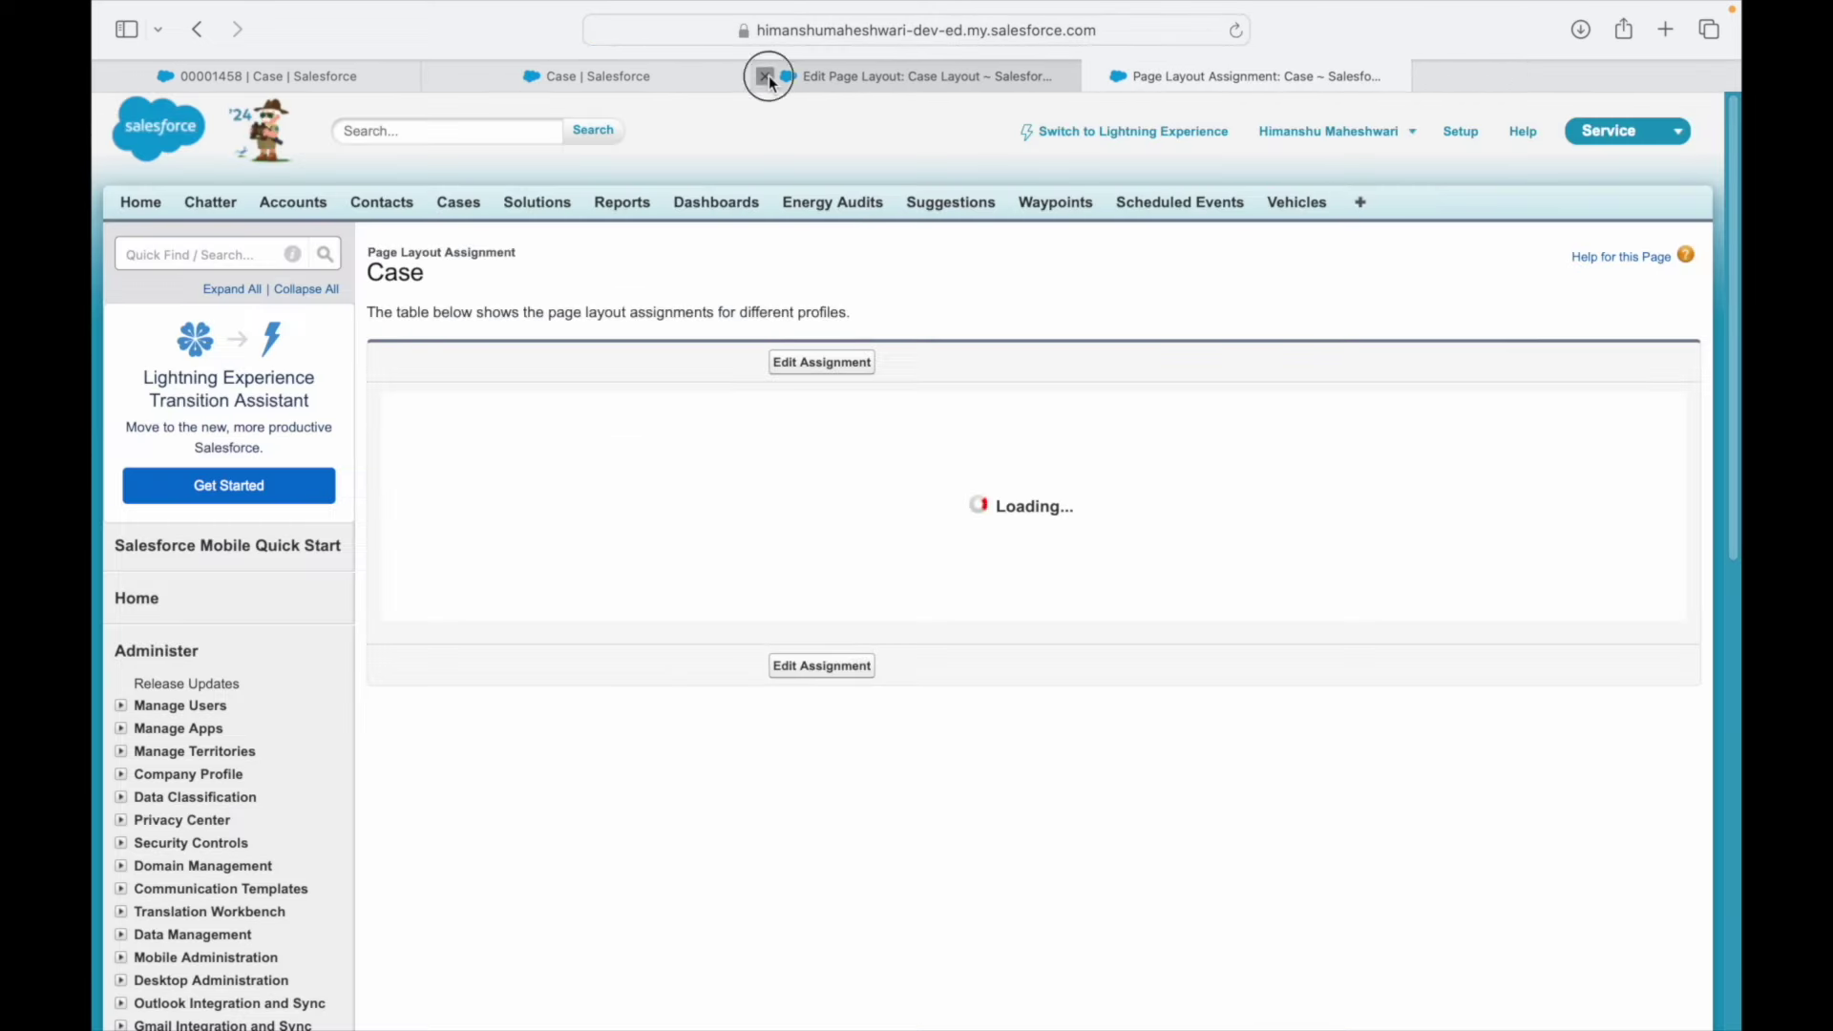
left_click(770, 76)
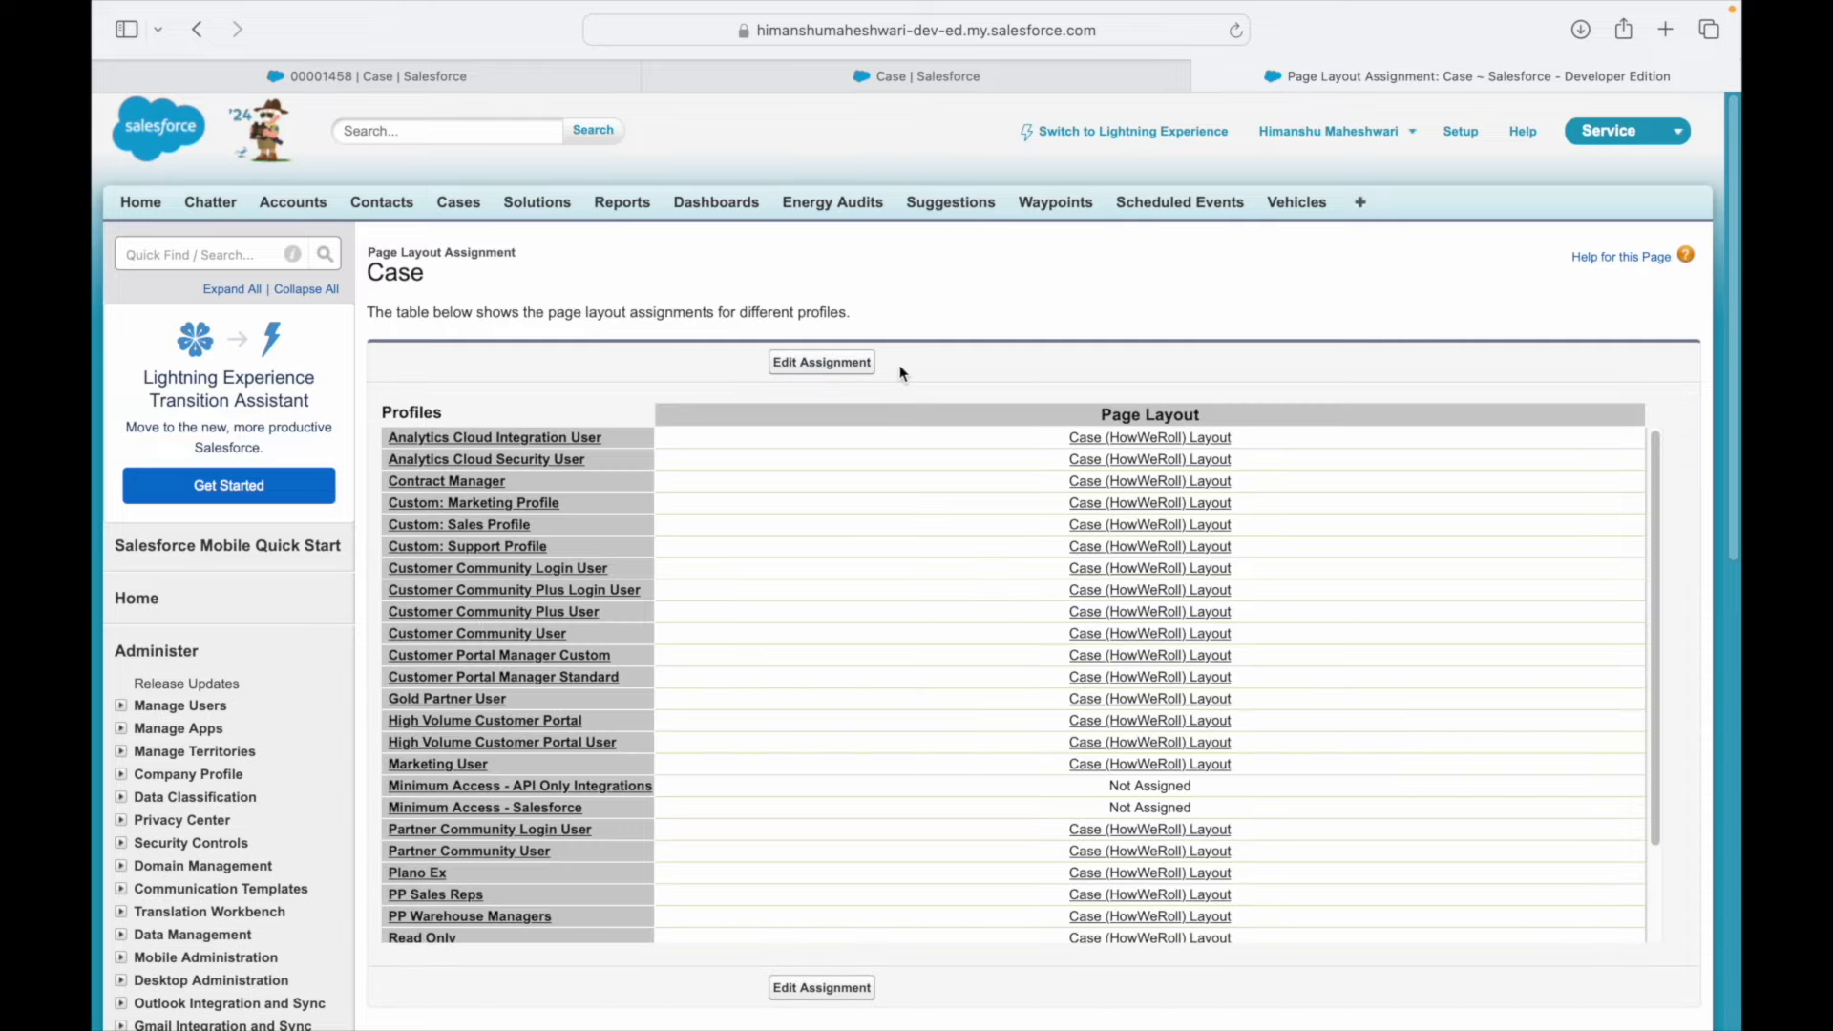
scroll(1171, 718, "down", 15)
scroll(1171, 719, "up", 15)
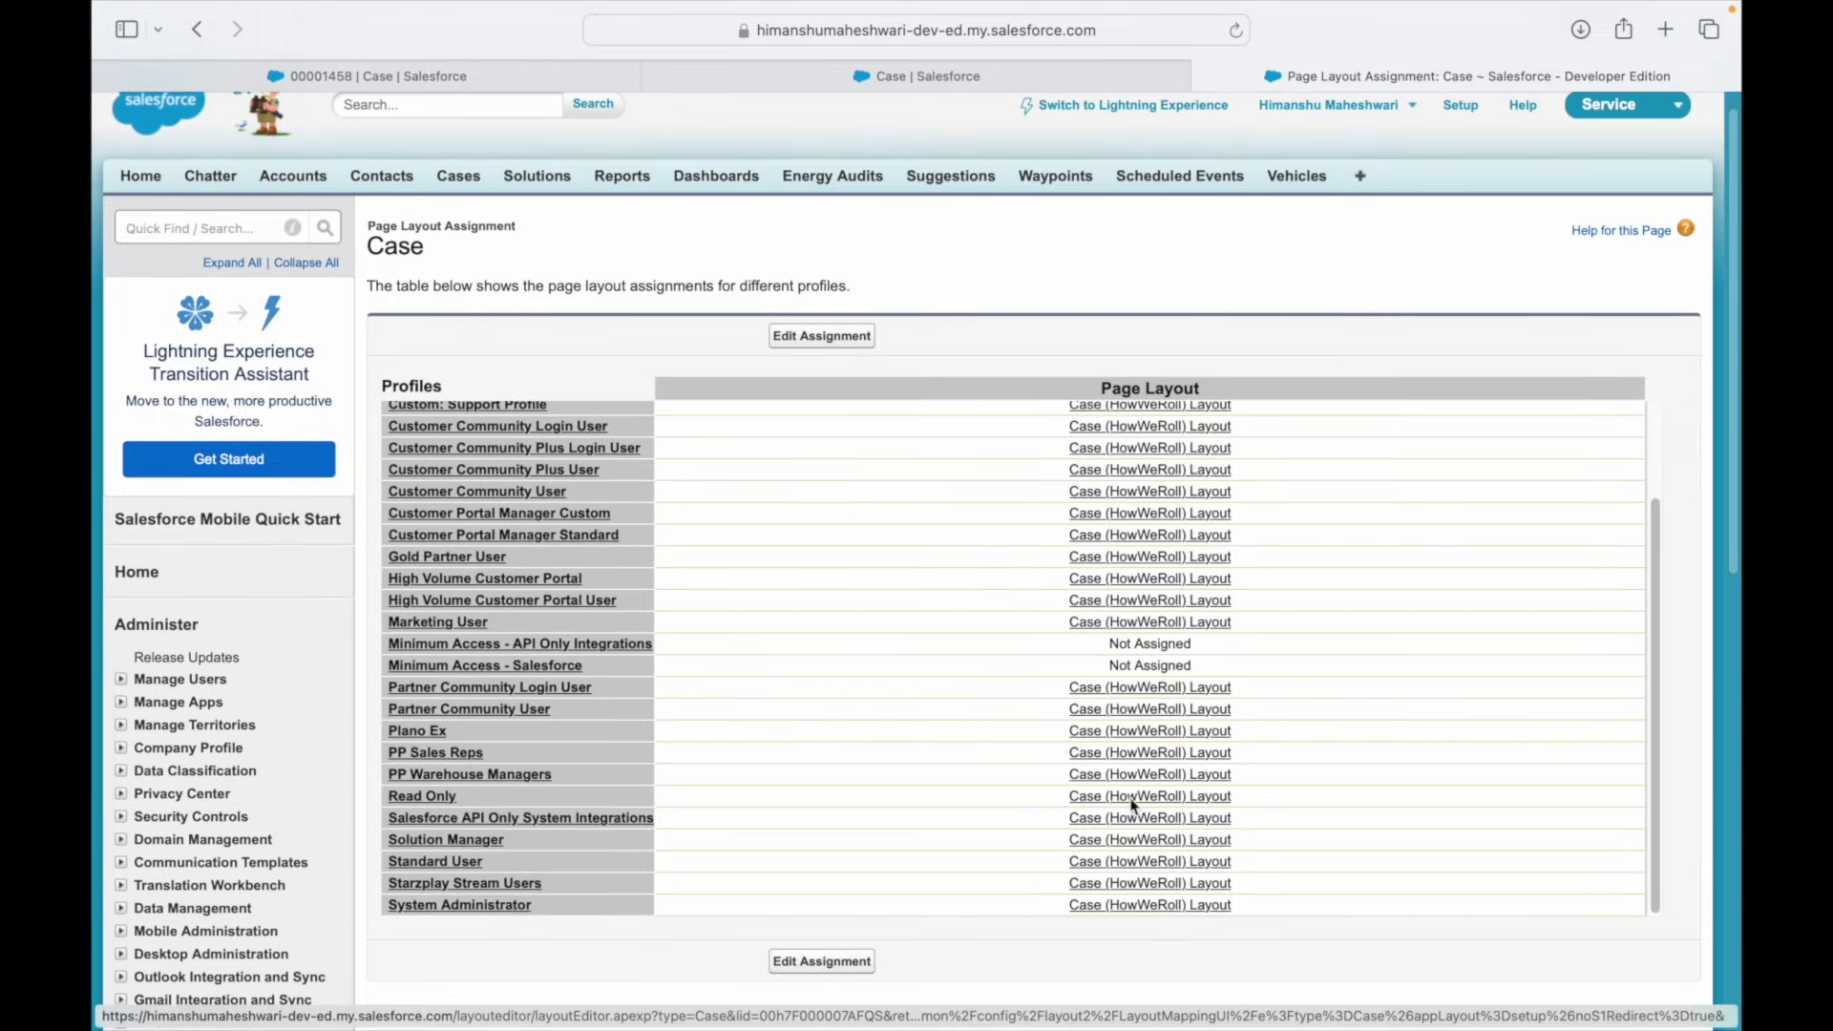
left_click(819, 341)
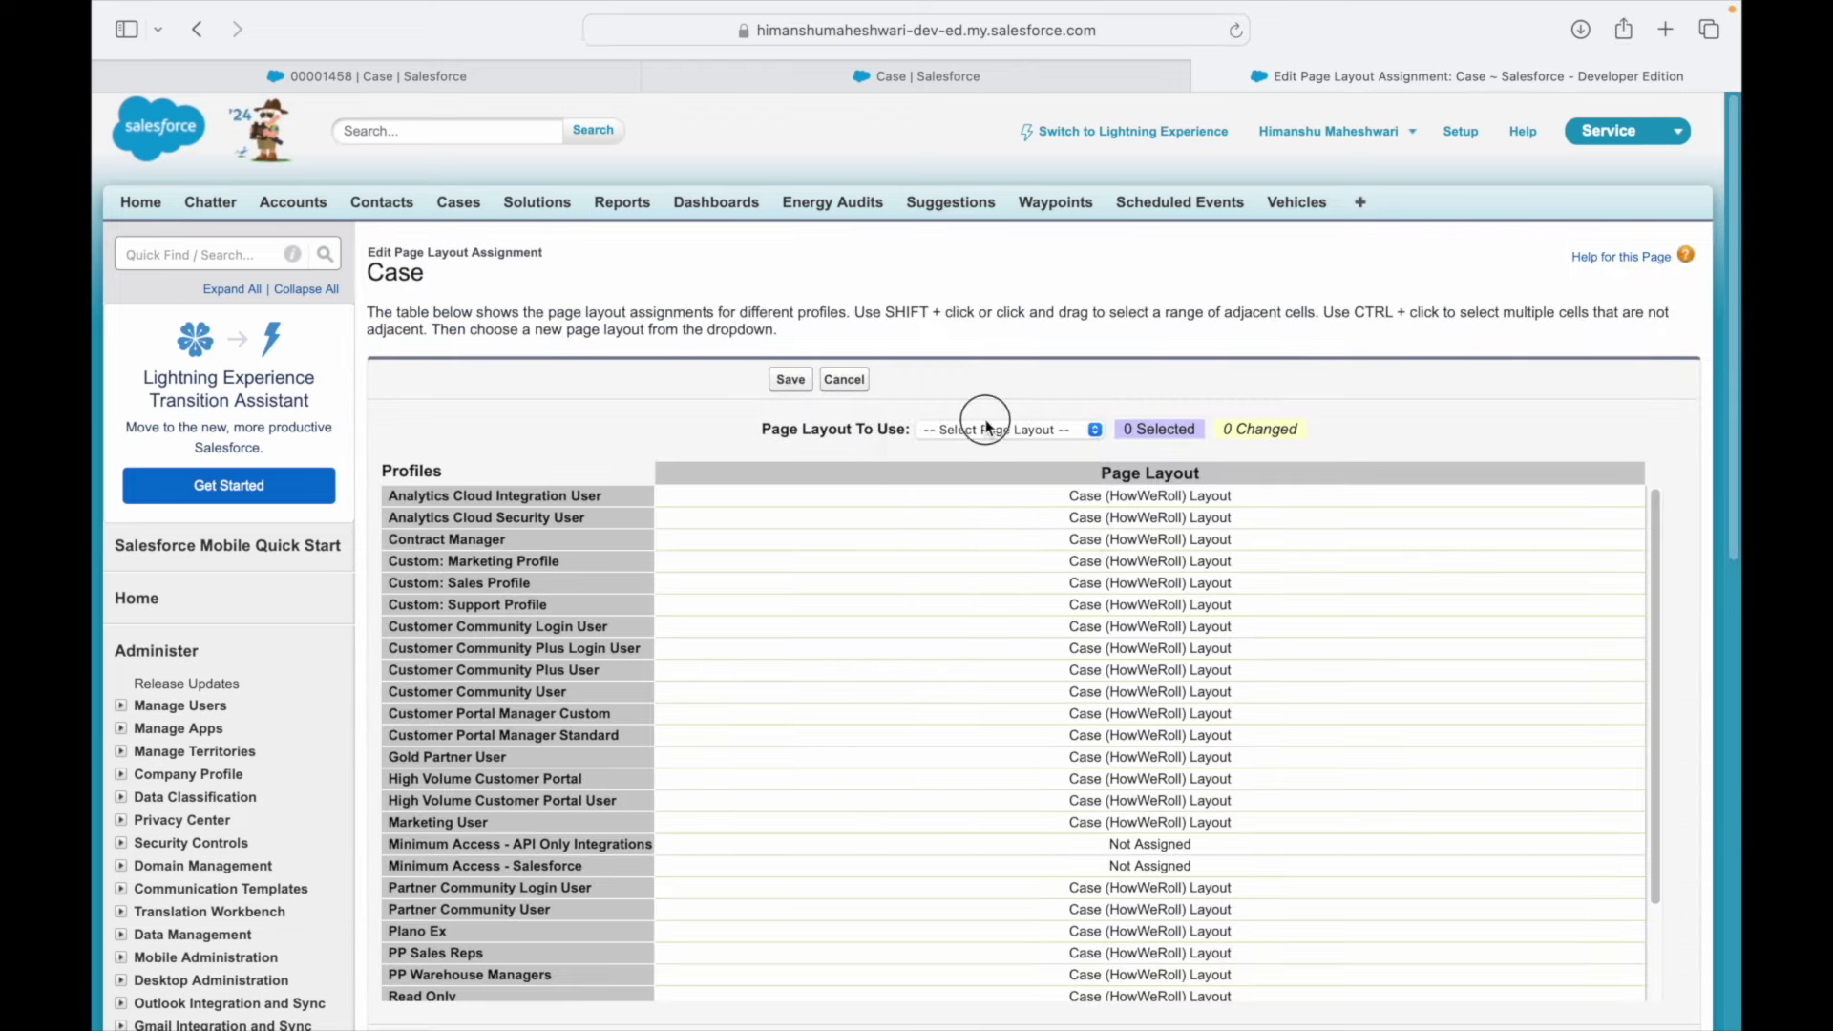
- Set System Administrator's layout to Case Layout, save the assignment, and return to case 00001458
left_click(1002, 429)
left_click(972, 540)
scroll(584, 615, "down", 10)
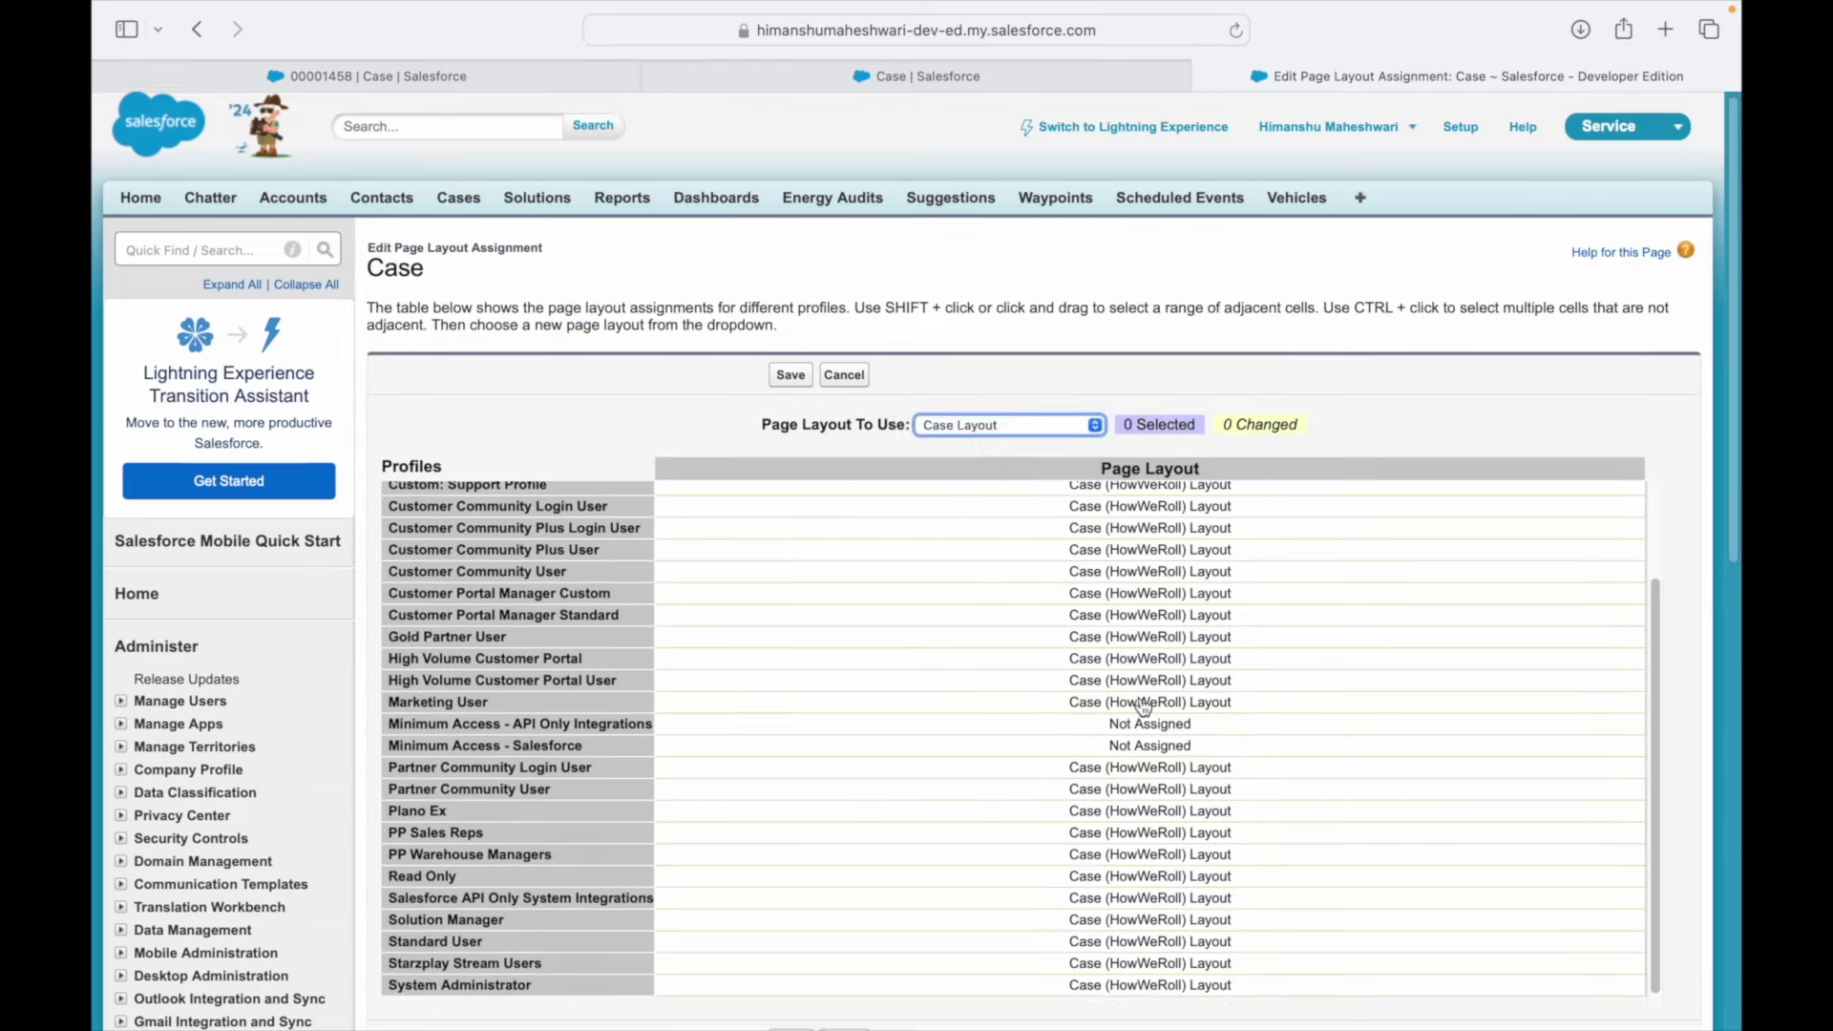
left_click(920, 622)
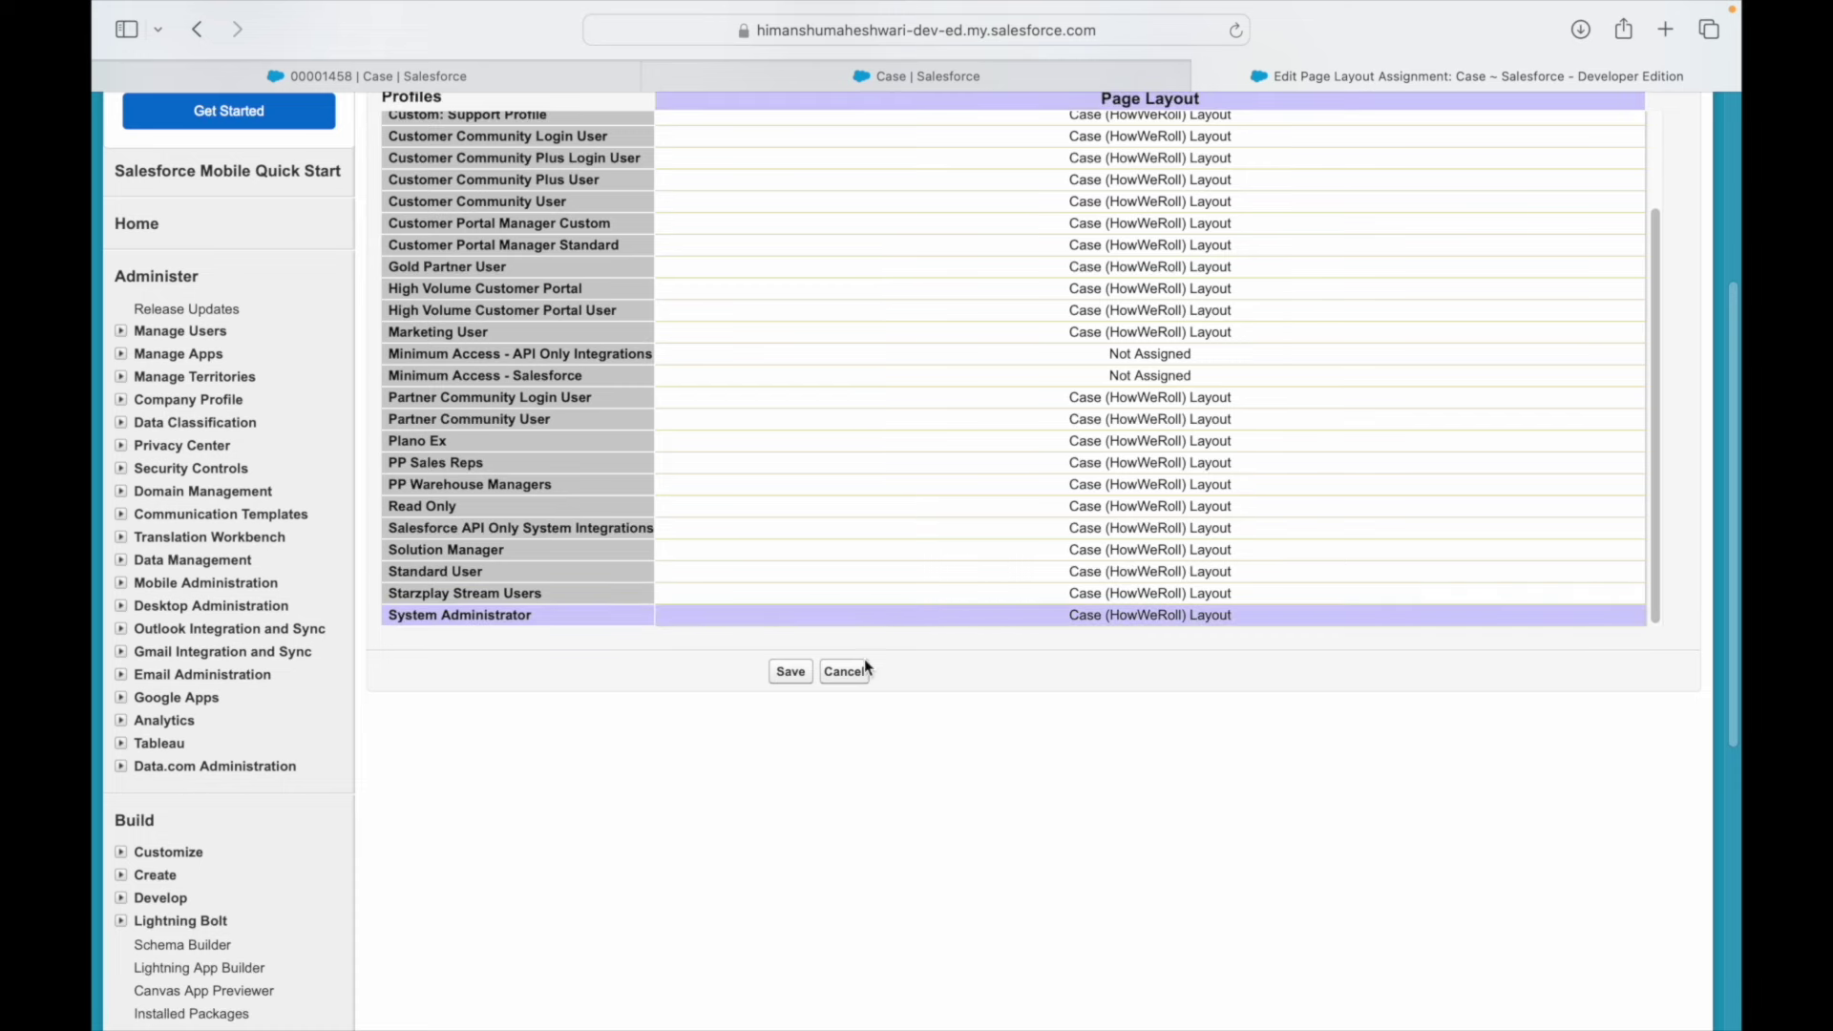
scroll(859, 630, "up", 5)
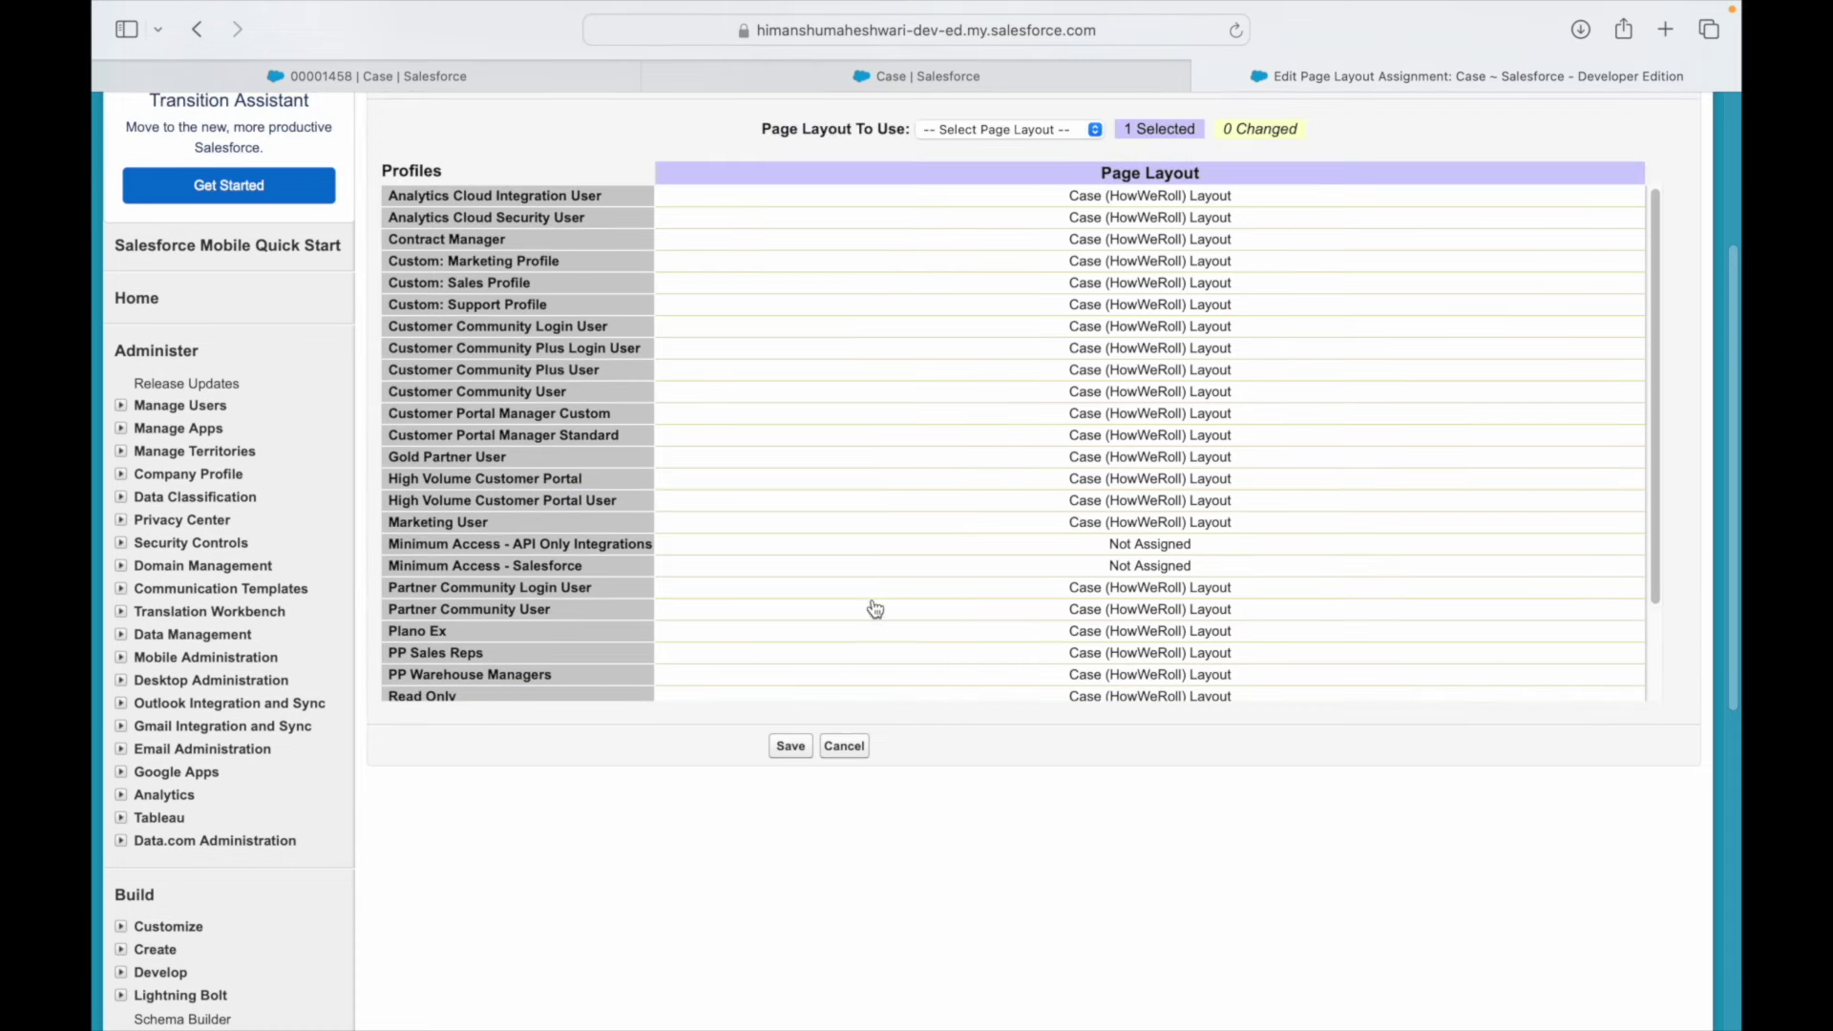
left_click(1004, 133)
left_click(966, 241)
scroll(1114, 636, "down", 10)
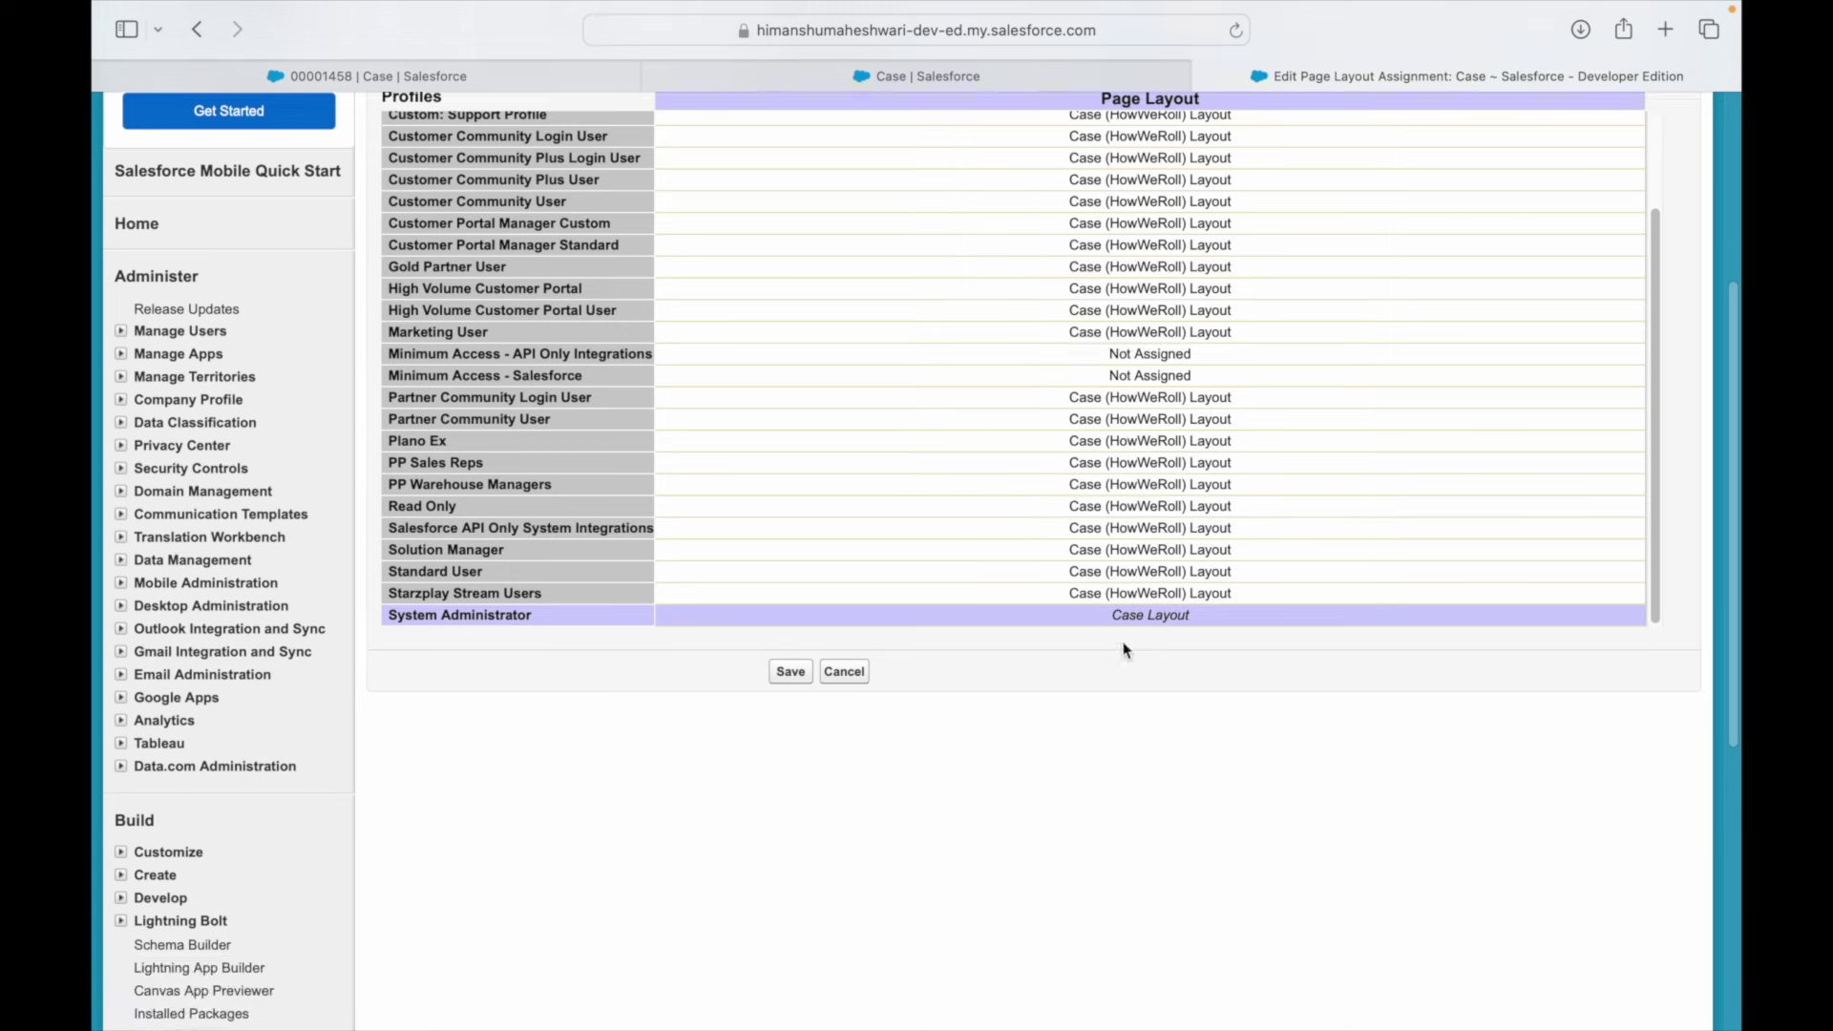
left_click(793, 676)
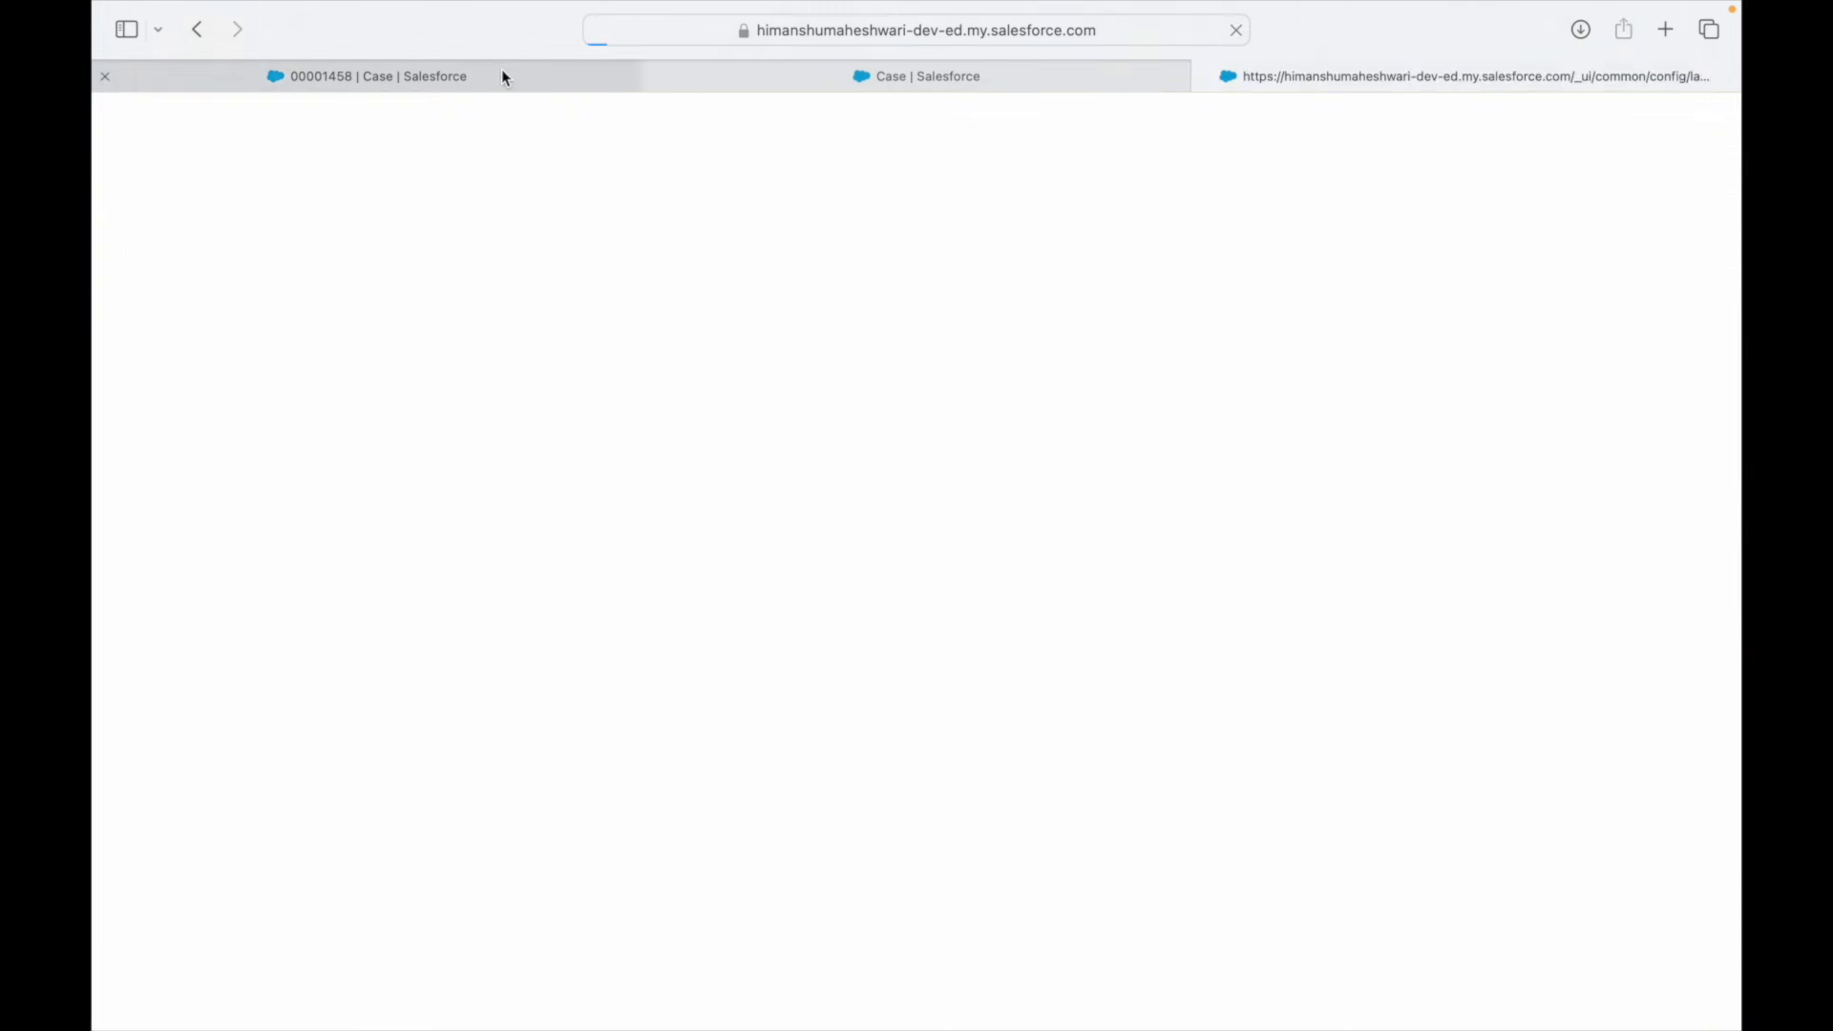
left_click(501, 68)
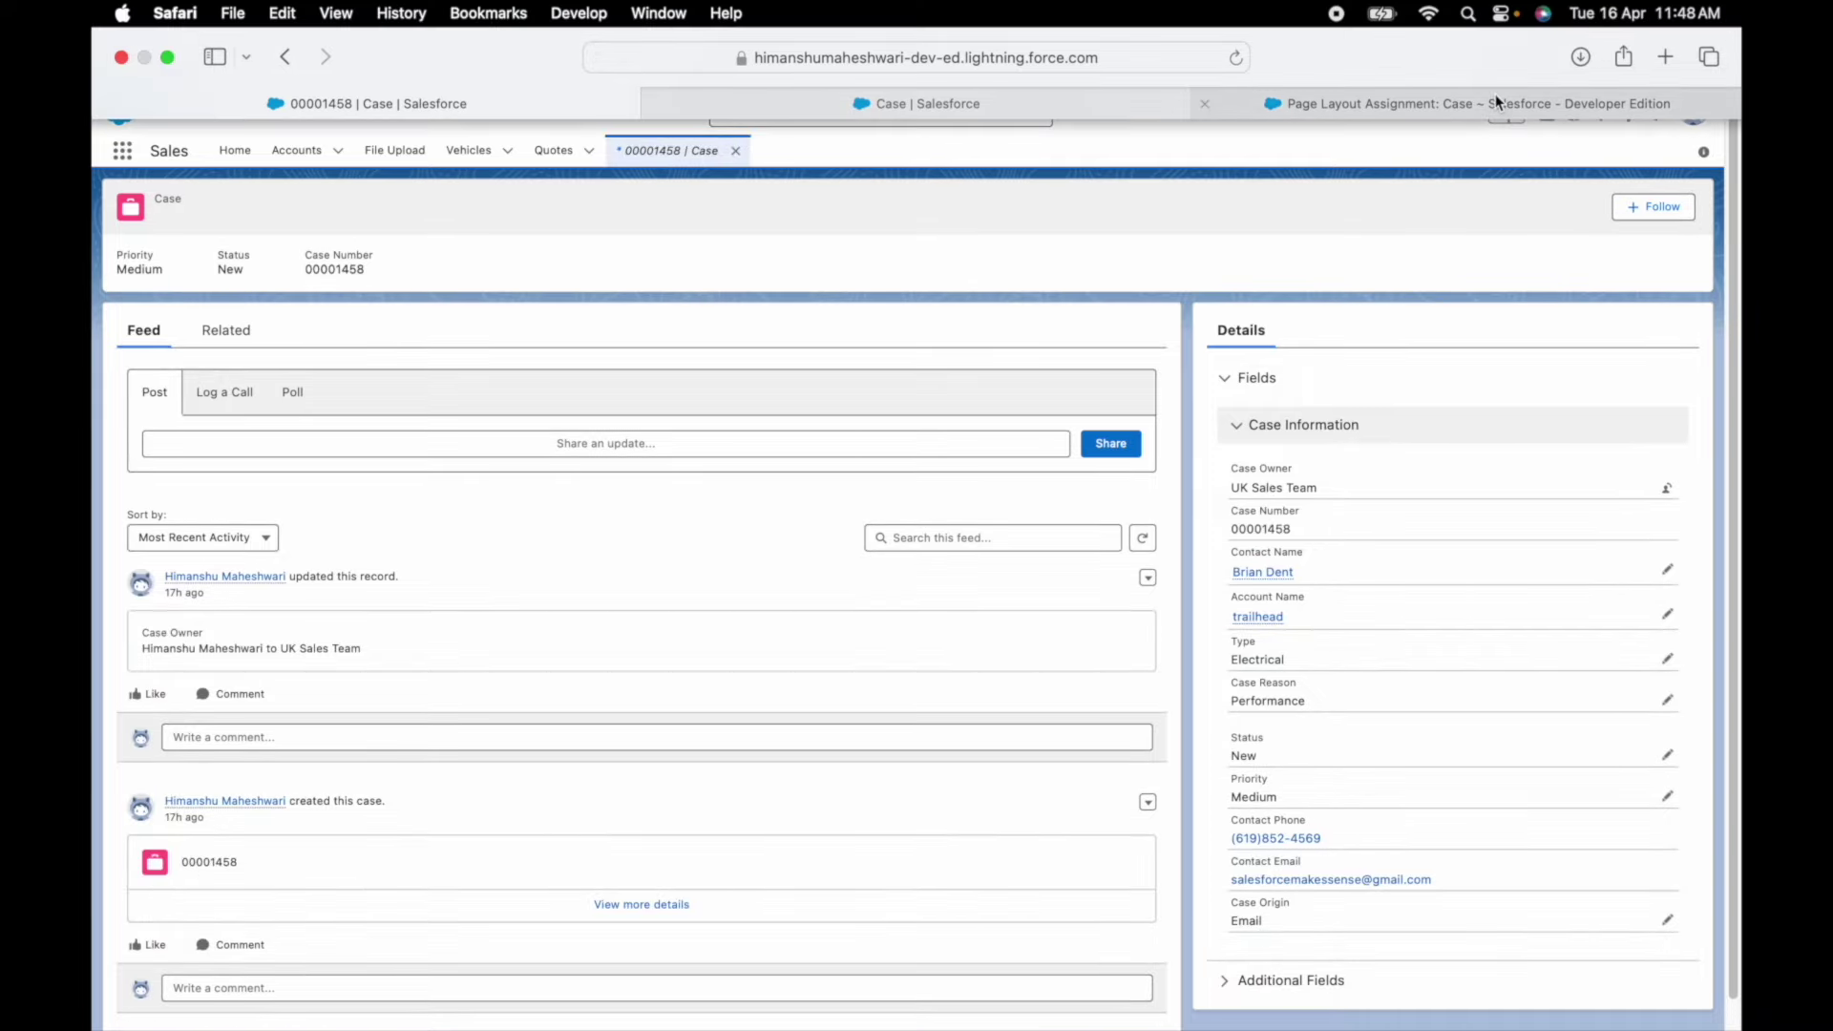
- Close the Case setup and Page Layout Assignment tabs, then log out from the profile menu
left_click(1494, 93)
scroll(1137, 906, "down", 5)
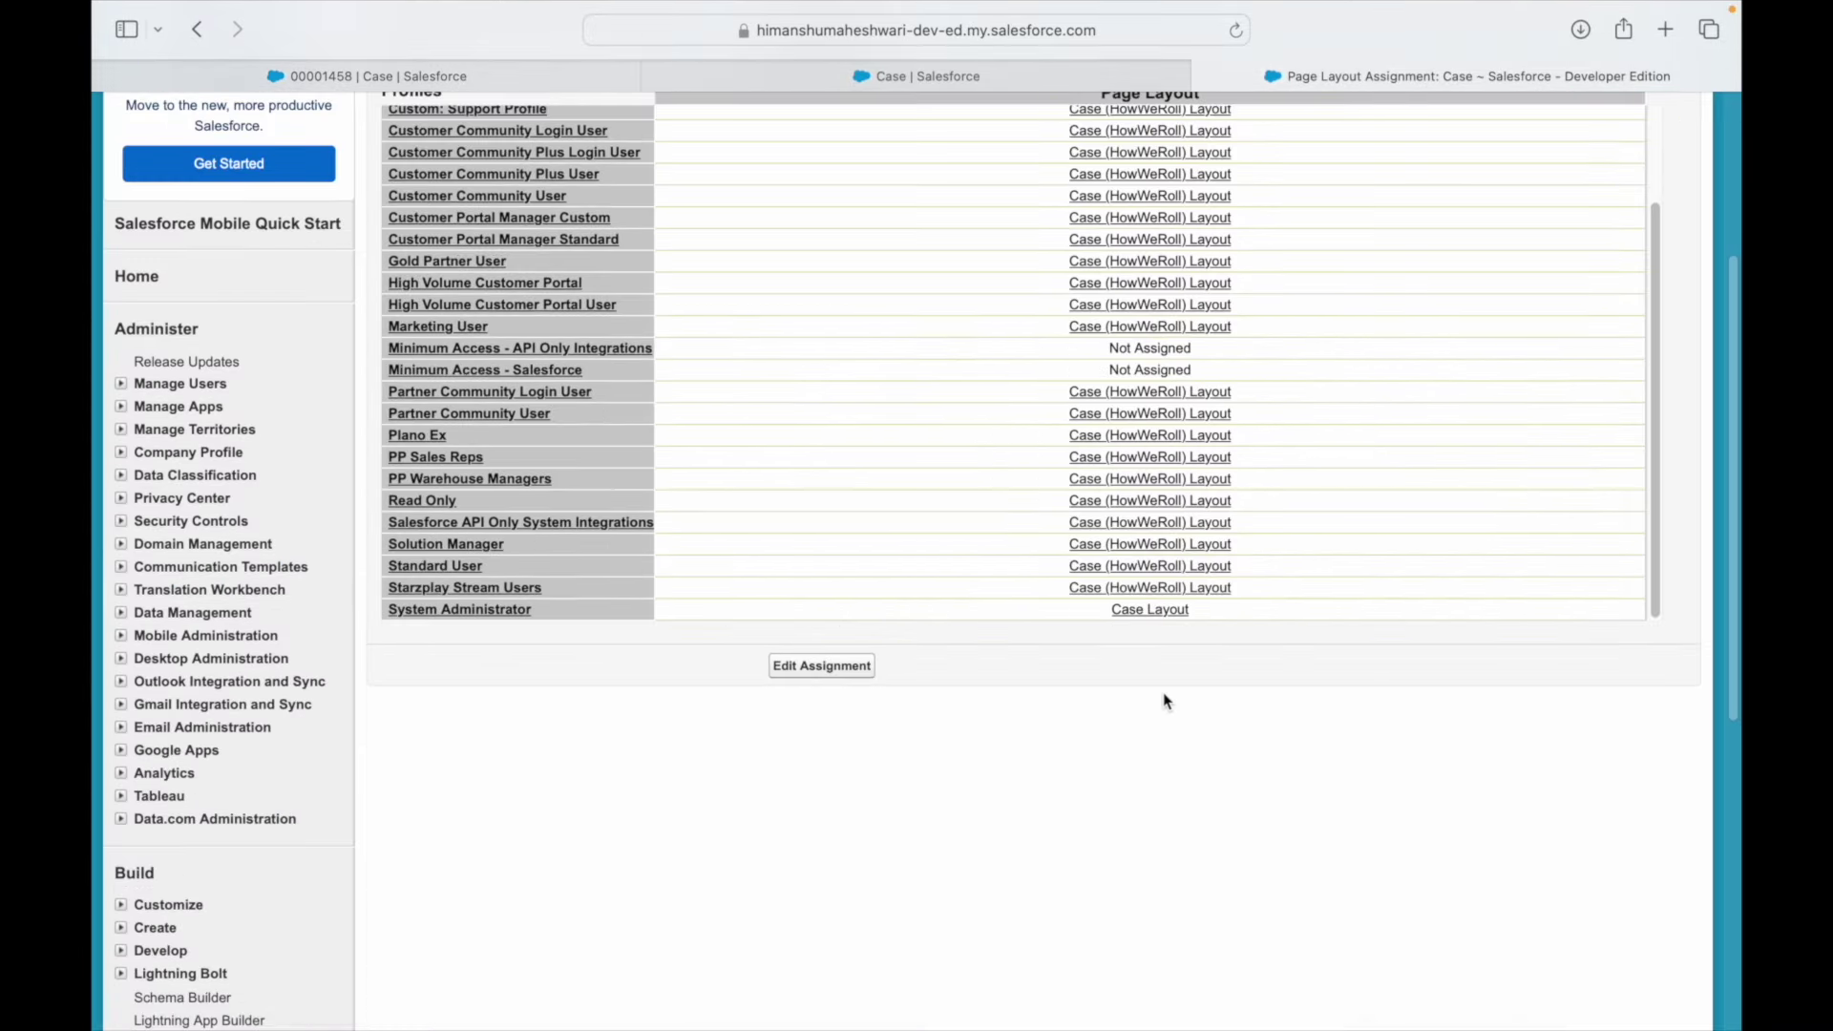
left_click(281, 75)
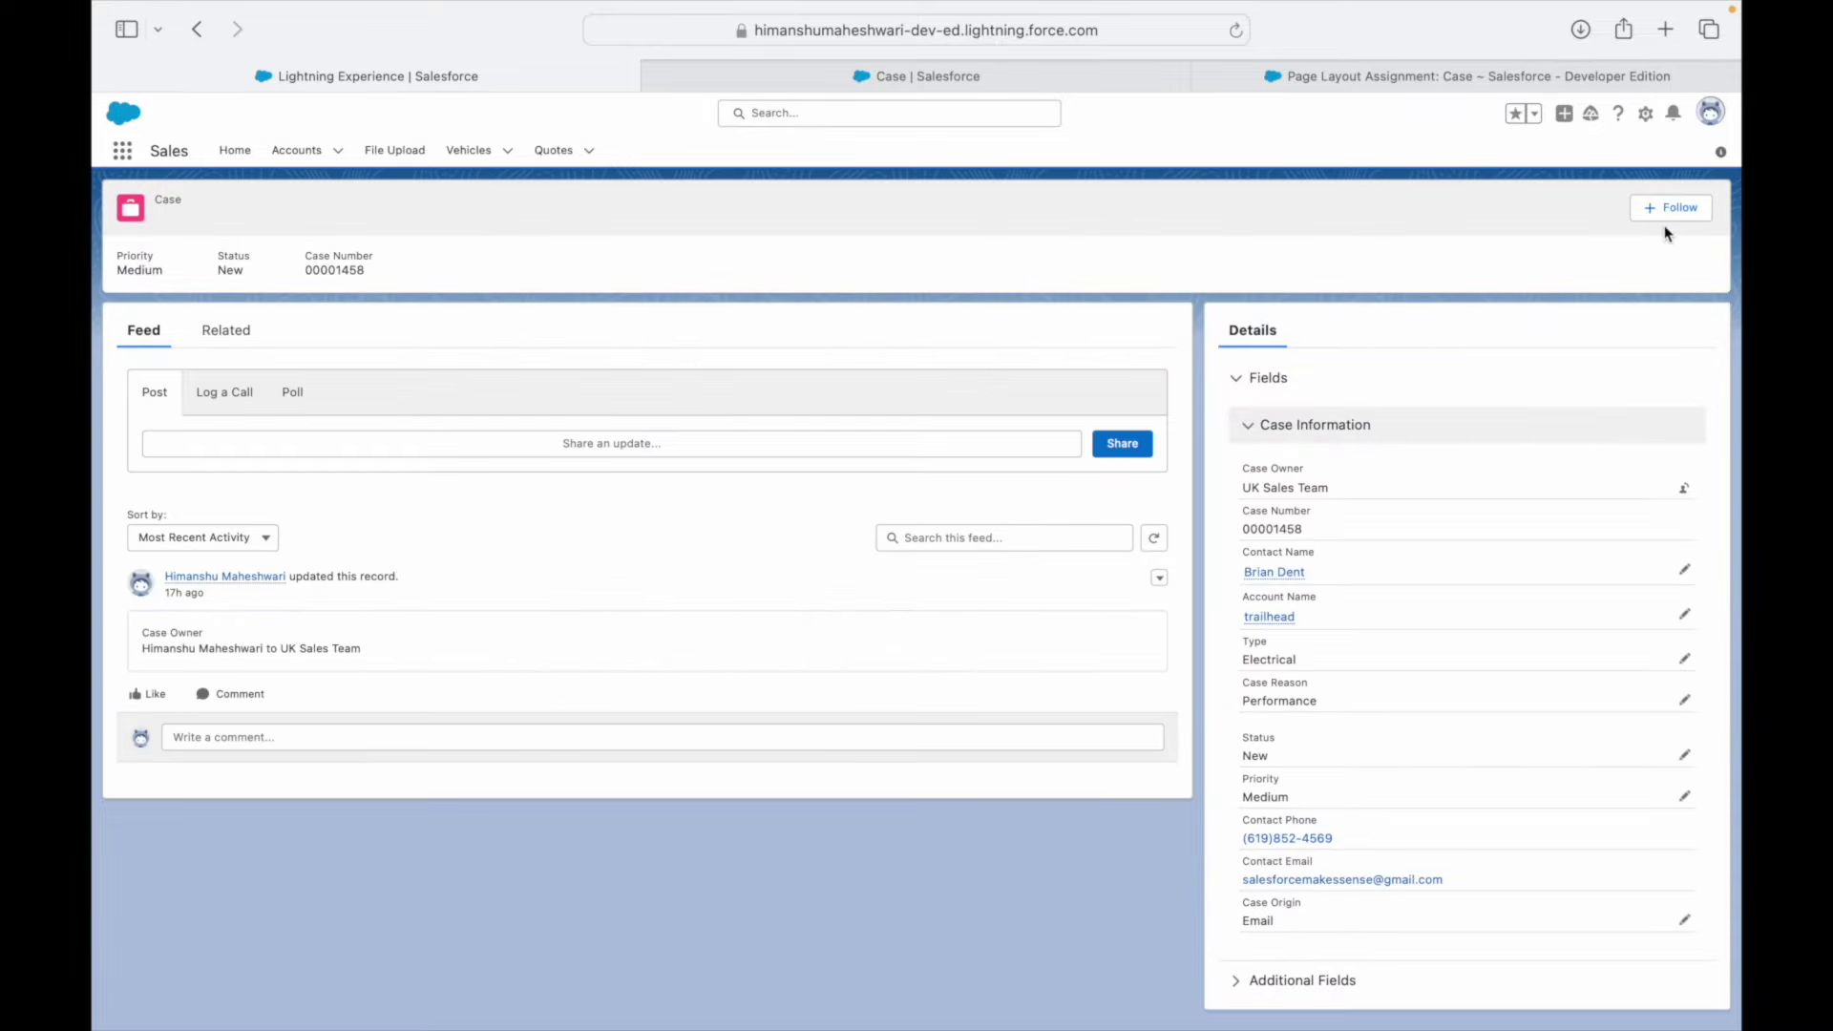
left_click(1645, 113)
left_click(1026, 84)
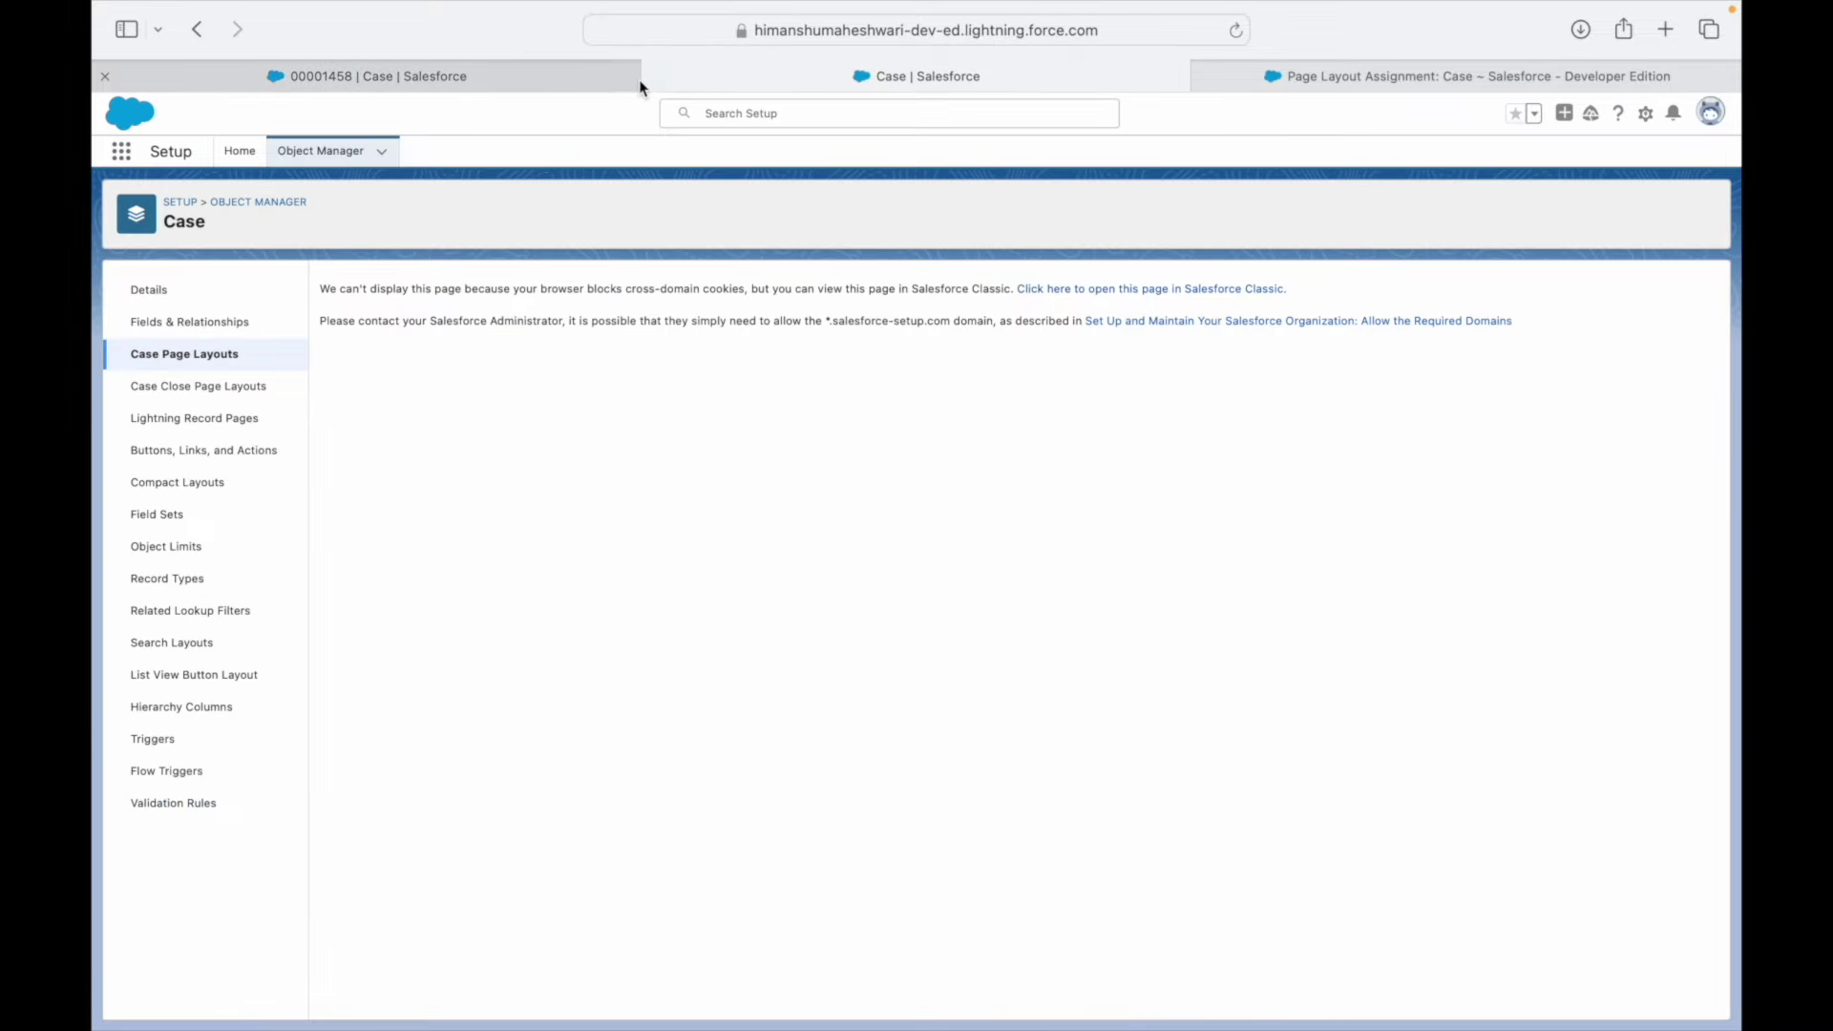
left_click(655, 76)
left_click(925, 75)
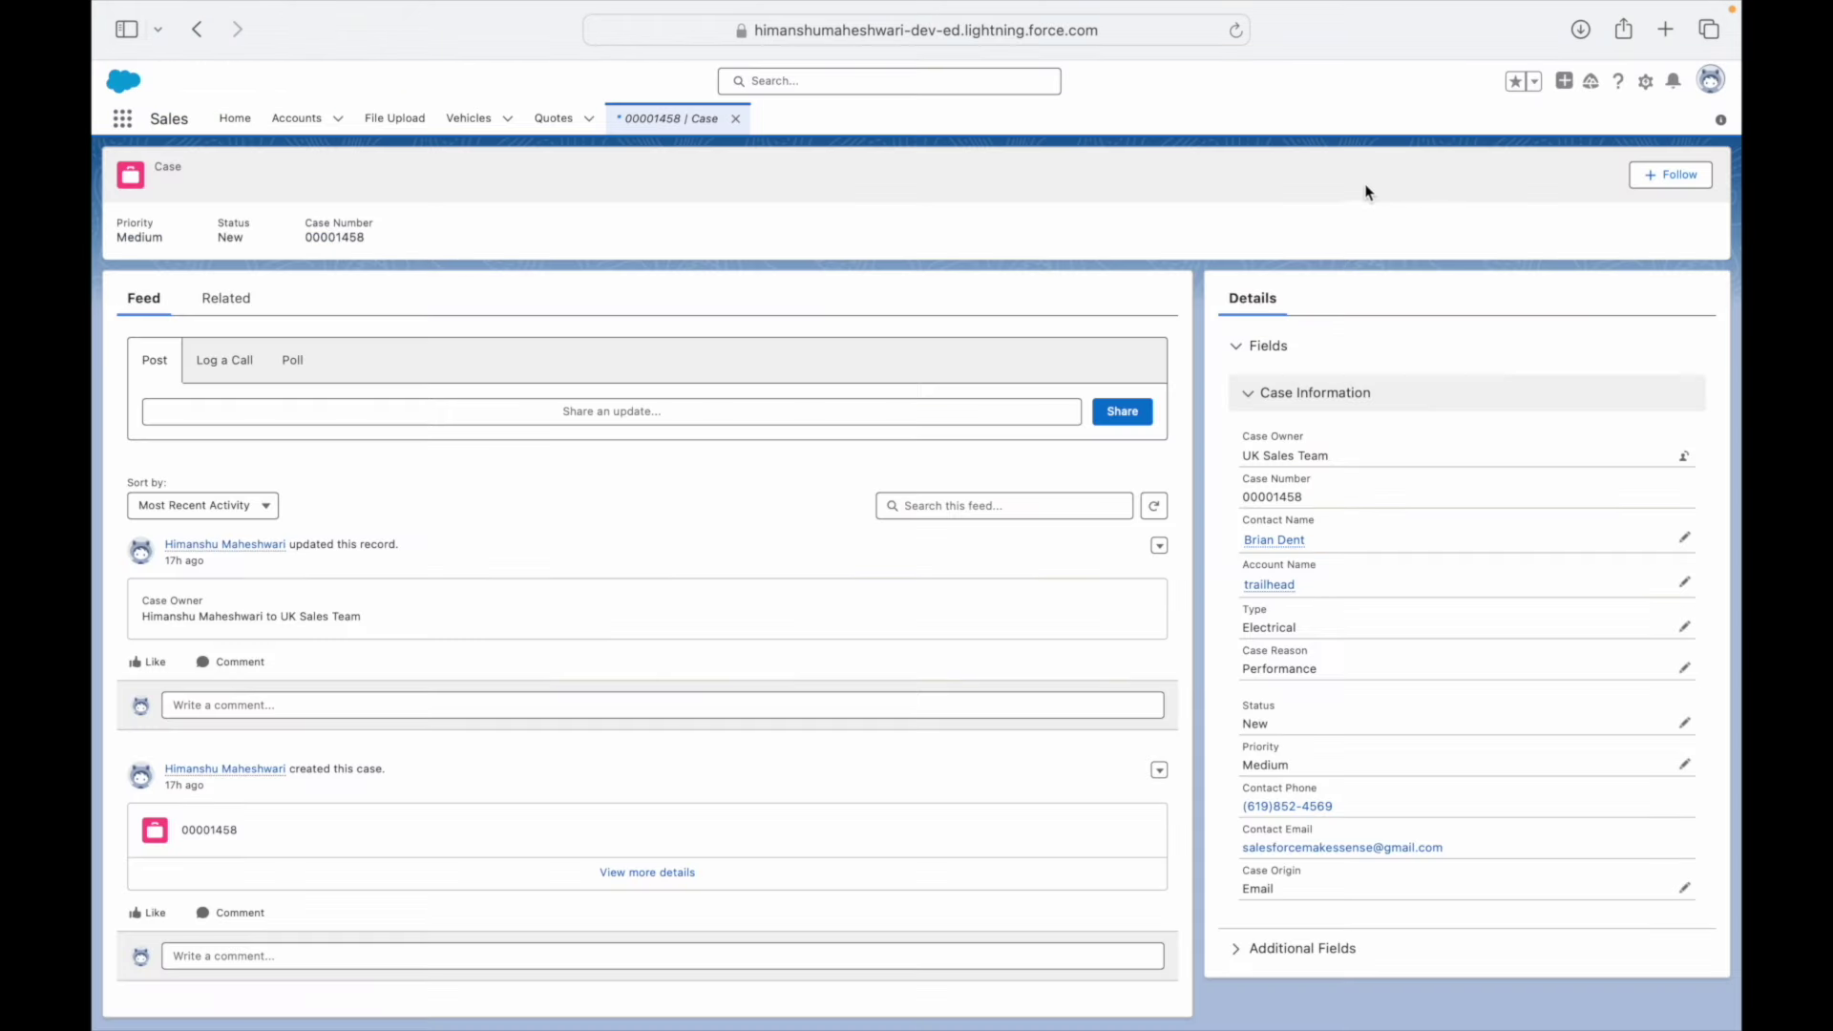
left_click(1710, 80)
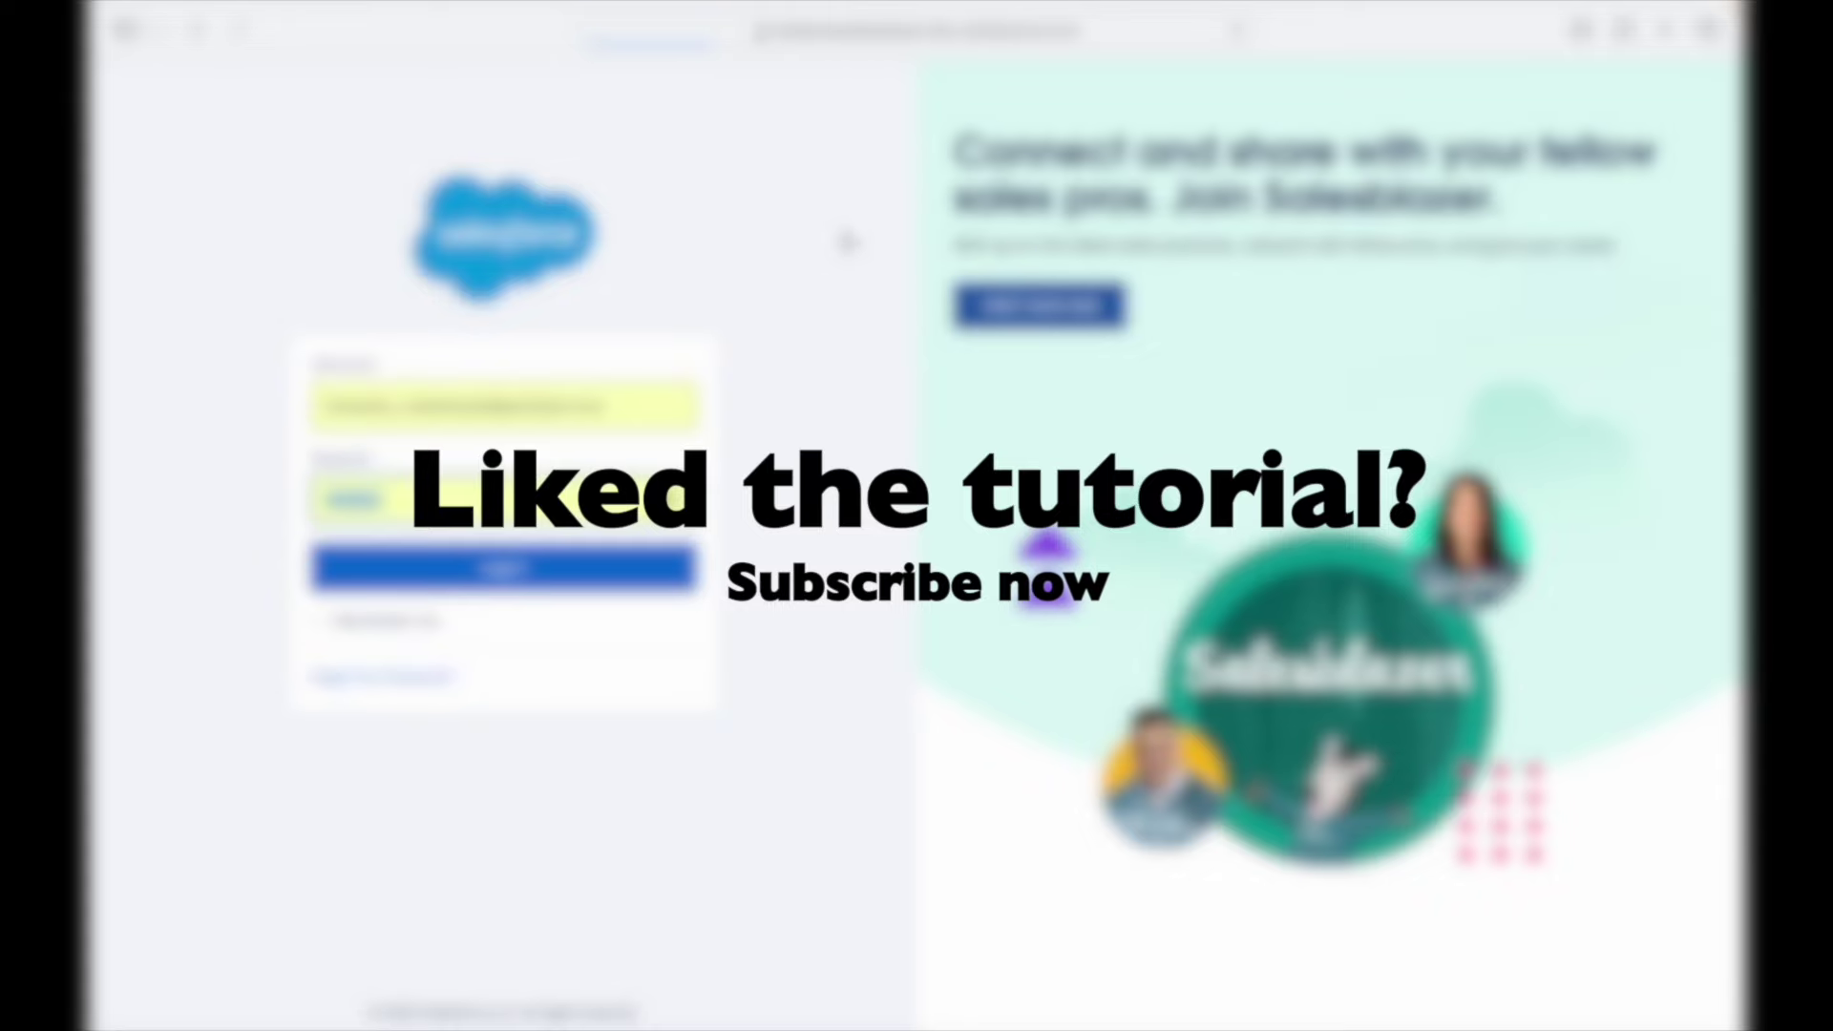
- Log back in, open the case through the Cases list, and choose Edit Page from Setup
key("Return")
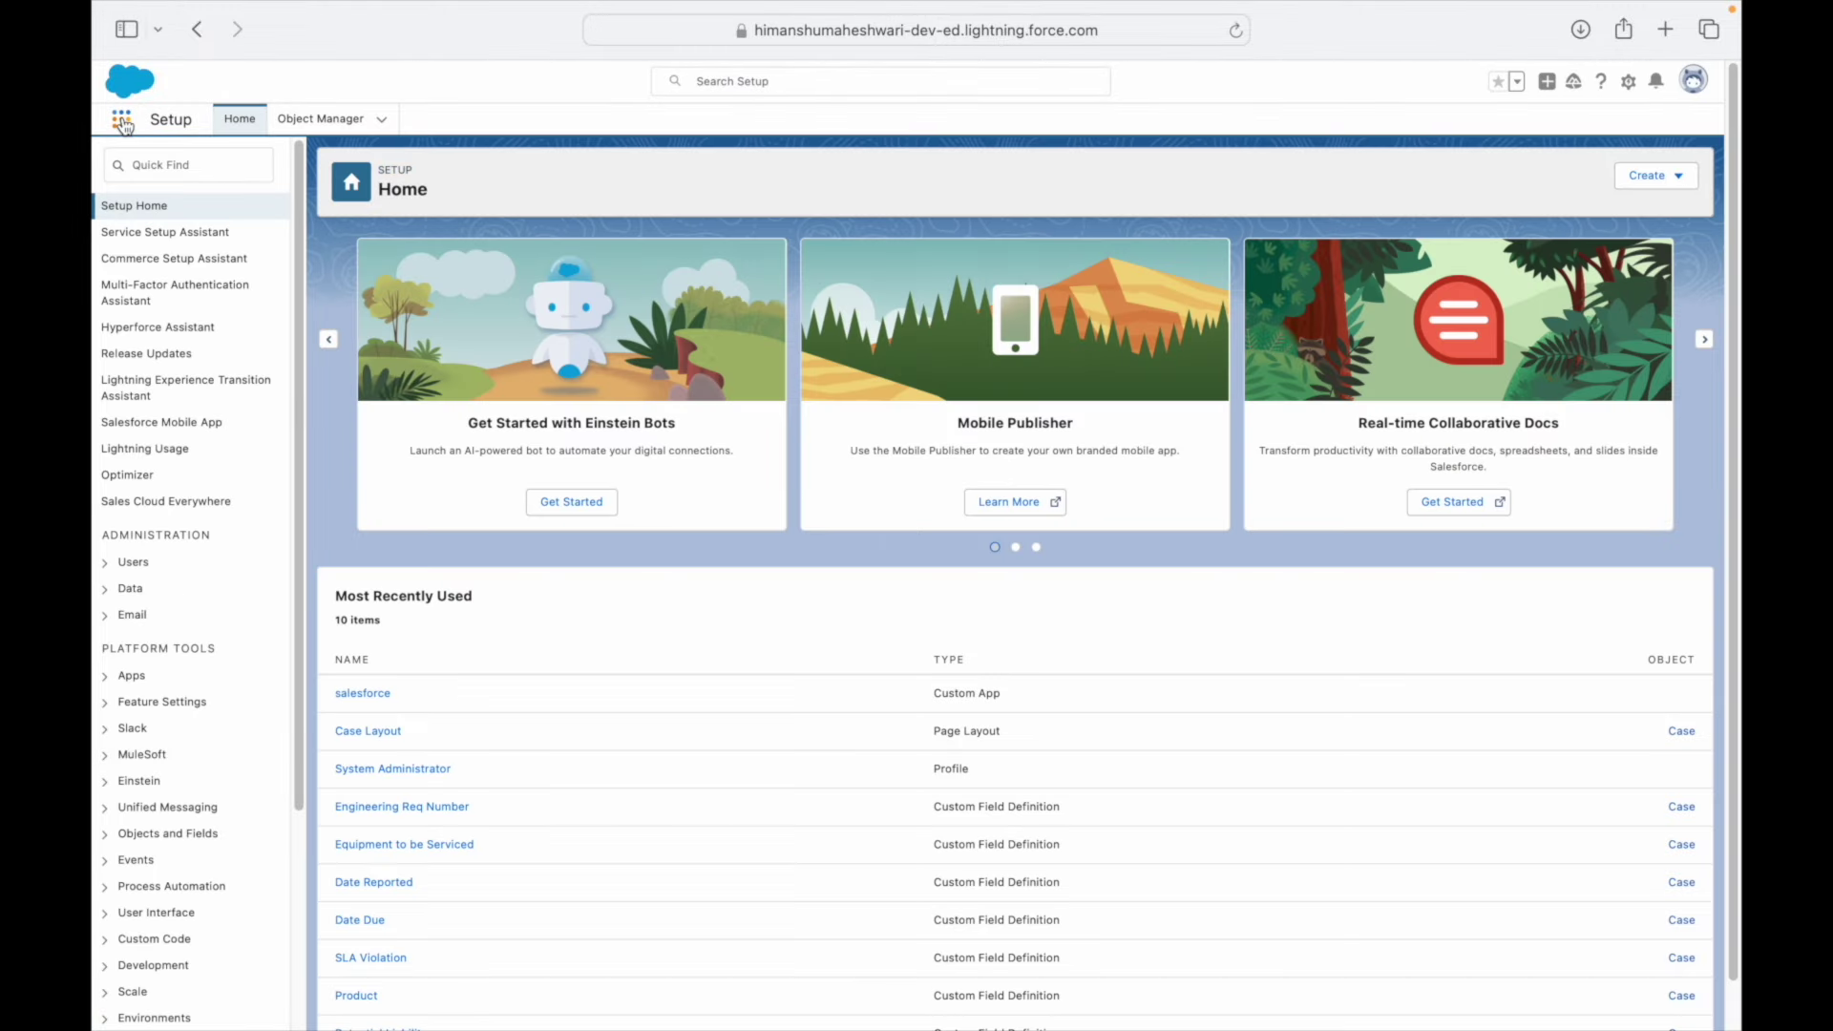
left_click(122, 121)
type("Cases")
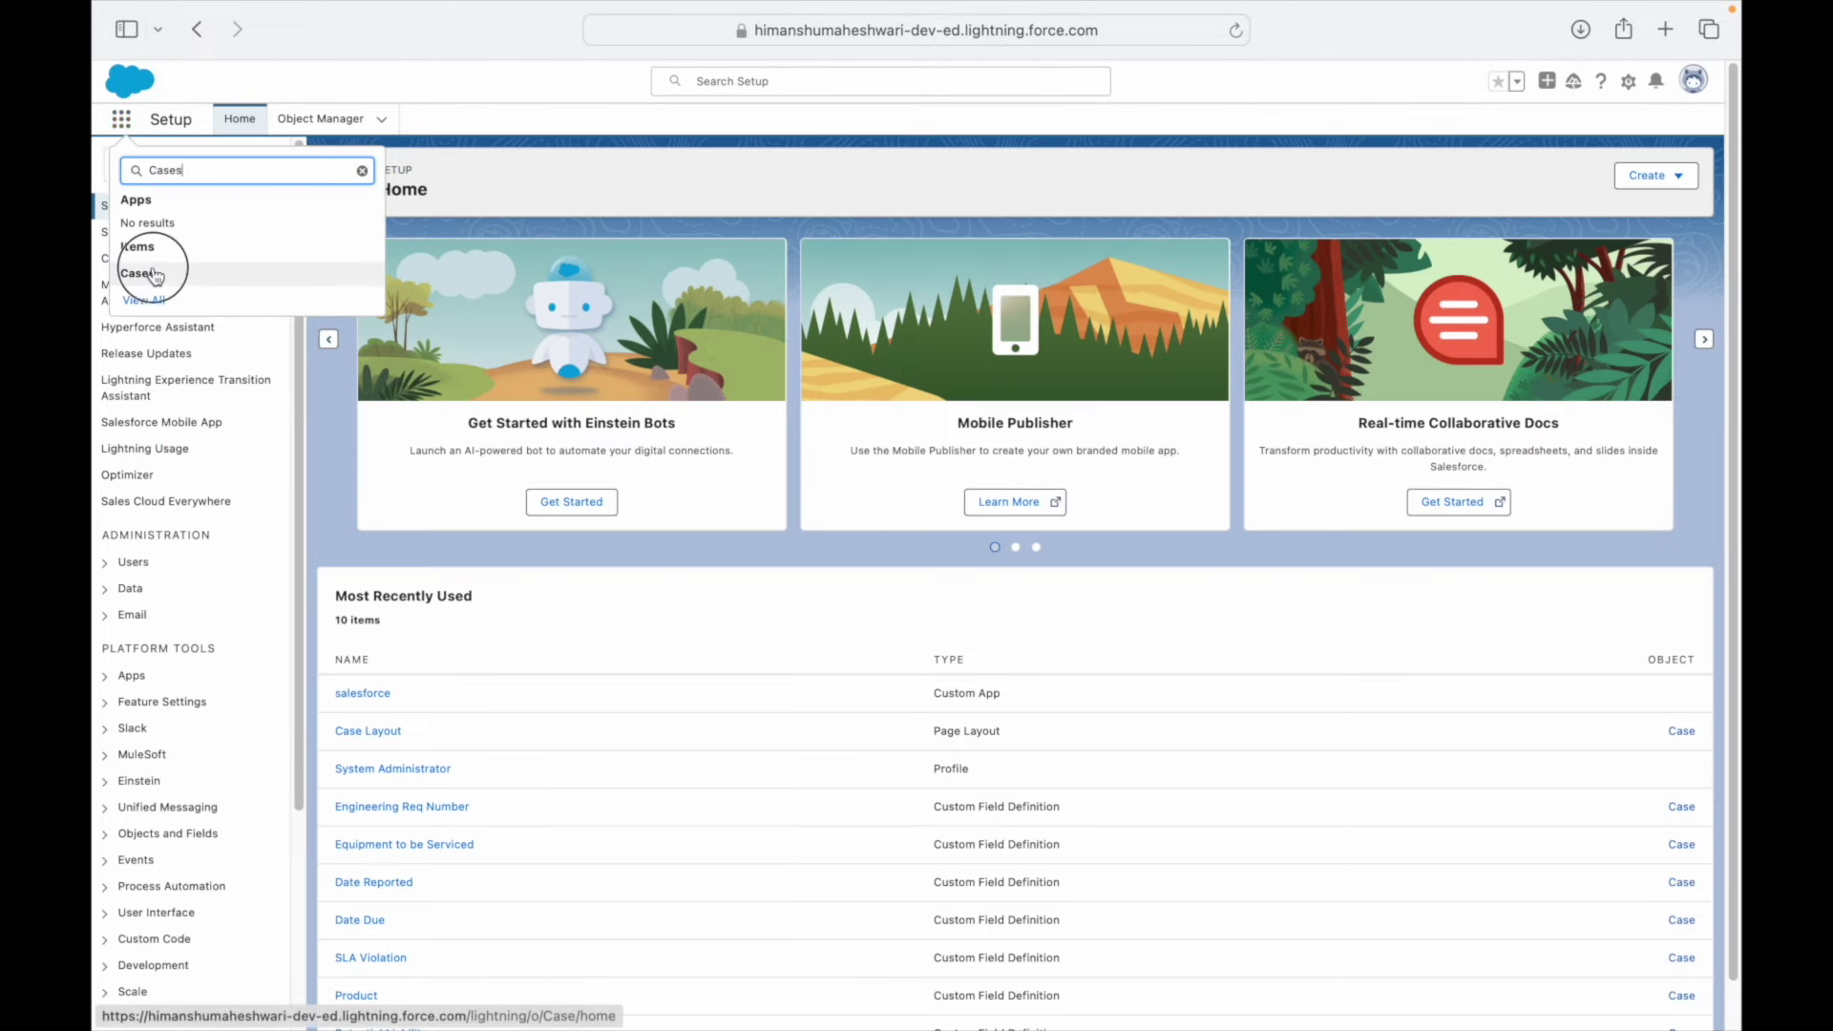
left_click(152, 274)
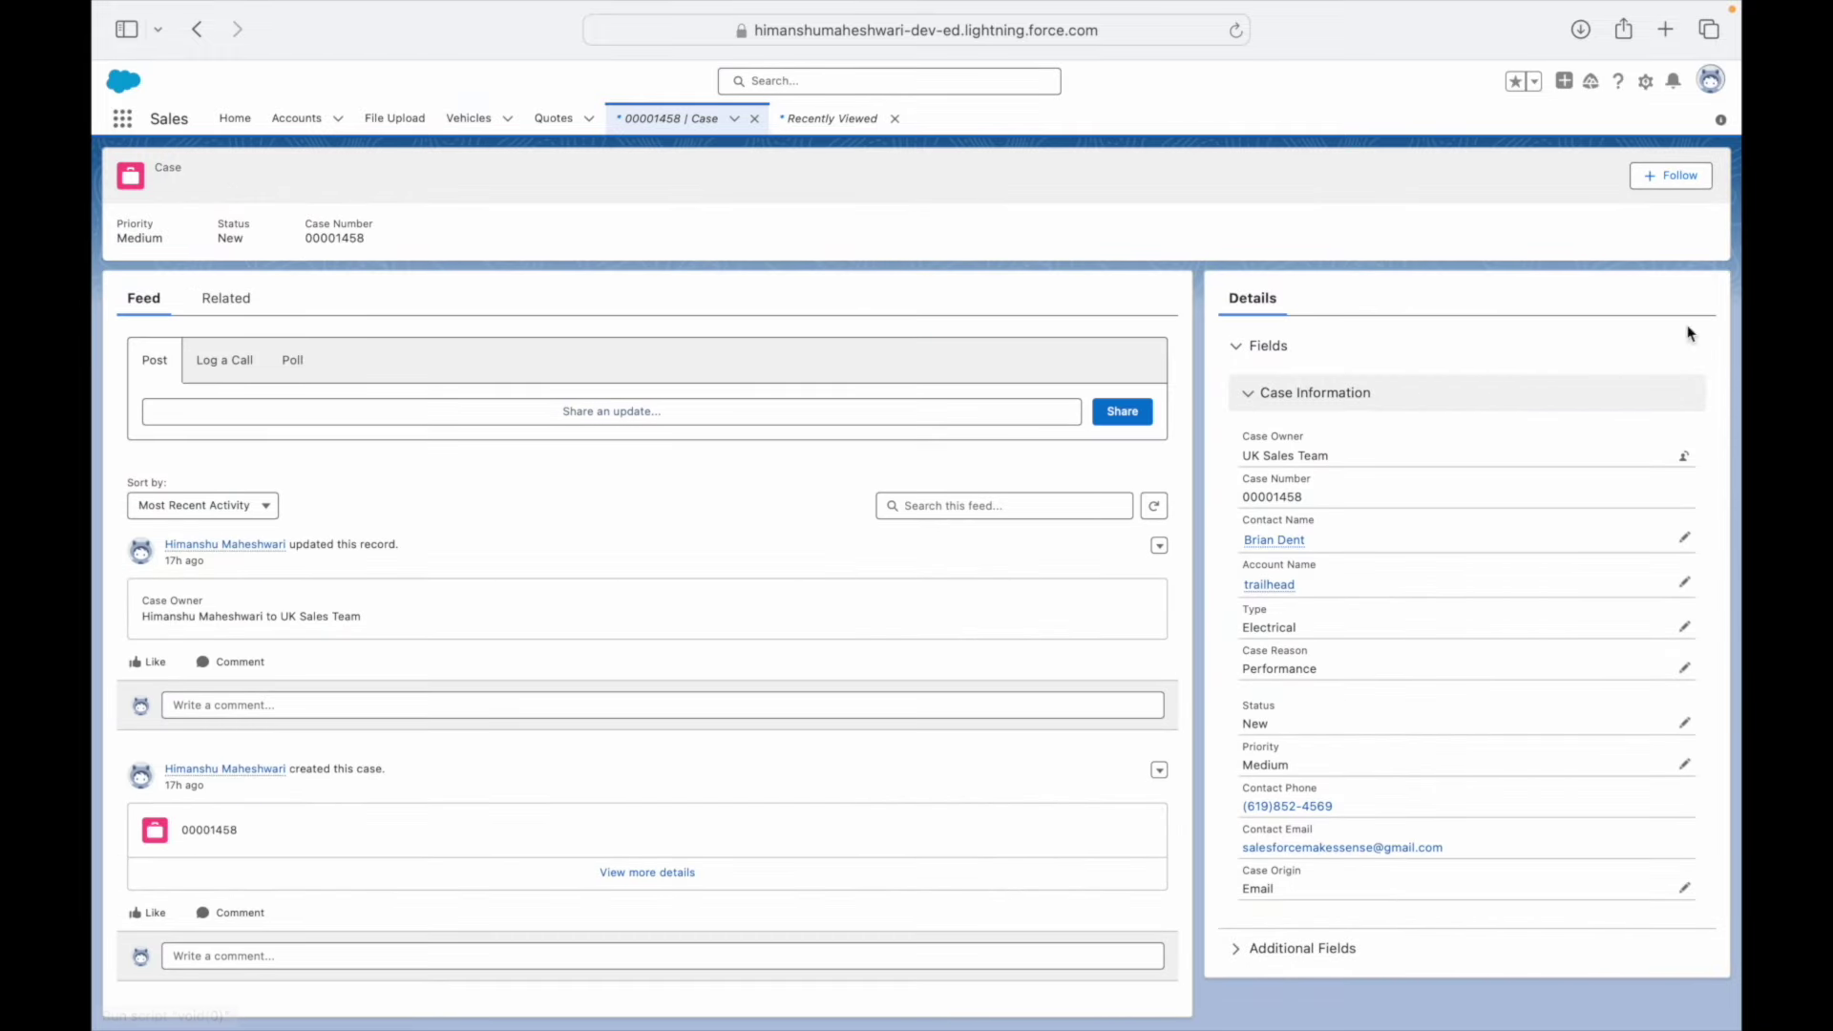
left_click(1645, 81)
left_click(1550, 278)
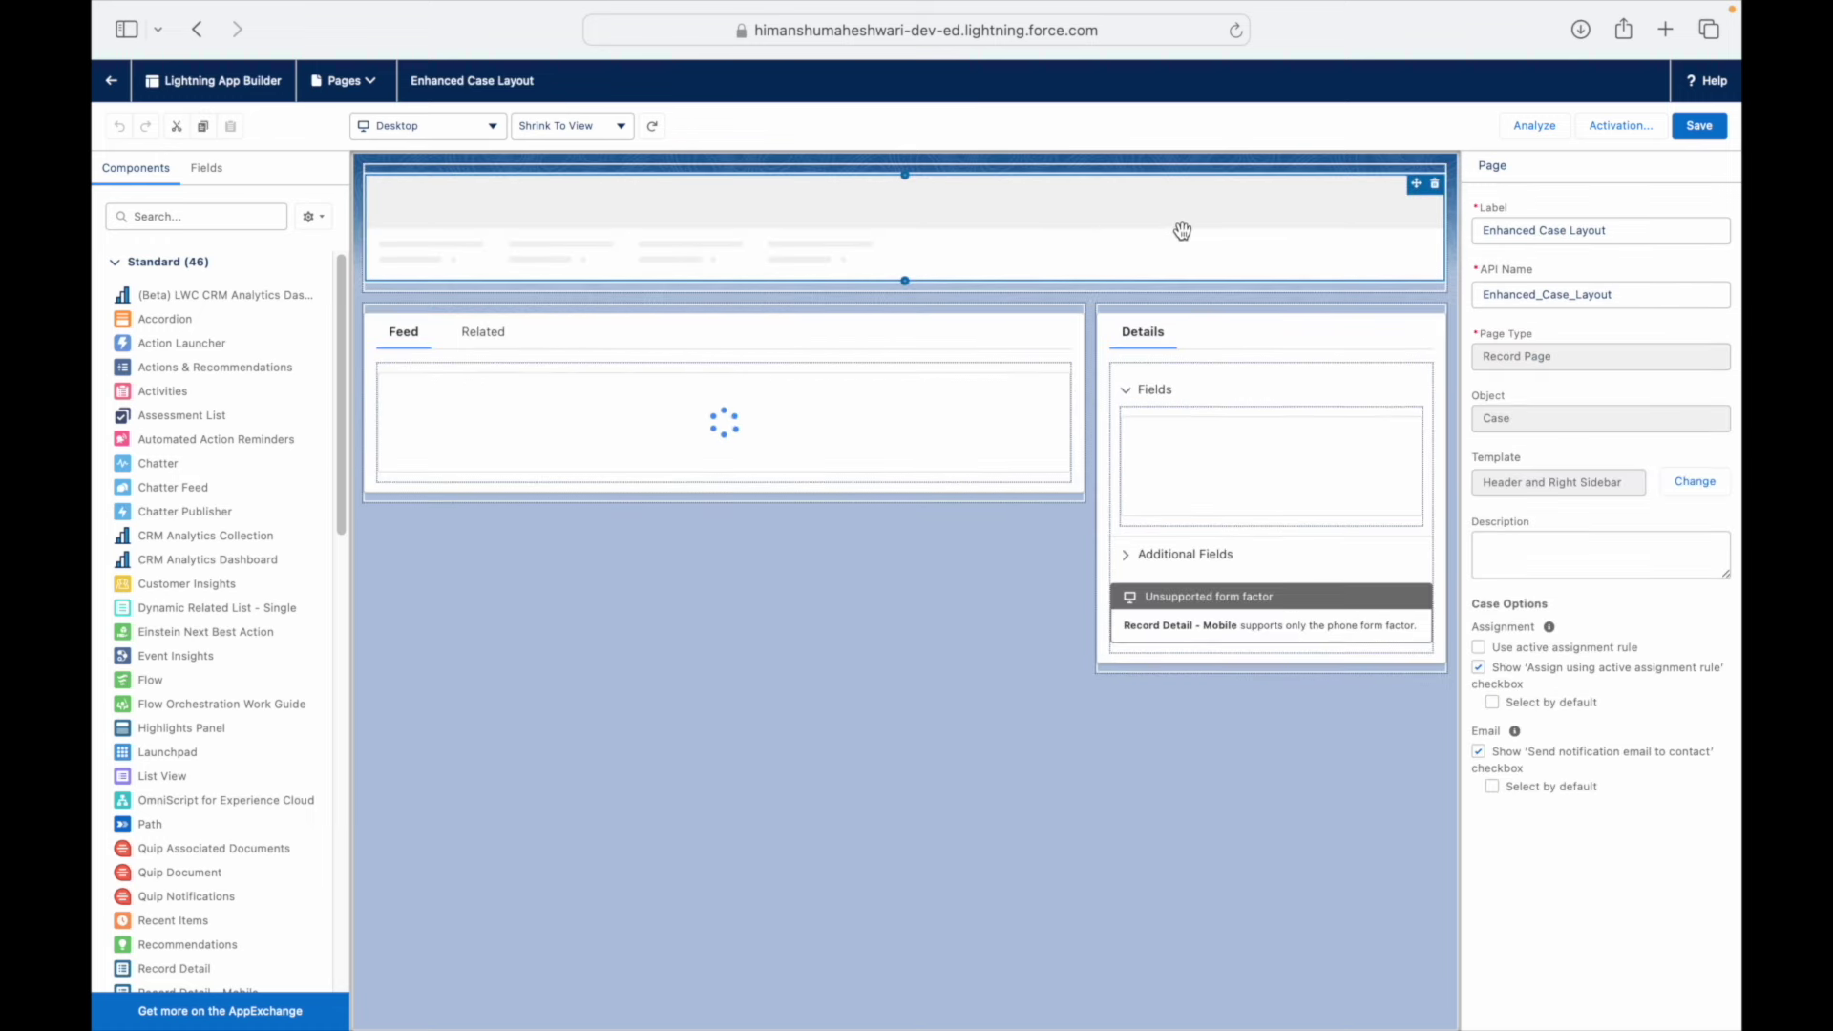
- Add the Sharing action to the case highlights panel, save the page, and go back to case 00001458
left_click(1182, 231)
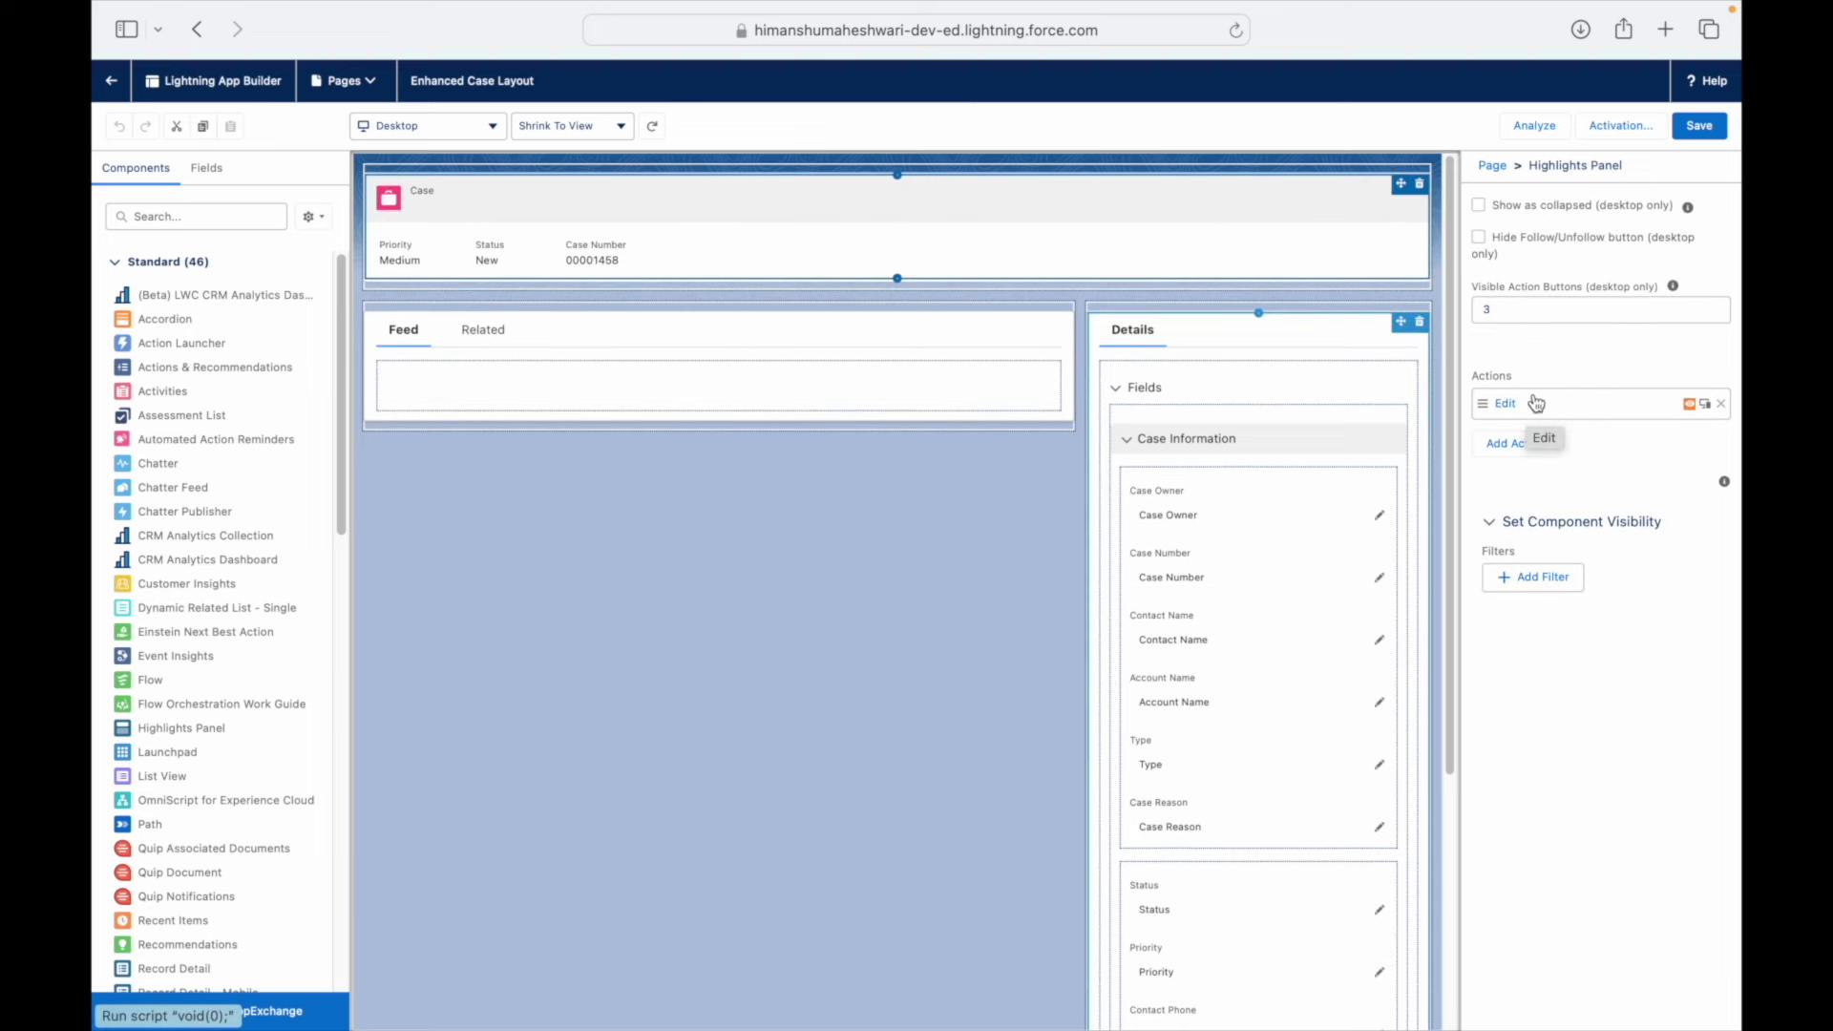
left_click(1514, 444)
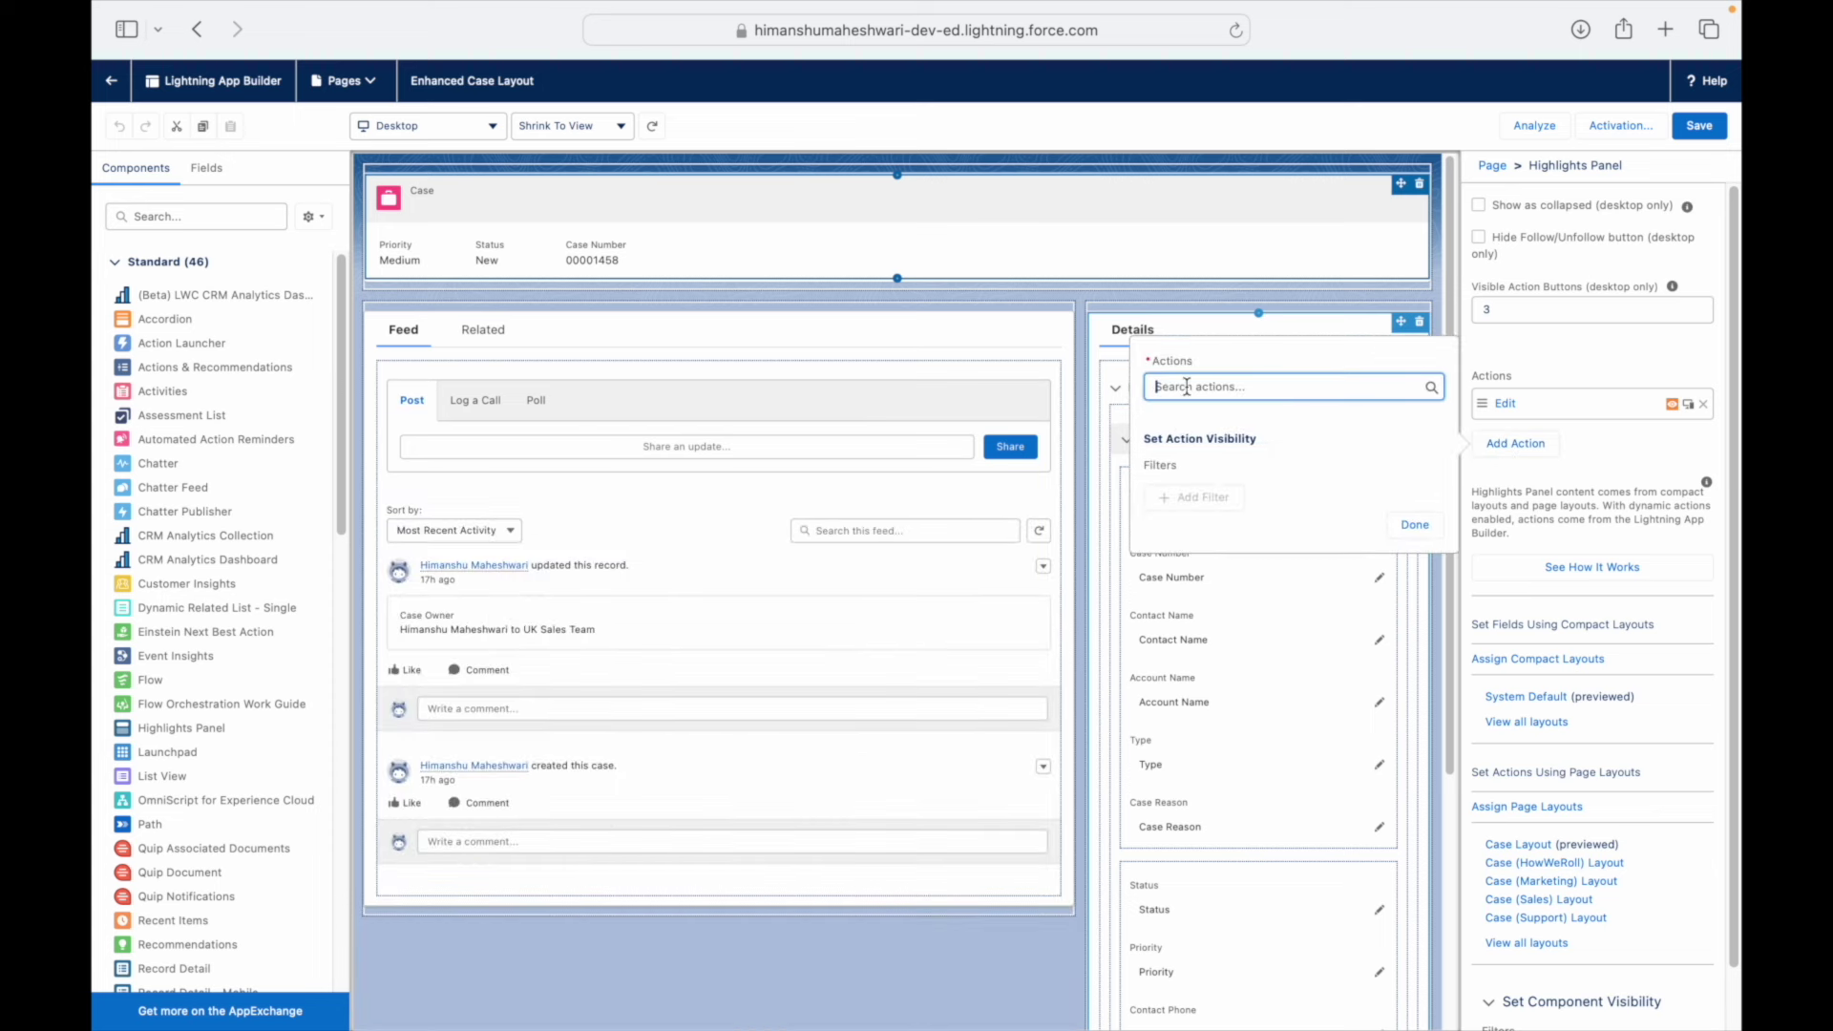
type("Sha")
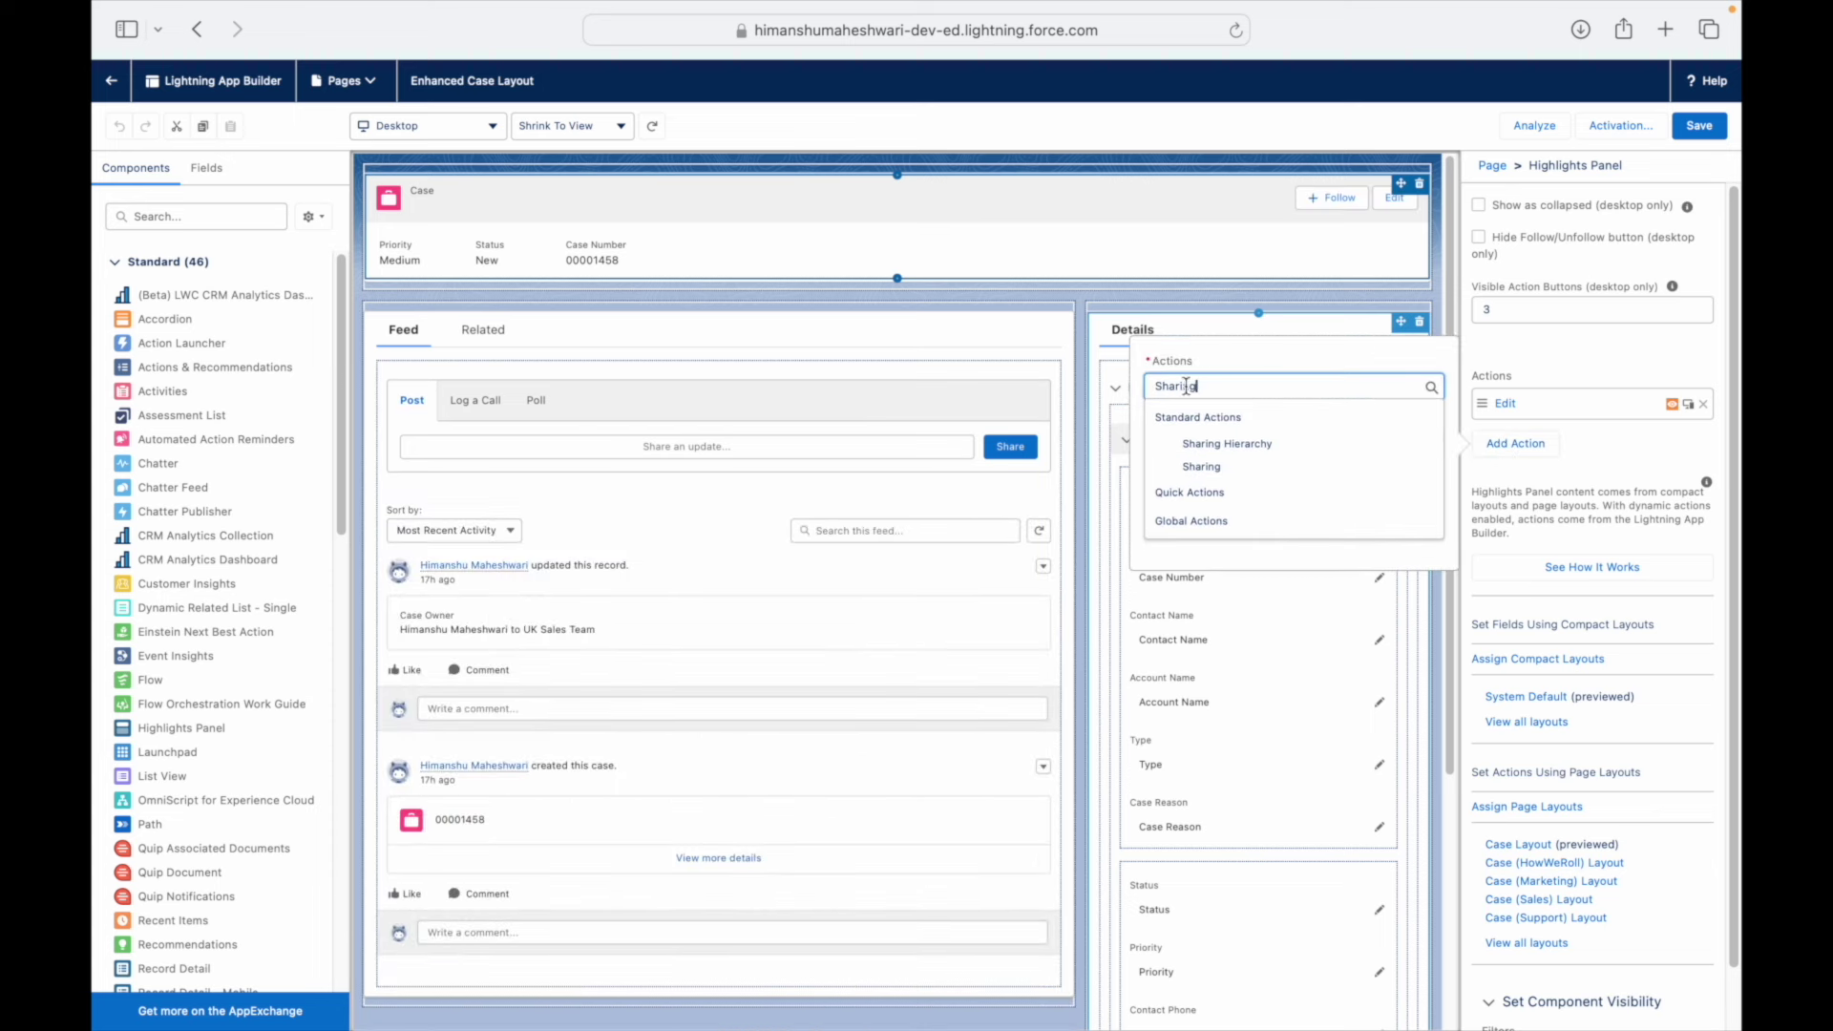
type("ring")
left_click(1200, 468)
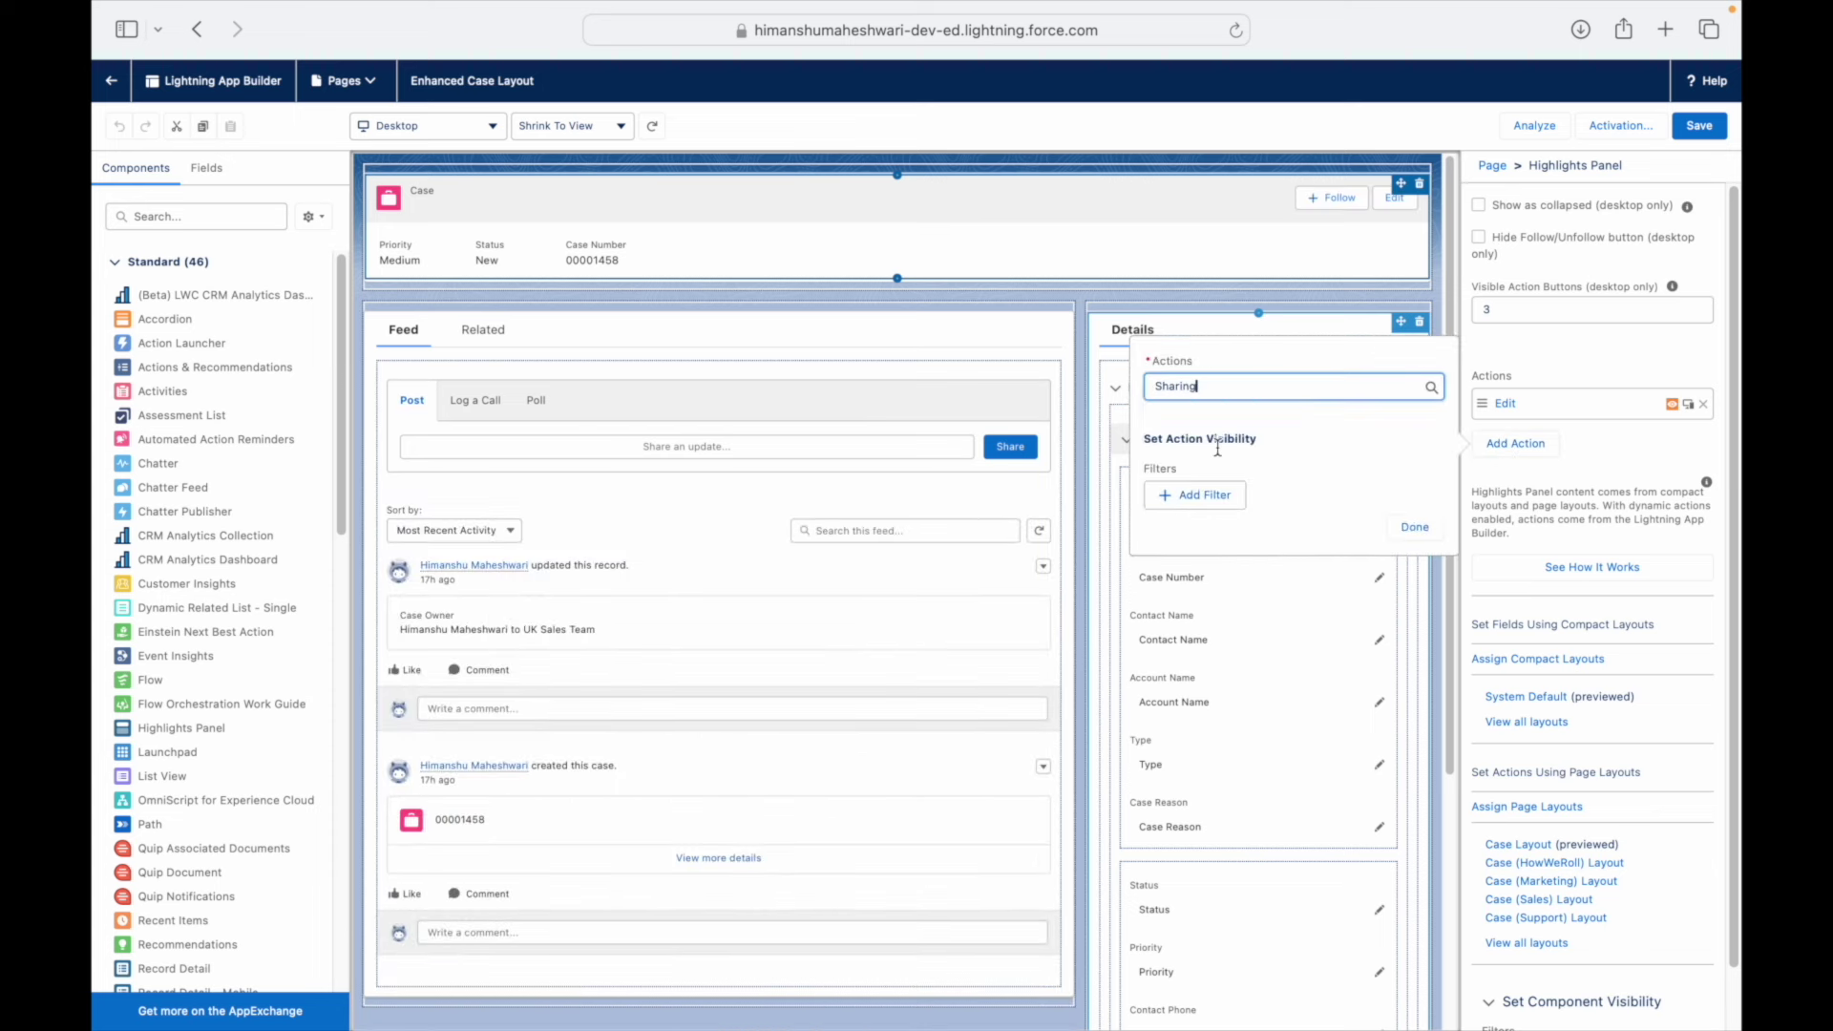
left_click(1404, 540)
left_click(1699, 126)
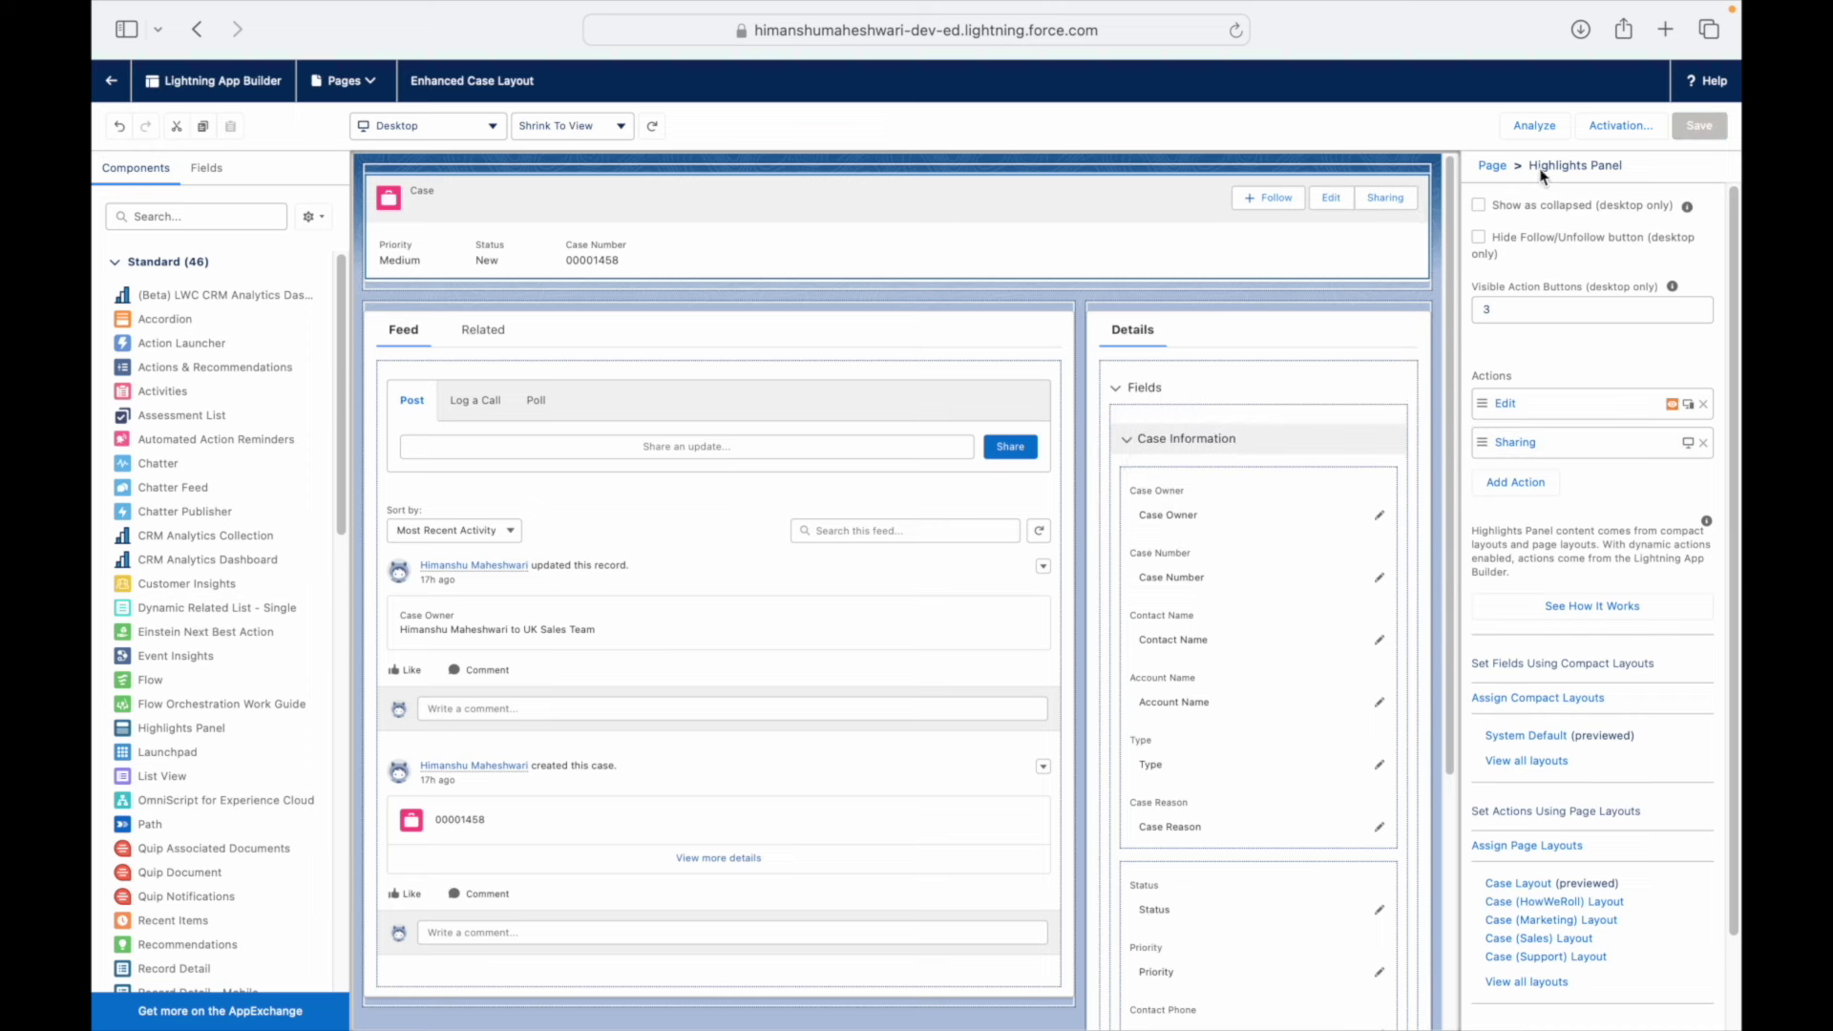
left_click(111, 86)
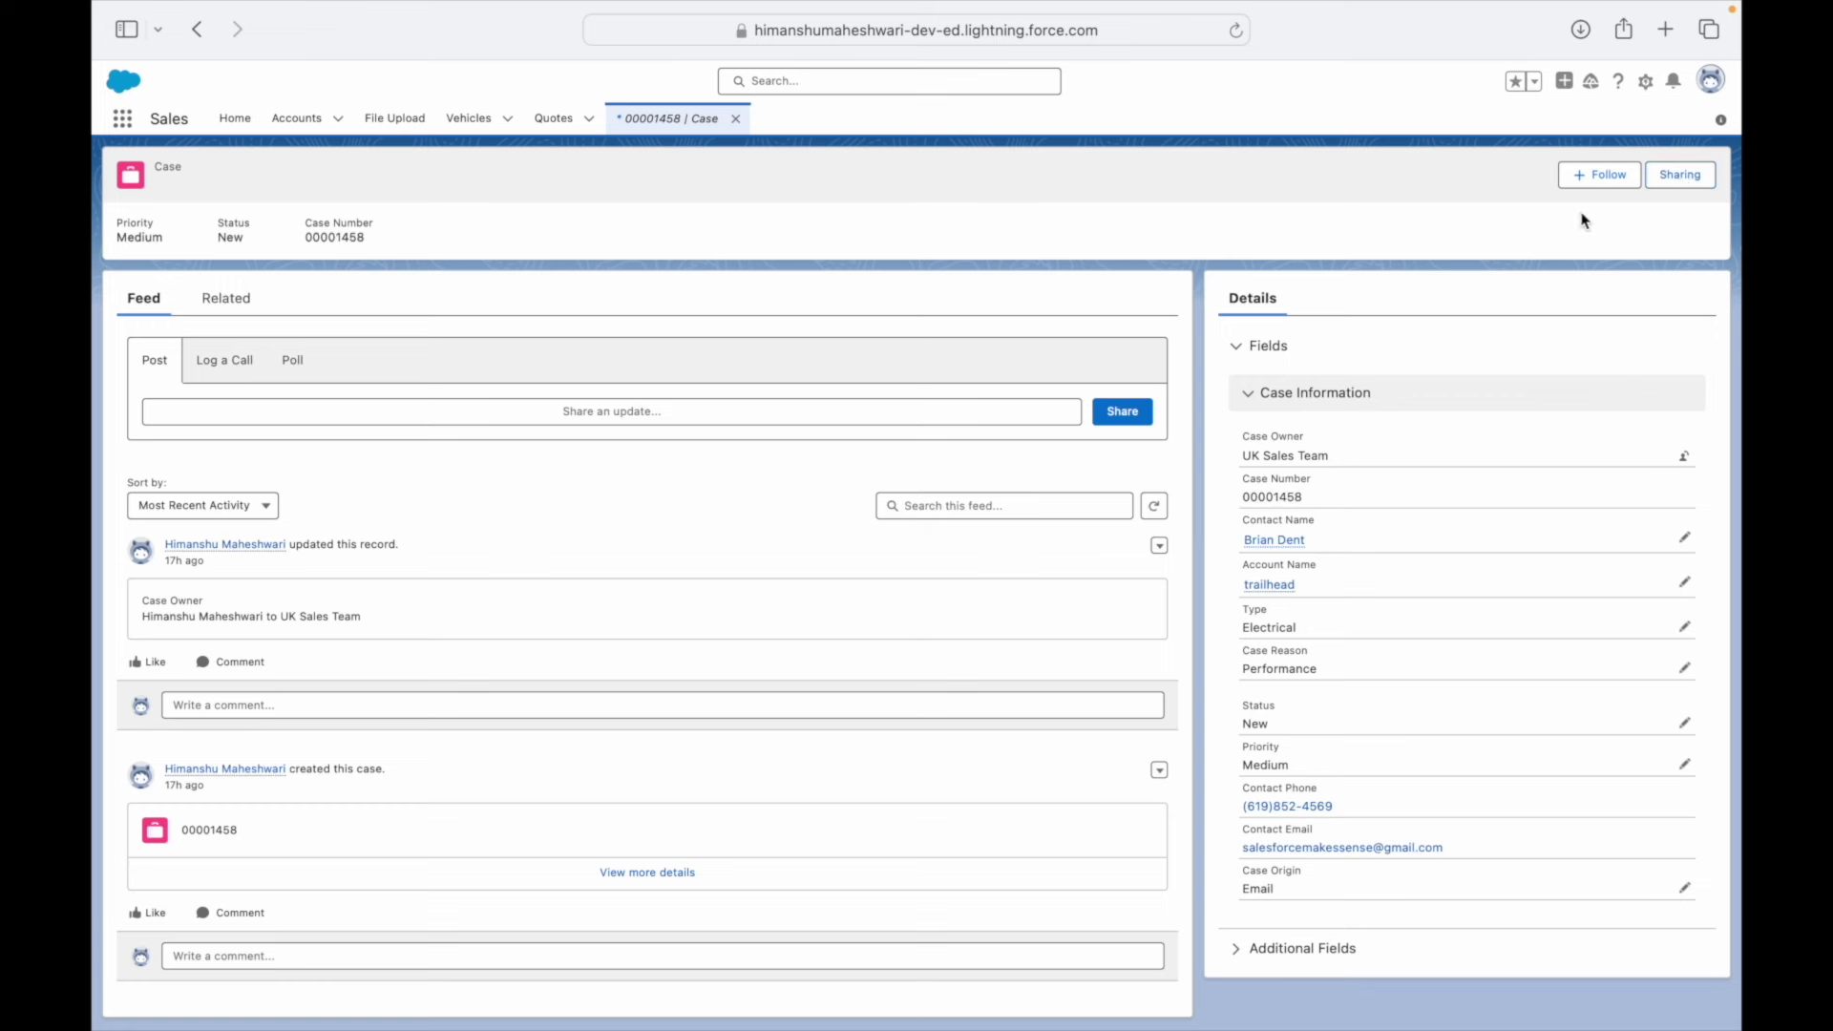
- In the case's Share dialog, change Case Access from Read Only to Read/Write
left_click(1682, 181)
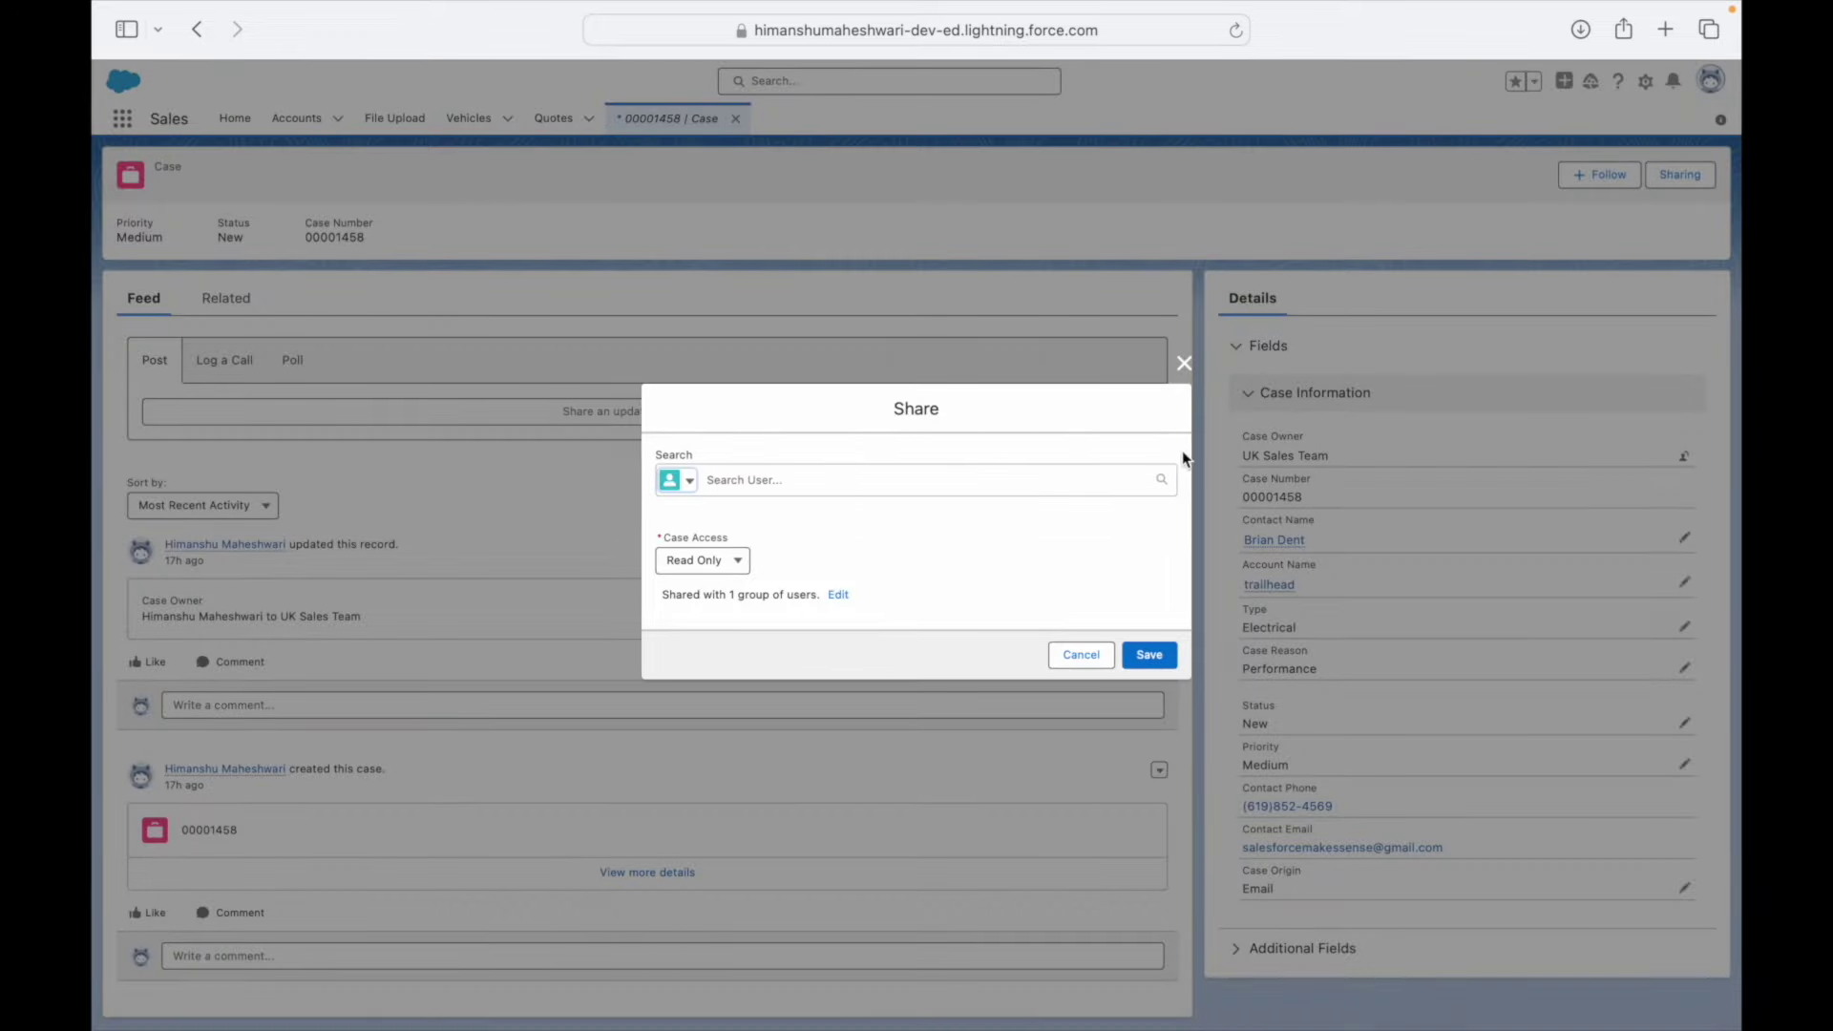
left_click(686, 480)
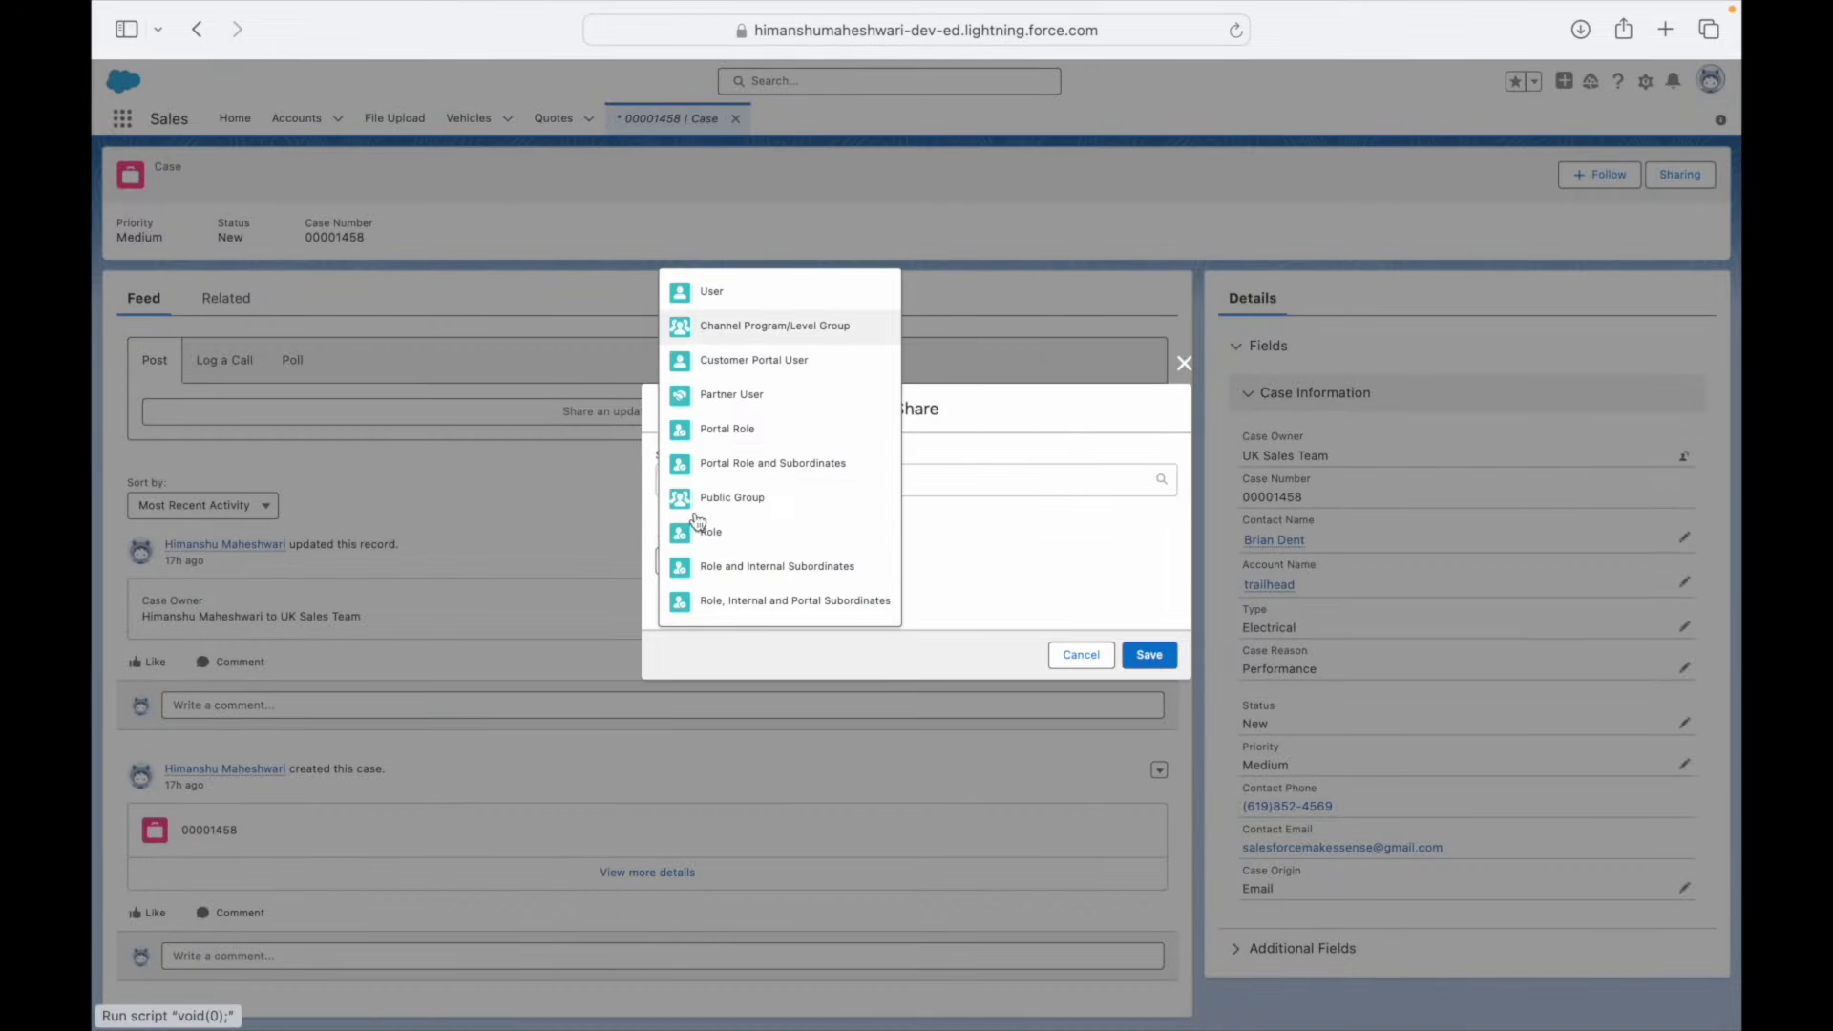
left_click(967, 582)
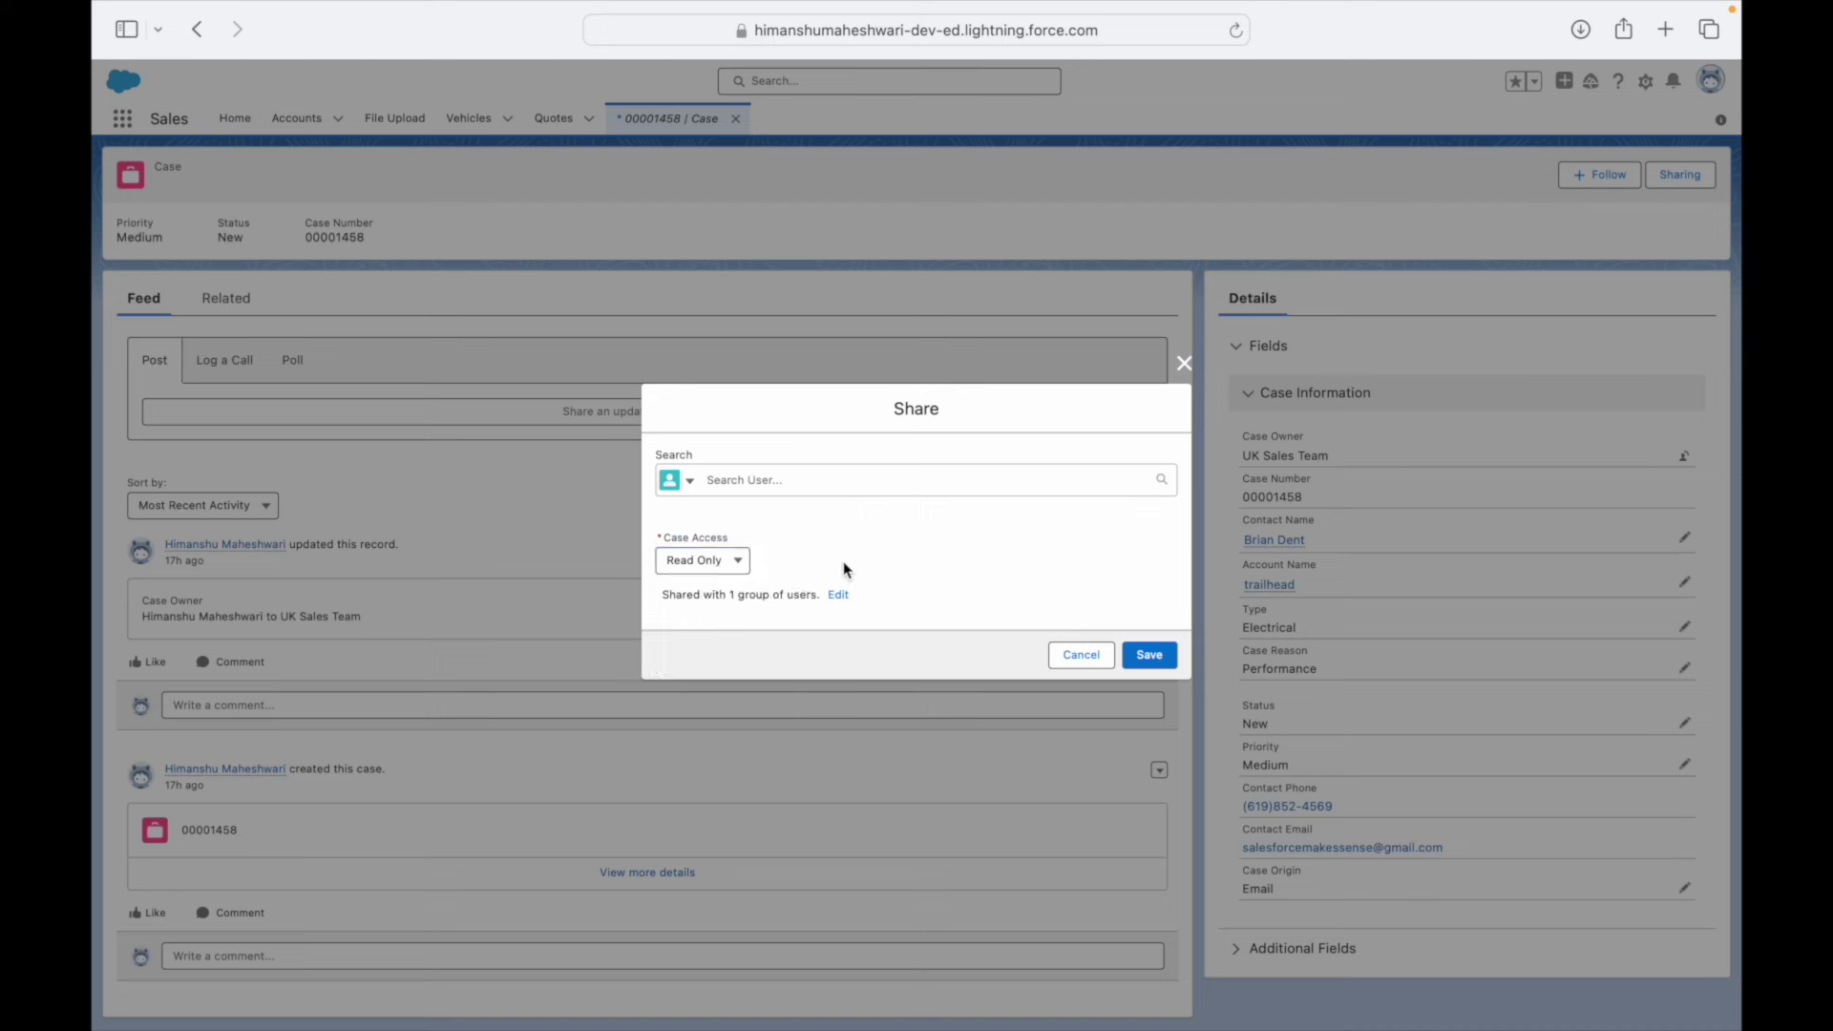
left_click(723, 563)
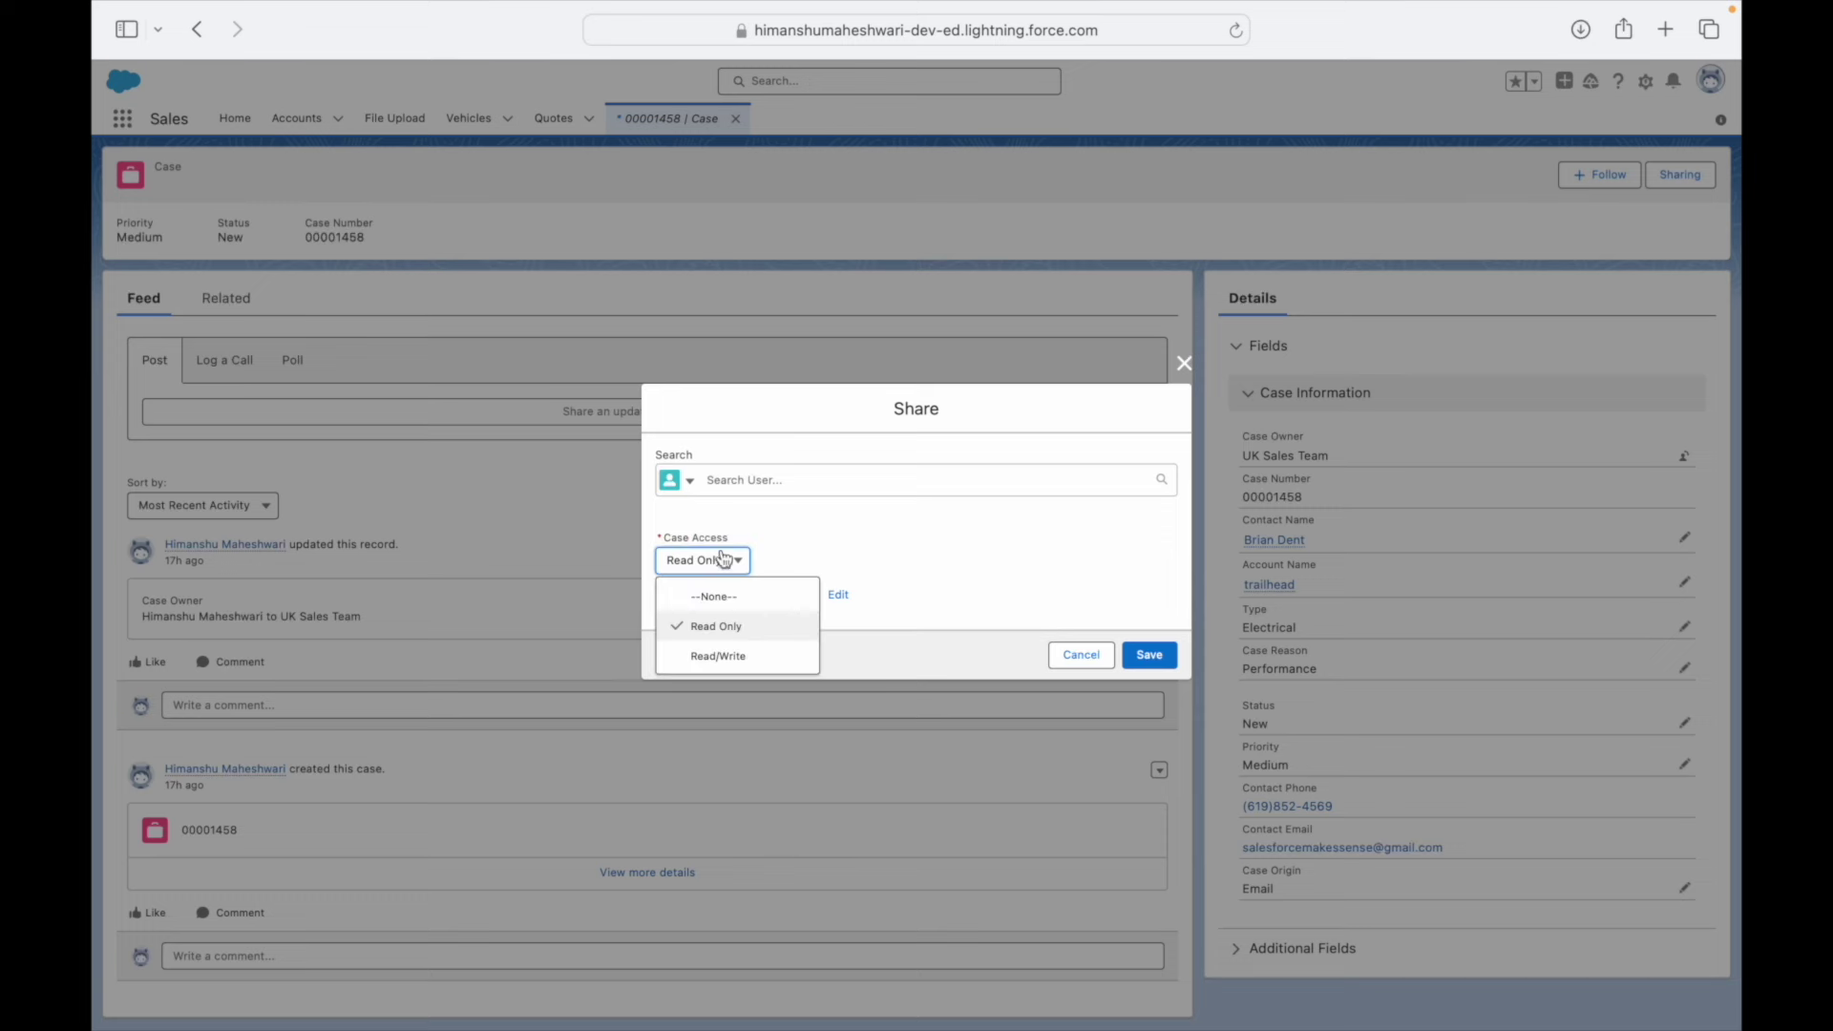
left_click(780, 555)
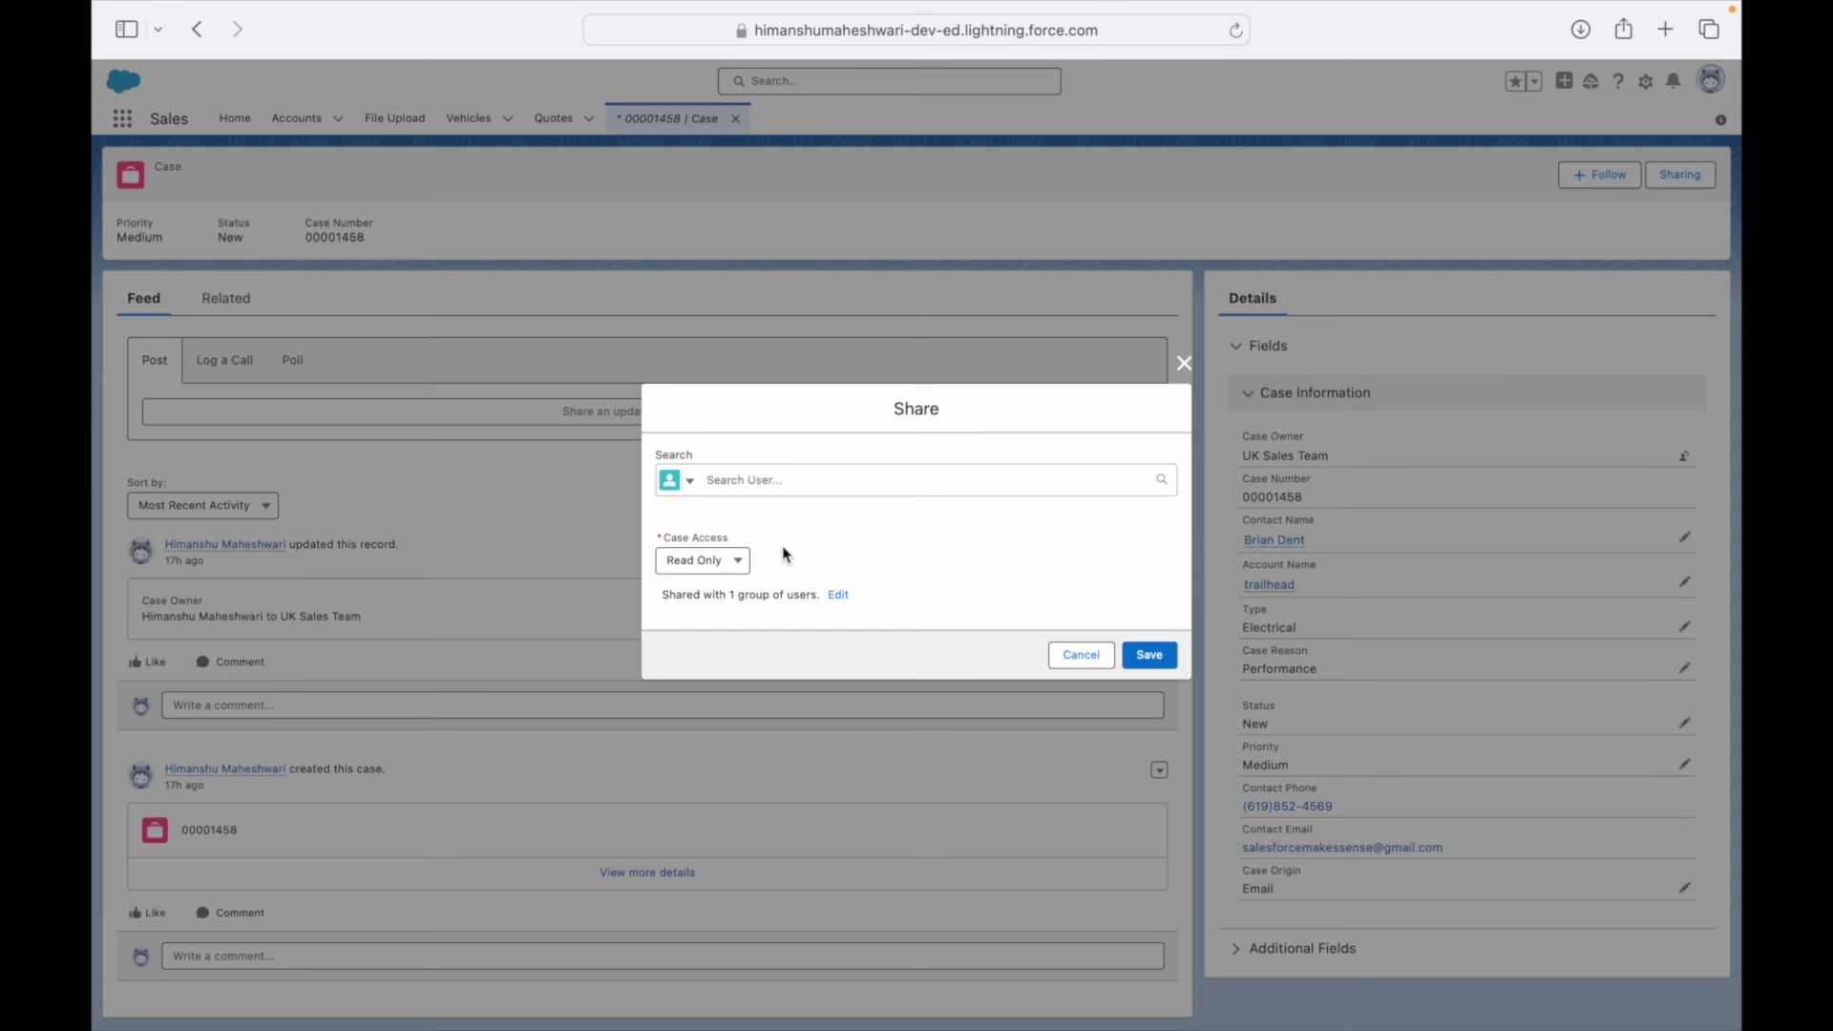
left_click(714, 562)
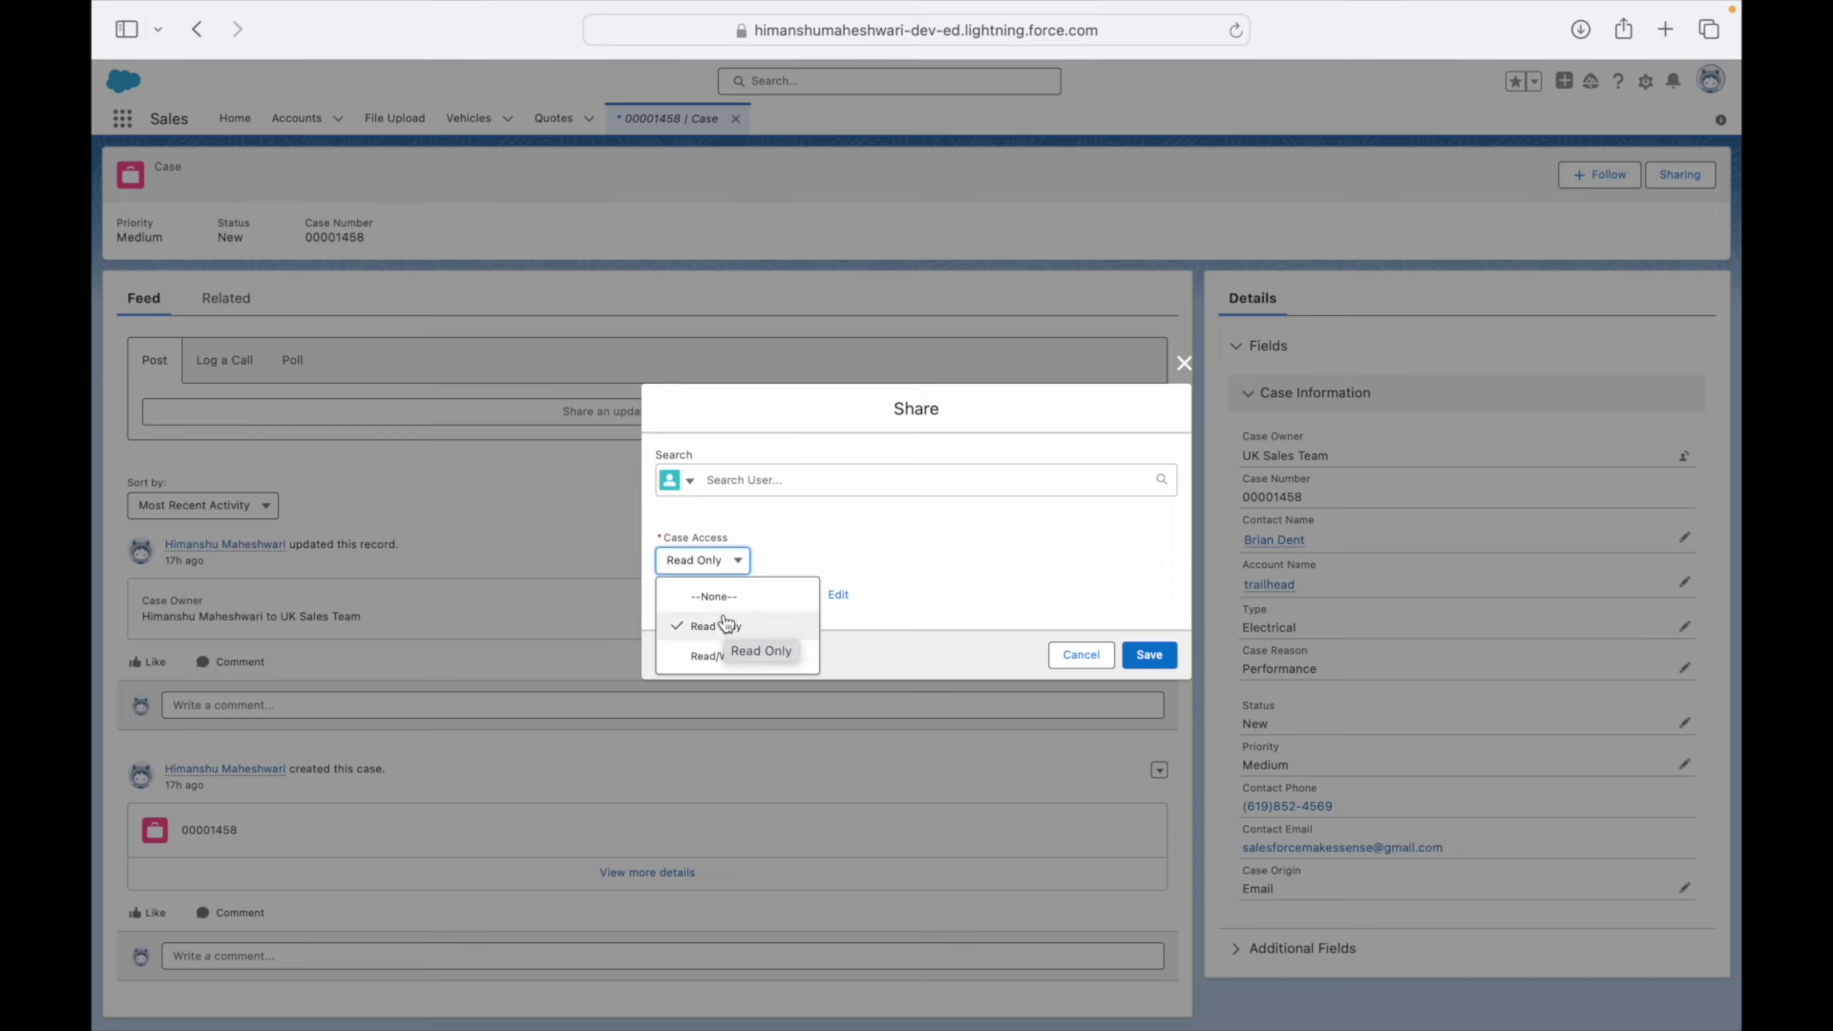
left_click(766, 561)
left_click(717, 561)
left_click(718, 563)
left_click(719, 642)
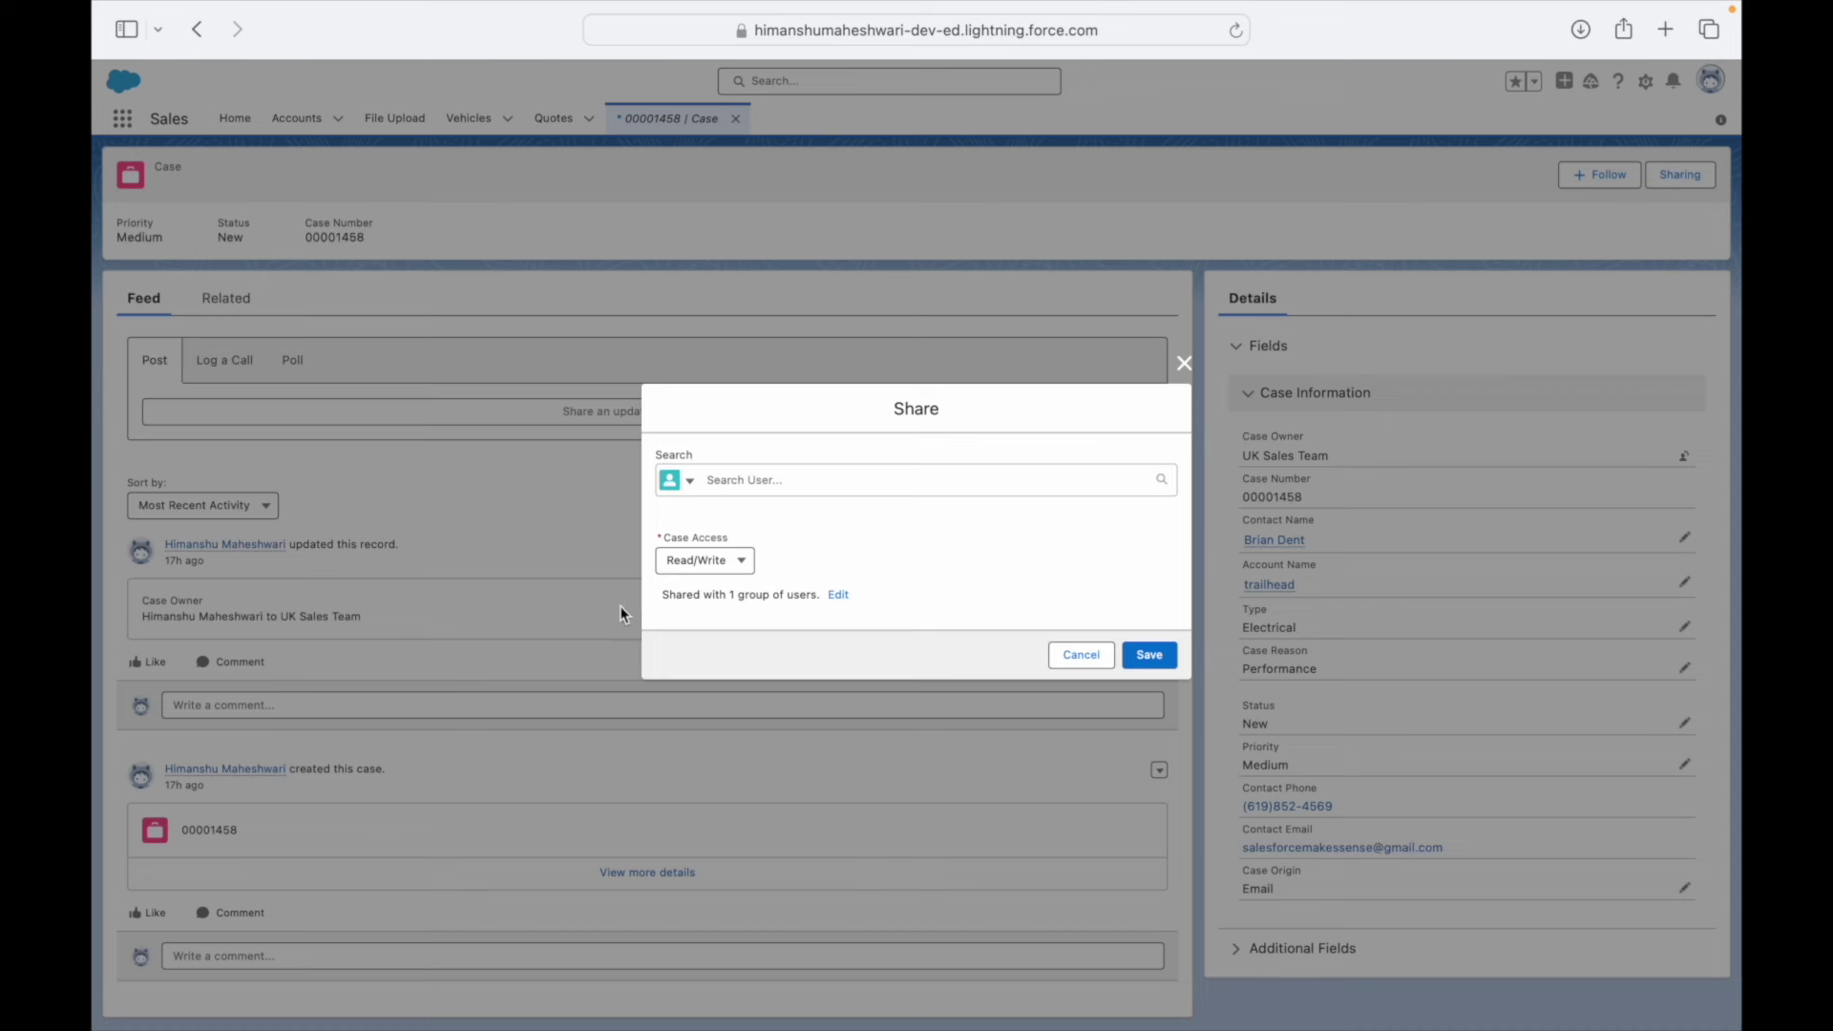
- List the case's shared groups, pointing out the UK Sales Team queue, then open the sharing hierarchy
left_click_drag(660, 593, 775, 594)
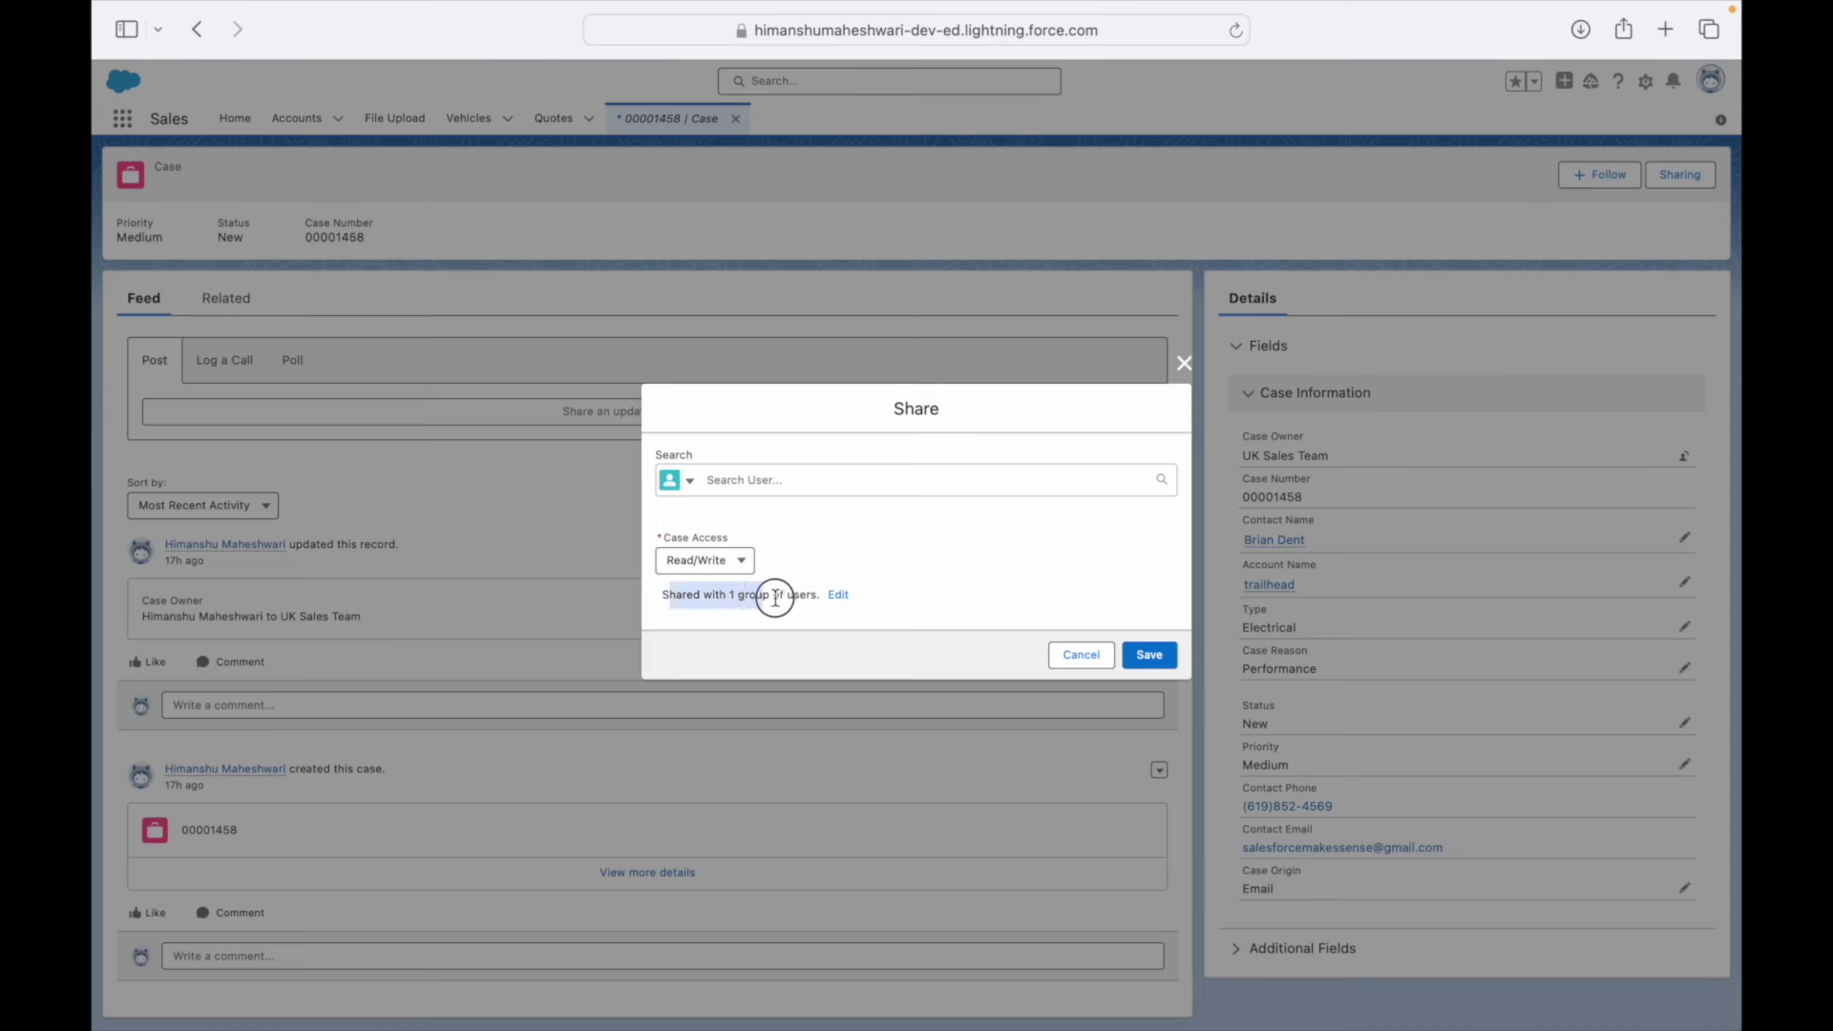
left_click(838, 594)
left_click_drag(766, 644, 670, 642)
left_click(670, 642)
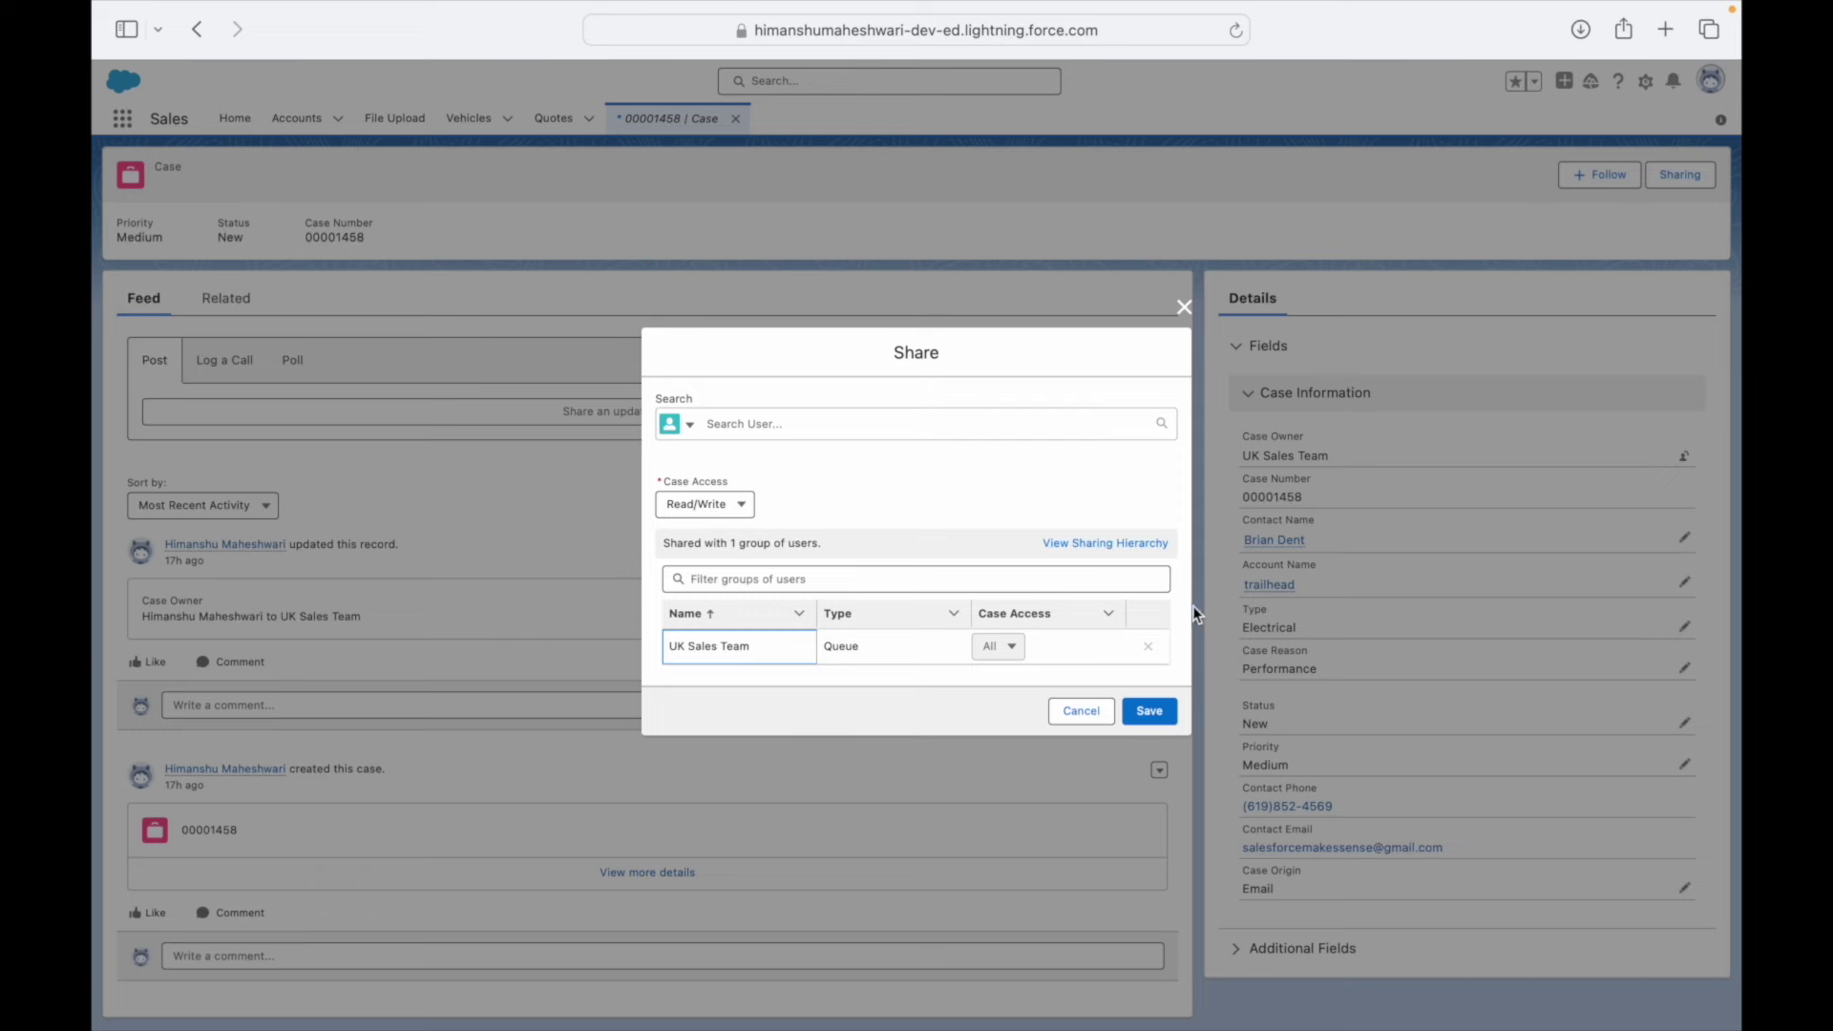
left_click(1089, 548)
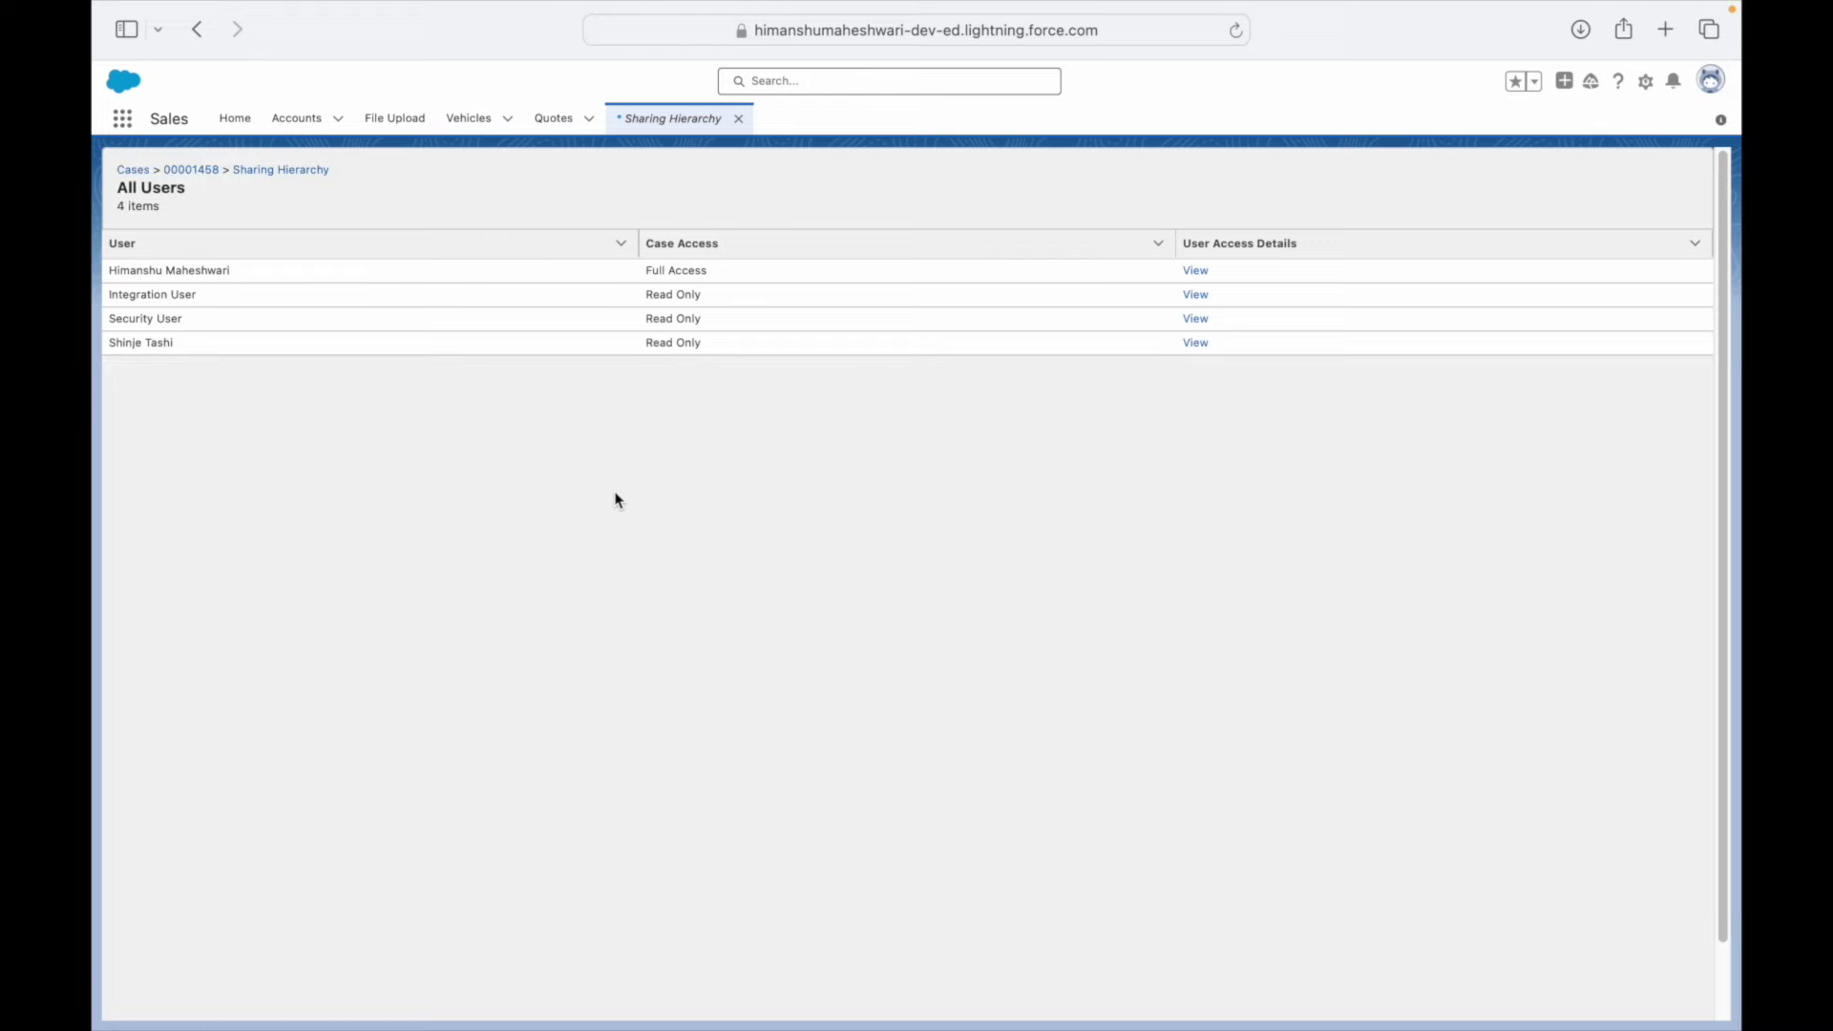
- Review the four users: owner with Full Access, Integration, Security and one more Read Only; close the hierarchy
left_click_drag(229, 270, 144, 270)
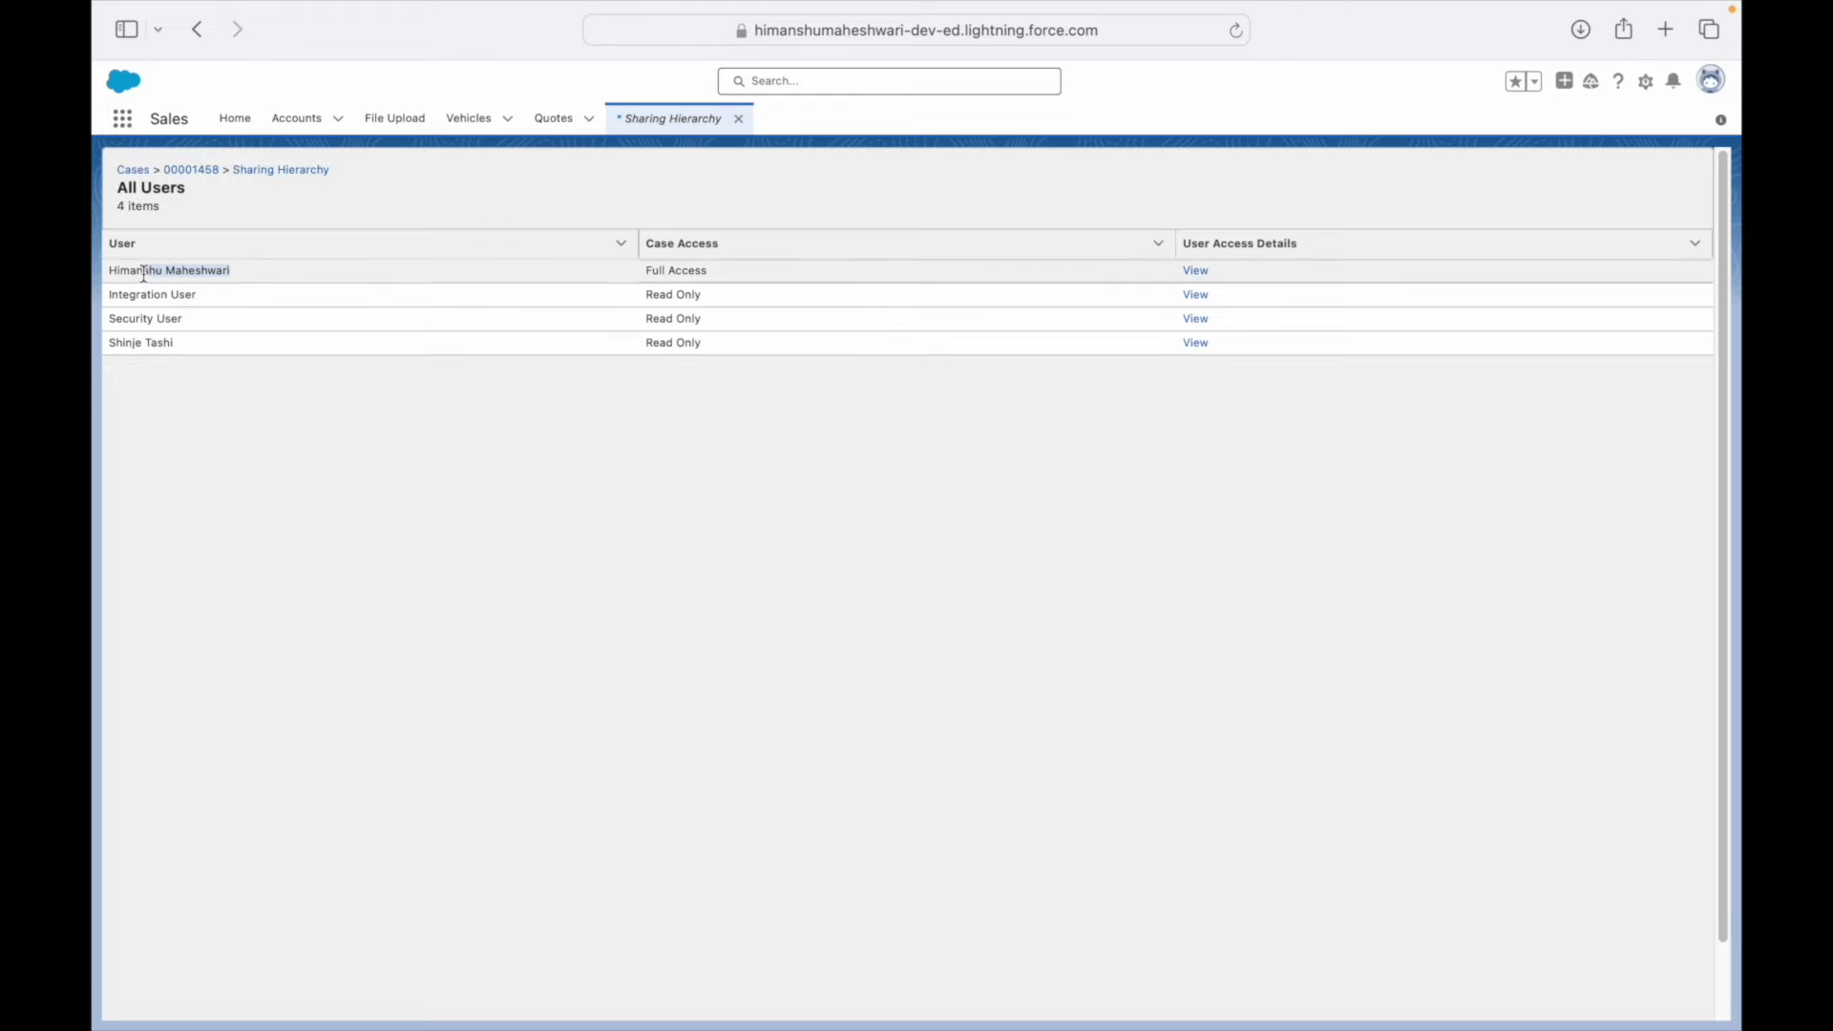
triple_click(691, 271)
triple_click(174, 303)
left_click(175, 315)
left_click(188, 341)
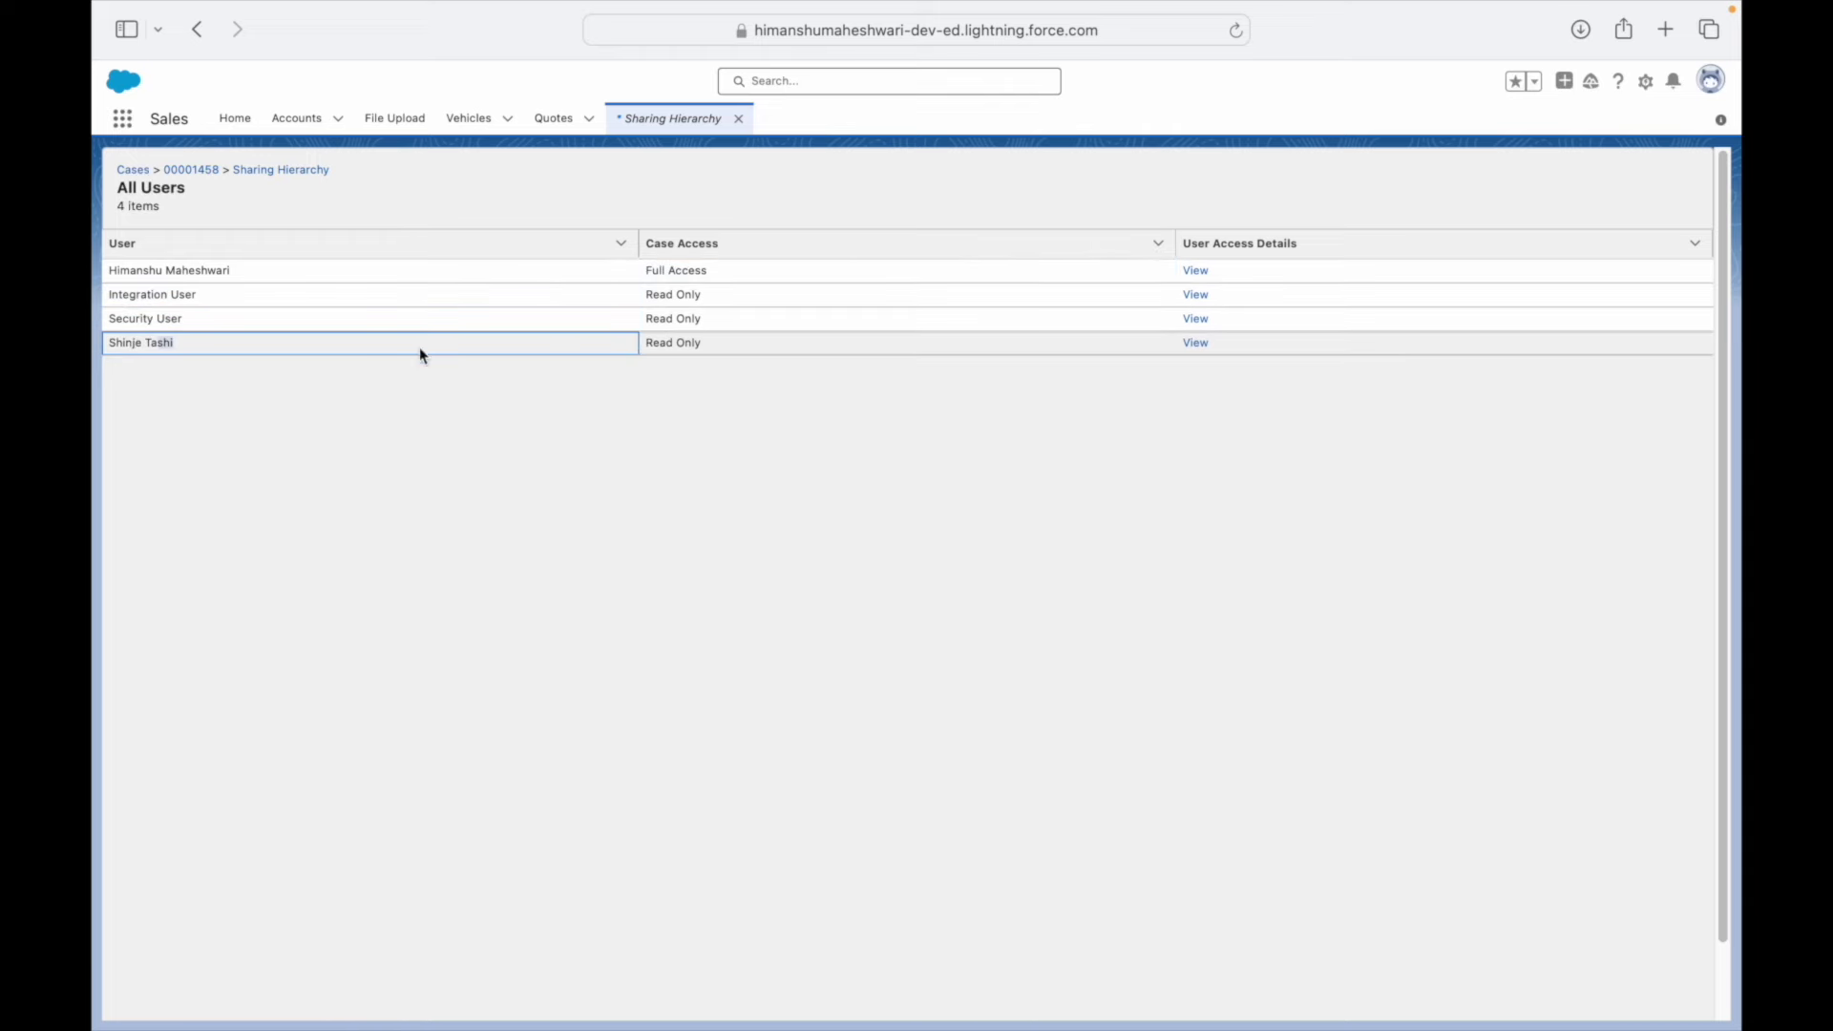
left_click(700, 342)
triple_click(696, 317)
triple_click(711, 294)
left_click(764, 376)
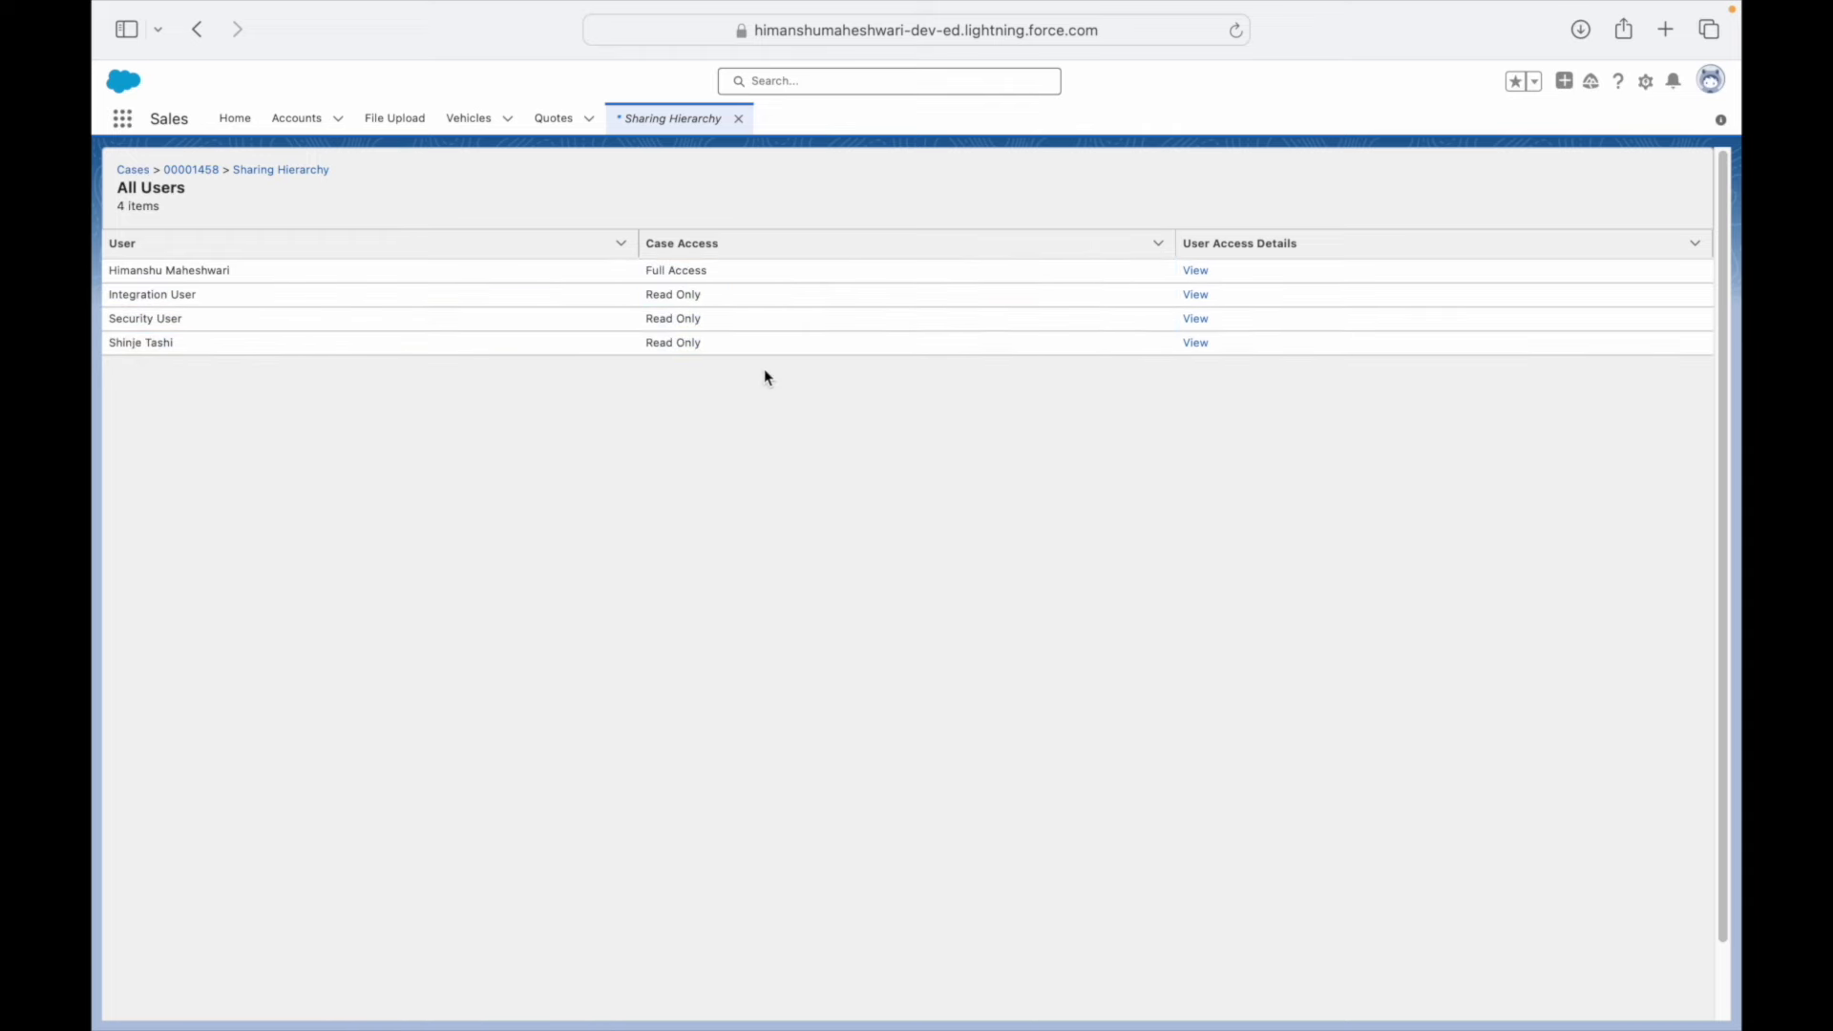
left_click(738, 119)
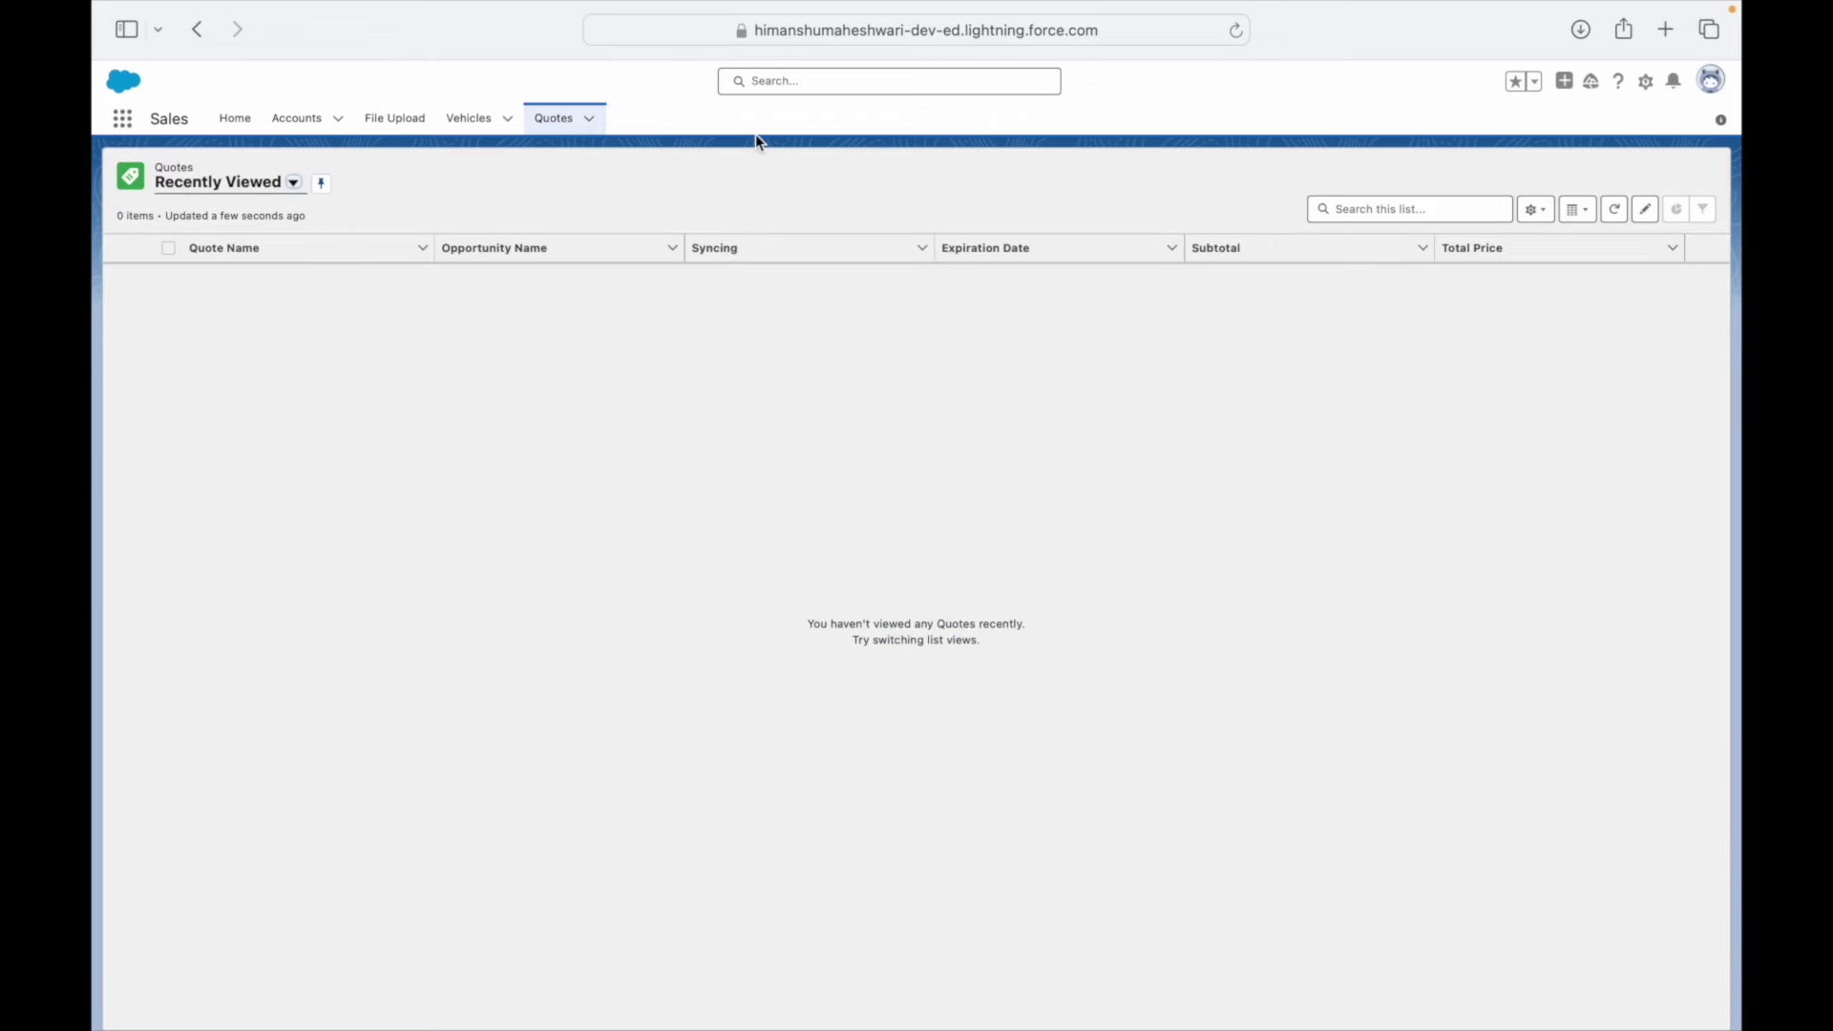
left_click(735, 180)
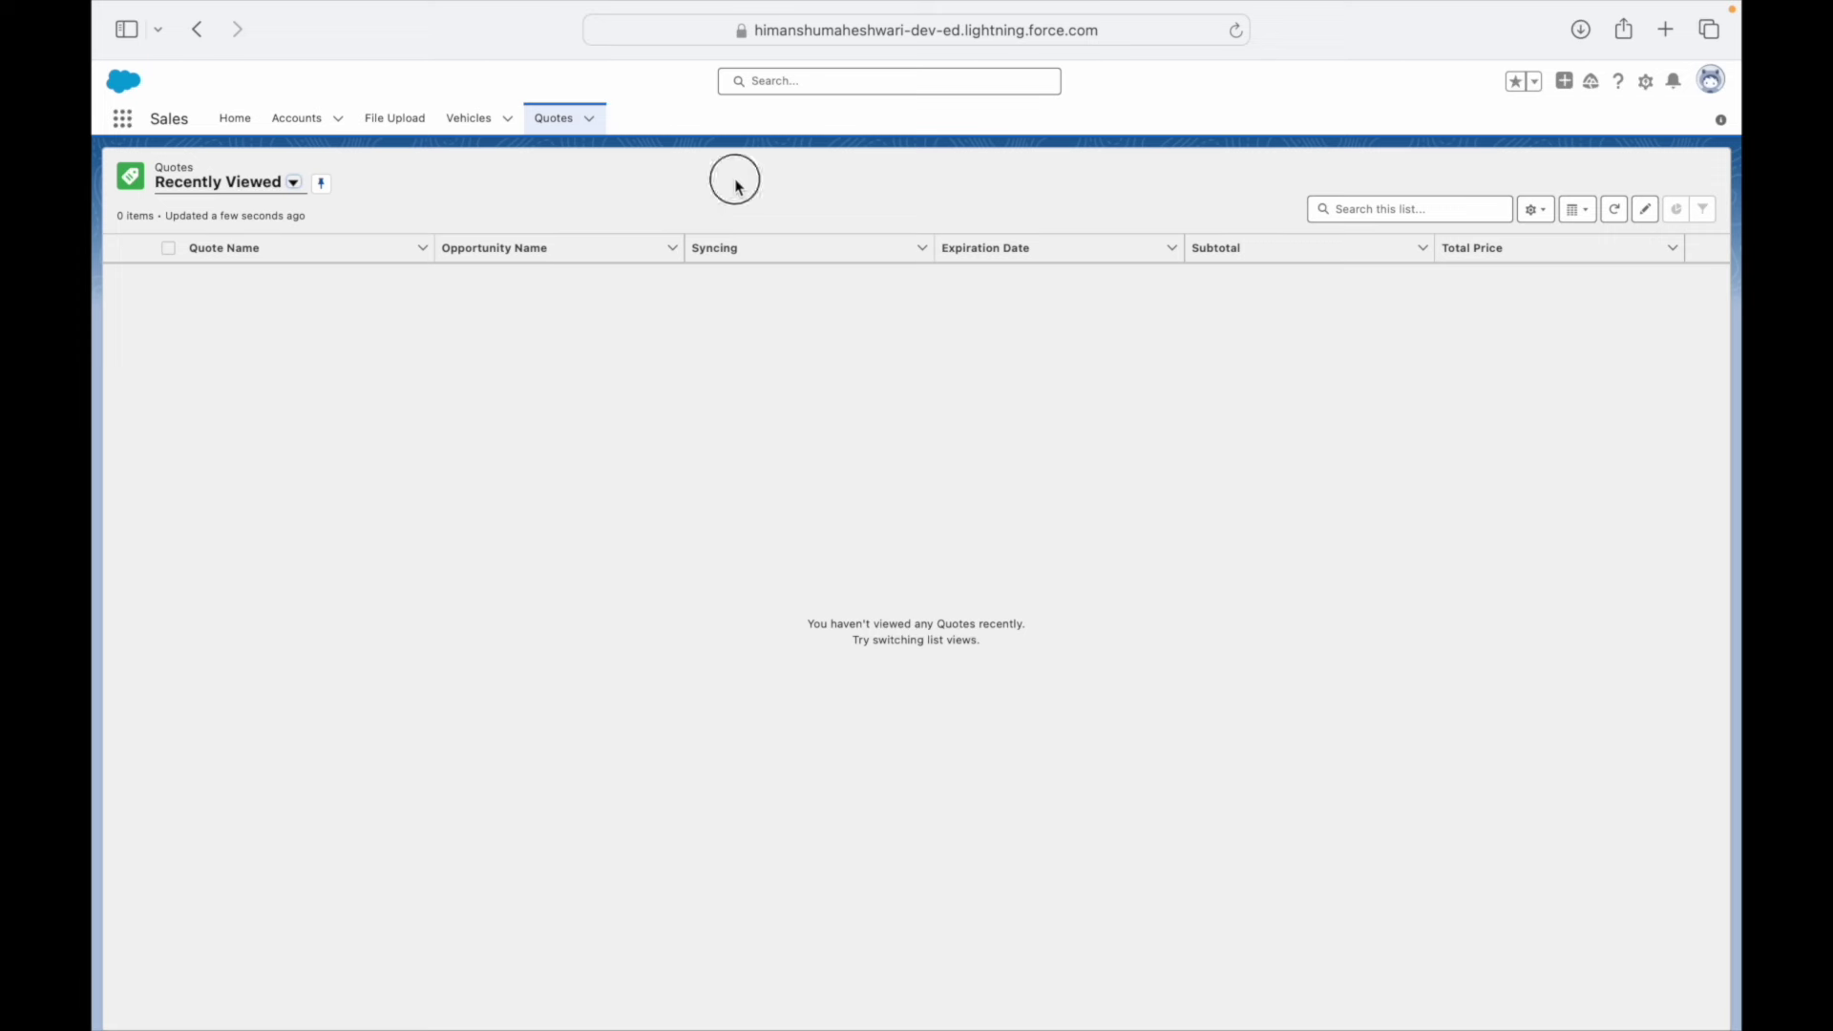
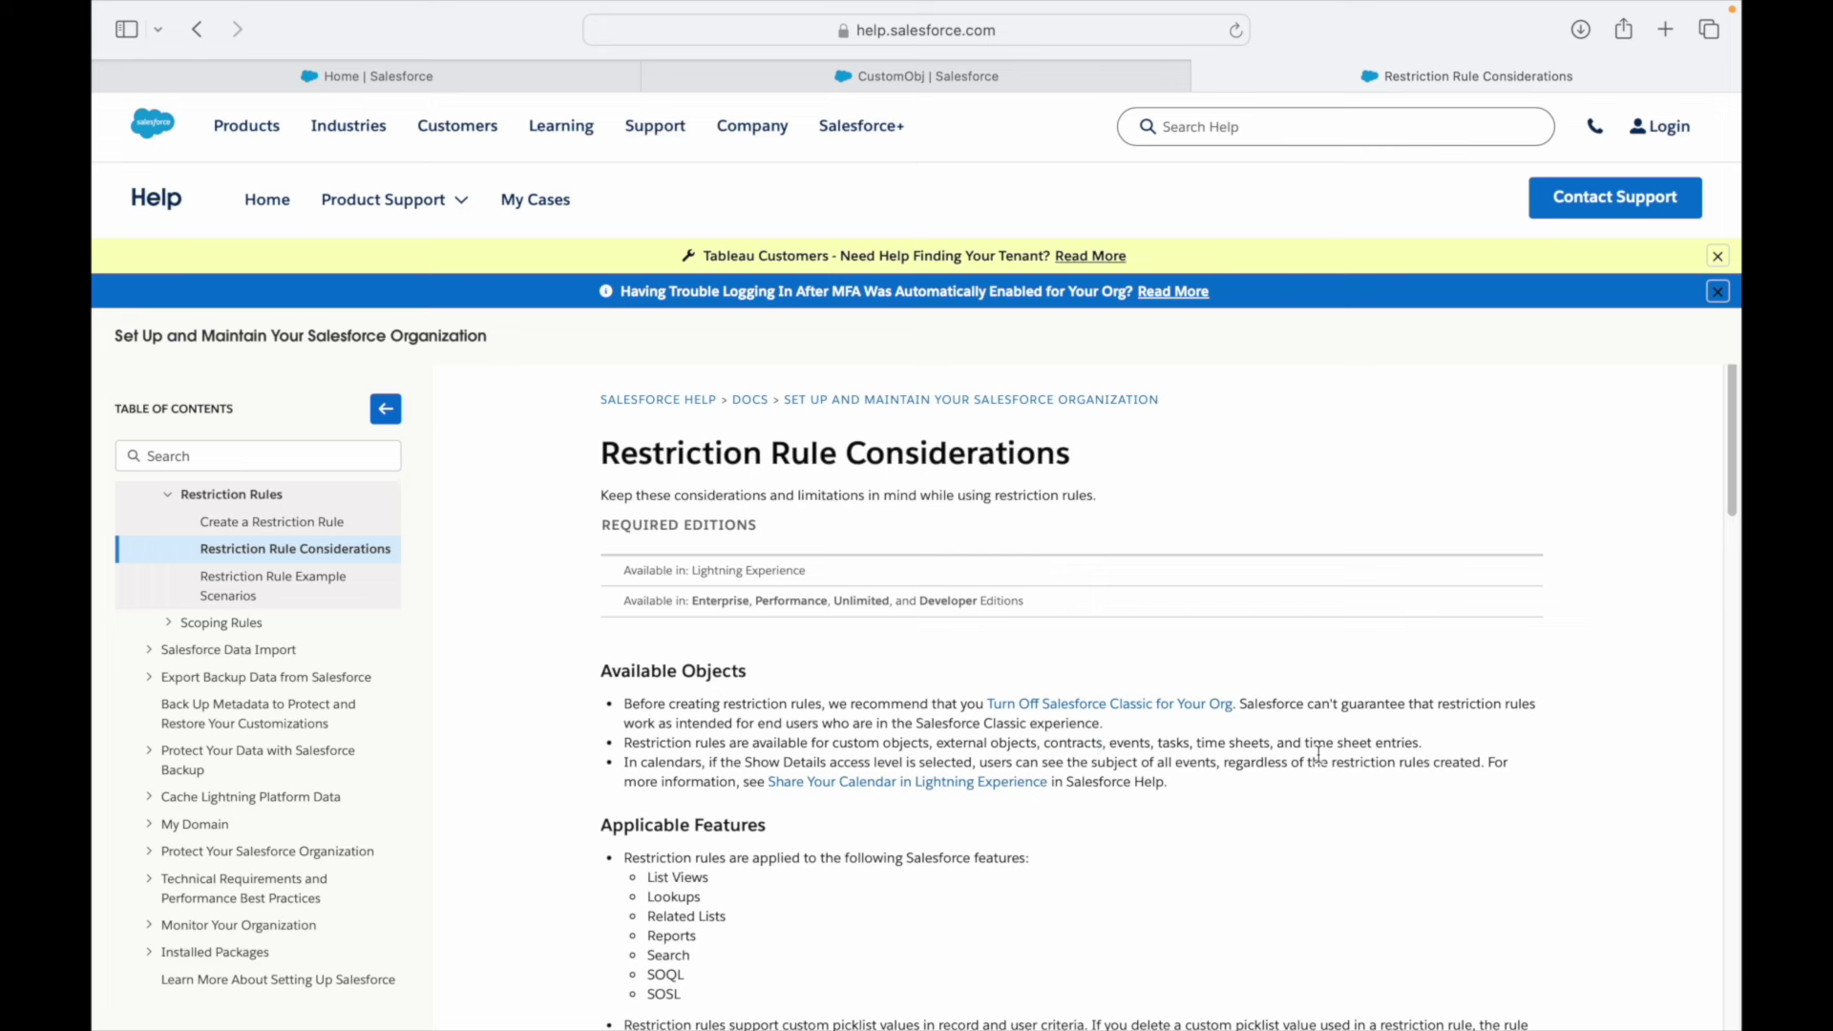
- Expand the Scoping Rules section in the Help table of contents
left_click(165, 622)
- Open the Scoping Rule Considerations article, then return to the CustomObj Salesforce tab
left_click(288, 675)
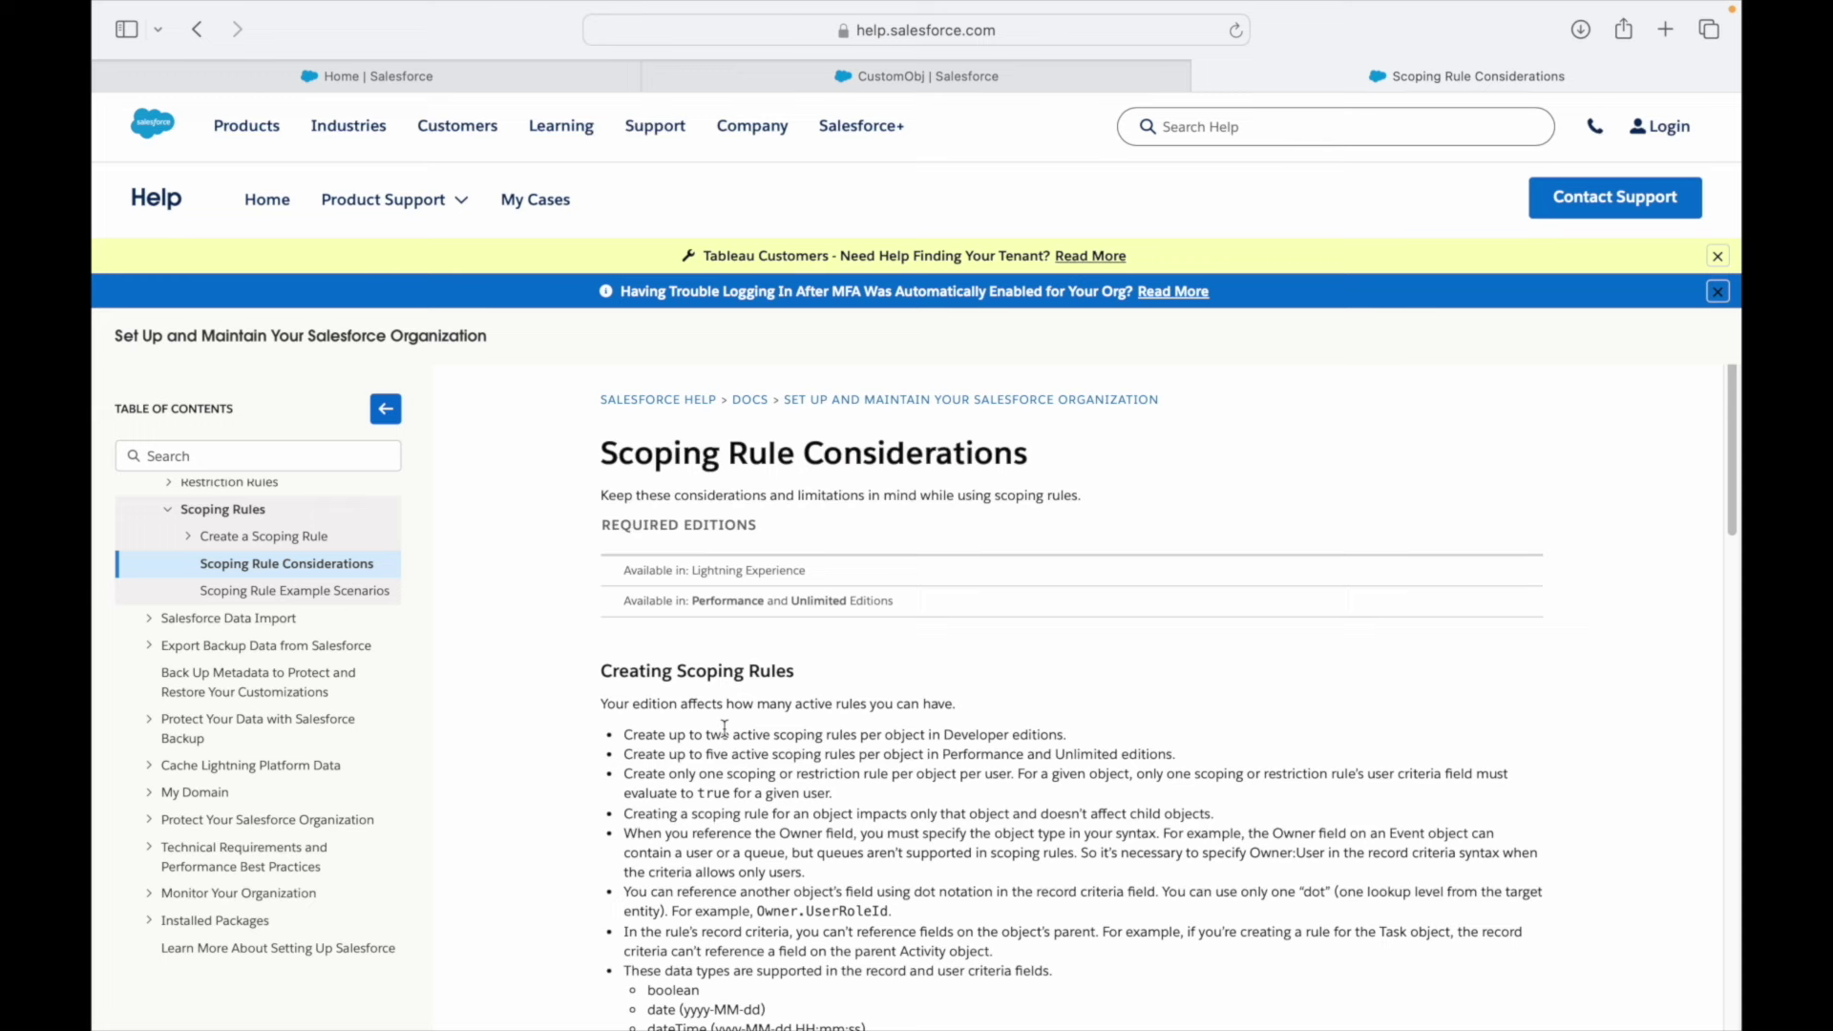
left_click(811, 78)
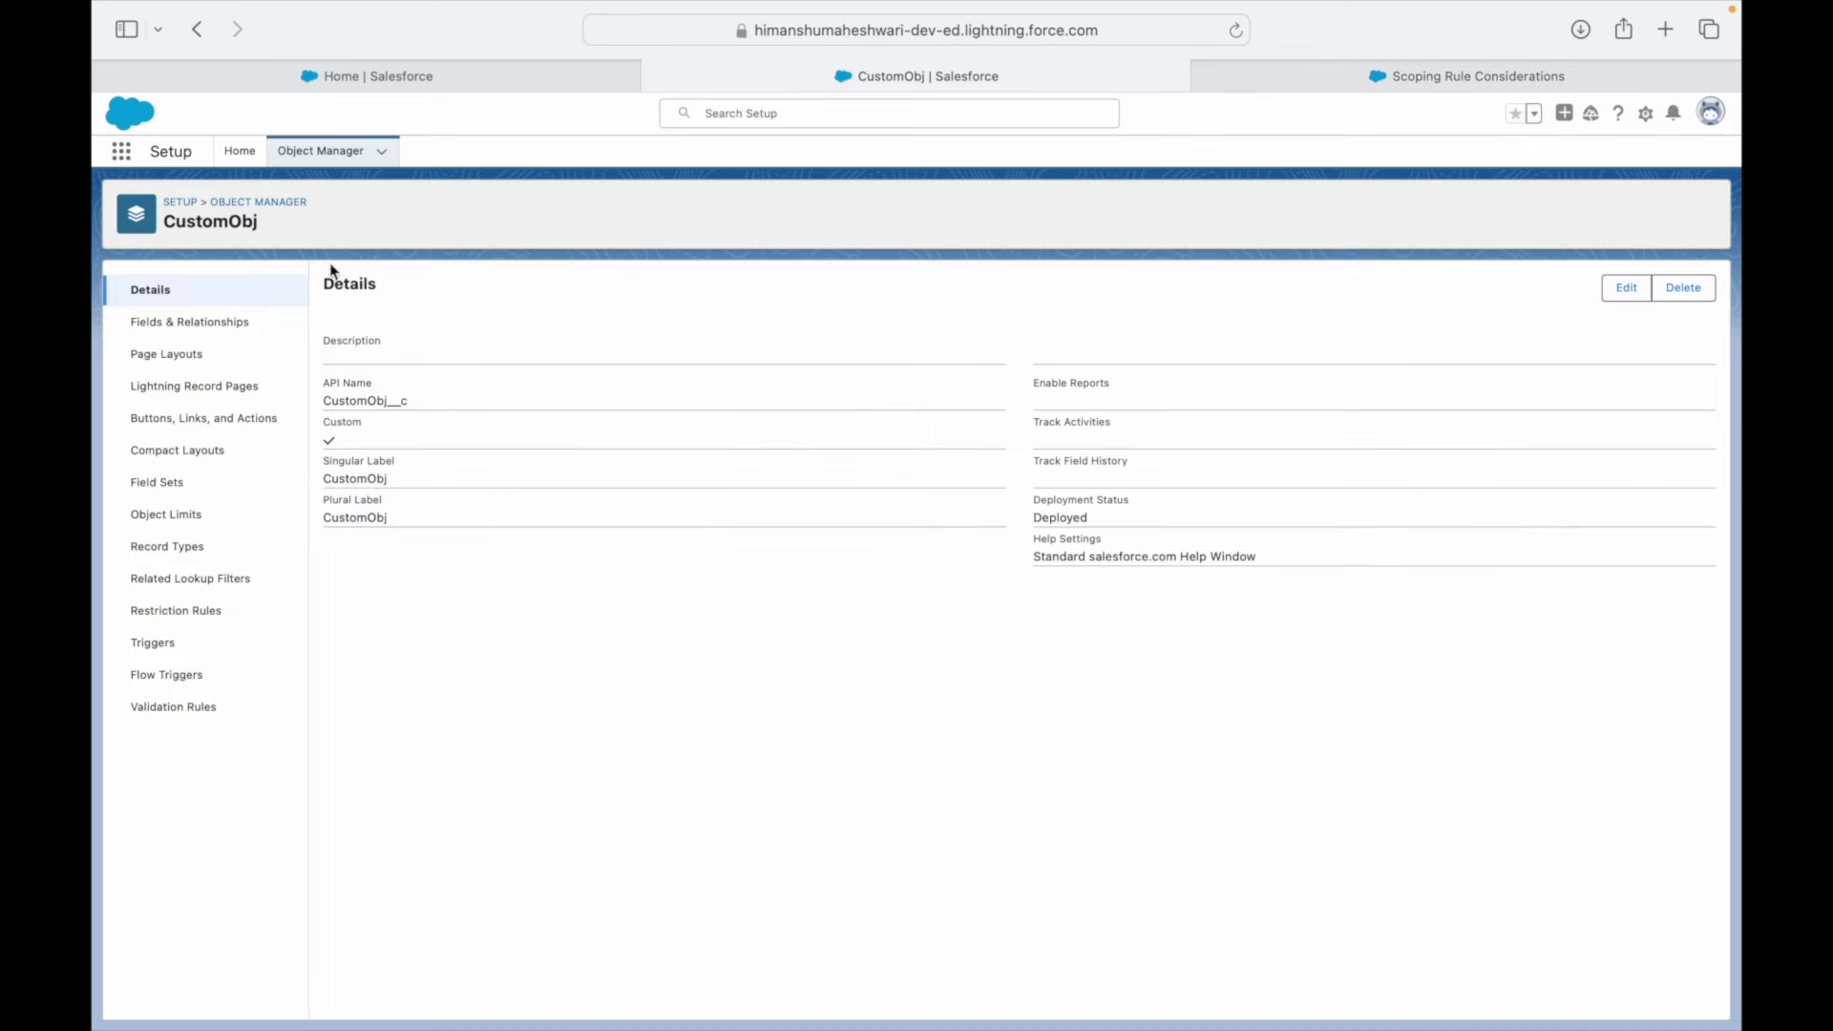
- Create a new CustomObj restriction rule named 'Filter out East Germany Records' and mark it active
left_click(191, 611)
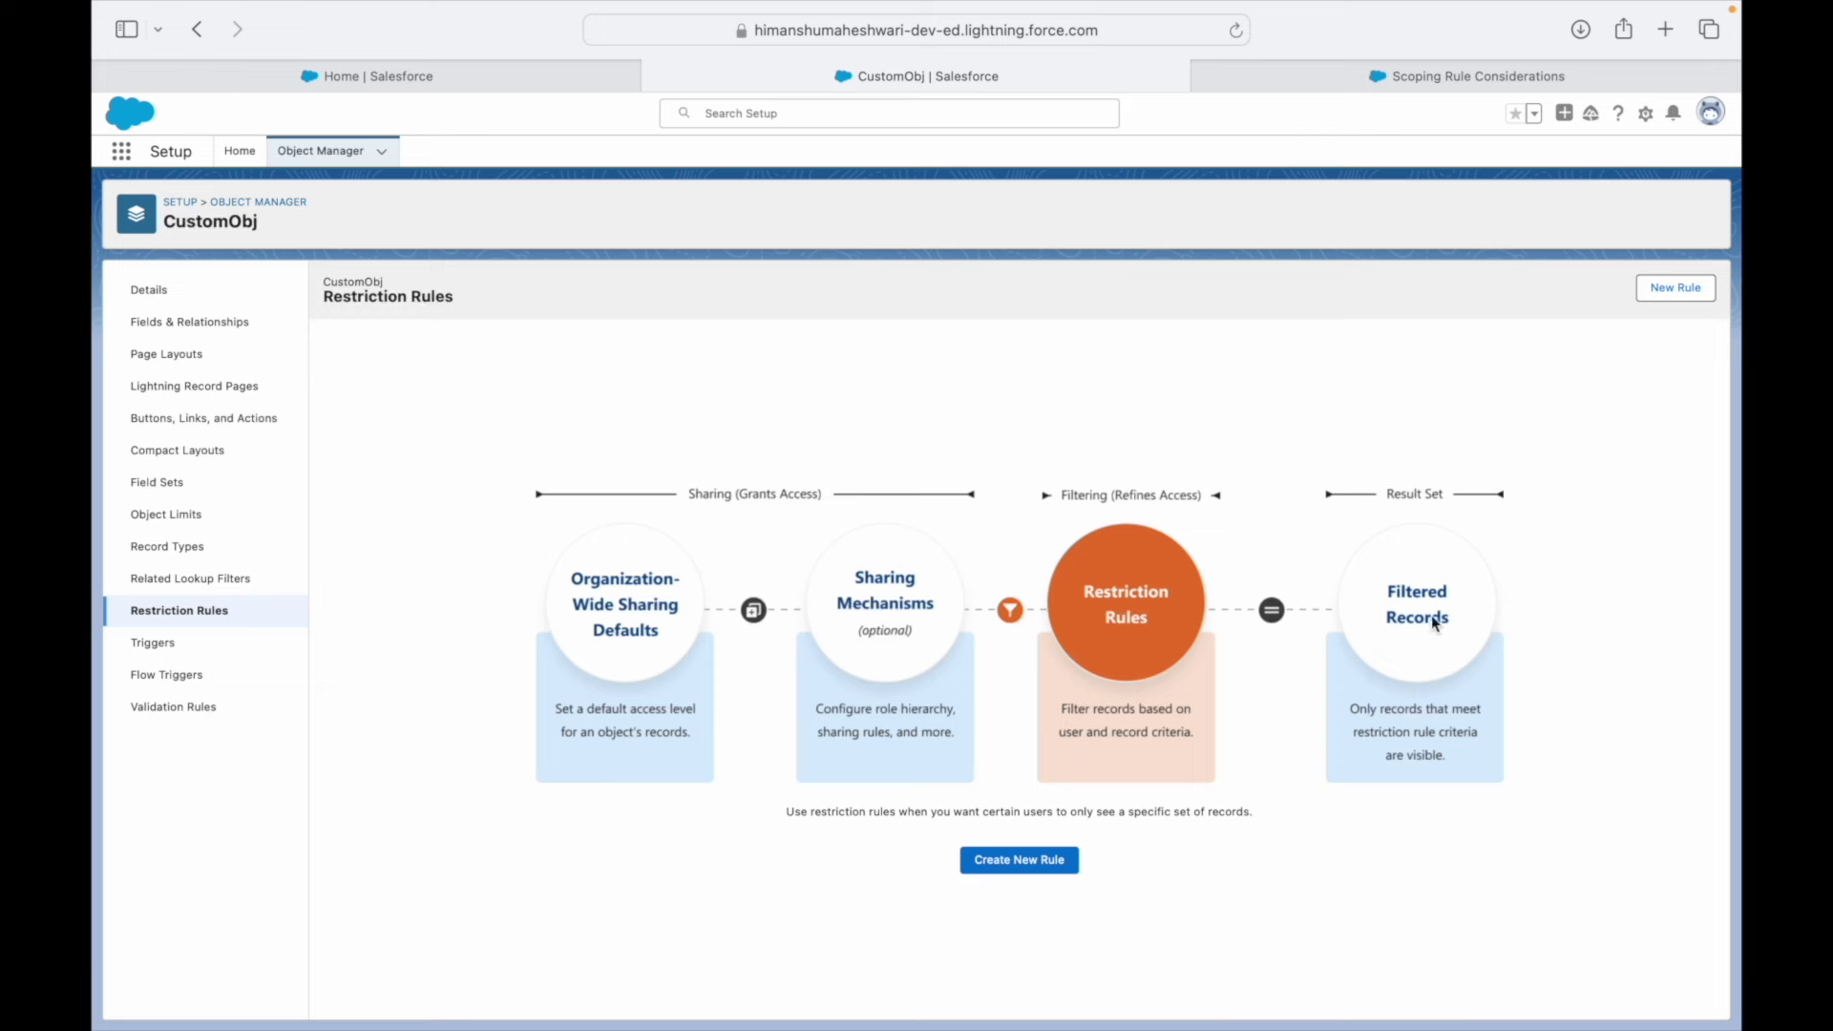
left_click(1019, 862)
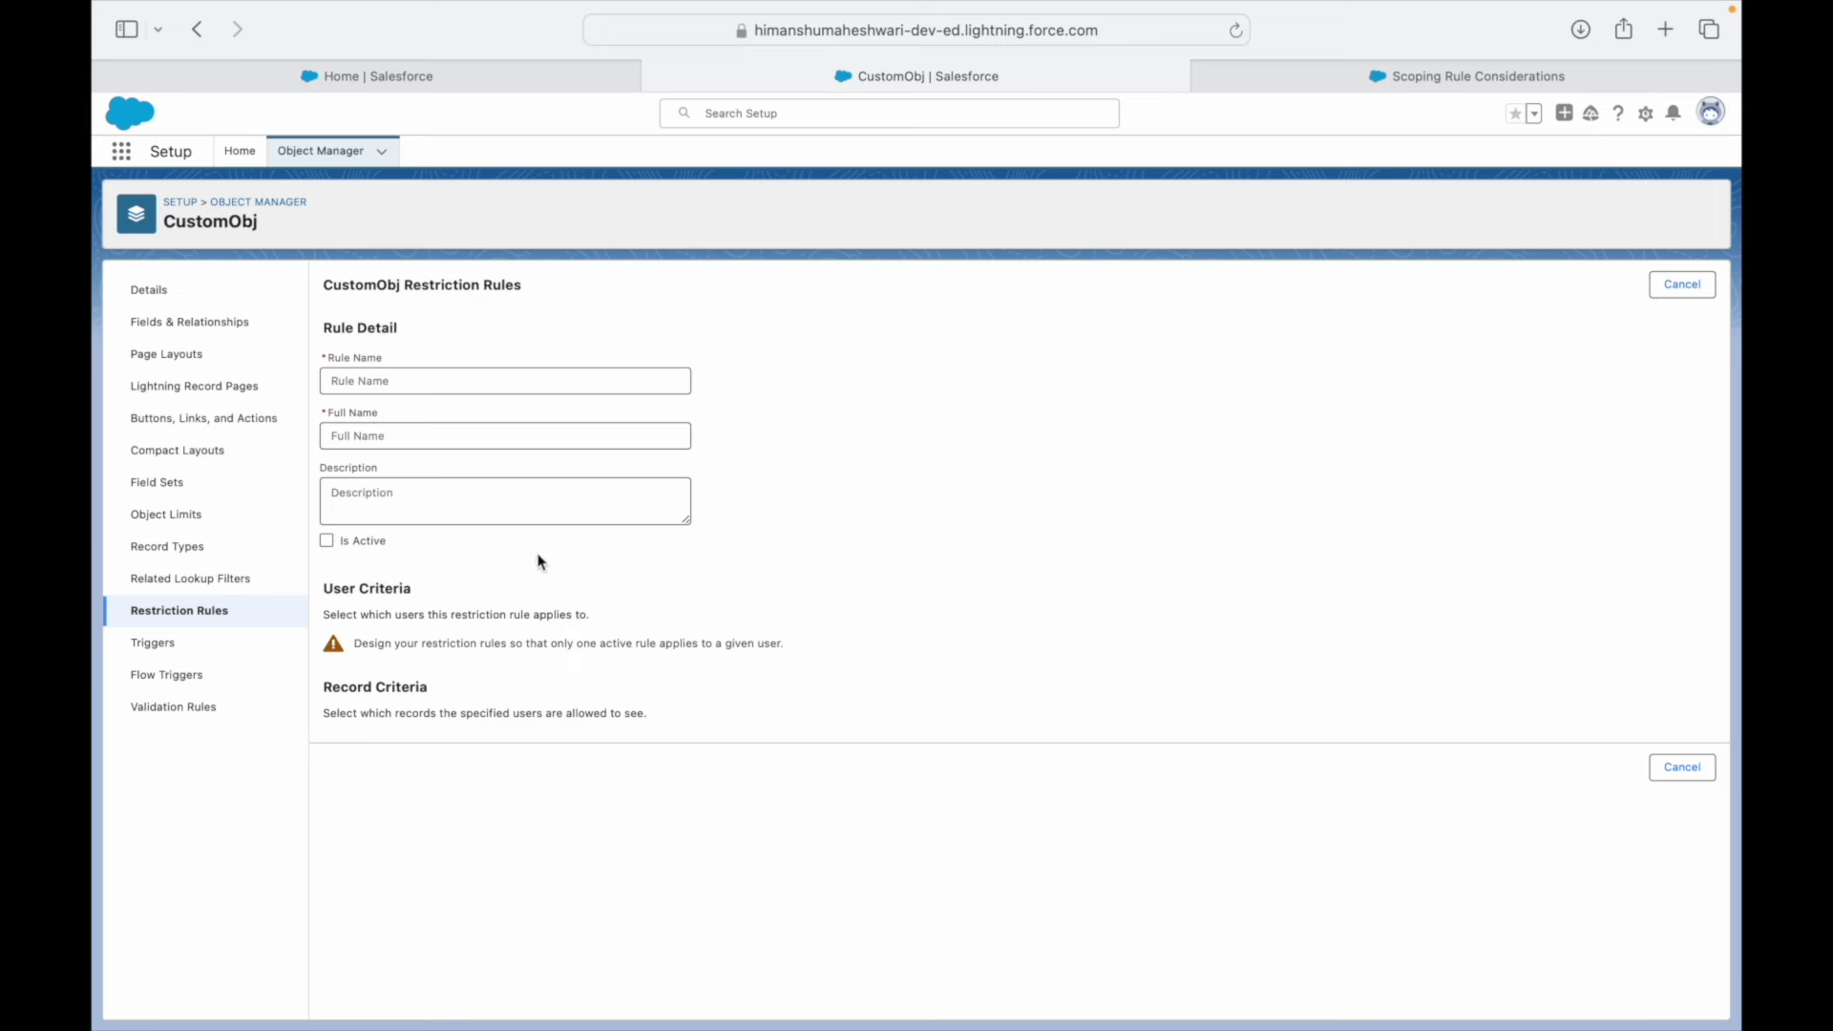
left_click(454, 382)
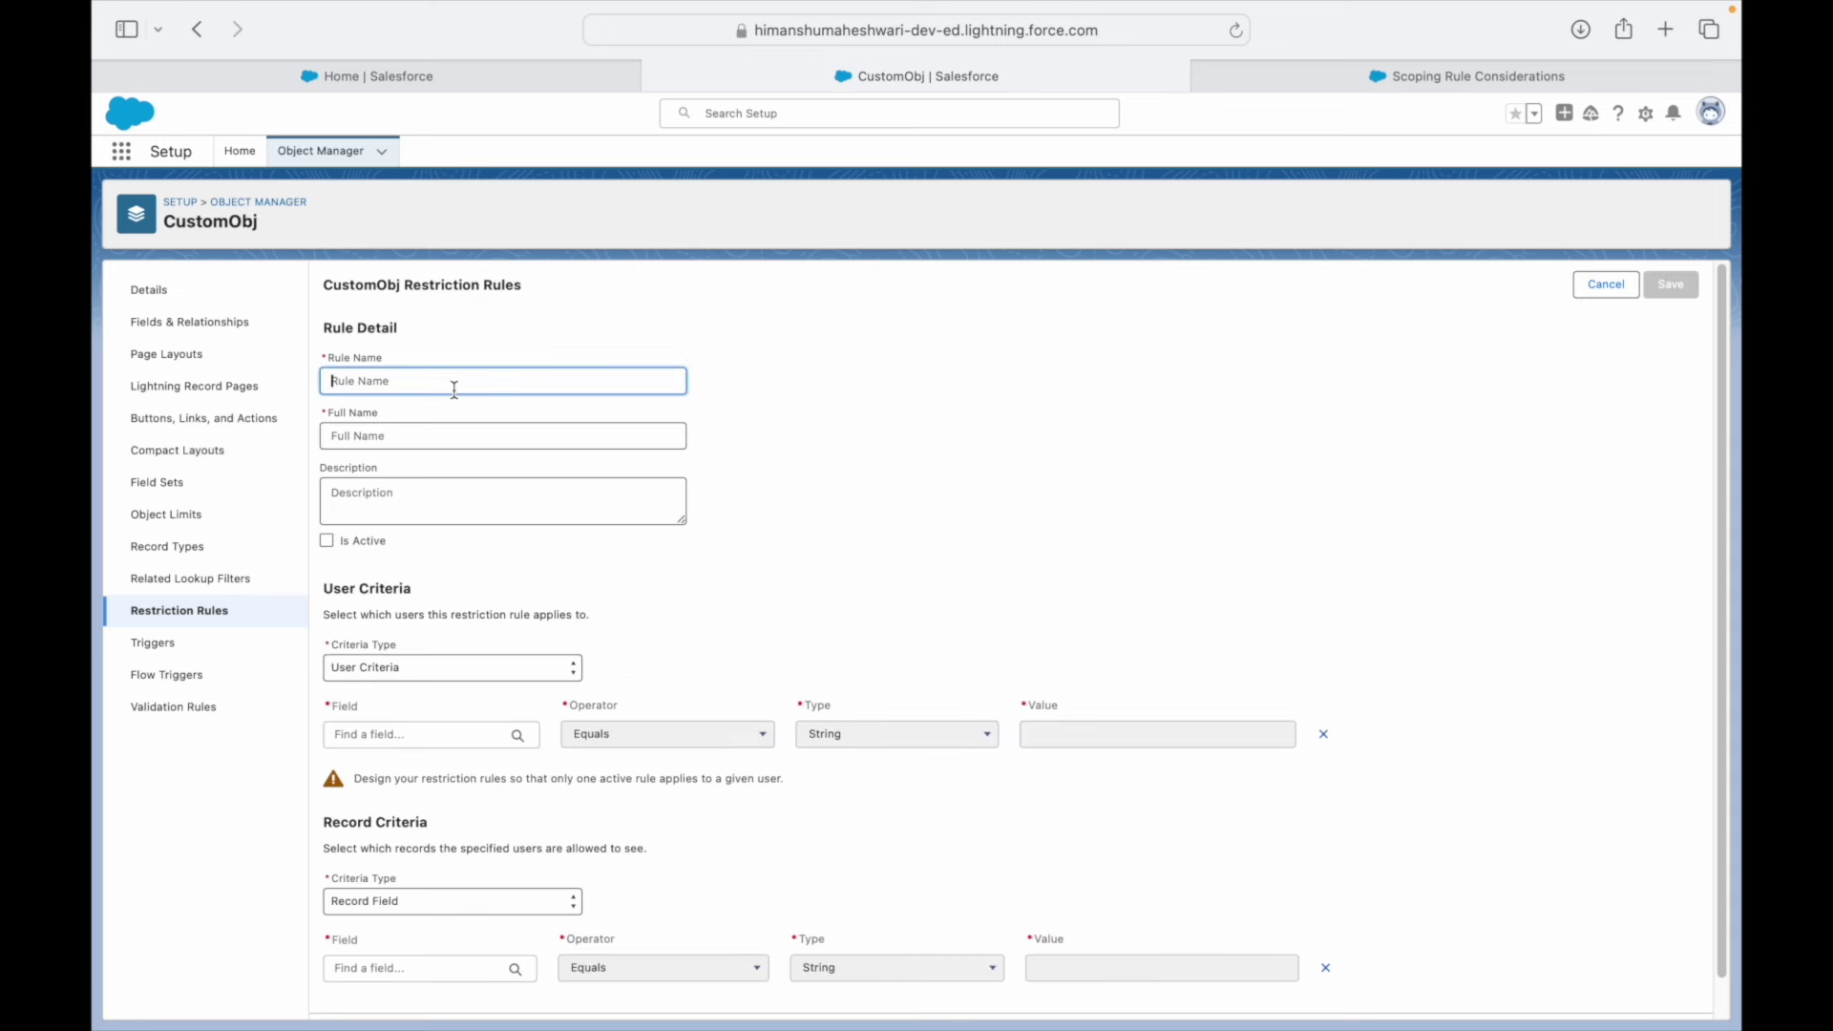
type("Filter out East Germany Reco")
key("Tab")
left_click(420, 498)
left_click(327, 541)
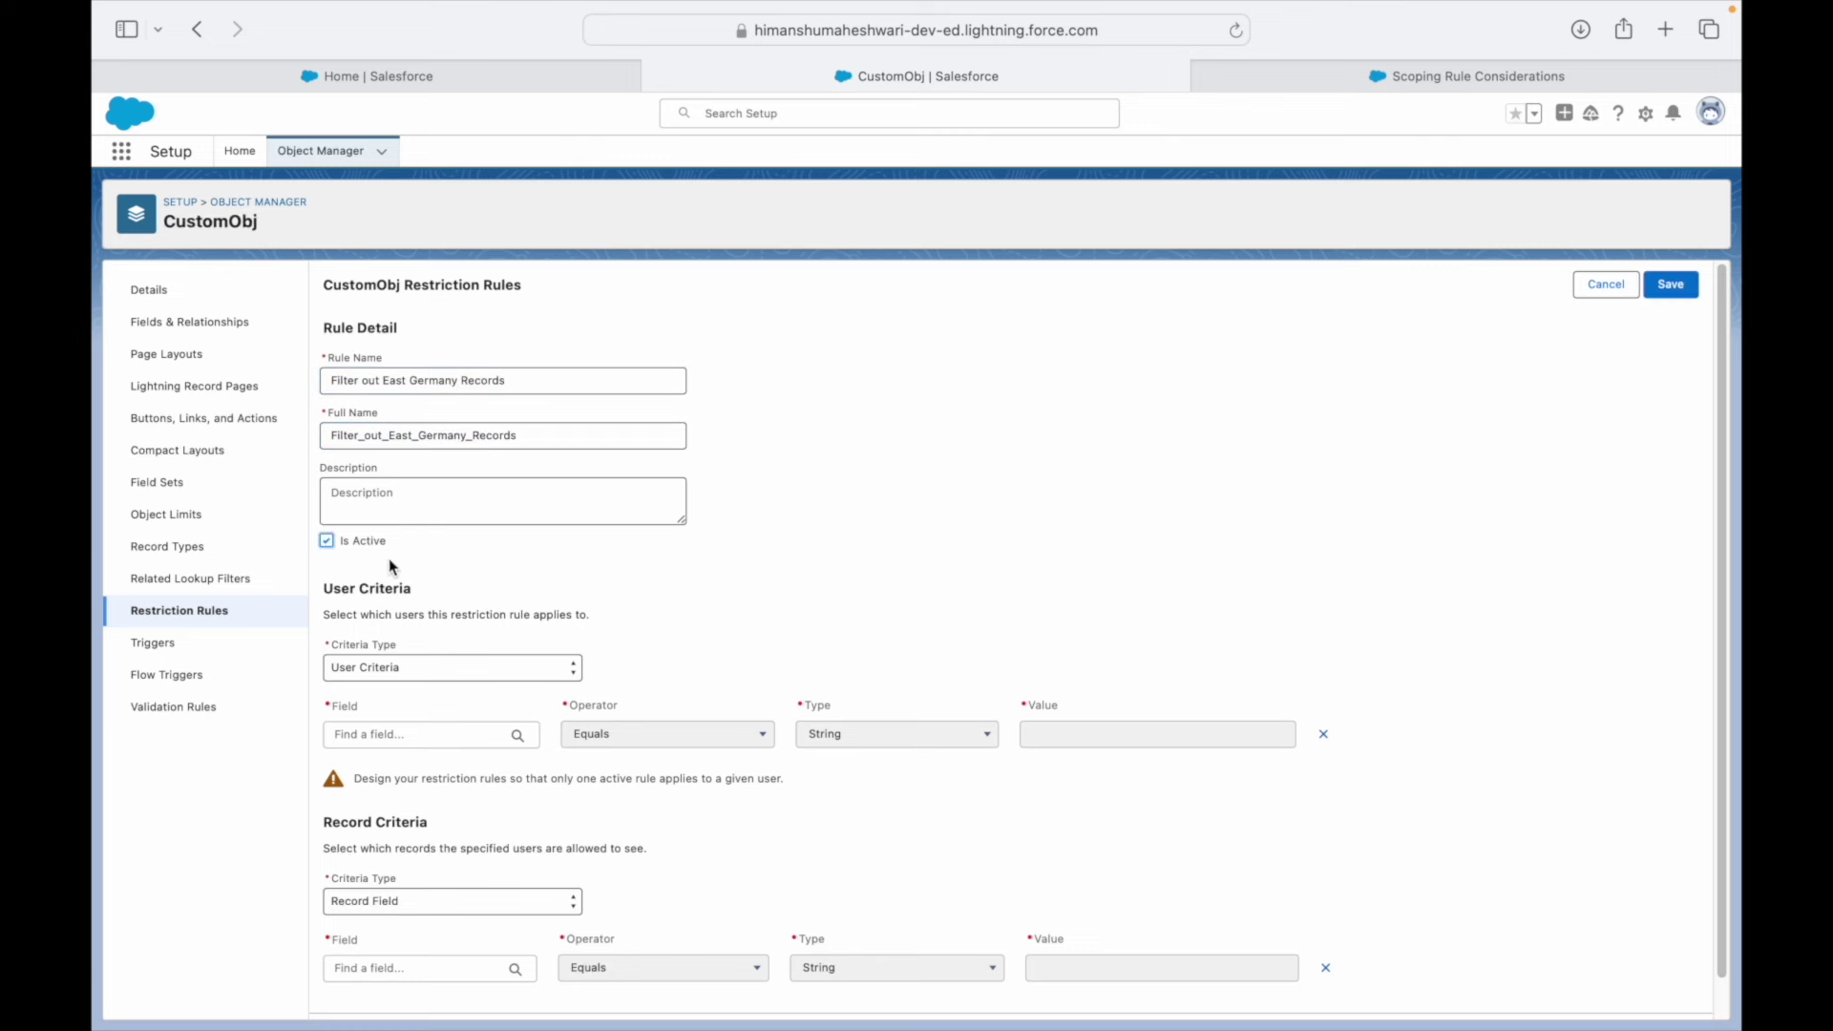
scroll(390, 567, "down", 1)
- With User Criteria as the type, search user fields for Department, Country, Locale and Division
left_click(483, 632)
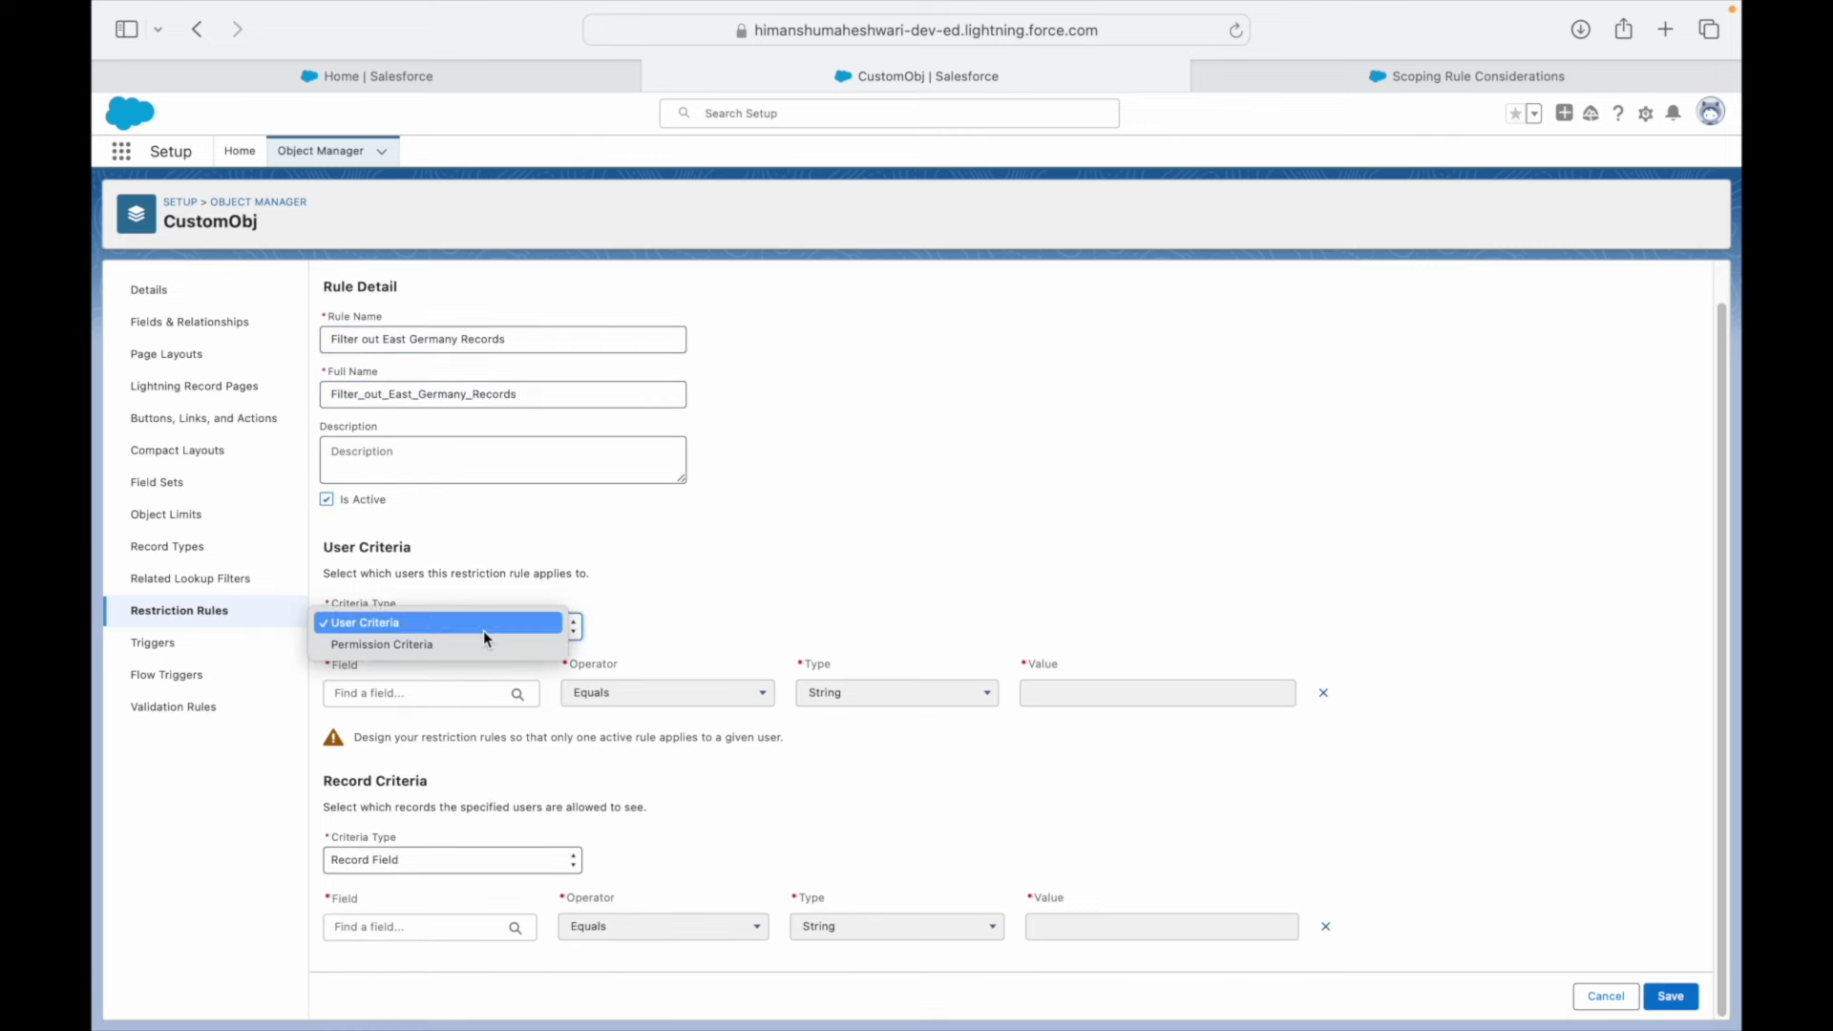
left_click(613, 620)
left_click(462, 621)
left_click(462, 633)
left_click(407, 703)
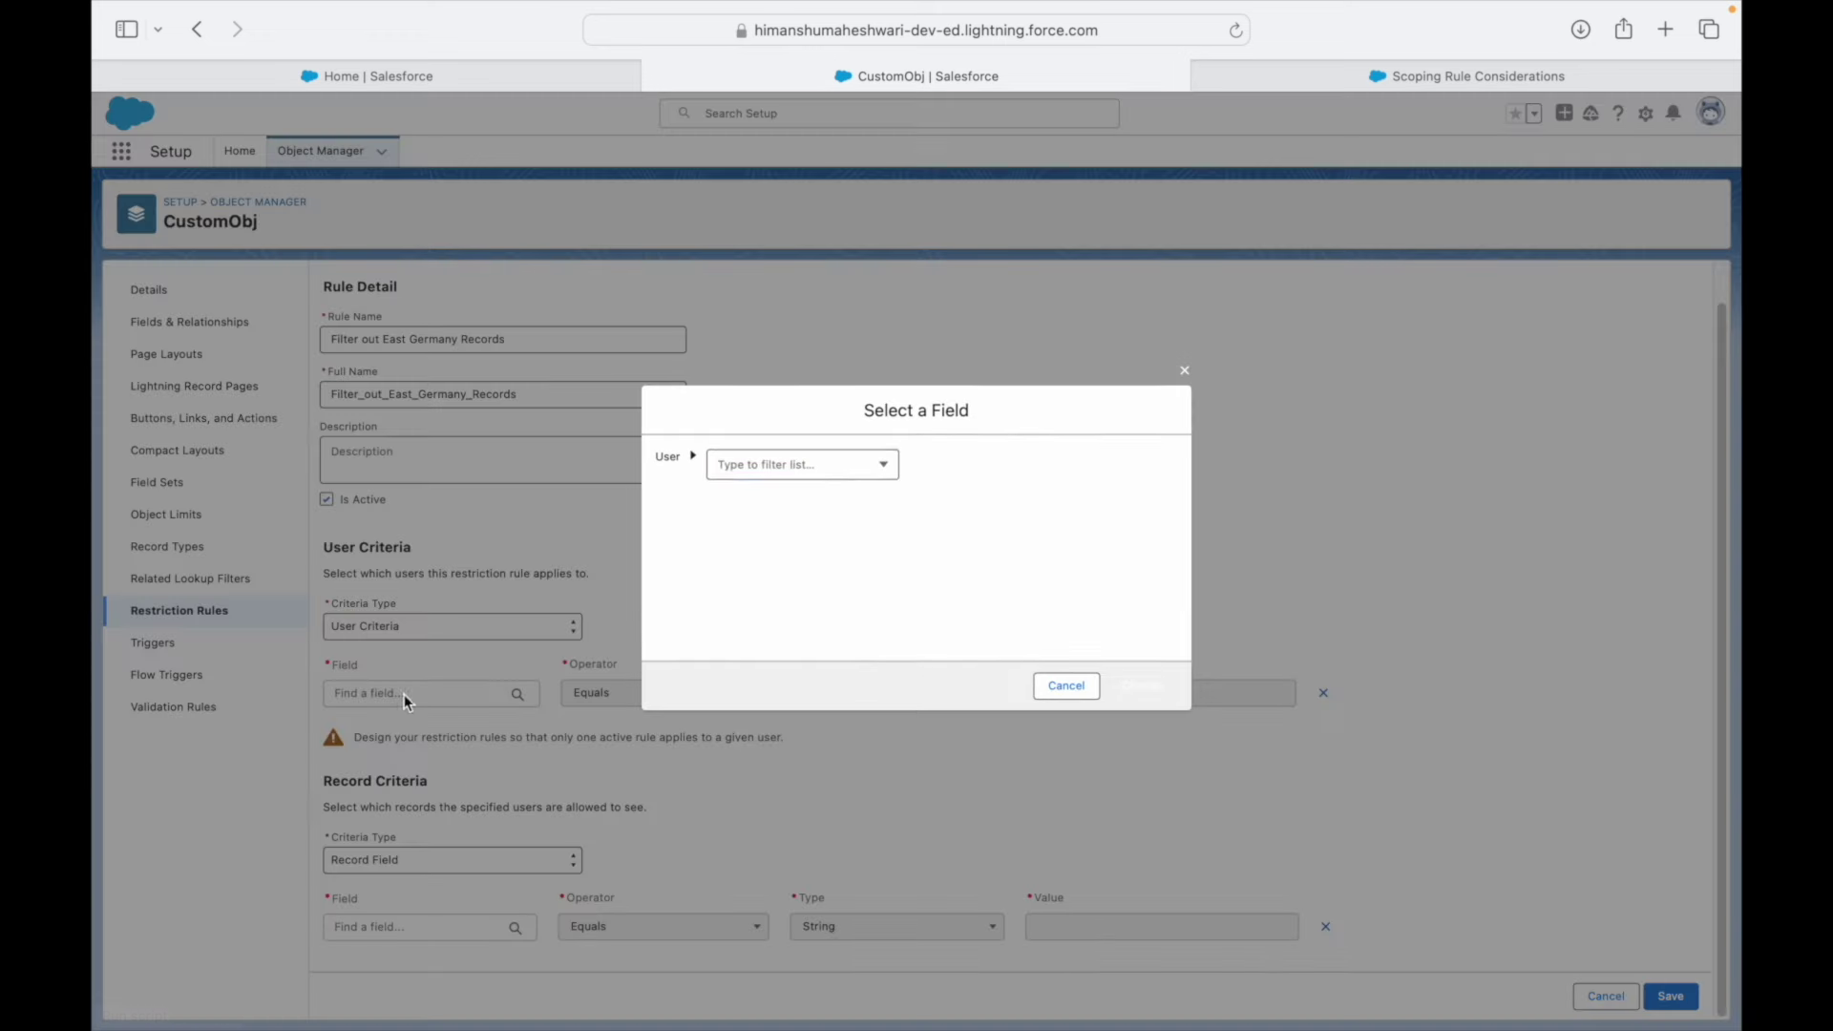
type("Depa")
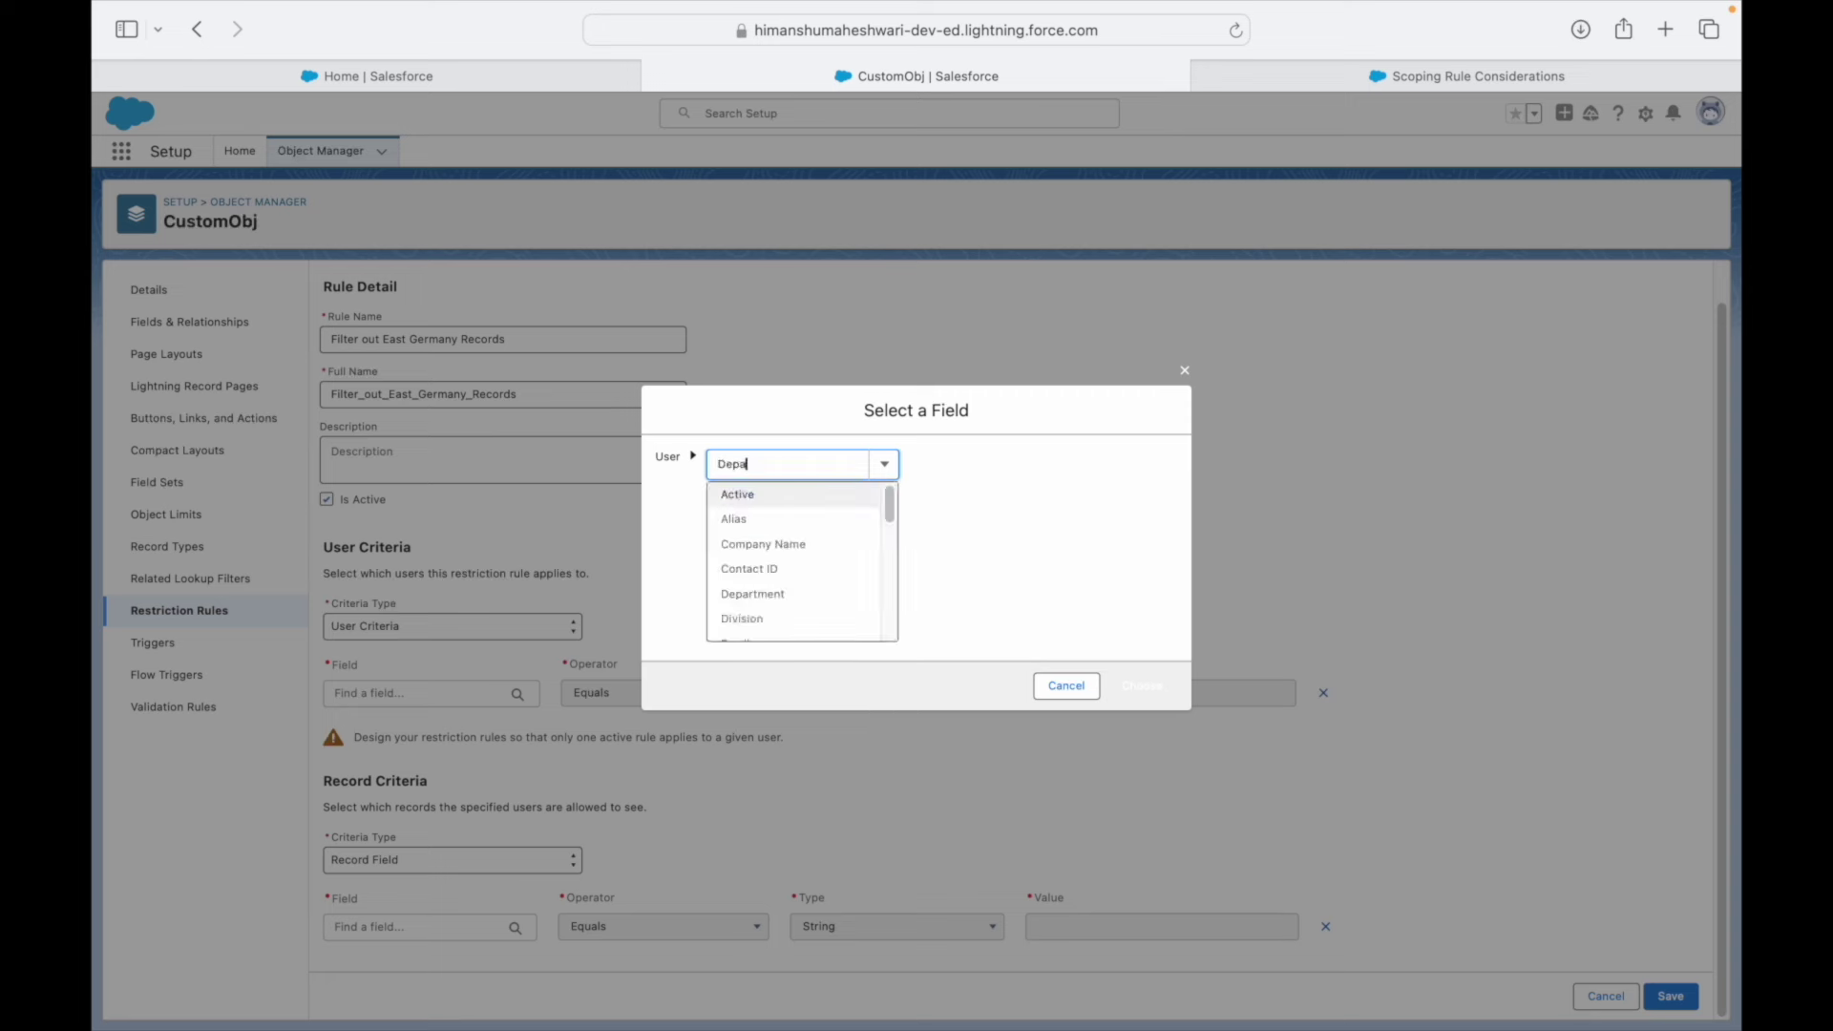
key("BackSpace")
key("BackSpace")
key("BackSpace")
key("BackSpace")
key("BackSpace")
key("BackSpace")
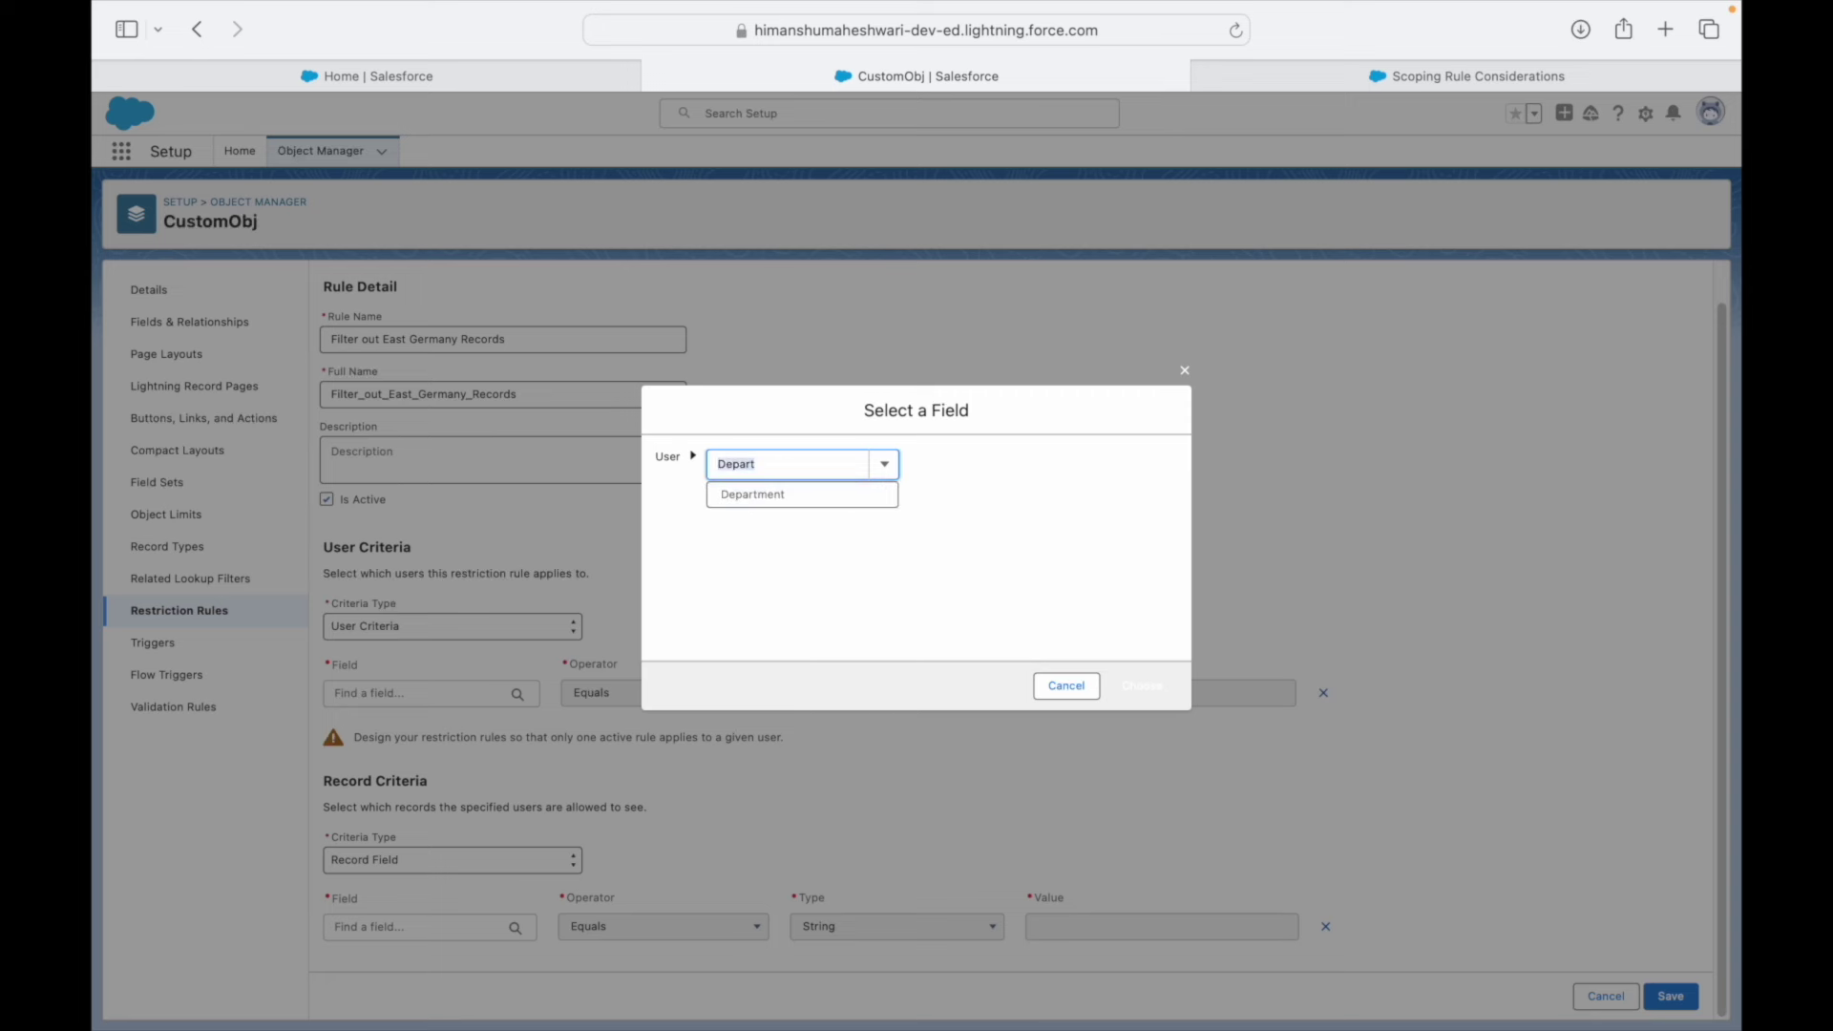
type("Countr")
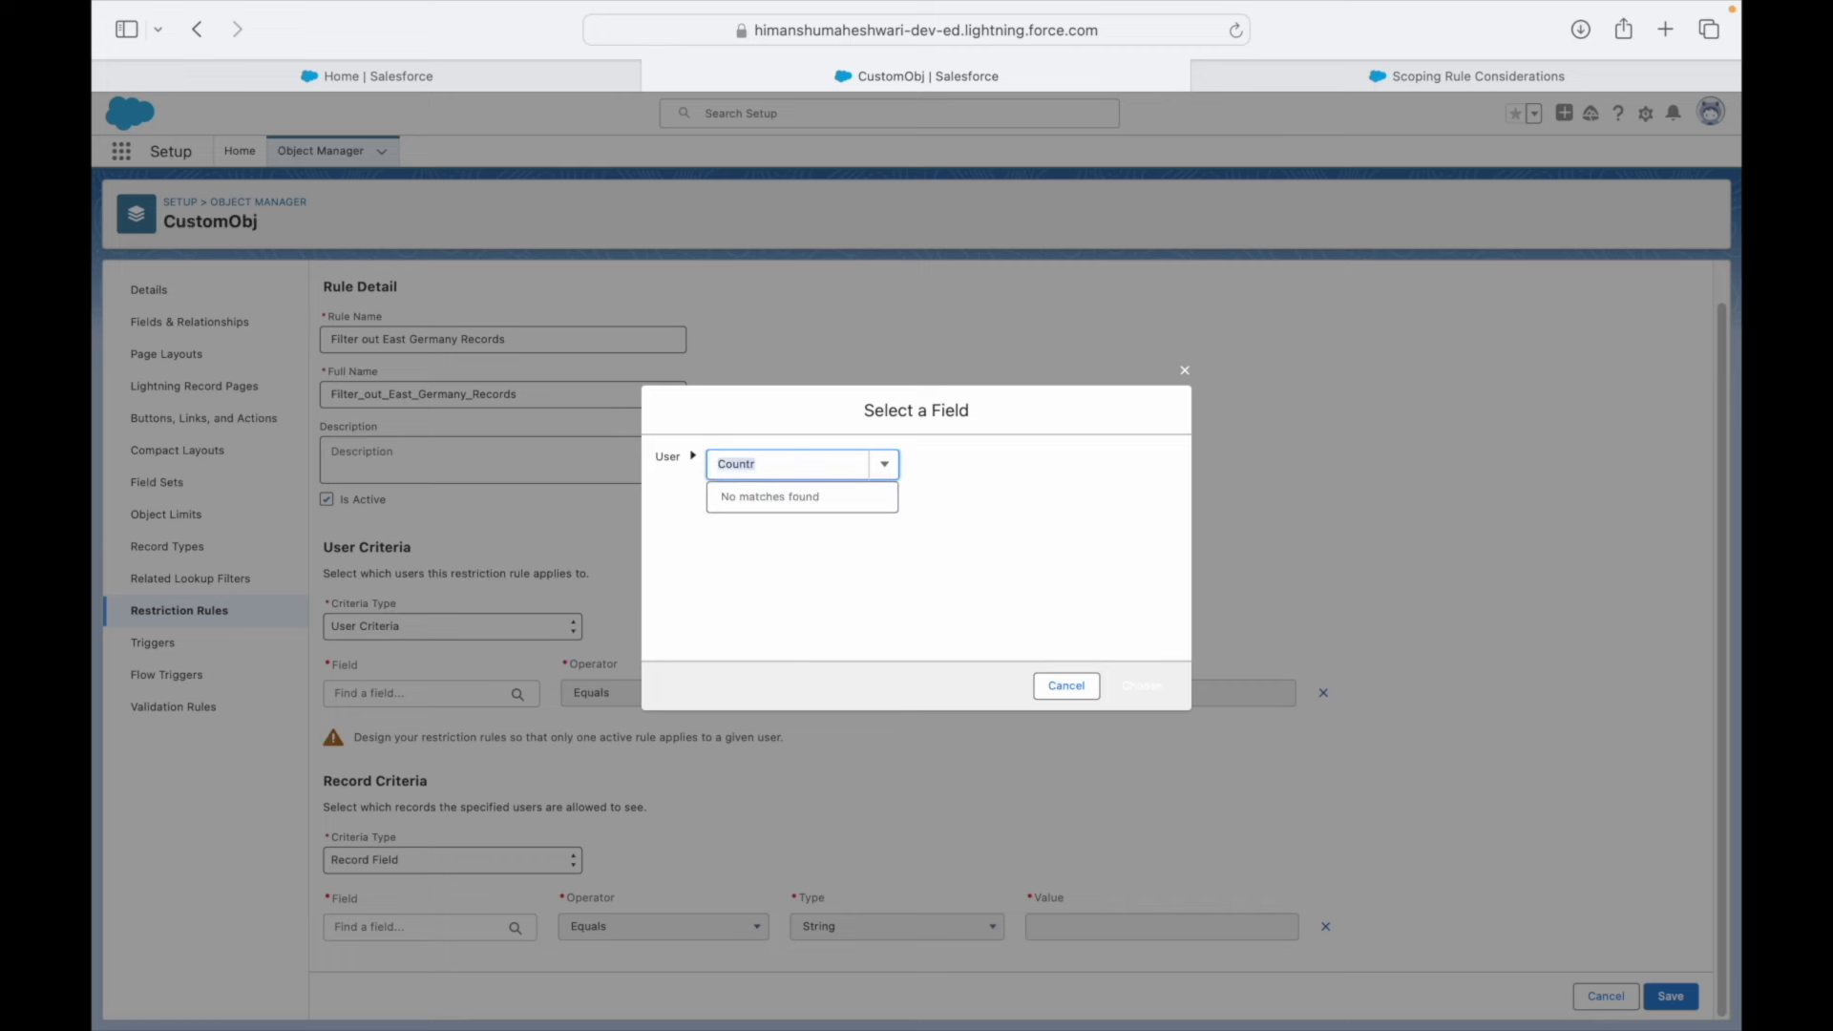
key("BackSpace")
key("BackSpace")
key("BackSpace")
key("BackSpace")
key("BackSpace")
key("BackSpace")
type("Locs")
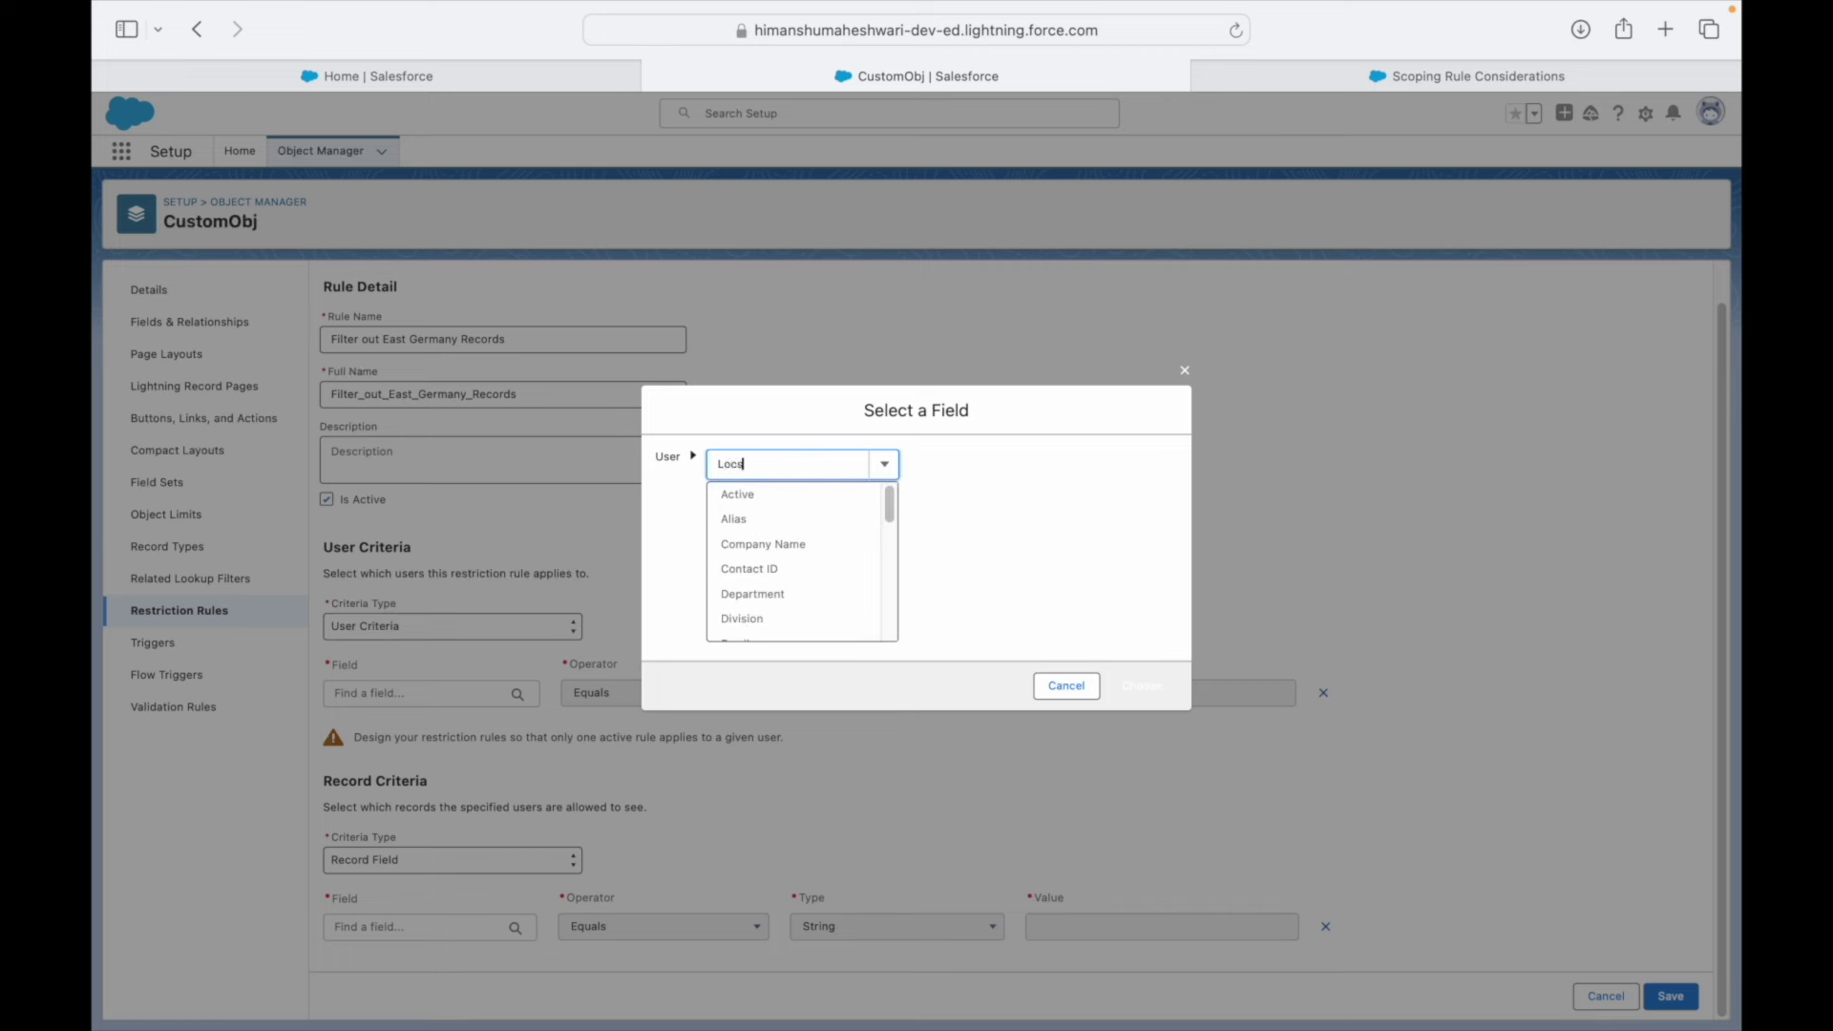
key("BackSpace")
type("a")
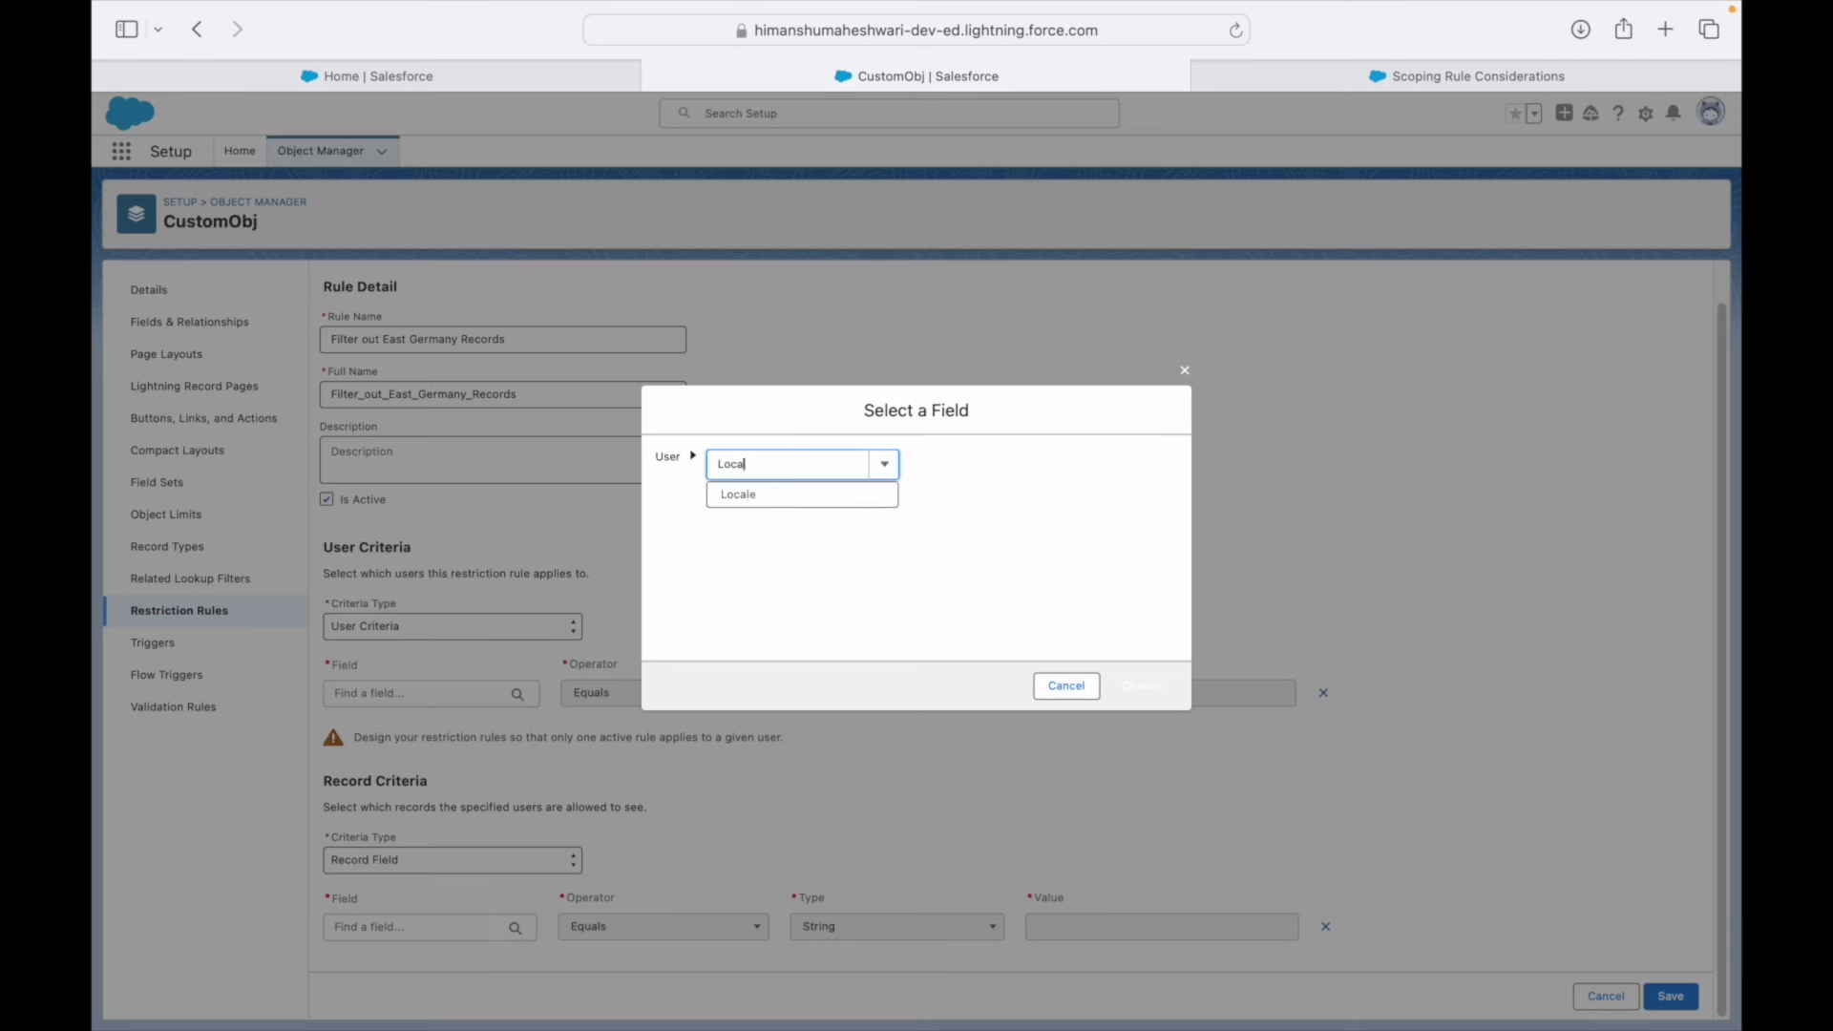
key("BackSpace")
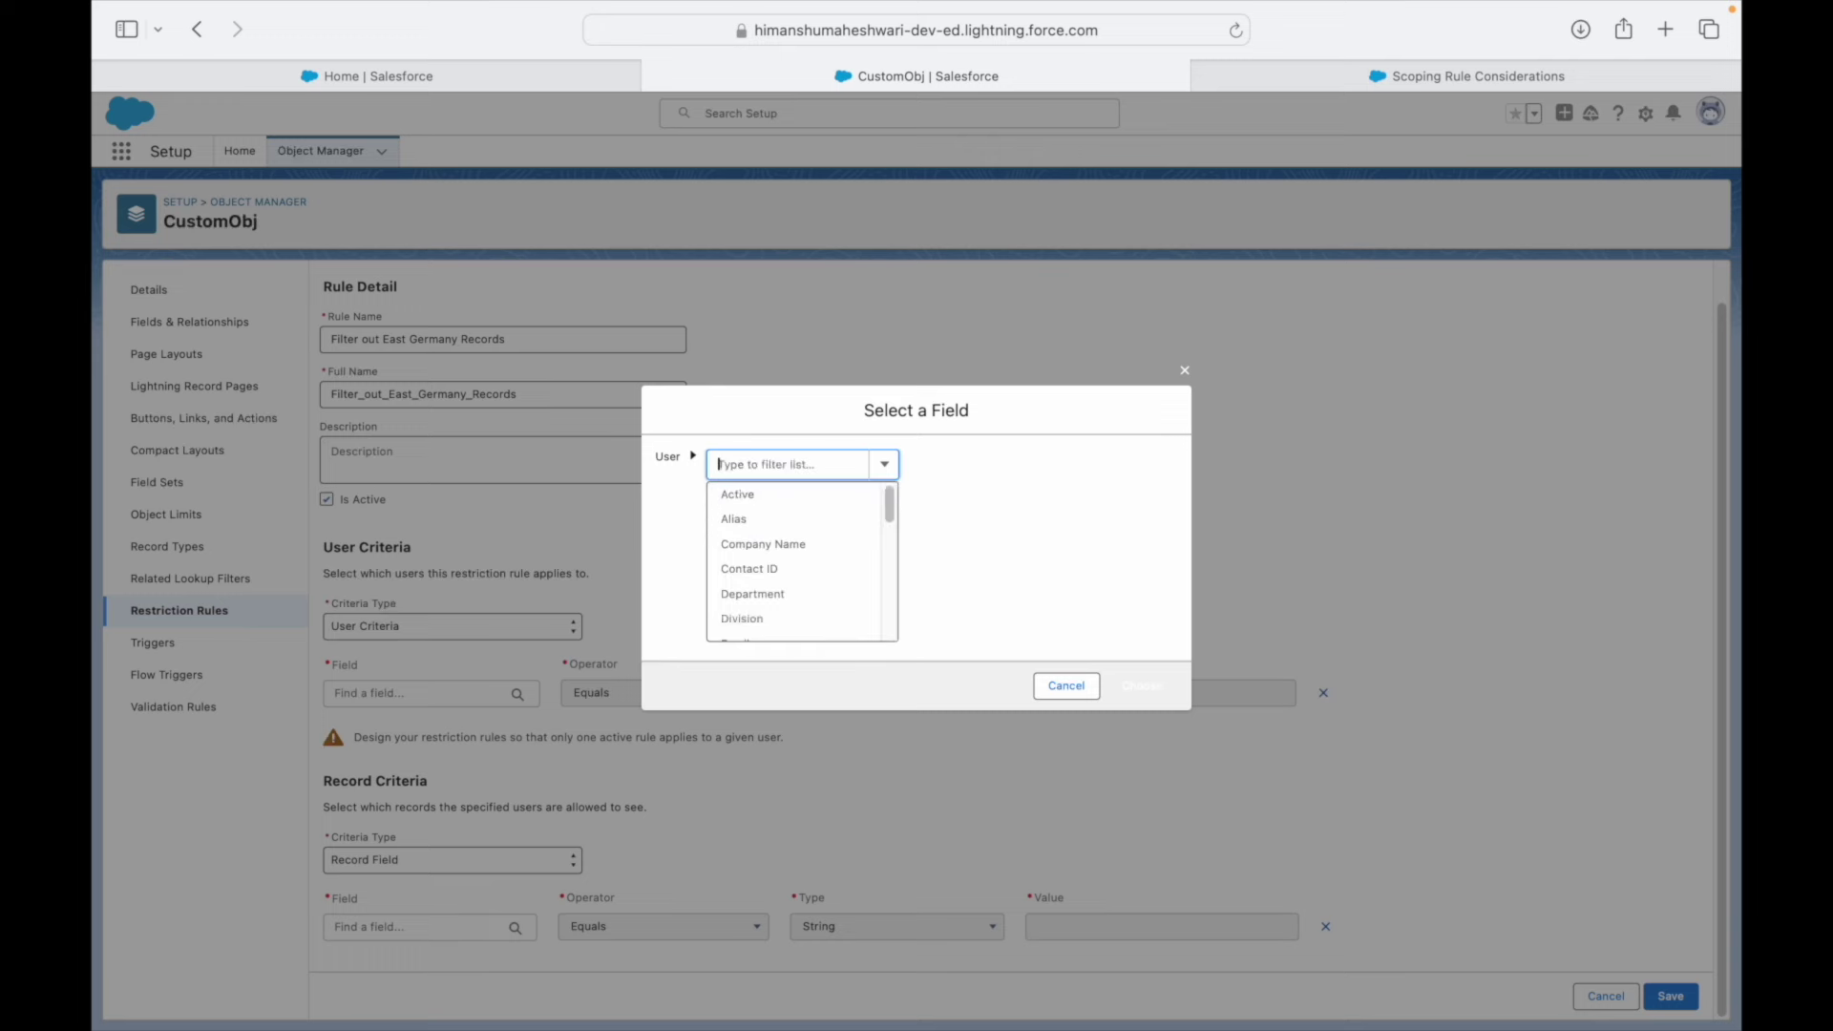
type("Div")
left_click(1066, 686)
- Briefly try Permission Criteria, then switch back to User Criteria and open Select a Field
left_click(437, 627)
left_click(432, 643)
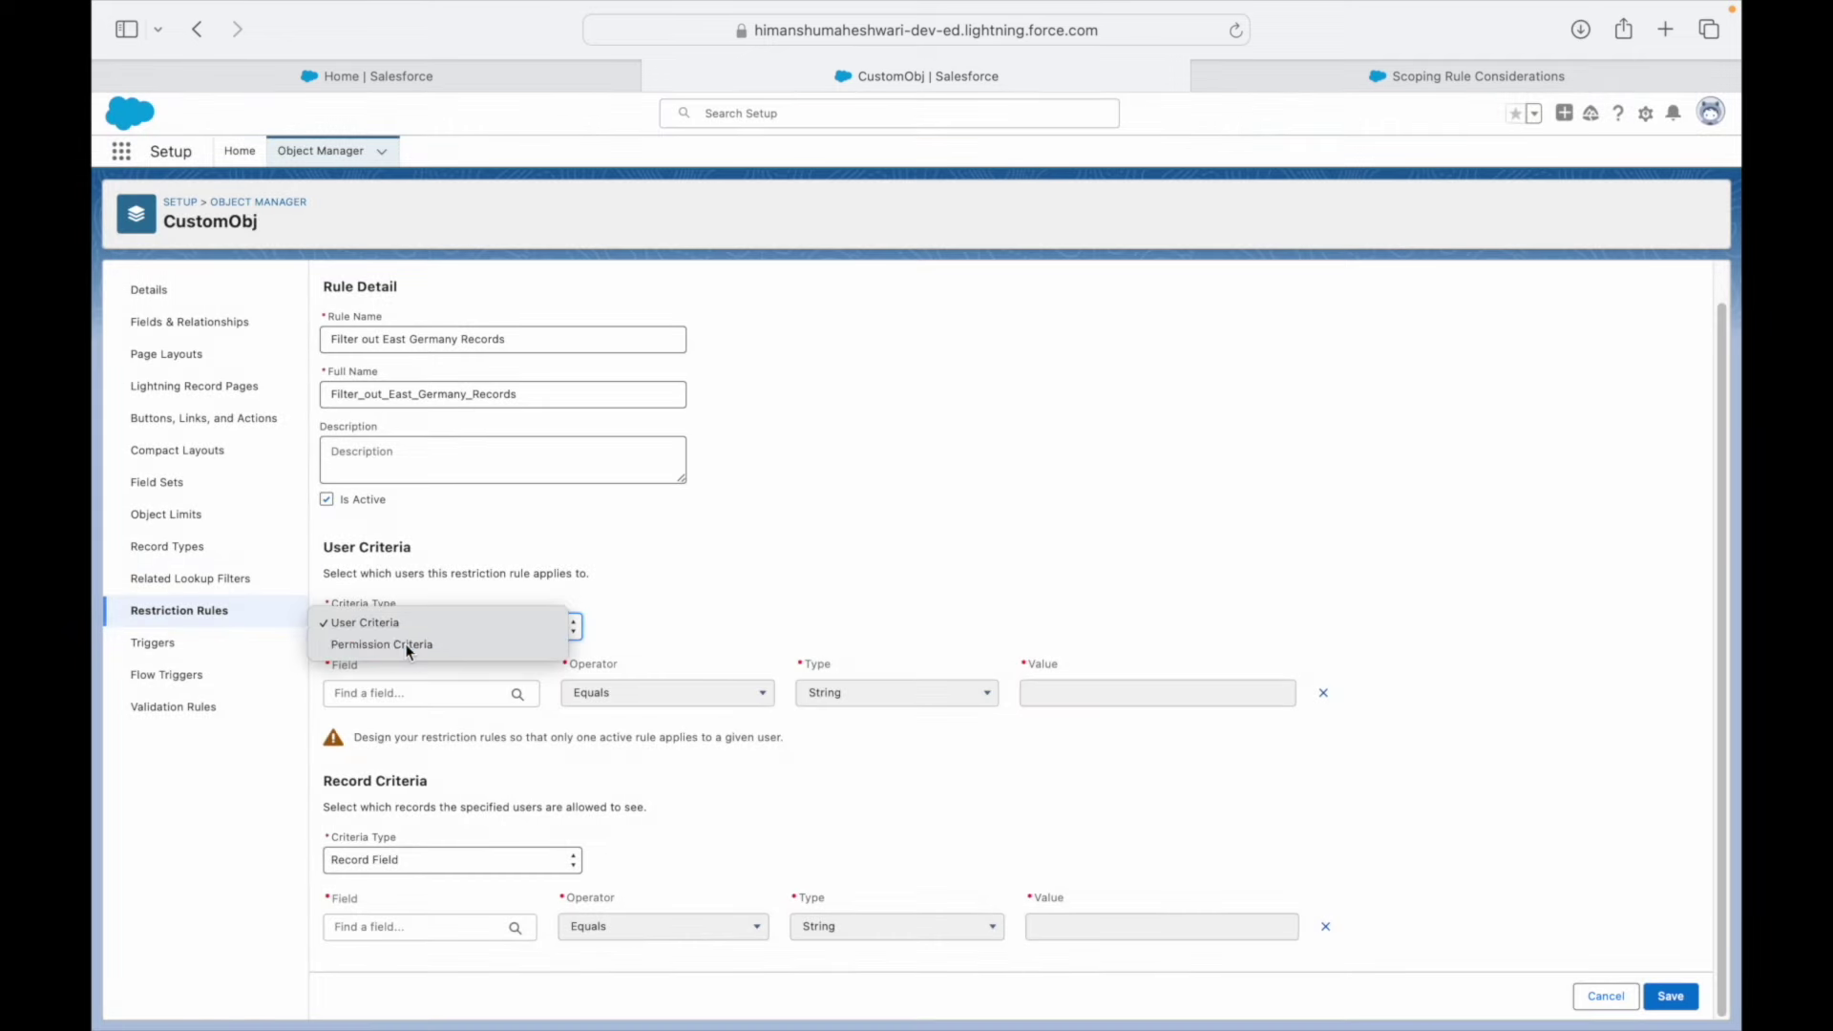
left_click(392, 707)
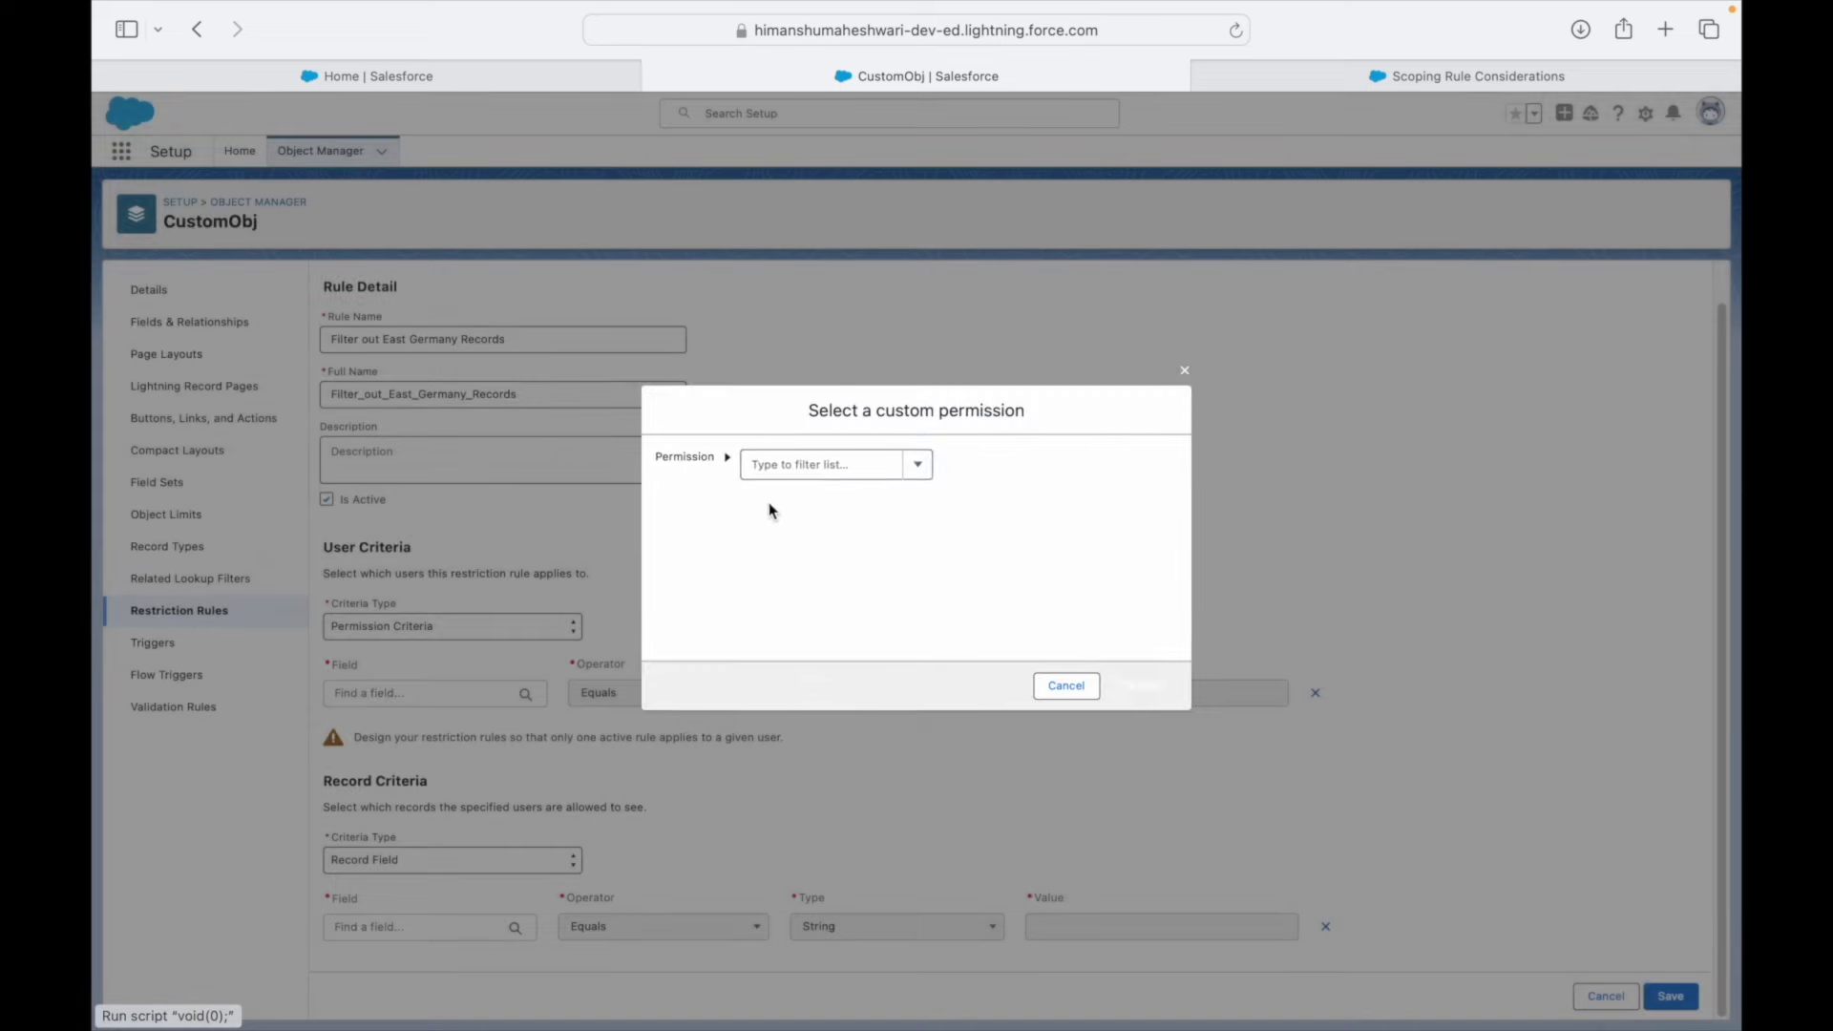
type("HAS")
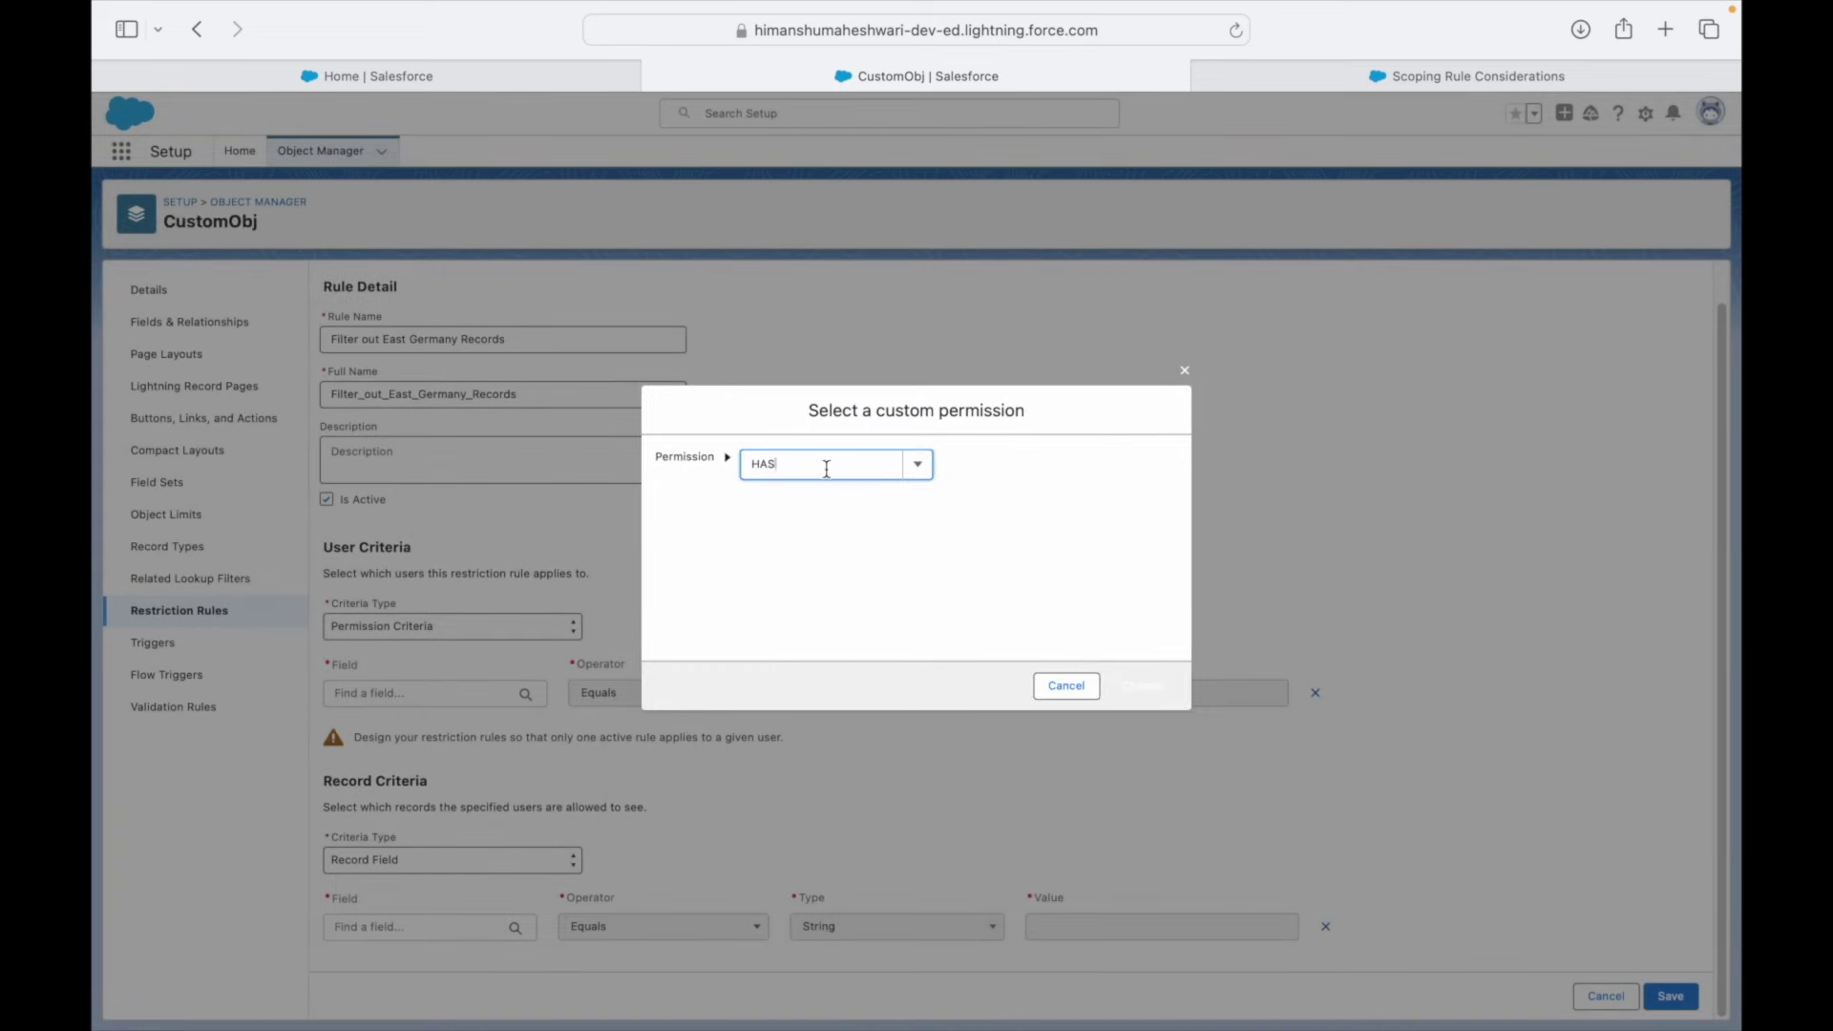
key("BackSpace")
key("BackSpace")
key("BackSpace")
left_click(918, 465)
left_click(1064, 686)
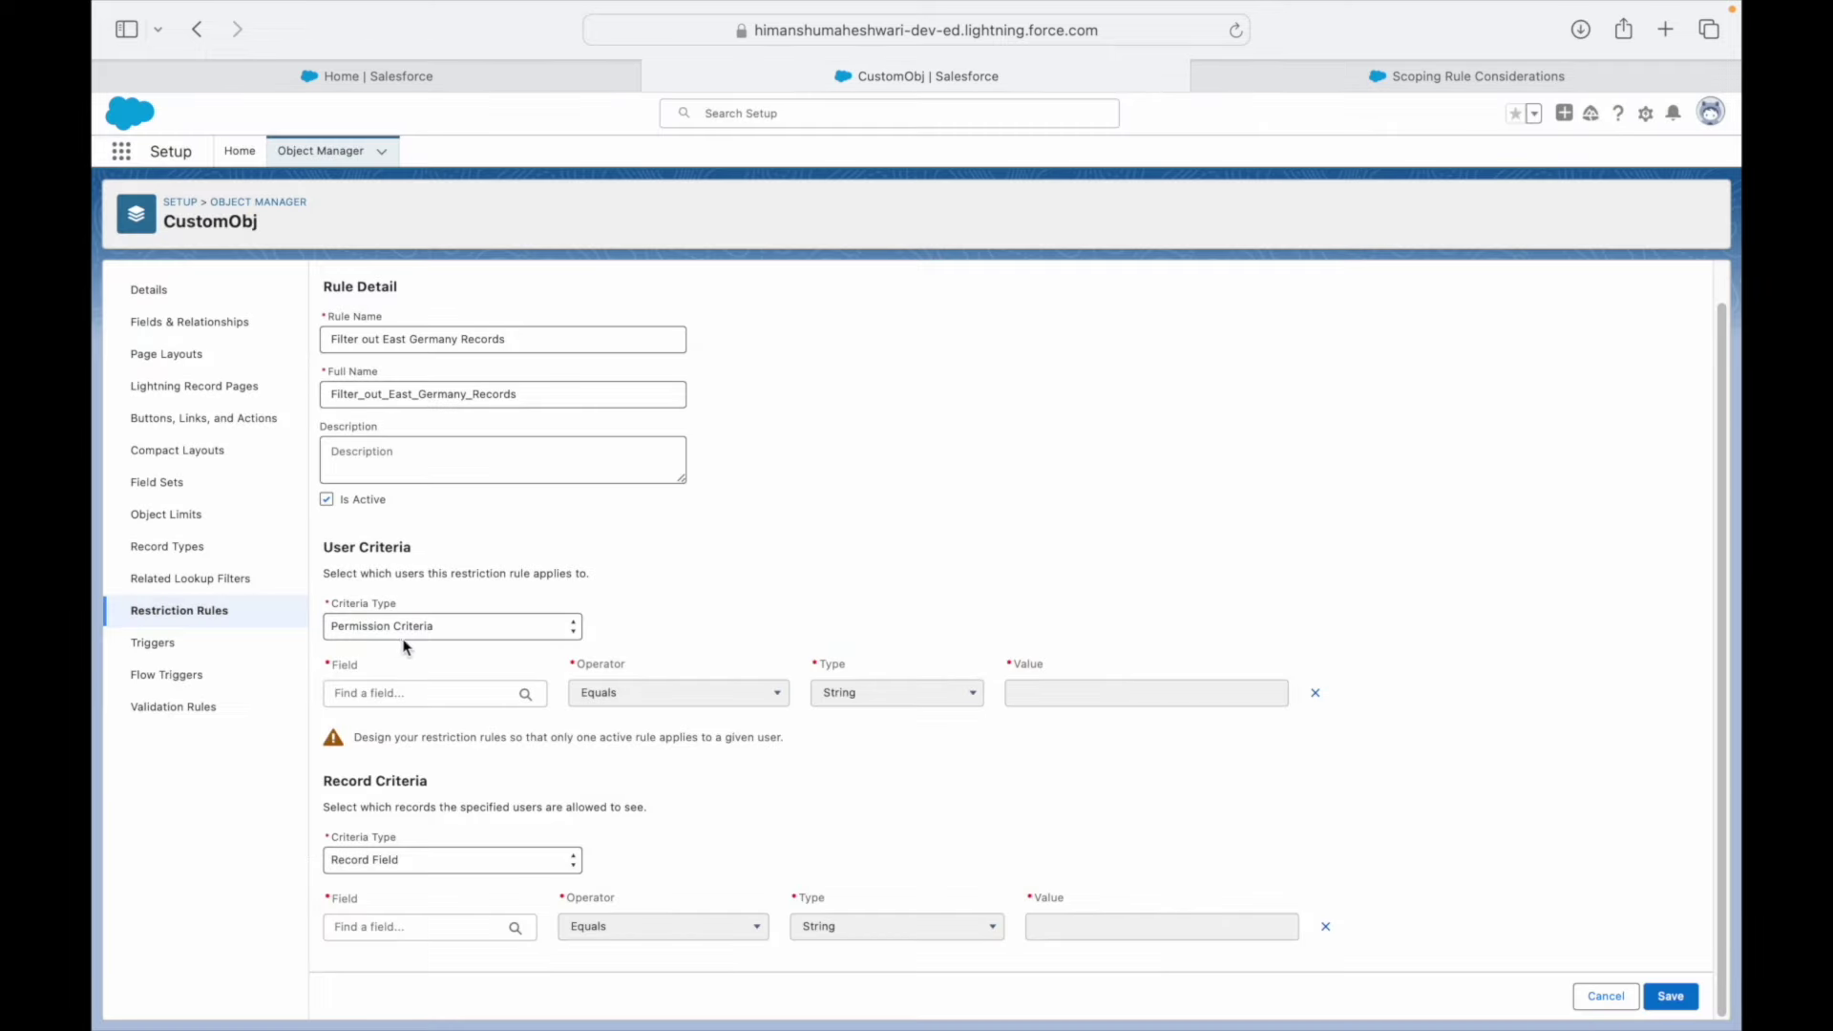
left_click(392, 702)
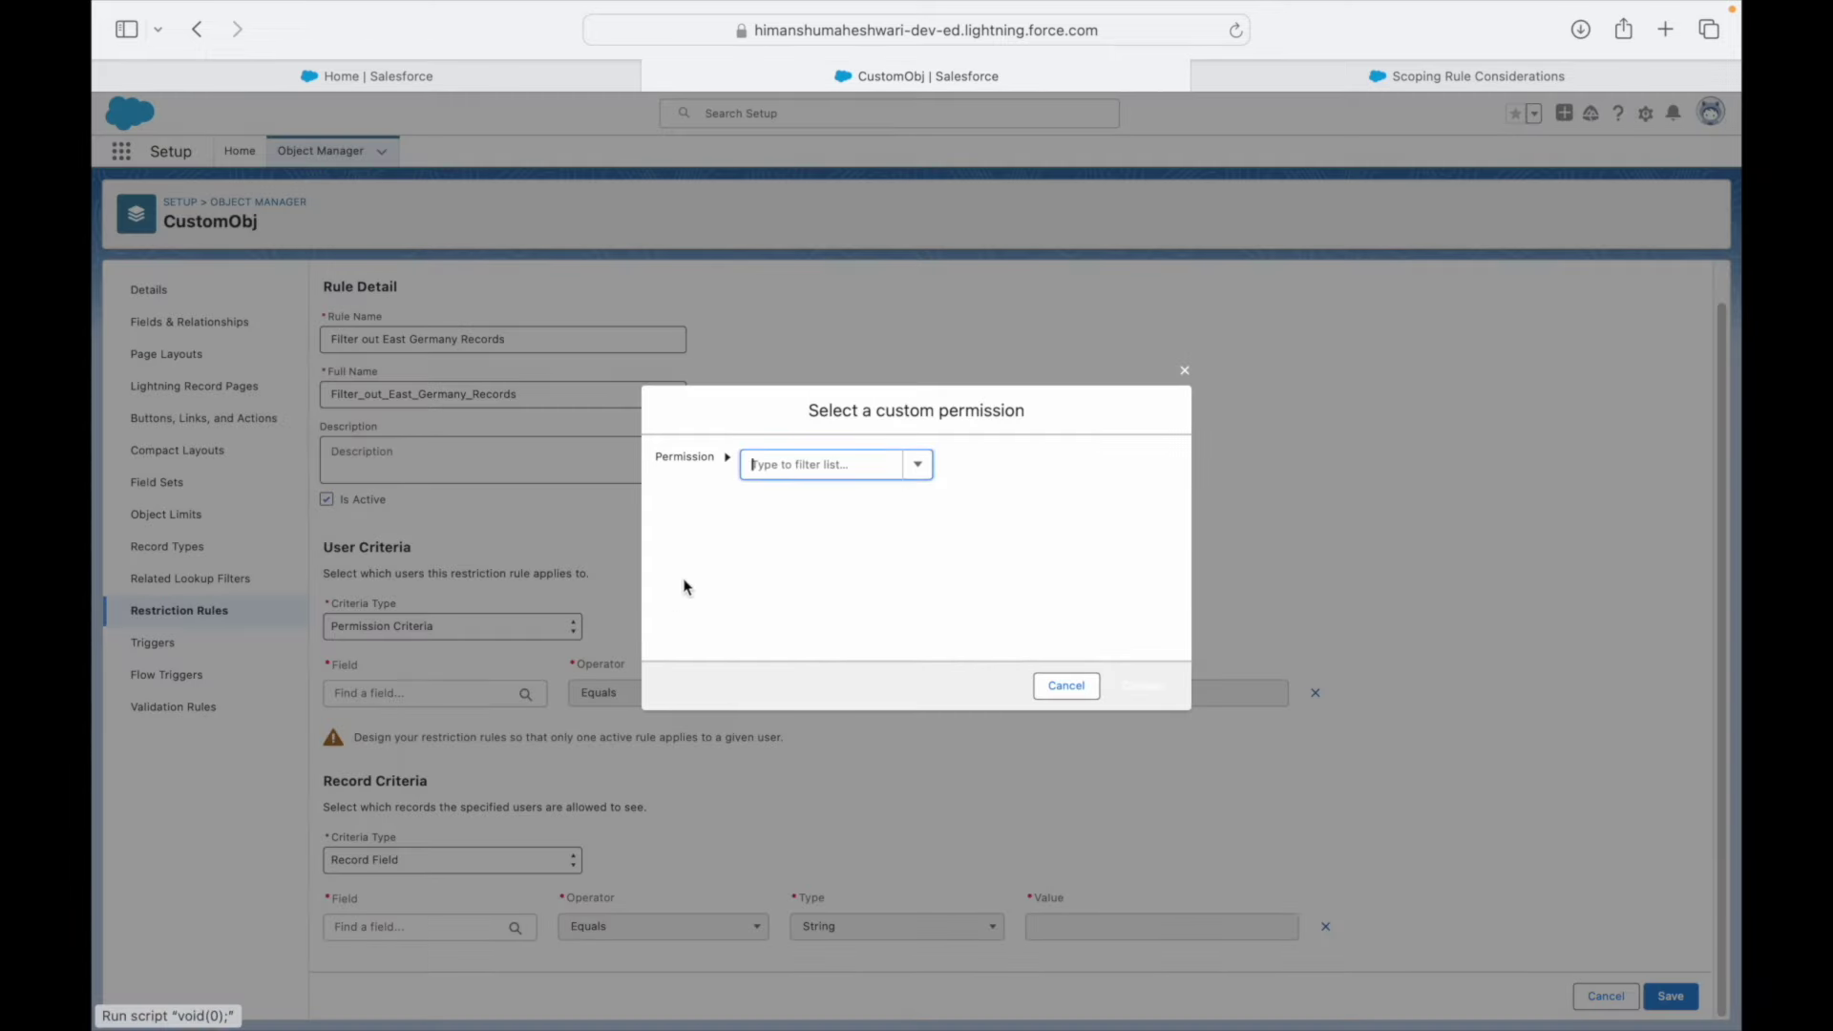
left_click(1064, 686)
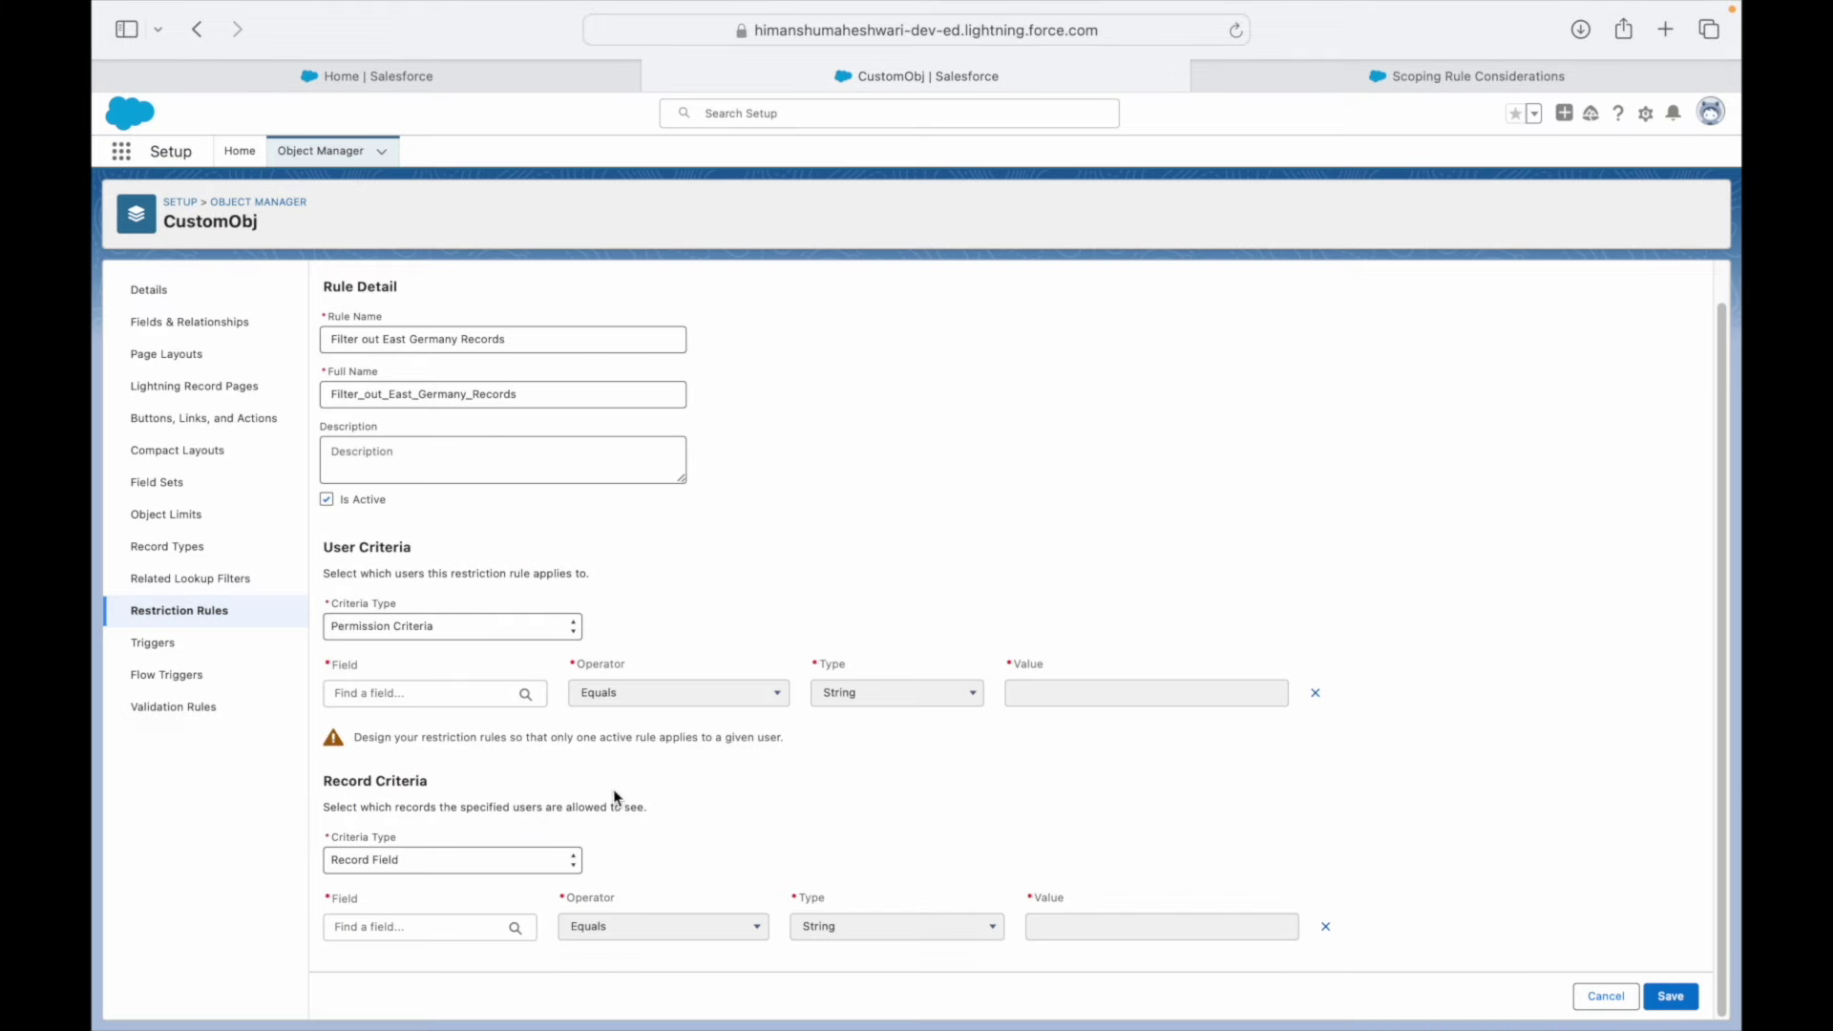
left_click(421, 626)
left_click(401, 602)
left_click(404, 693)
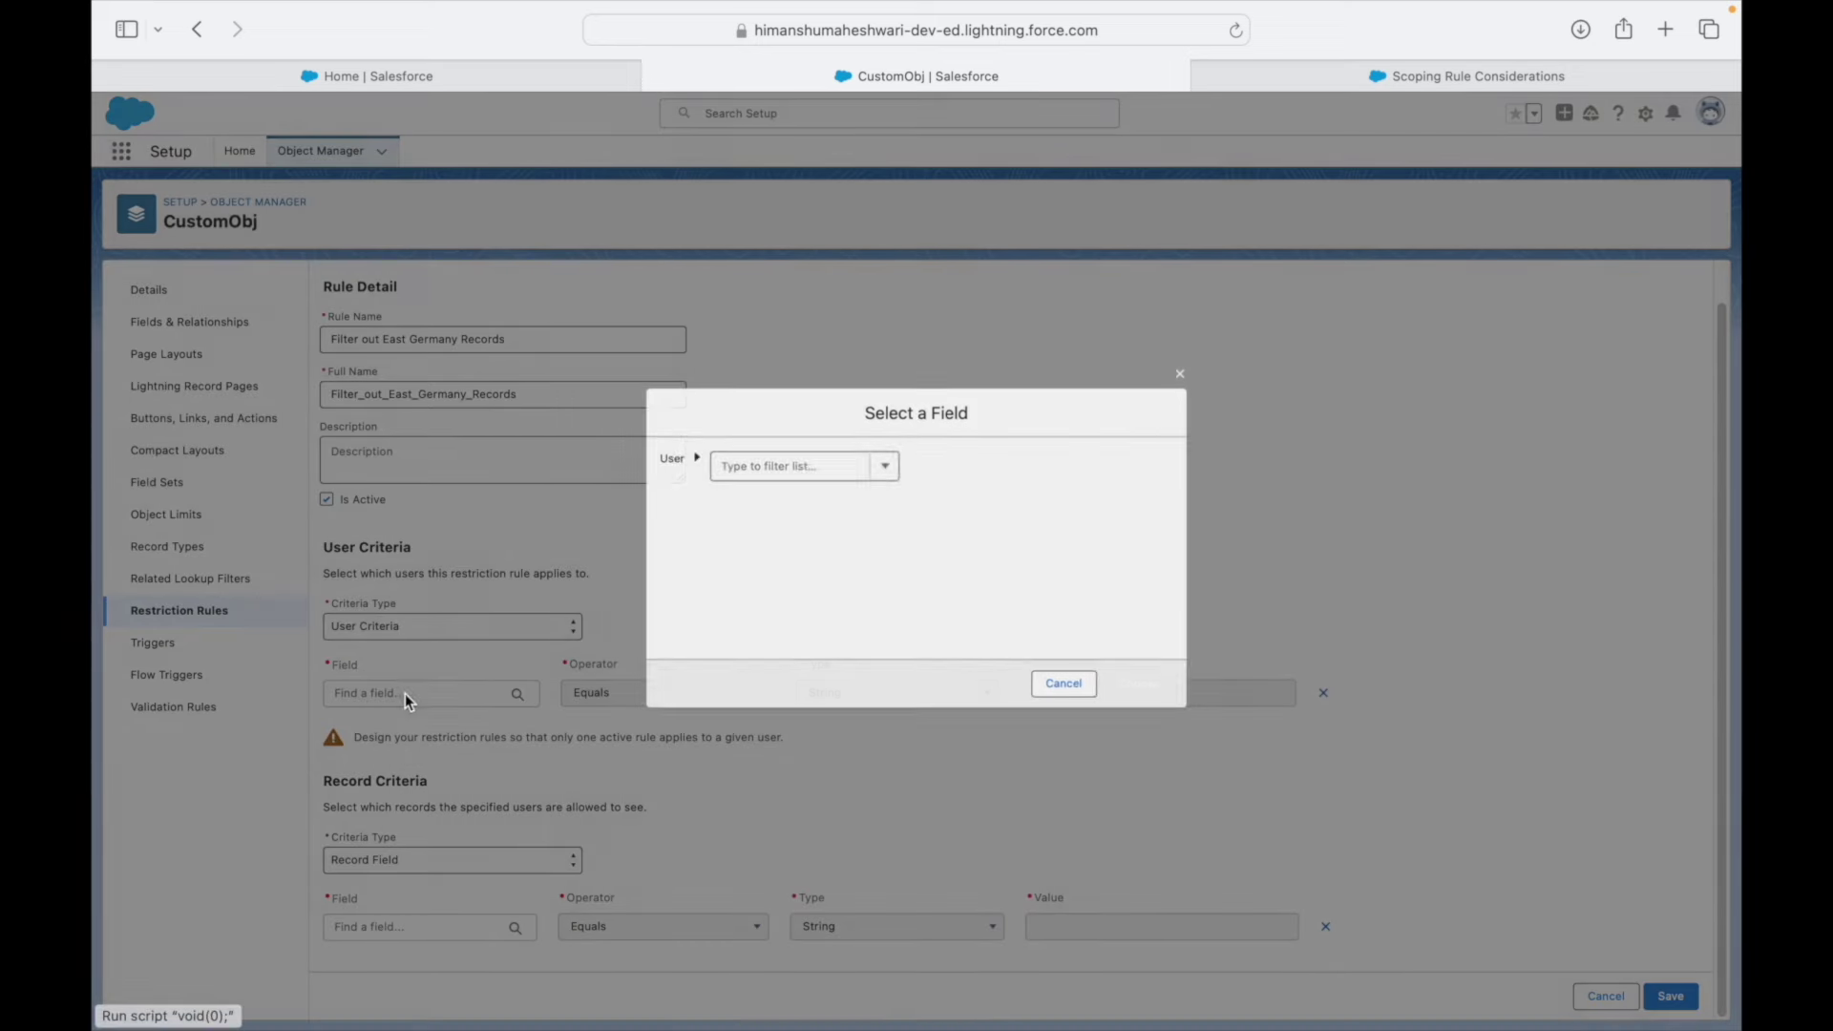
- Set the user criterion to Locale equals English (Germany), keeping Record Field as record criteria type
left_click(766, 465)
type("Locale")
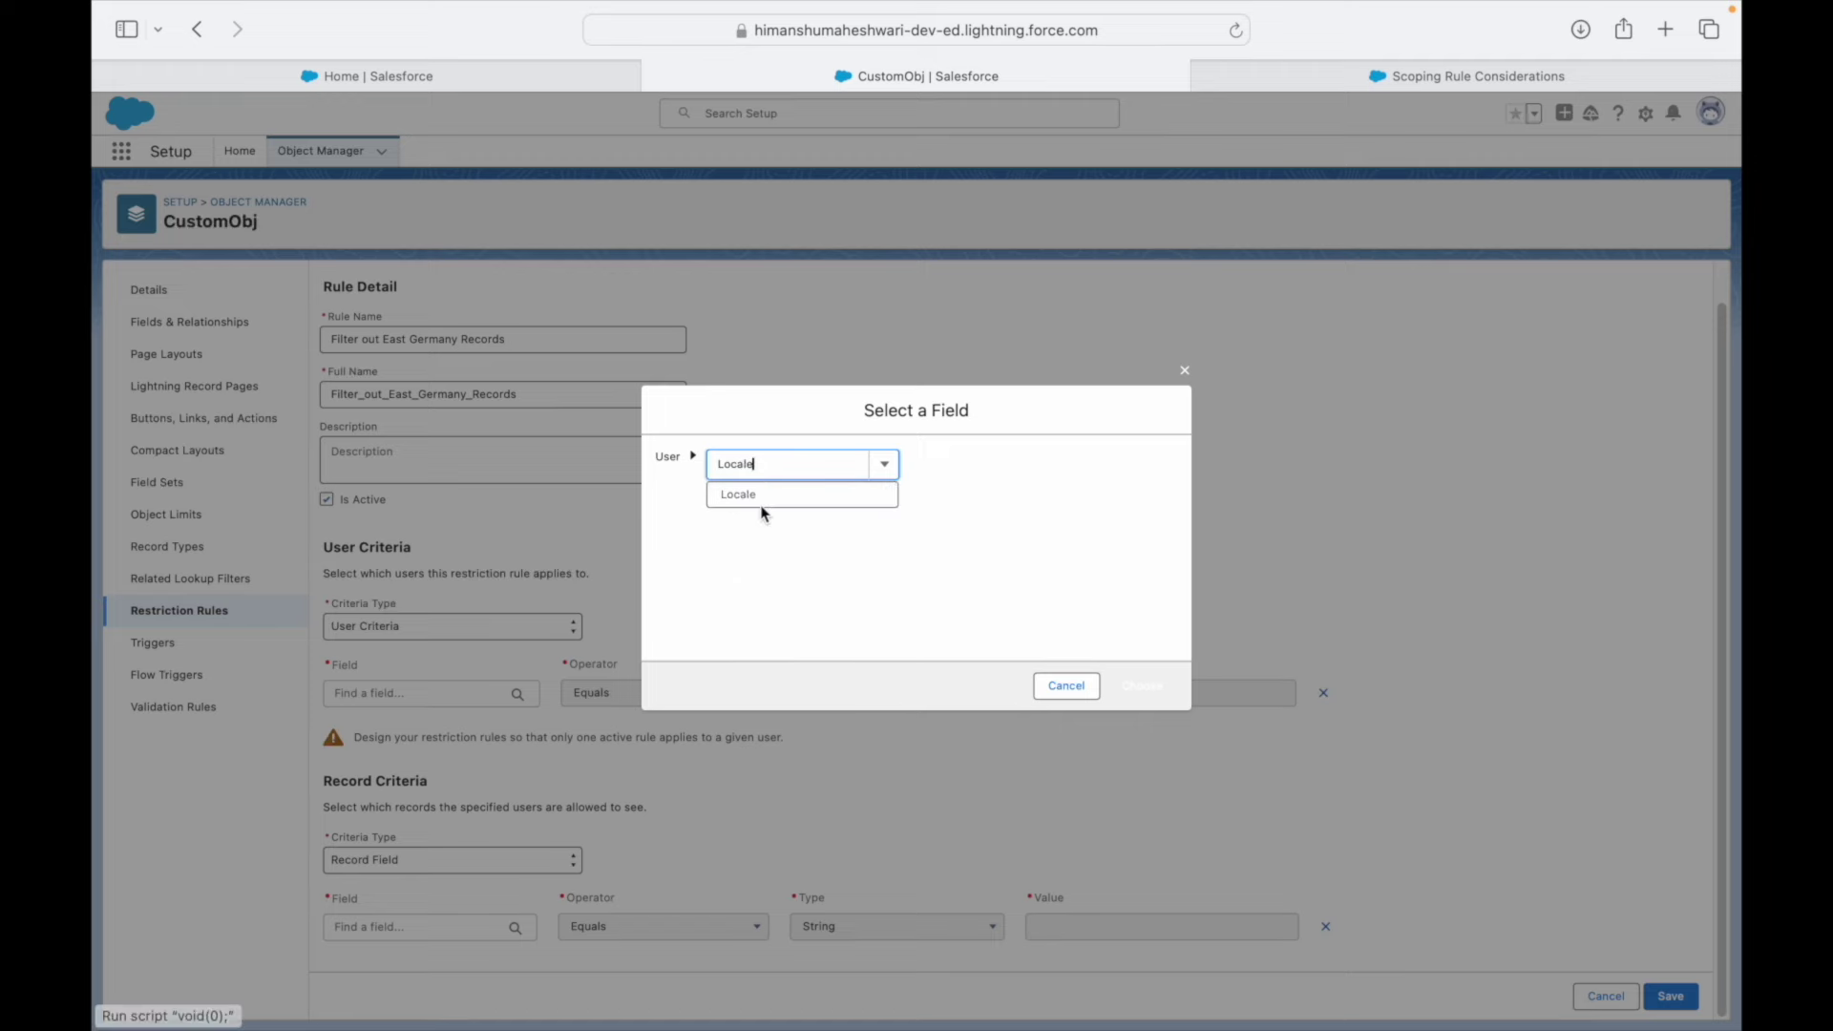
left_click(758, 498)
left_click(1136, 679)
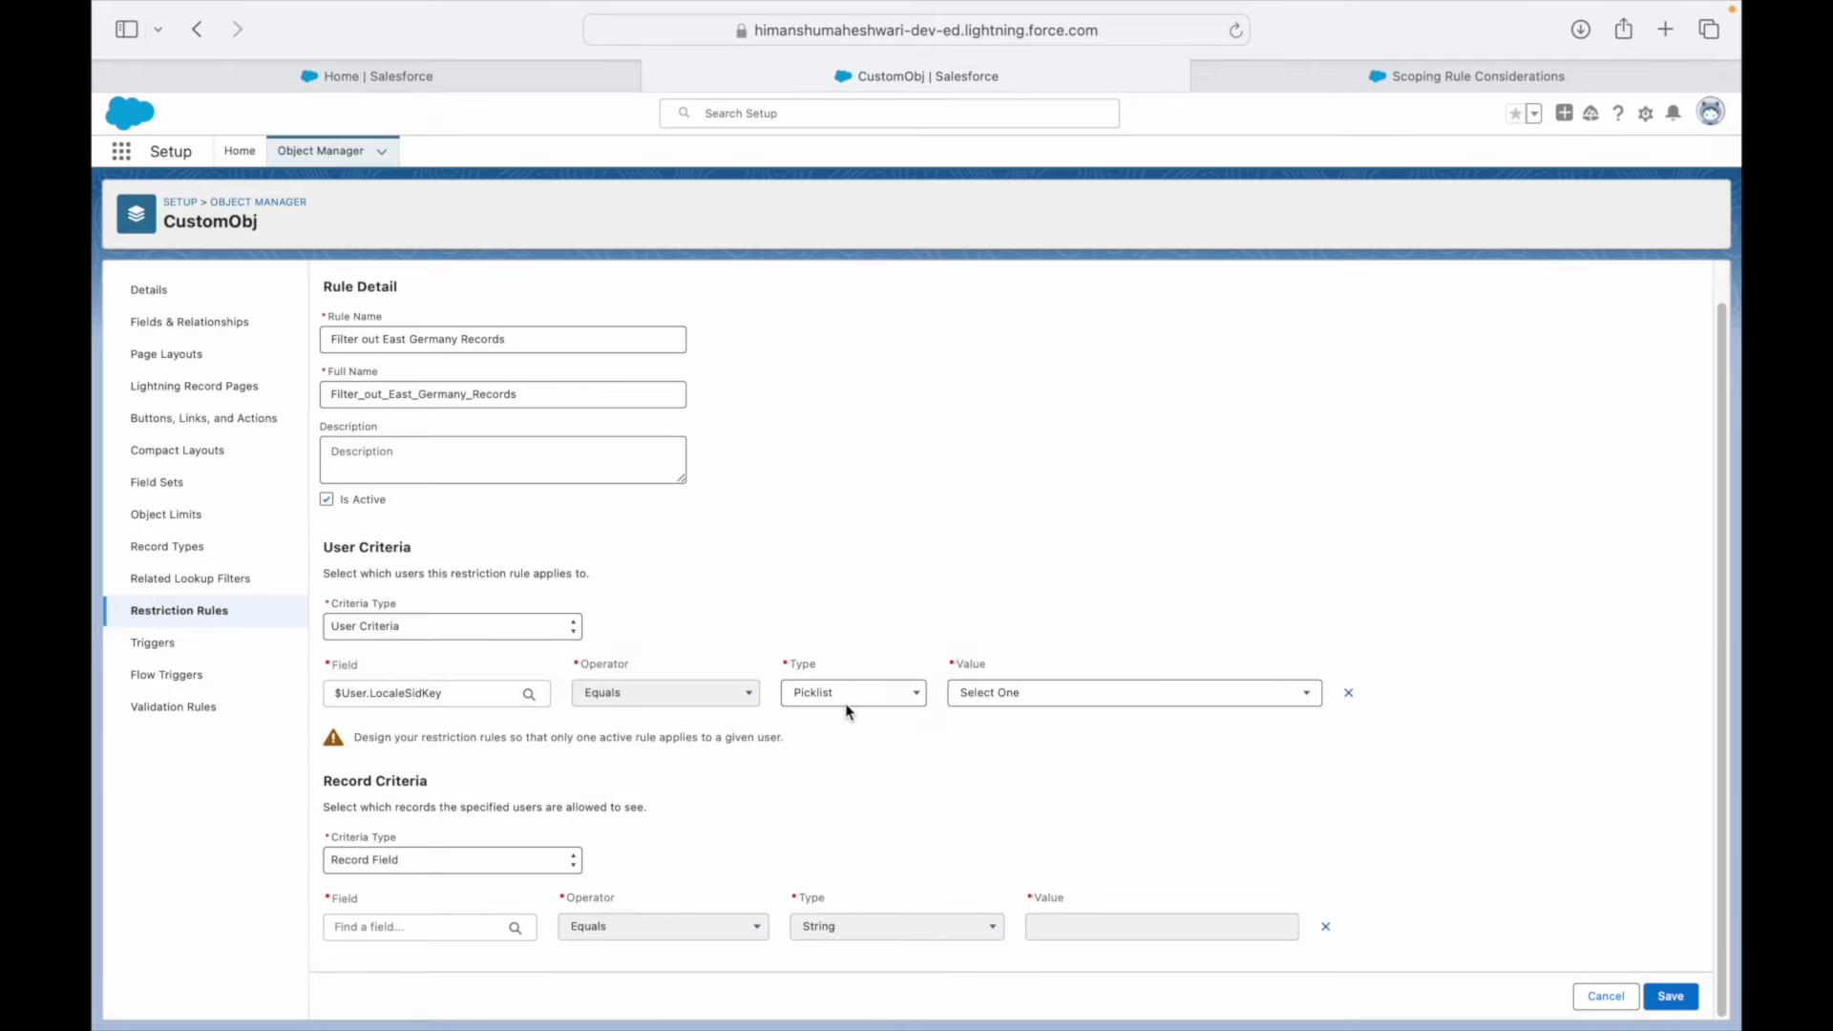
left_click(964, 695)
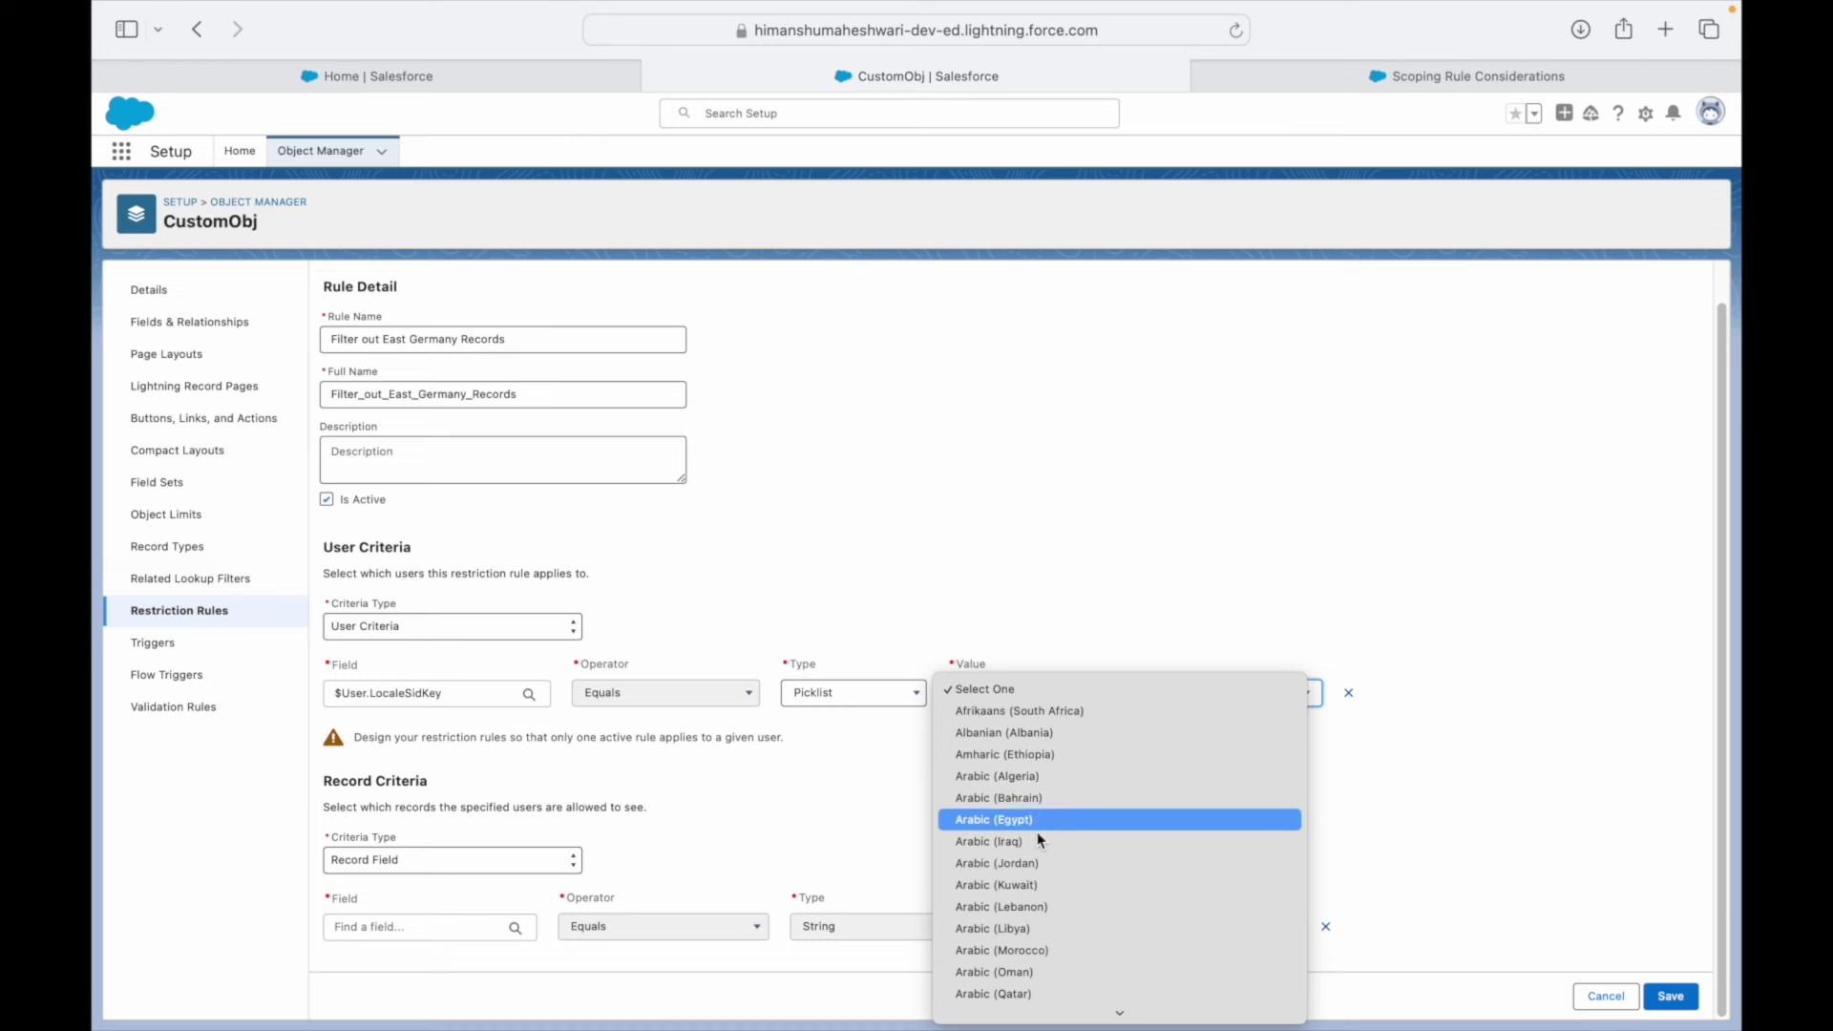
scroll(1046, 863, "down", 7)
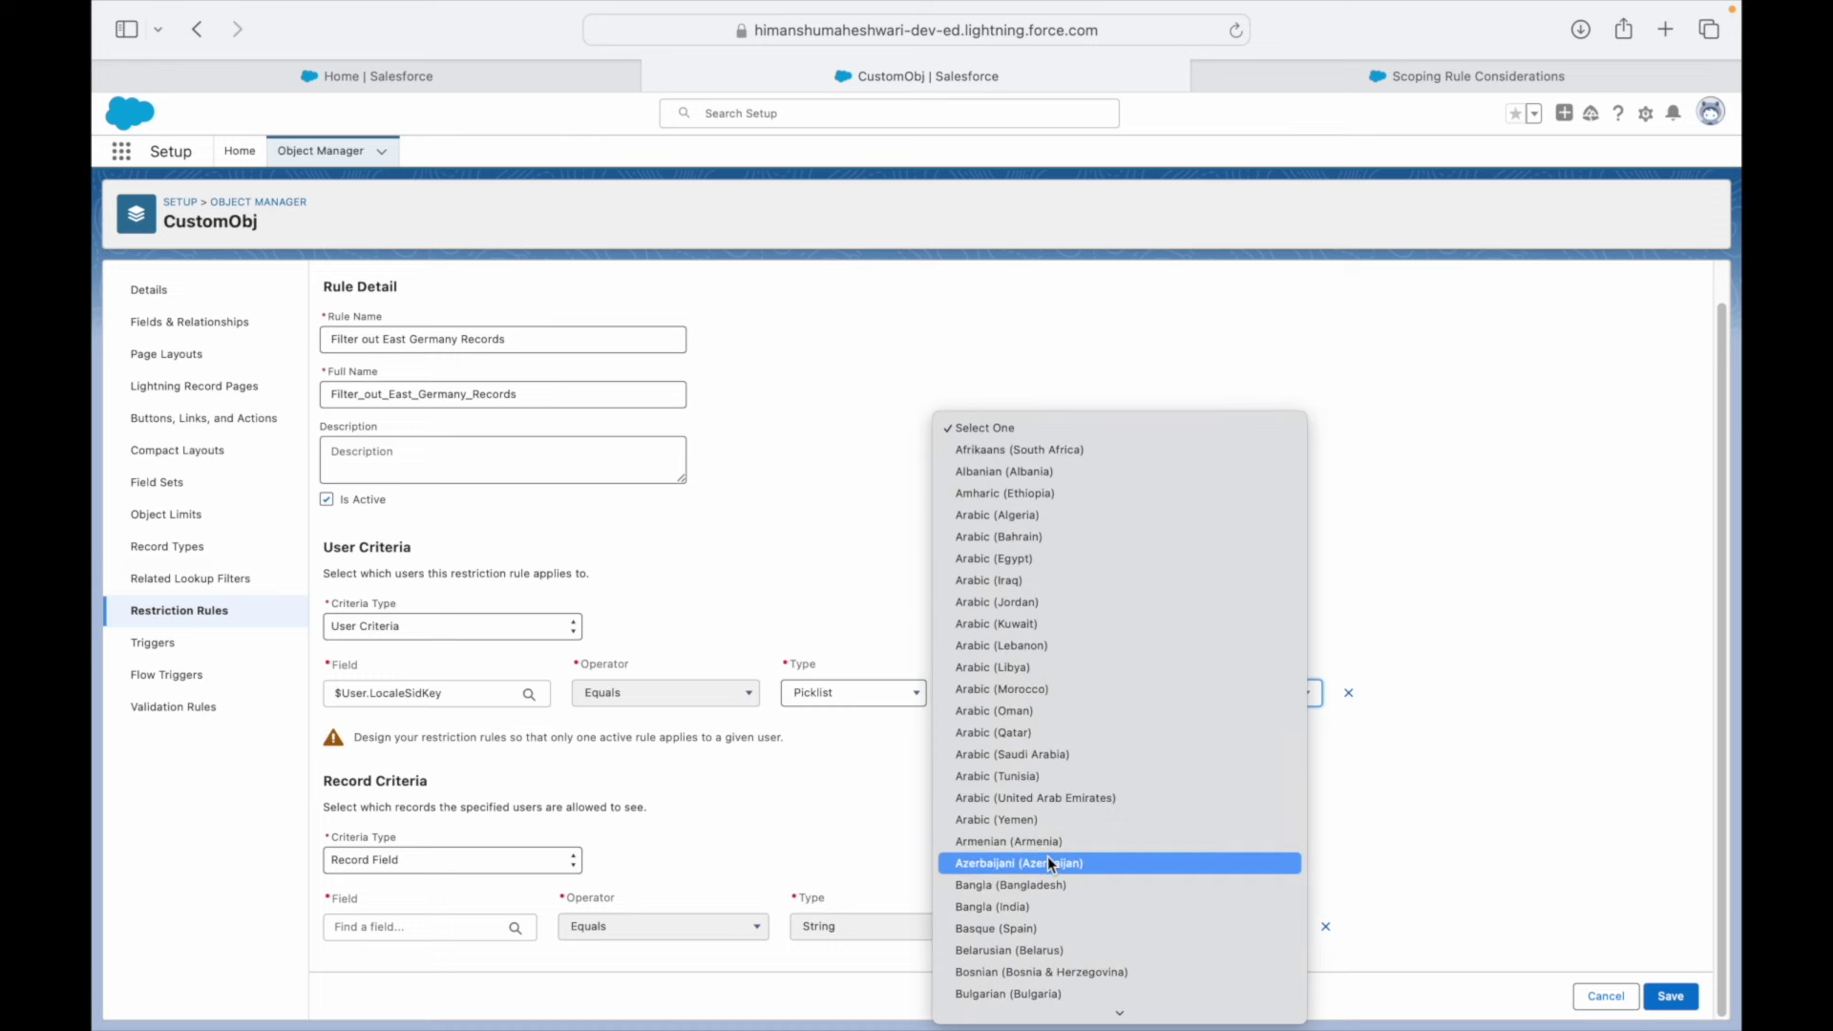
scroll(1050, 863, "down", 10)
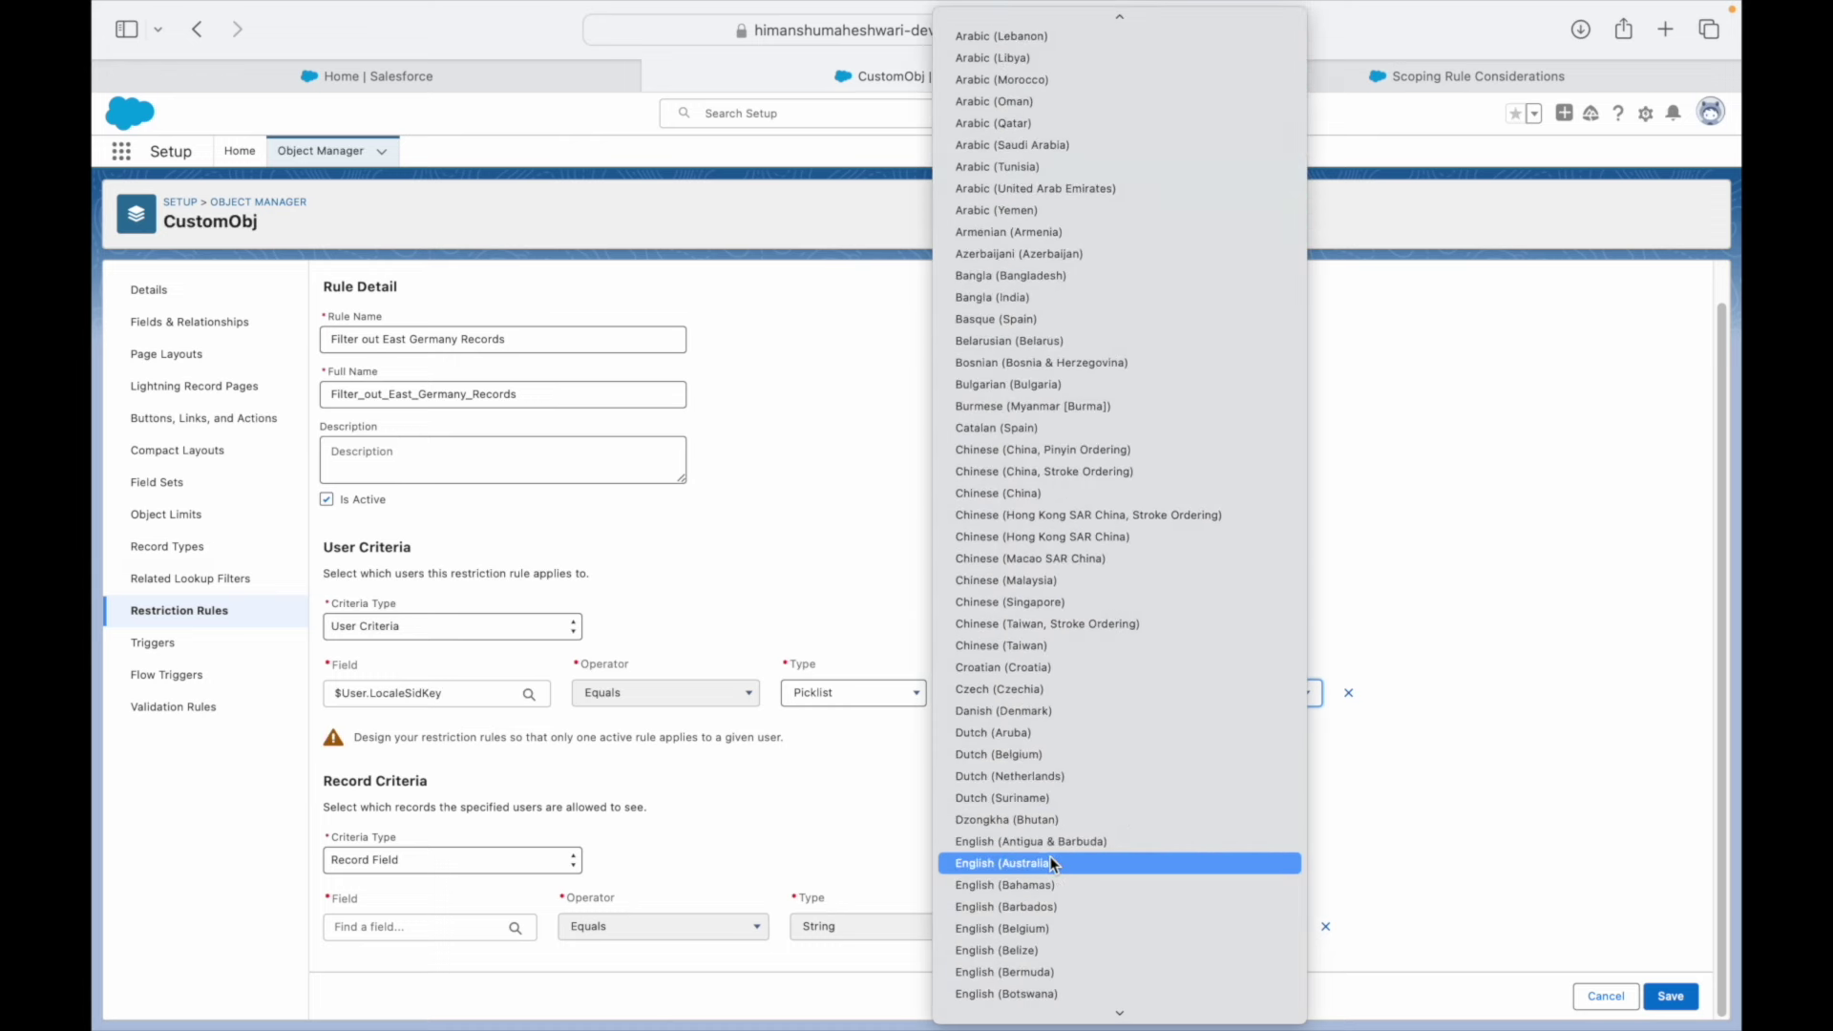
scroll(1049, 855, "down", 5)
left_click(1044, 830)
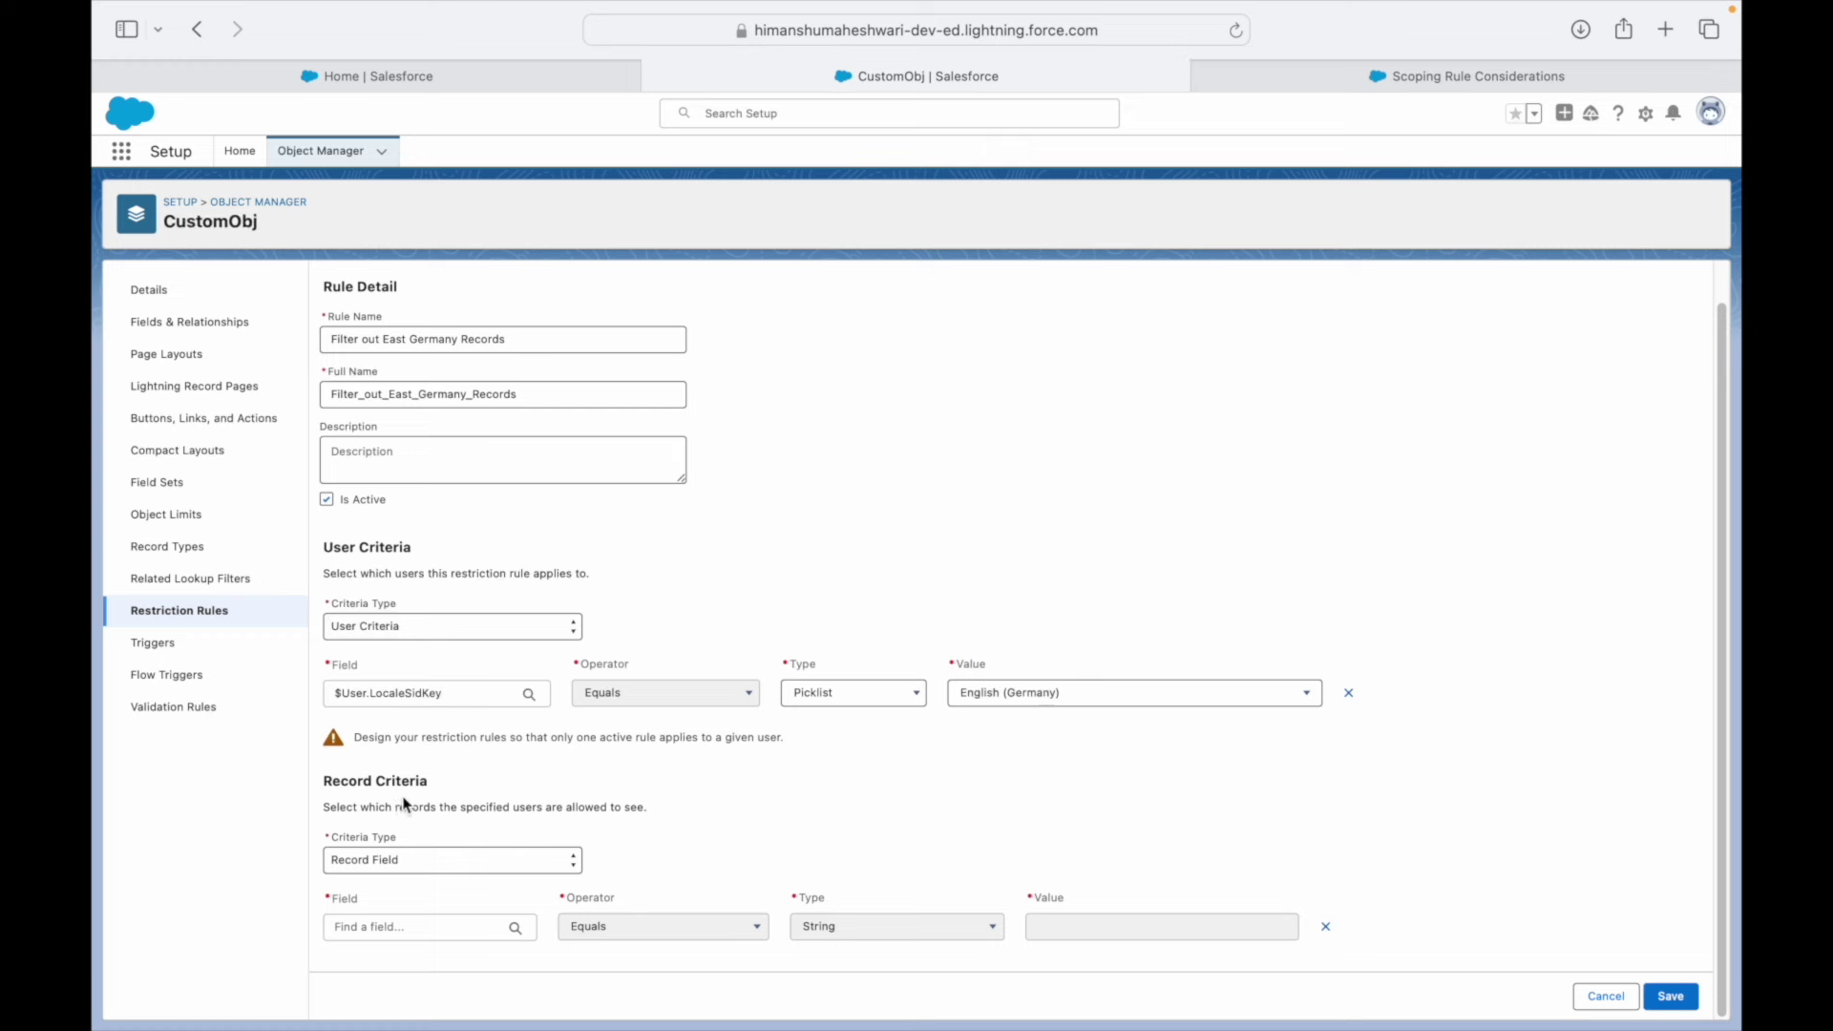
left_click(417, 861)
left_click(678, 869)
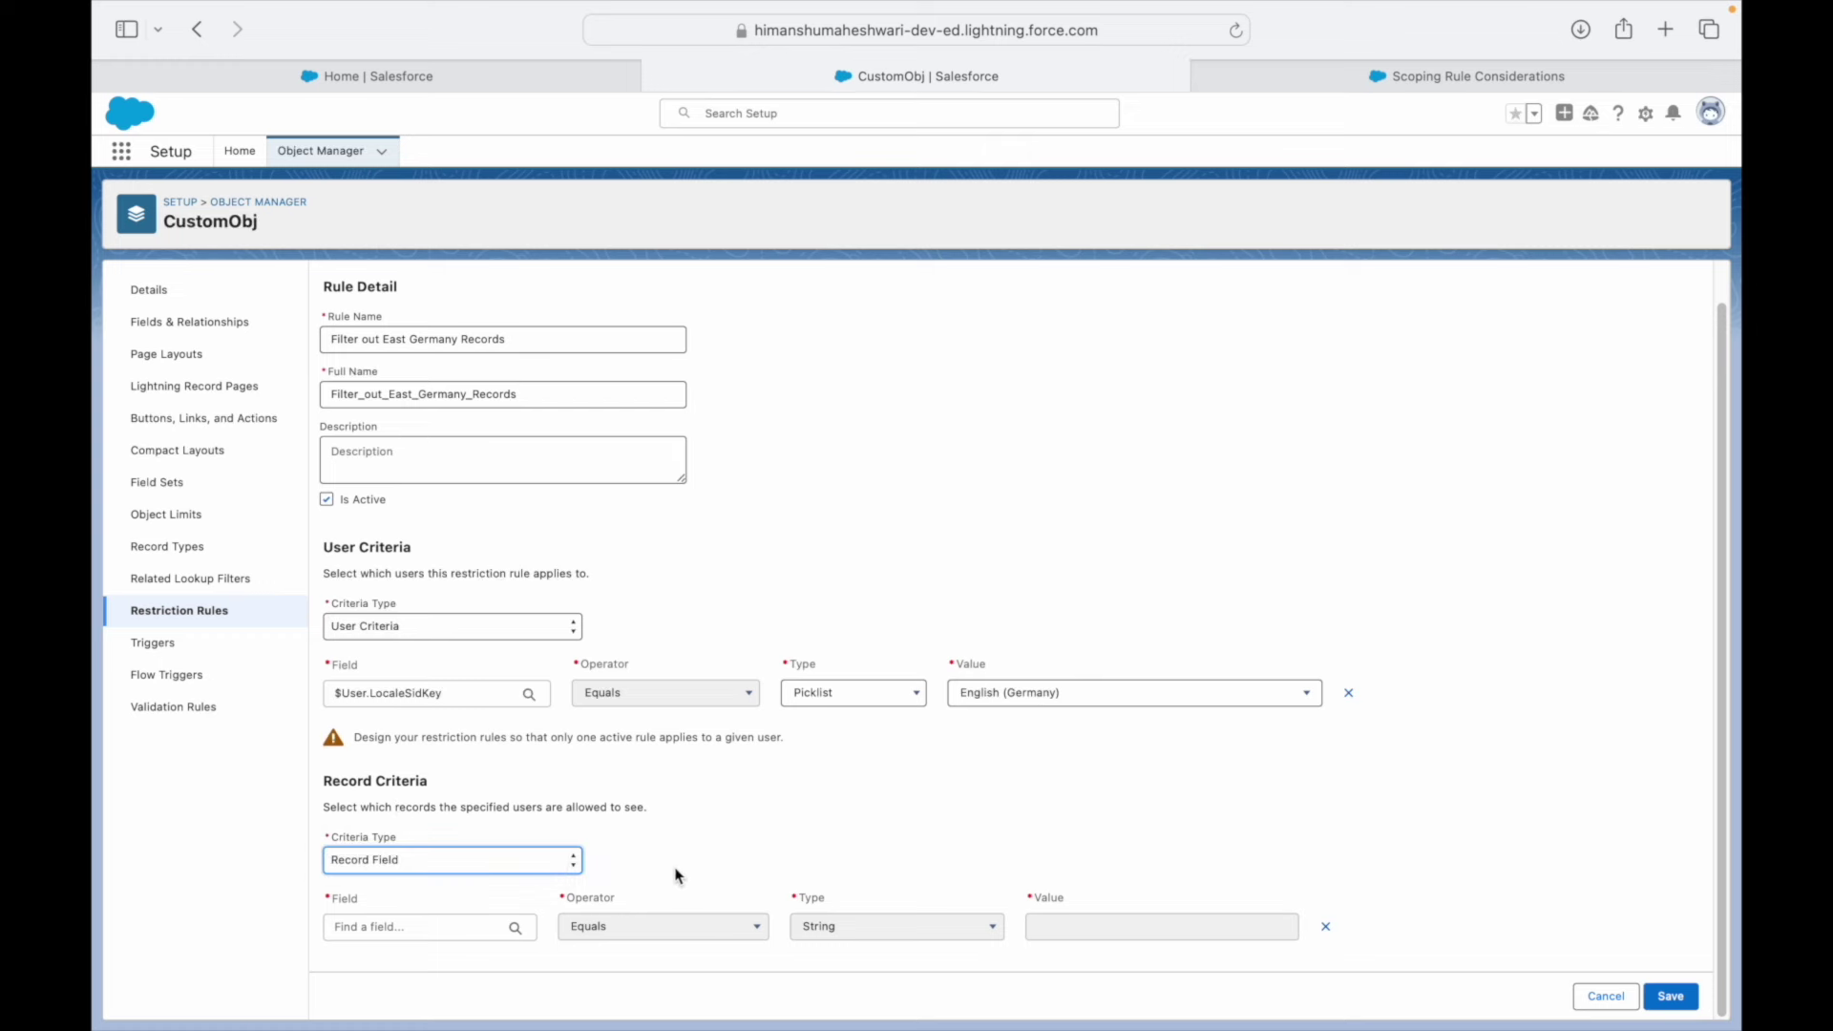
- Set the record criterion to the CustomObj Region field equal to SAP (Denmark)
left_click(405, 940)
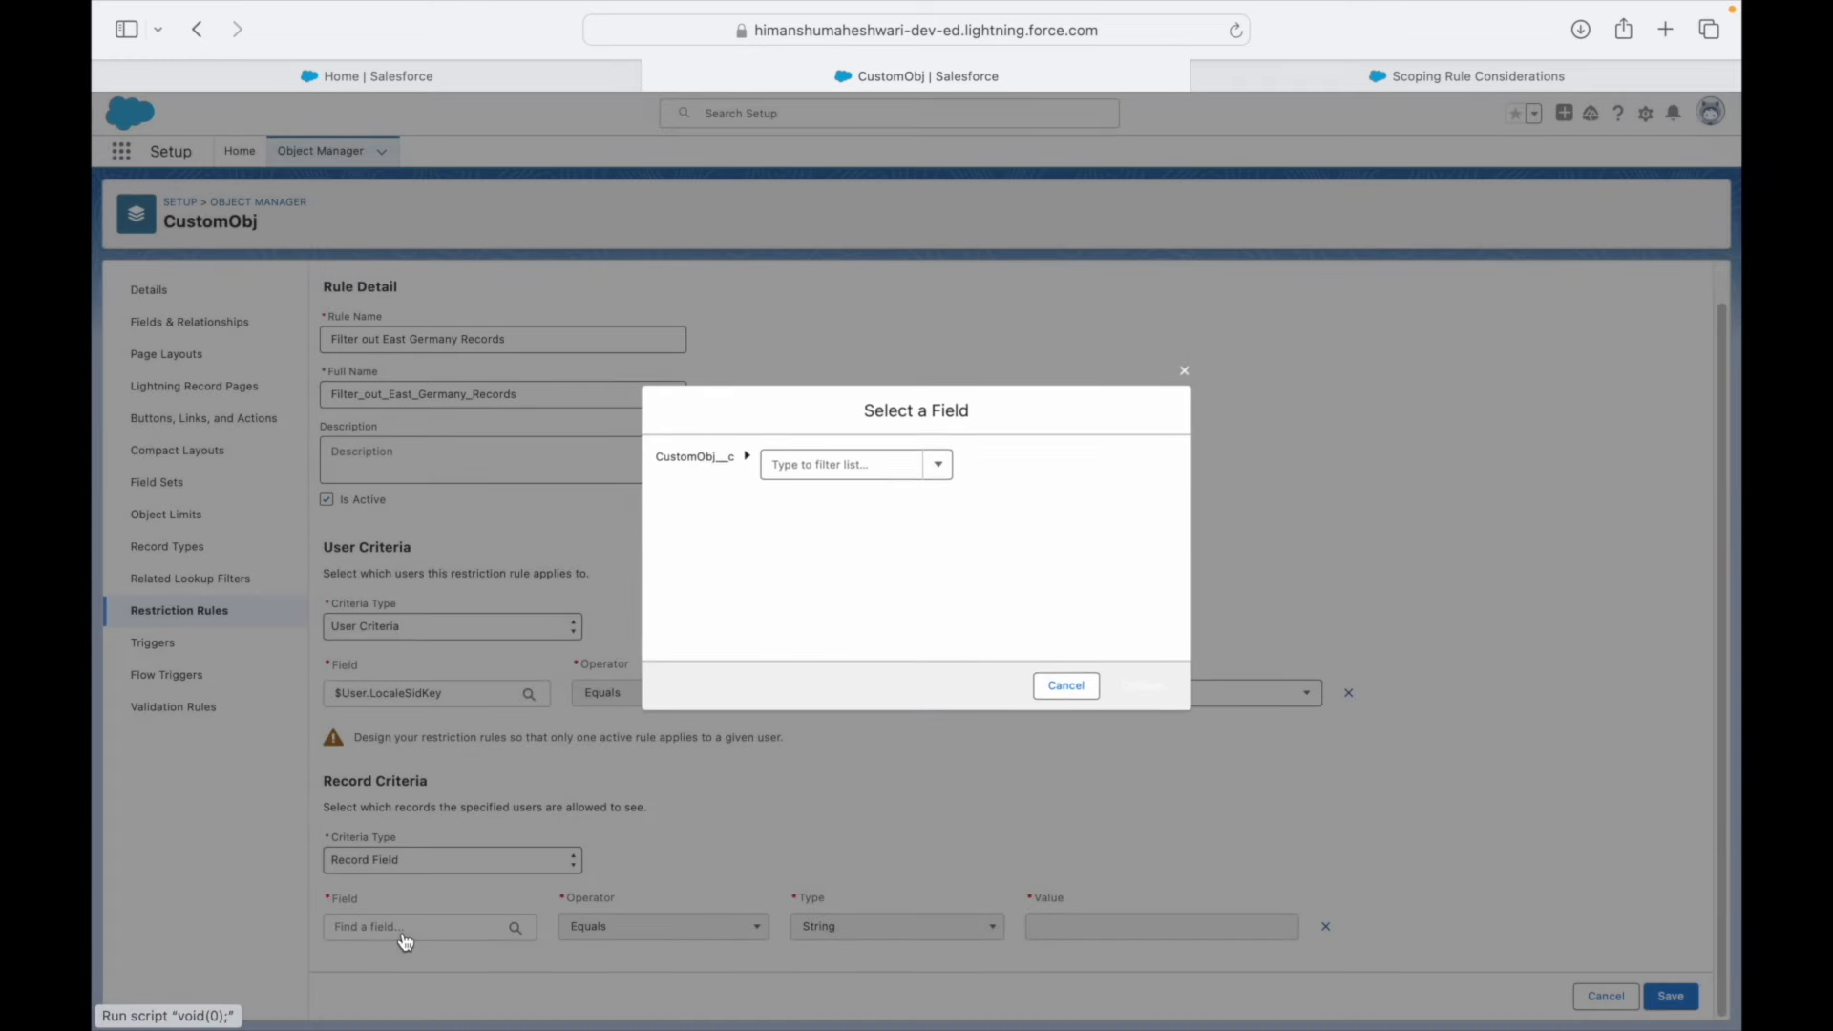
left_click(856, 467)
scroll(864, 573, "down", 5)
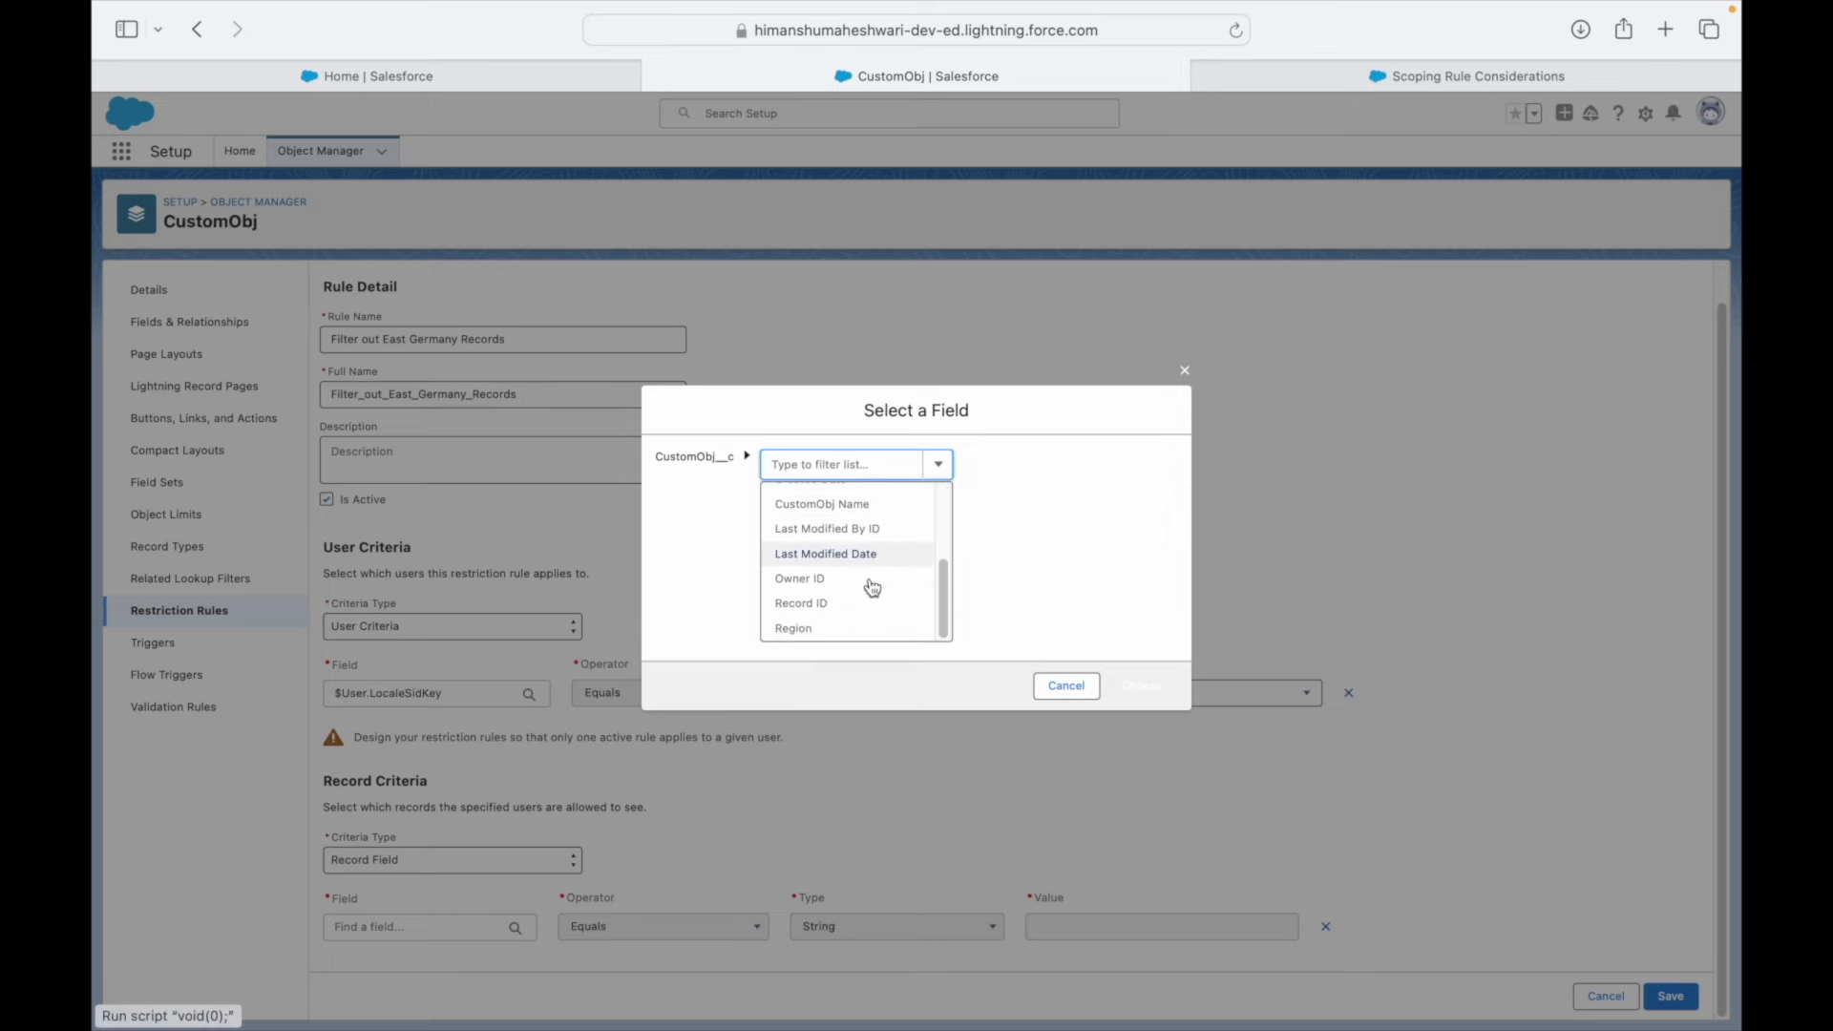
left_click(822, 630)
left_click(1139, 685)
left_click(1136, 926)
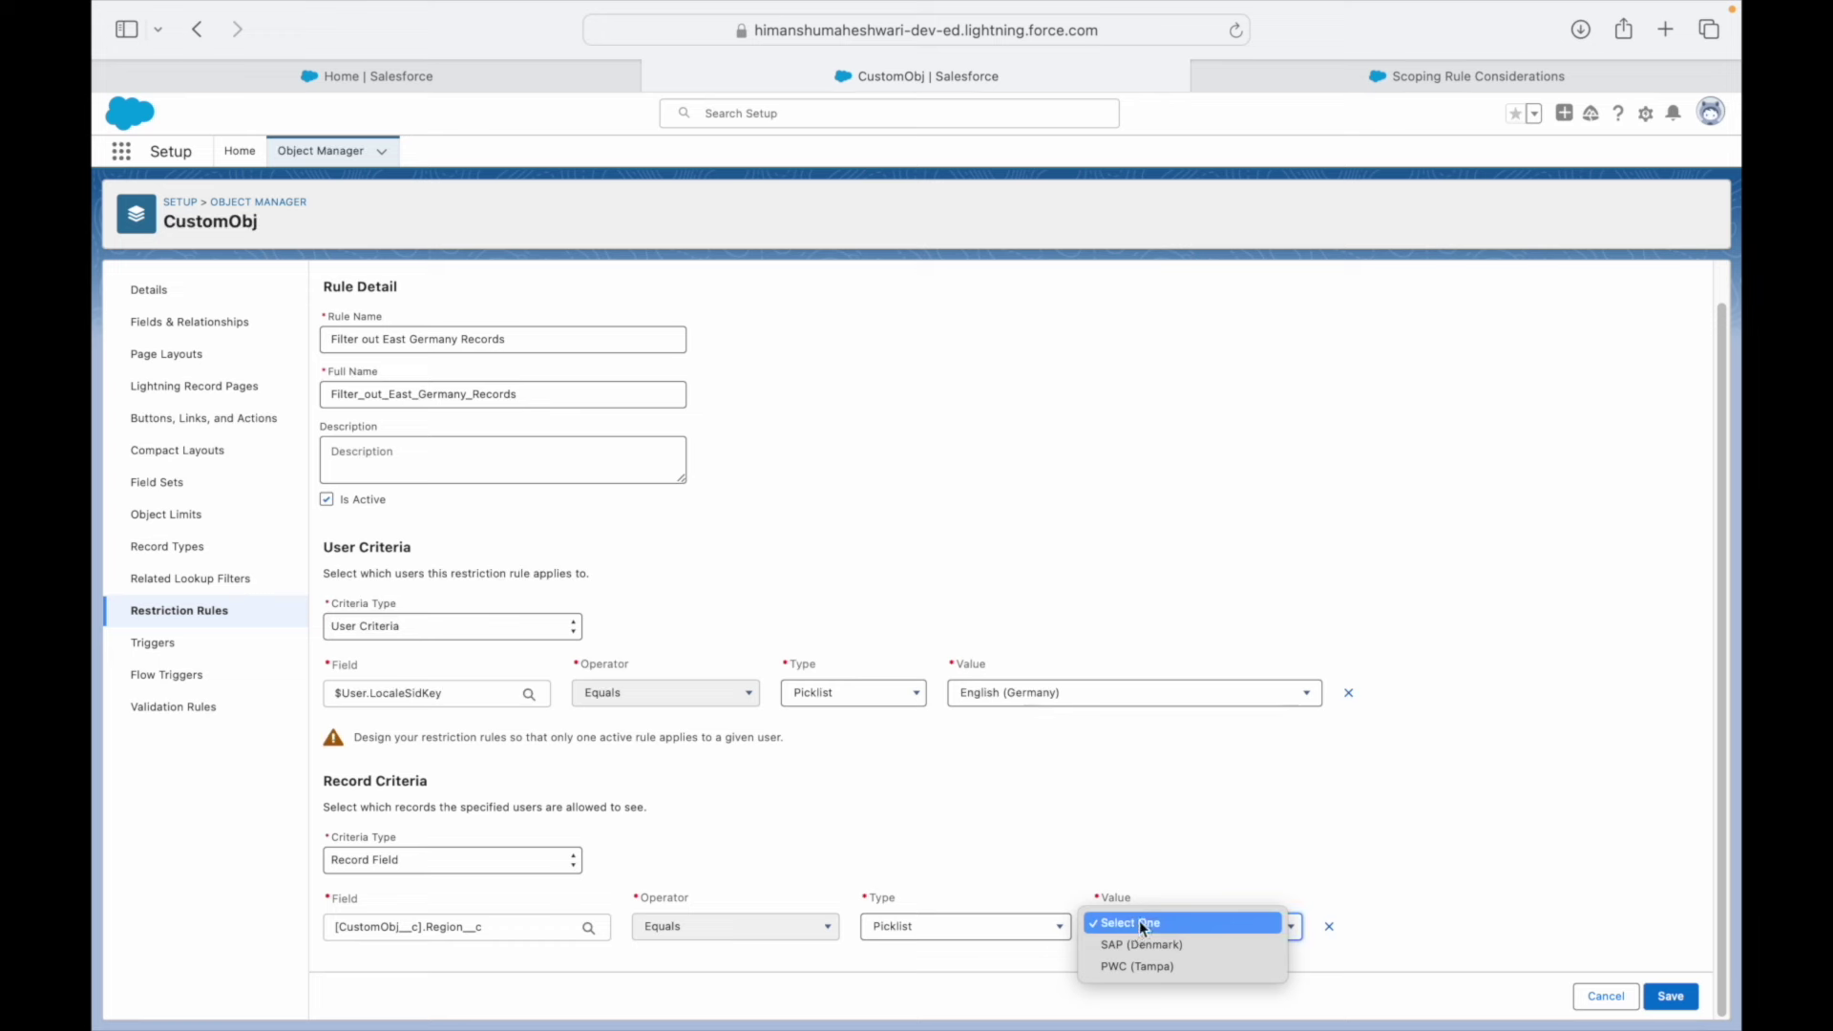
left_click(1138, 944)
left_click(1218, 868)
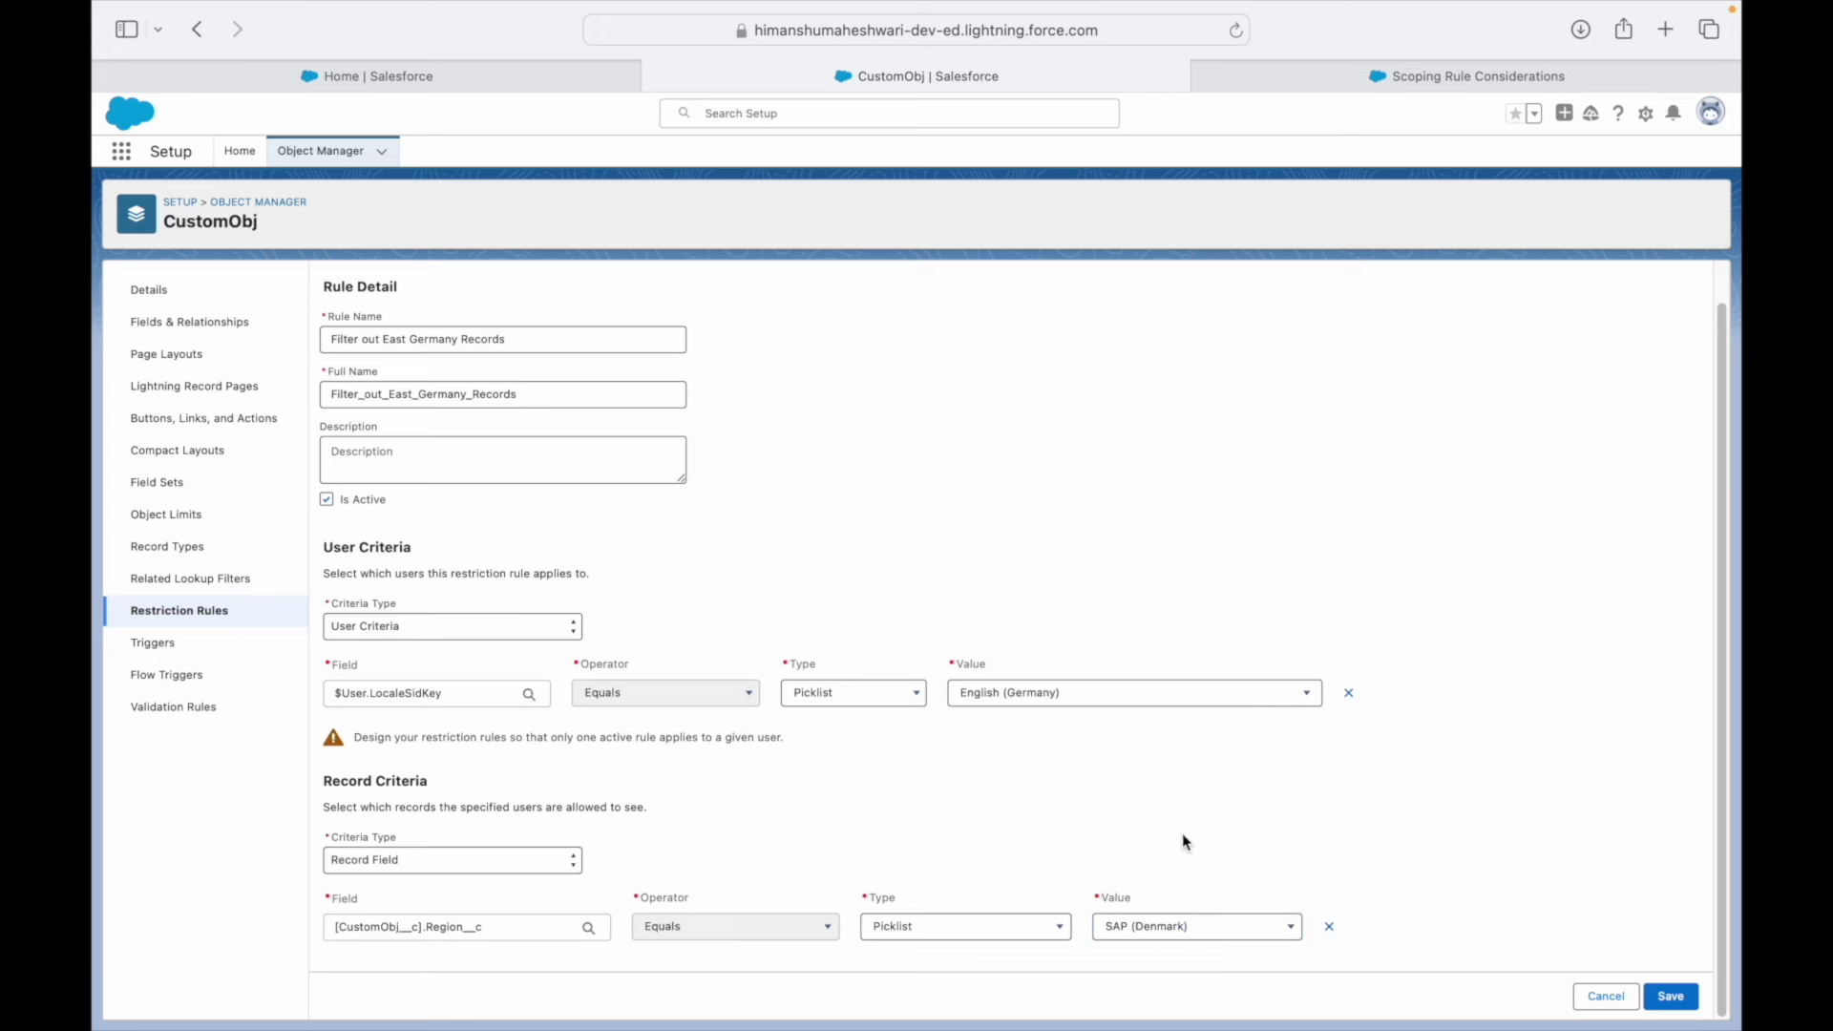